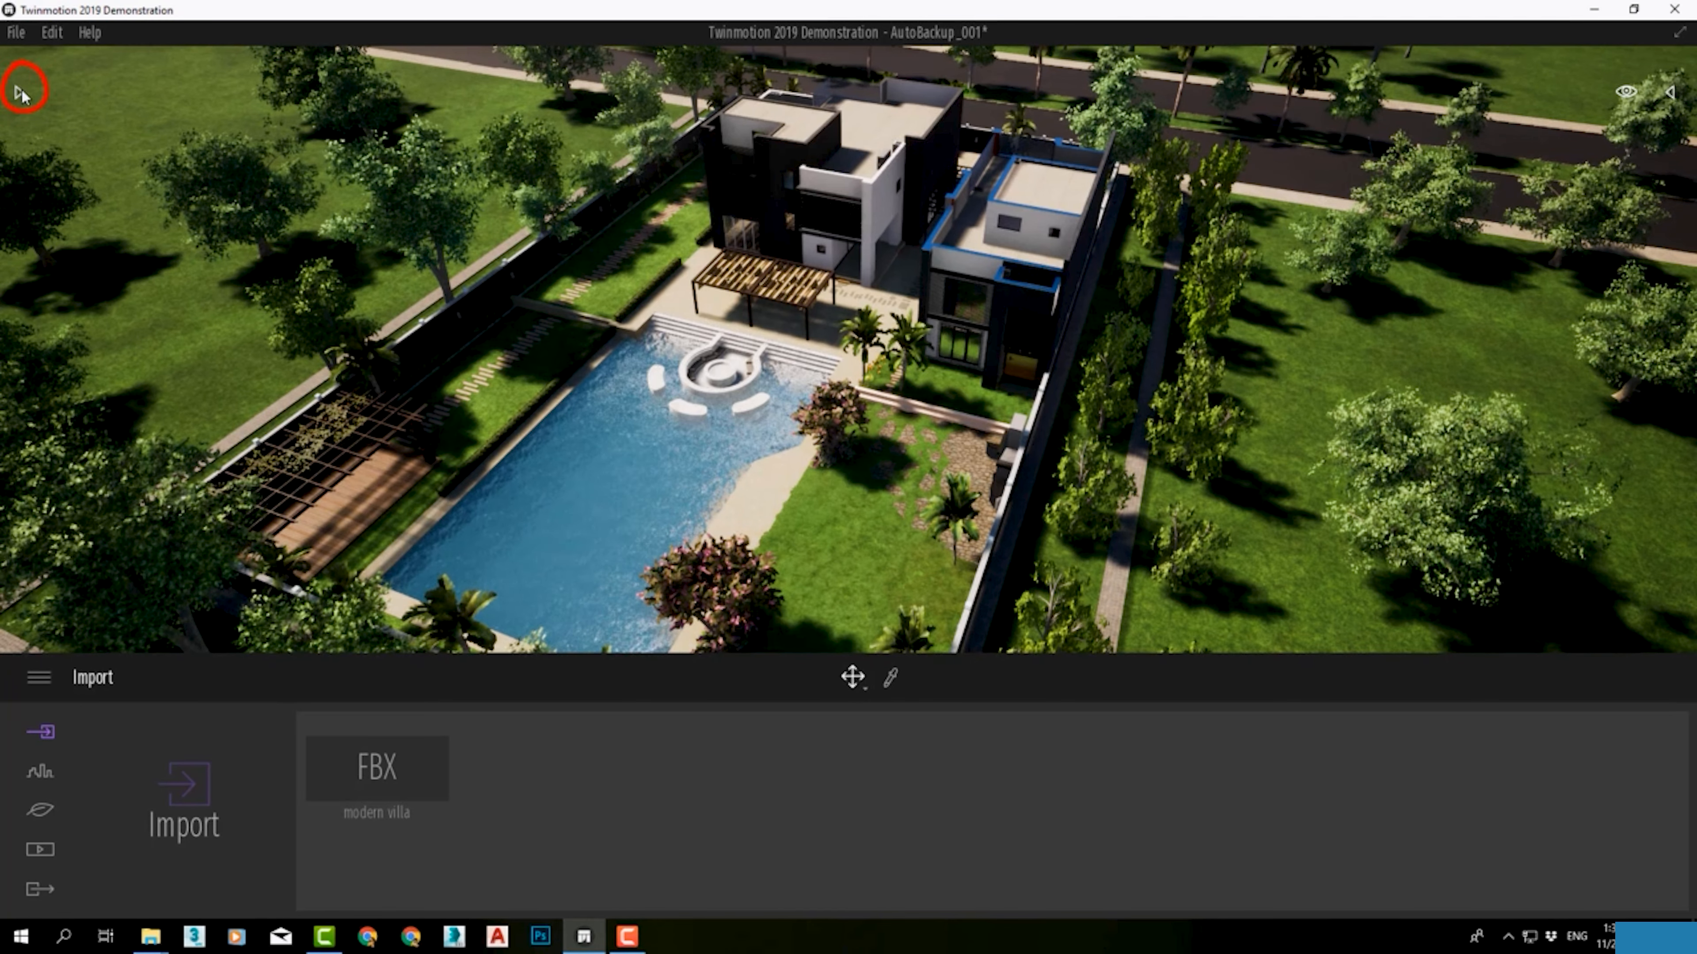
Step: Show the object library and open the Livingroom category within the Home furniture
click(20, 93)
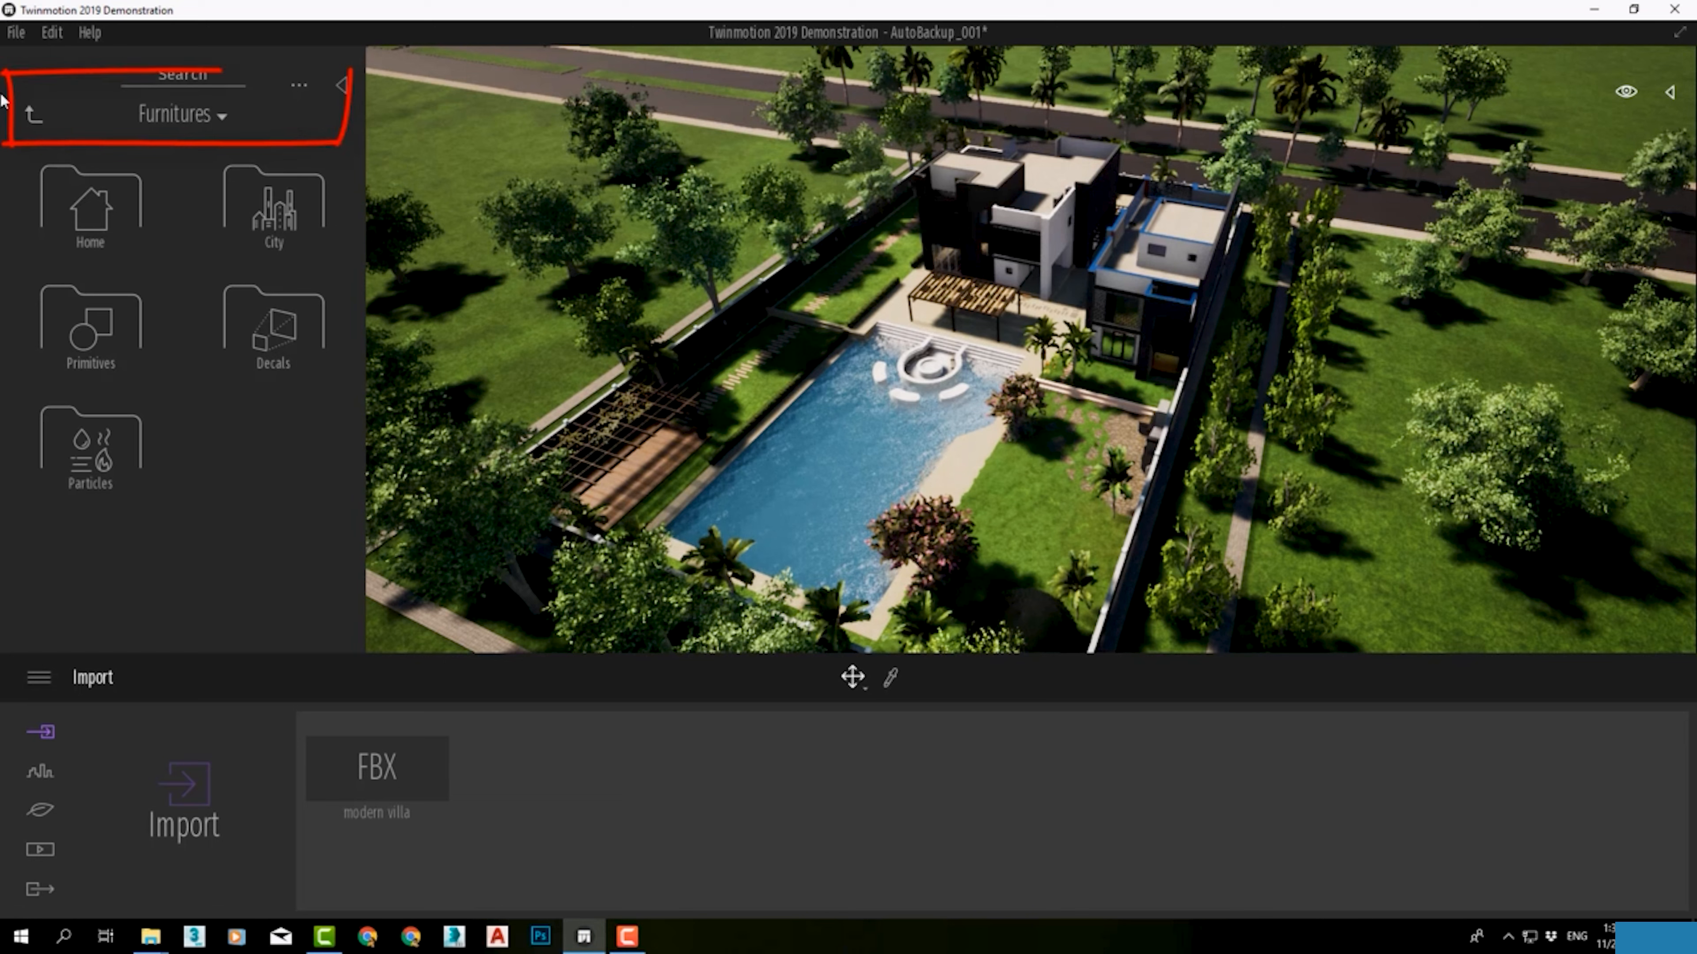
click(32, 113)
click(98, 334)
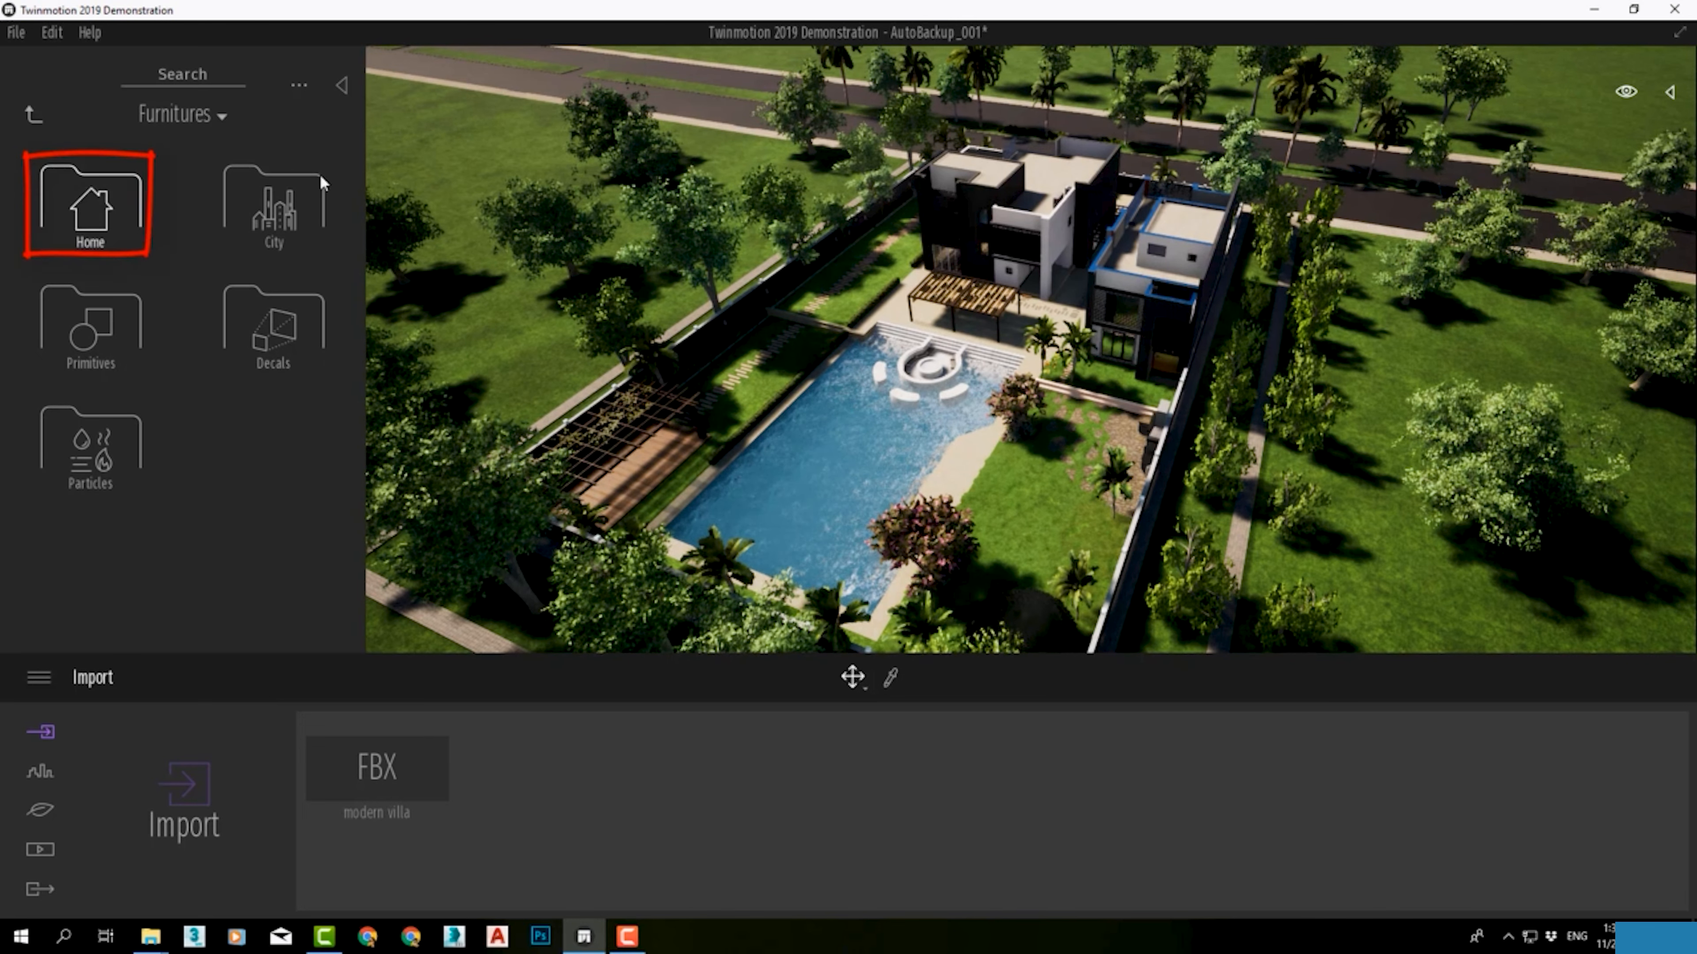
drag(324, 178, 212, 155)
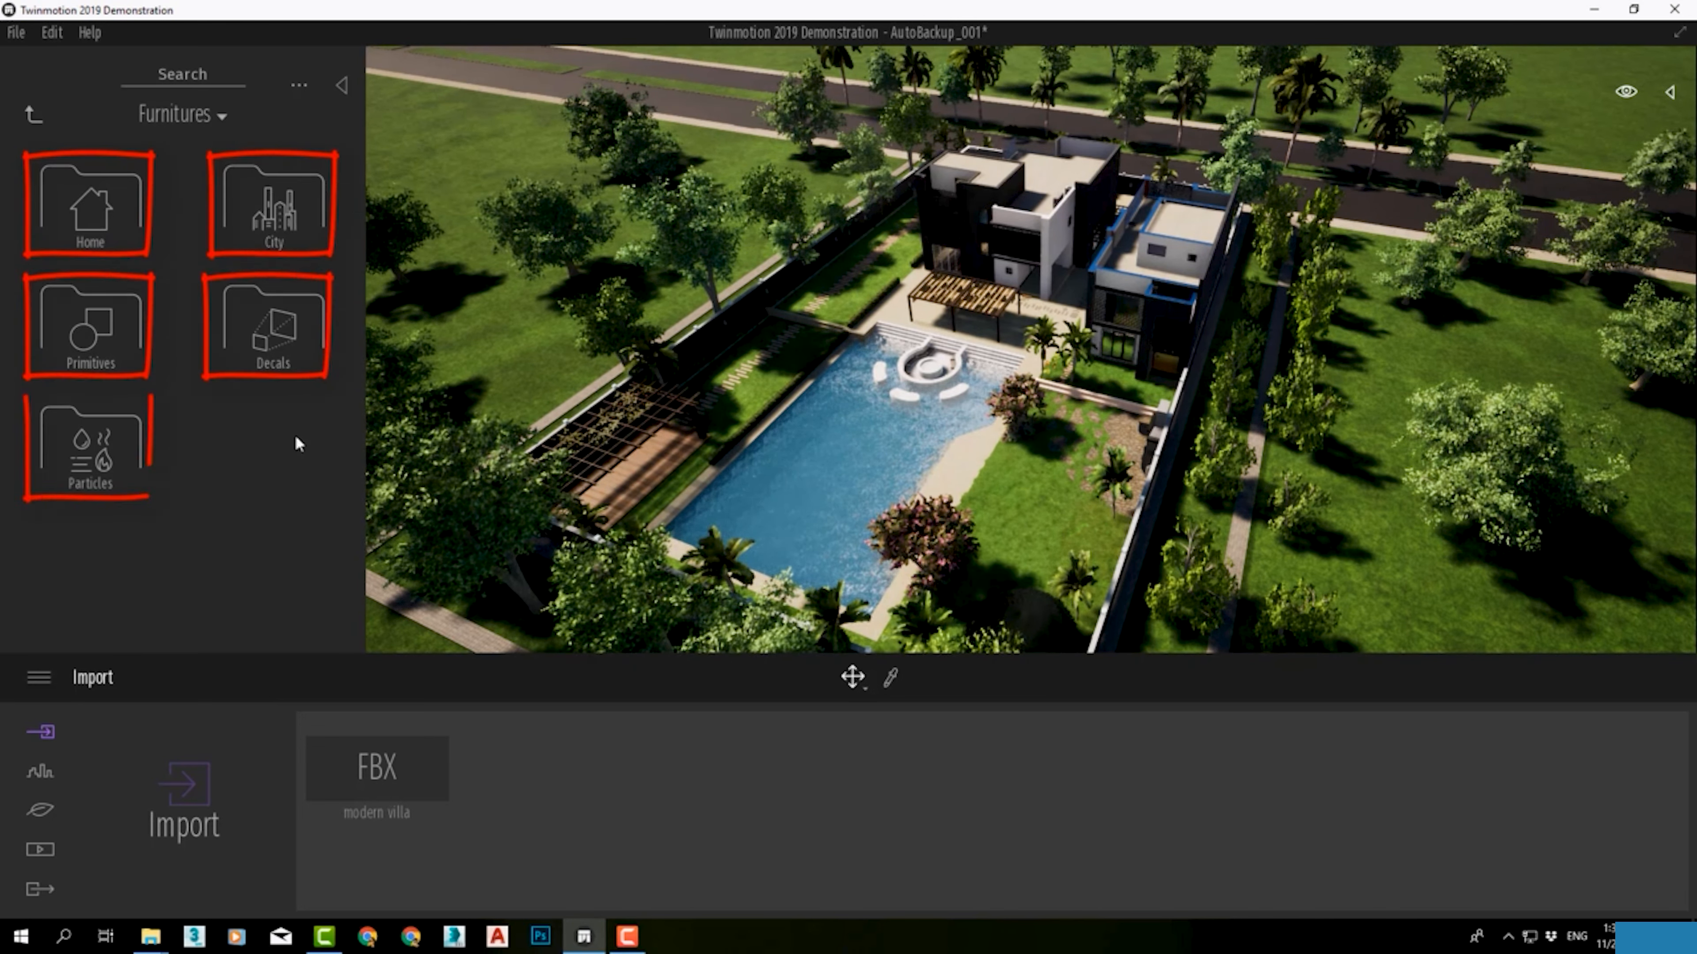
click(103, 226)
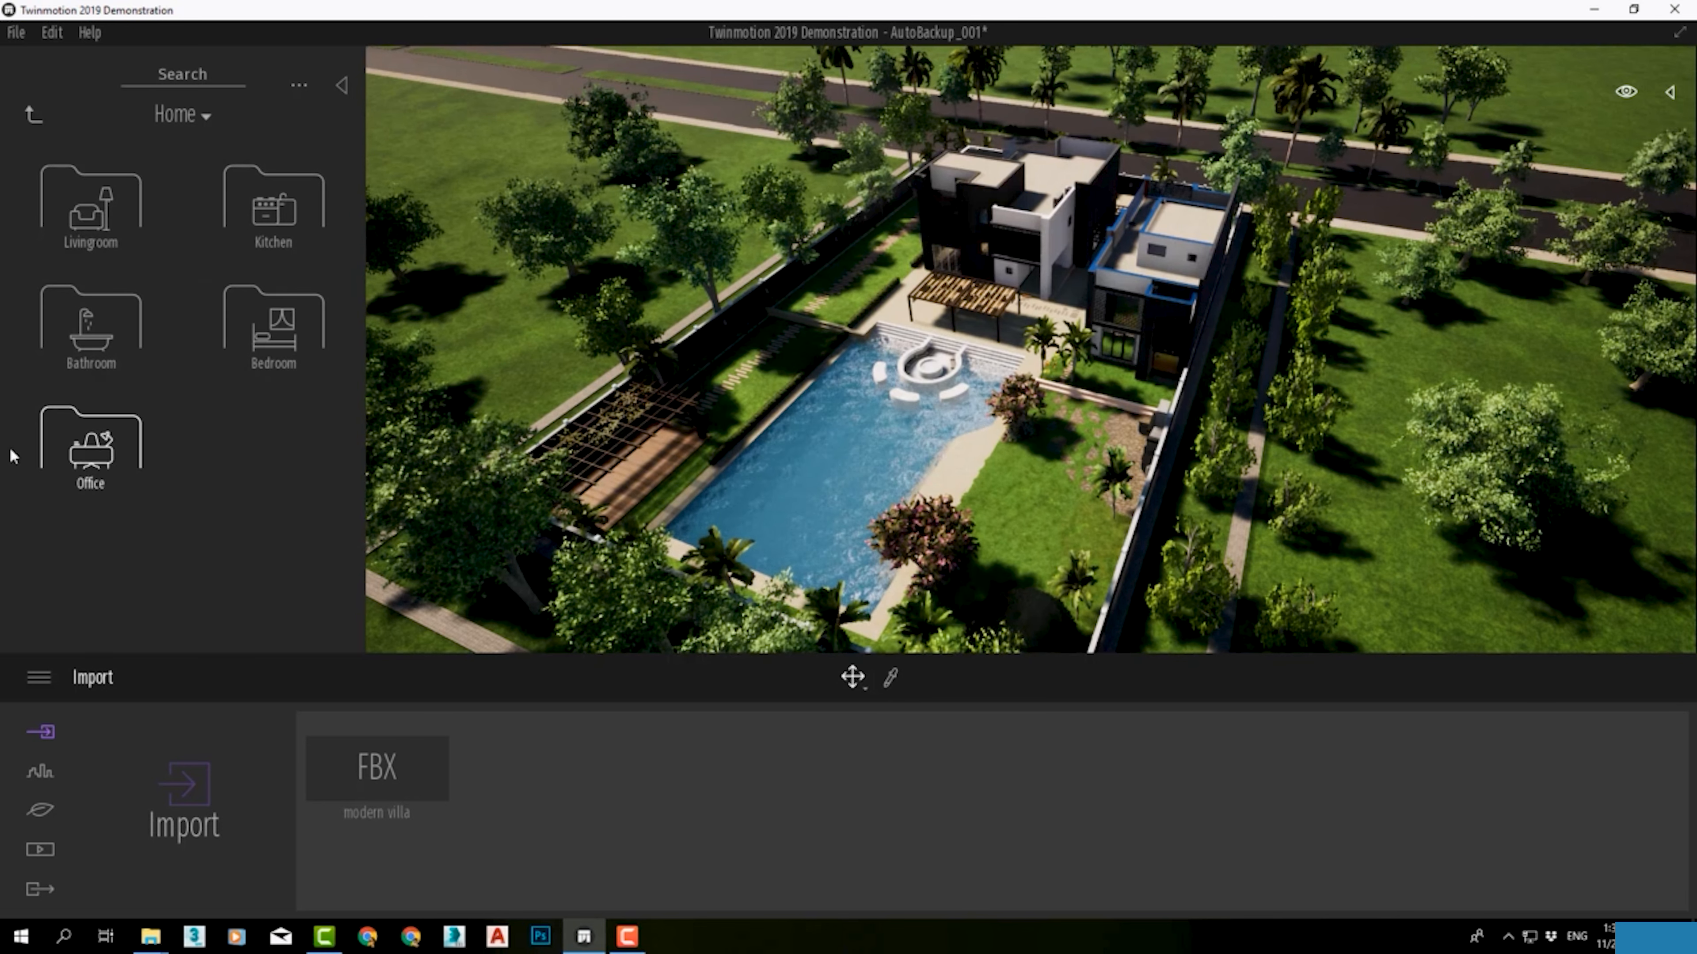
click(81, 244)
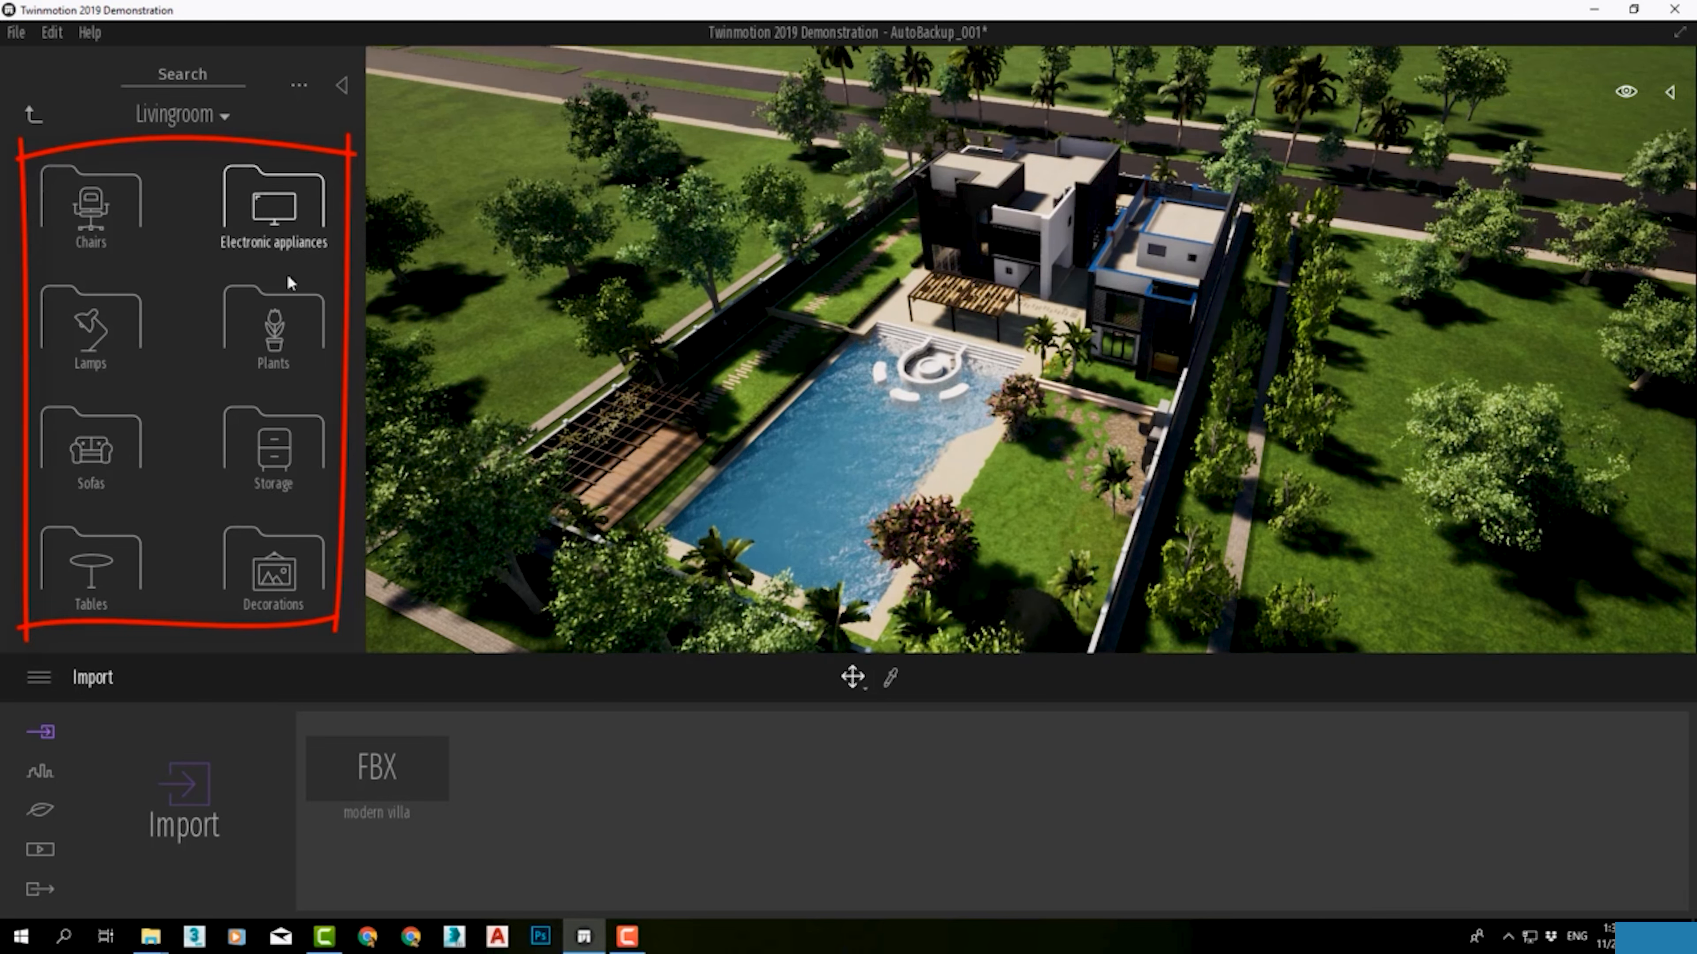
Step: Look through the living room subcategories, including Plants and Storage, and examine the available Decorations objects
click(281, 349)
scroll(175, 393, down, 4)
right_click(332, 391)
click(309, 457)
right_click(308, 457)
click(278, 579)
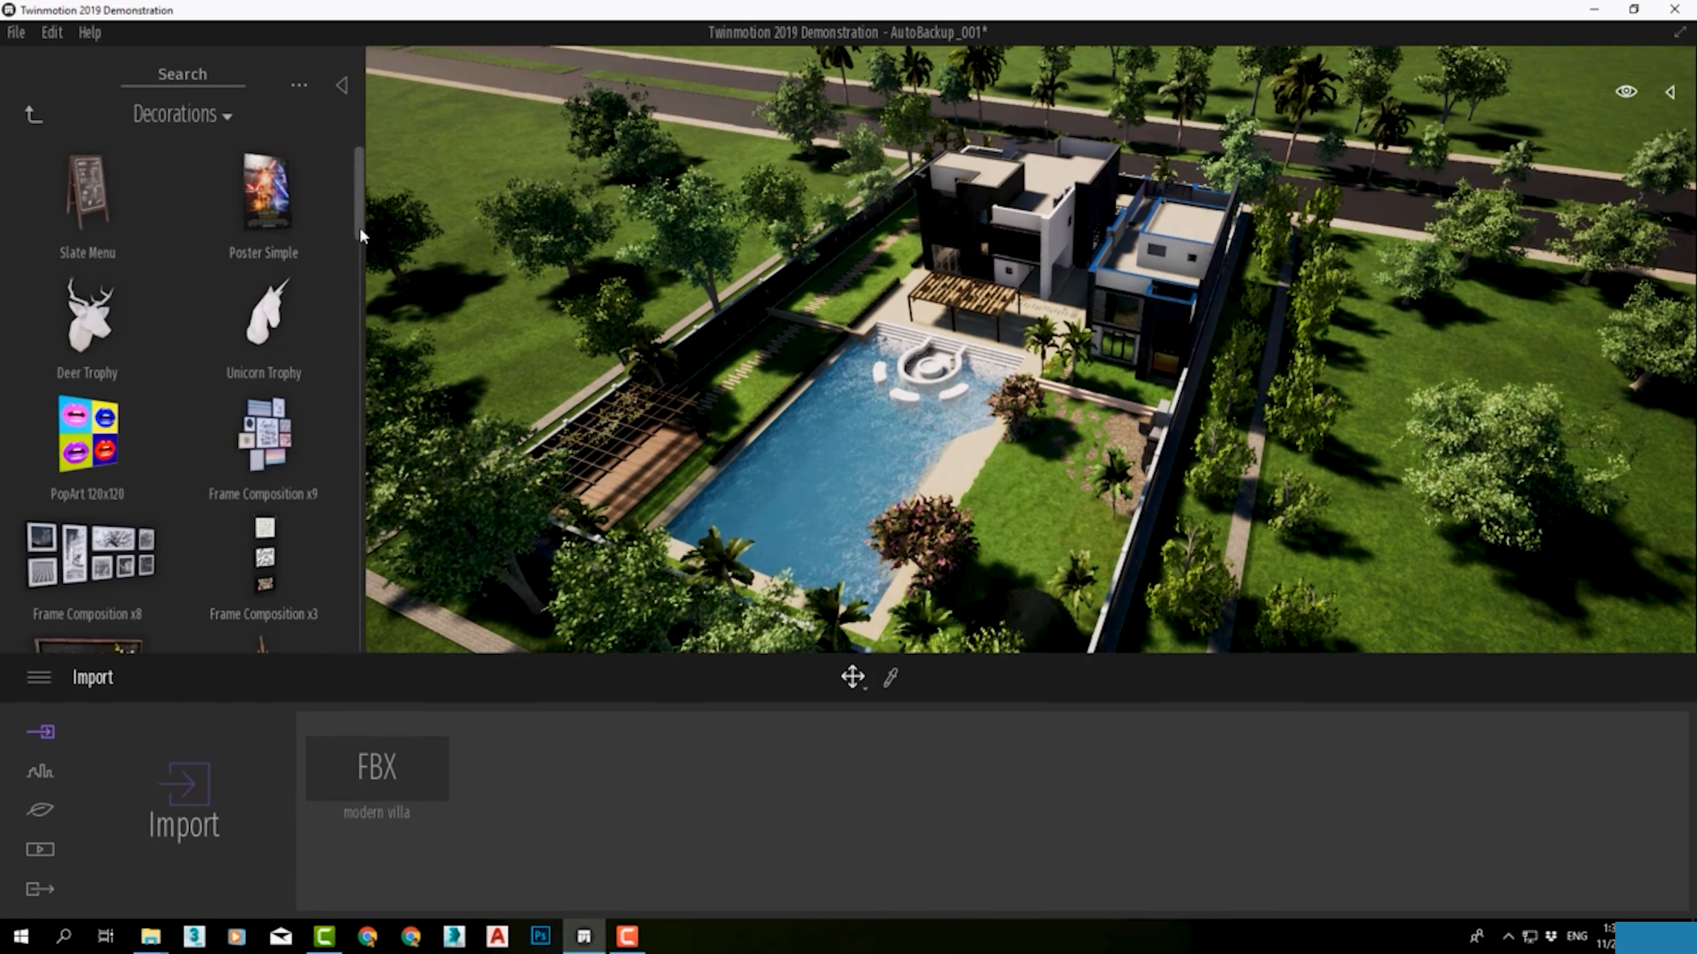
drag(359, 231, 355, 601)
right_click(228, 567)
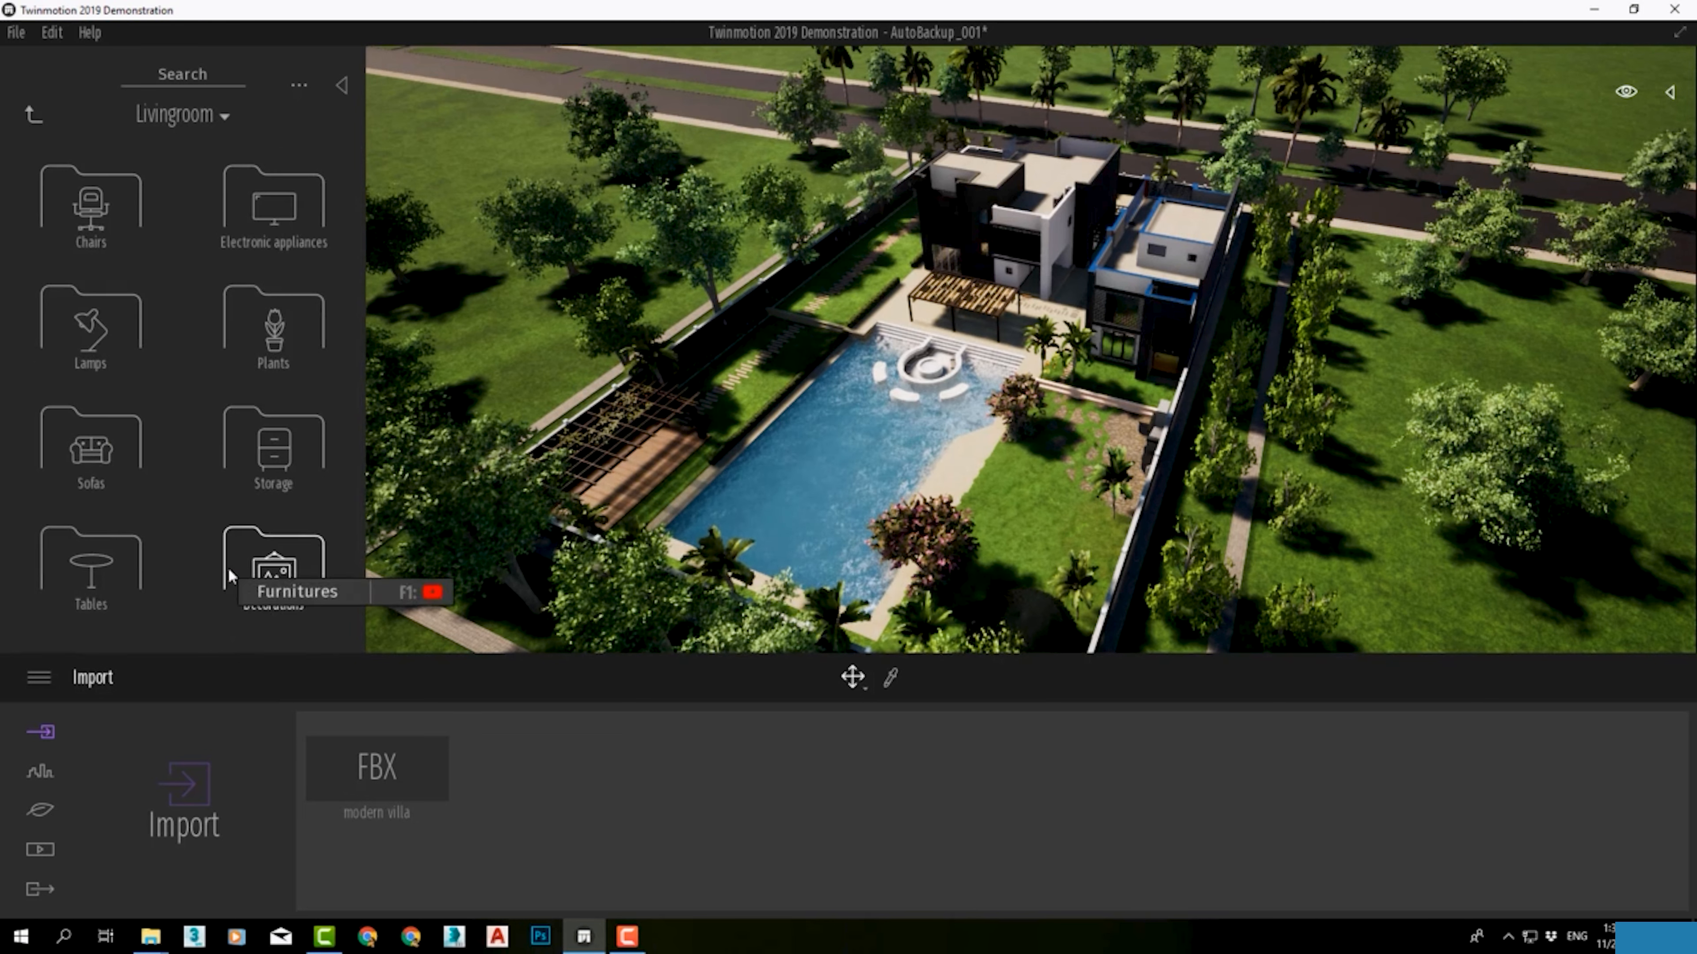
Step: Return to the Furnitures categories, open City and examine its Bollards and Planters objects
click(30, 115)
click(30, 115)
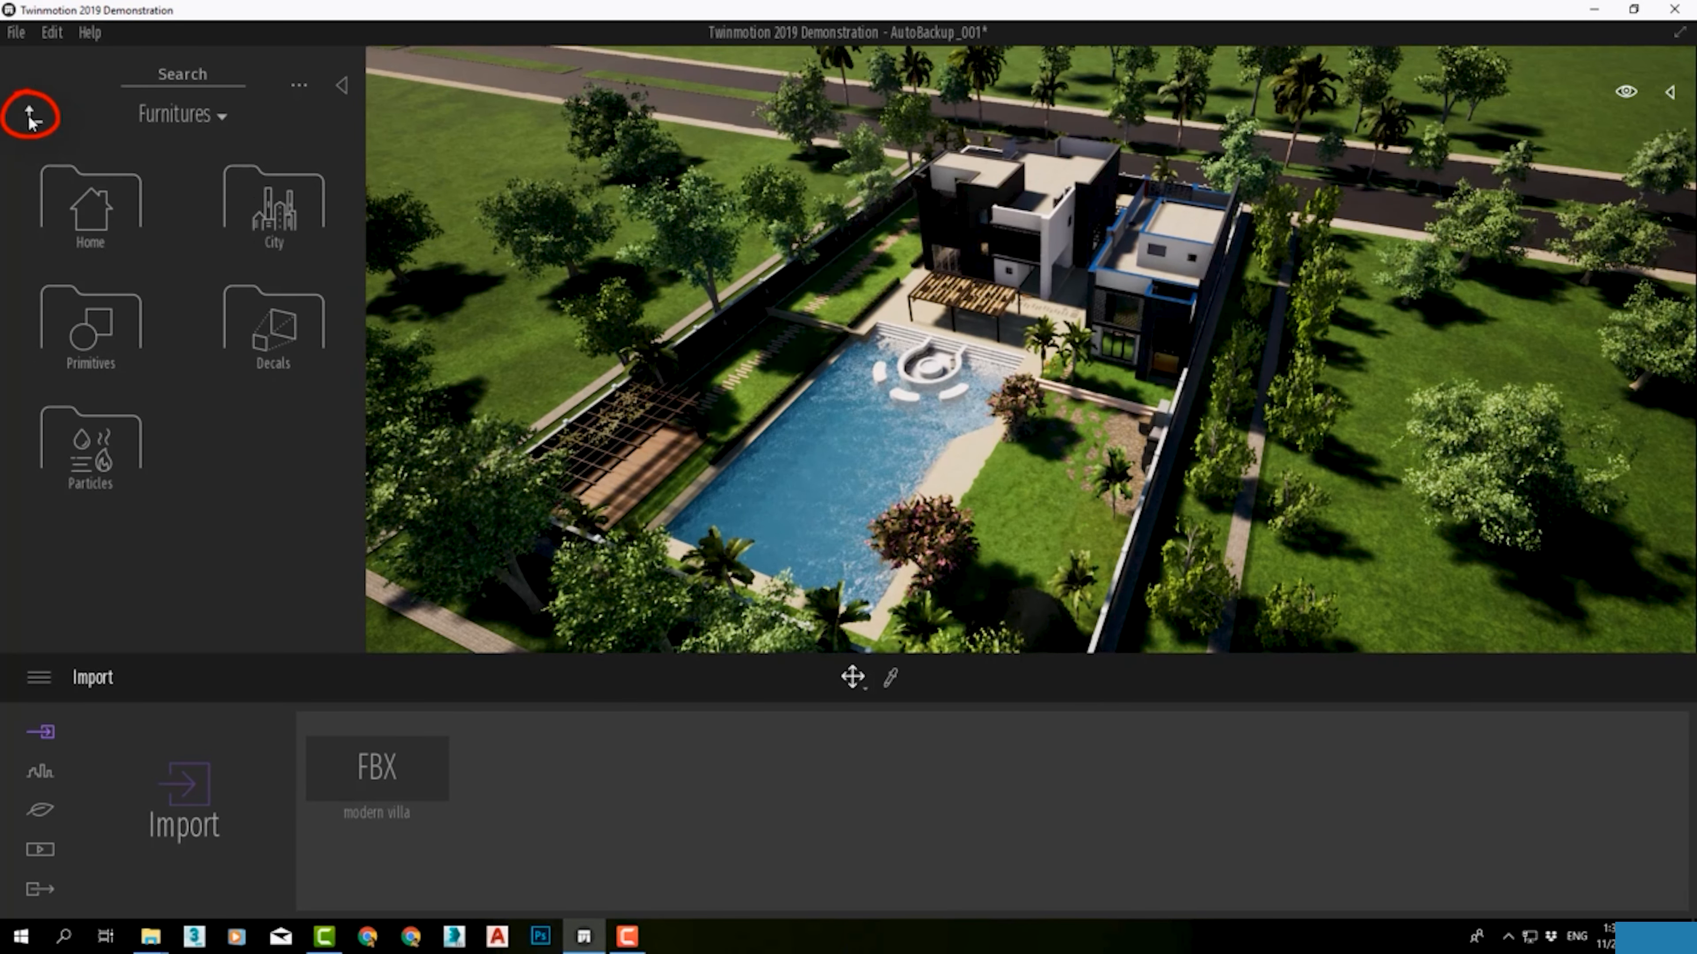
click(276, 204)
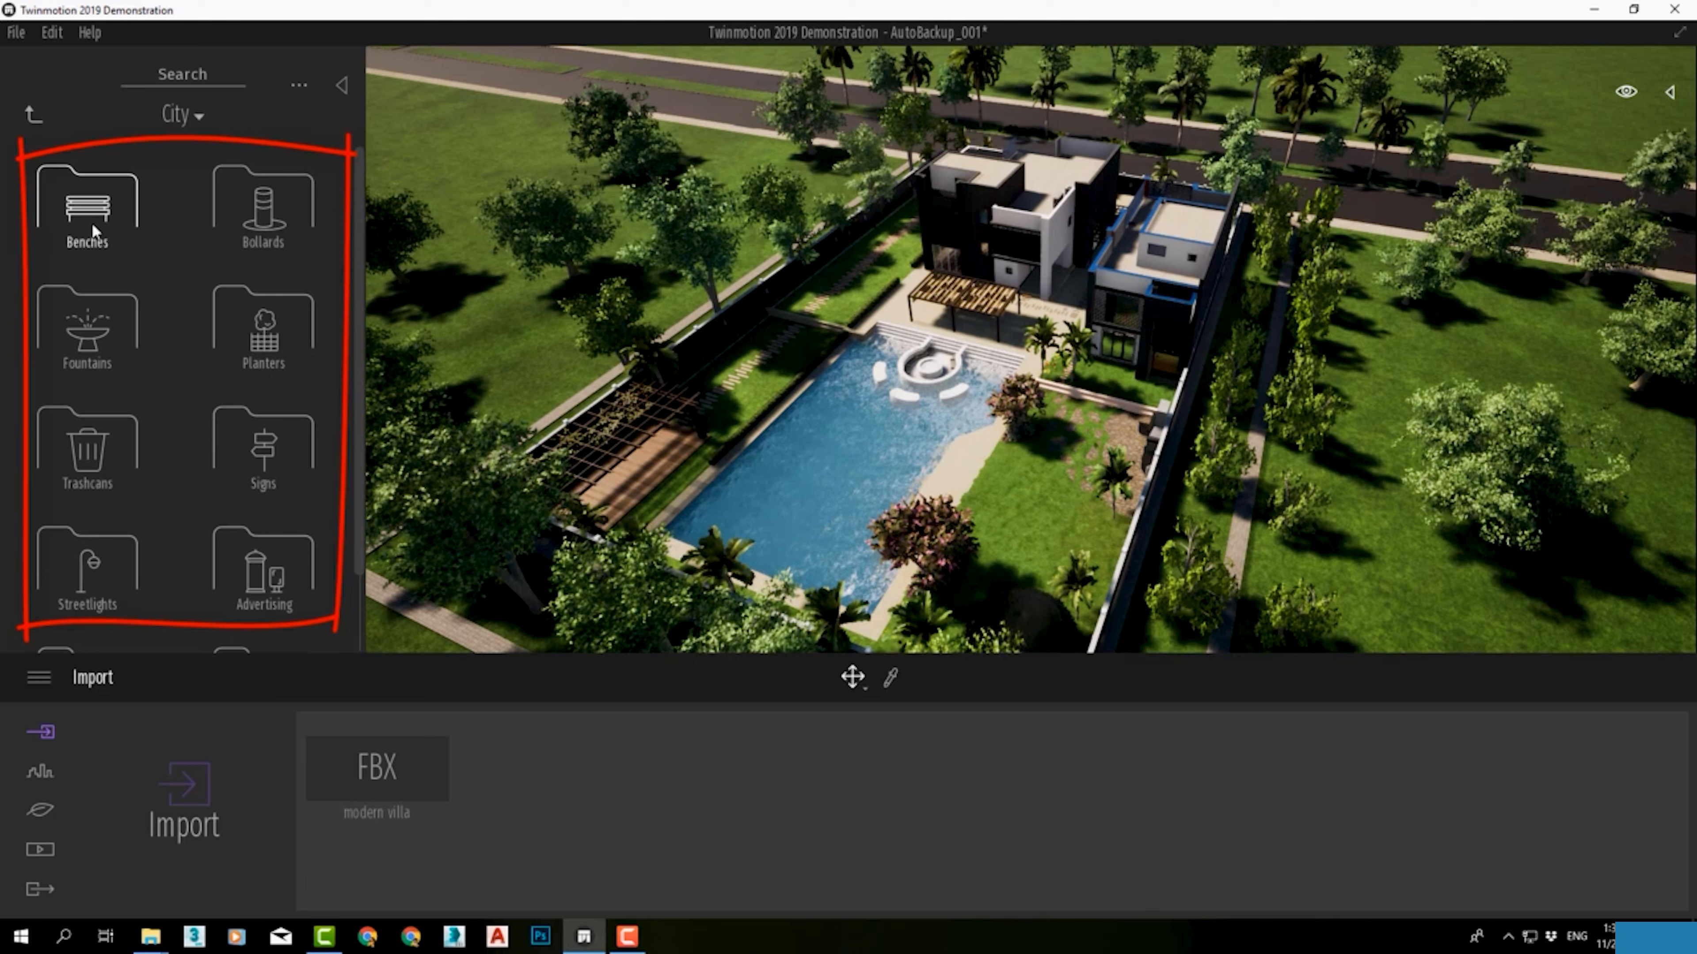
click(280, 205)
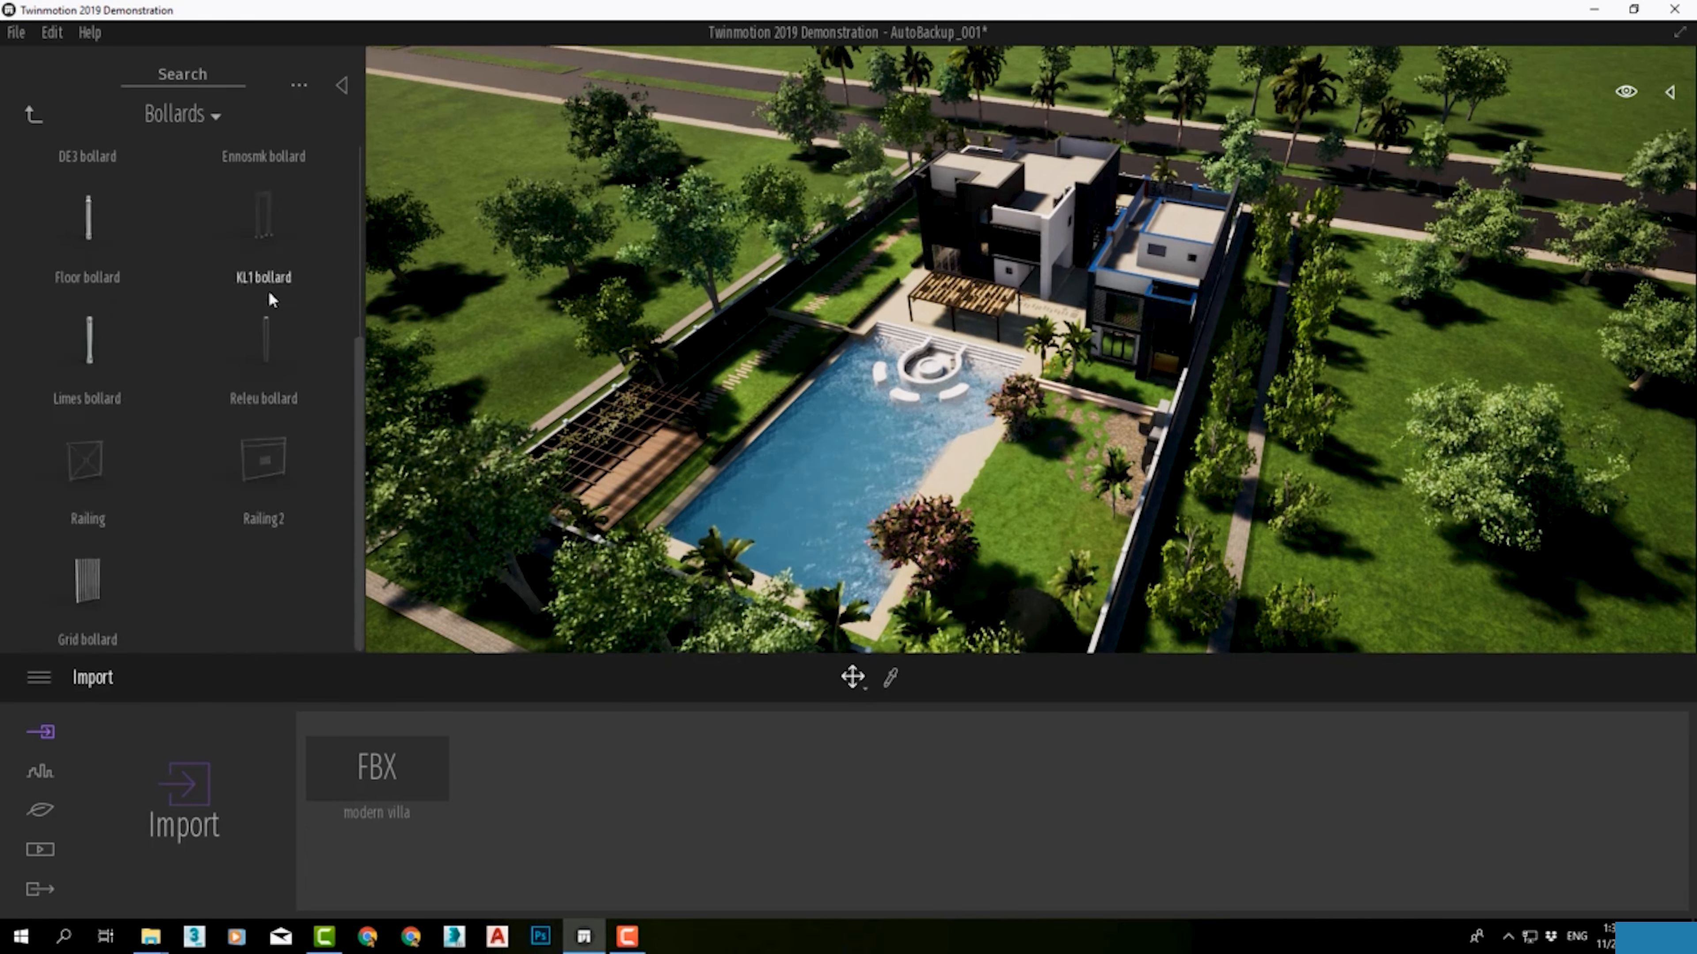
click(33, 114)
click(257, 339)
click(34, 115)
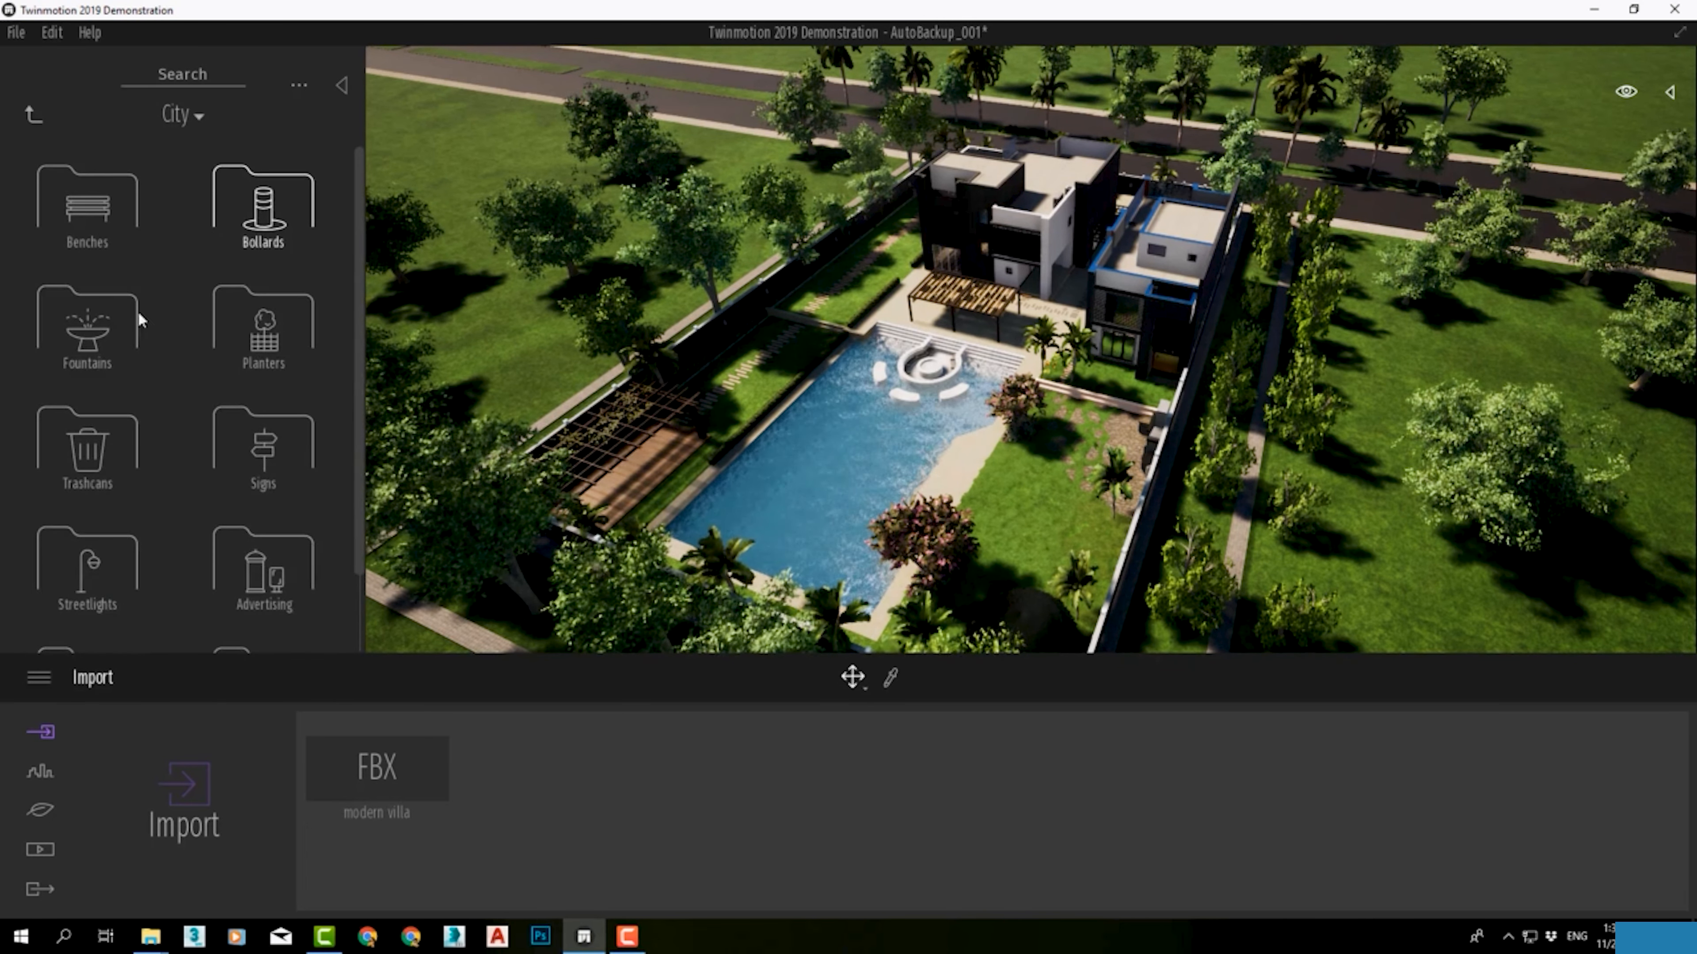
Step: Examine the City library's Fountains, Trashcans and remaining folders, and return to the Furnitures categories
click(97, 346)
click(33, 115)
click(117, 476)
click(33, 115)
scroll(136, 563, down, 1)
click(115, 476)
drag(359, 178, 322, 566)
right_click(322, 566)
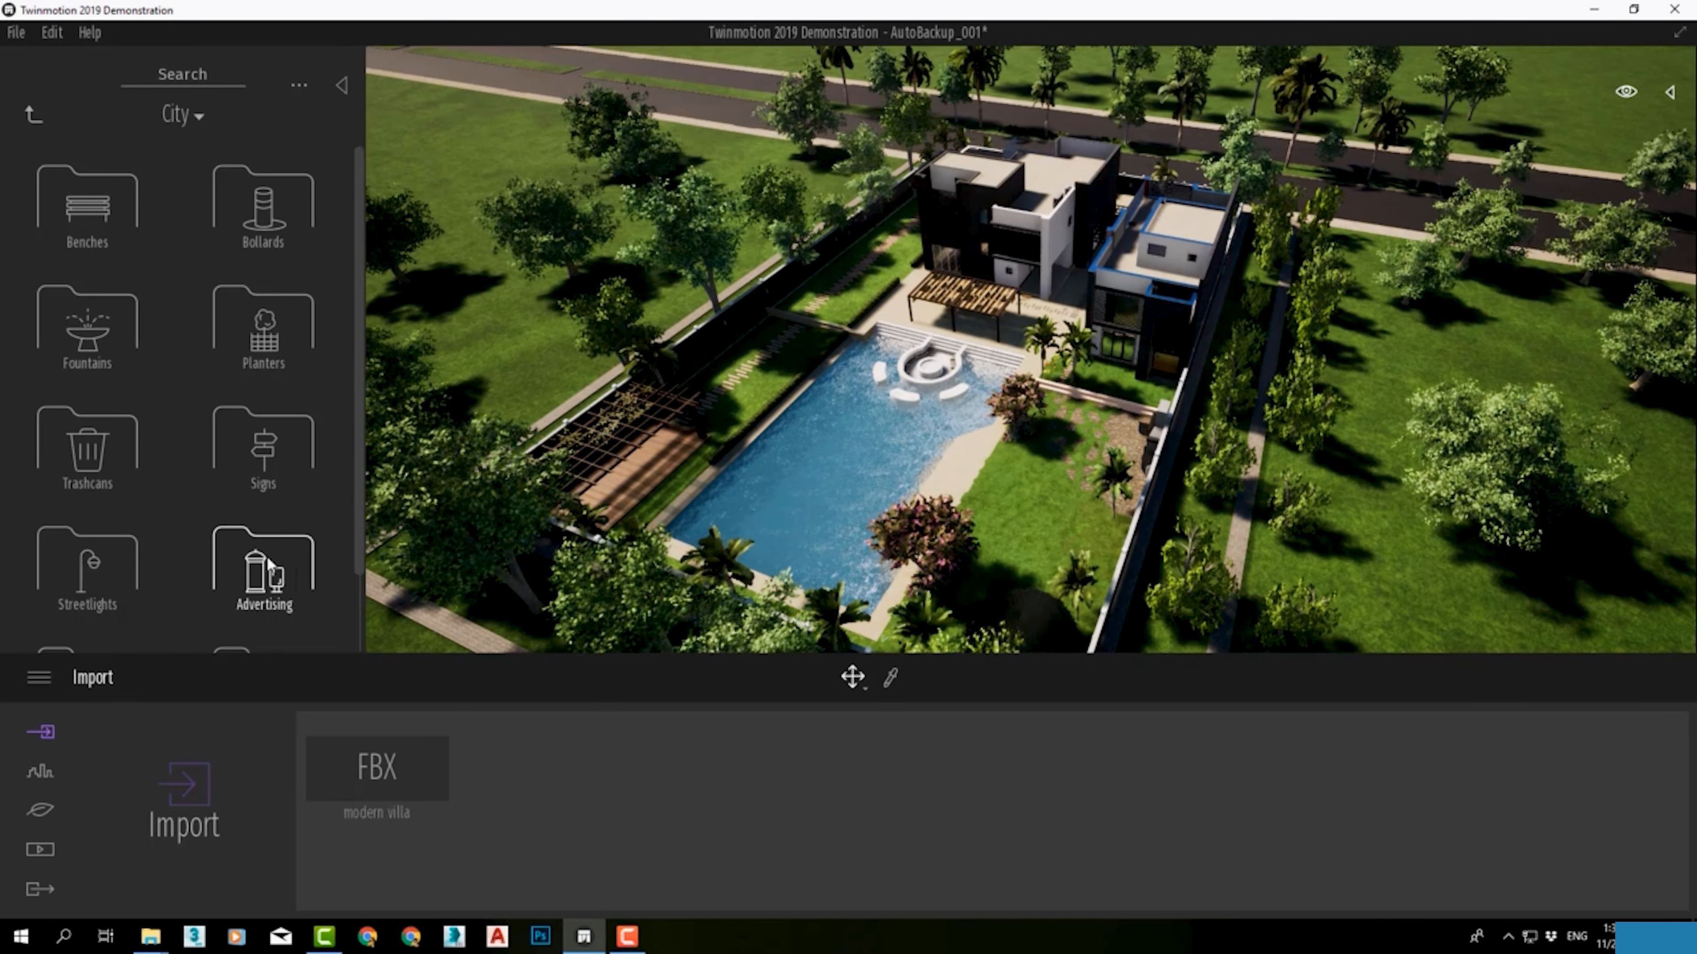
scroll(264, 561, down, 1)
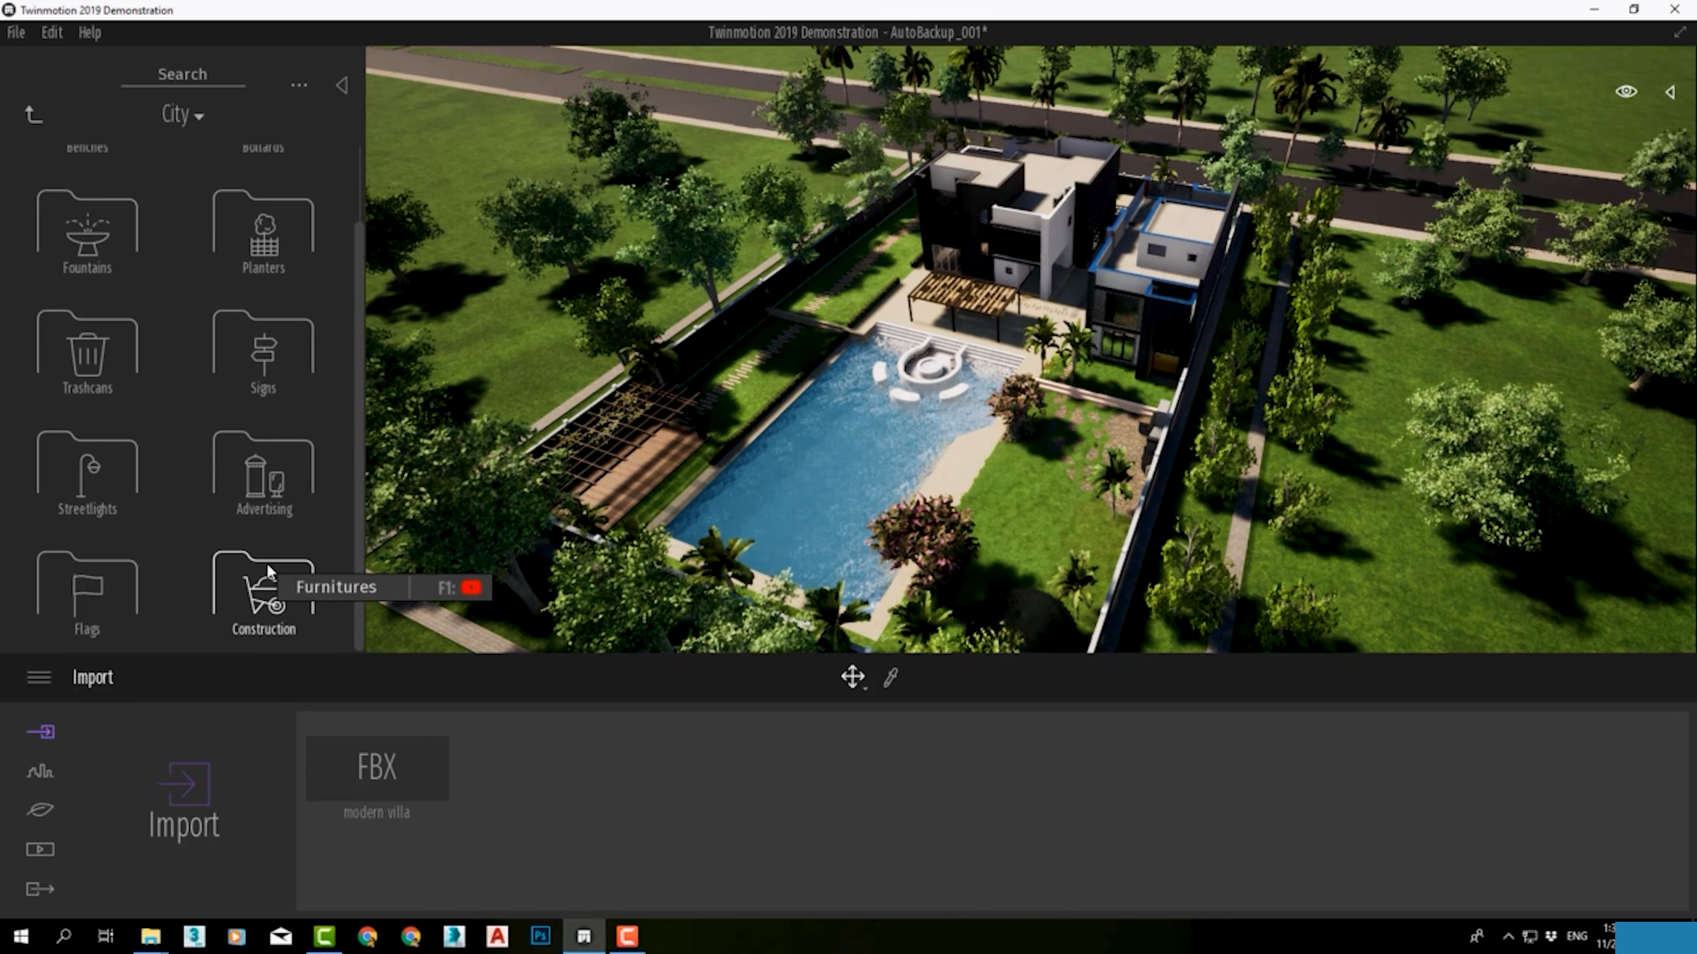
right_click(267, 562)
Step: Look through the basic shapes offered in the Primitives category
click(115, 342)
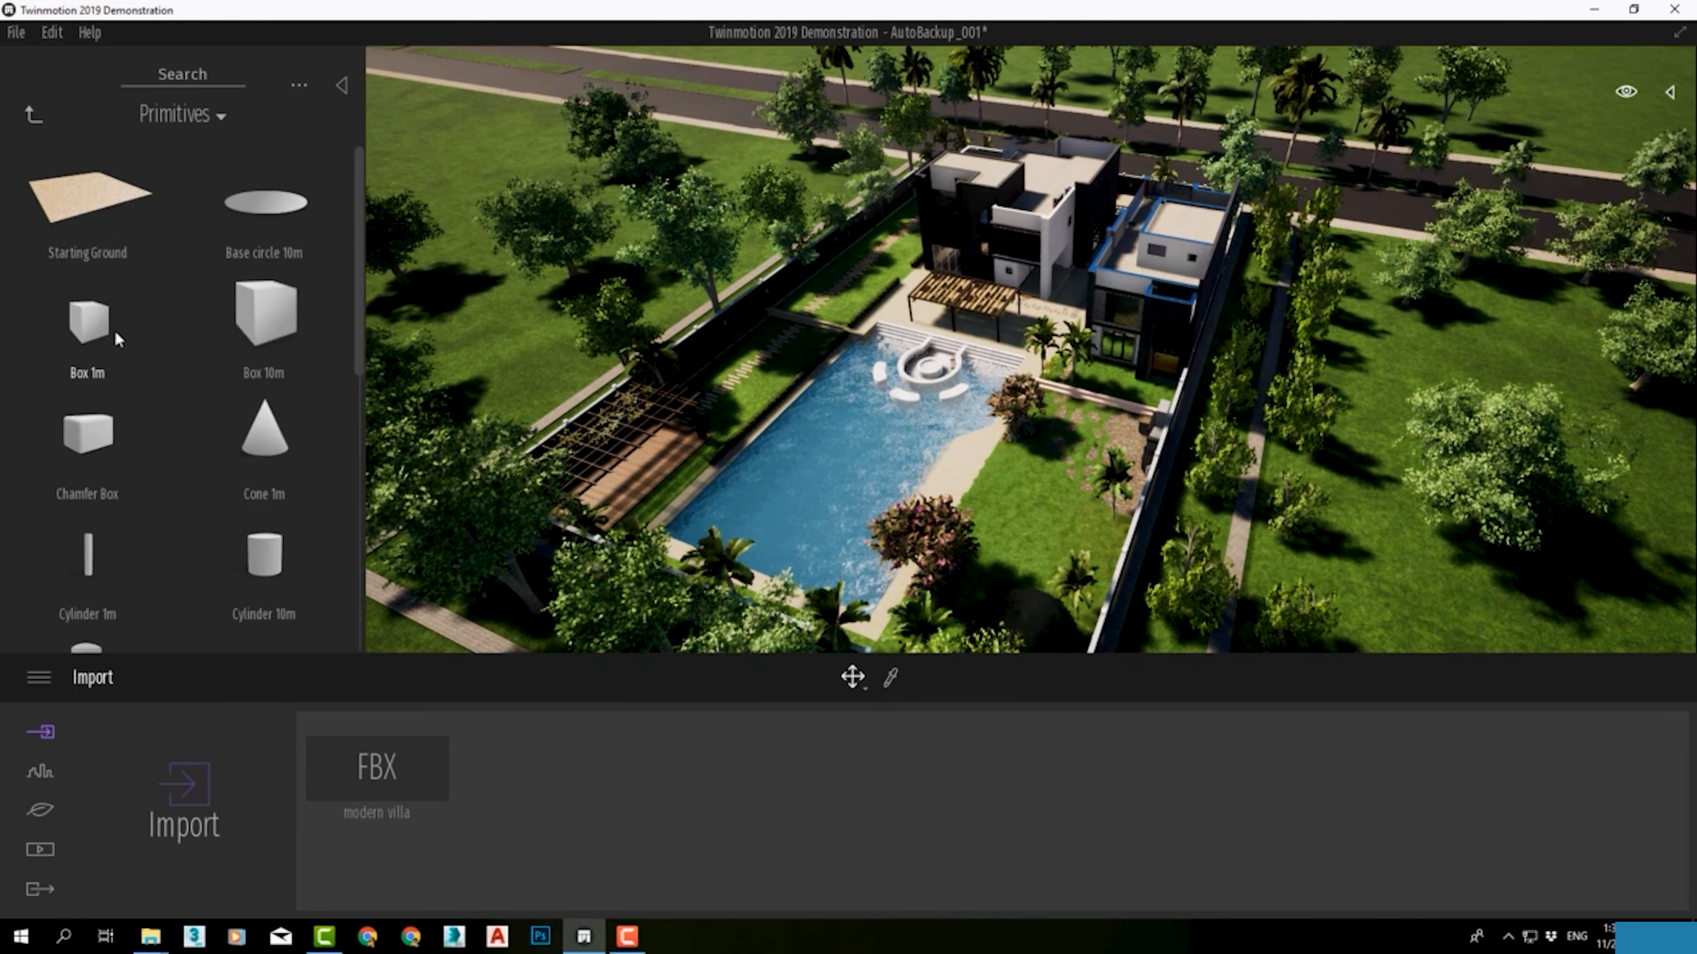
scroll(363, 329, down, 8)
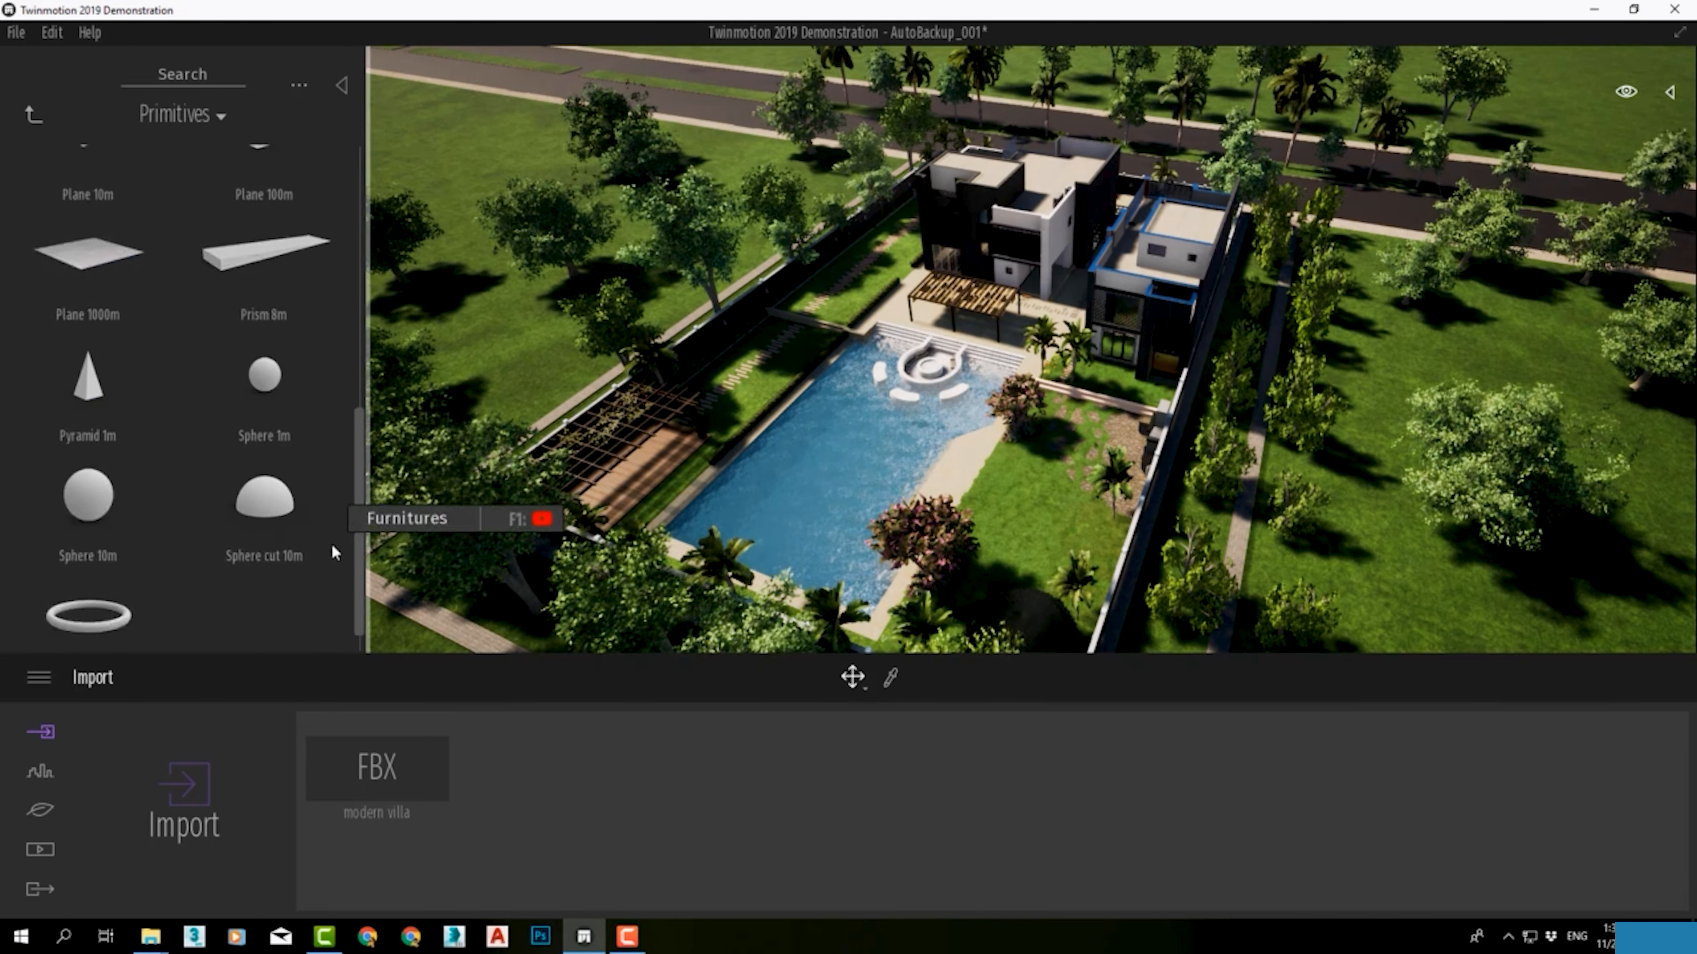
scroll(279, 271, up, 8)
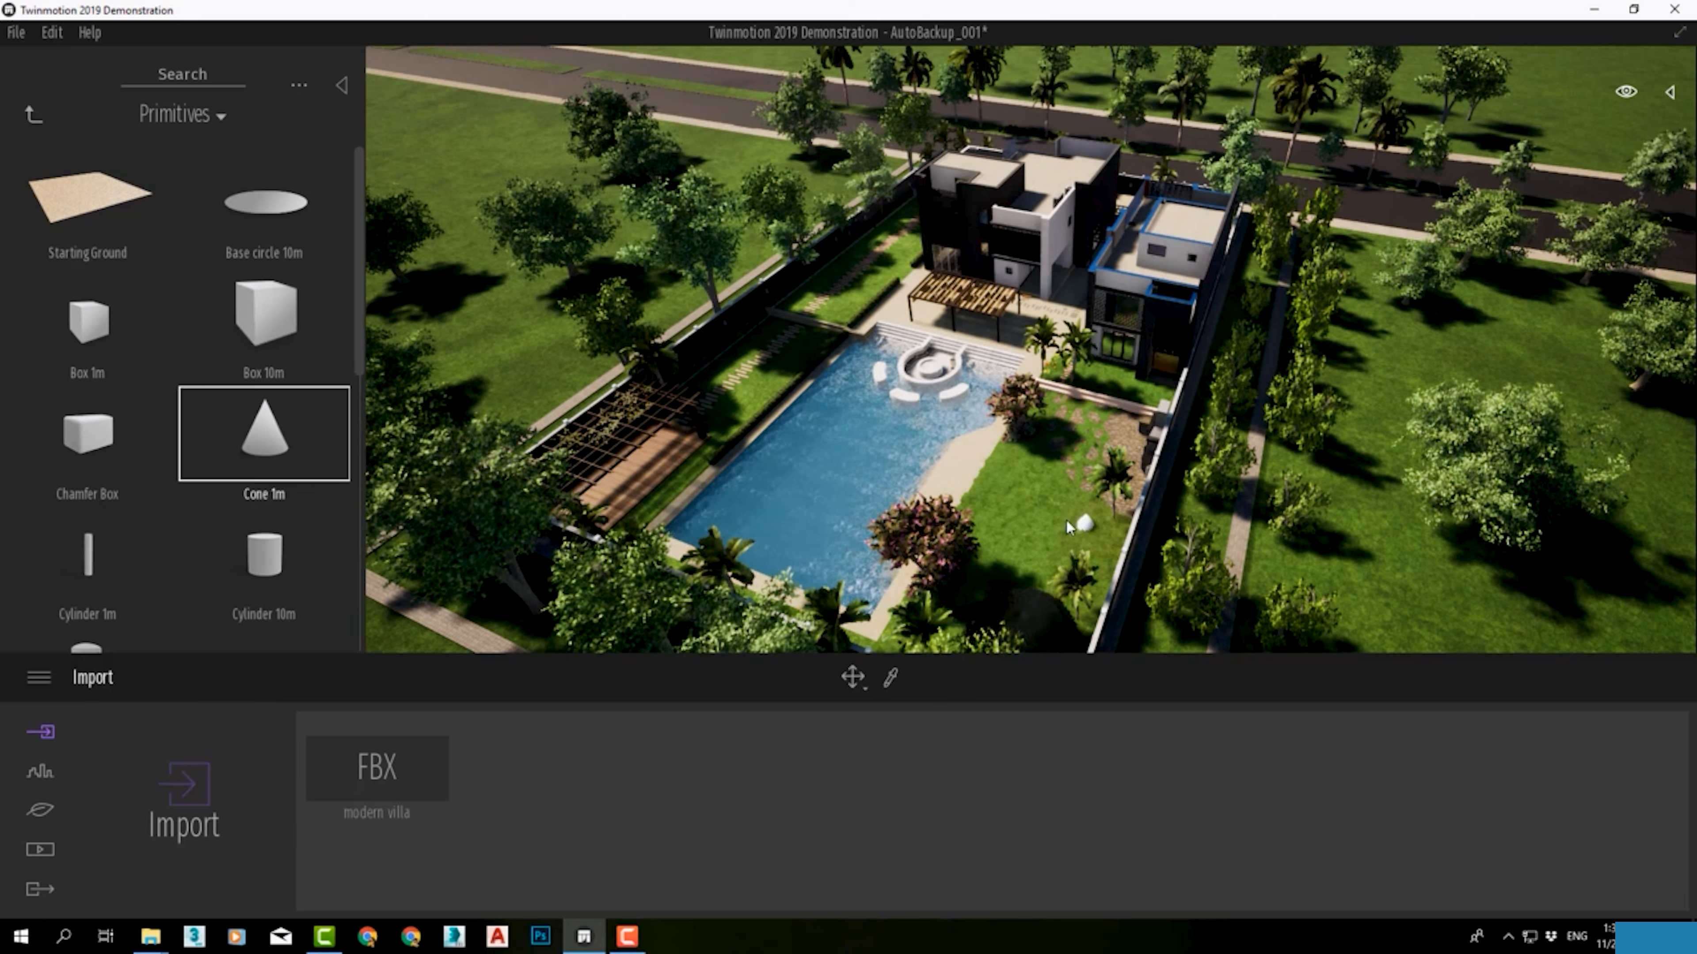
Step: Return to the Furnitures categories and examine the road and parking markings in Decals
click(28, 118)
click(329, 298)
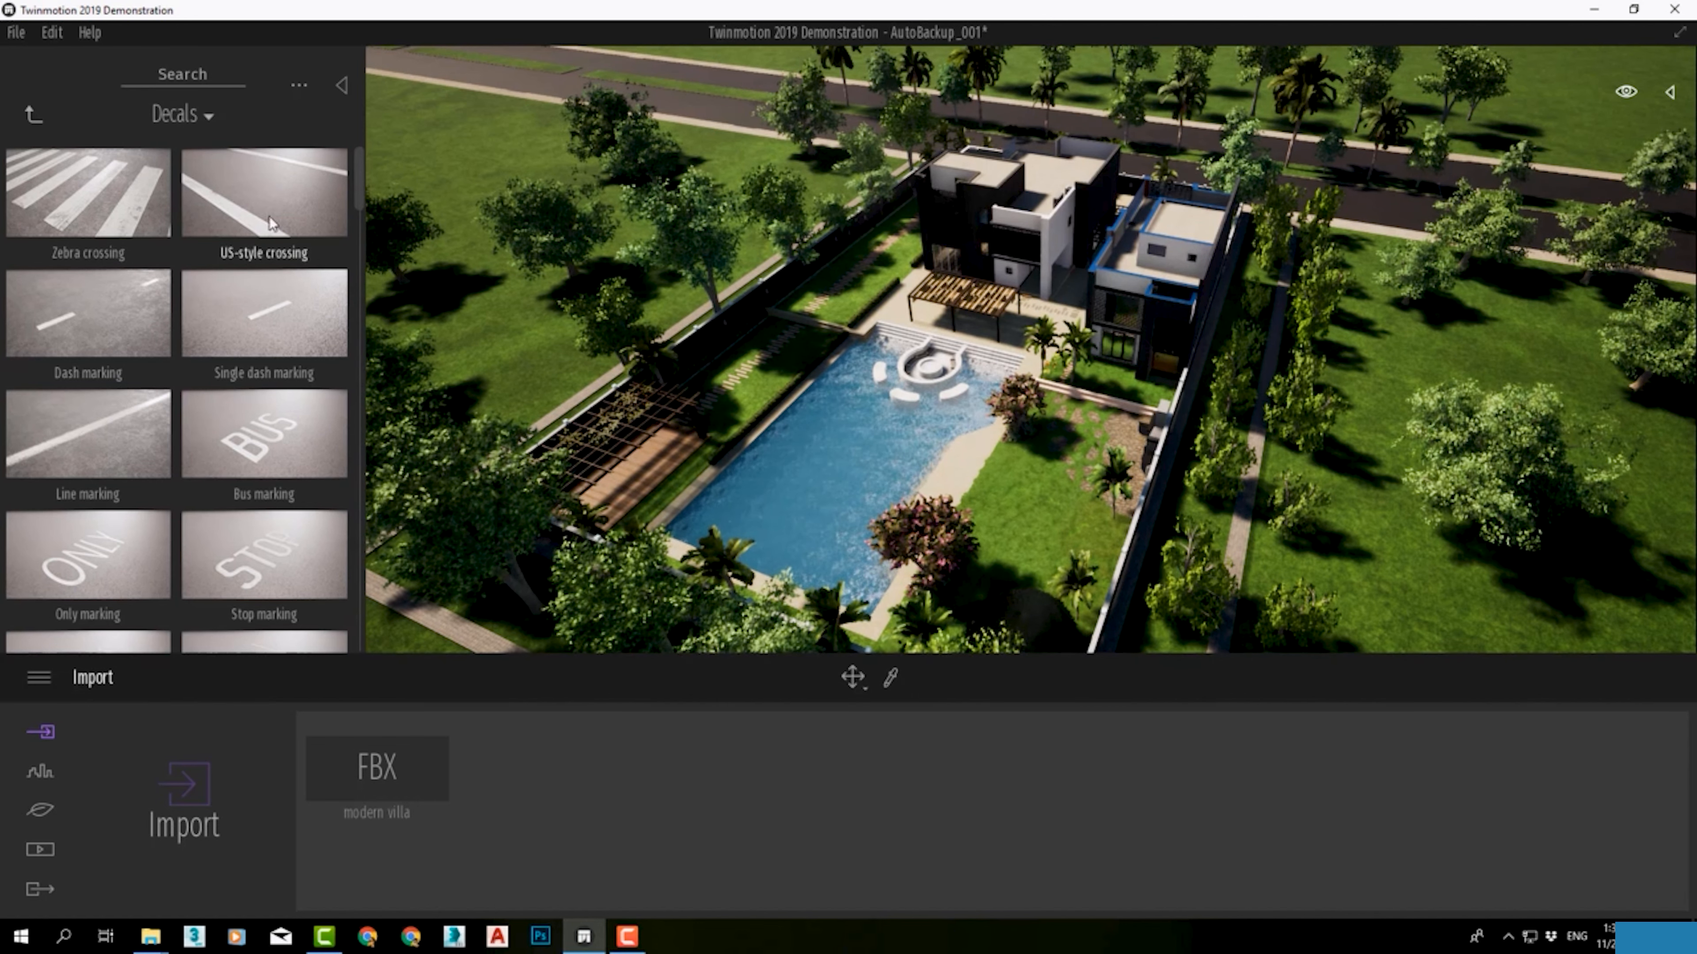
scroll(356, 178, down, 5)
middle_drag(1020, 165, 874, 368)
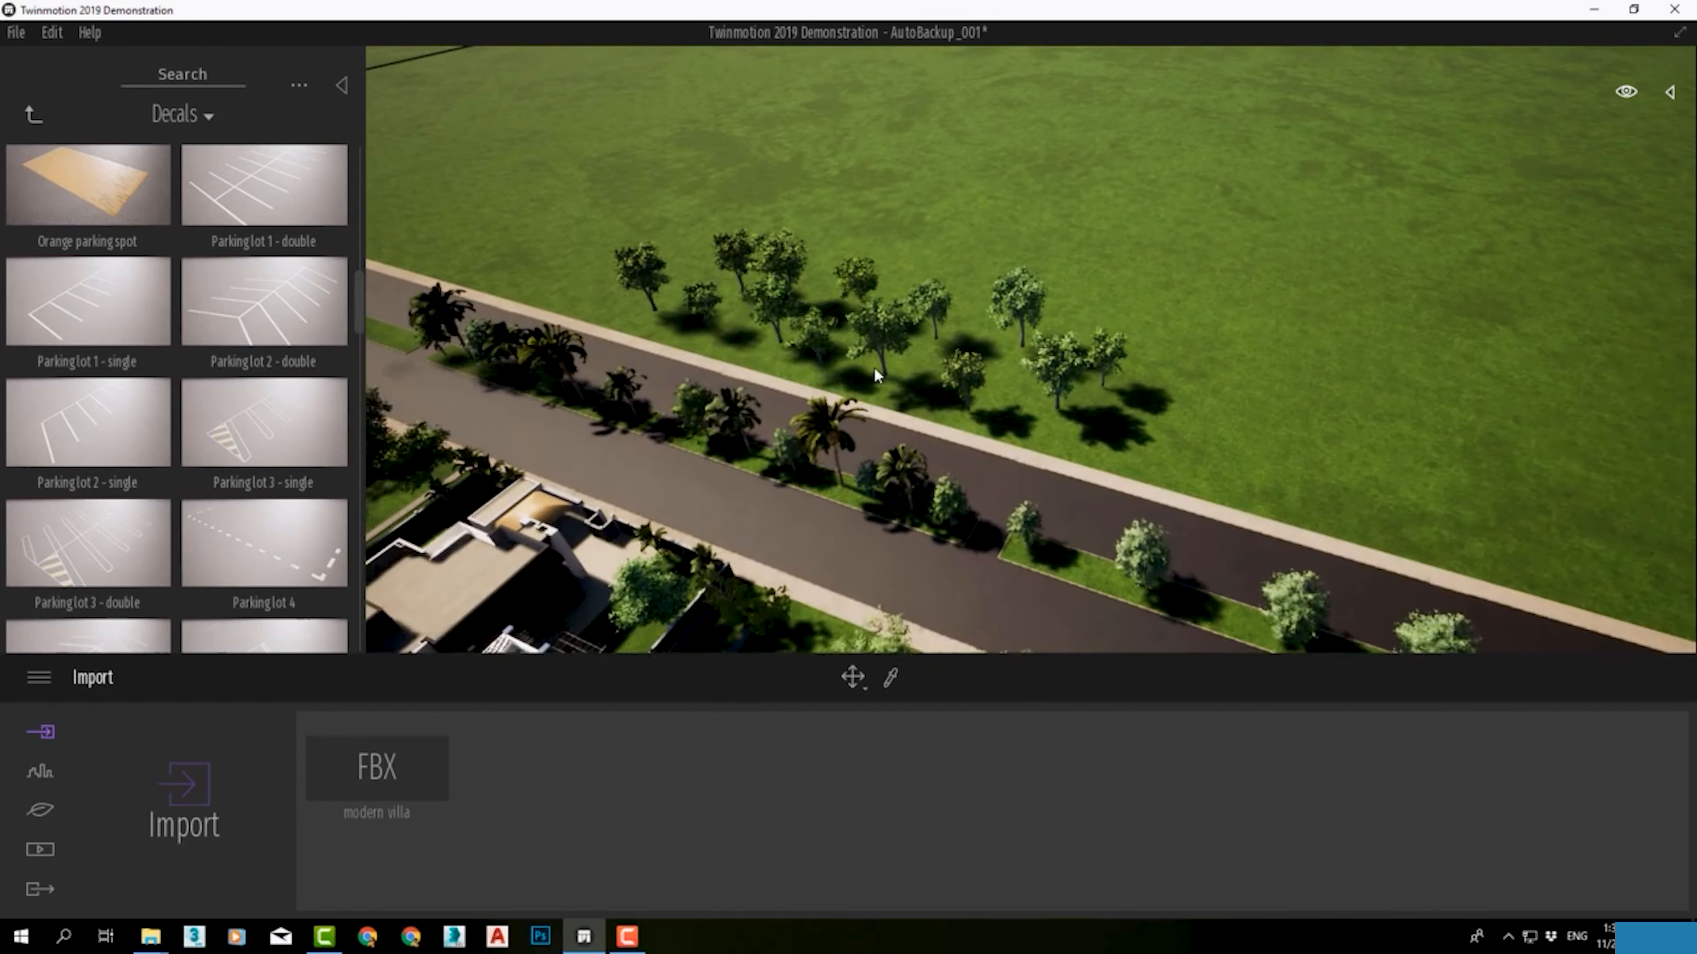
Step: Examine the fire, smoke, fog and water effects in Particles, and go back to the Furnitures categories
click(30, 115)
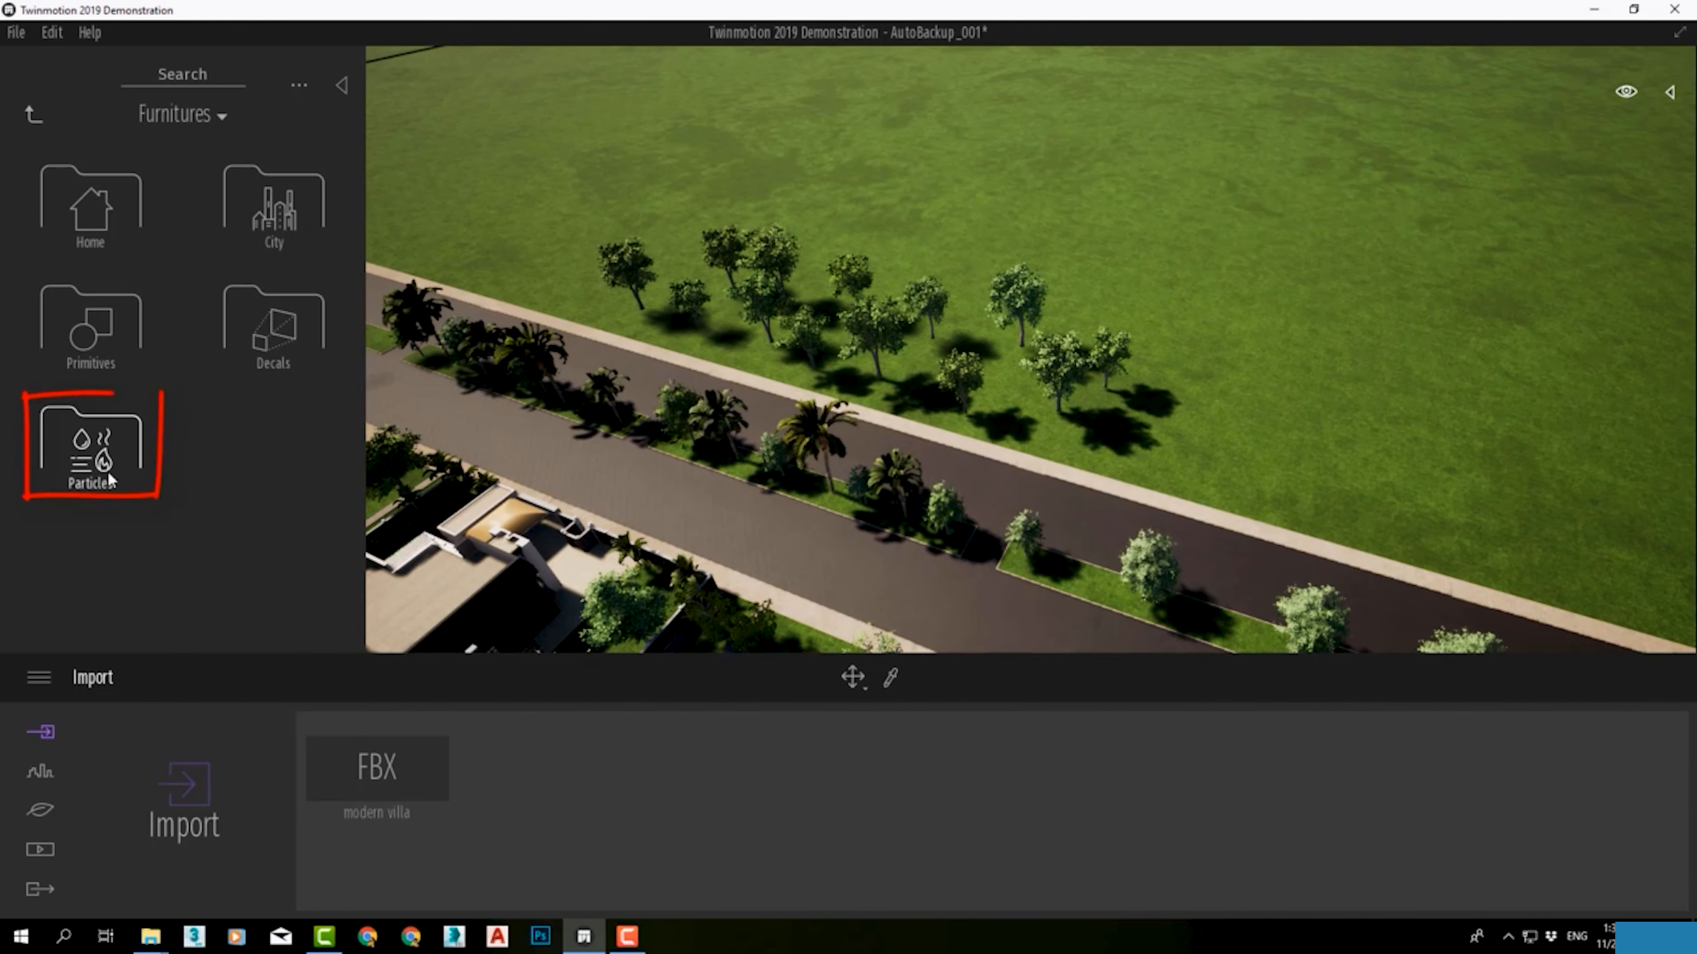
click(93, 458)
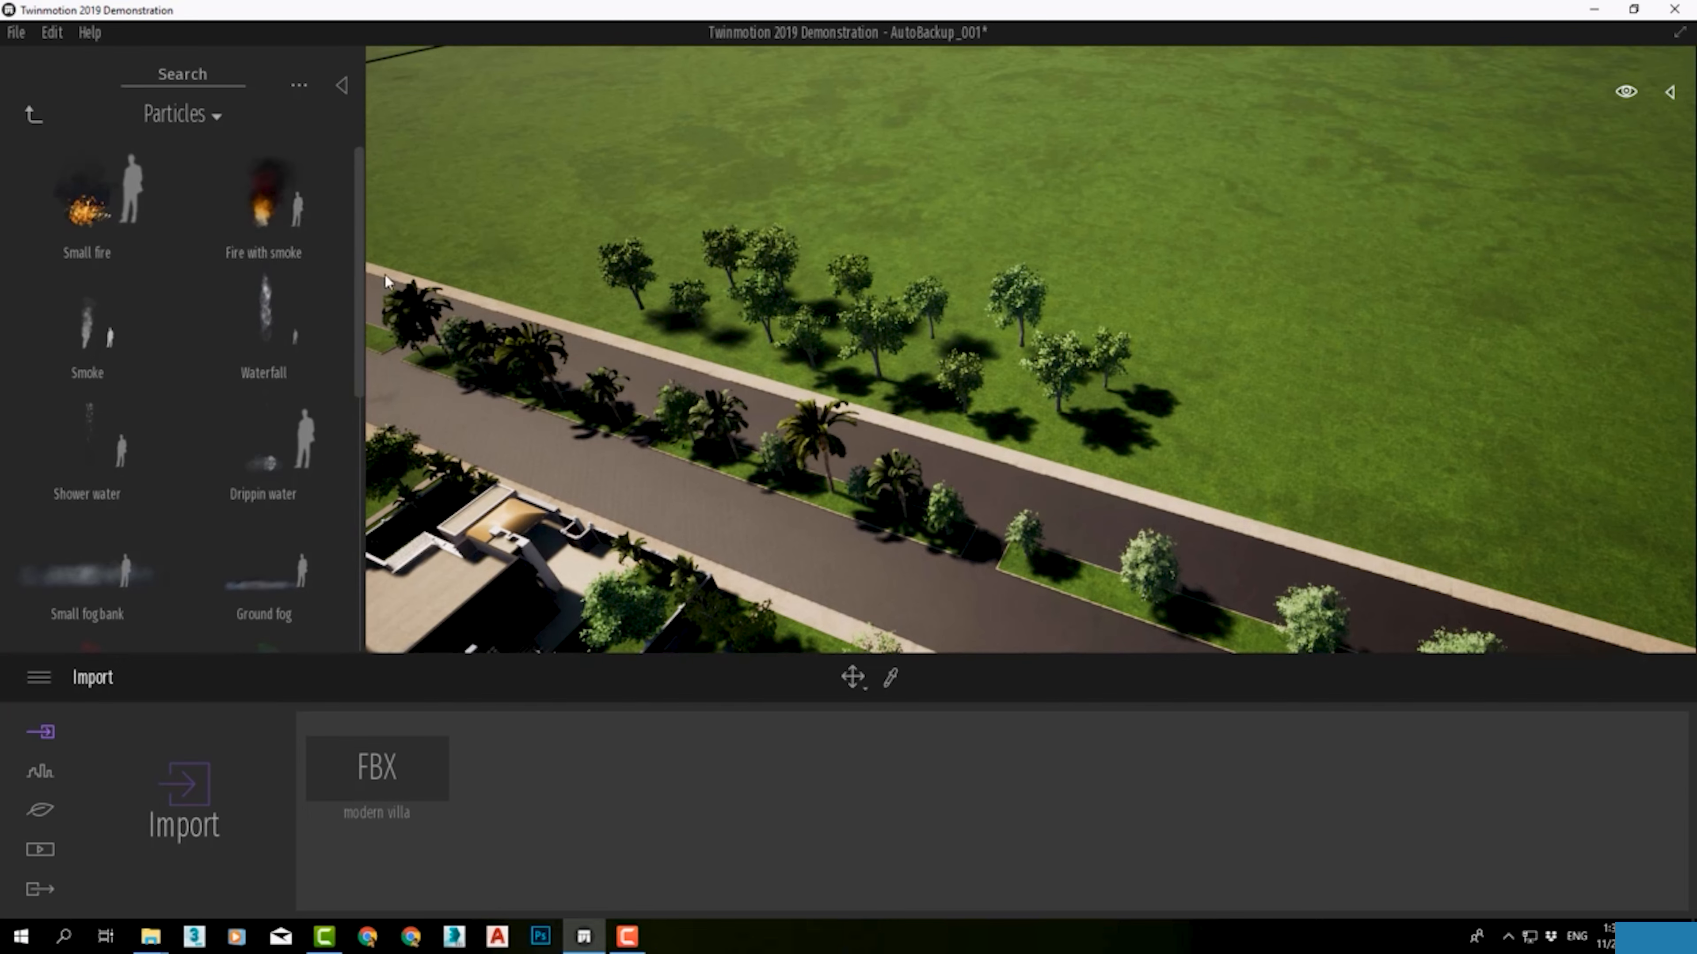
scroll(335, 563, down, 5)
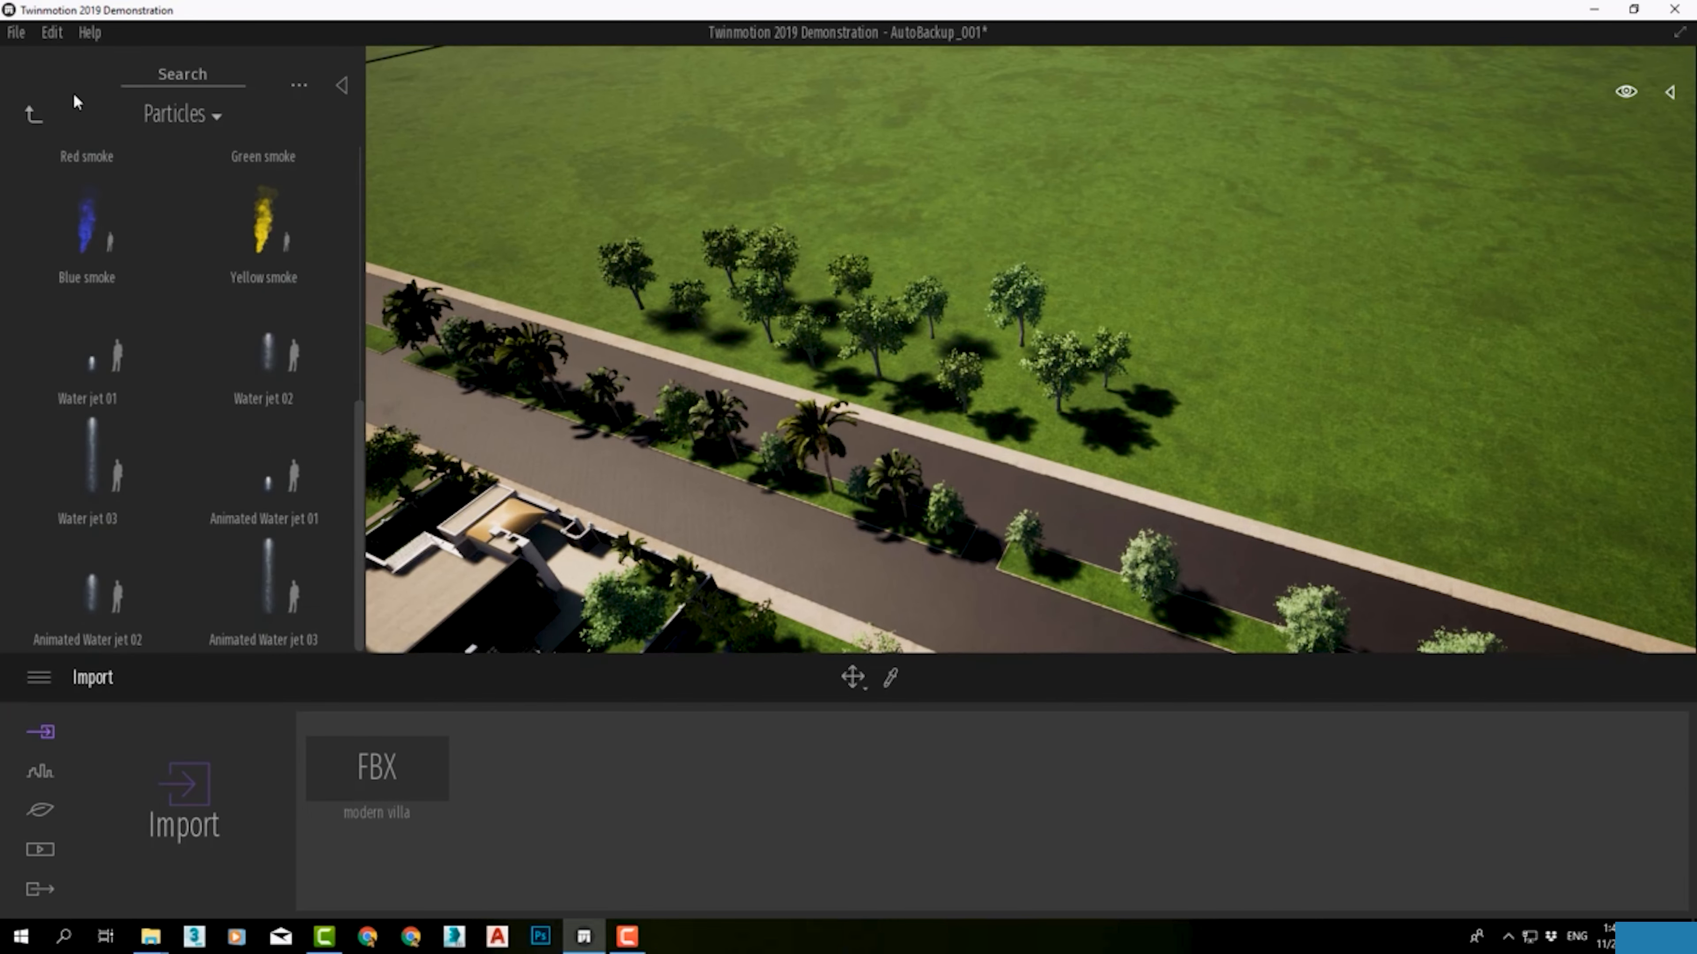
click(32, 115)
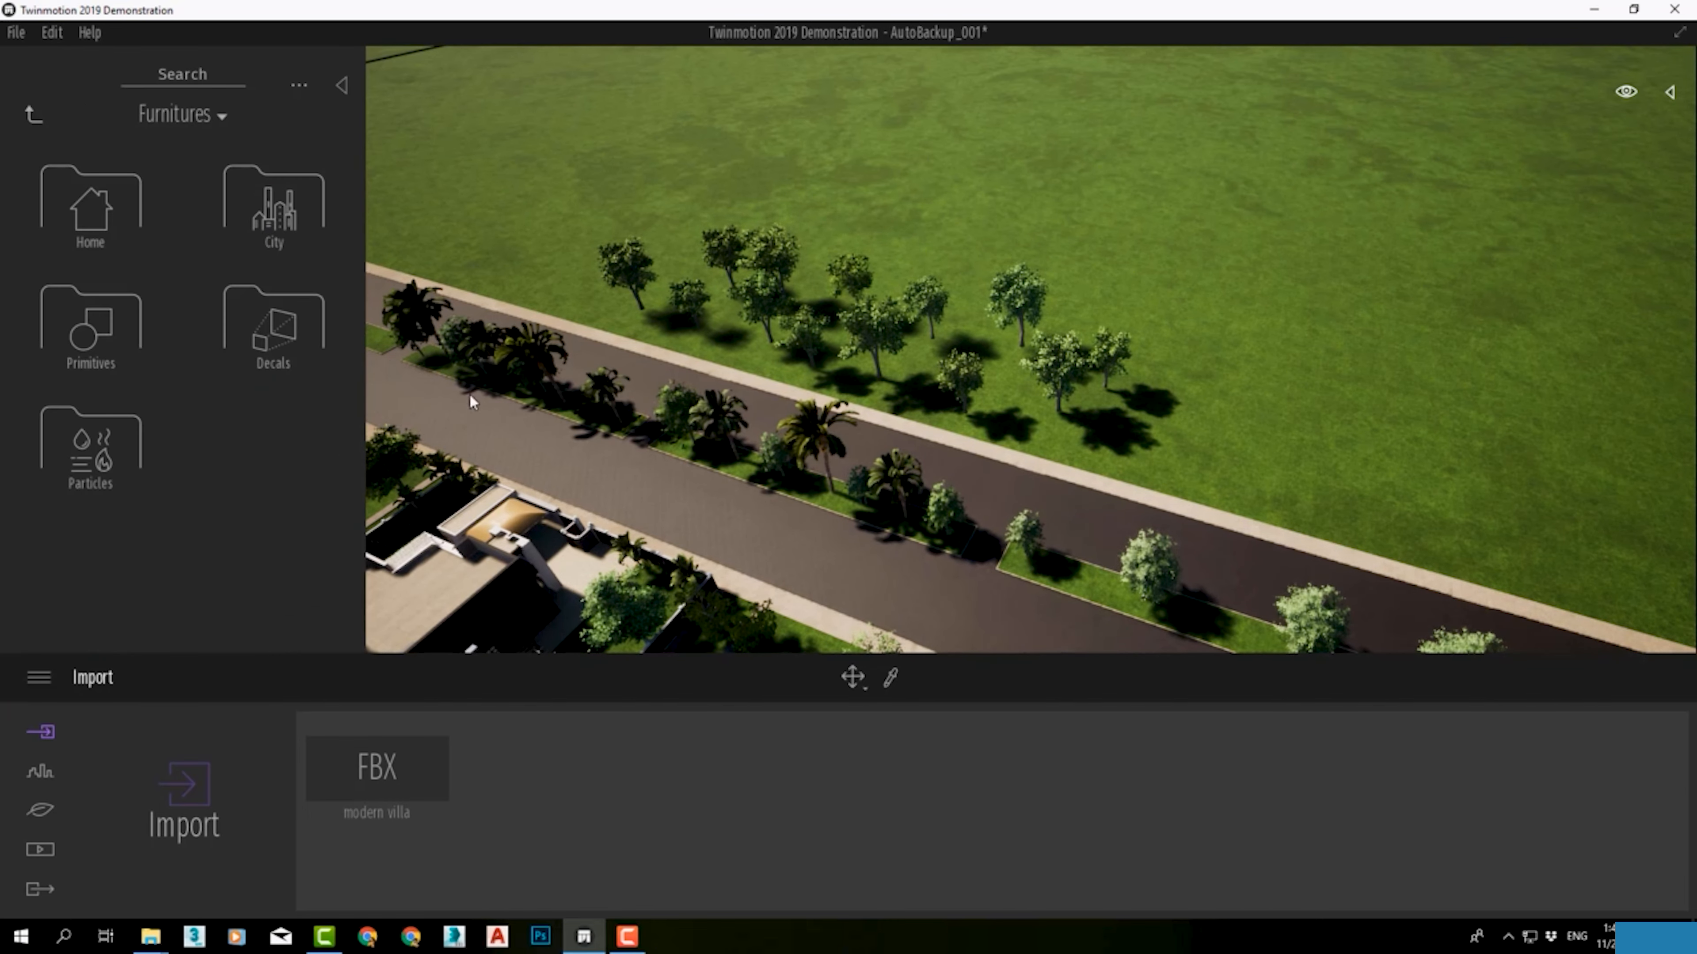
Step: Bring the villa's garden lawn beside the pool into view and open the Home furniture category
right_drag(881, 351, 959, 358)
scroll(1214, 310, up, 3)
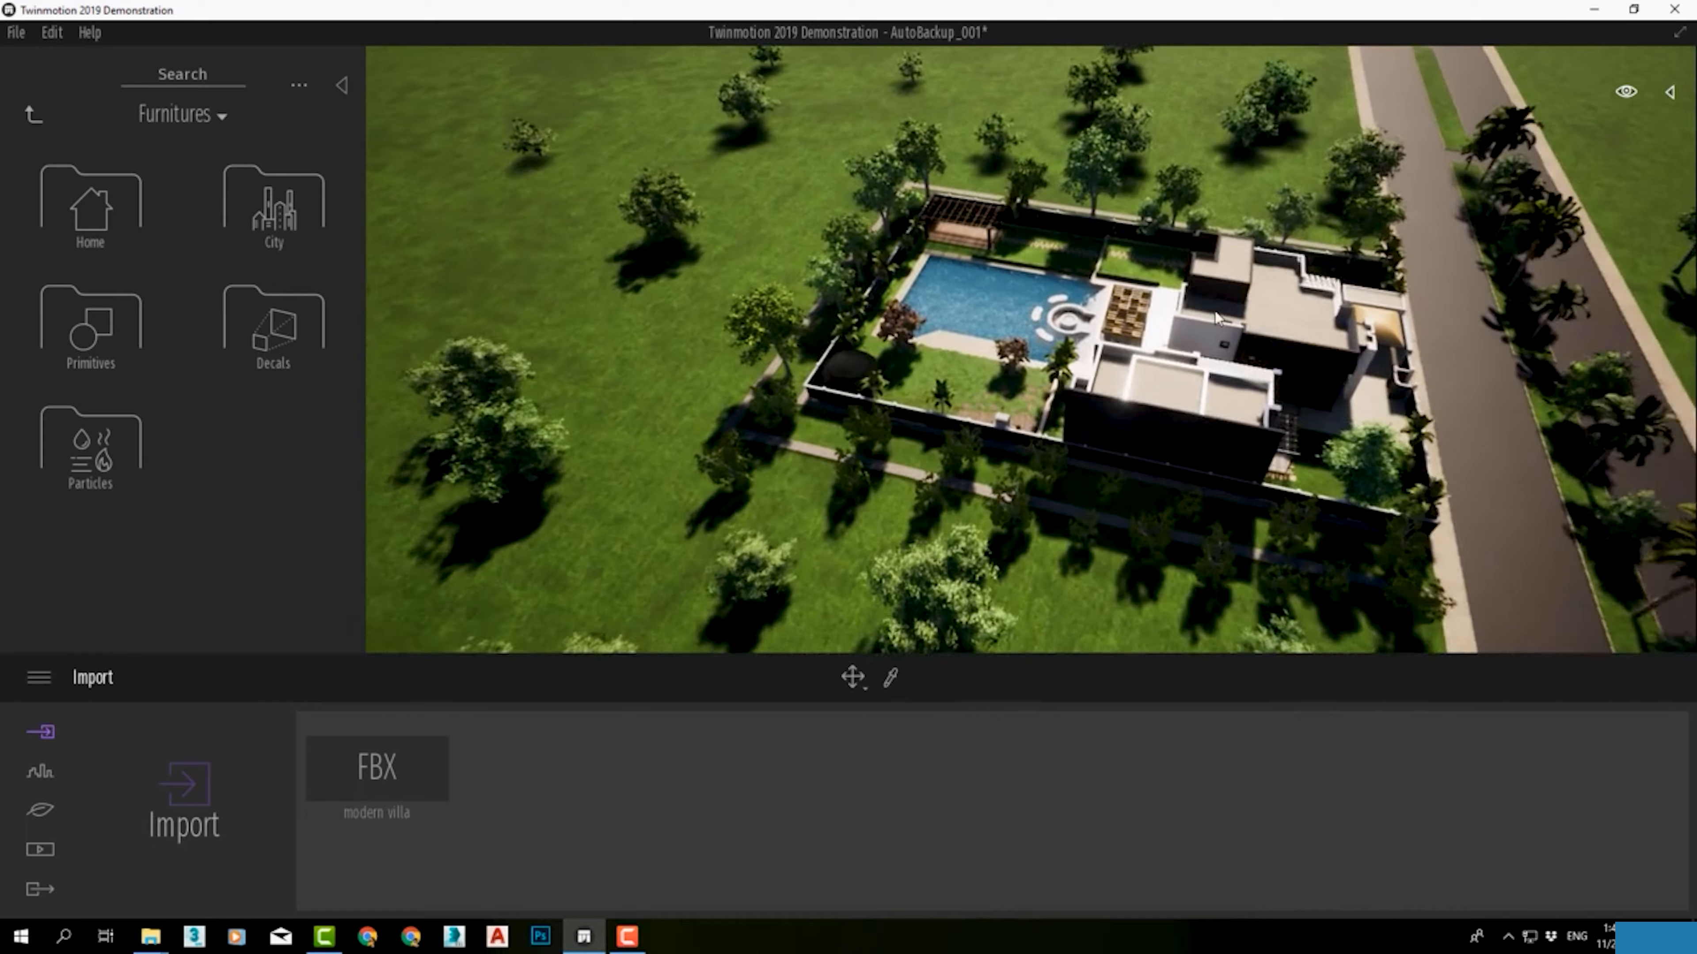
middle_drag(1289, 301, 701, 352)
scroll(792, 327, up, 3)
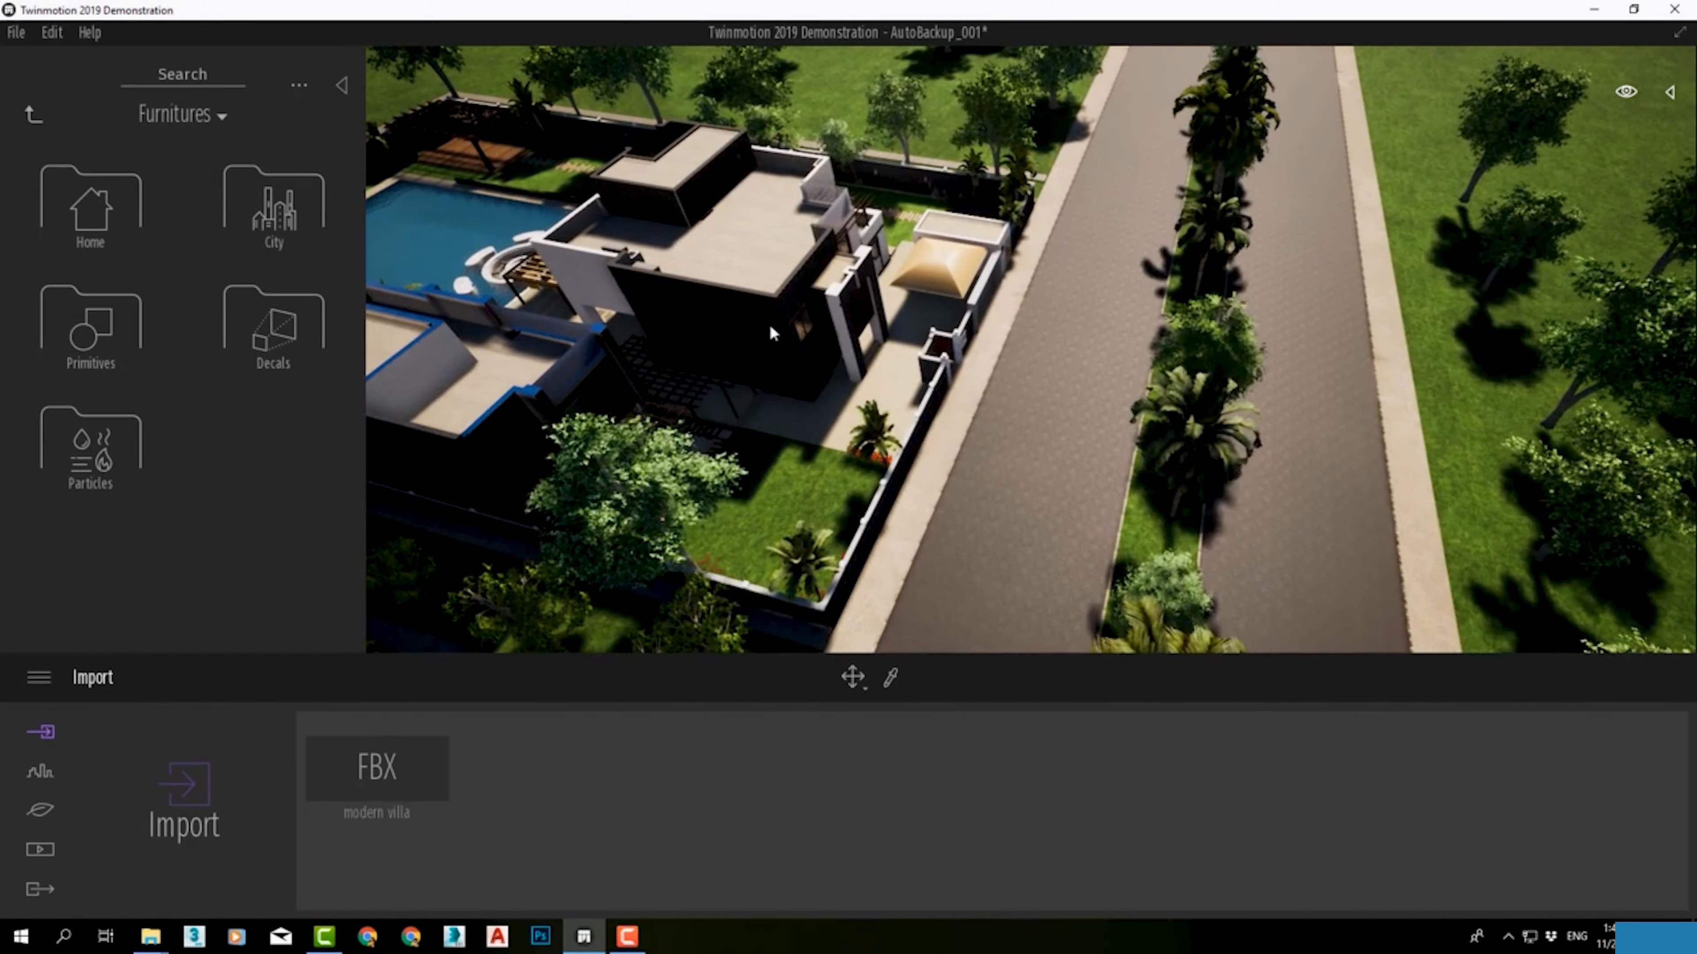
click(105, 223)
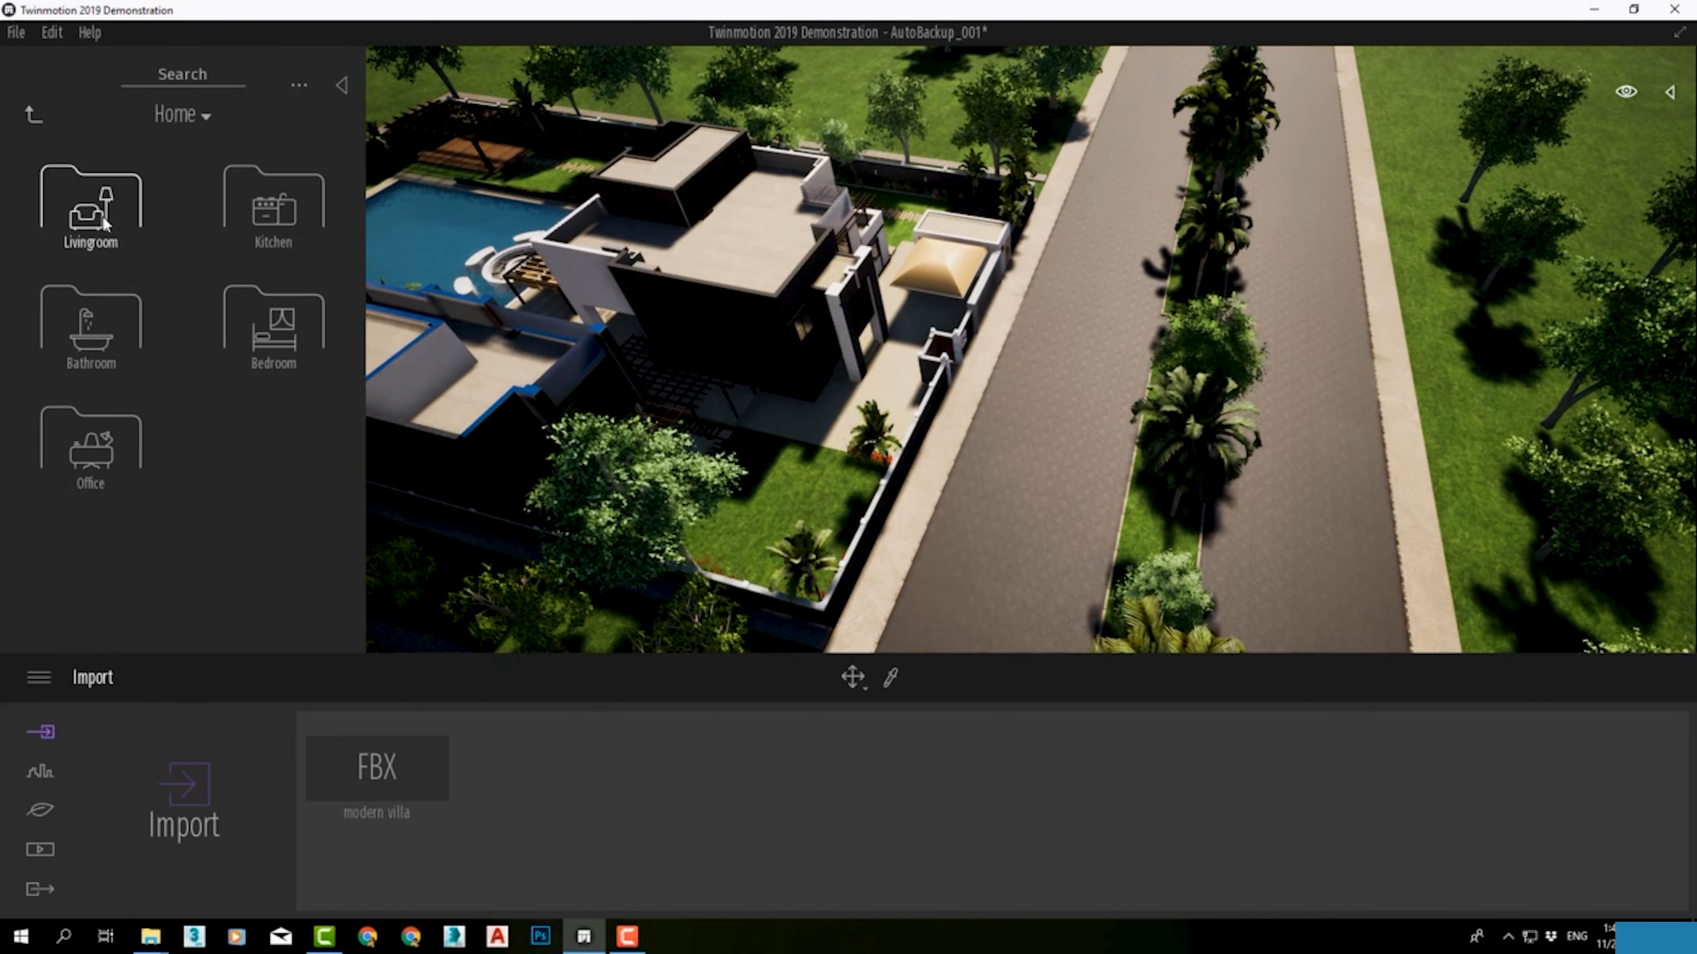
shift+middle_drag(467, 194, 1106, 517)
scroll(1106, 517, up, 4)
scroll(1096, 476, up, 3)
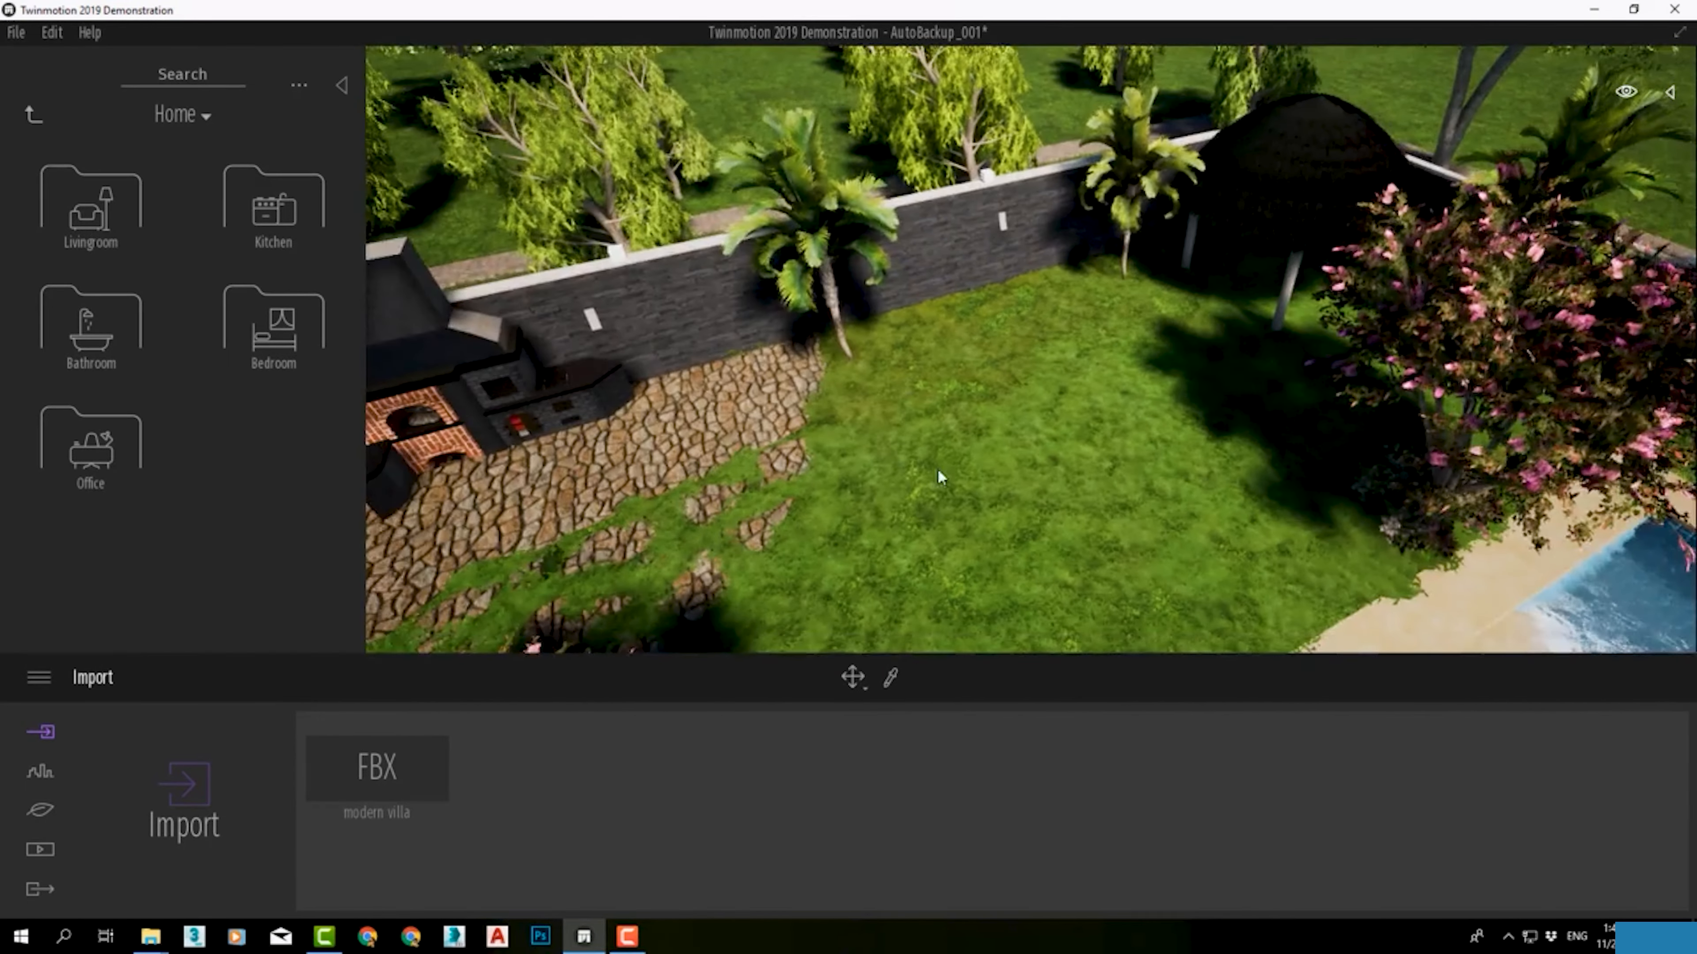
scroll(937, 468, up, 3)
shift+middle_drag(1031, 369, 1110, 326)
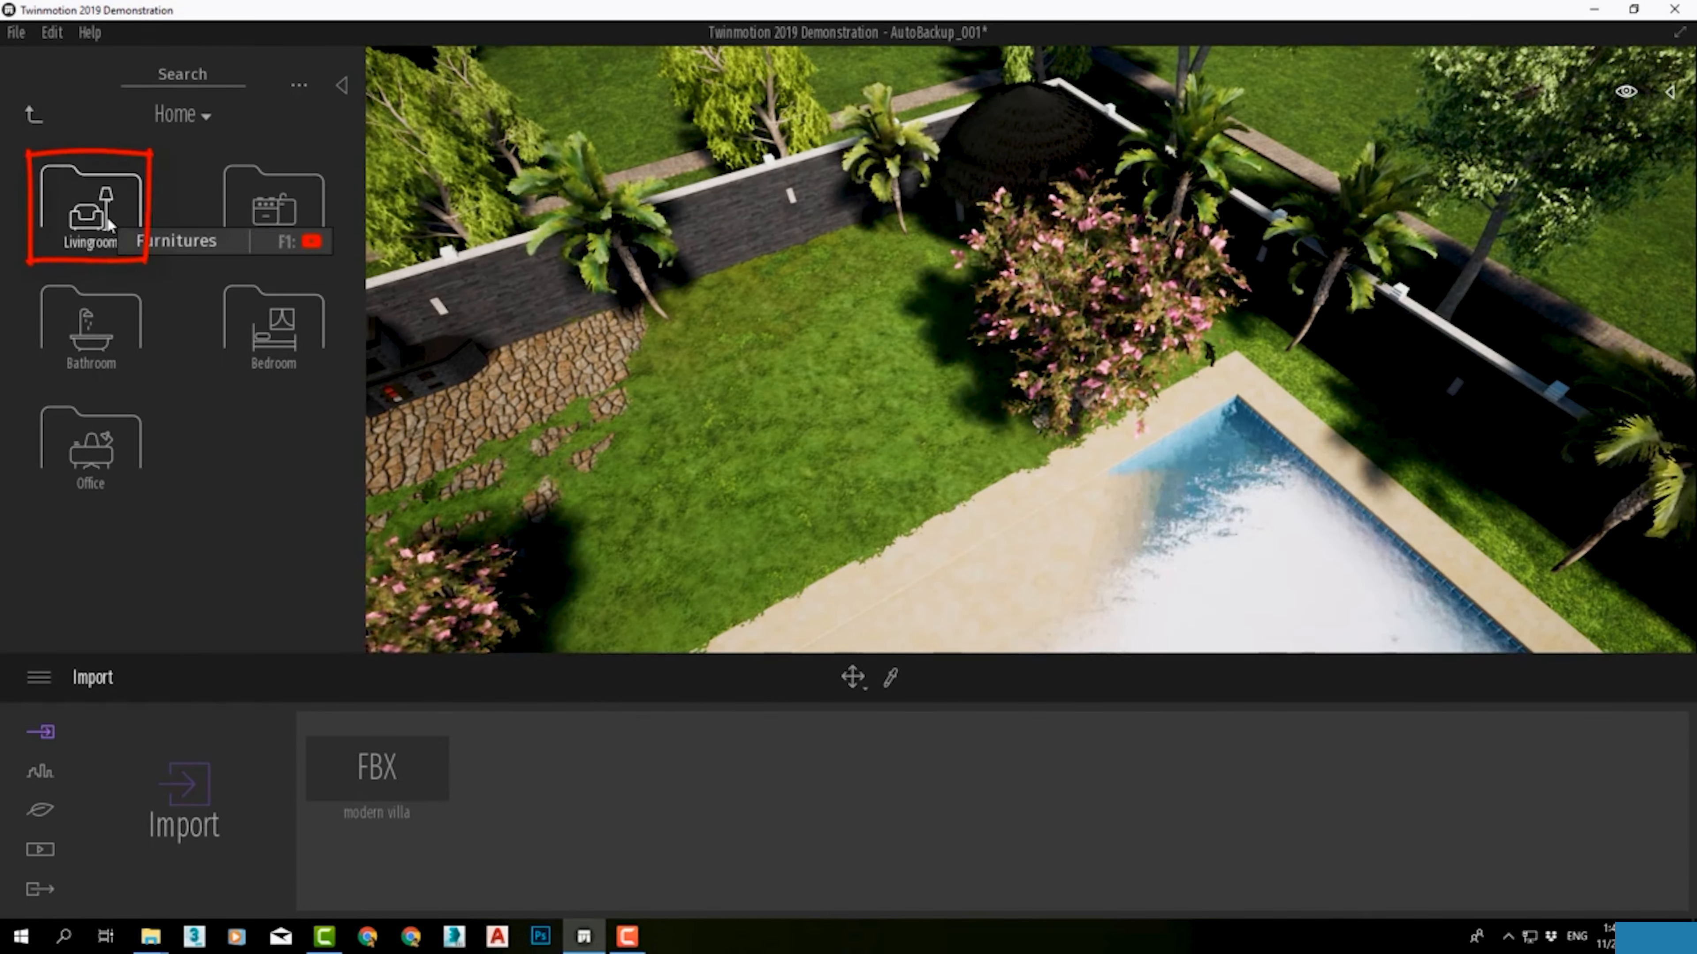
Step: Open the living room Tables collection and look through its table sets
click(91, 207)
click(91, 568)
scroll(215, 501, down, 6)
scroll(214, 498, down, 6)
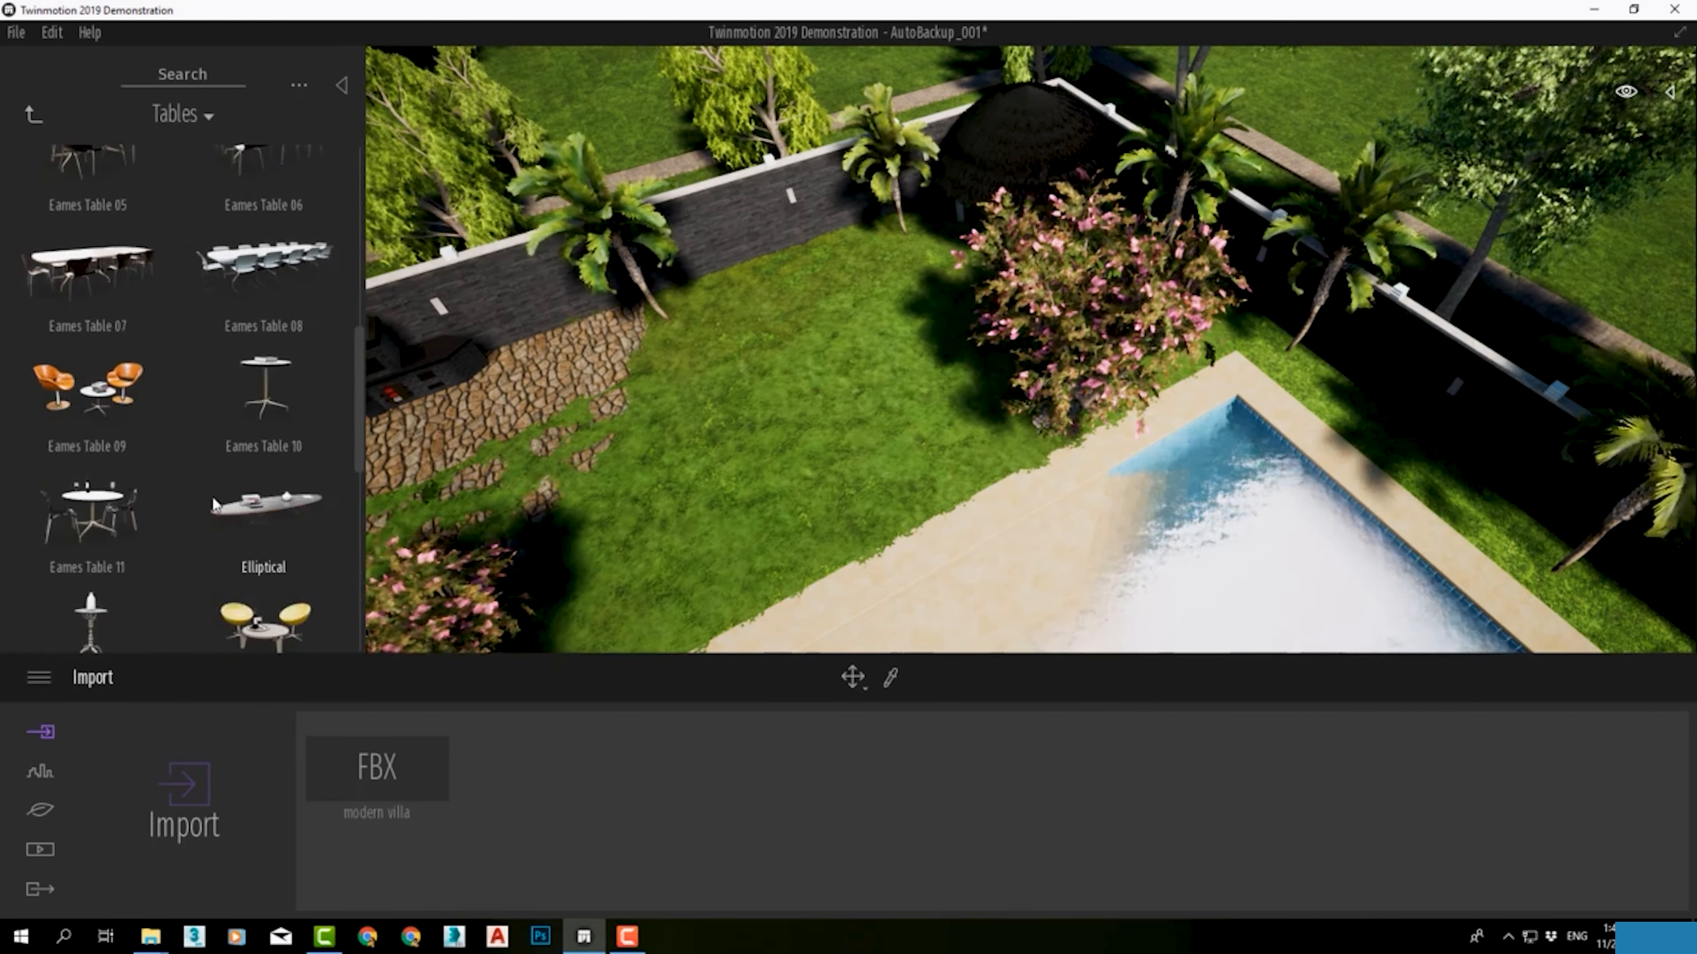
scroll(221, 475, down, 4)
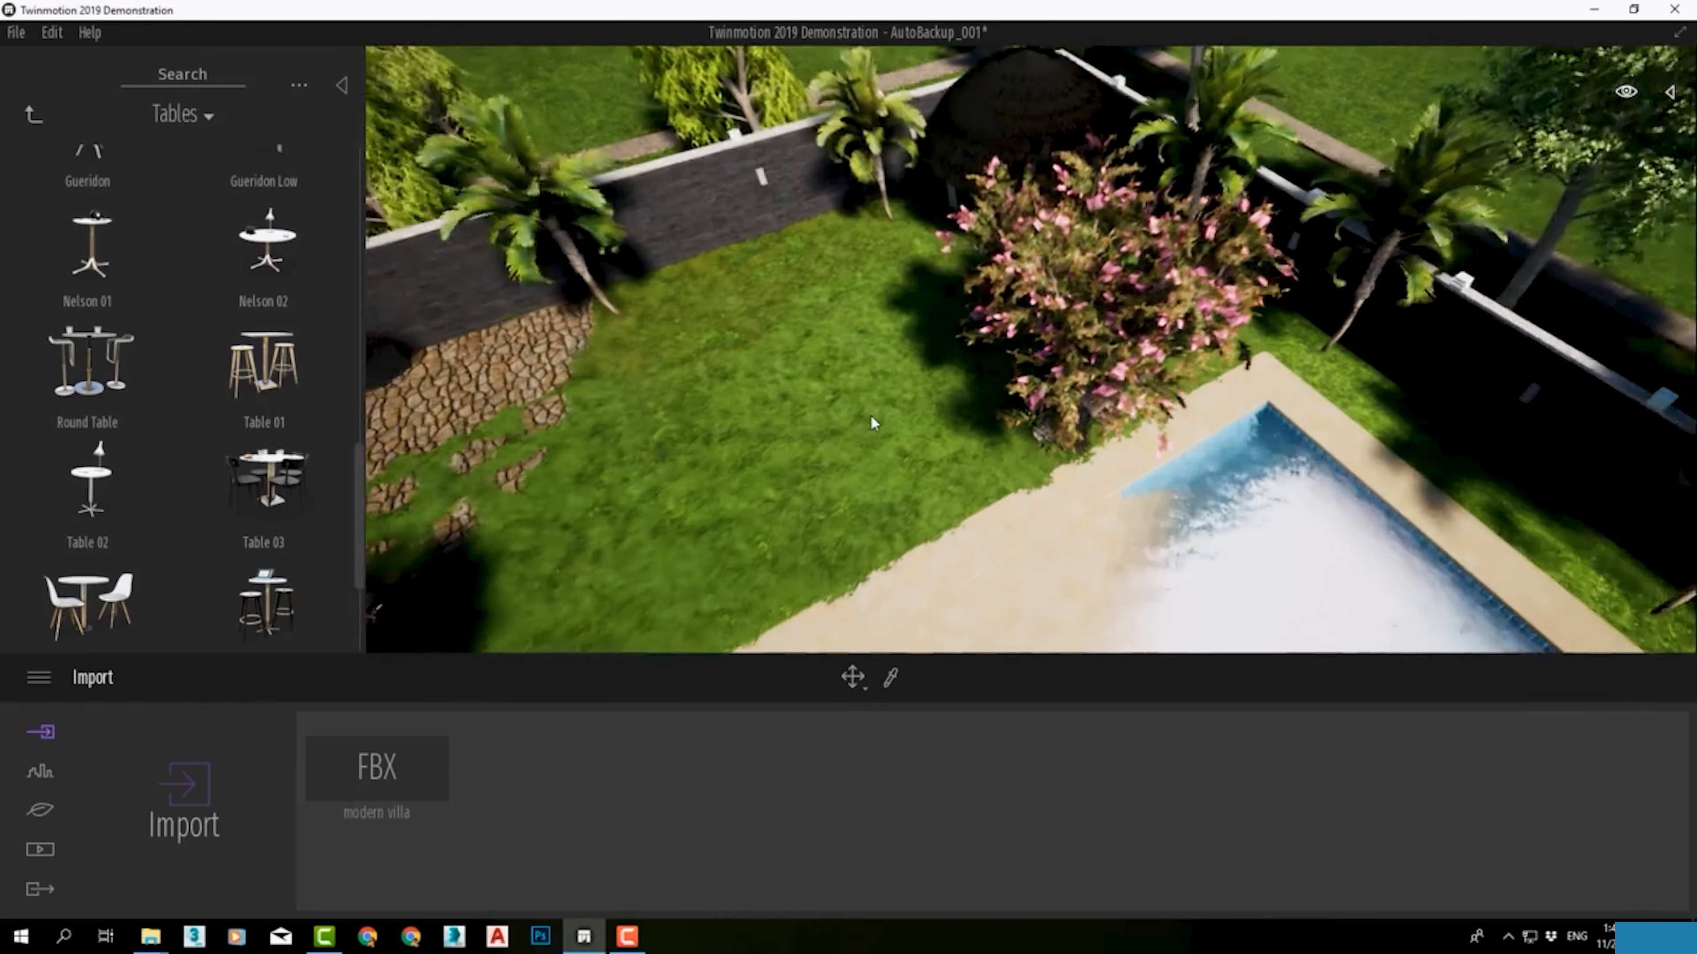
Step: Place the Table 01 set on the garden lawn near the thatched hut
mouse_move(860, 431)
right_down()
mouse_move(958, 200)
mouse_move(860, 427)
right_up()
mouse_move(266, 363)
mouse_down()
mouse_move(821, 315)
mouse_move(785, 331)
mouse_up()
scroll(297, 415, down, 2)
drag(810, 438, 654, 358)
shift+middle_drag(653, 359, 847, 387)
scroll(697, 368, up, 3)
scroll(728, 534, down, 3)
right_drag(567, 535, 728, 534)
scroll(286, 436, up, 8)
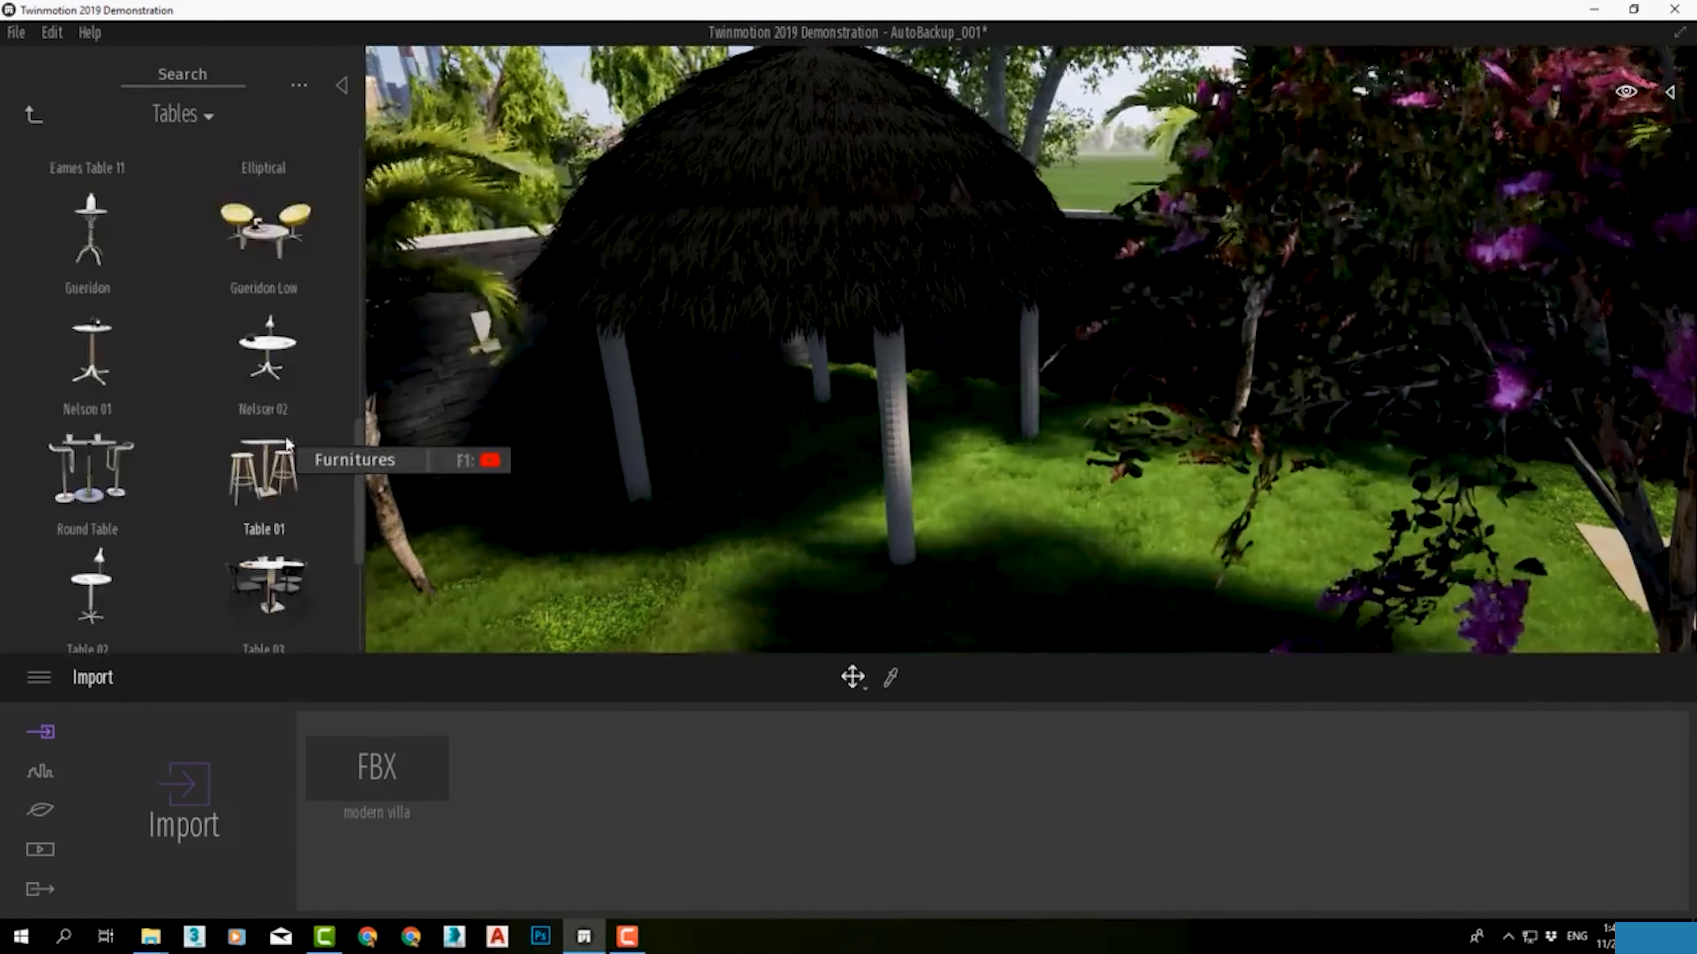
drag(297, 528, 277, 494)
Step: Go back to the Home categories, check the living room Chairs and reopen the Tables collection
click(30, 115)
click(30, 117)
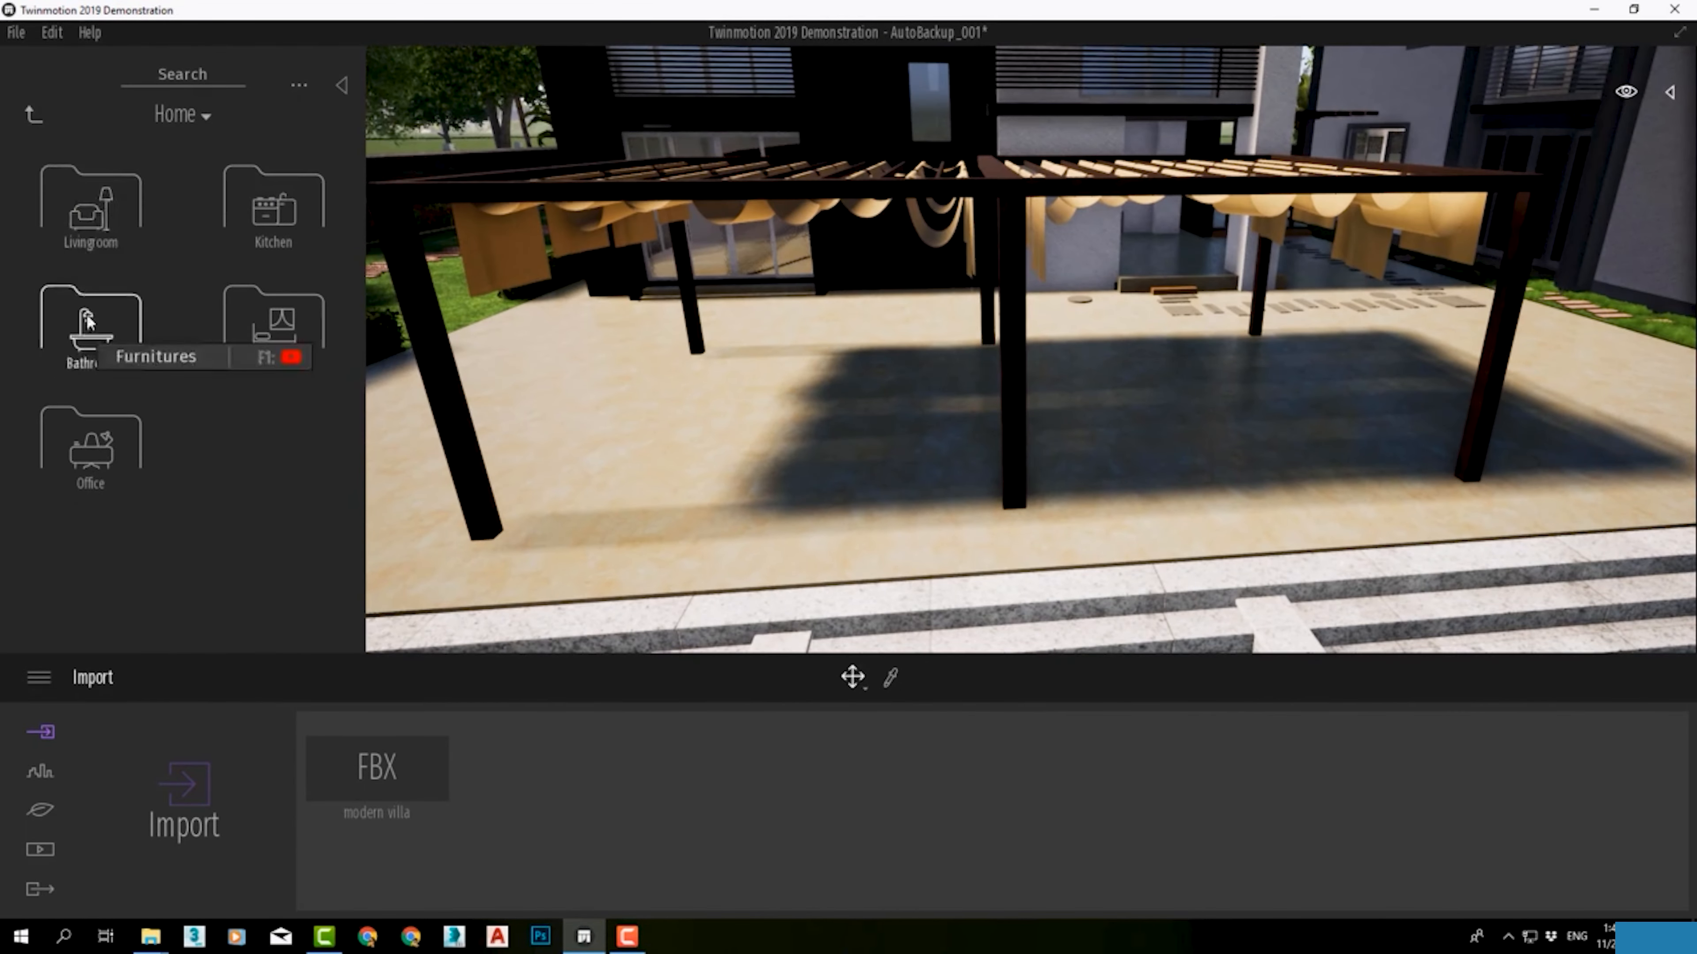
click(91, 207)
click(91, 207)
mouse_move(355, 180)
mouse_down()
mouse_move(360, 492)
mouse_move(353, 167)
mouse_up()
click(32, 115)
click(132, 563)
Step: Place the Gueridon Low table set with yellow chairs on the paved terrace under the pergola
scroll(151, 546, down, 6)
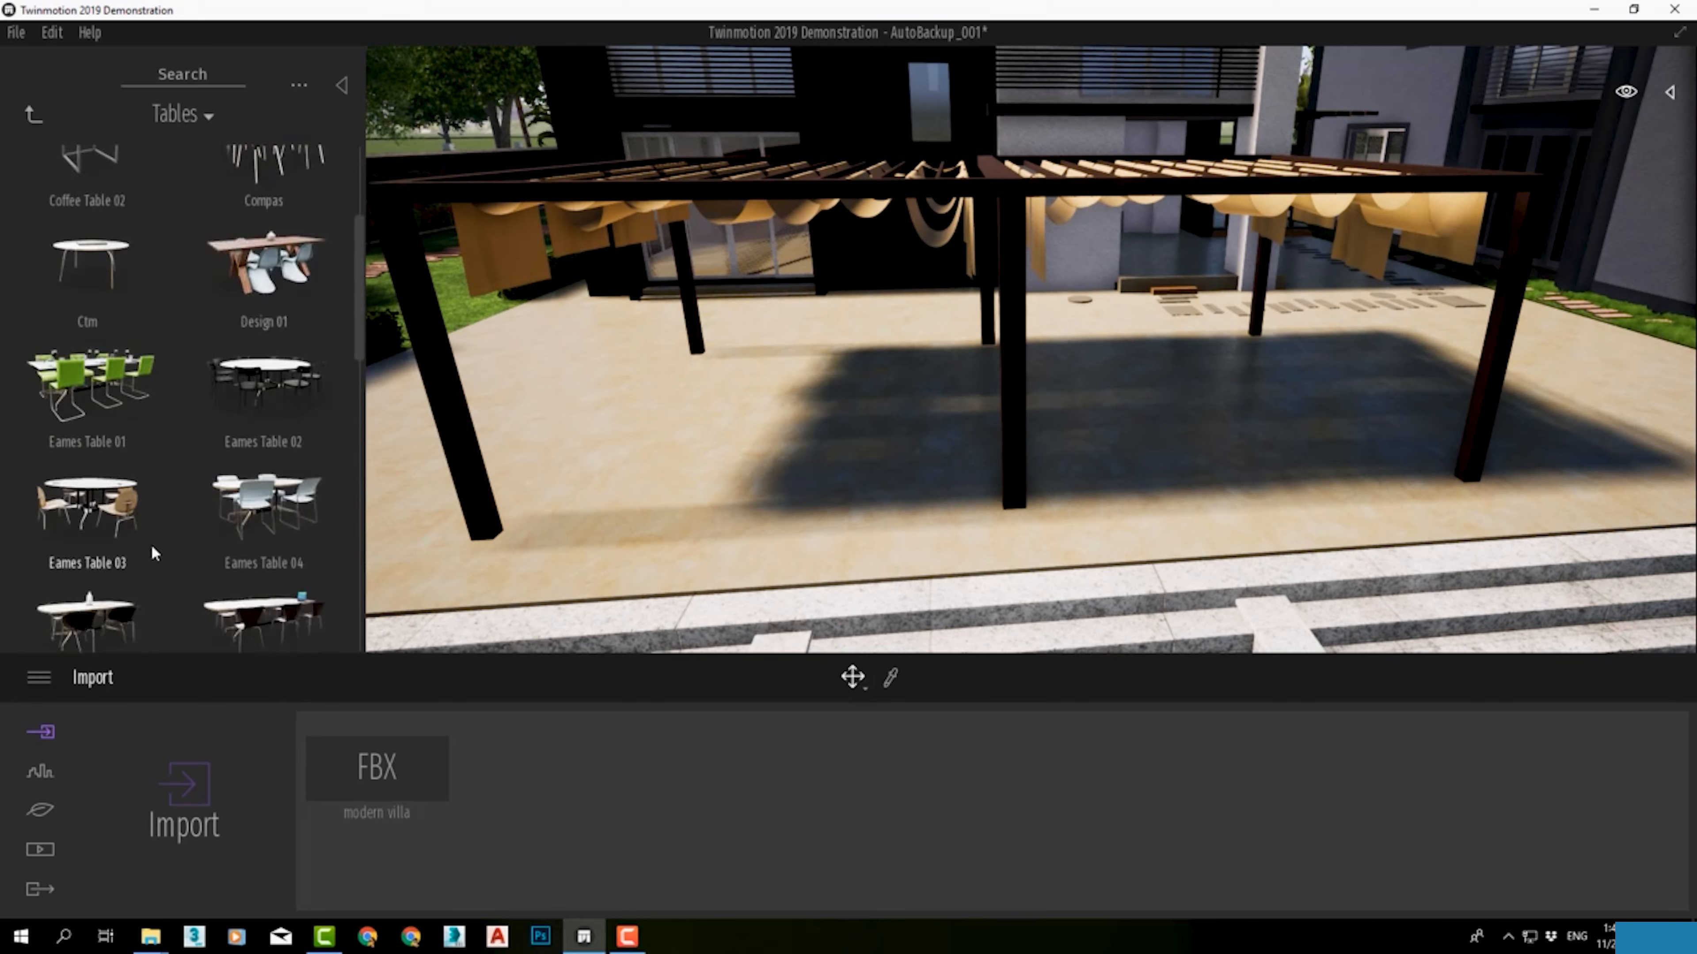
click(90, 309)
click(266, 549)
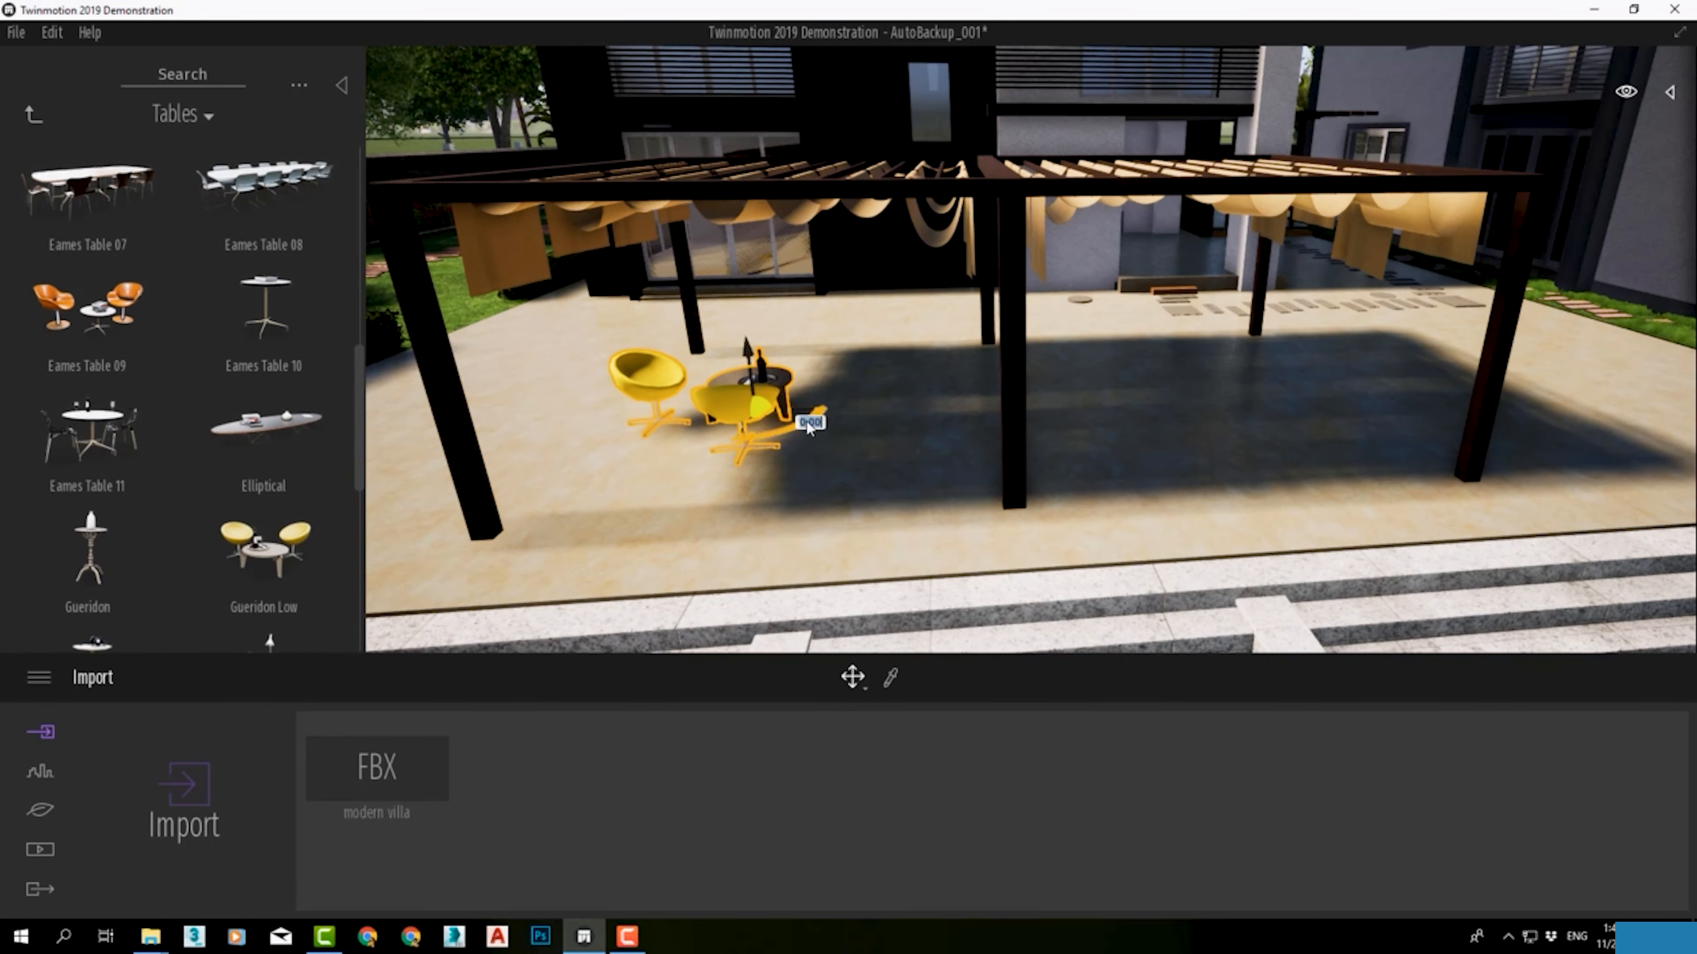
click(782, 413)
Step: Duplicate a yellow chair to the other side of the low table under the pergola and rotate it to face the table
double_click(783, 414)
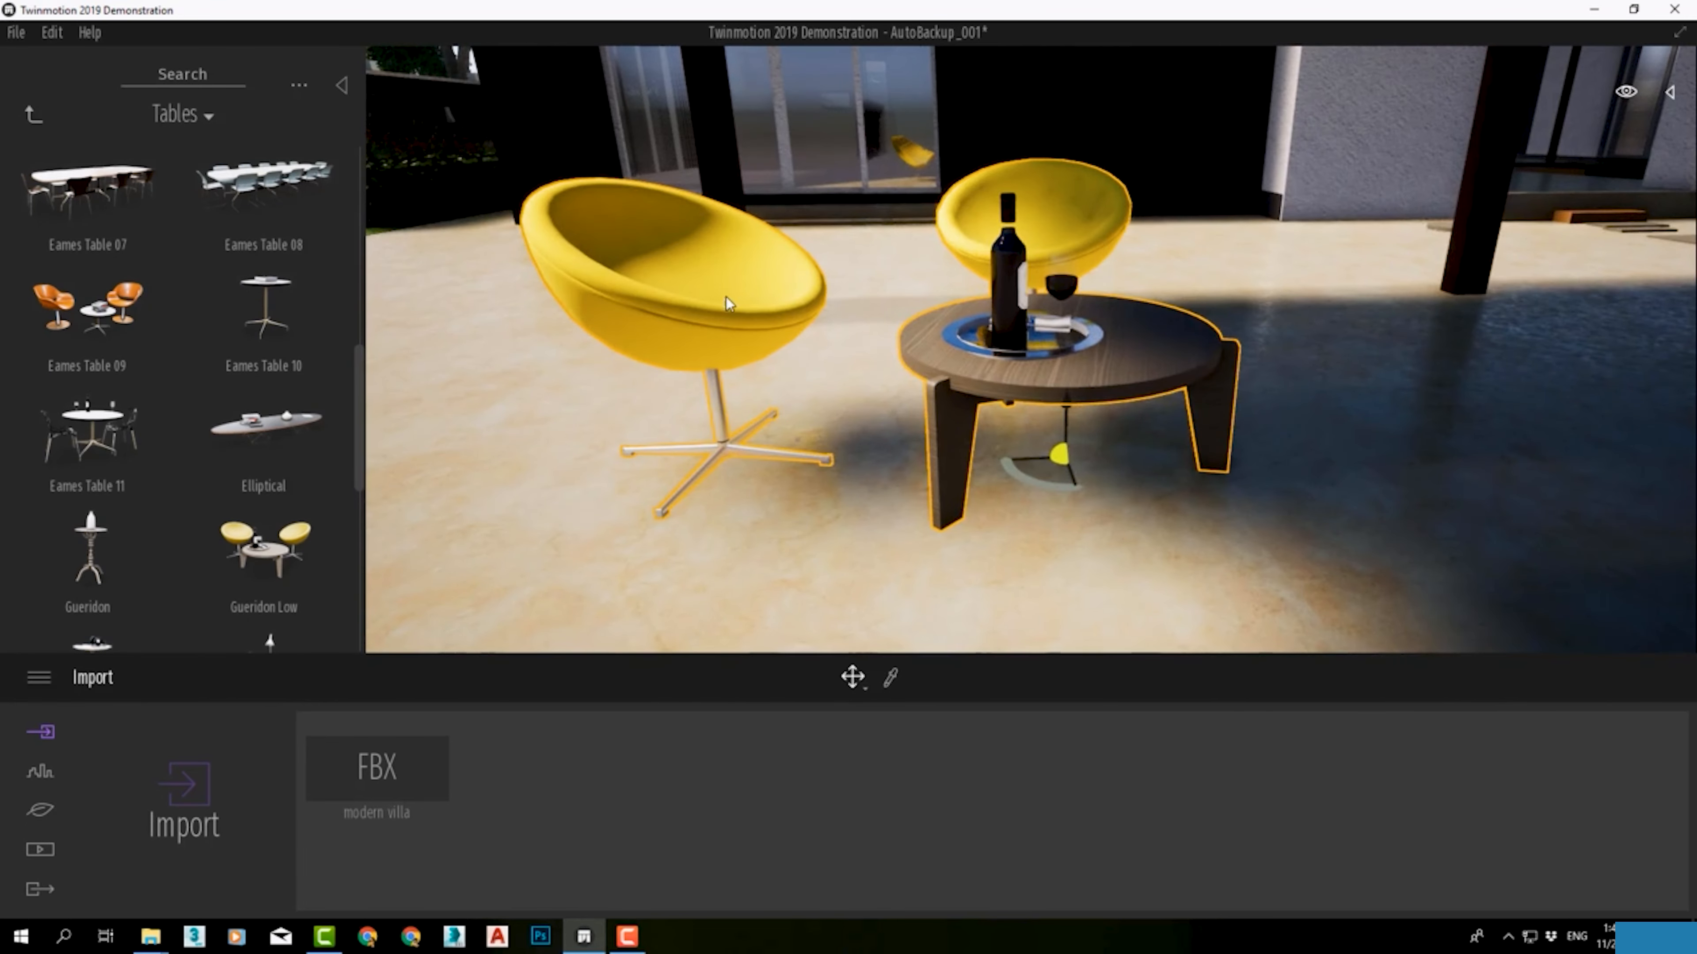
click(726, 304)
scroll(726, 304, down, 5)
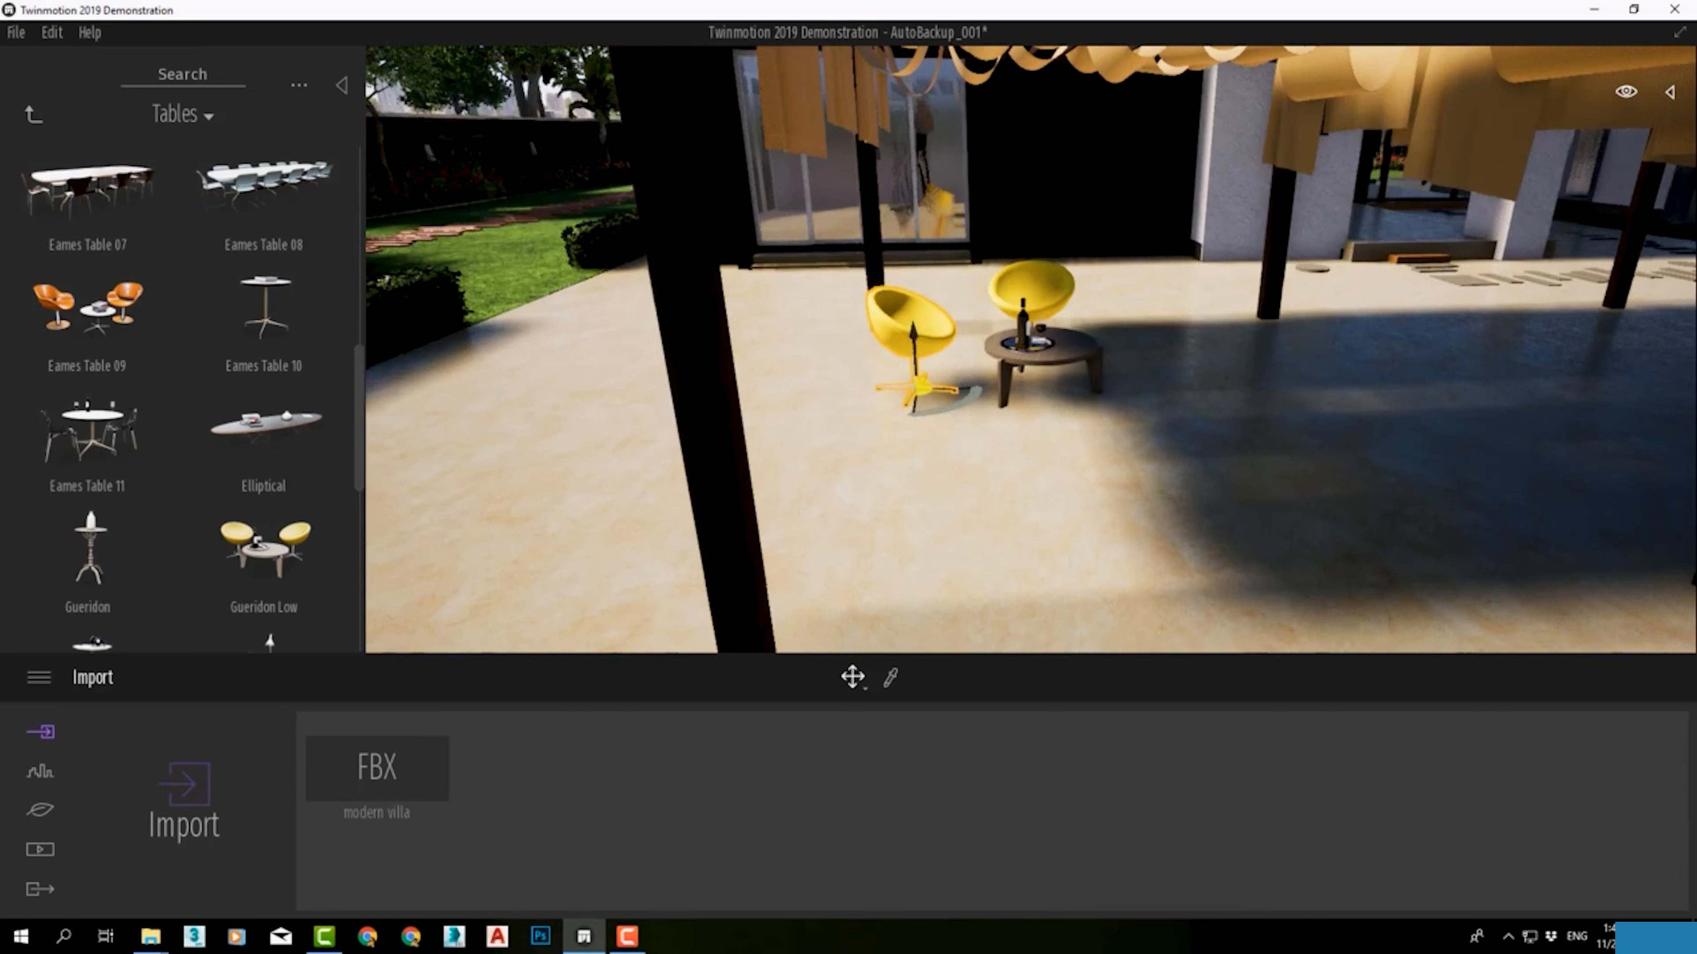
right_drag(726, 304, 833, 195)
shift+drag(776, 249, 1002, 206)
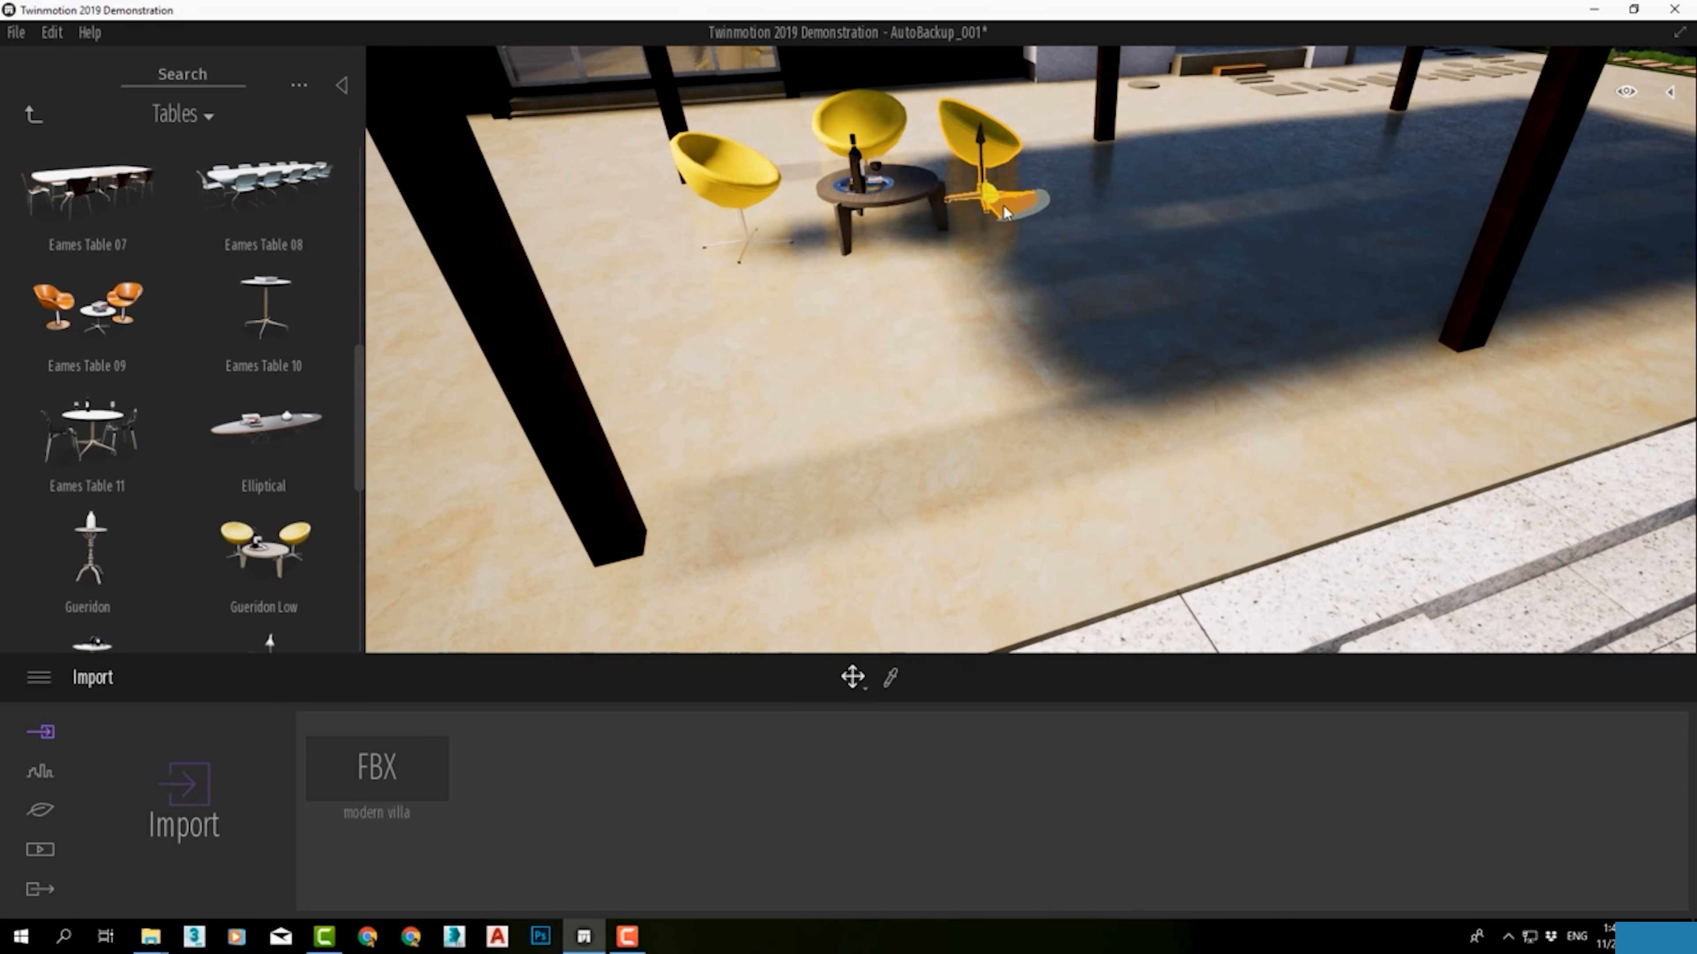
click(800, 576)
drag(839, 209, 806, 207)
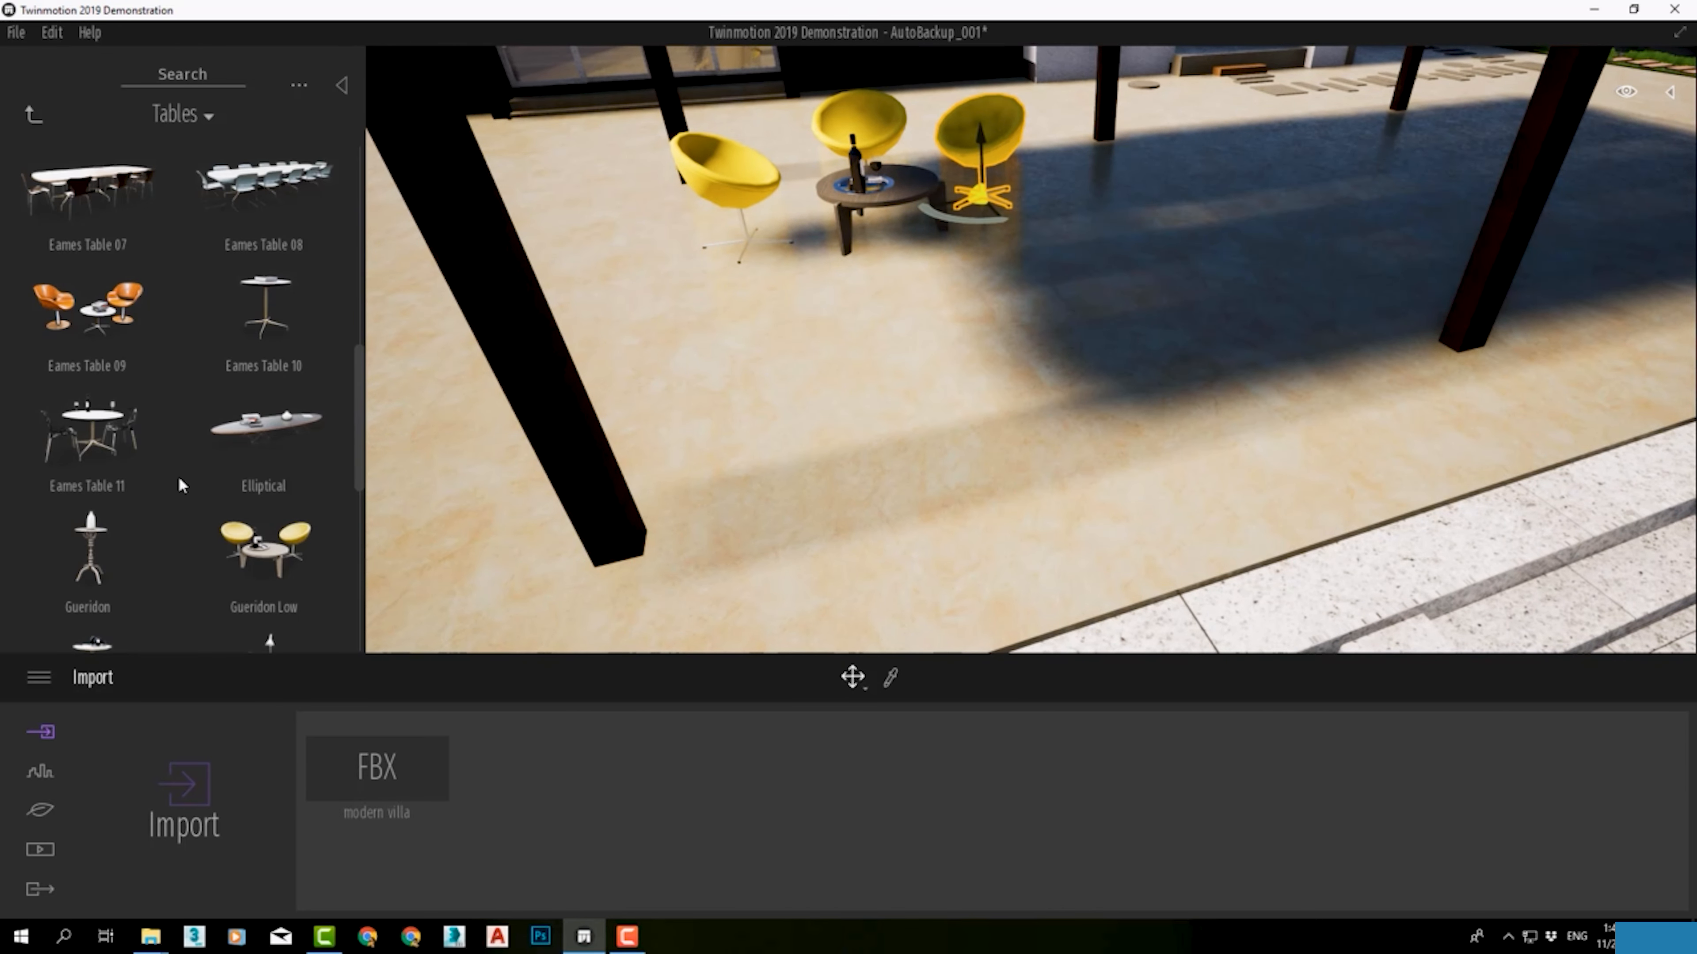
Step: Open another furniture collection and place green plants on the terrace beside the house entrance
scroll(921, 175, down, 8)
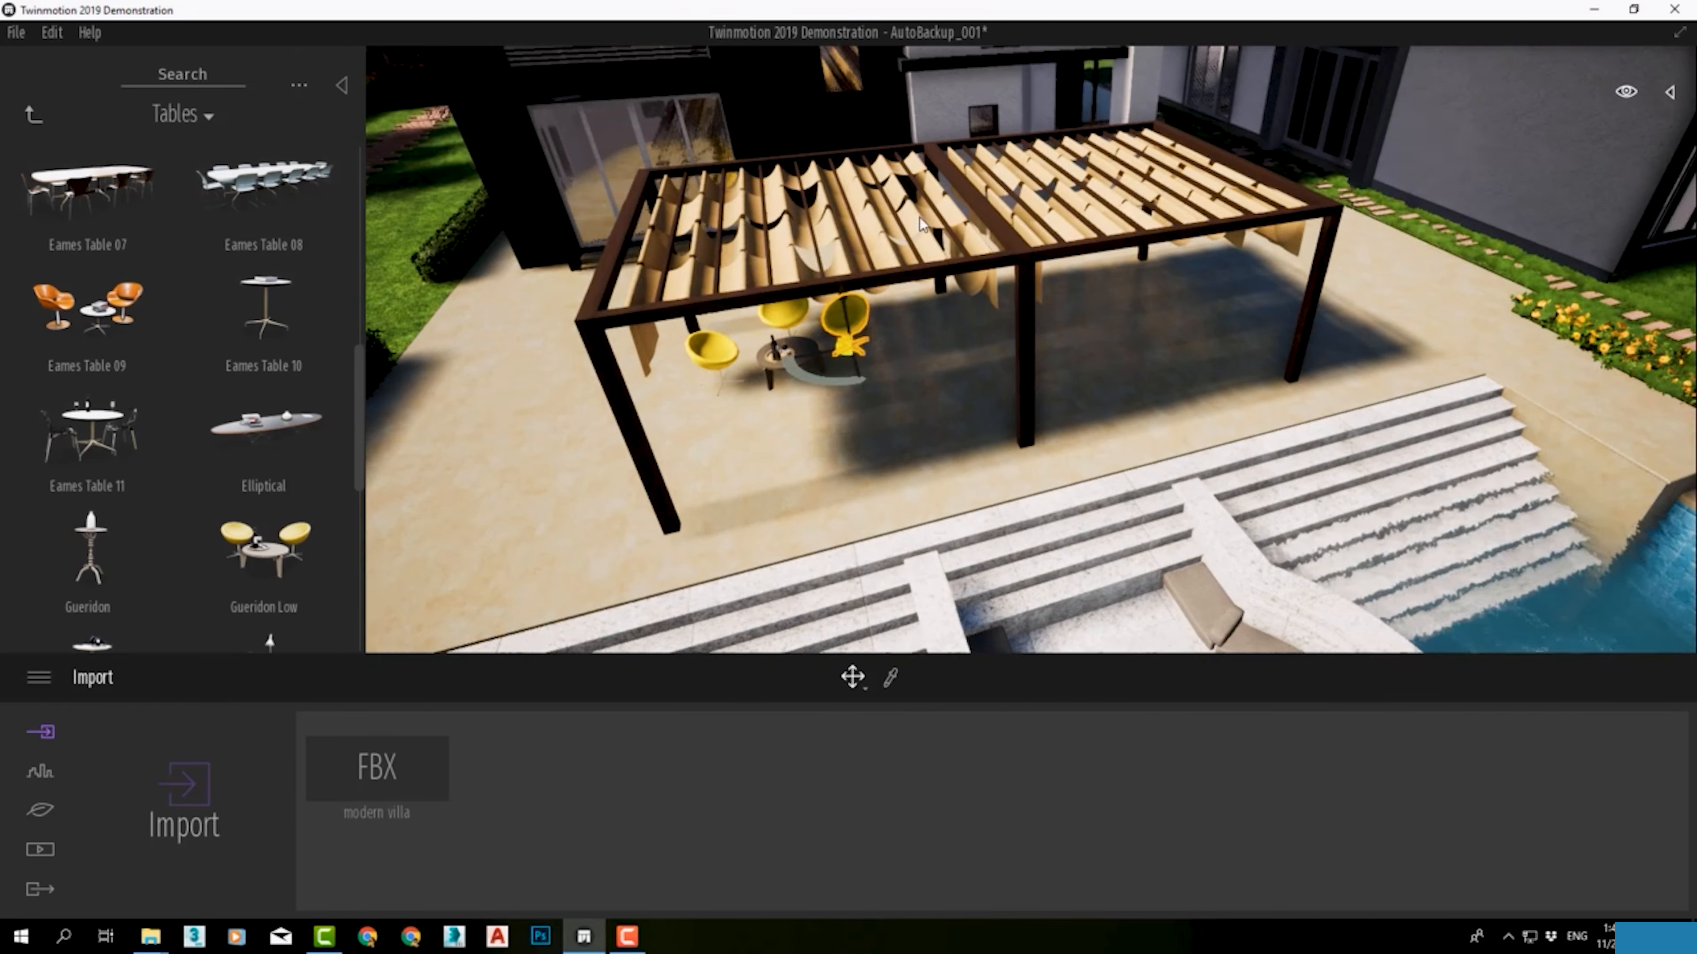
scroll(167, 220, up, 3)
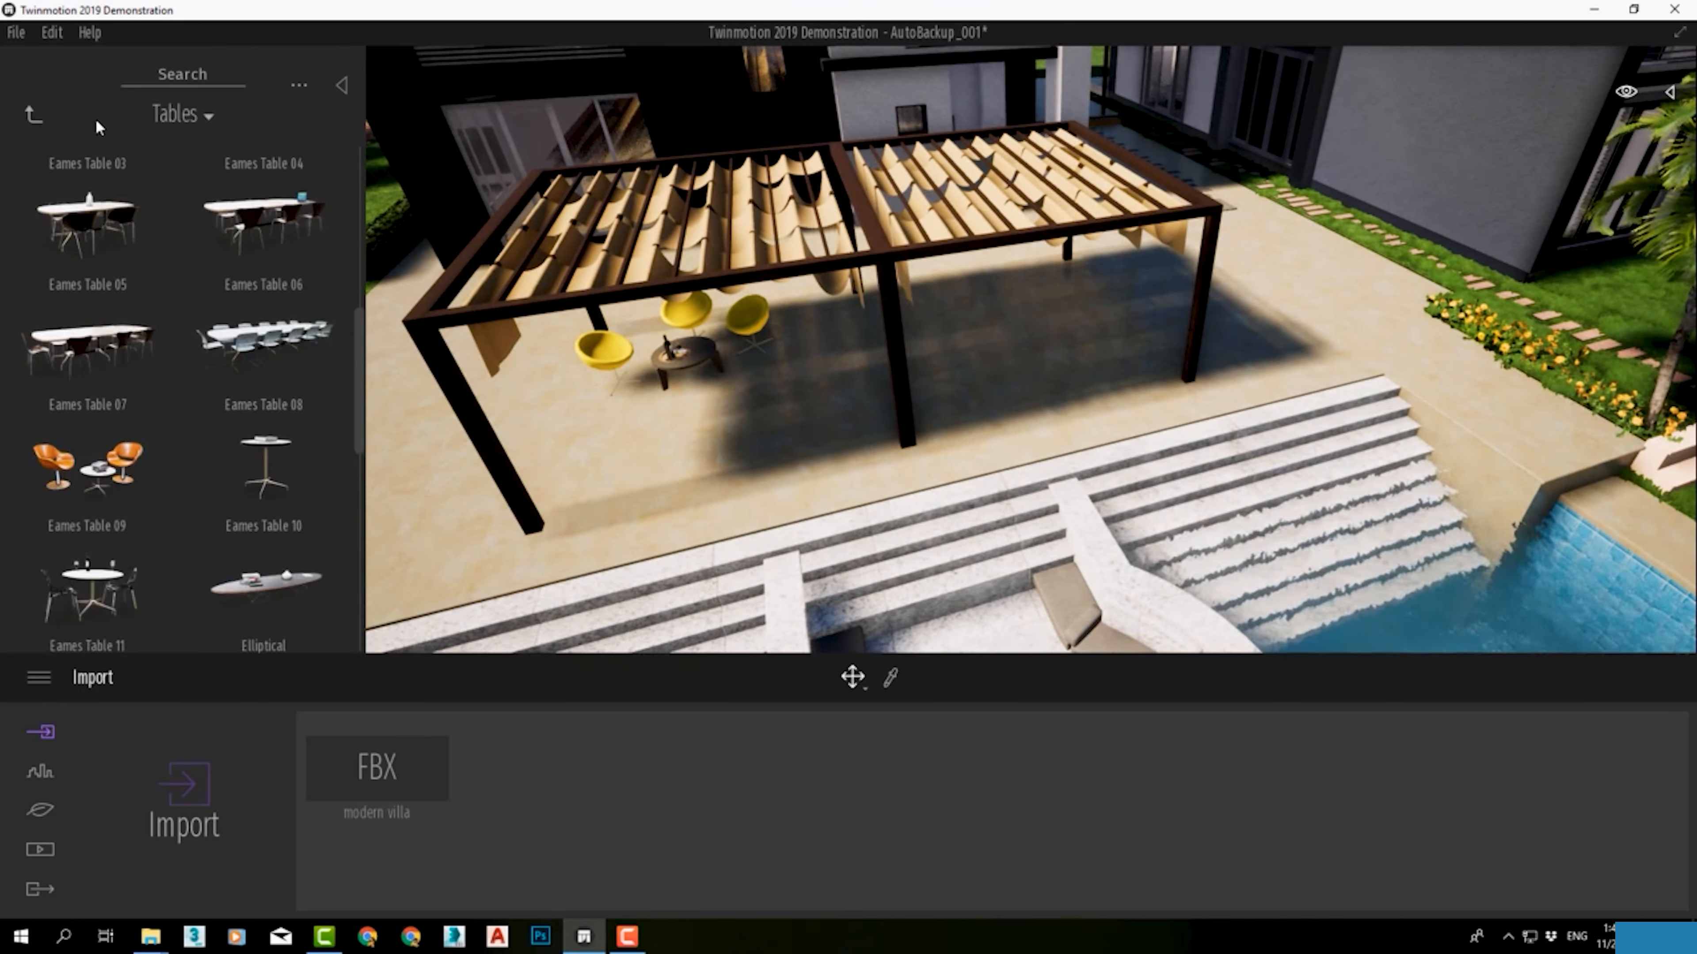
click(34, 114)
click(265, 327)
scroll(181, 401, down, 5)
drag(87, 582, 923, 385)
shift+middle_drag(923, 384, 940, 291)
drag(88, 582, 1149, 494)
scroll(303, 360, up, 3)
Step: Look through the other furniture categories, including the City collections such as Benches, Fountains and Trashcans
click(34, 115)
click(87, 331)
shift+middle_drag(868, 401, 1069, 267)
click(34, 114)
click(33, 115)
click(33, 114)
click(269, 210)
click(87, 214)
click(34, 115)
click(87, 327)
shift+middle_drag(935, 281, 952, 127)
scroll(182, 448, down, 2)
scroll(165, 389, up, 2)
click(33, 114)
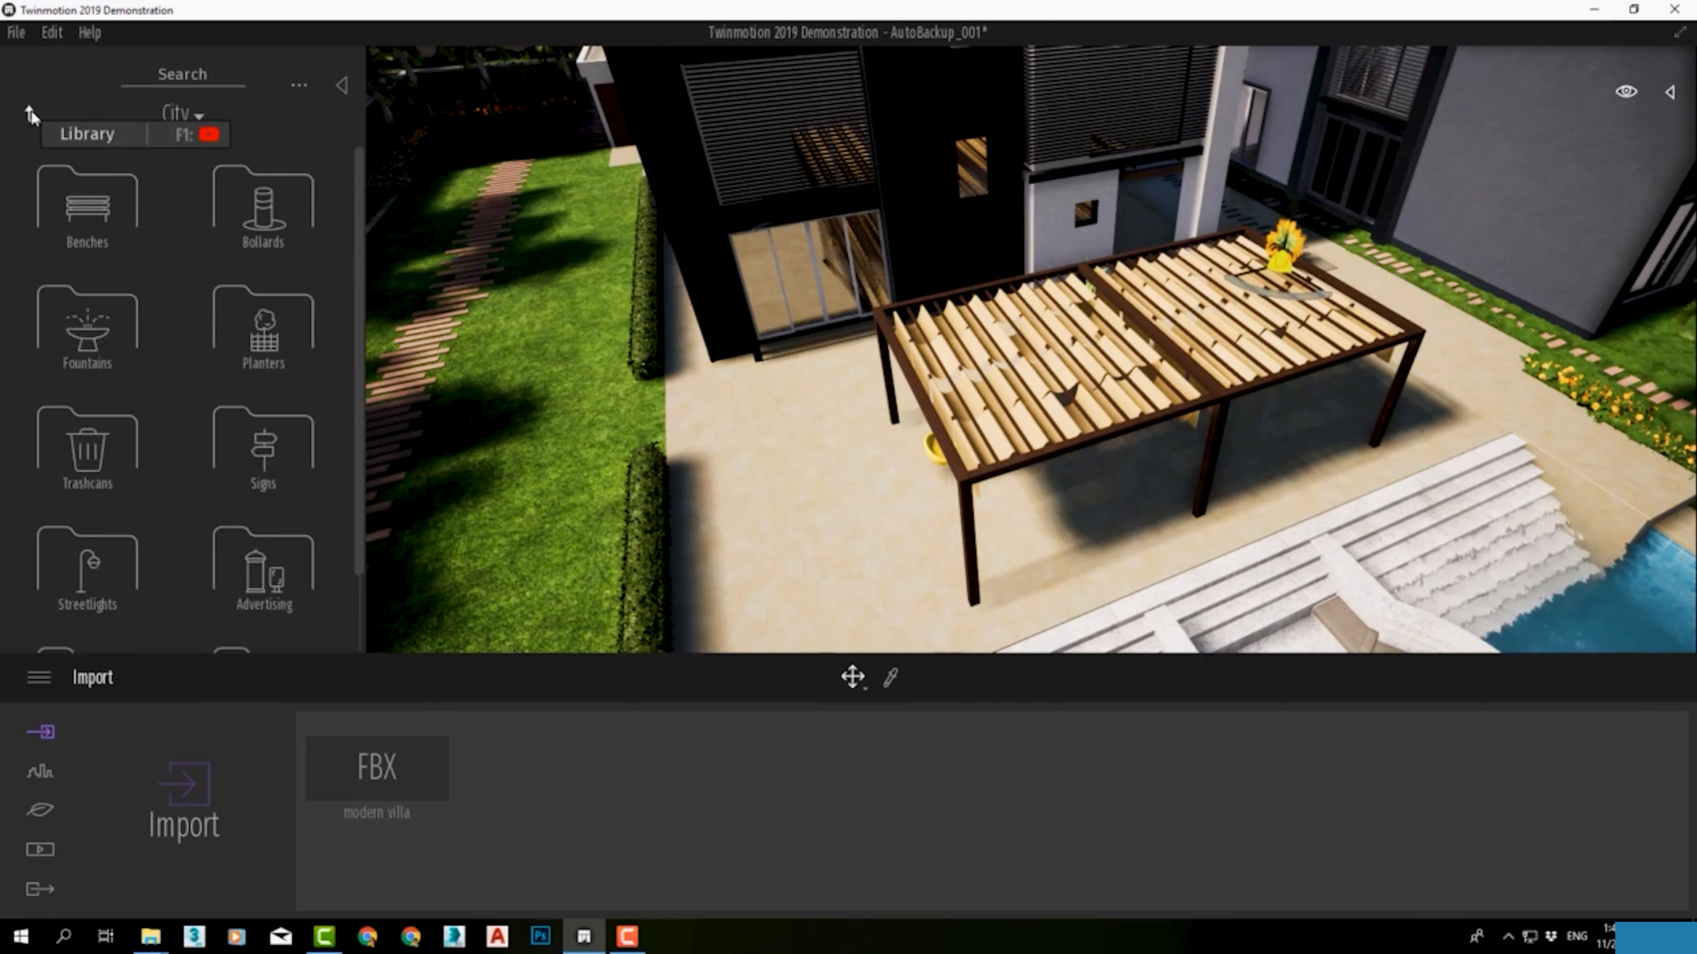
click(94, 462)
shift+middle_drag(869, 401, 968, 287)
drag(272, 310, 32, 114)
click(32, 115)
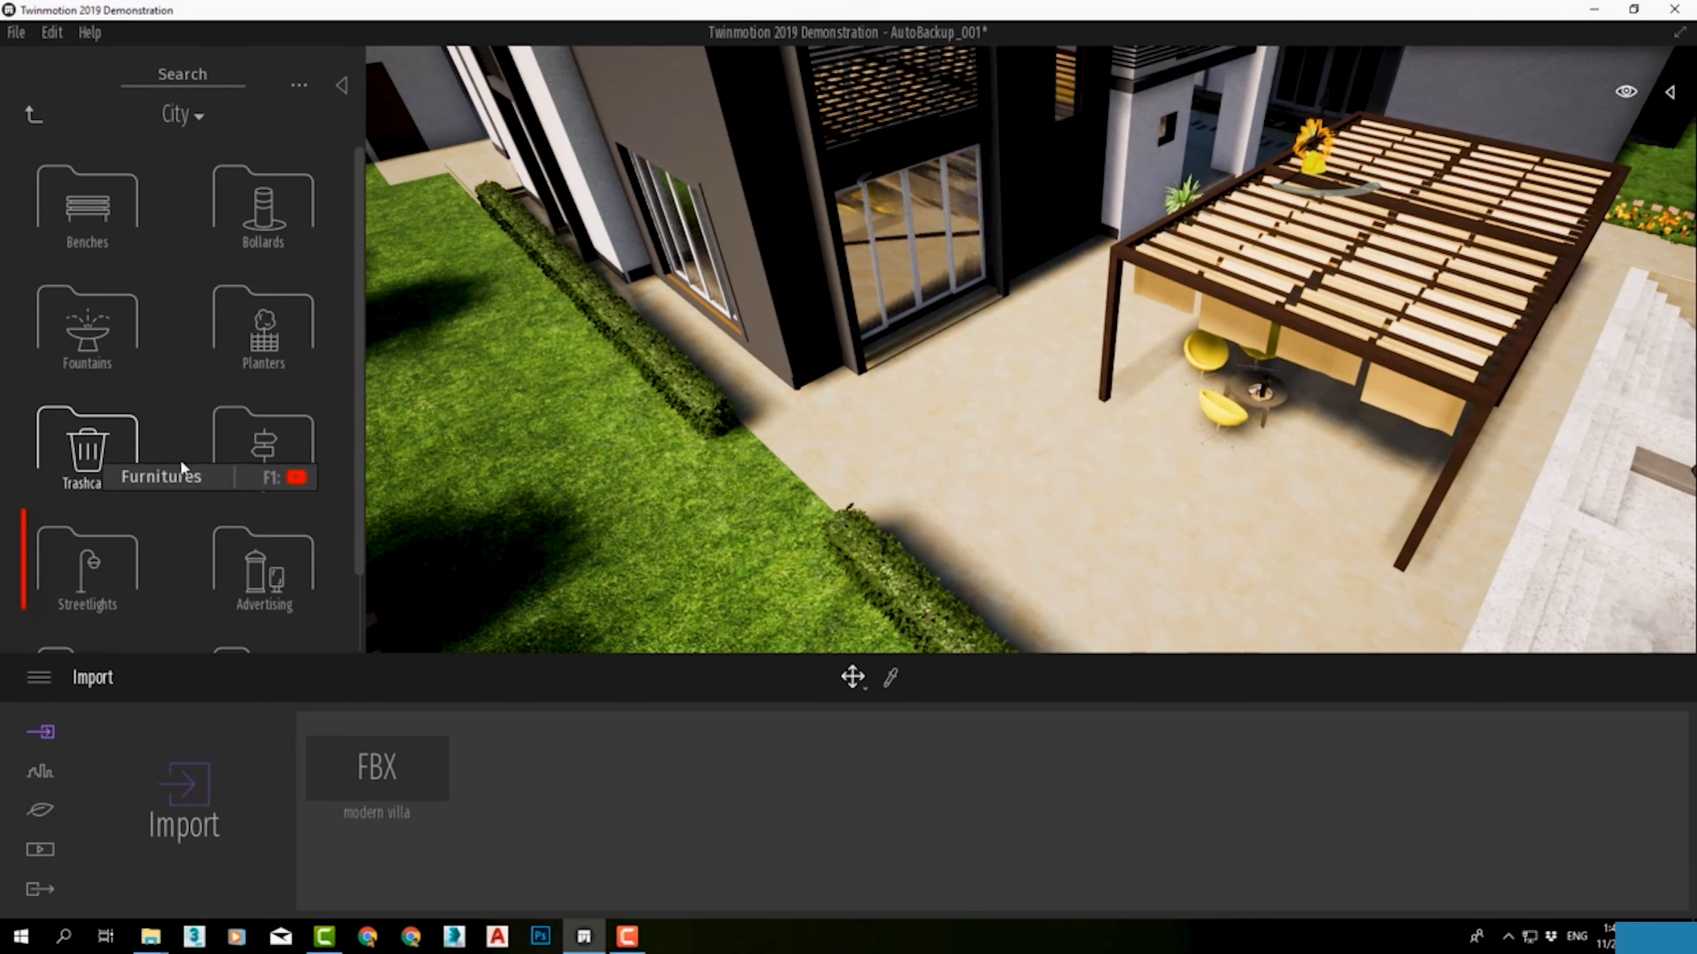
Step: Open the Streetlights collection and place a Neoprisma 100 lamp on the pool edge near the steps
click(117, 557)
shift+middle_drag(1330, 306, 1397, 595)
scroll(117, 441, down, 2)
scroll(117, 449, down, 8)
drag(212, 454, 1347, 200)
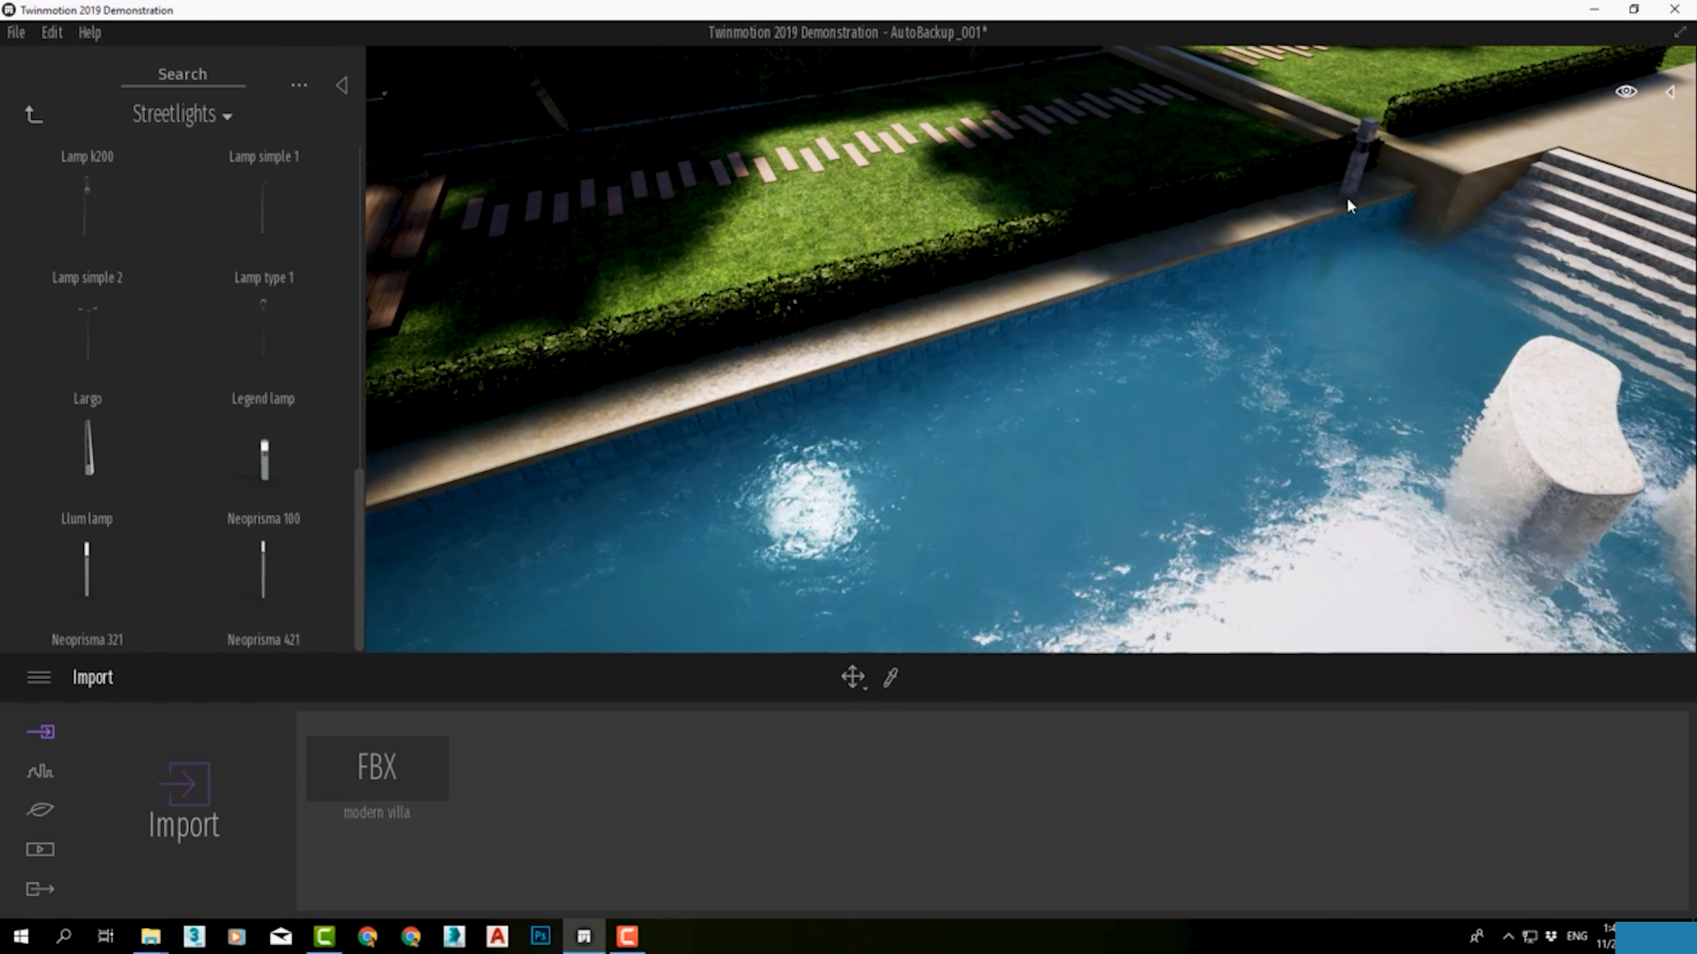
Step: Set the day time to 21:30 to examine the pool lamp's lighting at night
middle_drag(1321, 266, 1064, 436)
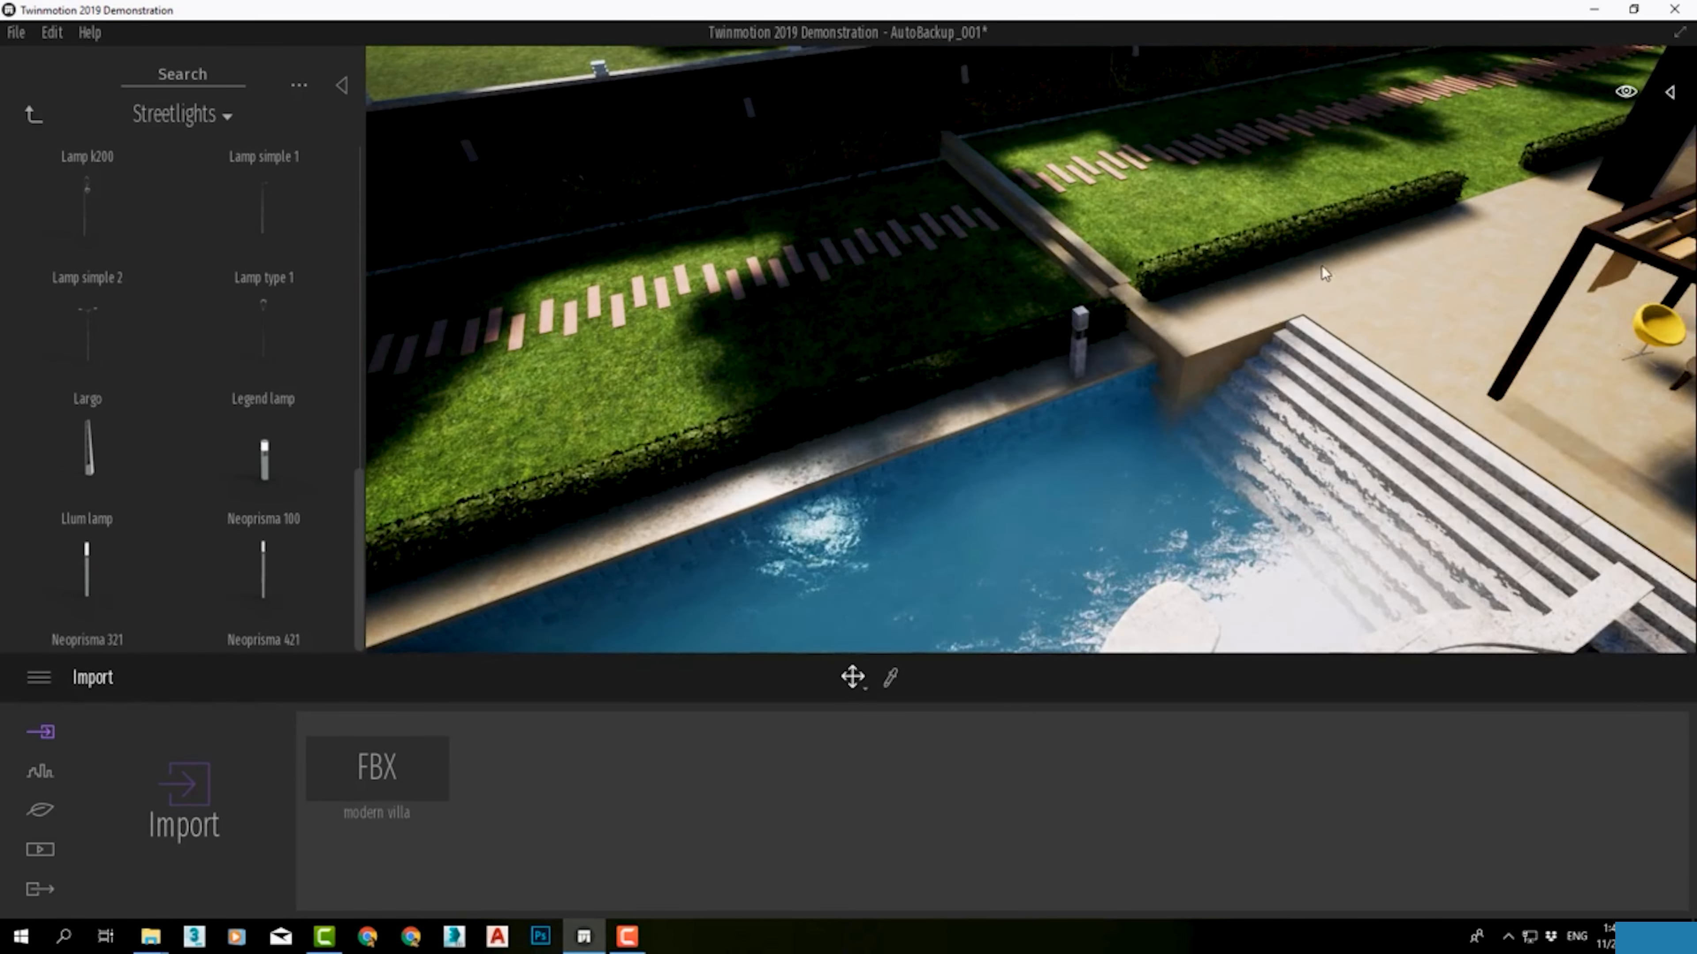
click(1625, 91)
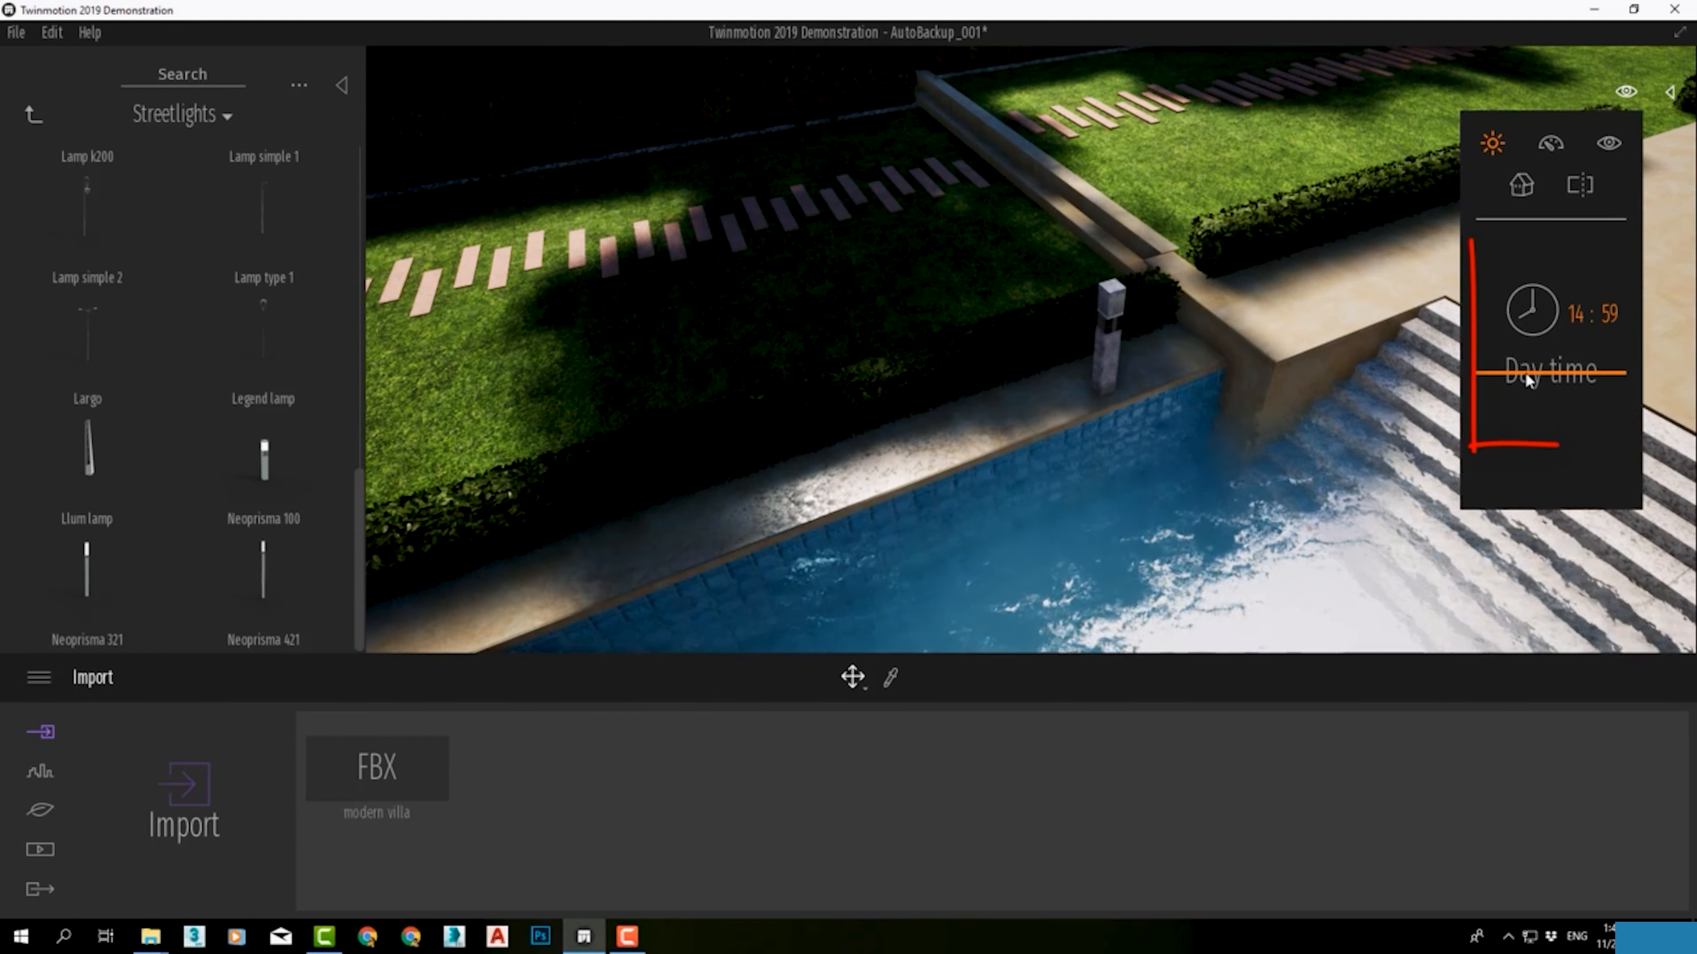
drag(1526, 378, 1186, 376)
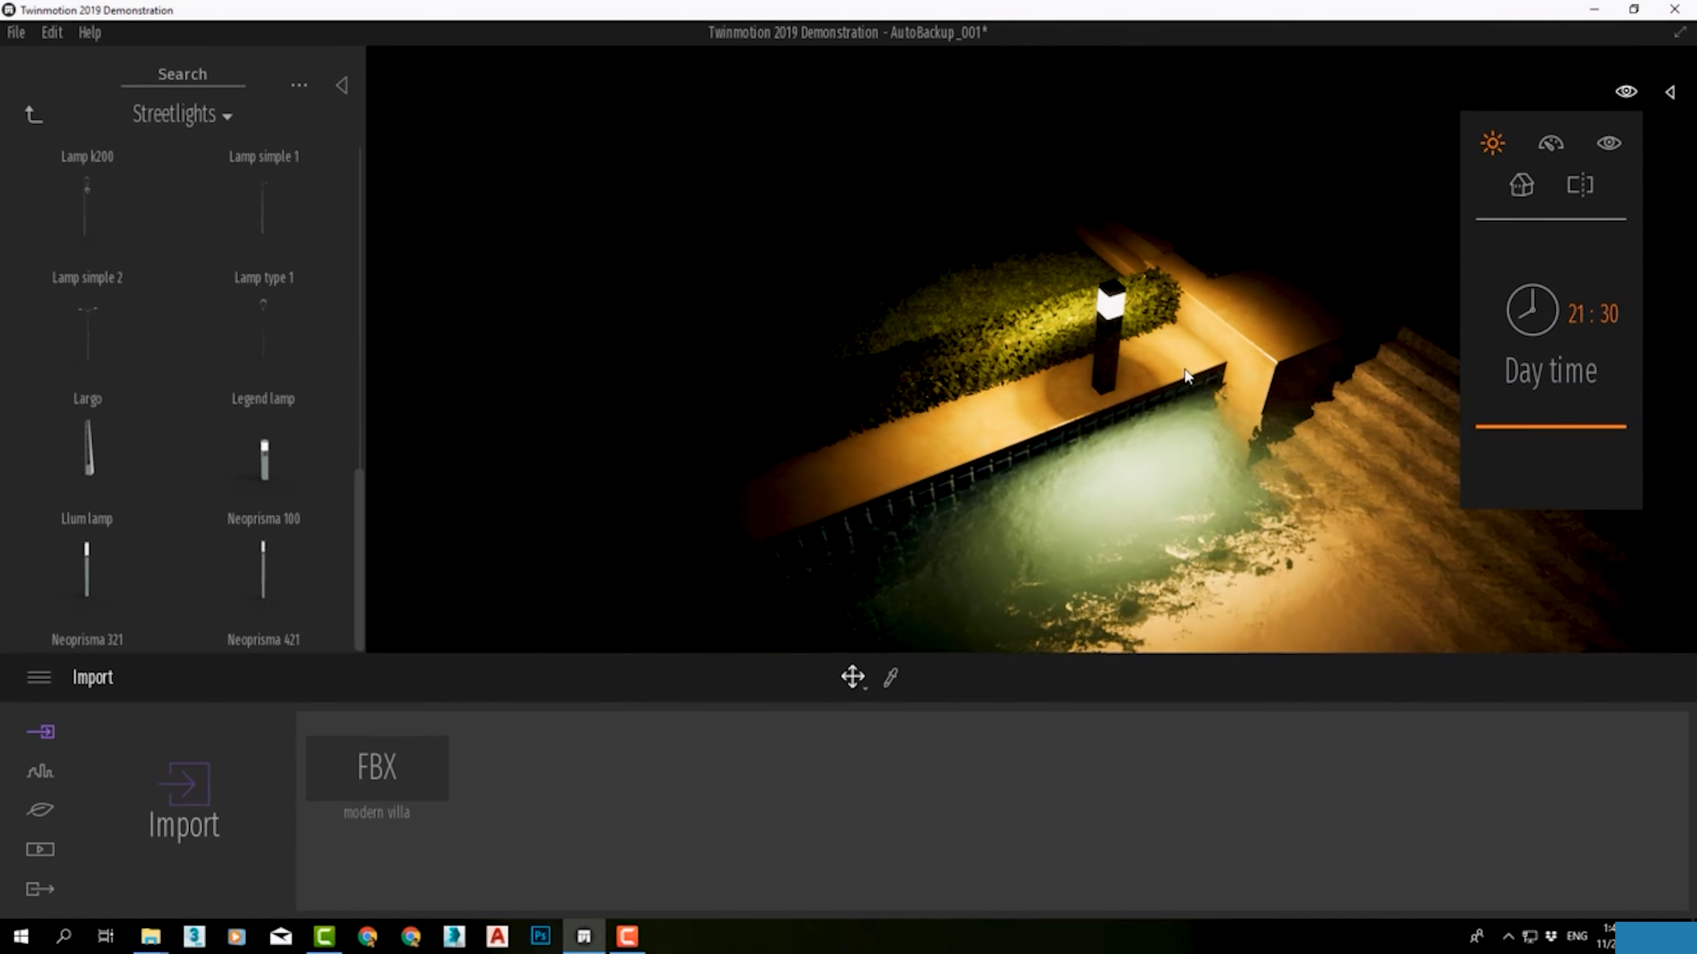
Step: Place a second Neoprisma 100 lamp farther along the hedge side of the pool
scroll(1117, 365, down, 3)
right_drag(1117, 365, 798, 428)
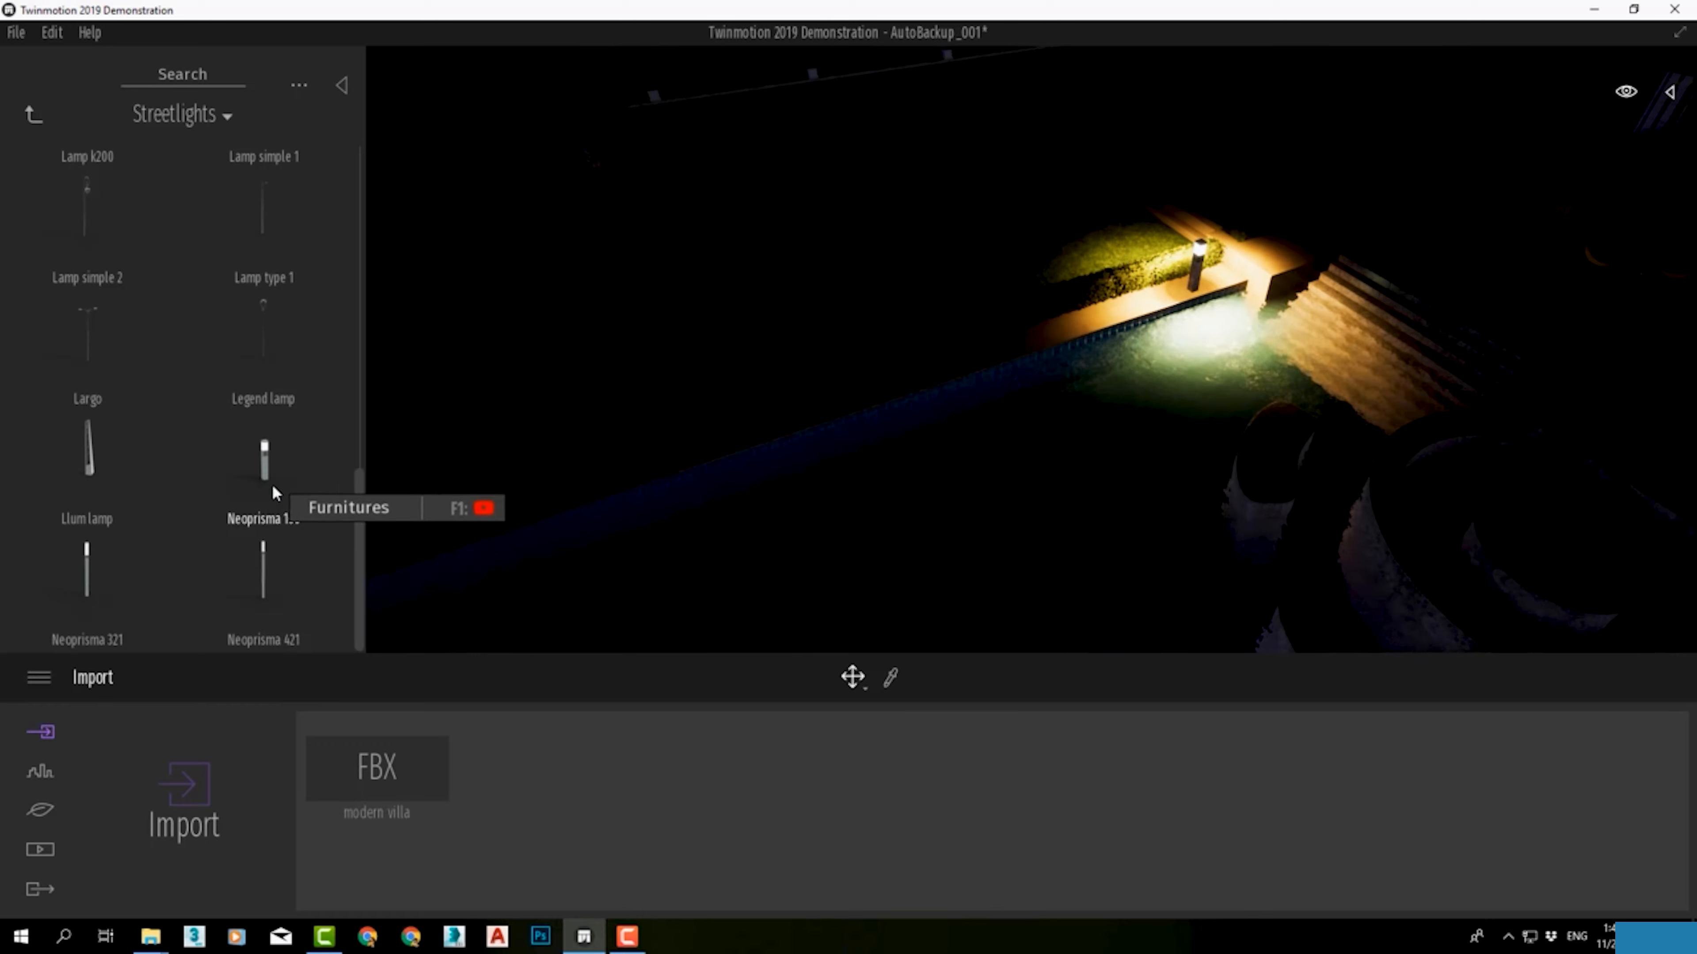
drag(274, 493, 1043, 364)
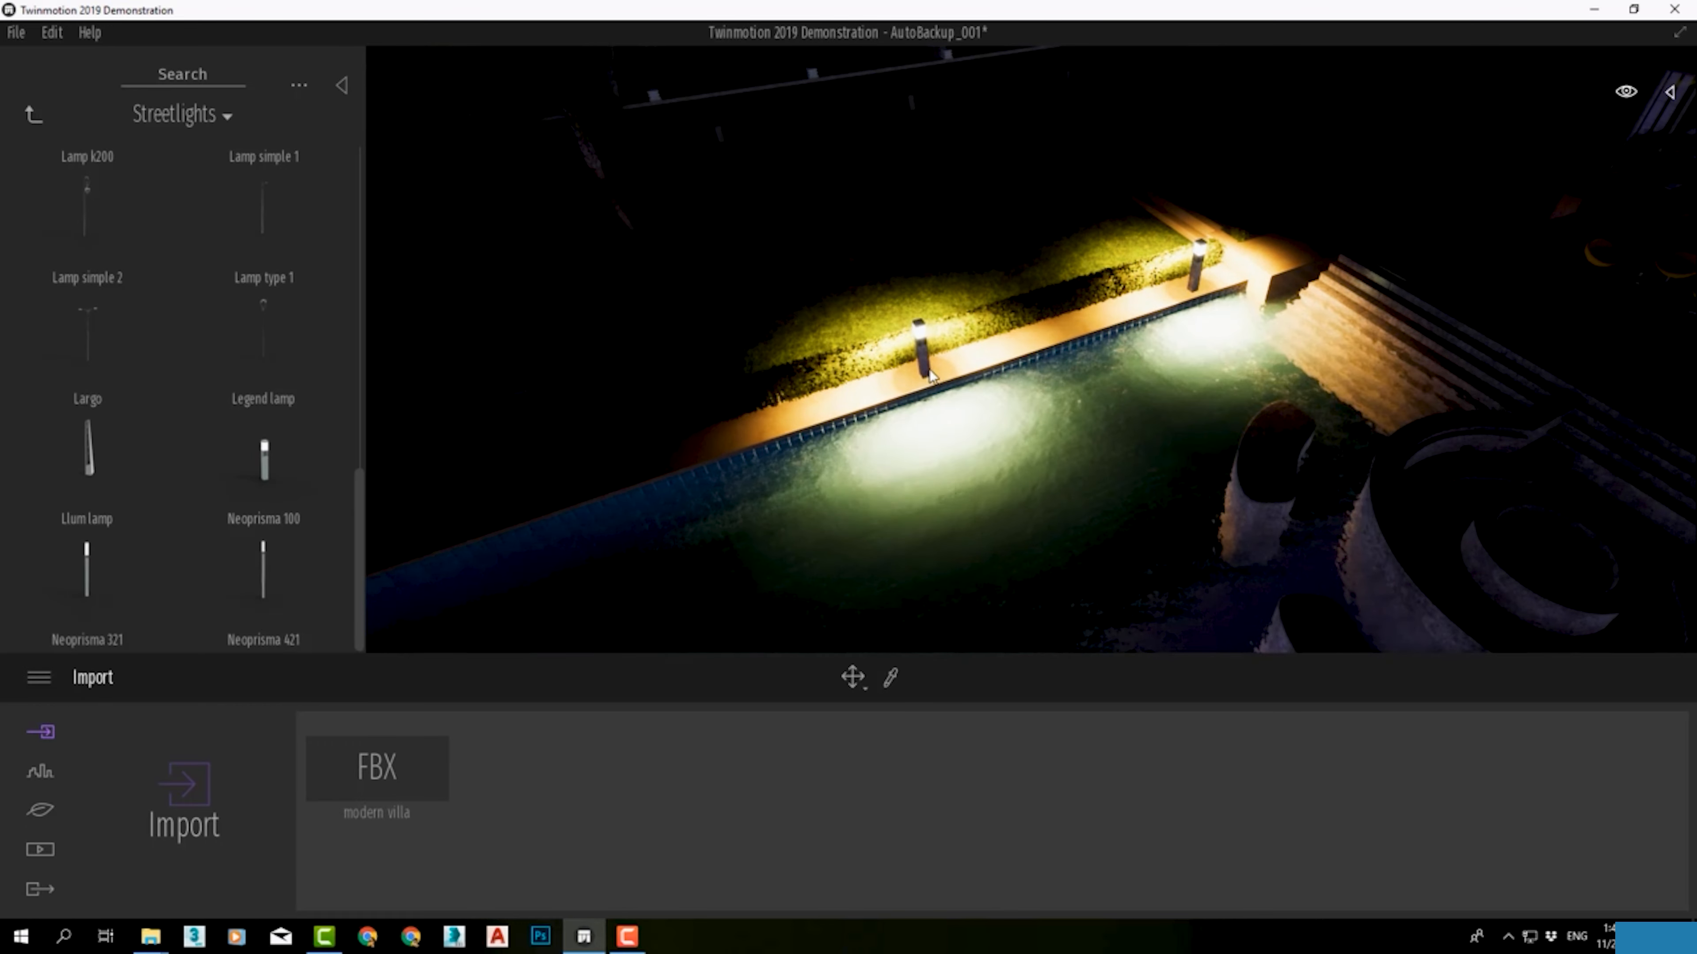
Step: Try the Iruna streetlight on the pool edge beside the two lamps and delete it
scroll(188, 408, up, 5)
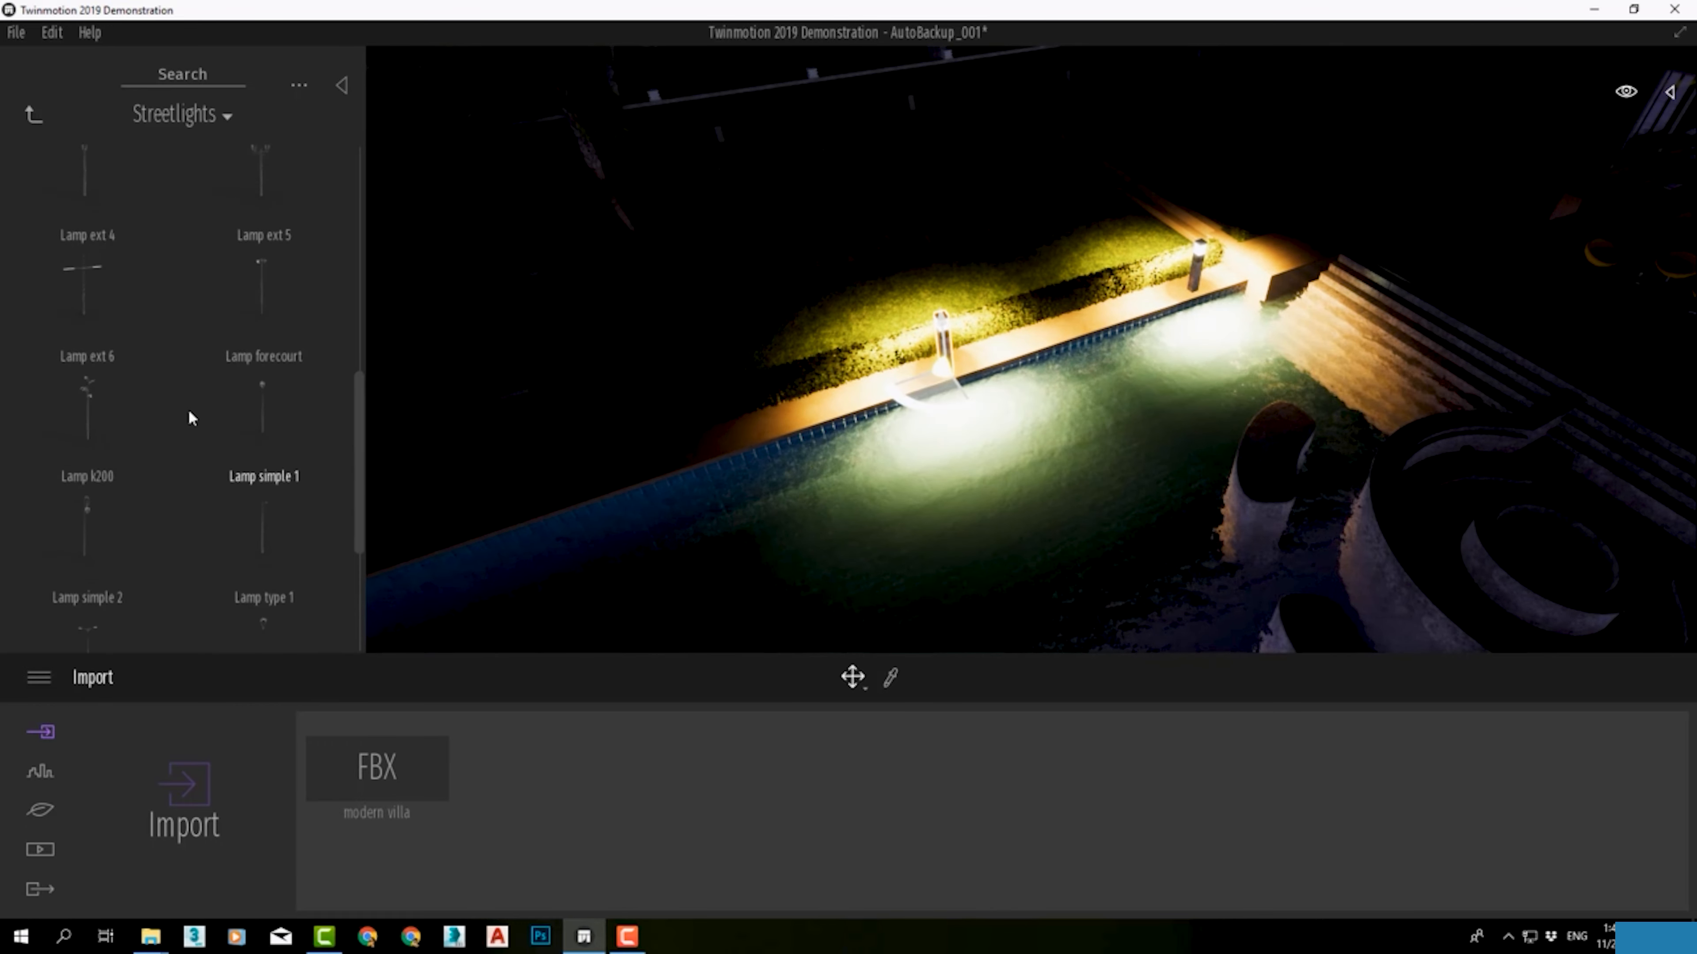
scroll(125, 332, up, 3)
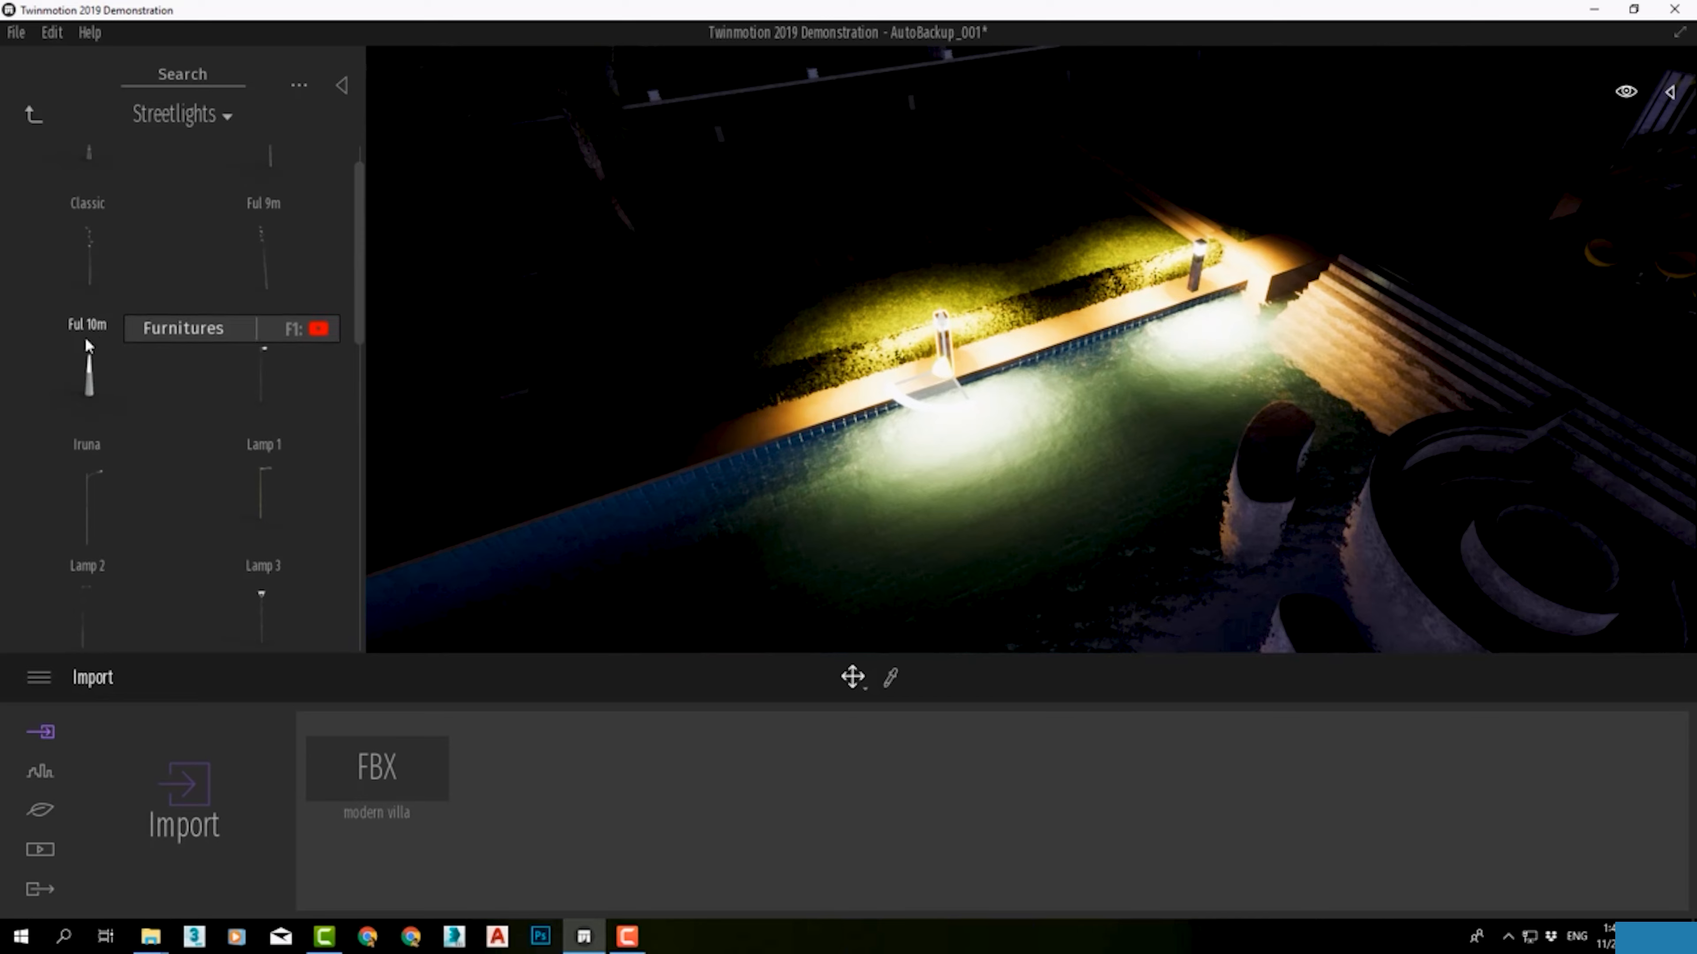
drag(85, 337, 778, 434)
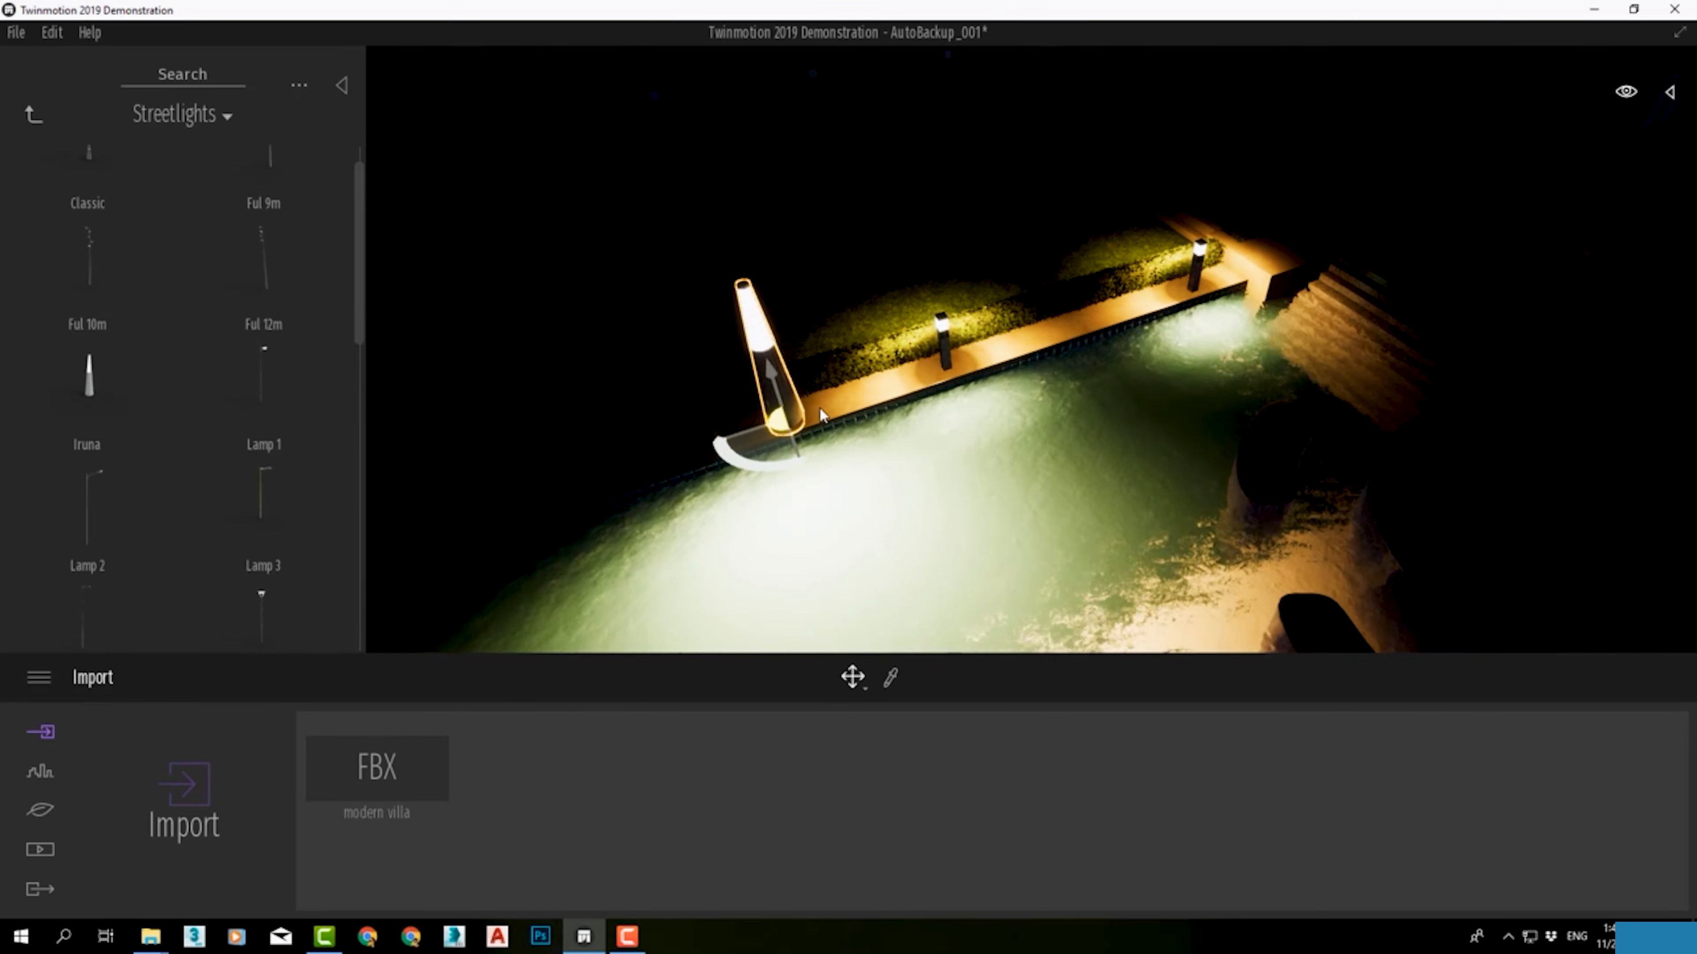
key(Delete)
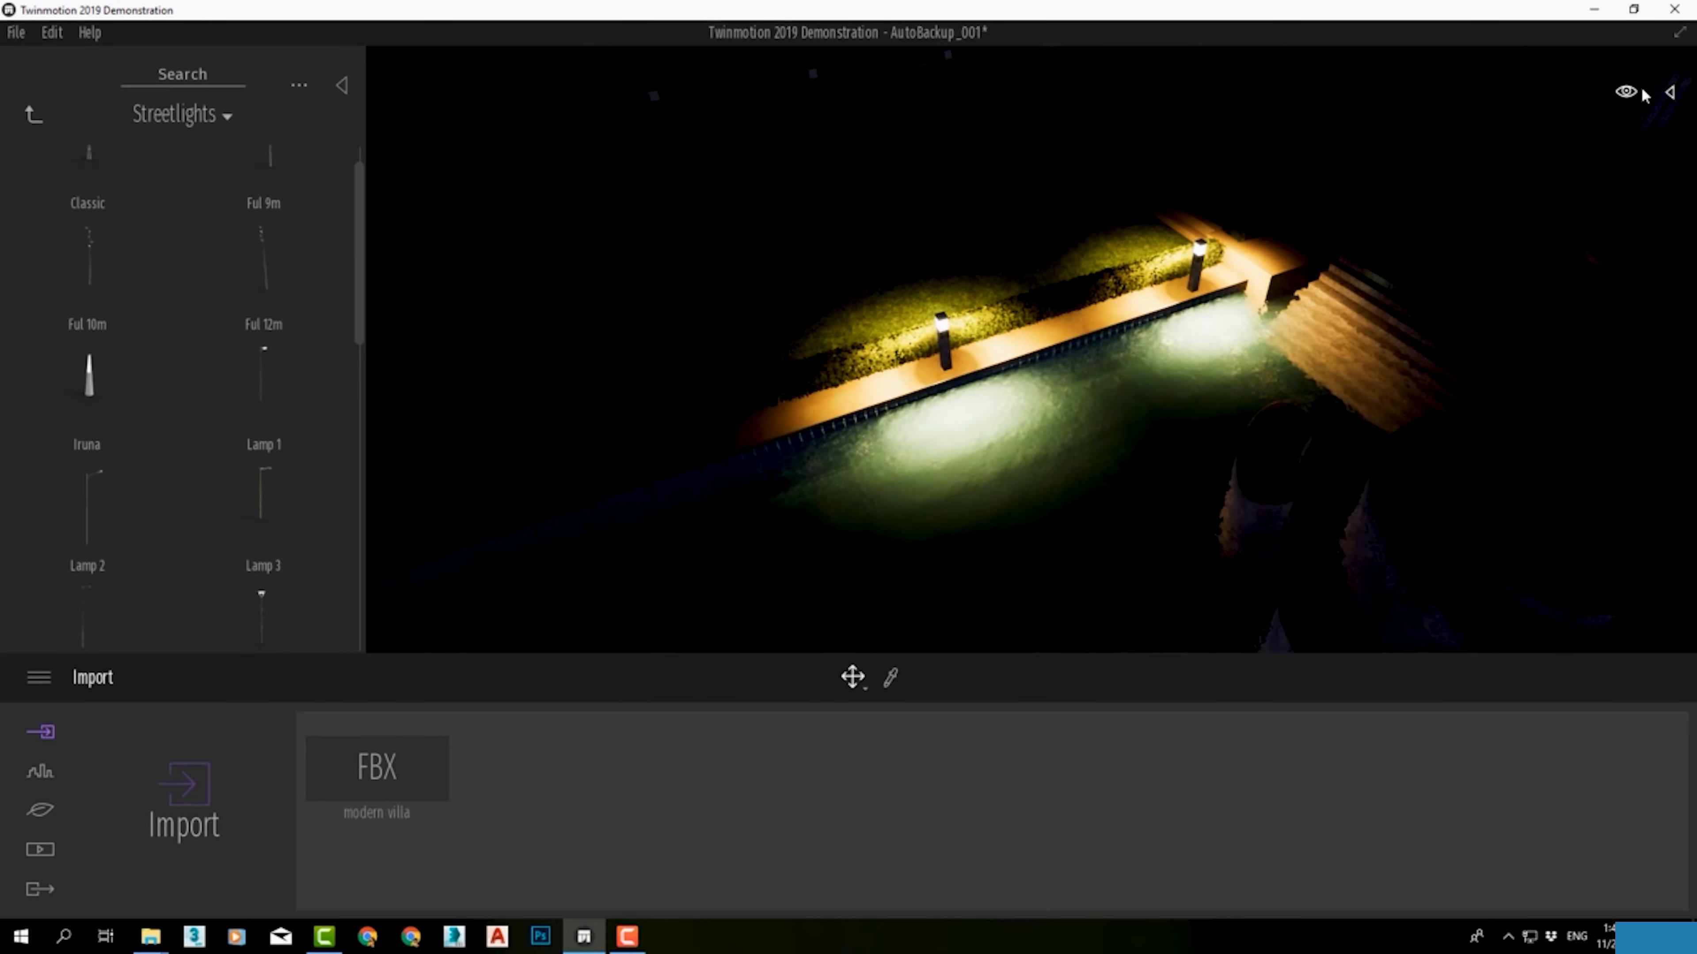
Step: Set the day time to 12:18 and place more Neoprisma 100 lamps around the pool edges up to the terrace corner
mouse_move(1626, 92)
drag(1526, 430, 1532, 339)
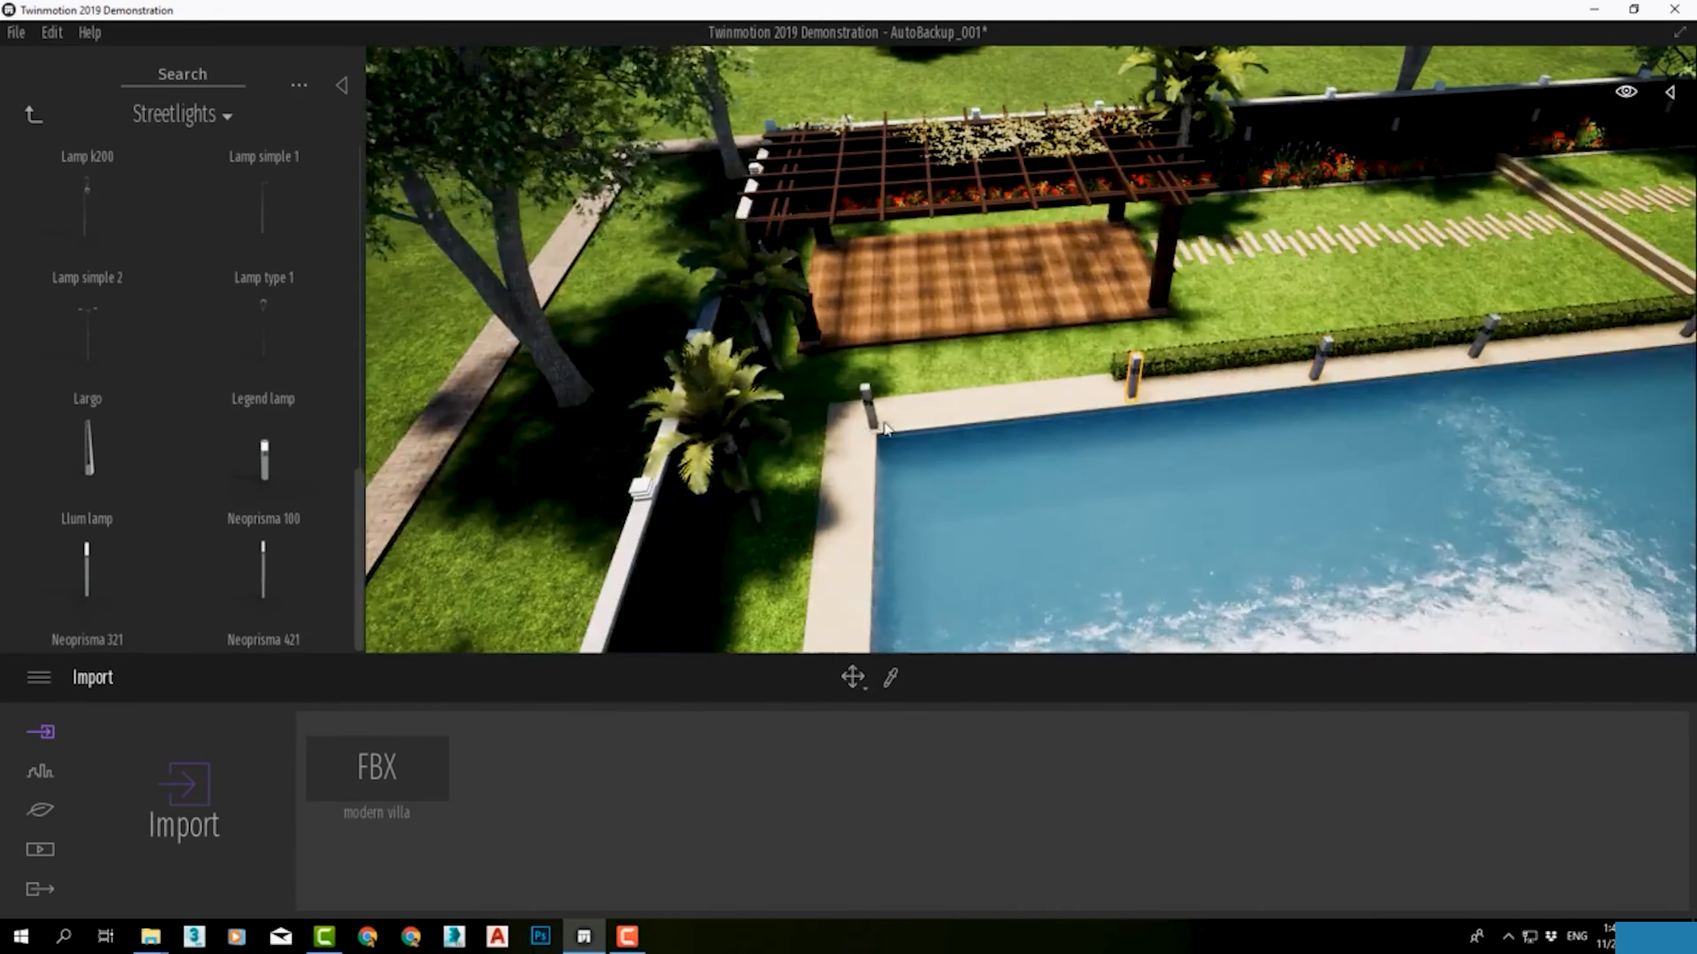
key(f)
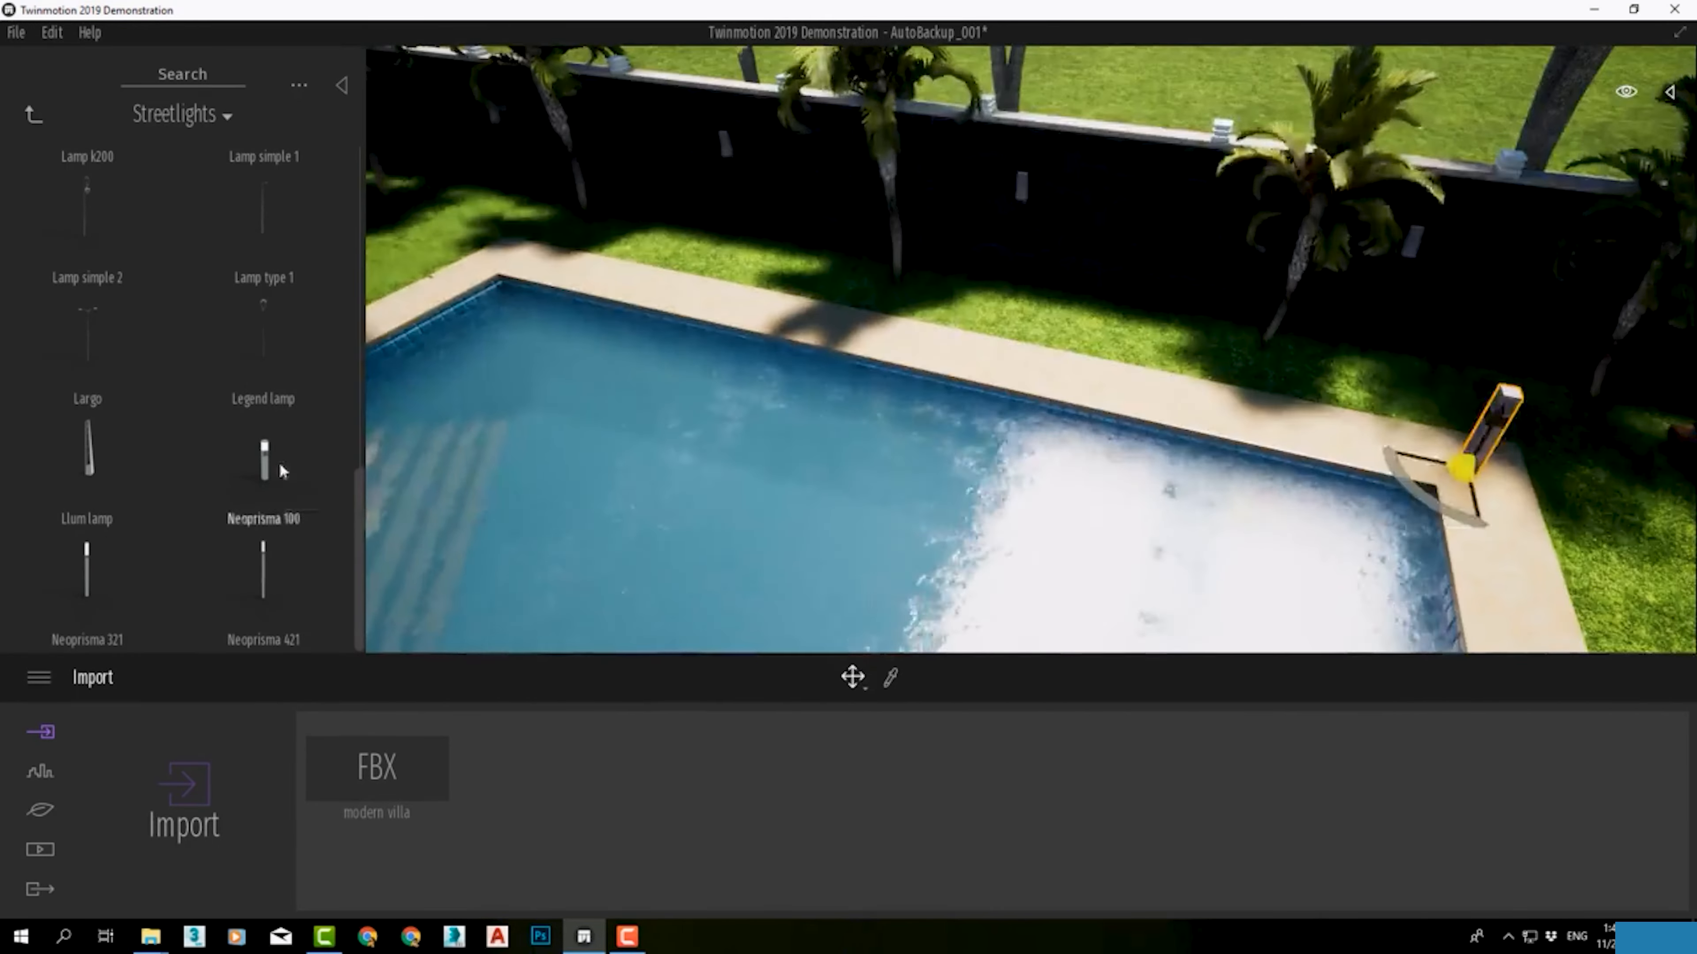
drag(903, 341, 903, 342)
right_drag(903, 342, 735, 342)
drag(263, 459, 724, 260)
right_drag(1003, 376, 768, 361)
drag(244, 443, 754, 398)
right_drag(935, 374, 768, 374)
drag(263, 458, 964, 284)
right_drag(1002, 348, 835, 348)
drag(263, 458, 976, 271)
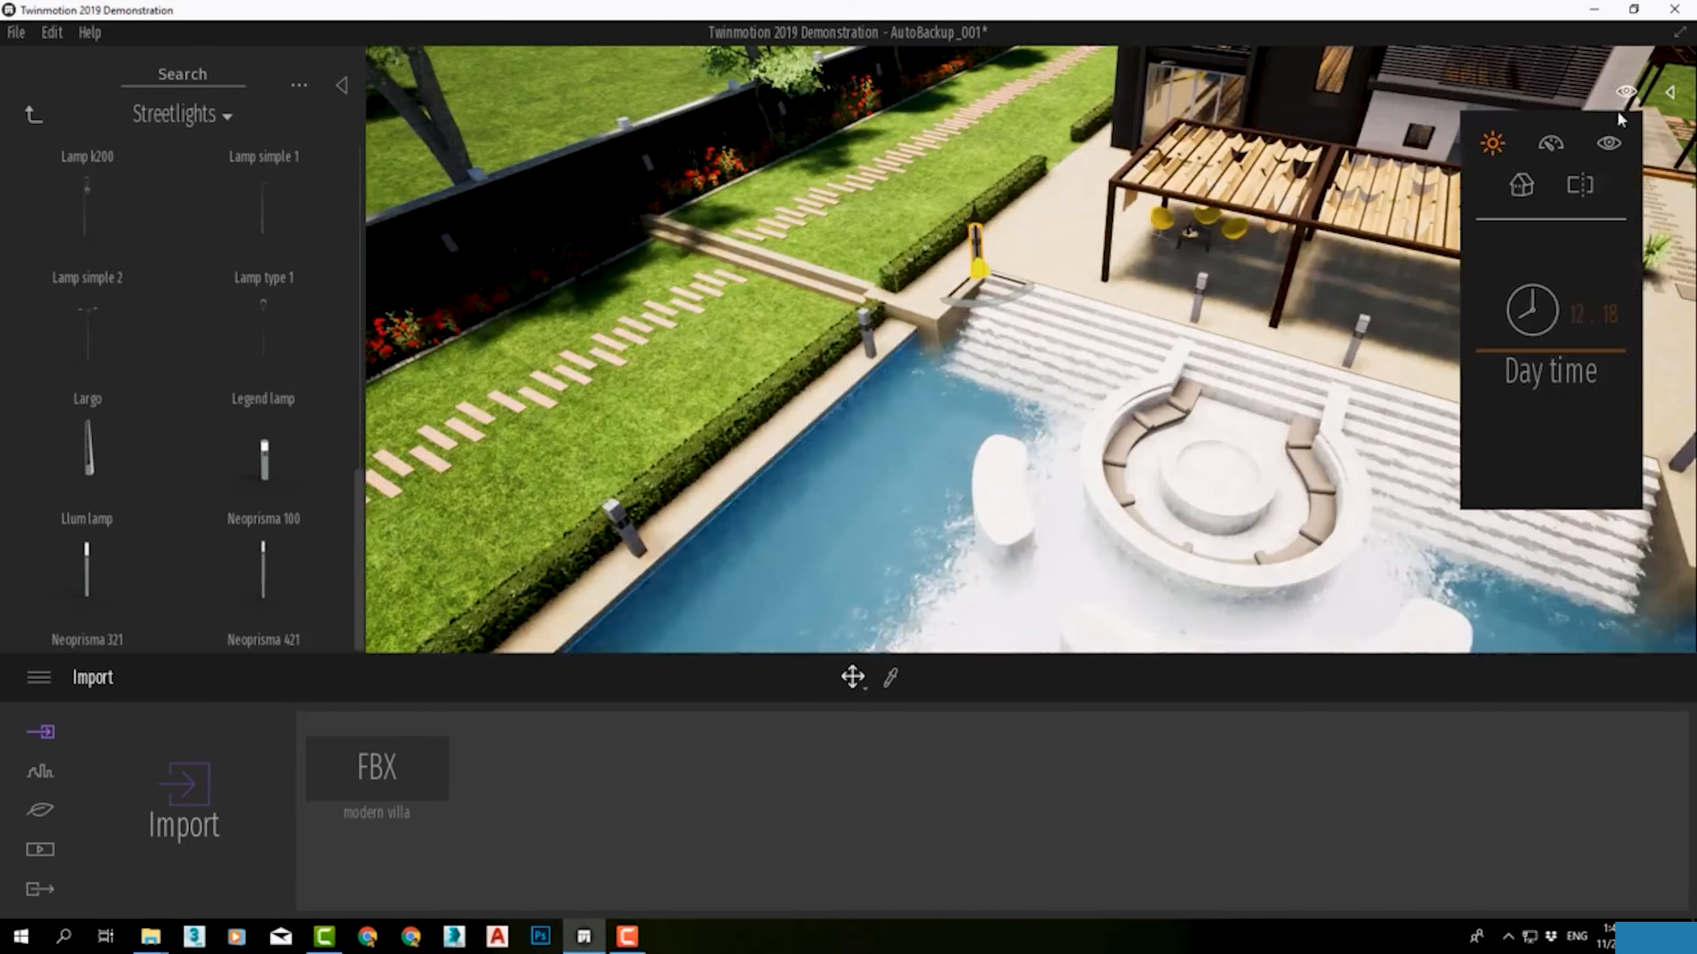
Step: Adjust the day time and place two Neoprisma 100 lamps where the garden path meets the wooden deck
drag(1547, 396, 1568, 357)
right_drag(745, 177, 1148, 127)
scroll(1147, 126, up, 5)
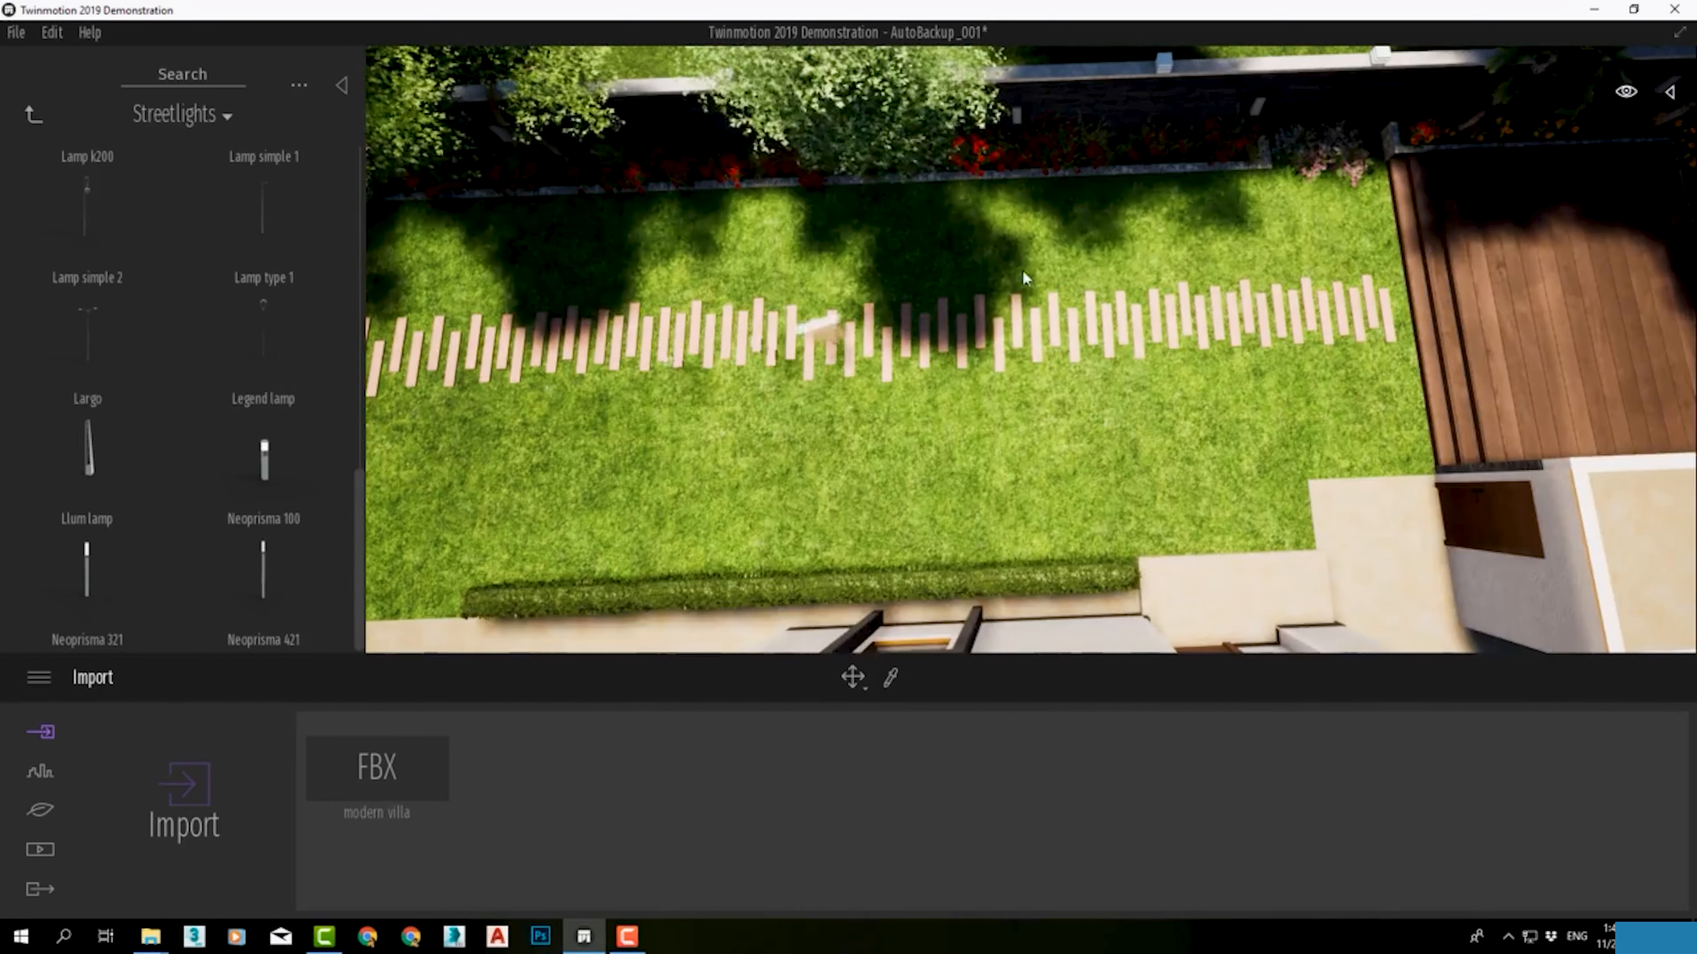
shift+click(1411, 408)
click(905, 576)
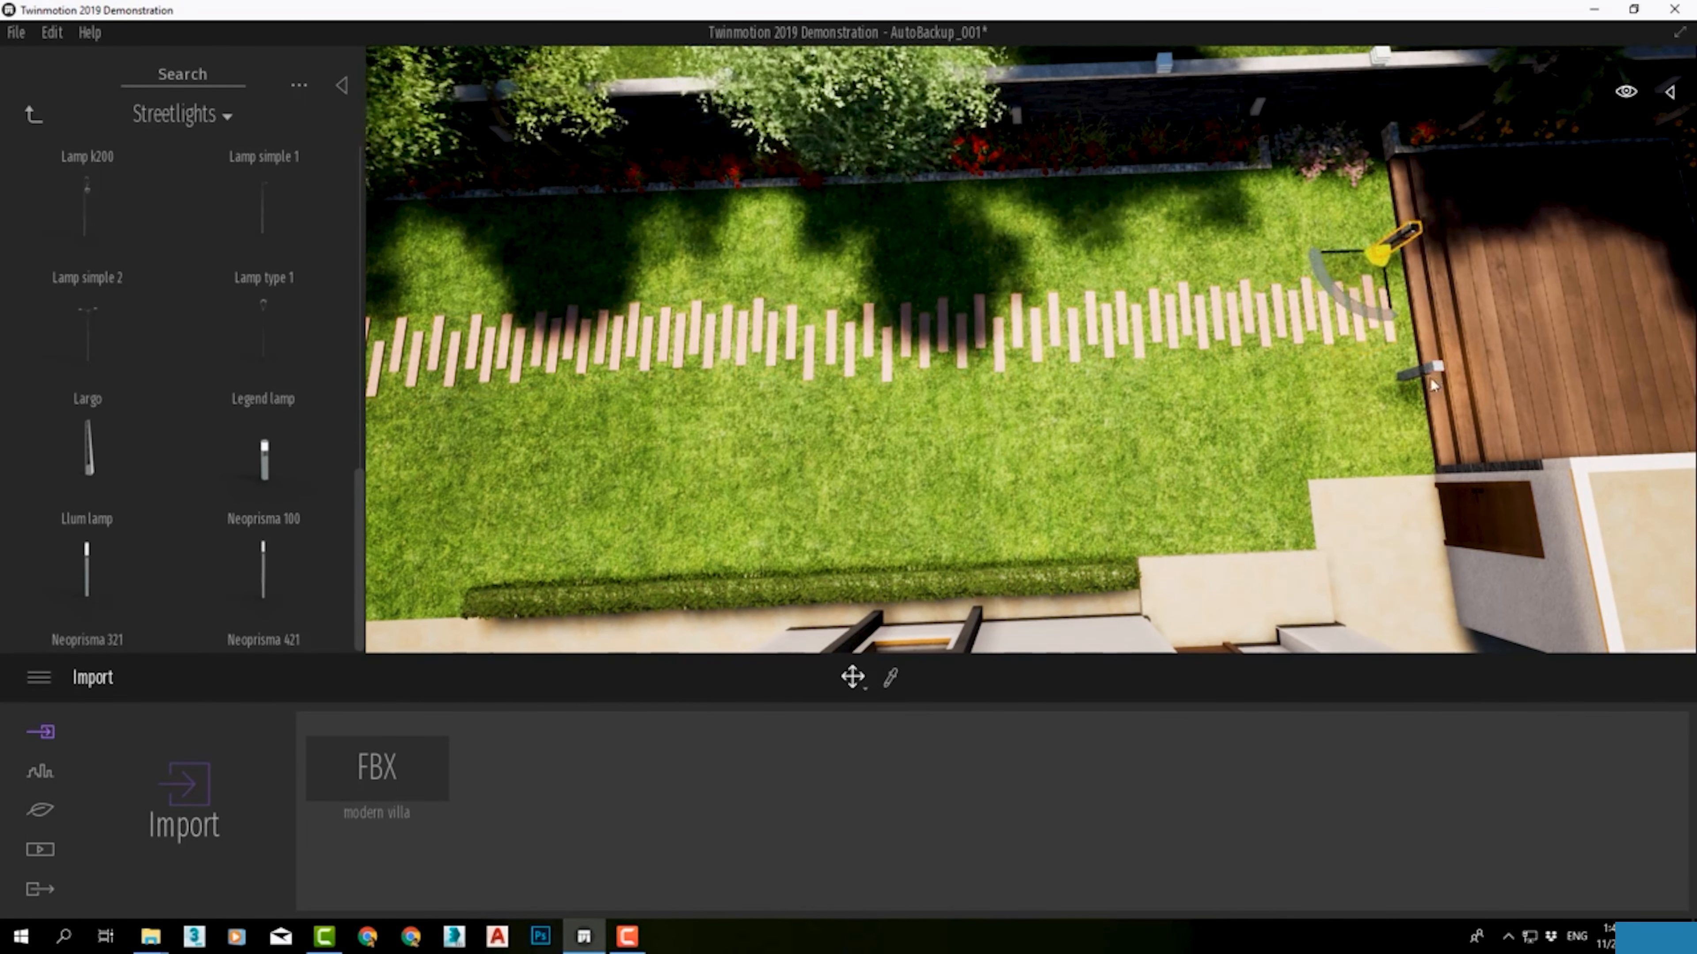
Step: Copy the lamp as single instances along both sides of the garden stepping path, using spacings such as 8.63 m and 2.31 m
shift+drag(1356, 319, 925, 261)
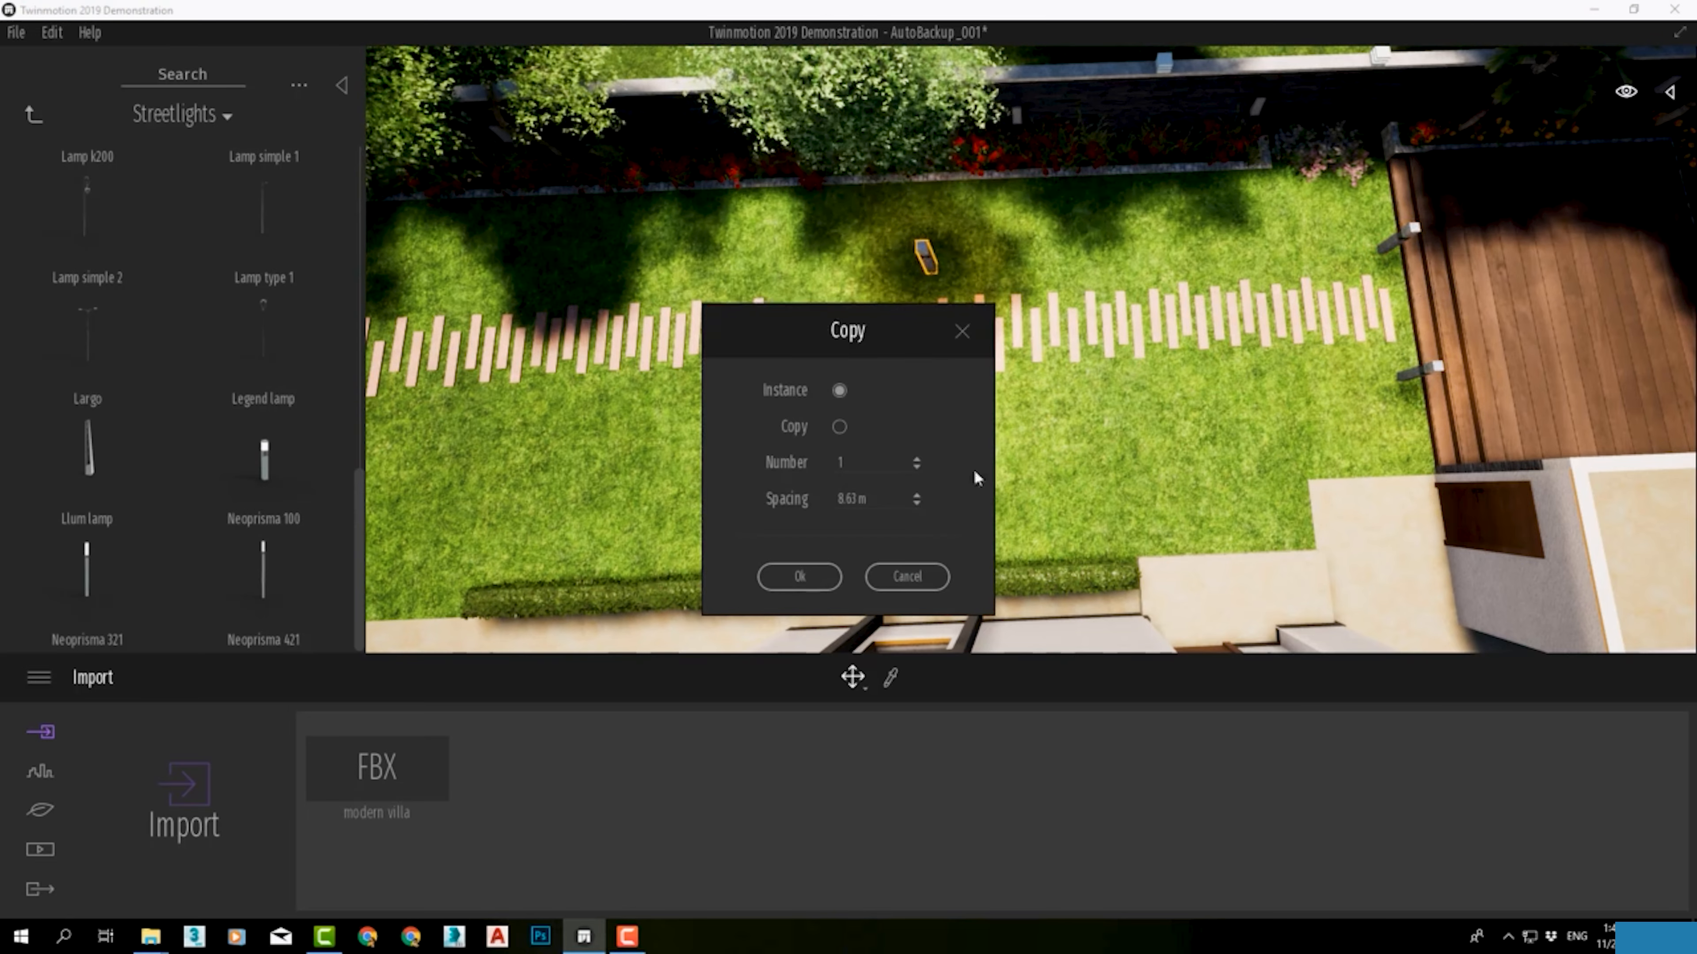
click(800, 576)
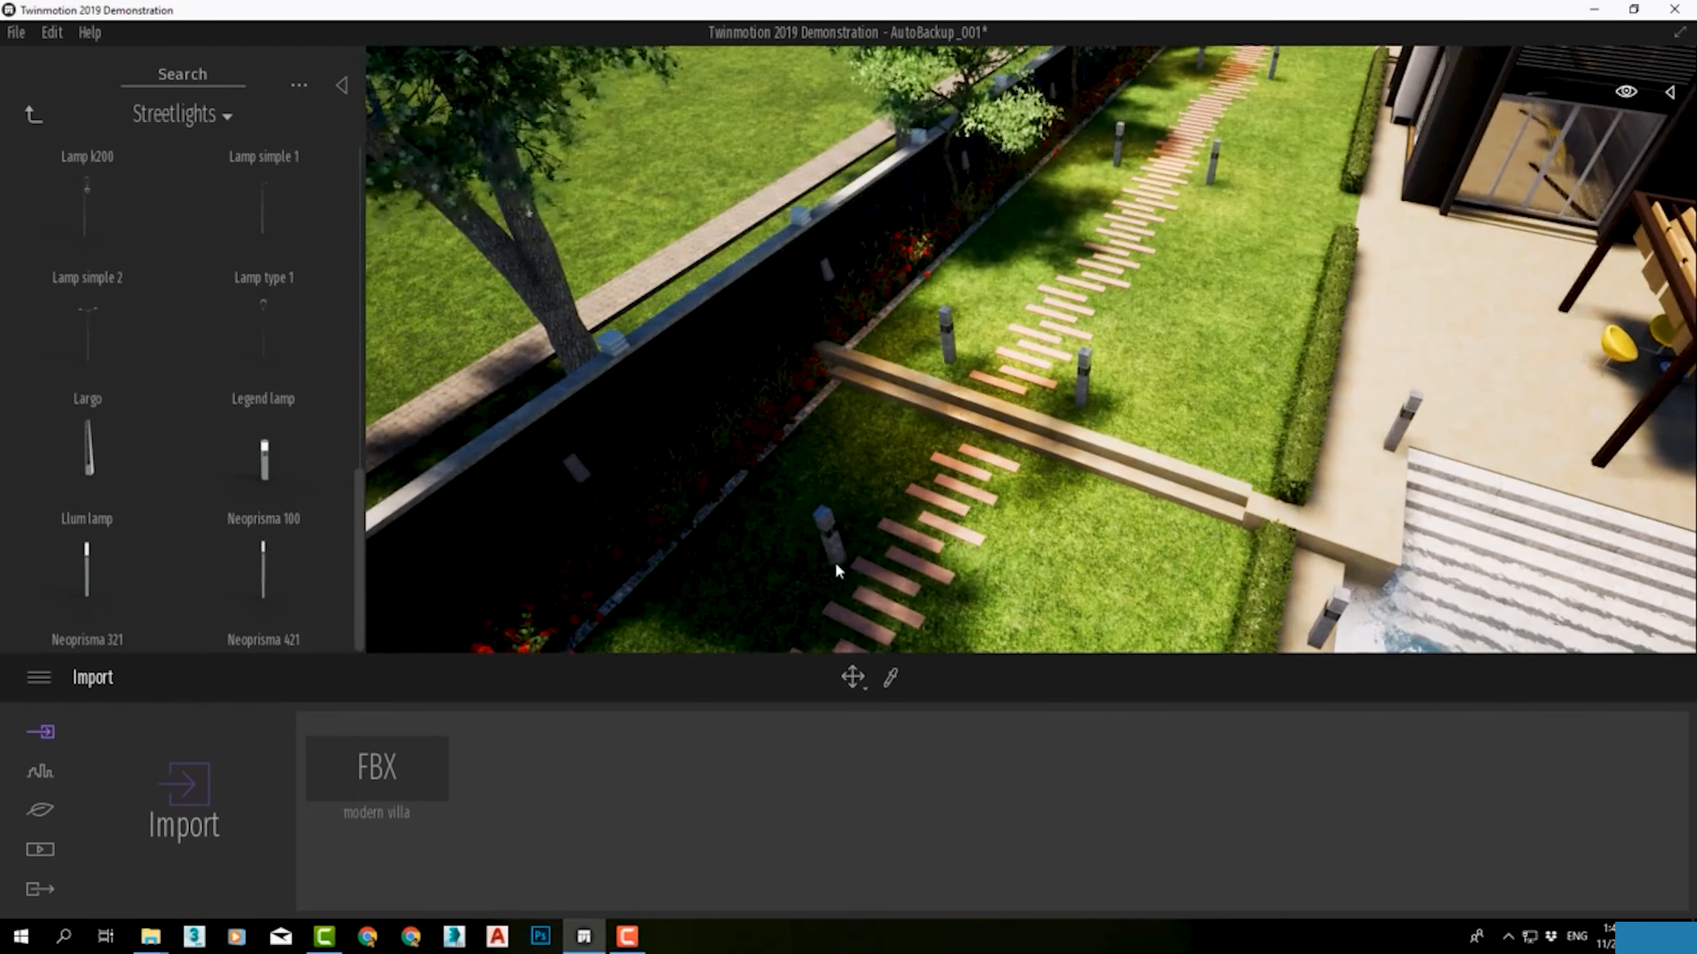
middle_drag(821, 563, 747, 481)
shift+drag(735, 483, 885, 535)
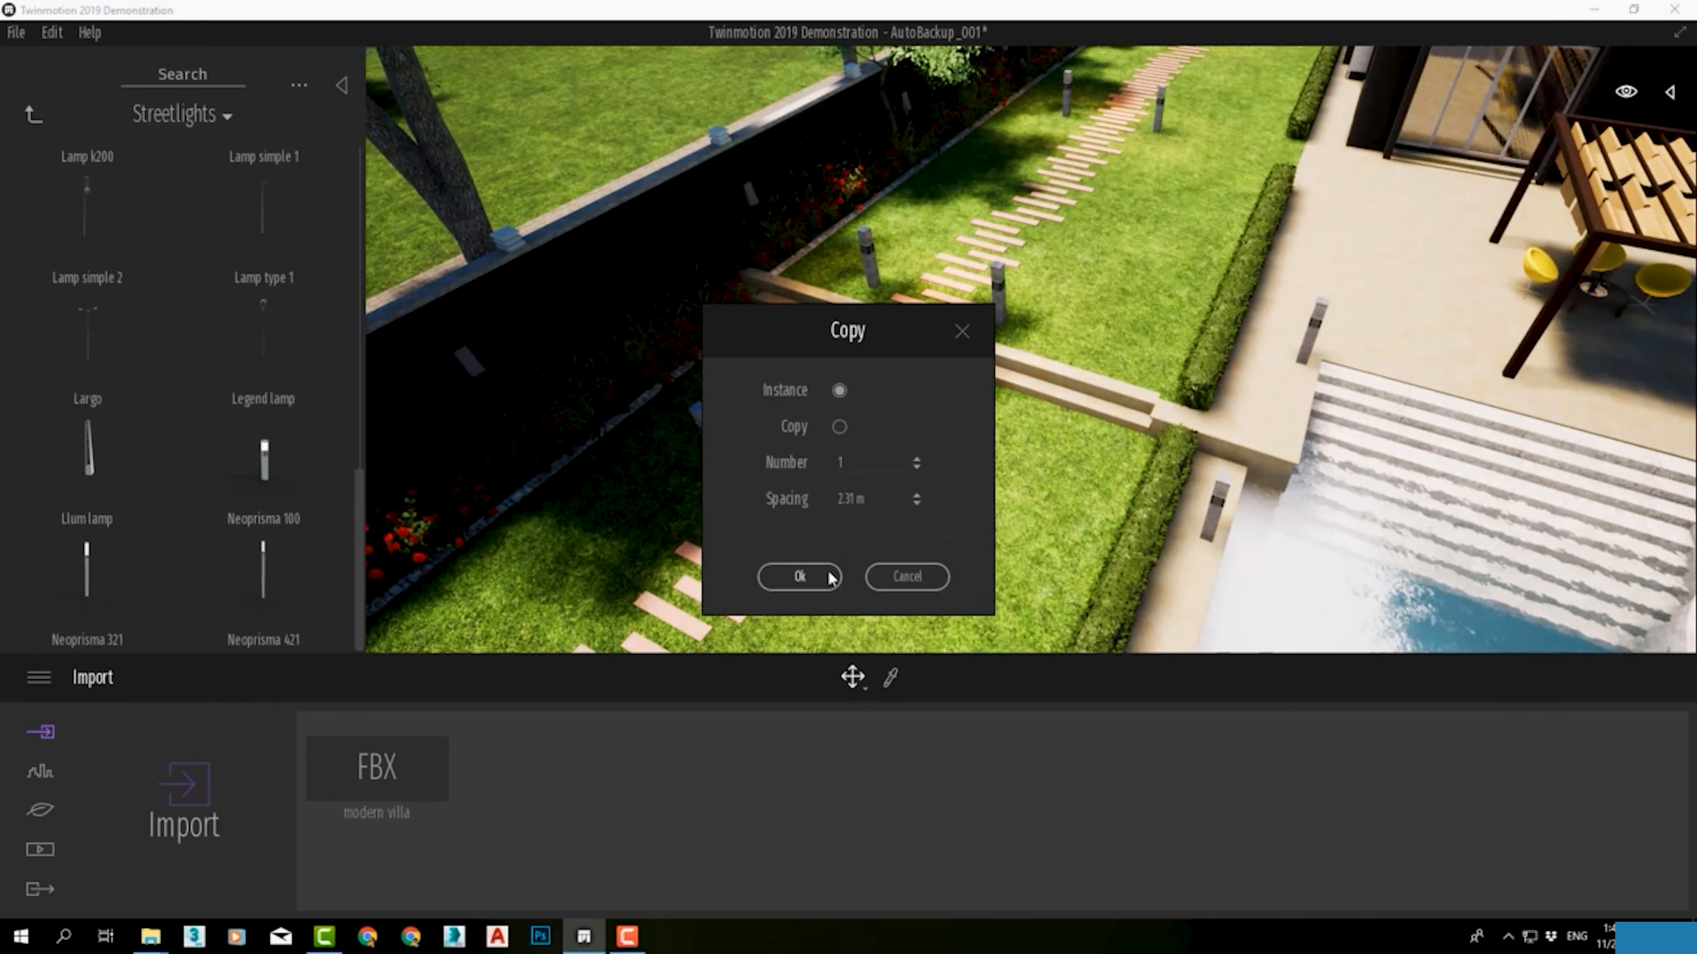
click(826, 577)
right_drag(830, 579, 668, 601)
shift+drag(1249, 334, 537, 360)
click(807, 580)
Step: Place bollard lamps on the lawn near the palm tree and the barbecue area
right_drag(807, 580, 931, 385)
scroll(931, 385, down, 3)
right_drag(1188, 422, 1306, 514)
scroll(1488, 565, down, 3)
scroll(273, 591, up, 5)
right_drag(1026, 498, 821, 481)
scroll(87, 217, down, 5)
drag(87, 217, 1352, 379)
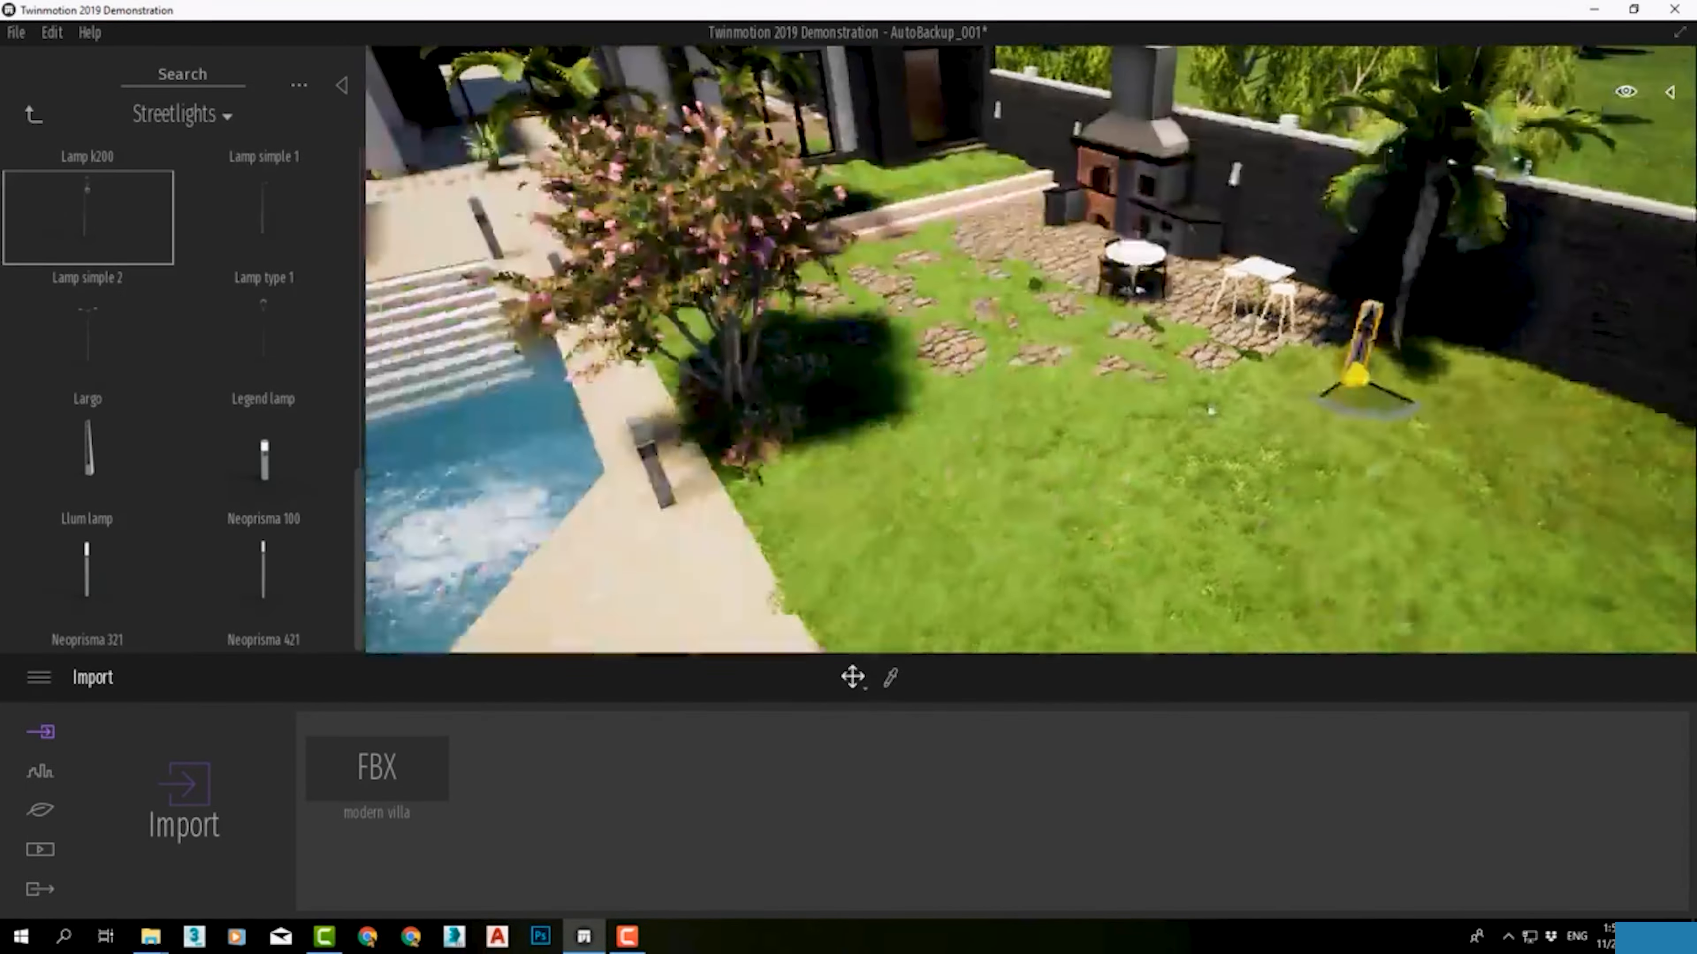
right_drag(1352, 379, 882, 365)
click(1068, 374)
click(1013, 381)
Step: Add lamps on the lawn near the thatched hut and on the paved terrace by the entrance stepping stones
right_drag(1013, 381, 375, 470)
click(934, 432)
scroll(76, 306, up, 7)
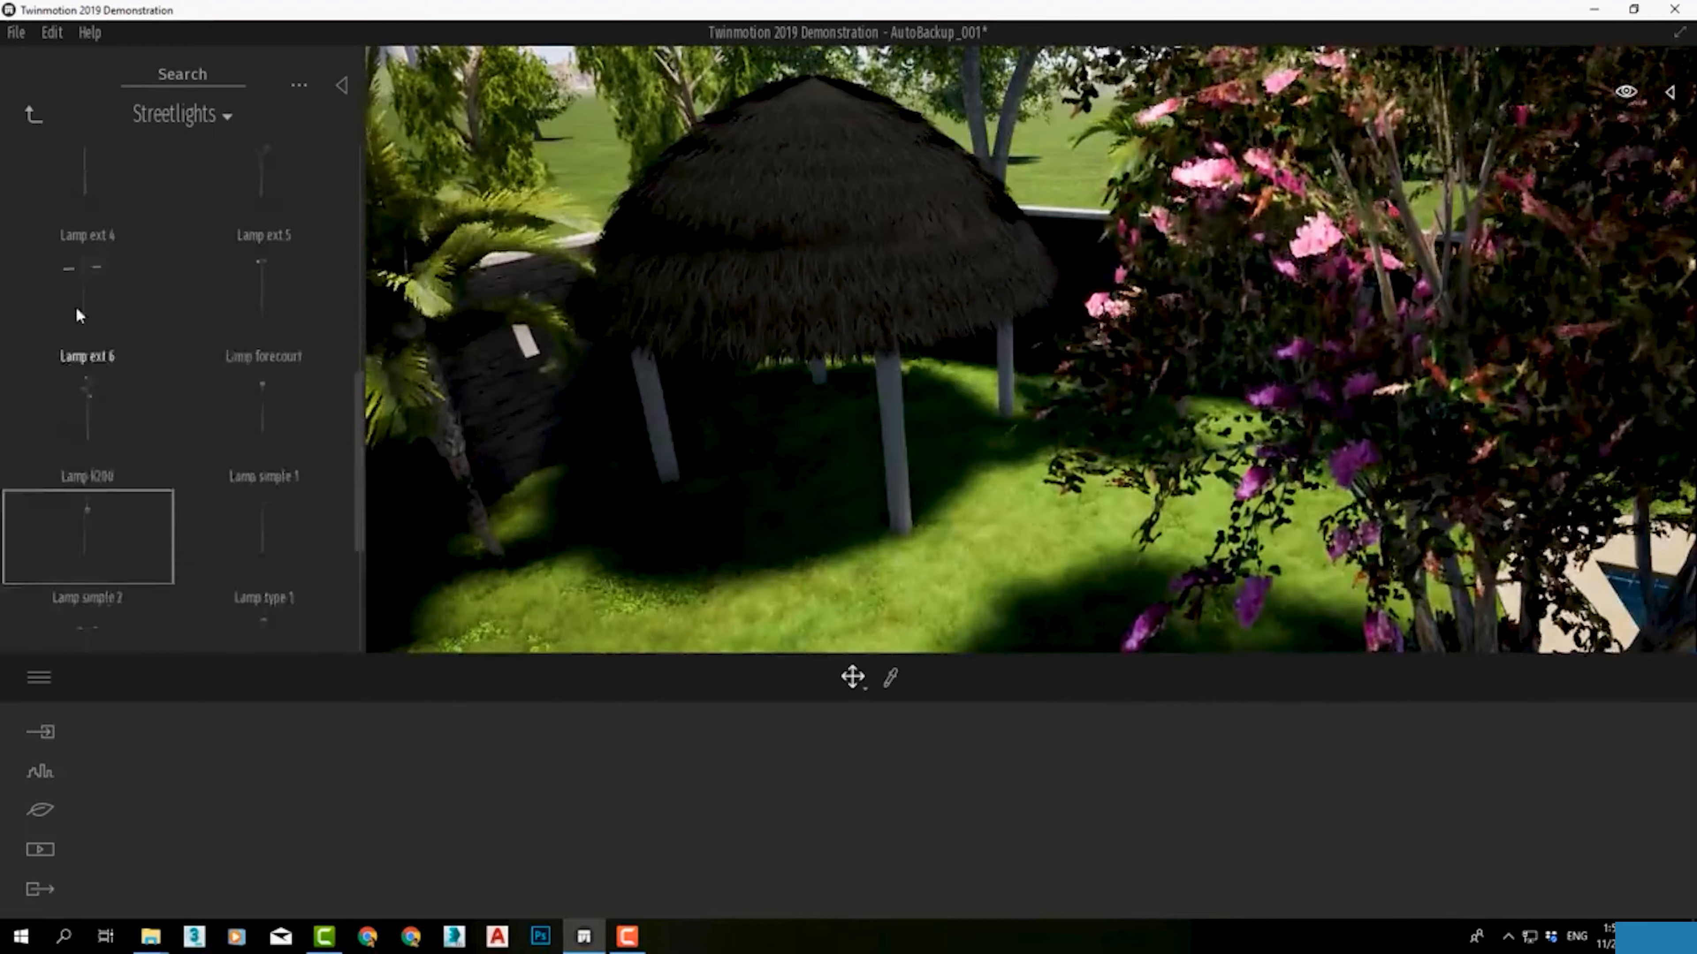
drag(88, 295, 999, 522)
right_drag(999, 522, 1114, 358)
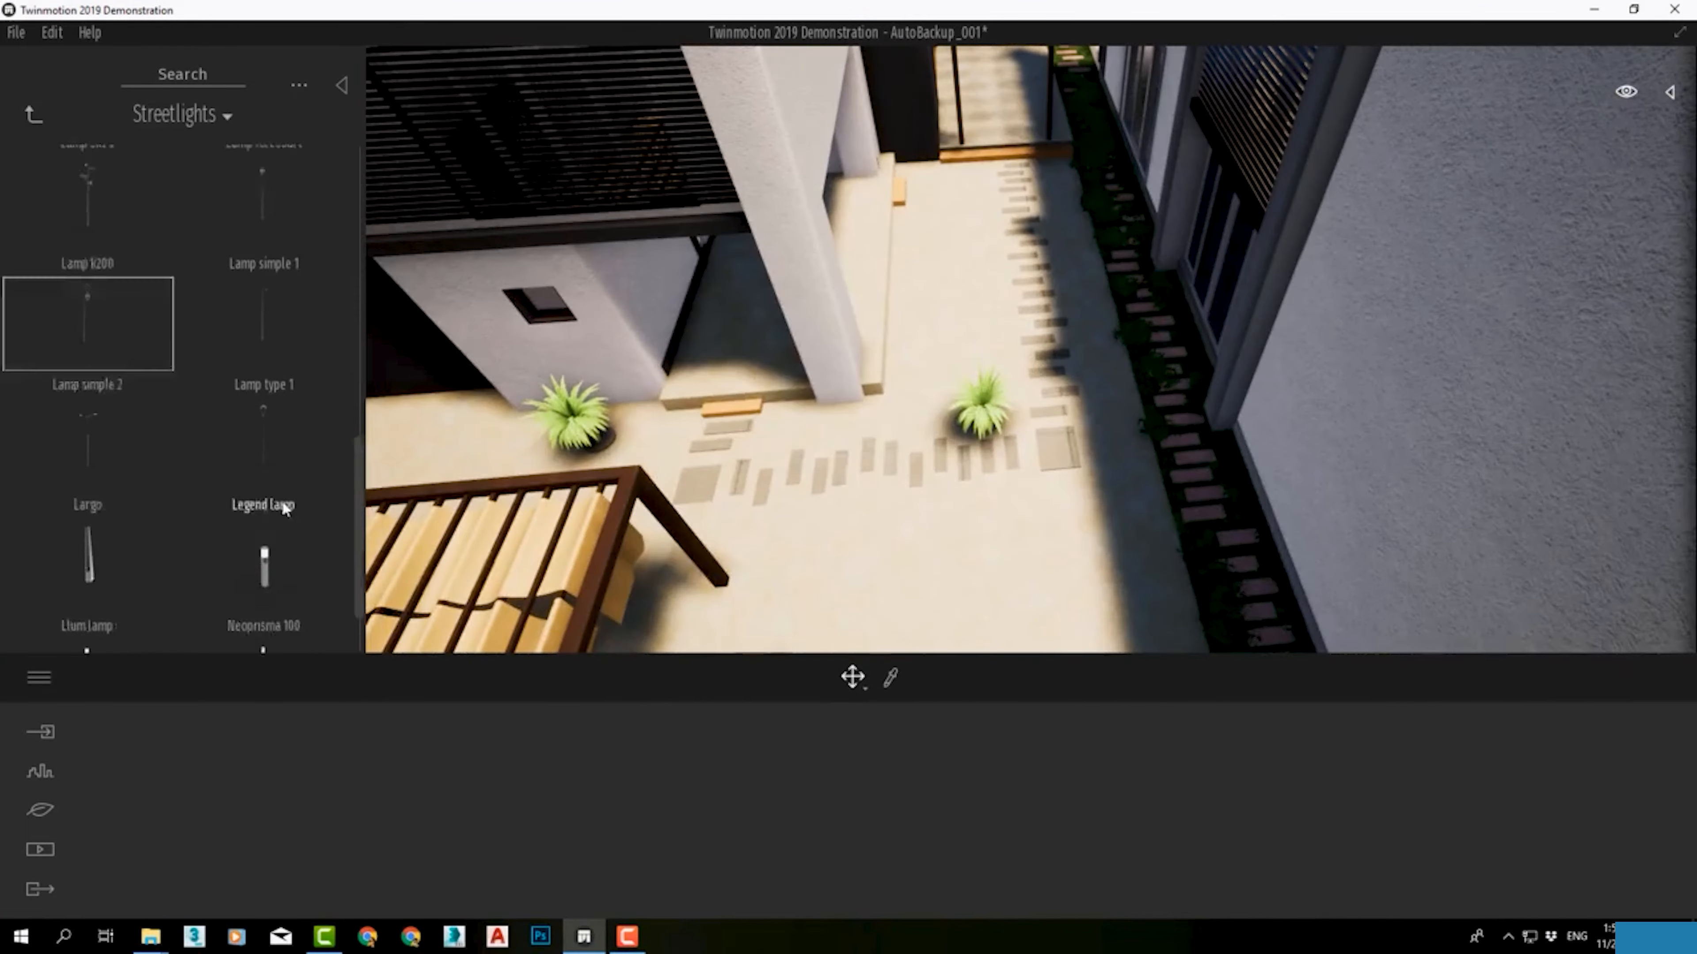
drag(281, 497, 1059, 398)
right_drag(1059, 398, 968, 107)
drag(264, 515, 1003, 569)
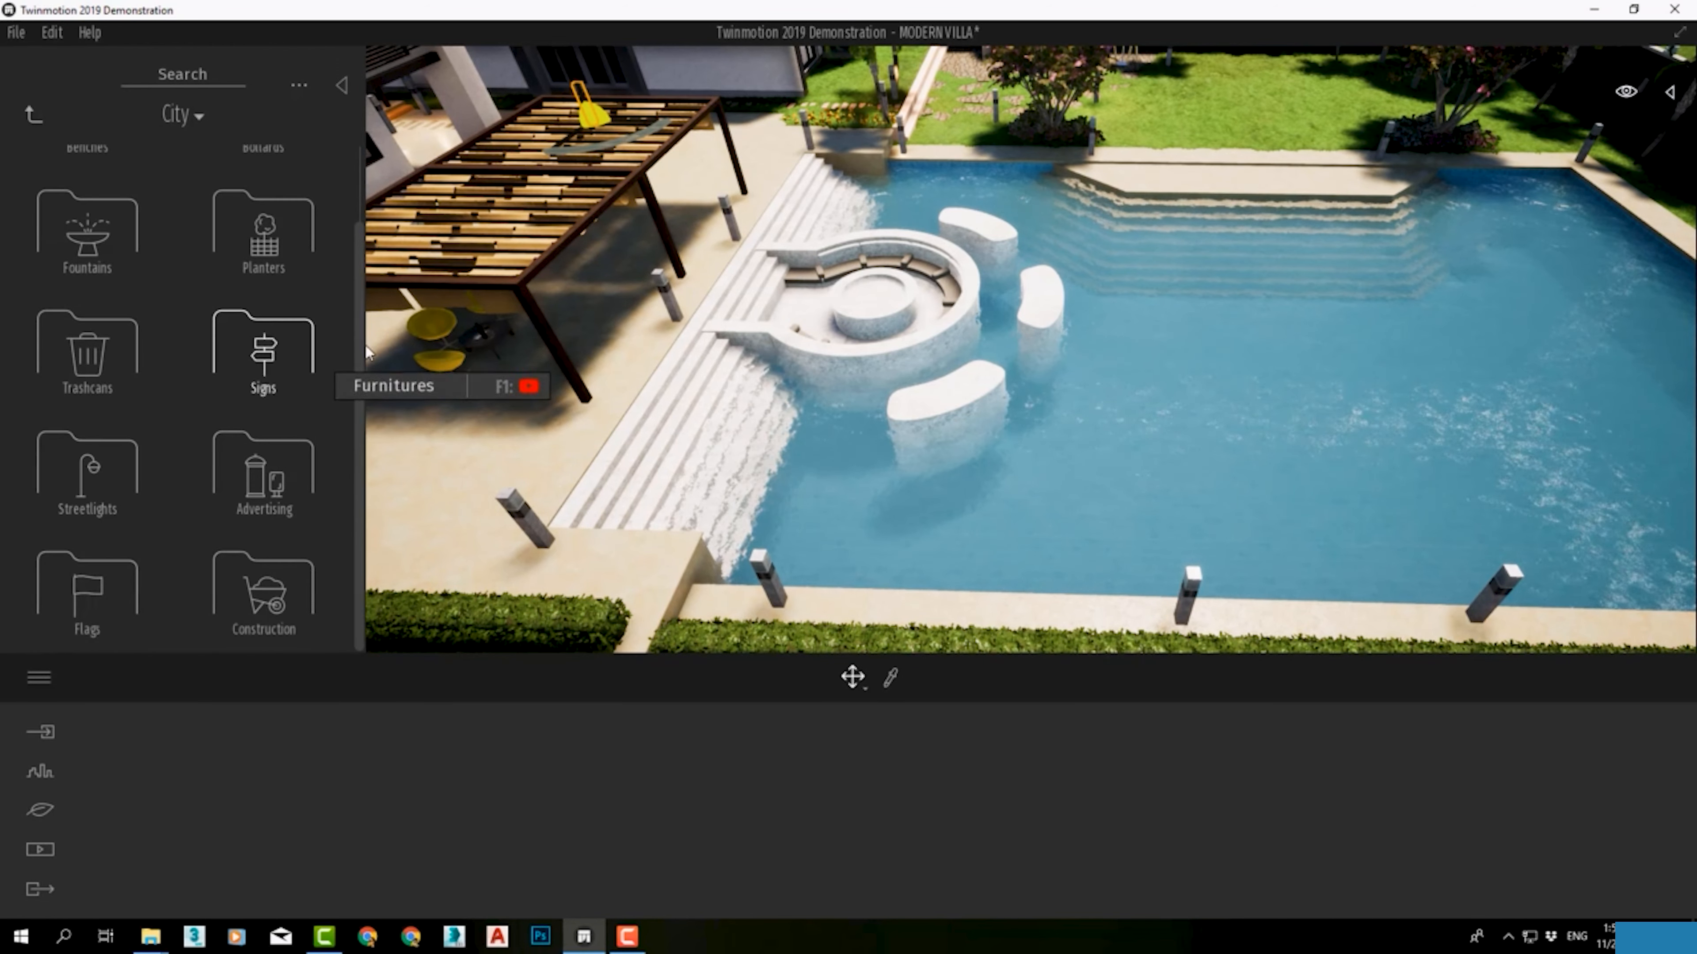
Step: Return to the City furniture categories and open the Construction collection
right_click(285, 462)
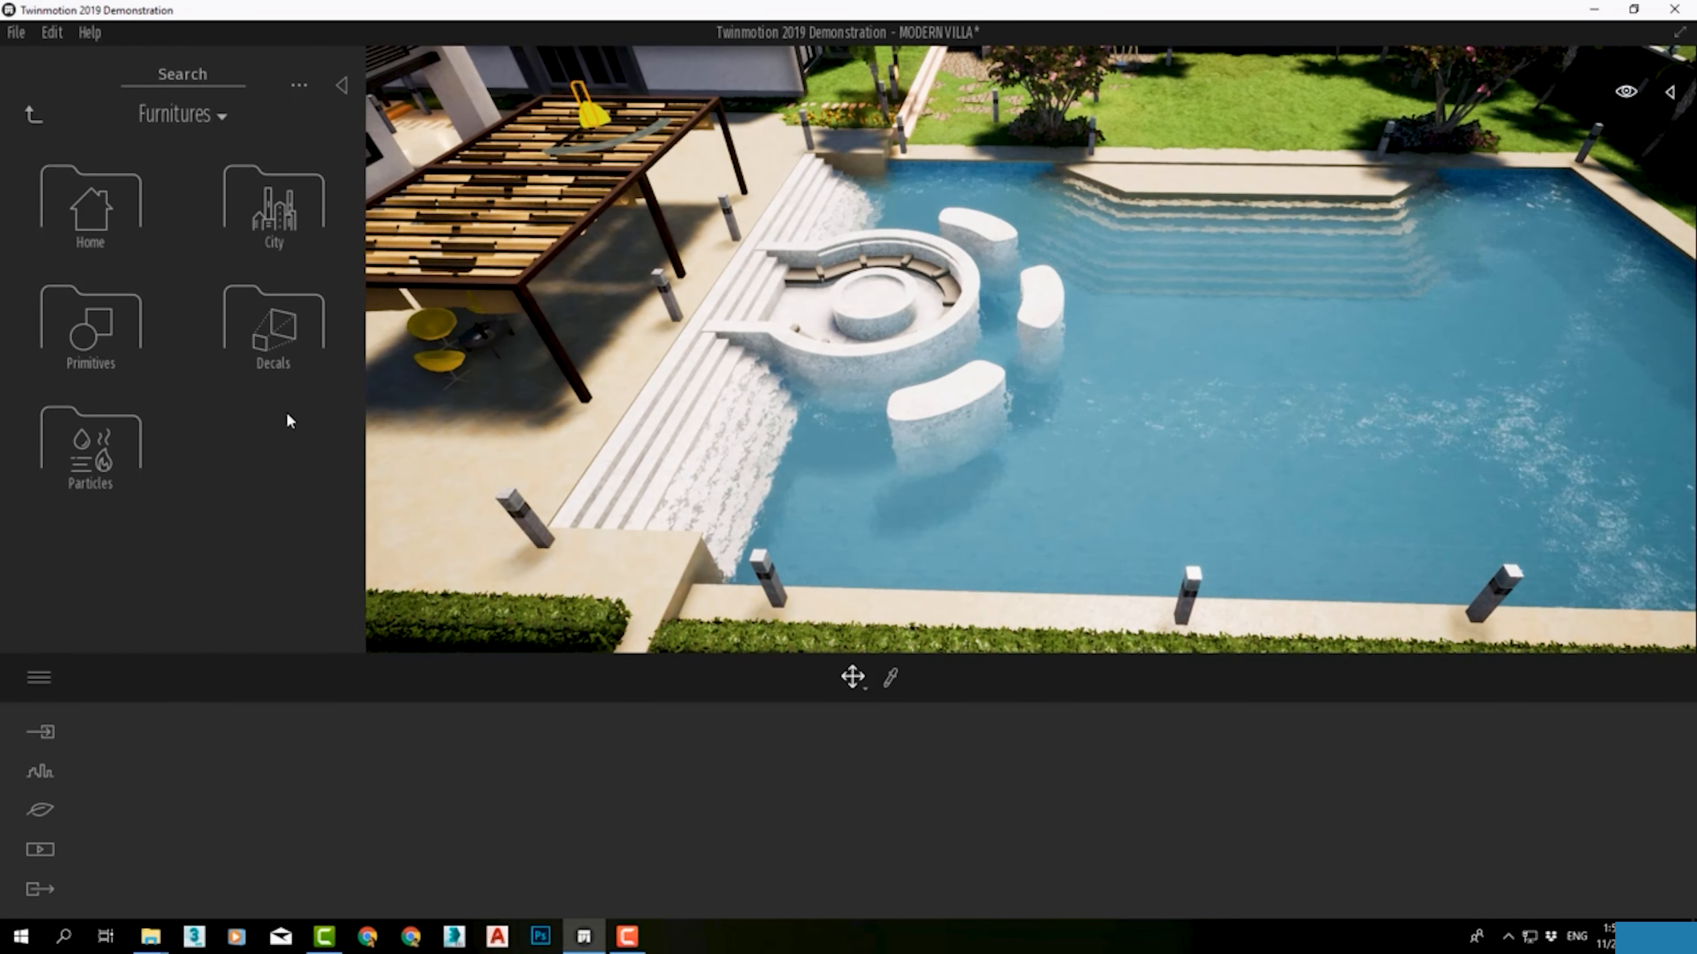
scroll(255, 475, down, 1)
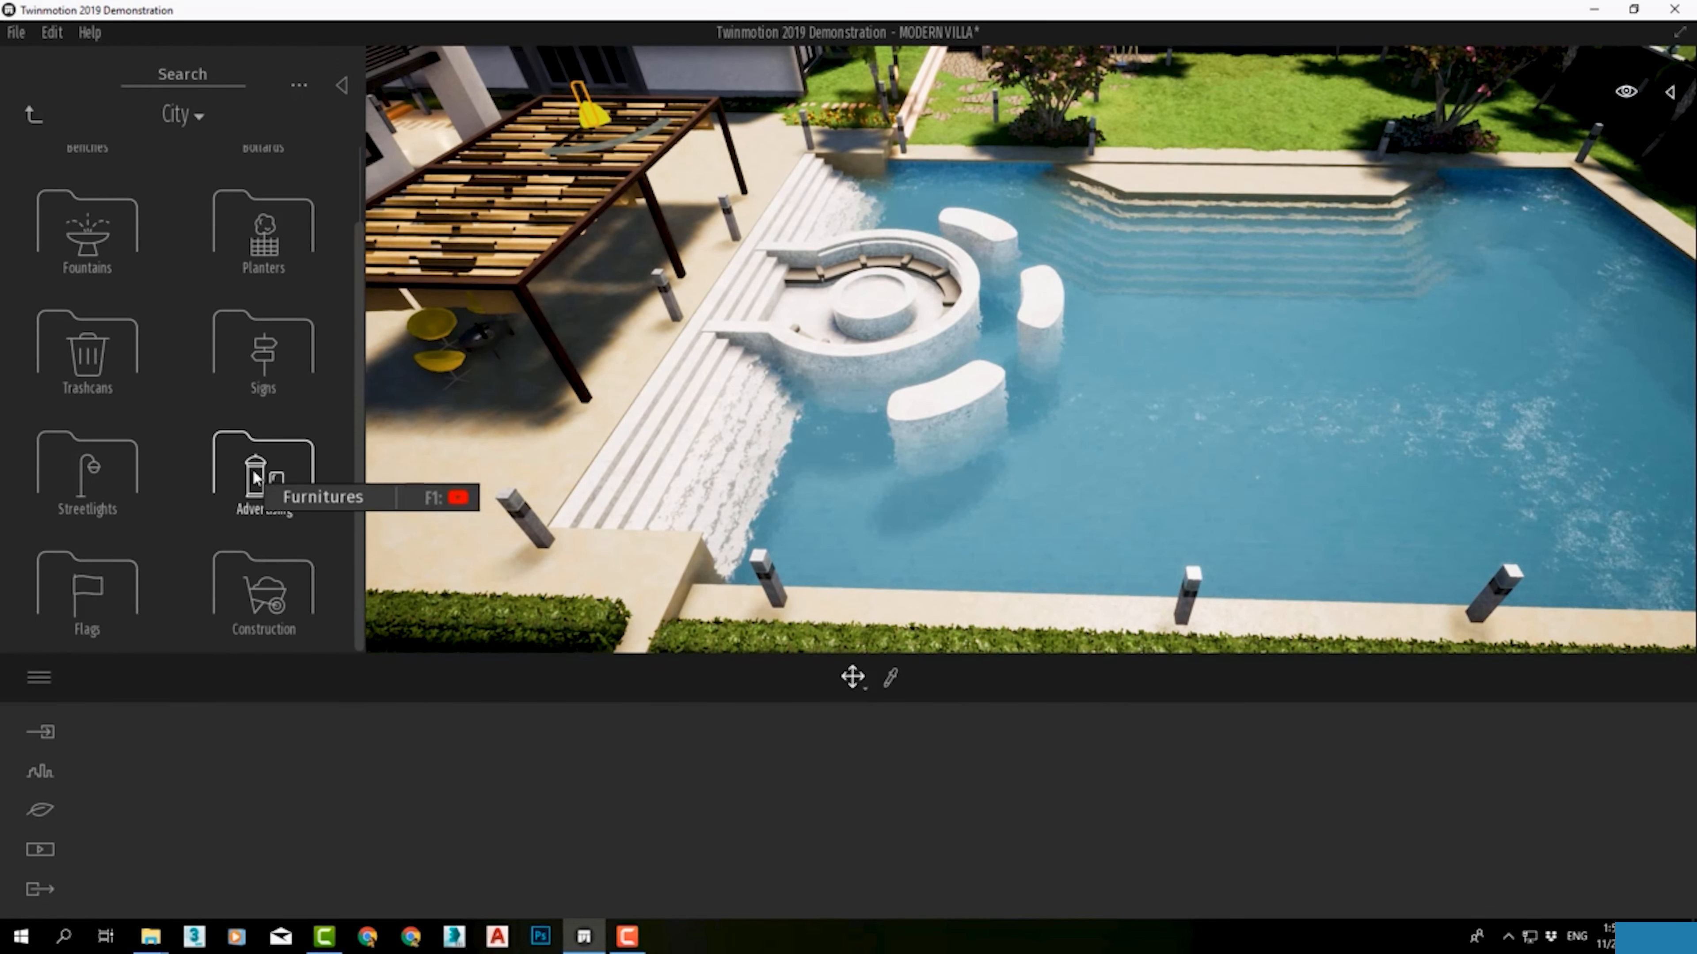
click(280, 579)
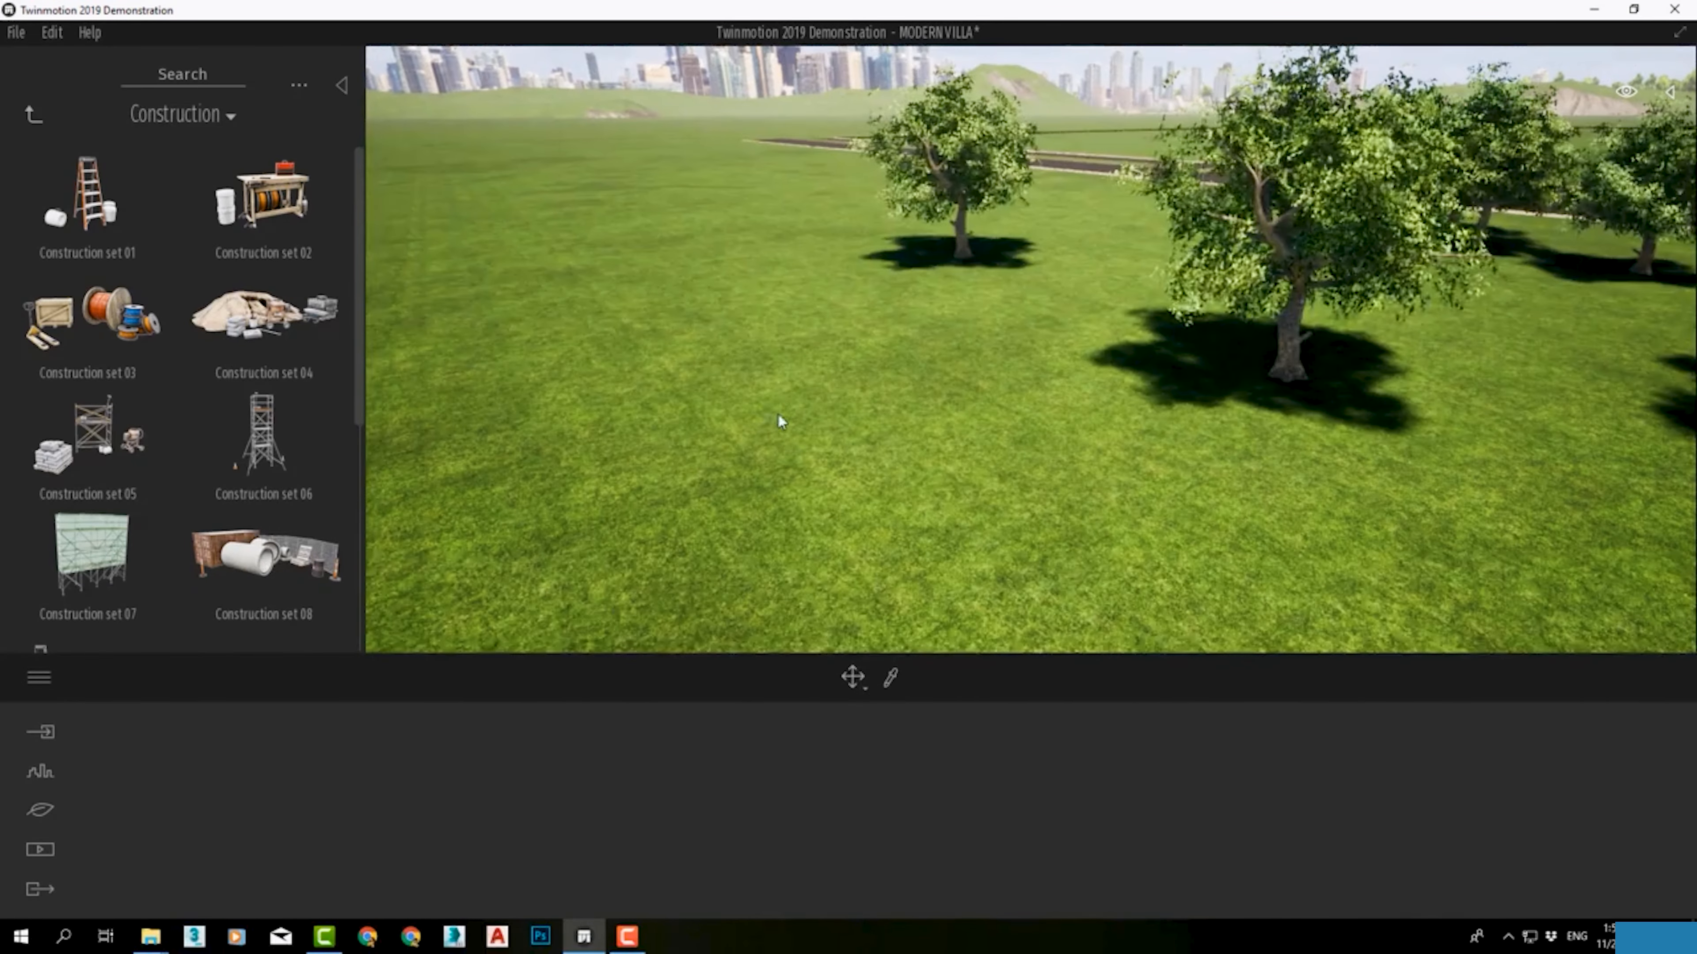
Step: Try Construction sets 06, 08, 03 and 10 on the open grass outside the villa
drag(263, 434, 474, 428)
middle_drag(474, 428, 719, 410)
drag(264, 555, 1099, 460)
drag(101, 267, 549, 474)
scroll(254, 468, down, 5)
drag(271, 231, 677, 601)
scroll(677, 600, down, 3)
Step: Delete the trial construction sets from the grass and return to the City categories
key(Delete)
click(999, 443)
key(Delete)
click(811, 329)
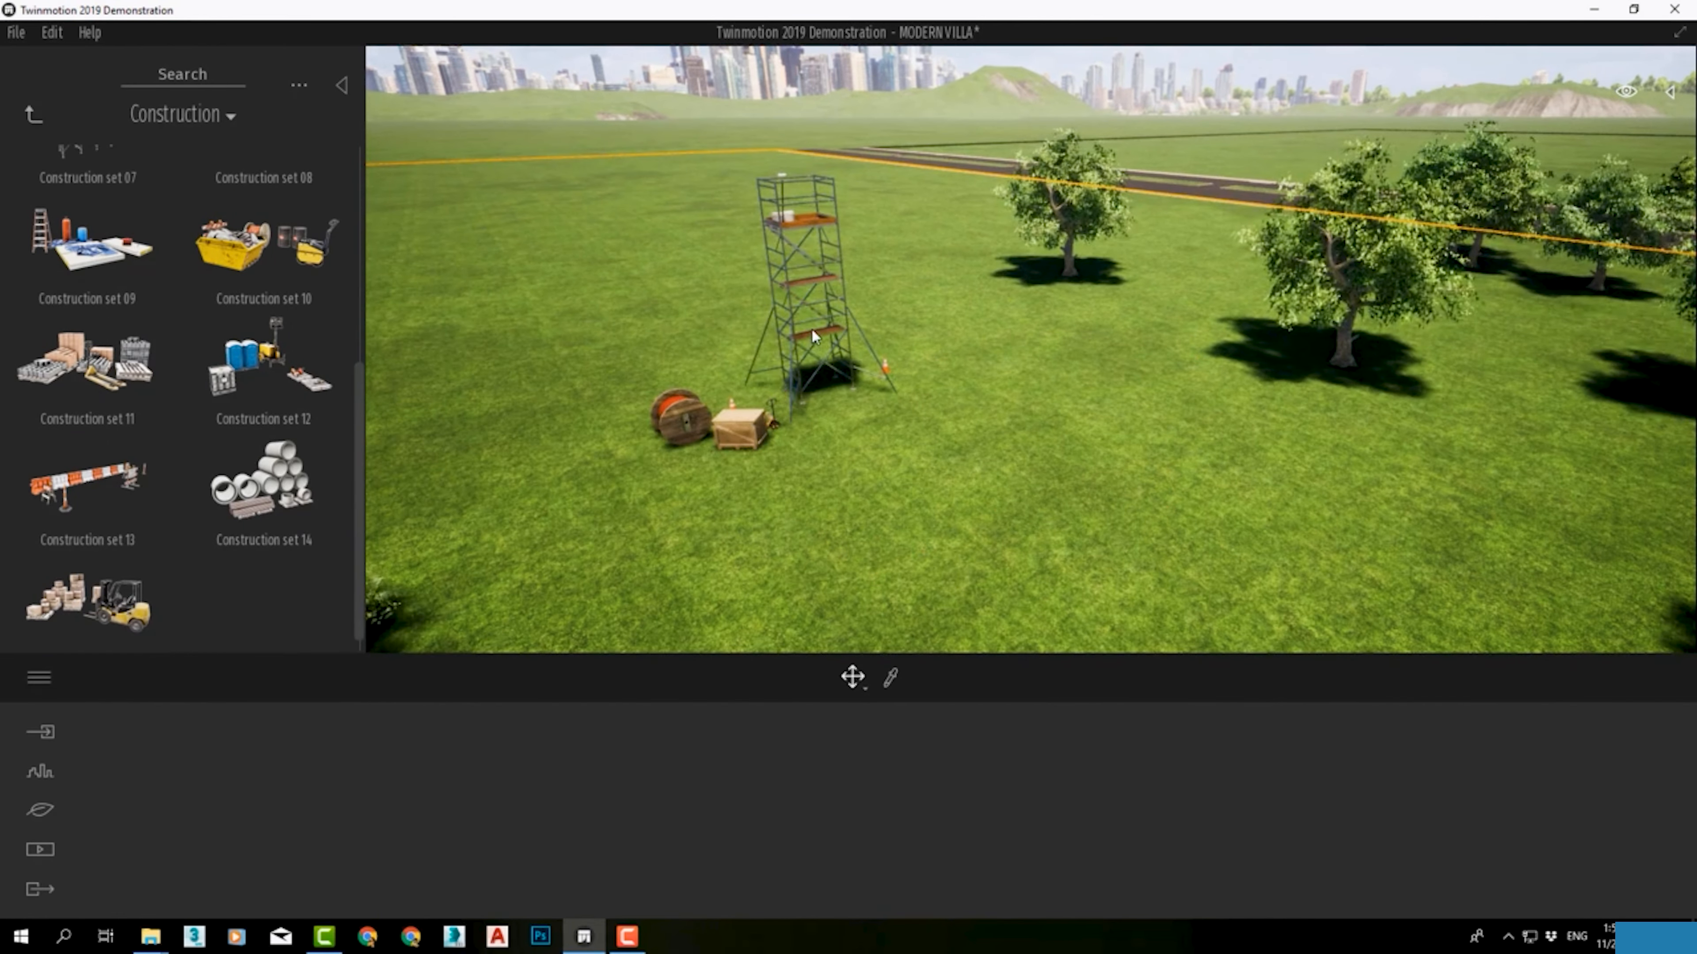
key(Delete)
click(731, 434)
key(Delete)
scroll(200, 401, down, 1)
click(33, 115)
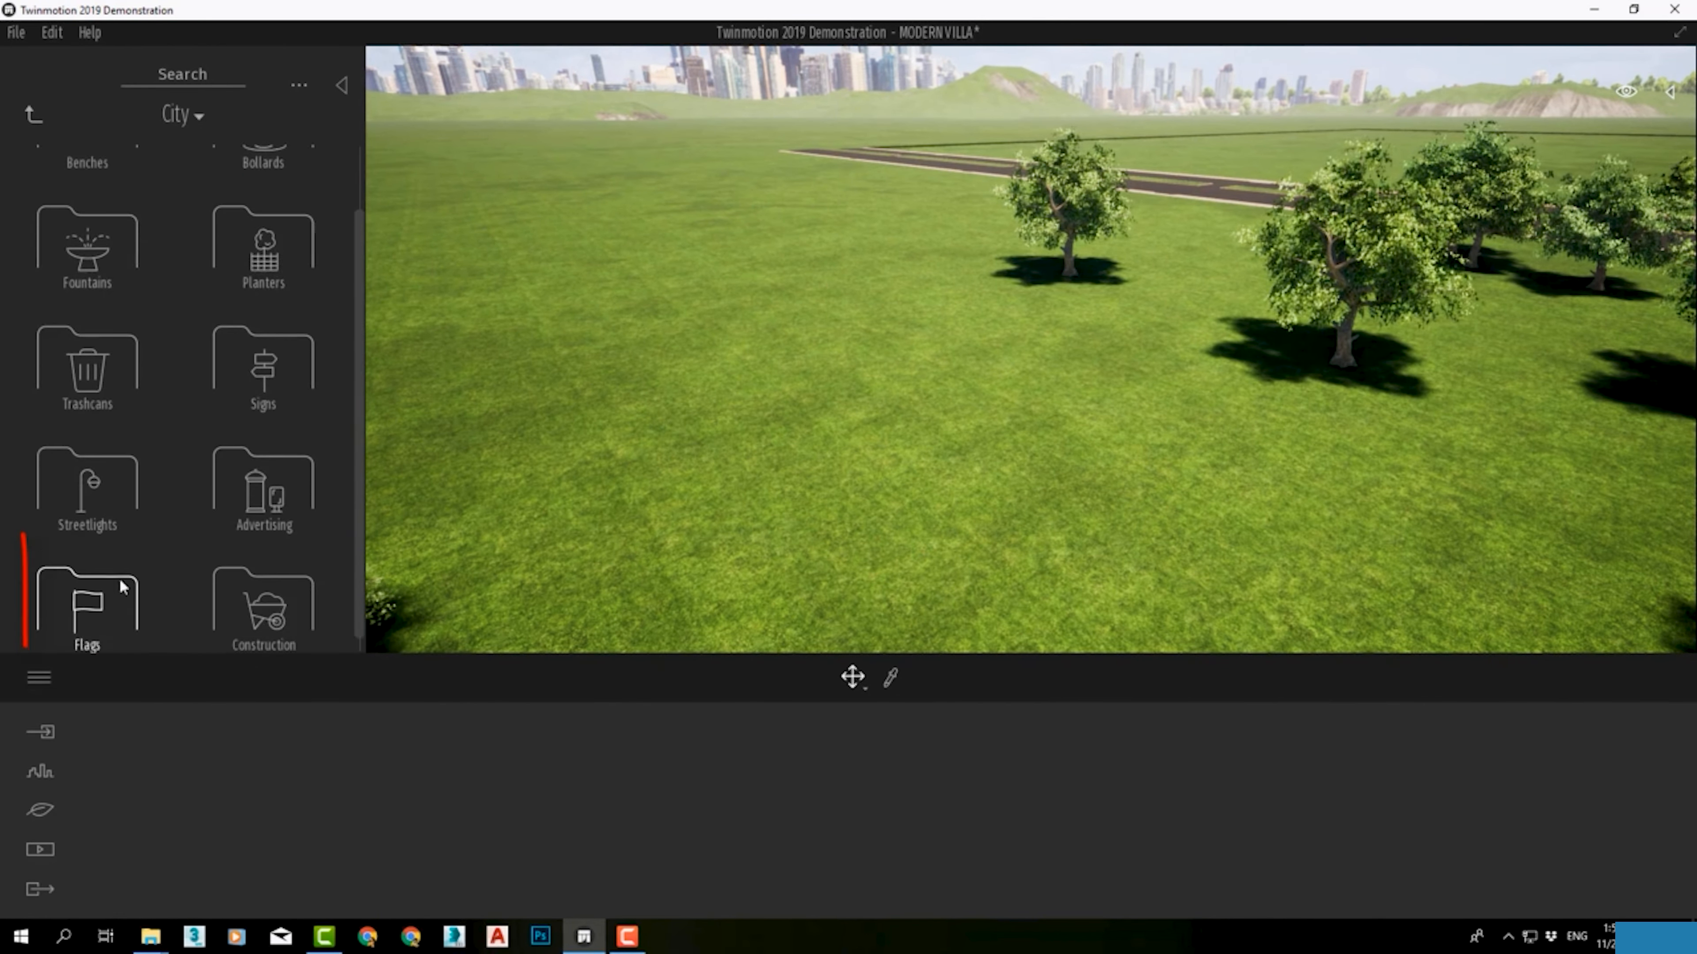
Step: Place a Flag Post from the City Flags collection on the open grass and open the weather settings
click(109, 586)
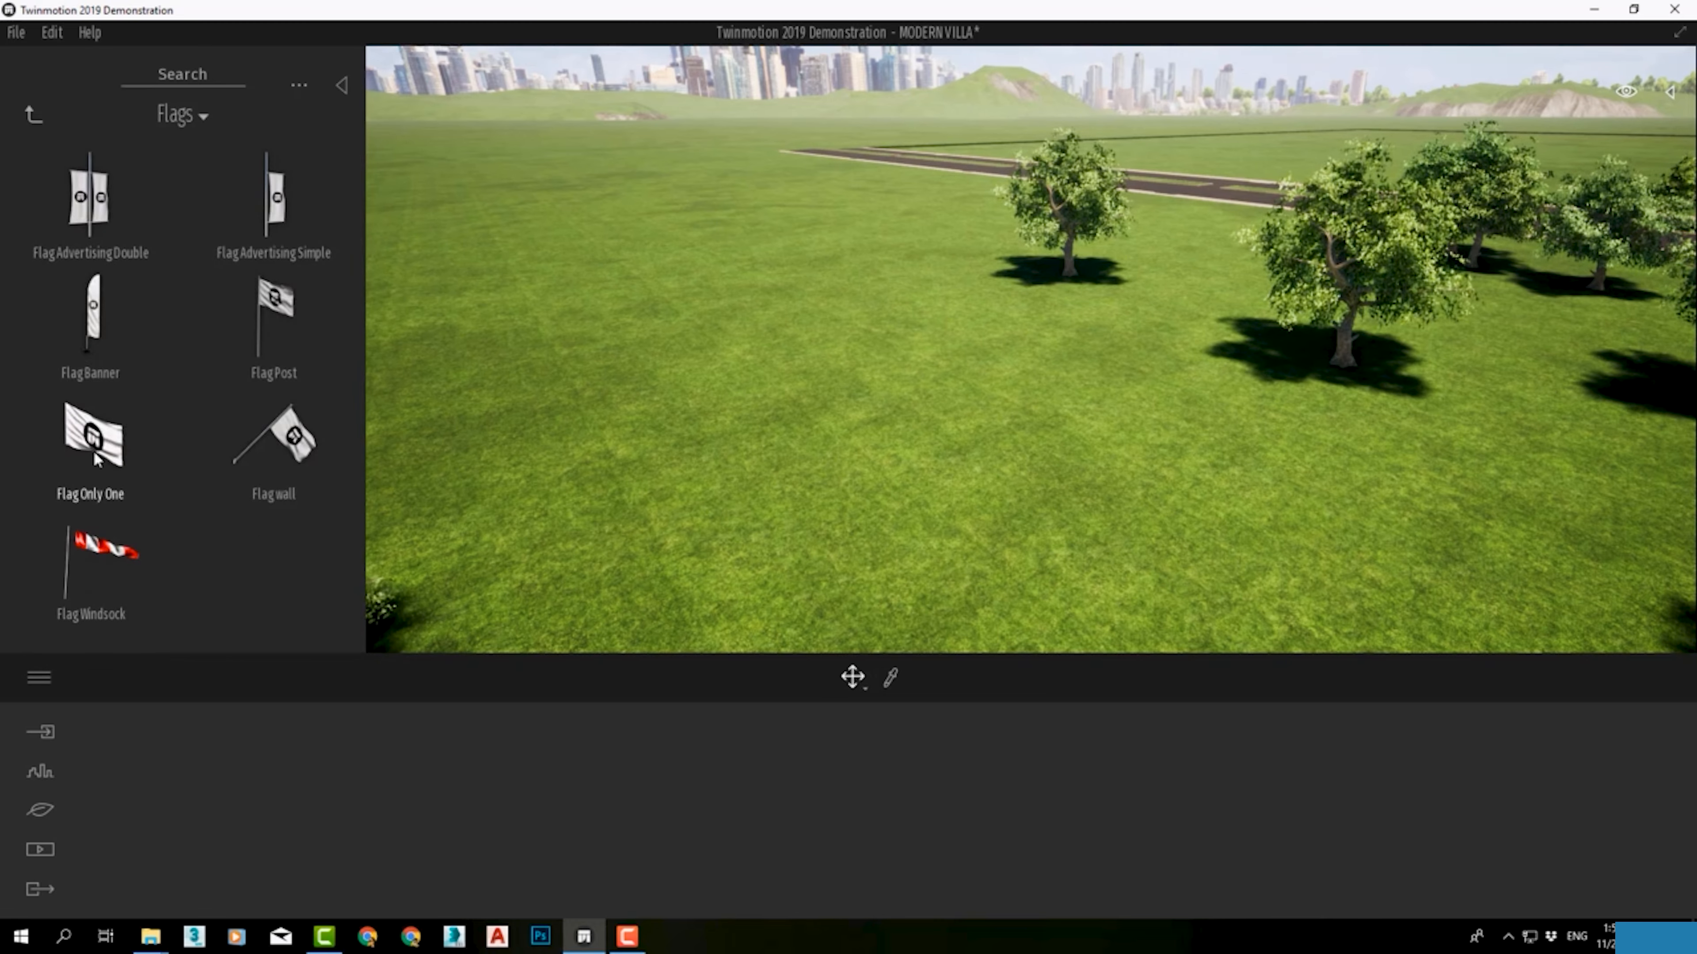
click(876, 468)
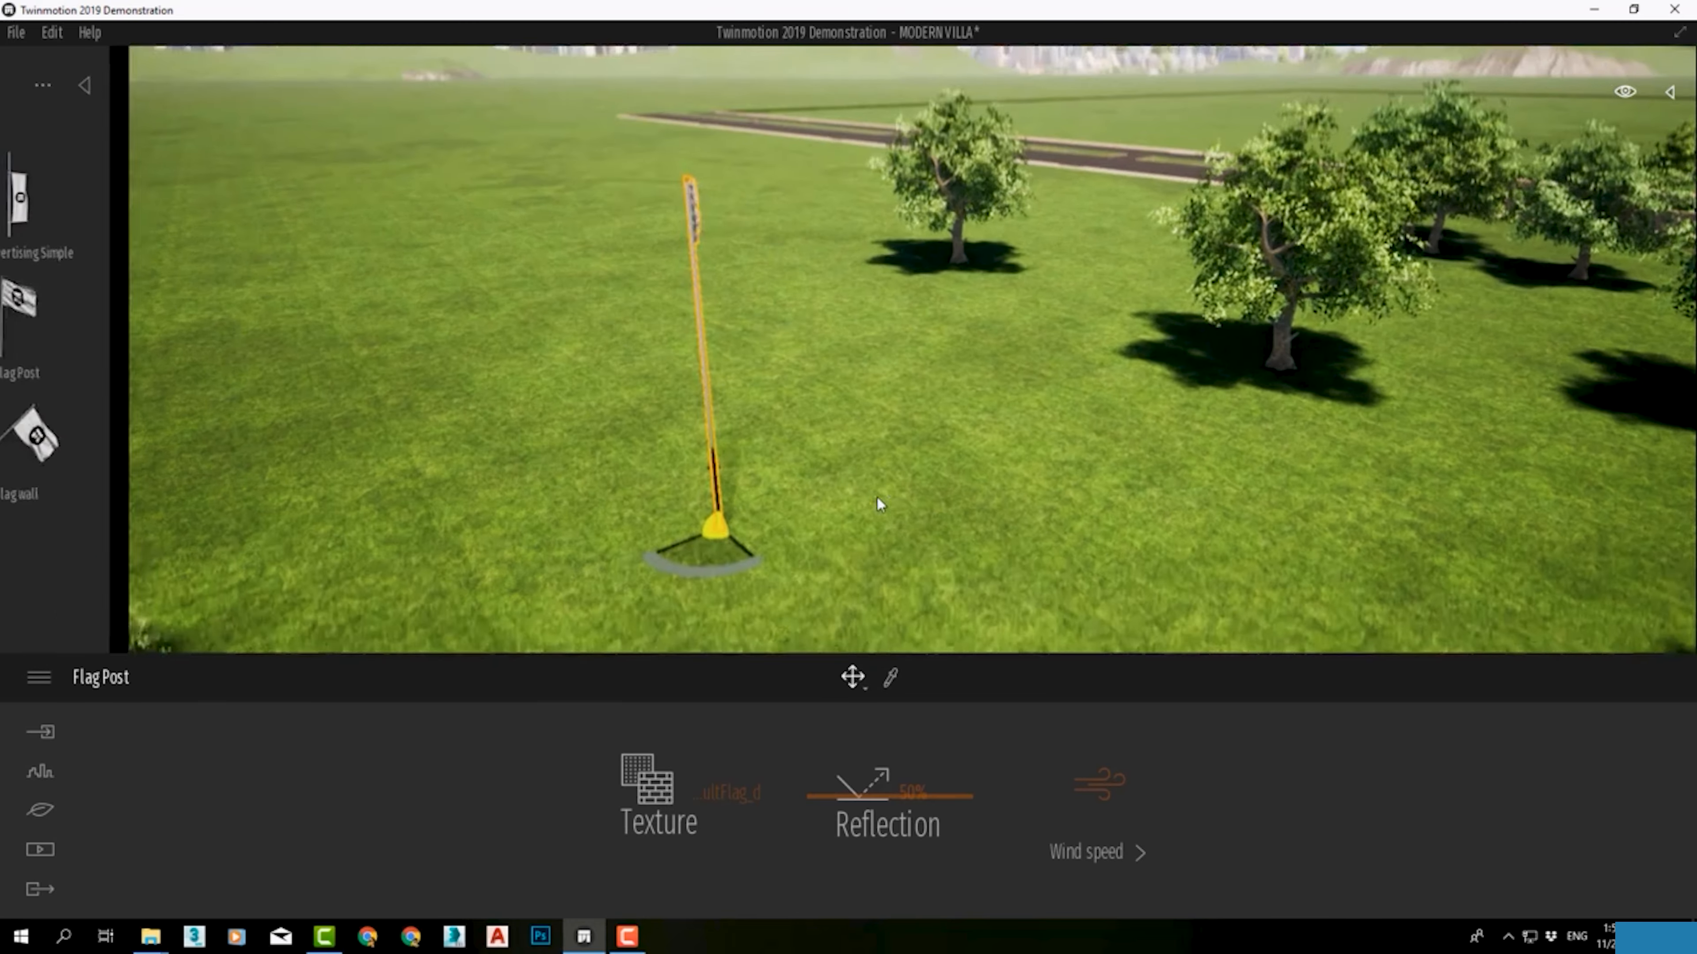
scroll(878, 497, down, 5)
scroll(765, 196, up, 3)
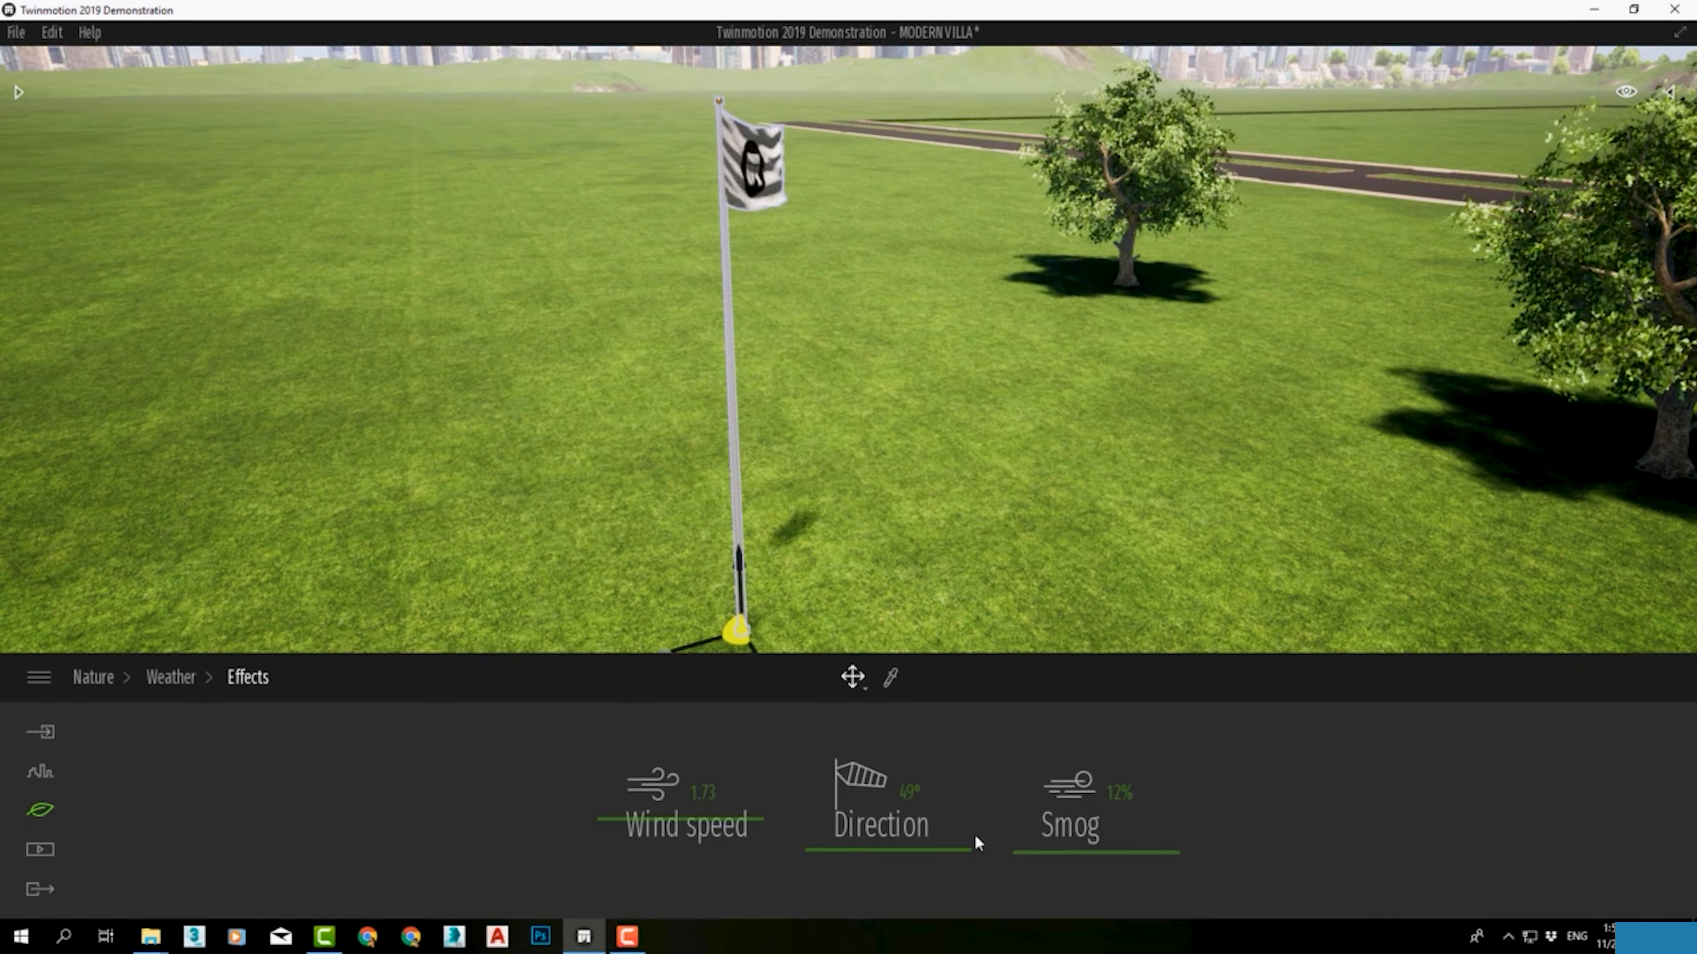
click(172, 678)
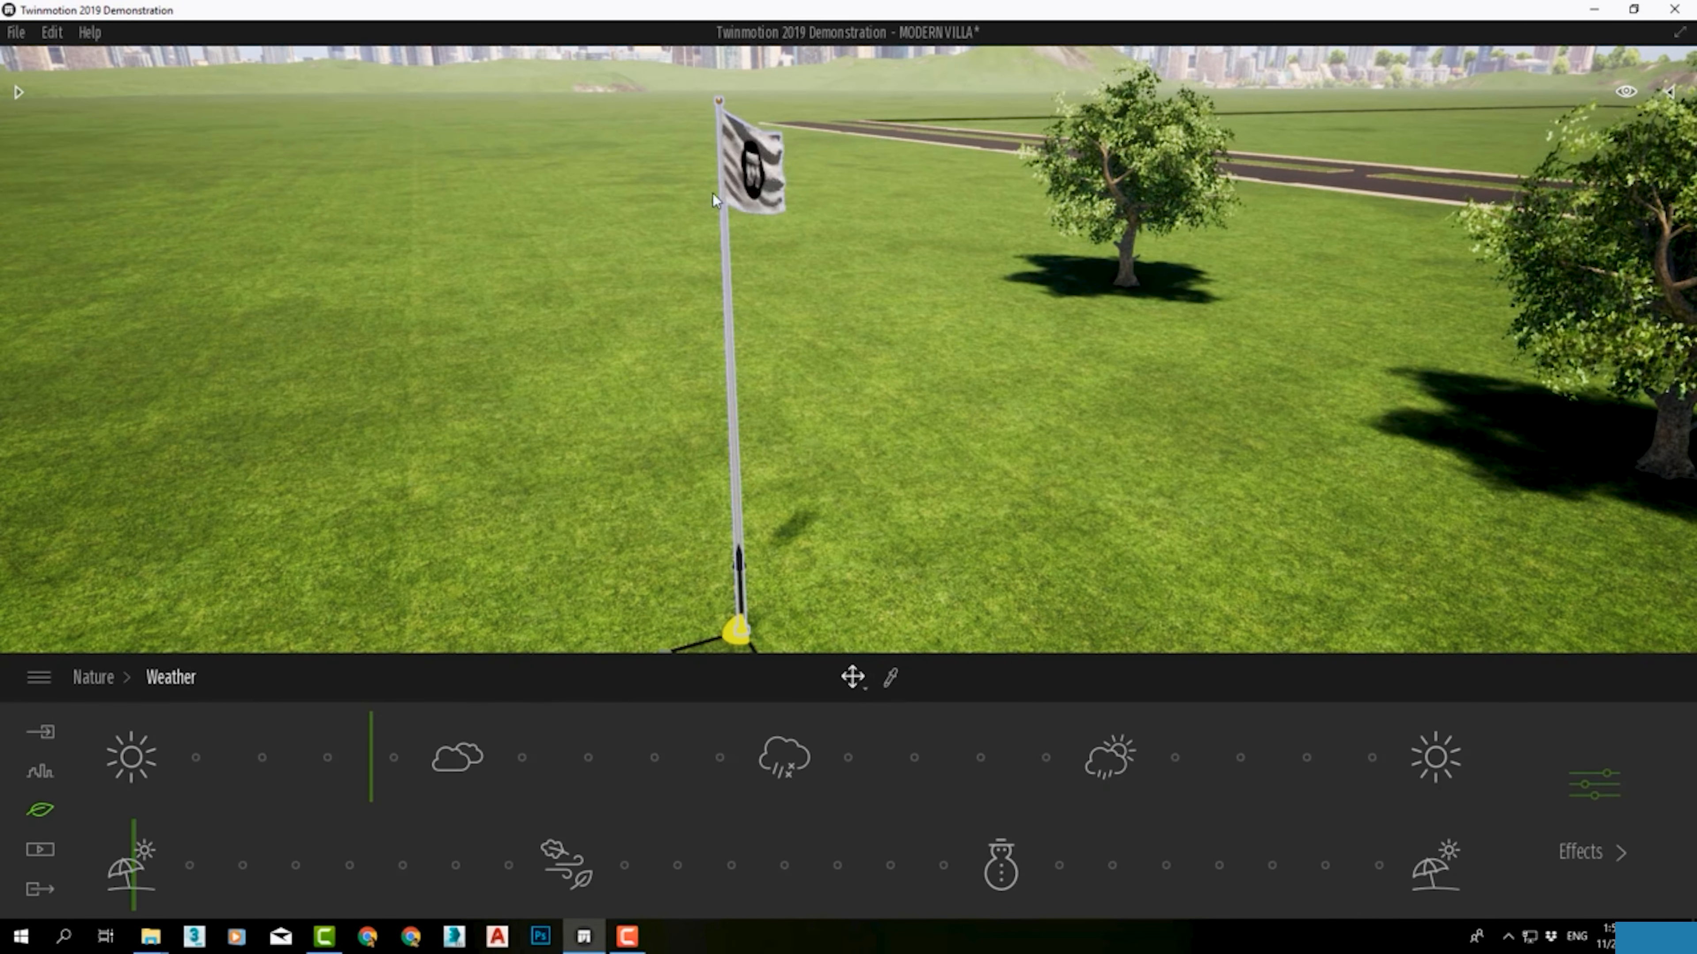
Step: Open the flag's texture options, switch to Chrome and search Google Images for "egypt flag"
click(739, 142)
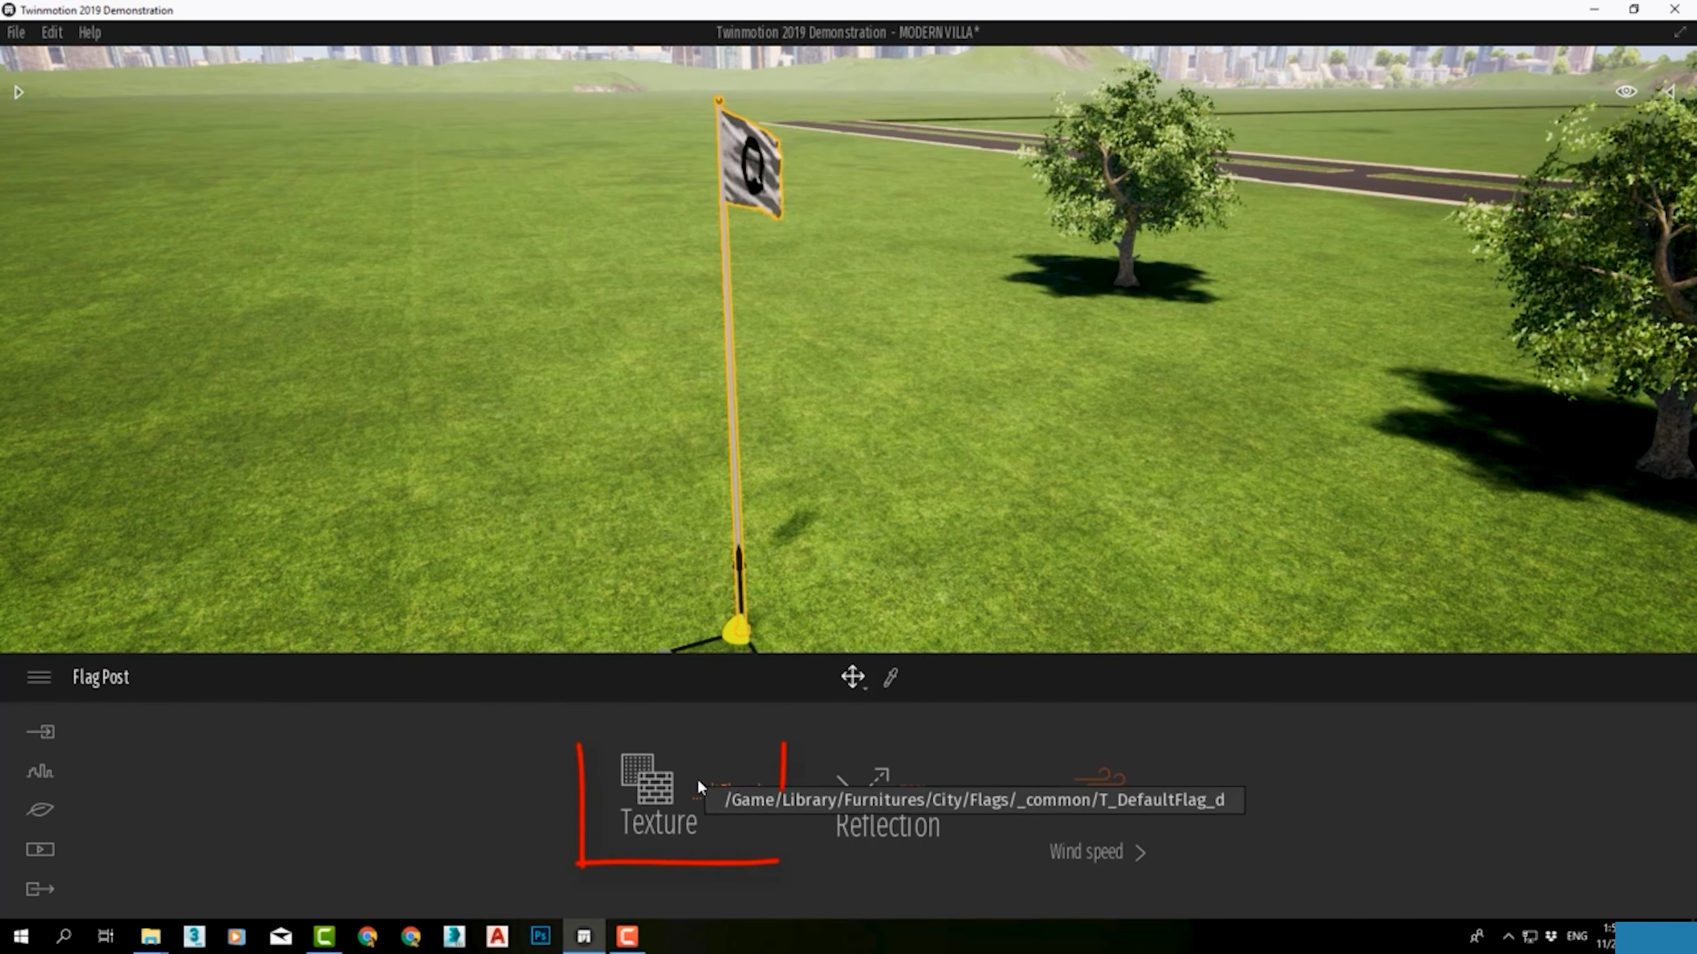
click(722, 794)
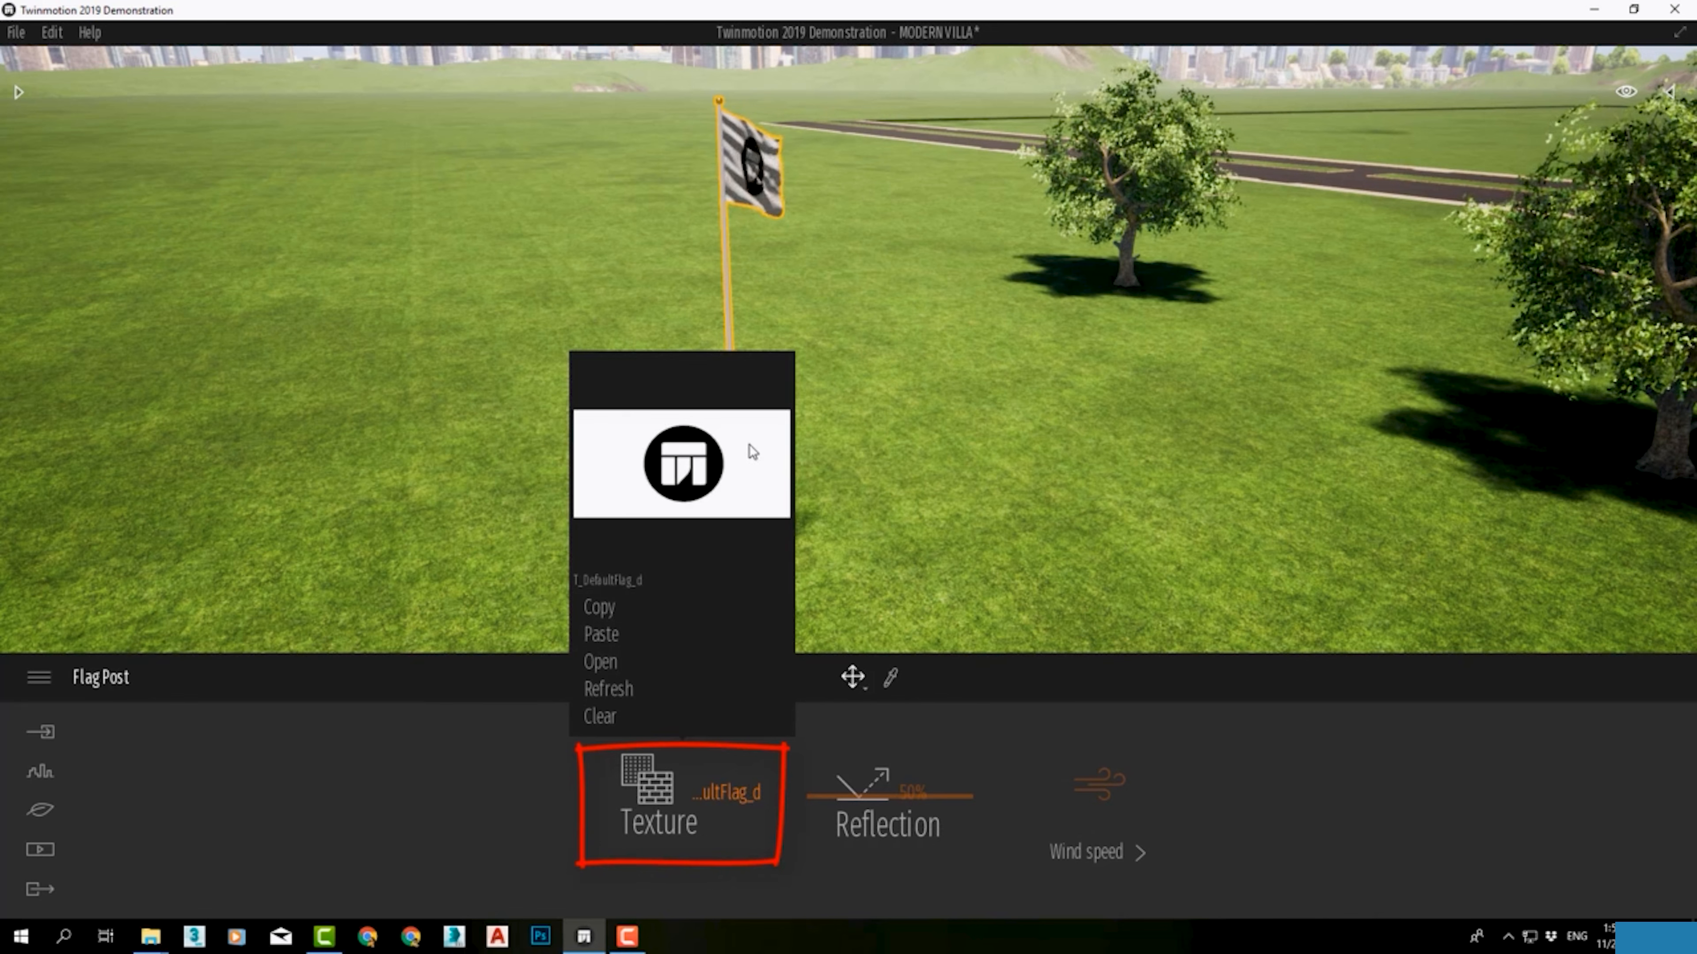
click(367, 937)
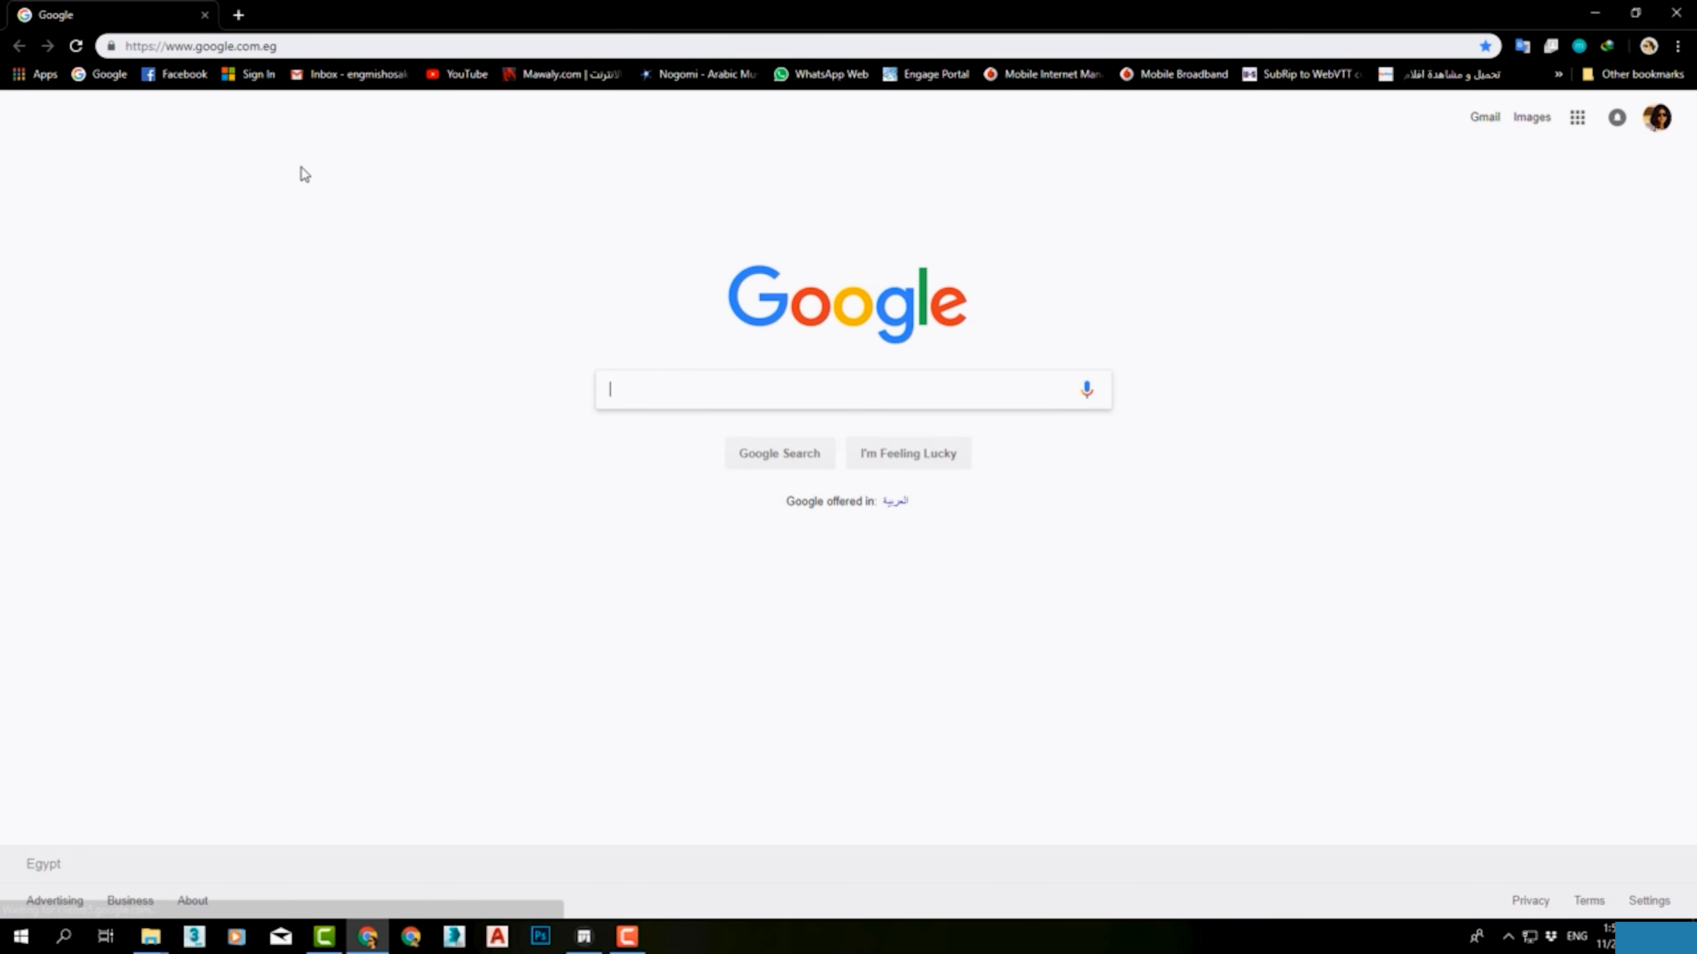
text(egypt flag)
key(Return)
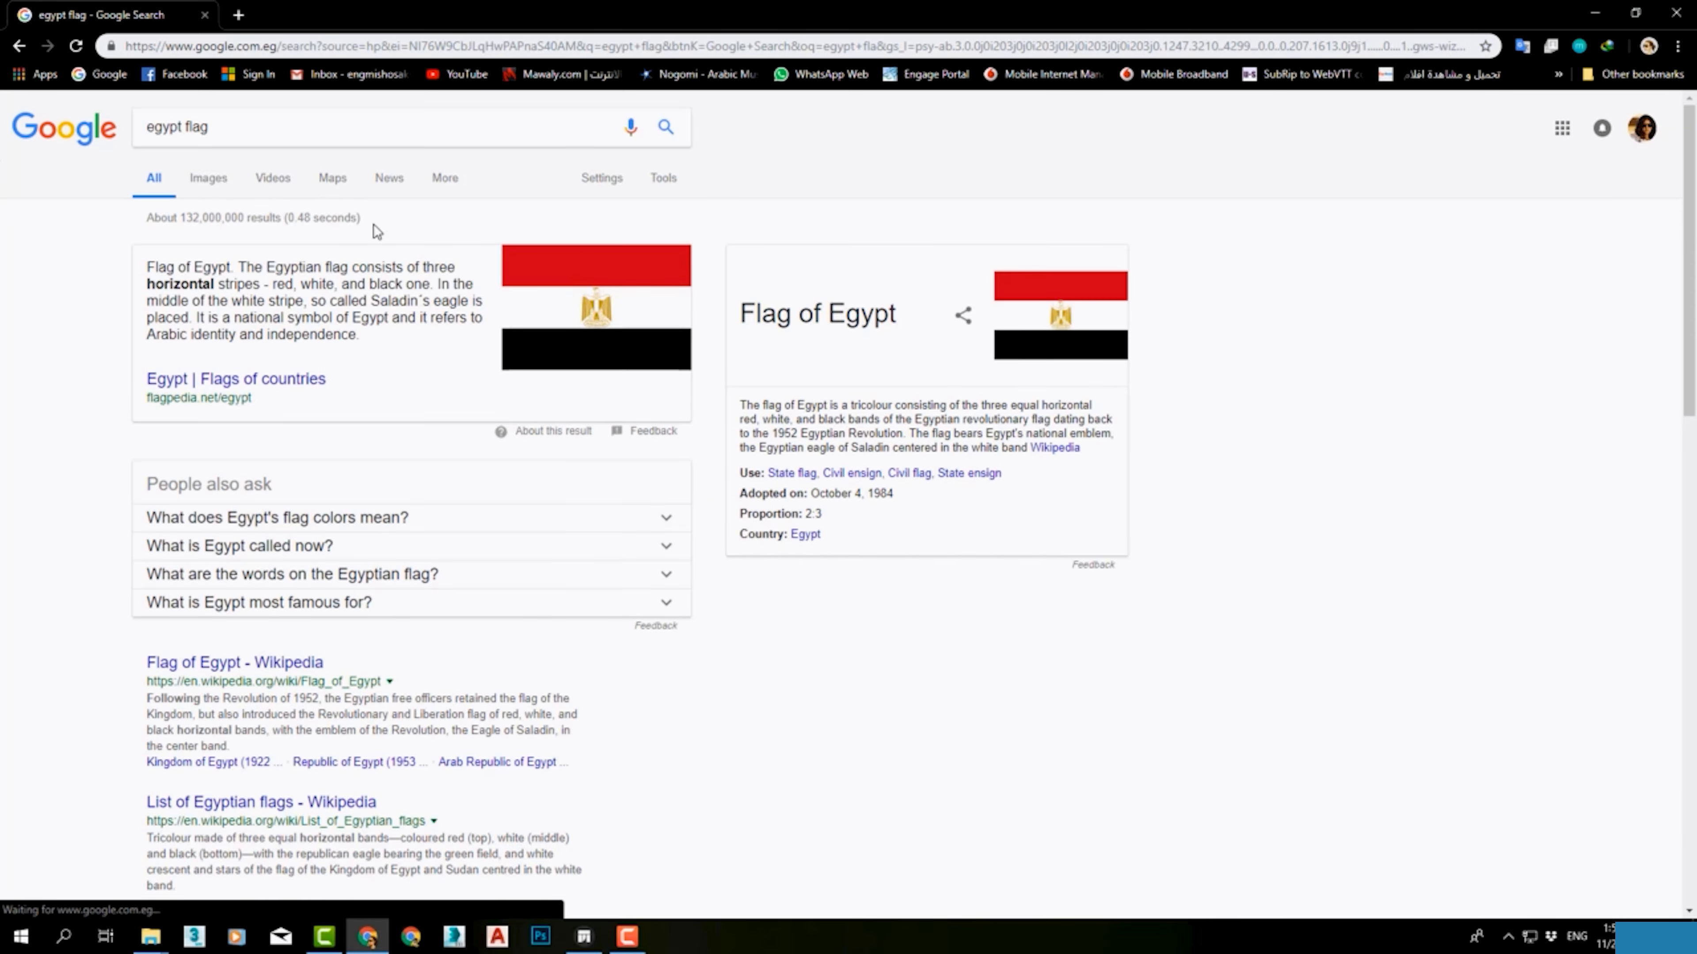
click(207, 178)
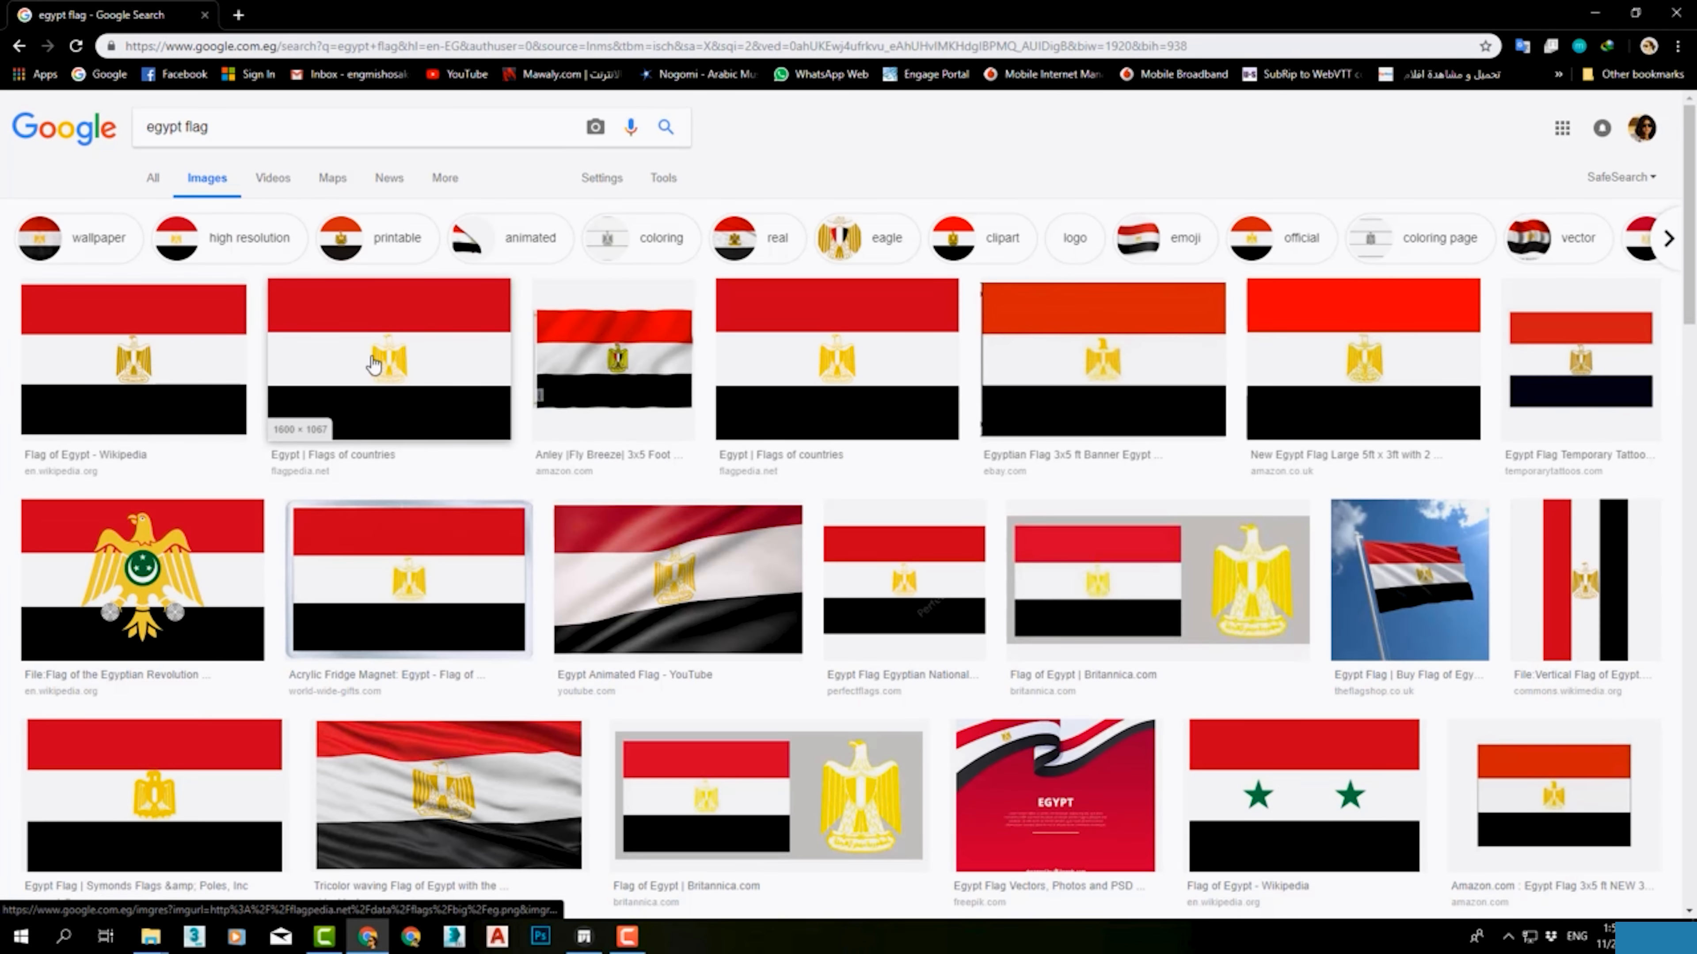
Step: Save the flagpedia.net Egyptian flag image as download.png in the 06-TWINMOTION VILLA PROJECT folder and close the browser
click(374, 364)
right_click(572, 539)
click(658, 695)
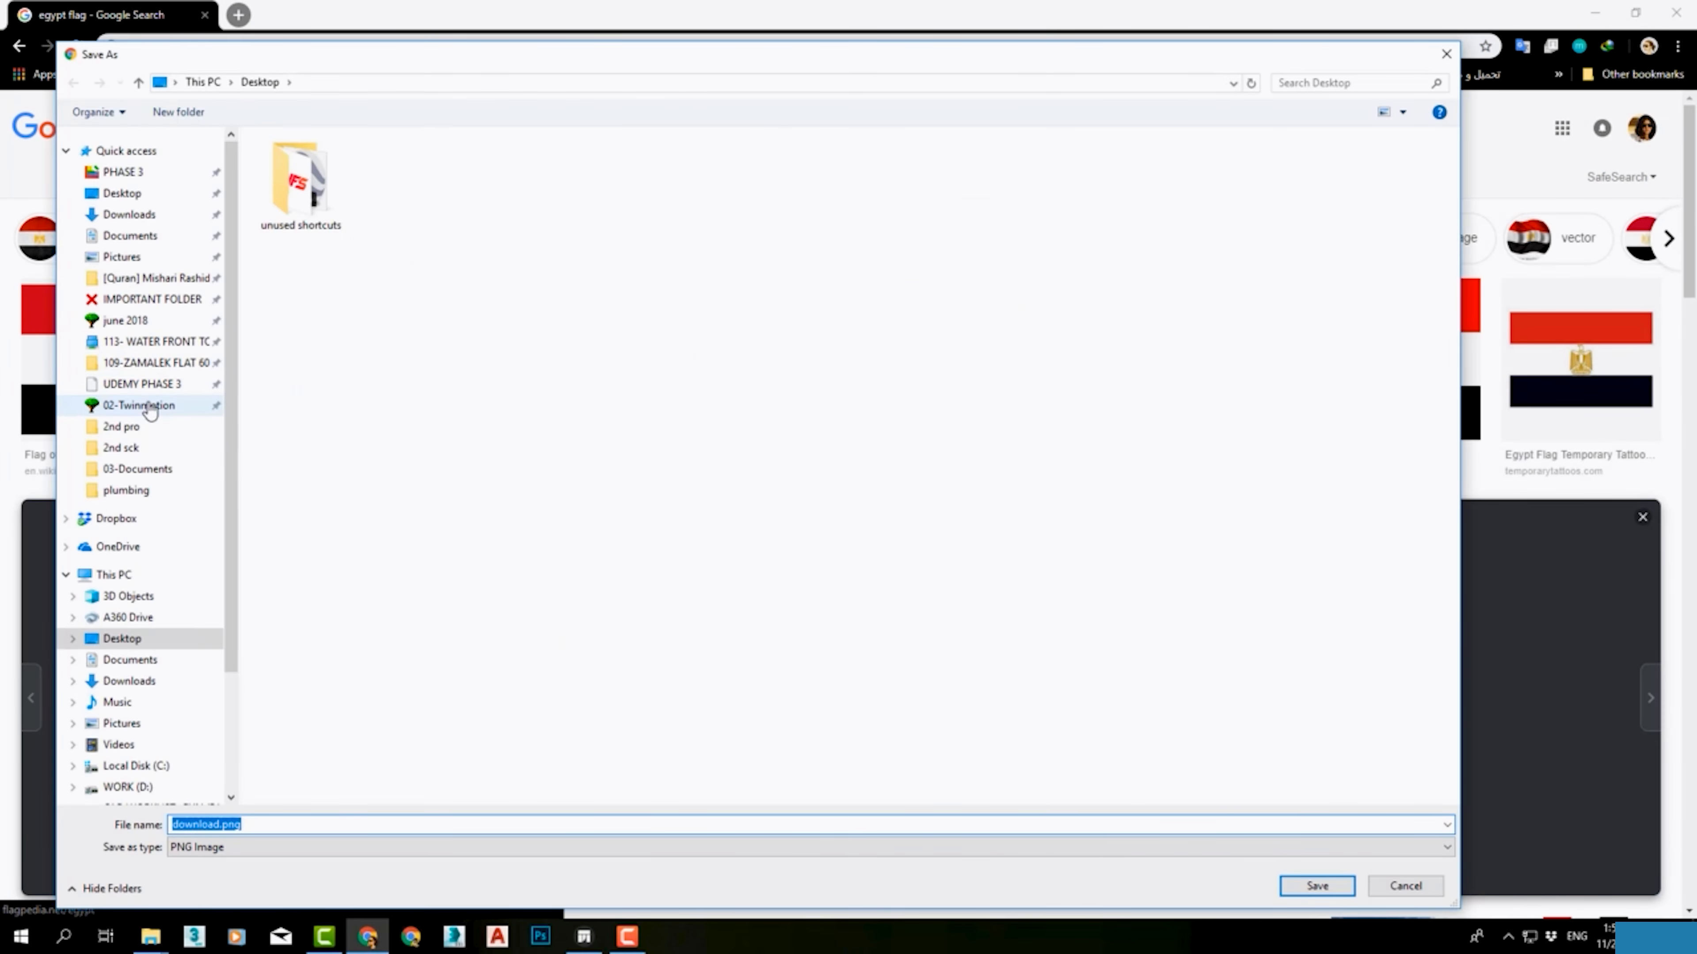
click(138, 405)
double_click(799, 181)
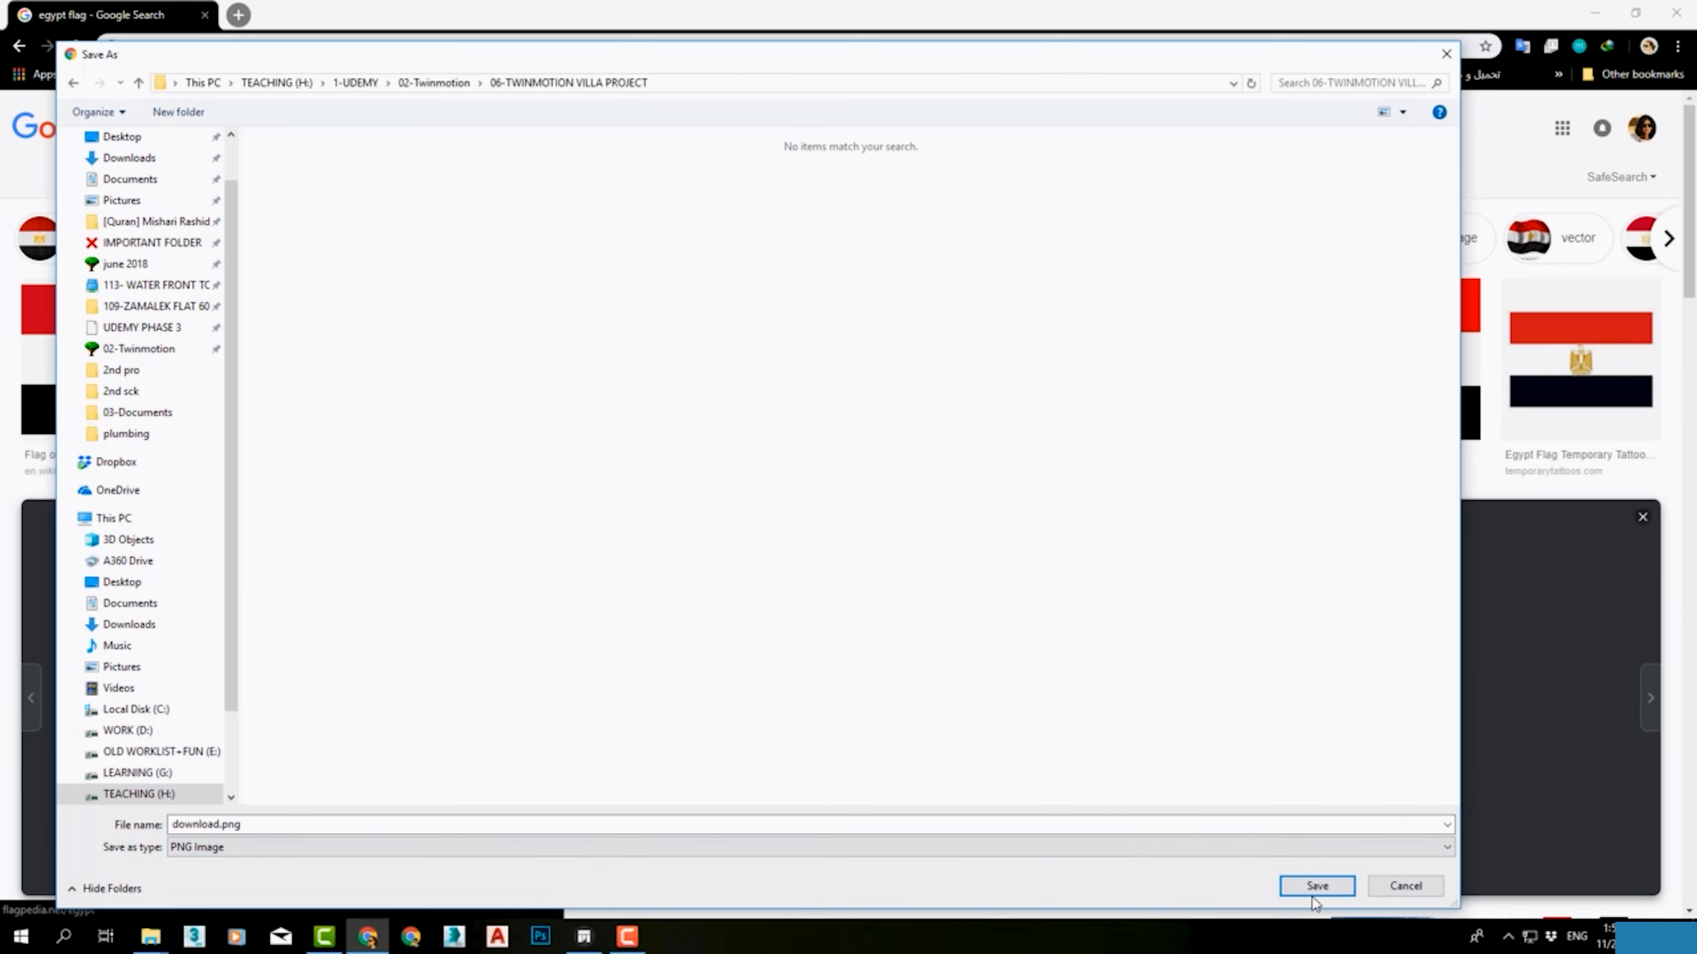
click(1329, 889)
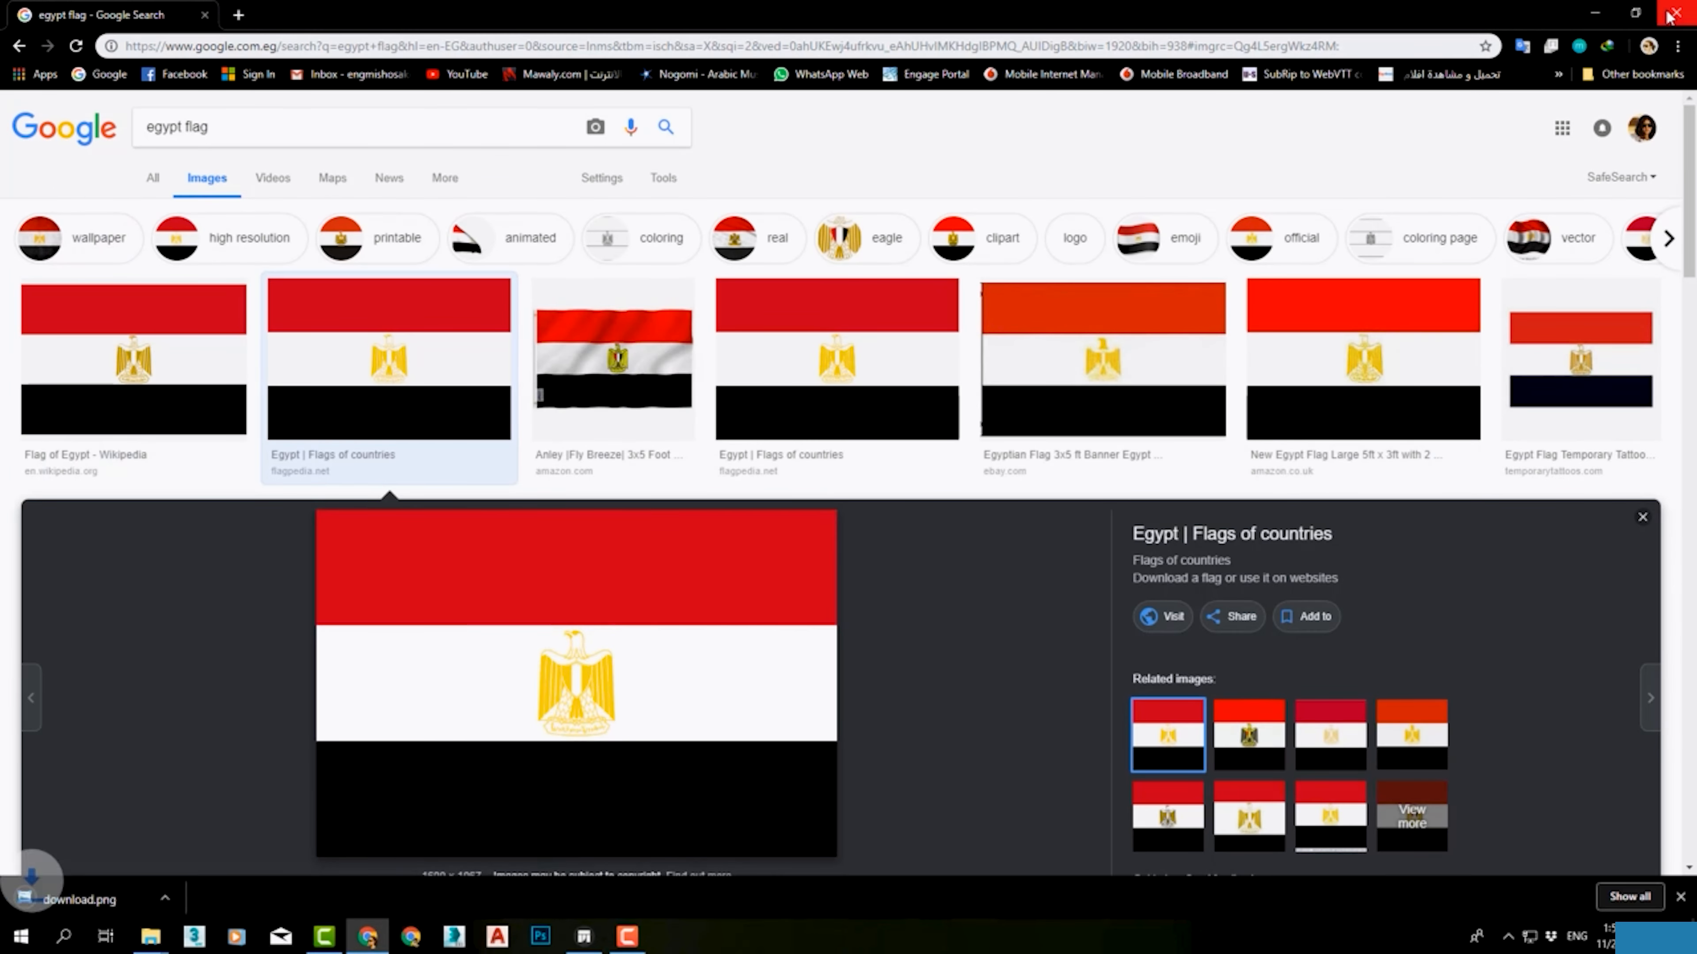
click(1673, 14)
right_click(641, 778)
click(642, 672)
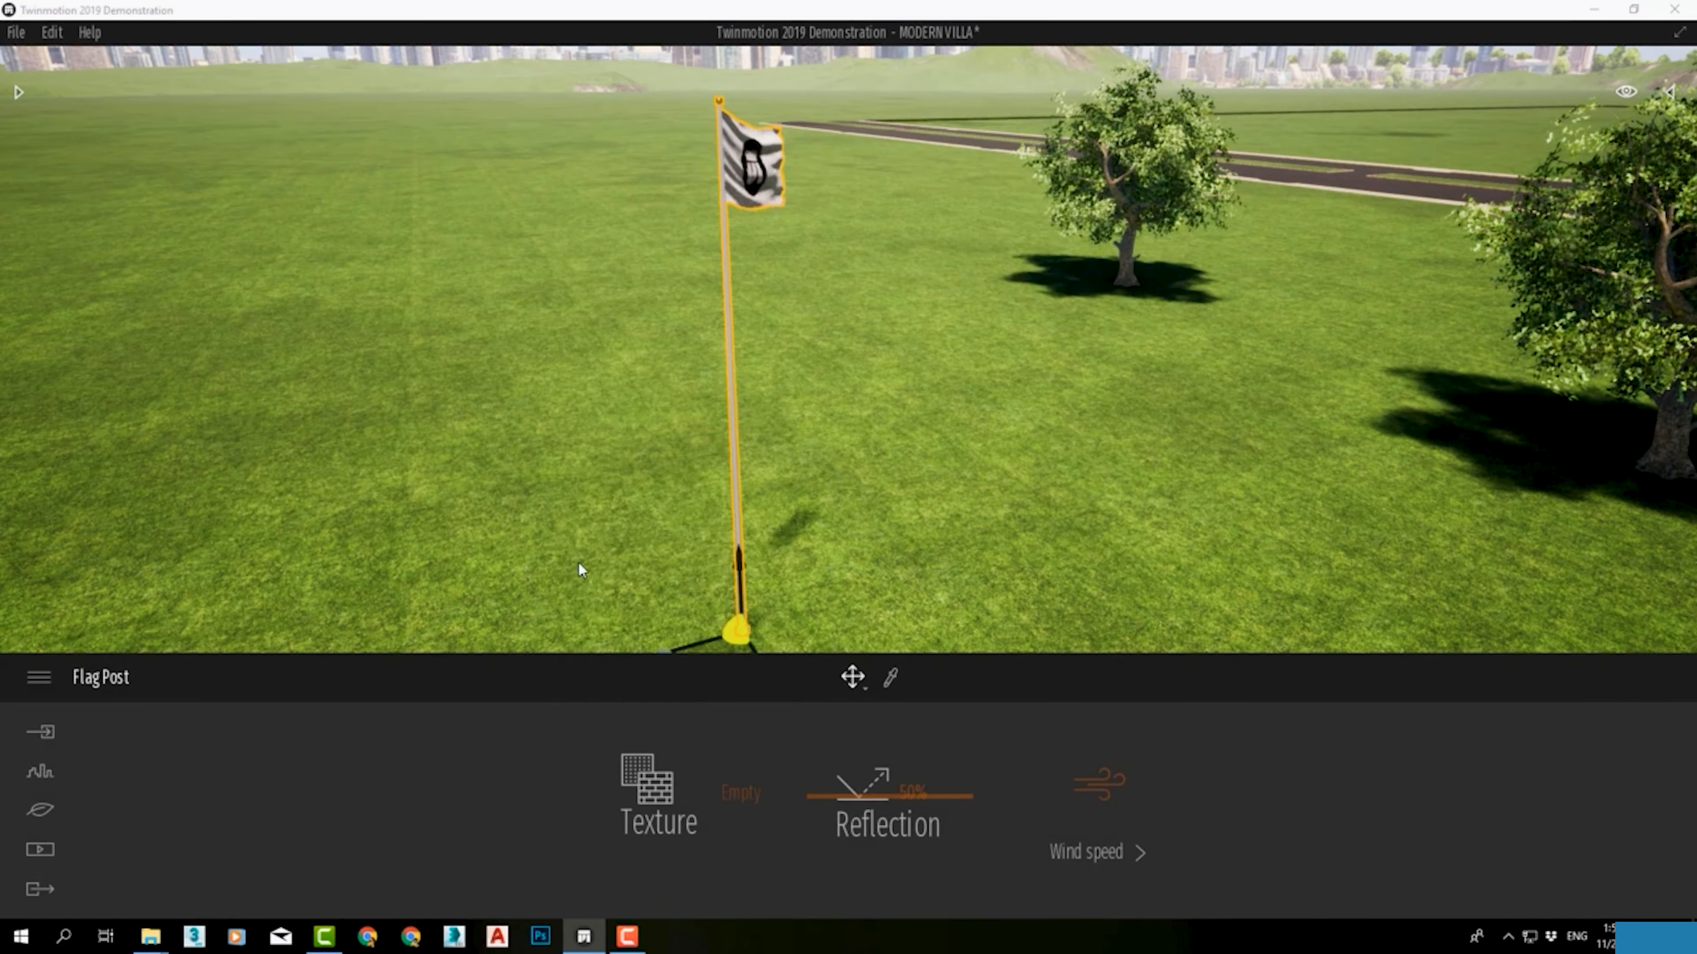
drag(1188, 714, 1295, 805)
click(1269, 102)
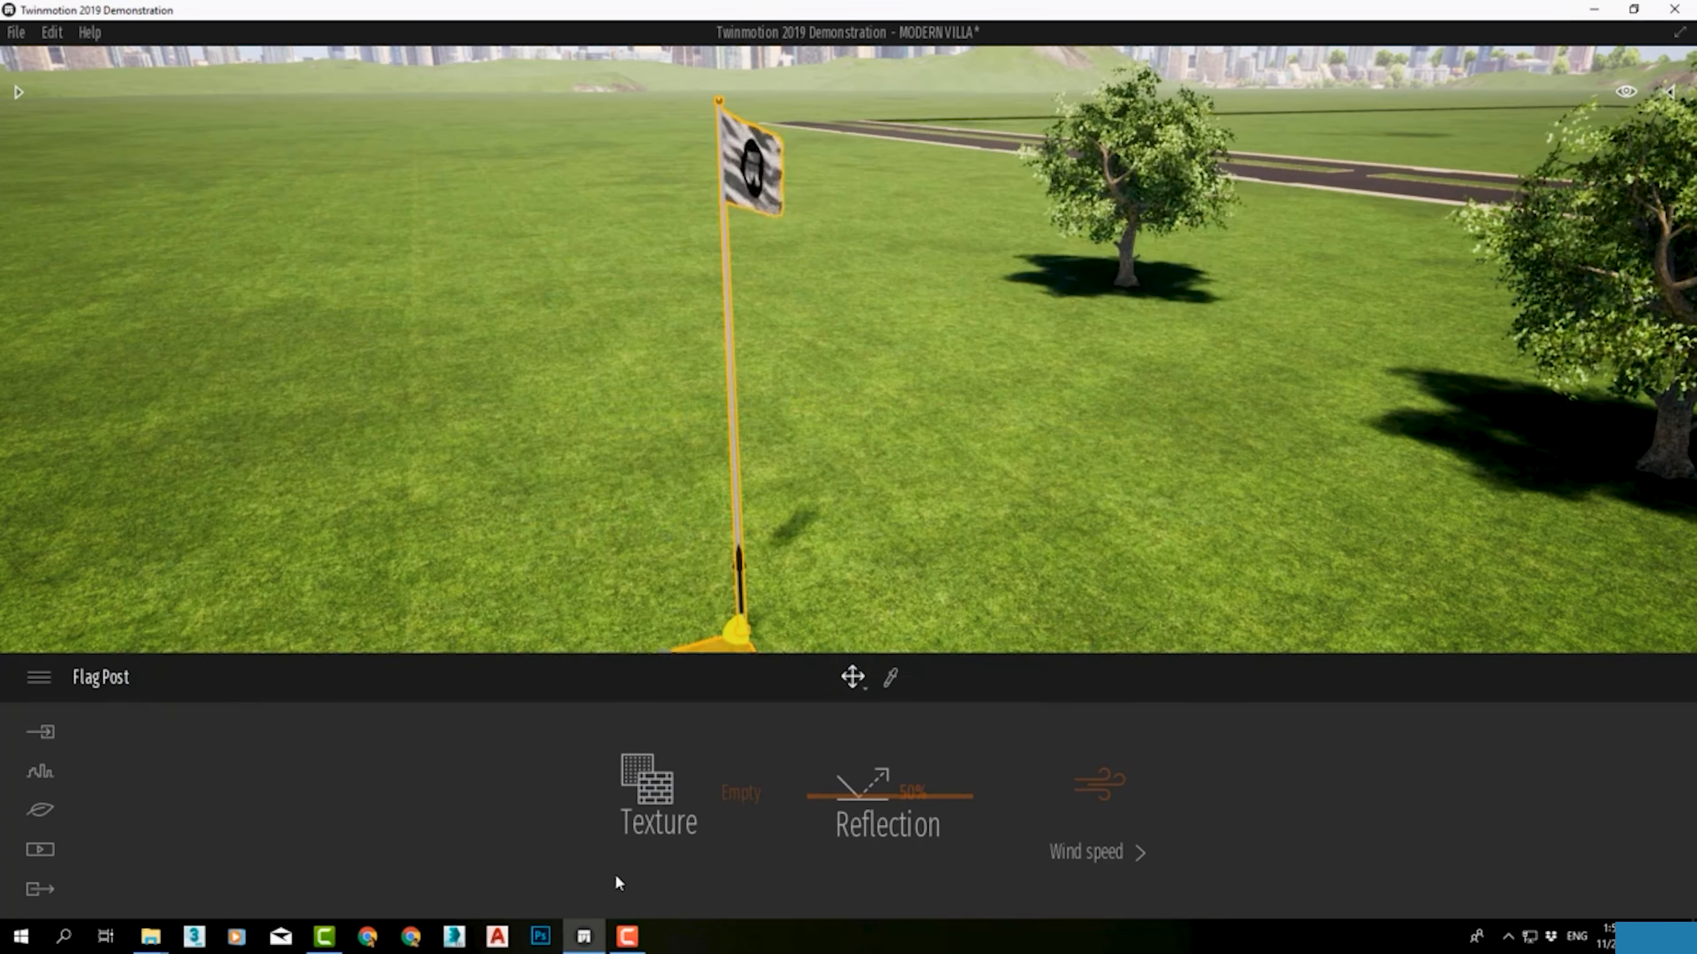
Step: Load Egypt.png from the built-in Flags folder as the flag post's texture
right_click(728, 799)
click(633, 667)
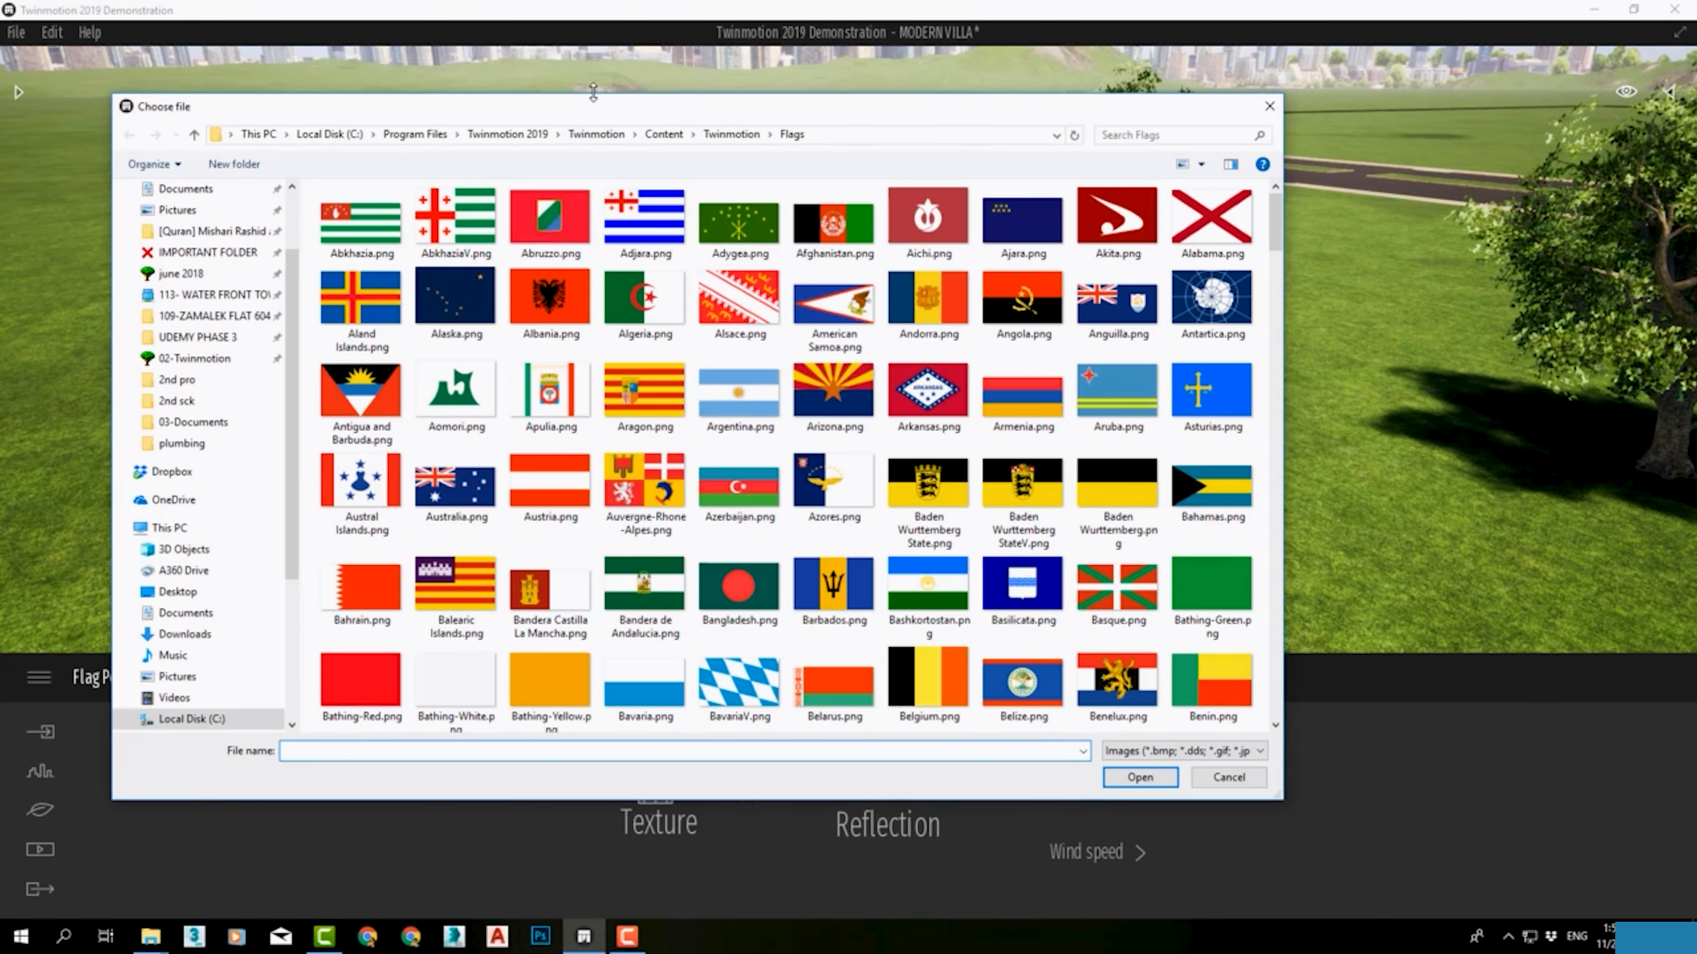
drag(593, 92, 593, 21)
drag(1271, 146, 1239, 735)
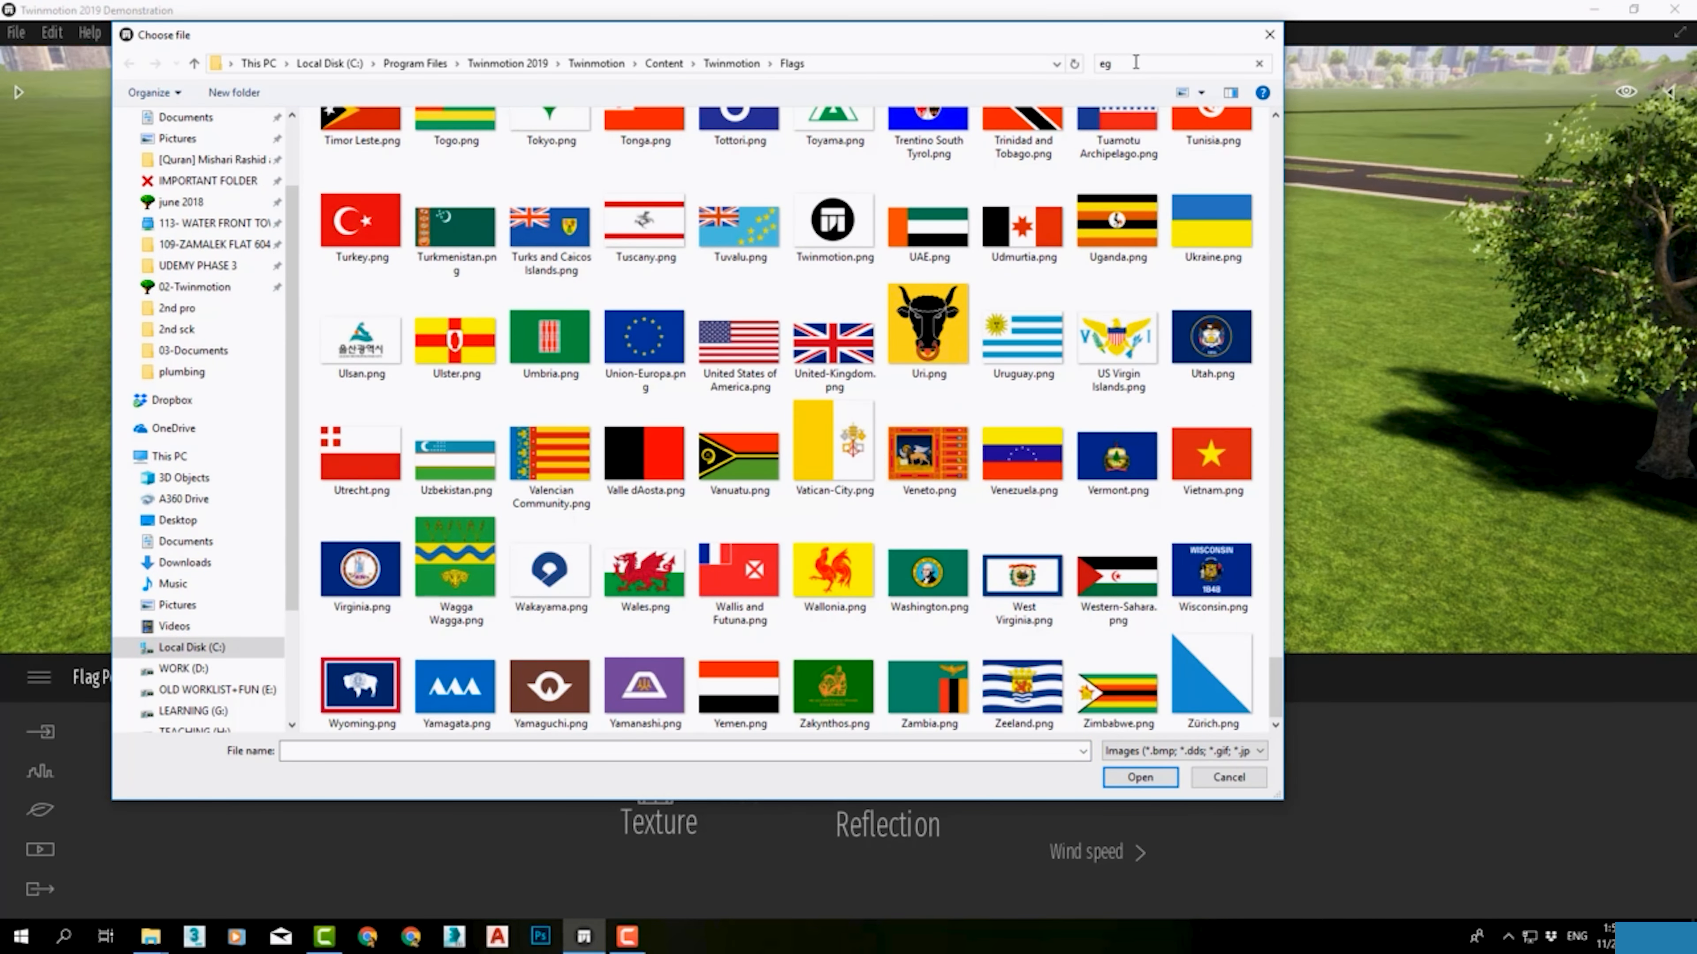
click(1139, 779)
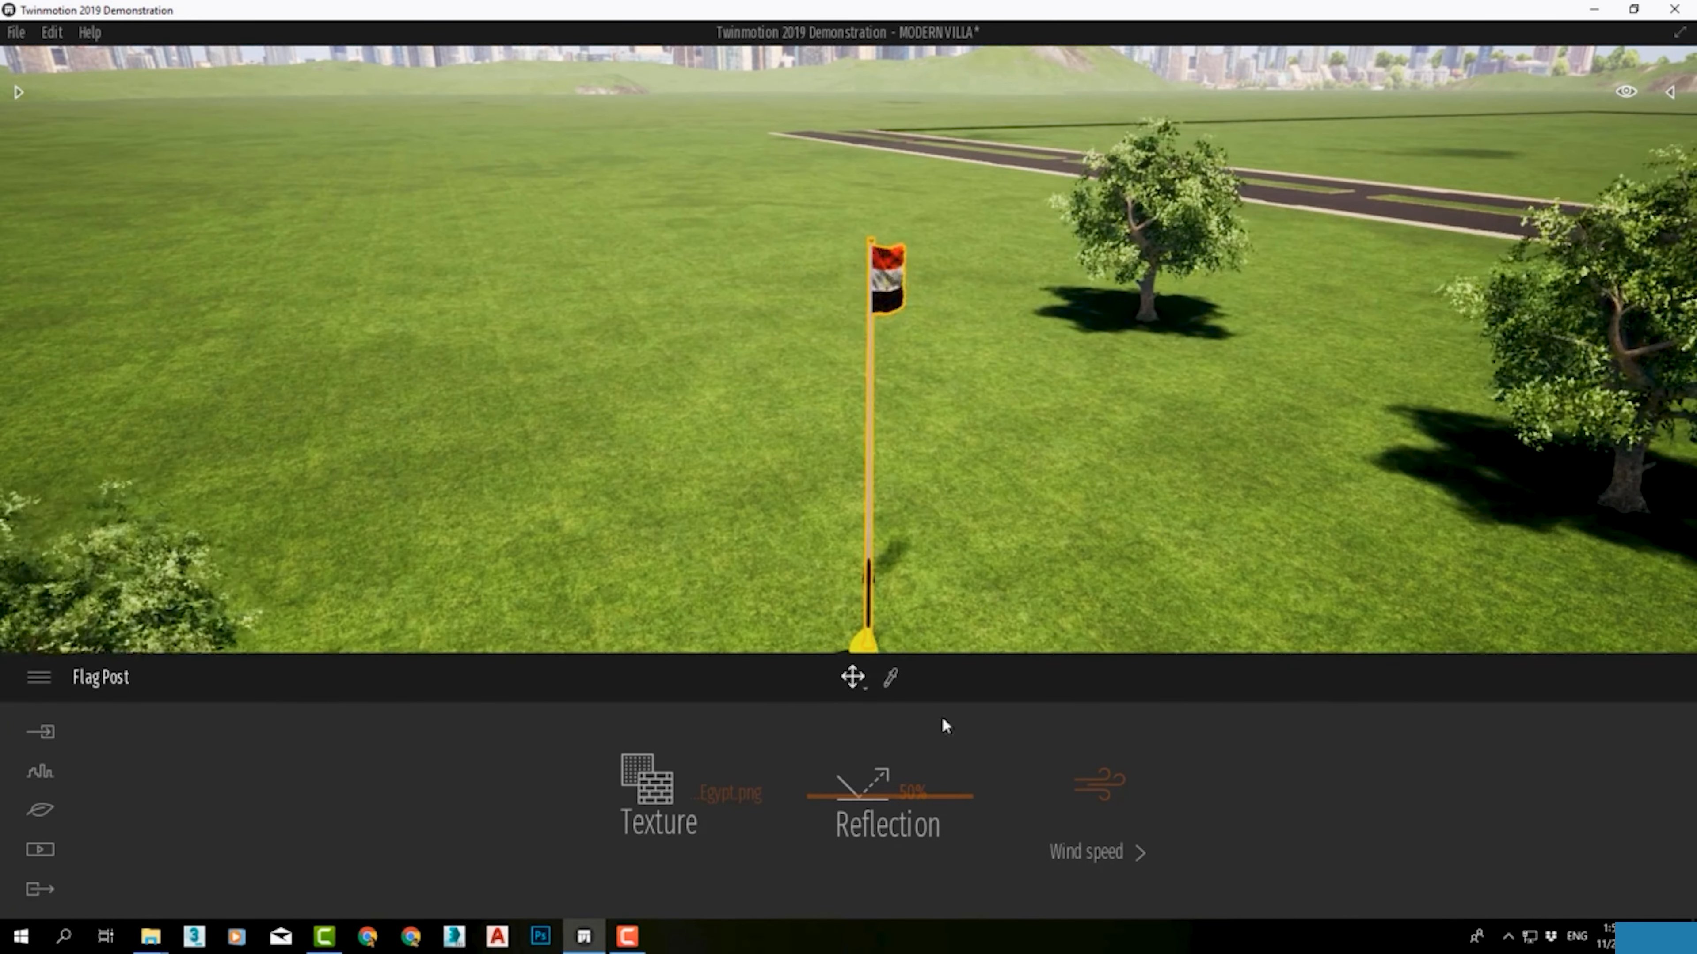
Step: Set the weather effects to wind speed 0.56, wind direction 112° and smog 9%
drag(872, 797, 837, 797)
scroll(885, 268, up, 2)
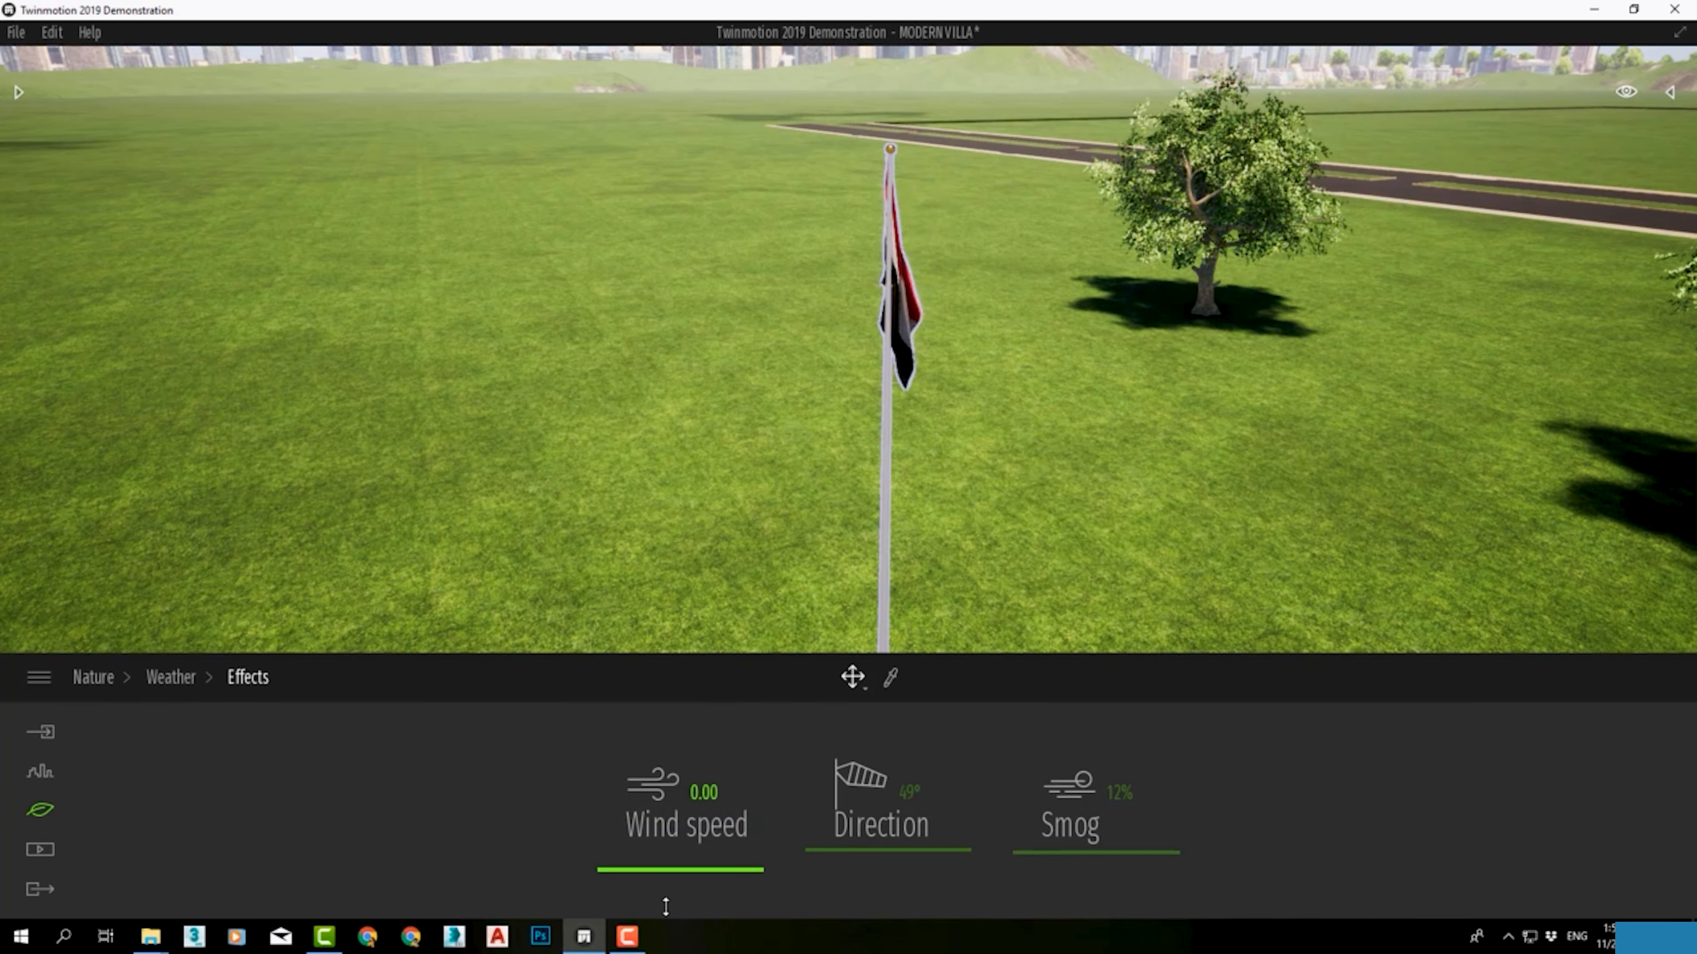
drag(676, 862, 695, 790)
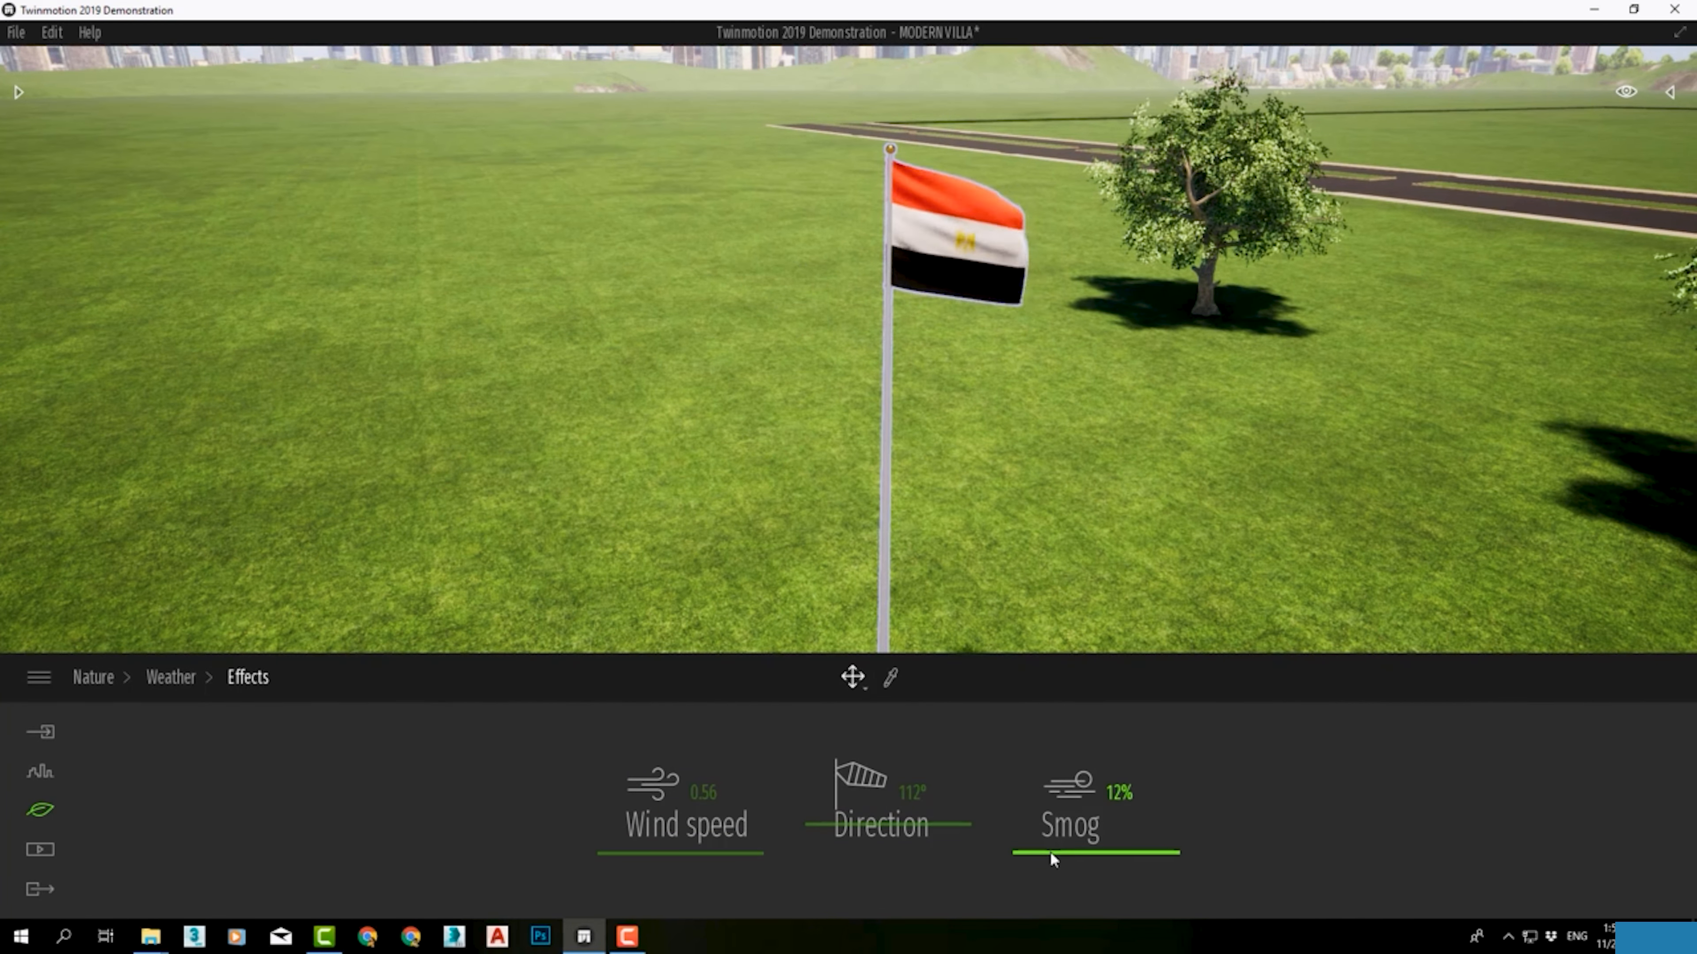
drag(1055, 822, 1054, 857)
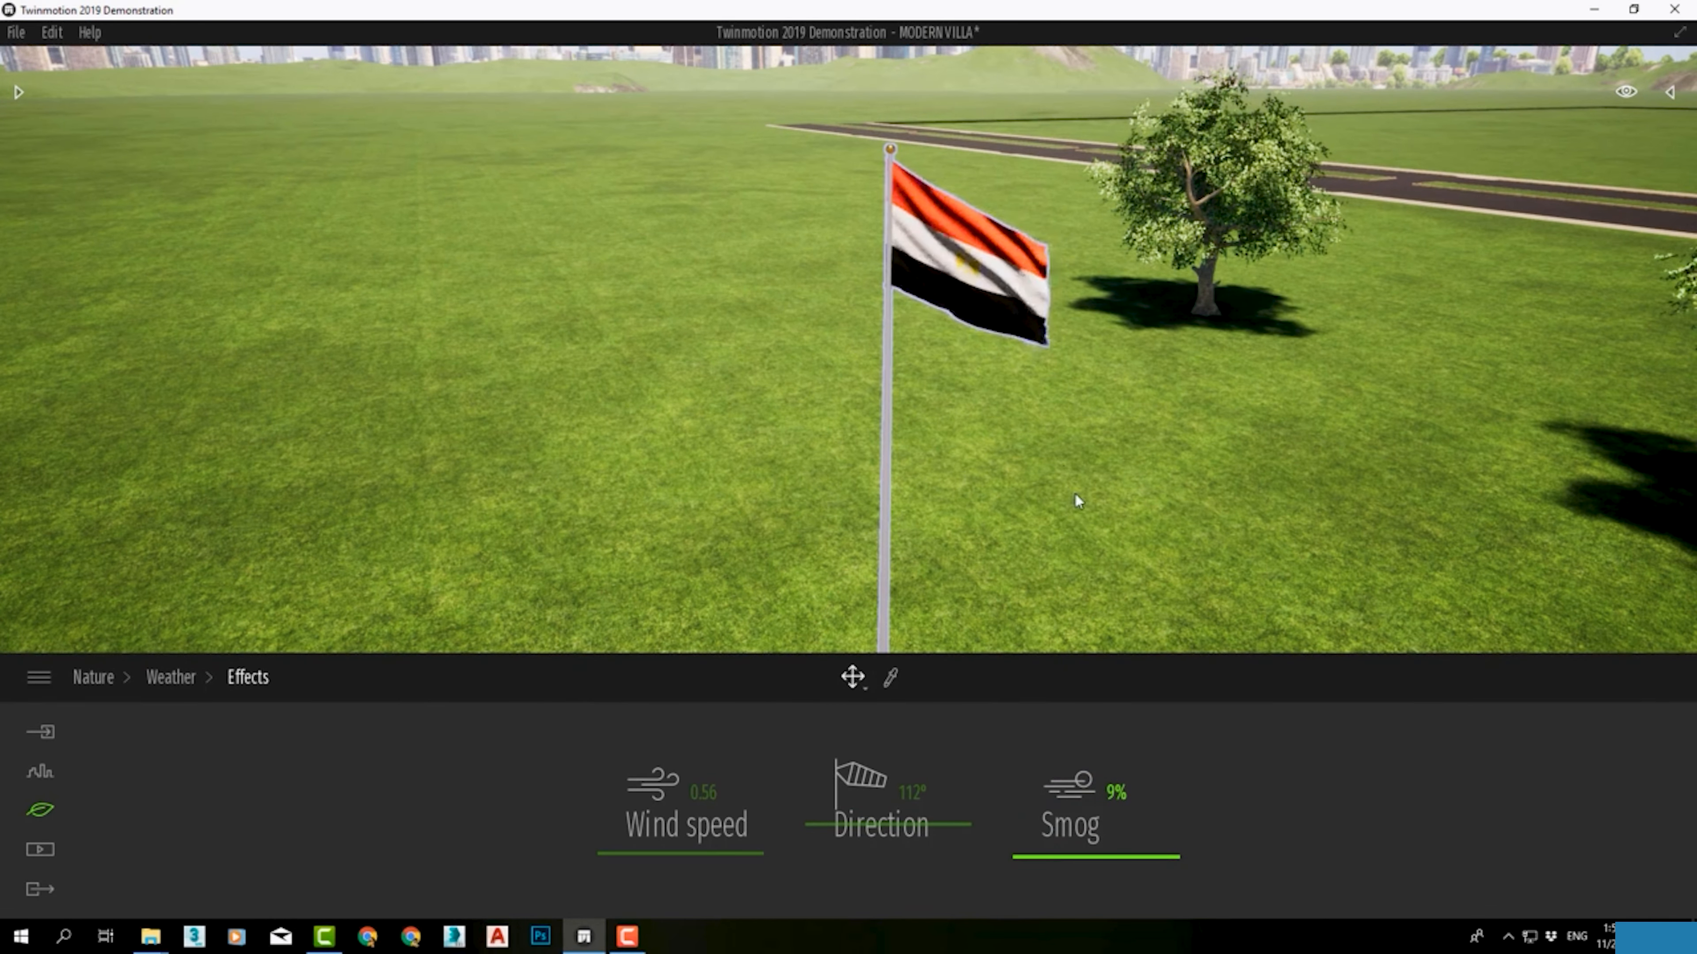
Step: Delete the flag post from the grass
scroll(1038, 425, down, 2)
click(915, 257)
click(880, 230)
key(Delete)
Step: Open the City Advertising collection in the furniture library and place Rotating Ad Pillar 01 on the grass
click(19, 91)
click(37, 119)
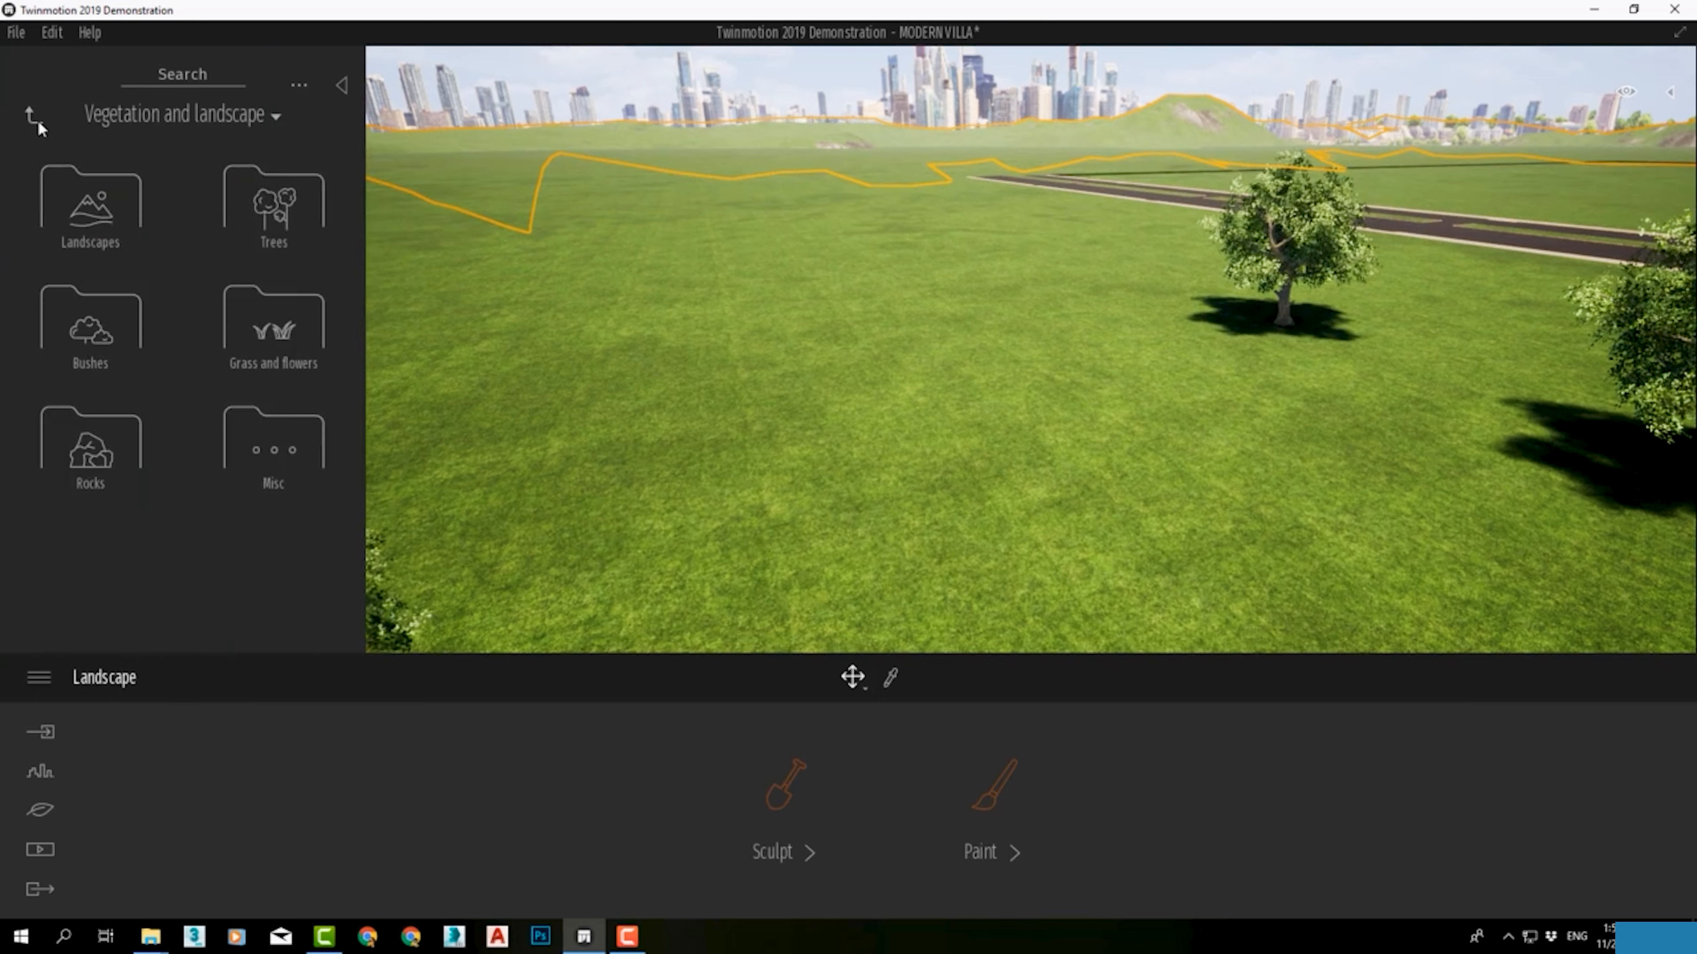
click(275, 201)
click(248, 477)
drag(114, 332, 901, 391)
scroll(902, 391, up, 3)
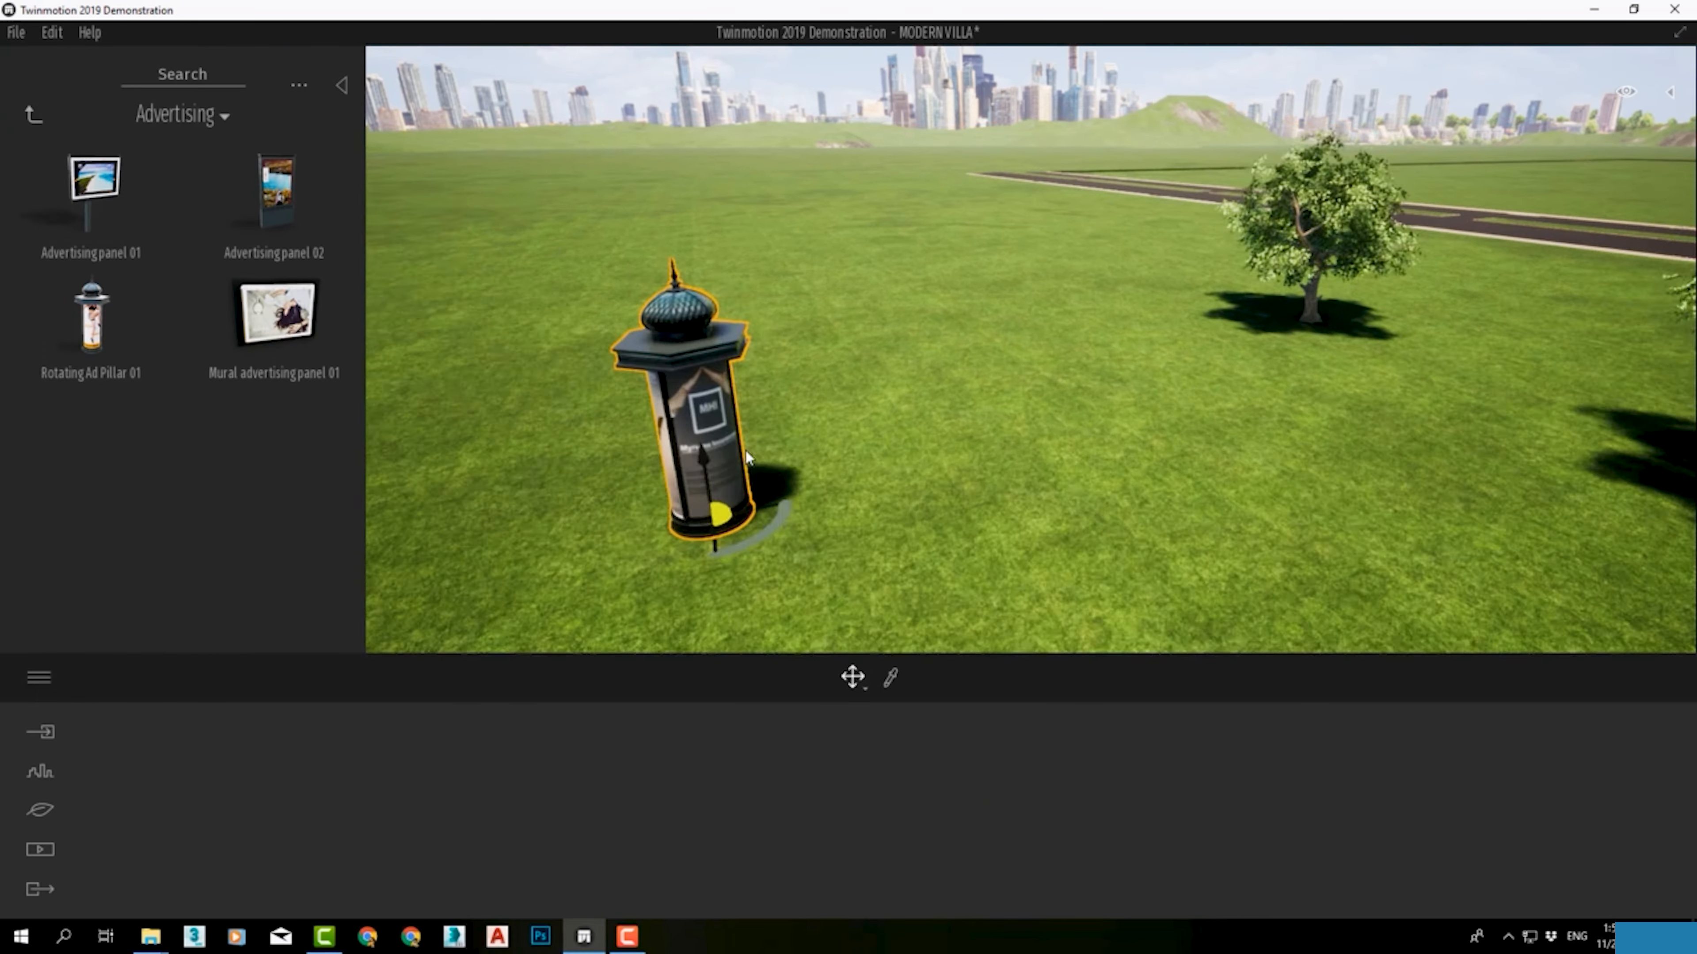
right_drag(753, 473, 992, 414)
scroll(843, 369, up, 2)
Step: Try Mural advertising panel 01 beside the ad pillar, delete it and place Advertising panel 02 instead
drag(503, 352, 1164, 438)
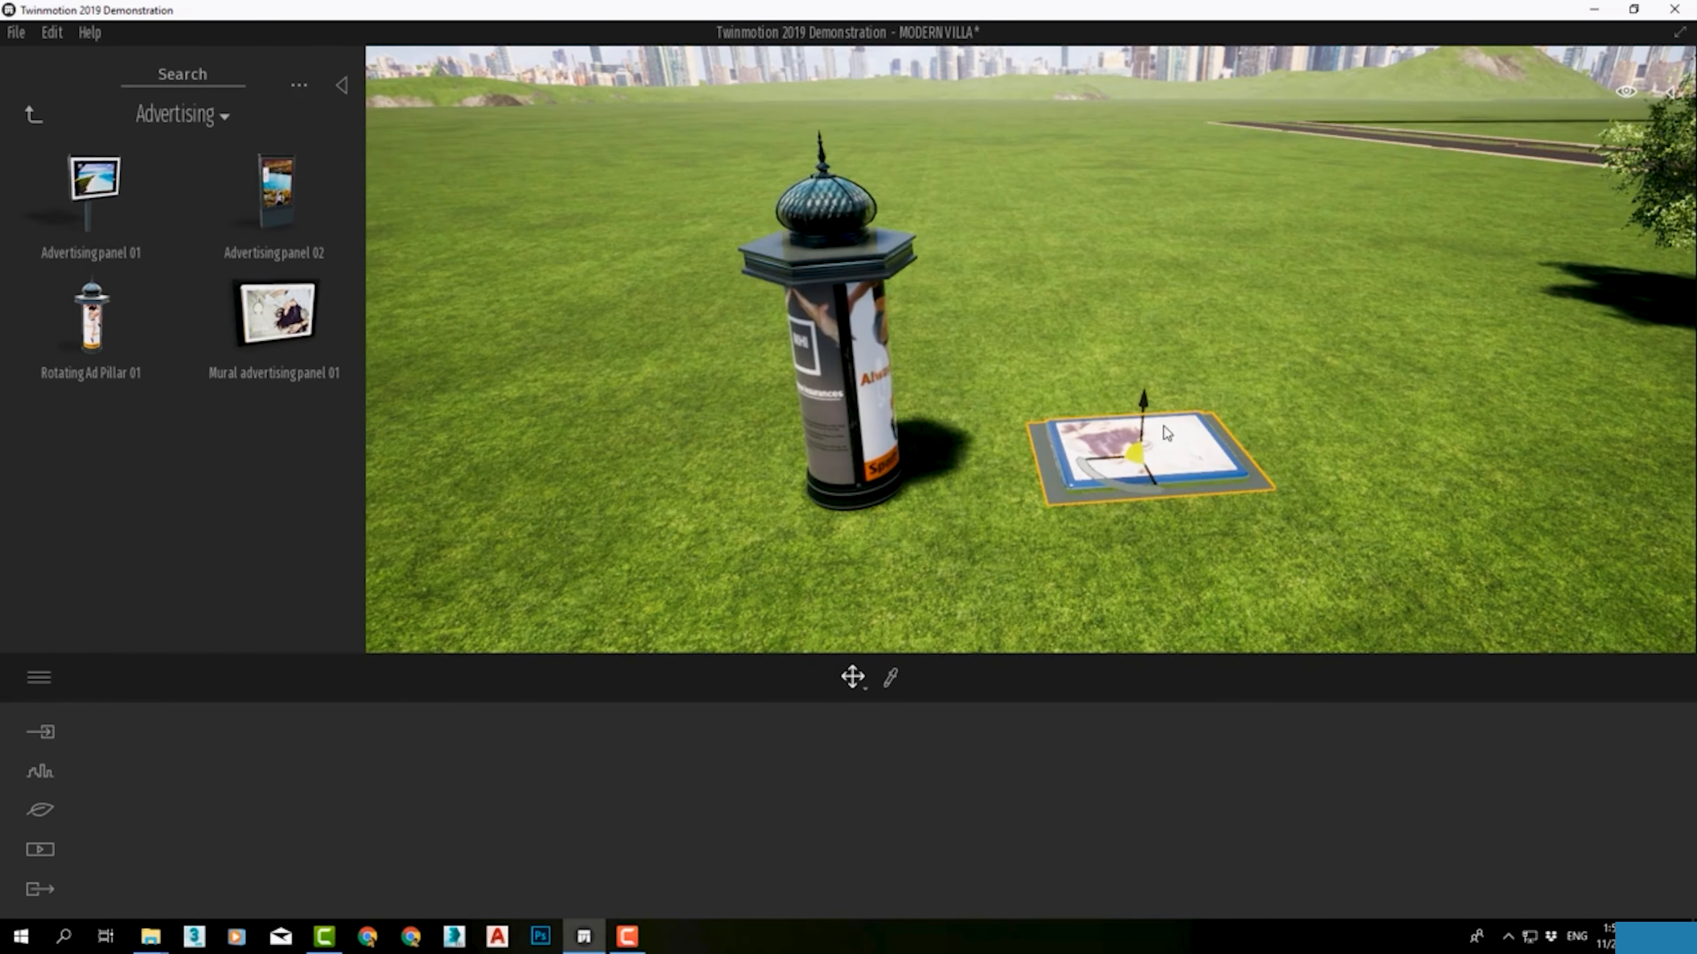
key(Delete)
right_drag(1144, 421, 950, 375)
click(34, 114)
key(Escape)
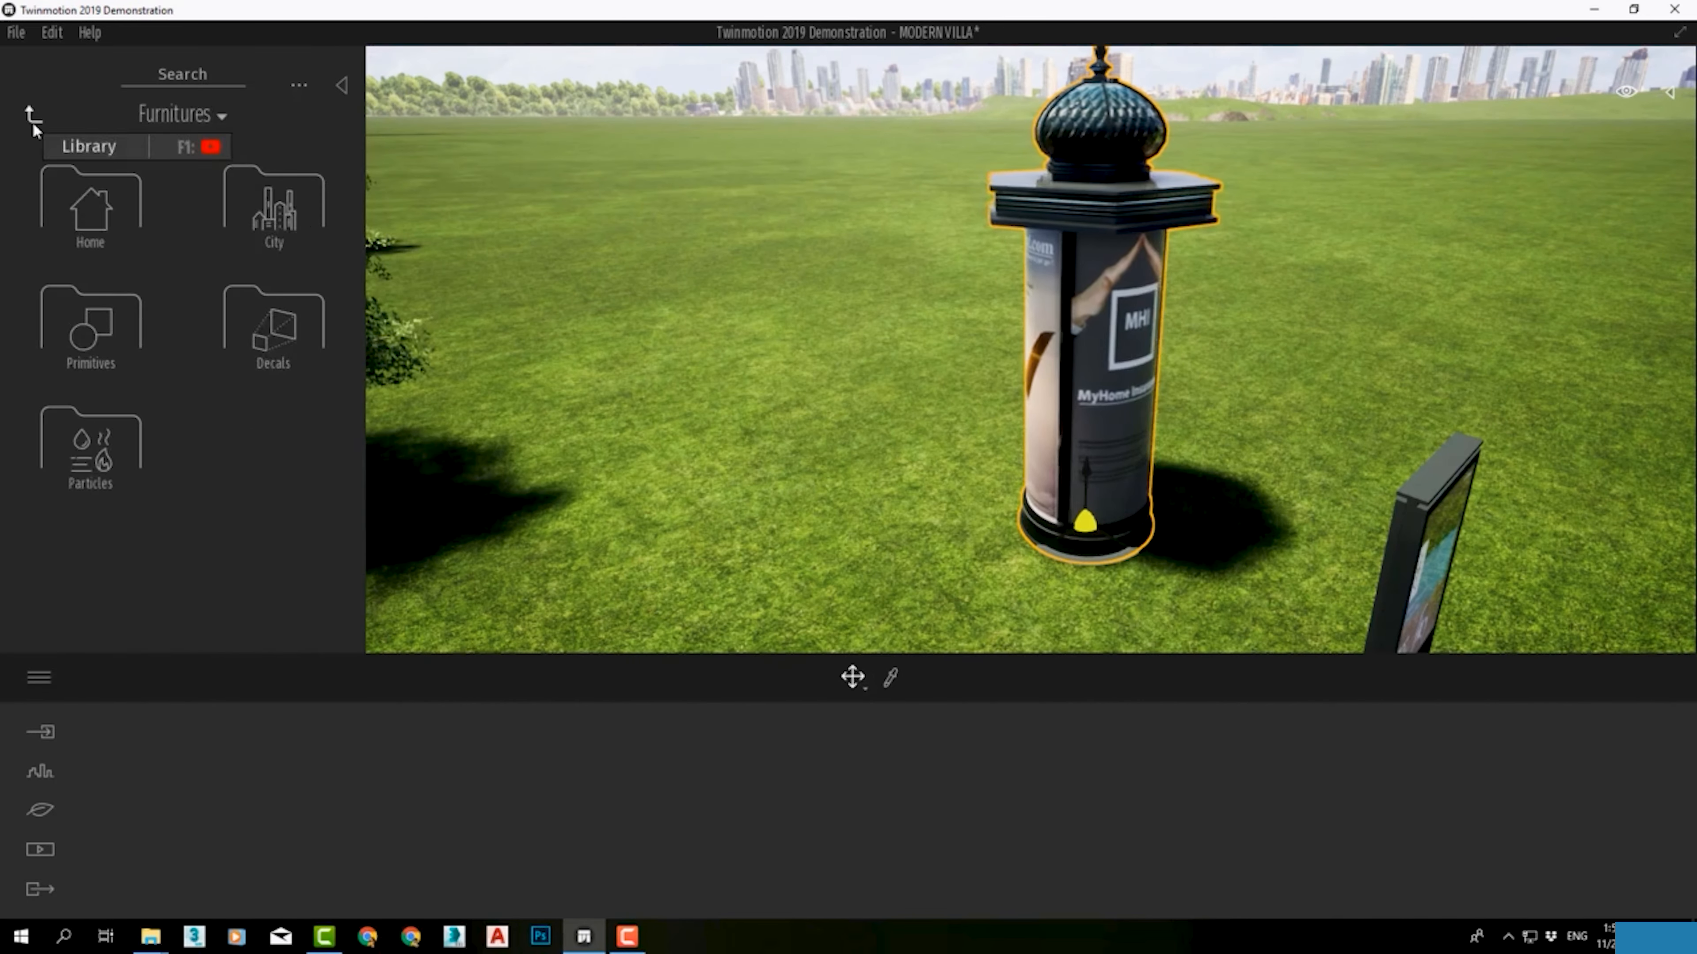
Step: Open the Stones material collection and try a stacked stone material near the advertising pillar
click(87, 200)
click(127, 220)
mouse_move(194, 201)
click(34, 114)
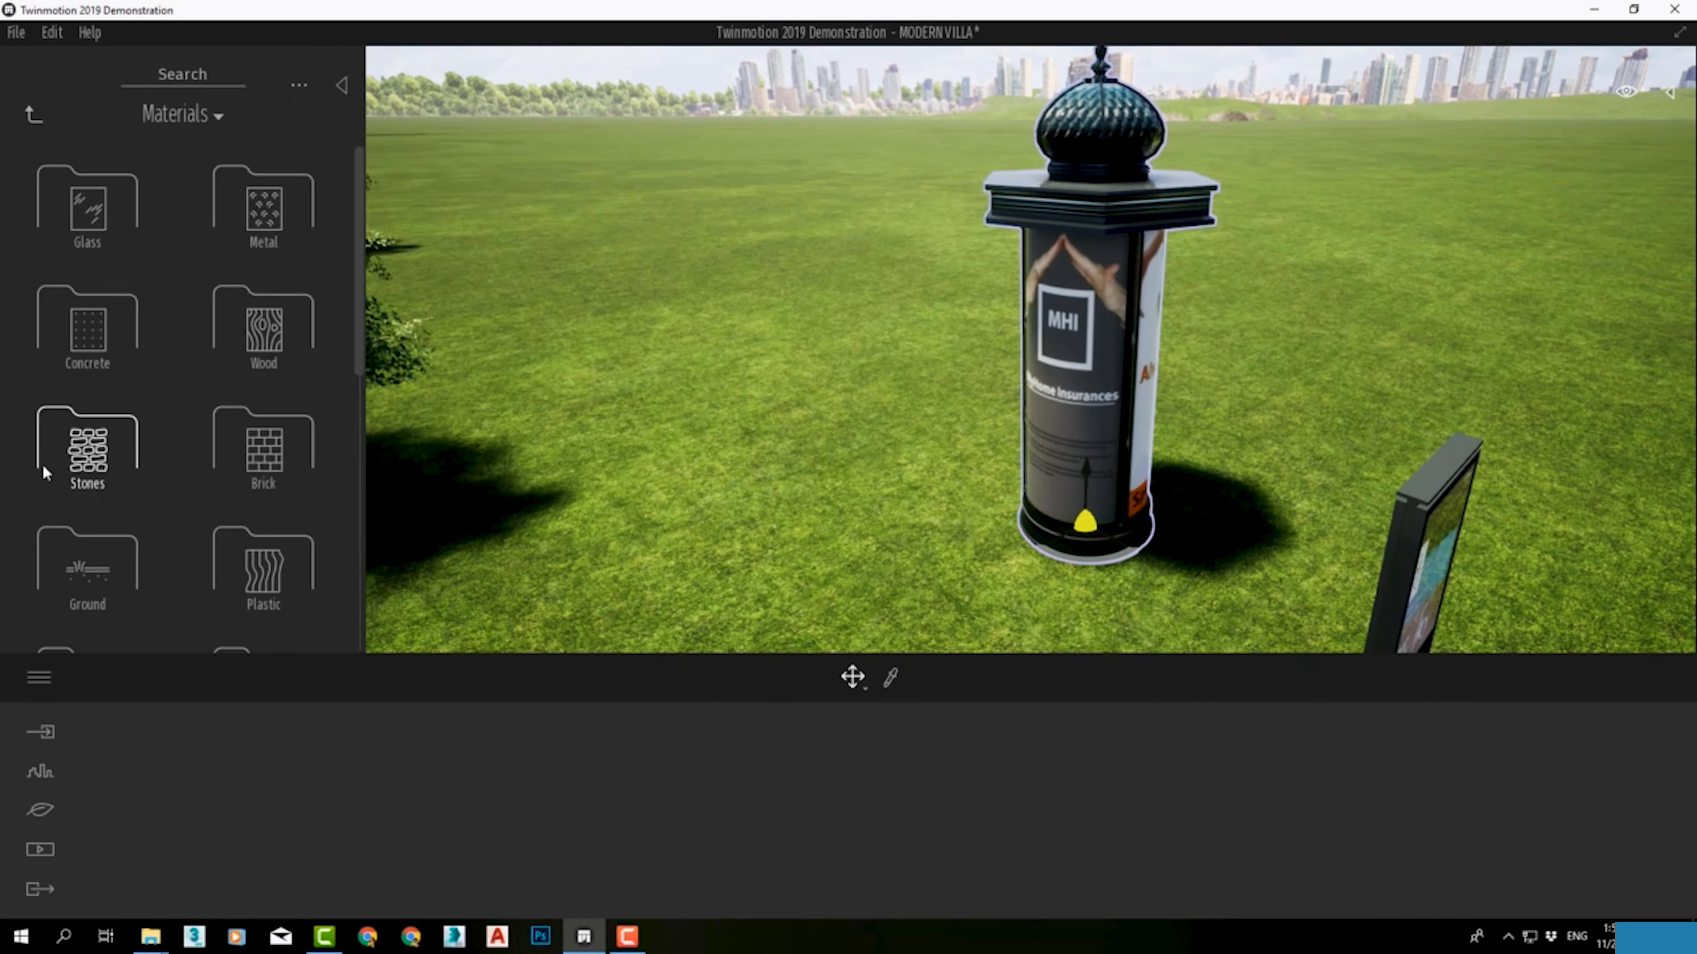
click(43, 464)
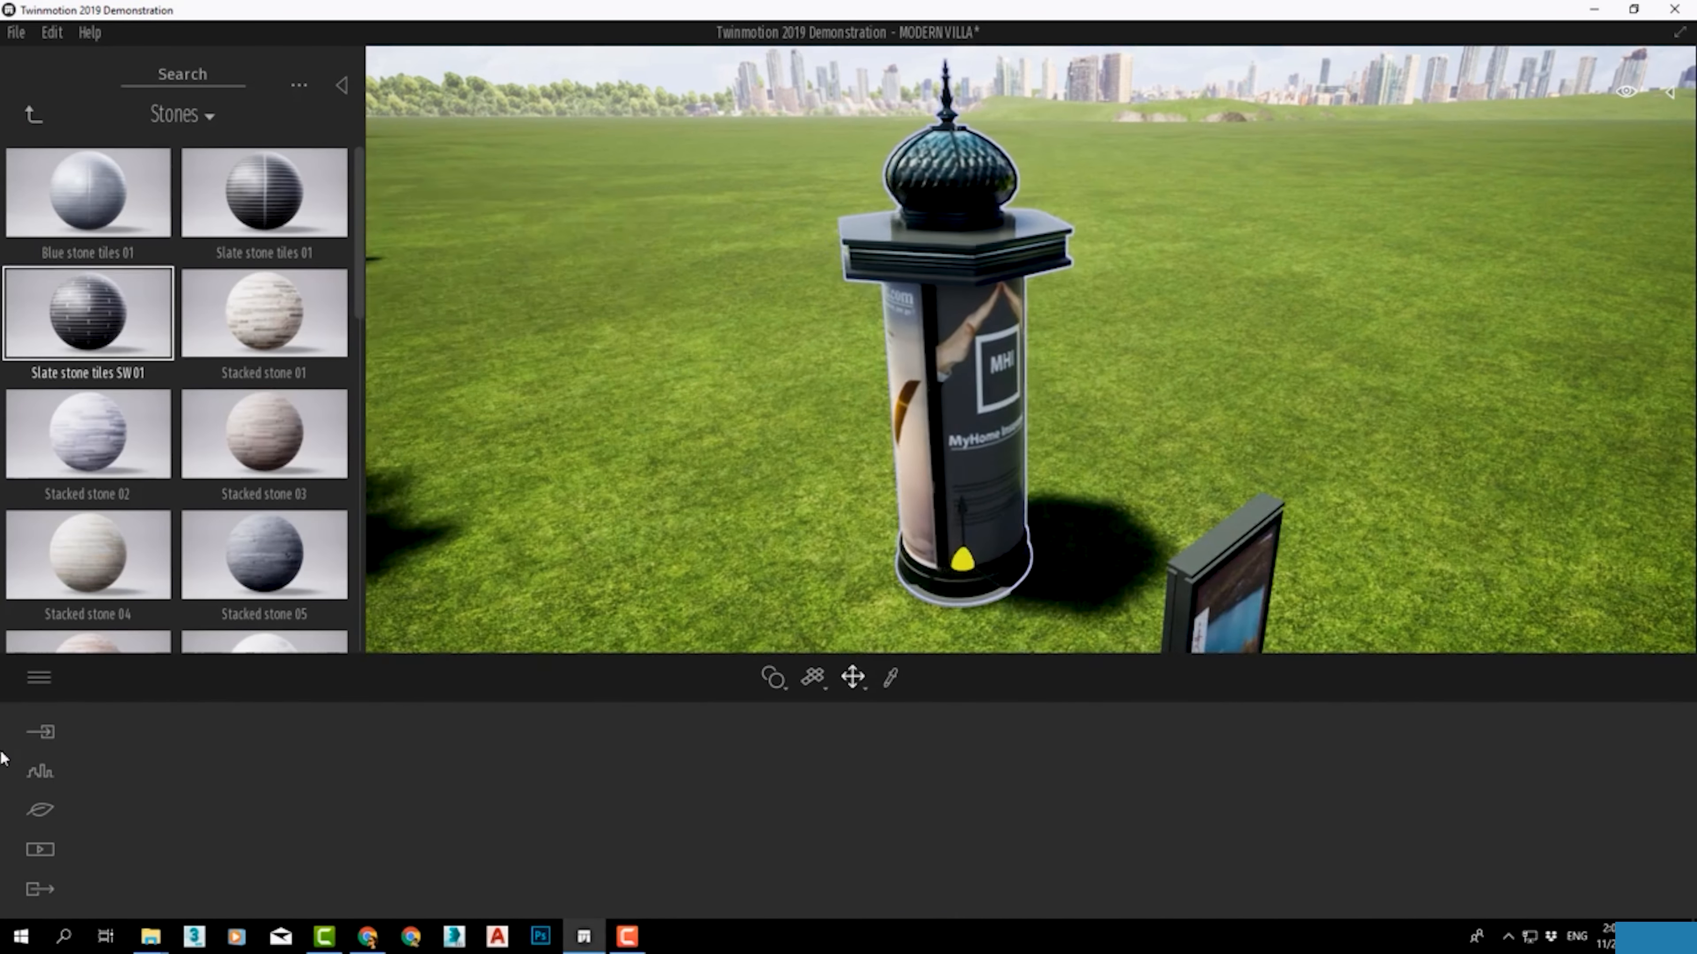
drag(264, 551, 808, 544)
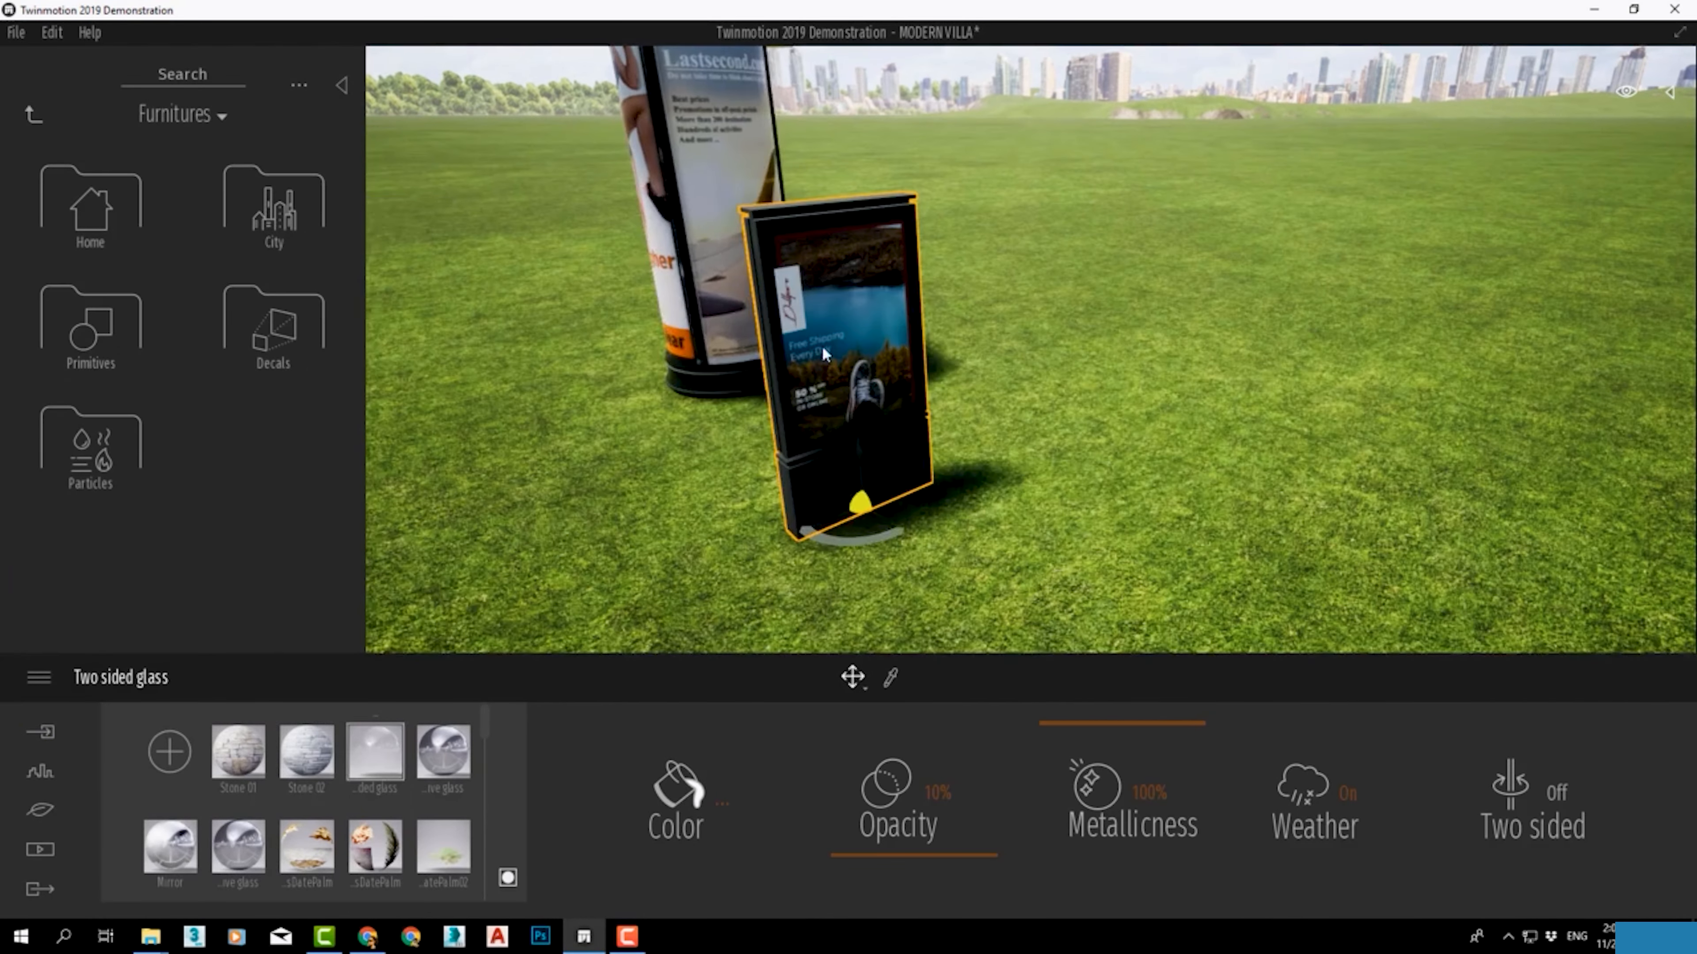
Step: Look through the City furniture categories and return to the Furnitures overview
click(267, 214)
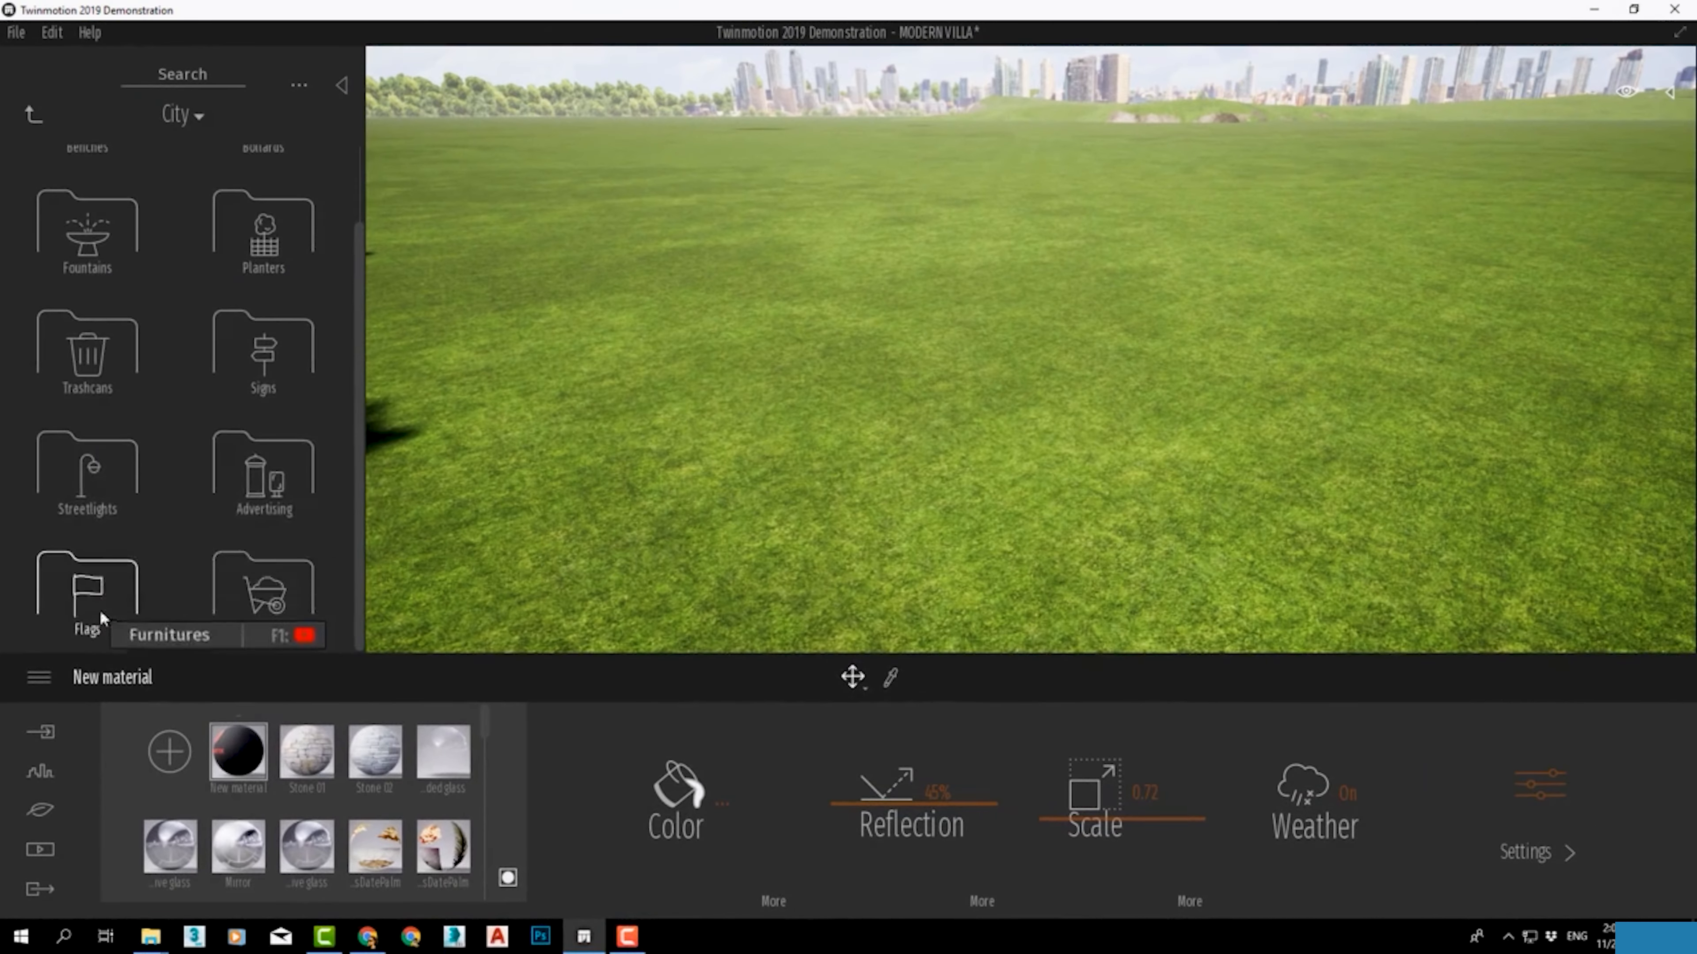
scroll(100, 612, up, 2)
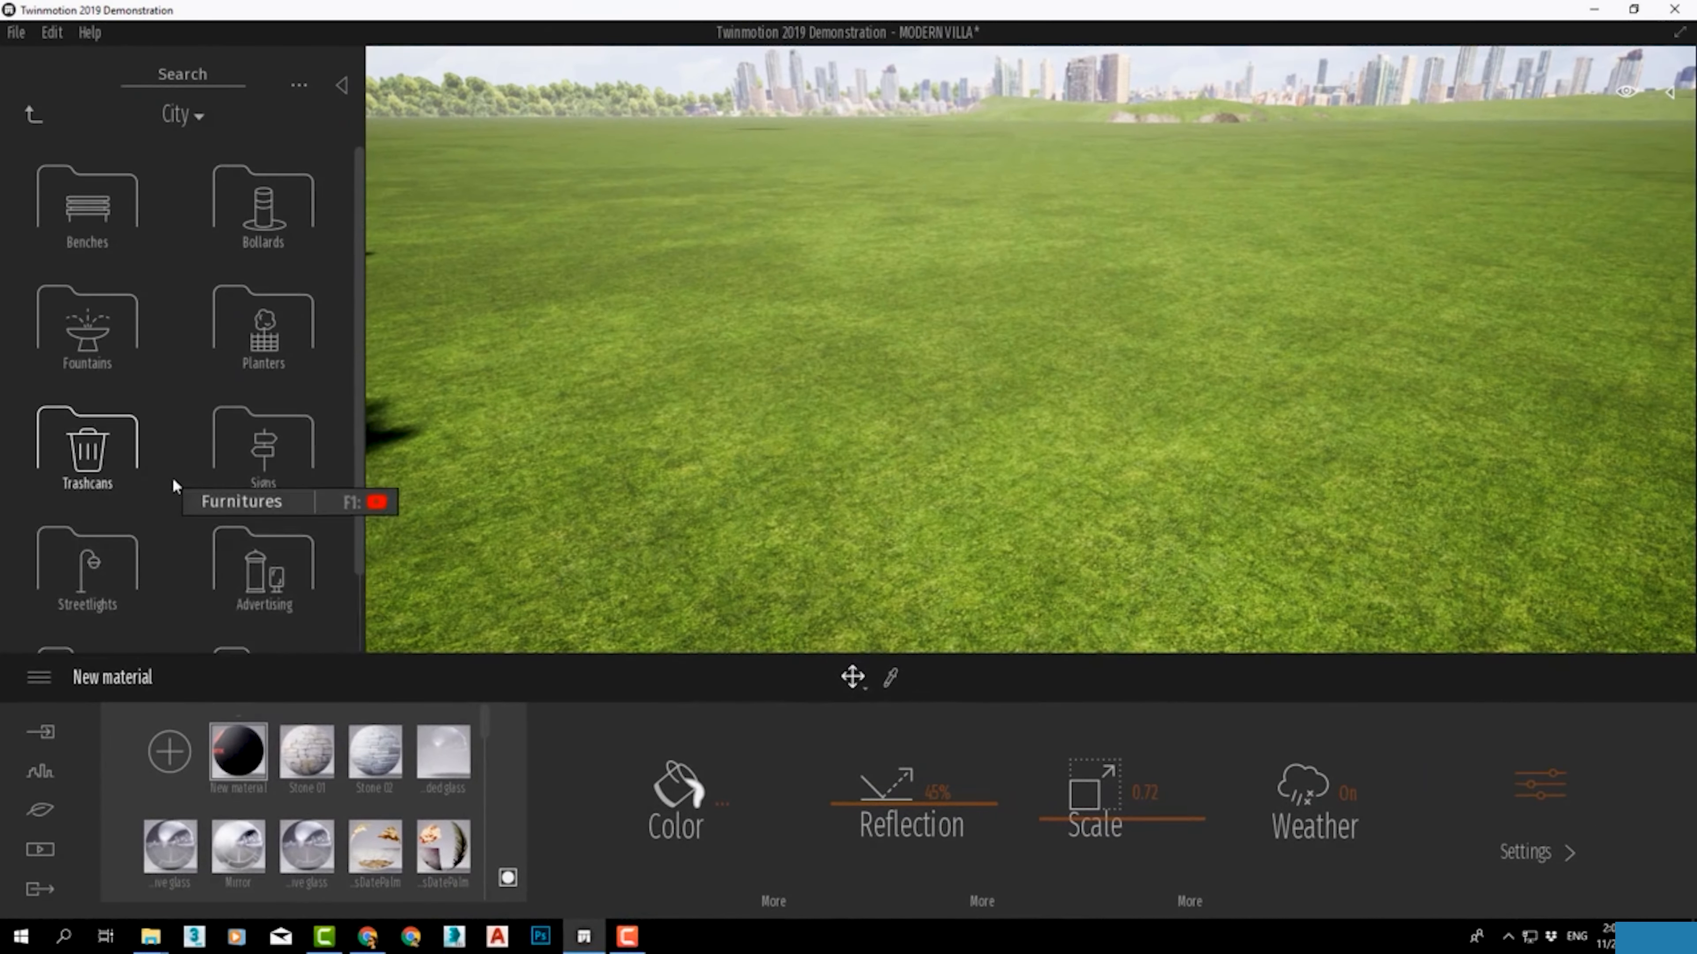
right_click(172, 477)
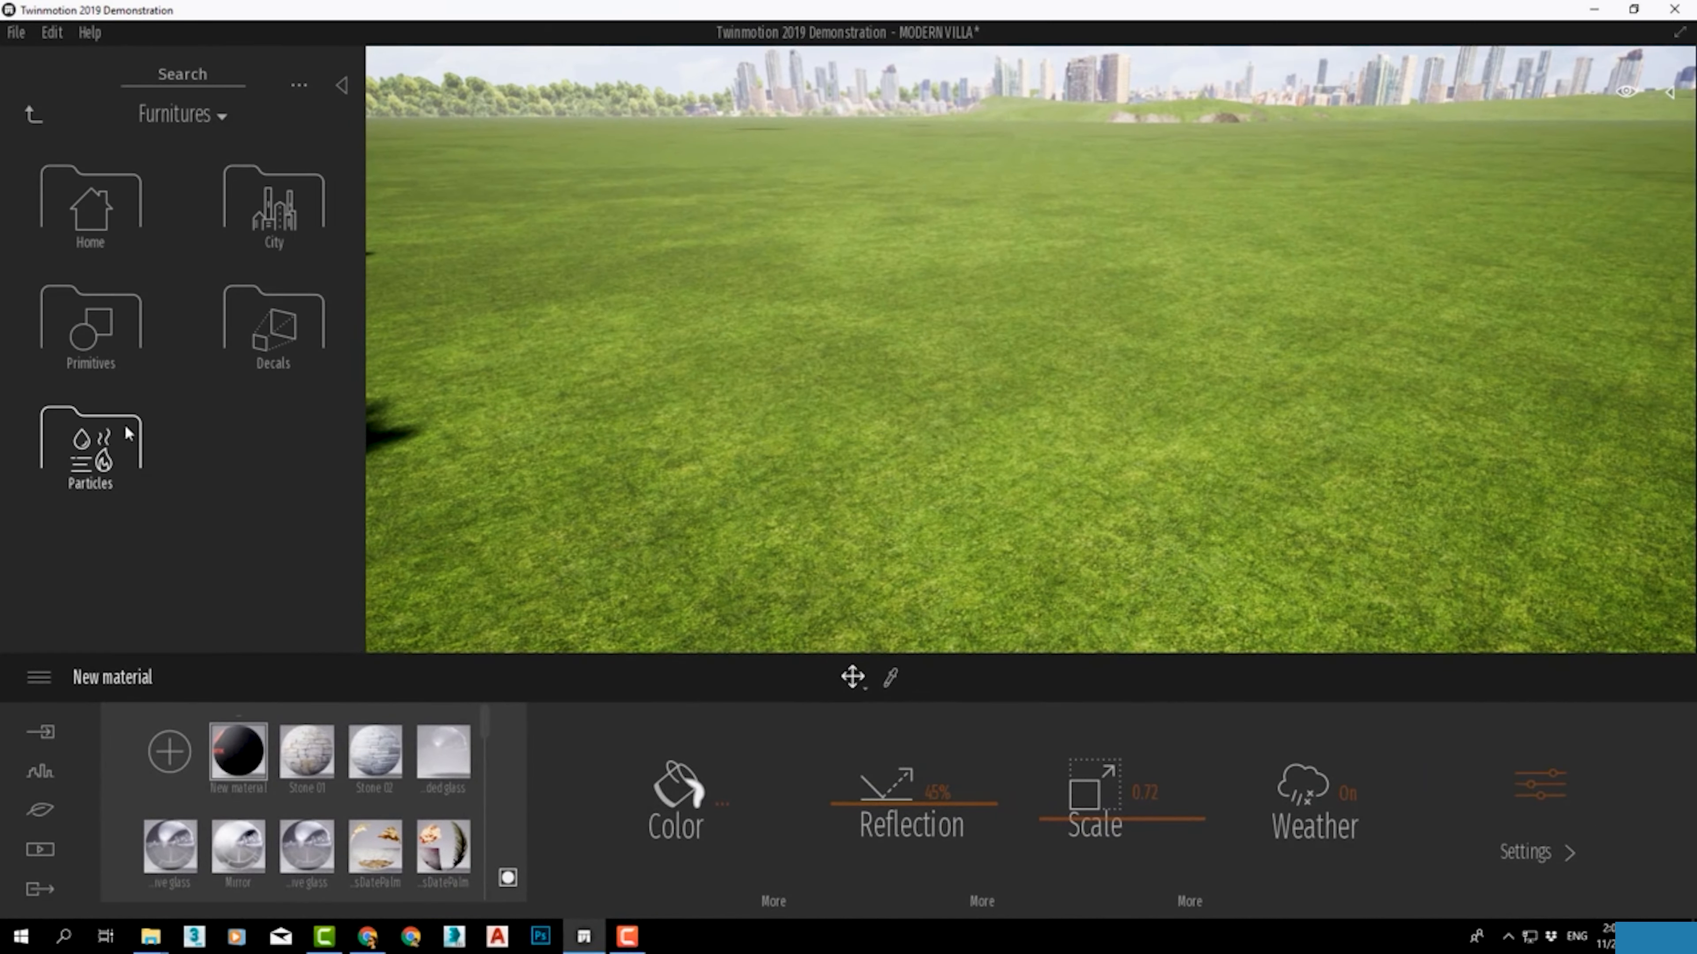
Step: Try the Box 10m and Box 1m primitives on the open grass and delete them
click(103, 336)
drag(258, 357, 872, 419)
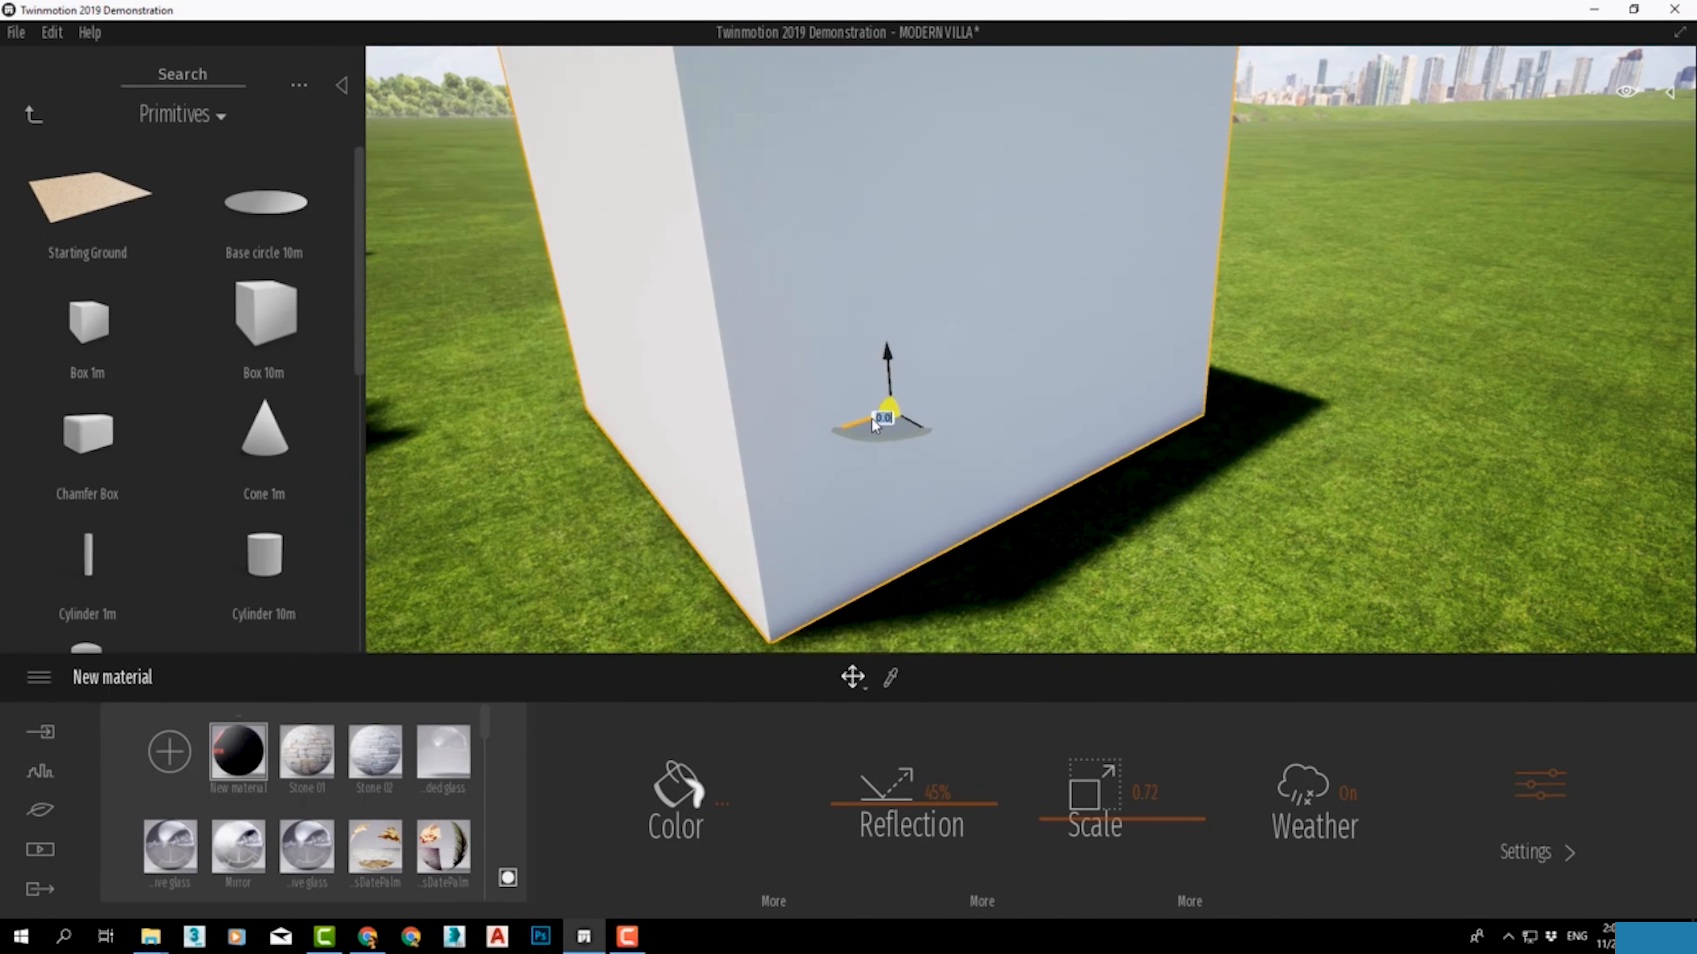
scroll(872, 419, down, 3)
middle_drag(891, 334, 843, 381)
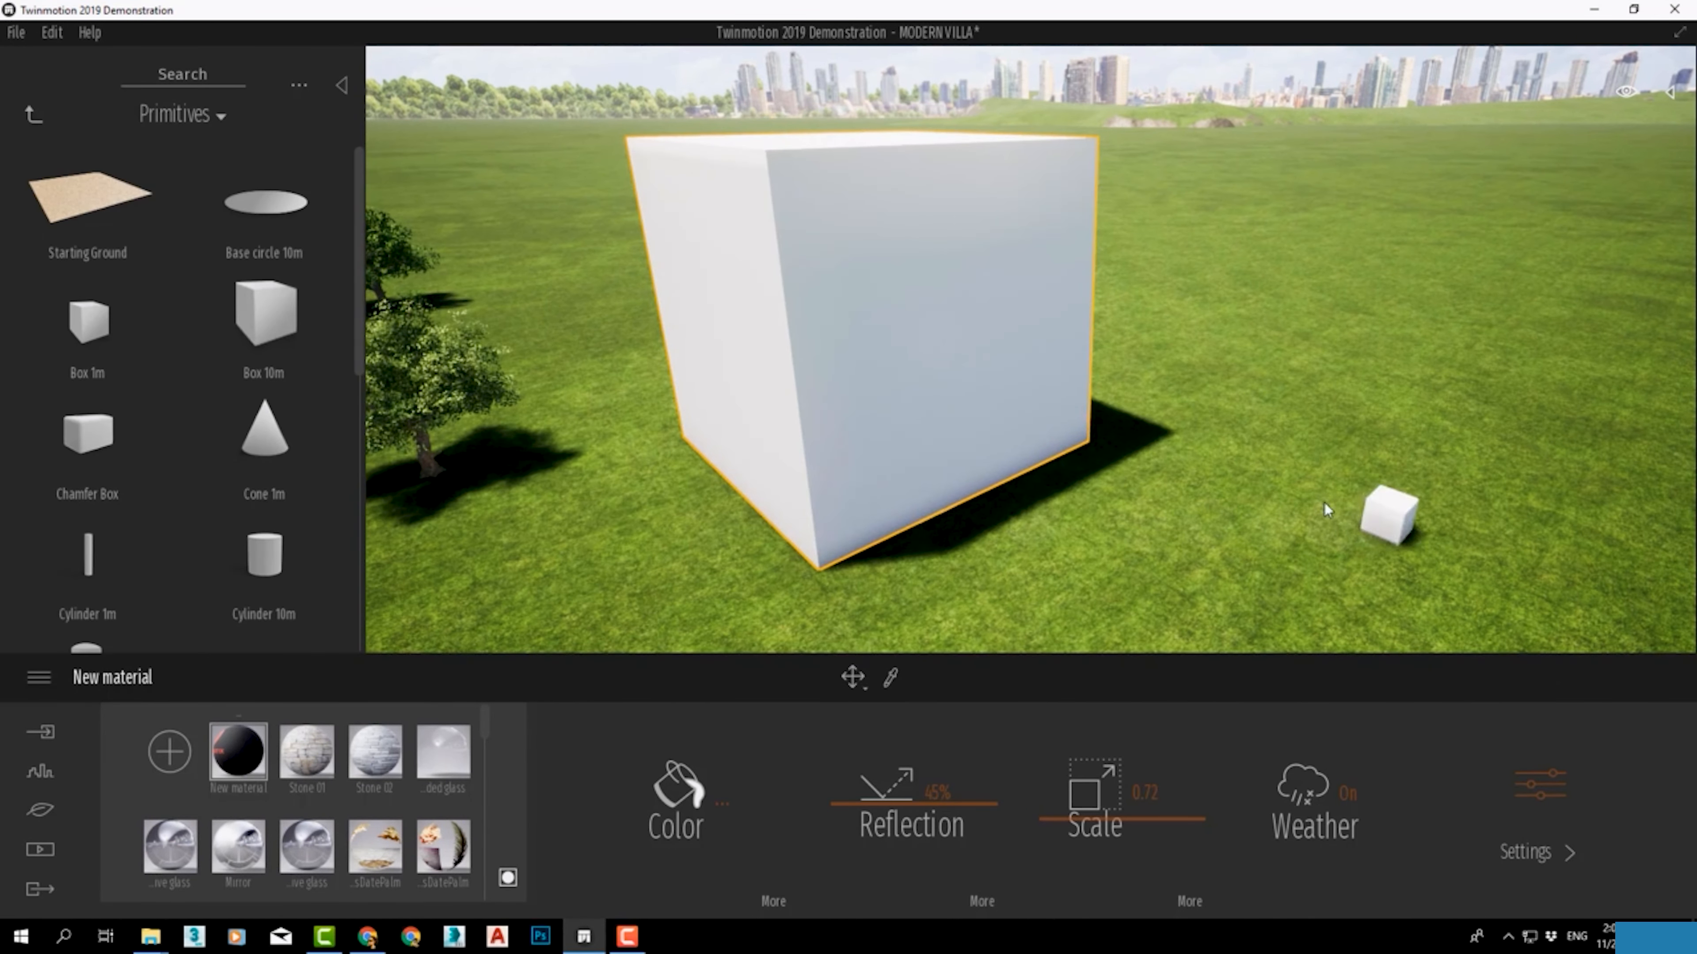
click(1018, 443)
key(Delete)
Step: Browse the remaining Primitives from cylinders to spheres and return to the Furnitures overview
scroll(111, 303, down, 6)
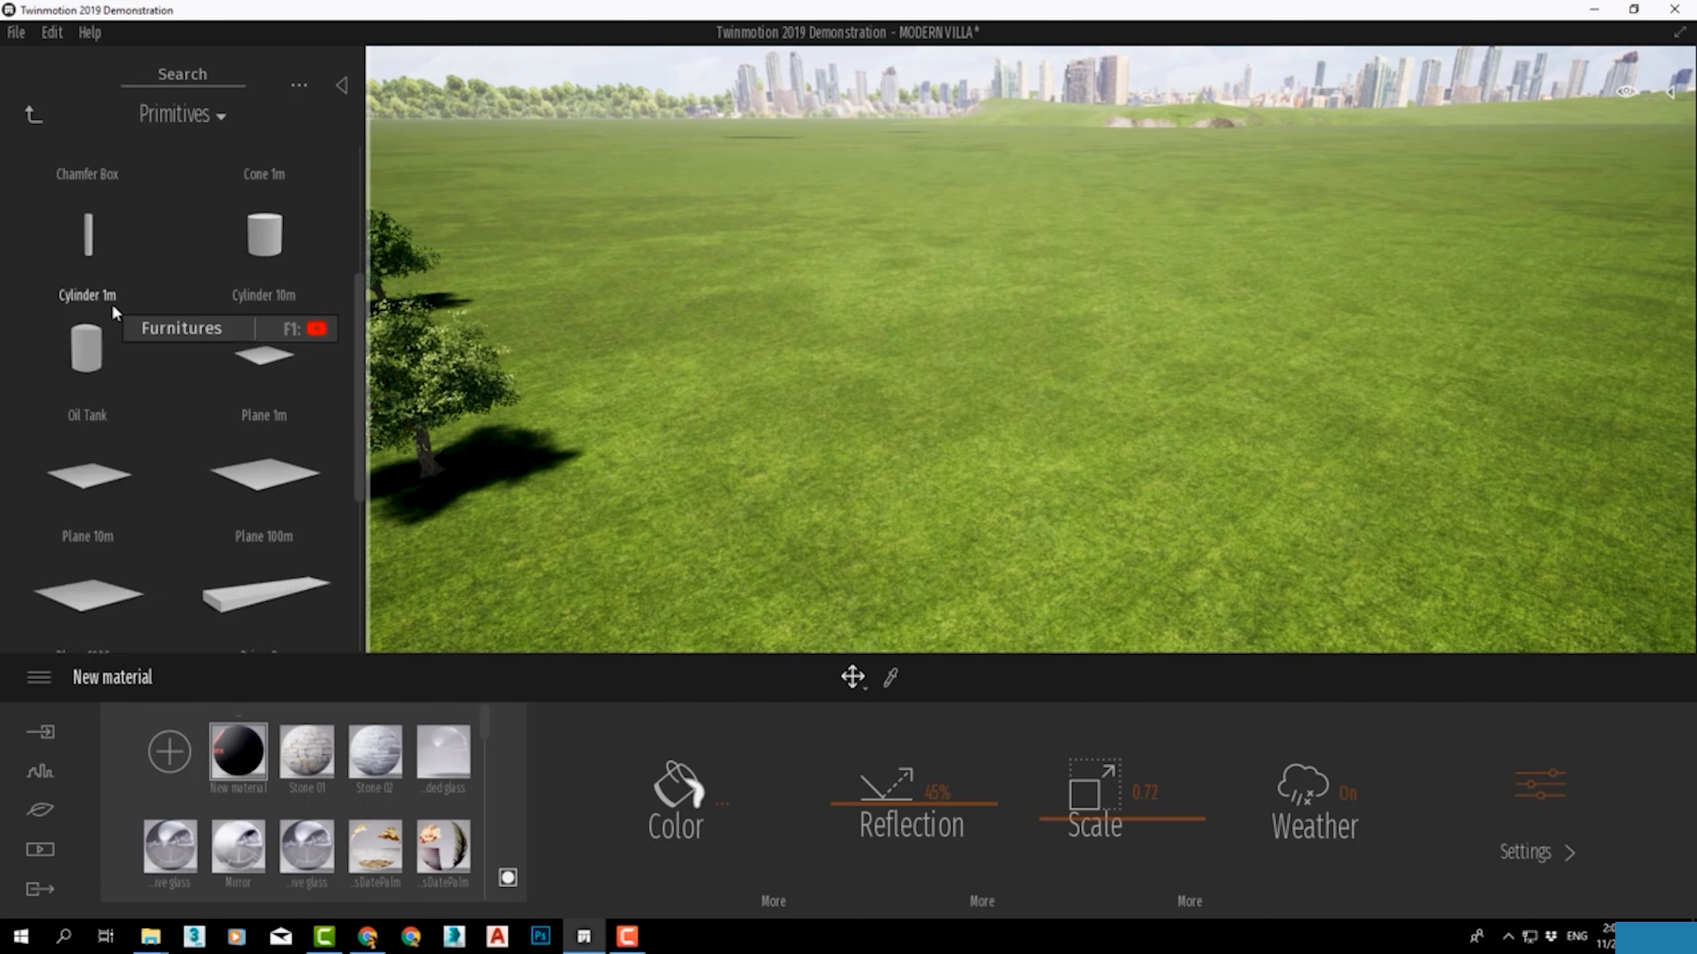
drag(291, 299, 845, 483)
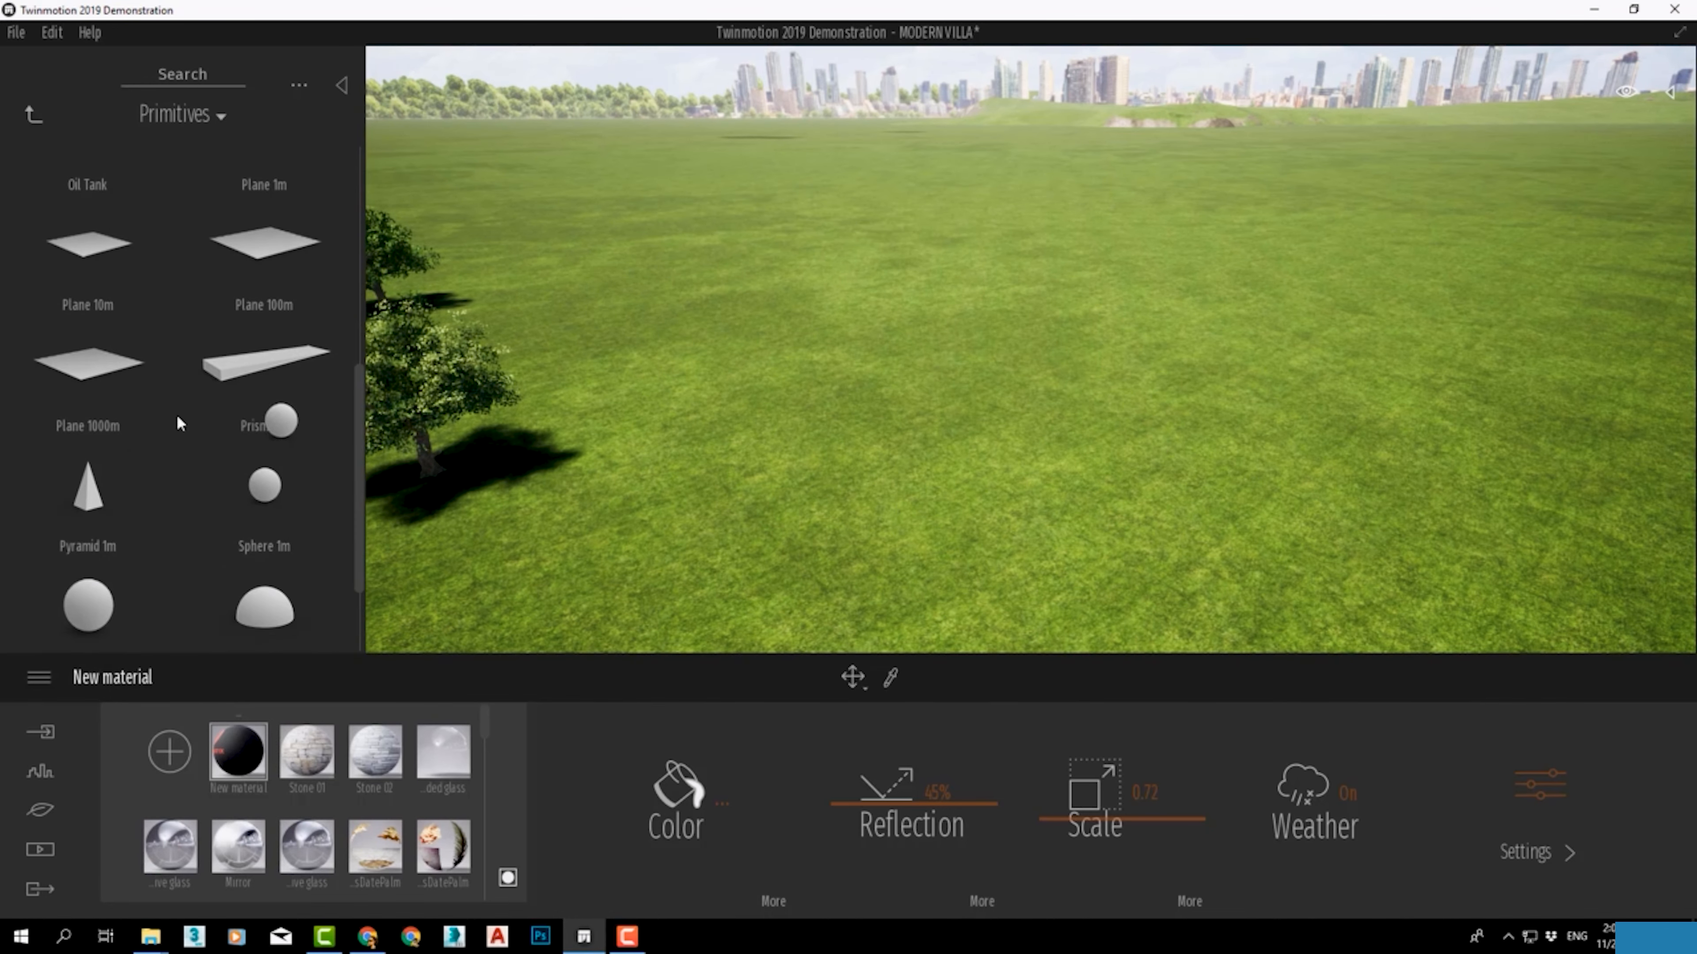
click(30, 115)
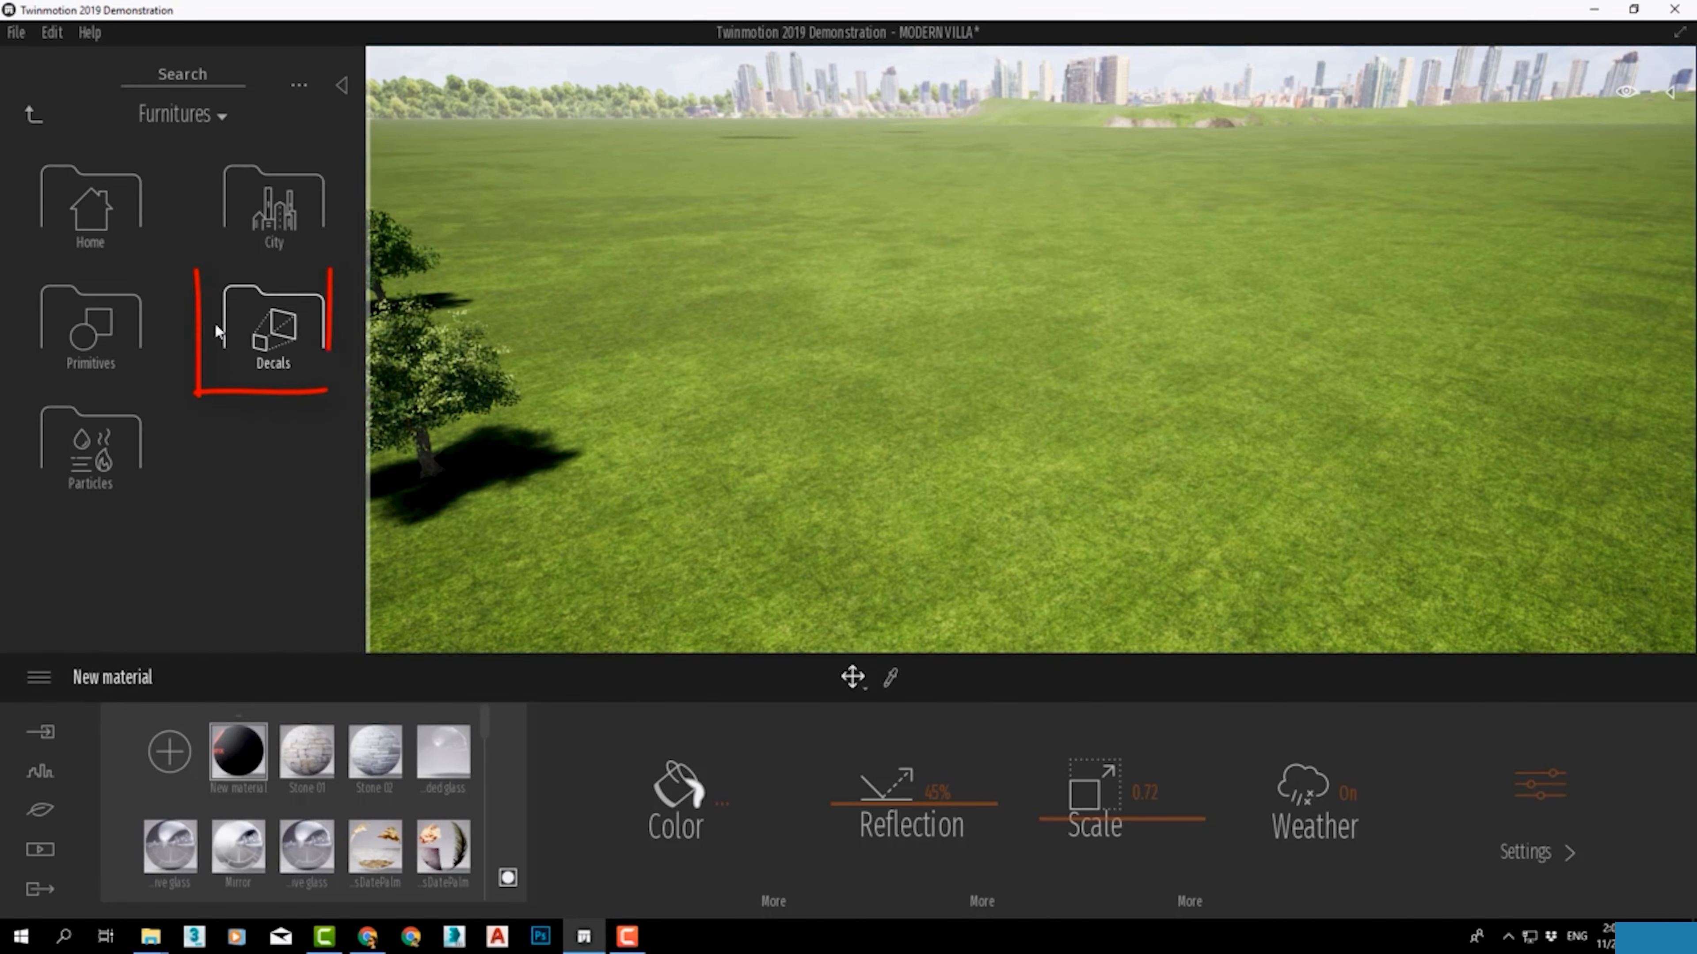
Step: Place a Zebra crossing decal on the road outside the villa, set its size to 1.7 and adjust its offset and opacity
click(273, 331)
right_drag(504, 352, 978, 504)
scroll(977, 504, up, 5)
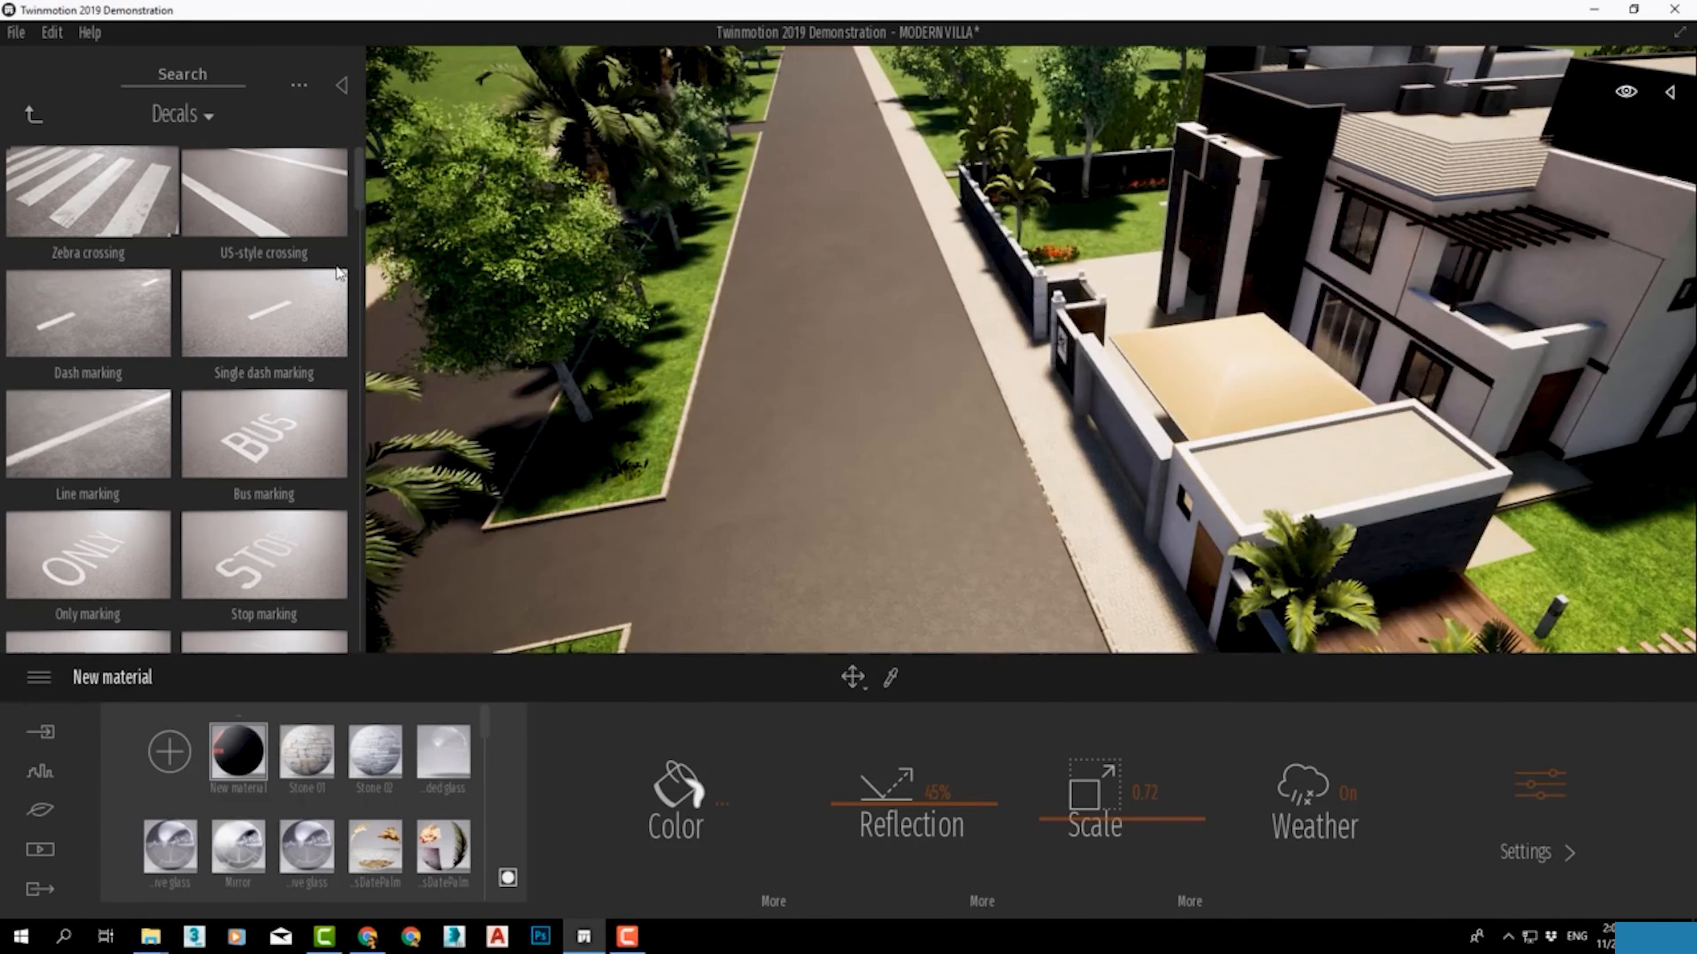
drag(90, 192, 773, 602)
right_drag(966, 533, 968, 588)
mouse_move(549, 852)
mouse_down()
mouse_move(549, 799)
mouse_move(549, 846)
mouse_up()
drag(969, 844, 970, 759)
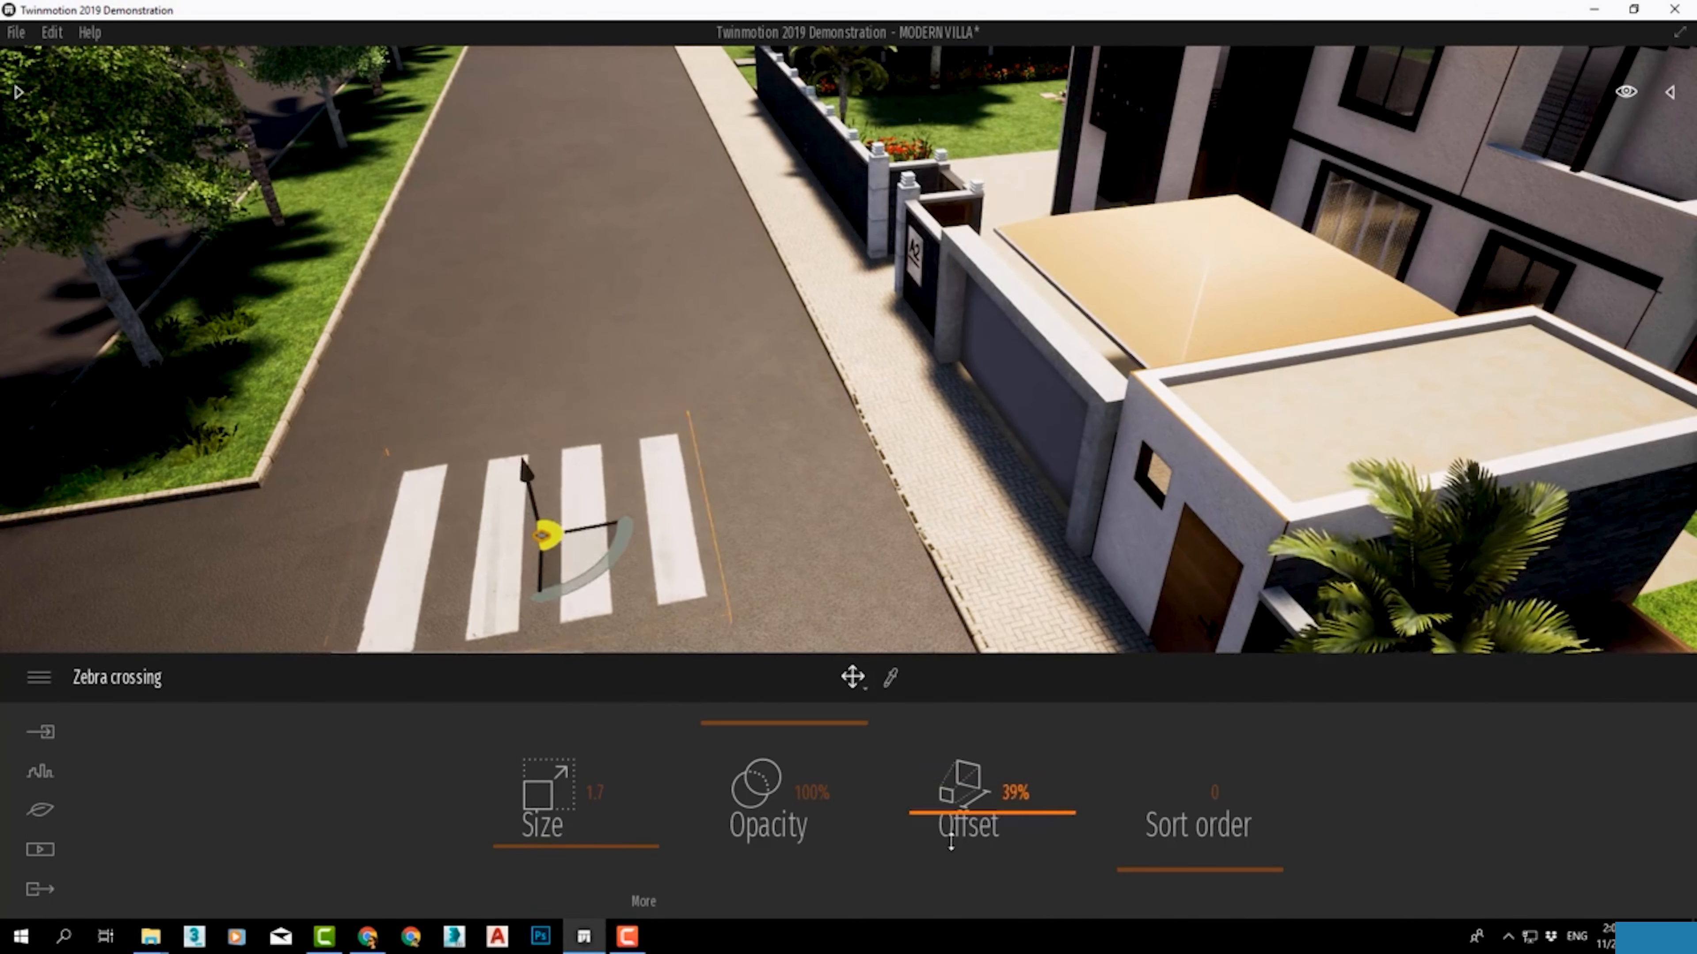
drag(737, 797, 737, 836)
Step: Place Stop marking, Manhole 2 and Sewer 2 decals on the road around the zebra crossing
mouse_move(18, 92)
scroll(263, 401, down, 1)
drag(264, 404, 705, 322)
scroll(173, 434, down, 3)
drag(362, 266, 363, 347)
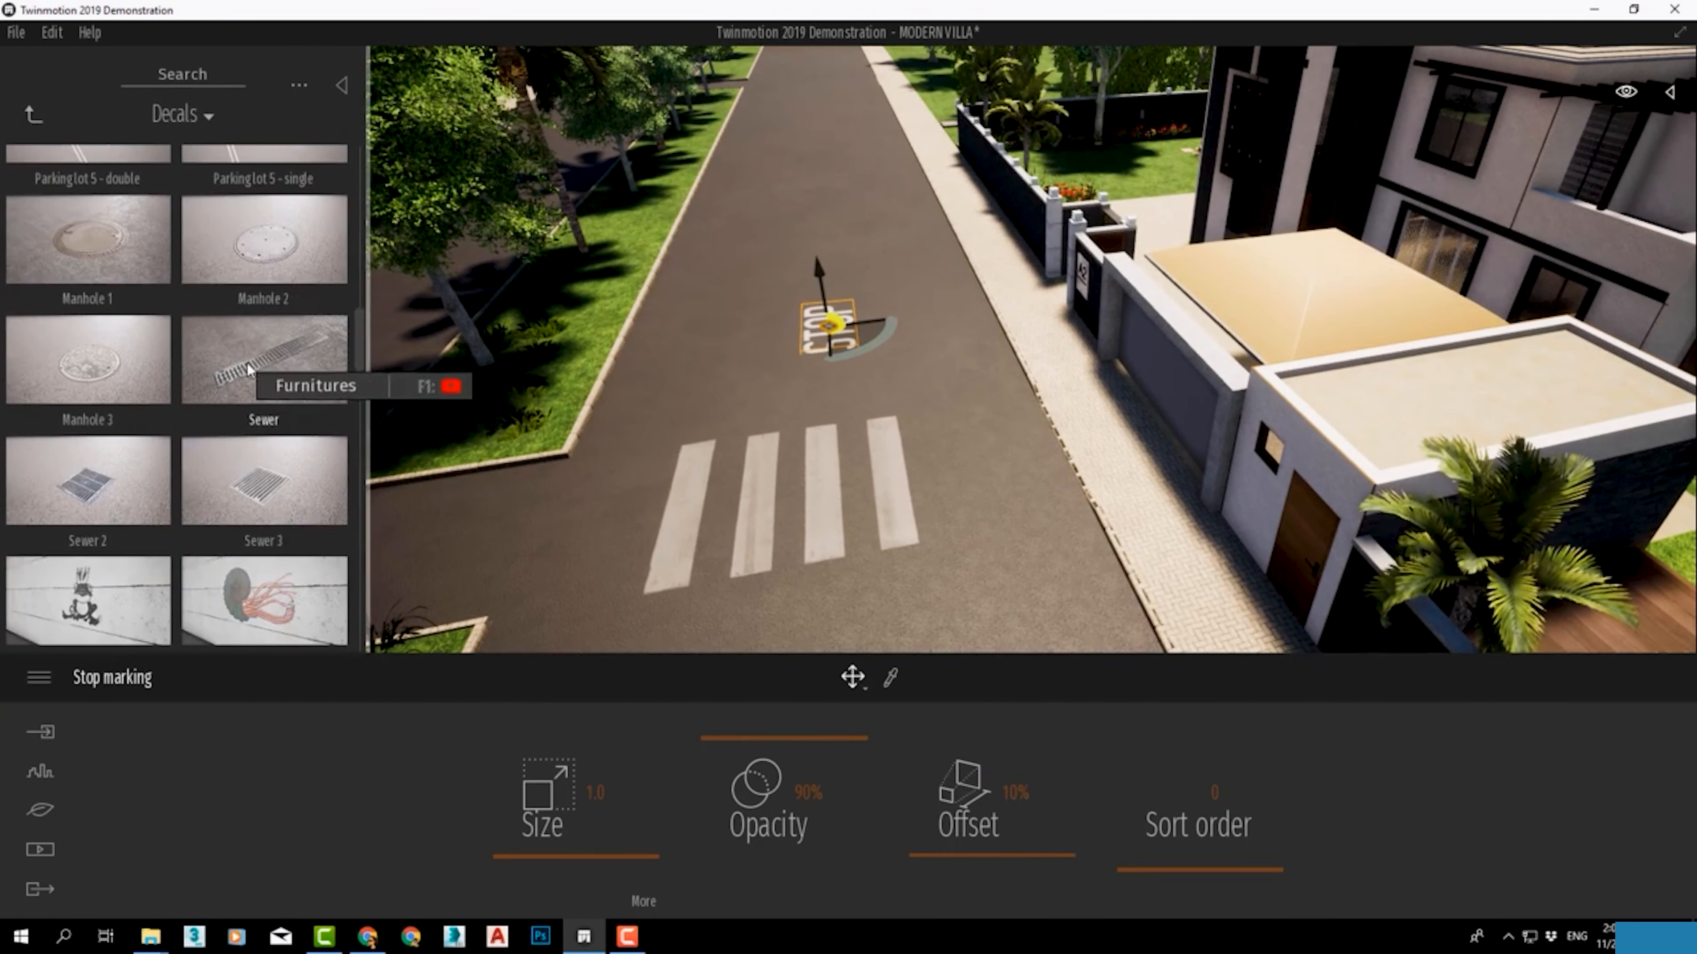
drag(90, 260, 428, 398)
scroll(427, 398, up, 3)
mouse_move(195, 447)
scroll(195, 447, down, 1)
drag(101, 461, 1202, 495)
scroll(1187, 563, up, 3)
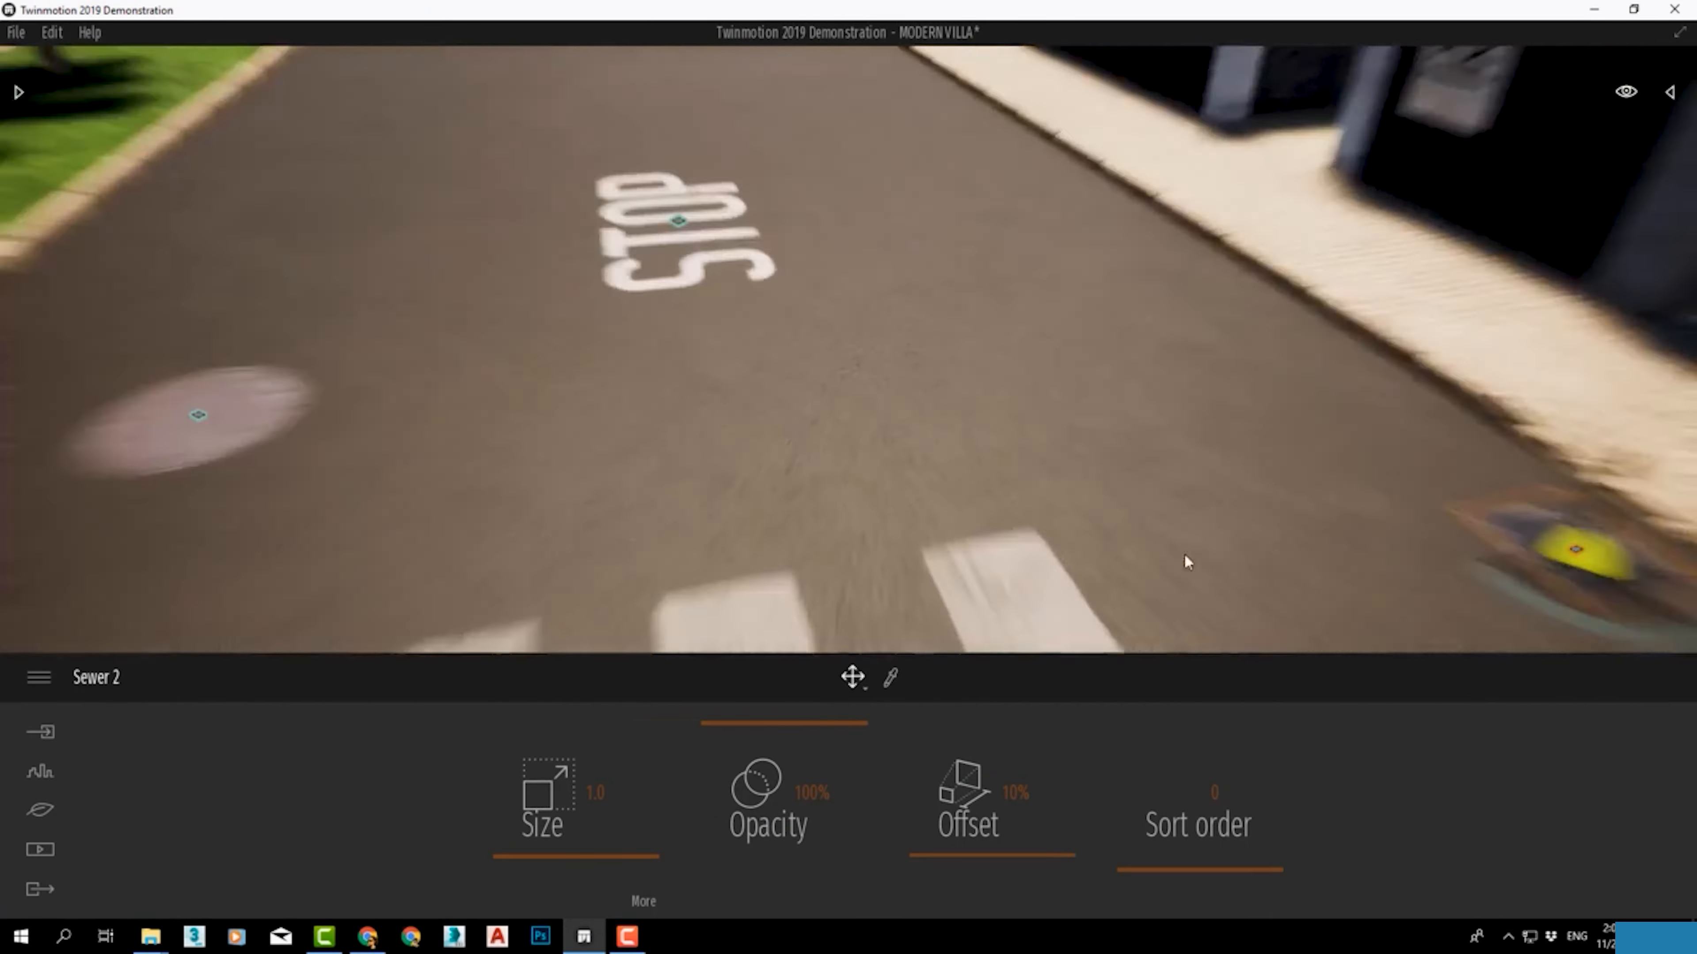
Step: Add puddle, Stains 3 and Road damage 01 decals to the road and an Air vent 1 decal above the gatehouse door
scroll(1188, 563, down, 5)
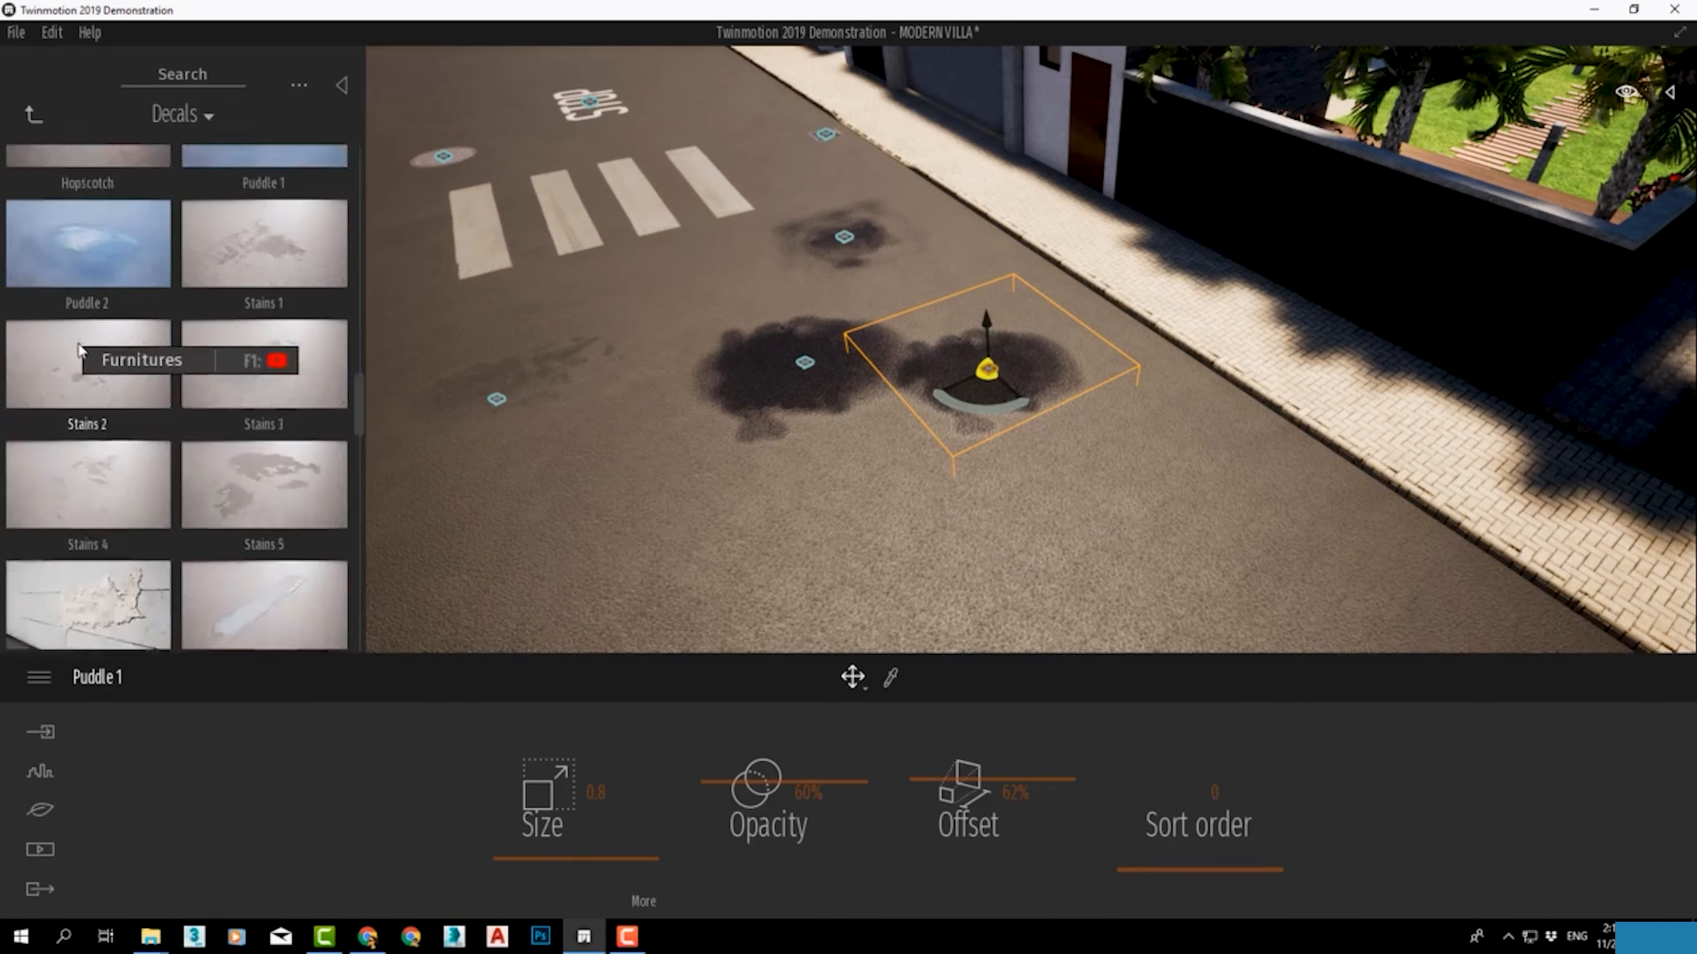
scroll(78, 349, down, 5)
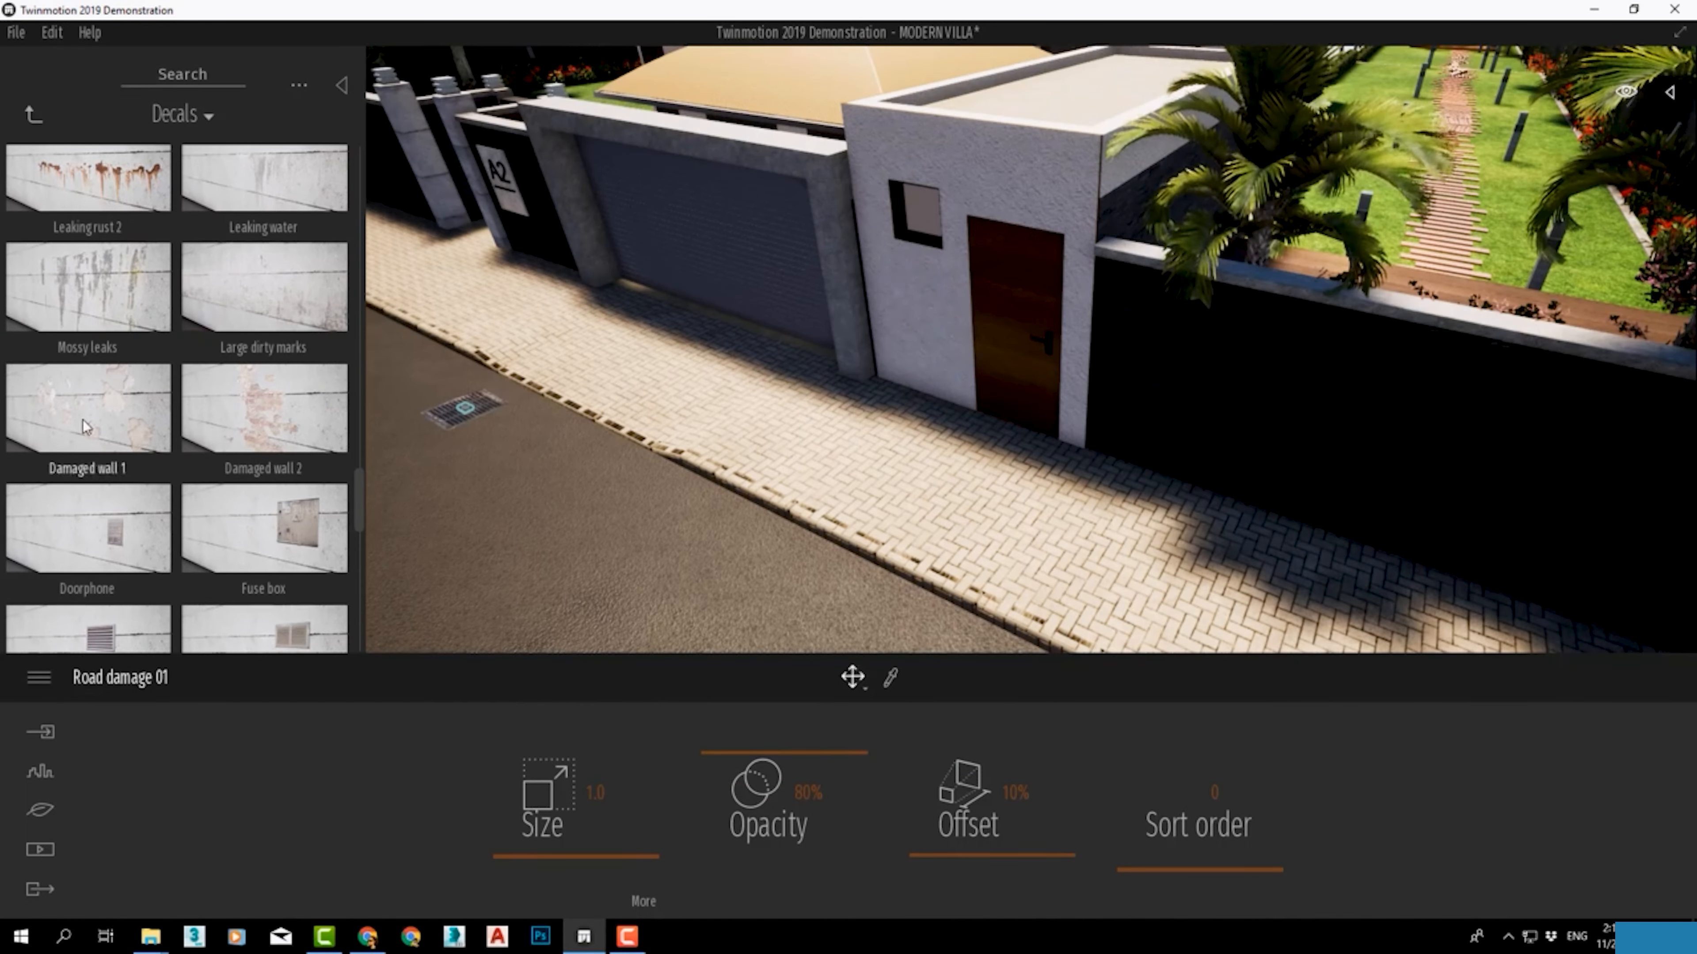
drag(87, 311, 808, 294)
scroll(180, 401, down, 3)
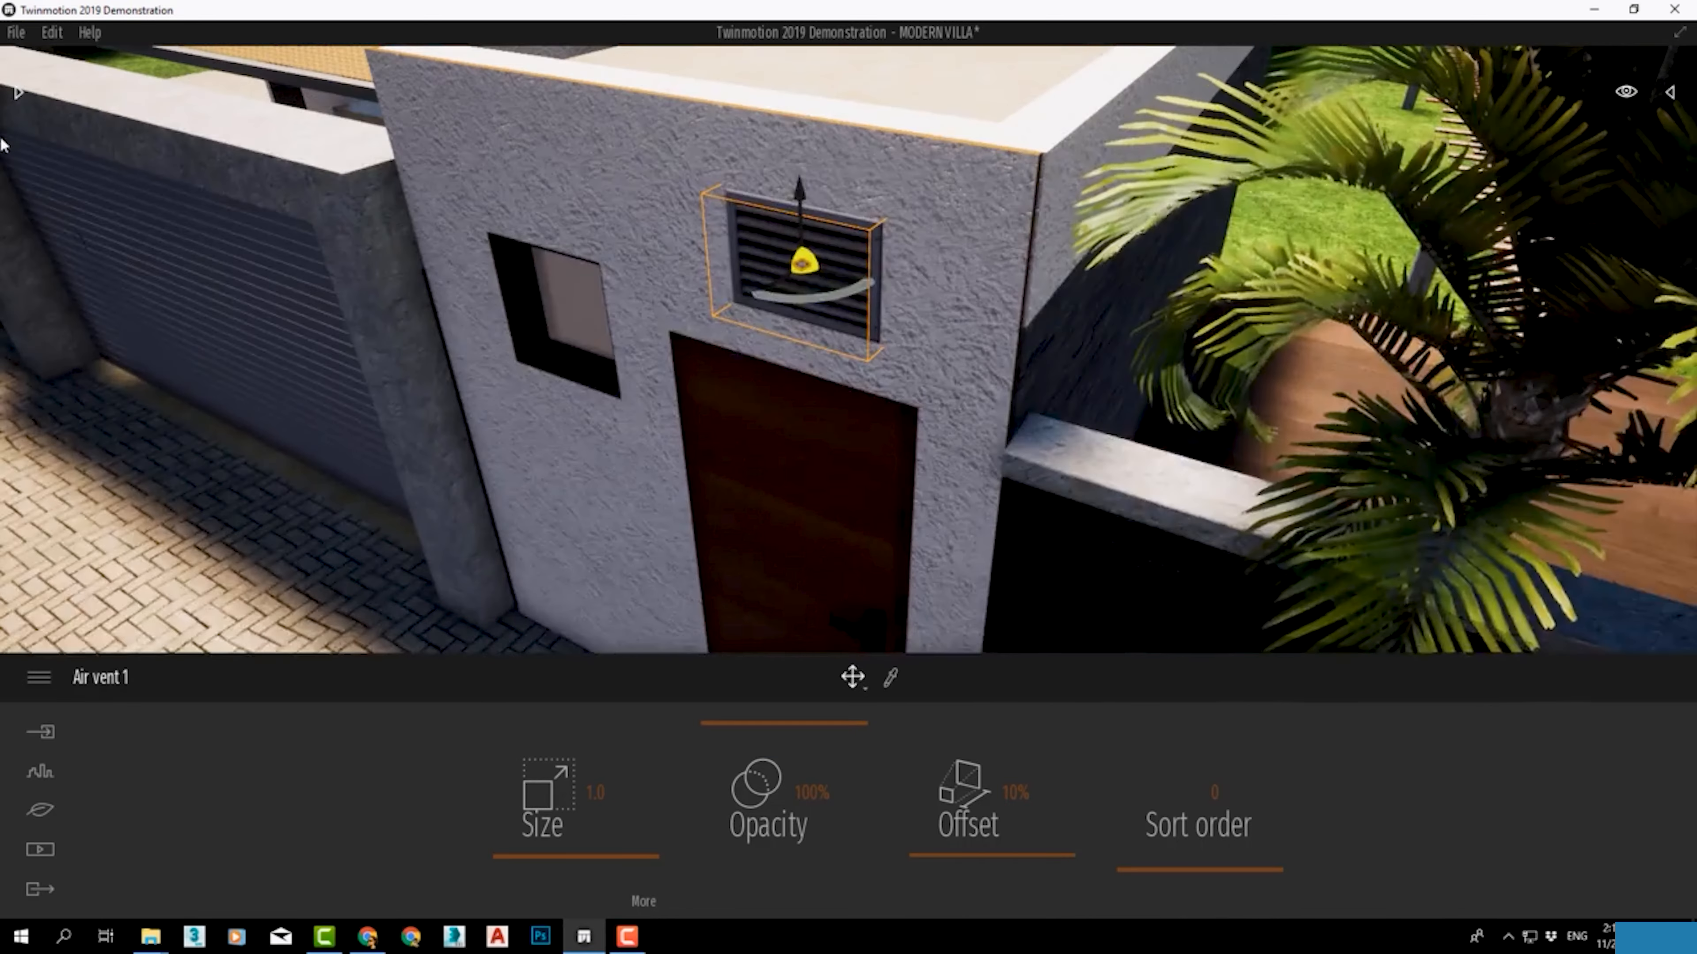
Step: Place a No smoking sign decal on the gatehouse wall beside the door and enlarge it
click(18, 92)
scroll(180, 401, down, 5)
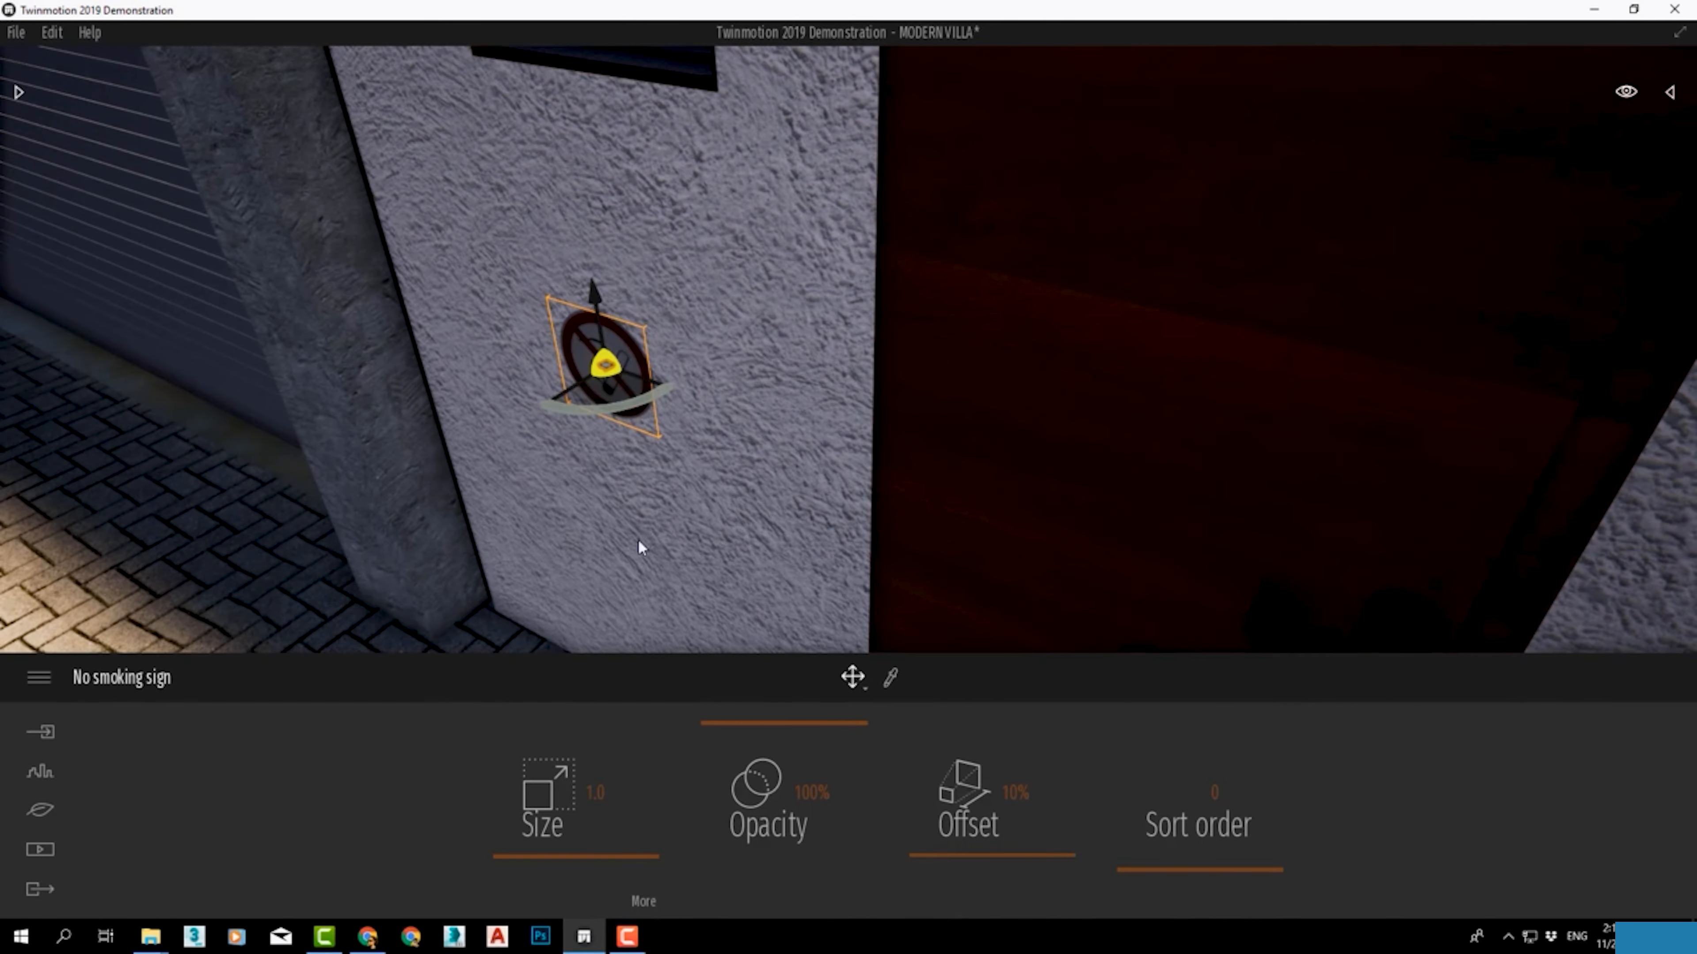
drag(543, 826, 601, 825)
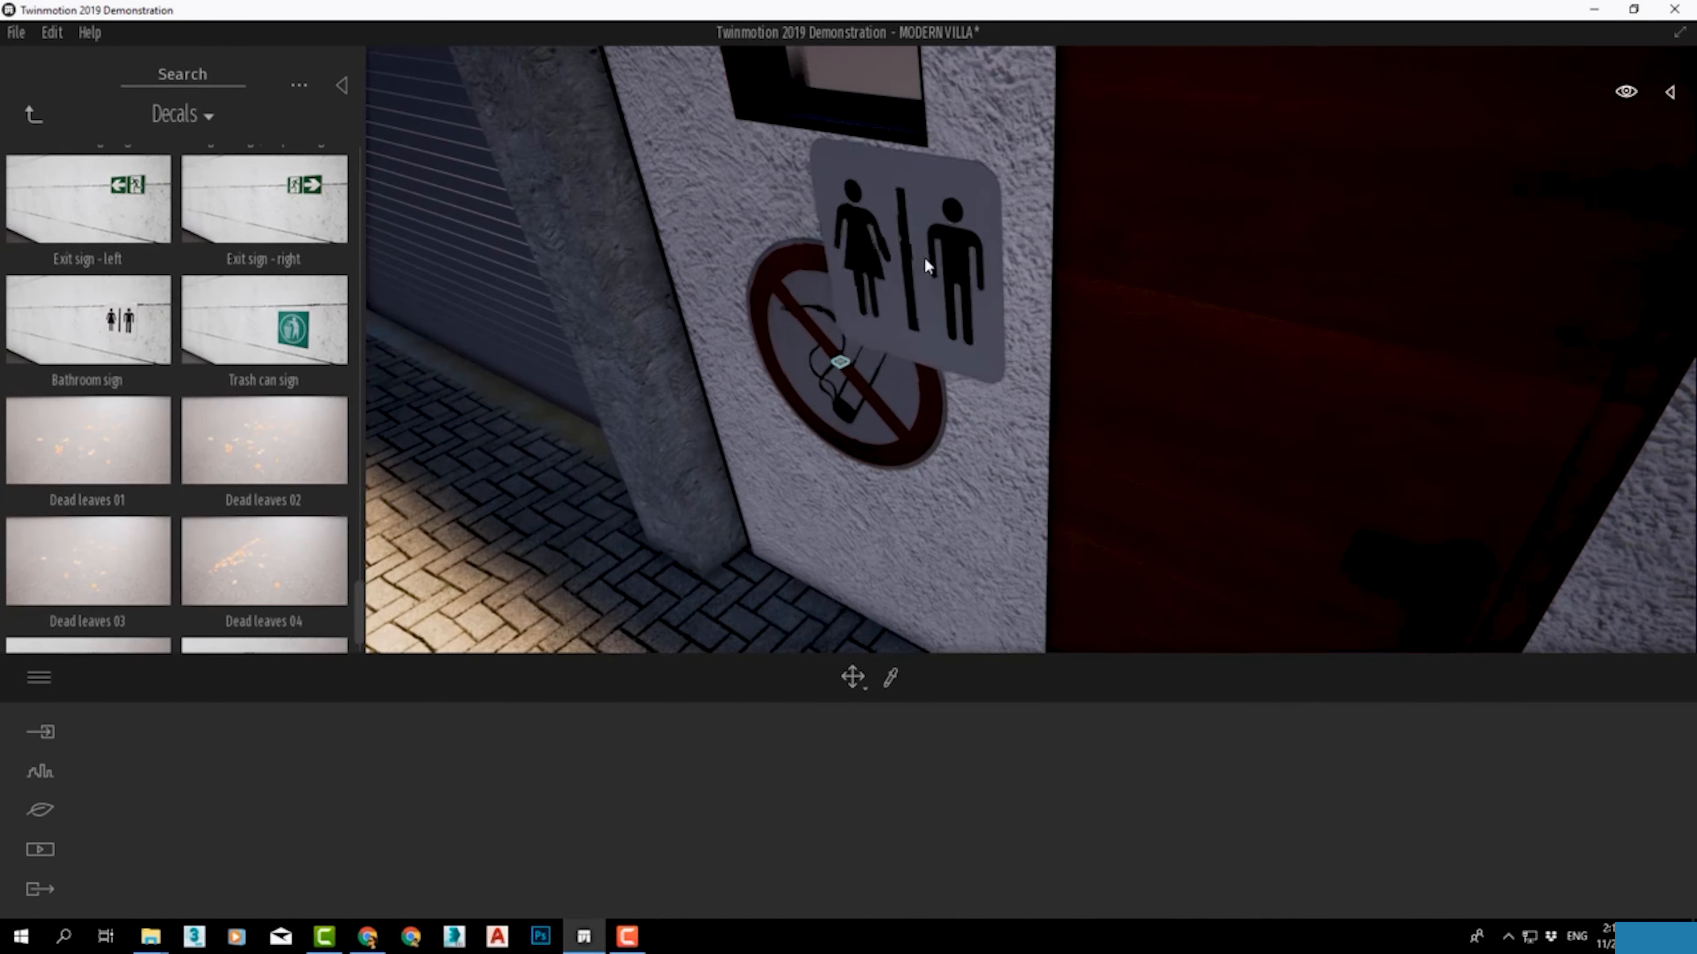
Step: Place a Shadow round decal on the road between the zebra crossing and the sewer grate
scroll(221, 601, down, 3)
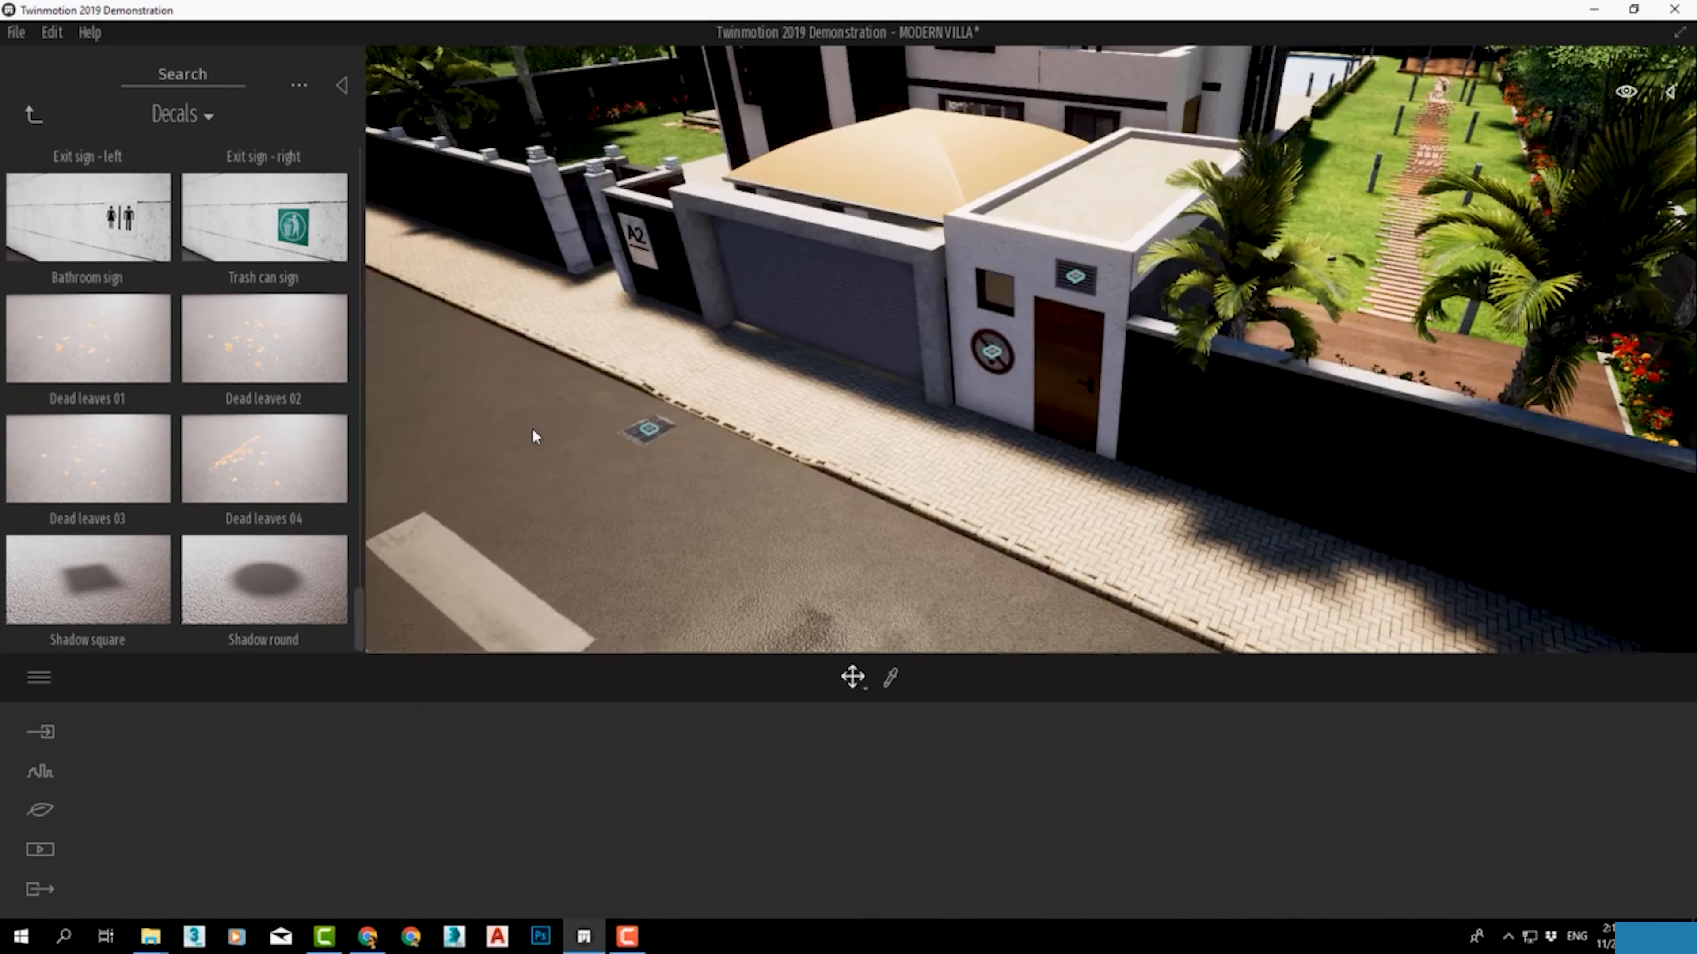
drag(263, 578, 527, 434)
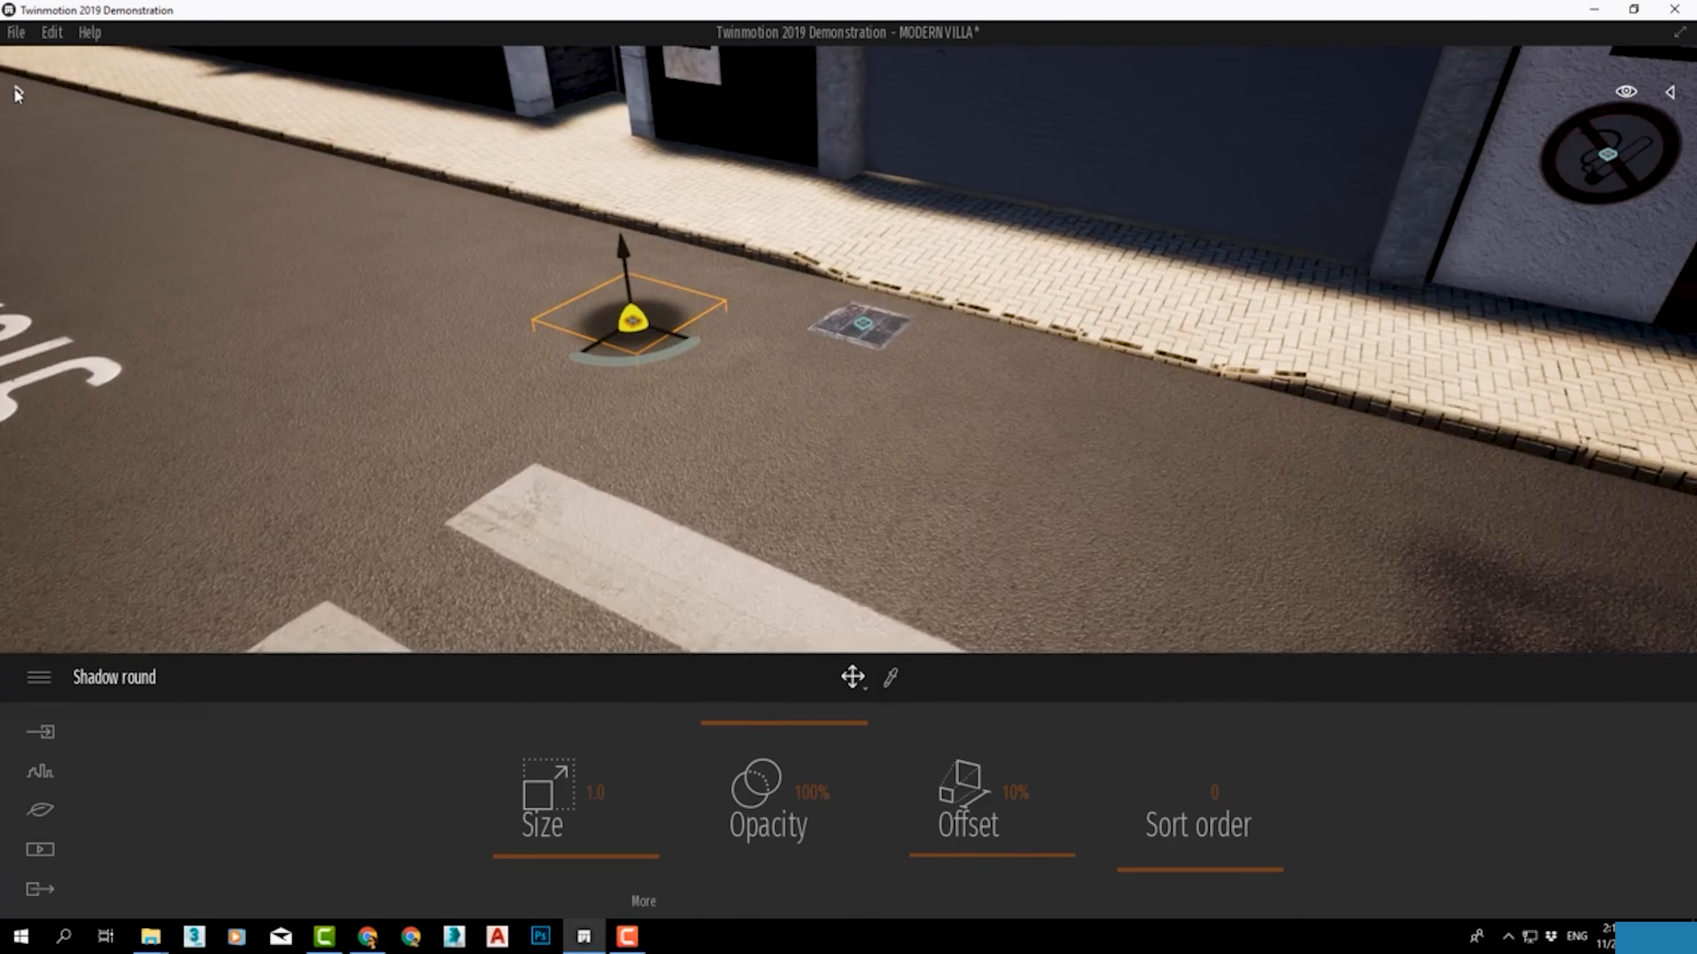
click(16, 94)
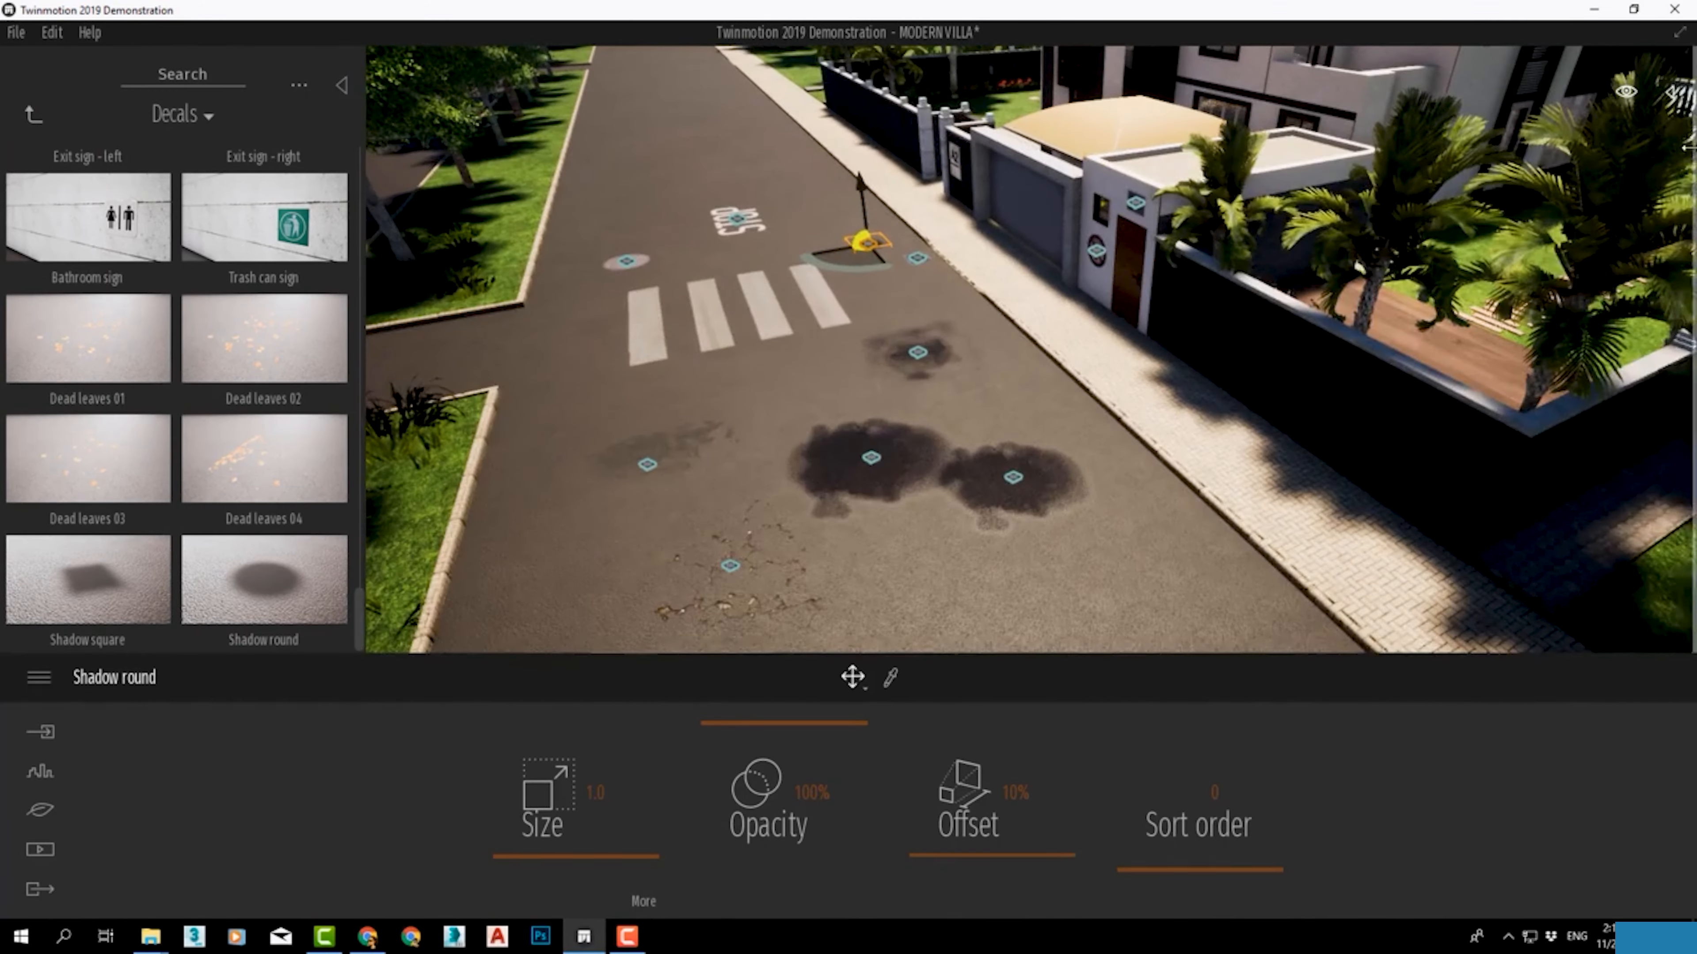
Step: Filter the scene's object list to decals and delete all of them, from Zebra crossing to Shadow round
click(1670, 92)
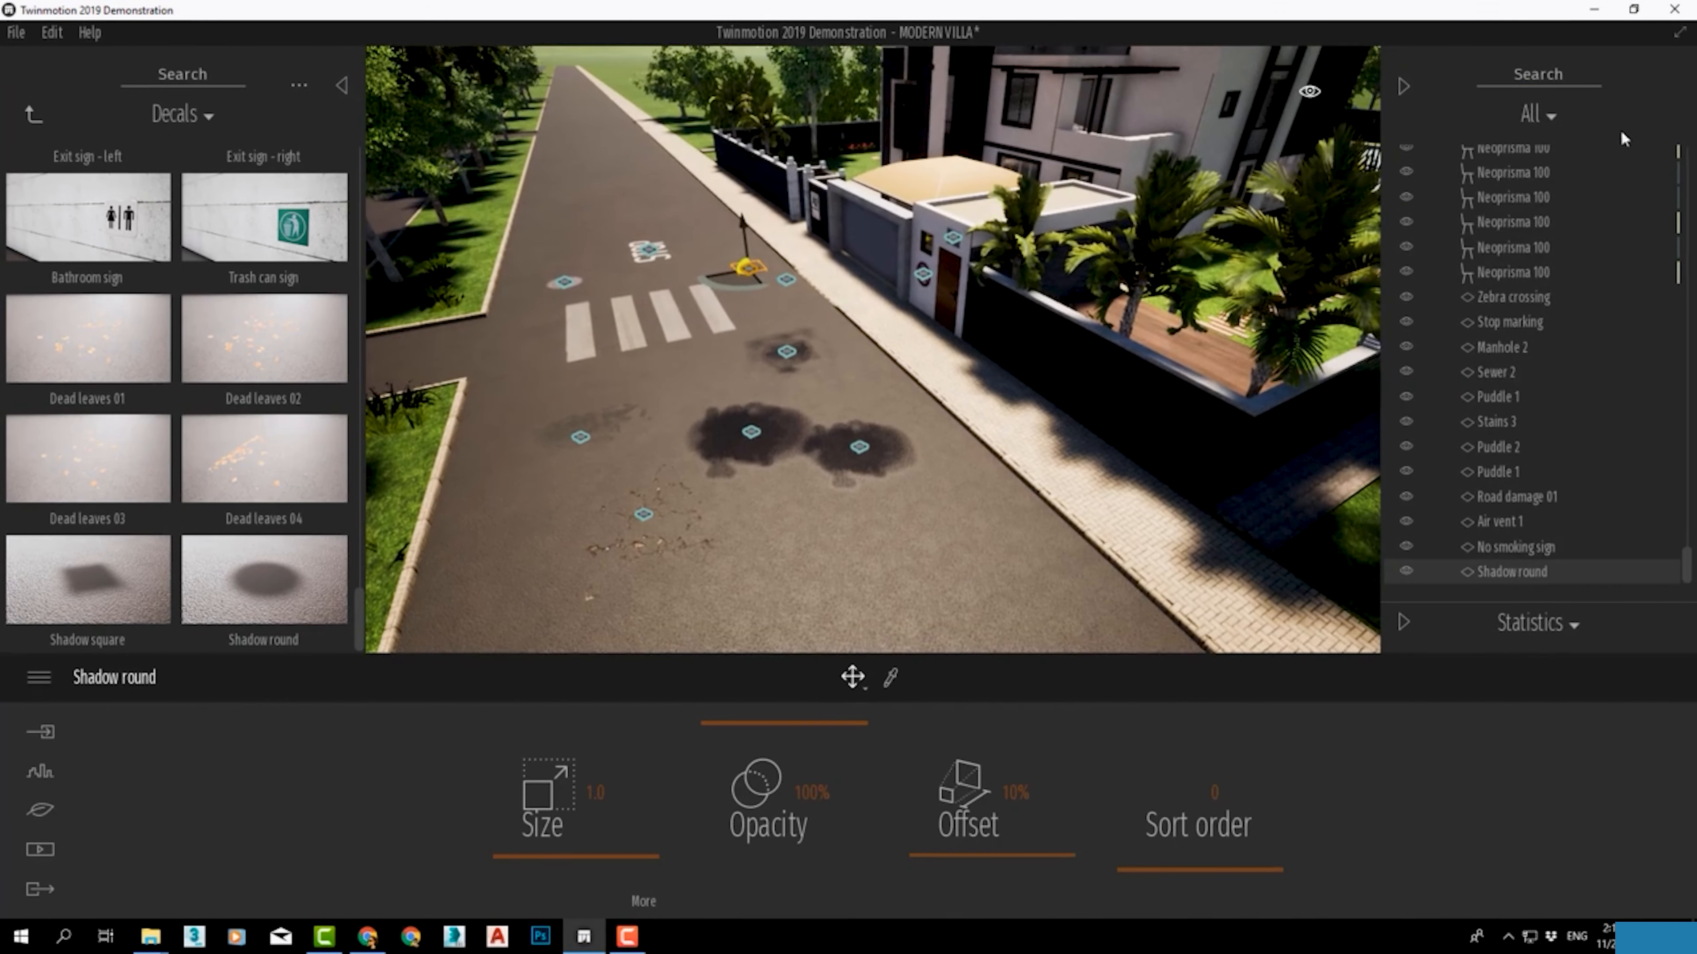
click(1547, 109)
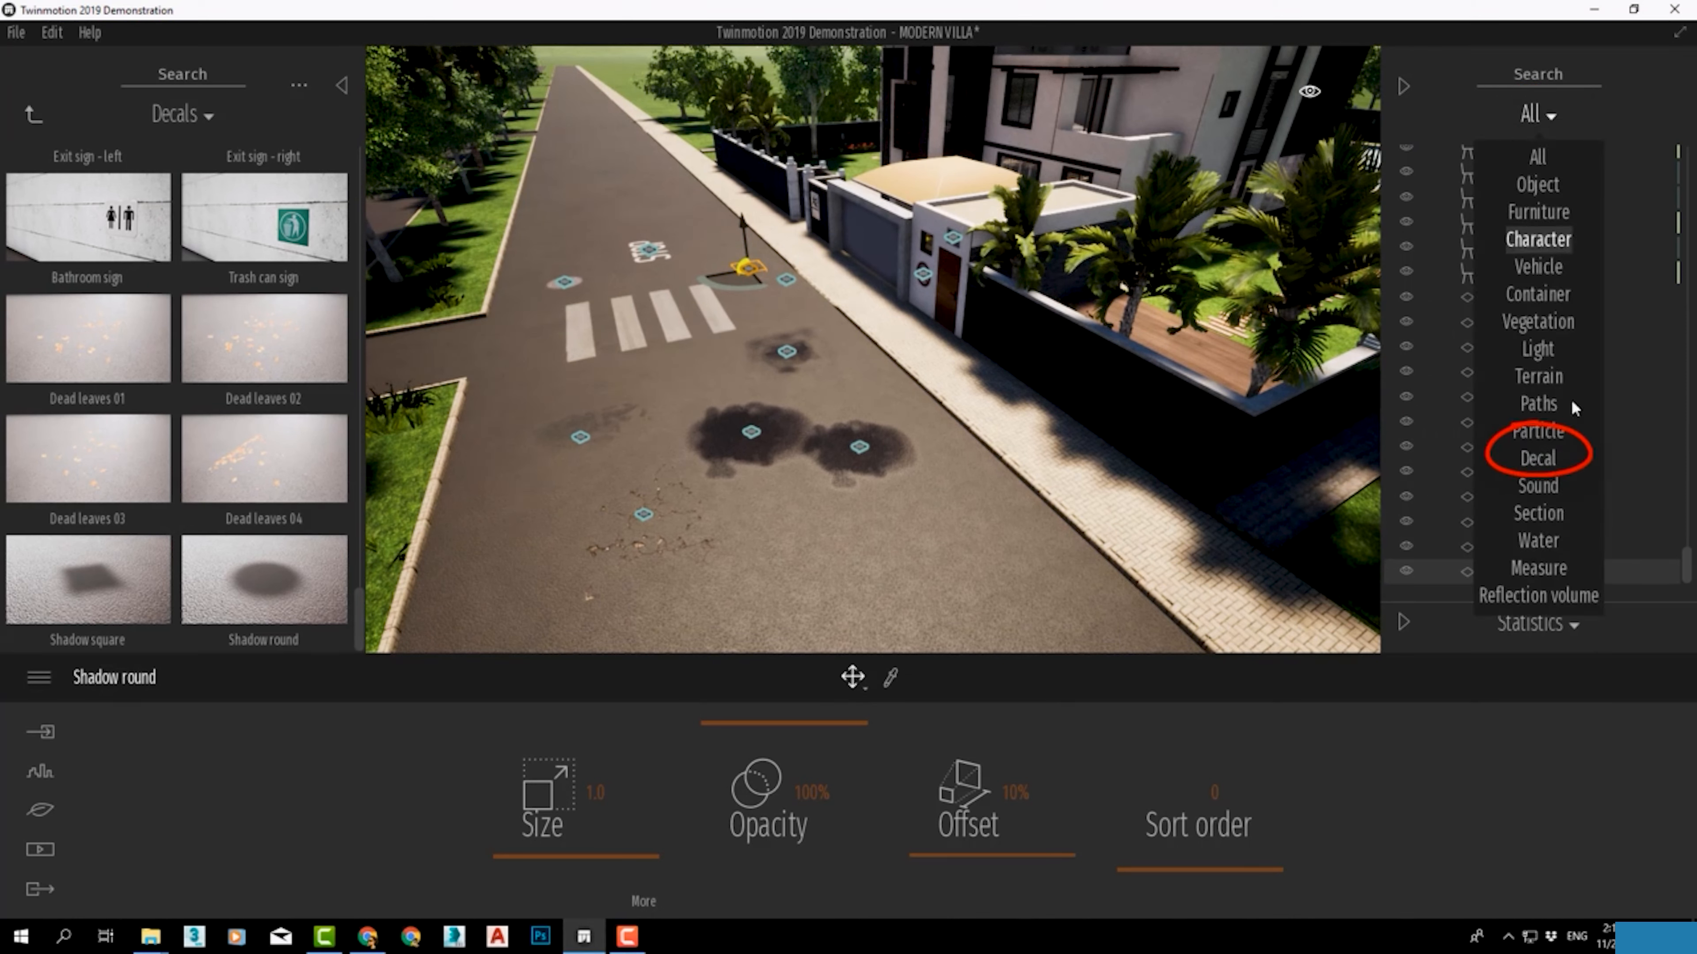
click(1541, 466)
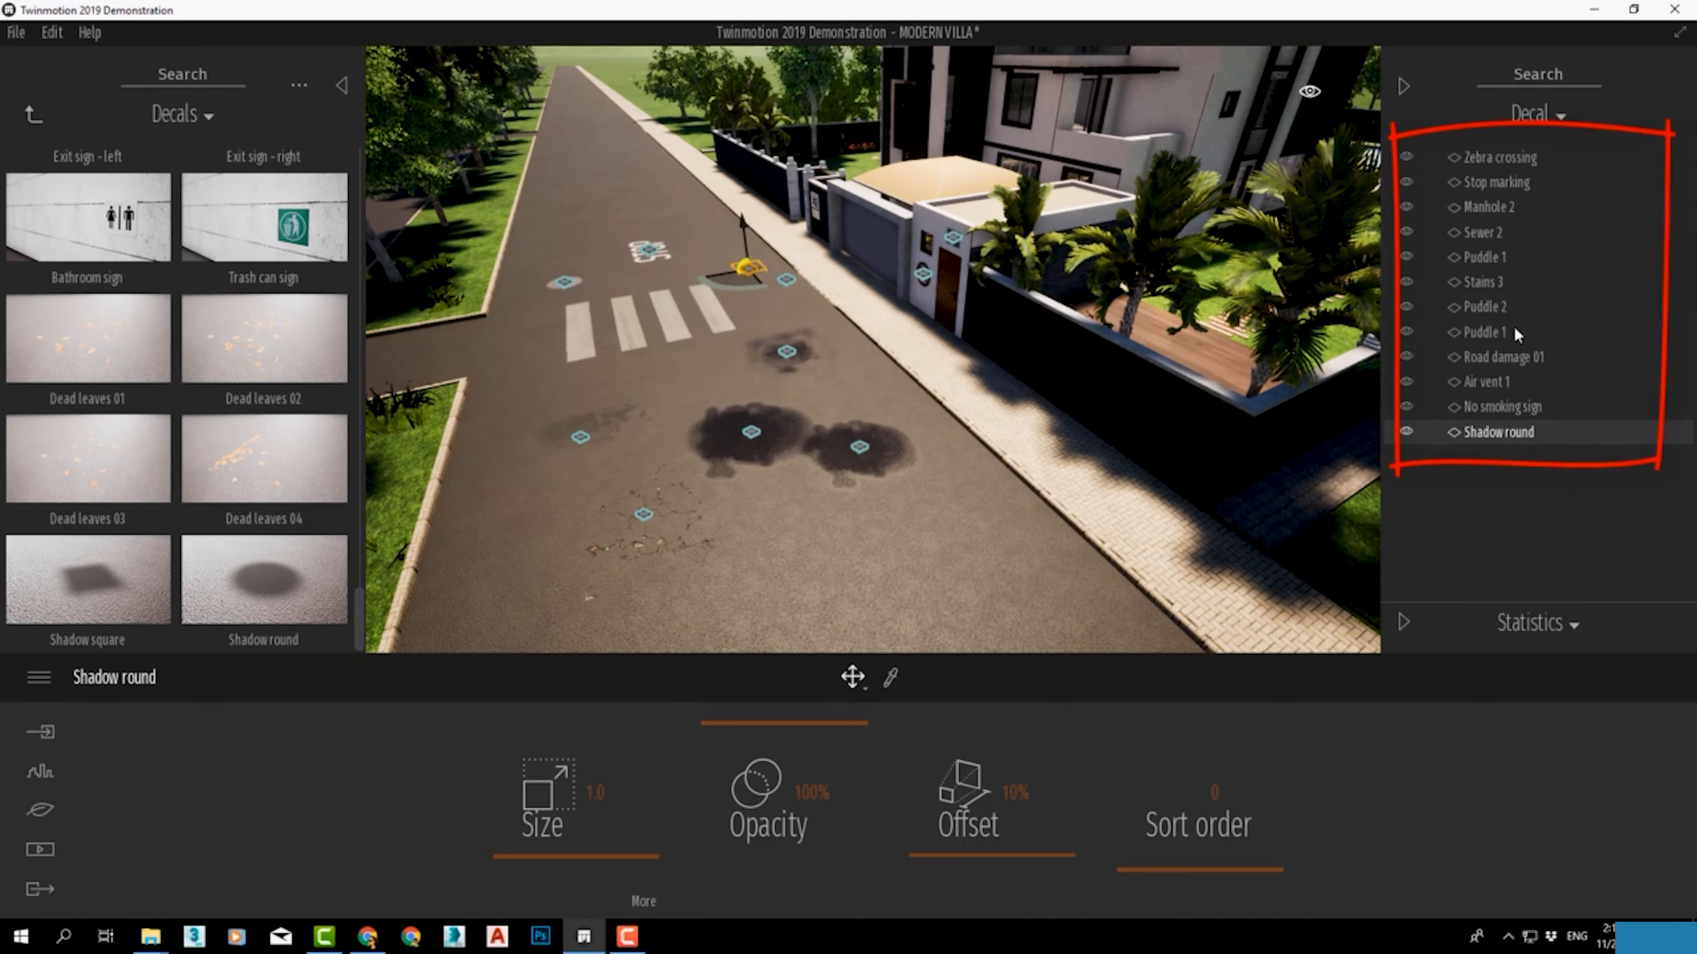
shift+click(1488, 156)
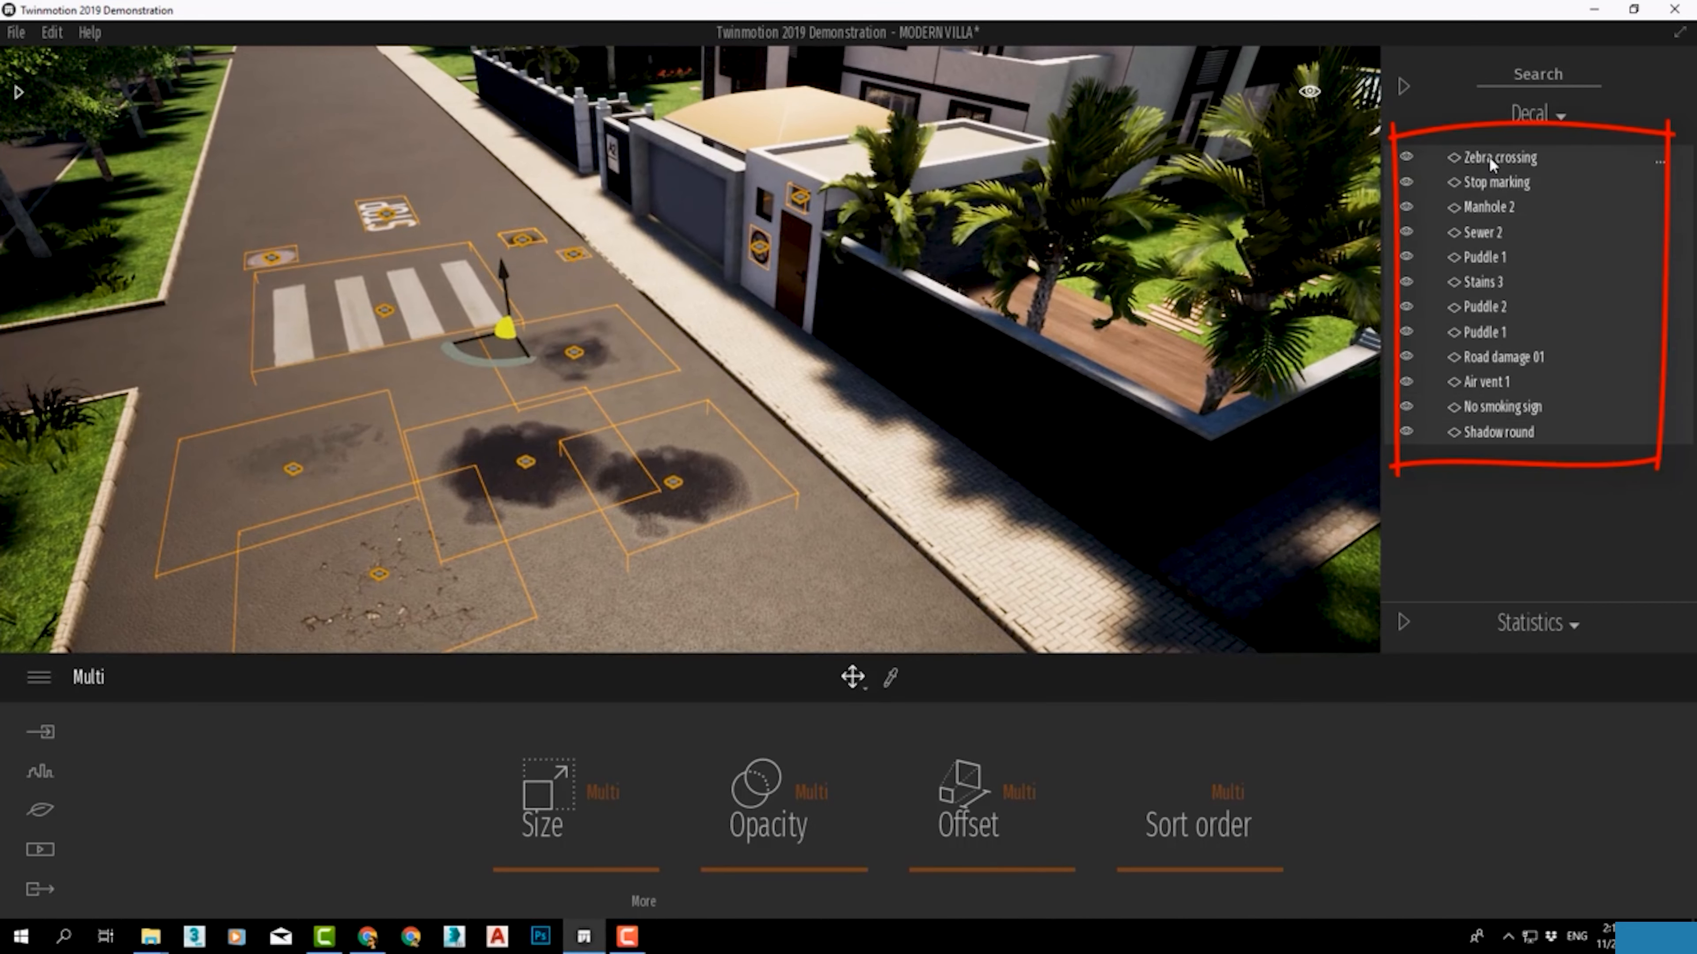
key(Delete)
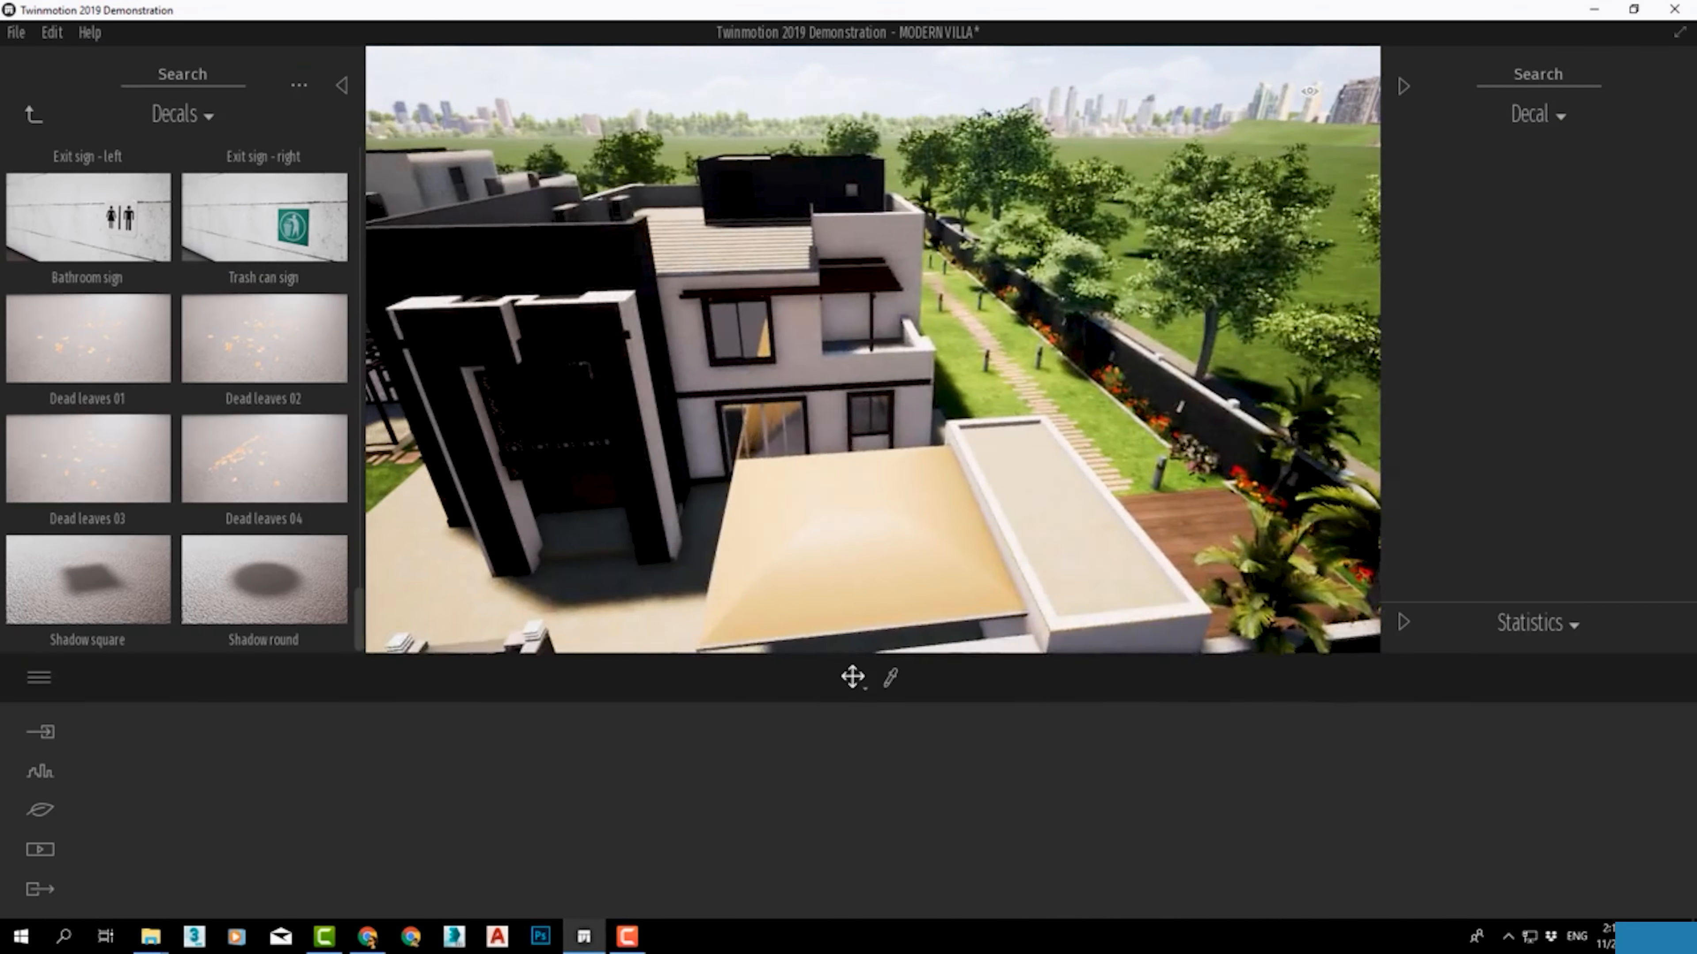
Step: Return to the Furnitures overview and open the Particles collection with the pool area in view
click(30, 115)
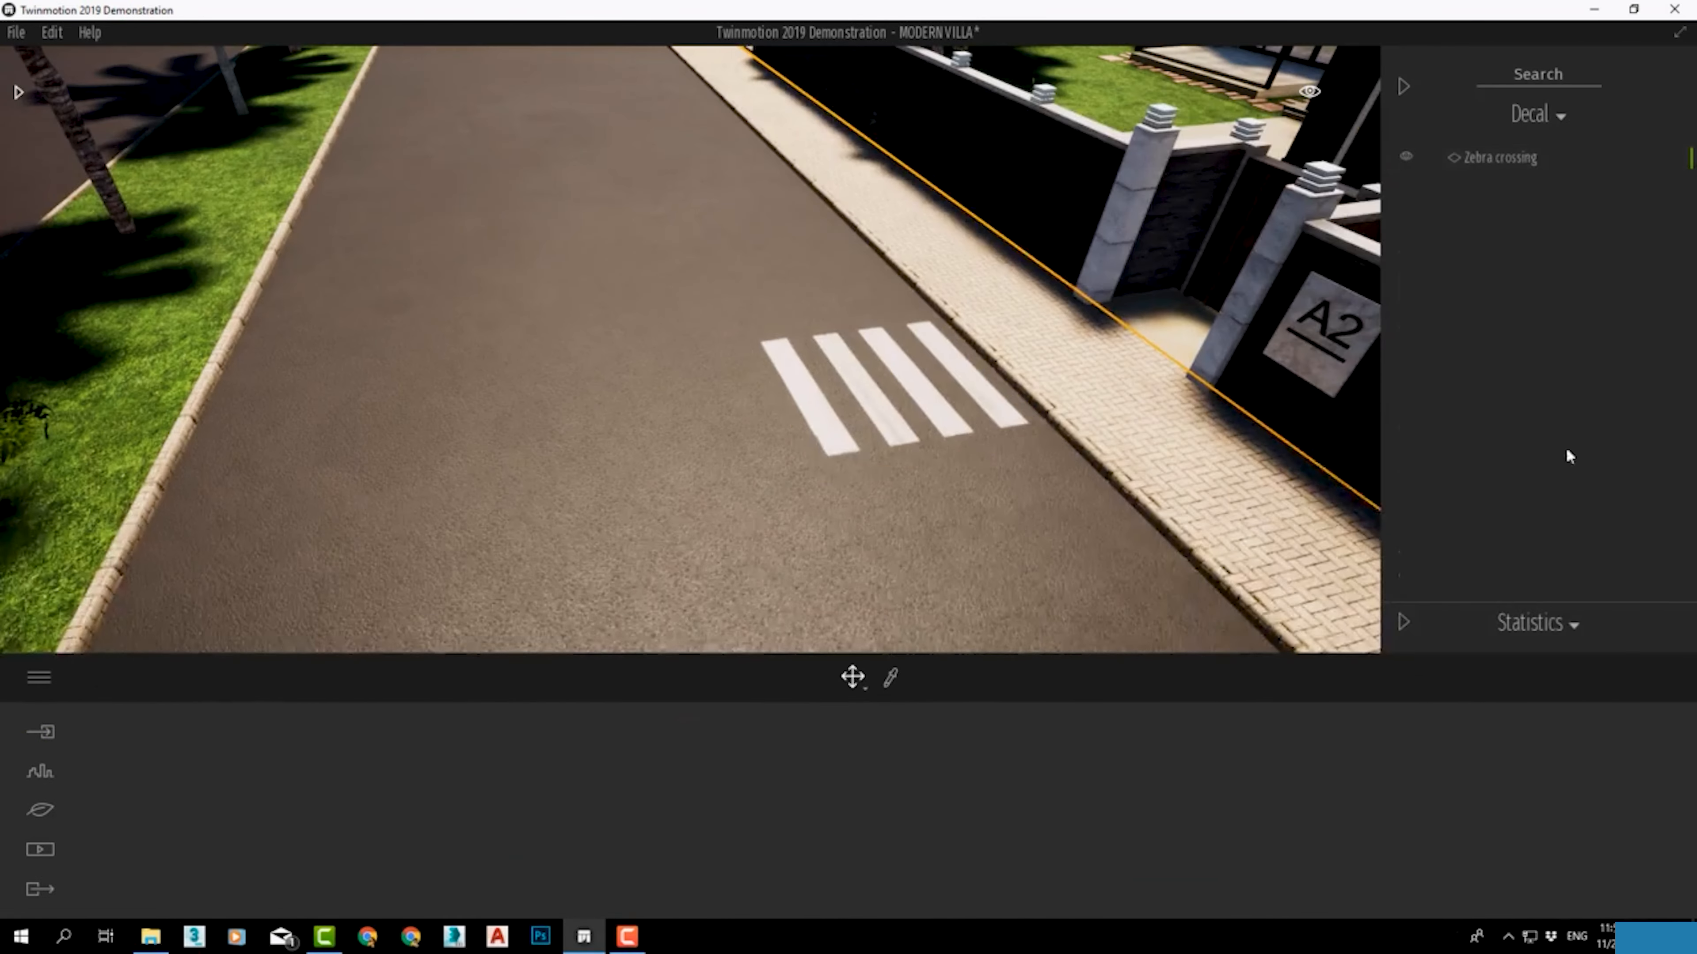
click(795, 379)
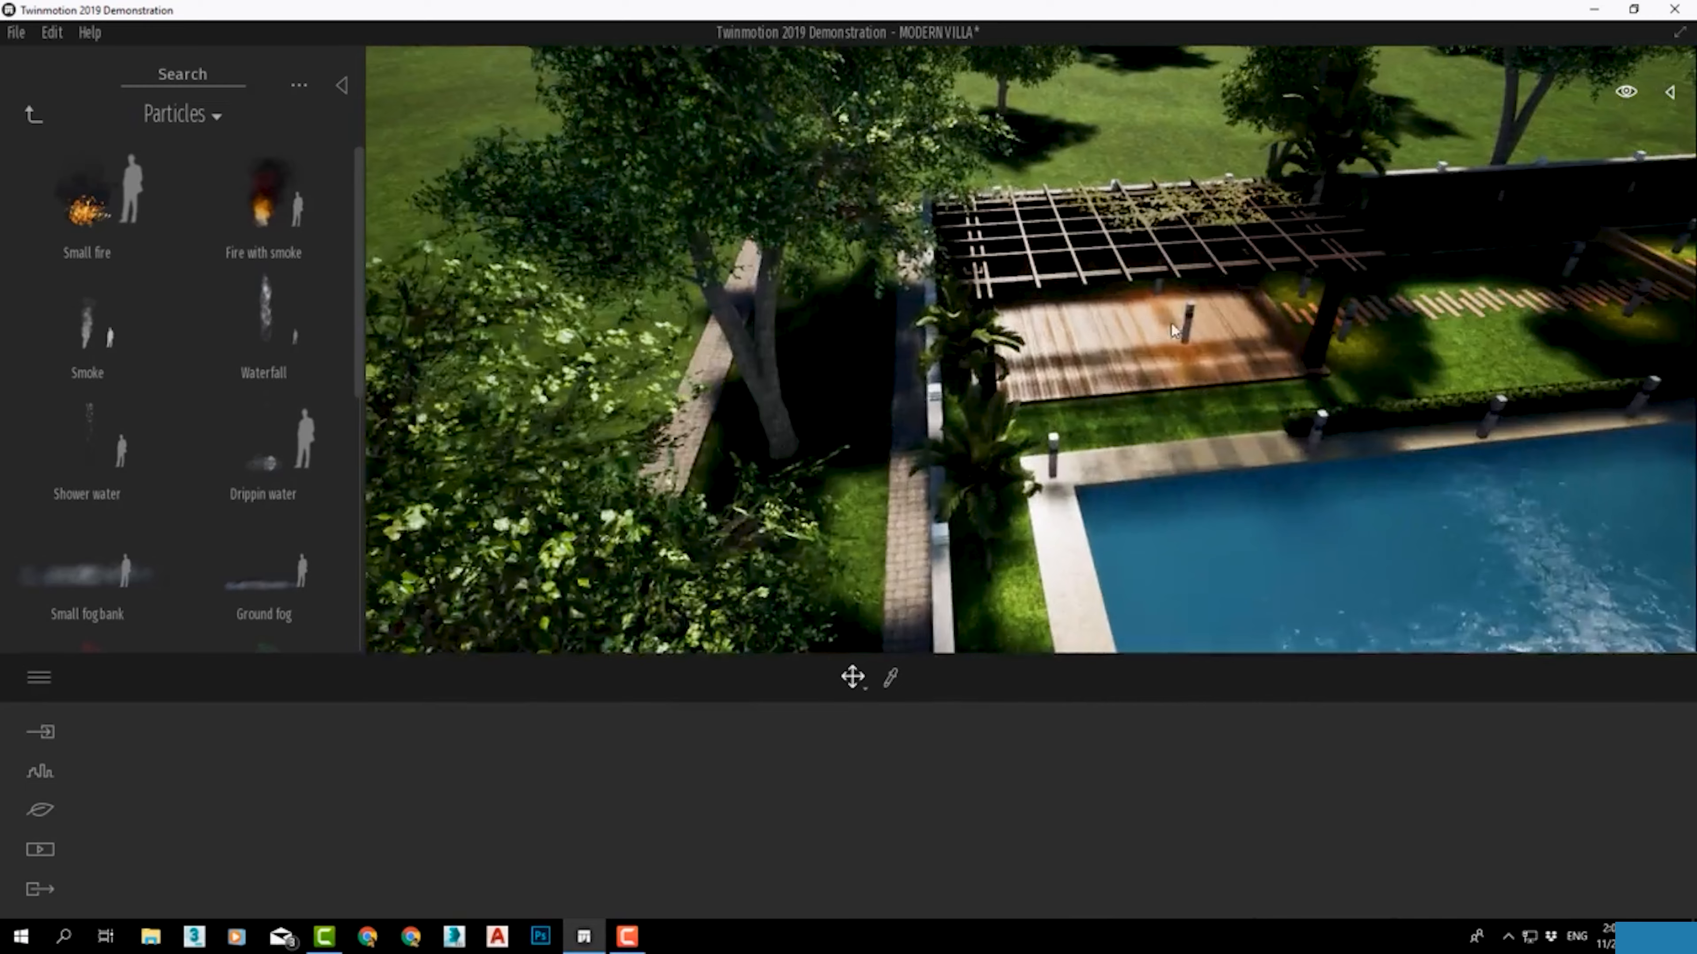
click(1162, 294)
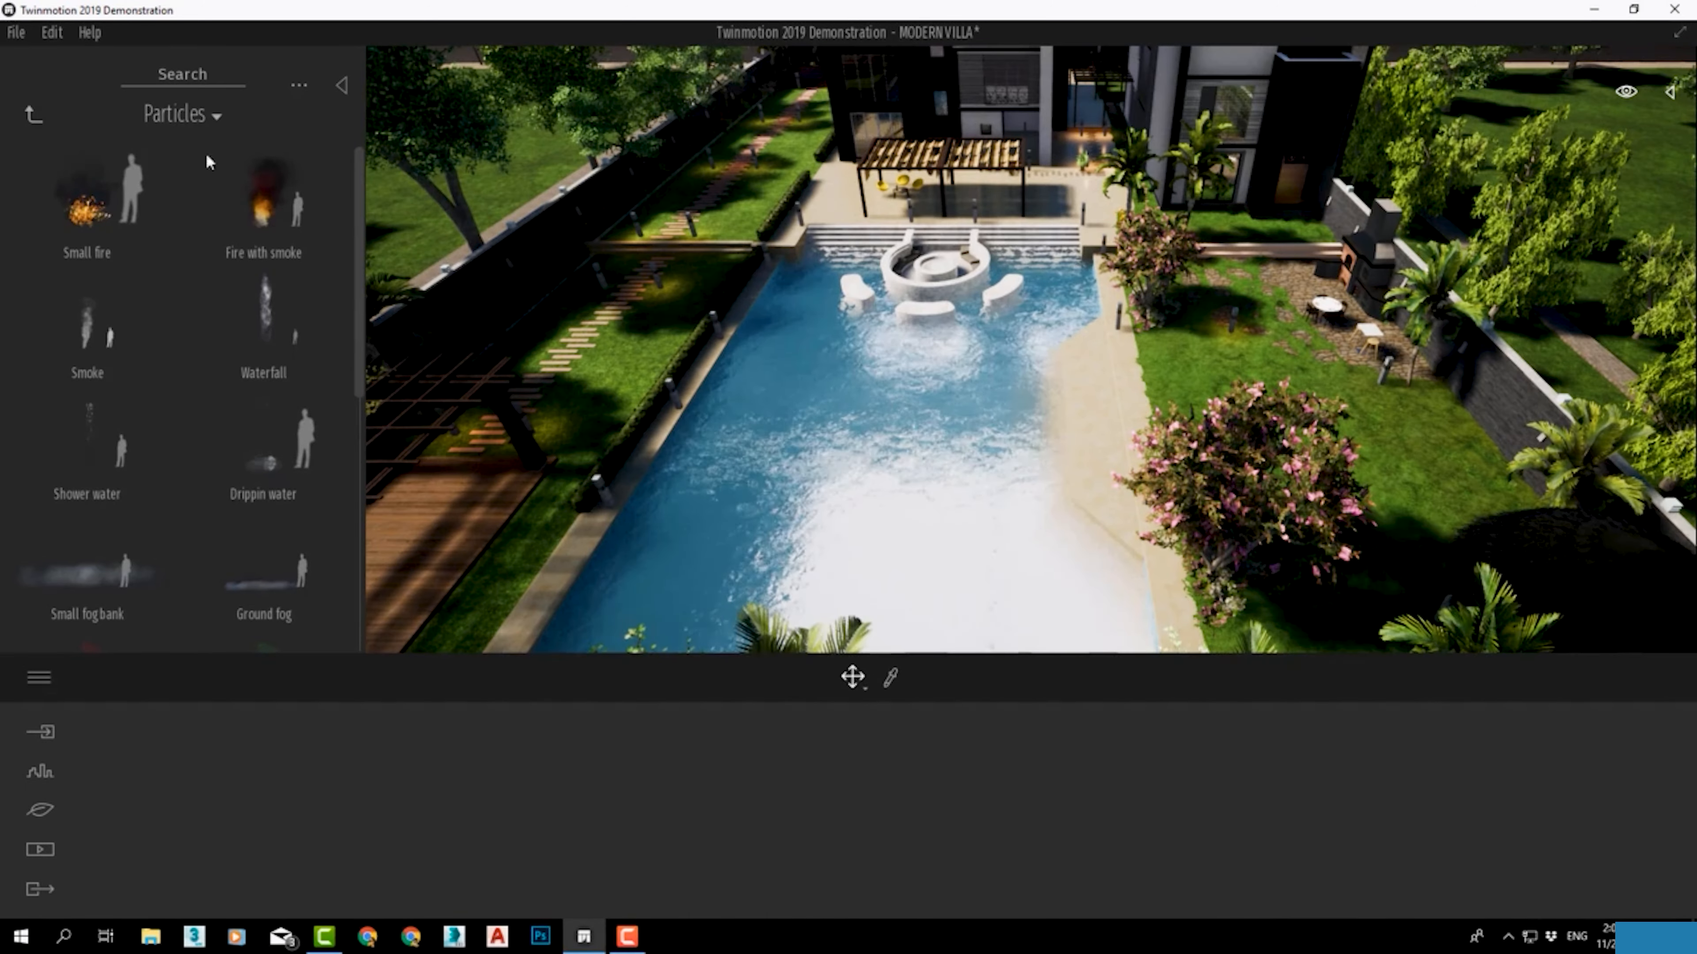
click(31, 117)
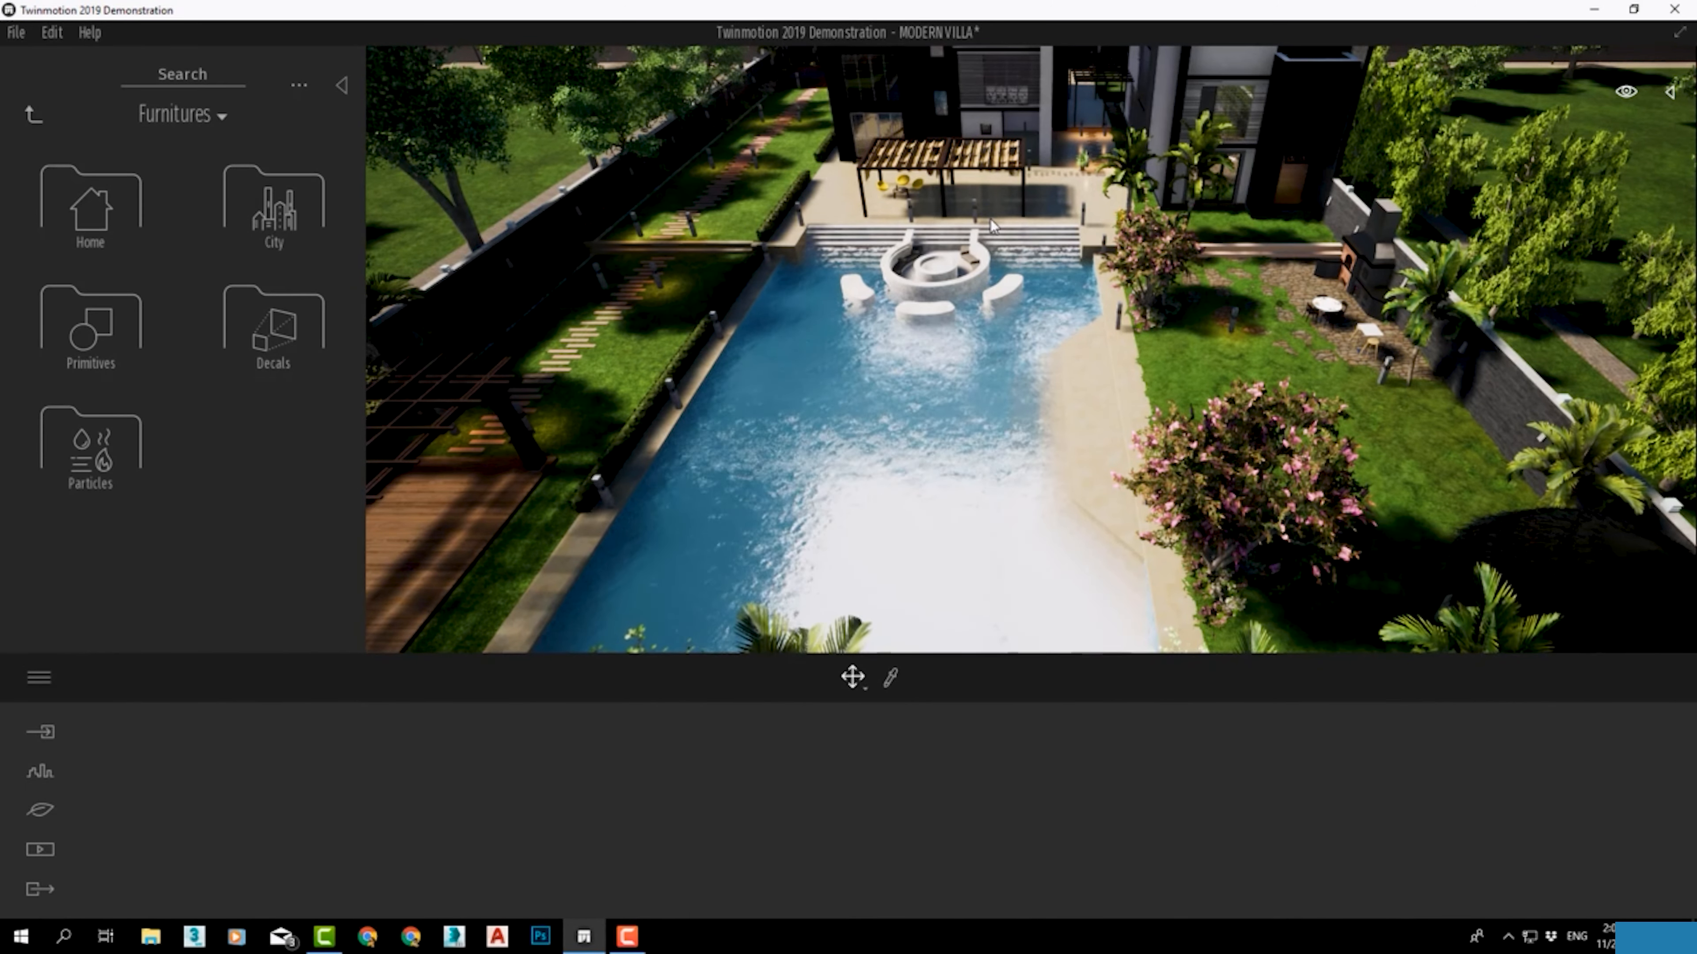
scroll(990, 218, up, 3)
click(90, 447)
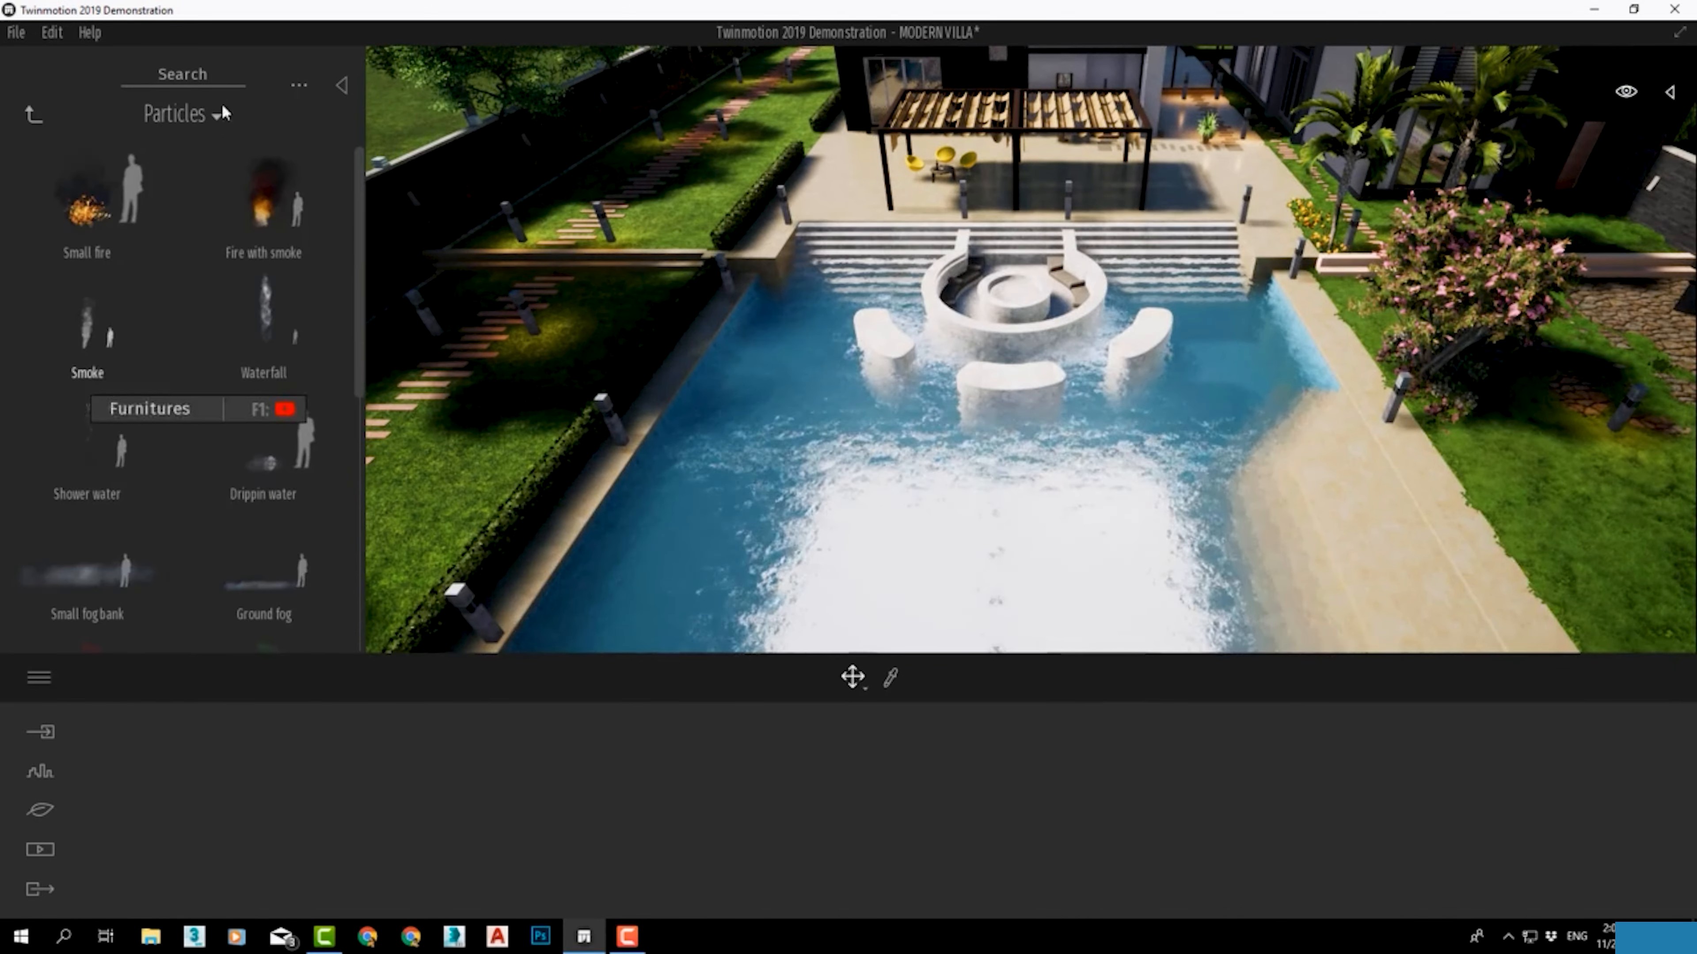
Step: Look through the Particles collection, from fire and smoke to the coloured smokes and water jets, near the outdoor barbecue
scroll(359, 356, down, 3)
drag(358, 356, 353, 239)
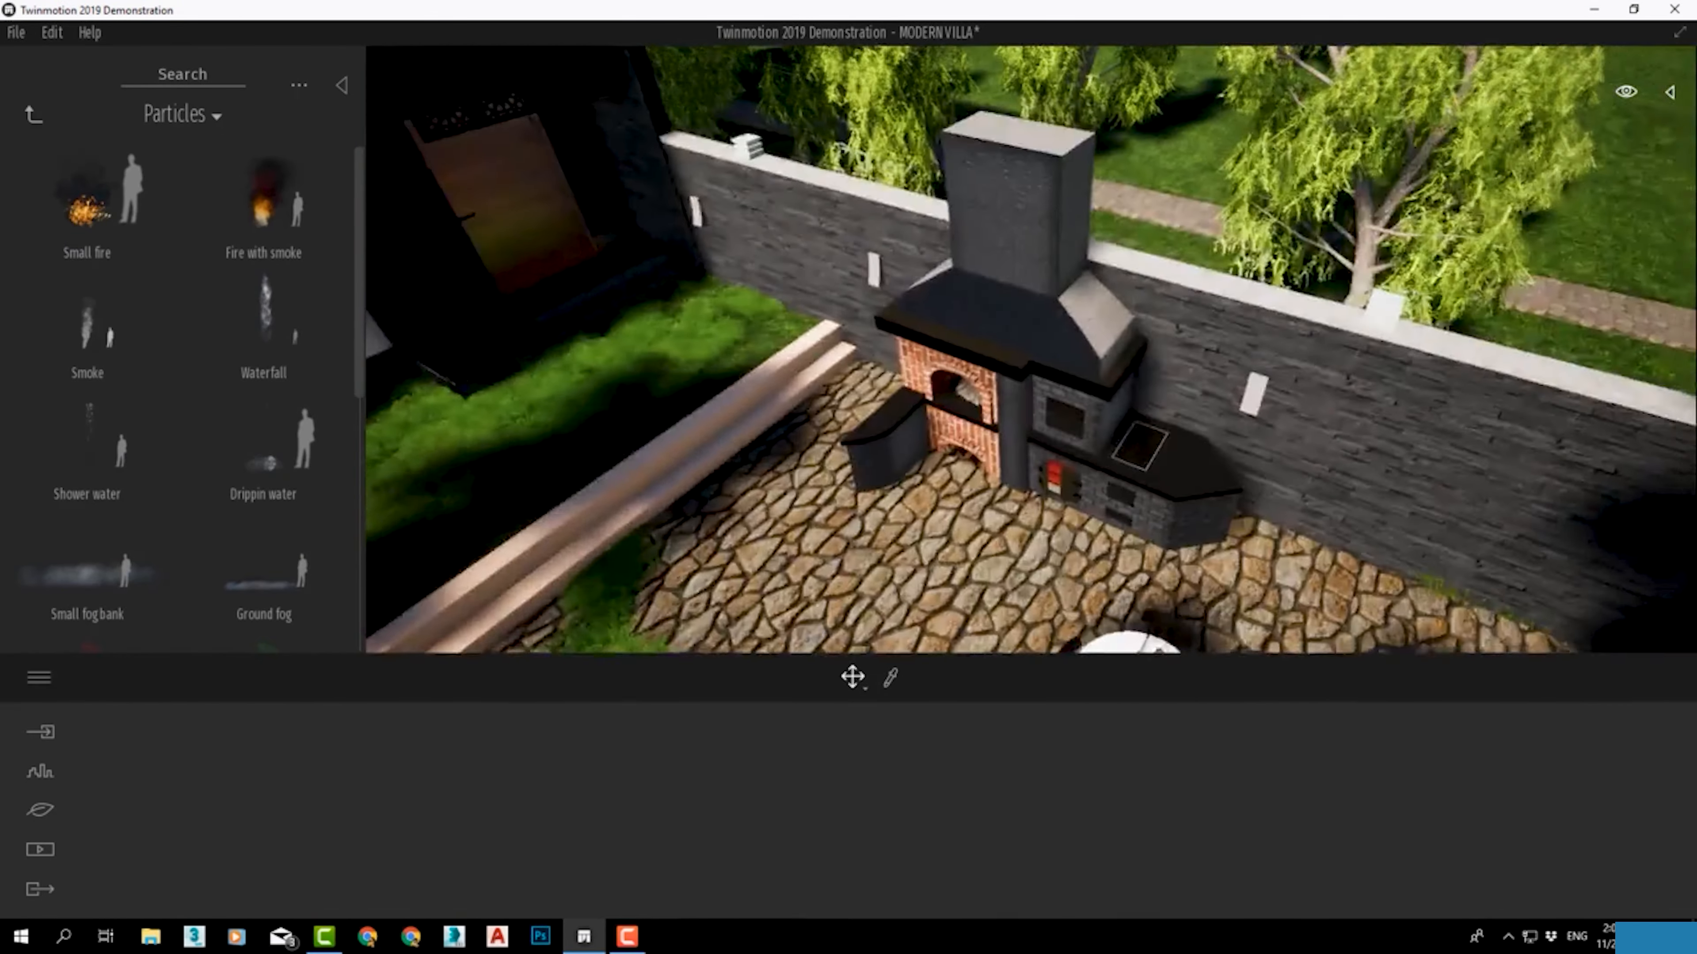
scroll(337, 404, down, 4)
scroll(332, 264, down, 5)
scroll(336, 191, up, 10)
scroll(336, 447, down, 6)
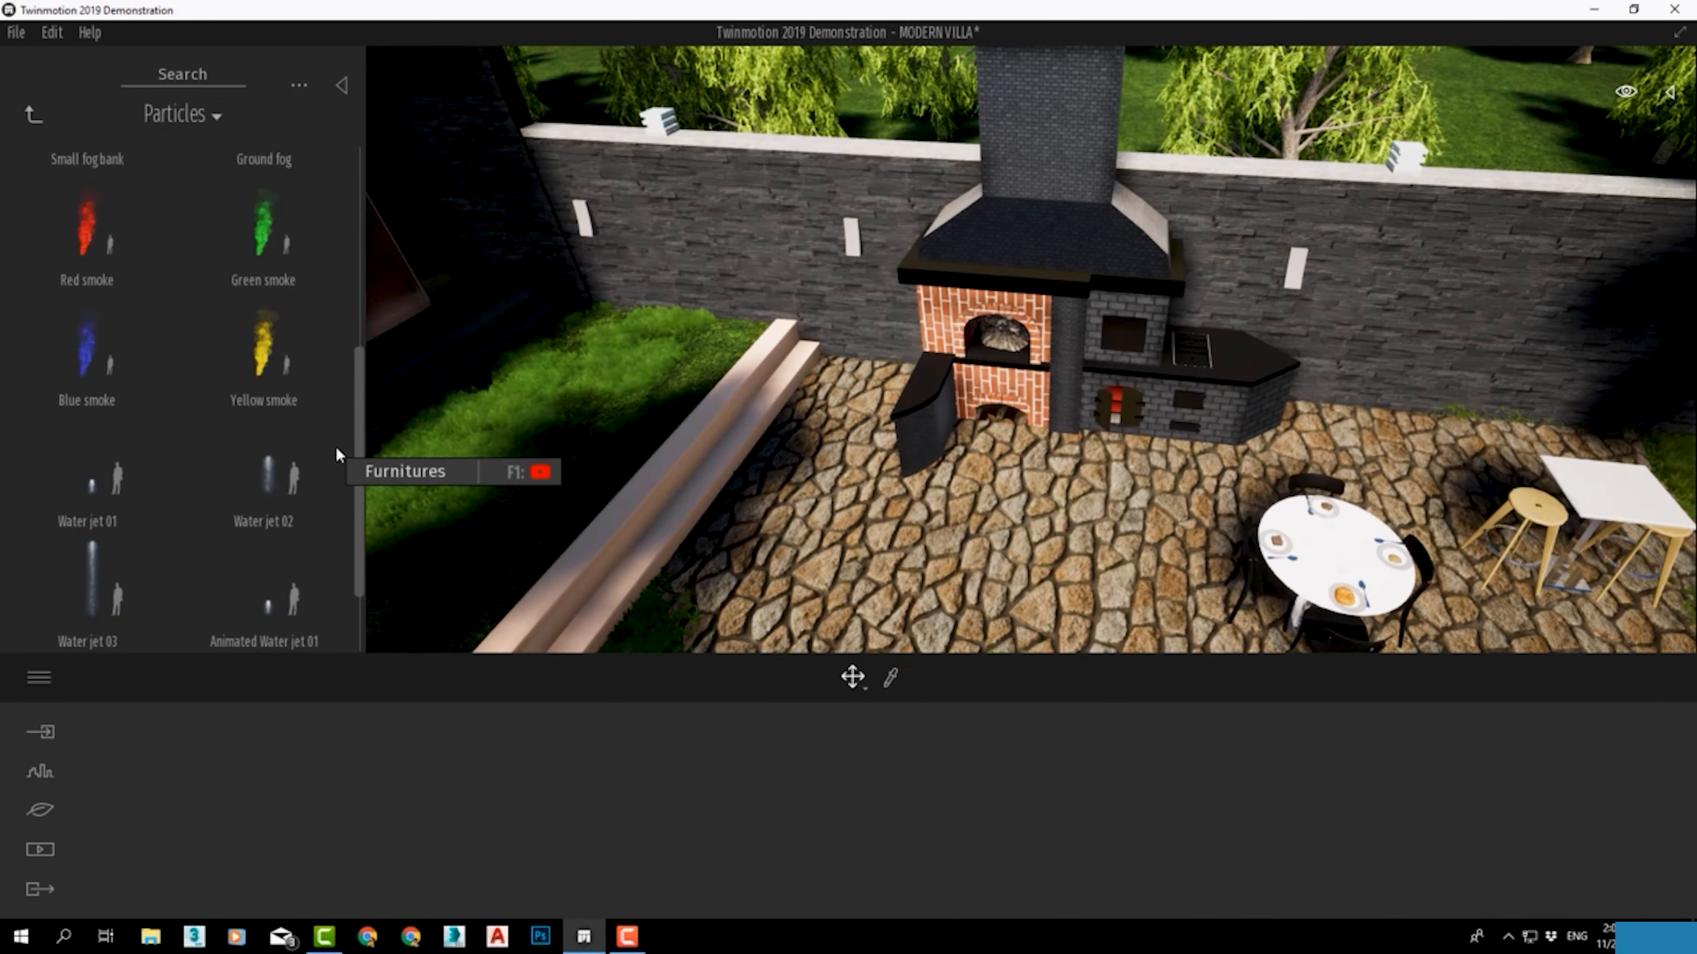
scroll(339, 482, up, 5)
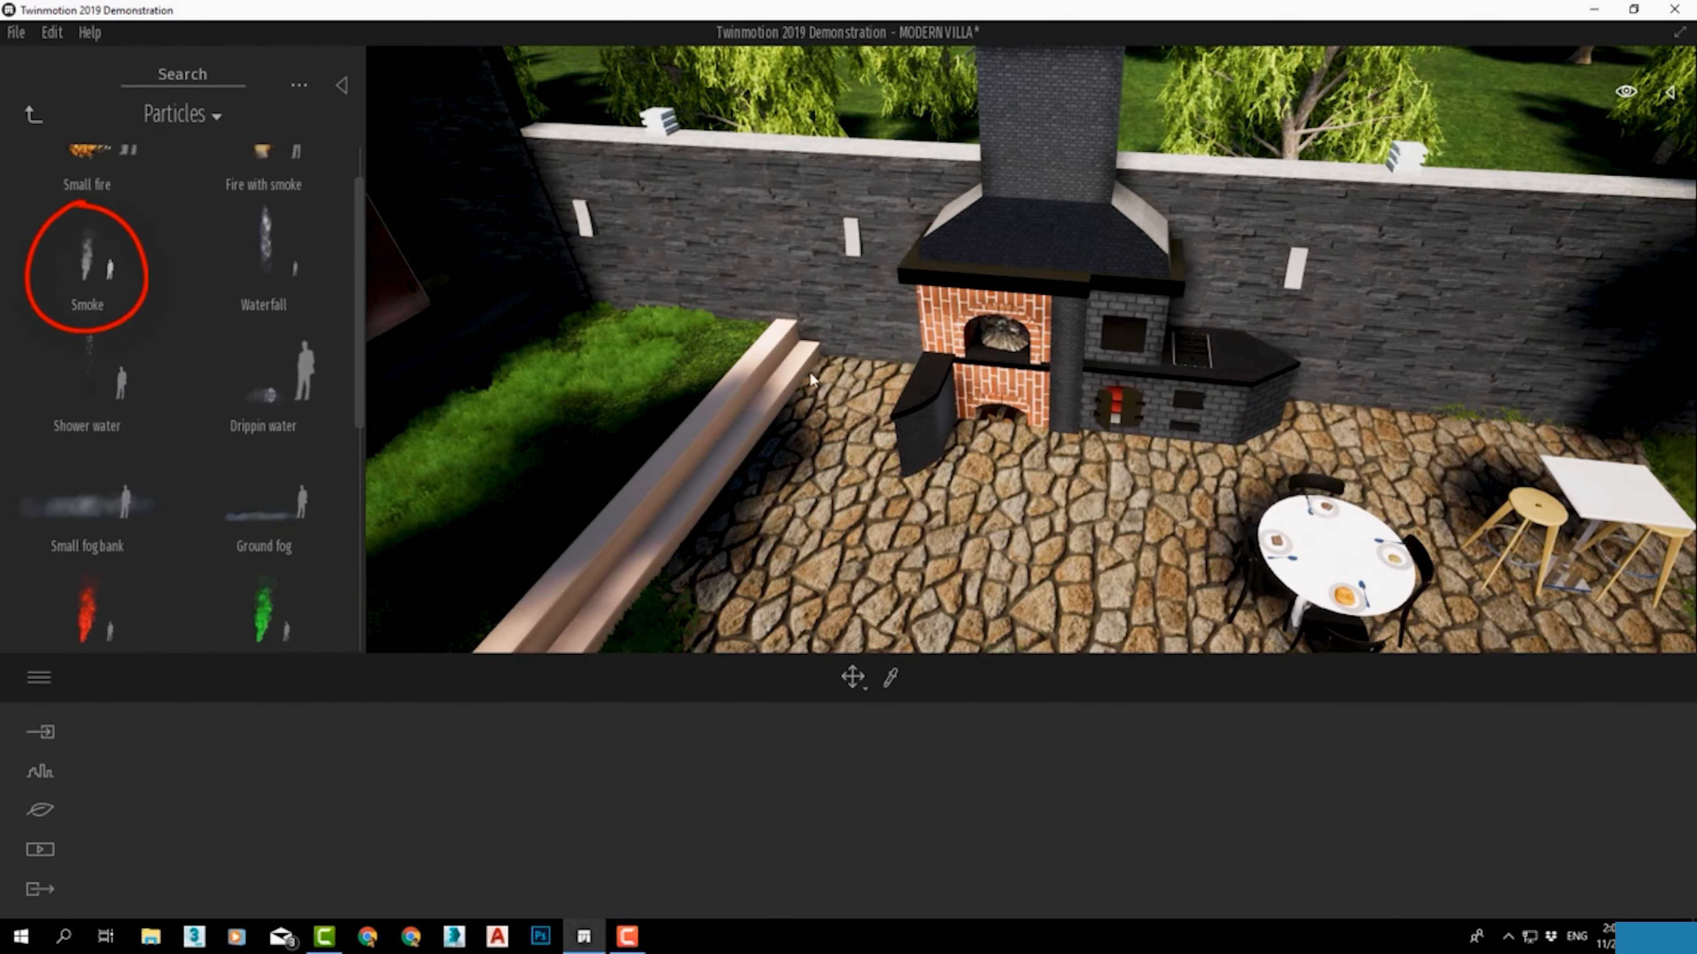
Step: Place Smoke and Small fire particles inside the brick oven of the outdoor barbecue
double_click(1000, 349)
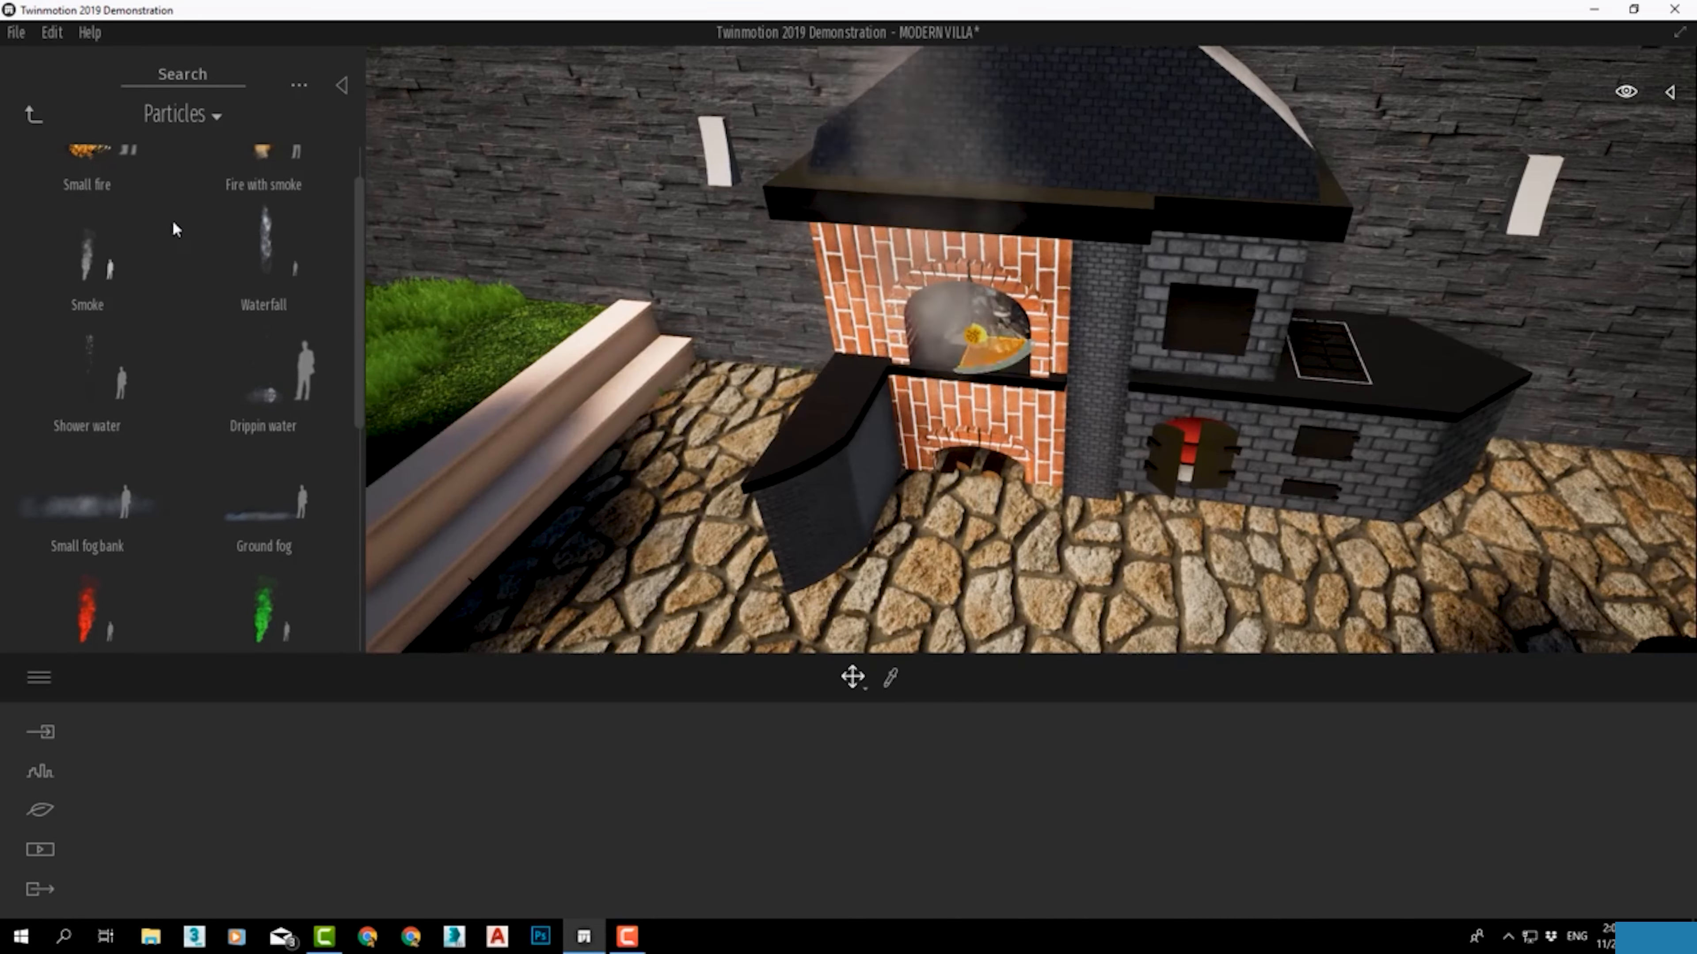
scroll(172, 229, up, 2)
drag(113, 237, 1001, 331)
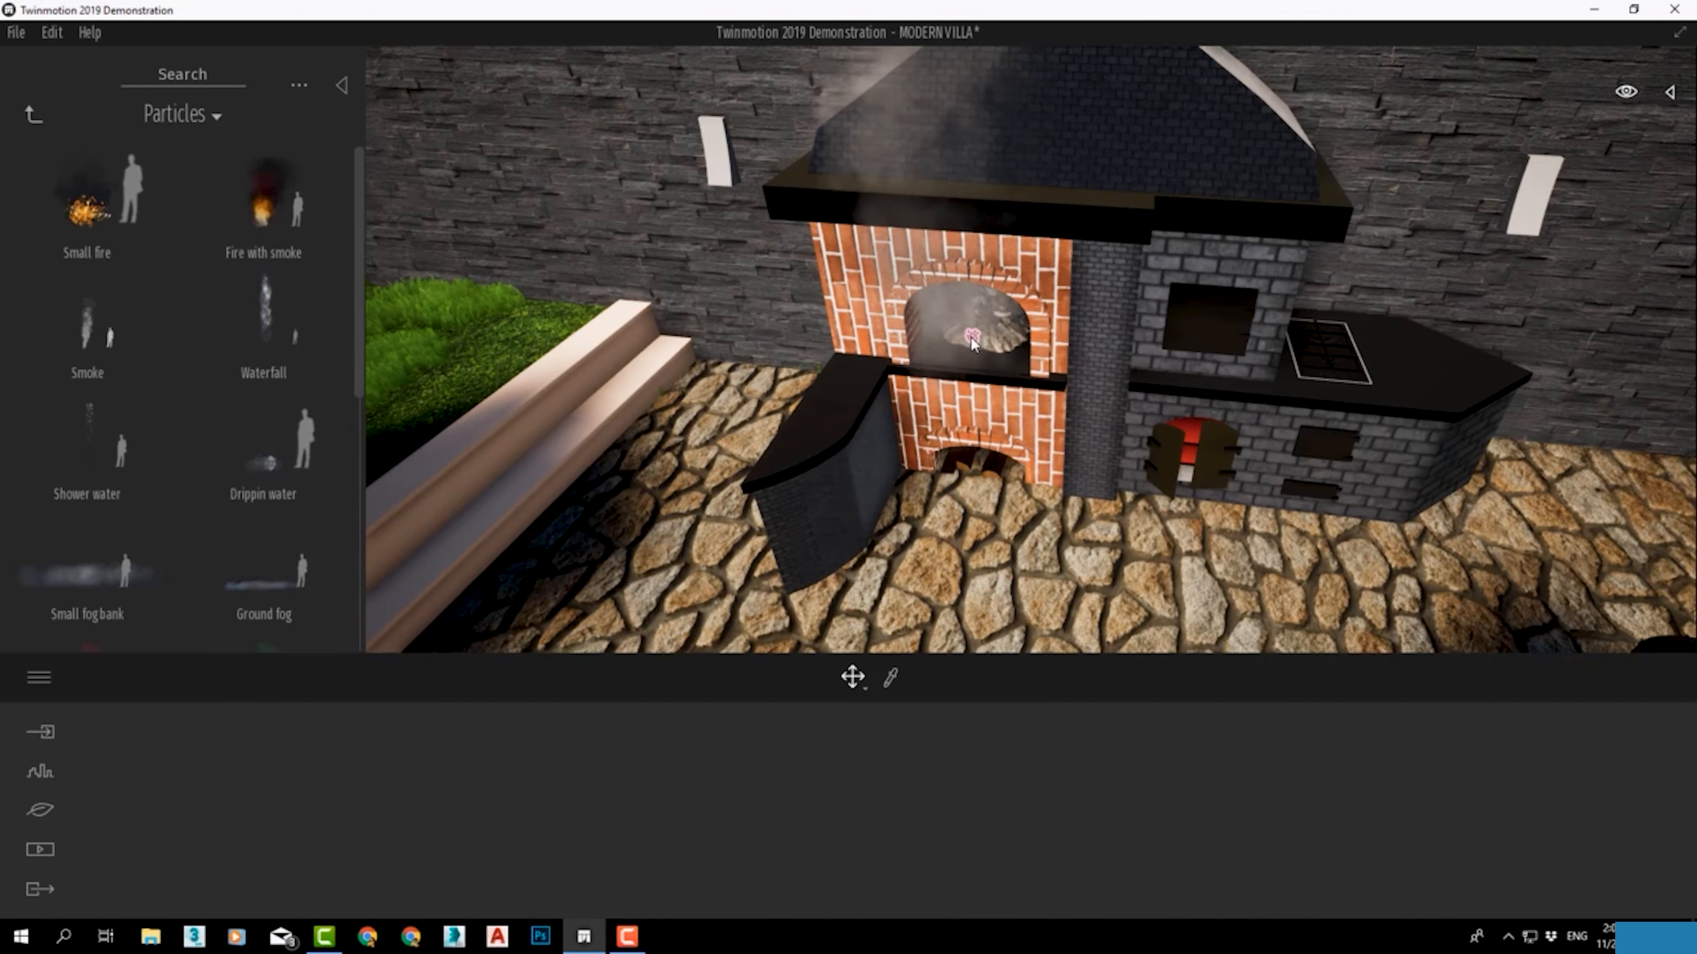
Step: Place a Small fire particle in the round fire pit of the pool seating area and shift it toward the centre
scroll(1037, 431, down, 5)
right_drag(1037, 426, 735, 495)
scroll(665, 121, up, 3)
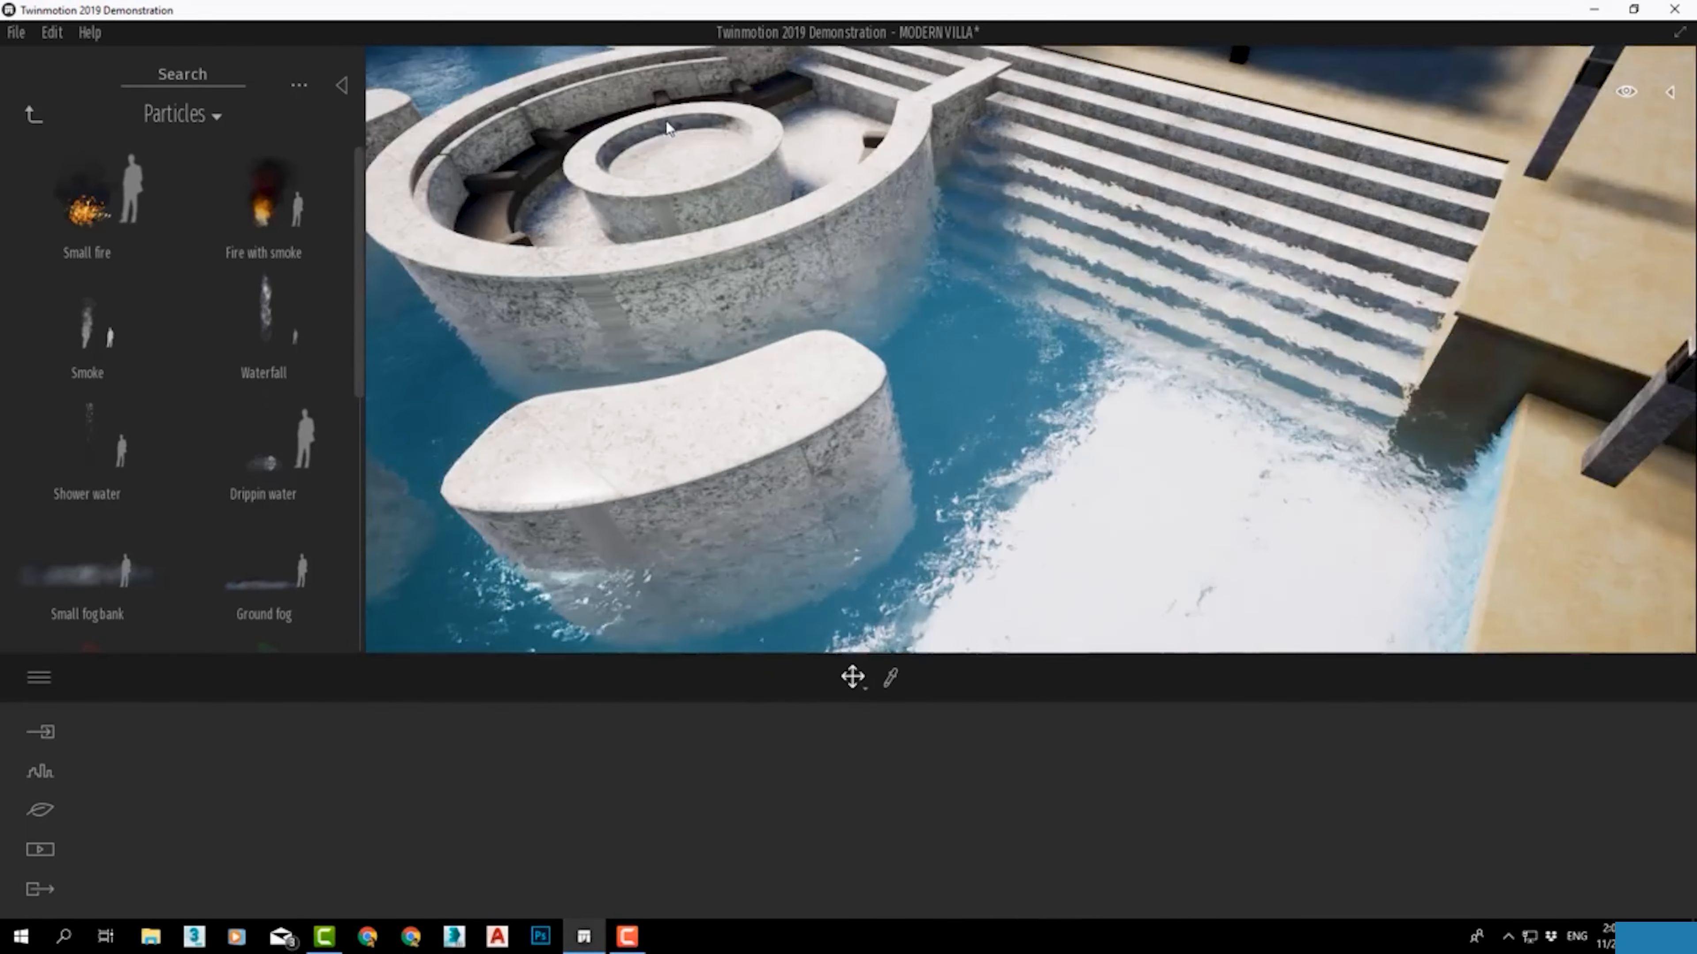
middle_drag(665, 121, 960, 299)
scroll(895, 320, up, 3)
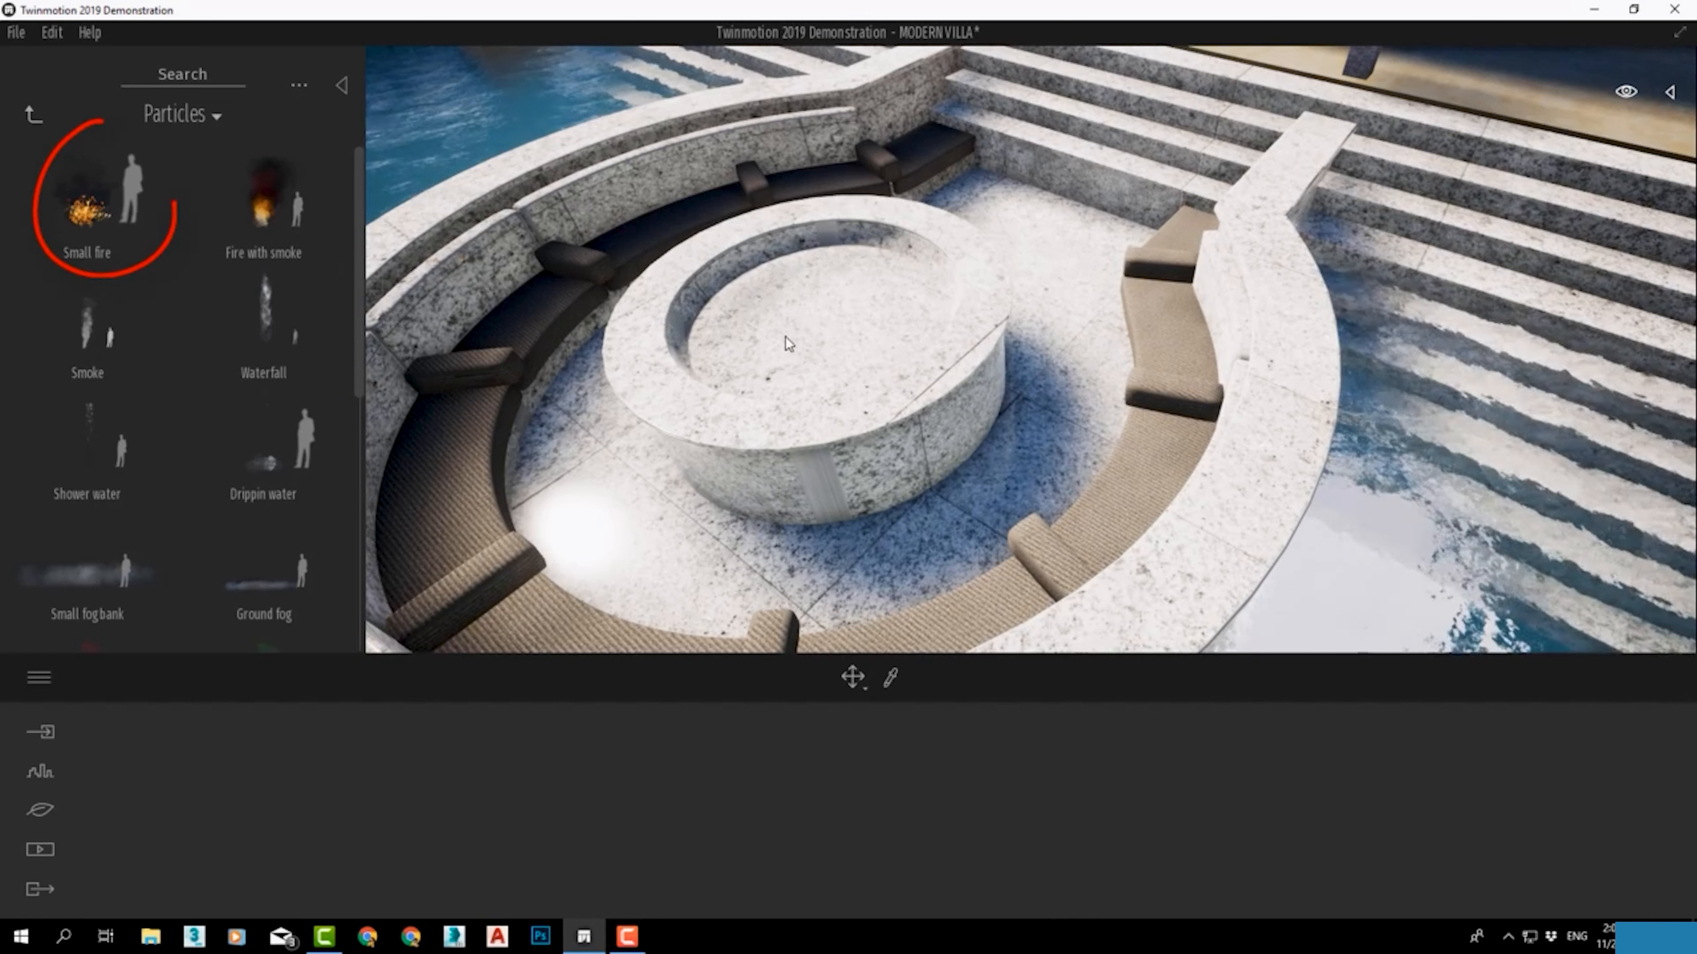
click(859, 316)
drag(862, 338, 830, 340)
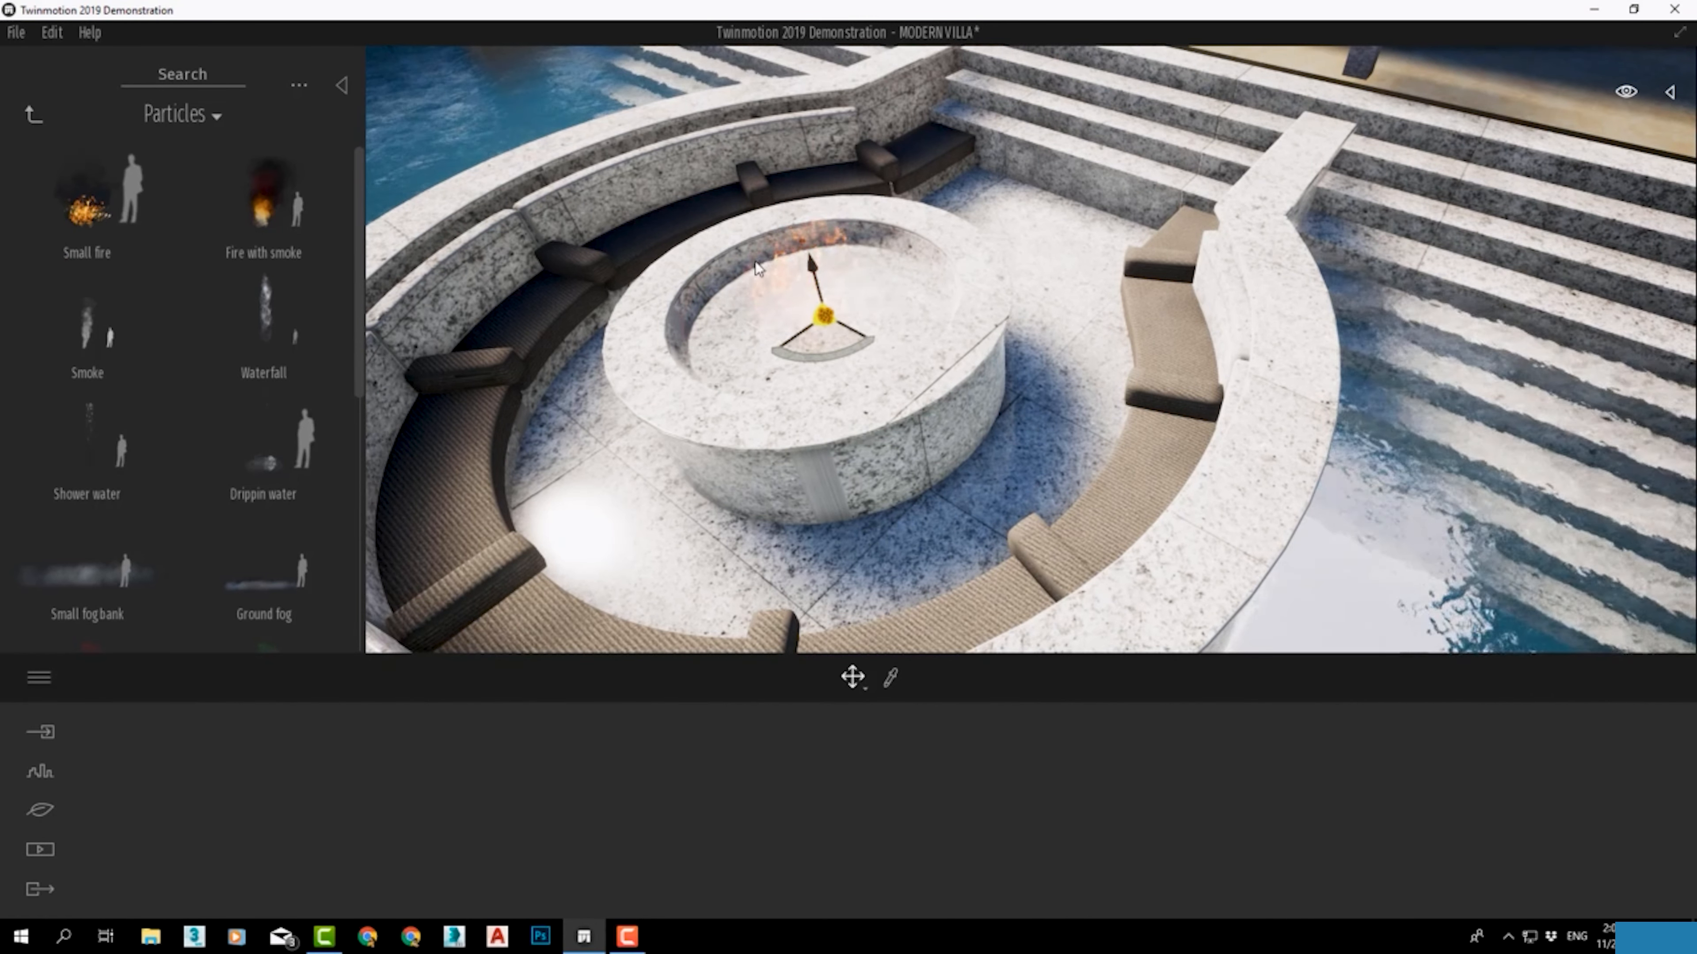
Step: Open the Misc vegetation collection and add Branch 1 as firewood in the round fire pit
click(34, 117)
click(38, 127)
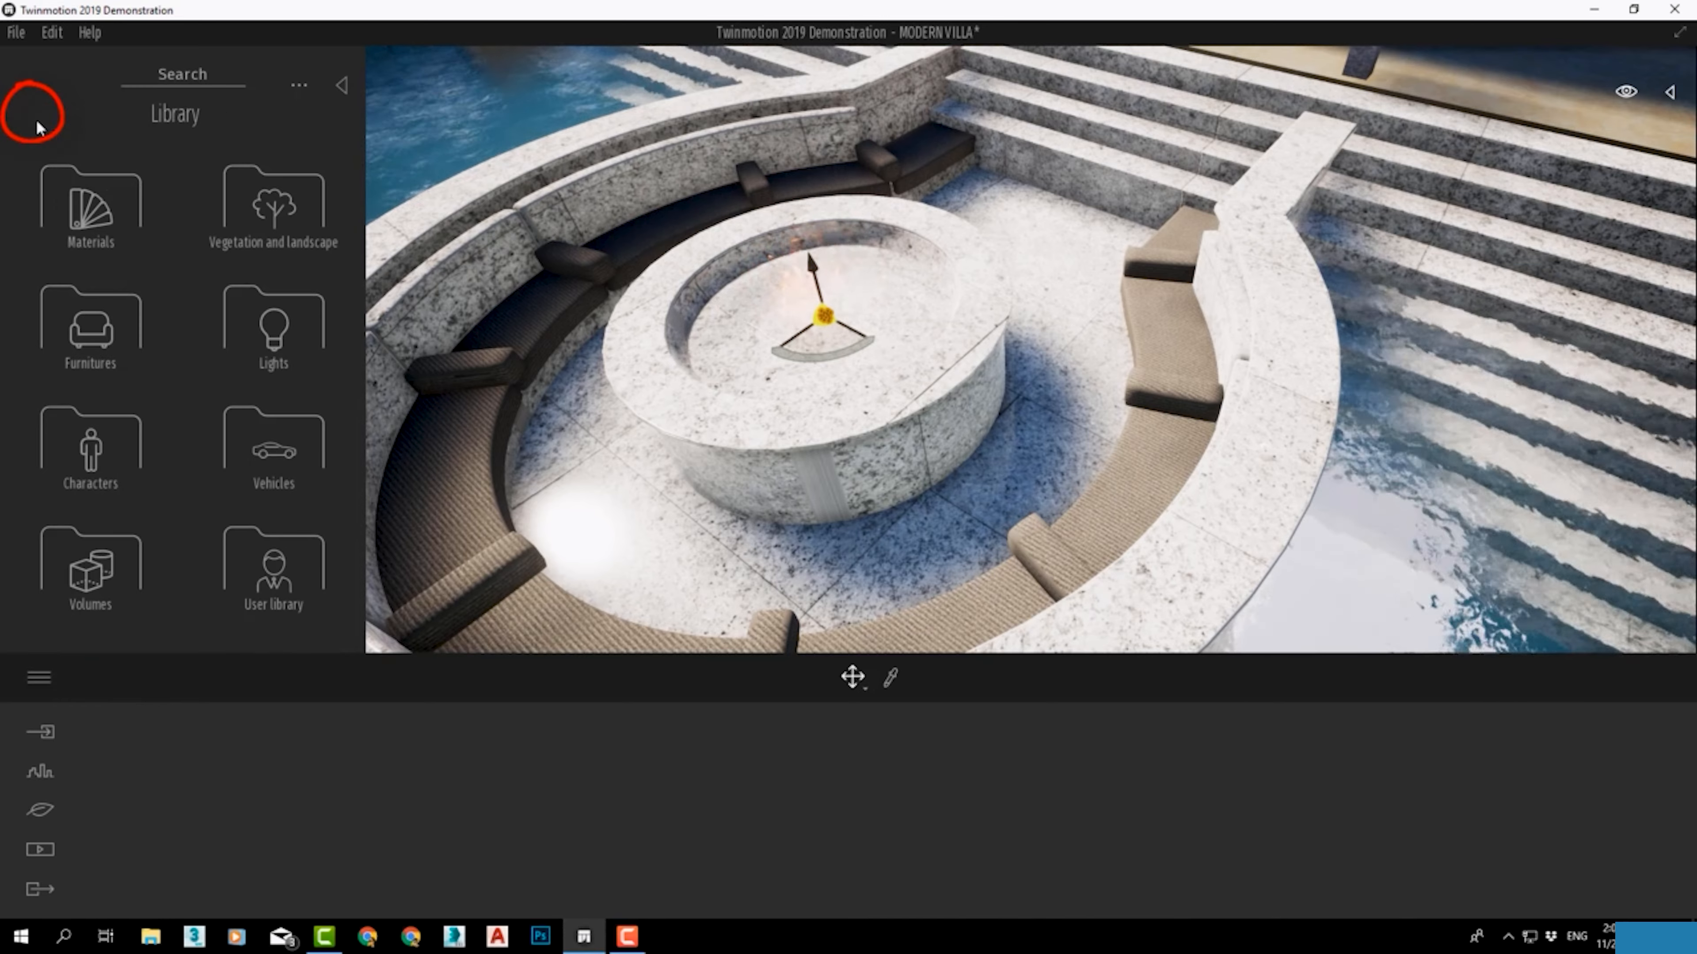
click(327, 230)
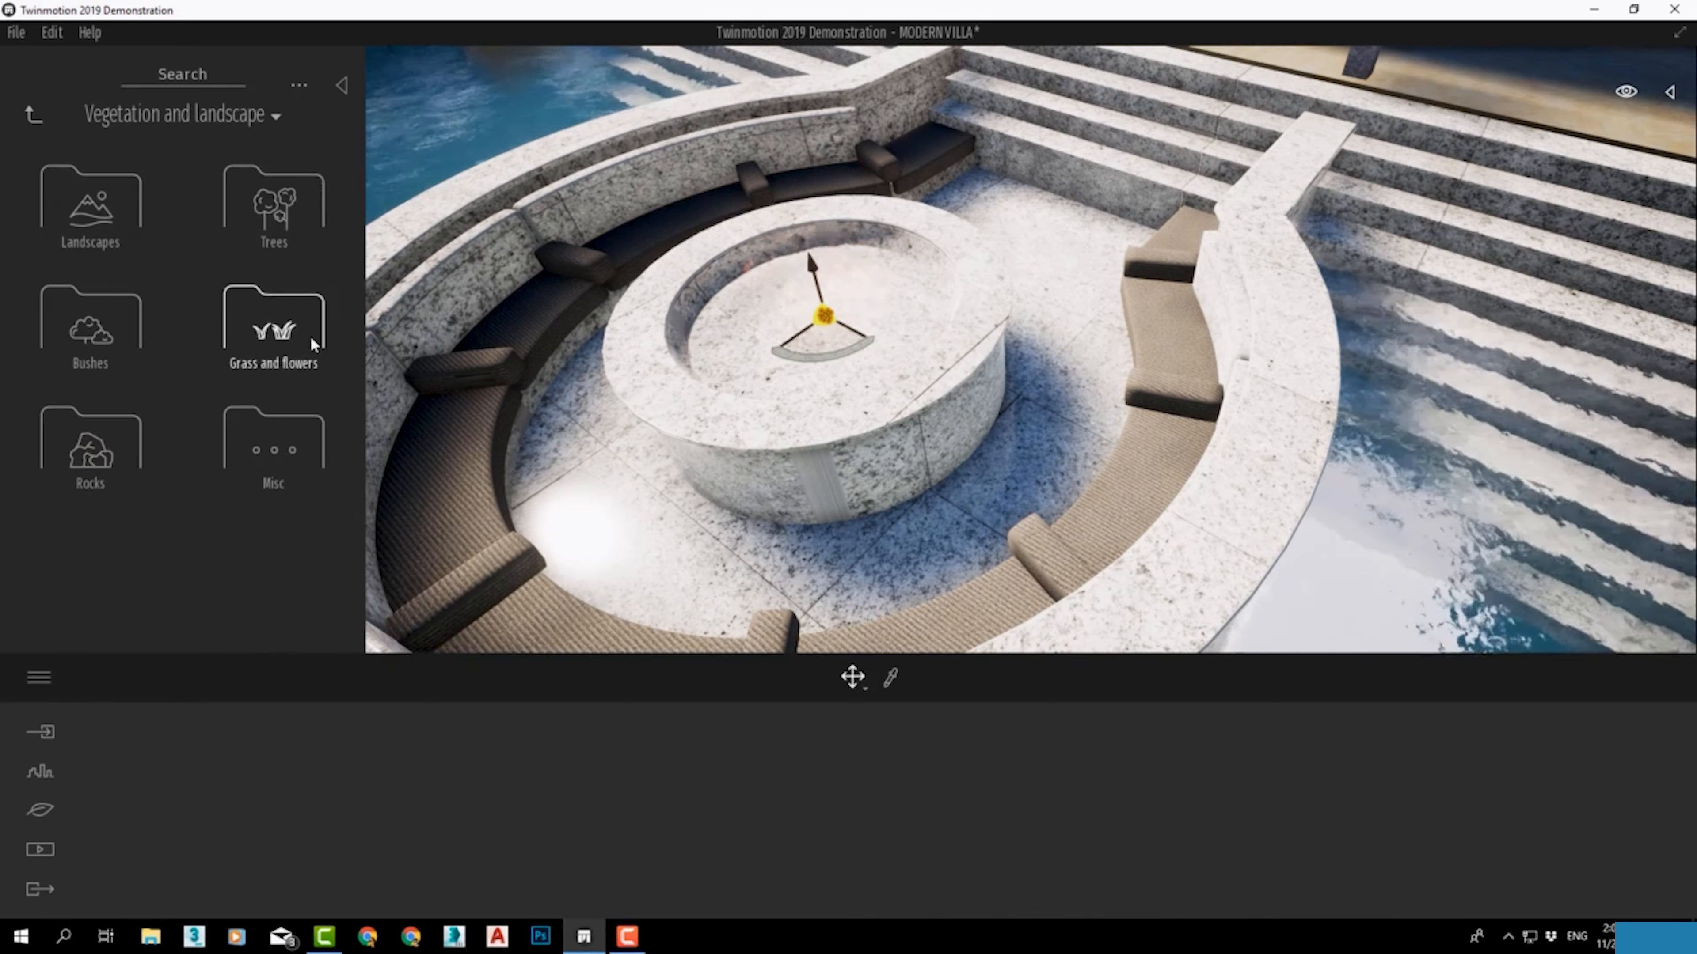
click(292, 457)
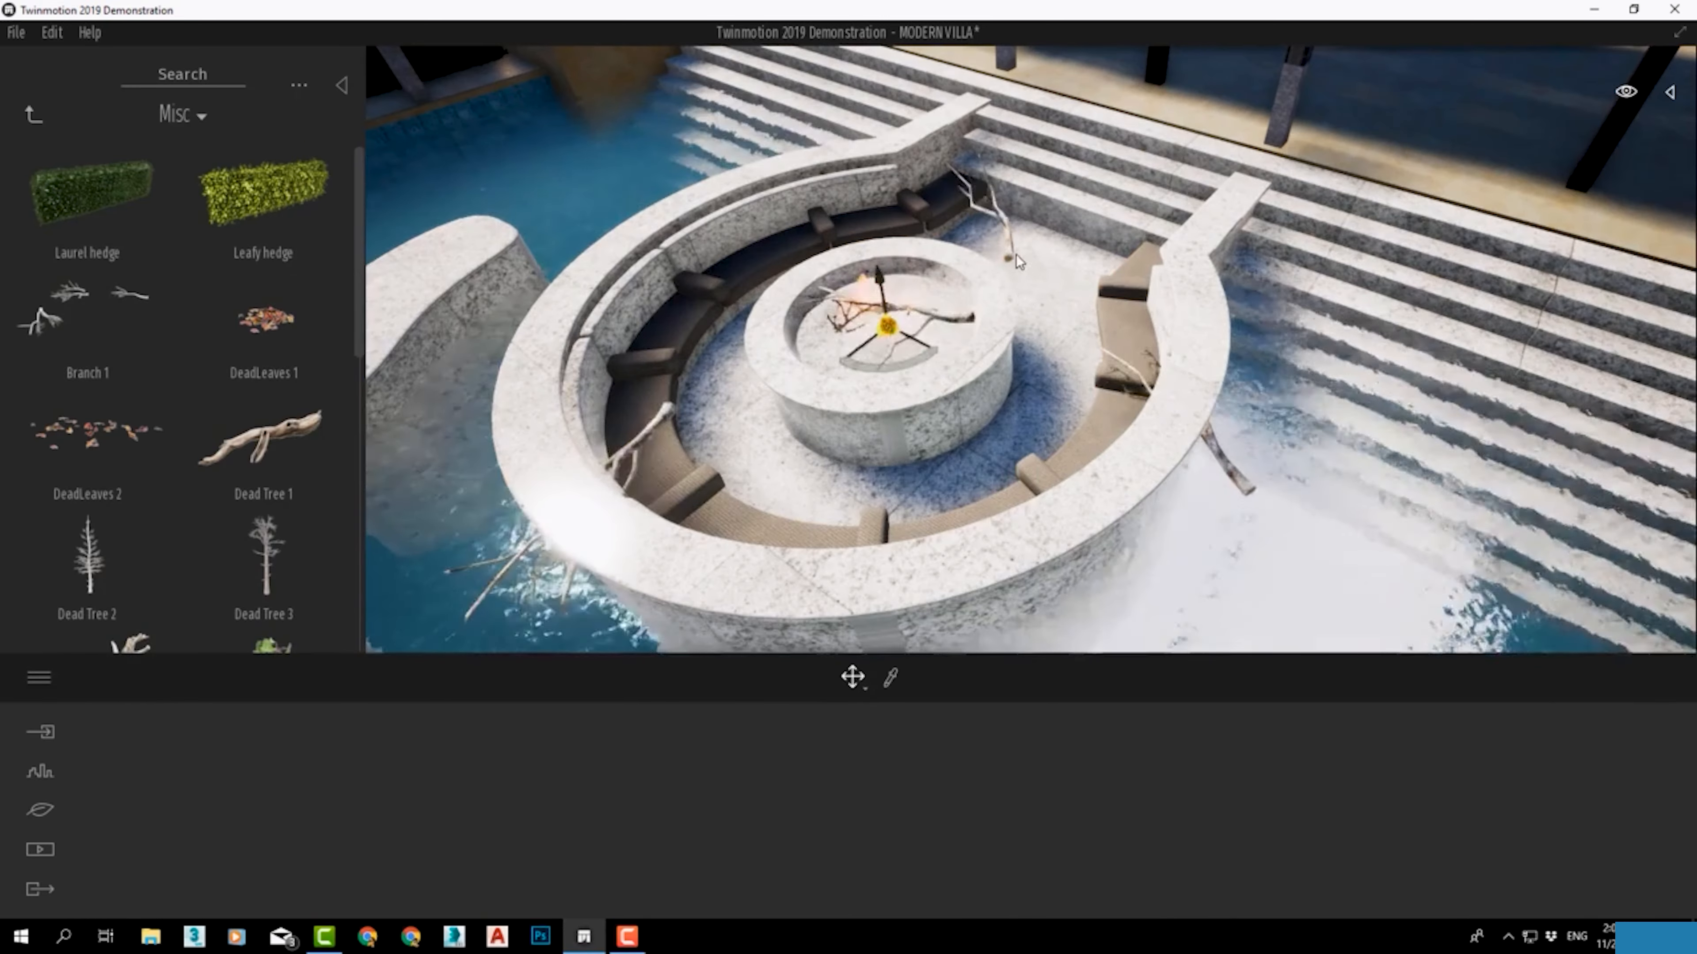
Step: Look over the Particles collection and the pool area, from the fire pit seating and stone benches to the whole garden
scroll(349, 403, down, 5)
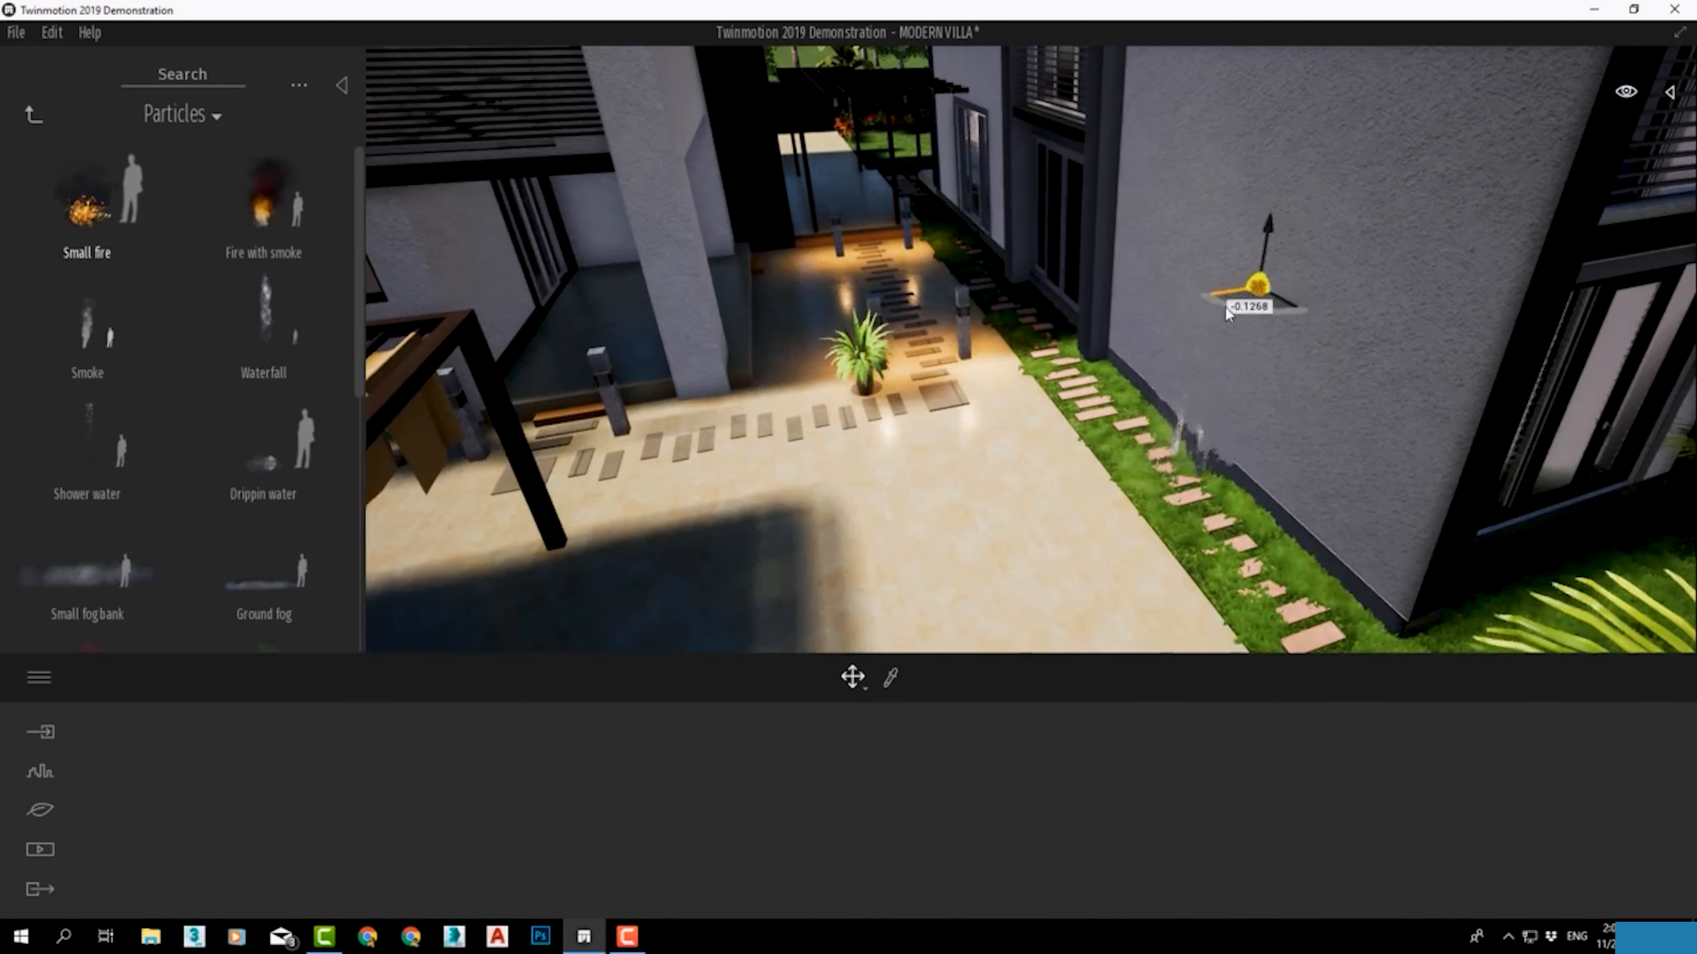
scroll(137, 378, down, 1)
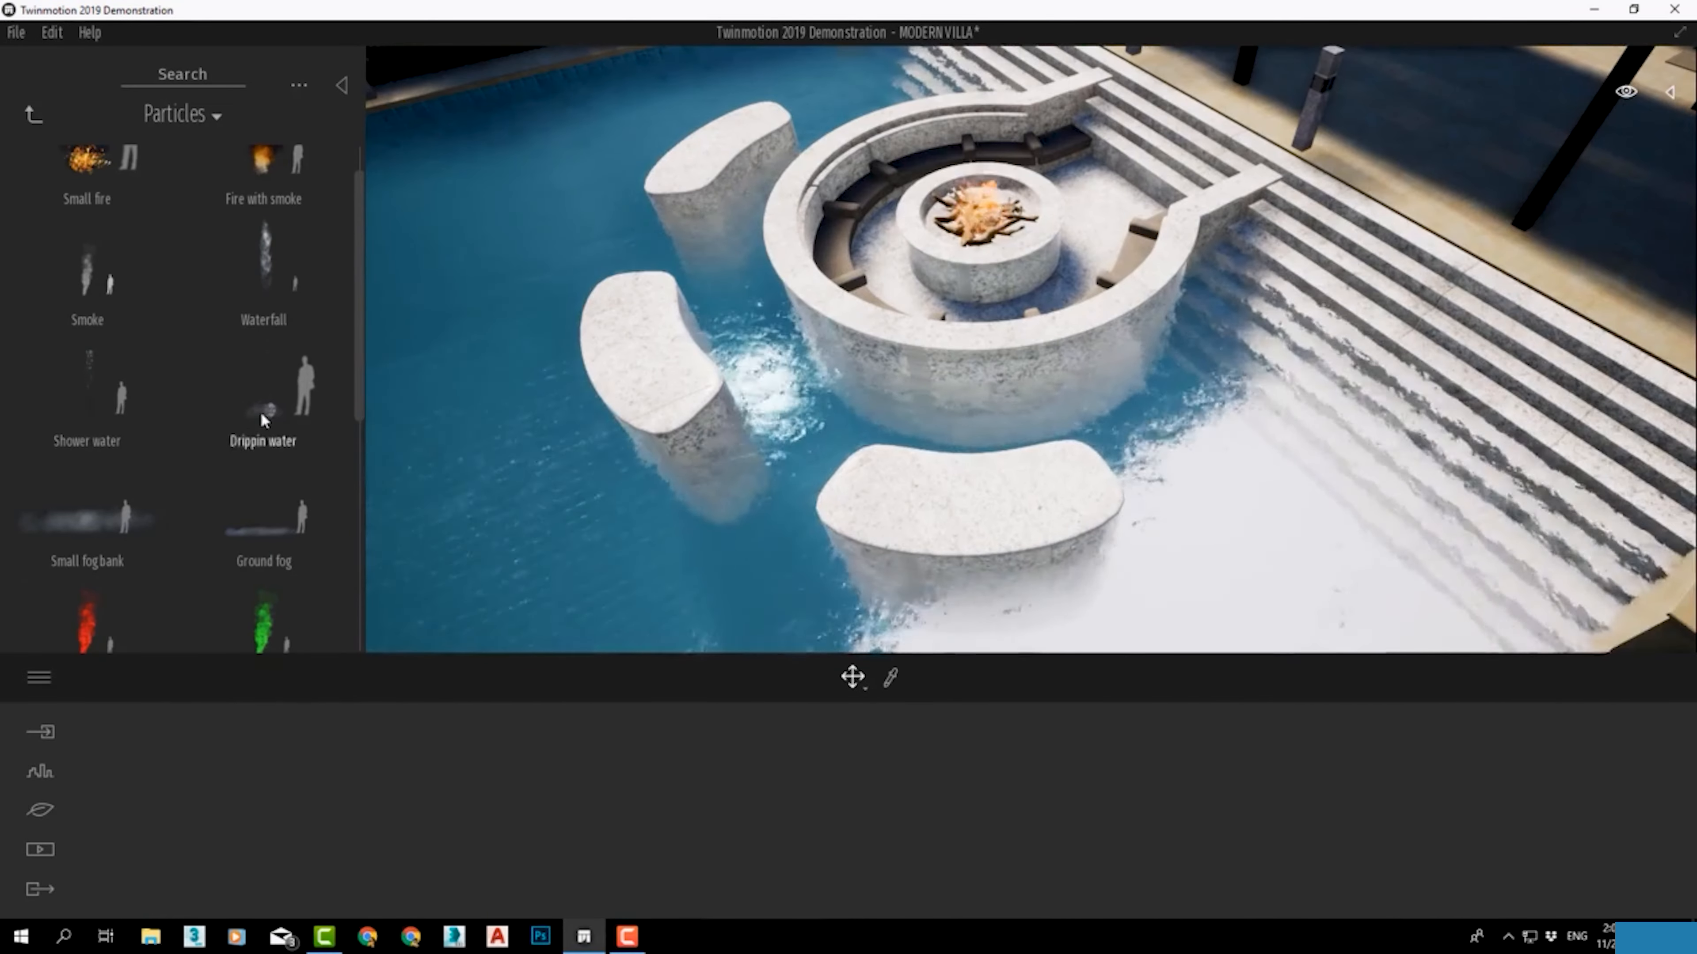
scroll(260, 411, down, 5)
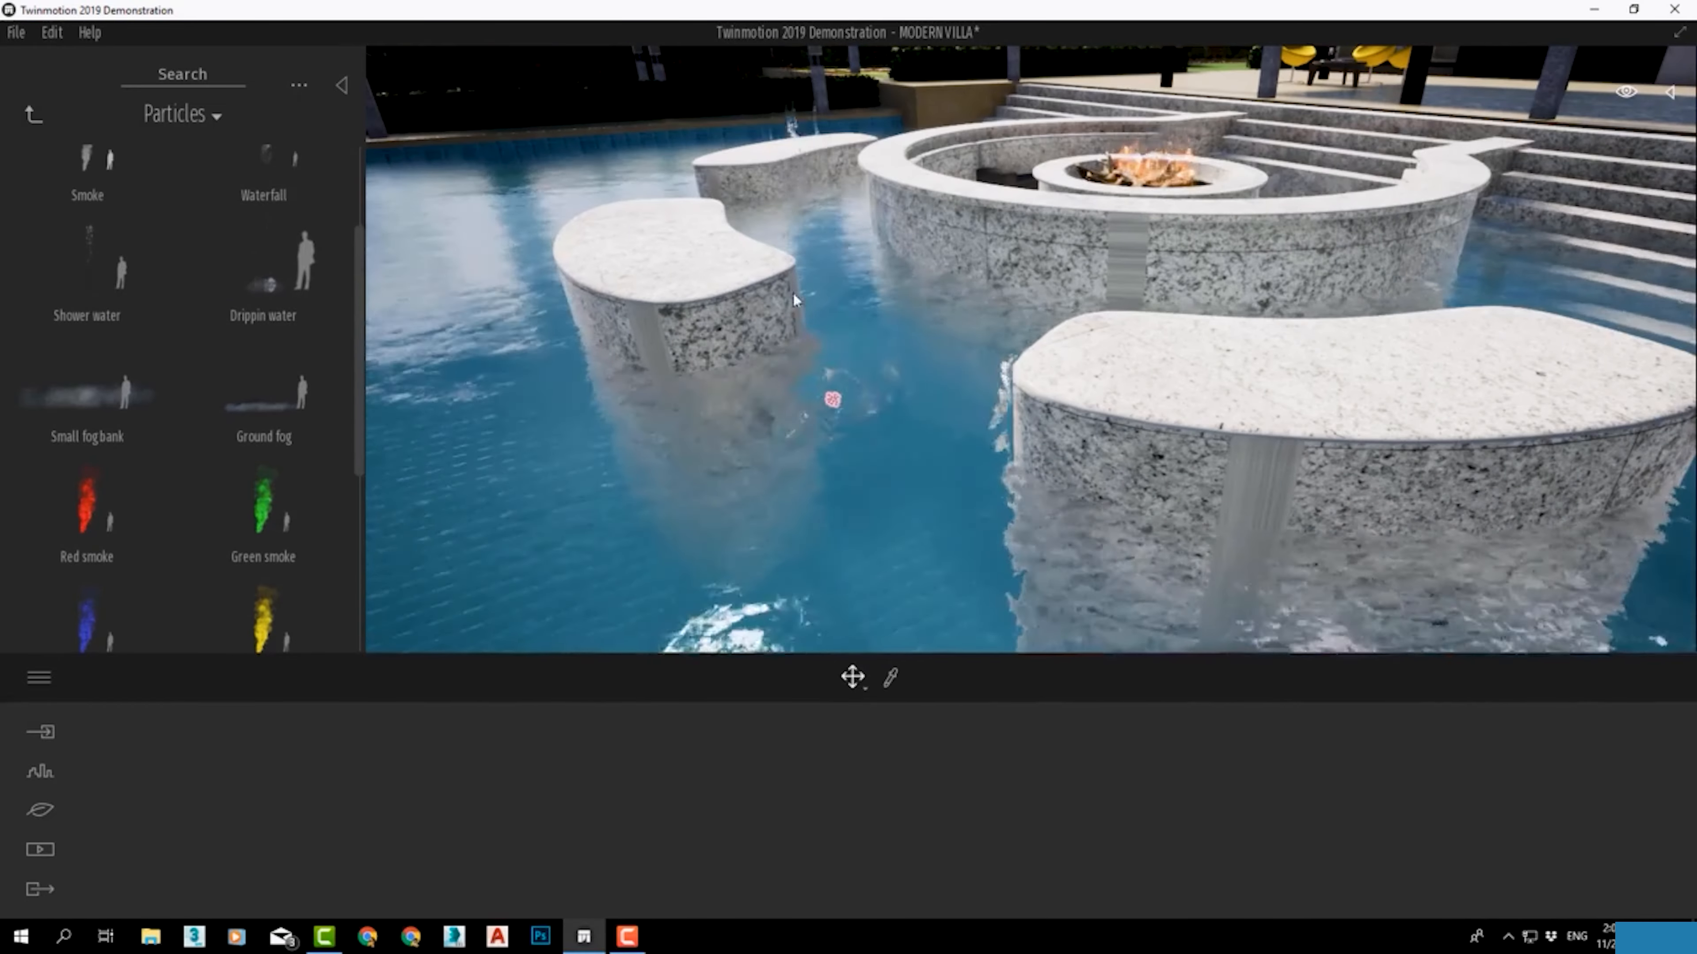
scroll(267, 434, down, 6)
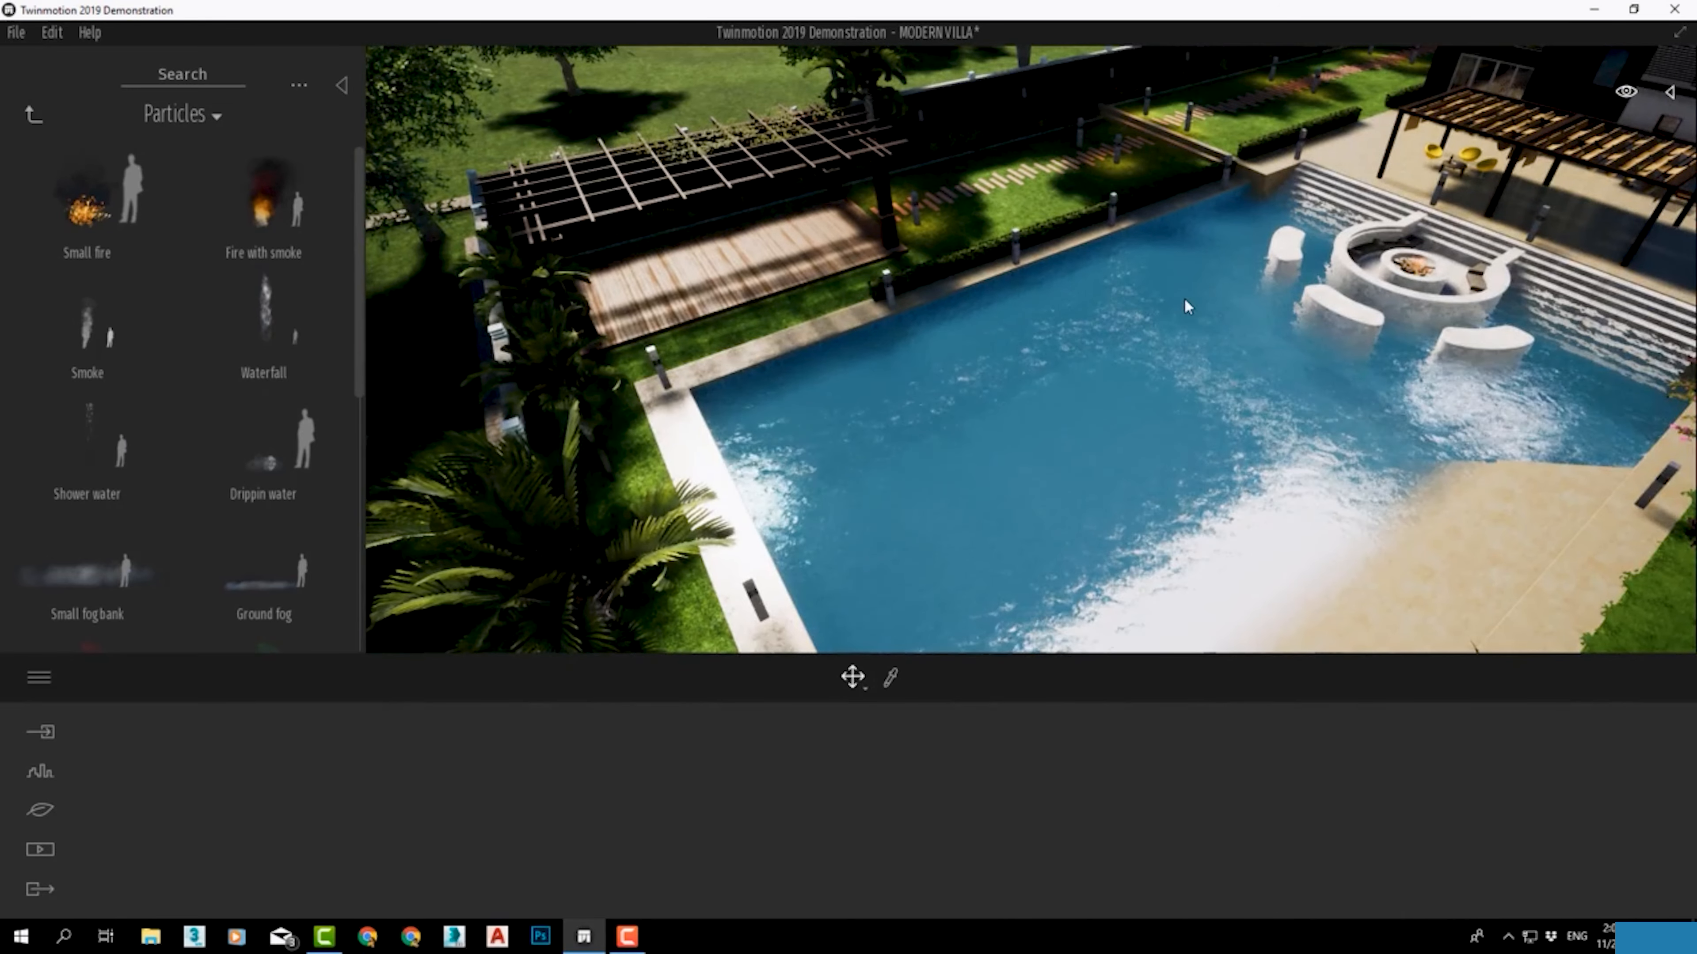
scroll(1183, 299, down, 4)
middle_drag(1309, 336, 956, 334)
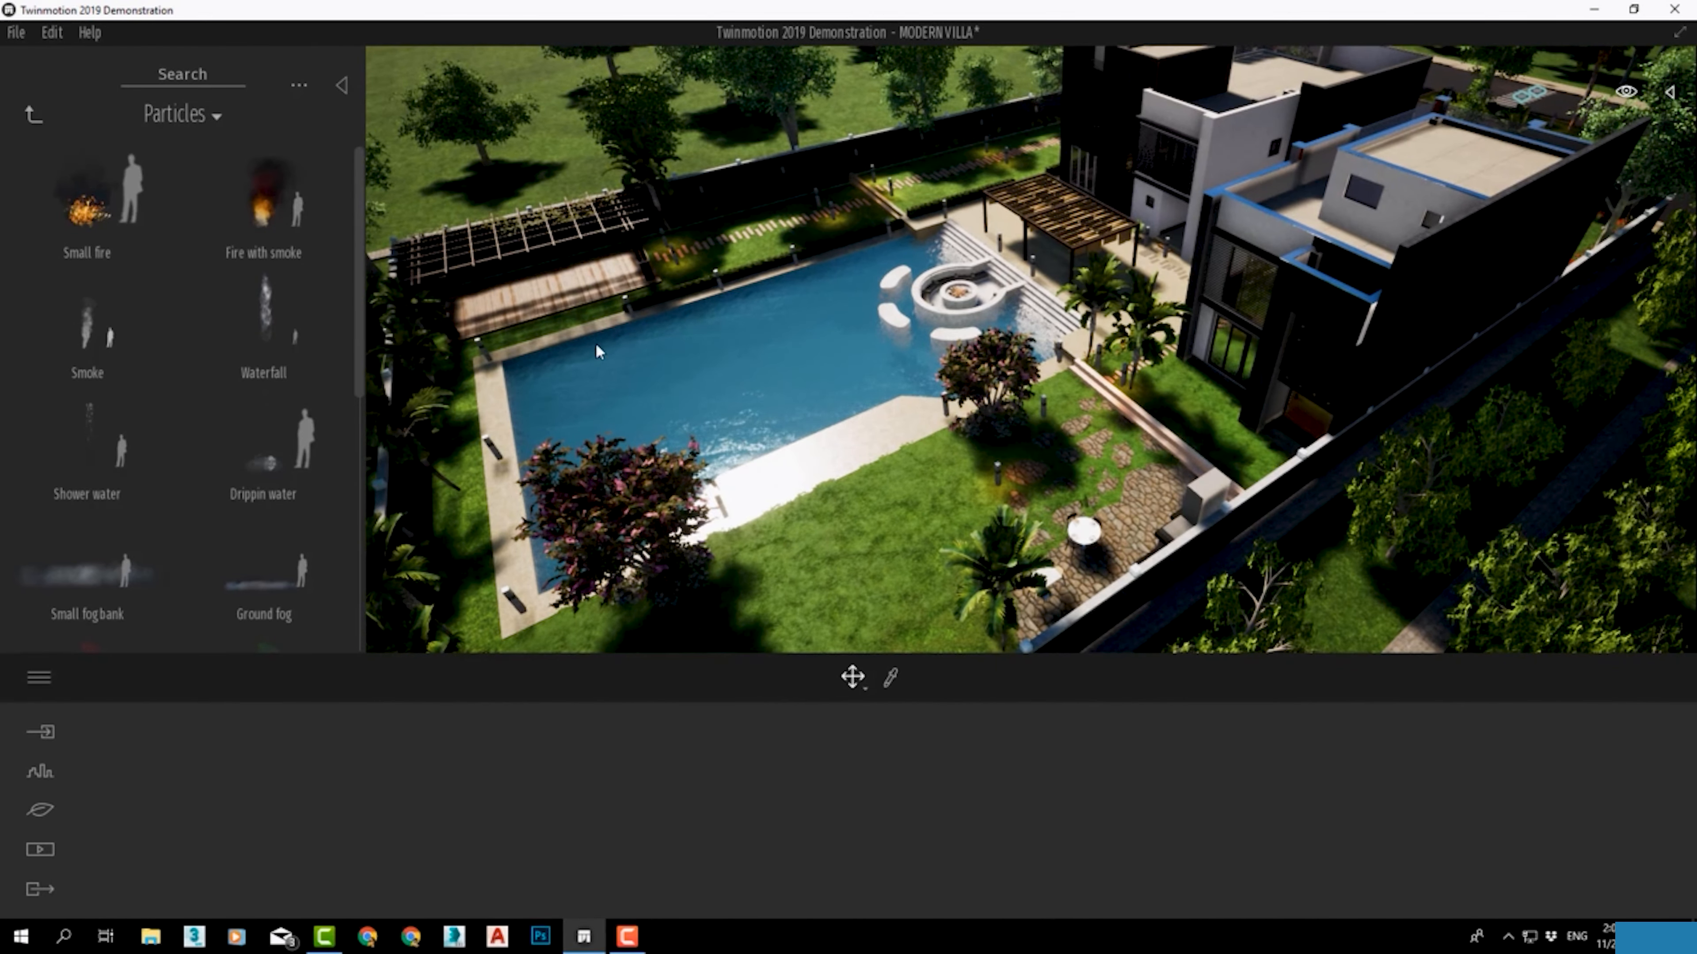
Step: Return to the top level of the asset library and save the project
click(29, 114)
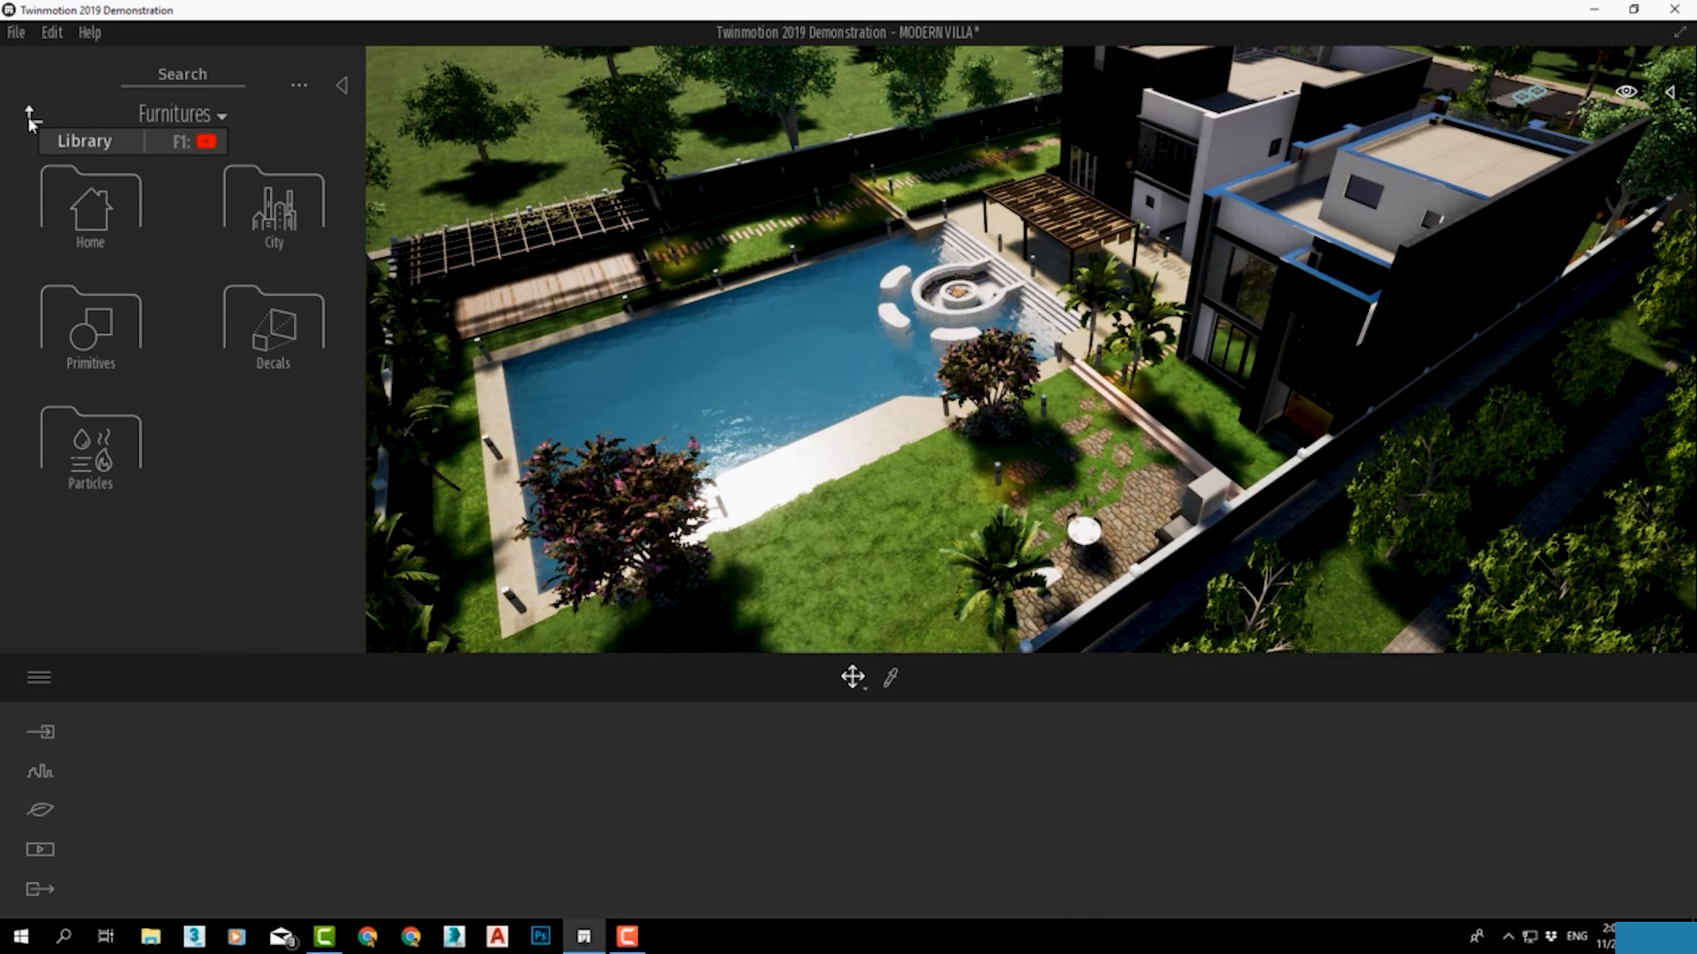
click(29, 117)
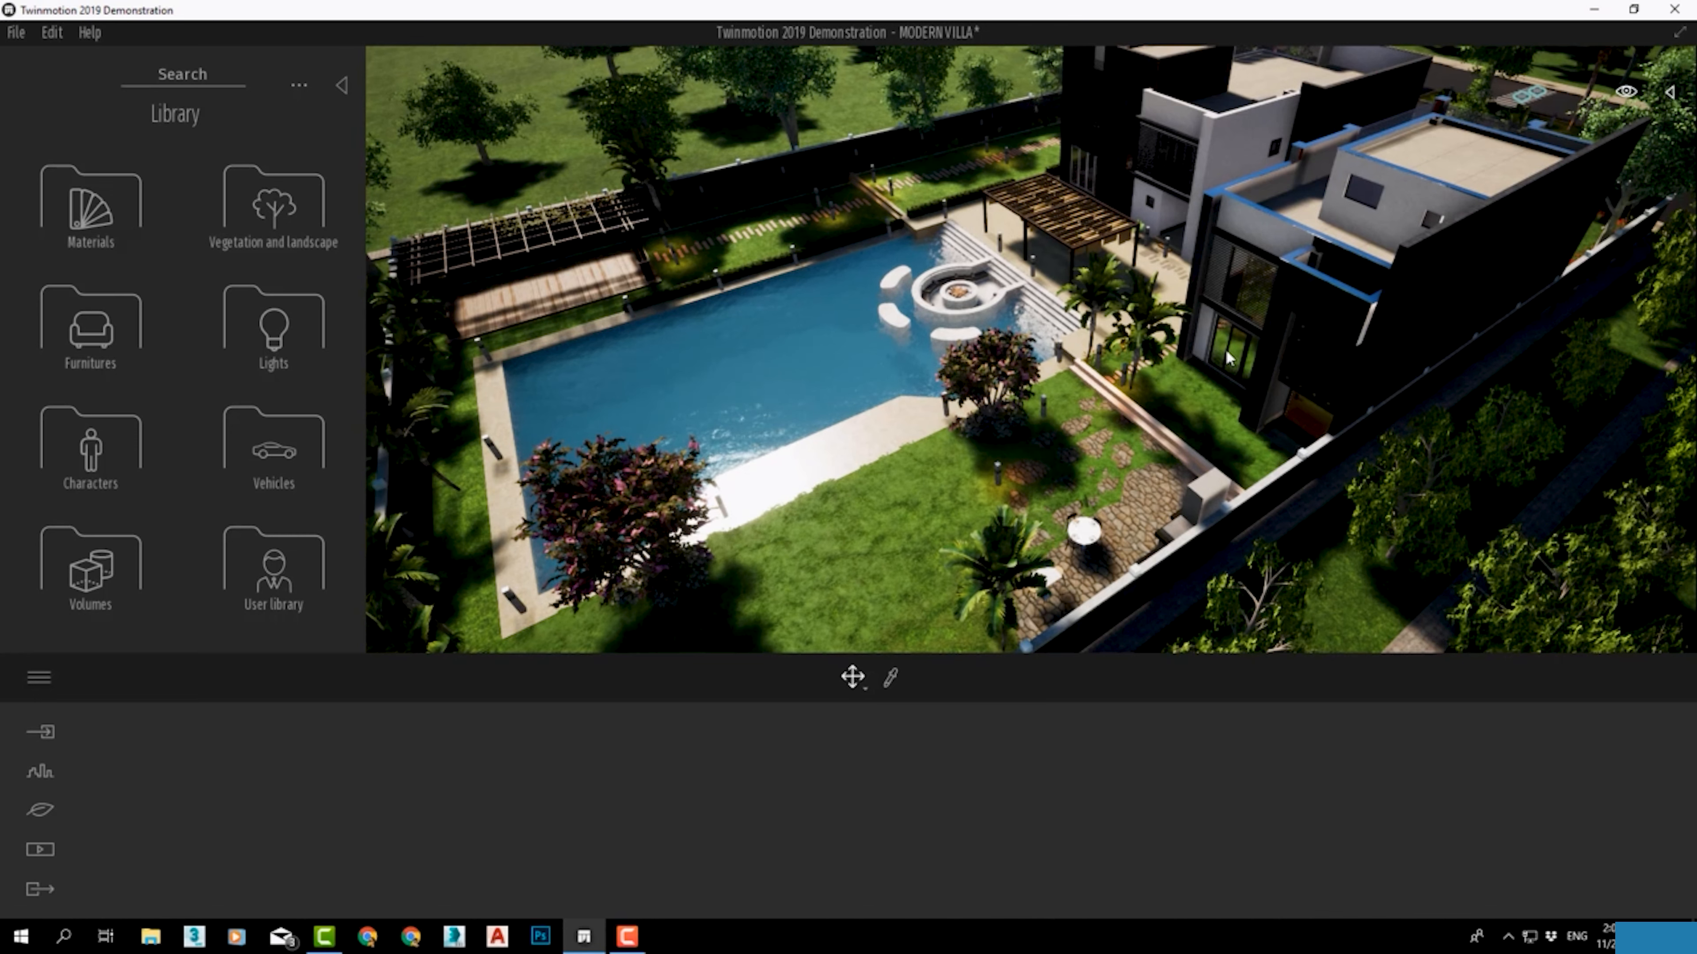
key(ctrl+s)
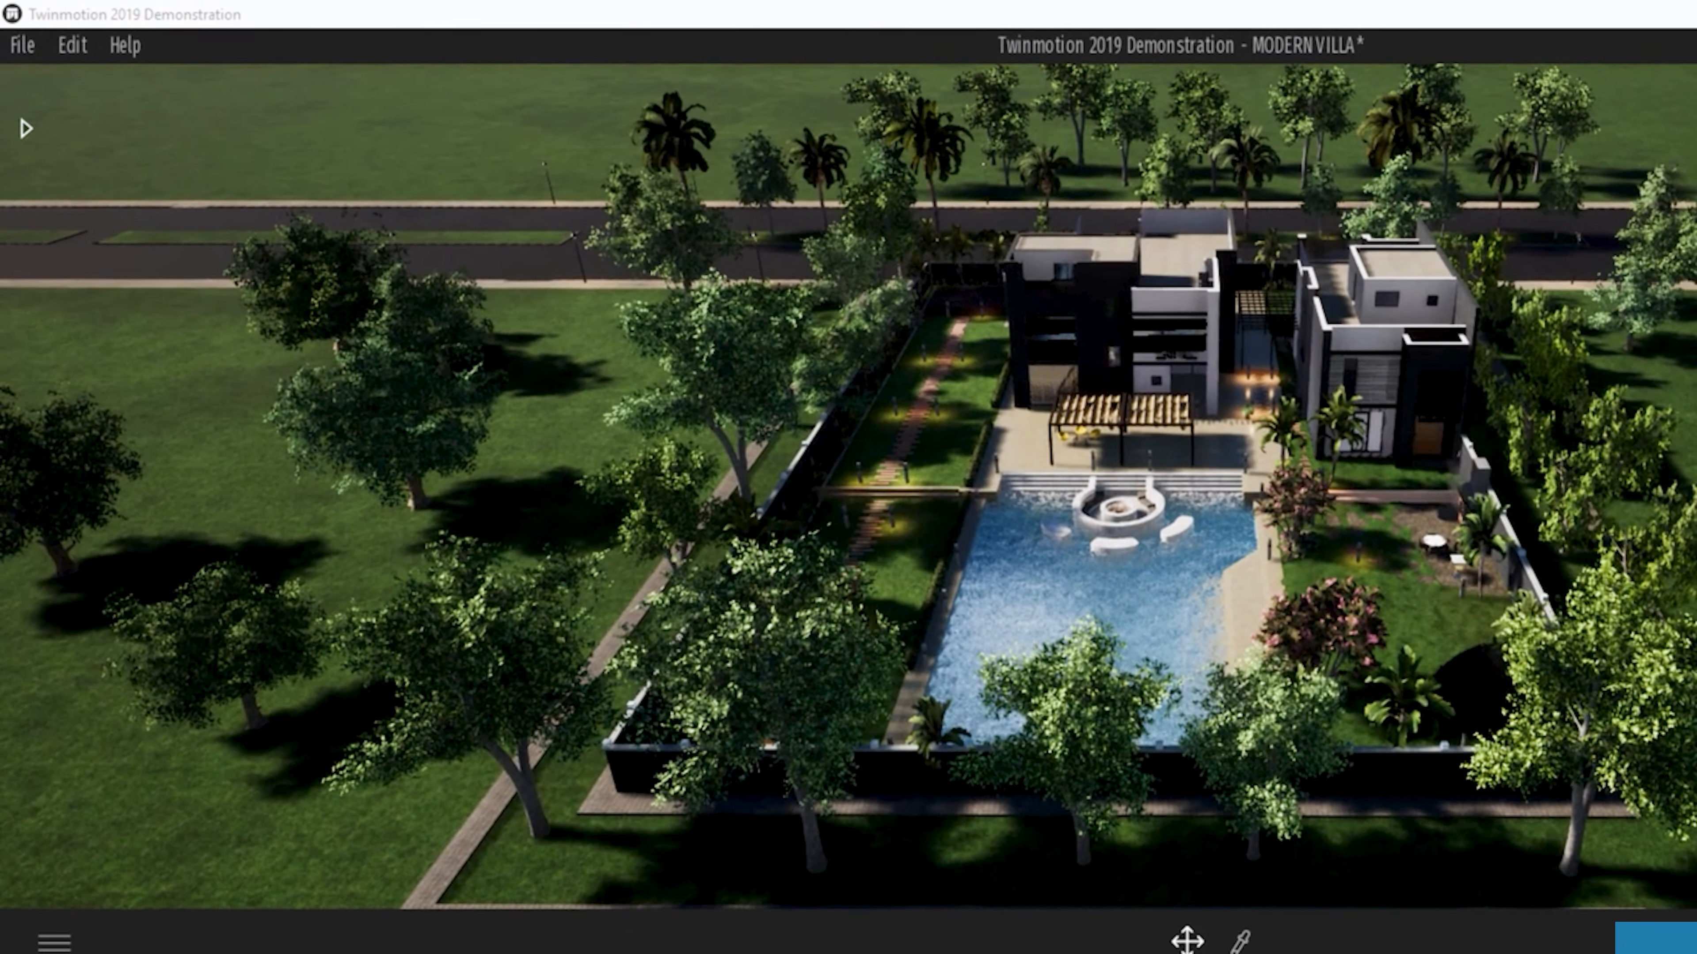
Step: Examine the room categories in the library's Home furniture collection, such as Livingroom and Kitchen
click(27, 128)
click(126, 468)
click(256, 159)
click(247, 233)
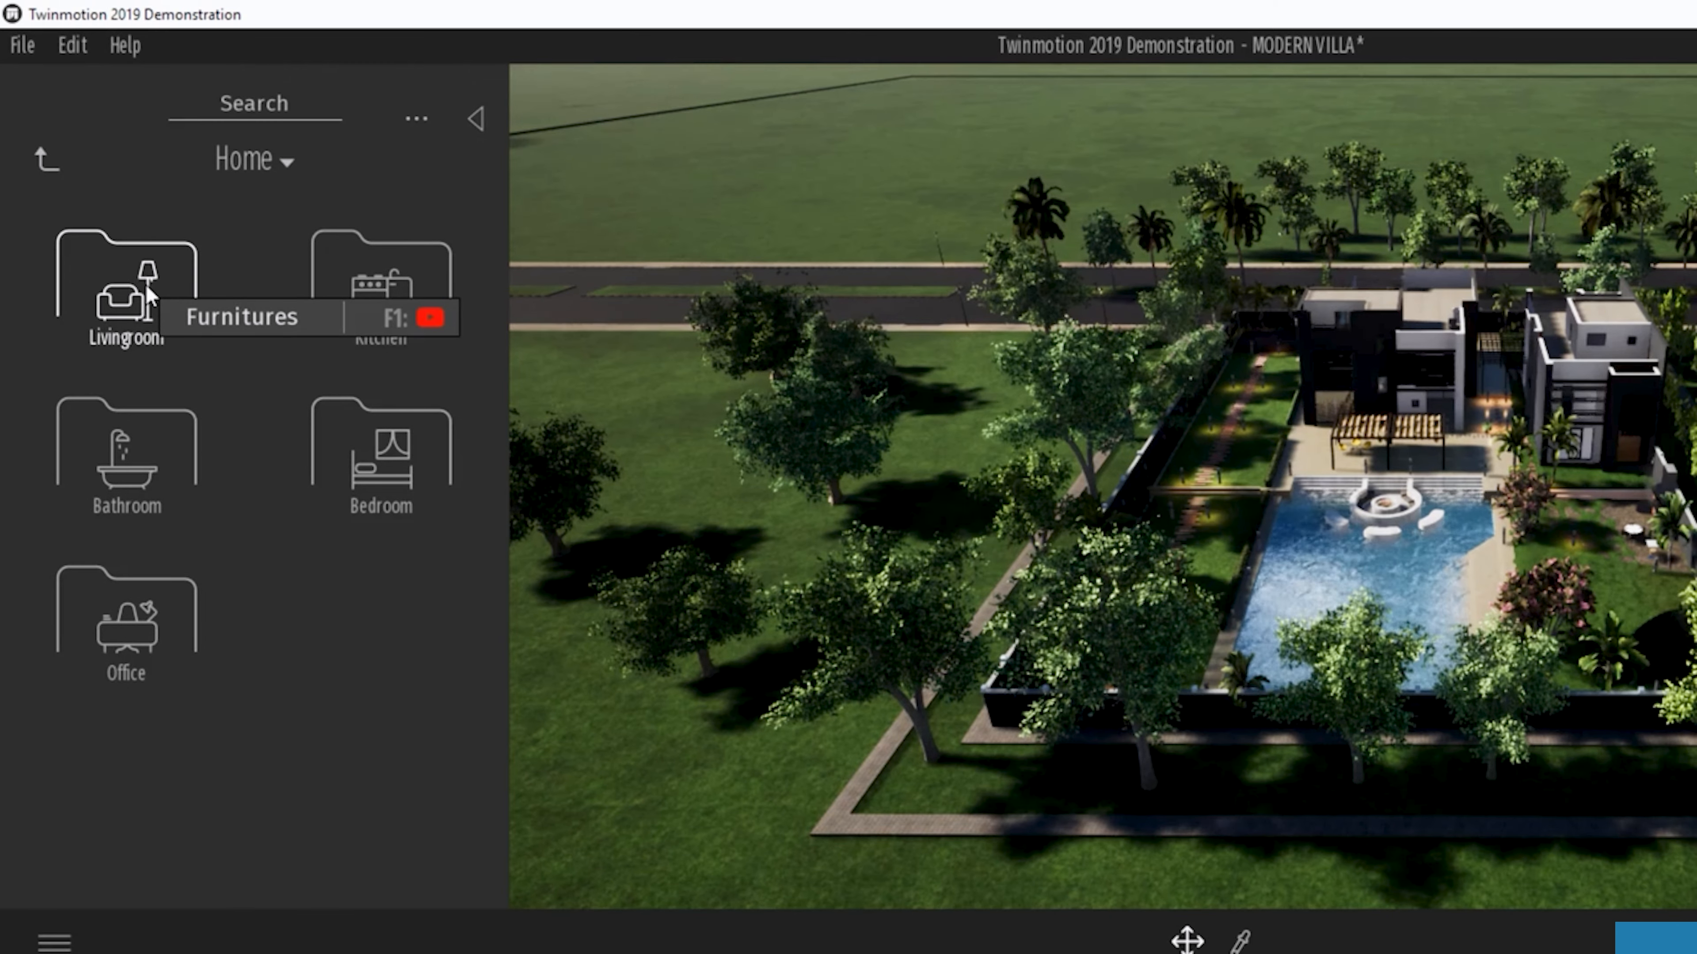
scroll(1536, 453, up, 3)
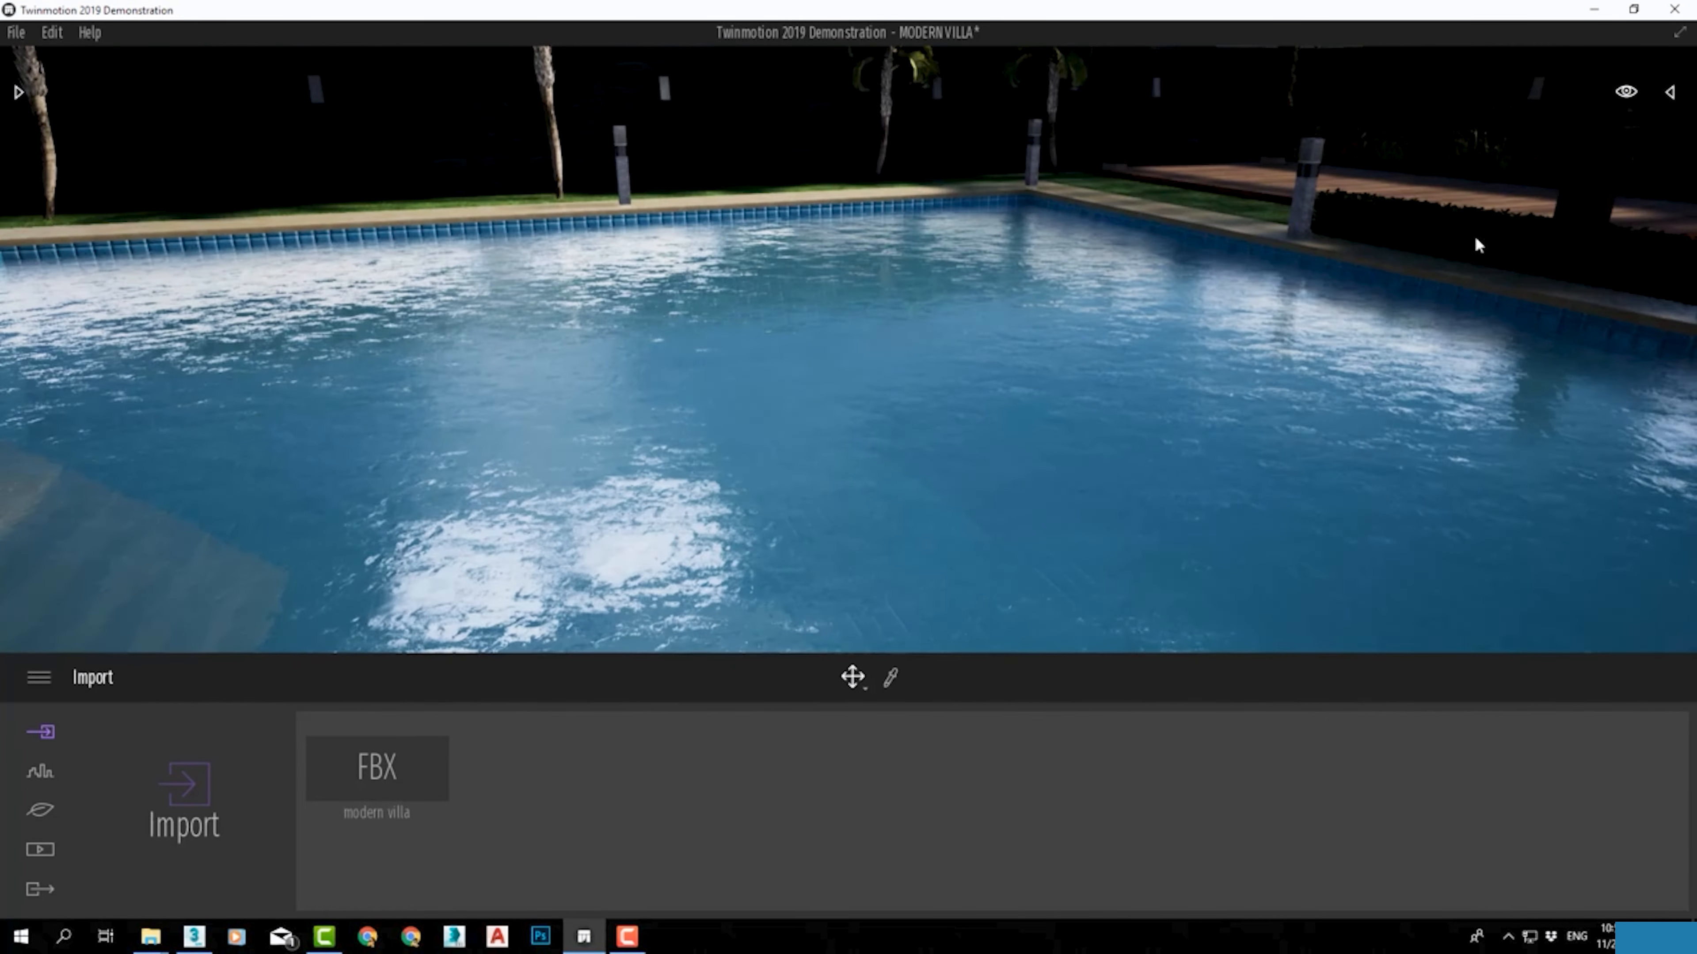
Step: Switch to 3ds Max and select the whole outdoor set of sofa, coffee table and three armchairs
middle_drag(939, 308, 859, 553)
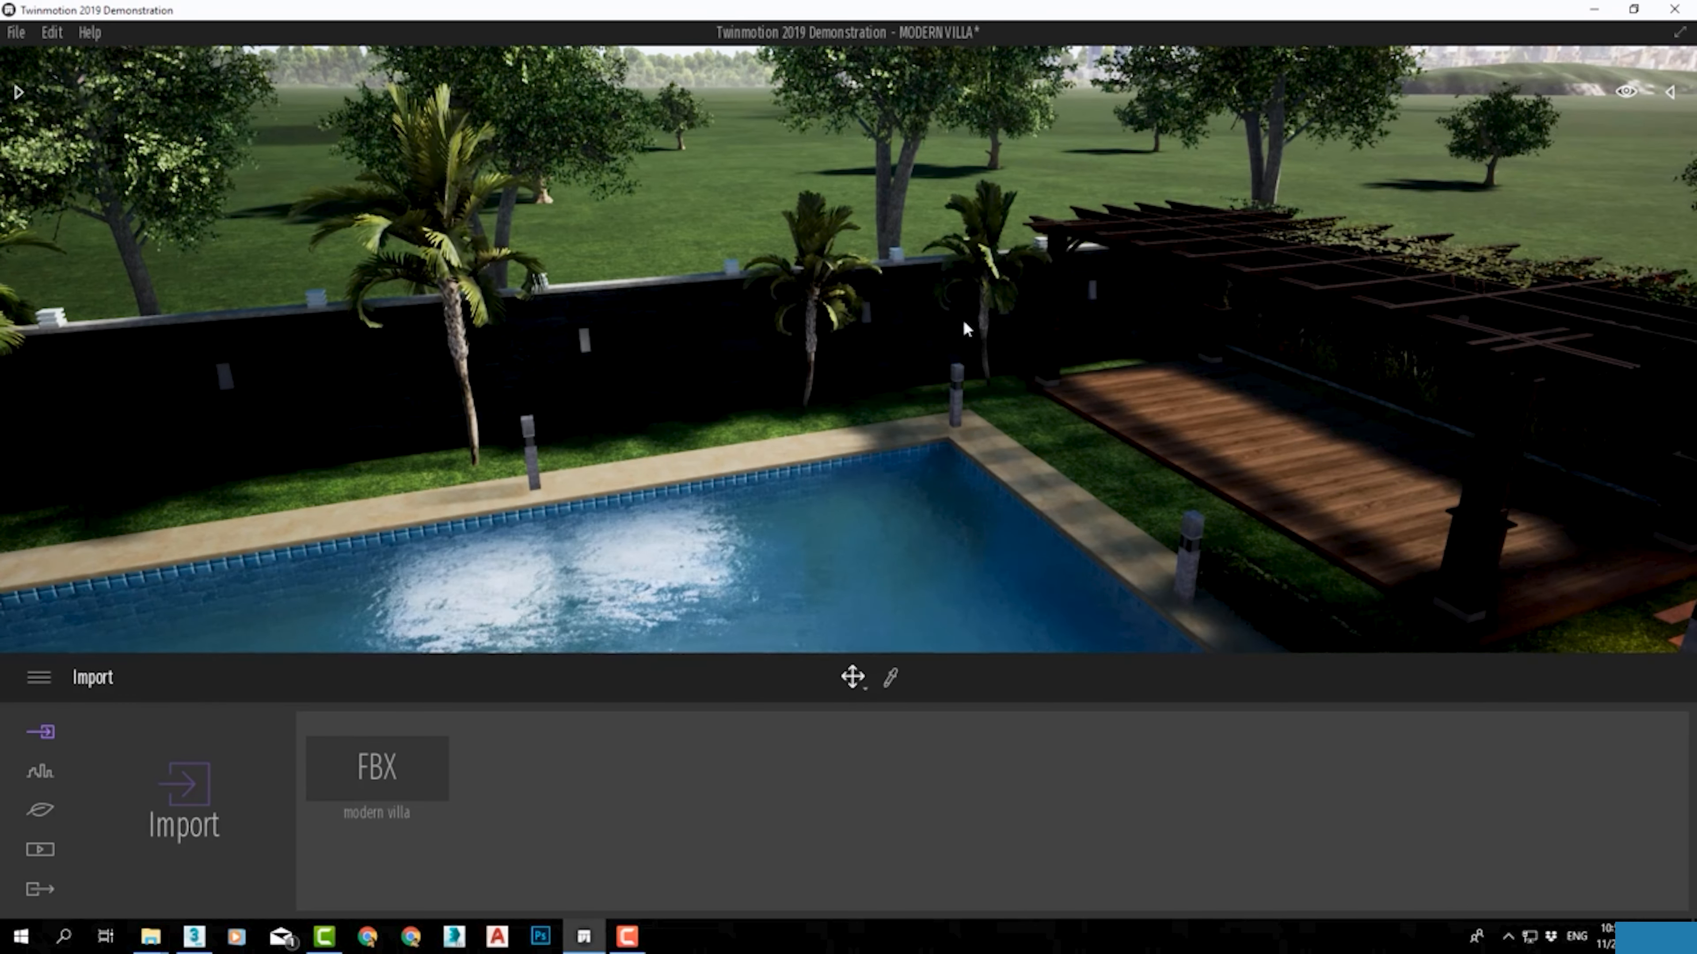
right_drag(963, 318, 942, 239)
click(193, 937)
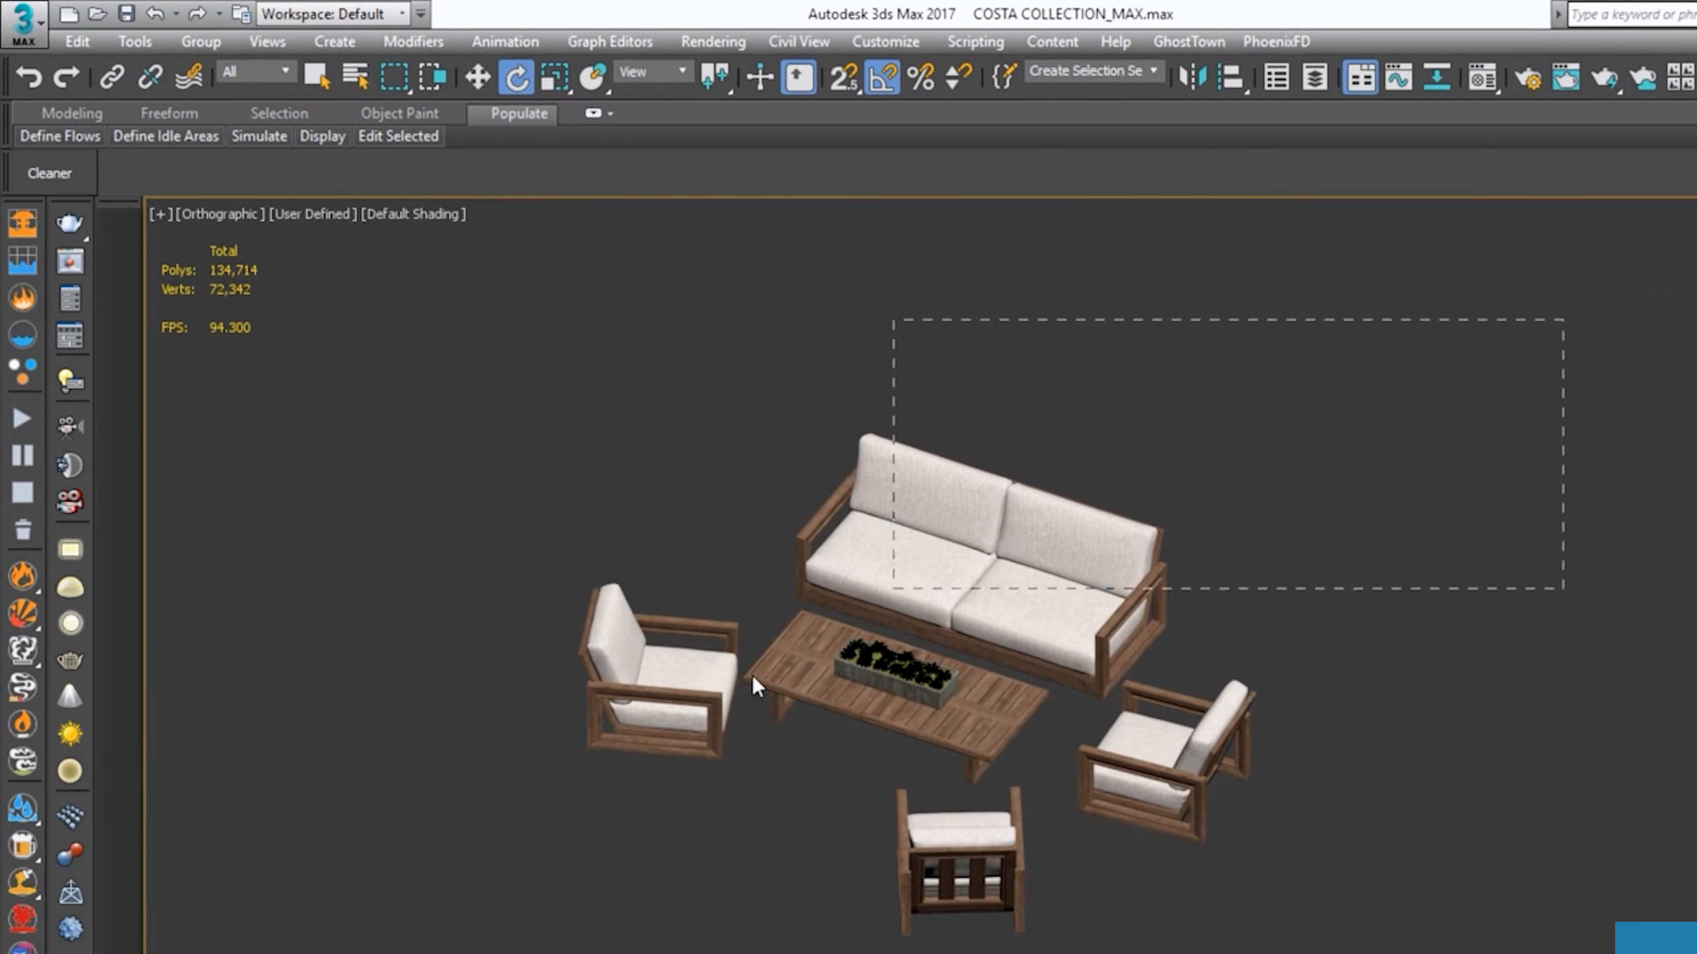
drag(753, 676, 461, 889)
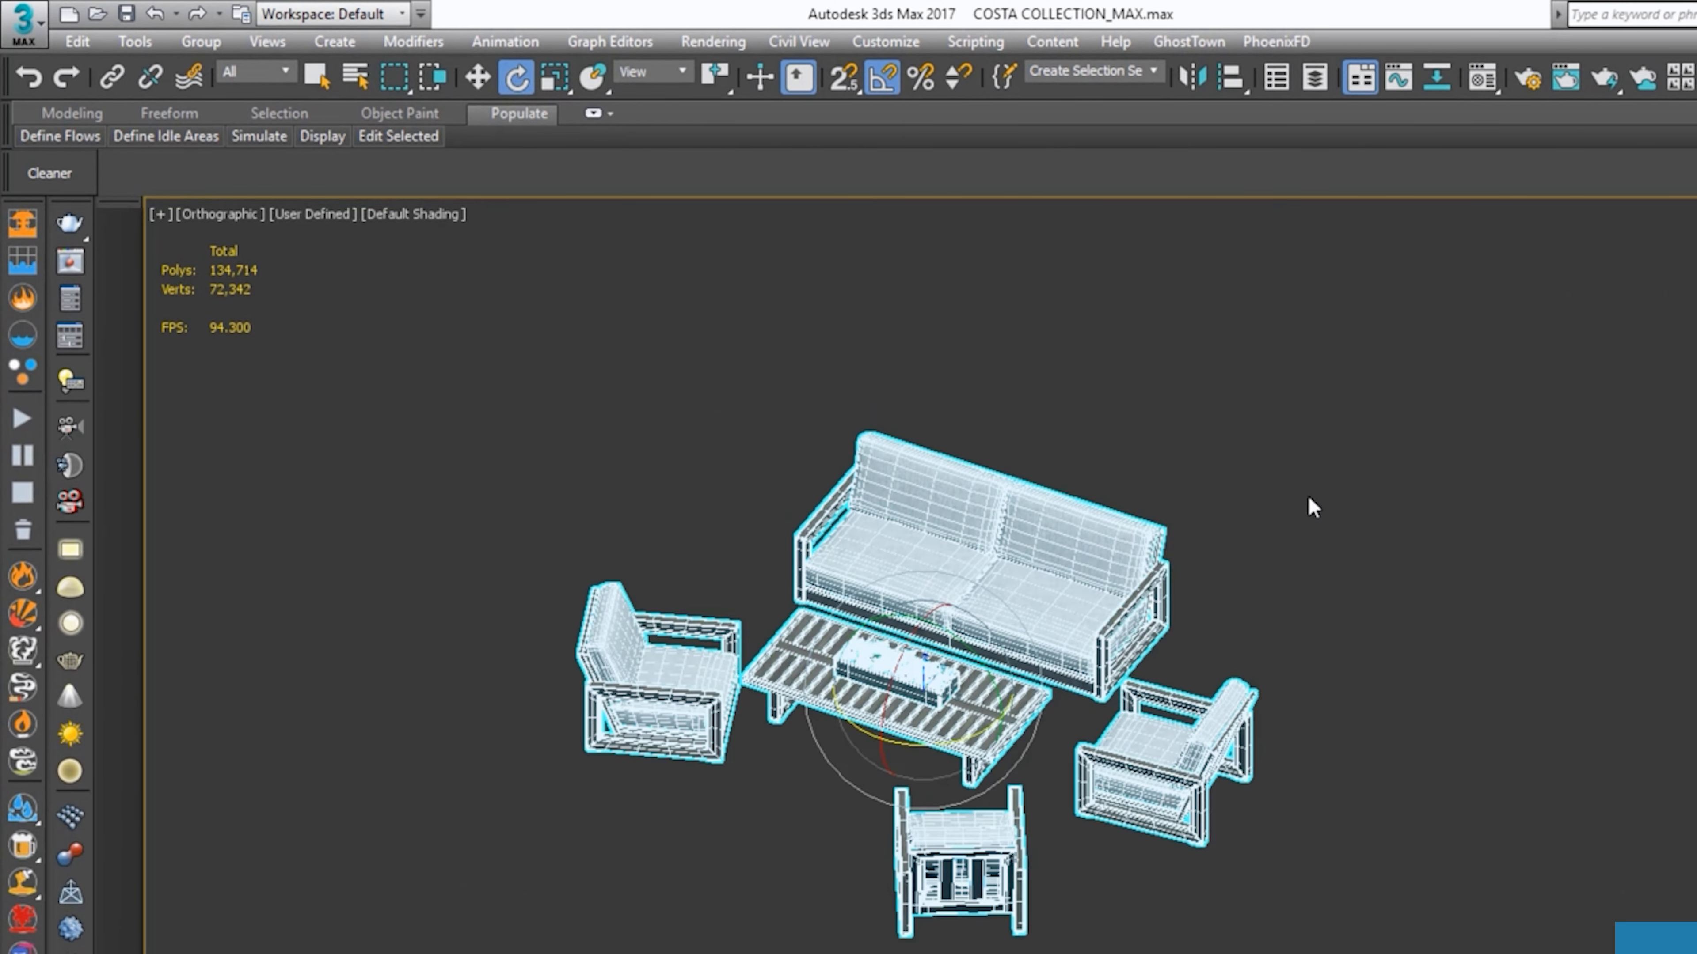
Step: Start an FBX export of only the selected furniture and browse to the 02-Twinmotion folder
click(11, 42)
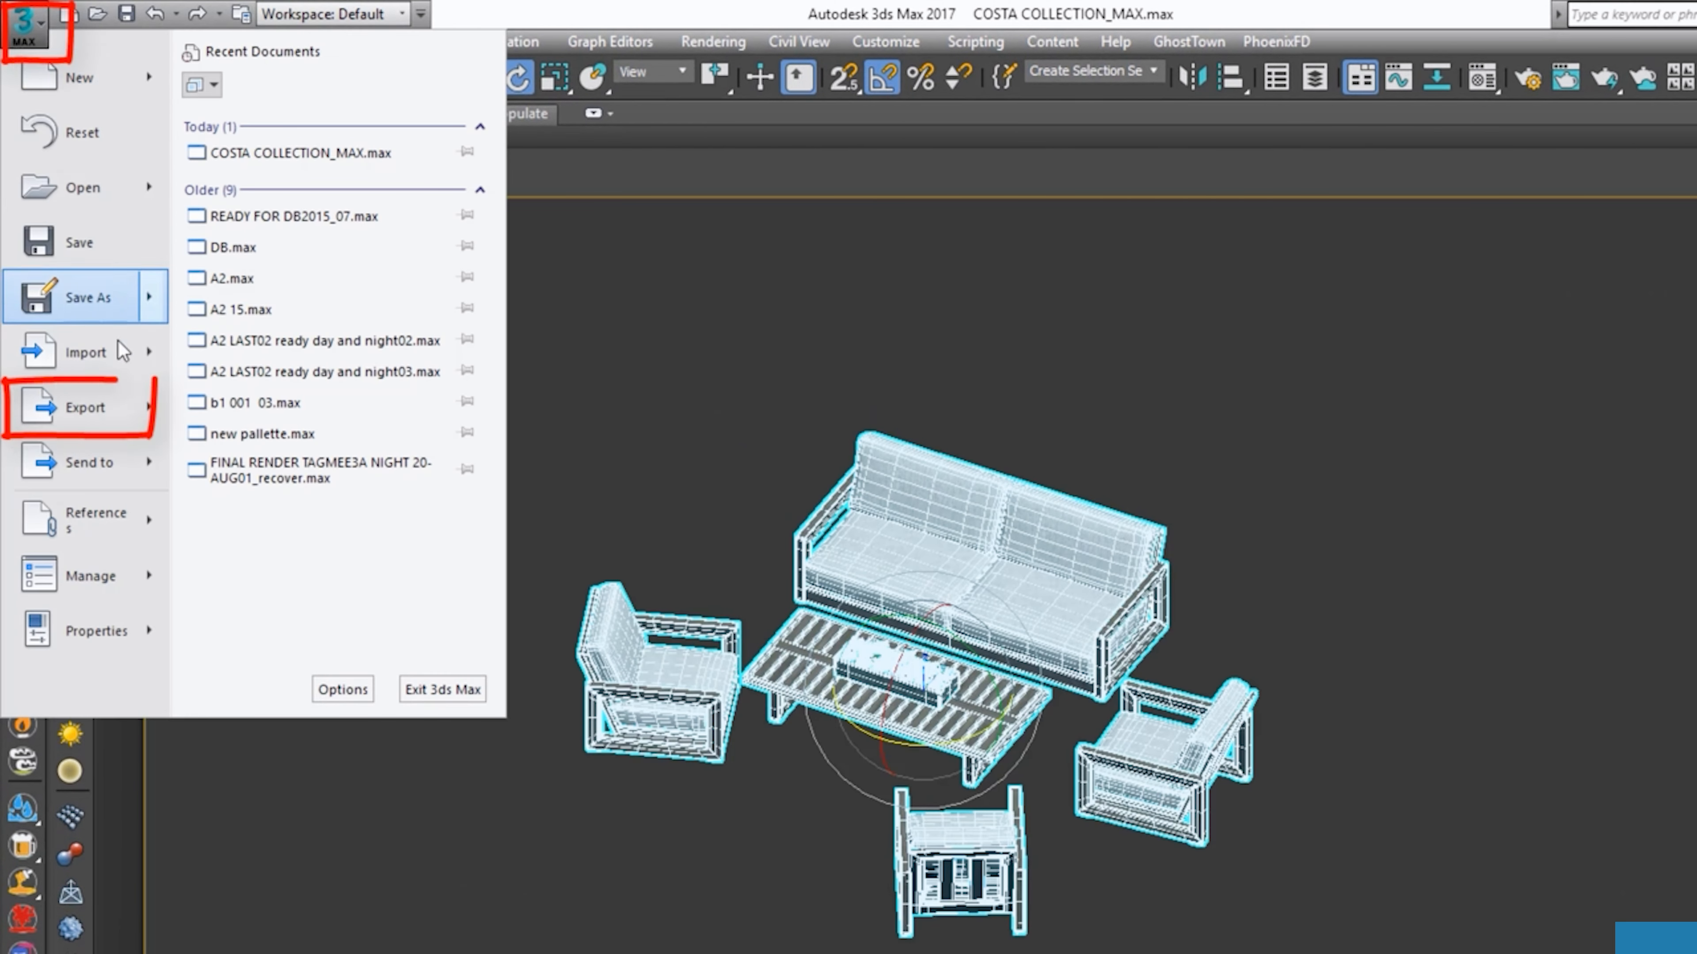
mouse_move(120, 396)
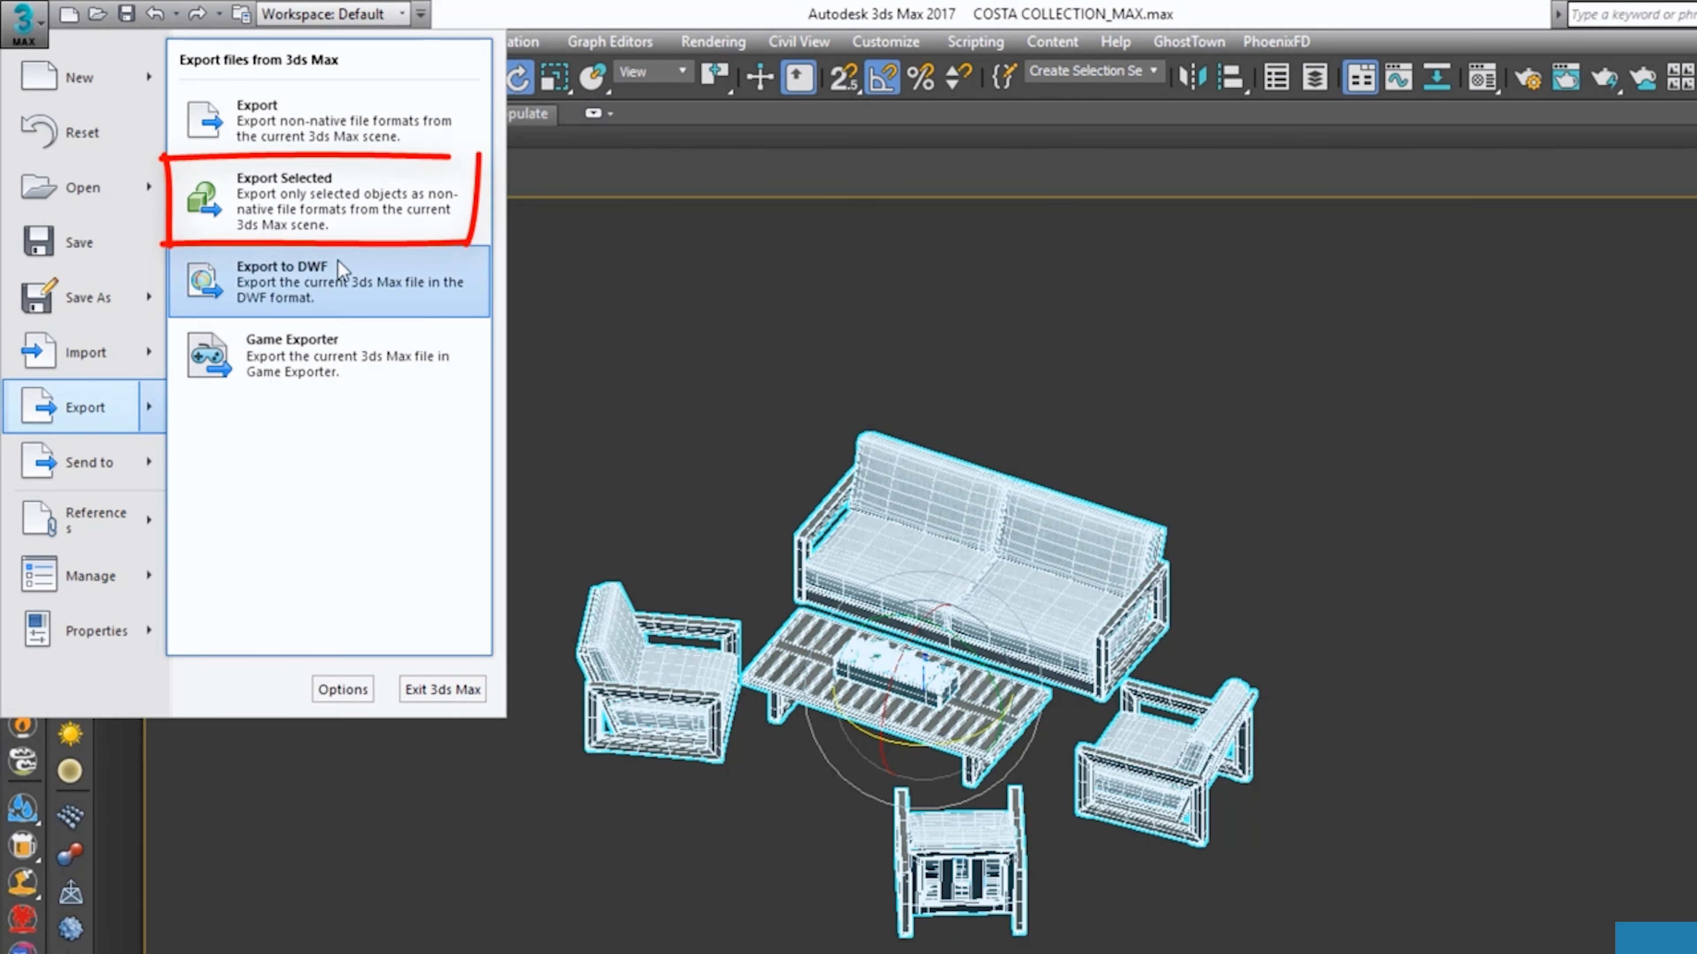
click(317, 241)
click(87, 347)
double_click(295, 400)
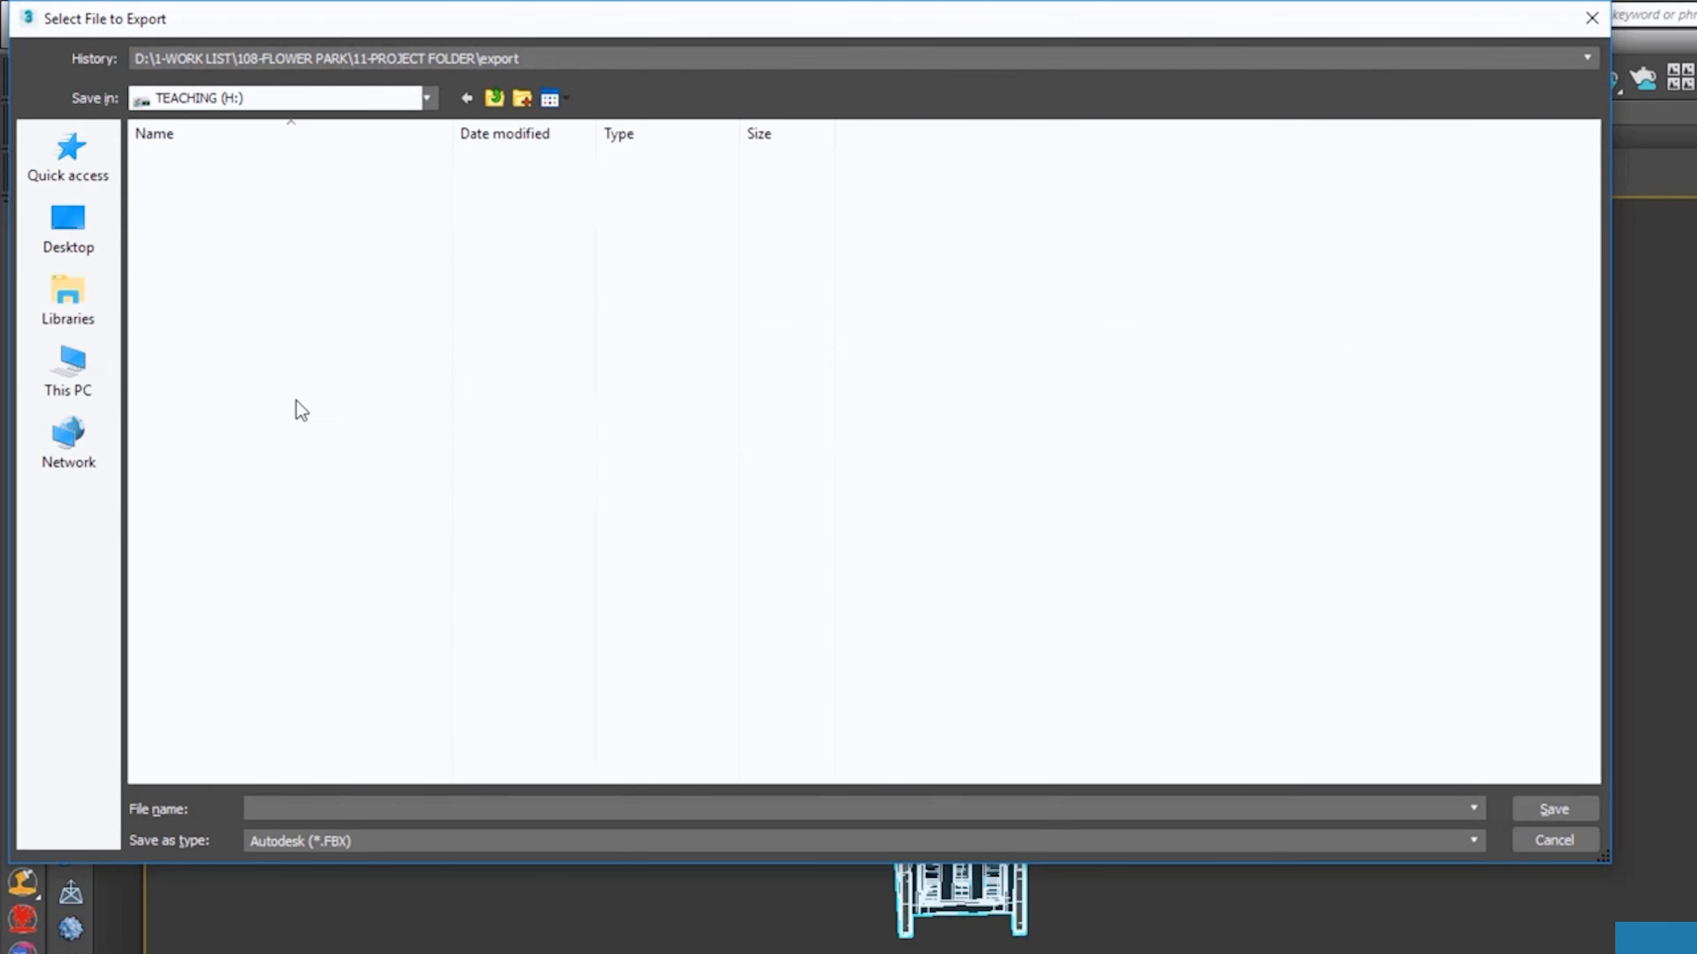
double_click(267, 161)
double_click(277, 181)
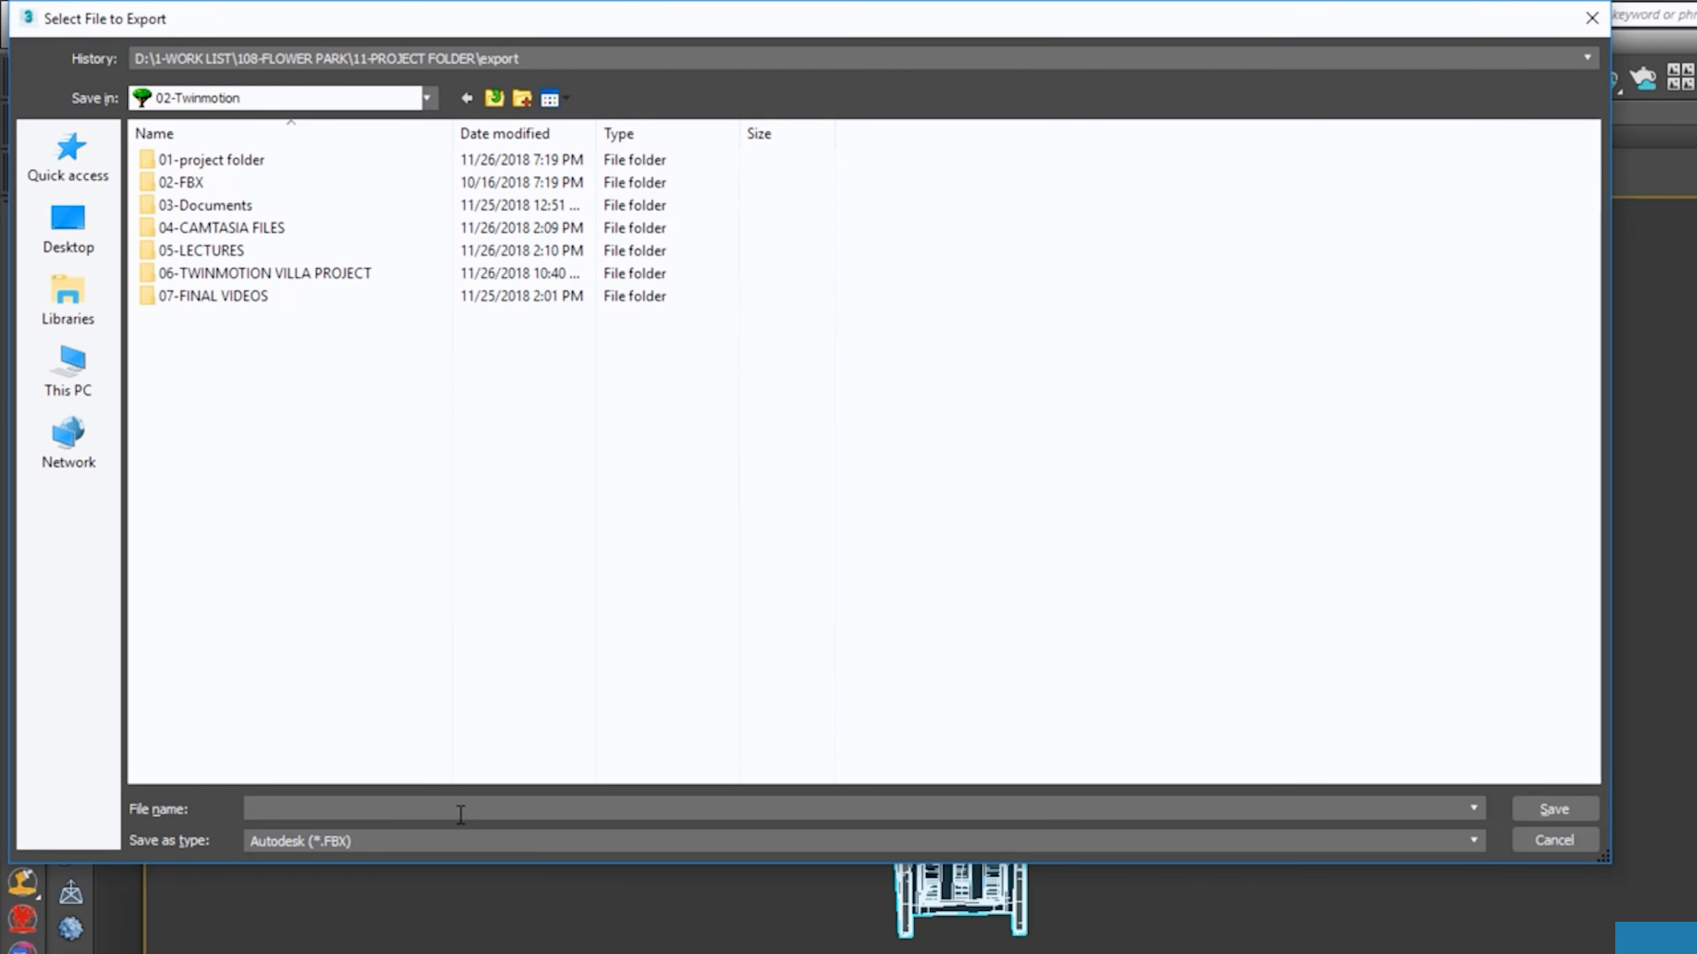
Step: Export the furniture as "sofa & chairs" with the Autodesk Media & Entertainment preset, and clear the selection
click(461, 814)
text(sofa & chairs)
key(Return)
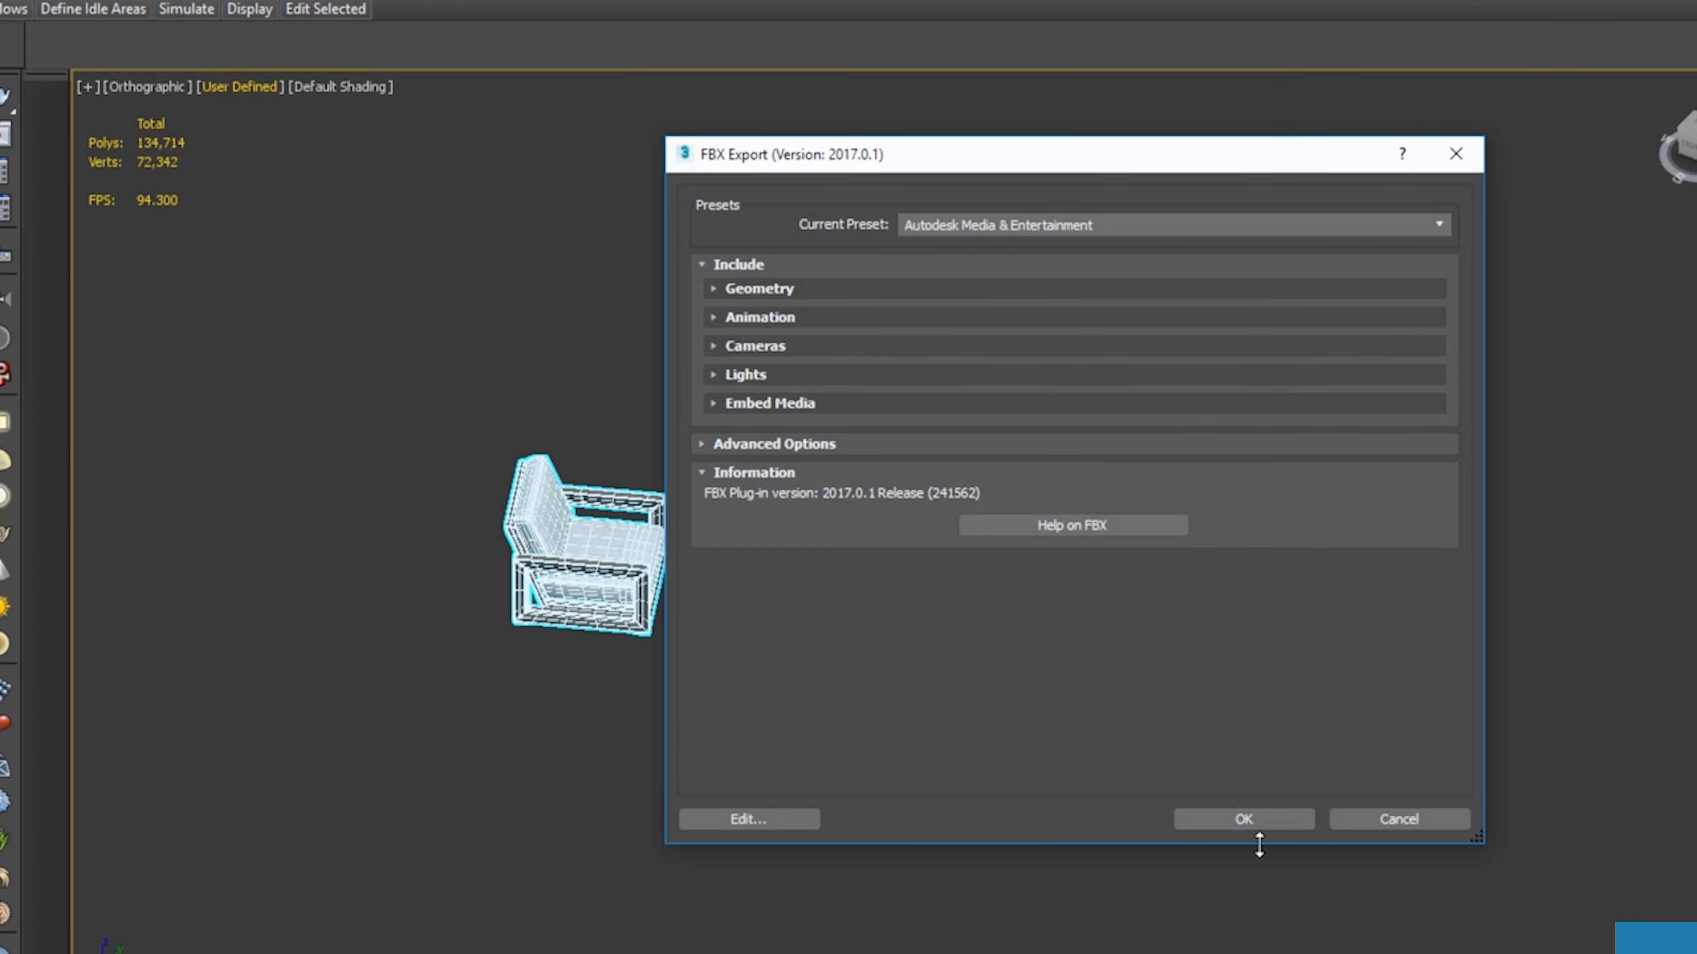
click(1269, 822)
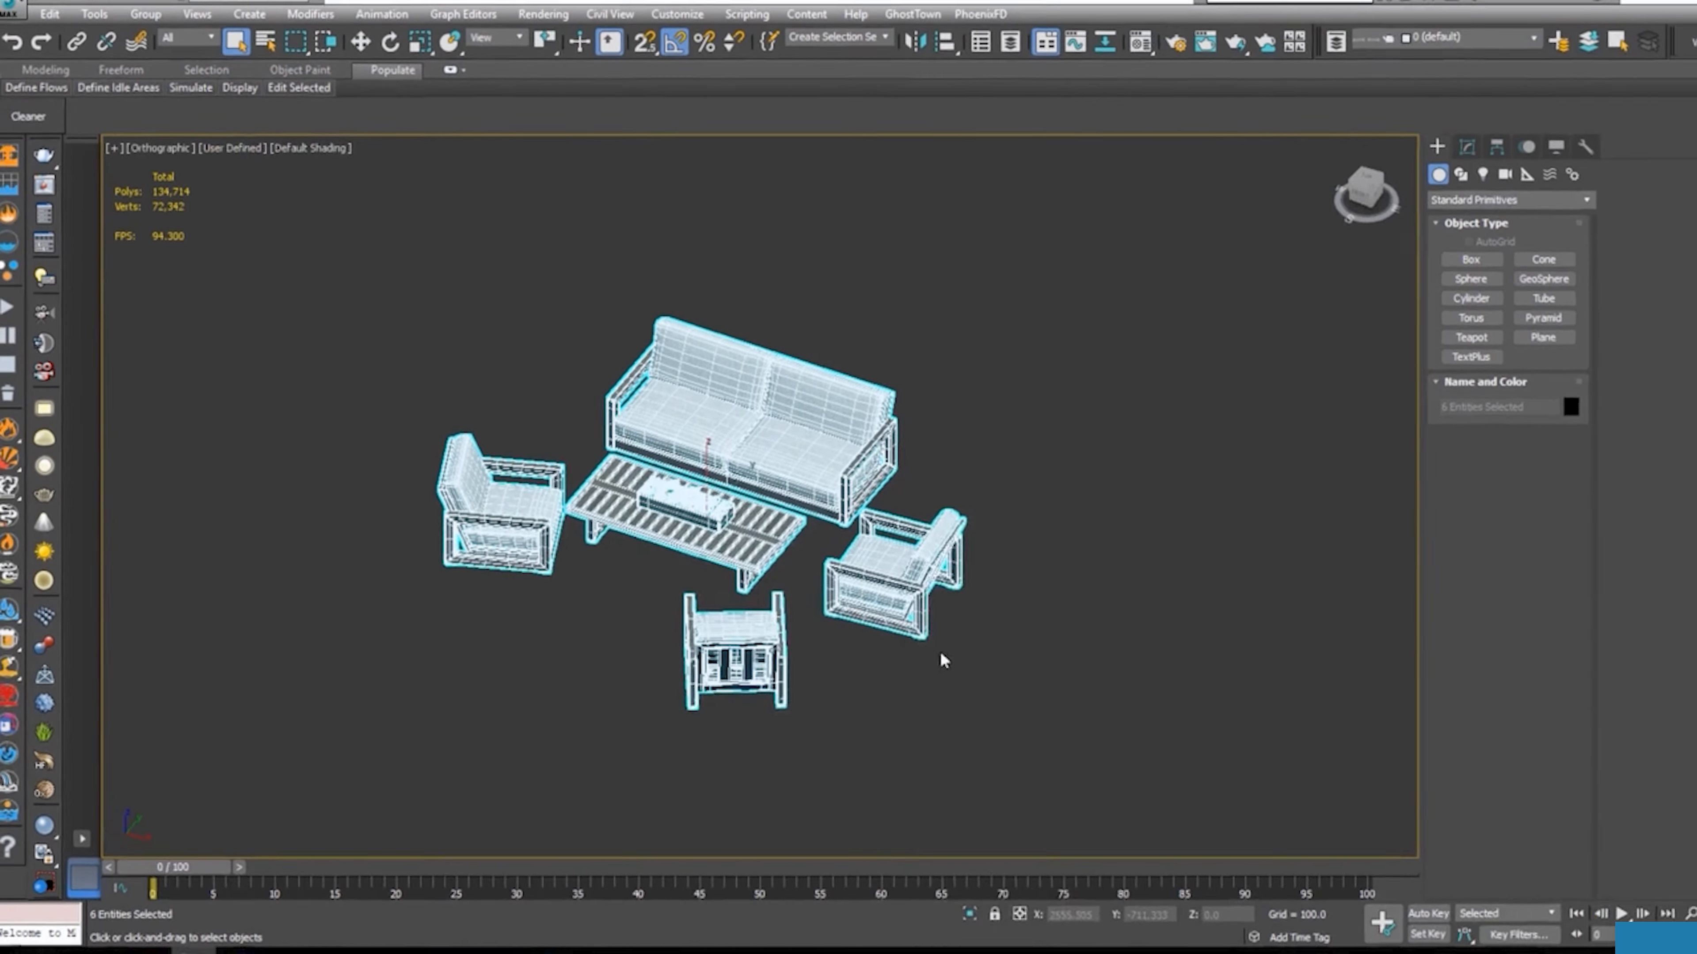
click(880, 695)
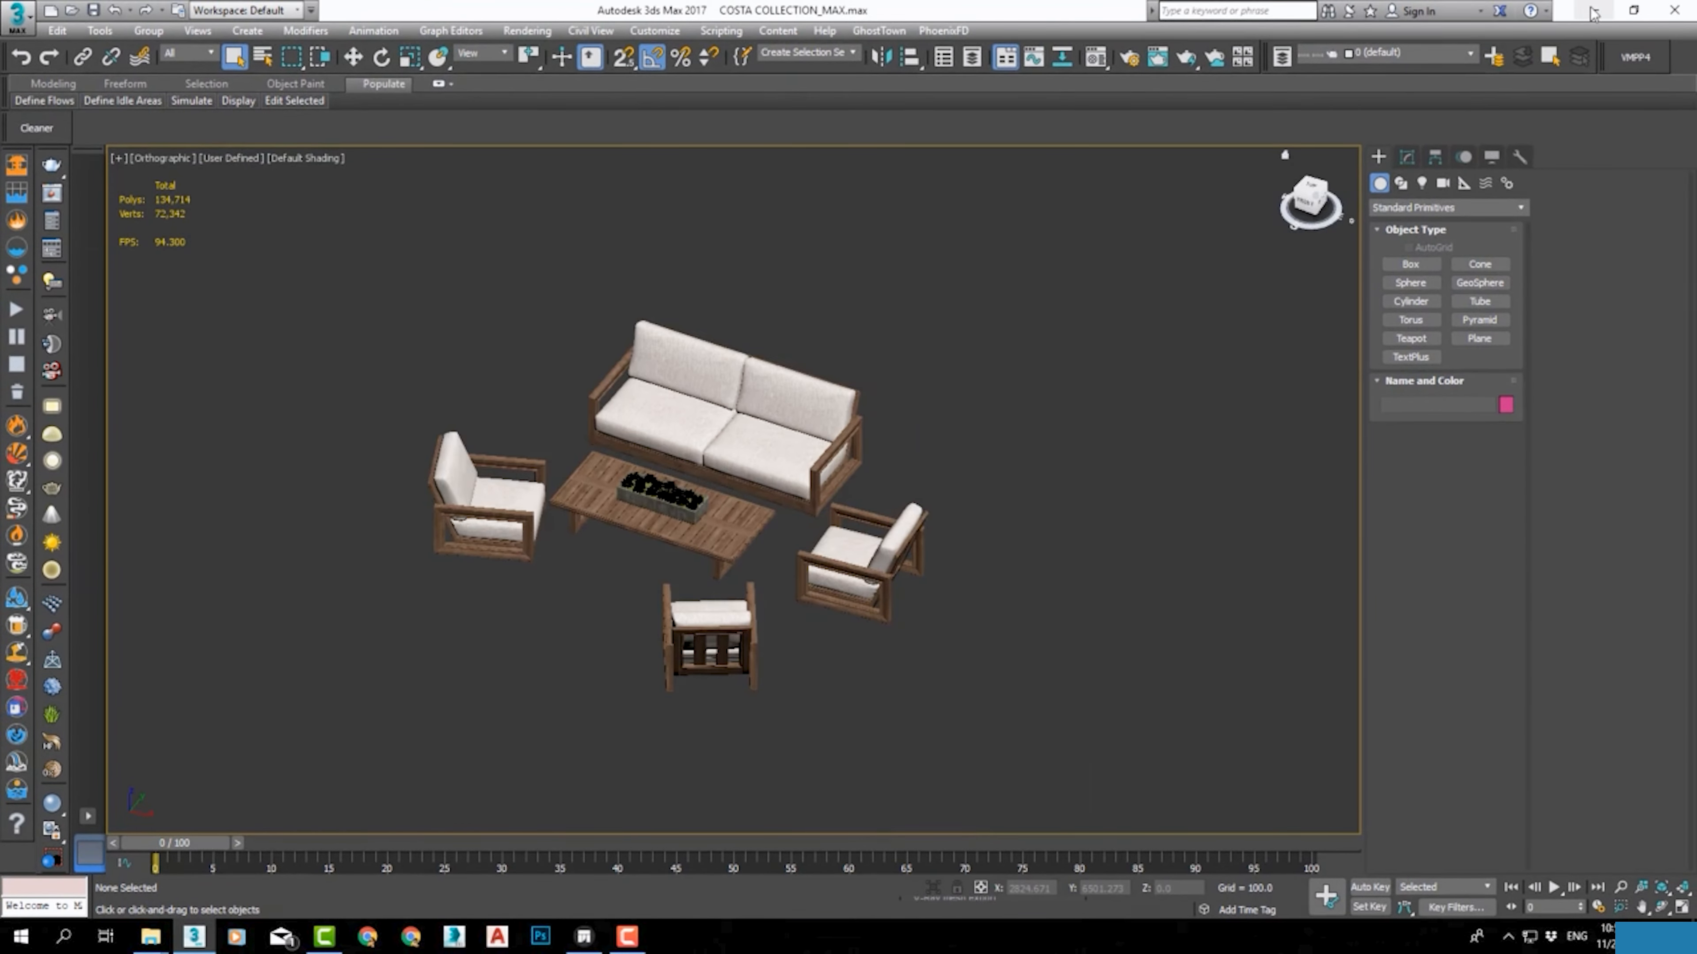
Step: Switch back to Twinmotion and import the "sofa & chairs" FBX file as geometry from the 02-Twinmotion folder
click(1594, 11)
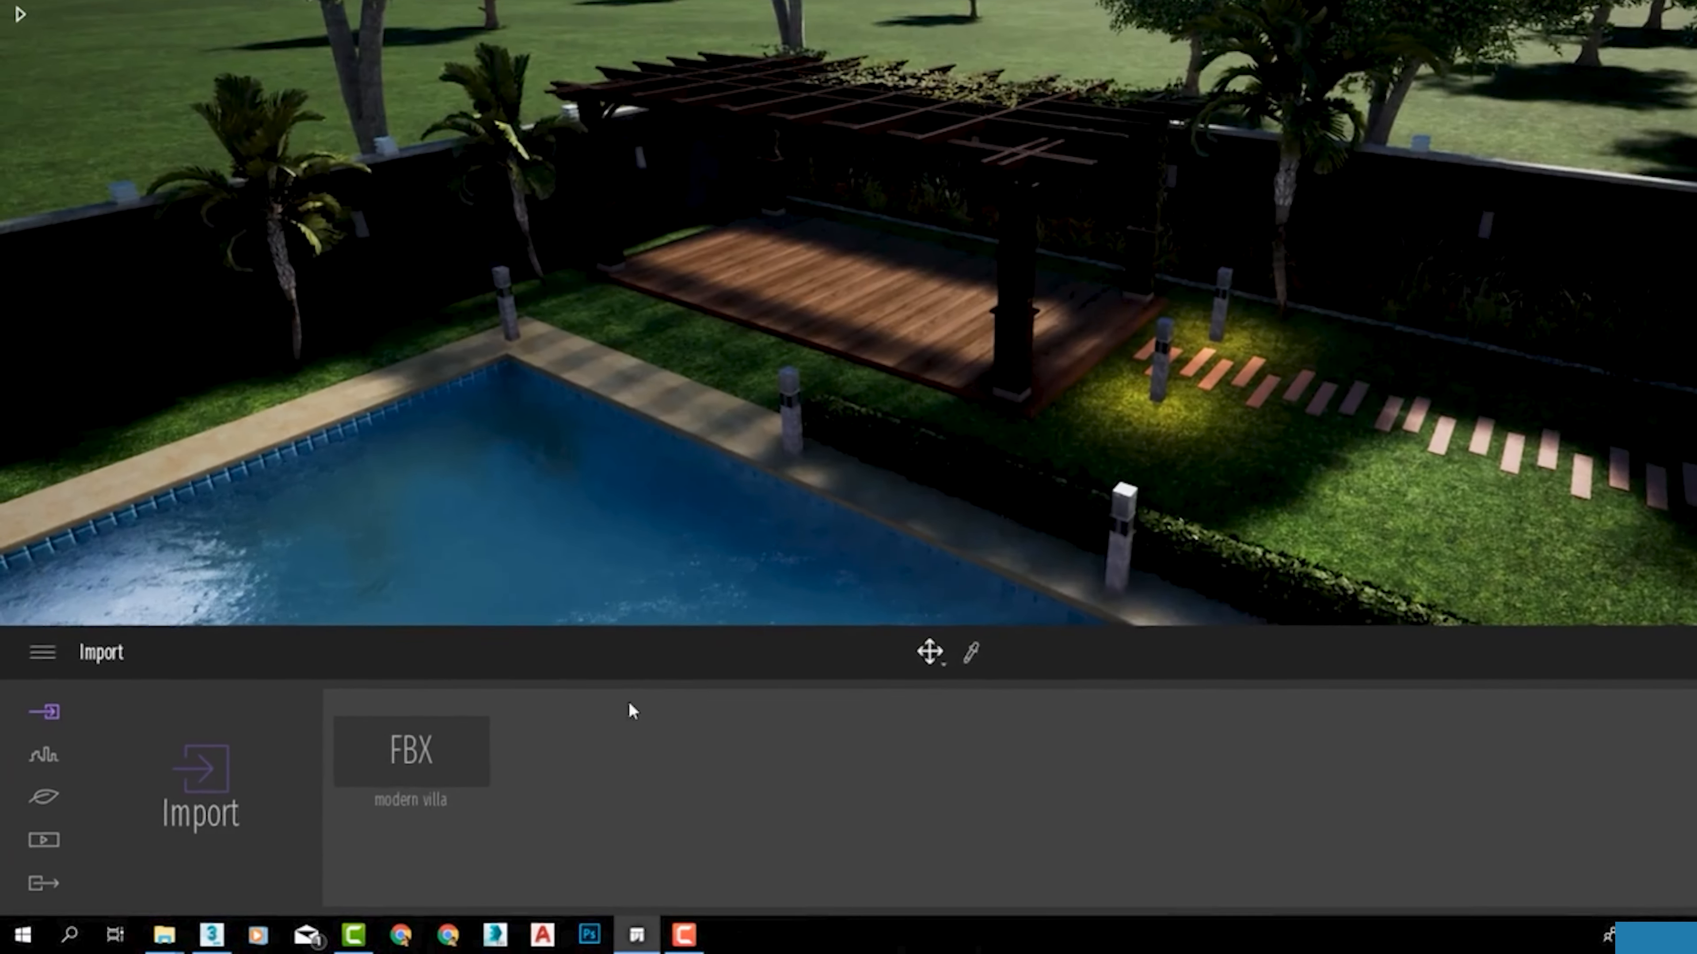
scroll(863, 365, down, 3)
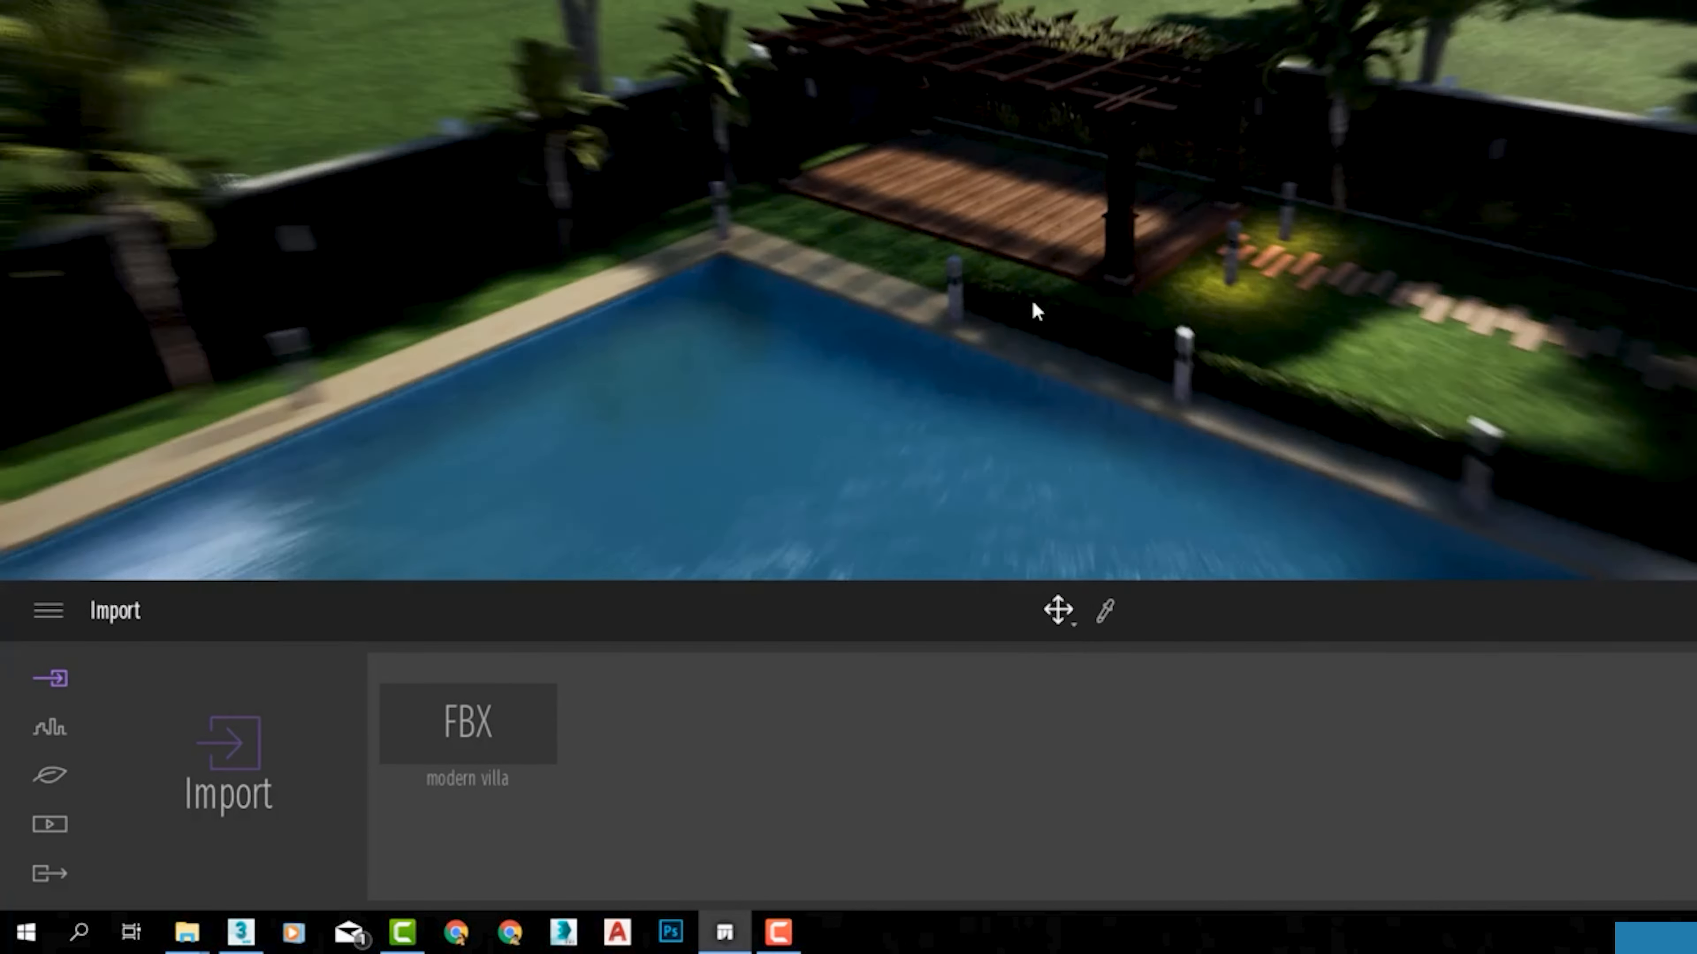
right_drag(1033, 302, 926, 321)
scroll(927, 321, down, 3)
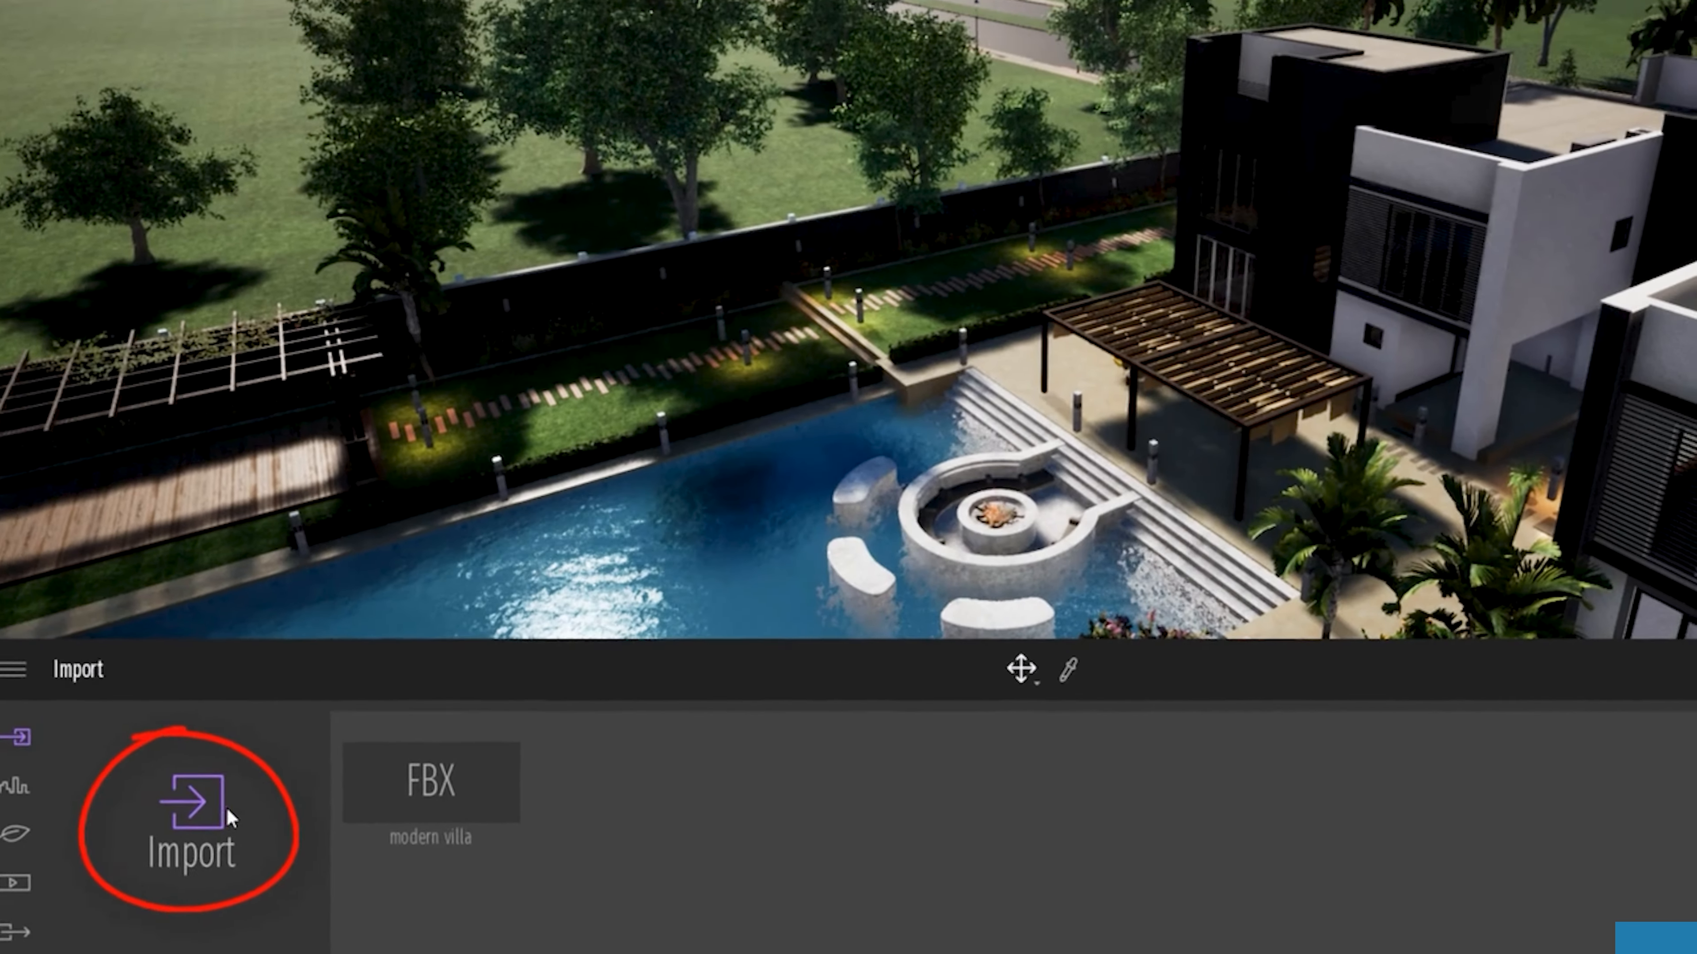
click(247, 745)
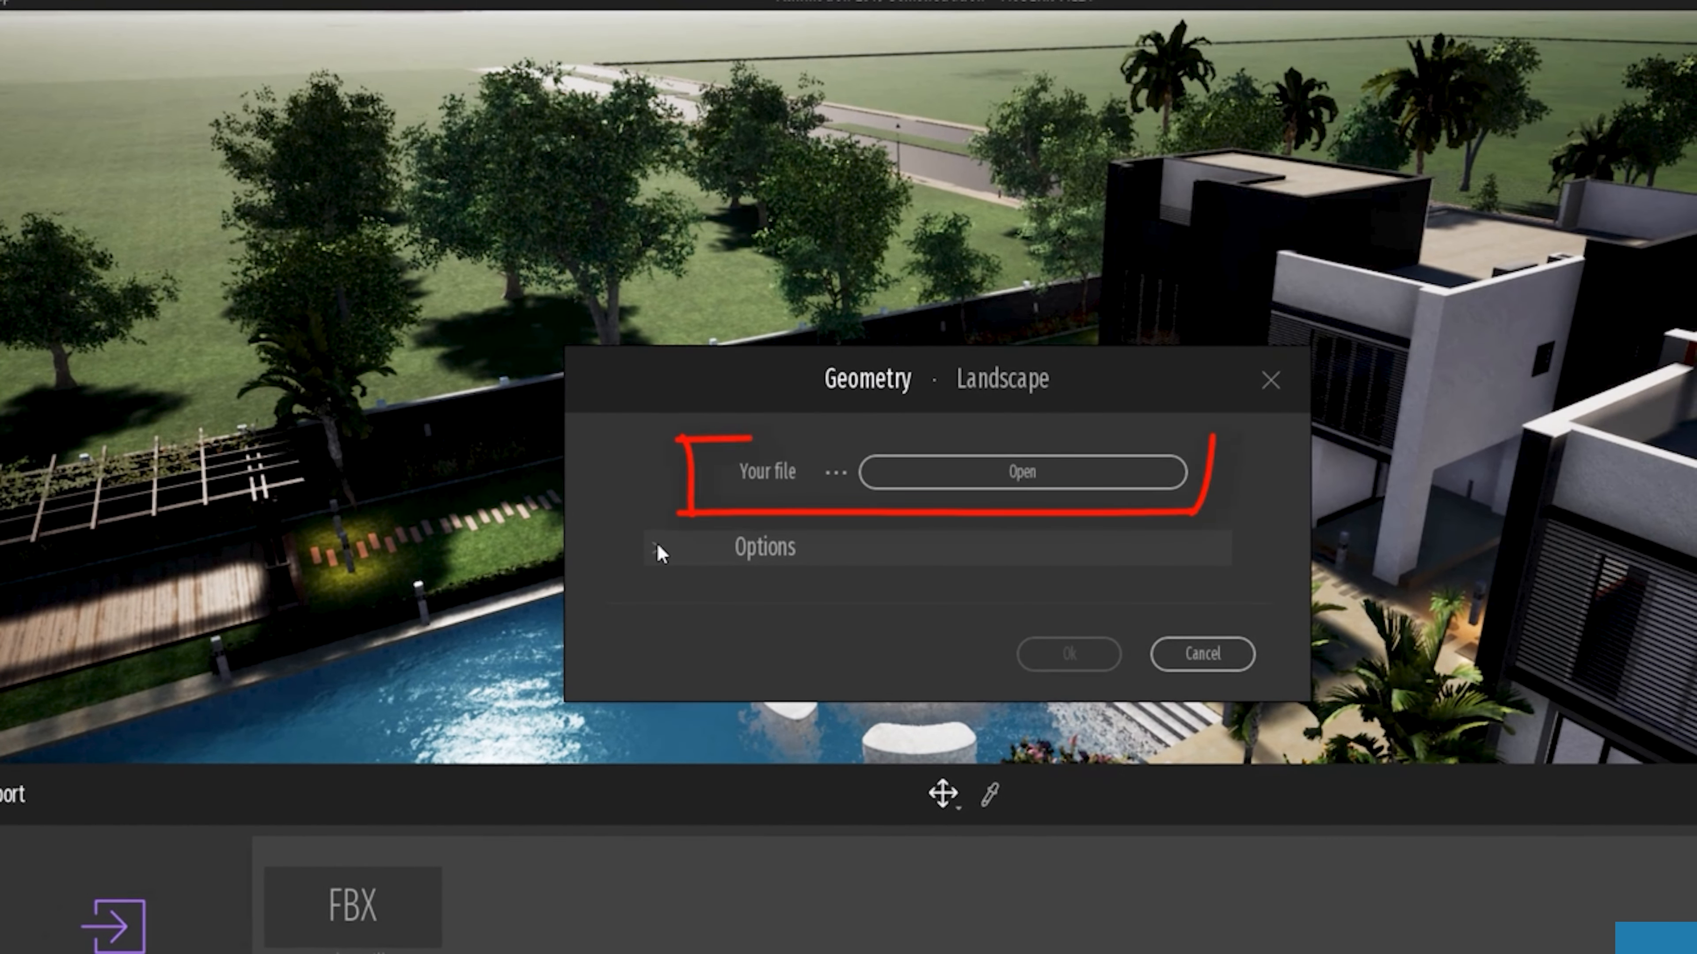
click(657, 550)
click(1048, 461)
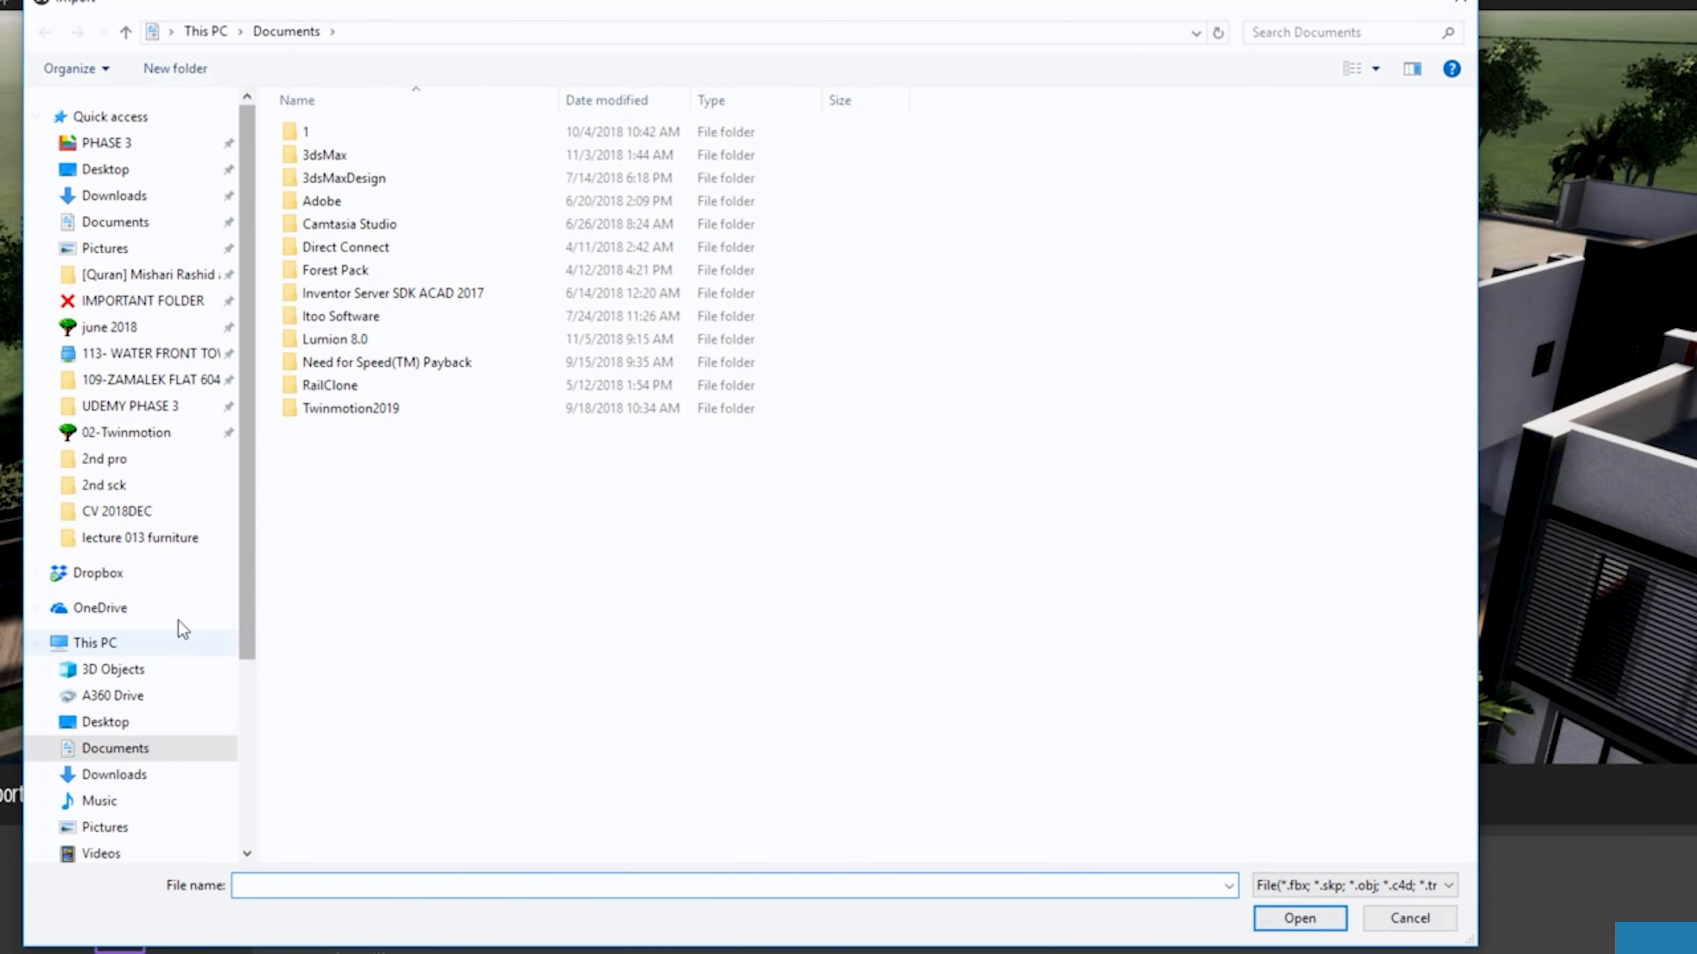
click(127, 435)
double_click(1213, 177)
click(1087, 840)
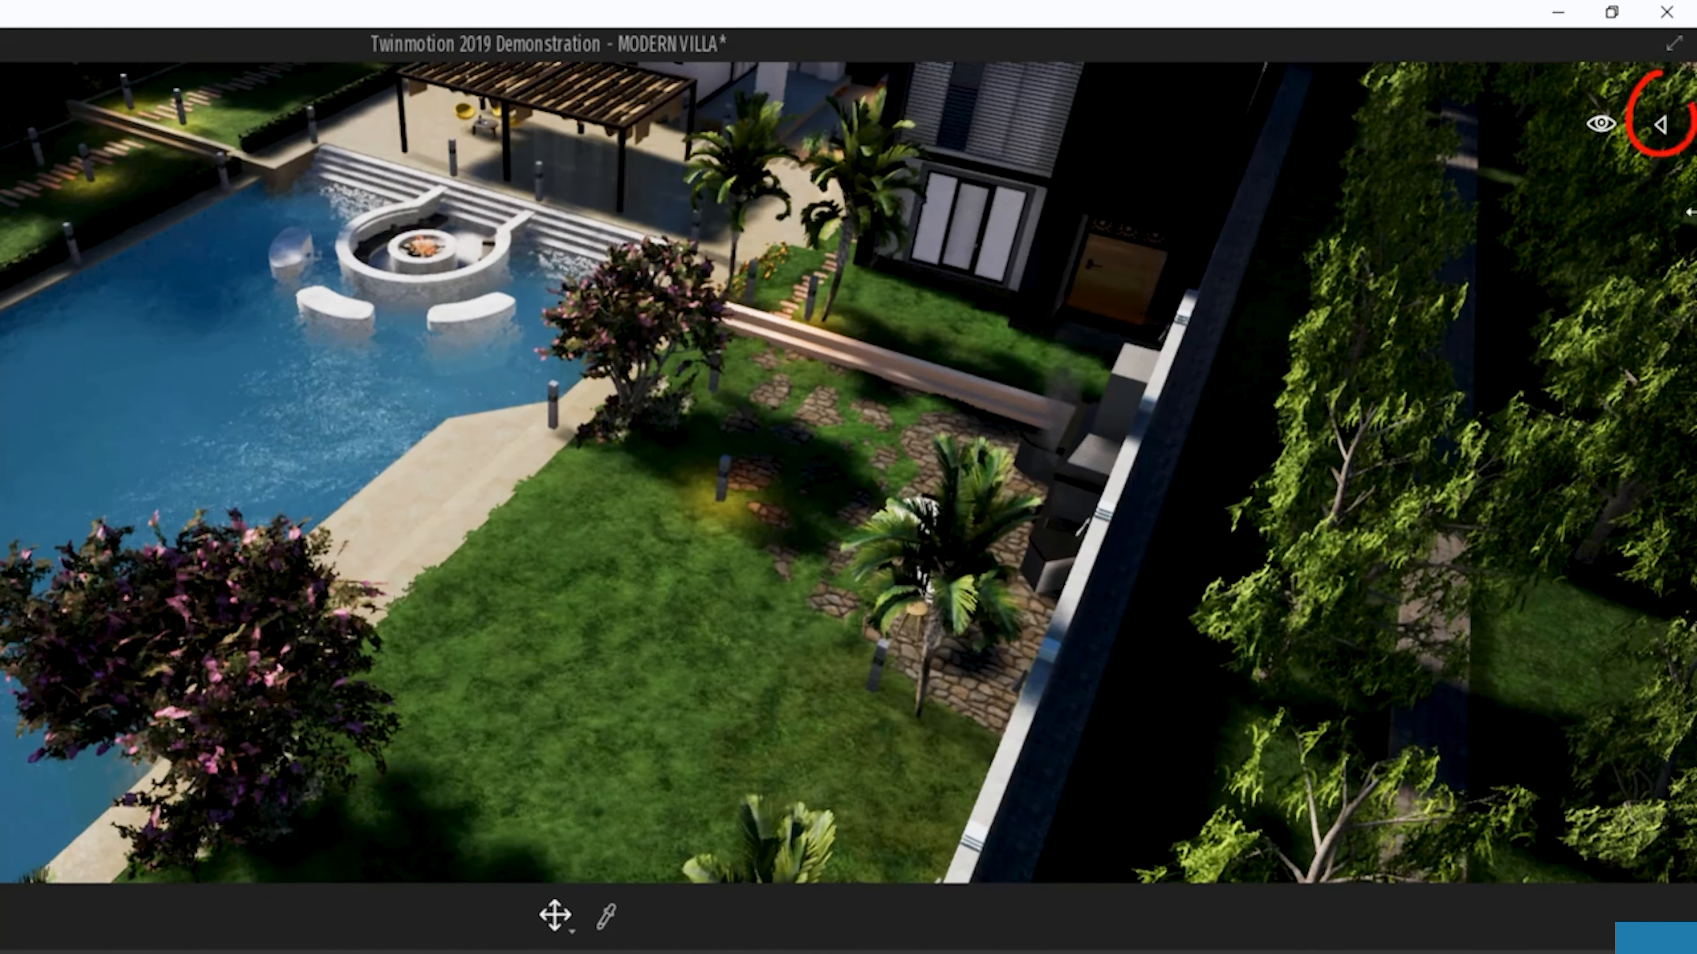
Step: List all objects in the scene graph, search for "so" and select the sofa & chairs.FBX folder
click(1669, 125)
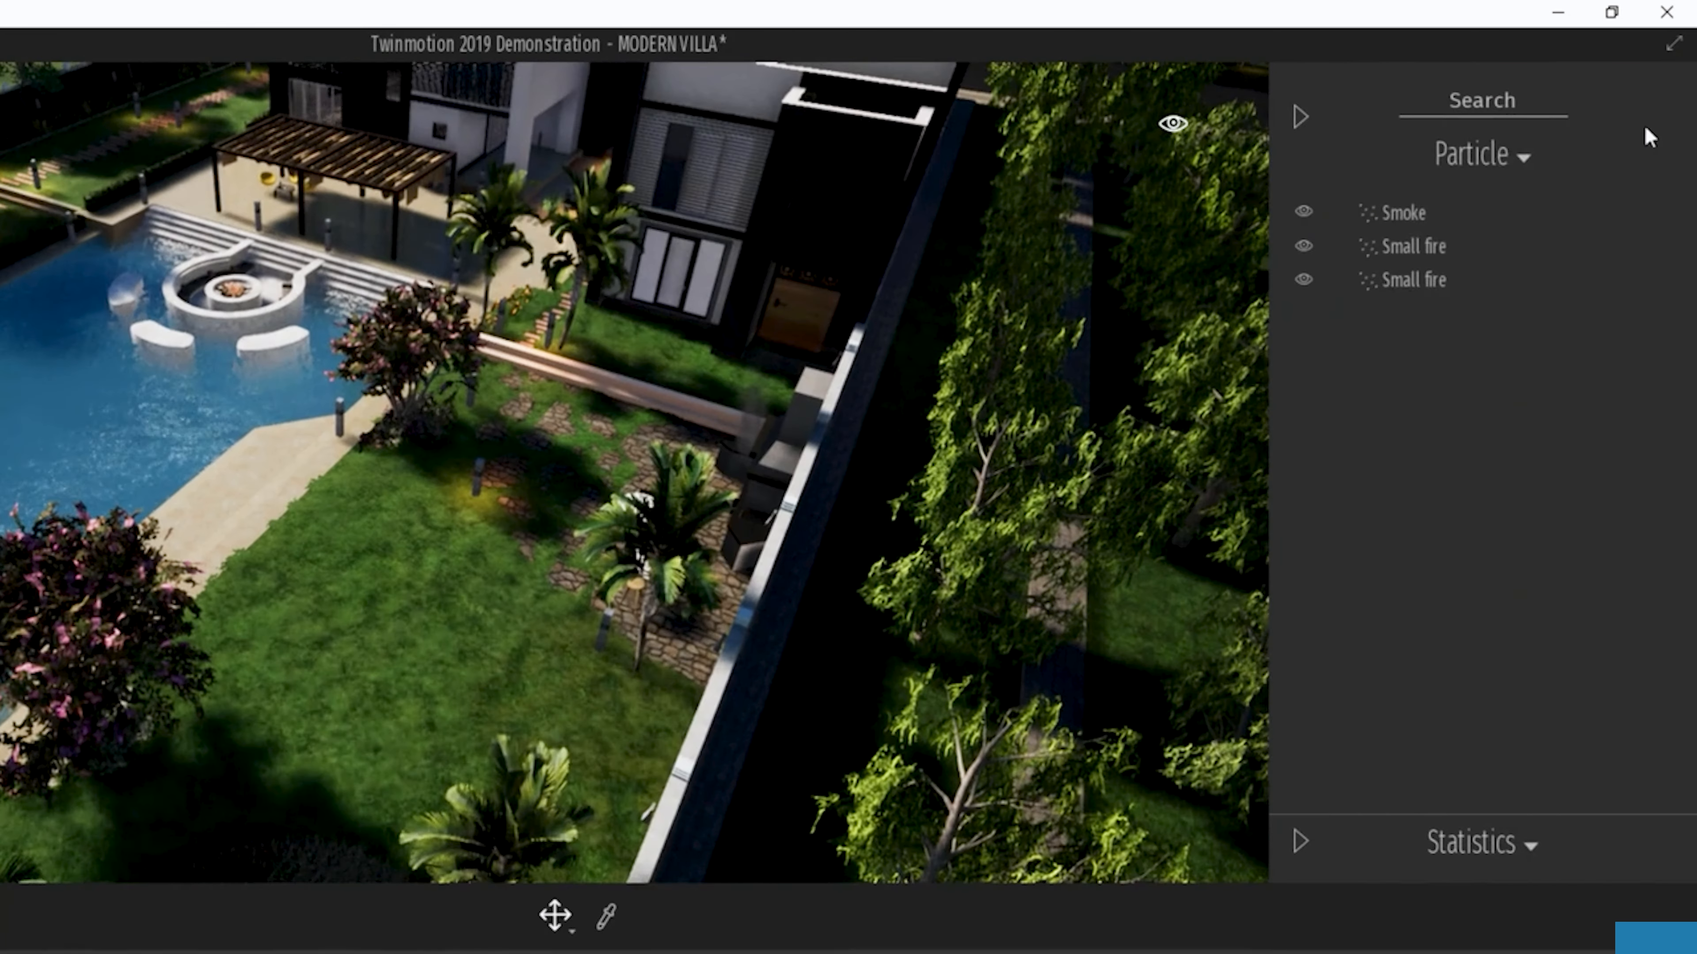
click(1520, 175)
click(1492, 221)
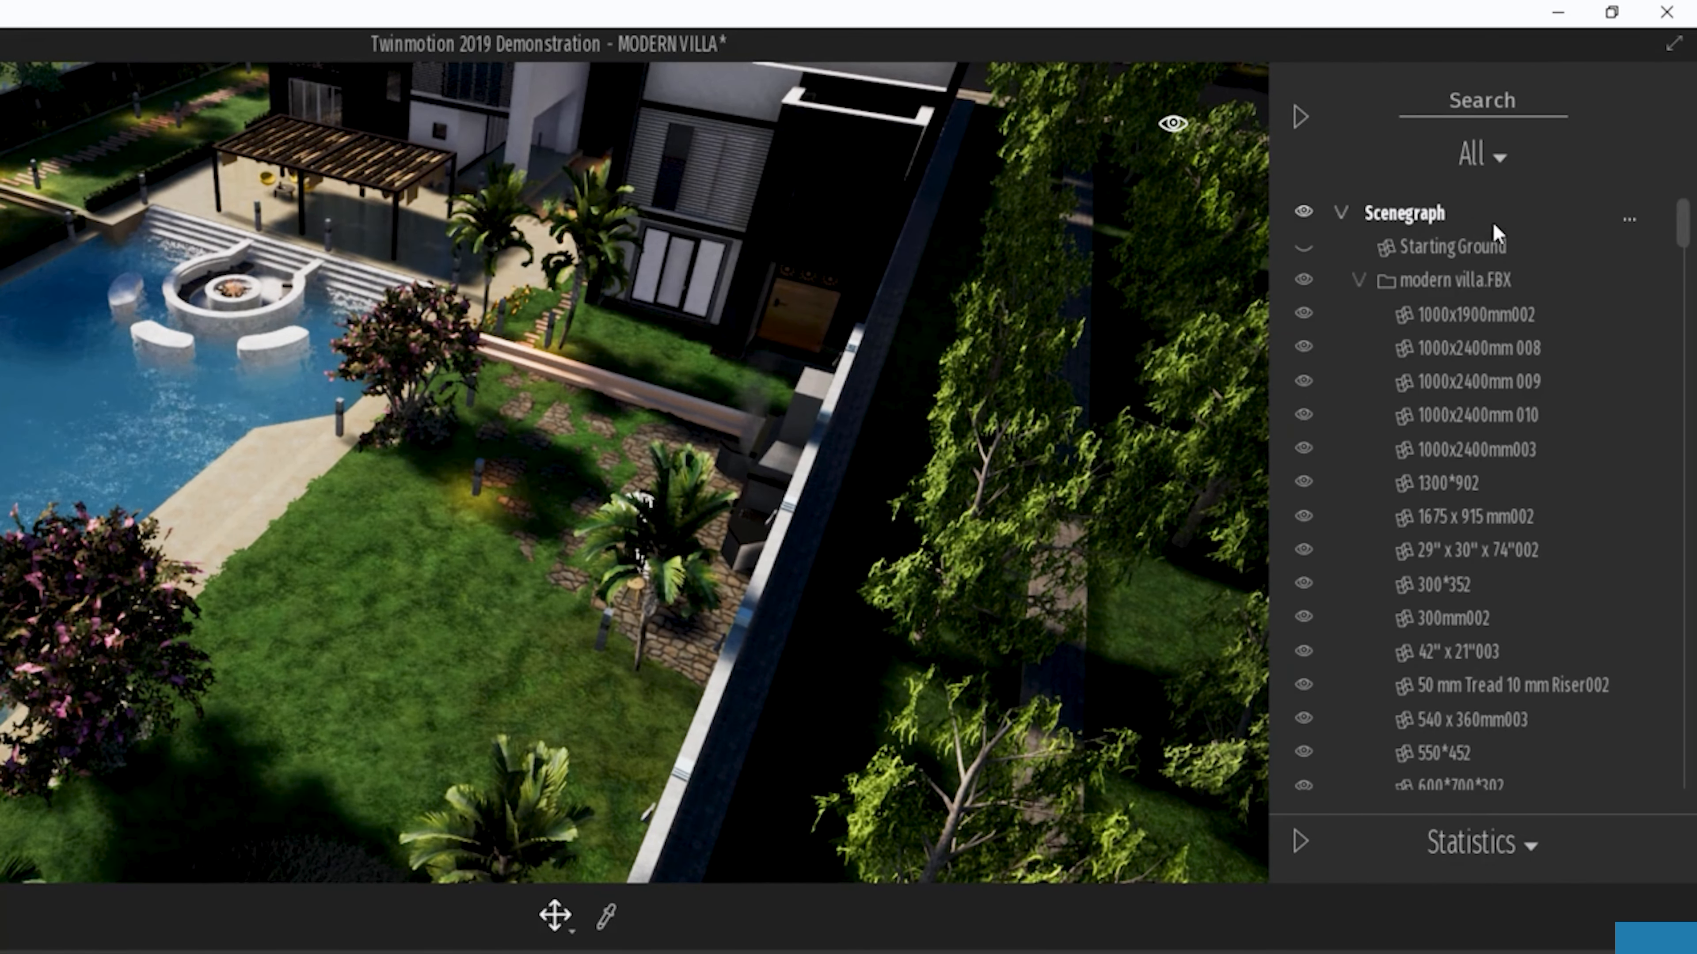
scroll(1444, 234, down, 5)
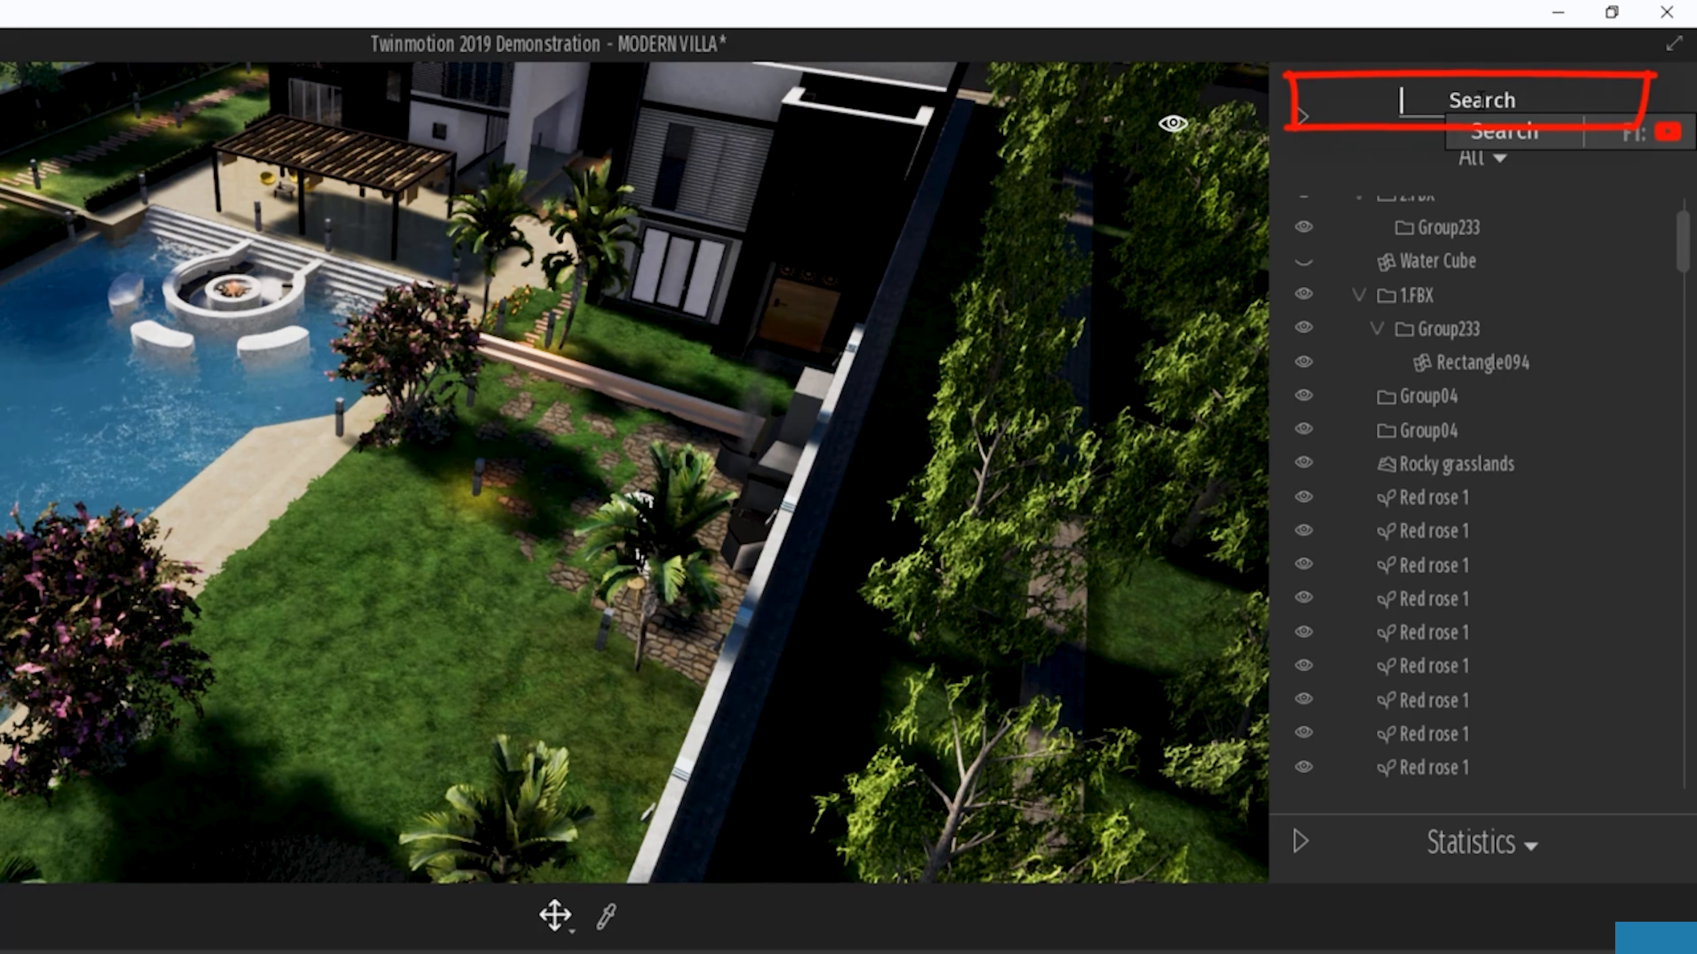
text(so)
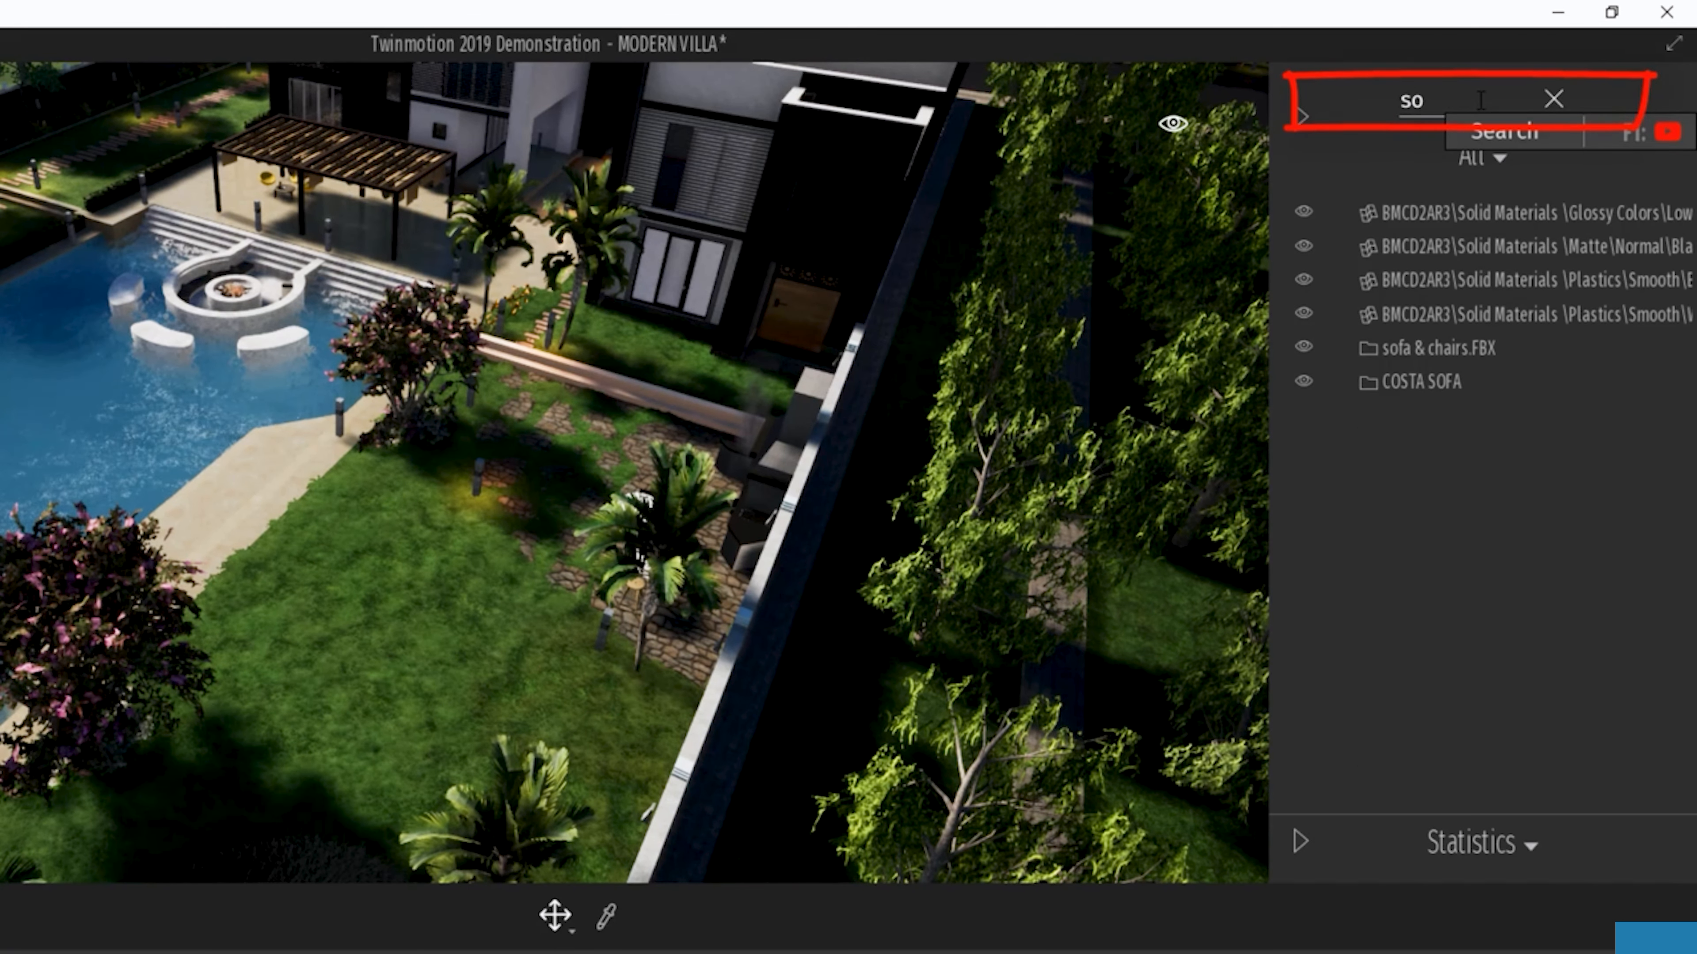
click(1481, 347)
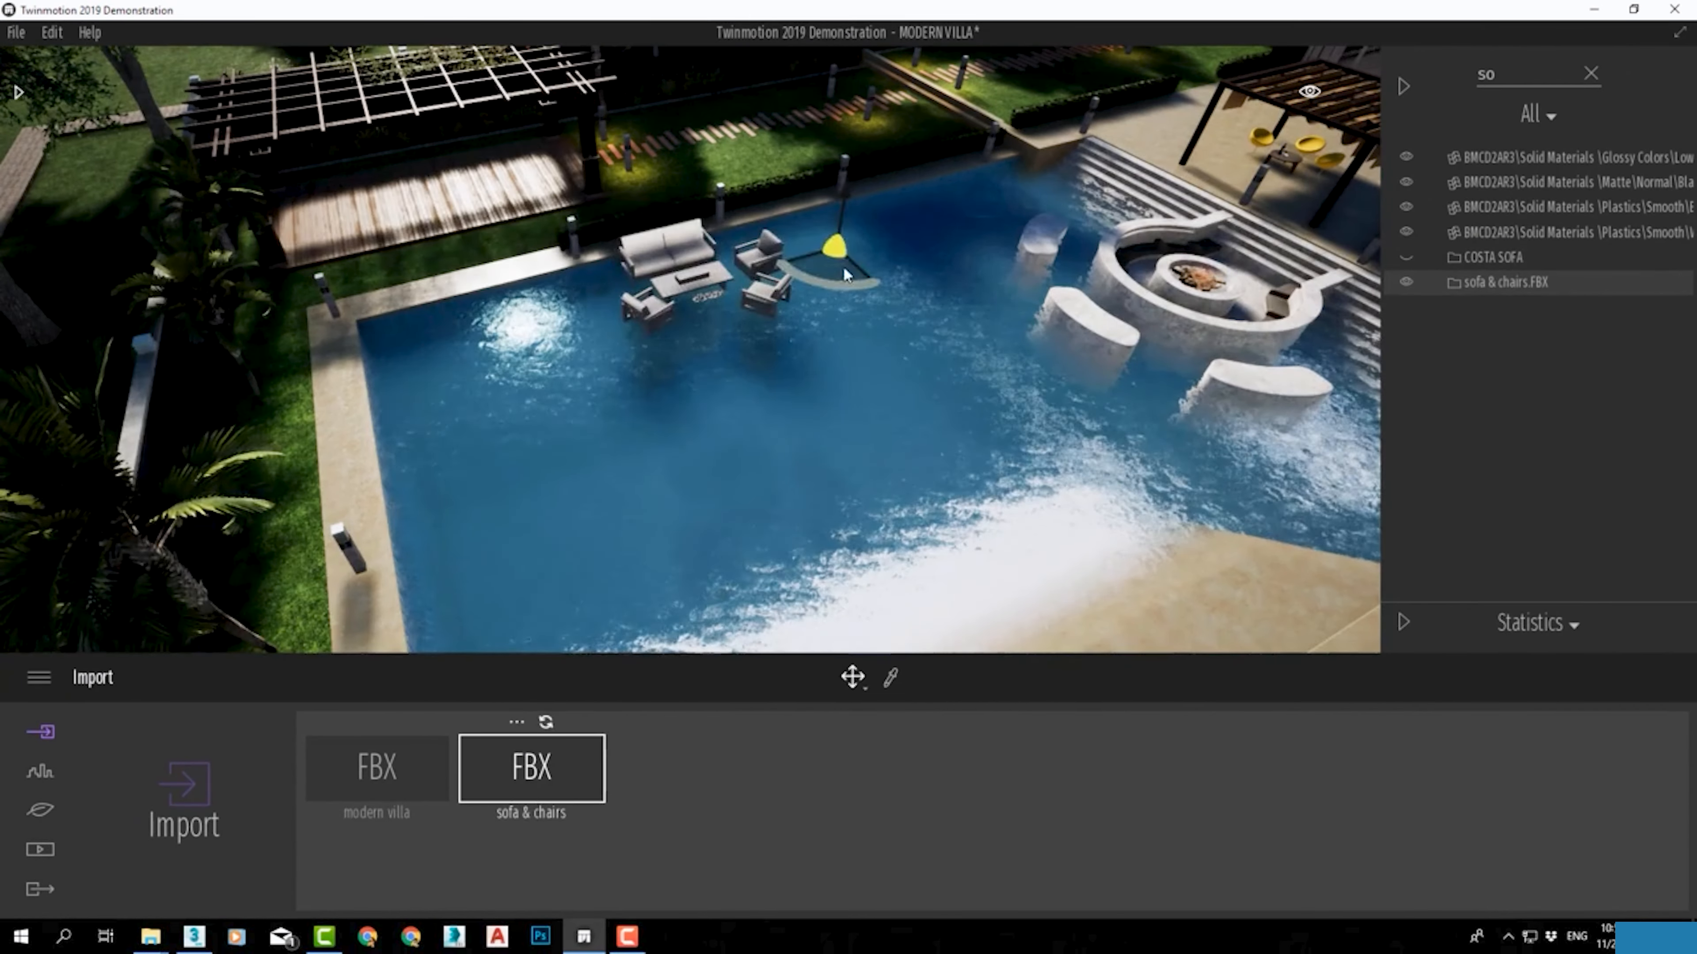
Step: Move the imported sofa and chairs from the pool onto the wooden deck under the pergola
drag(845, 275, 517, 186)
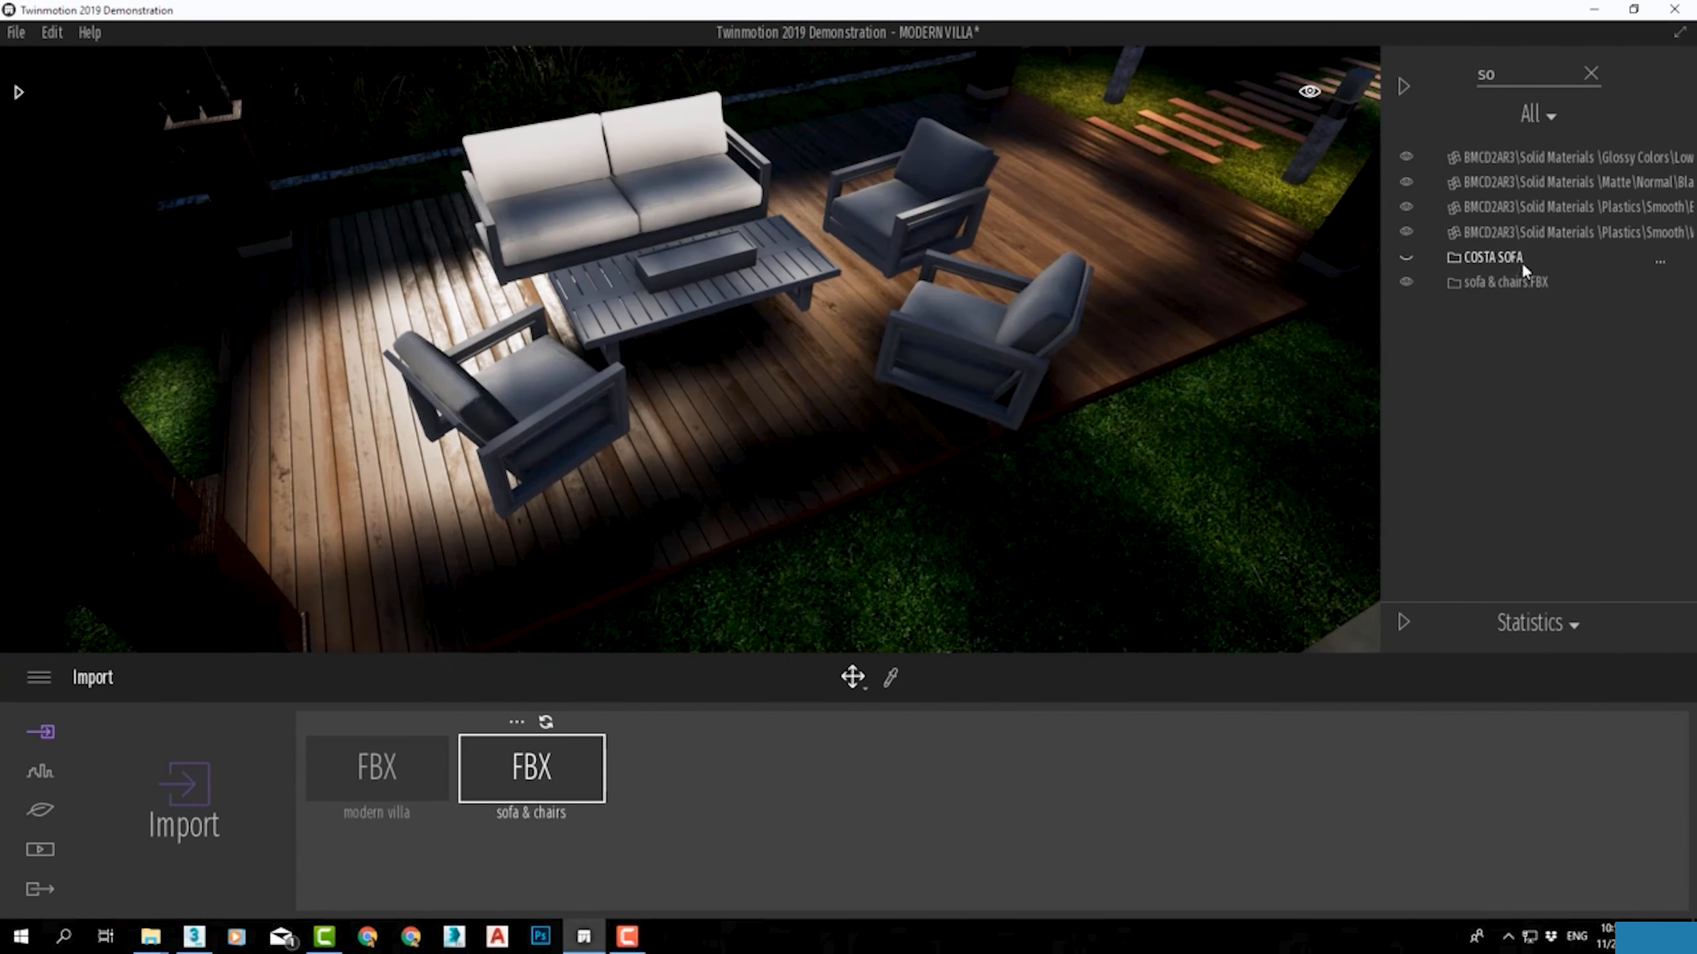
drag(1223, 139, 1210, 164)
right_drag(1207, 160, 1136, 381)
middle_drag(855, 346, 983, 374)
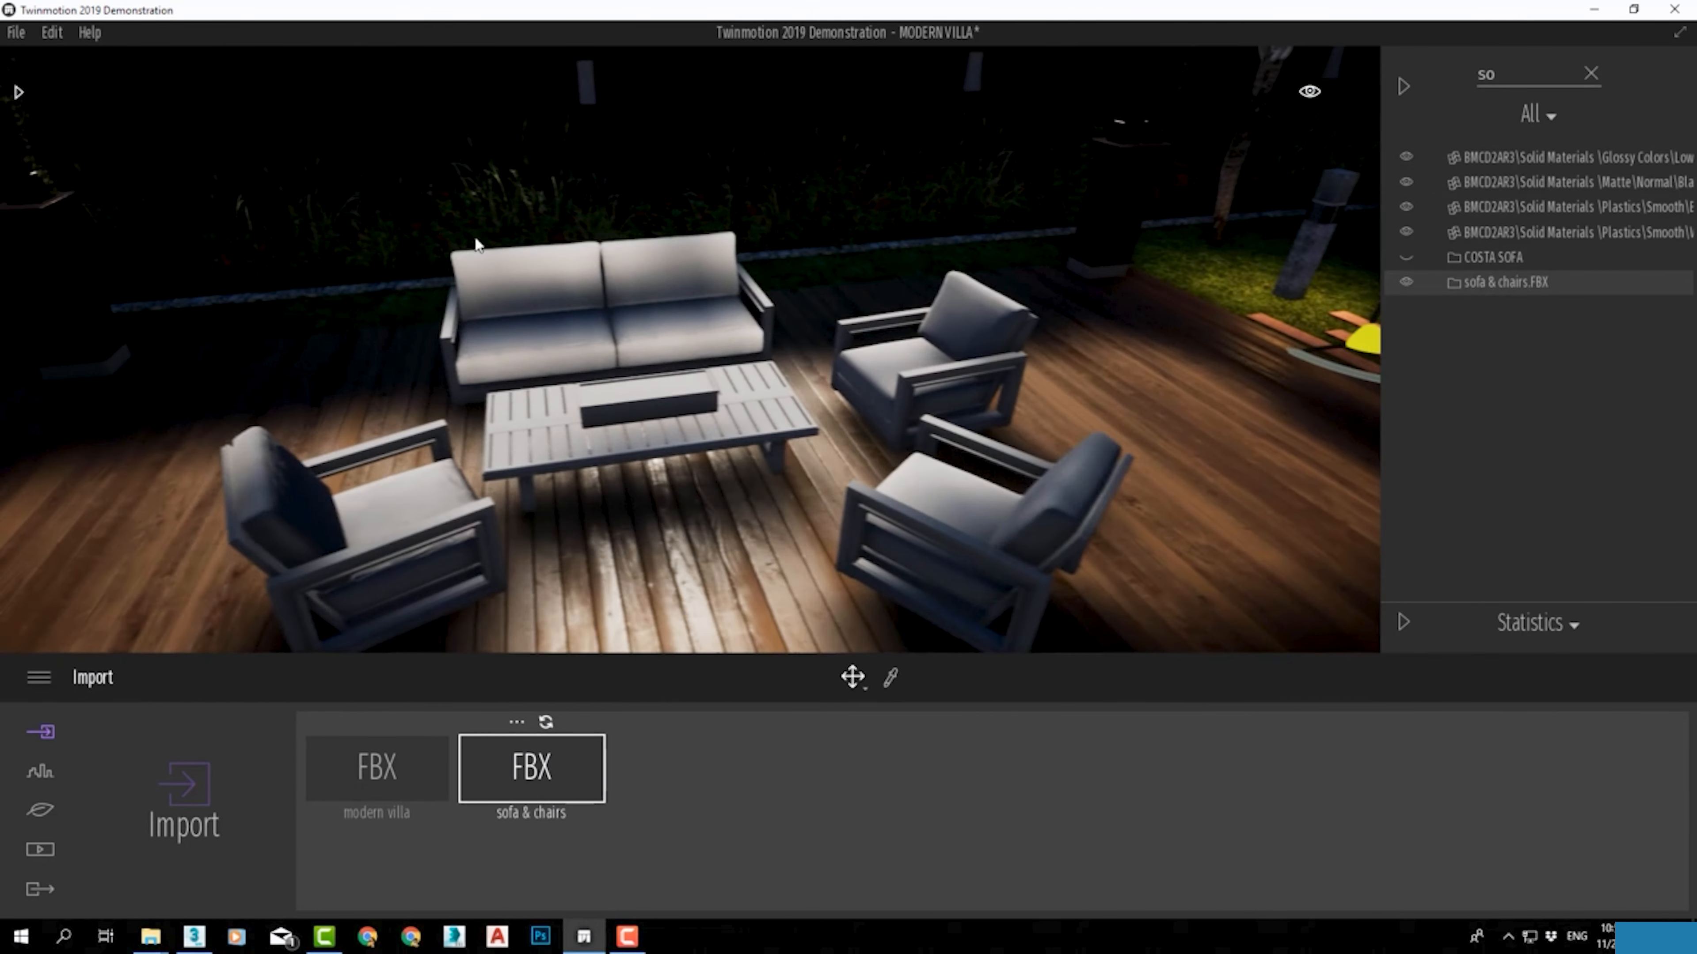
Step: Apply the Carpet velvet 02 fabric to the cushions of the sofa and armchairs
click(679, 319)
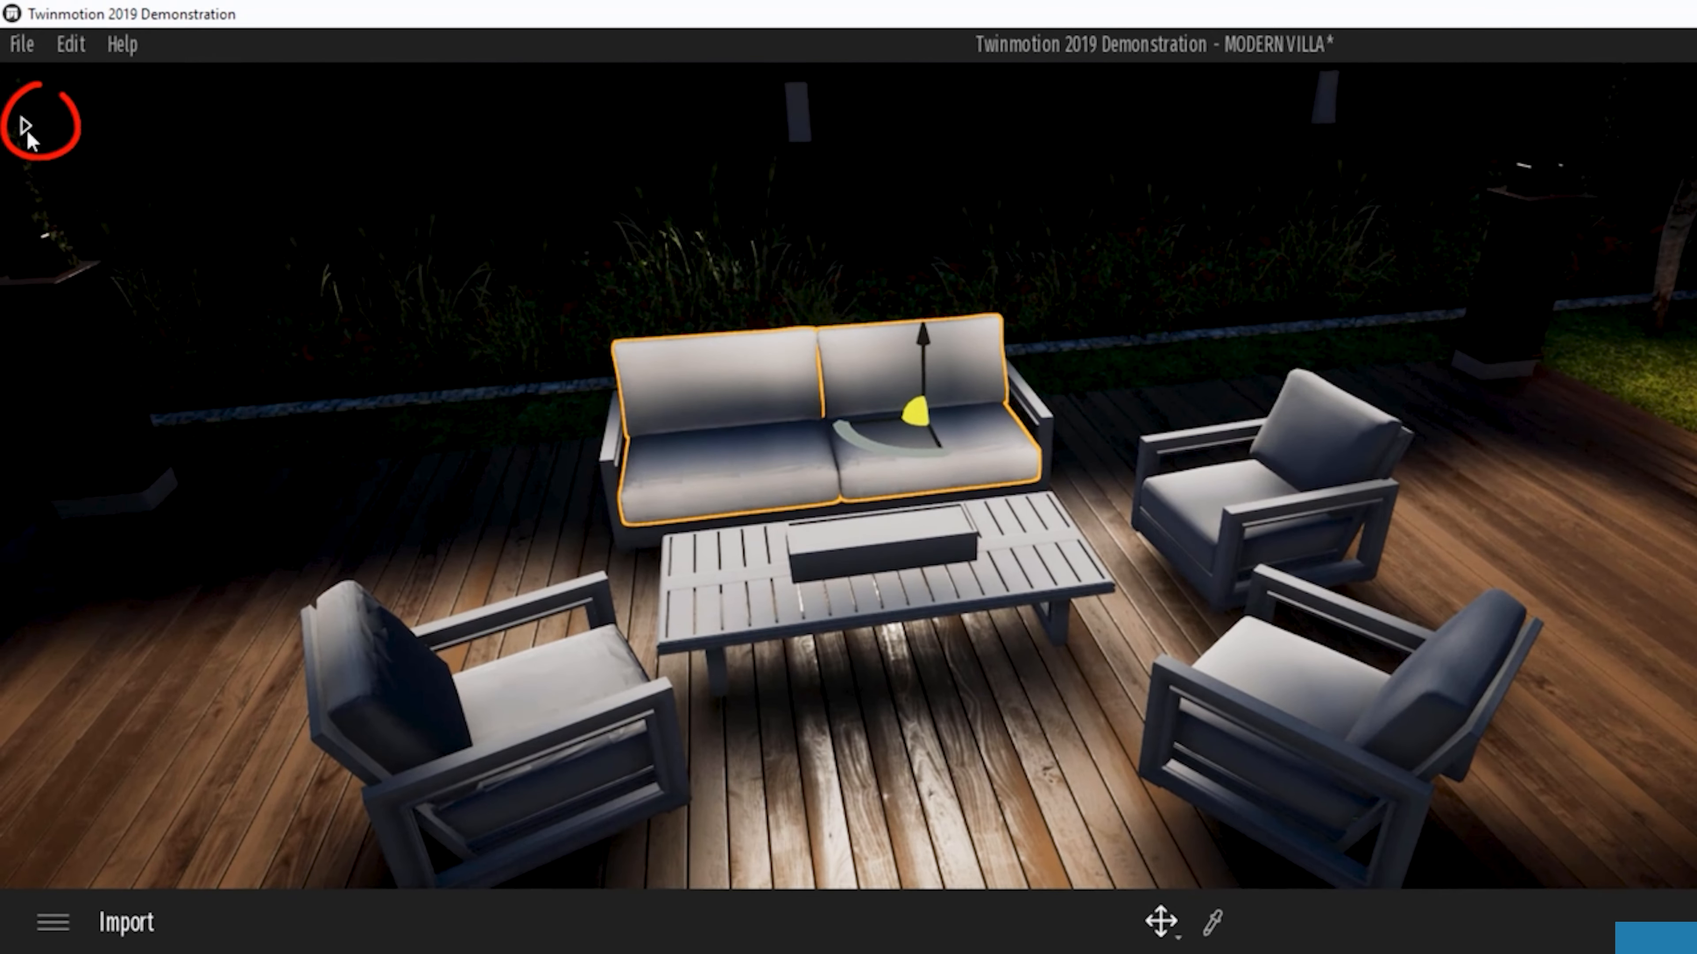
click(25, 126)
click(47, 159)
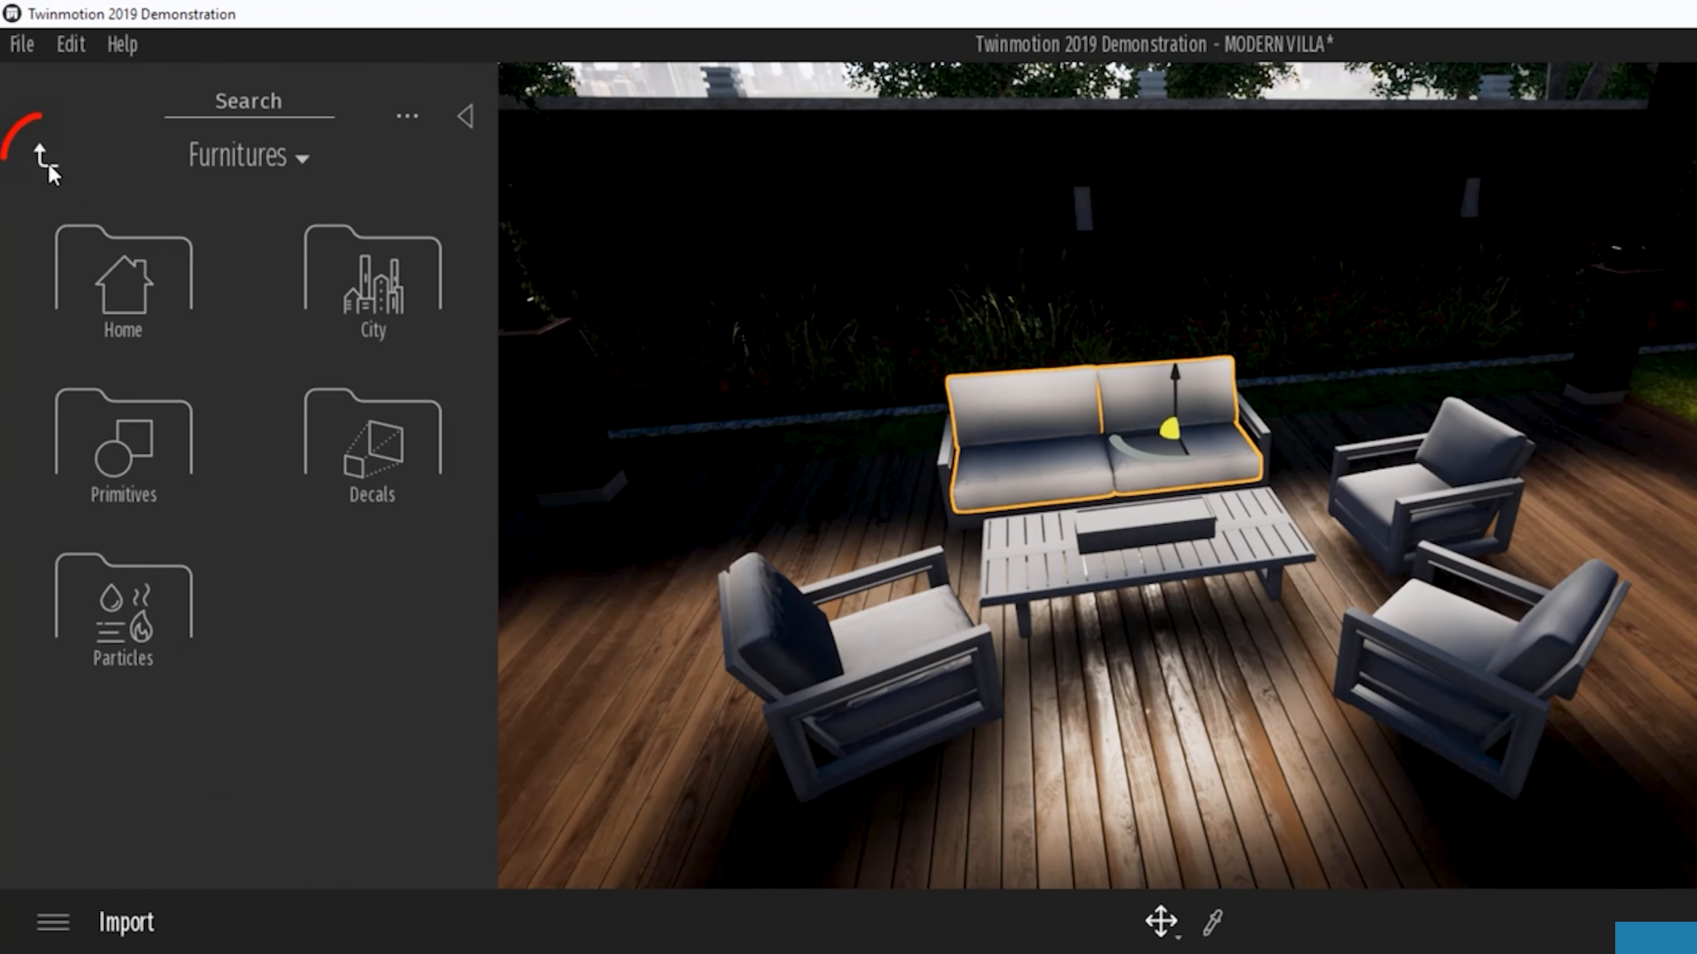
click(46, 159)
click(50, 230)
scroll(265, 406, down, 10)
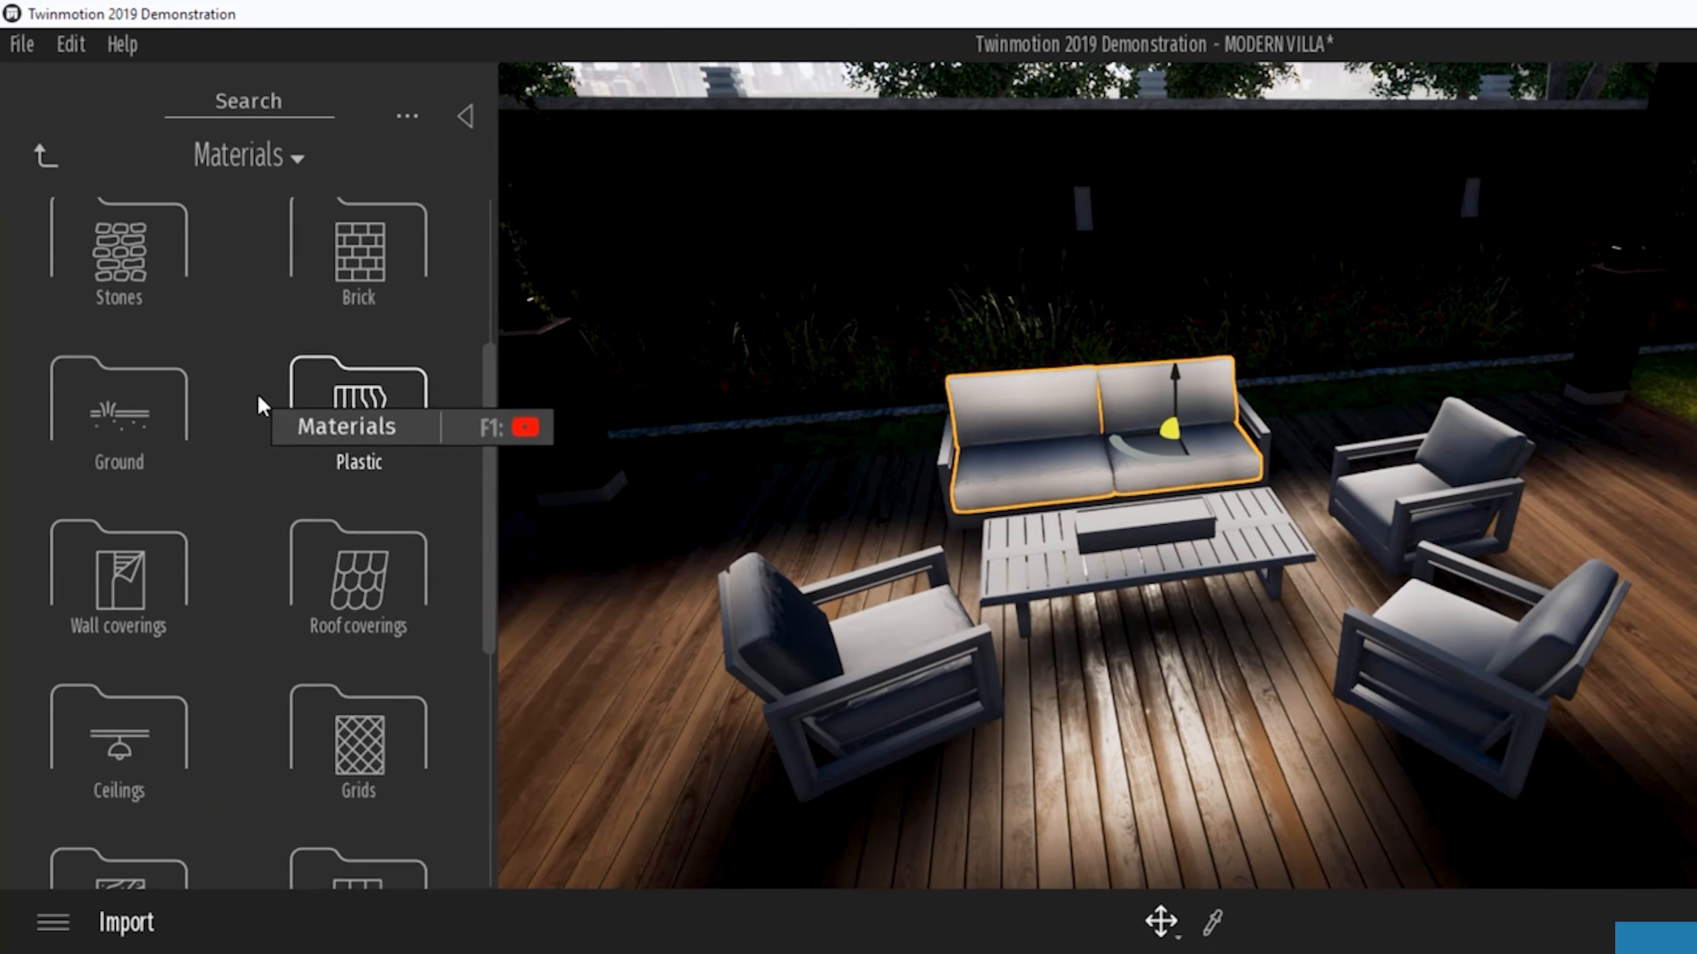
click(140, 628)
mouse_move(181, 479)
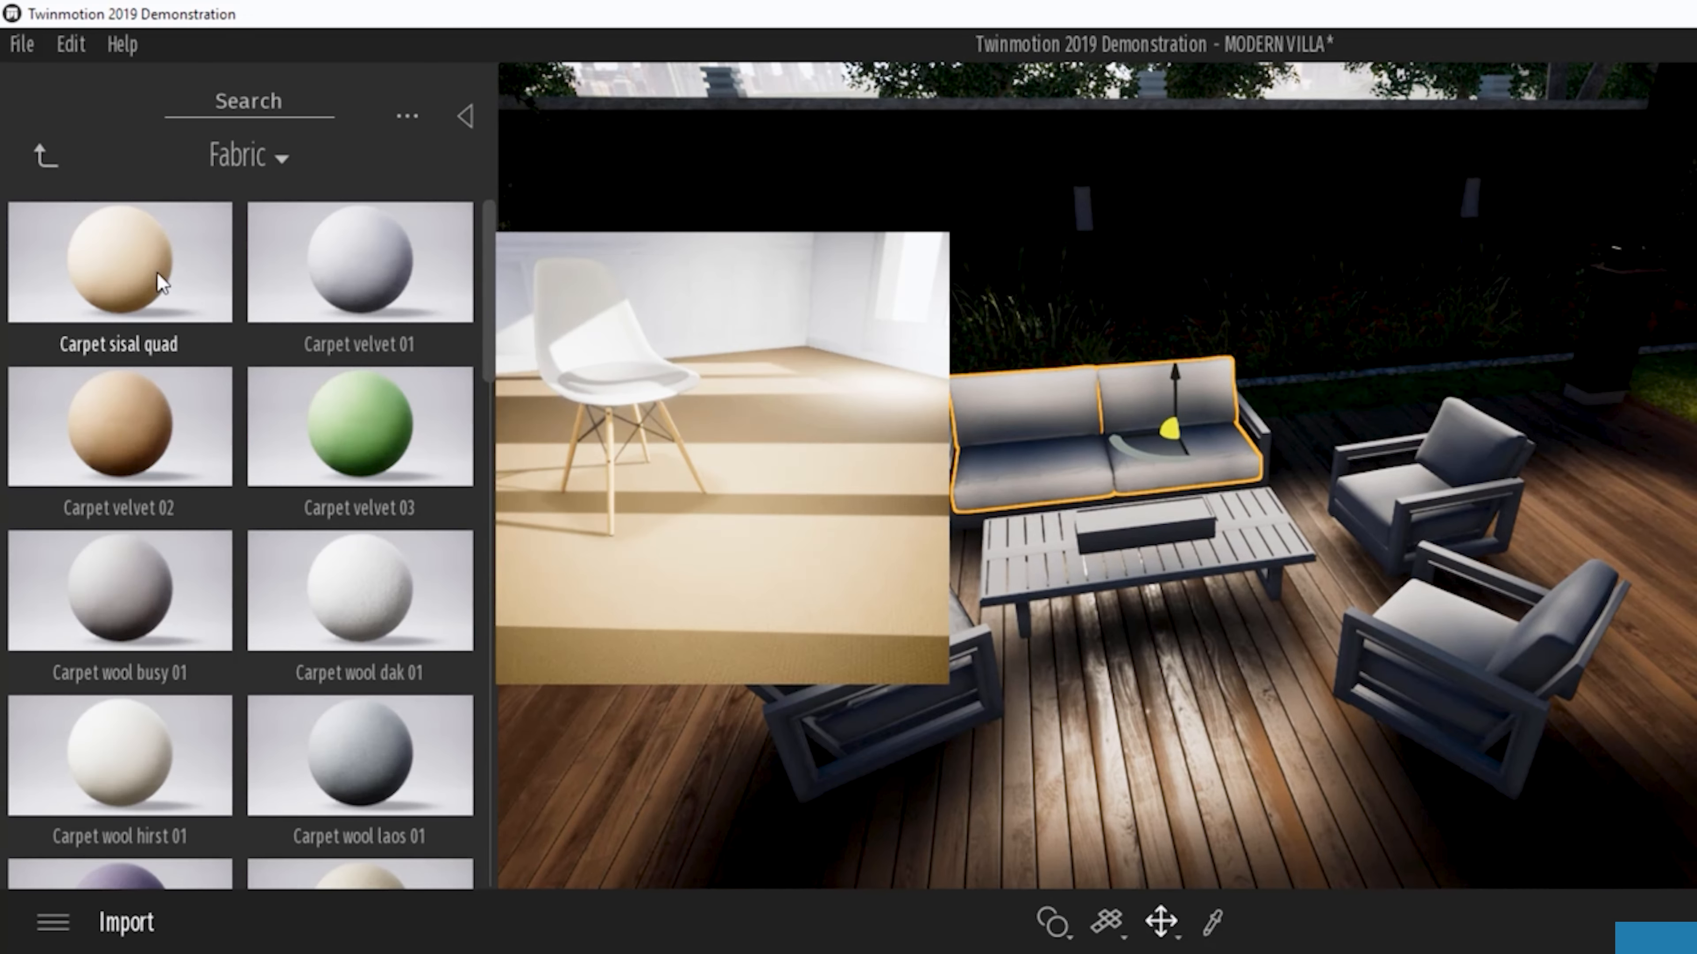
drag(201, 460, 1077, 464)
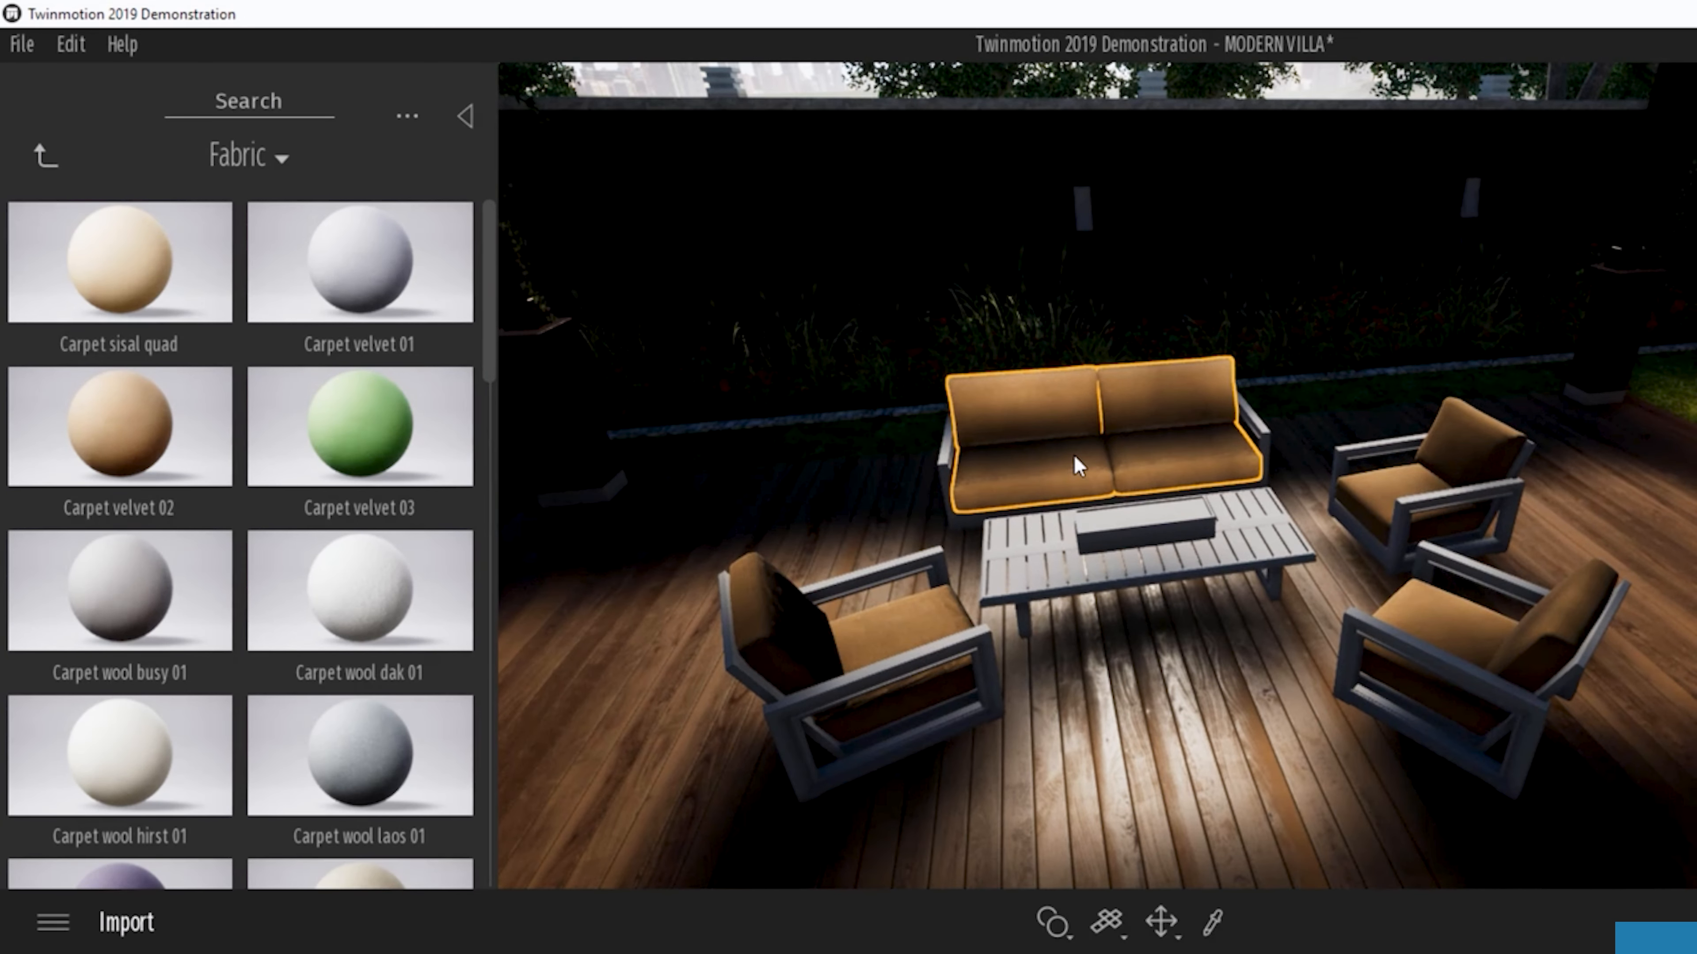
mouse_move(224, 629)
scroll(223, 632, down, 12)
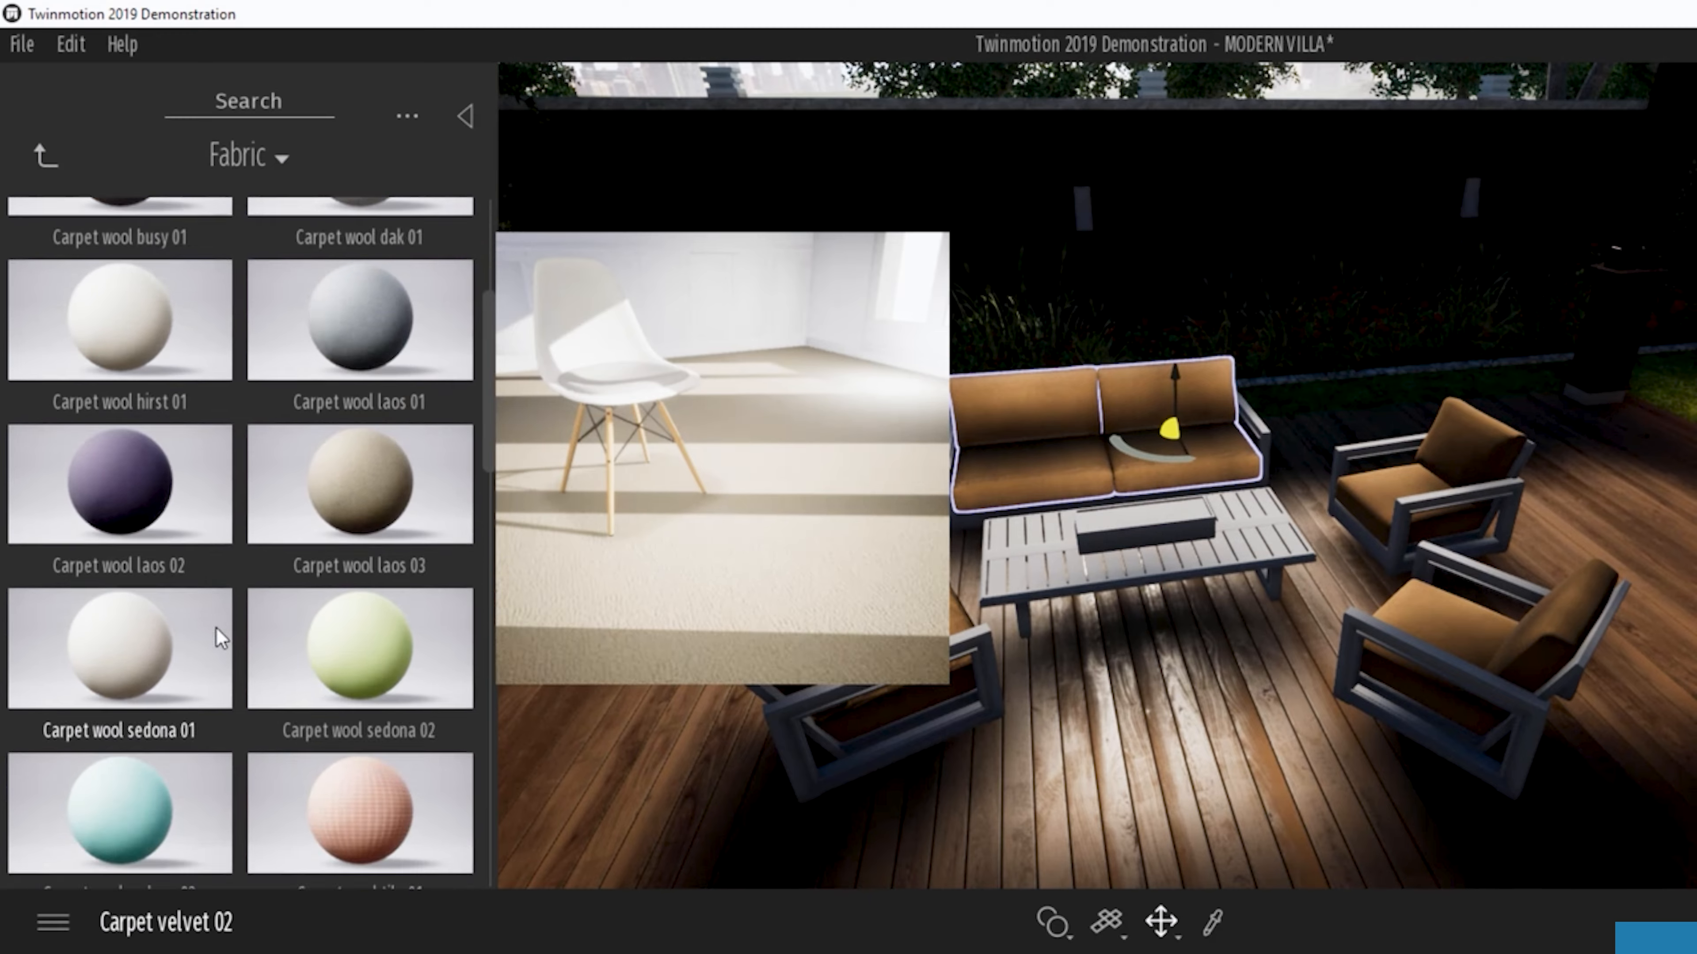
Step: Apply the Wenge 03 F wood material to the furniture frames and the coffee table
click(45, 155)
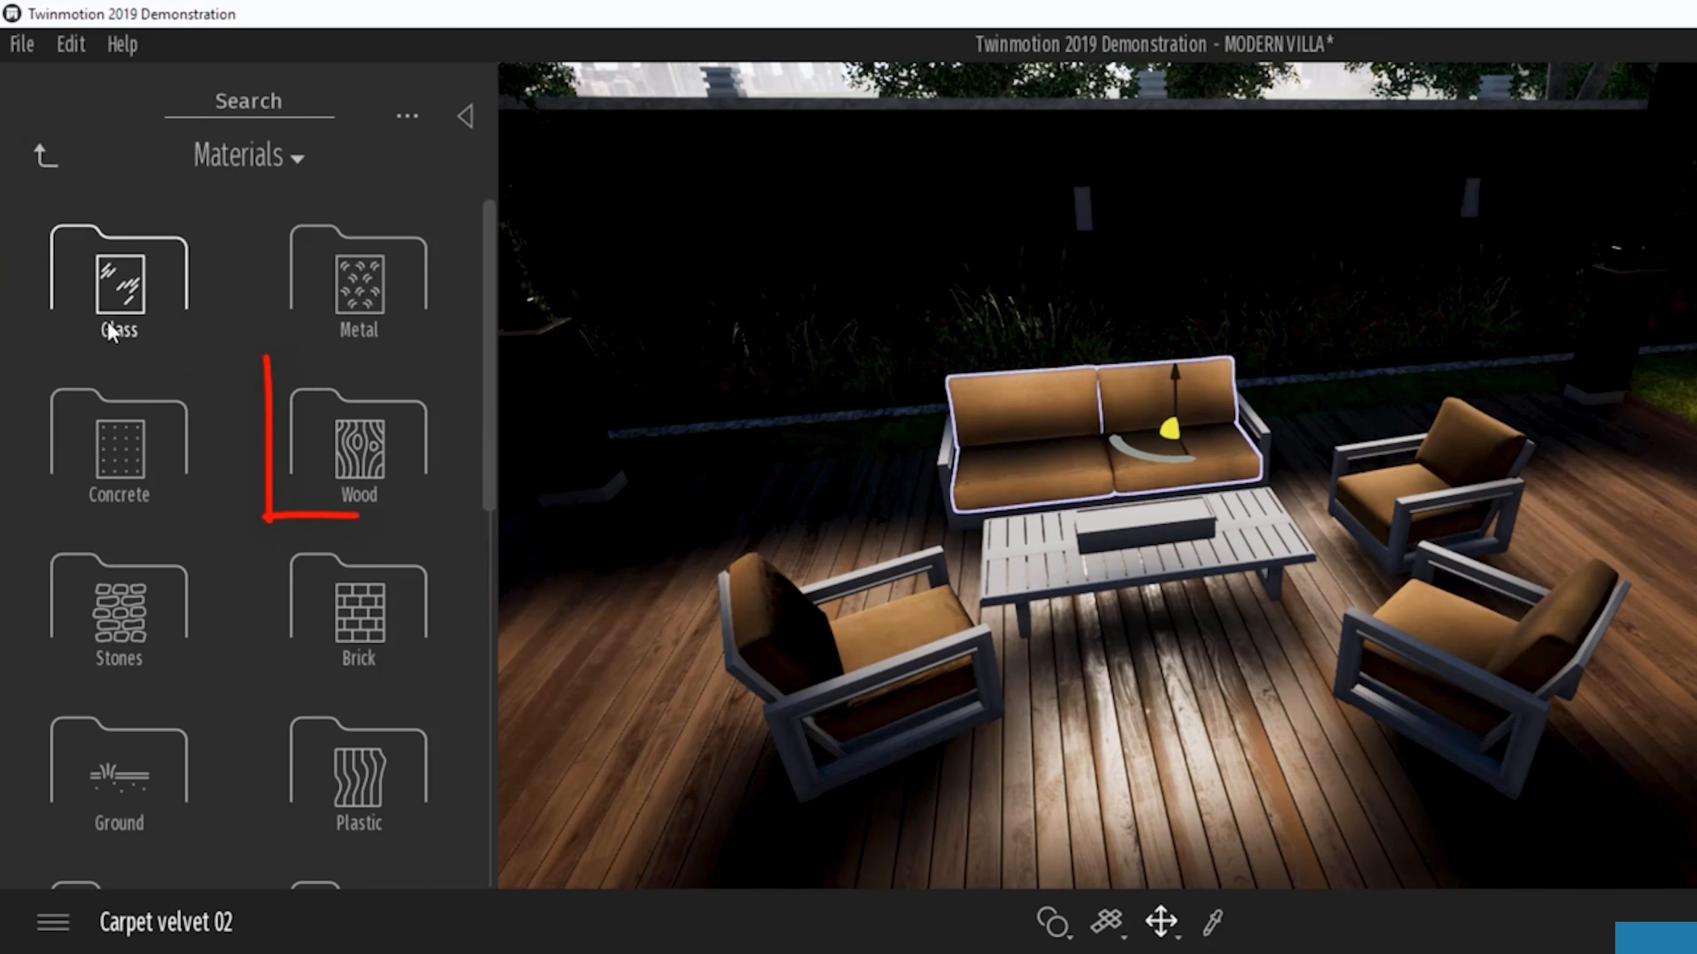
click(360, 434)
scroll(220, 712, down, 15)
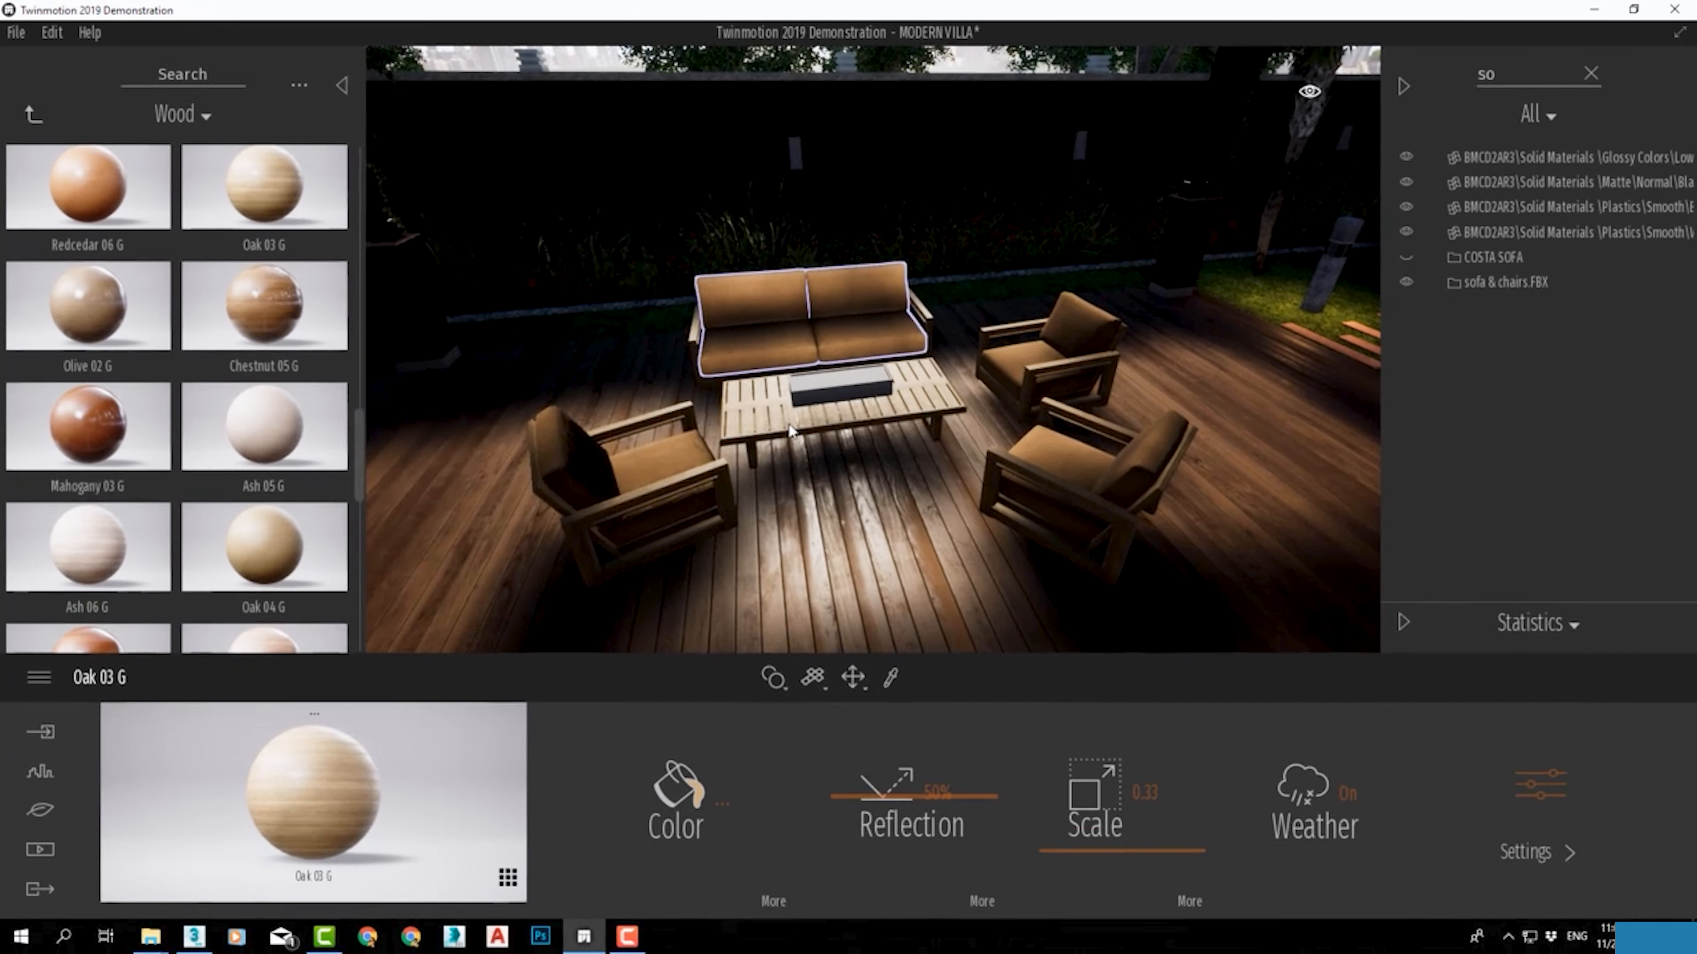
click(1309, 92)
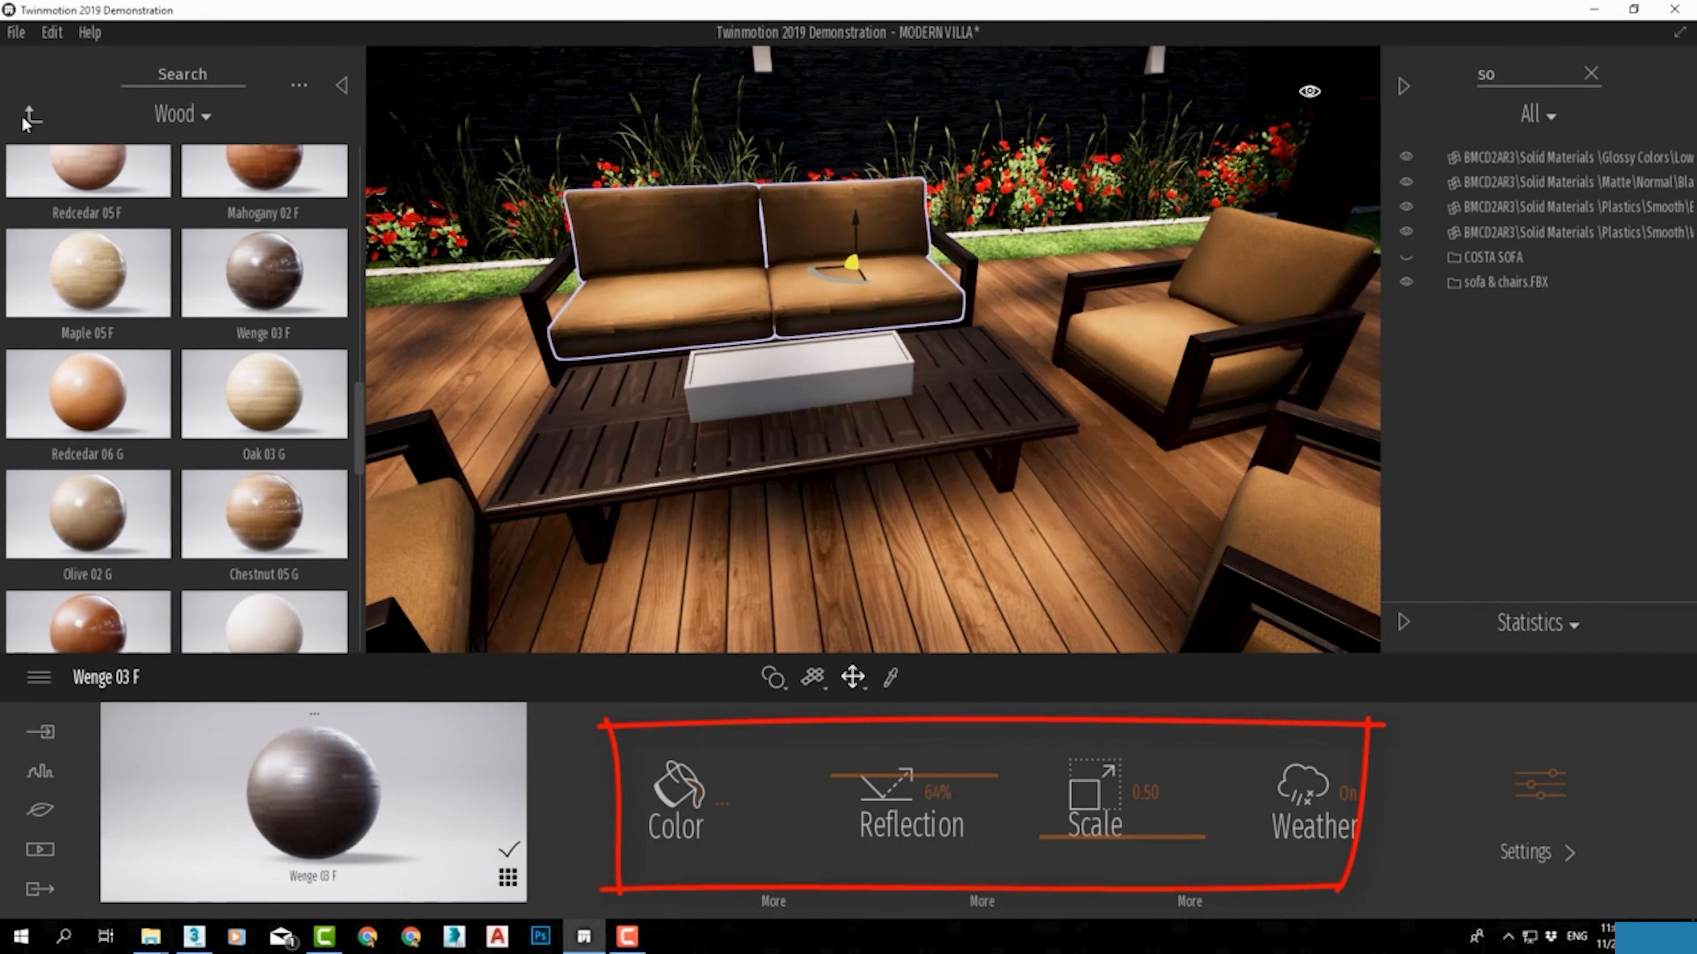
Step: Cover the sofa and armchair cushions with the Carpet wool dak 01 fabric and set its scale to about 0.39
click(25, 118)
scroll(84, 568, down, 2)
click(83, 494)
drag(311, 430, 905, 361)
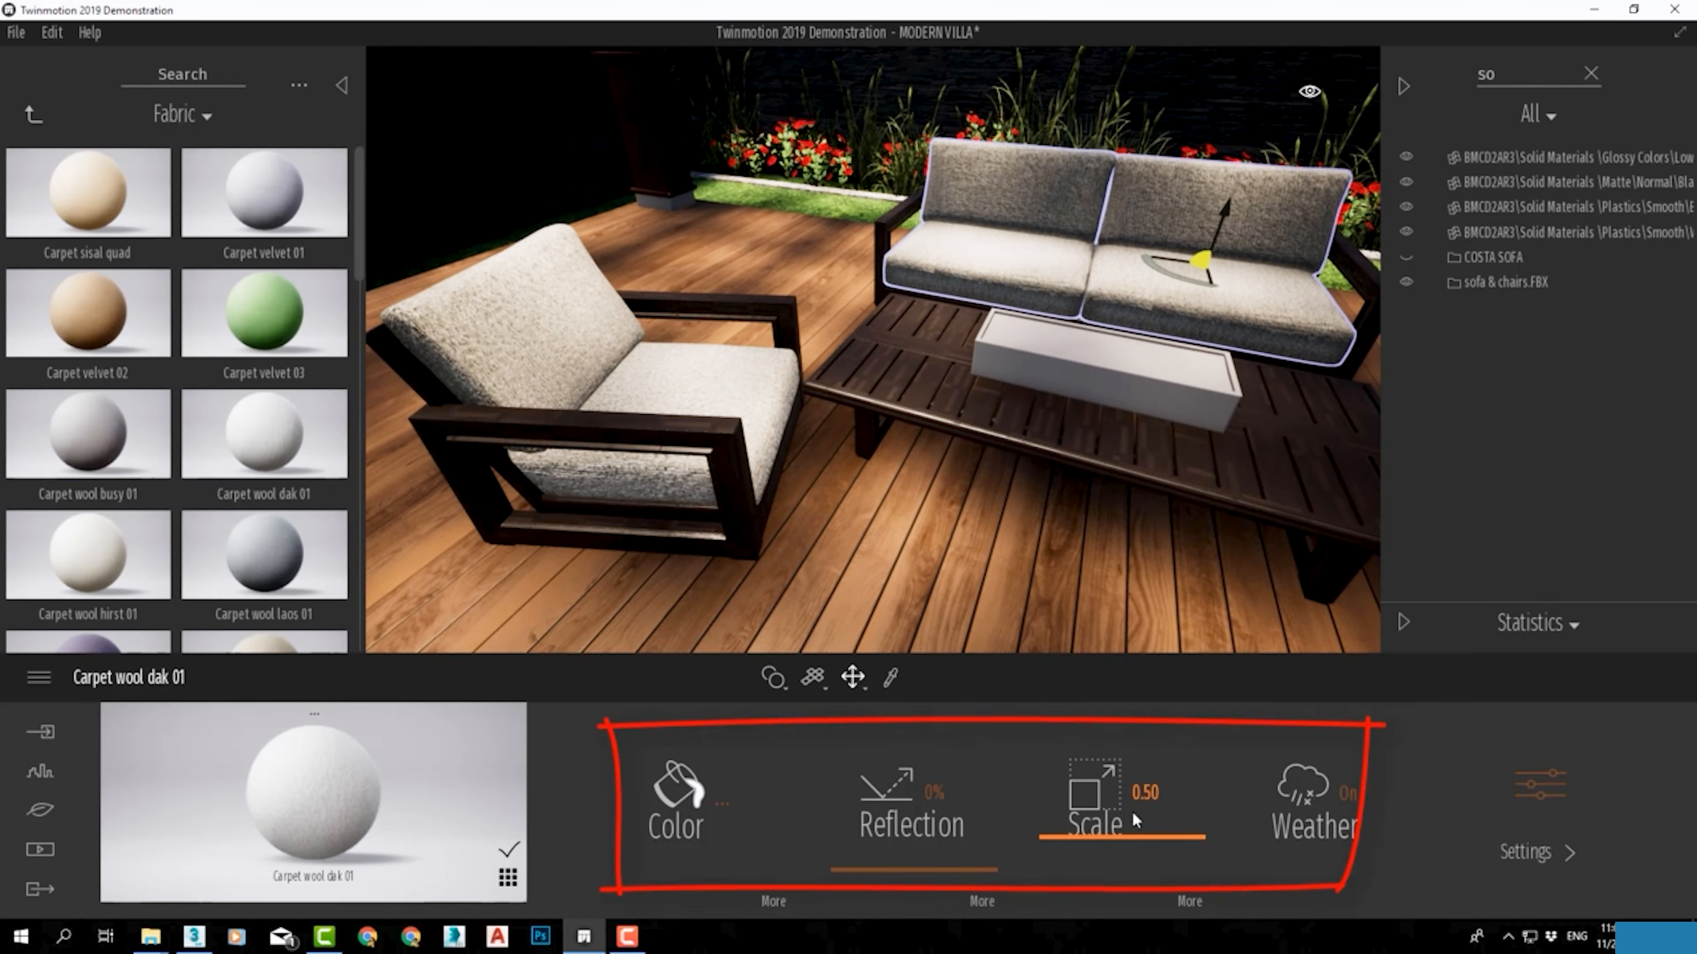
drag(1117, 802, 1107, 849)
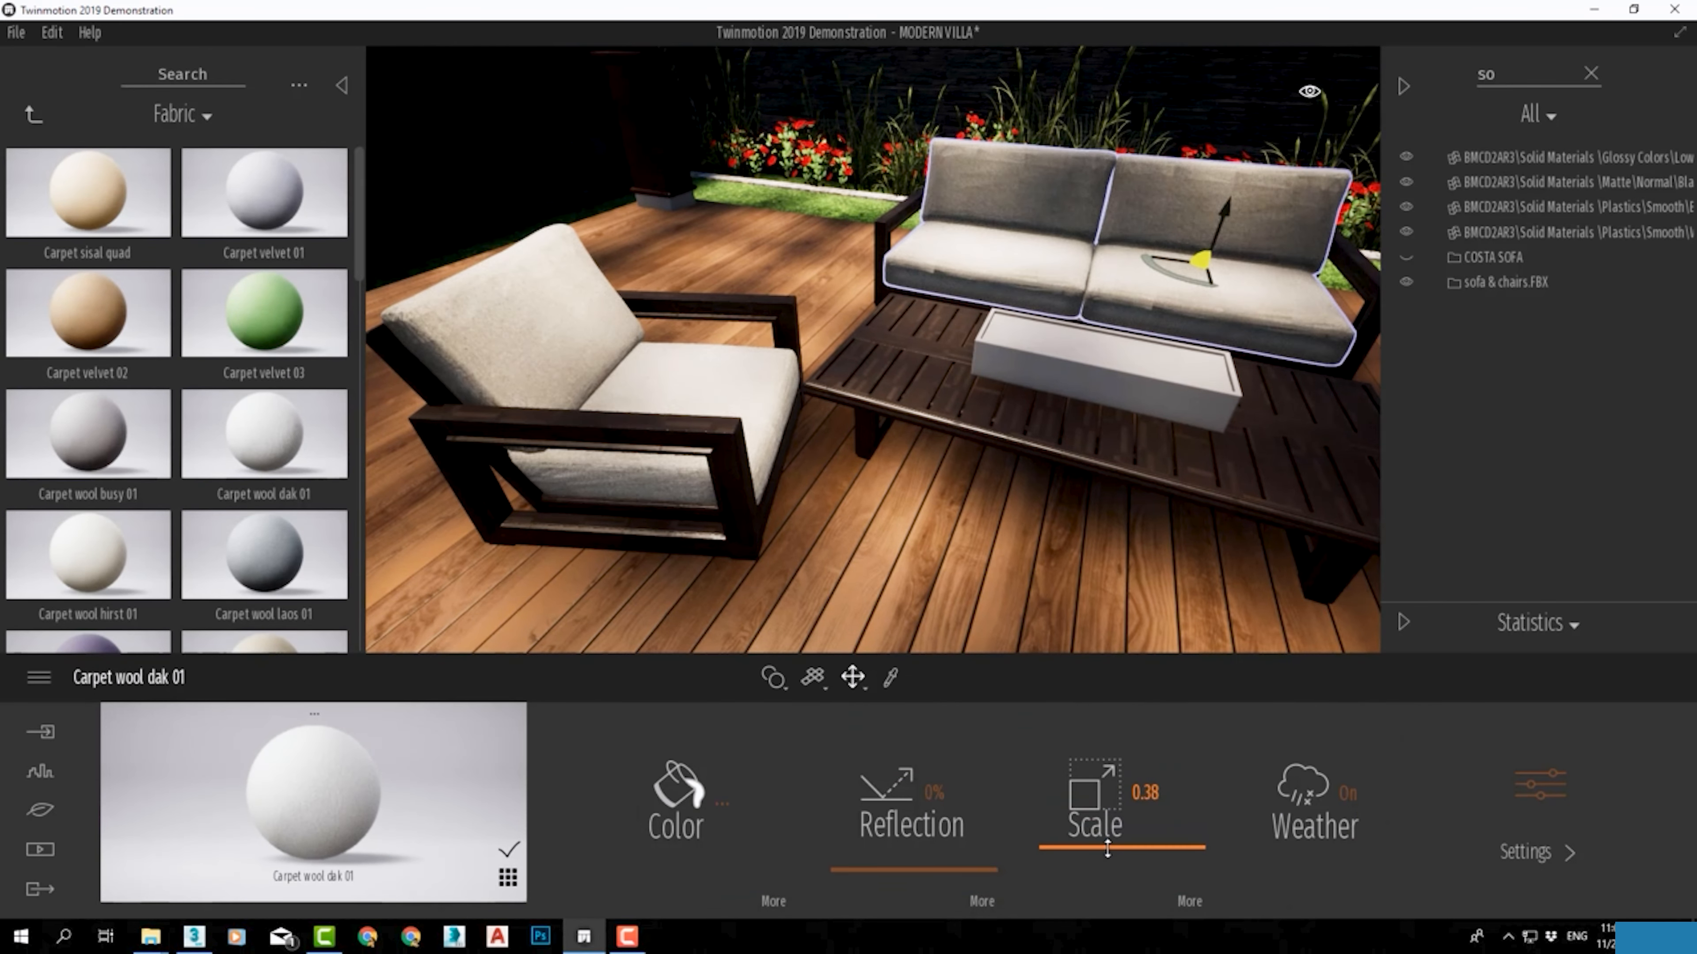
Step: Apply the Chestnut 01 A wood to the planter box on the coffee table and set its scale to 0.14
drag(763, 345, 778, 384)
click(778, 385)
click(32, 115)
scroll(103, 391, down, 5)
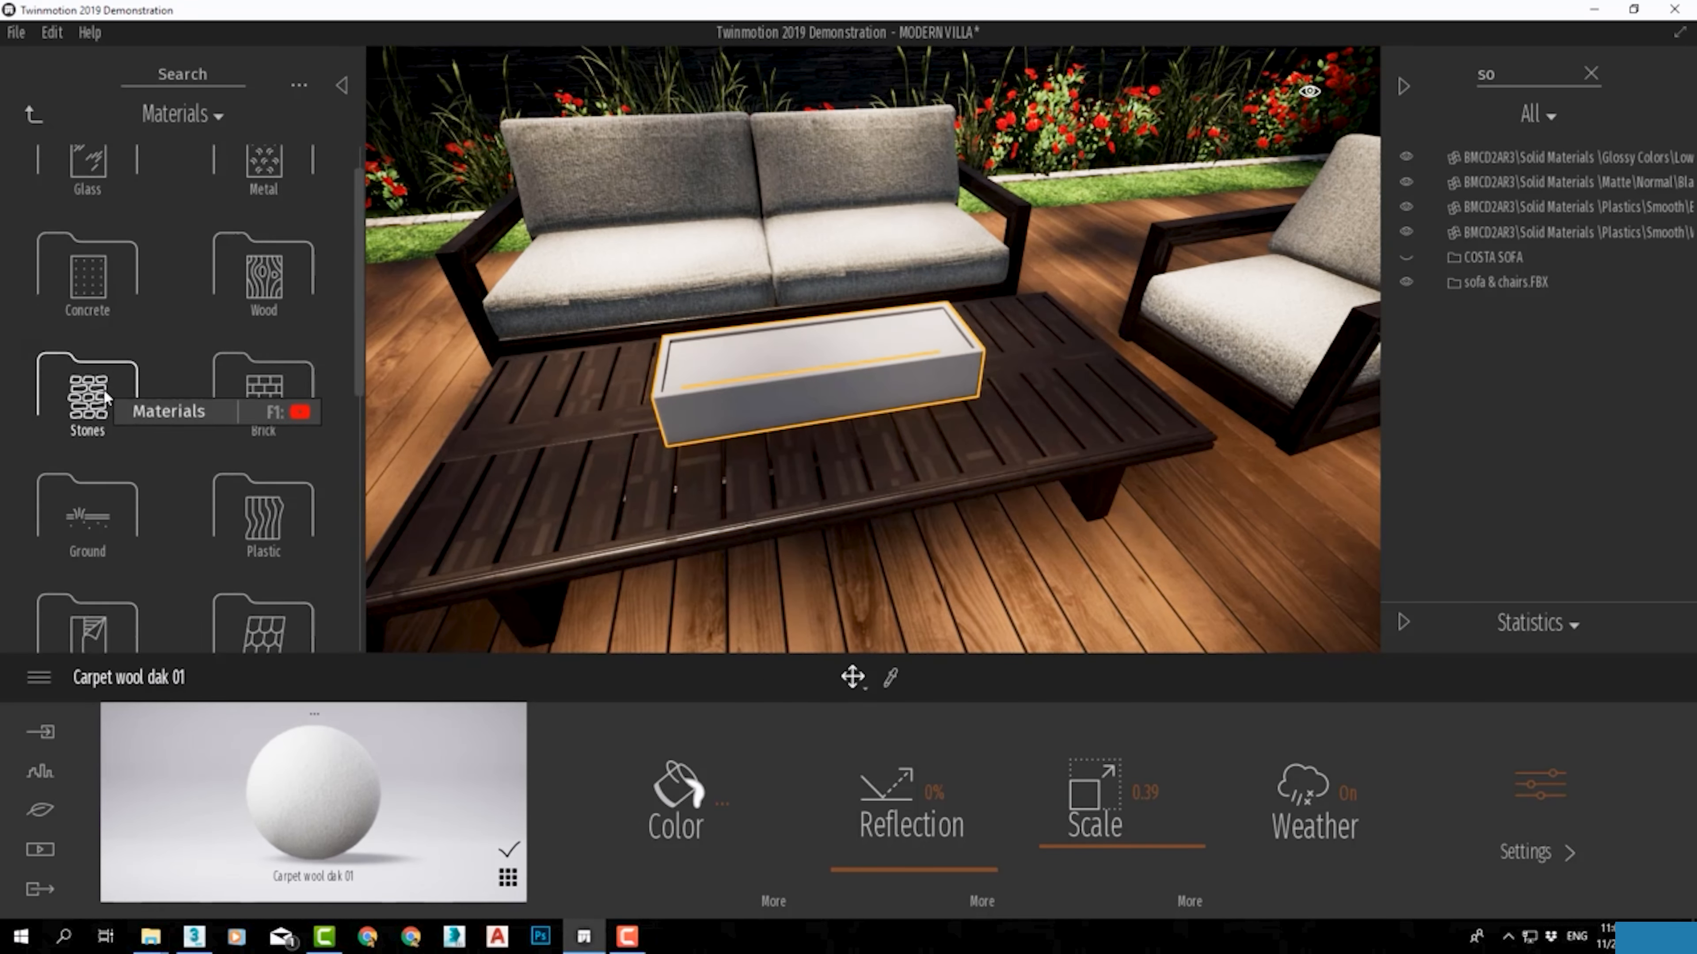
drag(357, 389, 349, 199)
click(263, 341)
drag(88, 192, 761, 409)
drag(1126, 853, 1131, 888)
drag(87, 313, 788, 401)
drag(1076, 868, 1069, 868)
Step: Cover the soil surface inside the table planter with the Grassy ground nature material and reduce its scale to 0.78
click(33, 114)
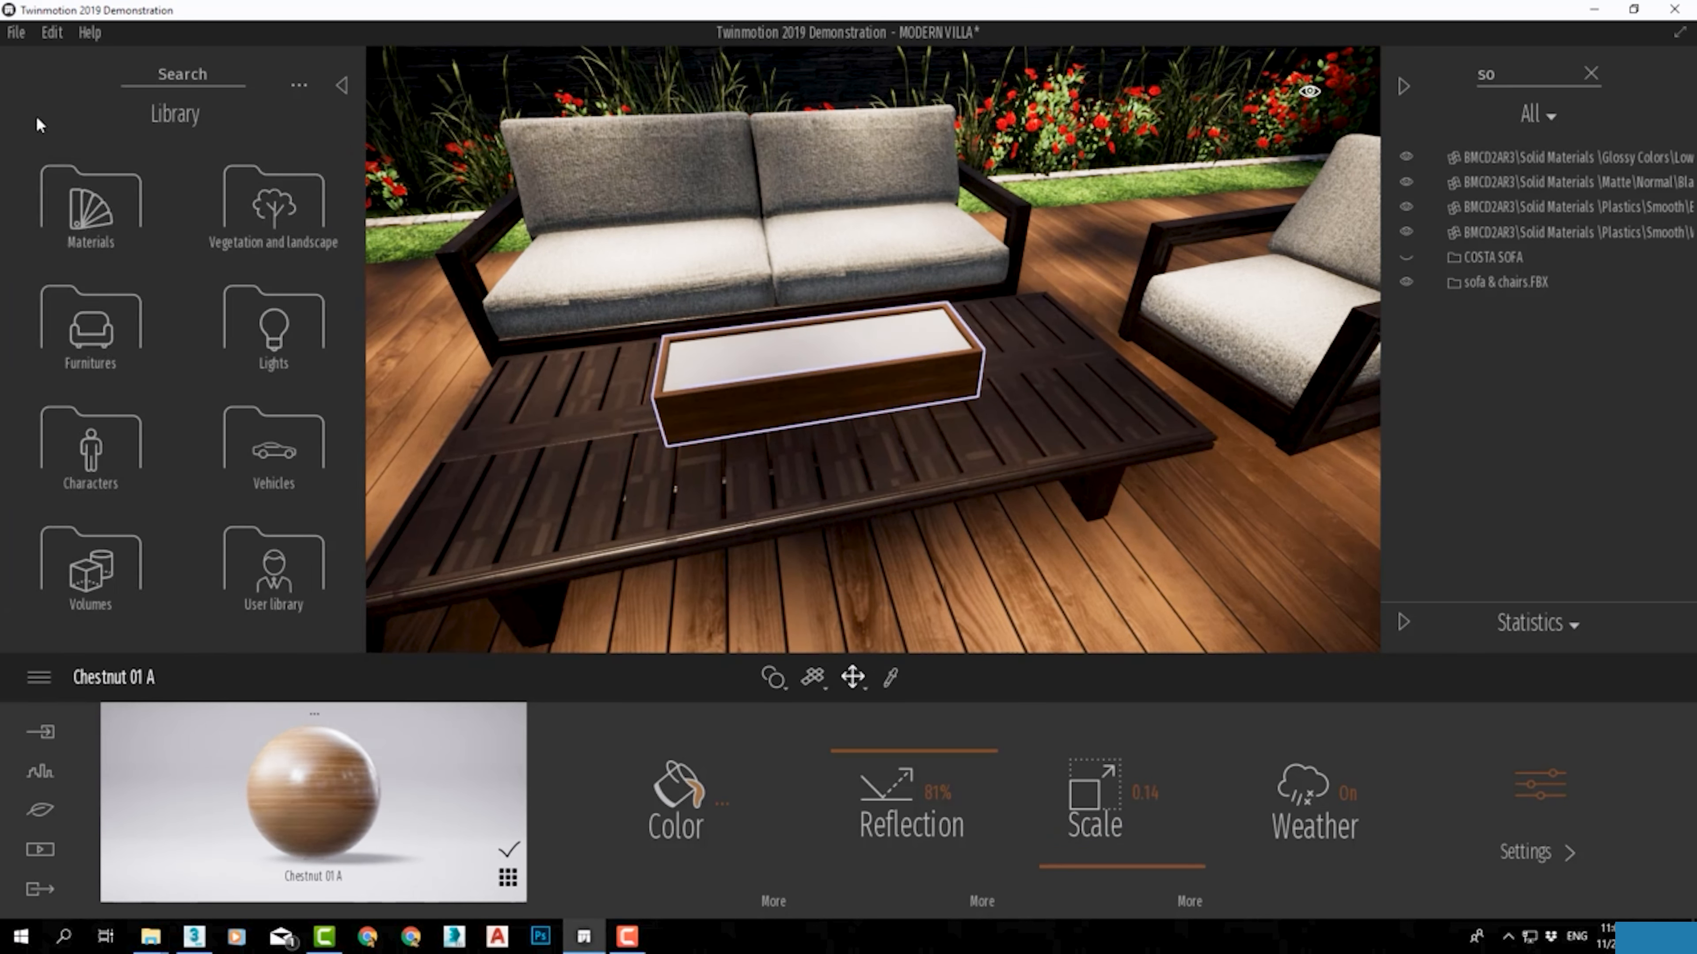
click(83, 562)
scroll(264, 281, down, 2)
drag(261, 256, 773, 354)
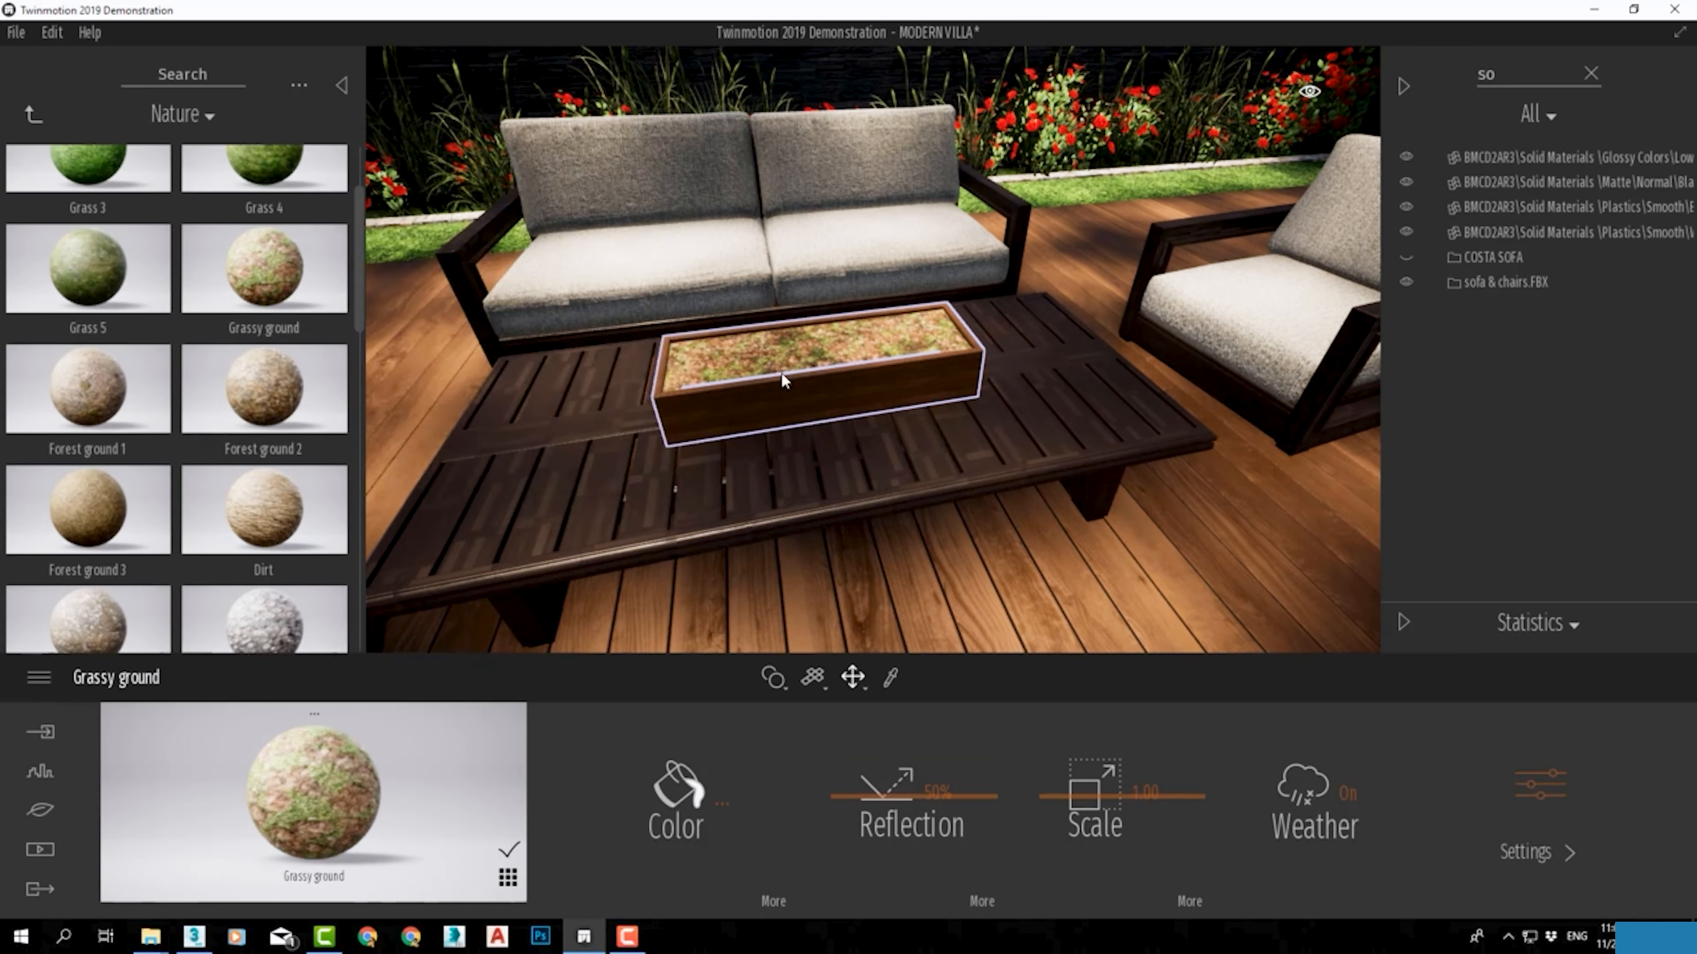
scroll(88, 348, down, 1)
drag(87, 341, 813, 369)
scroll(151, 455, down, 4)
scroll(172, 465, up, 6)
drag(172, 471, 775, 363)
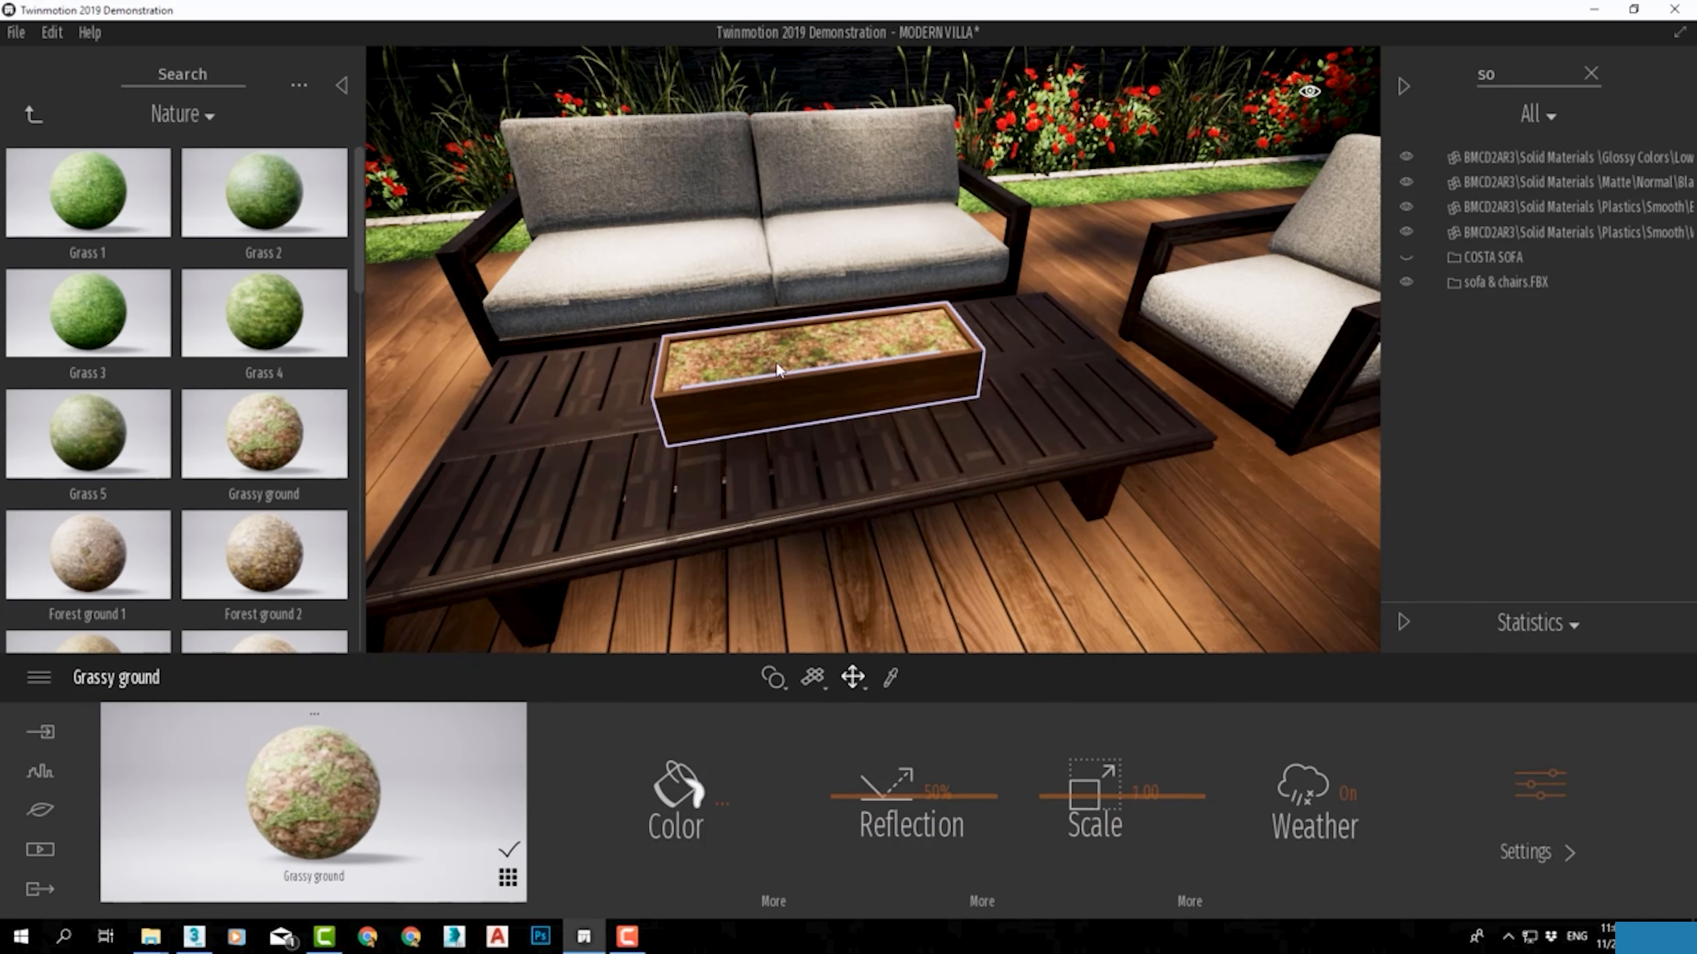
Step: Place a Cinnamon fern at one end of the table planter, set its size to 0% and scale it down to fit
click(32, 114)
click(32, 115)
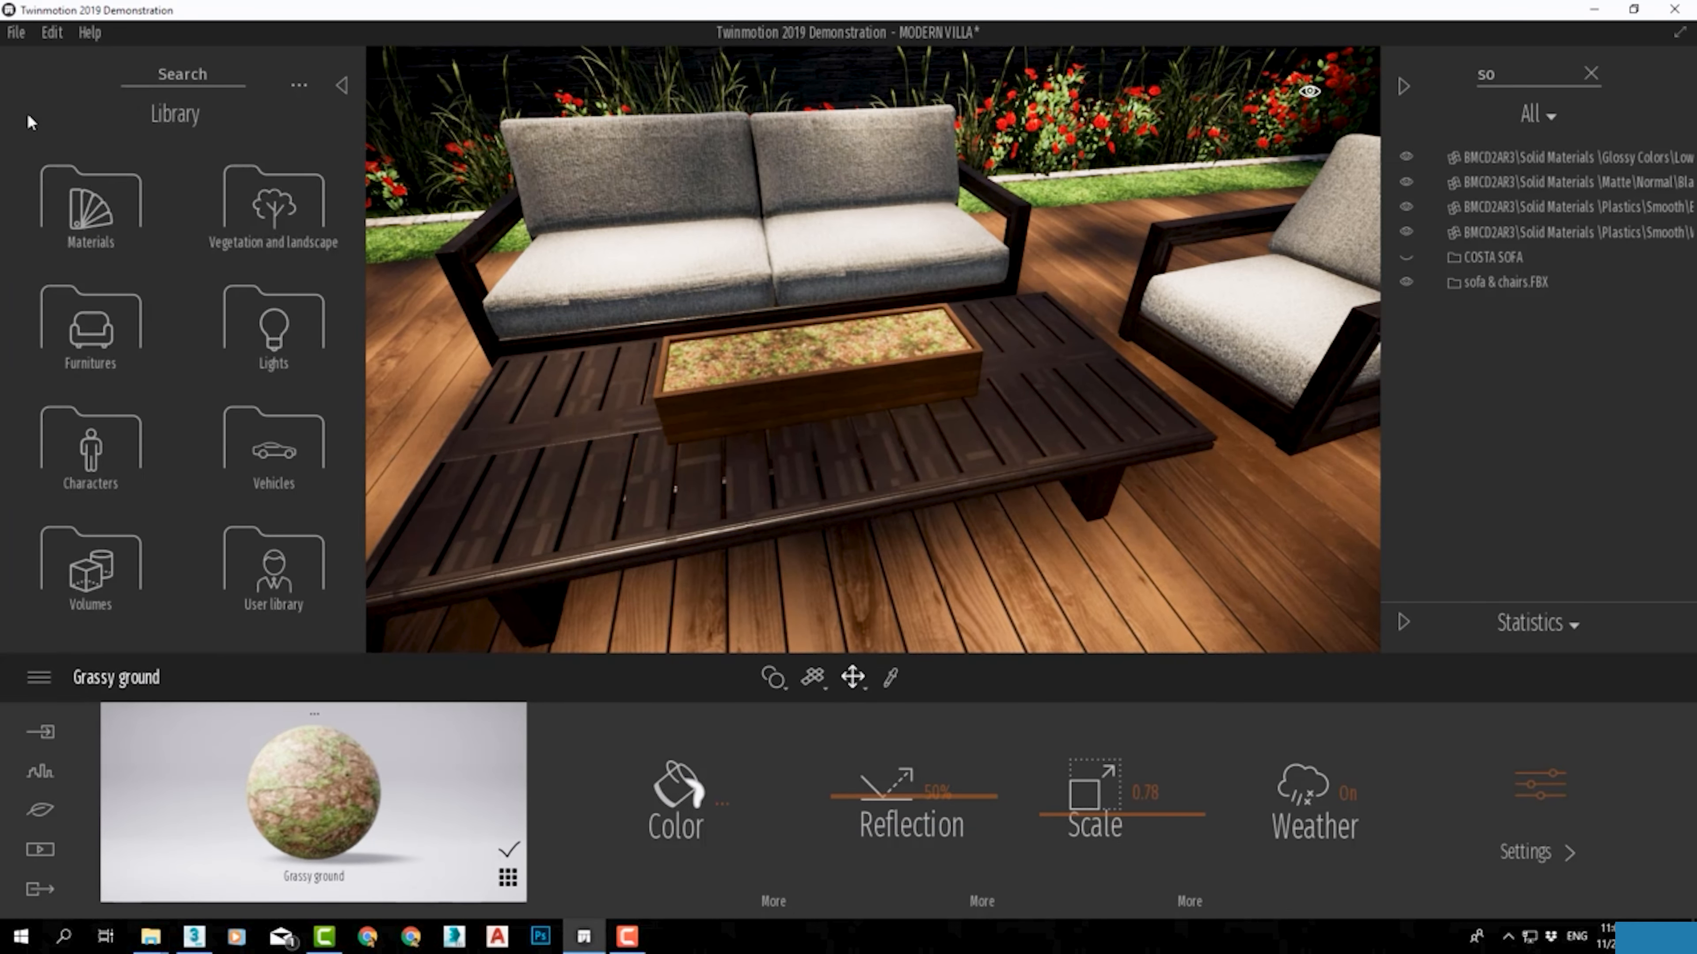
click(274, 324)
click(33, 115)
click(91, 324)
drag(90, 208, 718, 374)
drag(685, 789, 685, 869)
click(852, 677)
click(864, 556)
drag(509, 404, 549, 556)
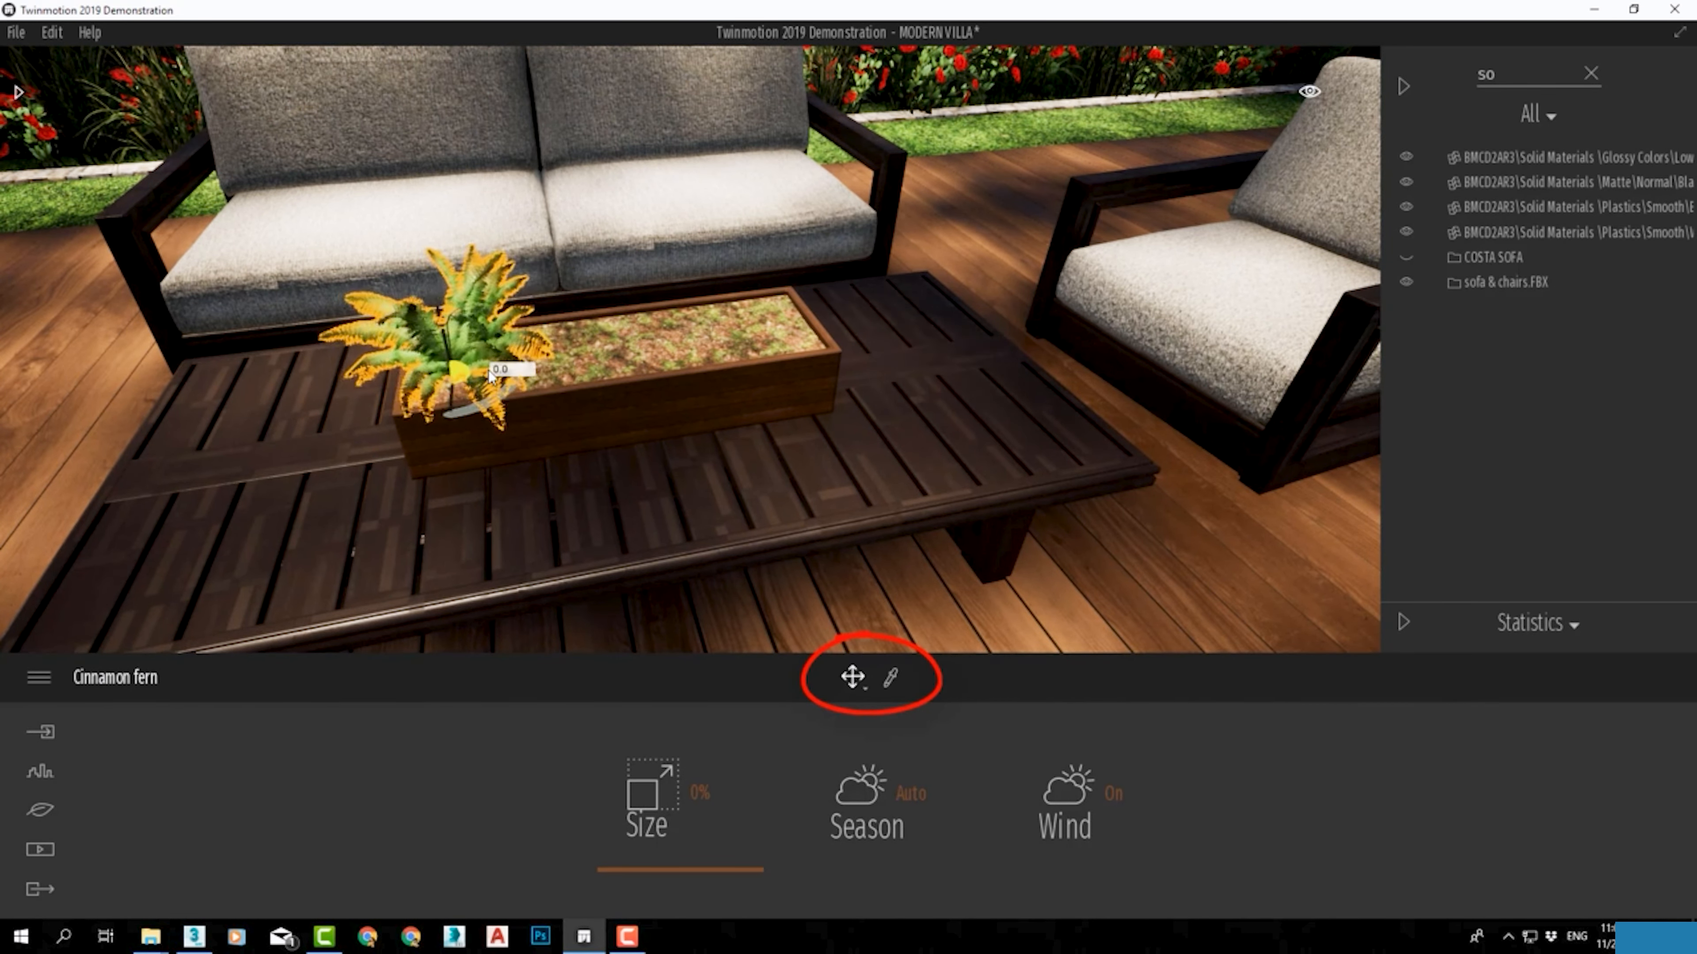
Step: Place a Red rose 3 plant in the table planter and scale it down to fit the box
click(18, 93)
scroll(164, 403, down, 5)
drag(361, 308, 848, 354)
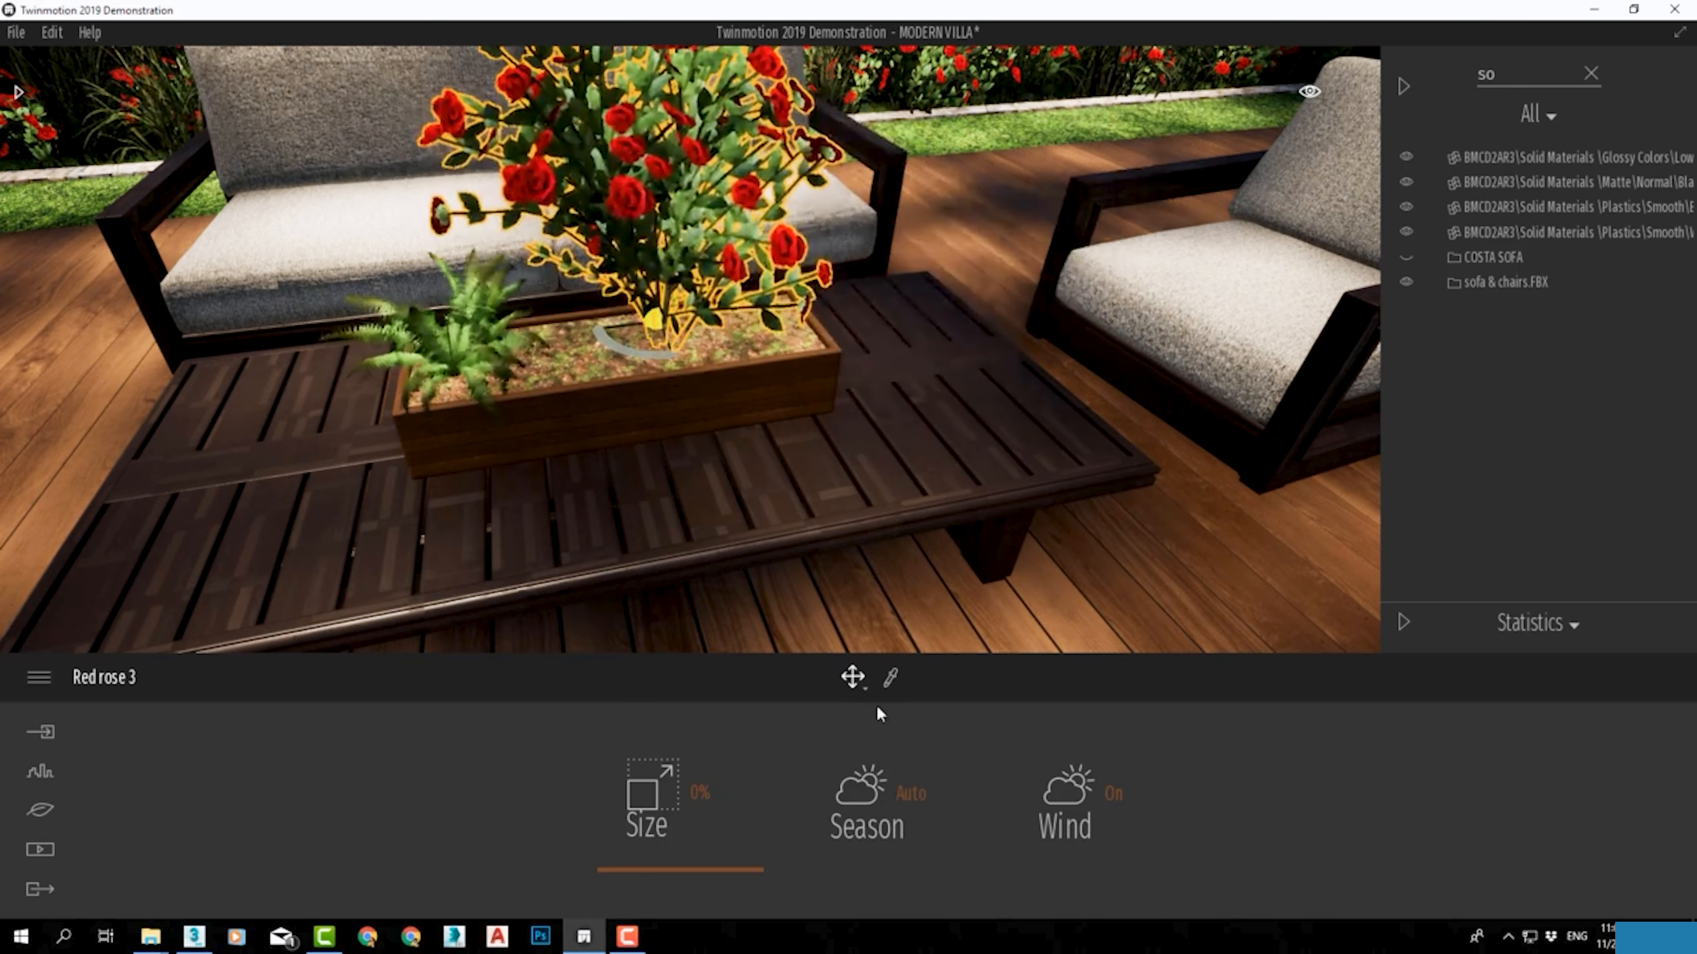
click(853, 677)
click(863, 556)
drag(654, 322, 717, 485)
Step: Move the small rose along the planter and make one copy of it toward the fern with 0.22 m spacing
click(852, 676)
click(864, 633)
drag(664, 296, 663, 305)
drag(635, 373, 587, 366)
click(800, 576)
key(Delete)
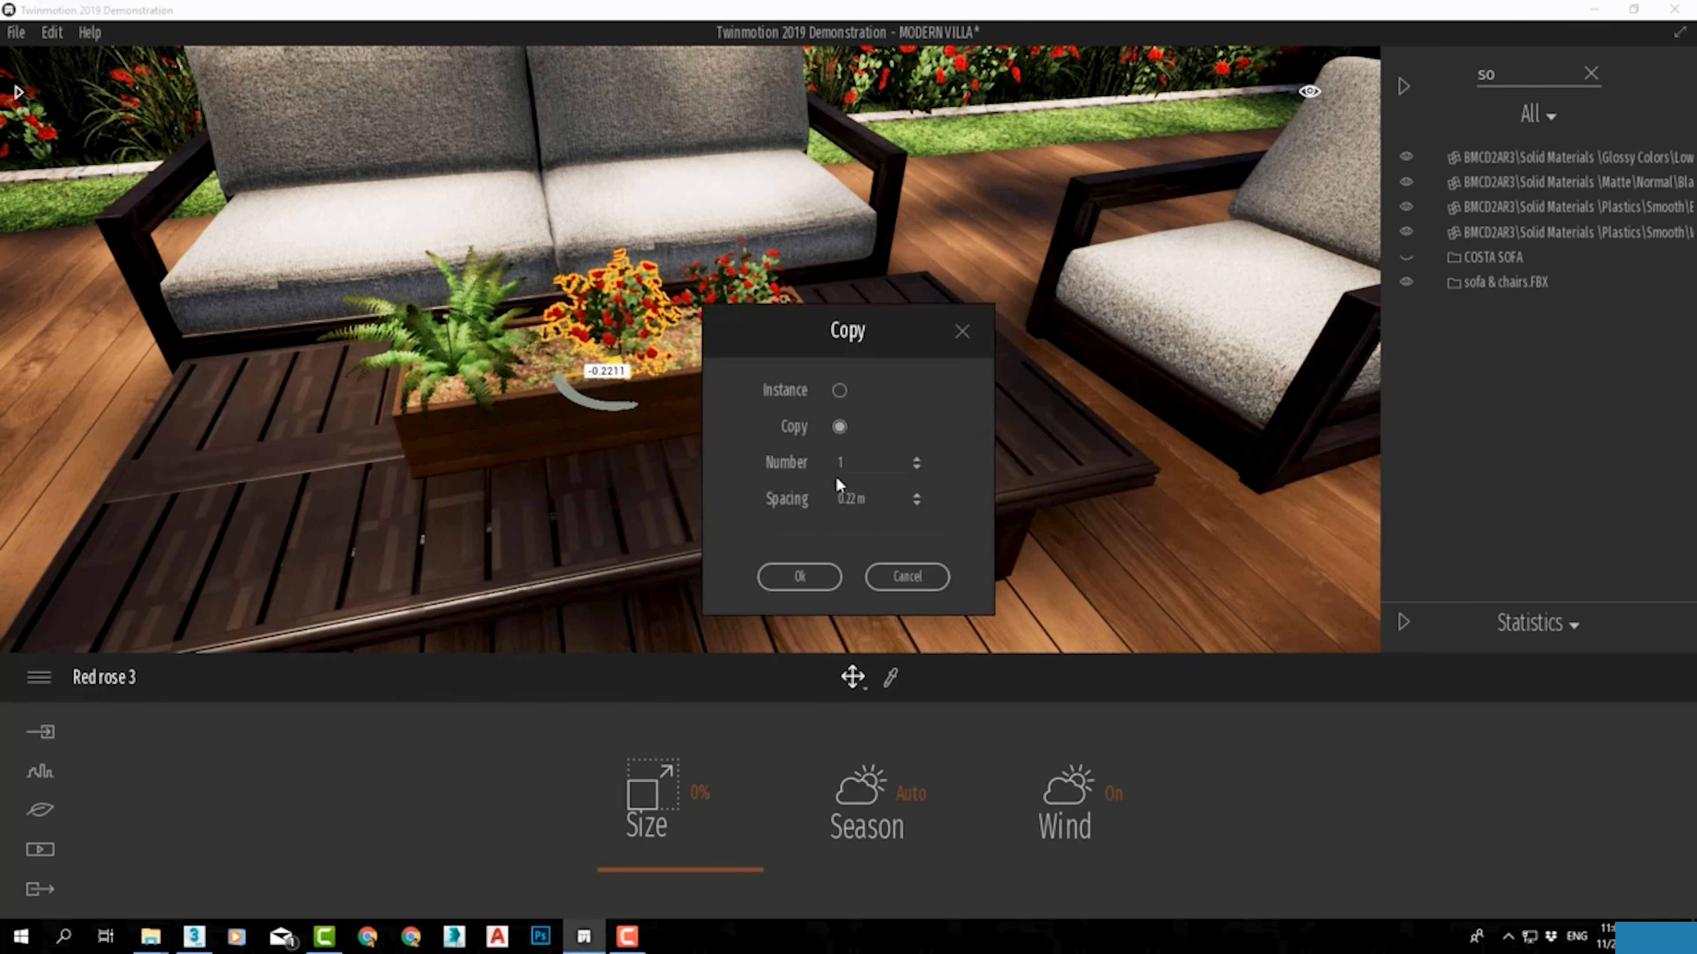
click(800, 577)
Step: Scale the copied rose down so it fits in the middle of the table planter
click(663, 868)
click(852, 677)
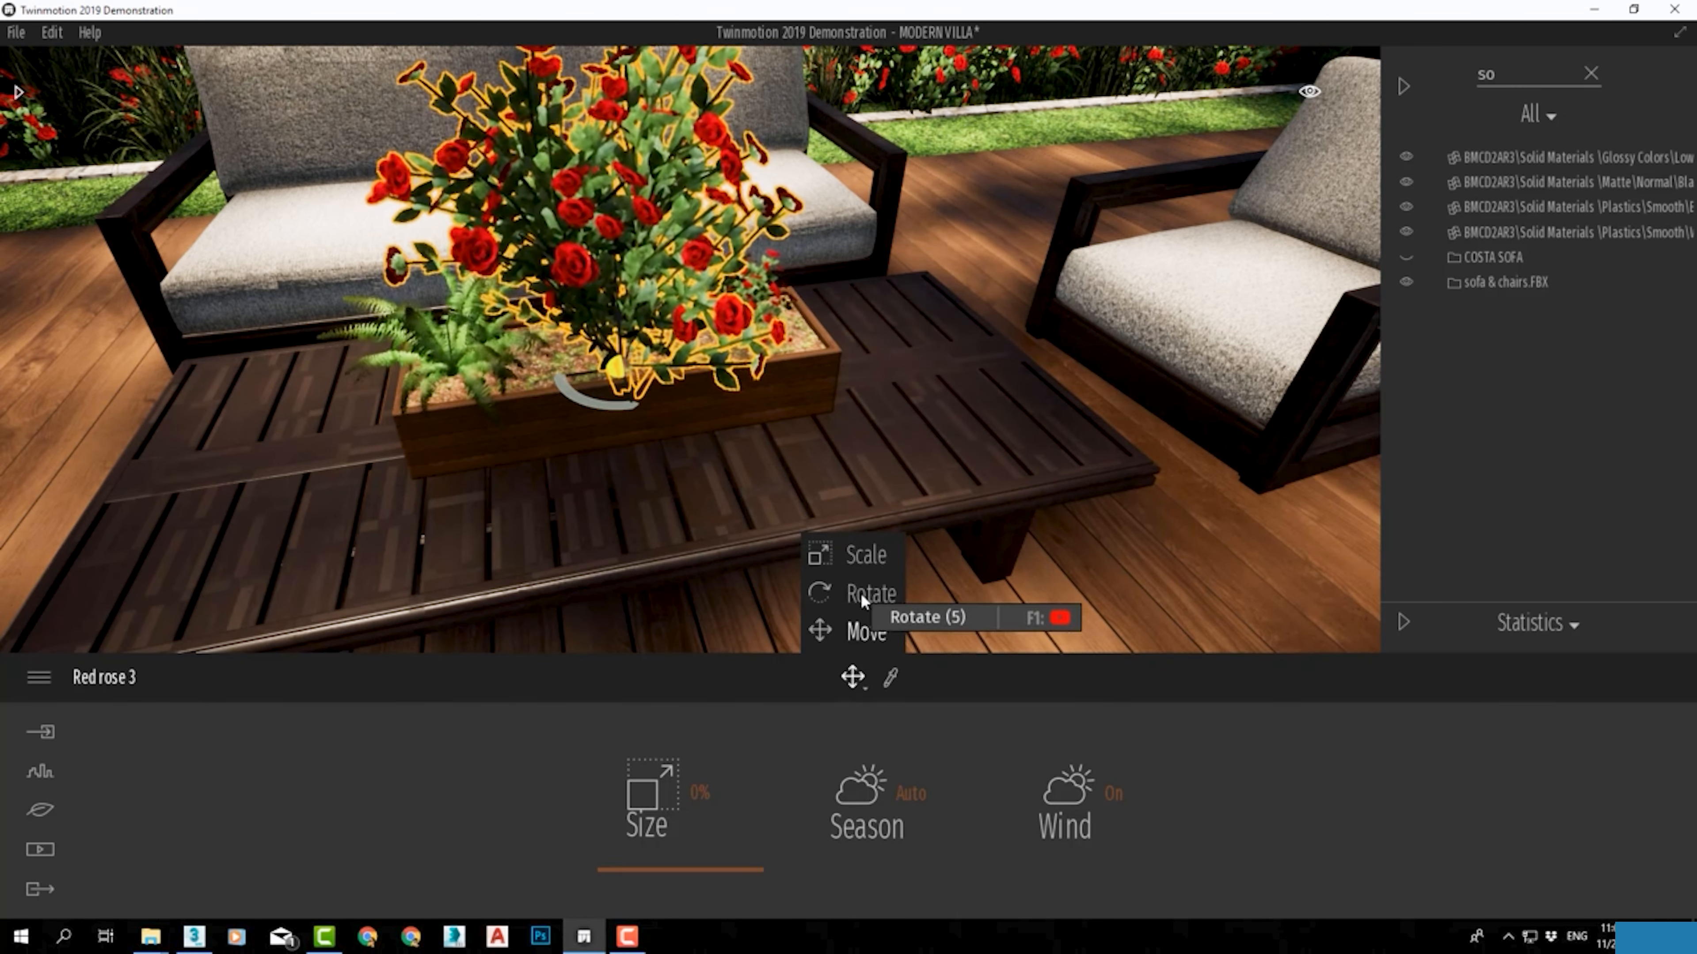
click(862, 553)
drag(621, 352, 640, 480)
click(853, 677)
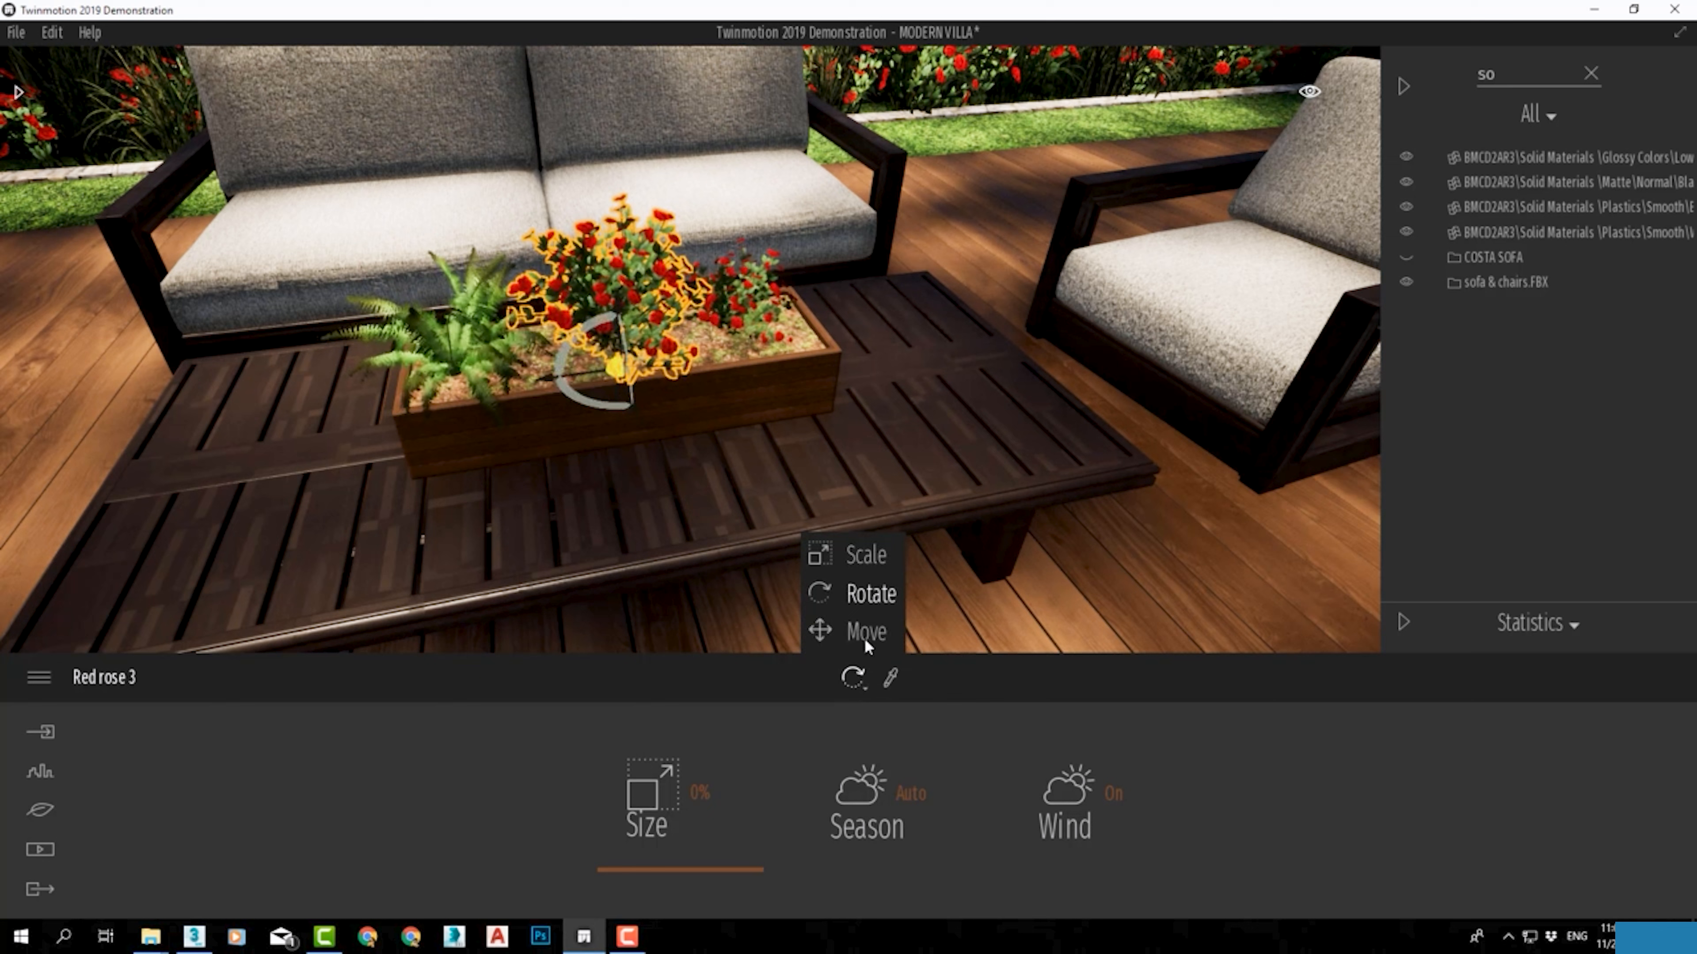
click(864, 633)
Step: Copy the Cinnamon fern in among the roses of the table planter and scale the copy down
click(454, 334)
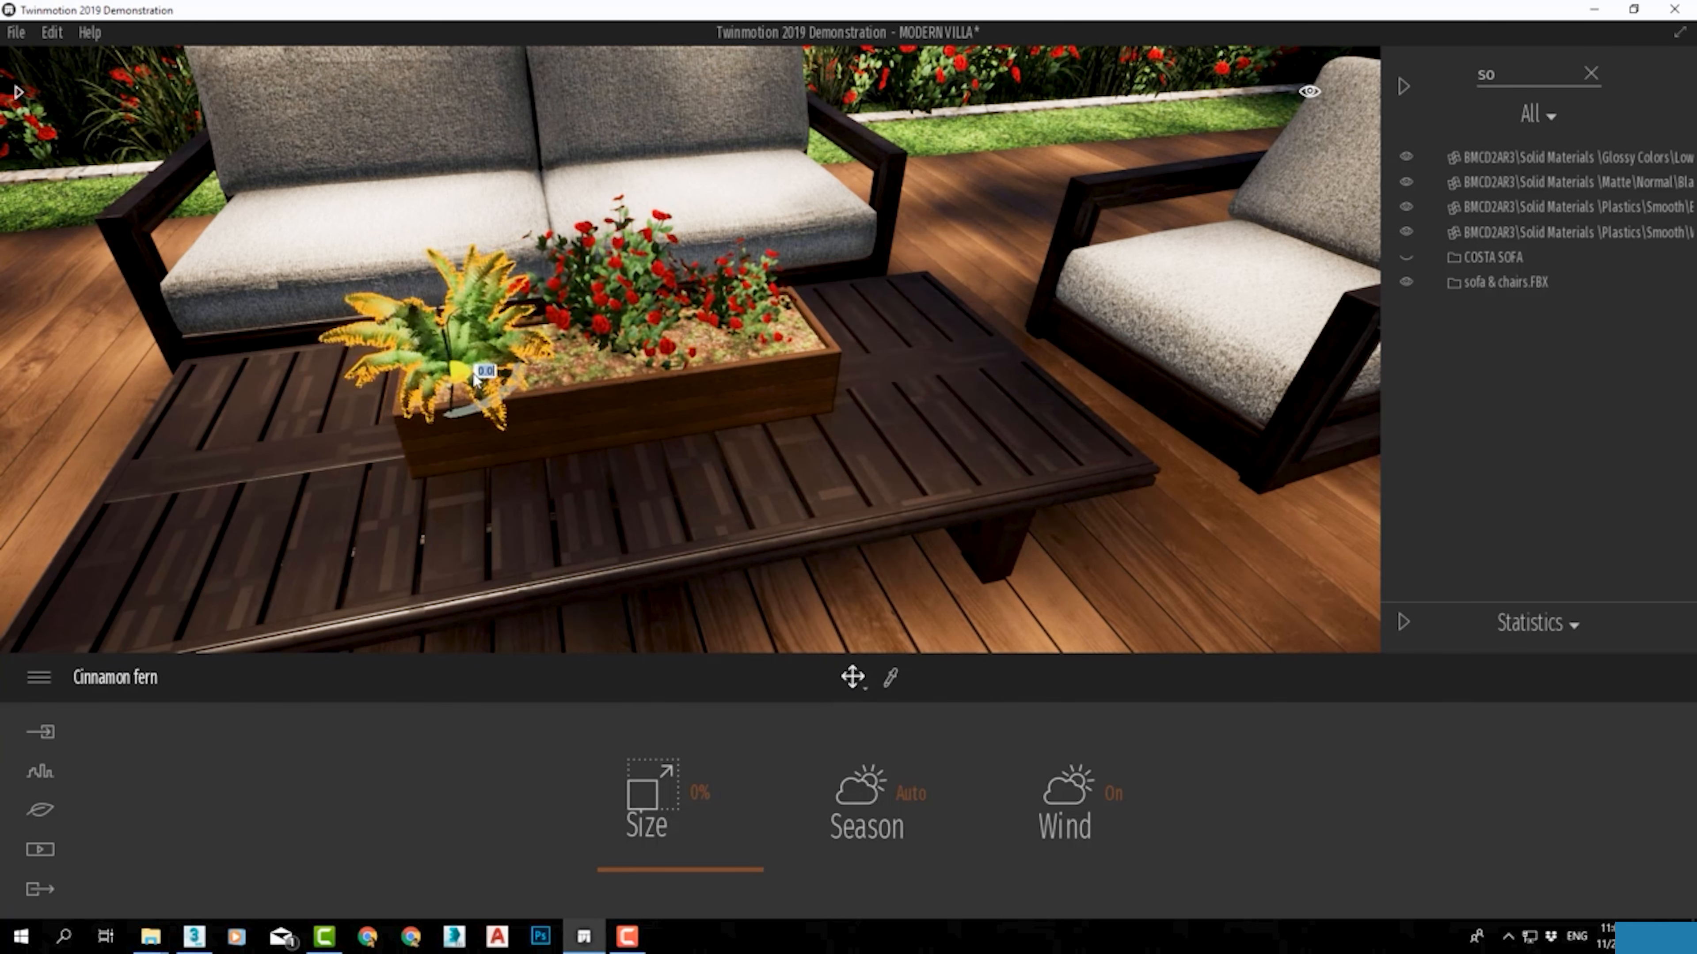
click(852, 676)
click(862, 553)
drag(694, 366, 698, 394)
click(854, 680)
click(863, 633)
click(613, 392)
click(595, 325)
click(590, 367)
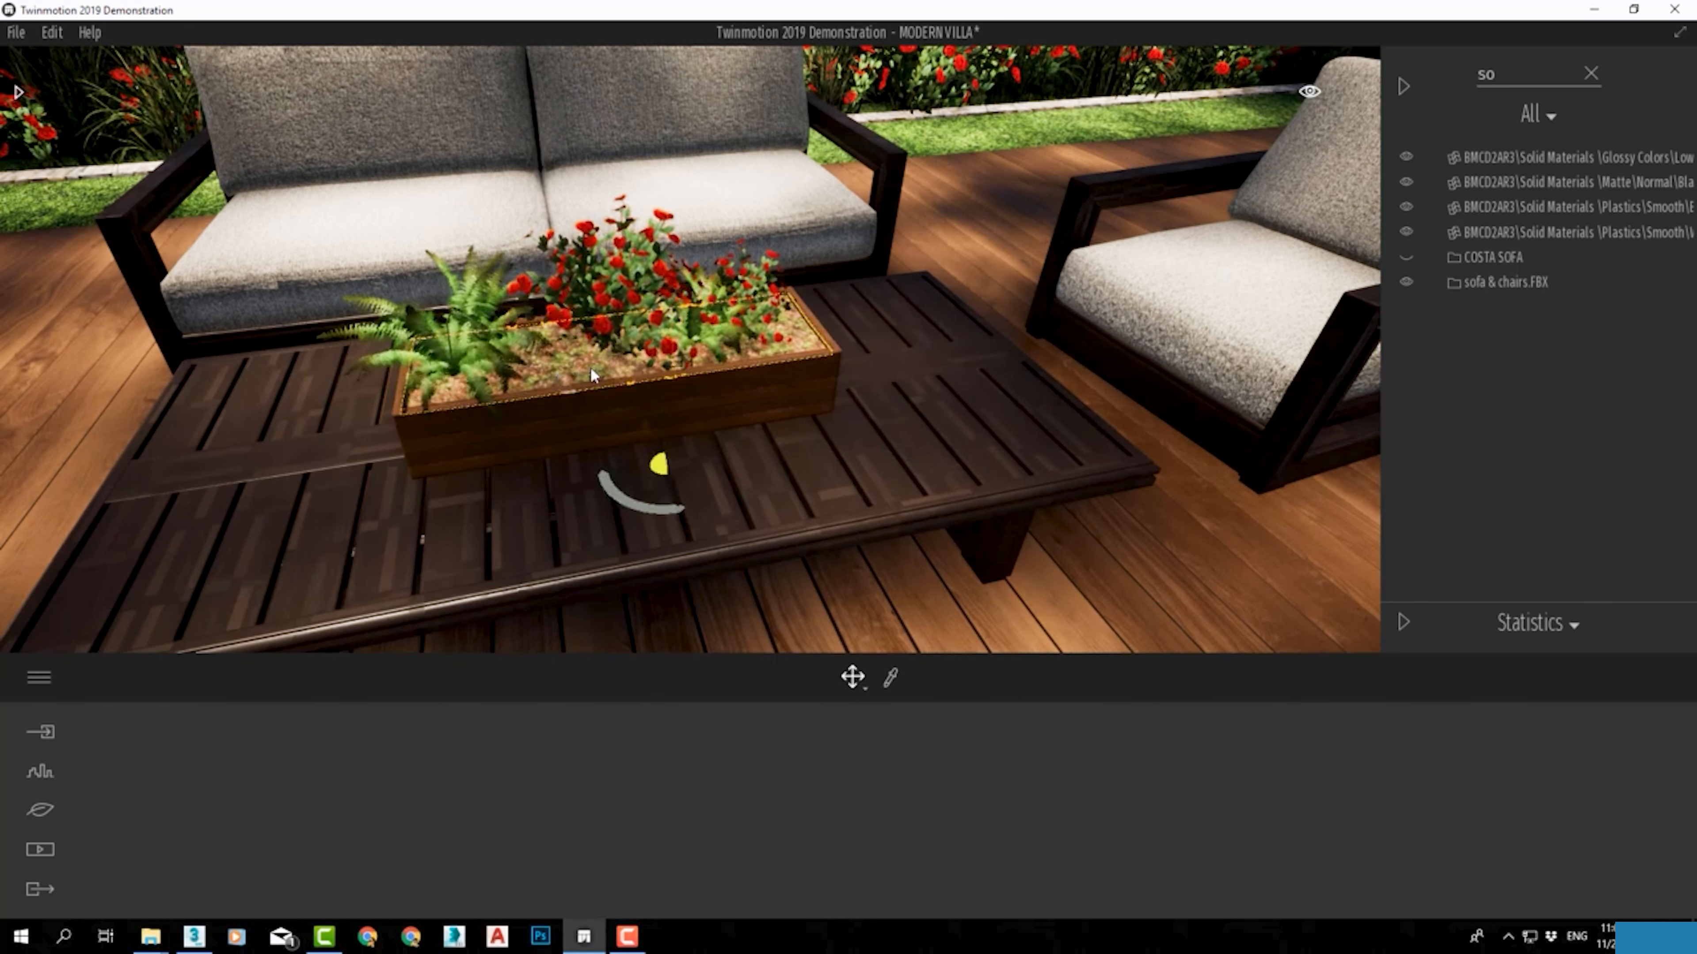
click(590, 371)
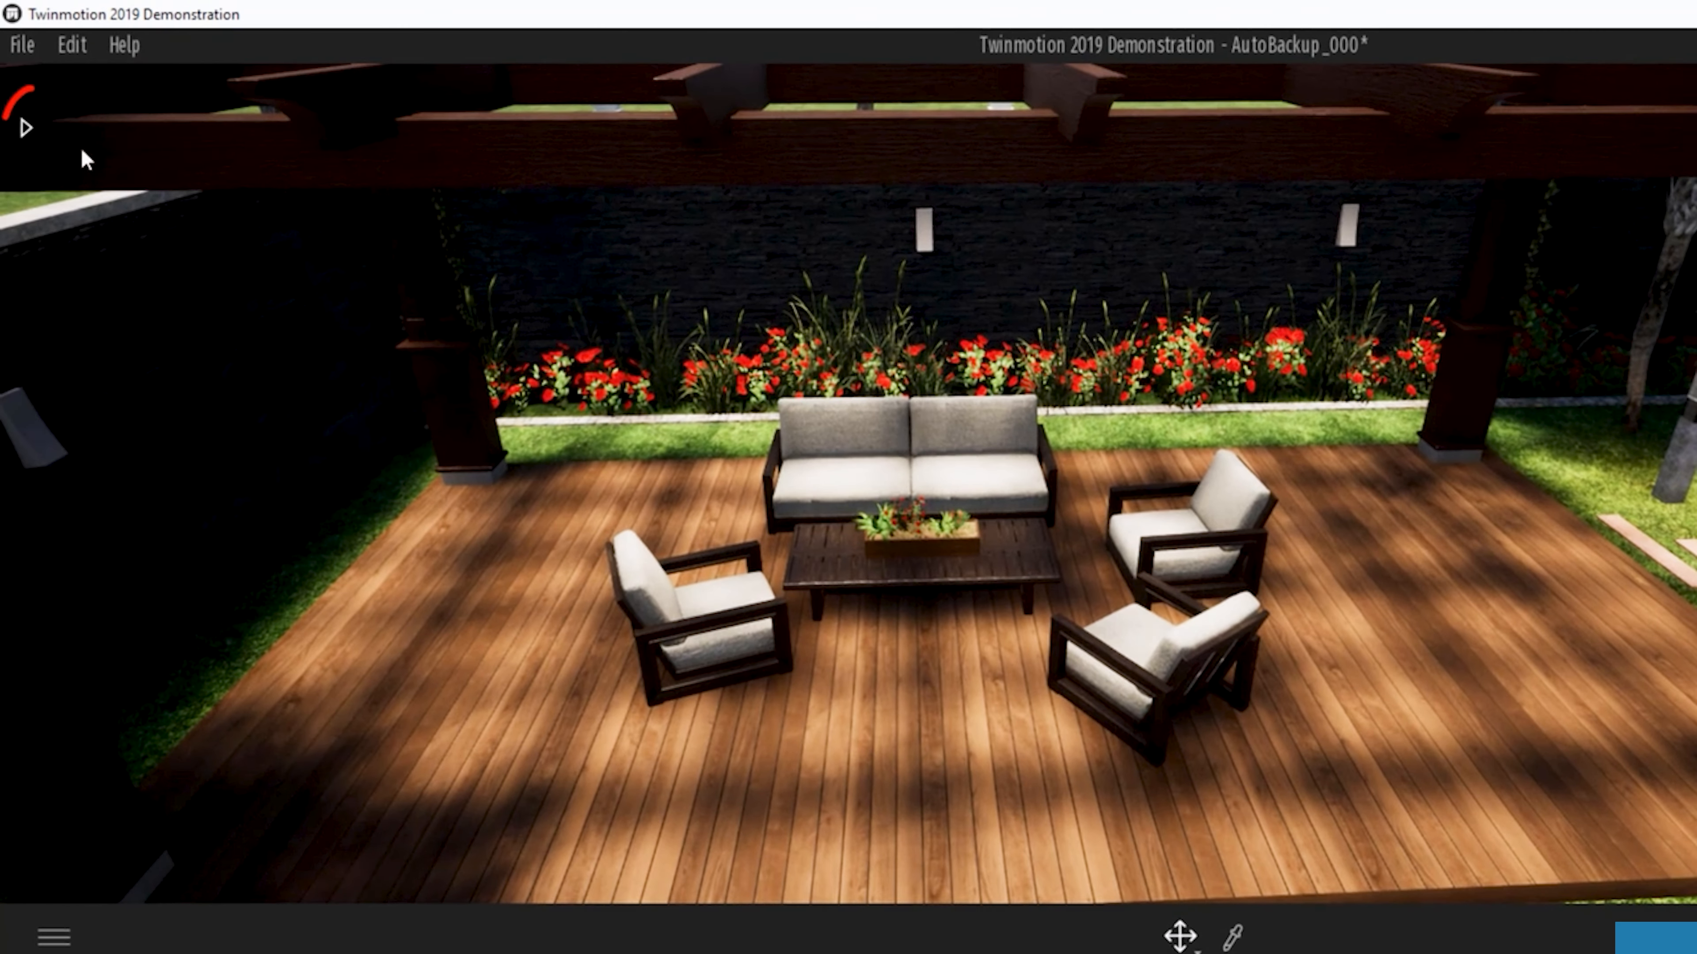
Step: Place a Claudia 1 planter from the city furniture on the deck beside the sofa, near the pergola post, and scale it down
click(25, 131)
click(44, 161)
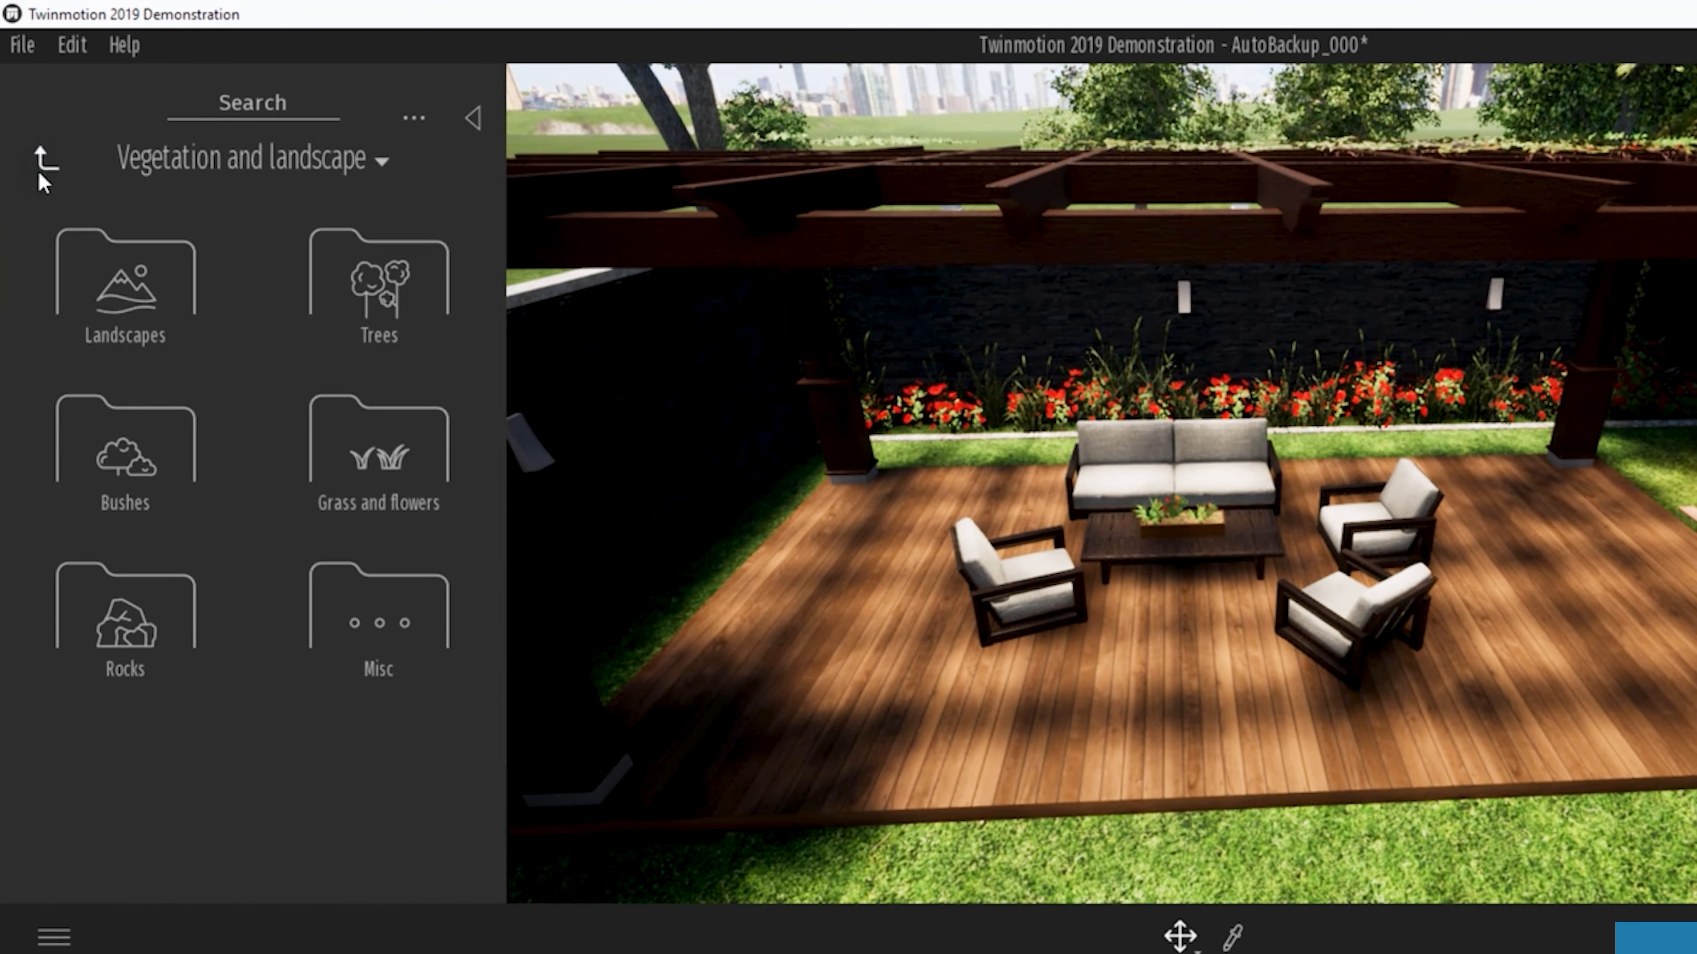
click(52, 176)
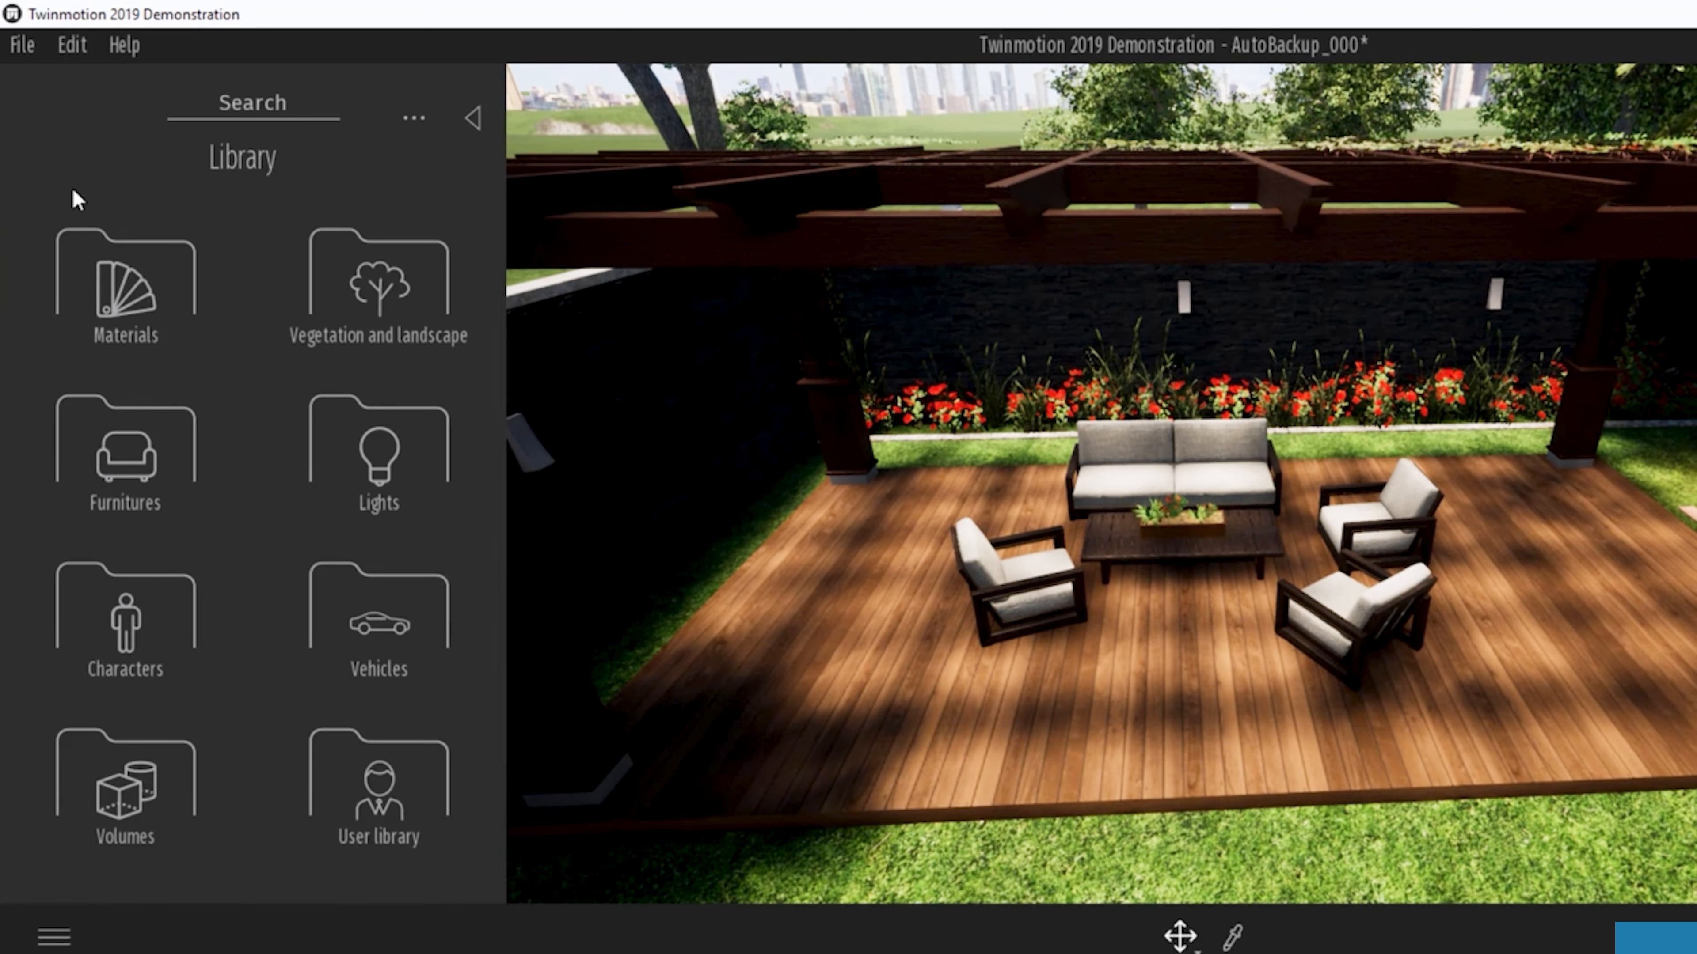
click(172, 453)
click(354, 298)
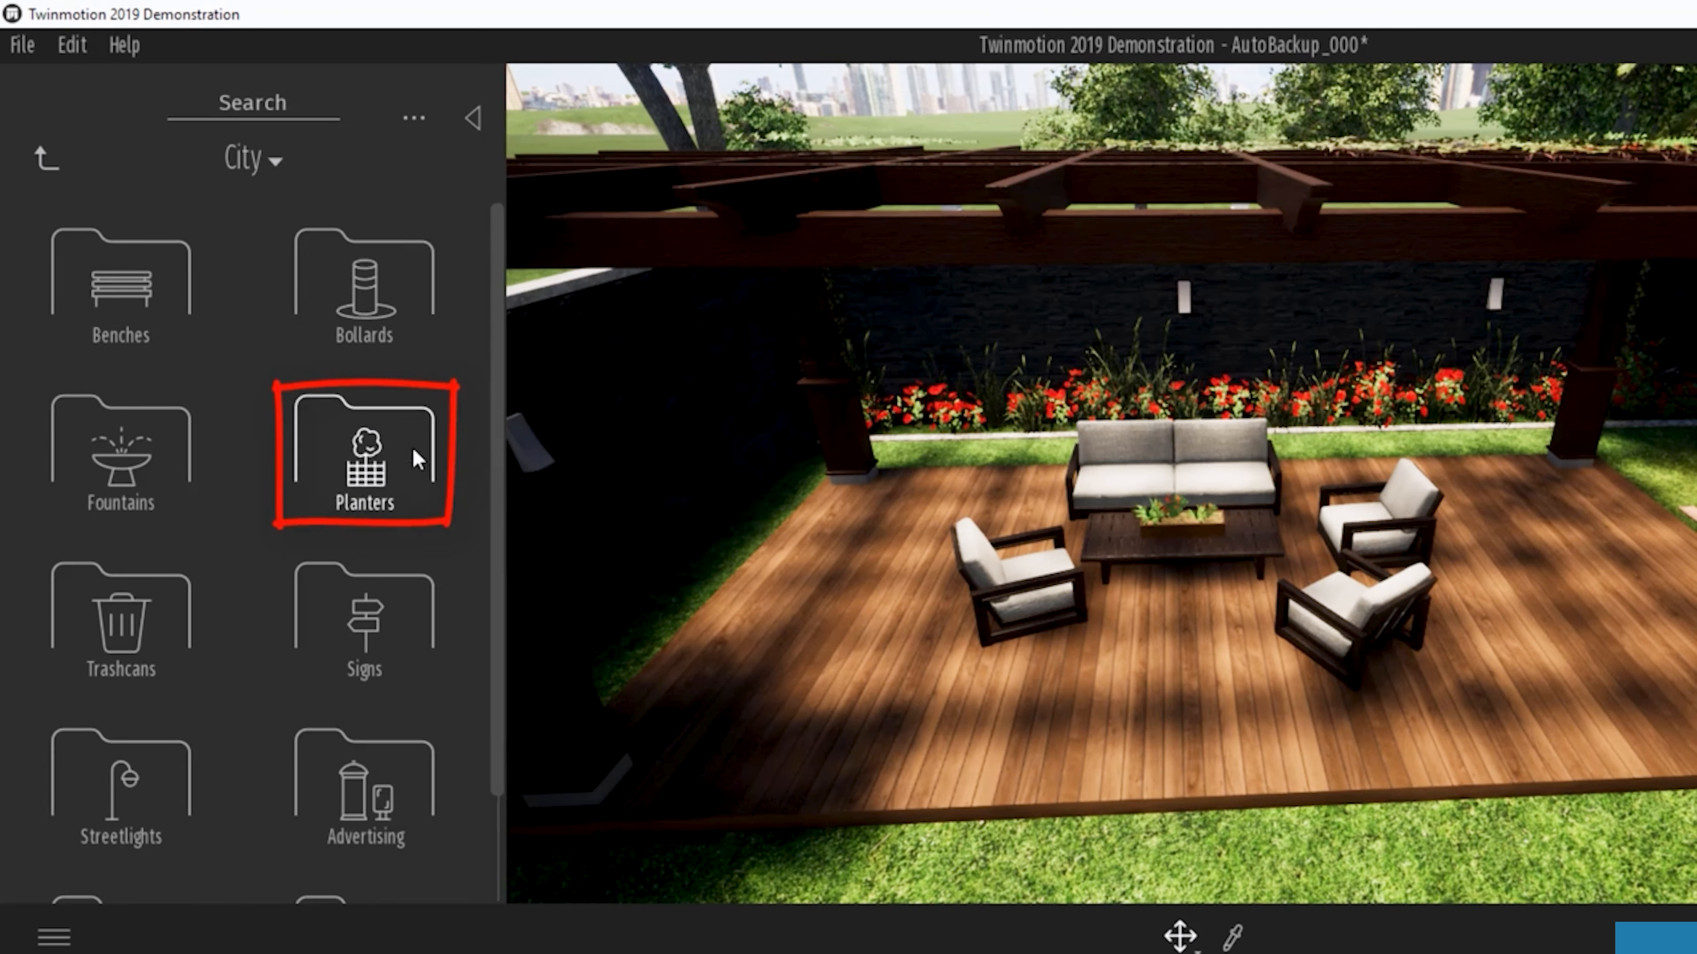
click(418, 460)
drag(362, 631, 947, 569)
click(1180, 936)
click(1197, 765)
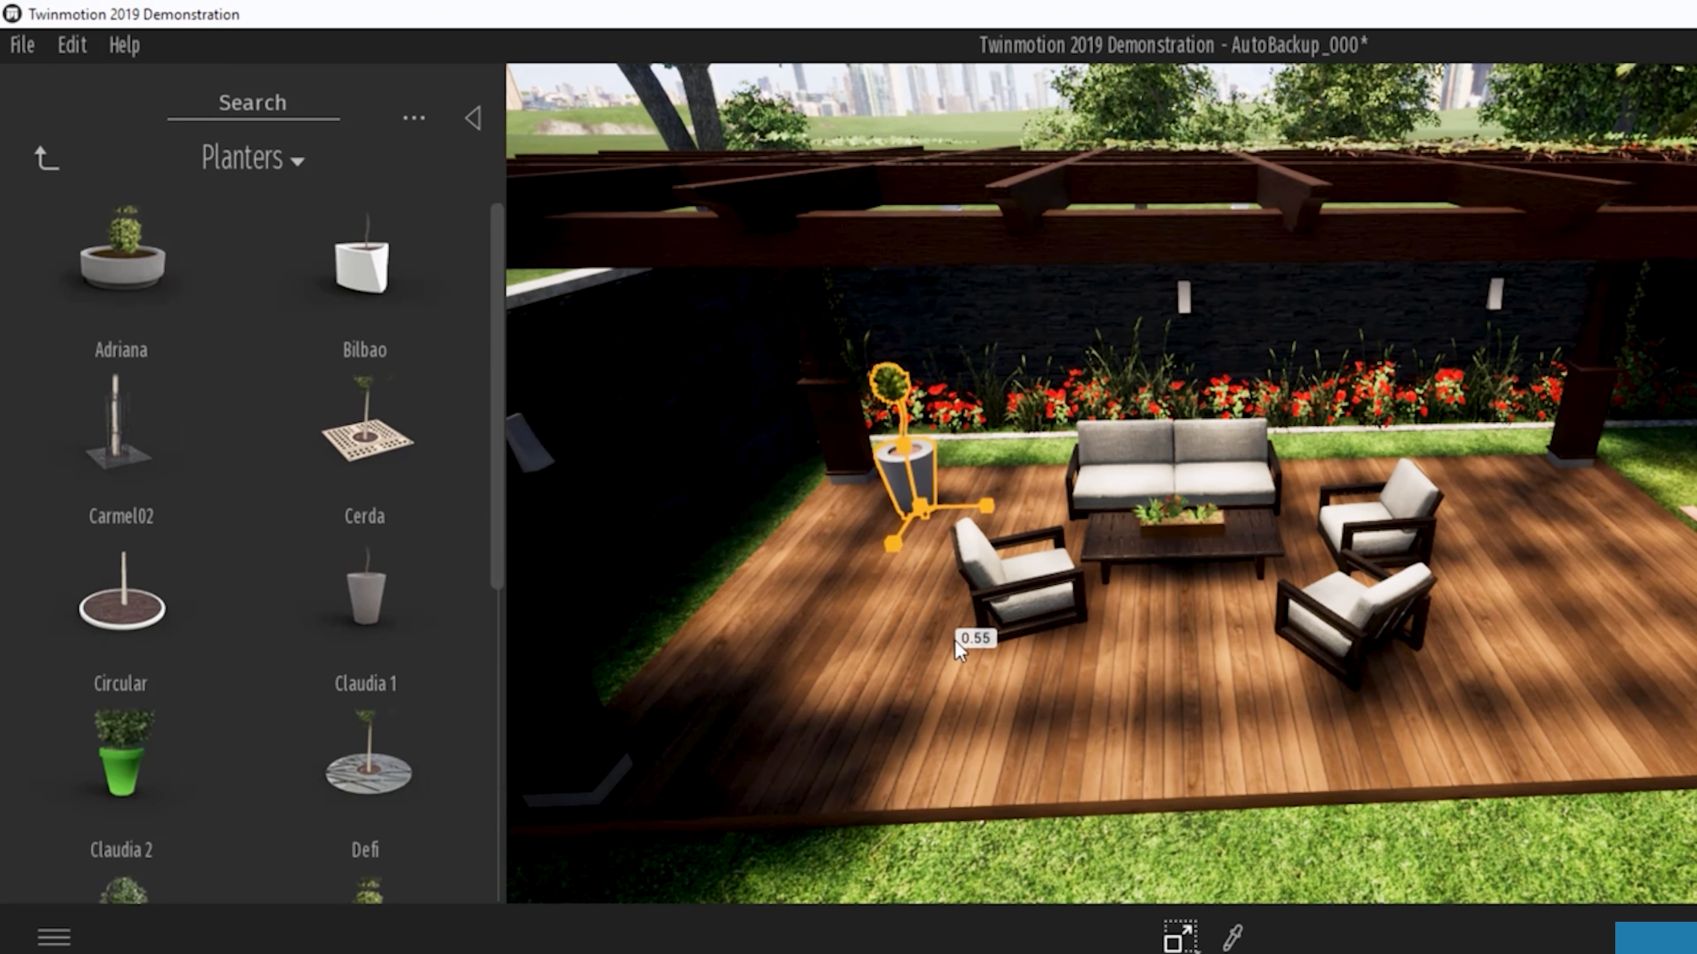
Step: Add a matching potted plant on the other side of the sofa, behind the armchair
drag(612, 520, 217, 421)
drag(364, 268, 1386, 477)
click(1173, 932)
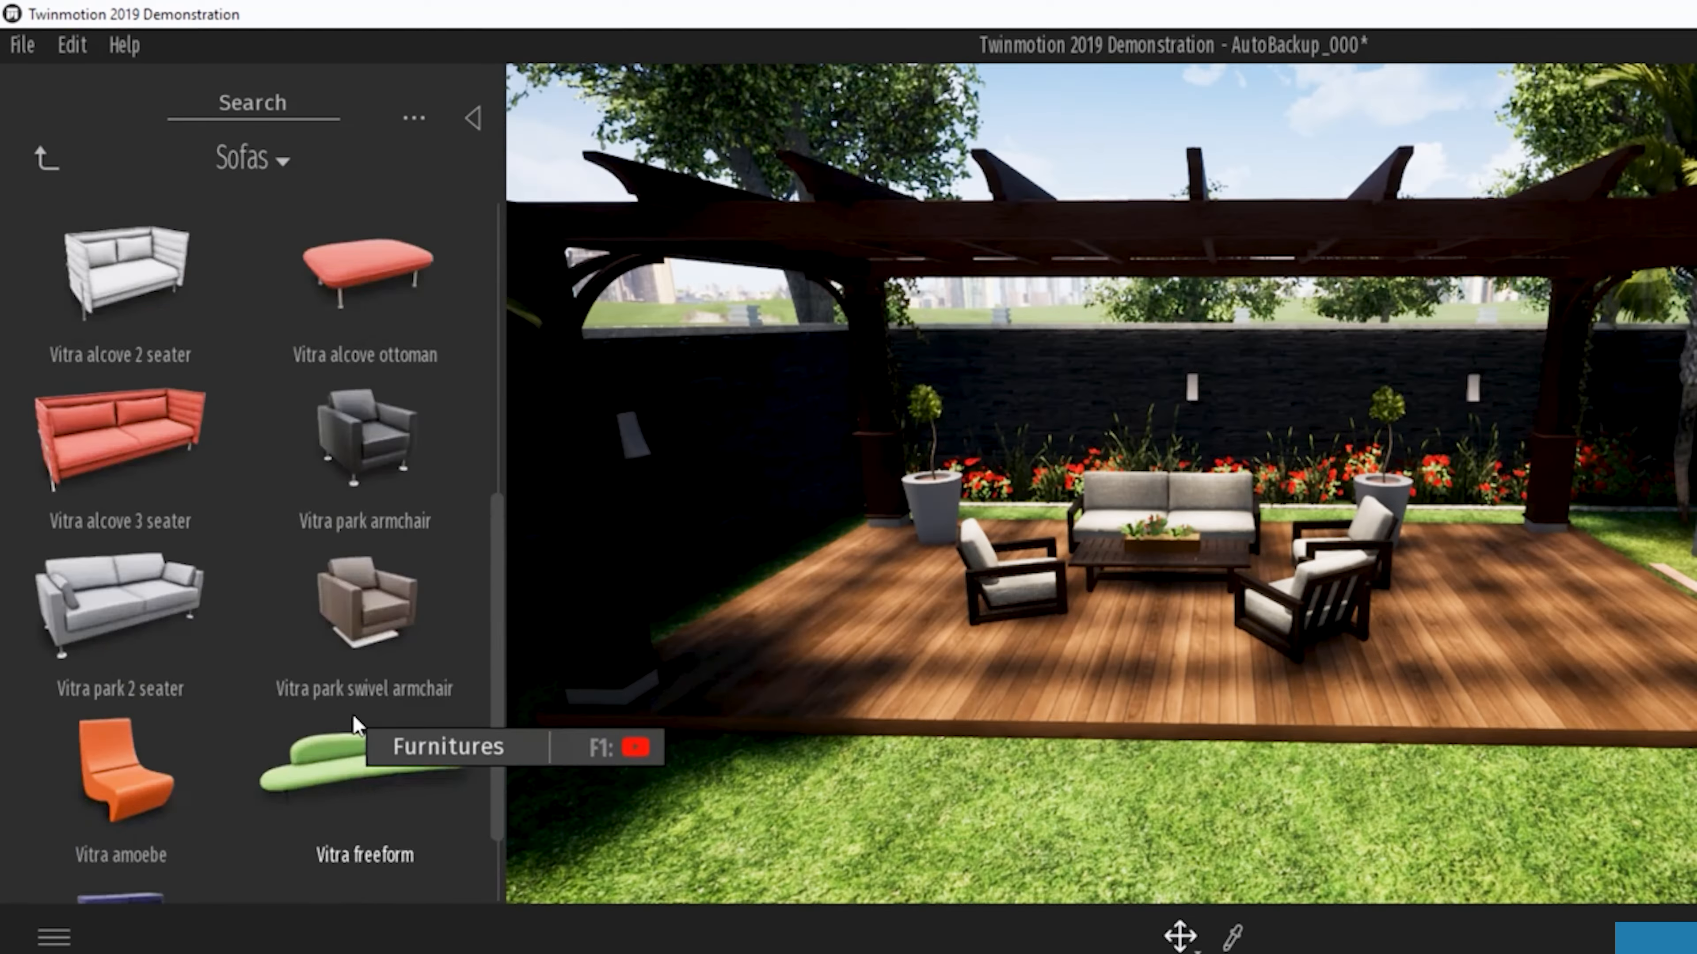
Step: Find the Easel among the living-room decorations and place it on the wooden deck near the lawn
scroll(353, 715, up, 1)
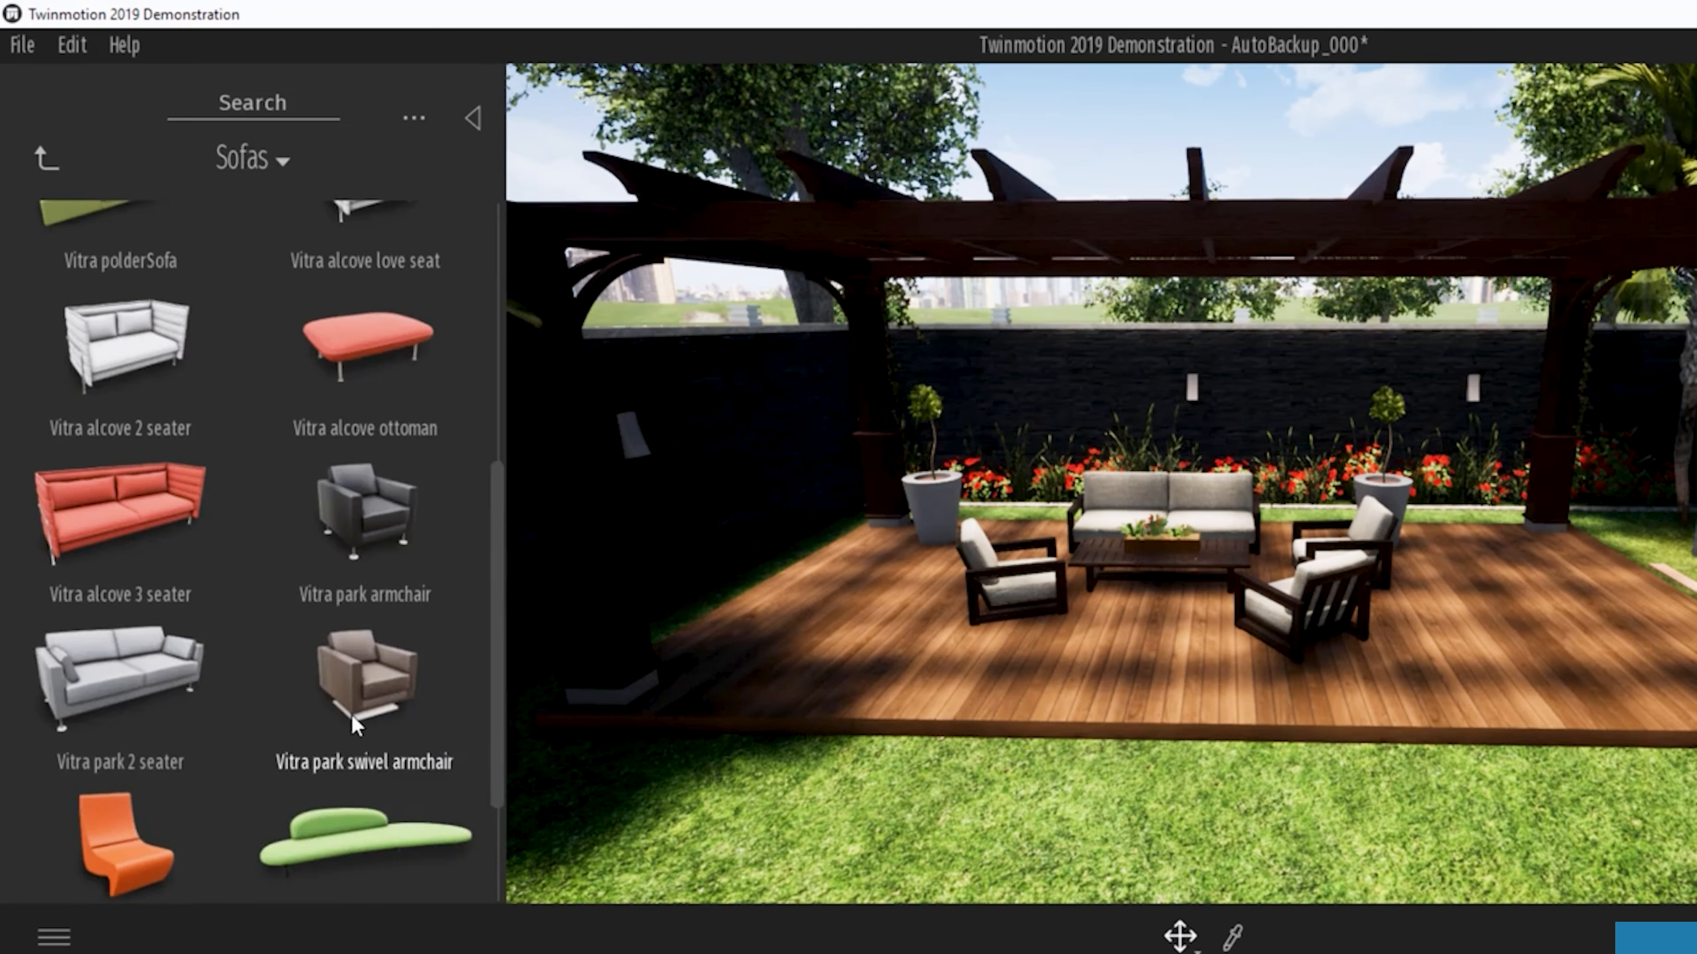
scroll(351, 714, down, 1)
right_click(335, 683)
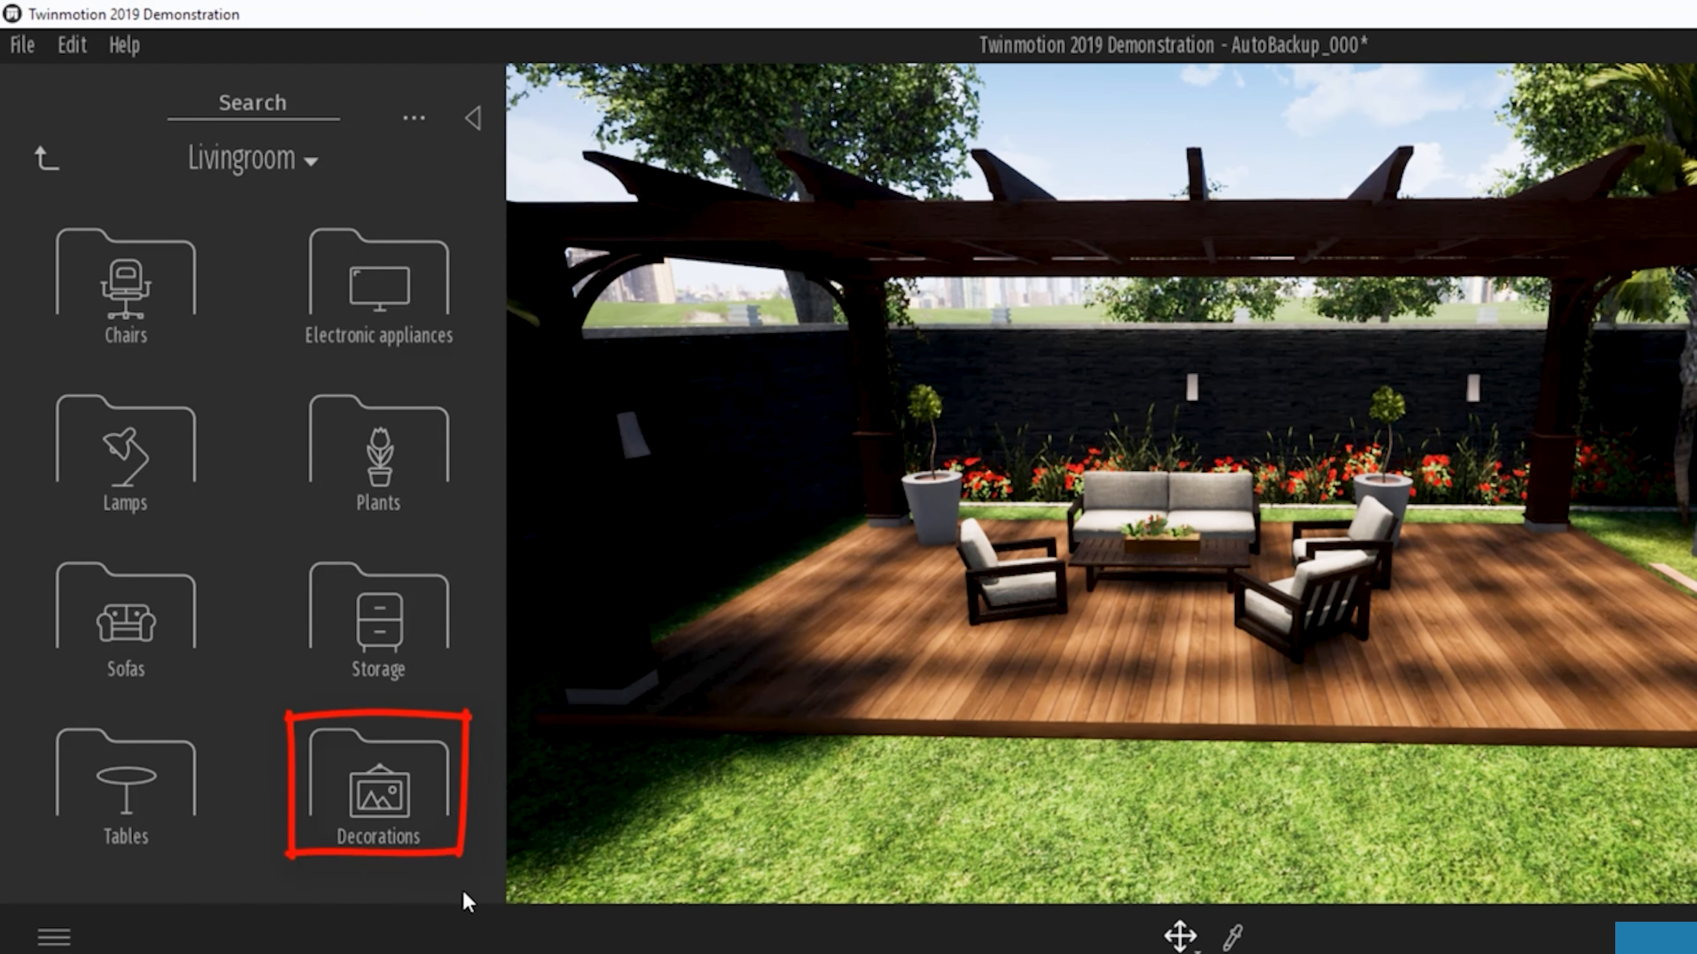
click(407, 814)
scroll(293, 746, down, 2)
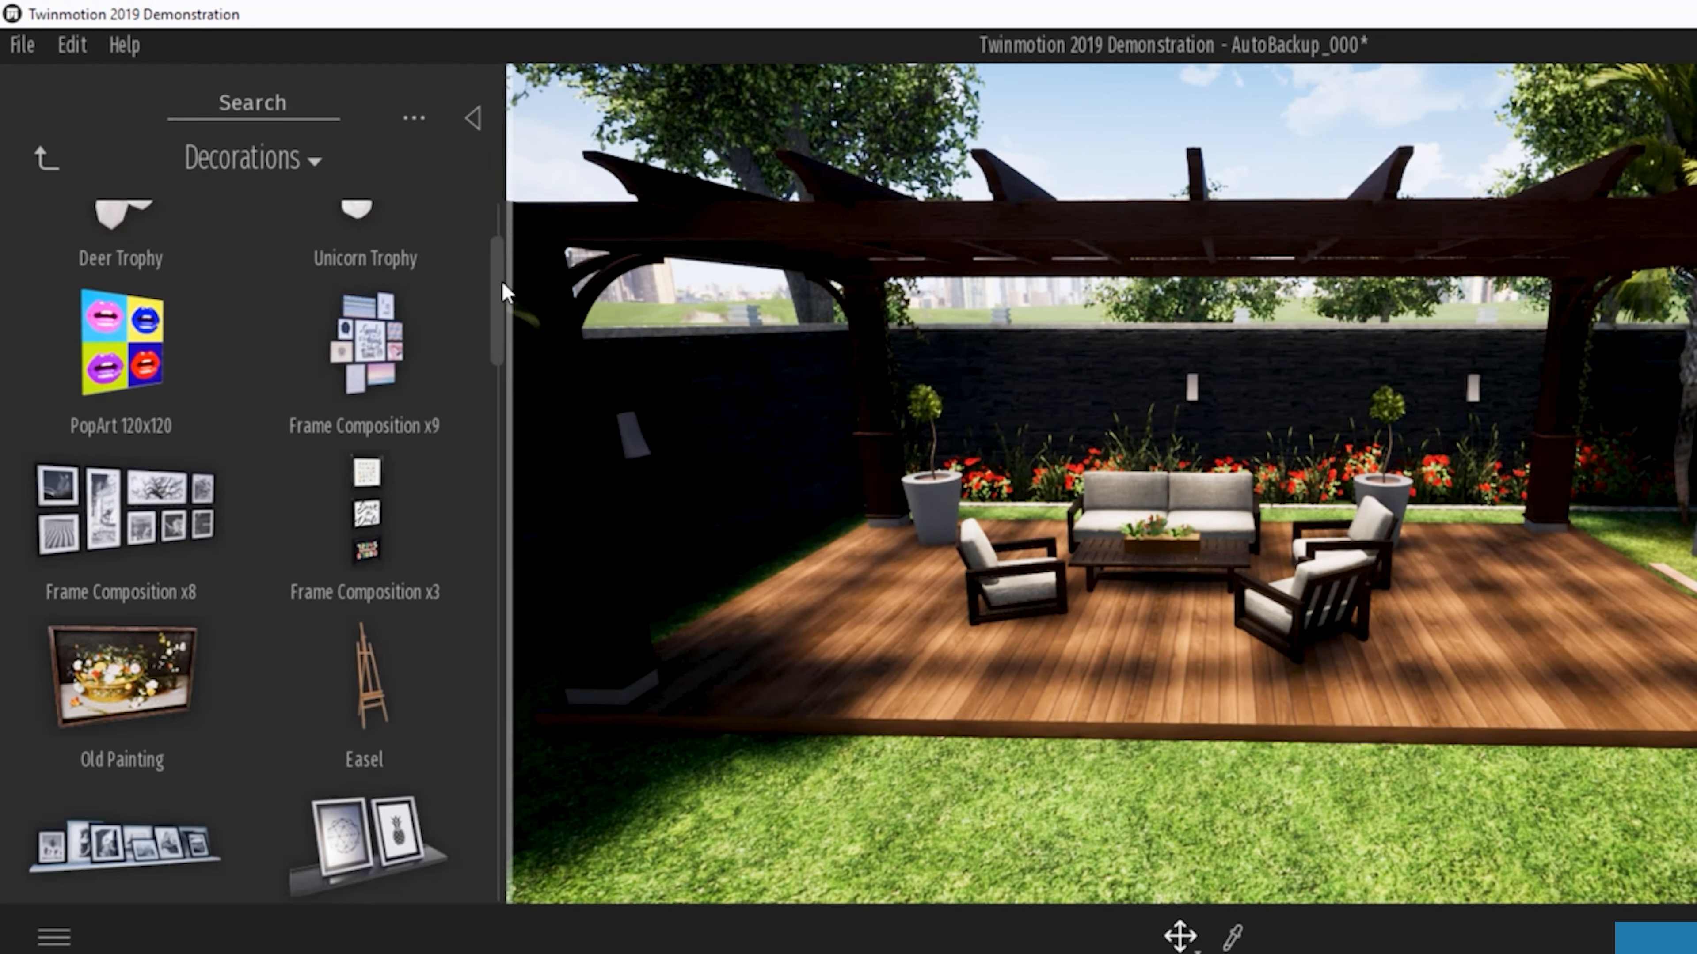
drag(502, 294, 500, 304)
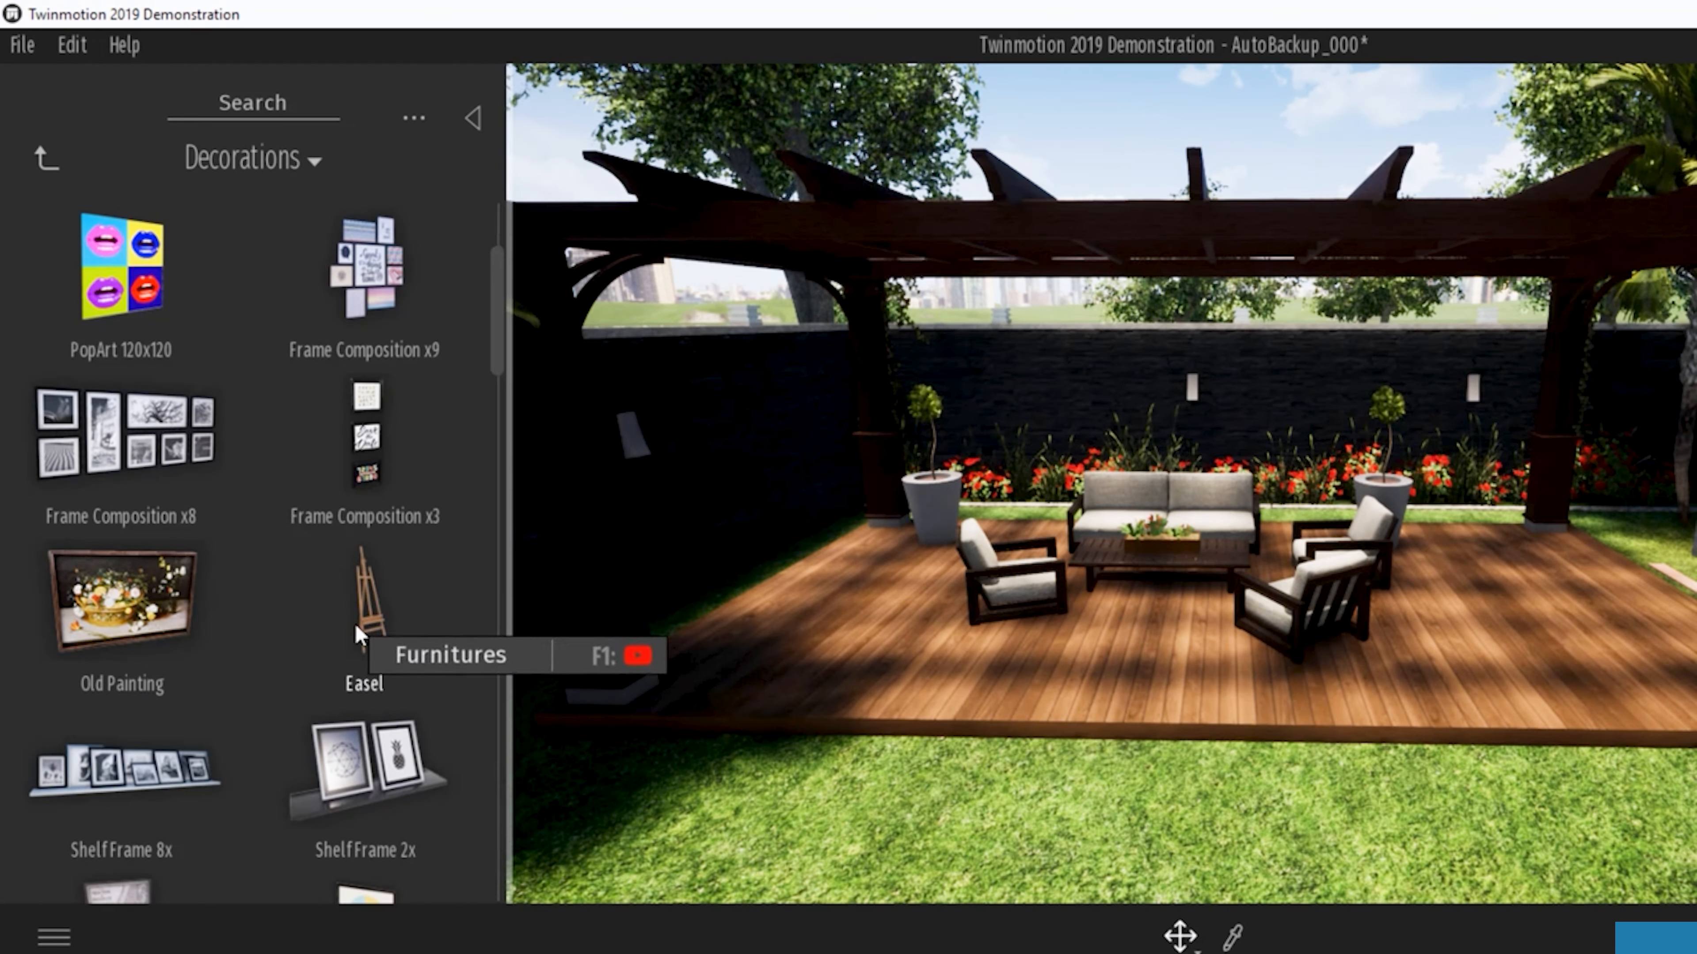
click(788, 675)
right_drag(789, 675, 810, 818)
drag(813, 827, 899, 805)
right_drag(1531, 550, 1664, 556)
middle_drag(1669, 567, 1684, 612)
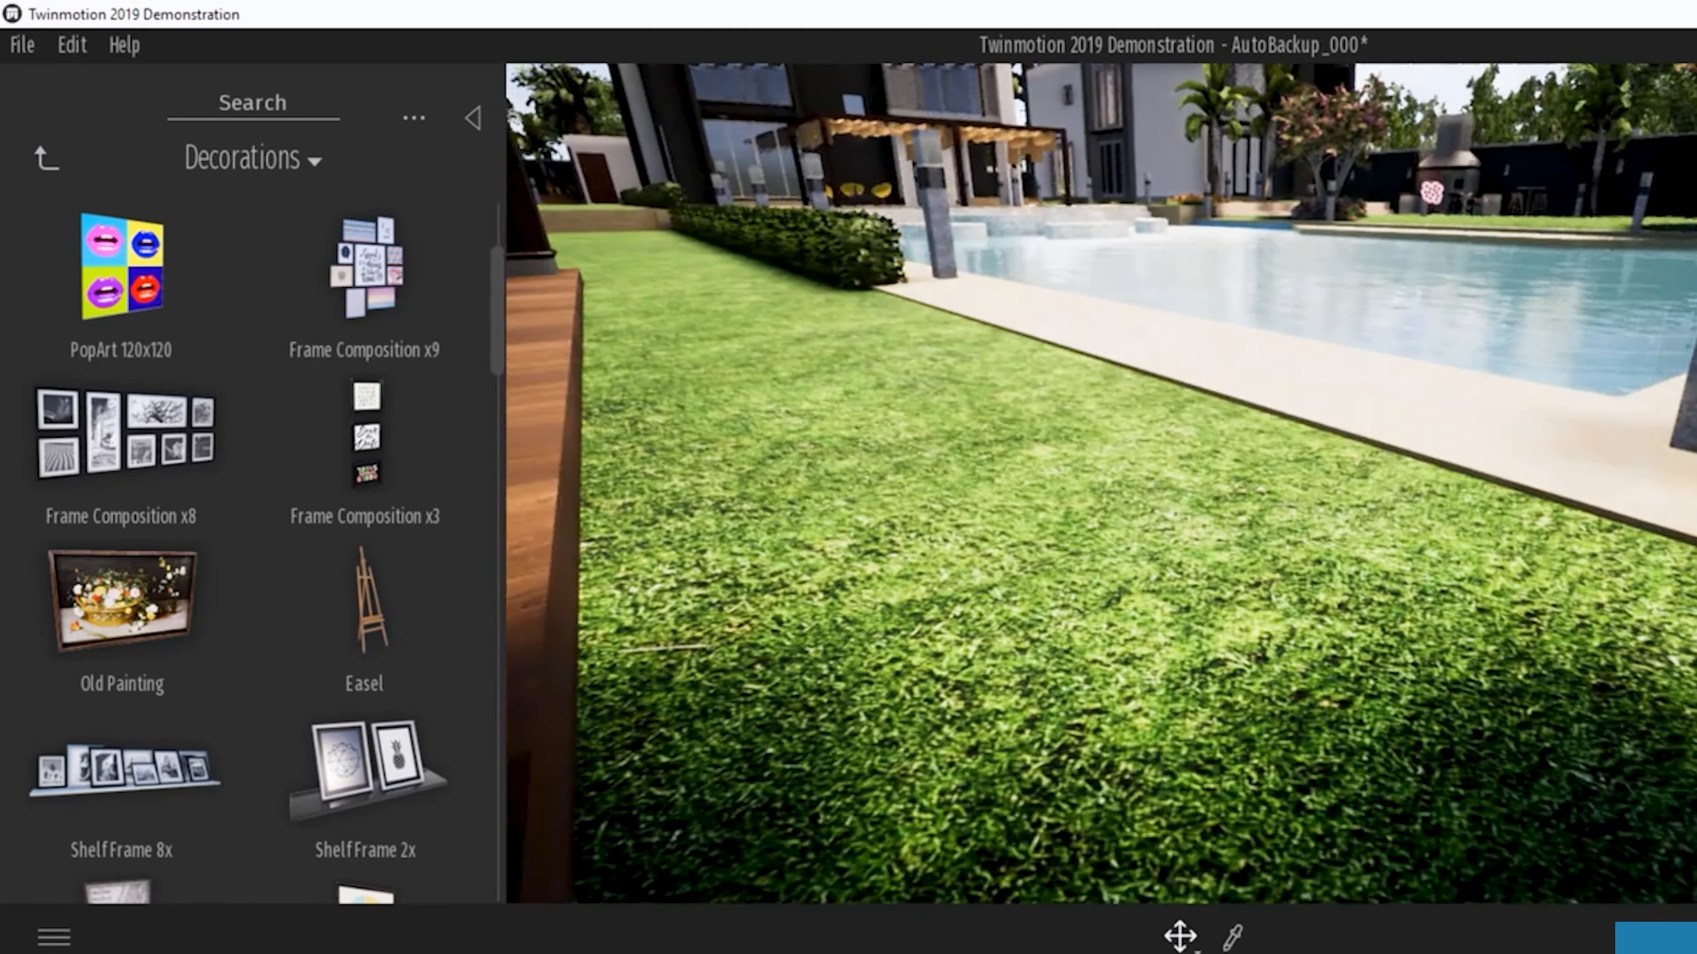
right_drag(1340, 374, 1341, 447)
mouse_move(1341, 447)
middle_down()
mouse_move(1222, 408)
mouse_move(1119, 401)
middle_up()
drag(102, 590, 281, 402)
Step: Add the Painting Coton 100x70 from the decorations onto the easel
scroll(281, 401, up, 3)
mouse_move(365, 266)
mouse_down()
mouse_move(1082, 501)
mouse_move(280, 601)
mouse_up()
scroll(281, 644, down, 8)
mouse_move(365, 315)
mouse_down()
mouse_move(1125, 435)
mouse_move(1104, 461)
mouse_up()
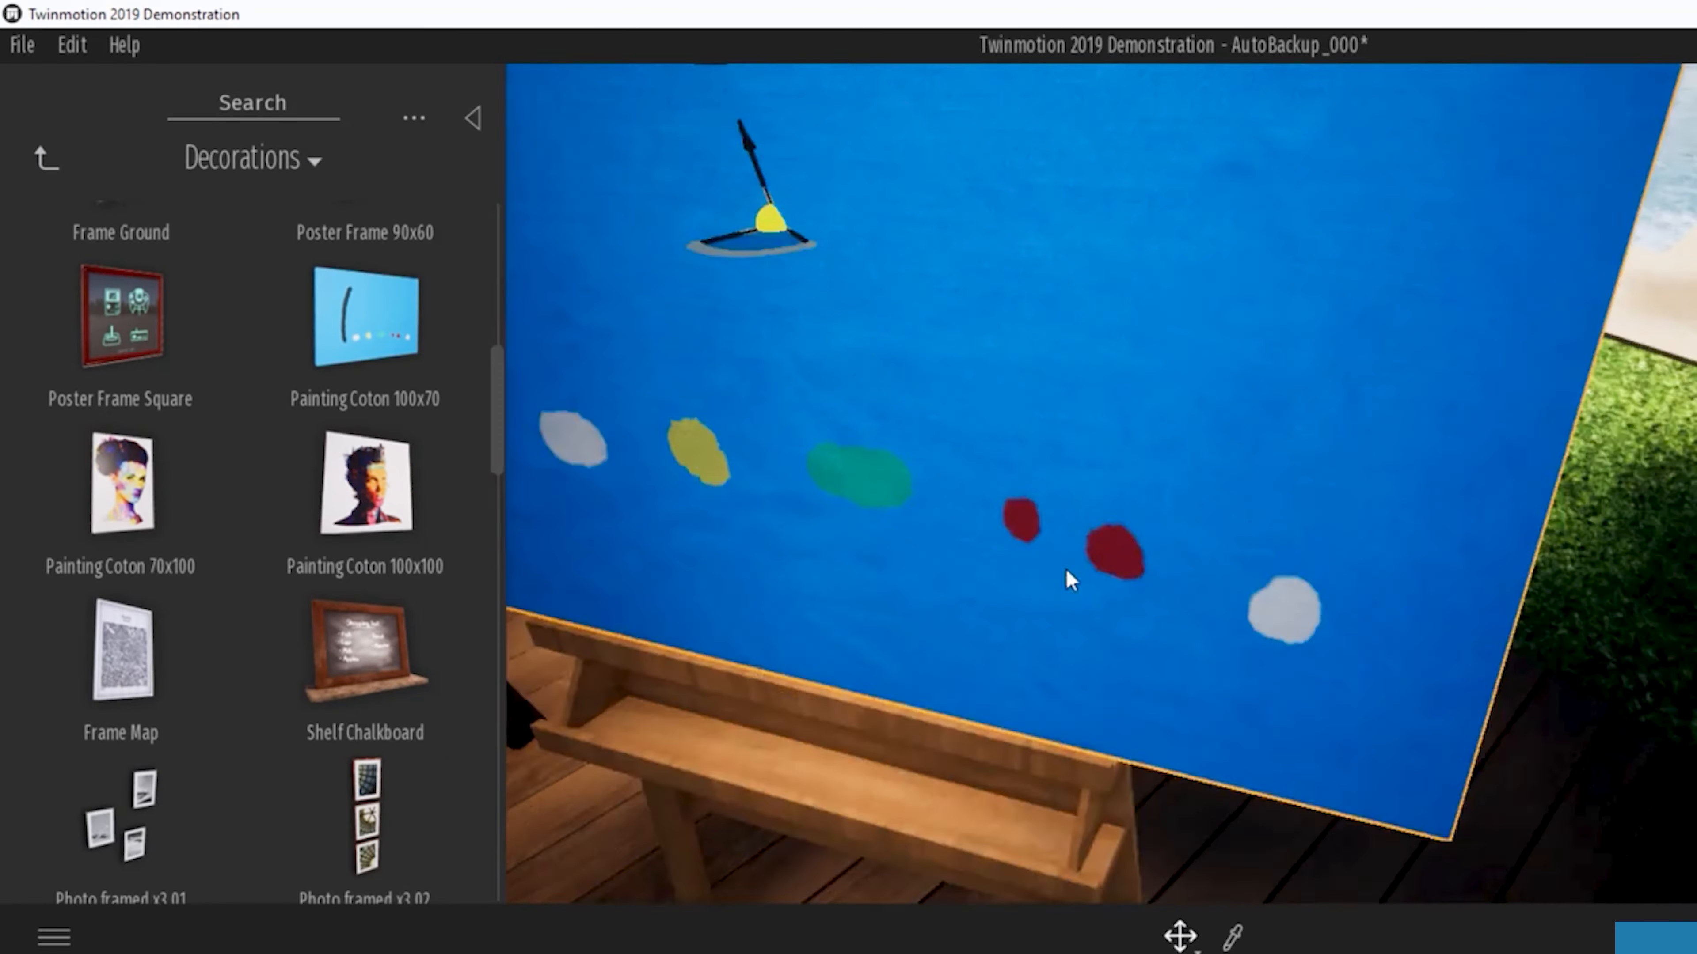
Step: Place the Book 02 stack from the decorations on the coffee table beside the plant
mouse_move(495, 448)
mouse_down()
mouse_move(493, 747)
mouse_move(538, 605)
mouse_up()
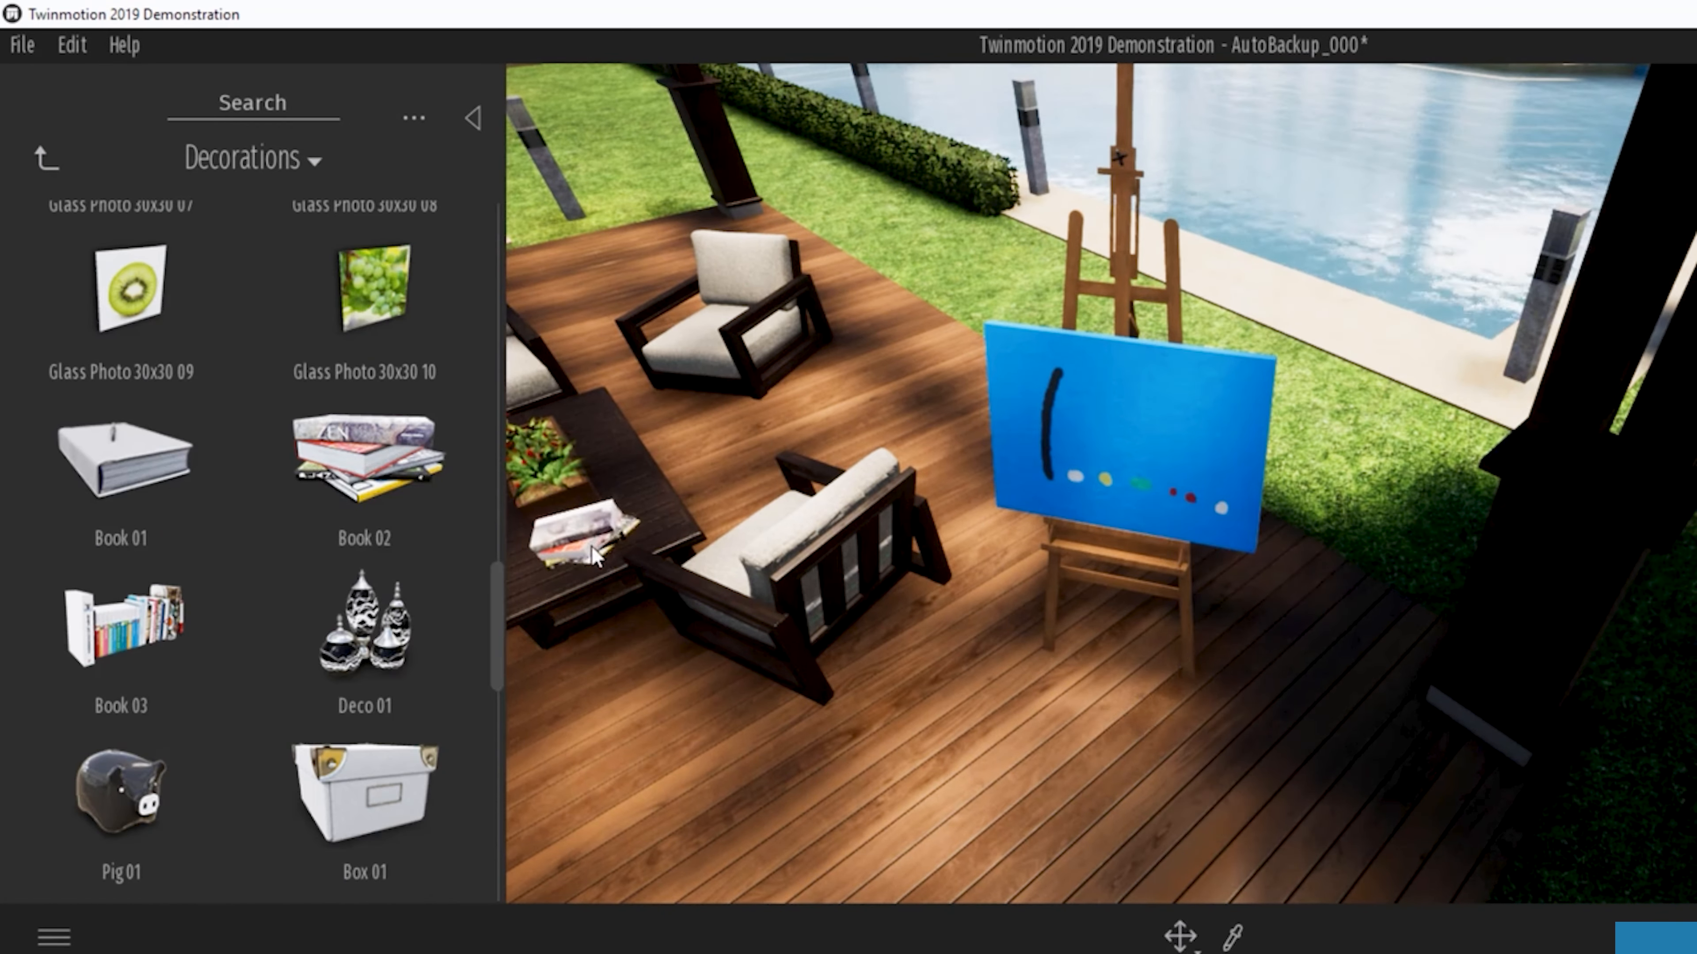
drag(594, 545, 594, 545)
scroll(295, 719, down, 7)
scroll(187, 578, up, 7)
Step: Find a round wooden stool in the library and place it on the deck near the easel
click(126, 288)
scroll(253, 534, down, 8)
drag(364, 531, 369, 853)
drag(369, 852, 1122, 785)
scroll(200, 712, up, 1)
right_drag(1123, 785, 1163, 489)
scroll(1163, 488, up, 2)
Step: Adjust the stool's placement on the deck so it stands beside the easel
click(1102, 598)
click(1180, 935)
click(1197, 768)
drag(1091, 588, 1022, 583)
click(1180, 936)
click(1202, 882)
Step: Find the tables among the furniture and place a small round white table on the deck beside the stool and easel
click(48, 159)
click(180, 762)
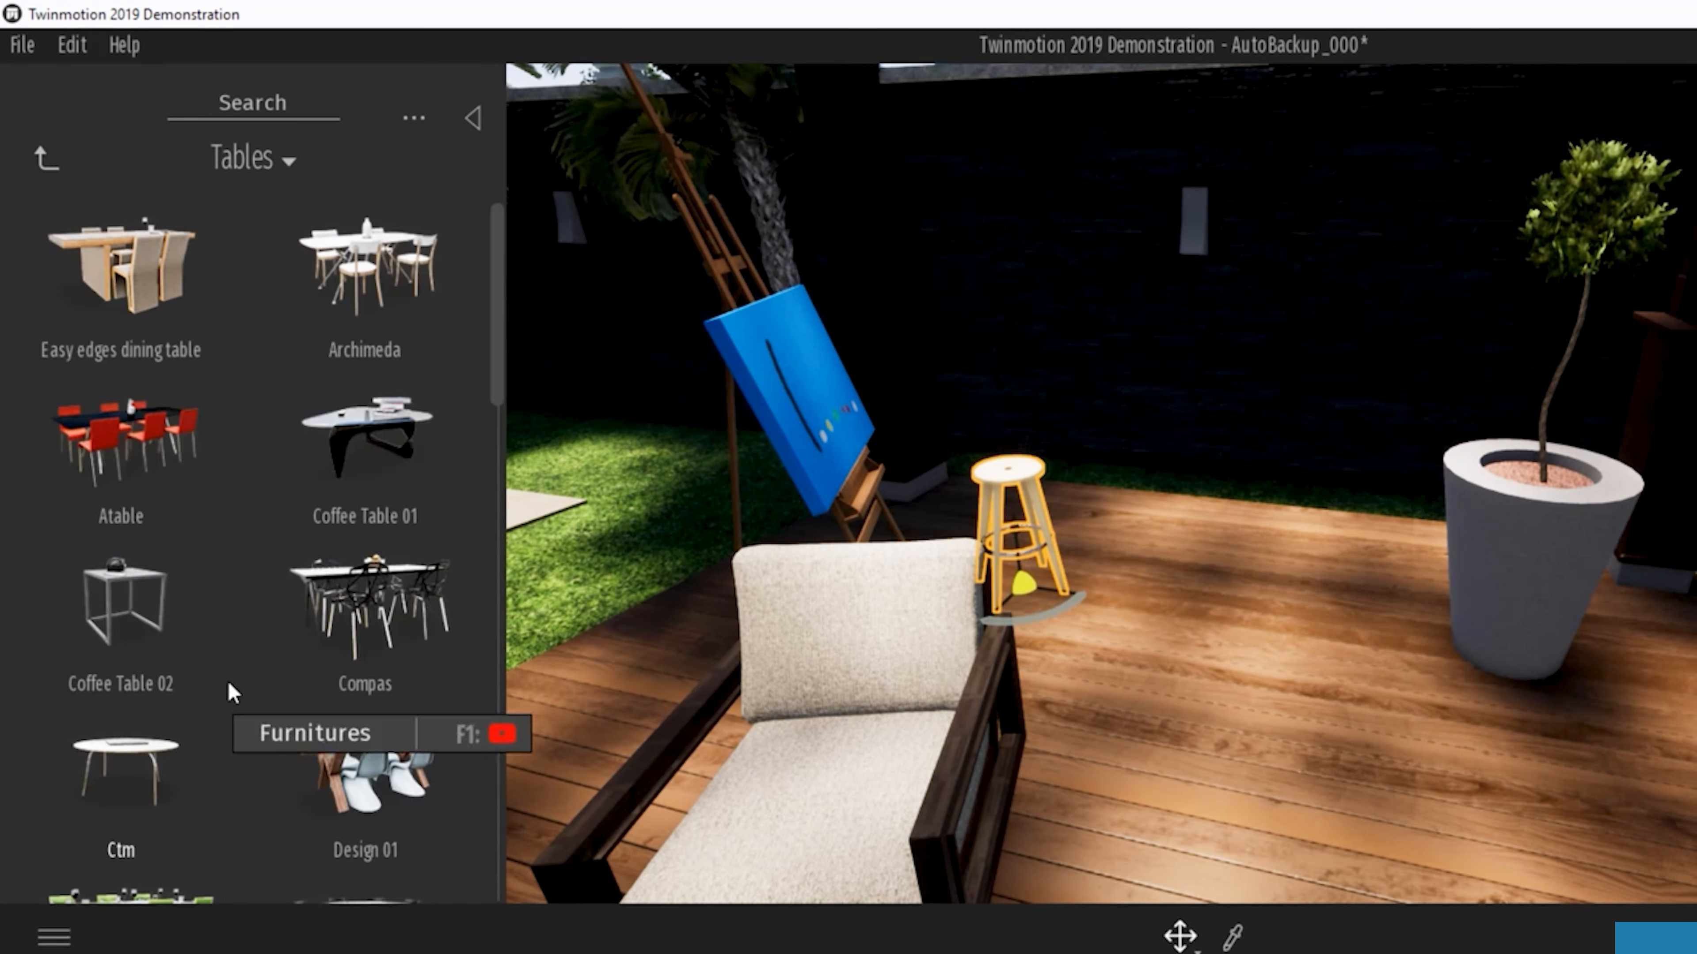
scroll(213, 720, down, 3)
drag(498, 350, 495, 606)
drag(124, 468, 976, 494)
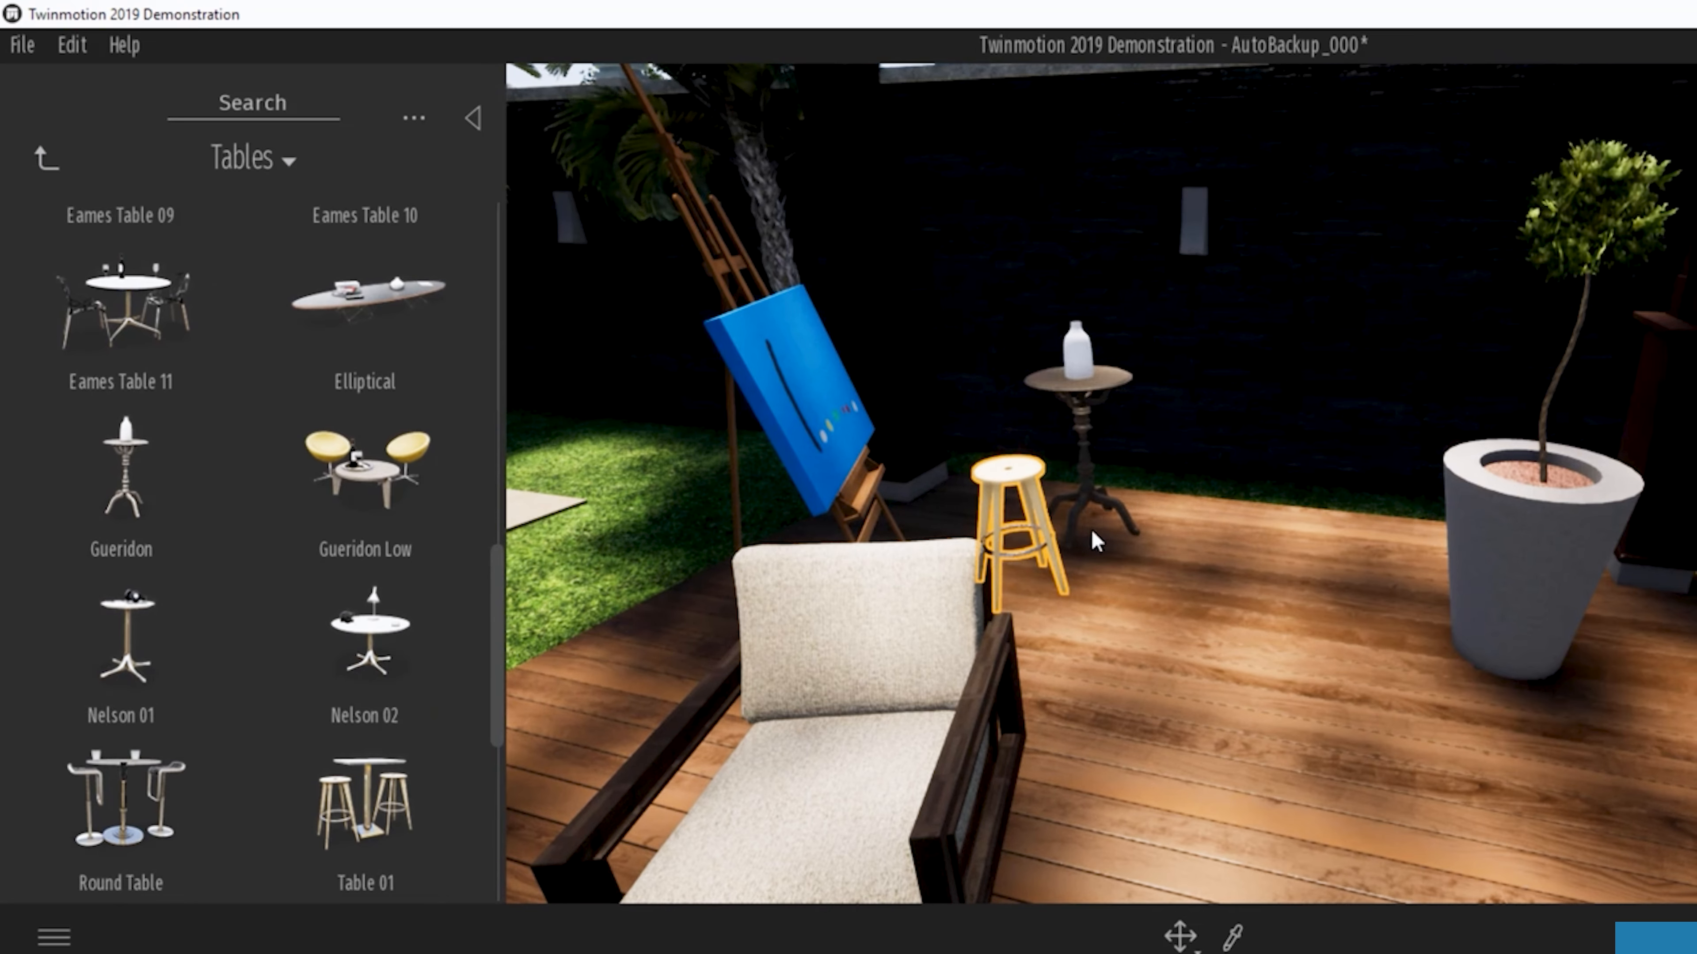
drag(1096, 538, 374, 568)
scroll(374, 568, down, 3)
drag(126, 487, 956, 513)
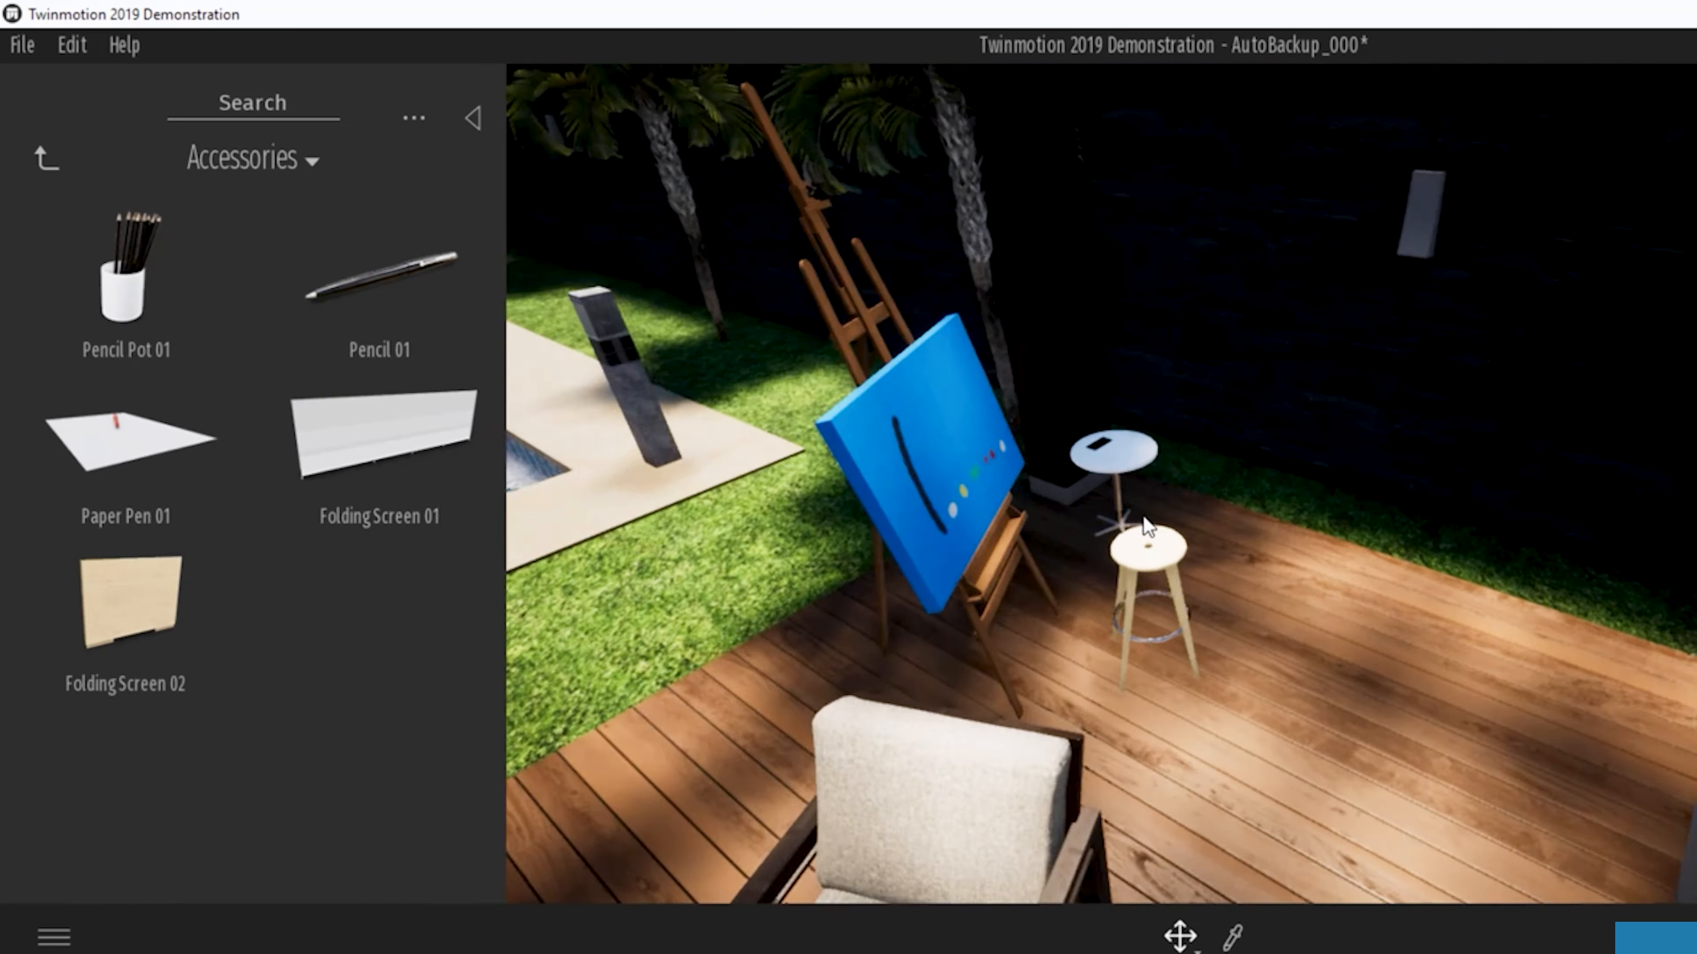
Step: Place Pencil Pot 01 and Paper Pen 01 from the accessories on the small round table by the easel
mouse_move(126, 281)
mouse_down()
mouse_move(220, 281)
mouse_move(1061, 518)
mouse_up()
drag(125, 437, 848, 578)
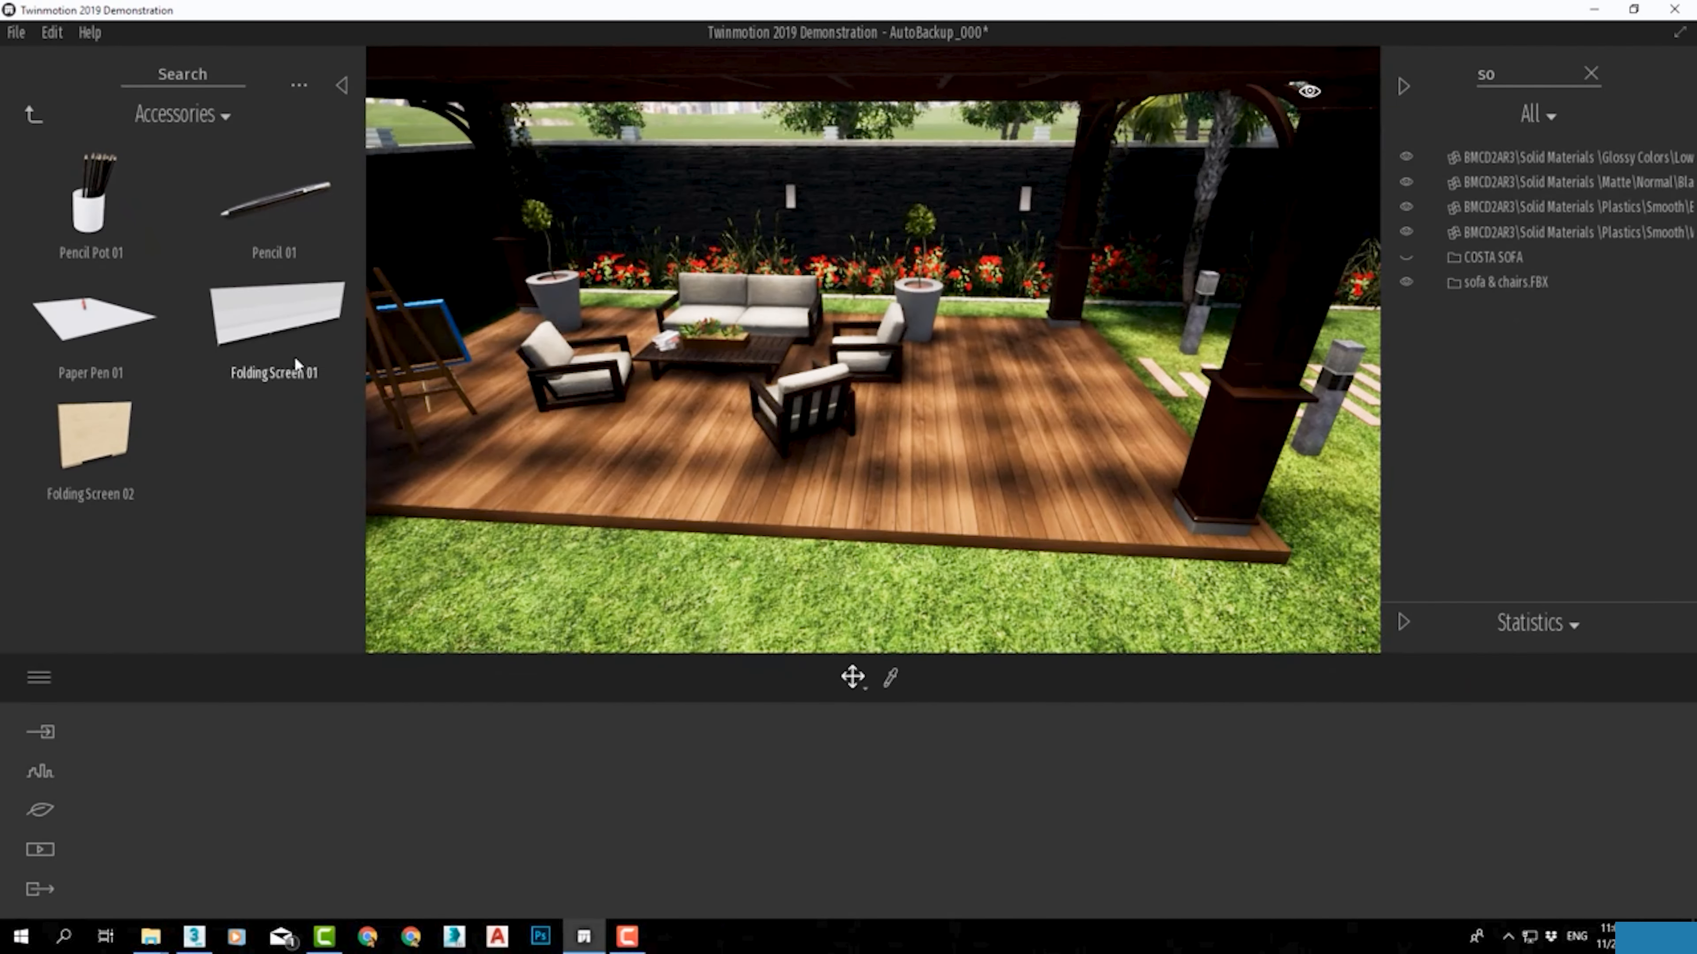
click(31, 115)
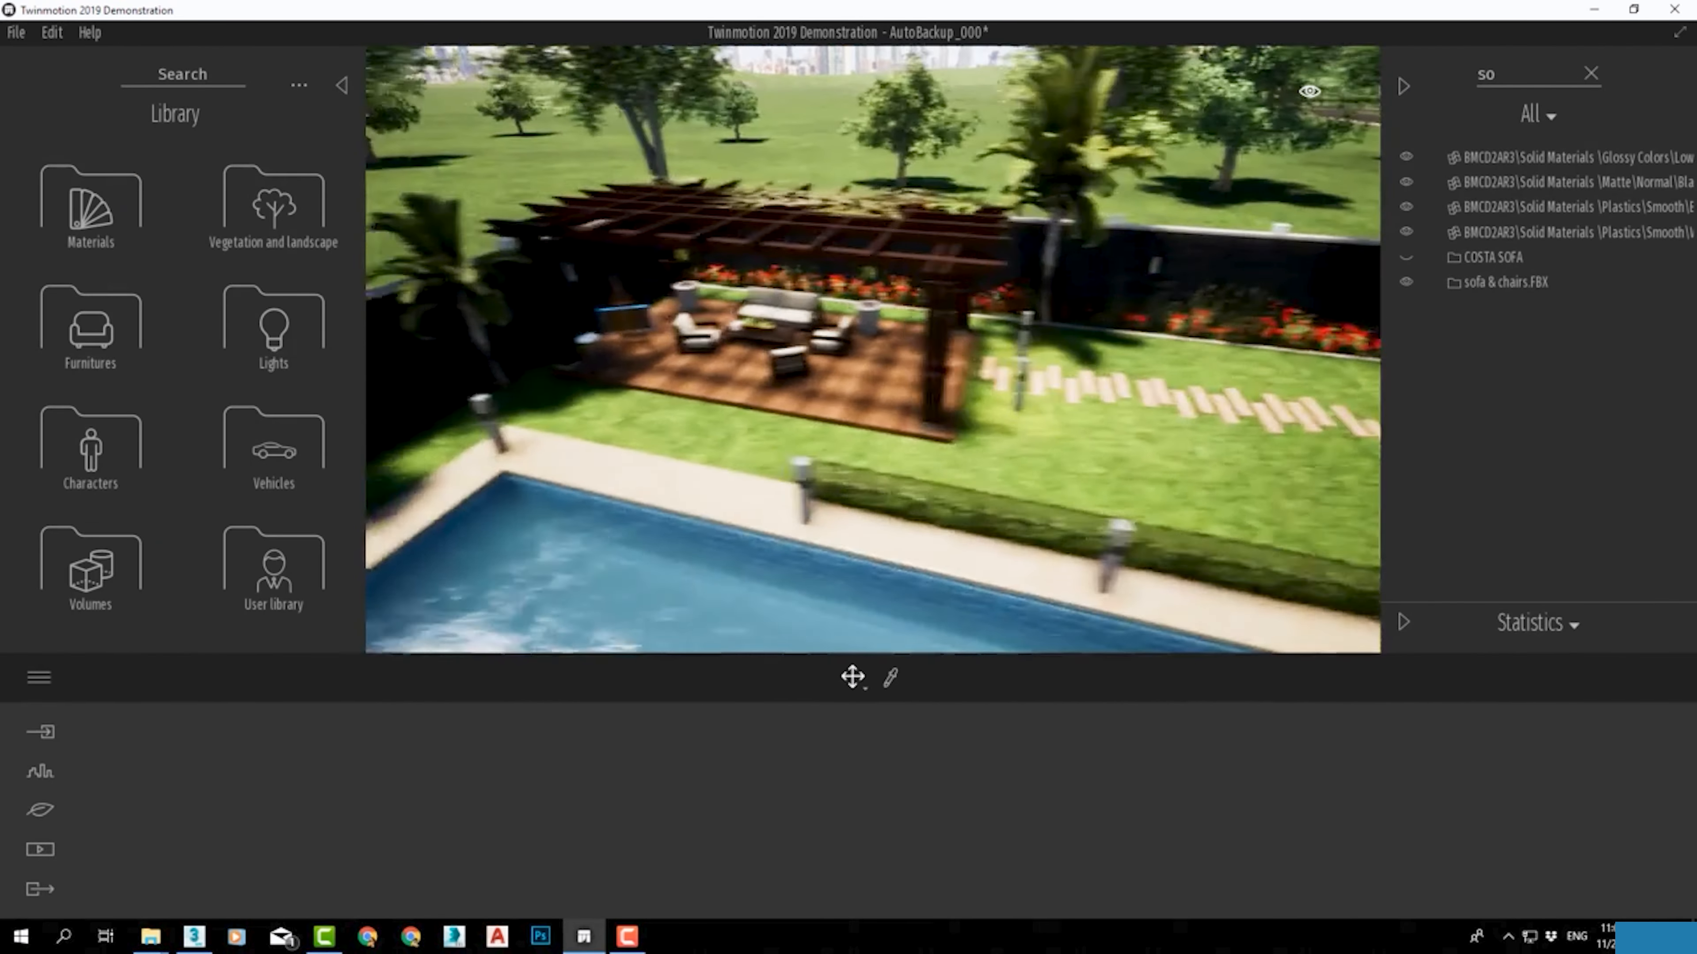
Step: Try shifting the imported sofa set sideways on the deck, and undo the move
drag(1169, 386, 1232, 393)
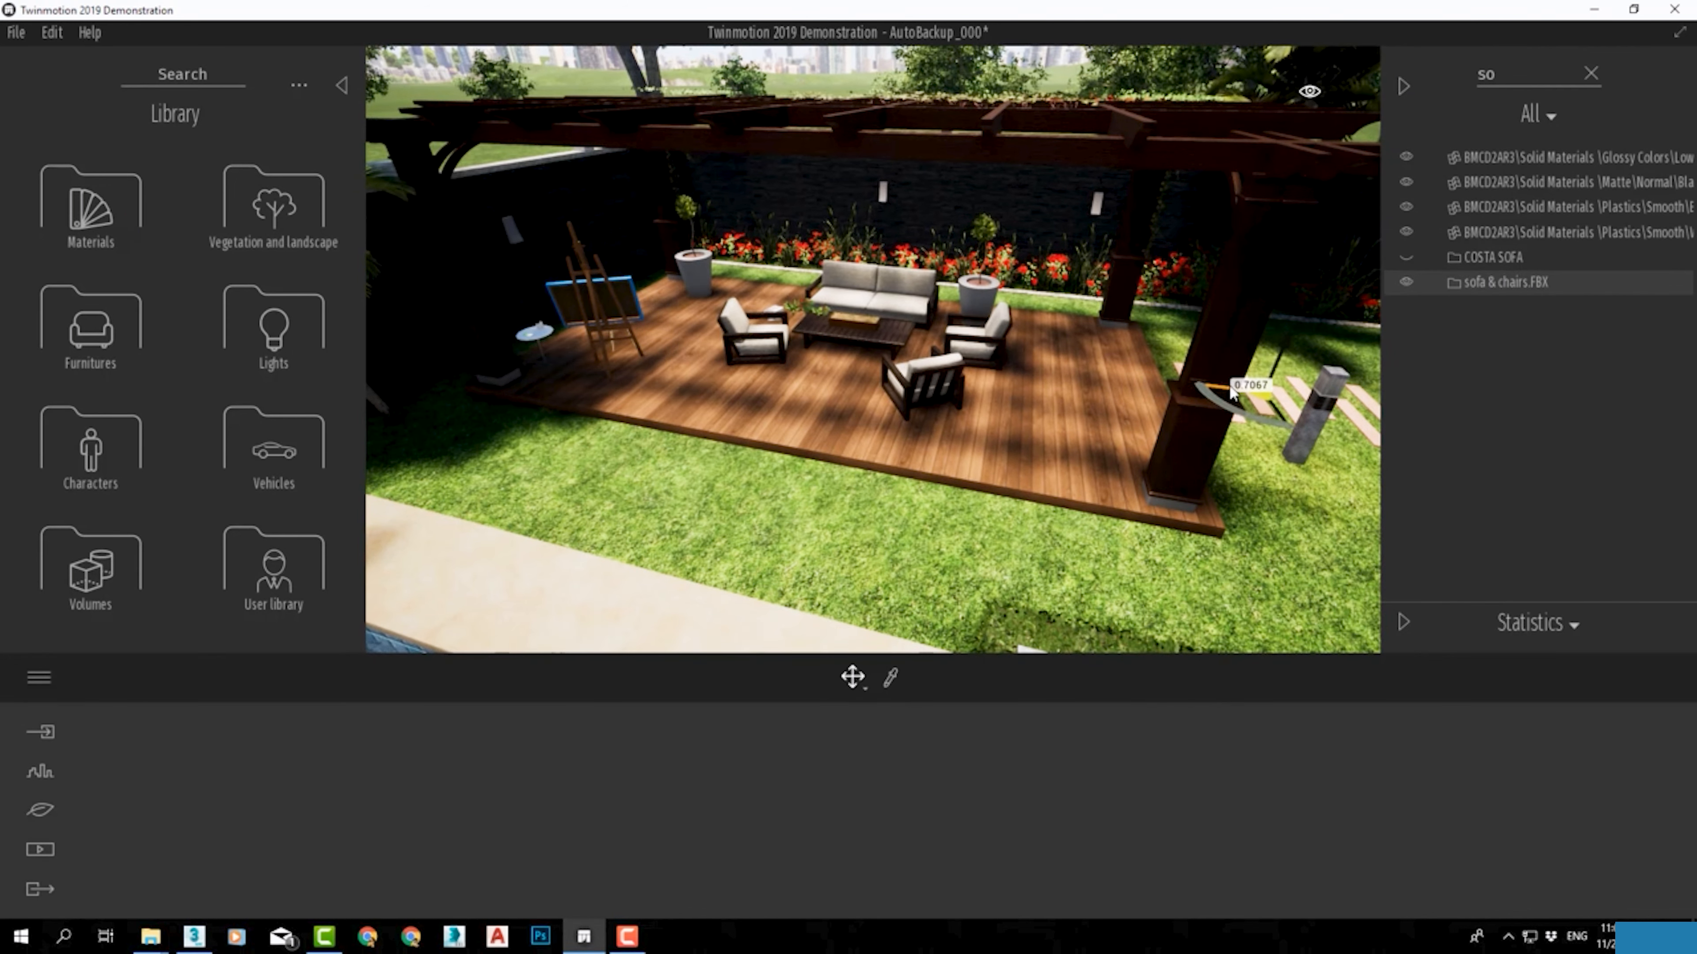
key(ctrl+z)
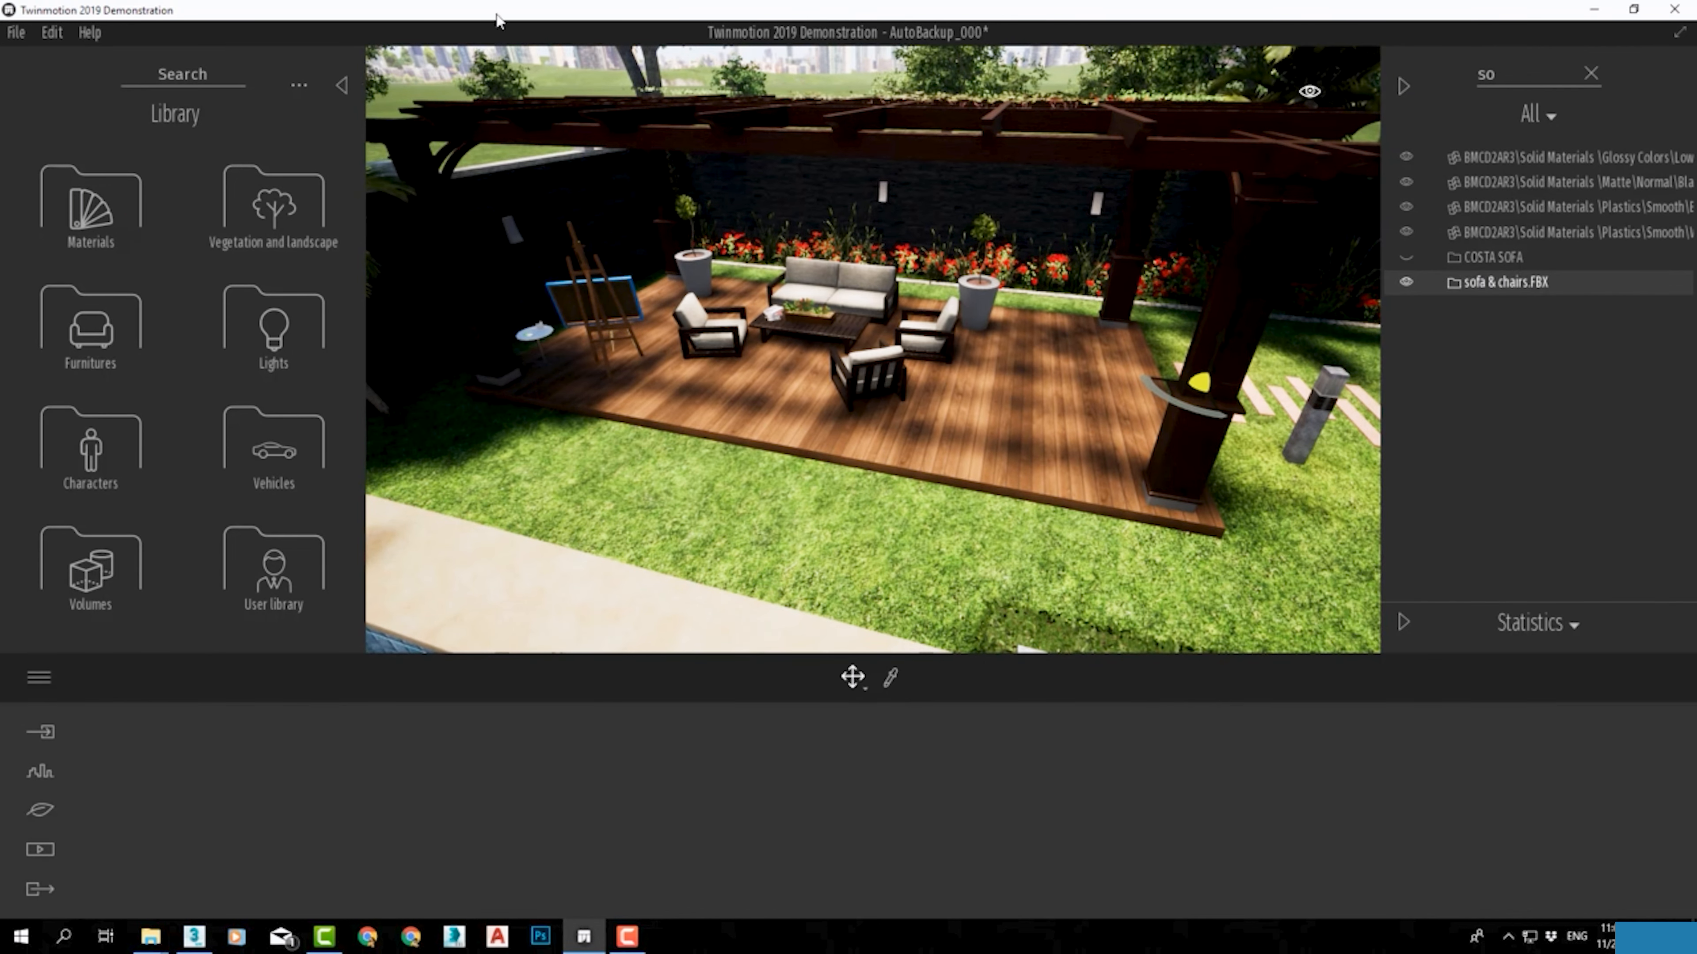
Step: Collapse the scene list and the library to enlarge the view of the furnished deck
click(1404, 86)
click(341, 85)
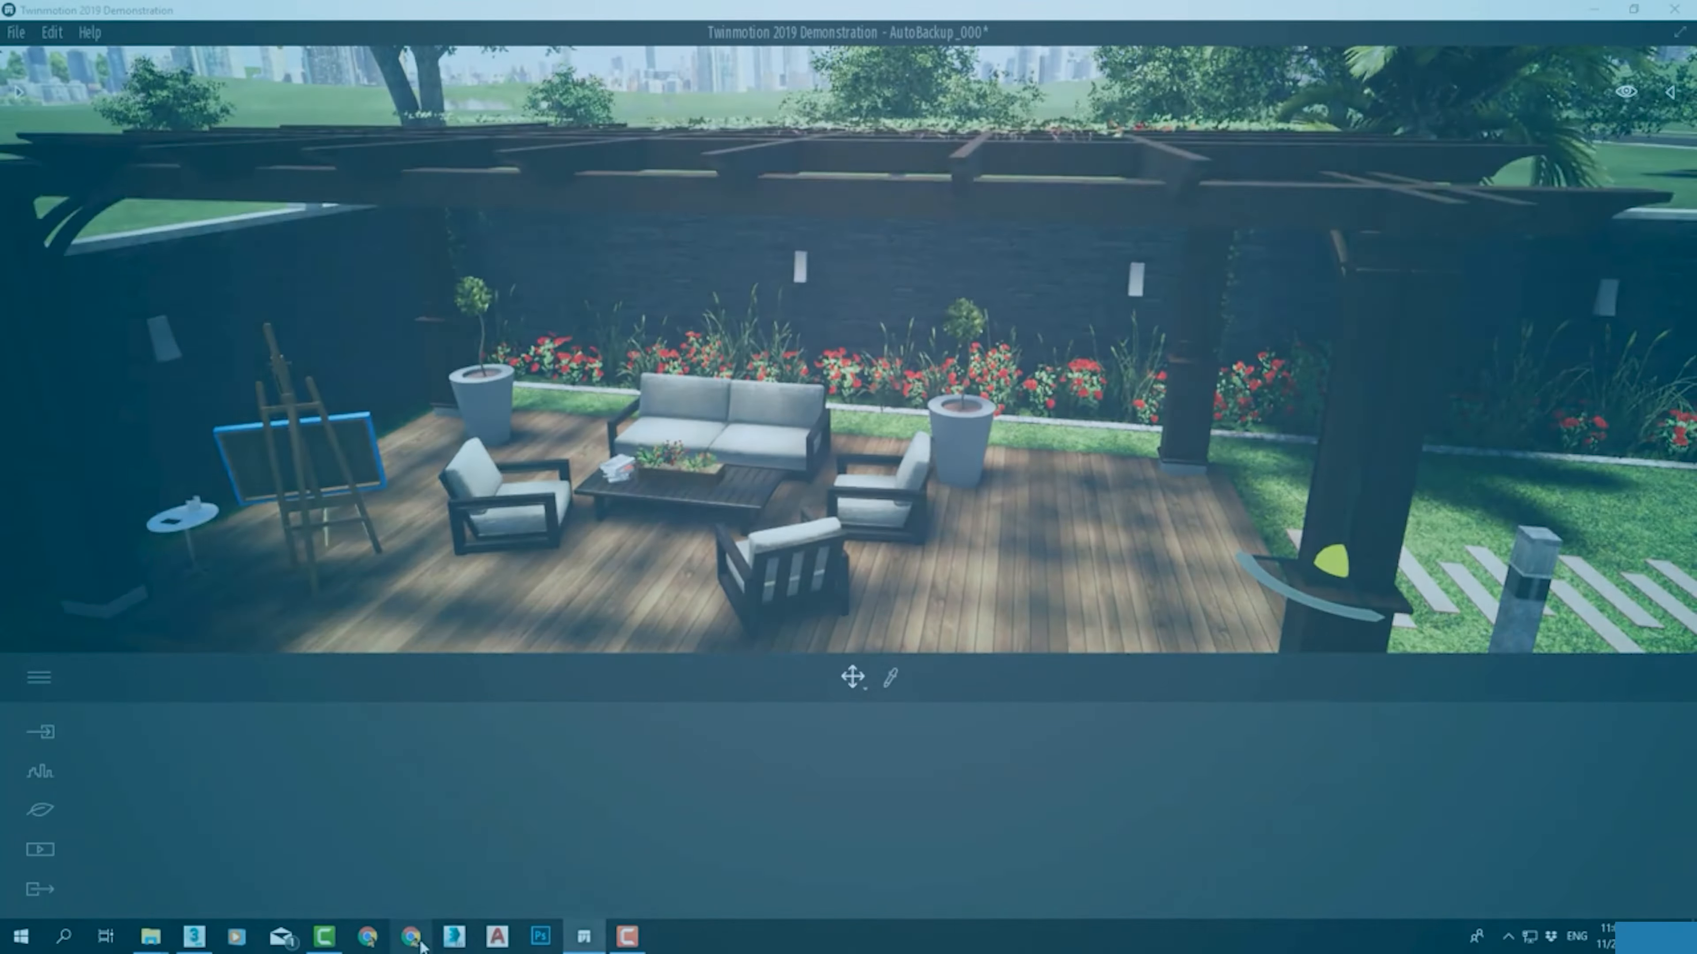
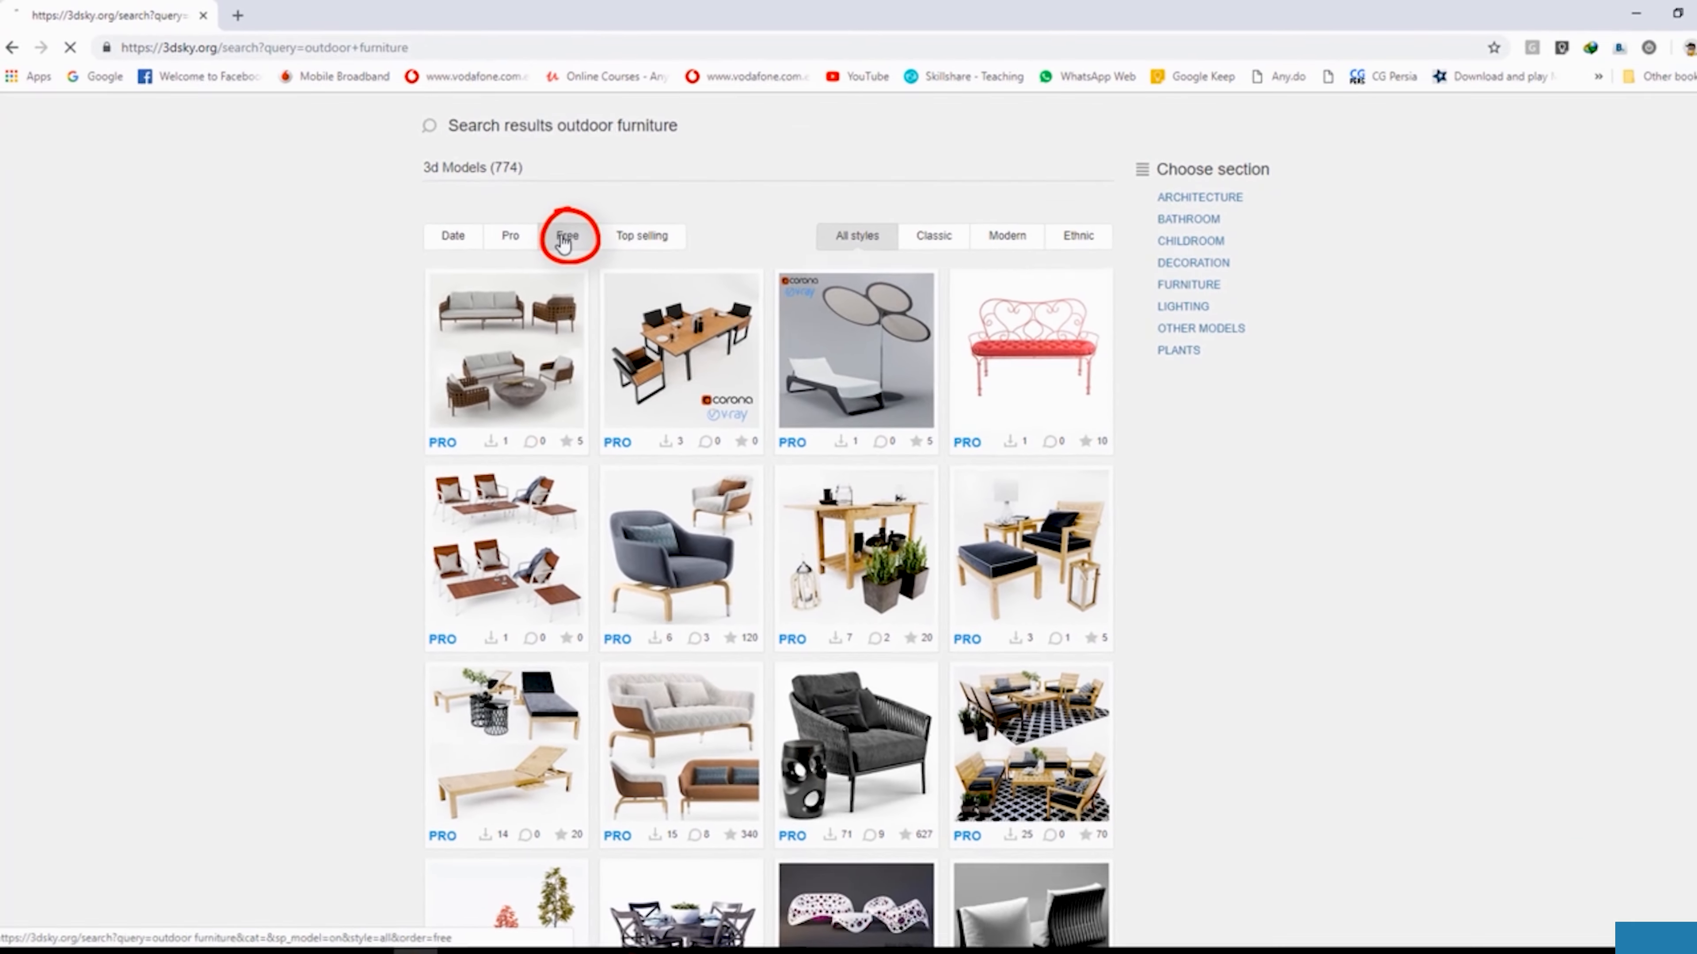
Step: Switch to 3dsky in Chrome, filter the outdoor furniture results to free models, and open the Hammok (hammock) model in a new tab
click(741, 376)
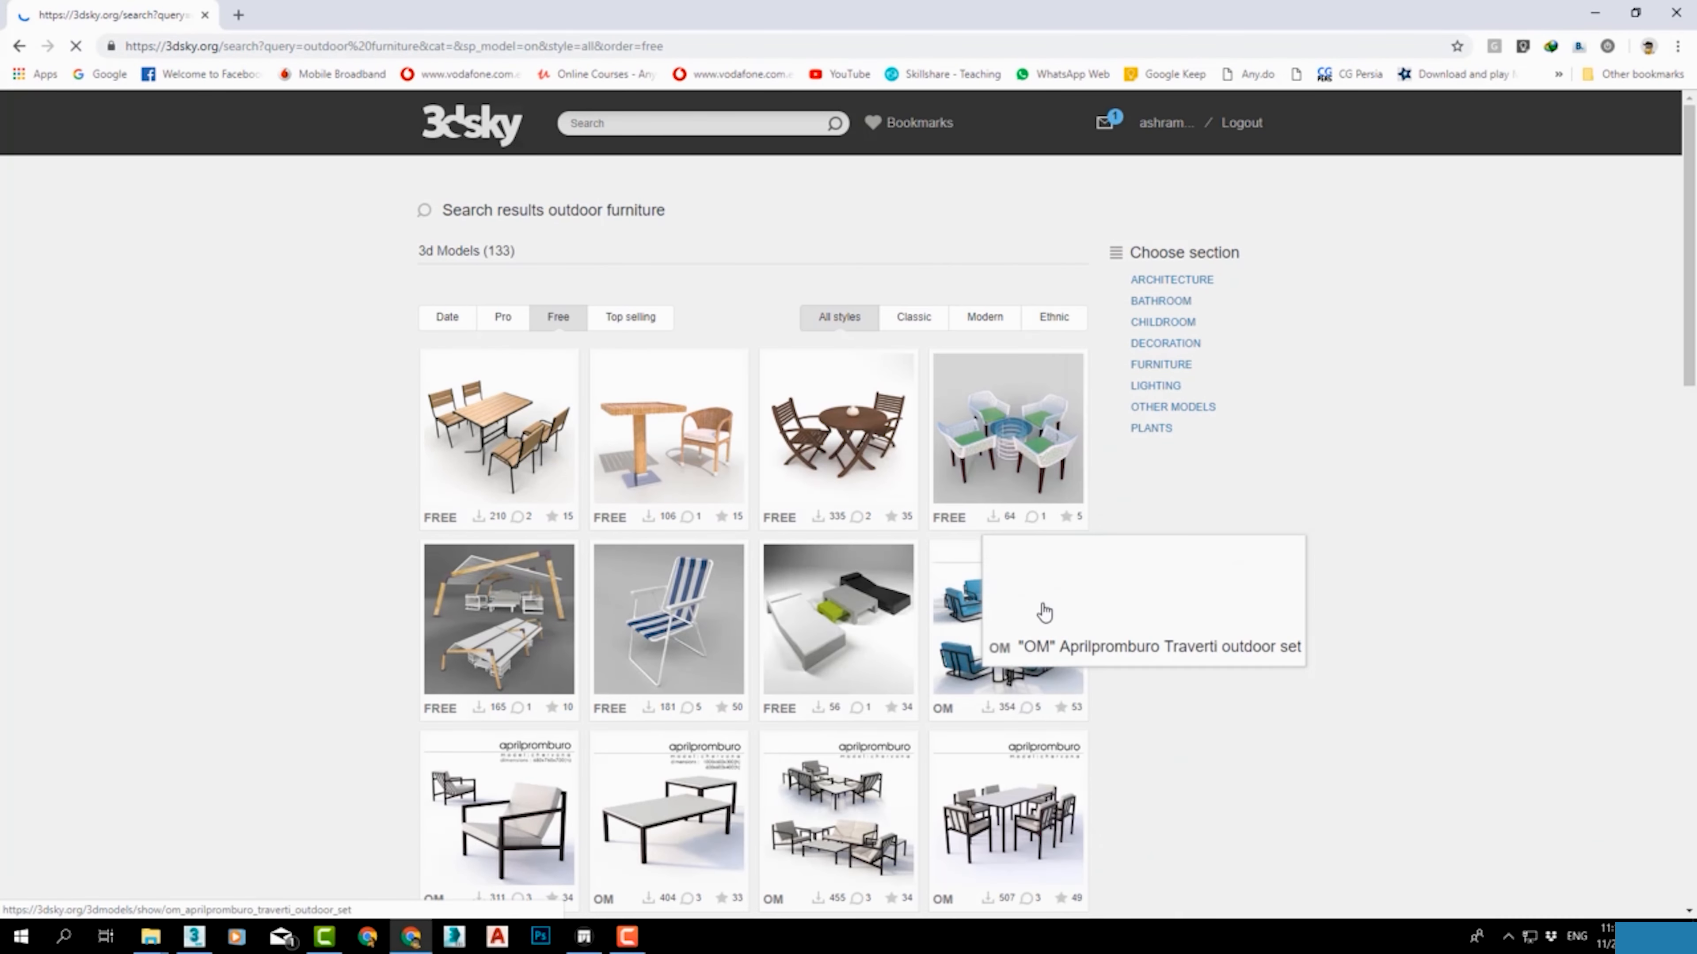
scroll(1223, 628, down, 5)
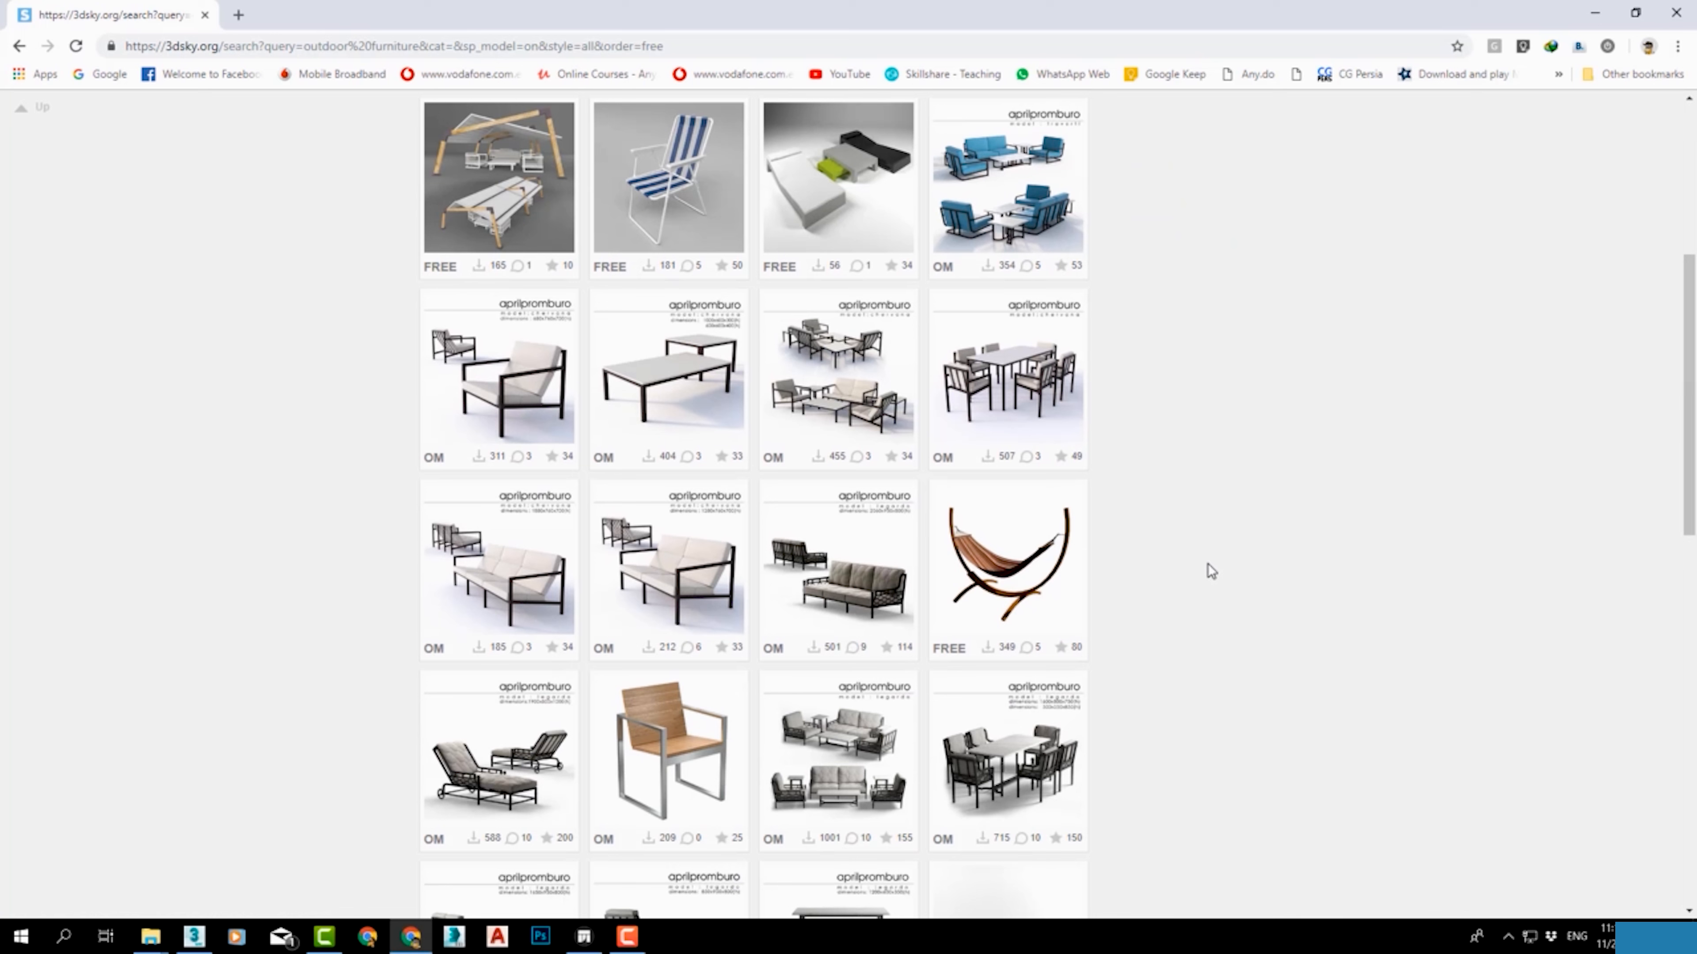
mouse_move(1063, 568)
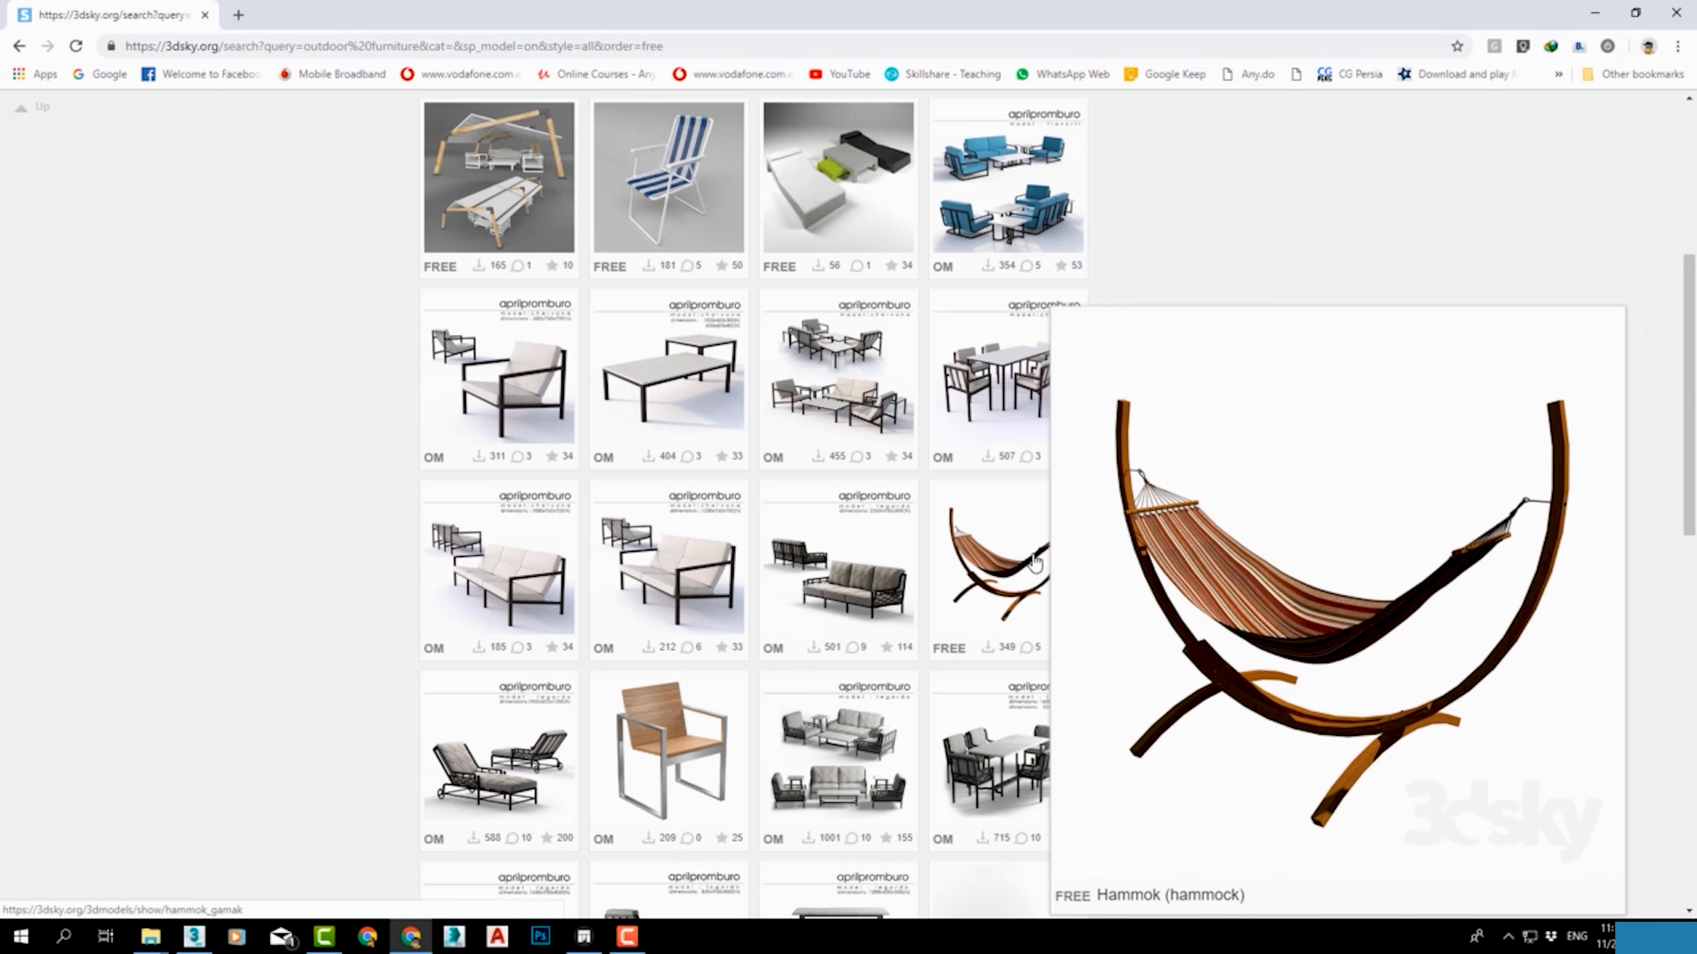
middle_click(1034, 563)
Step: Browse through to page 2 of the free results and open the Manutti, Garden furniture model in a new tab
scroll(1192, 570, down, 8)
scroll(1193, 571, up, 3)
scroll(835, 669, down, 2)
mouse_move(833, 607)
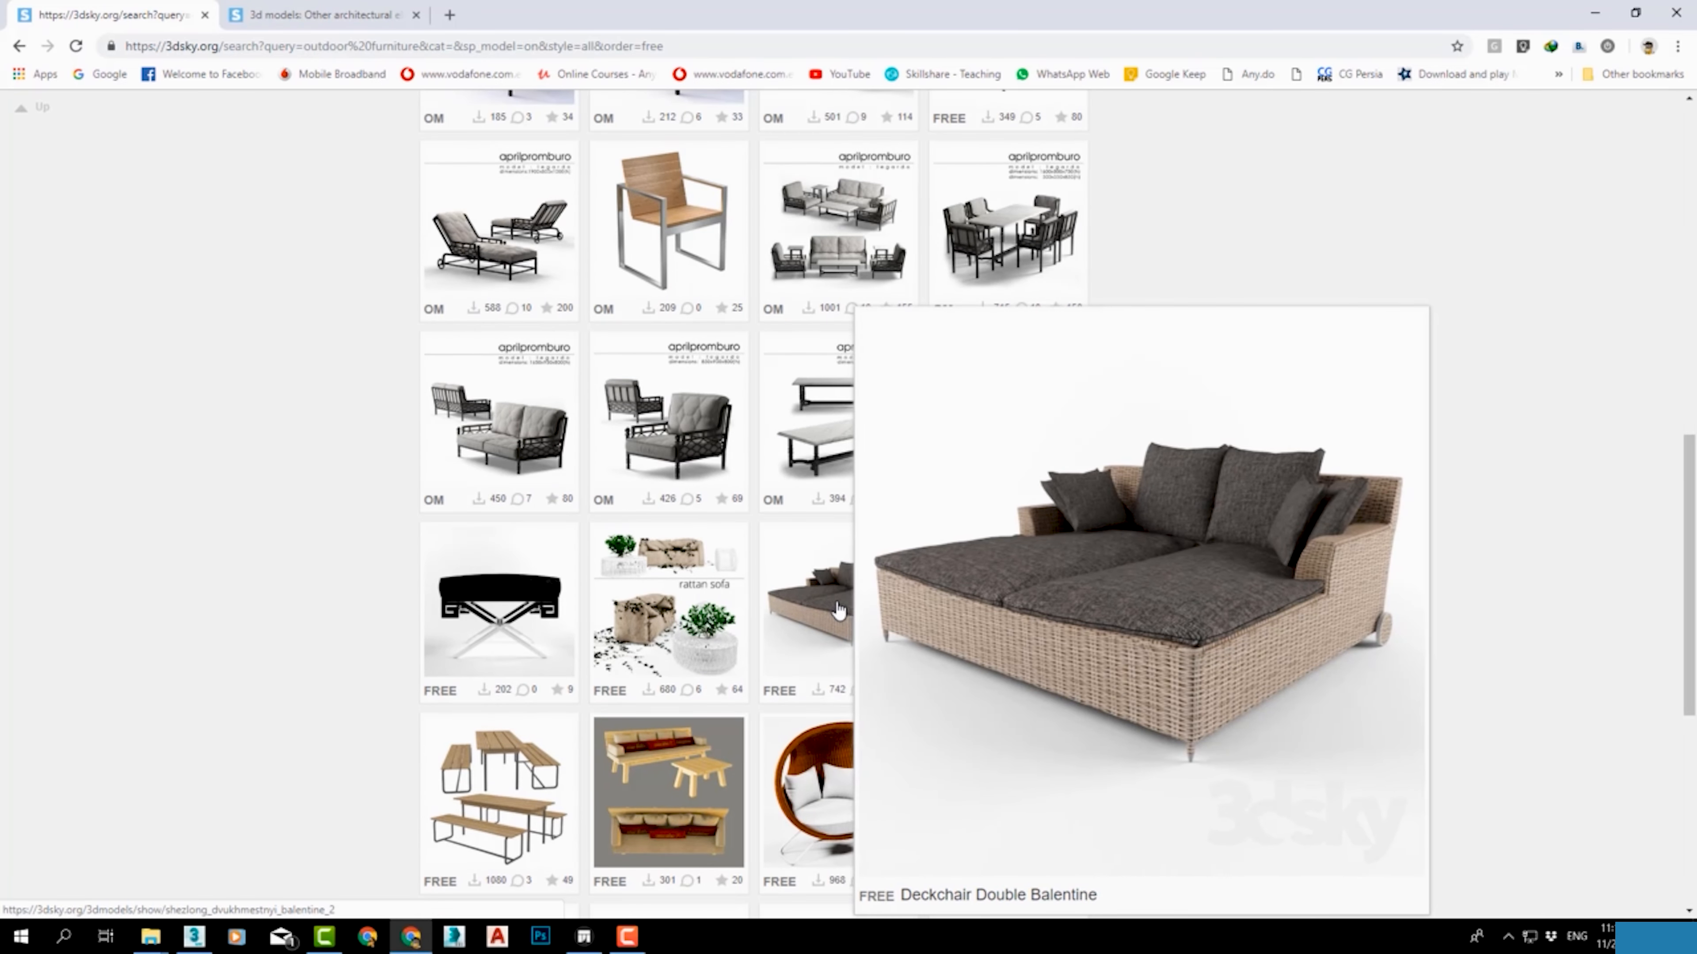
scroll(845, 595, down, 5)
scroll(1123, 528, down, 3)
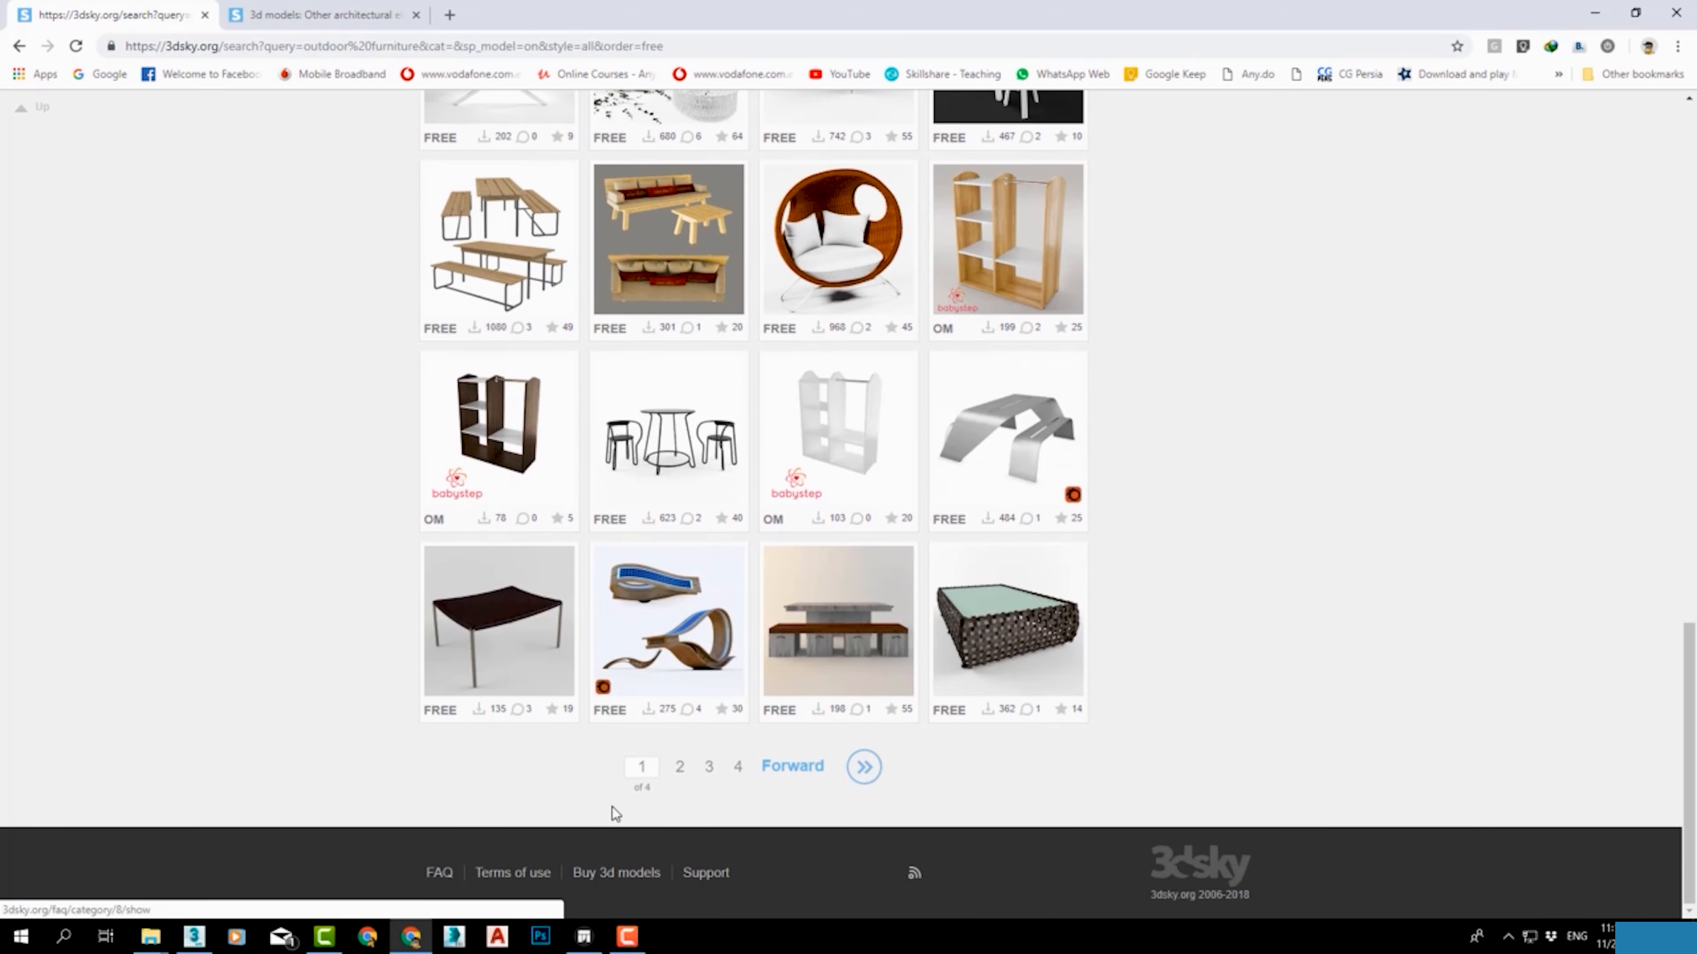
click(681, 767)
scroll(1387, 501, down, 5)
scroll(1382, 510, down, 6)
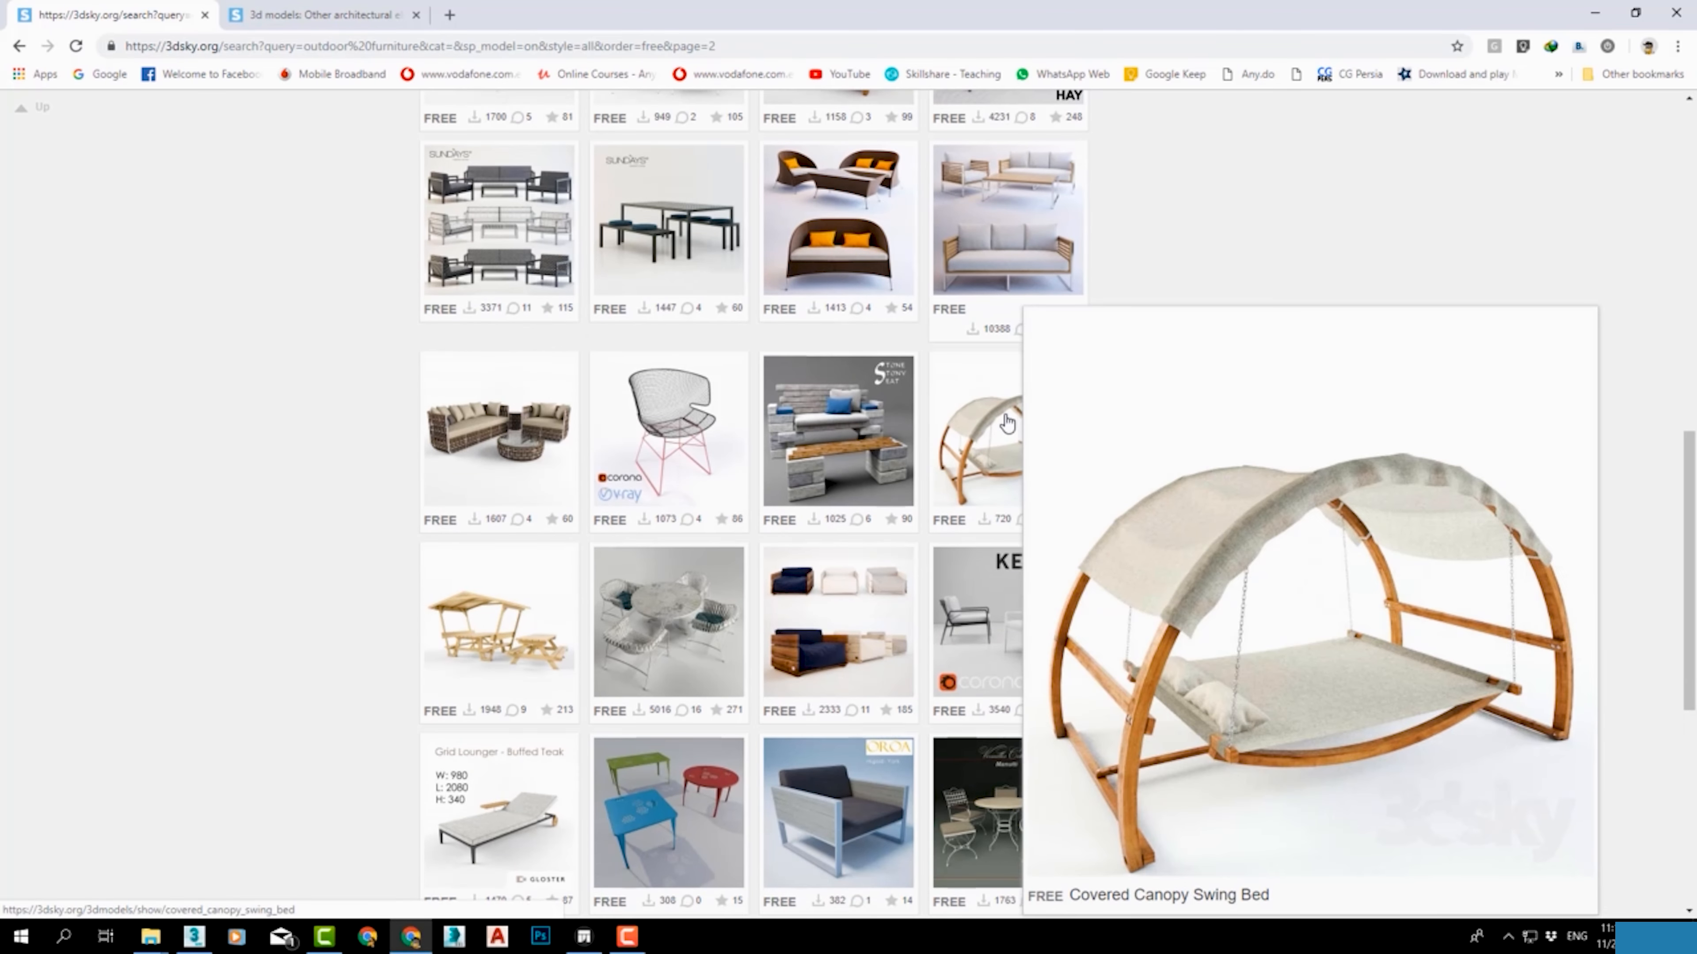
scroll(1095, 554, down, 5)
mouse_move(1026, 394)
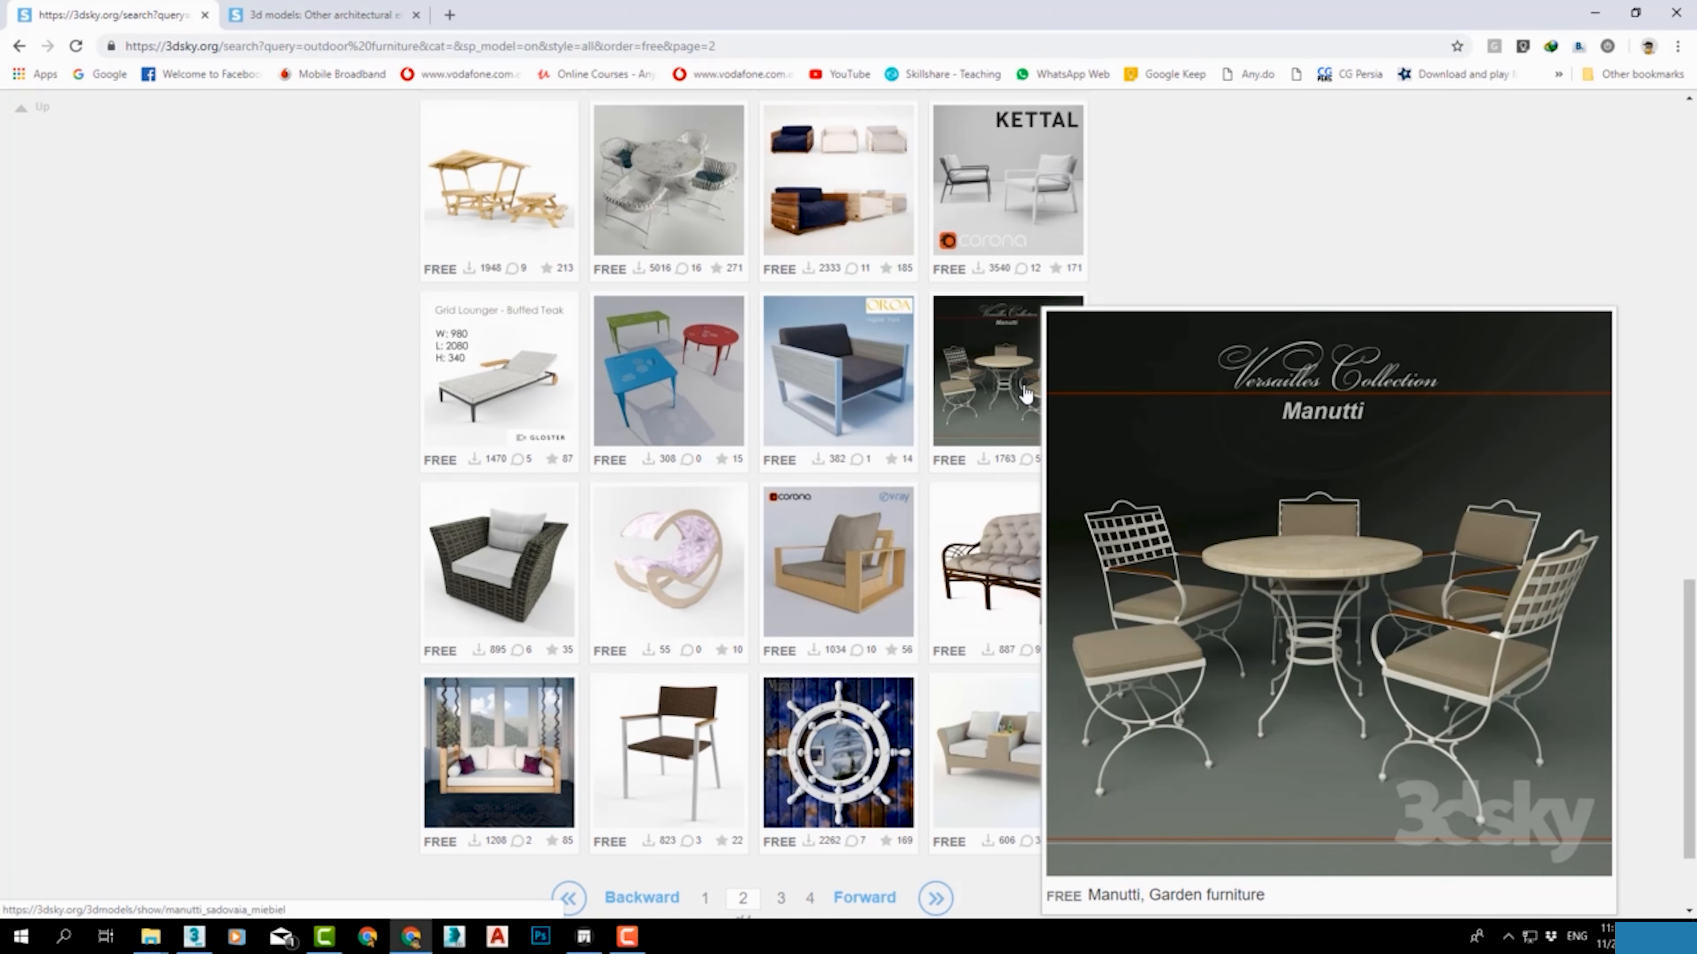
middle_click(1026, 394)
Step: Go to page 3 of the results and download the Chair swing hanging cocoon, with a pillow Boyscout (Scout) model
scroll(1196, 568, down, 2)
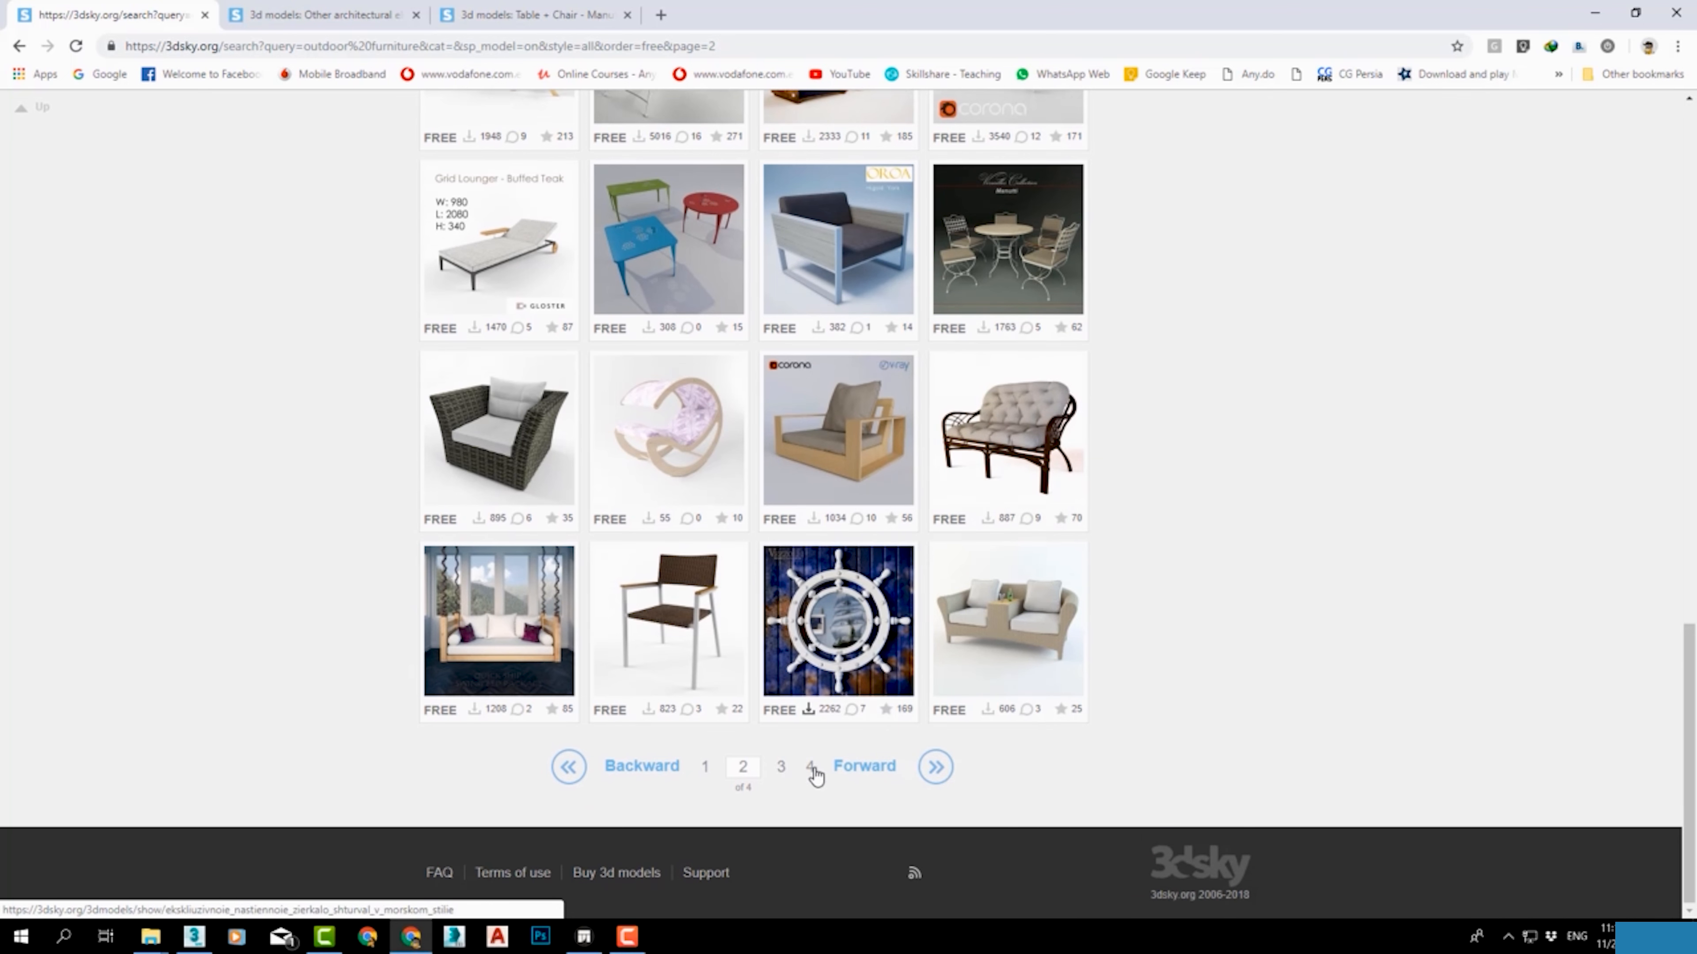
click(781, 768)
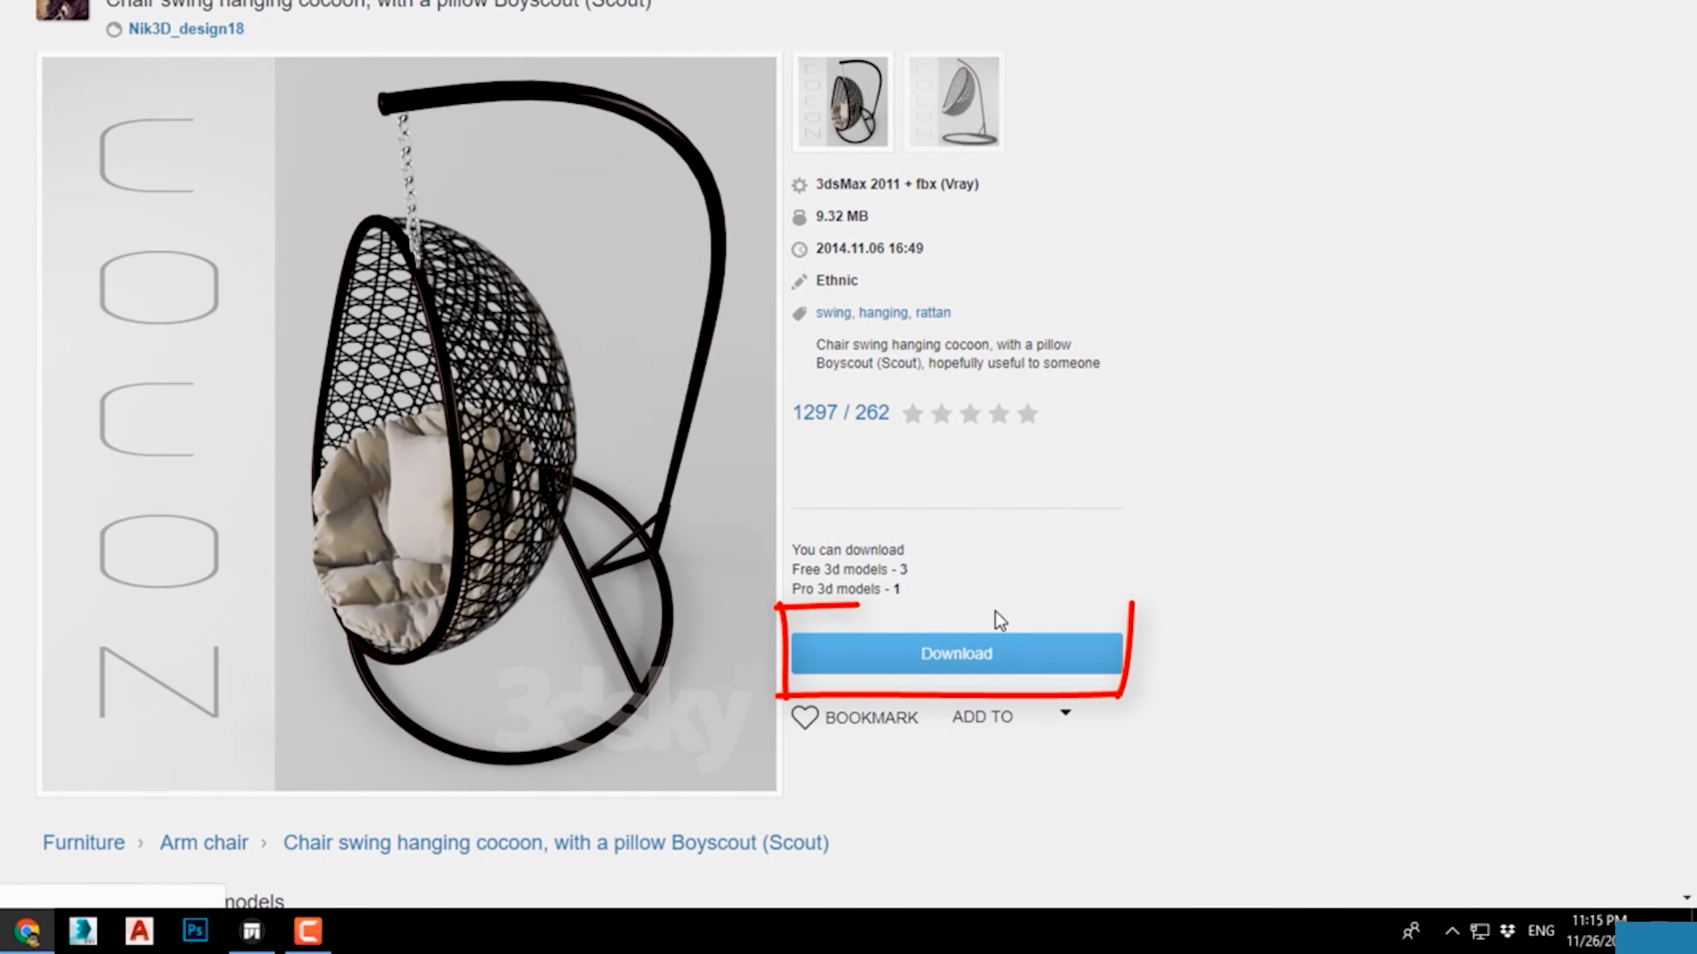
click(996, 641)
click(595, 421)
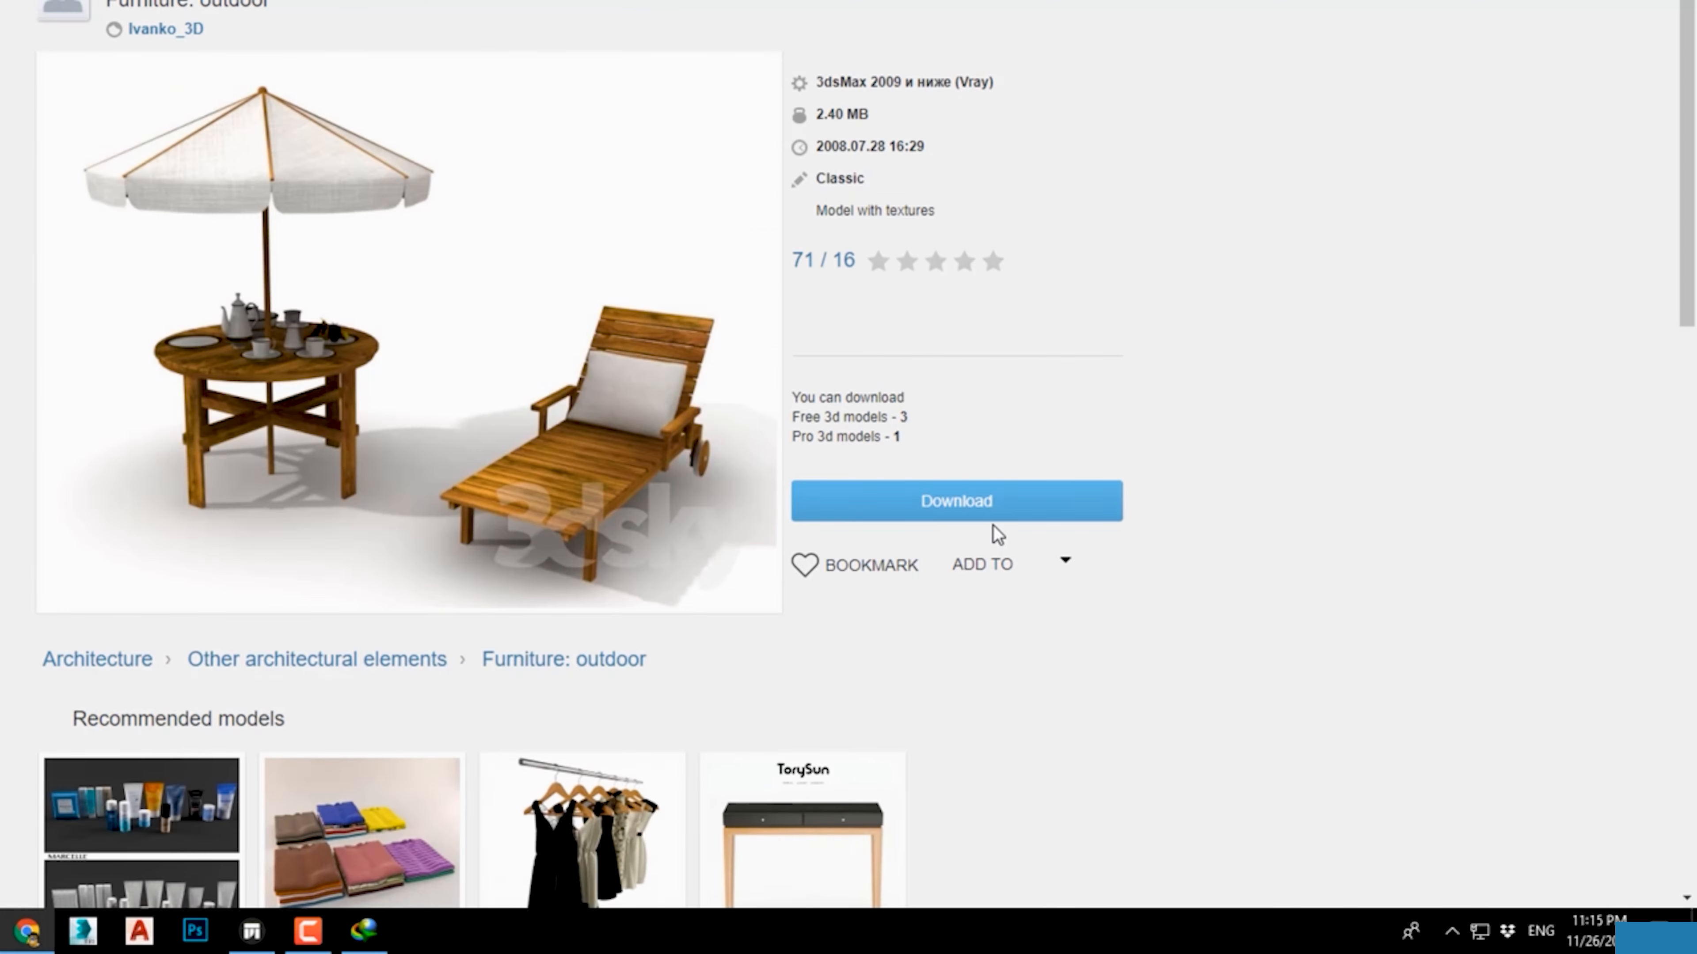
Step: Download the Furniture: outdoor model with the parasol table and wooden lounger, and return to Twinmotion
click(994, 514)
click(606, 433)
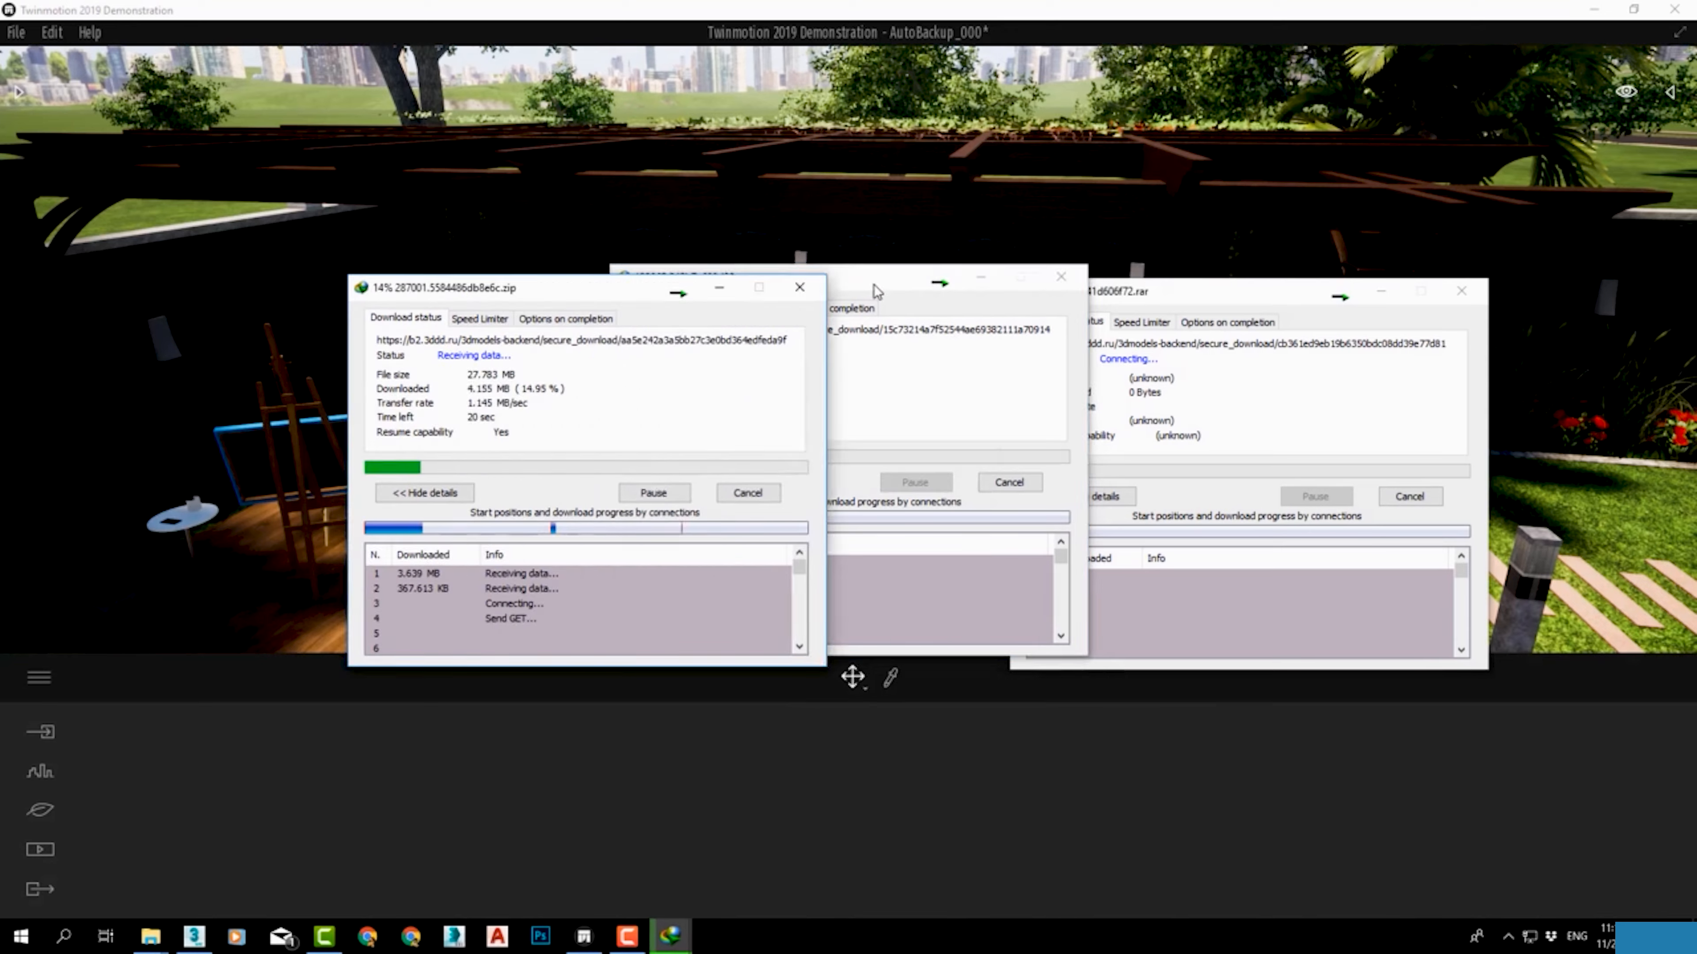
click(876, 292)
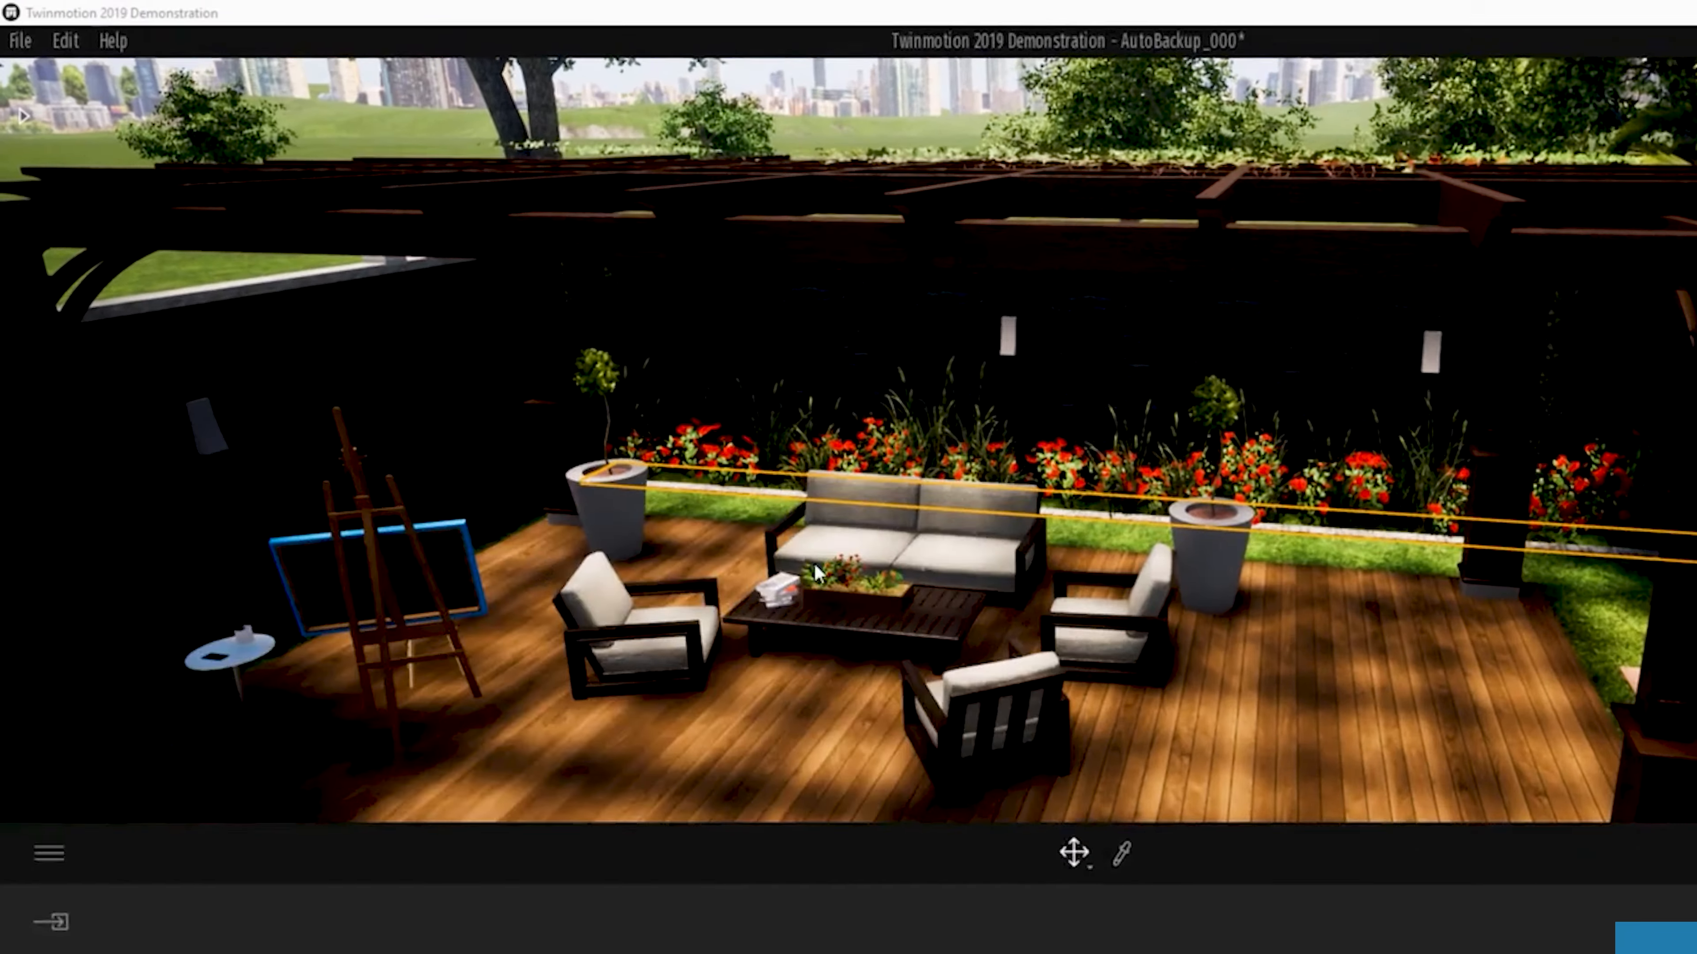
Step: Open the Compressed folder inside Downloads in File Explorer to reach the downloaded model archives
click(150, 936)
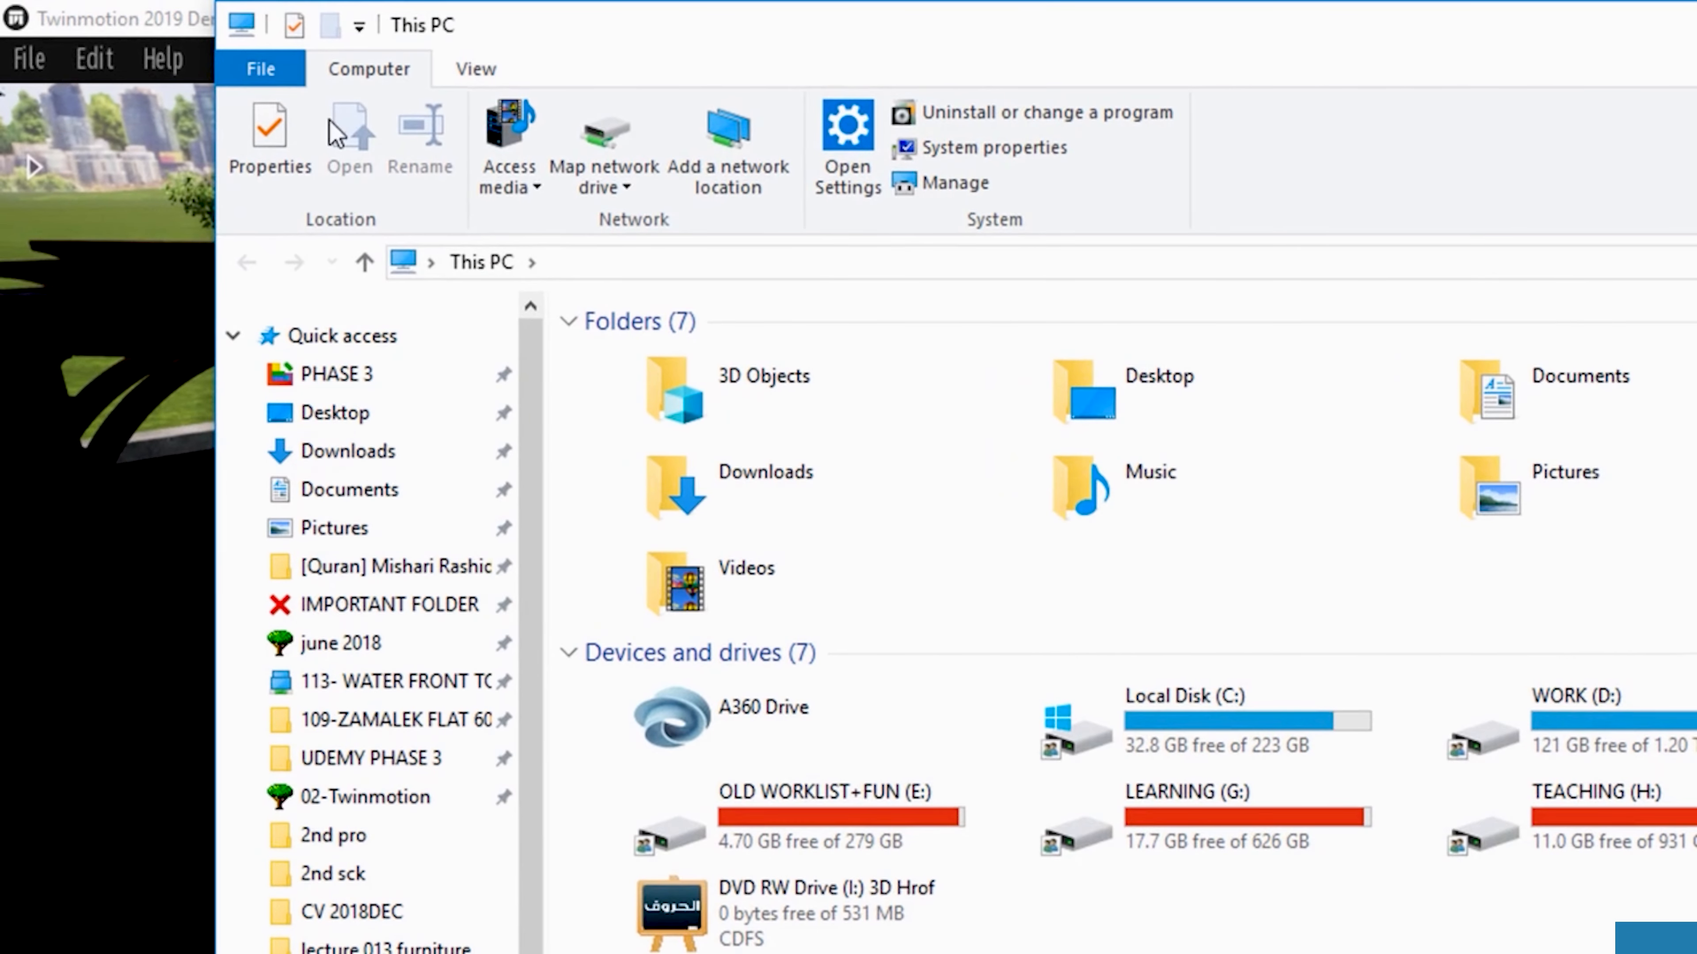
click(194, 249)
click(406, 218)
double_click(738, 394)
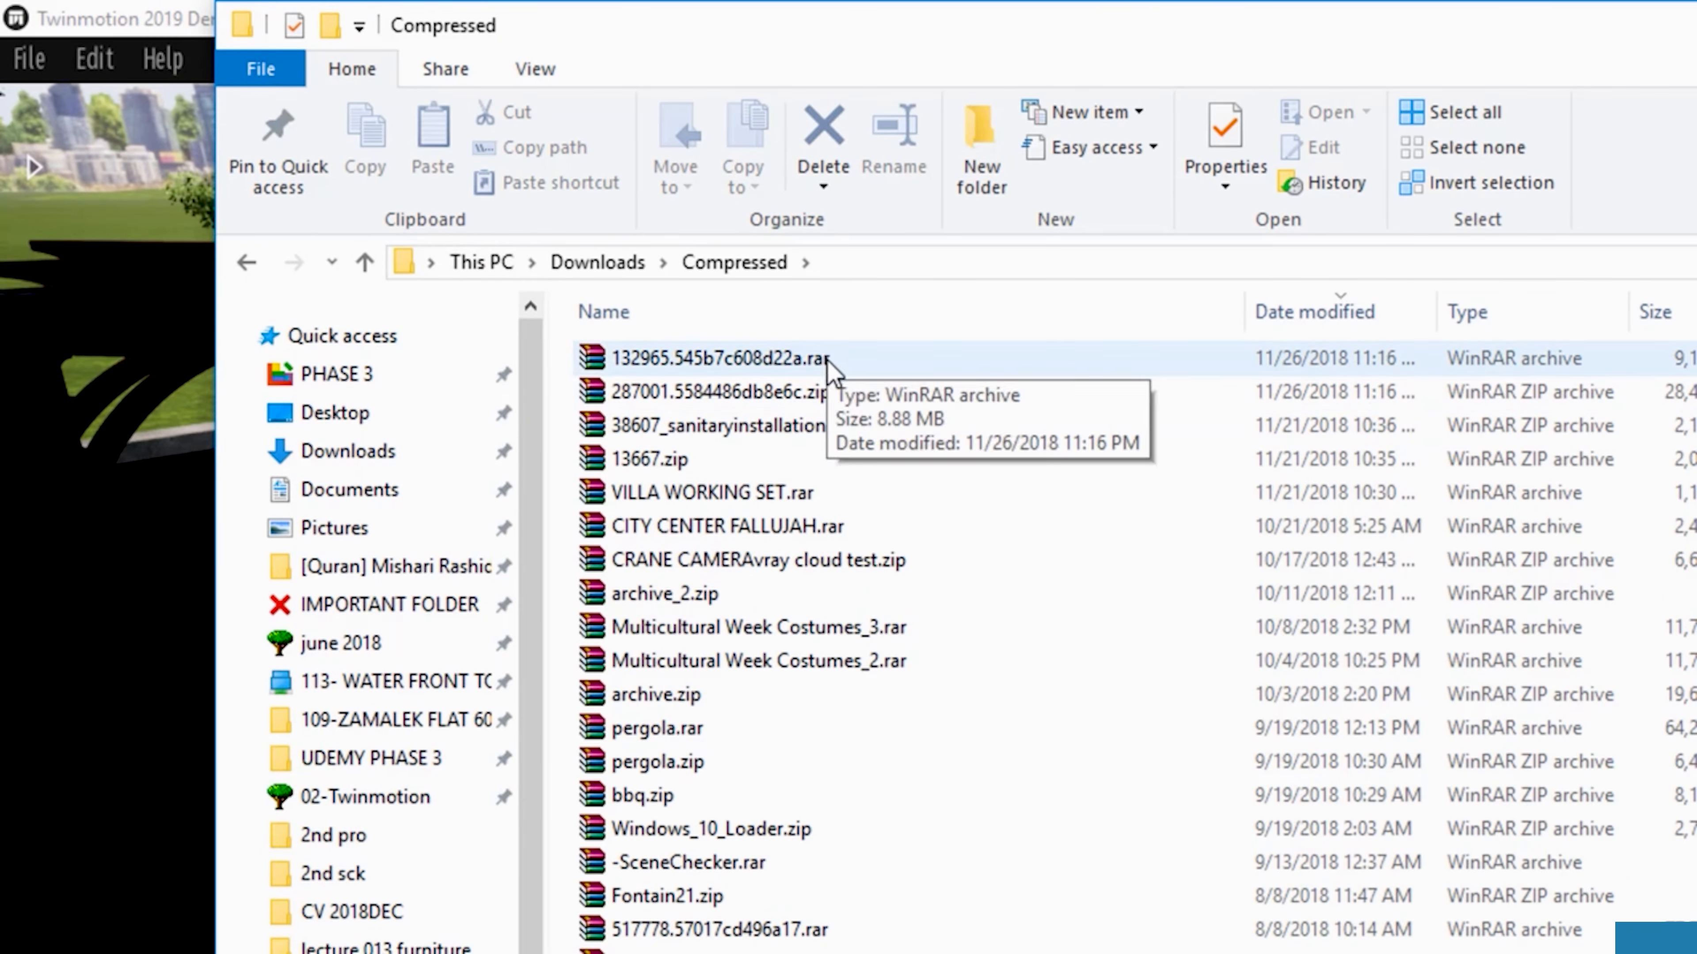
Step: Create a folder named 08-objects in 02-Twinmotion and put the downloaded model archives in it
click(980, 161)
text(0)
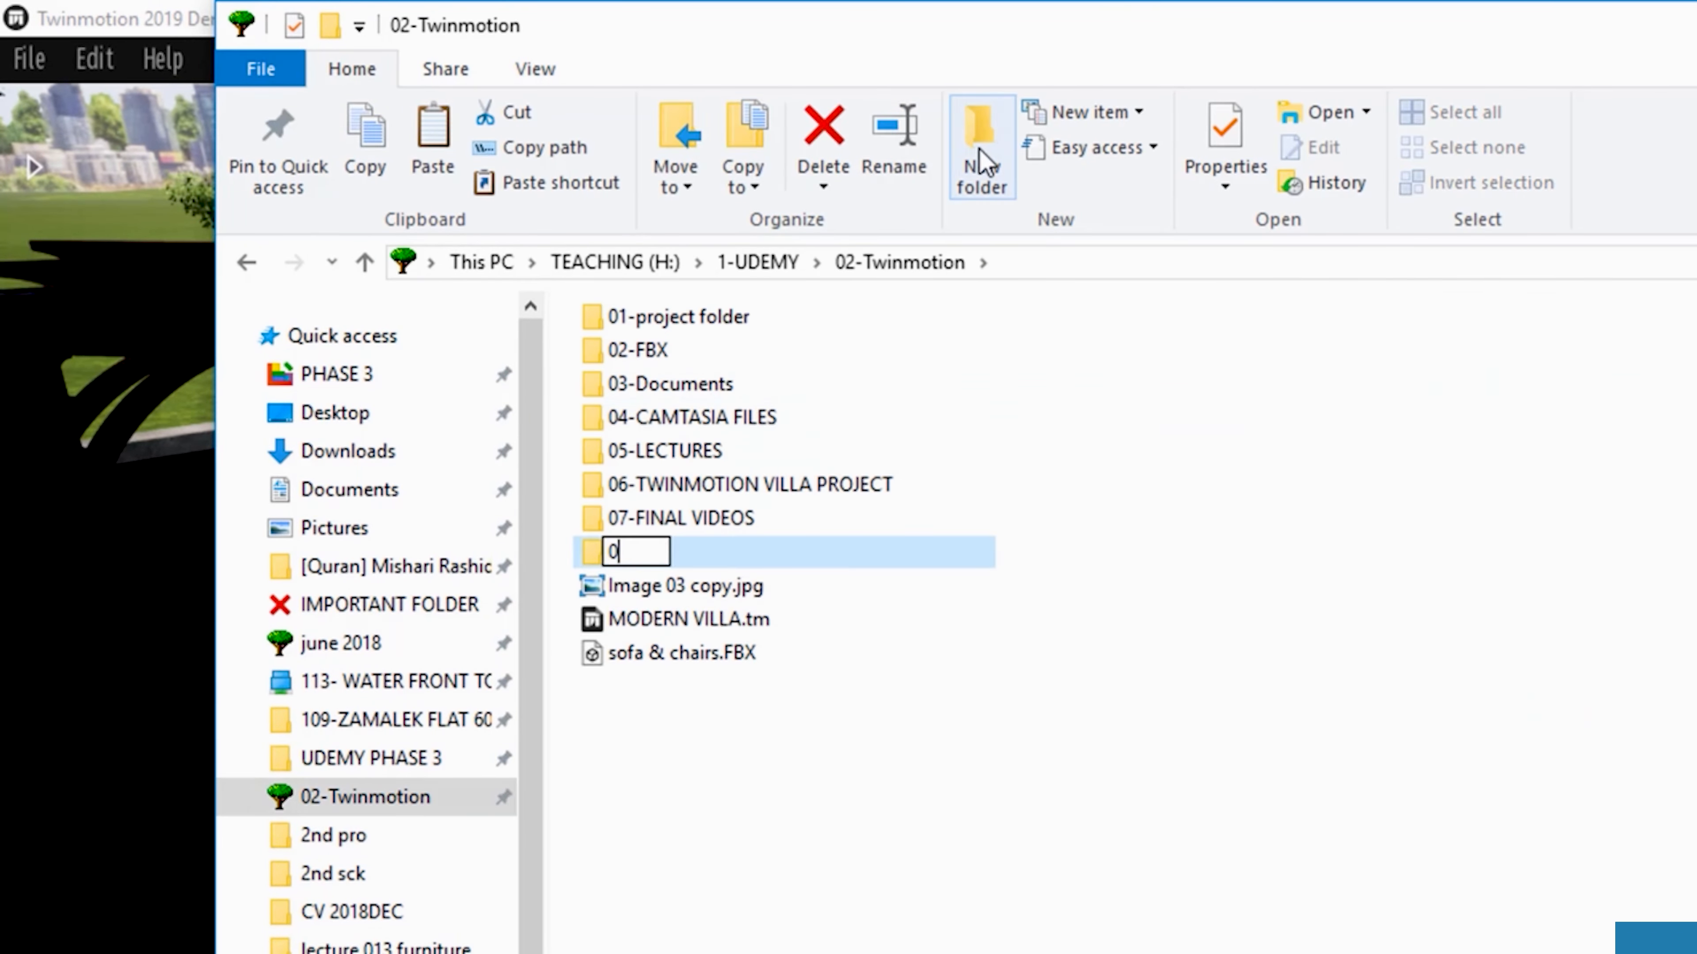
text(8-objects)
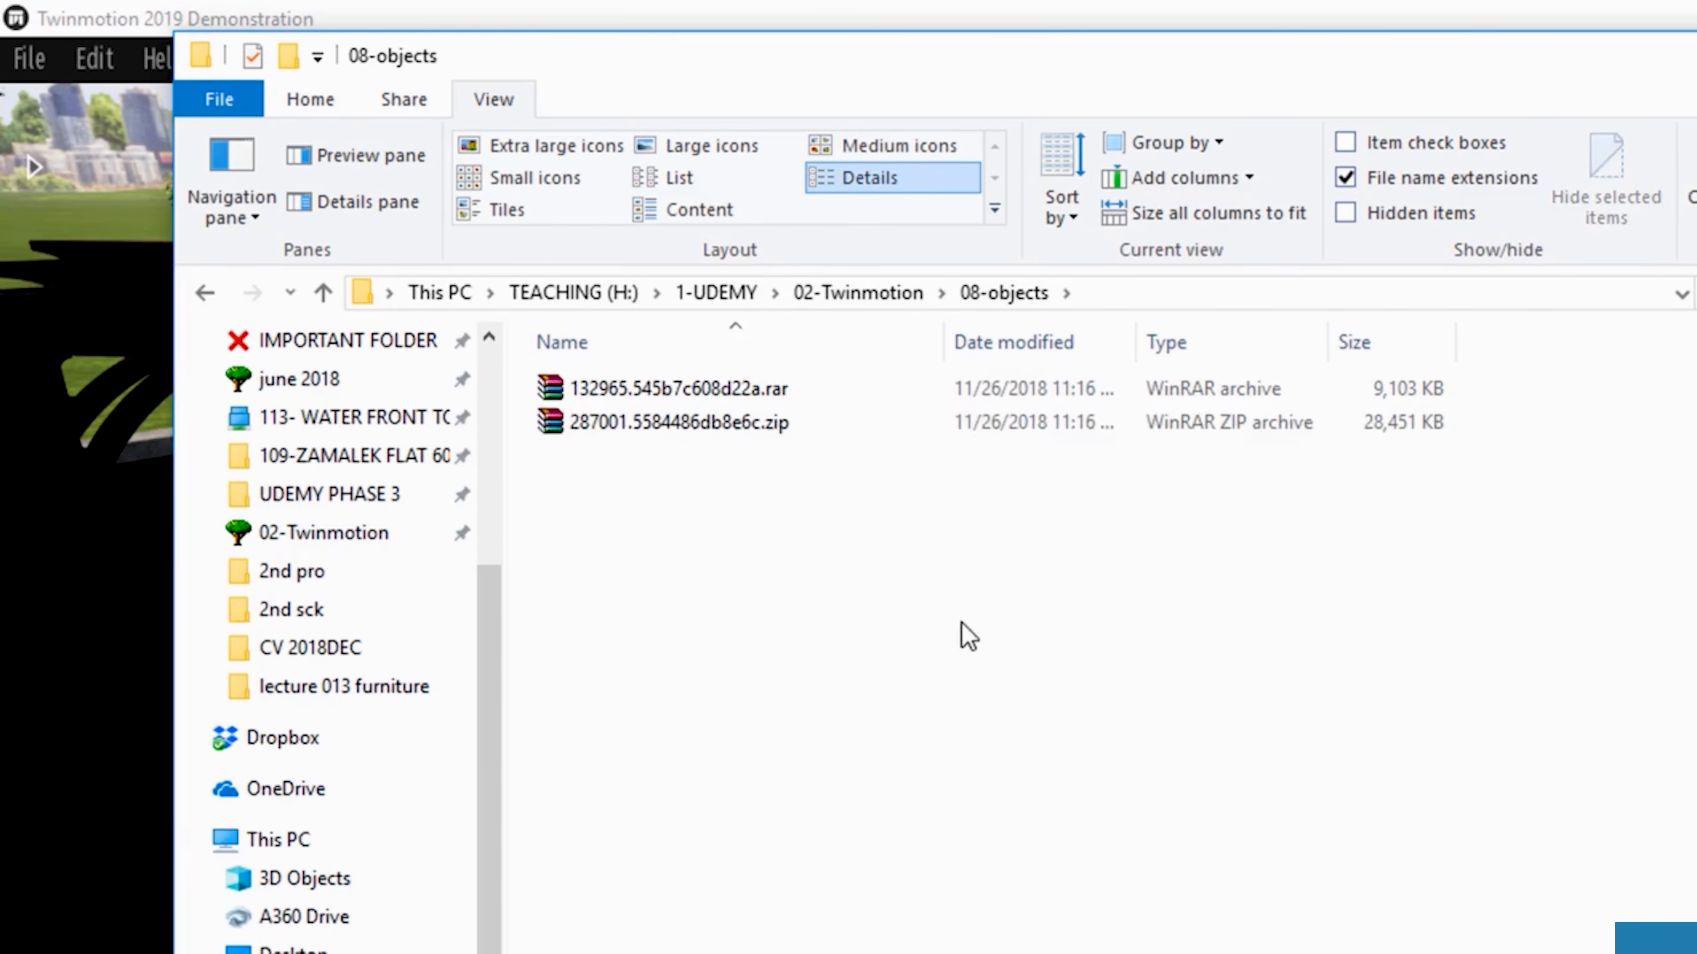
Step: Extract the downloaded archives in 08-objects into folders of their own
right_click(703, 386)
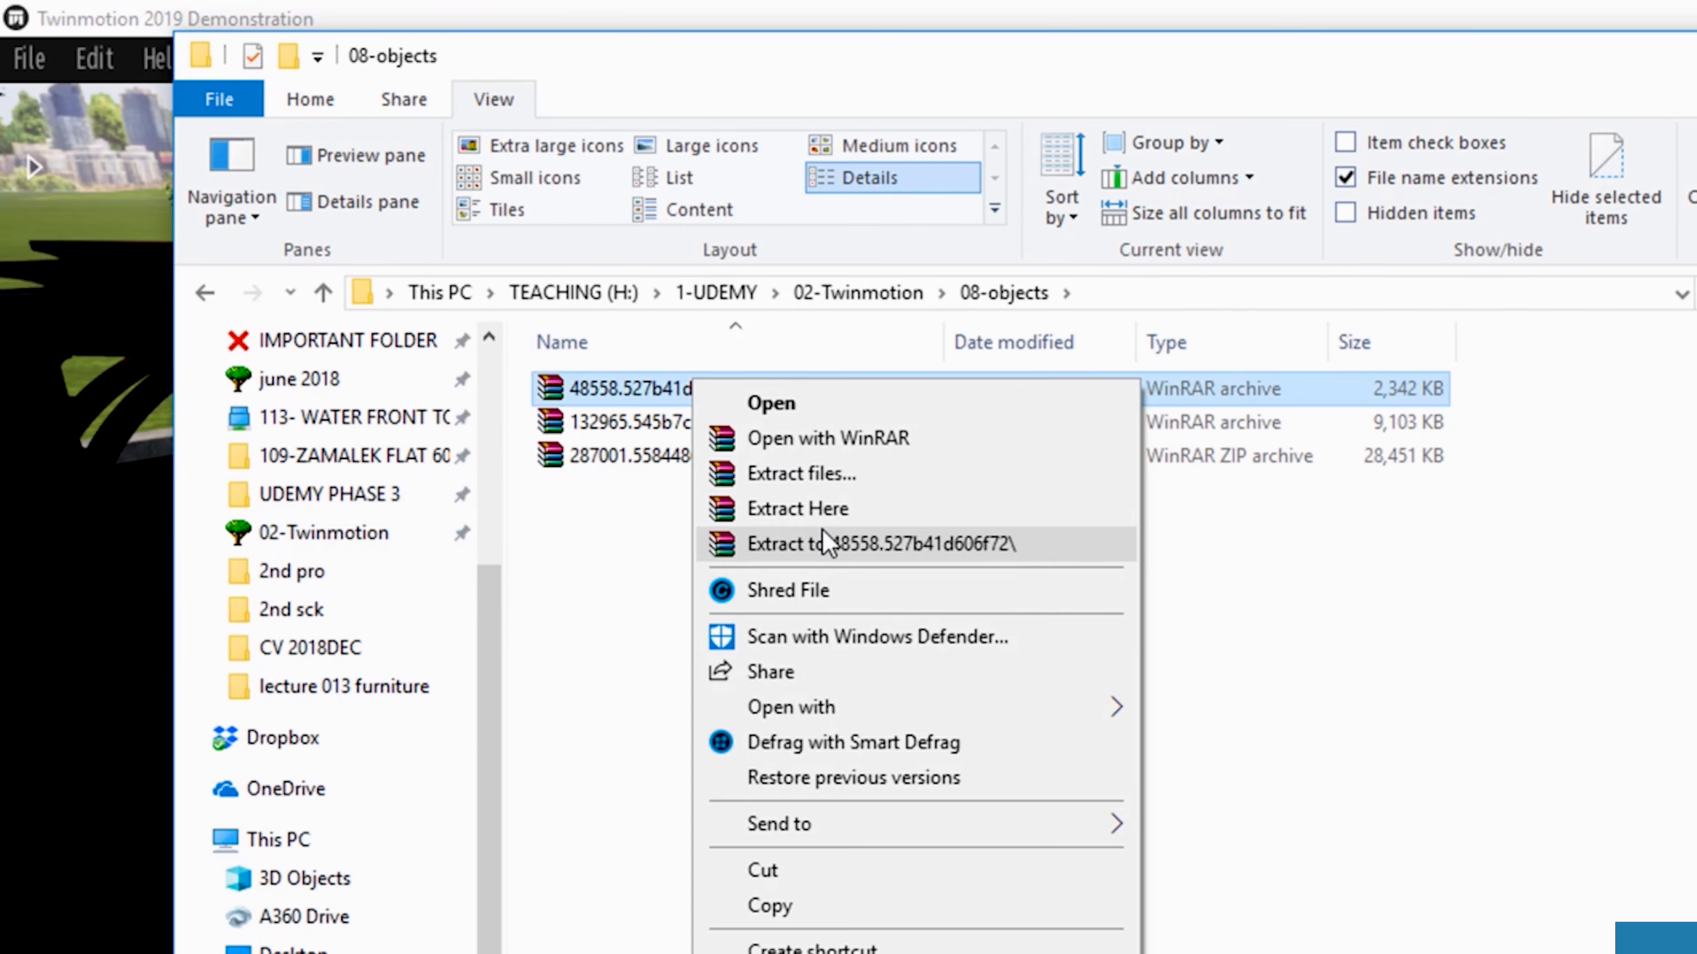
click(757, 542)
right_click(738, 423)
click(807, 614)
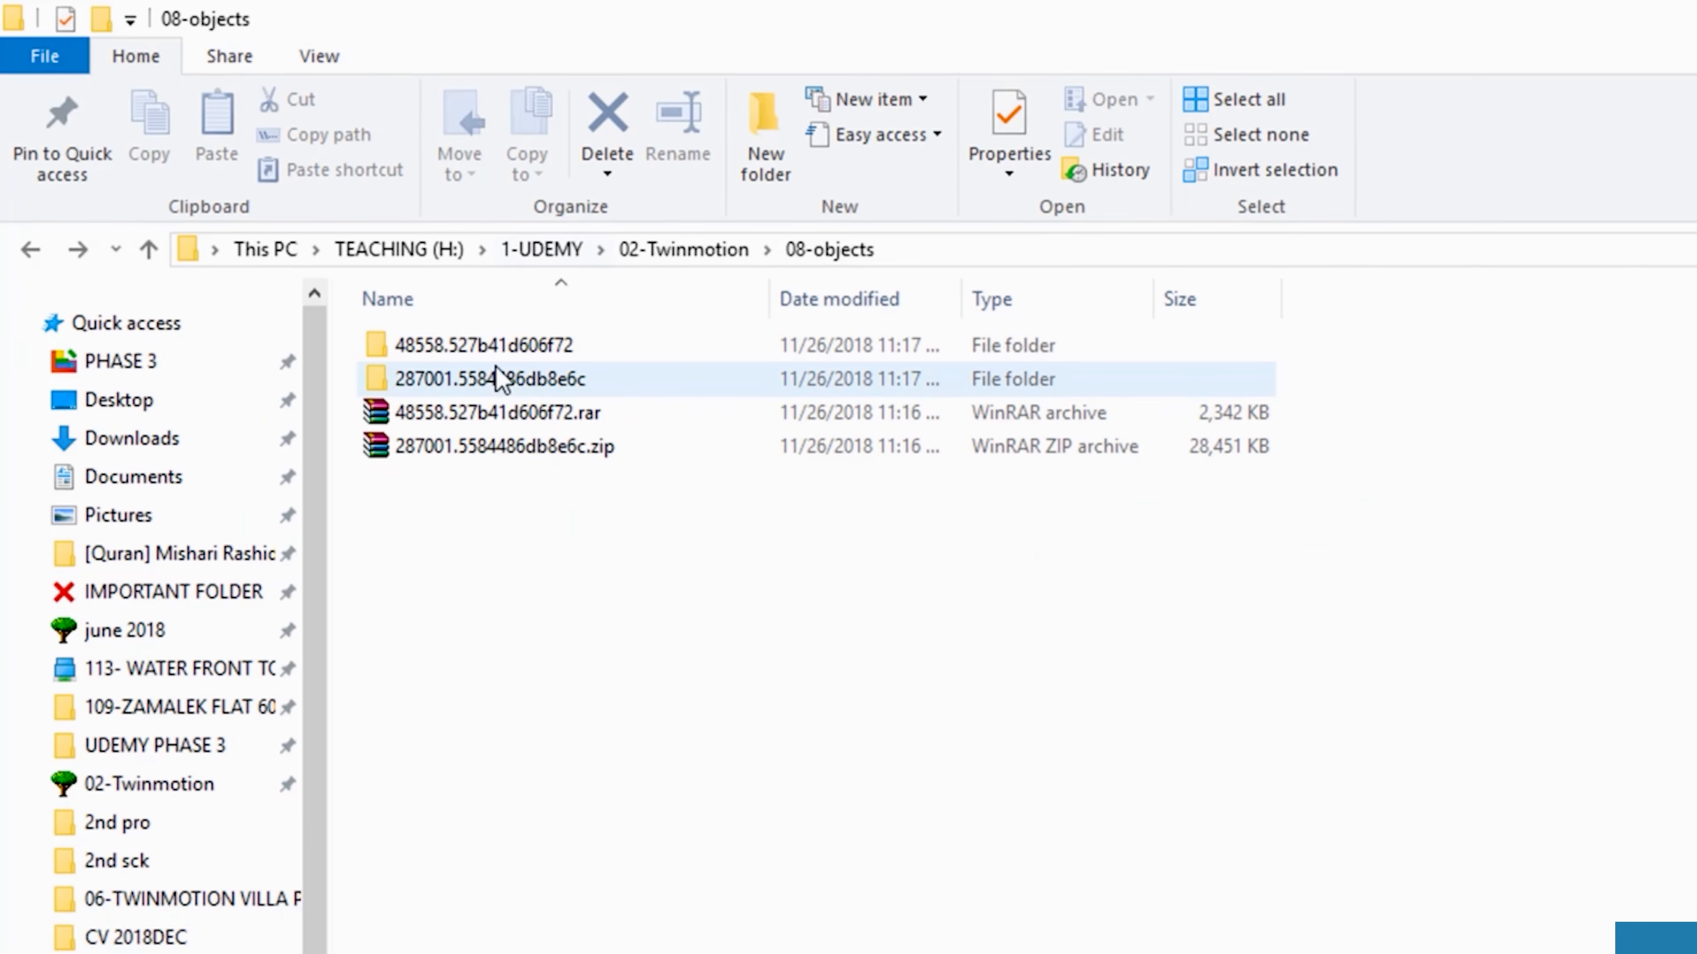
Step: Merge BeachFurniture_3dsky.max from the extracted 287001.5584486db8e6c folder into the empty 3ds Max scene
double_click(518, 381)
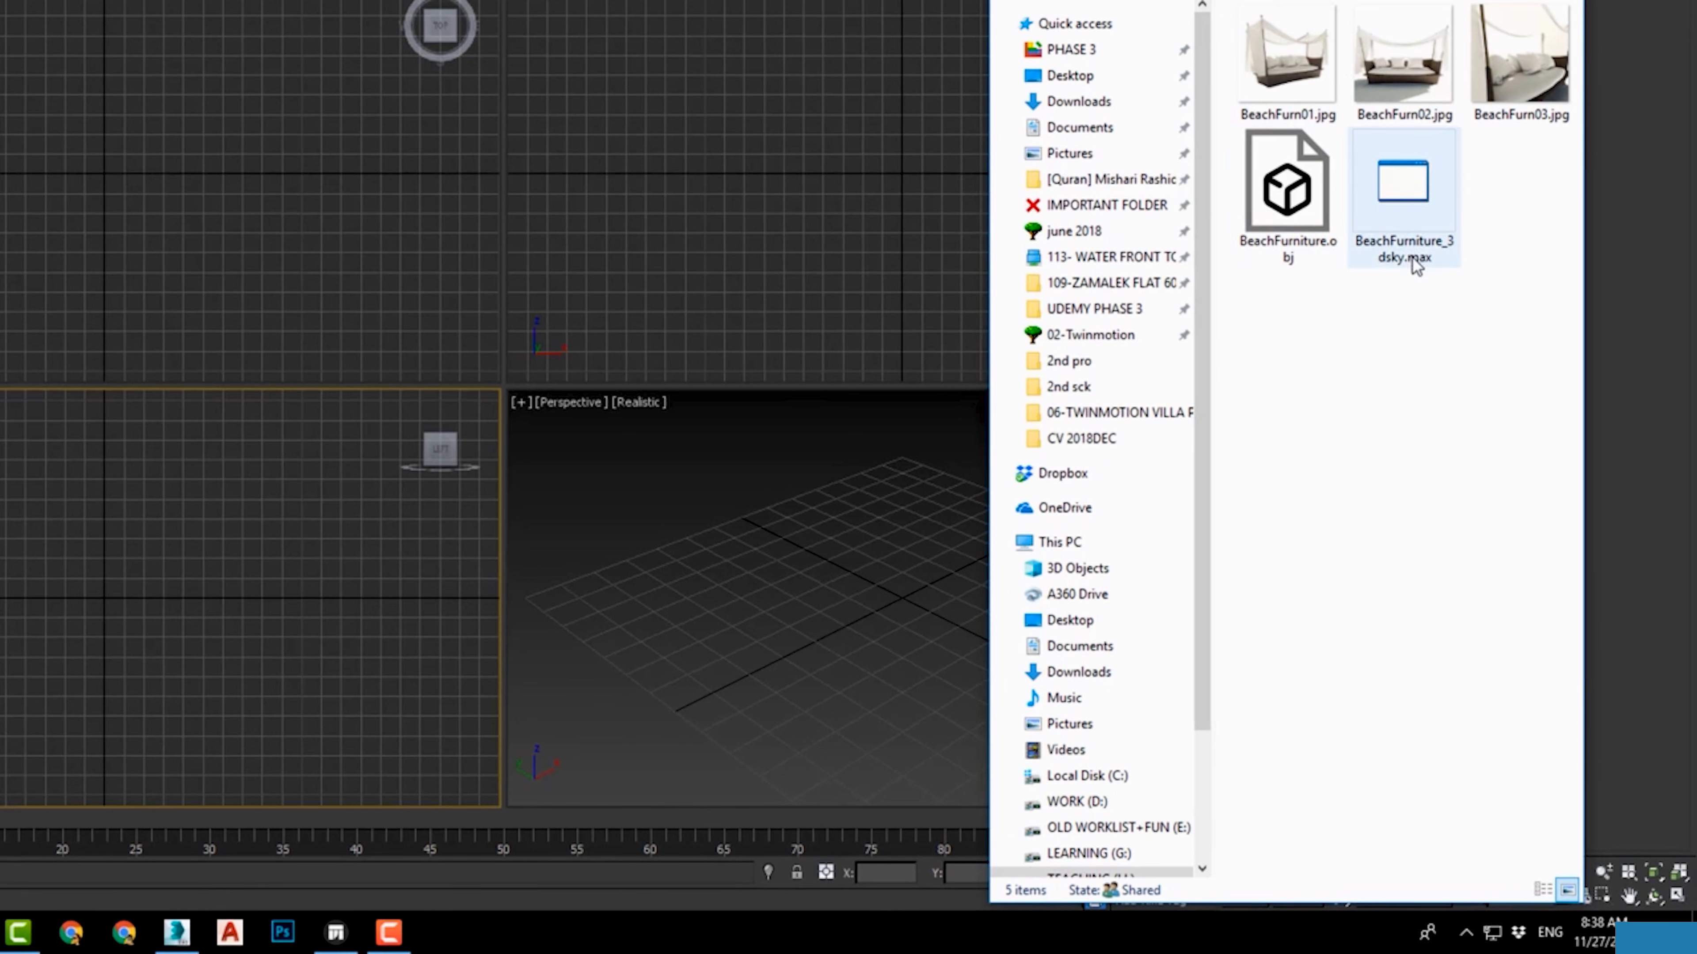
mouse_move(1443, 254)
mouse_down()
mouse_move(889, 612)
mouse_move(787, 599)
mouse_move(802, 575)
mouse_up()
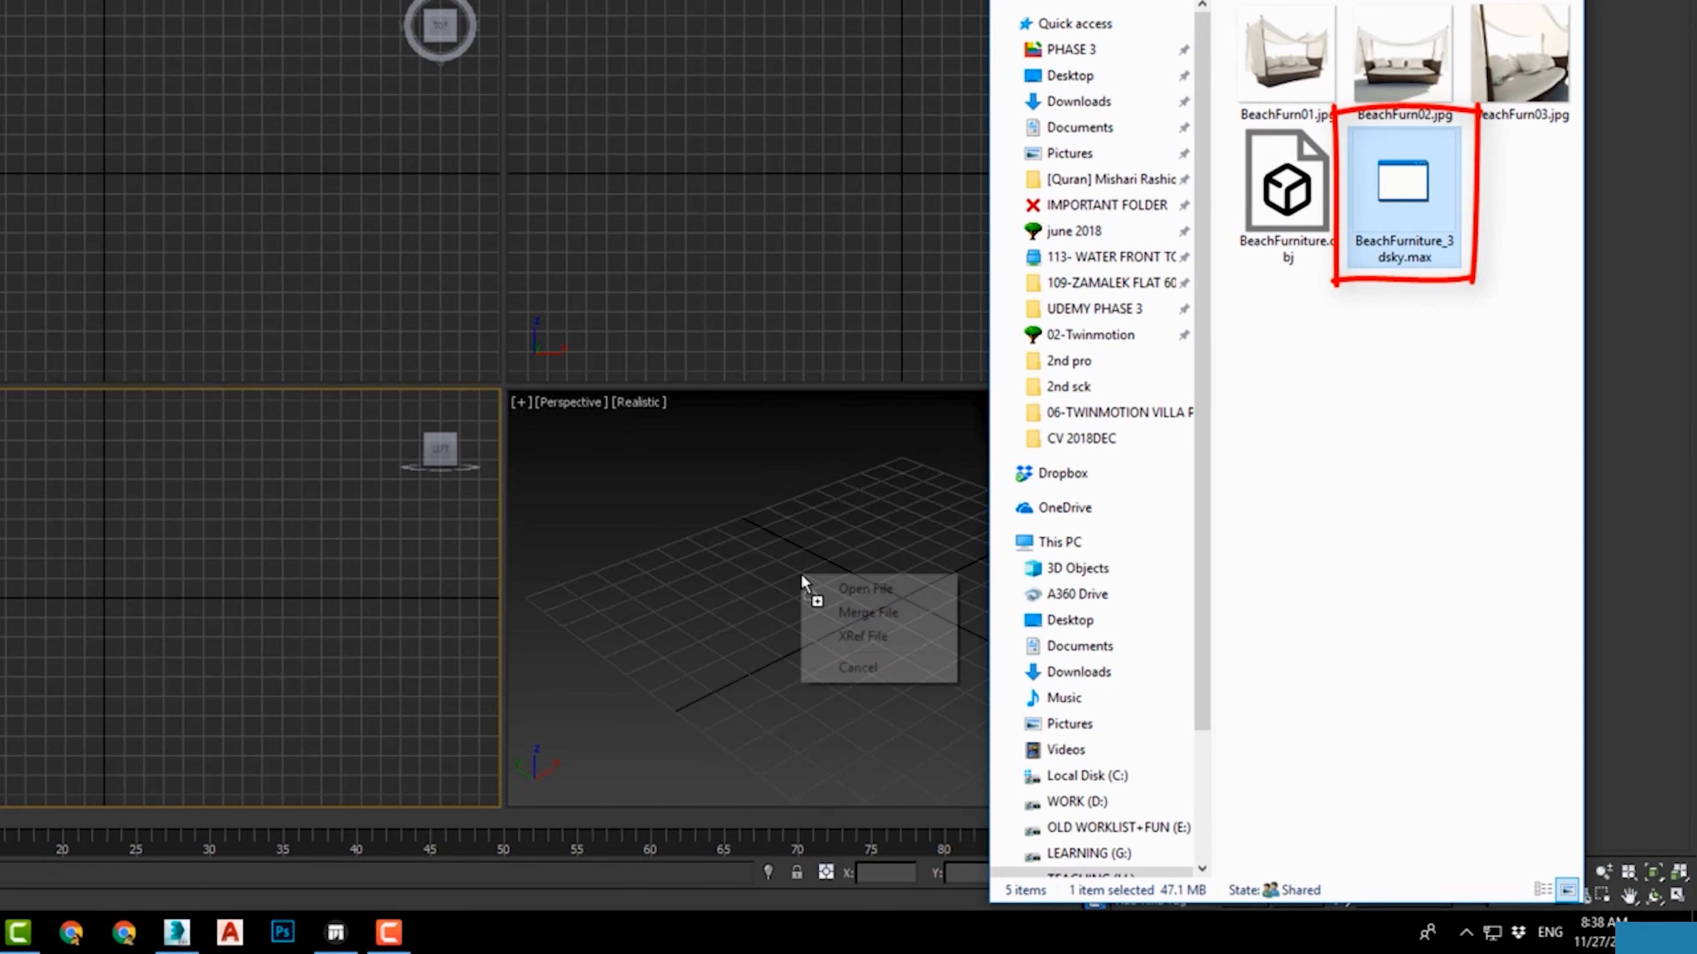
click(862, 612)
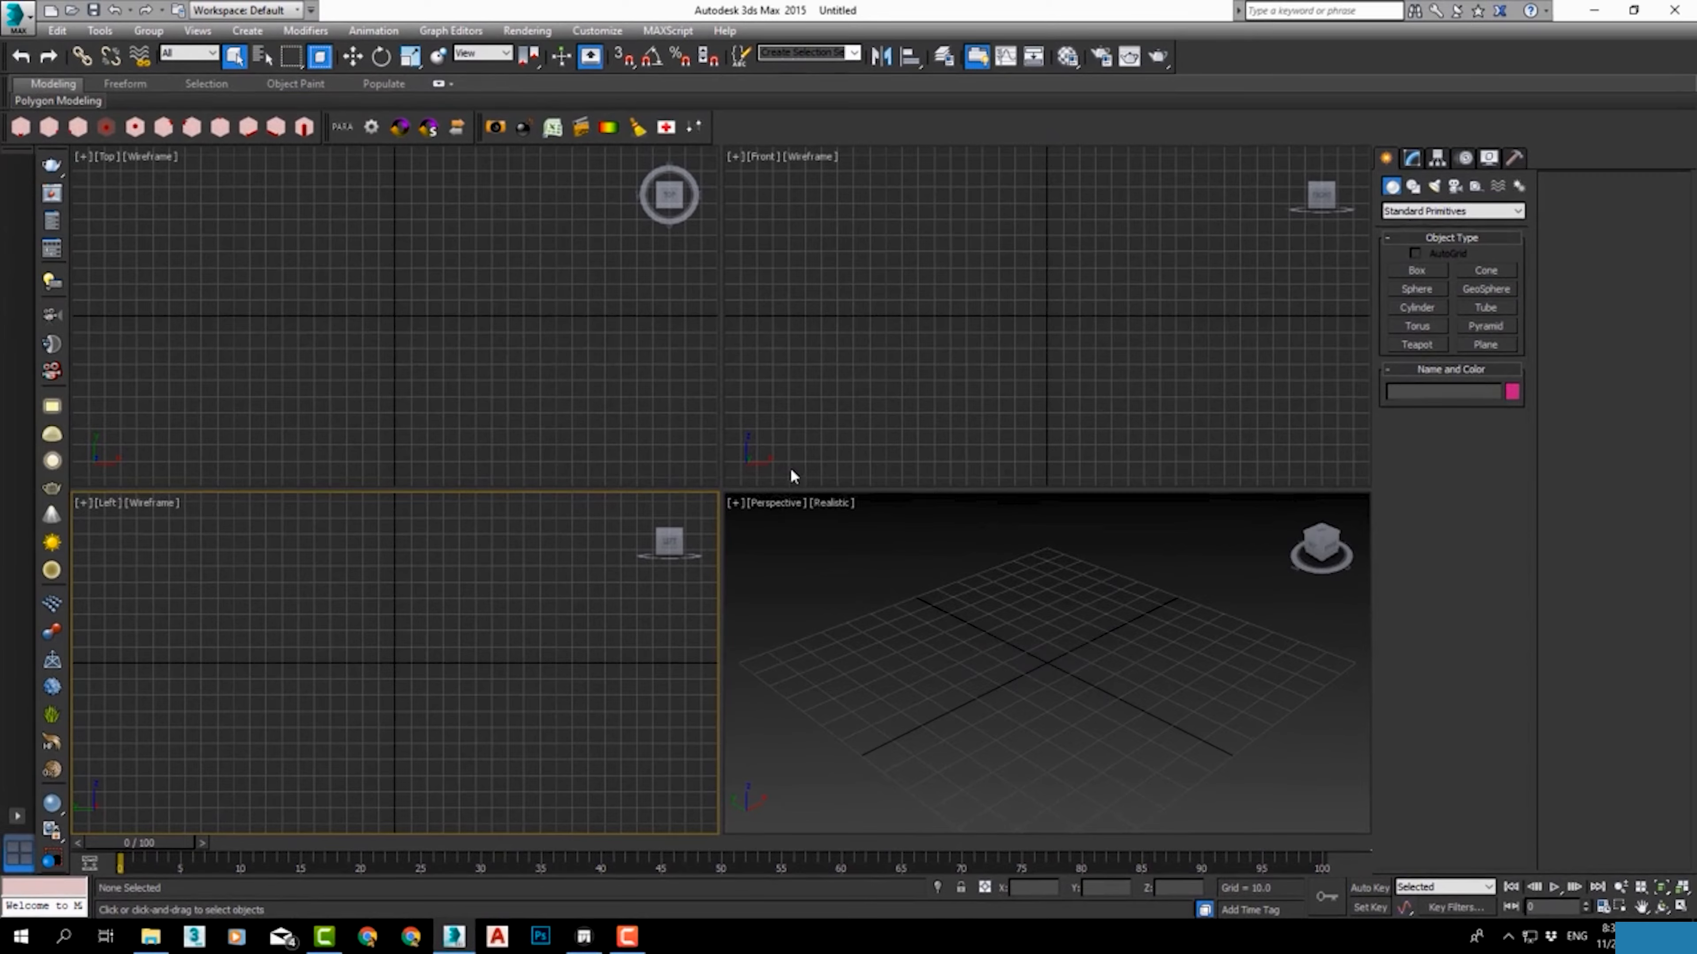
Step: Maximize the perspective viewport and ungroup the merged beach furniture into separate objects
click(1086, 652)
key(w)
key(alt+w)
middle_drag(837, 453, 786, 535)
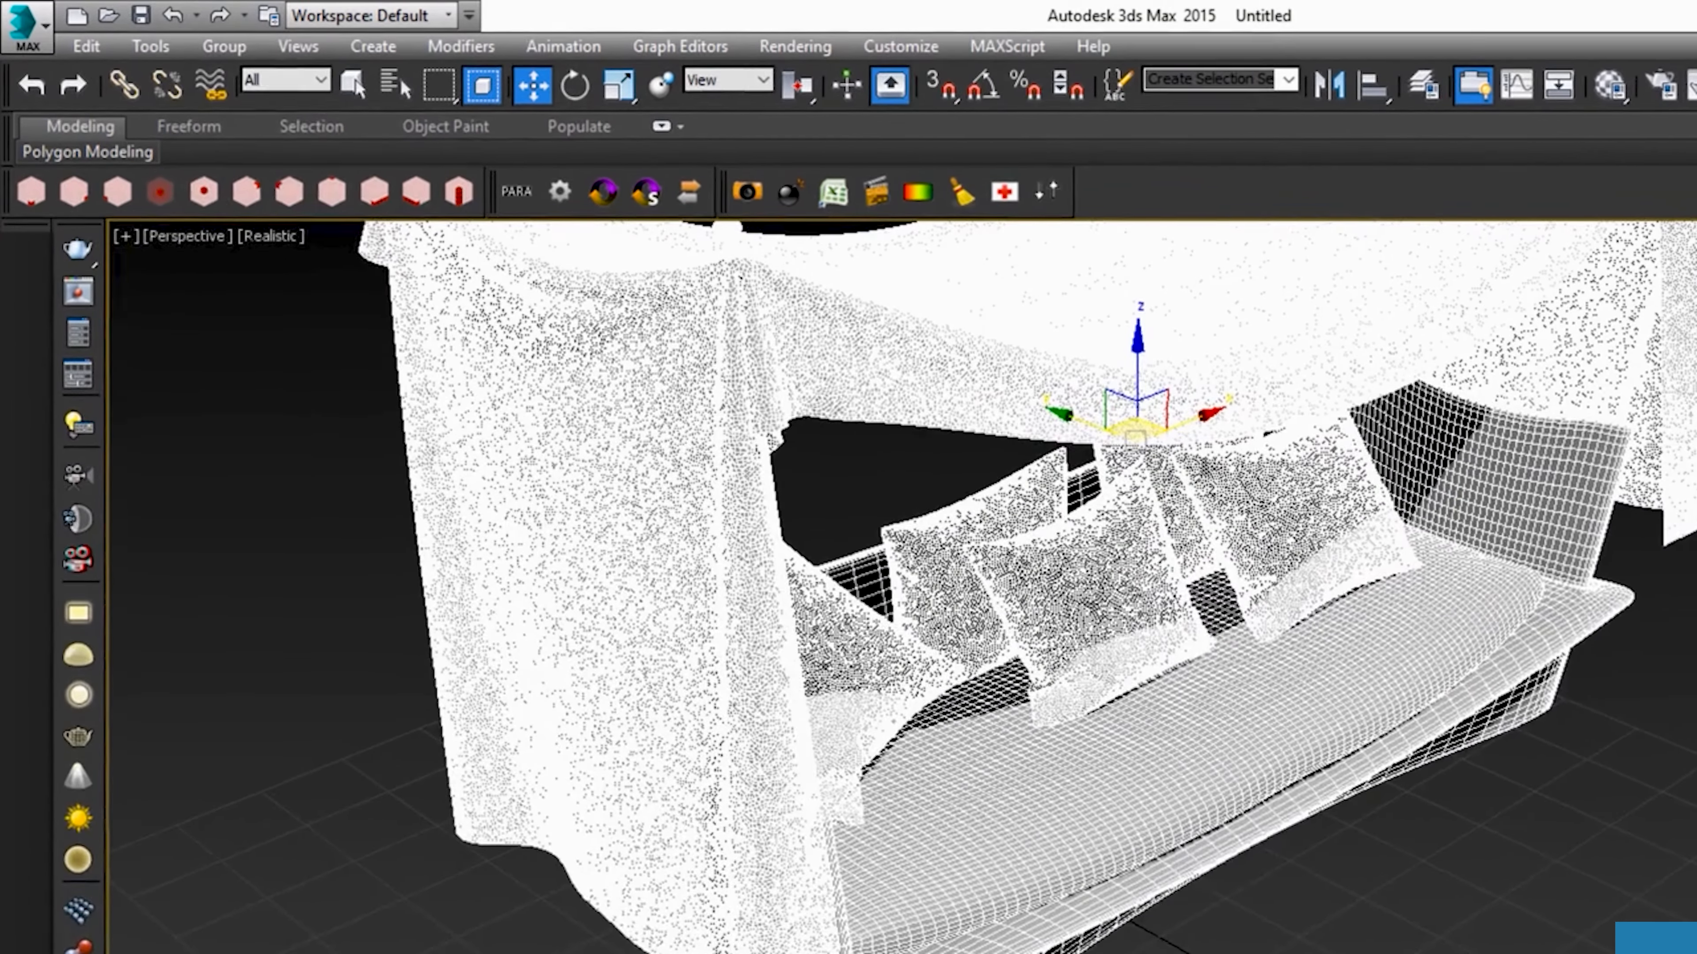
click(136, 31)
click(155, 75)
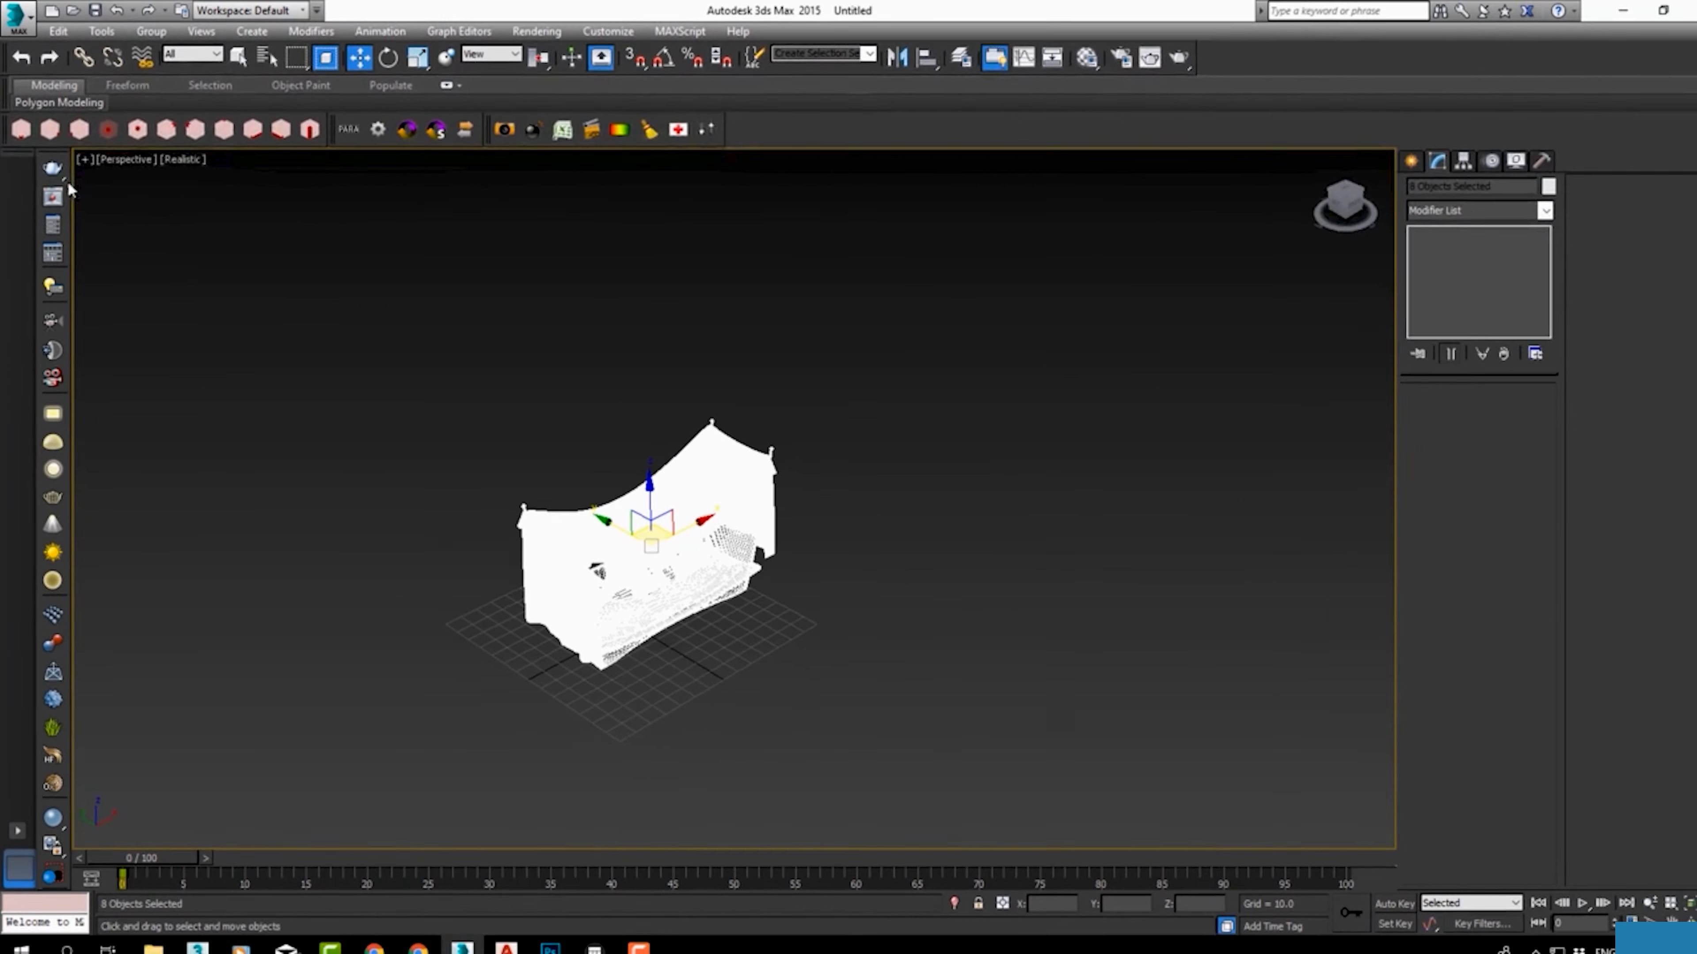
click(225, 46)
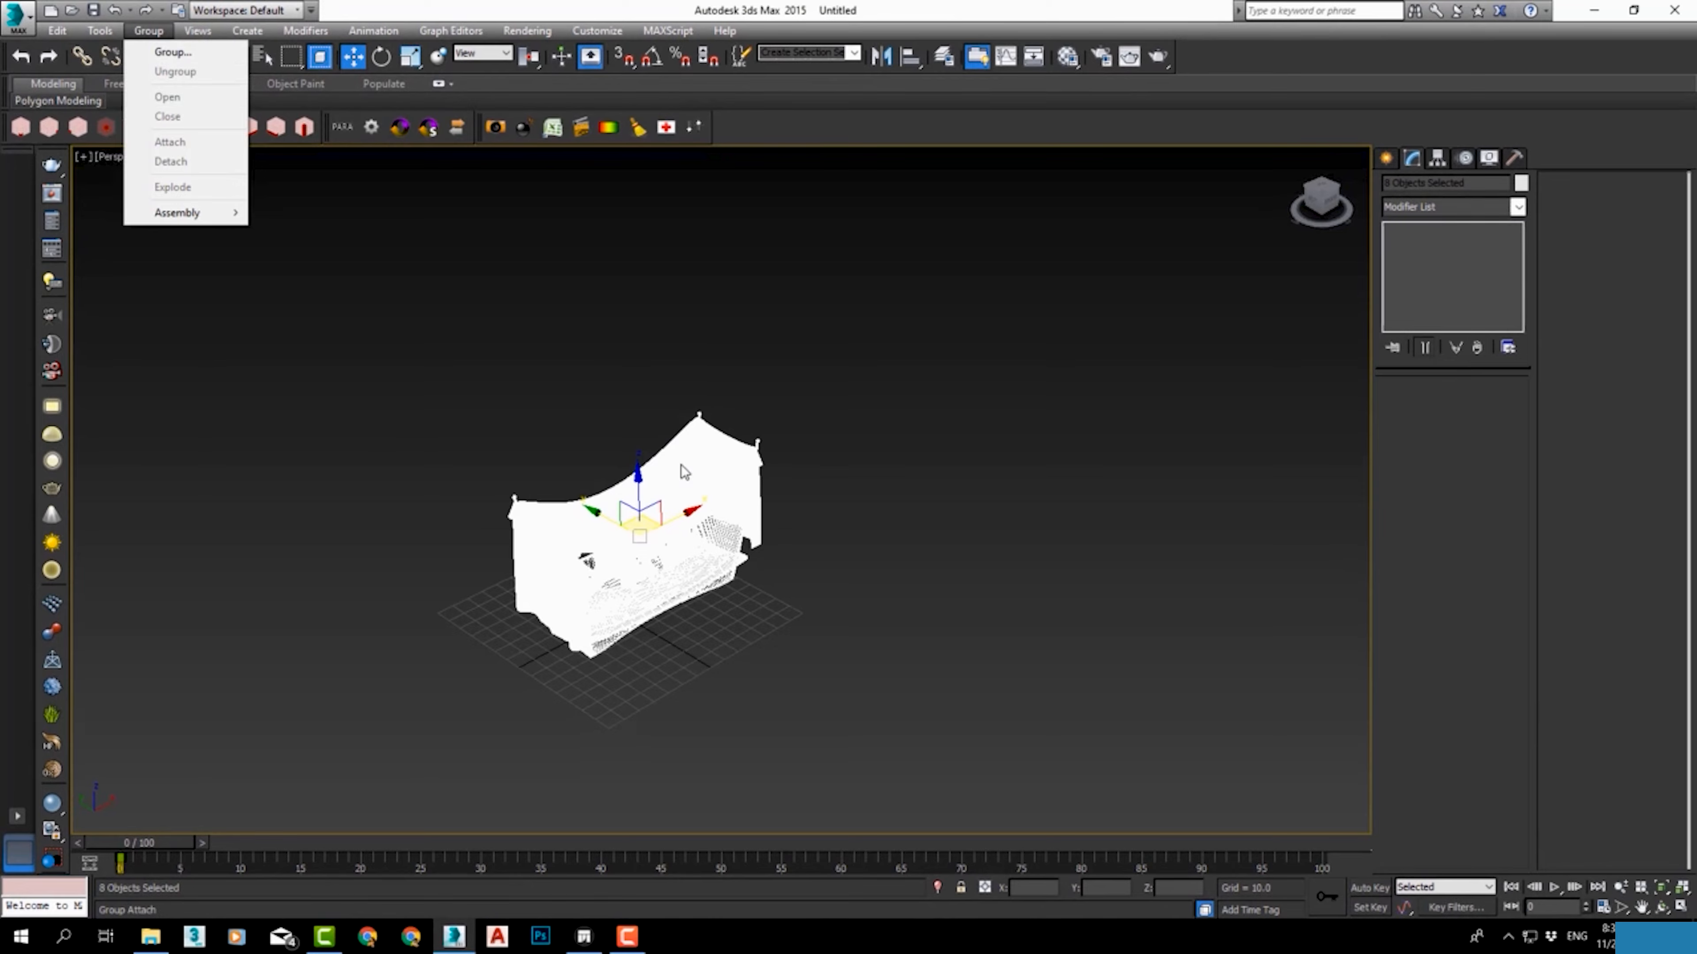
click(777, 563)
Step: Select all the ungrouped beach furniture objects and convert them to Editable Poly
key(ctrl+a)
right_click(775, 564)
mouse_move(906, 747)
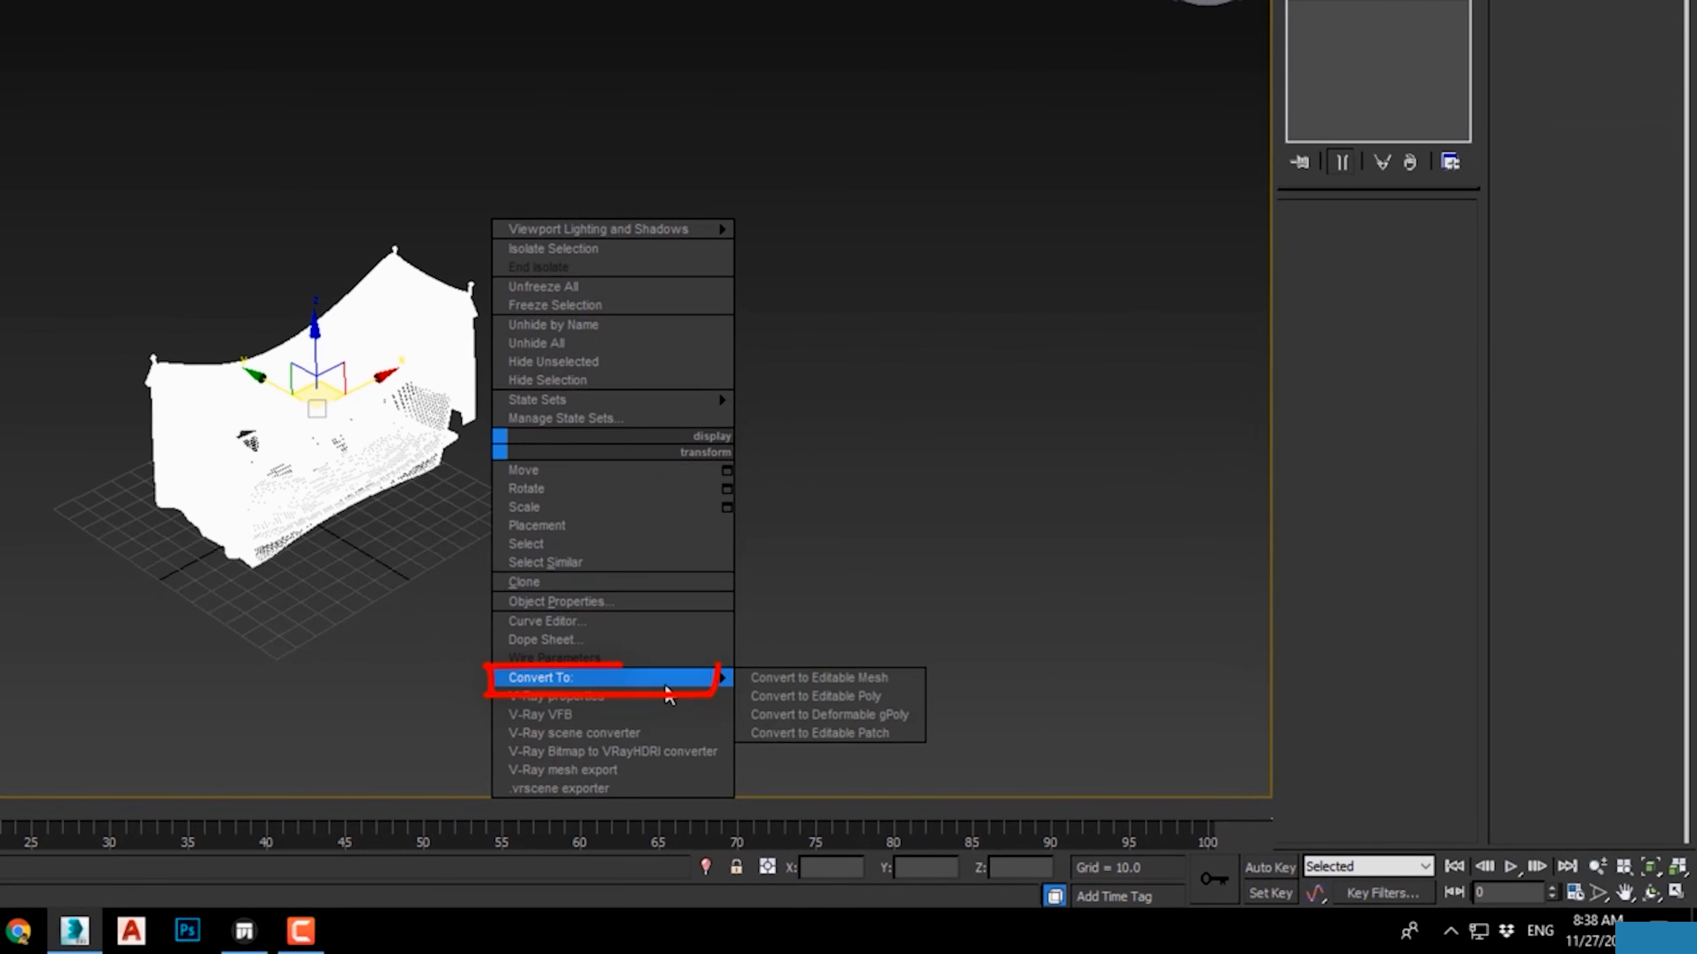
click(853, 699)
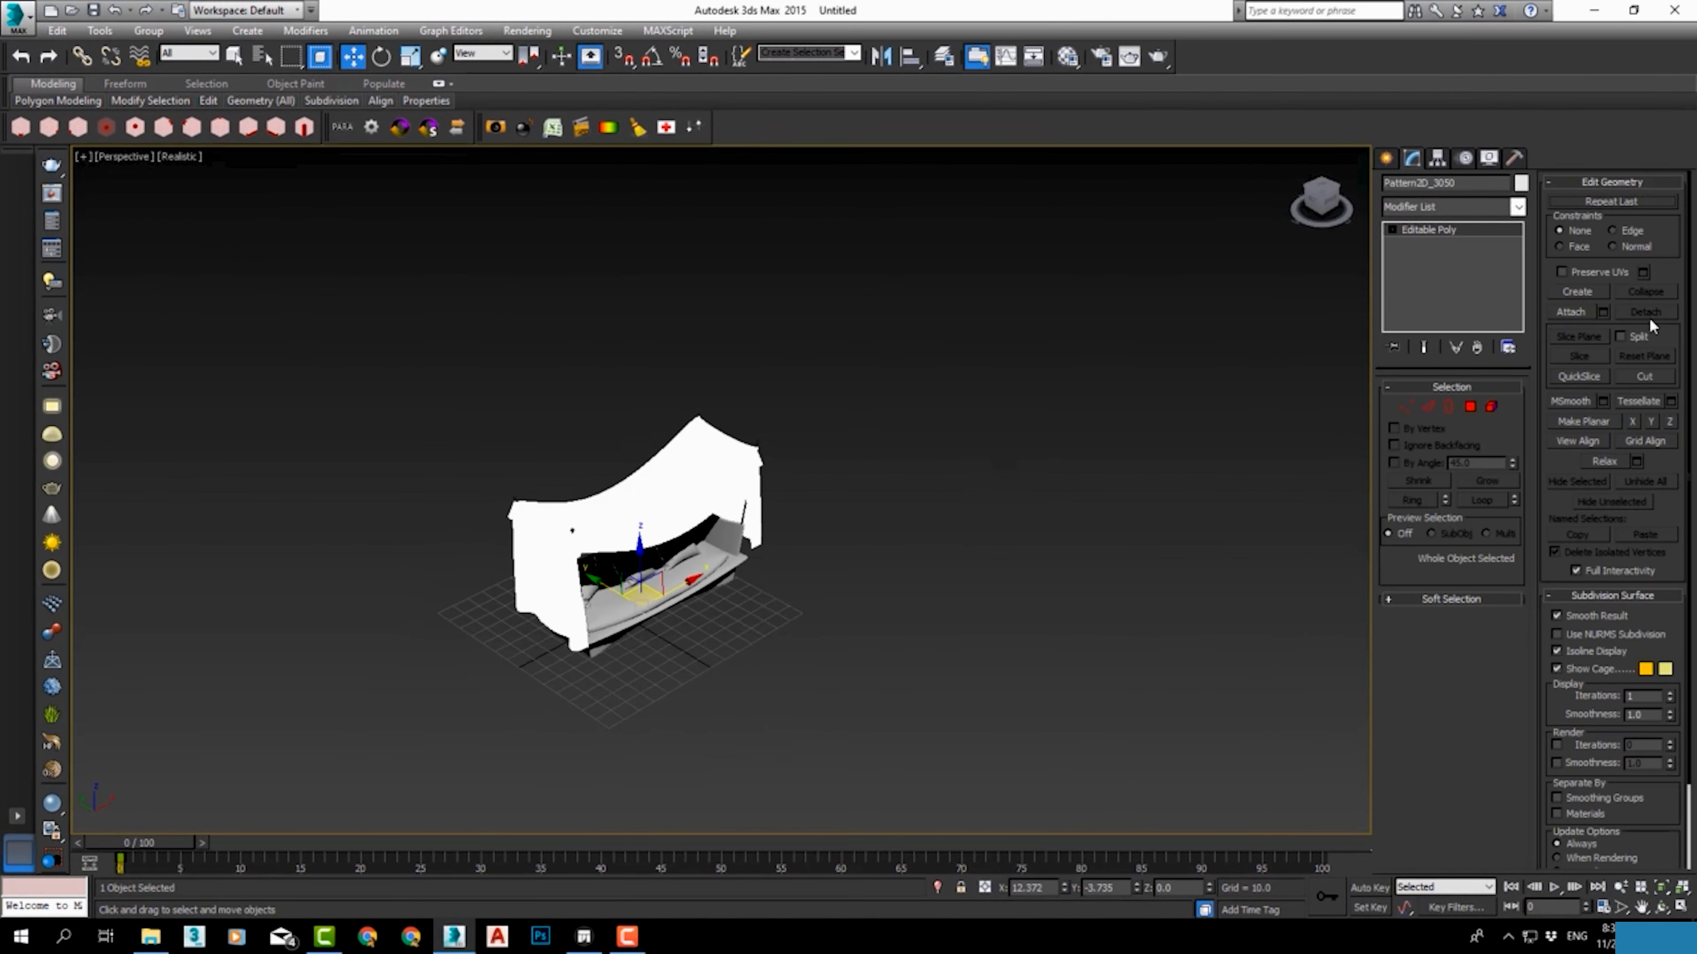
Step: Attach all the other furniture objects to the selected poly, matching material IDs to material and condensing materials and IDs
click(1602, 312)
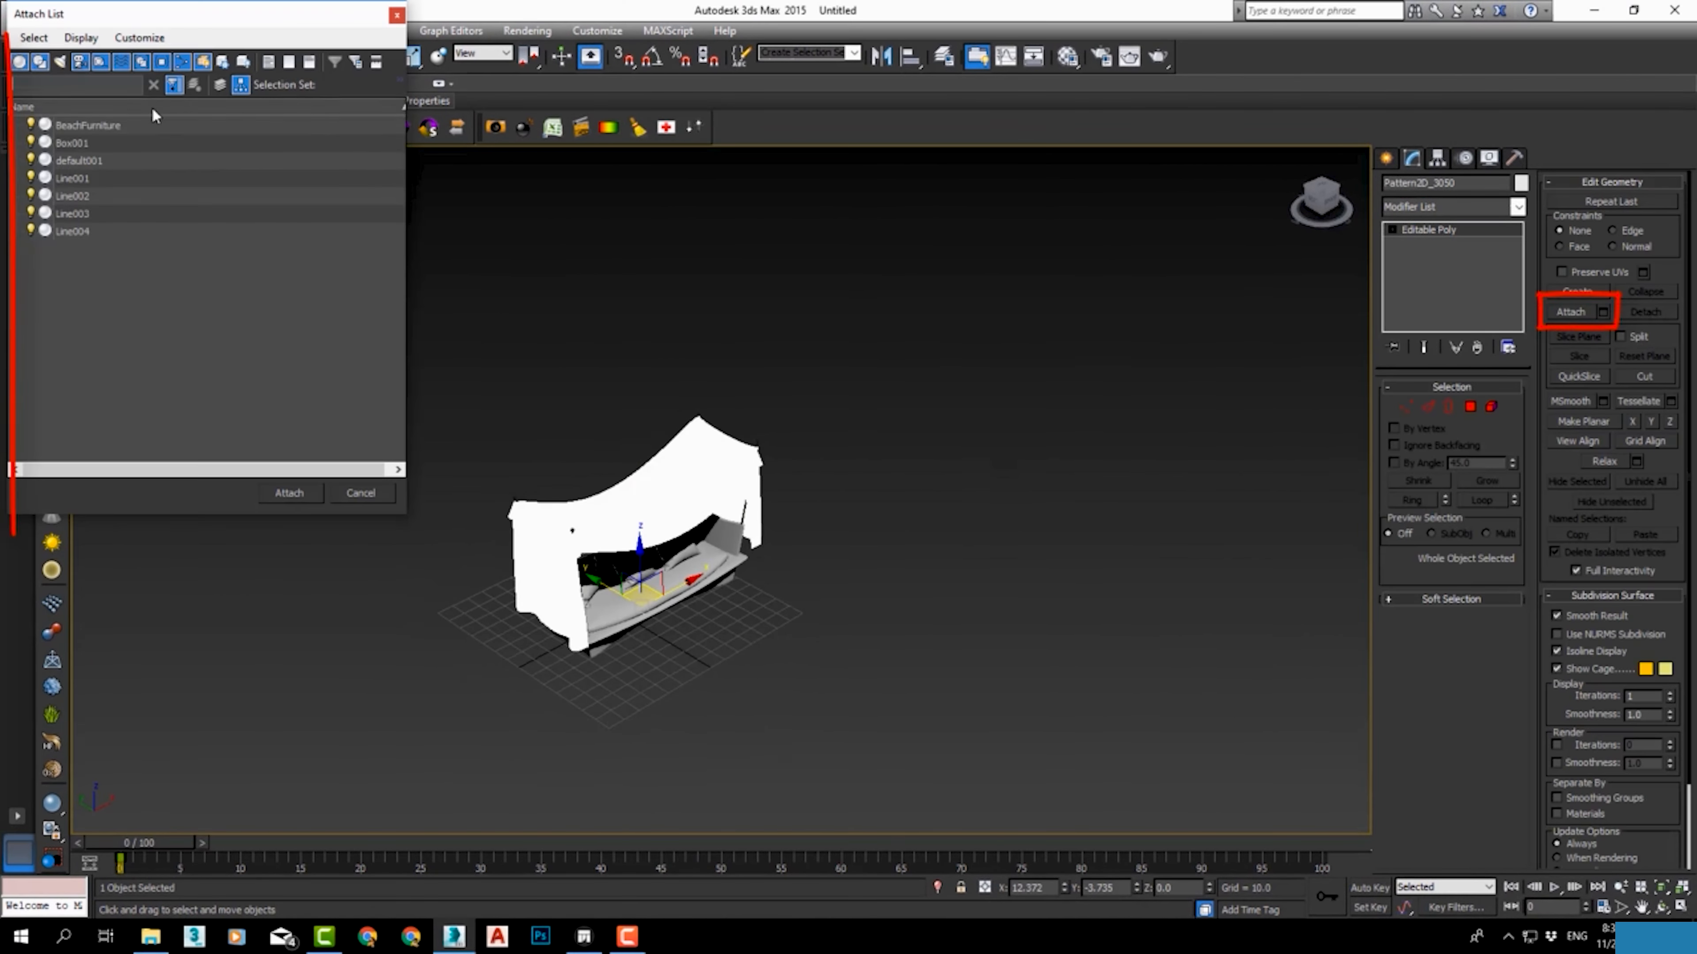
double_click(151, 122)
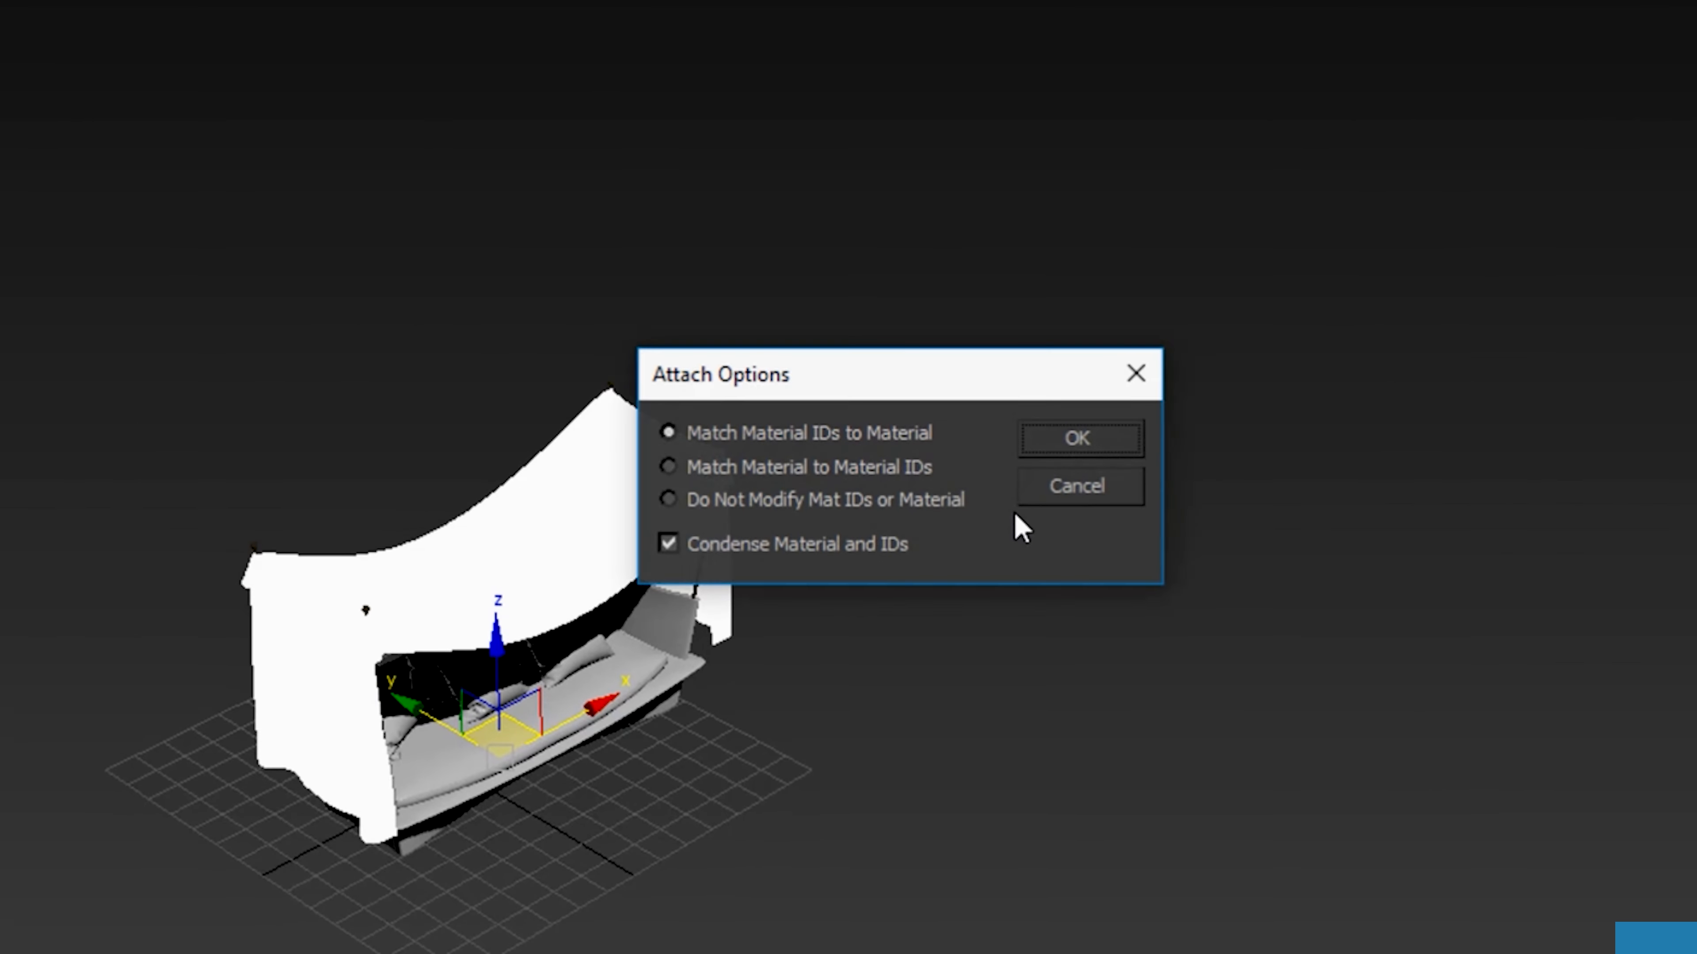
click(1058, 455)
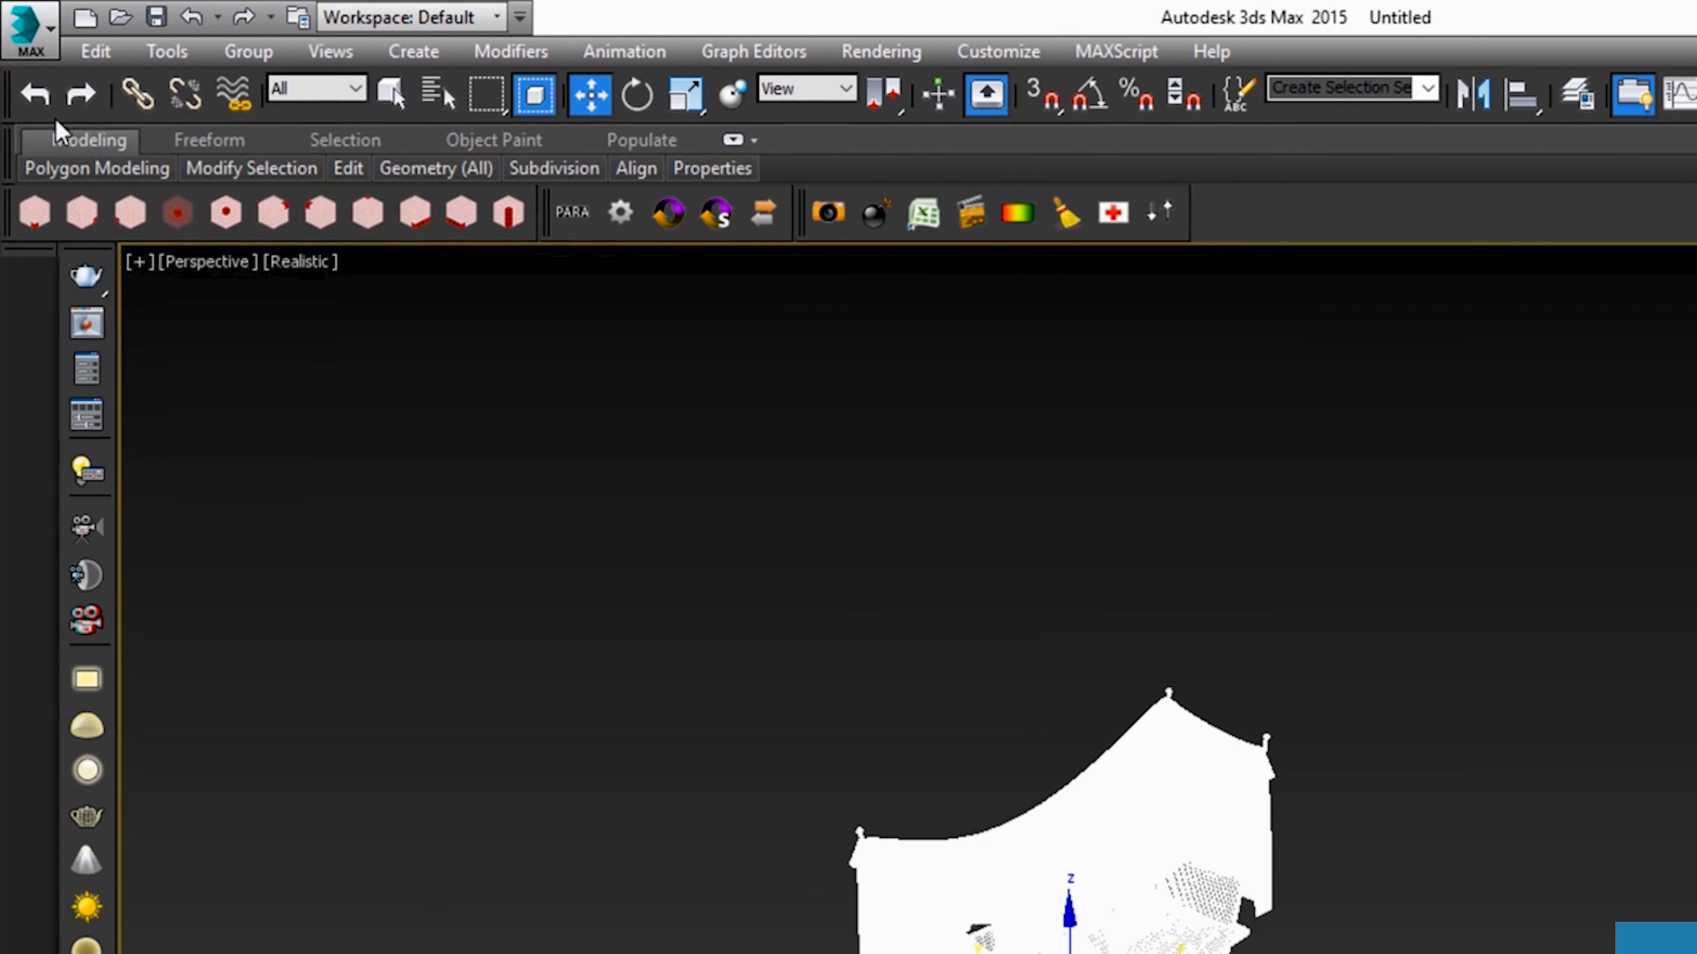
Step: Export the selected furniture to the 02-Twinmotion folder as an FBX file named outdoor sofa
click(30, 27)
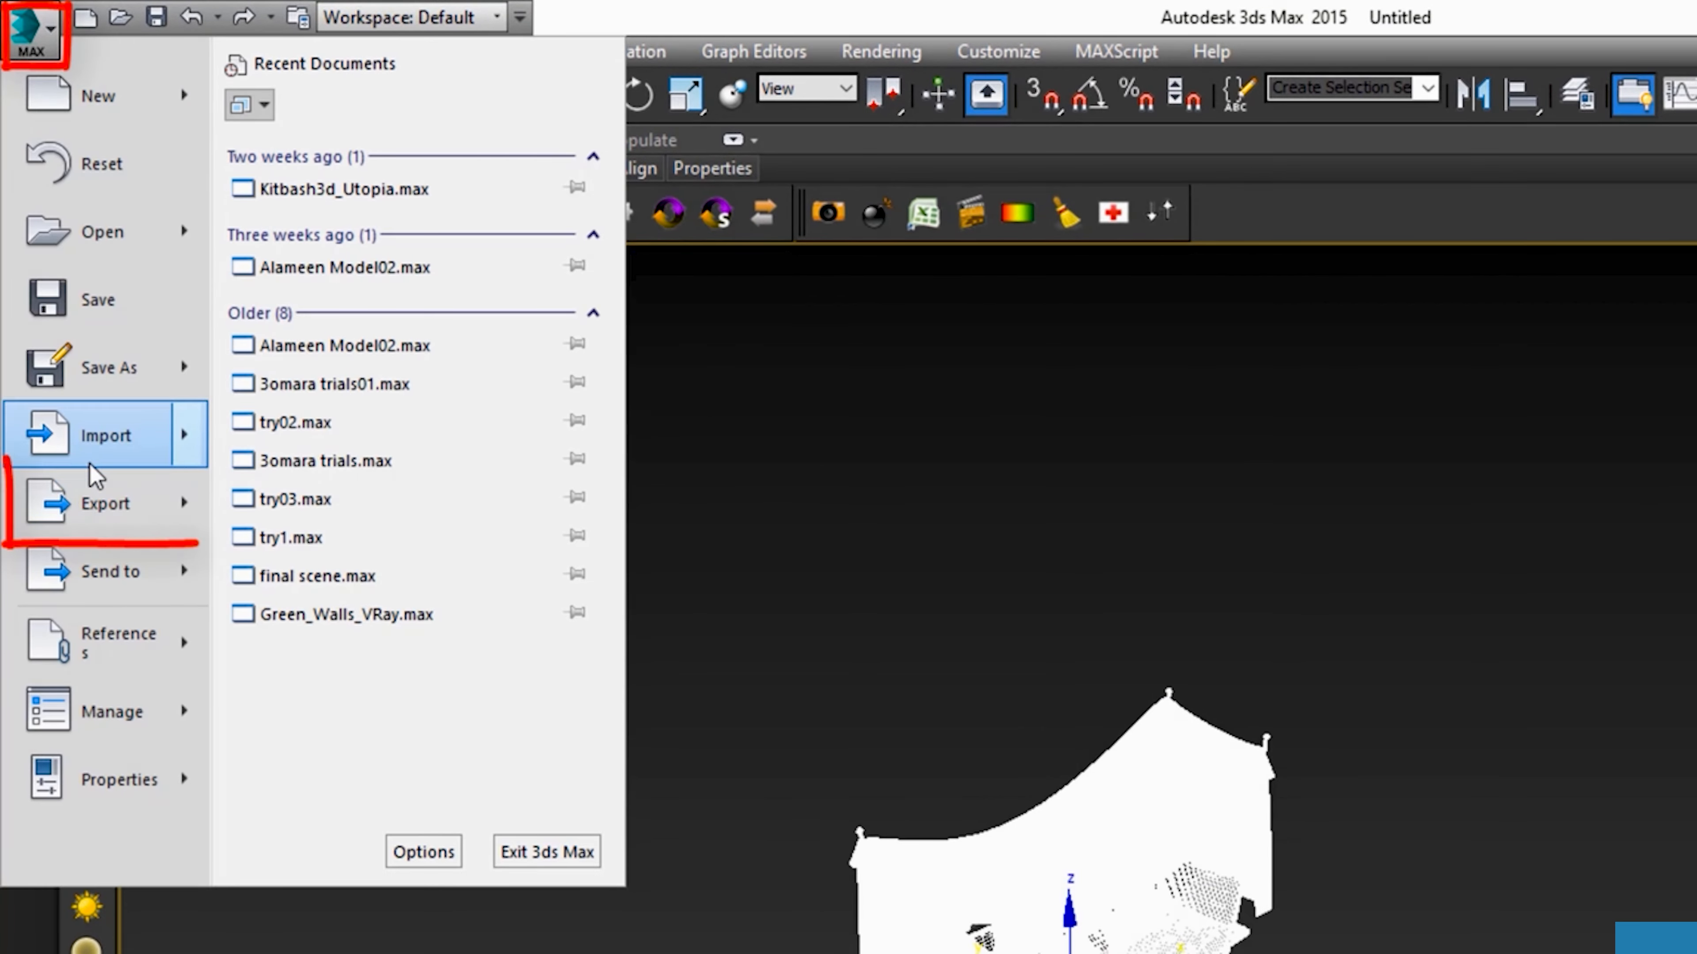
mouse_move(100, 495)
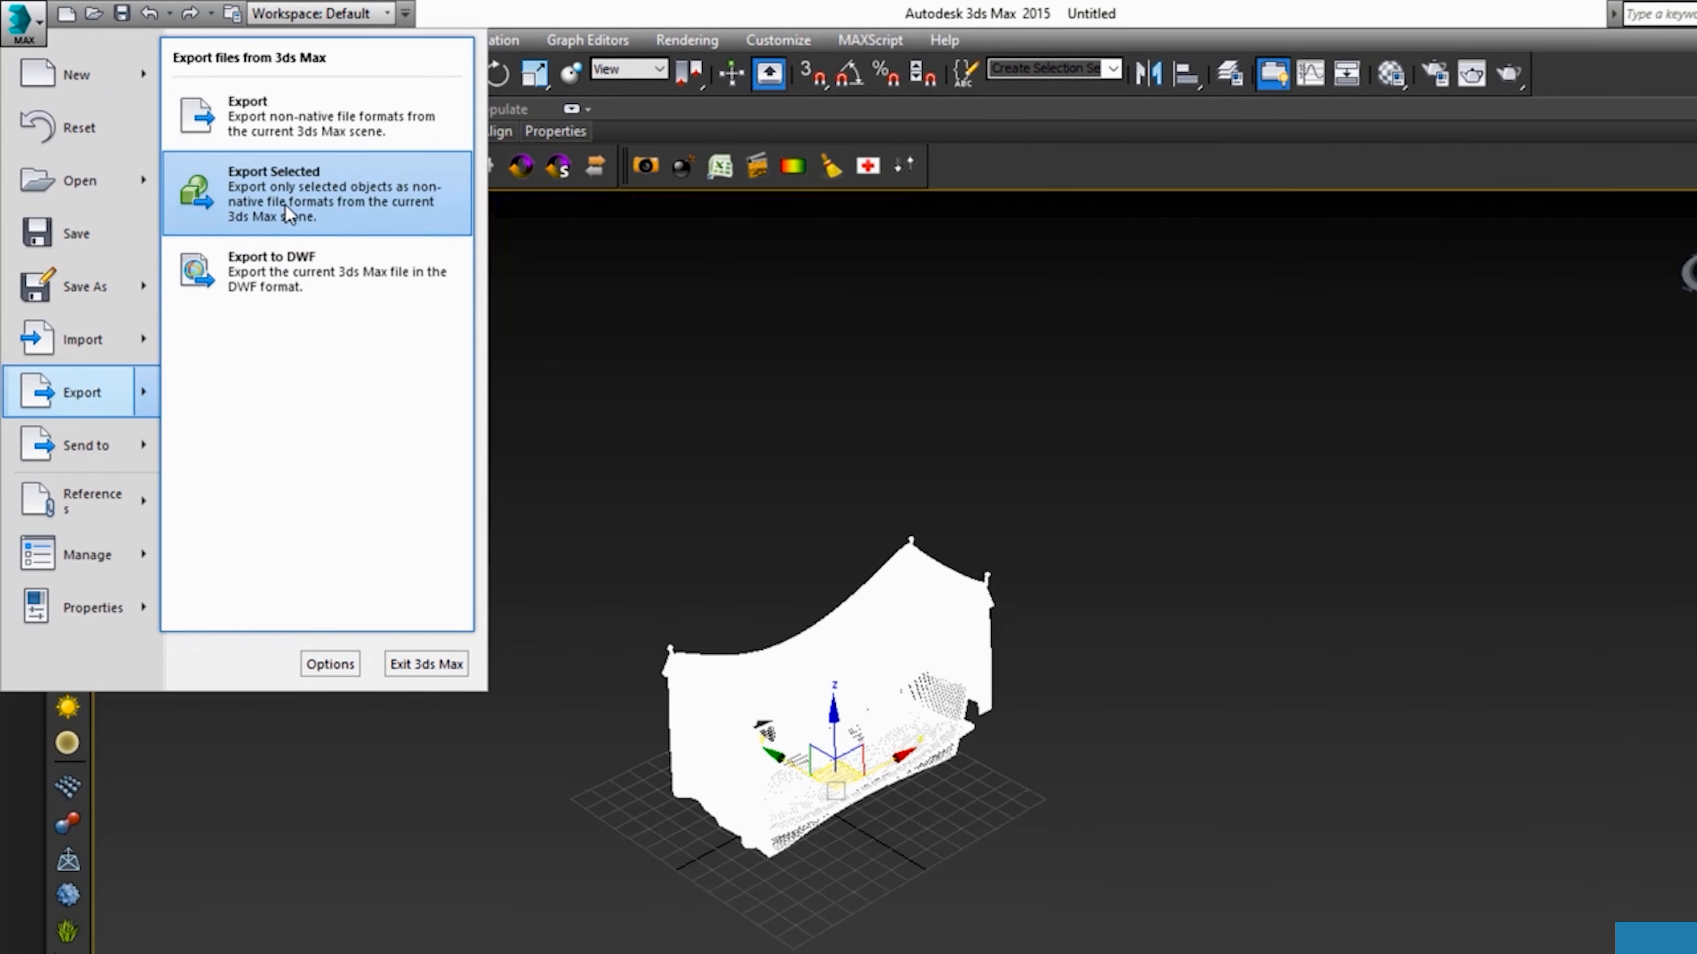
click(286, 206)
text(o)
text(utdoor sofa)
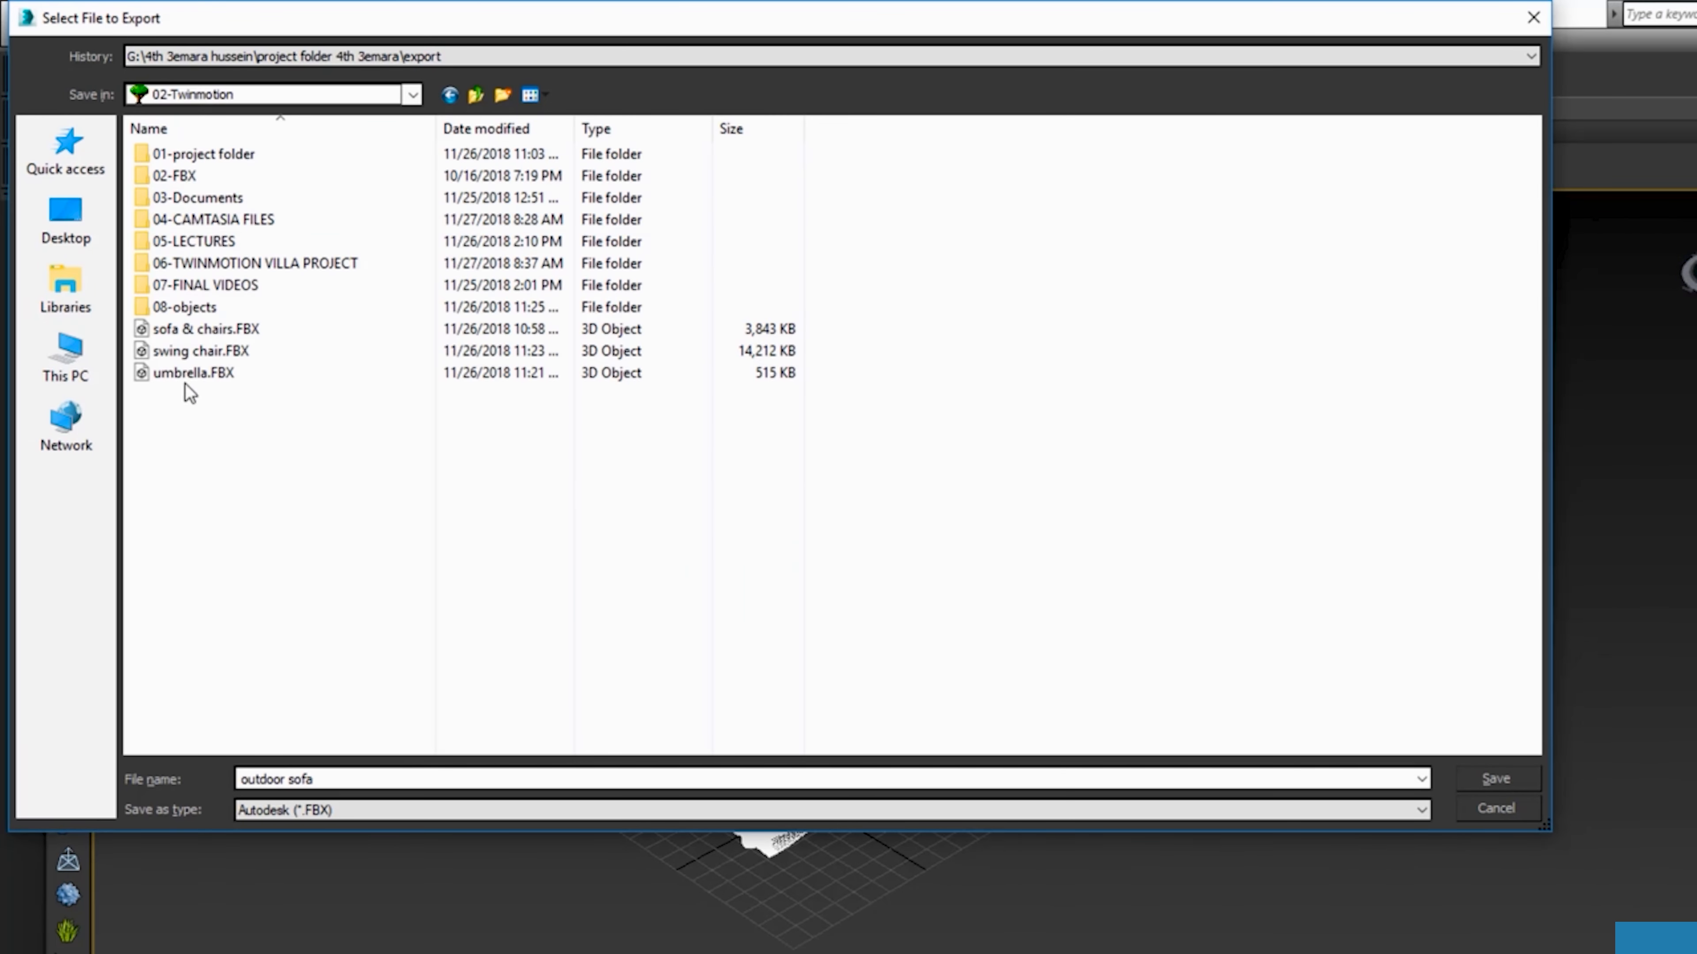
click(1496, 779)
click(1269, 910)
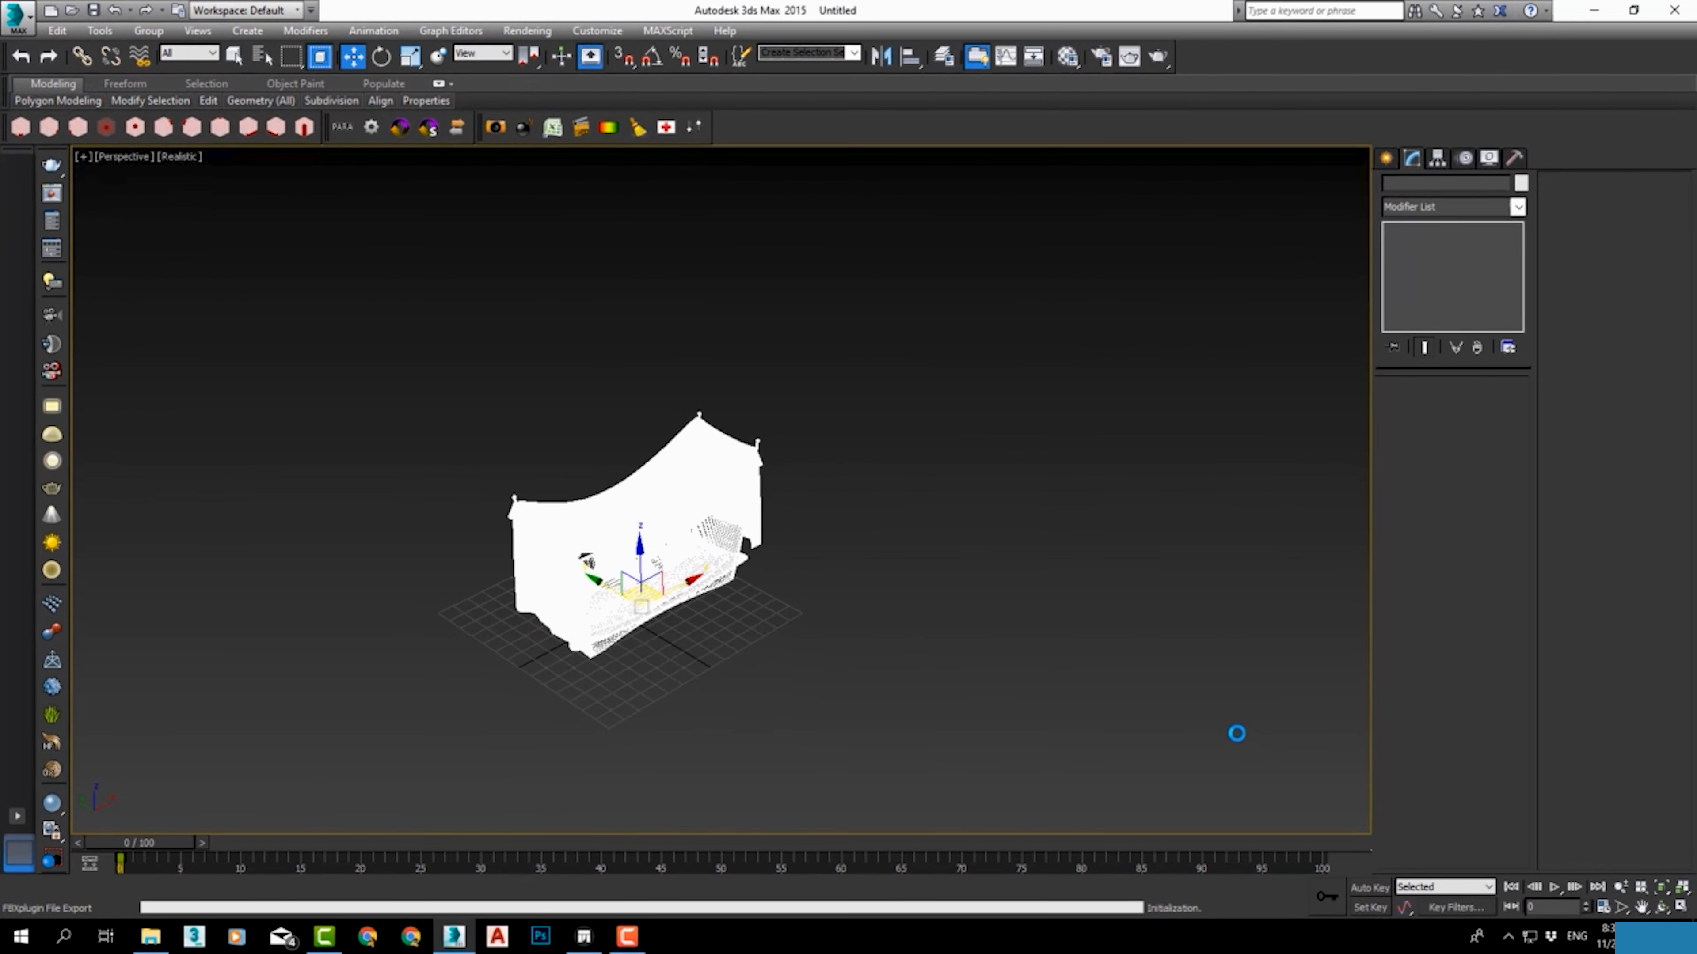
click(1128, 739)
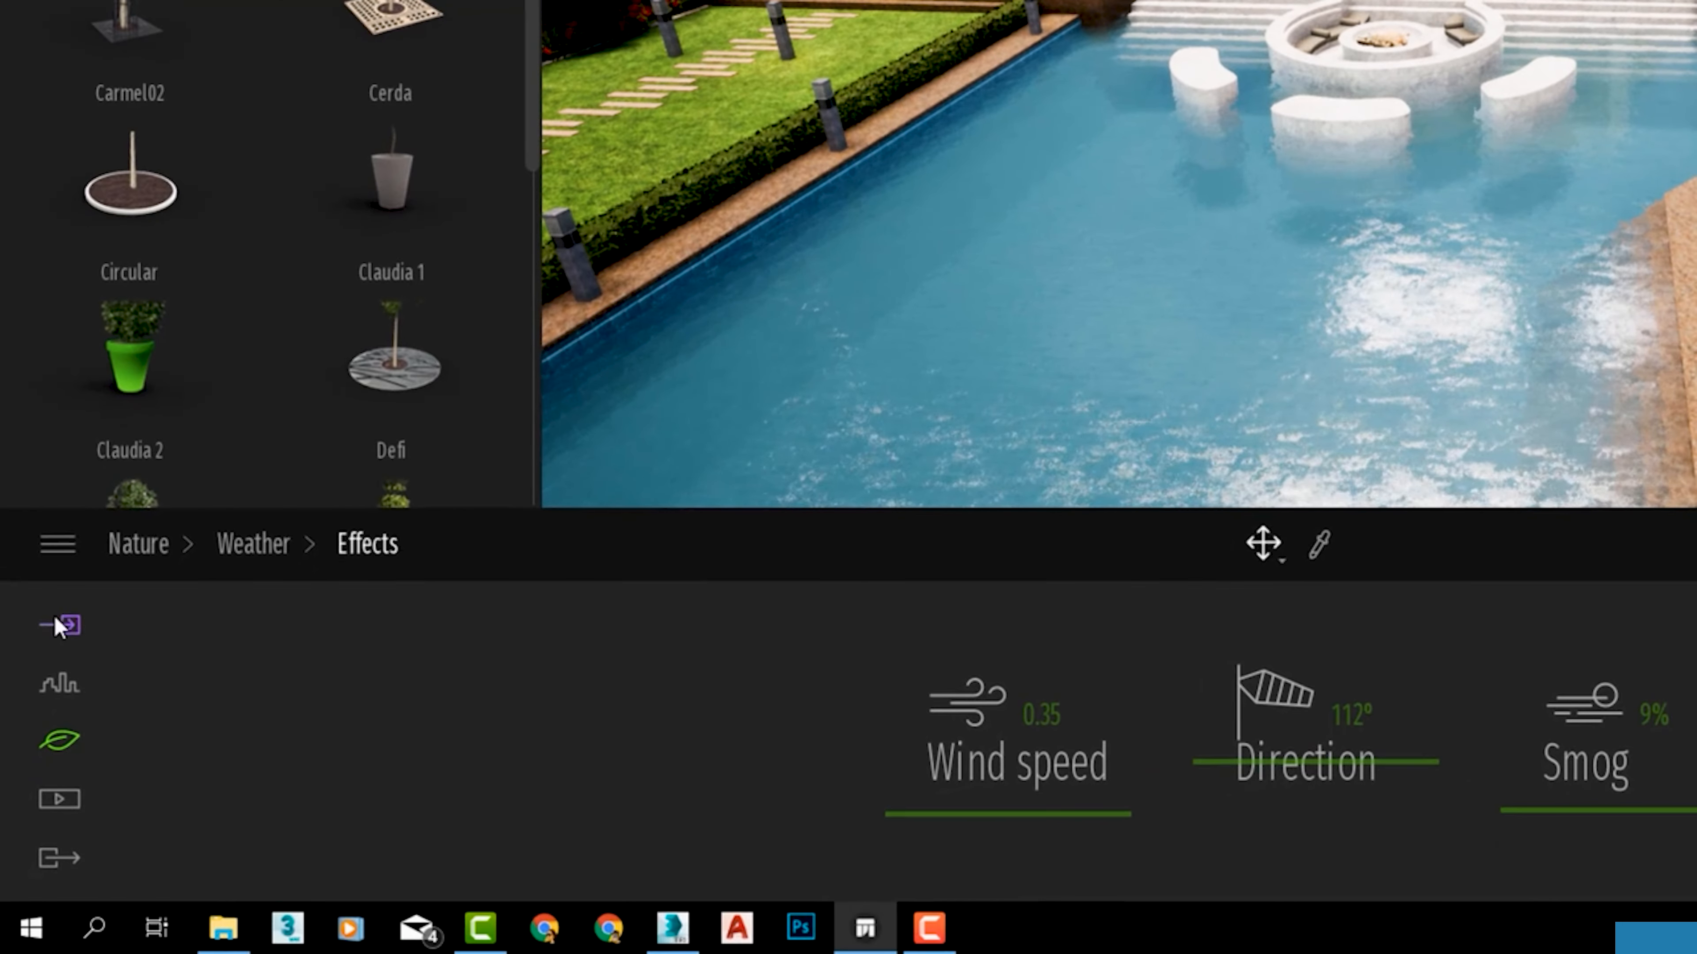
Step: Import outdoor sofa.FBX from the 02-Twinmotion folder into the villa scene in Twinmotion
click(40, 623)
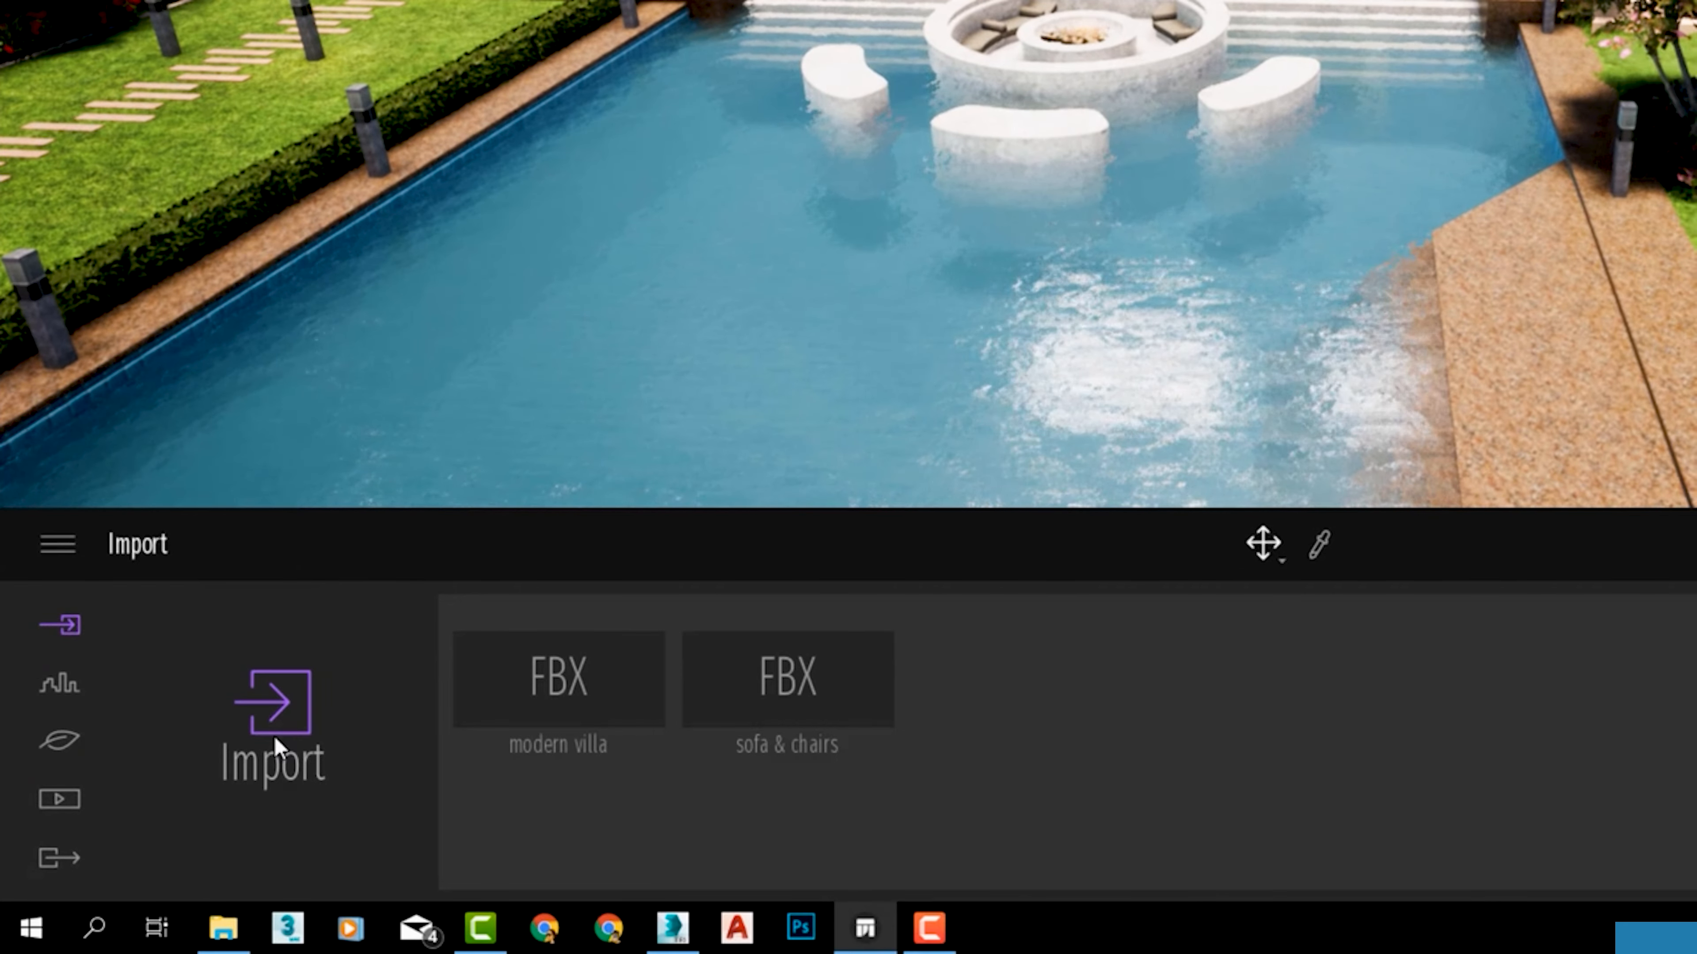
click(273, 722)
click(1461, 145)
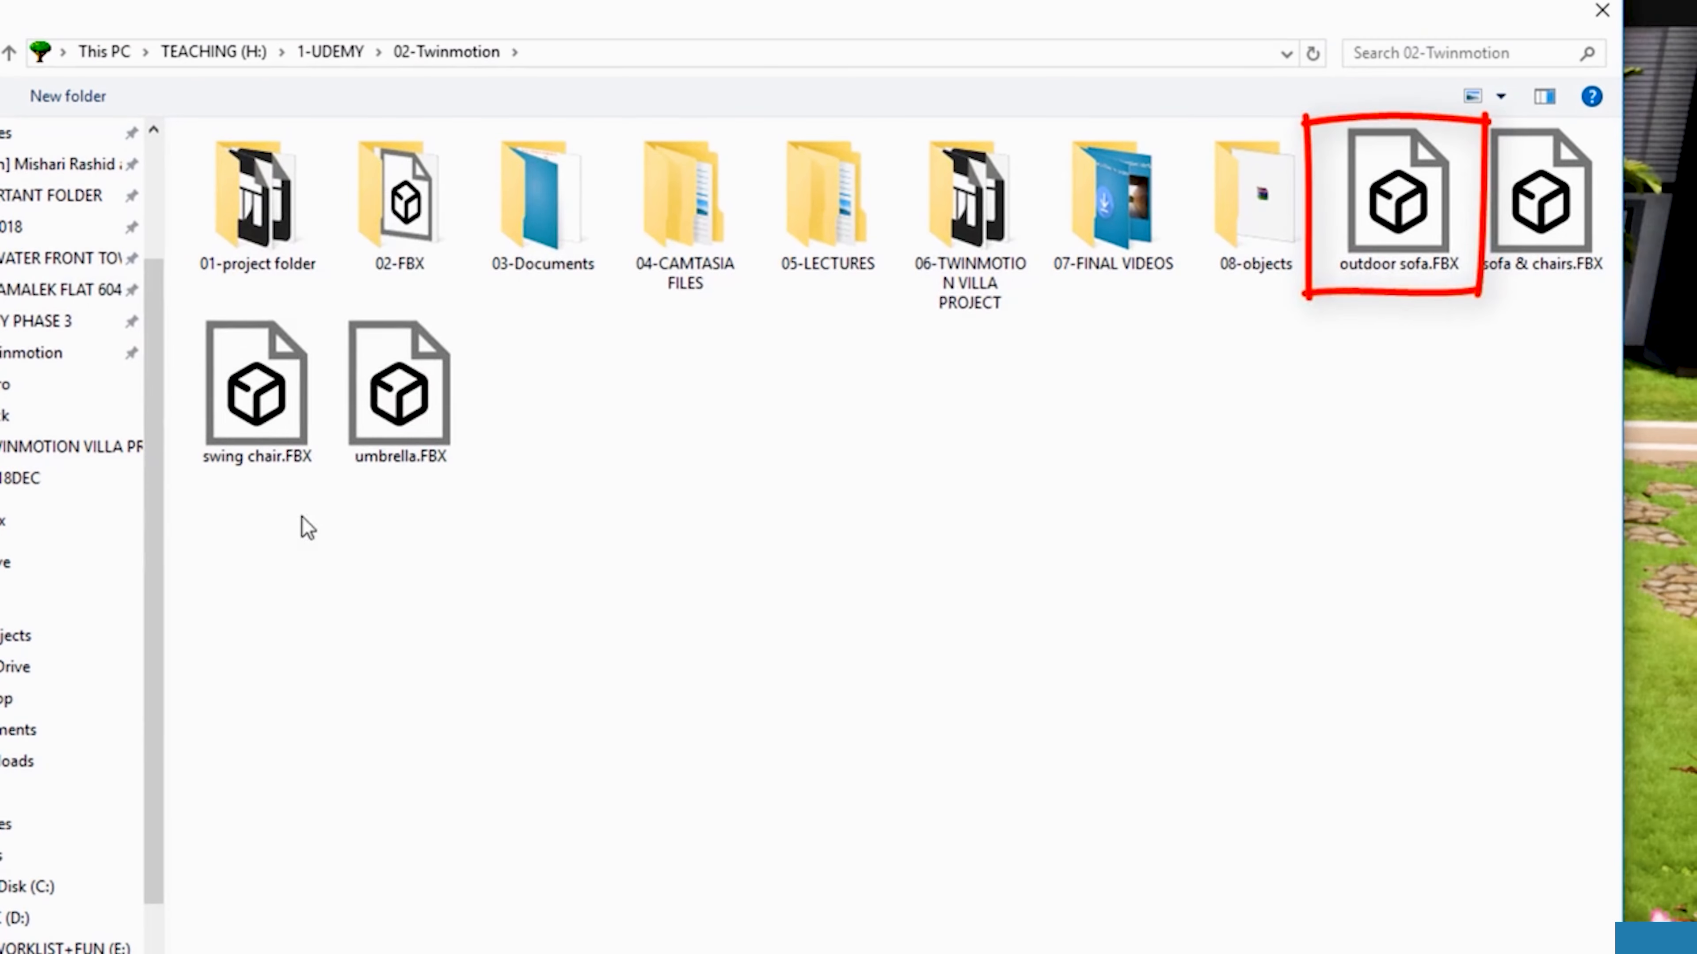
double_click(1409, 234)
click(1121, 775)
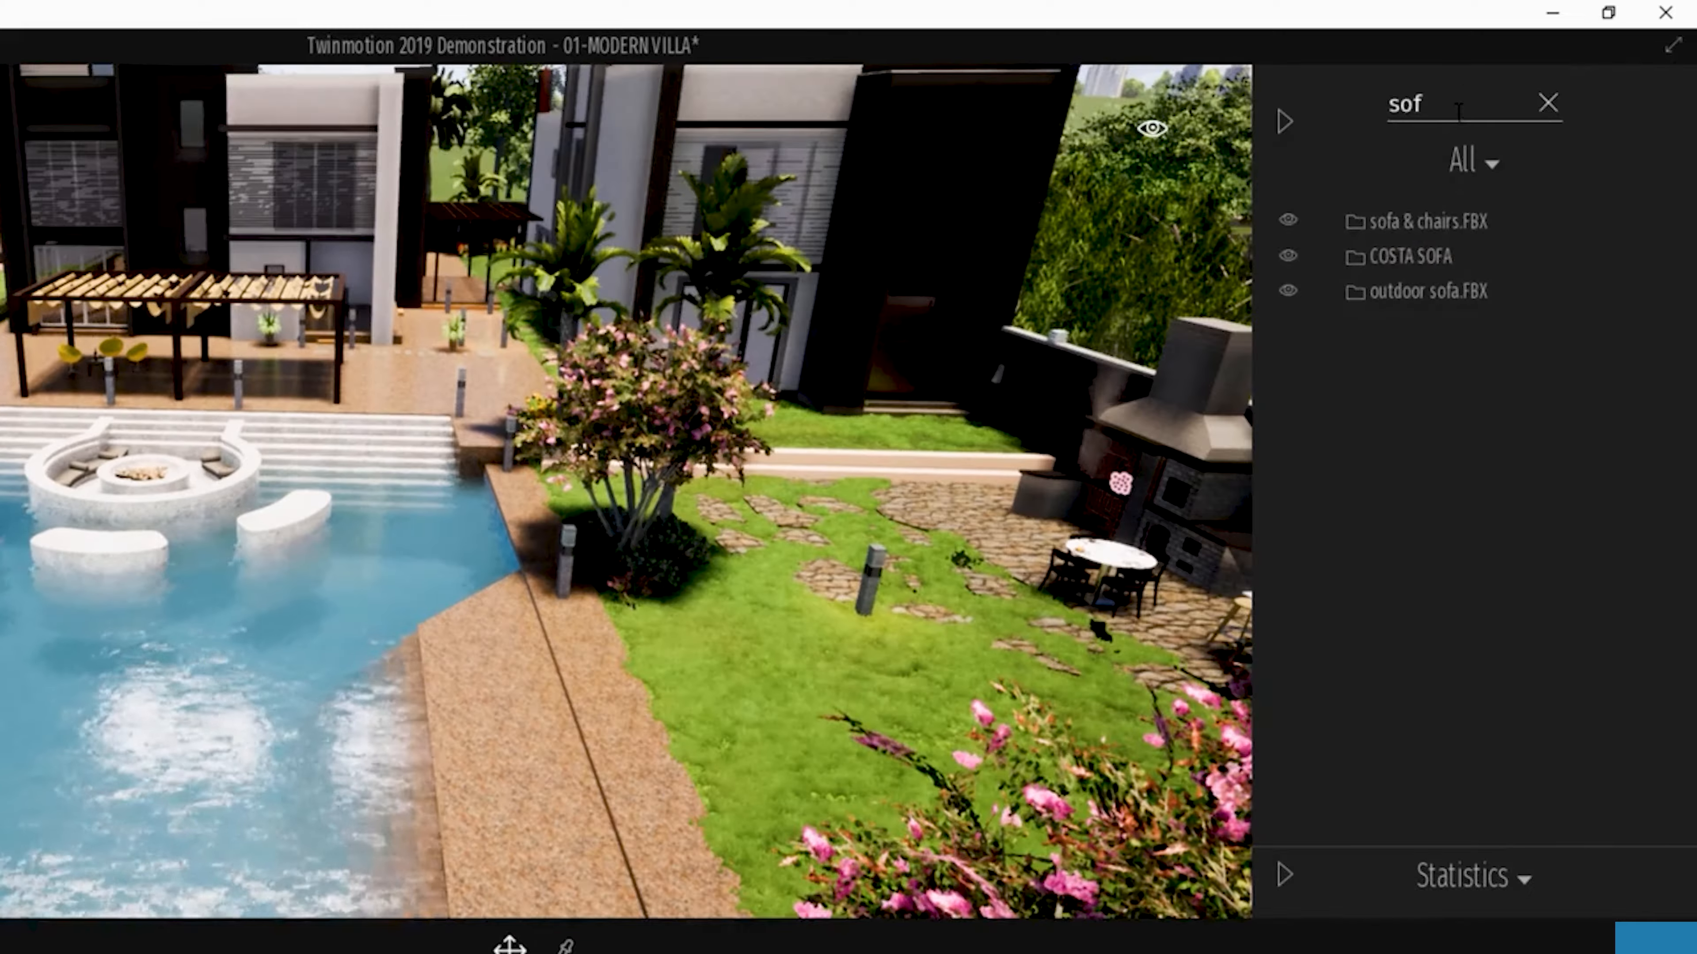
Step: Find outdoor sofa.FBX in the scene by searching for "sof" and place the canopy sofa on the lawn beside the pool
click(1430, 296)
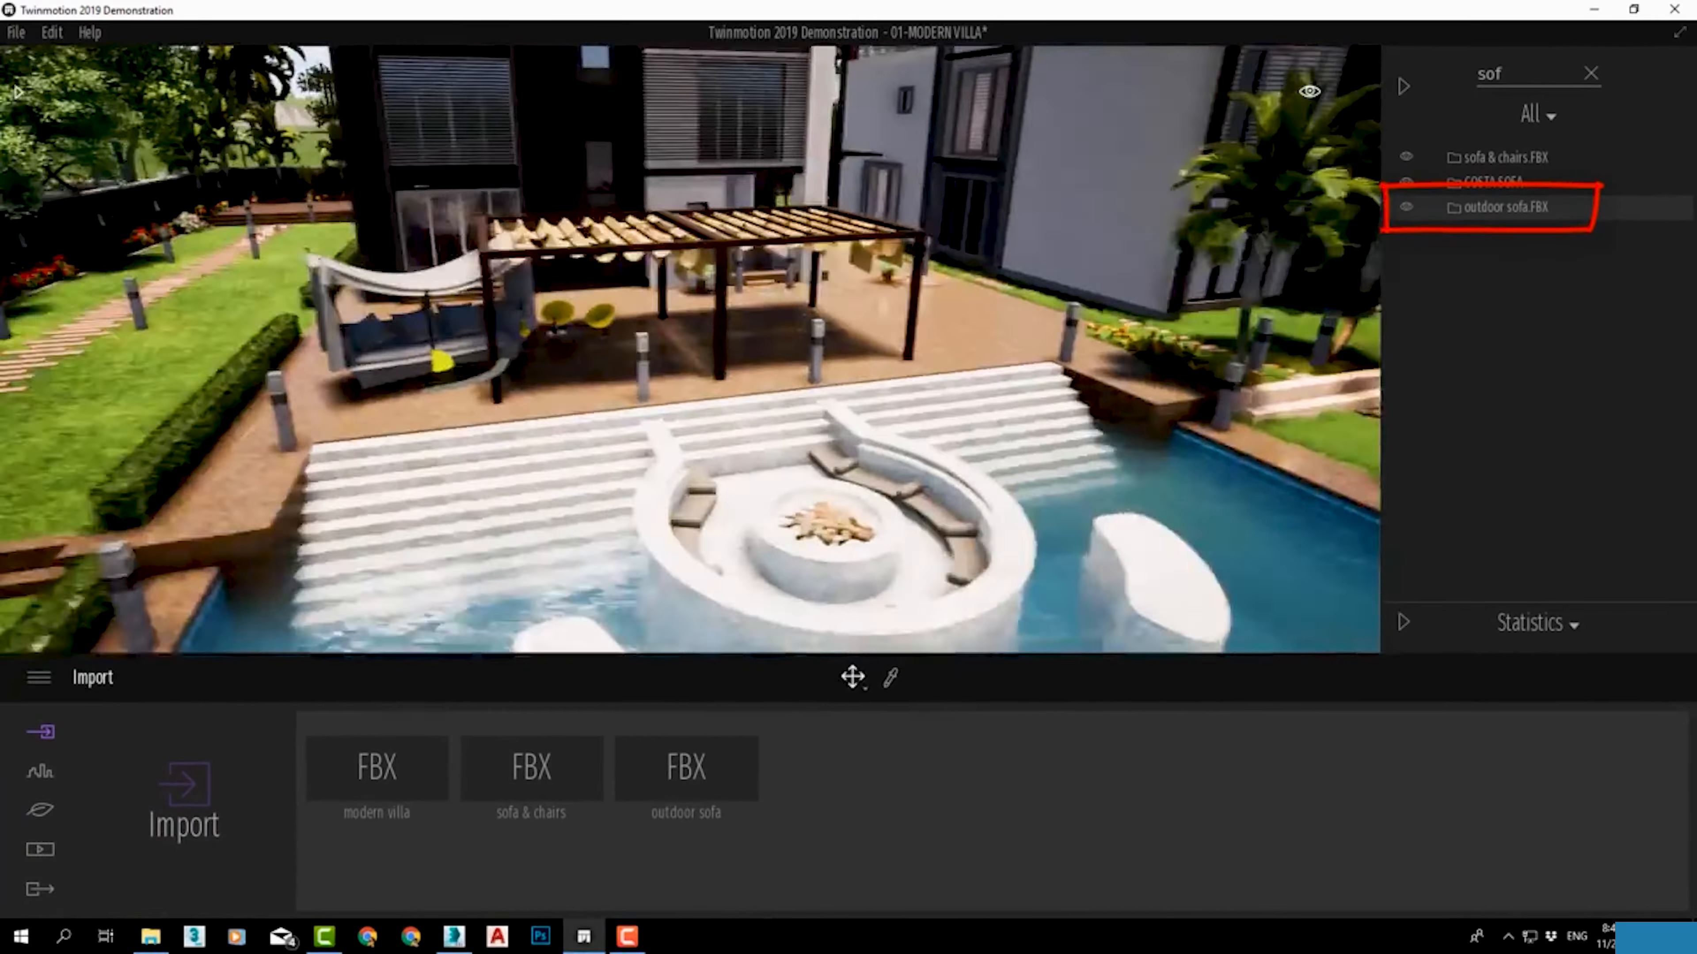
click(706, 378)
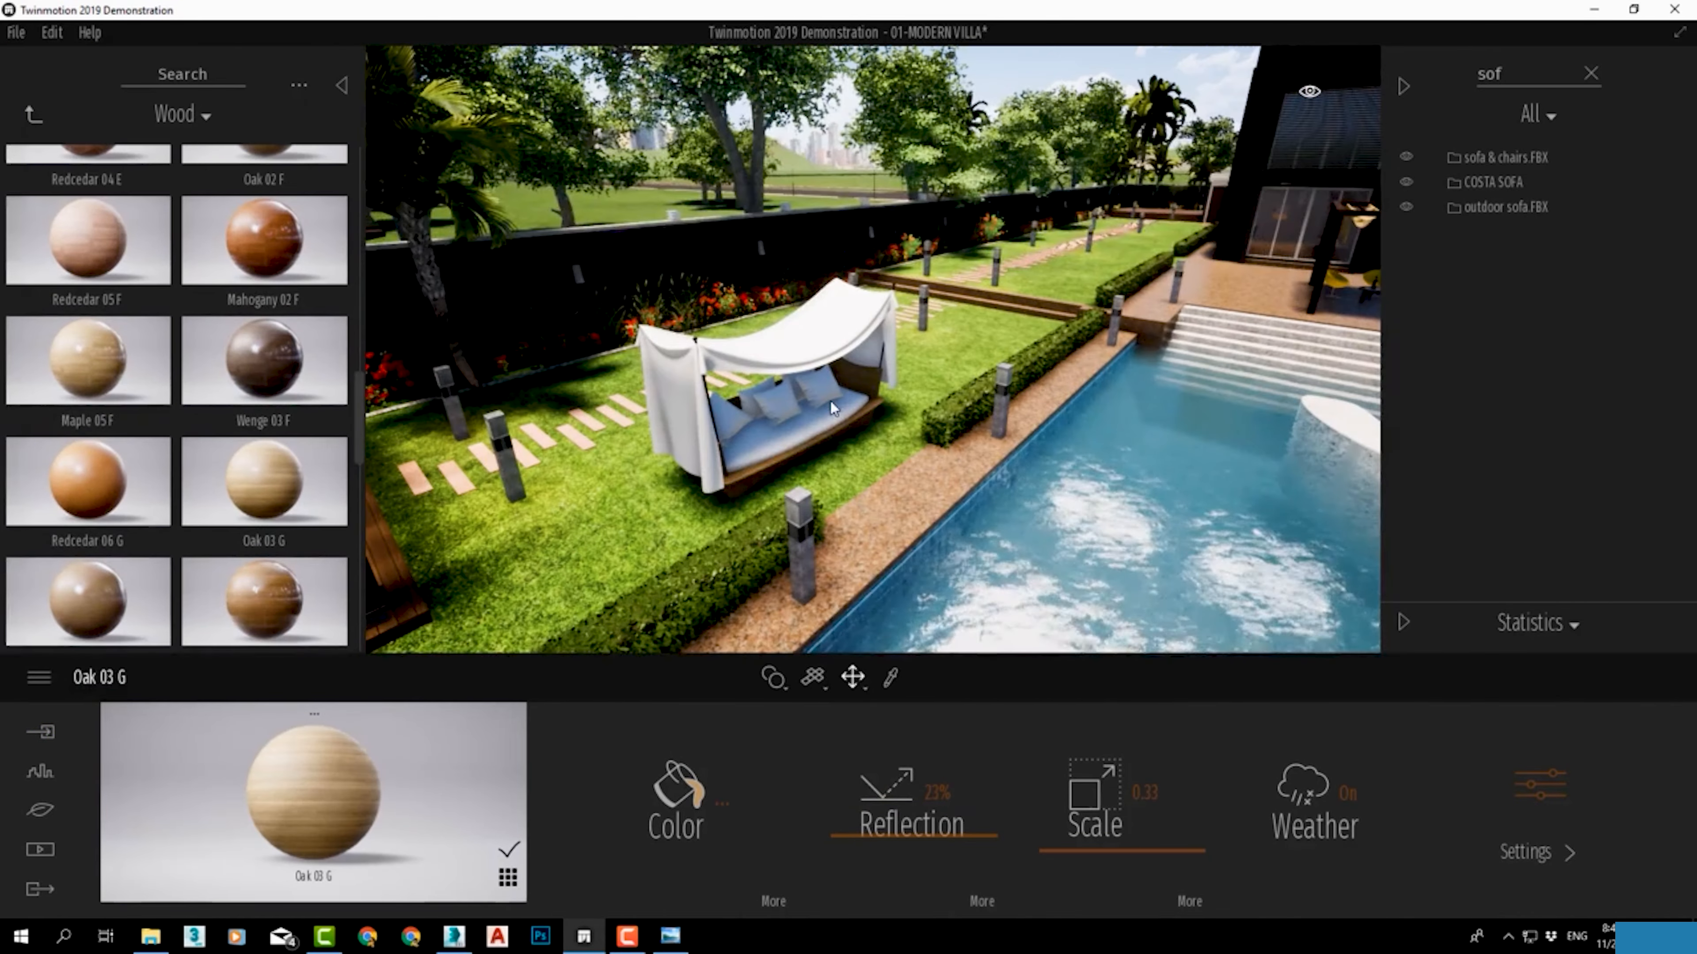
click(808, 451)
drag(811, 459, 851, 456)
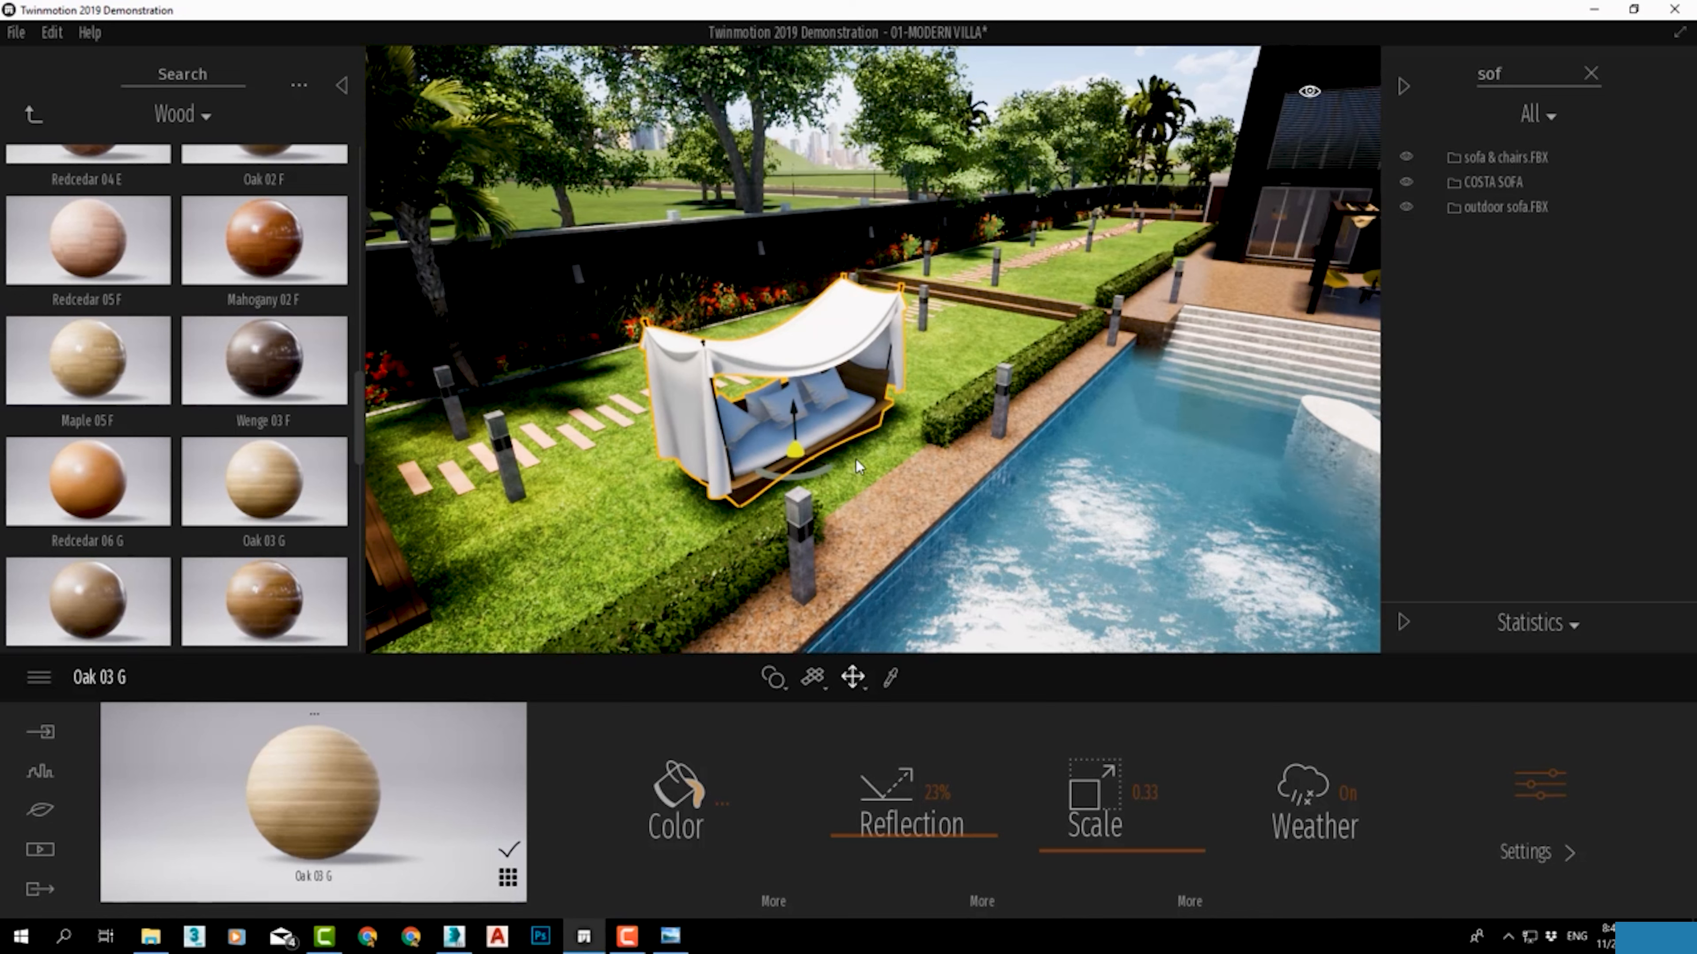
click(859, 461)
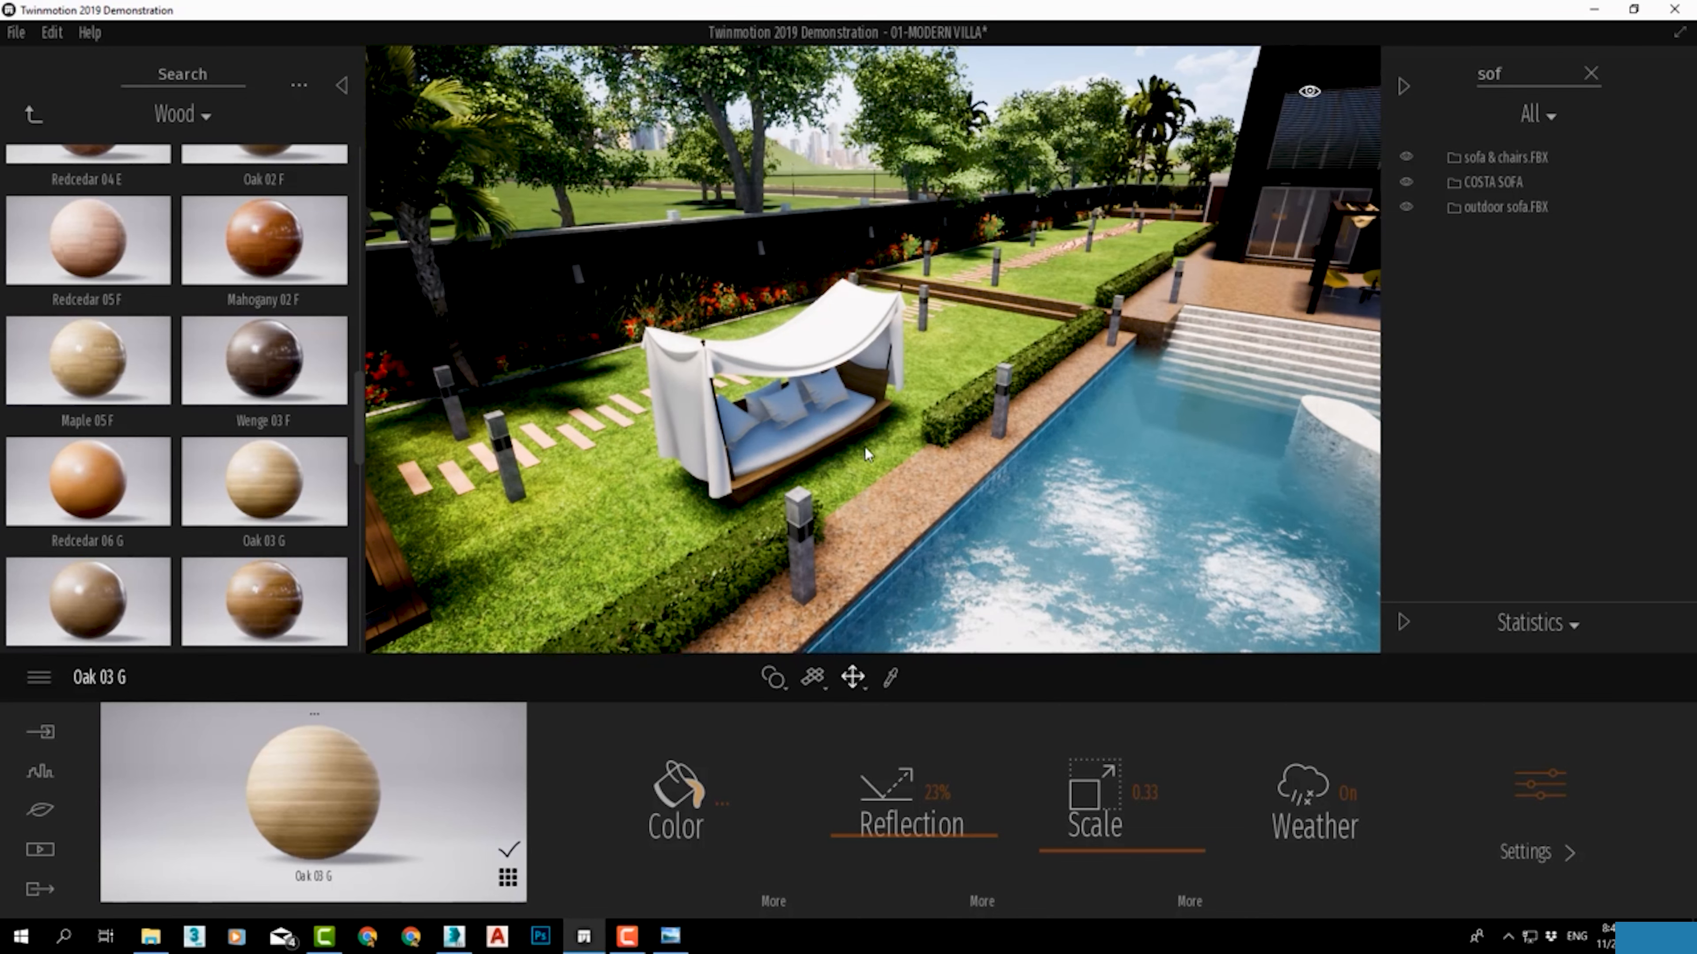
Step: Open the user library and bring the lounge seating on the pergola deck into view
middle_drag(844, 444, 773, 410)
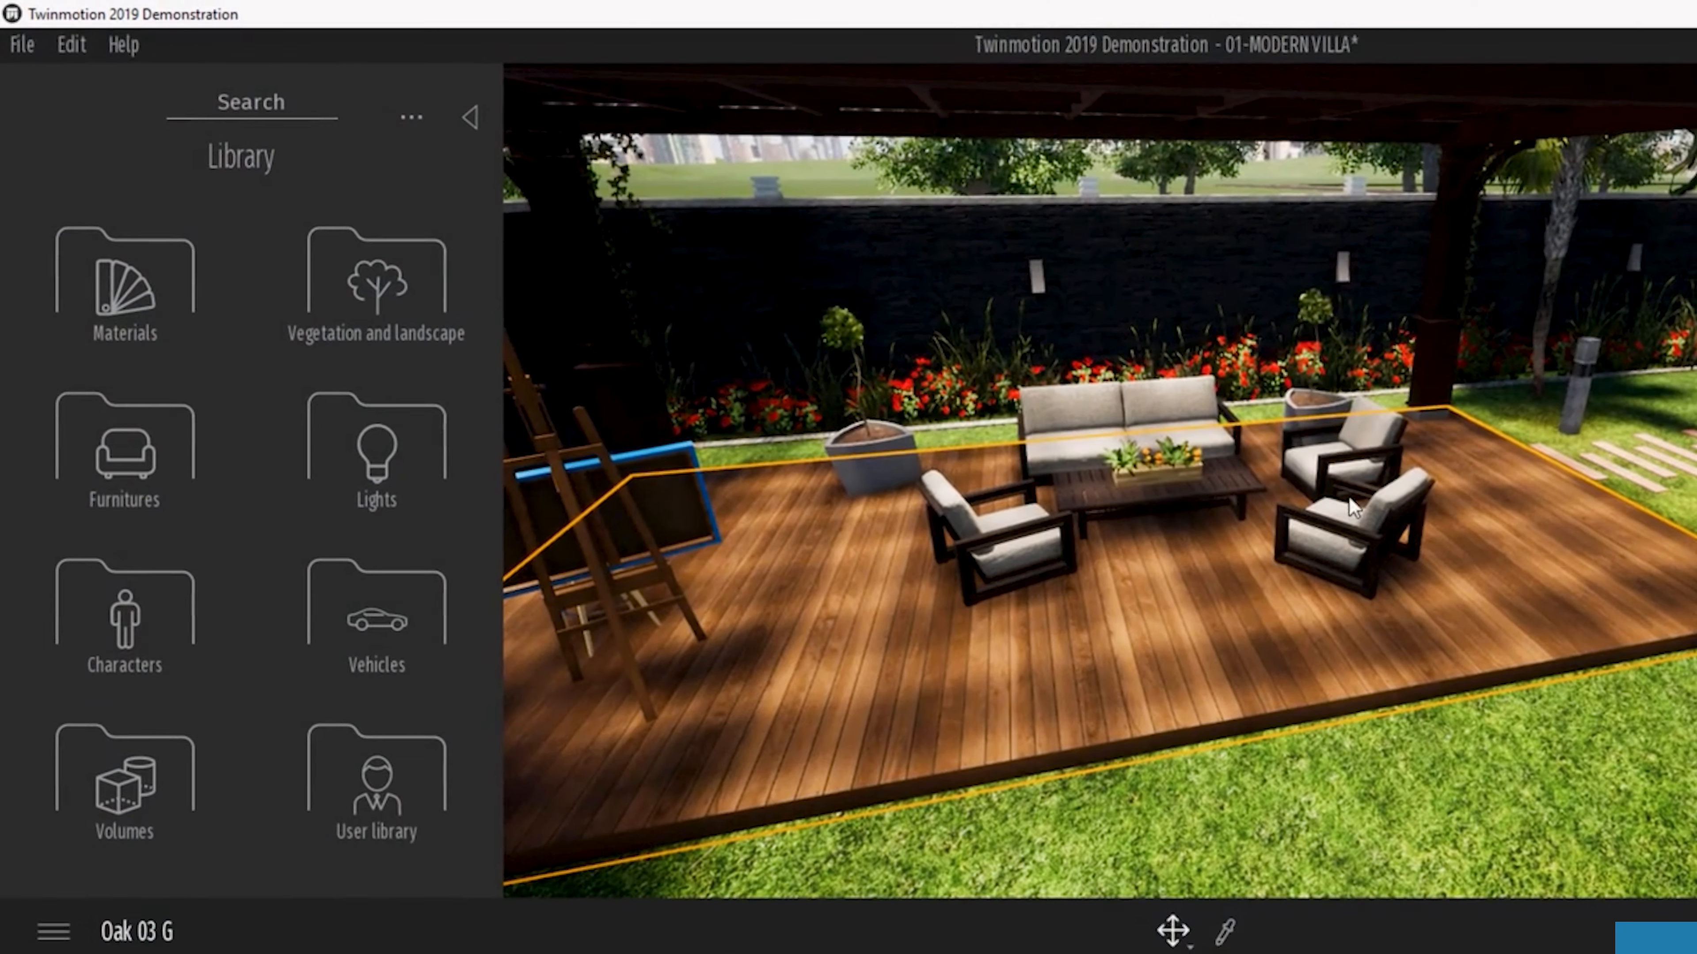
right_drag(959, 422, 1068, 427)
middle_drag(1232, 538, 922, 673)
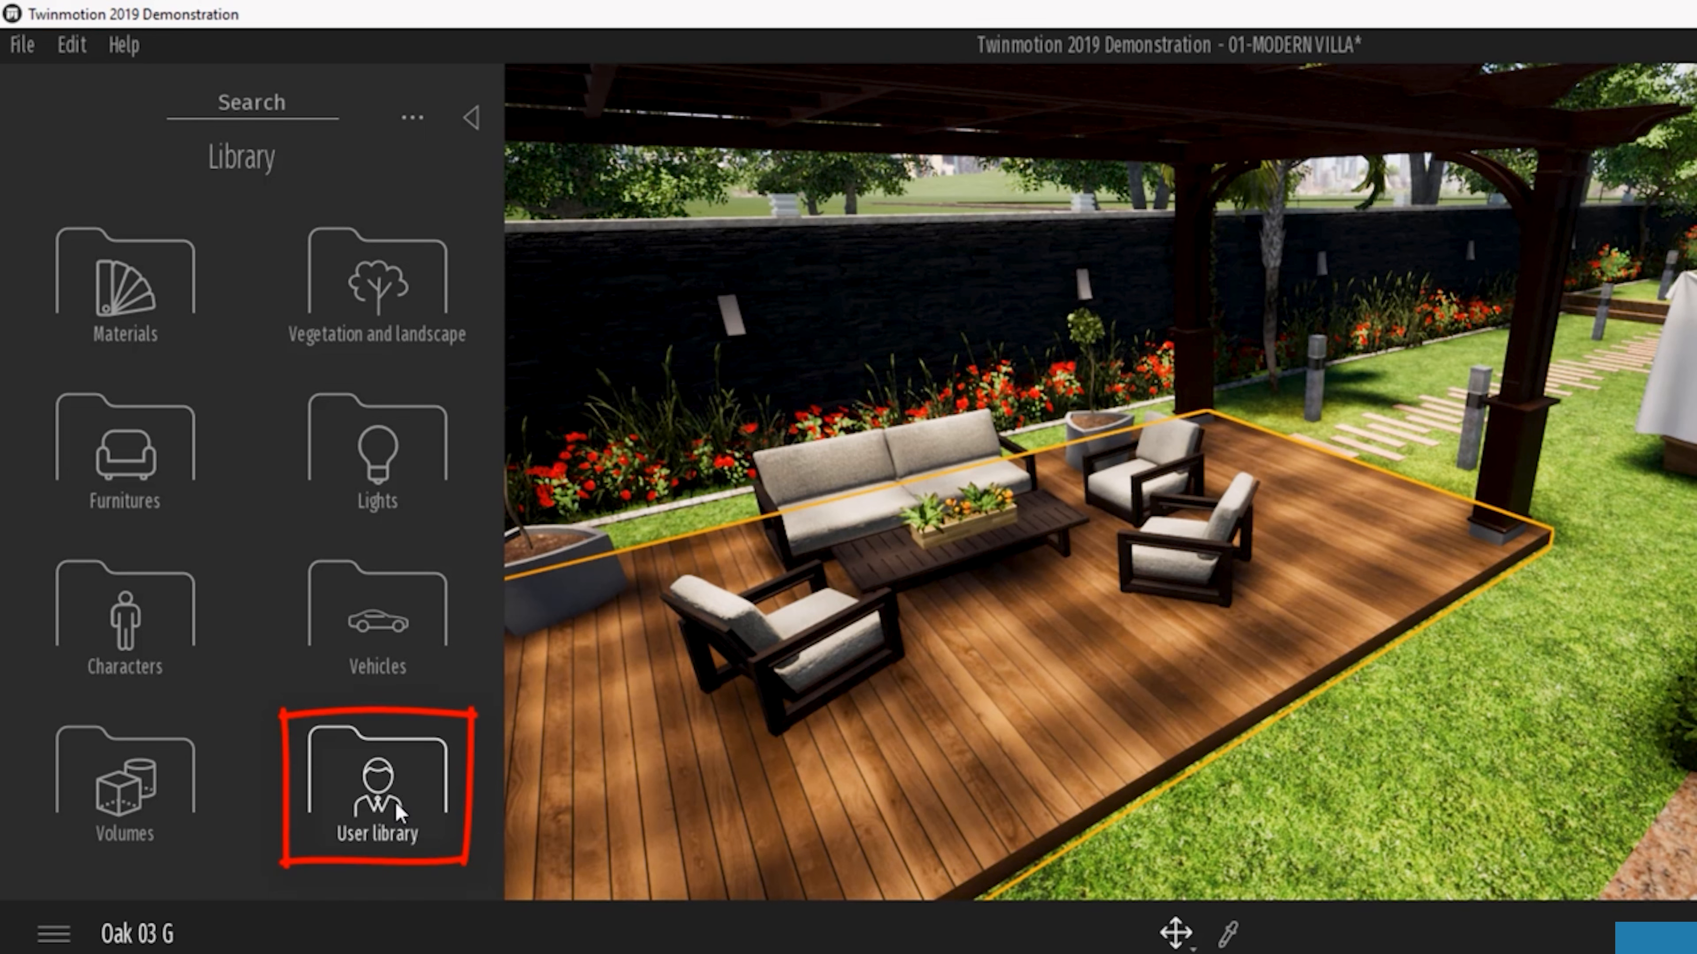
click(385, 808)
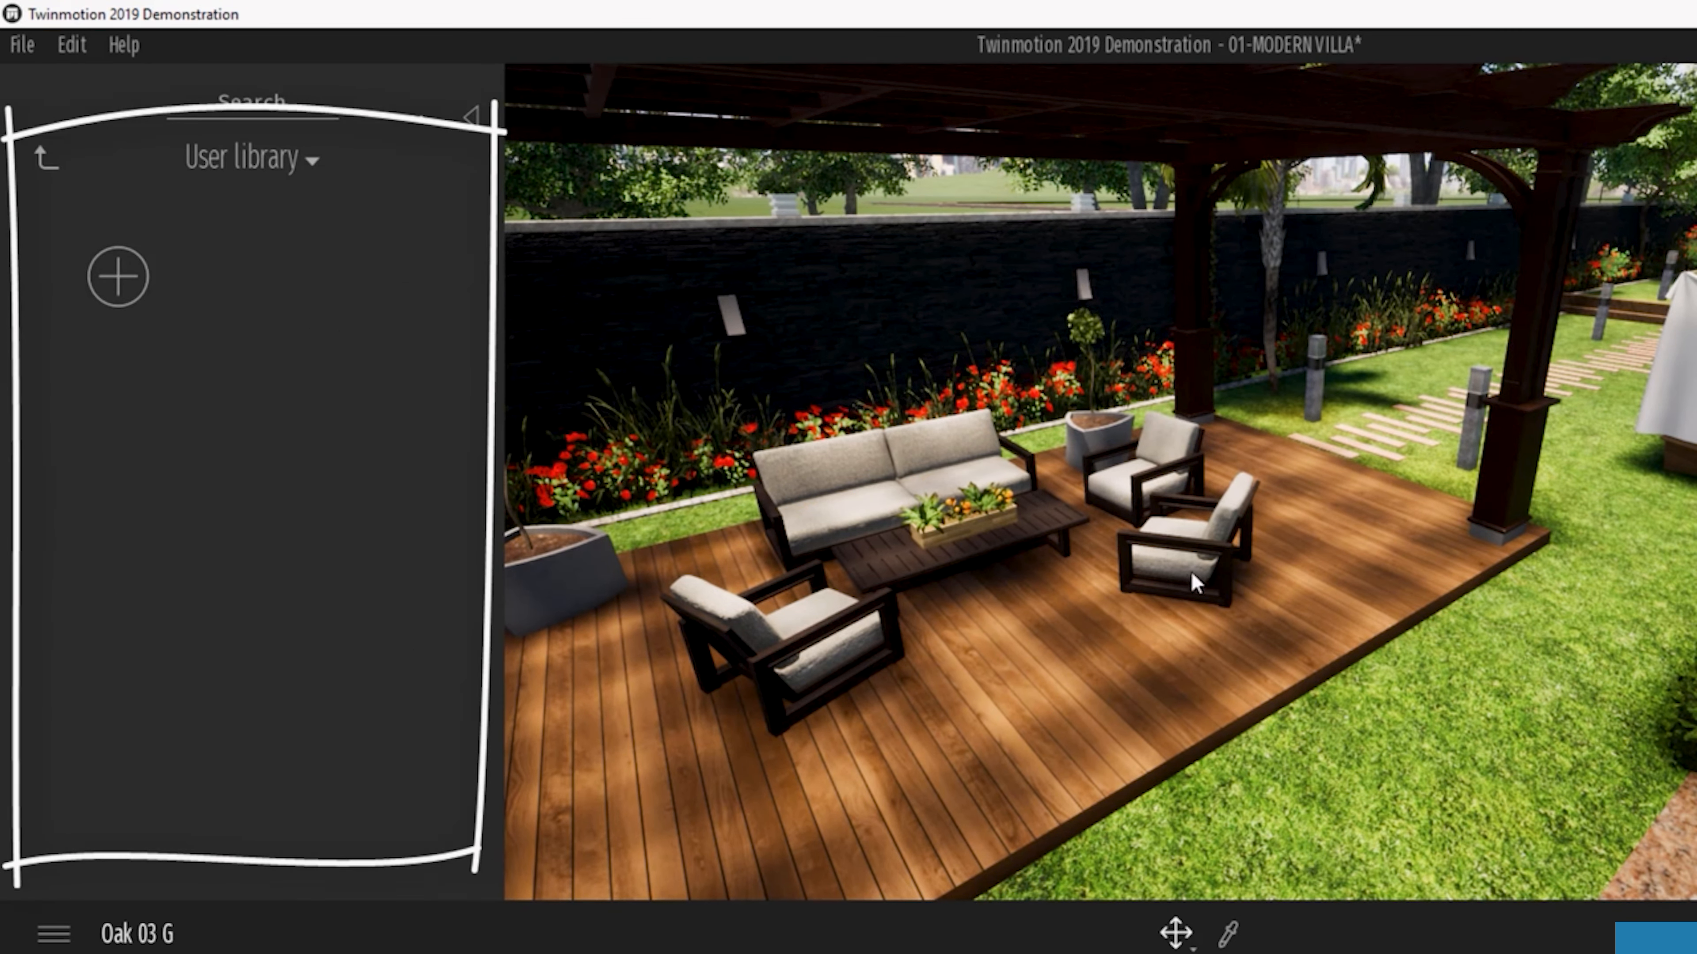
scroll(1061, 554, up, 3)
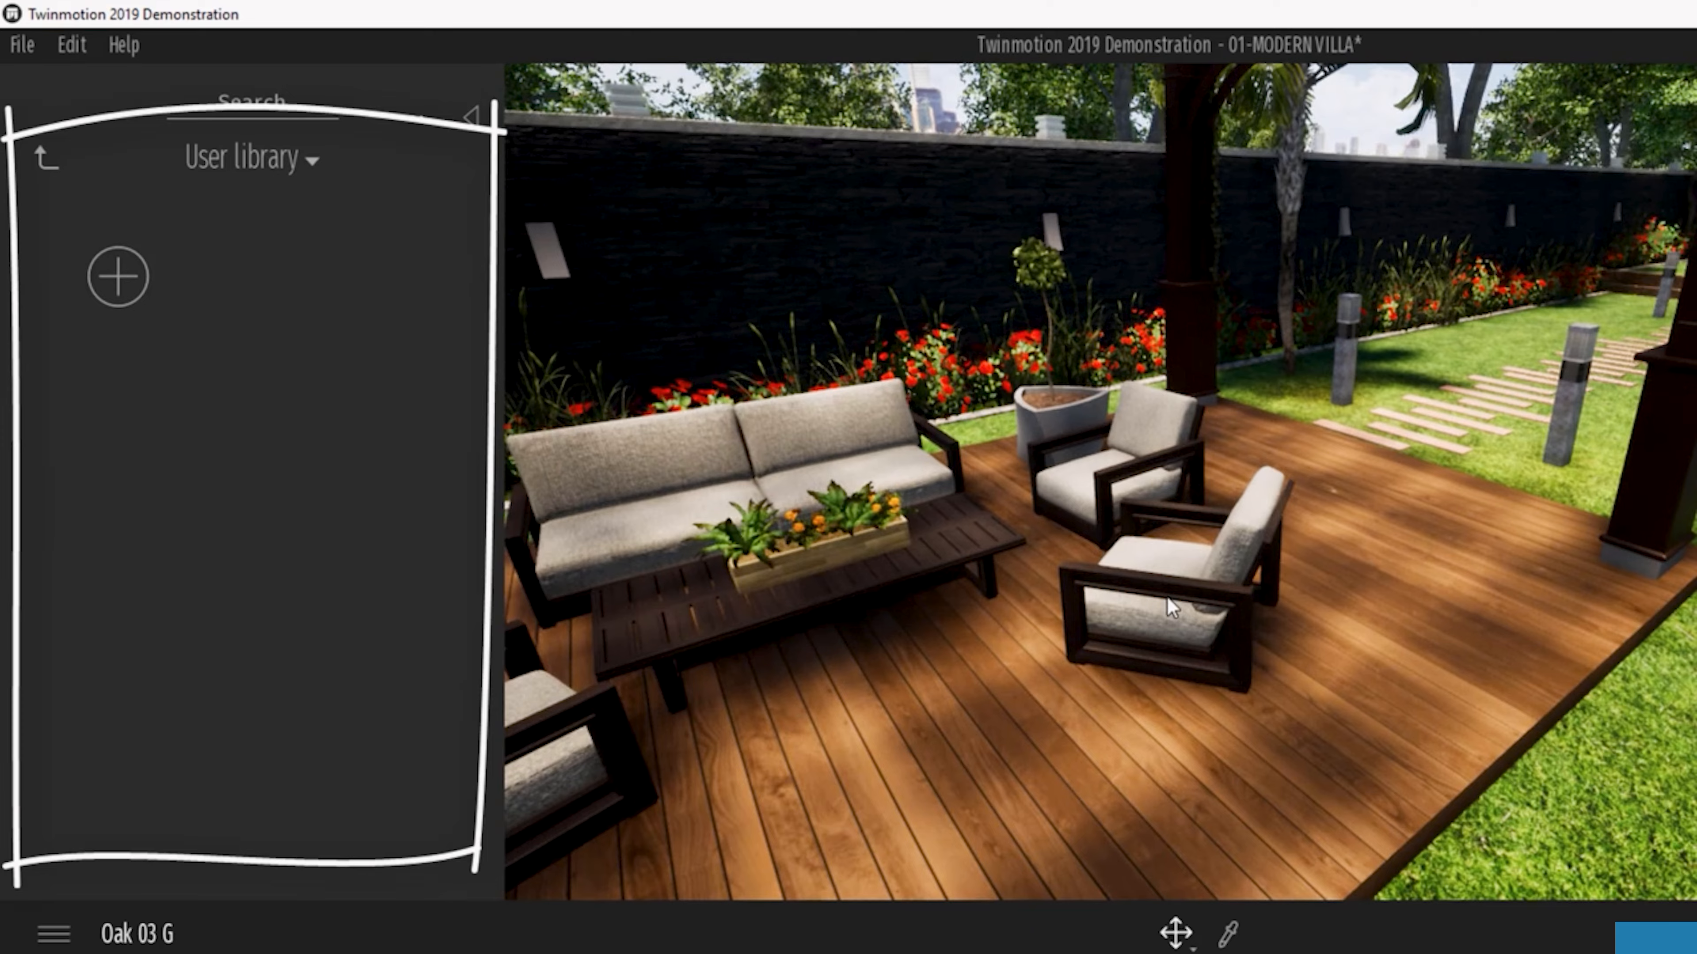
click(1169, 598)
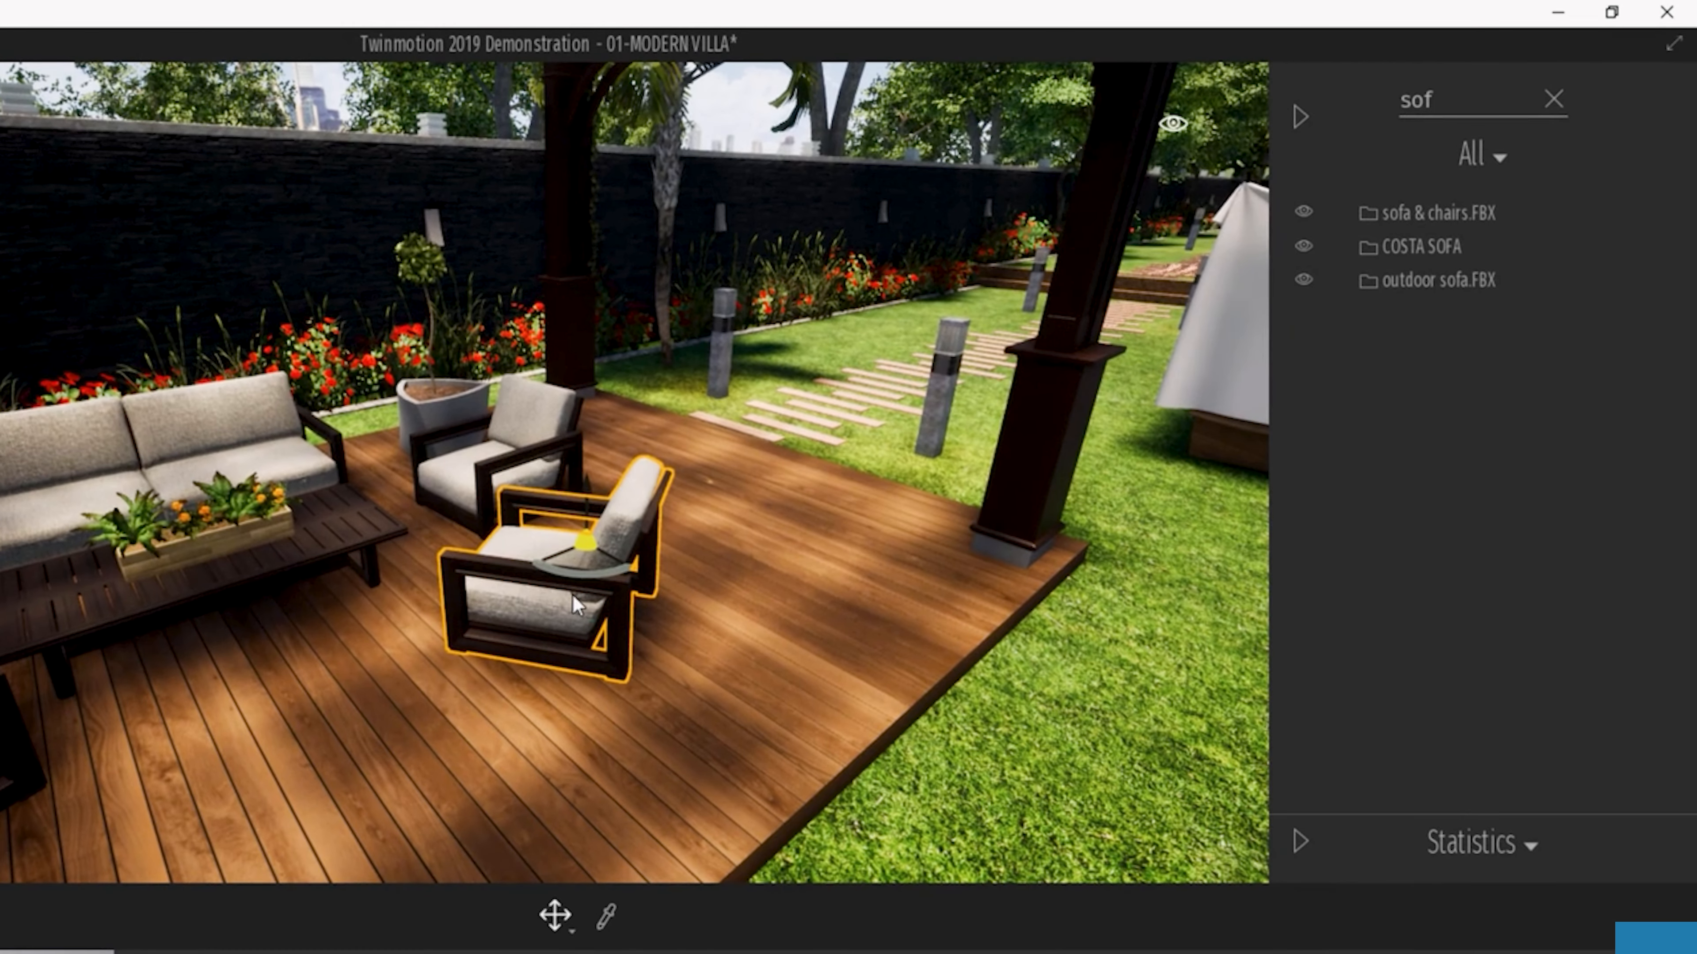
key(Escape)
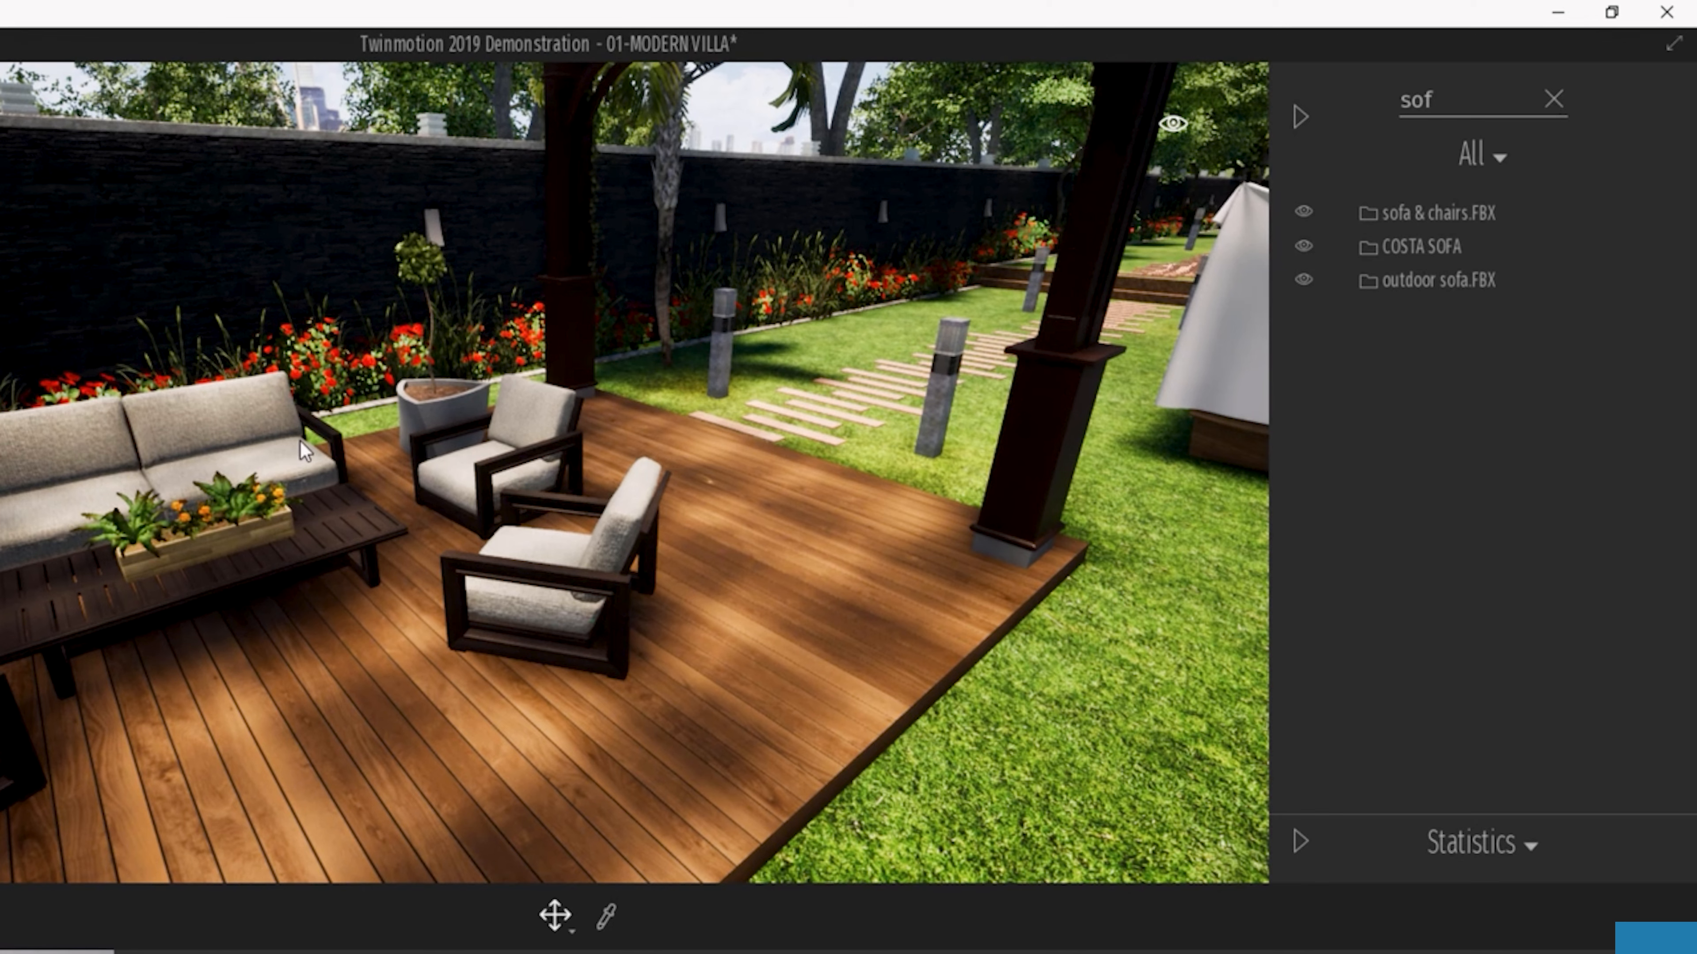
scroll(730, 461, down, 3)
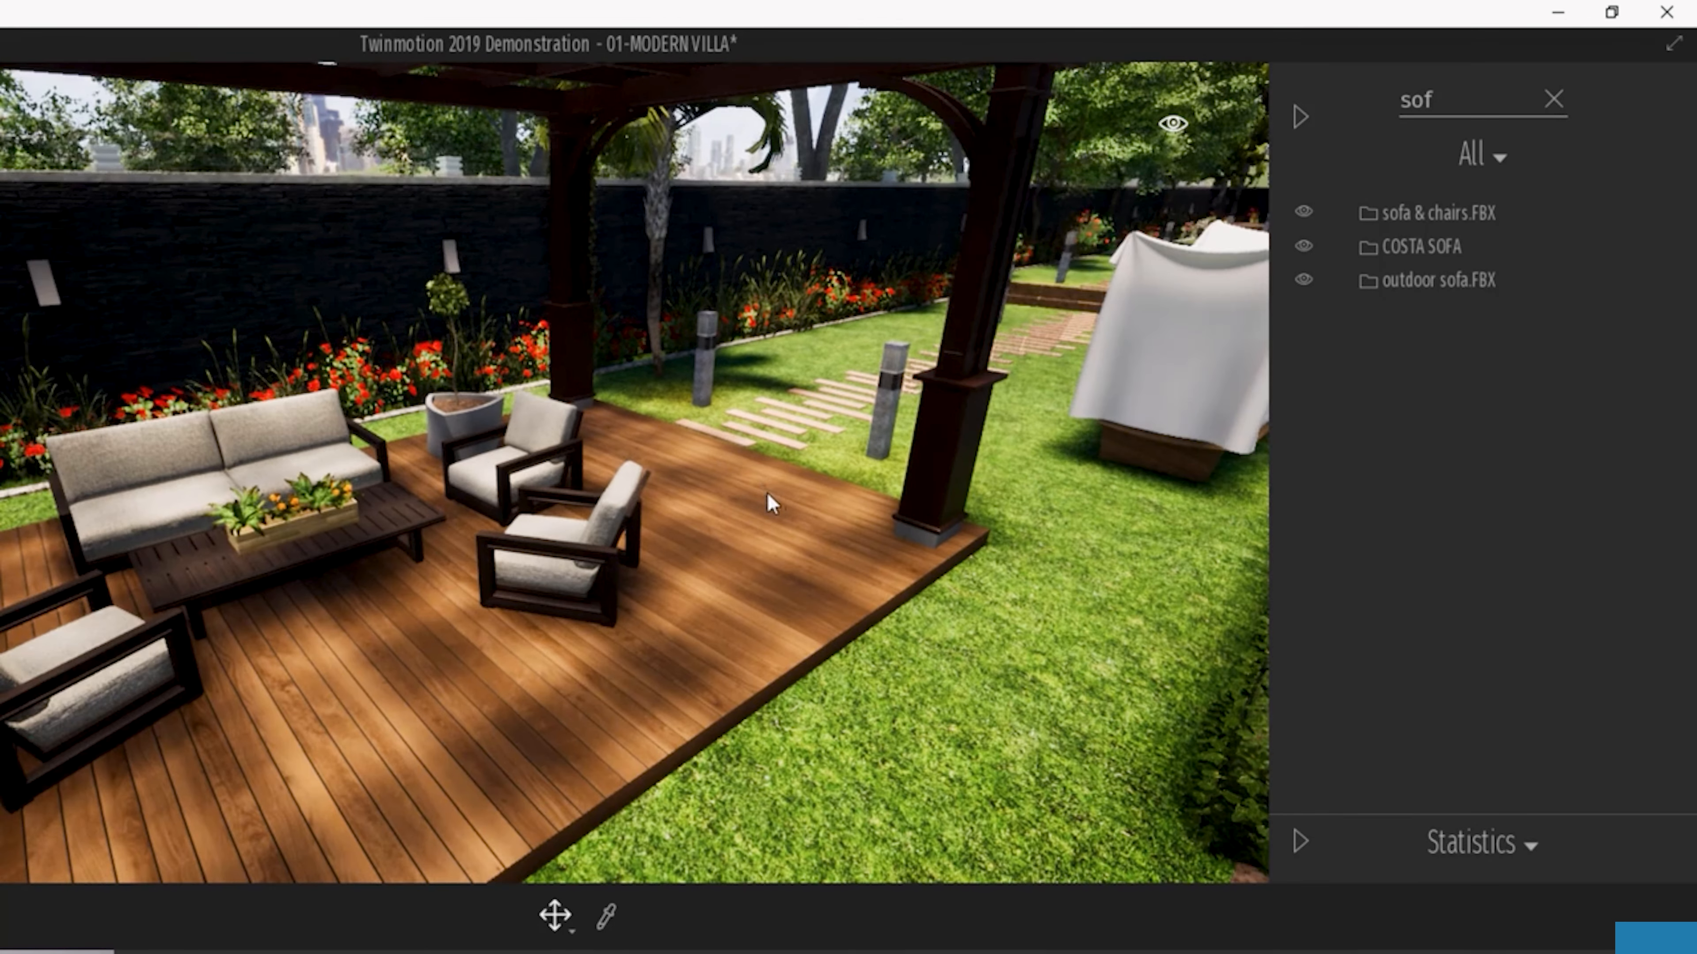
right_drag(730, 460, 501, 487)
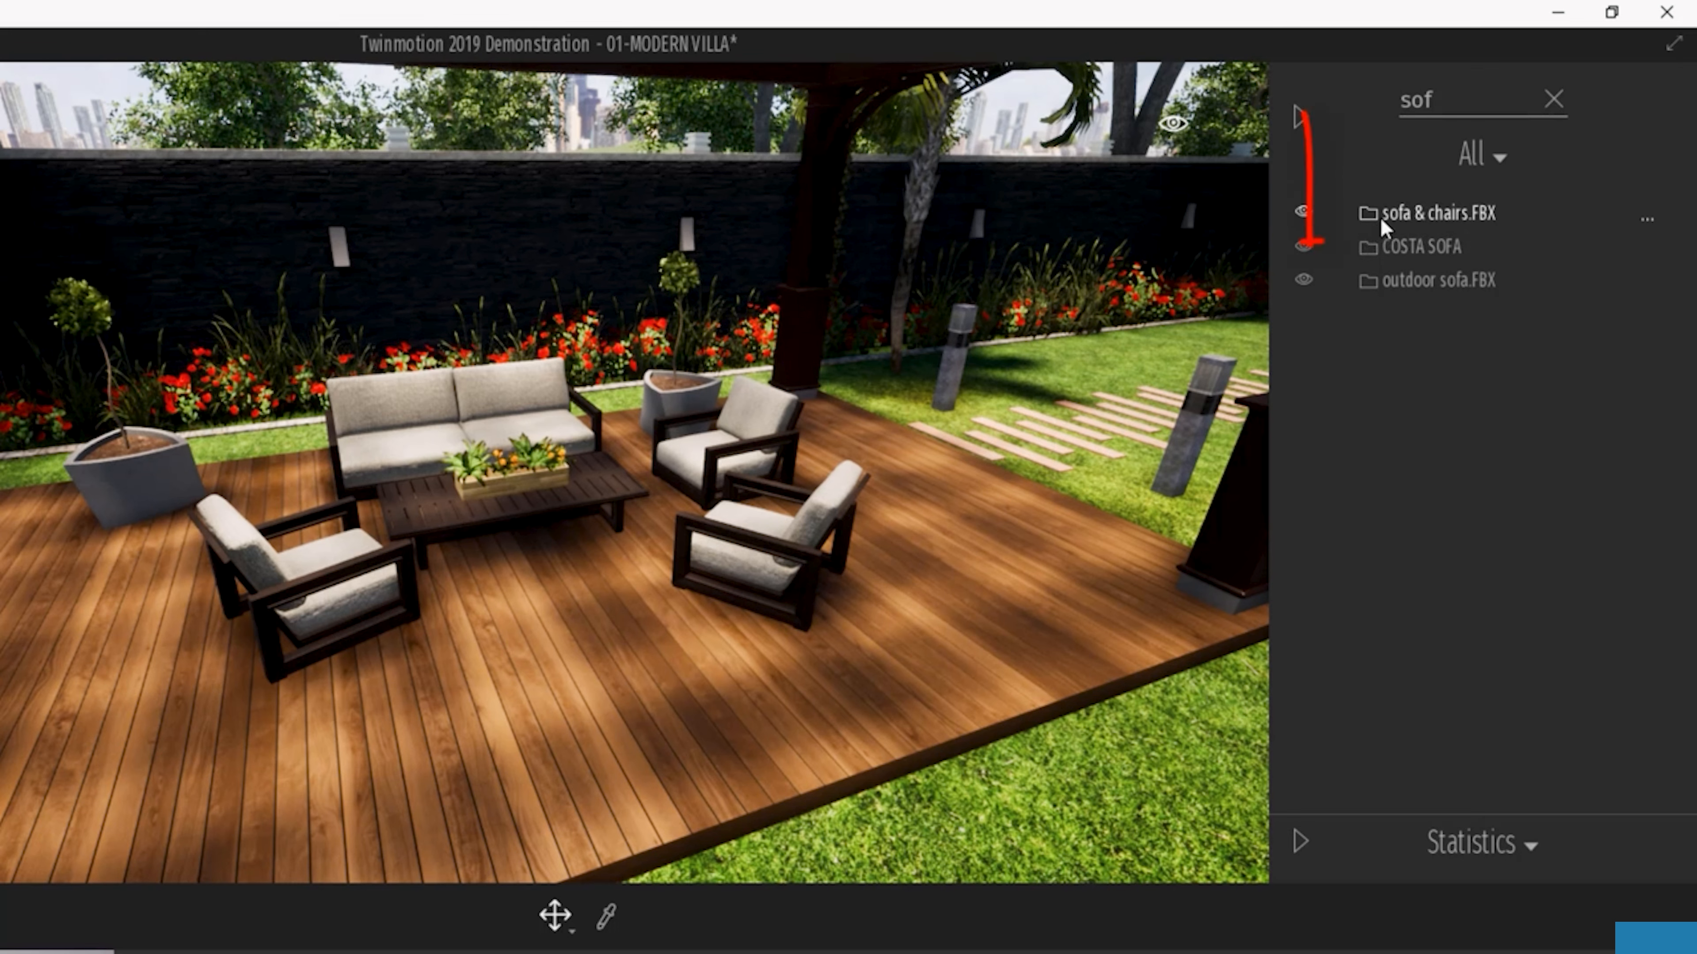
Step: Keep the scene graph filter on All and clear its search text to list the whole scene
click(1495, 160)
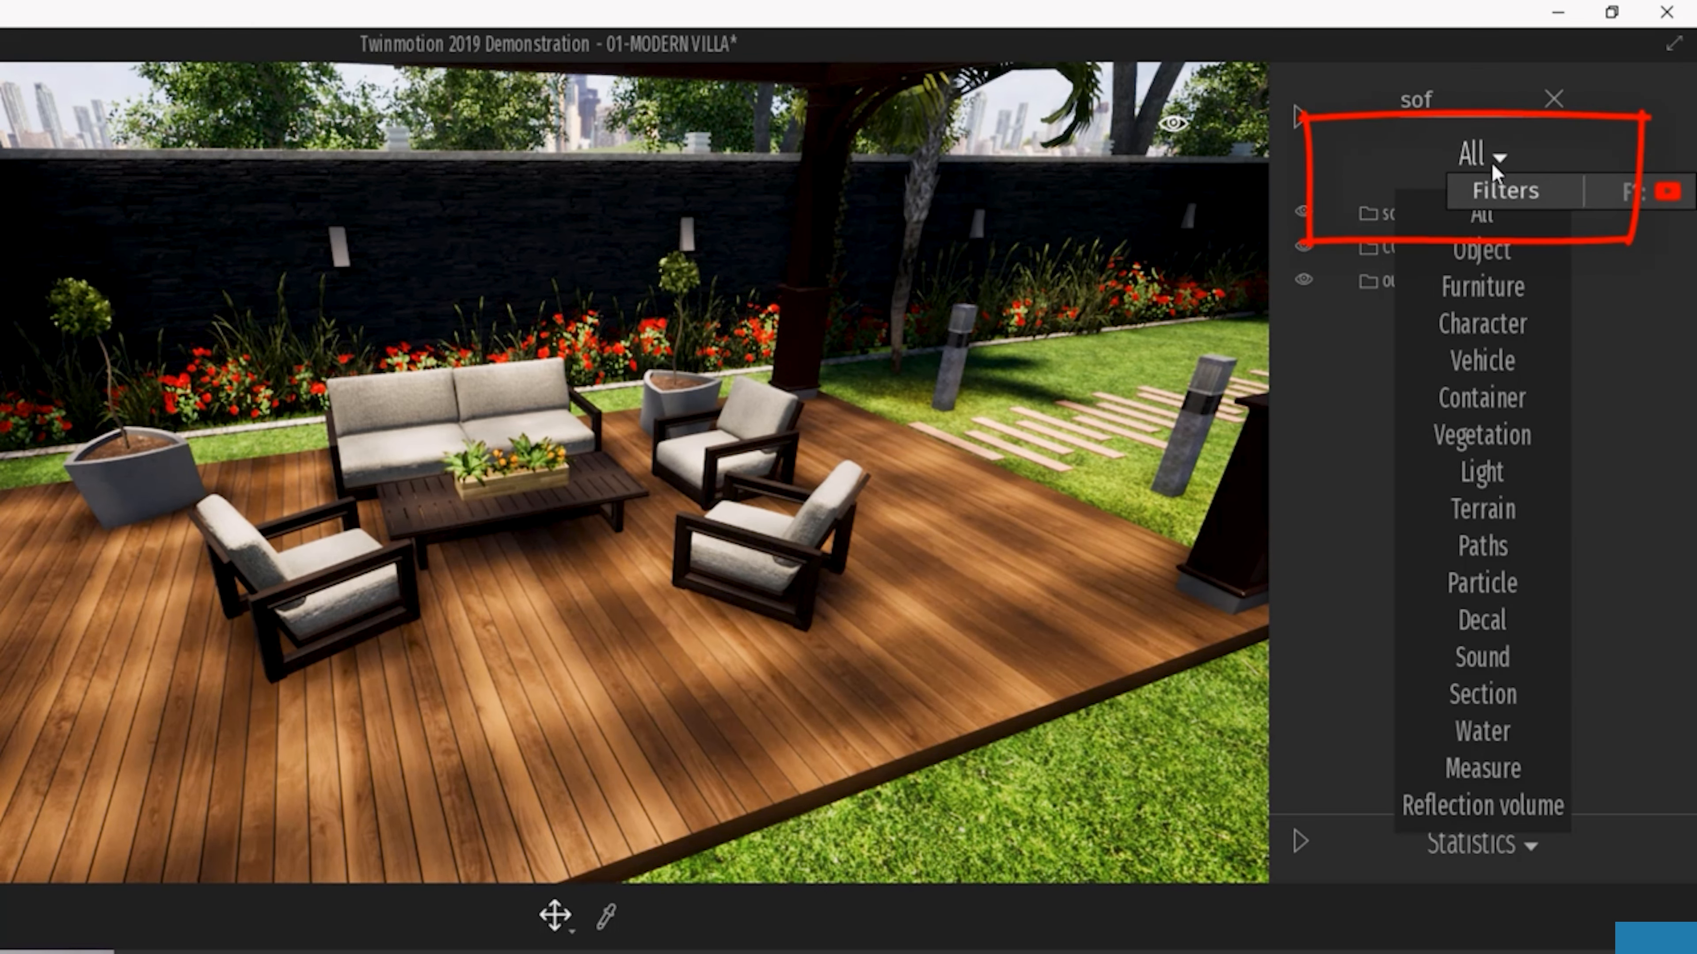
click(1481, 213)
click(1553, 98)
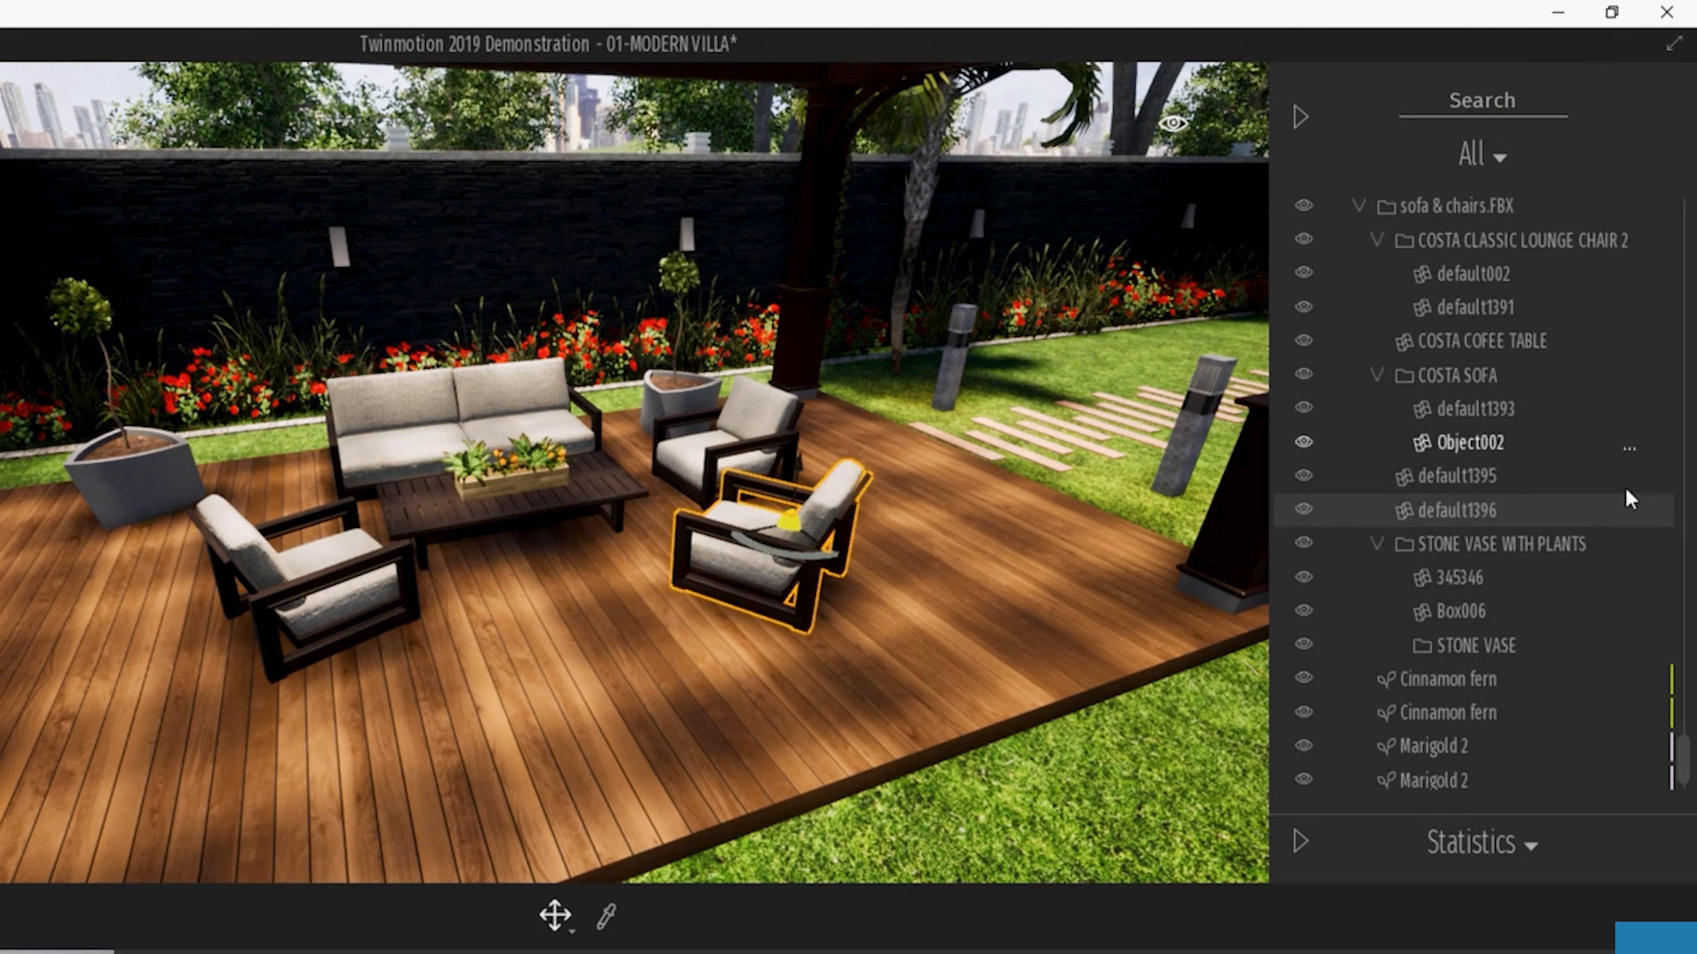
key(Escape)
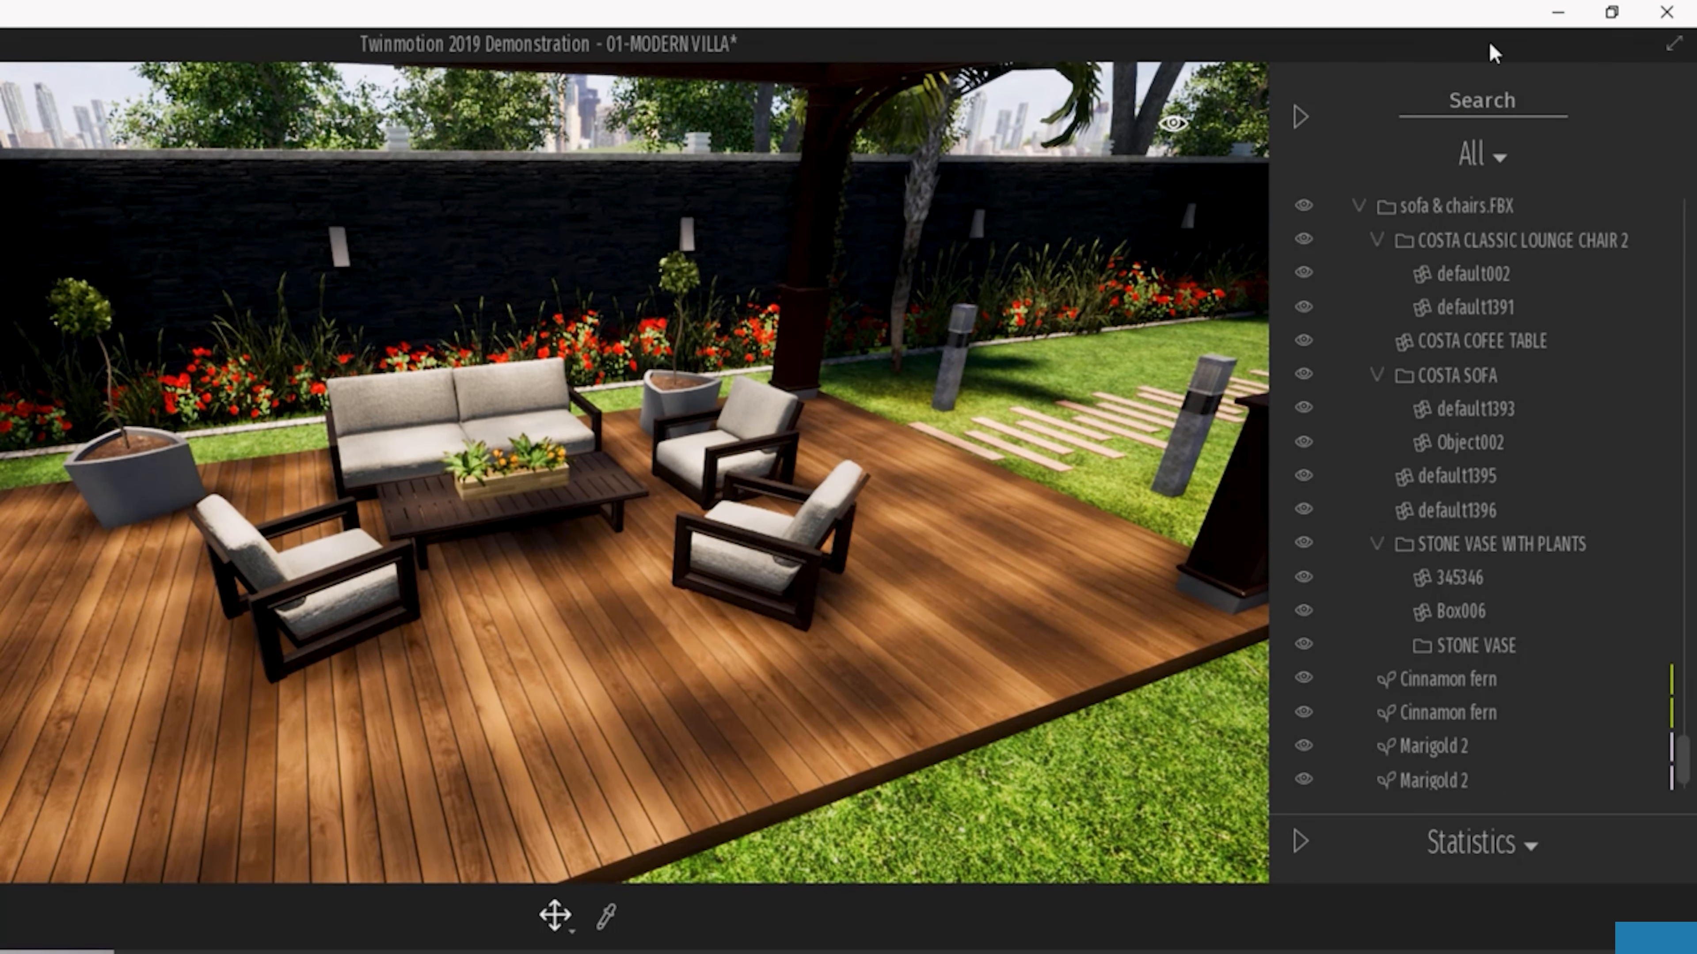
Step: Add the front armchair default1396 on the deck to the user library
click(761, 540)
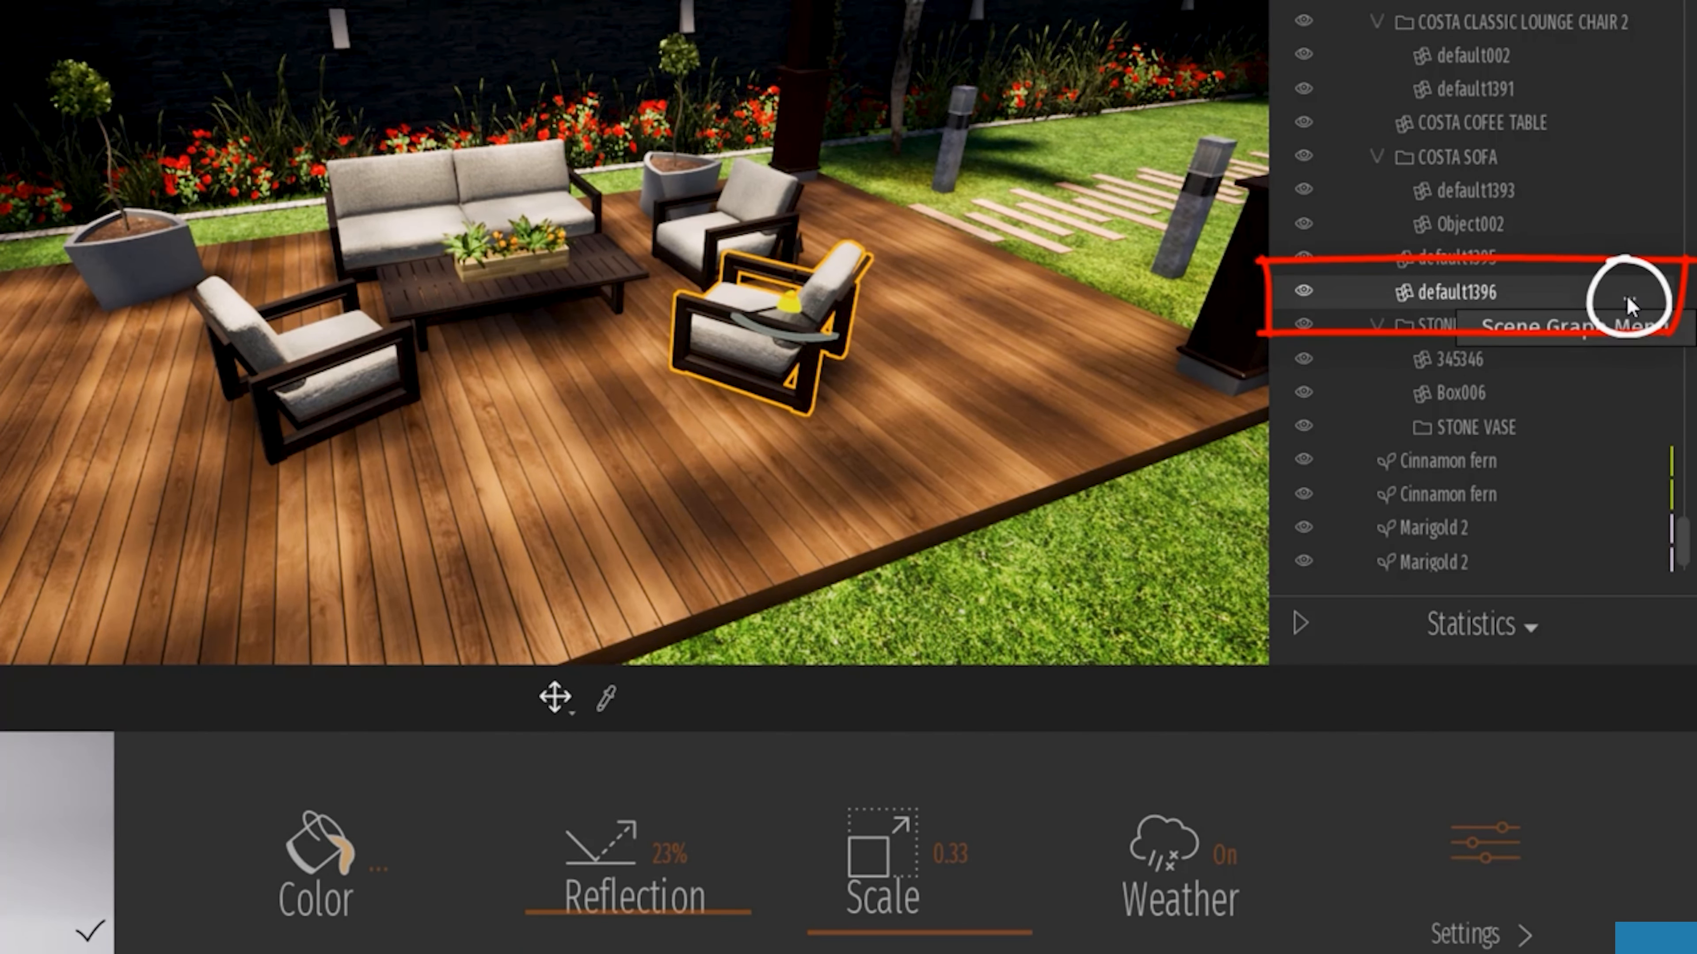
click(1628, 300)
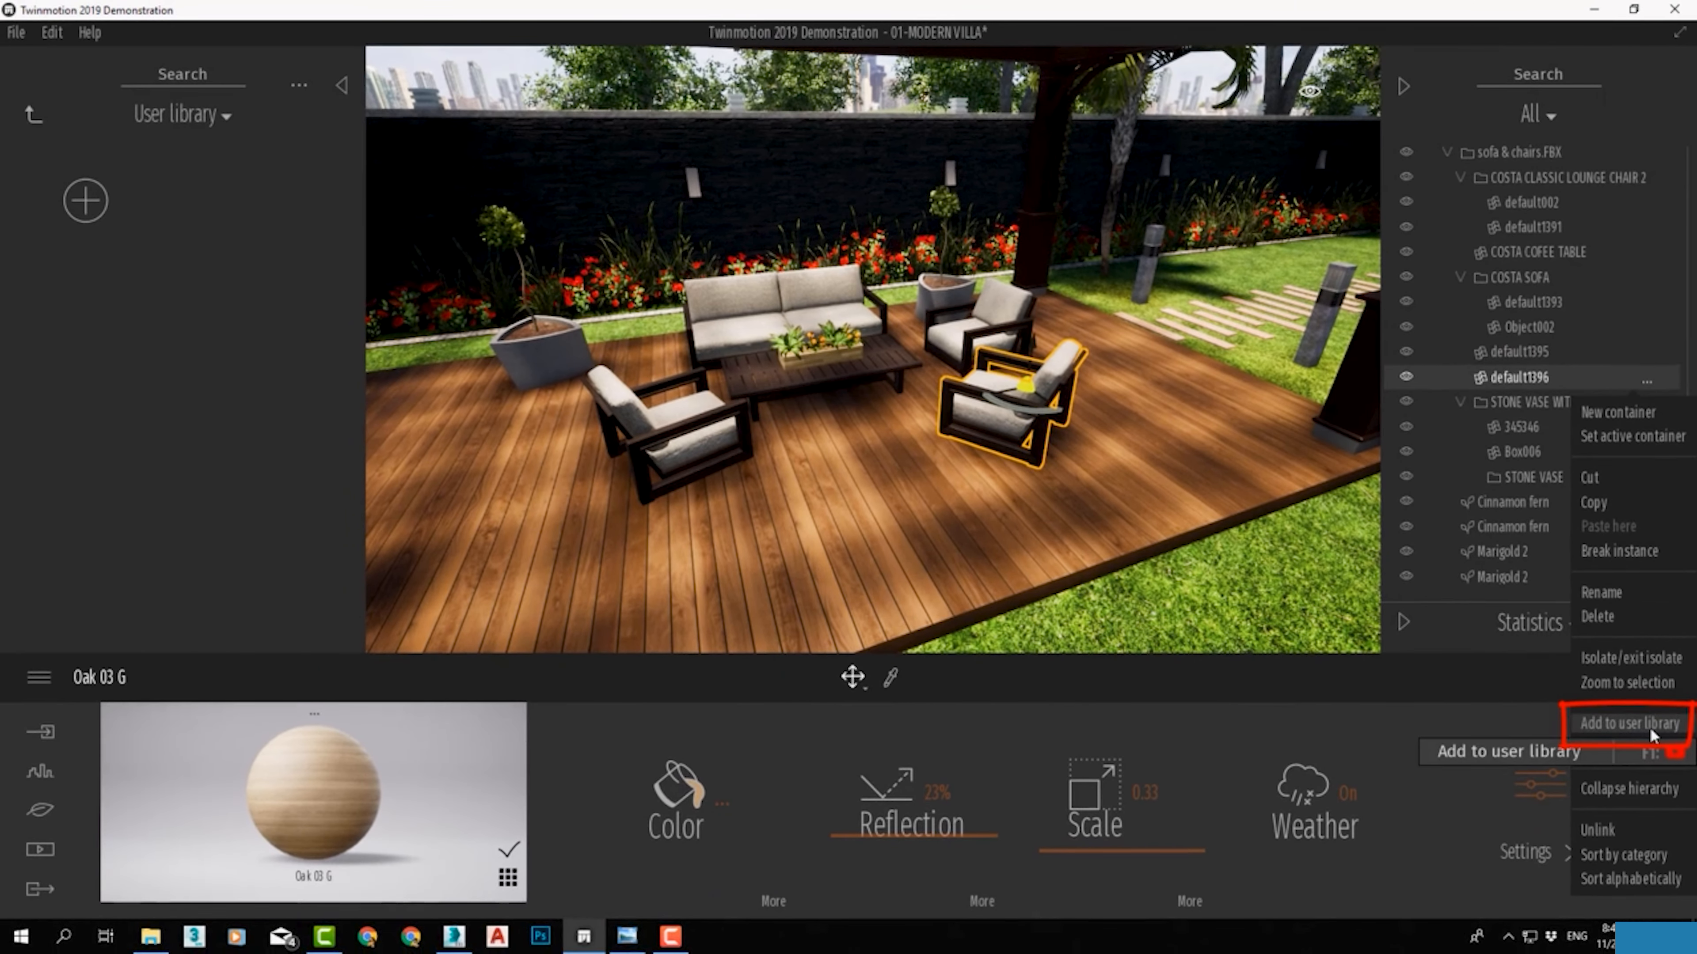
click(1650, 723)
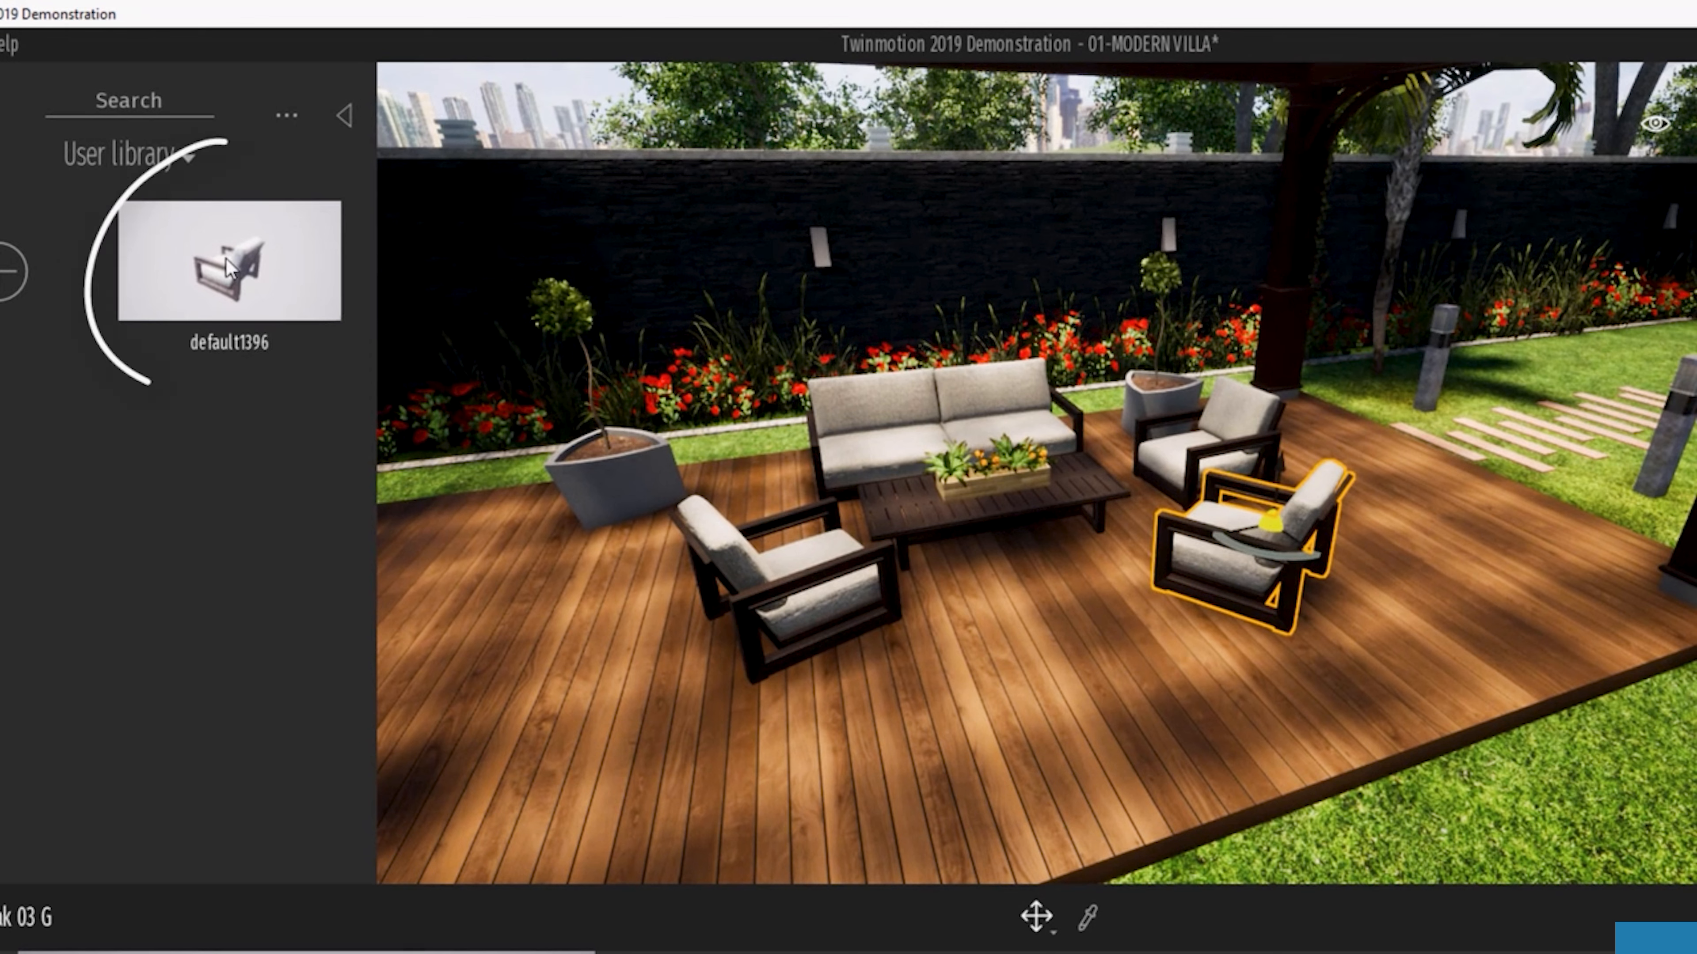
Step: Place a test copy of the armchair from the user library on the deck and delete it
mouse_move(227, 267)
mouse_down()
mouse_move(668, 535)
mouse_move(988, 681)
mouse_move(1212, 568)
mouse_move(1560, 826)
mouse_move(1503, 565)
mouse_move(1512, 585)
mouse_up()
mouse_move(1524, 506)
mouse_down()
mouse_move(1532, 433)
mouse_move(1545, 447)
mouse_up()
key(Delete)
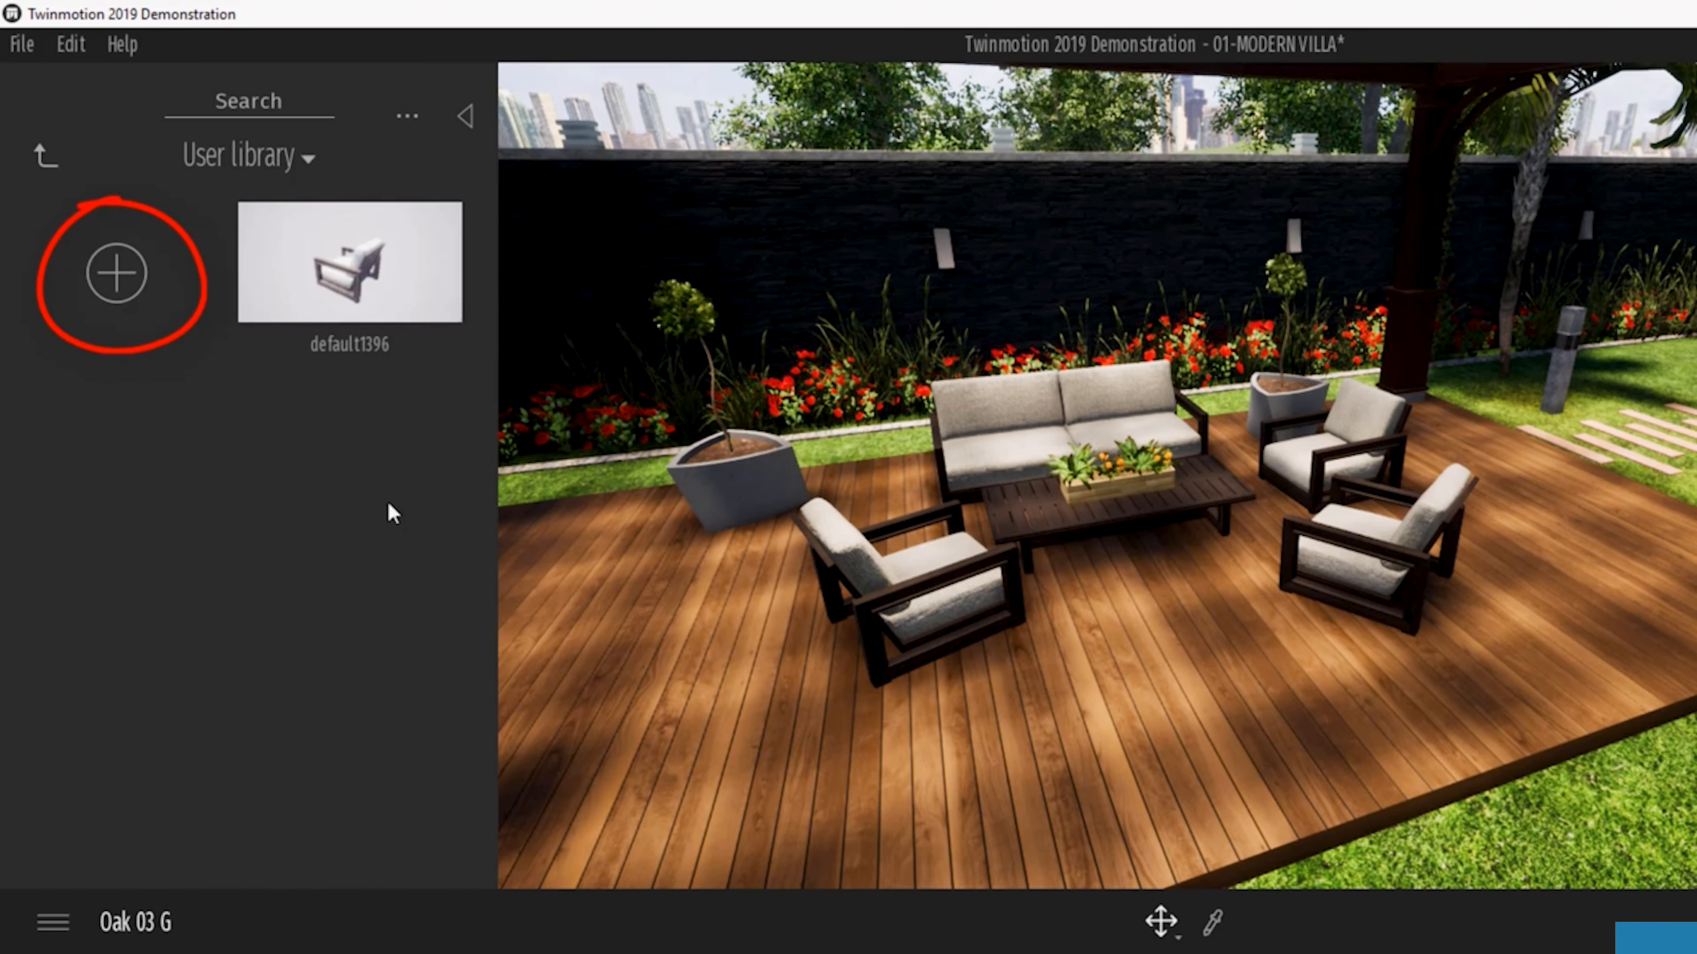
Step: Create a user library category named chairs and move the default1396 armchair into it
click(127, 280)
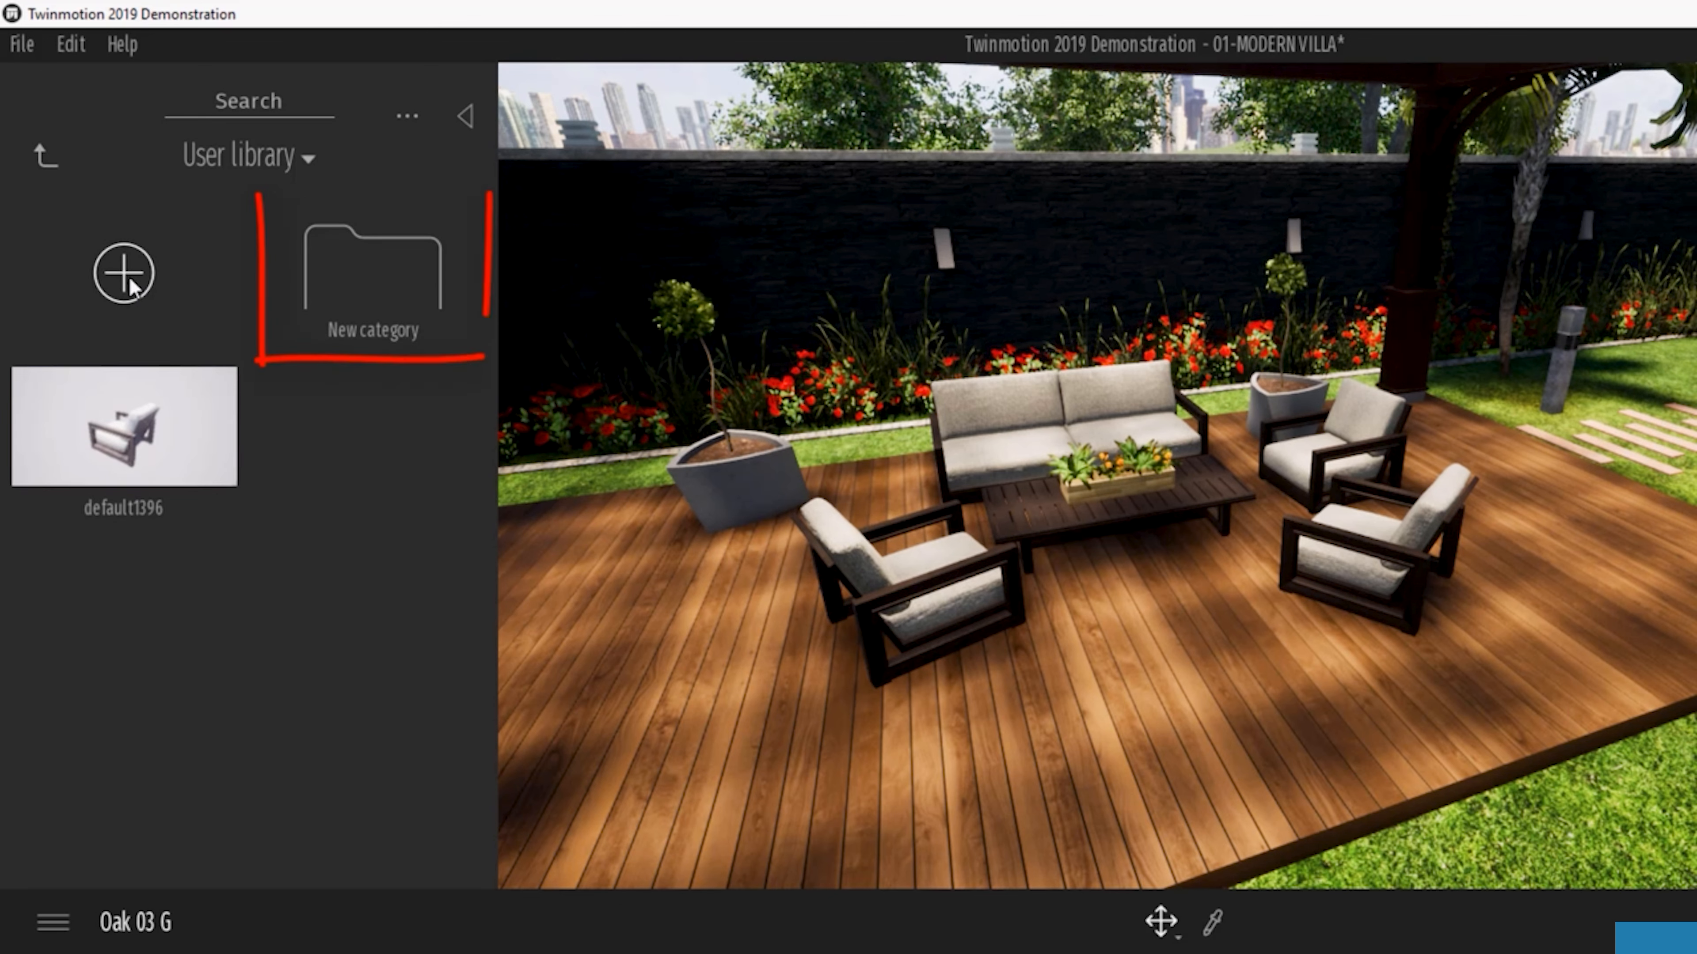
click(399, 332)
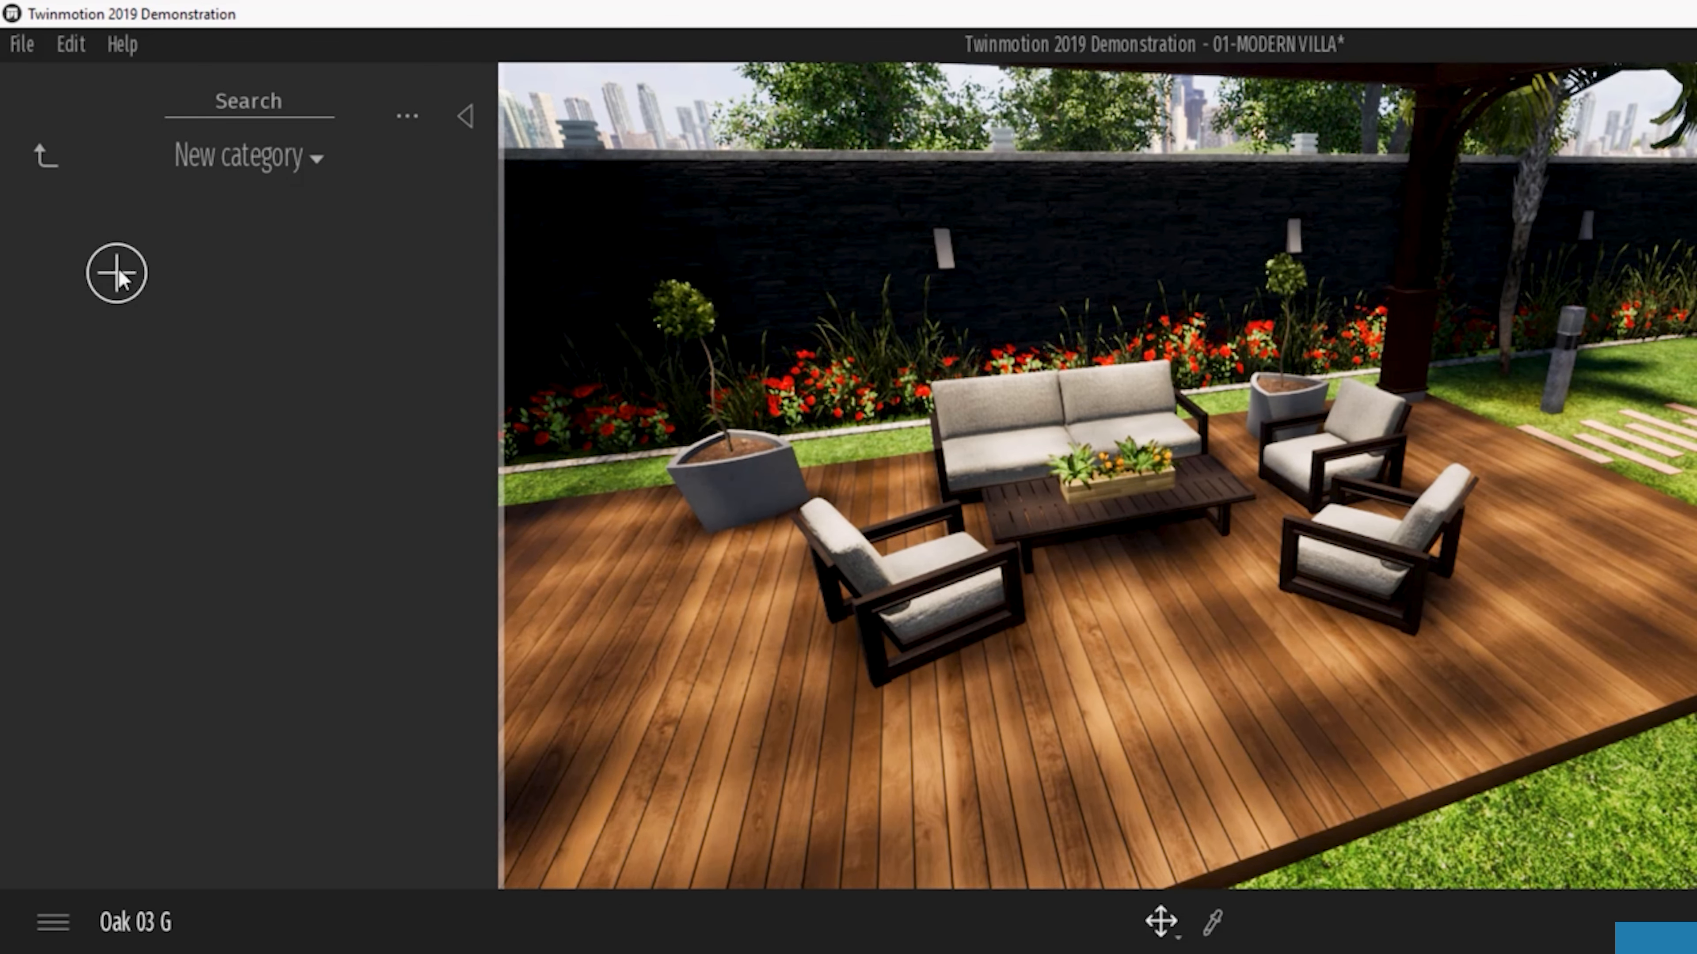
click(48, 156)
right_click(391, 257)
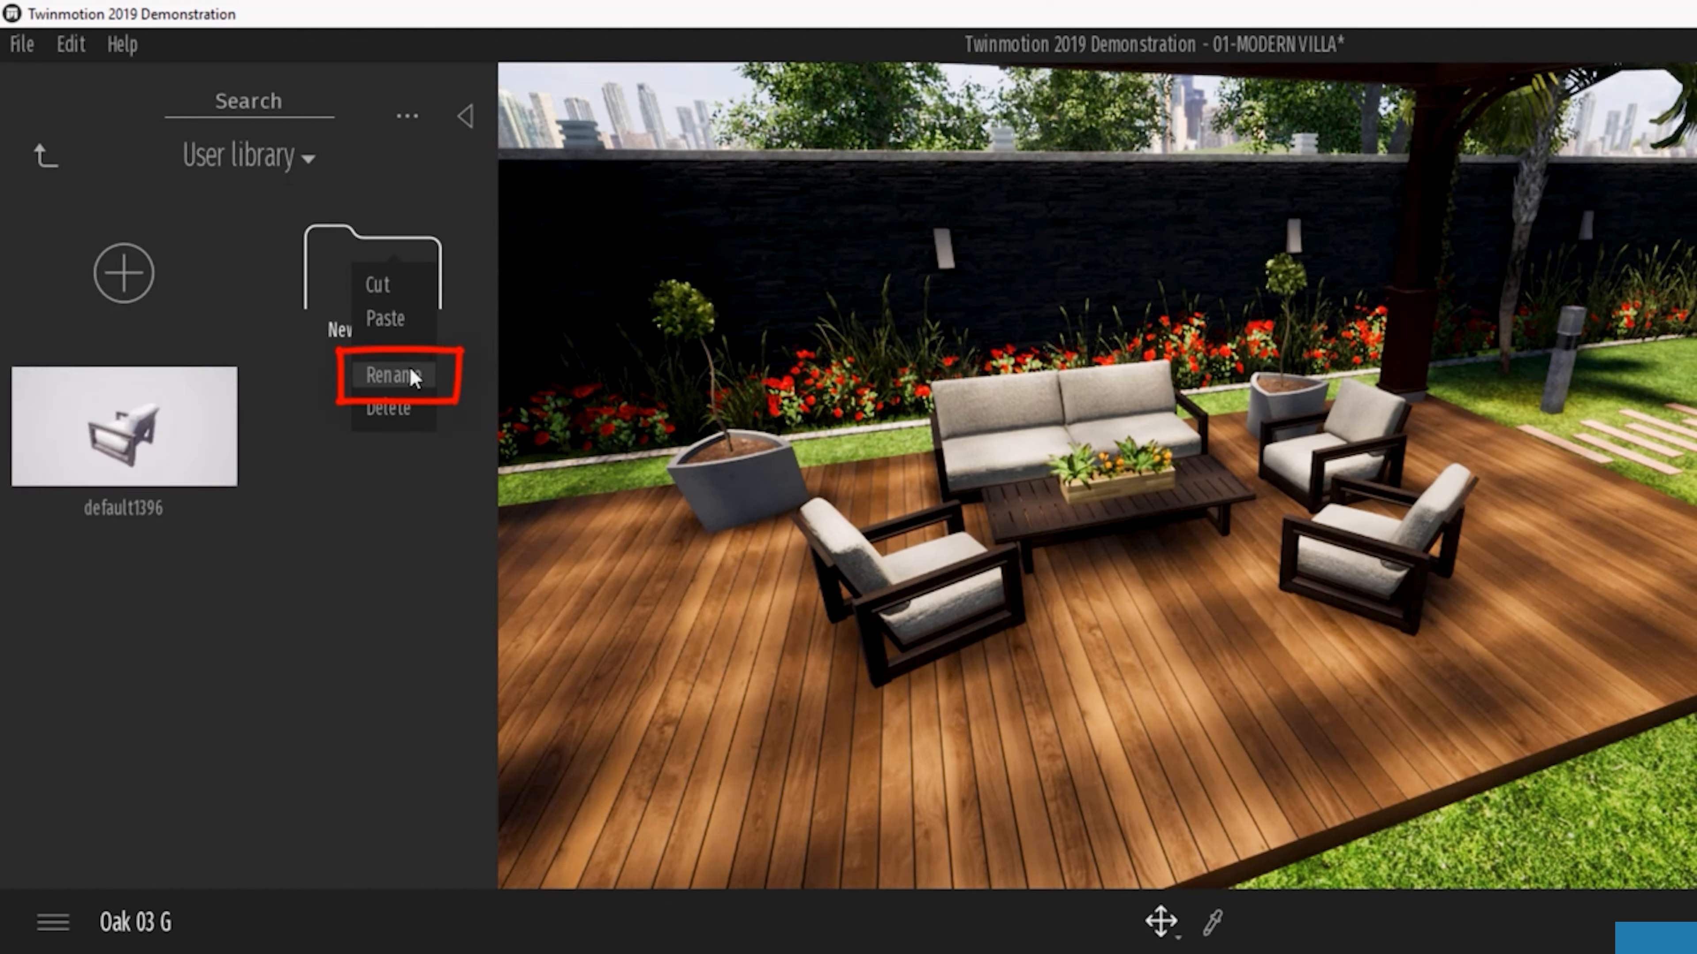
click(394, 376)
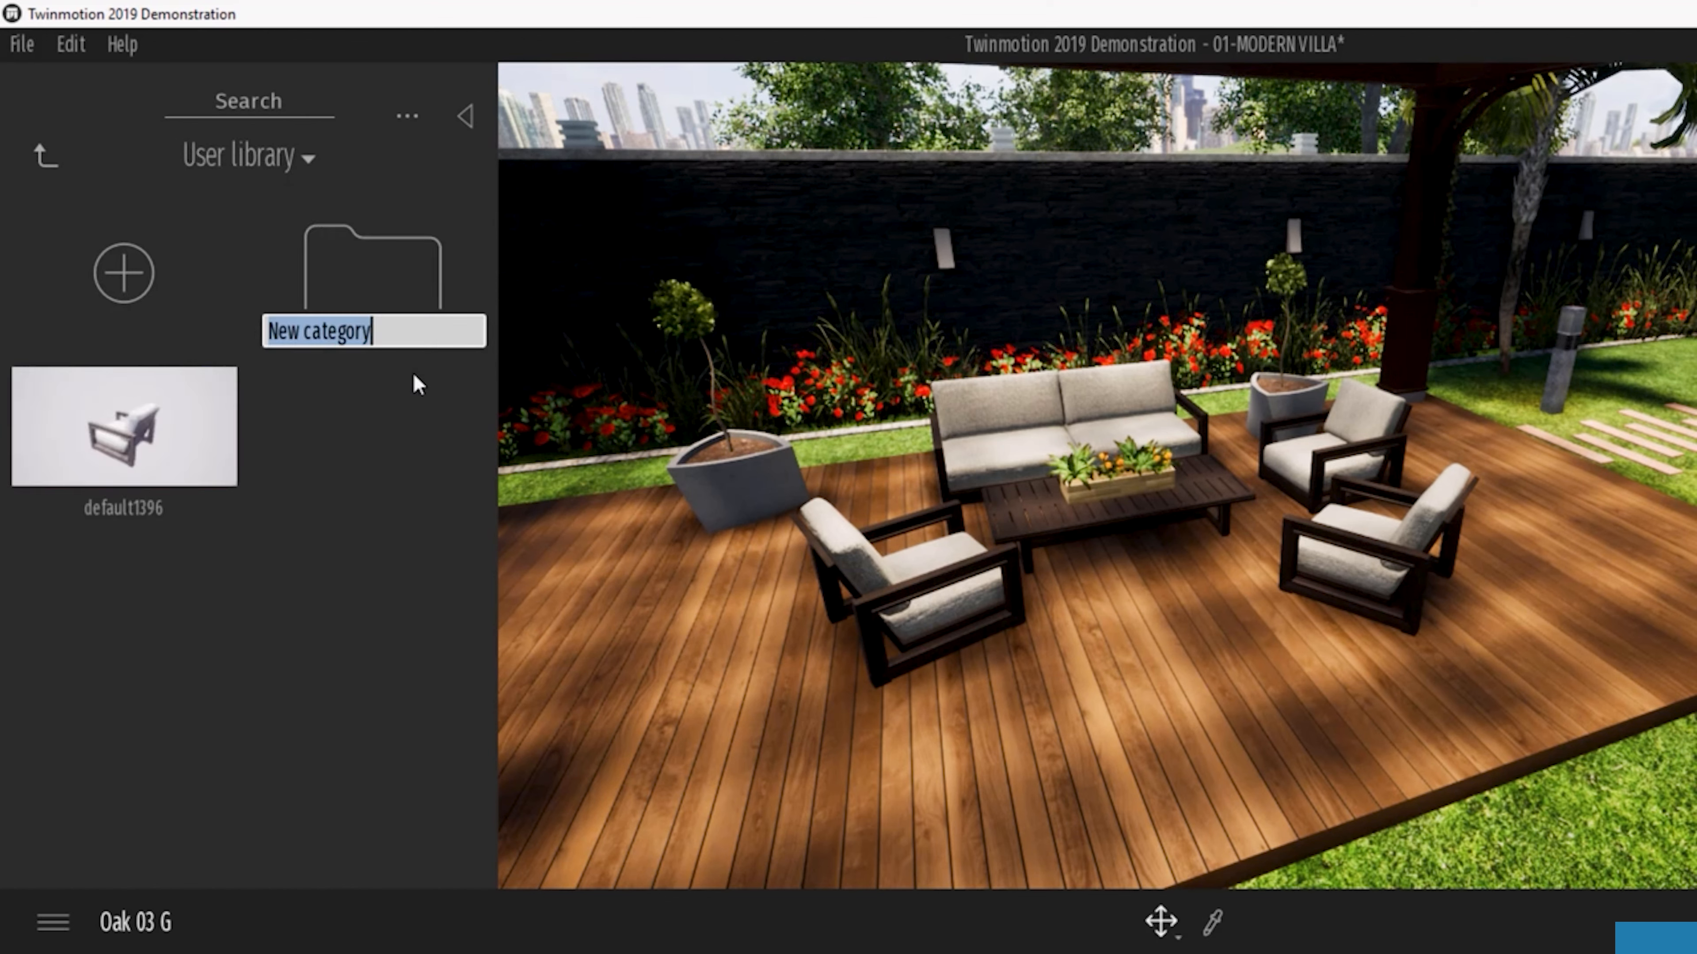
text(chairs)
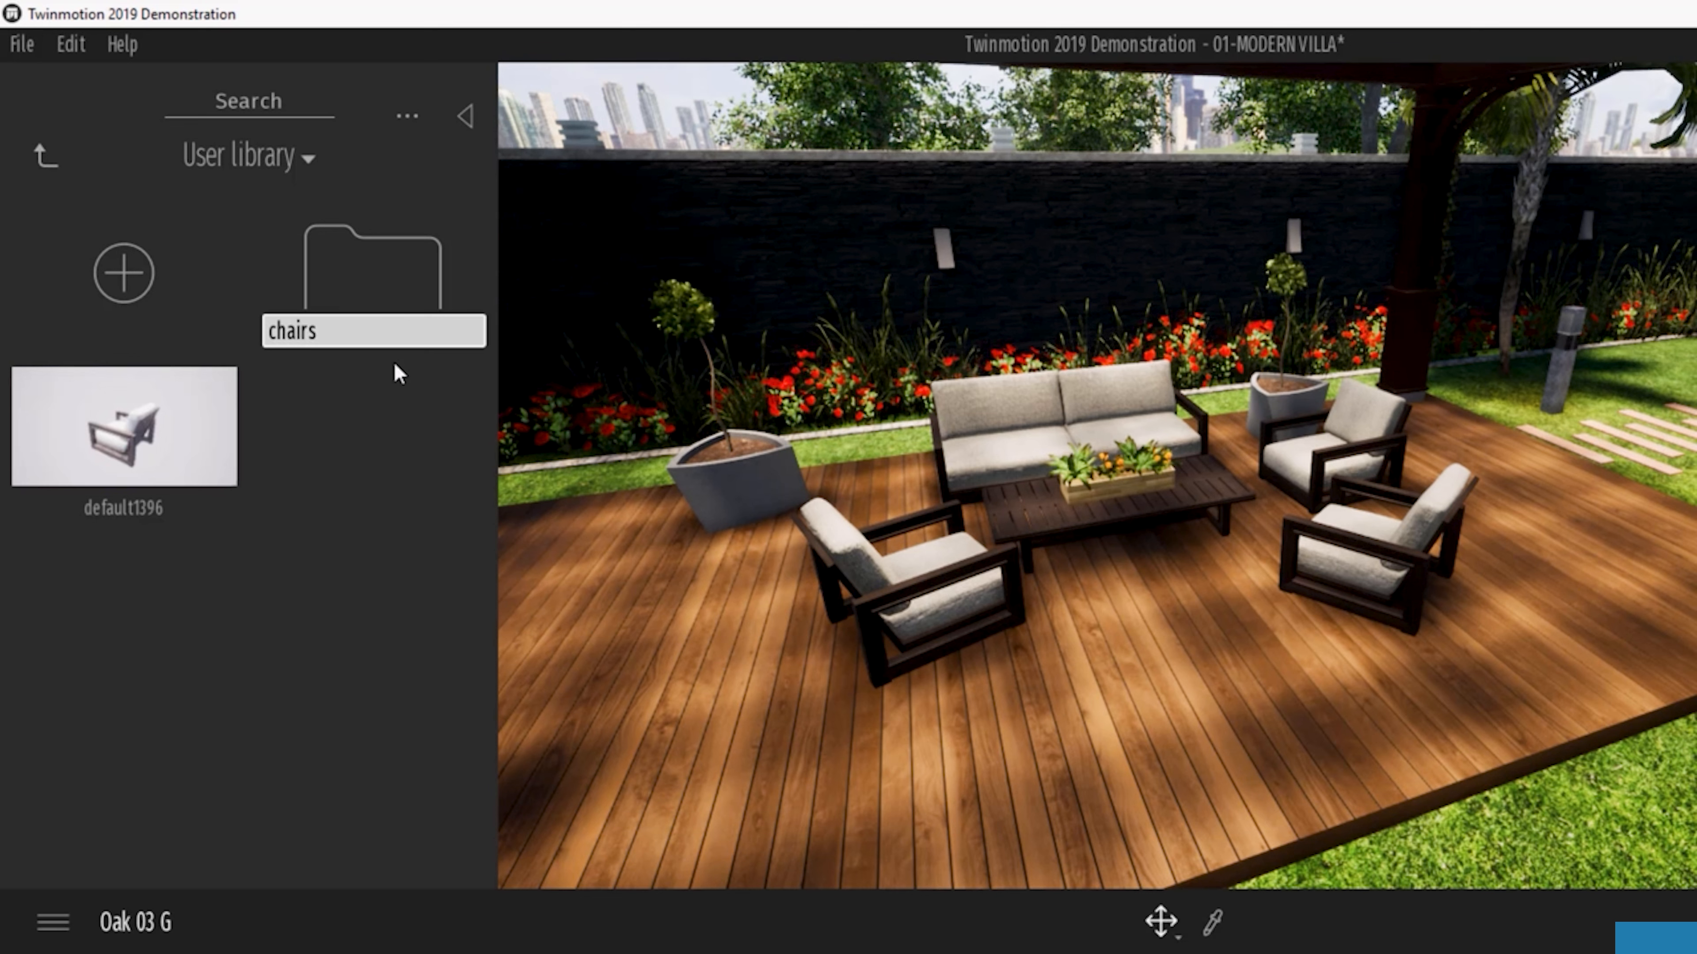
click(438, 361)
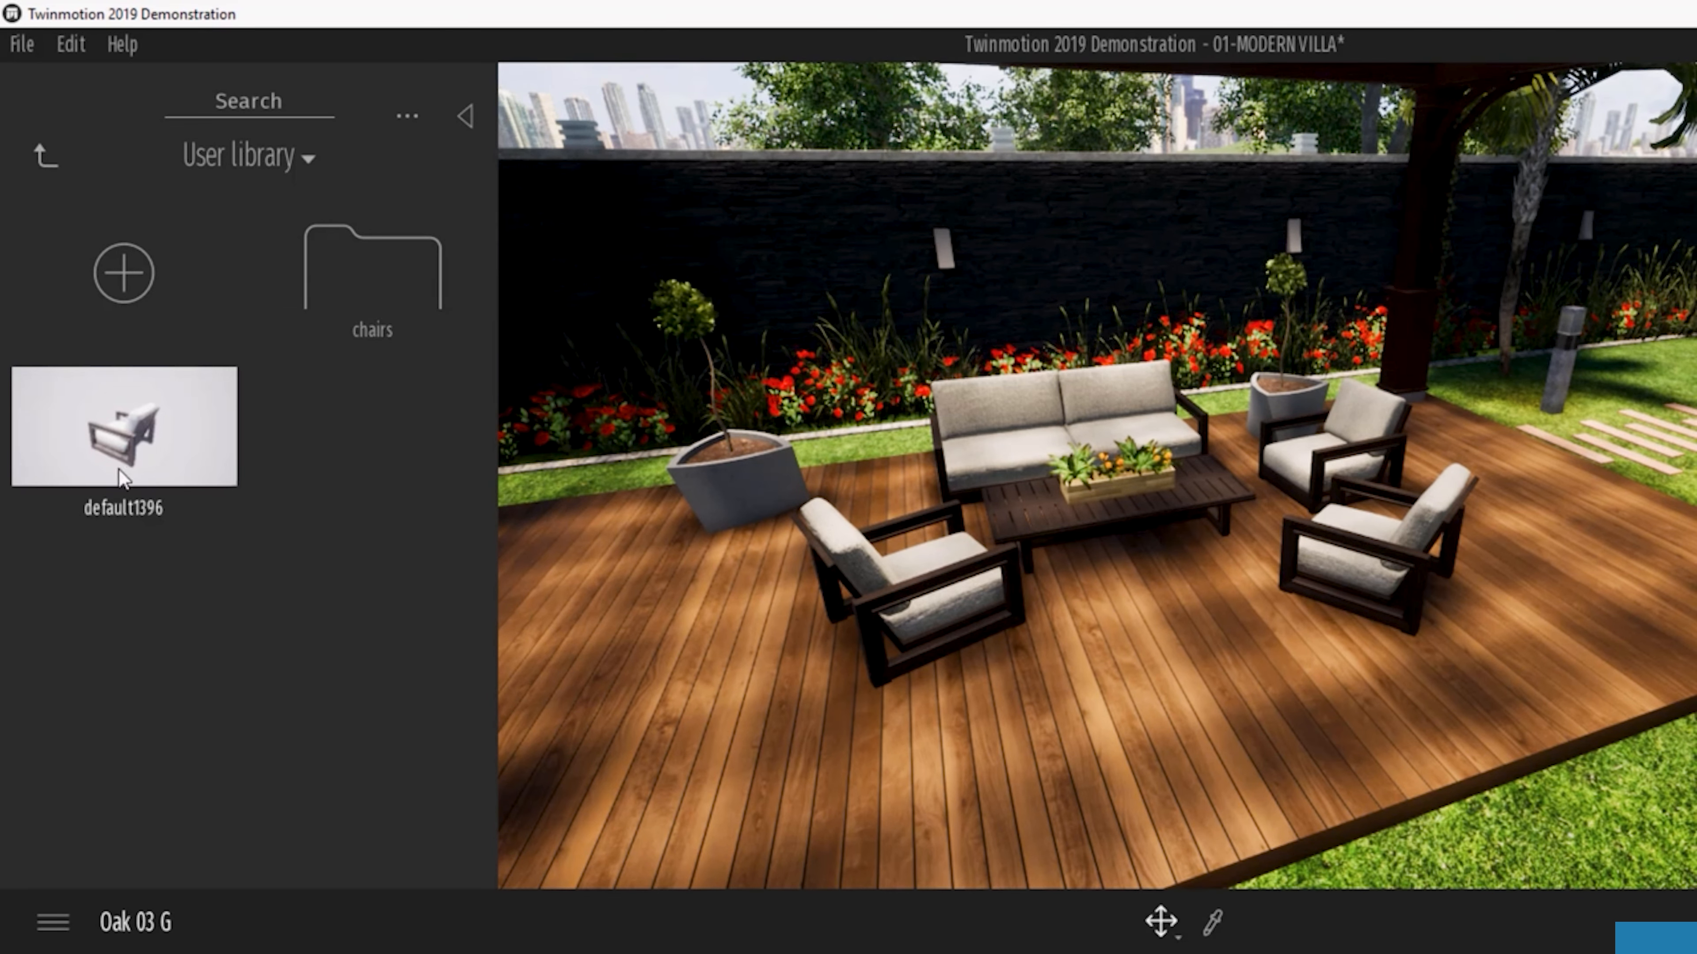
drag(230, 441, 373, 299)
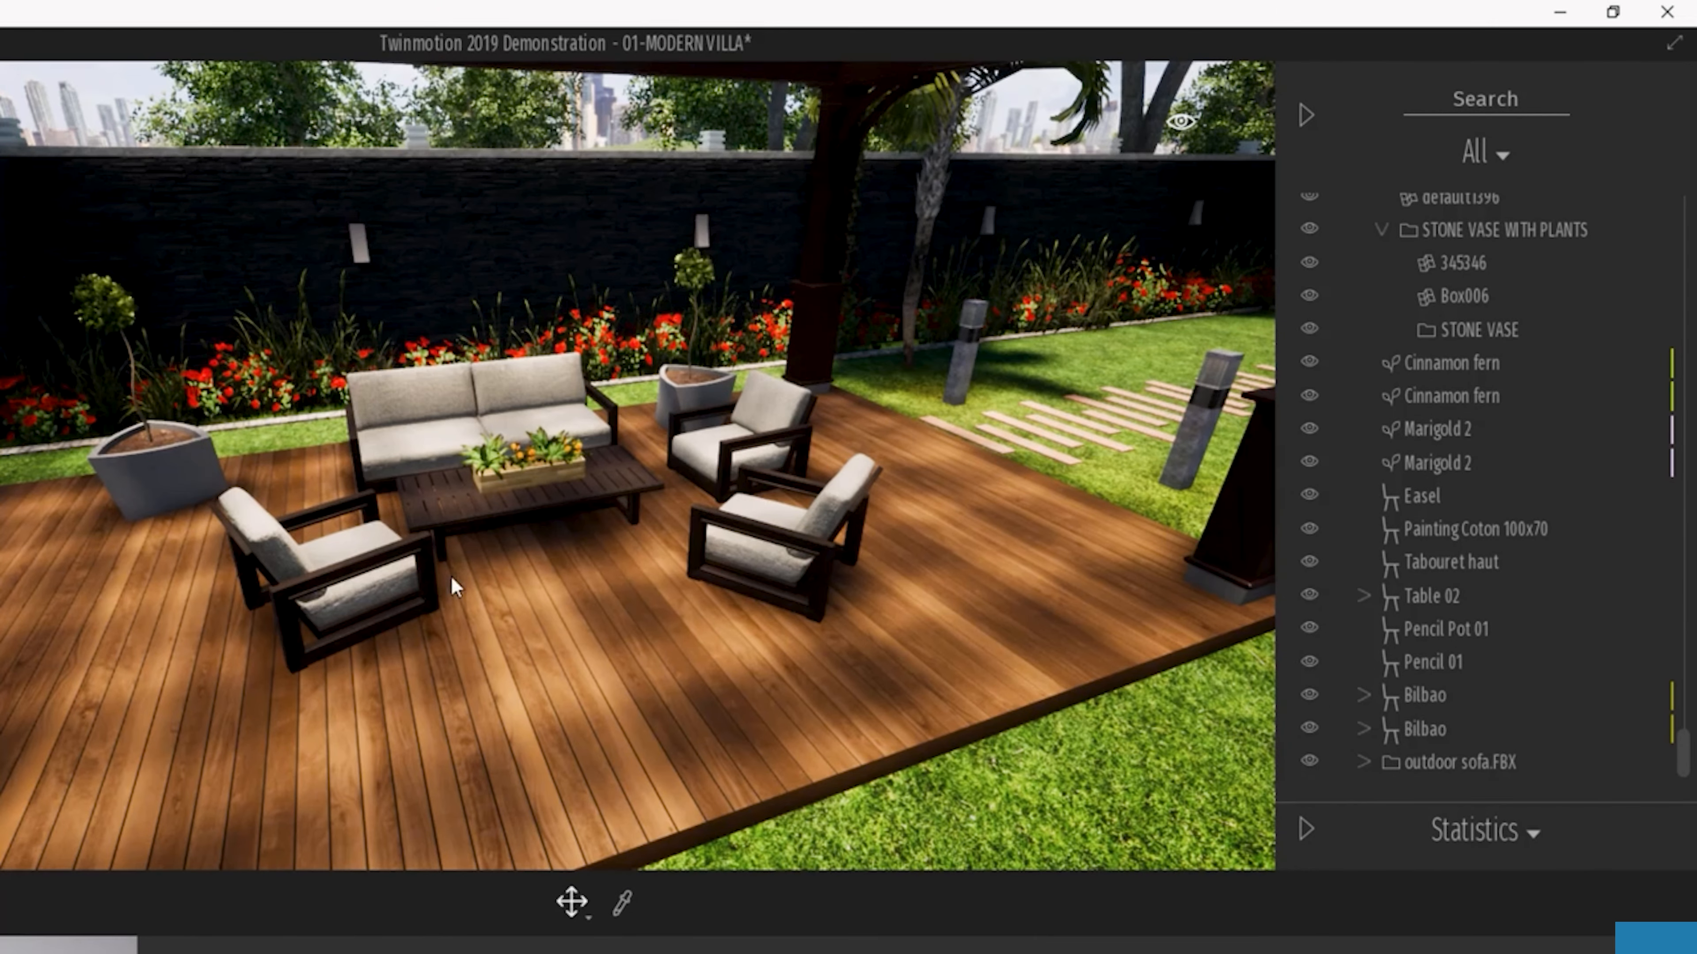
Step: Try to add the deck sofa's two parts, default1393 and Object002, together to the user library
drag(450, 575, 332, 555)
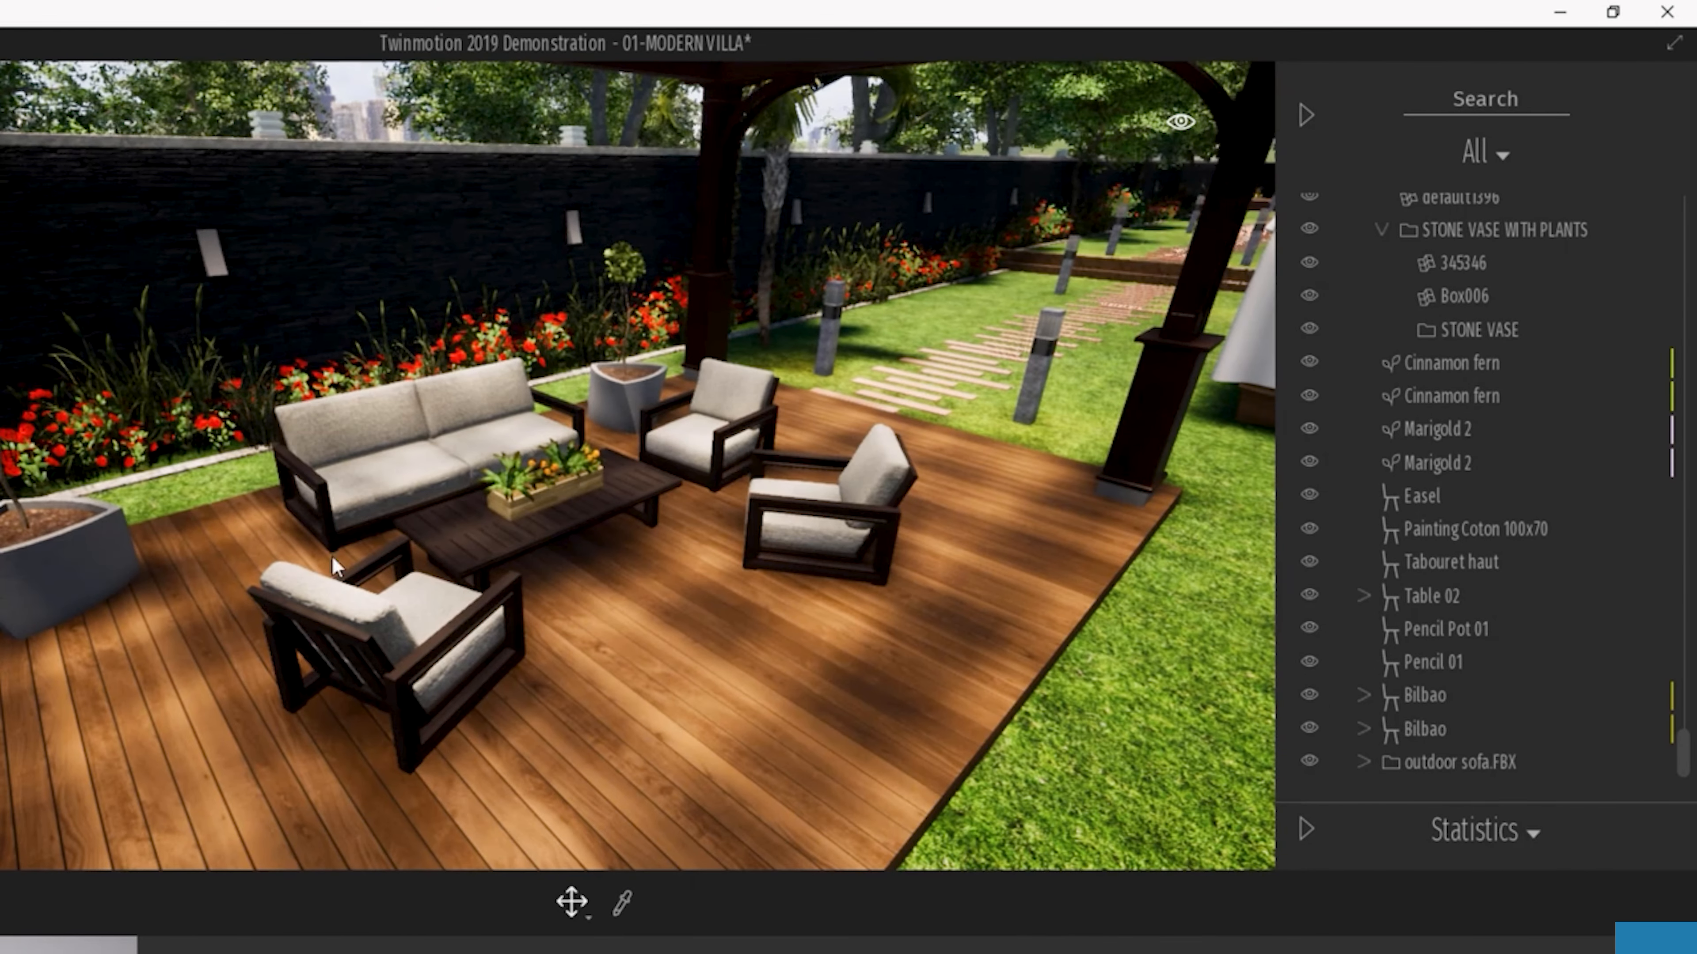
click(392, 478)
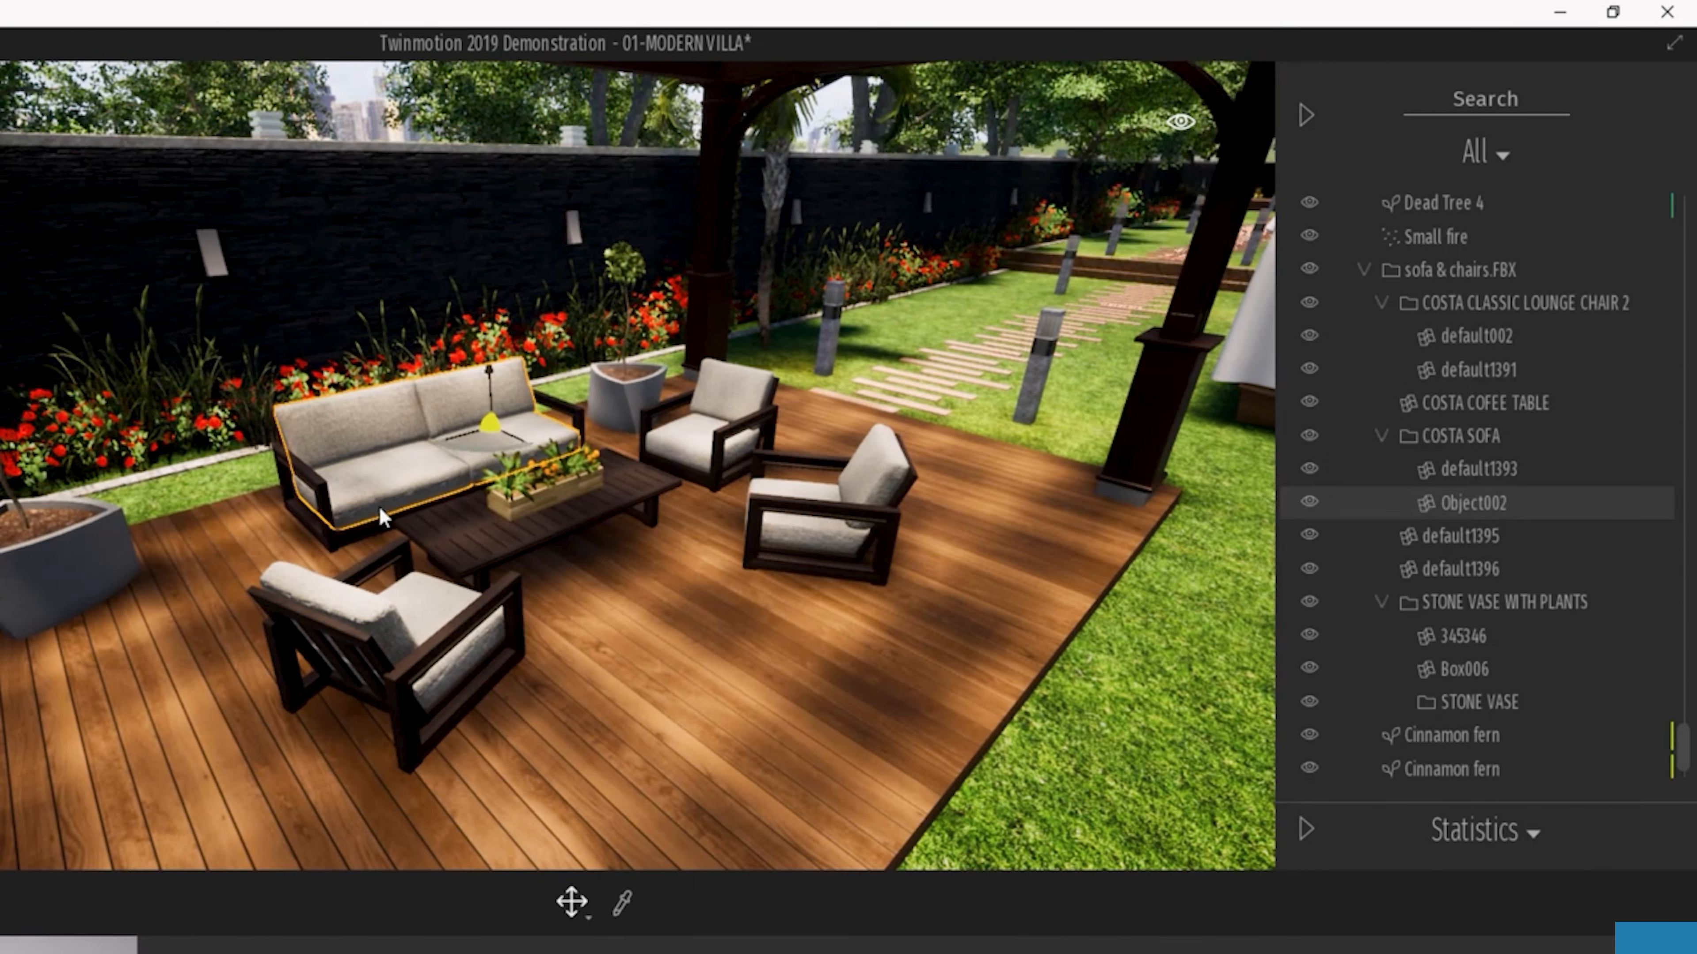
click(579, 413)
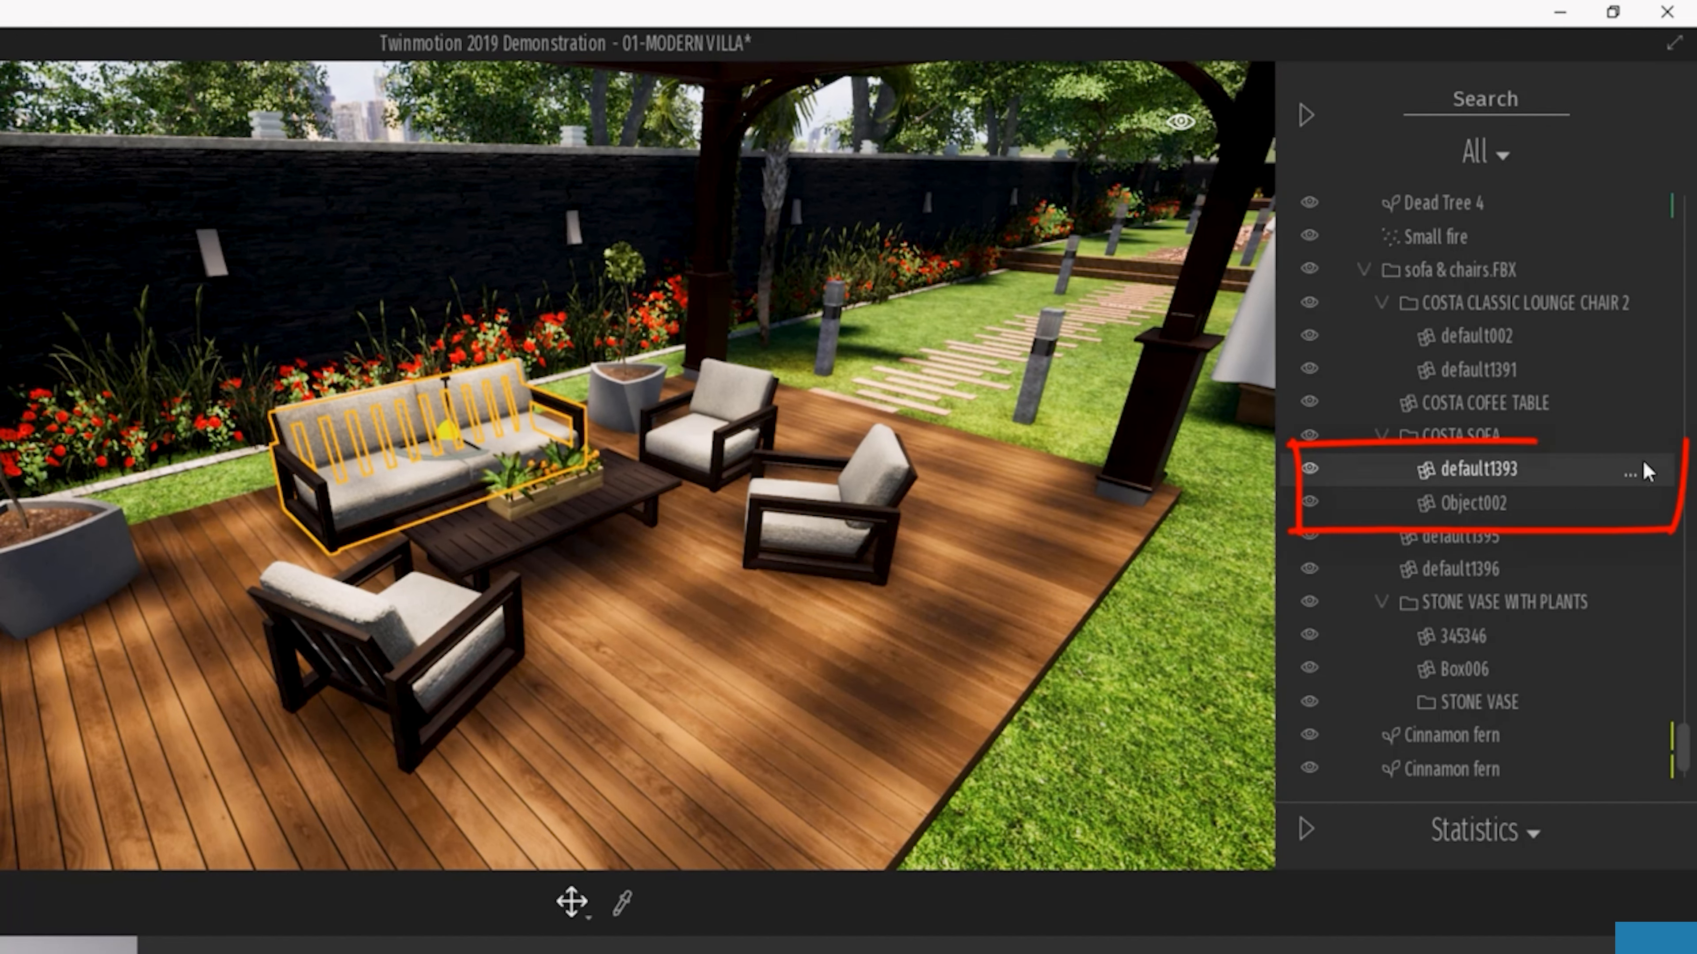
ctrl+click(1489, 507)
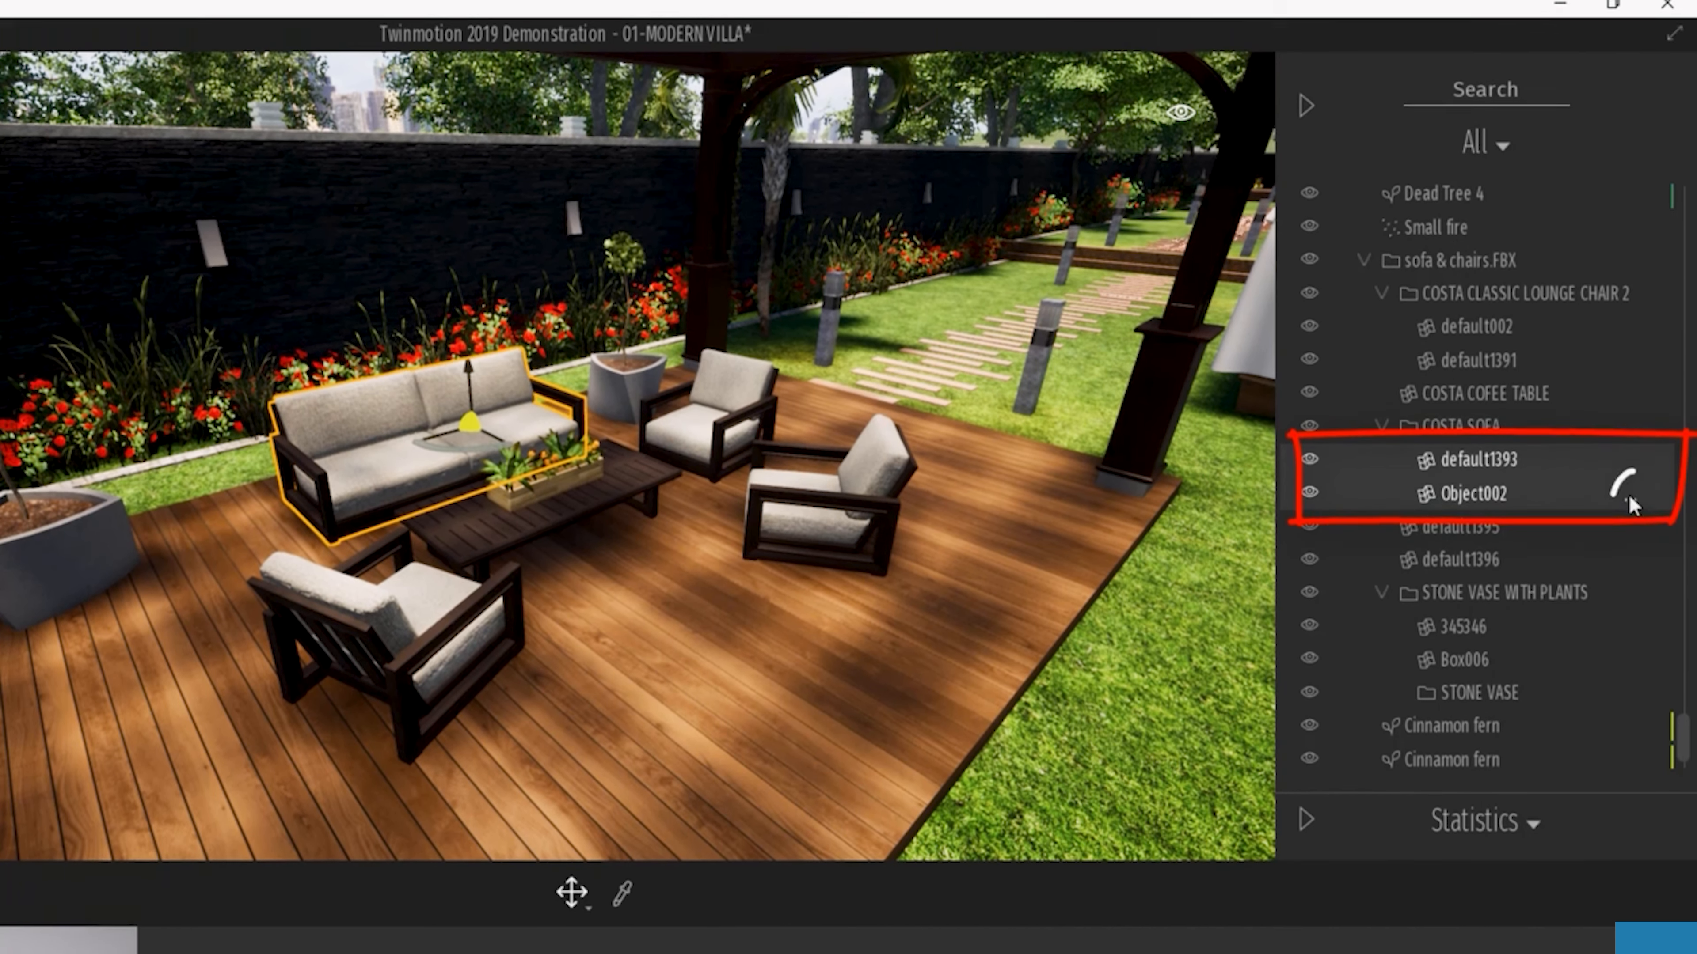
click(1630, 508)
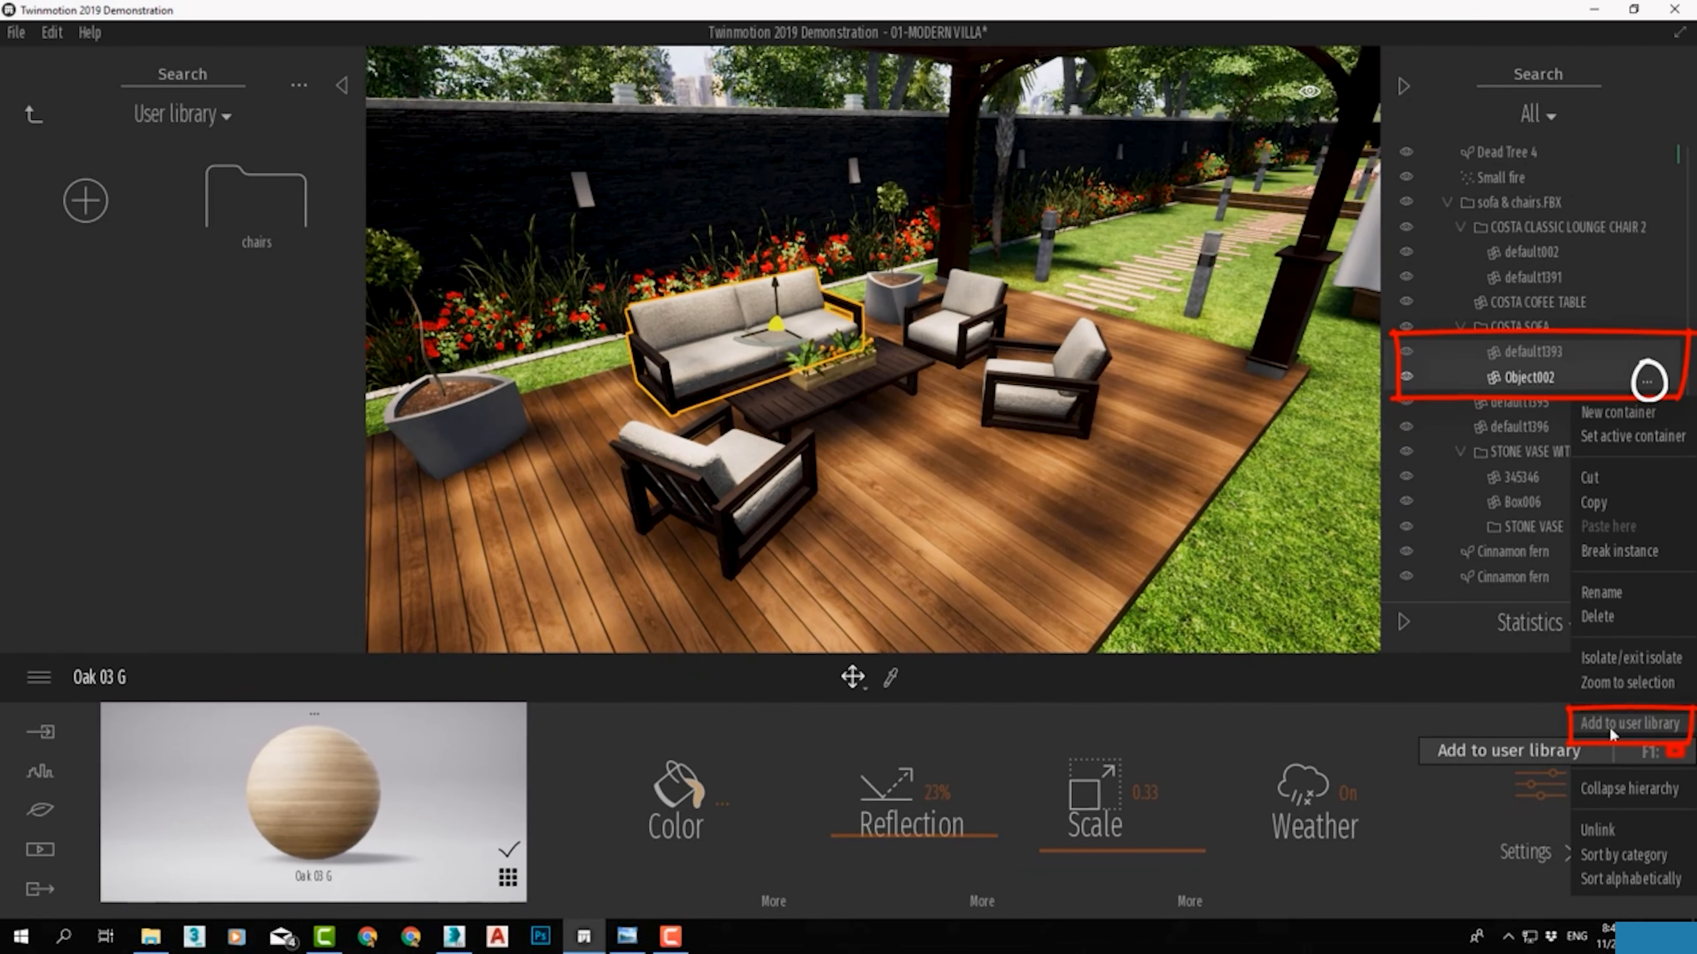
click(1597, 794)
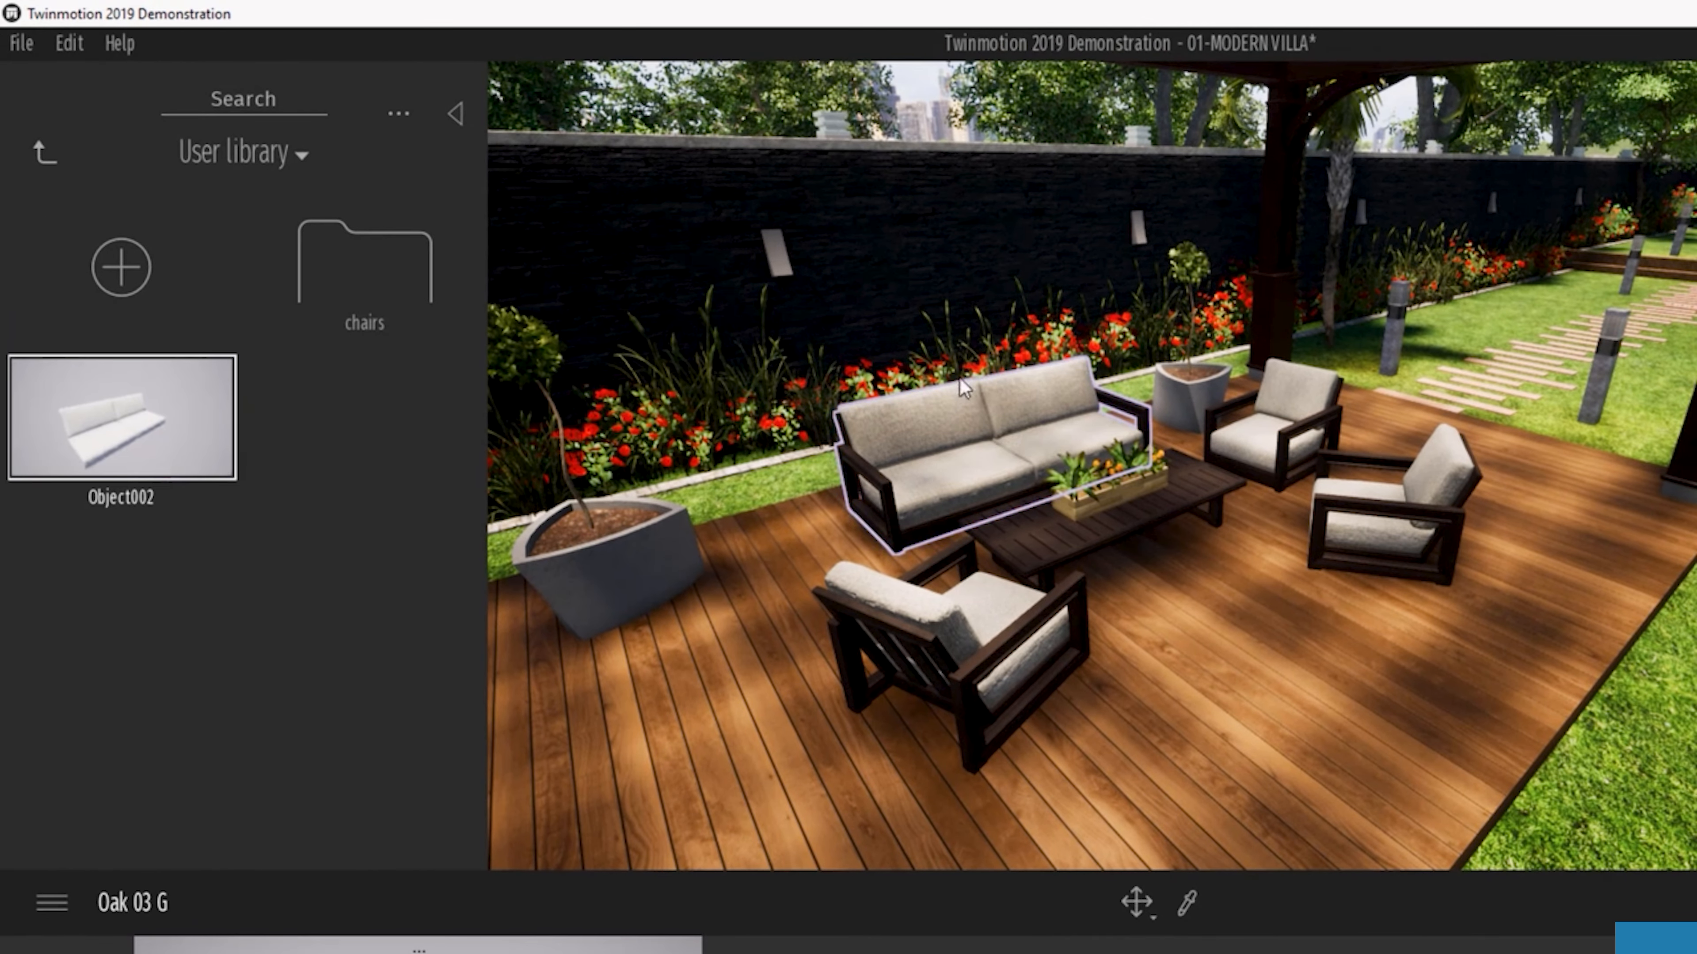
Step: Add the canopied poolside sofa to the user library as its whole container, outdoor sofa.FBX
drag(960, 379, 1112, 653)
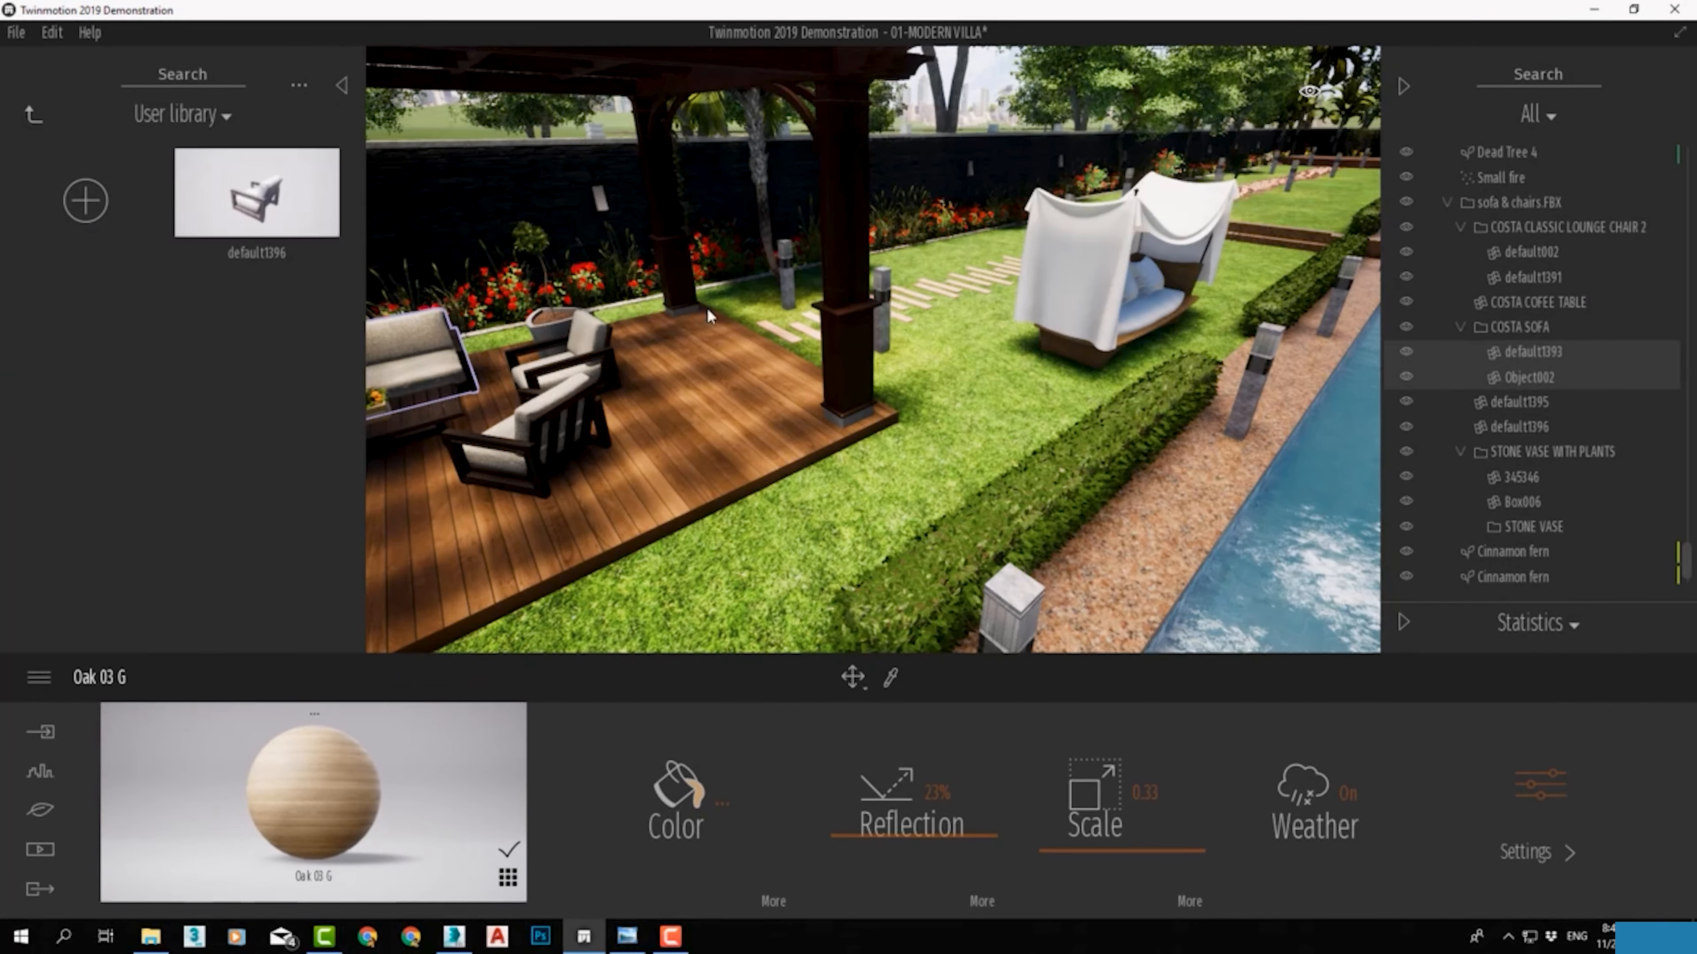
middle_drag(1072, 342, 1136, 339)
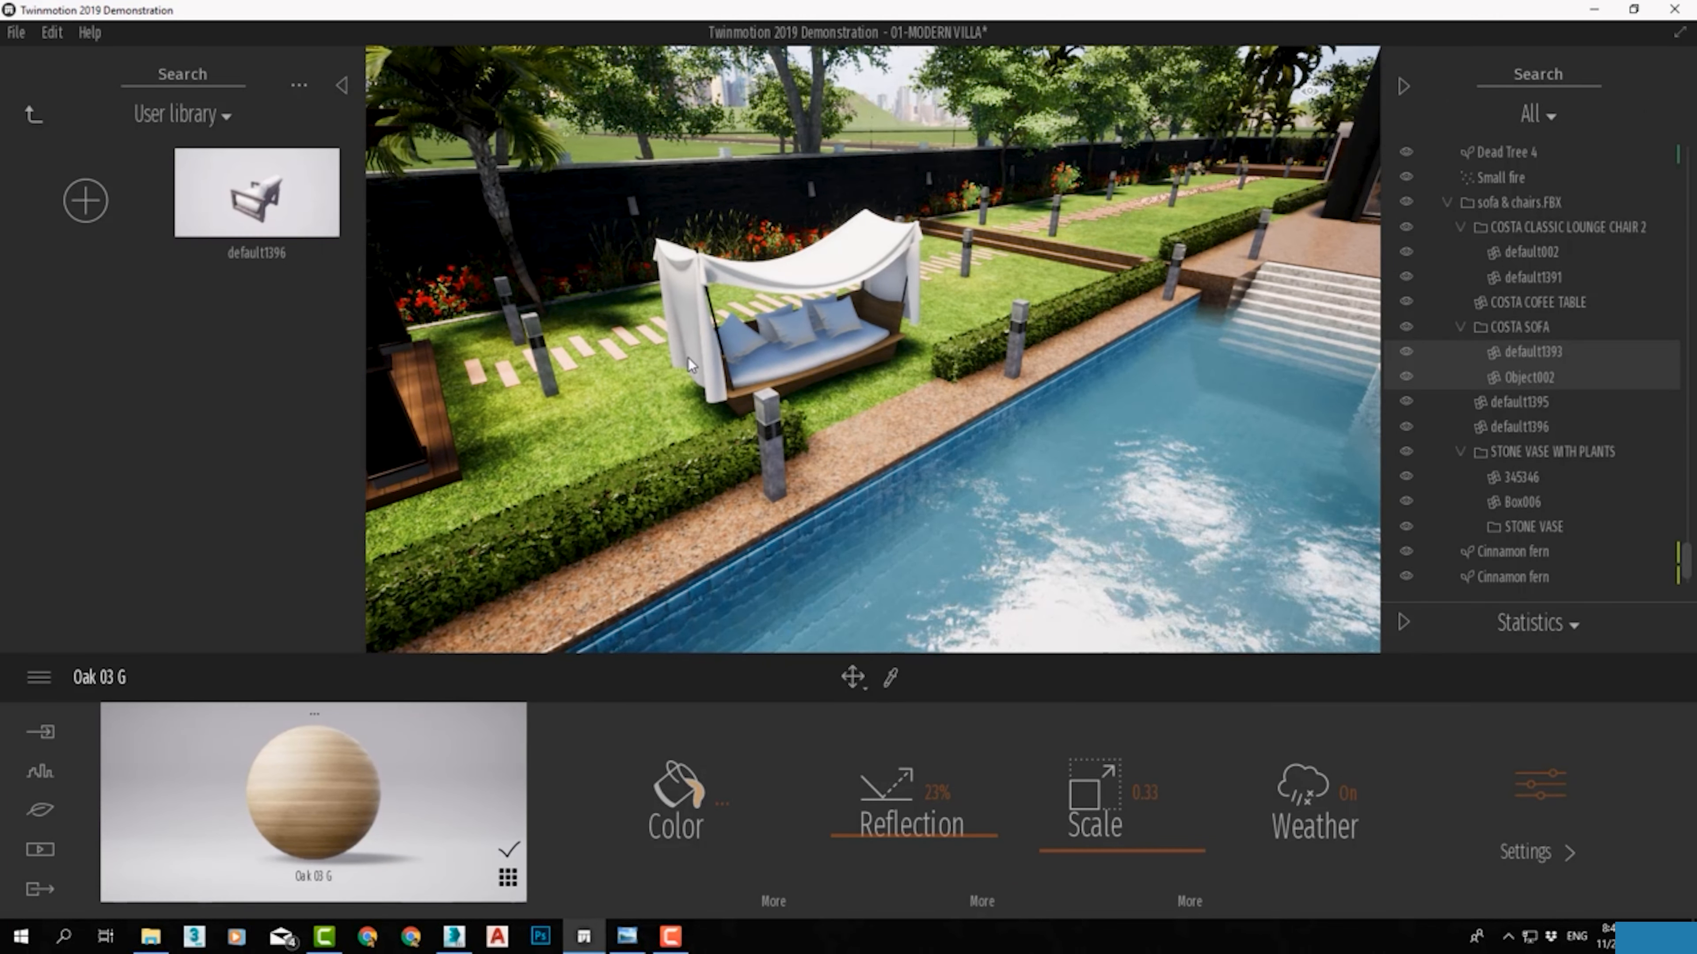
scroll(688, 358, up, 3)
scroll(725, 325, up, 3)
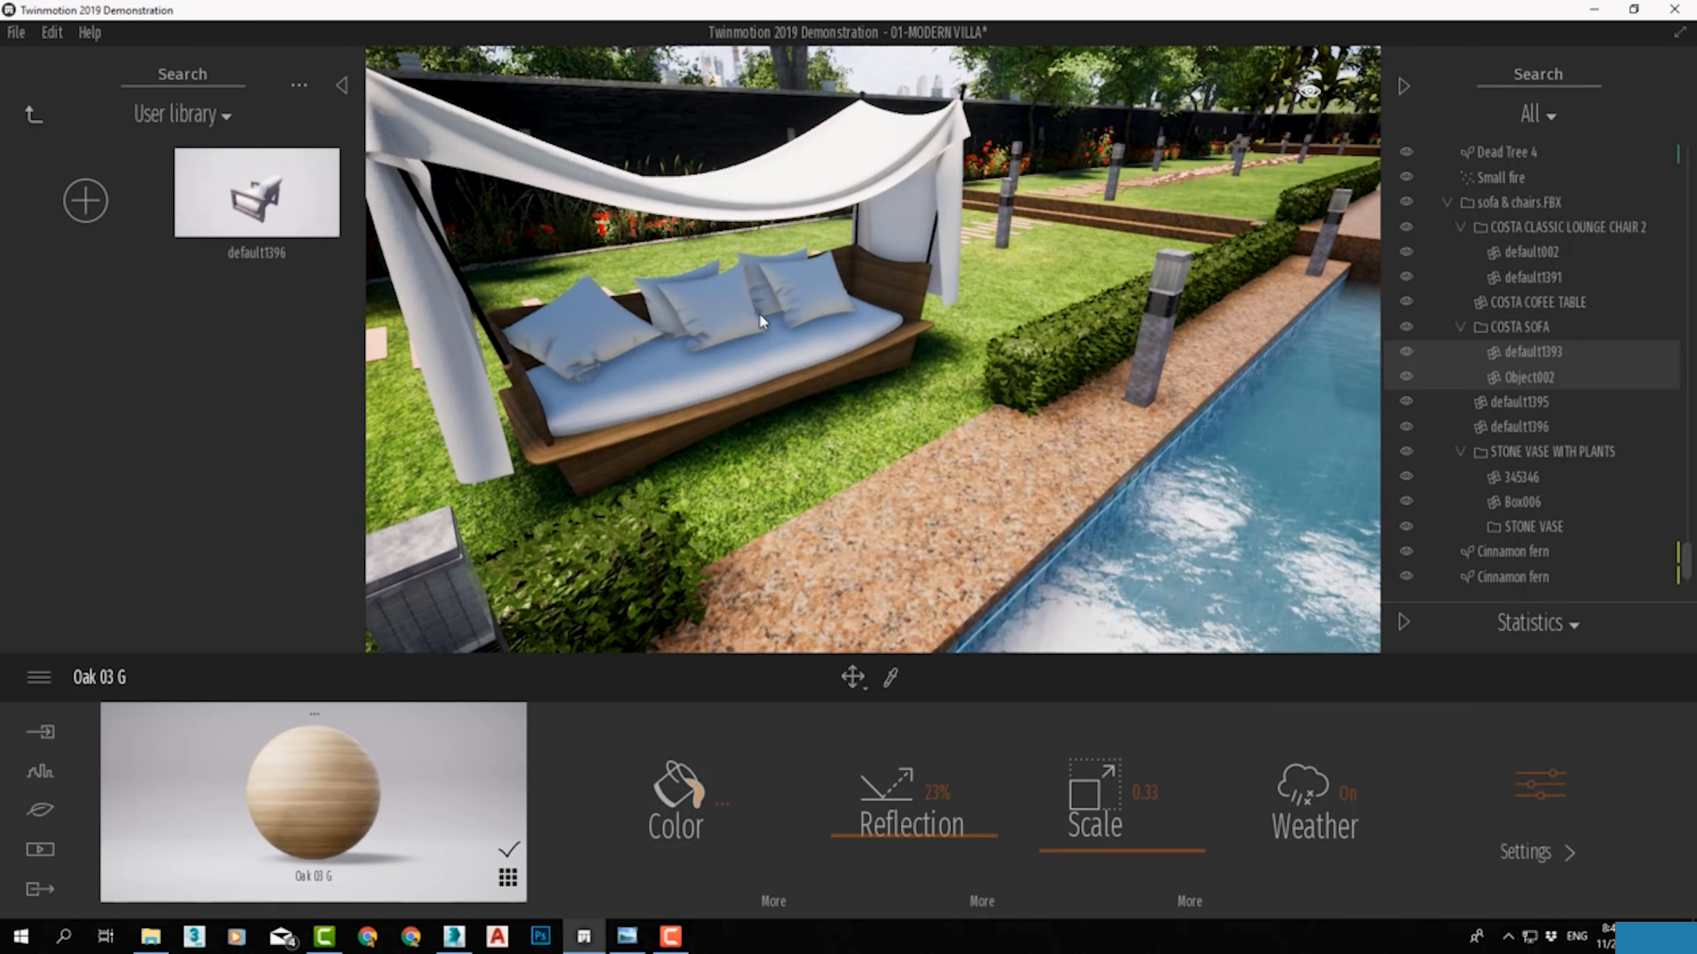
click(723, 300)
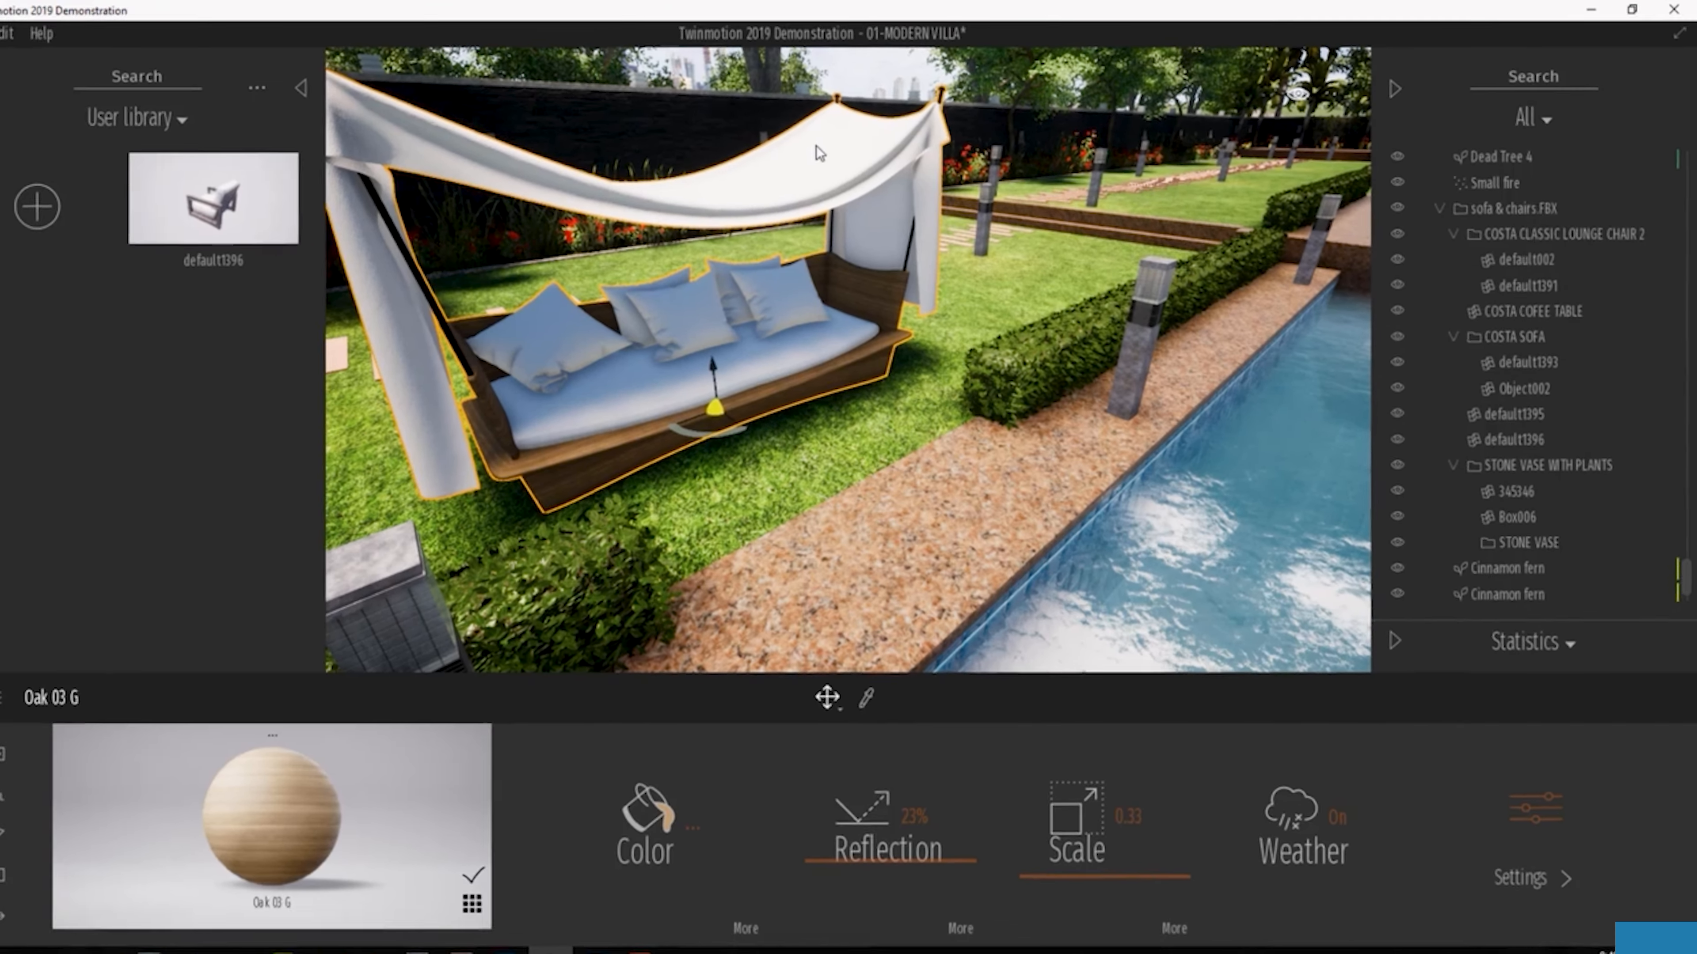
click(816, 146)
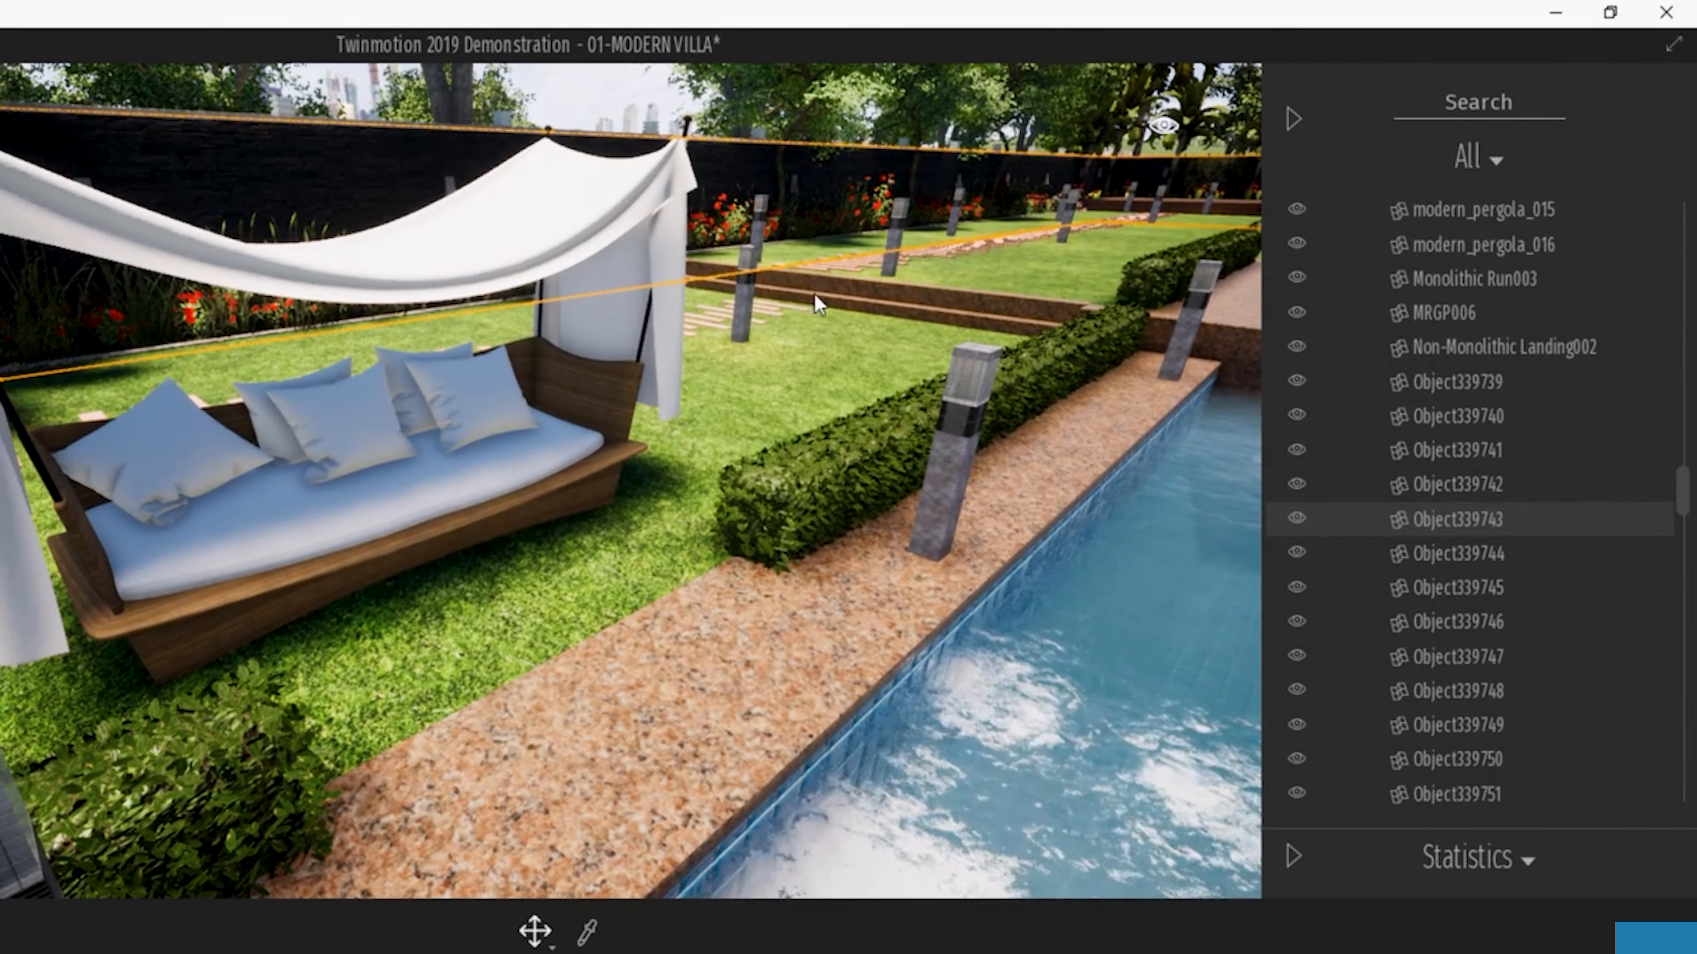
click(660, 219)
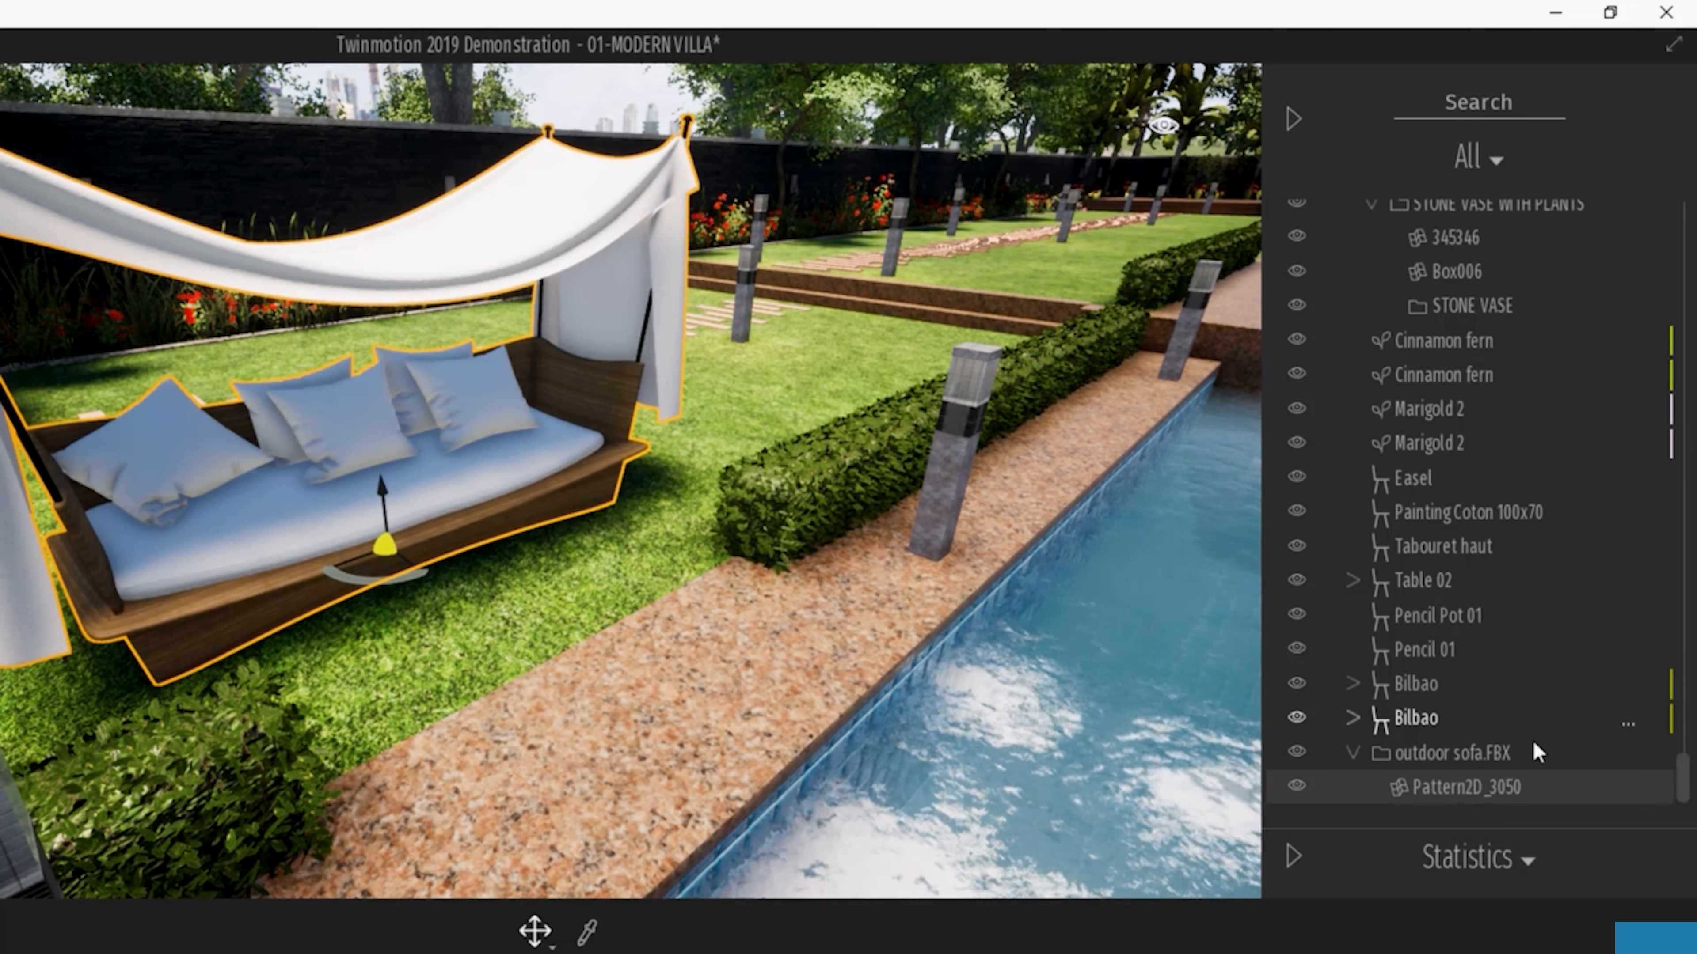
click(1436, 755)
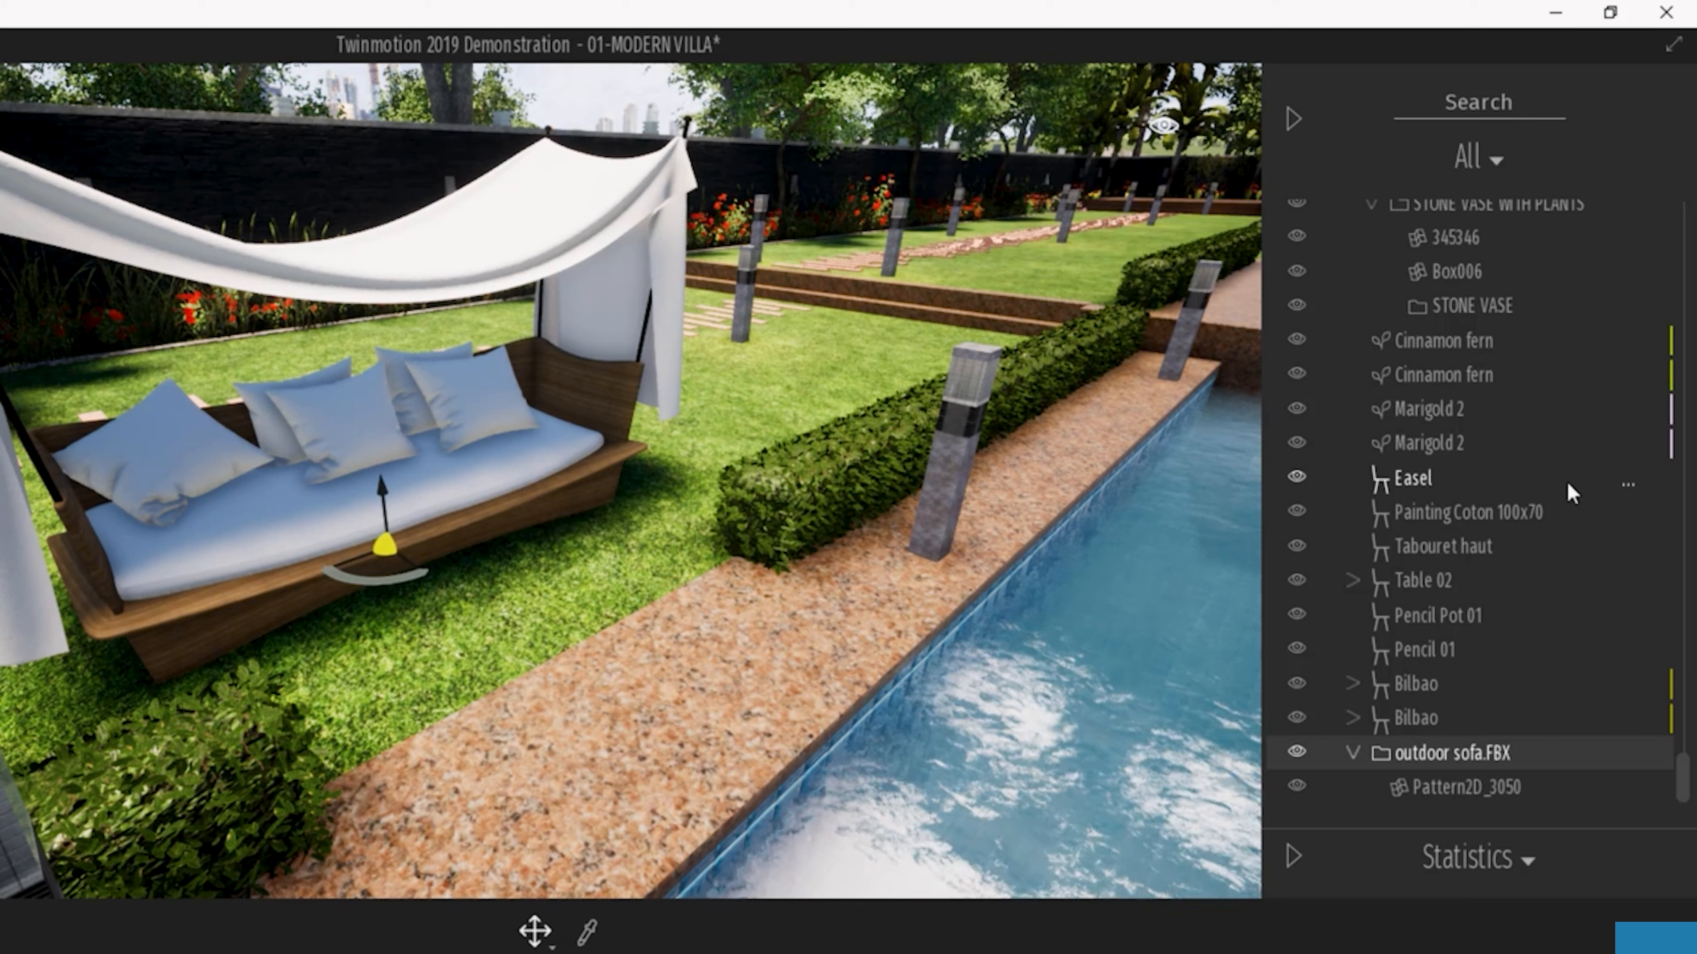
click(1353, 753)
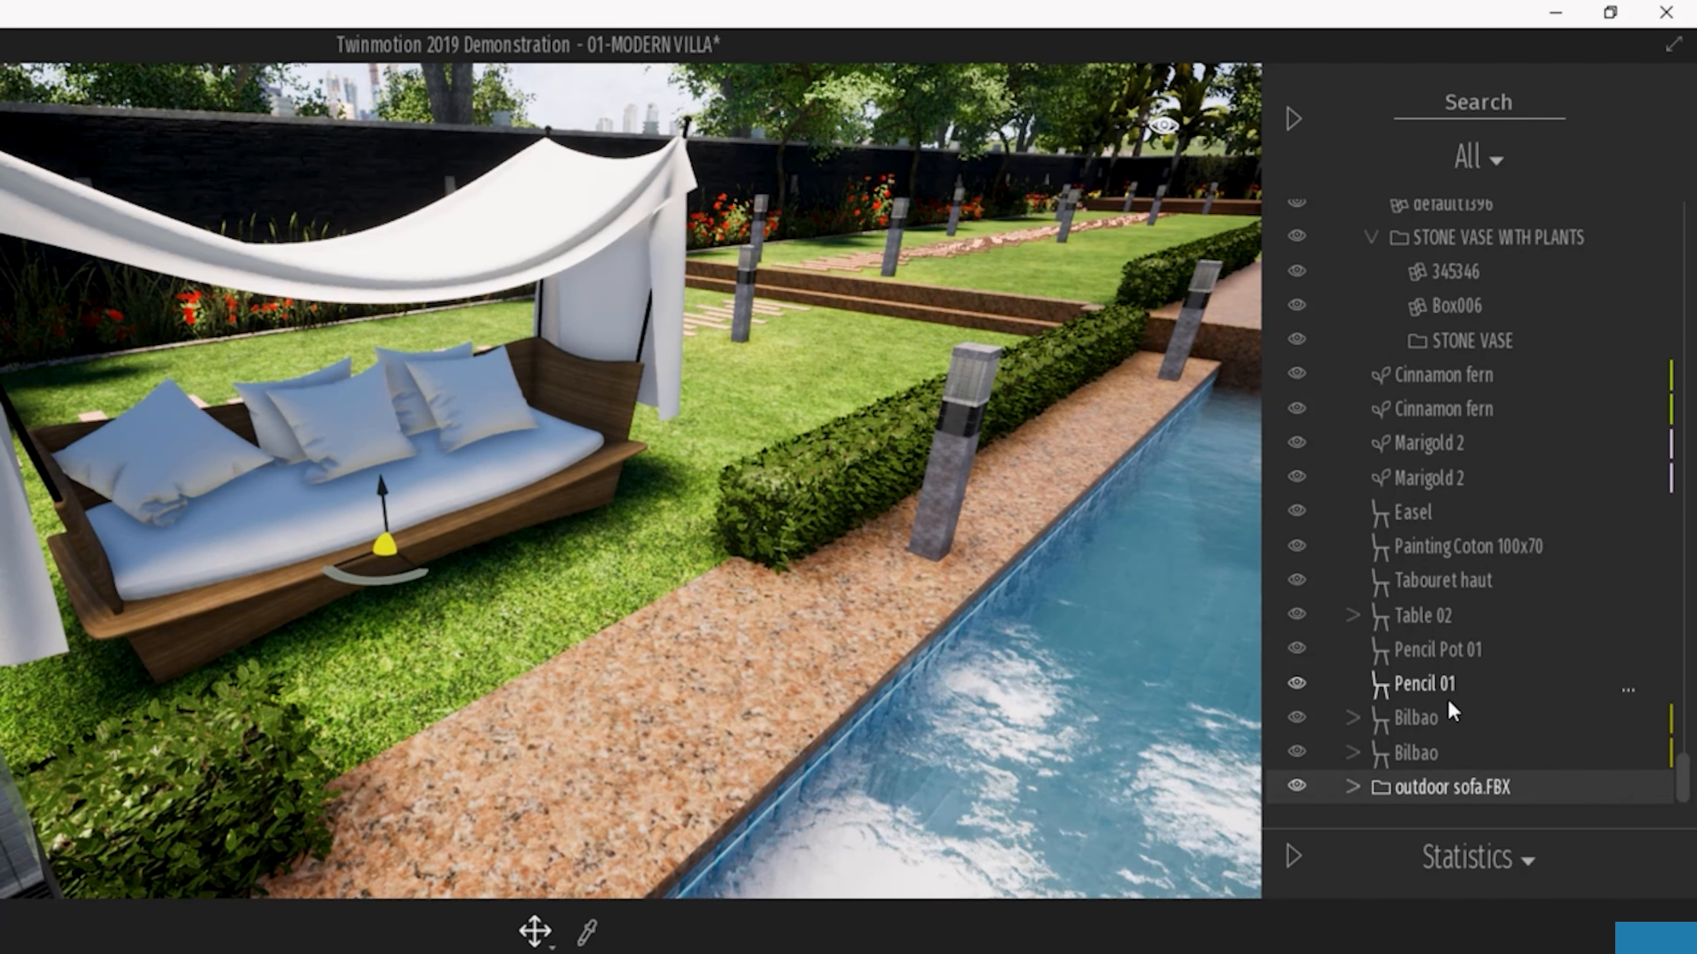
click(1627, 789)
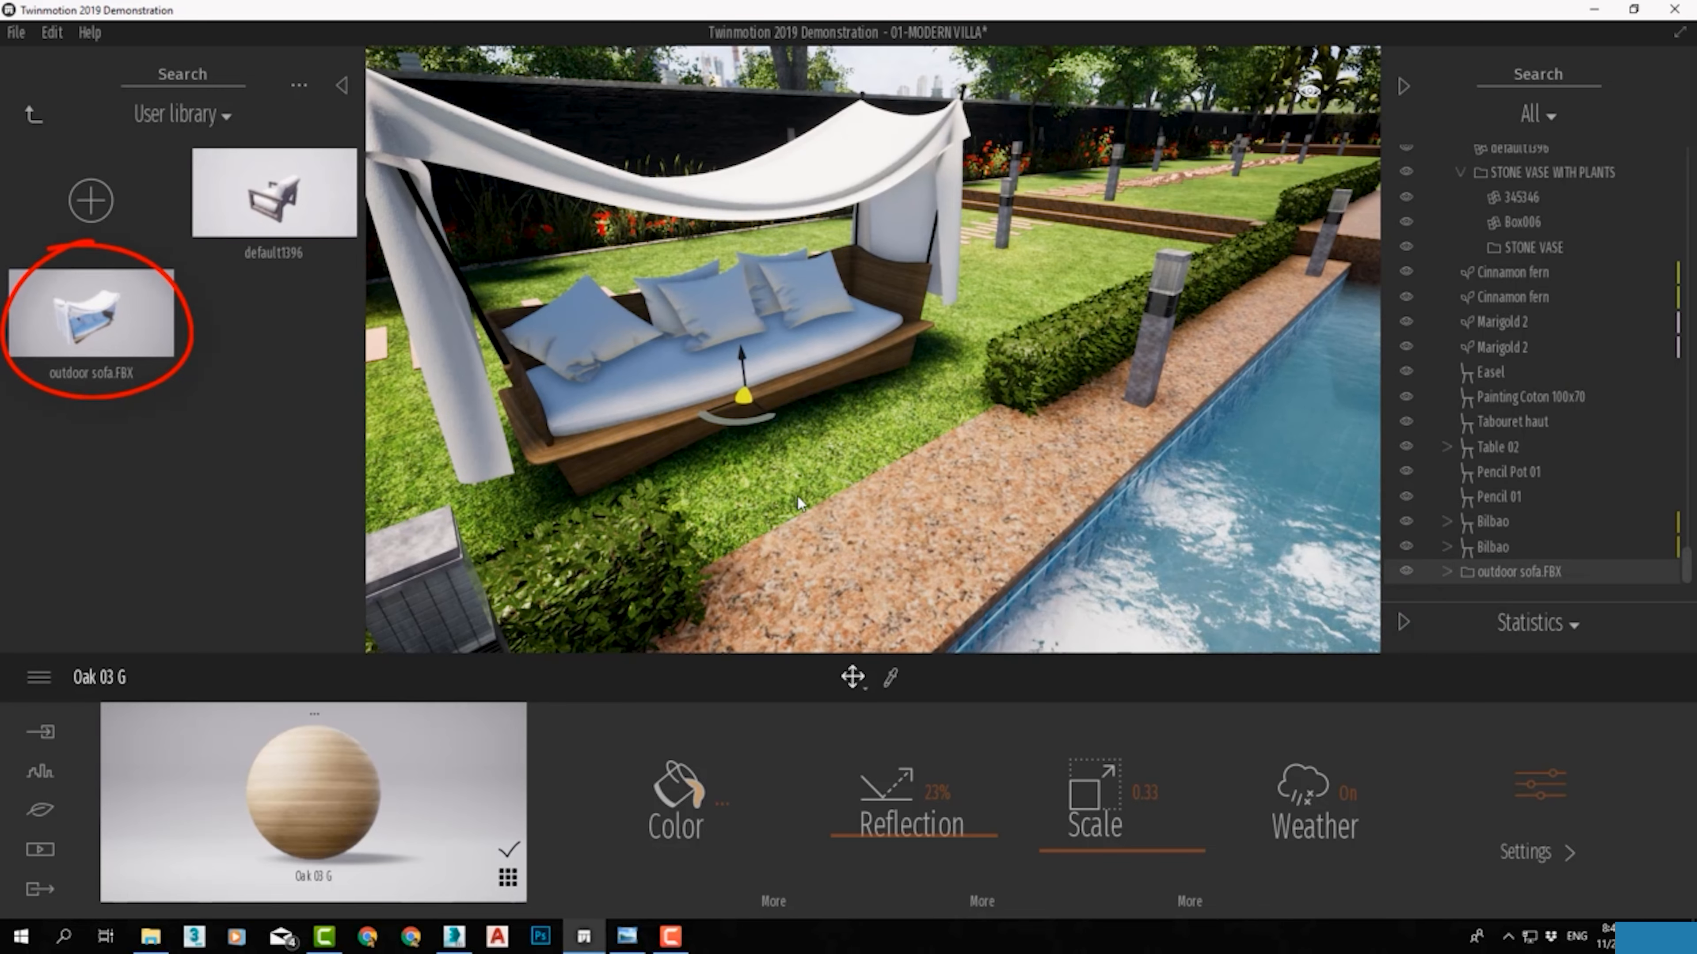
Step: Place a copy of outdoor sofa.FBX from the user library on the lawn across the pool and turn it to face the water
scroll(800, 495, down, 5)
right_drag(798, 558, 976, 558)
mouse_move(737, 540)
right_down()
mouse_move(996, 540)
mouse_move(737, 540)
right_up()
scroll(737, 540, up, 3)
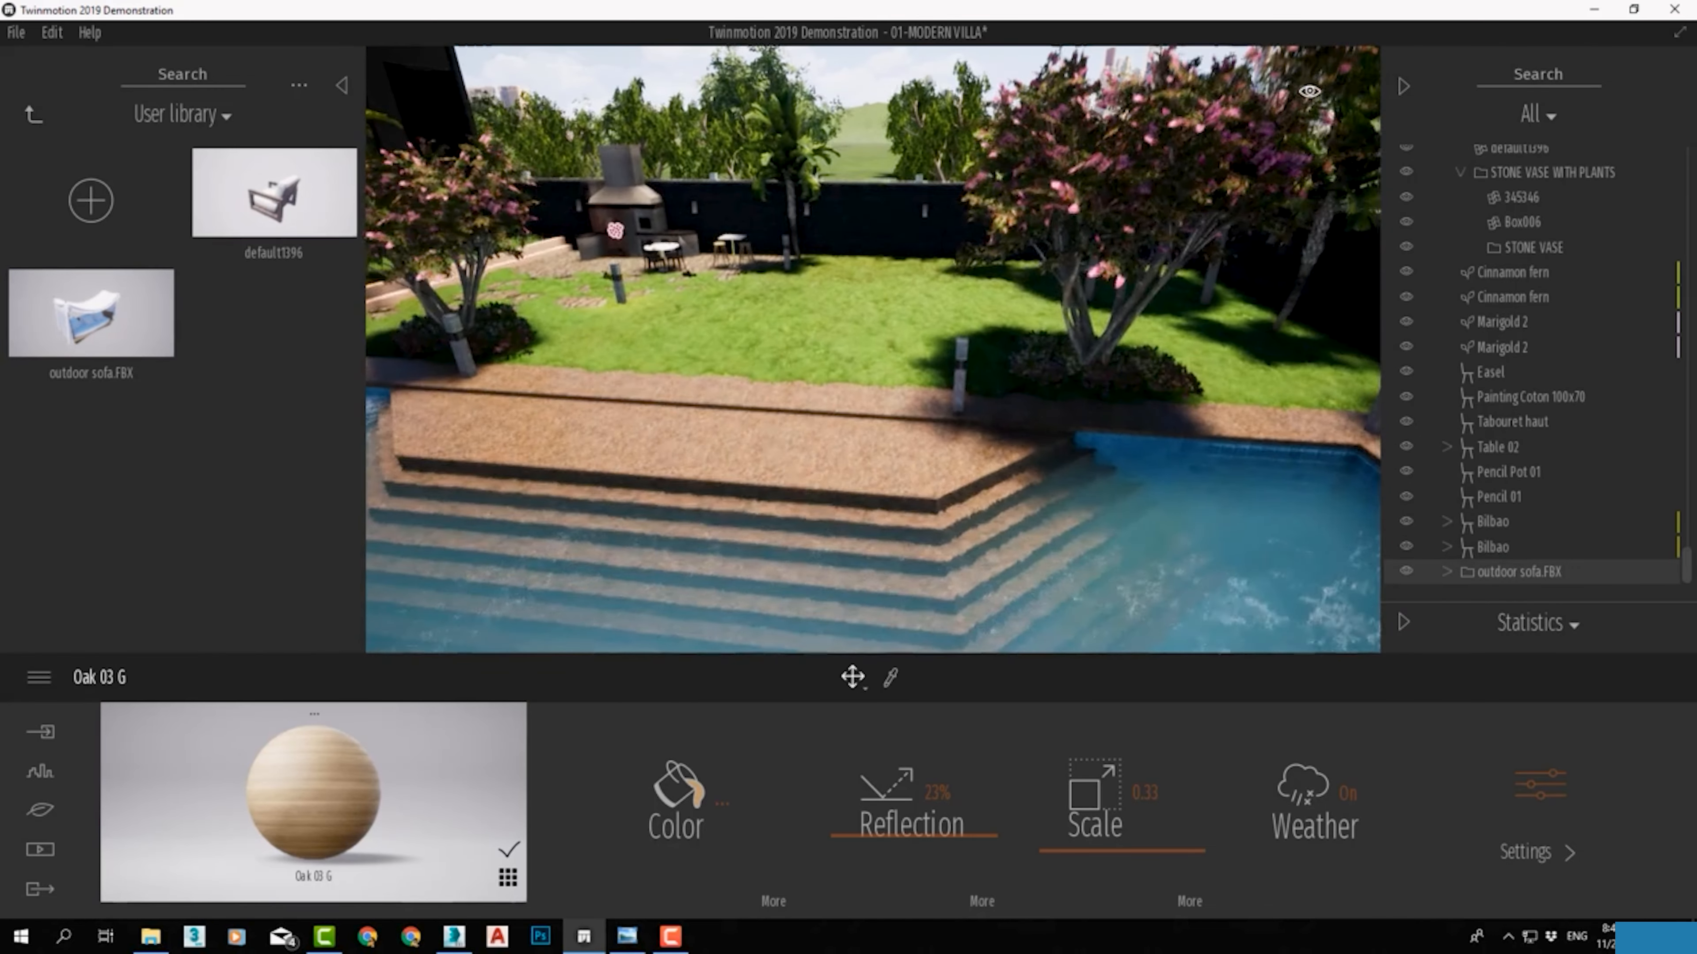
middle_drag(873, 374, 859, 441)
drag(162, 313, 754, 388)
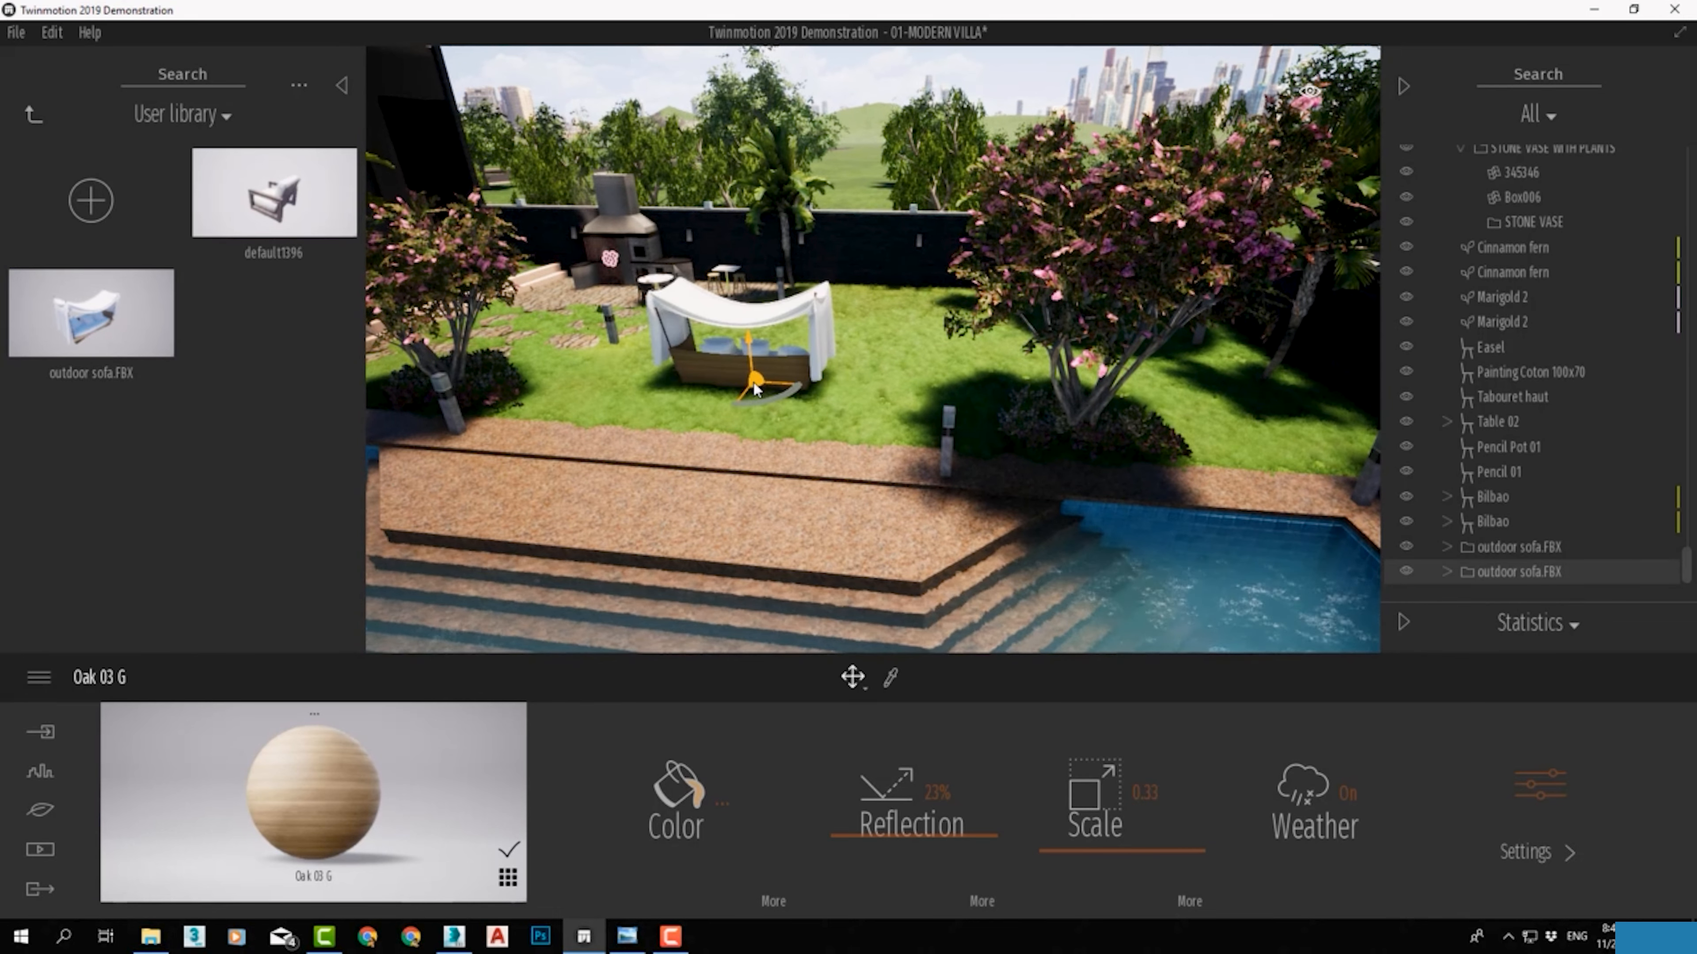
scroll(753, 382, up, 2)
drag(747, 410, 514, 447)
scroll(716, 402, up, 5)
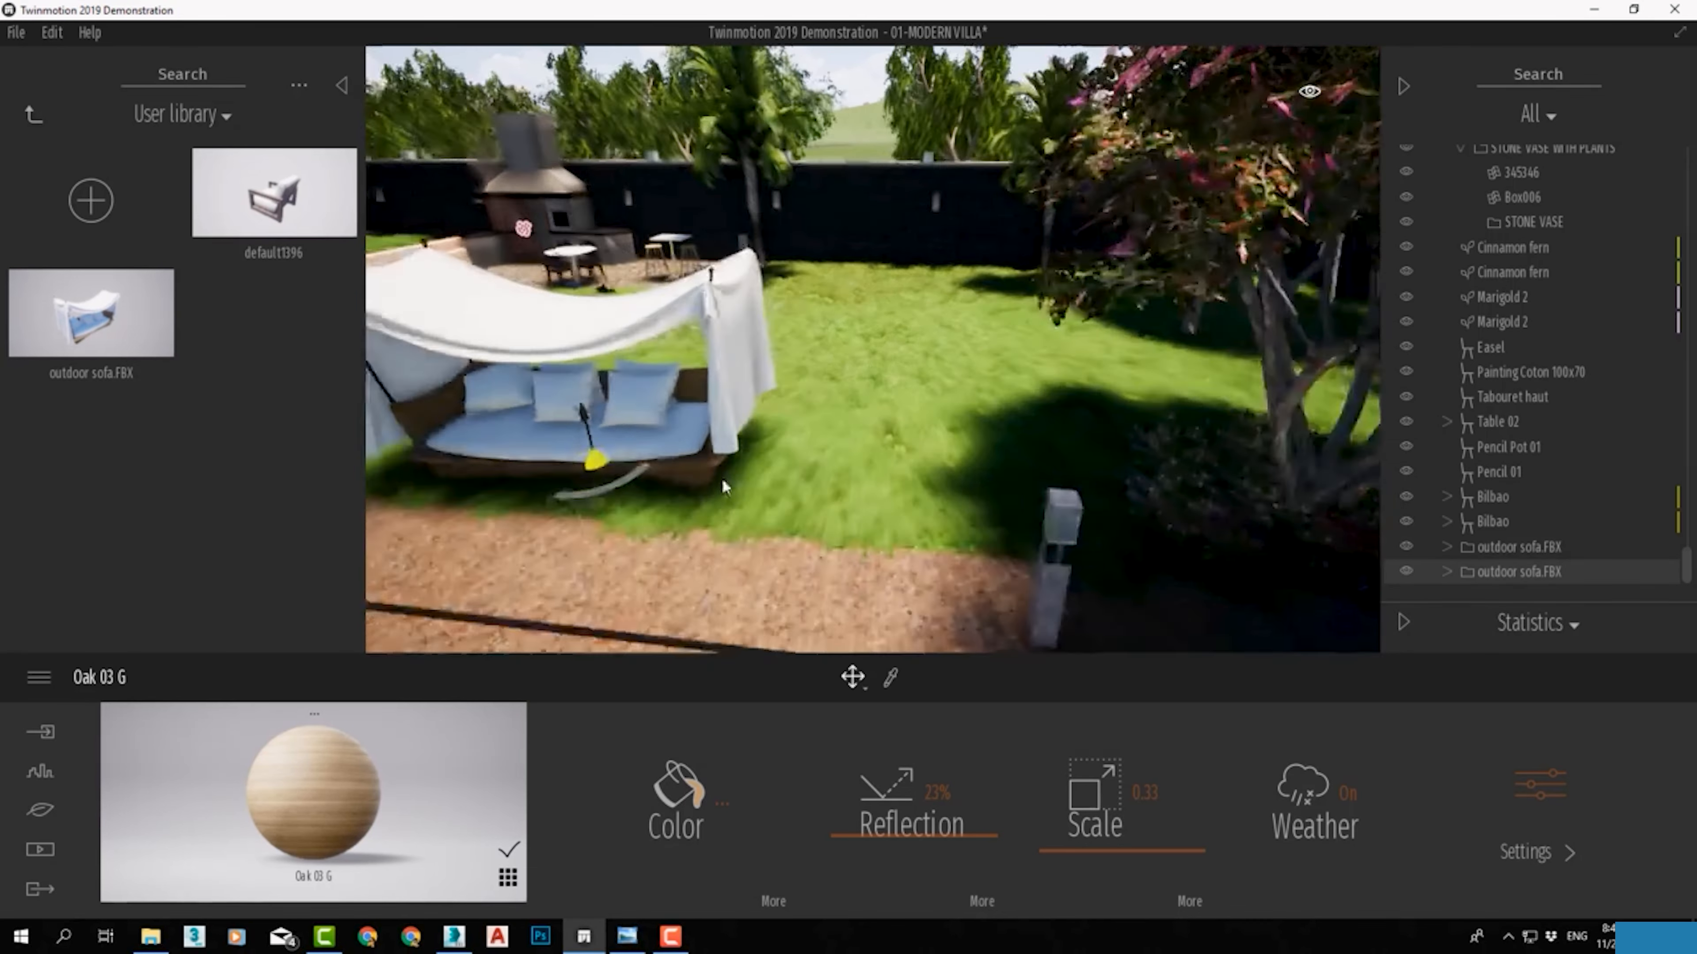
scroll(722, 477, down, 8)
Step: Return to the library's main categories and hide the scene graph to look over the pool area
click(33, 115)
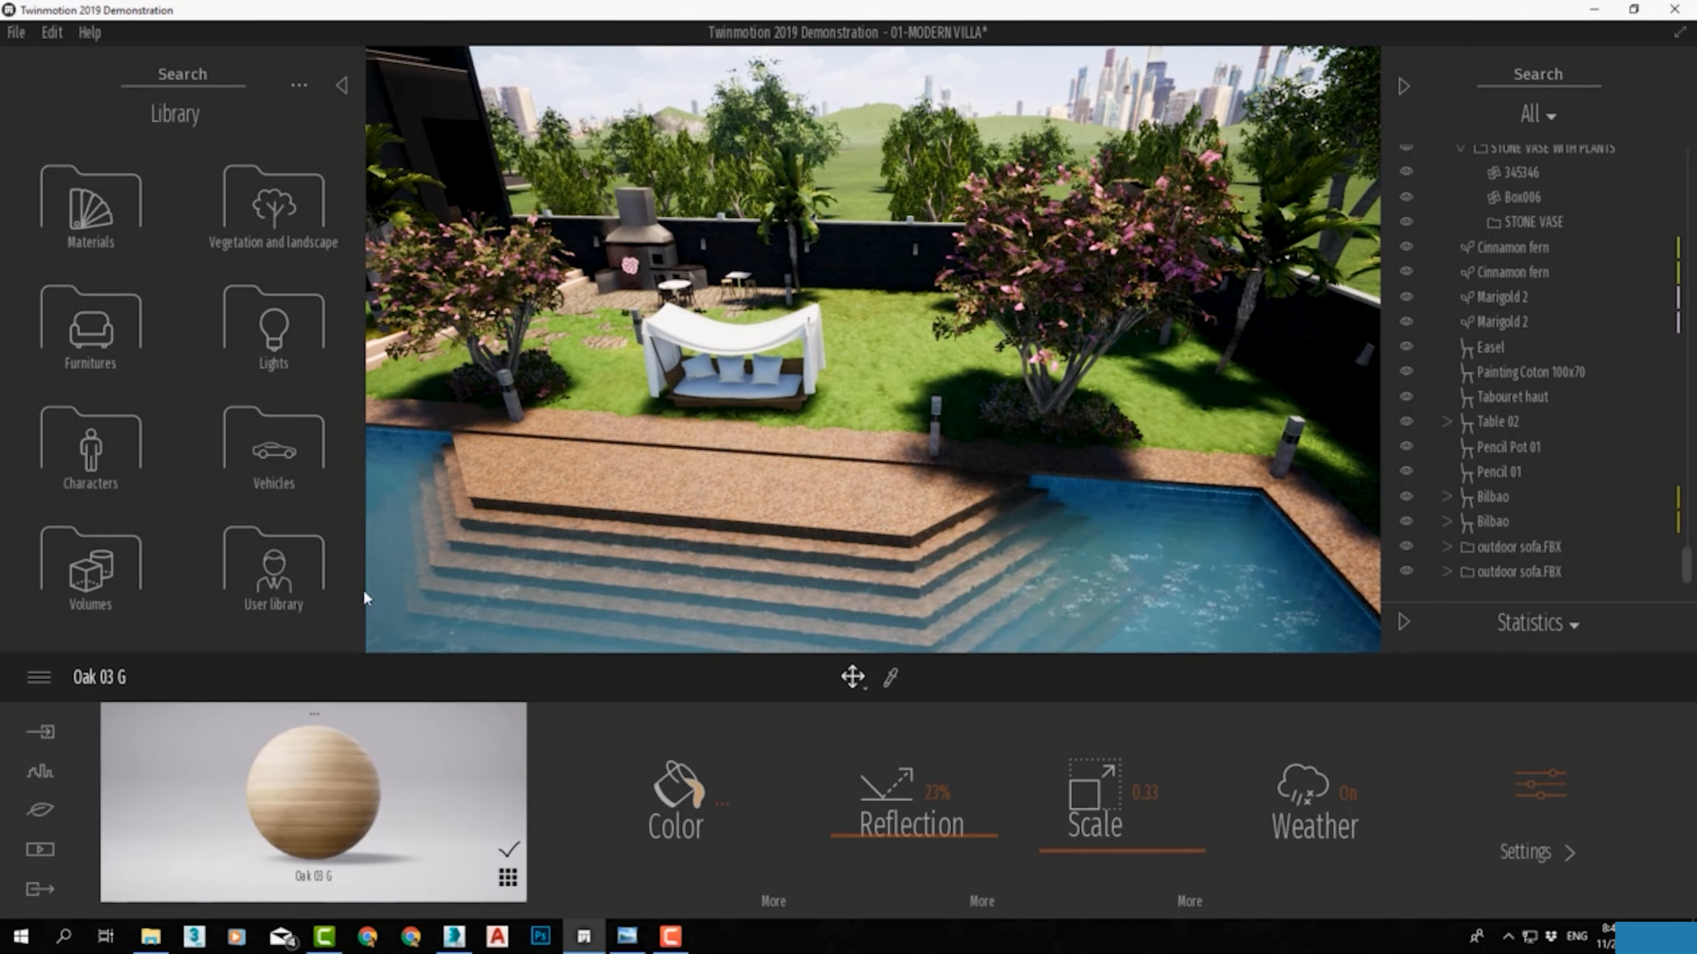
right_drag(827, 328, 461, 448)
right_drag(1029, 280, 828, 345)
click(1403, 86)
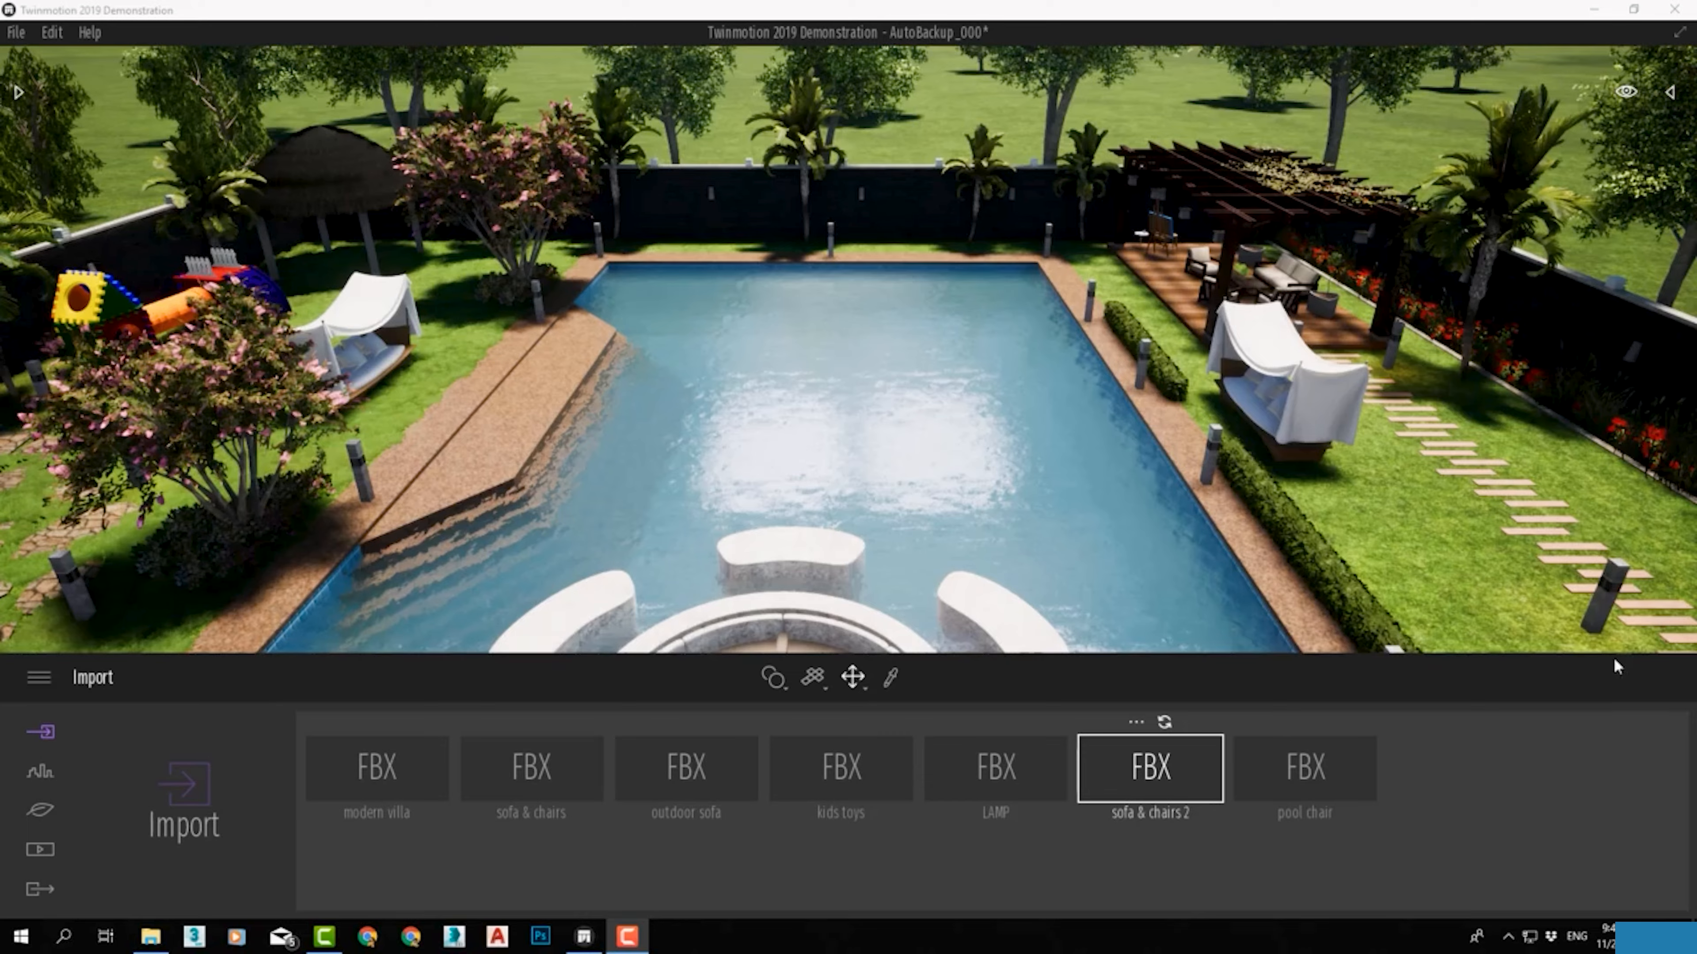
Step: Survey the villa and its furnished garden from above and show the library's main categories
mouse_move(1131, 459)
right_down()
mouse_move(1370, 441)
mouse_move(1132, 459)
right_up()
scroll(1131, 459, up, 3)
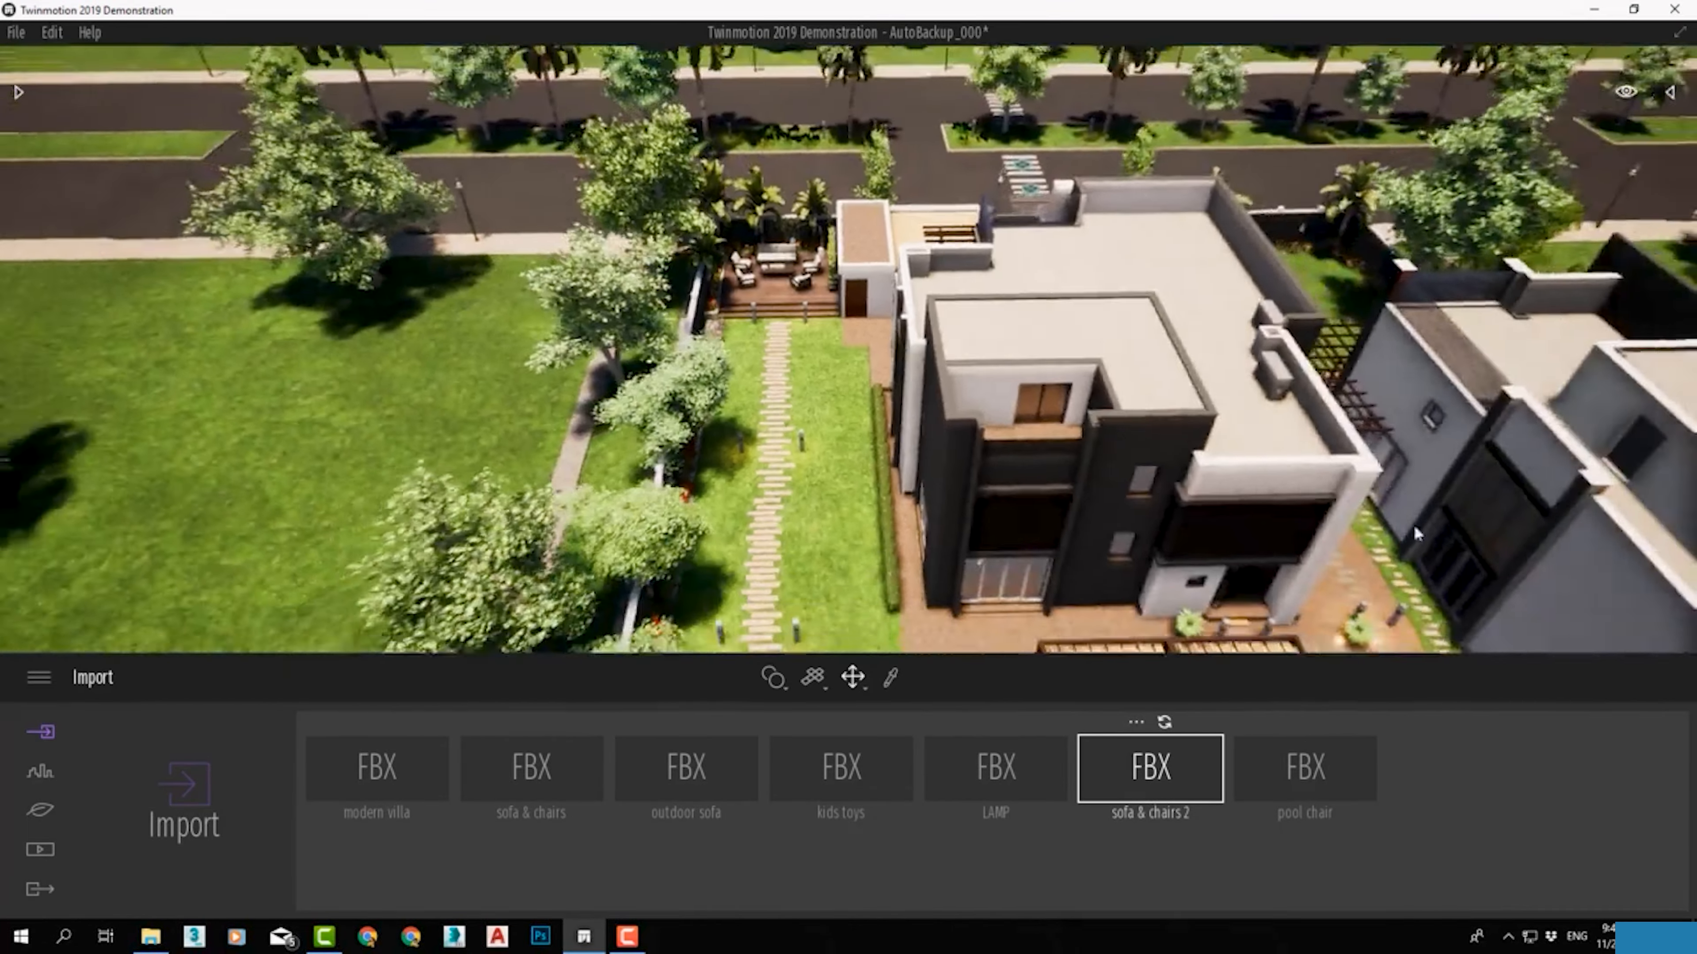
middle_drag(1414, 528, 1275, 544)
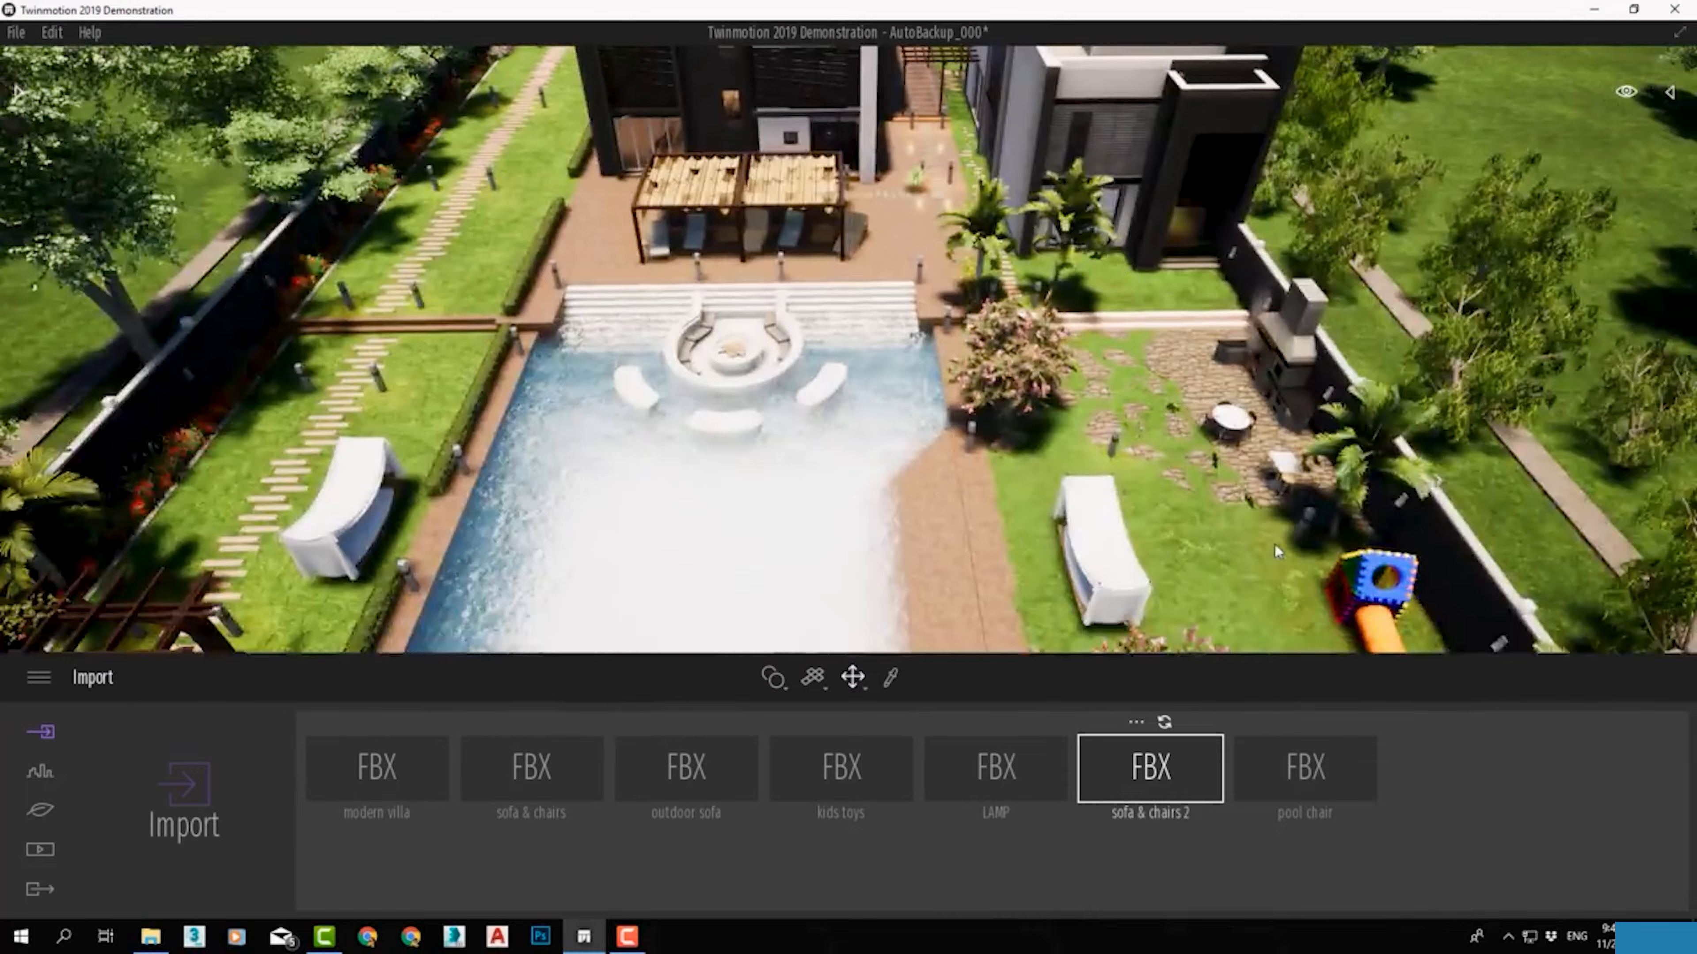
scroll(1275, 544, down, 5)
click(18, 92)
click(33, 119)
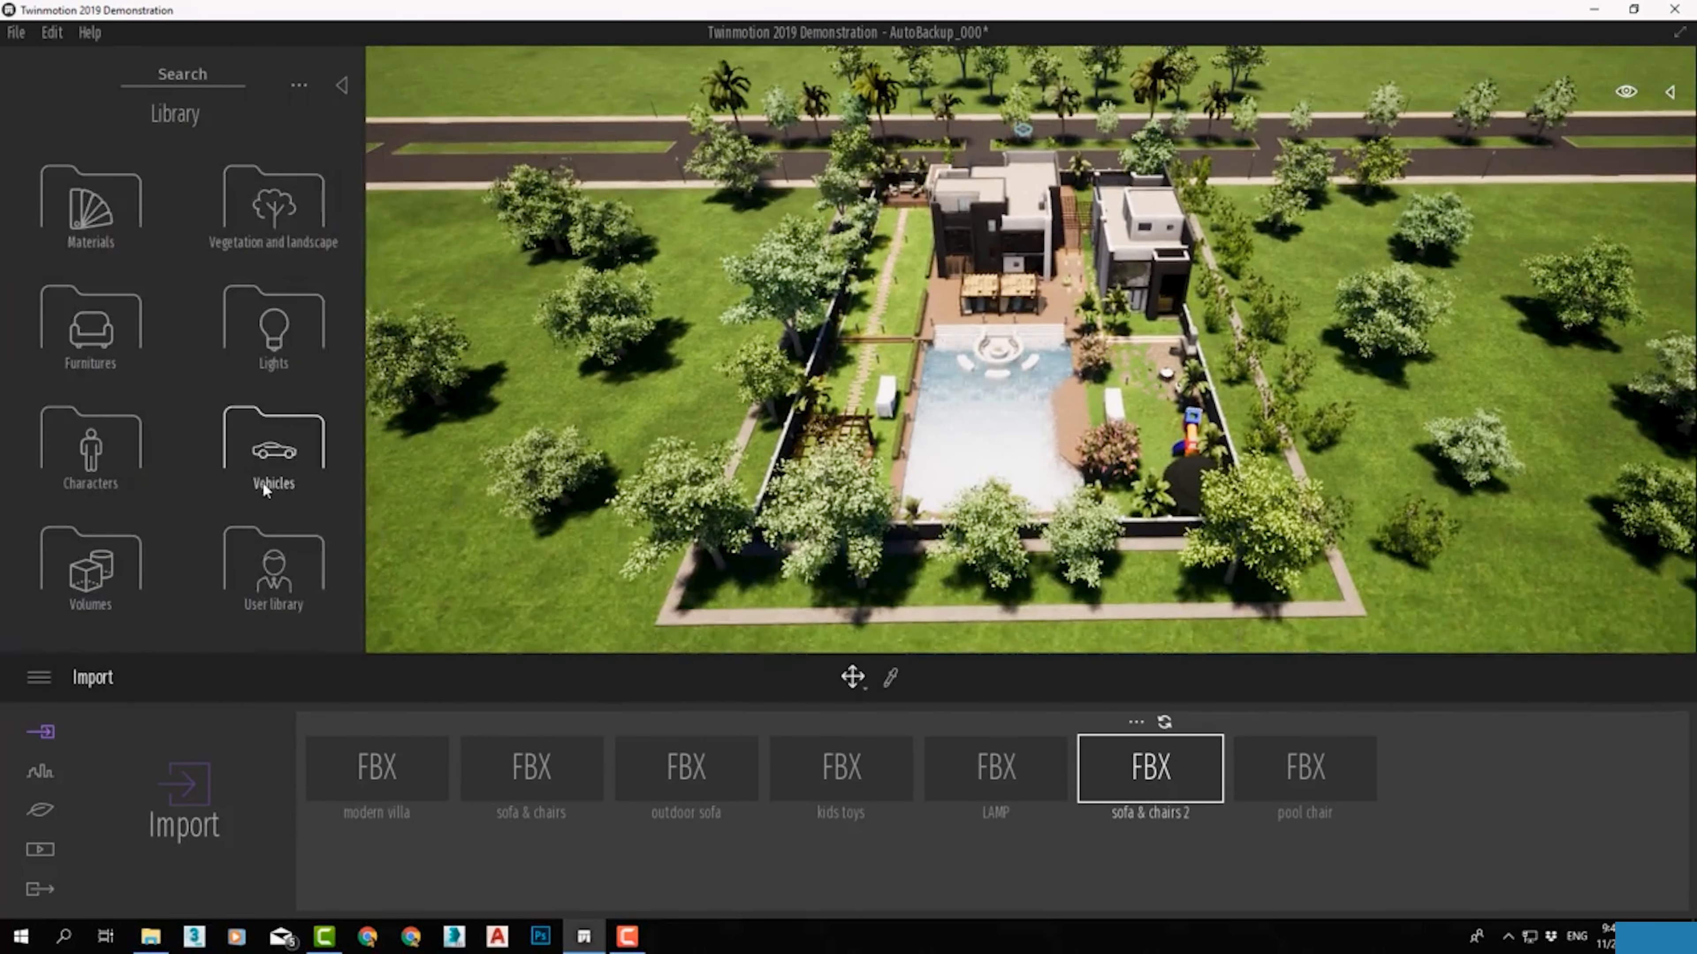
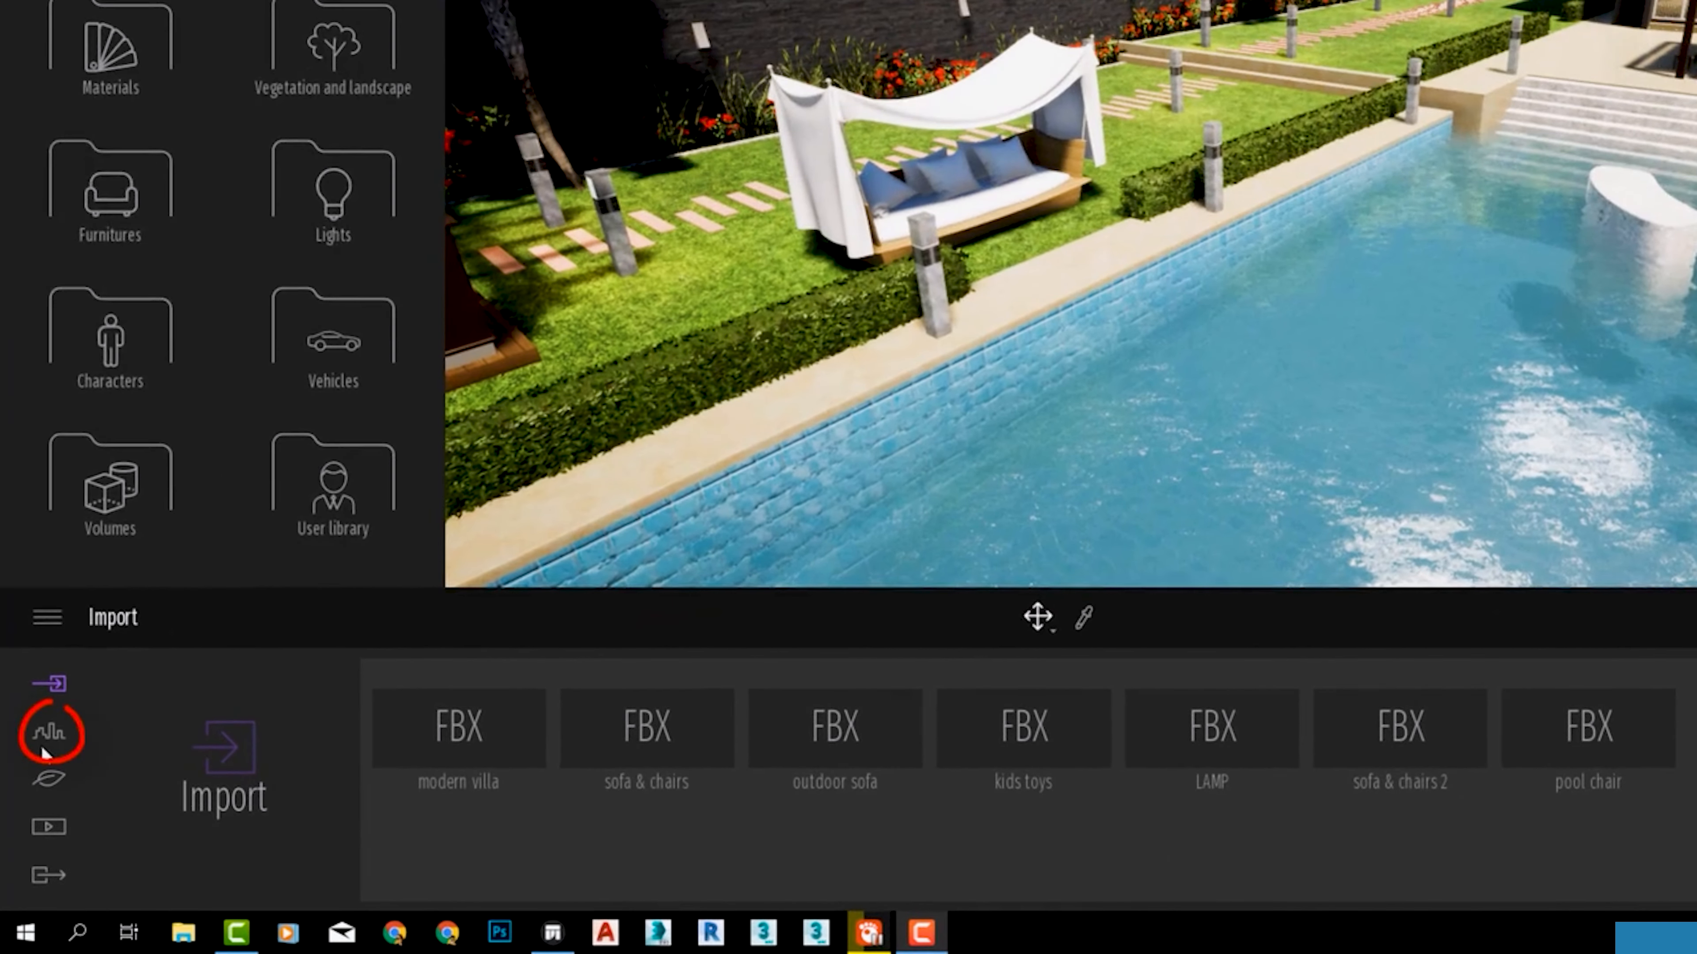
Step: Open the BIMobject Catalog from the Urban tools and log in with Google
click(45, 738)
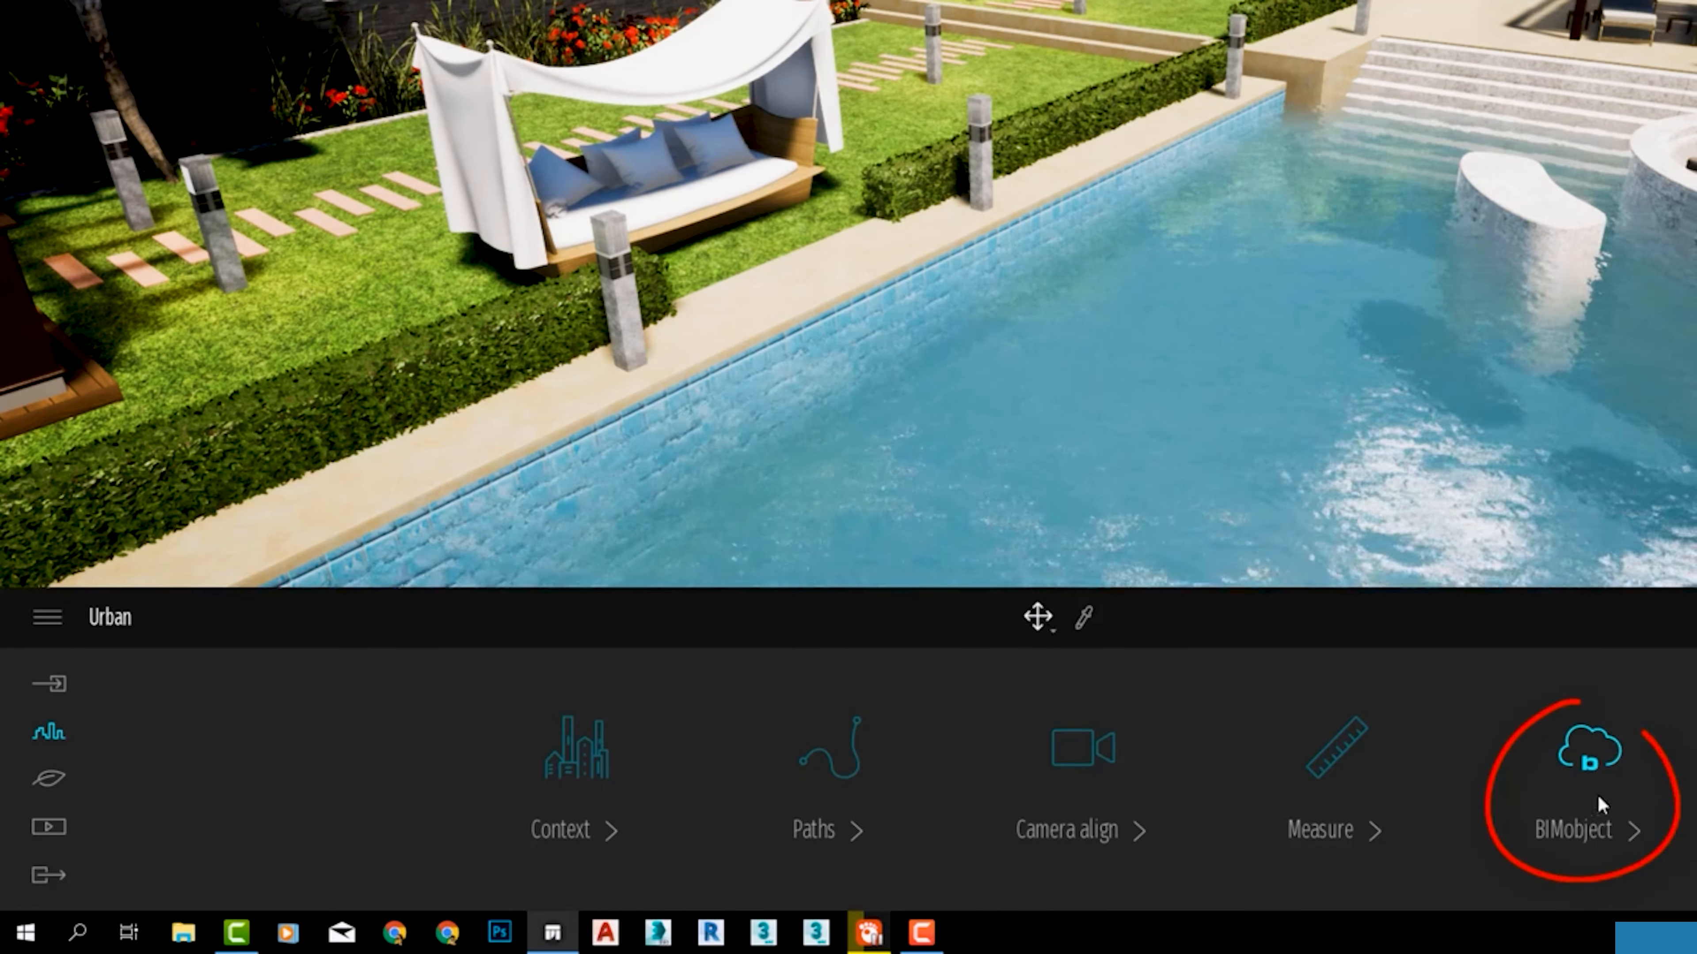
click(1594, 764)
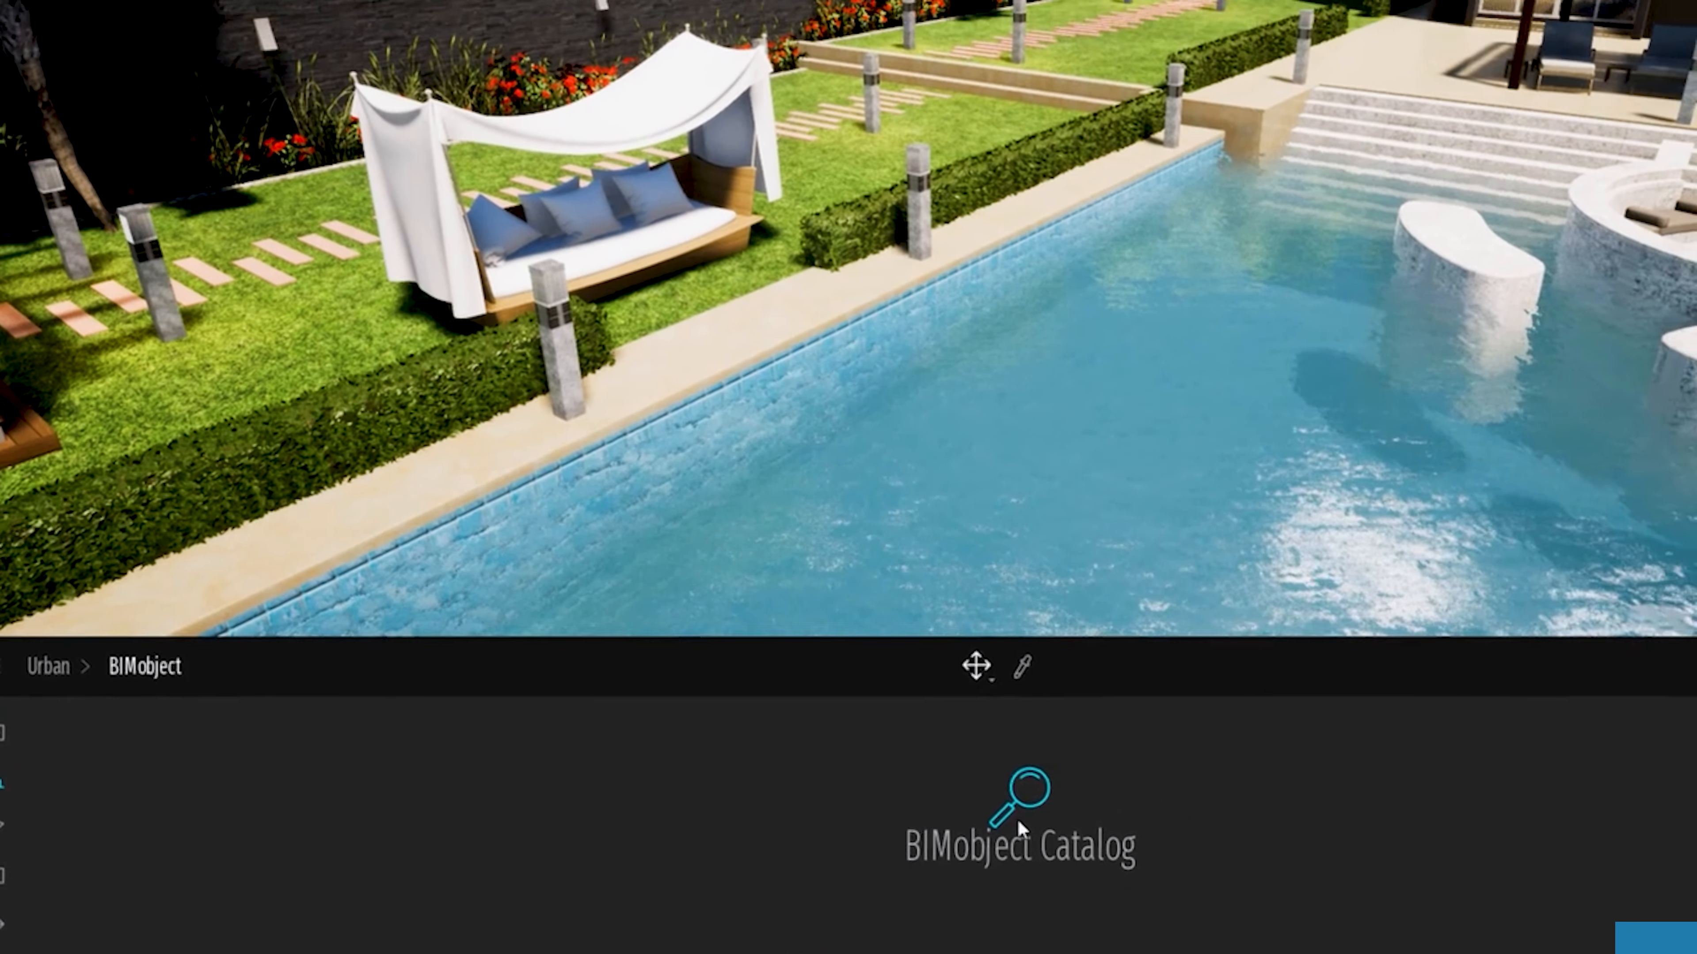
click(1017, 825)
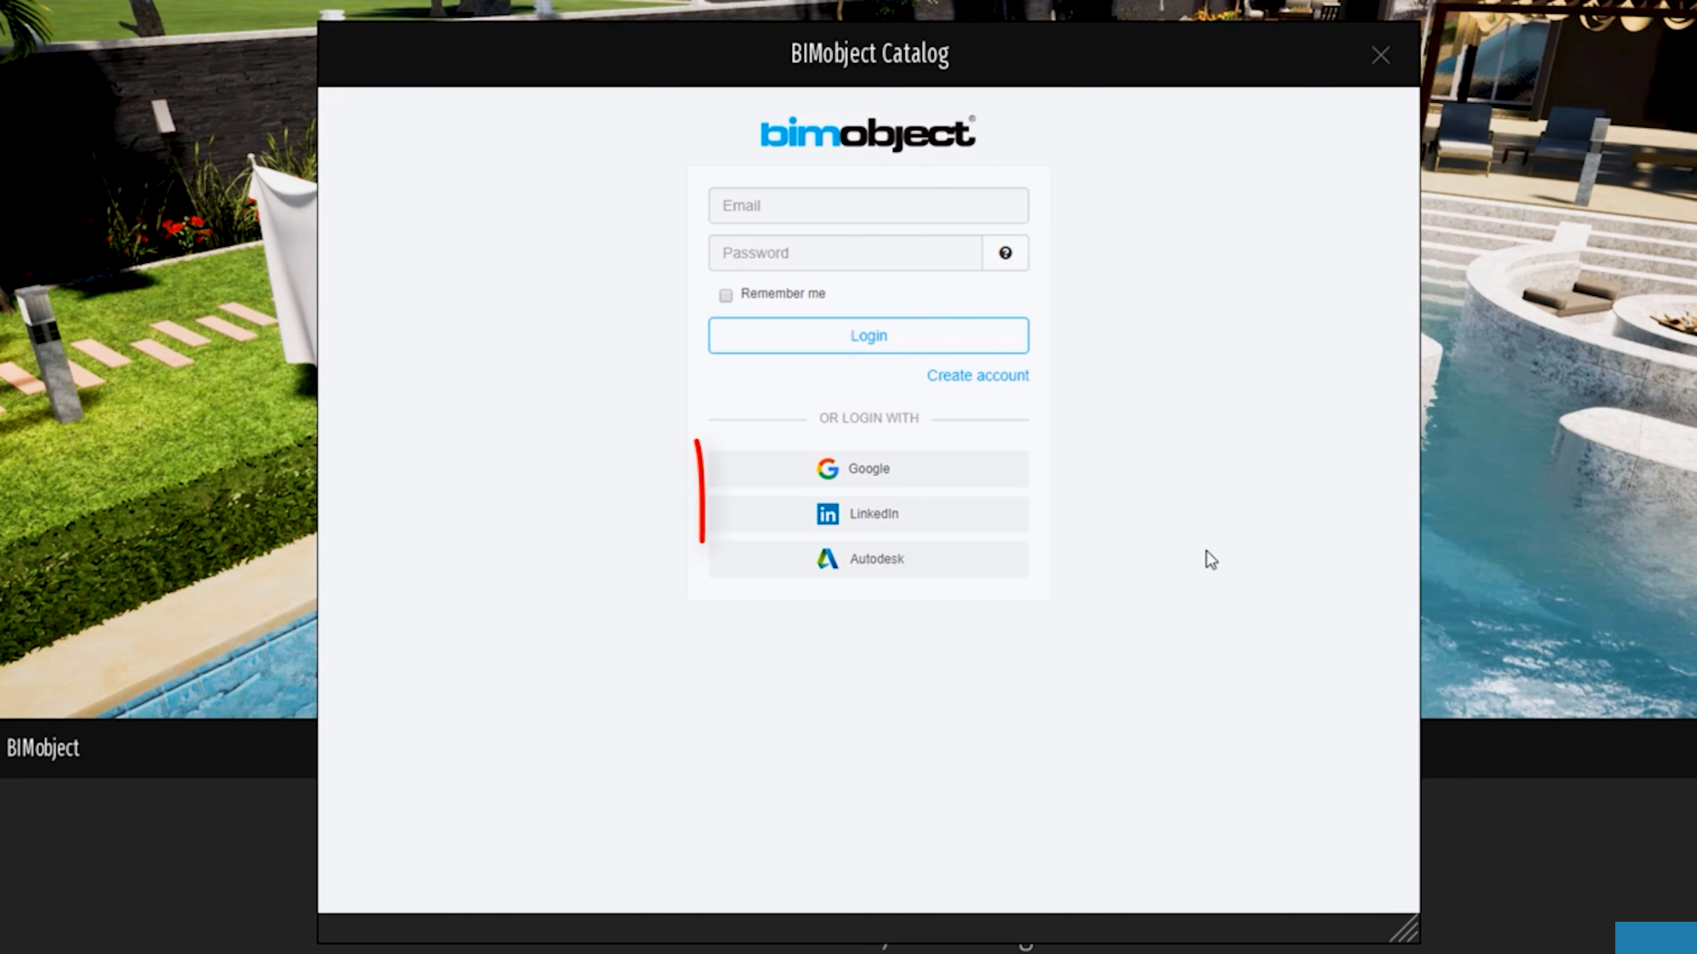
click(864, 477)
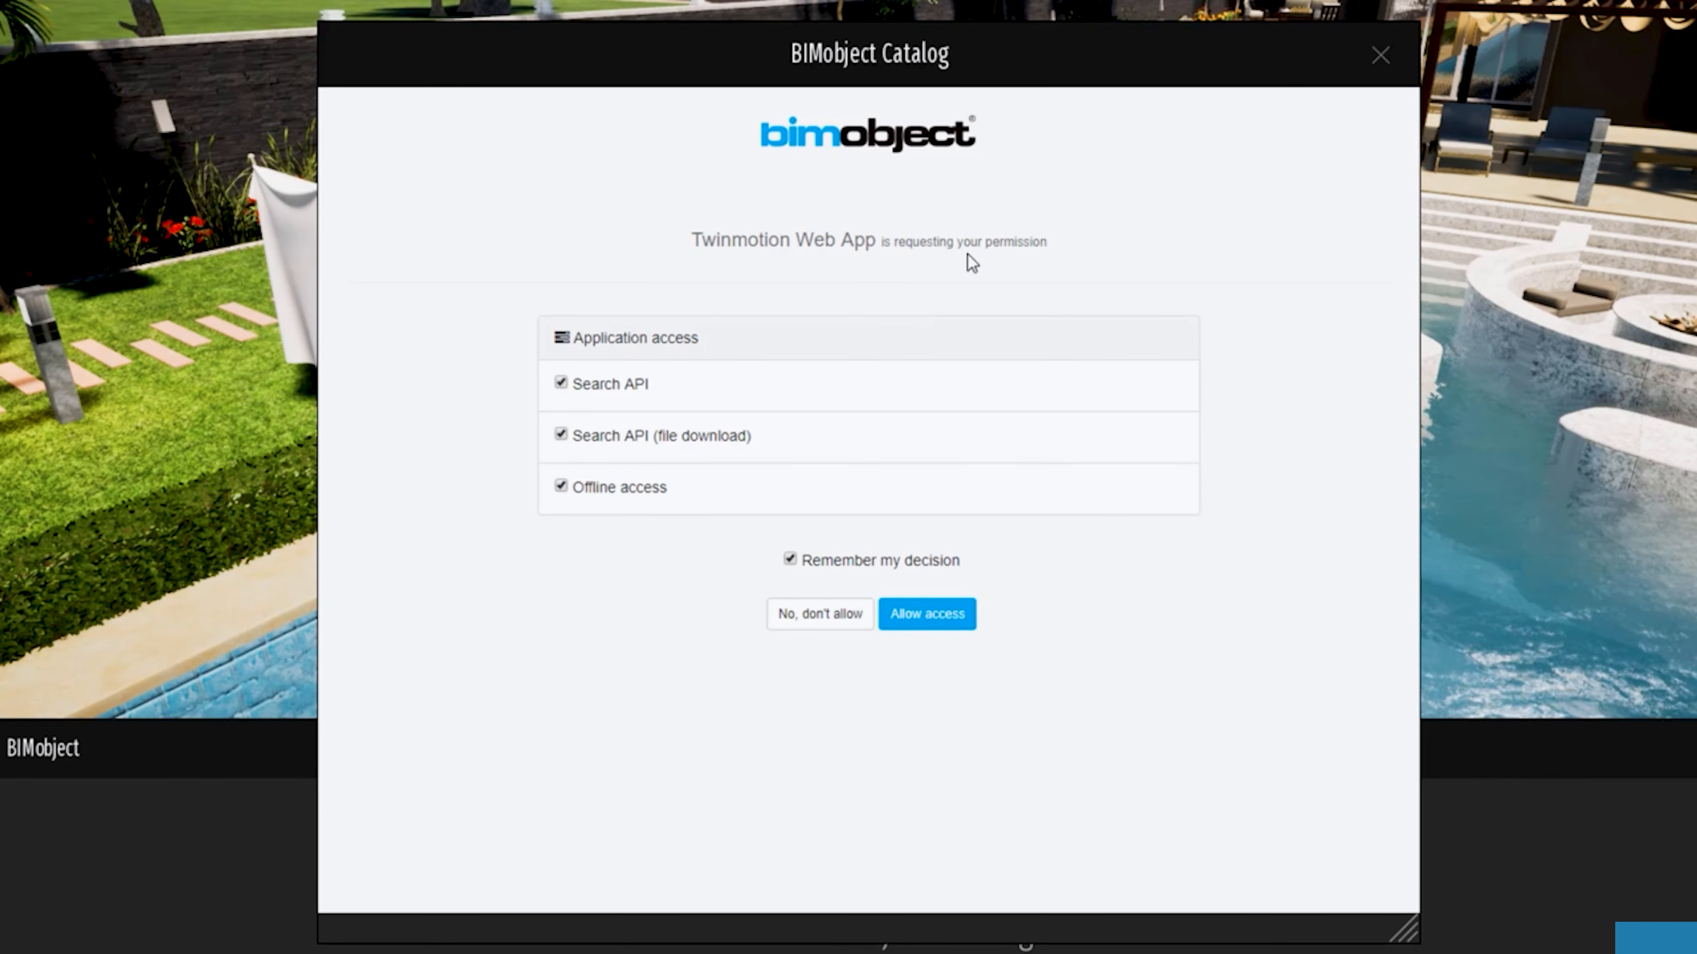
Step: Allow the Twinmotion Web App access to BIMobject and look through the catalog's opening product list
click(927, 615)
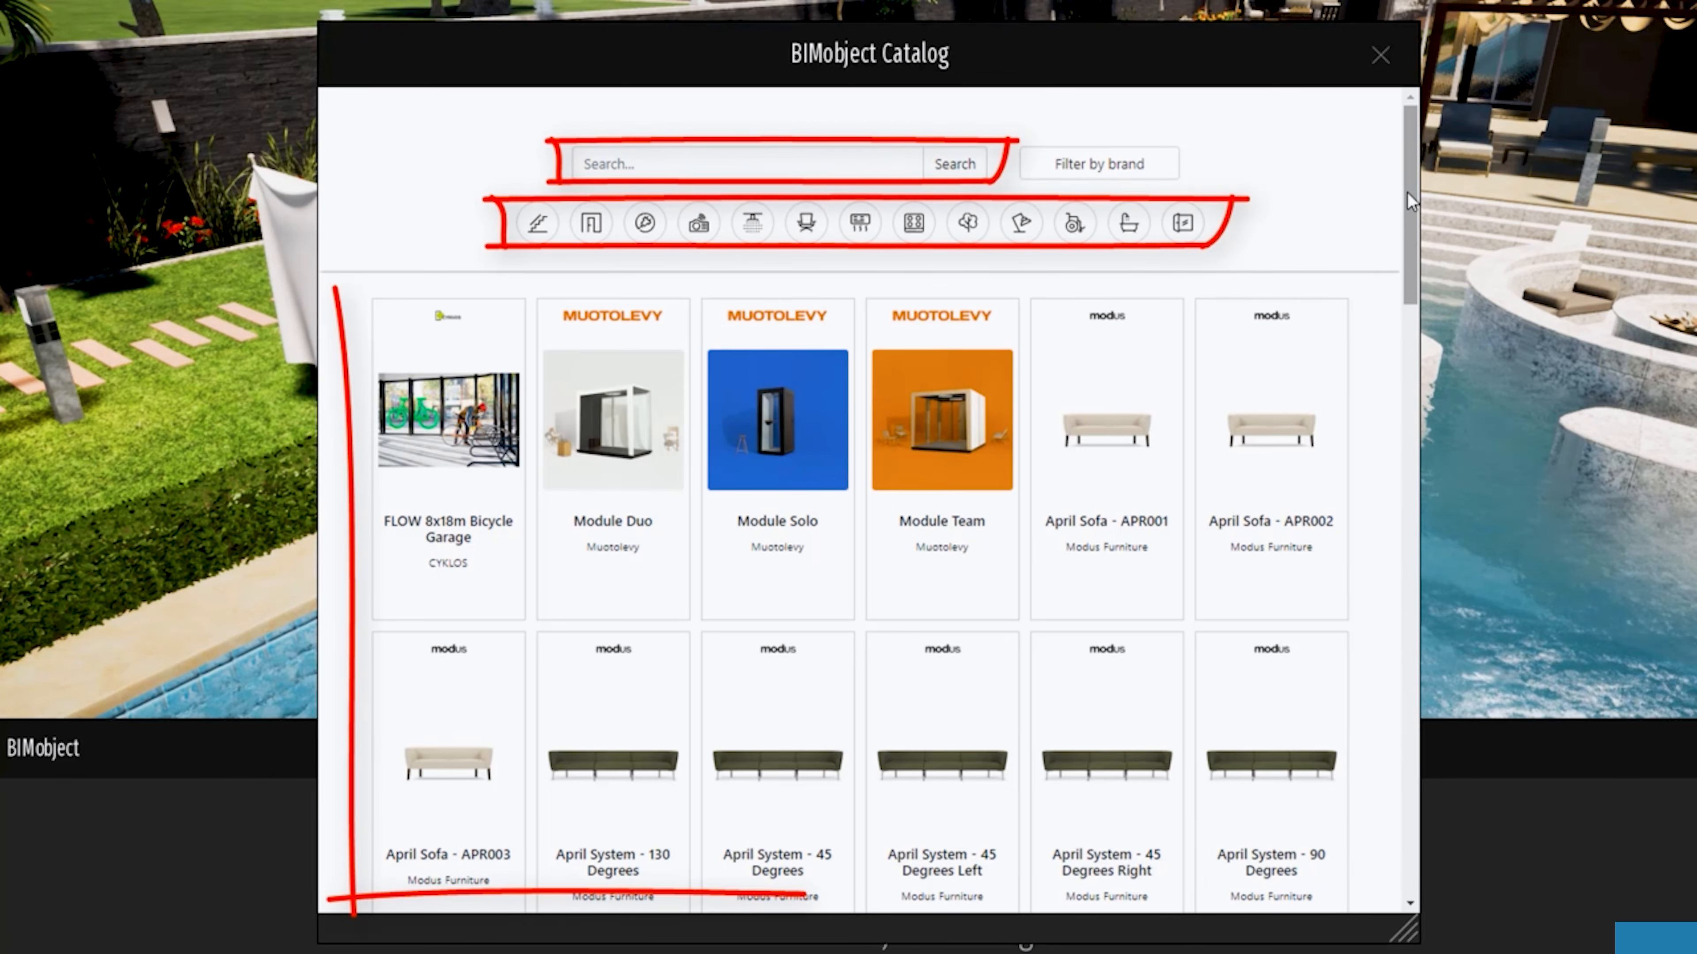
drag(1410, 221, 1393, 424)
scroll(1374, 588, down, 15)
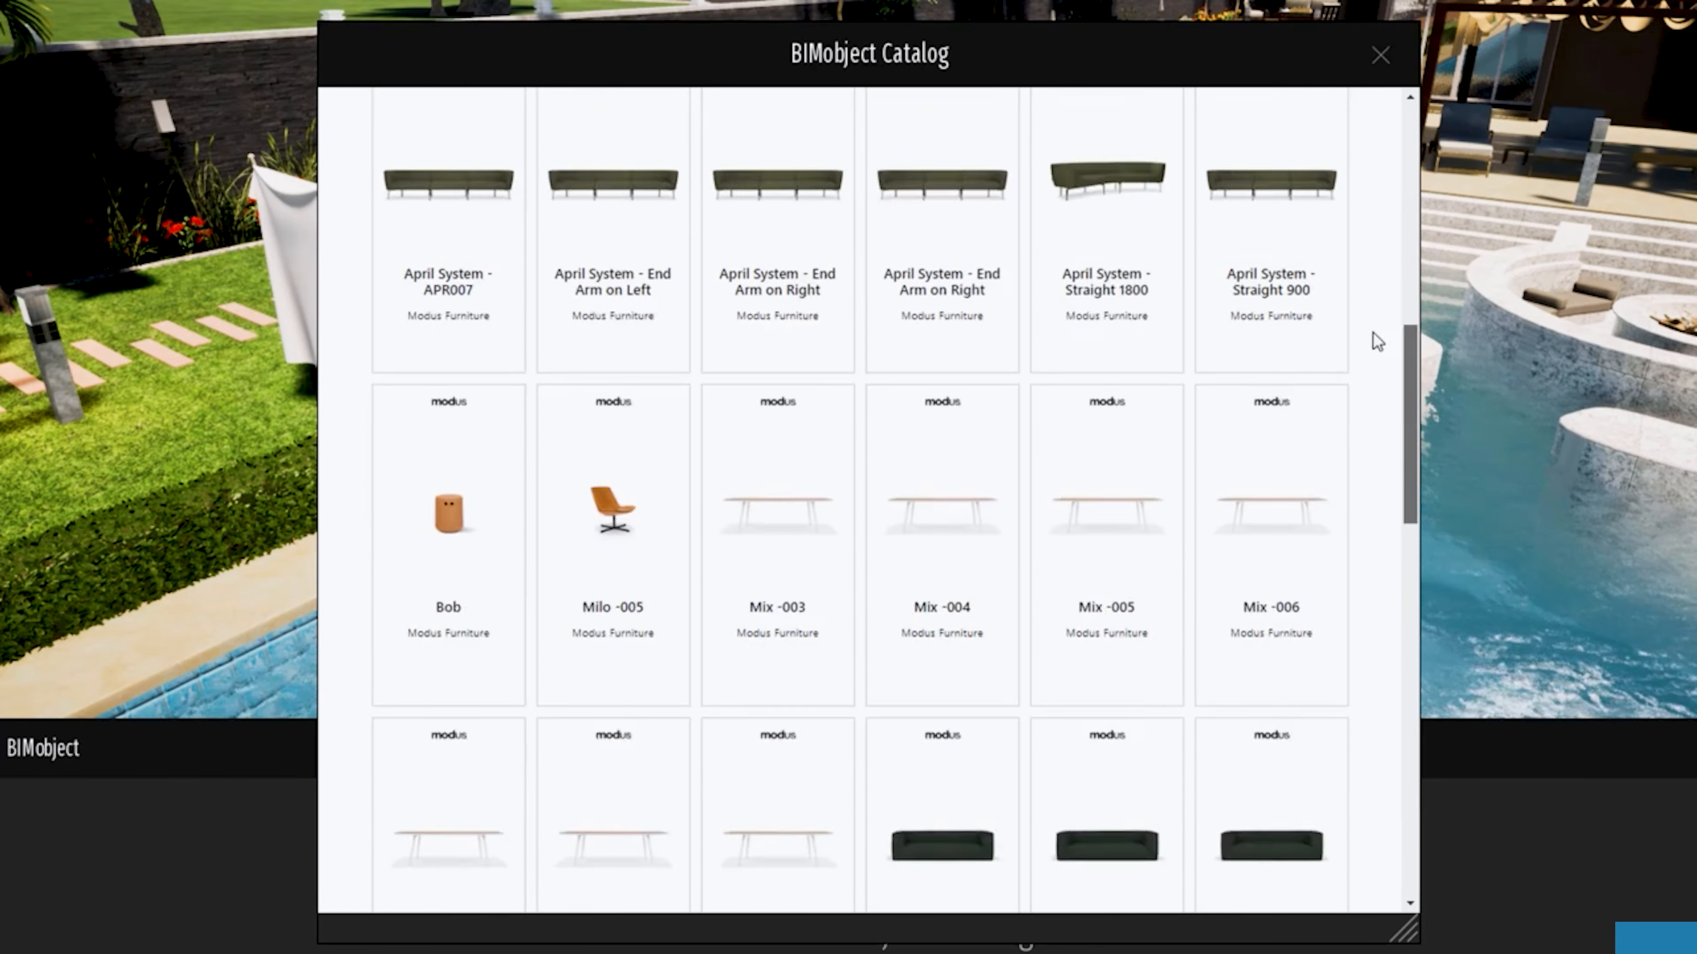
scroll(1376, 234, up, 15)
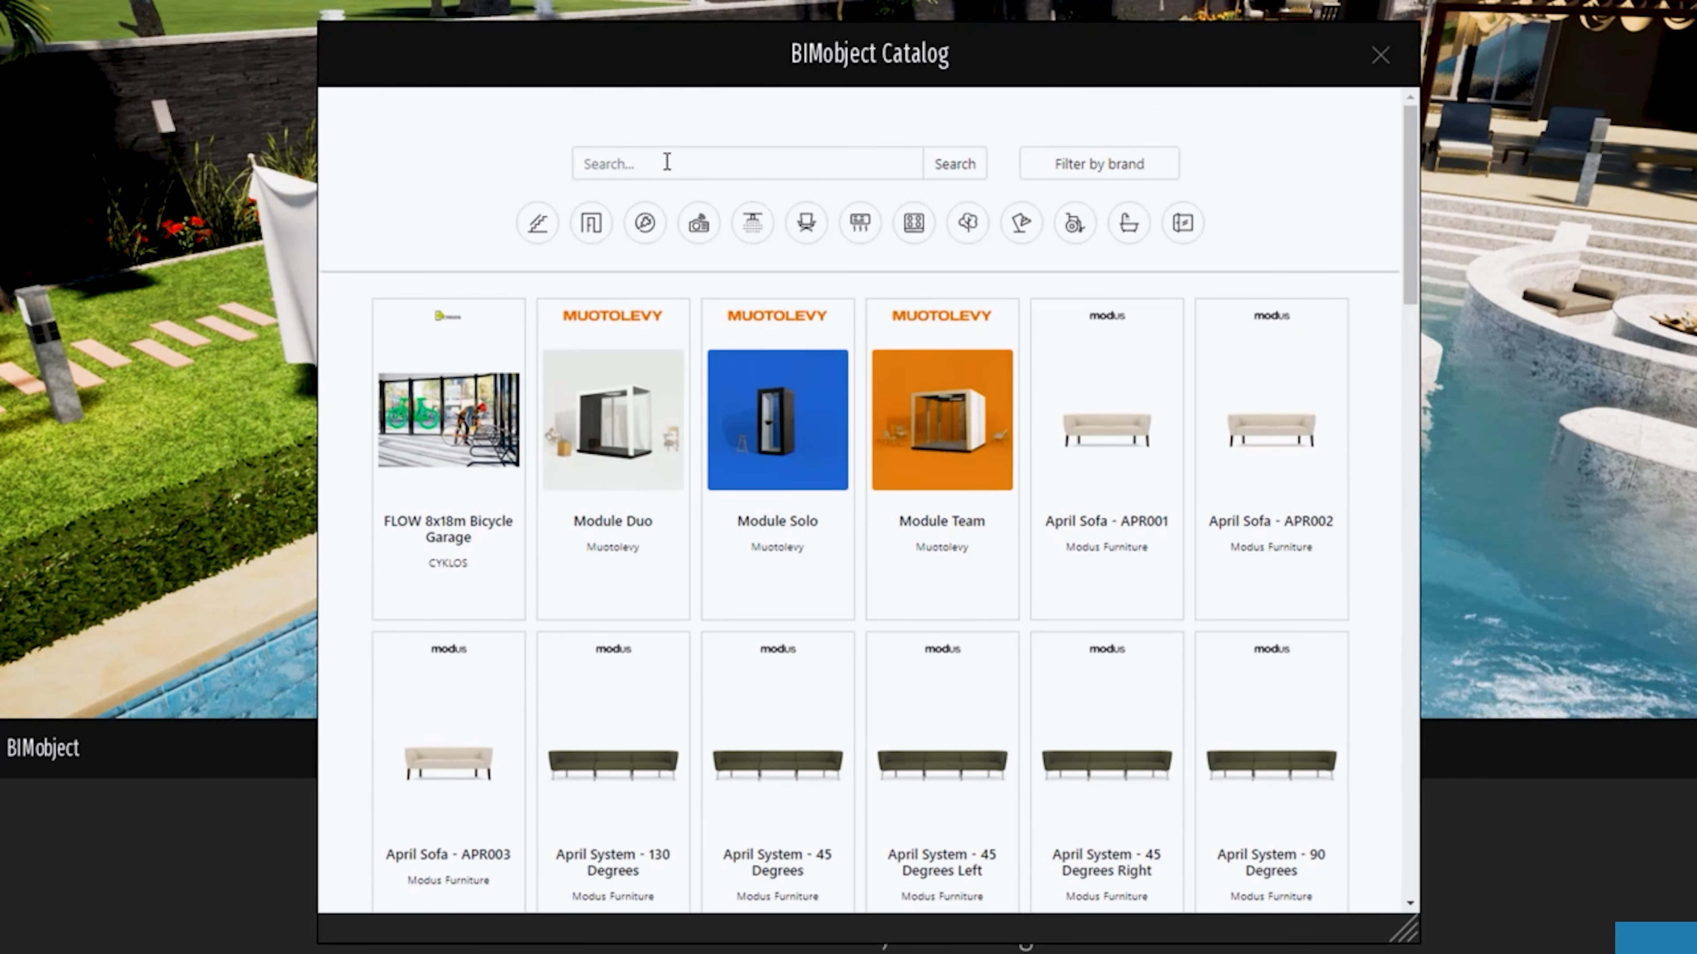
Step: Filter the catalog by the Construction category and look through its products
click(538, 227)
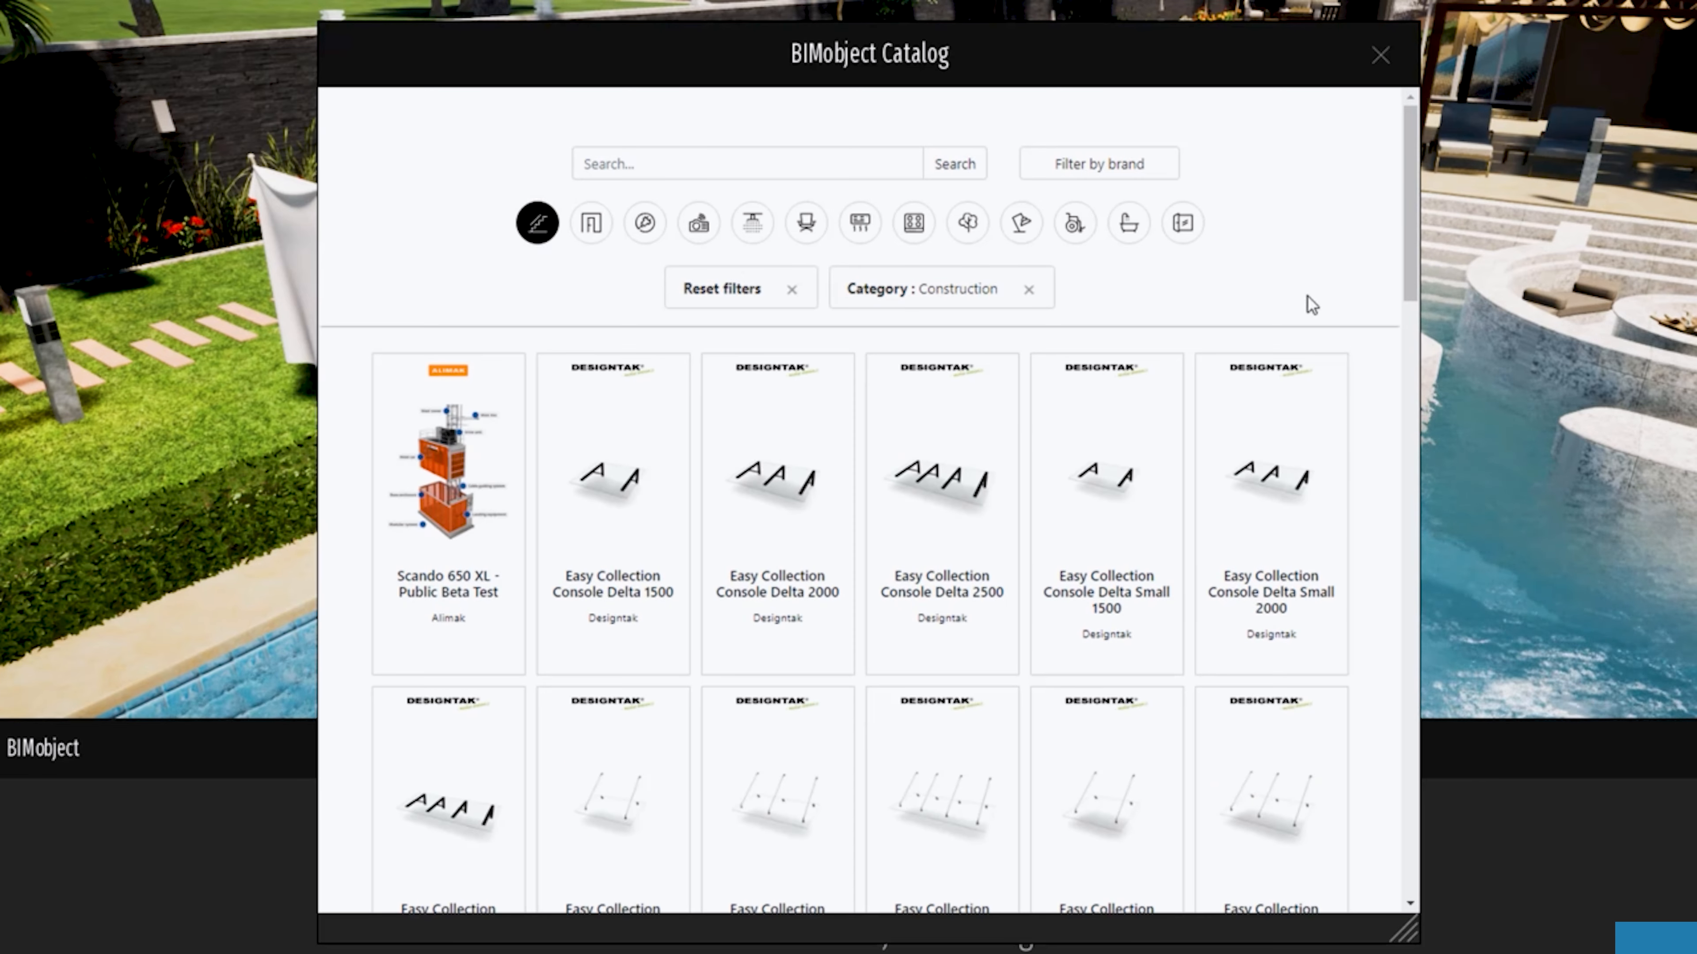
drag(1413, 288, 1408, 444)
scroll(1403, 435, down, 10)
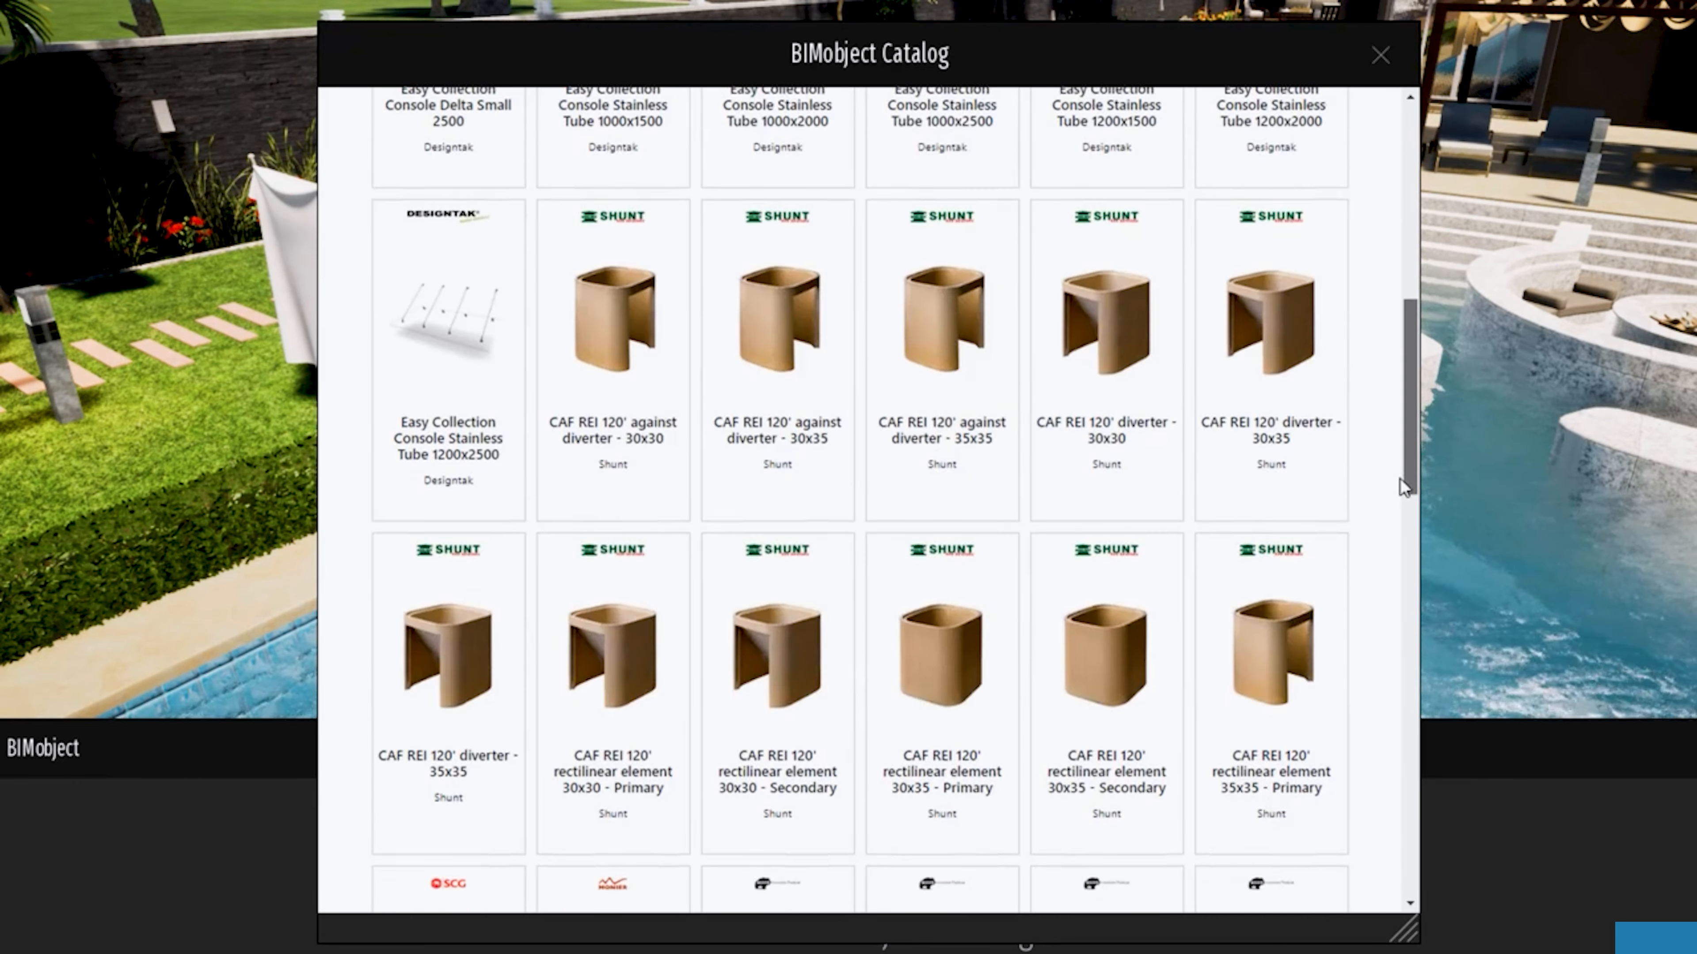
scroll(1380, 762, down, 3)
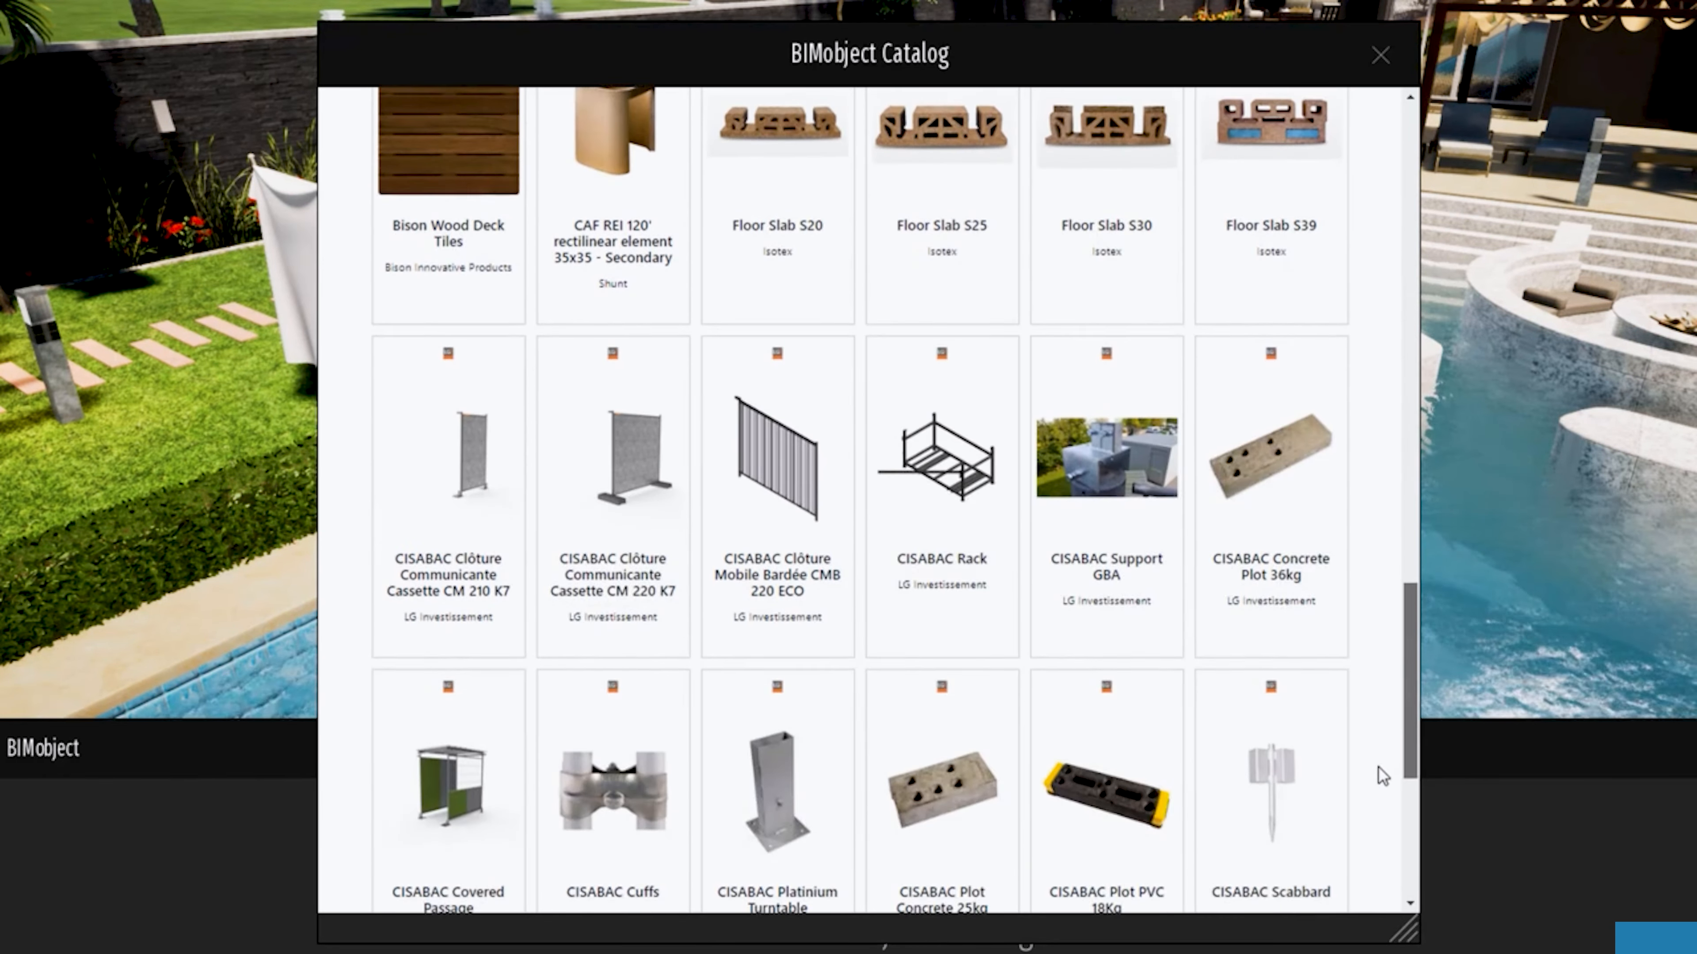
drag(1408, 668, 1408, 172)
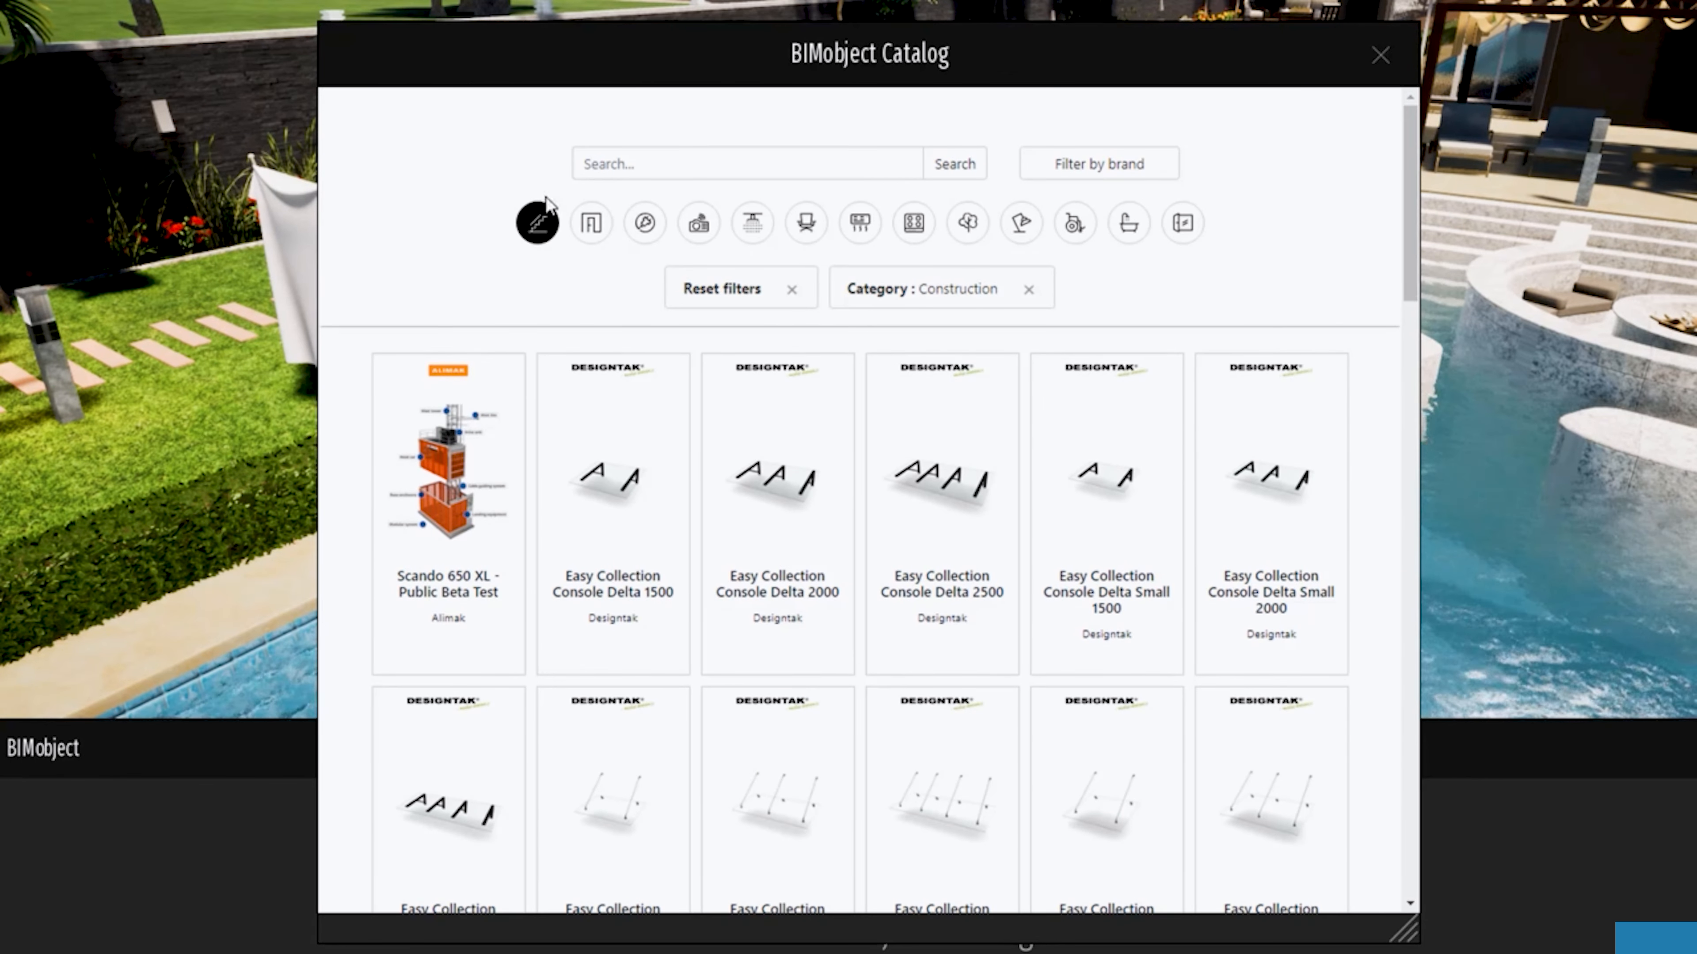
Step: Browse the catalog's Doors, Electrical and Electronics categories one after another
click(594, 233)
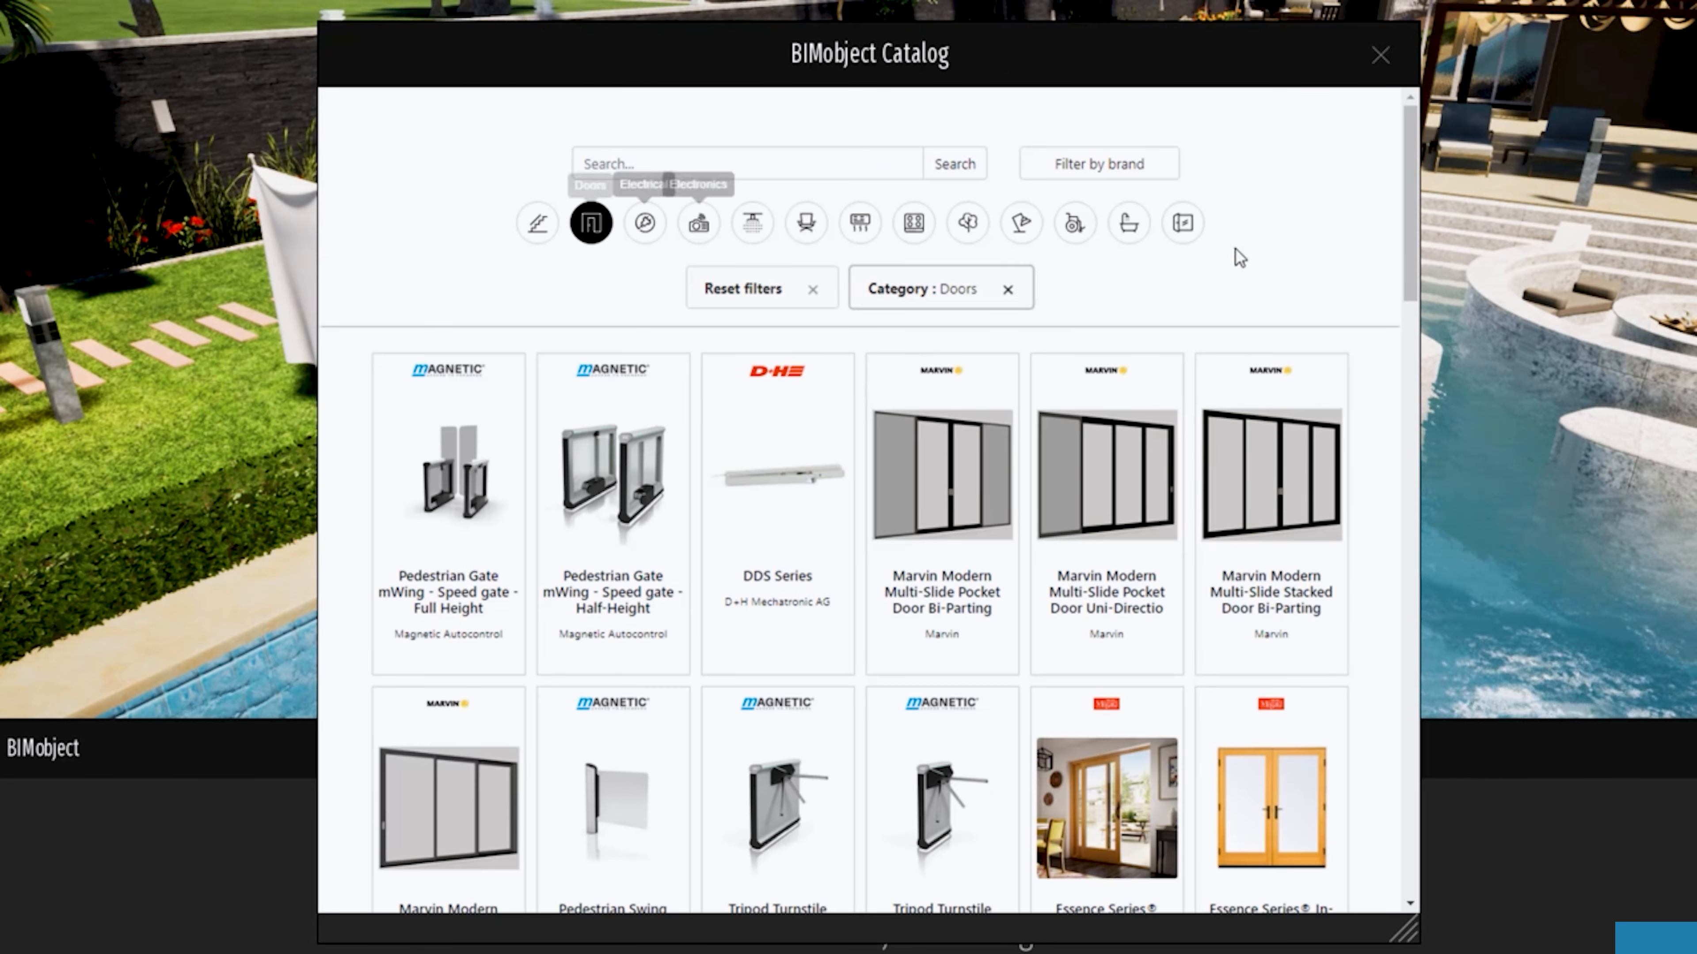
click(653, 230)
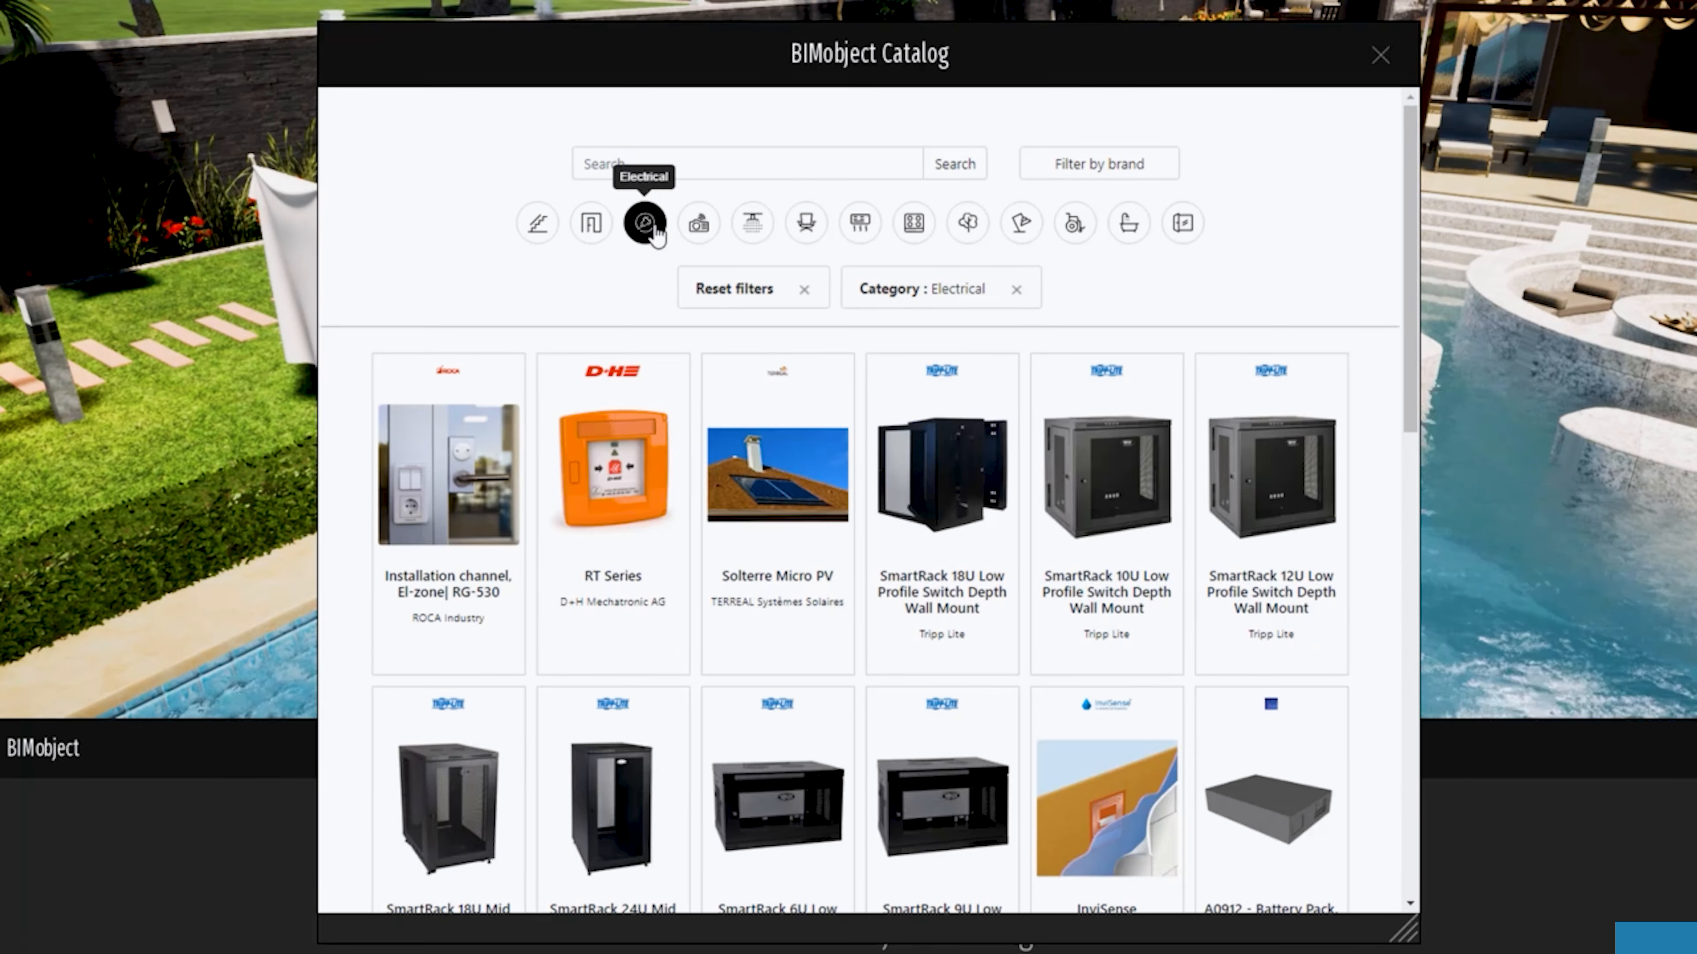
scroll(1360, 333, down, 10)
drag(1370, 730, 1370, 344)
click(700, 227)
drag(1407, 284, 1364, 697)
scroll(1349, 776, down, 5)
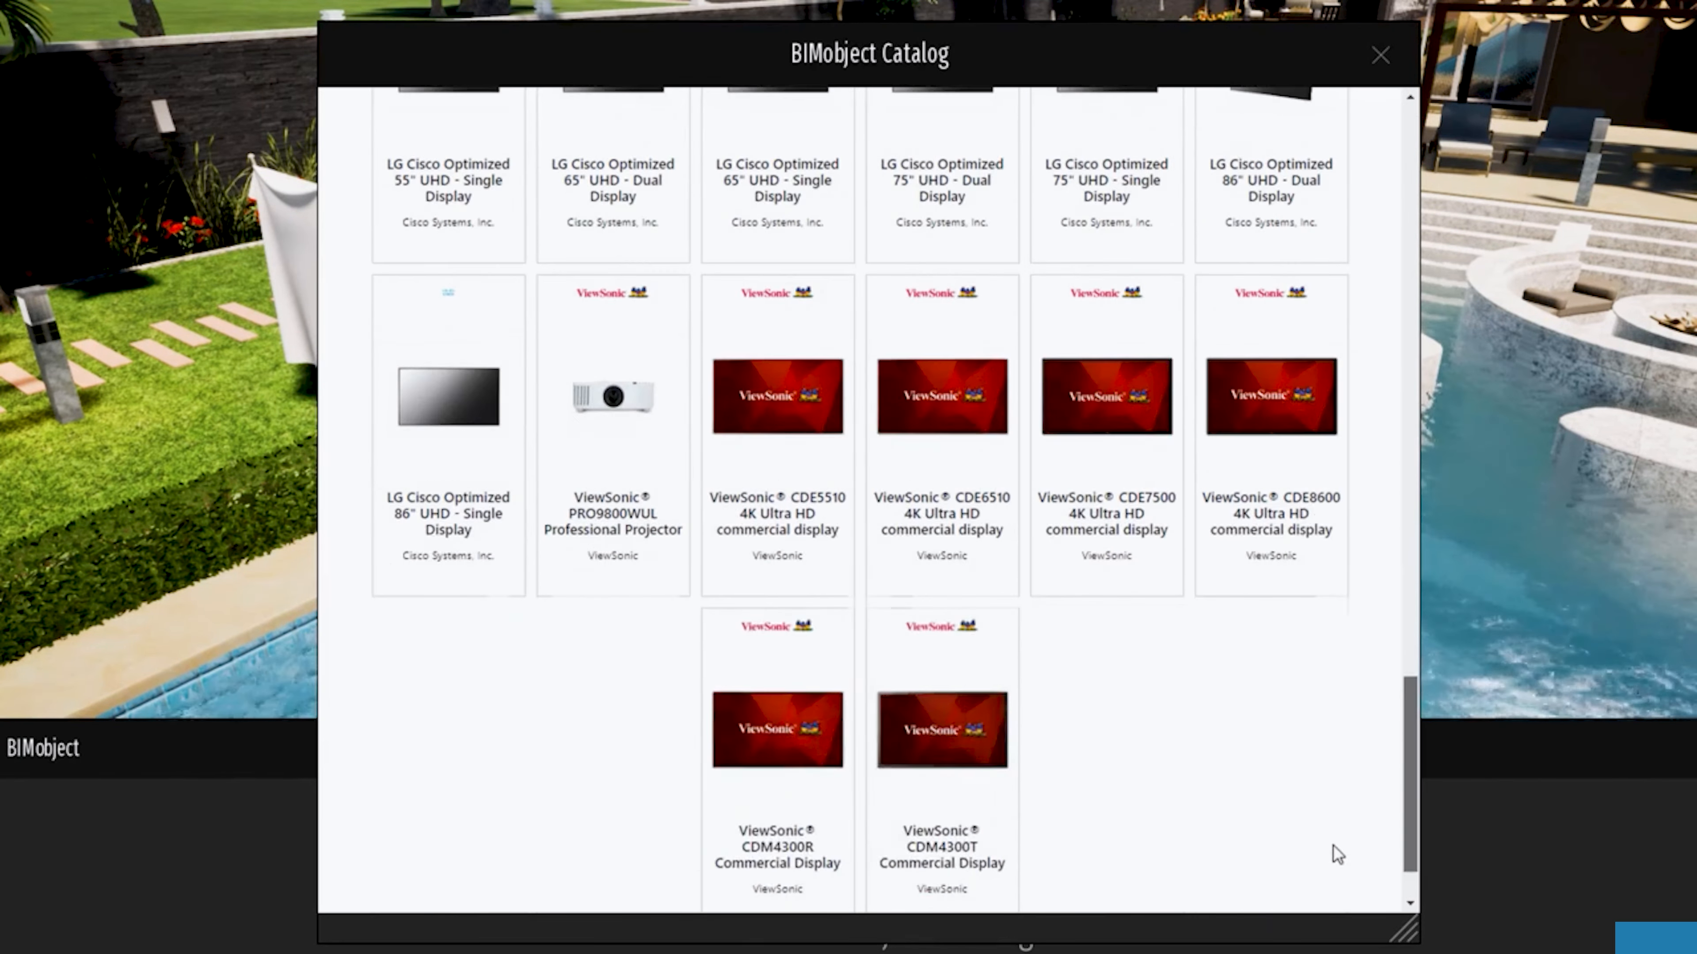
scroll(1379, 420, up, 15)
Step: Browse the catalog's product categories from Fire Products through HVAC
click(752, 224)
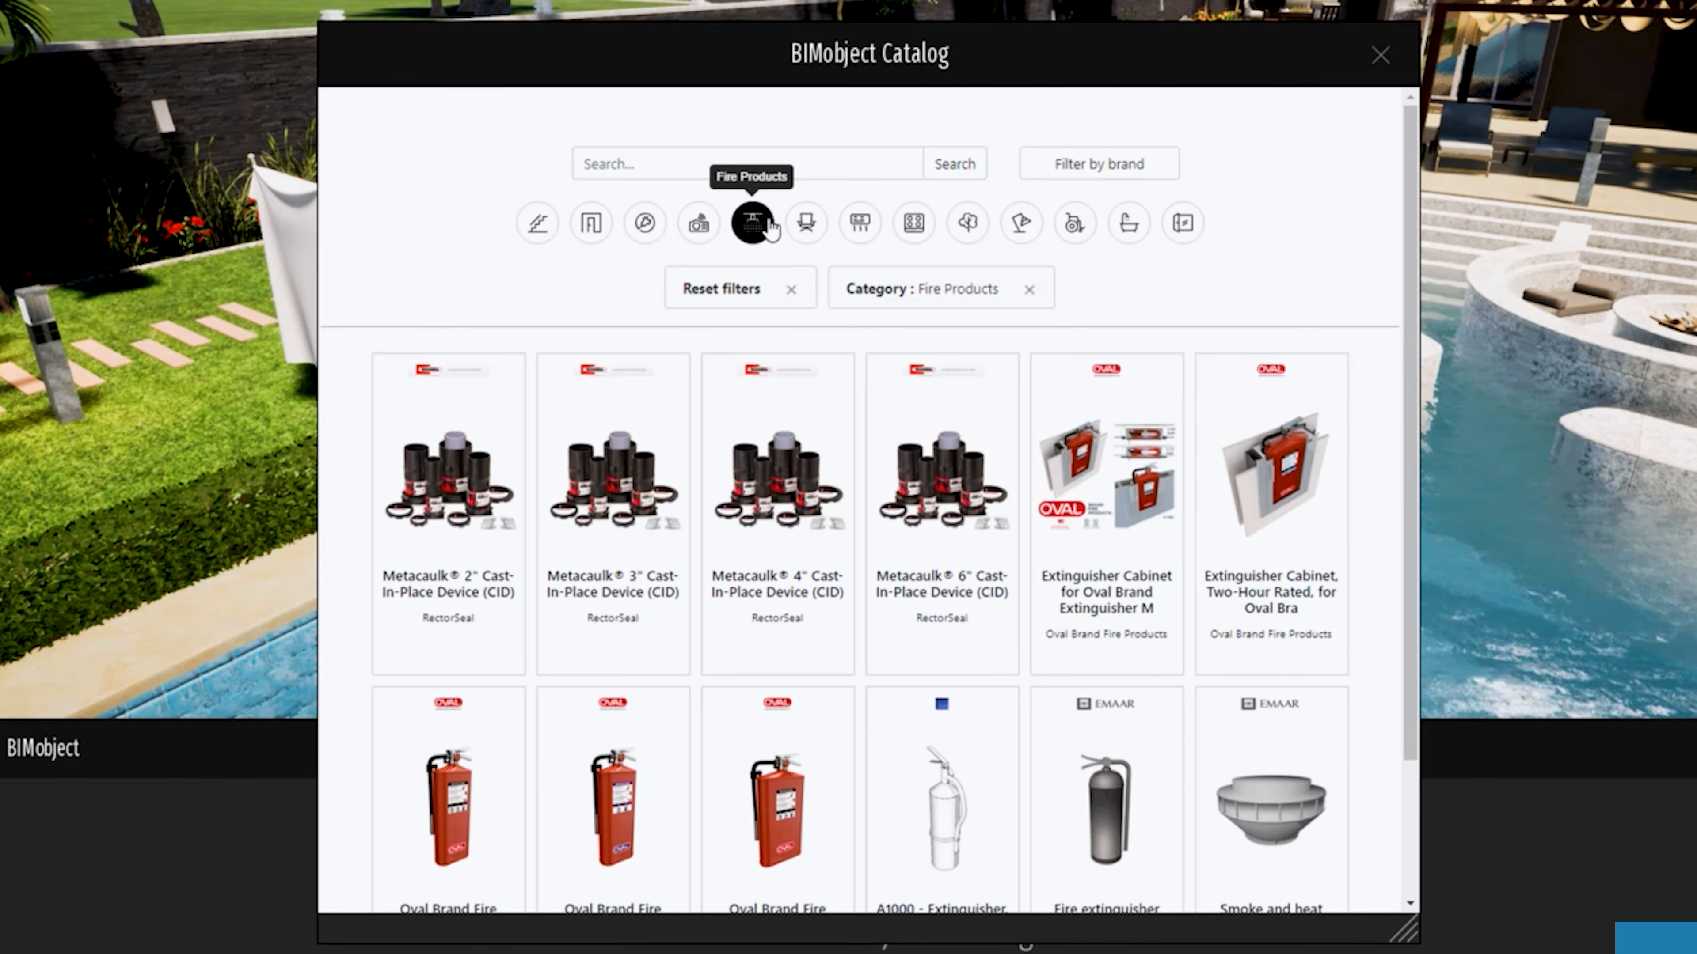
click(810, 229)
scroll(1413, 355, down, 3)
scroll(1402, 253, up, 3)
click(861, 229)
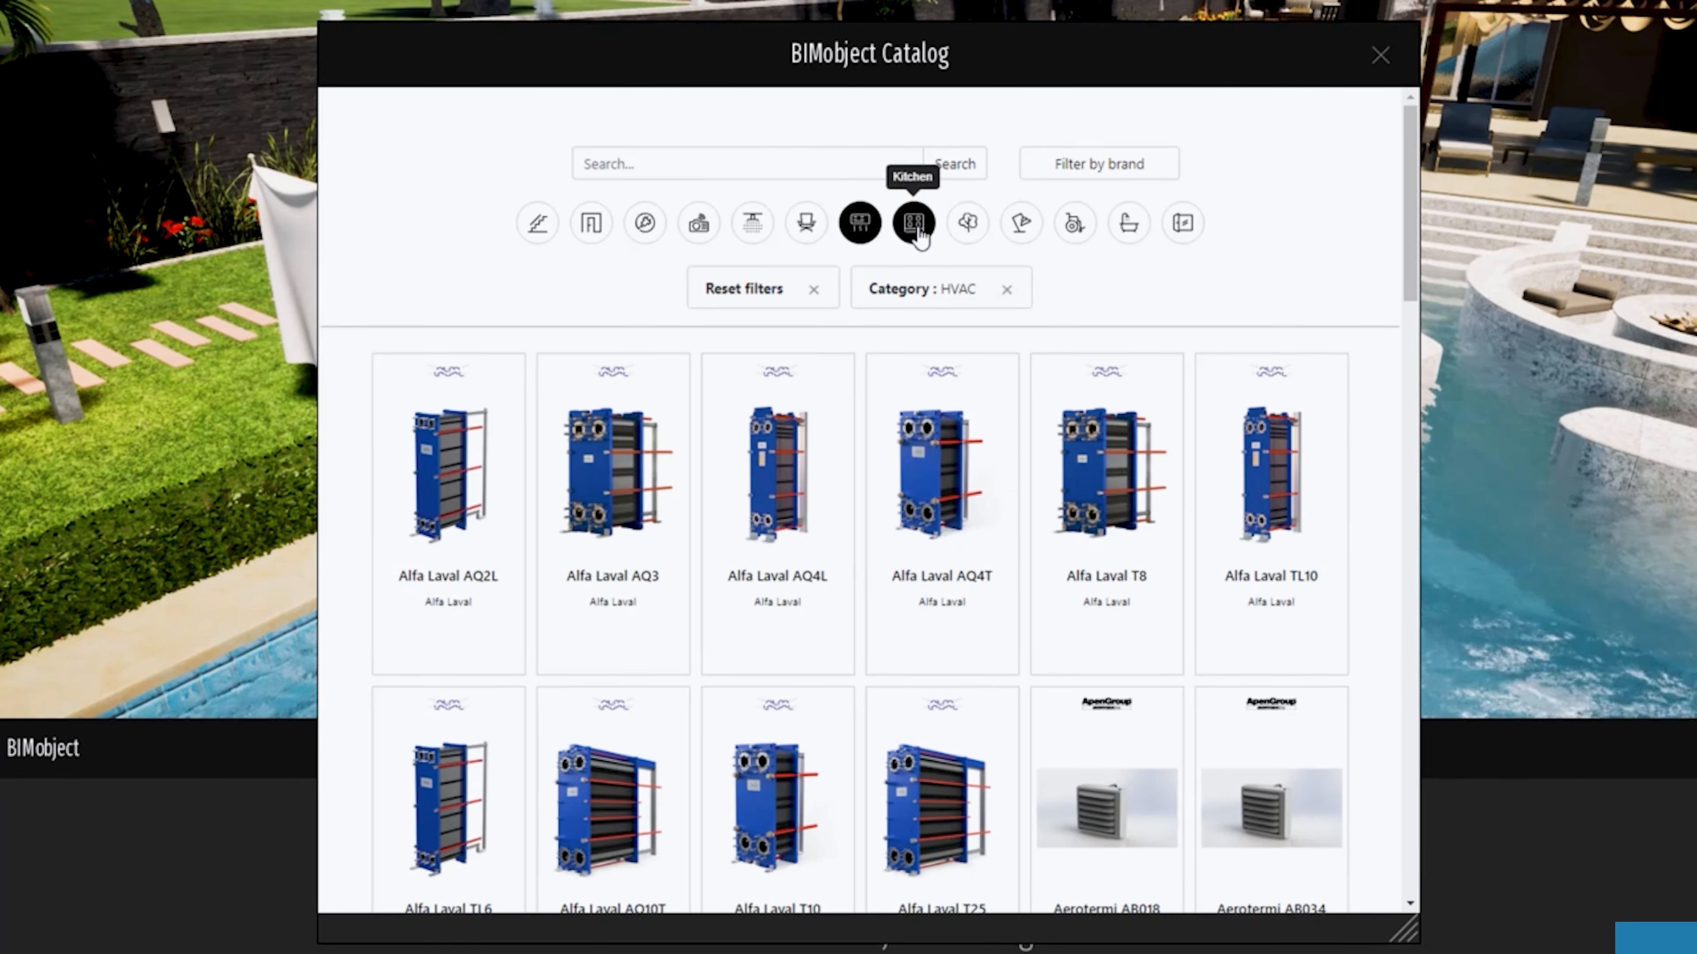
Step: Browse the catalog's product categories from Kitchen through Lighting
click(915, 227)
scroll(1408, 336, down, 15)
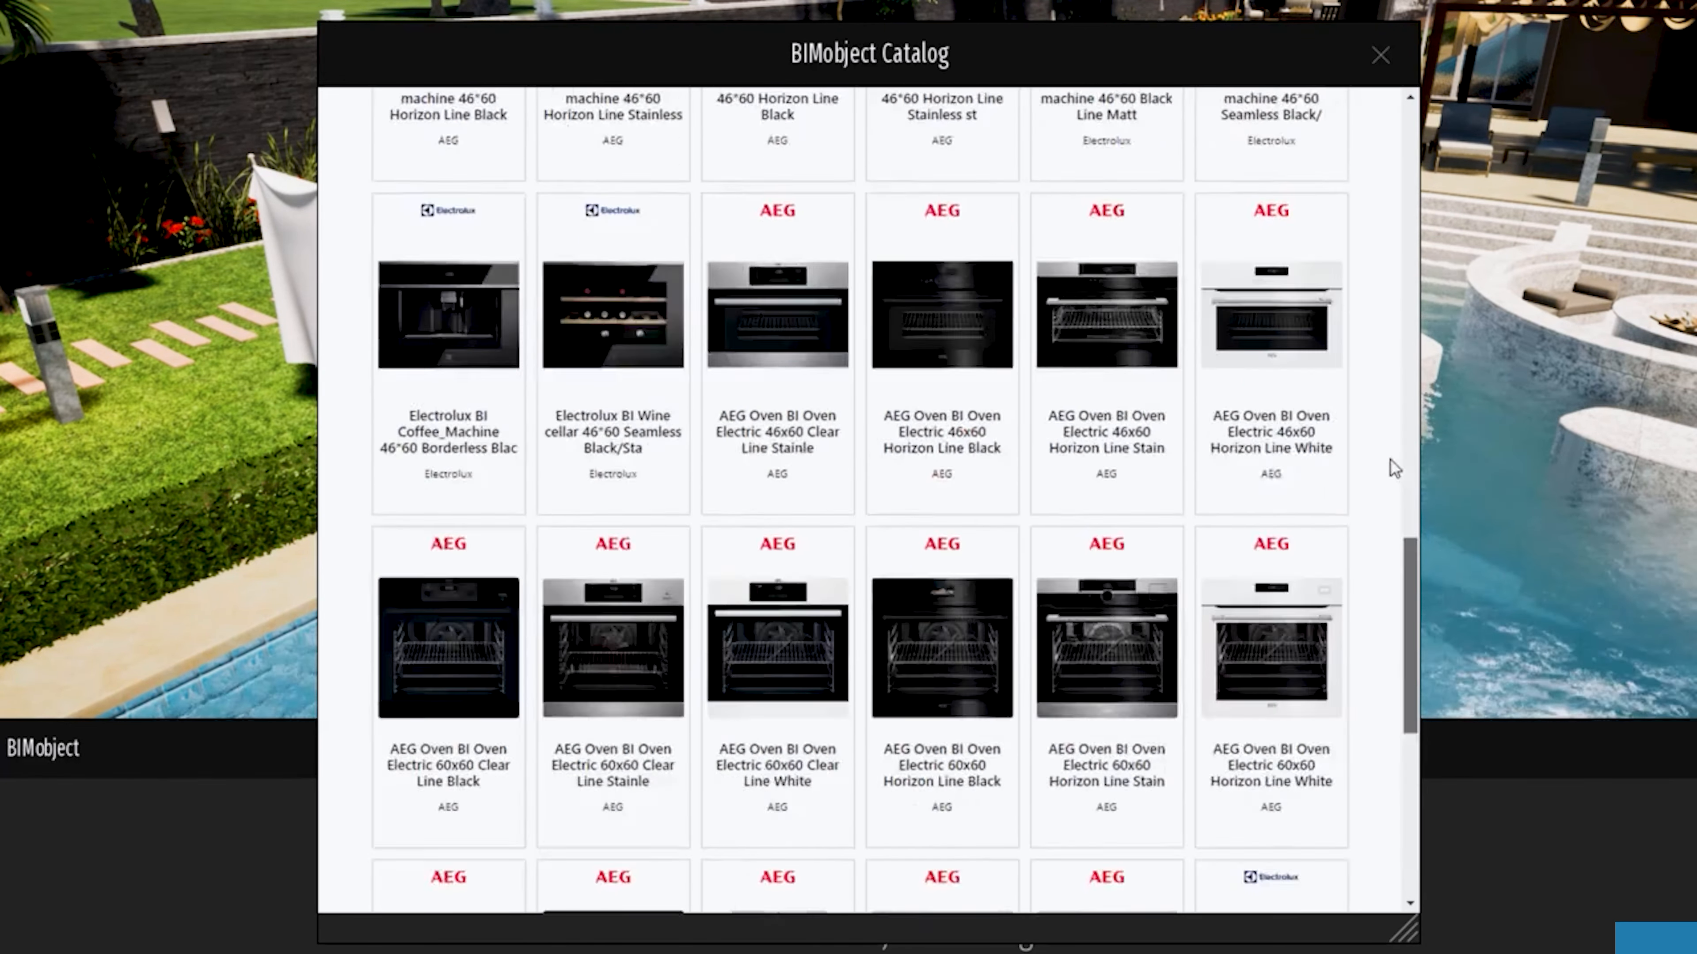
drag(1391, 460, 1396, 194)
click(969, 229)
drag(1409, 282, 1386, 194)
click(1022, 229)
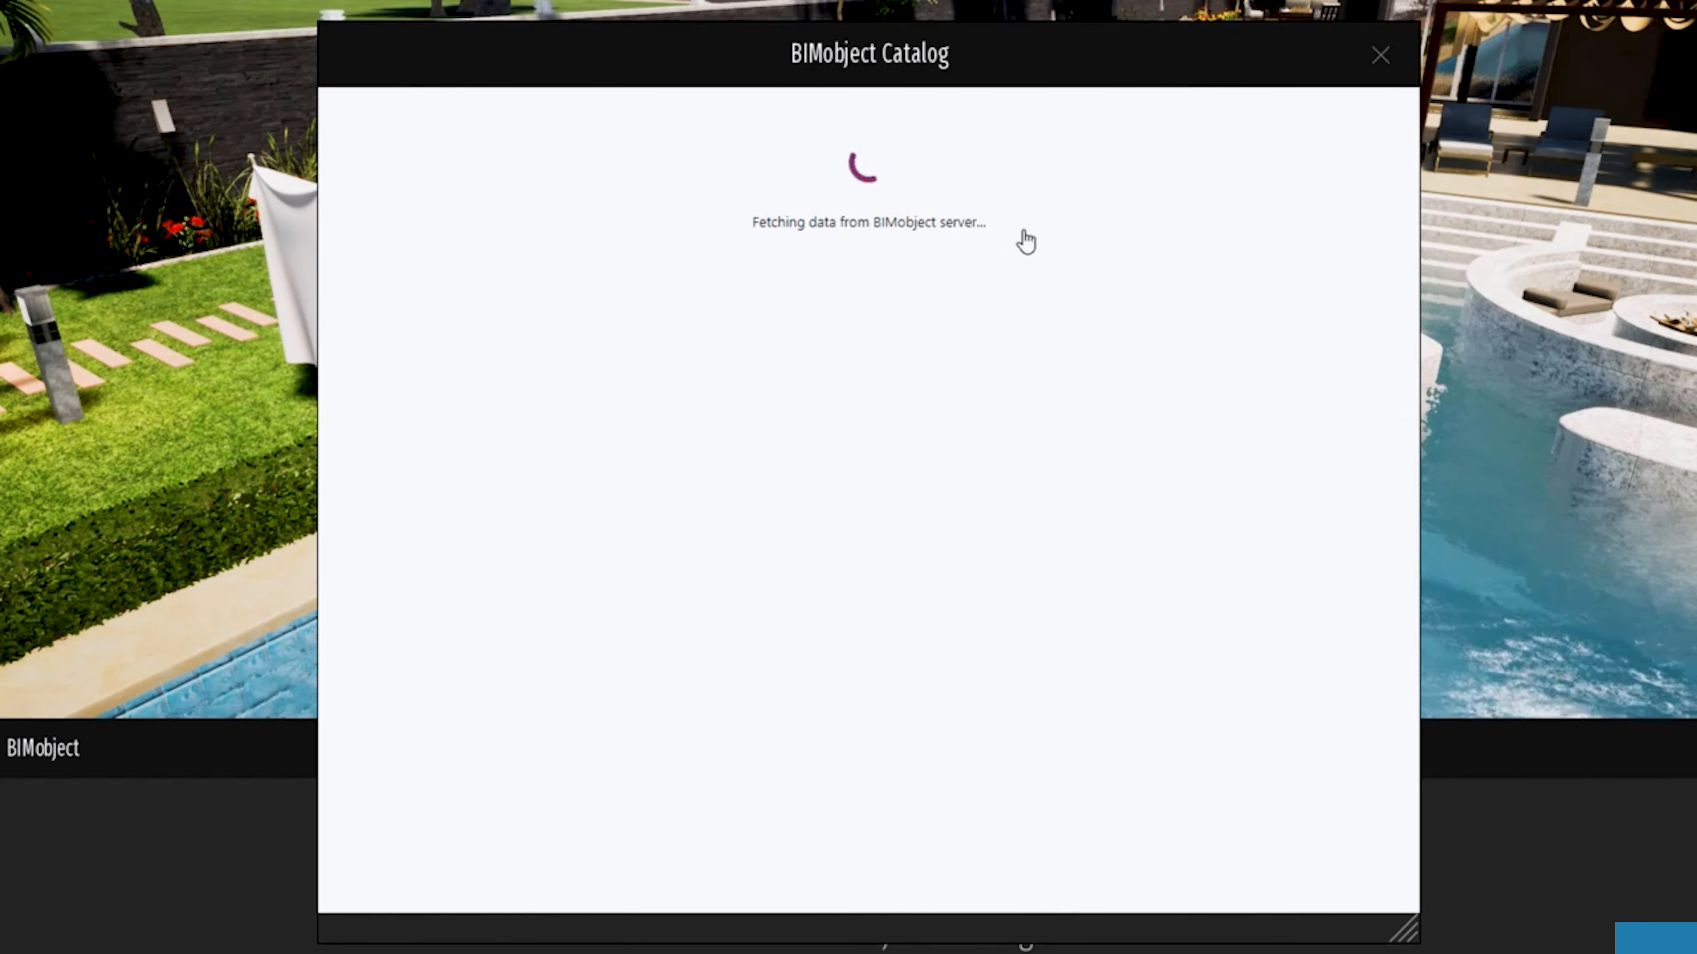
drag(1407, 291, 1396, 170)
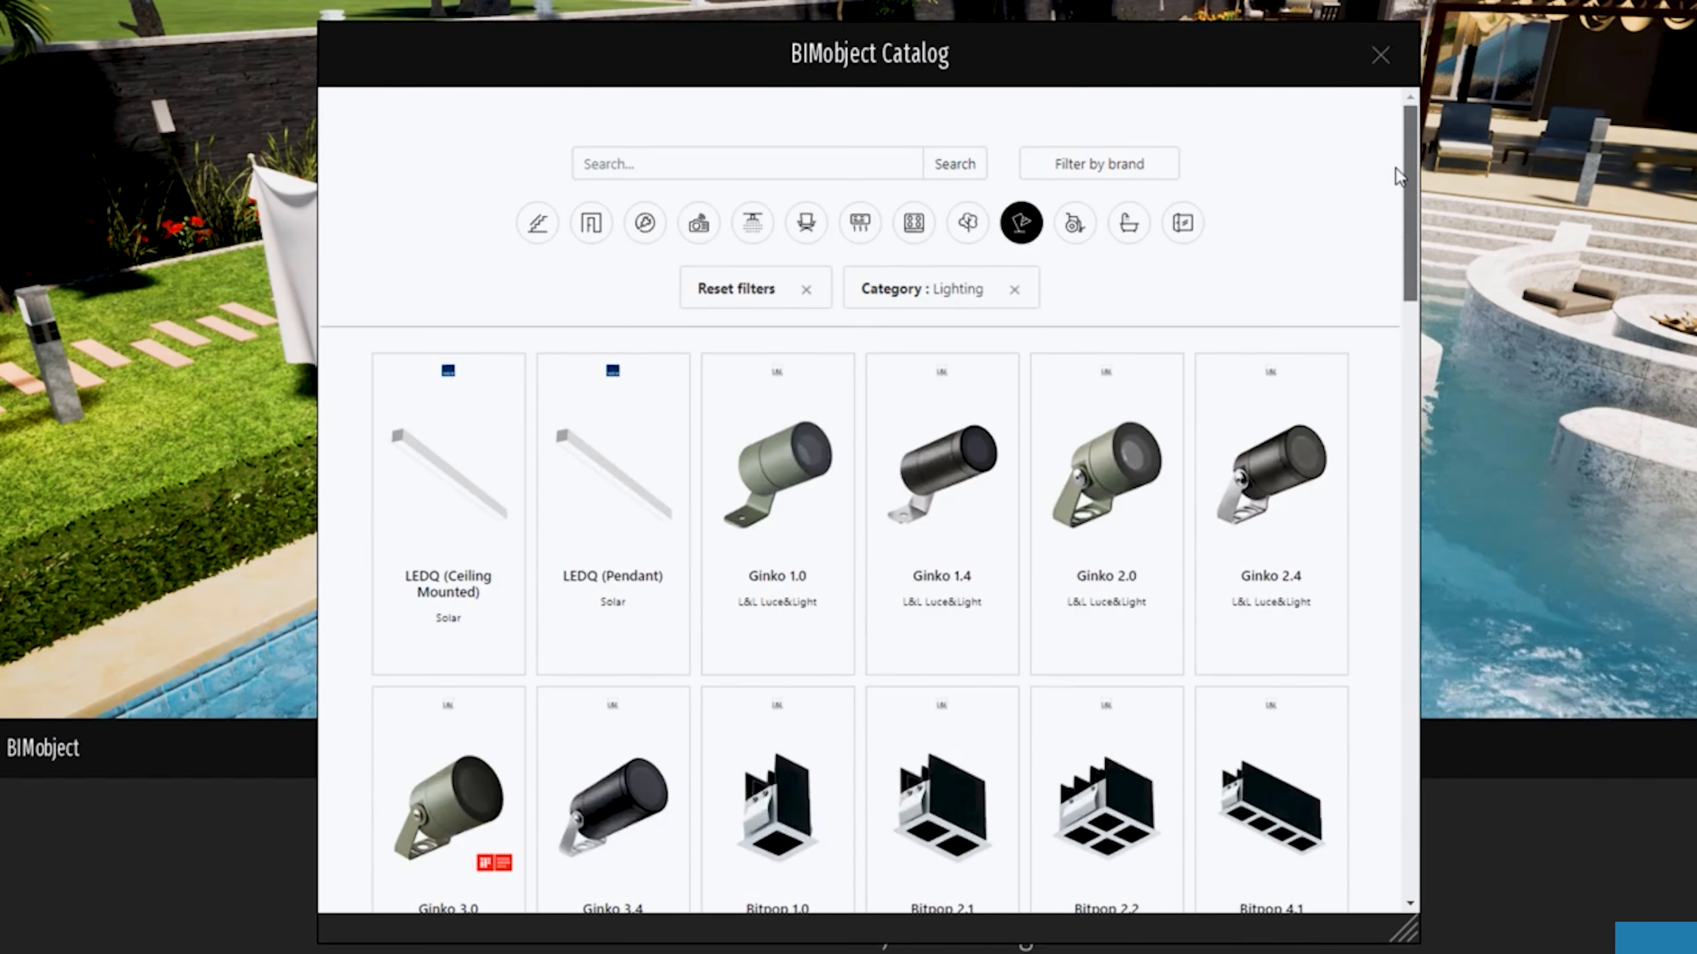
Step: Browse the catalog's Medical, Sanitary and Windows categories, looking through the Windows products down to the page list
click(1073, 224)
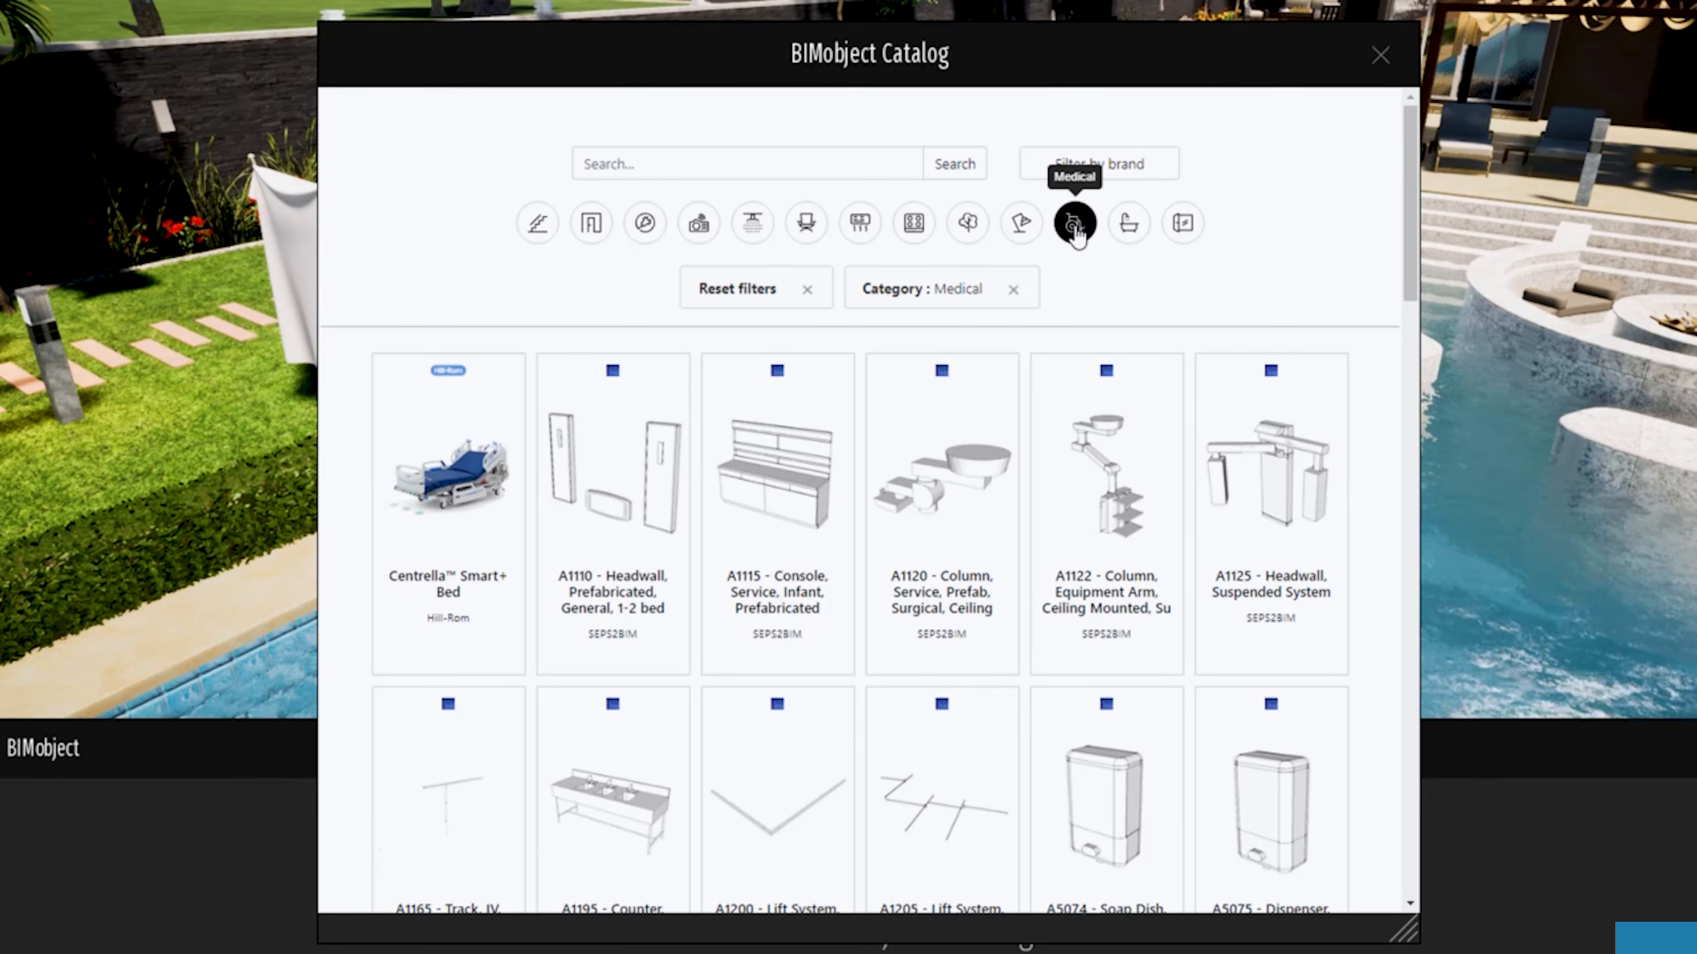
click(1129, 224)
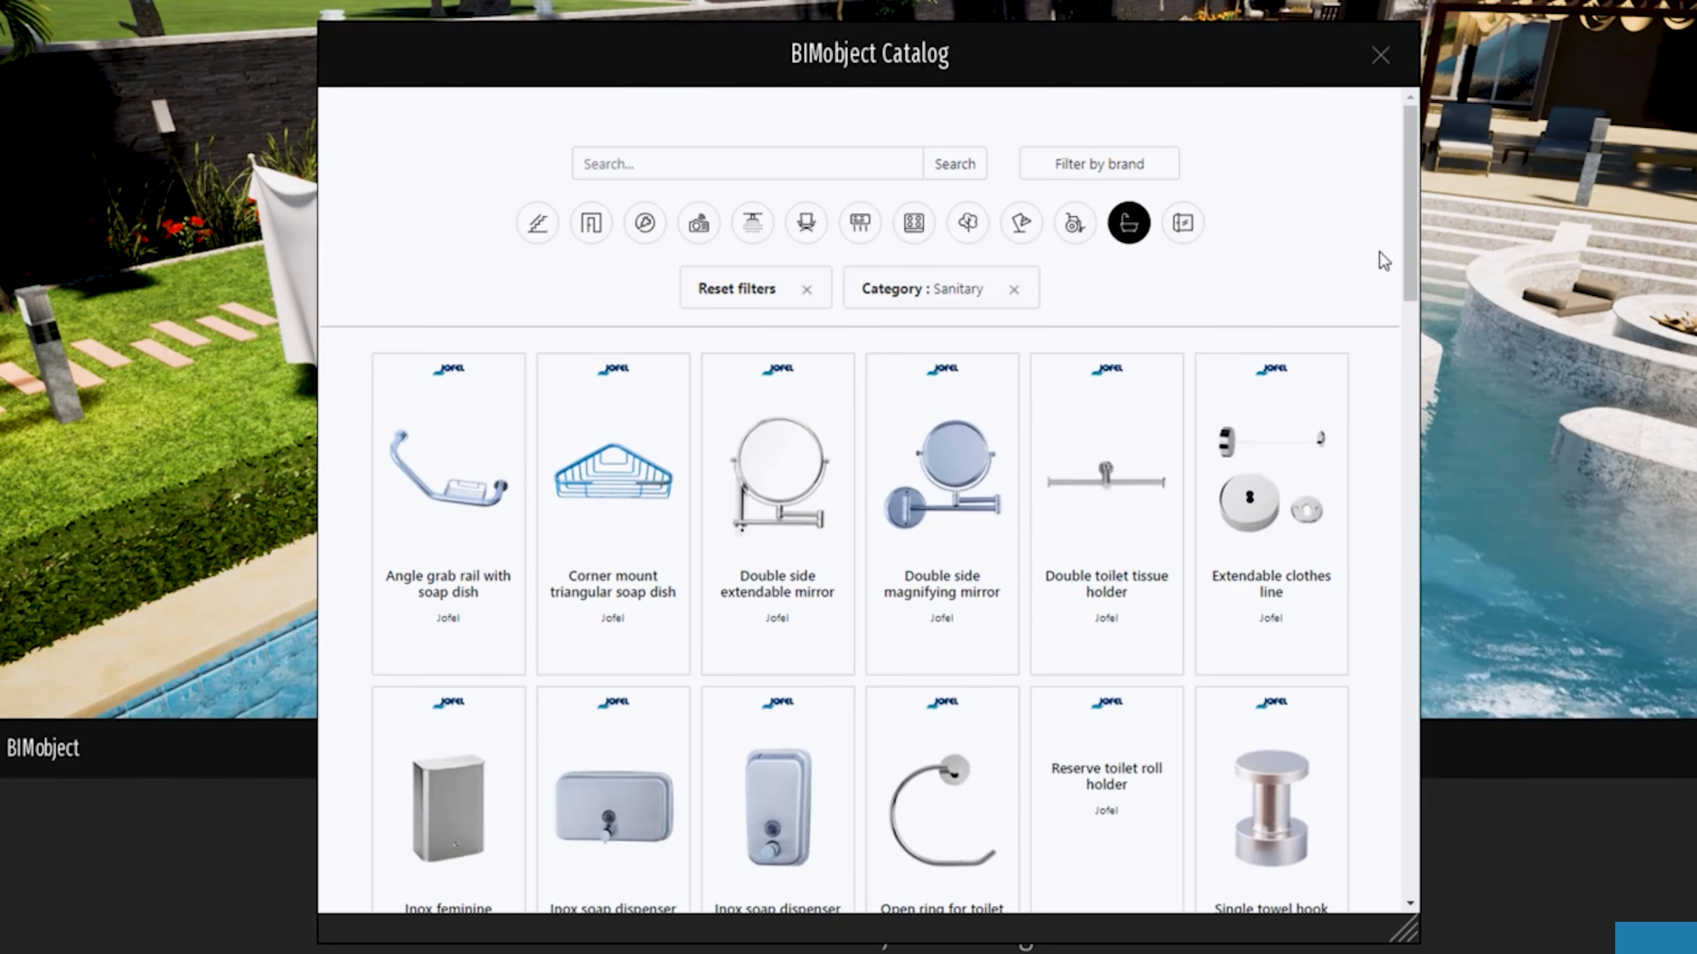
click(1182, 223)
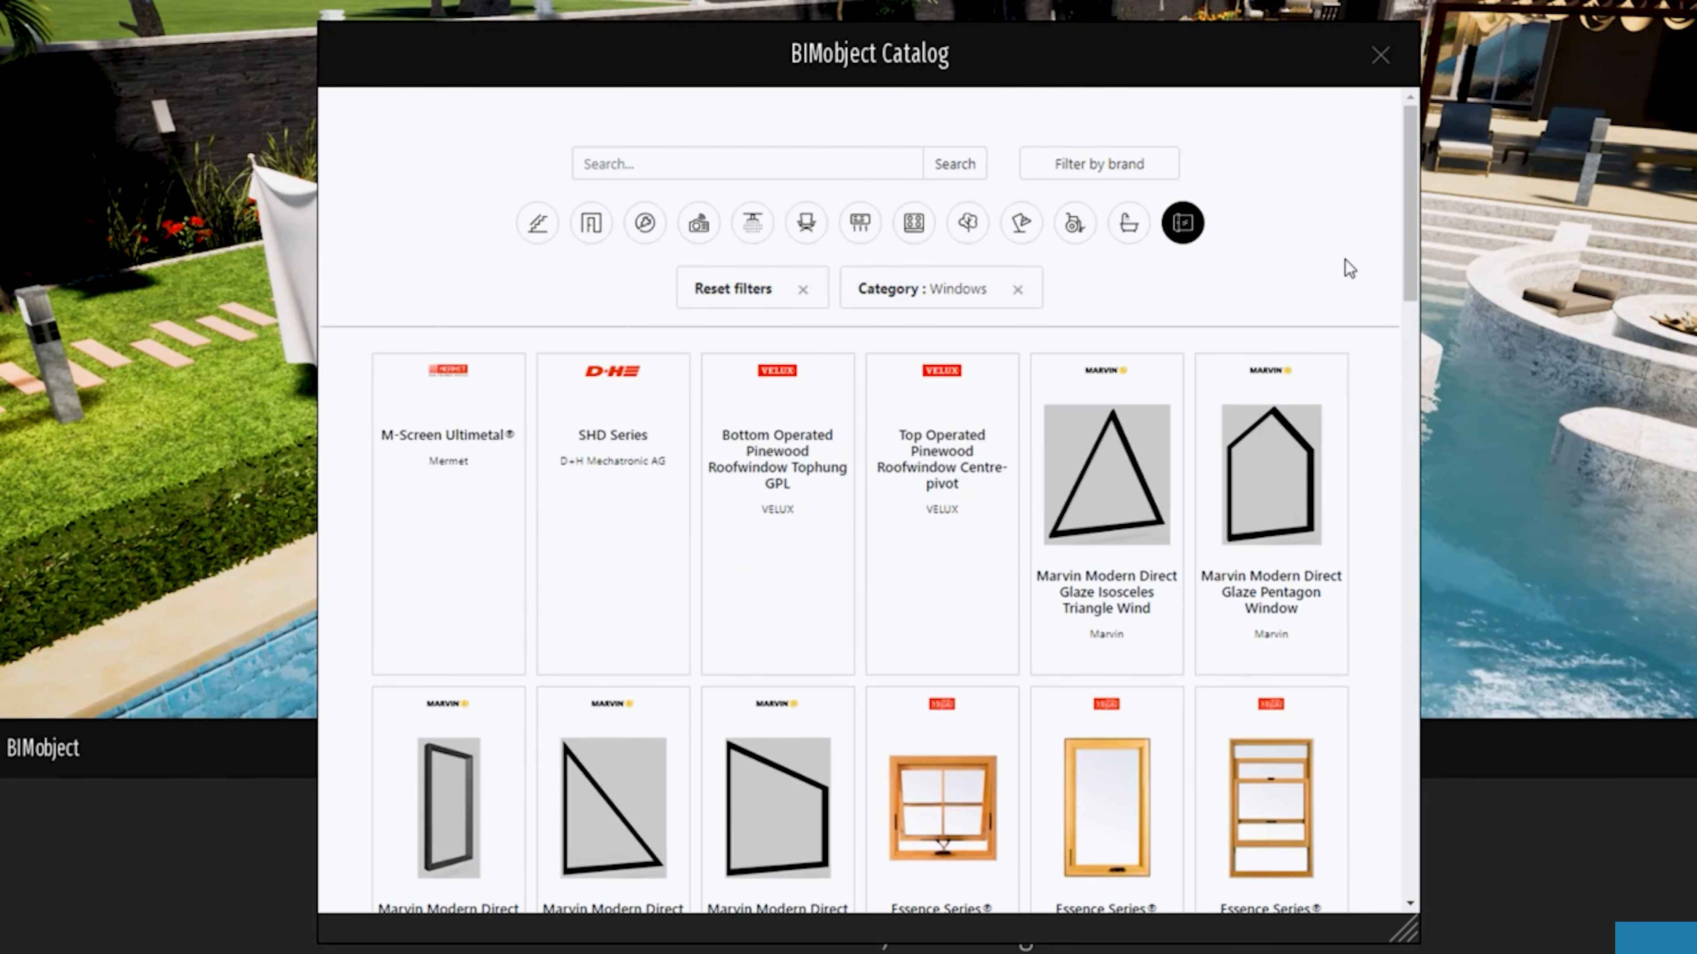
scroll(1405, 262, down, 15)
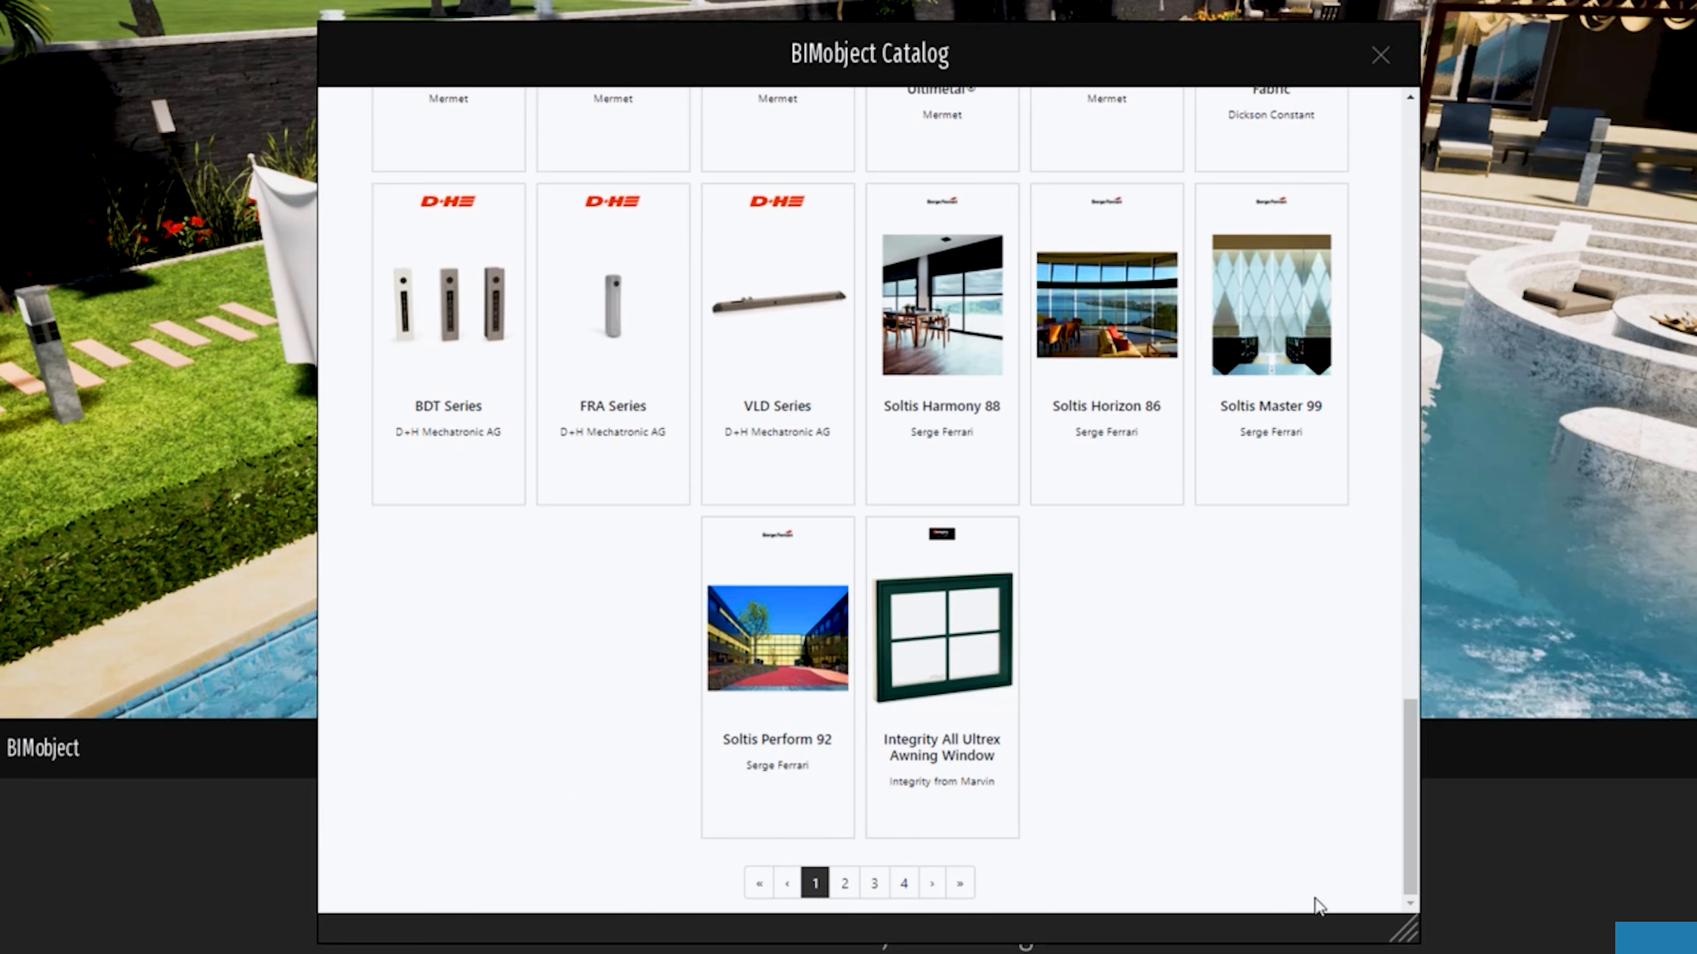
scroll(1314, 906, up, 15)
Step: Search the Windows category for BEDROOM and look through the matching products
click(773, 164)
text(BEDROOM)
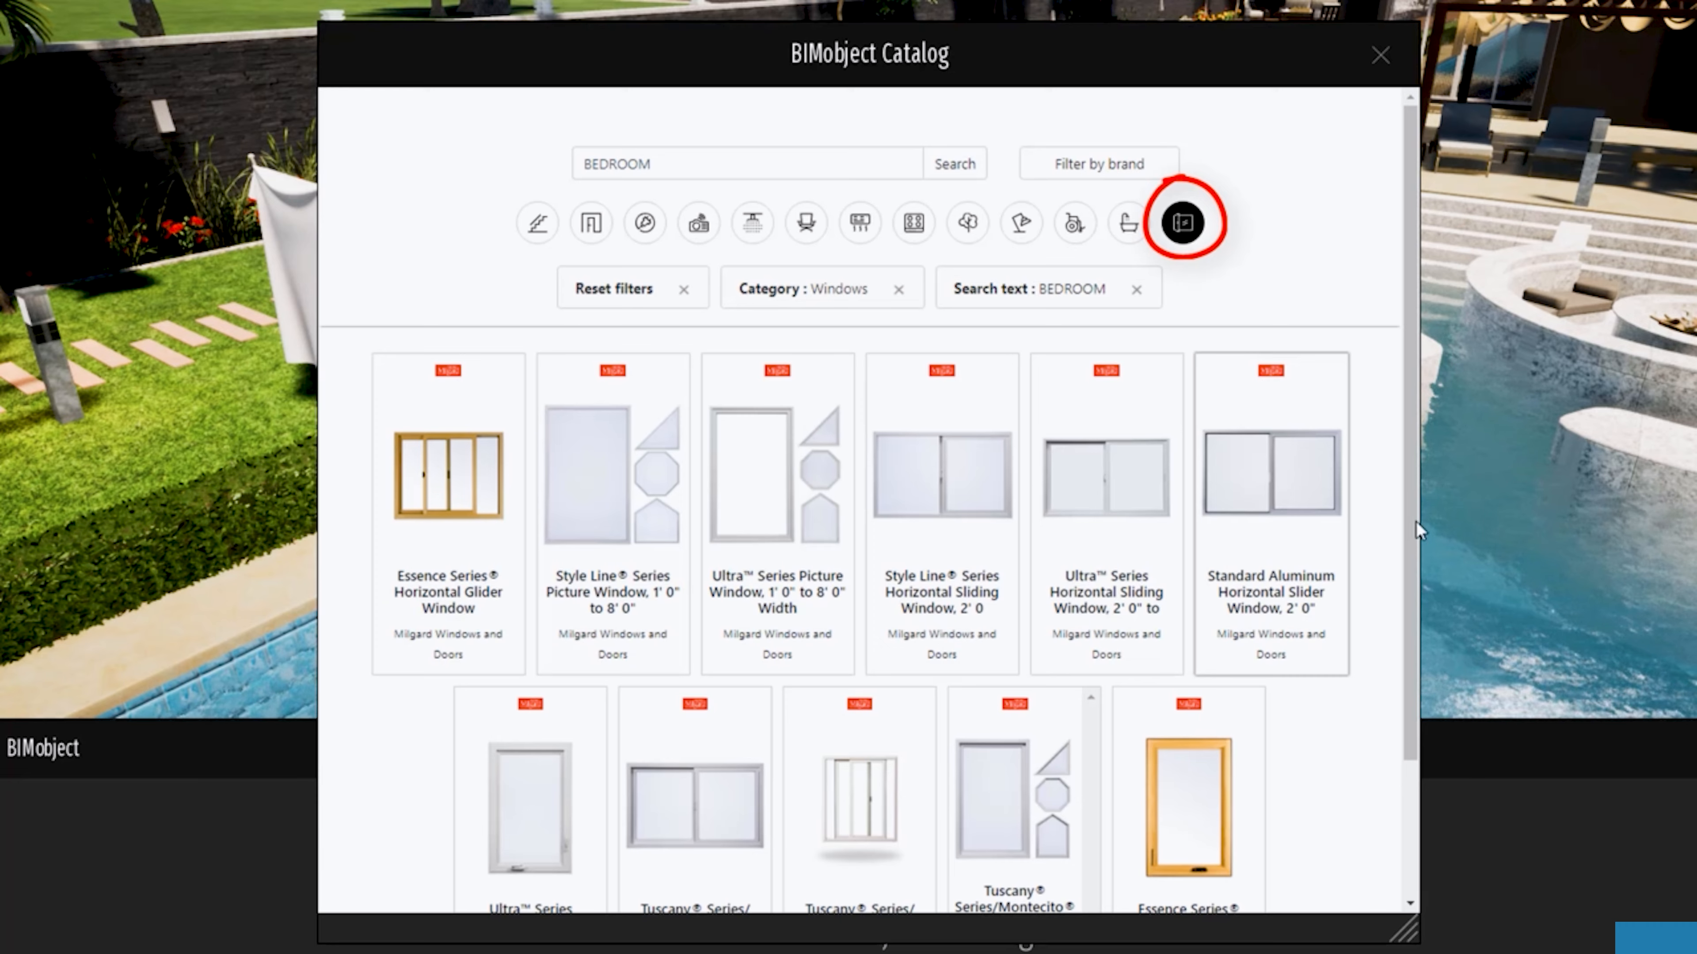
scroll(1410, 635, down, 3)
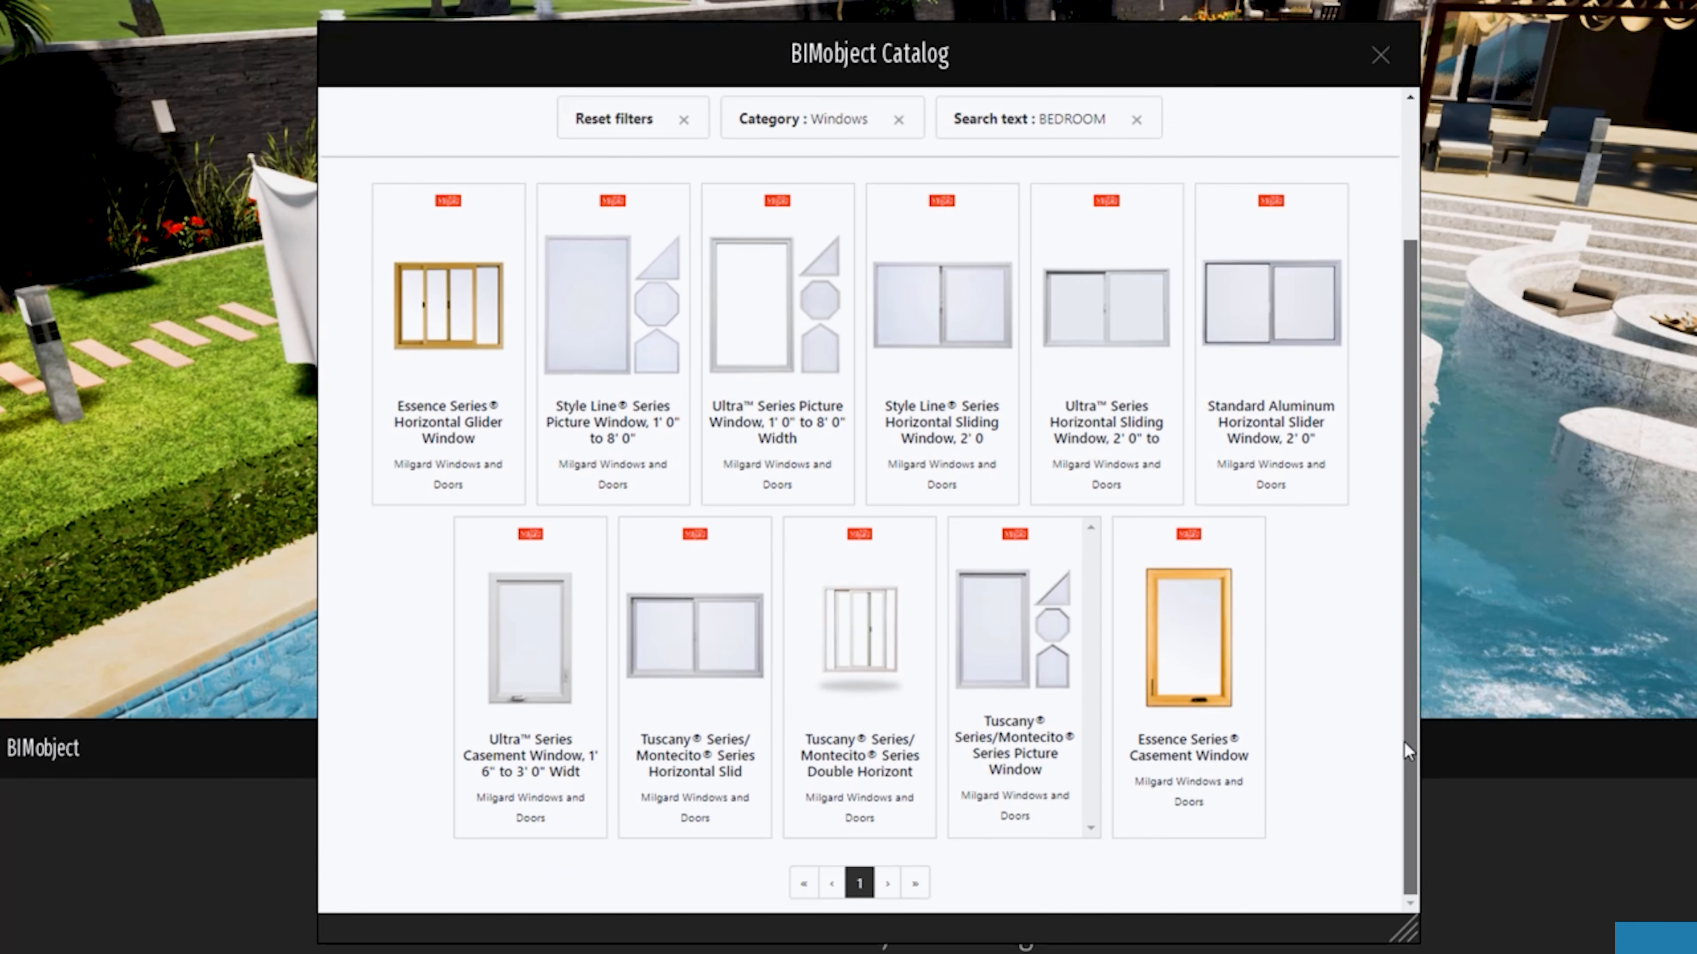
scroll(1414, 468, up, 3)
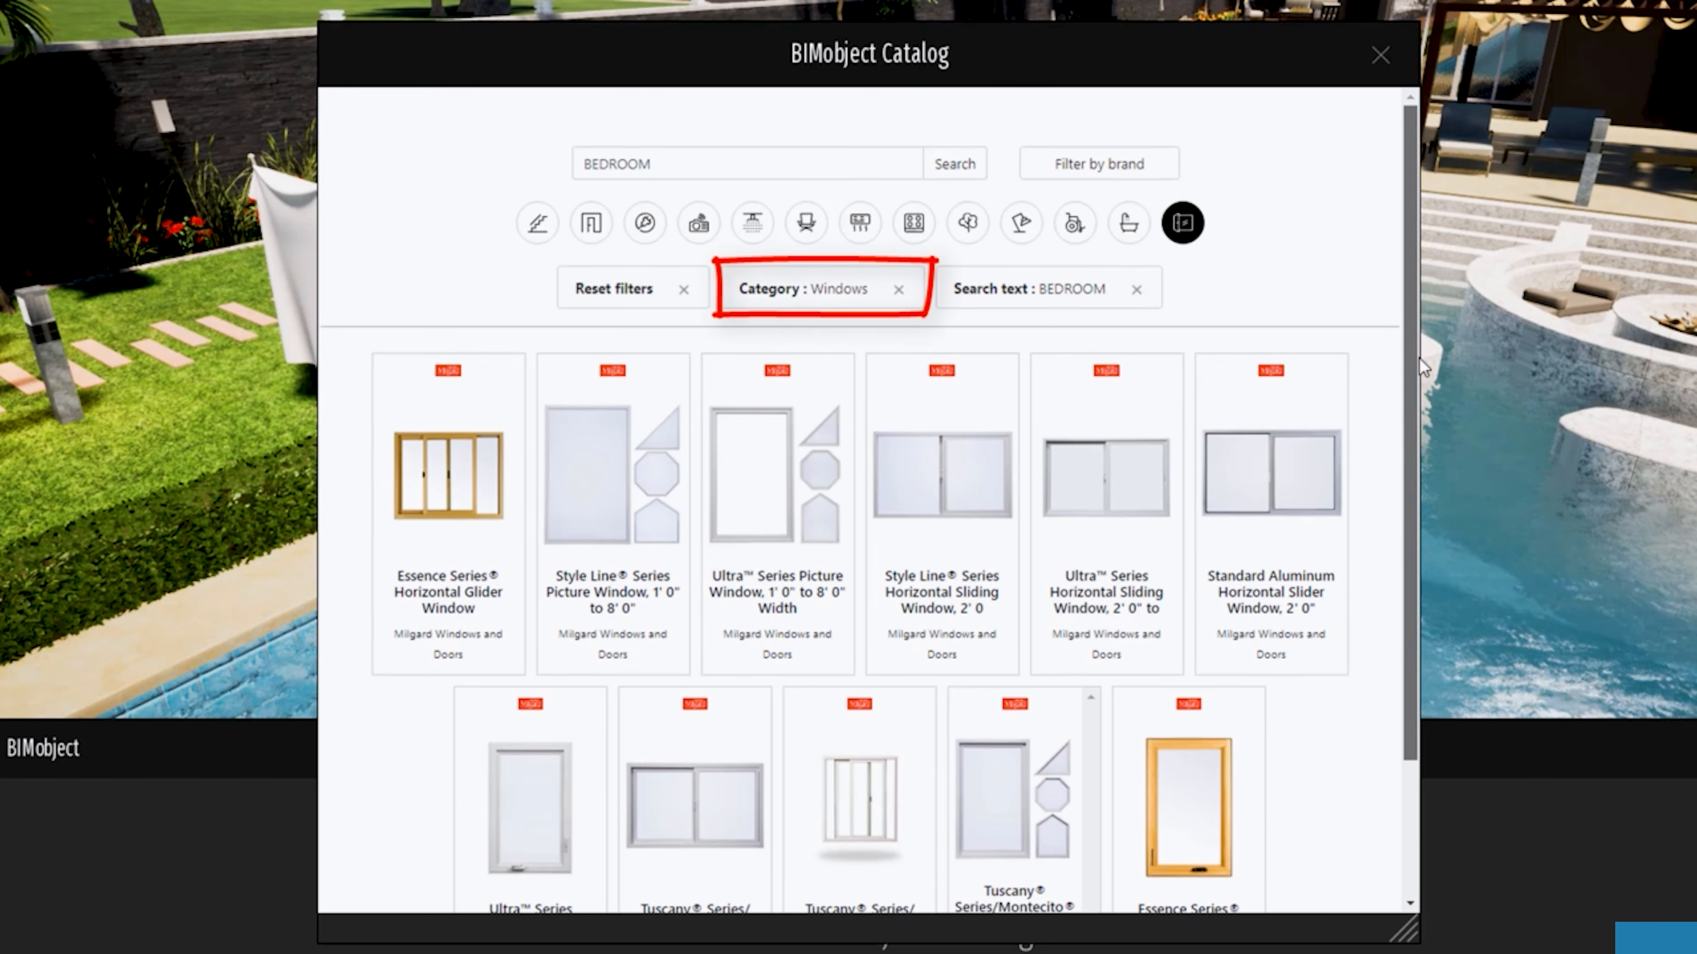
Step: Remove the Windows category filter from the BEDROOM search and review the available brand filters without applying any
click(899, 291)
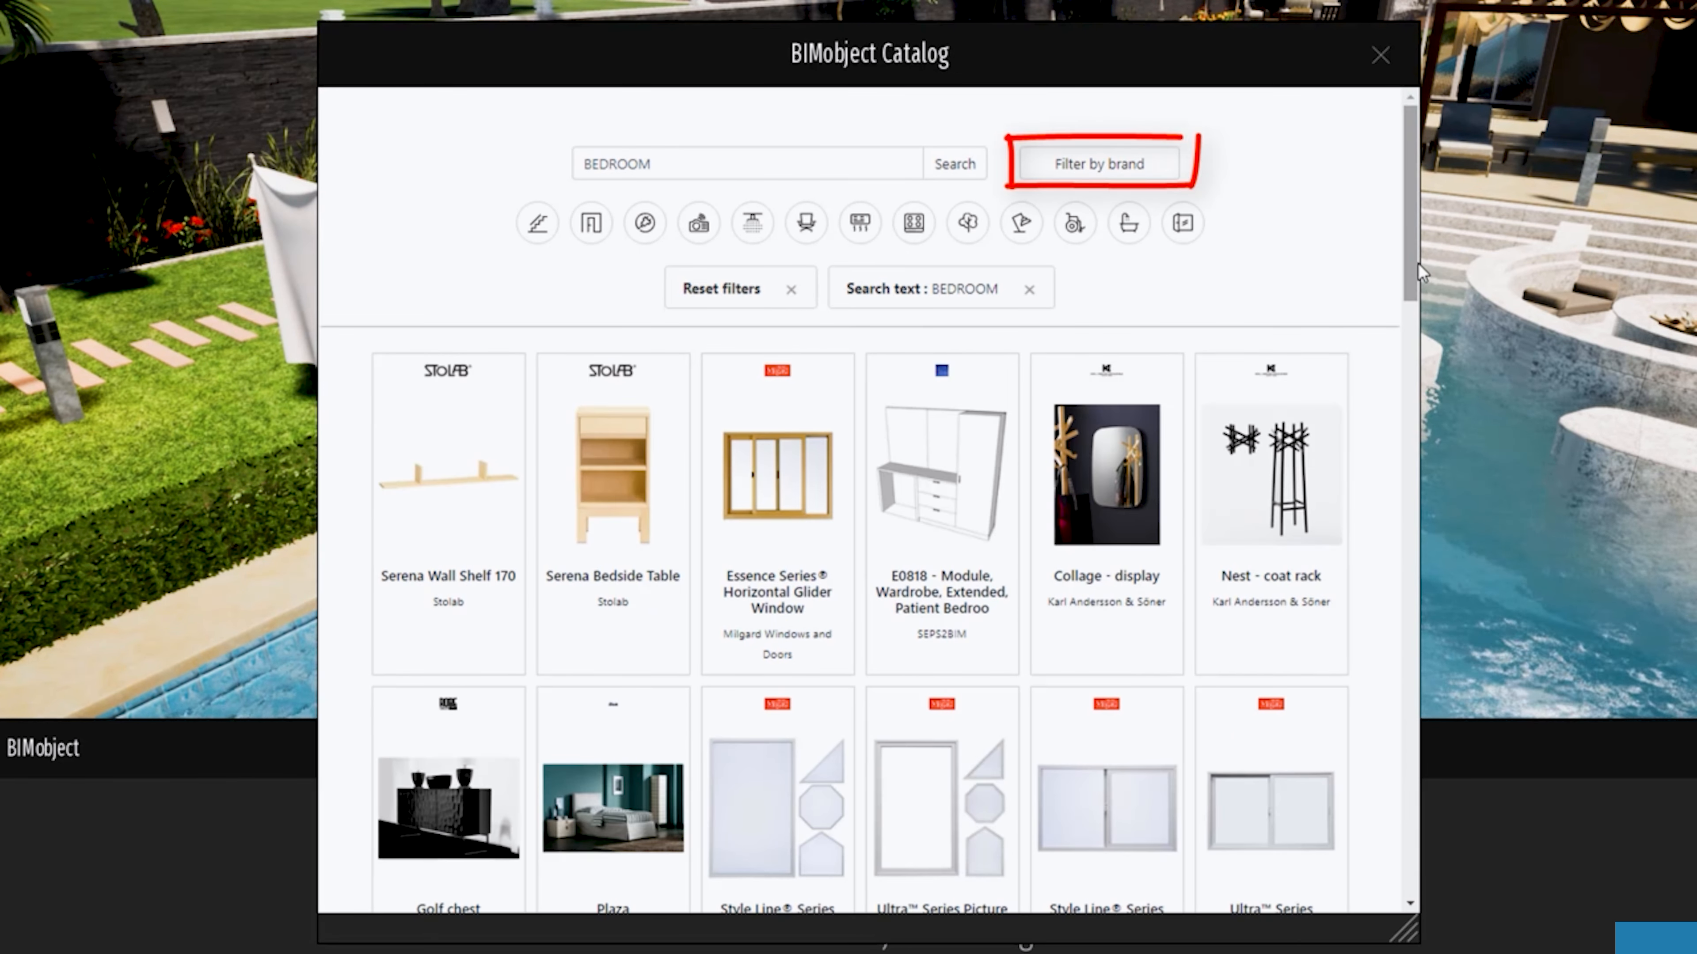
click(1099, 166)
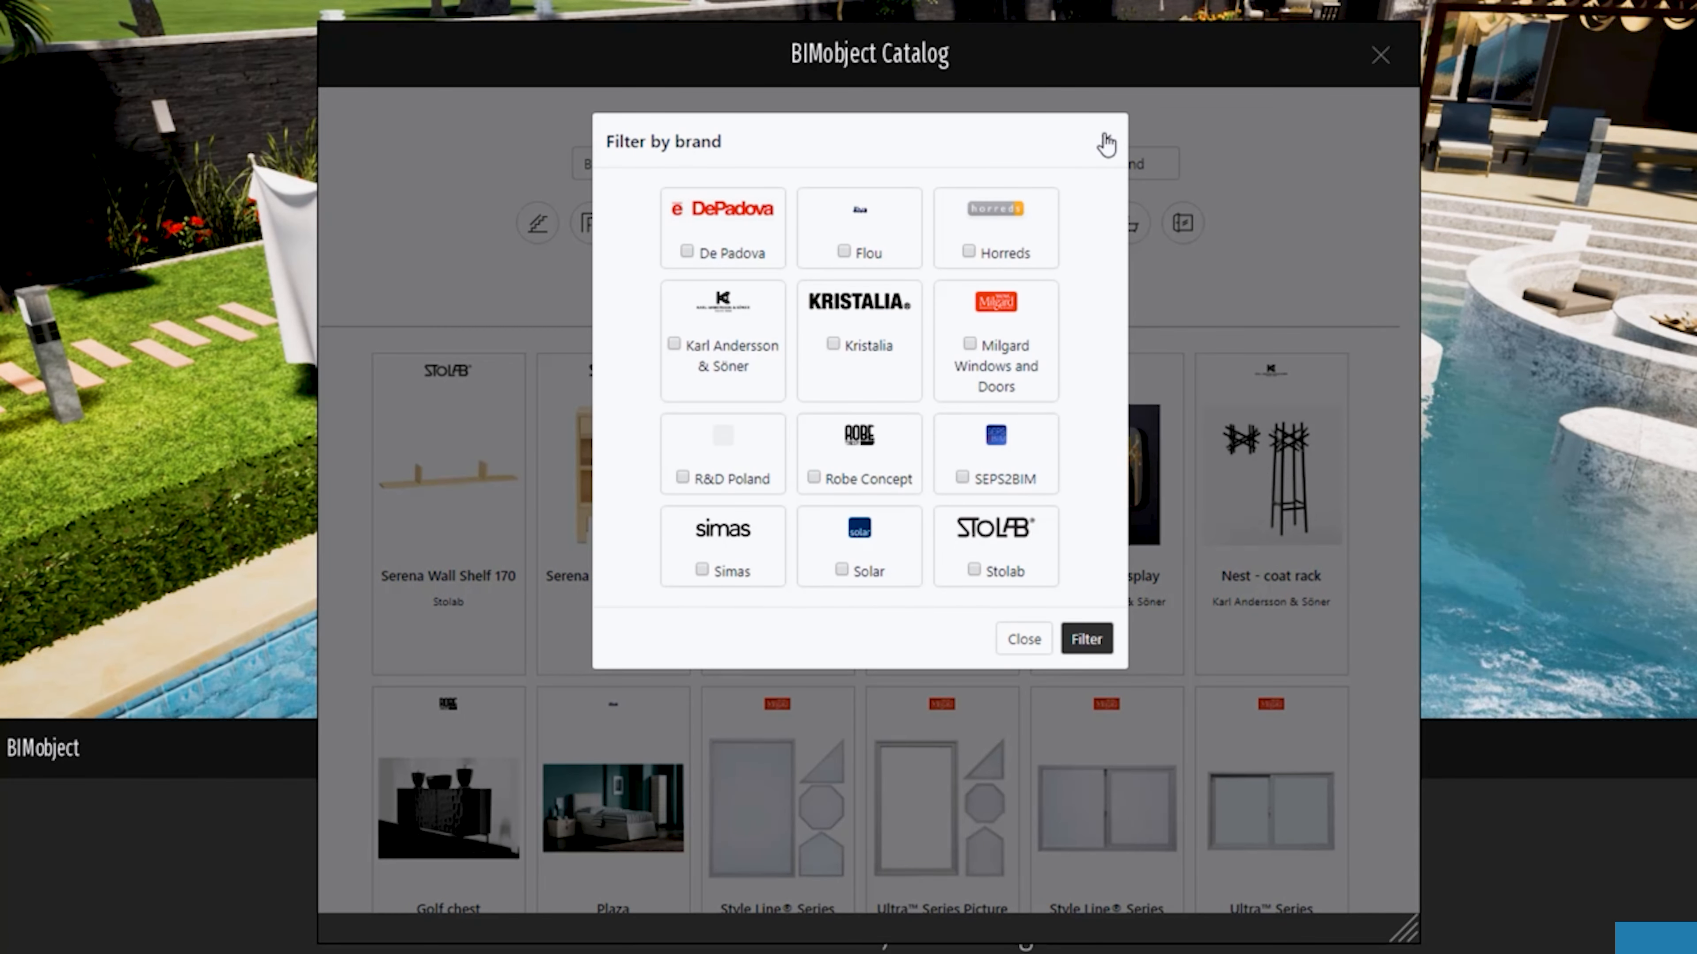
click(1105, 139)
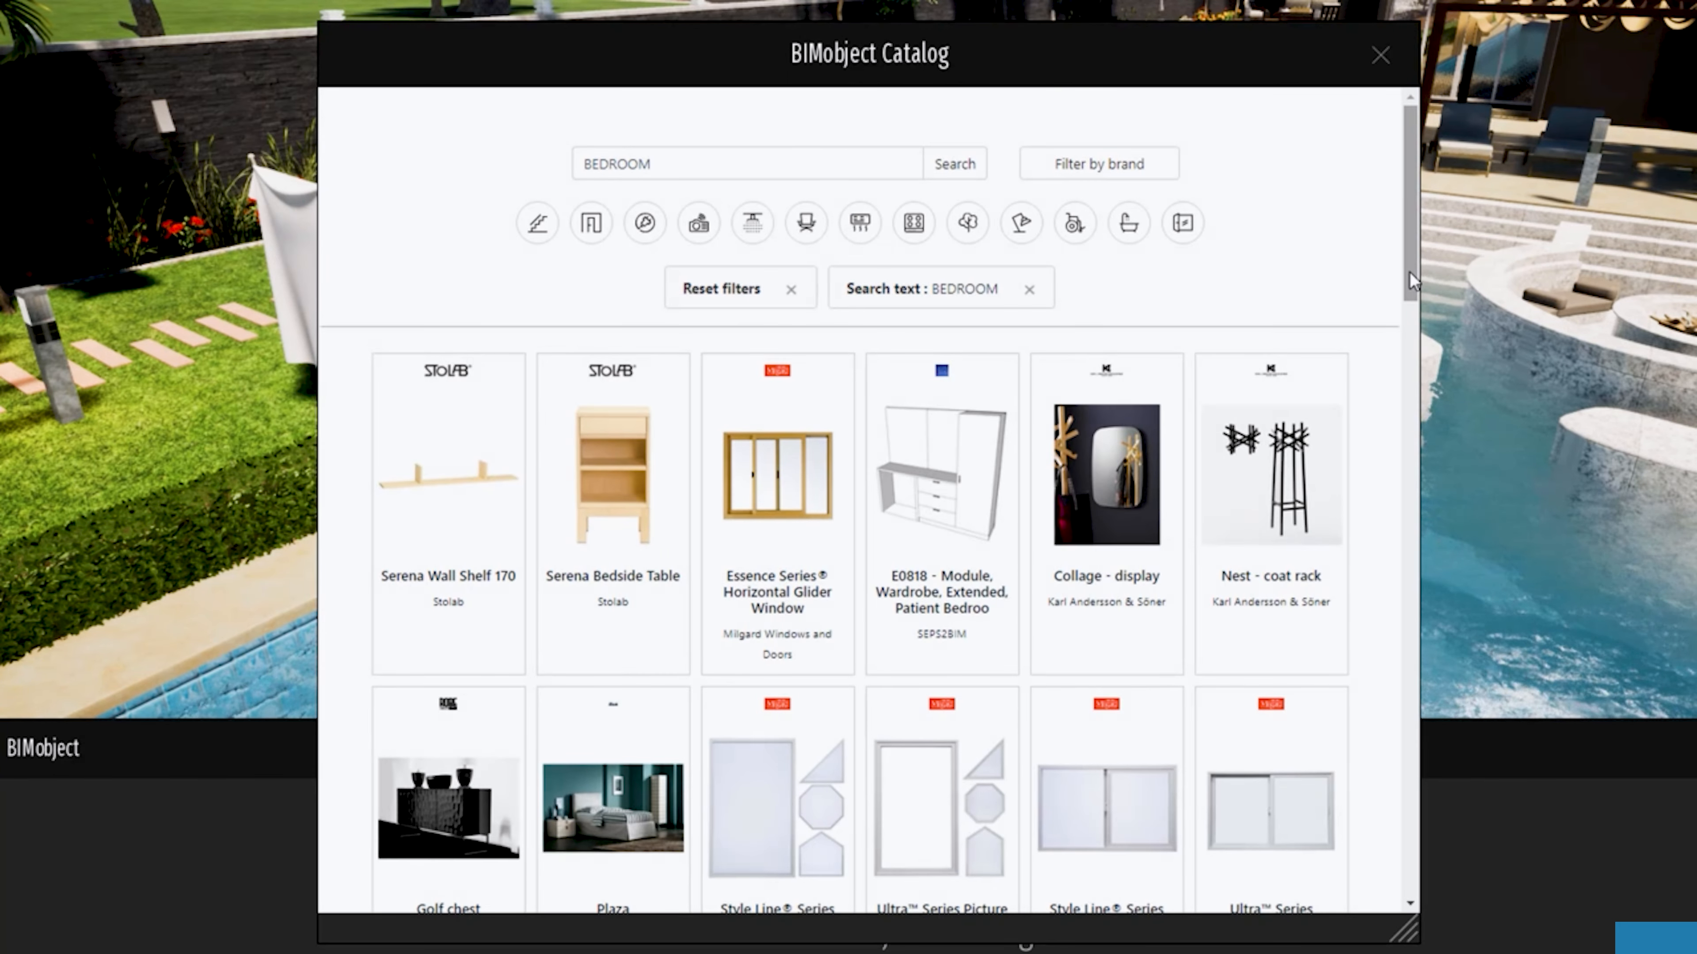
Step: Send the Plaza bed by Flou from the BEDROOM results to the Twinmotion User Library and close the catalog
drag(1408, 273, 1408, 378)
click(600, 454)
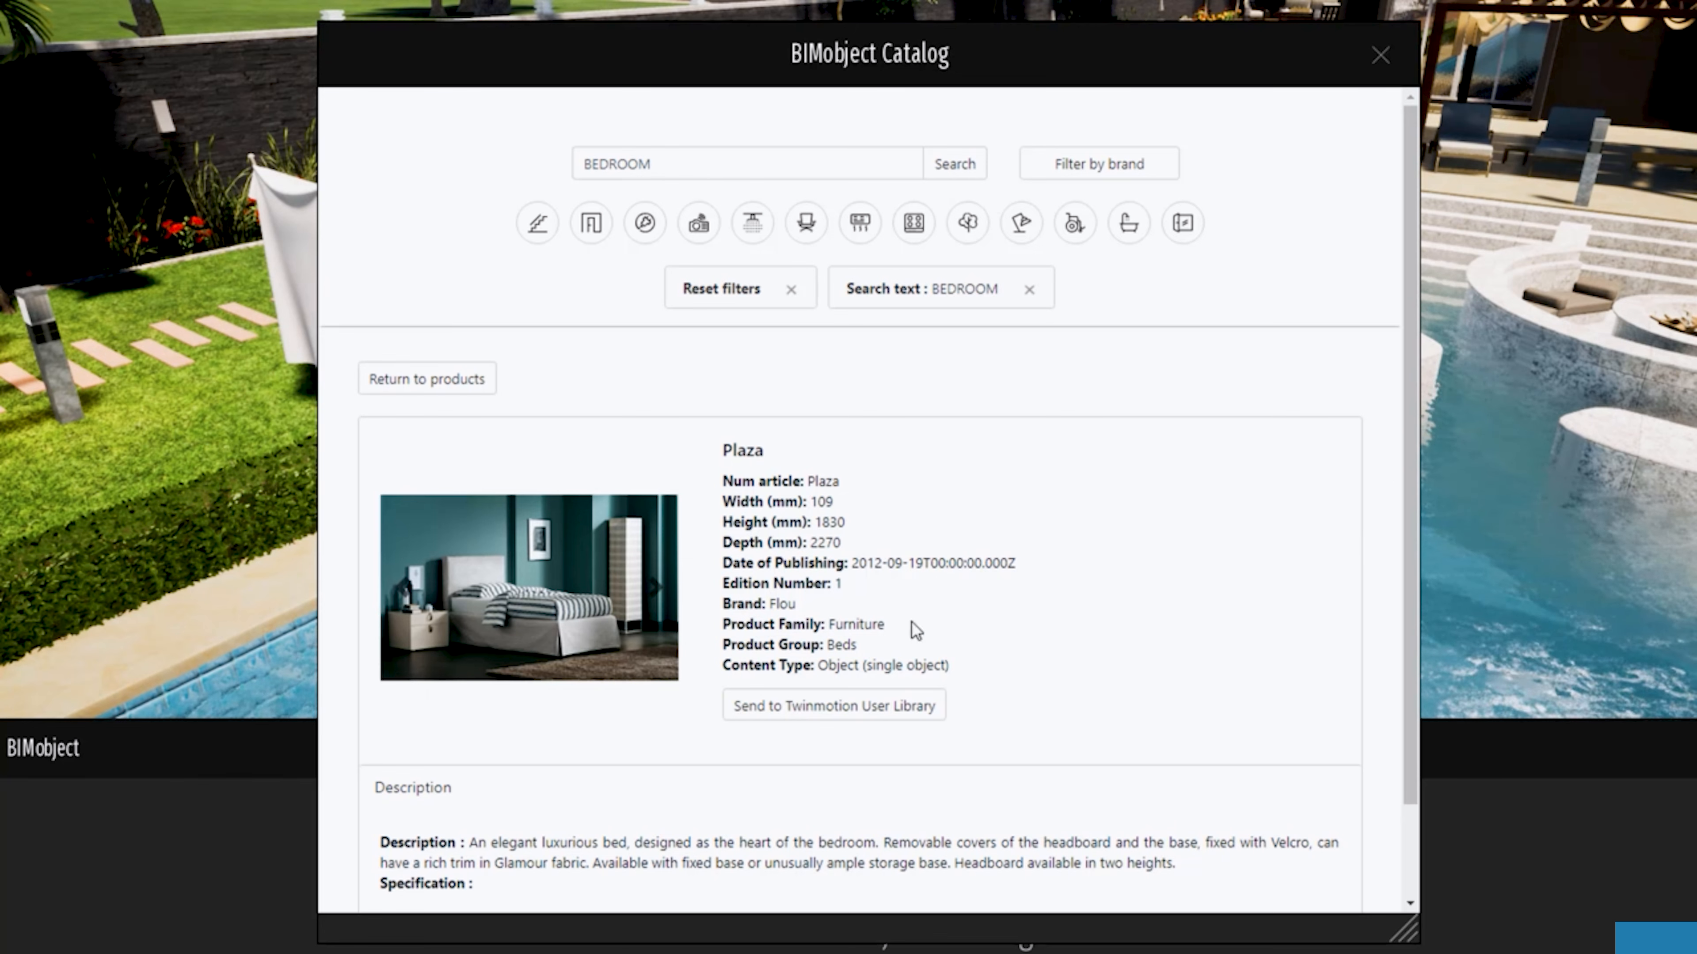
drag(1411, 552, 1413, 713)
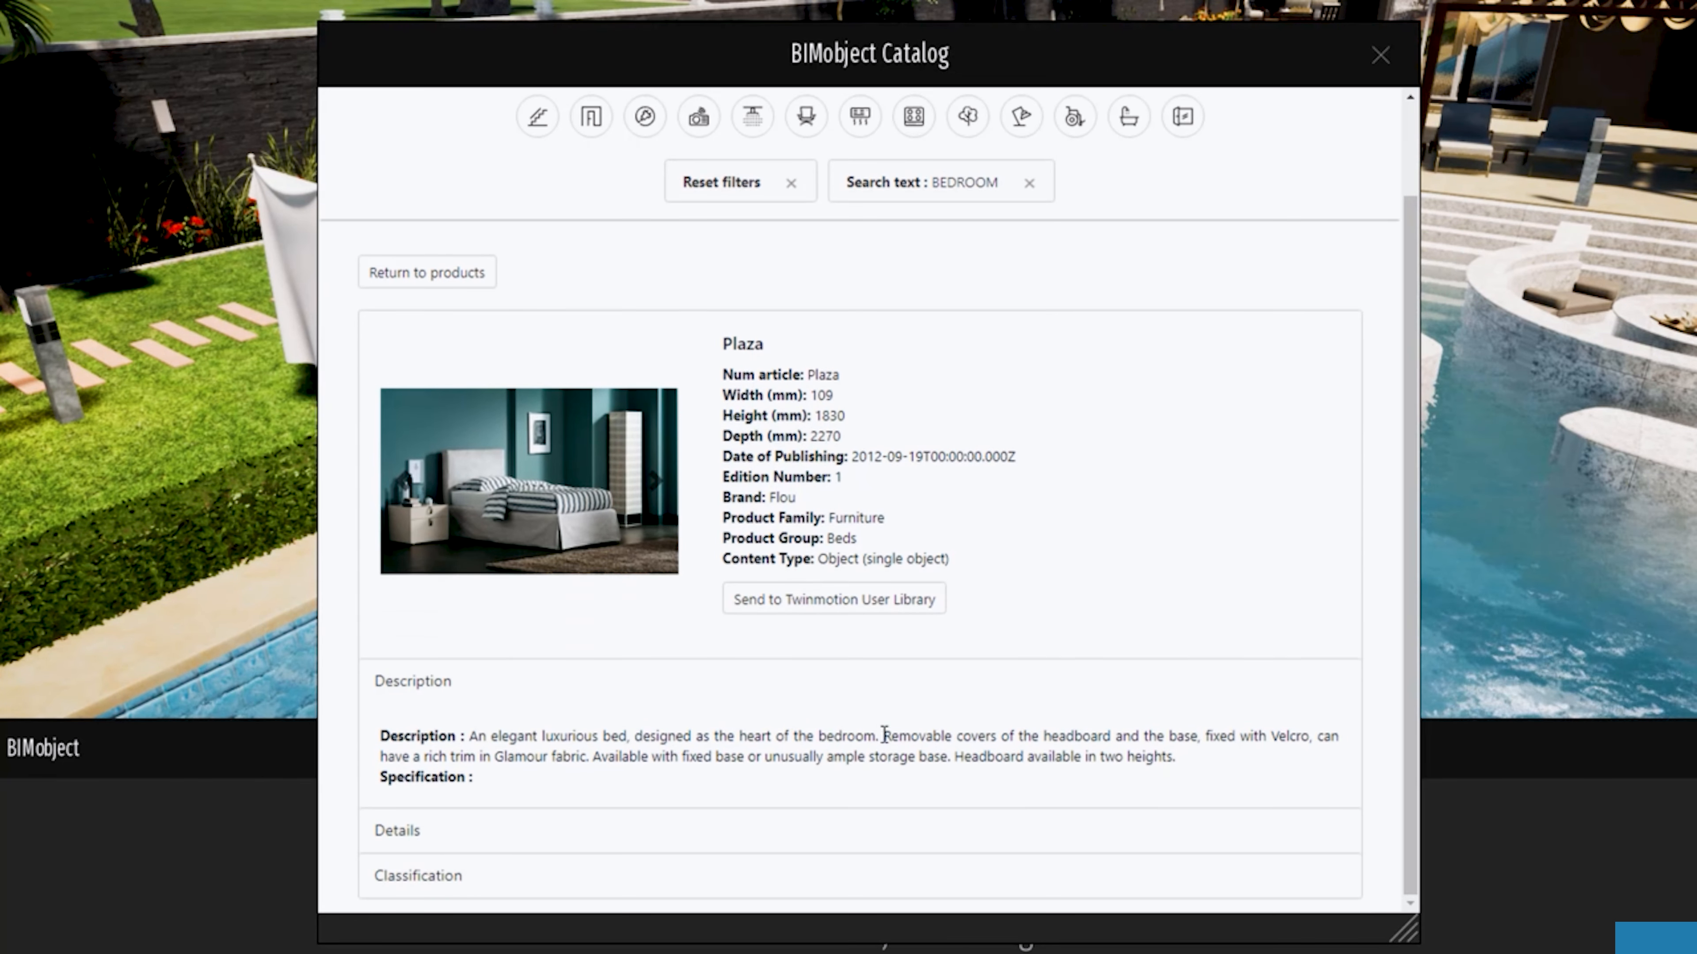
click(827, 601)
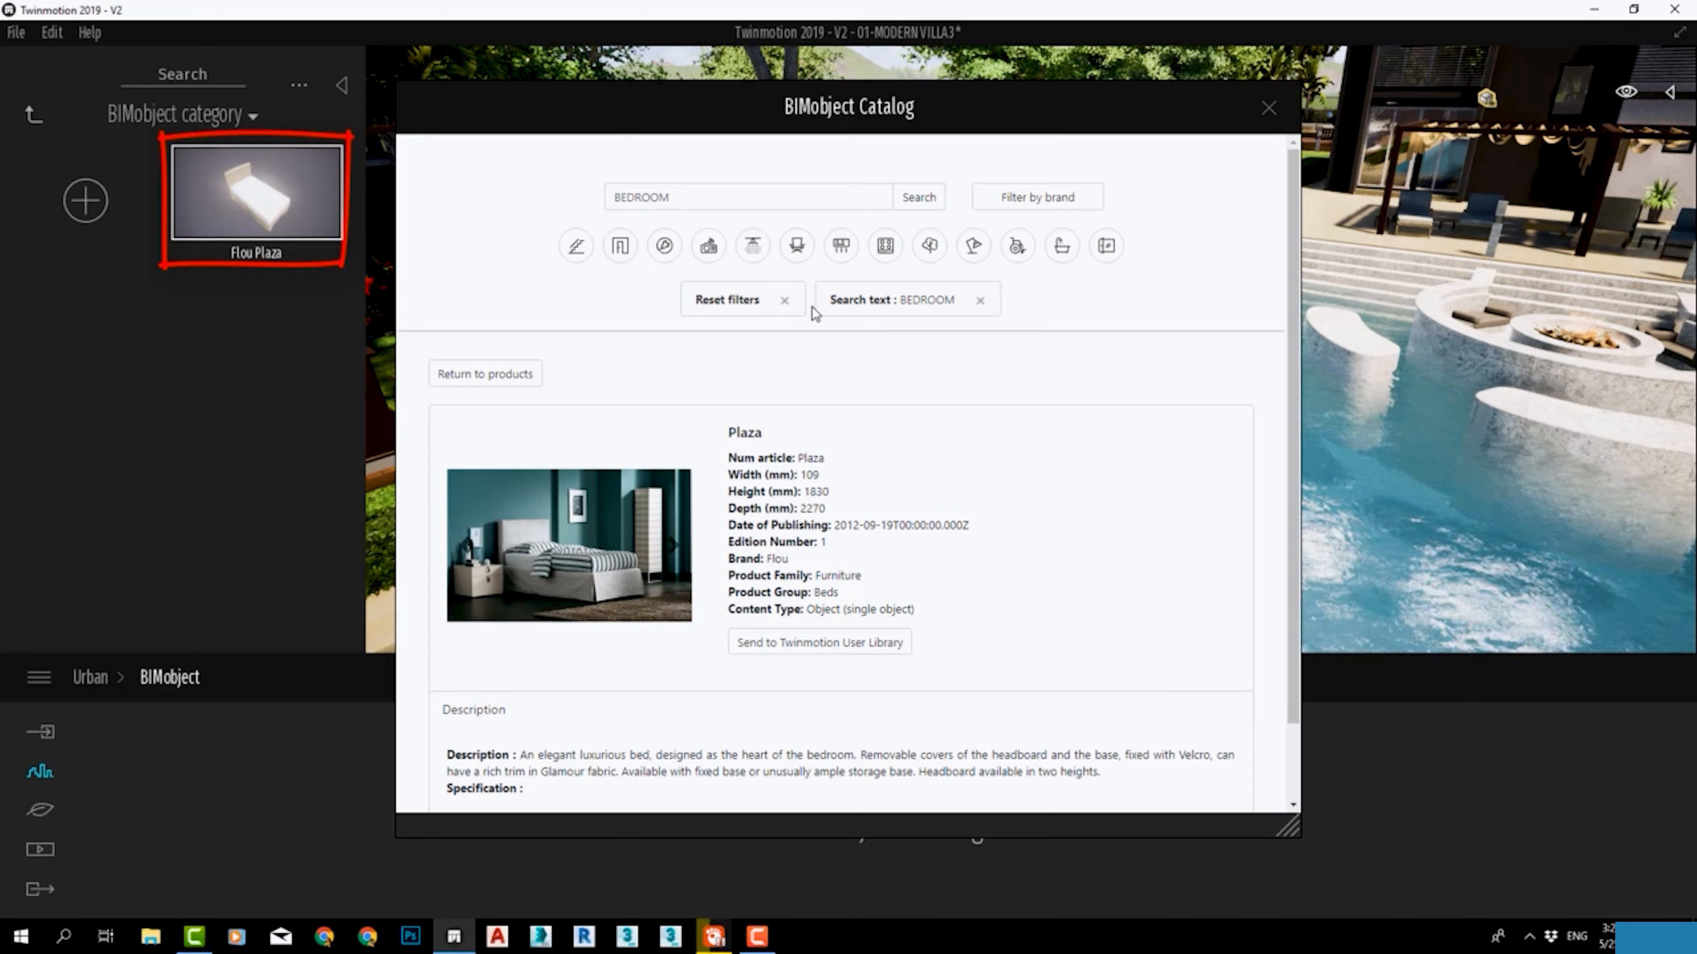
click(1267, 108)
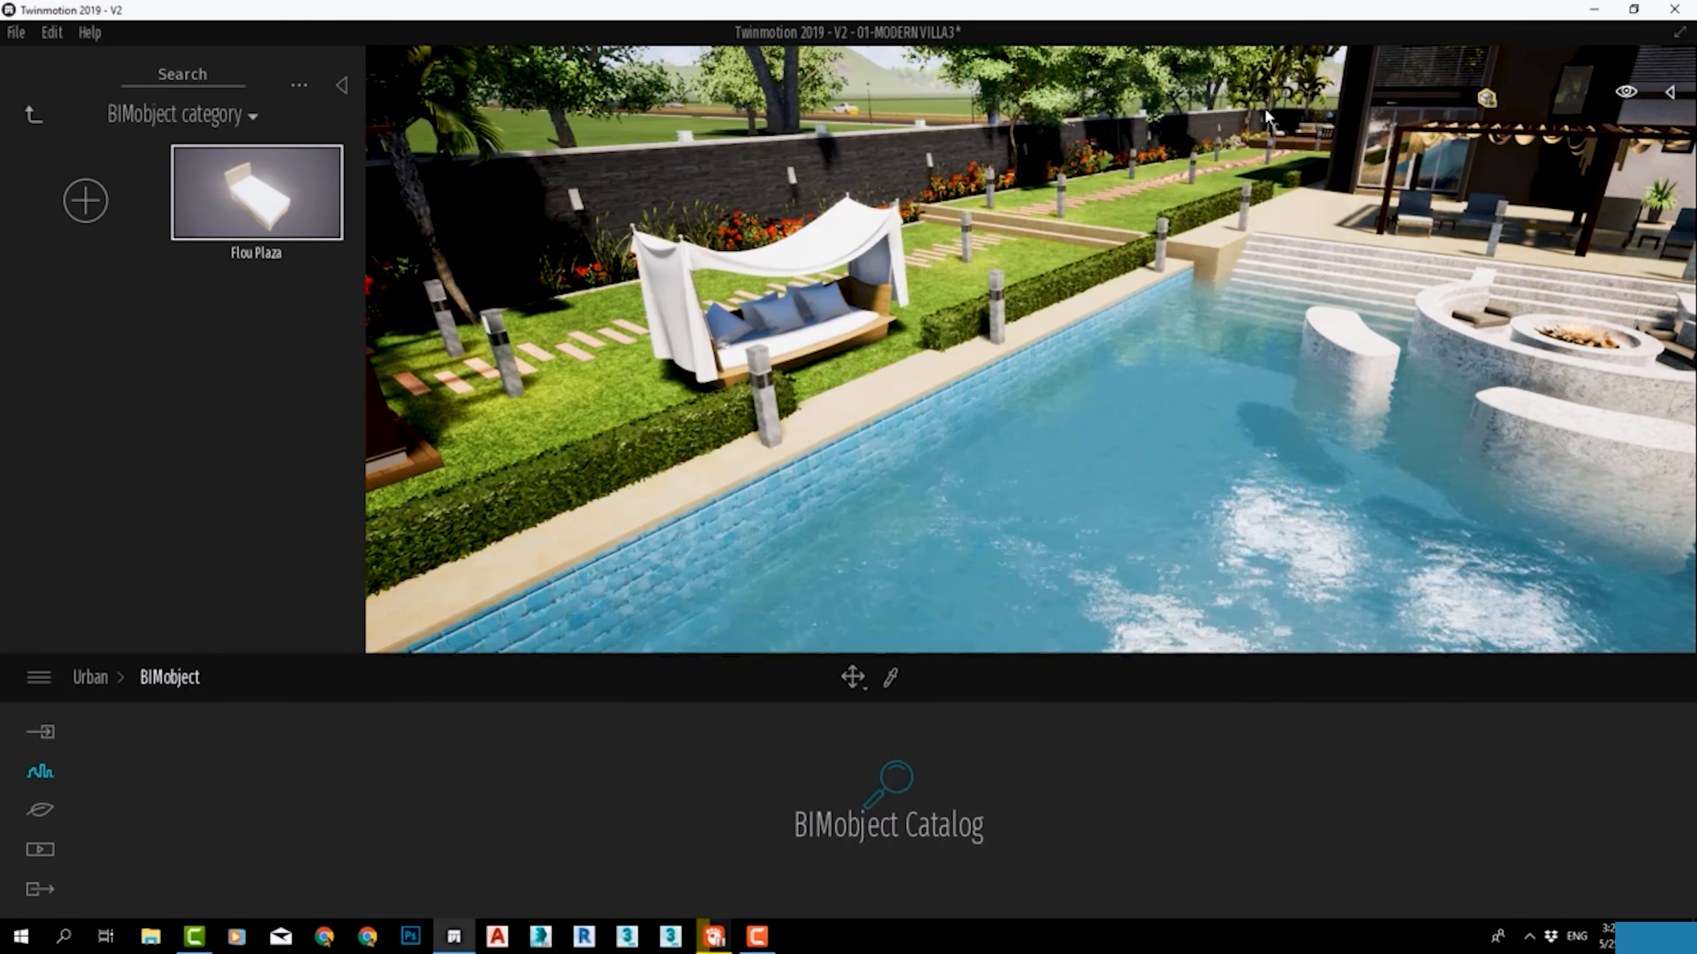
Step: Place the Flou Plaza bed on the terrace beside the pool steps as a trial and delete it
scroll(1263, 240, down, 5)
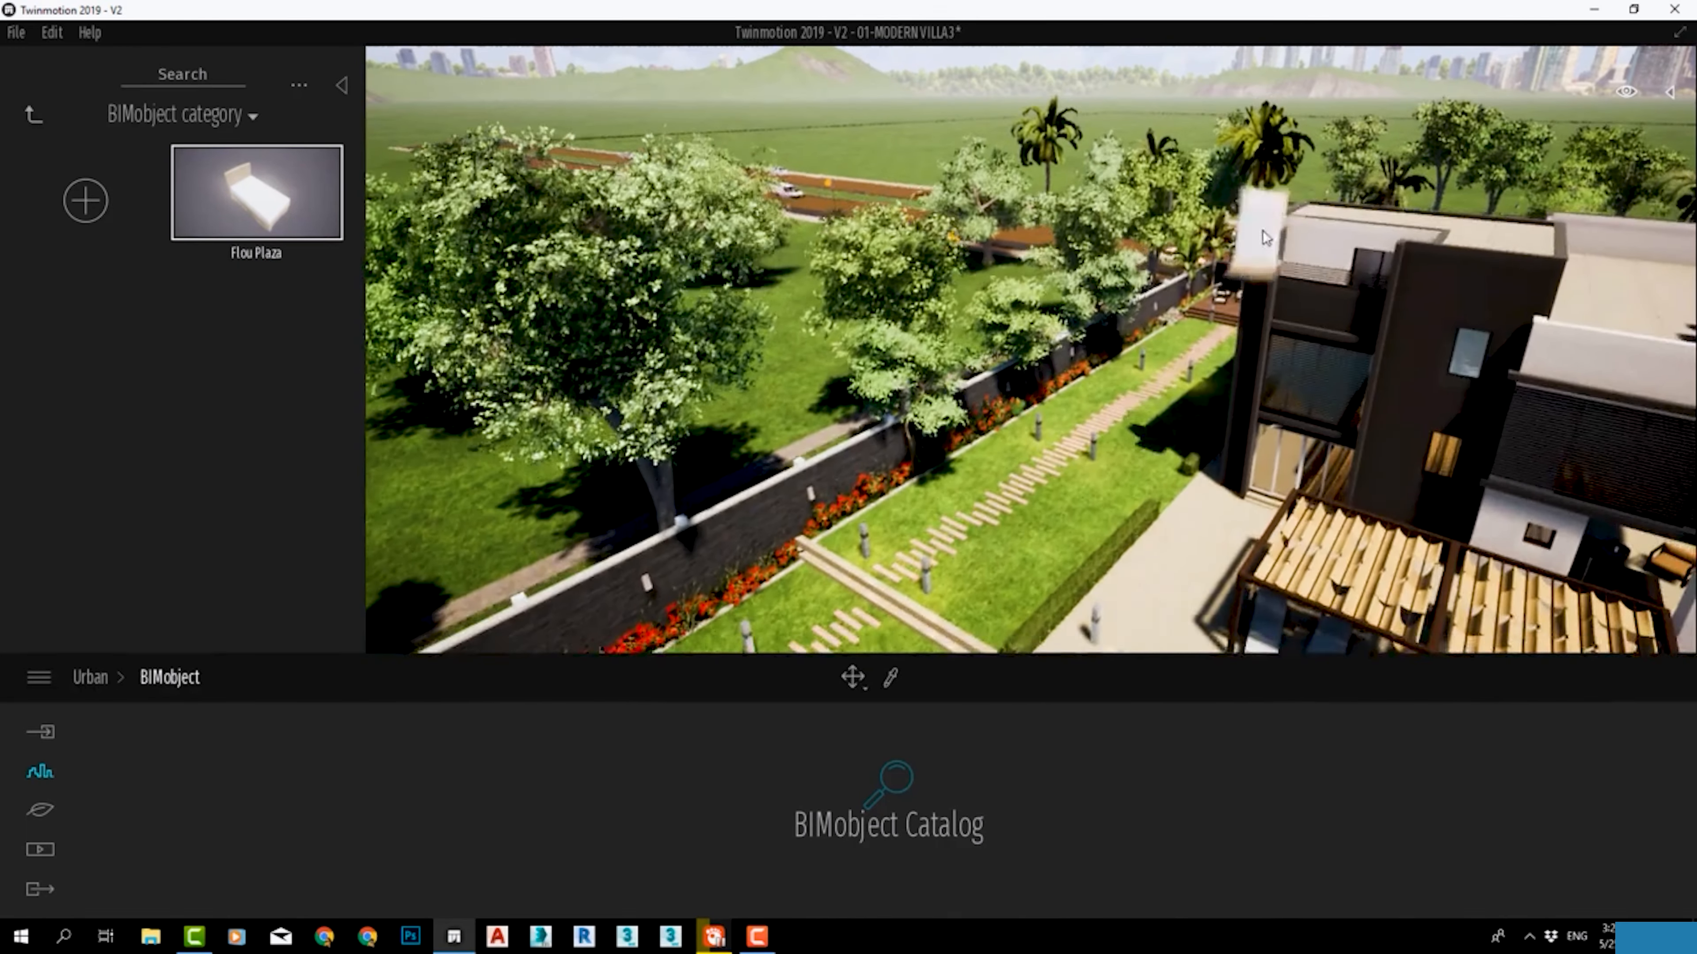
drag(1266, 237, 1132, 594)
scroll(1155, 576, up, 4)
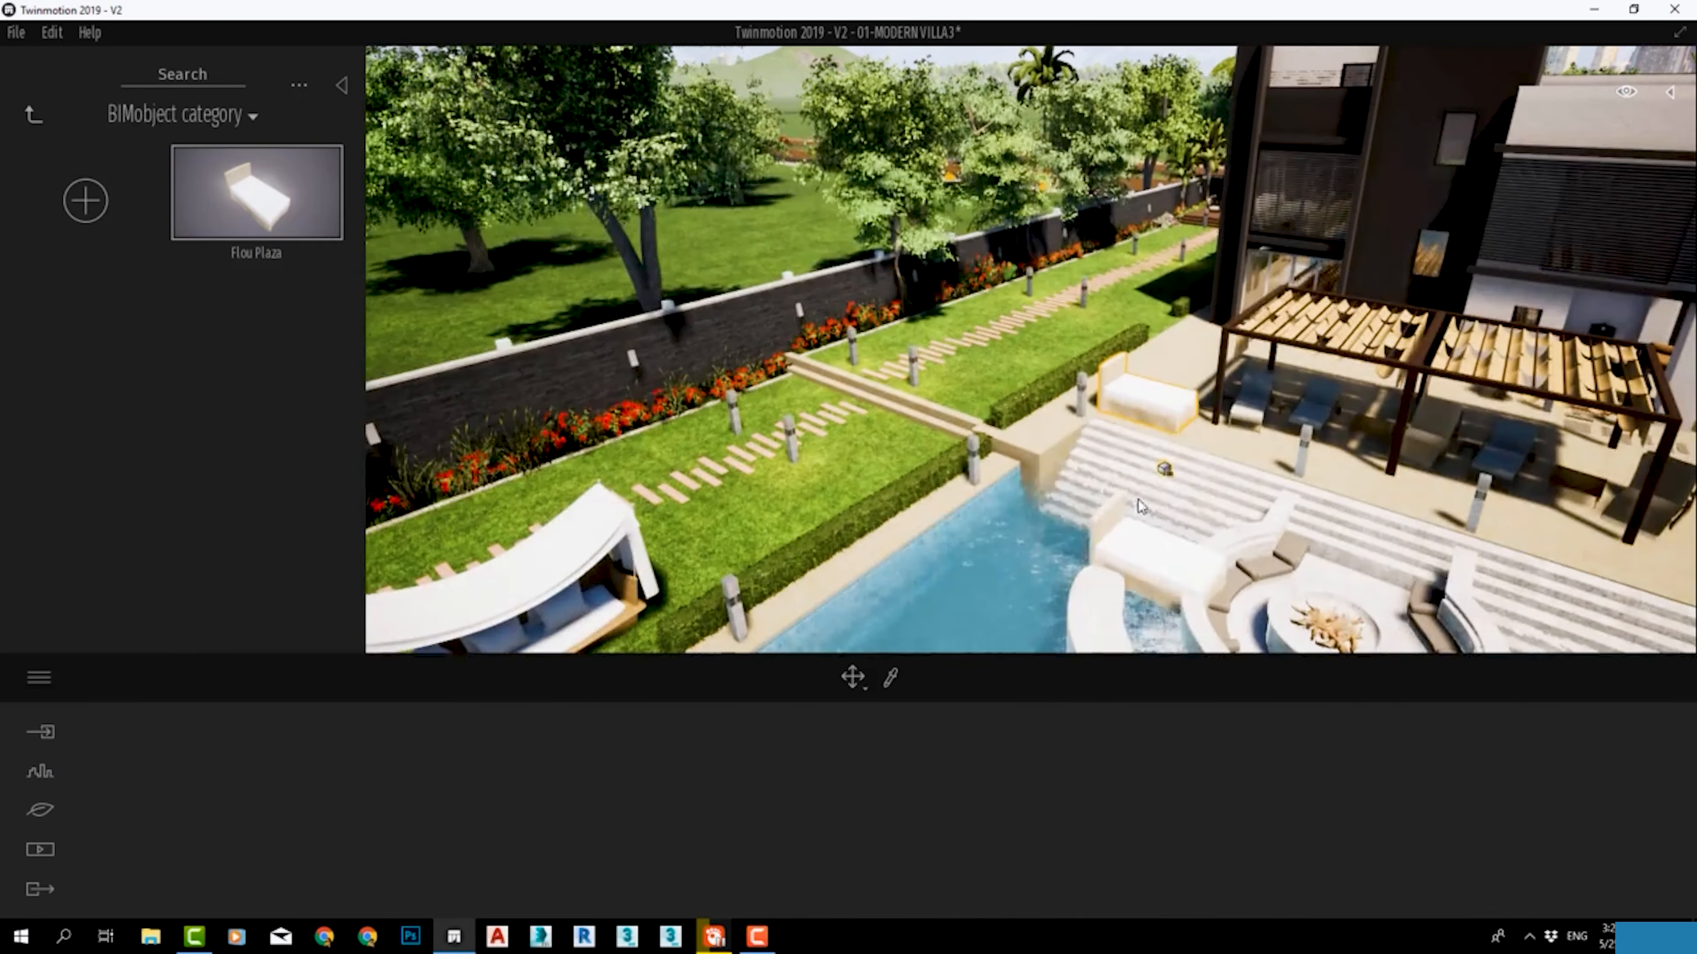
click(1148, 422)
scroll(1176, 455, up, 2)
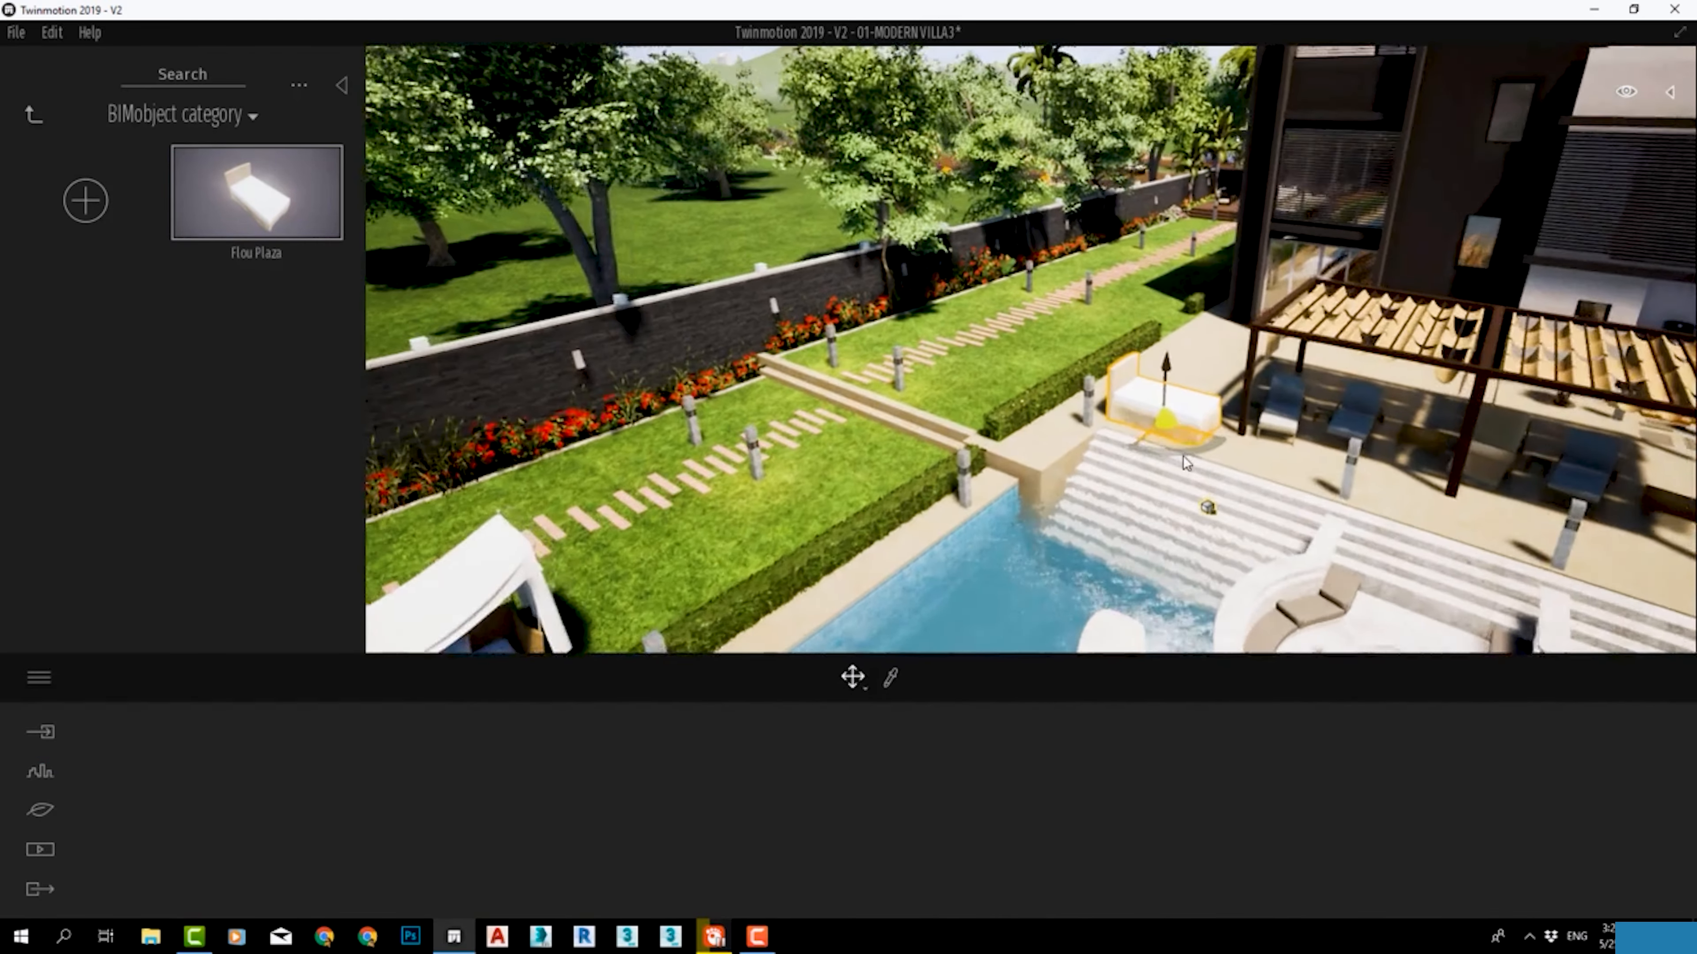
scroll(1185, 448, up, 4)
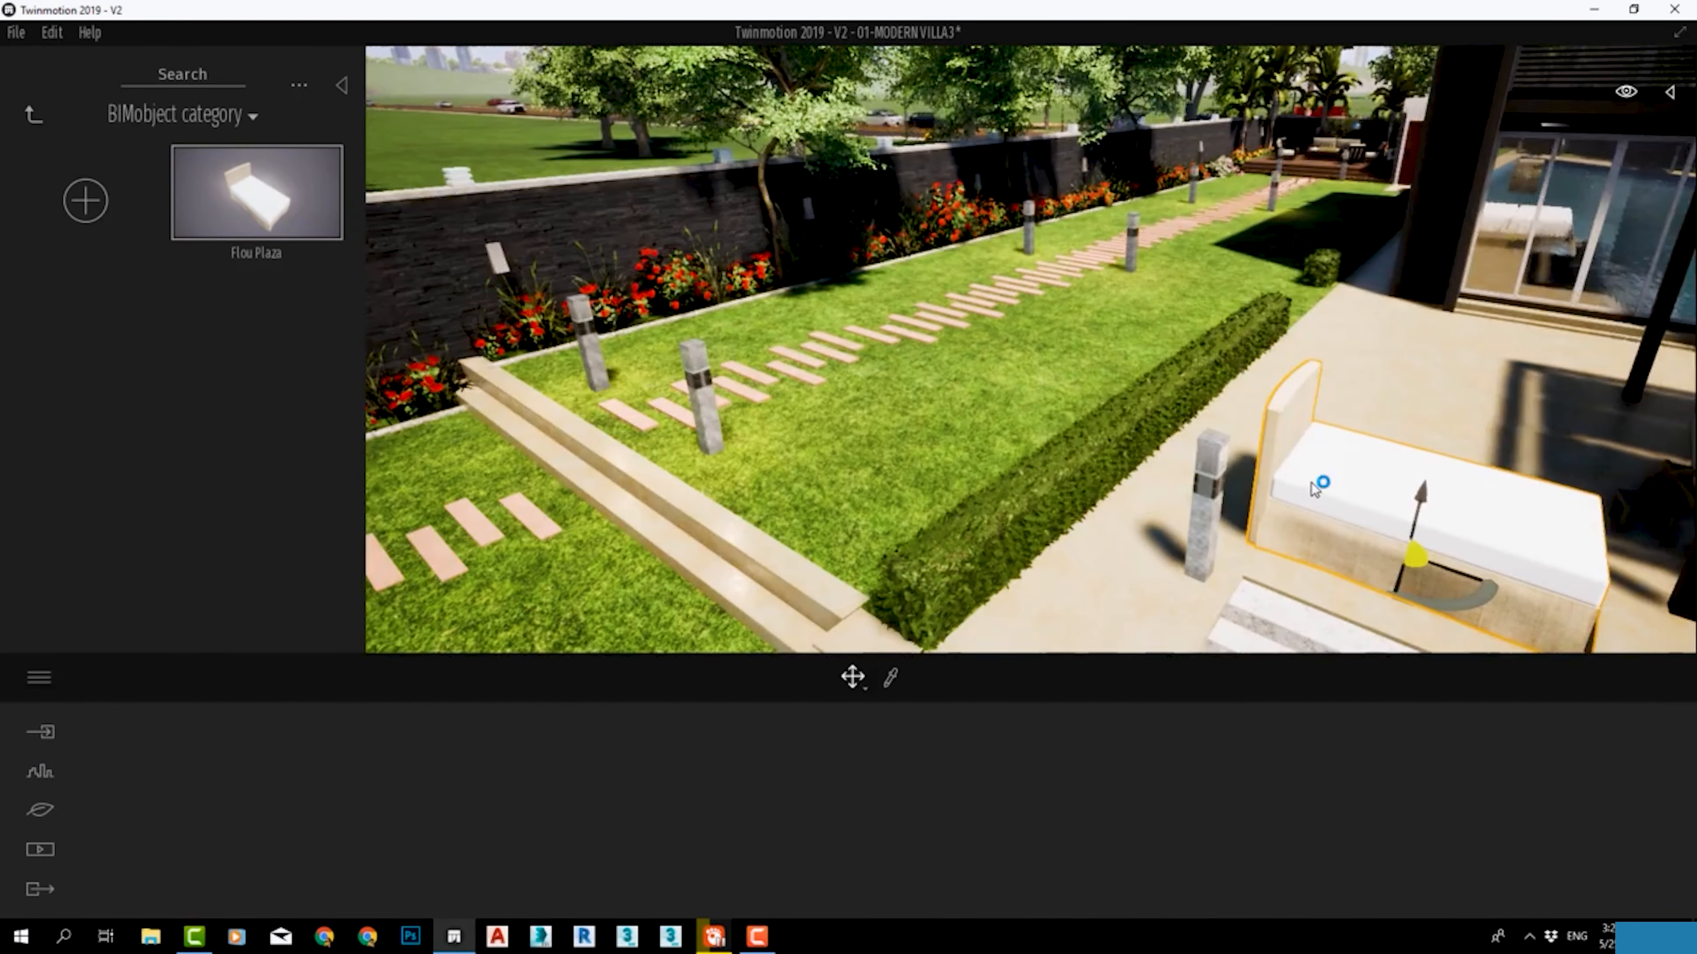
middle_drag(1311, 483, 1351, 528)
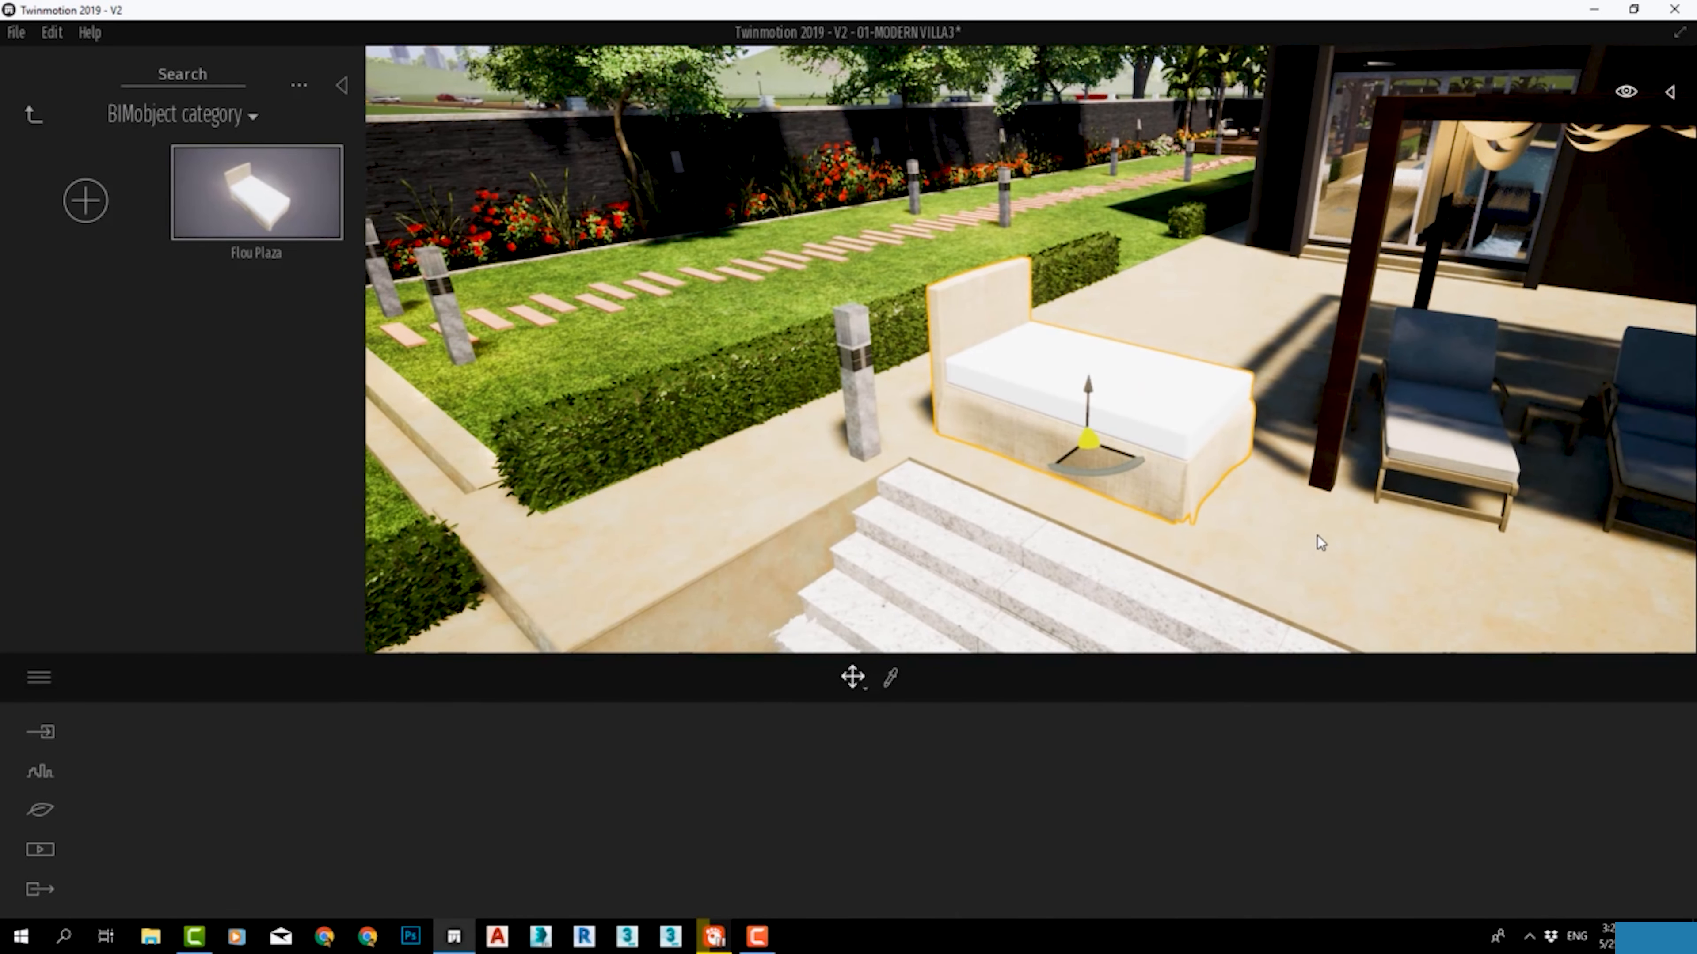
key(Delete)
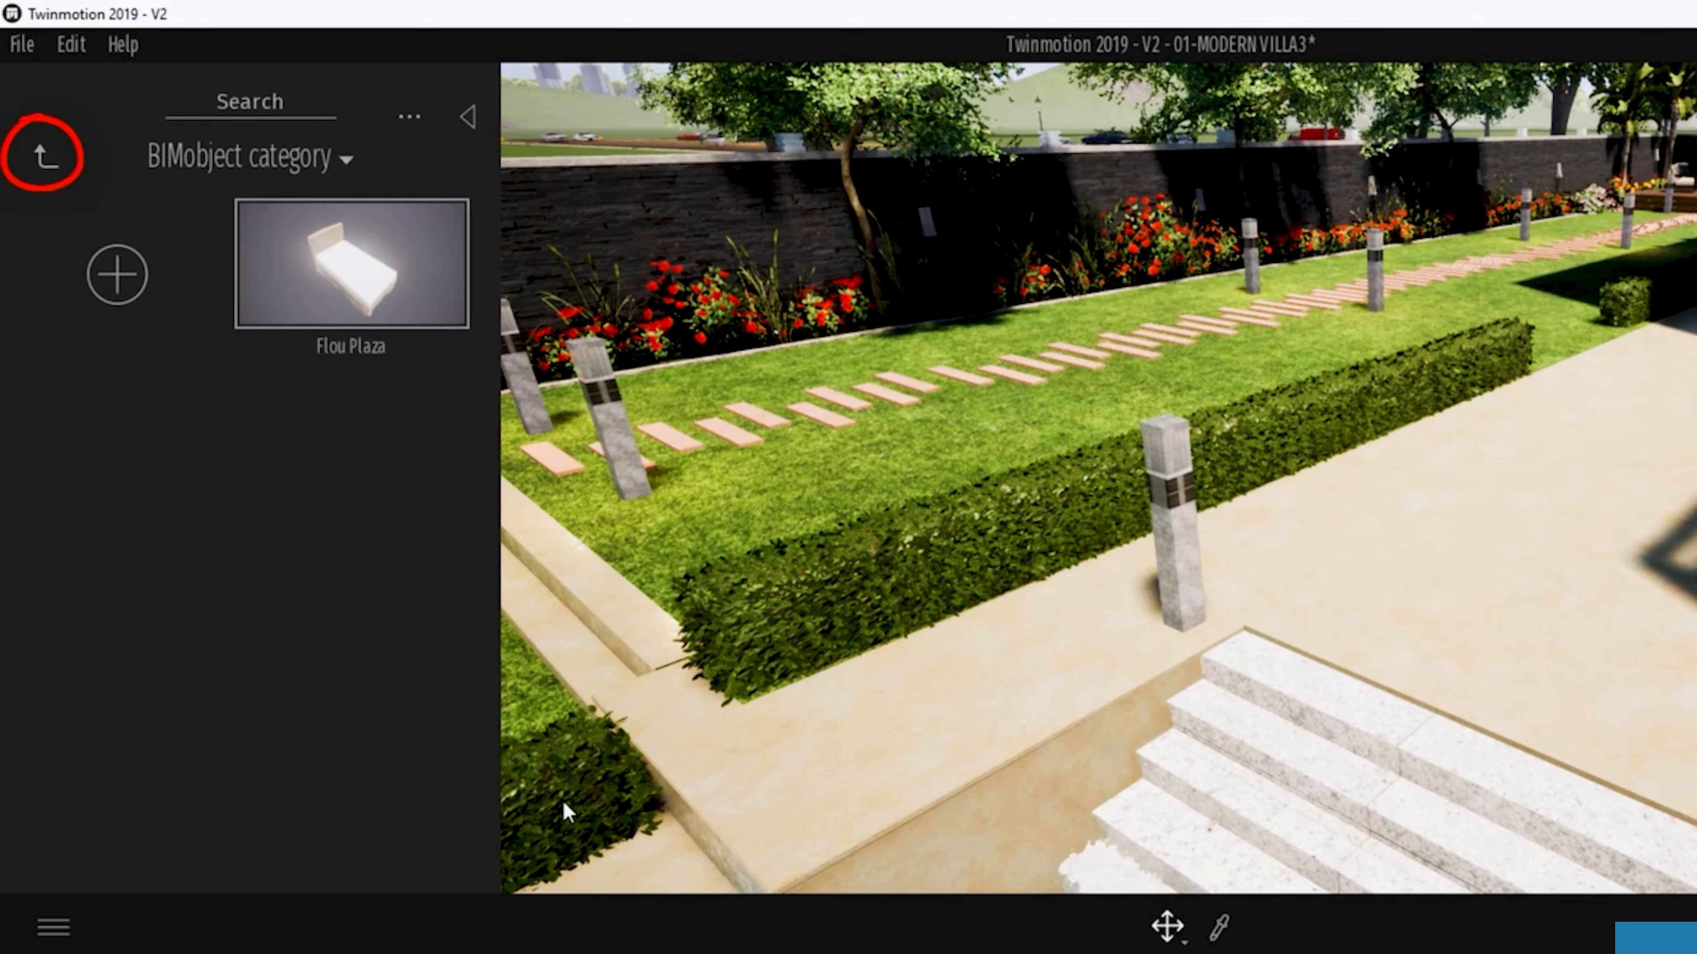
Step: Go up to the User library root, look inside its BIMobject category folder, and return to the User library
click(47, 156)
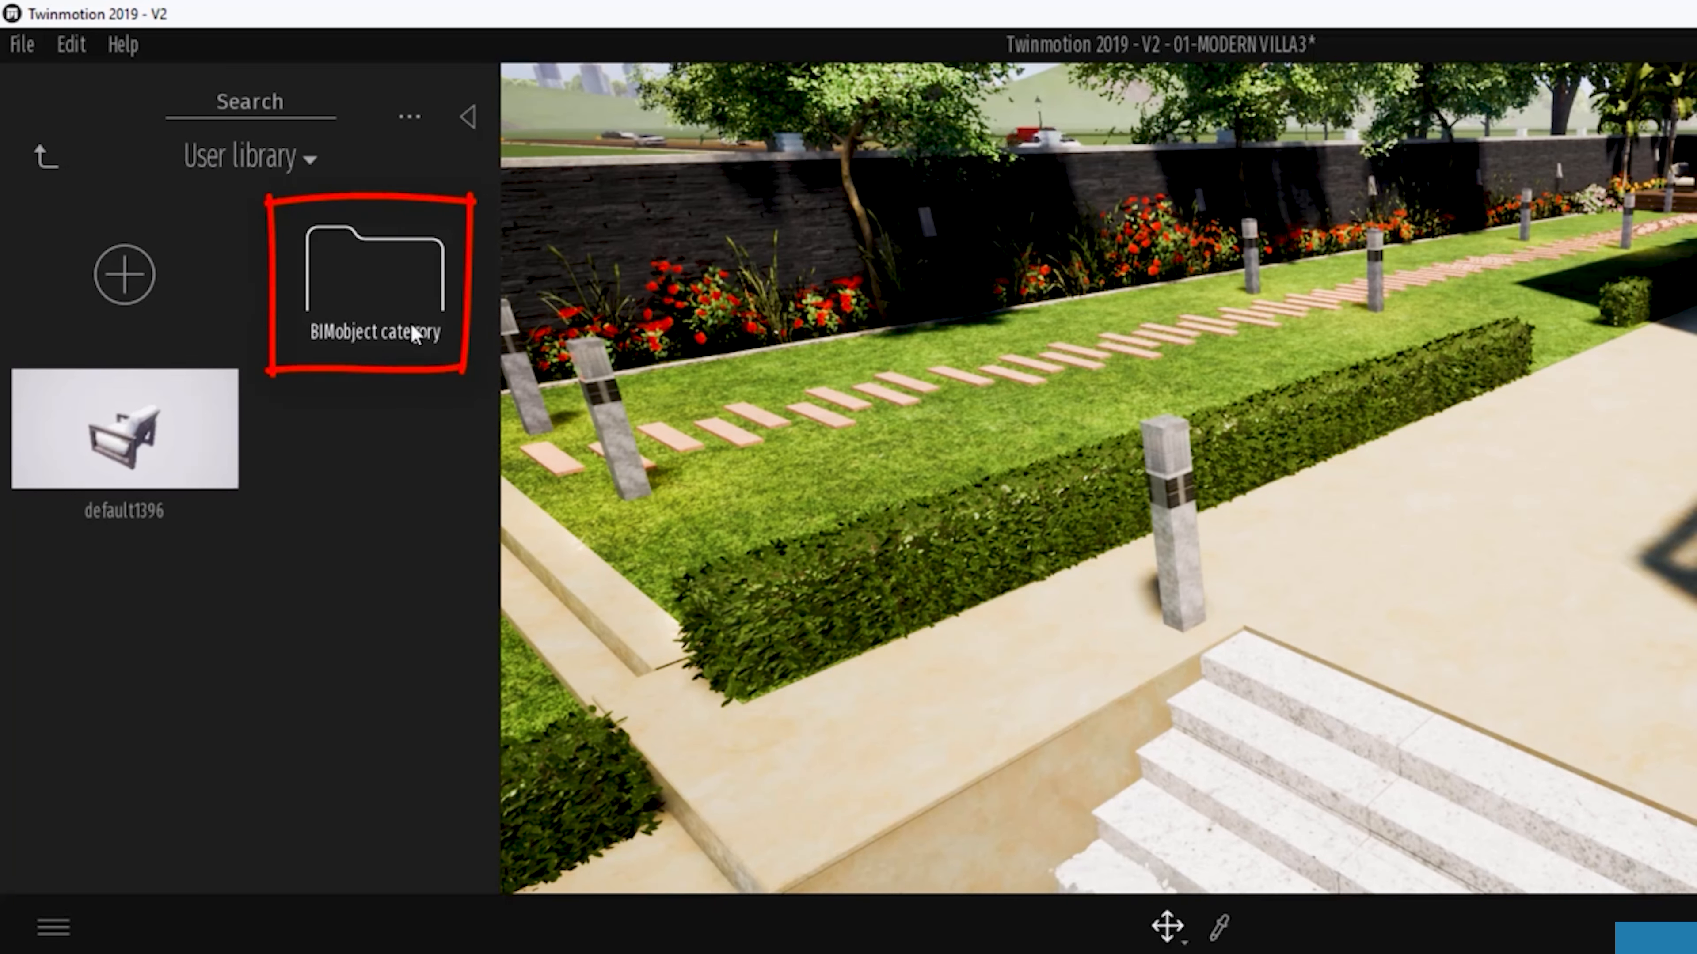
click(395, 296)
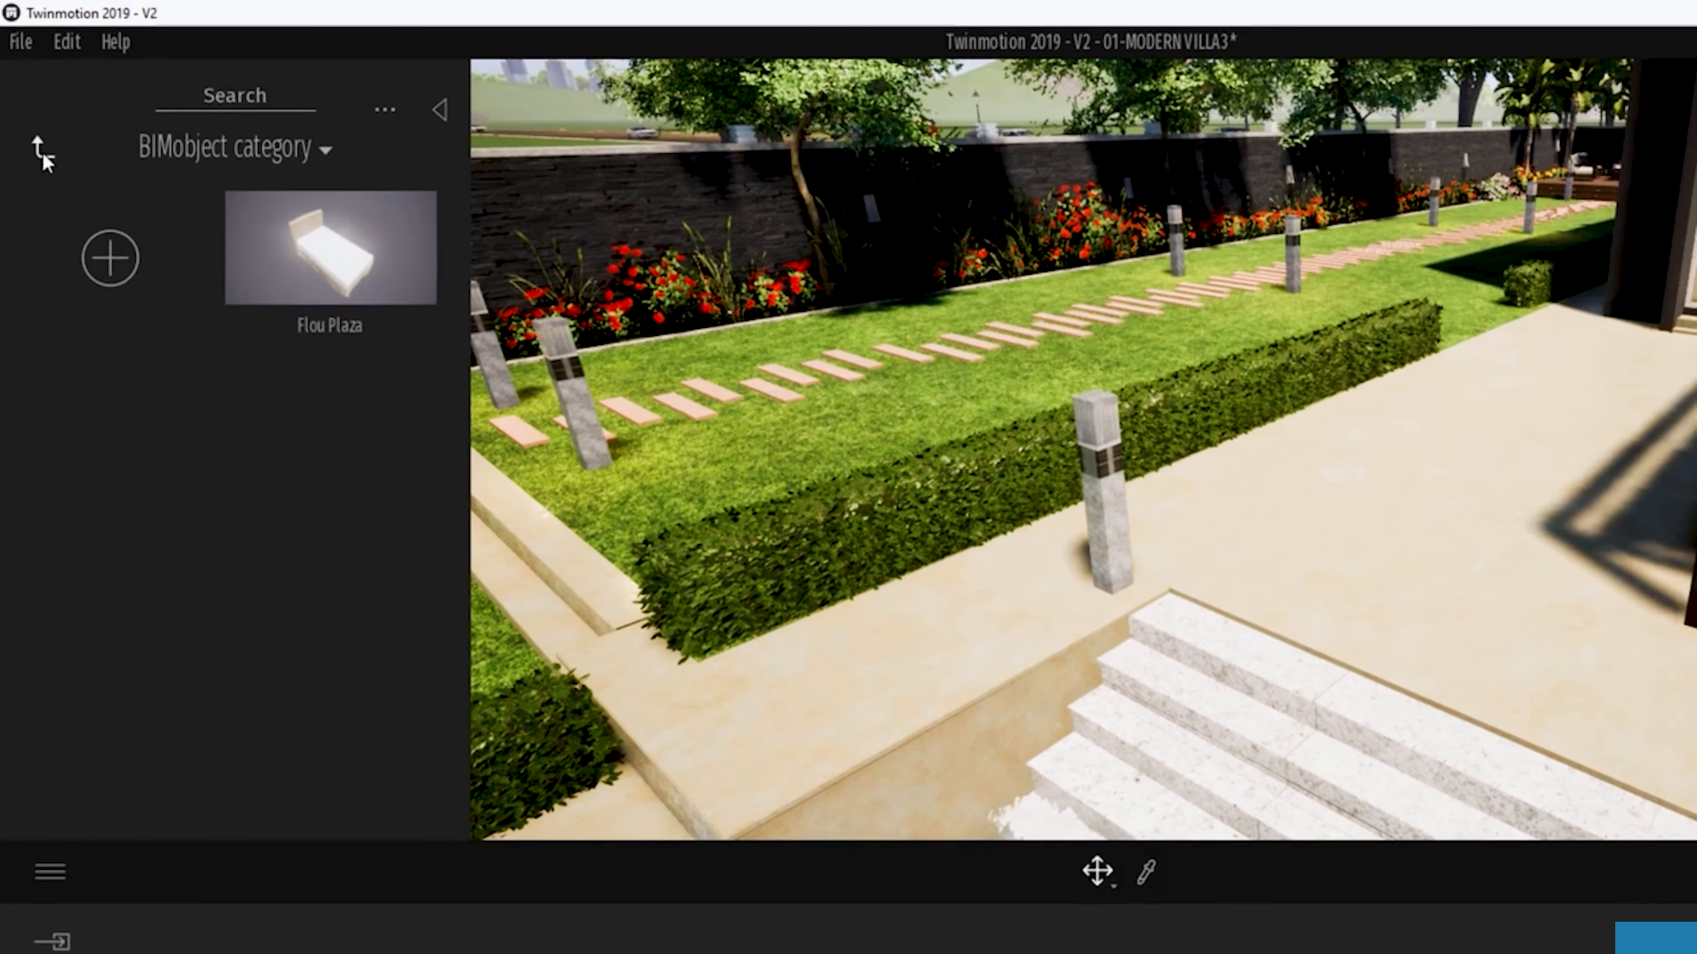
click(42, 159)
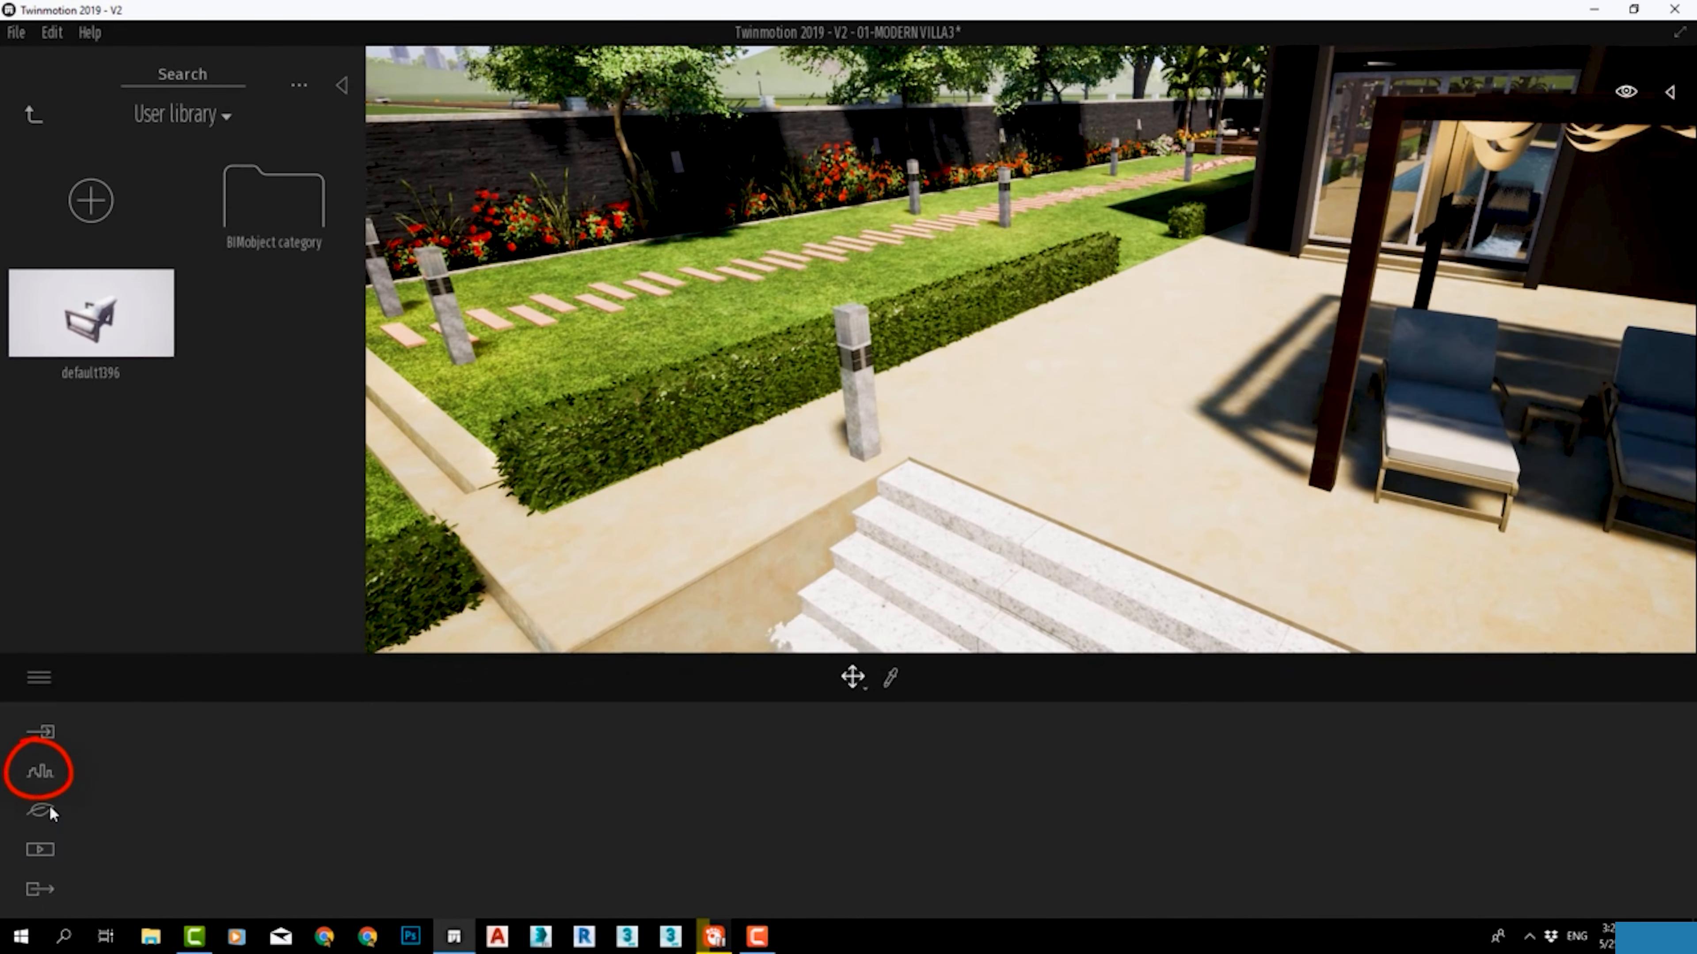
Step: Open the BIMobject Catalog from the Urban tools and search it for CHAIR OUTDOOR
click(41, 772)
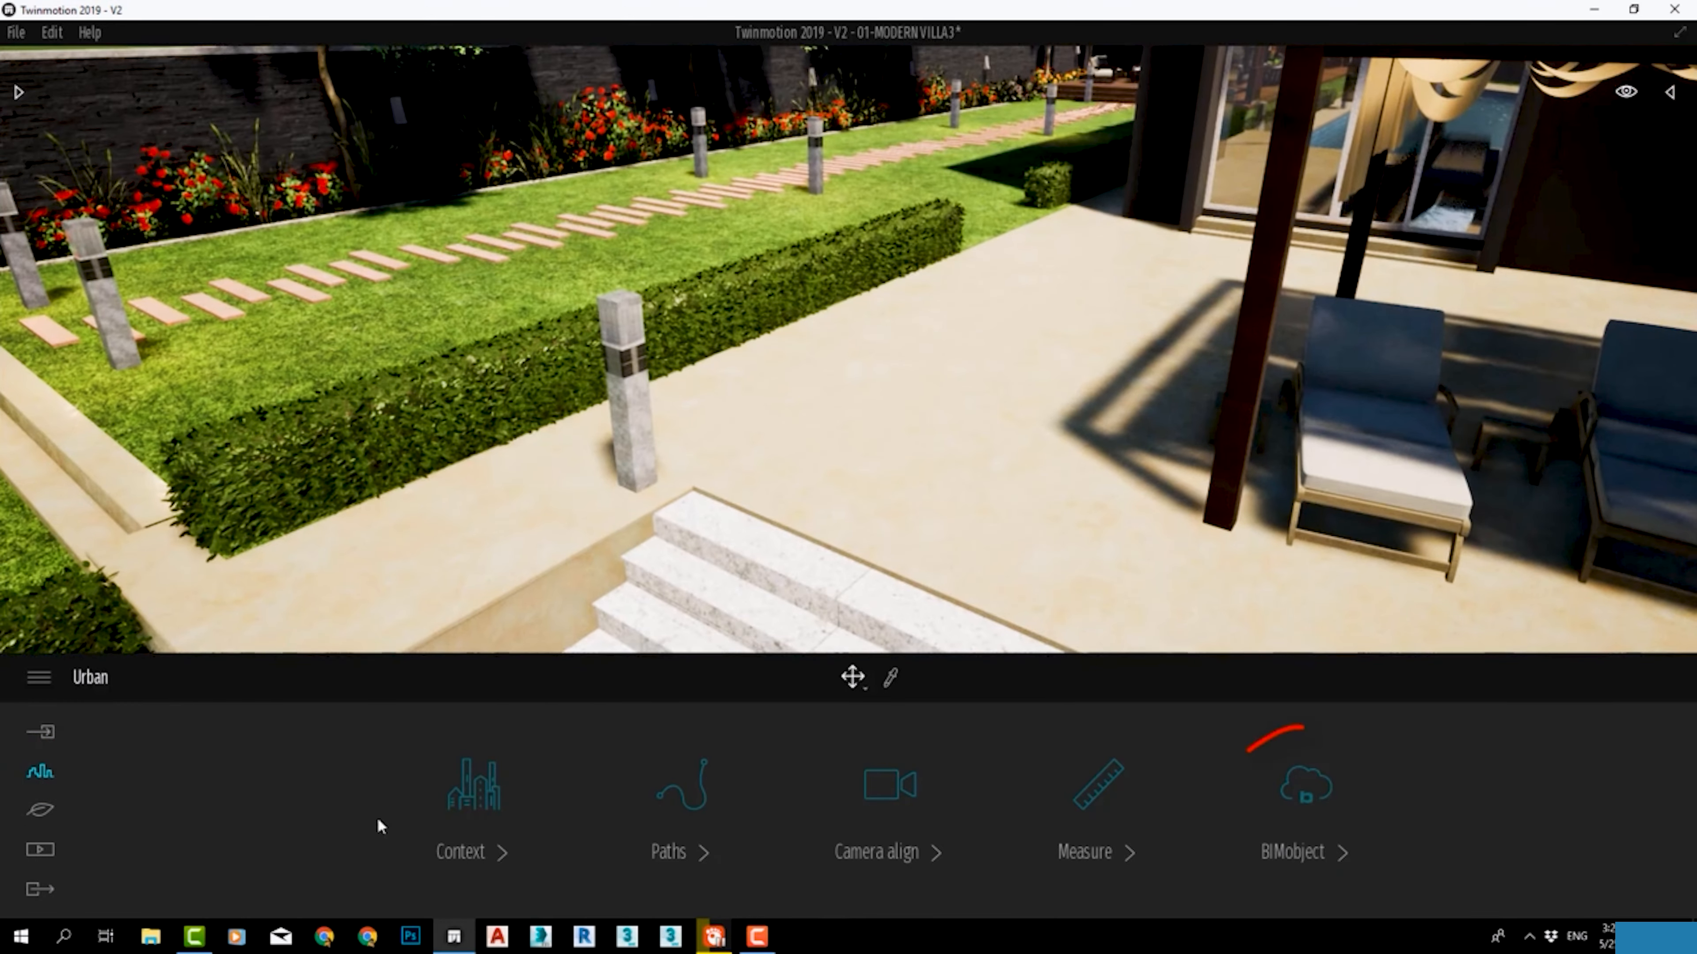
click(1306, 792)
click(893, 859)
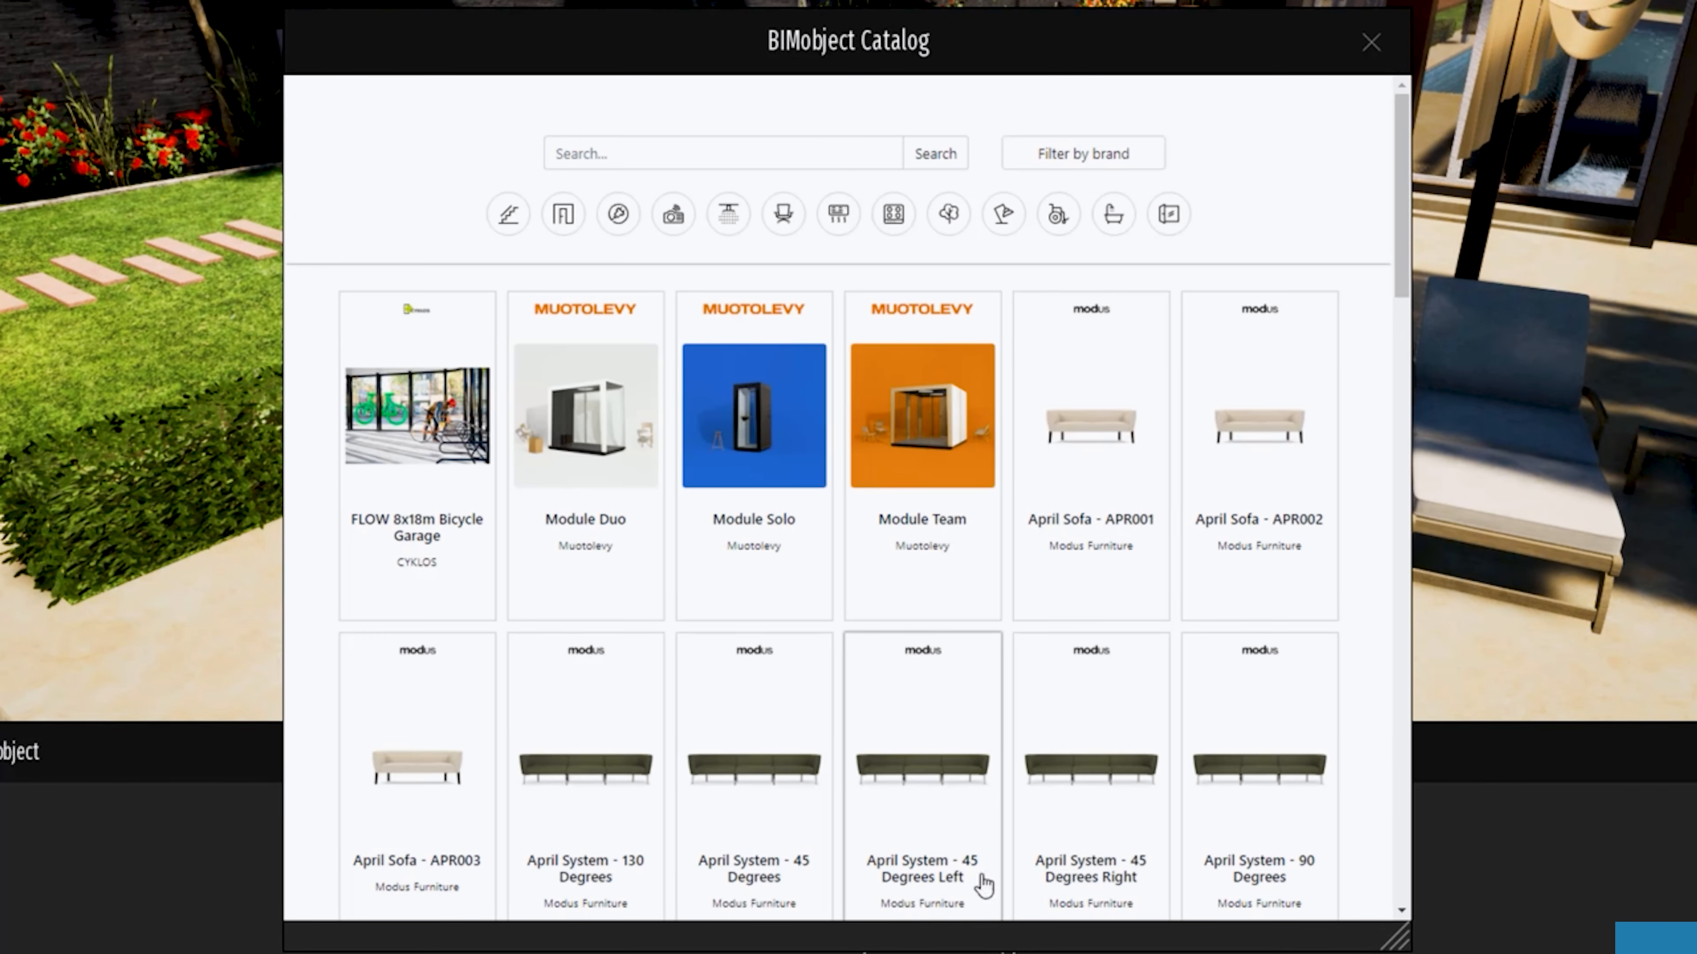
click(741, 163)
text(Crassevig)
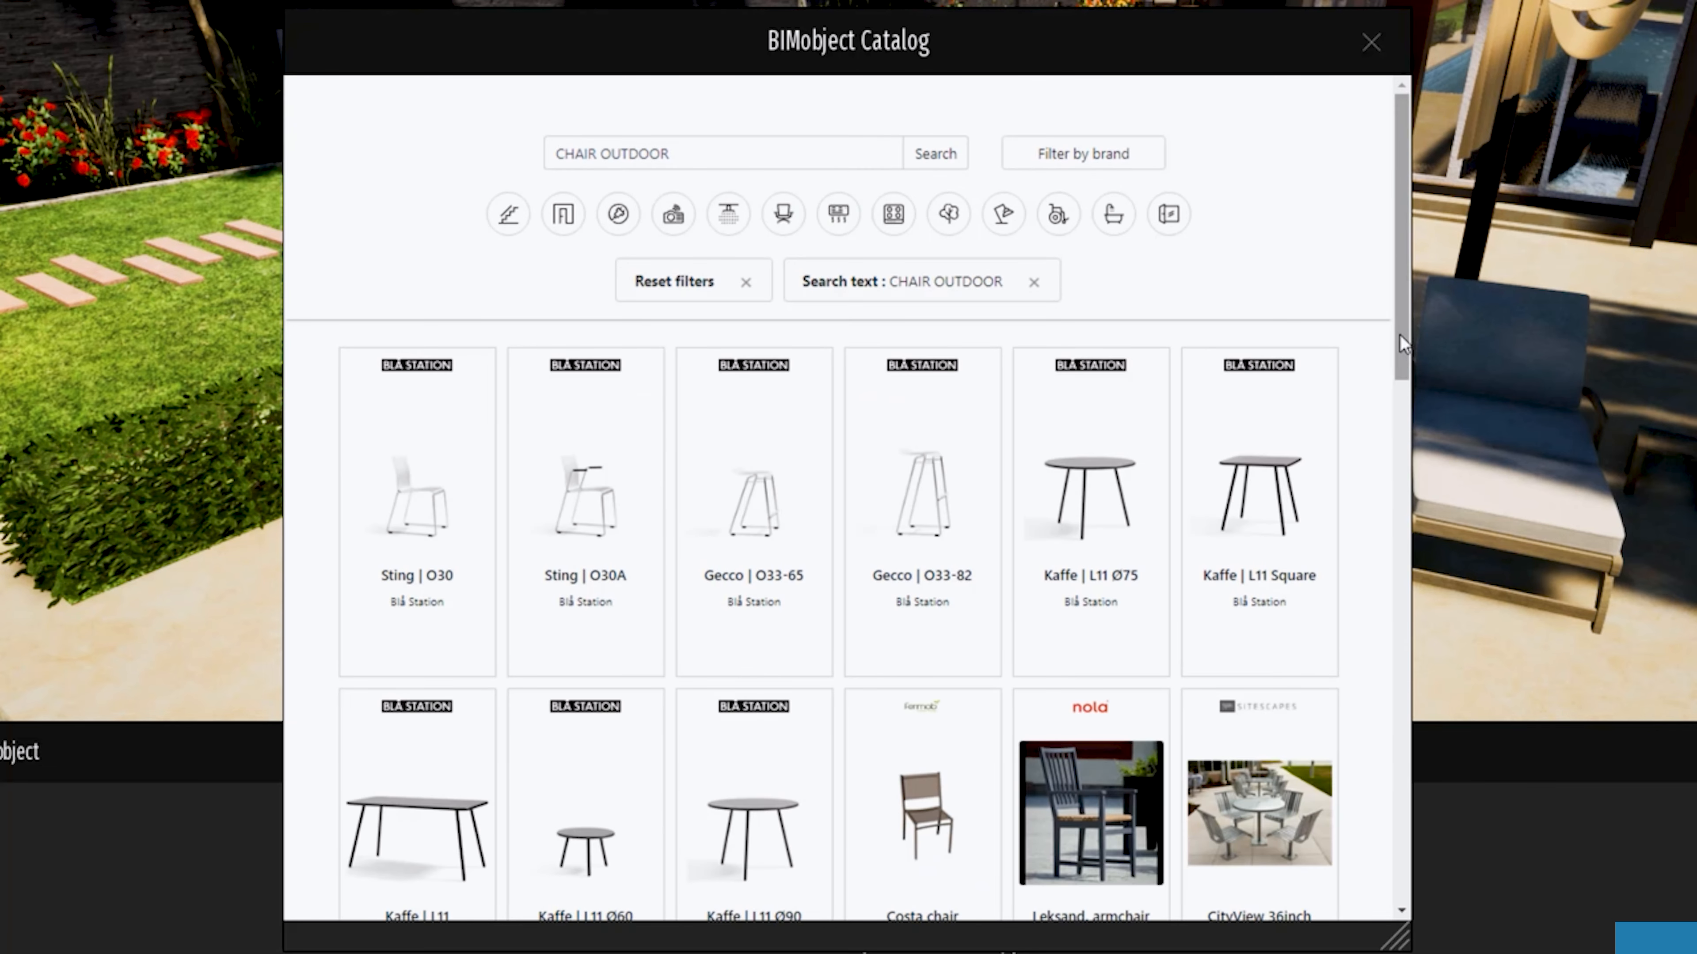
Step: Send the Leksand armchair by Nola from the CHAIR OUTDOOR results to the Twinmotion User Library and close the catalog
scroll(1401, 334, down, 1)
click(1083, 645)
scroll(868, 615, down, 3)
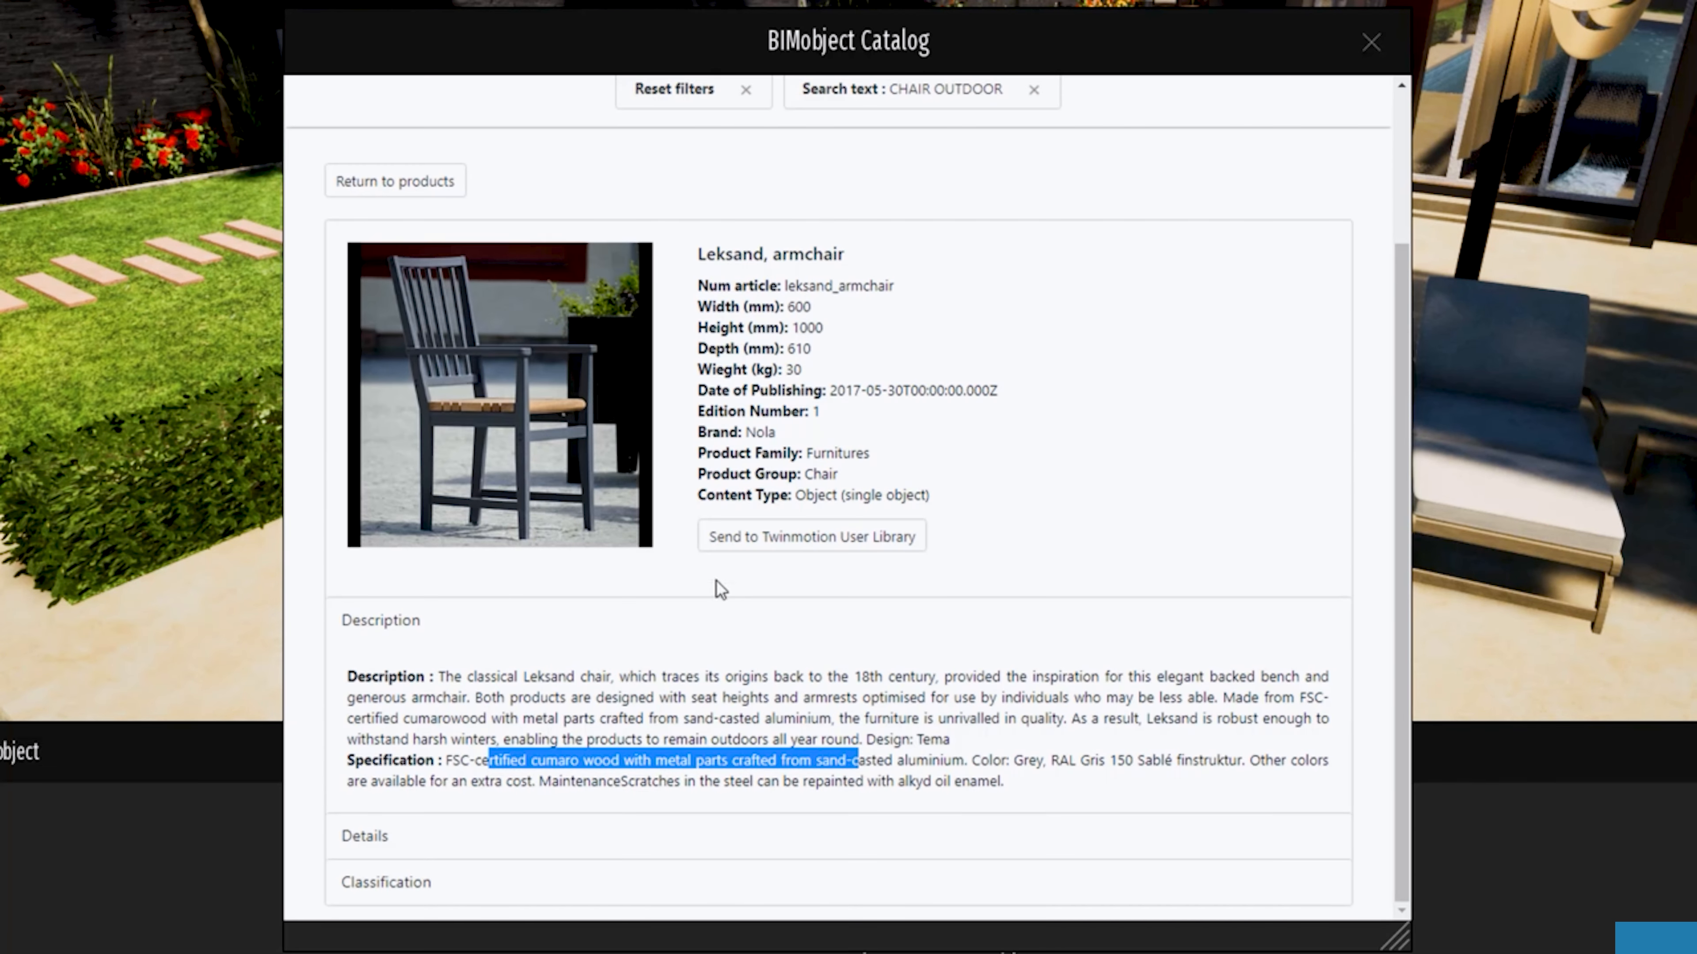
click(758, 538)
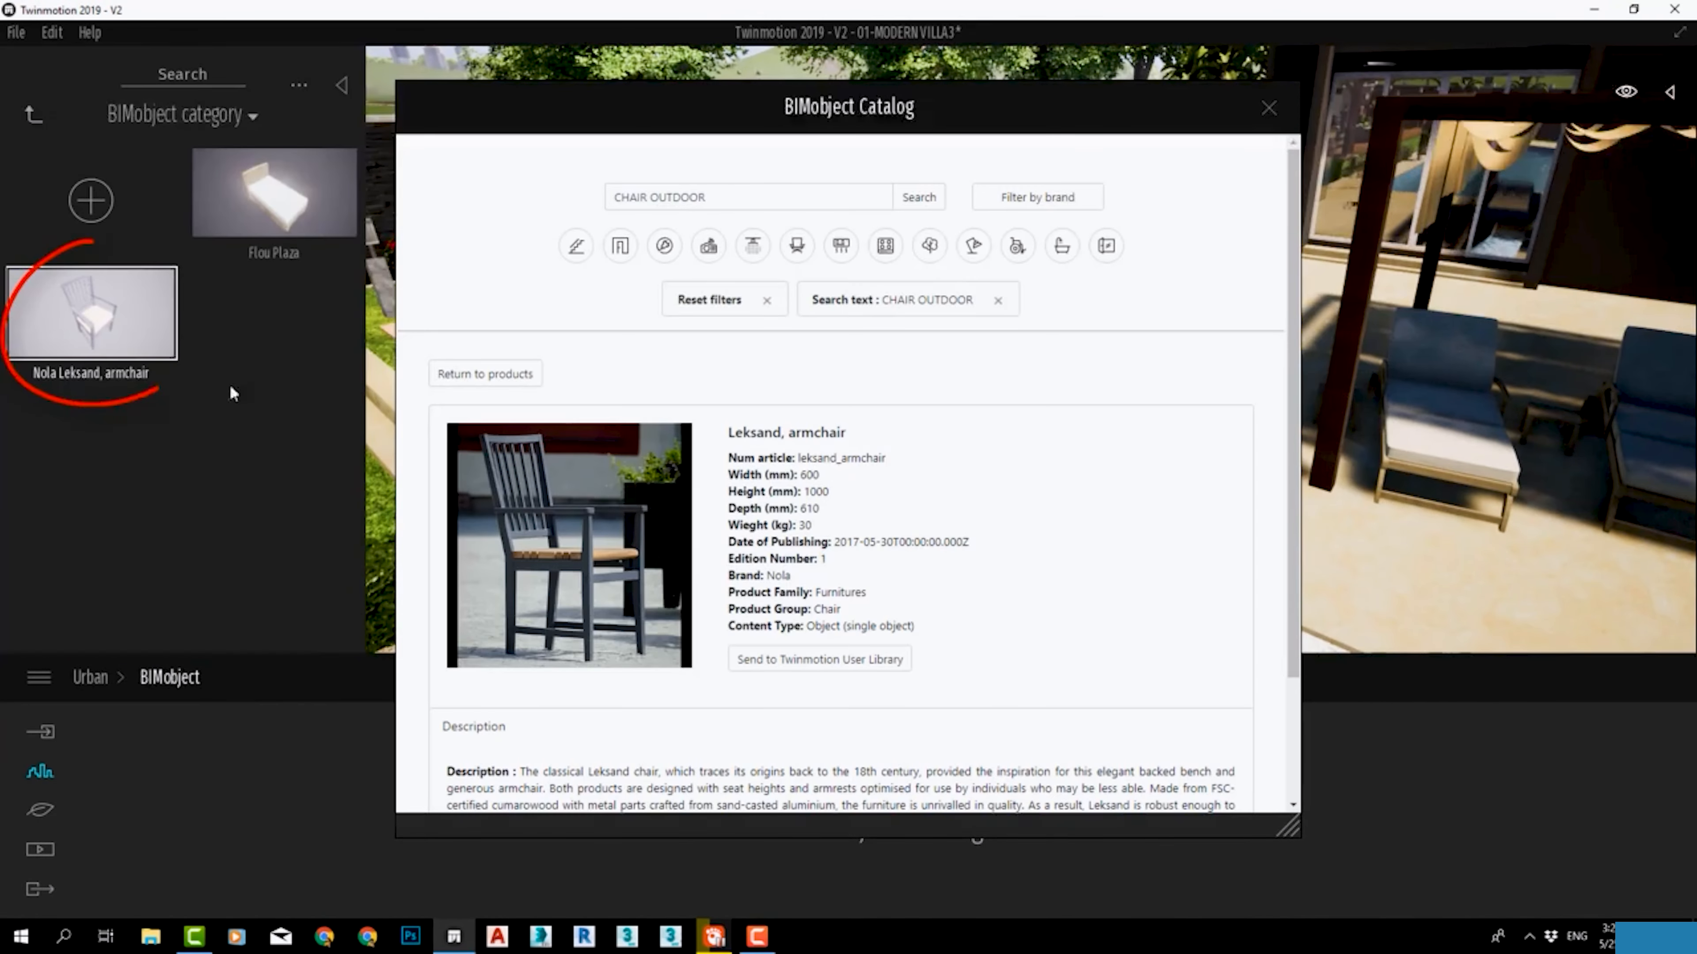
click(1267, 108)
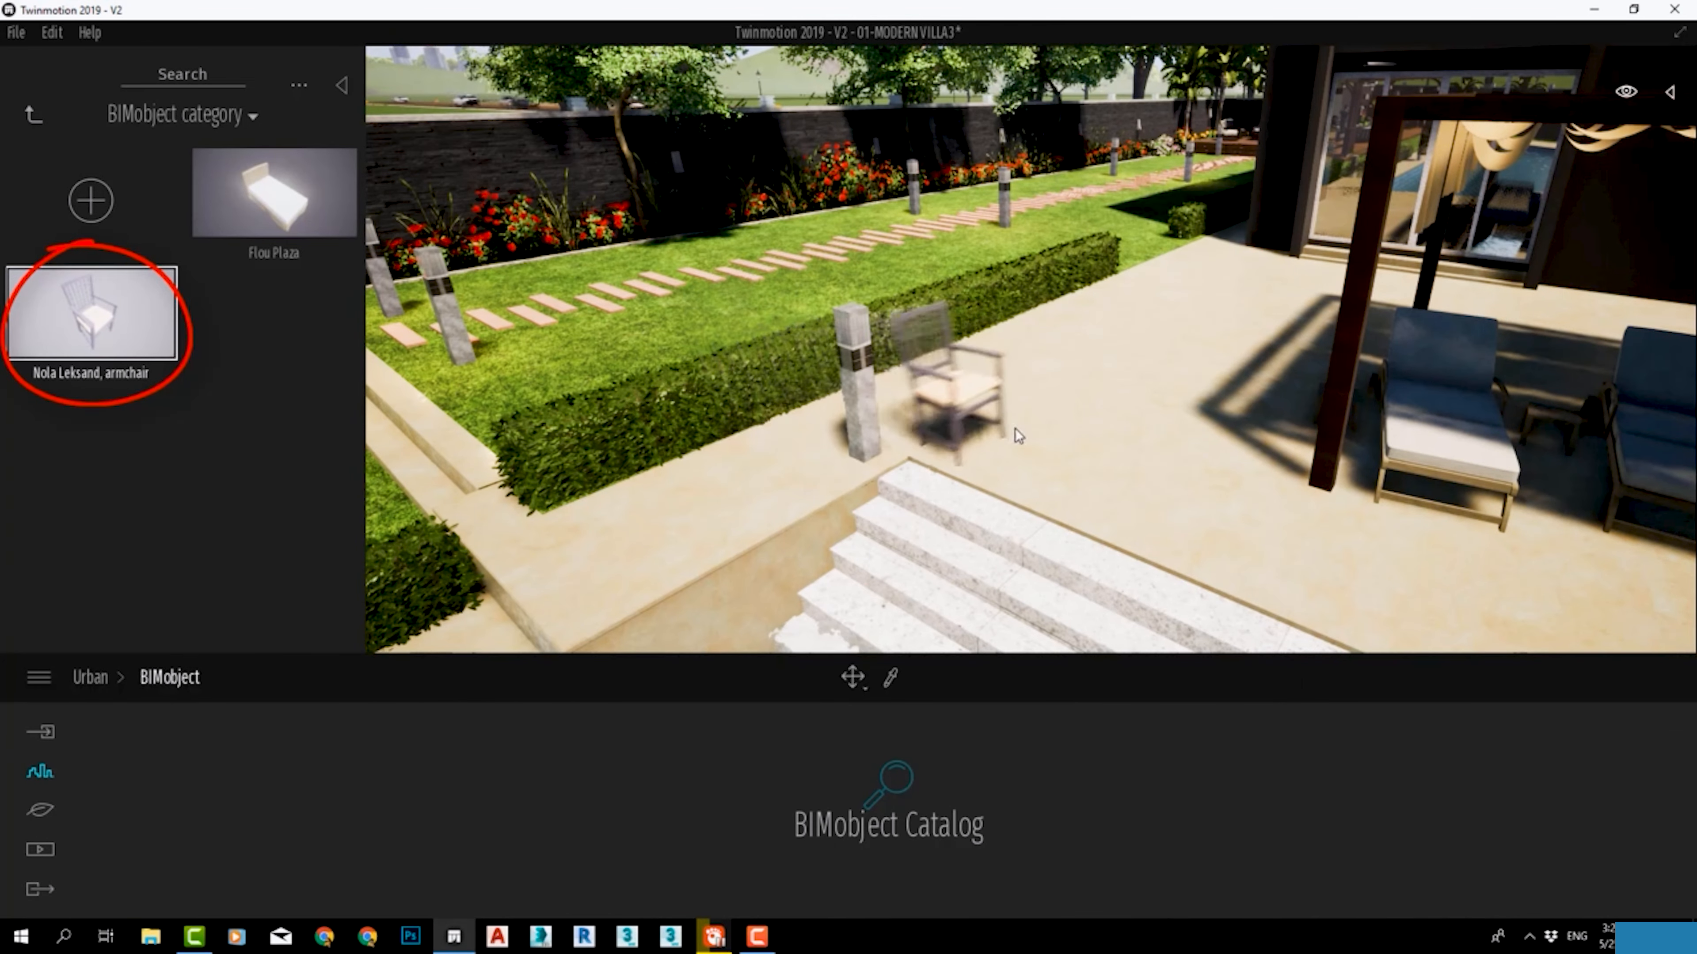
Step: Place the Nola Leksand armchair on the terrace beside the bollard light at the pool steps and inspect it up close
click(1028, 463)
double_click(1028, 463)
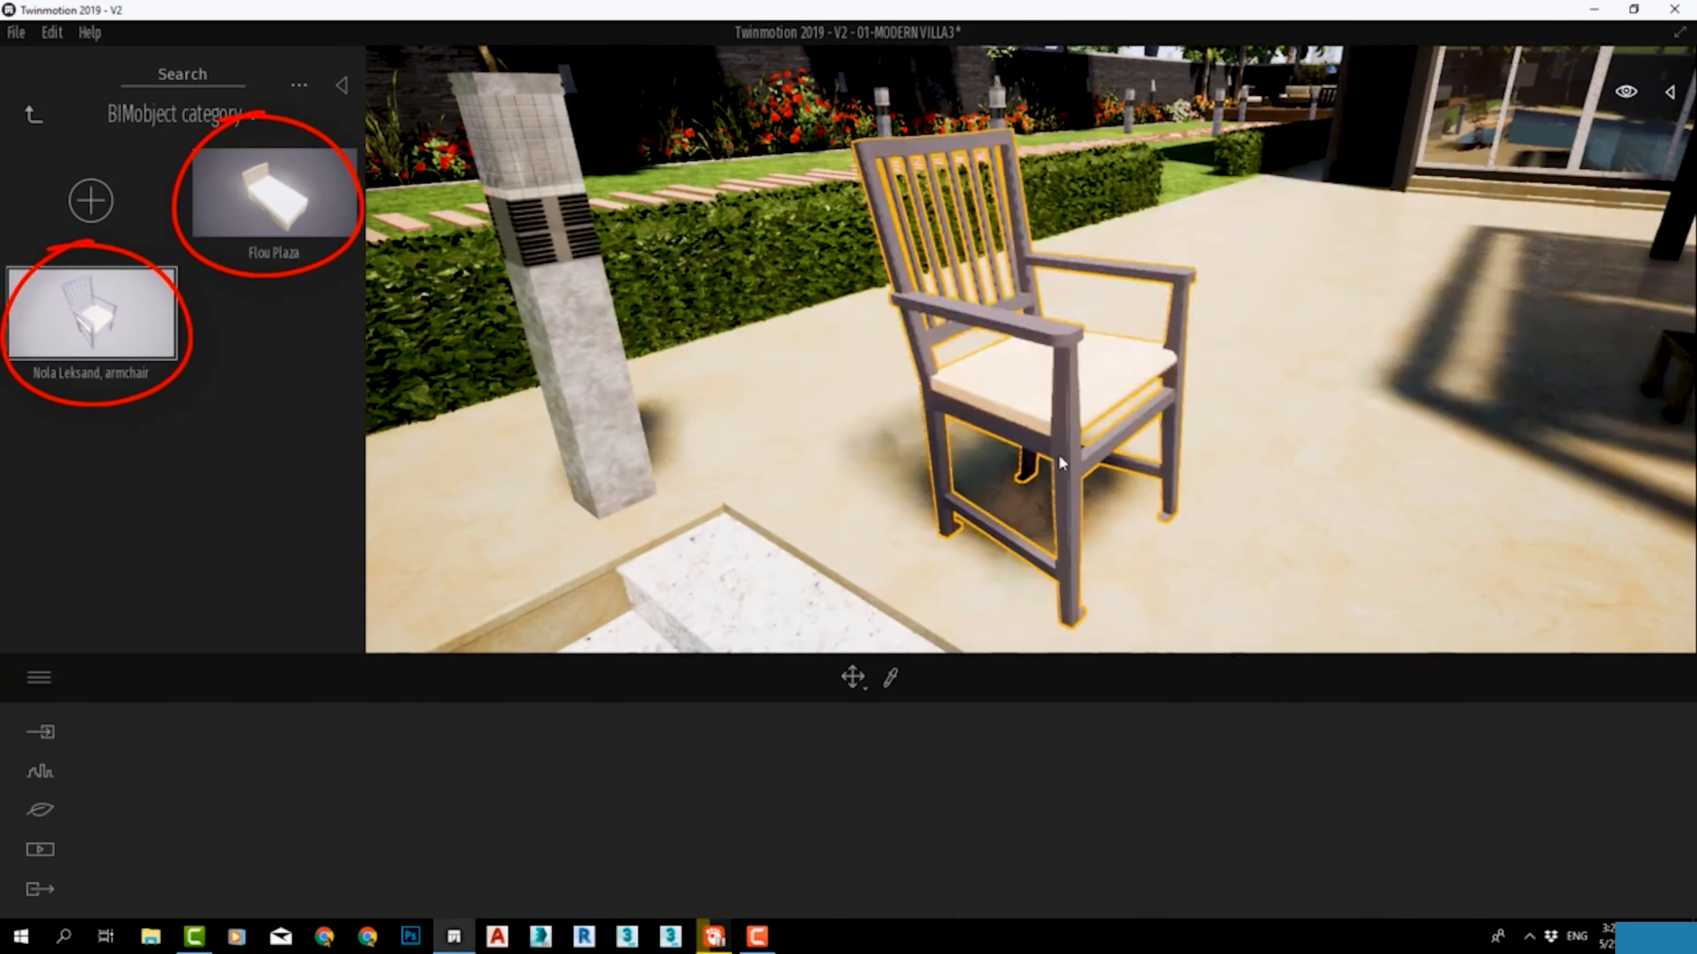
right_drag(1120, 421, 862, 425)
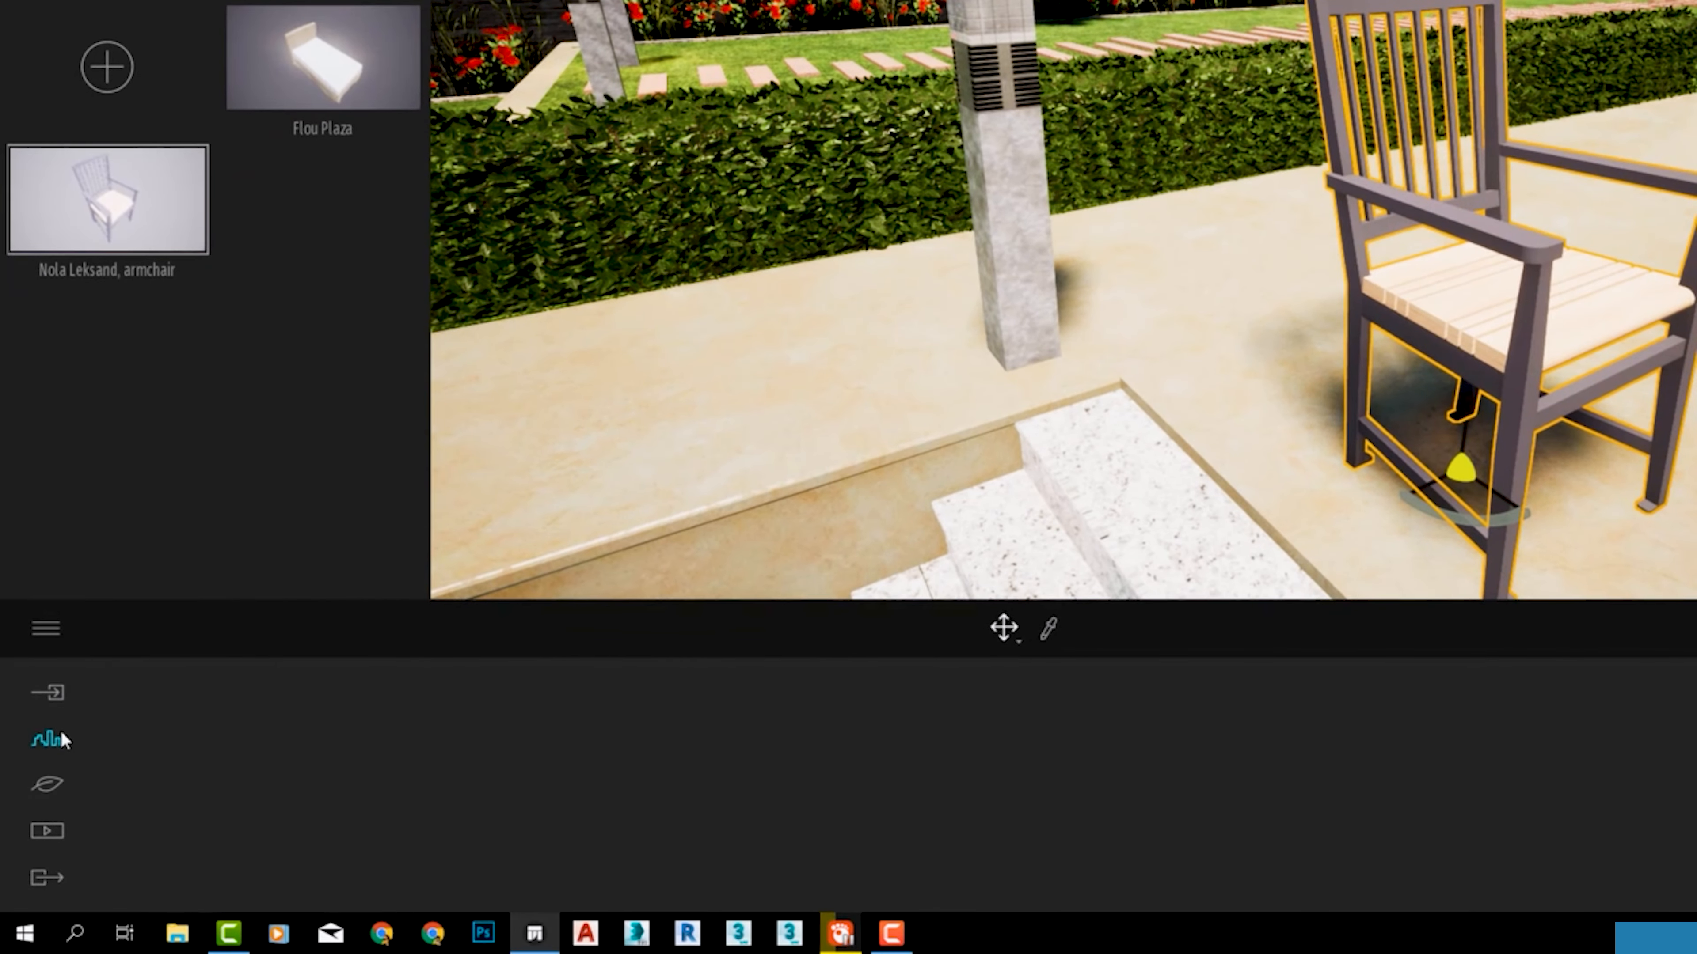
Step: Reopen the BIMobject Catalog from the Urban tools and search it for TV
click(61, 734)
click(1523, 753)
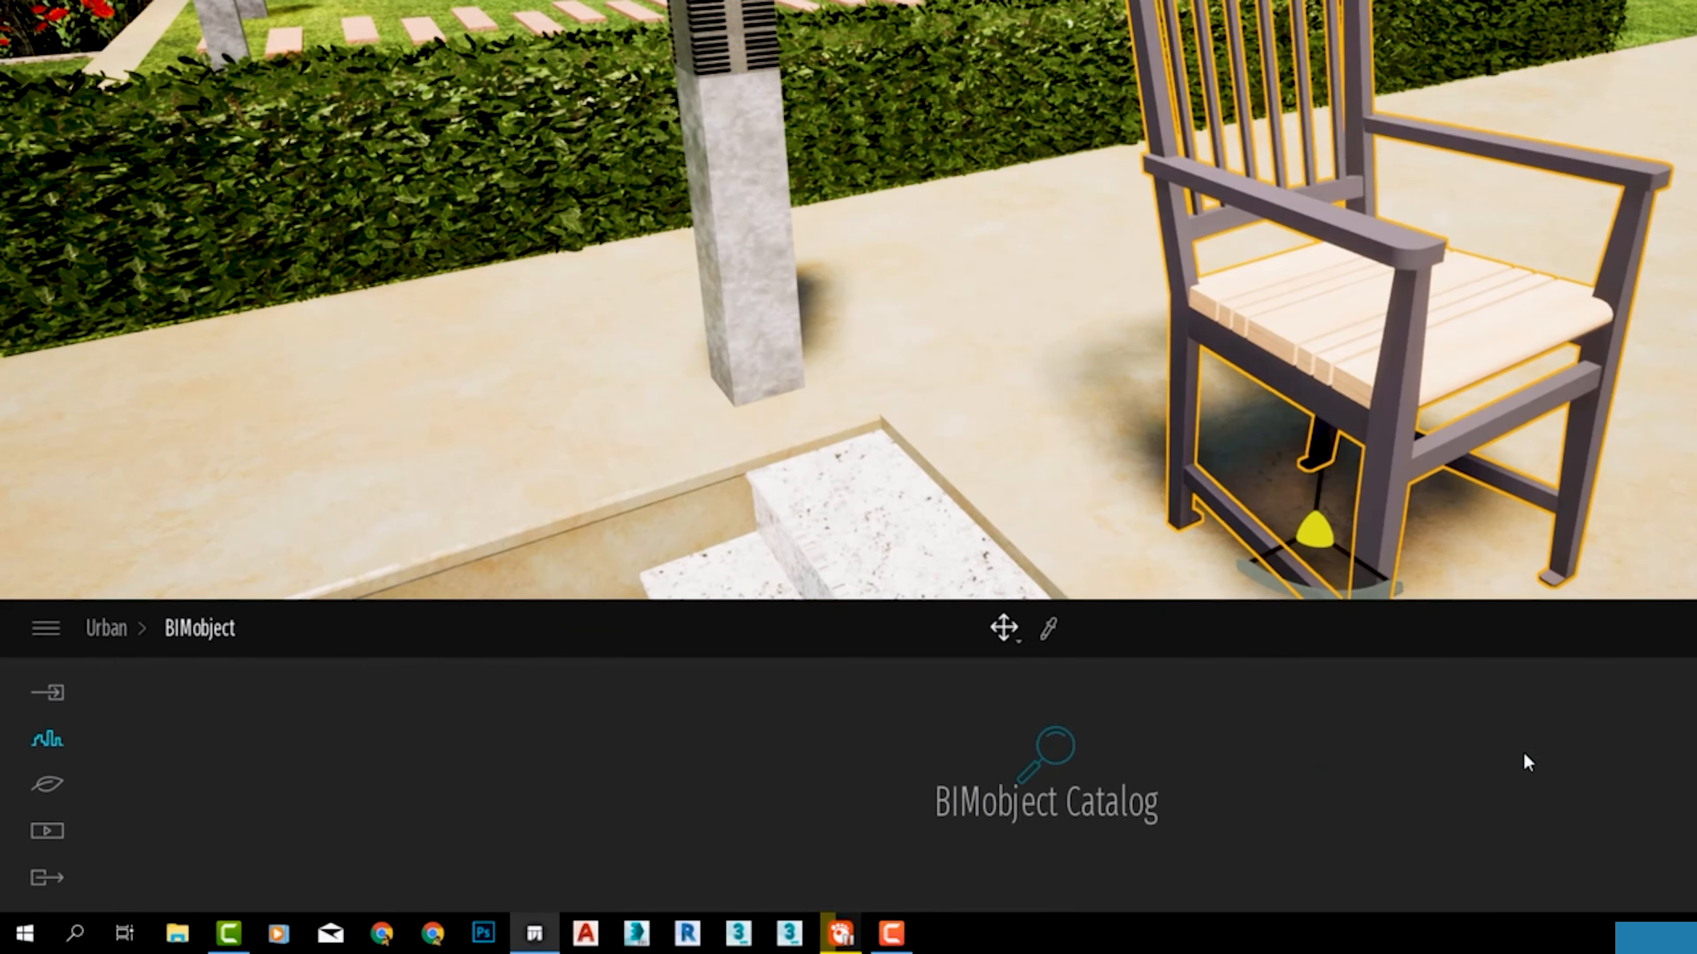
click(1042, 756)
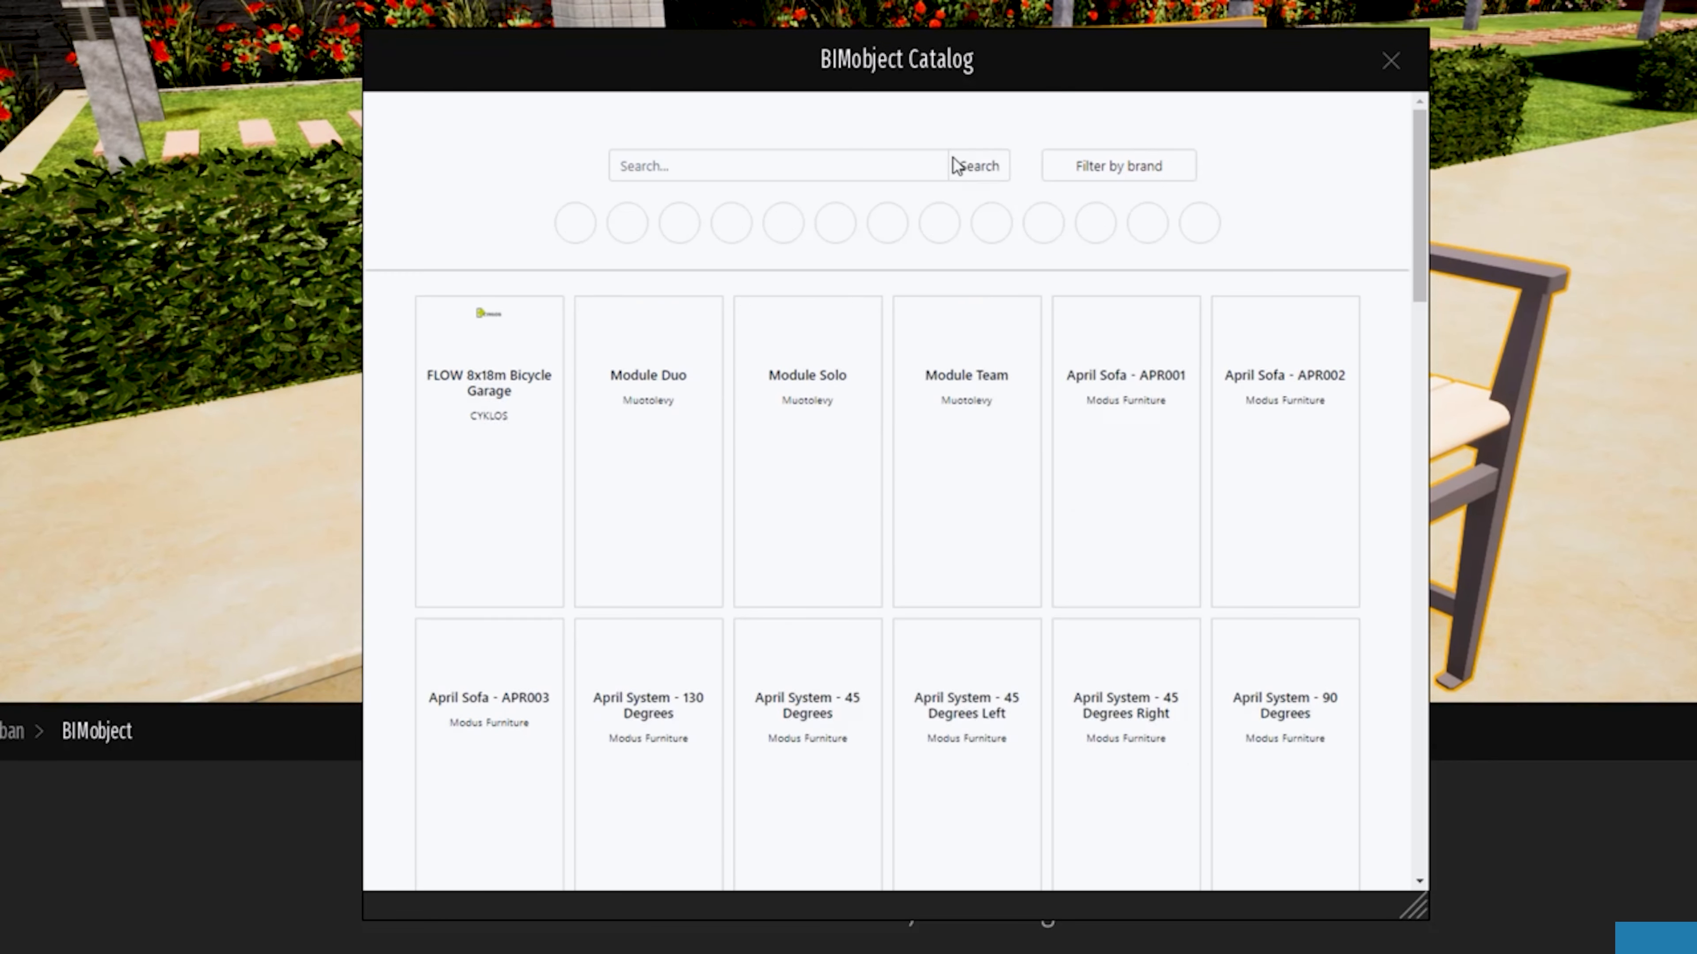
click(855, 164)
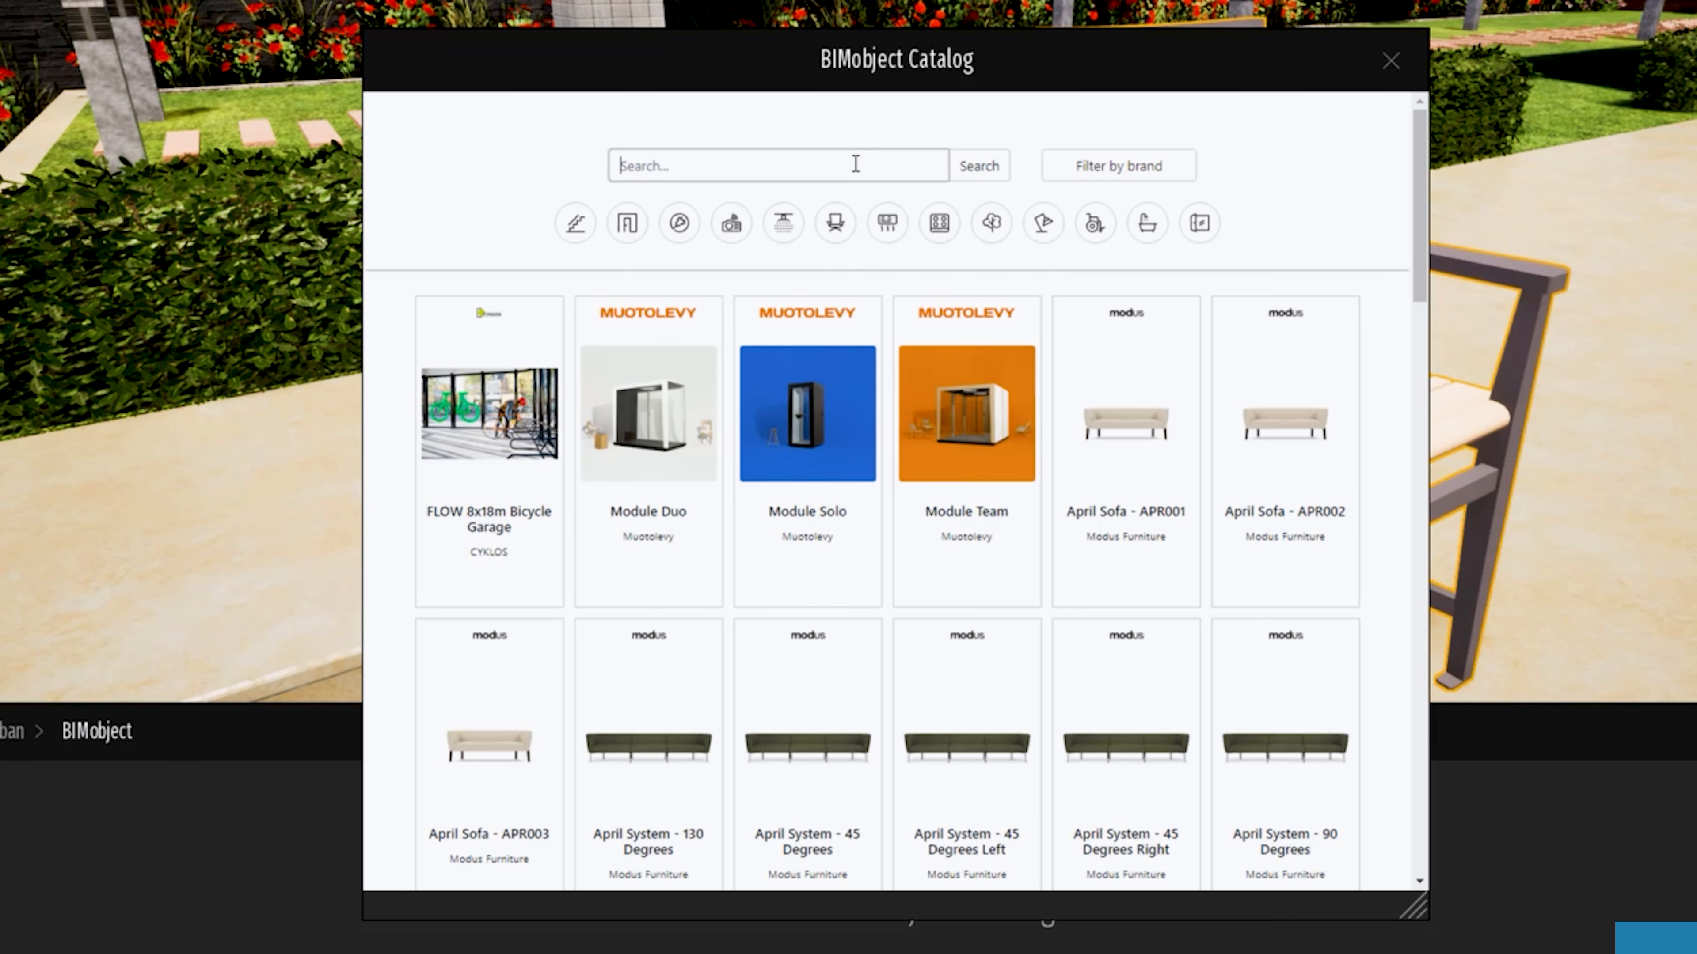
text(TV)
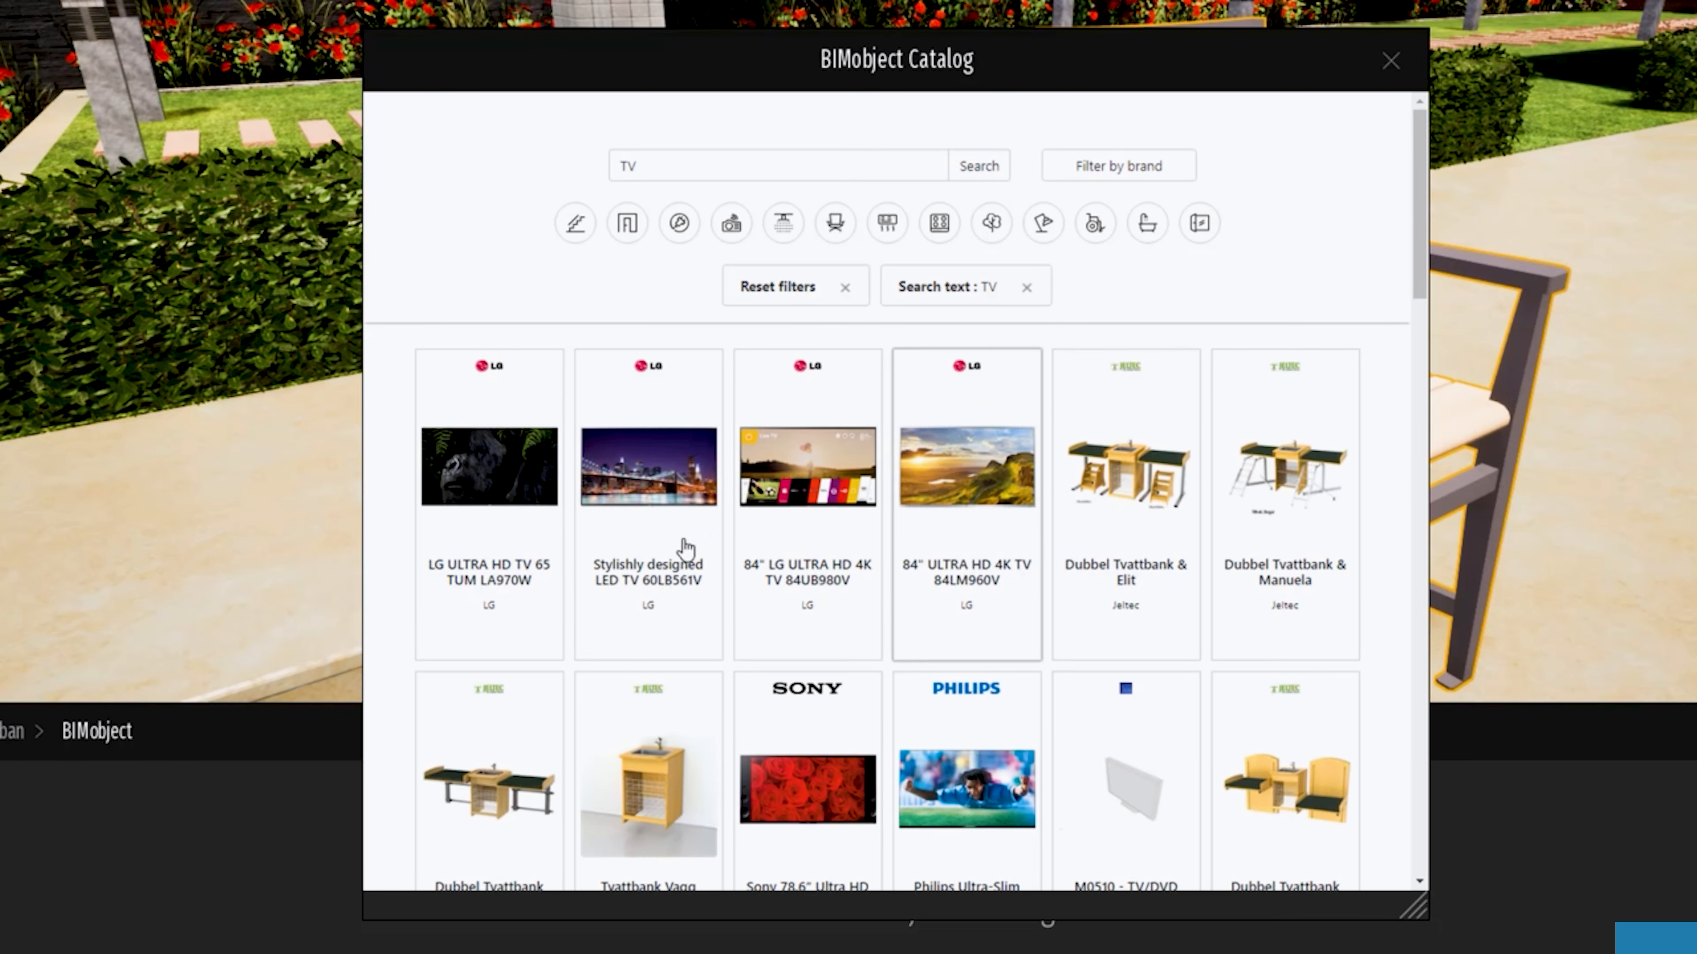
Step: Send the LG ULTRA HD TV 65 TUM LA970W to the Twinmotion User Library and close the catalog
click(466, 502)
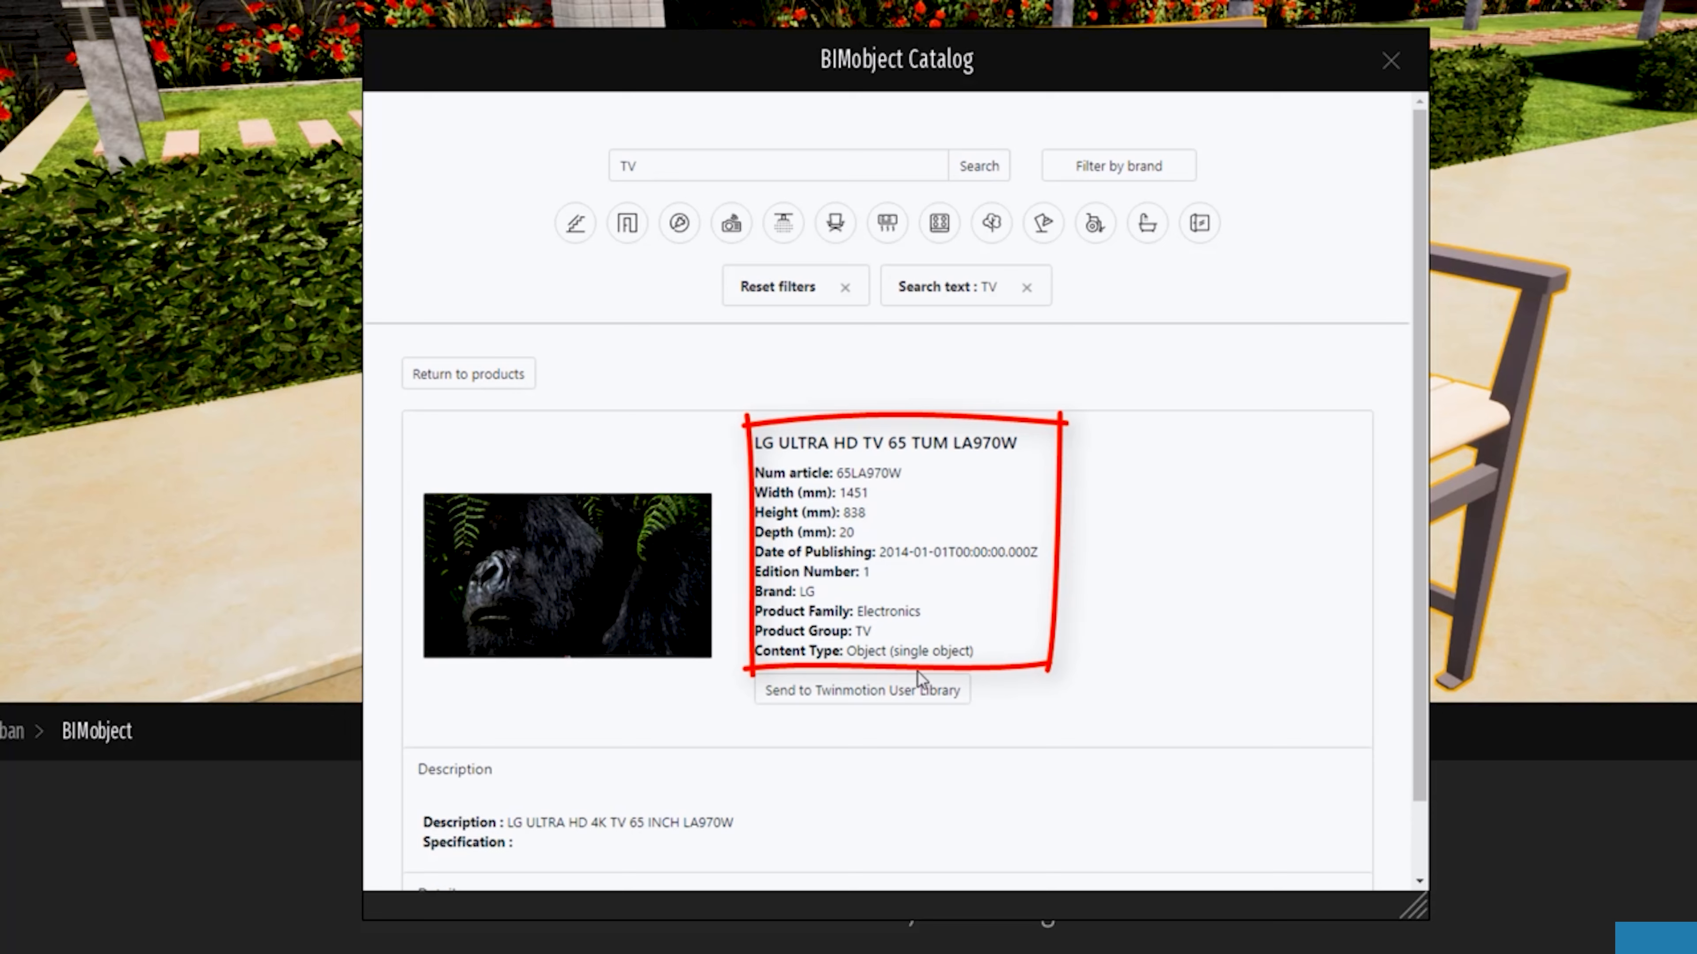
click(869, 692)
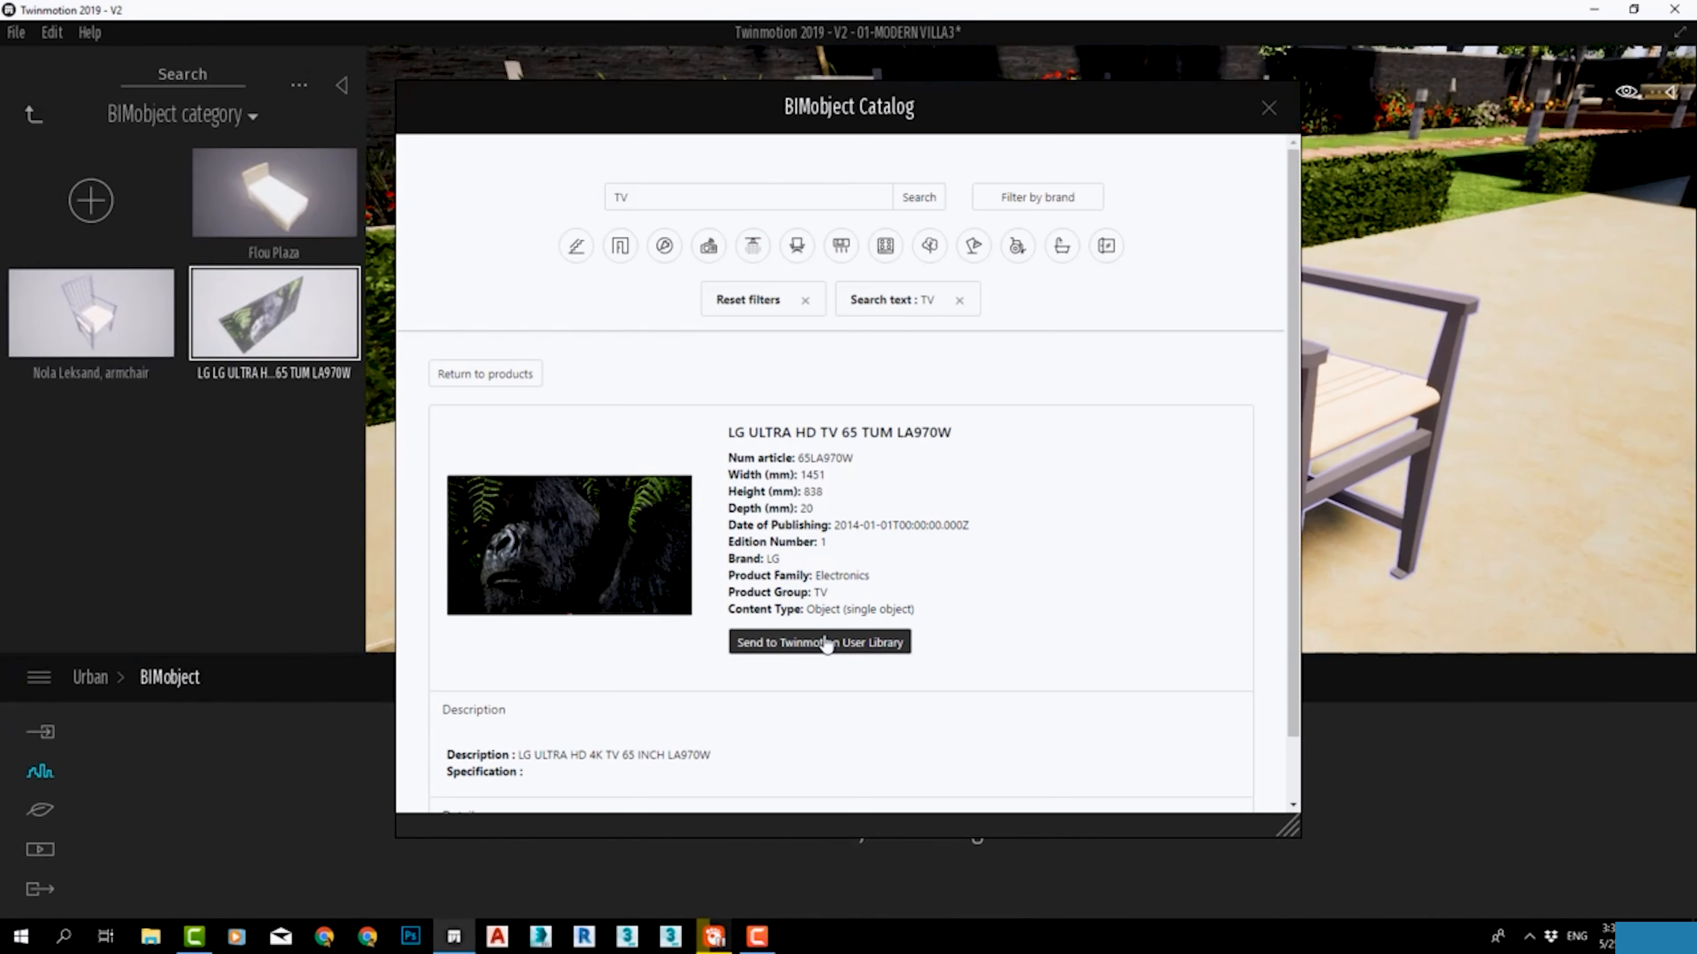
click(1267, 106)
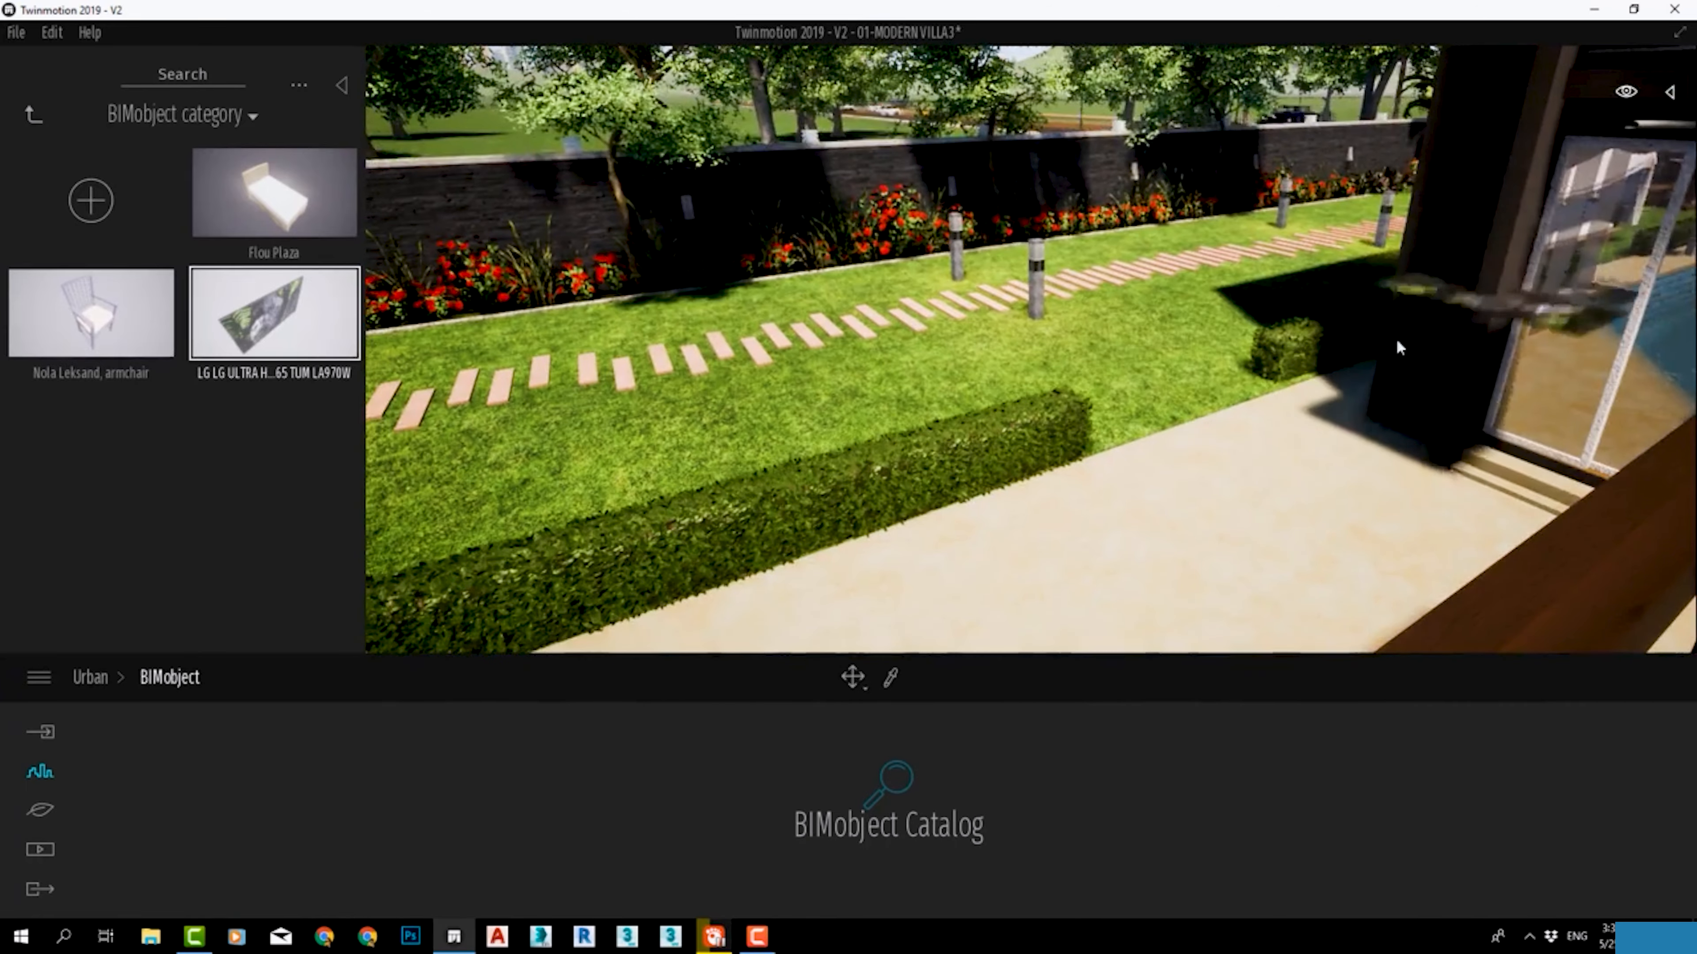
Step: Place the LG TV on the terrace beside the hedge as a trial, adjust it, and remove it
middle_drag(1176, 478, 1161, 480)
scroll(1161, 480, down, 3)
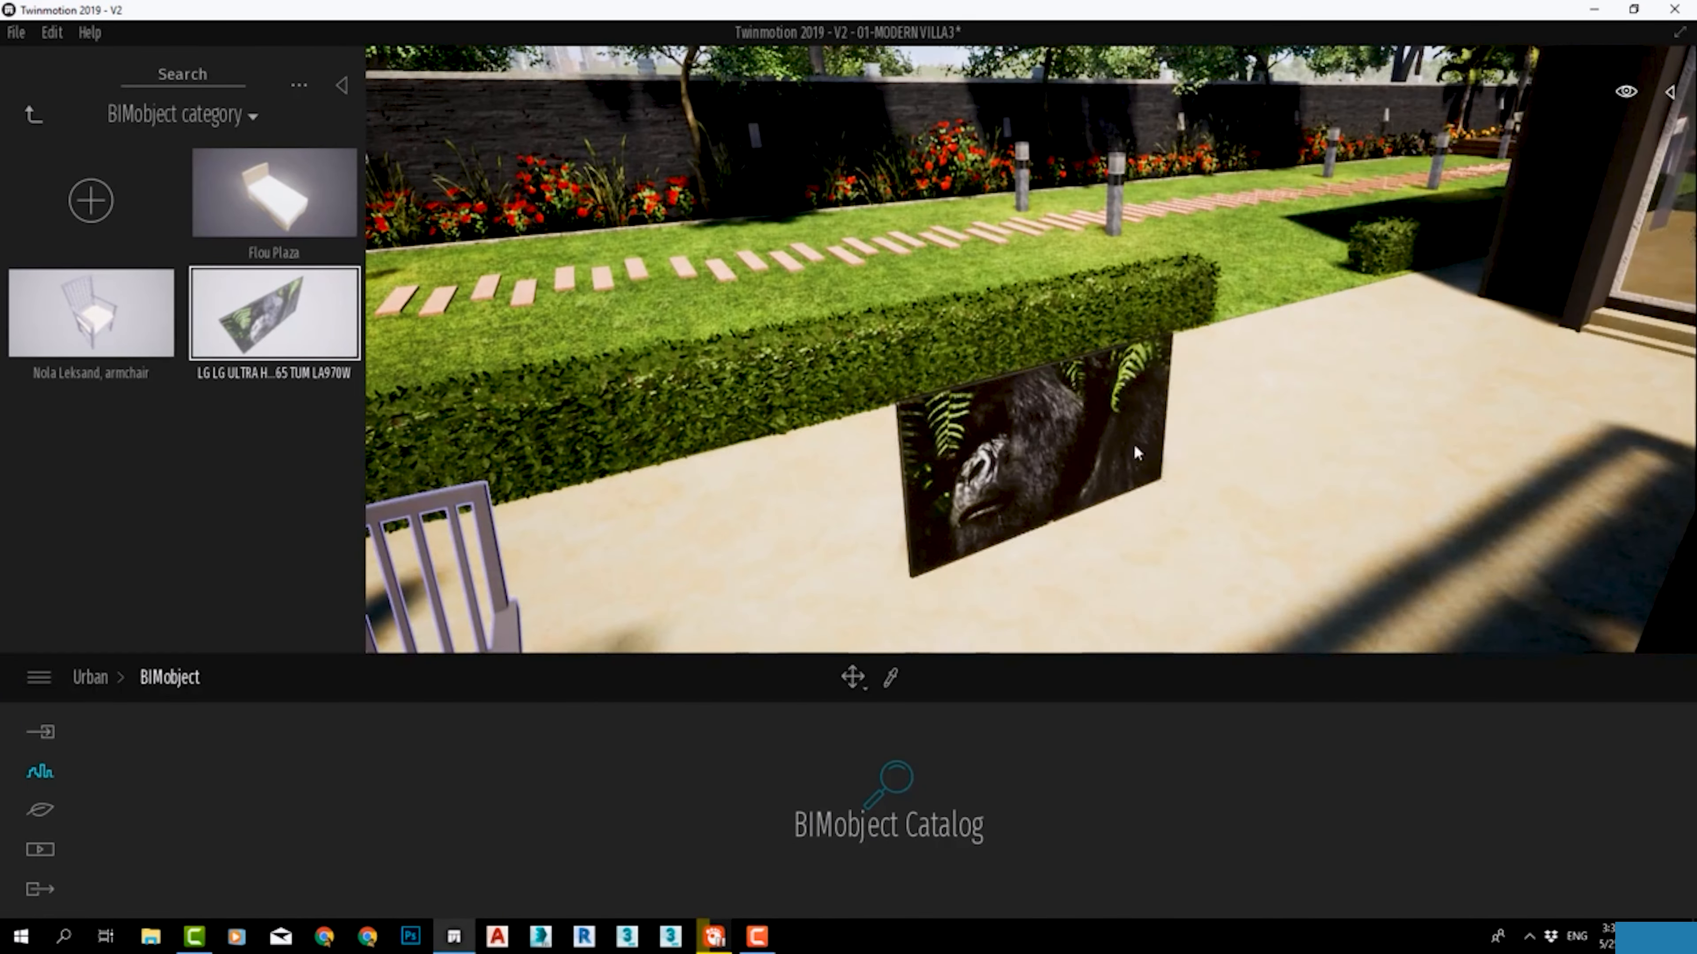
click(1126, 423)
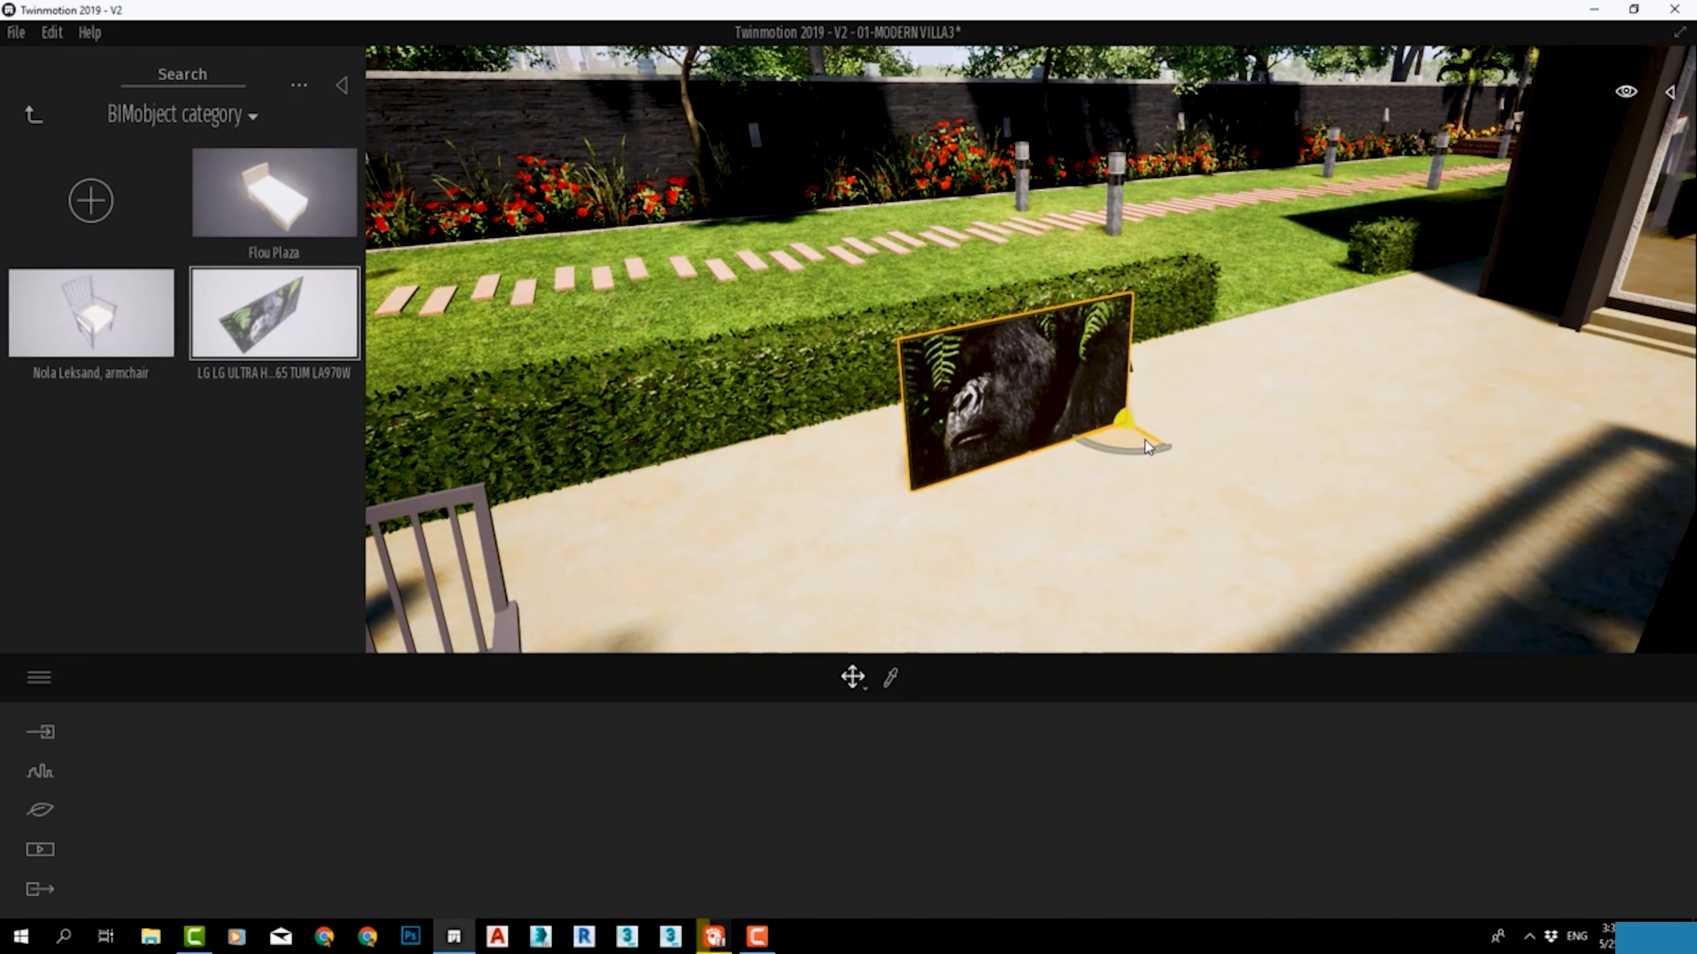
mouse_move(1151, 436)
mouse_down()
mouse_move(1143, 451)
mouse_move(1030, 440)
mouse_move(1201, 452)
mouse_move(1135, 449)
mouse_up()
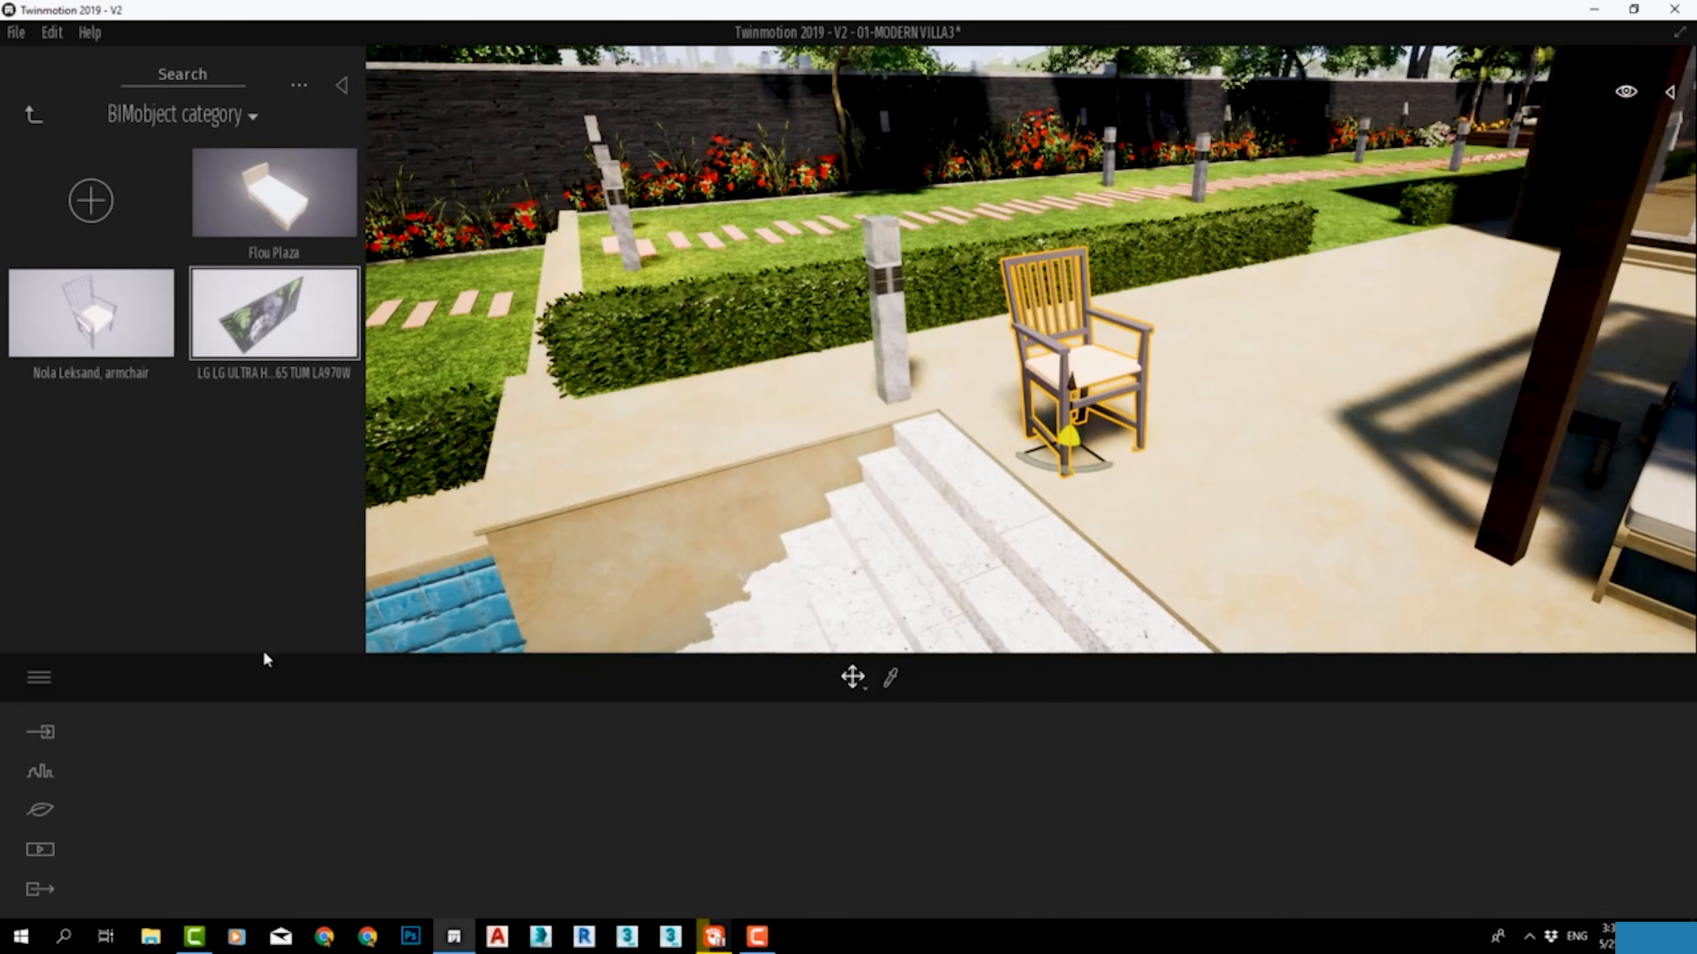
Step: Open the Urban tools
click(41, 772)
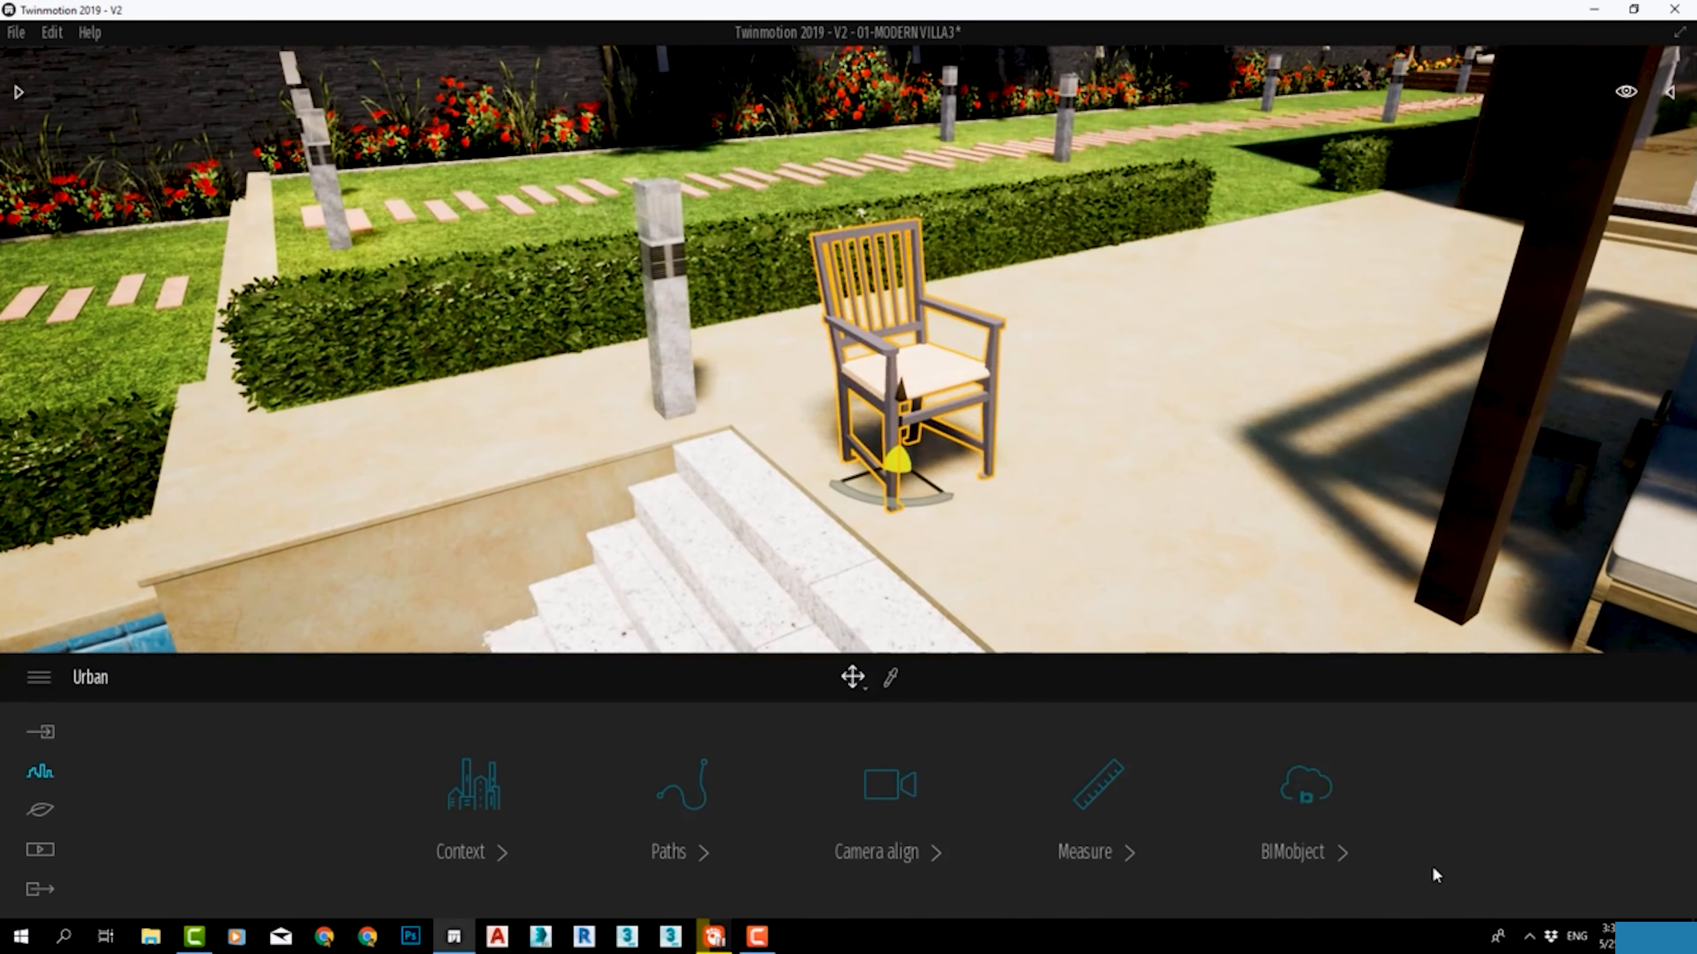
Step: Open the BIMobject catalog from the urban tools and browse its product listings
click(1318, 815)
click(867, 808)
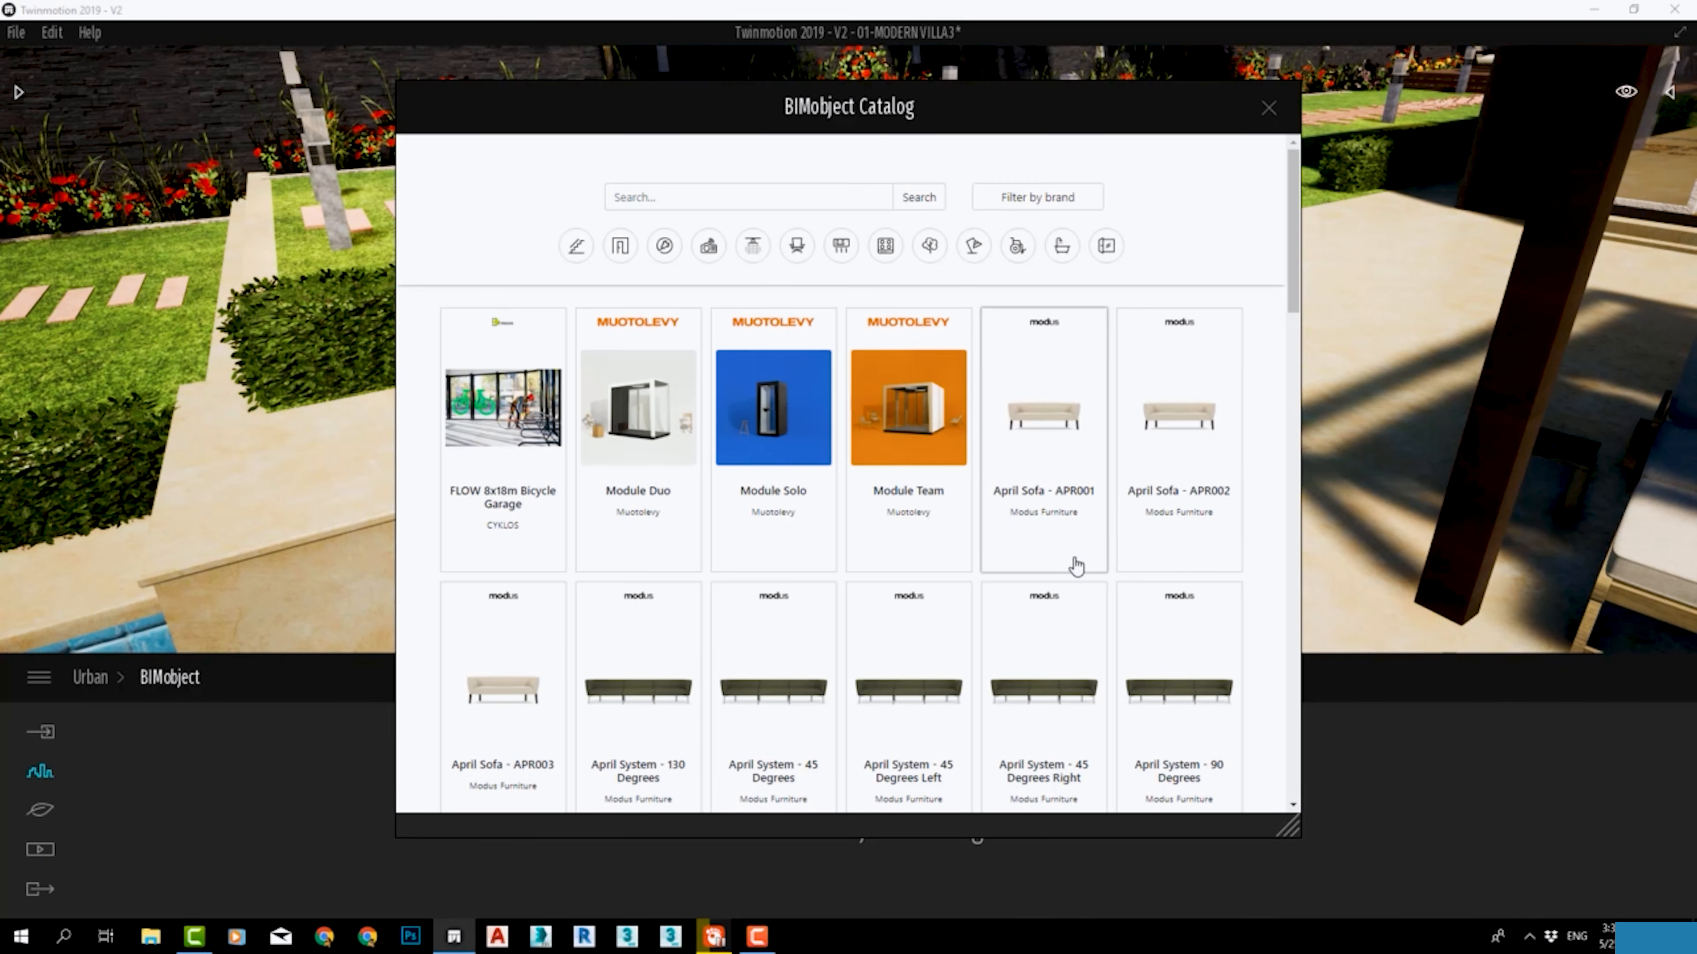
drag(1294, 276, 1321, 242)
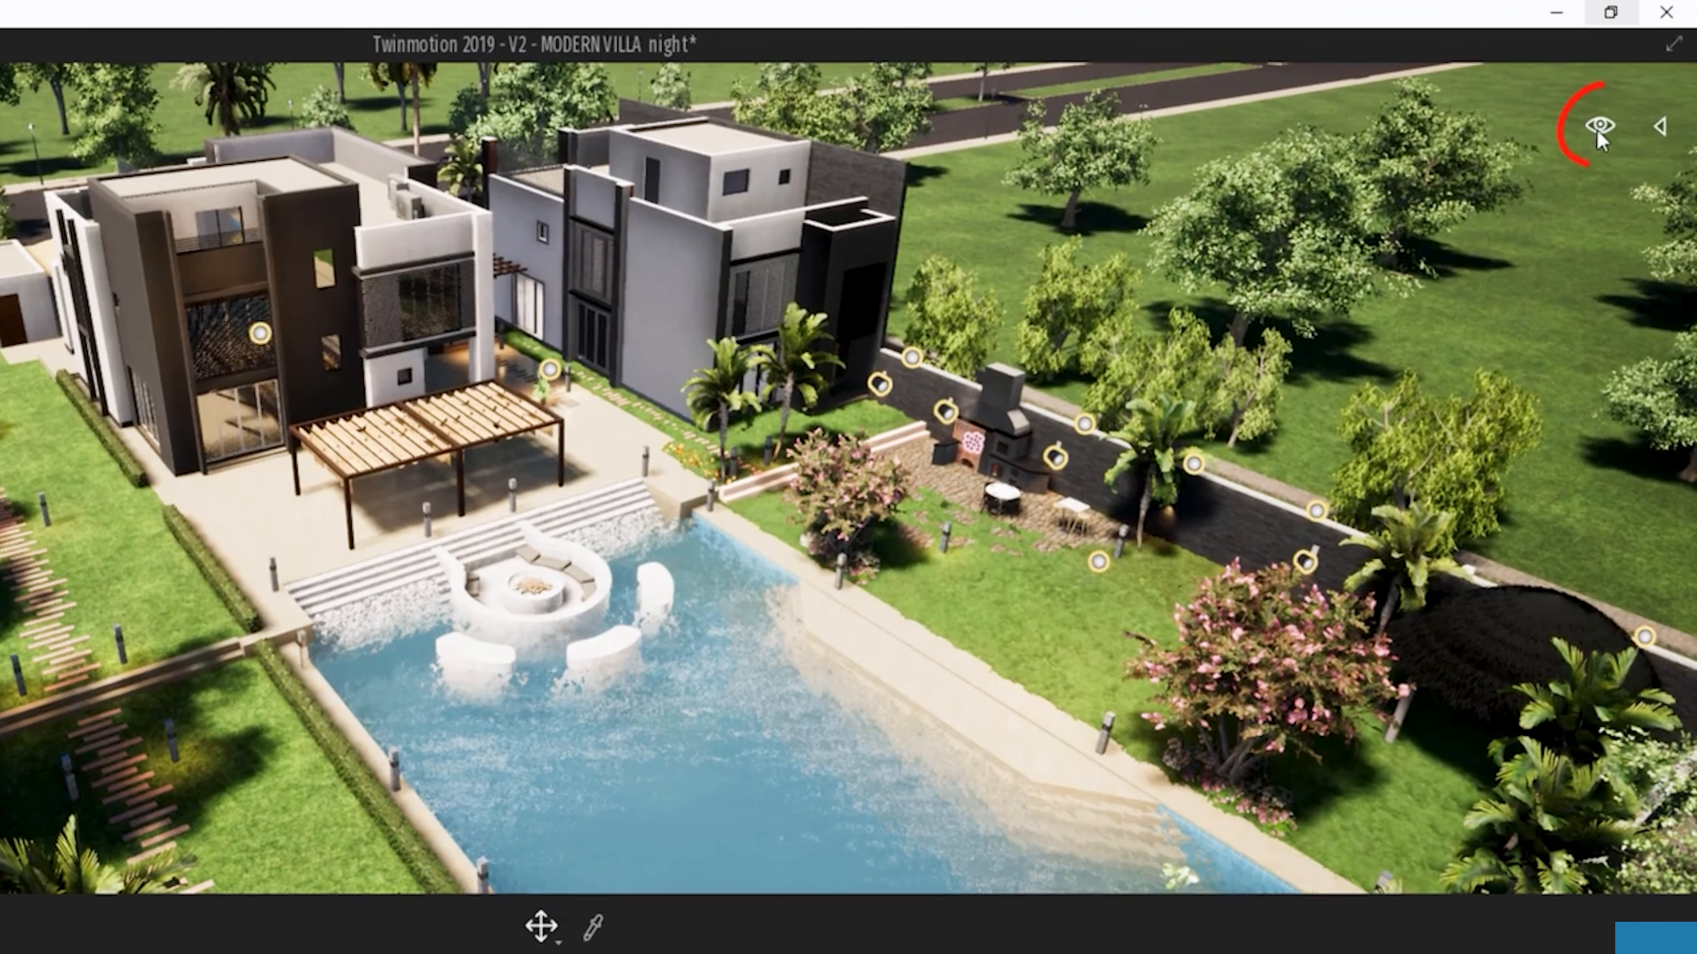
Step: Change the villa scene's time of day from daytime to night
click(1597, 132)
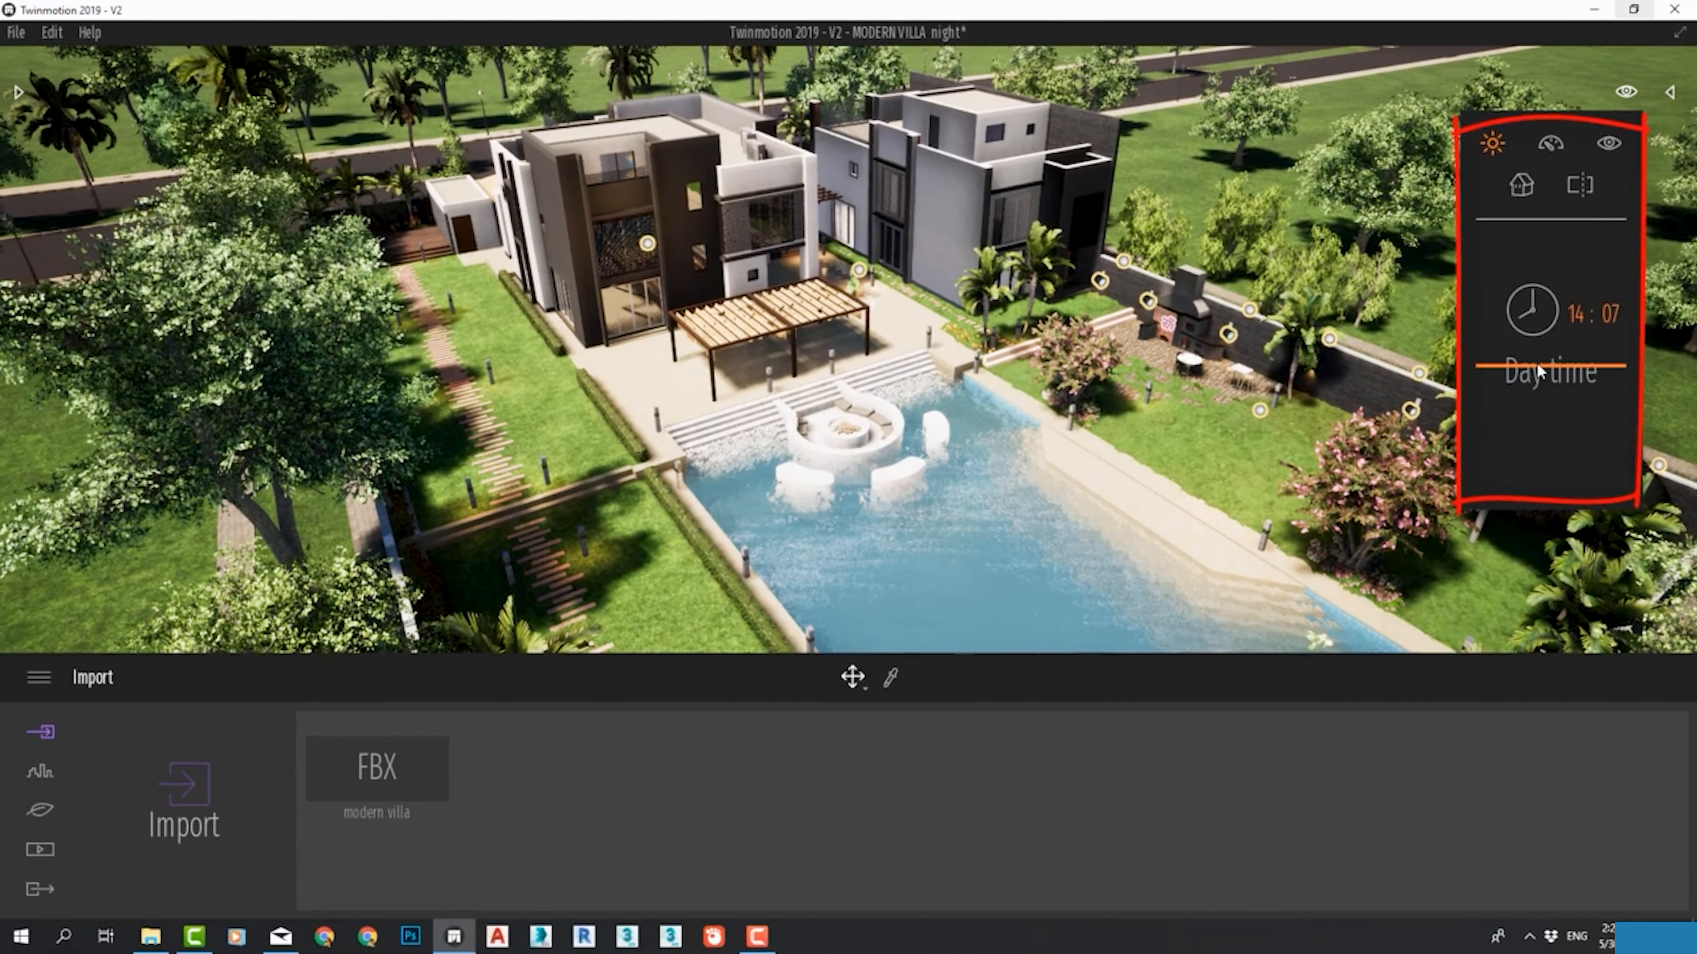
drag(1537, 362, 1518, 456)
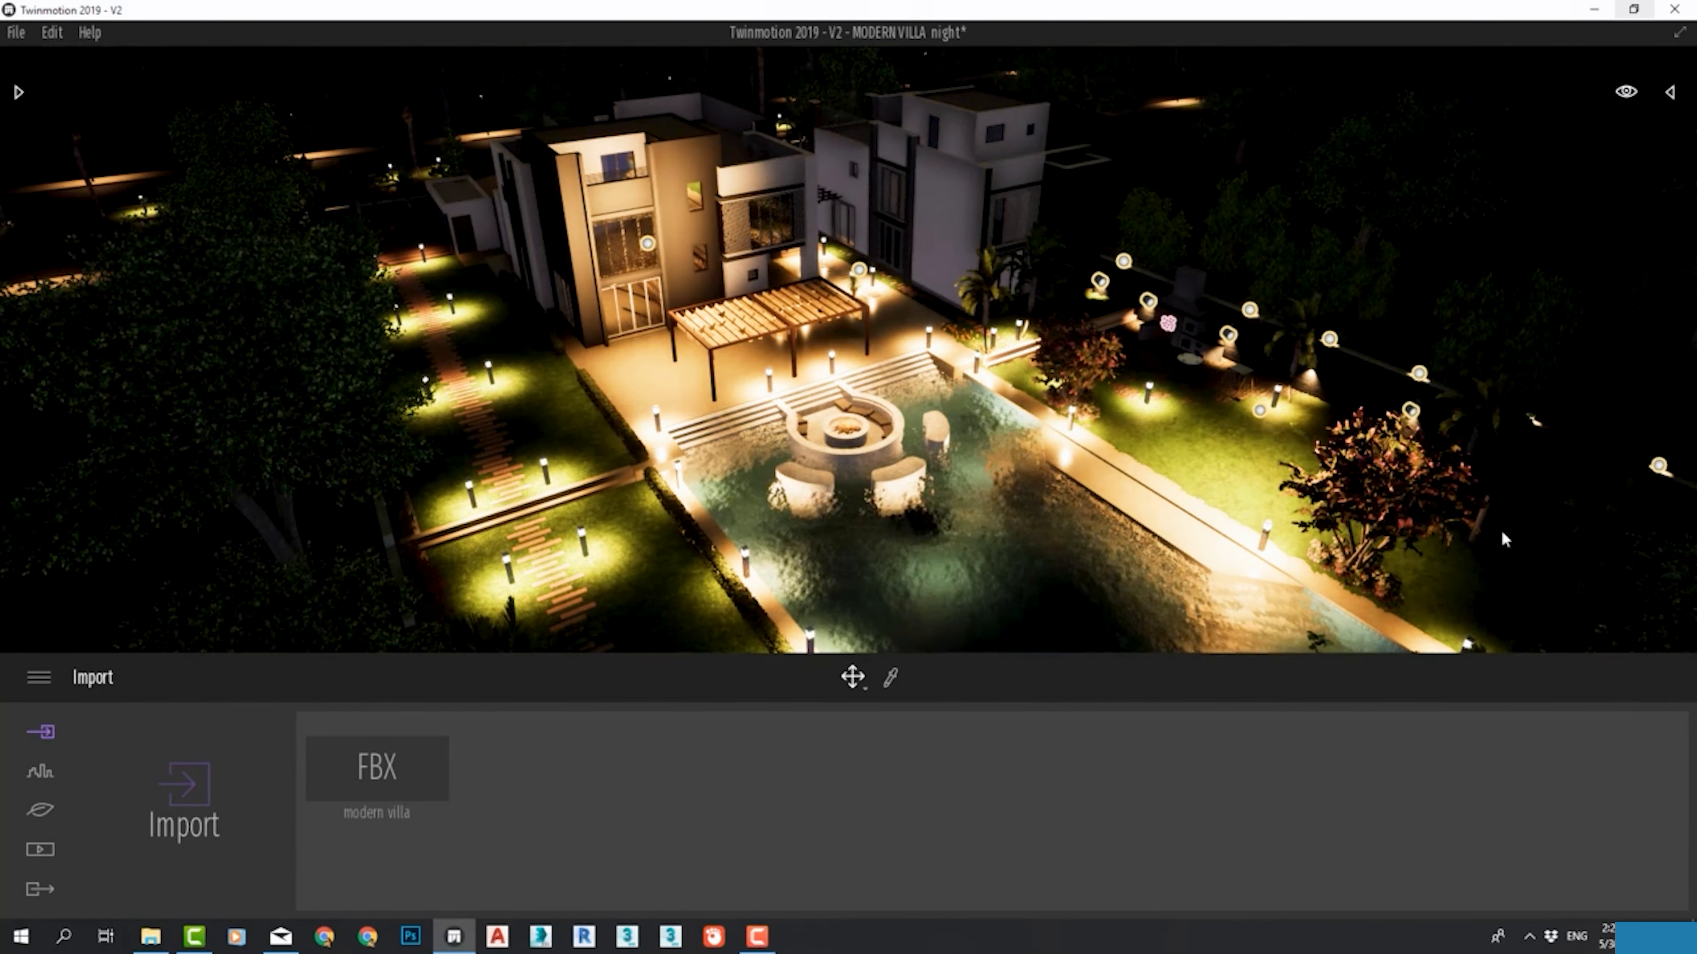
Step: Examine the night lighting around the pool, garden paths and street-side facade of the villa
right_drag(1504, 540, 1289, 495)
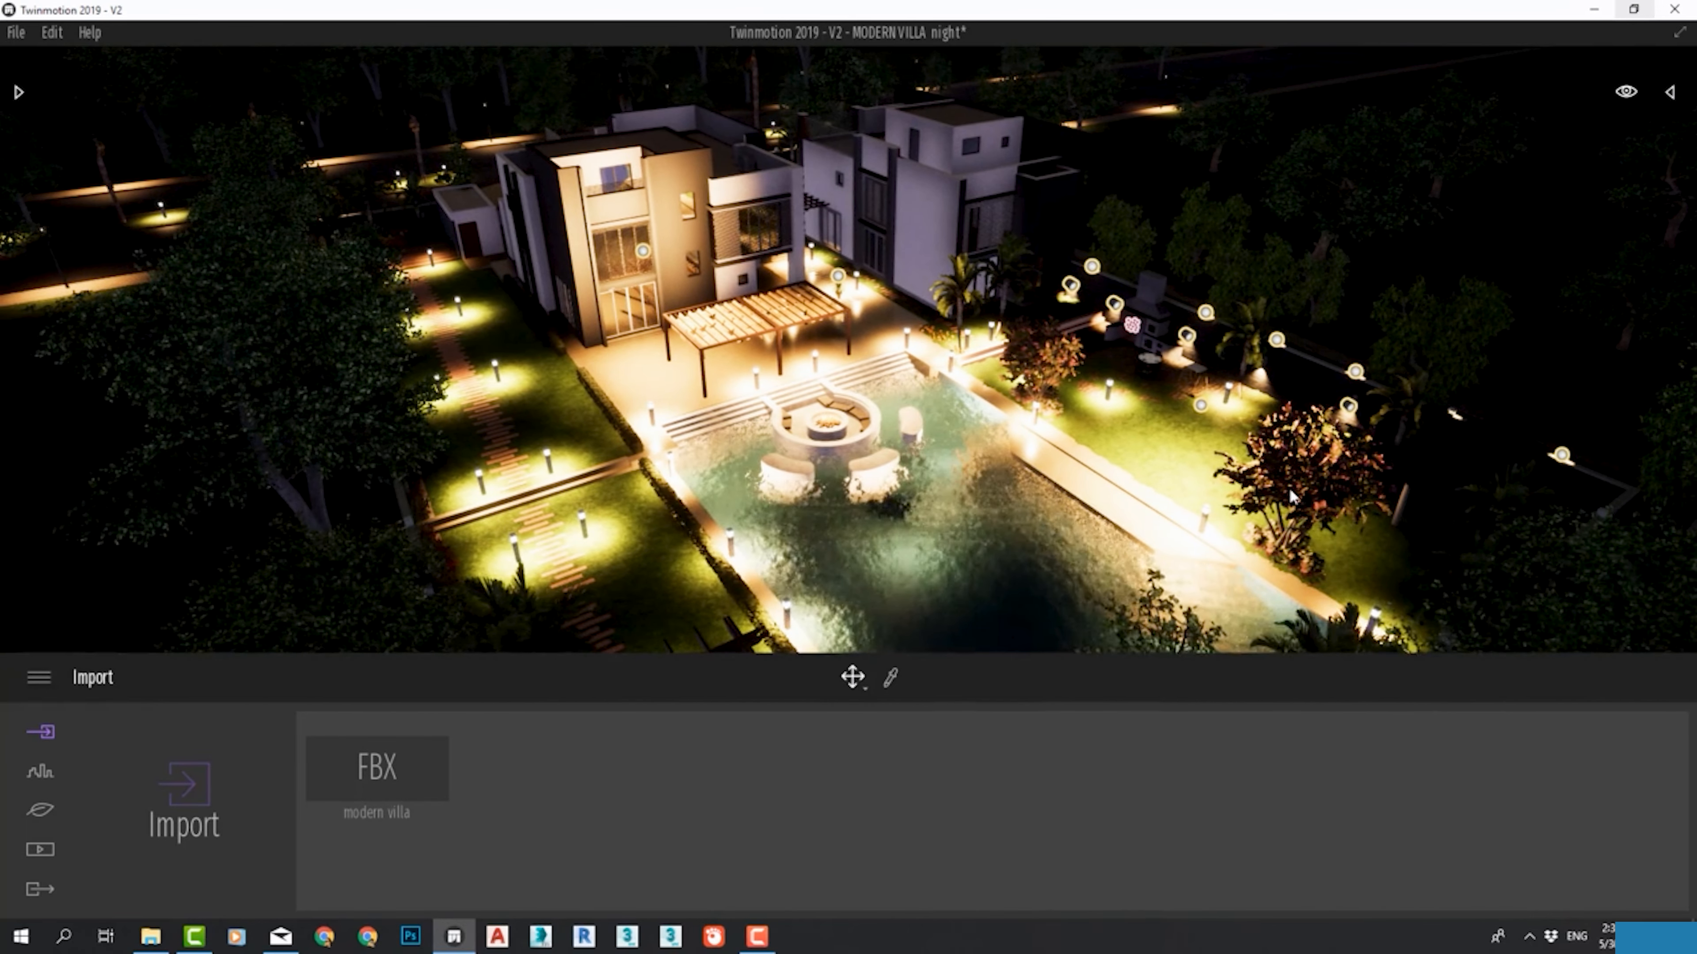
right_drag(1024, 470, 410, 195)
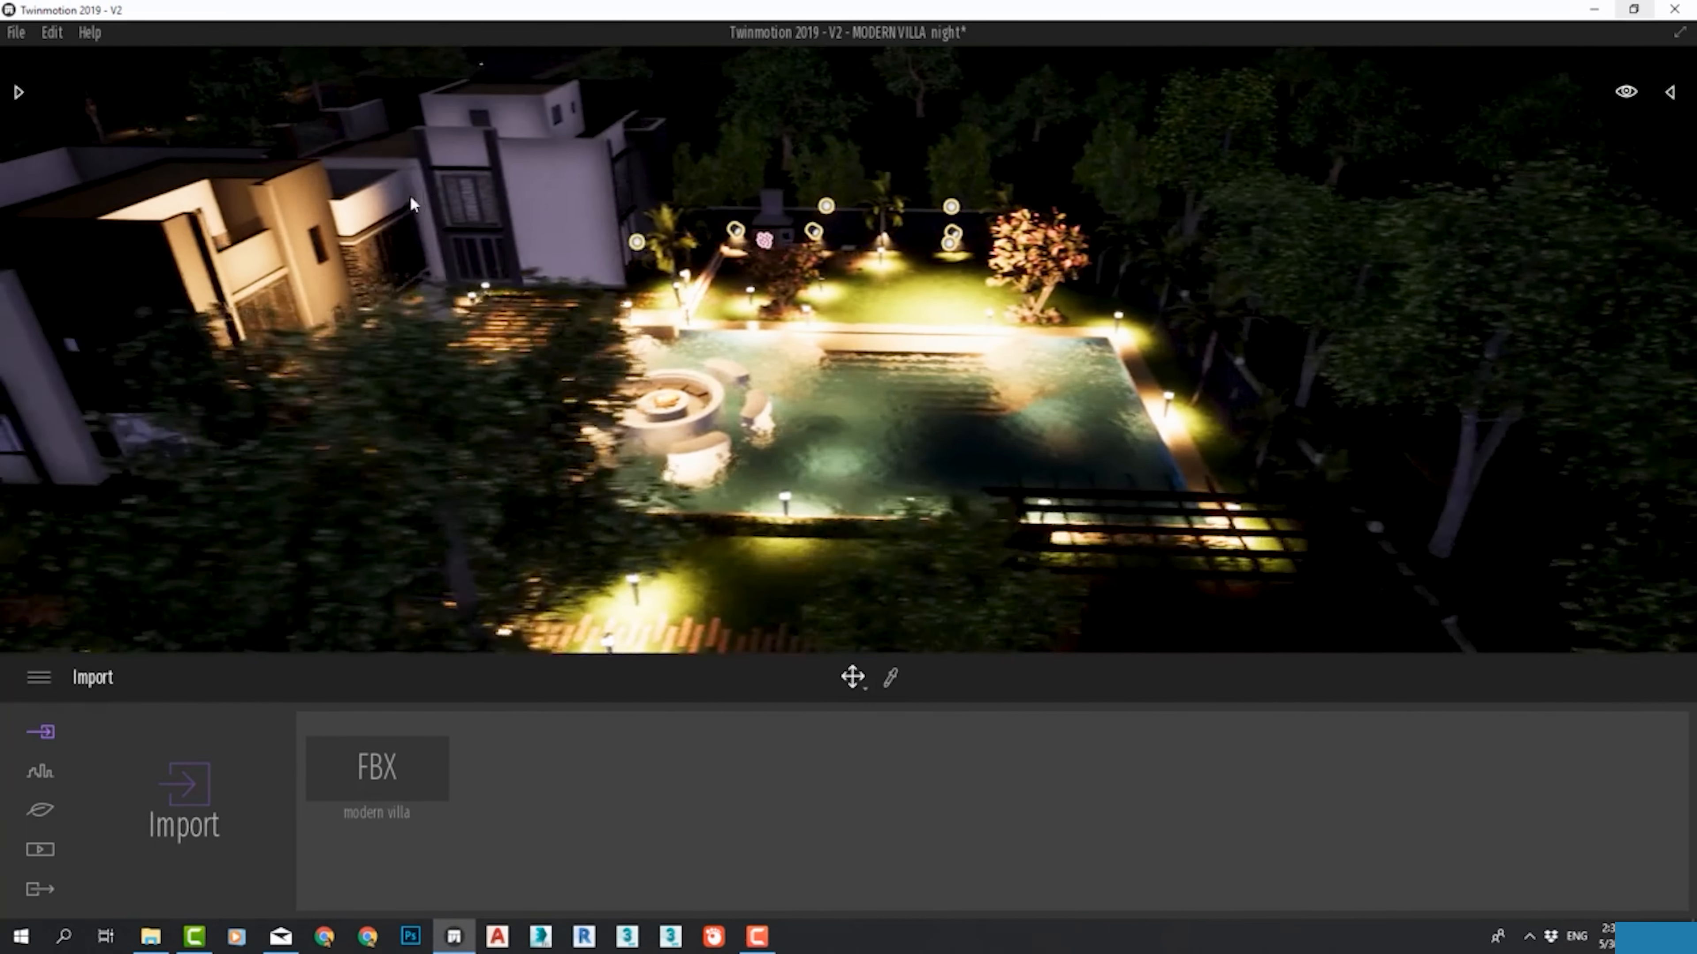
key(a)
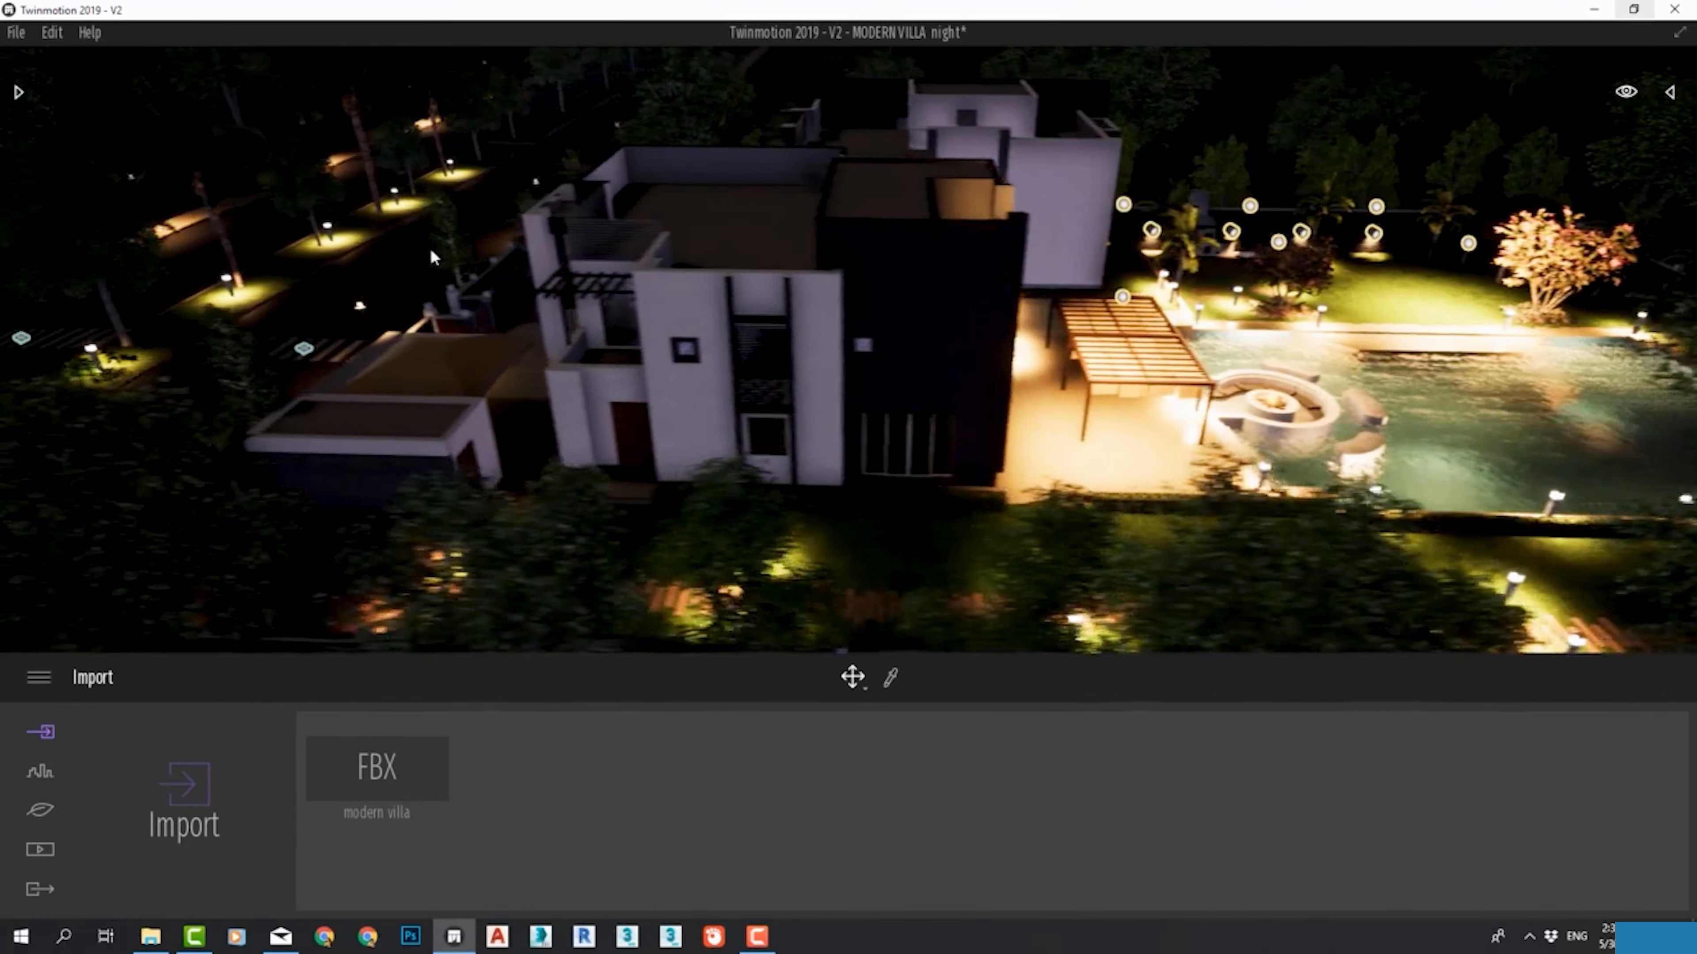
right_drag(430, 252, 366, 422)
key(a)
key(a)
key(a)
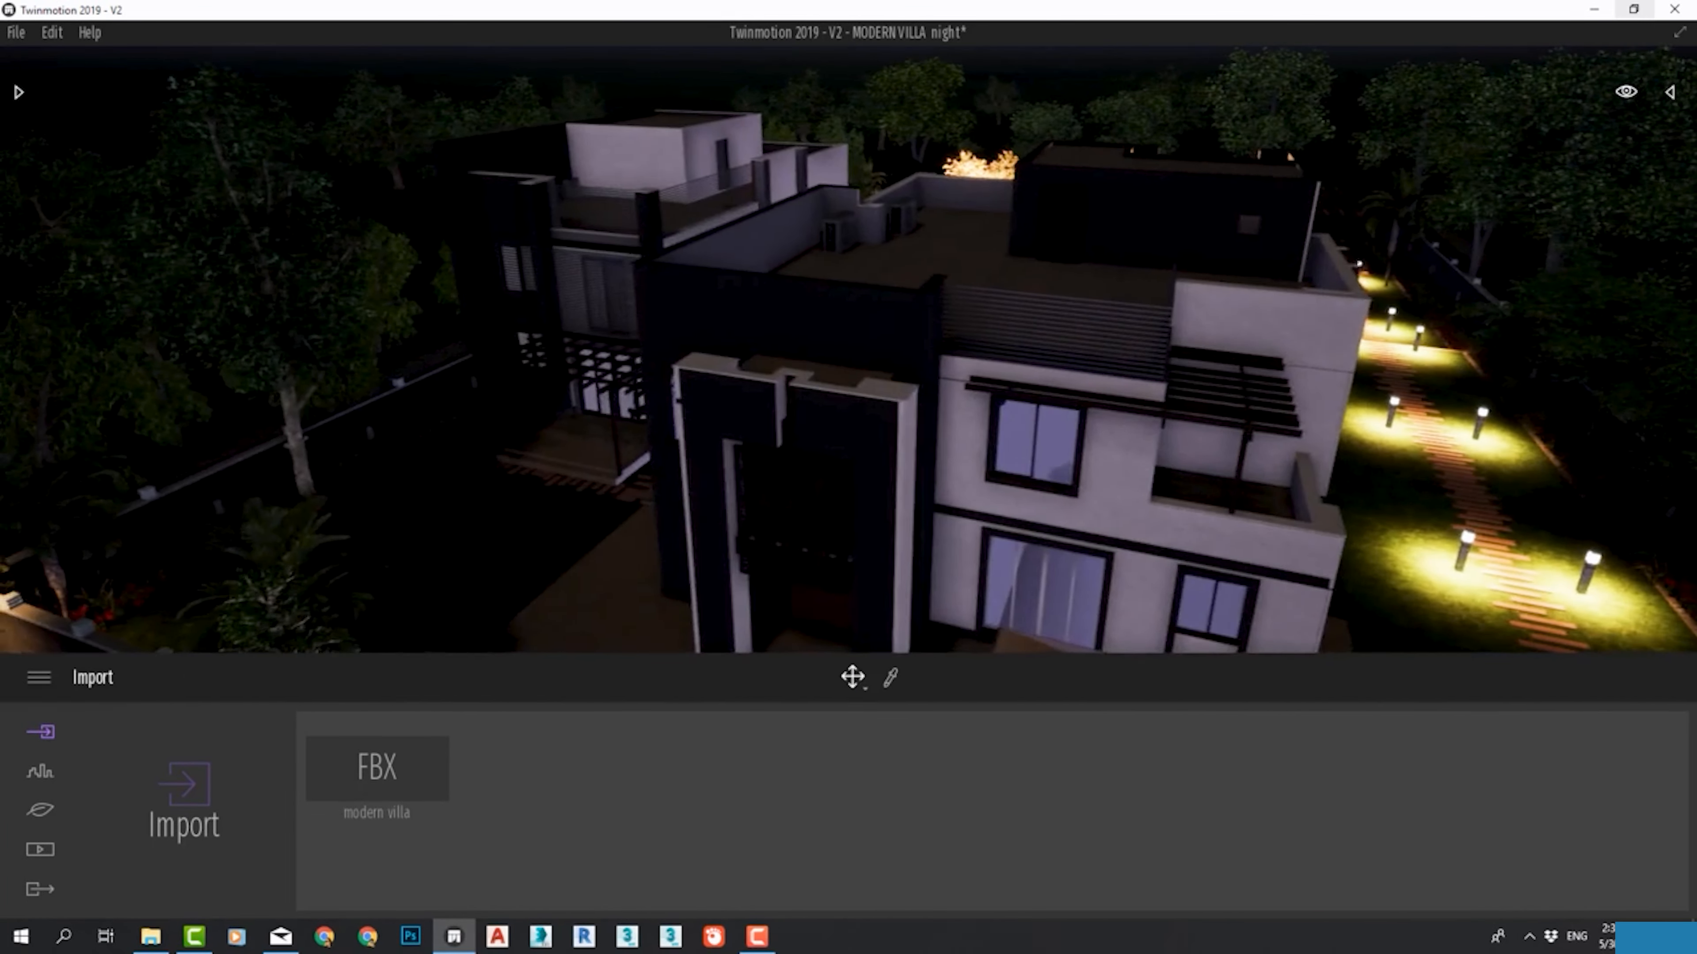
key(q)
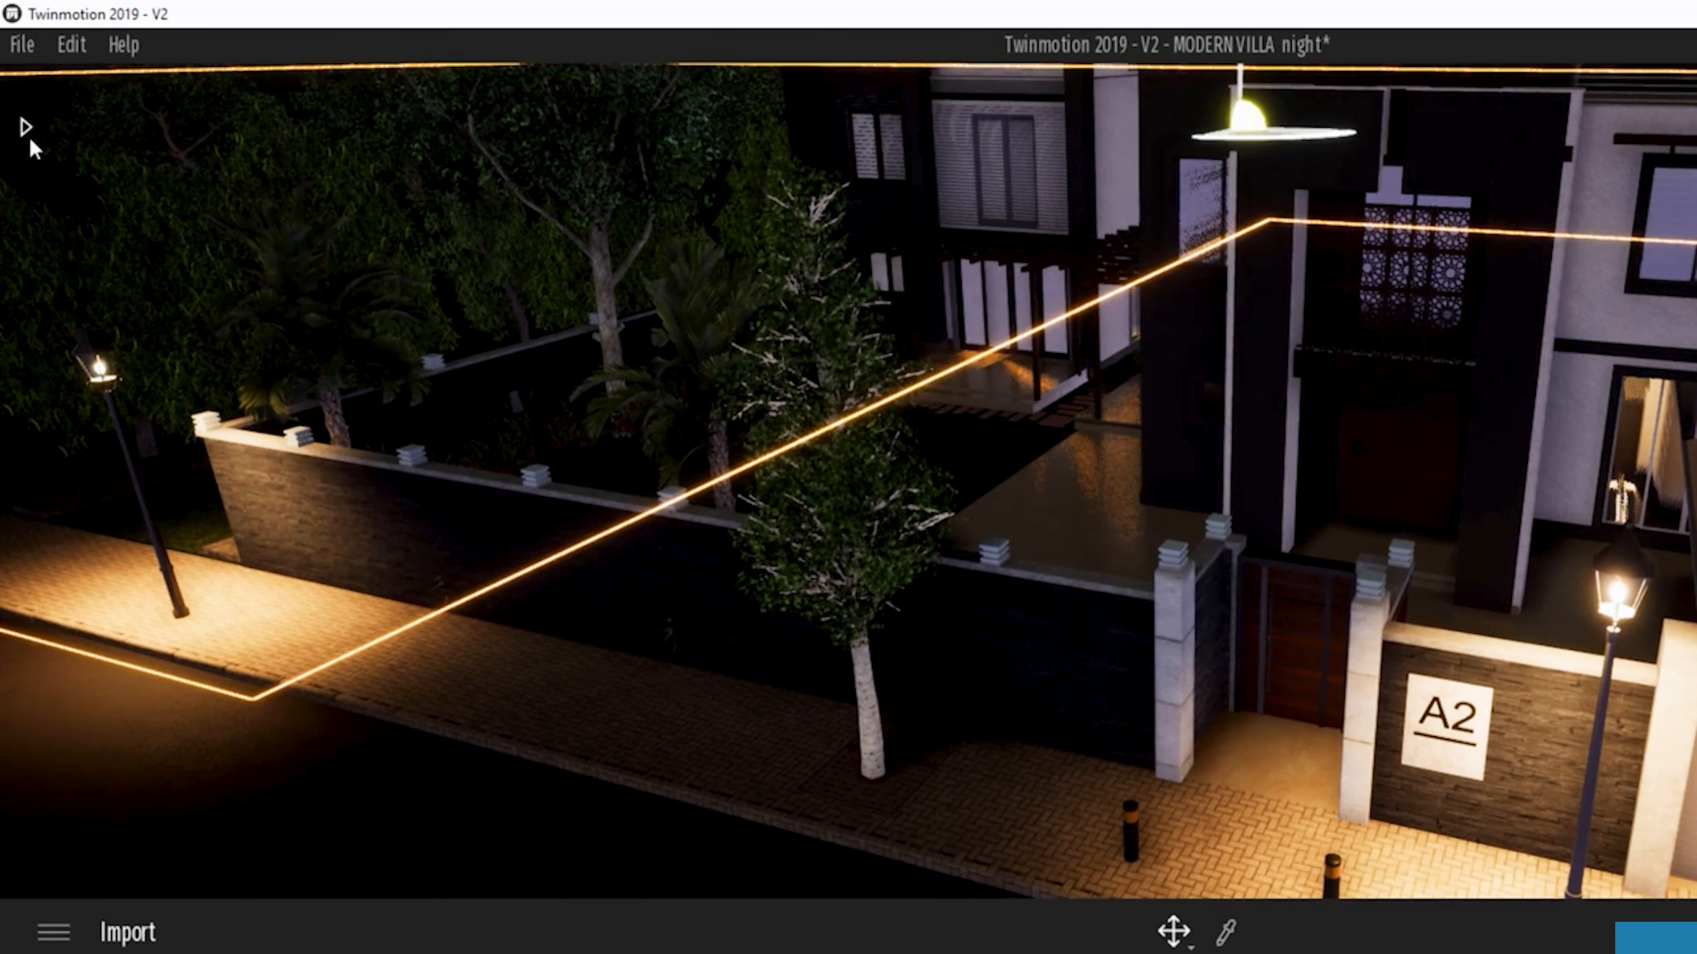
Step: Open the Lights category of the object library
click(23, 127)
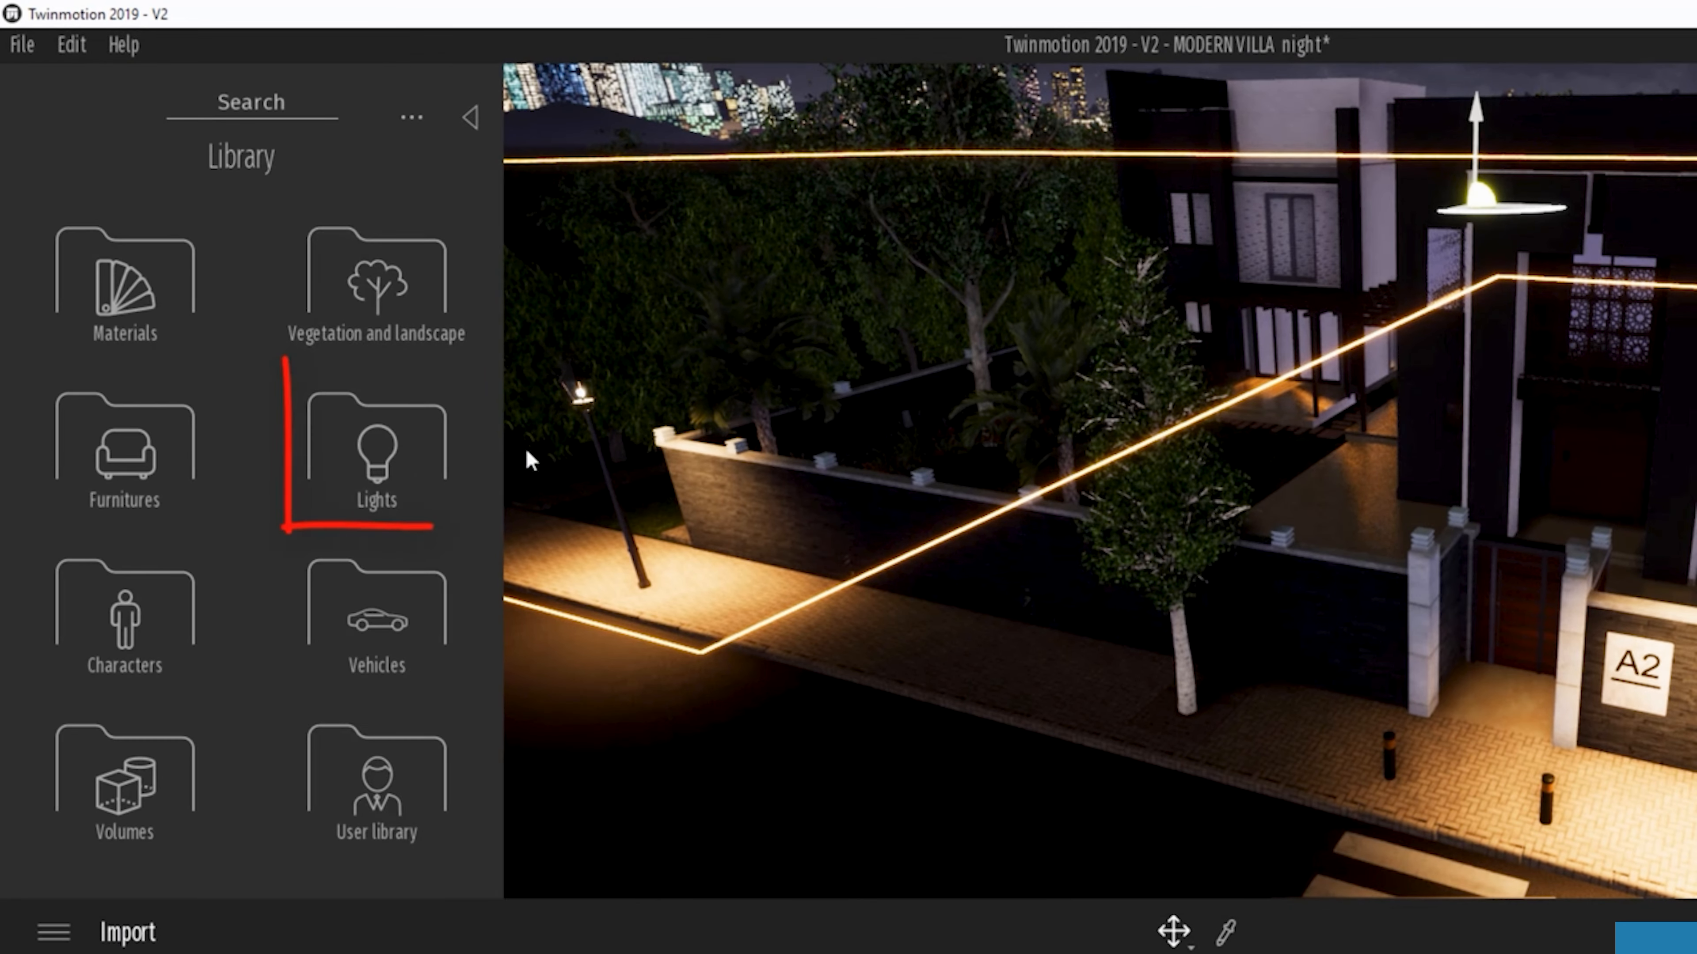
click(373, 468)
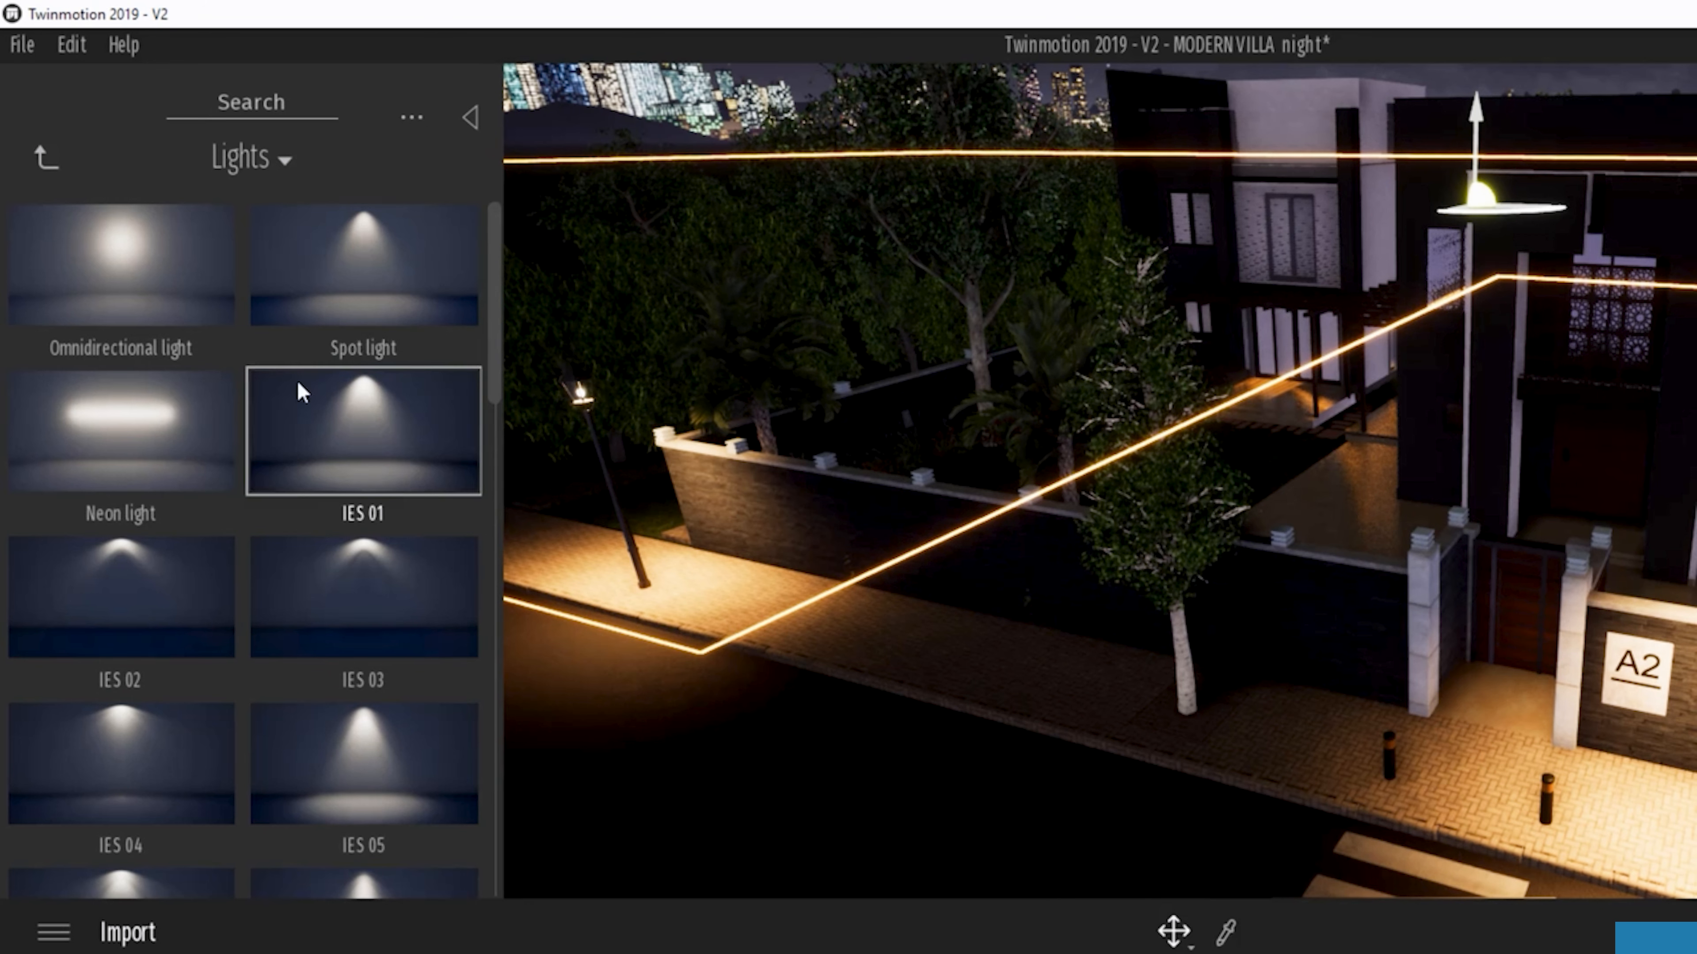
click(41, 161)
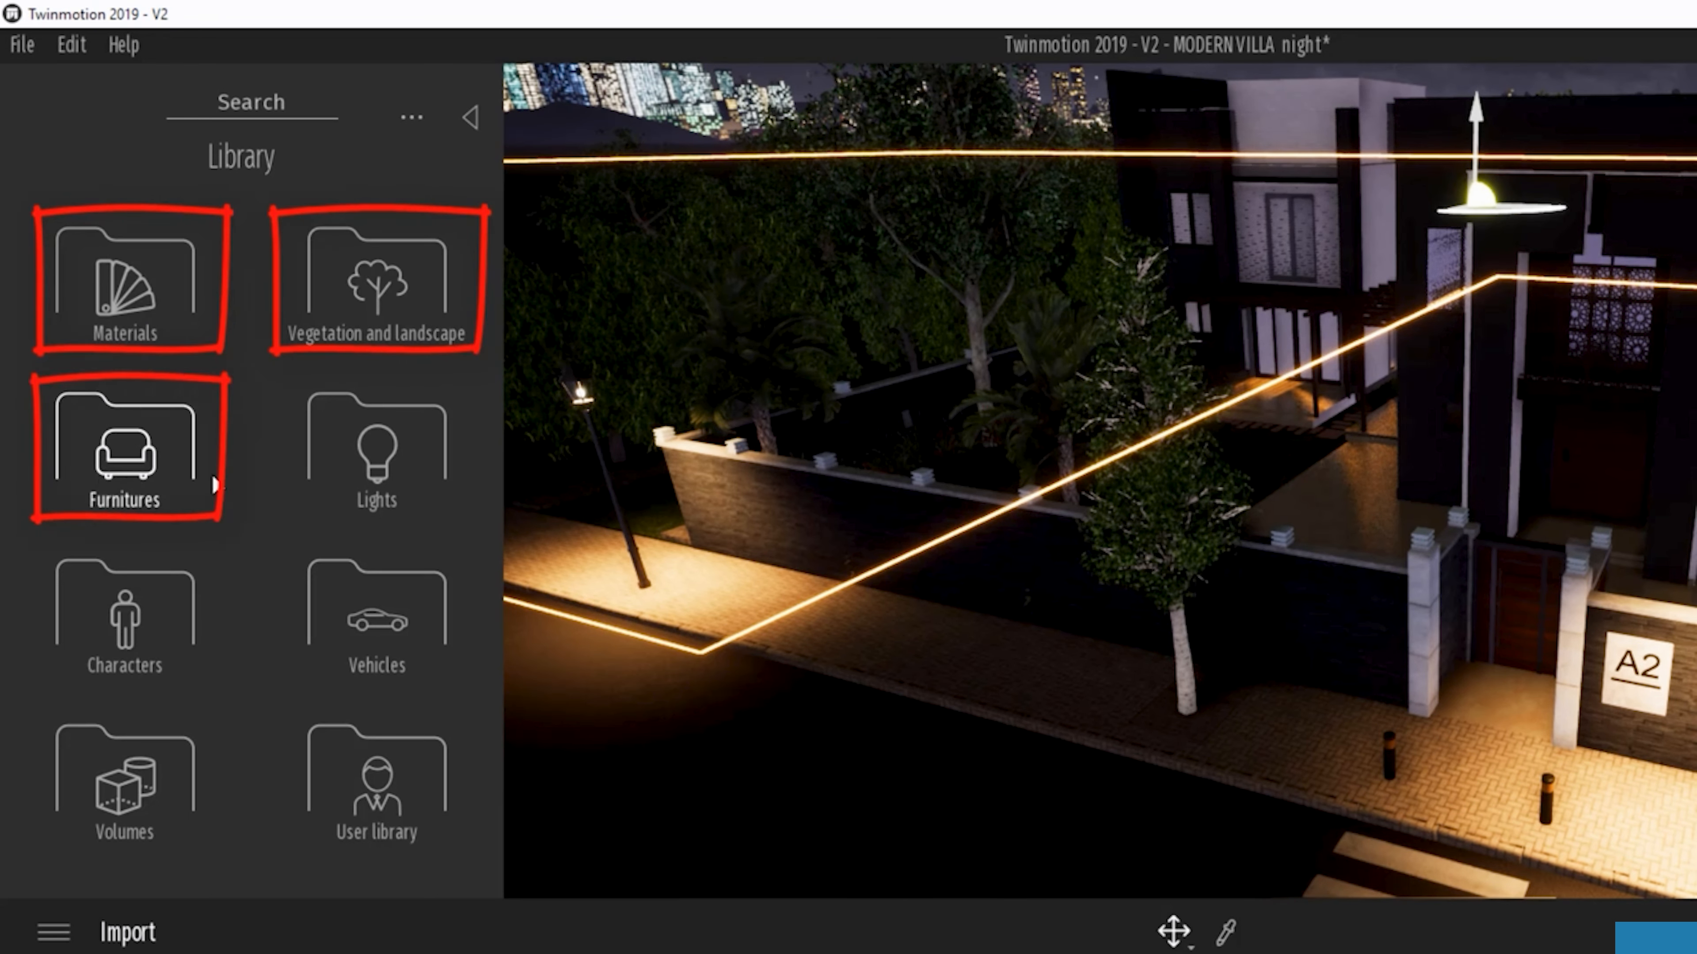
click(363, 460)
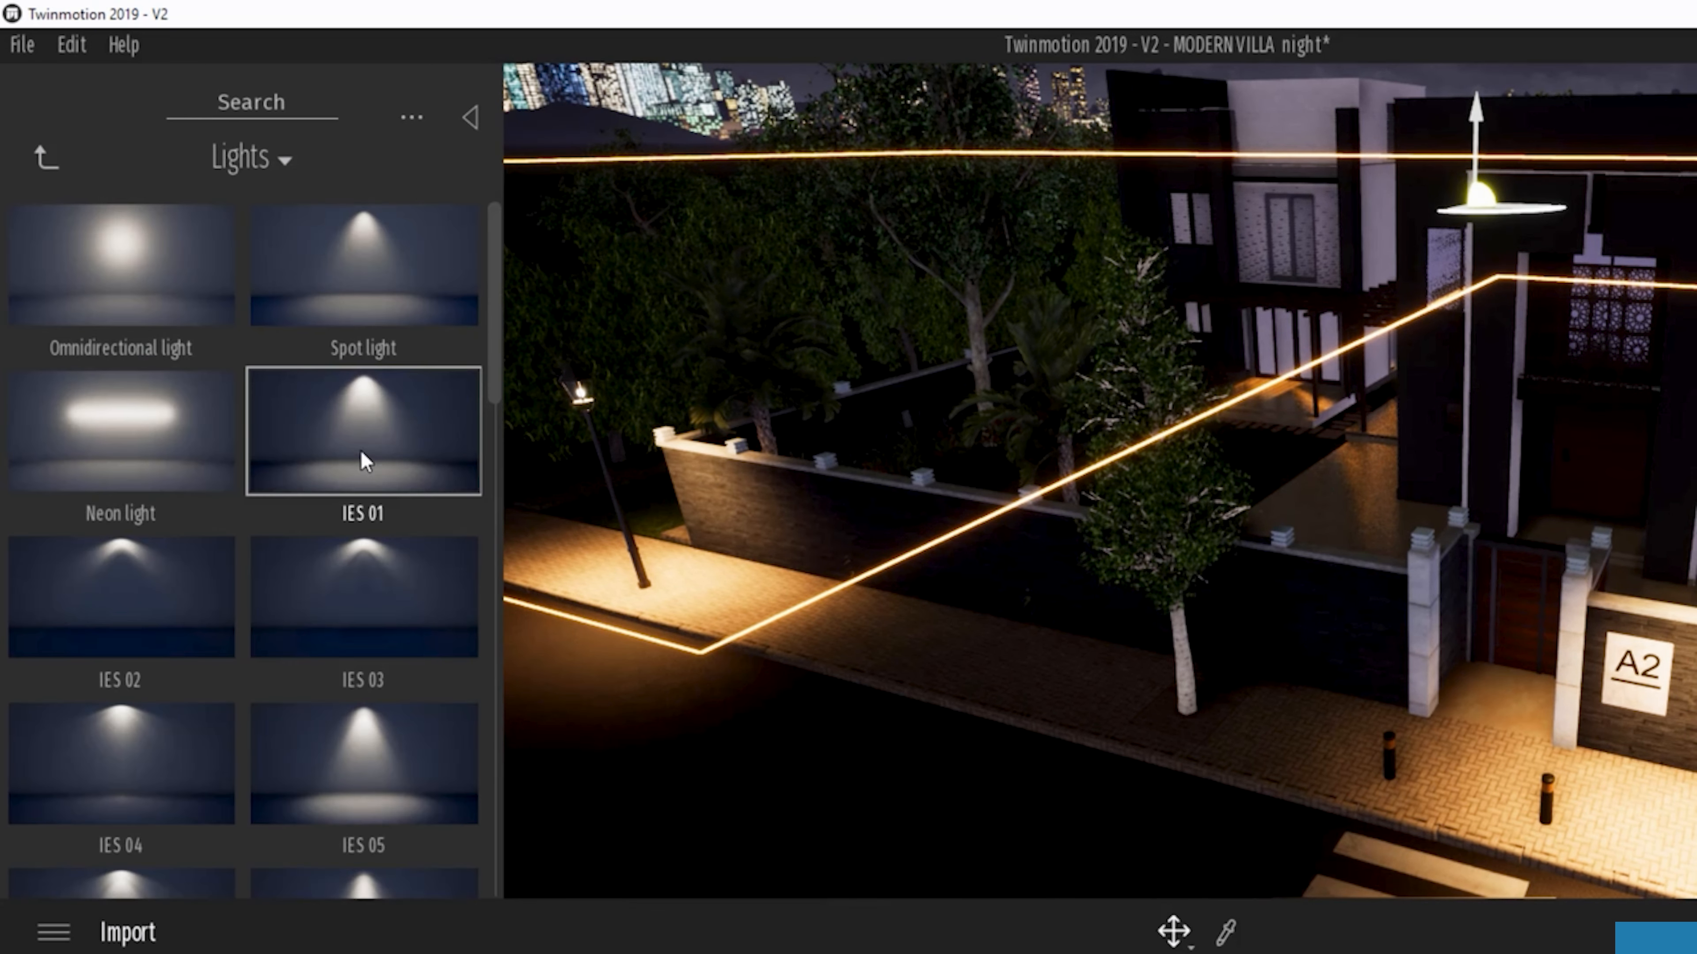
Step: Place an omnidirectional light from the library on the dark open ground outside the villa, near the trees
middle_drag(981, 538, 907, 628)
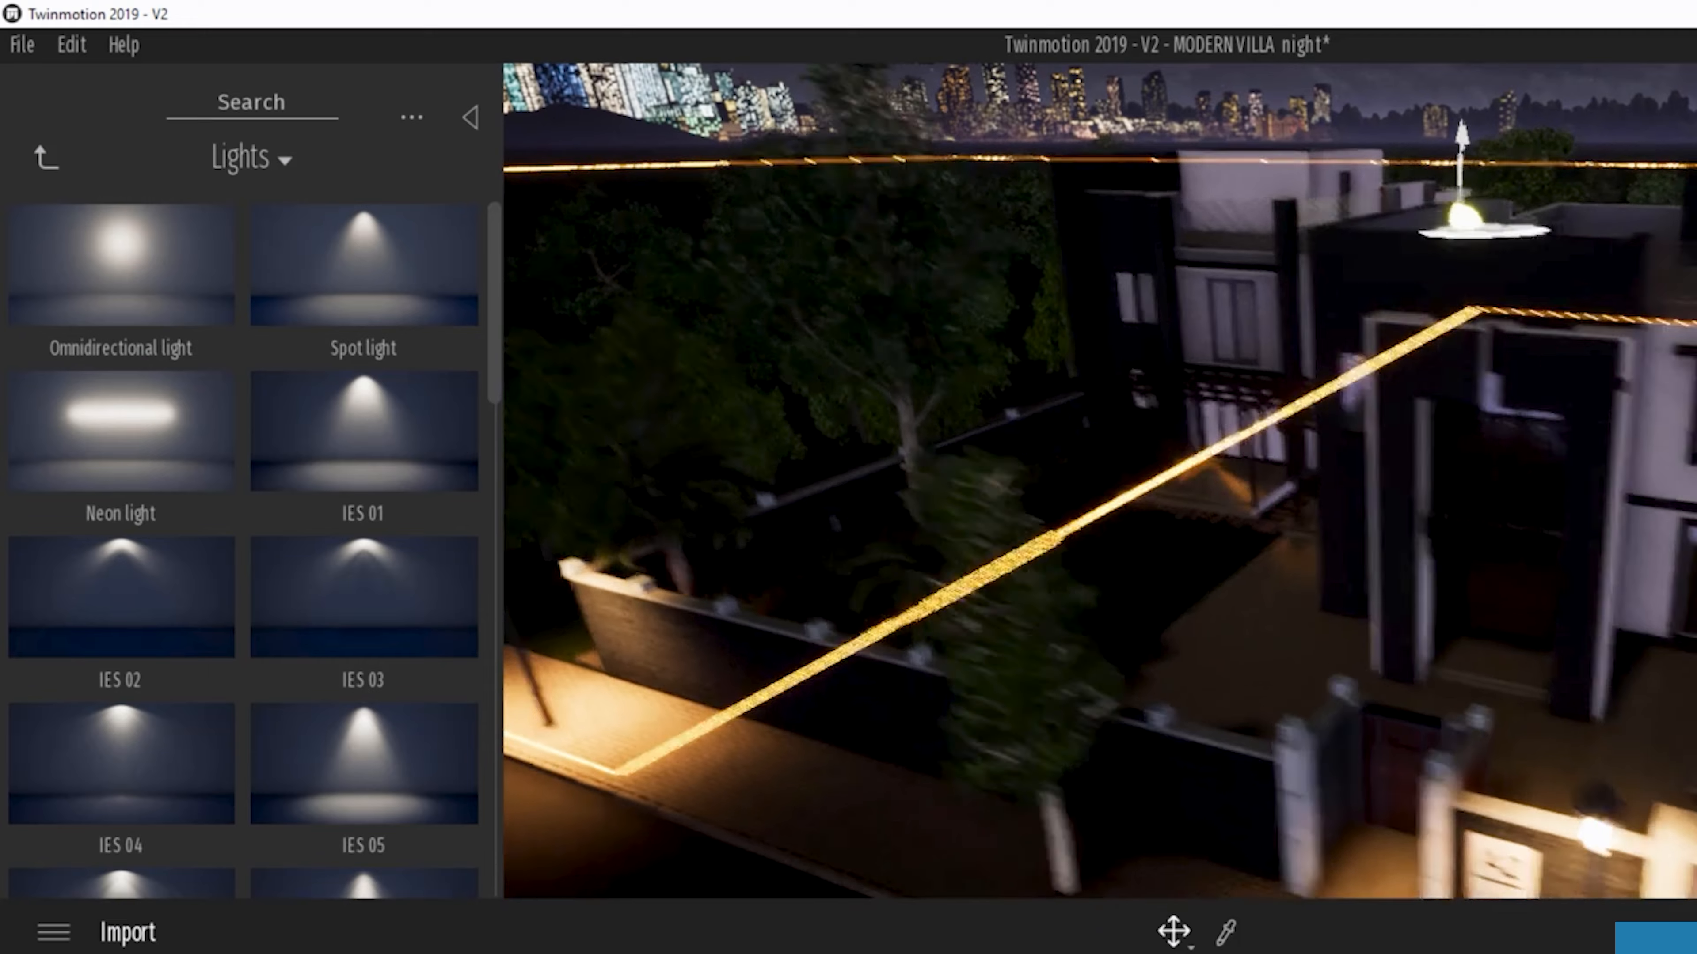
scroll(980, 539, down, 2)
scroll(1500, 539, down, 2)
middle_drag(1500, 538, 1363, 498)
middle_drag(1062, 809, 588, 766)
scroll(1099, 481, down, 2)
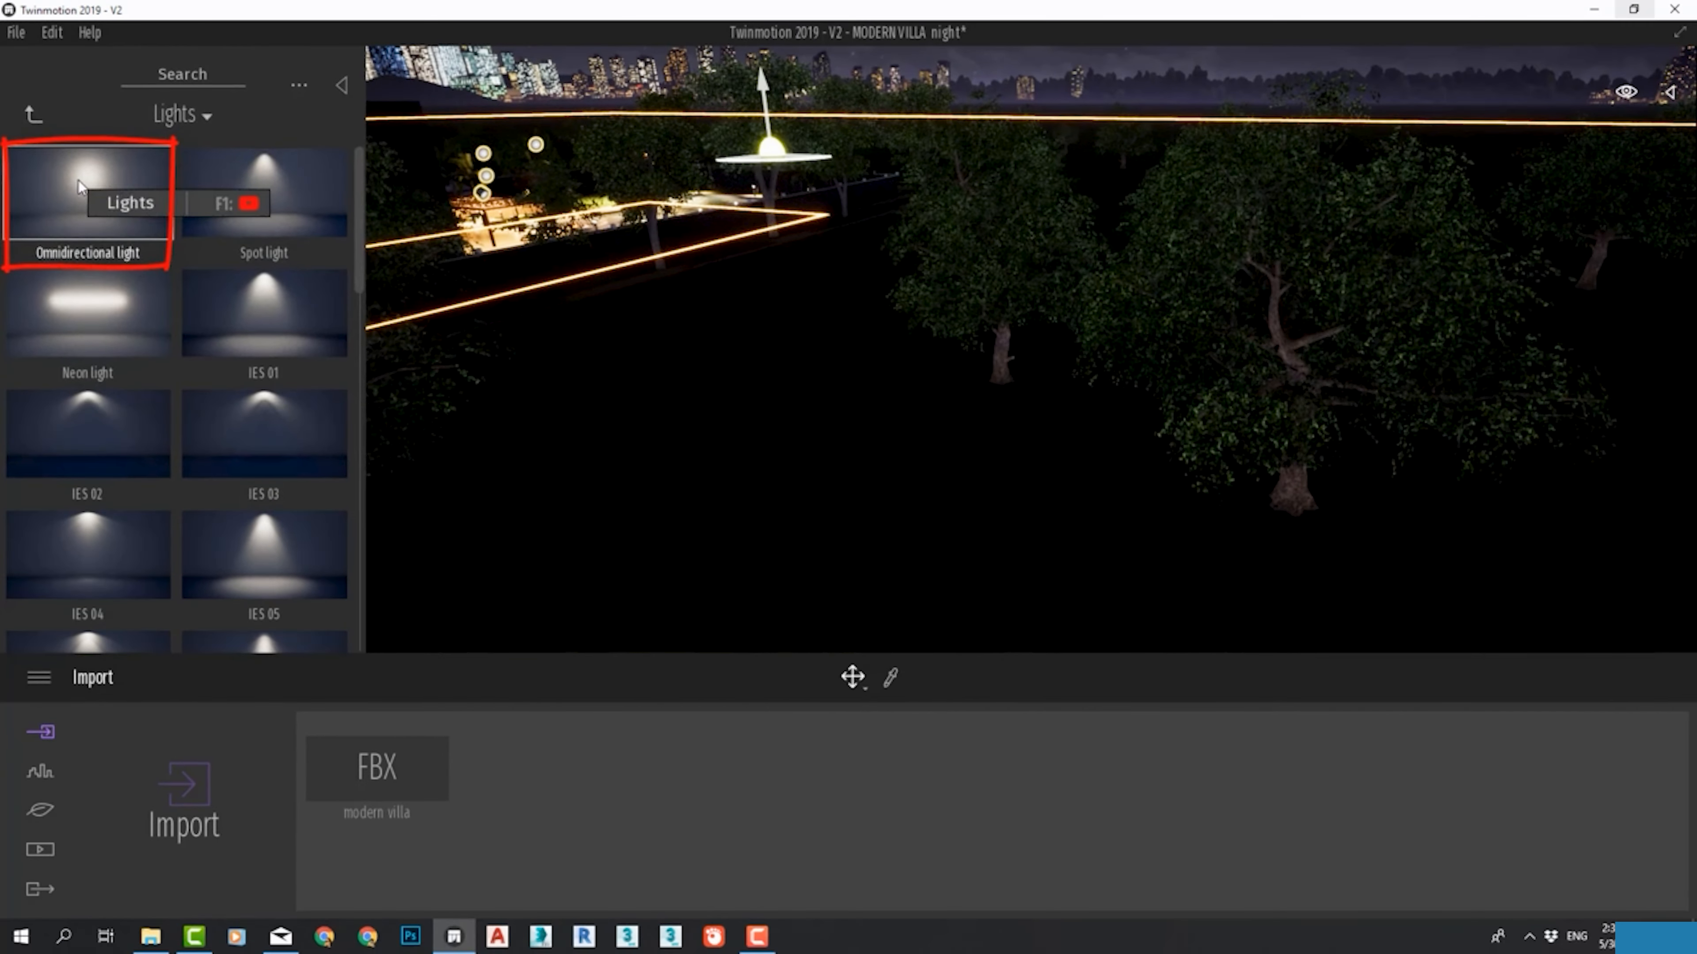
drag(78, 180, 791, 496)
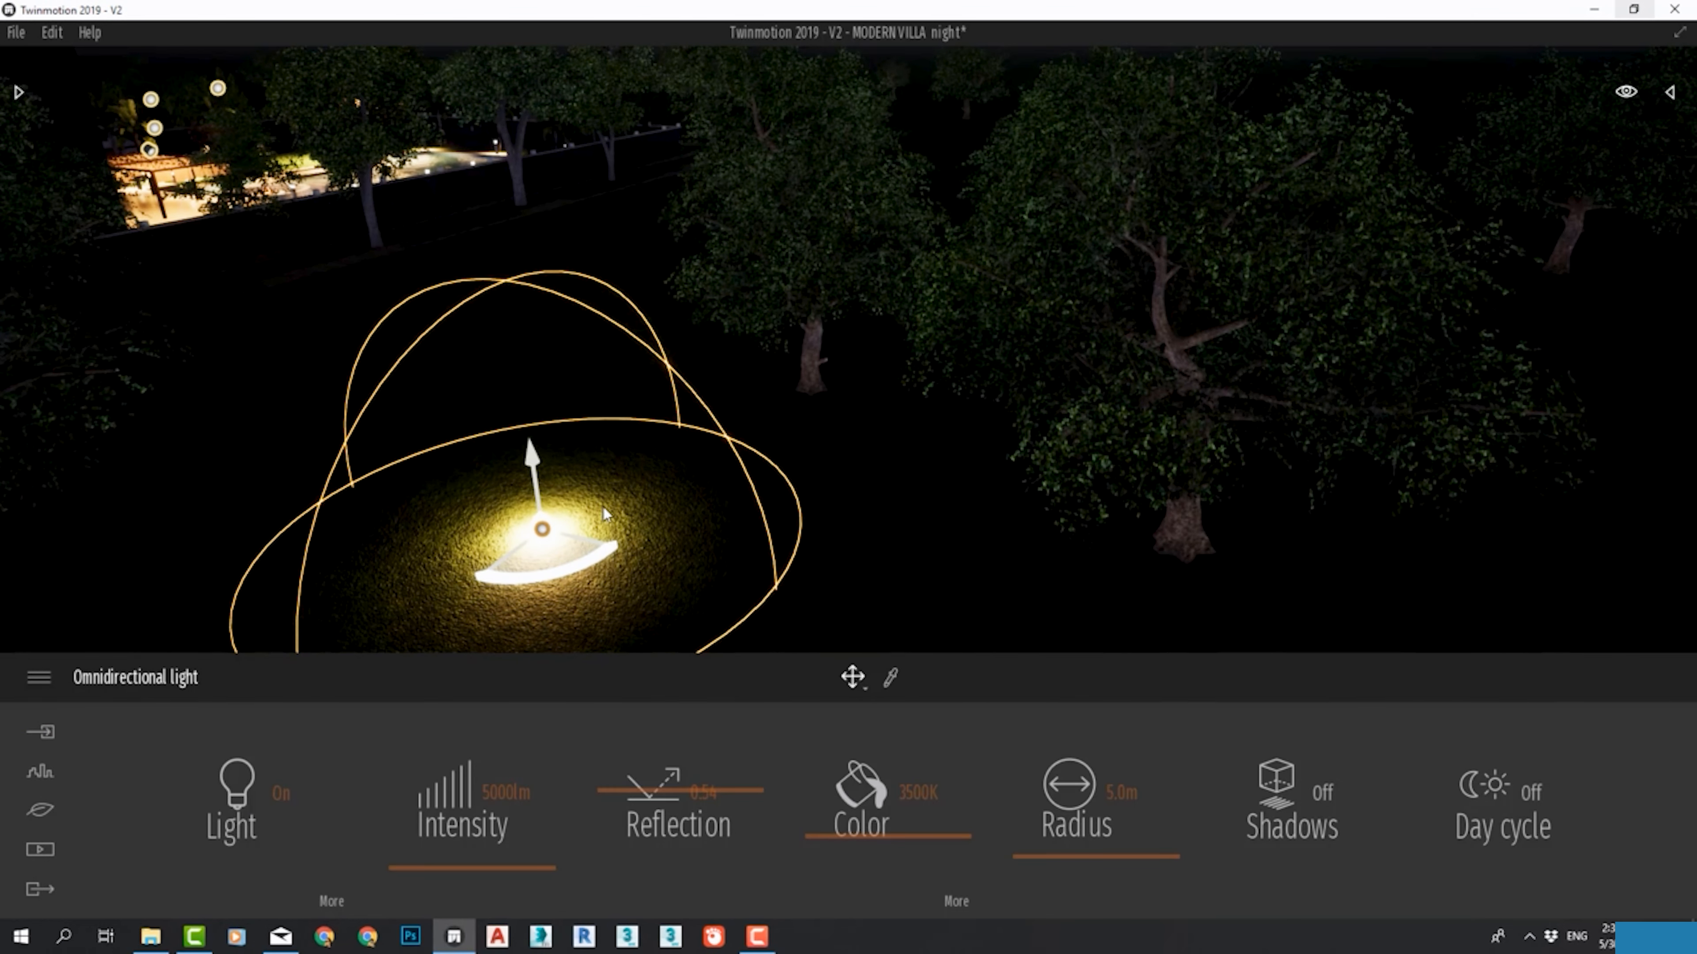
Step: Select the omnidirectional light and raise it above the ground
middle_drag(603, 505, 798, 524)
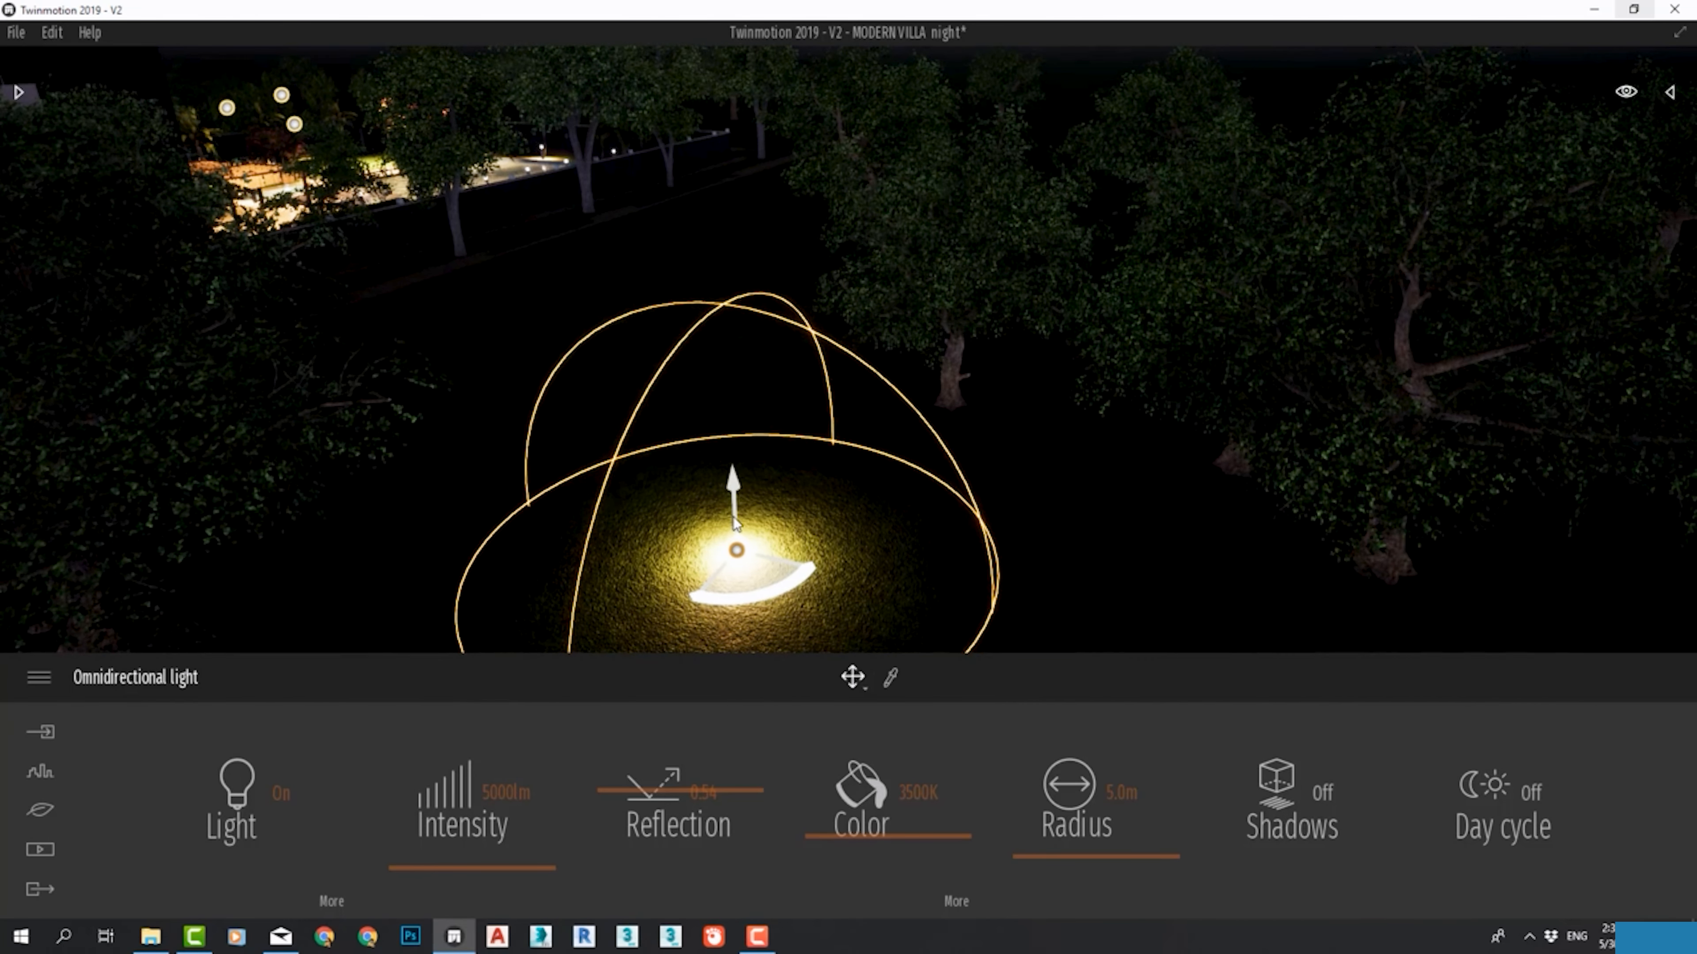
click(738, 507)
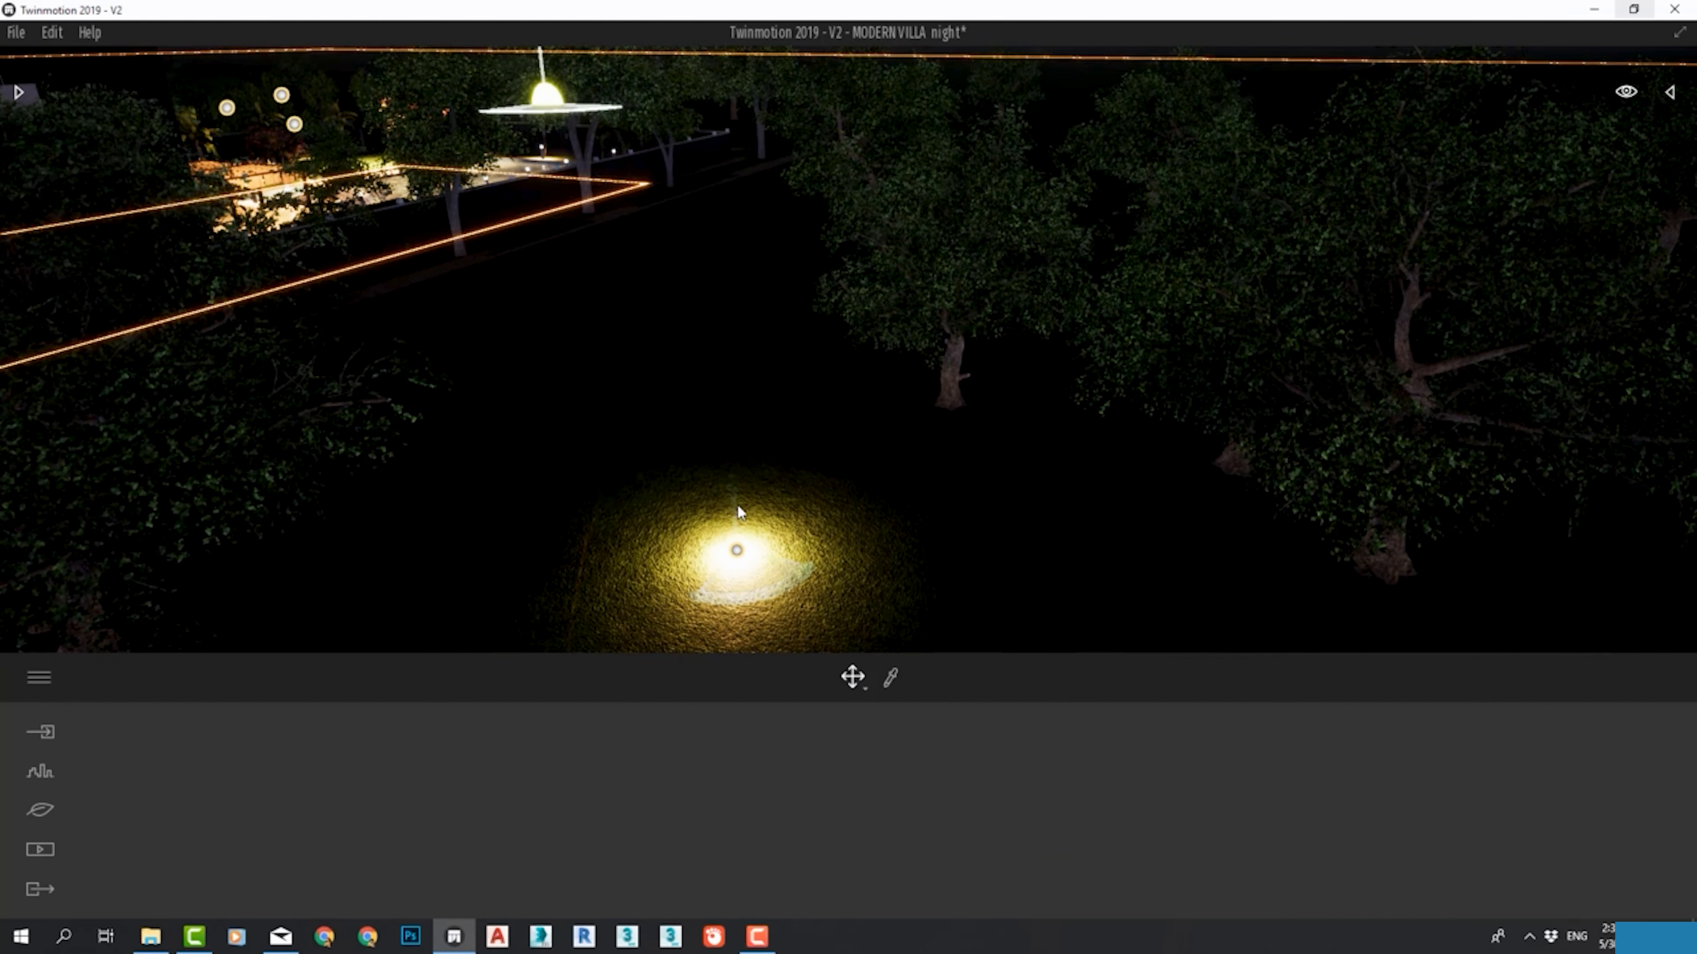
click(737, 553)
drag(732, 494, 718, 344)
Step: Move the omnidirectional light from the open ground past the street wall into the front garden
middle_drag(718, 344, 1077, 389)
drag(1109, 468, 127, 482)
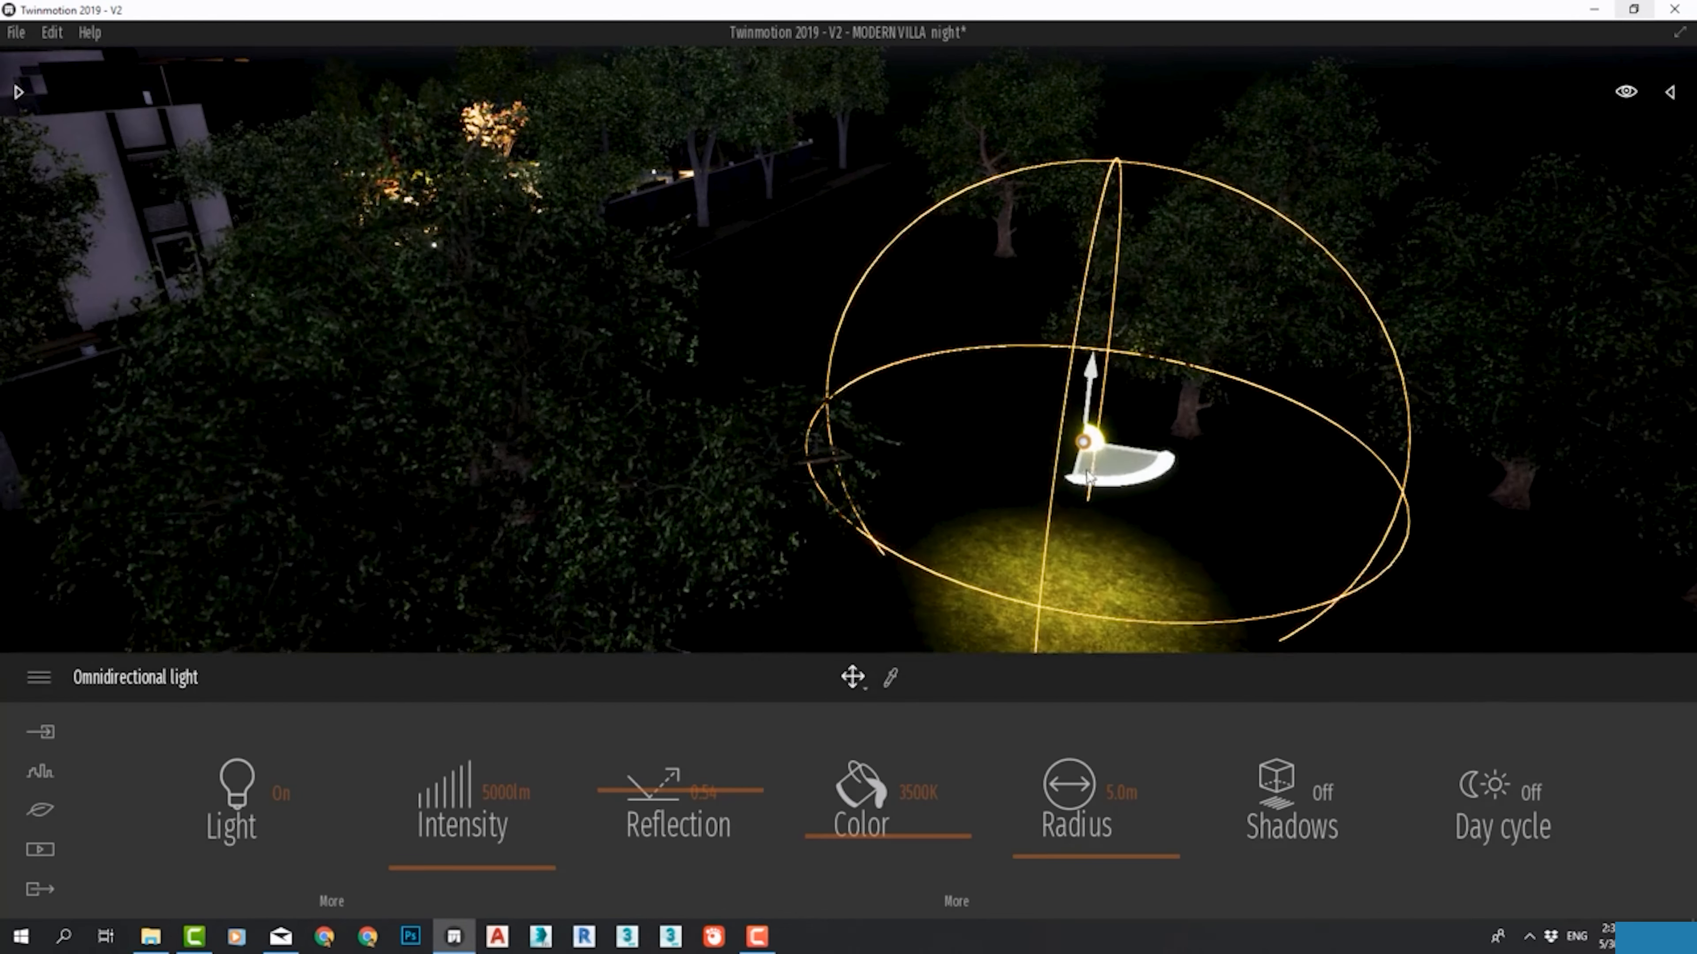
middle_drag(126, 483, 1293, 610)
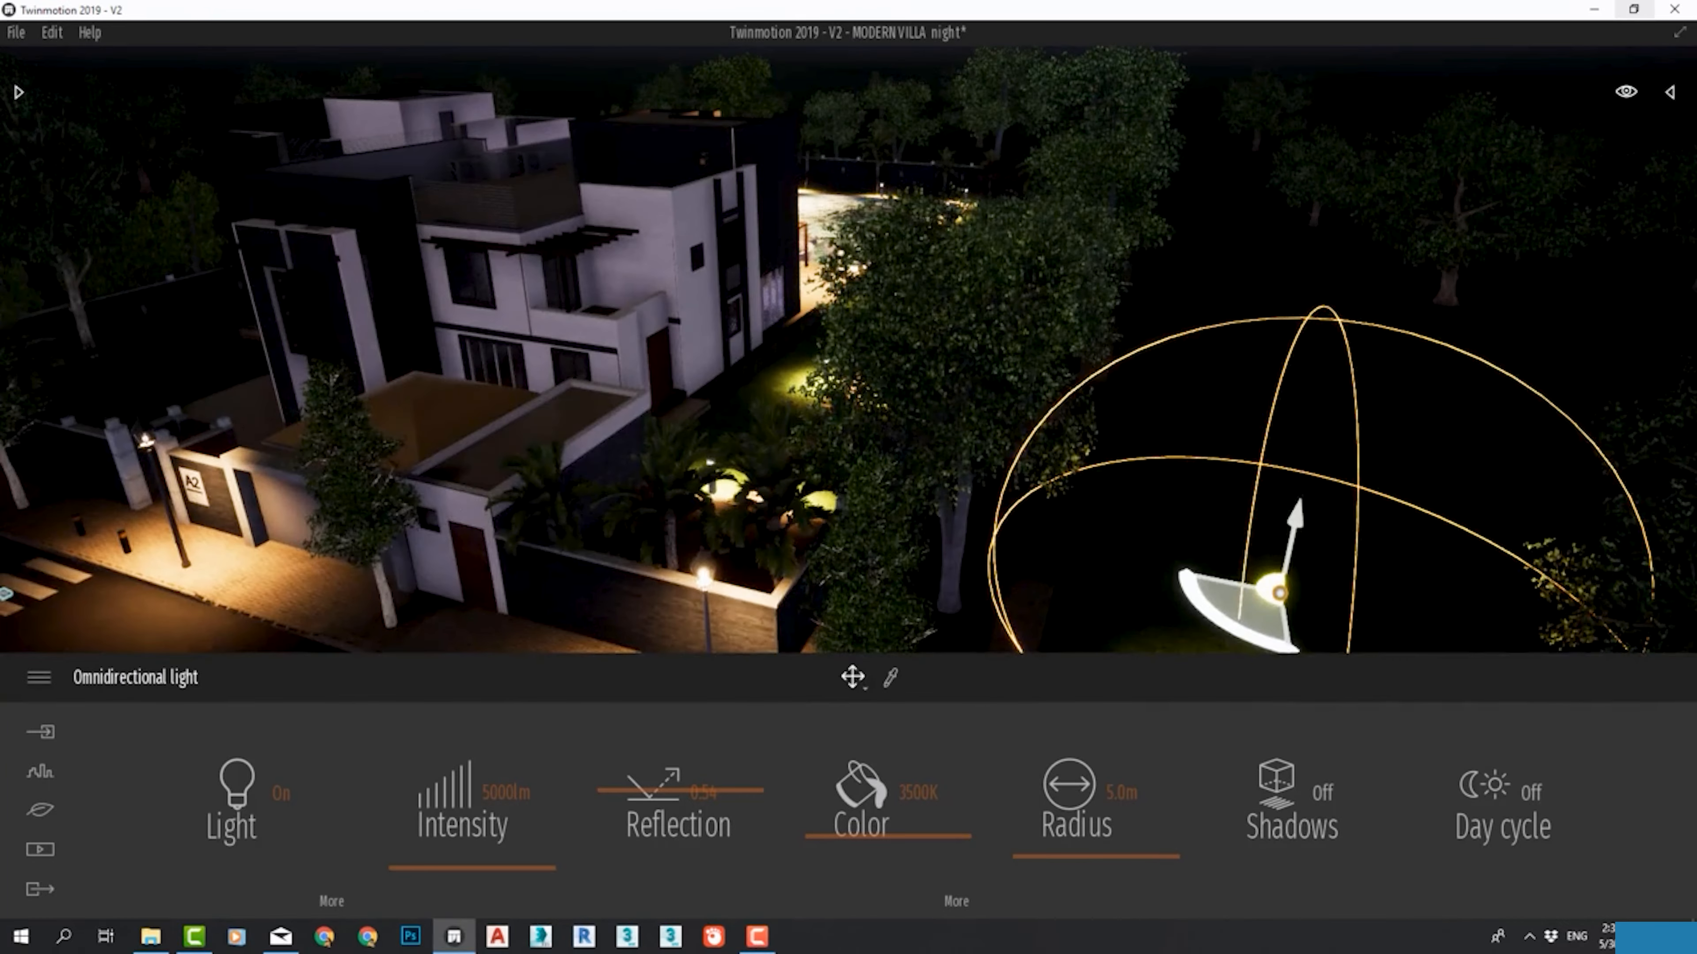
middle_drag(469, 493, 678, 500)
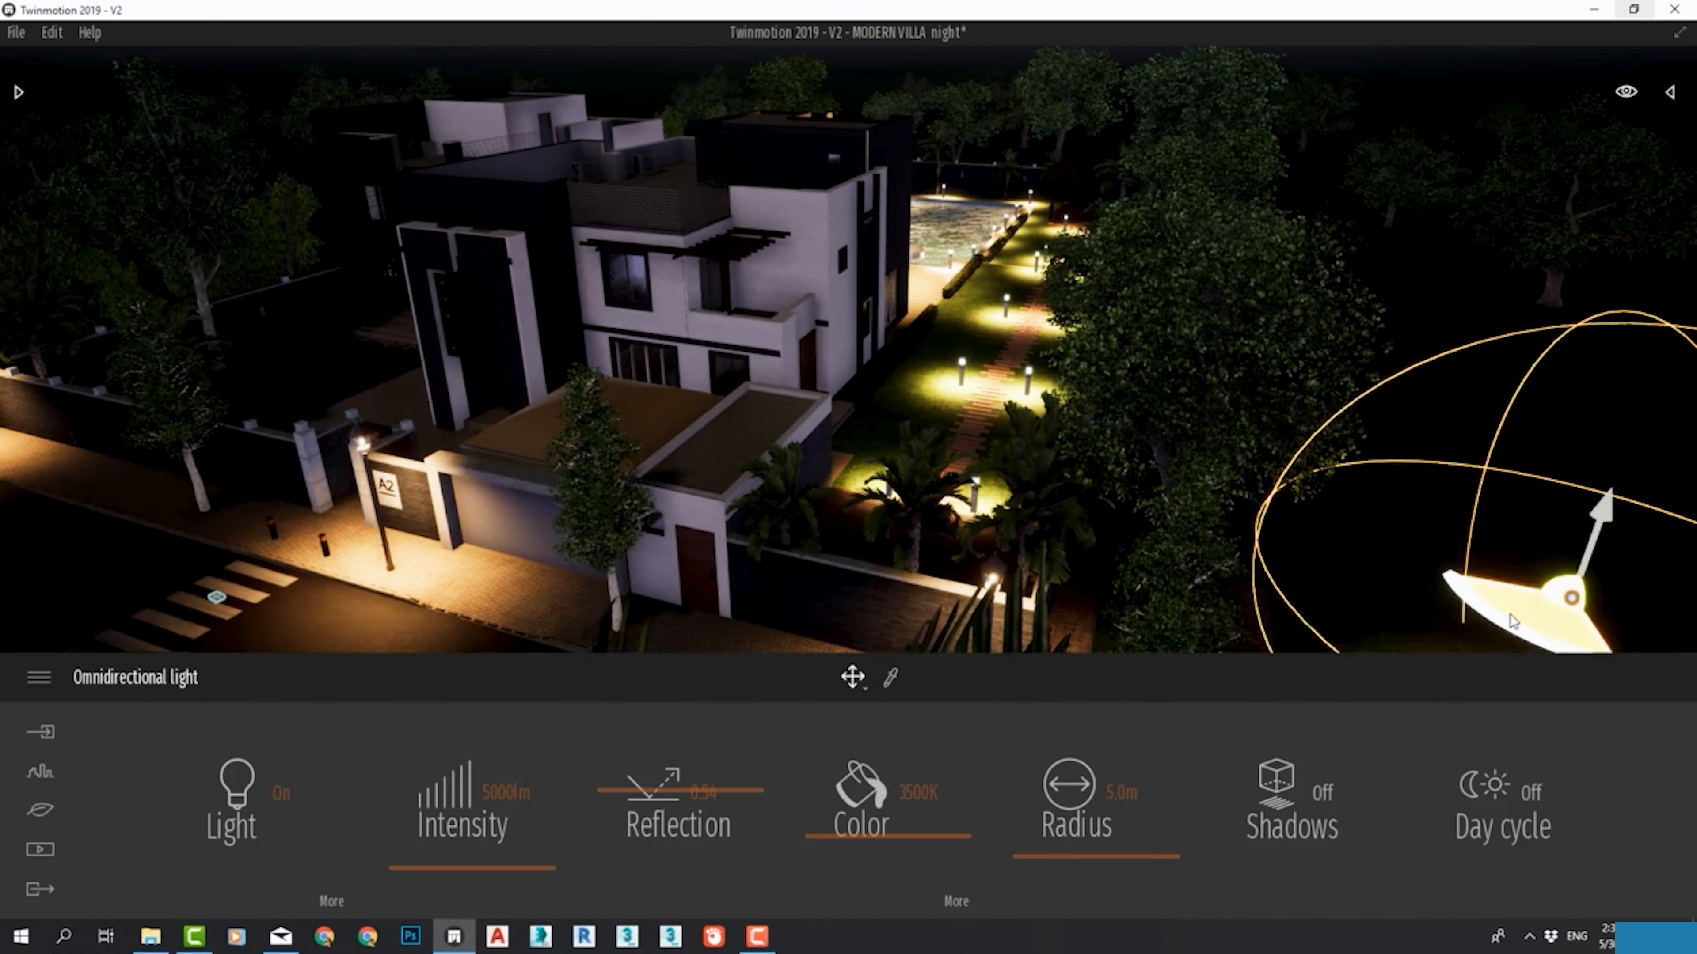
drag(1513, 622, 378, 360)
middle_drag(378, 359, 690, 494)
drag(824, 553, 588, 436)
middle_drag(587, 435, 722, 508)
Step: Position the omnidirectional light at the pergola terrace, in front of the rear building's facade
right_drag(523, 466, 776, 436)
scroll(778, 472, up, 3)
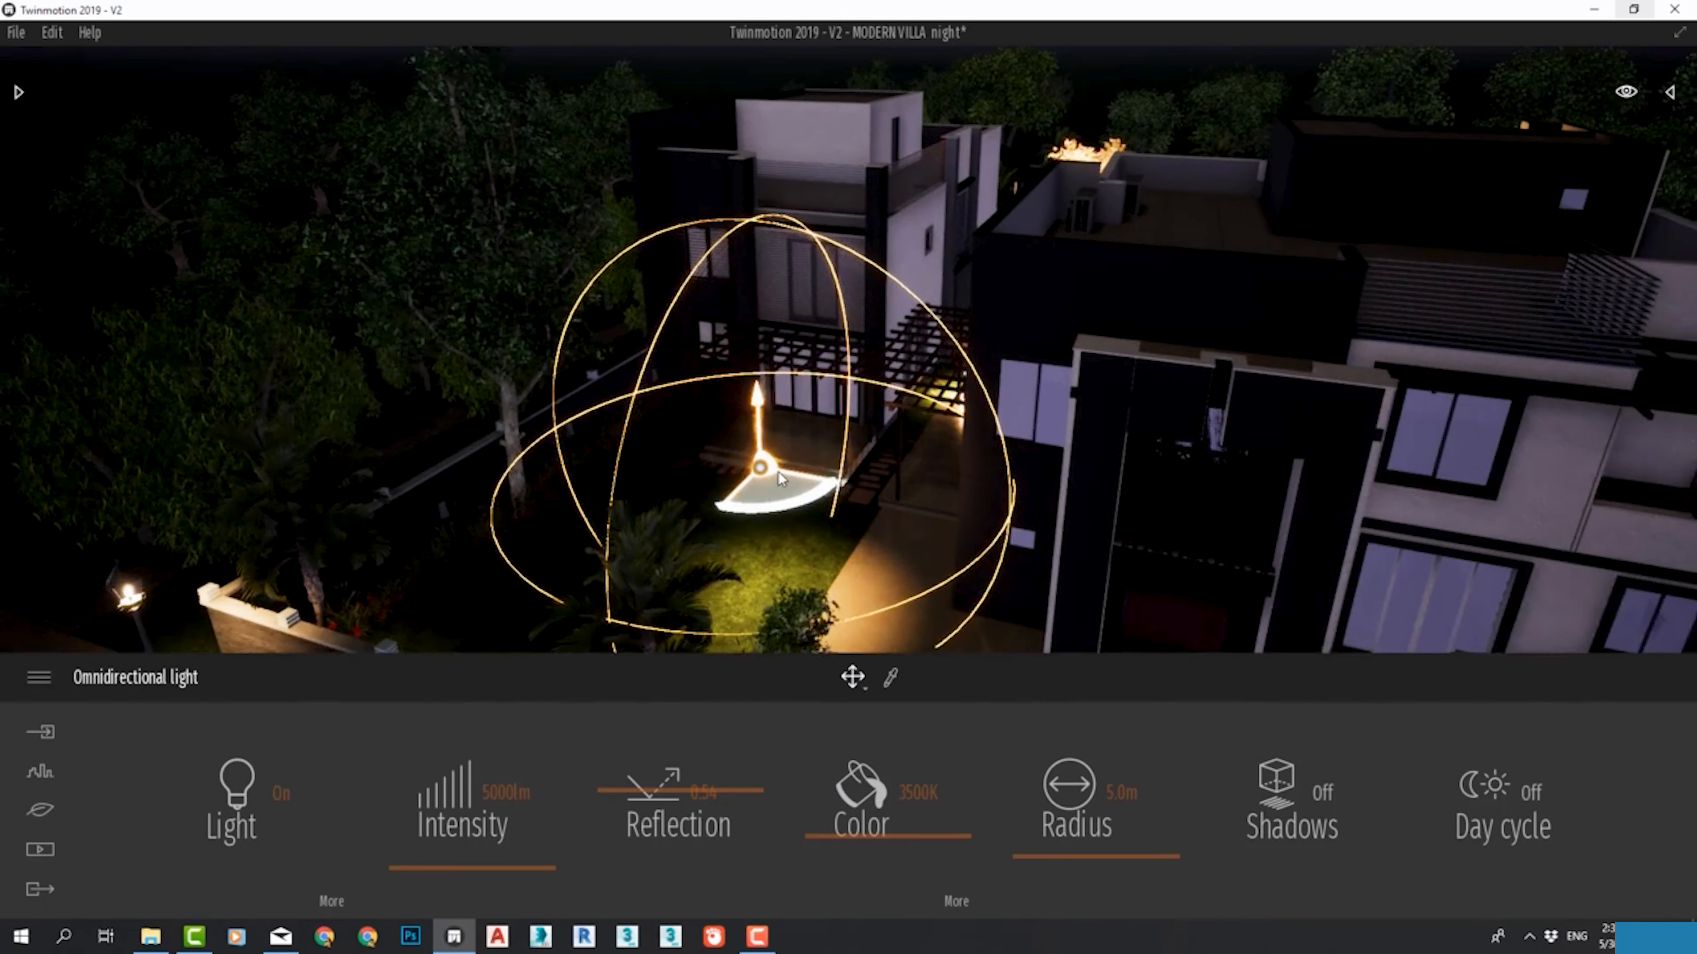
drag(769, 472, 787, 378)
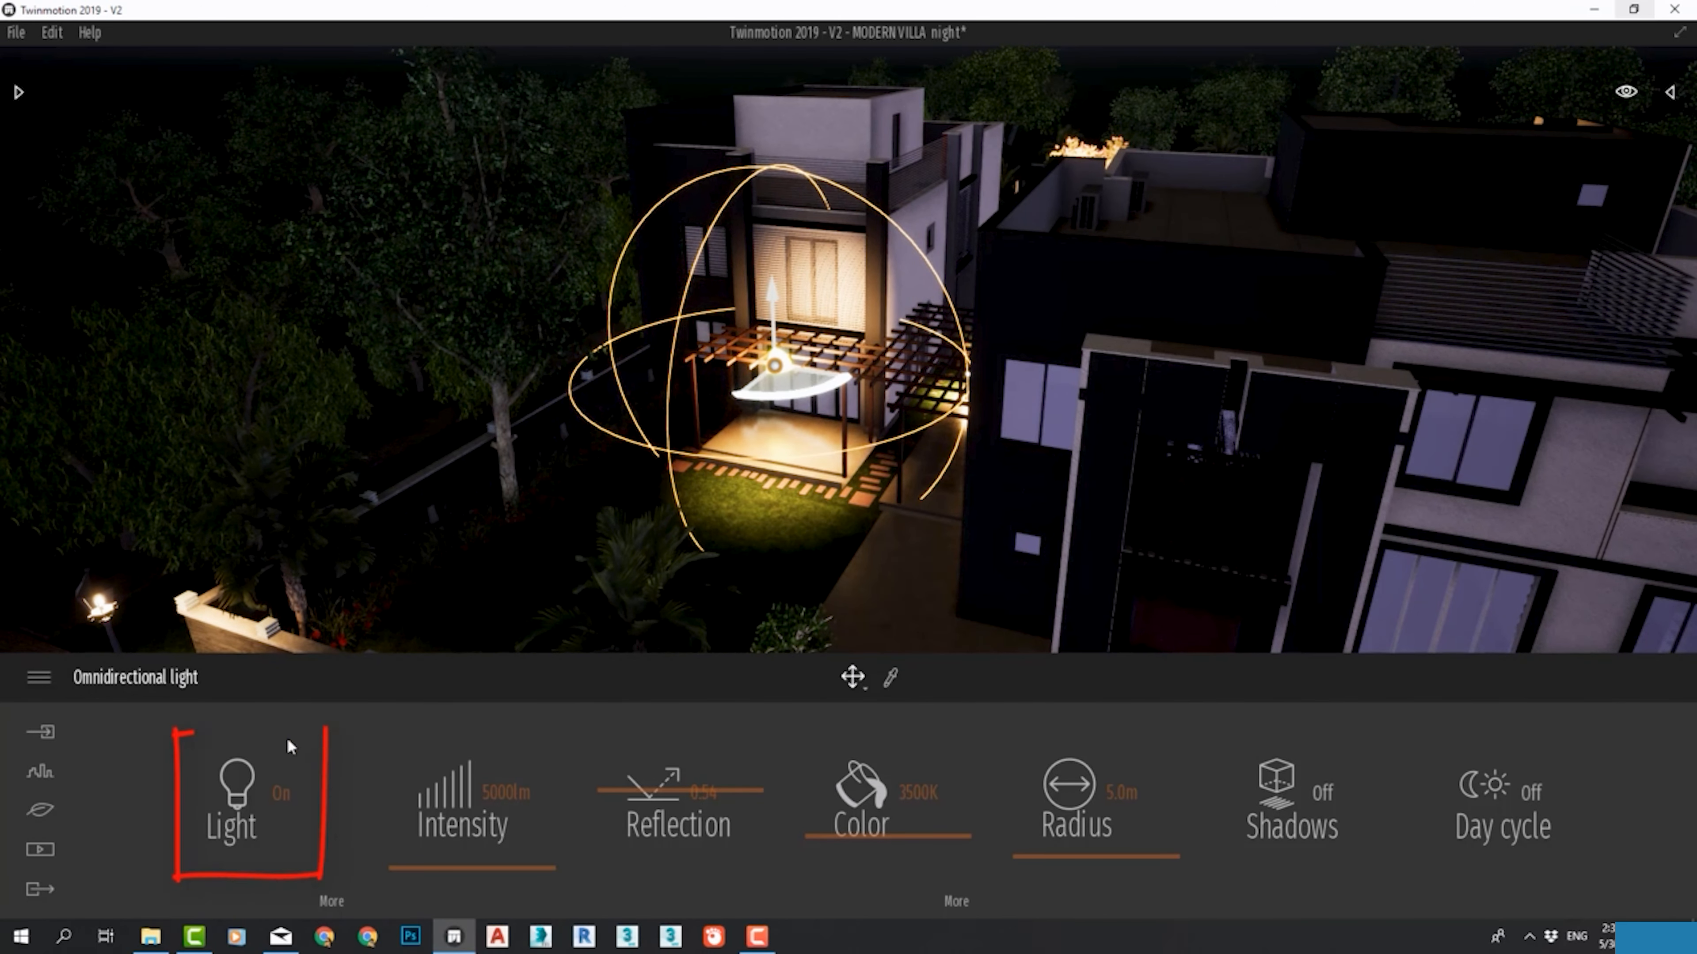
Step: Switch the omnidirectional light off and on again, and open the file options for its IES profile
click(277, 797)
click(277, 797)
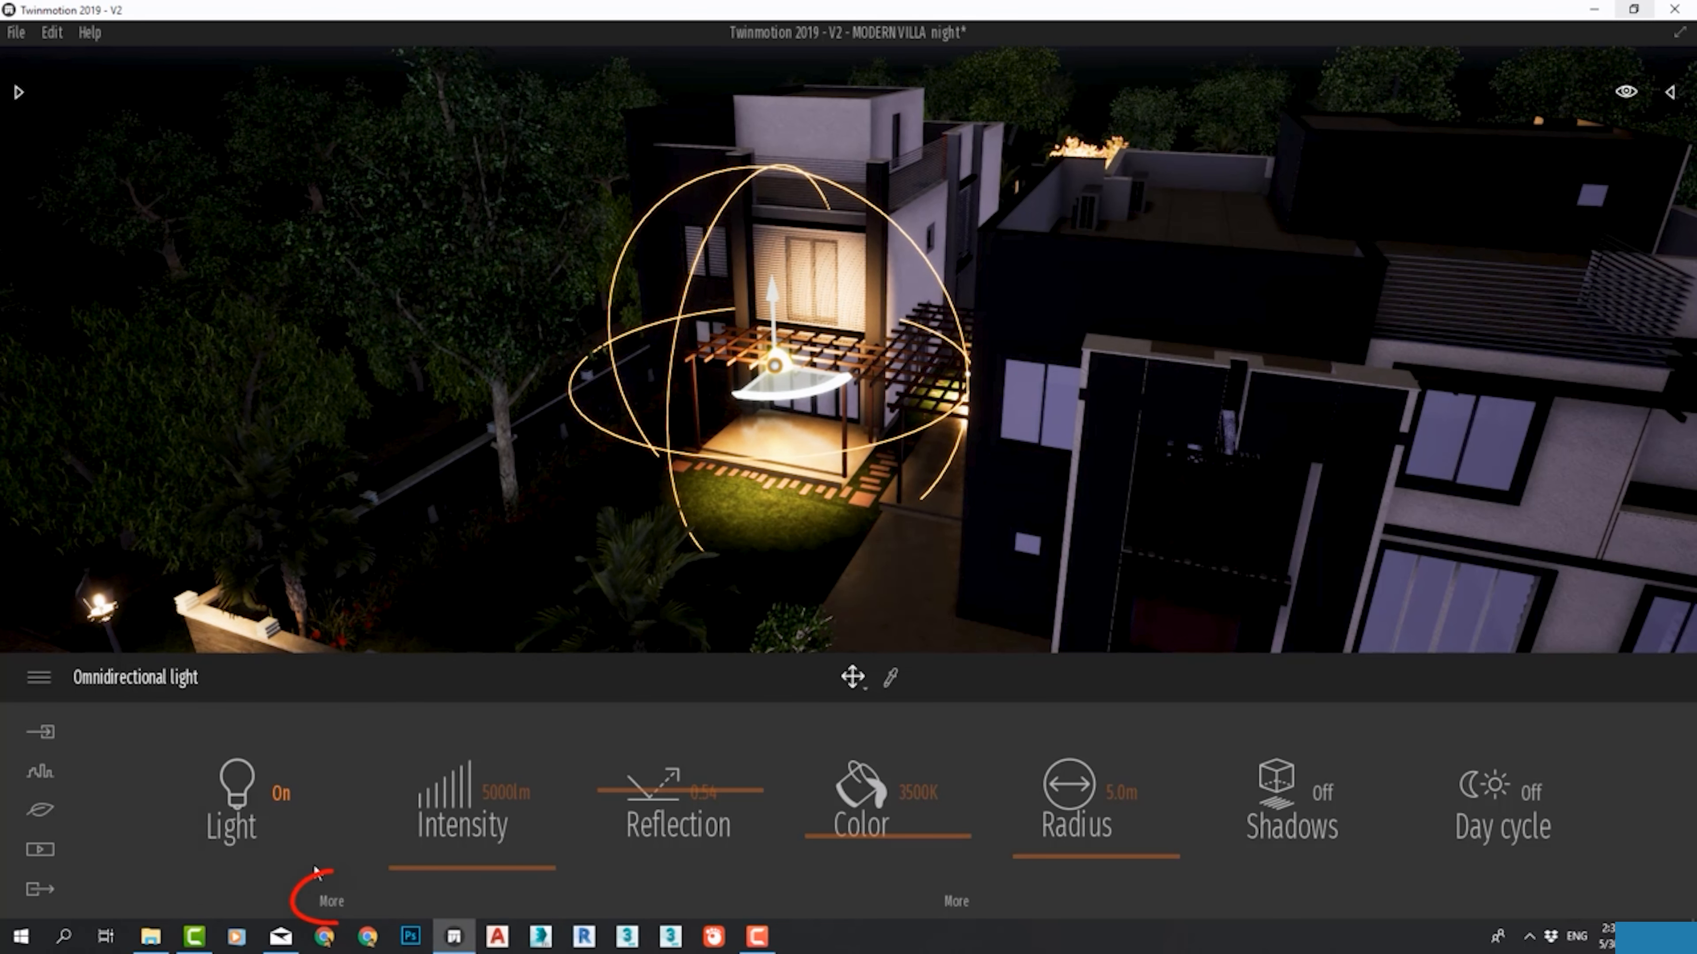
click(331, 902)
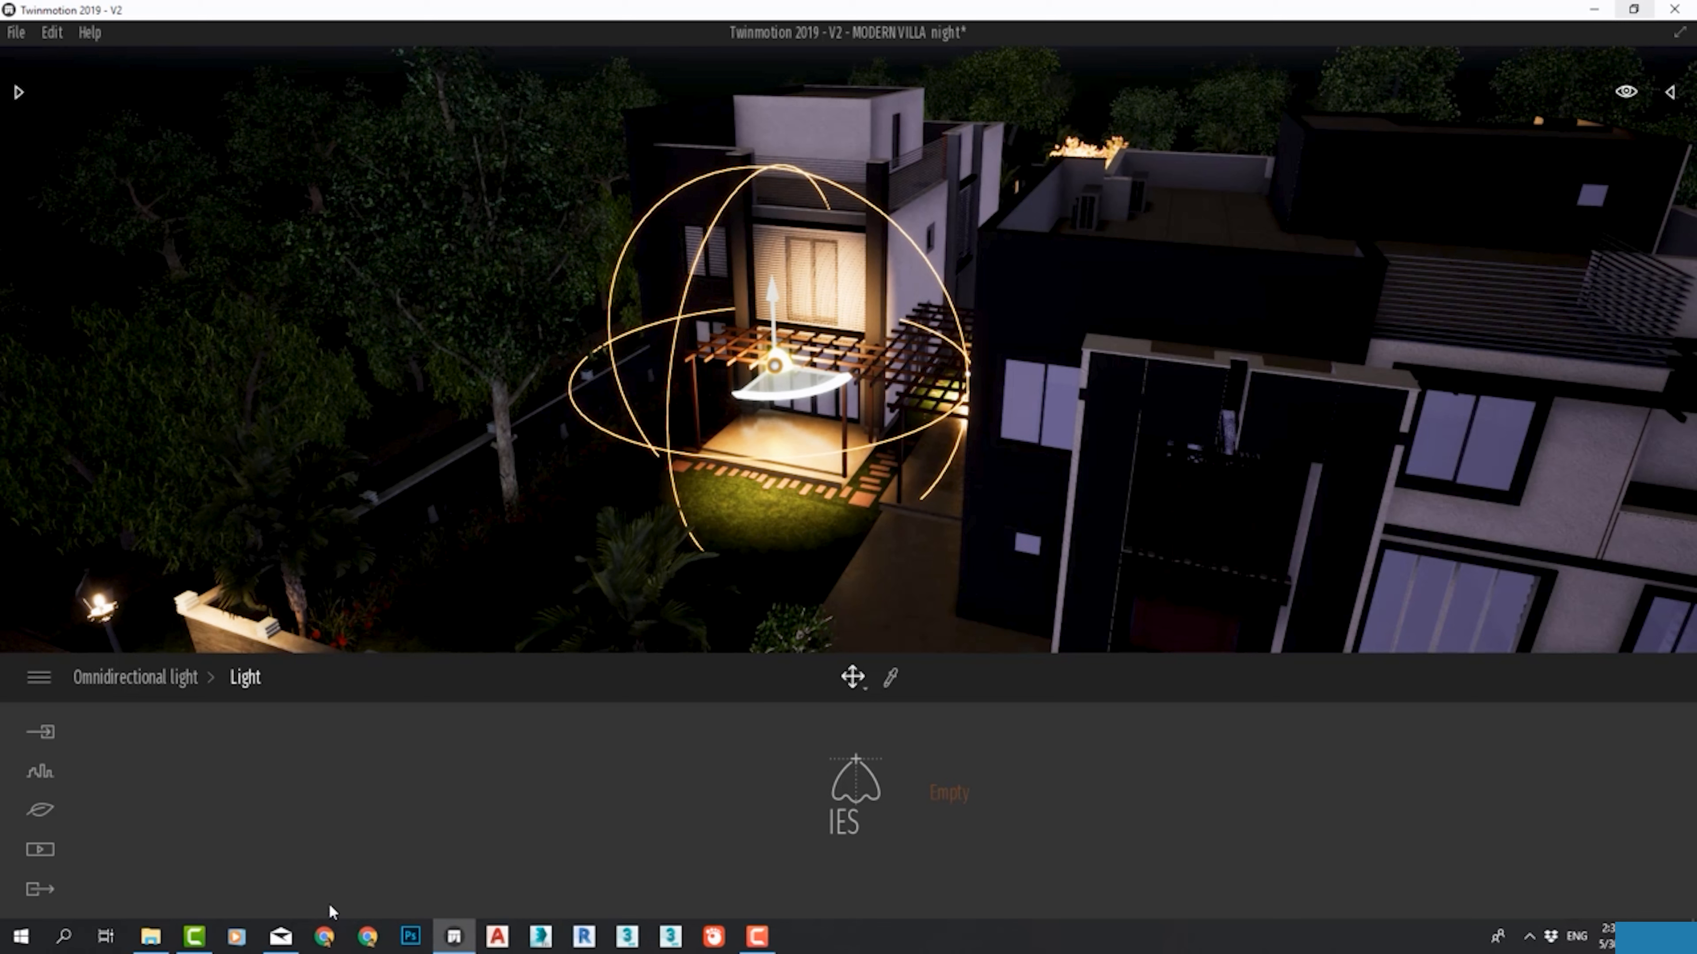
click(938, 799)
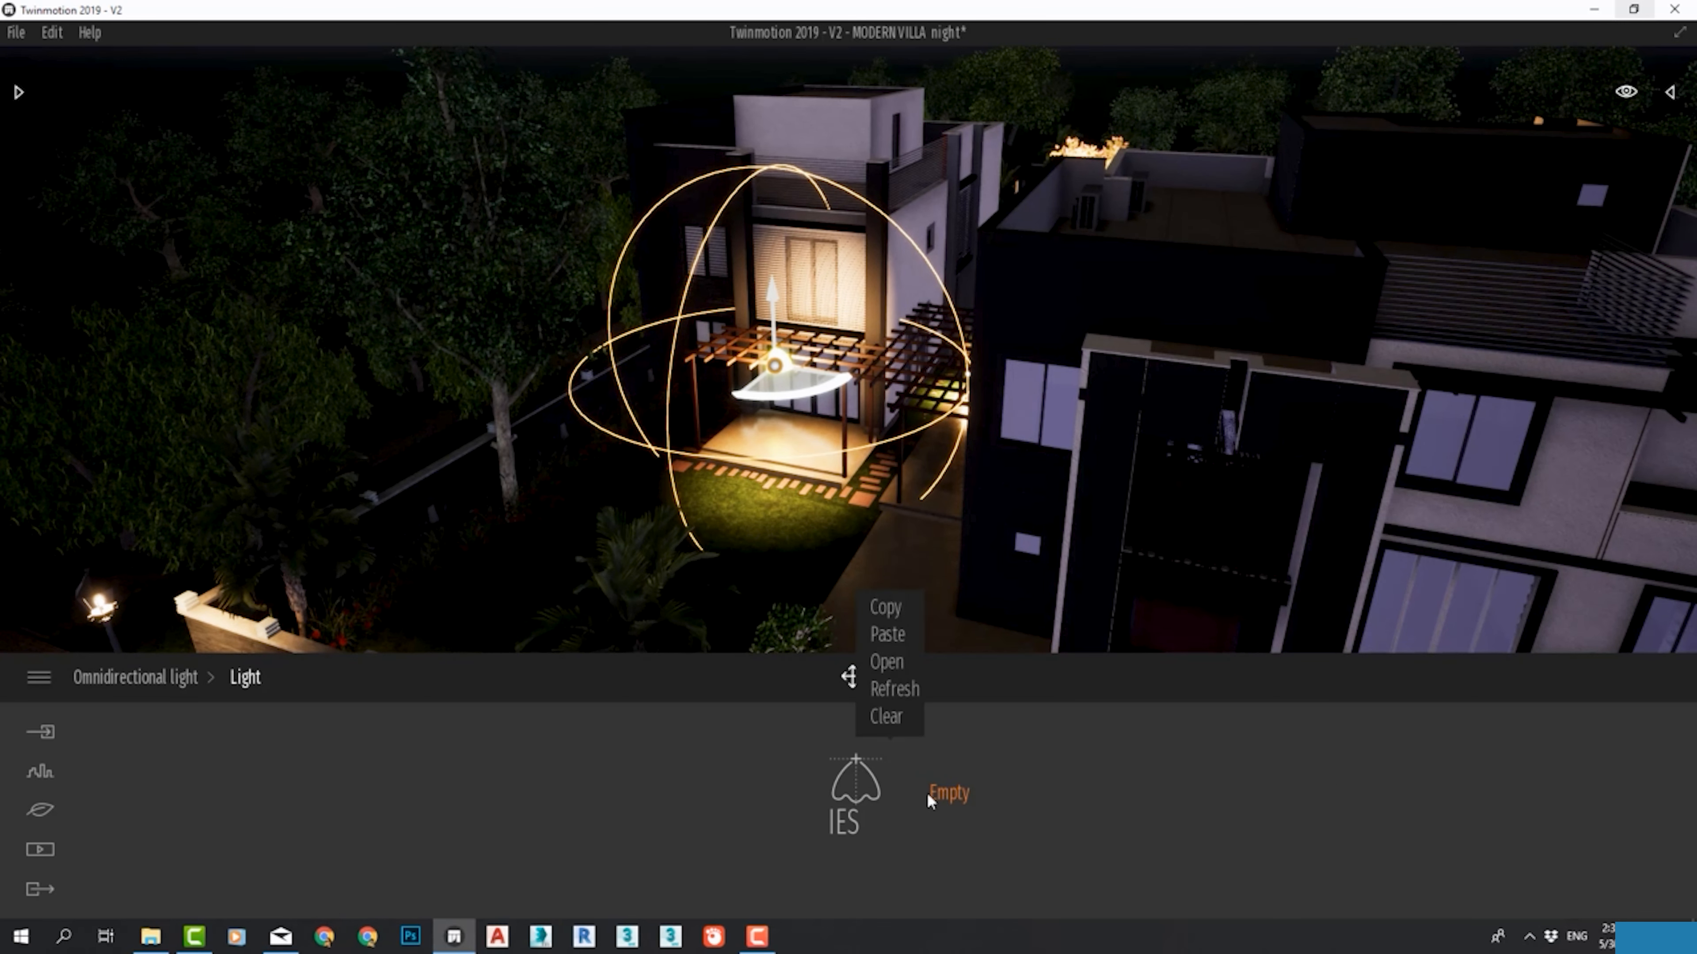
click(887, 662)
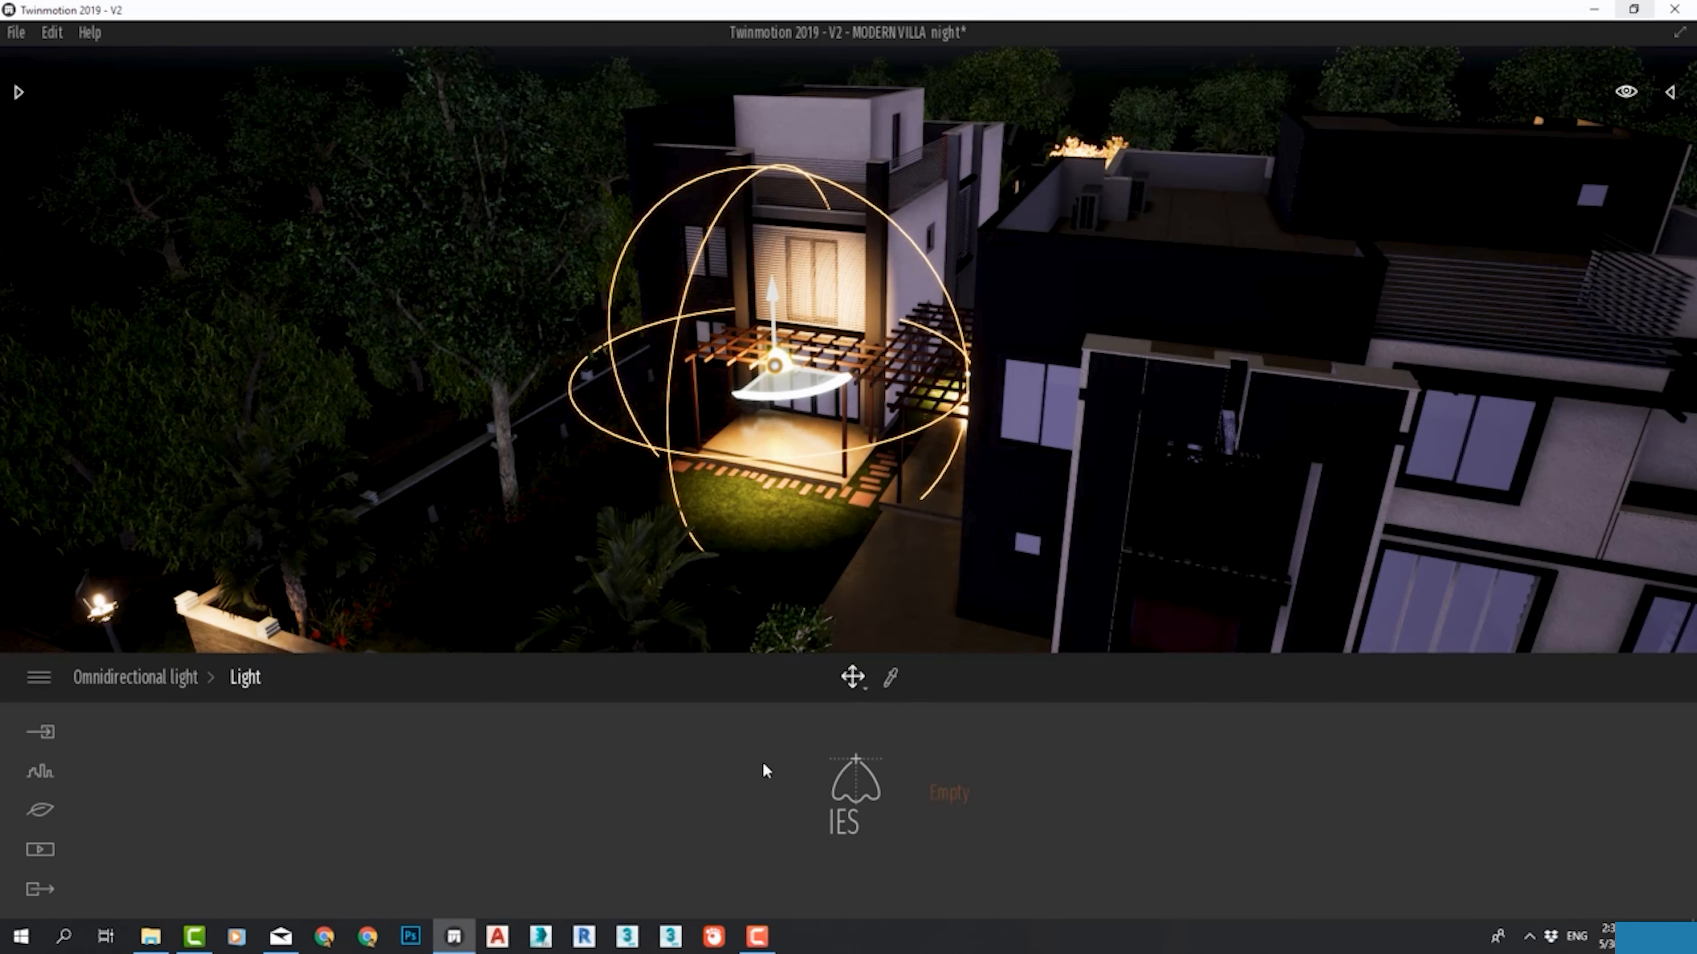
click(137, 678)
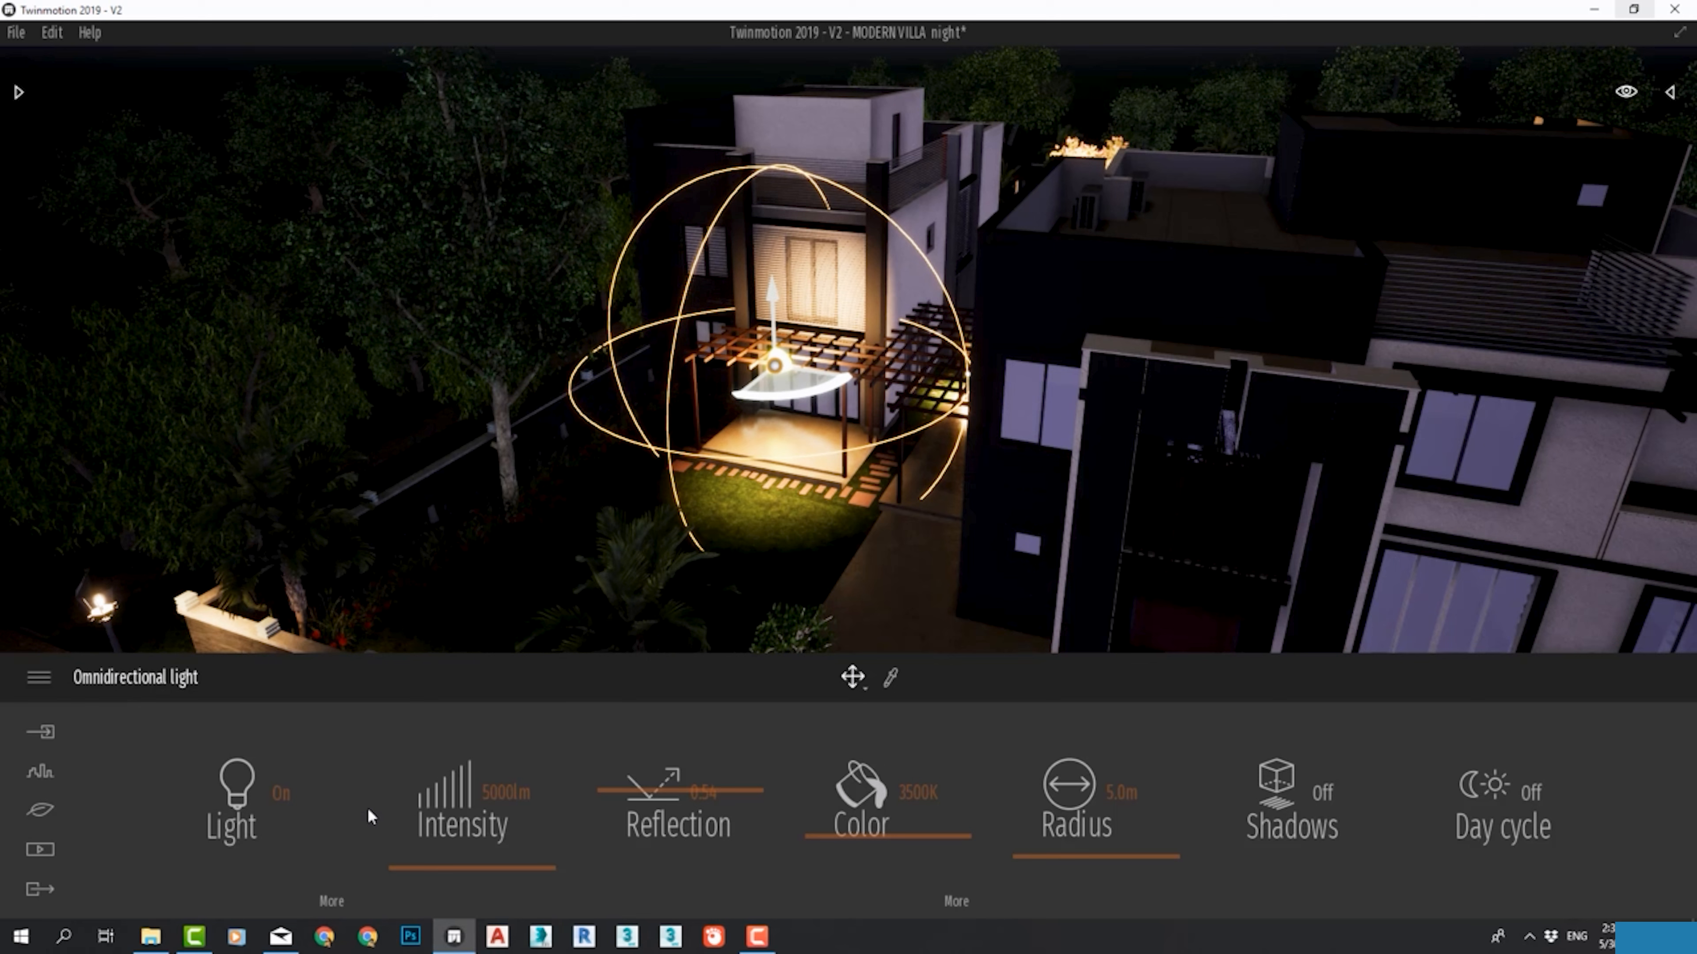
Step: Set the omnidirectional light's intensity to 1333 lm and its reflection to 0.55
mouse_move(481, 864)
mouse_down()
mouse_move(483, 693)
mouse_move(467, 869)
mouse_up()
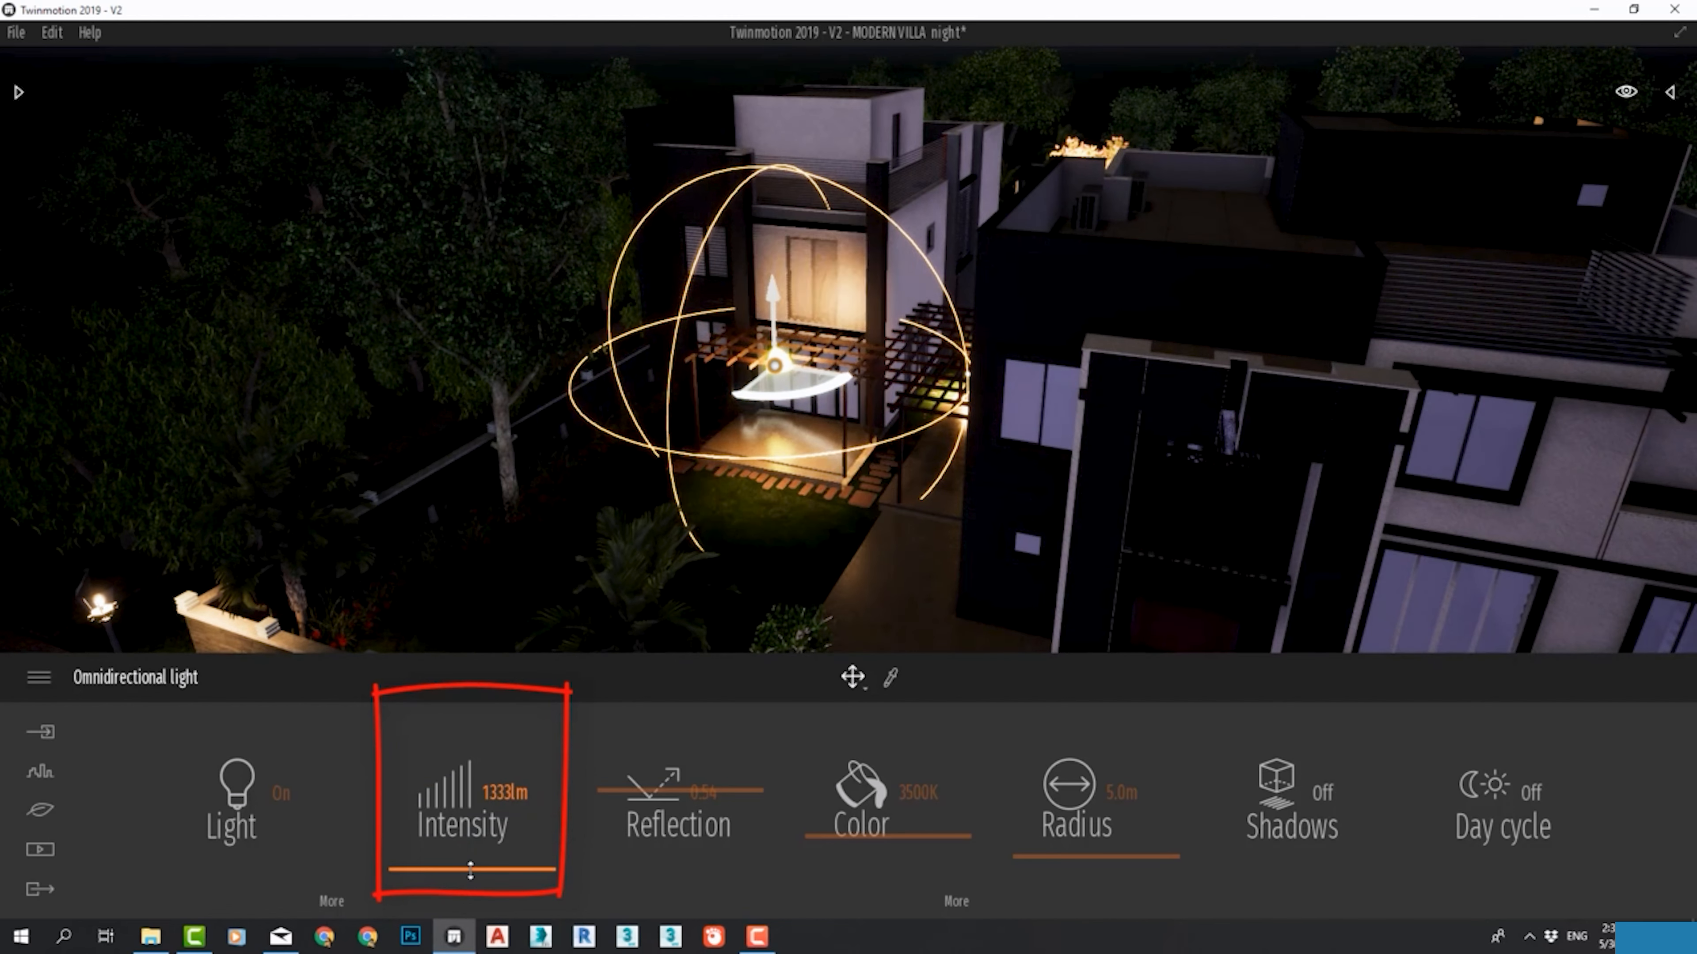
middle_drag(791, 468, 759, 339)
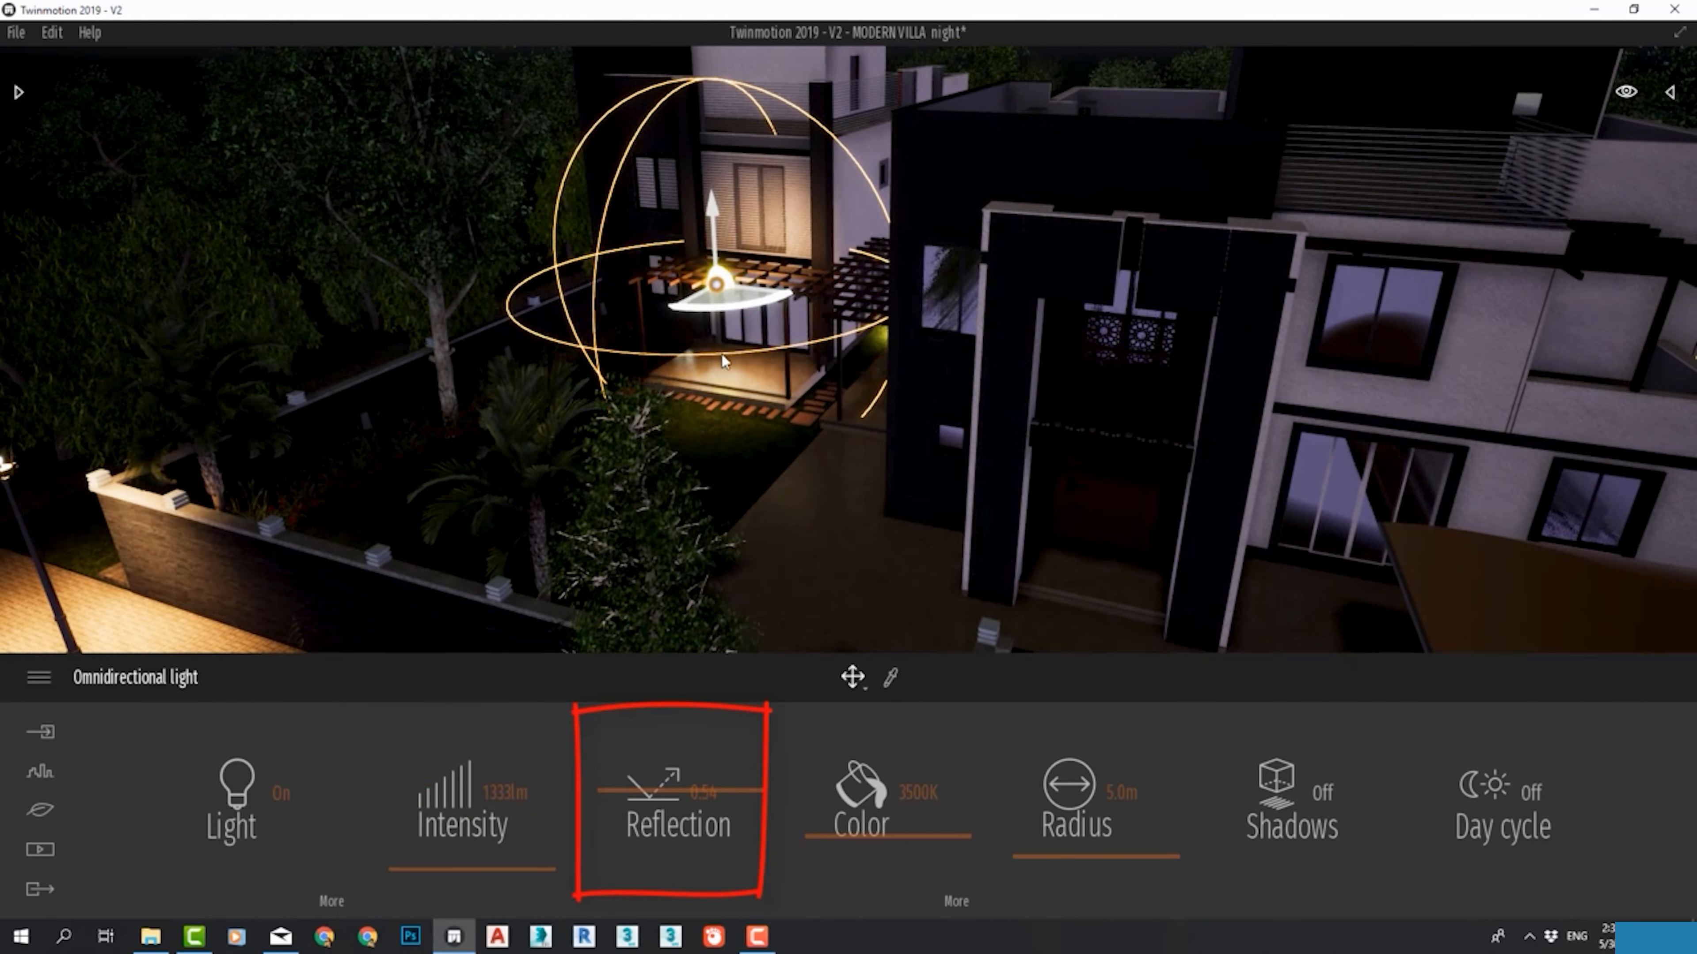
mouse_move(691, 791)
mouse_down()
mouse_move(698, 729)
mouse_move(704, 859)
mouse_move(709, 714)
mouse_move(693, 852)
mouse_move(698, 740)
mouse_move(705, 789)
mouse_up()
Step: Reposition the omnidirectional light lower, near the terrace floor in front of the pergola doors
mouse_move(736, 329)
mouse_down()
mouse_move(748, 358)
mouse_move(737, 330)
mouse_up()
scroll(743, 370, up, 3)
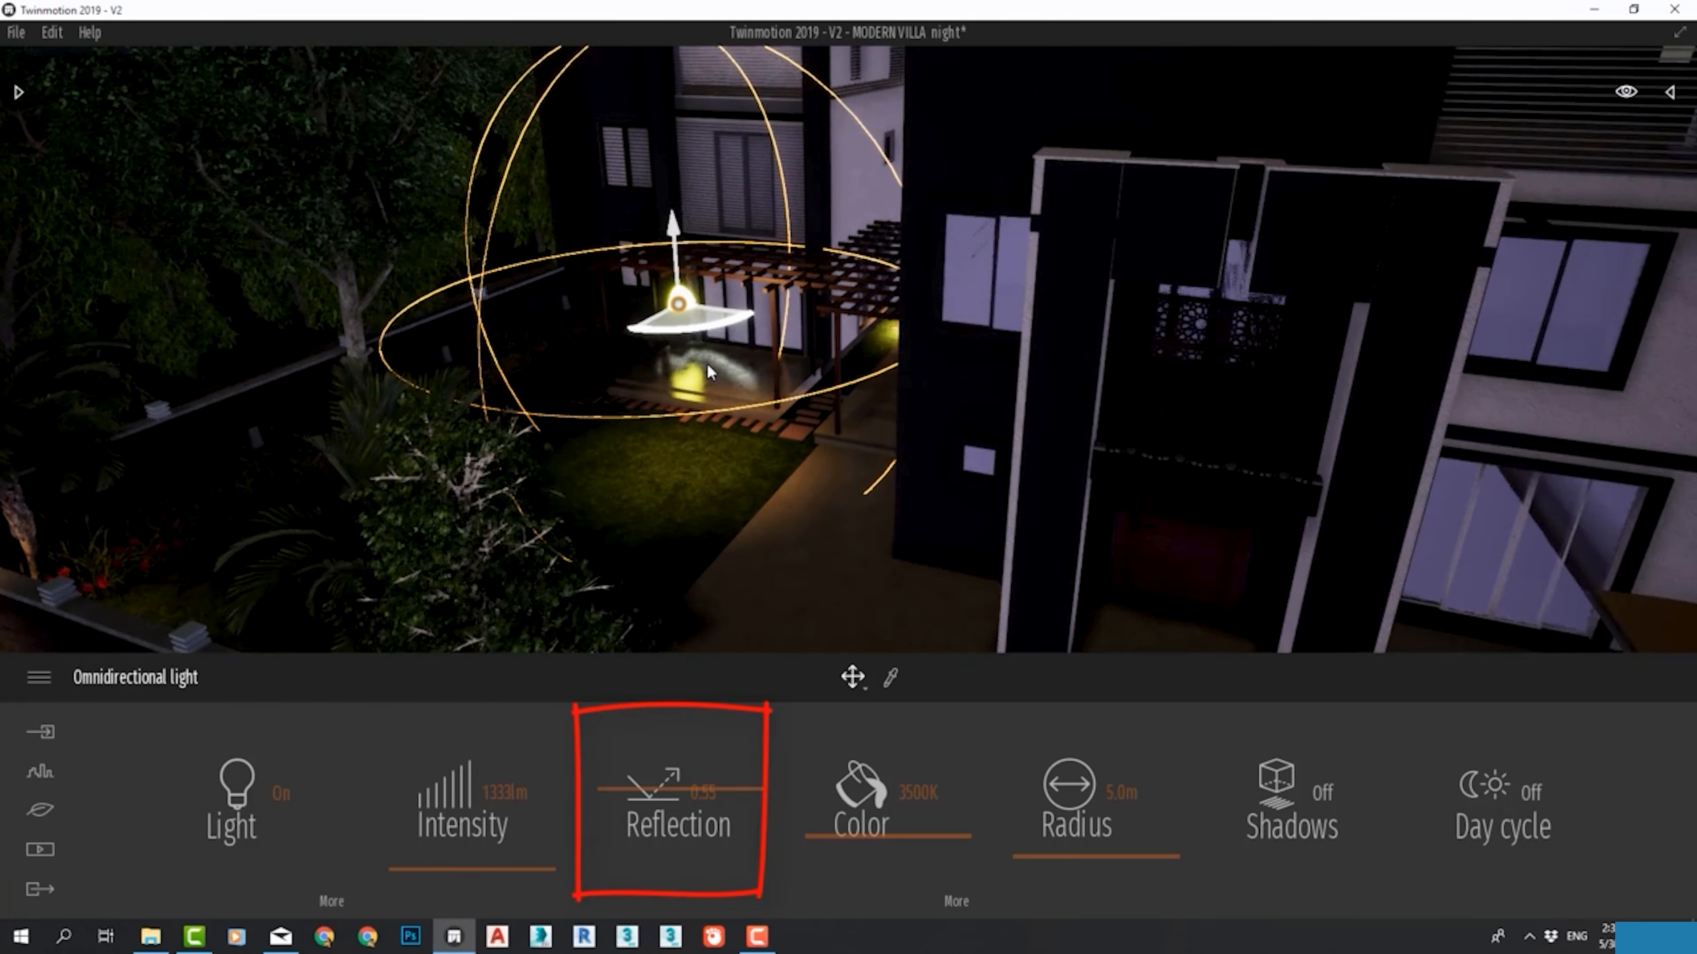
drag(635, 262, 638, 324)
middle_drag(638, 324, 900, 338)
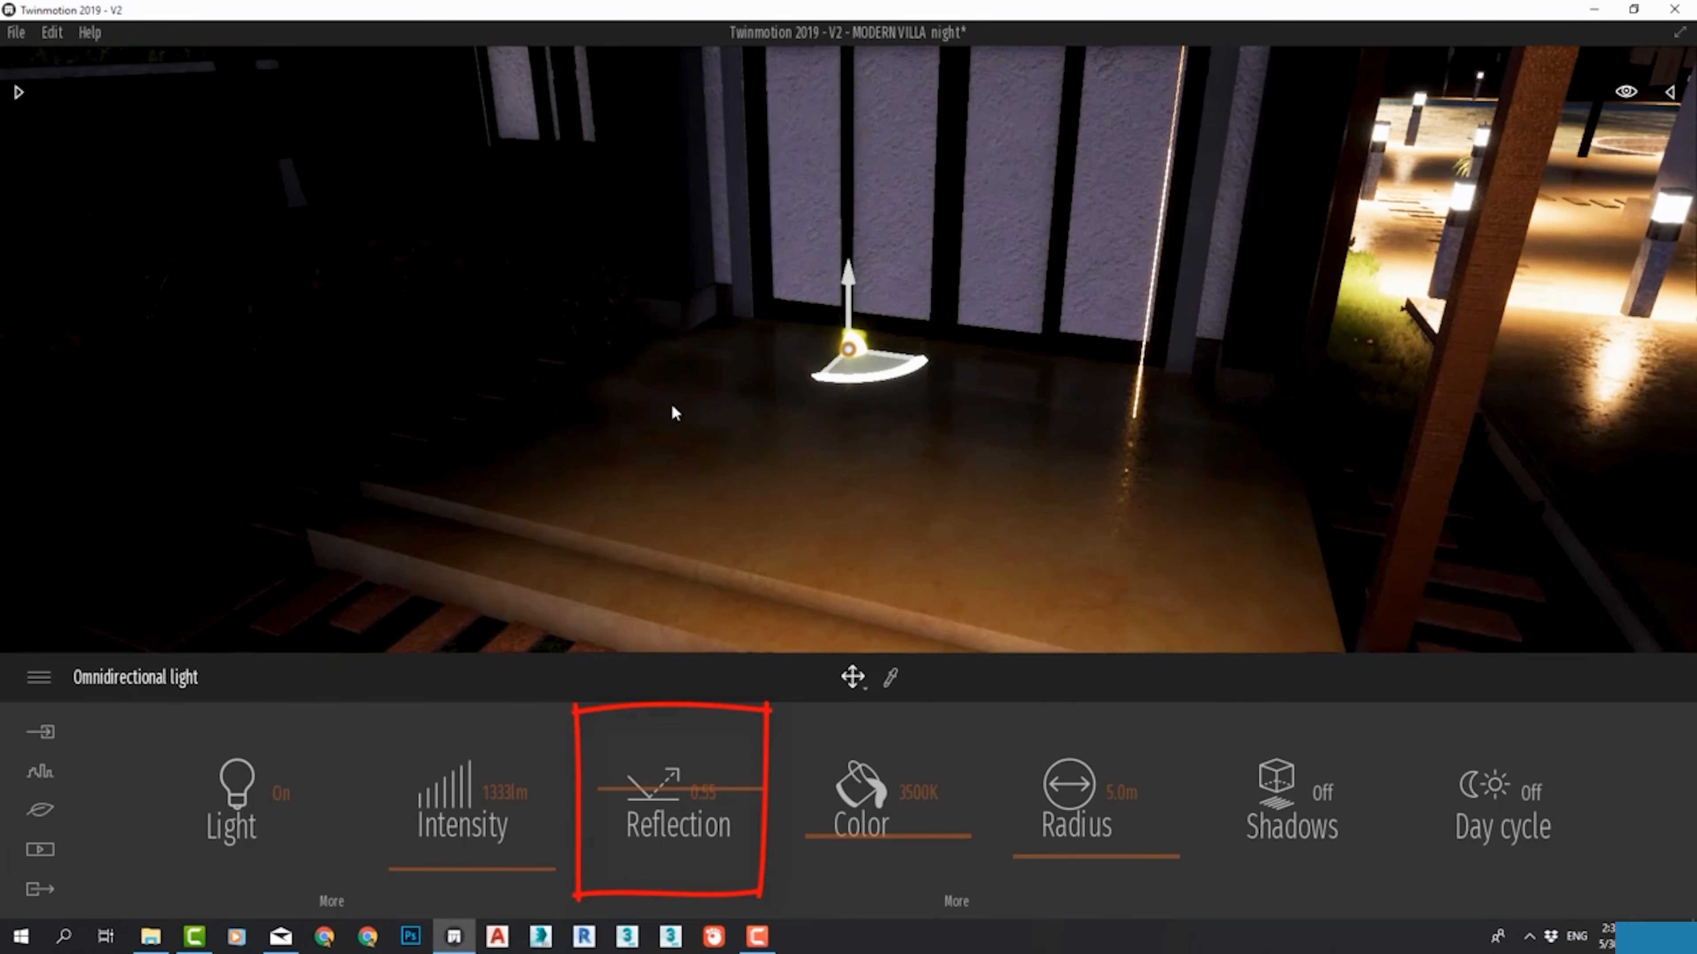
Step: Try a reflection of 0.00 on the omnidirectional light, and set it to 1.00
right_drag(672, 402, 548, 394)
scroll(665, 385, down, 3)
middle_drag(748, 428, 805, 549)
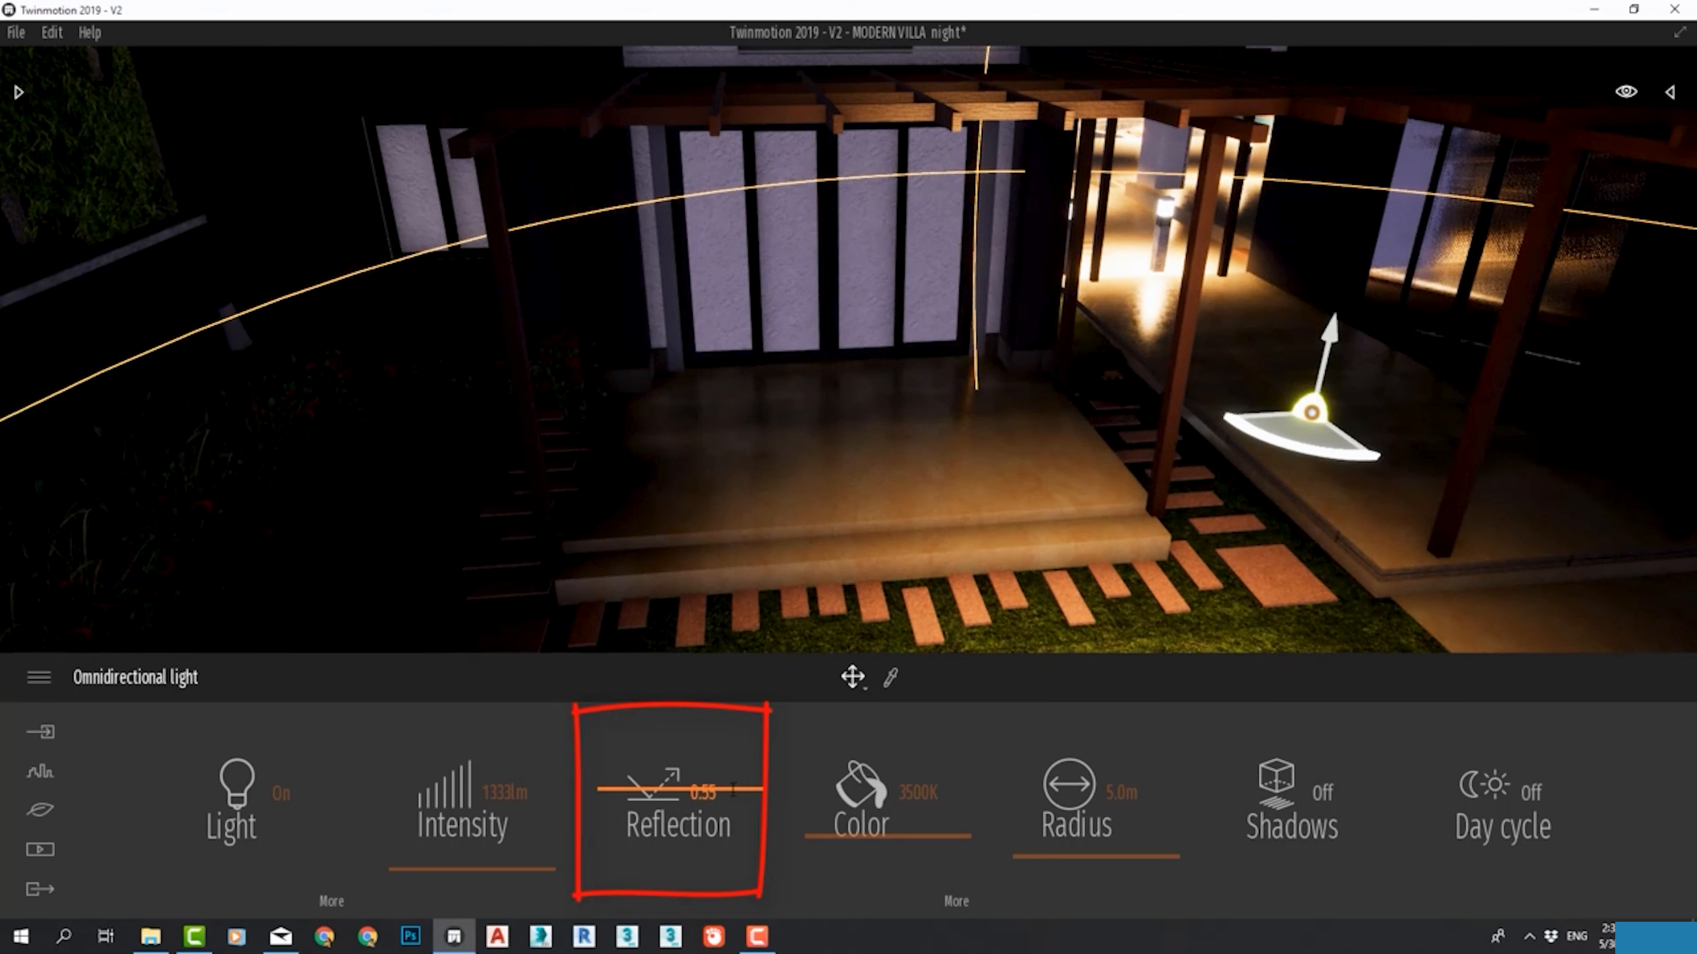
drag(663, 801, 663, 913)
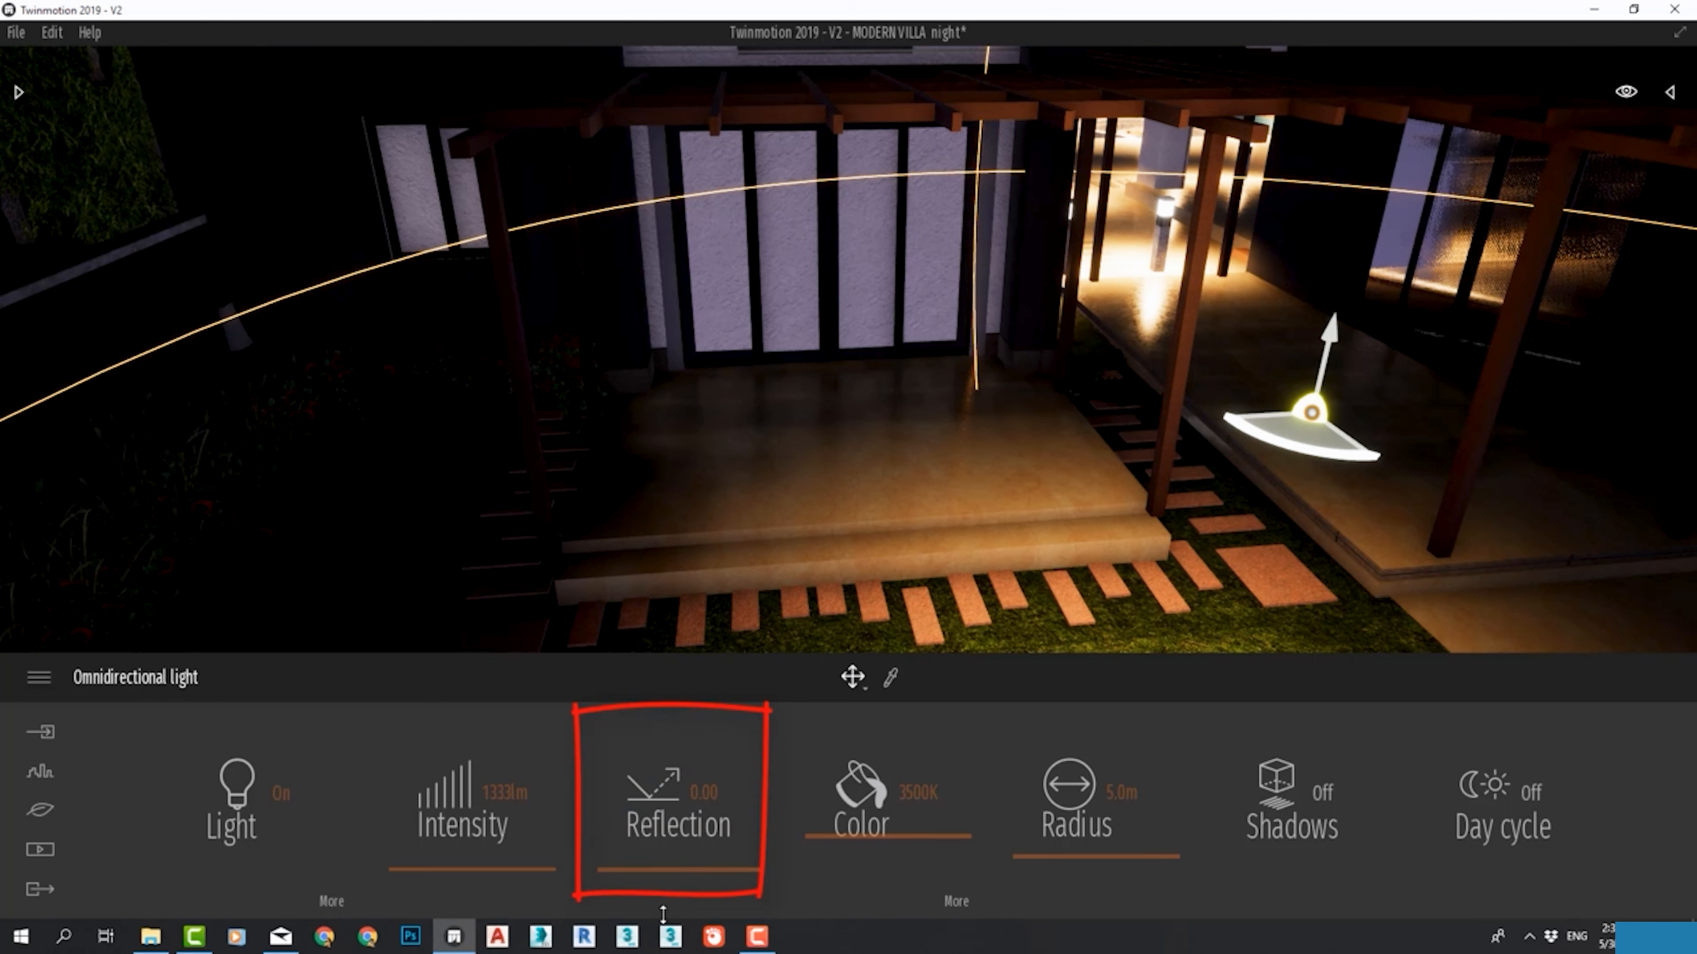
drag(667, 806, 675, 687)
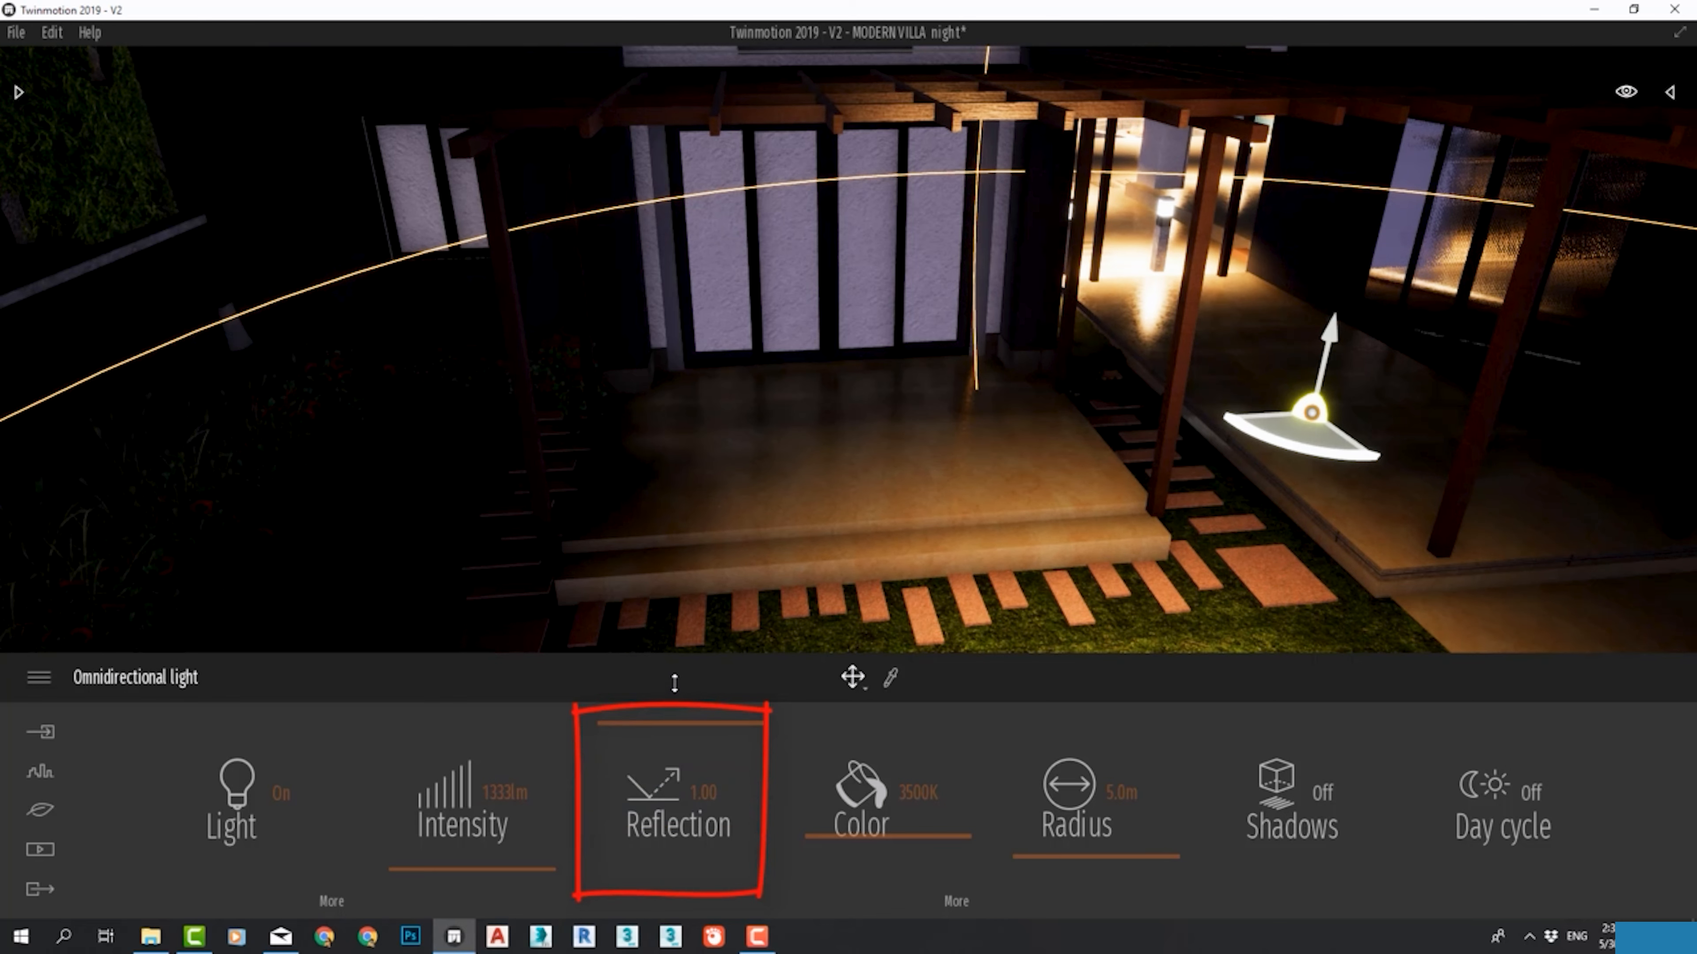
Step: Set the omnidirectional light's color temperature to 11051K and move the light onto the terrace in front of the pergola doors
mouse_move(968, 161)
middle_down()
mouse_move(915, 374)
mouse_move(844, 100)
mouse_move(829, 174)
middle_up()
drag(725, 728, 761, 695)
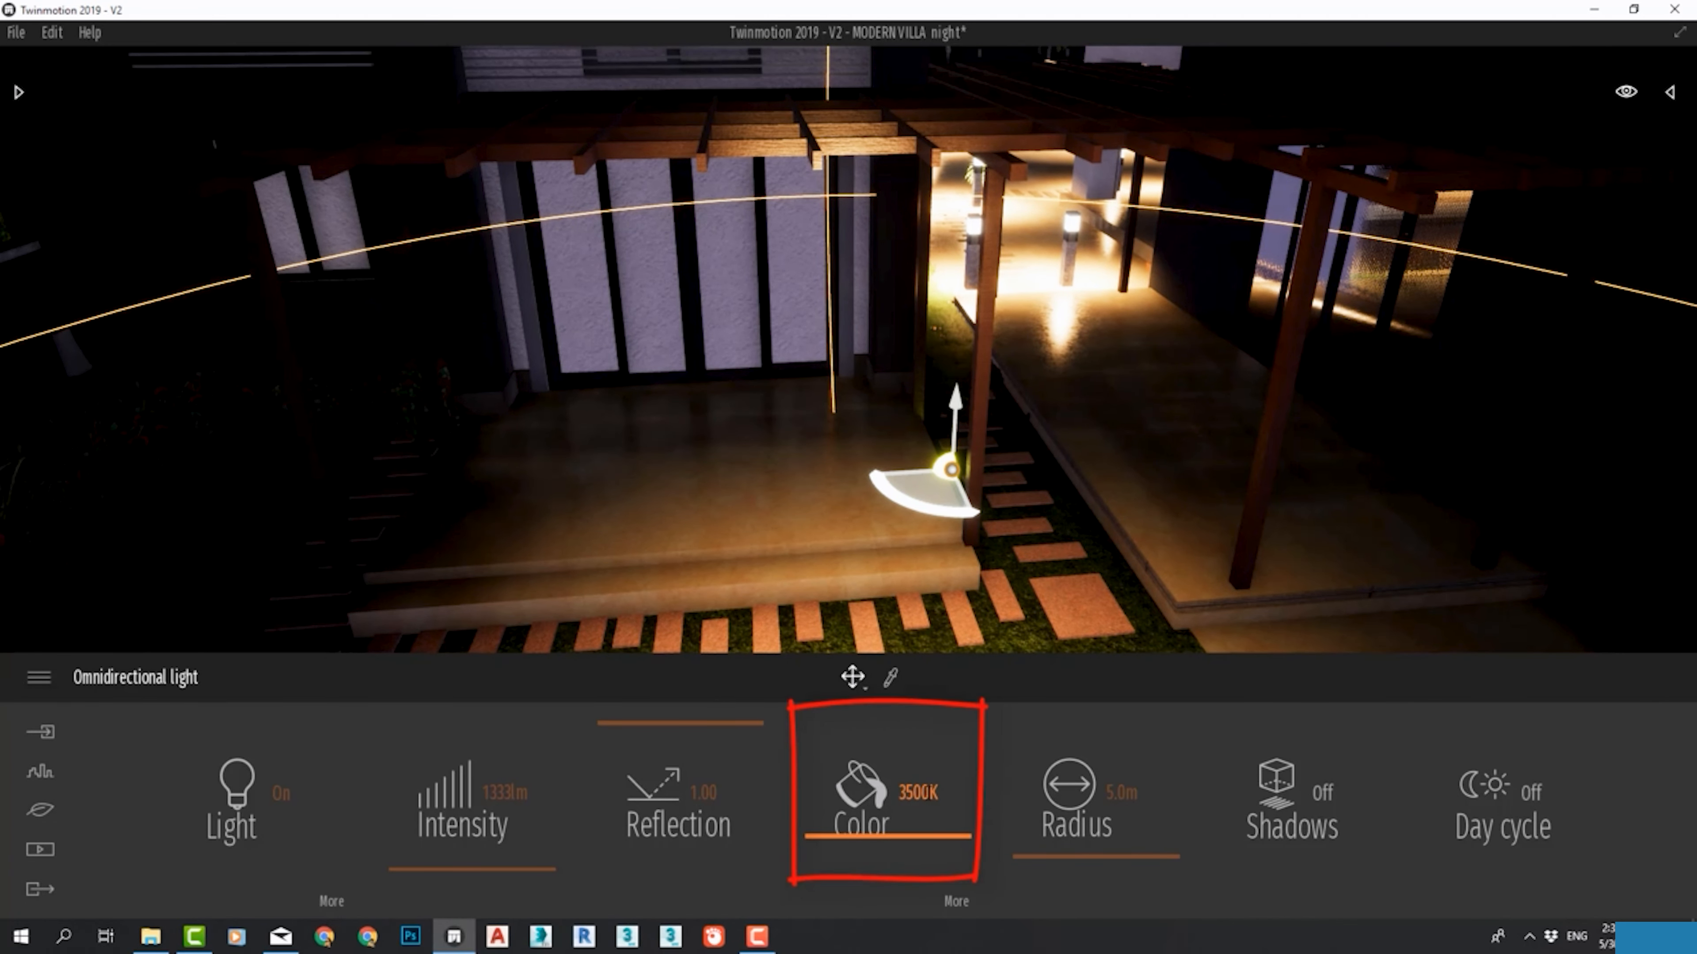
mouse_move(933, 824)
mouse_down()
mouse_move(932, 715)
mouse_move(940, 869)
mouse_move(939, 735)
mouse_up()
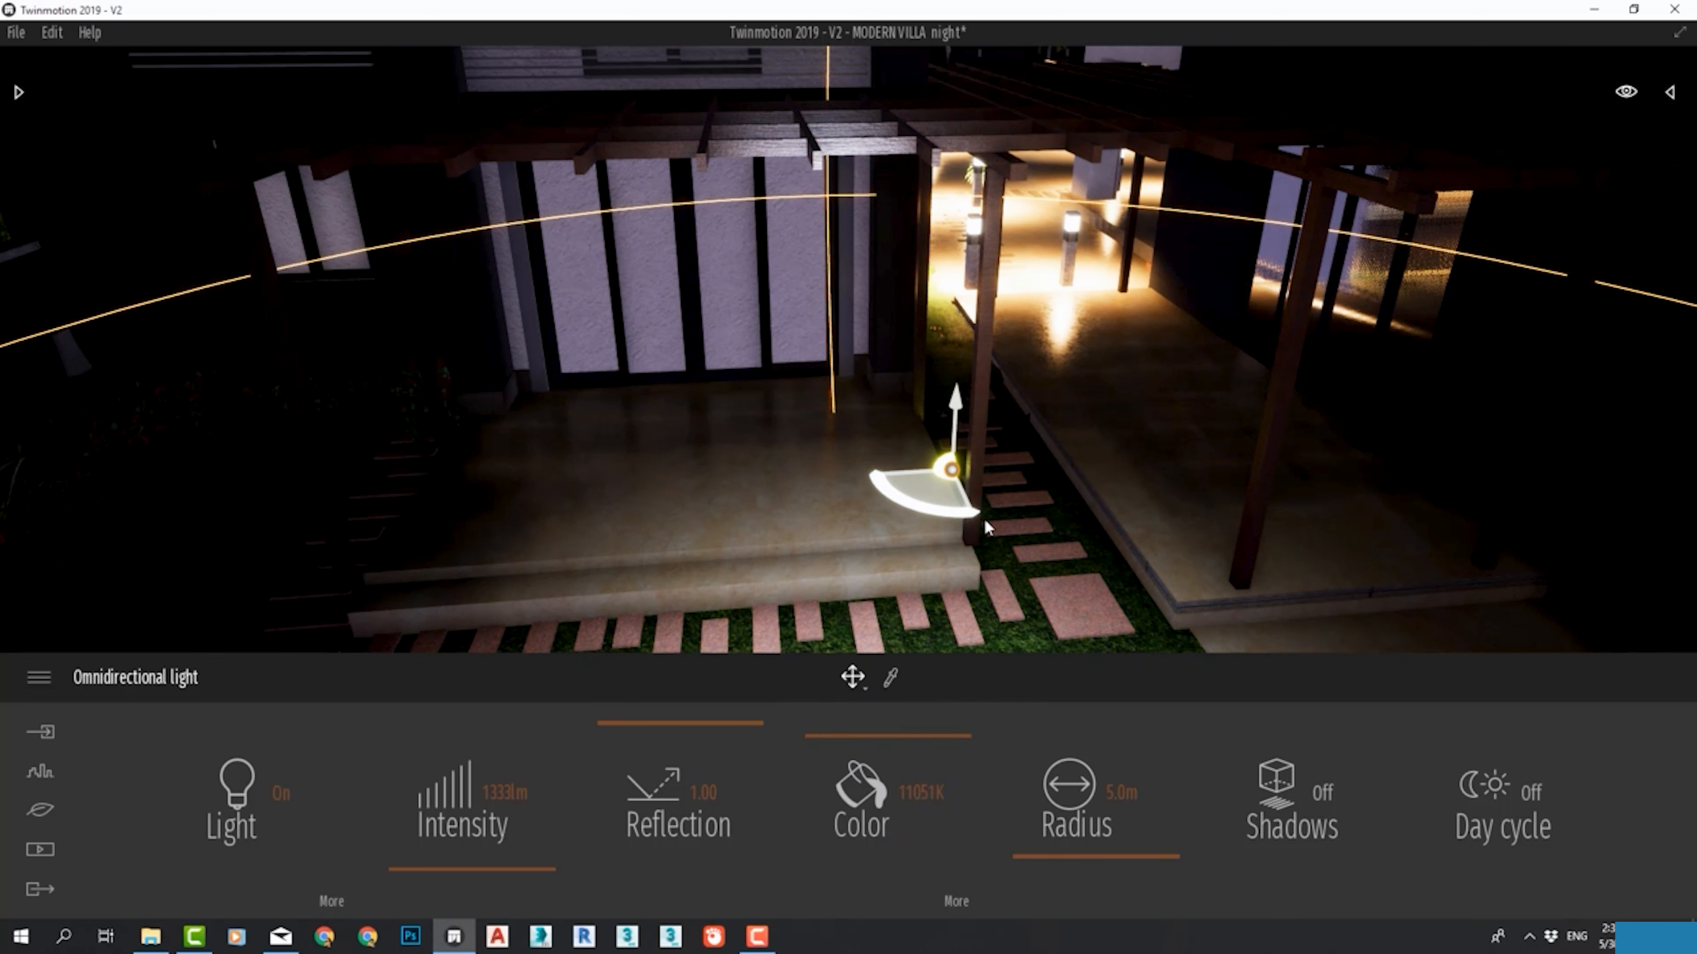
drag(956, 408, 748, 478)
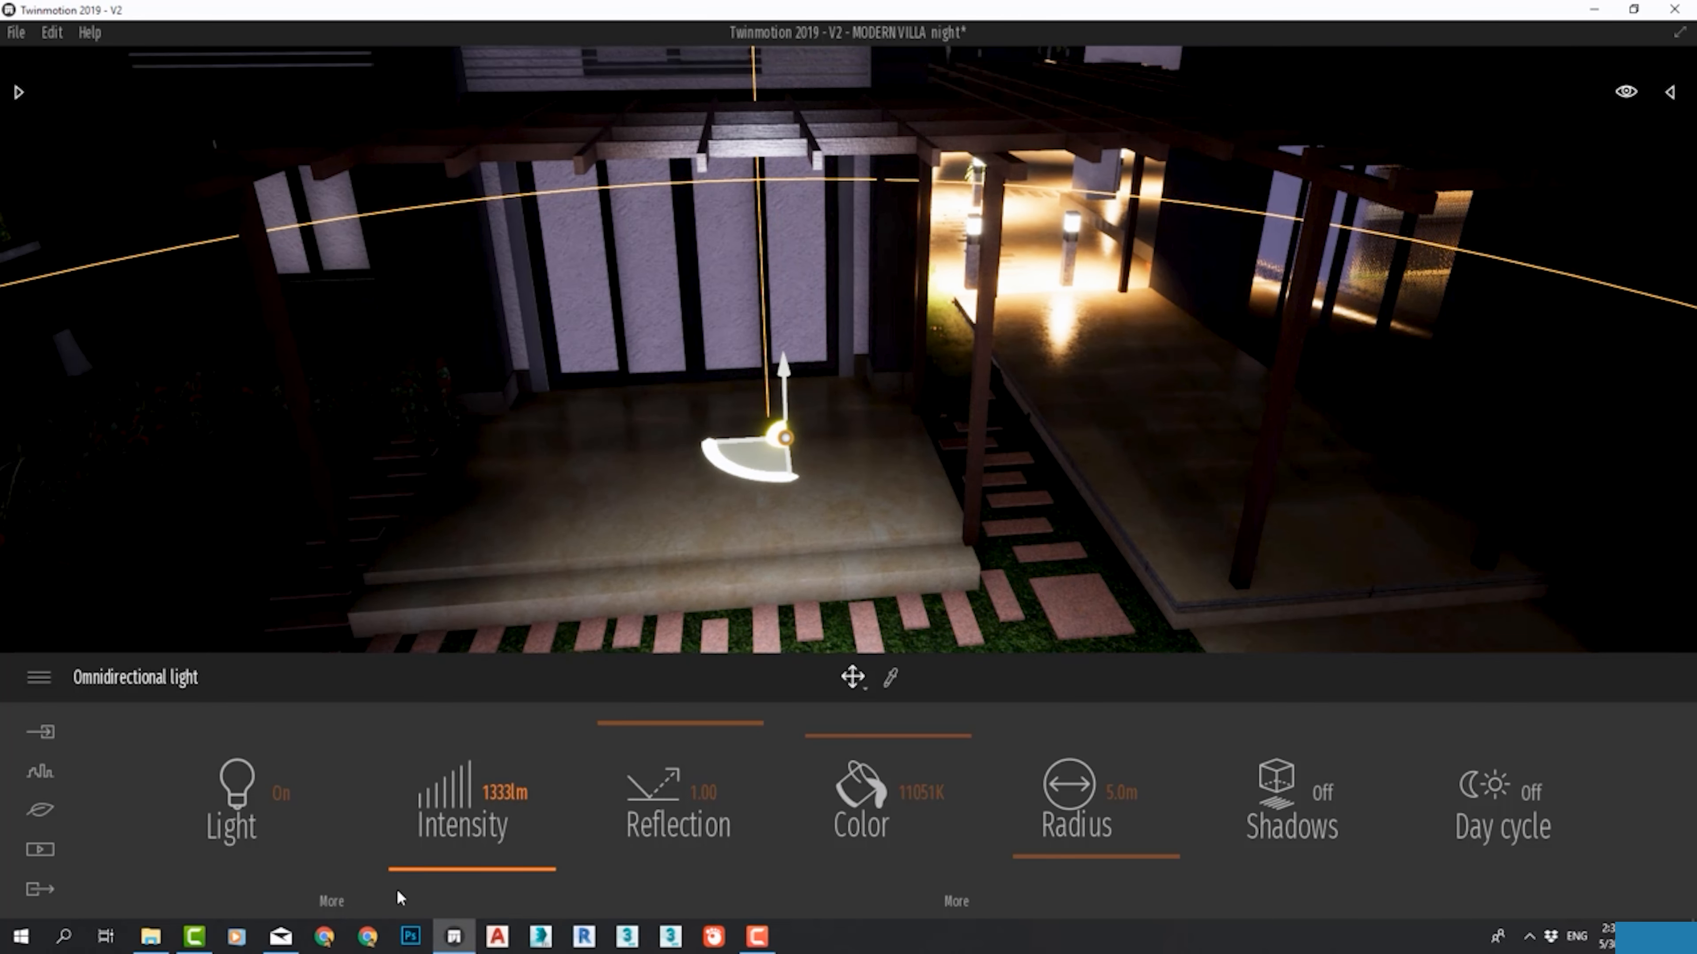
Step: Switch to Chrome, search Google for "light temperature" images, and view the lighting temperature guide and the Larson Electronics color temperature chart
click(378, 937)
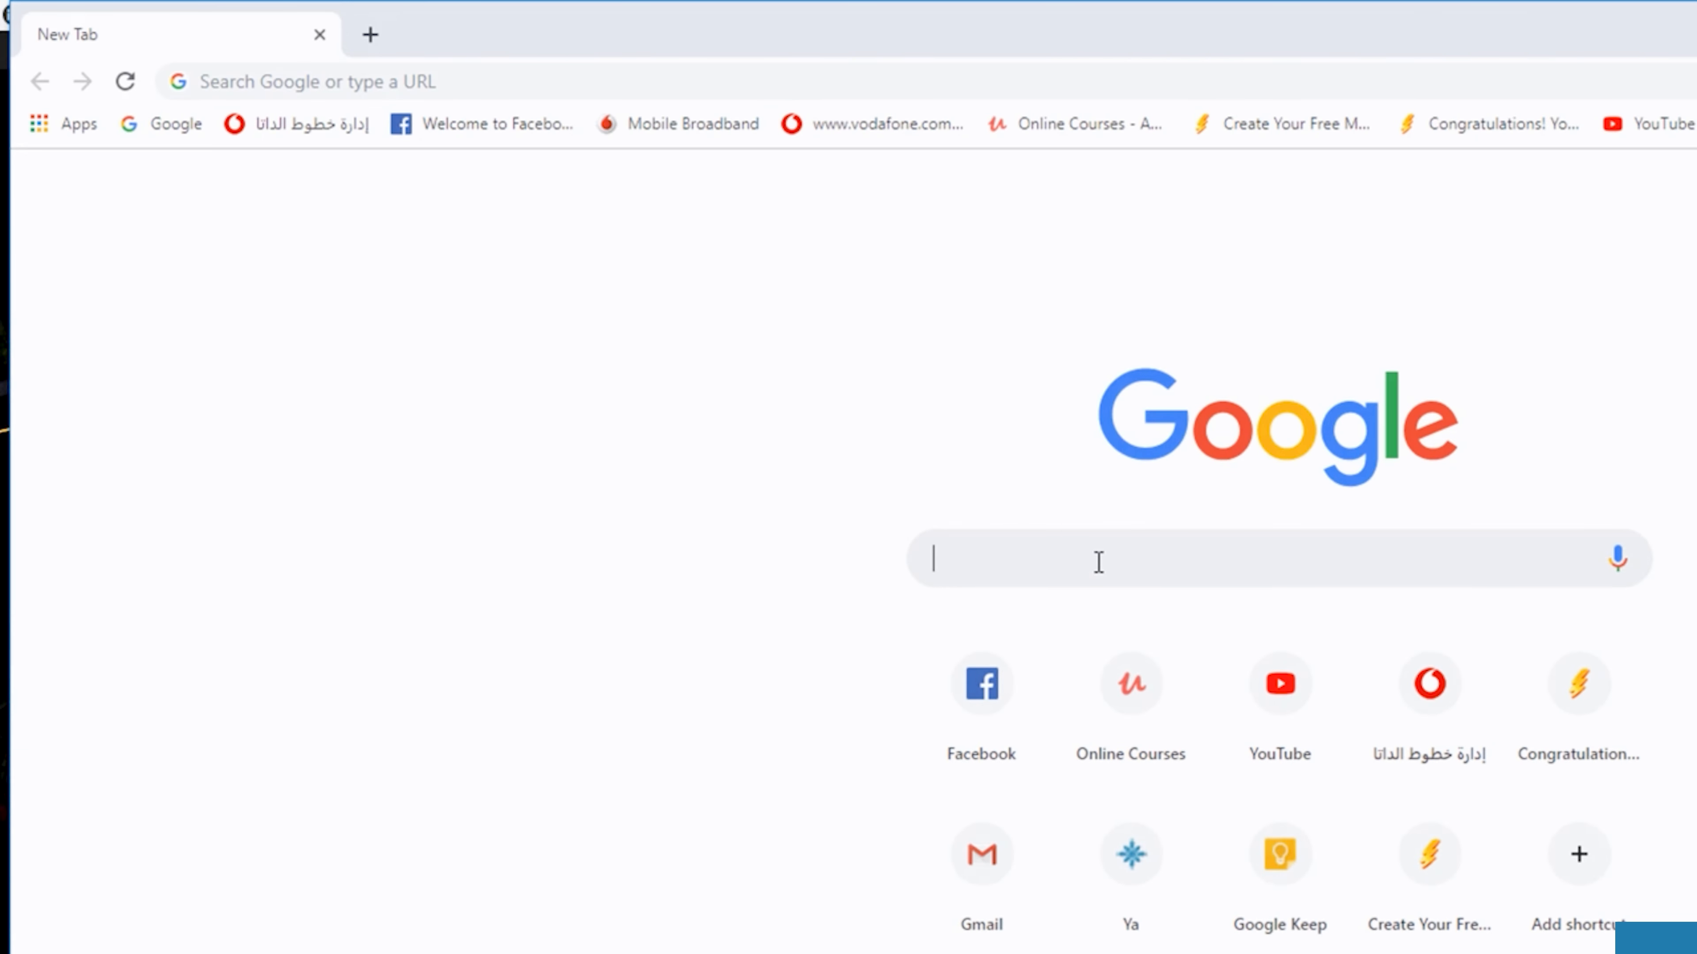
text(light temperature)
key(Return)
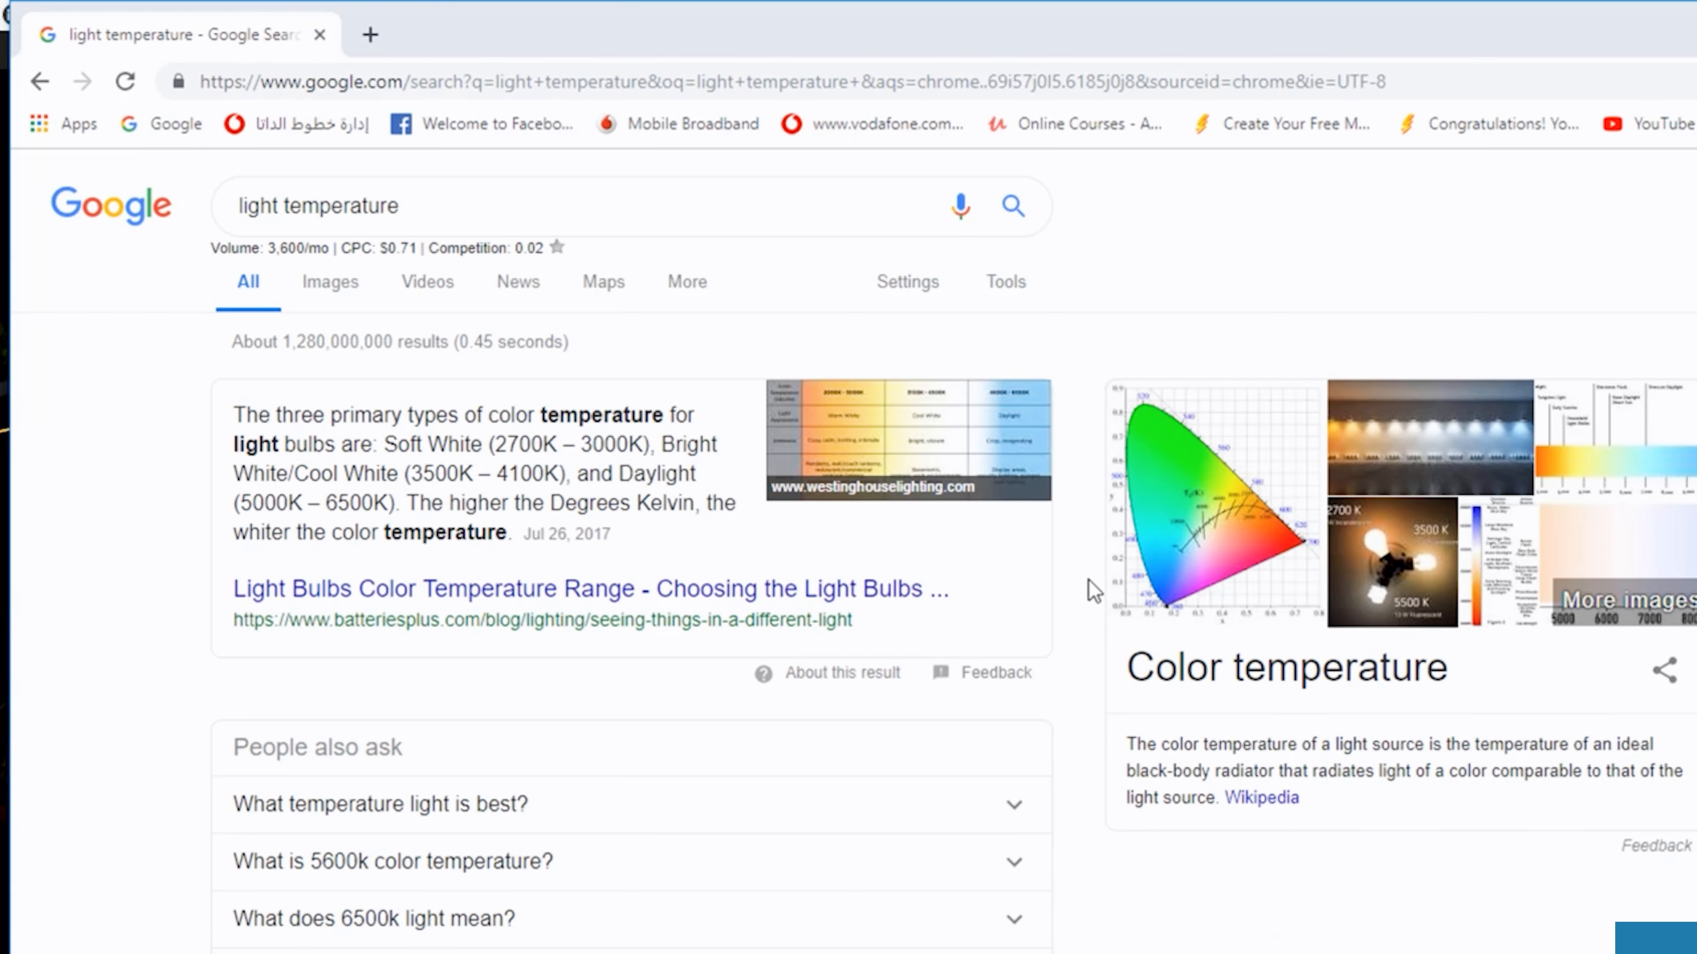
click(330, 286)
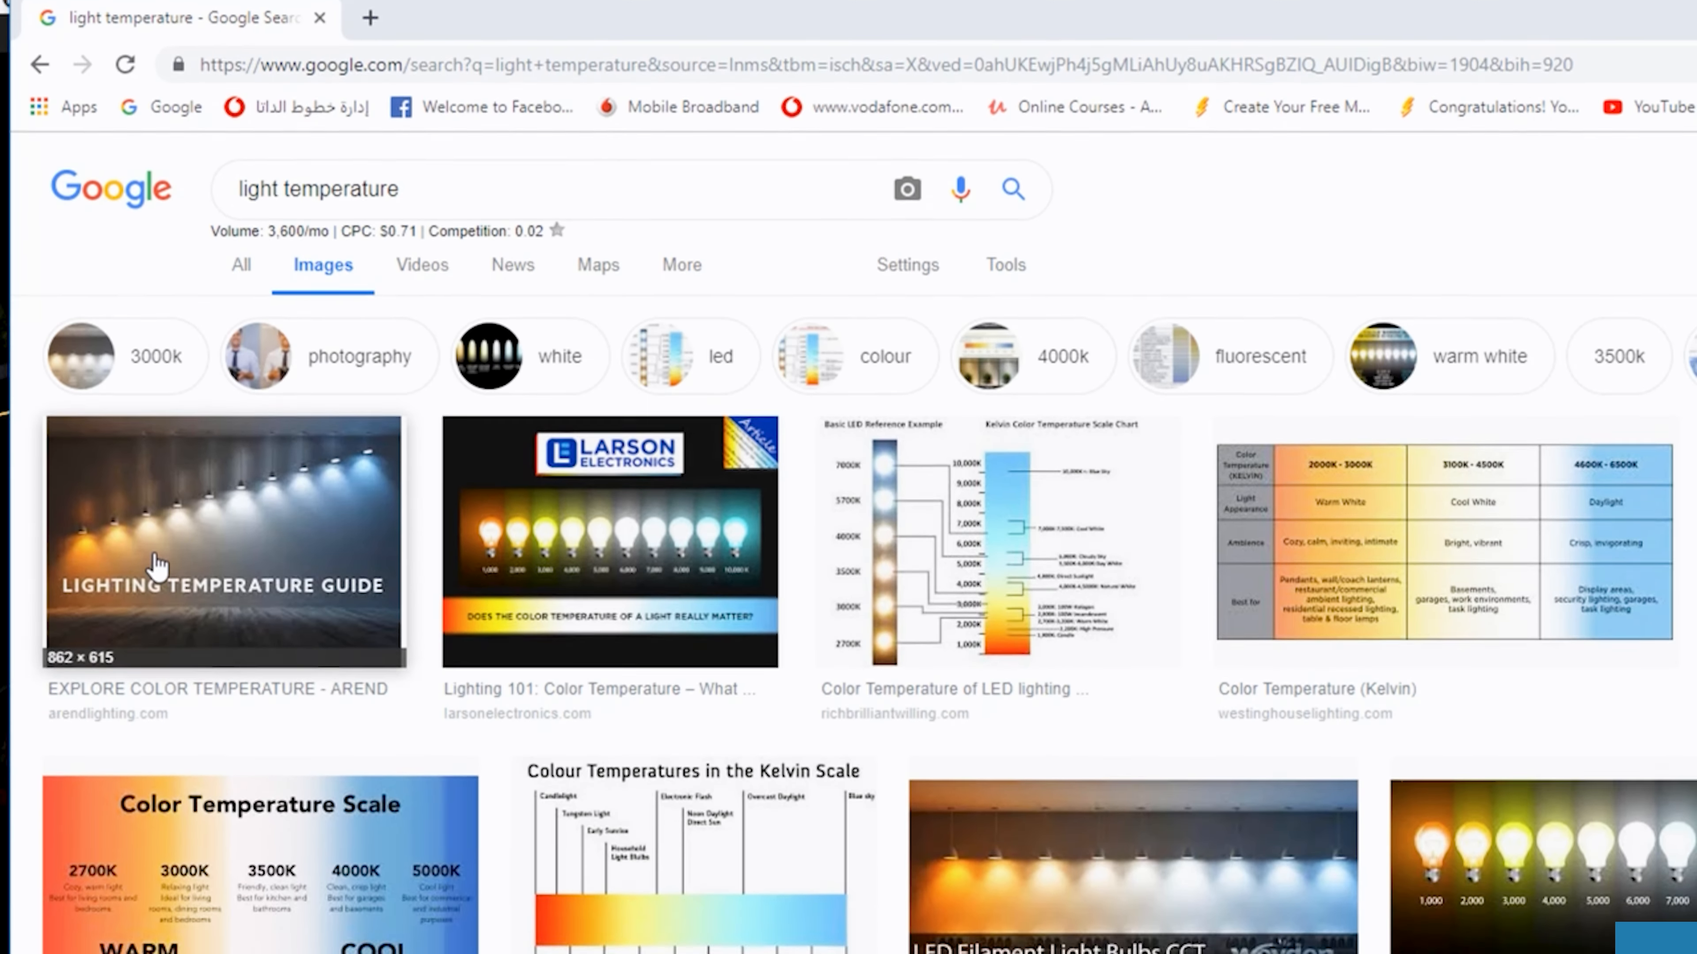
click(157, 567)
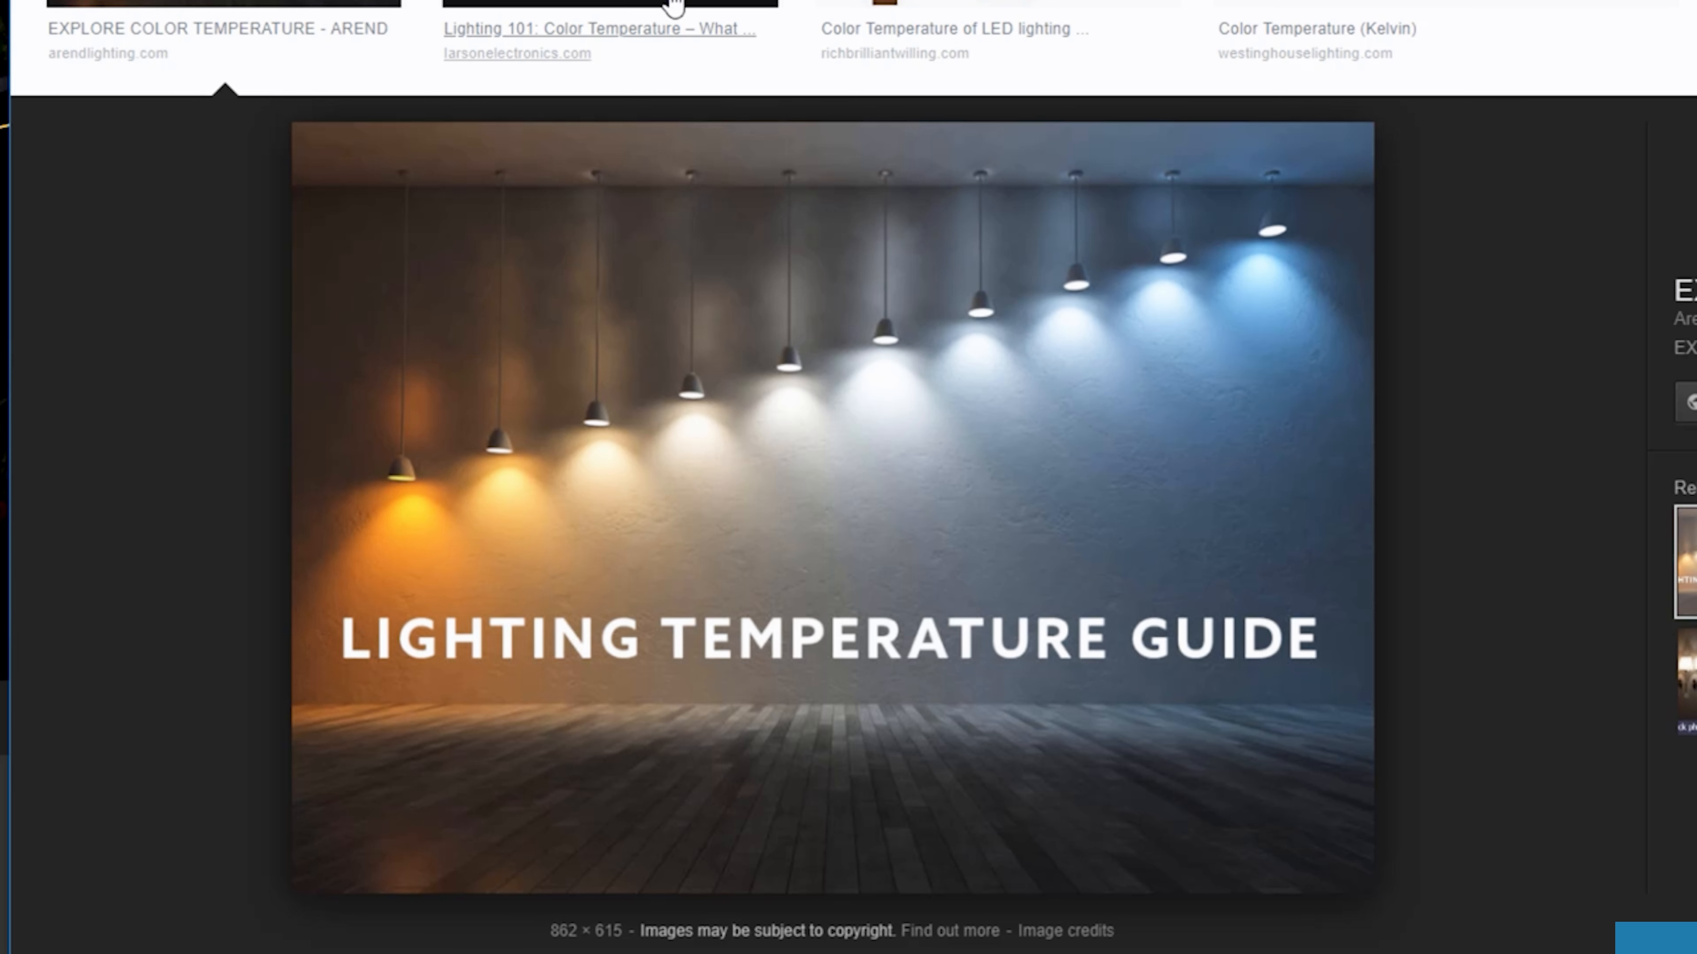
click(610, 3)
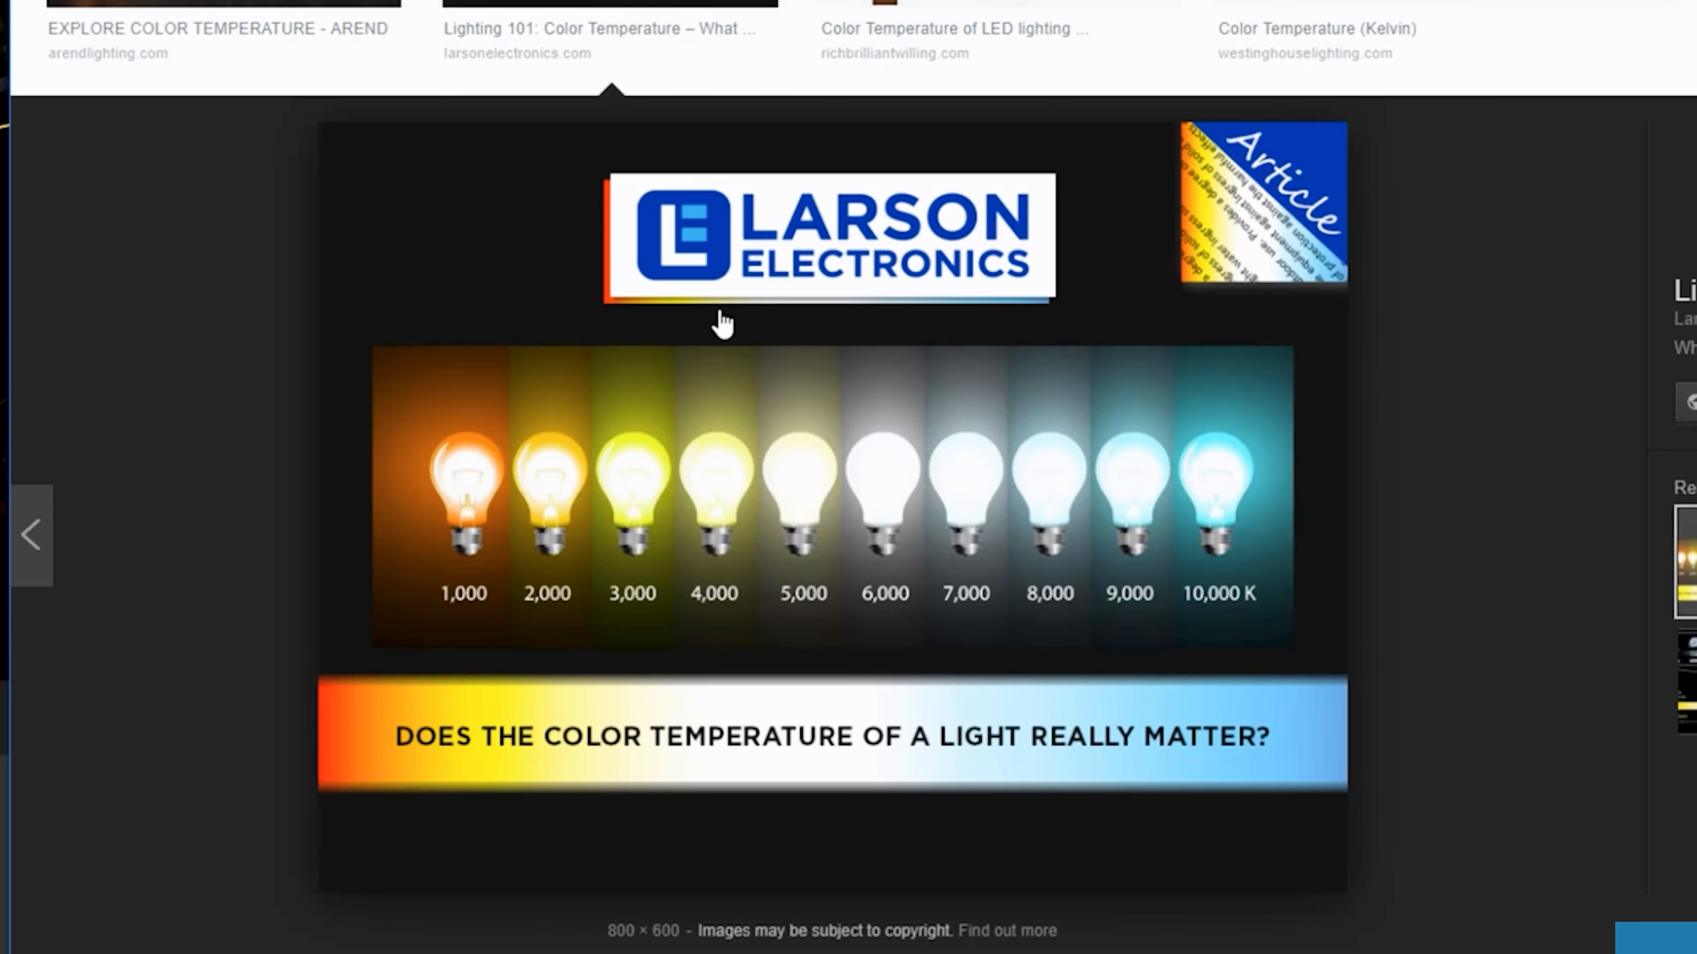
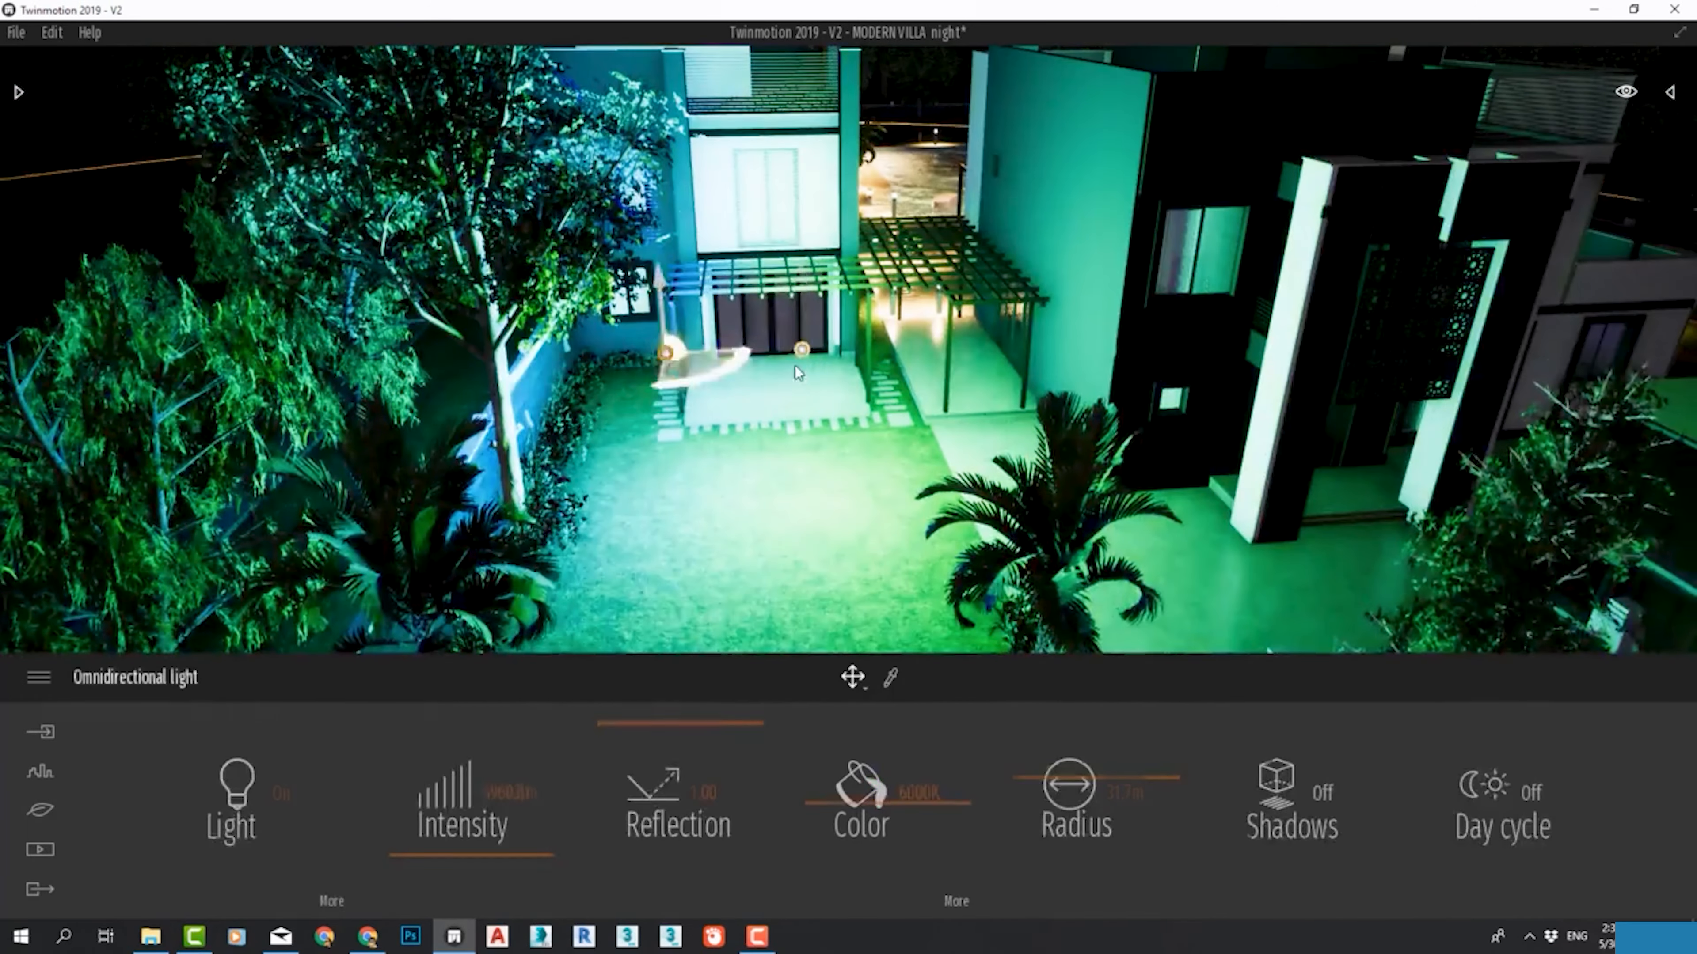
Step: Set the omnidirectional light's color temperature to 6405K and its intensity to 4349 lm
drag(945, 805, 962, 805)
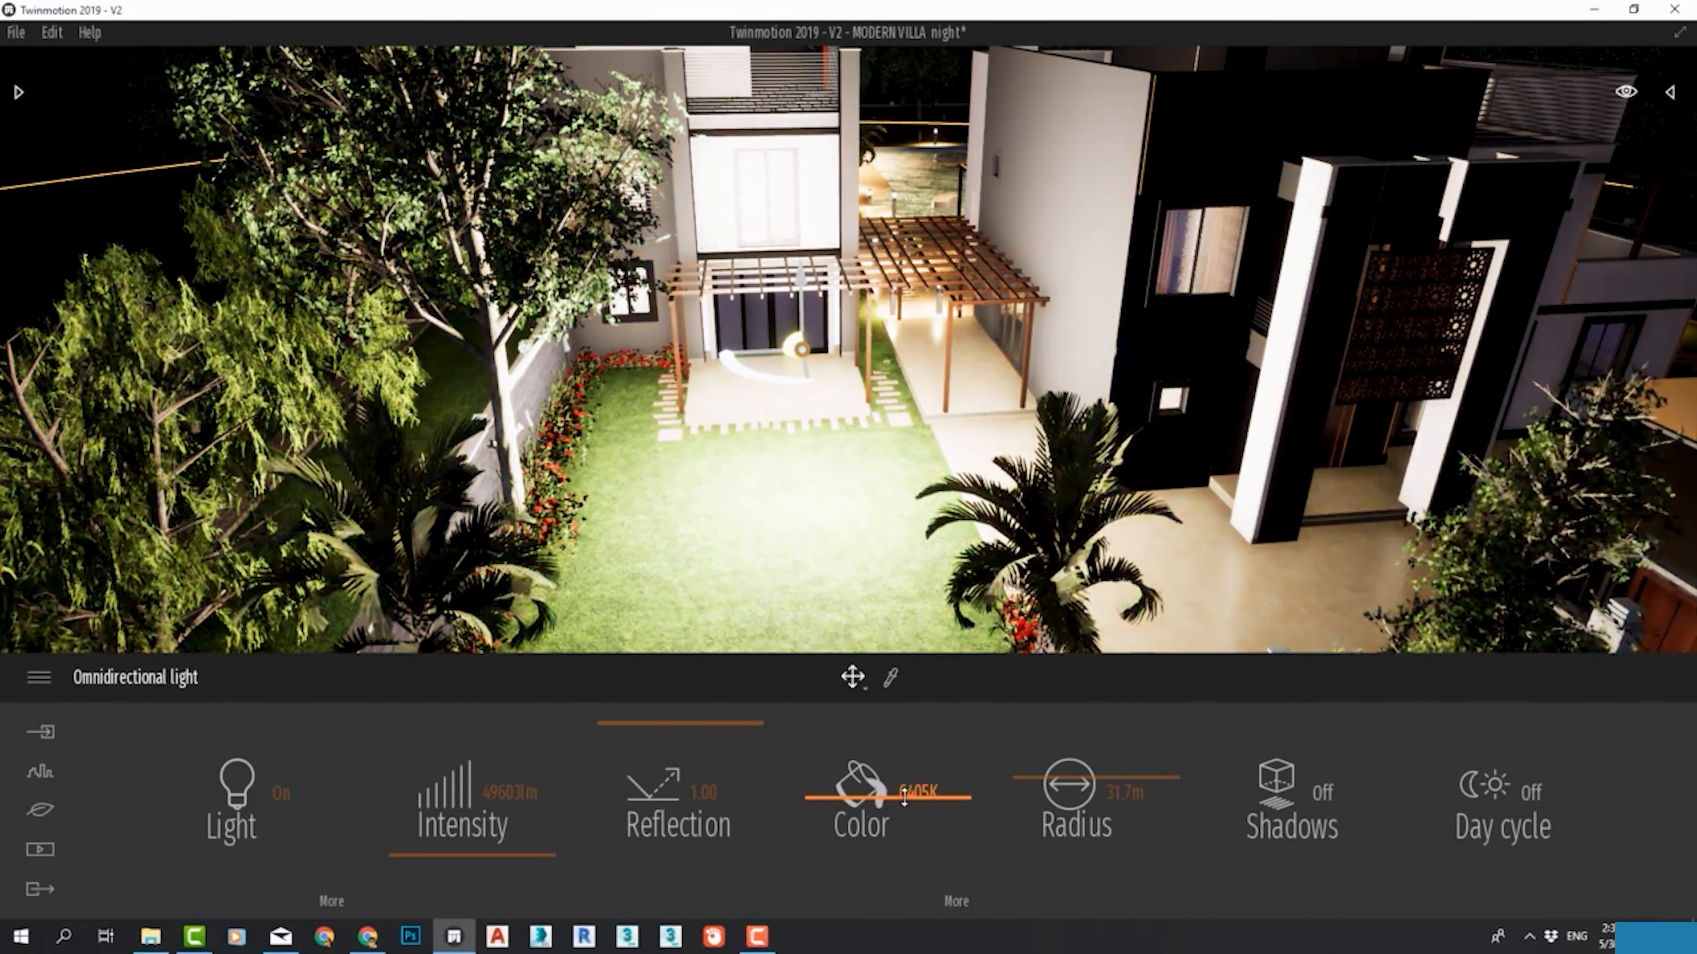
drag(576, 856, 513, 868)
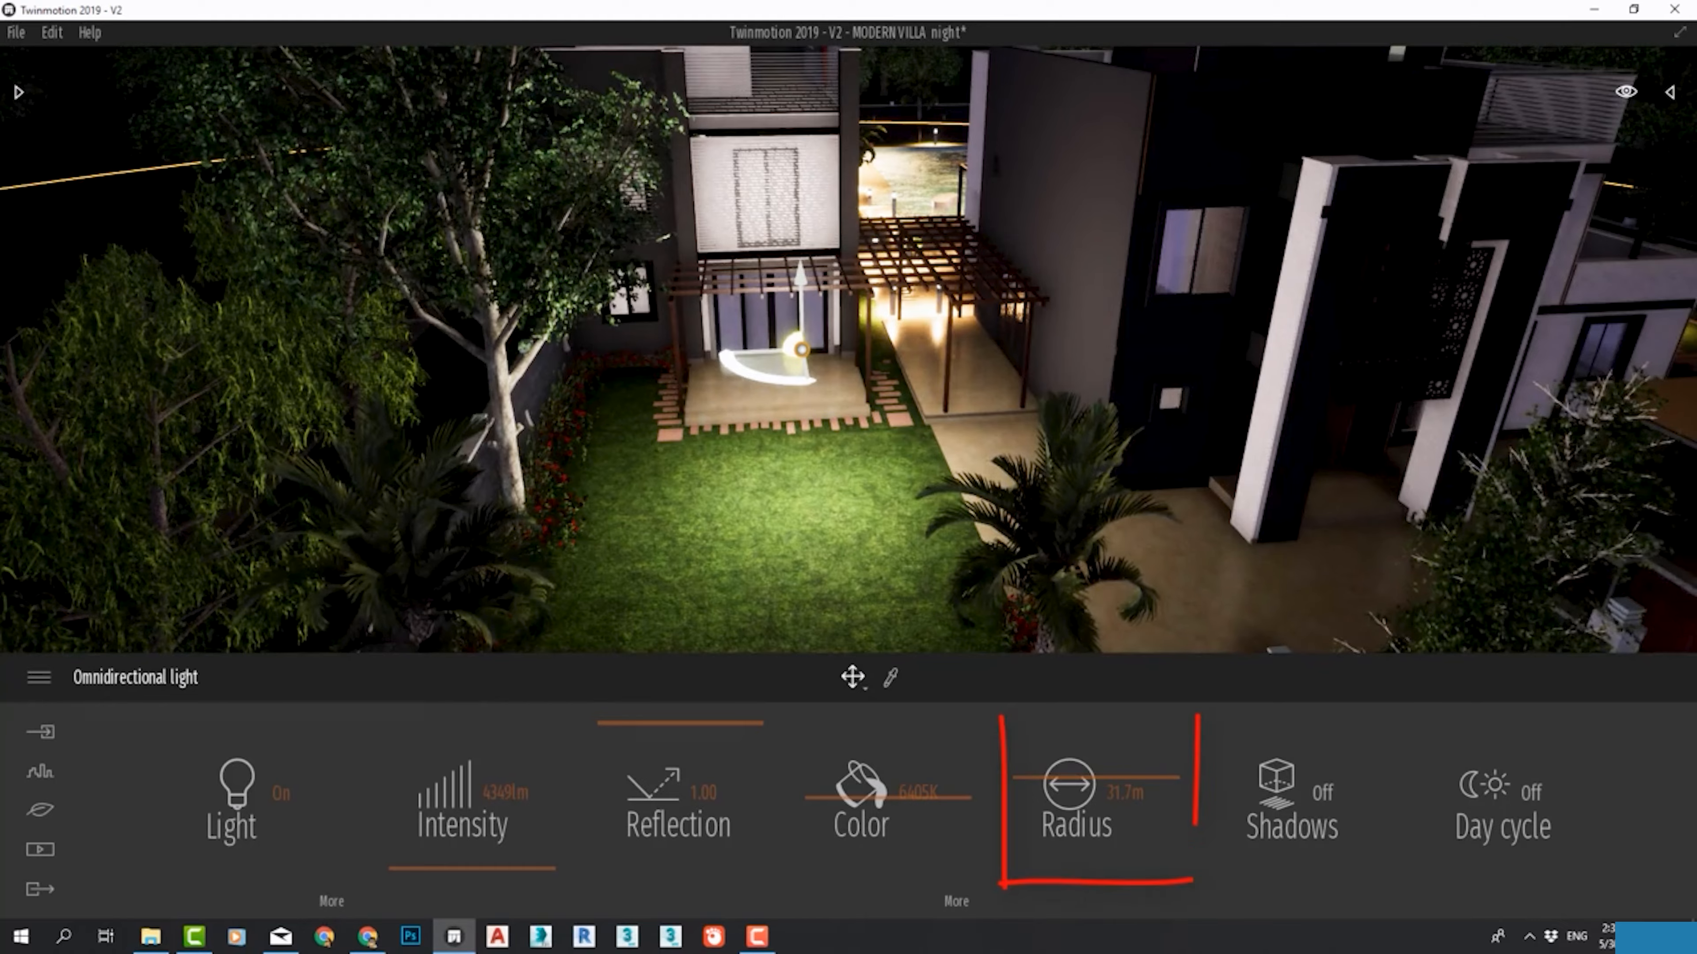
Step: Raise the omnidirectional light above the pergola to the upper storey and set its radius to 16.2 m
scroll(877, 518, down, 10)
drag(1072, 762, 1087, 839)
drag(799, 317, 792, 154)
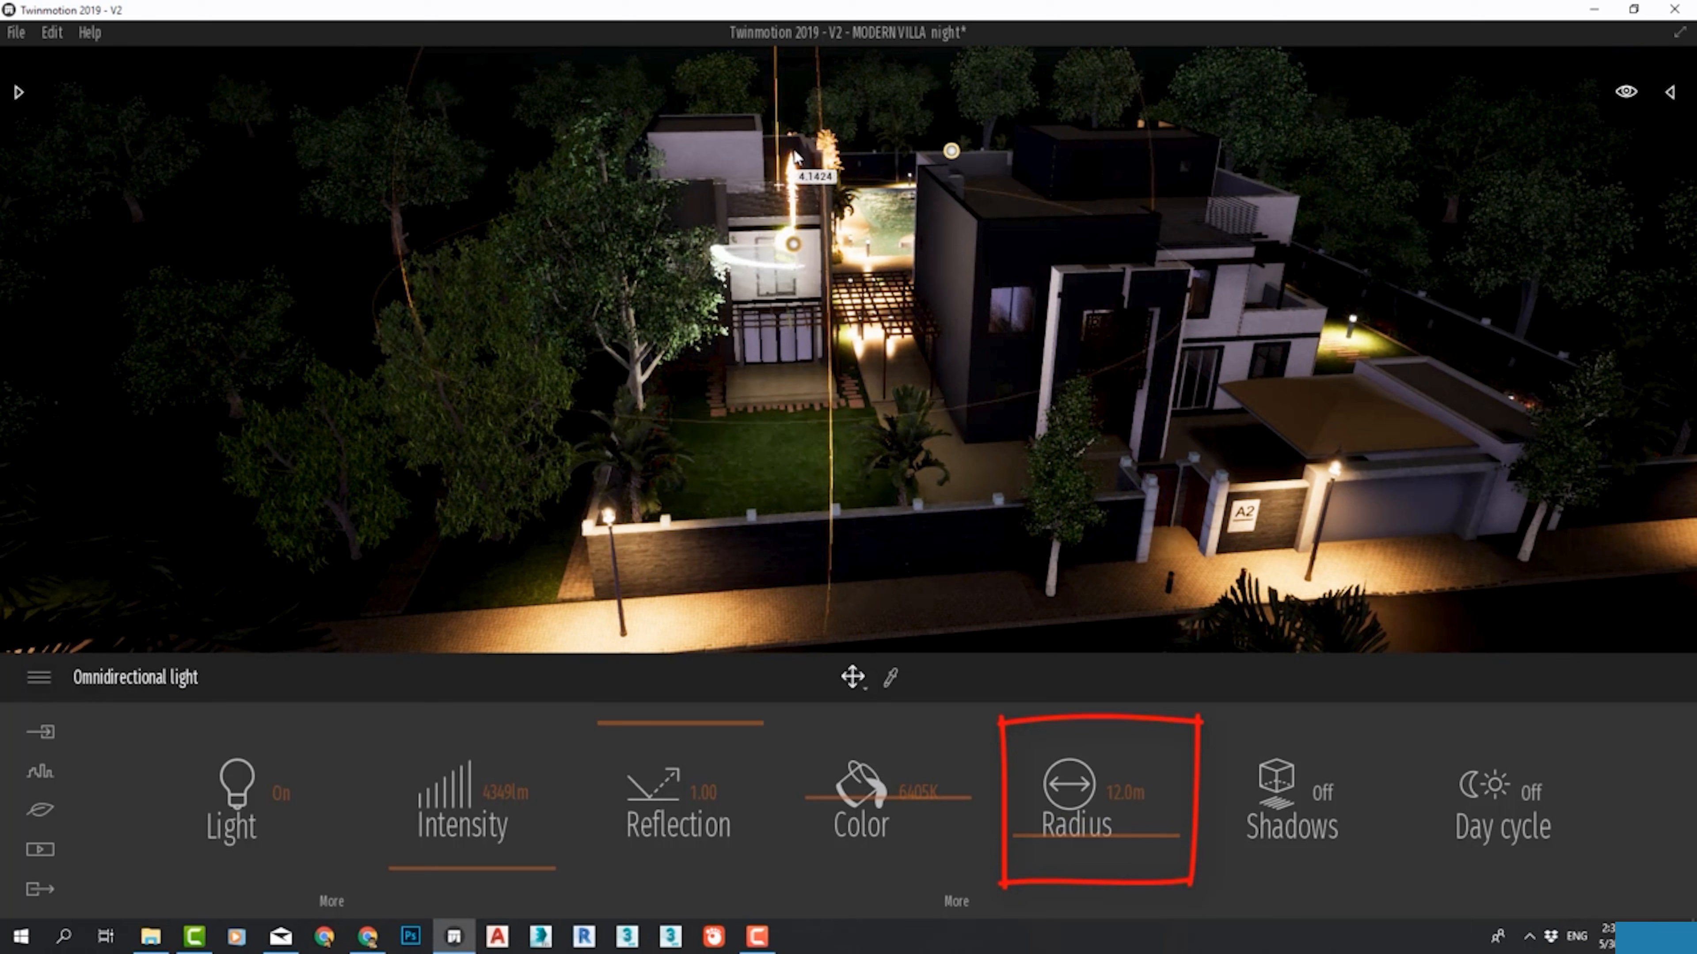
mouse_move(1125, 841)
mouse_down()
mouse_move(1120, 793)
mouse_move(1155, 805)
mouse_move(1143, 822)
mouse_up()
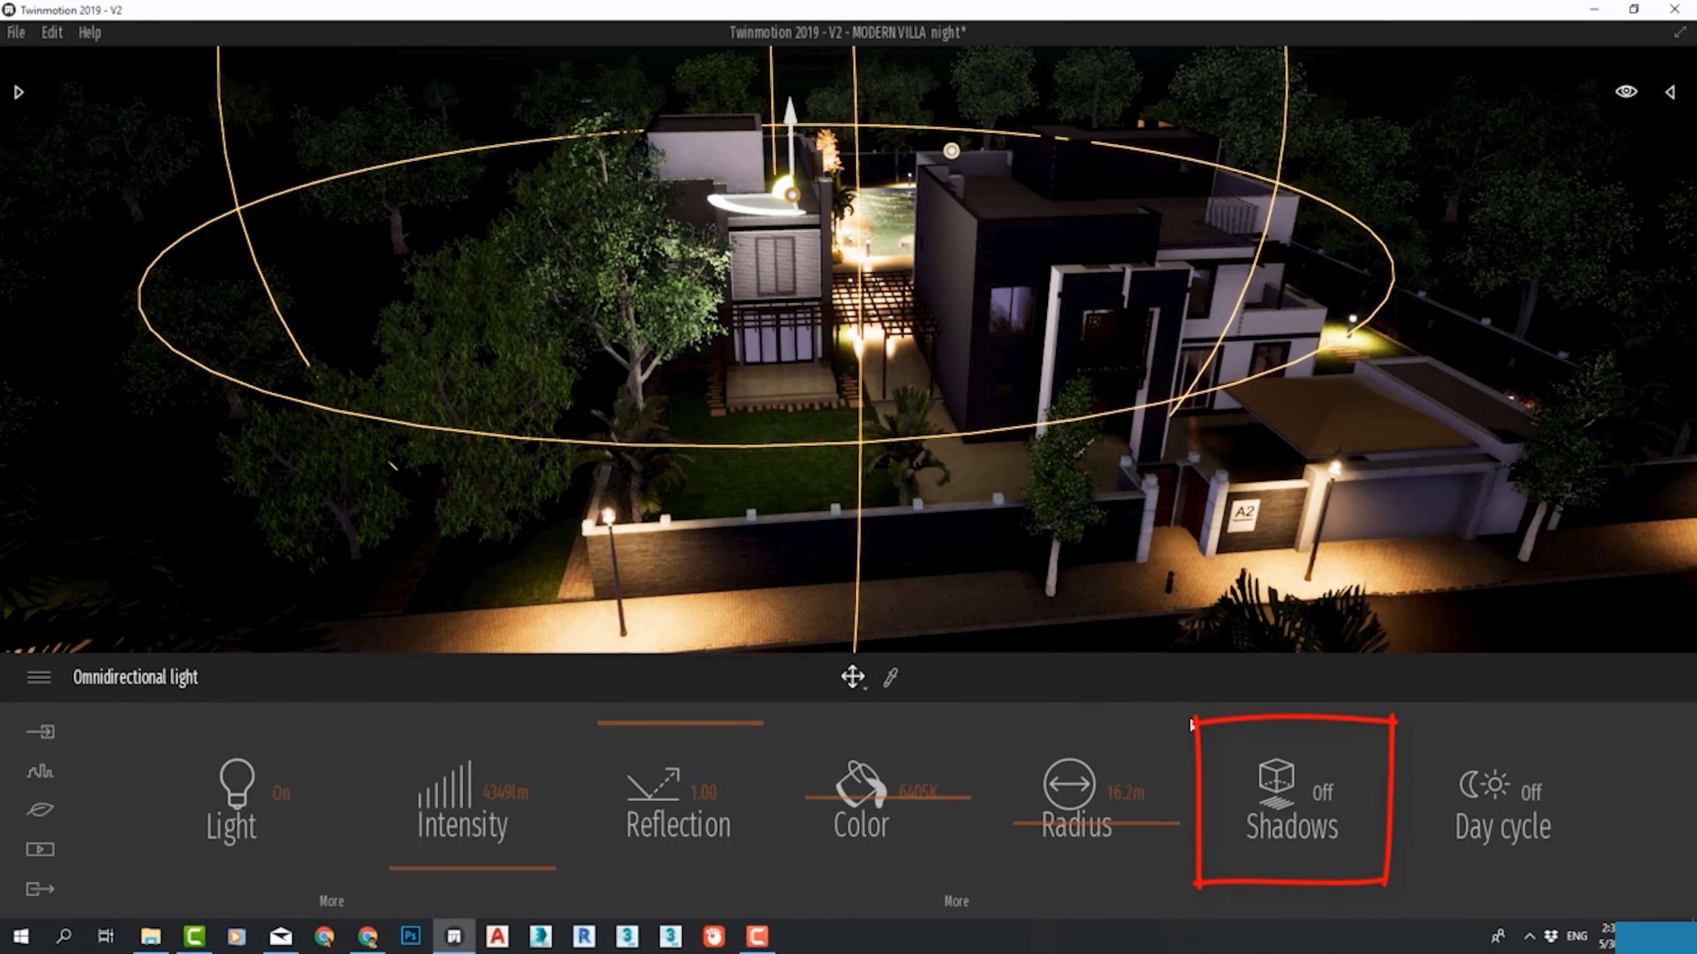
Step: Turn on shadows for the omnidirectional light and lower it to the lawn edge in front of the terrace
click(1326, 790)
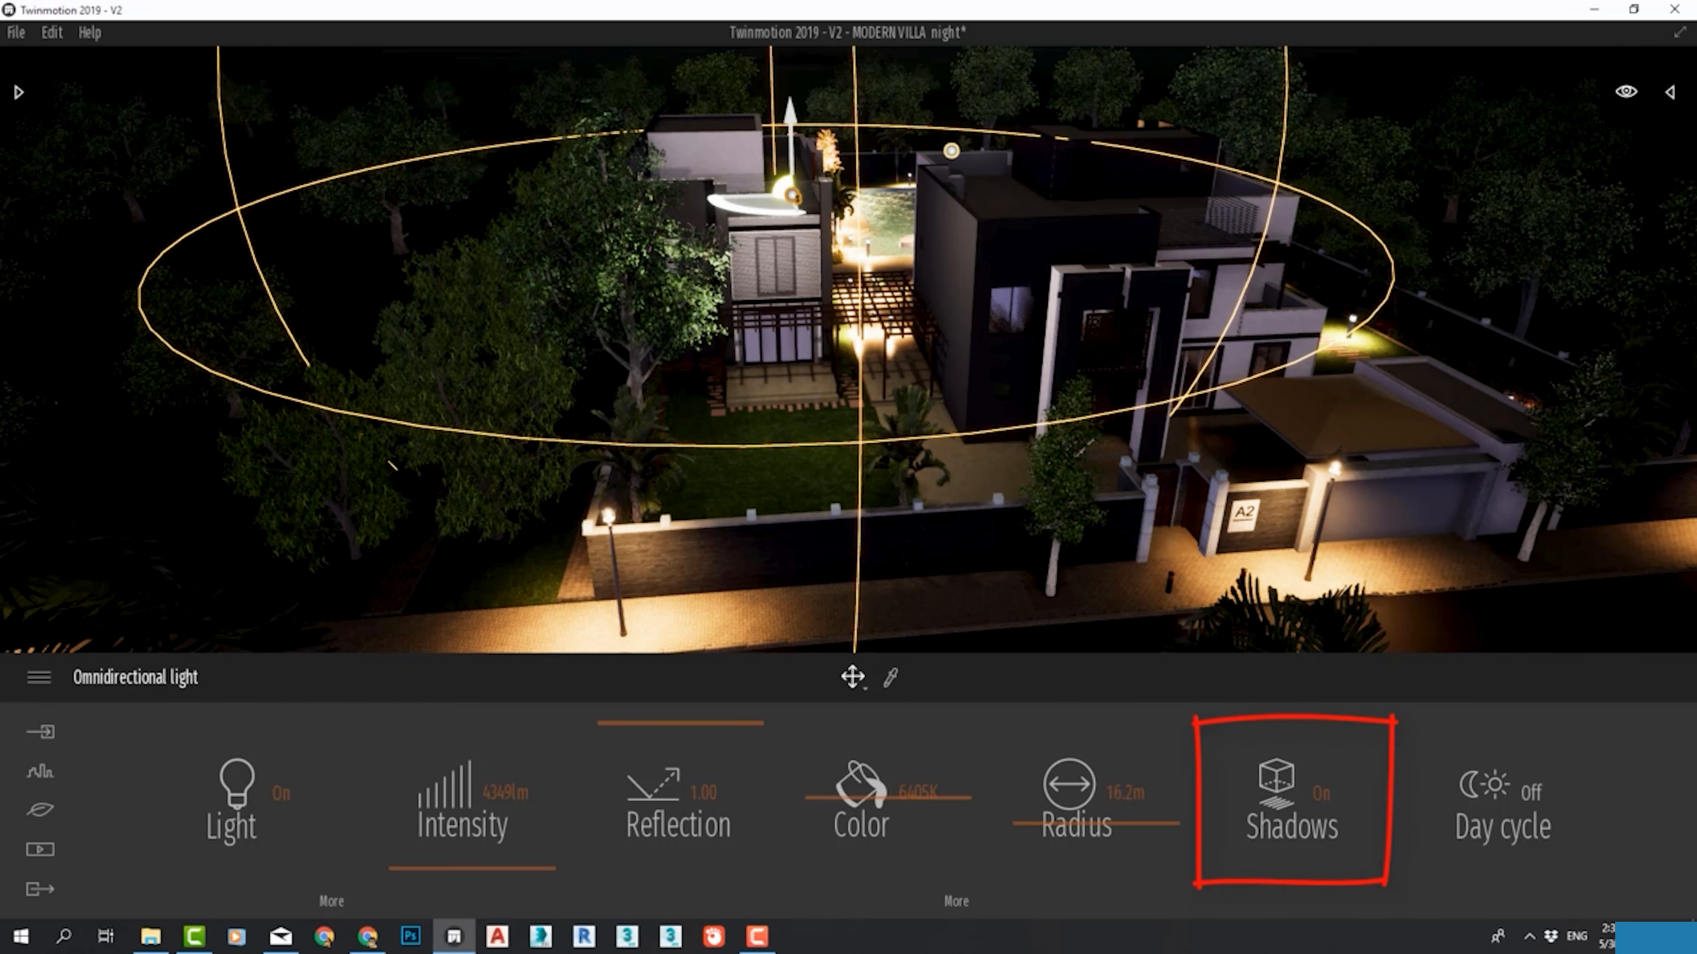
scroll(871, 386, up, 3)
mouse_move(815, 183)
mouse_down()
mouse_move(799, 511)
mouse_move(793, 477)
mouse_up()
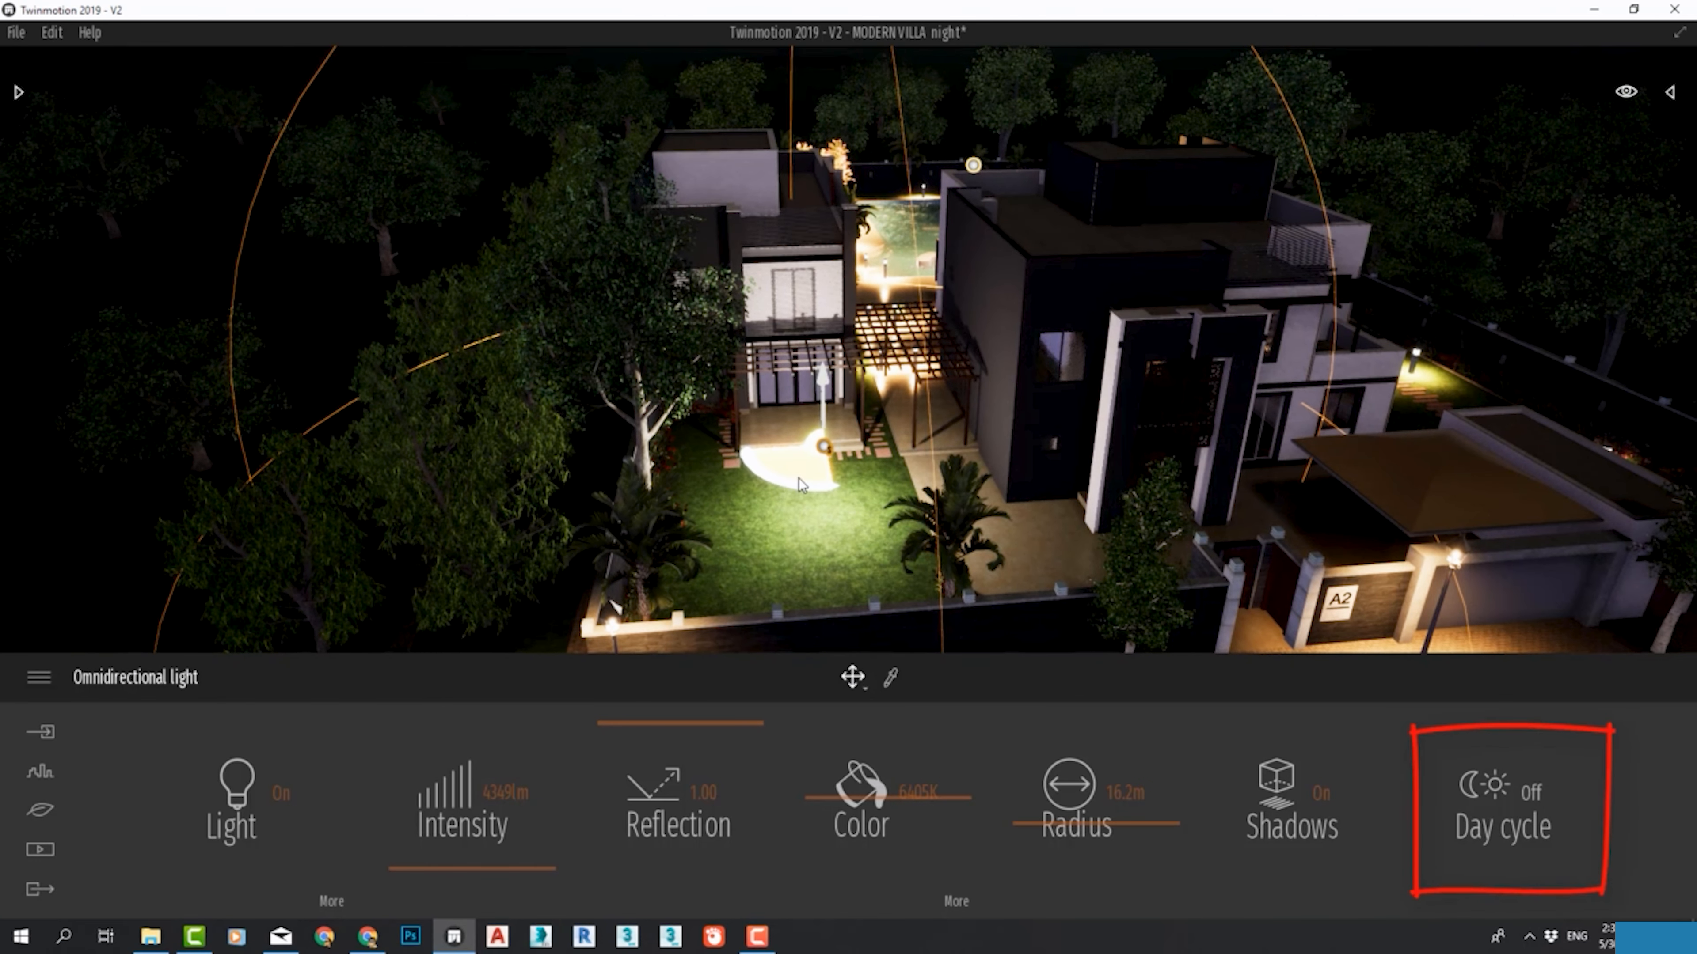
Step: Change the scene's day time from night to full daylight, leaving the omnidirectional light's day cycle off
click(1484, 789)
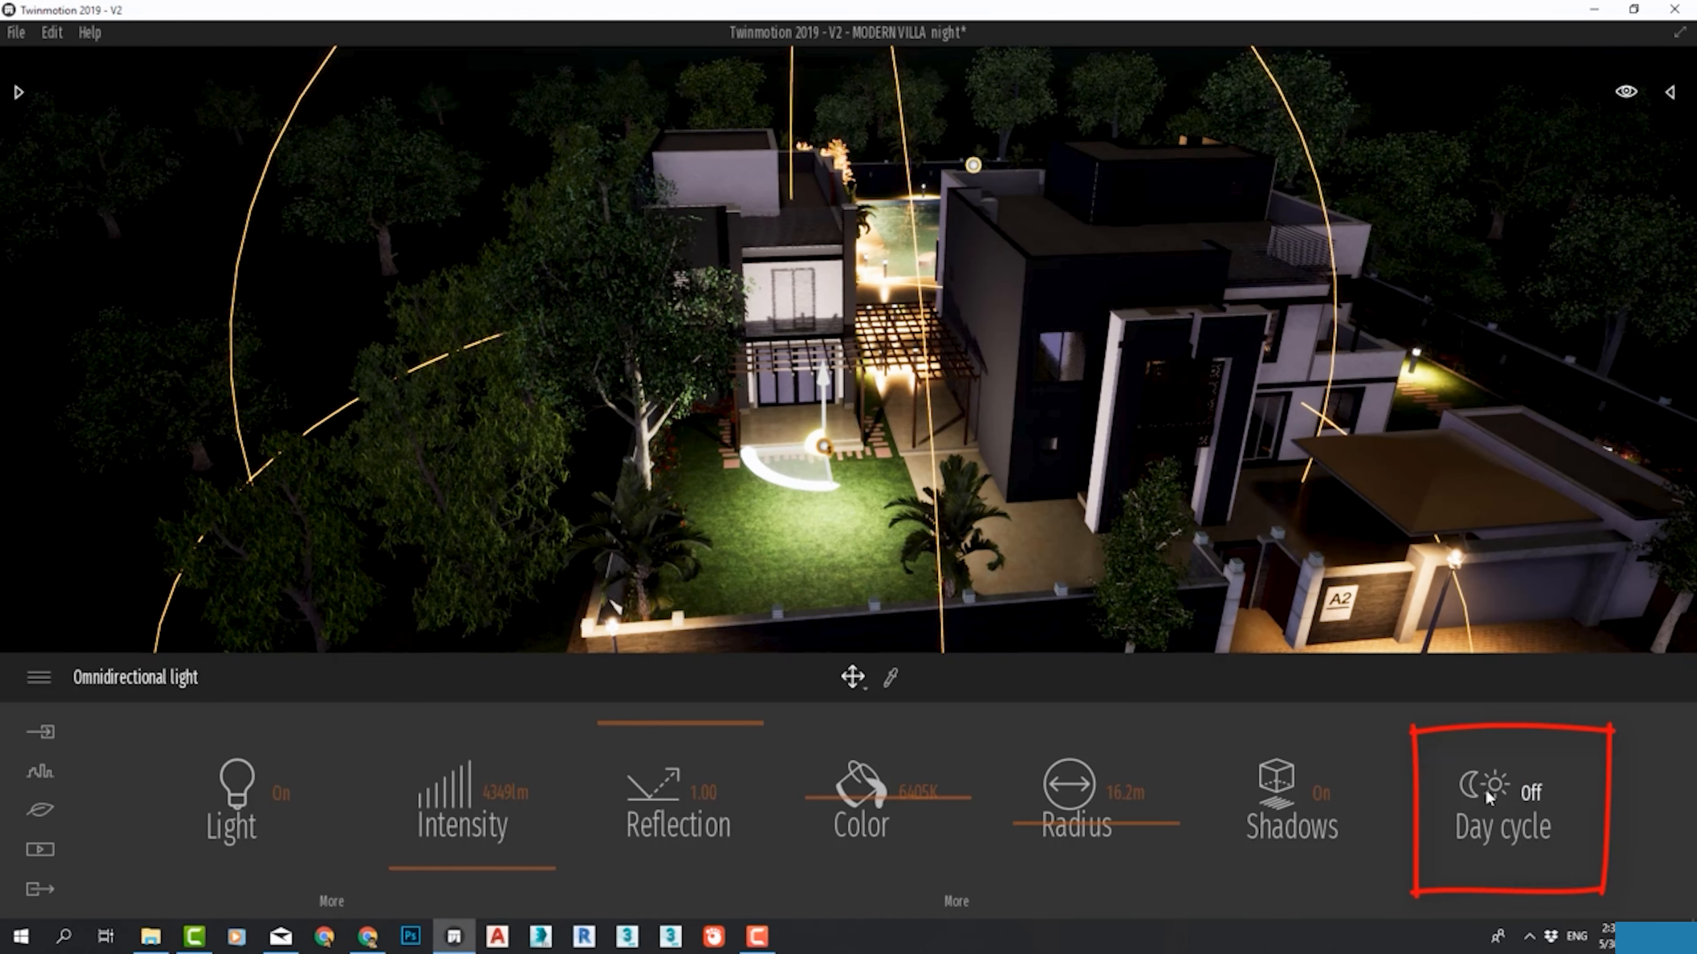
click(1623, 95)
drag(1525, 452, 1522, 340)
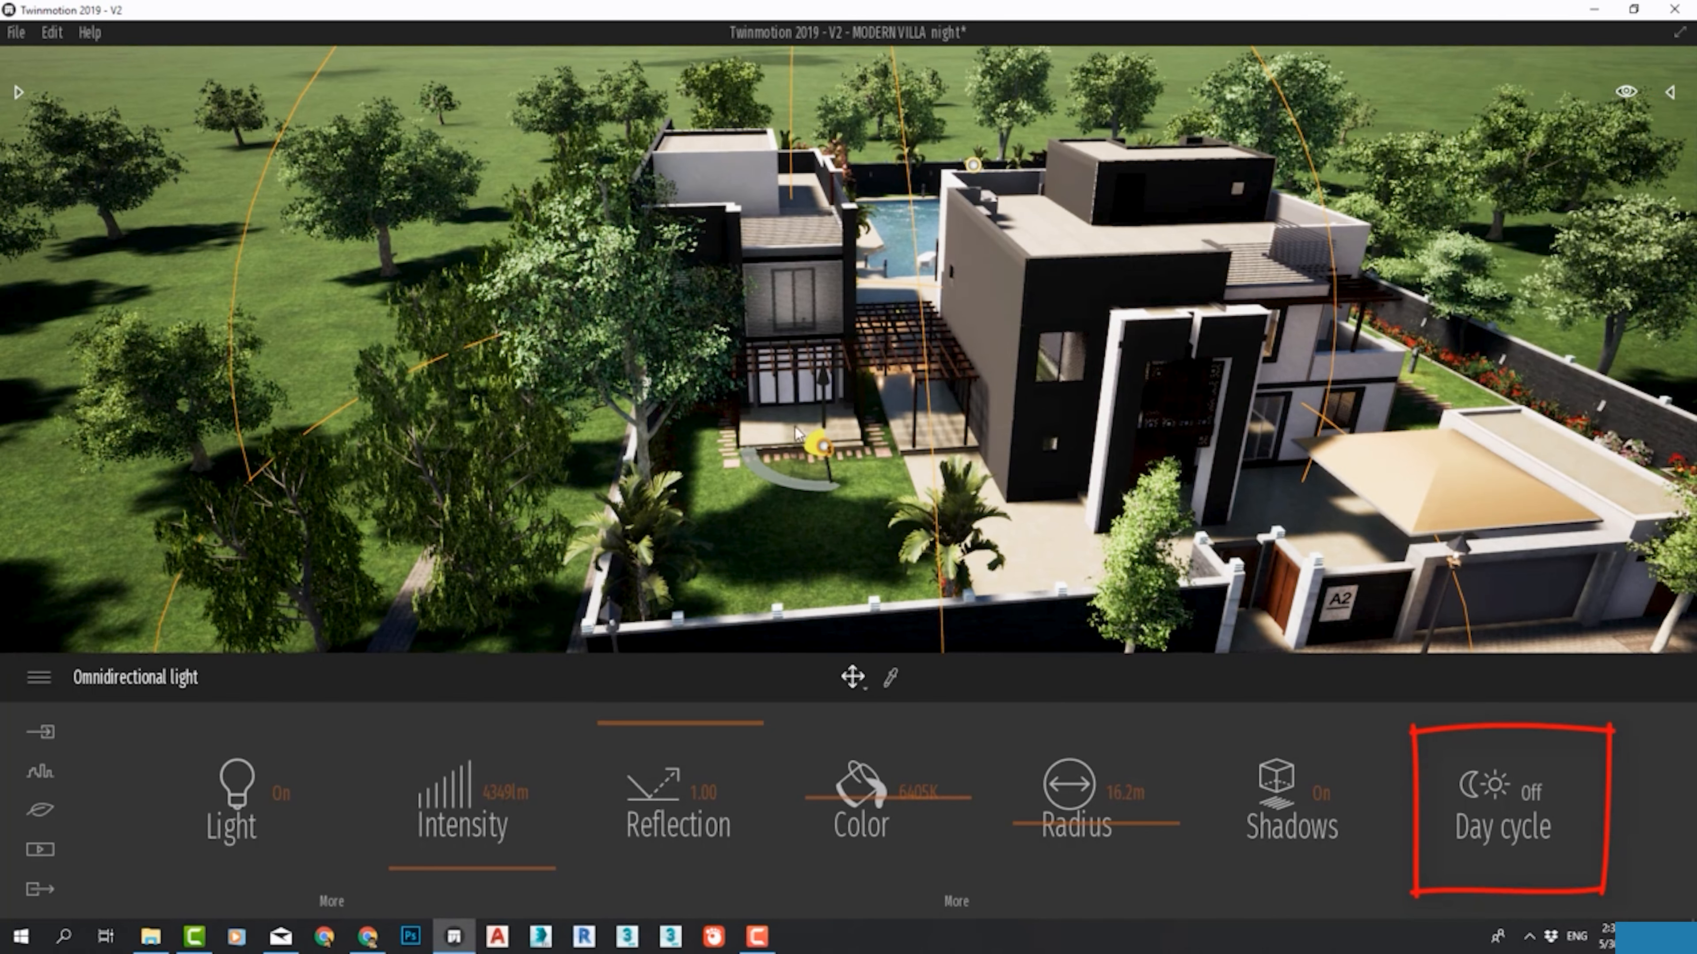
Step: Move the omnidirectional light up beside the pergola doors and turn on its day cycle
drag(808, 486, 790, 398)
scroll(825, 347, up, 1)
middle_drag(825, 348, 777, 436)
click(1536, 795)
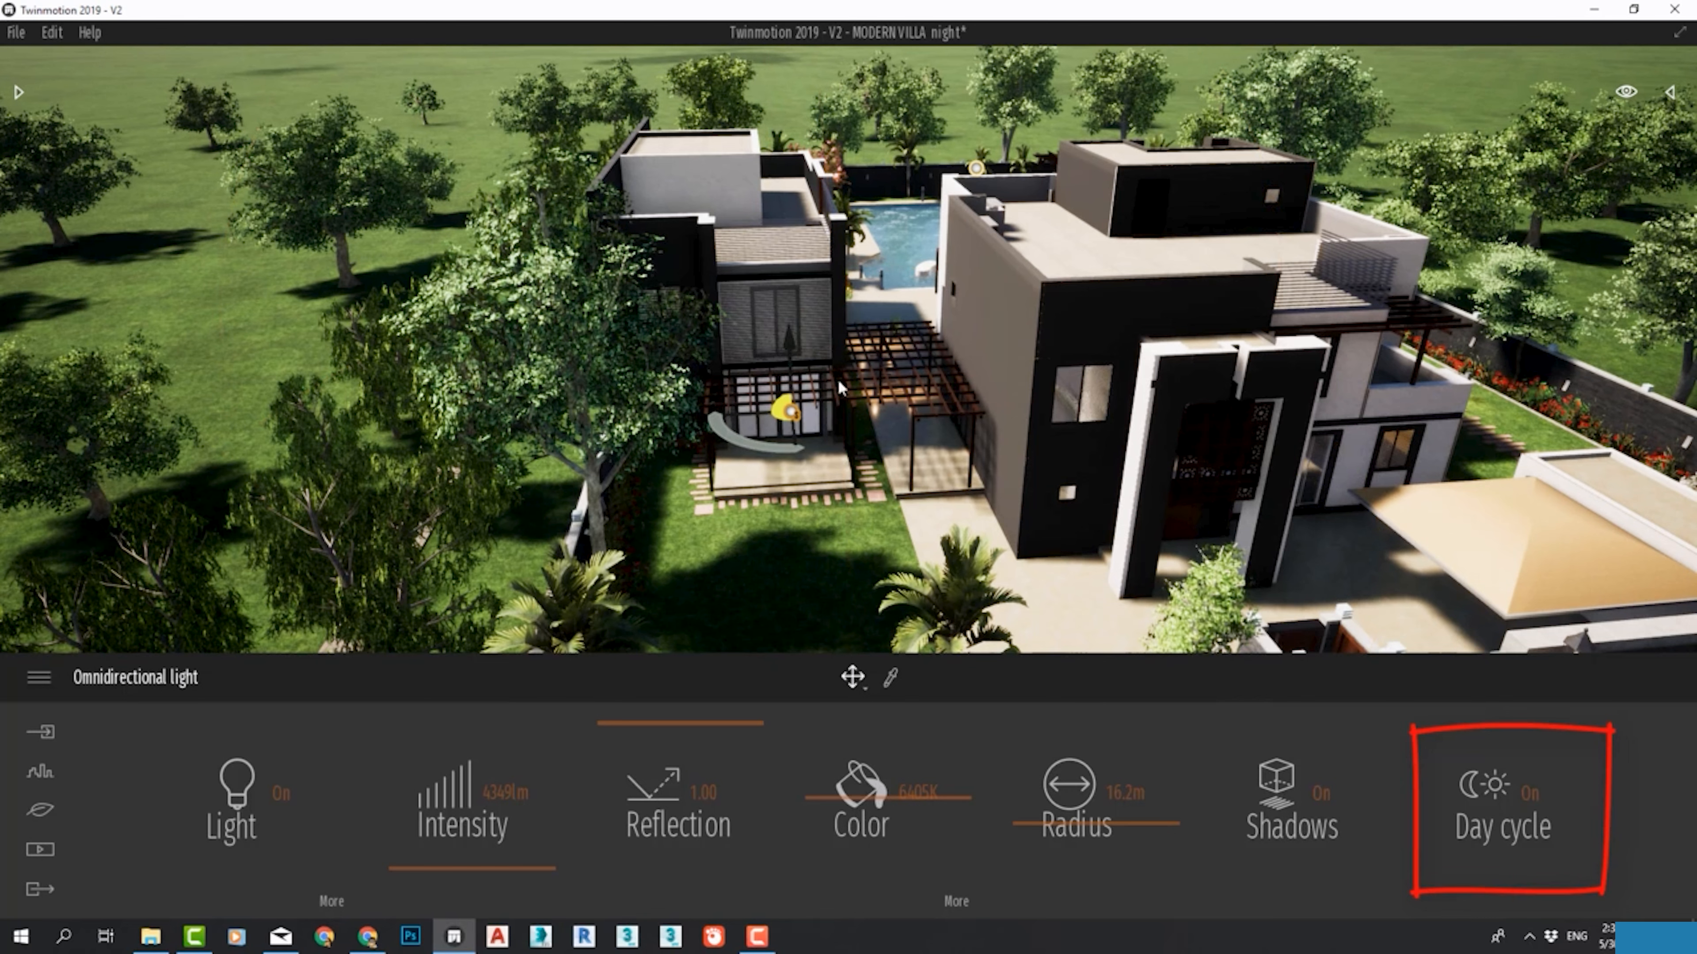
Step: Try a day time of 13:35 for the scene, and set it back to night
click(1627, 94)
drag(1513, 334, 1510, 281)
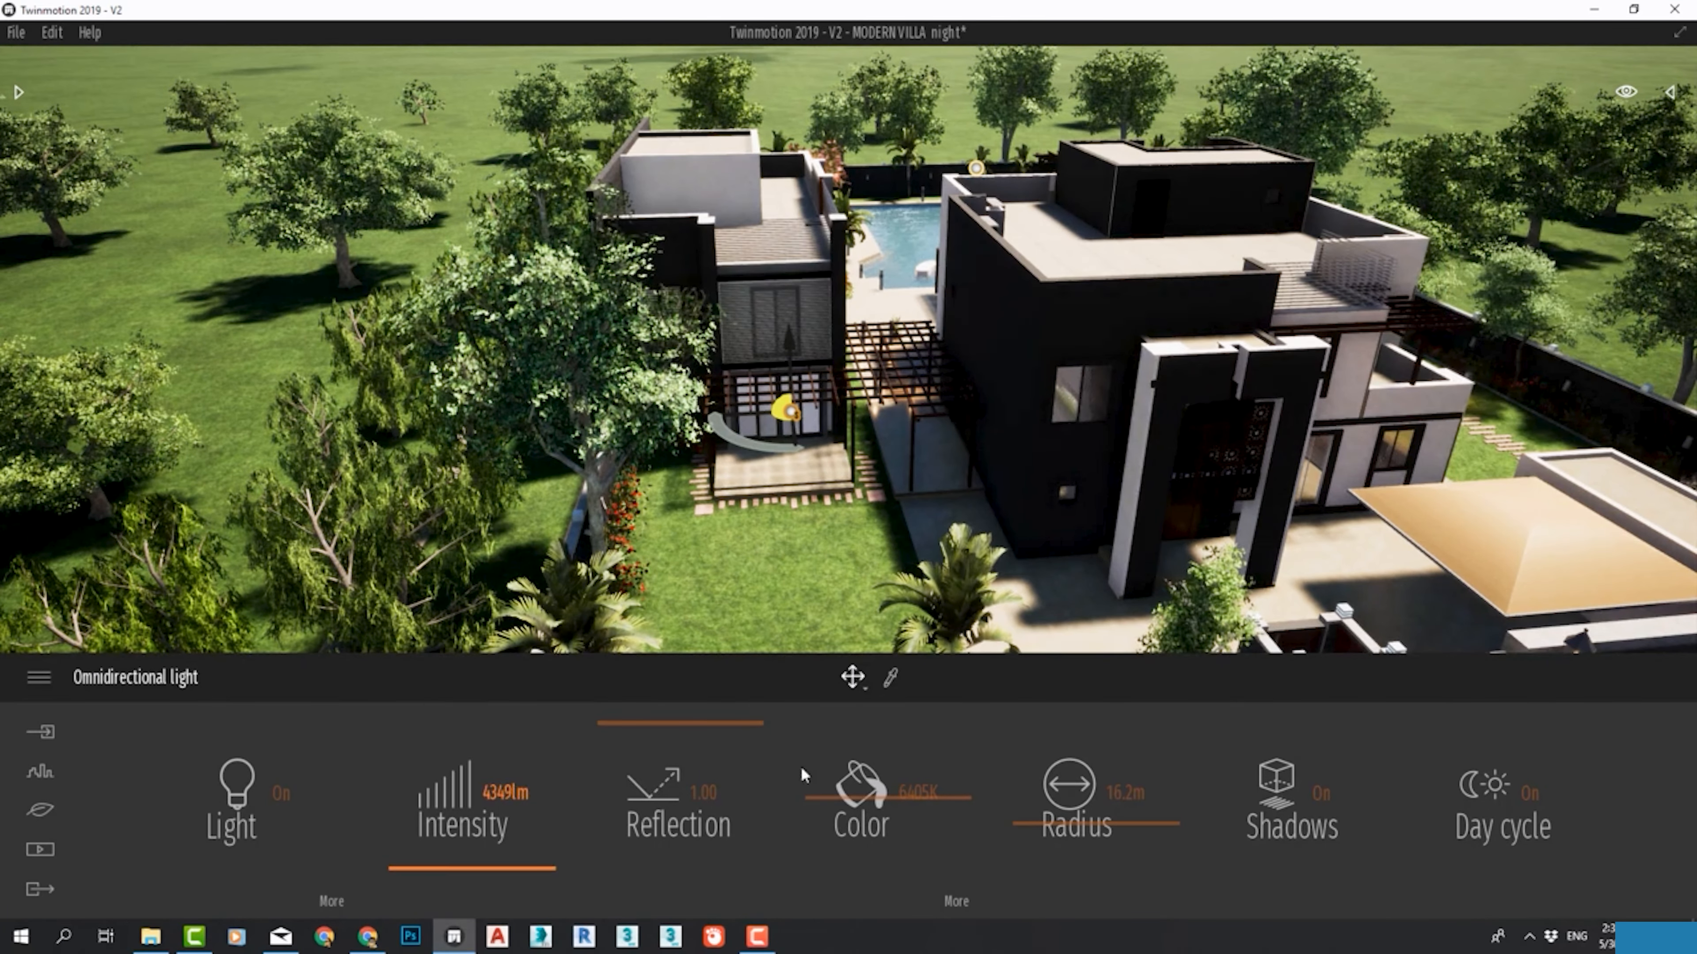
mouse_move(1626, 93)
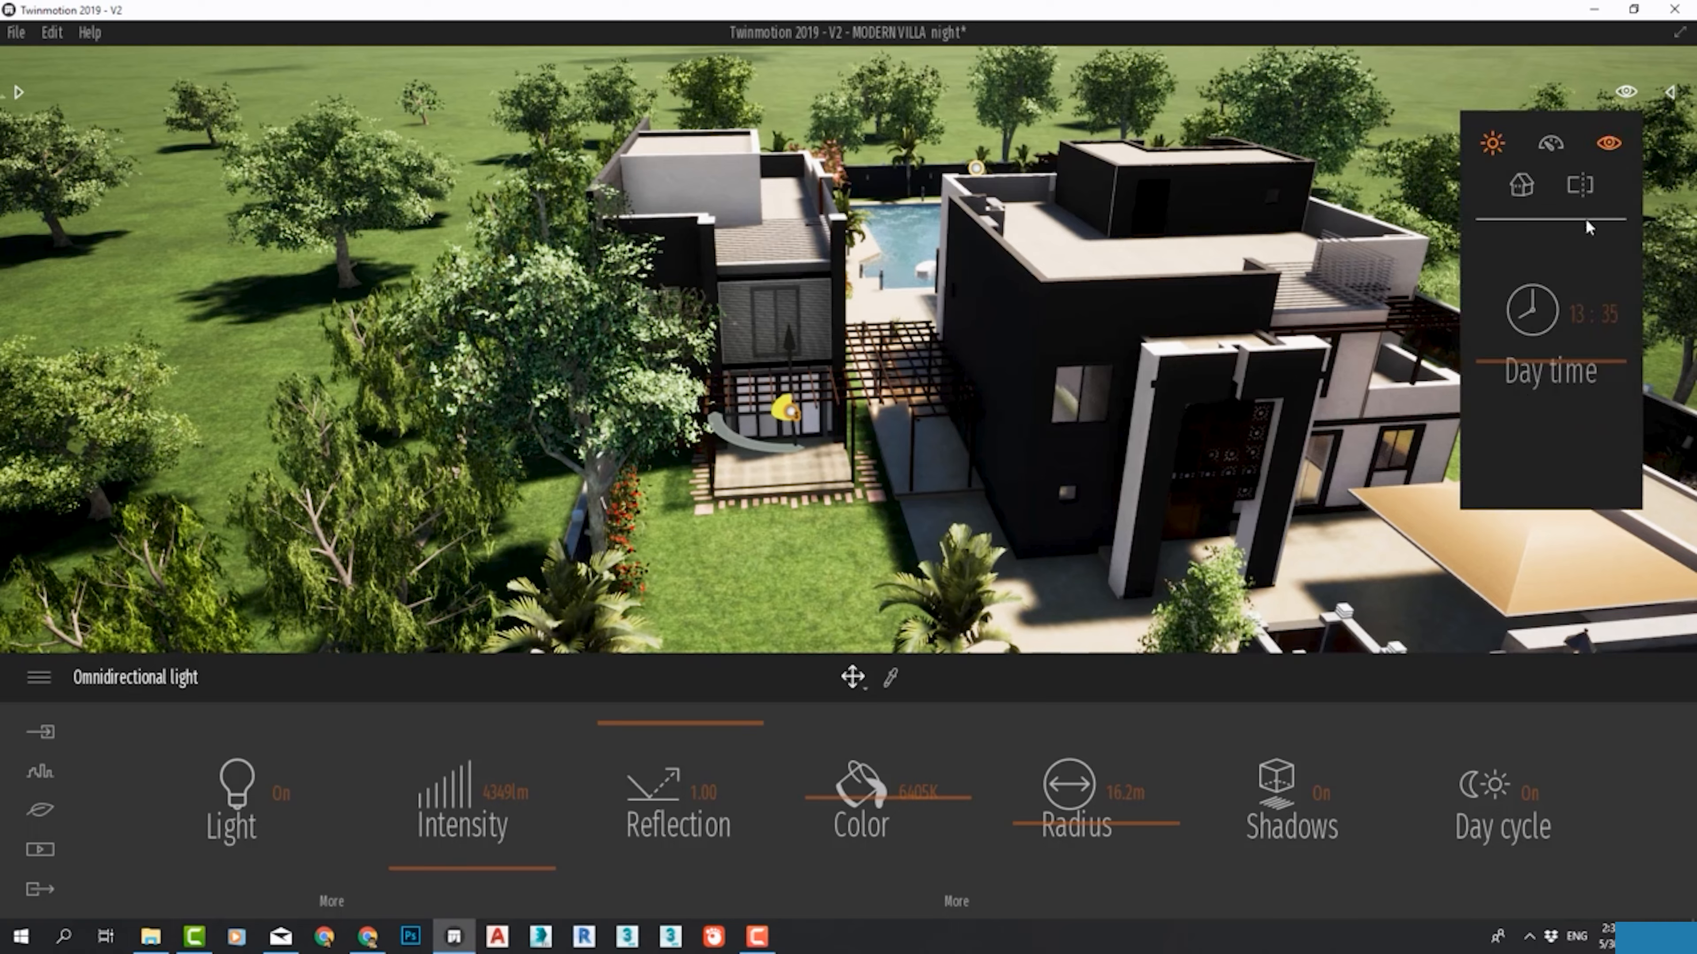
drag(1537, 364, 1516, 505)
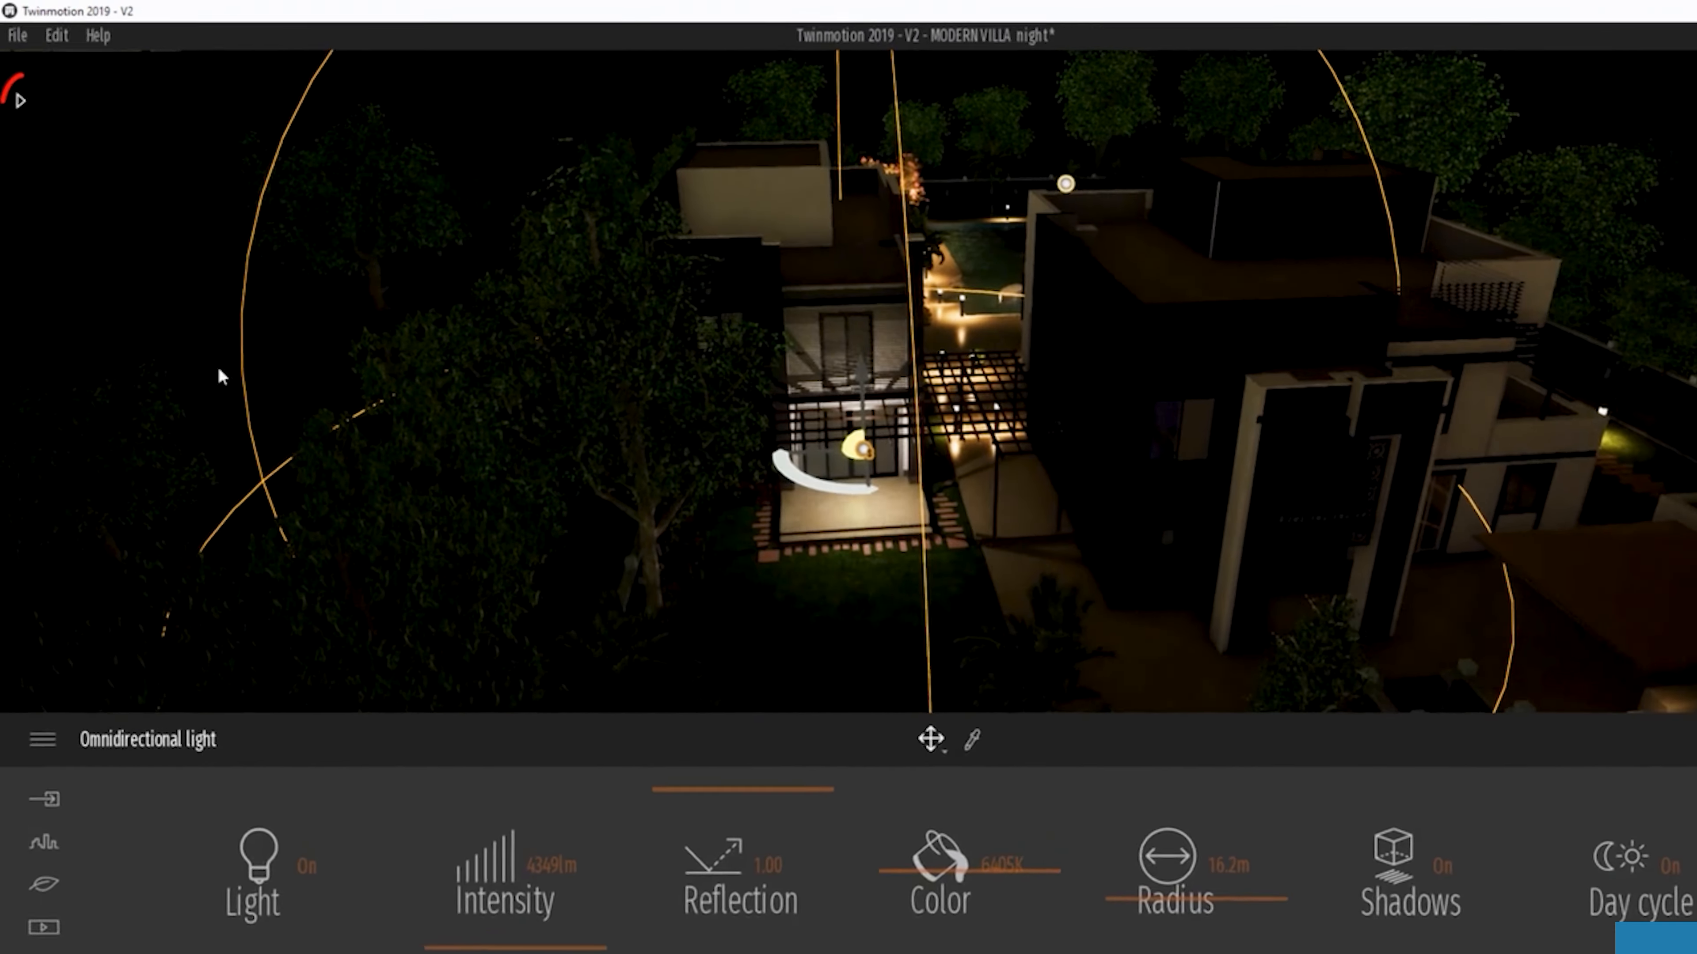
Step: Place a spot light against the dark building's front wall and make one copy of it near the entrance columns
click(16, 96)
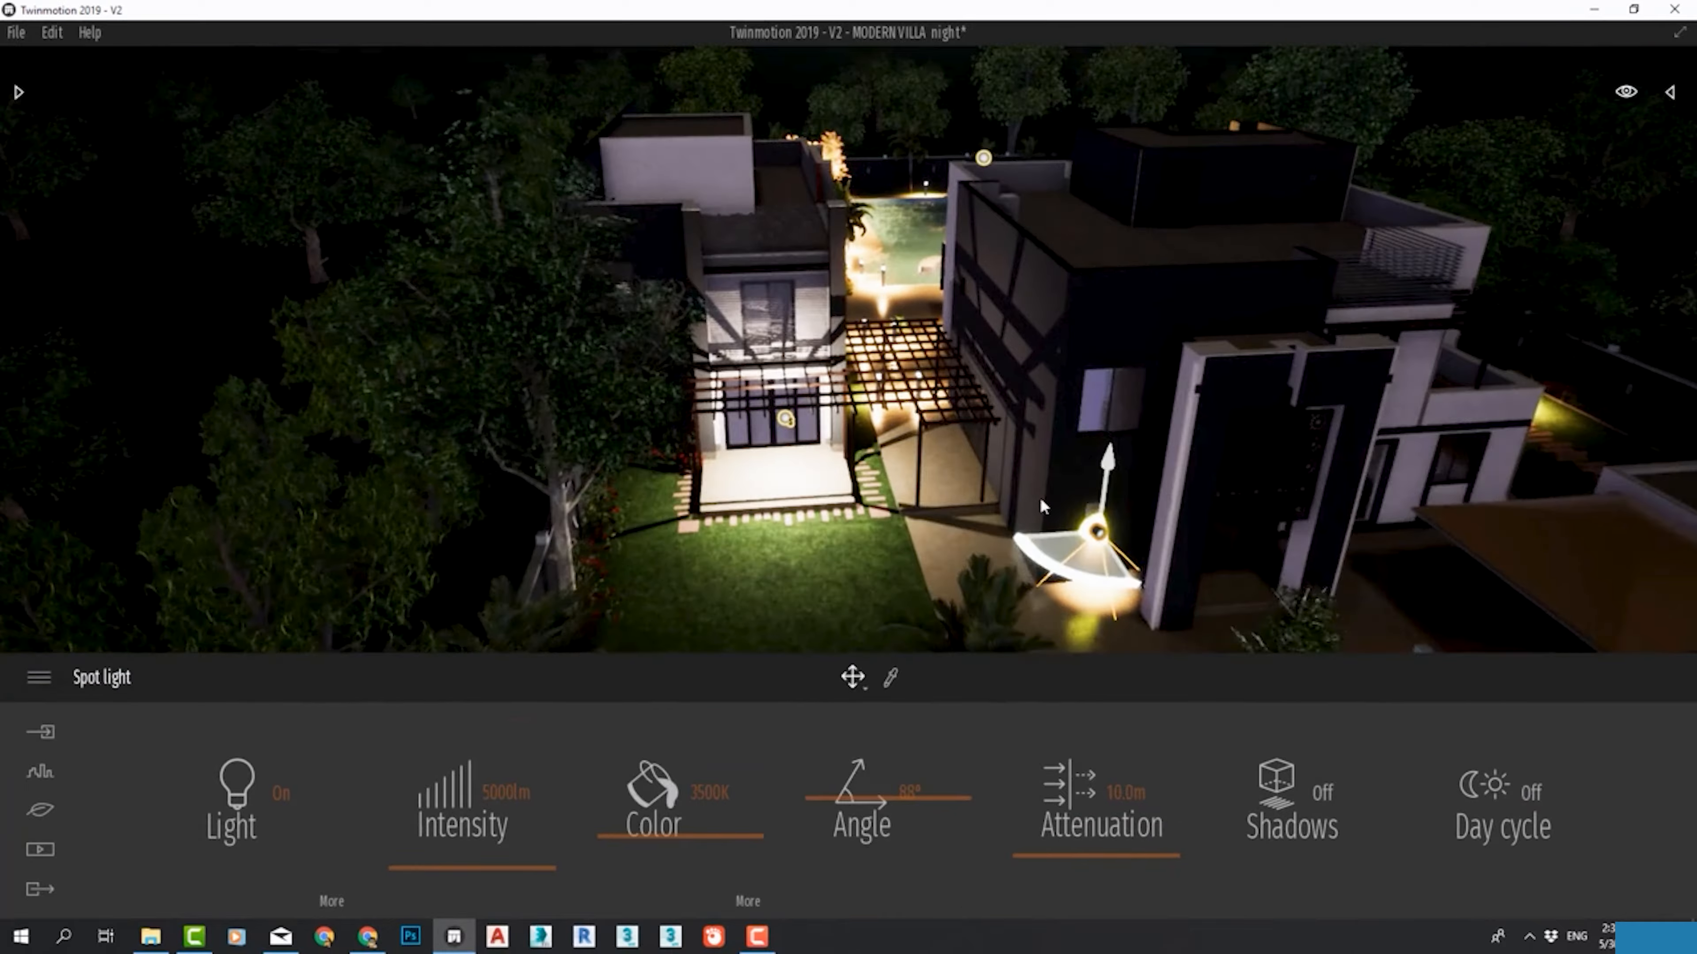
key(Up)
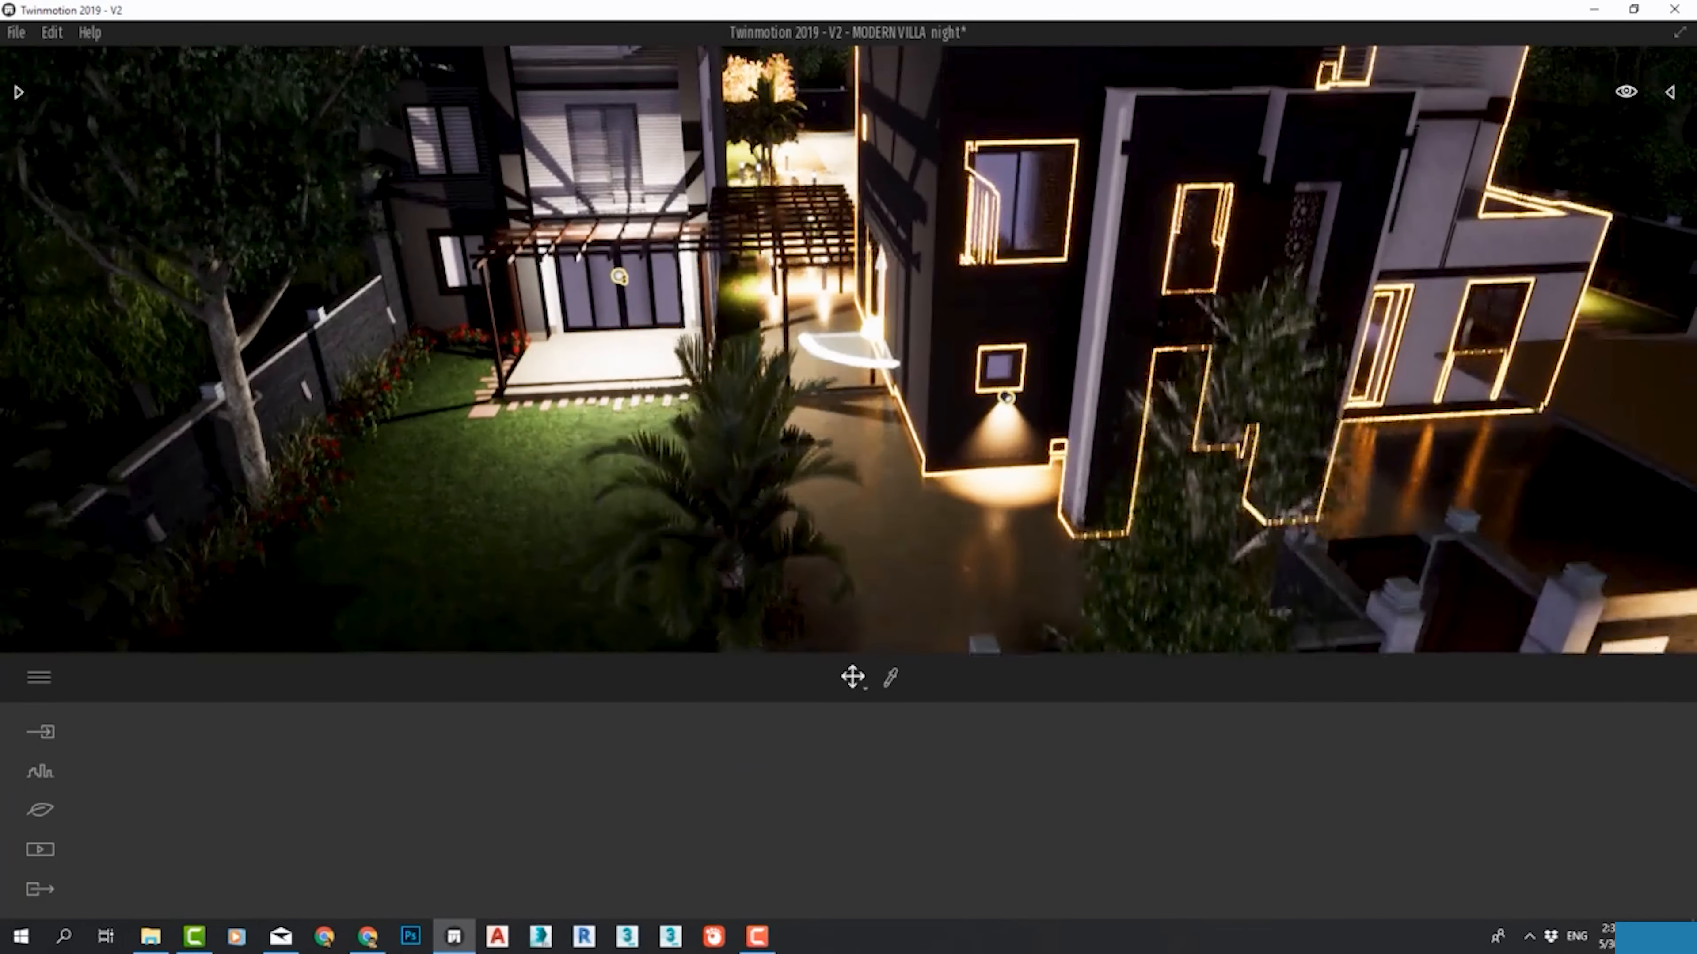
middle_drag(1005, 398, 1007, 441)
click(1009, 443)
mouse_move(1007, 400)
mouse_down()
mouse_move(1015, 132)
mouse_move(1019, 224)
mouse_move(1179, 321)
mouse_up()
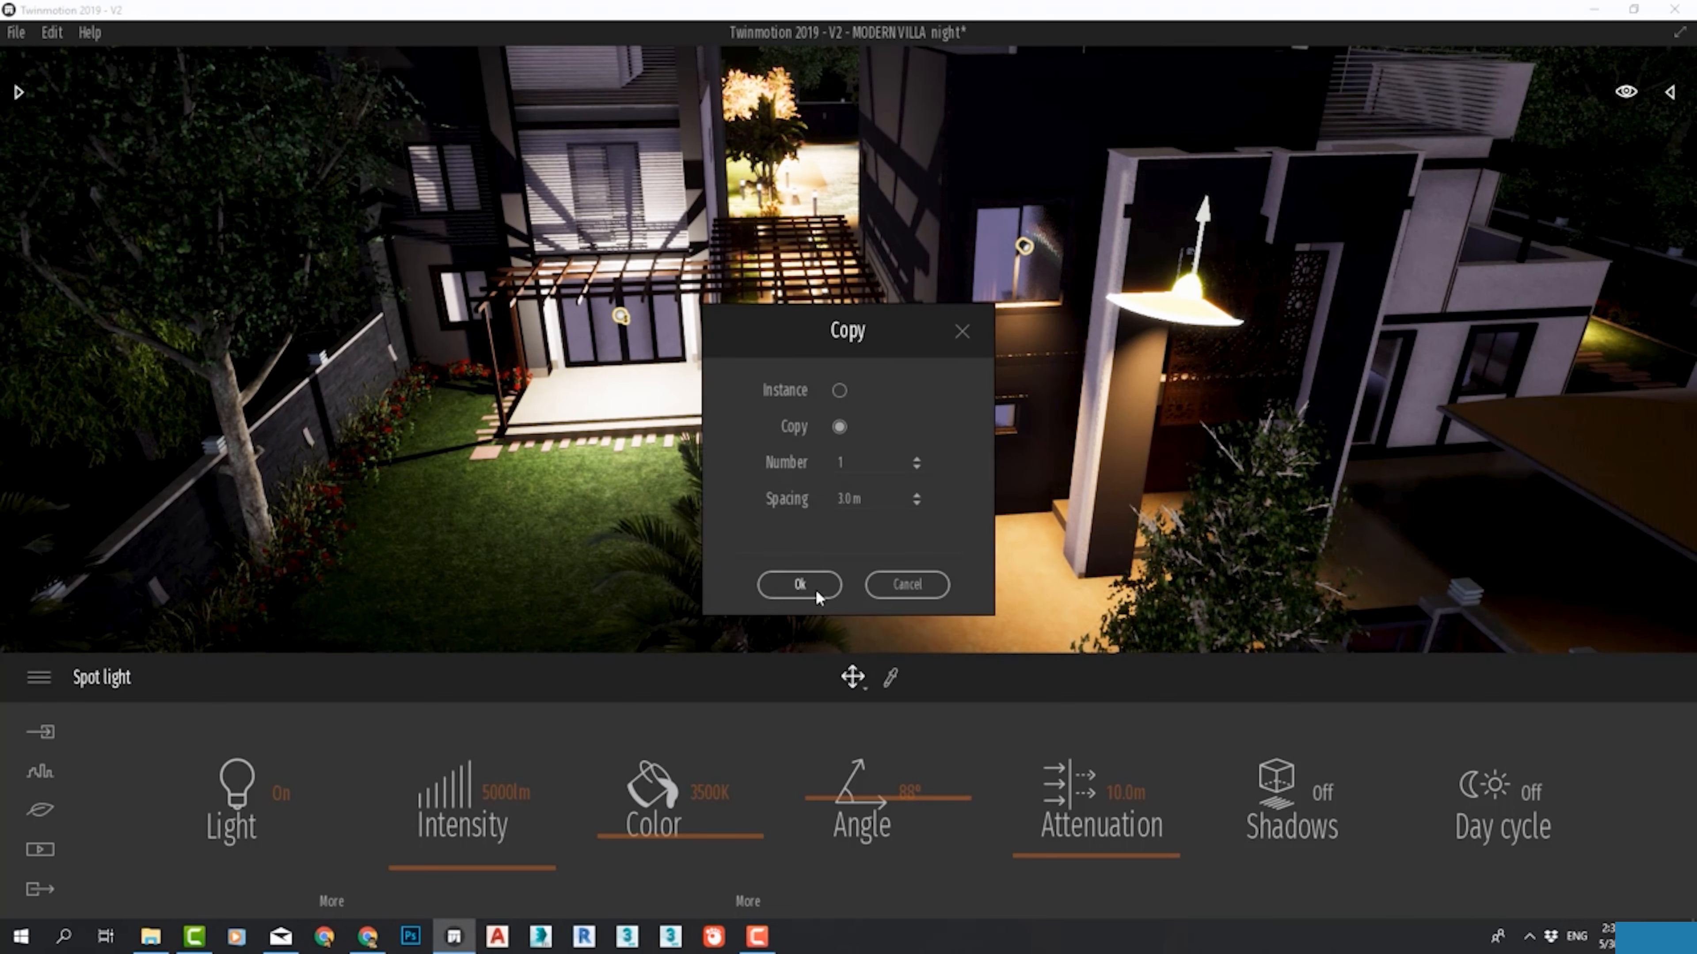
click(799, 584)
Step: Position the copied spot light above the wooden entrance door, between the two columns
drag(1196, 257, 1248, 386)
middle_drag(1226, 490, 1136, 194)
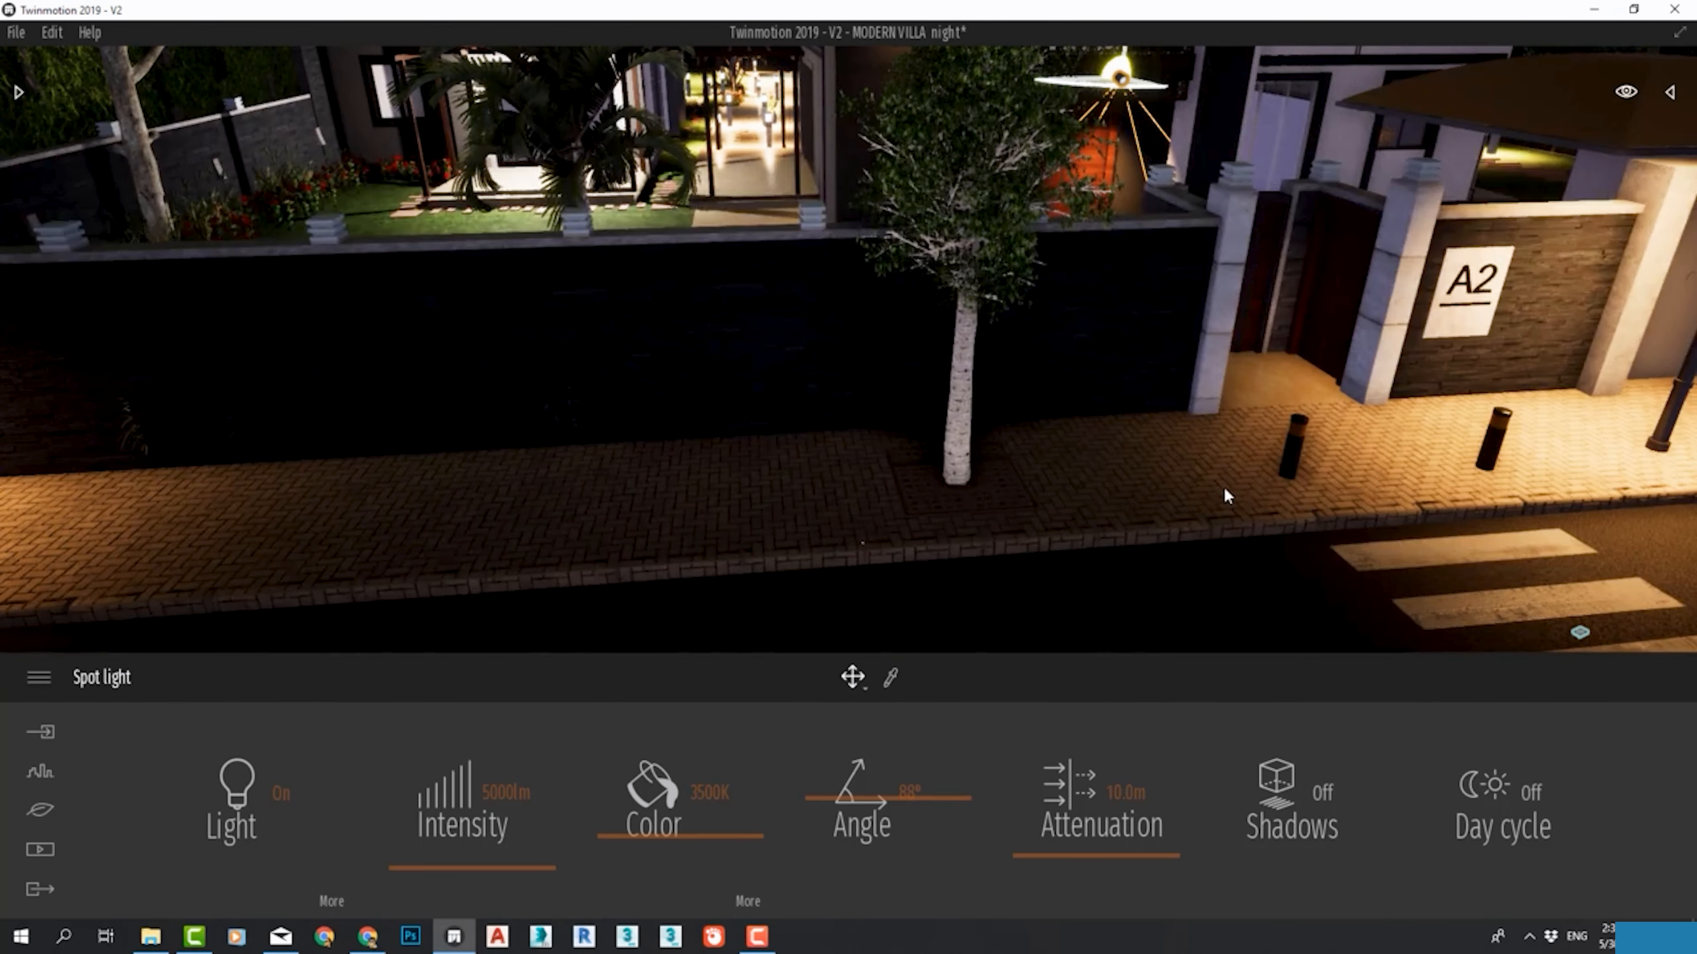
key(f)
scroll(1060, 419, up, 3)
scroll(1060, 418, down, 5)
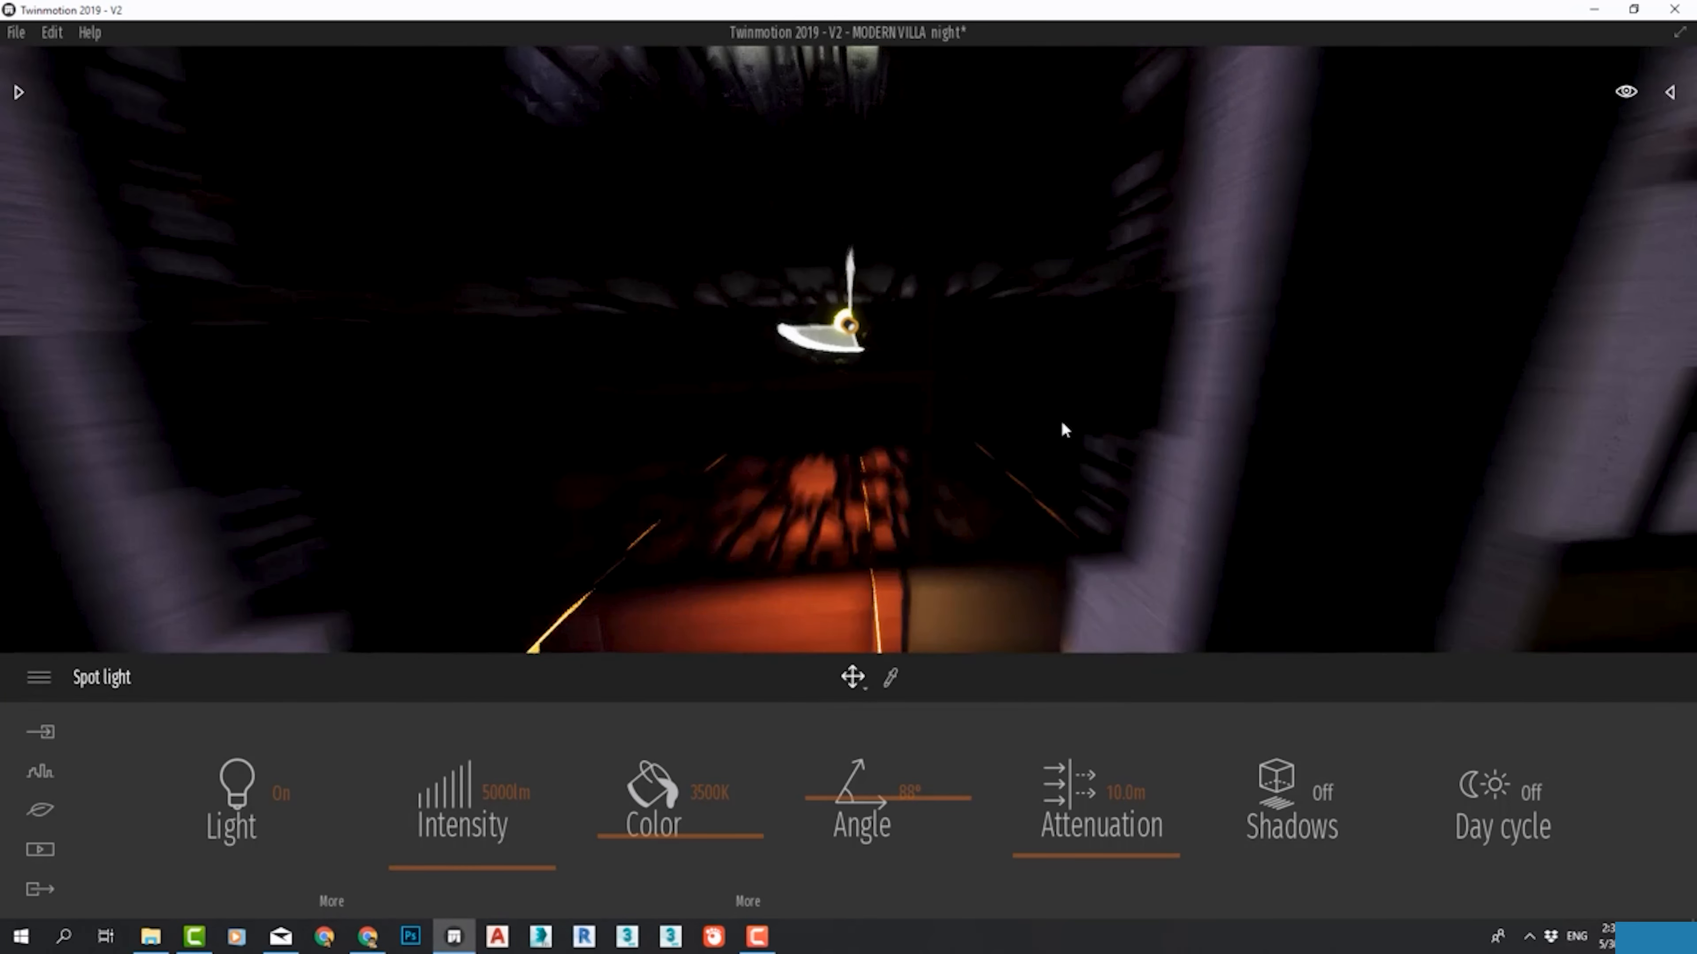
middle_drag(1061, 419, 1001, 475)
scroll(1001, 476, up, 5)
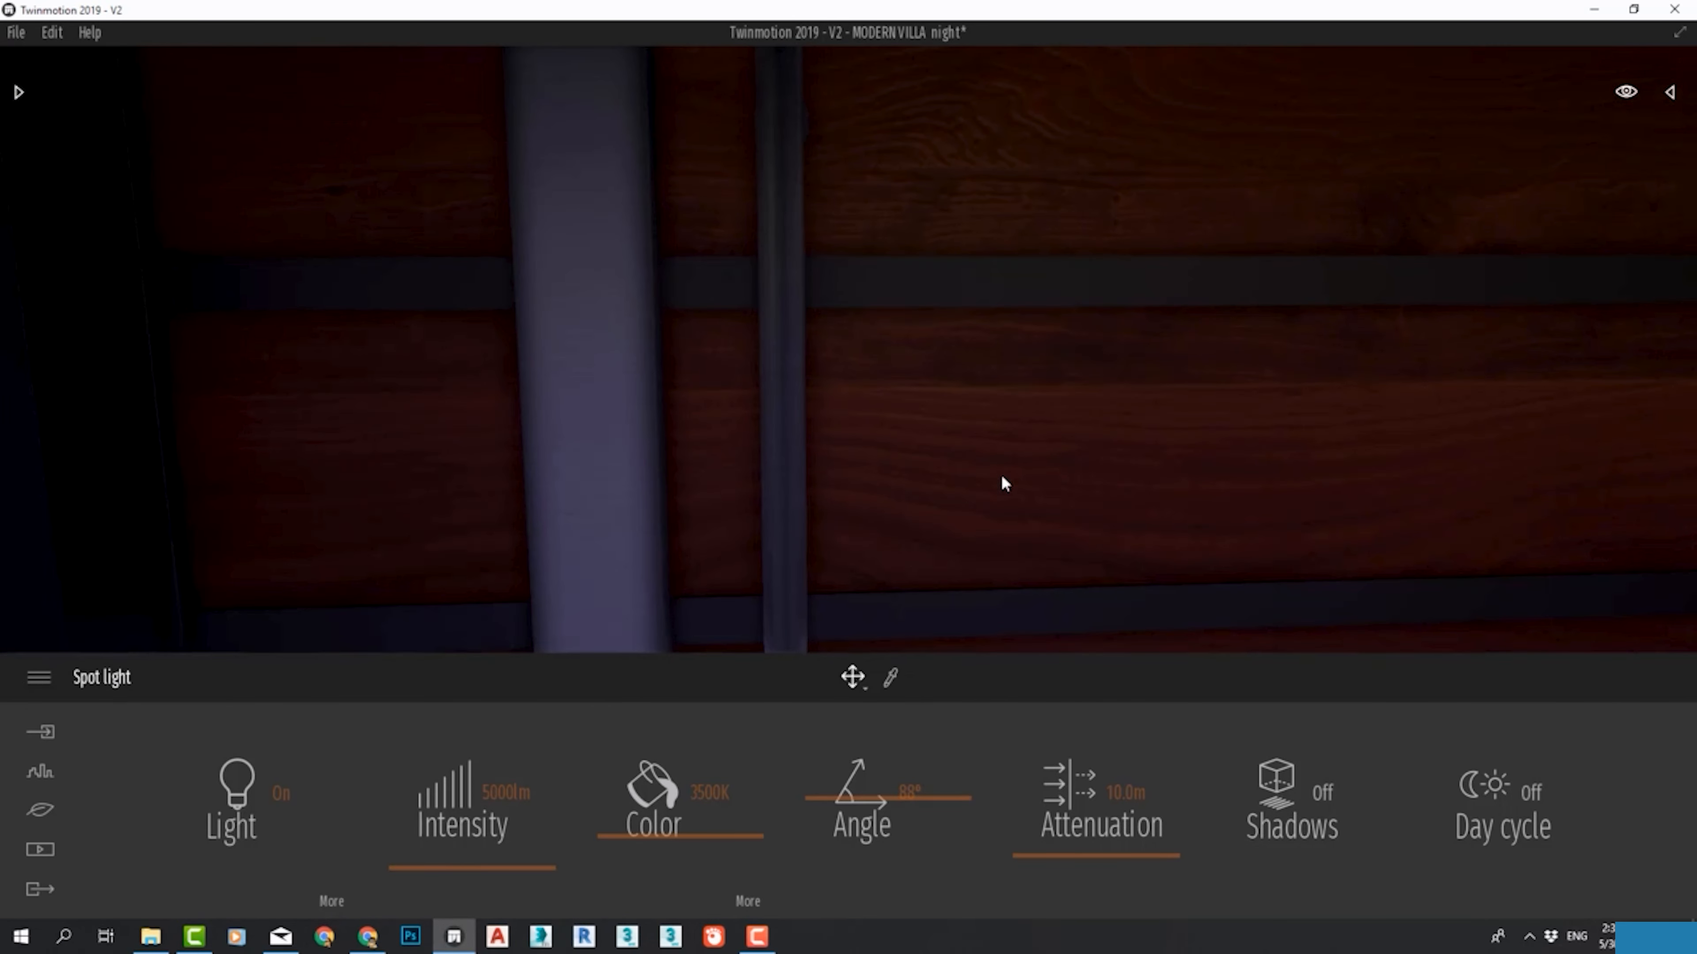
scroll(1003, 477, down, 5)
middle_drag(1002, 477, 1039, 197)
drag(1055, 186, 1055, 187)
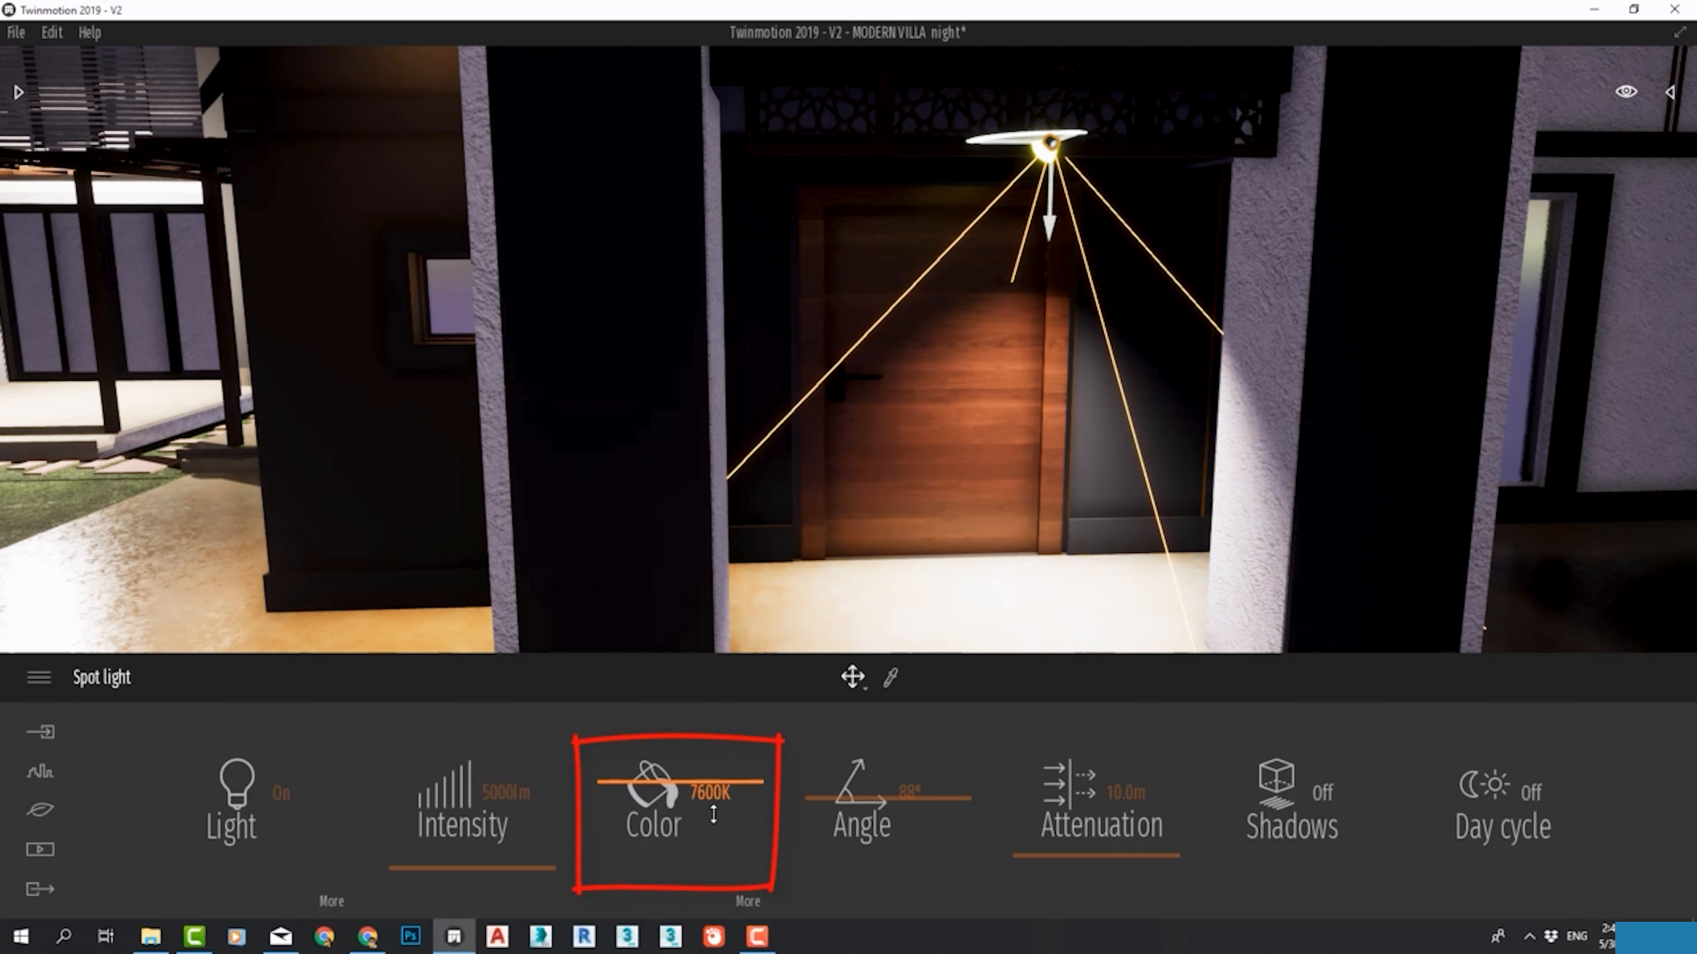
Step: Set the door spot light's color temperature to 5144K, its angle to 69° and its attenuation to 2.0 m
click(876, 795)
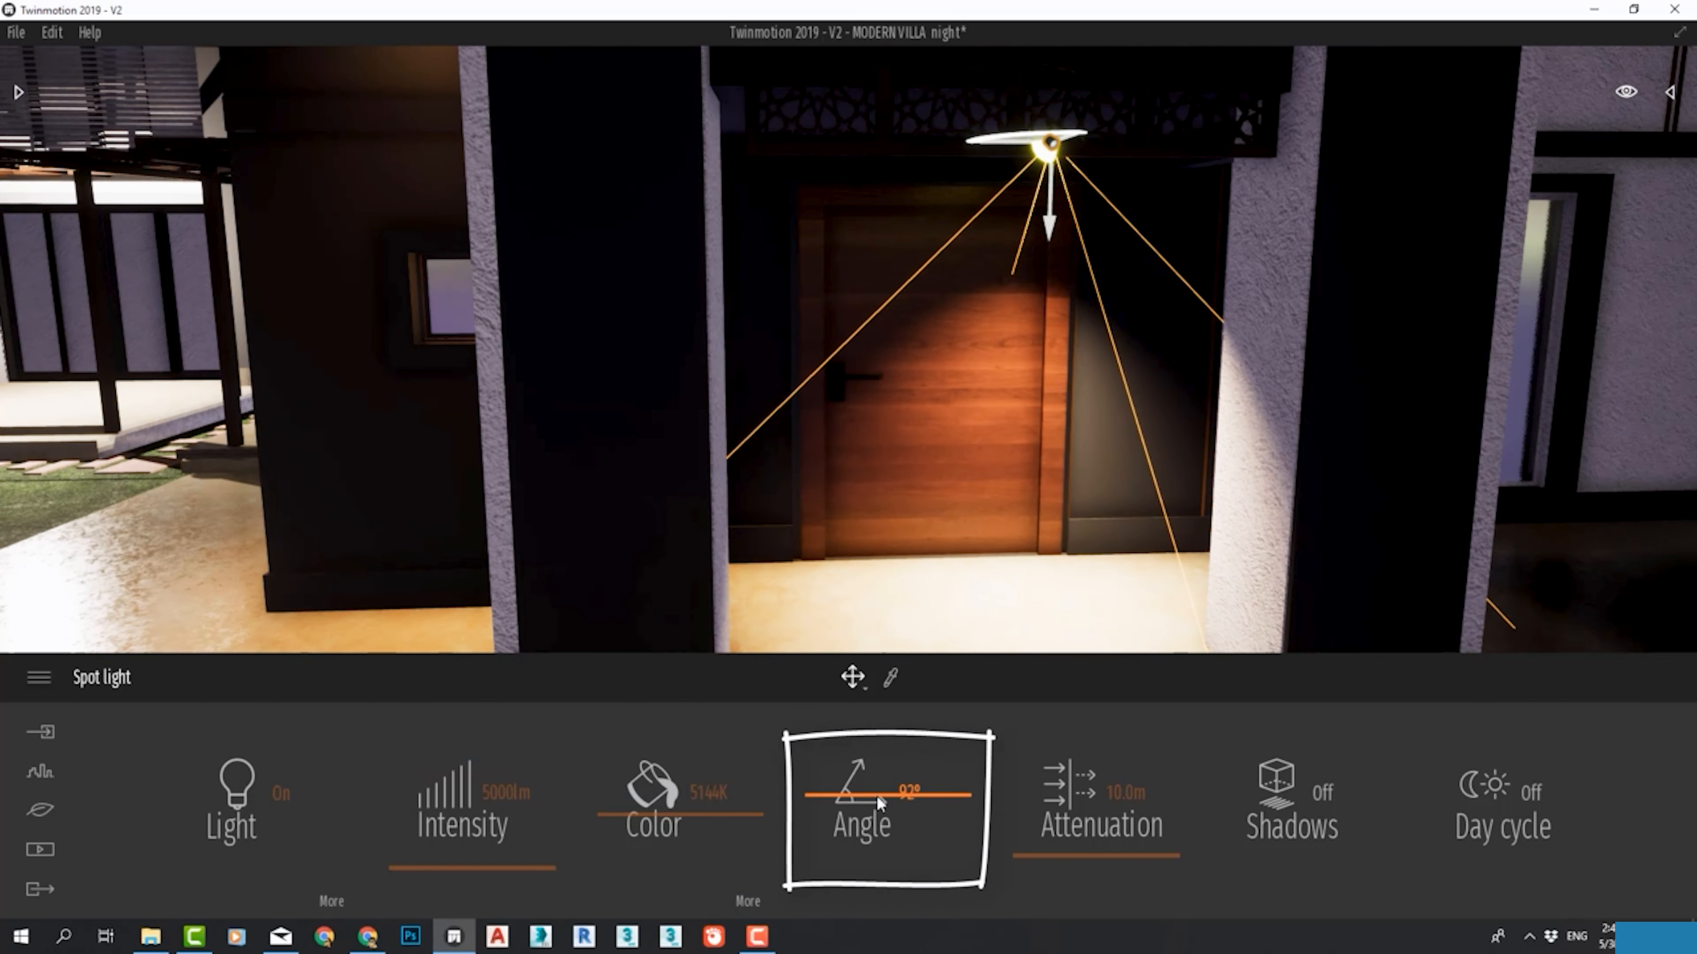
mouse_move(877, 822)
mouse_down()
mouse_move(878, 857)
mouse_move(857, 698)
mouse_move(854, 829)
mouse_move(856, 814)
mouse_up()
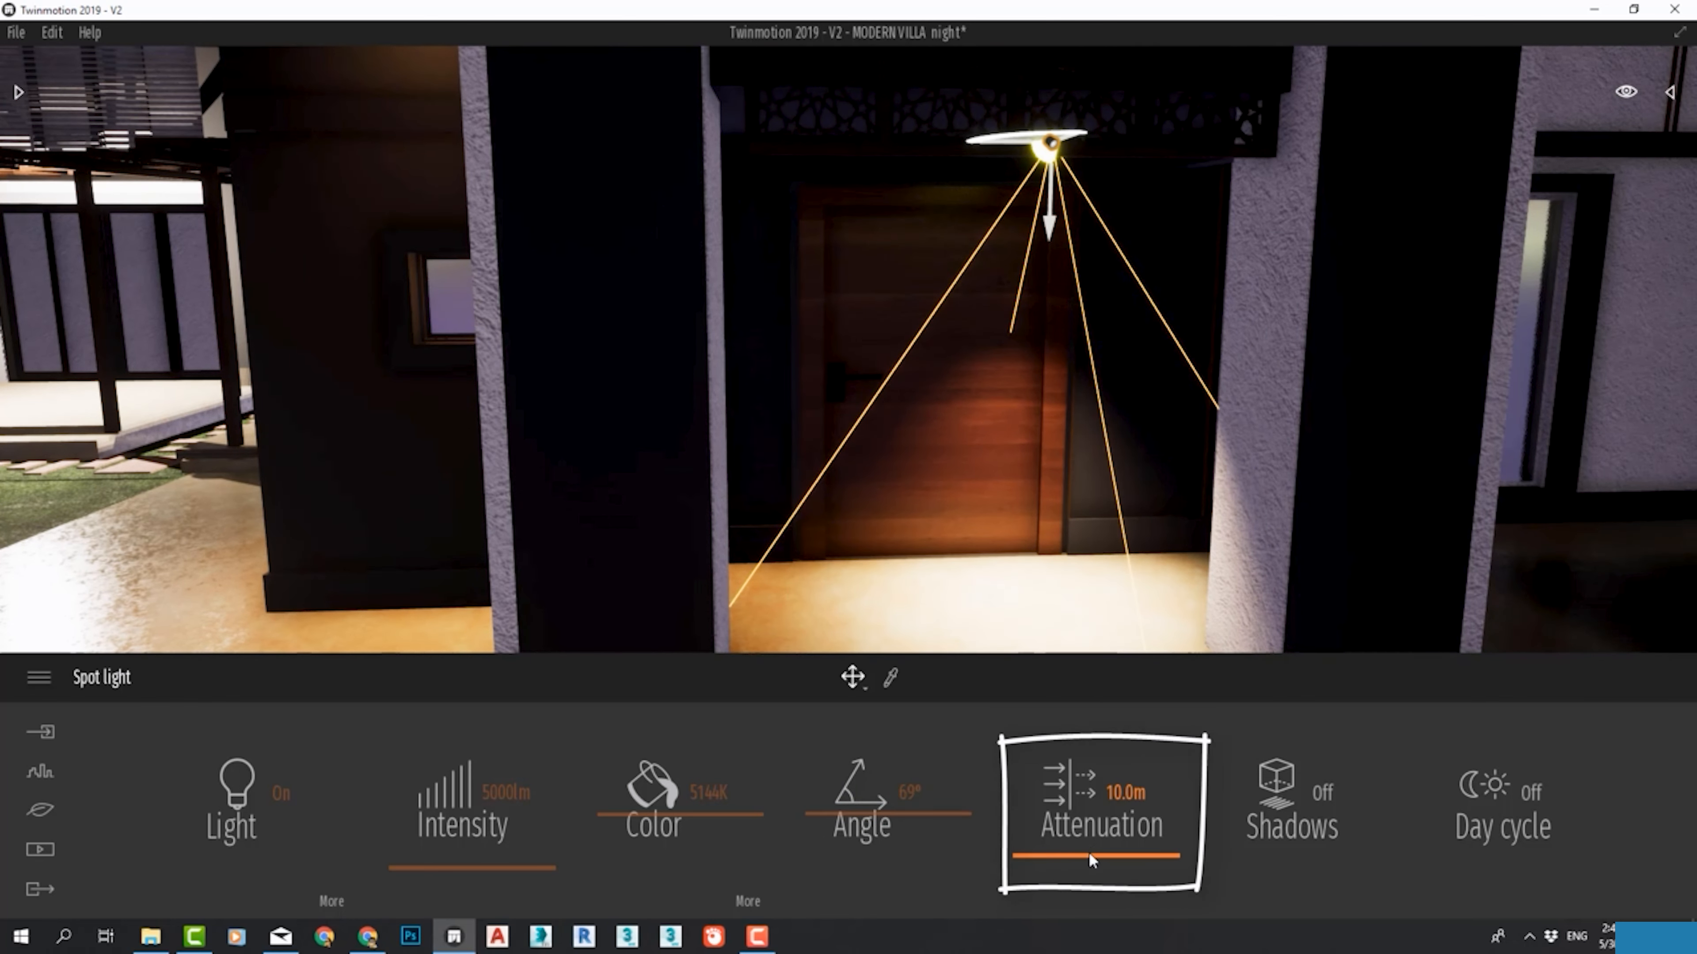
drag(1089, 858, 1089, 870)
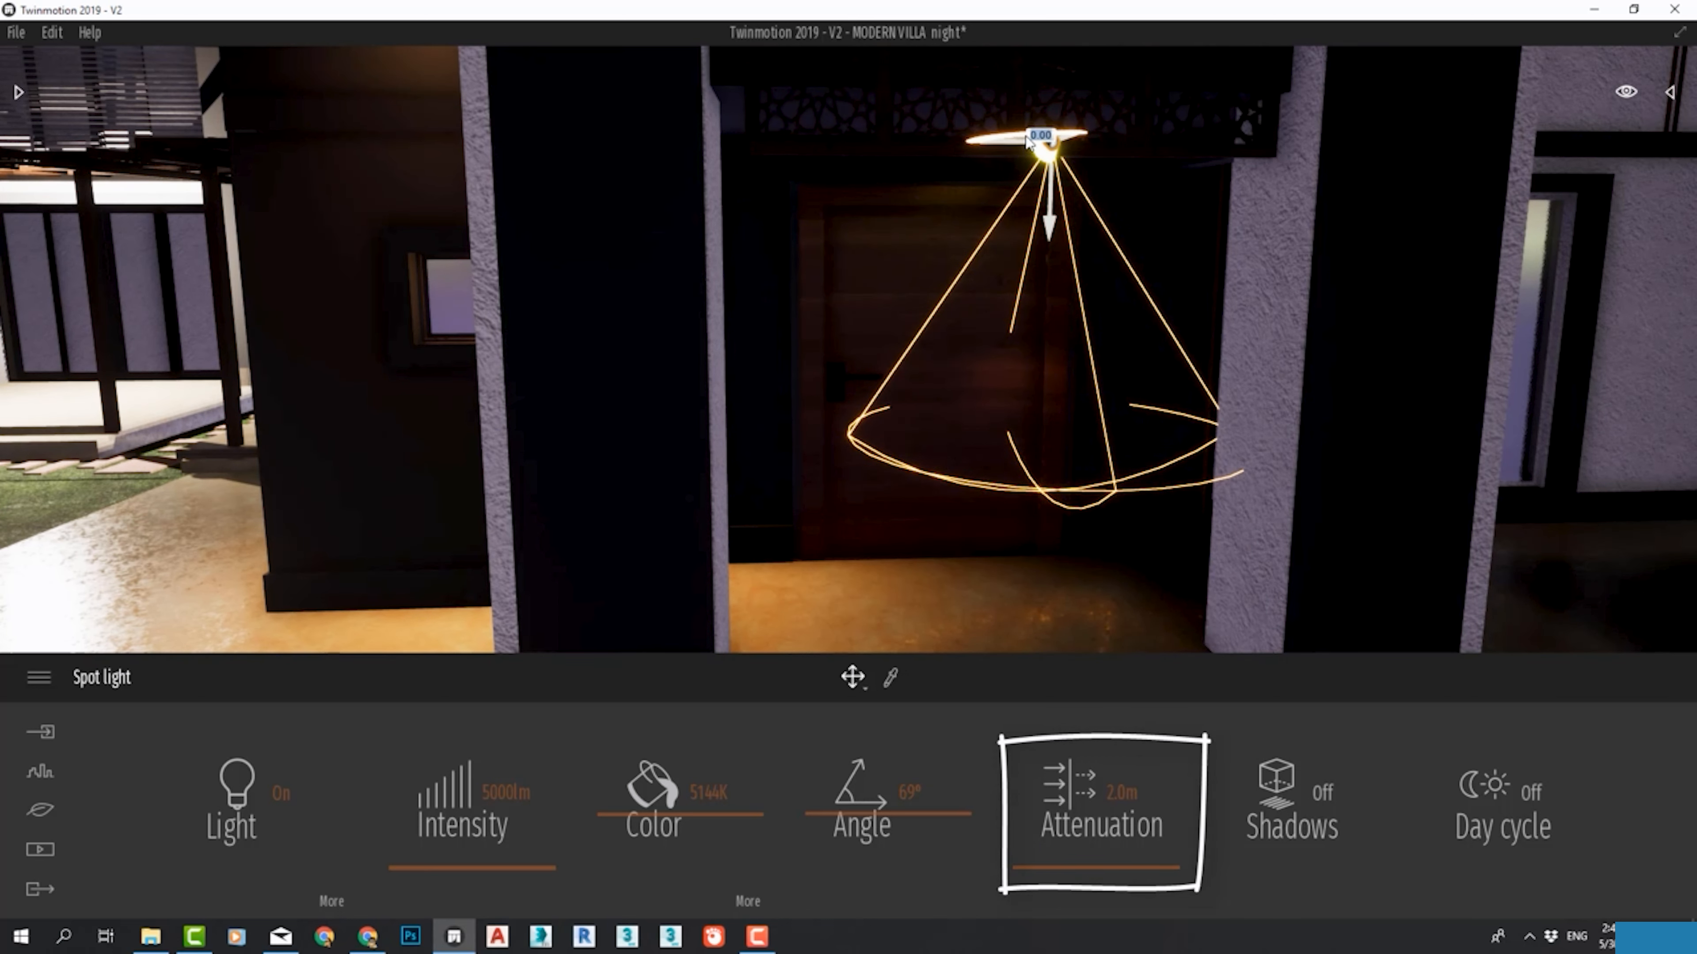
Step: Move the spot light via the small window's wall to the front entrance column, with its attenuation set to 4.0 m
drag(995, 151, 323, 211)
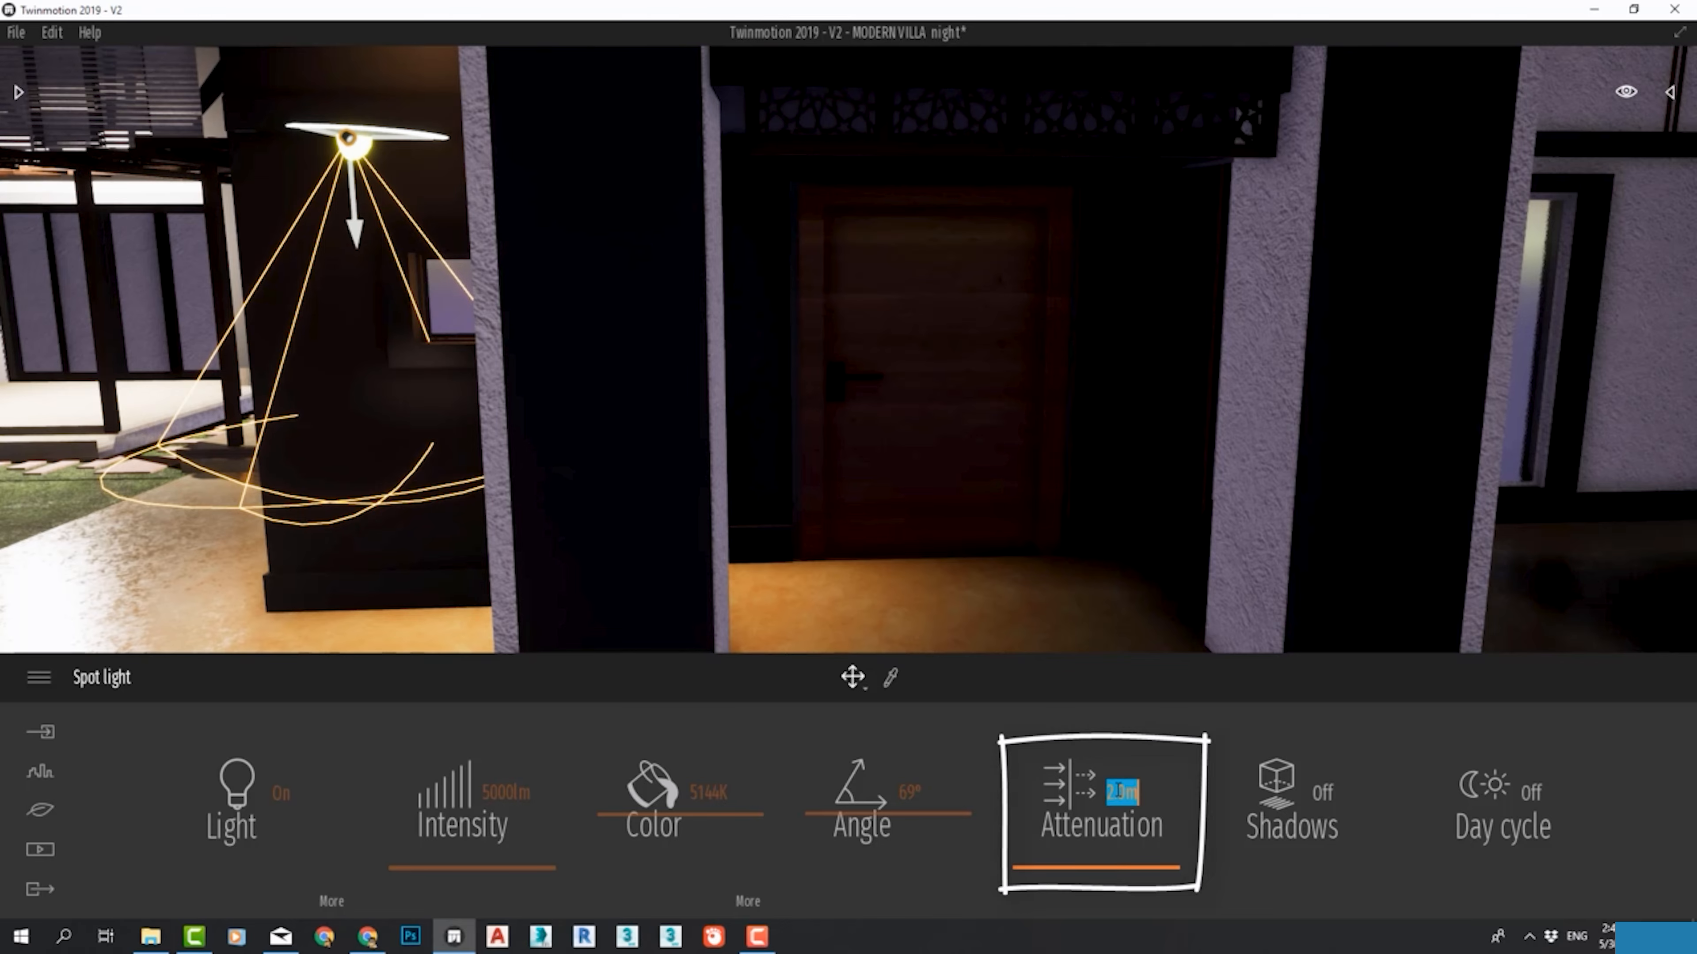
key(Return)
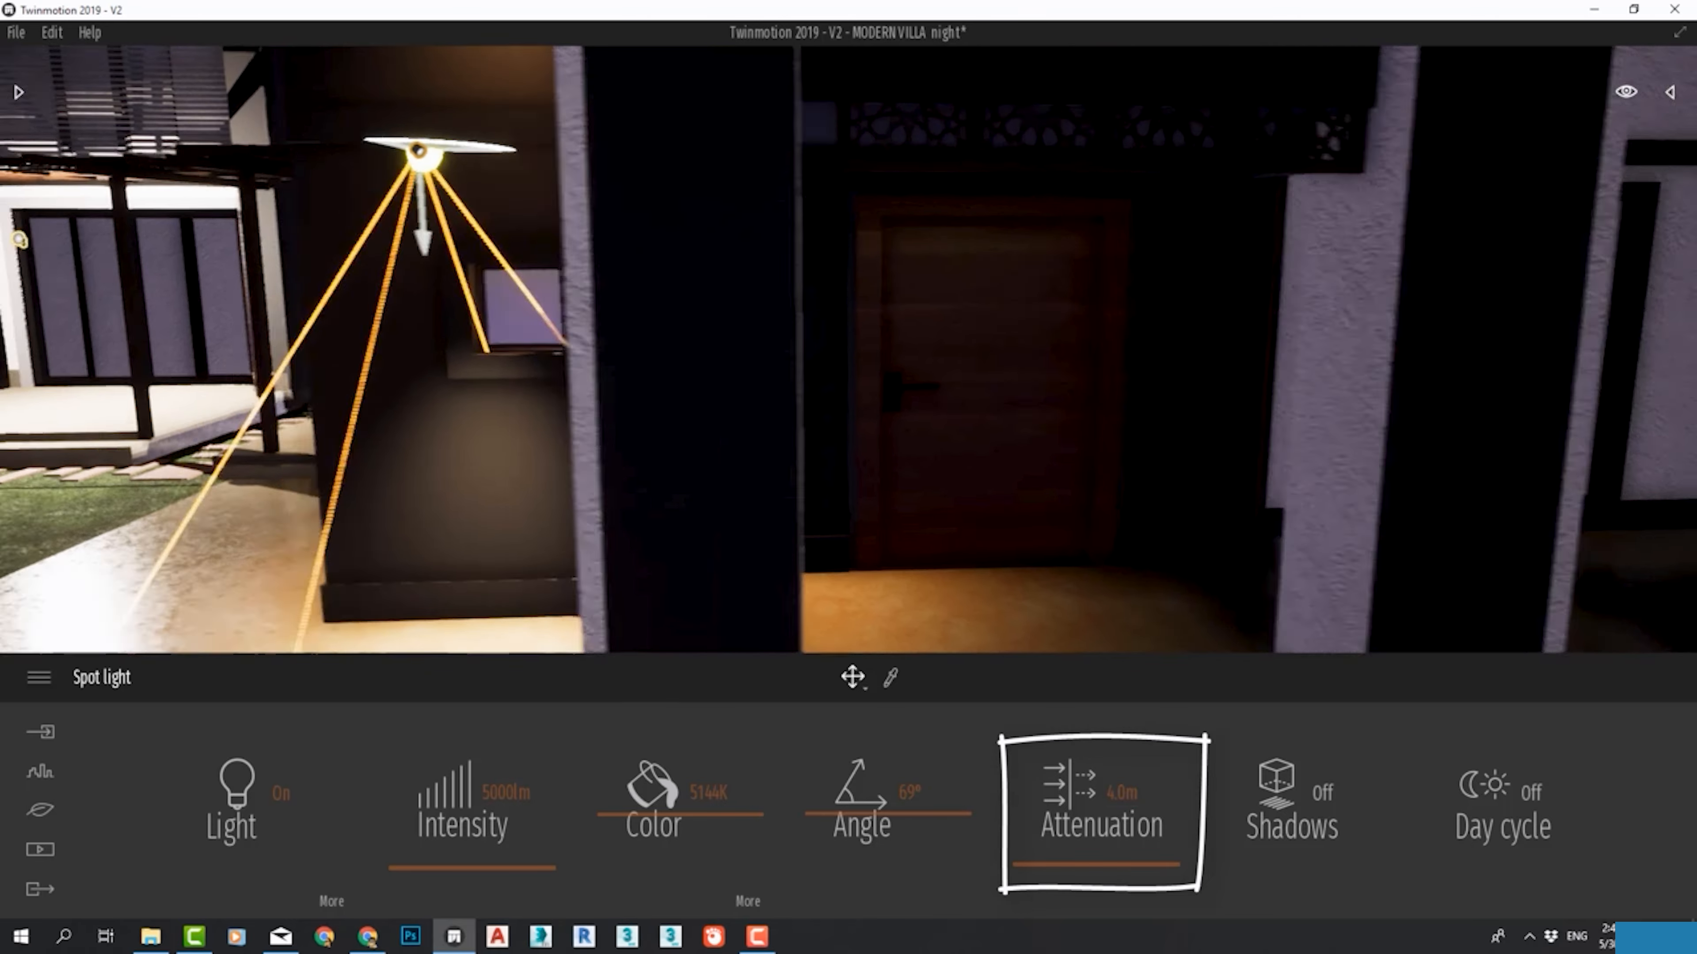
scroll(716, 267, down, 3)
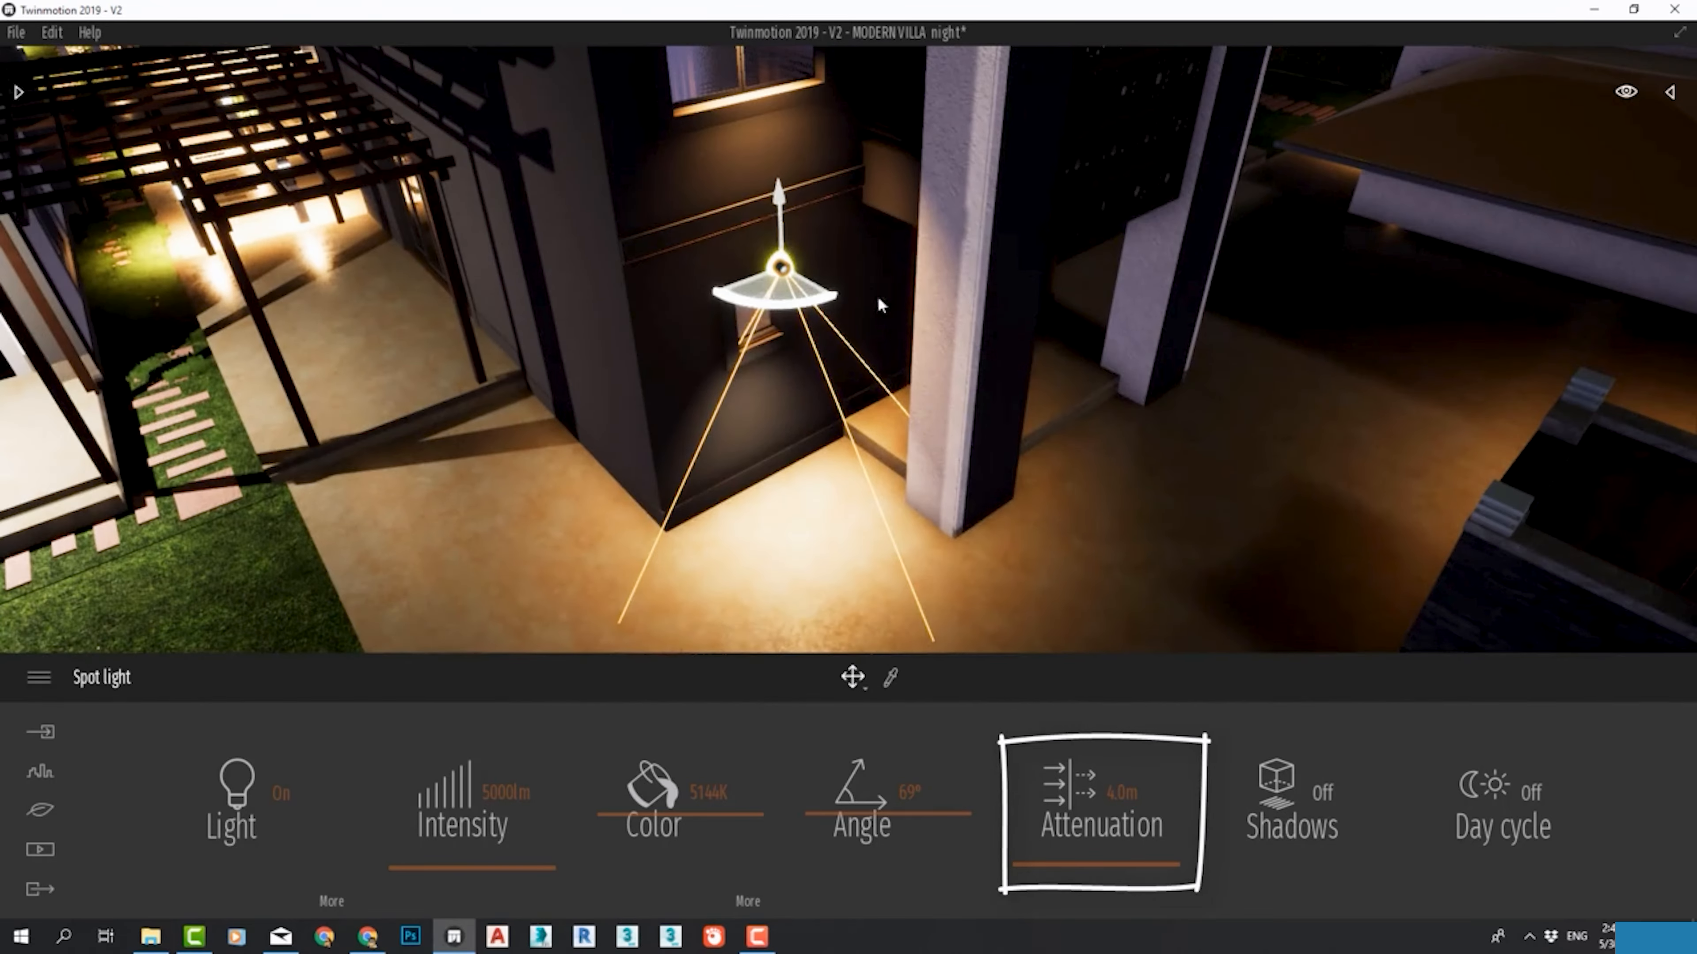
drag(780, 304, 1042, 57)
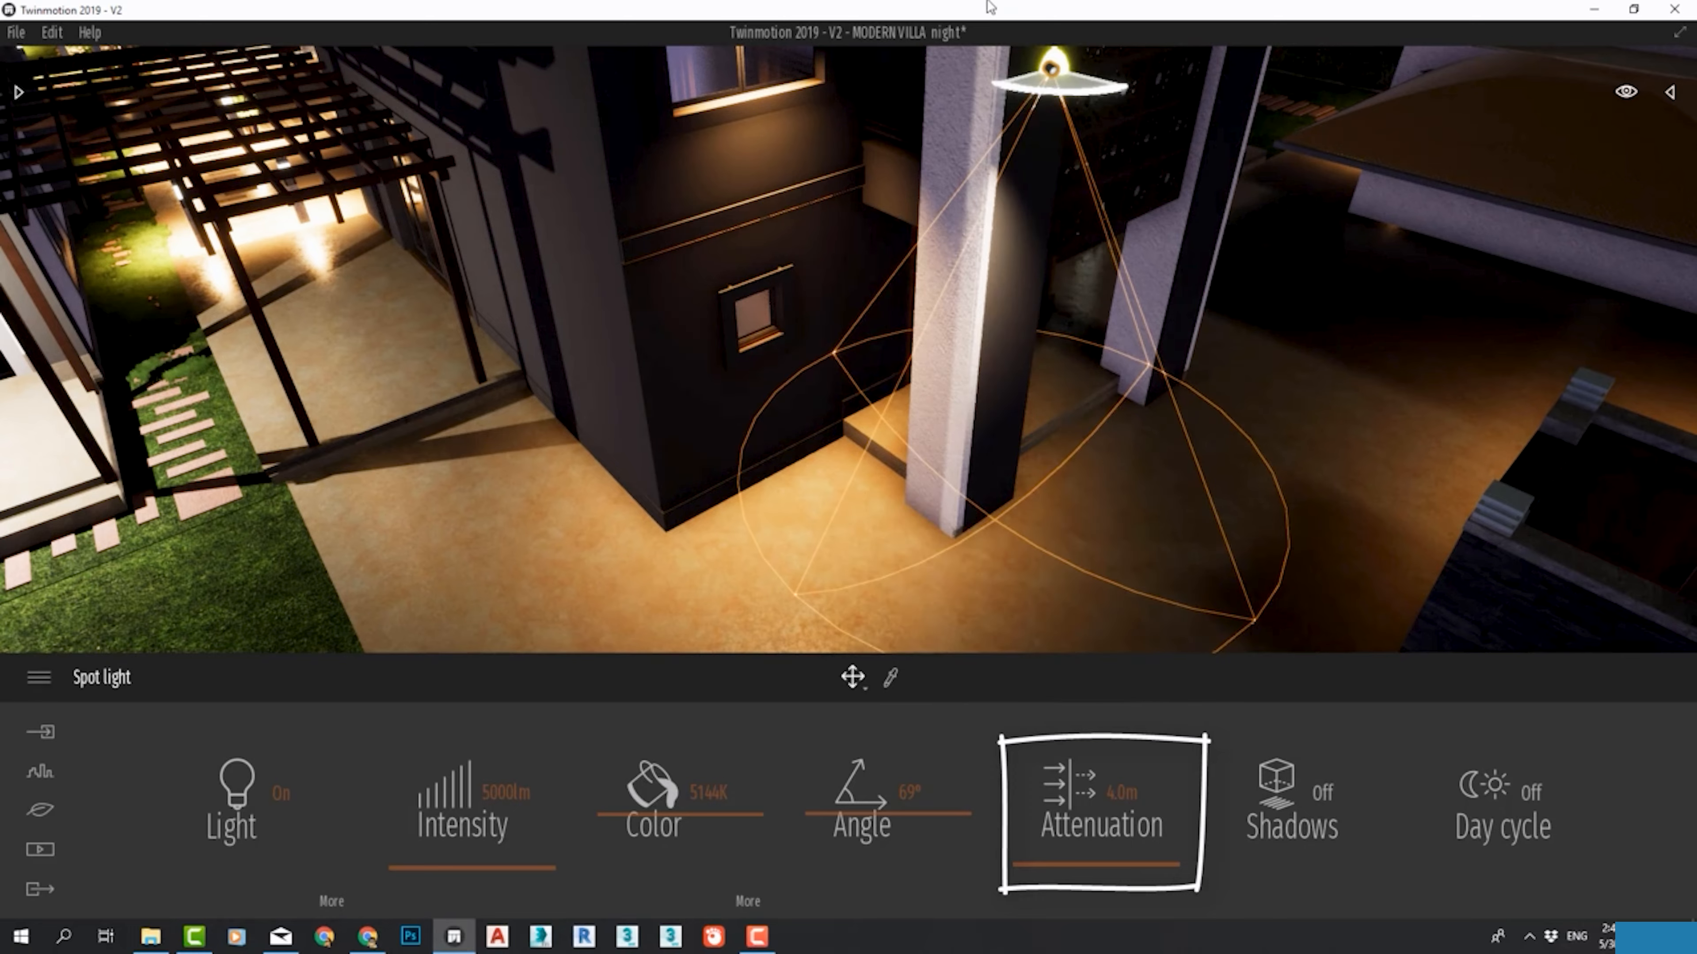
Step: Set the column spot light's attenuation to 5.0 m and turn on its shadows and day cycle
text(1)
key(Return)
text(2)
key(Return)
text(5)
key(Return)
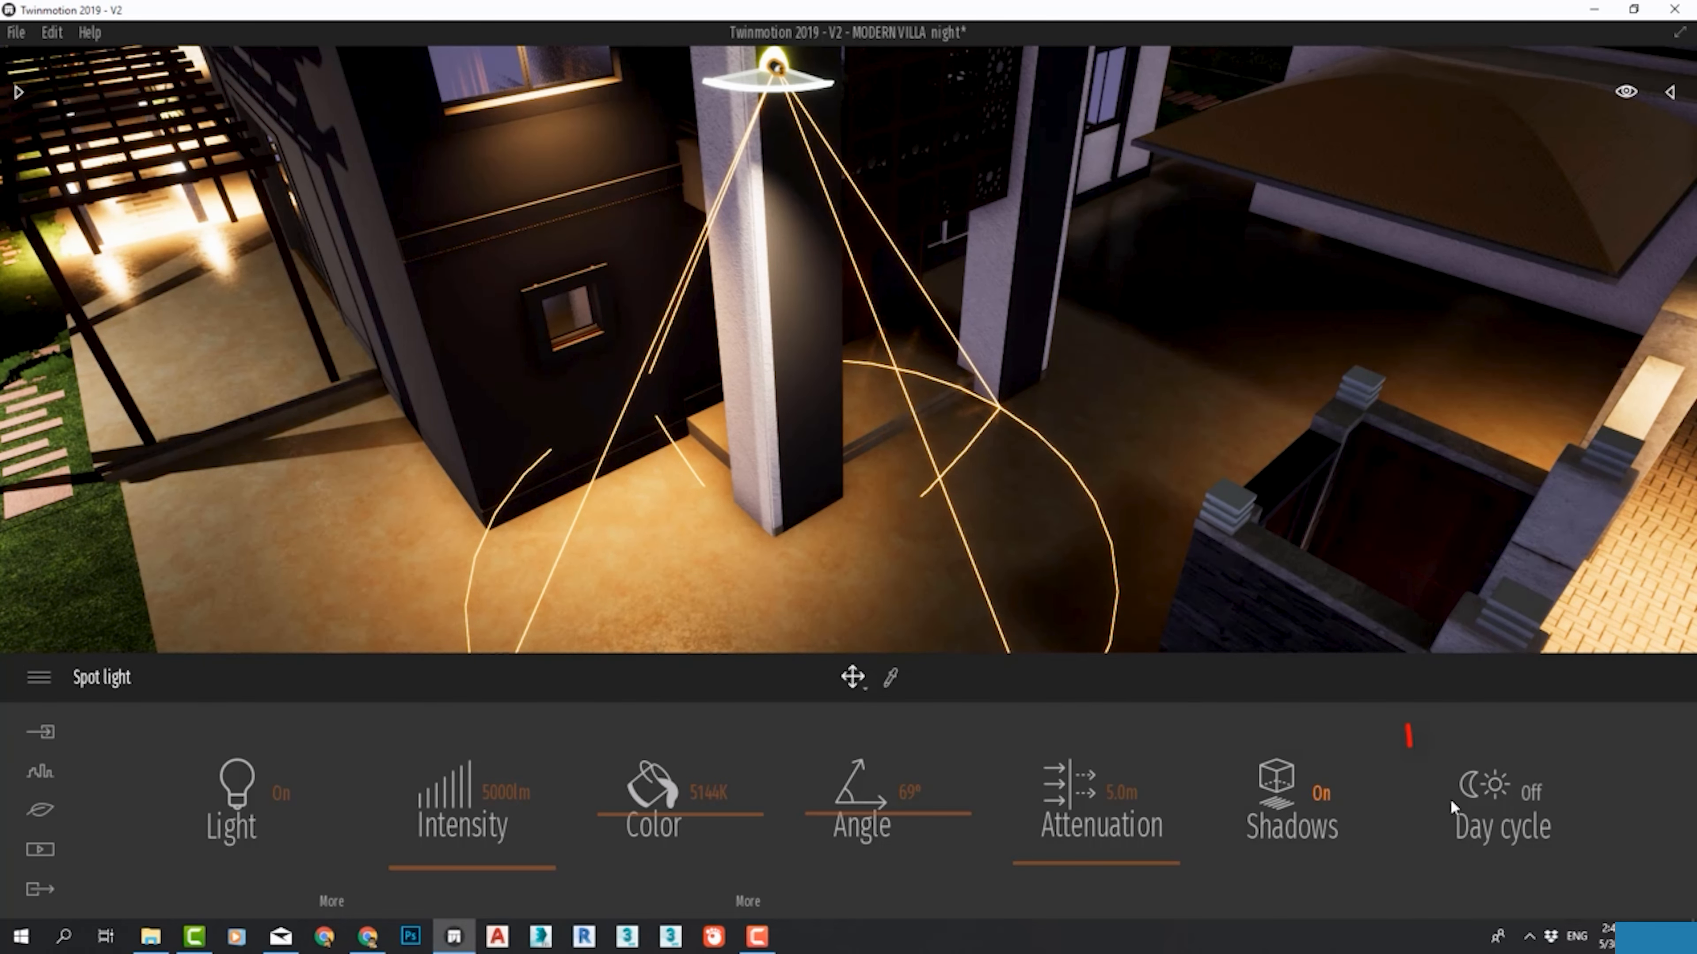
click(1526, 792)
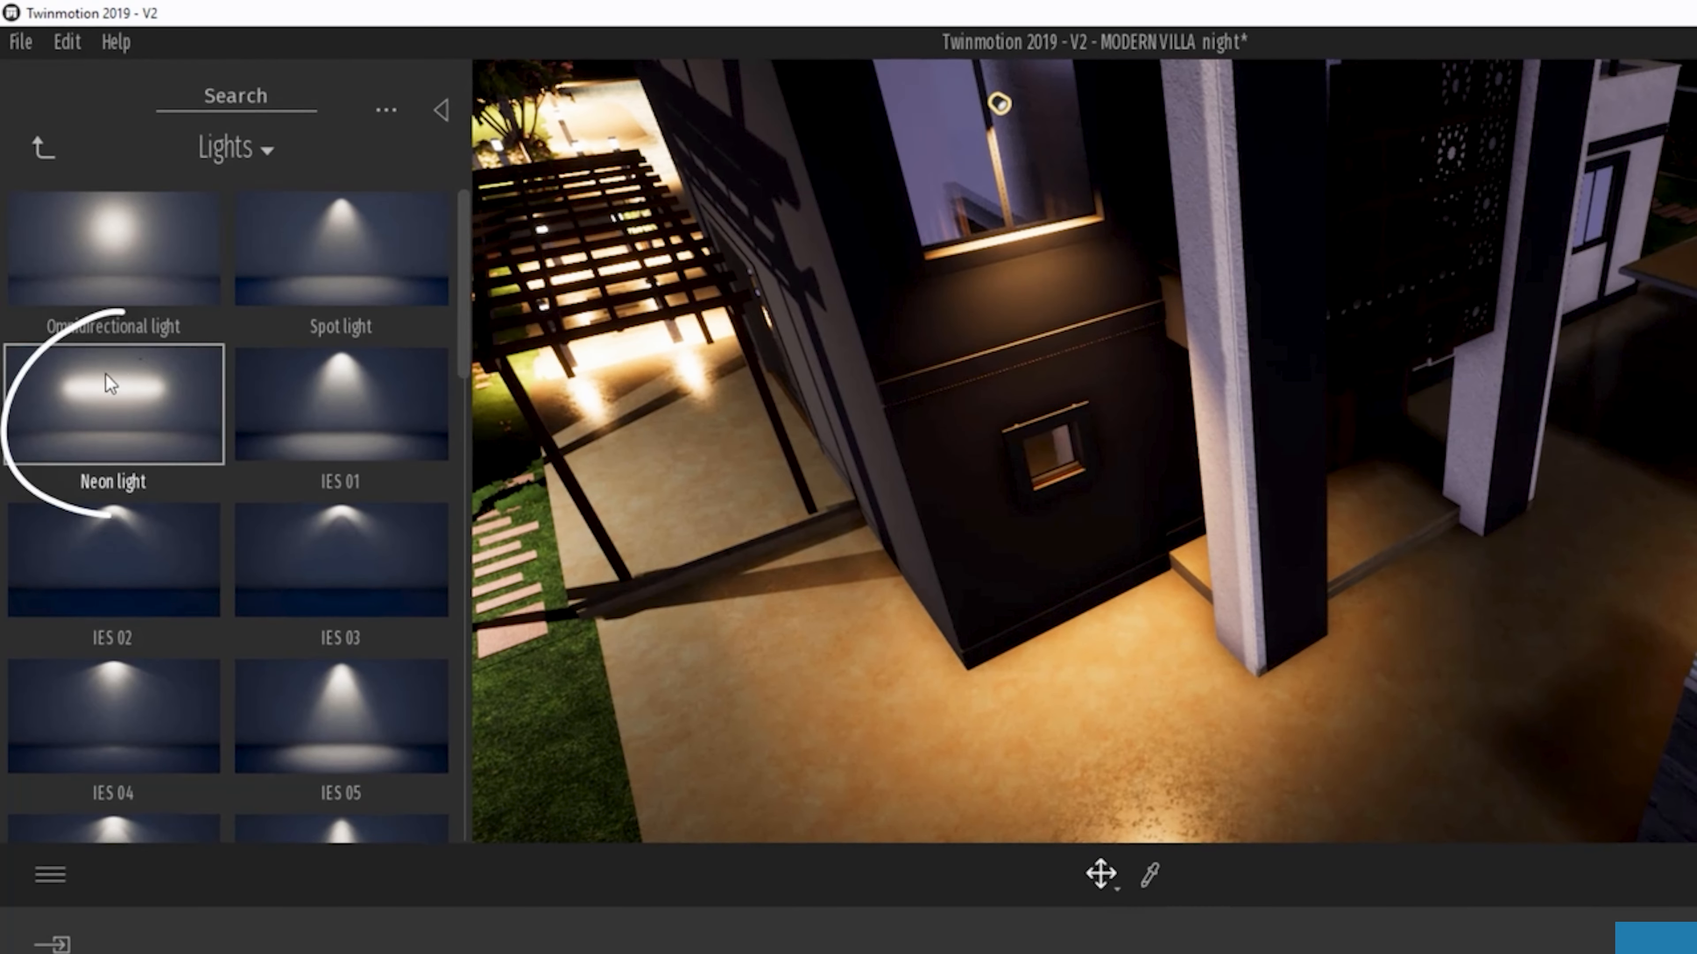
Step: Try a neon light on the paving beside the dark building, adjusting its length and repositioning it
drag(167, 416, 995, 797)
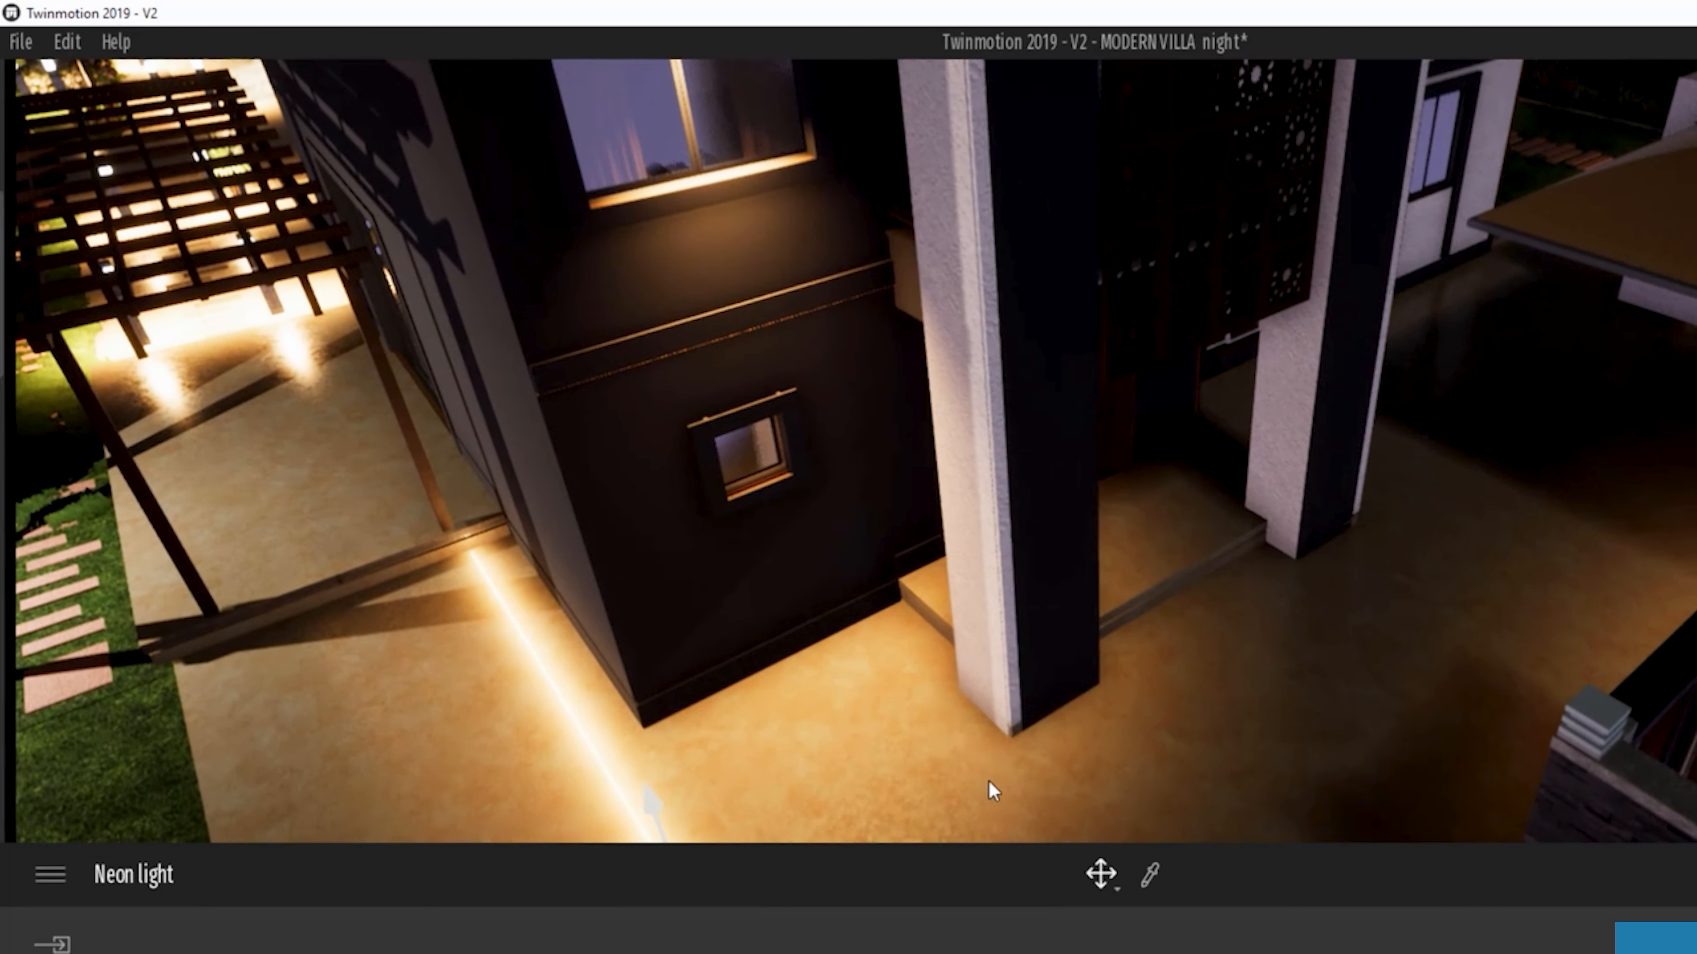
shift+middle_drag(866, 716, 987, 507)
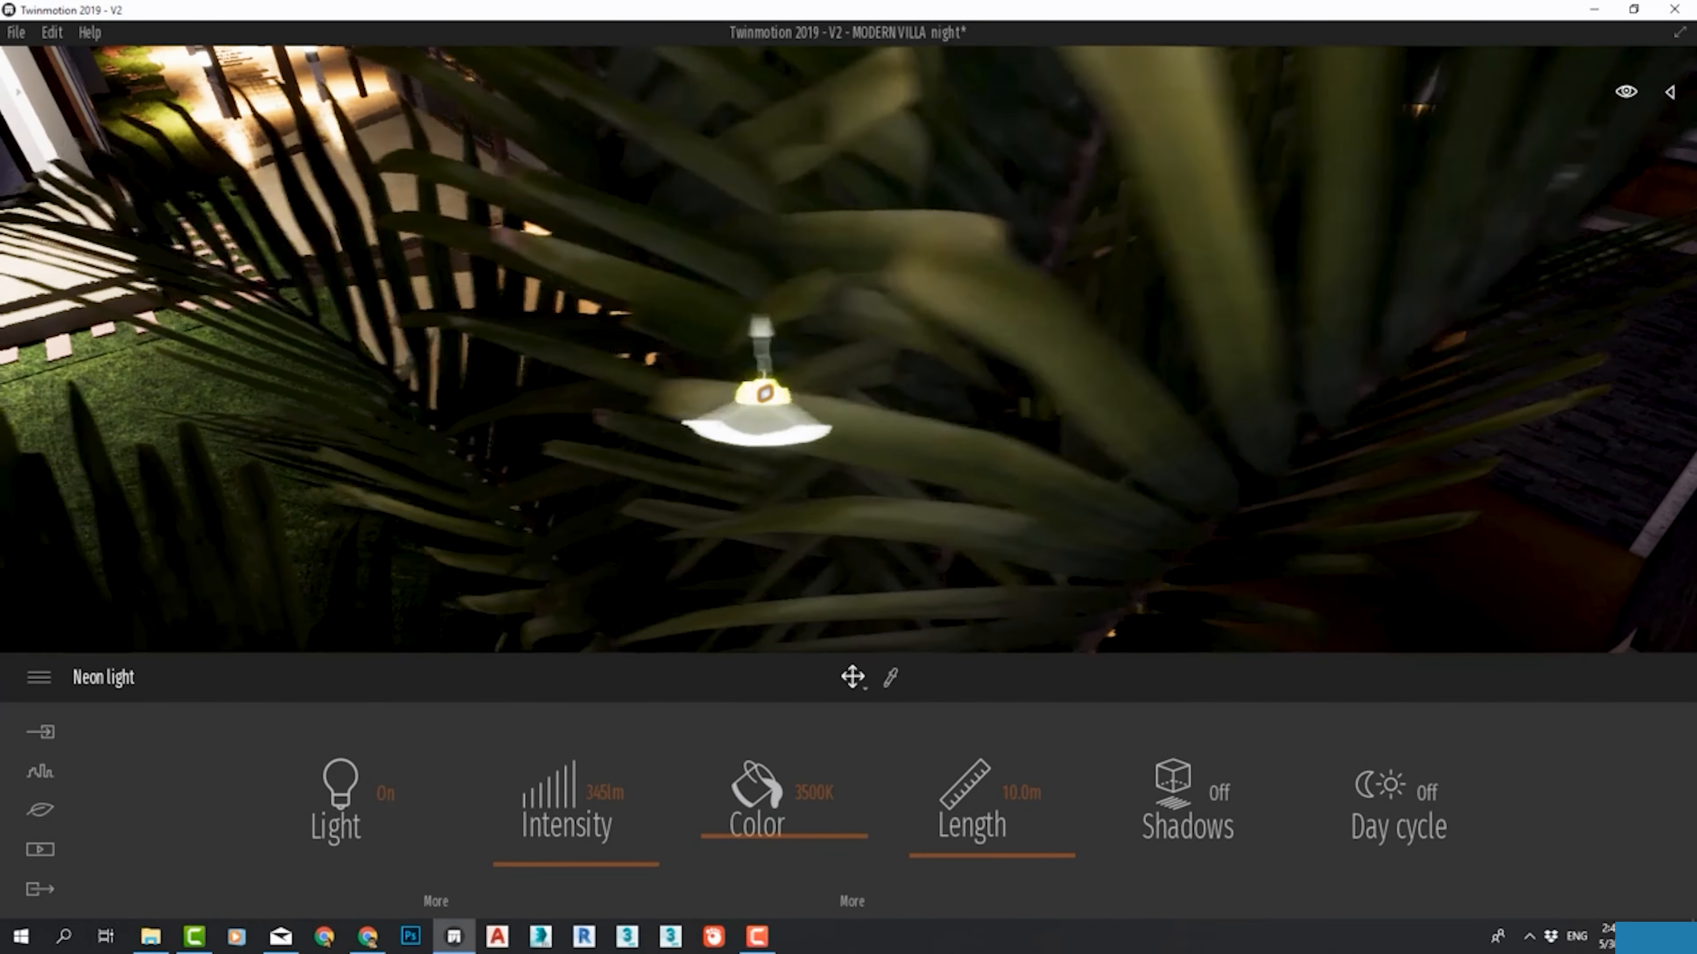
middle_drag(761, 394, 723, 582)
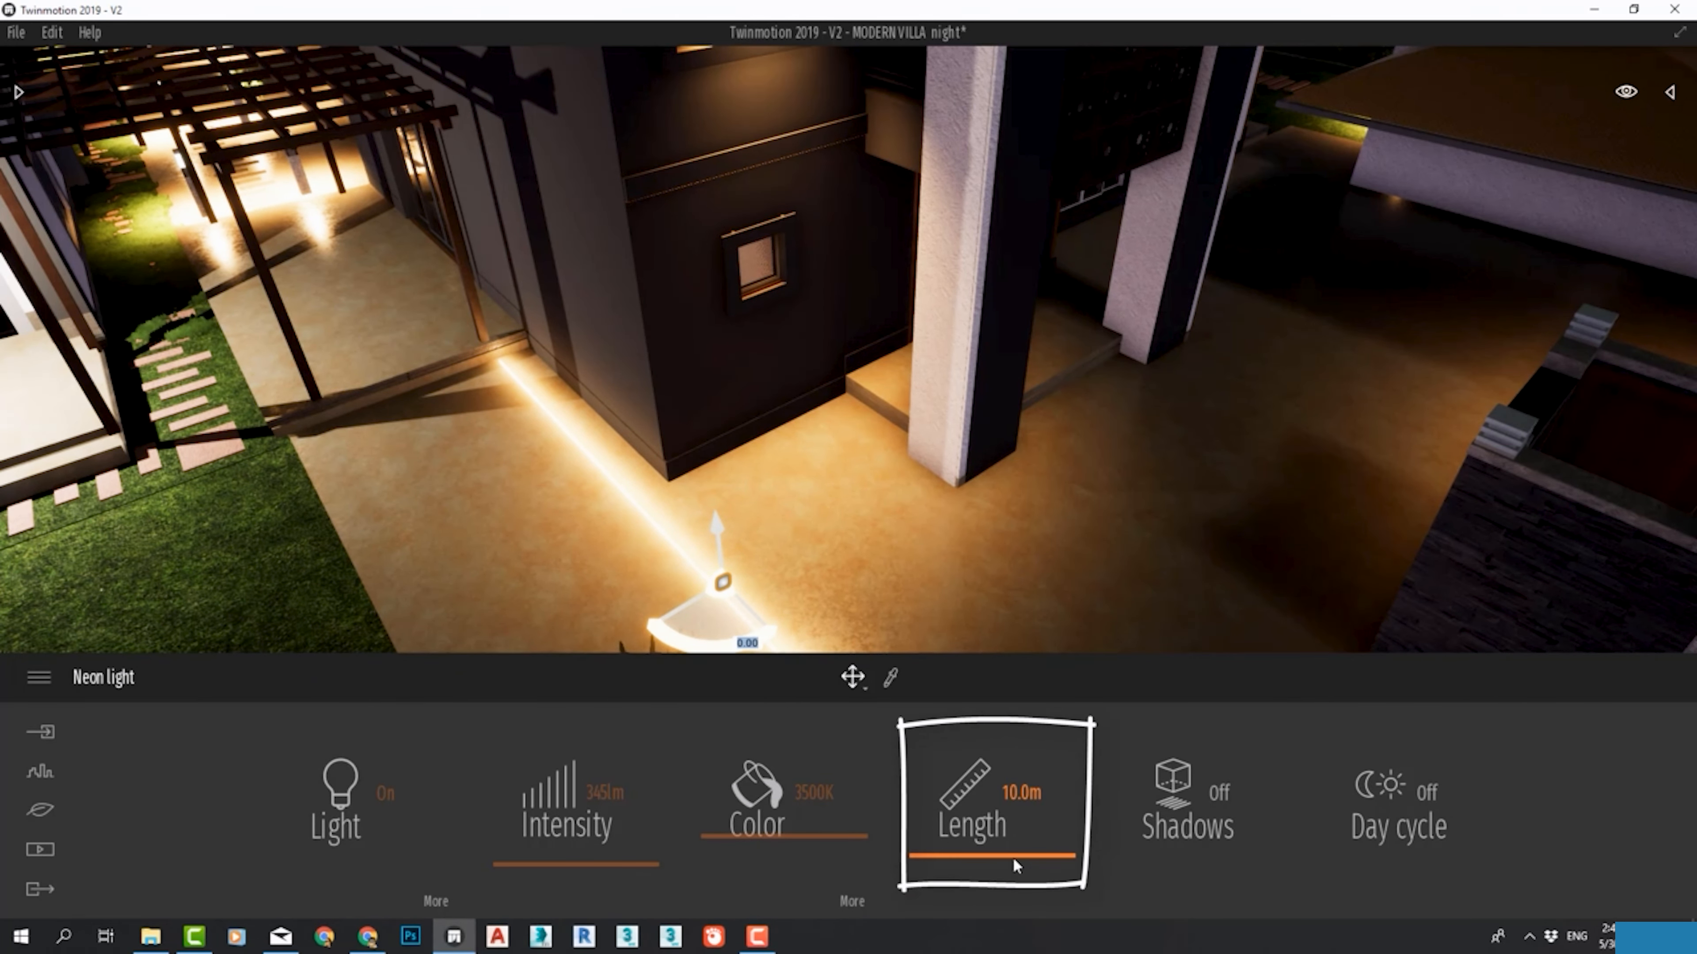
drag(1014, 866, 1011, 868)
mouse_move(723, 580)
mouse_down()
mouse_move(688, 380)
mouse_move(644, 259)
mouse_move(674, 353)
mouse_move(555, 428)
mouse_move(728, 370)
mouse_move(489, 432)
mouse_up()
click(674, 353)
click(693, 337)
Step: Look through the IES light presets in the Lights library down to IES 30
middle_drag(662, 448, 888, 401)
drag(879, 365, 478, 468)
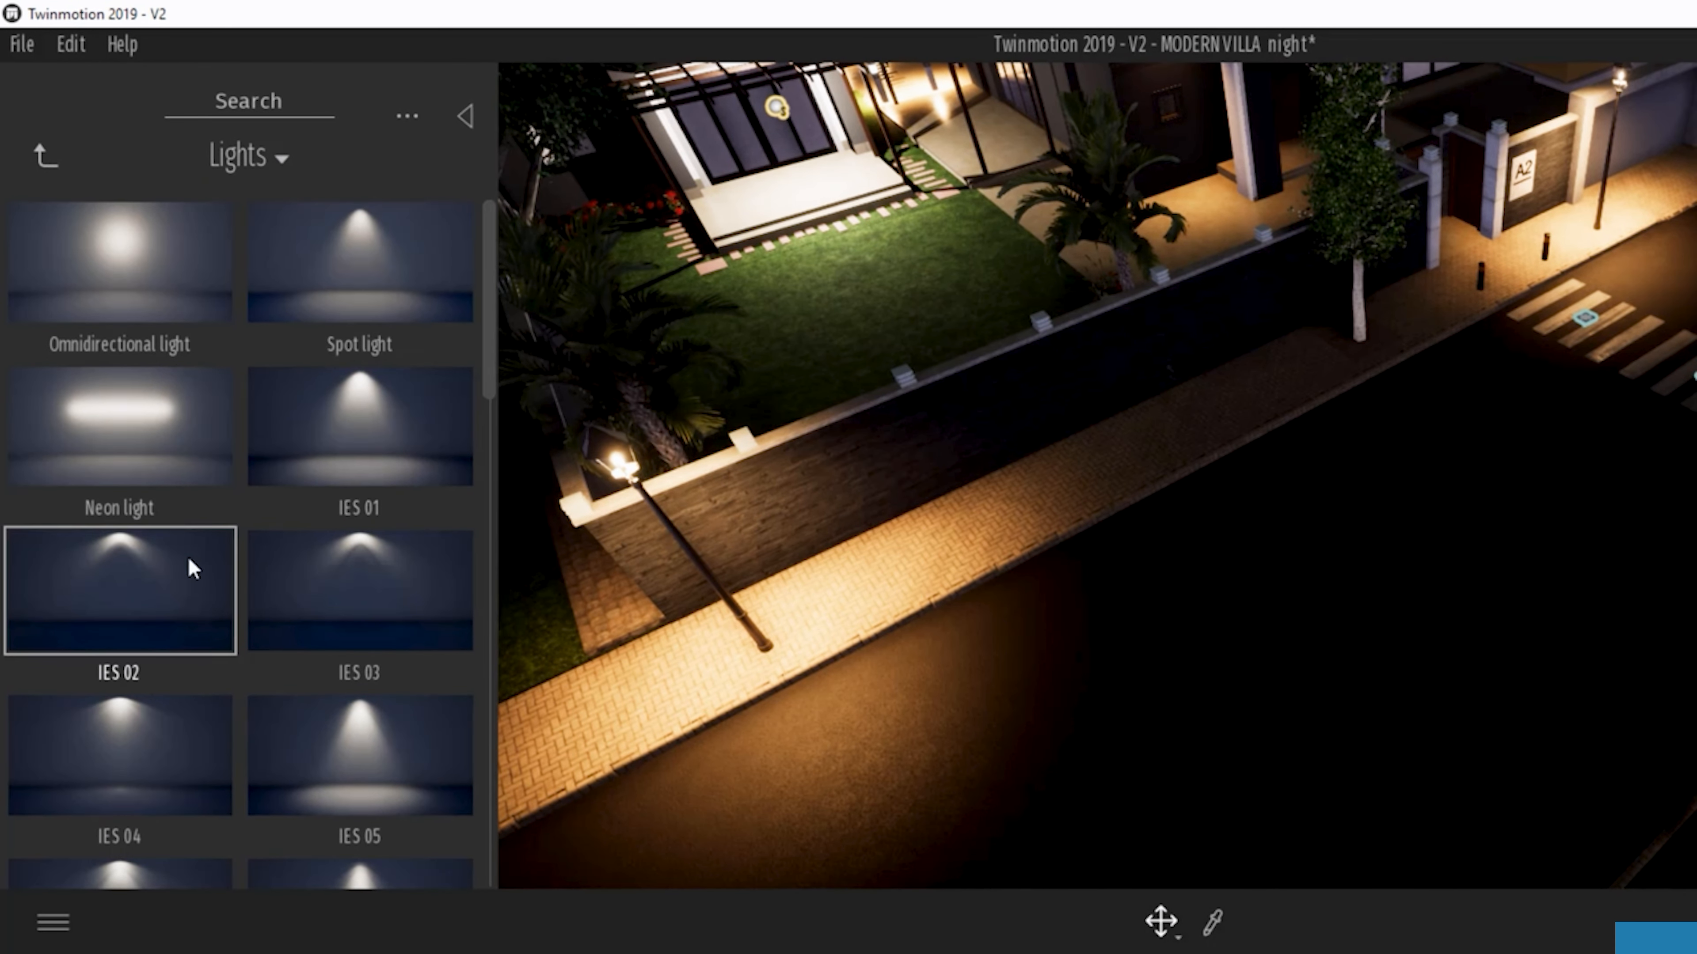
scroll(207, 401, down, 1)
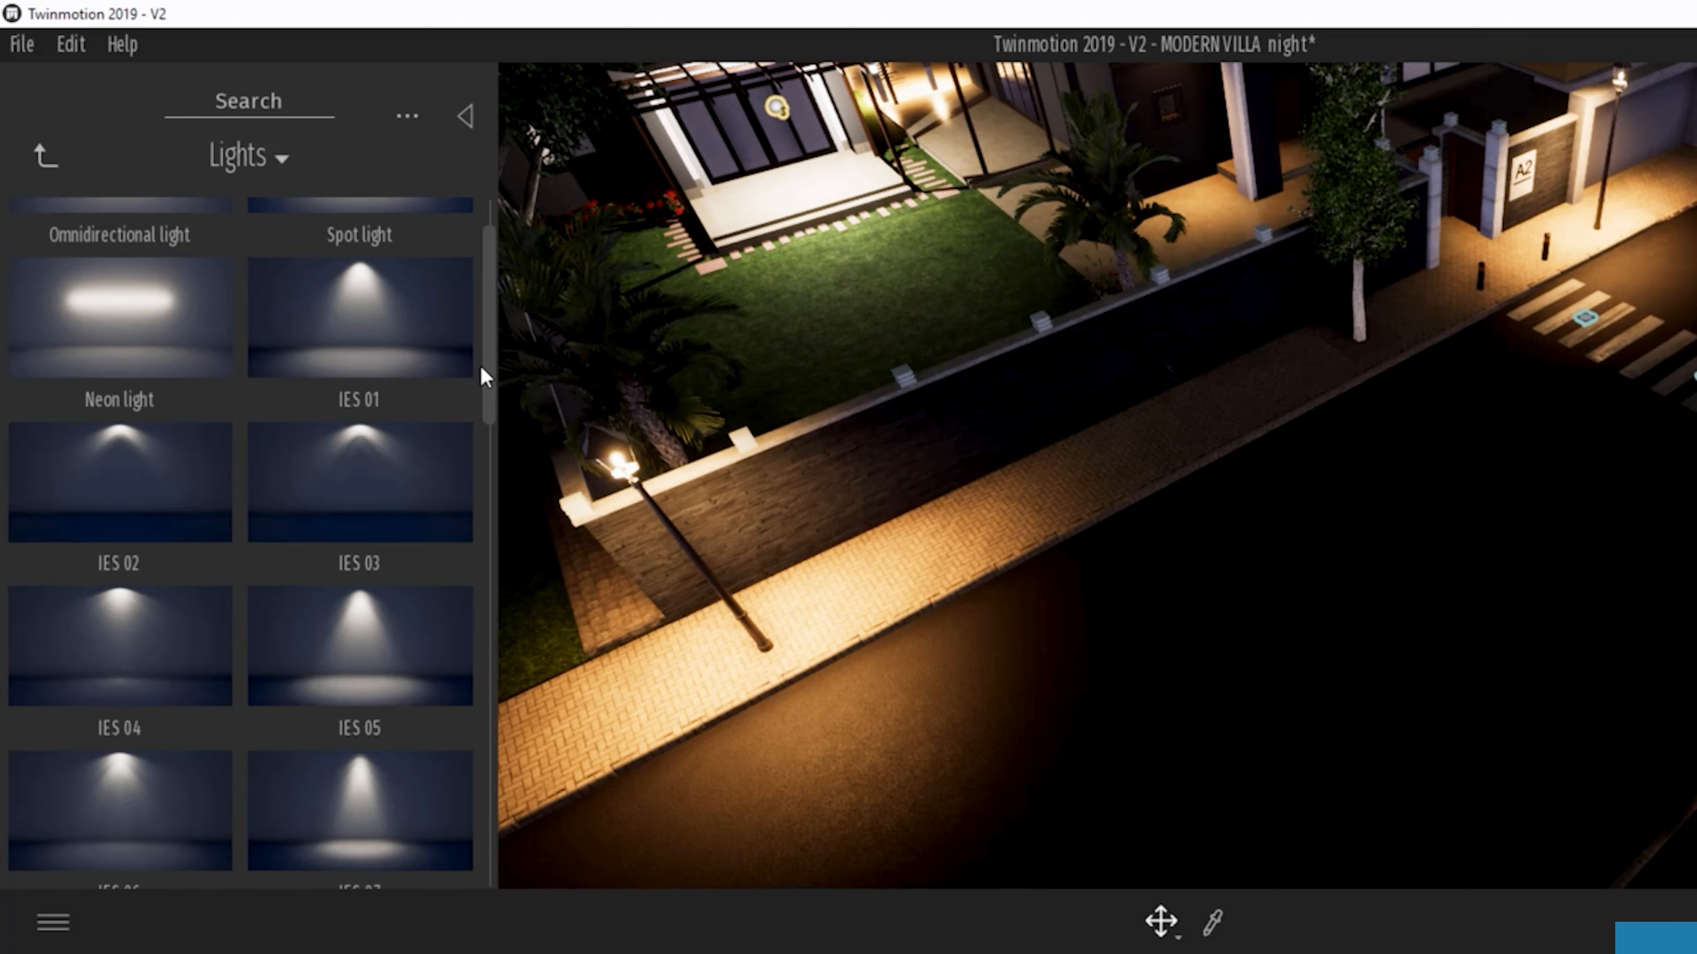
scroll(497, 411, down, 2)
drag(498, 411, 435, 806)
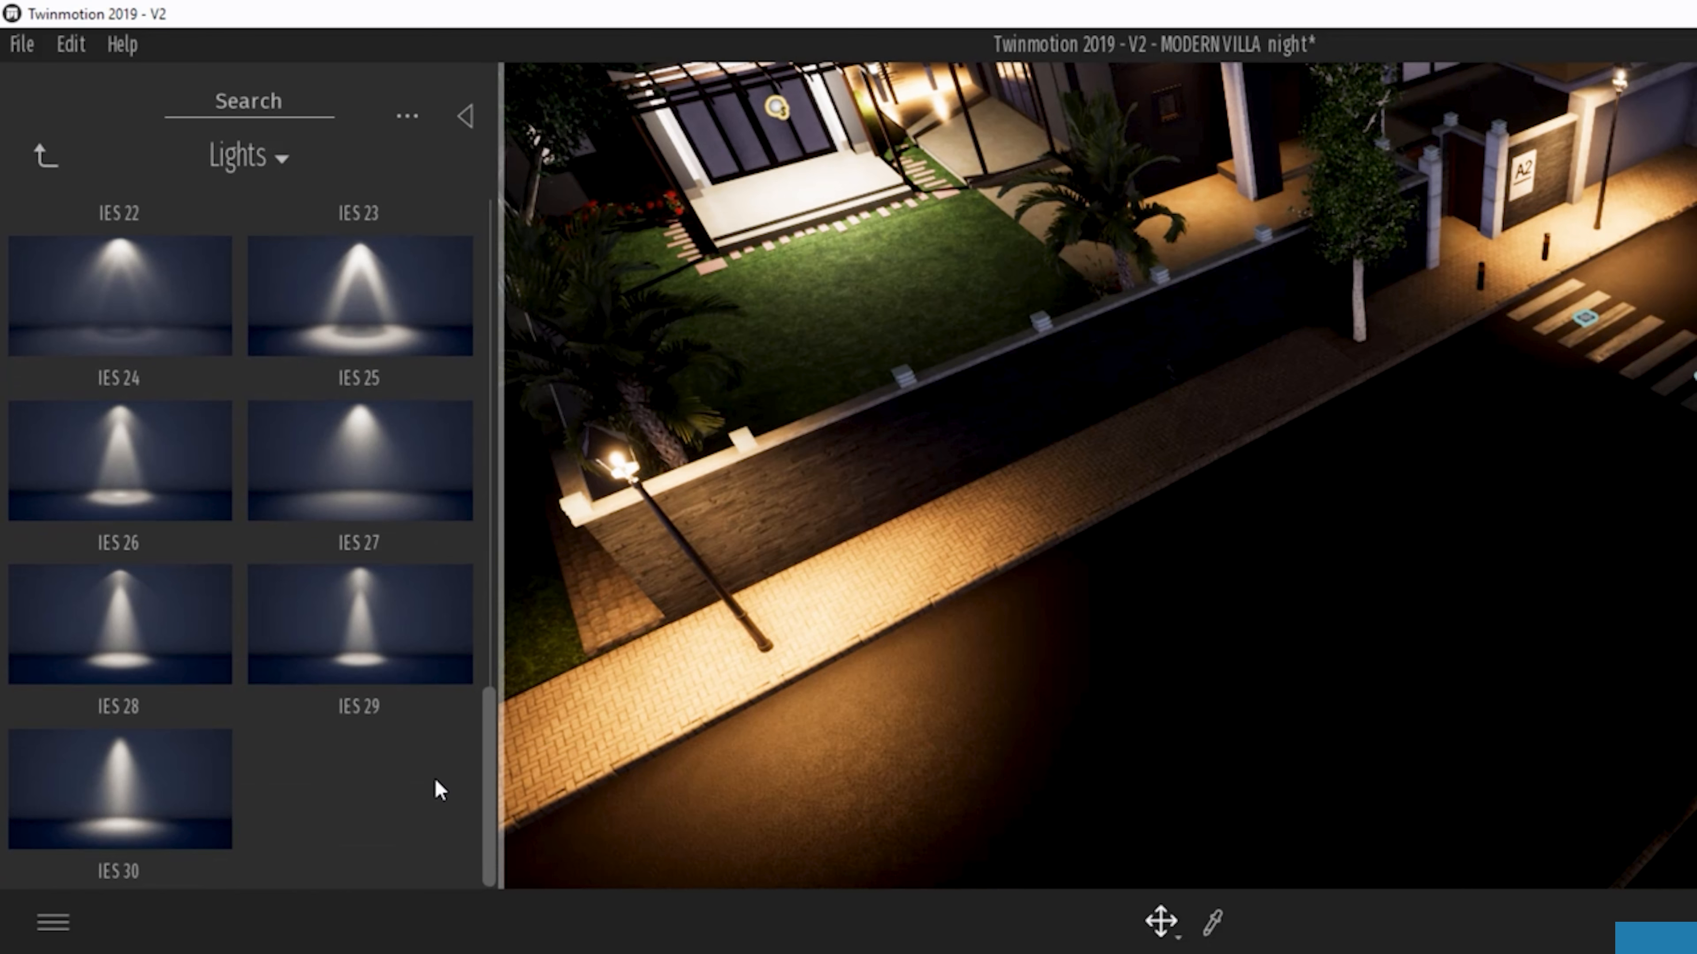
scroll(434, 770, up, 1)
drag(435, 768, 374, 705)
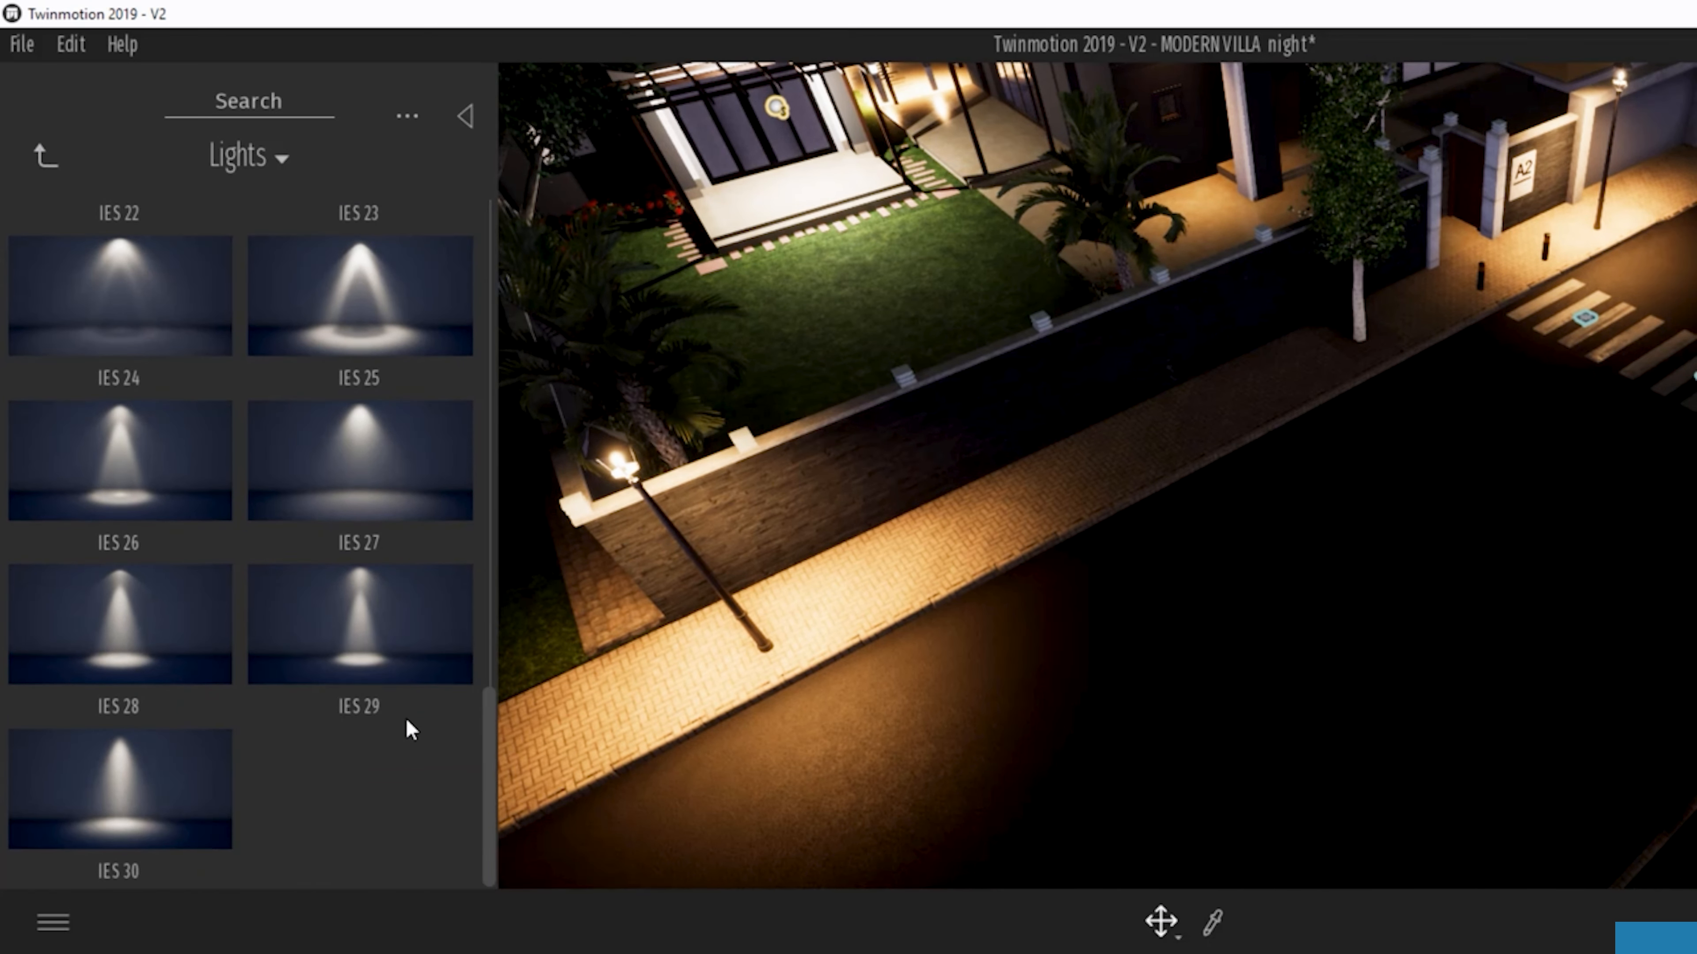
Step: Place an IES 24 light on the white facade between the upper window and the balcony and select it
middle_drag(1049, 282, 748, 625)
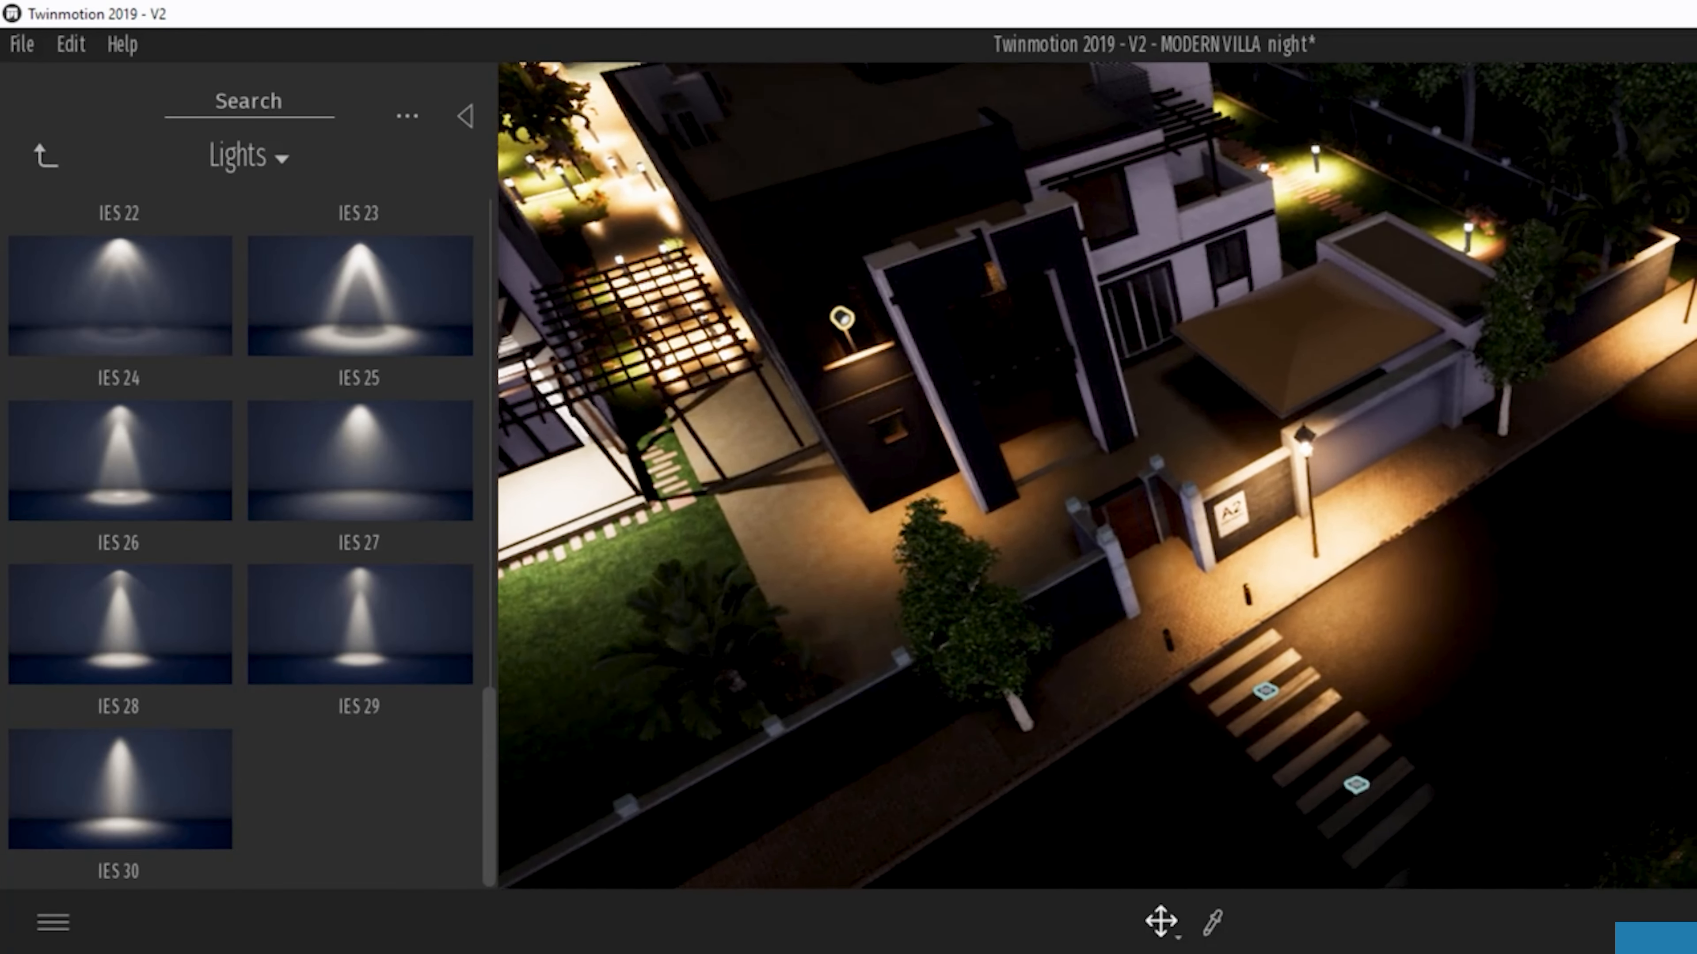
middle_drag(1190, 238, 1030, 317)
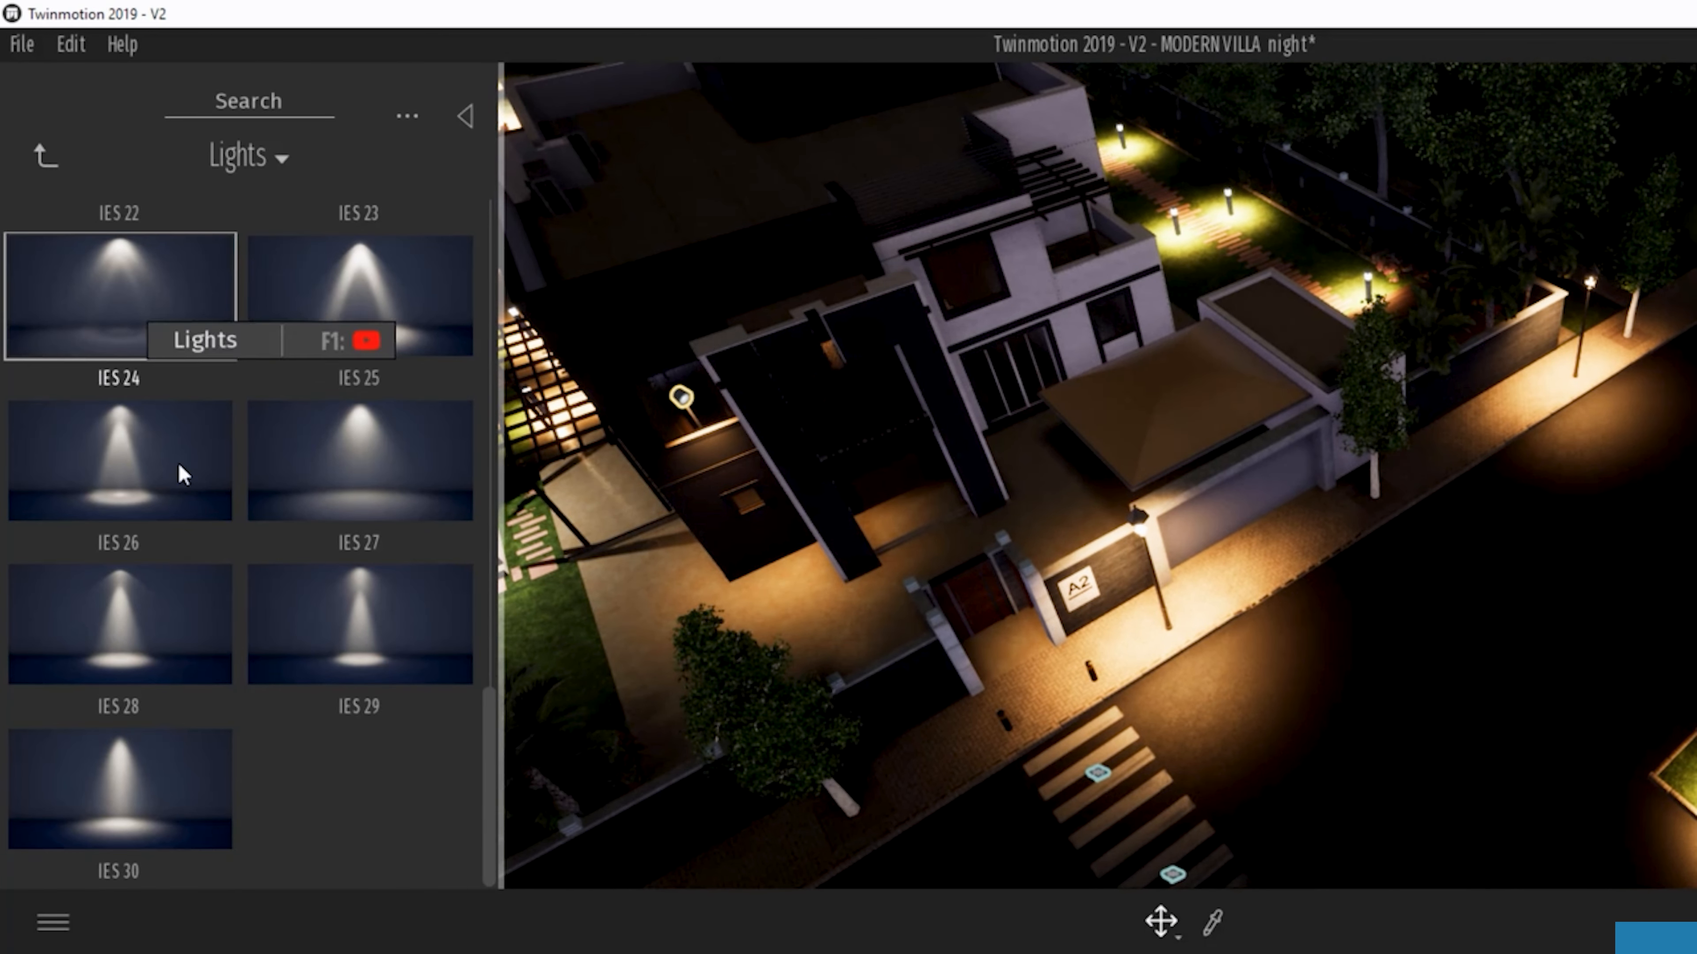
scroll(478, 349, up, 1)
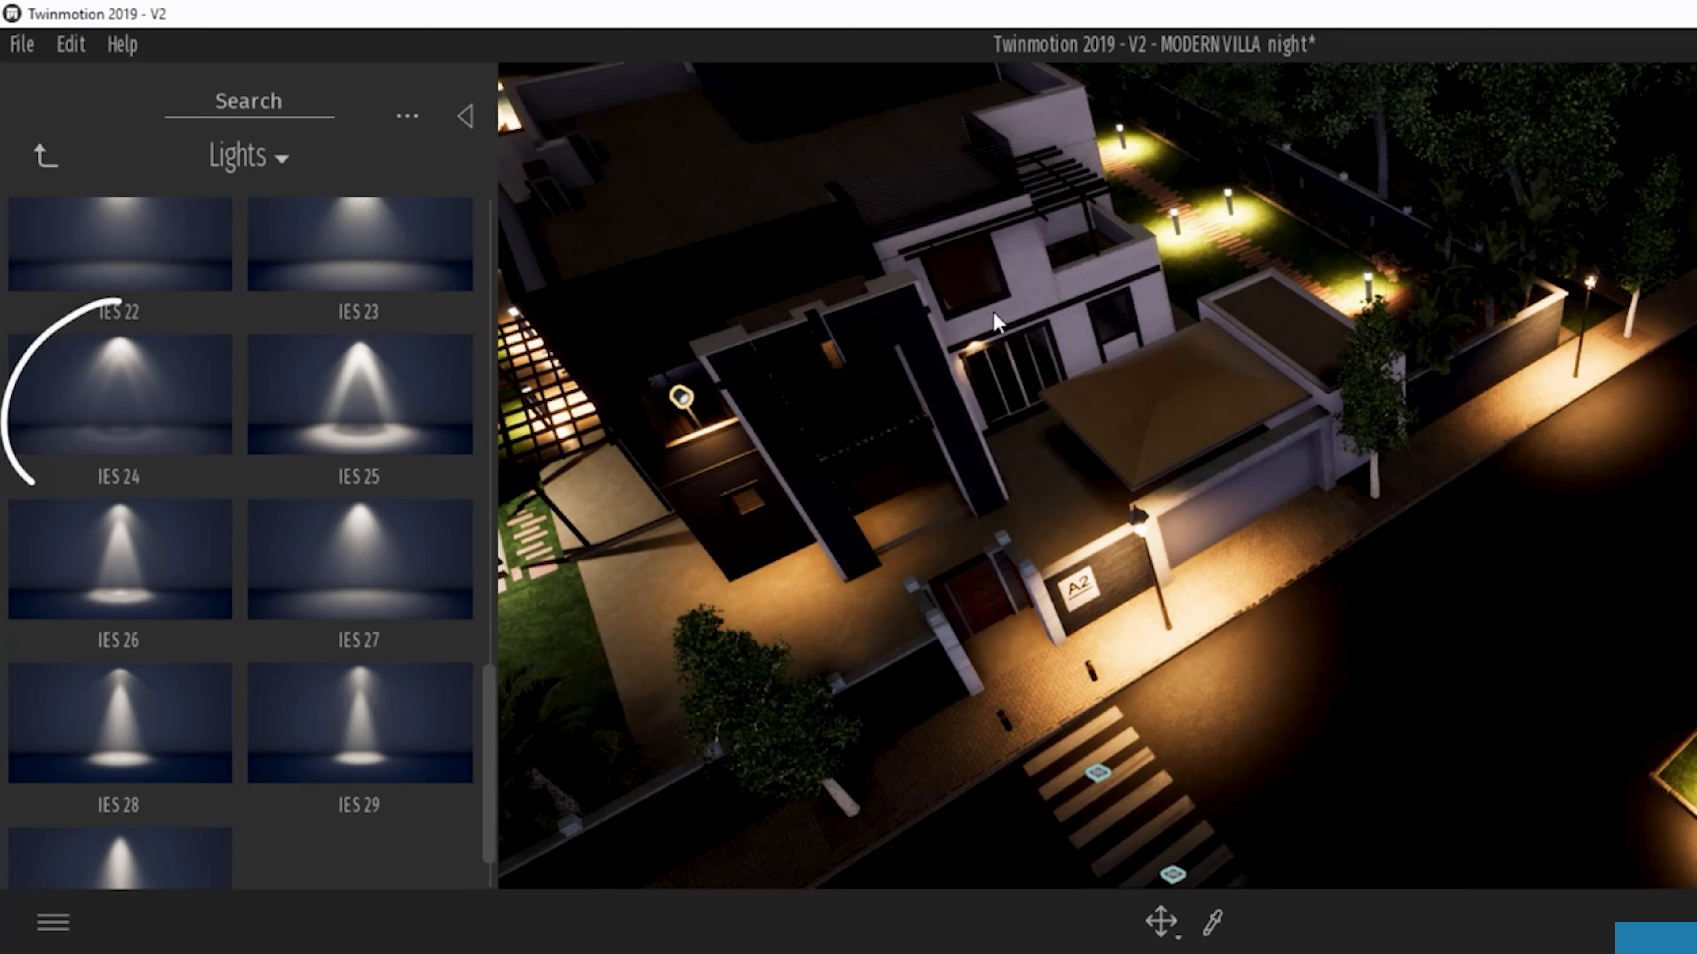
click(1017, 248)
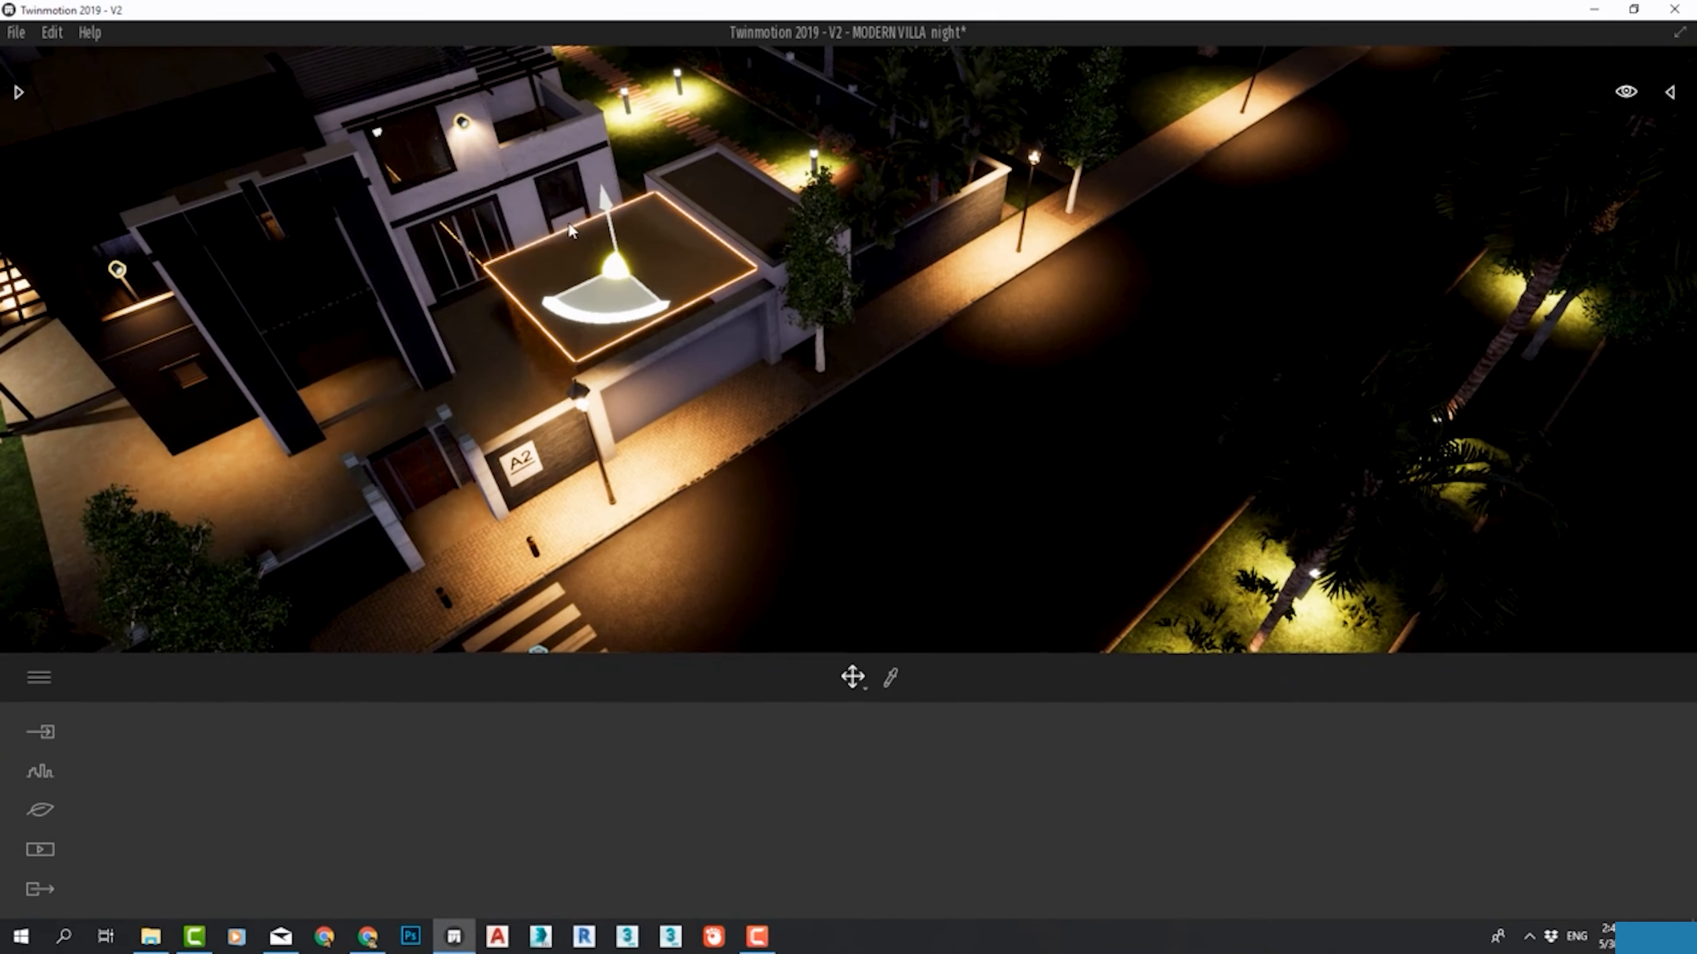
drag(568, 226, 464, 121)
double_click(464, 120)
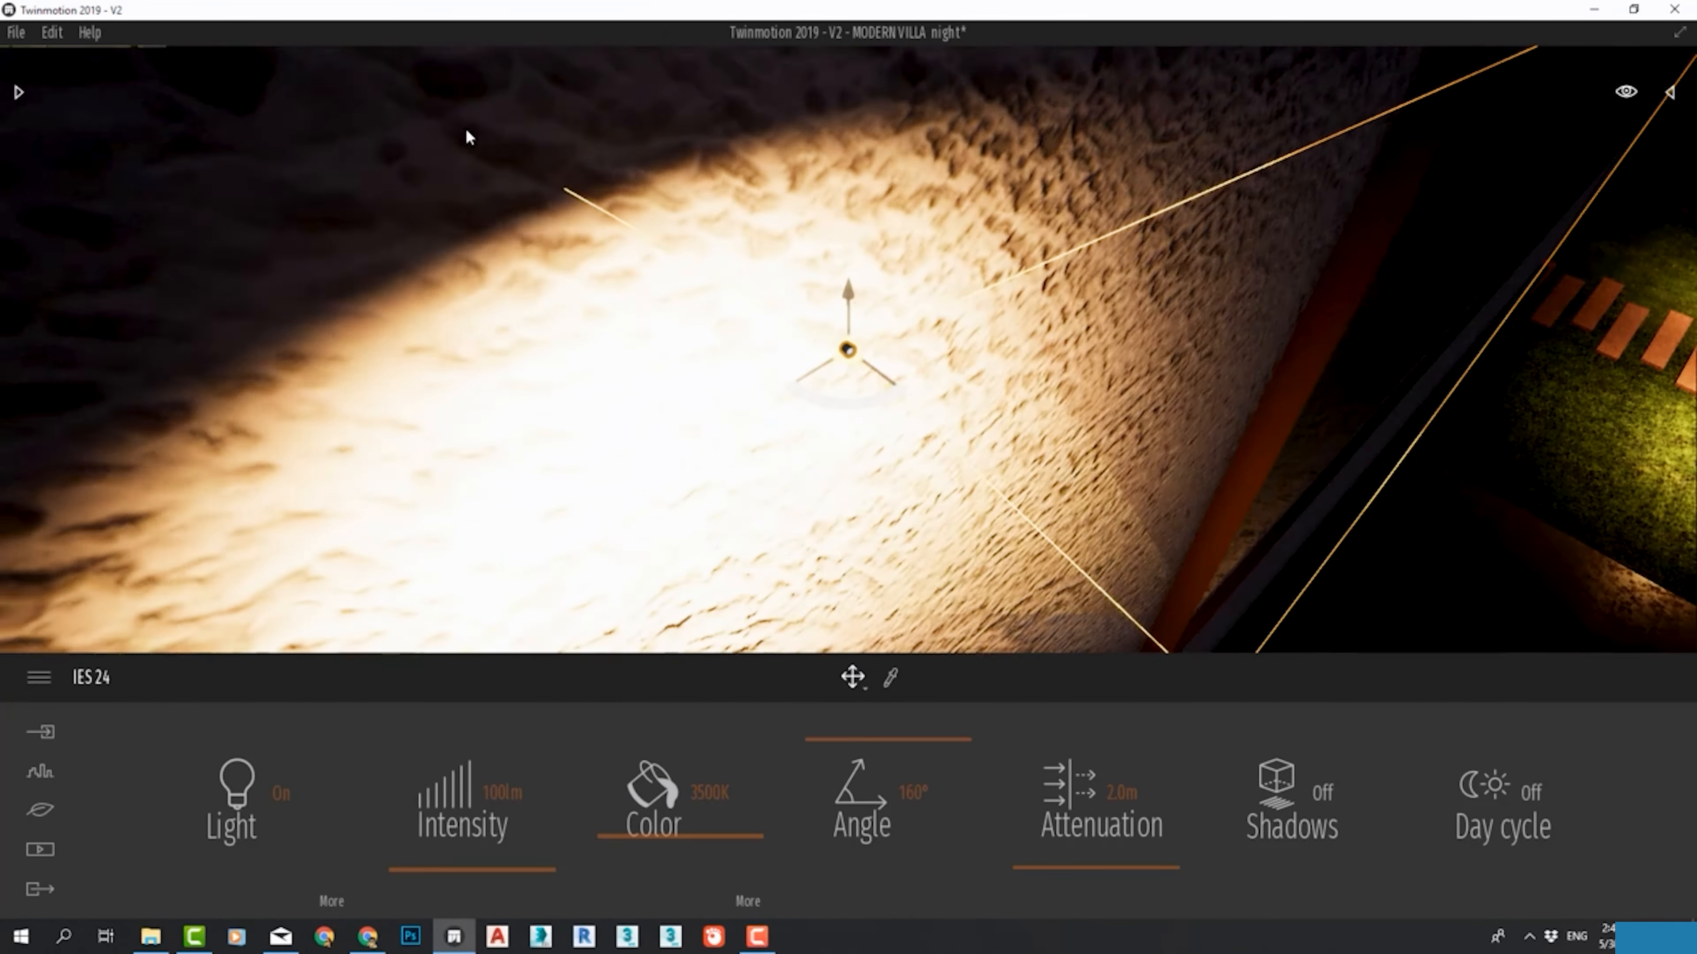
scroll(601, 166, down, 5)
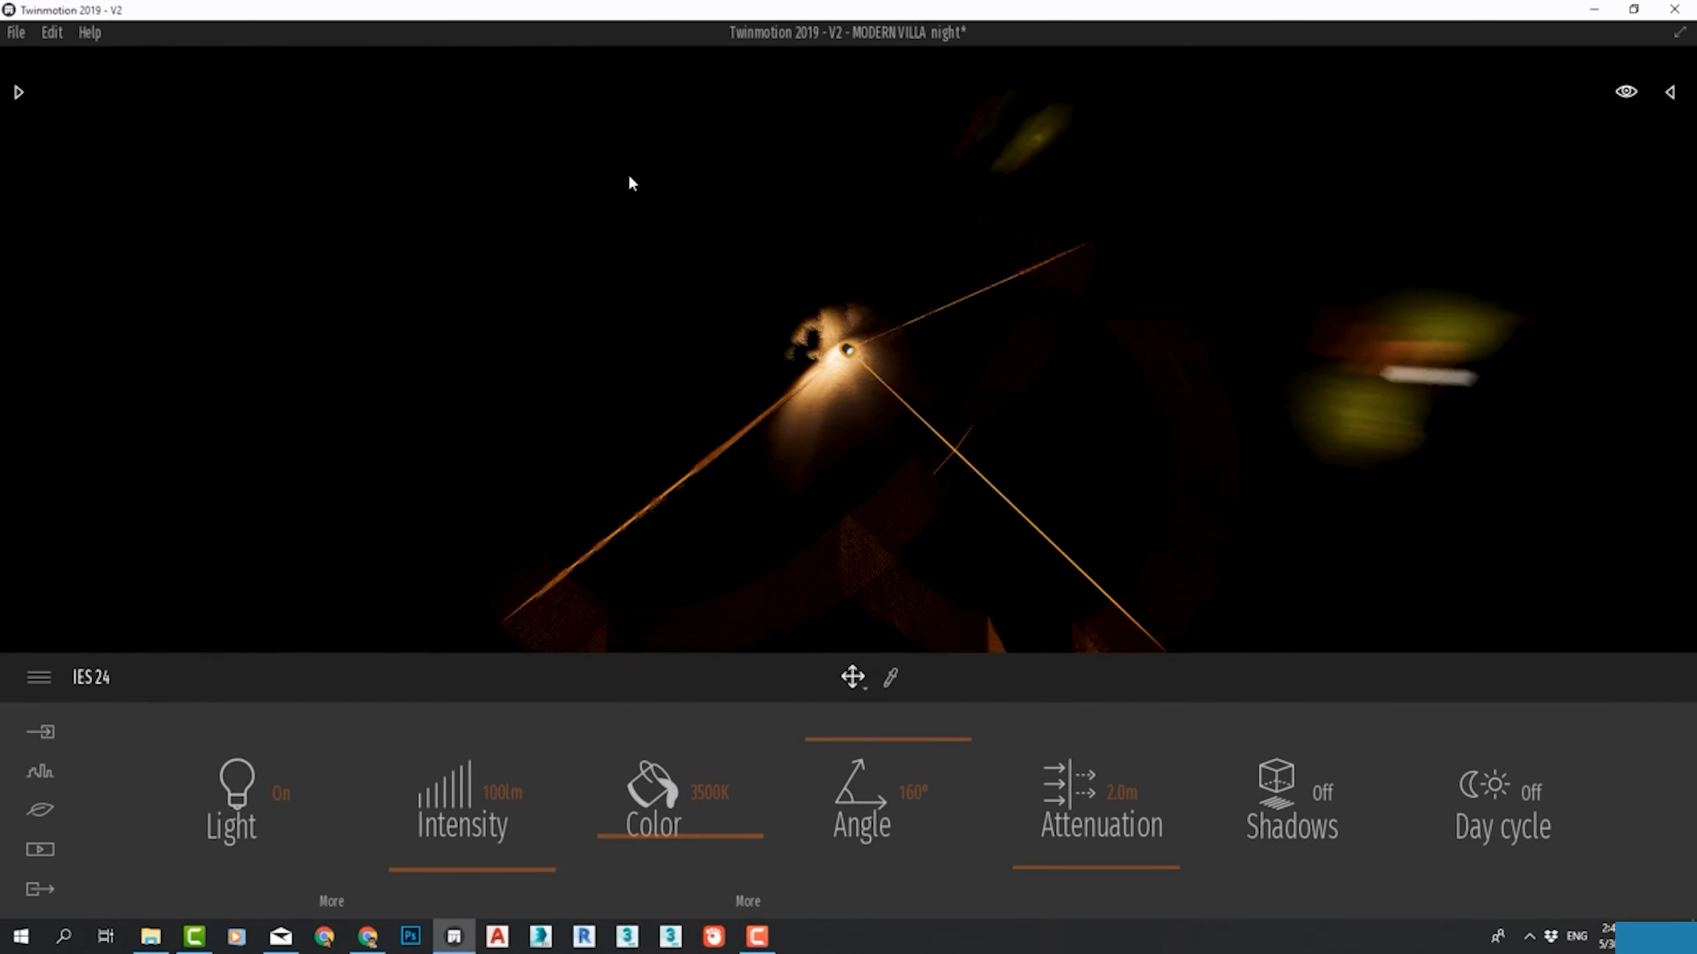
click(817, 319)
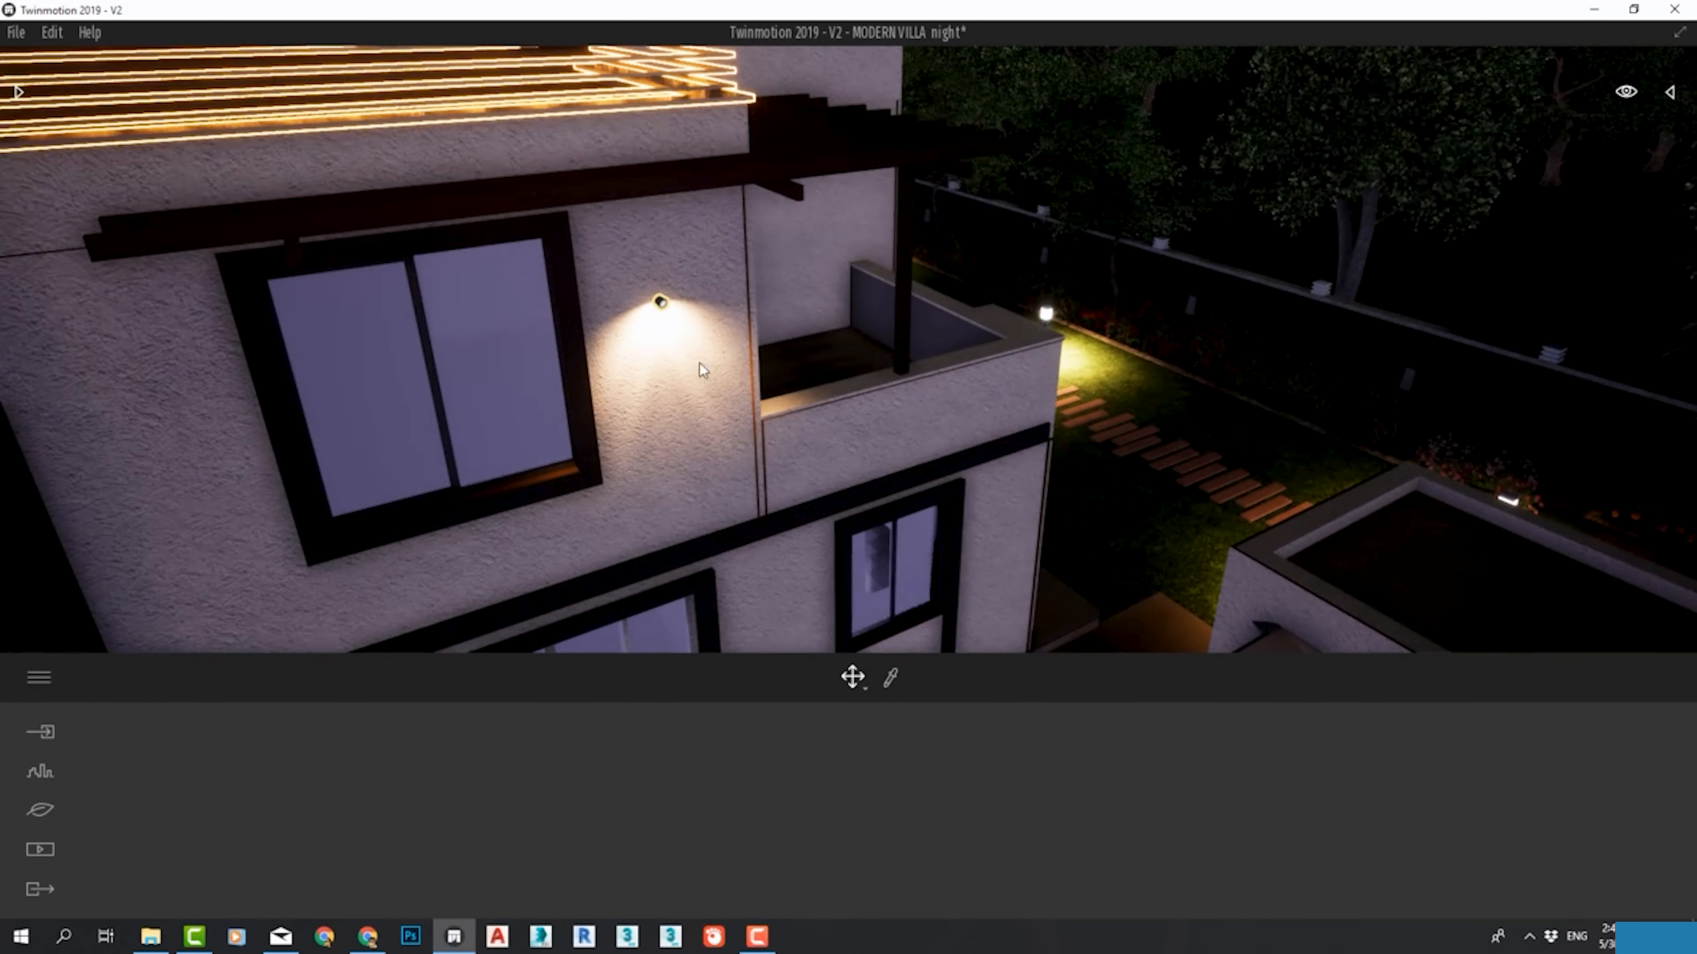
click(660, 304)
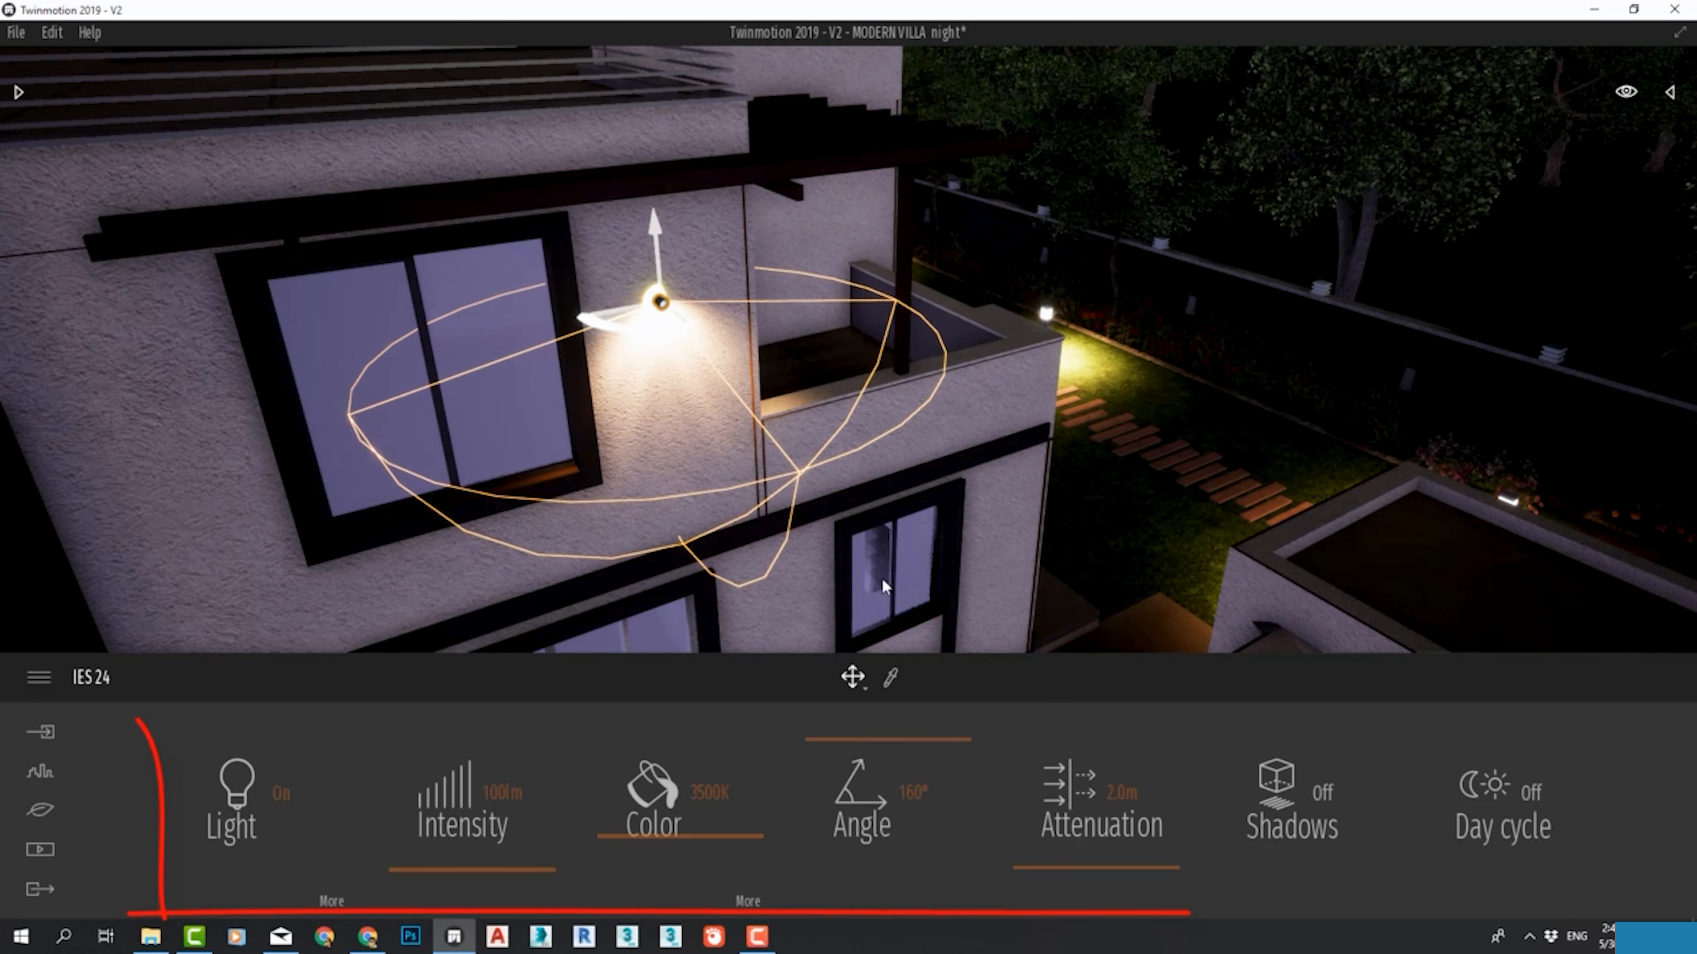
Step: Try an angle of about 106° and an attenuation of 3.8 m on the IES 24 light, and remove the light
drag(875, 809, 867, 784)
mouse_move(1095, 872)
mouse_down()
mouse_move(1092, 832)
mouse_move(1089, 866)
mouse_up()
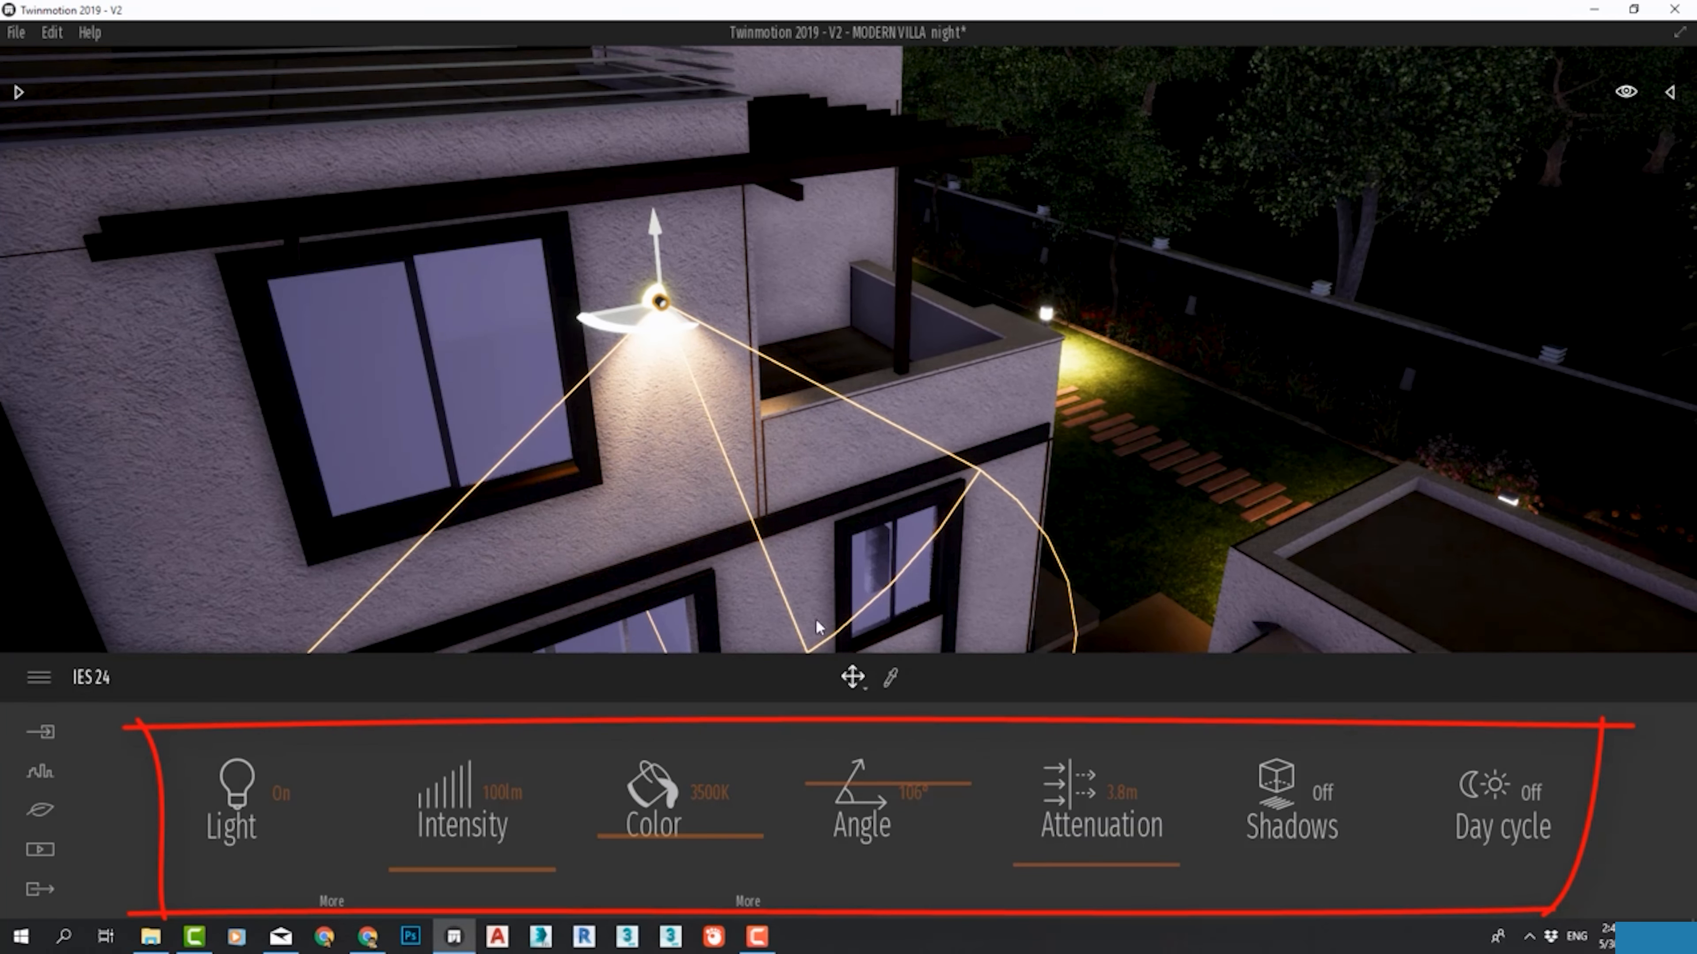
click(802, 632)
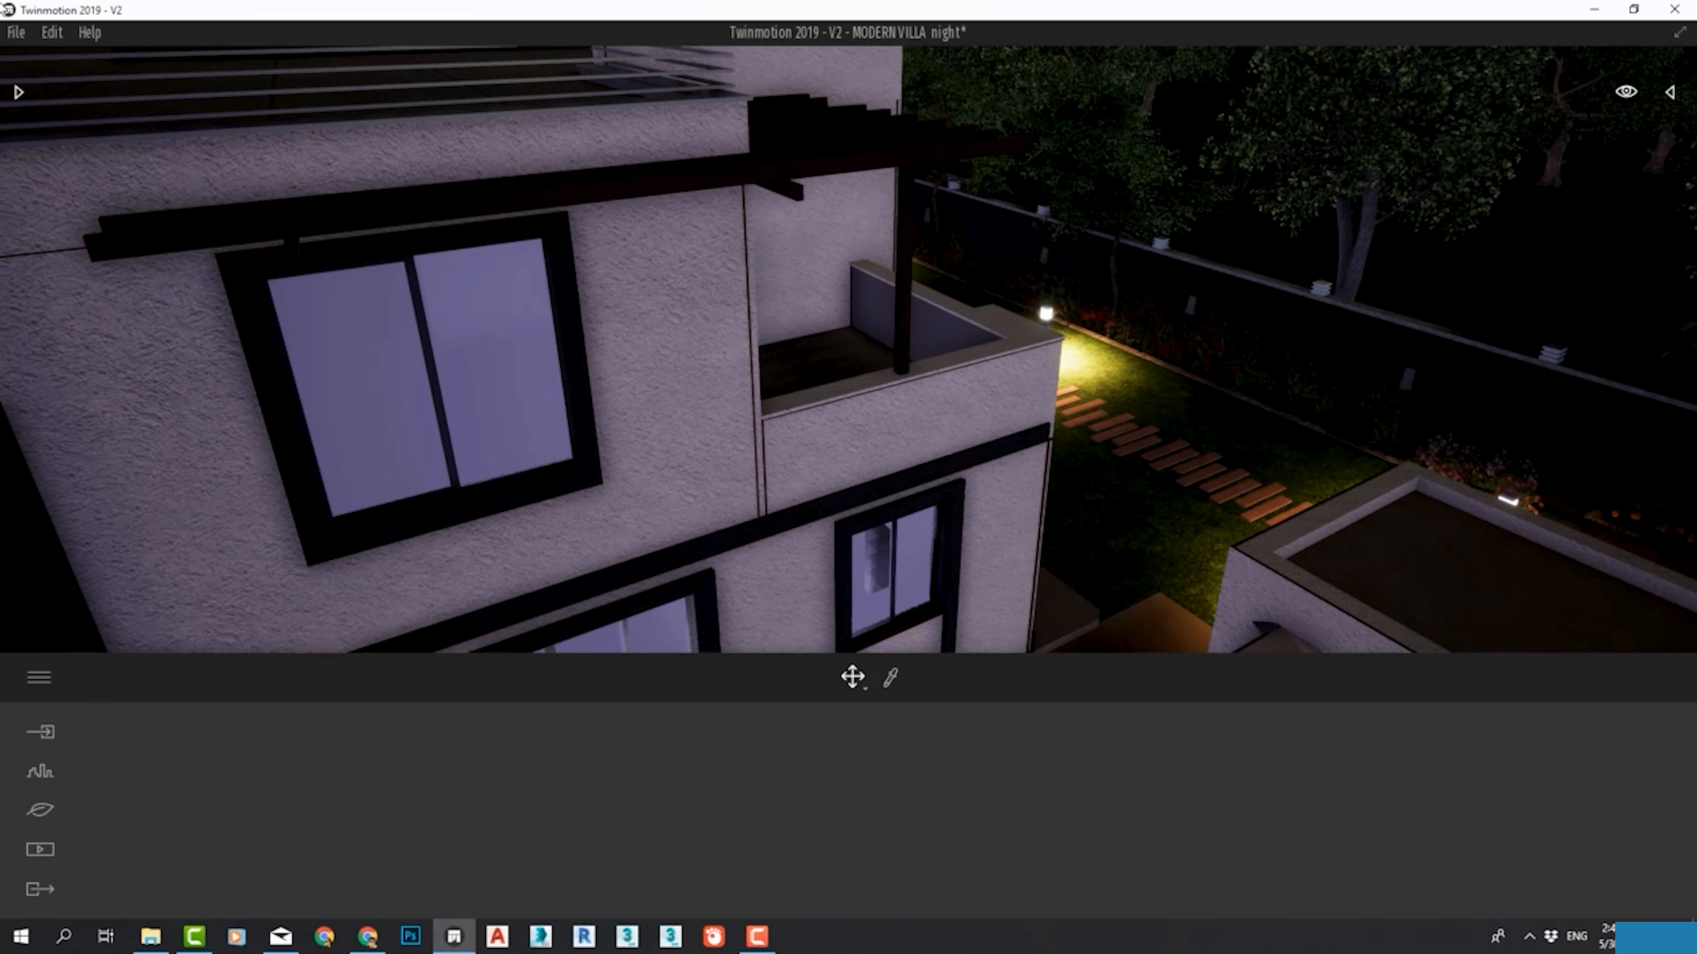
Step: Place an IES 24 light and an IES 28 light on the white facade, on opposite sides of the upper window
click(18, 91)
drag(84, 409, 814, 379)
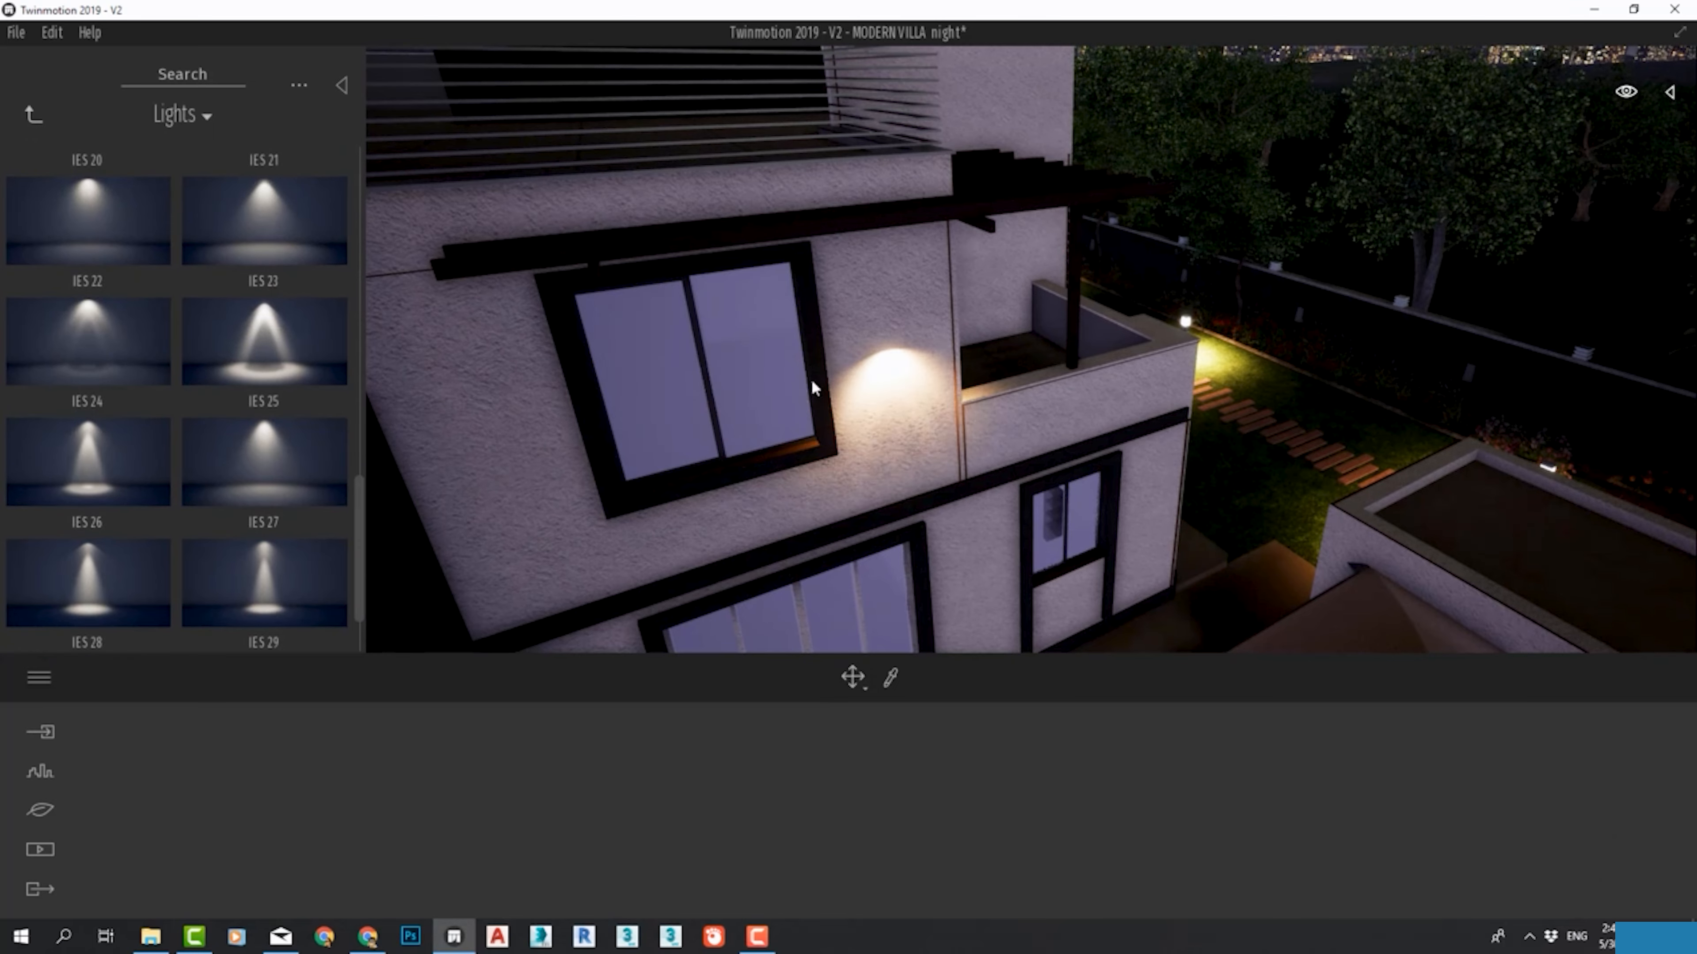
click(20, 93)
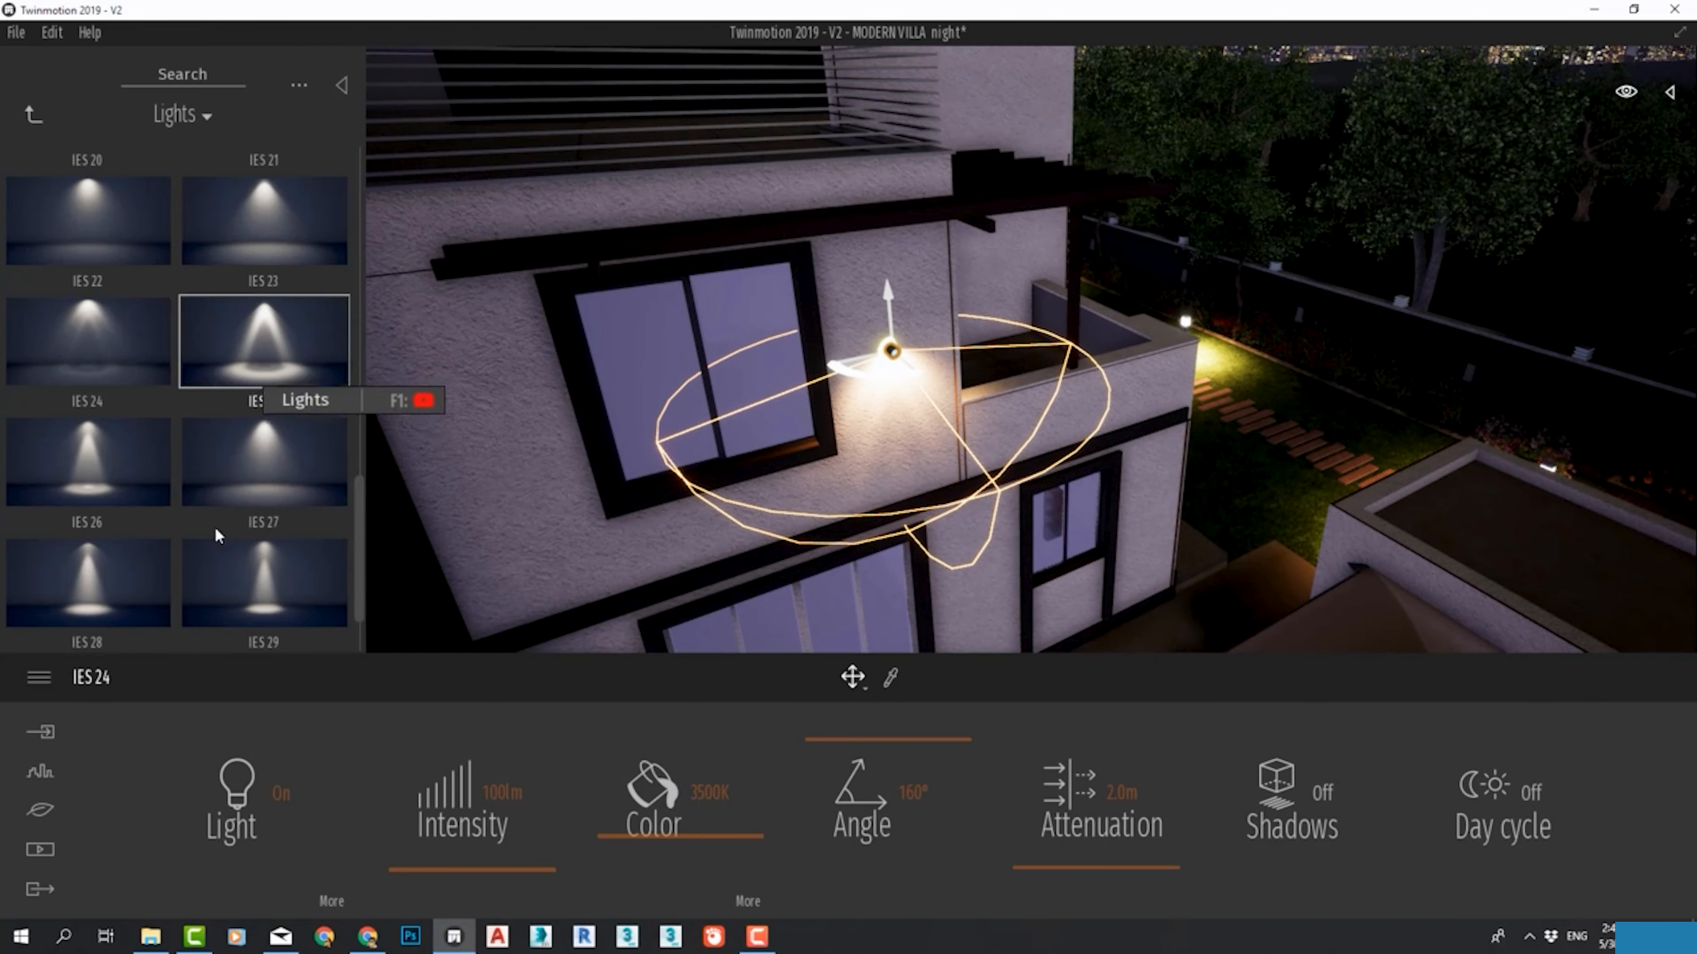
scroll(340, 450, down, 1)
drag(88, 490, 454, 349)
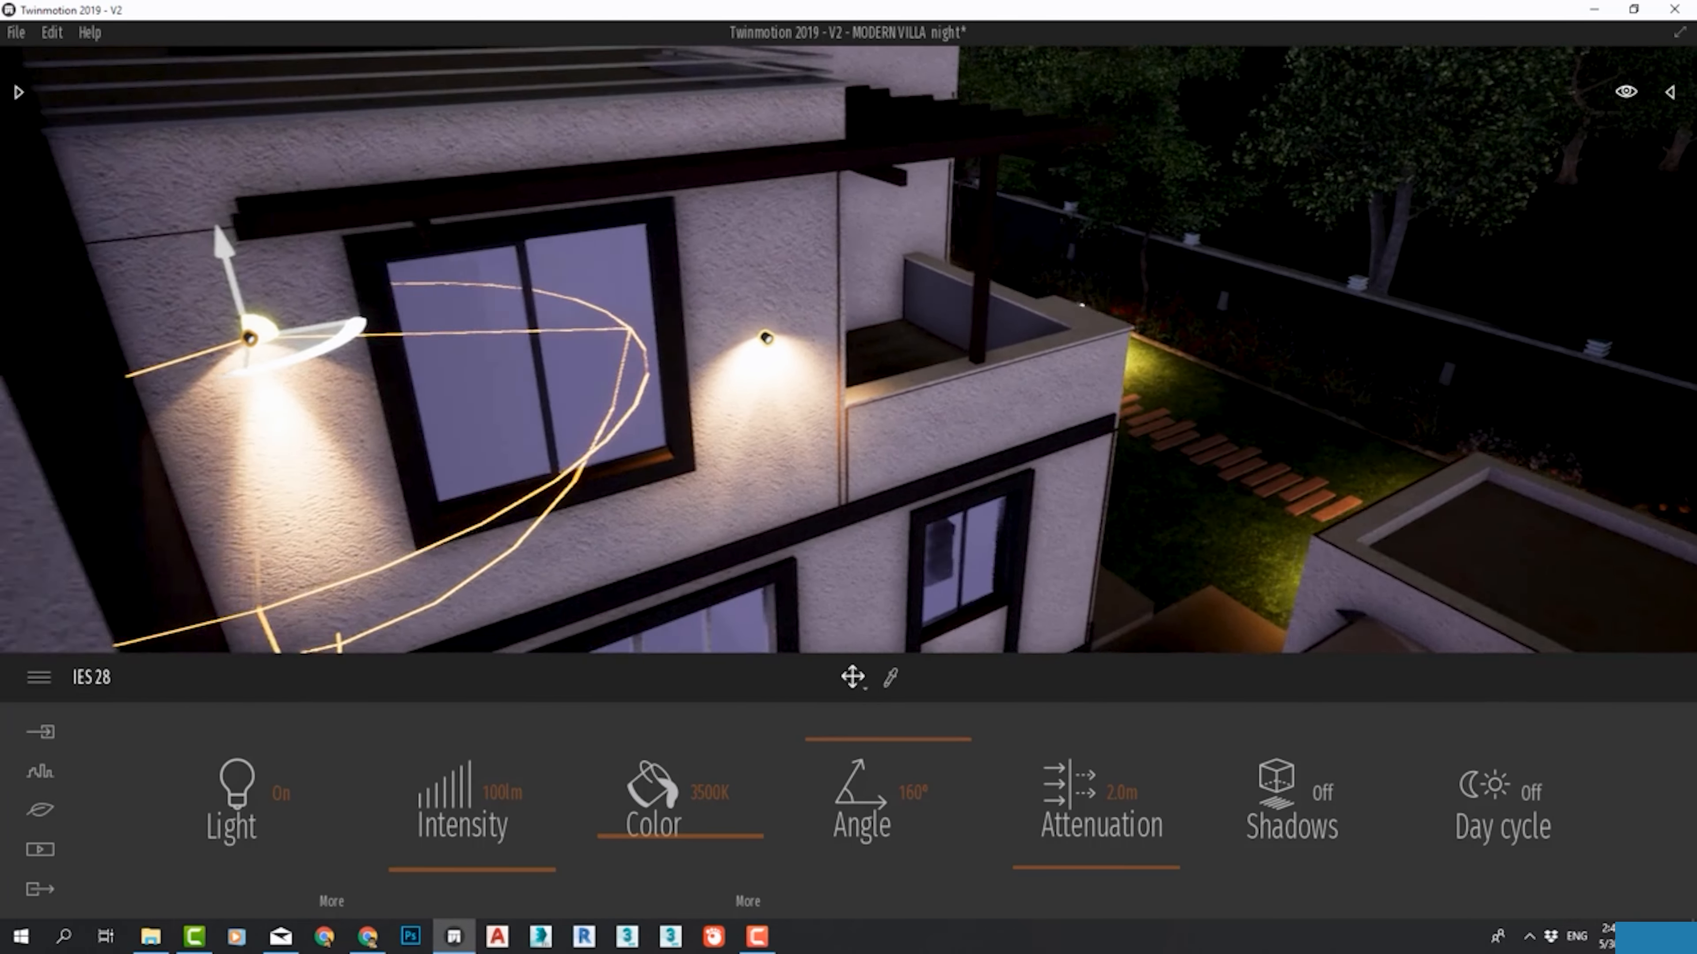
middle_drag(214, 322, 230, 309)
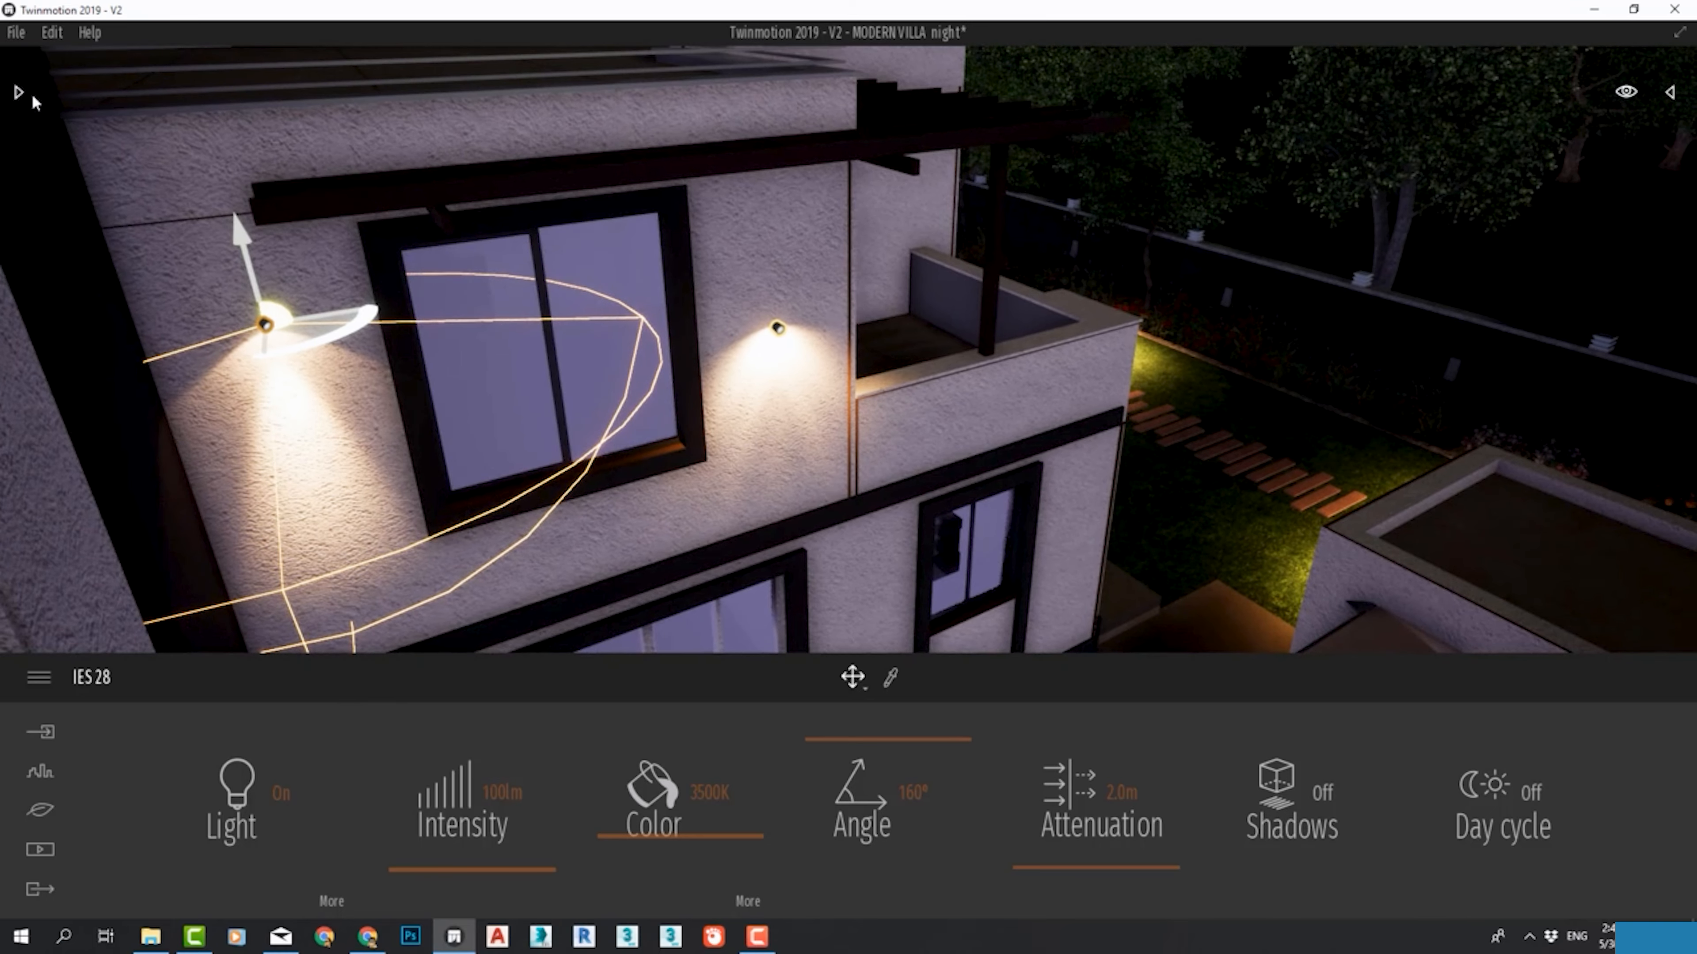
Step: Review the range of IES presets in the light library once more
click(18, 92)
scroll(358, 267, up, 10)
scroll(348, 313, down, 2)
drag(347, 306, 344, 645)
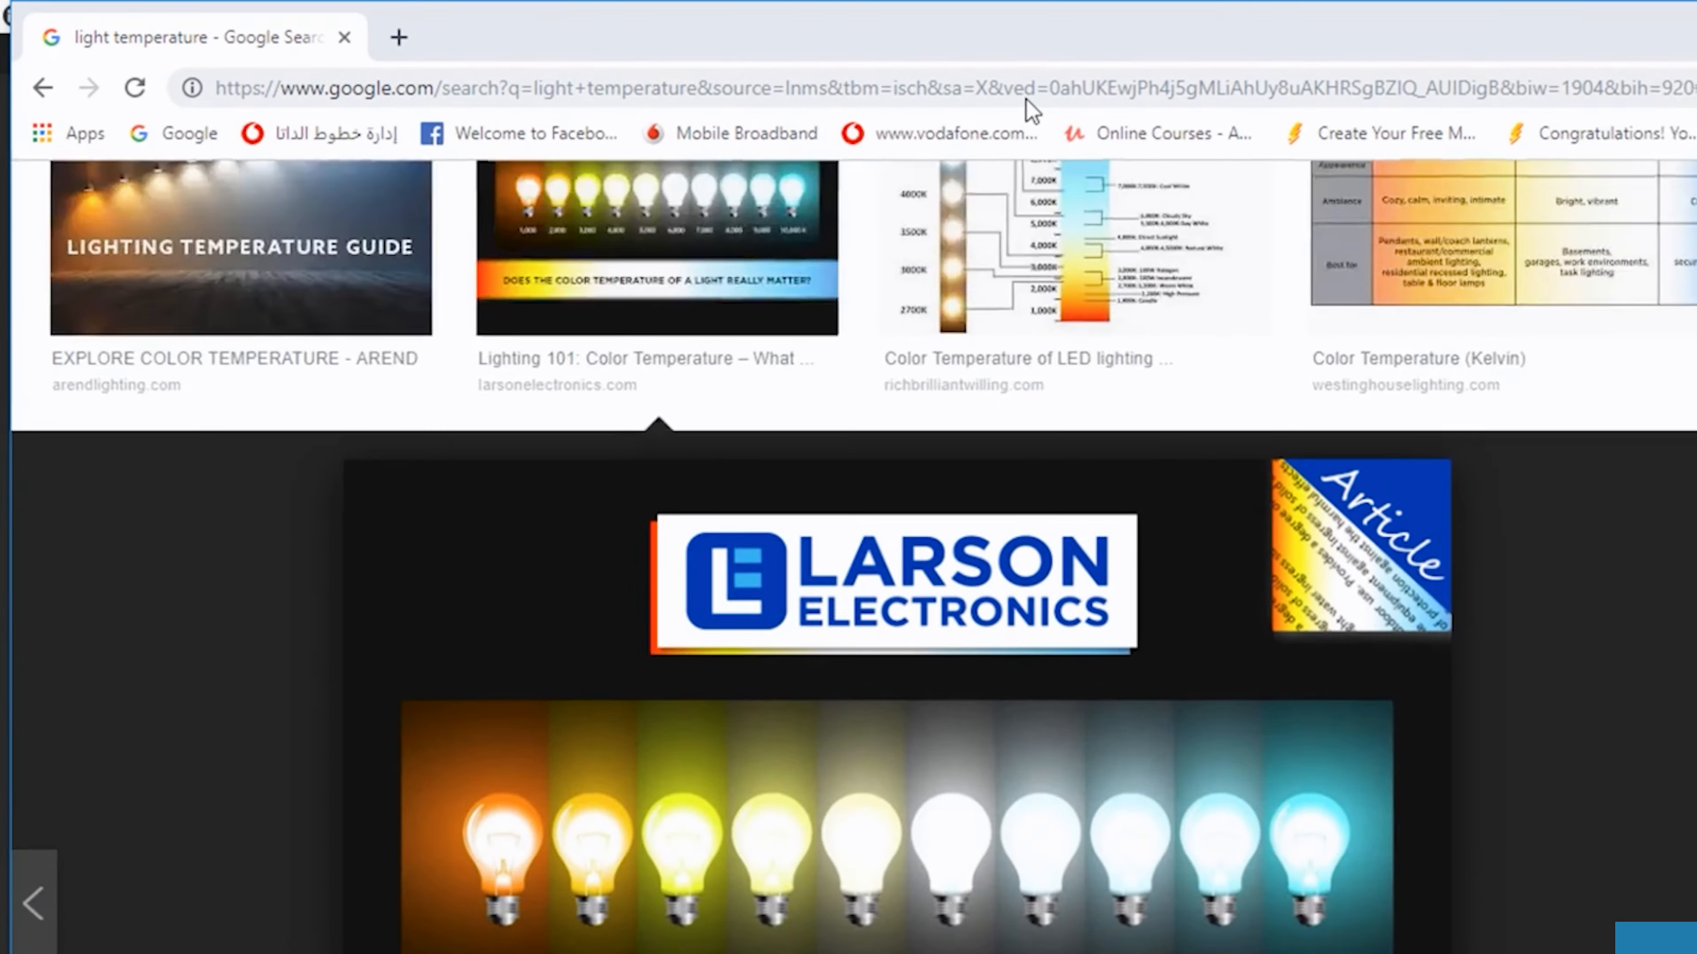
Step: Switch to the Chrome browser and search Google Images for "ies files"
scroll(983, 582, up, 3)
drag(455, 229, 68, 227)
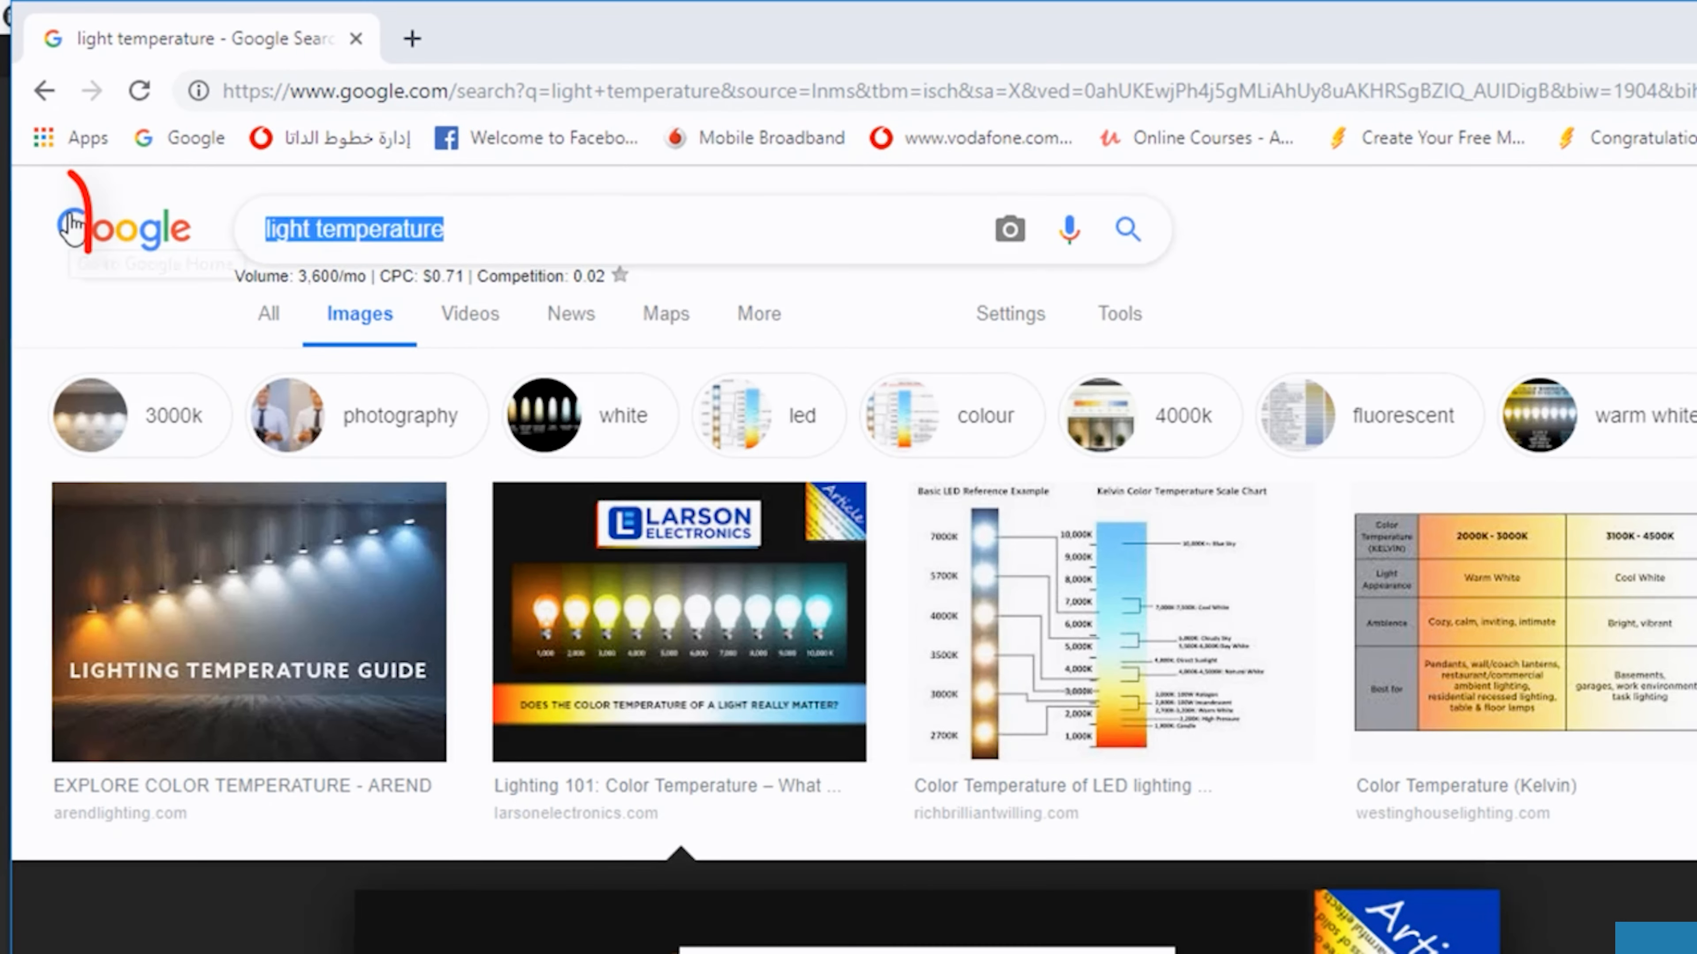
text(ies files)
key(Return)
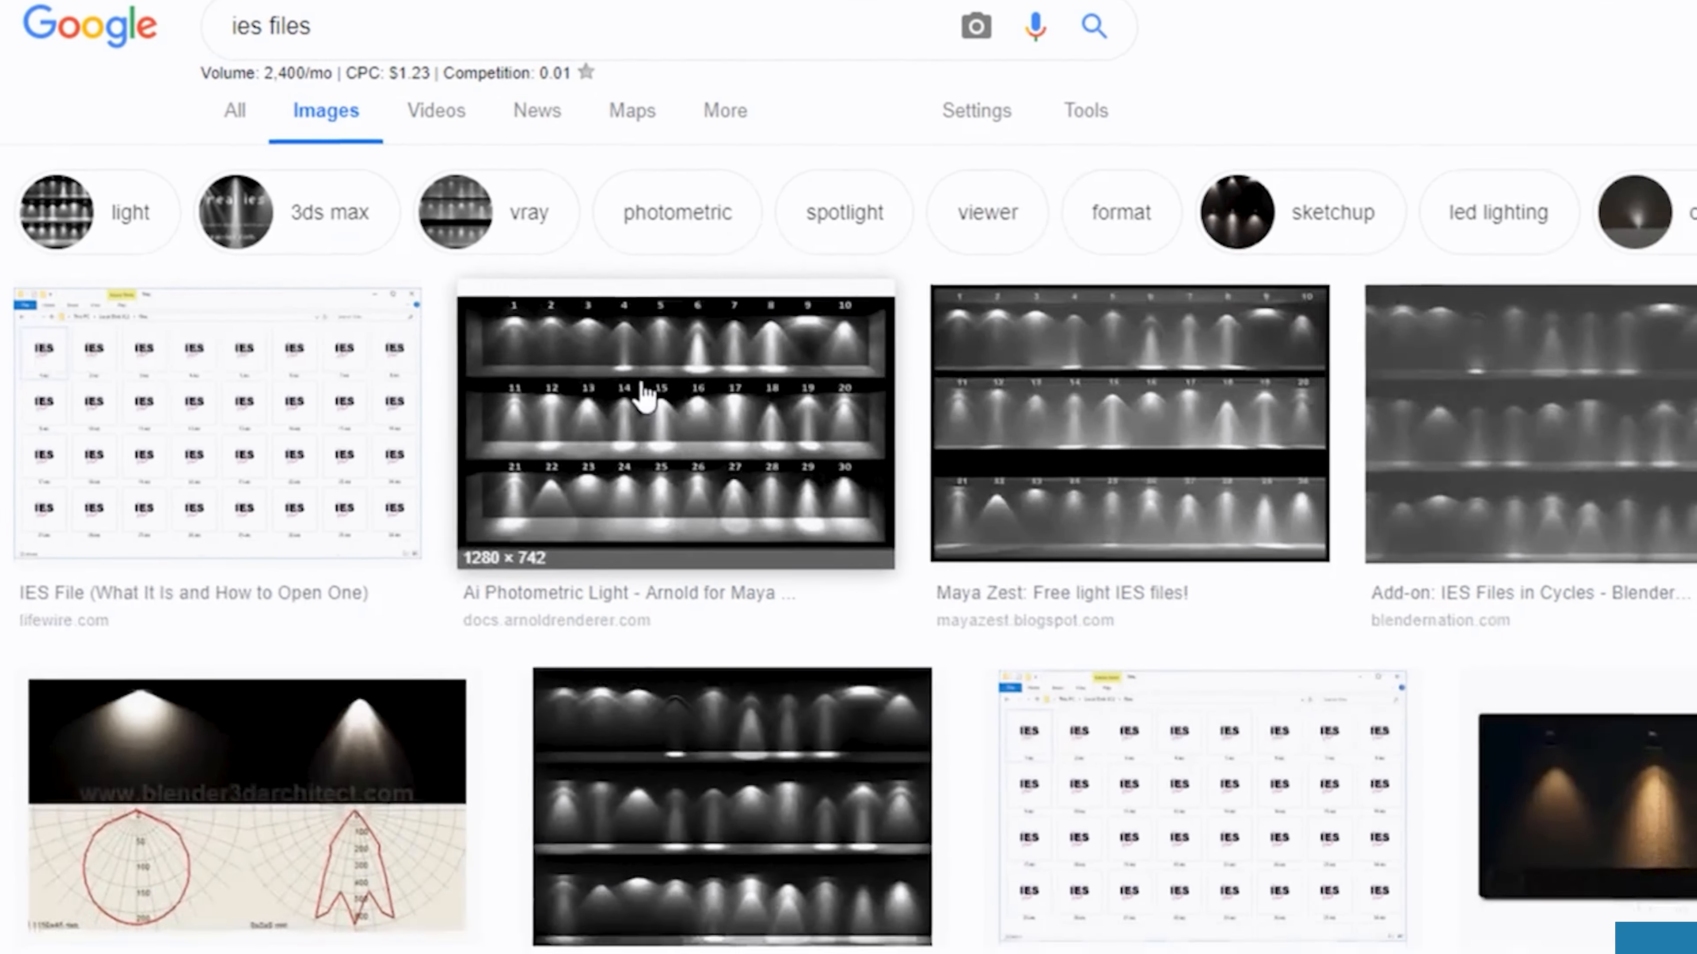
Step: Examine the numbered IES light profile charts from the Arnold for Maya and Maya Zest image results
click(644, 394)
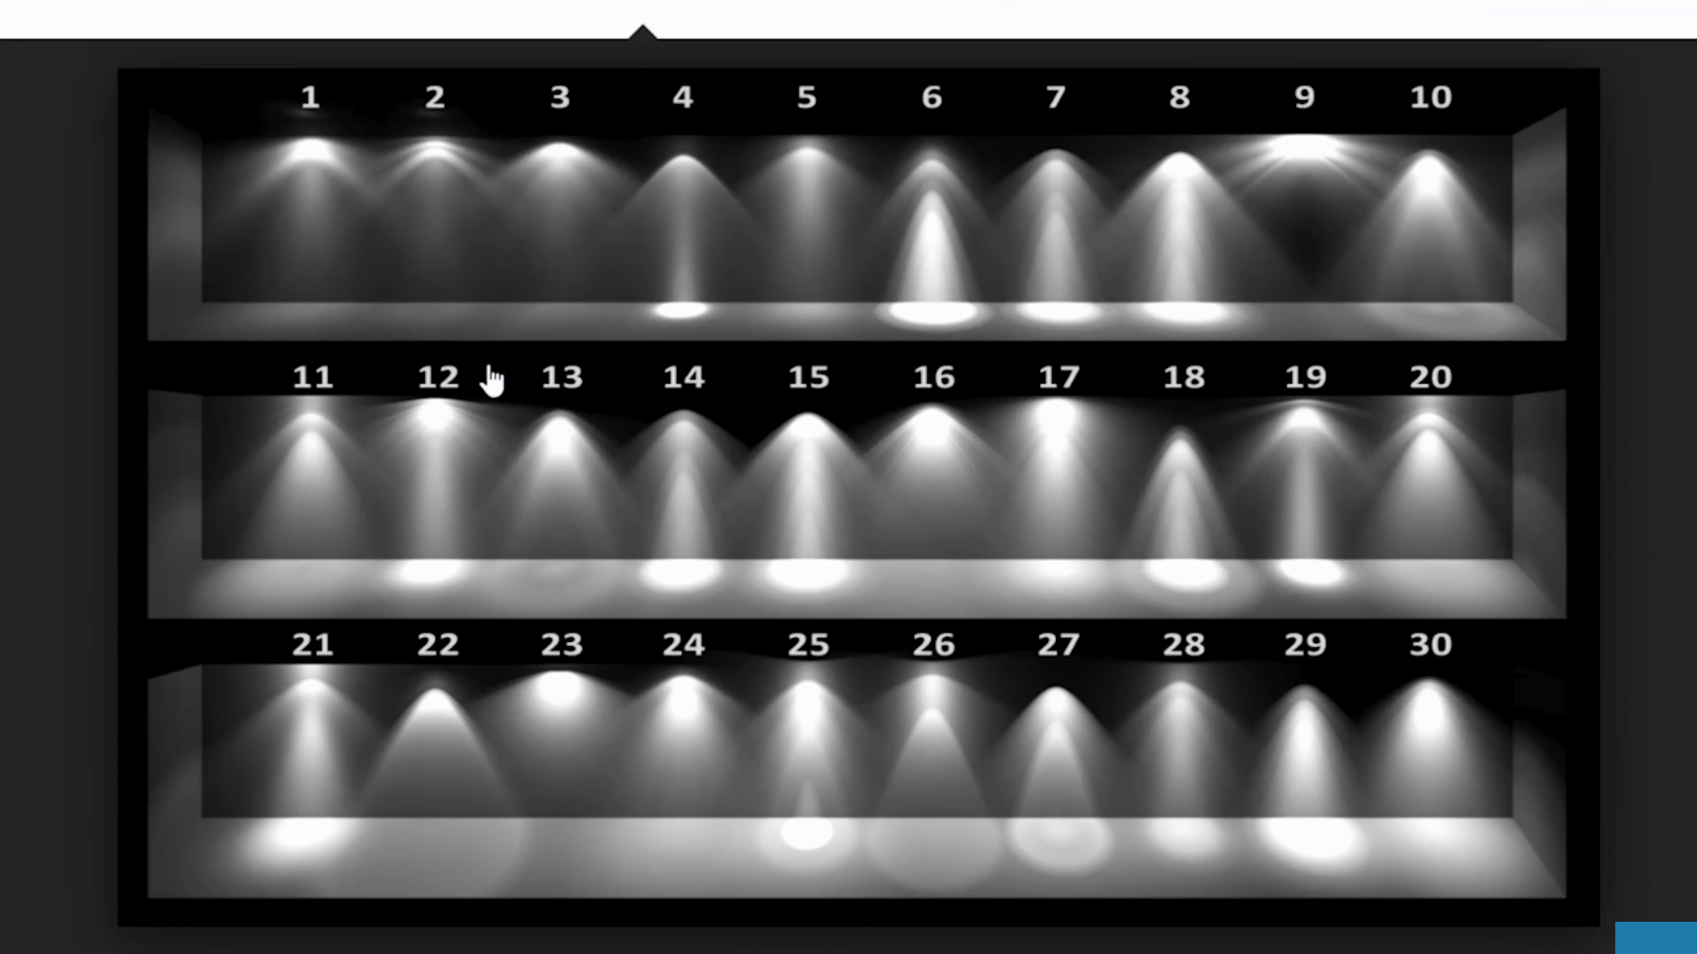
scroll(435, 397, up, 5)
click(1146, 231)
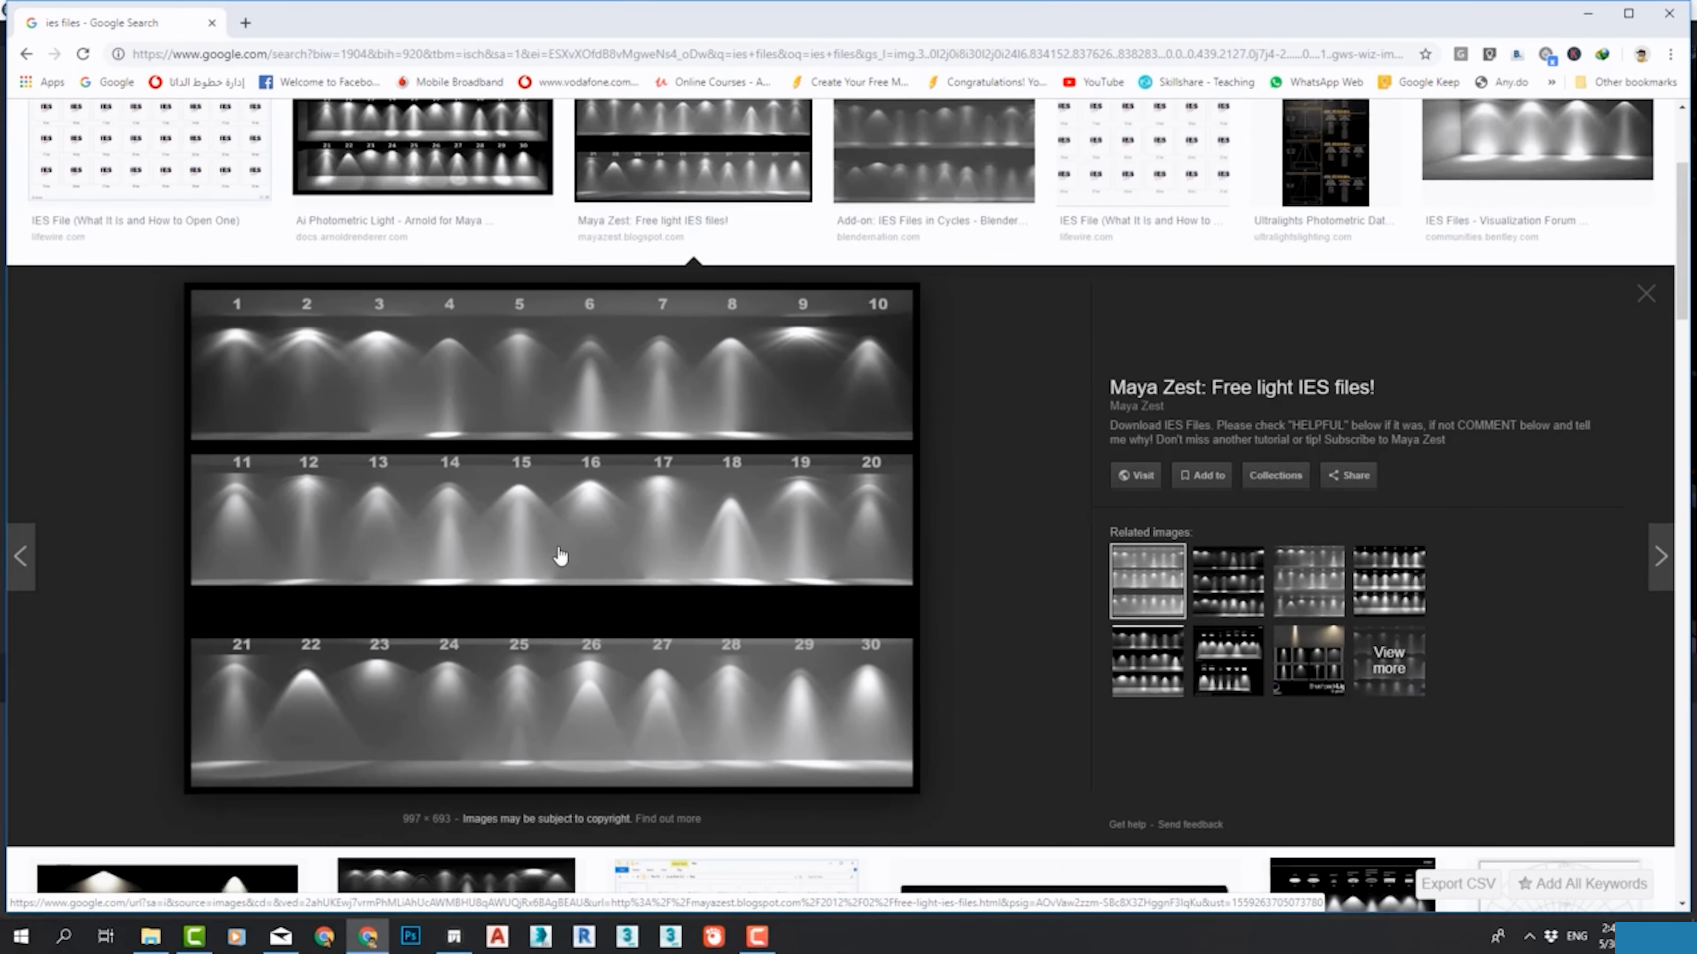
scroll(560, 556, up, 4)
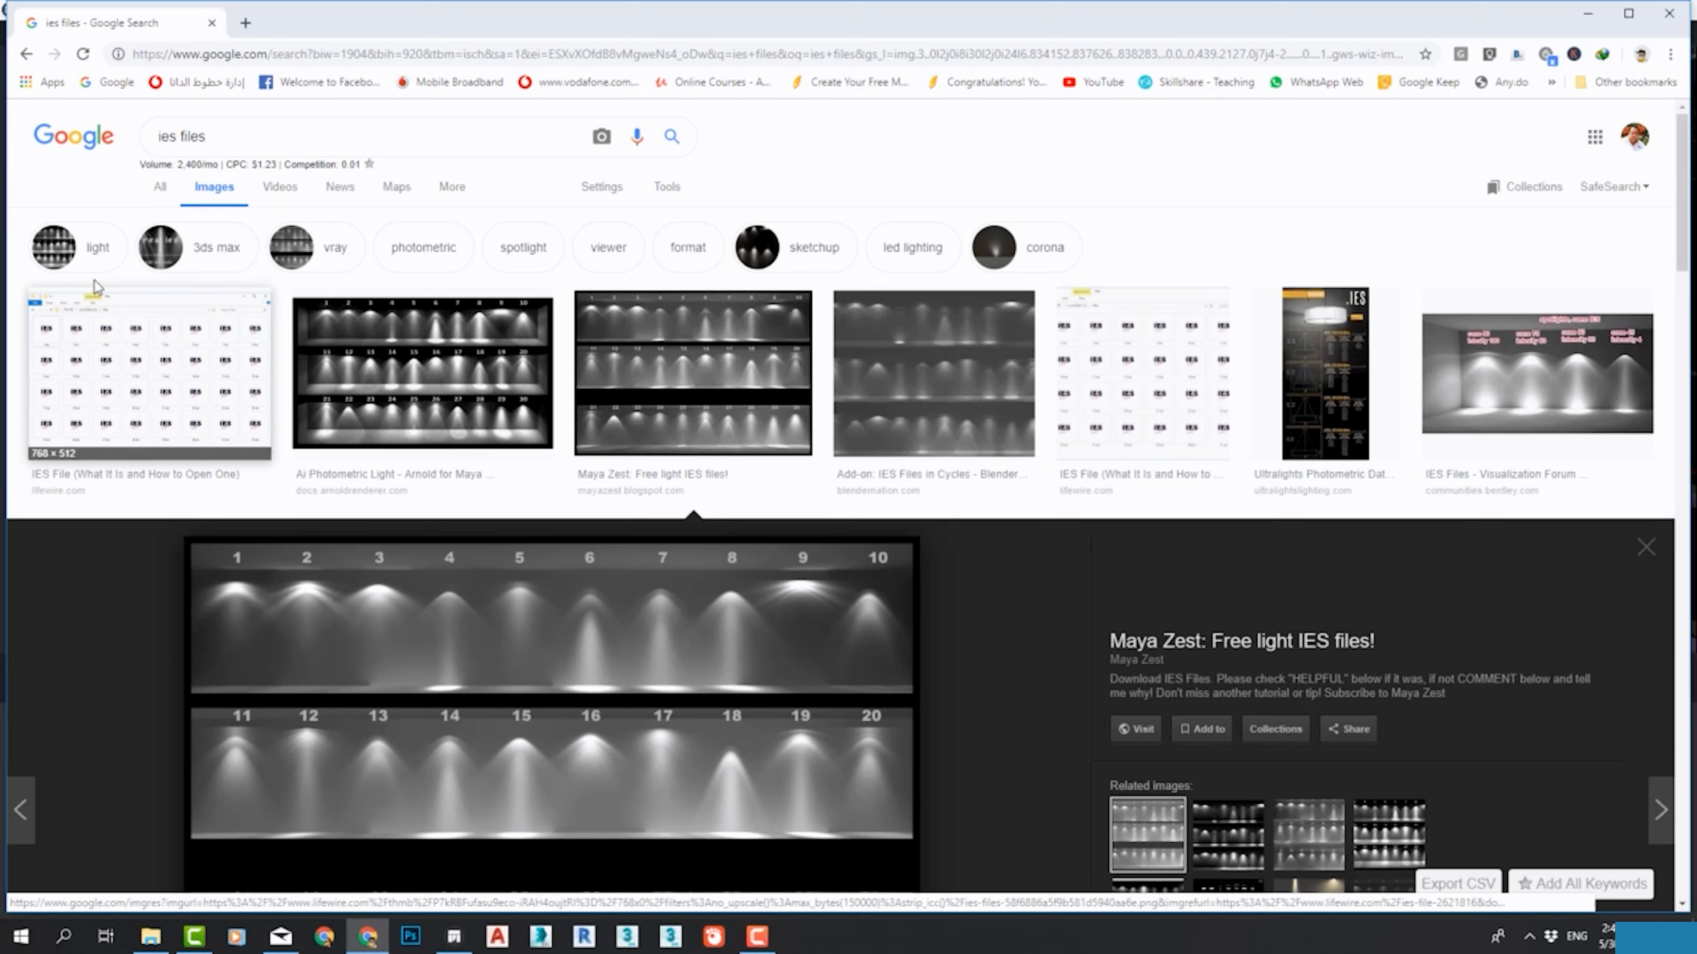
Step: Find the LeoMoon Studios IES Lights Pack among the general web results and open its page
click(158, 193)
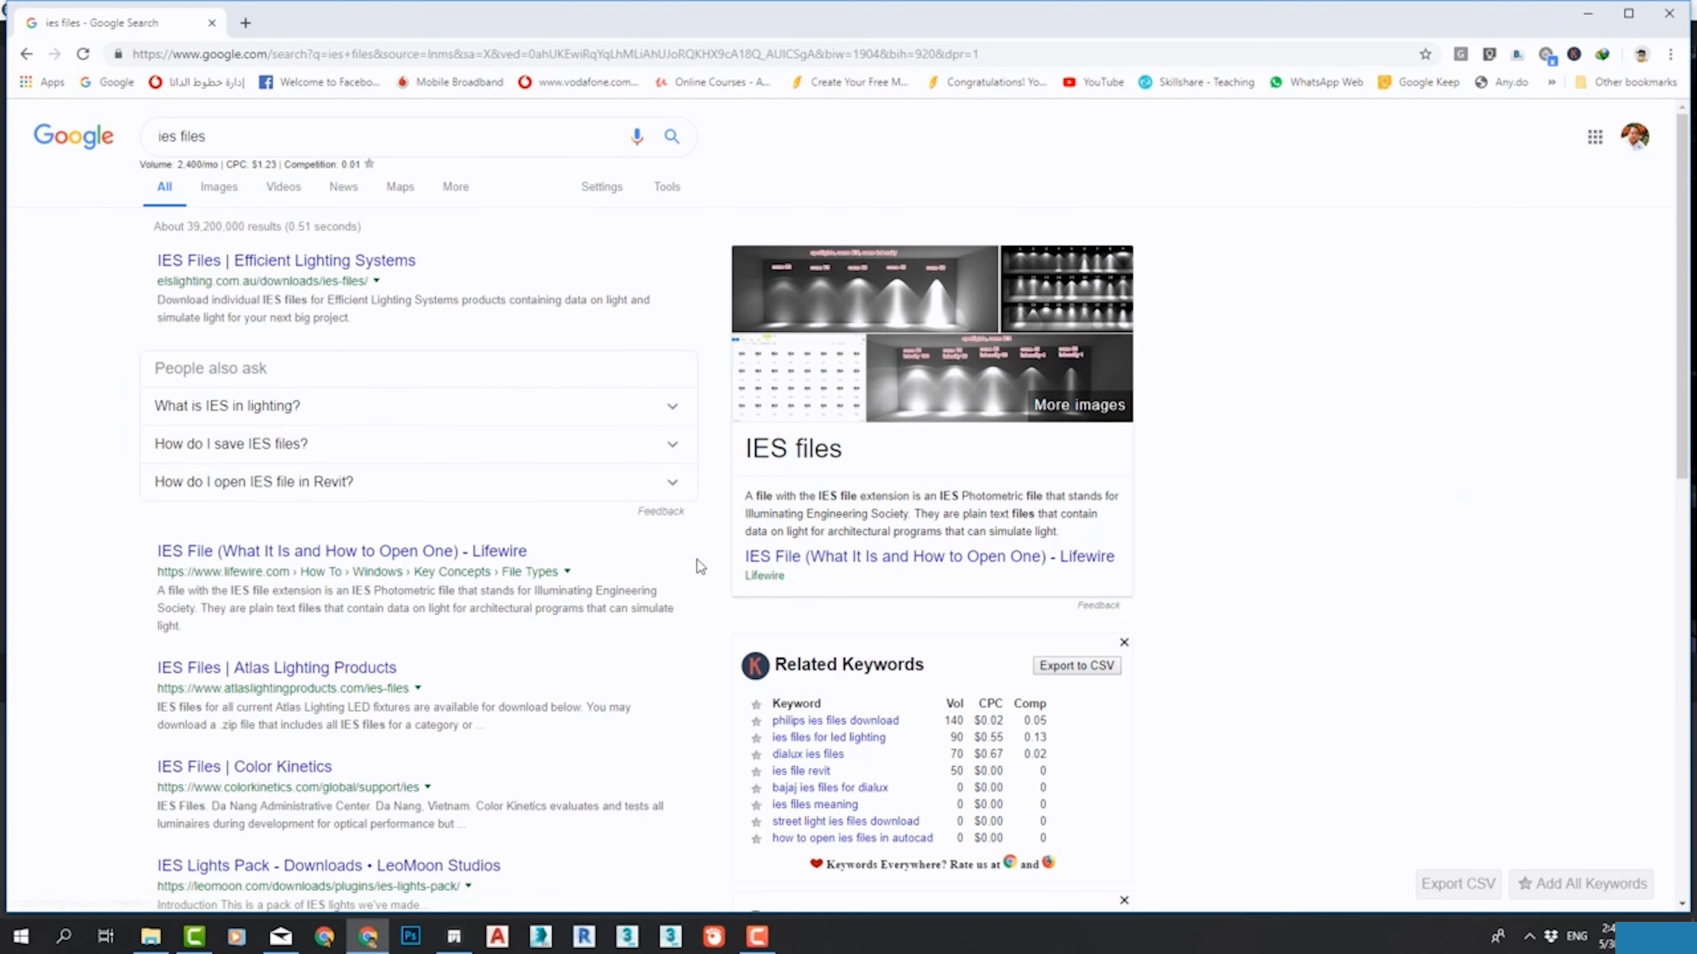
scroll(336, 397, down, 3)
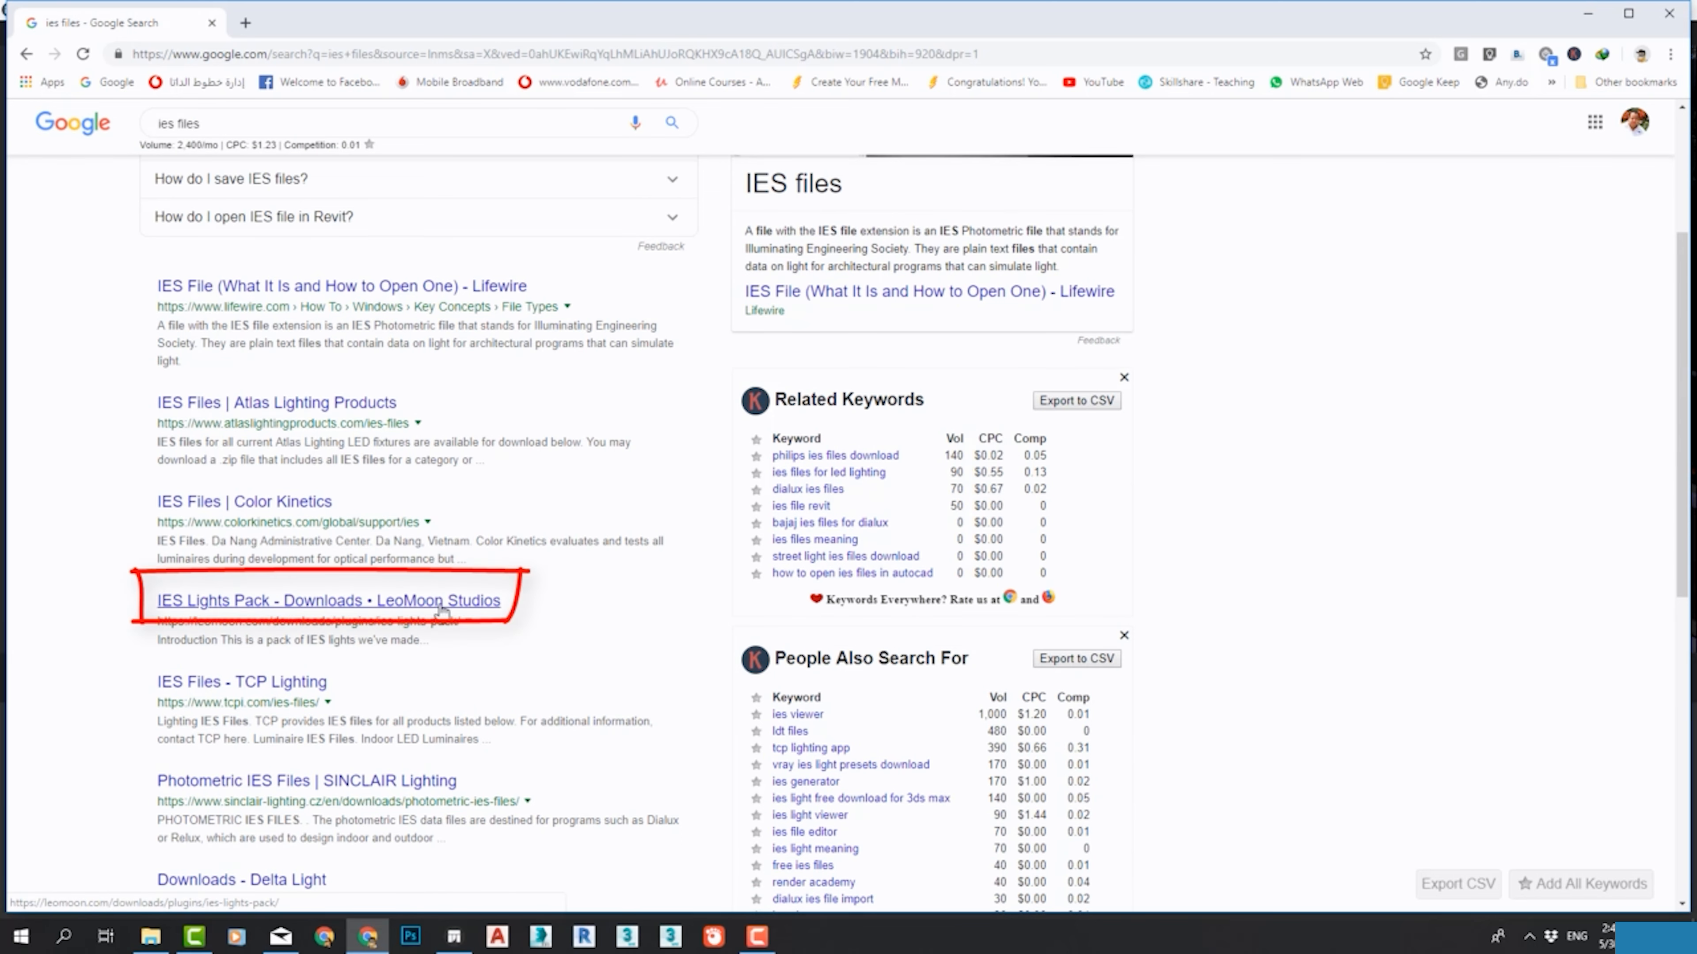
click(343, 604)
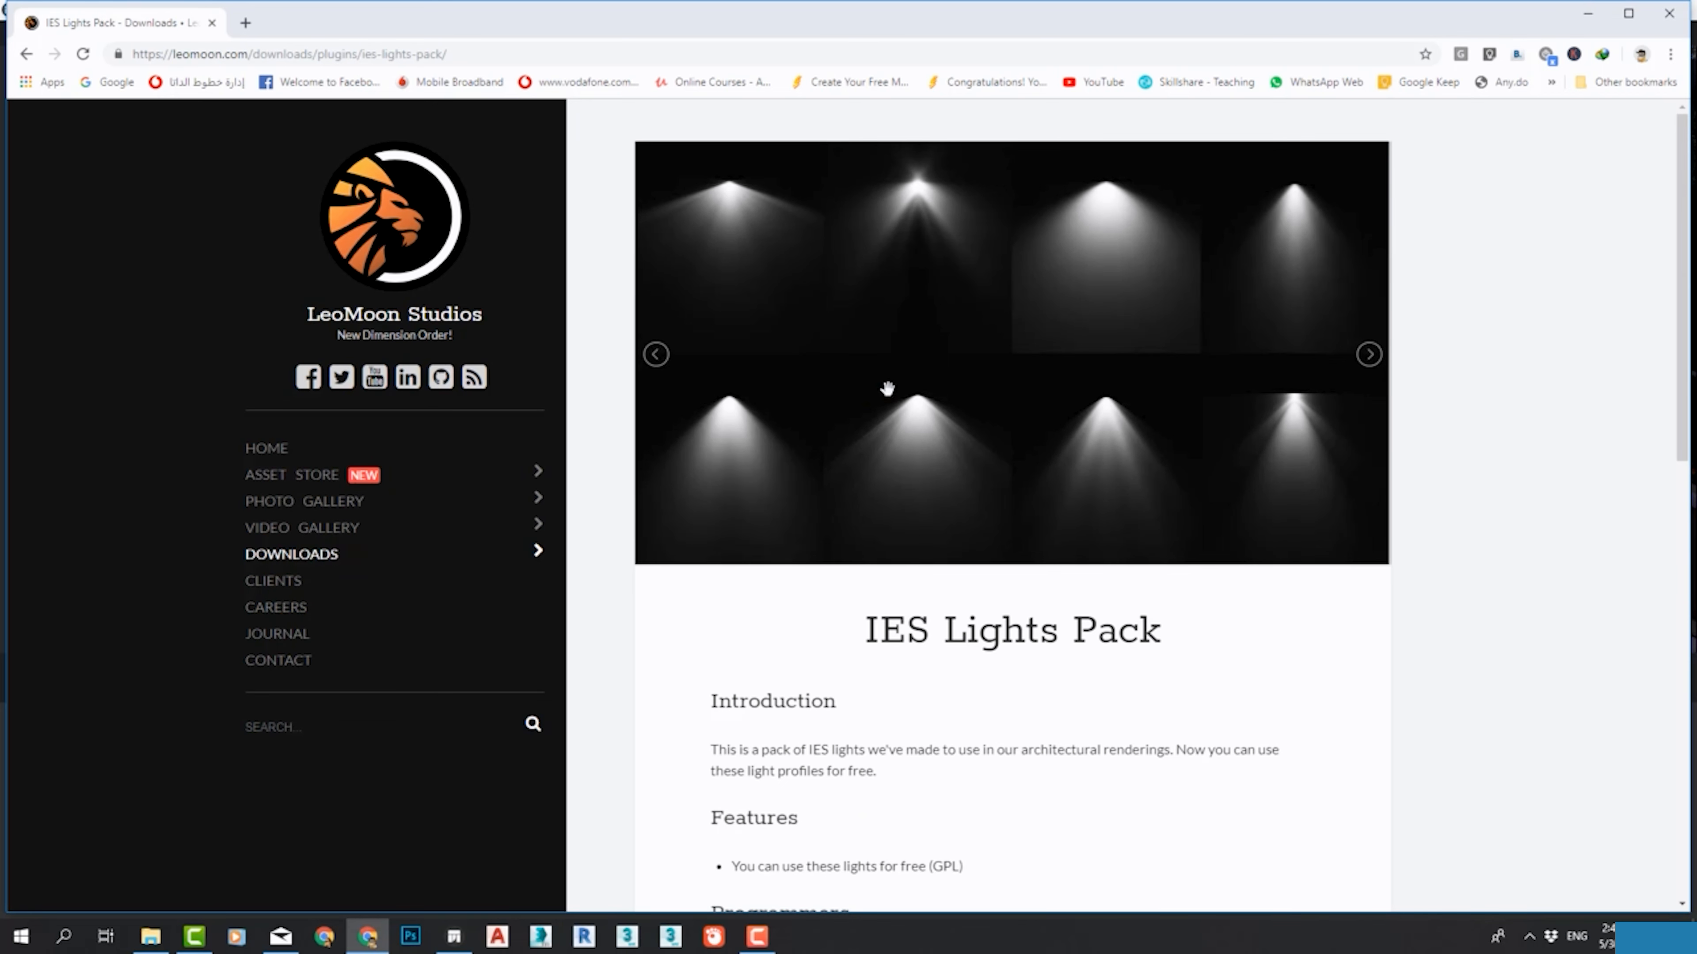
Step: Download the IES Lights Pack archive from the LeoMoon Studios page
scroll(1269, 471, down, 8)
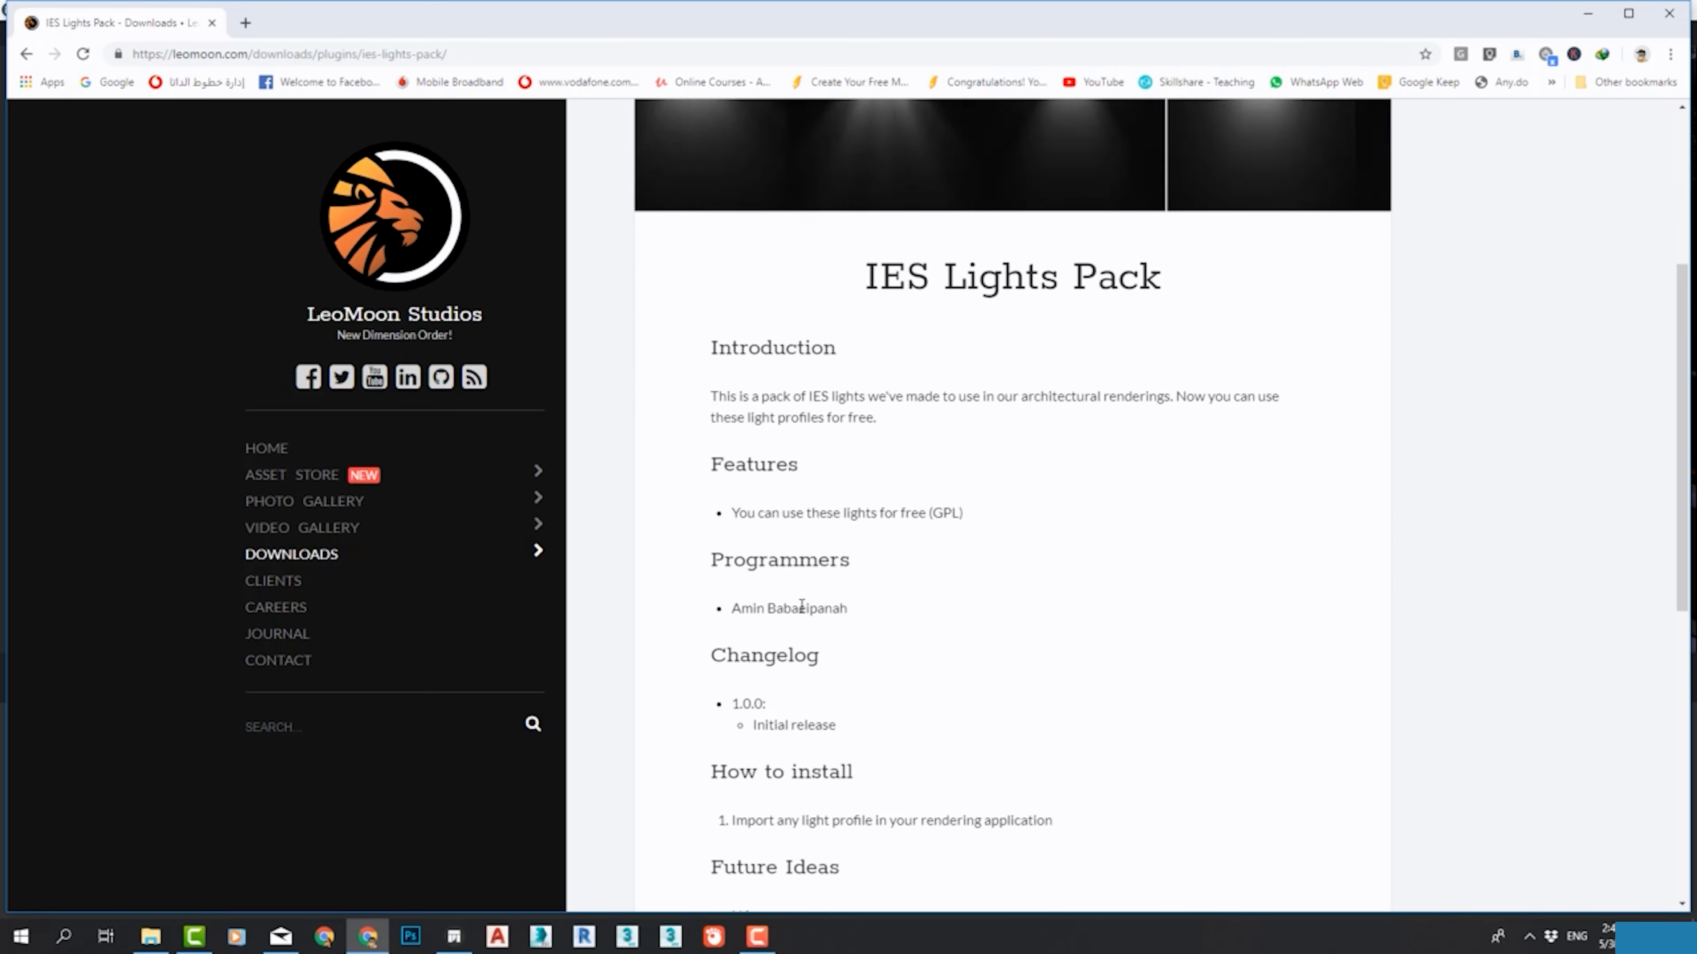
scroll(804, 628, down, 3)
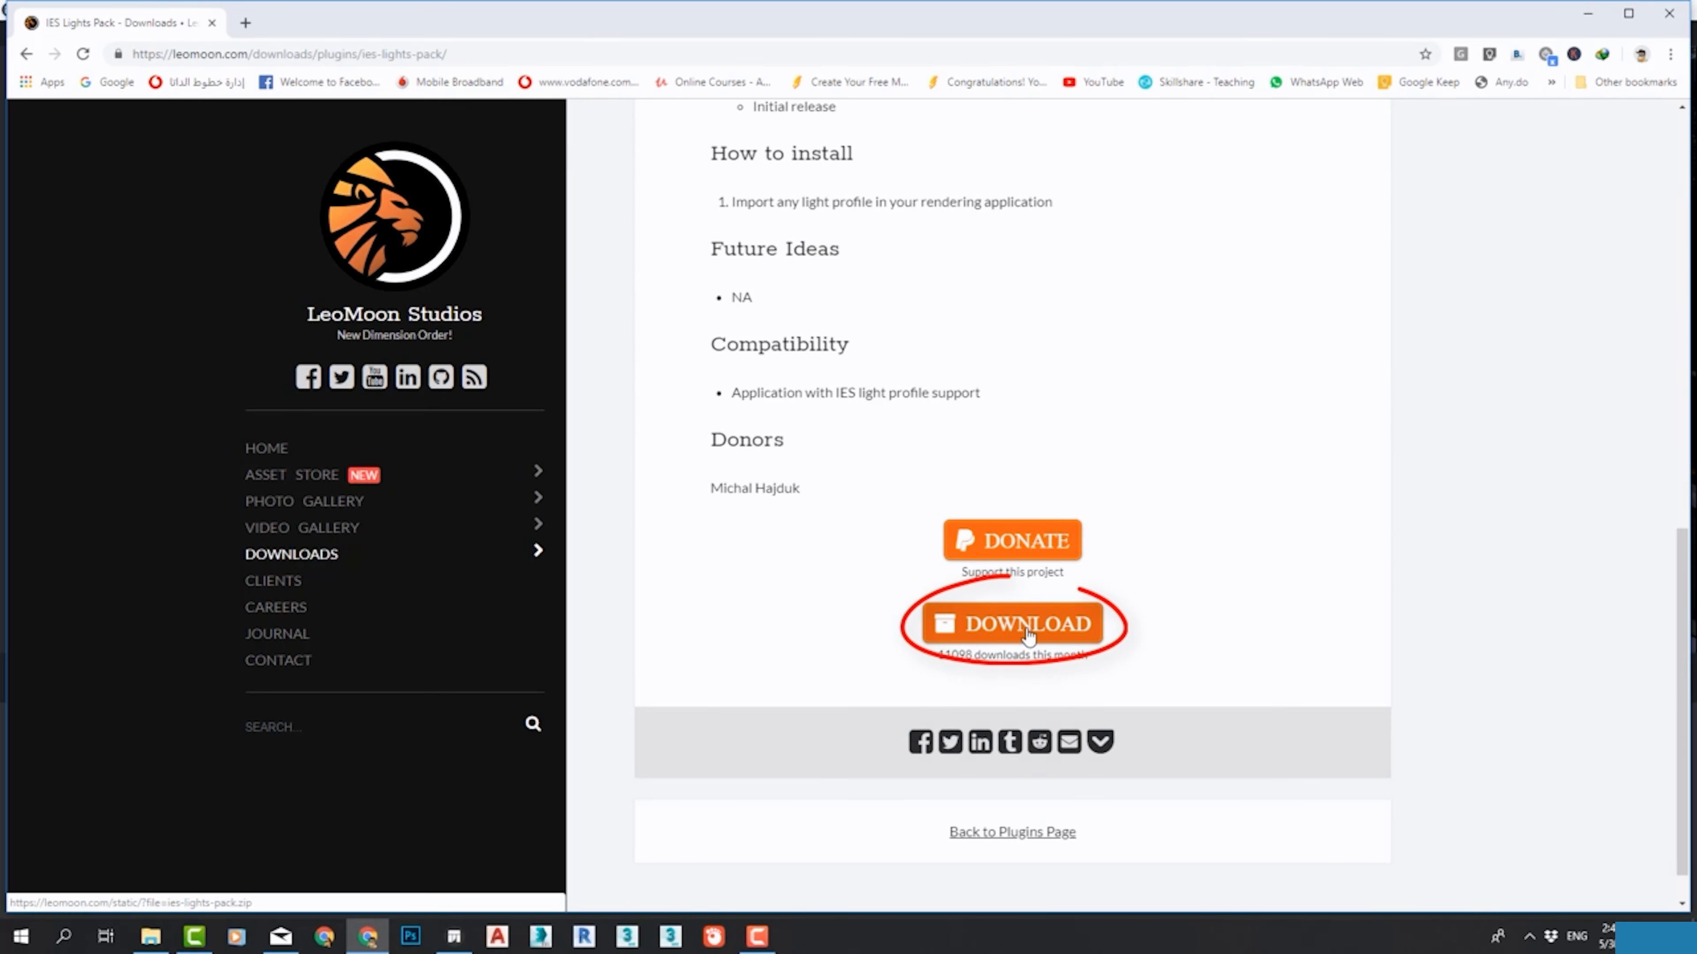
click(1027, 628)
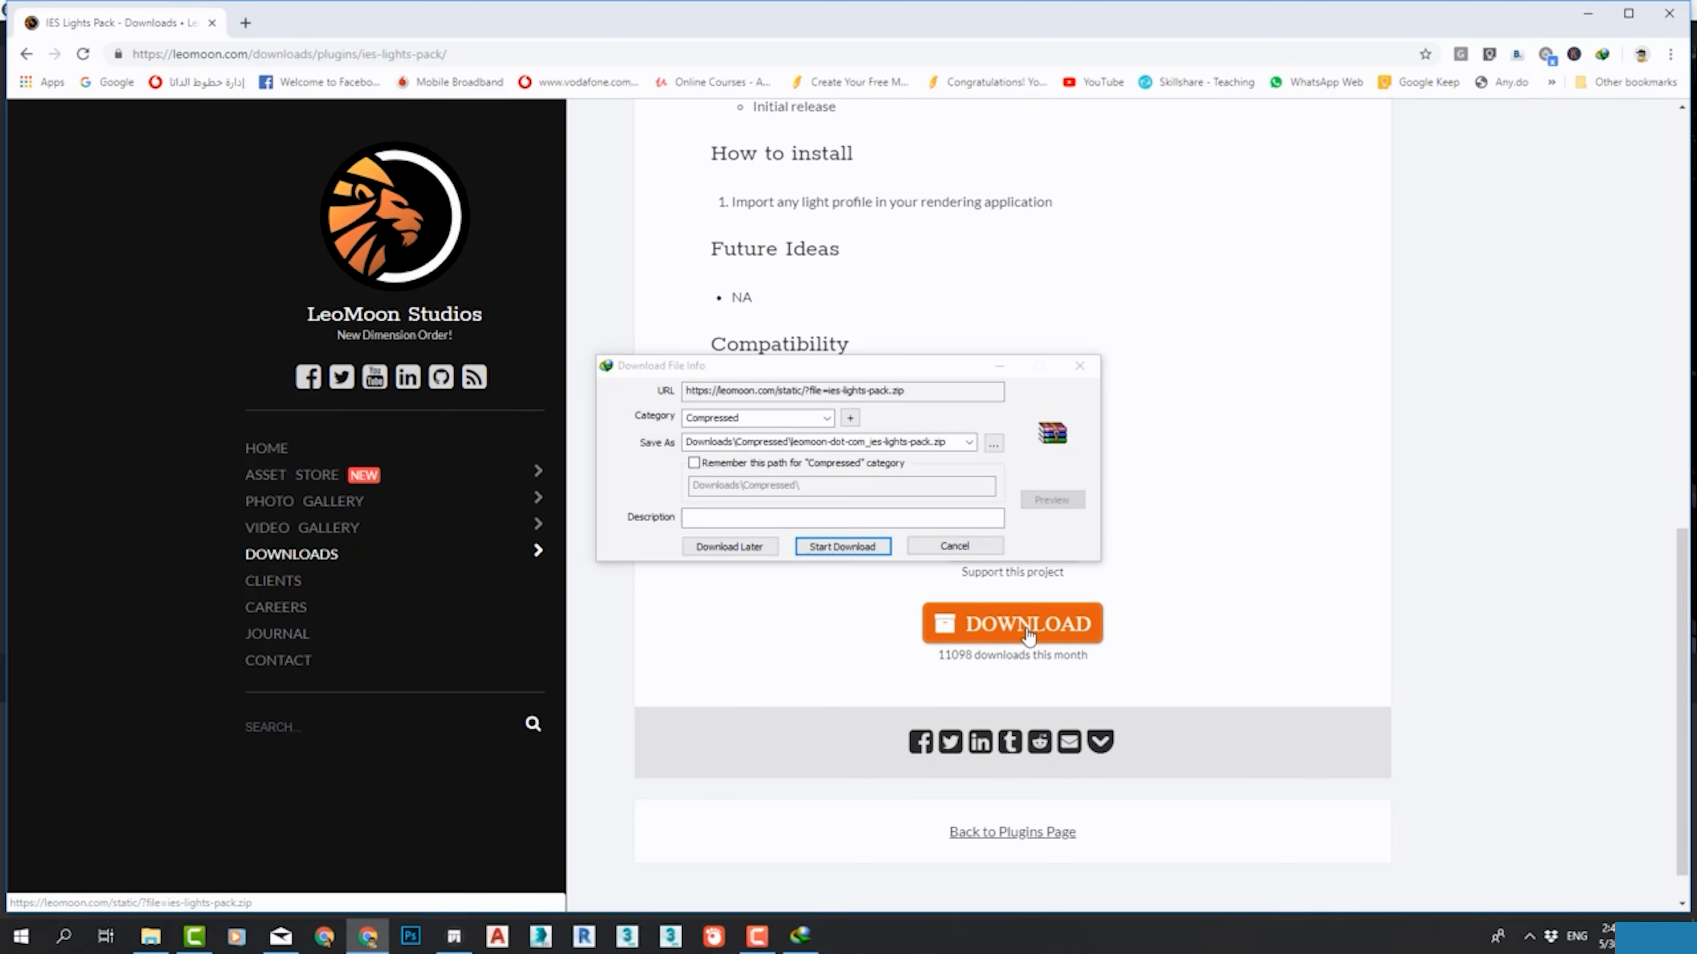
click(826, 548)
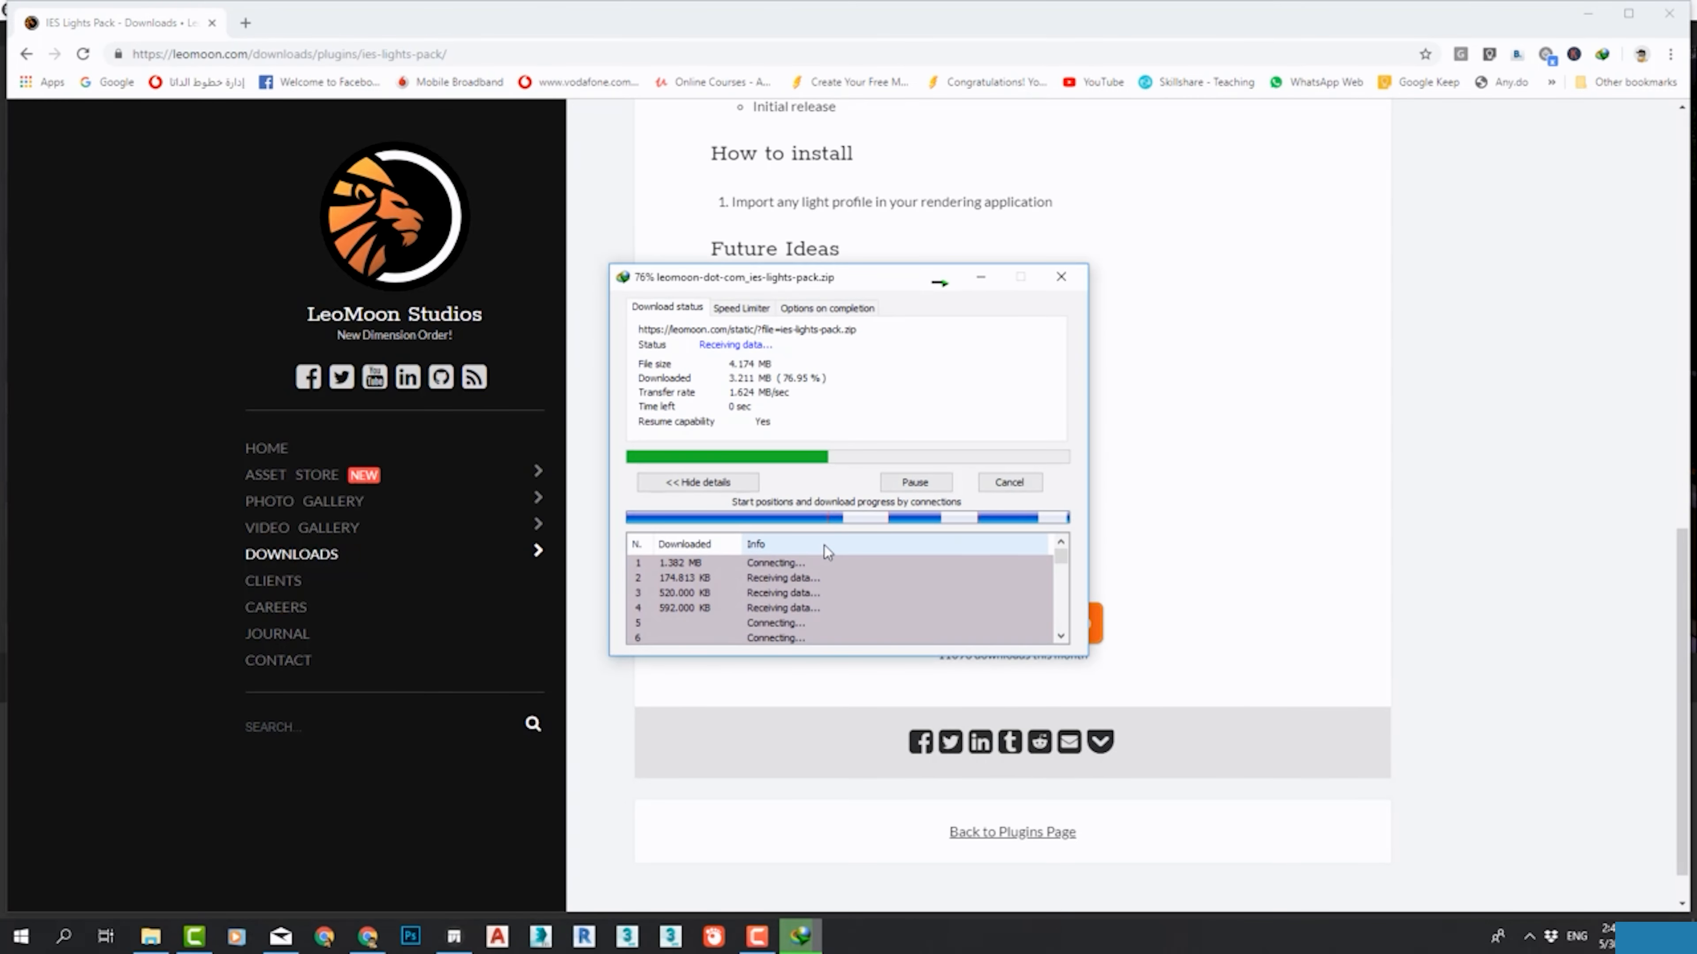
click(879, 523)
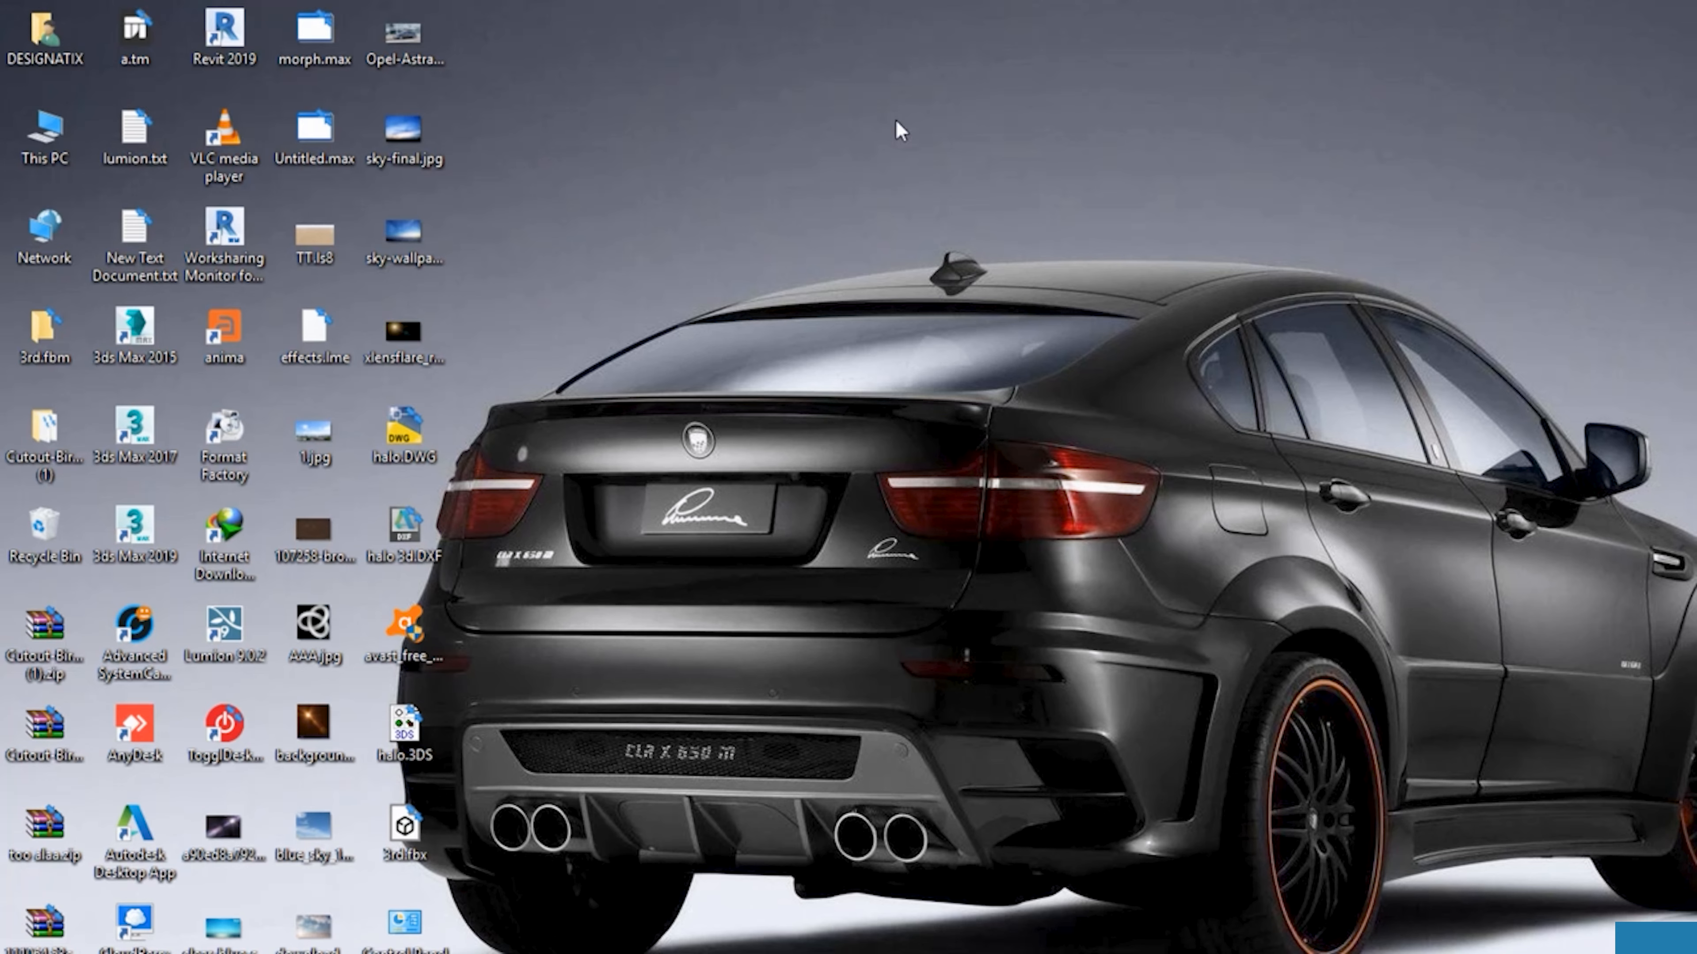
Step: Paste the downloaded leomoon-dot-com_ies-lights-pack.zip onto the desktop and extract it into its own folder
right_click(895, 126)
click(948, 220)
right_click(514, 79)
click(601, 184)
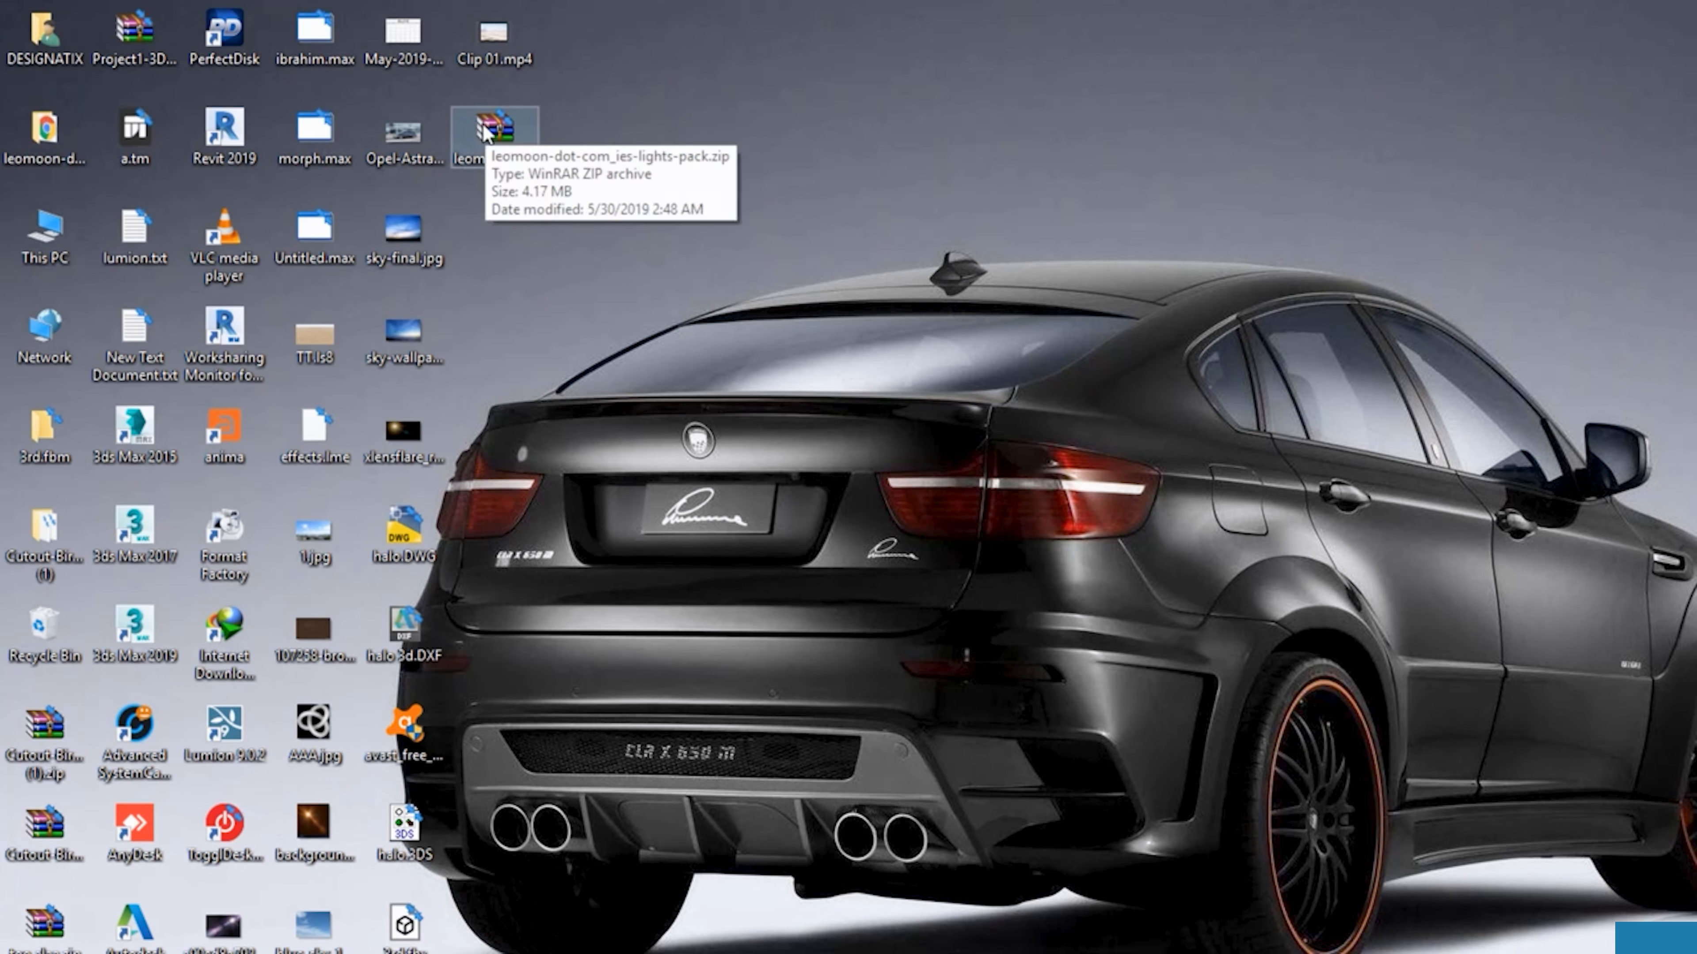
Step: Open the extracted ies-lights-pack folder and look through the light previews as extra large icons
double_click(44, 133)
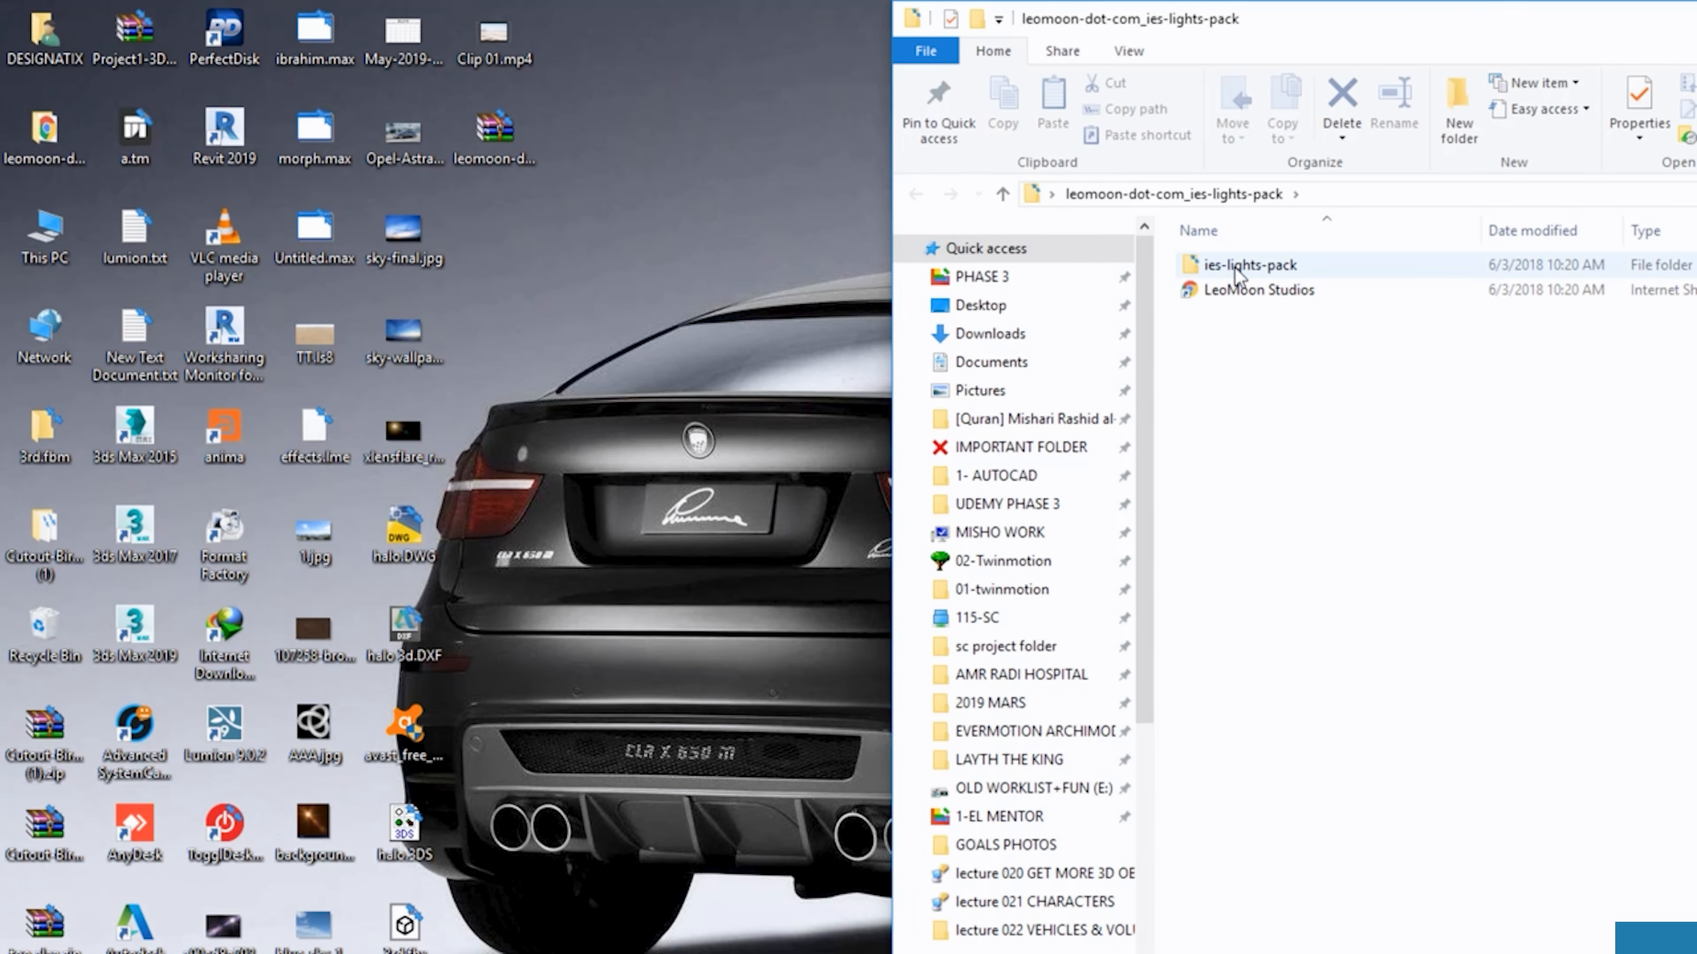
double_click(1252, 266)
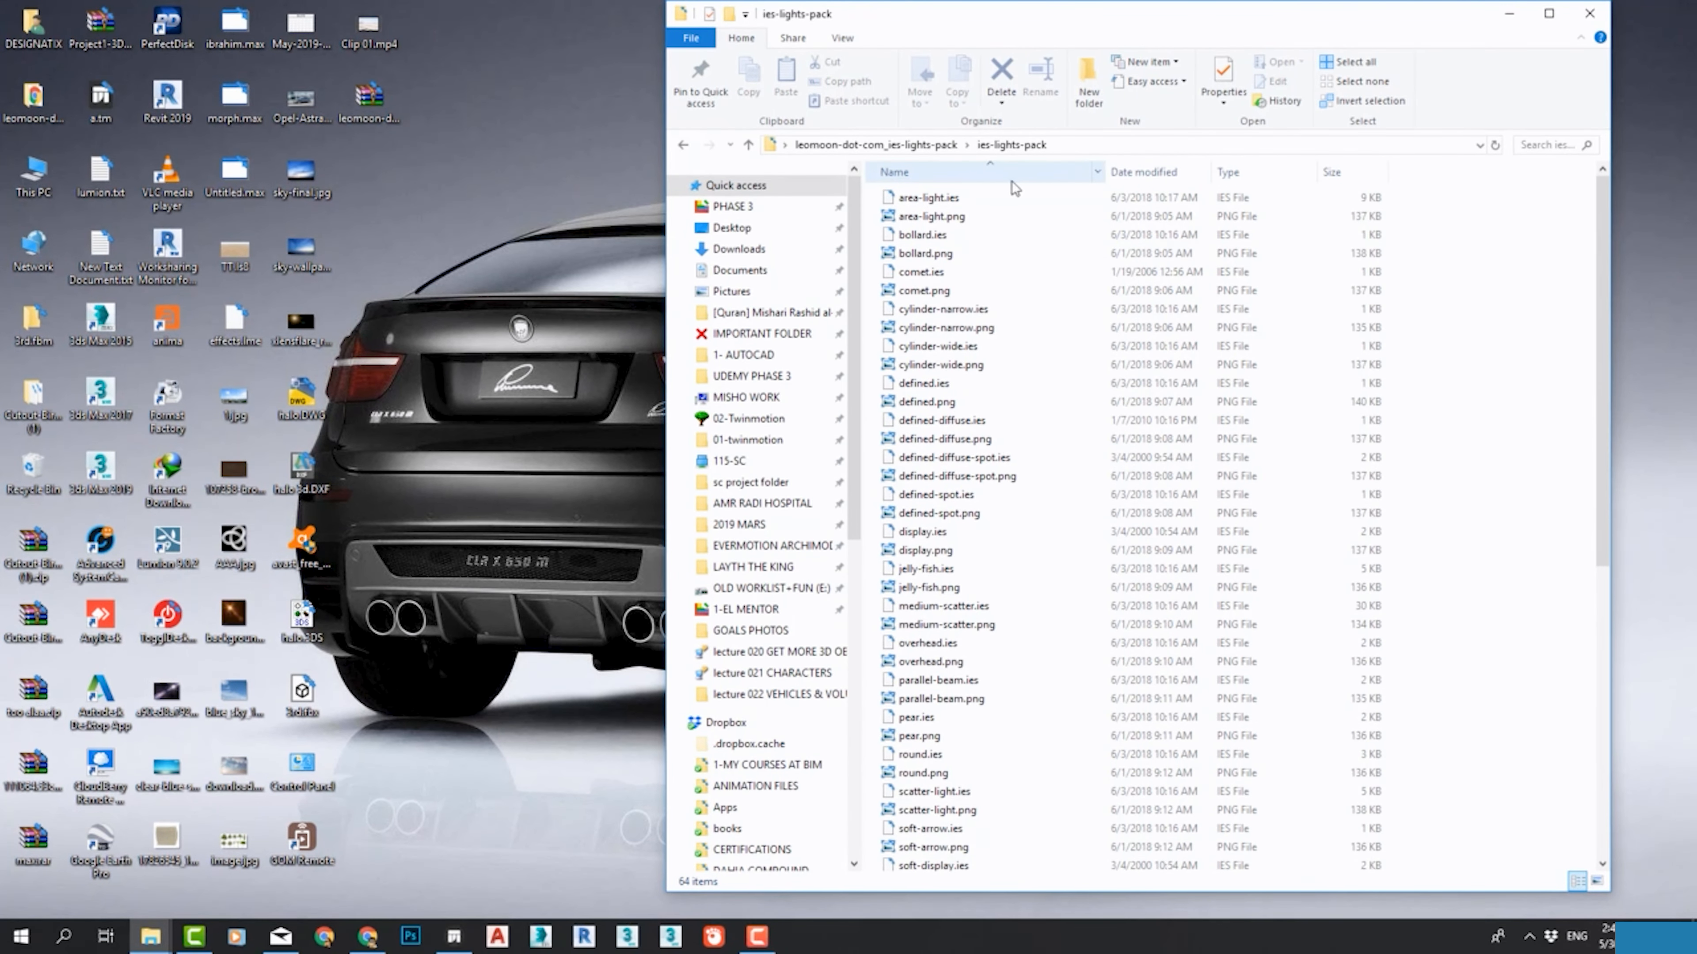
click(841, 38)
click(877, 64)
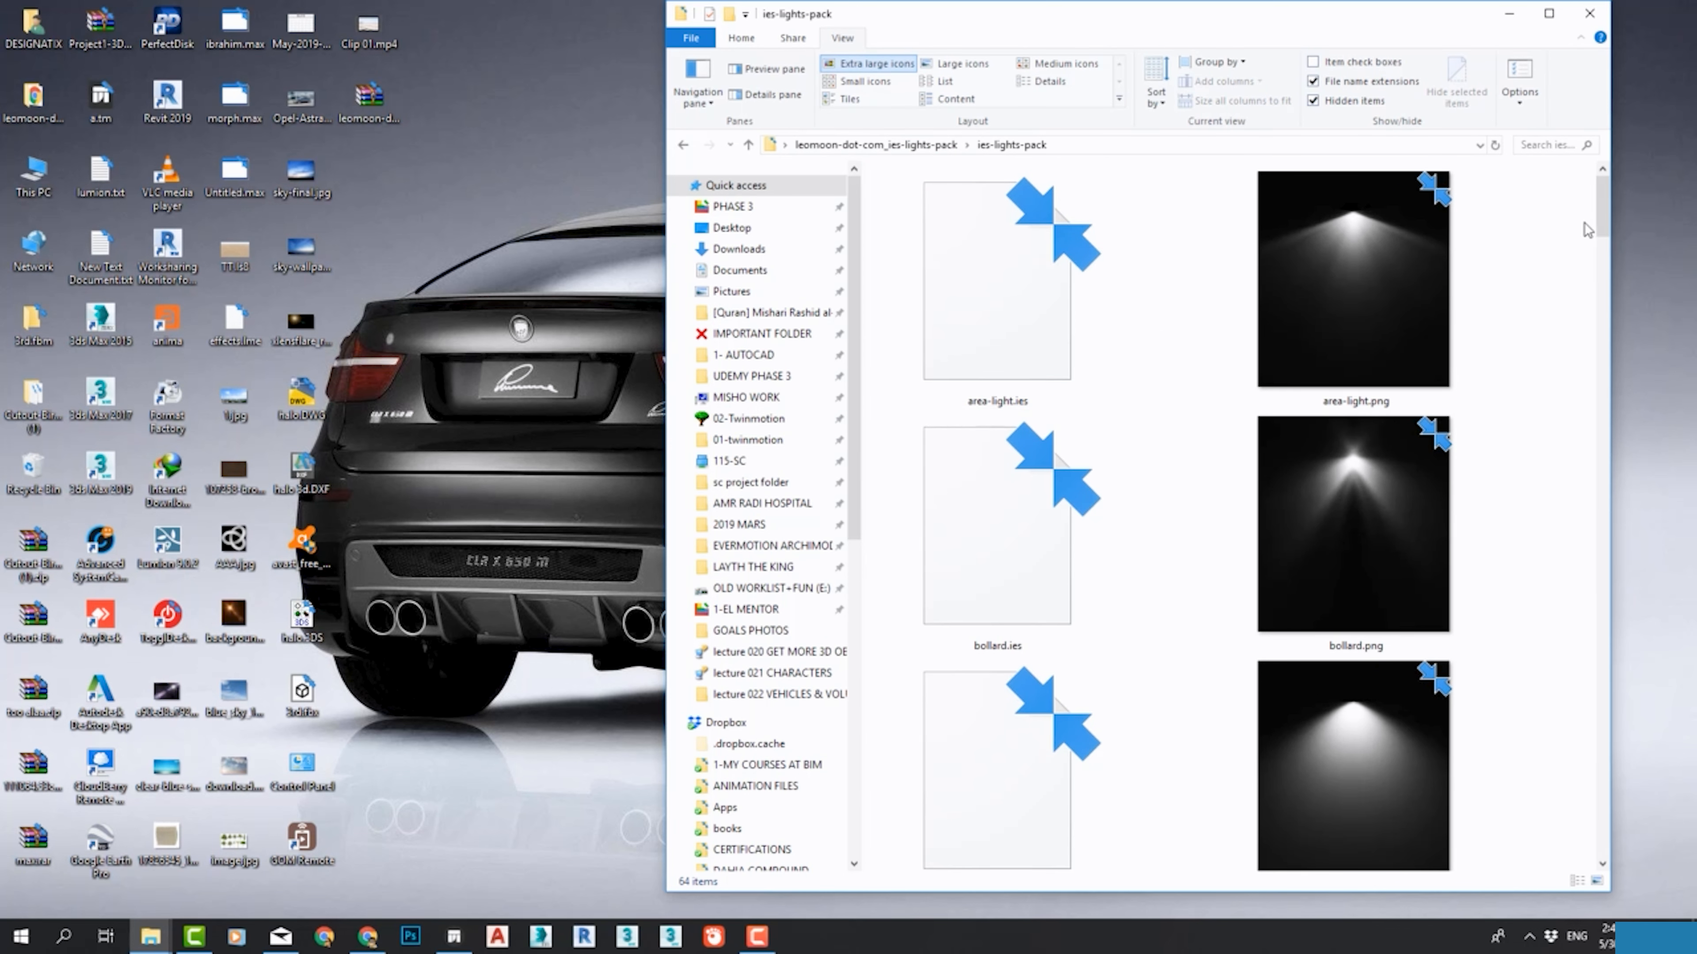
mouse_move(1607, 224)
mouse_down()
mouse_move(1601, 677)
mouse_move(1563, 498)
mouse_move(1549, 578)
mouse_move(1454, 592)
mouse_up()
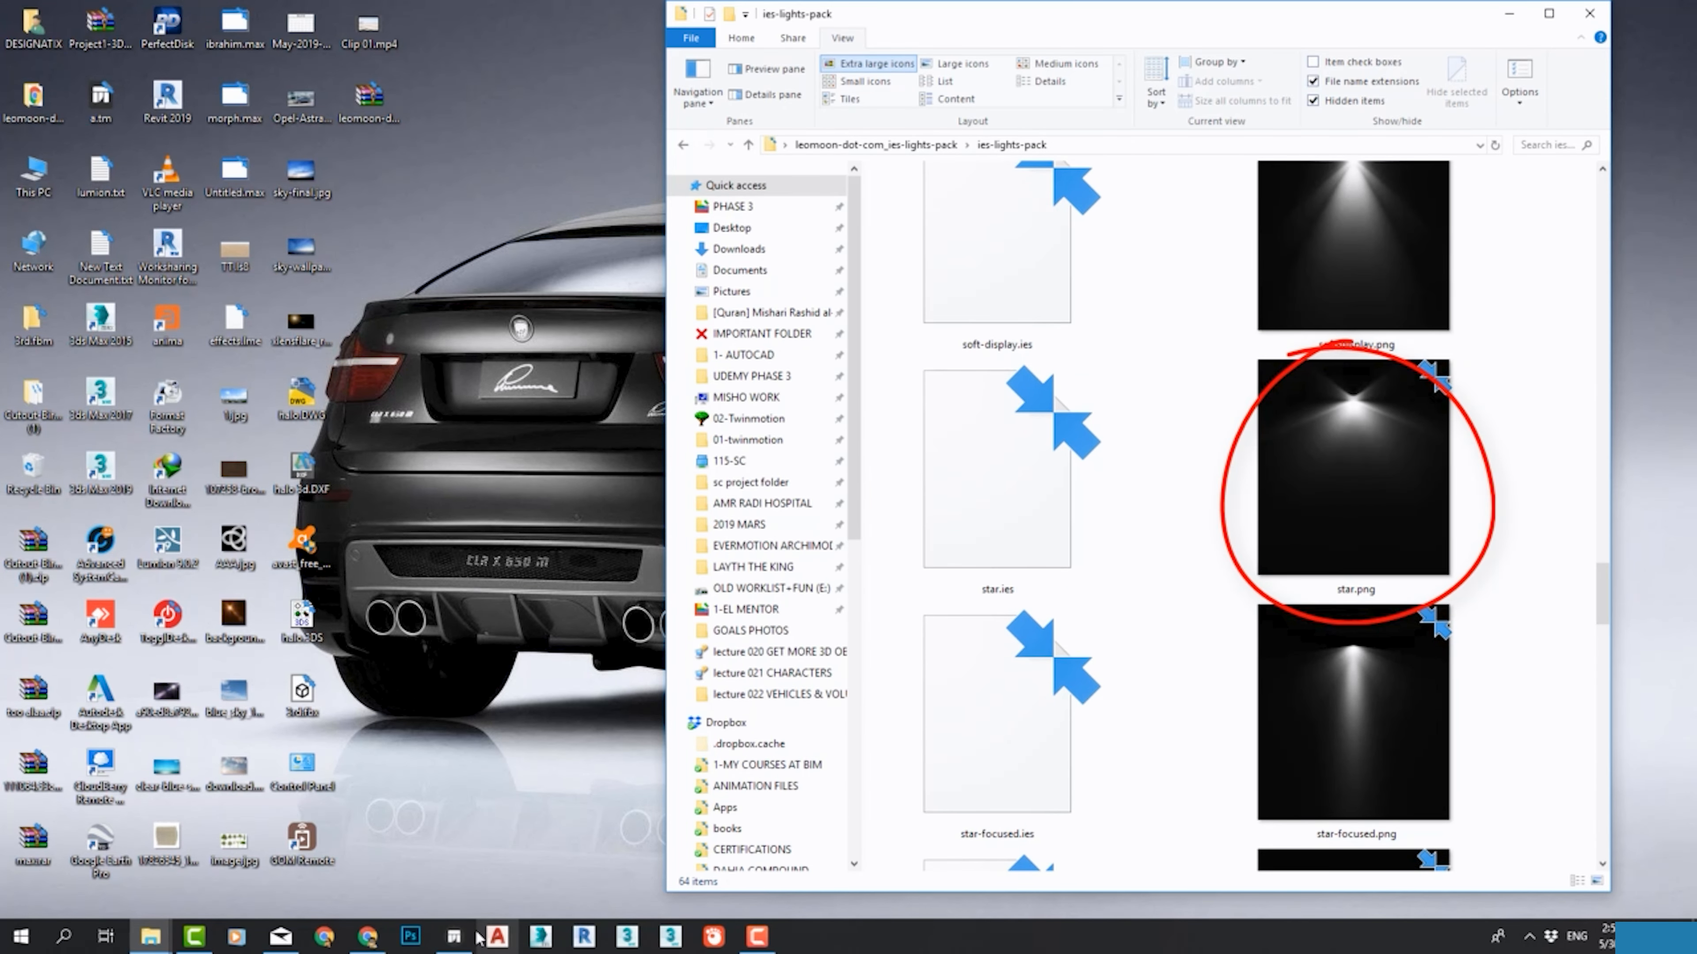
Step: Switch to Twinmotion and open the file chooser for a custom IES profile on the selected wall light
click(454, 936)
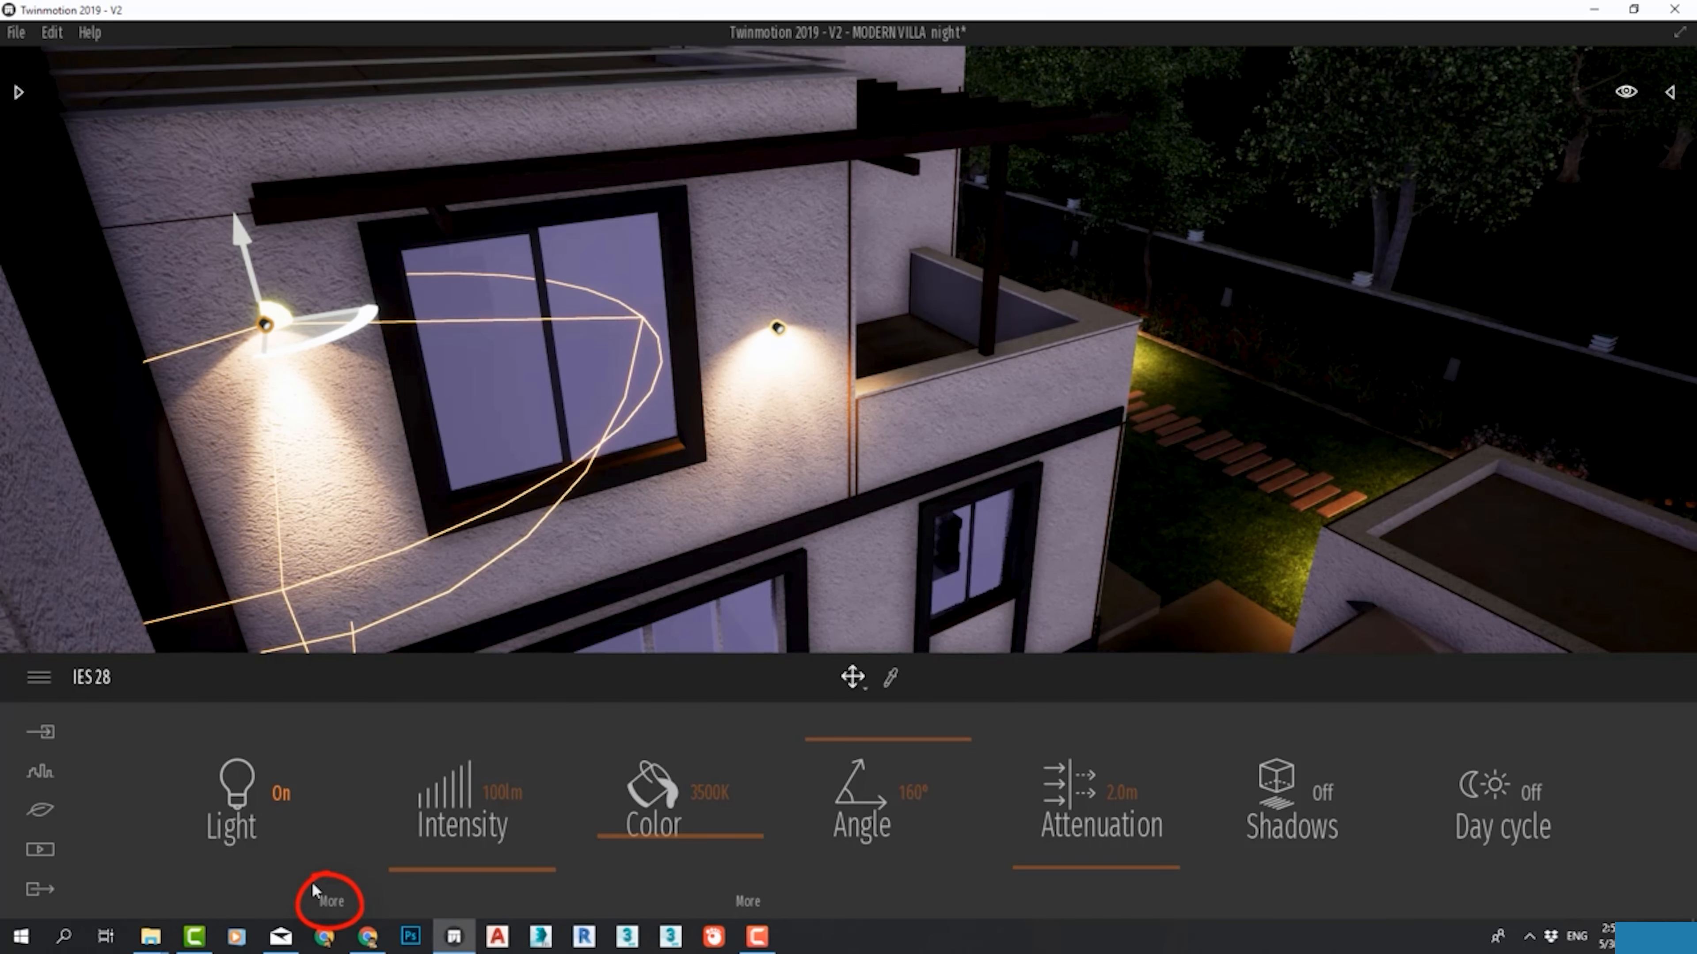
click(331, 904)
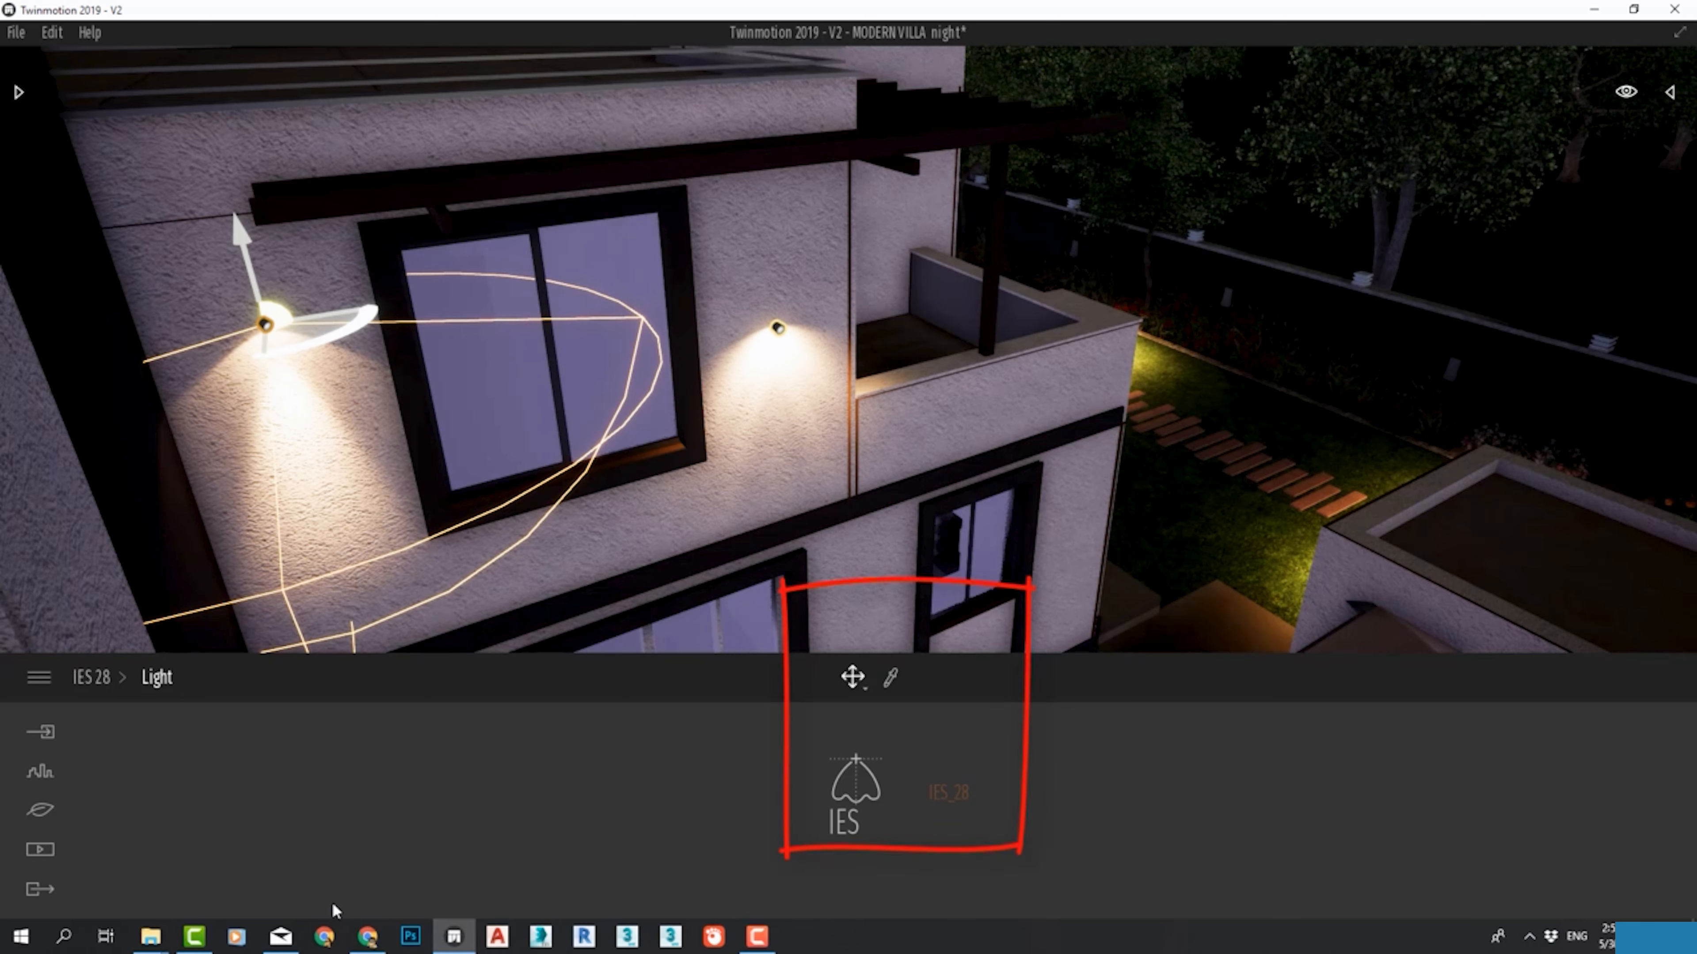
right_click(949, 797)
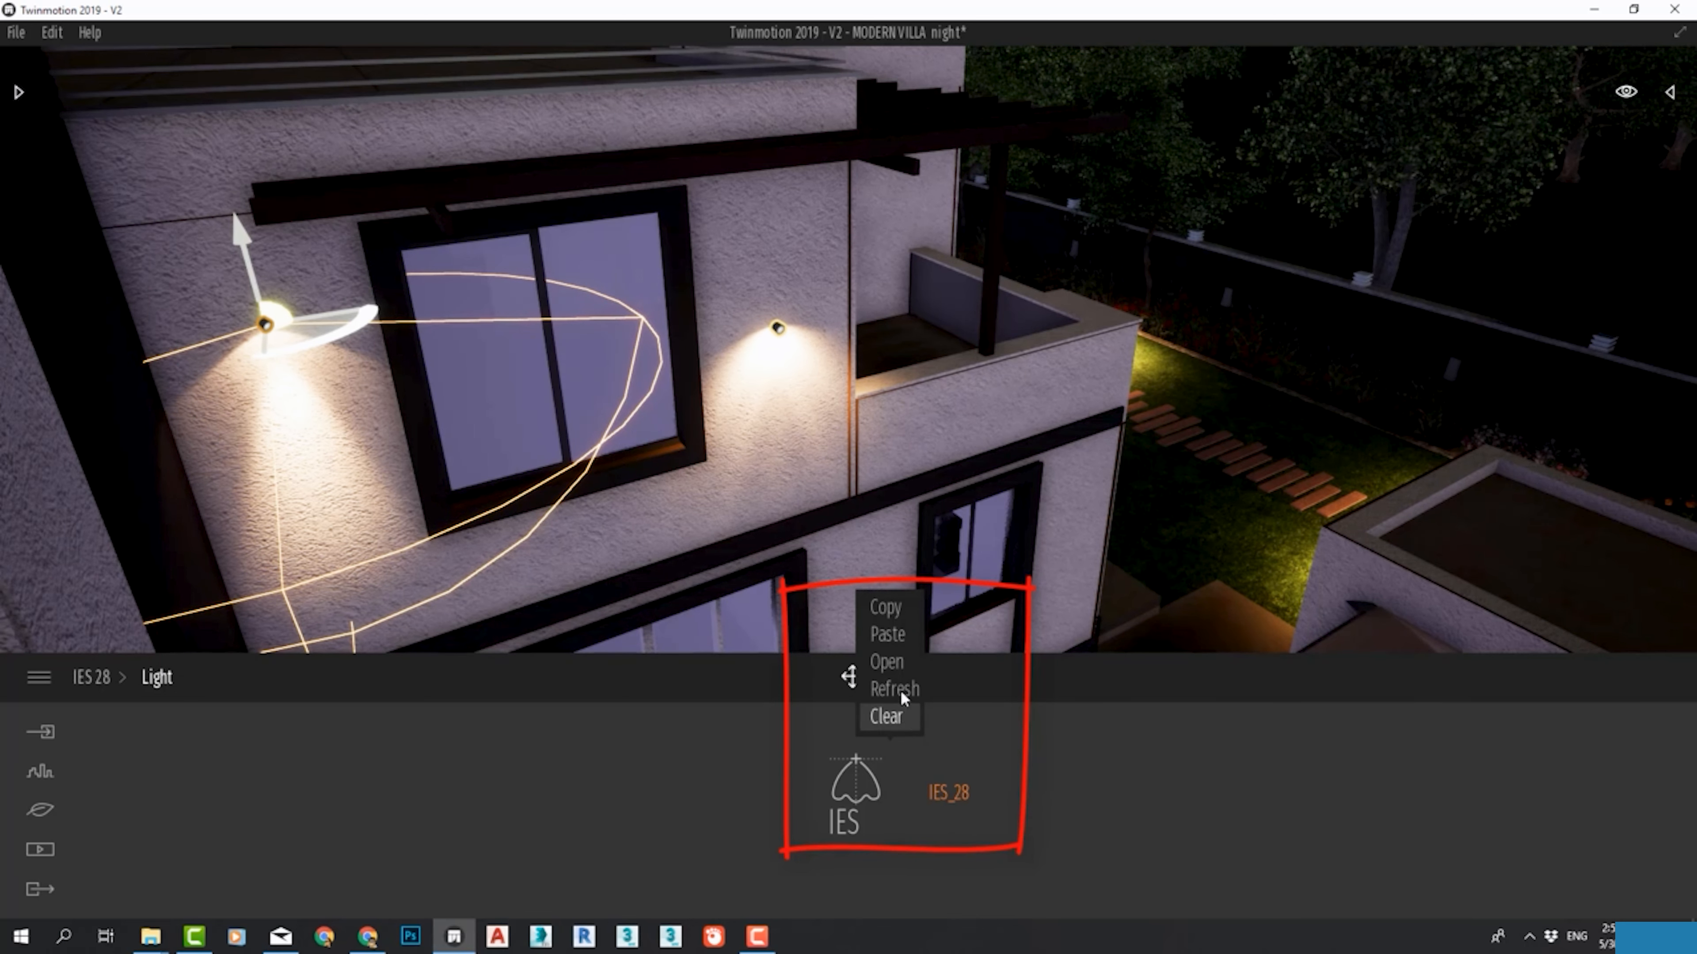
click(888, 661)
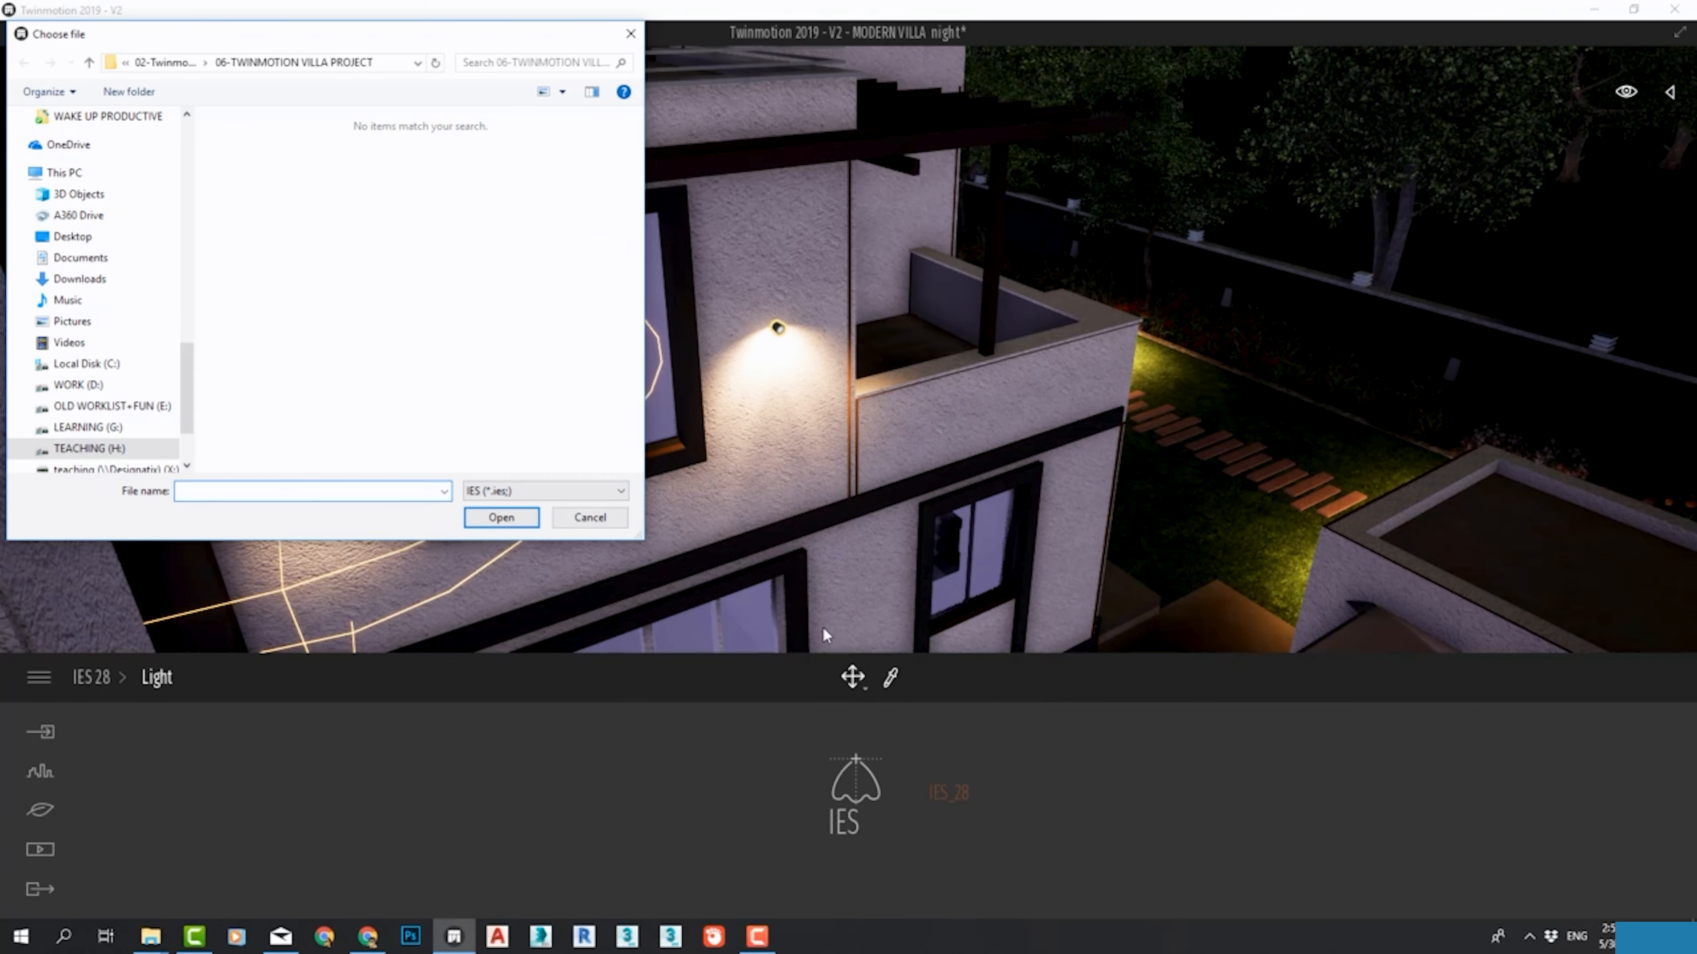
Step: Load star.ies from the desktop's ies-lights-pack folder as the wall light's profile and check its effect on the facade
drag(187, 364, 194, 127)
click(57, 177)
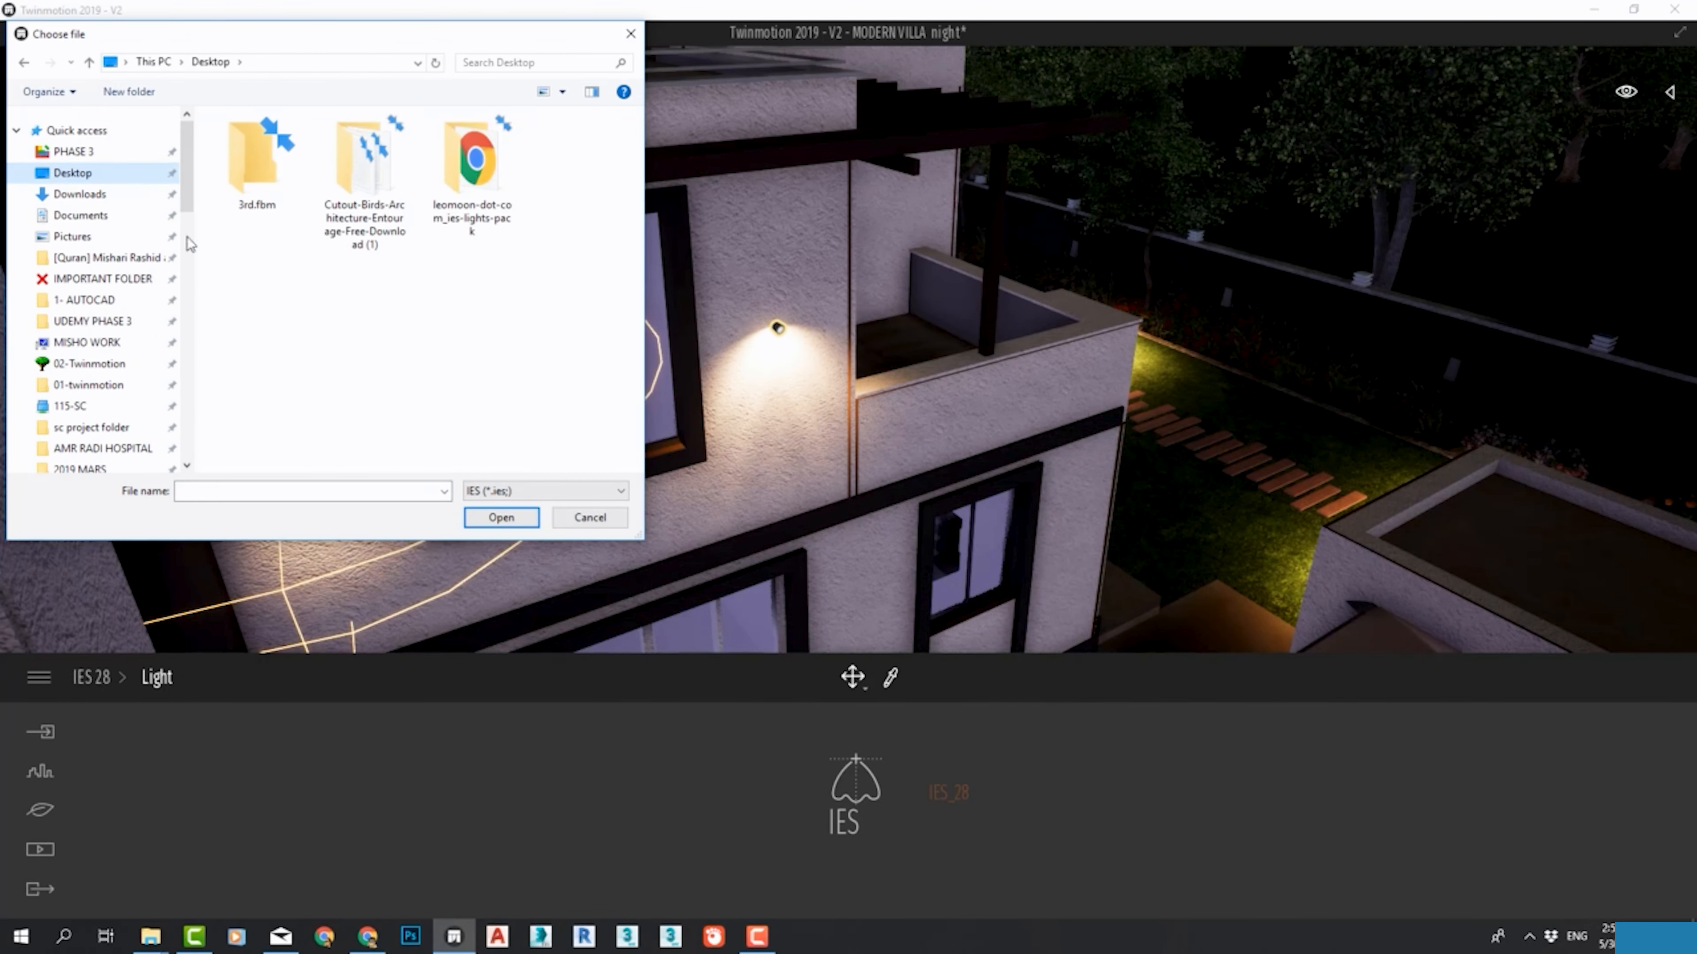
double_click(471, 182)
double_click(239, 148)
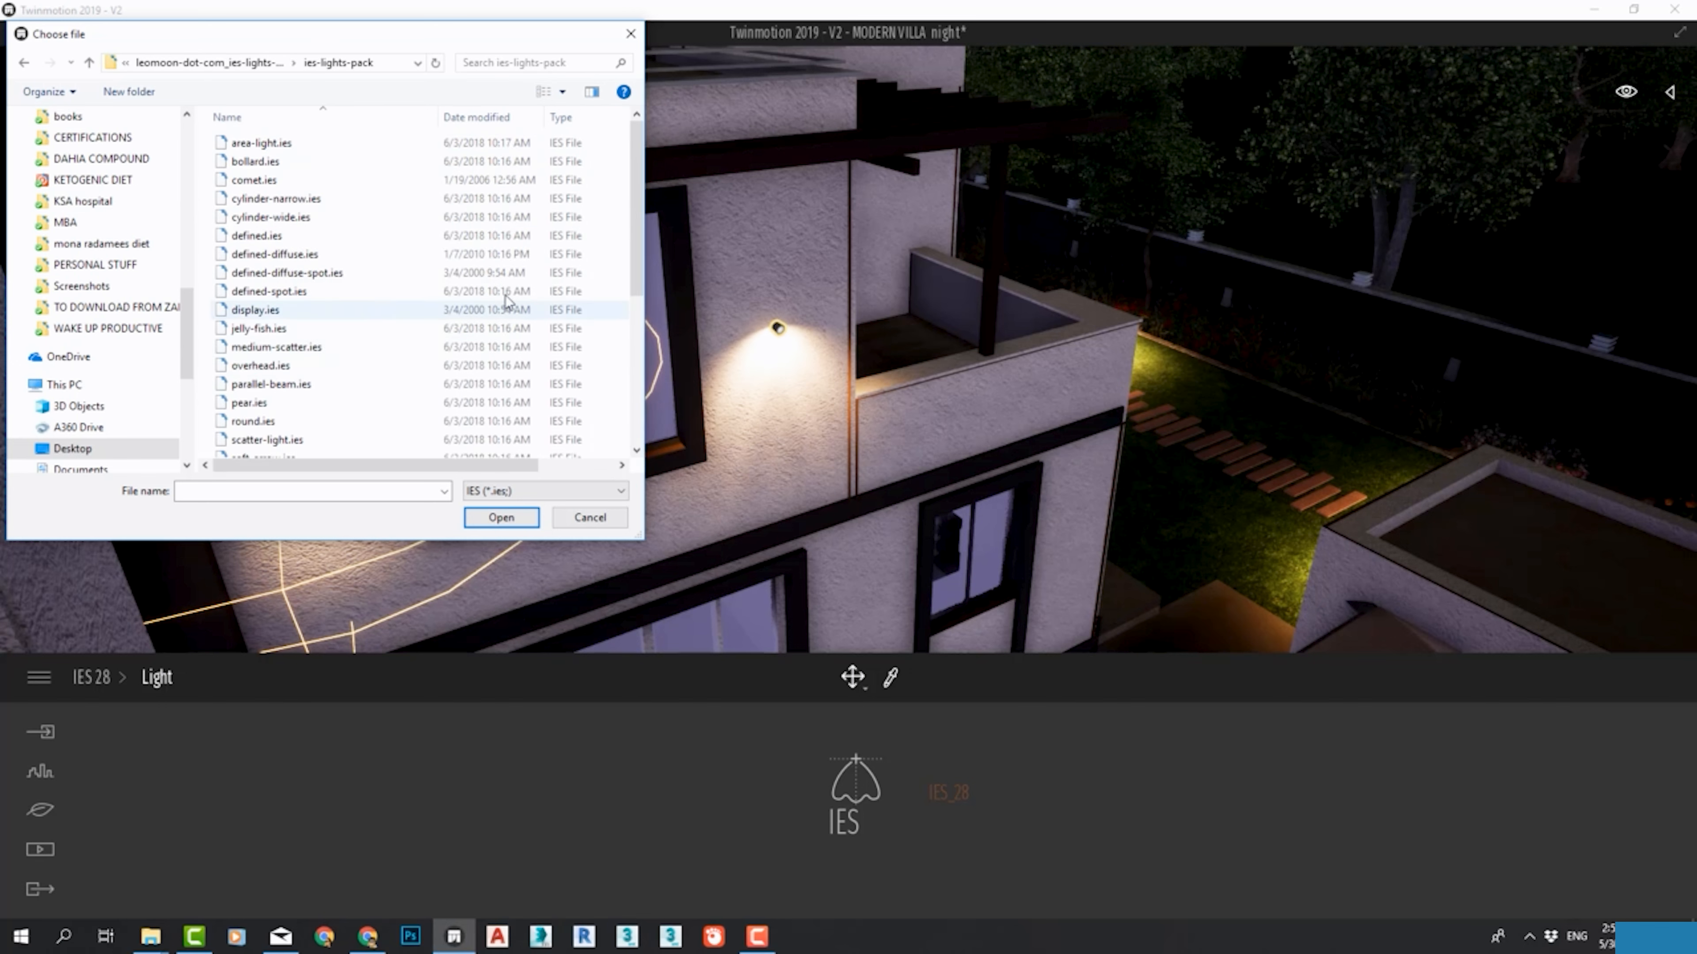
scroll(626, 296, down, 2)
scroll(626, 296, down, 1)
click(247, 332)
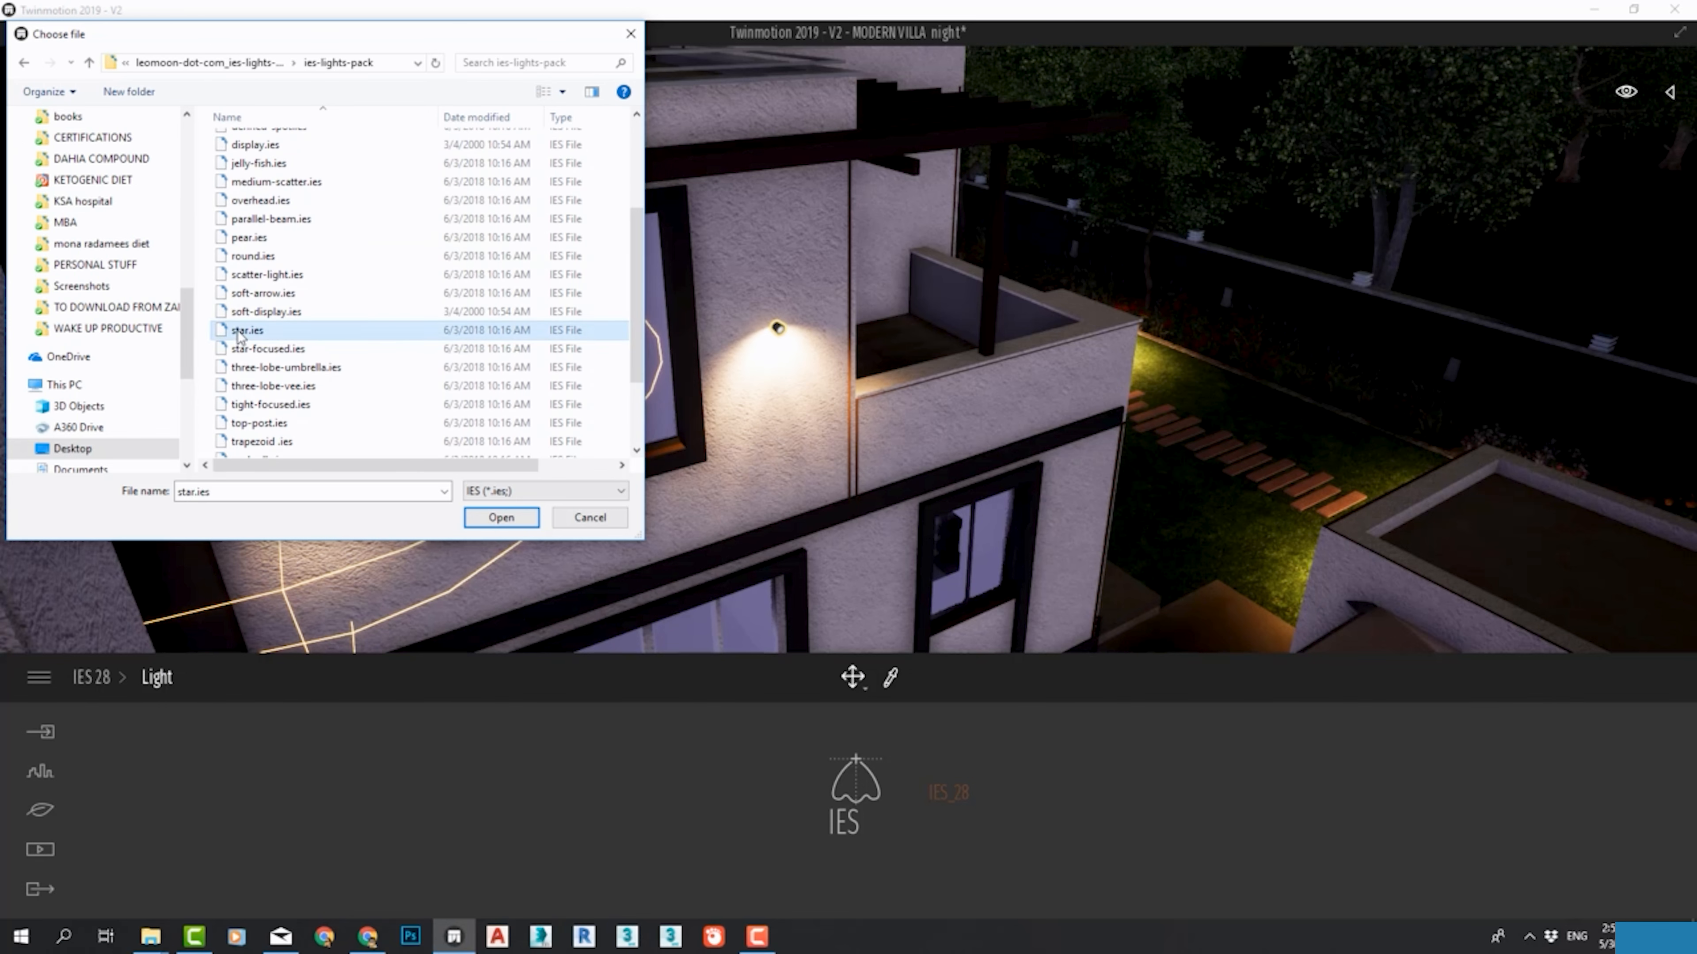
click(501, 517)
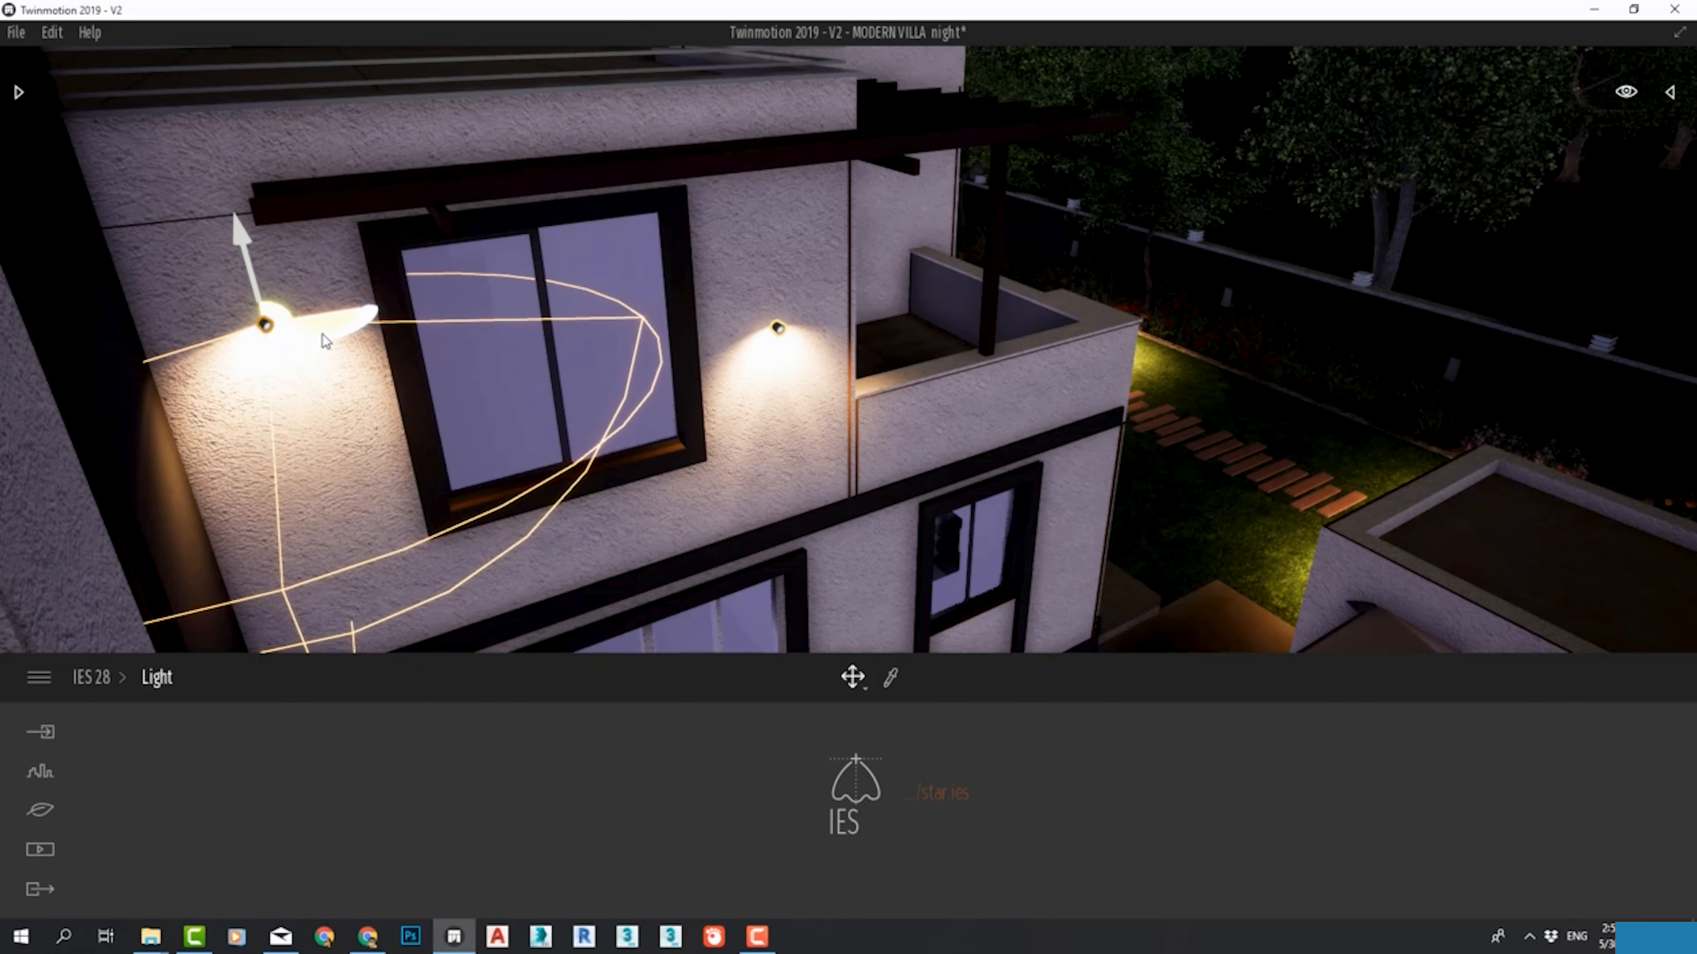
click(91, 678)
middle_drag(332, 429, 283, 464)
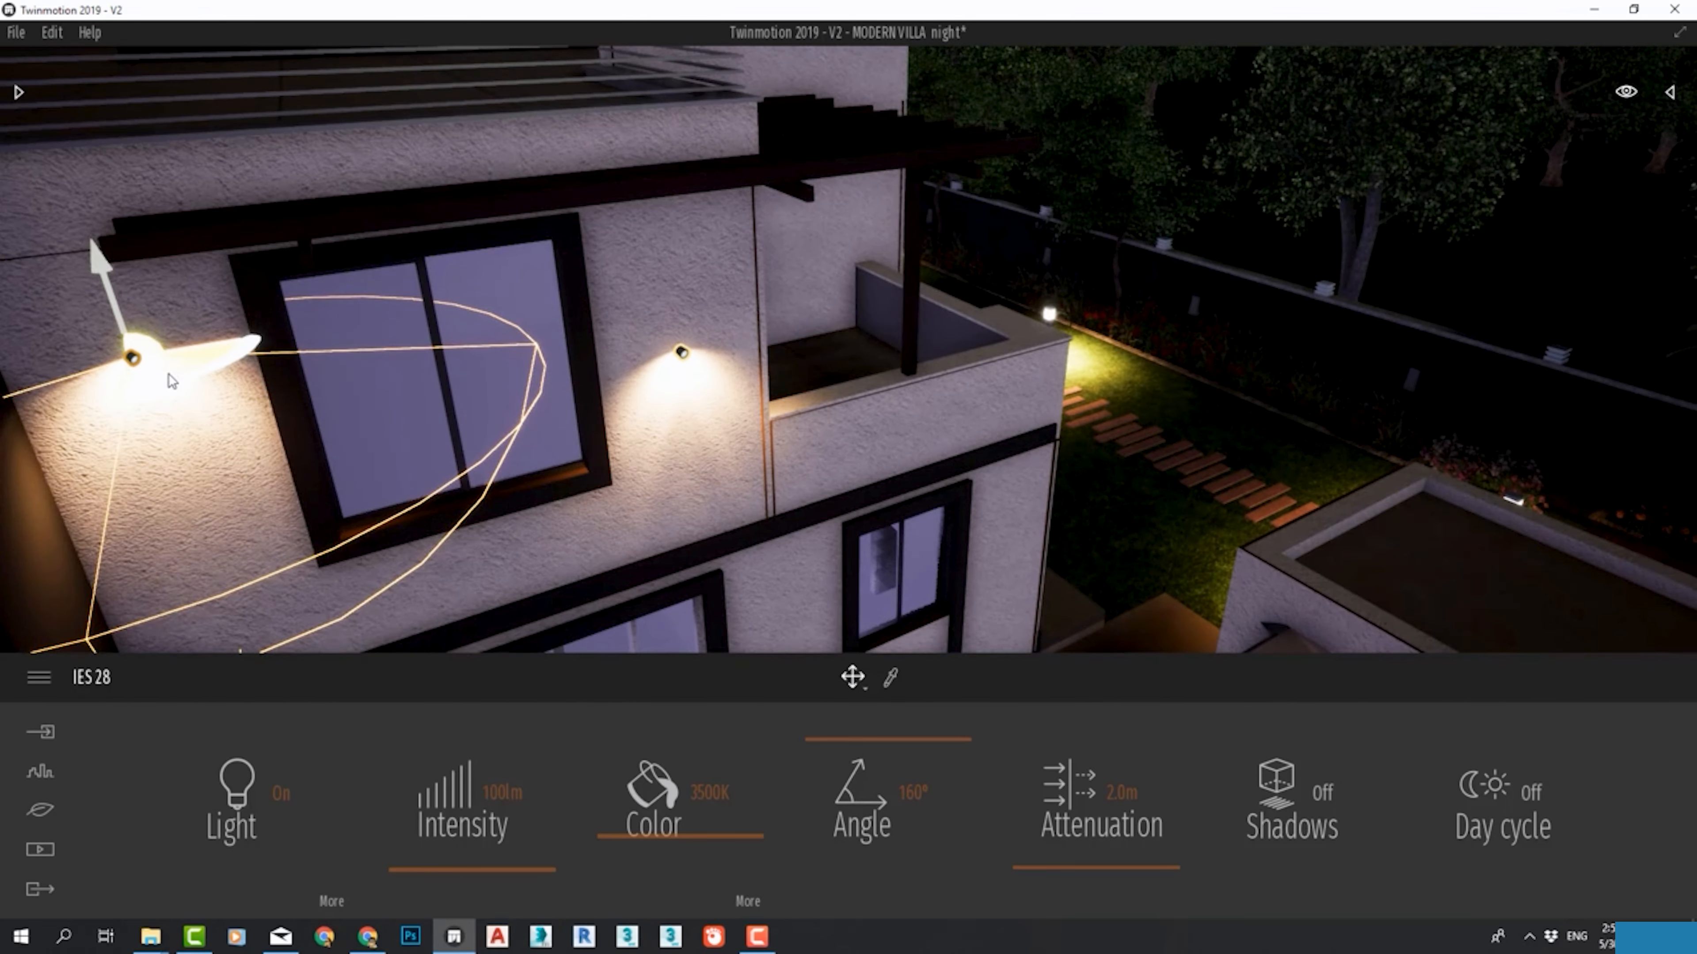
drag(168, 375, 204, 406)
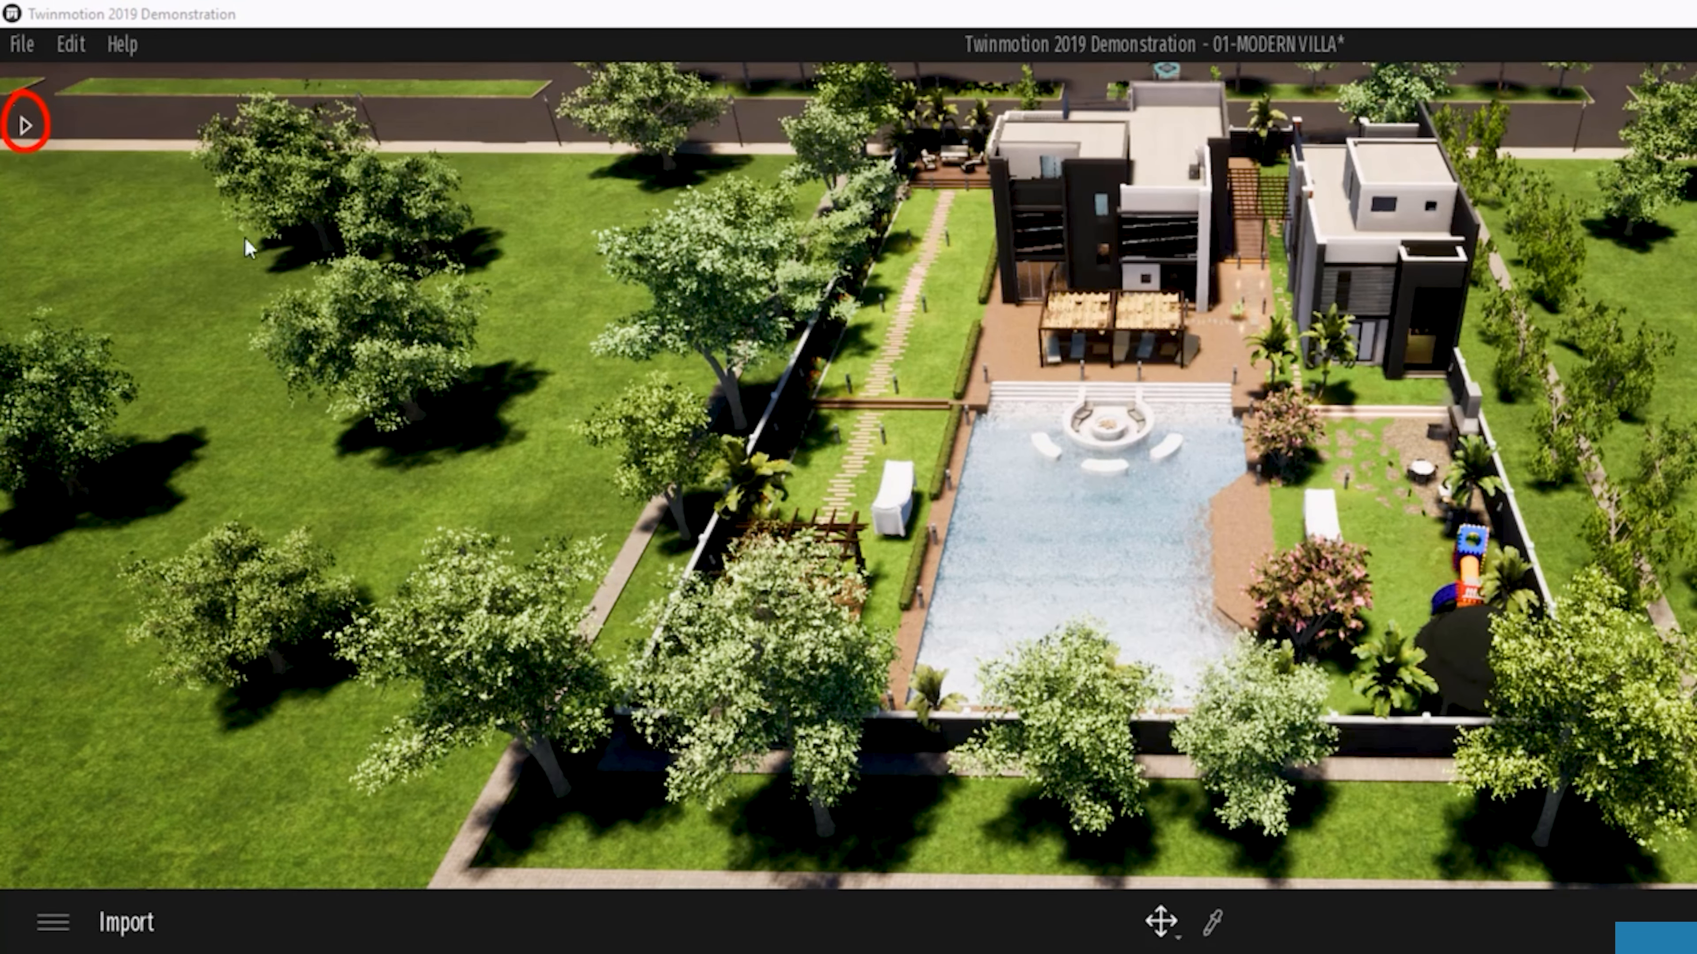
Step: Open the Characters category of the library and look through the Humans collection
click(25, 125)
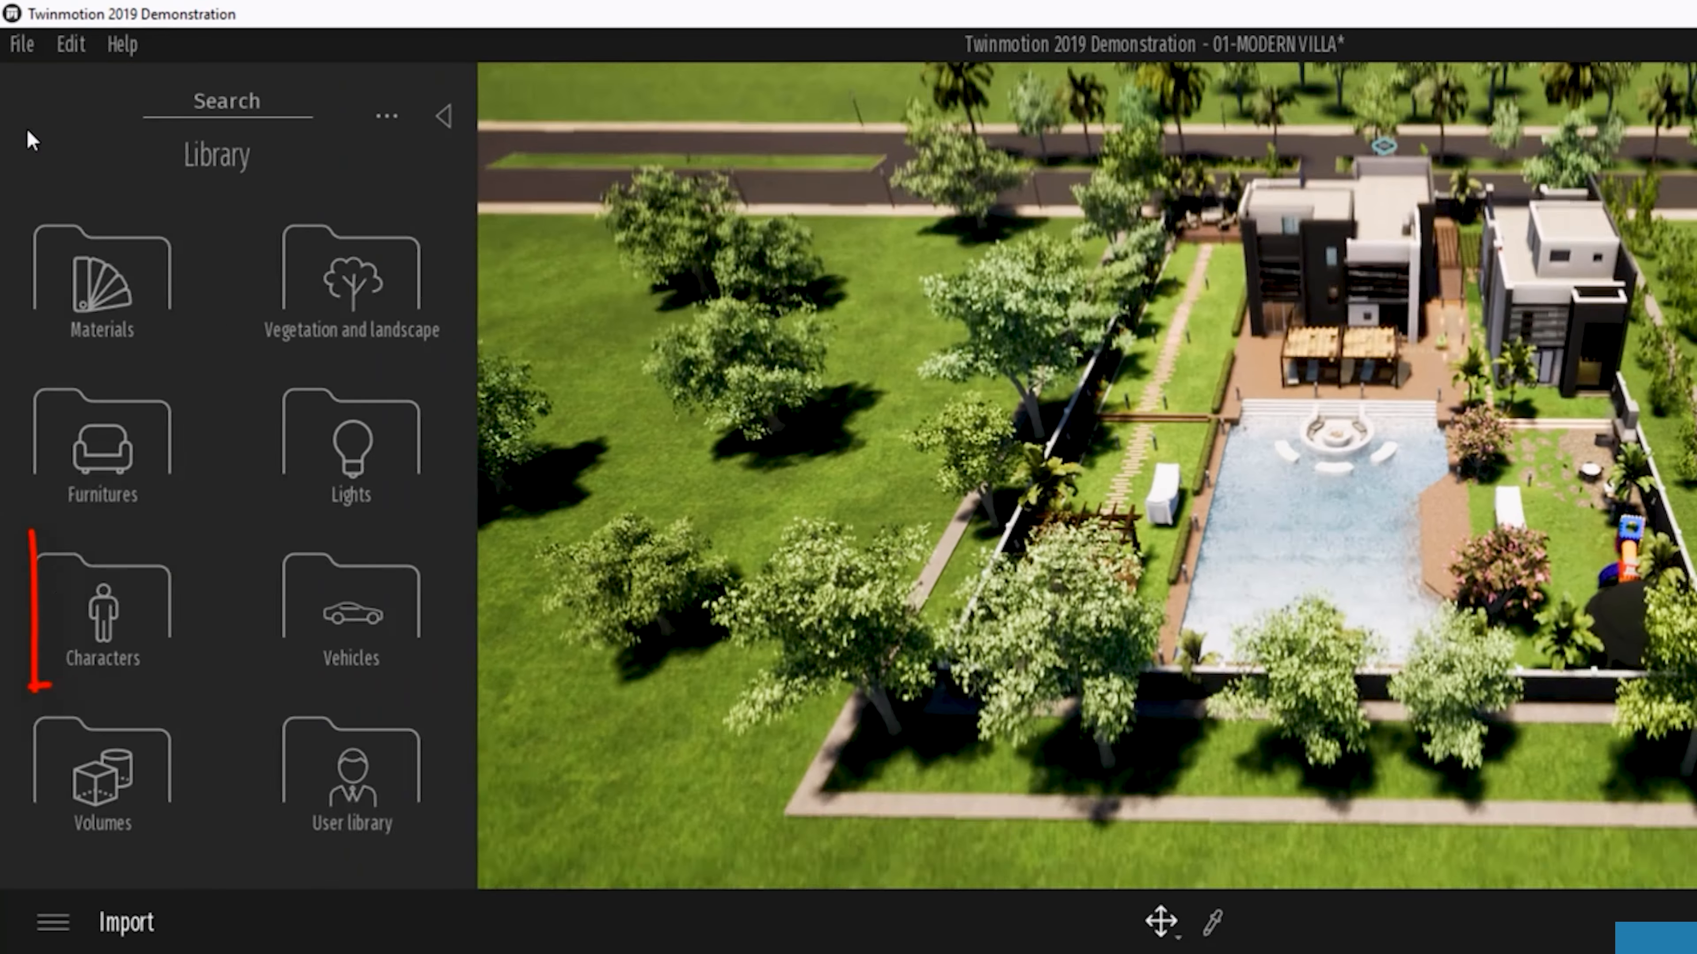
click(158, 593)
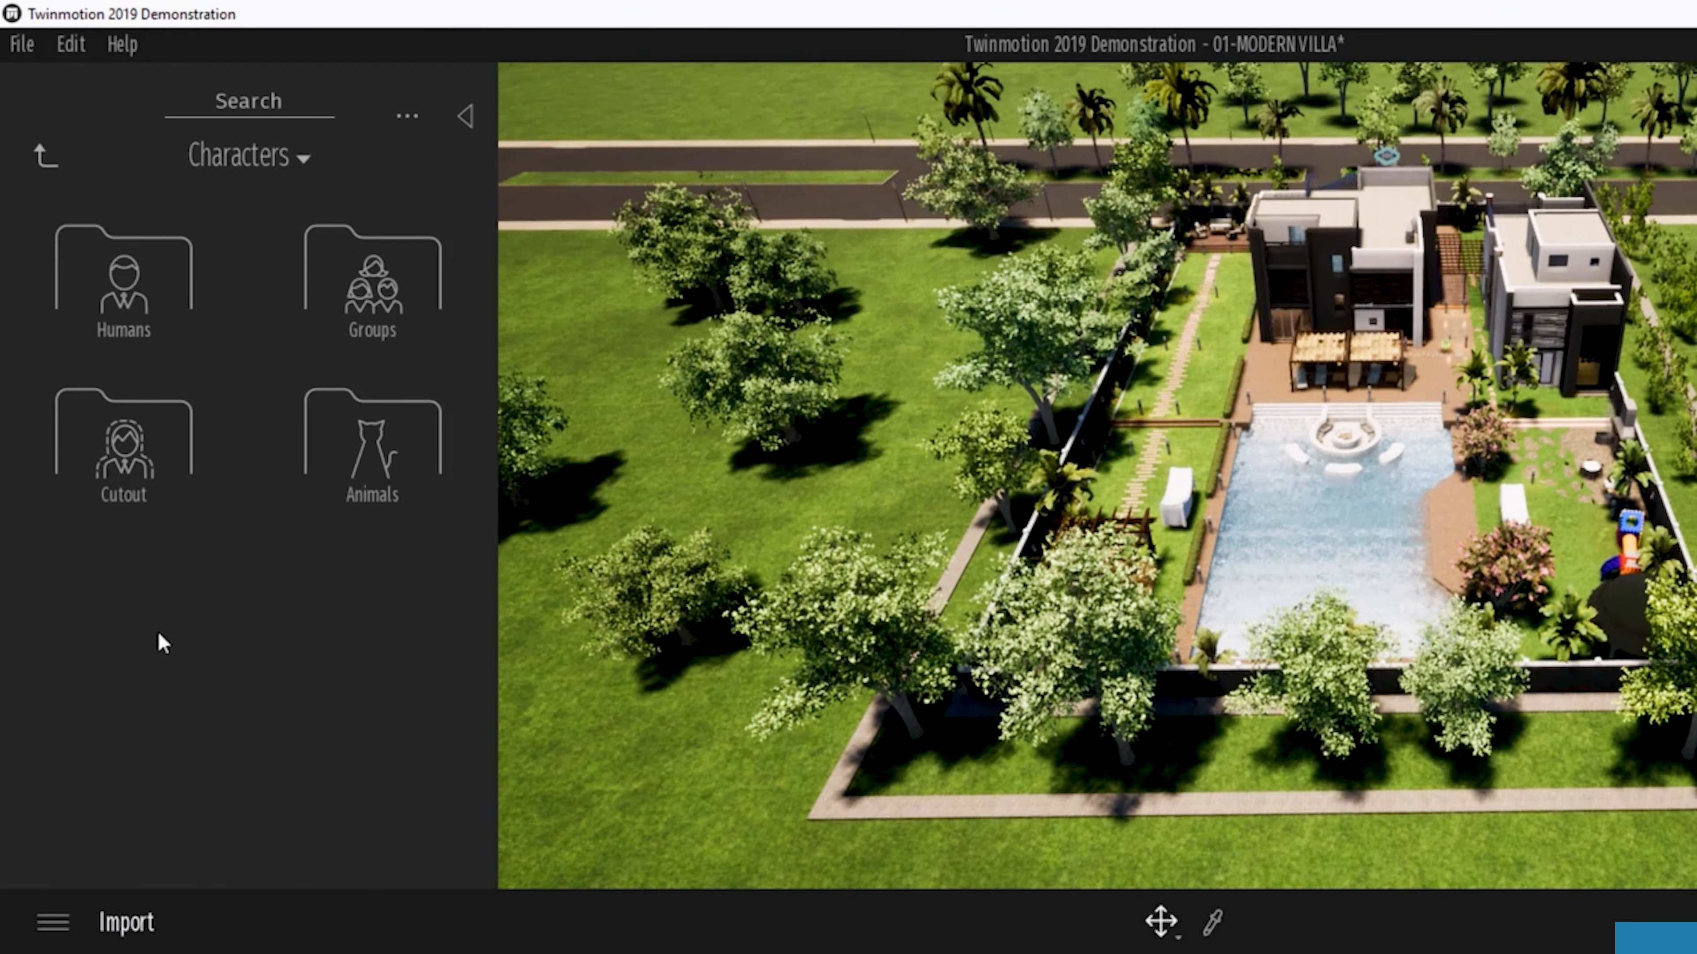
click(129, 306)
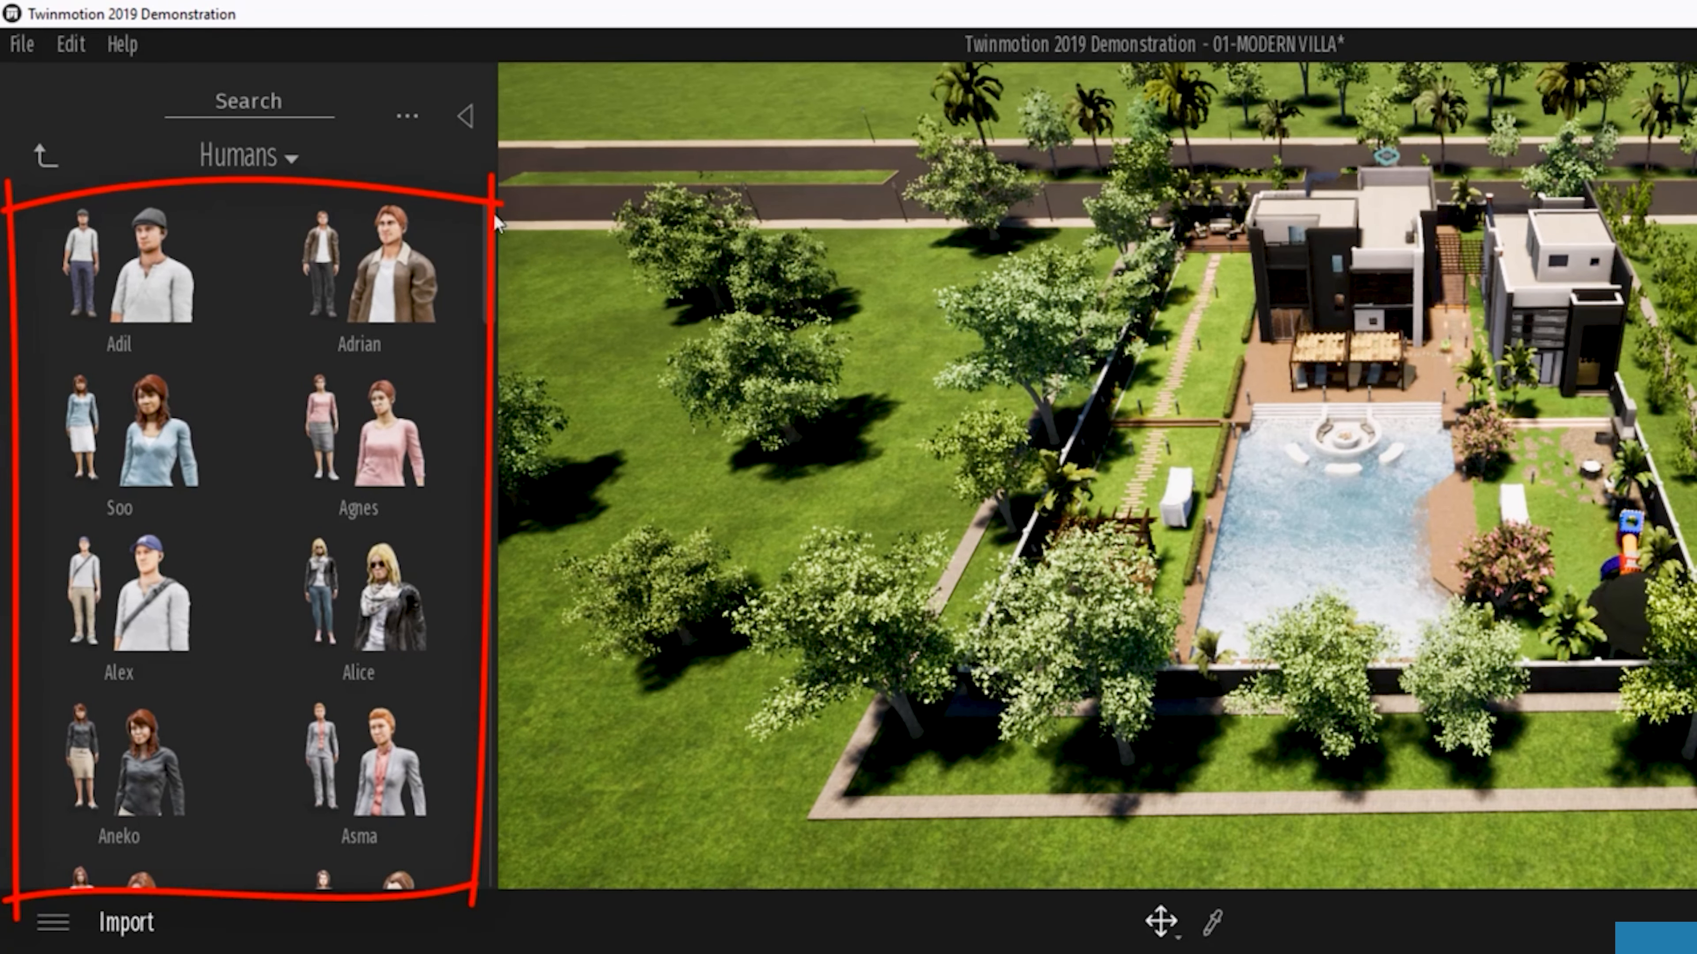
drag(494, 234, 30, 208)
click(40, 155)
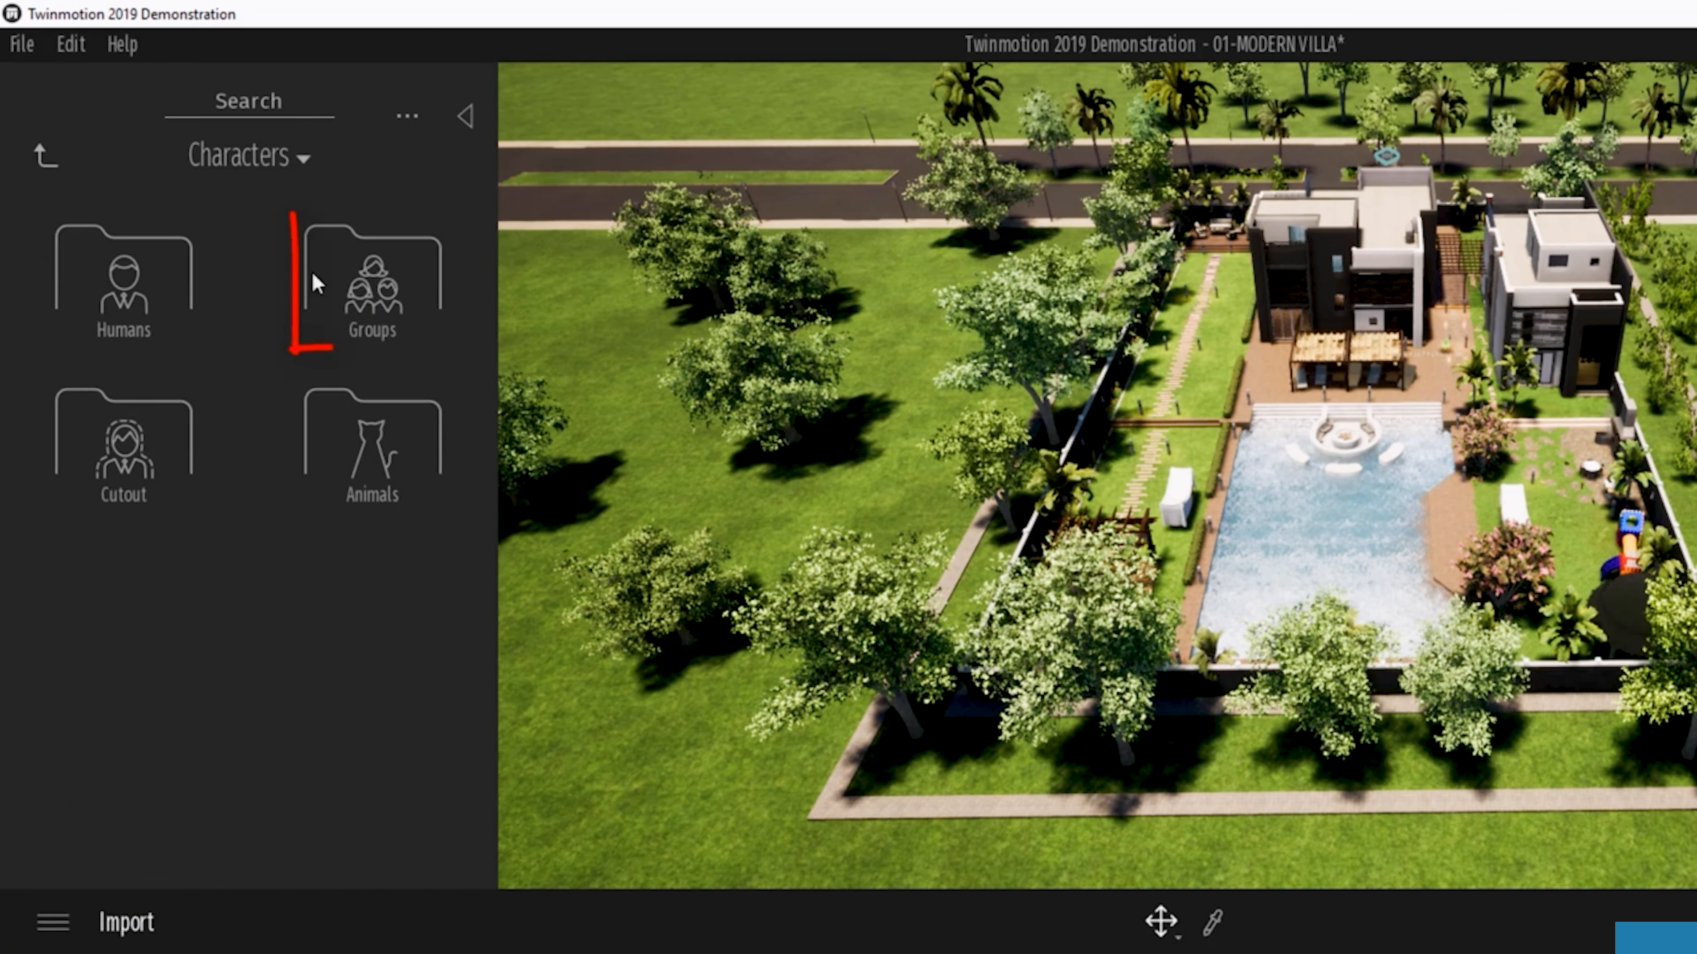
Step: Look through the Groups, Cutout and Animals collections of the Characters library
click(370, 294)
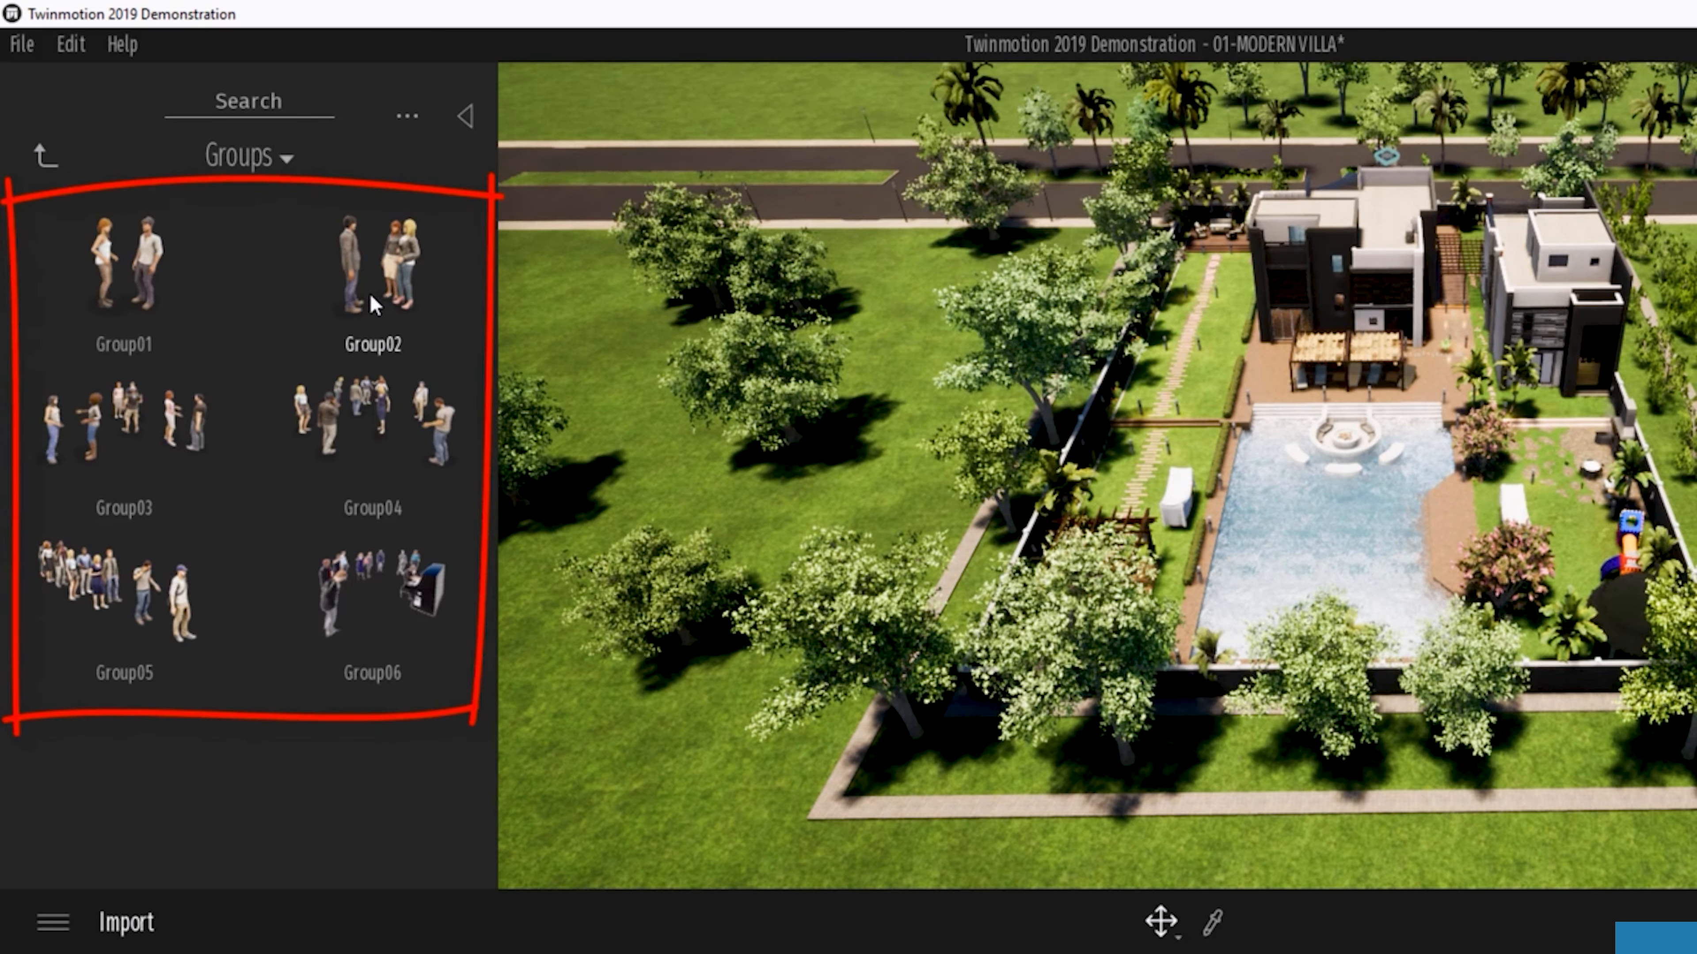
click(46, 158)
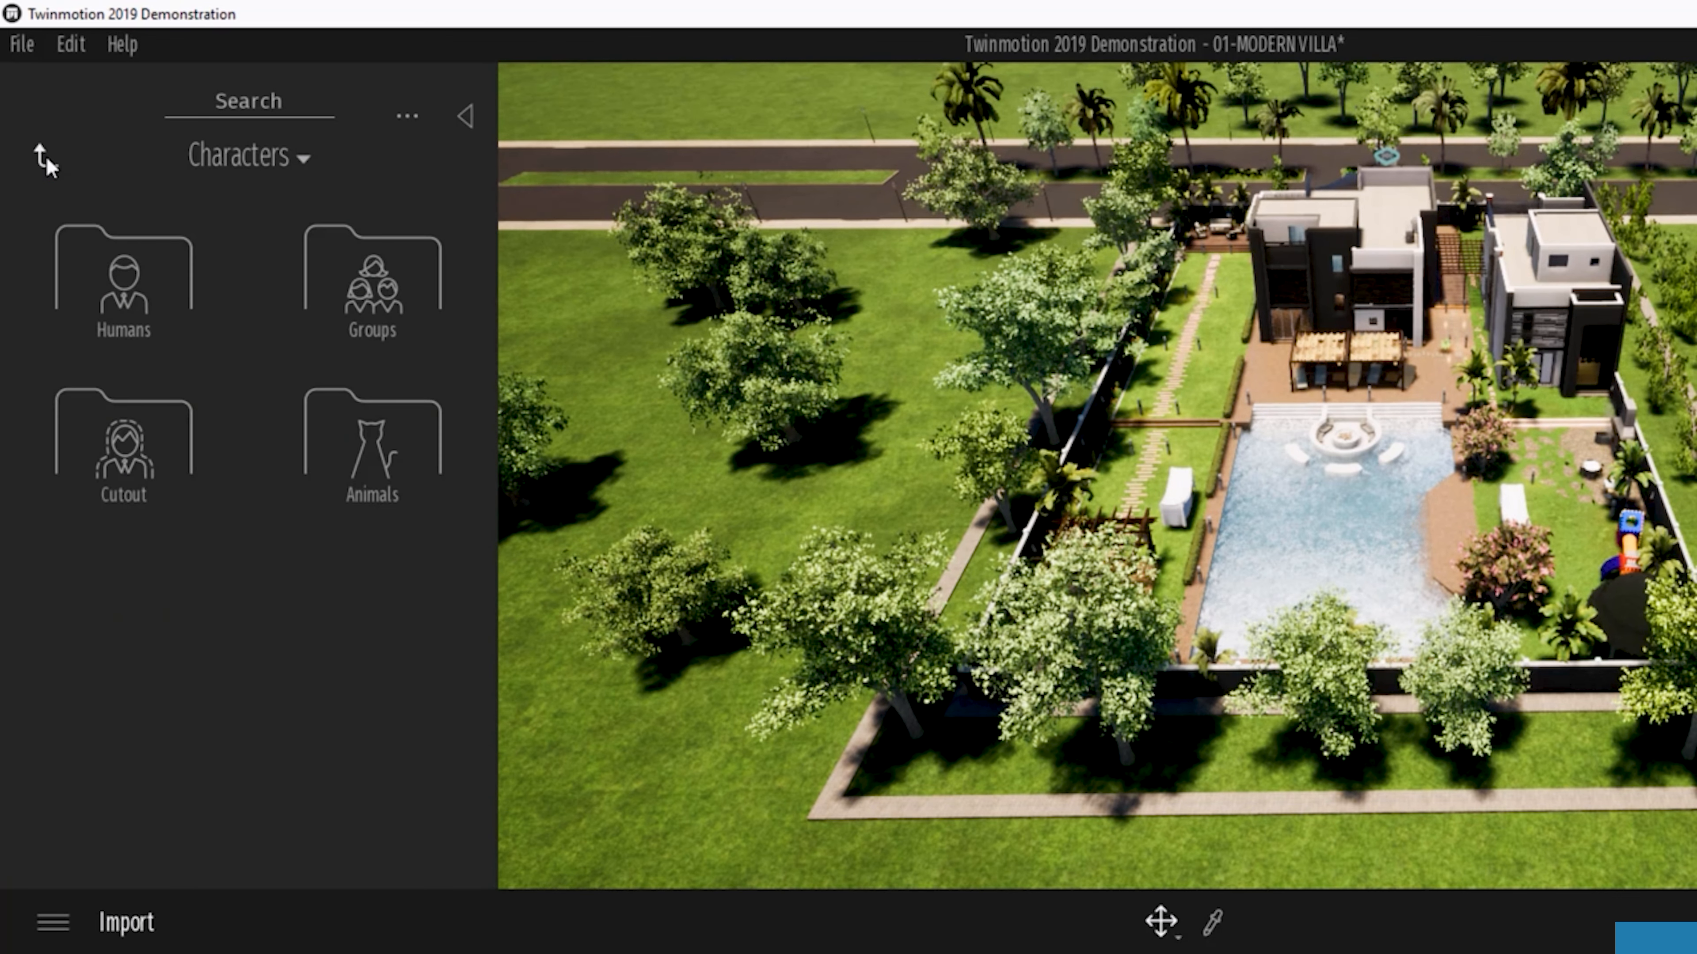
click(128, 434)
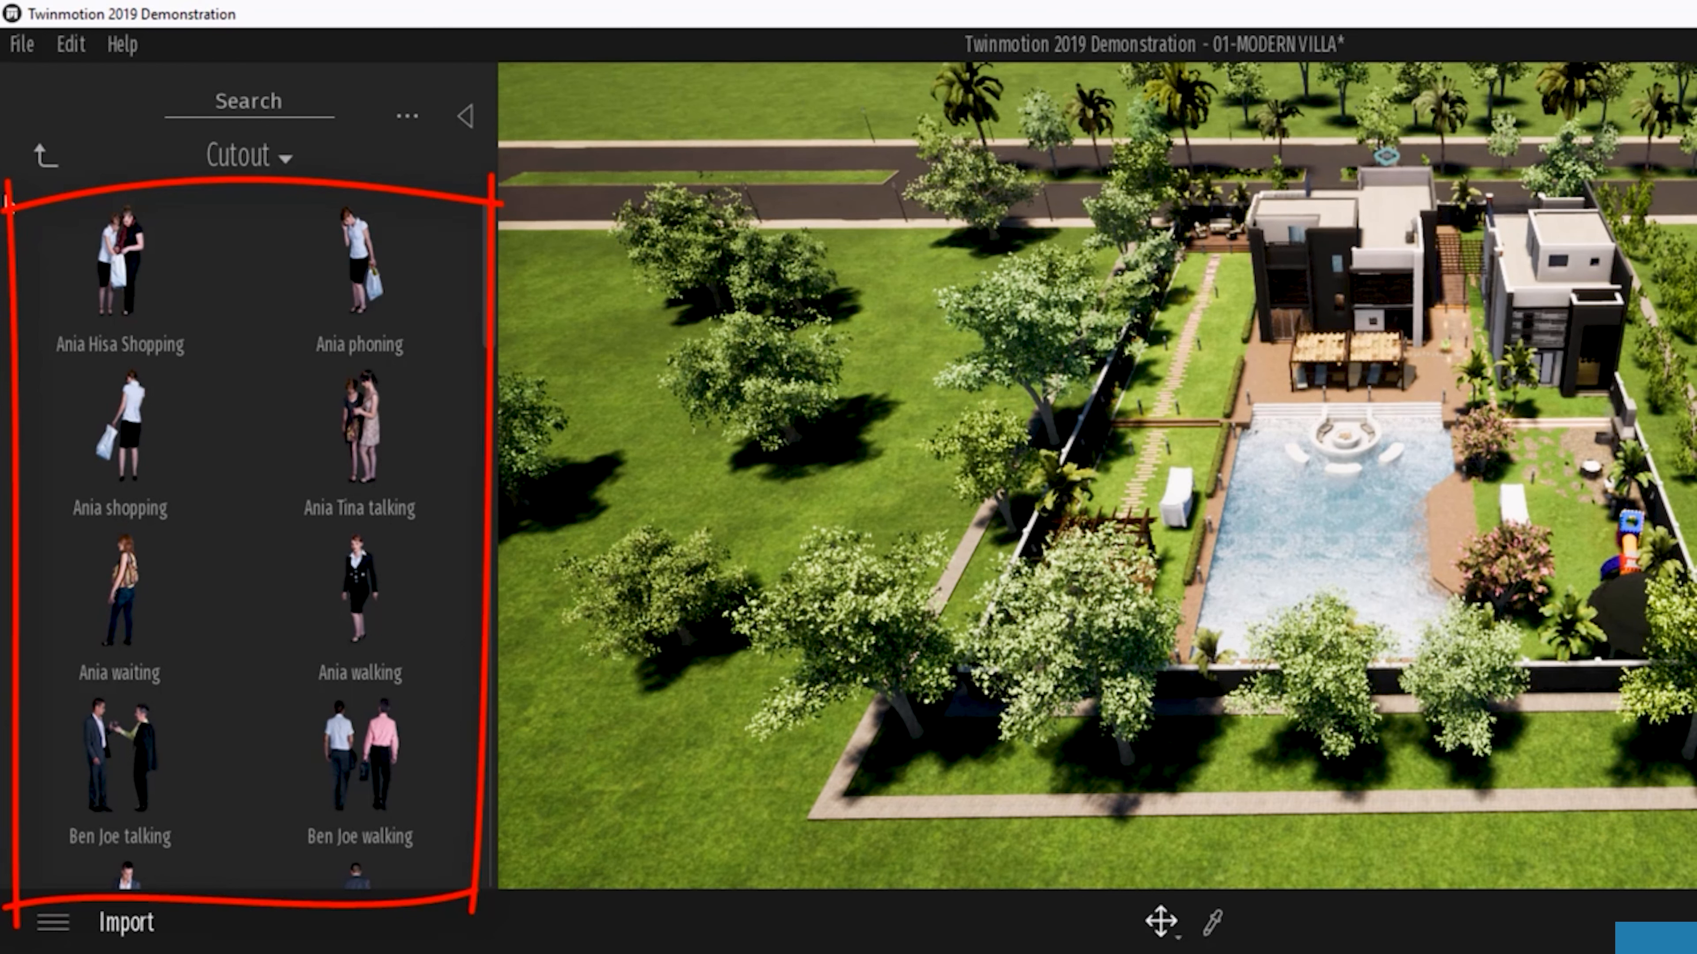
click(40, 157)
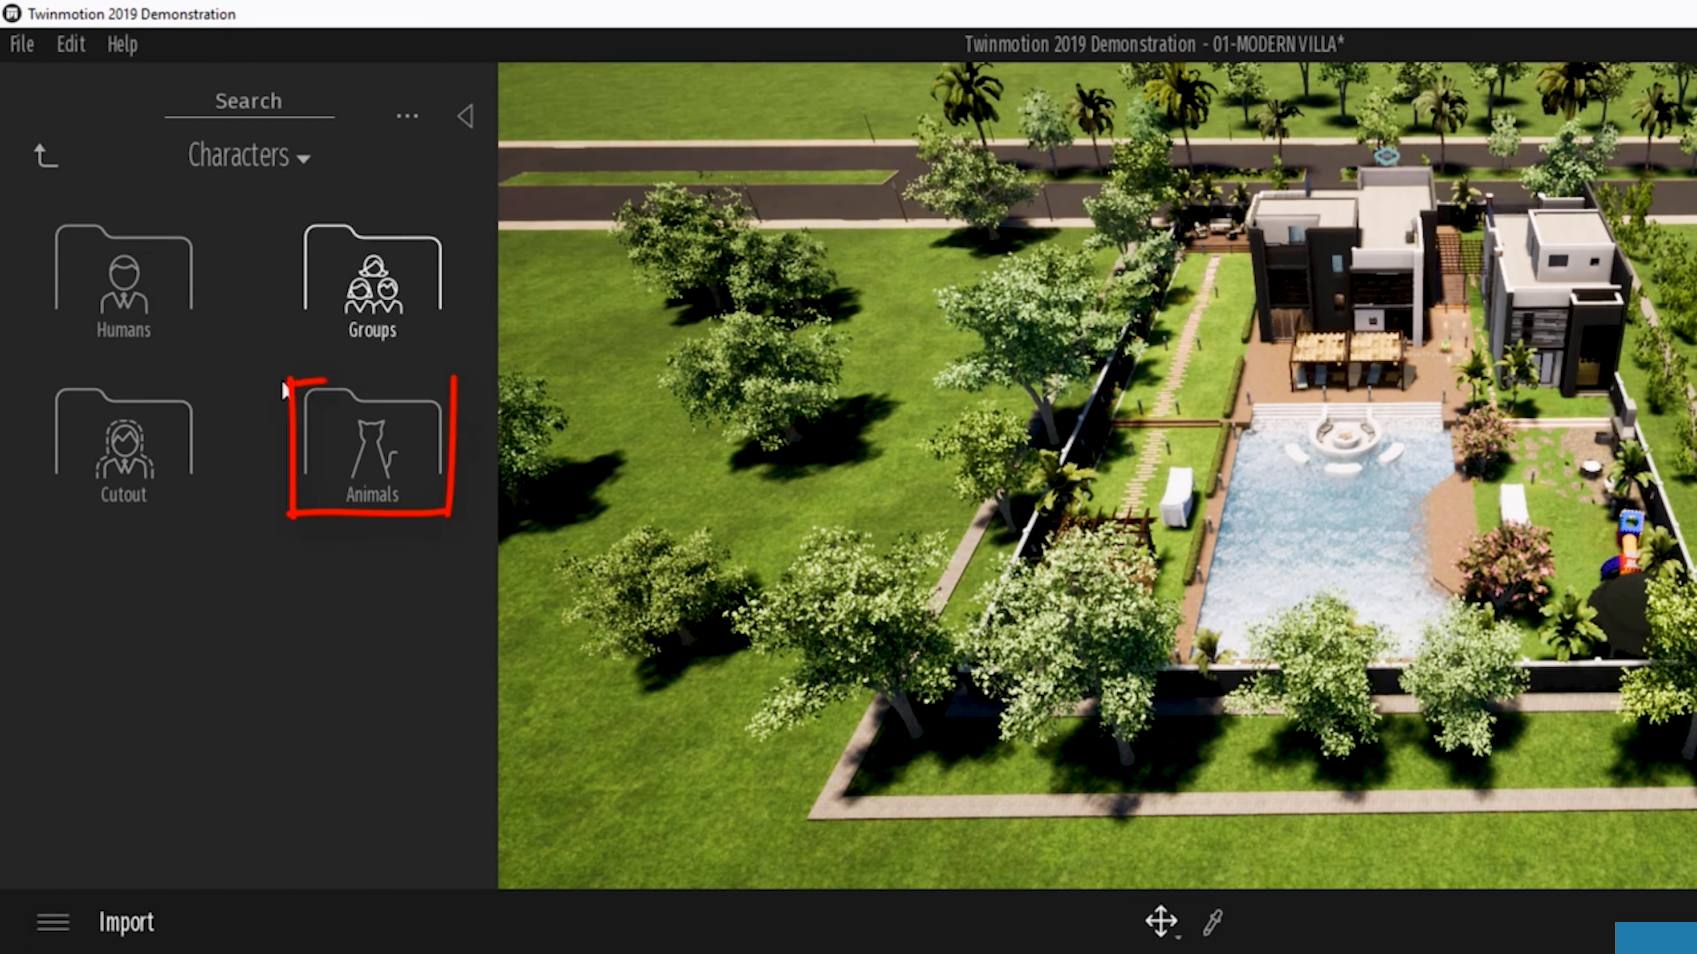
click(346, 418)
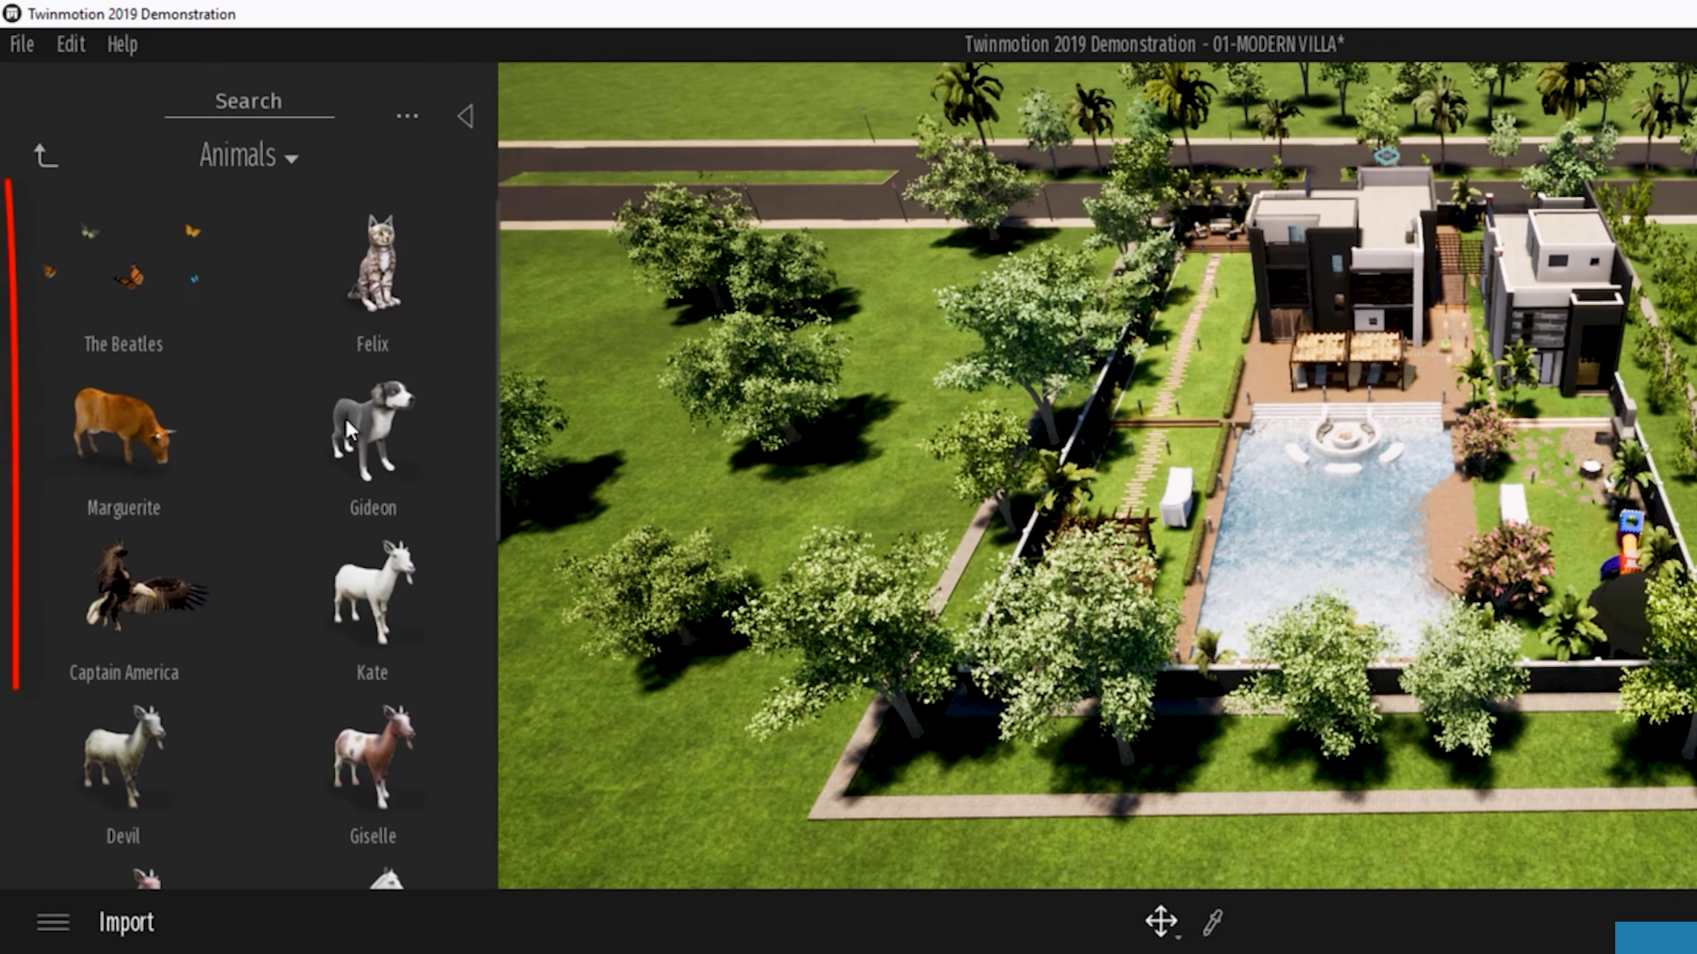
click(47, 159)
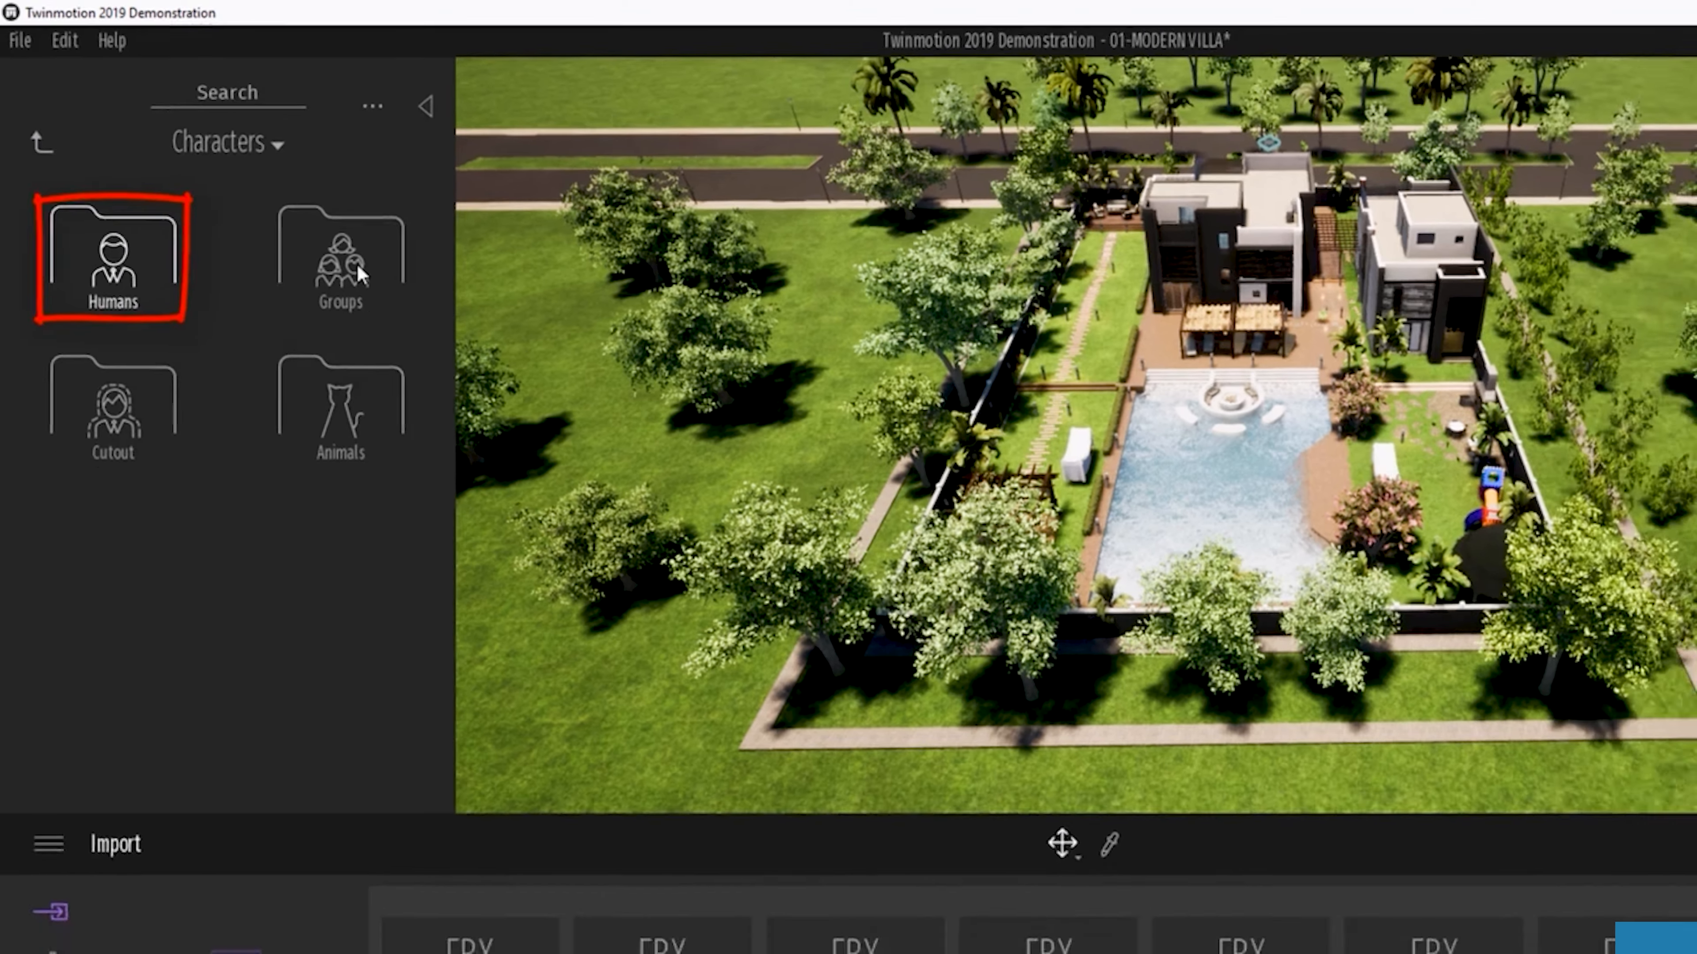
Step: Place the Adil human character on the terrace between the sun loungers and the pool steps
click(169, 272)
scroll(1034, 263, up, 5)
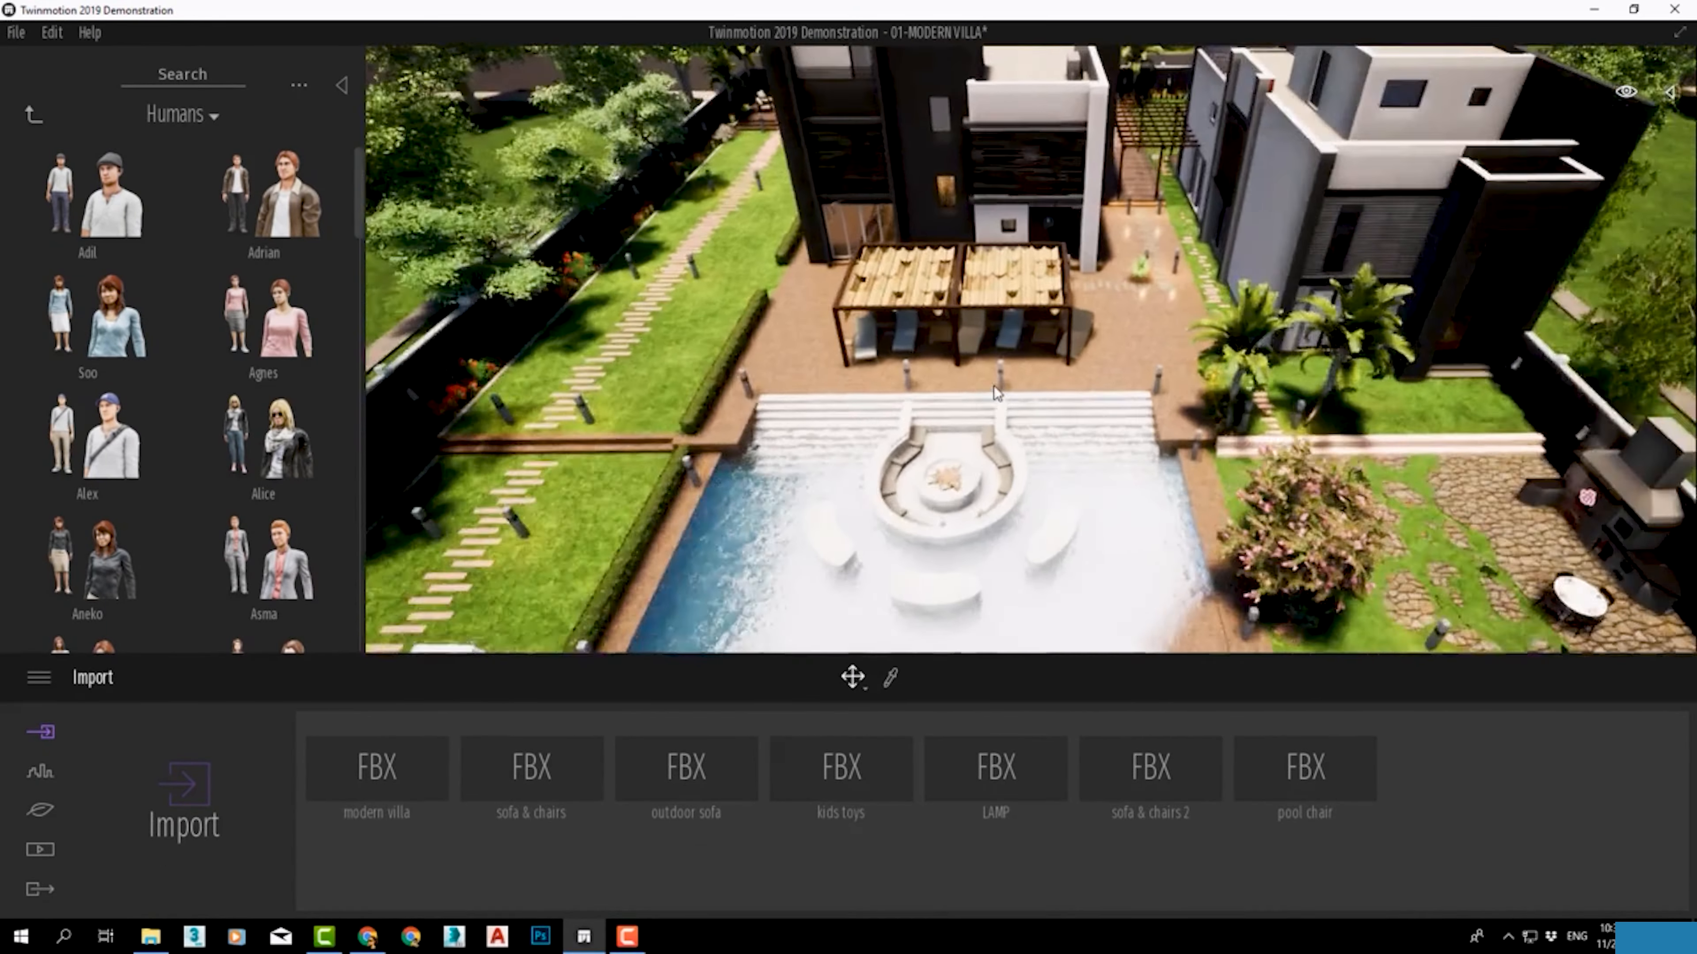
scroll(996, 391, up, 5)
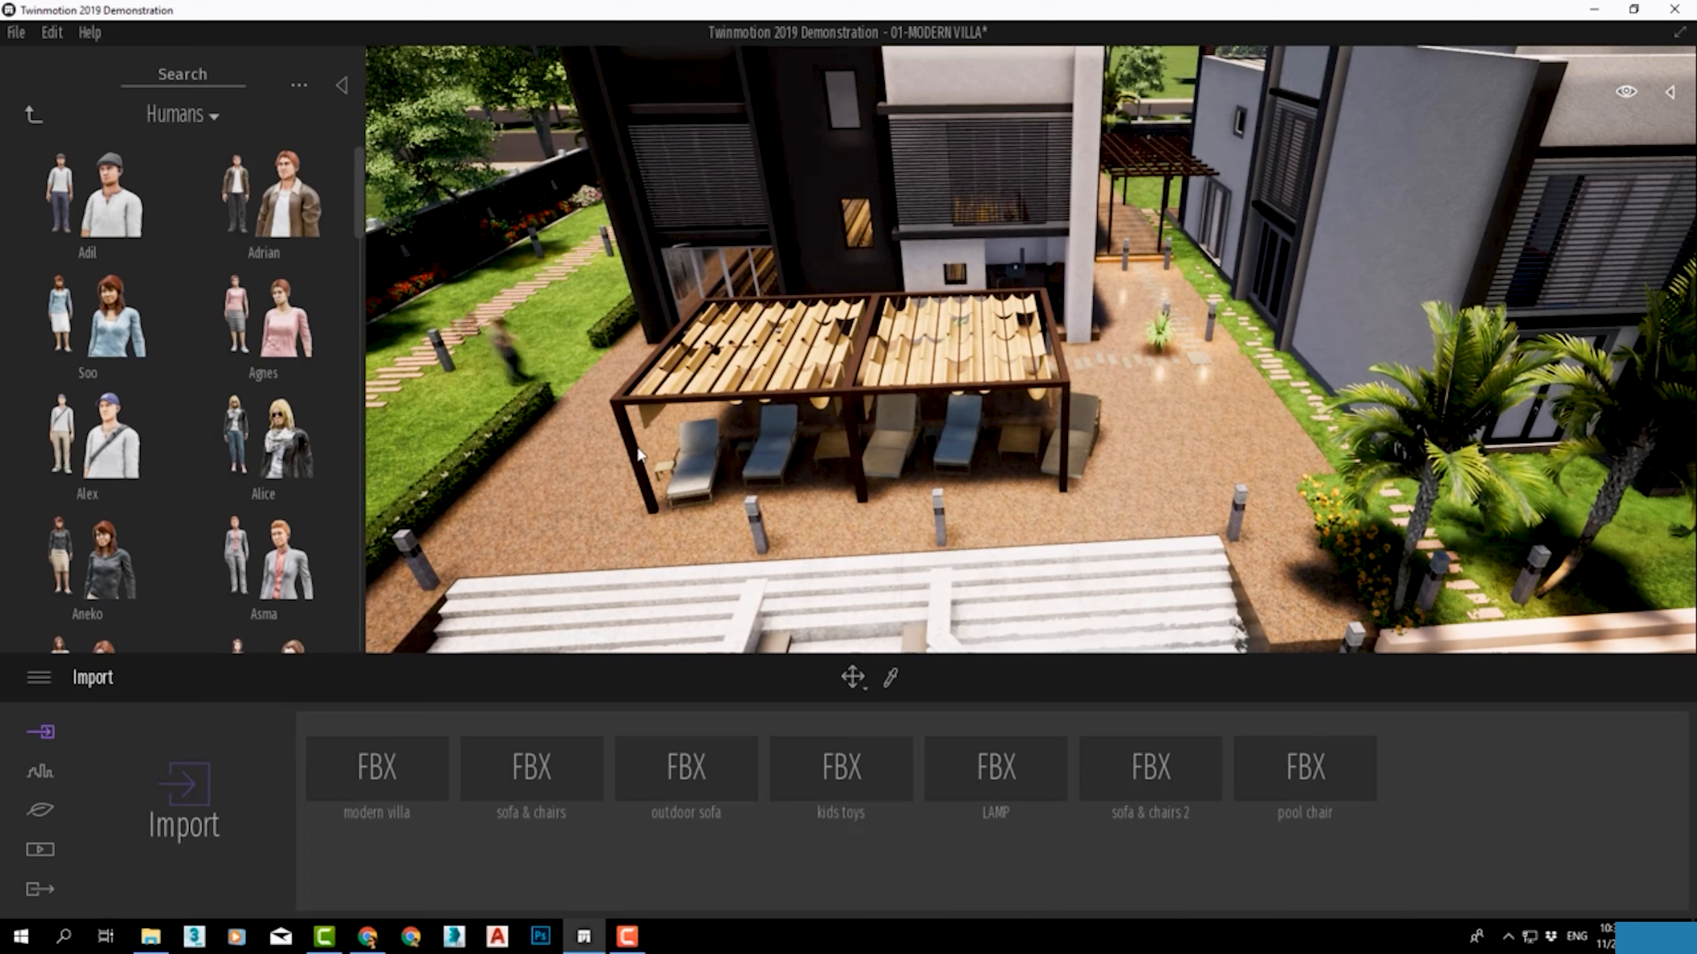
drag(110, 200, 695, 481)
right_drag(695, 539, 600, 547)
middle_drag(601, 547, 1002, 348)
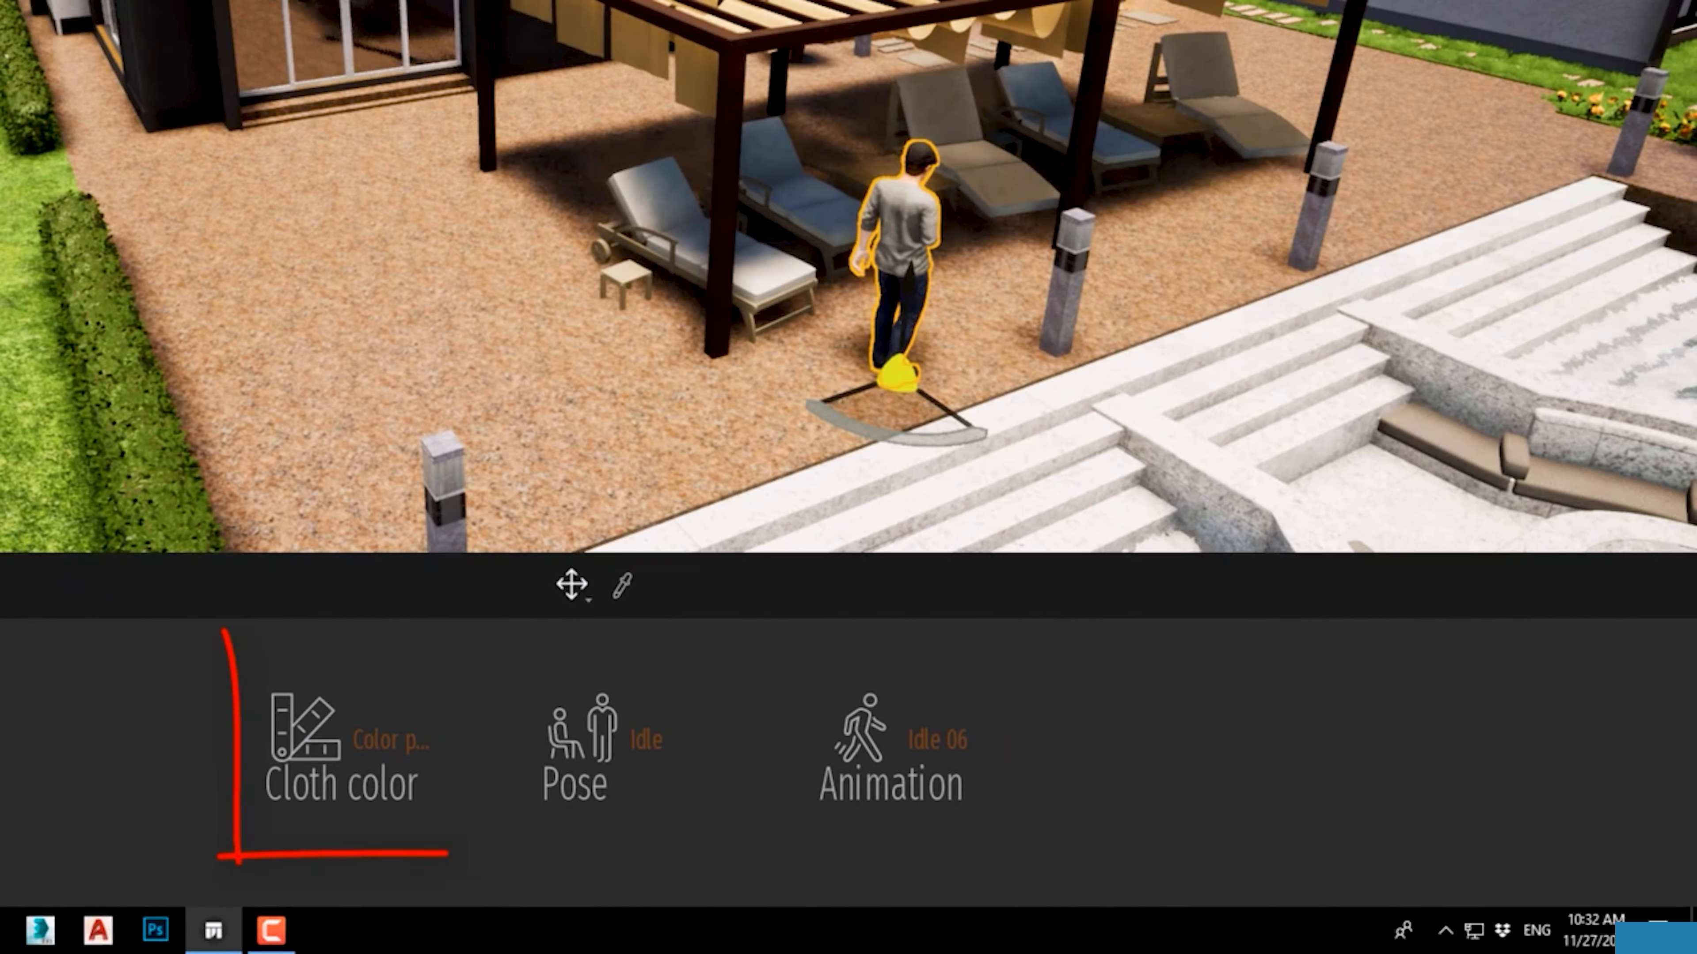
mouse_move(508, 449)
right_down()
mouse_move(683, 447)
mouse_move(740, 531)
right_up()
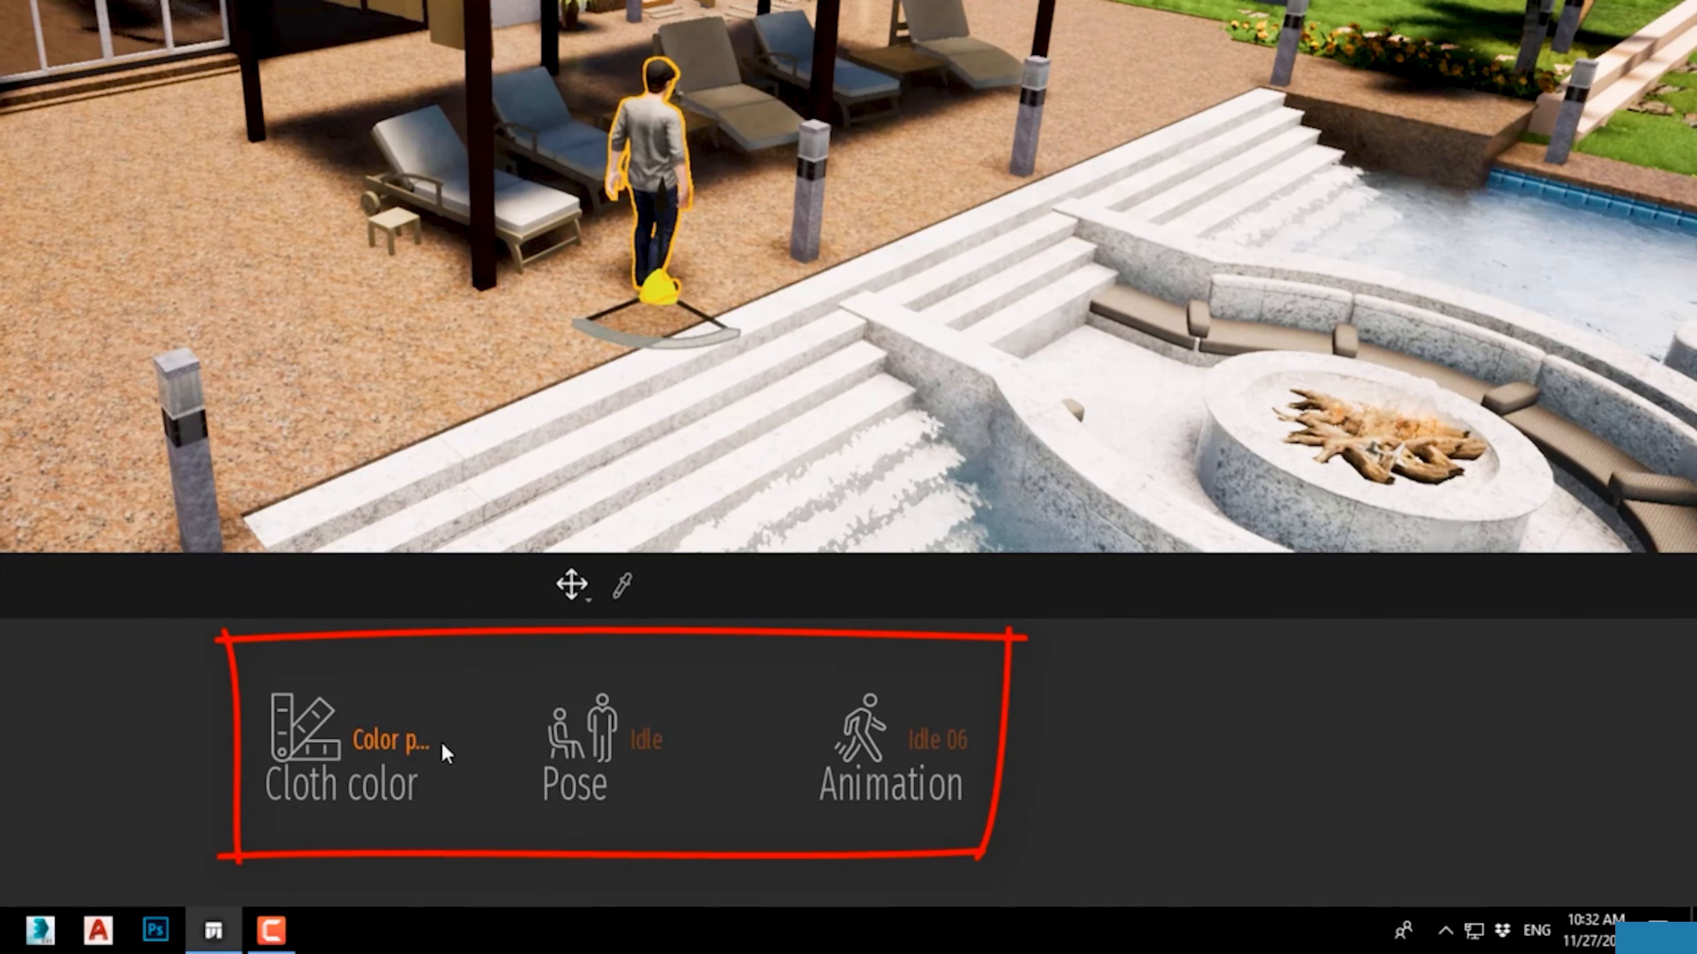
scroll(432, 276, up, 3)
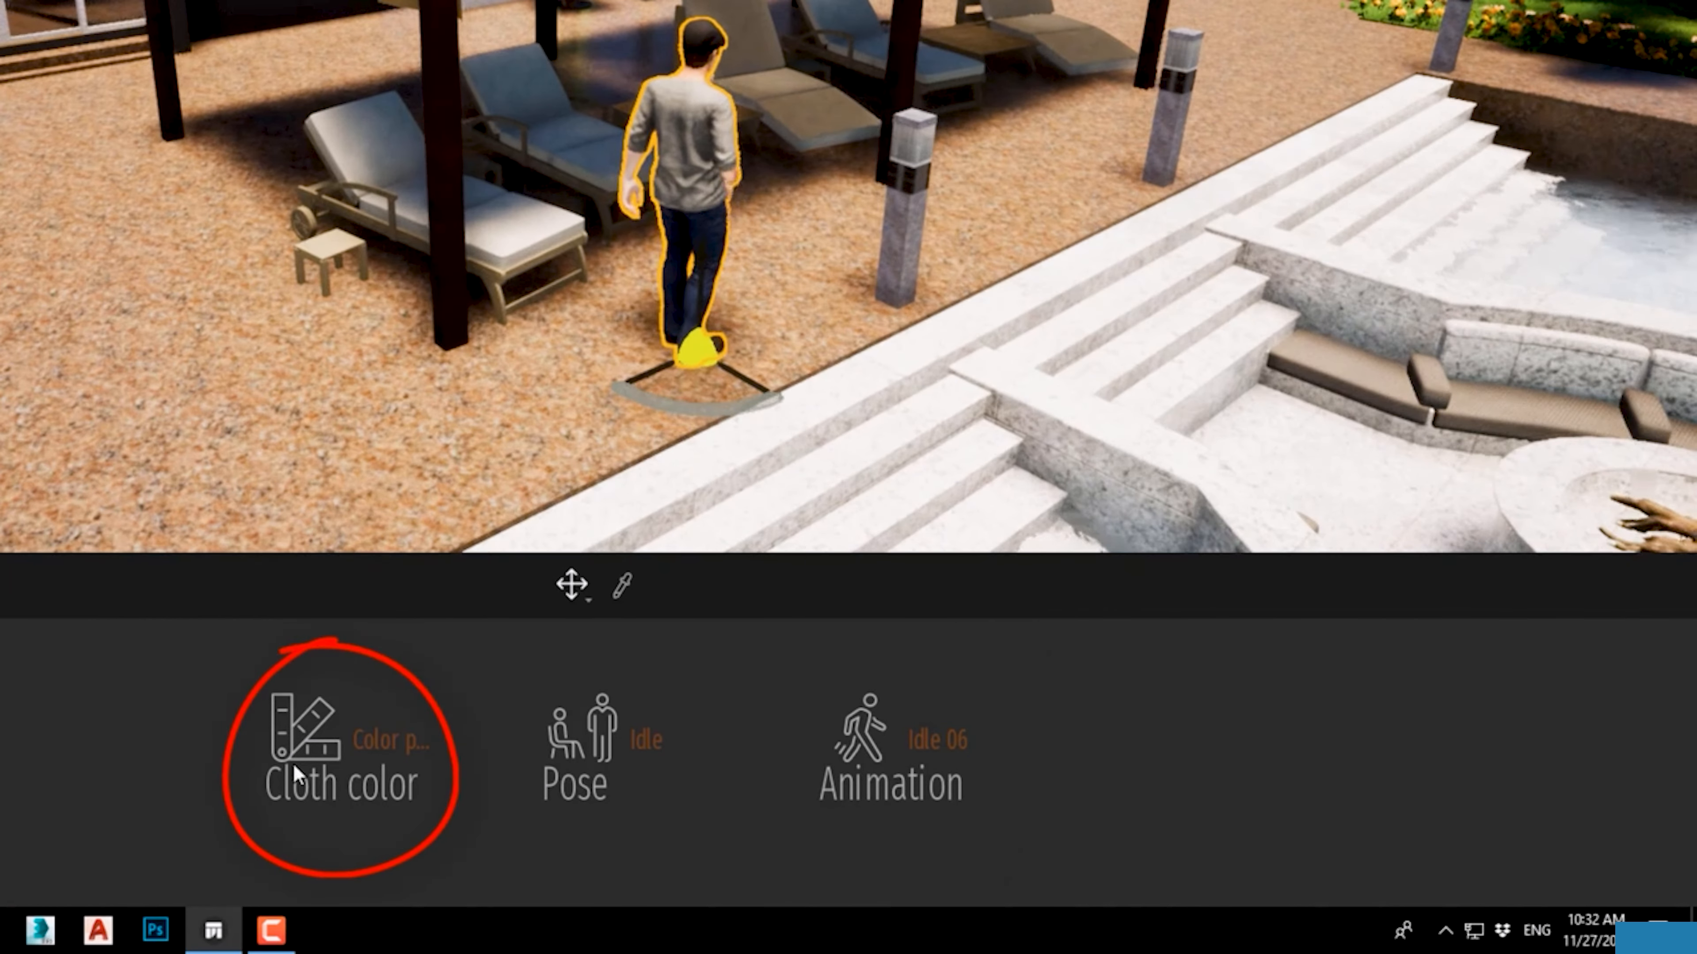
Step: Preview the cloth colors of the Adil character on the terrace and set it to Color preset 2
click(371, 758)
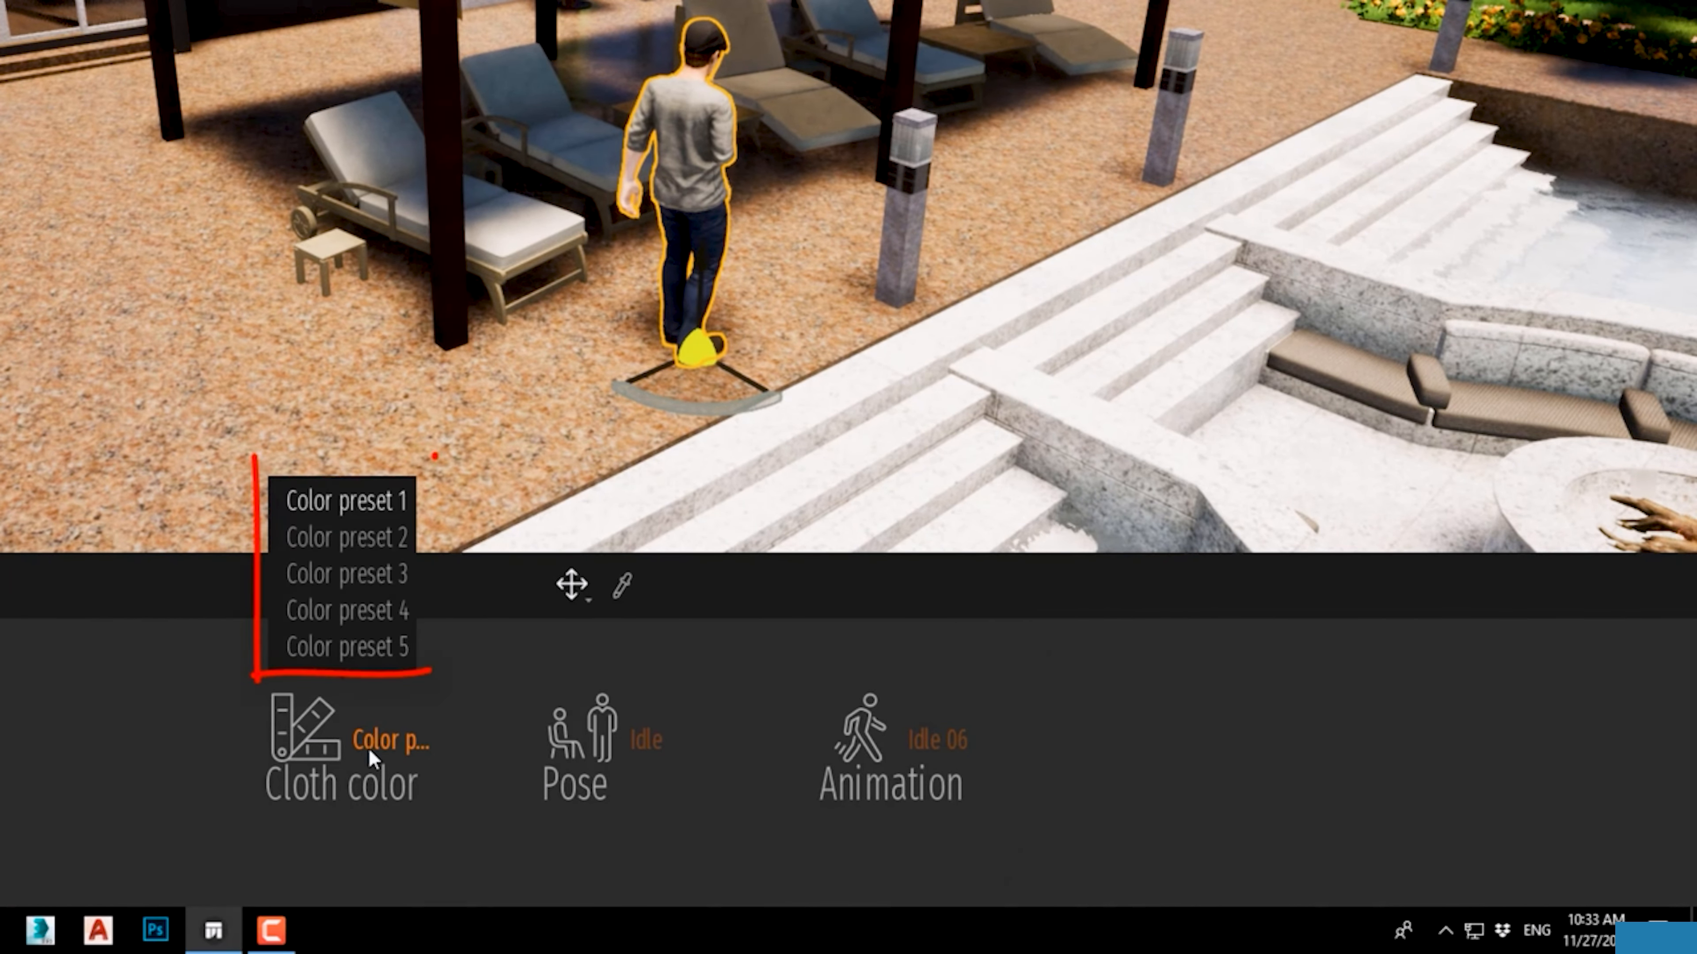
click(394, 725)
click(382, 735)
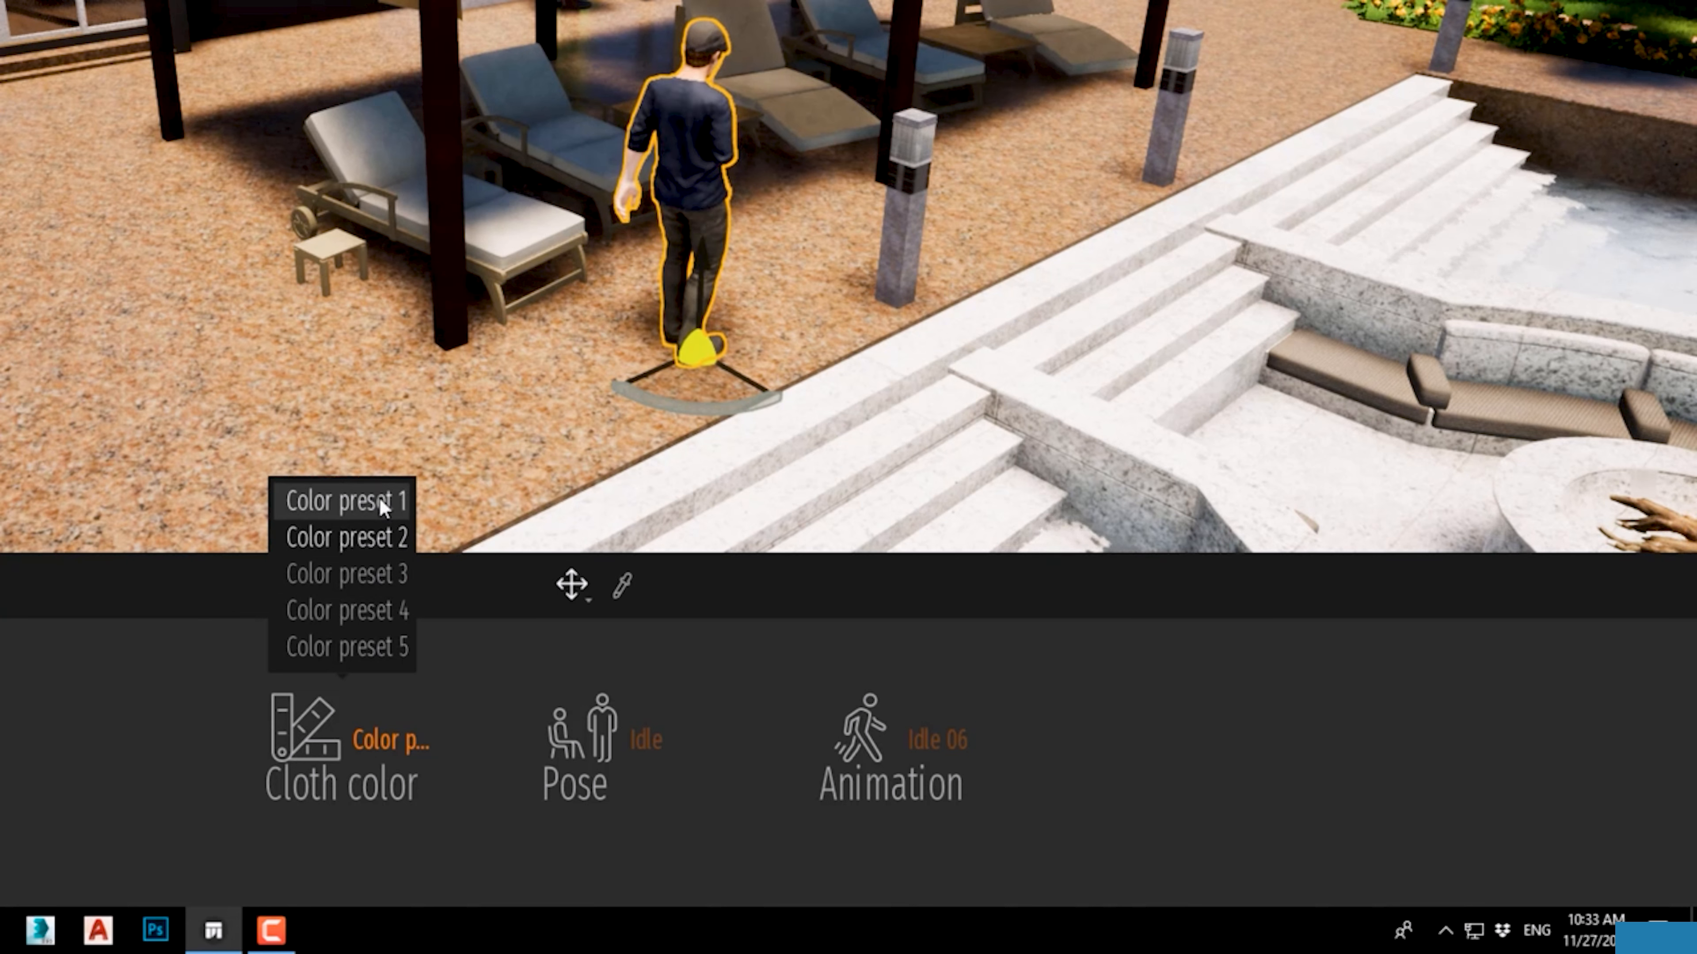
click(354, 542)
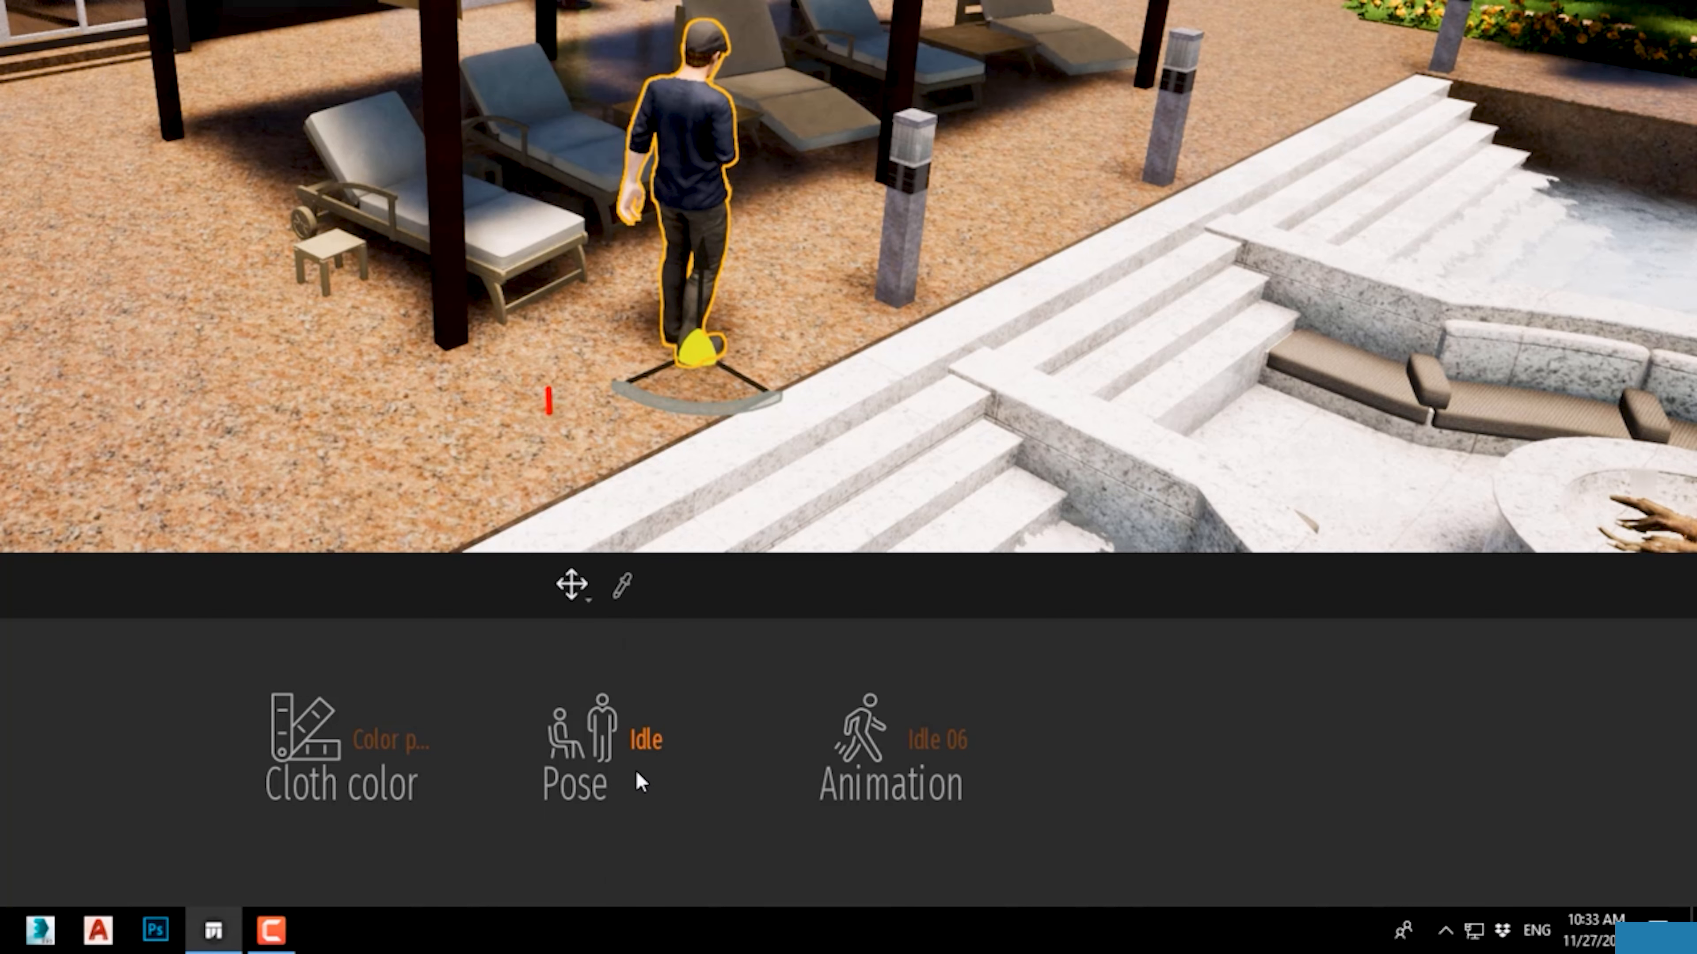
Step: Try the Speaking, Idle, Sitting, Lying, Dancing, Special and Worker poses on the terrace character
click(636, 771)
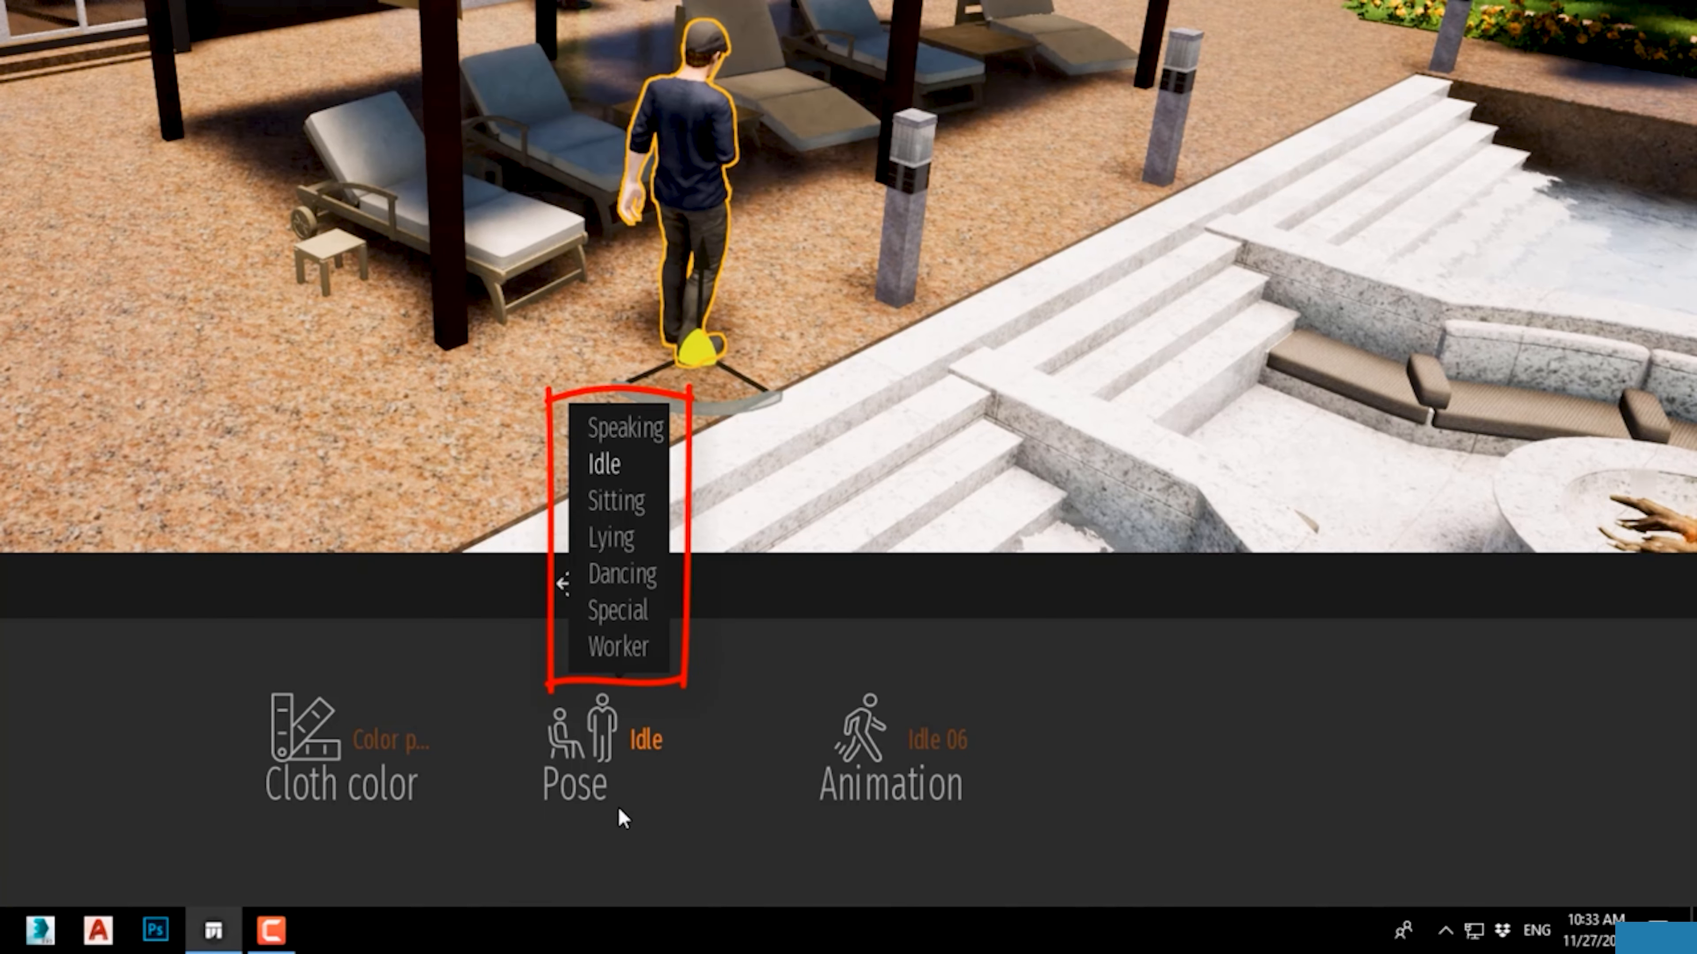
click(629, 419)
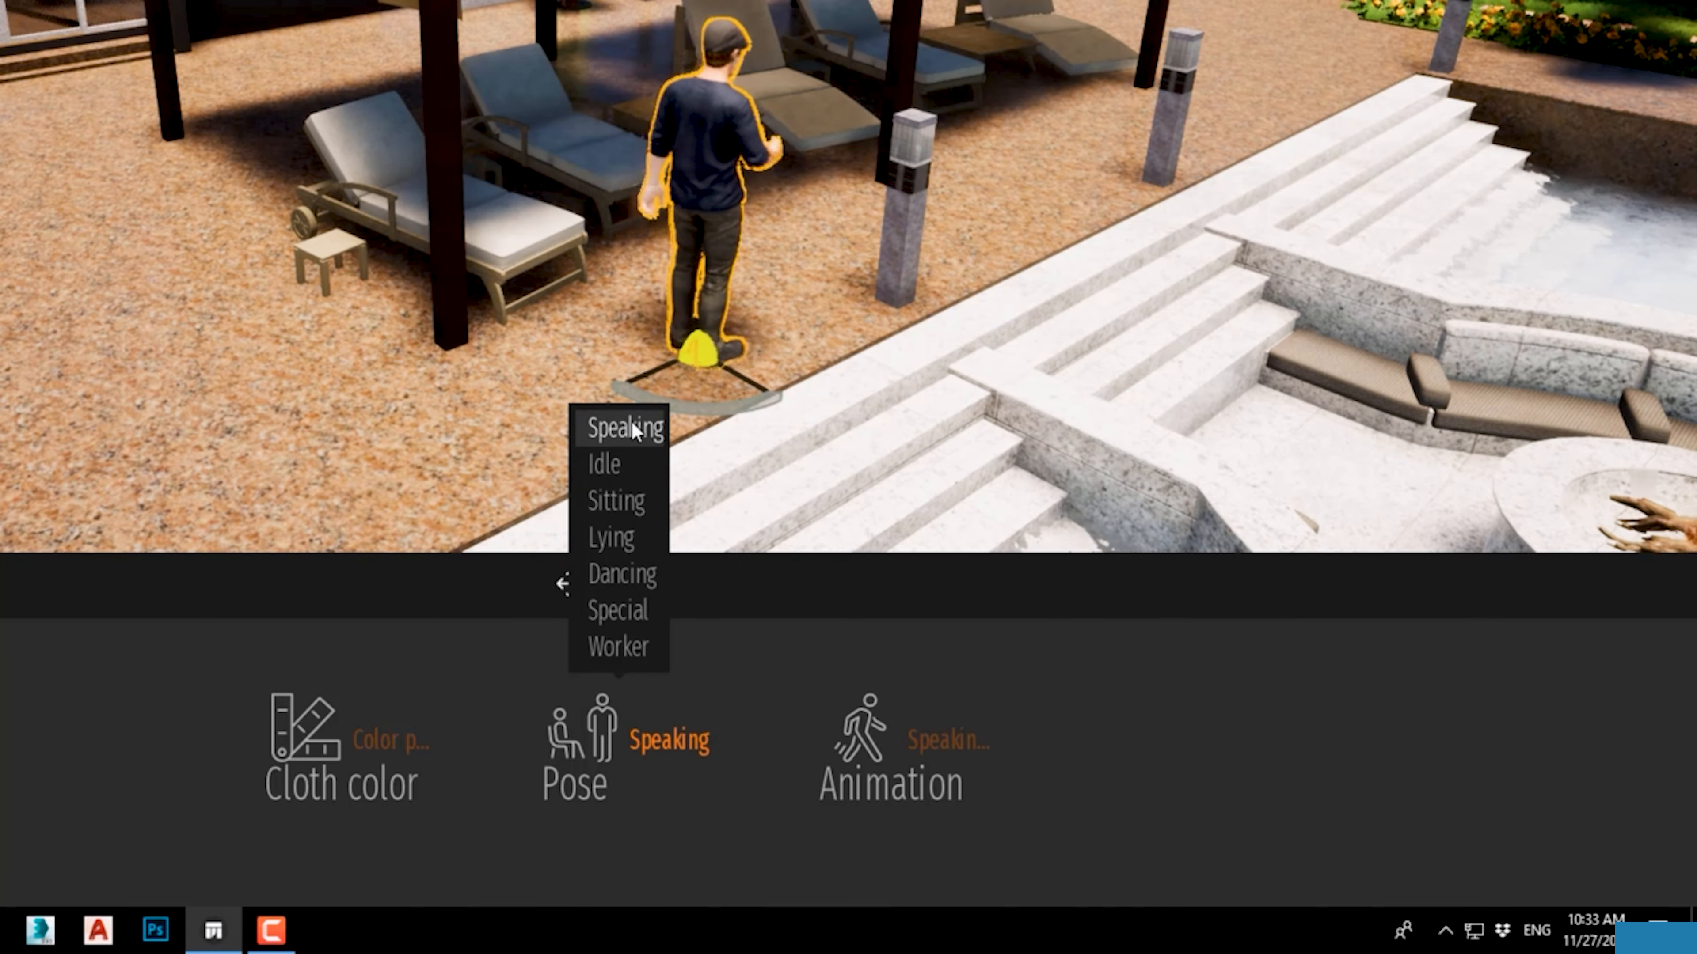
click(615, 463)
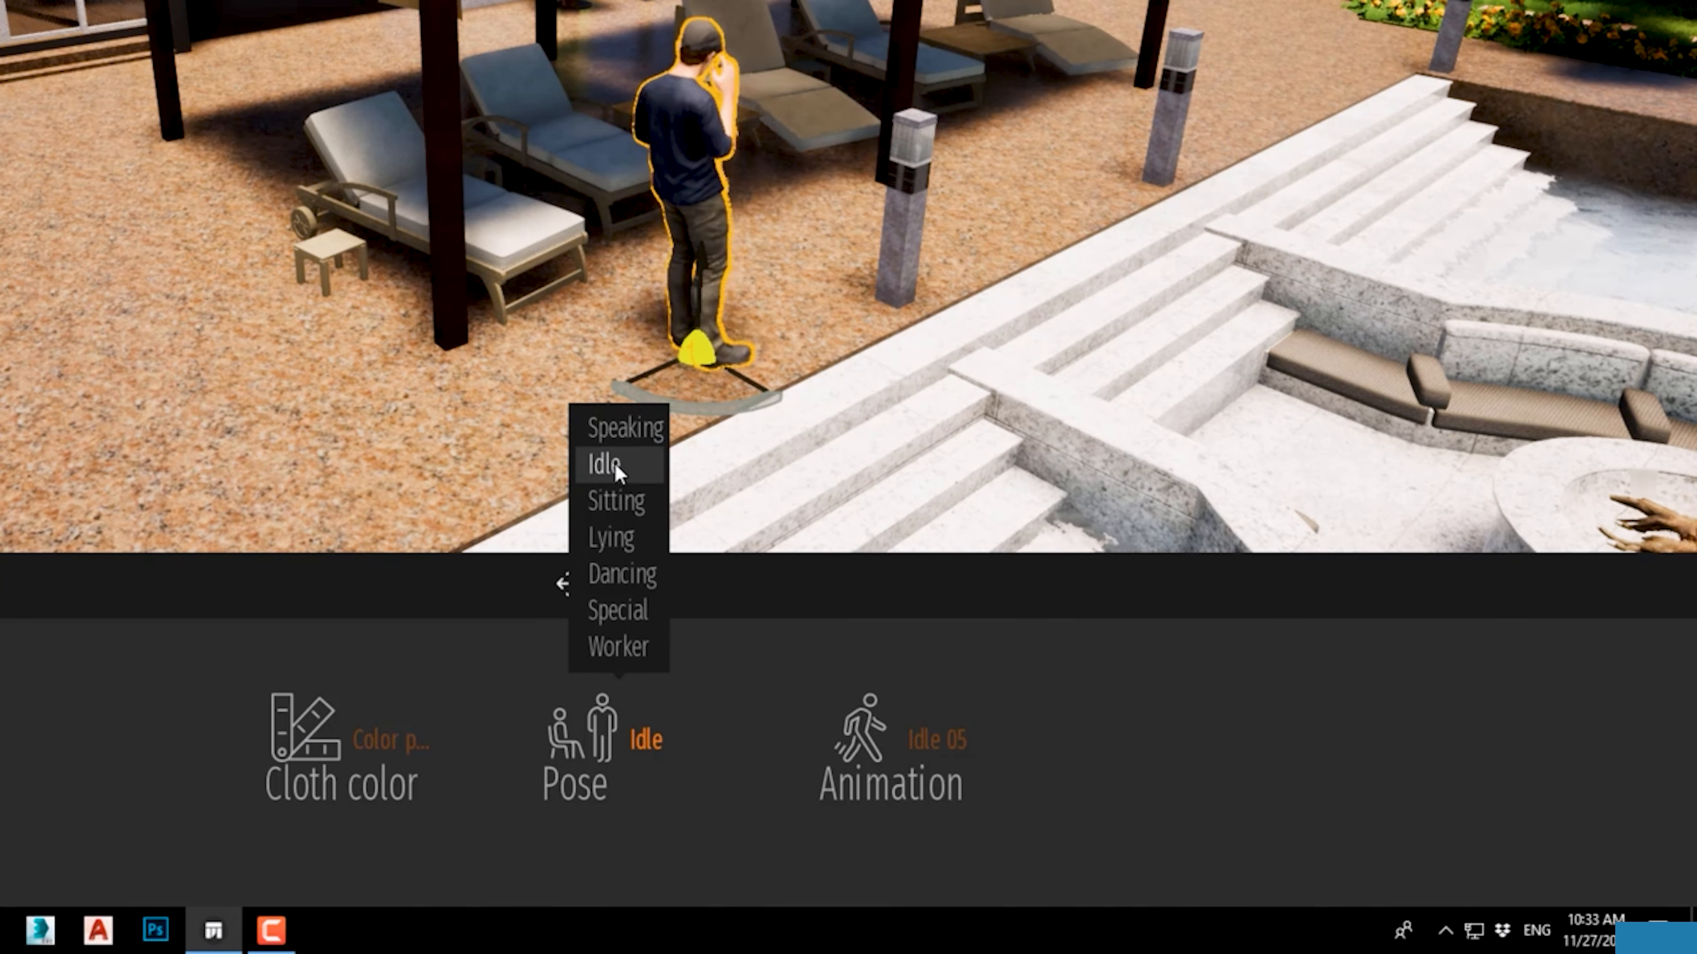
click(617, 500)
click(627, 545)
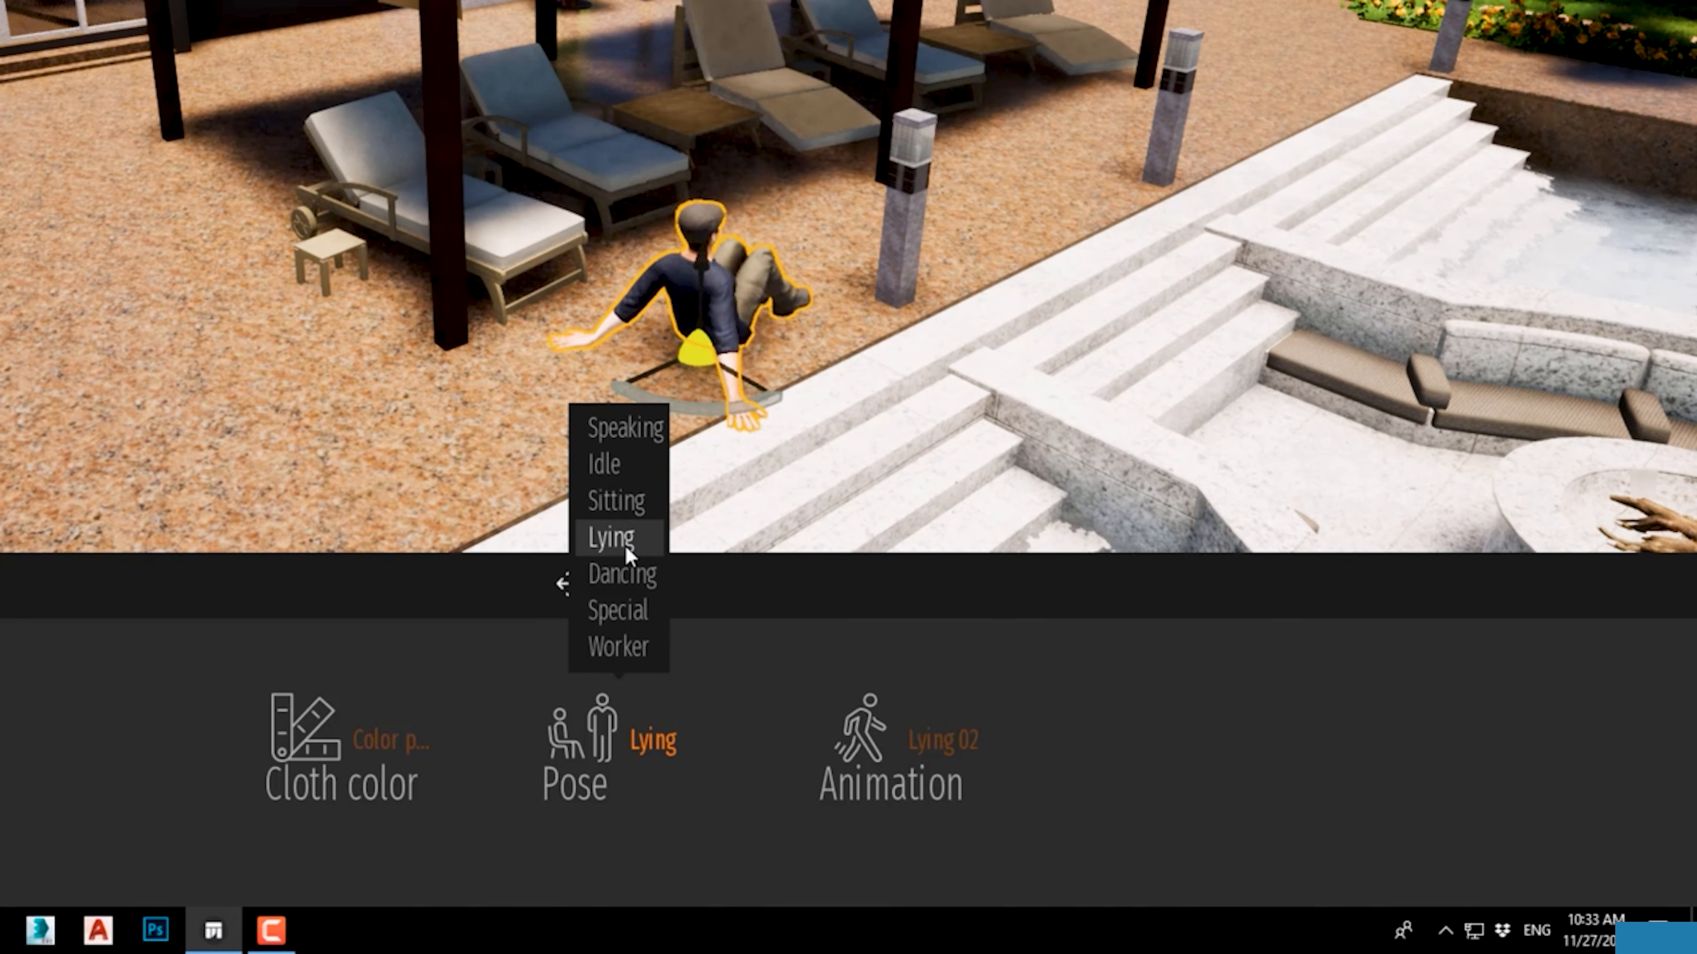
click(628, 583)
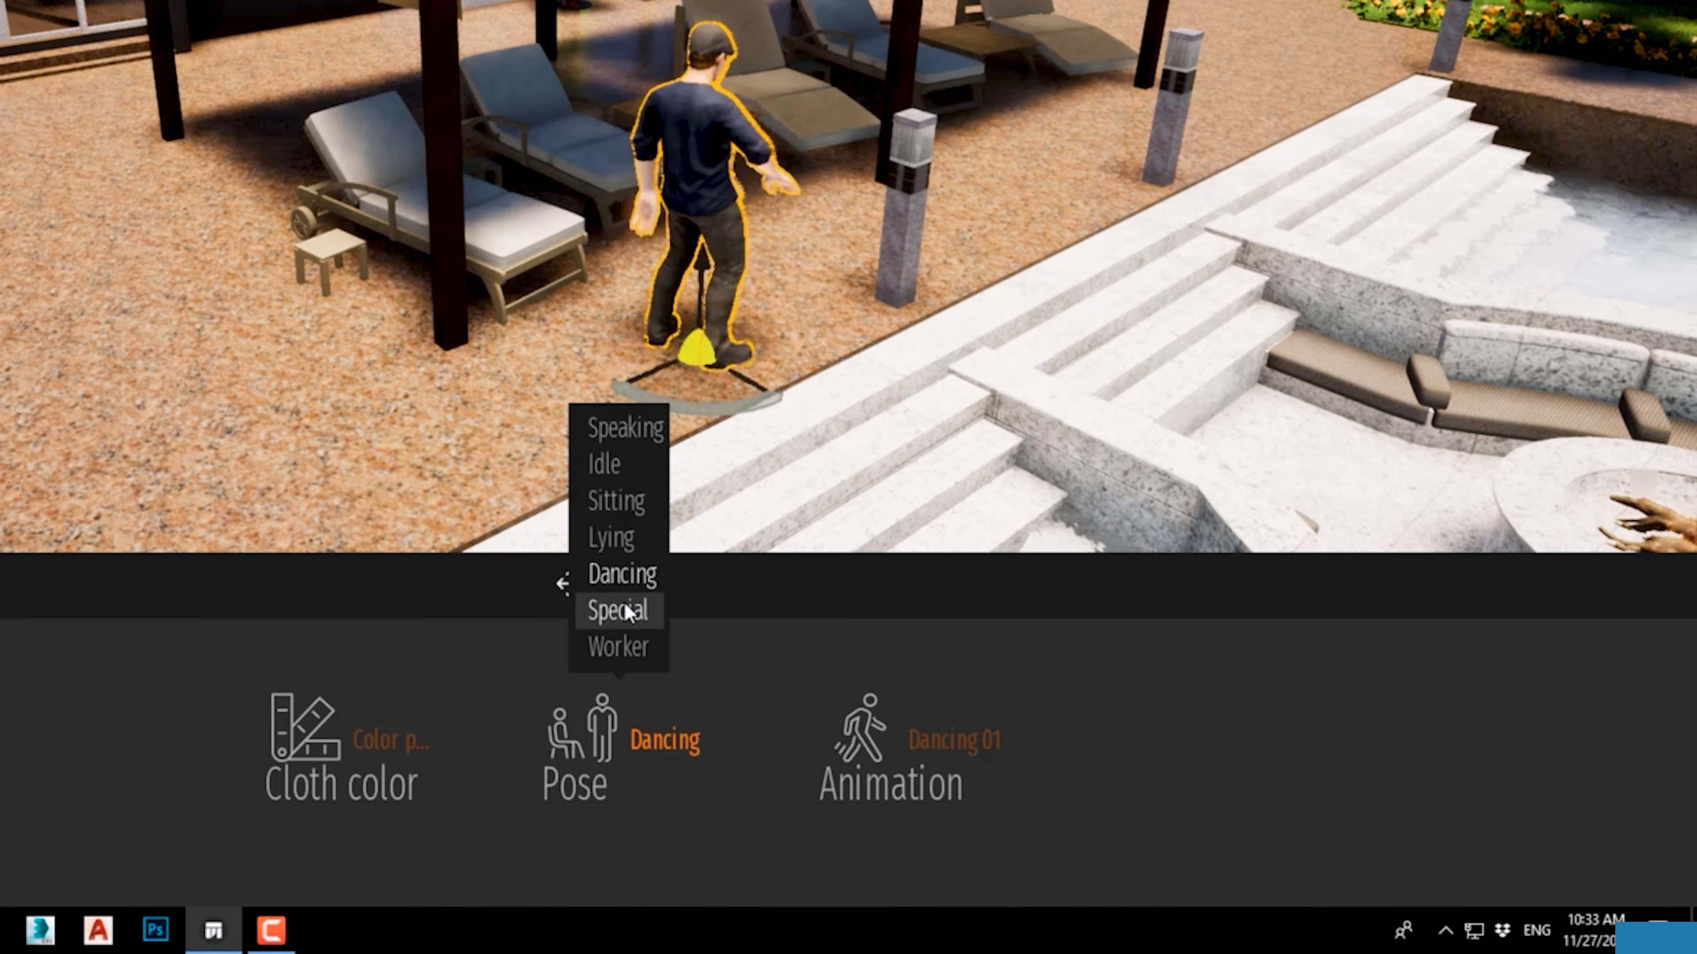
click(632, 630)
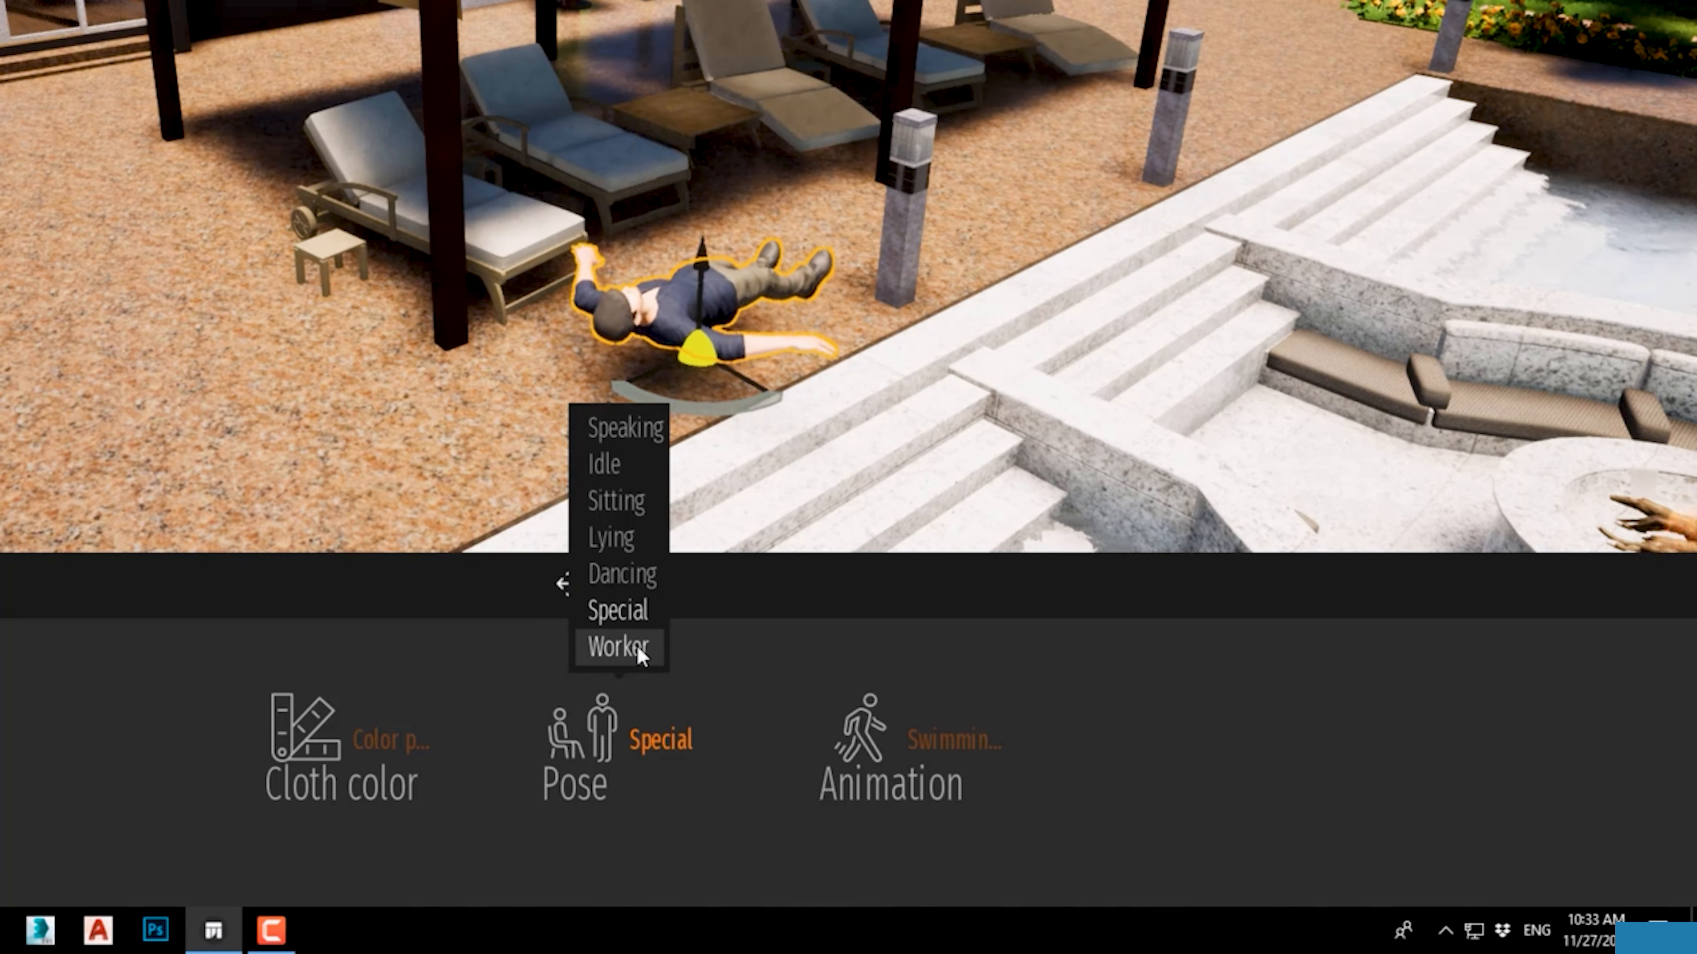
click(636, 652)
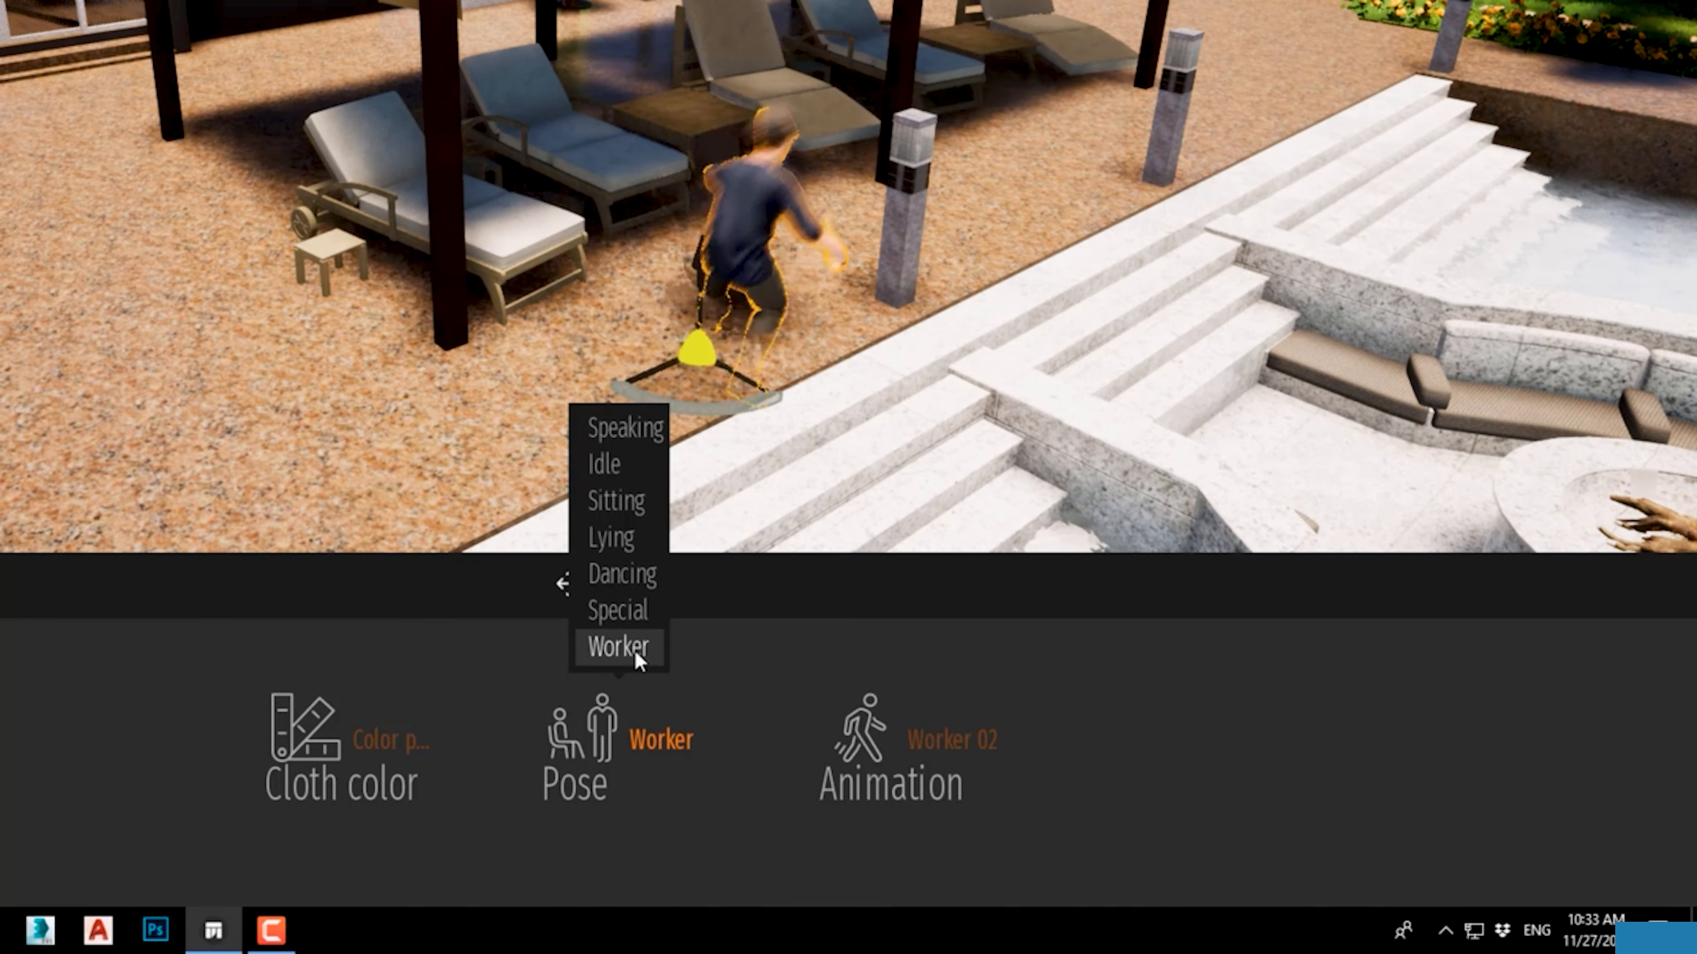
click(633, 750)
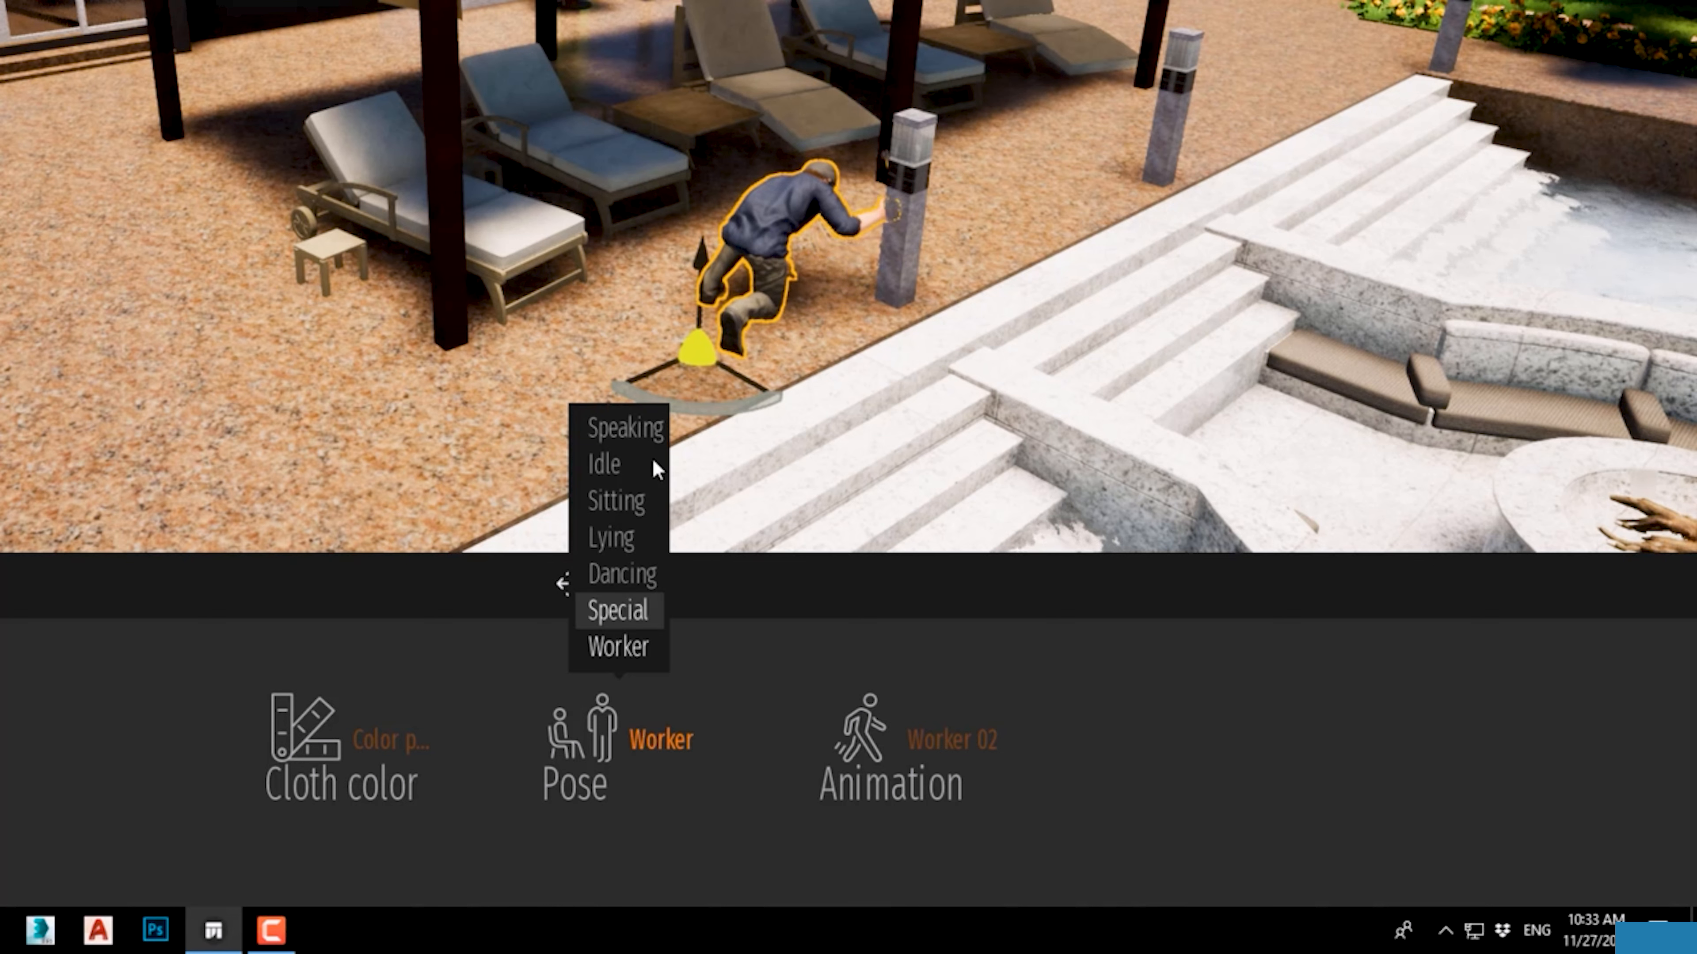
Step: Give the terrace character the Speaking pose with the Speaking 02 animation
click(630, 422)
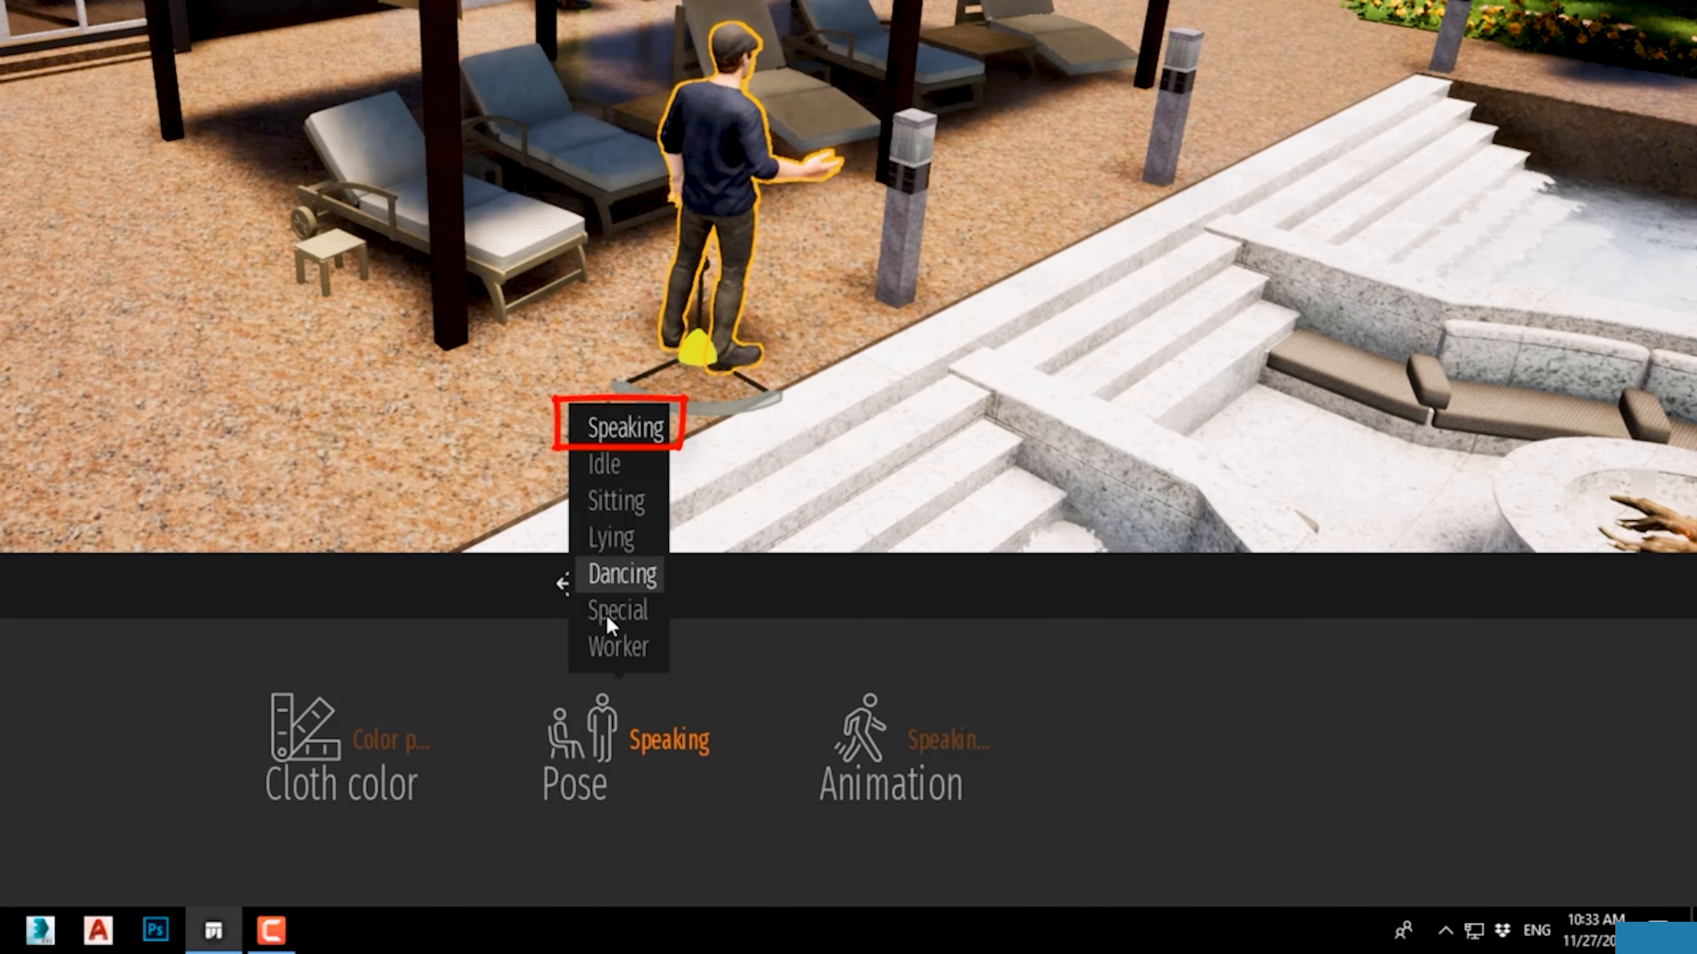
click(947, 752)
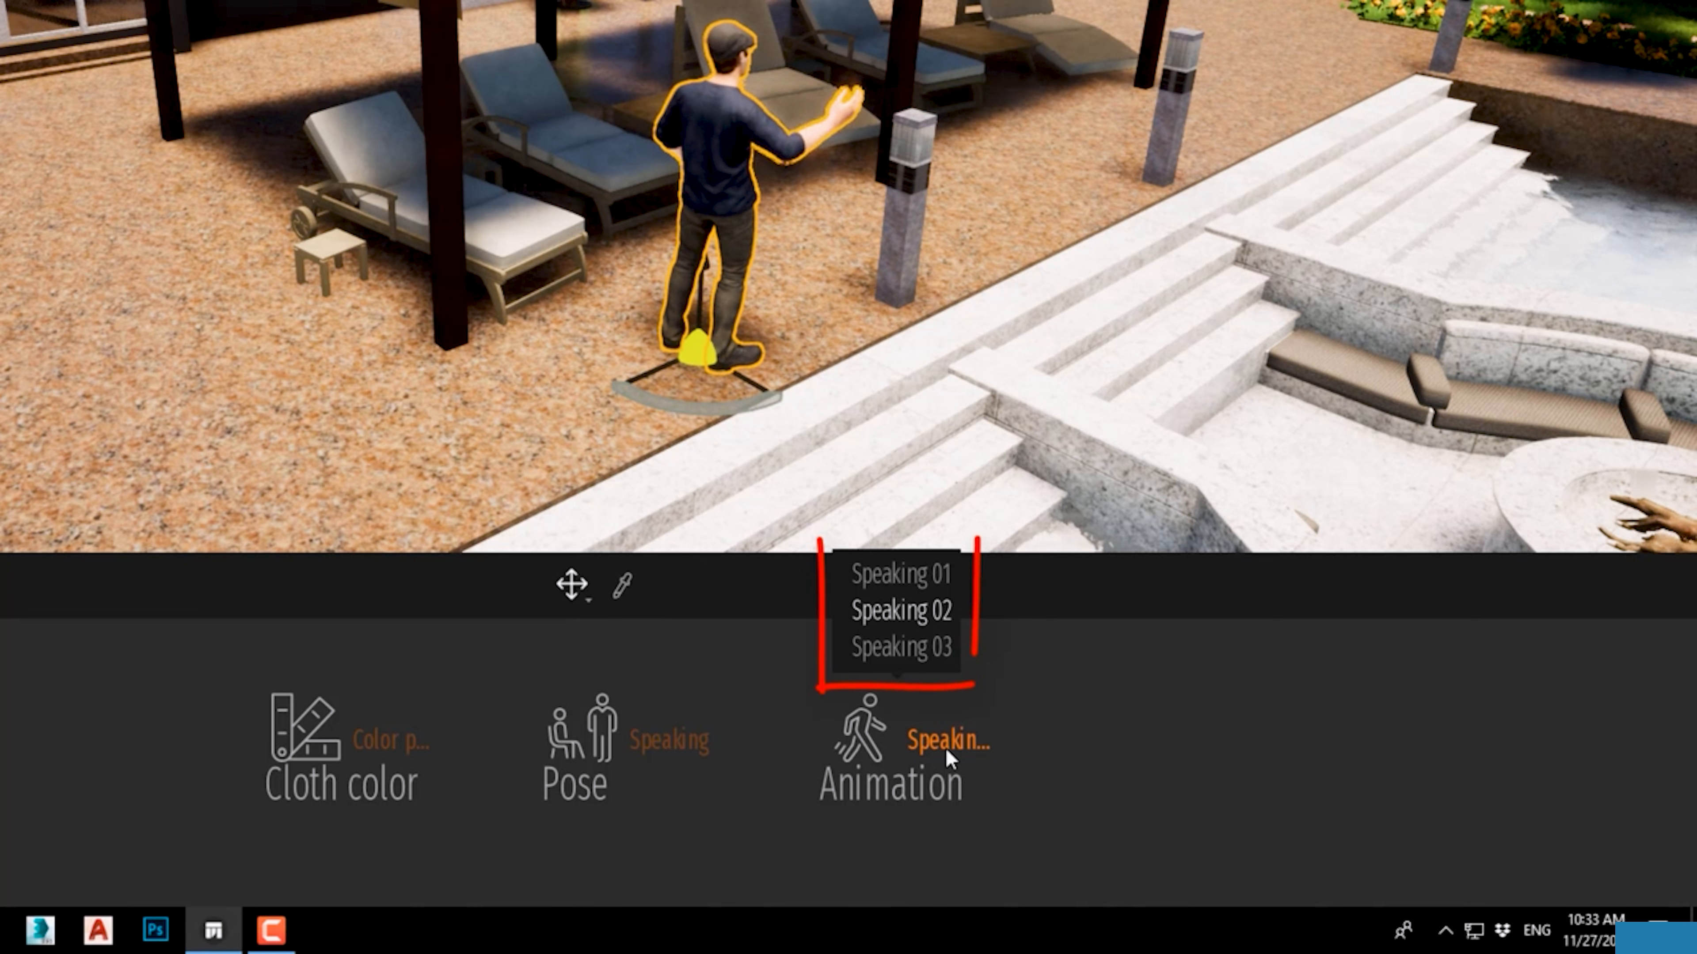
click(890, 616)
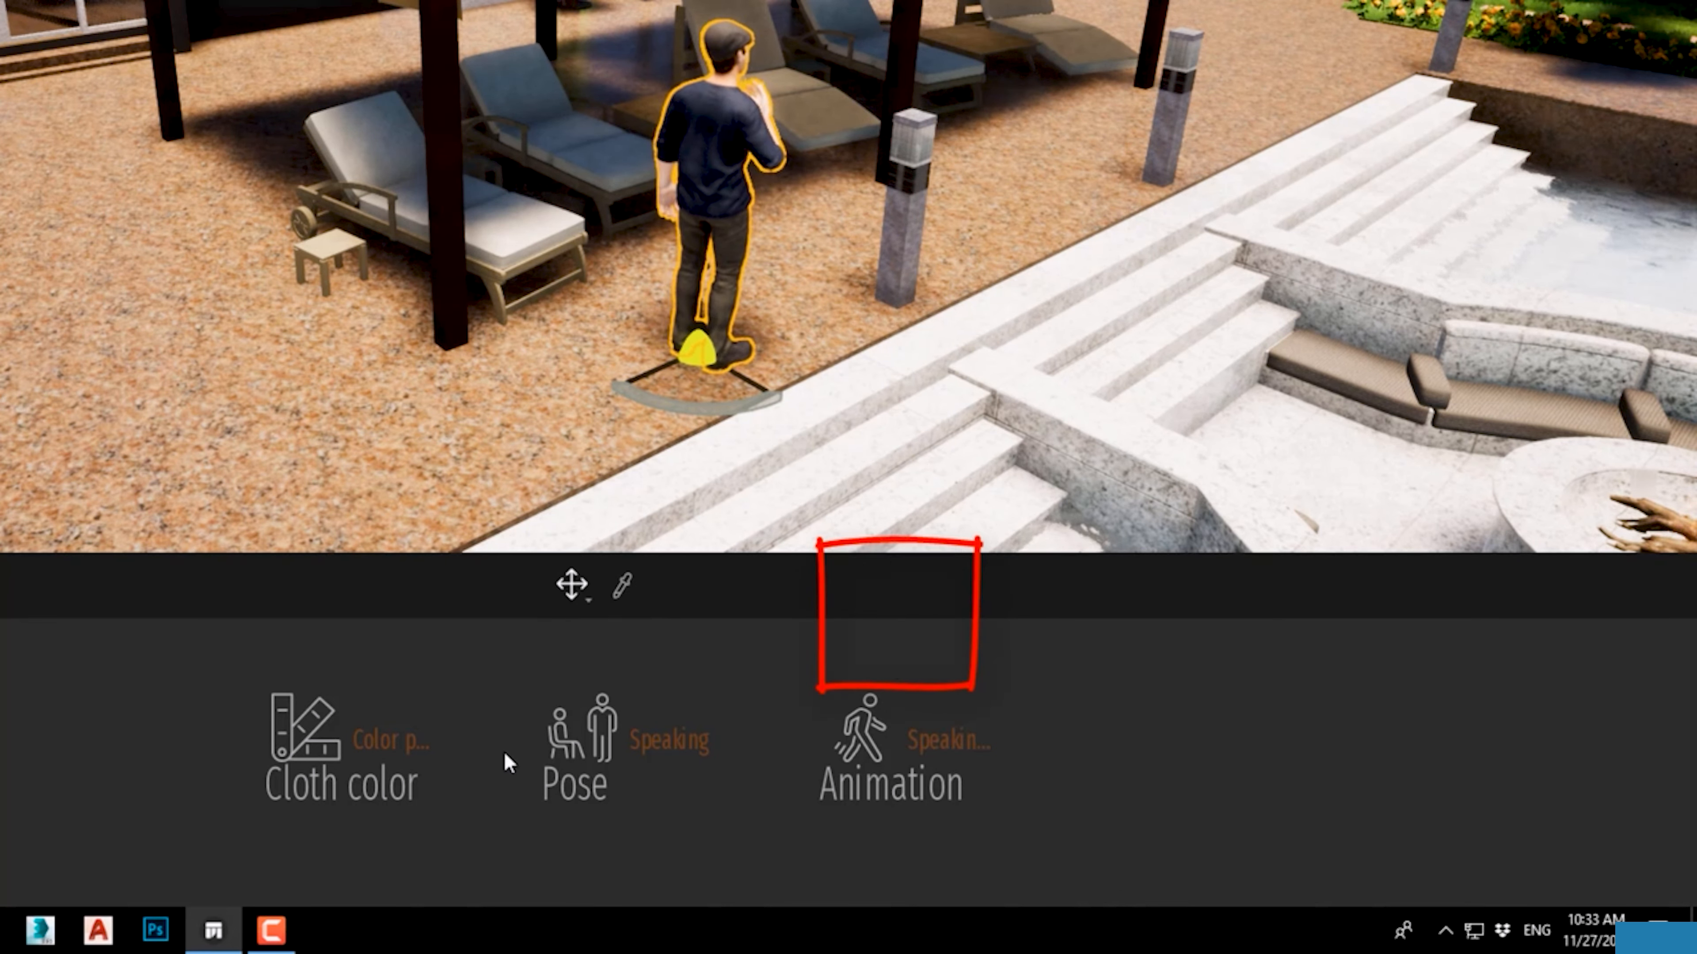
Step: Switch the terrace character to the Special pose and try its Swimming, Playing and Disable animations, ending on Disable 02
click(589, 768)
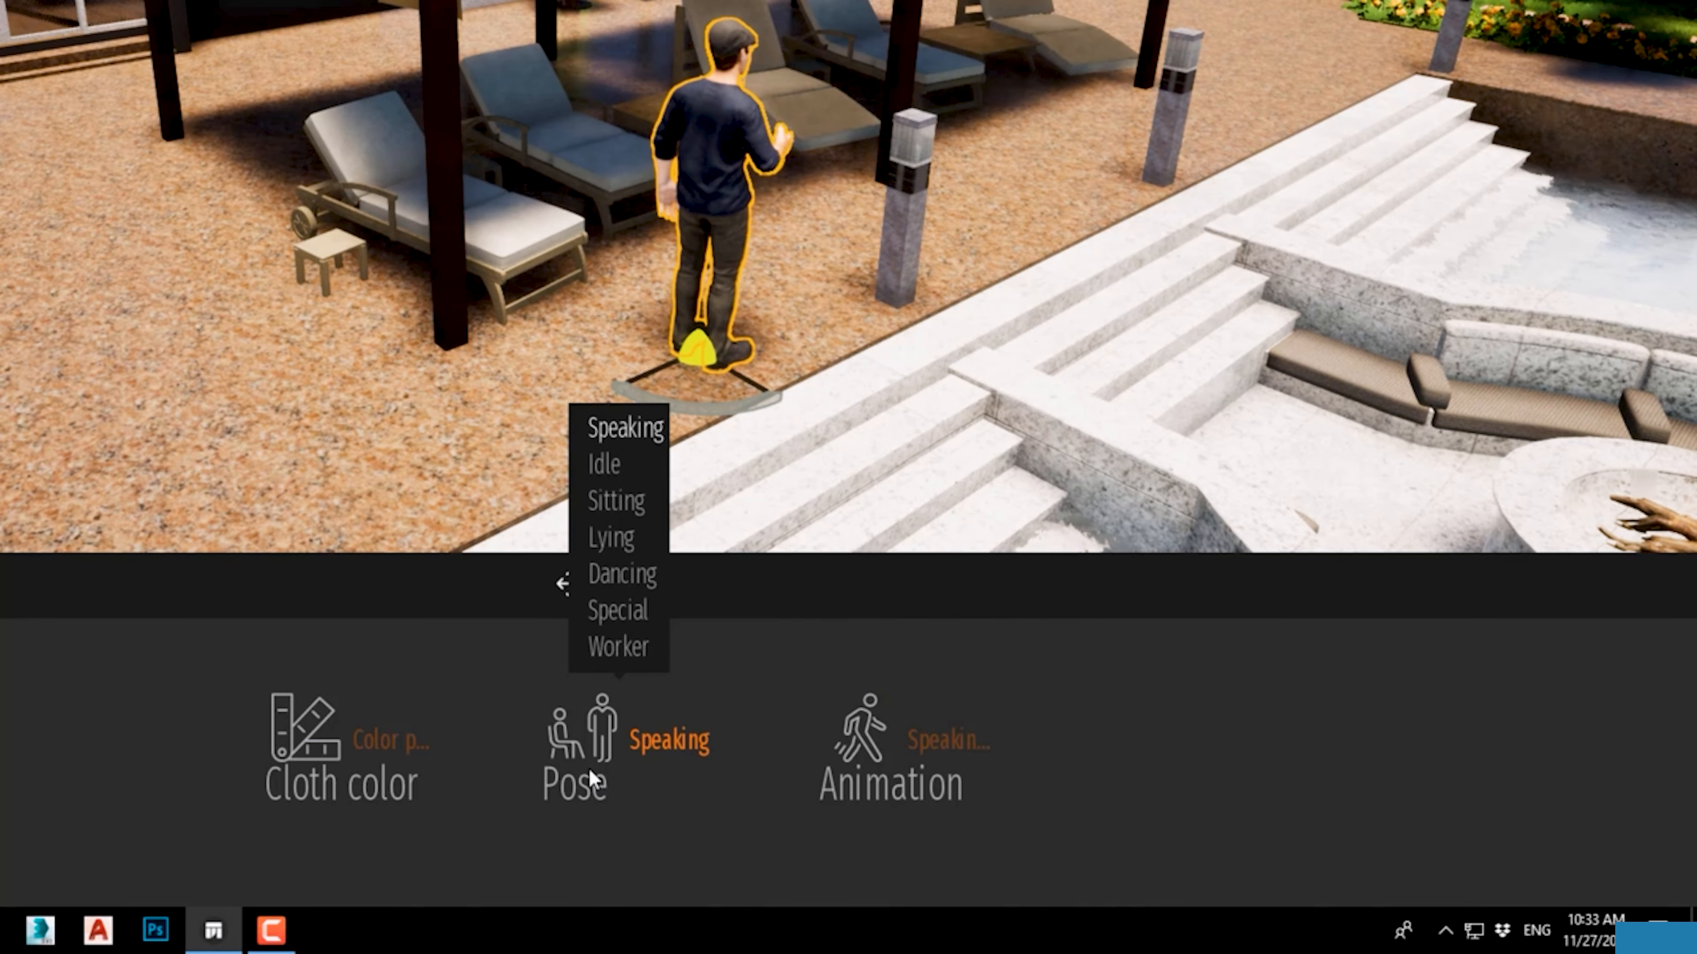
click(629, 607)
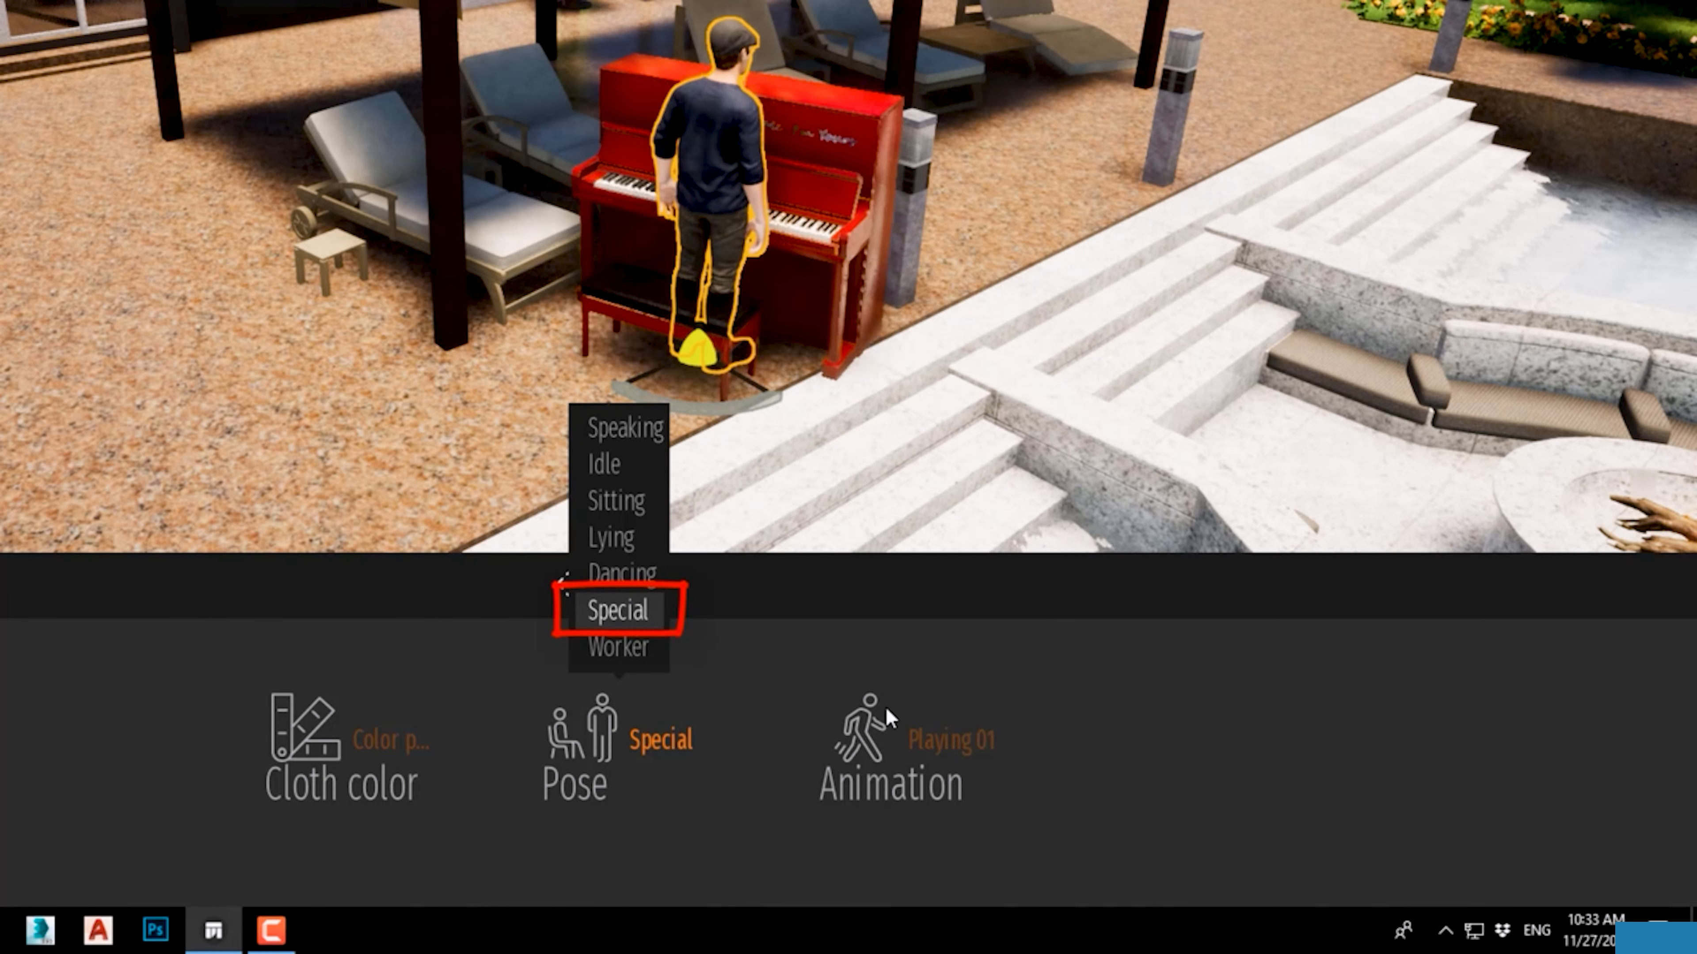
click(922, 740)
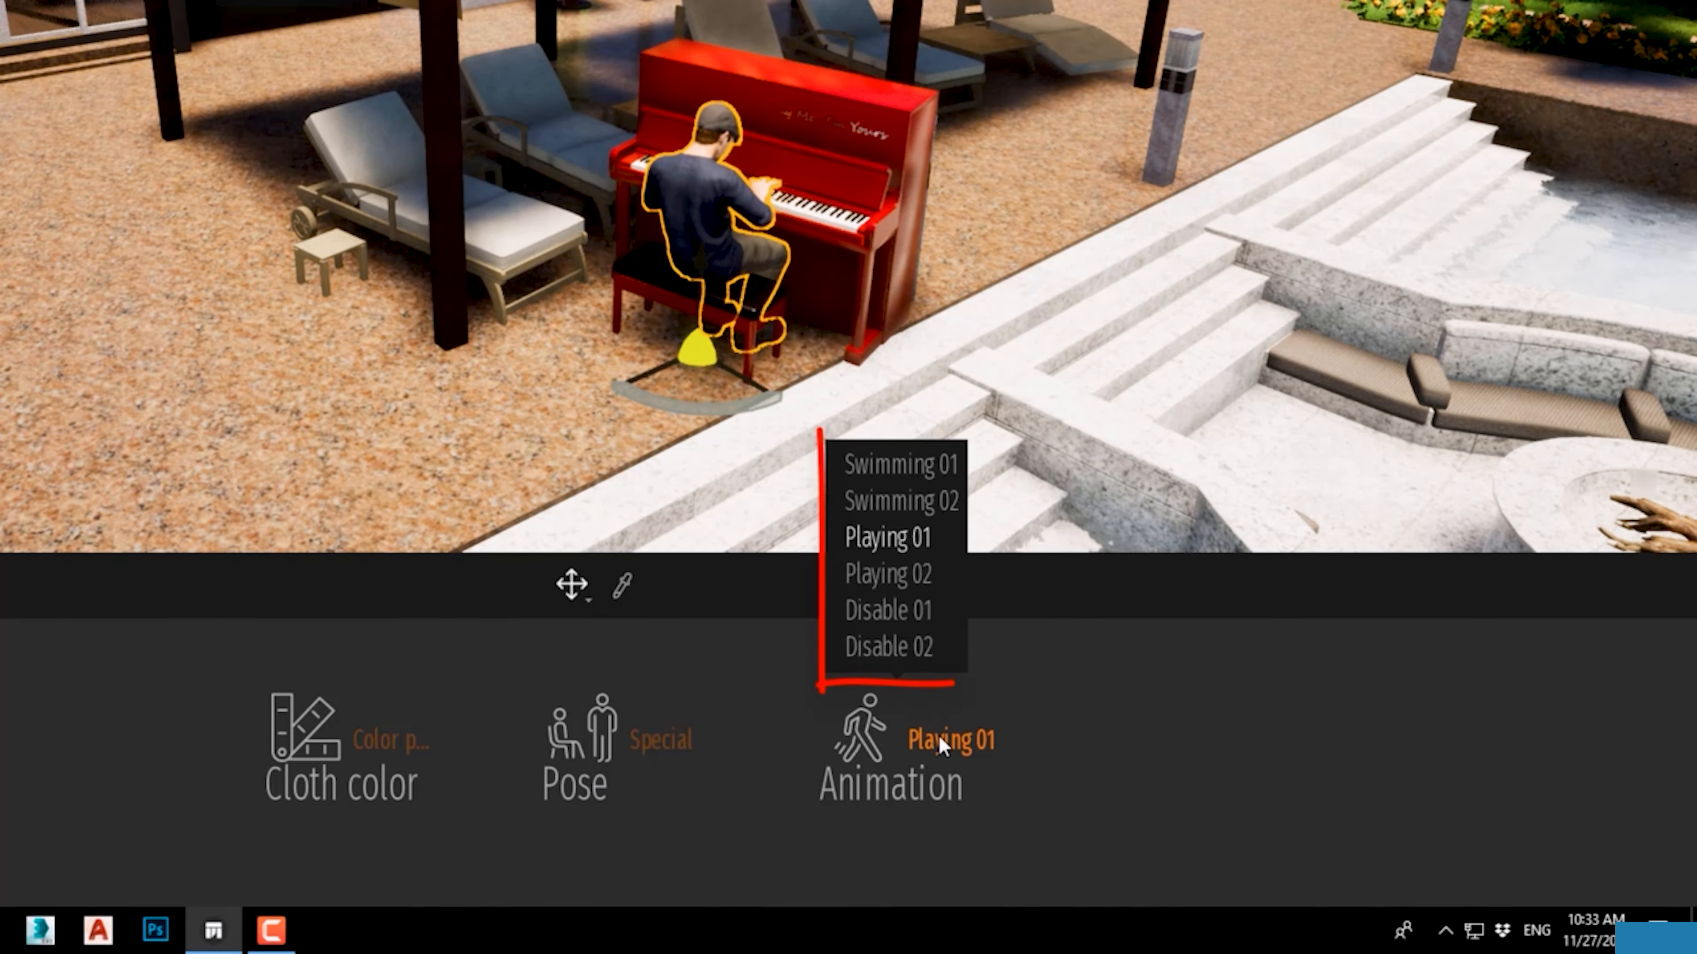
click(921, 460)
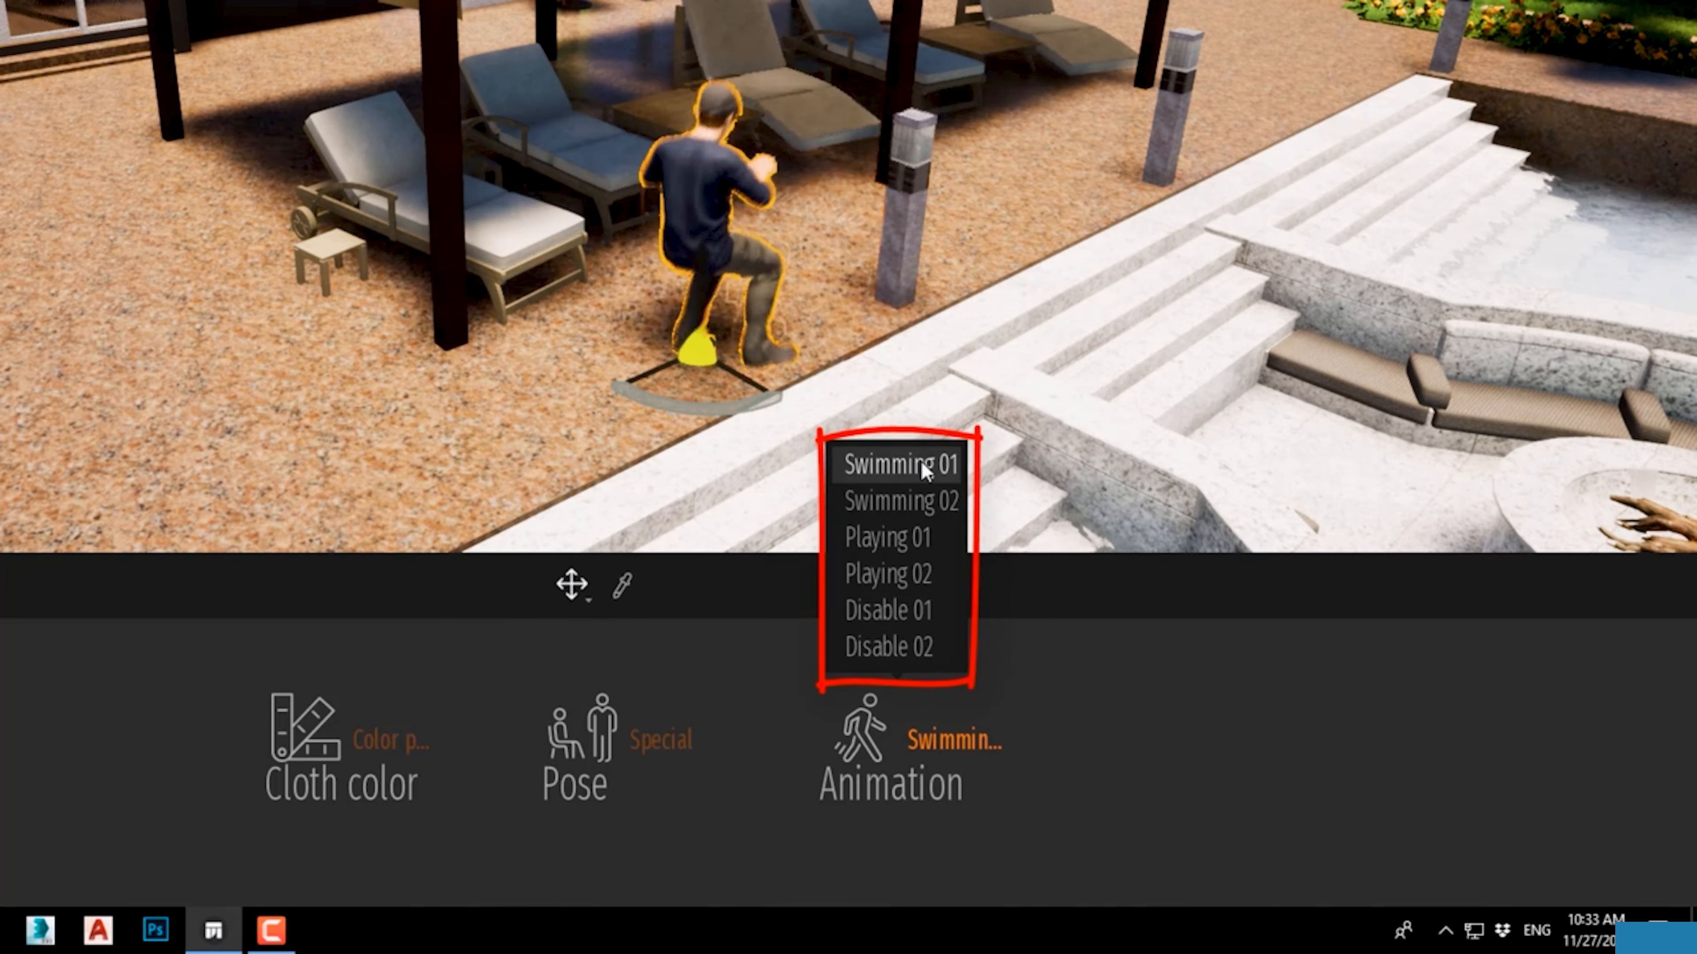
click(936, 498)
click(912, 534)
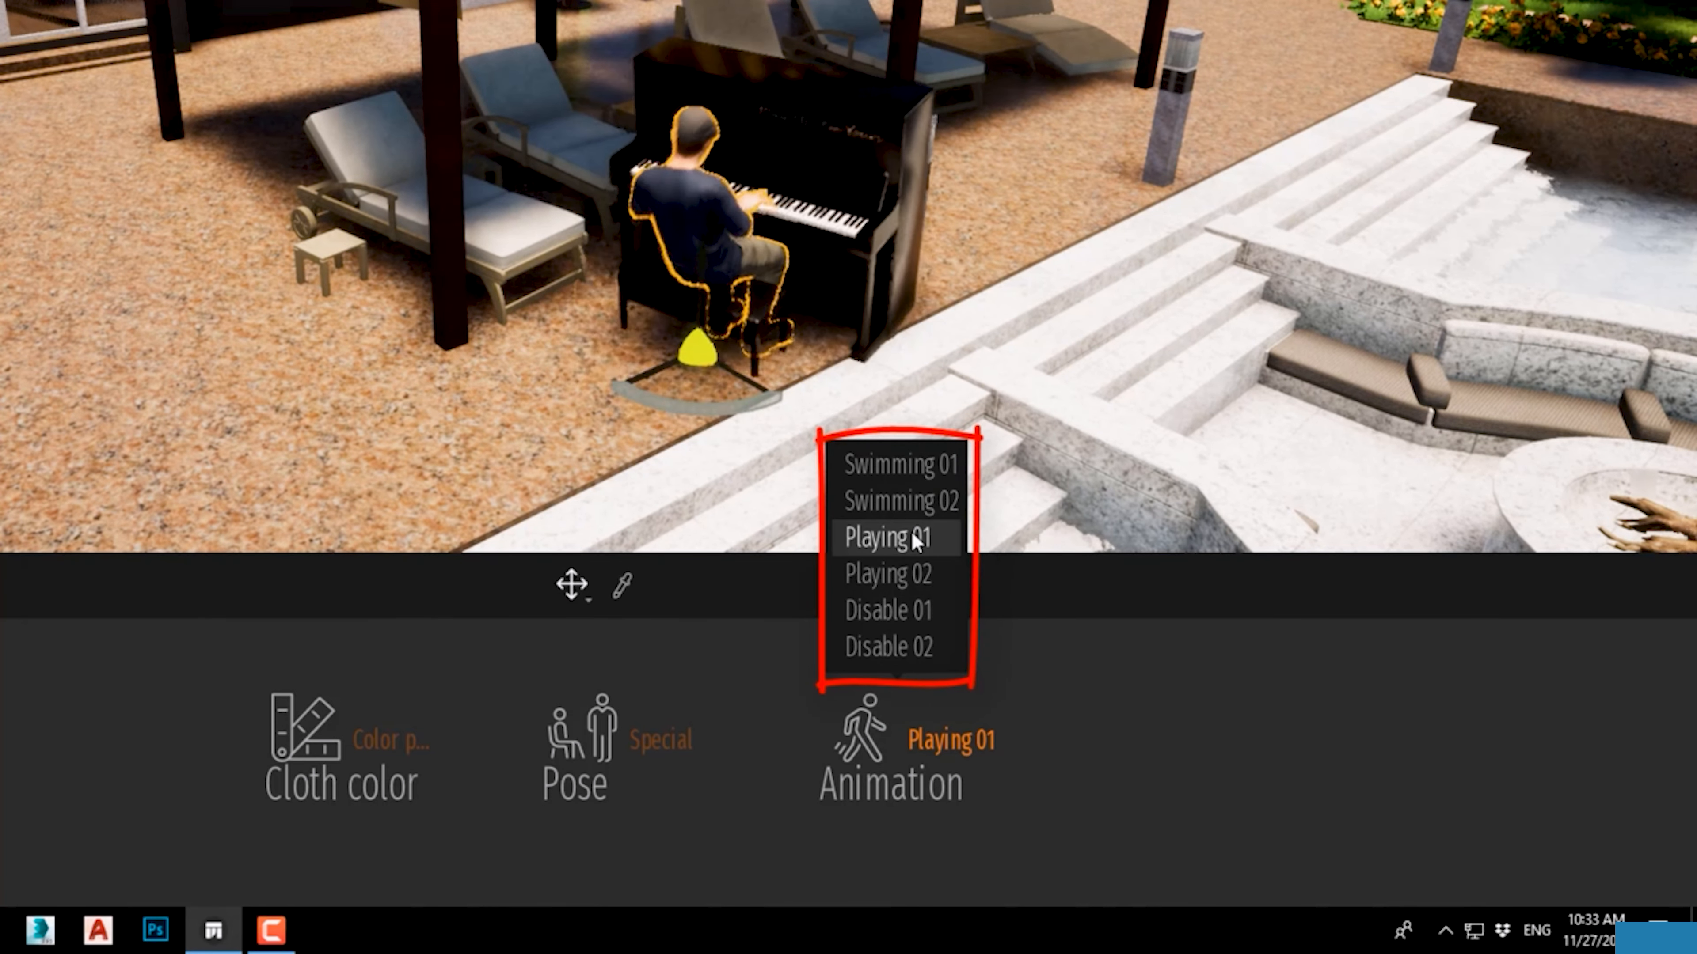
click(899, 574)
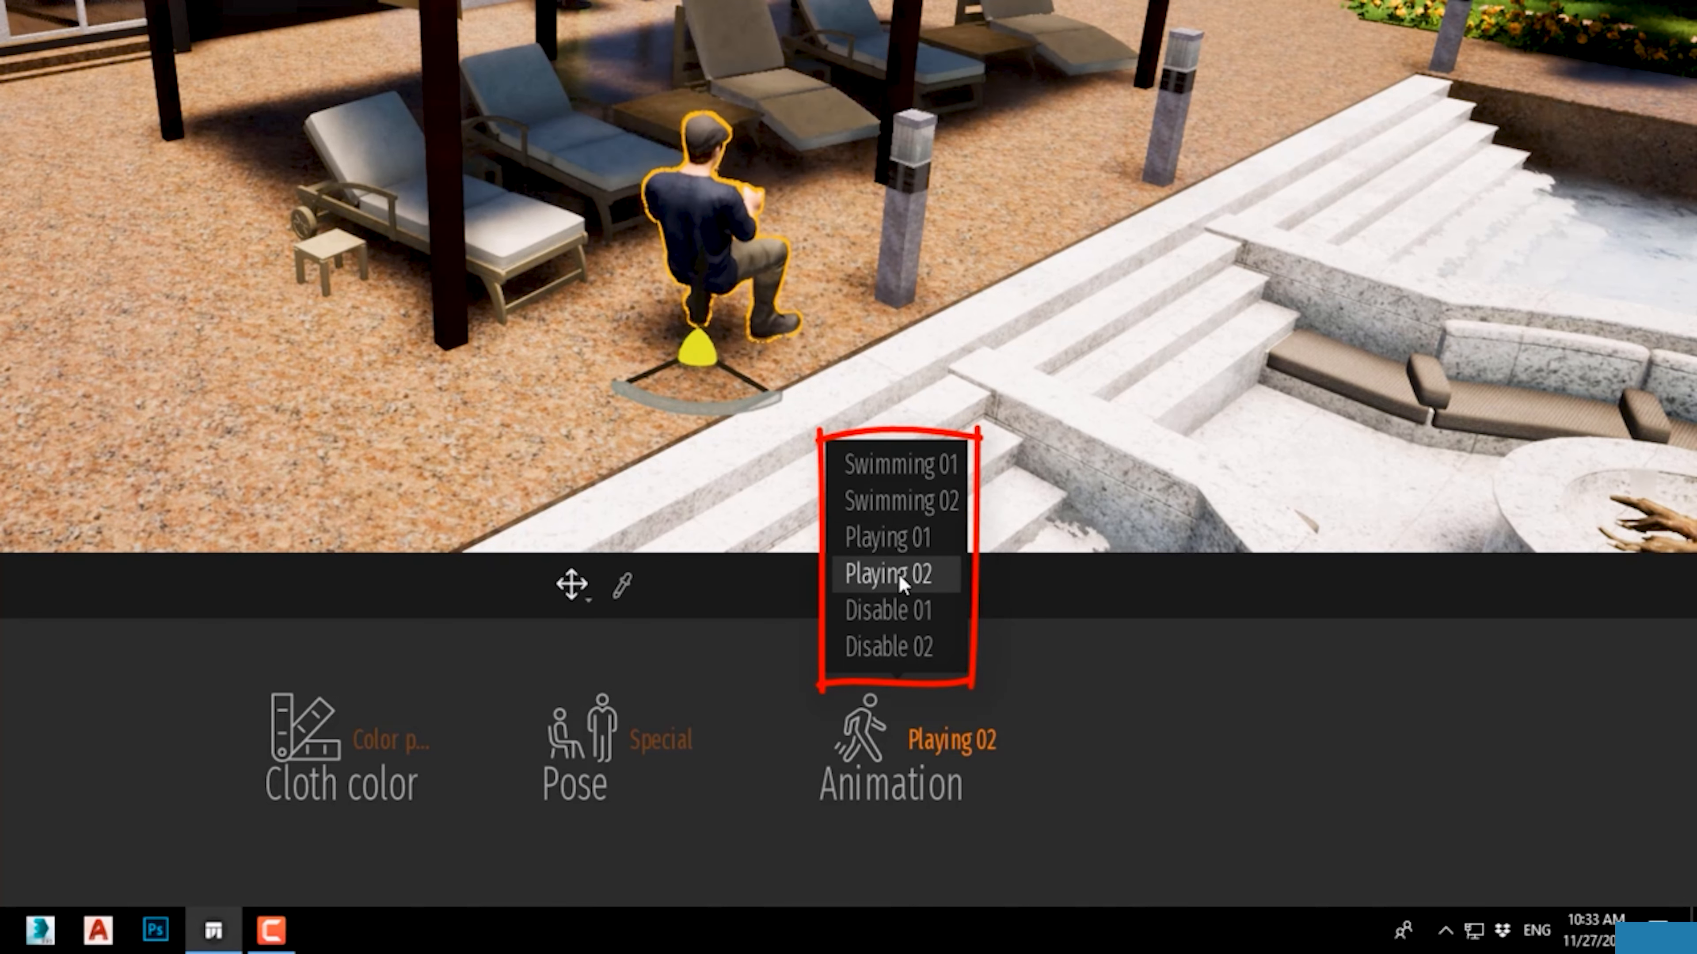
click(917, 611)
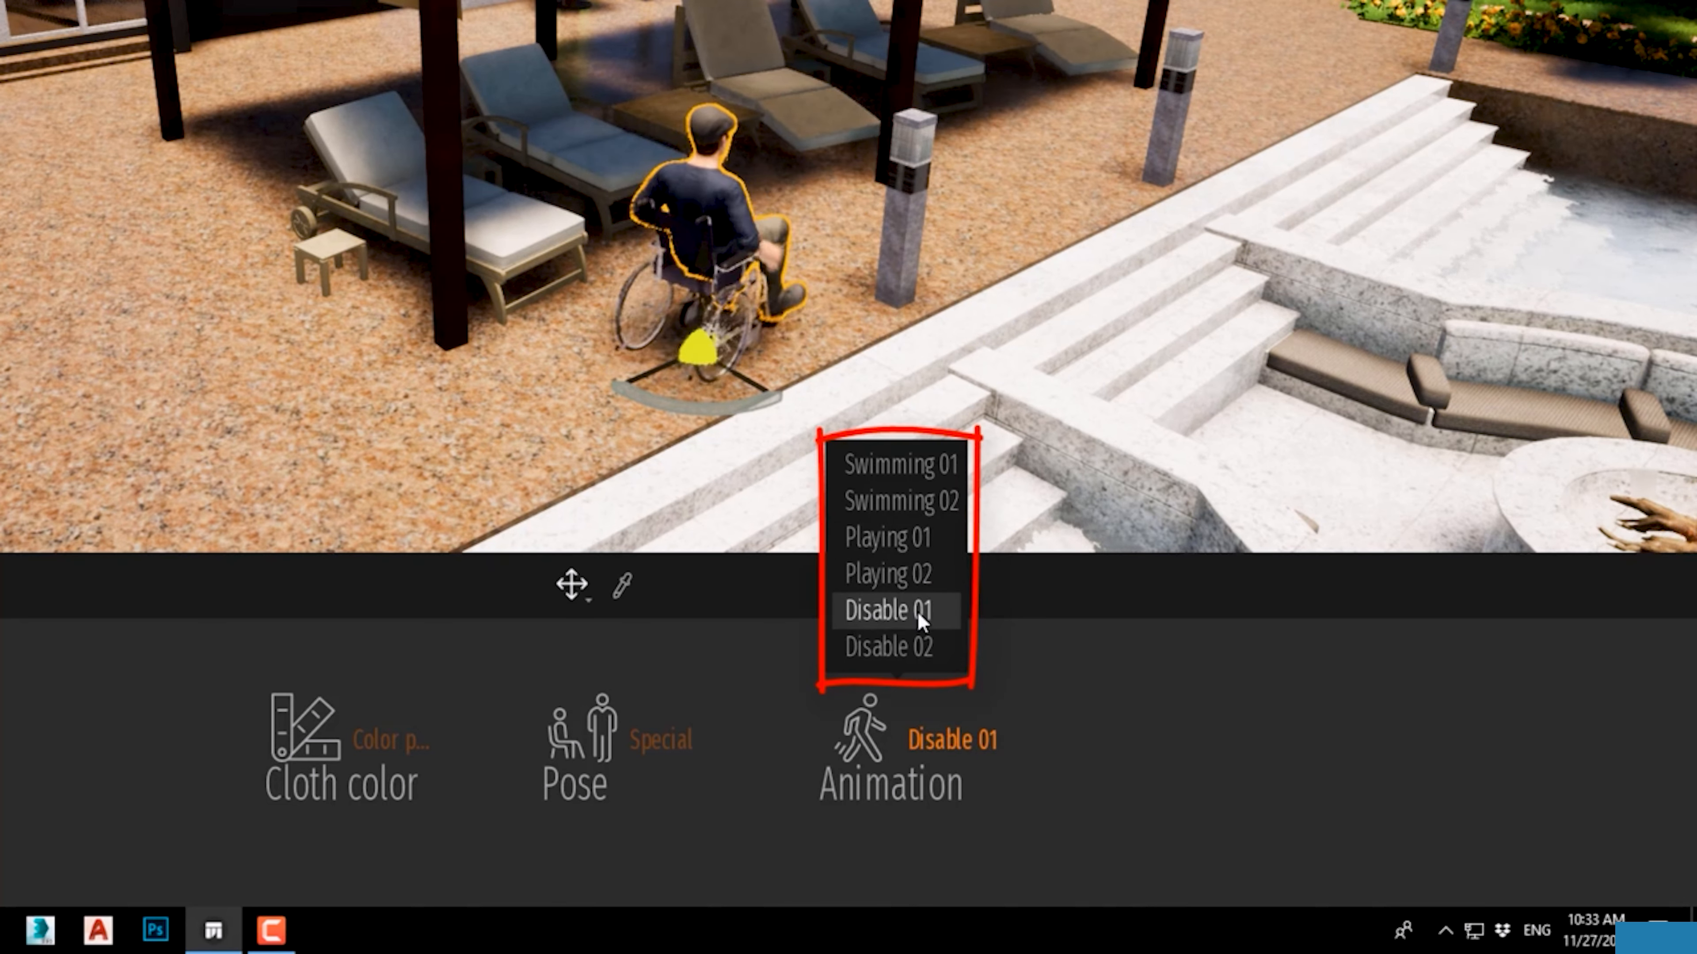
click(921, 648)
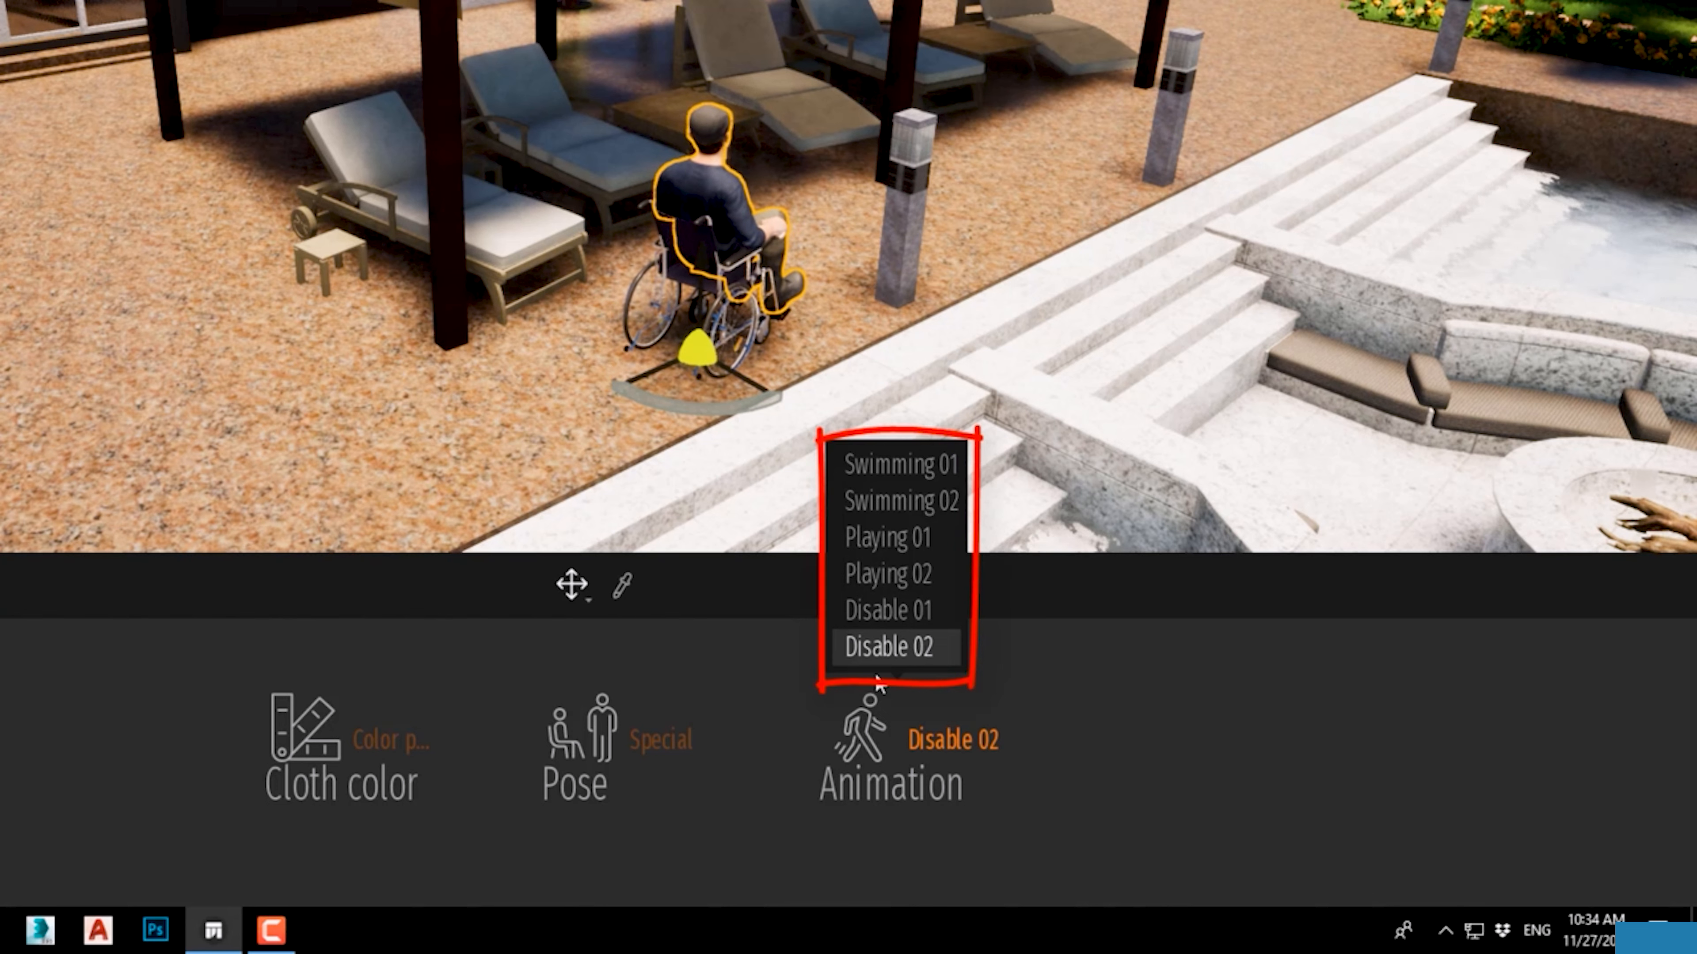
Step: Set the terrace character's pose to Lying with the Lying 01 animation
click(558, 787)
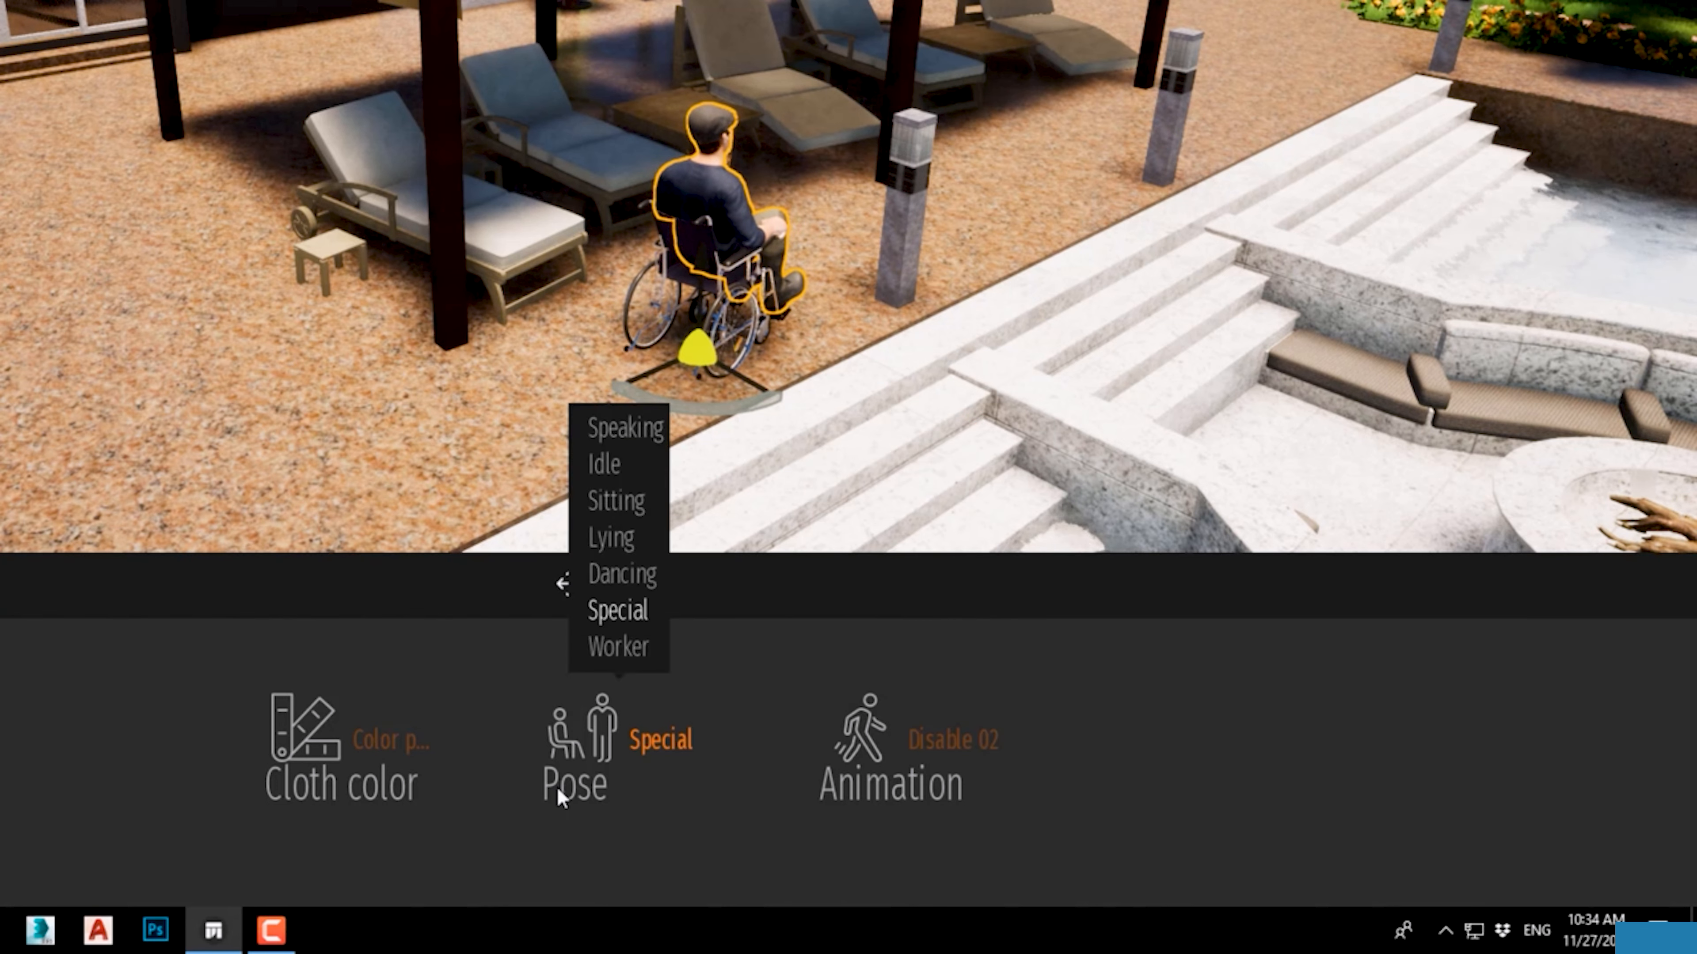
click(631, 523)
click(915, 722)
click(900, 608)
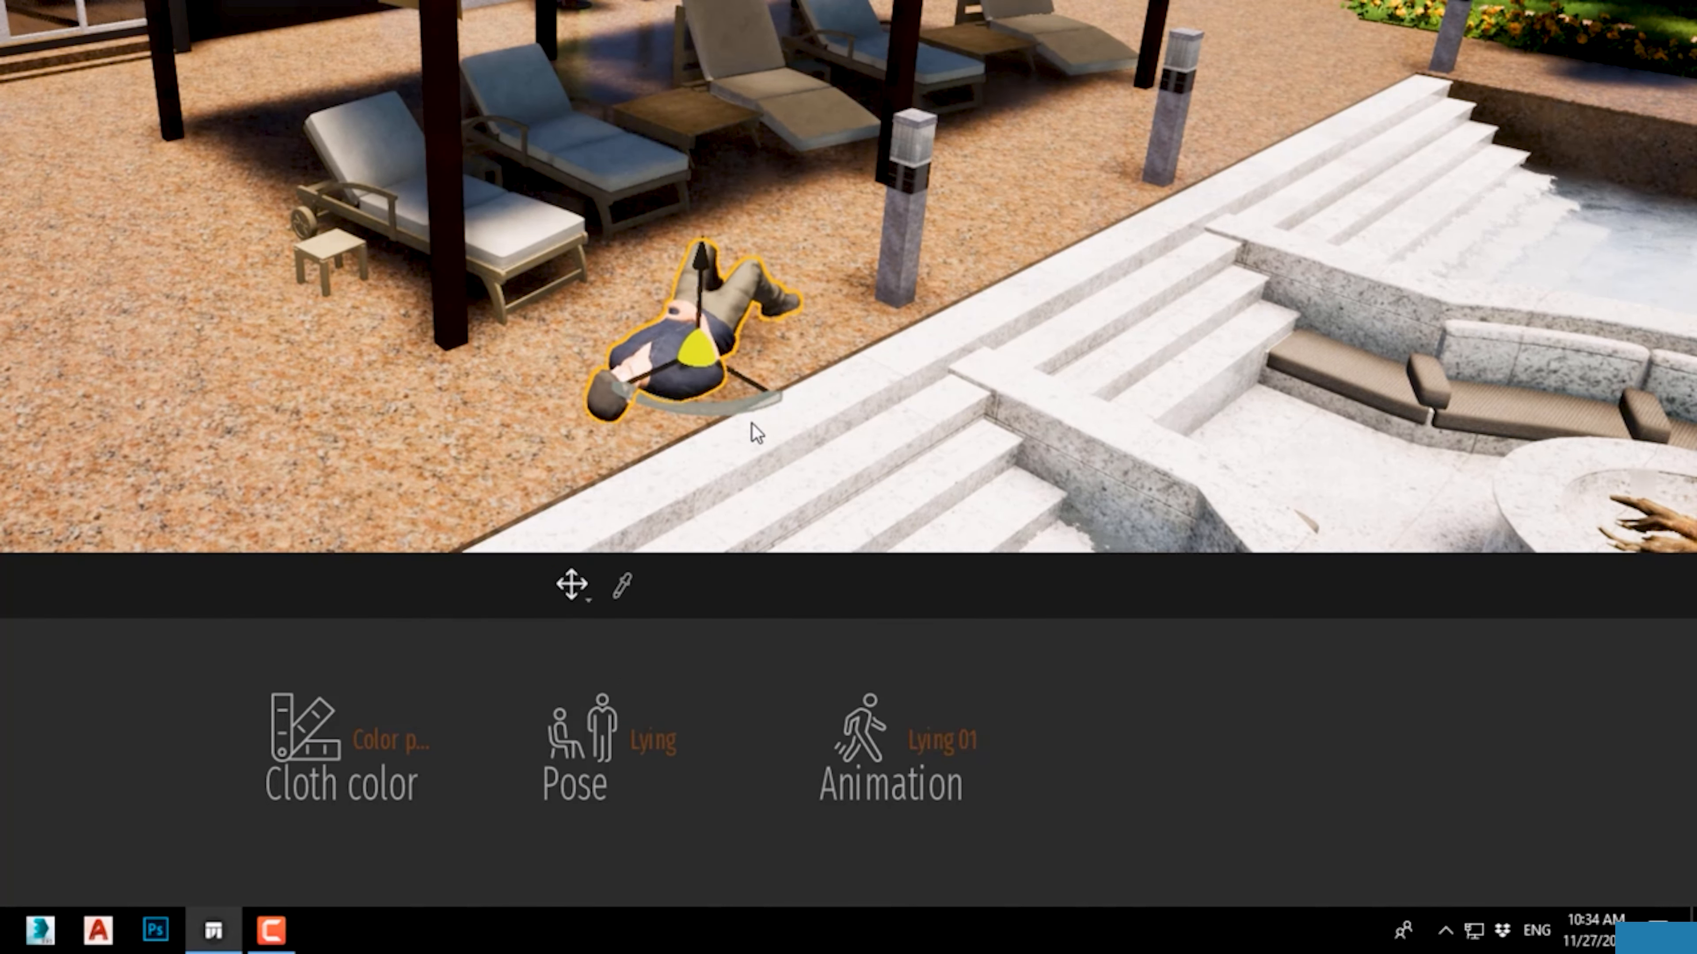
Step: Set the terrace character's pose to Sitting and preview its animations from Sitting 01 through Sitting 03, finishing with Sitting 04
click(614, 724)
click(629, 501)
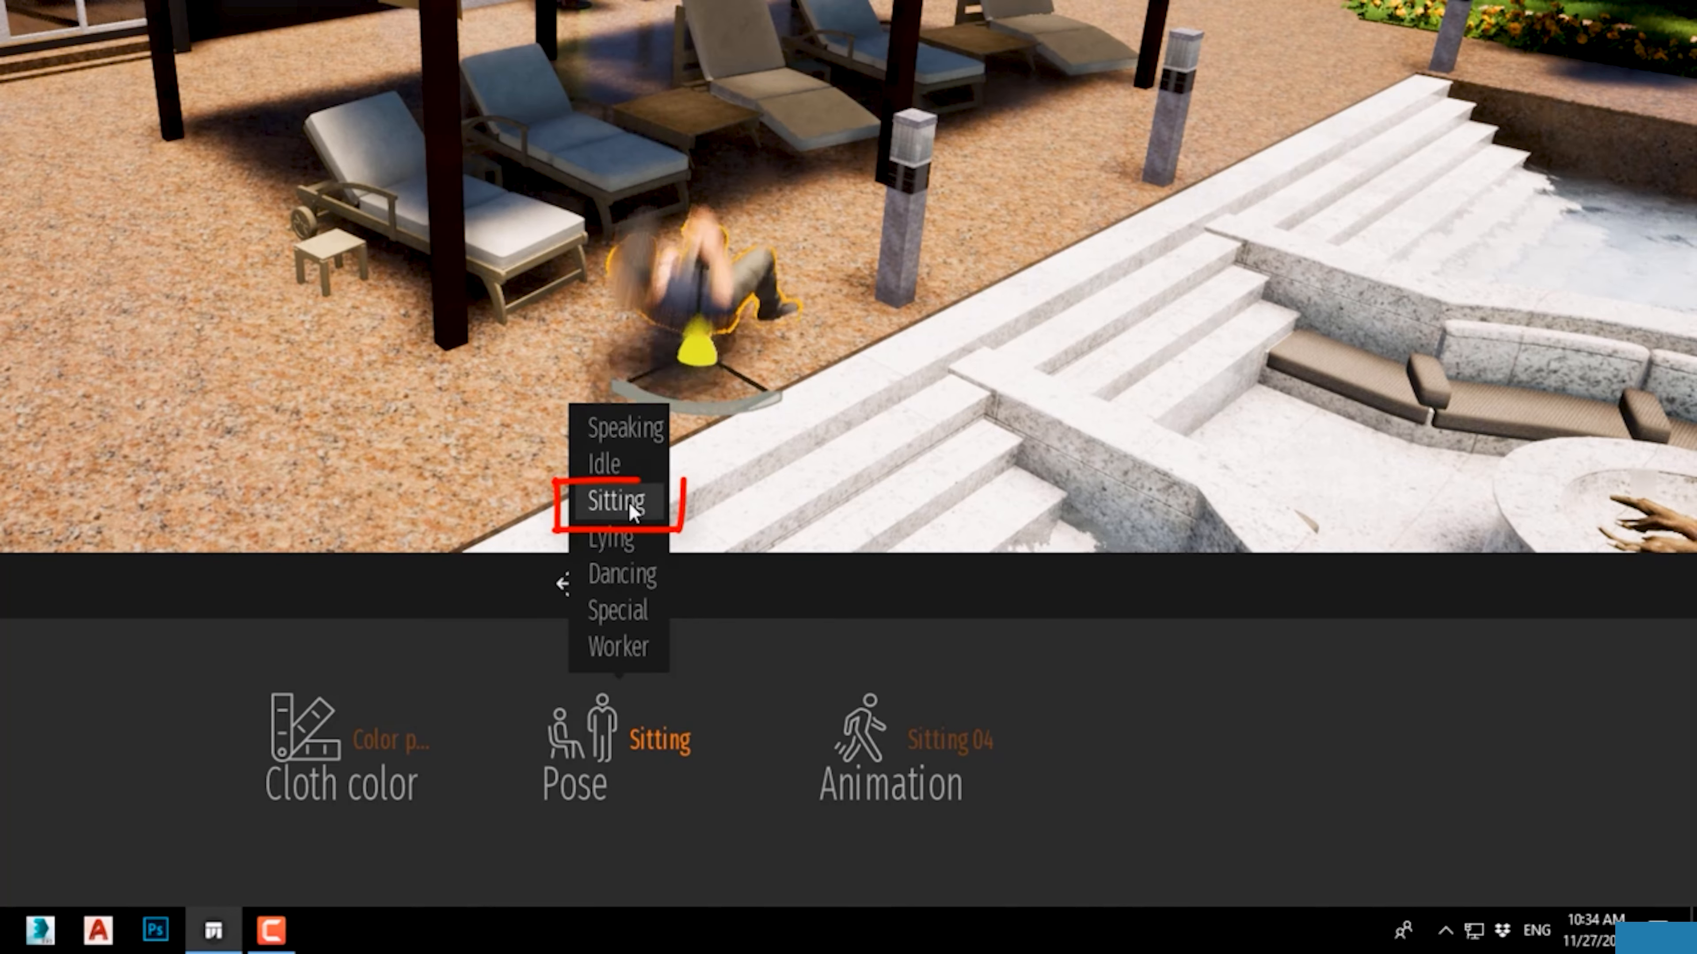
click(952, 735)
click(902, 537)
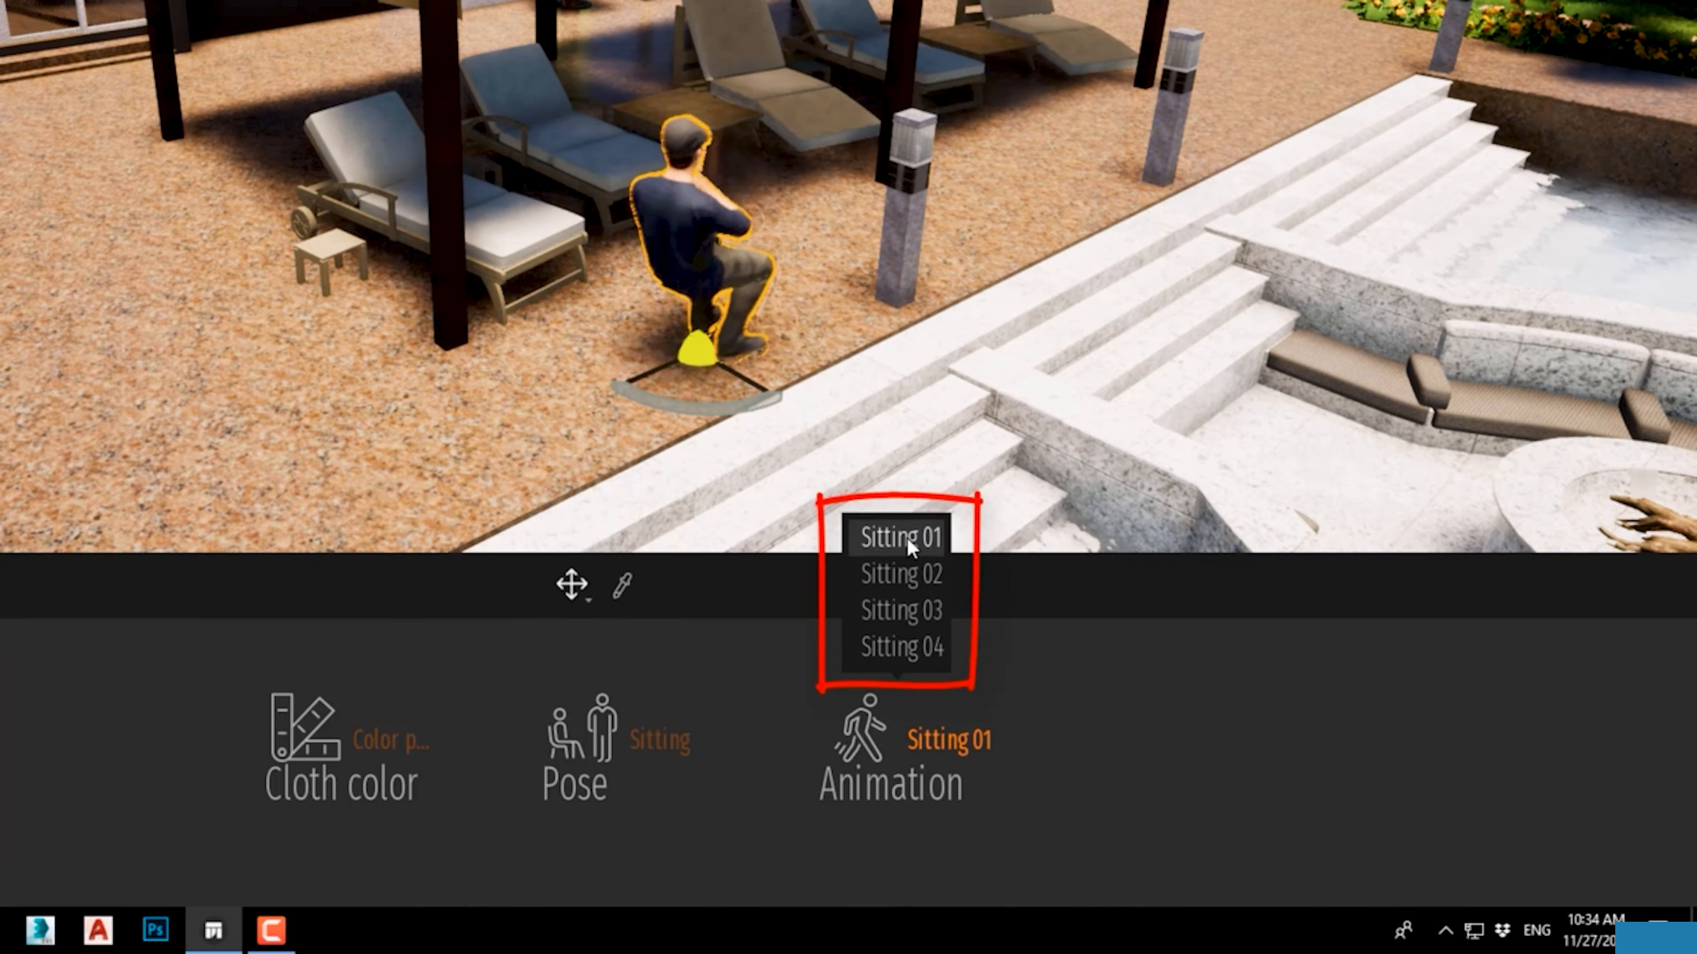
click(919, 574)
click(905, 612)
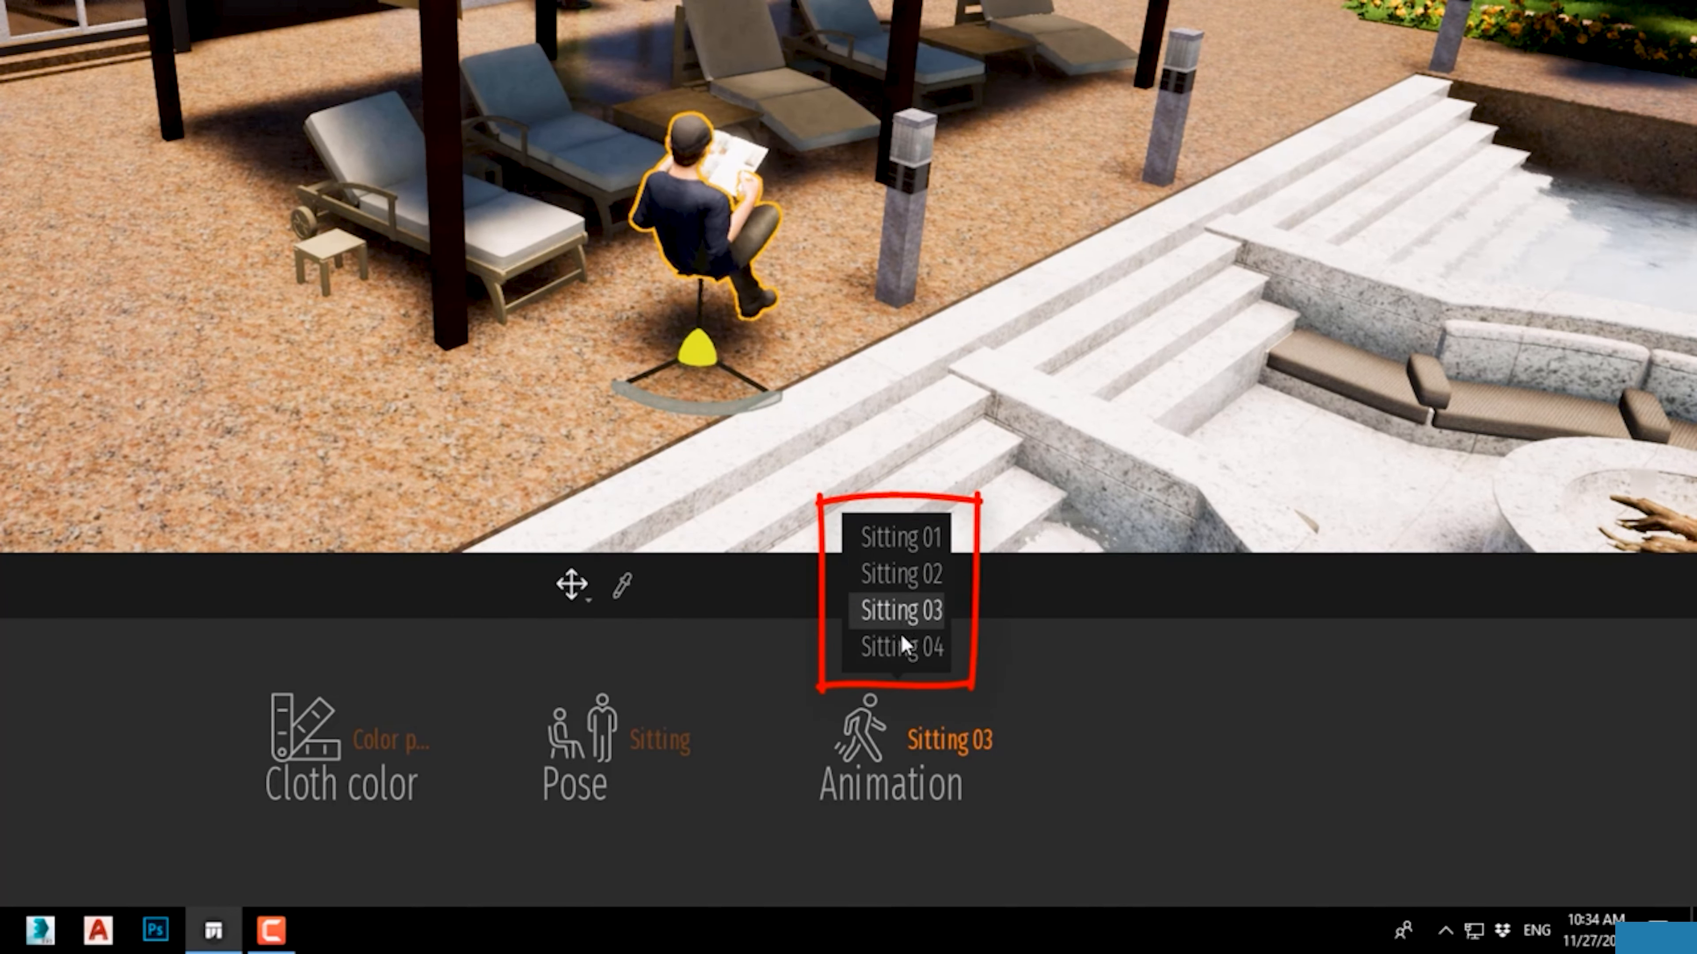
click(902, 646)
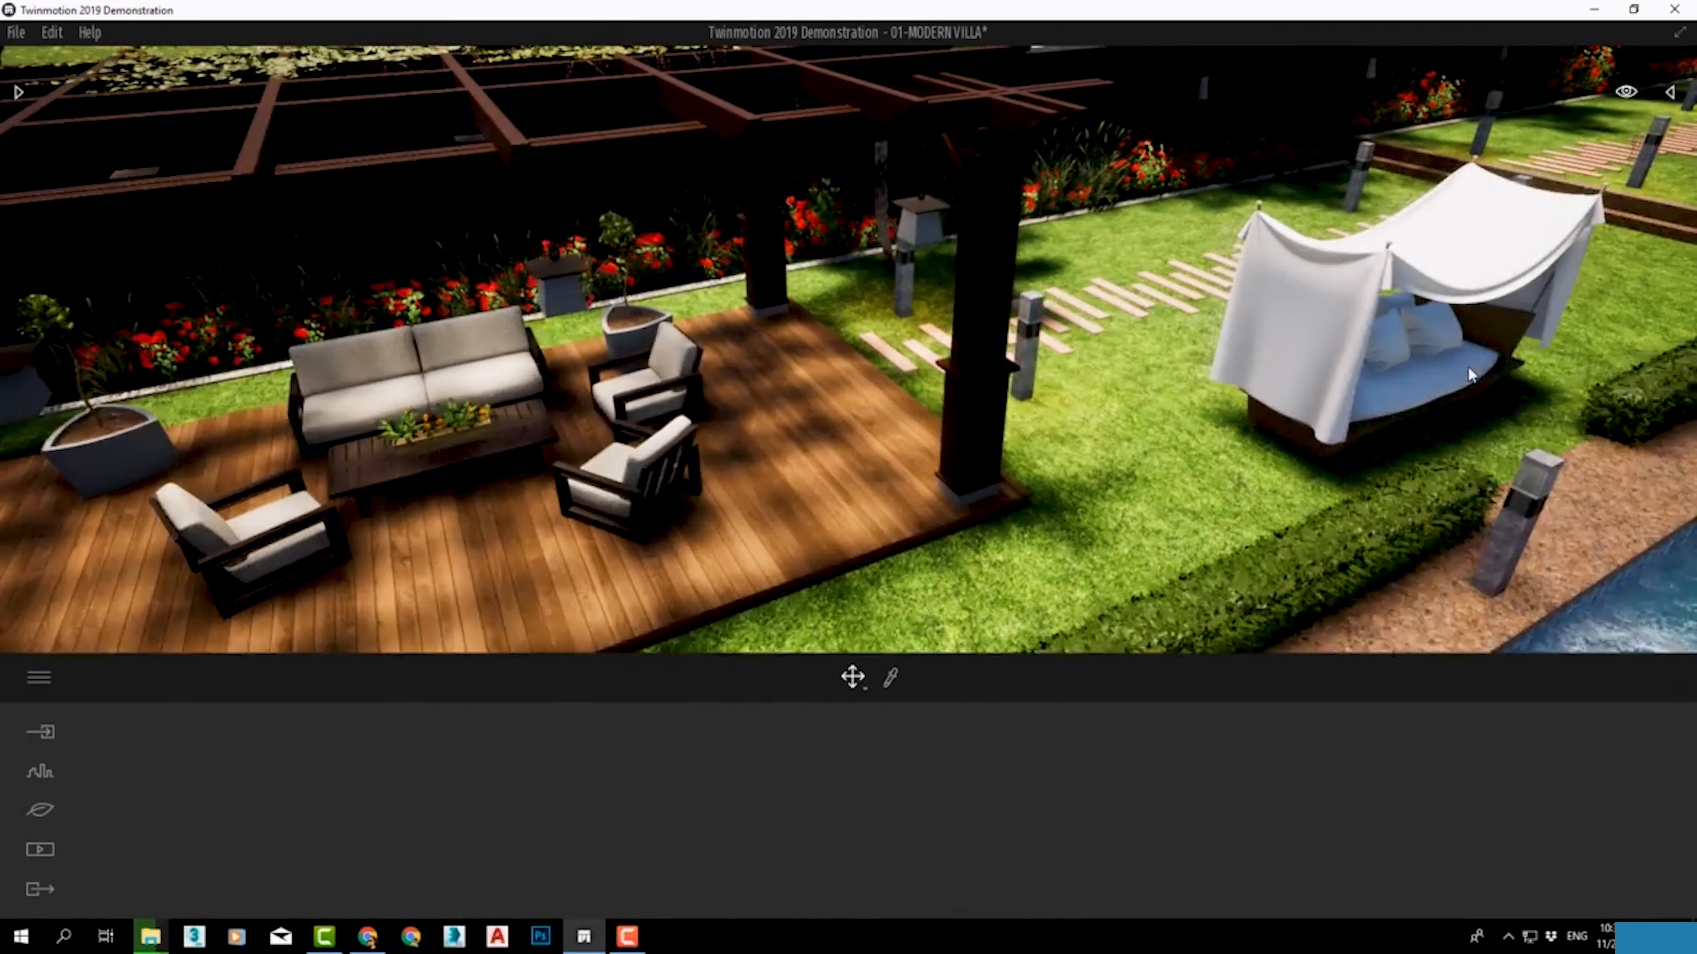
Step: Place another Adil character from the Humans library on the wooden deck beside the coffee table
middle_drag(1443, 380, 52, 417)
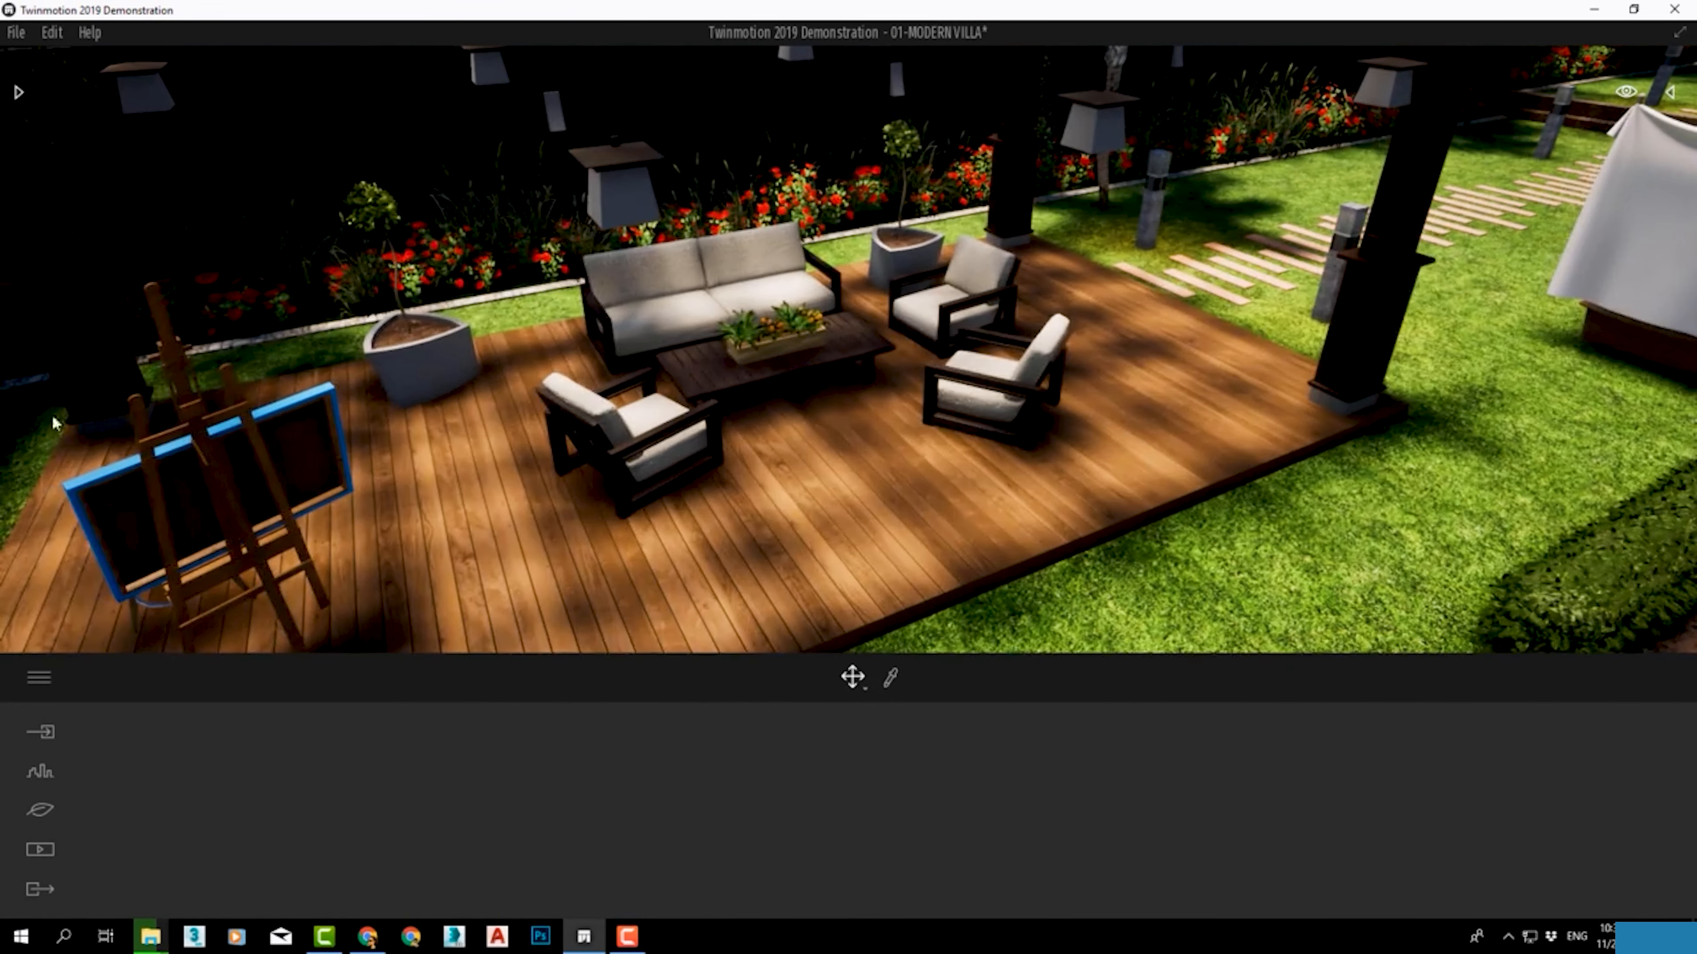
click(18, 94)
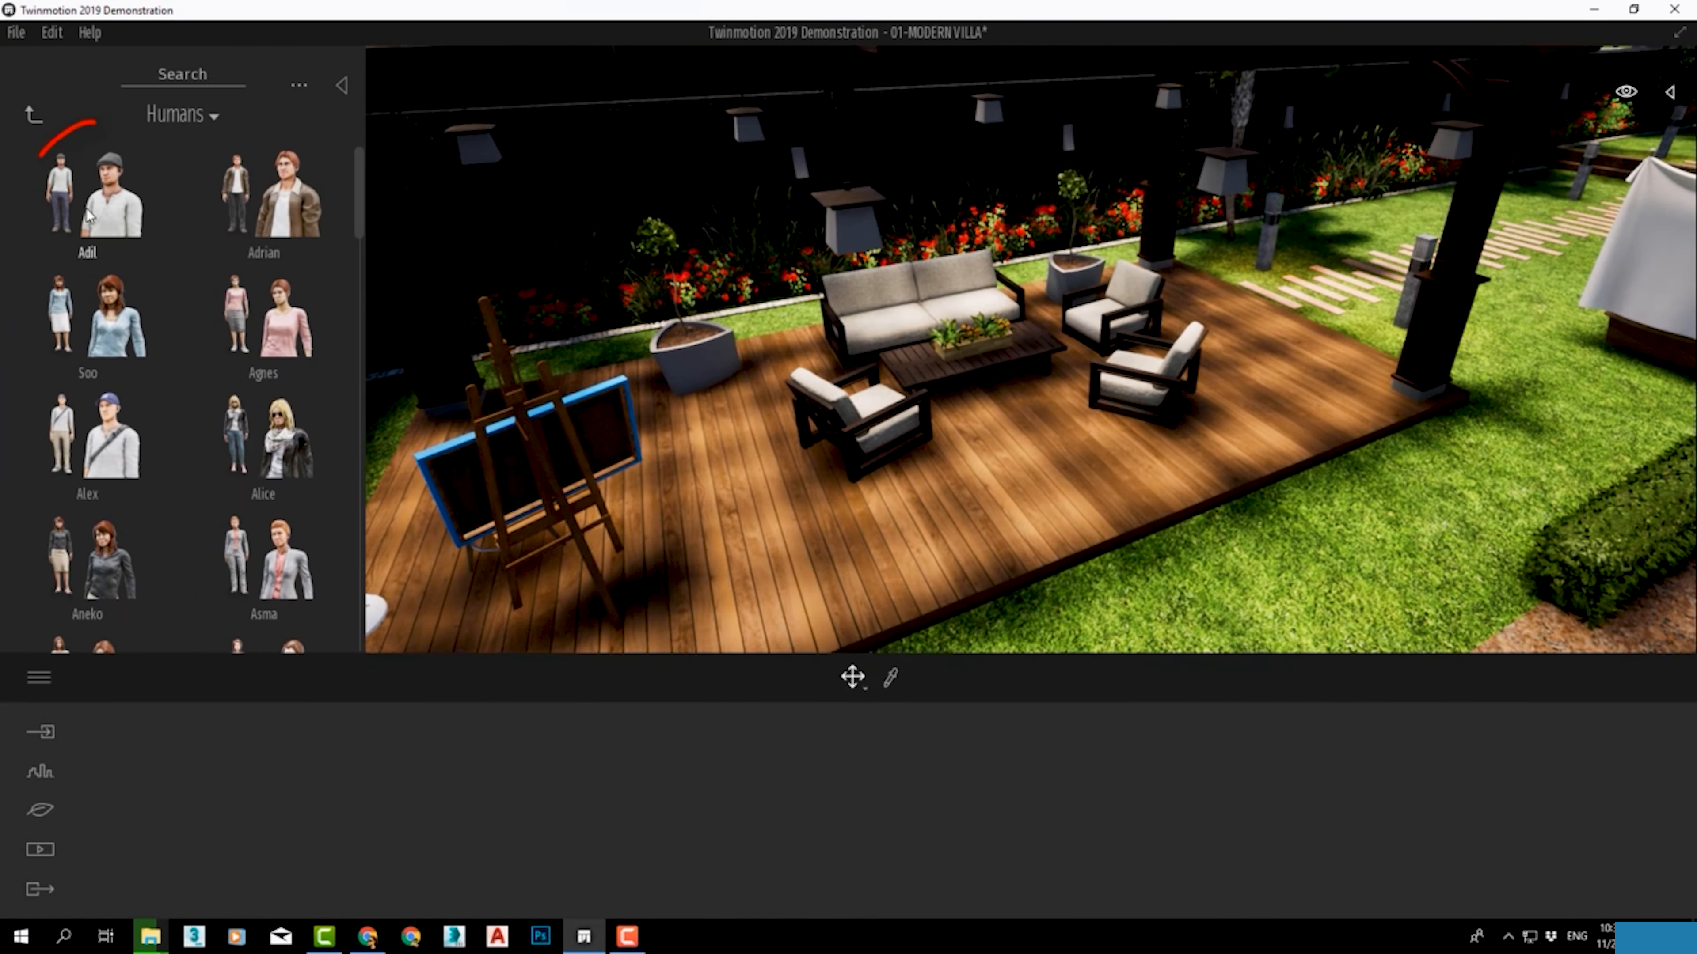
mouse_move(496, 255)
mouse_down()
mouse_move(795, 337)
mouse_move(1022, 428)
mouse_move(1085, 422)
mouse_up()
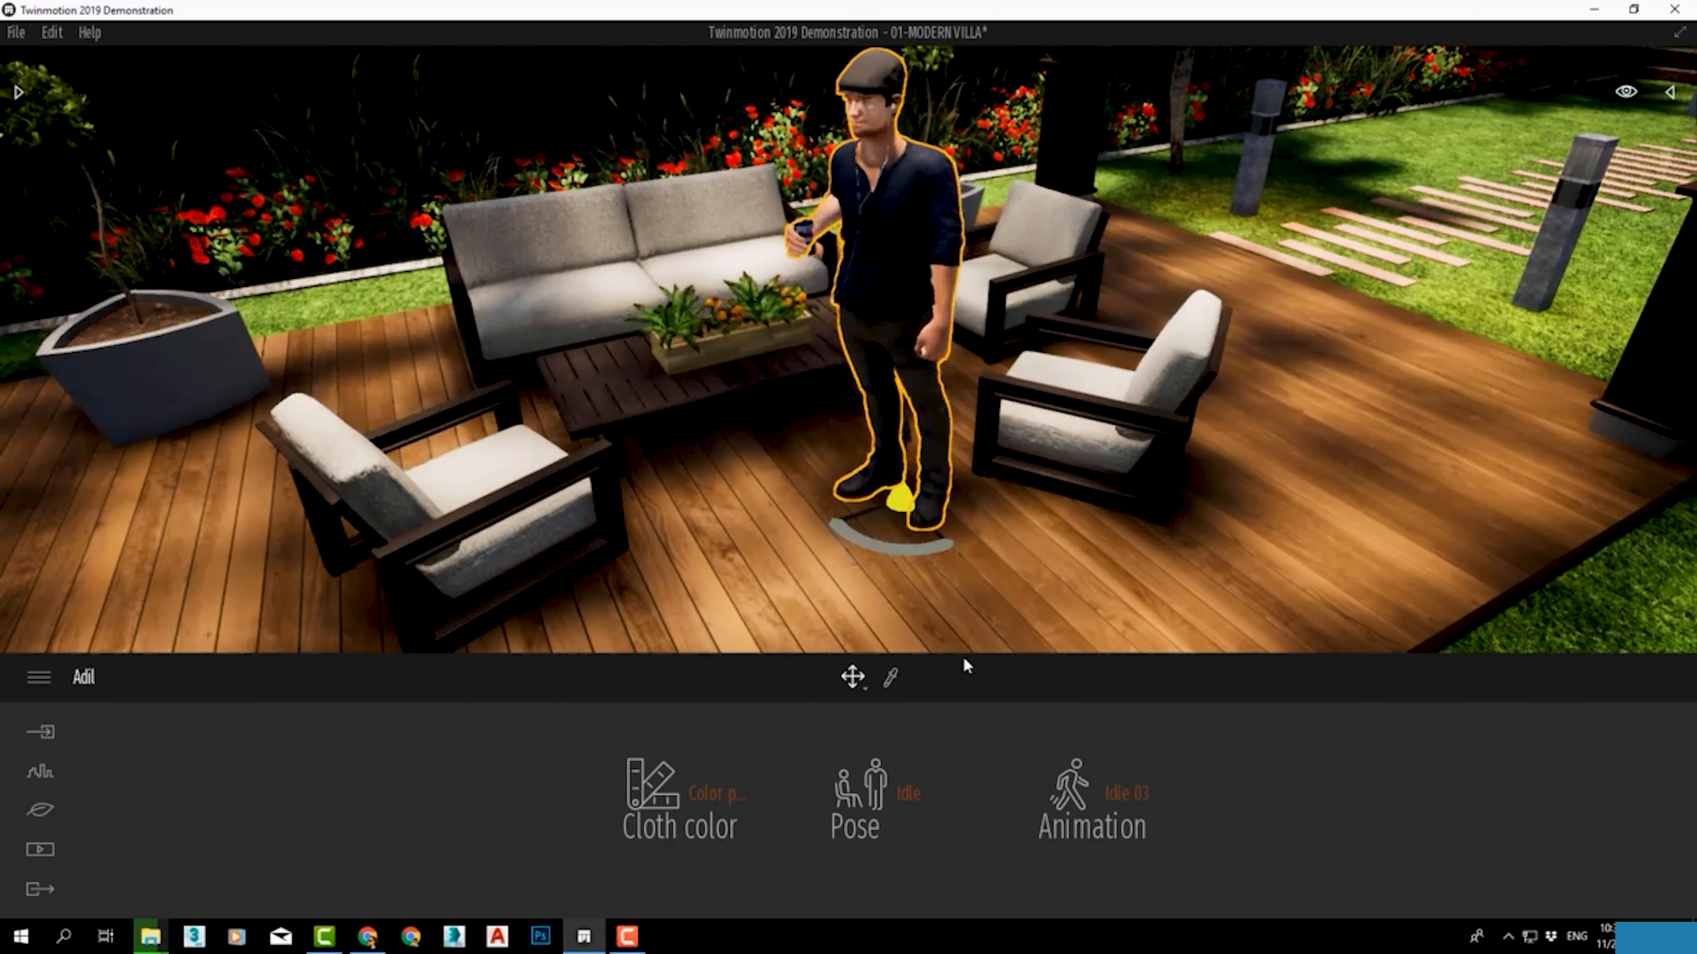
Step: Set the deck character's pose to Sitting and move him onto the armchair next to the sofa and planter
click(869, 792)
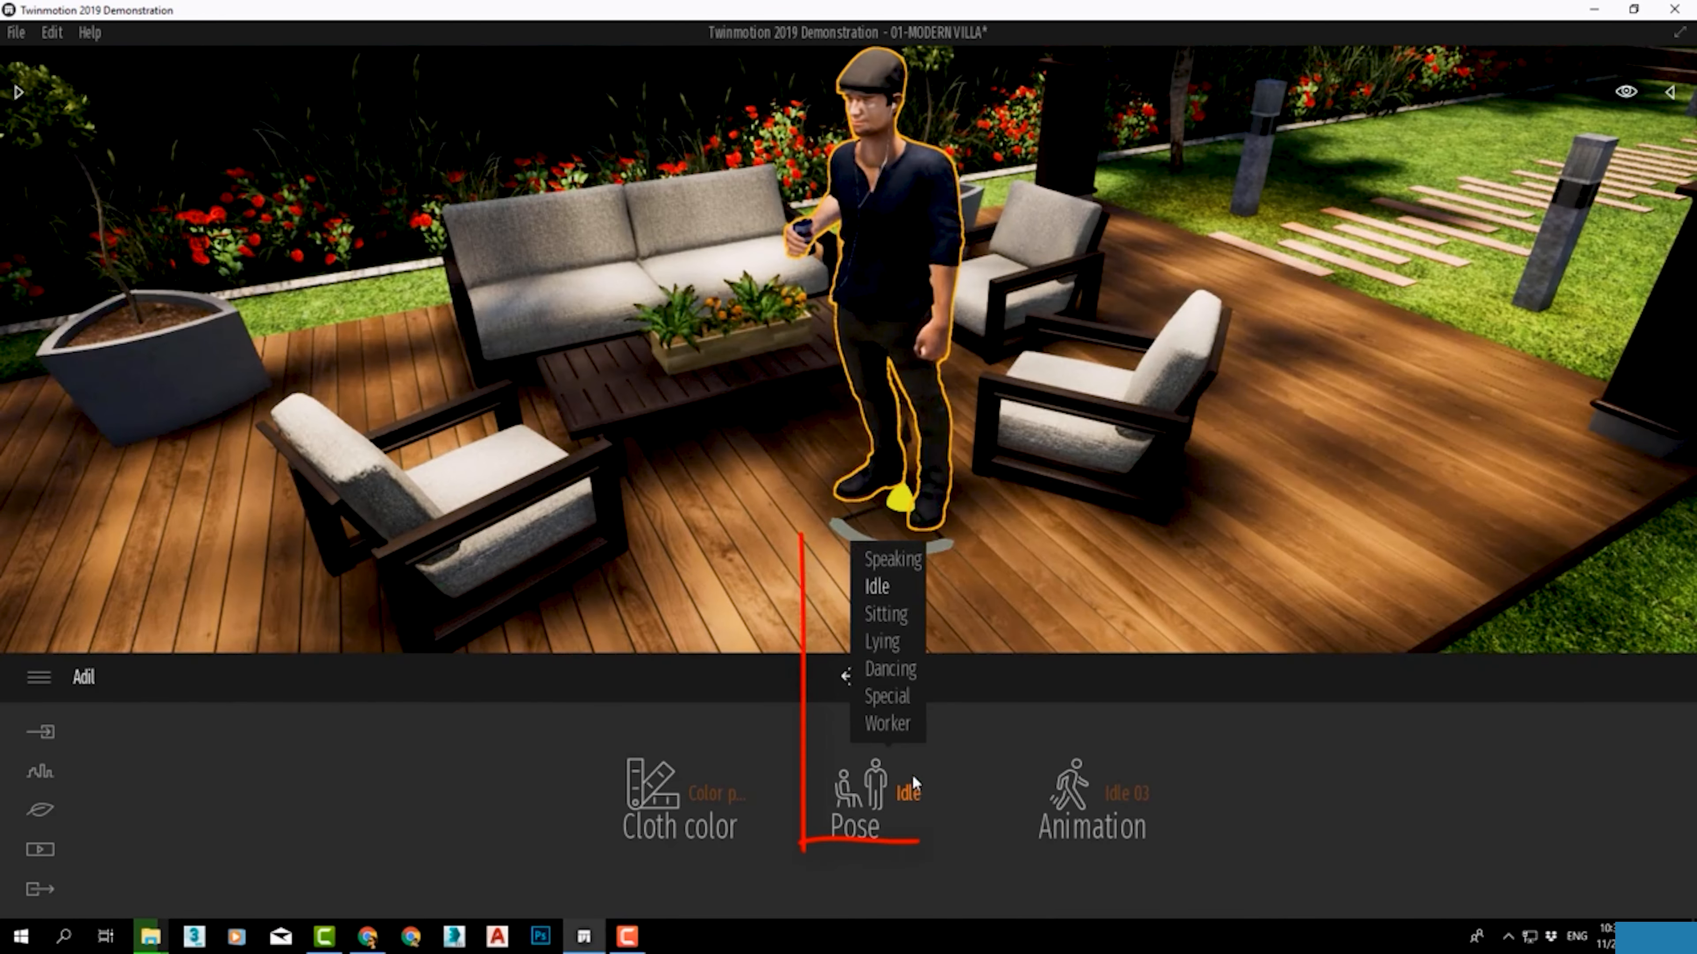
click(894, 615)
drag(935, 545, 1012, 358)
key(Escape)
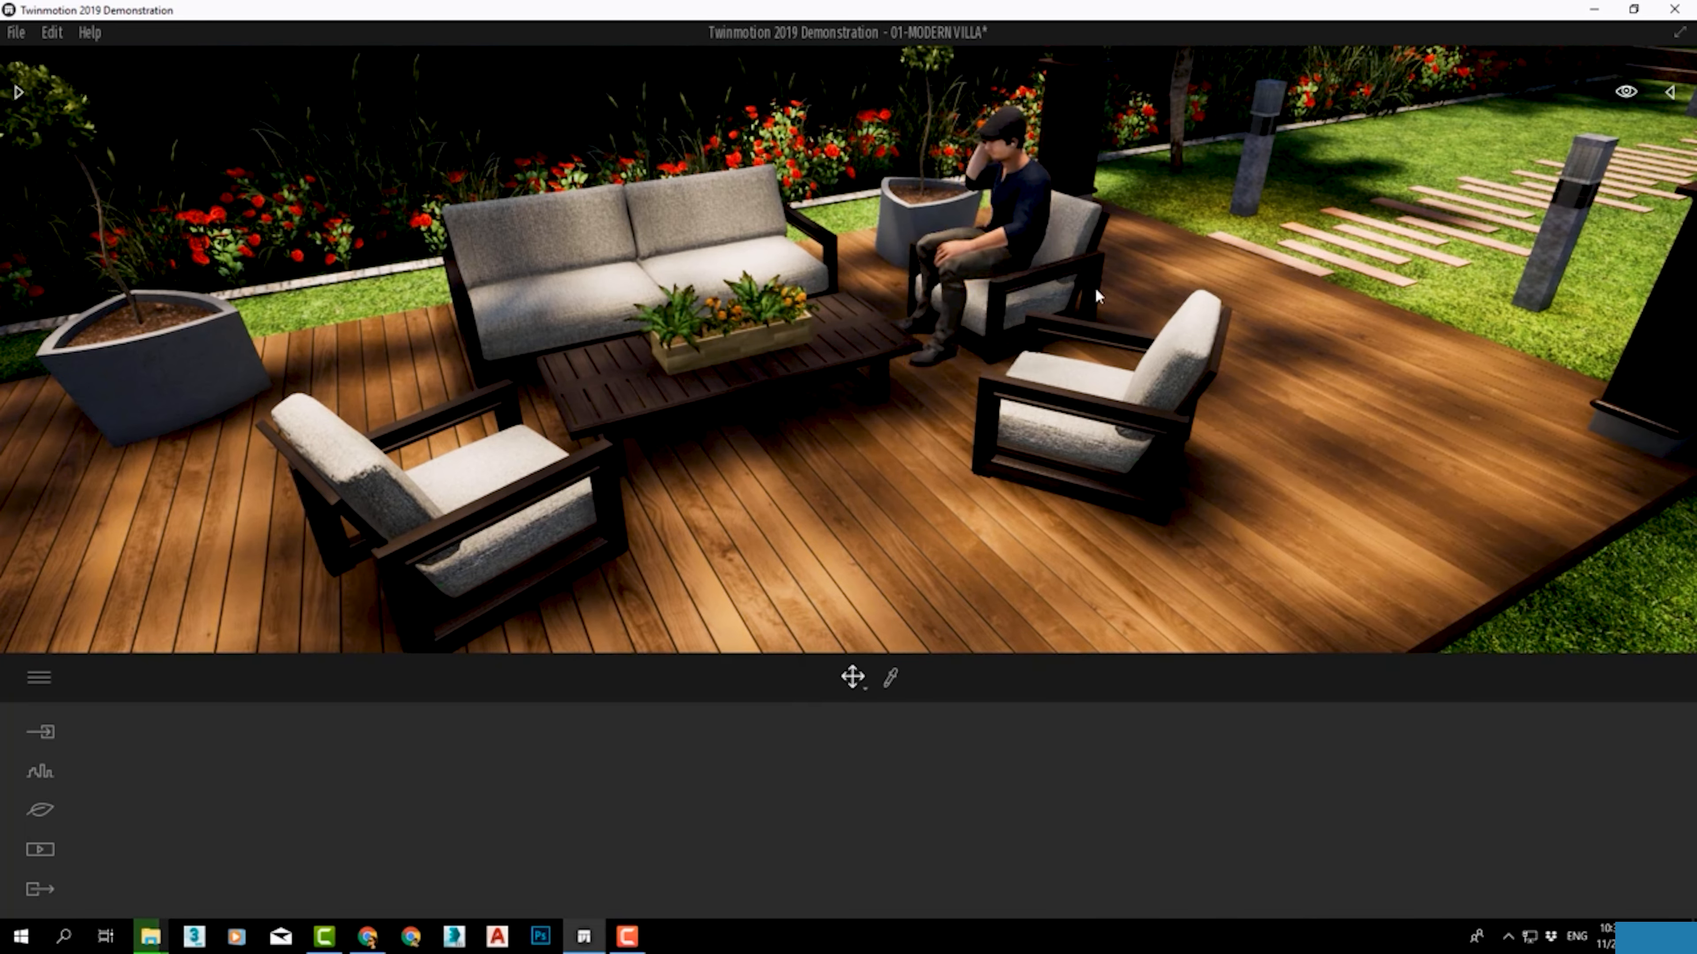
Step: Place the Alice character from the Humans library, set her pose to Sitting and move her onto the sofa's free end
scroll(1015, 227, up, 2)
middle_drag(1015, 227, 1156, 364)
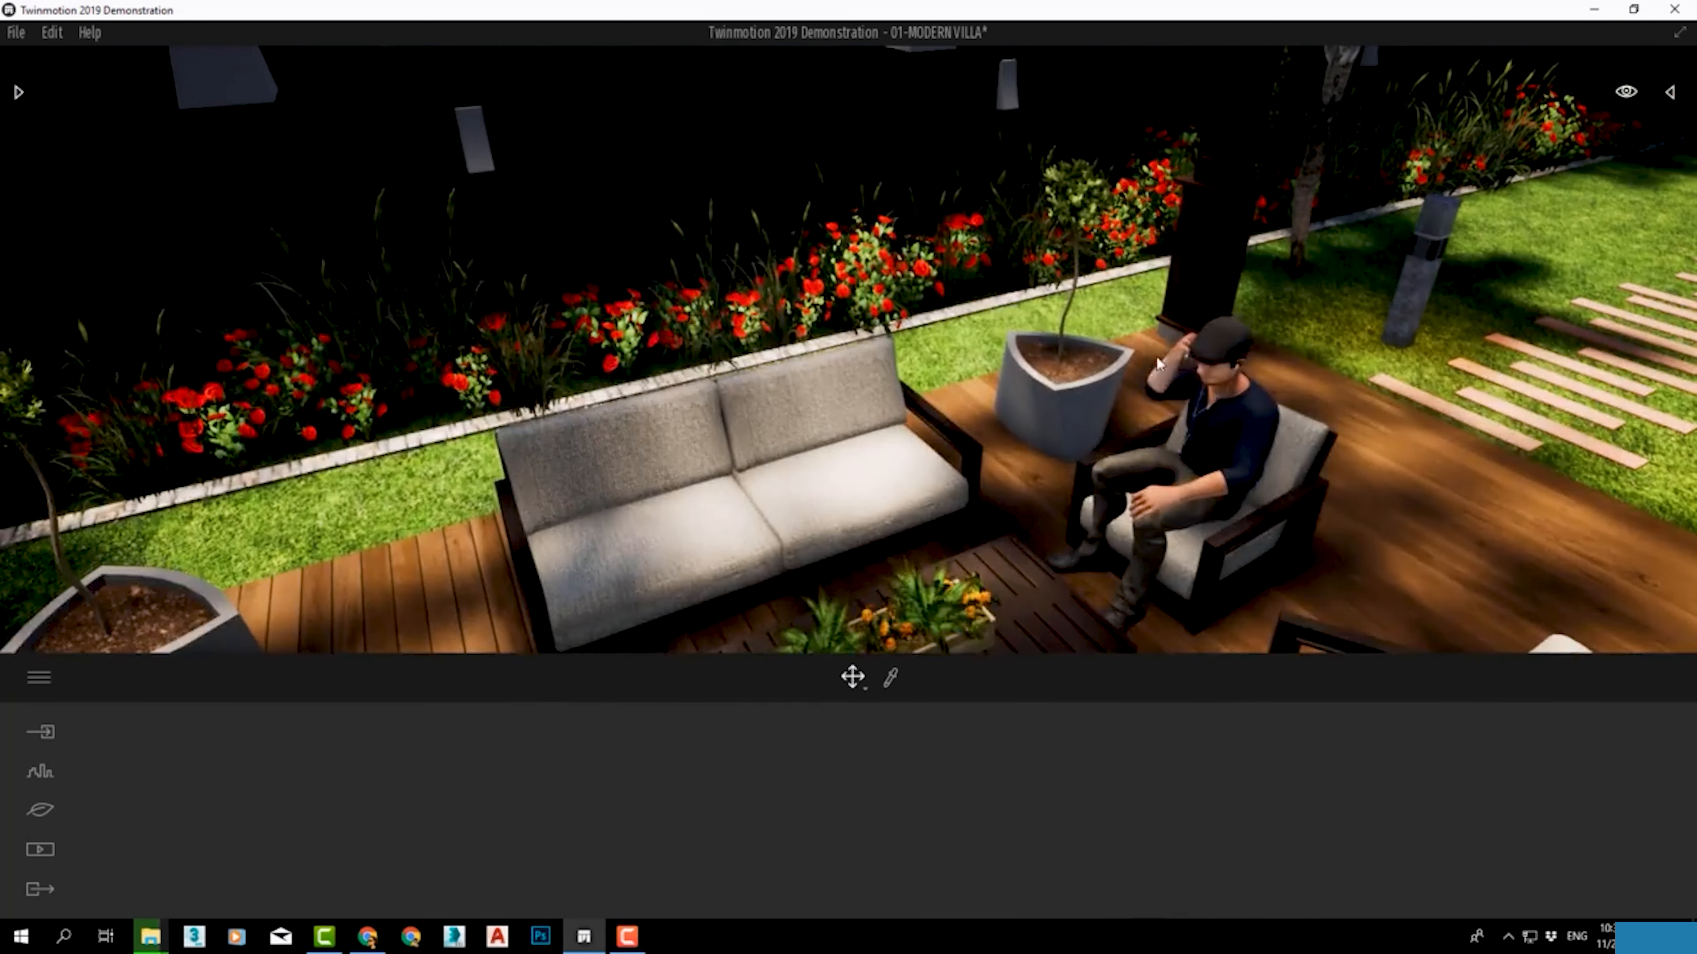
click(1158, 363)
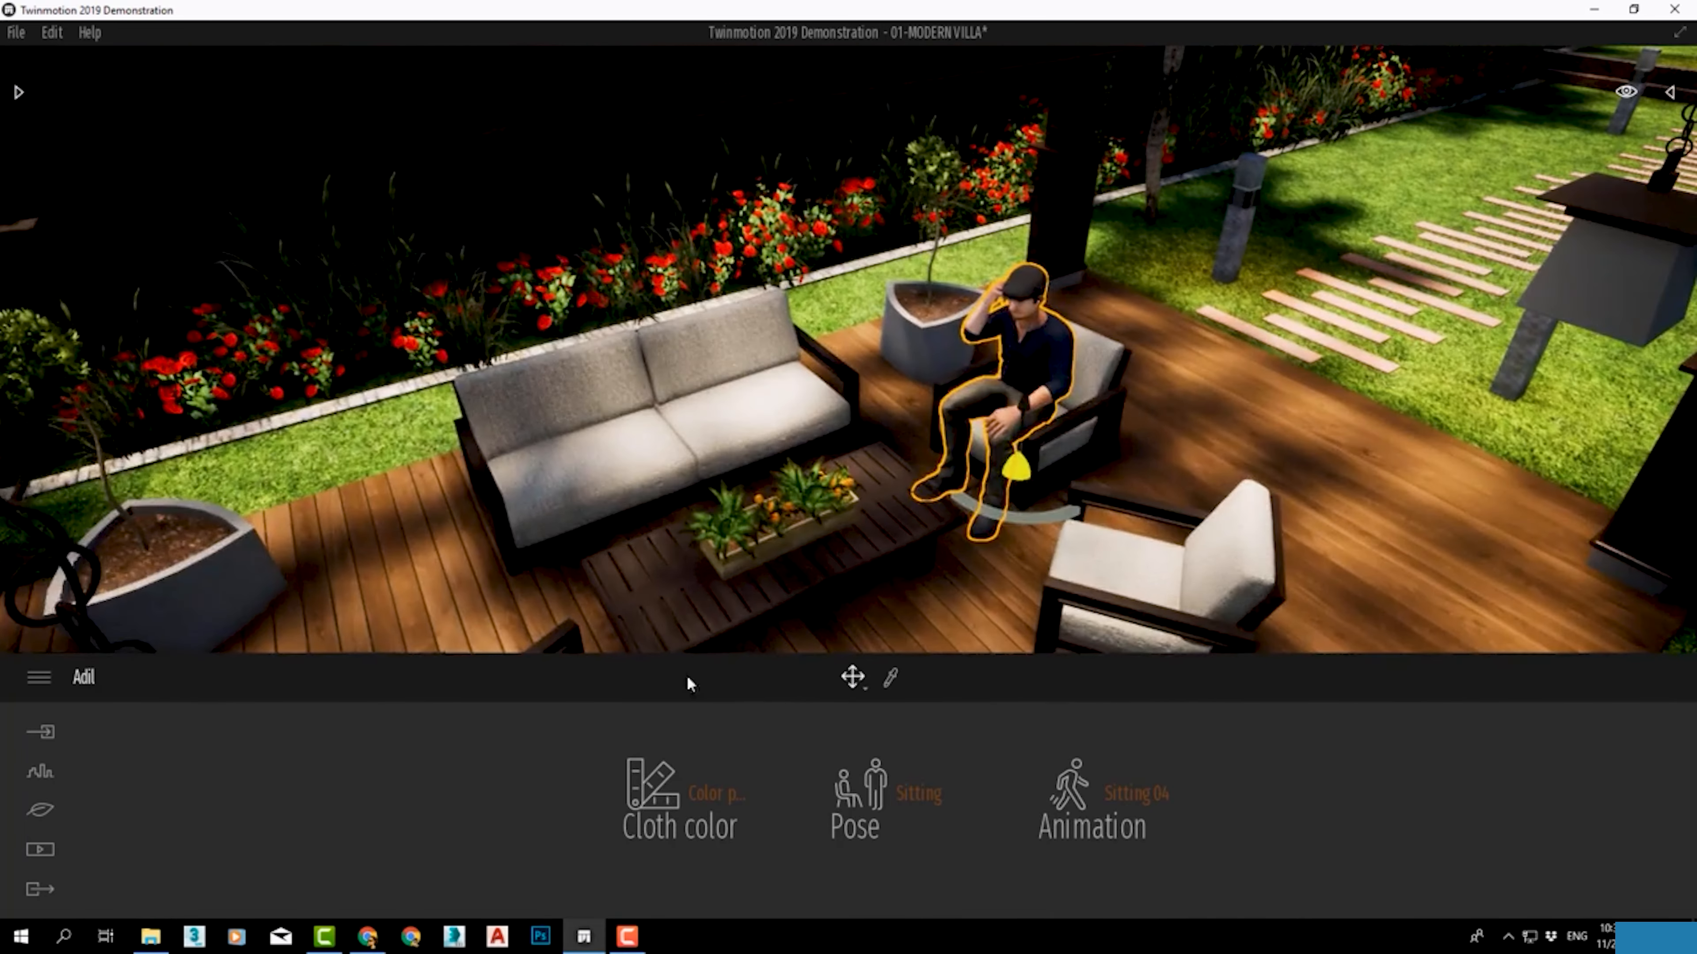
click(18, 91)
drag(317, 435, 715, 563)
click(862, 798)
click(882, 612)
drag(531, 601, 618, 533)
drag(534, 593, 573, 562)
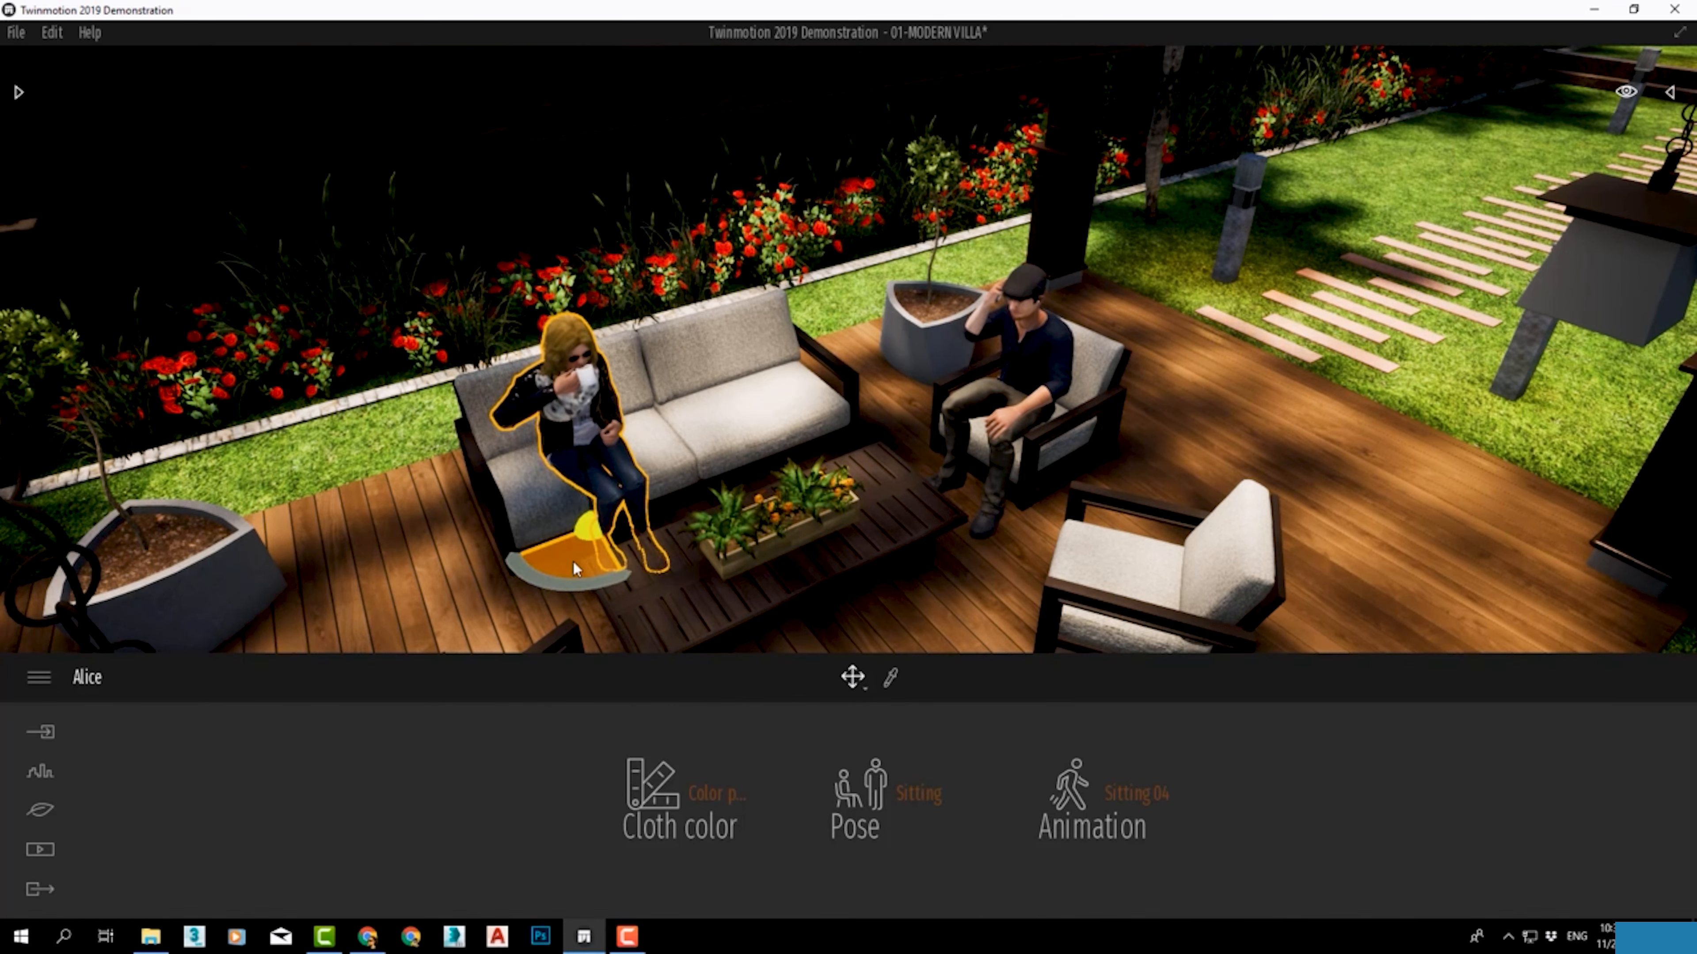
click(386, 504)
Step: Place the Camille character from the Humans library on the deck beside the easel and set her pose to Sitting
right_drag(384, 498, 434, 468)
scroll(435, 468, down, 1)
middle_drag(435, 468, 822, 248)
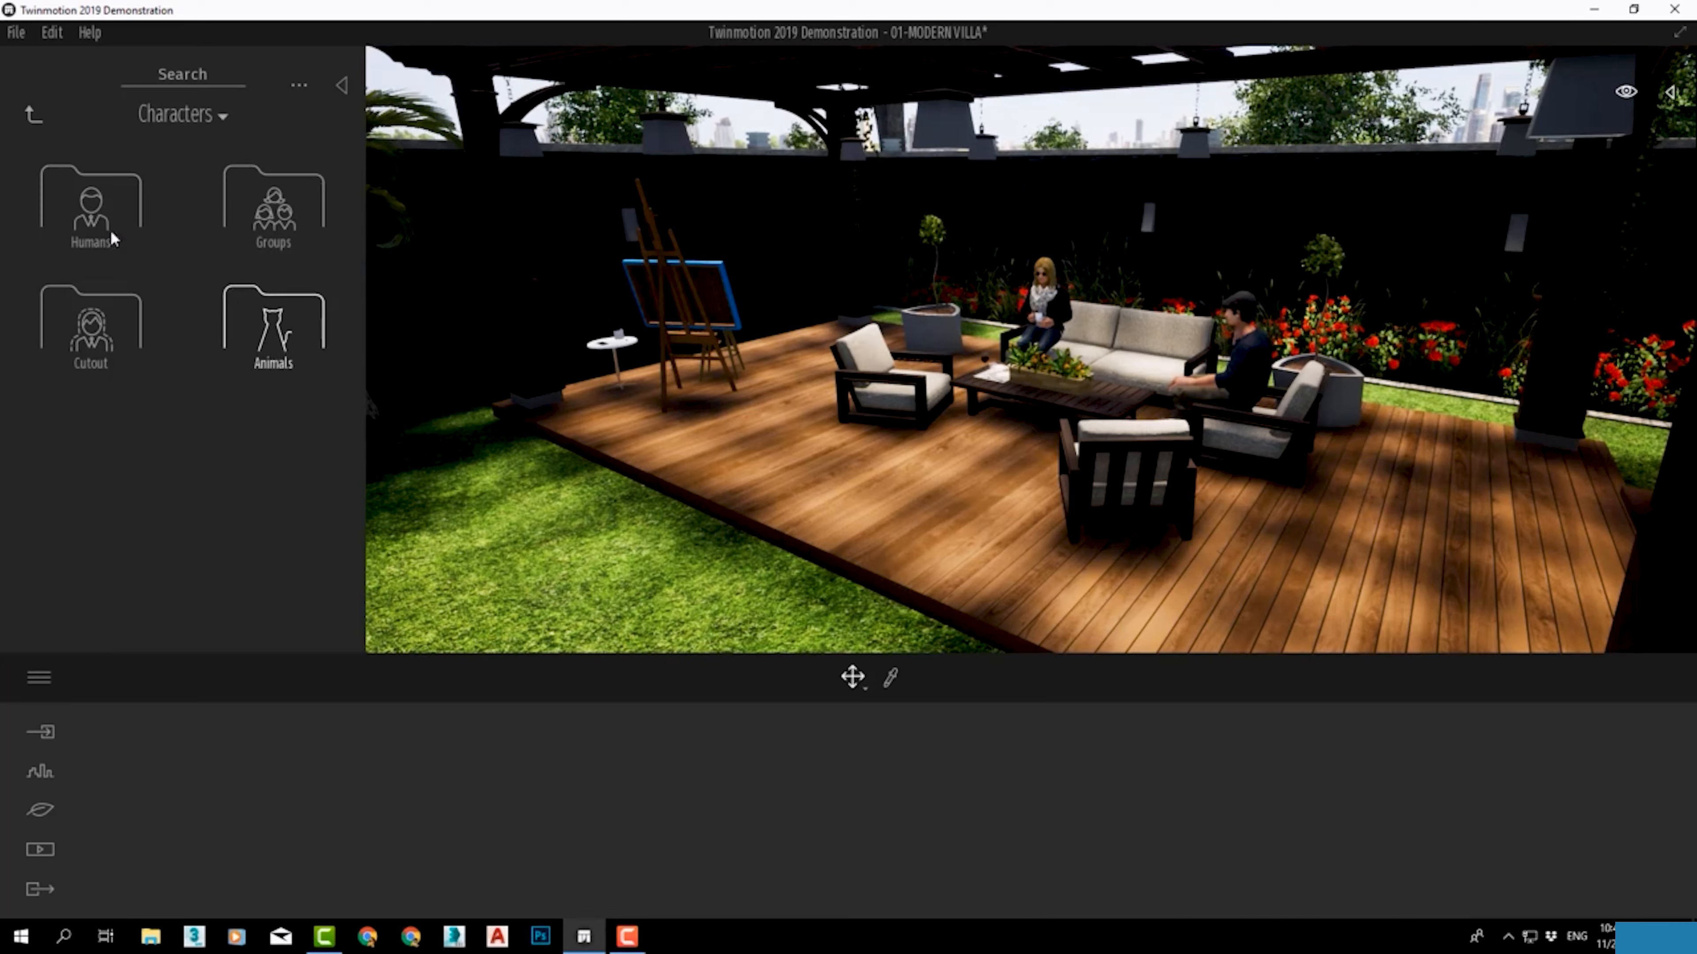
click(110, 229)
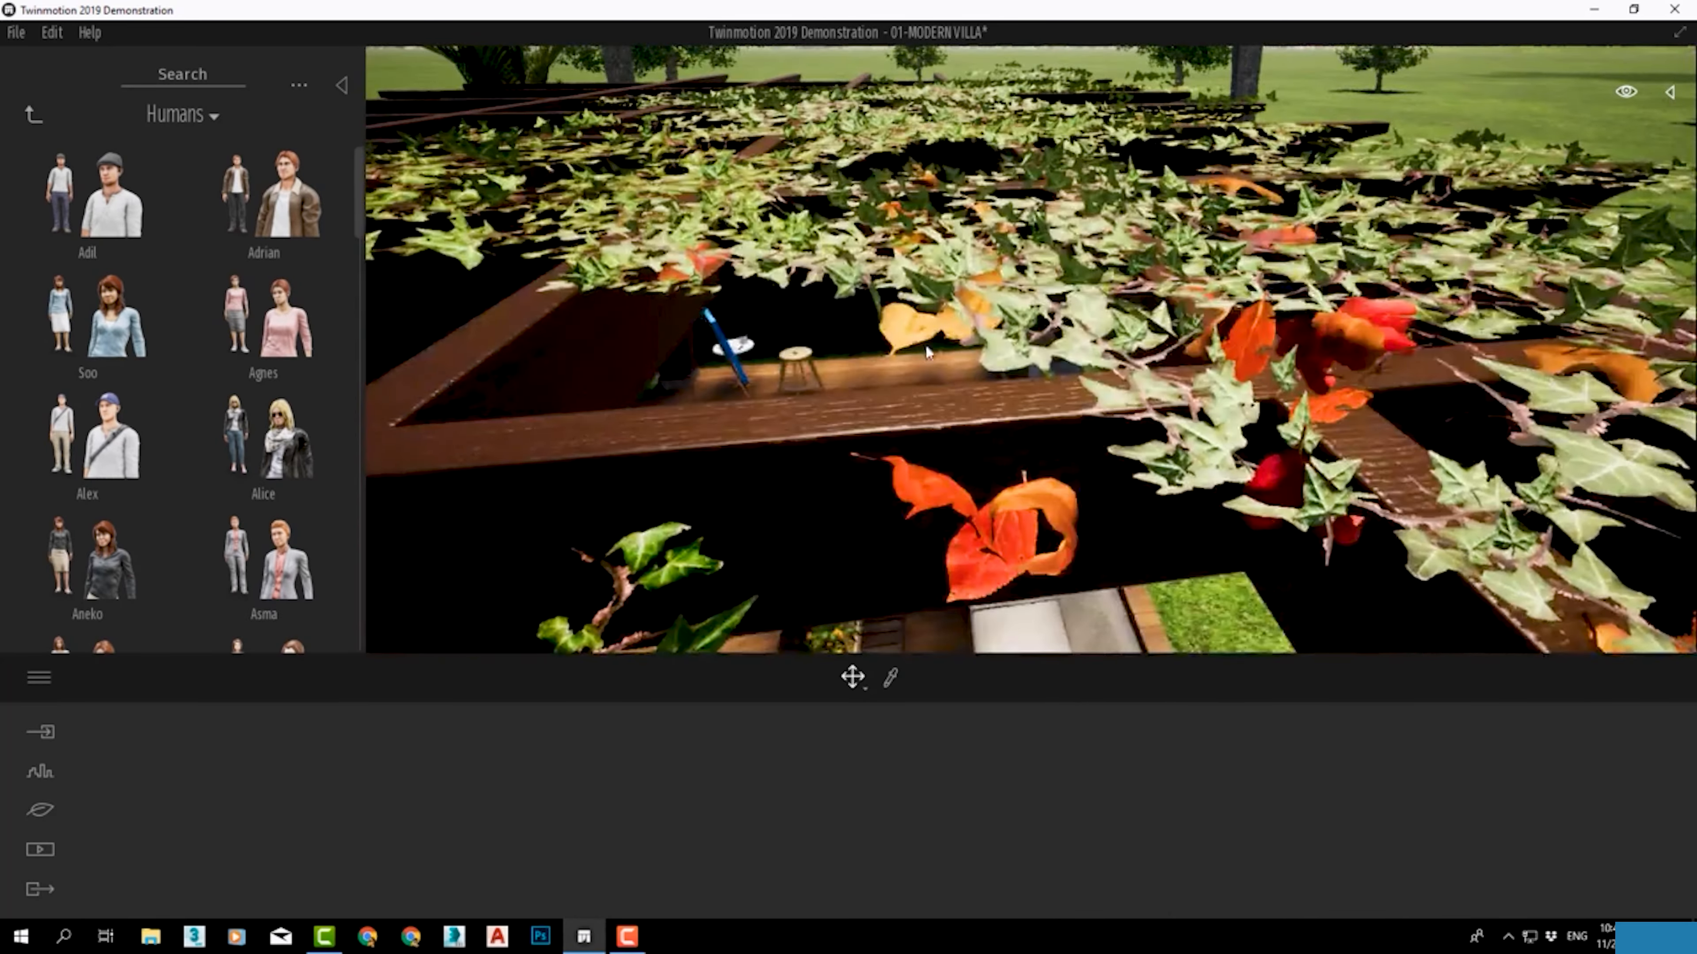
scroll(925, 352, up, 3)
shift+middle_drag(731, 398, 841, 432)
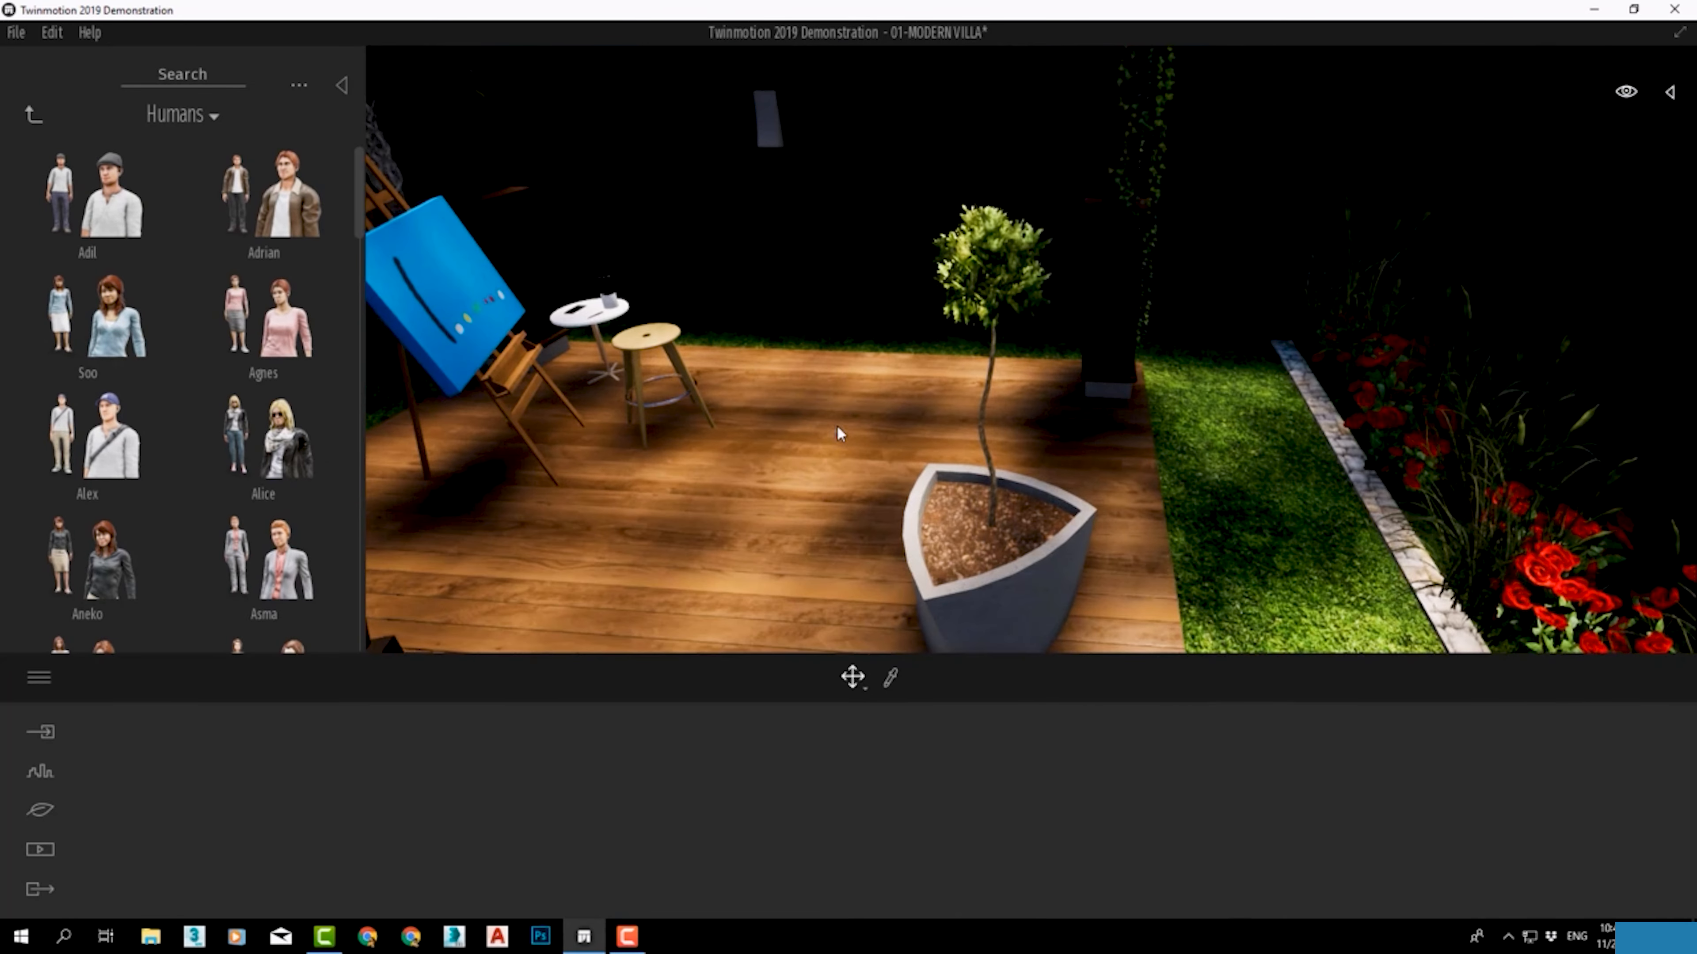
scroll(259, 455, down, 1)
scroll(259, 455, down, 3)
drag(274, 321, 617, 498)
click(635, 501)
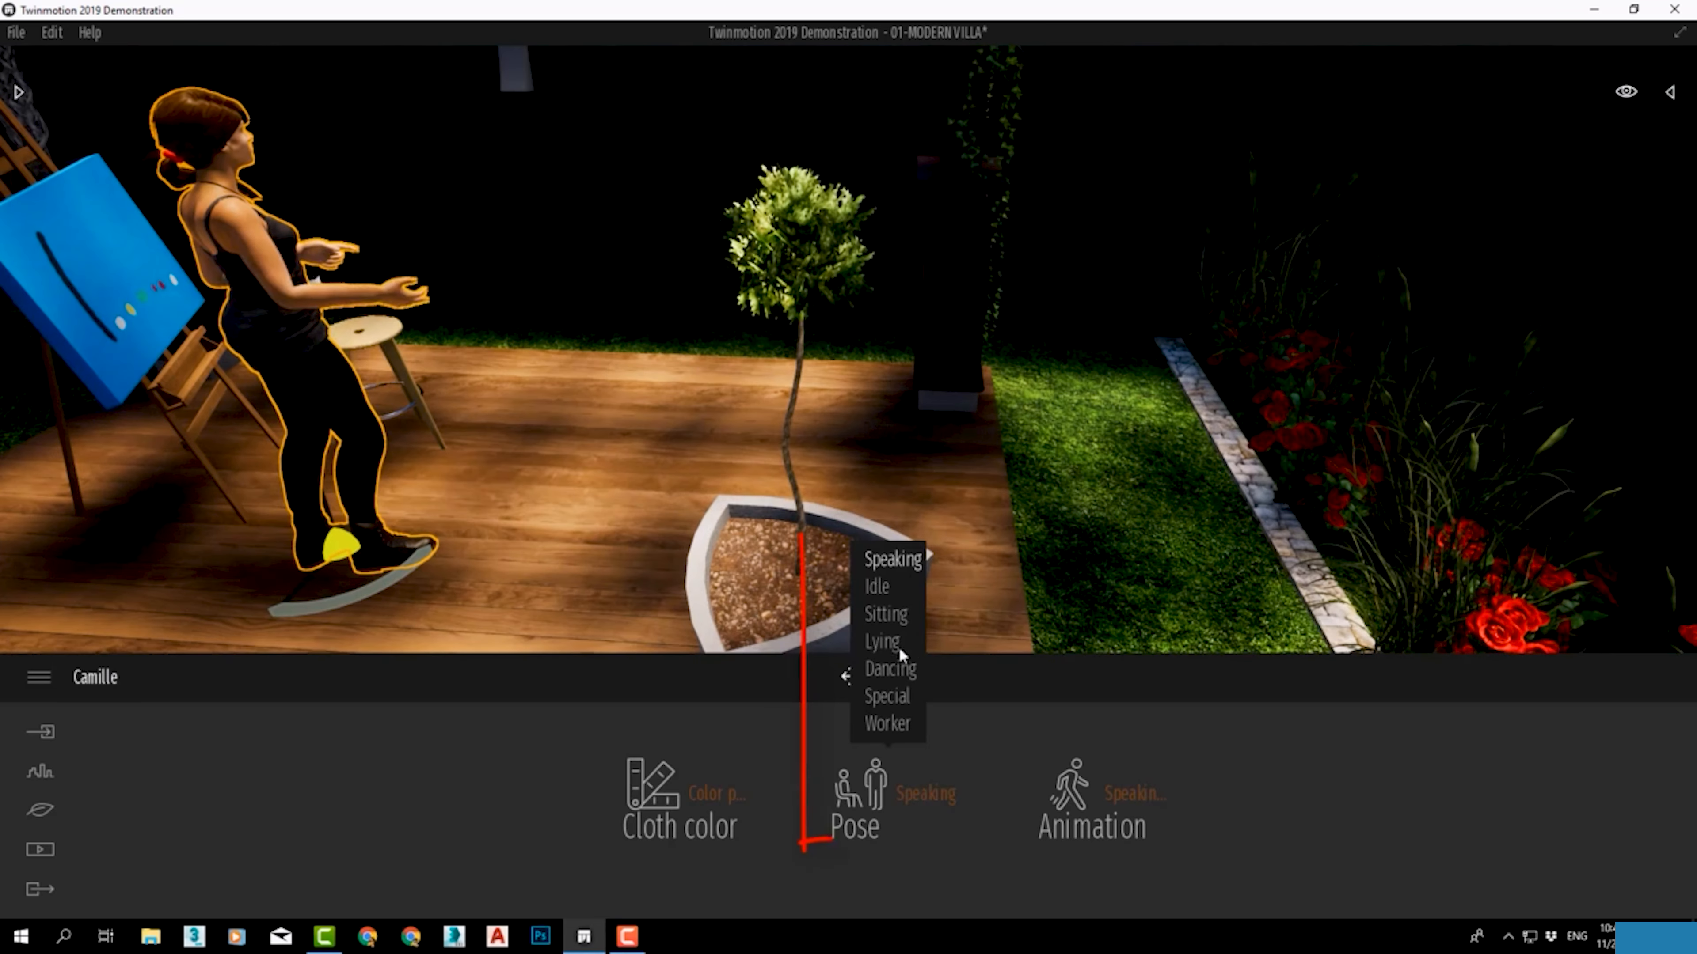
click(888, 615)
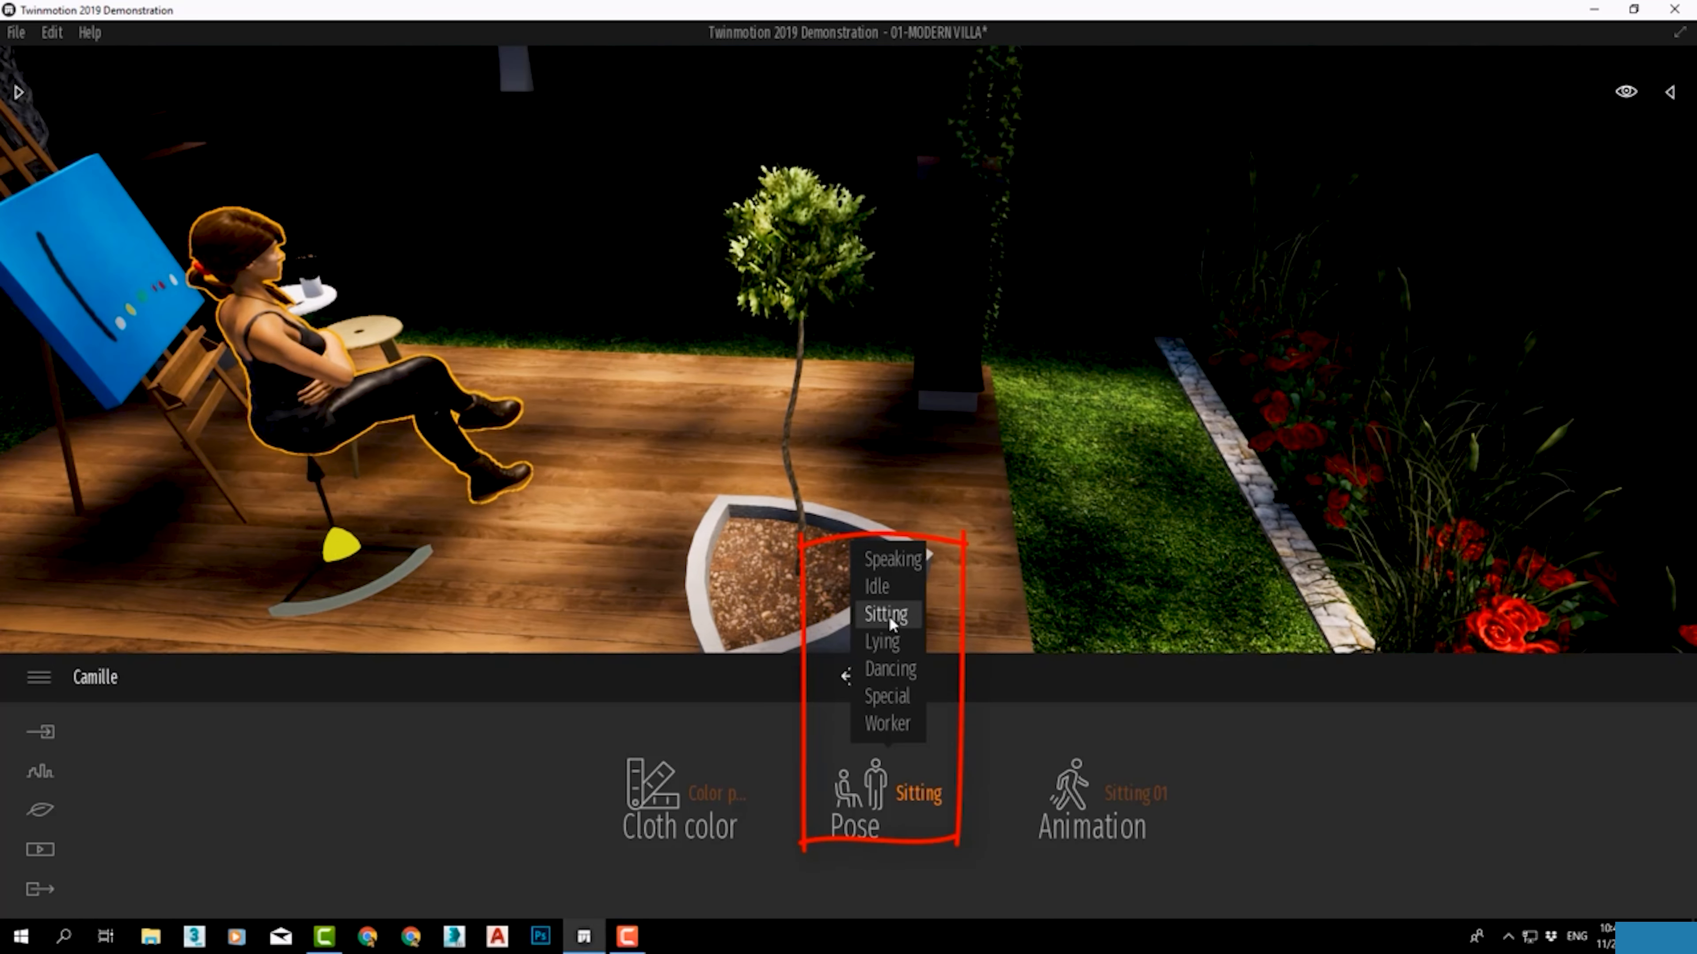
Step: Turn Camille towards the easel, move the wooden stool away from the side table and seat her on it
mouse_move(401, 578)
mouse_down()
mouse_move(446, 595)
mouse_move(381, 585)
mouse_up()
click(368, 334)
drag(408, 483, 474, 485)
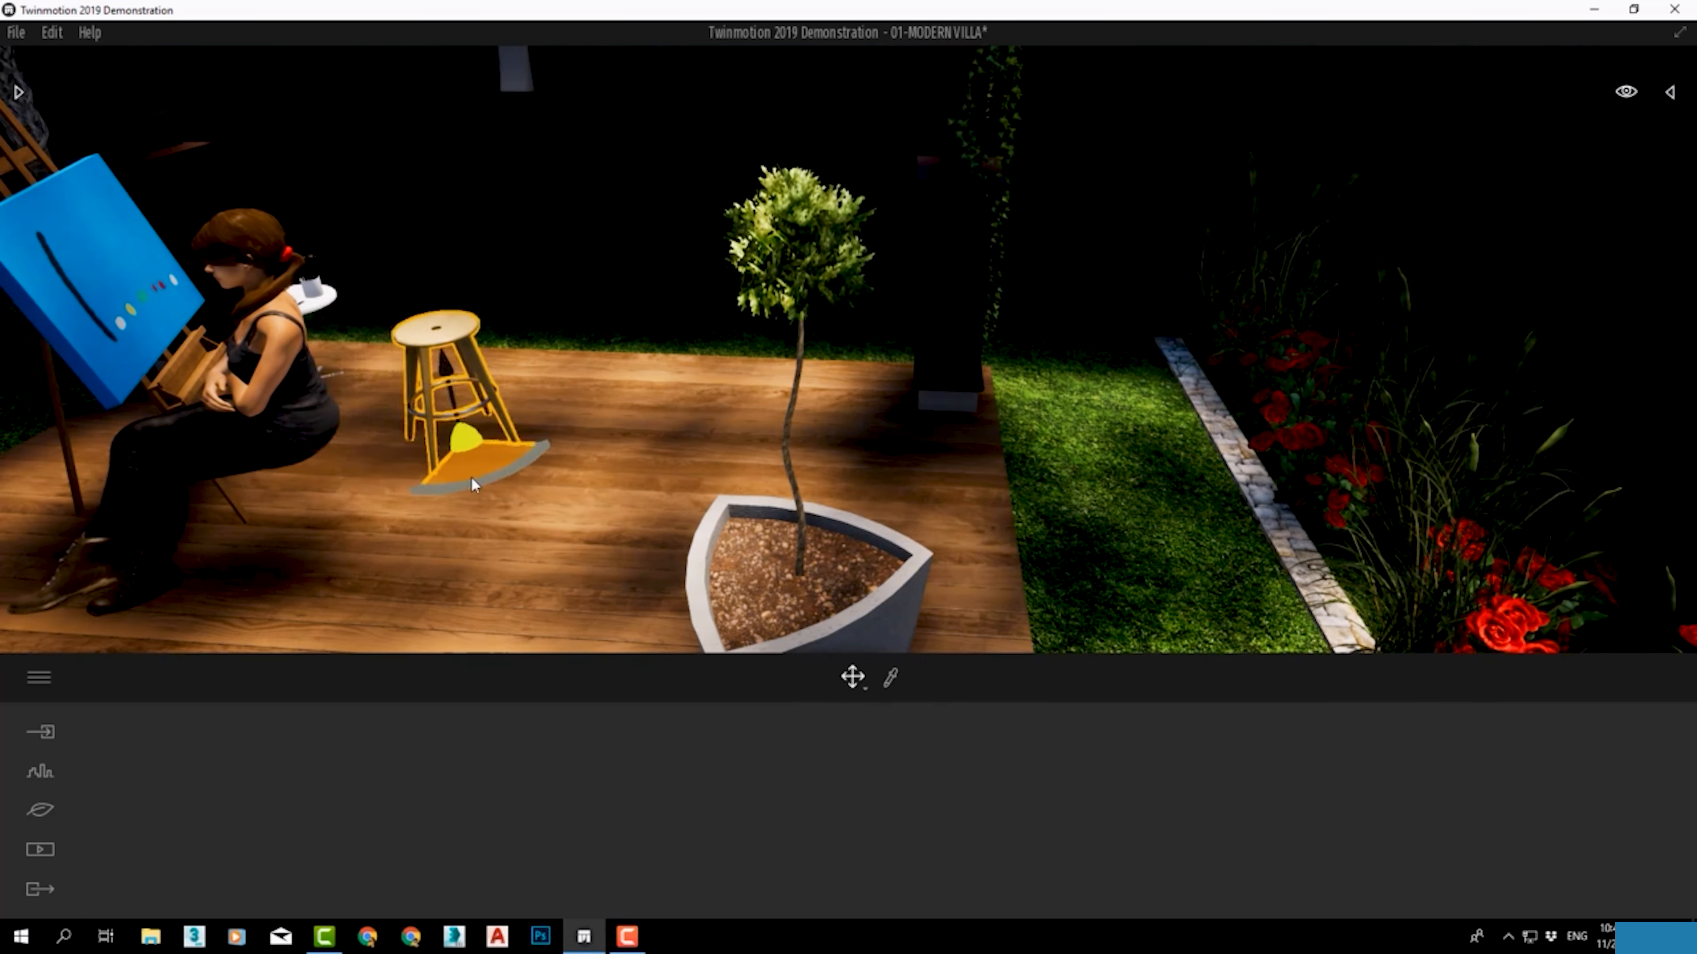
click(257, 374)
drag(346, 578, 455, 460)
click(1136, 793)
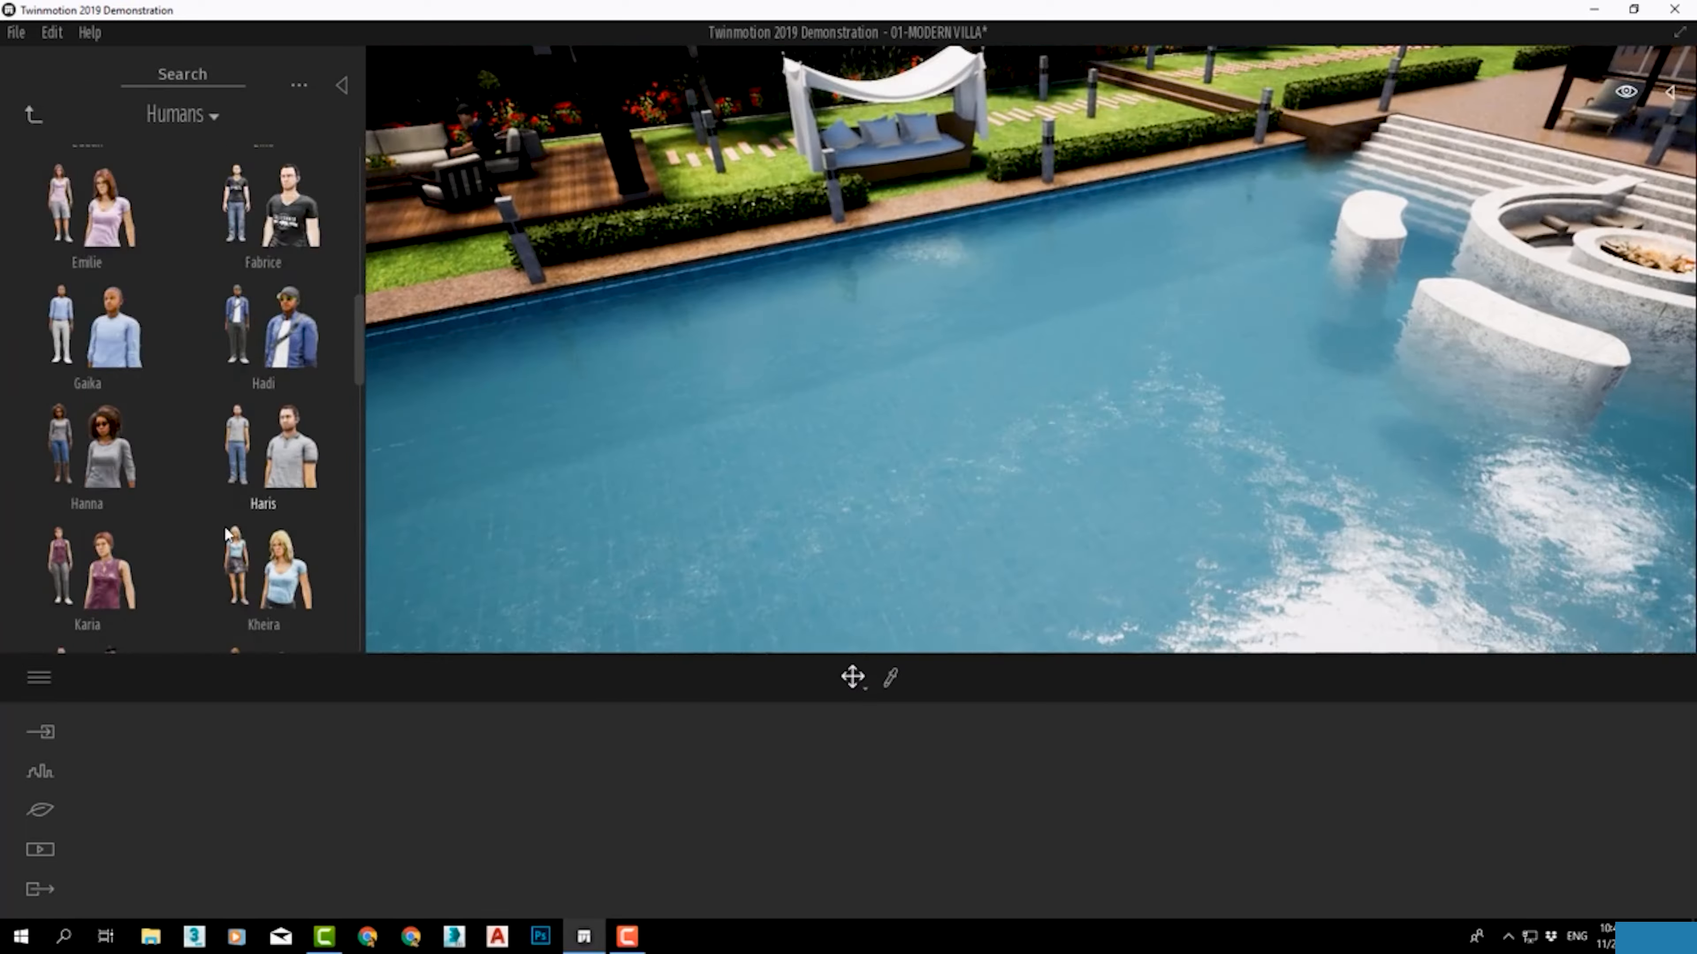
Step: Place the Brian beach character from the Humans library in the swimming pool and choose another cloth color preset
scroll(253, 554, down, 3)
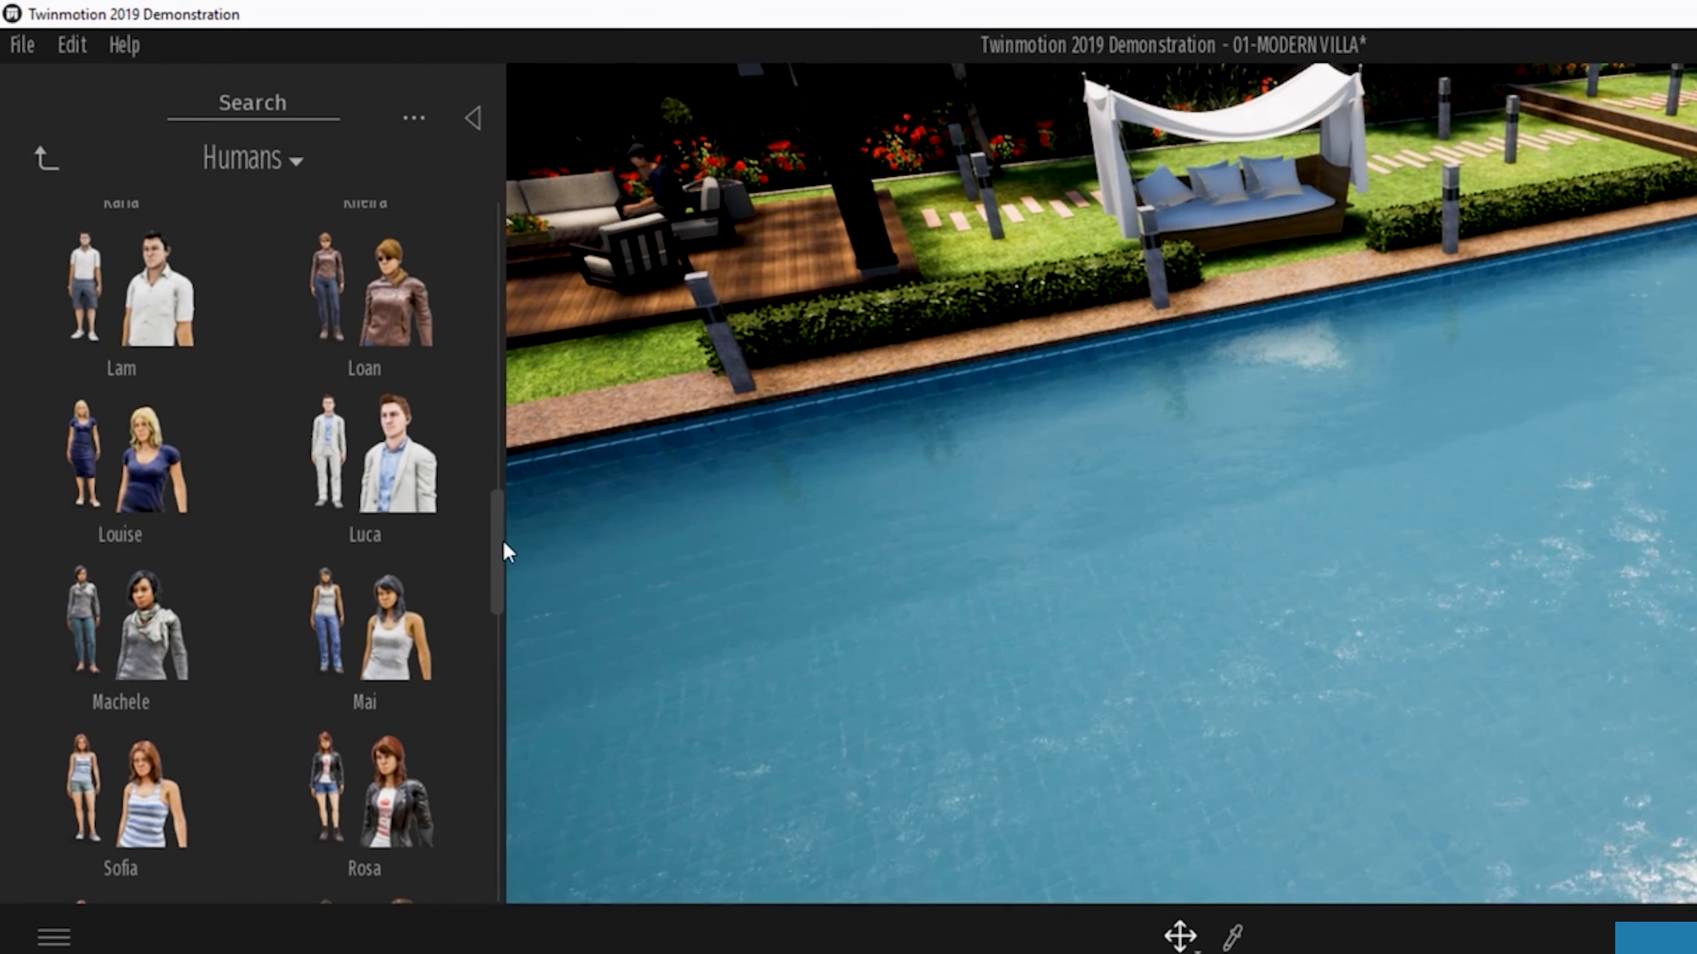
drag(490, 553, 505, 649)
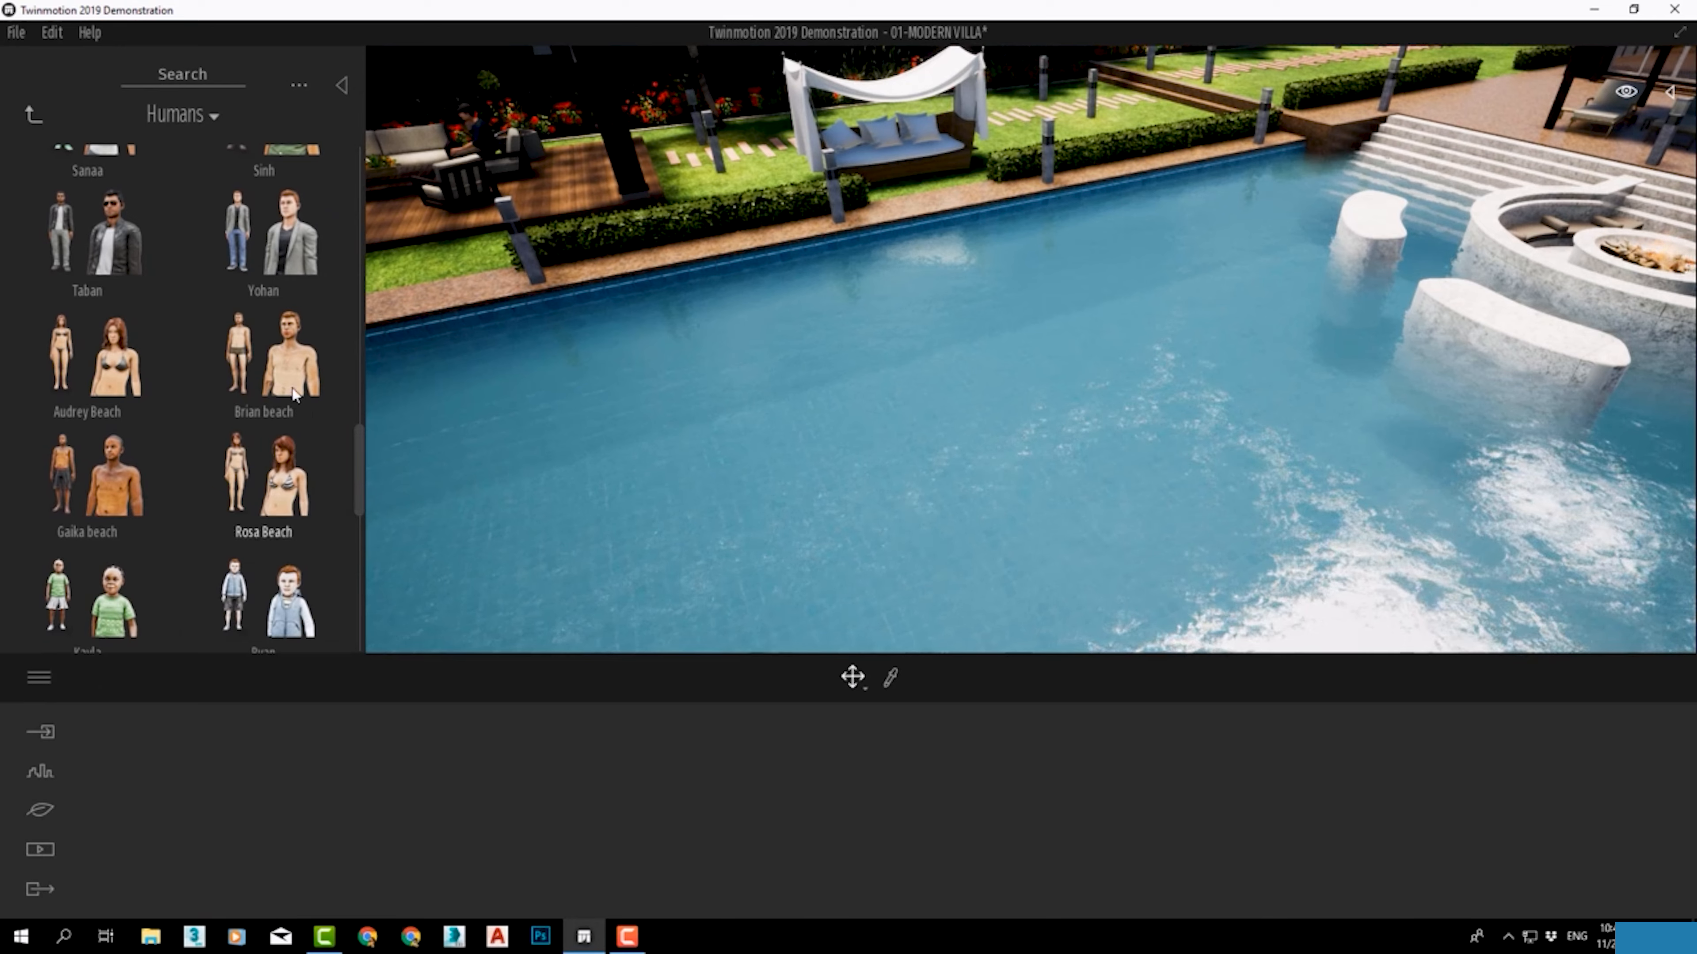
drag(281, 369, 881, 455)
click(714, 793)
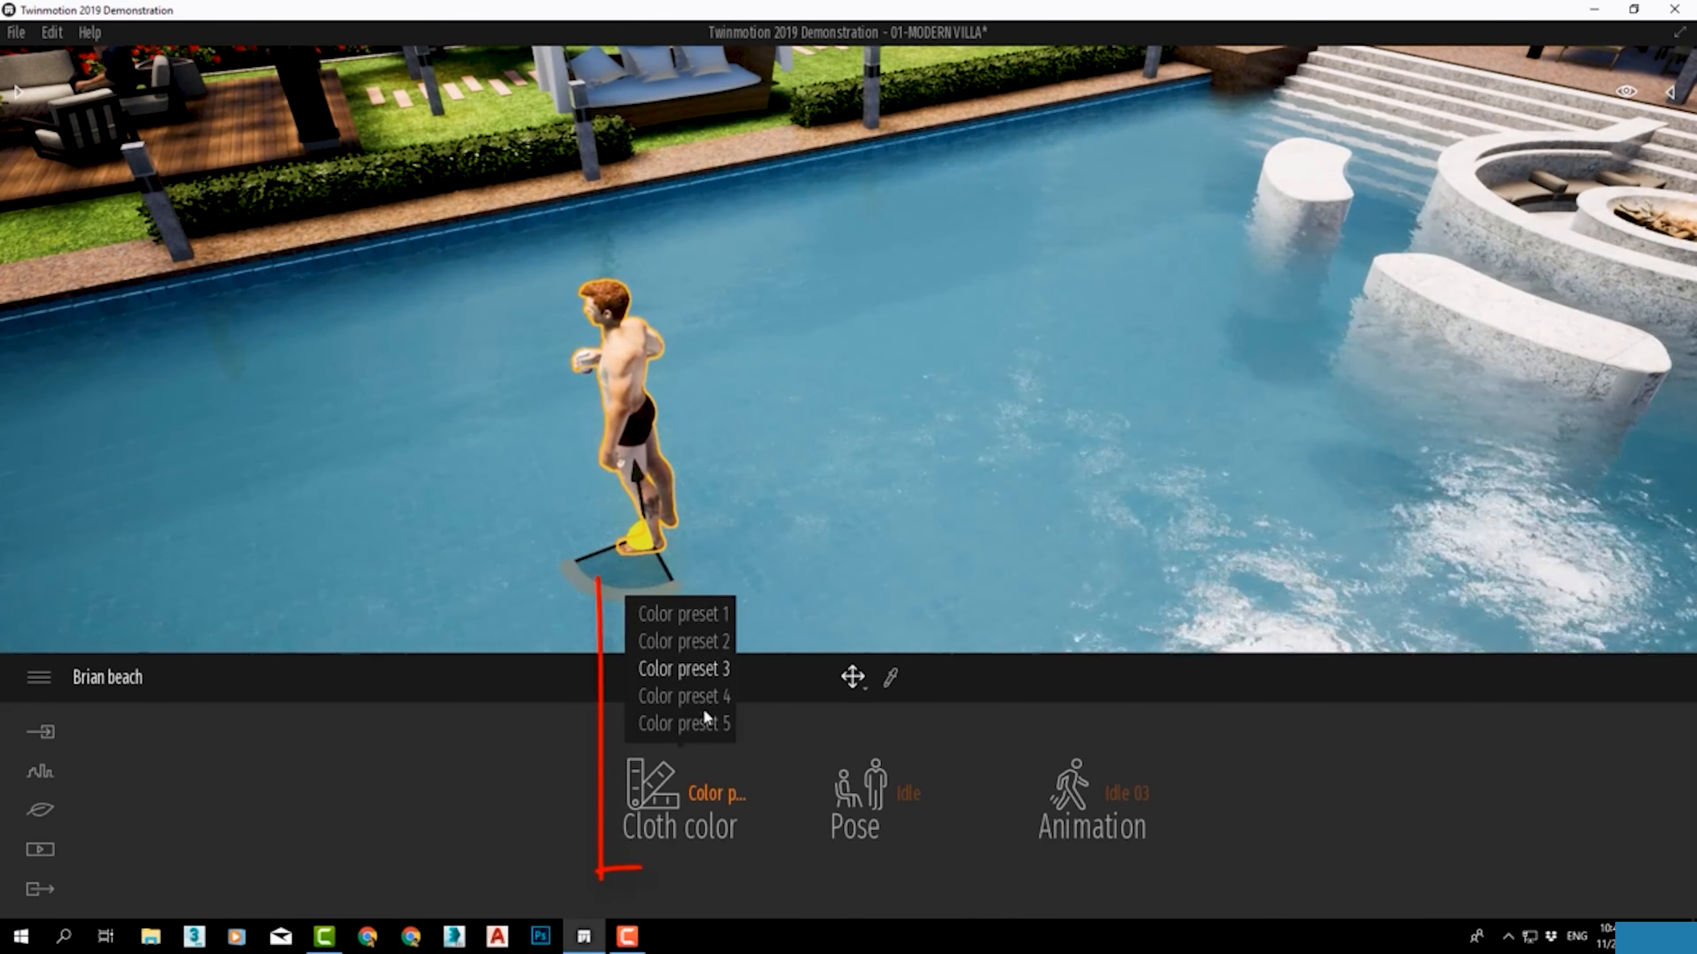
click(696, 632)
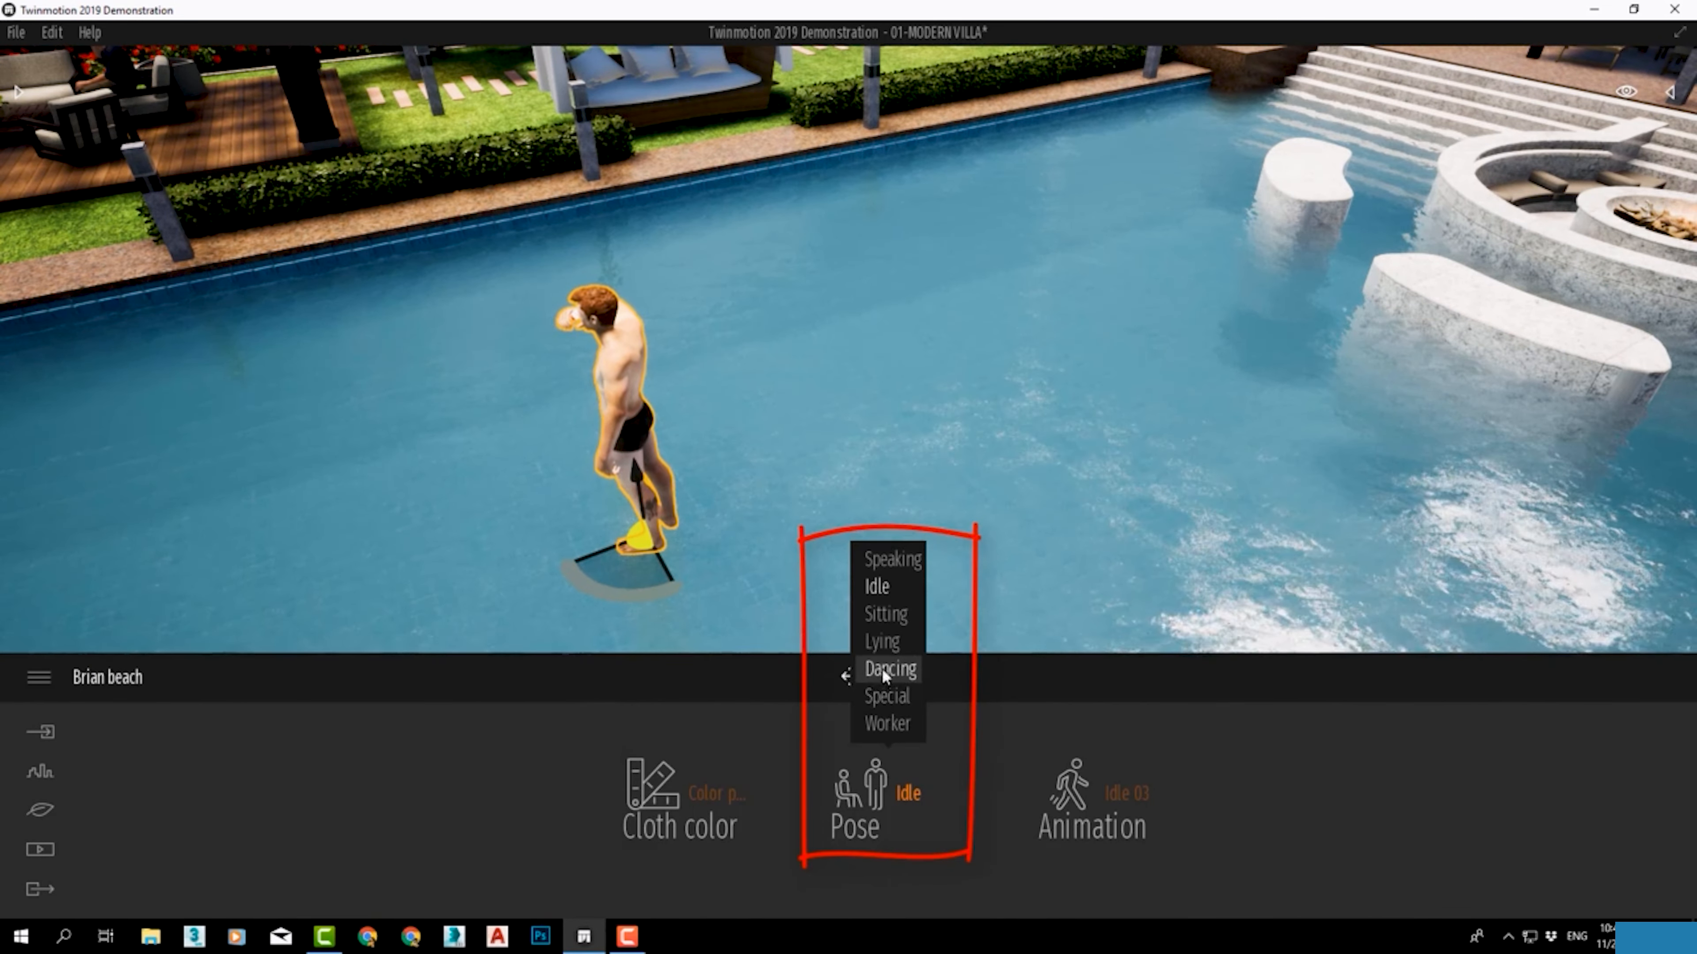
Step: Set Brian beach's pose to Special with the Swimming 01 animation and lower him into the pool water
click(888, 696)
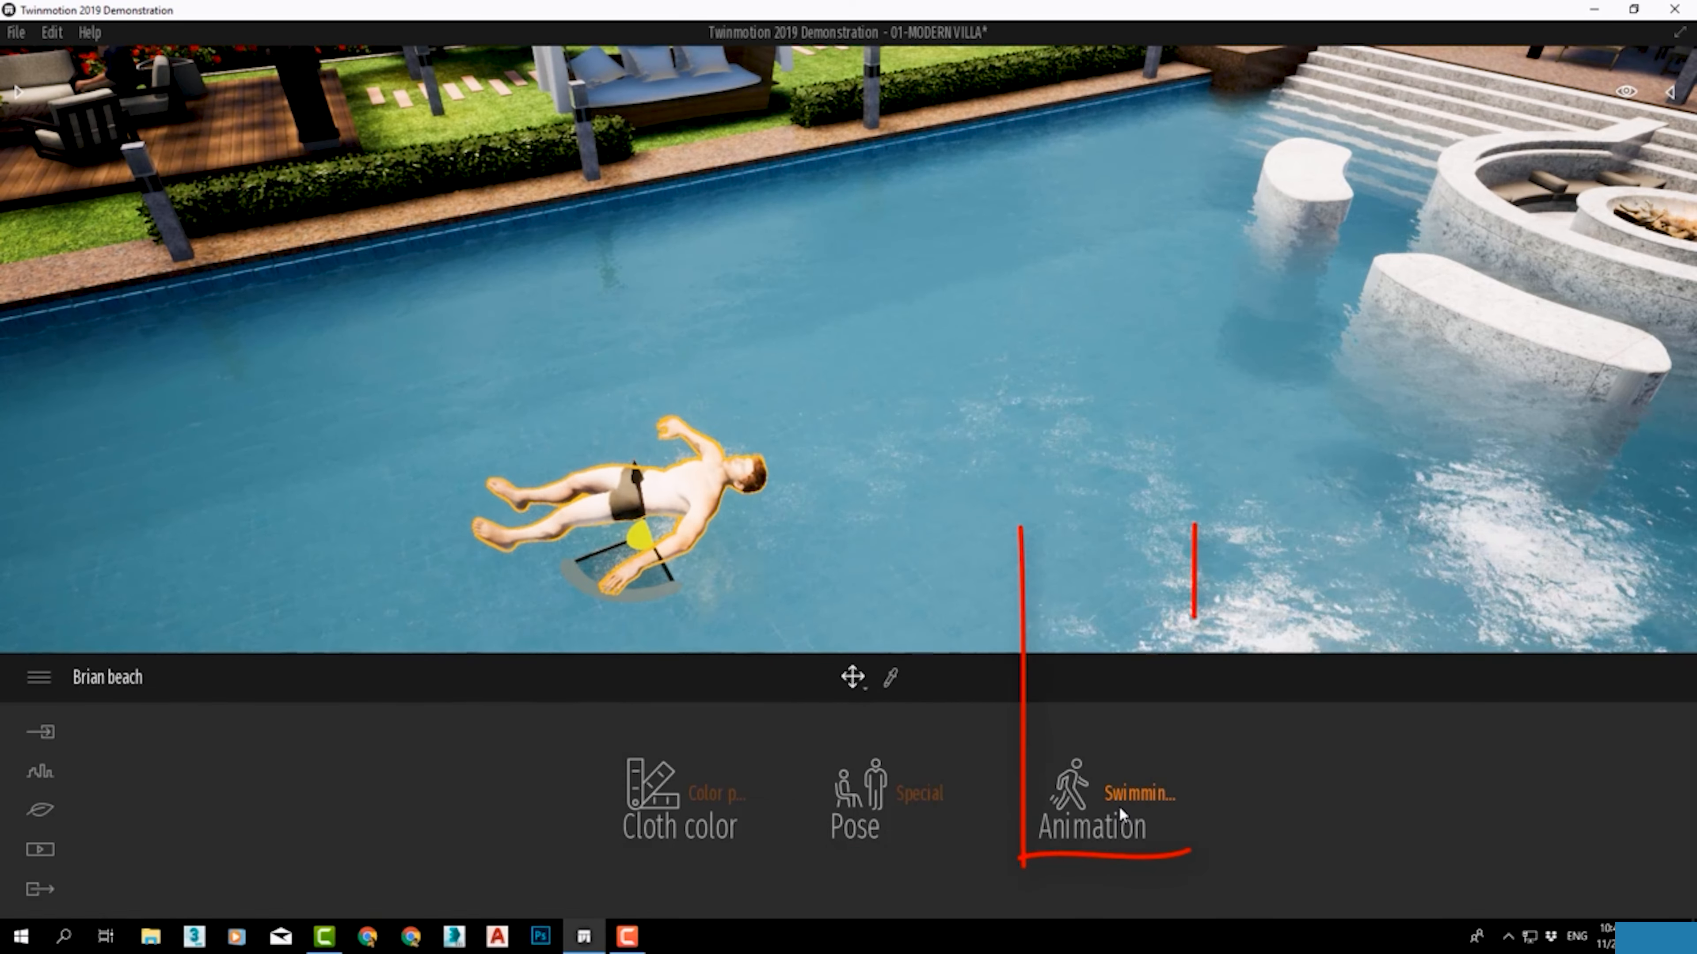
click(1120, 811)
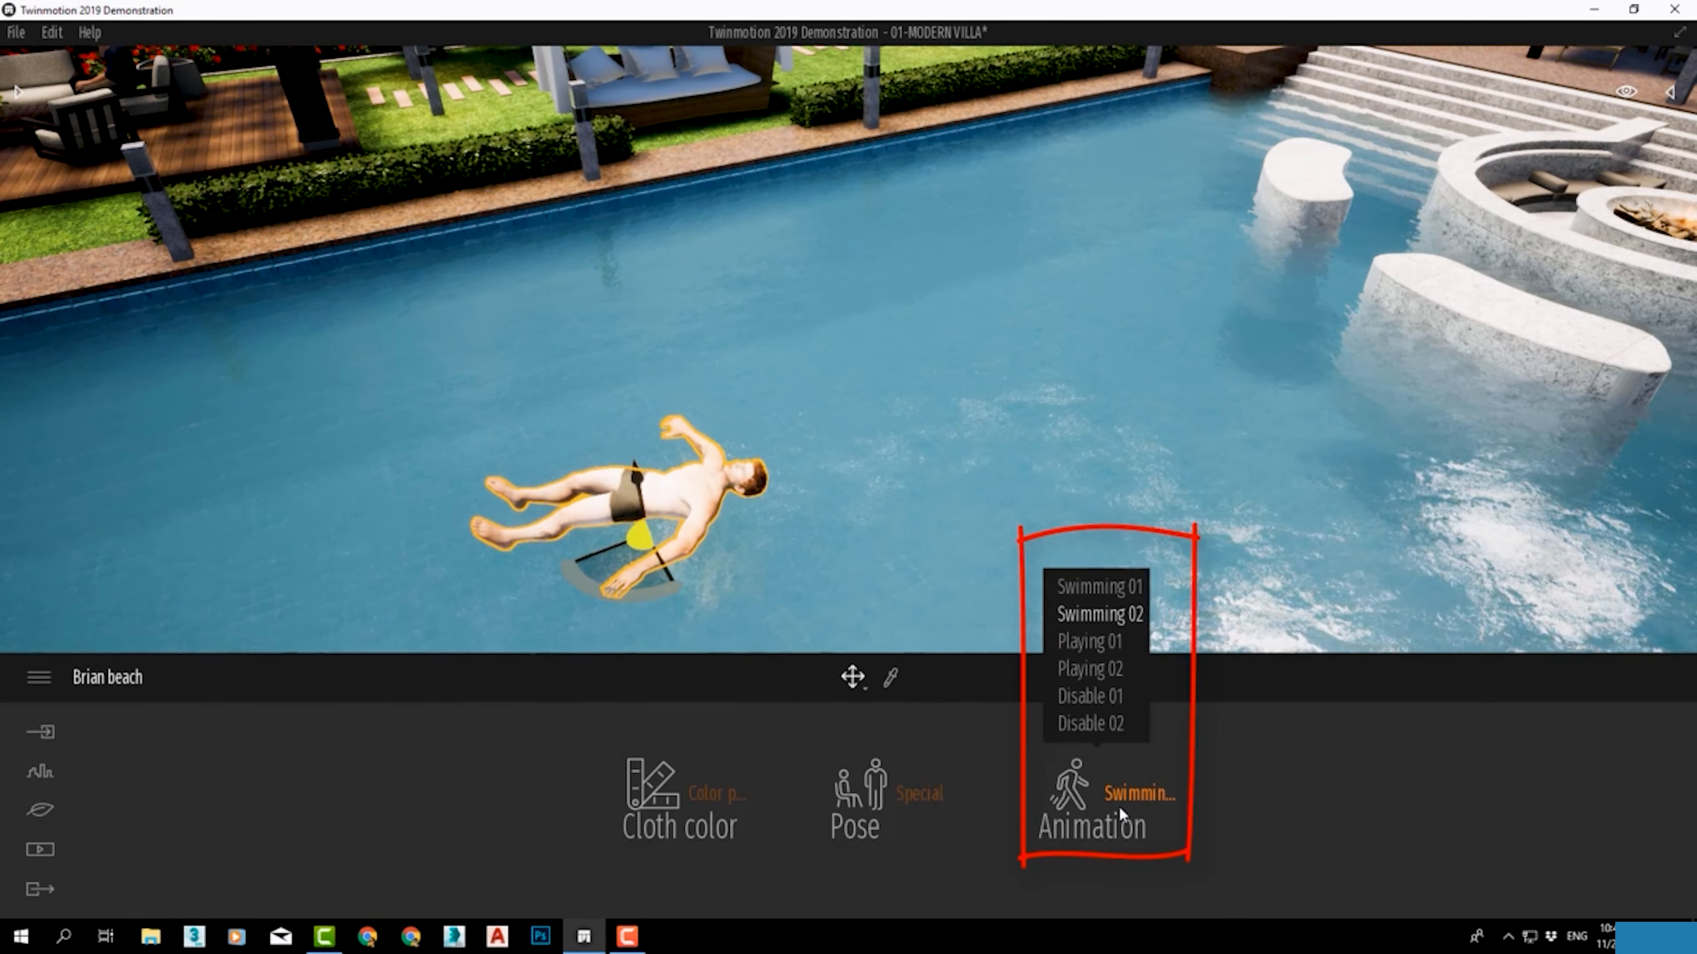
click(1101, 586)
drag(640, 534, 651, 607)
Step: Move the seated Minjun character onto the curved cushioned bench around the fire pit
right_drag(648, 600, 428, 601)
middle_drag(428, 601, 1019, 281)
right_drag(1019, 280, 605, 290)
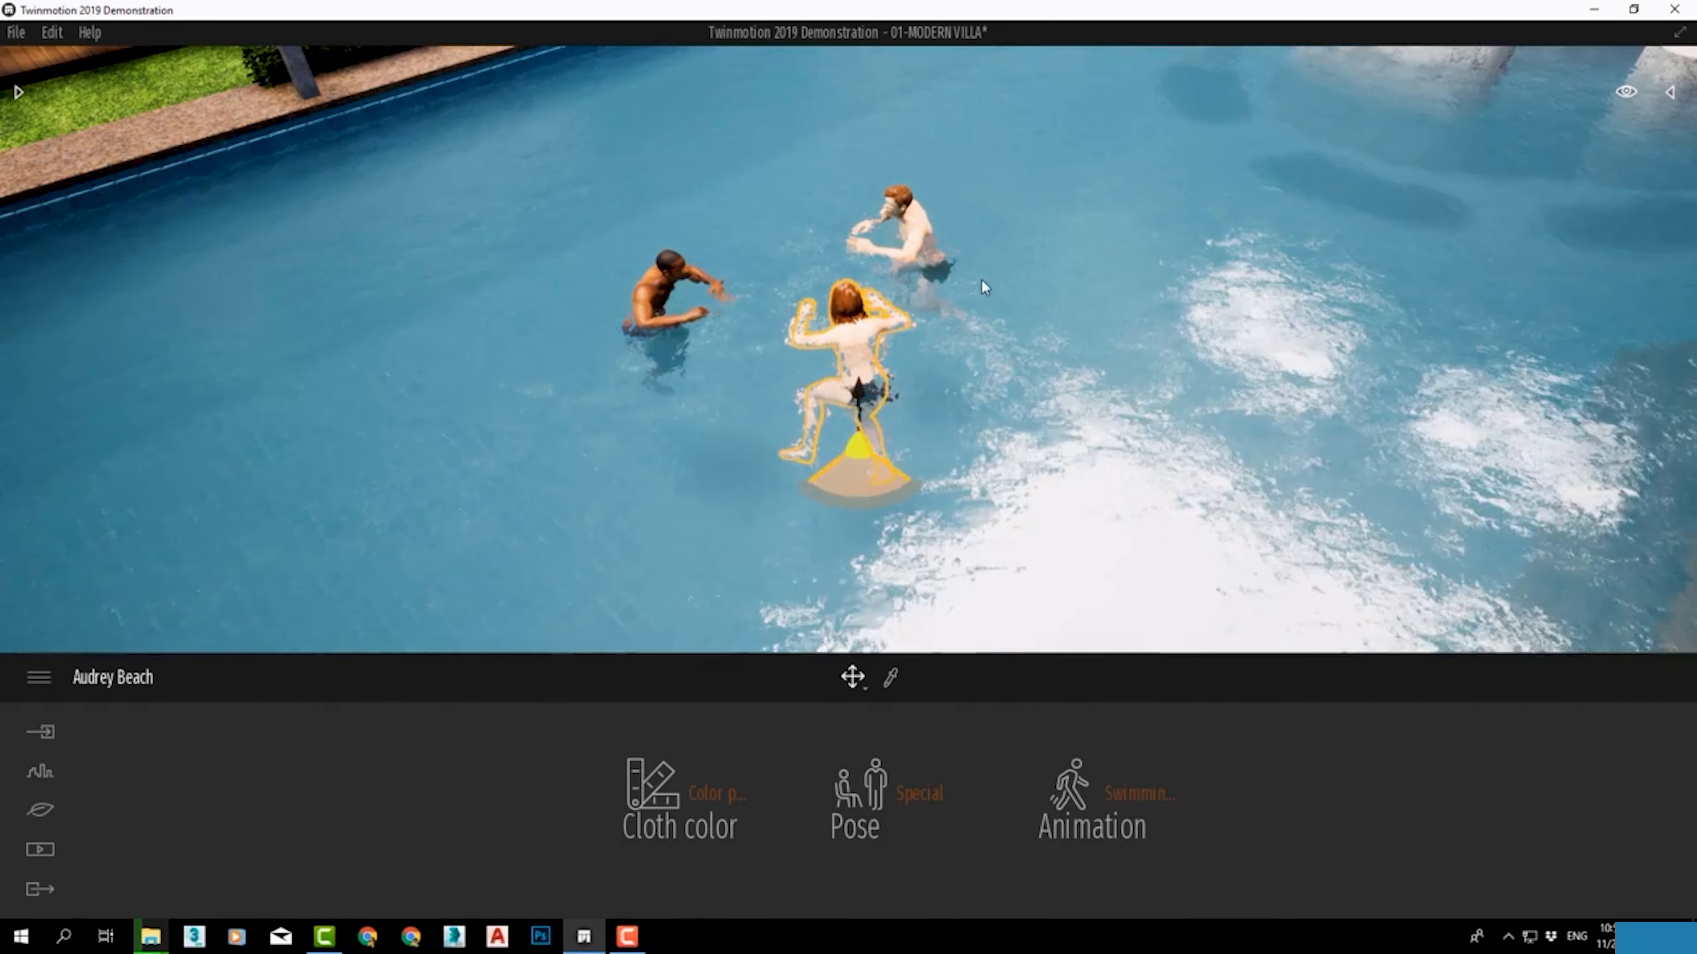
right_drag(986, 281, 1180, 442)
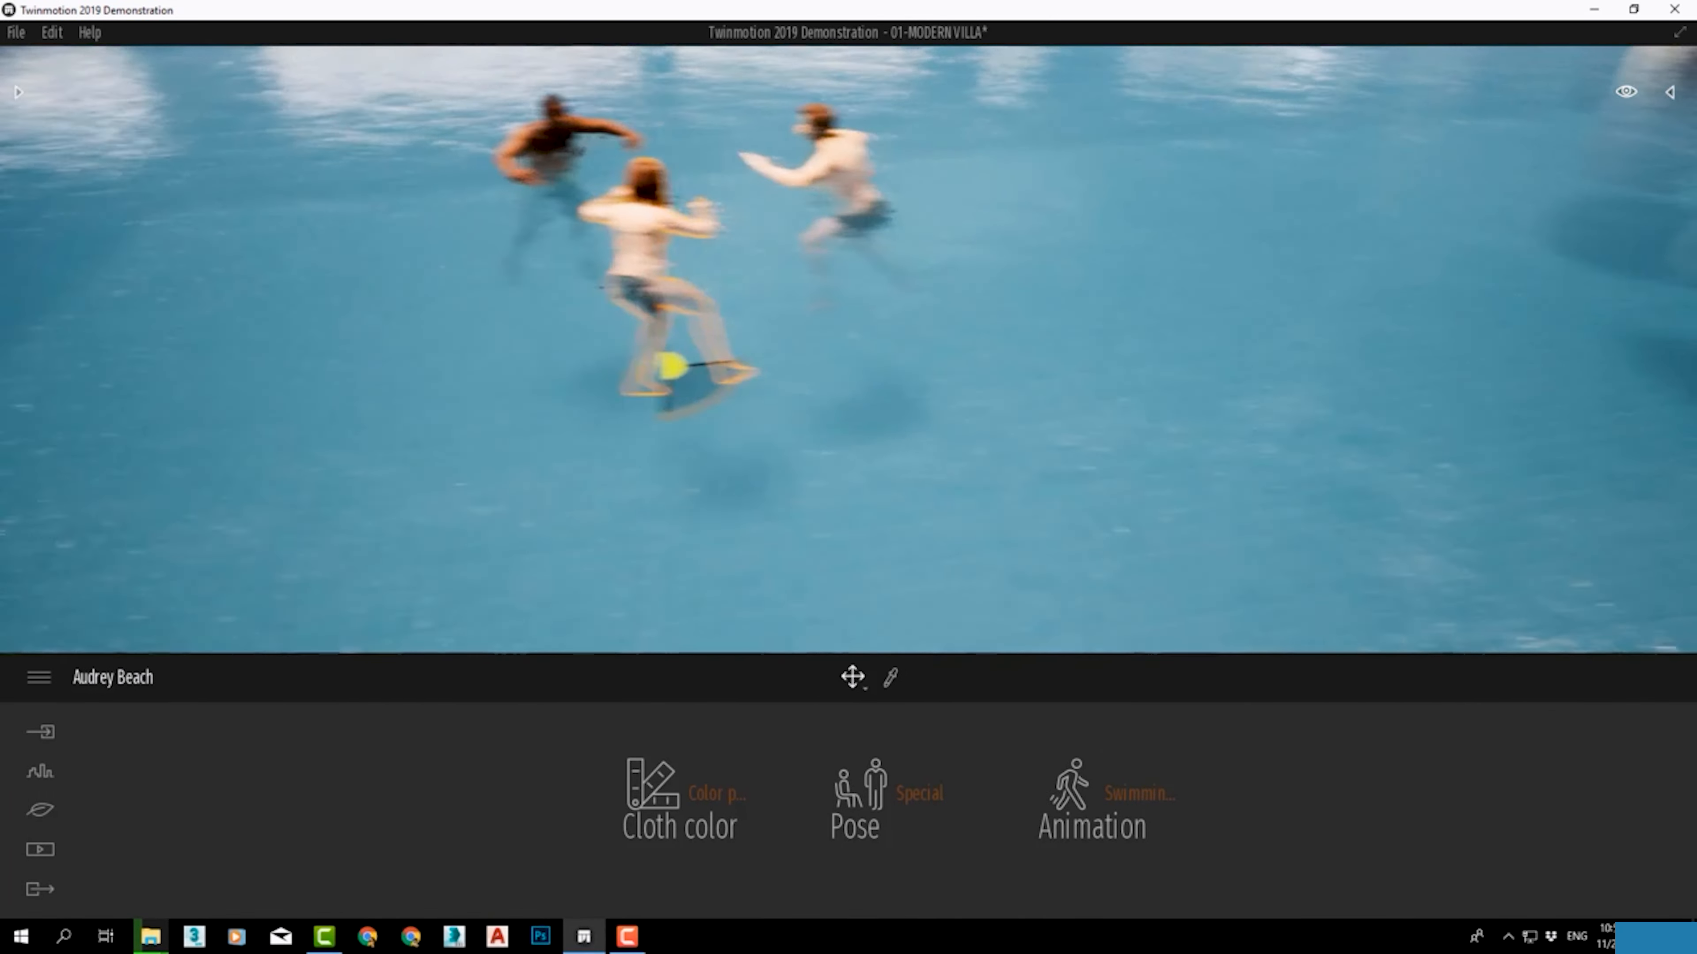
scroll(1183, 448, down, 2)
scroll(1196, 471, down, 5)
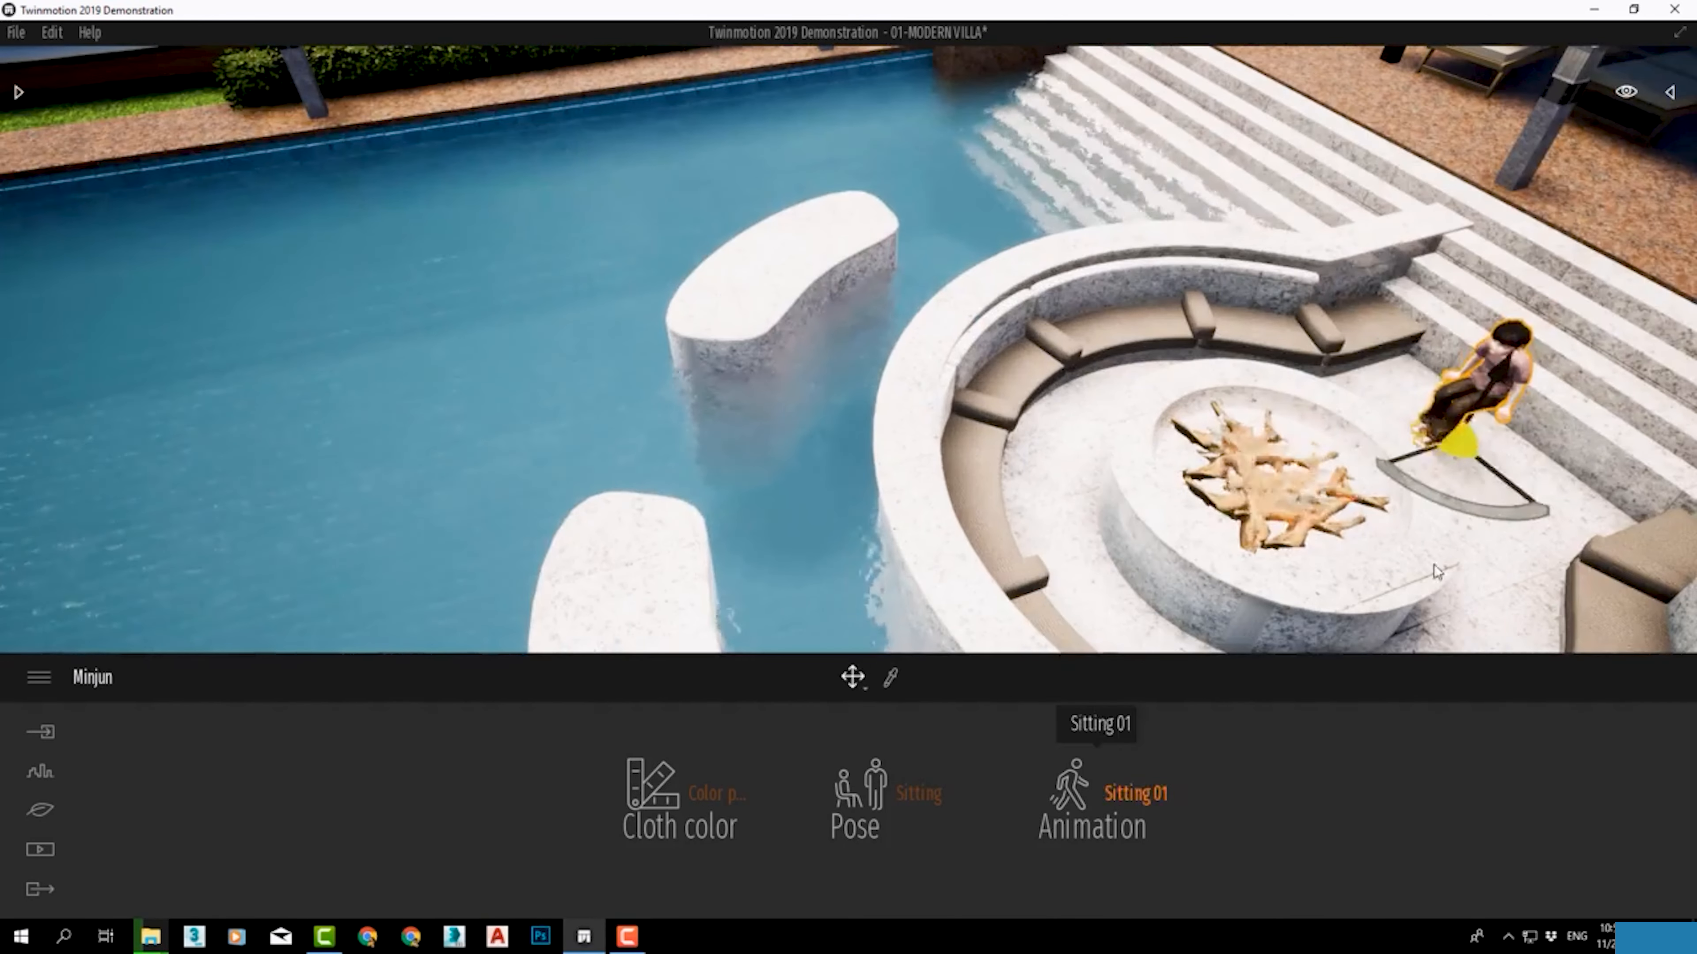
drag(1439, 455, 1410, 473)
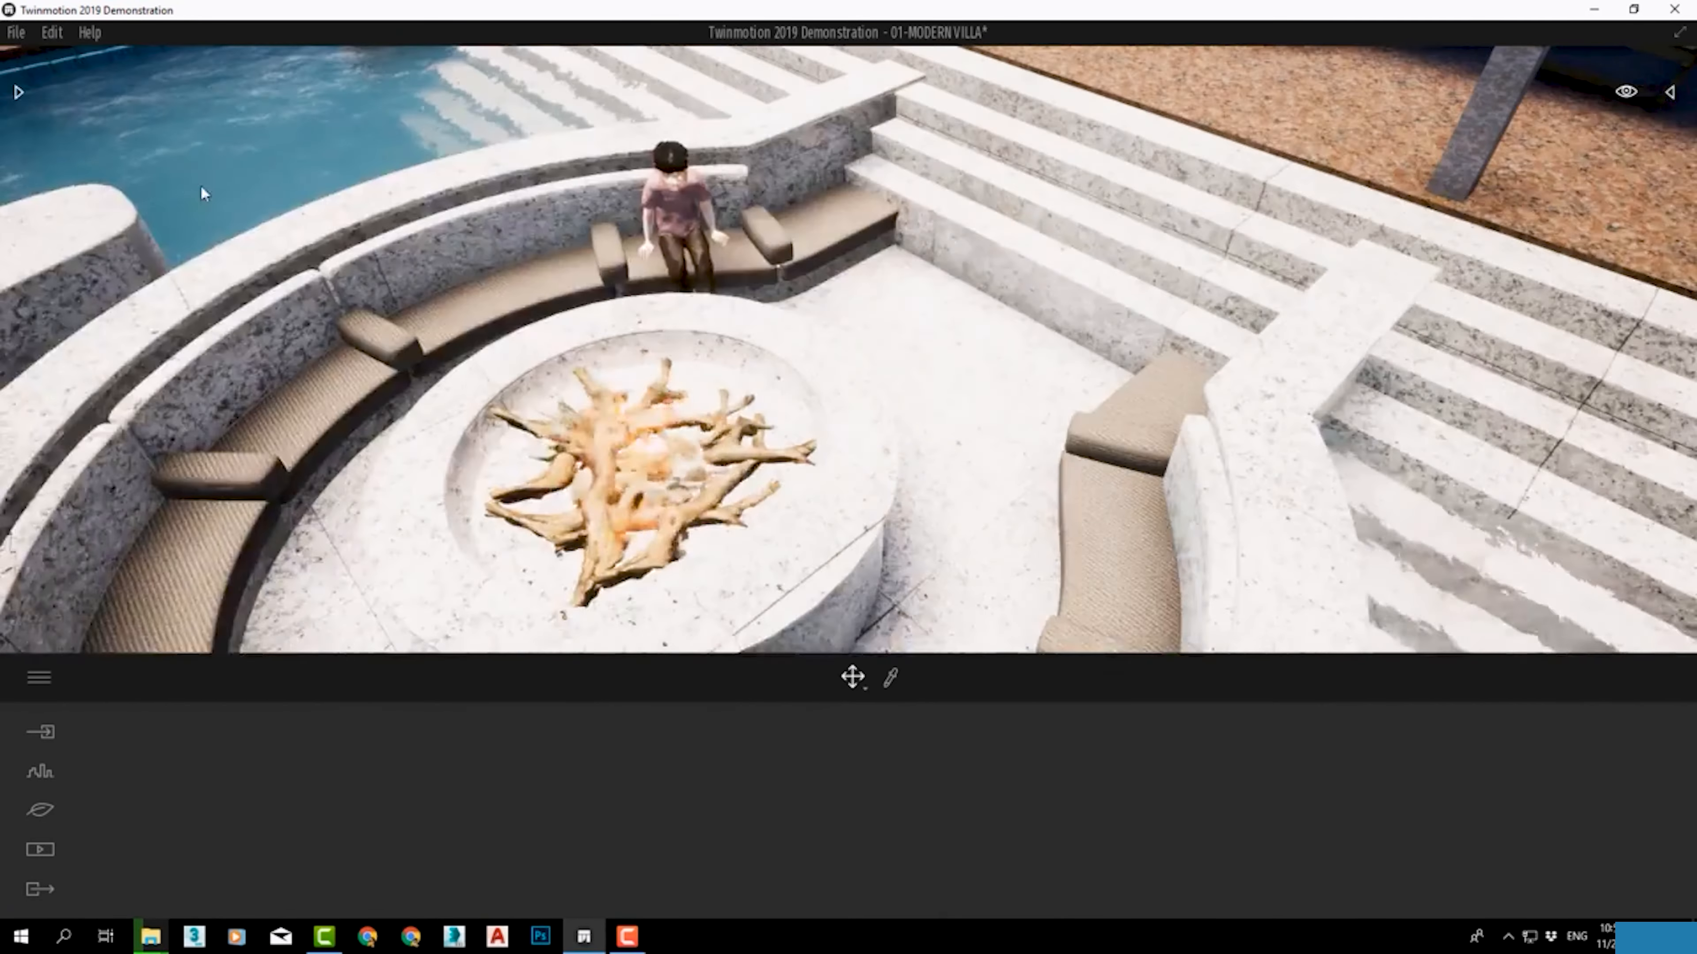
Step: Set Lam's animation by the outdoor oven to Speaking 01 and Kheira's pose beside the round dining table to Sitting
click(19, 92)
scroll(325, 591, up, 5)
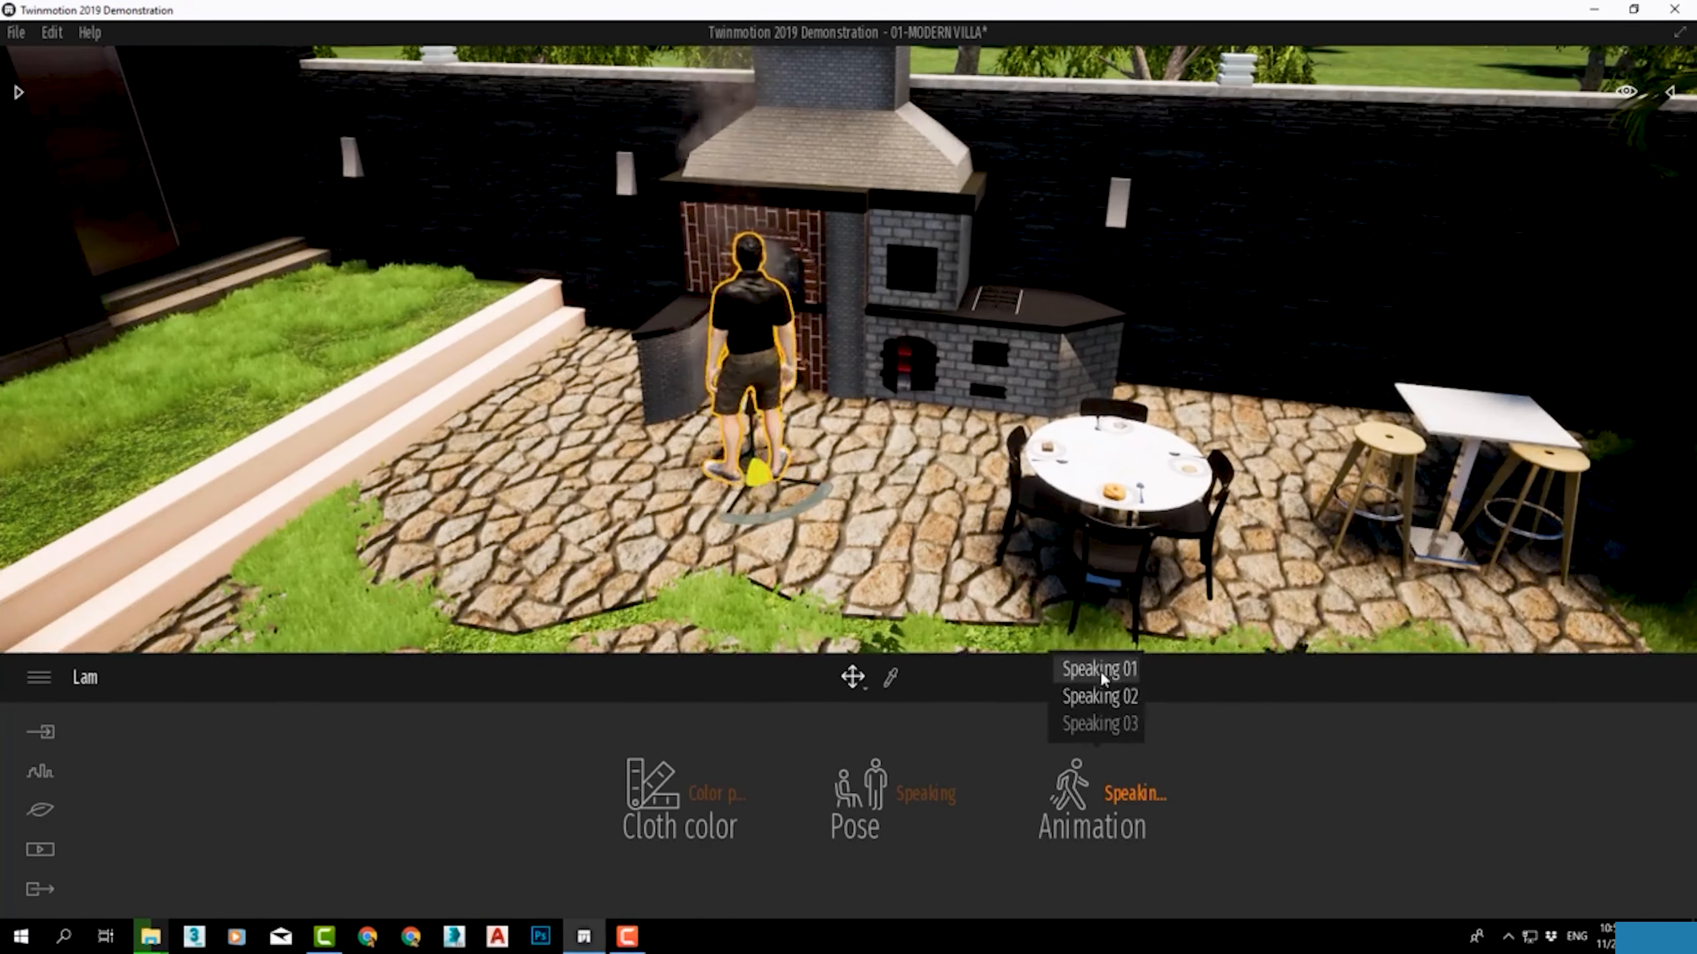
click(1100, 669)
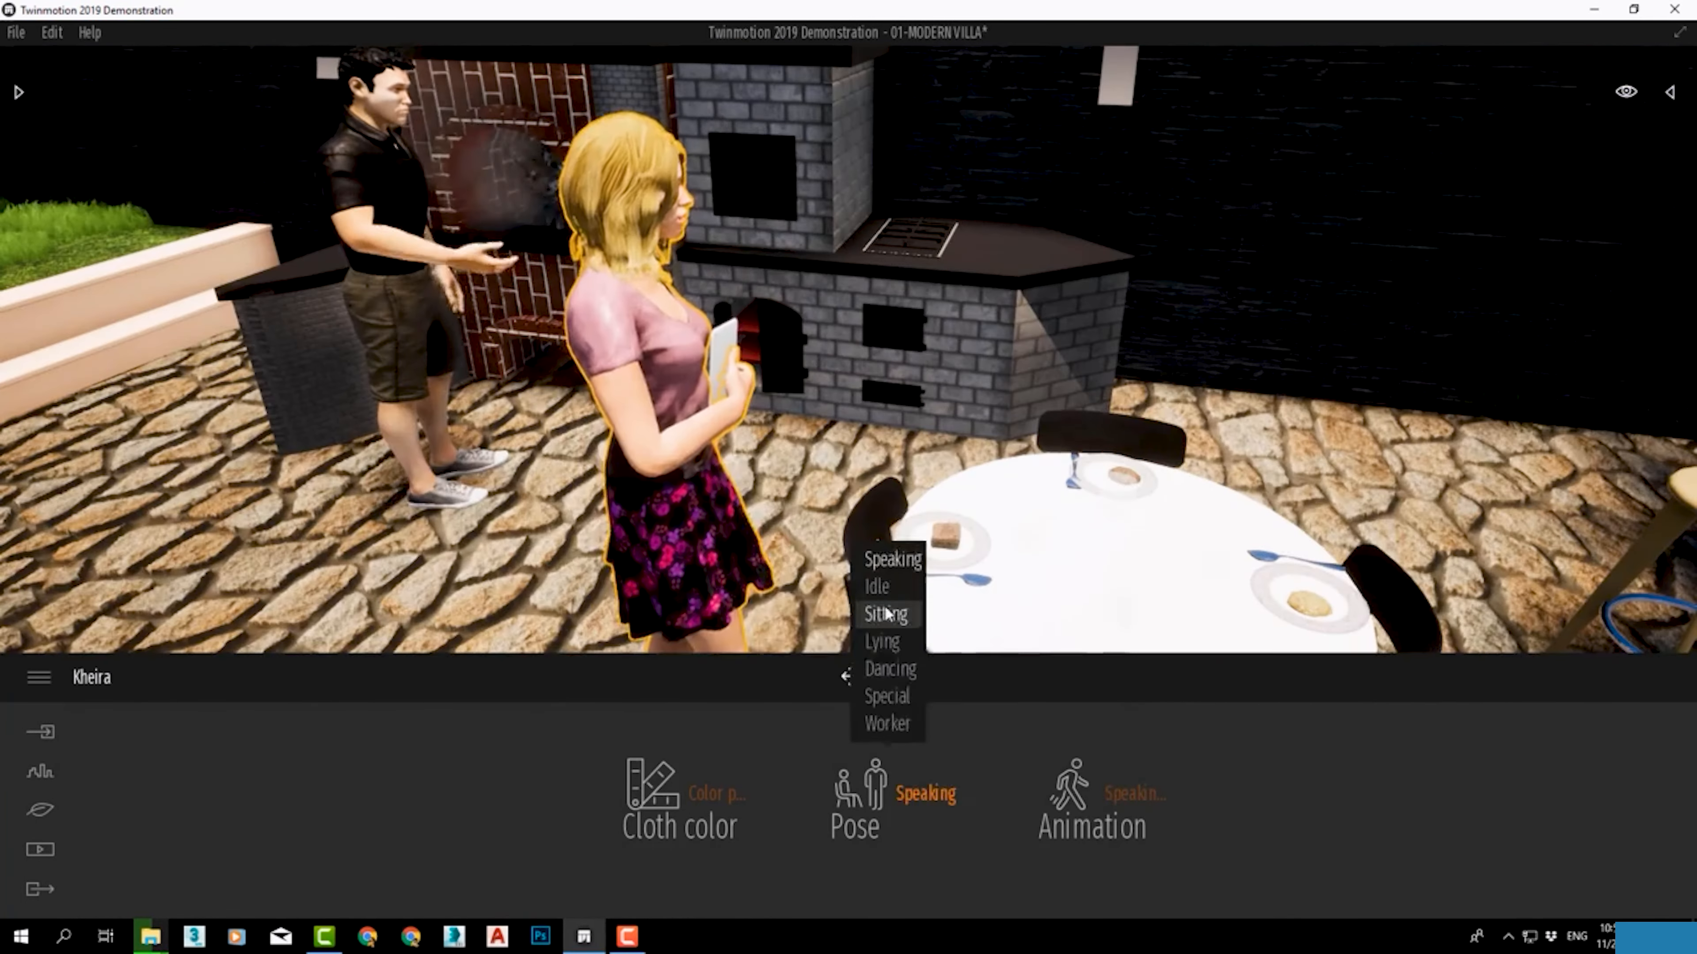
click(886, 614)
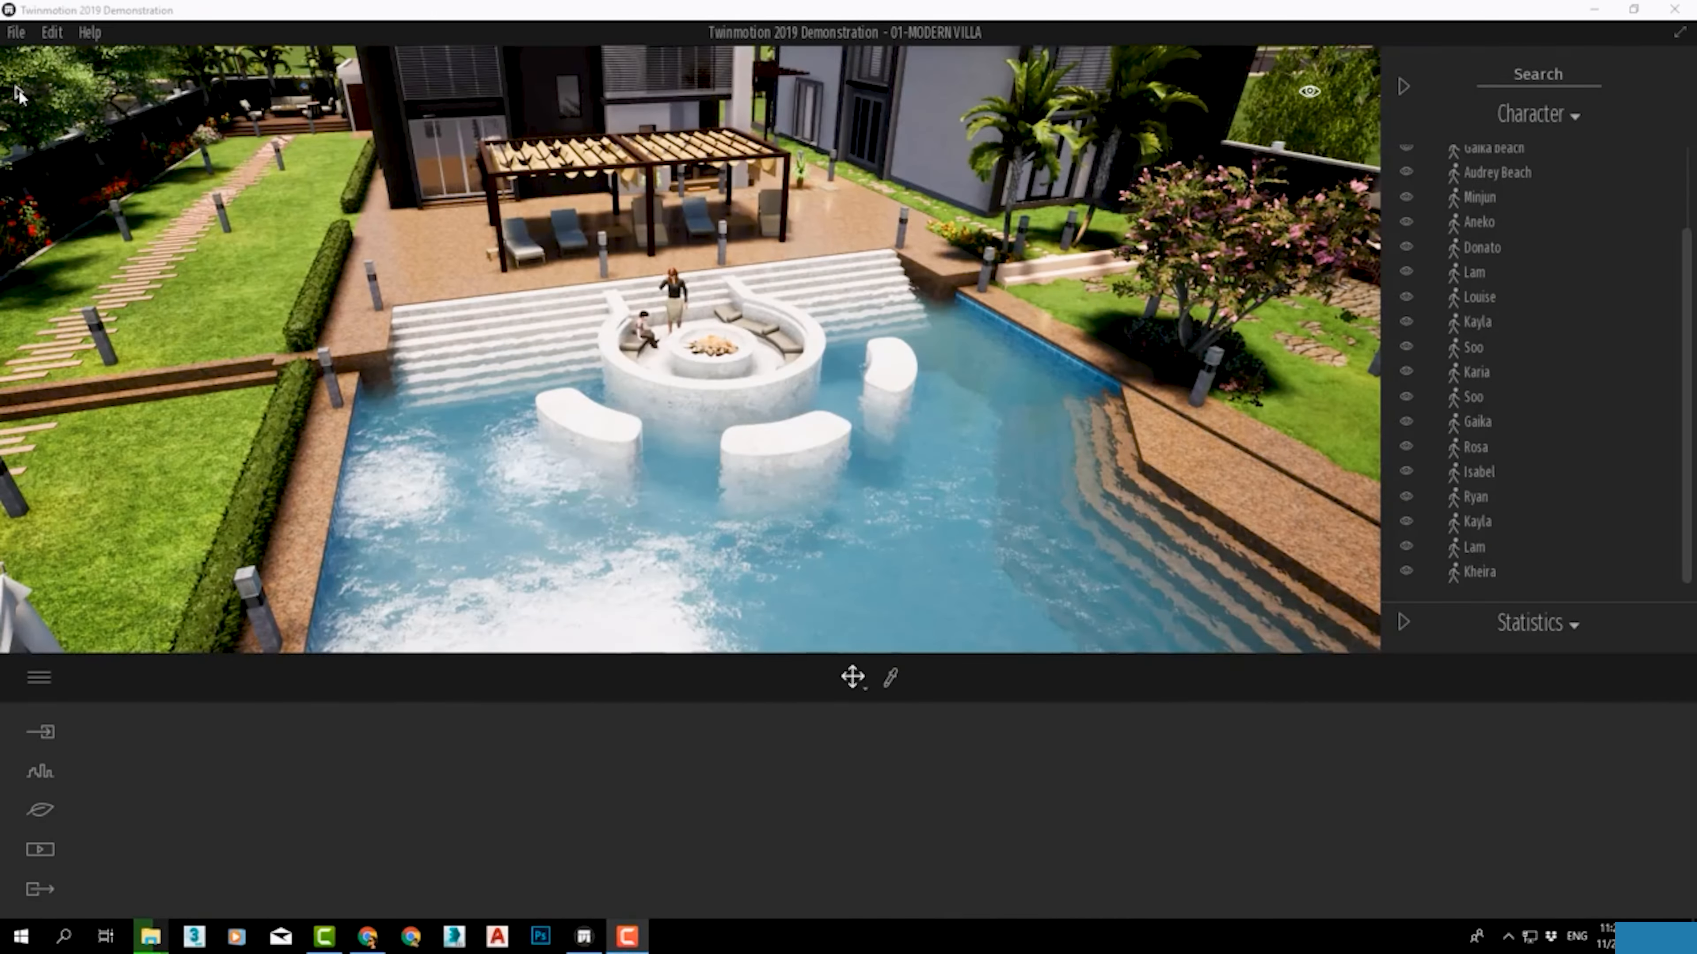
Step: Place the Ania Tina talking character from the Cutout library on the paving above the pool steps
click(19, 90)
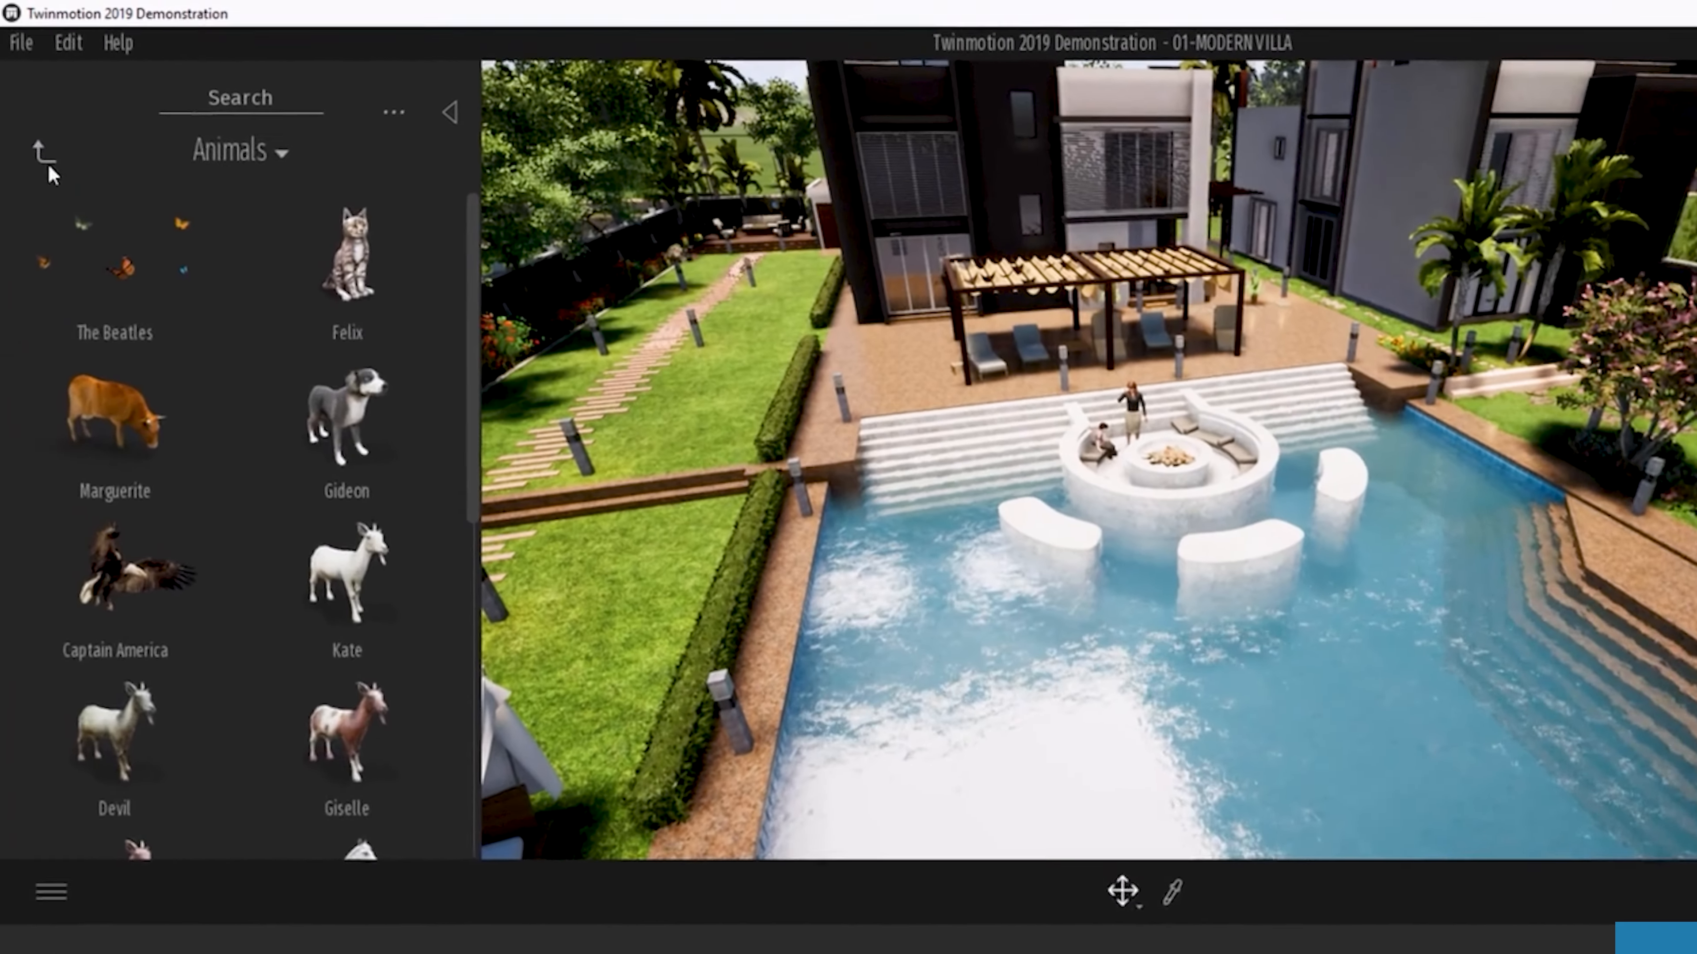
click(32, 115)
click(89, 327)
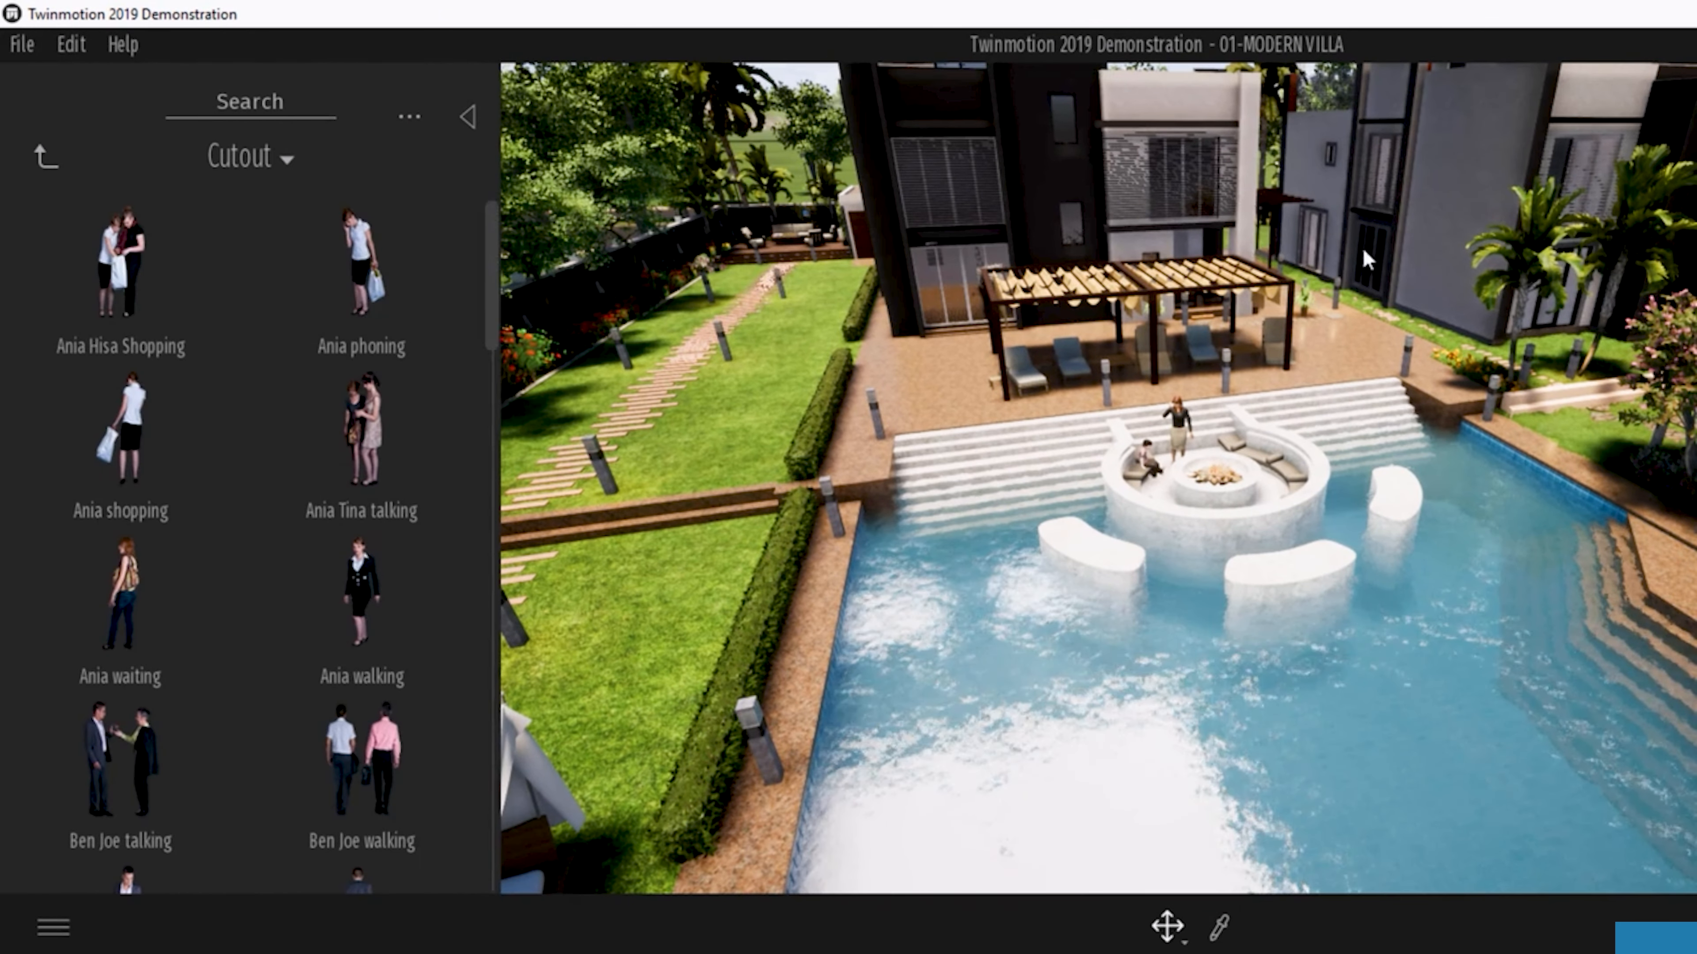
scroll(1454, 272, up, 3)
middle_drag(1454, 273, 1174, 540)
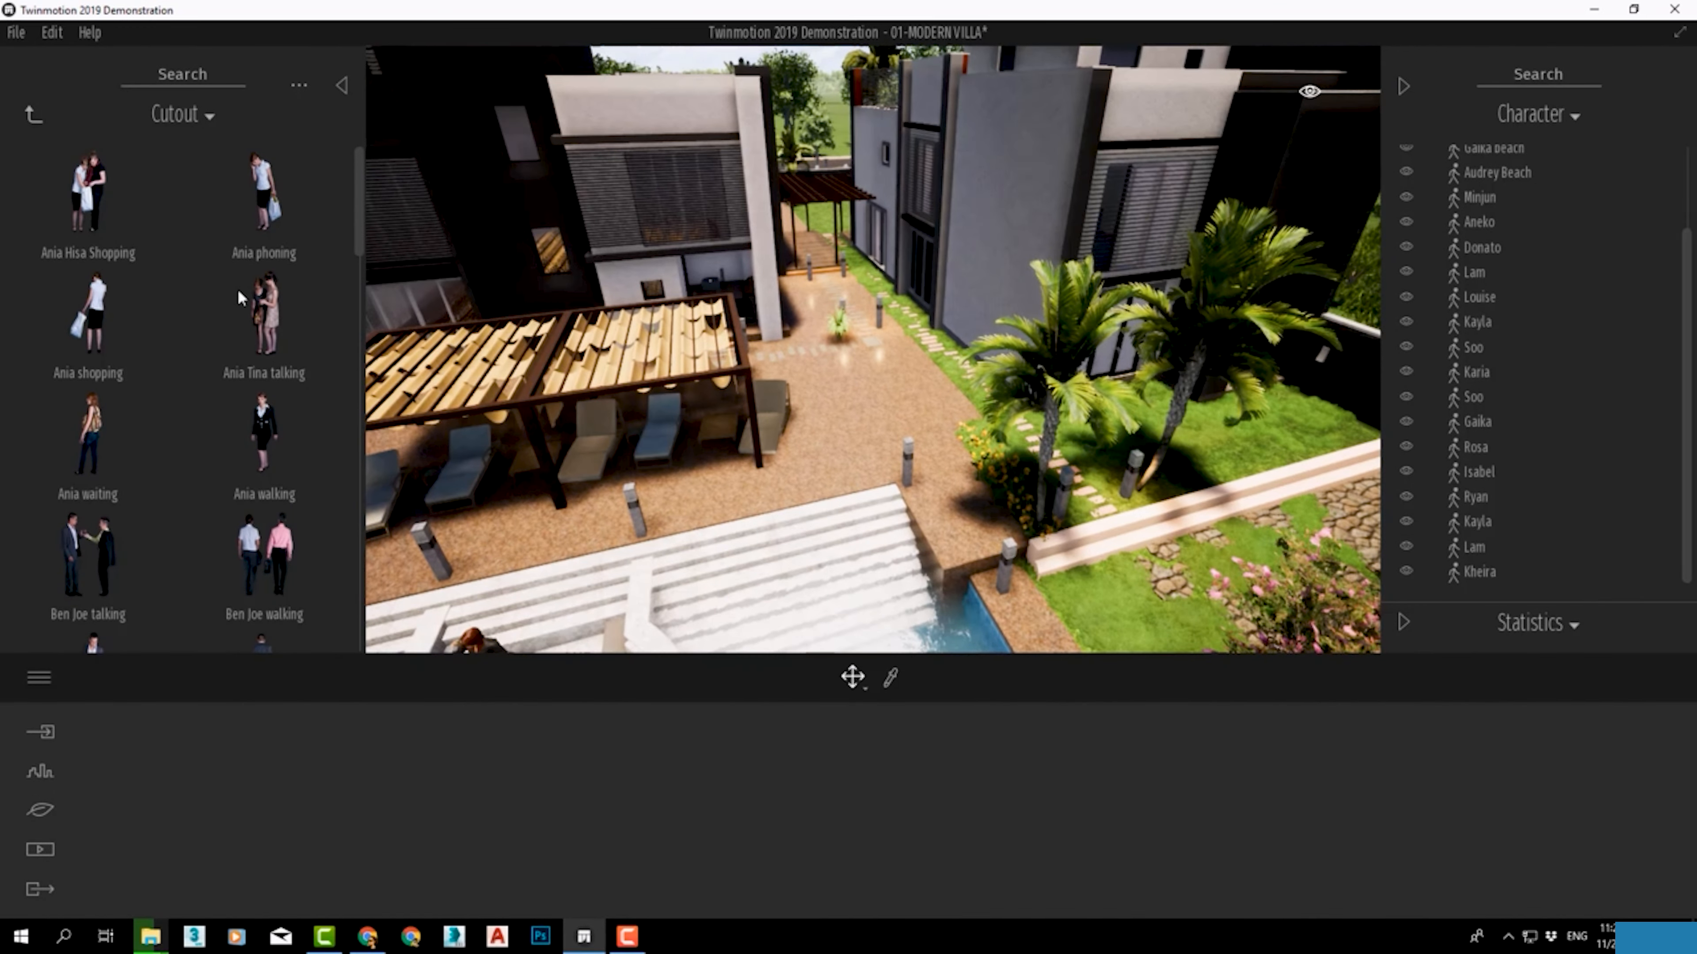
drag(239, 297, 847, 547)
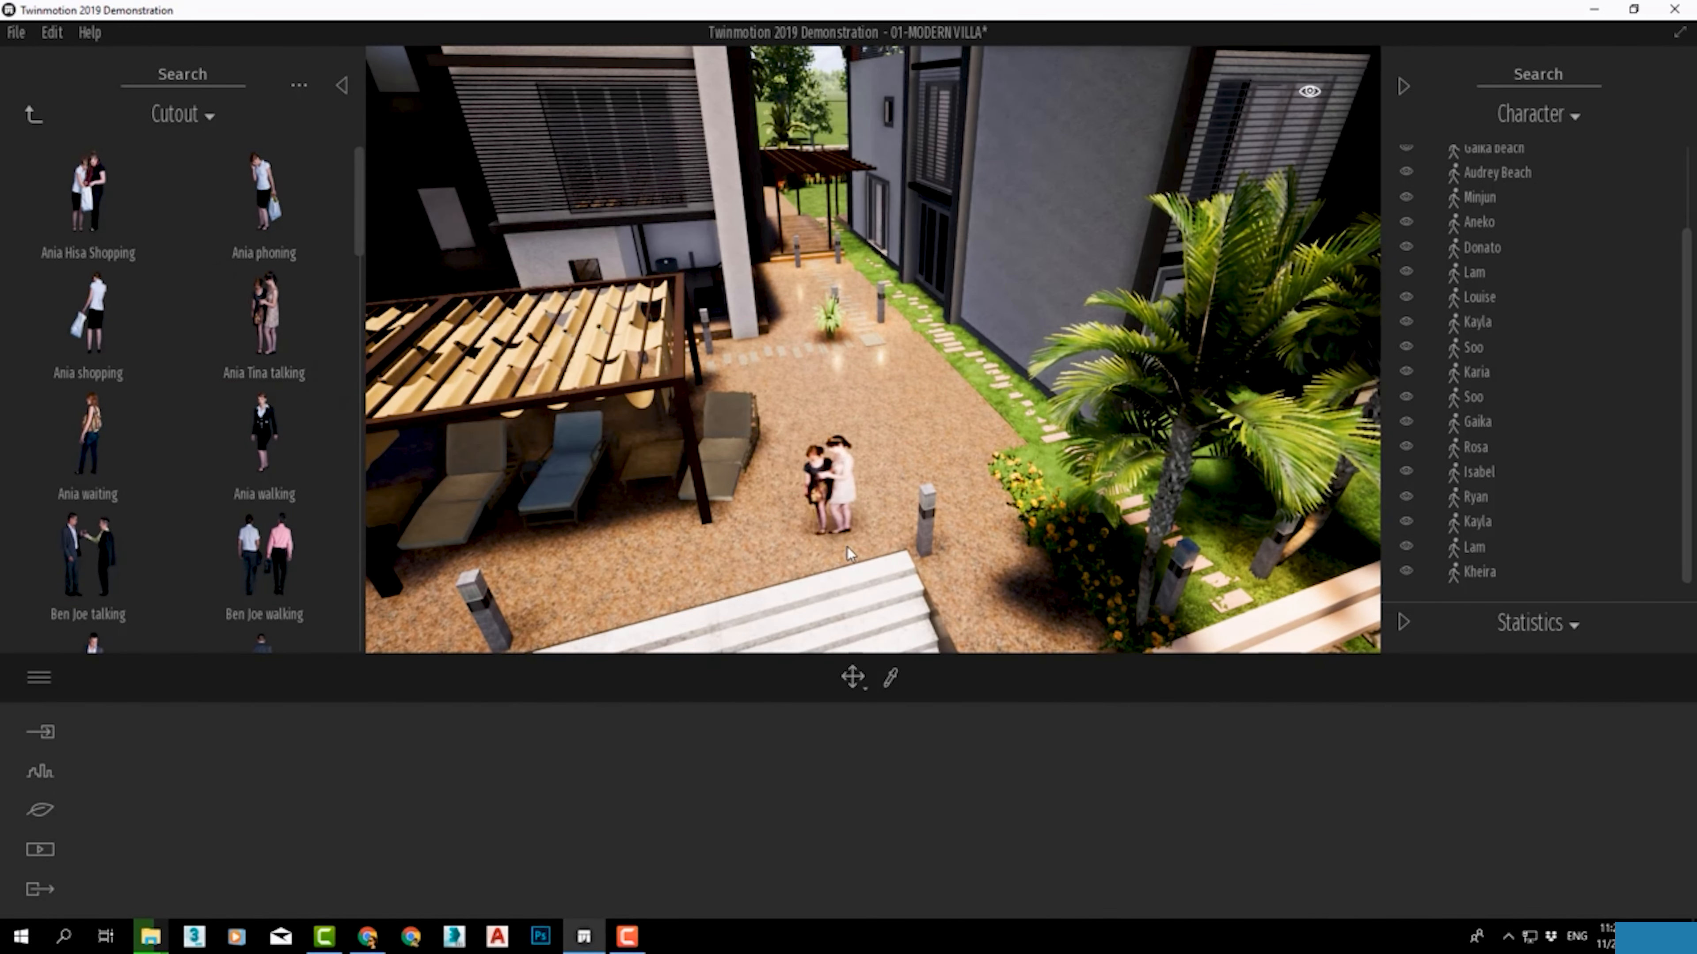
Step: Rotate the Ania Tina talking cutout above the pool steps and view it from different angles
scroll(845, 547, up, 3)
middle_drag(844, 547, 915, 314)
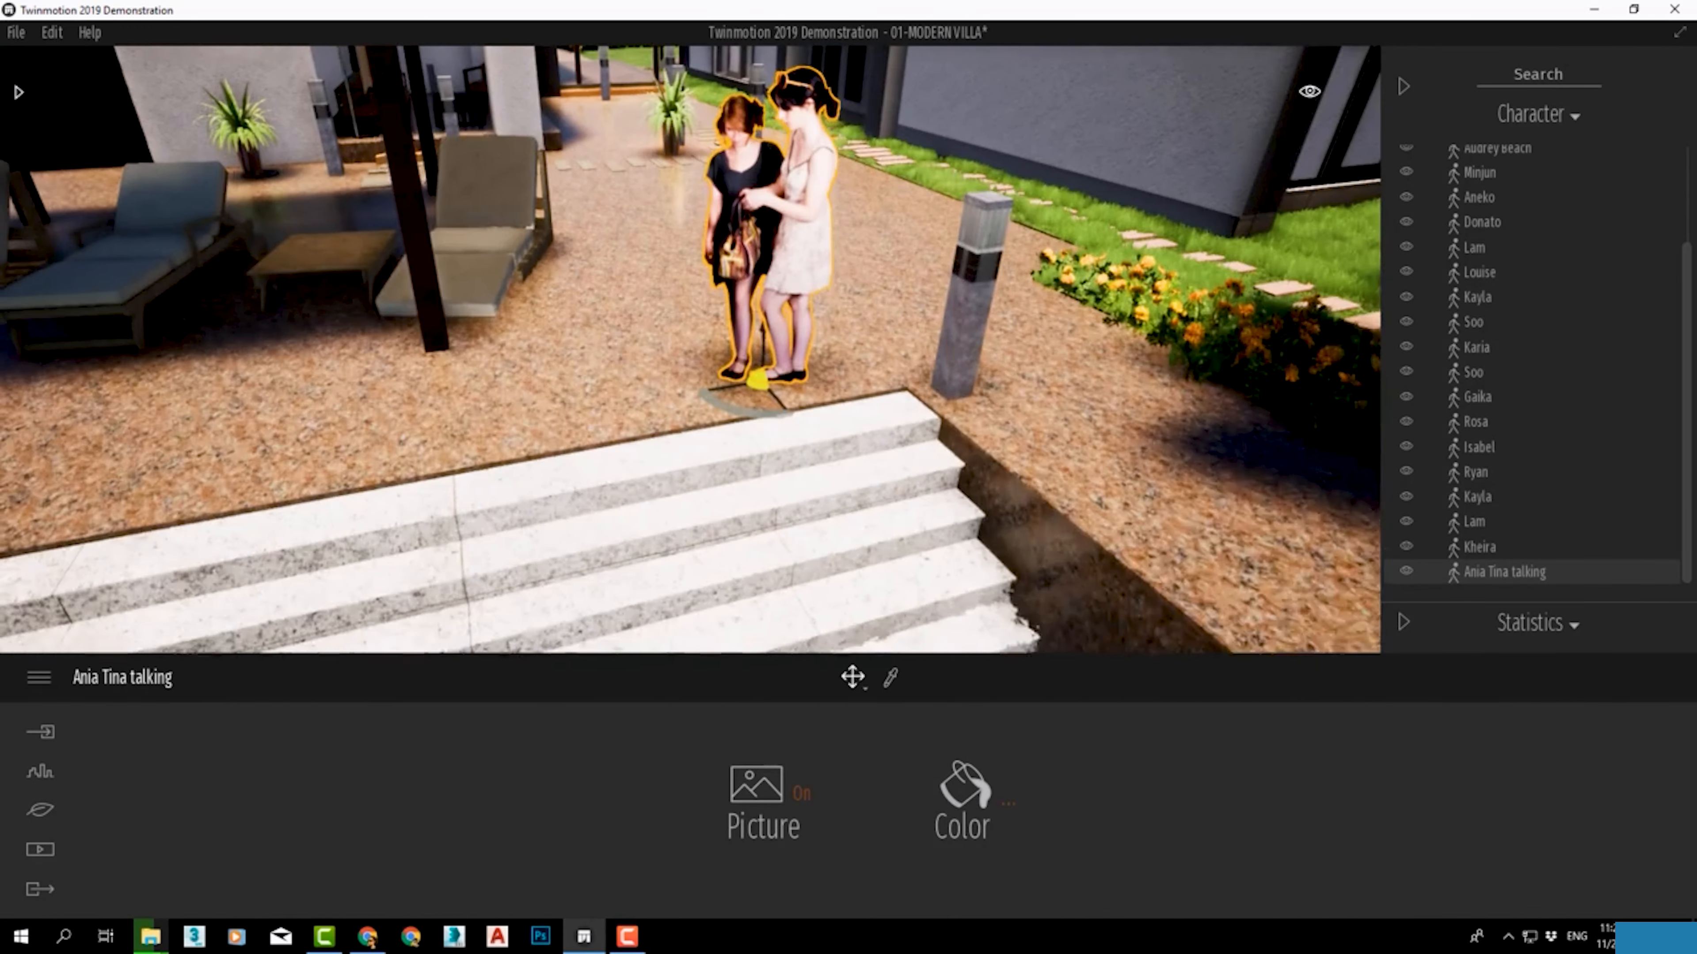
middle_drag(784, 601, 854, 601)
right_drag(725, 468, 838, 468)
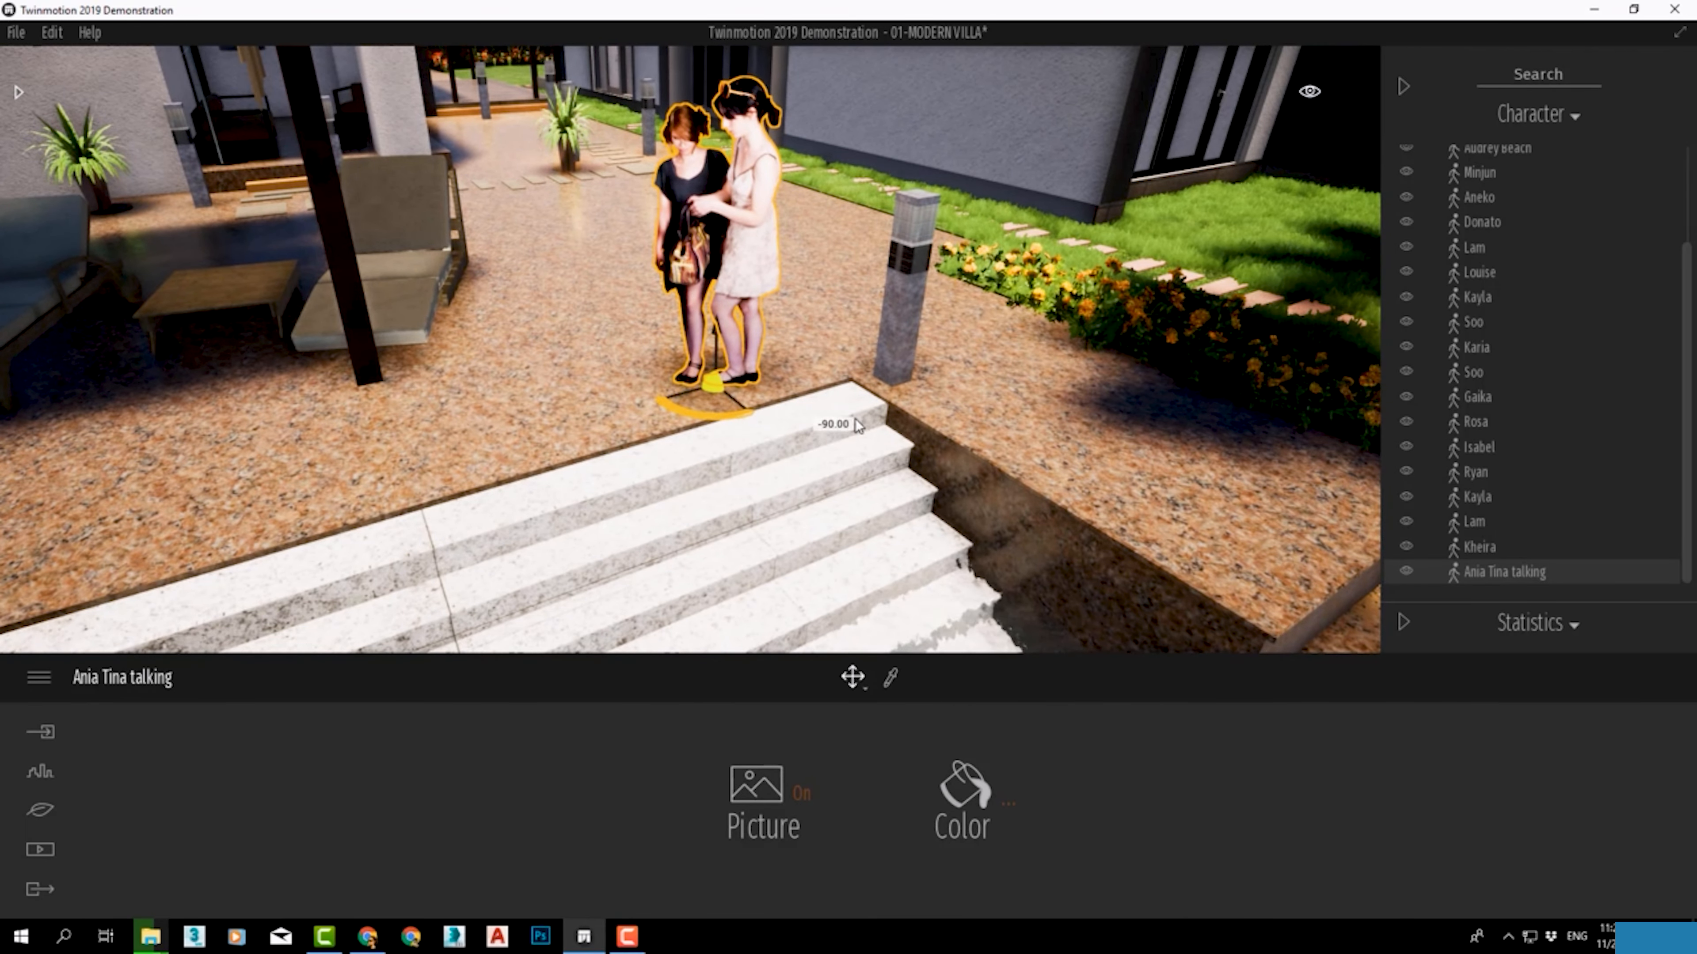
mouse_move(957, 346)
right_down()
mouse_move(844, 345)
mouse_move(965, 346)
right_up()
Step: Place the Ania shopping cutout on the paving near the talking pair and shift it closer to the loungers
right_drag(534, 422, 13, 67)
click(16, 94)
drag(779, 384, 780, 393)
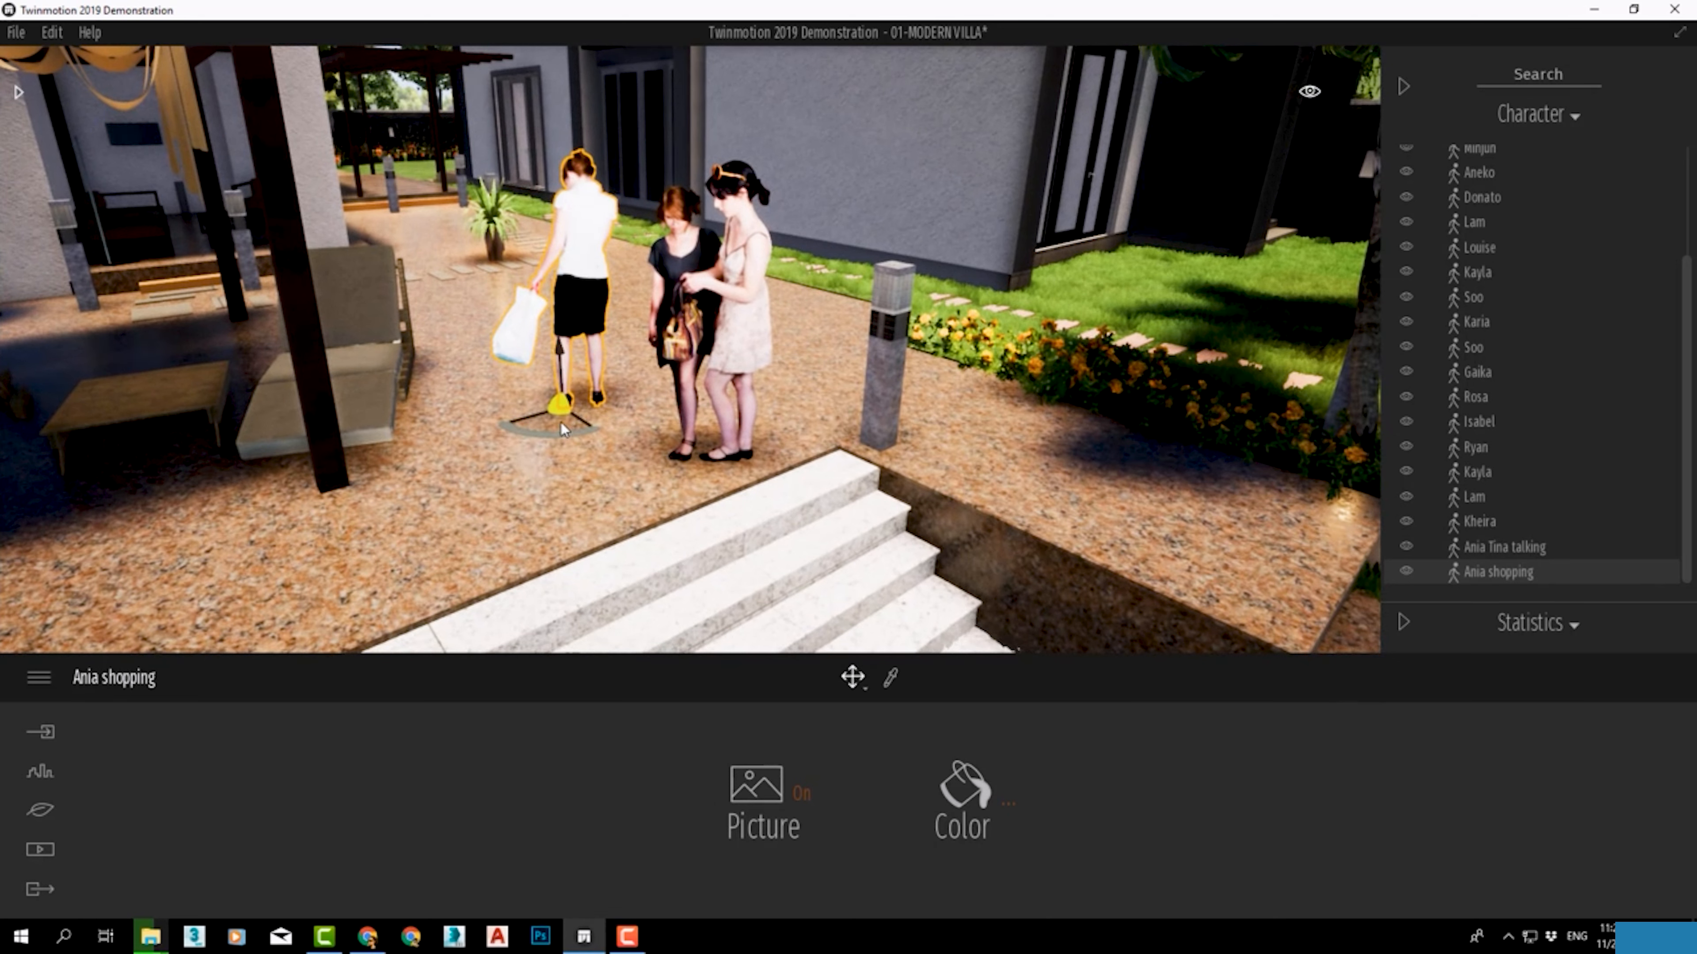
drag(561, 421, 511, 433)
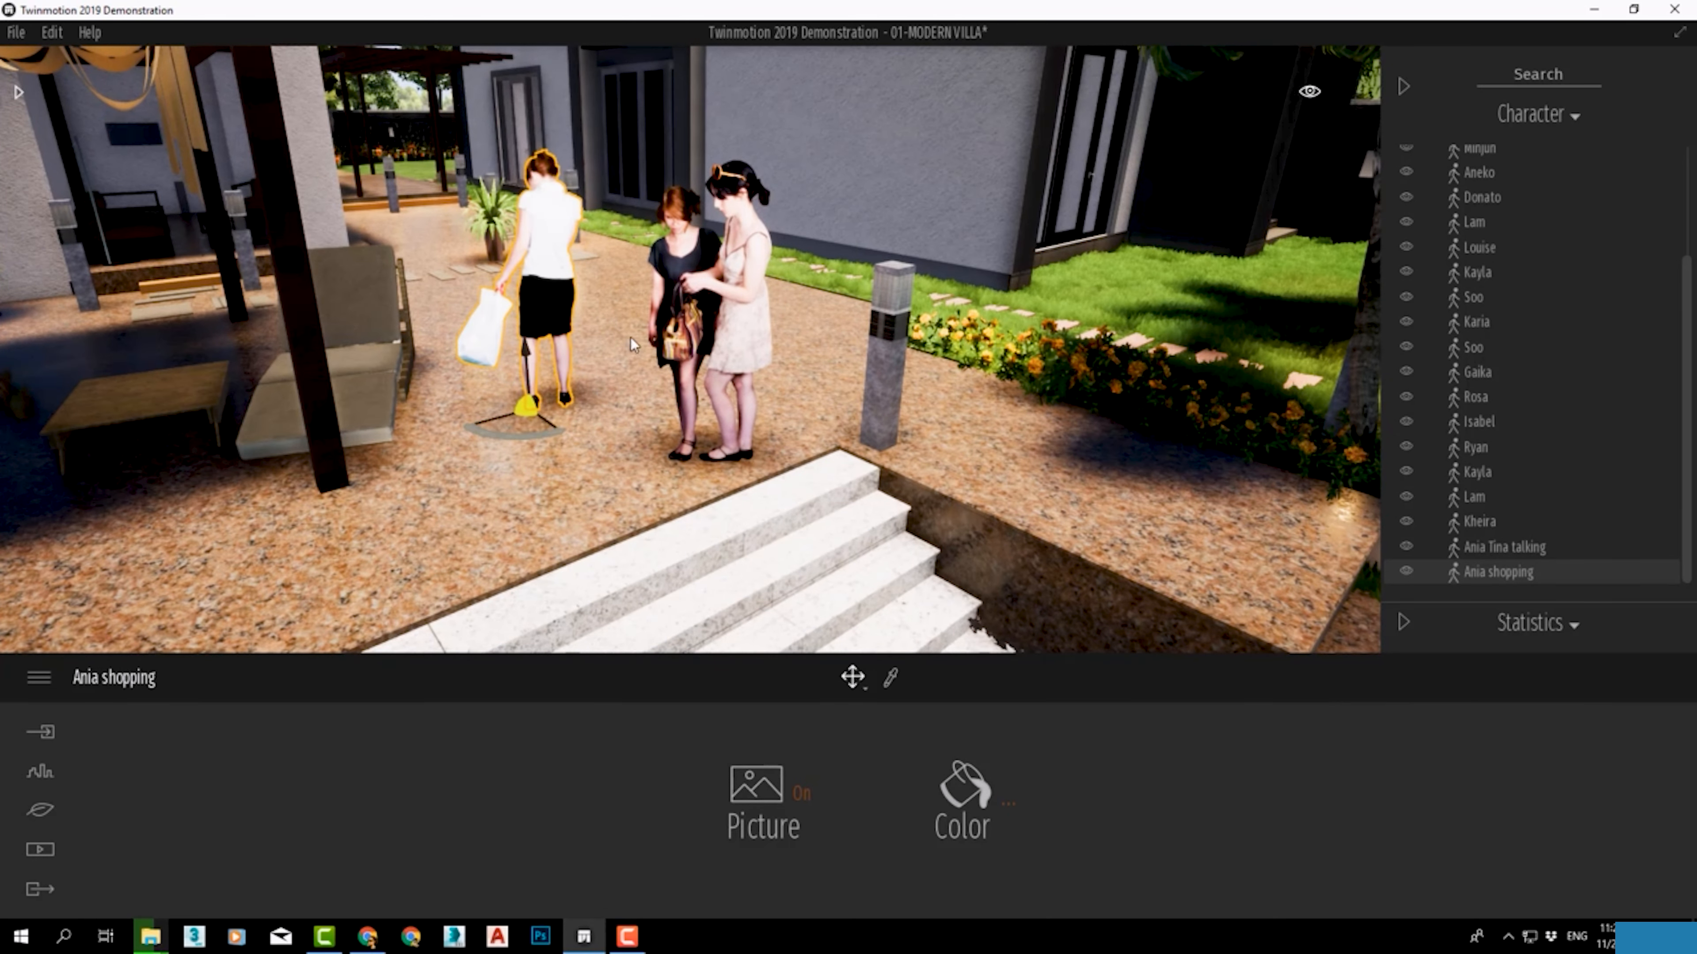
Step: Turn off the Ania Tina talking cutout's picture and set its silhouette color to a dark grey
click(671, 291)
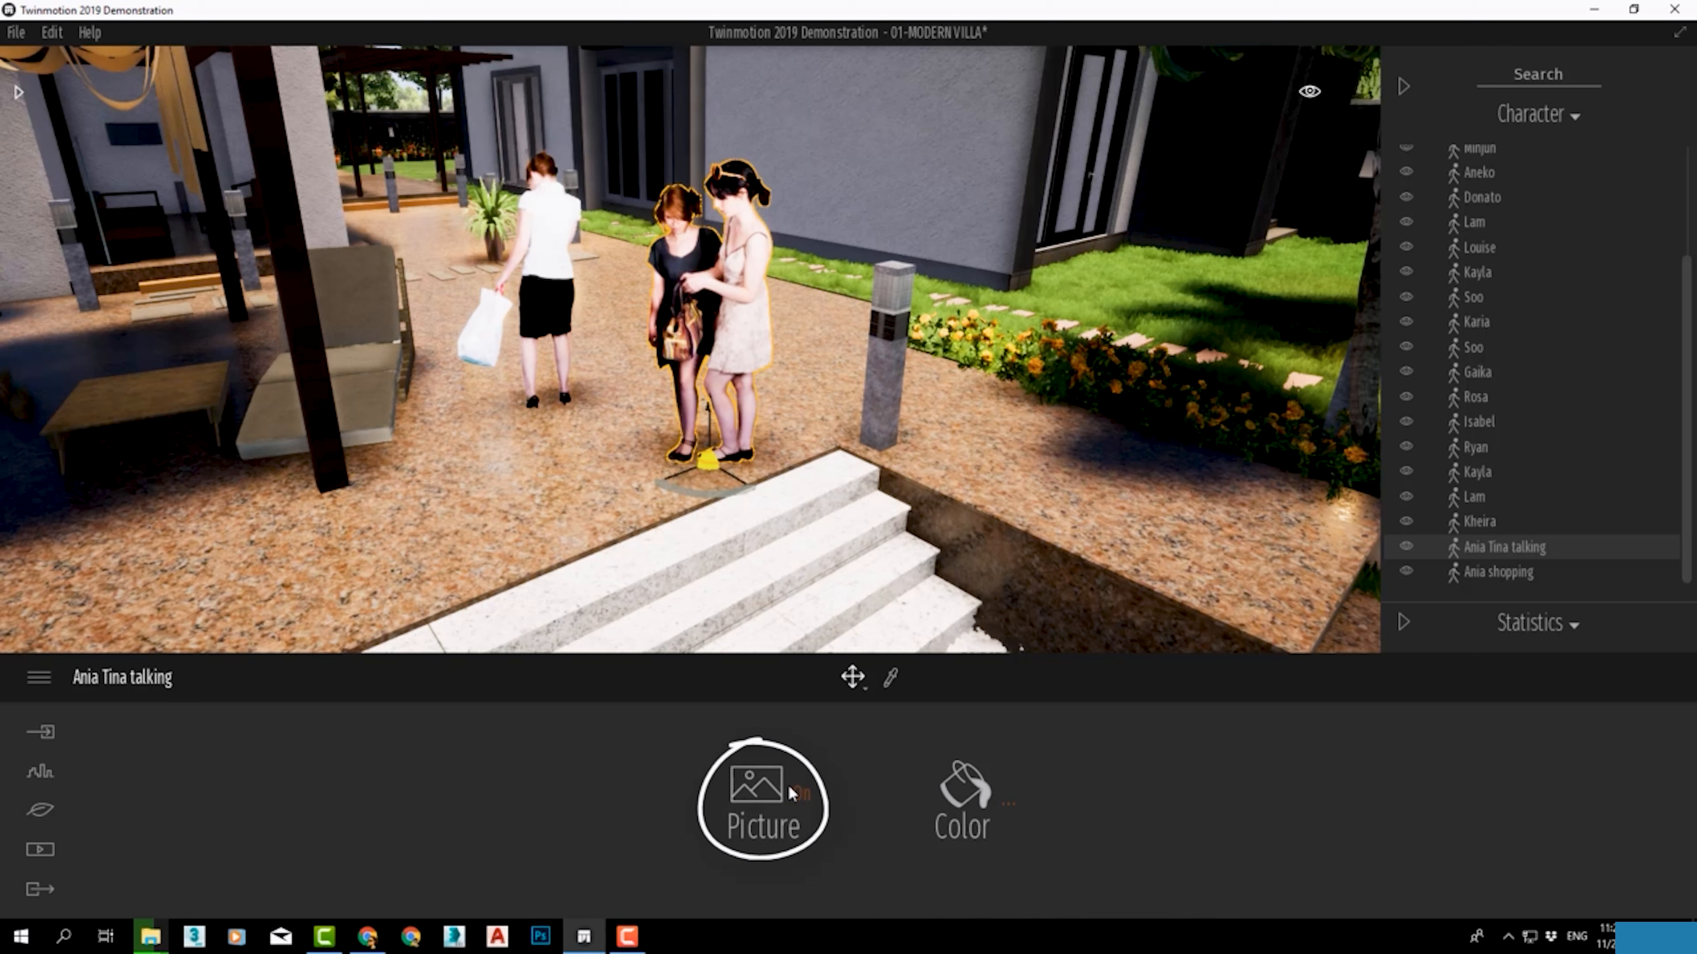
click(792, 793)
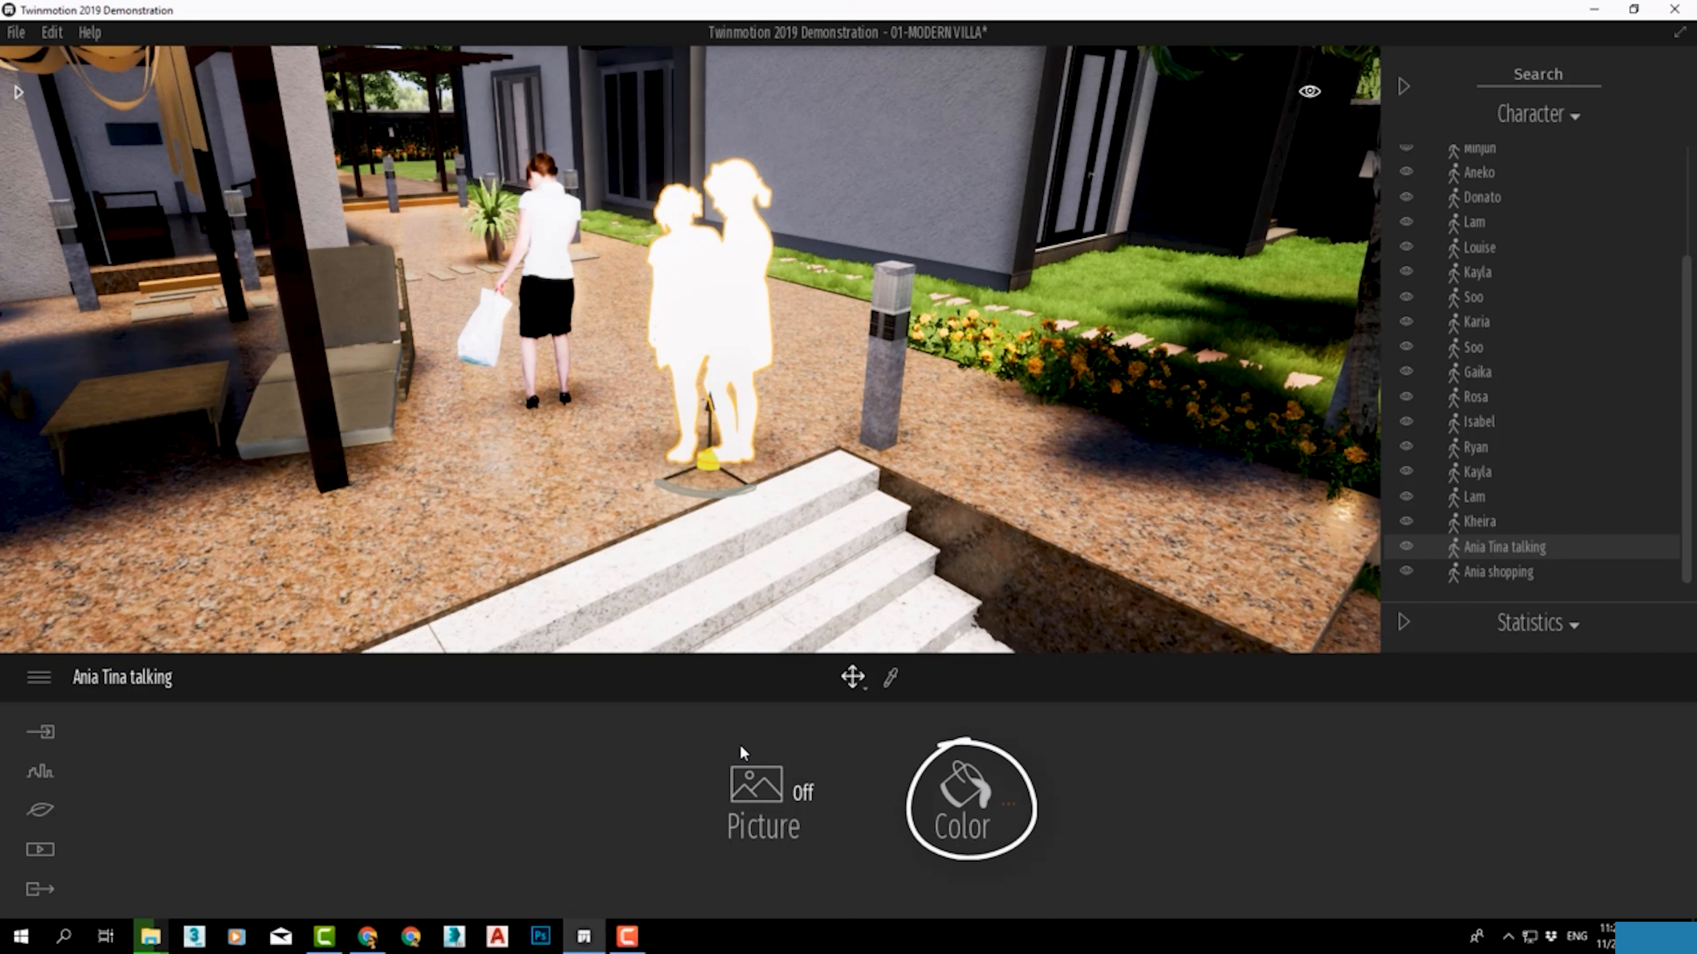
click(962, 802)
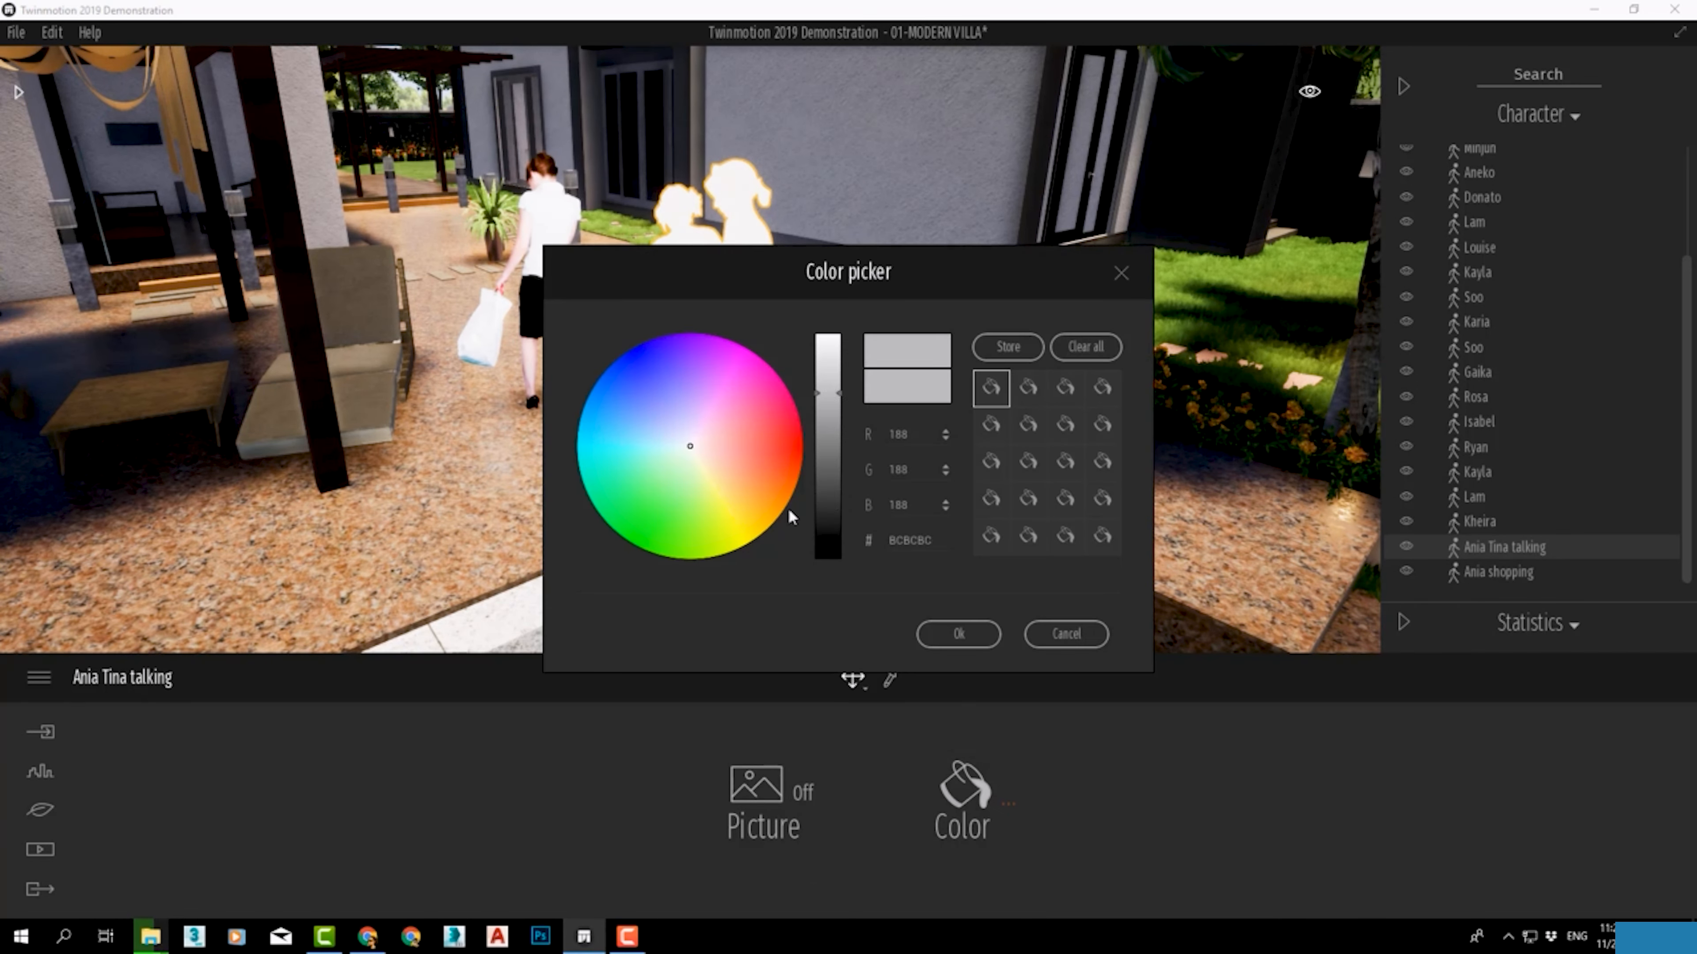
drag(828, 468, 843, 522)
key(Return)
click(851, 248)
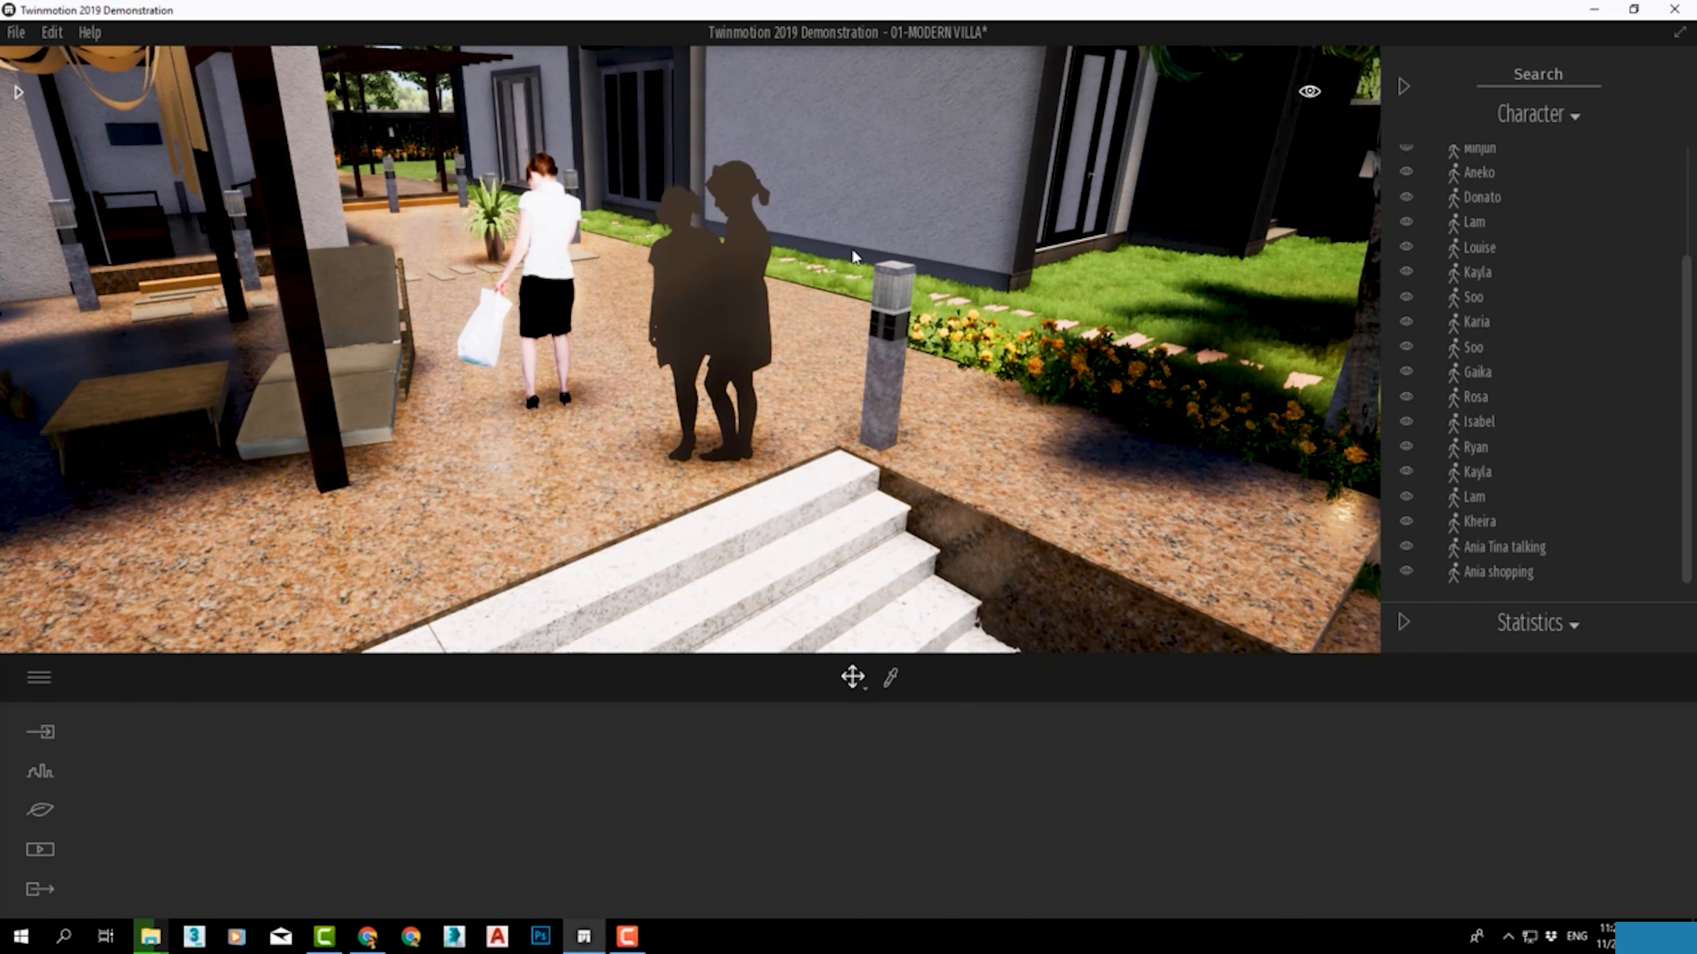
Step: Delete the Ania shopping cutout from the paving and open the Animals category of the Characters library
click(549, 197)
key(Delete)
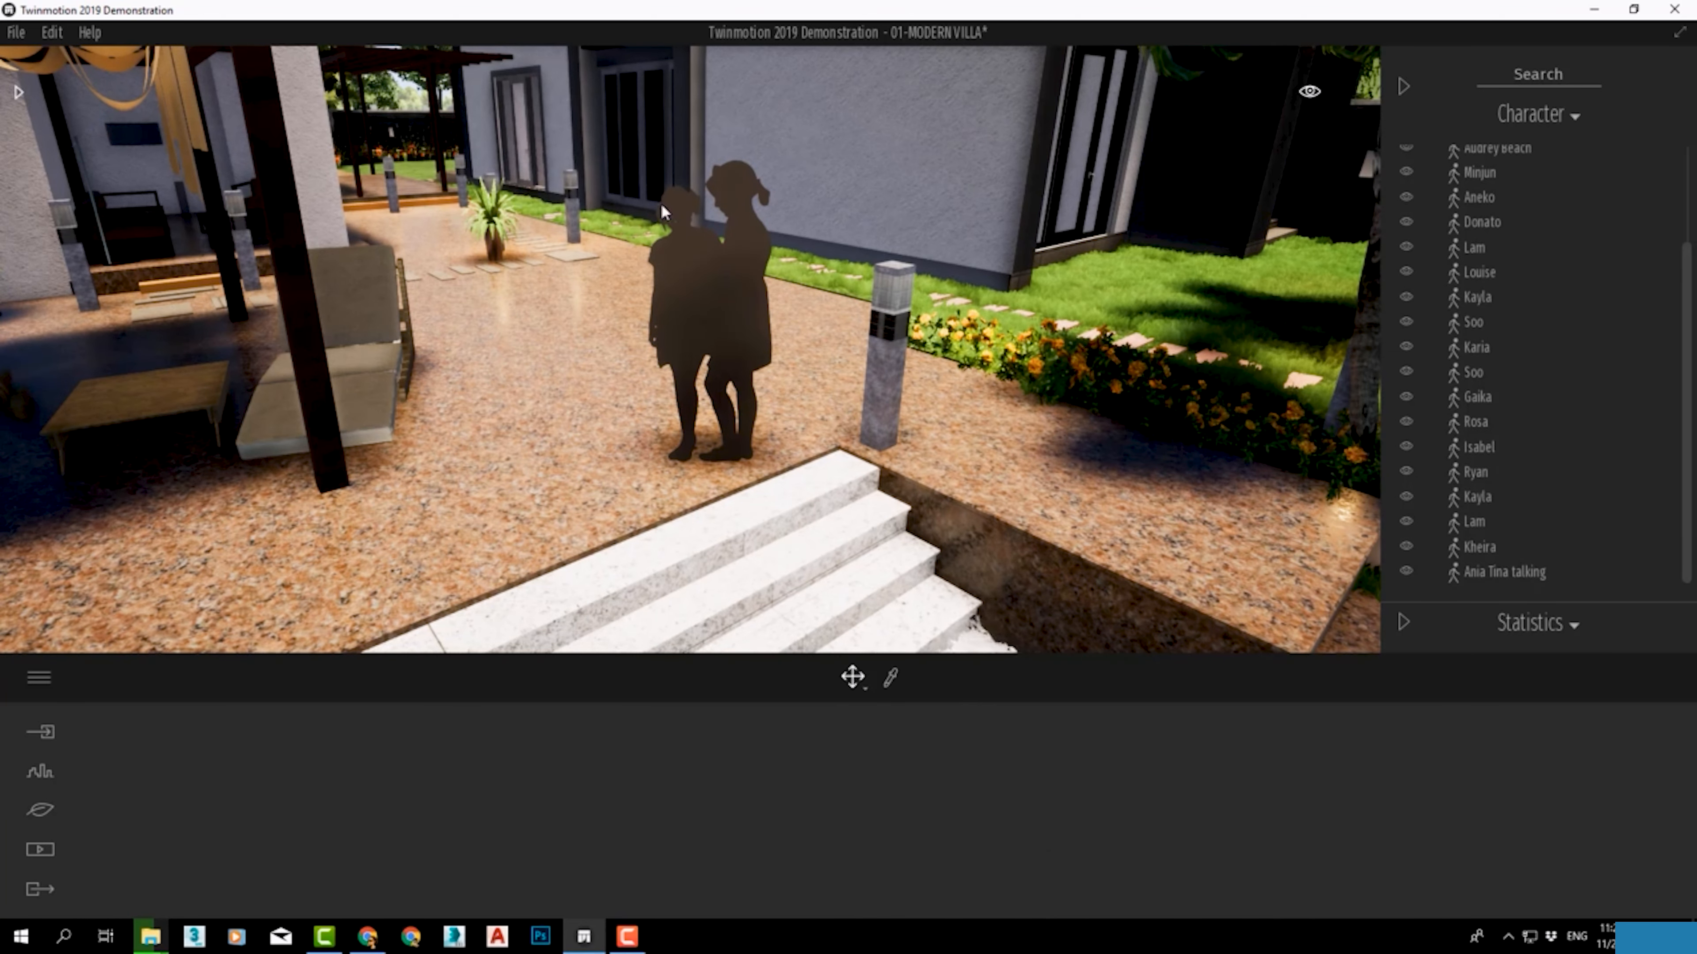
click(15, 93)
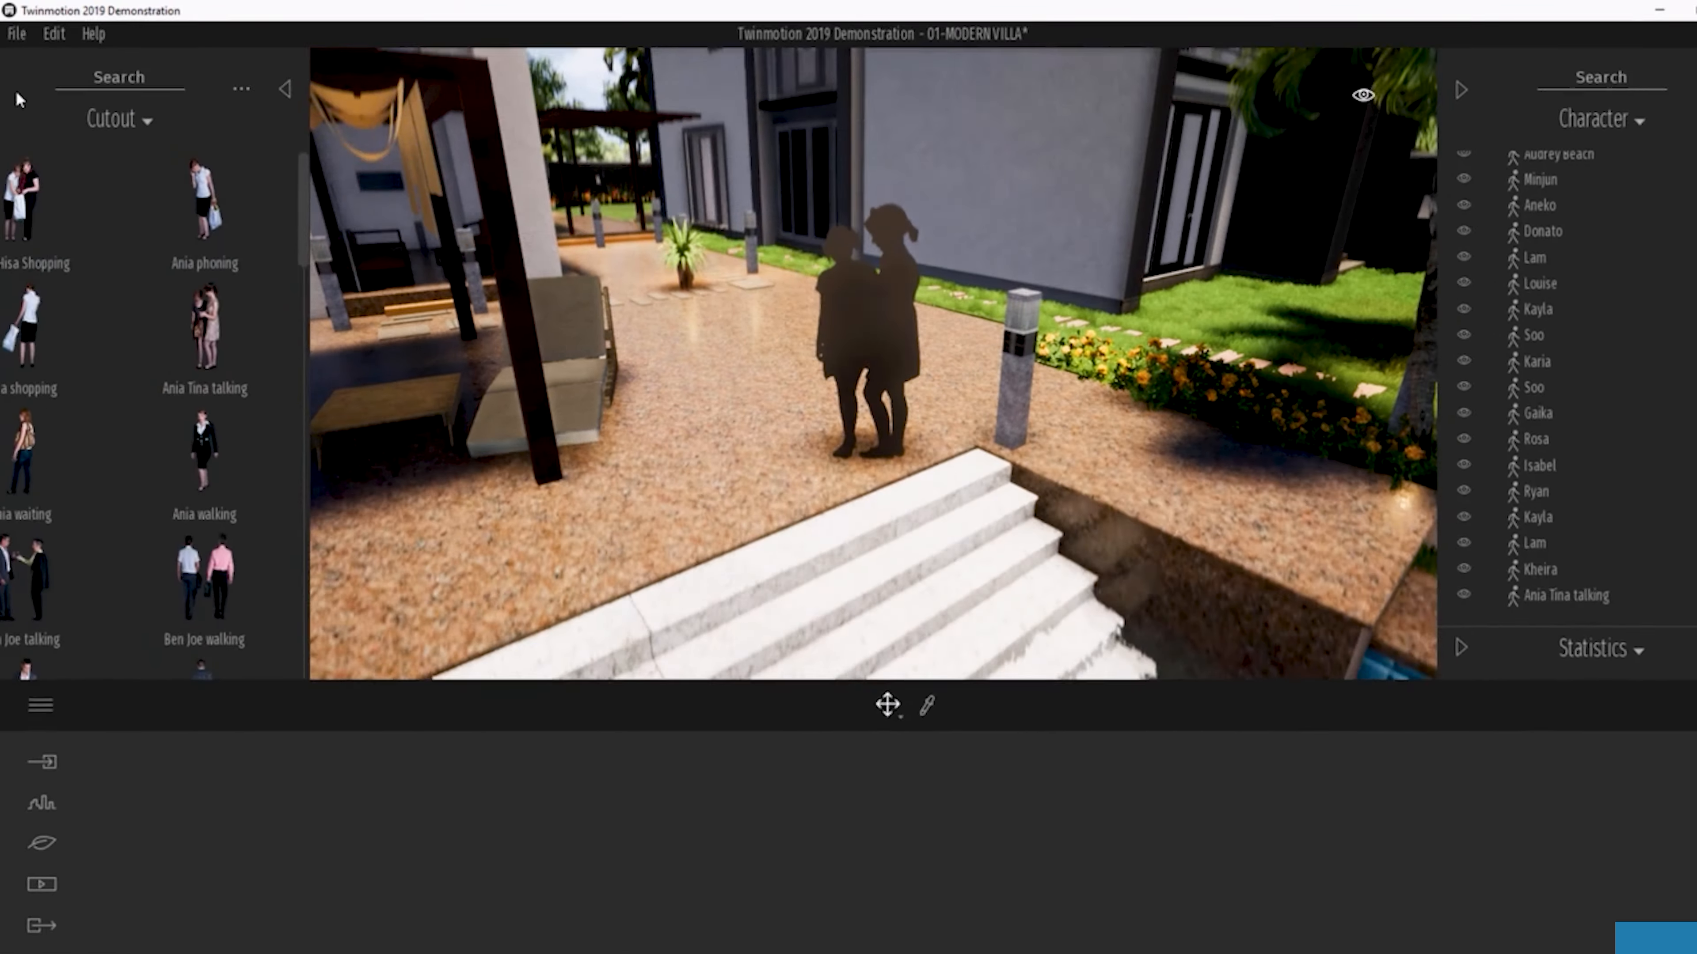
click(34, 112)
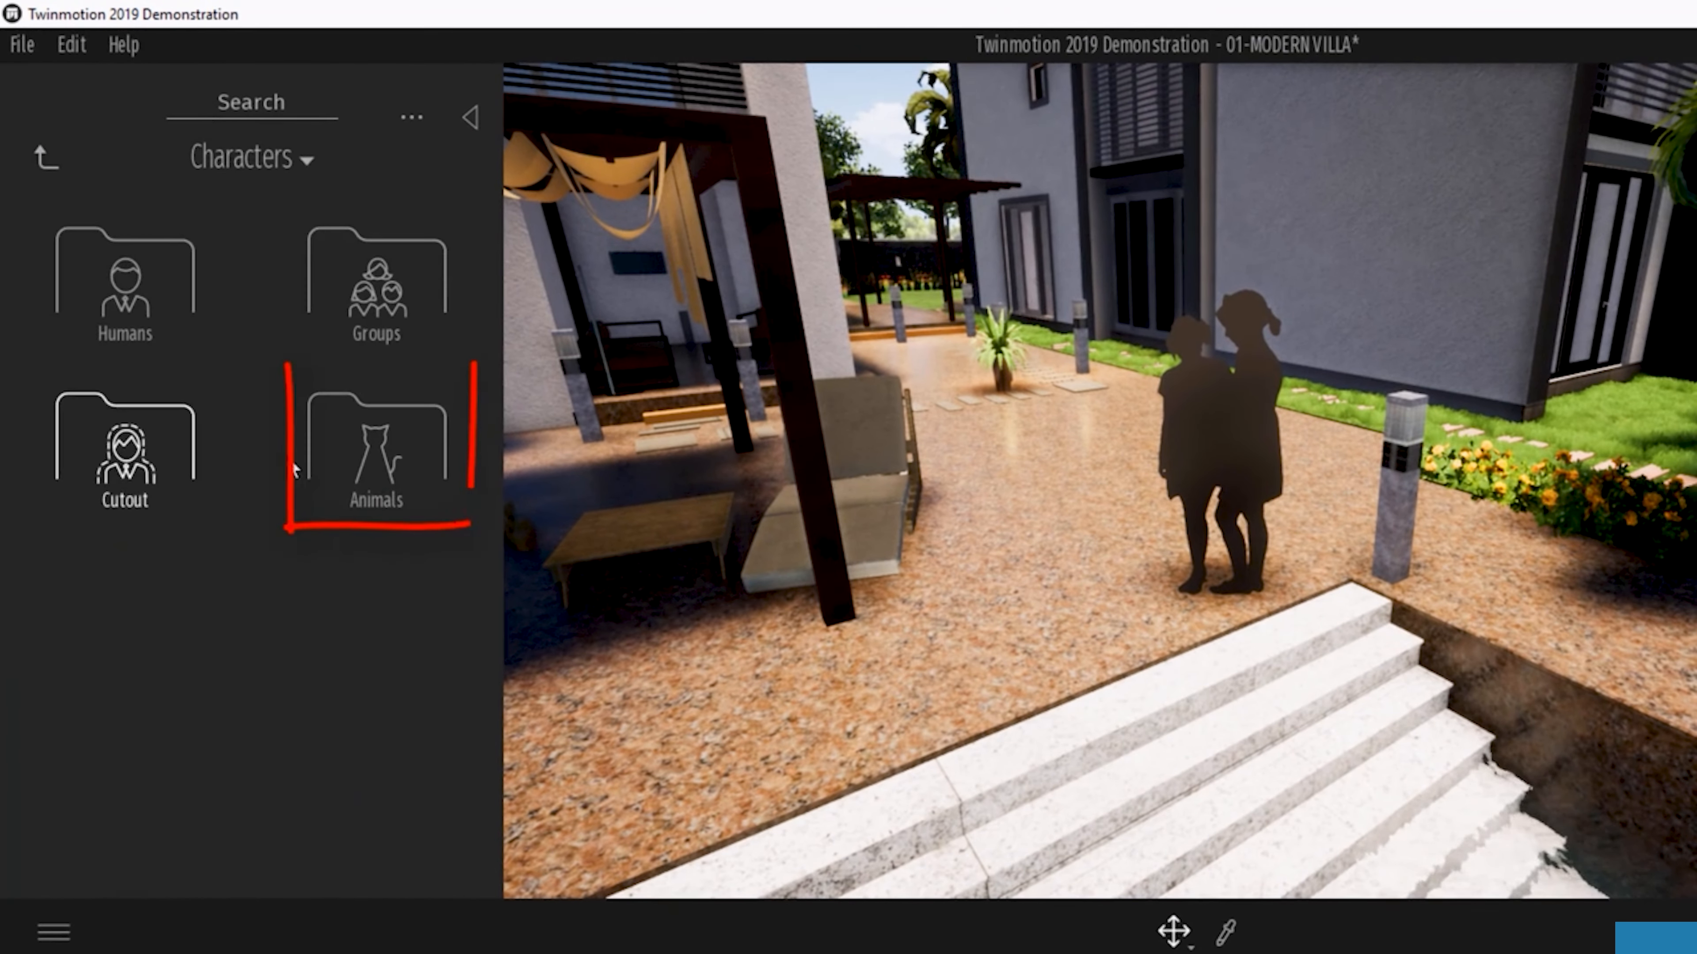
click(317, 464)
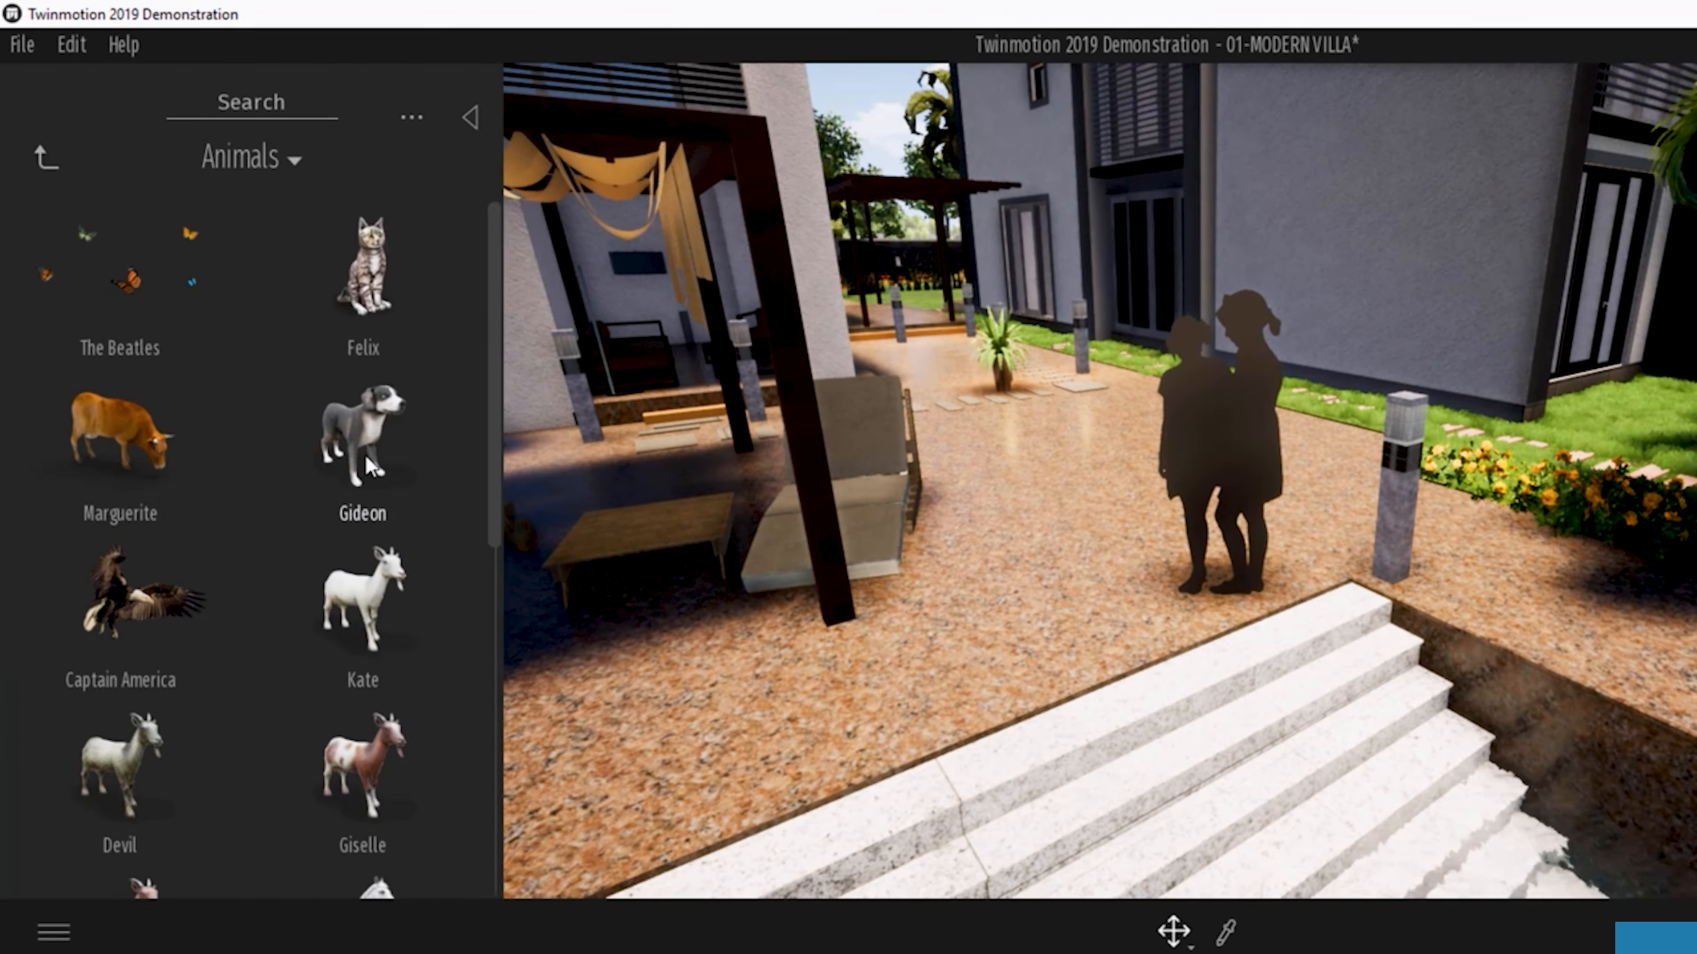
Step: Place the Felix cat and the Gideon dog on the paving above the pool steps and browse the other animals
drag(451, 315, 1090, 665)
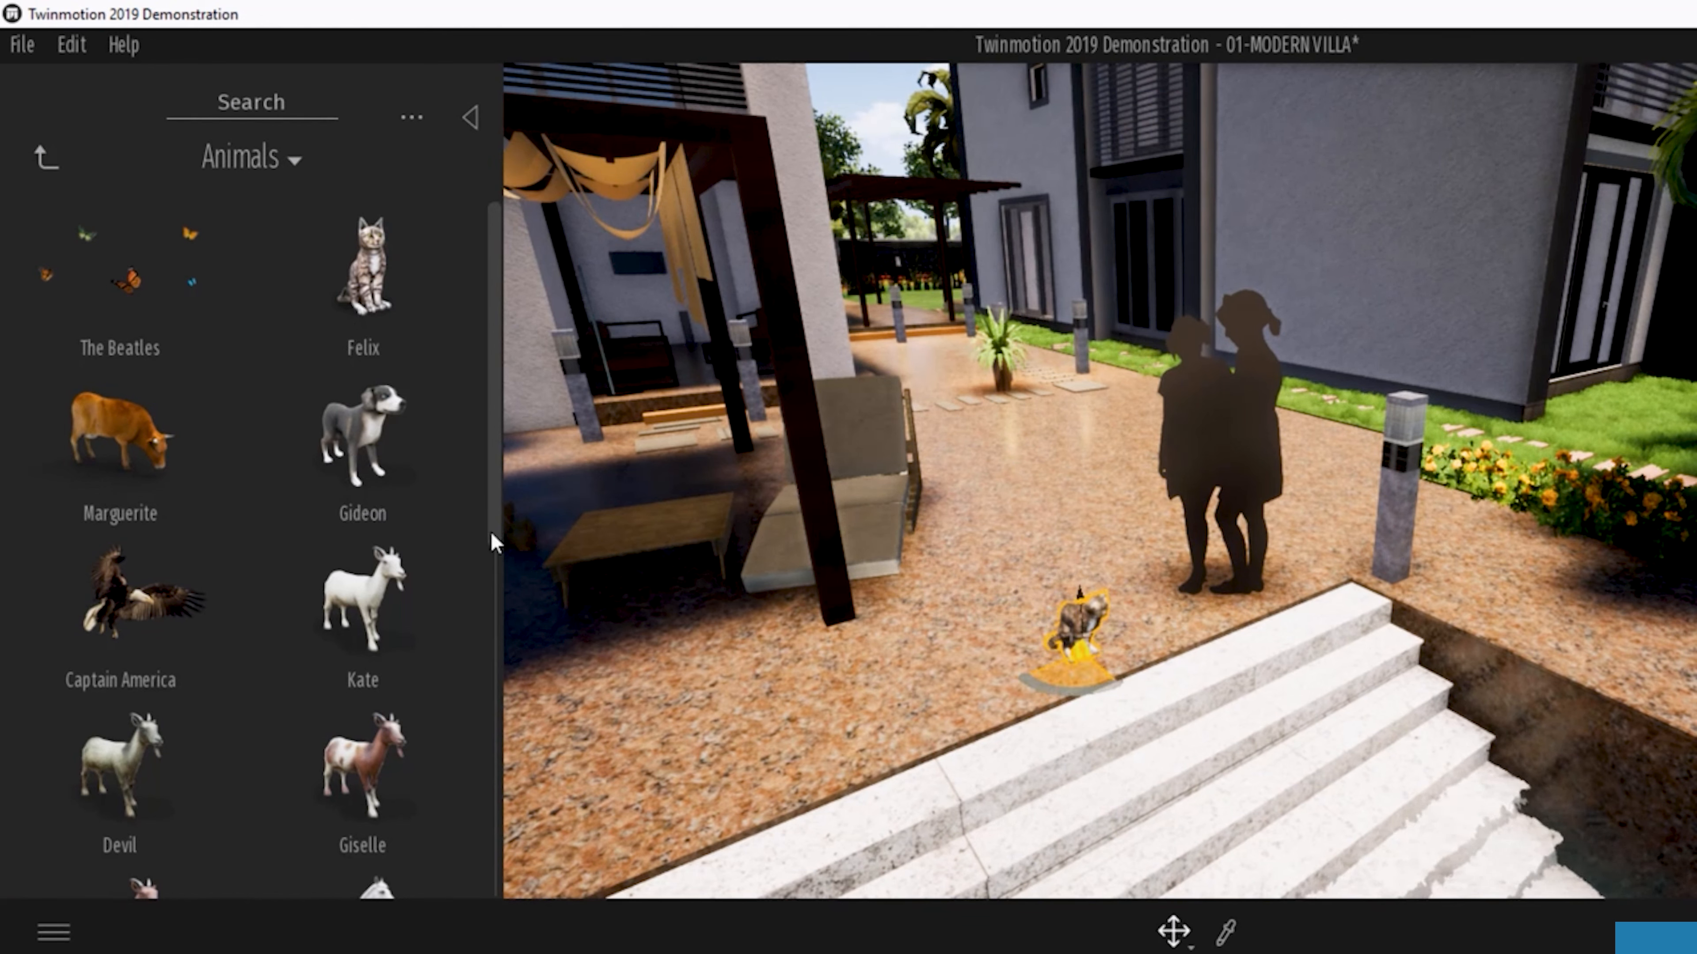
drag(351, 468, 982, 707)
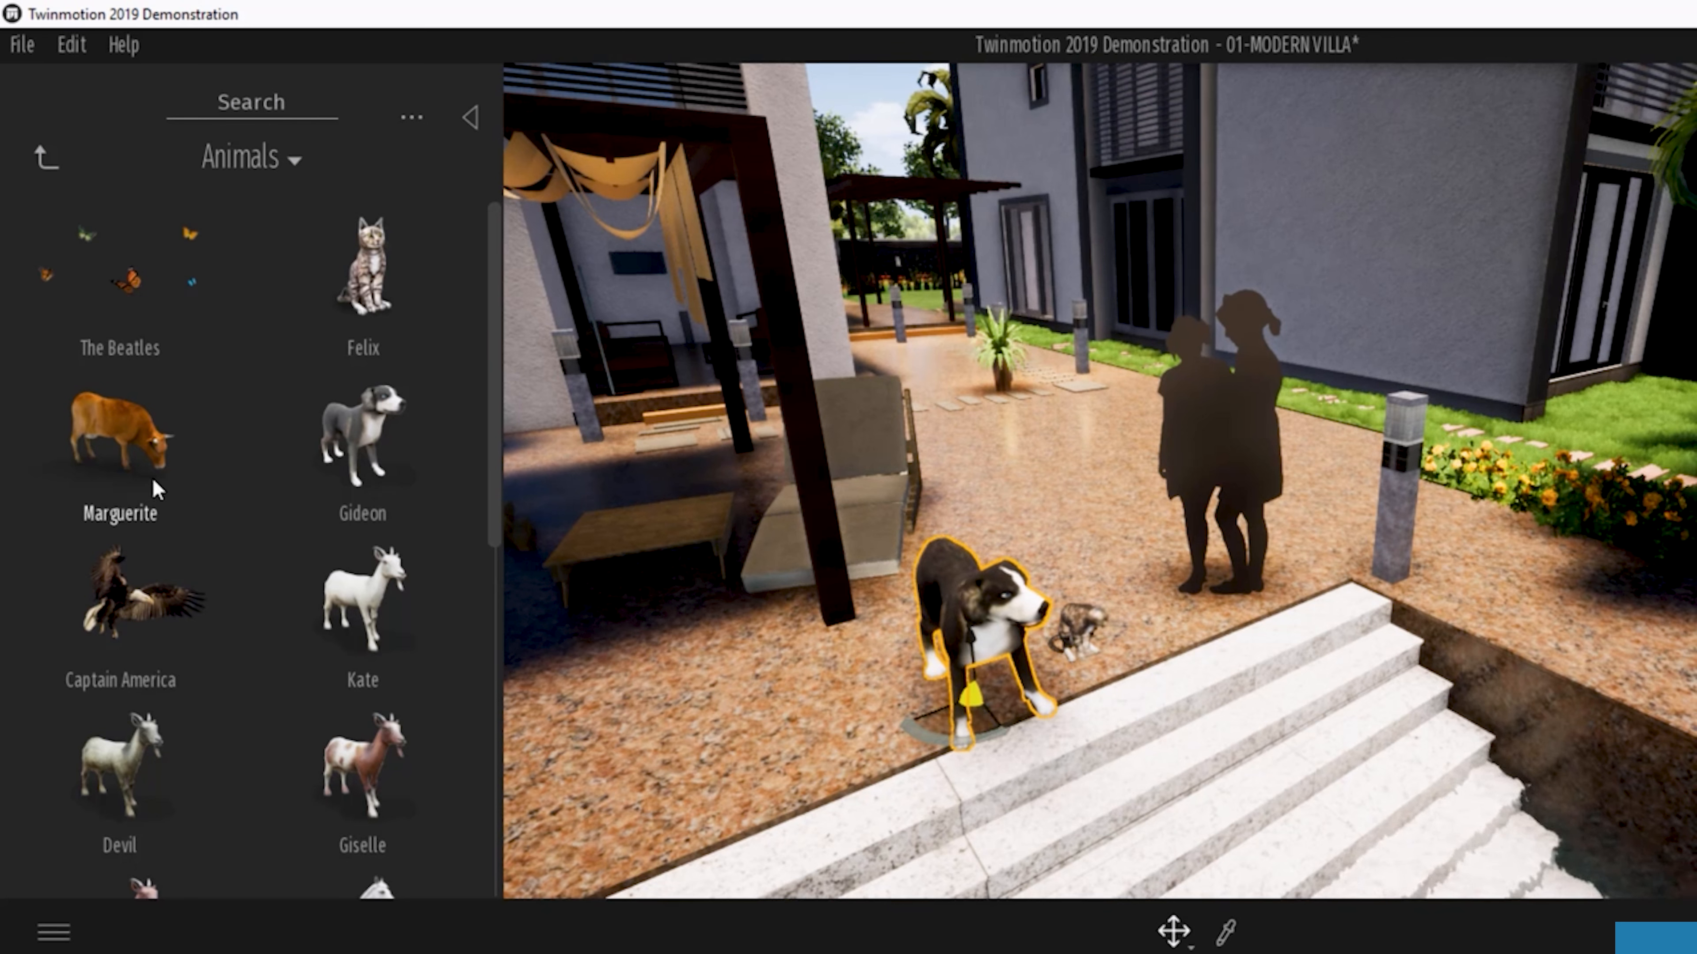
scroll(150, 471, down, 2)
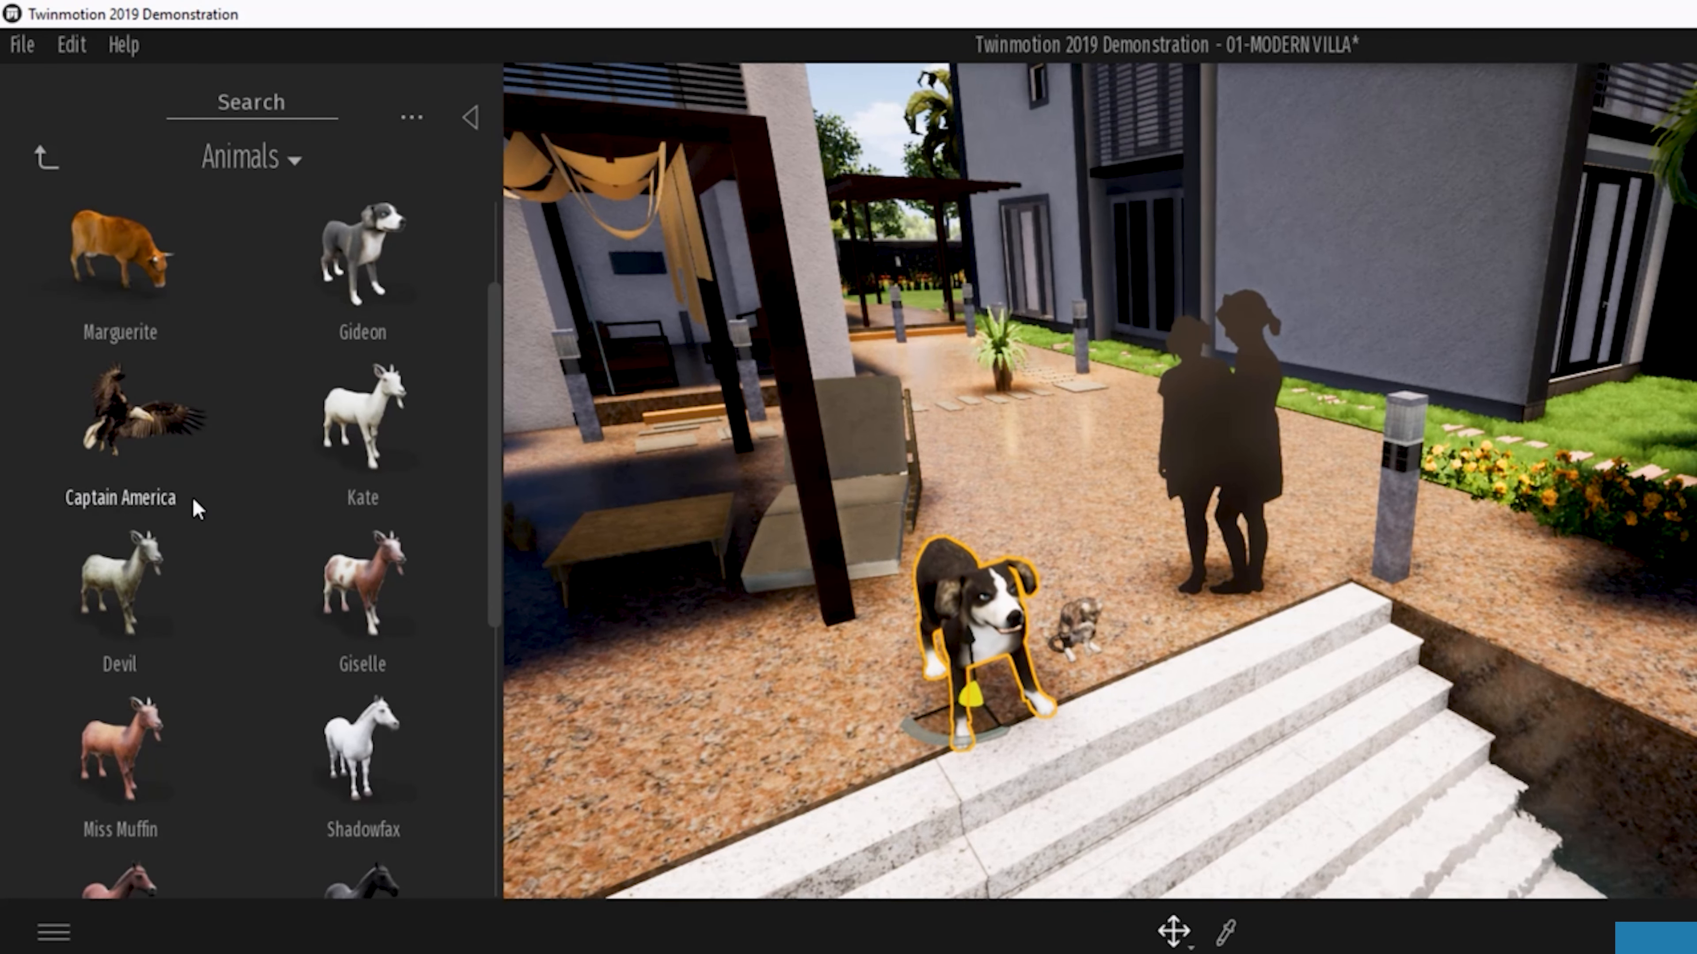
scroll(163, 595, down, 6)
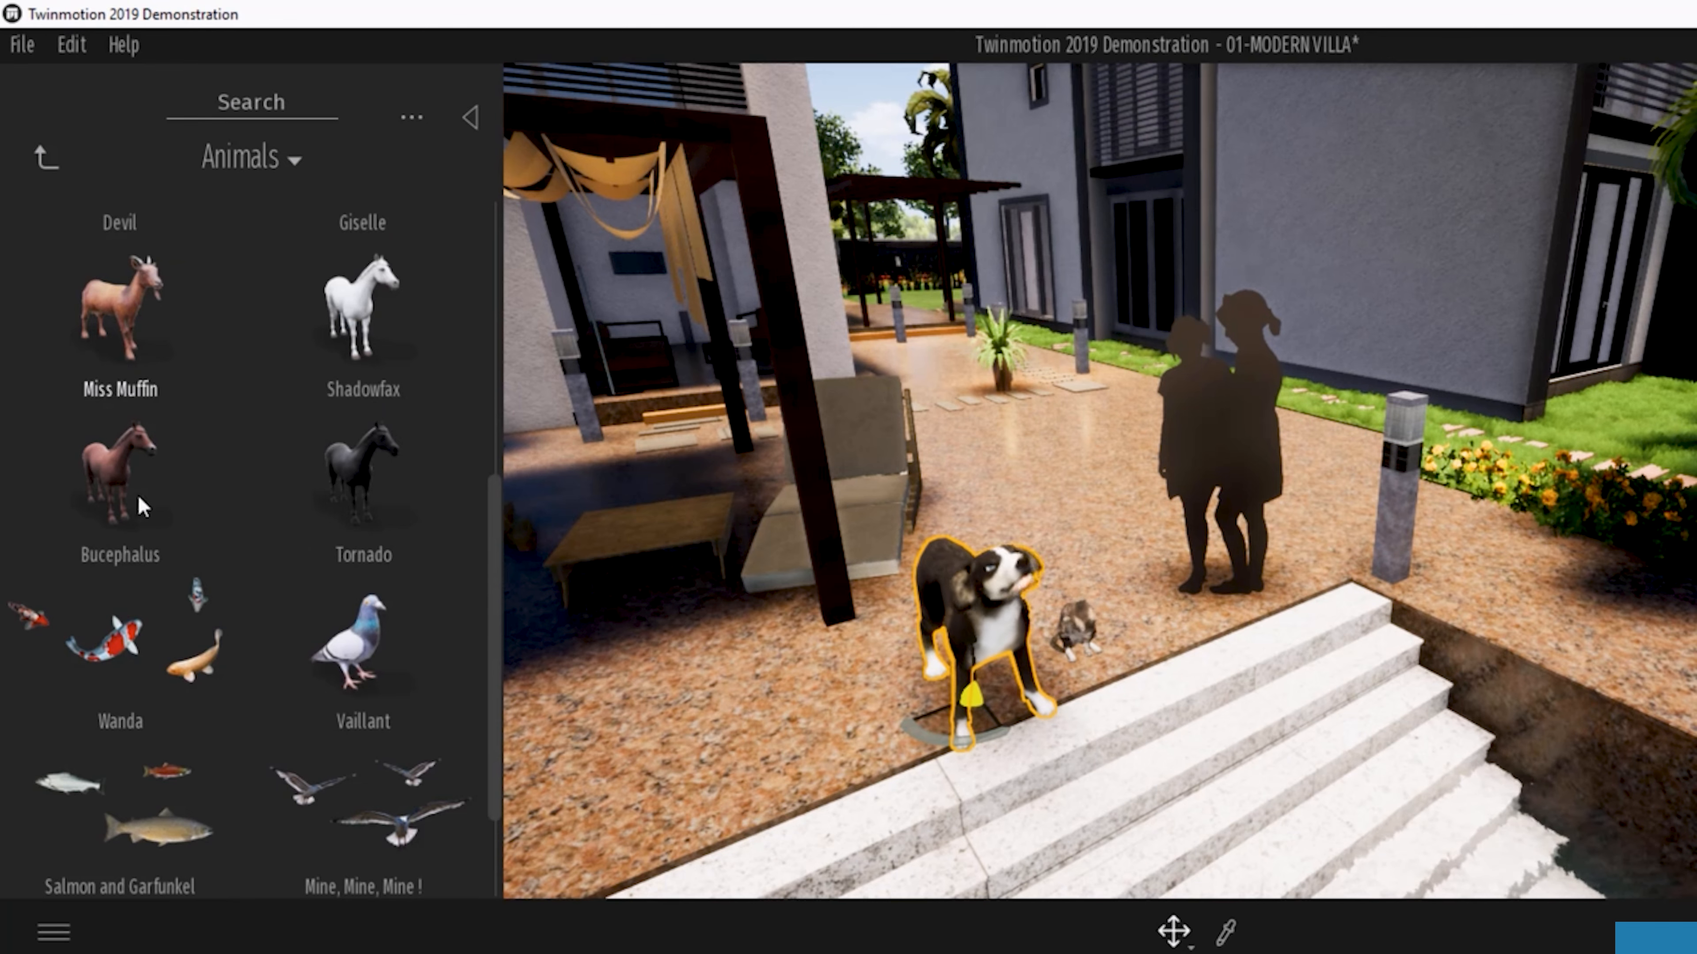
scroll(136, 568, down, 2)
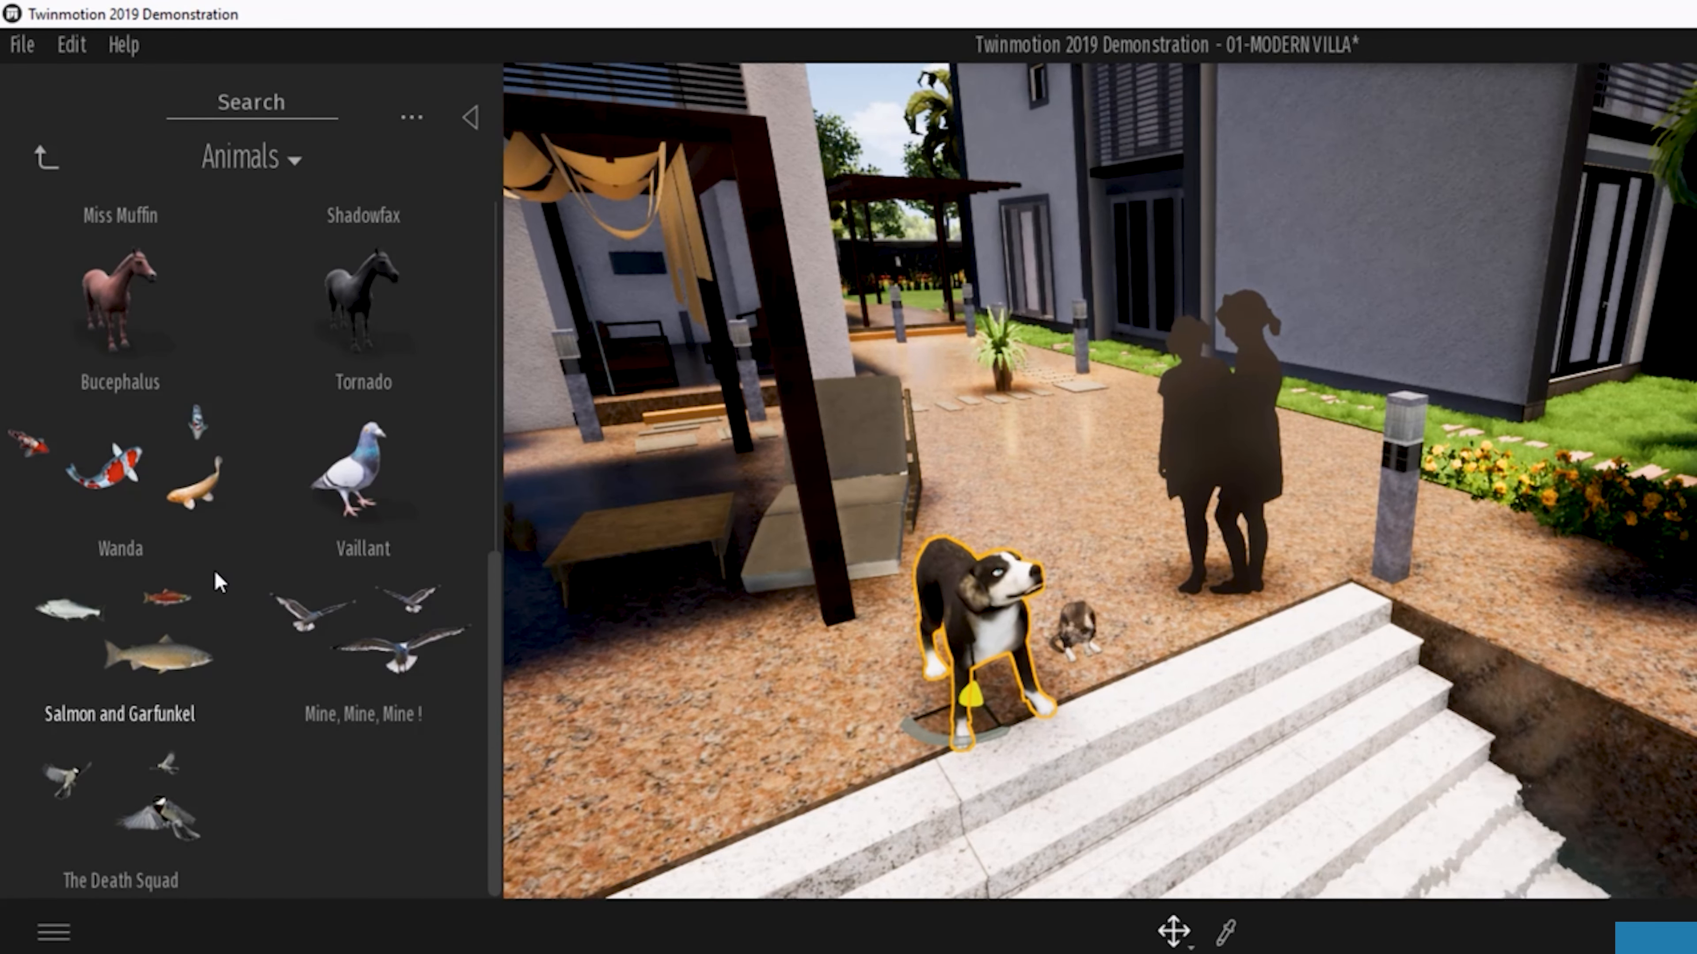
scroll(200, 568, up, 6)
scroll(205, 569, up, 2)
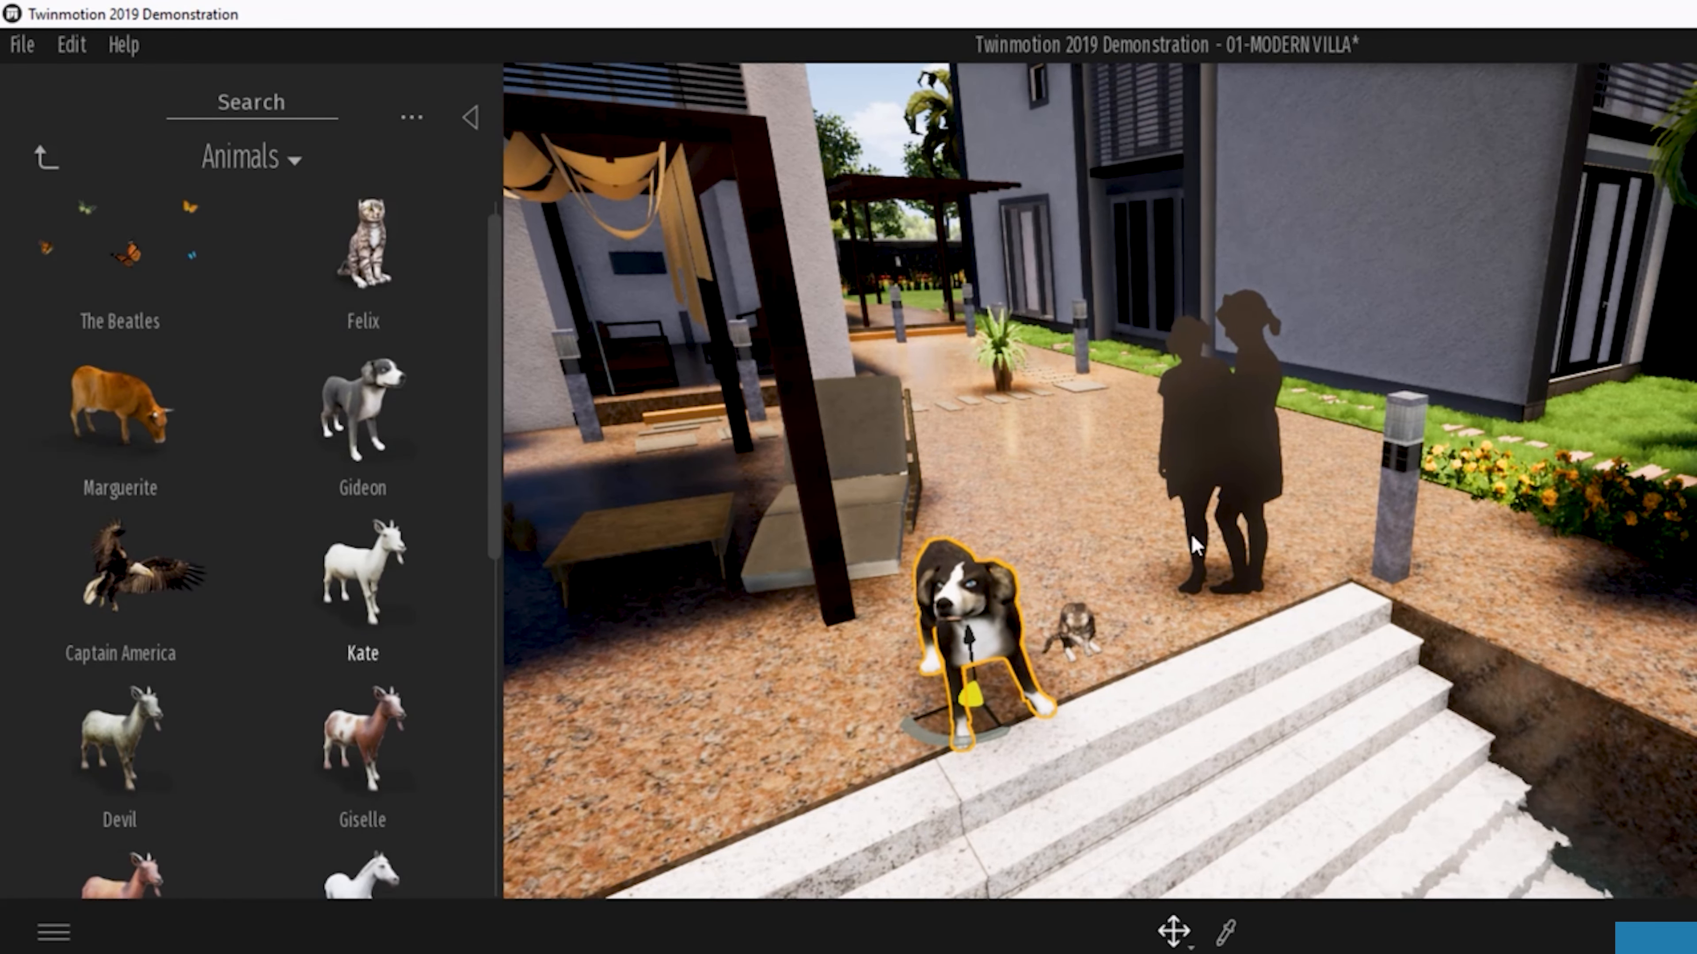
Step: Try placing The Beatles butterflies on the shaded lawn beside the pool
right_drag(1099, 481, 1422, 481)
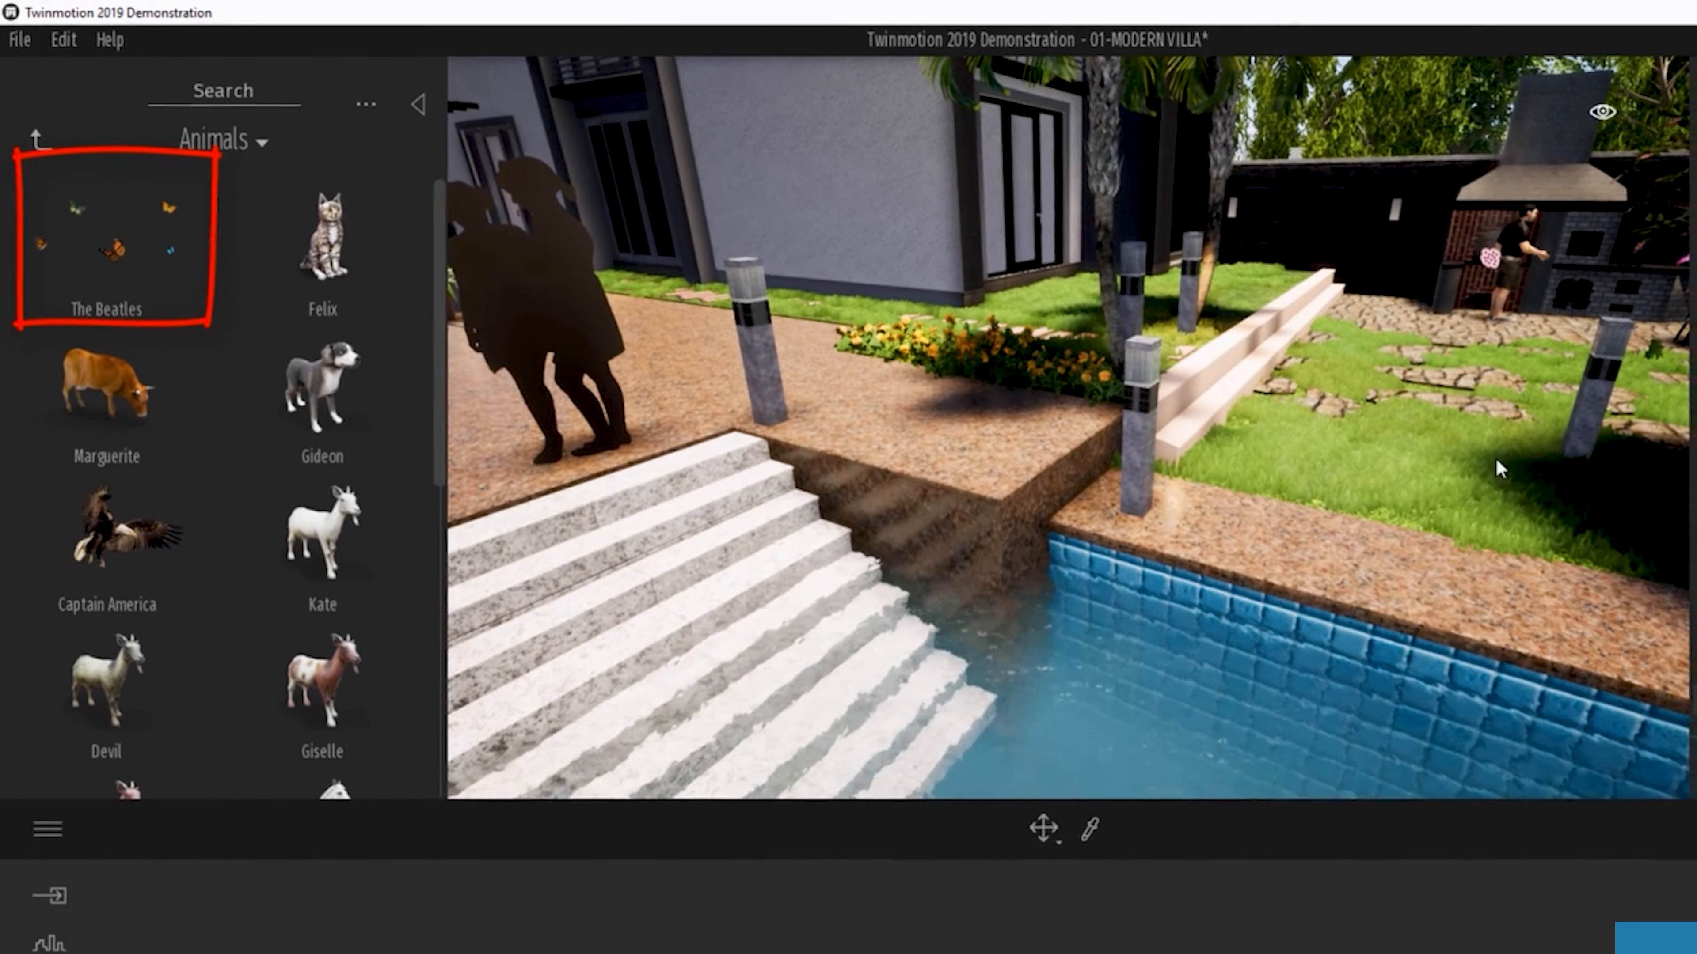
drag(104, 262, 1548, 558)
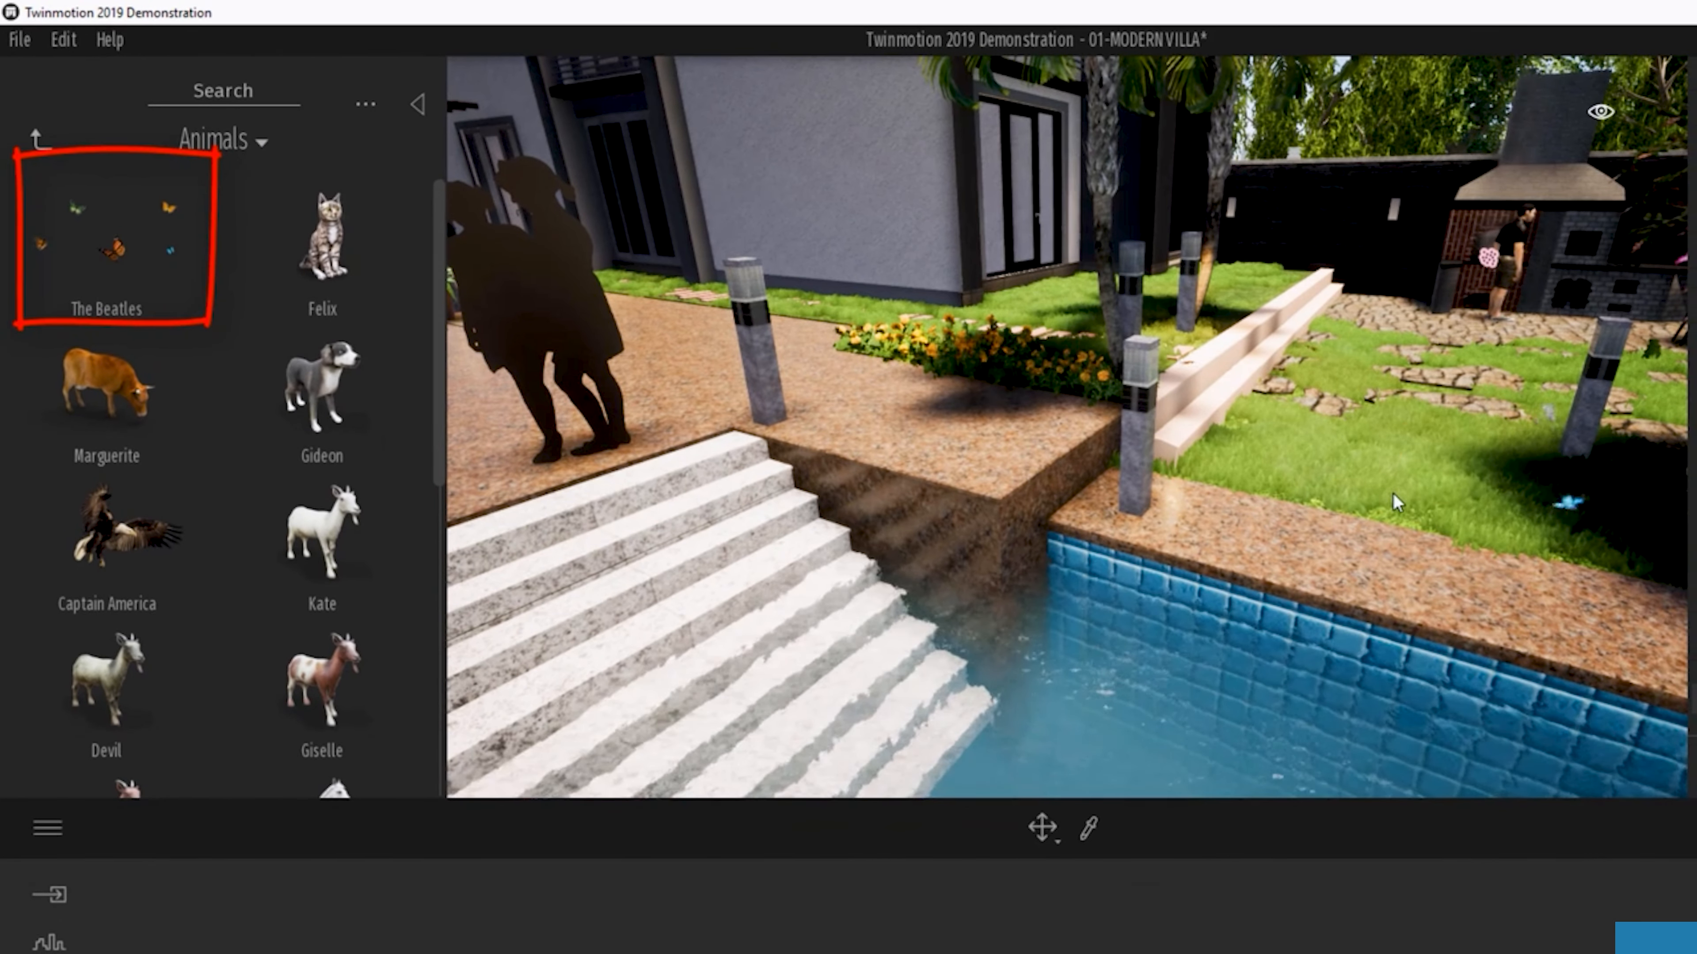
scroll(1436, 516, down, 3)
right_drag(1436, 516, 1537, 516)
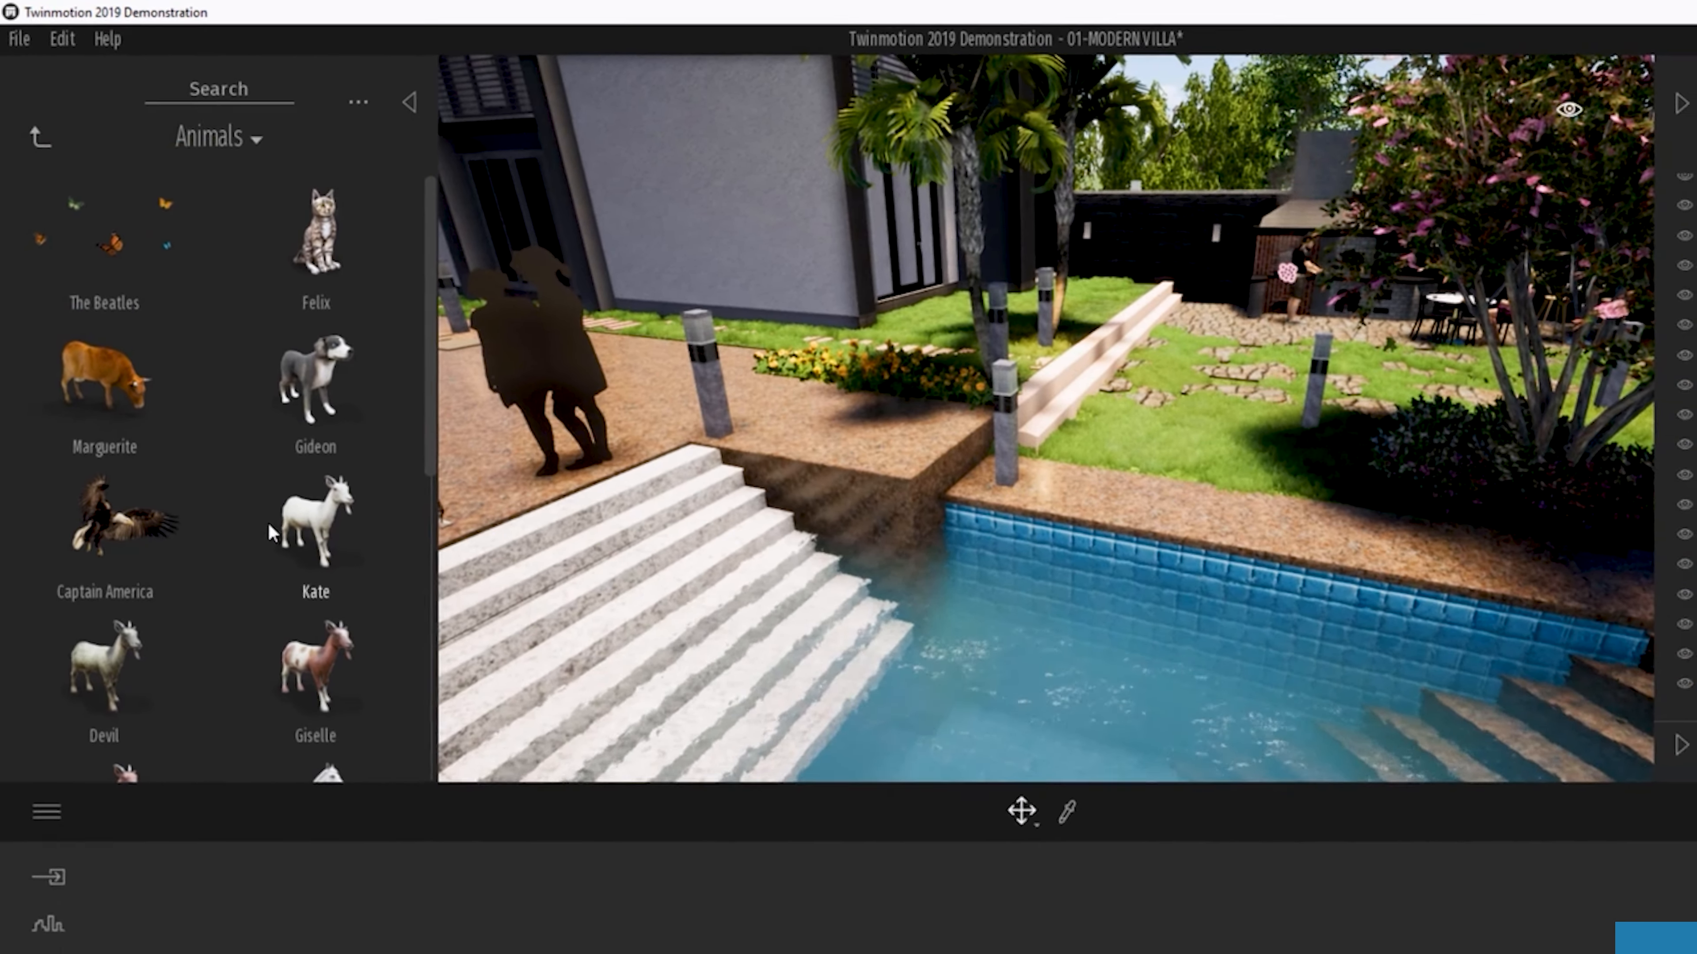
Step: Try the Wanda fish in the pool, view them swimming, and delete them again
scroll(268, 568, down, 5)
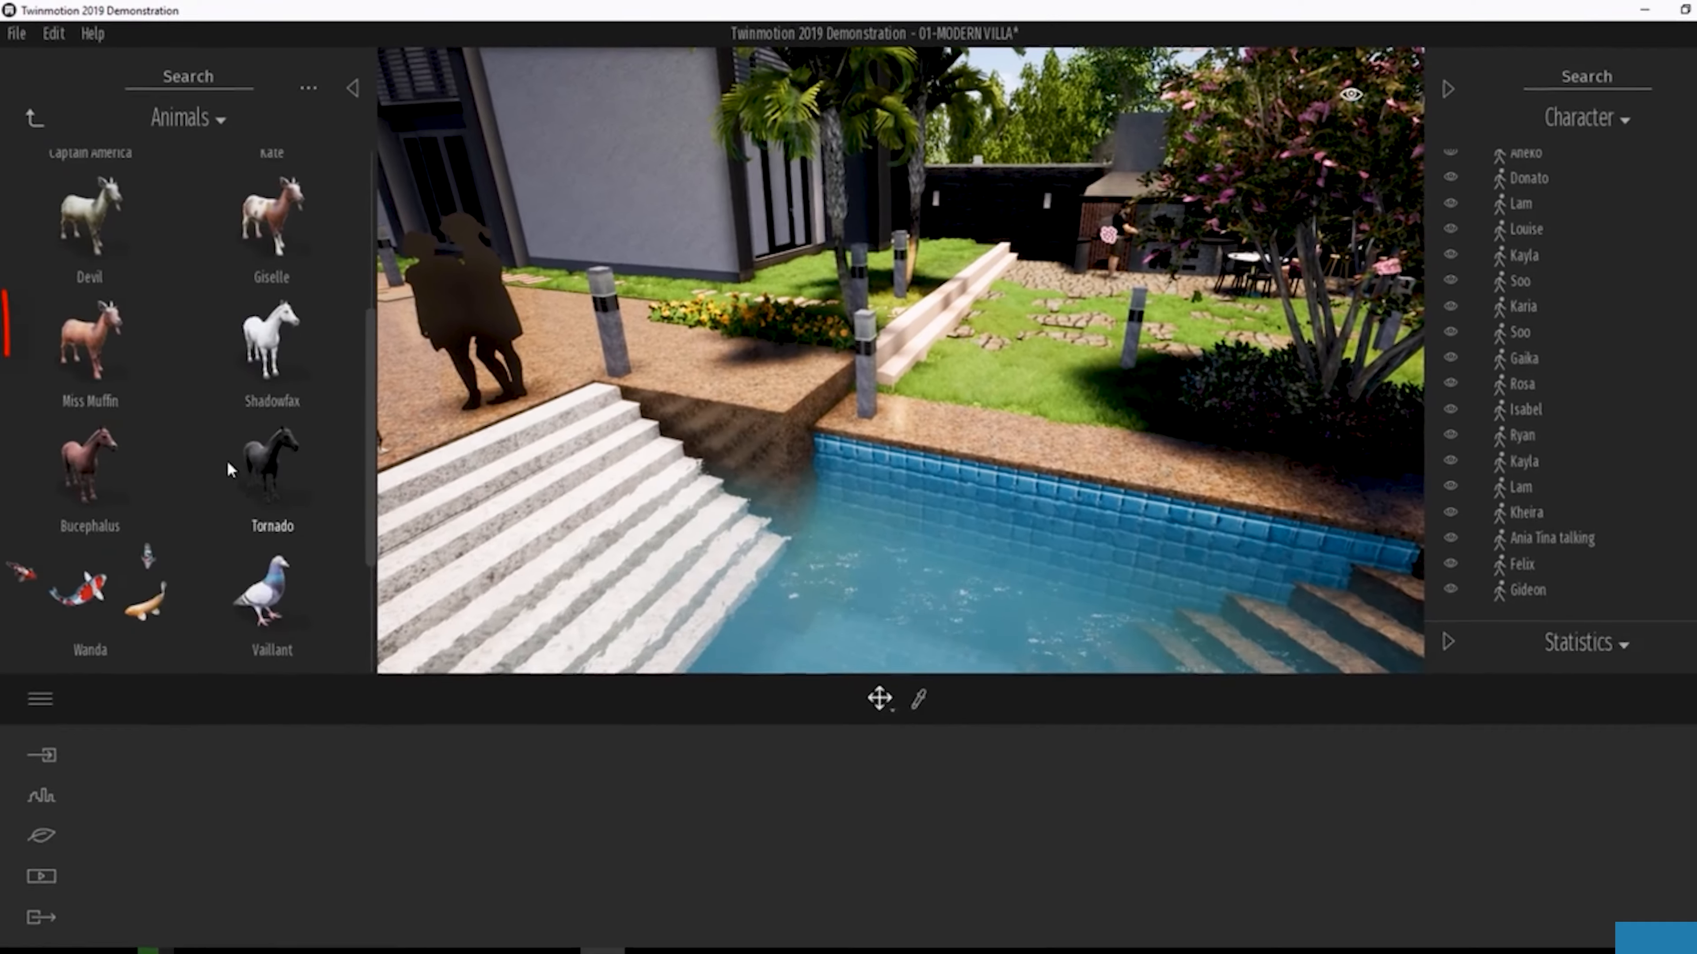
scroll(219, 471, down, 1)
drag(104, 350, 901, 587)
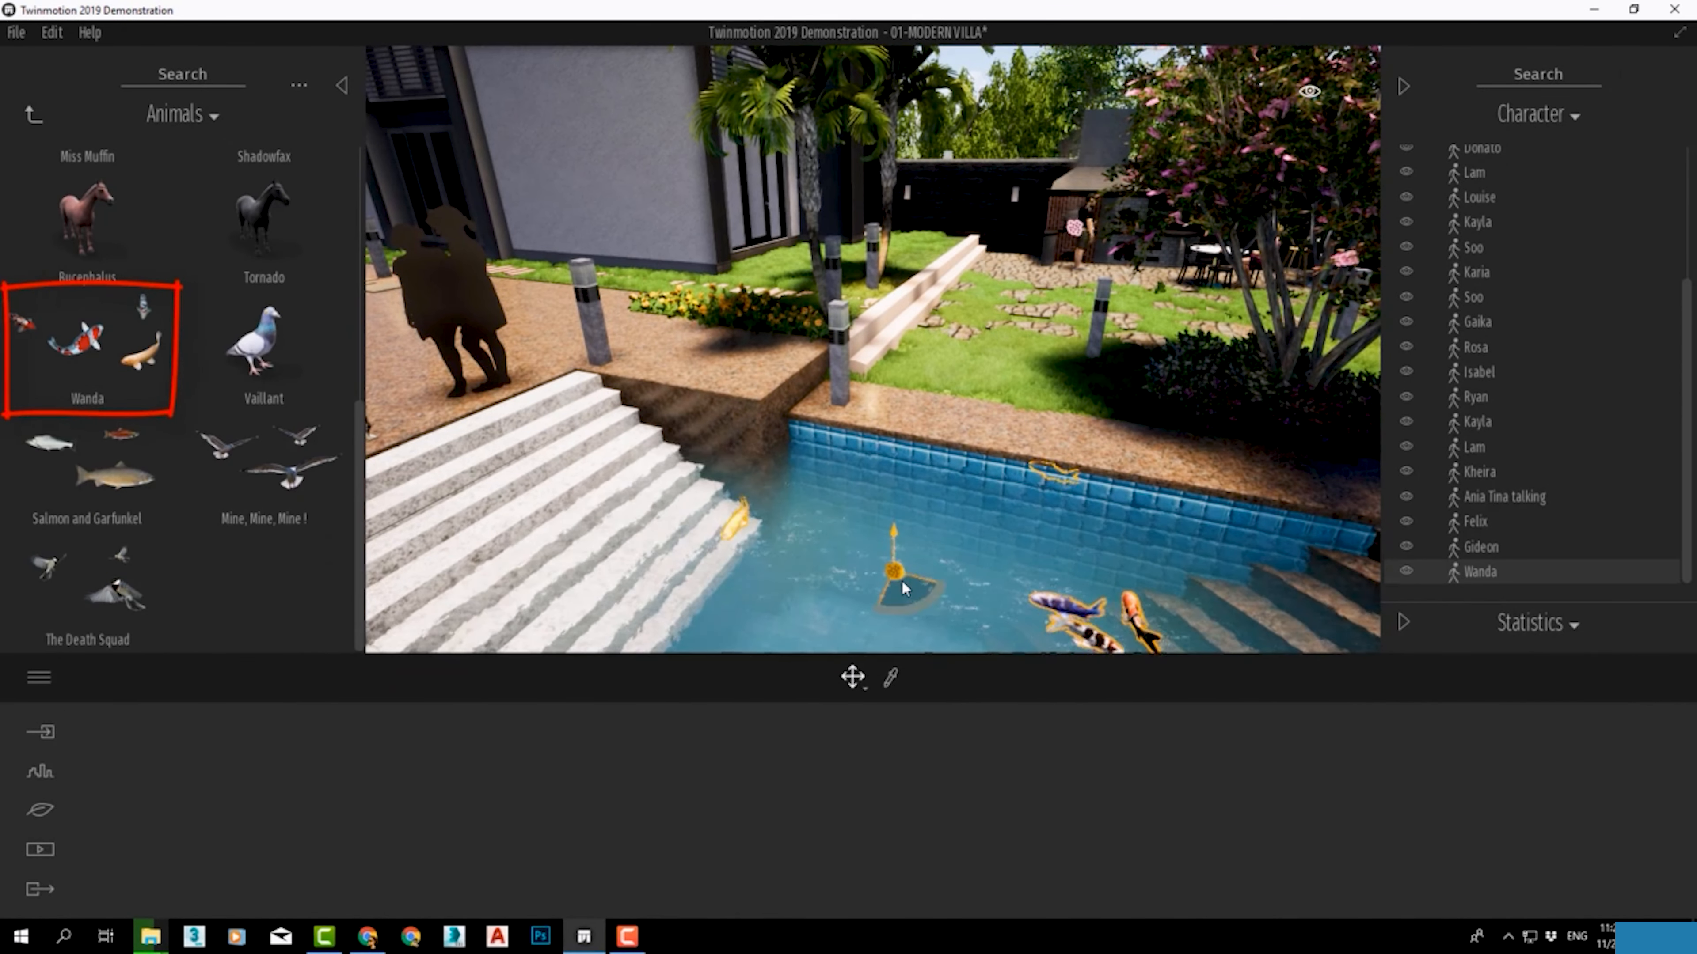
scroll(901, 587, down, 3)
scroll(867, 465, up, 3)
click(807, 436)
mouse_move(808, 439)
mouse_down()
mouse_move(817, 565)
mouse_move(827, 454)
mouse_up()
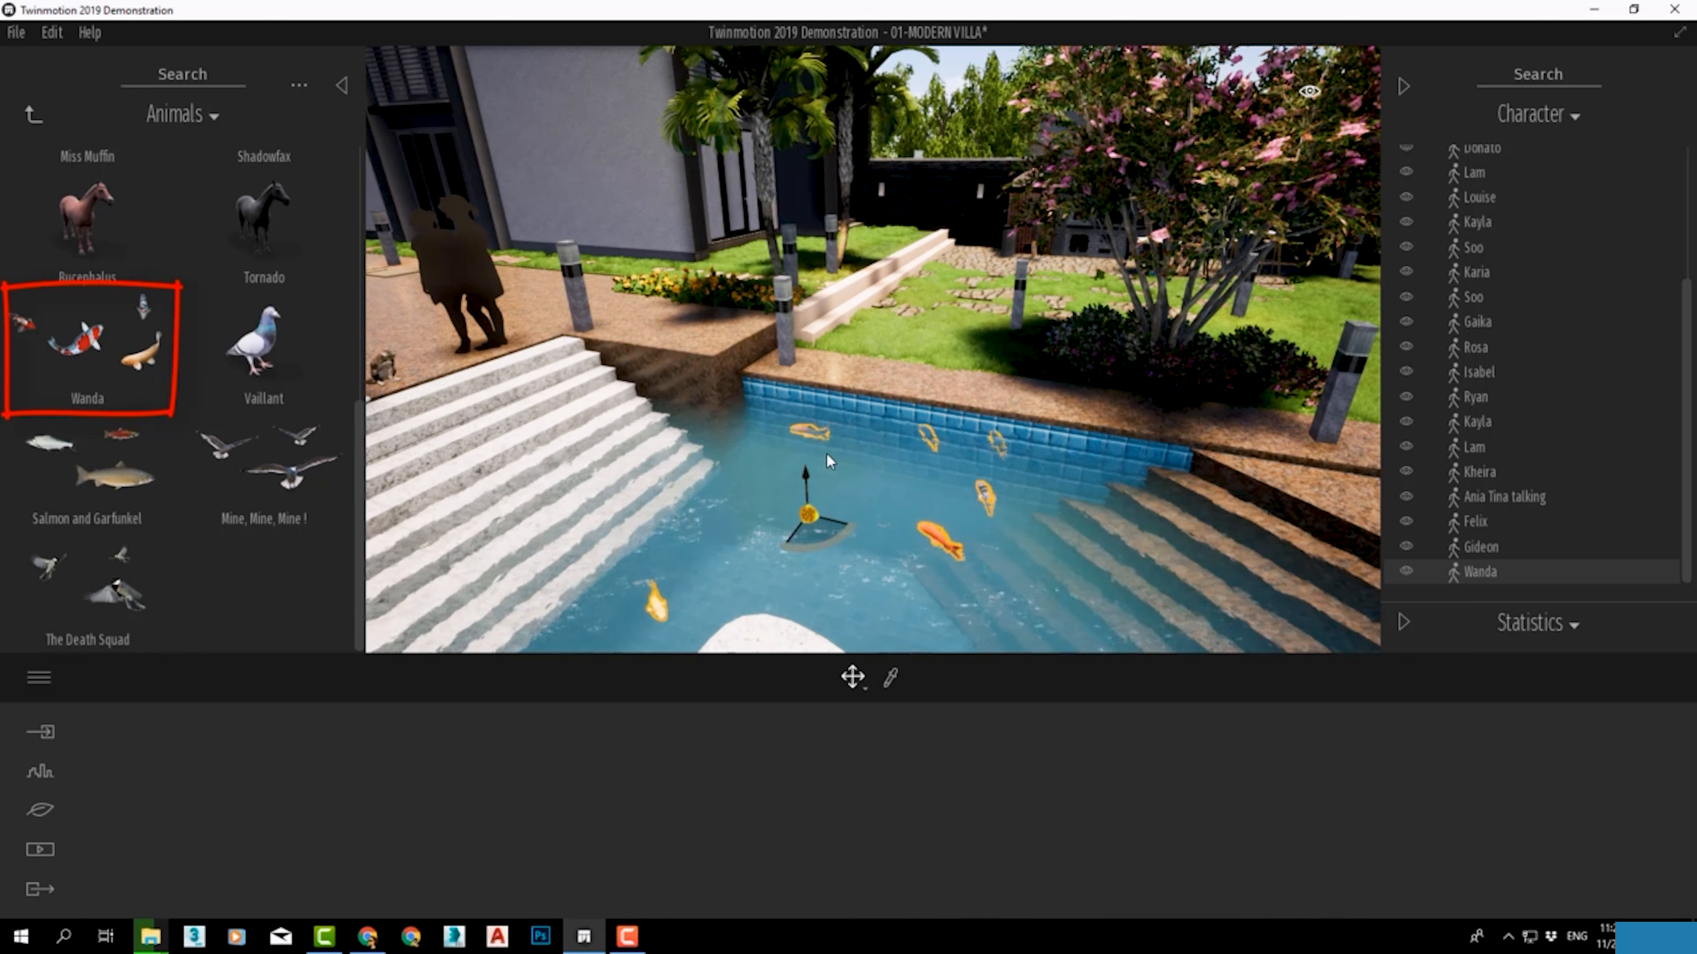
key(Delete)
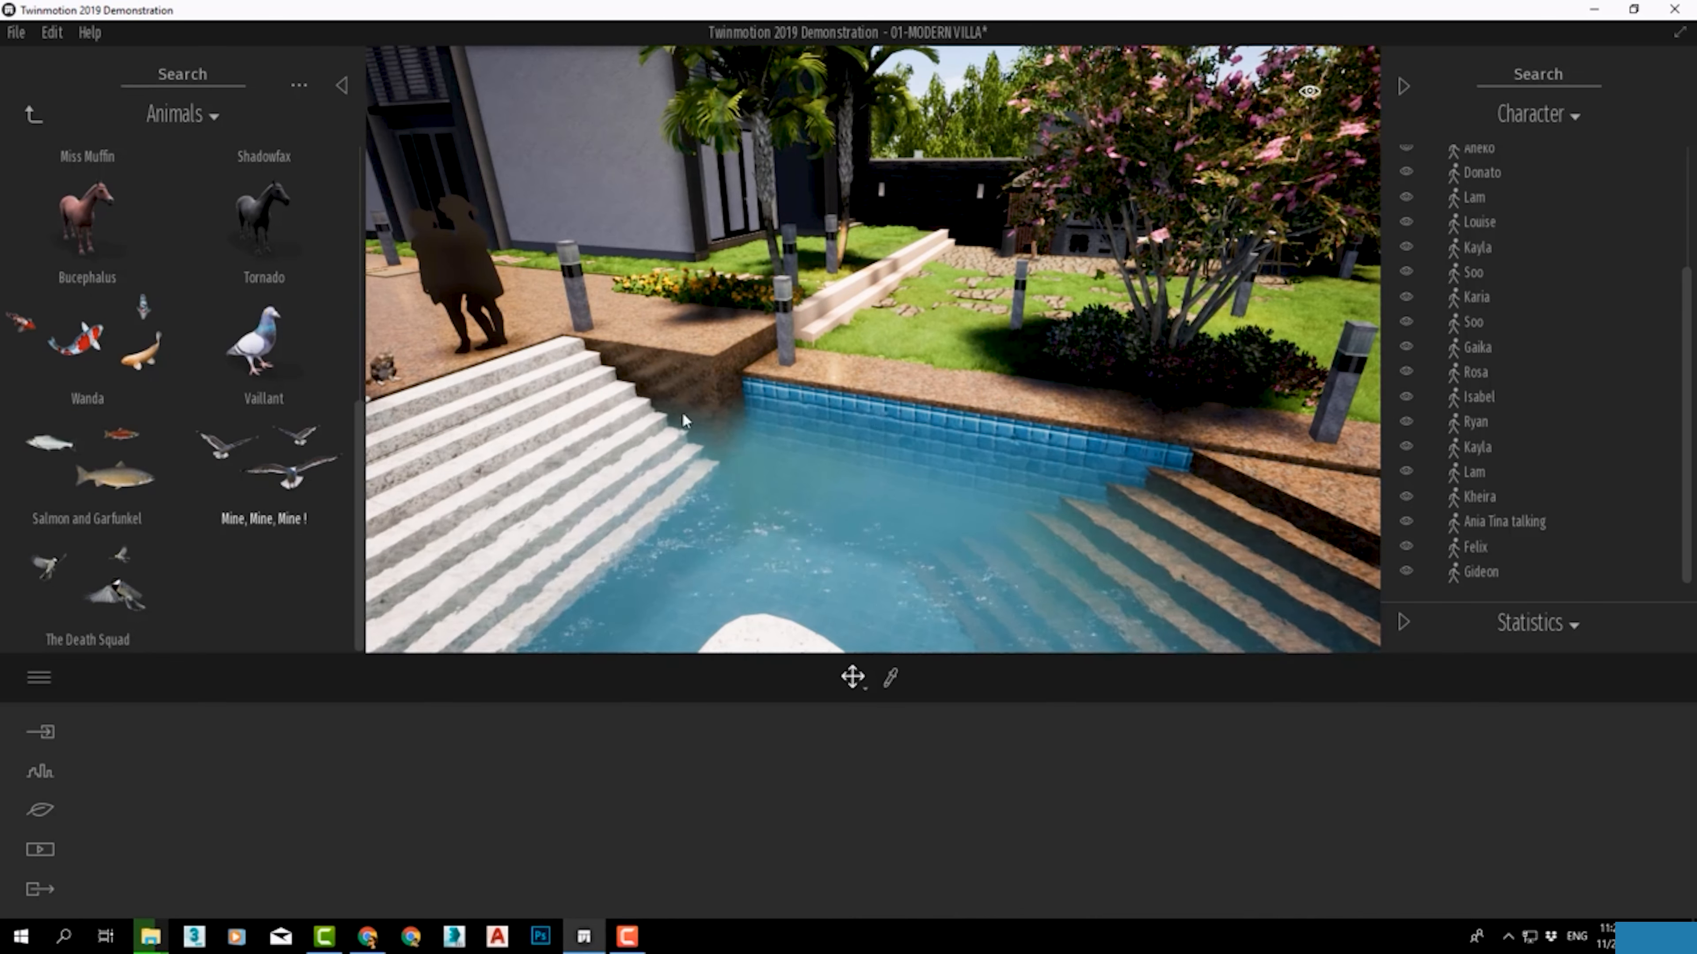
Step: Try the Mine, Mine, Mine ! birds at the far edge of the pool and delete them again
drag(929, 399, 930, 400)
scroll(855, 504, down, 3)
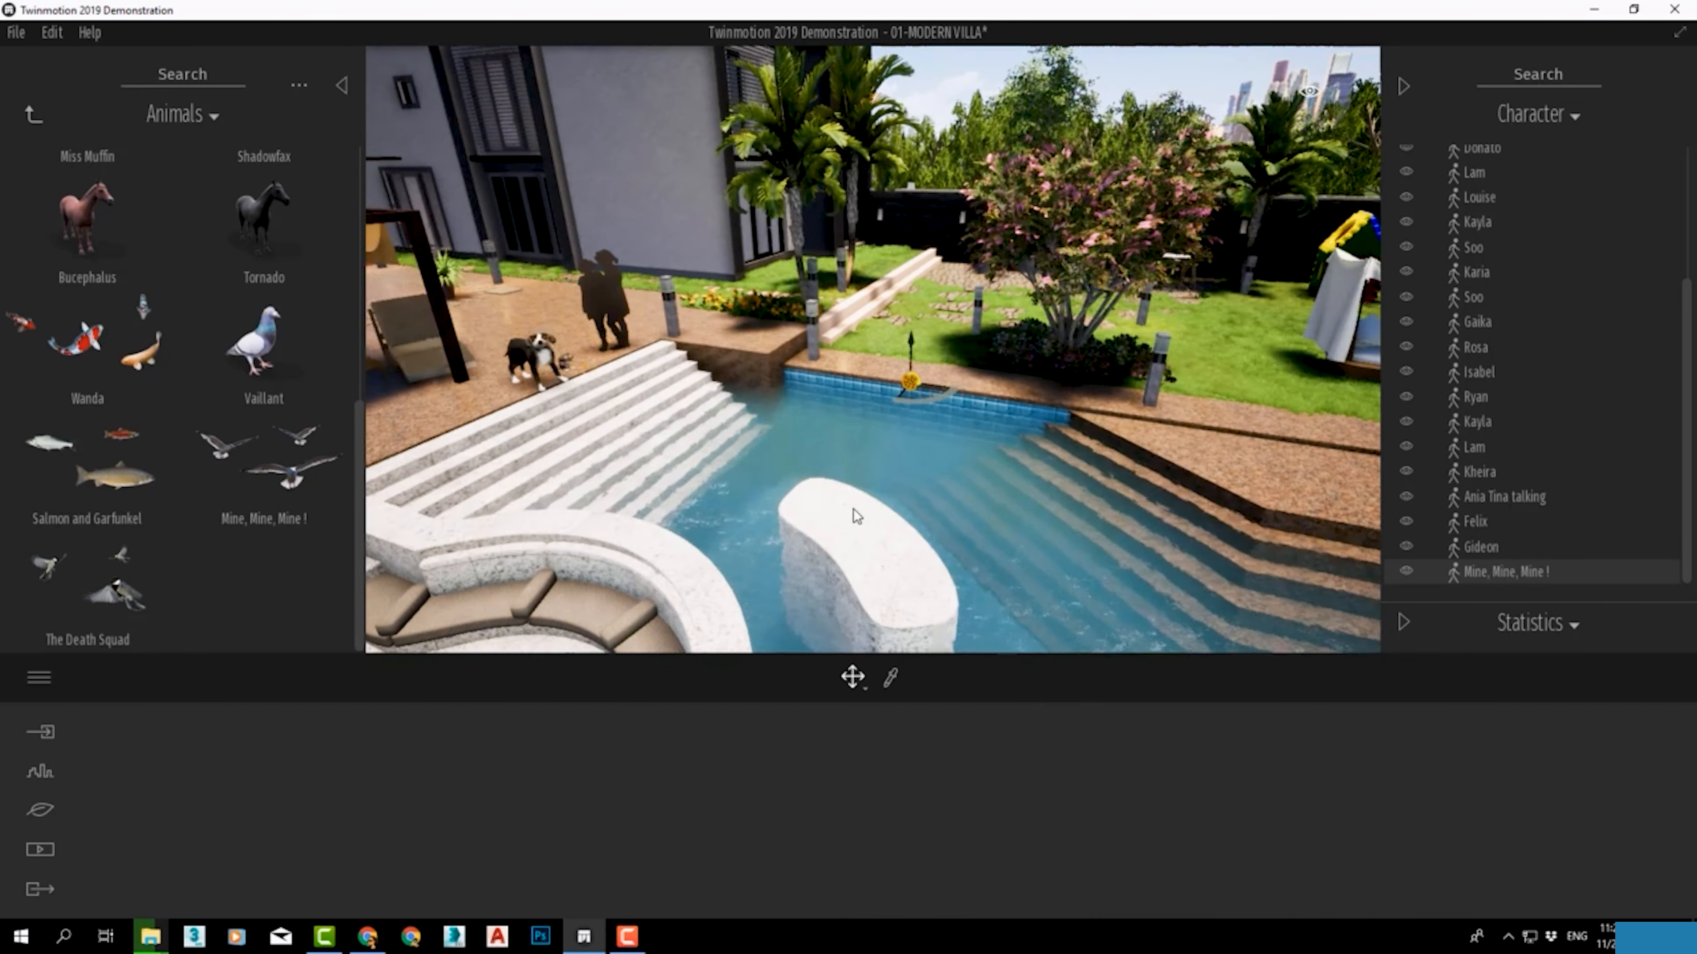
key(Delete)
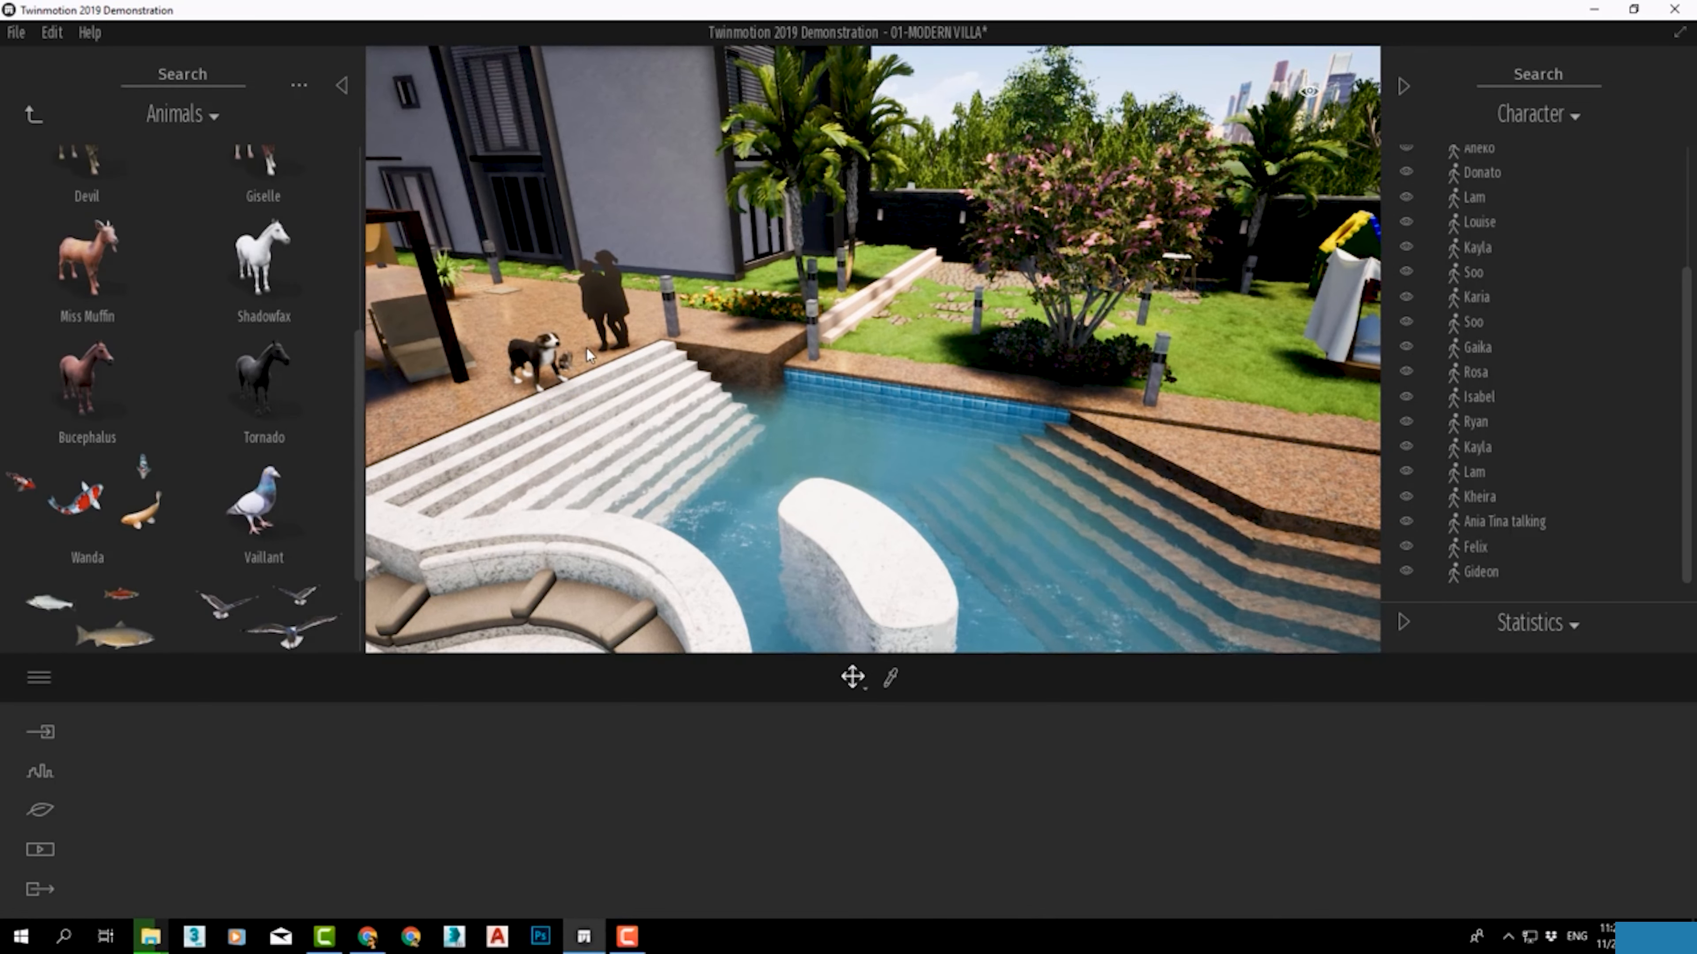
Step: Delete the Gideon dog, the Felix cat and the Ania Tina talking silhouette from above the pool steps
click(546, 359)
key(Delete)
click(565, 362)
key(Delete)
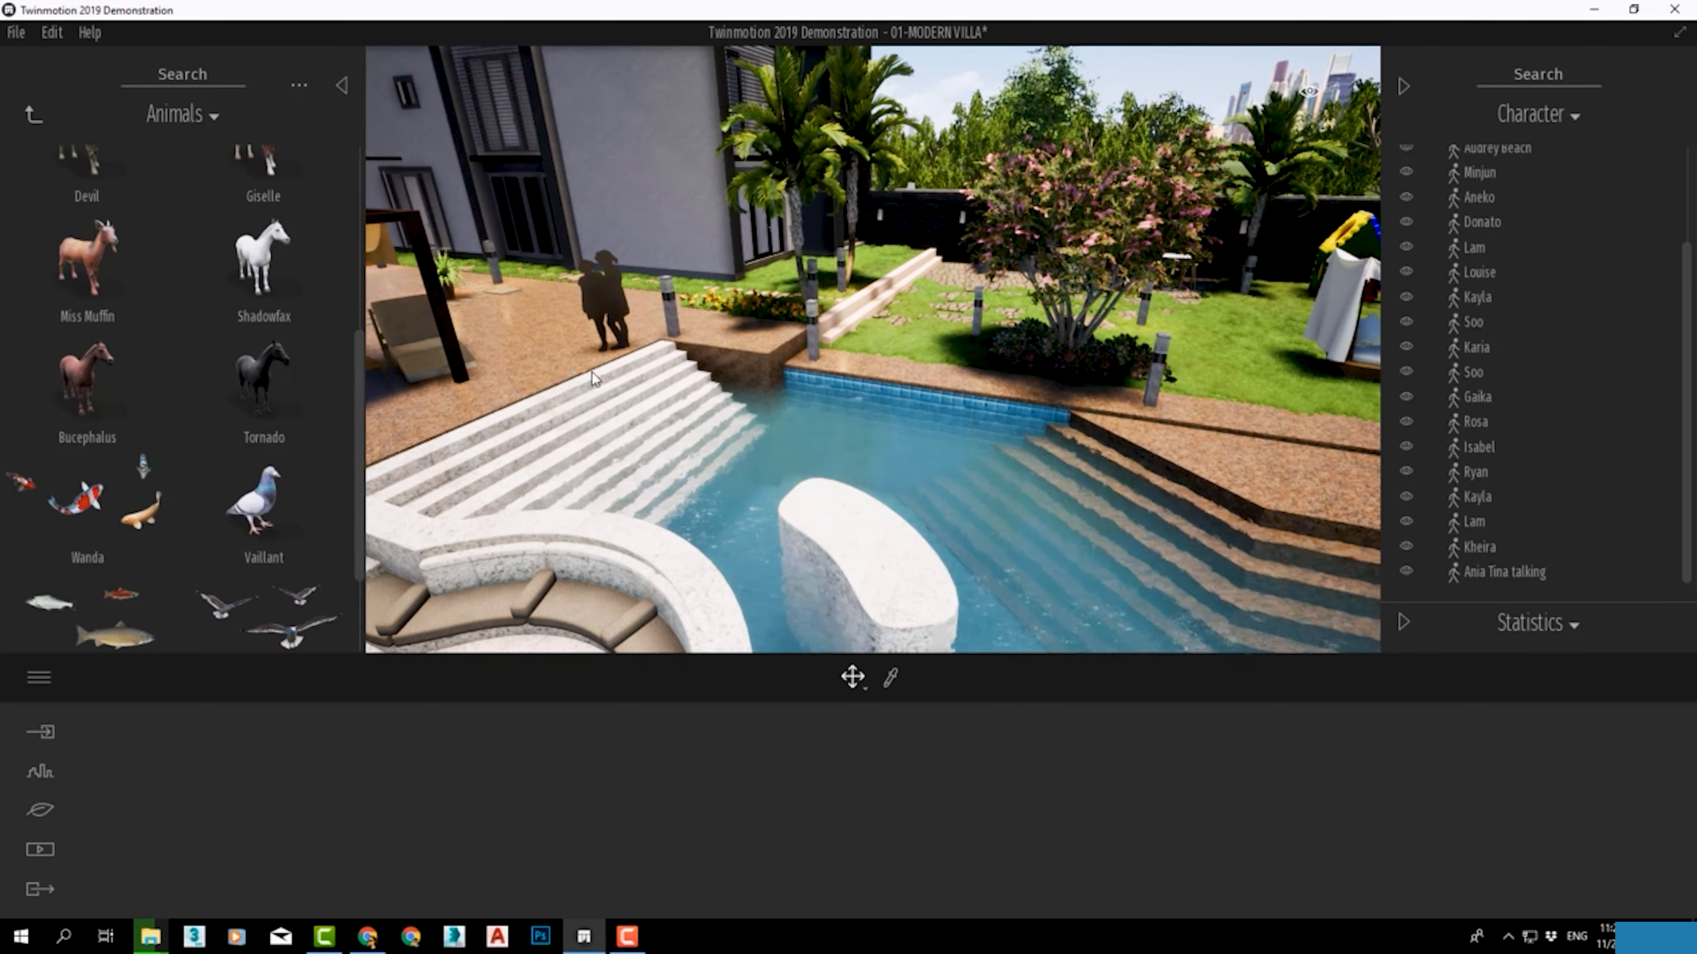
scroll(569, 367, up, 2)
right_drag(569, 366, 401, 366)
click(867, 227)
click(342, 85)
key(Delete)
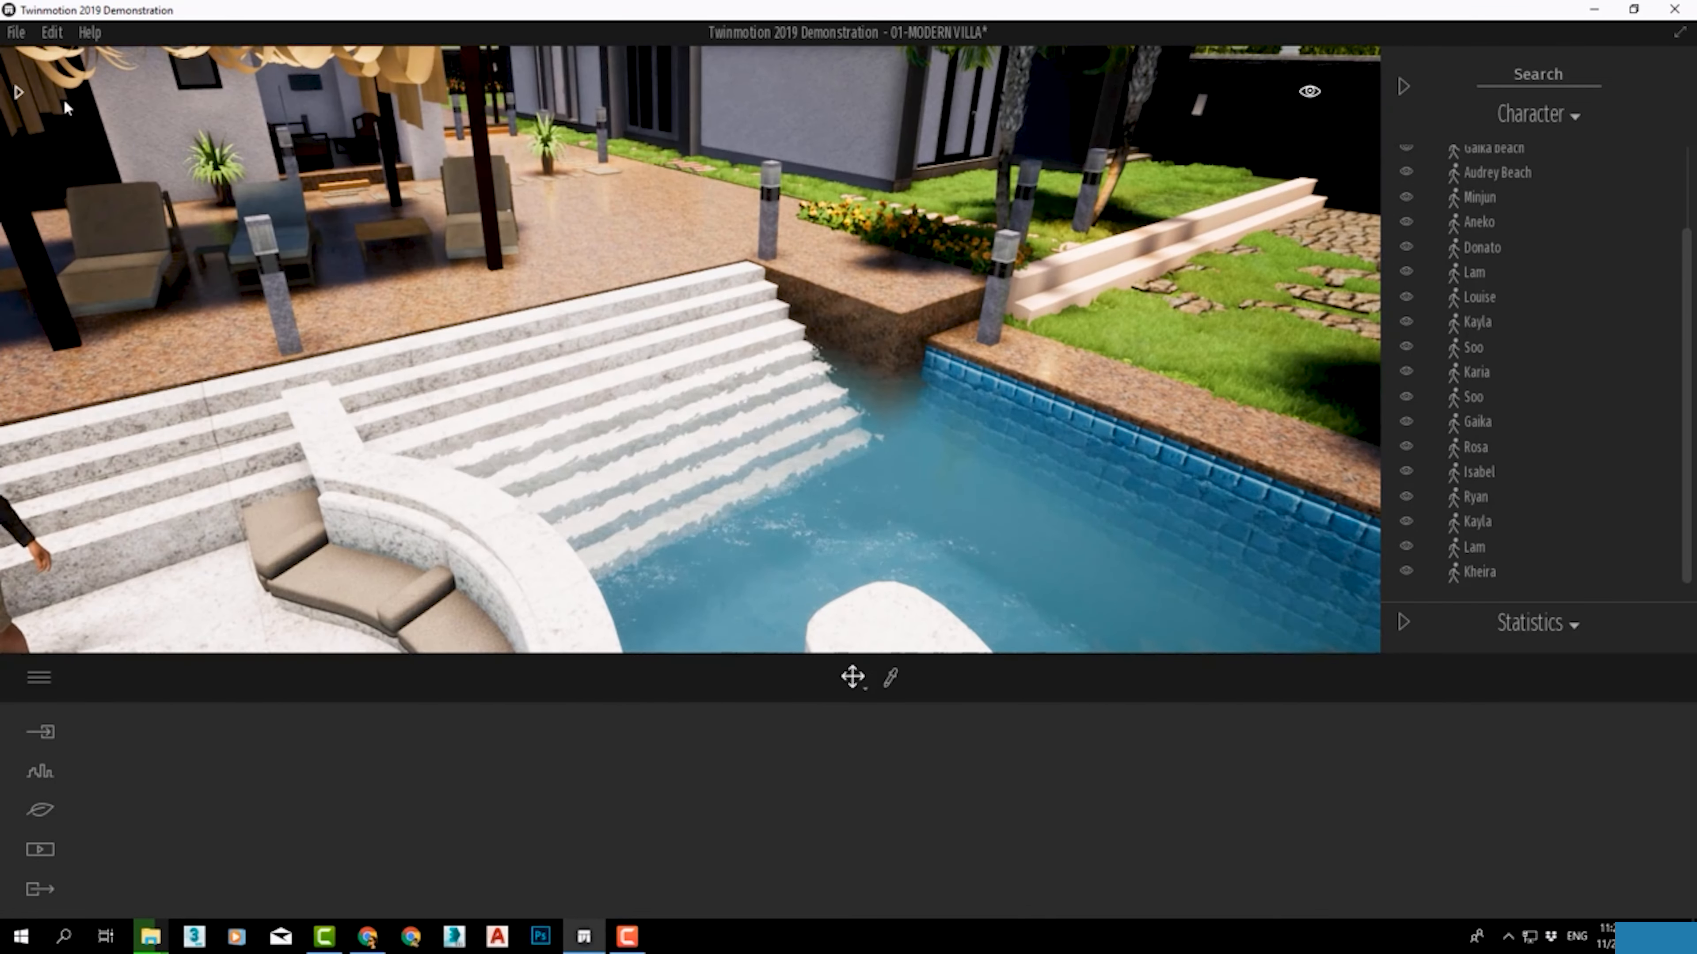
Step: Hide the scene's object list and open the Cars category of the Vehicles library
click(18, 93)
click(1403, 87)
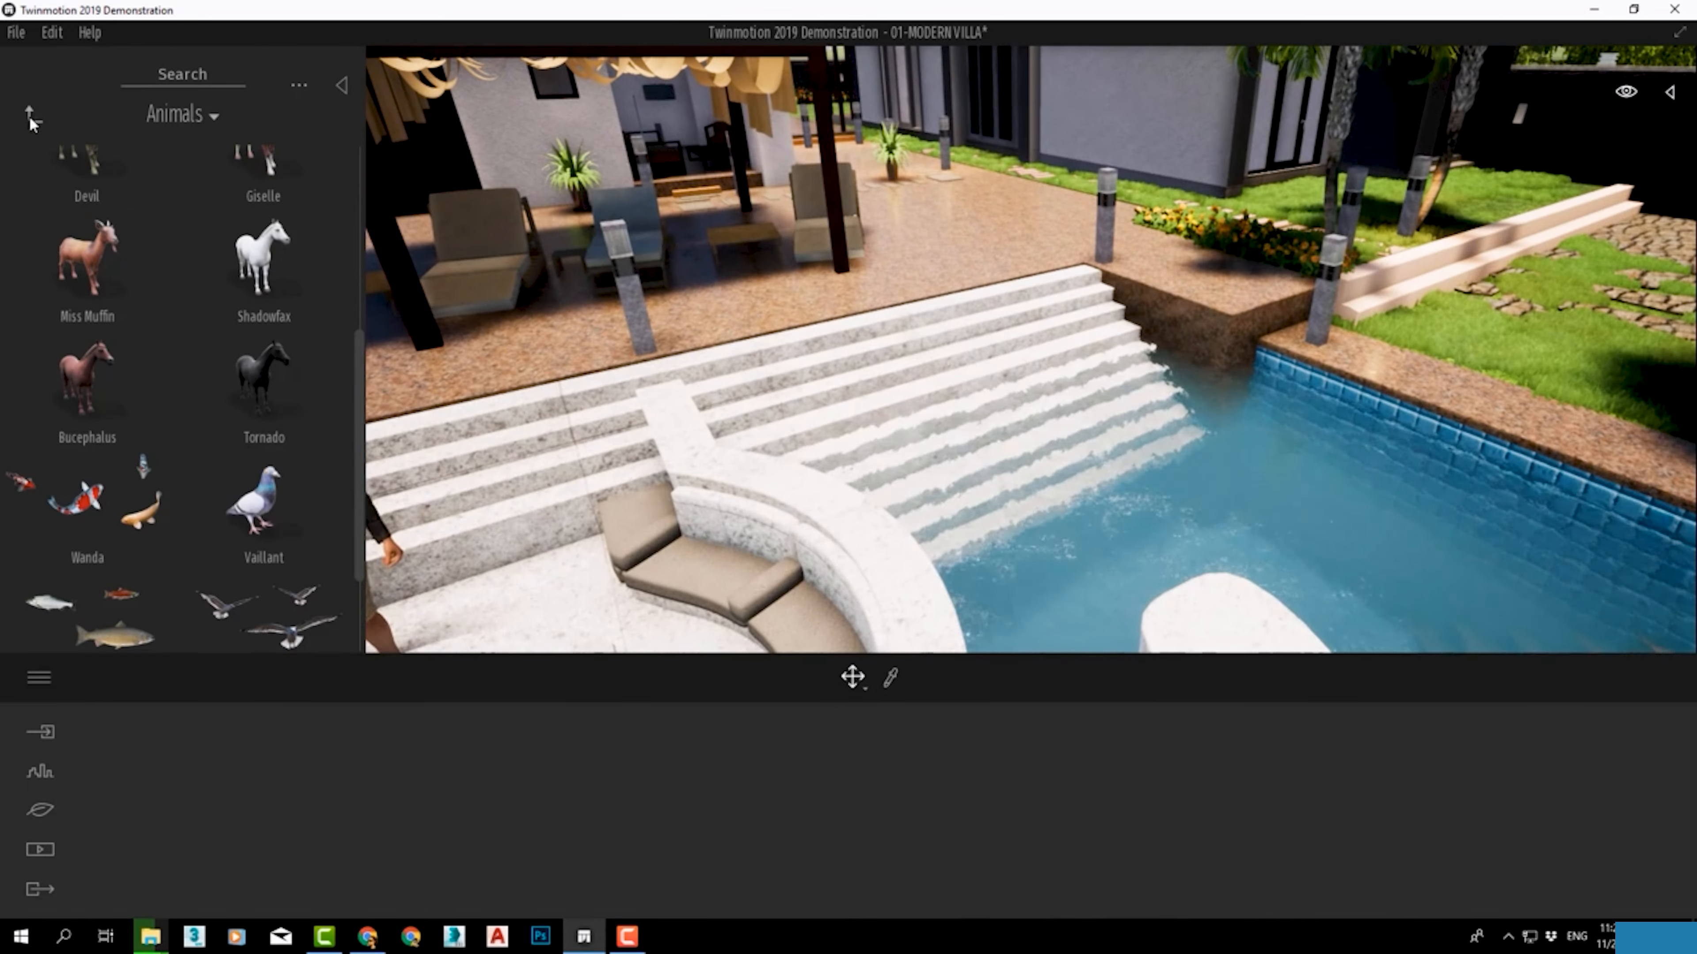
click(34, 115)
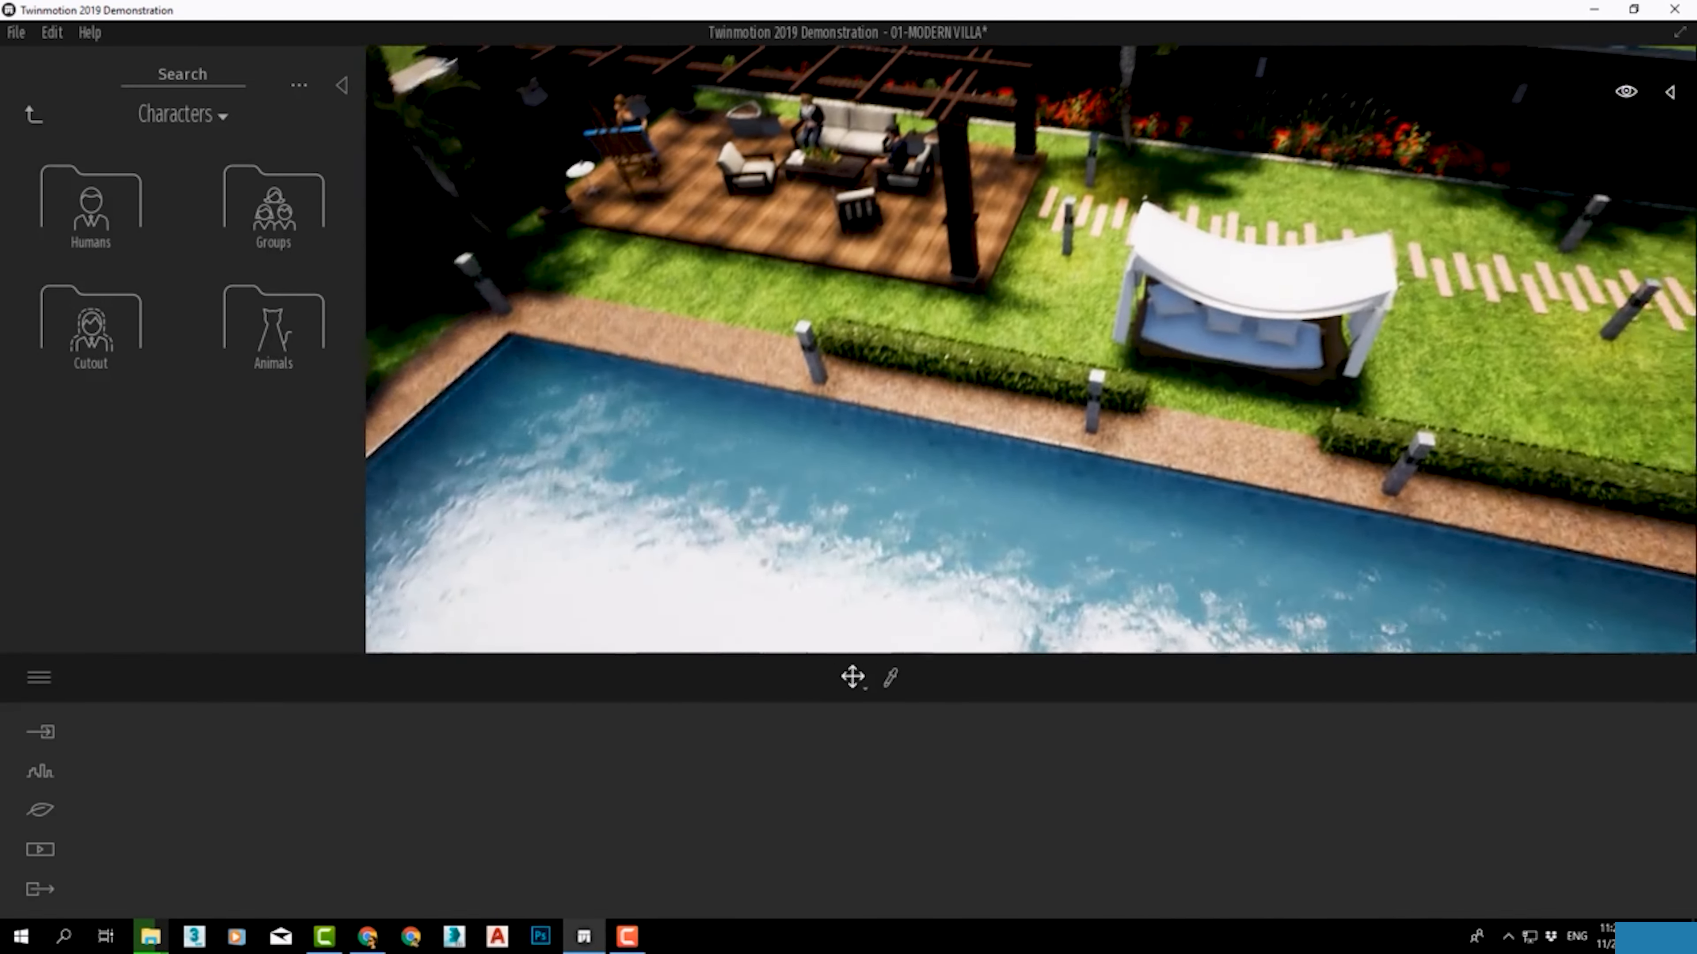
right_drag(1244, 299, 1324, 211)
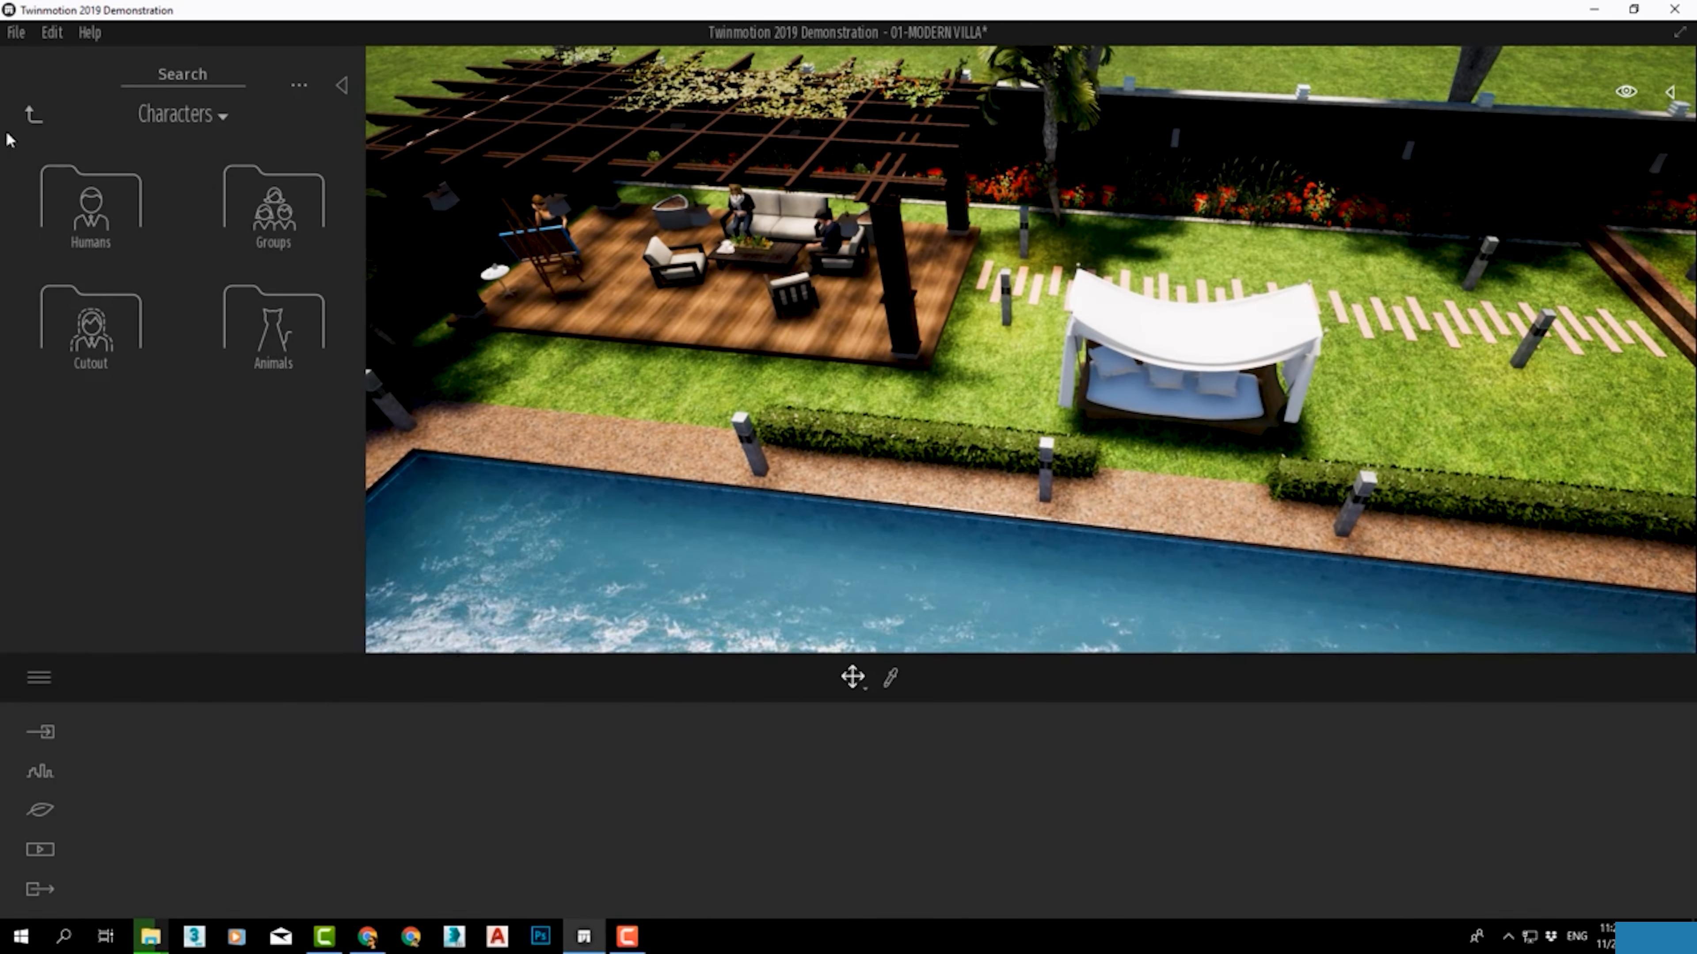
click(33, 115)
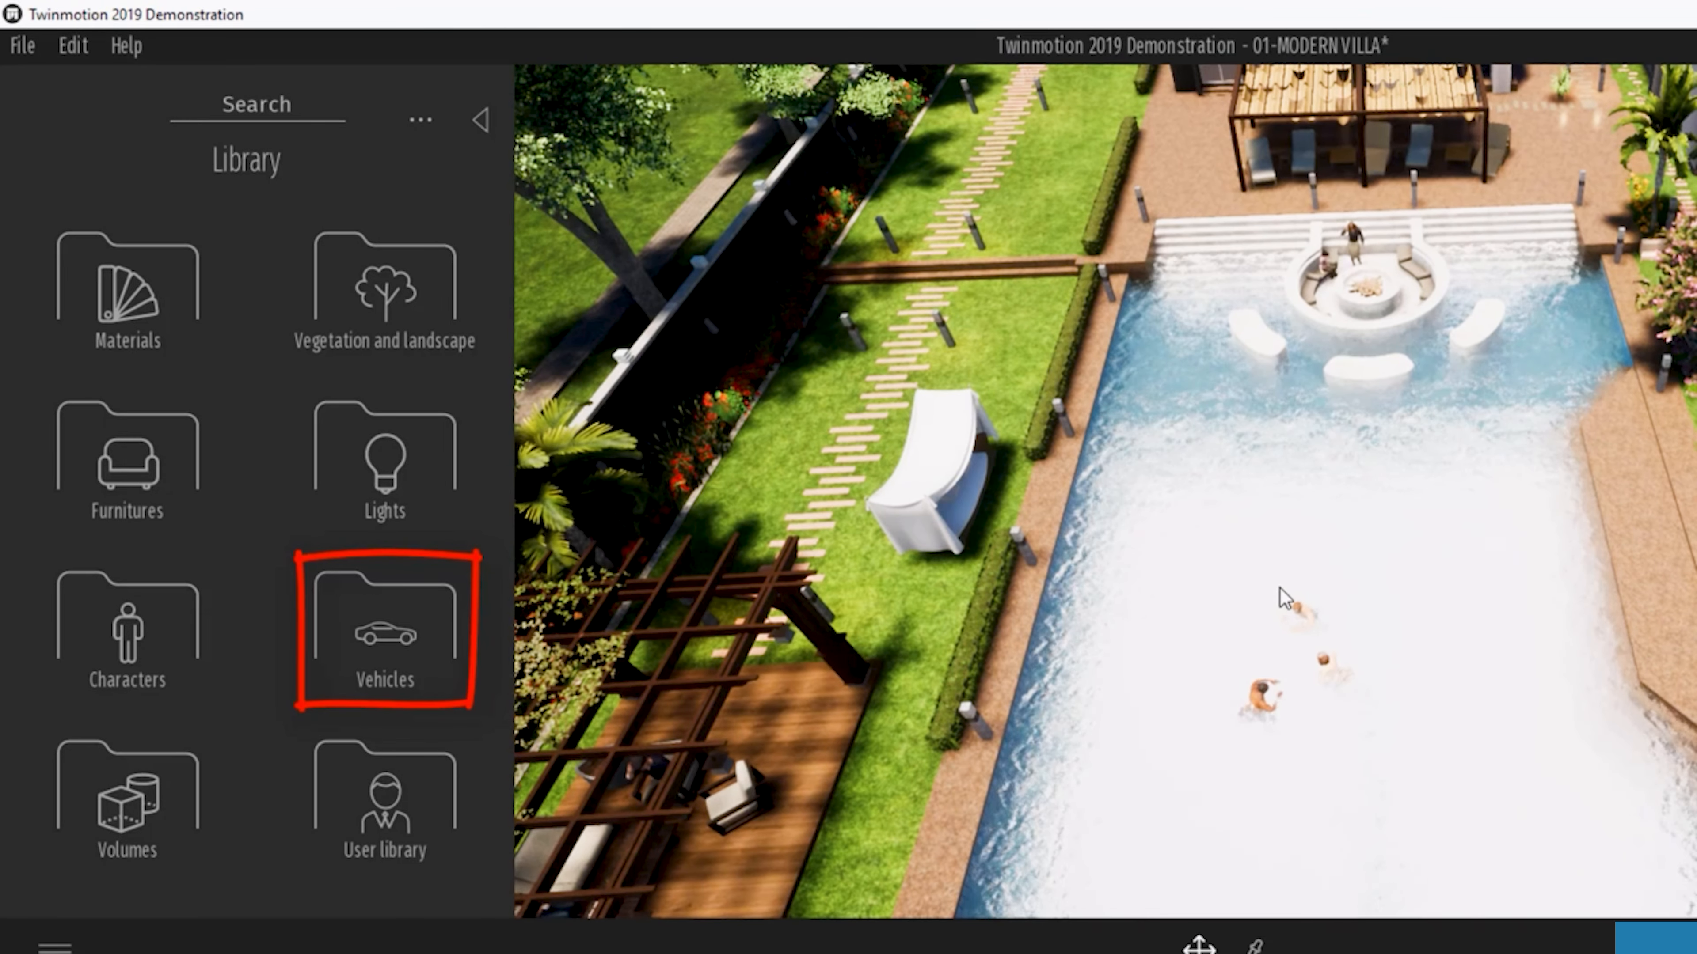
click(381, 669)
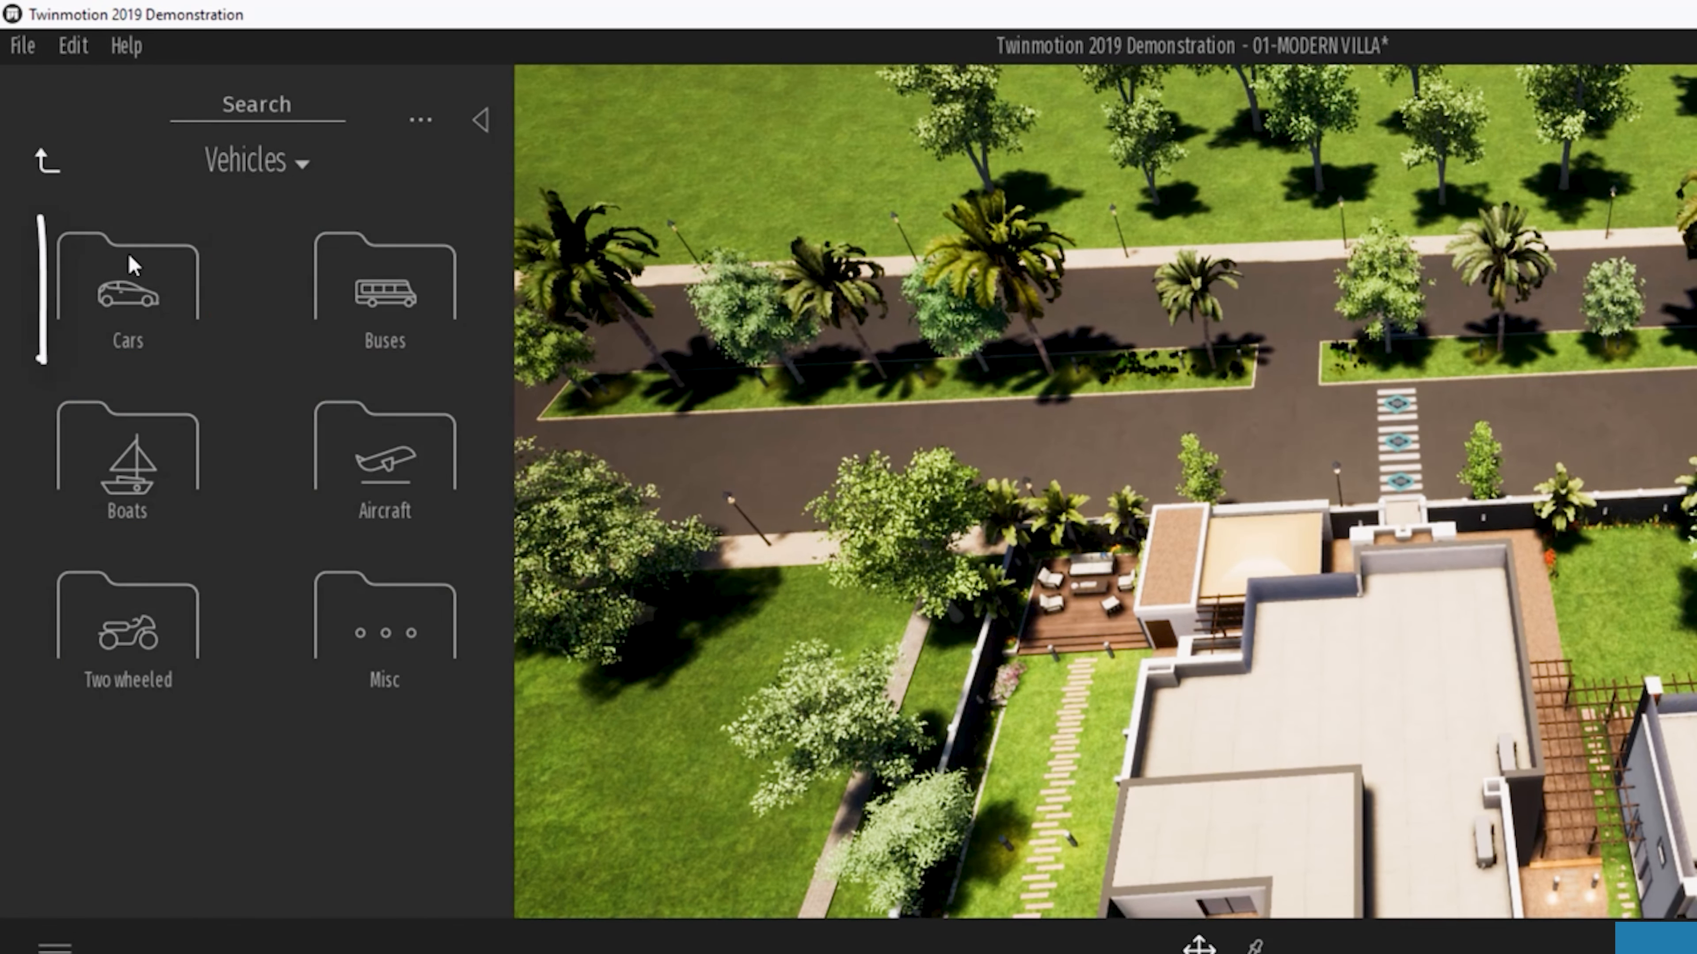
click(133, 275)
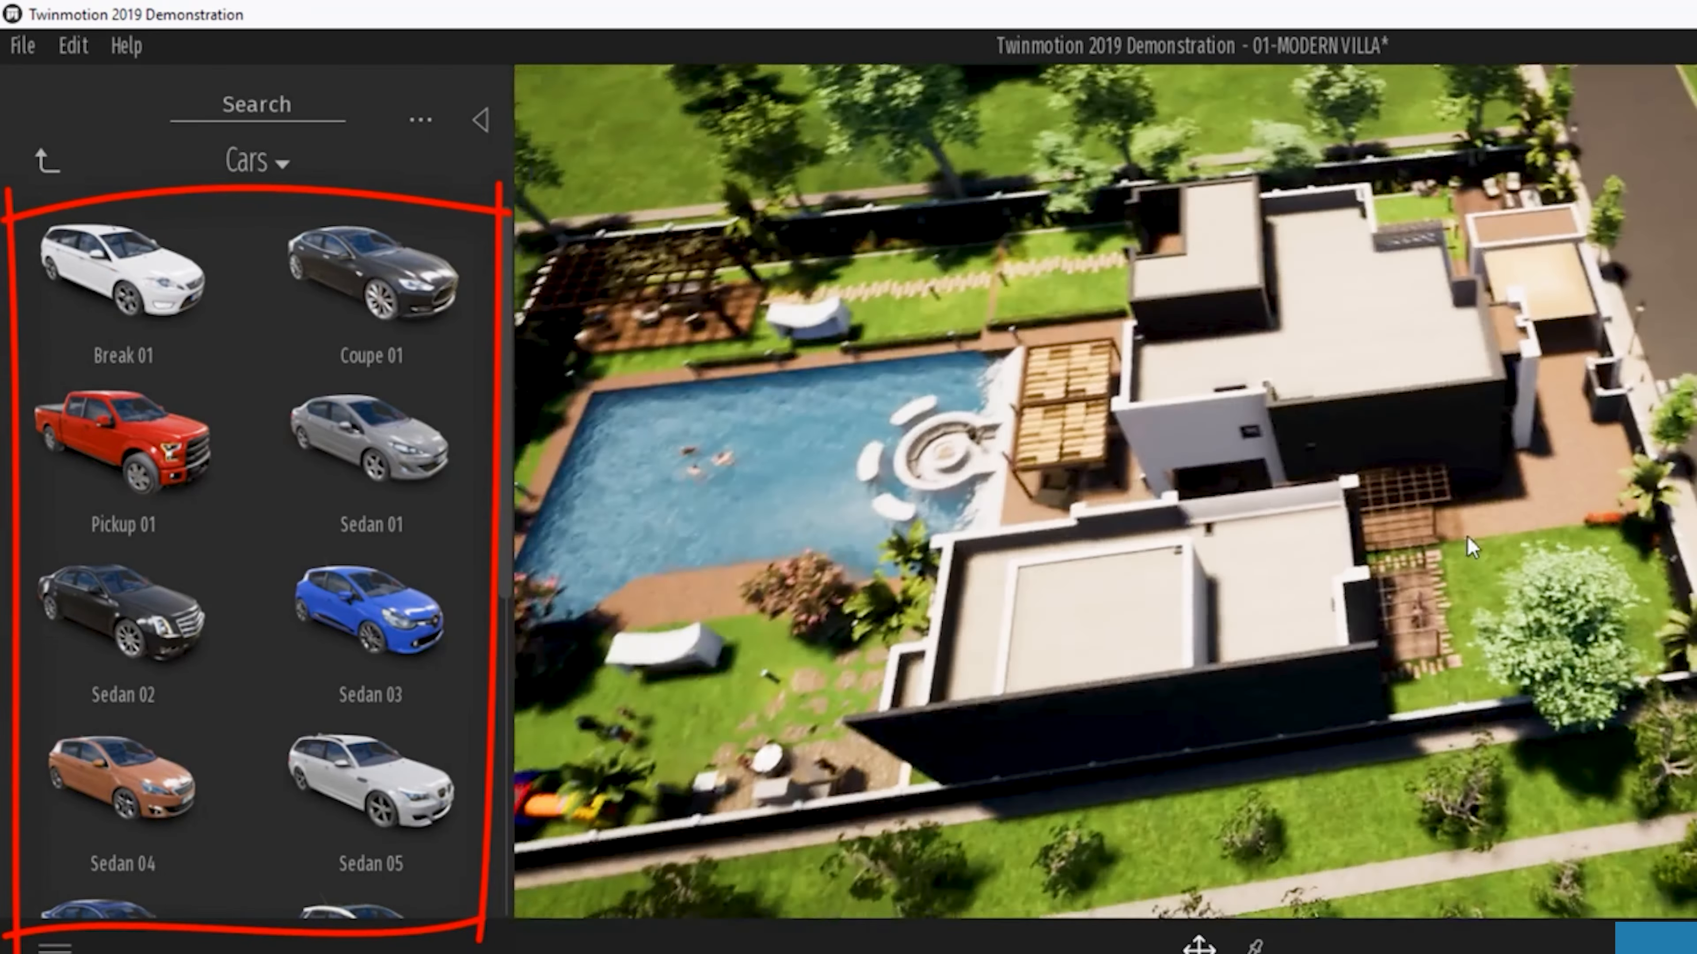
Step: Place the Sedan 02 car under the beige carport canopy beside the villa's front gate
shift+middle_drag(1466, 538, 1502, 426)
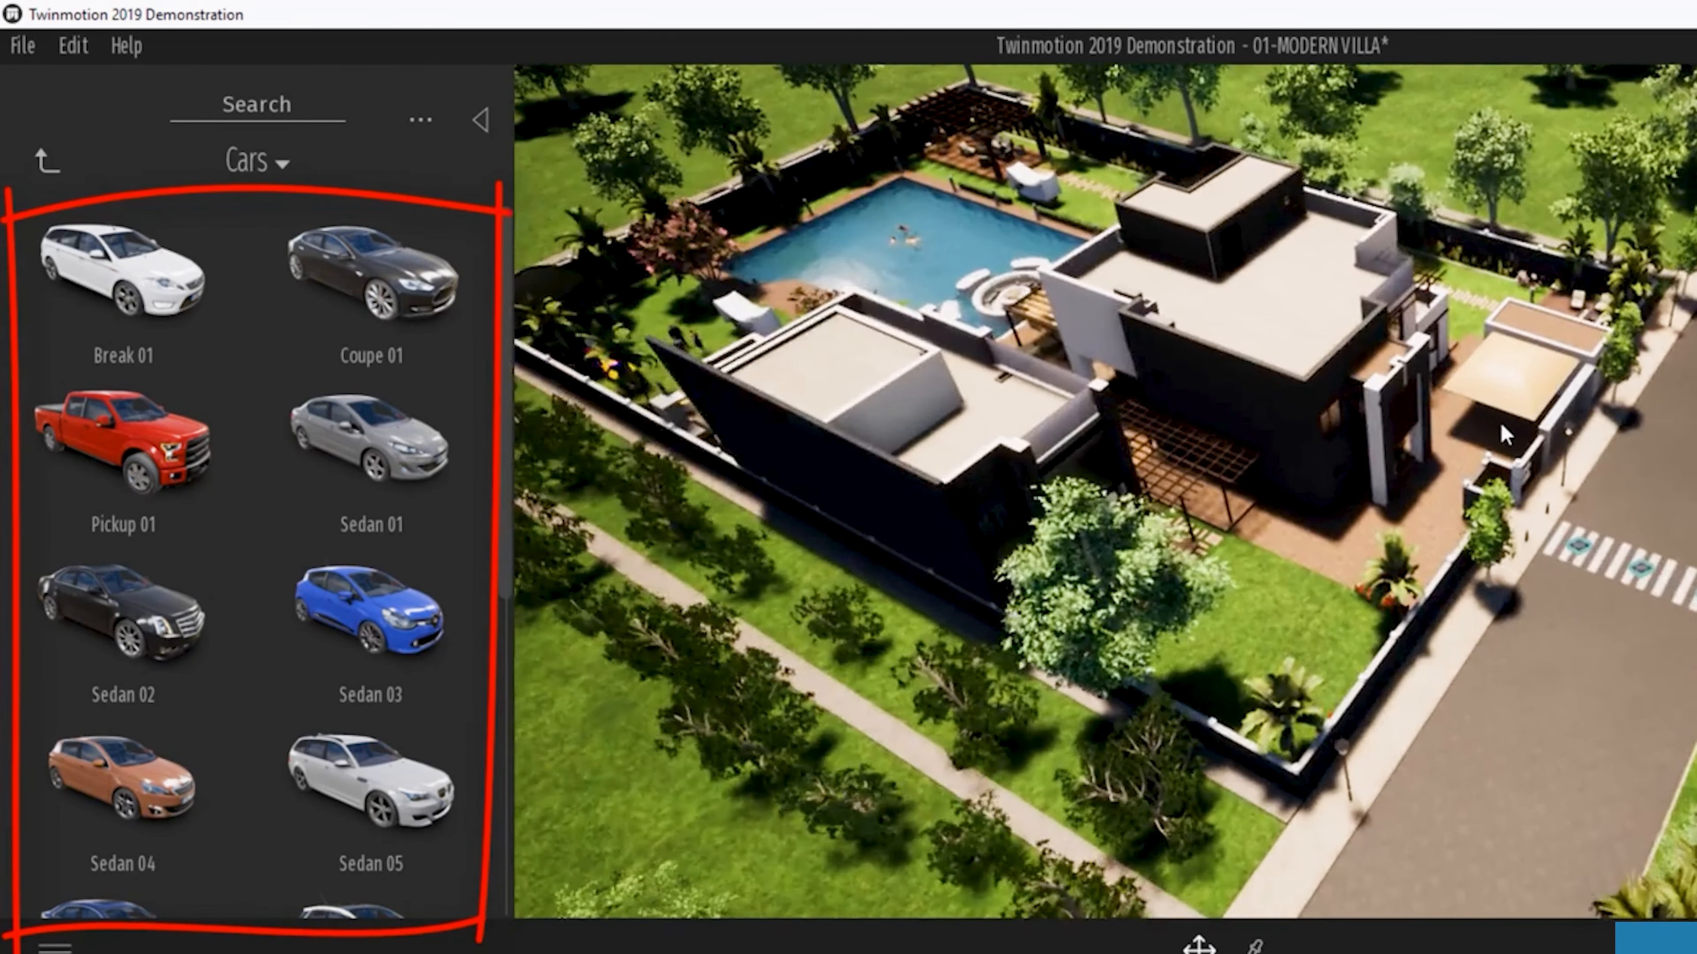
scroll(1502, 434, up, 3)
right_drag(1502, 435, 1536, 334)
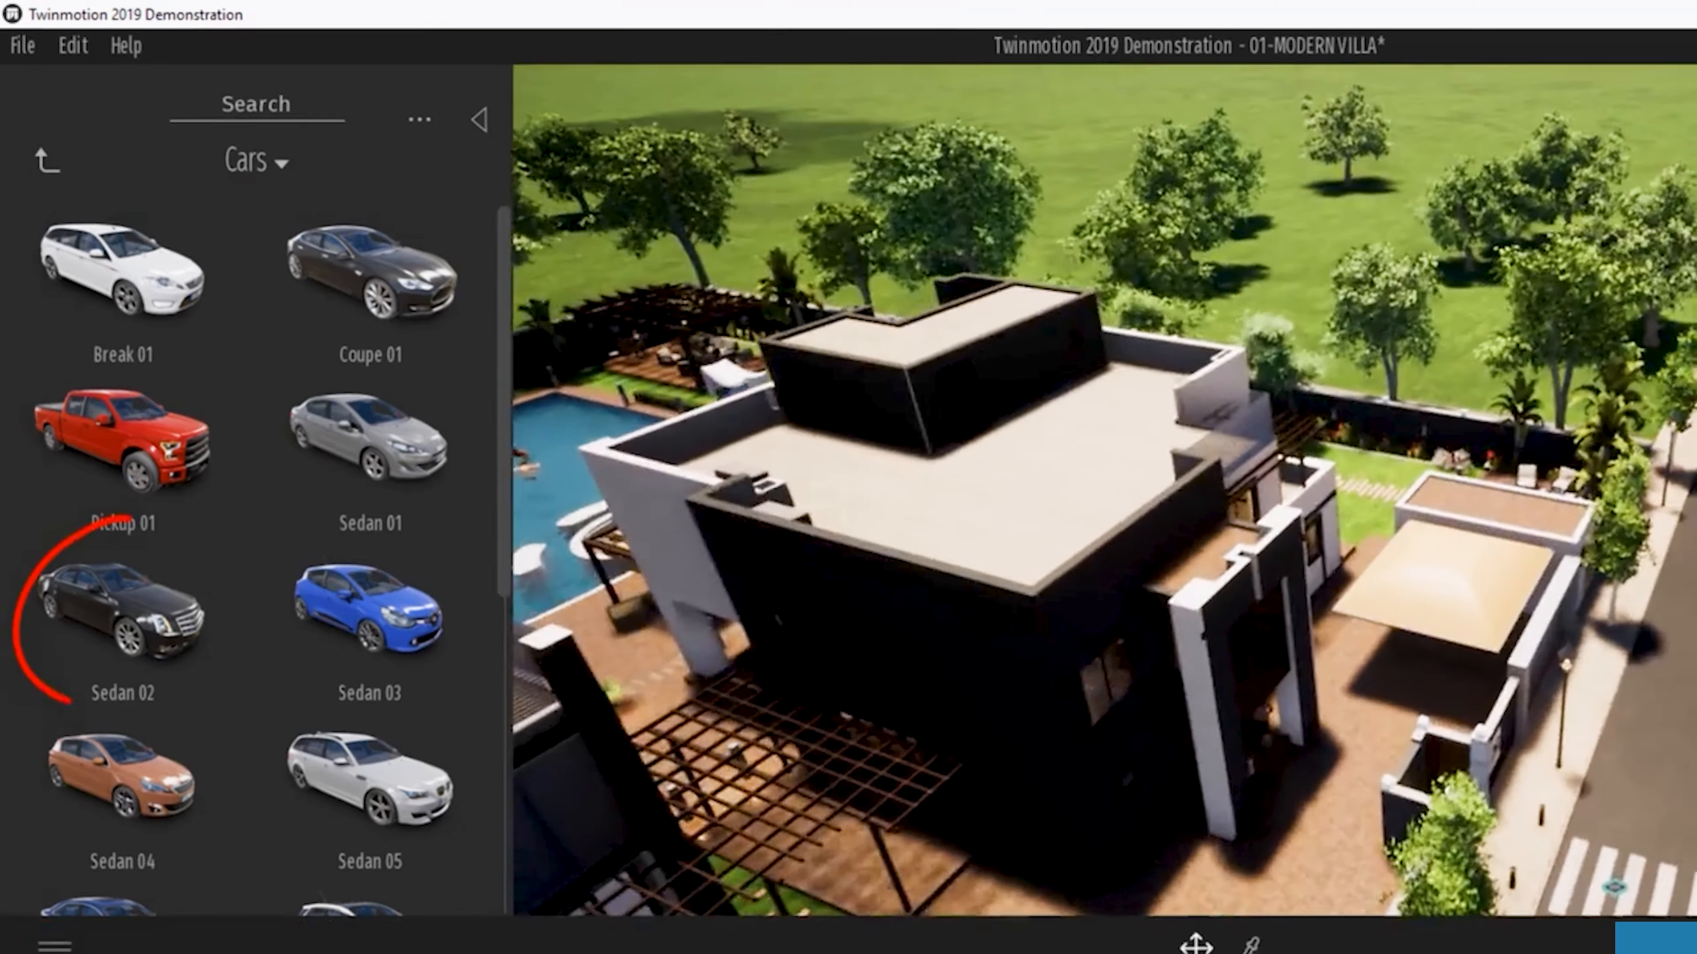
middle_drag(1436, 695, 1525, 596)
scroll(1516, 578, up, 3)
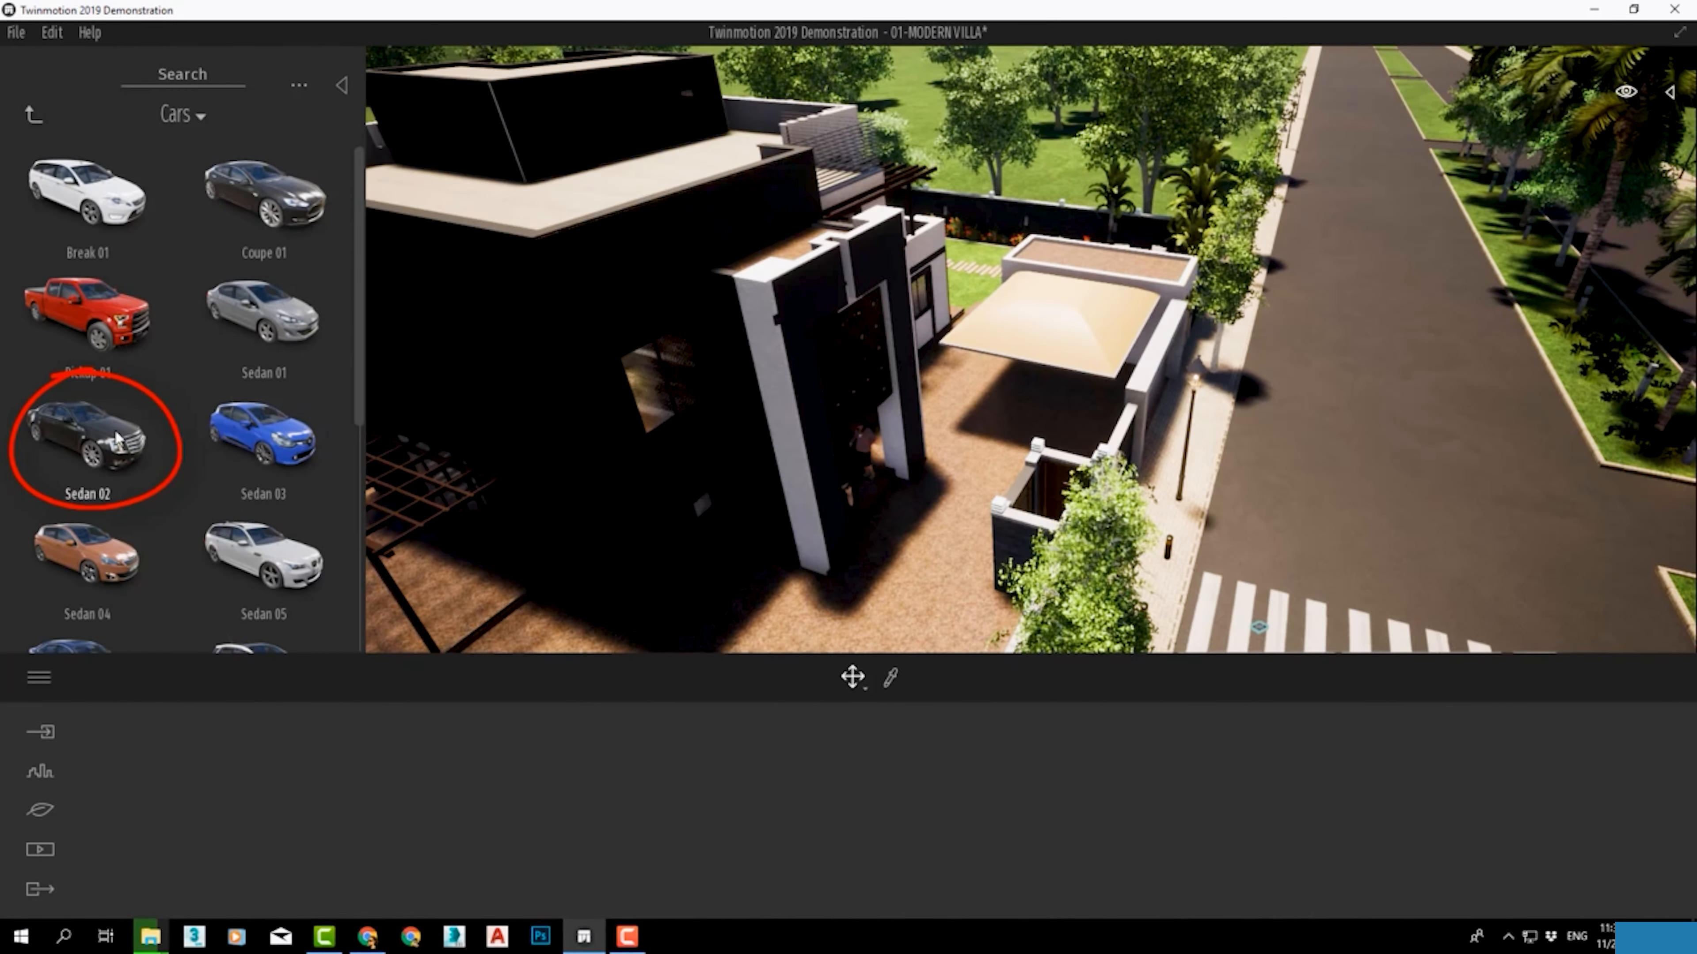
drag(898, 404, 1056, 413)
click(1041, 408)
scroll(1029, 421, up, 5)
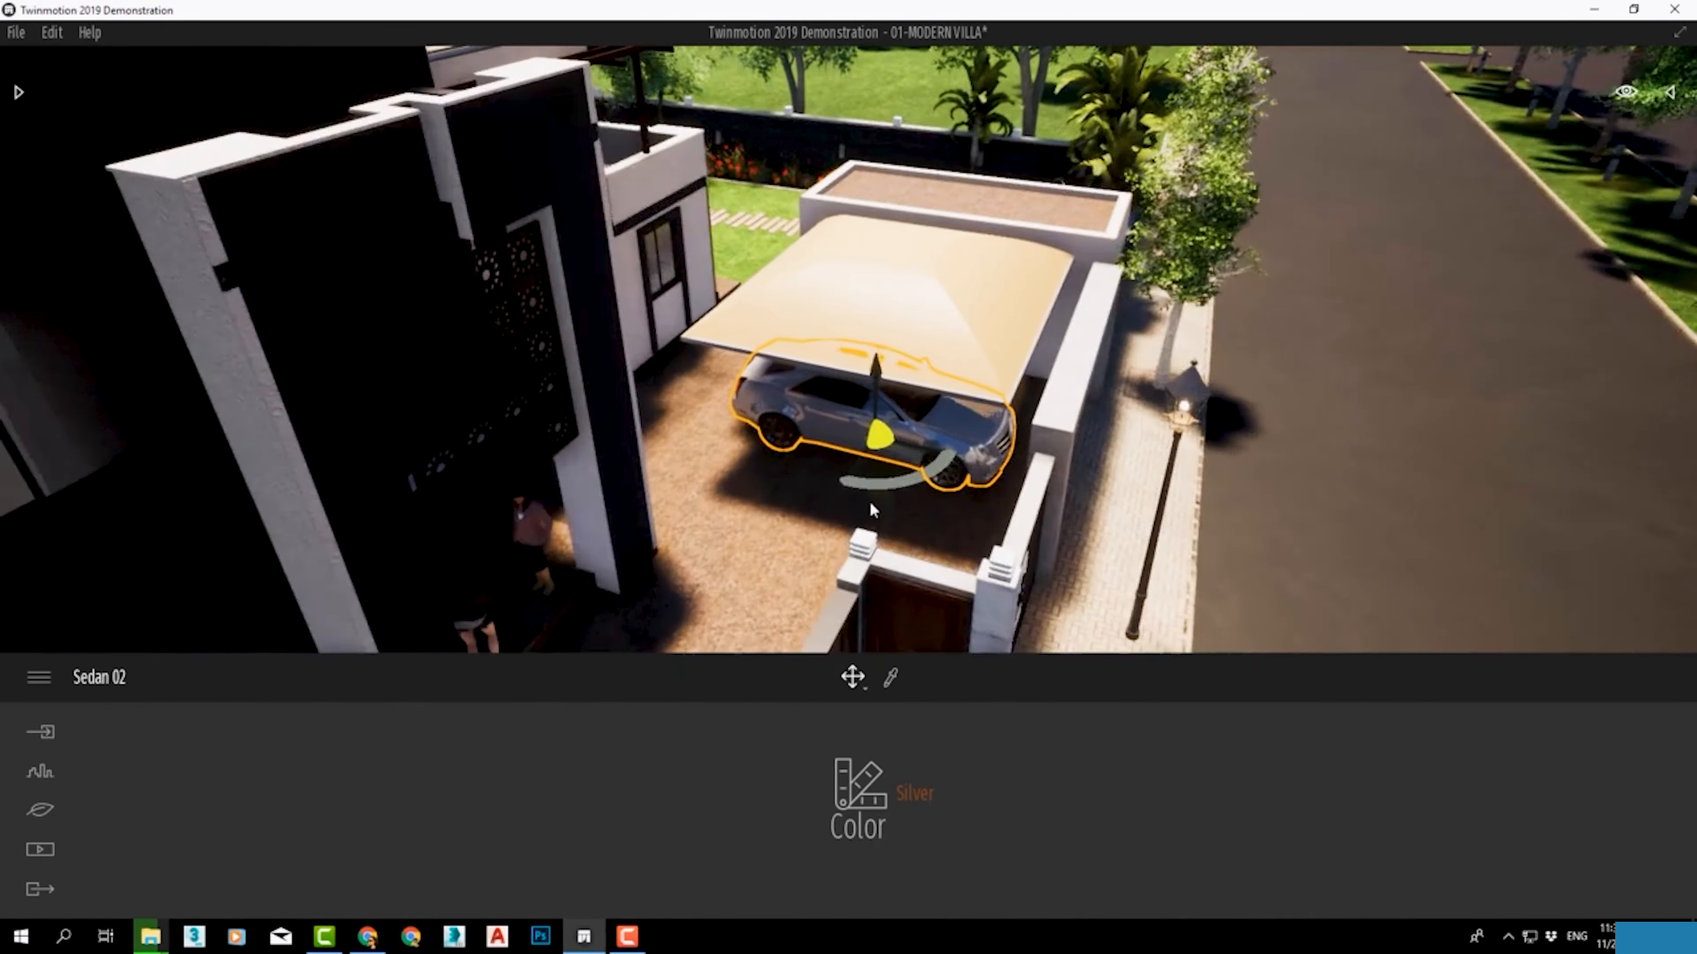
Step: Try Yellow, Brown and Blue paint on the Sedan 02 under the carport and set it back to Silver
middle_drag(870, 501, 992, 511)
middle_drag(790, 571, 855, 516)
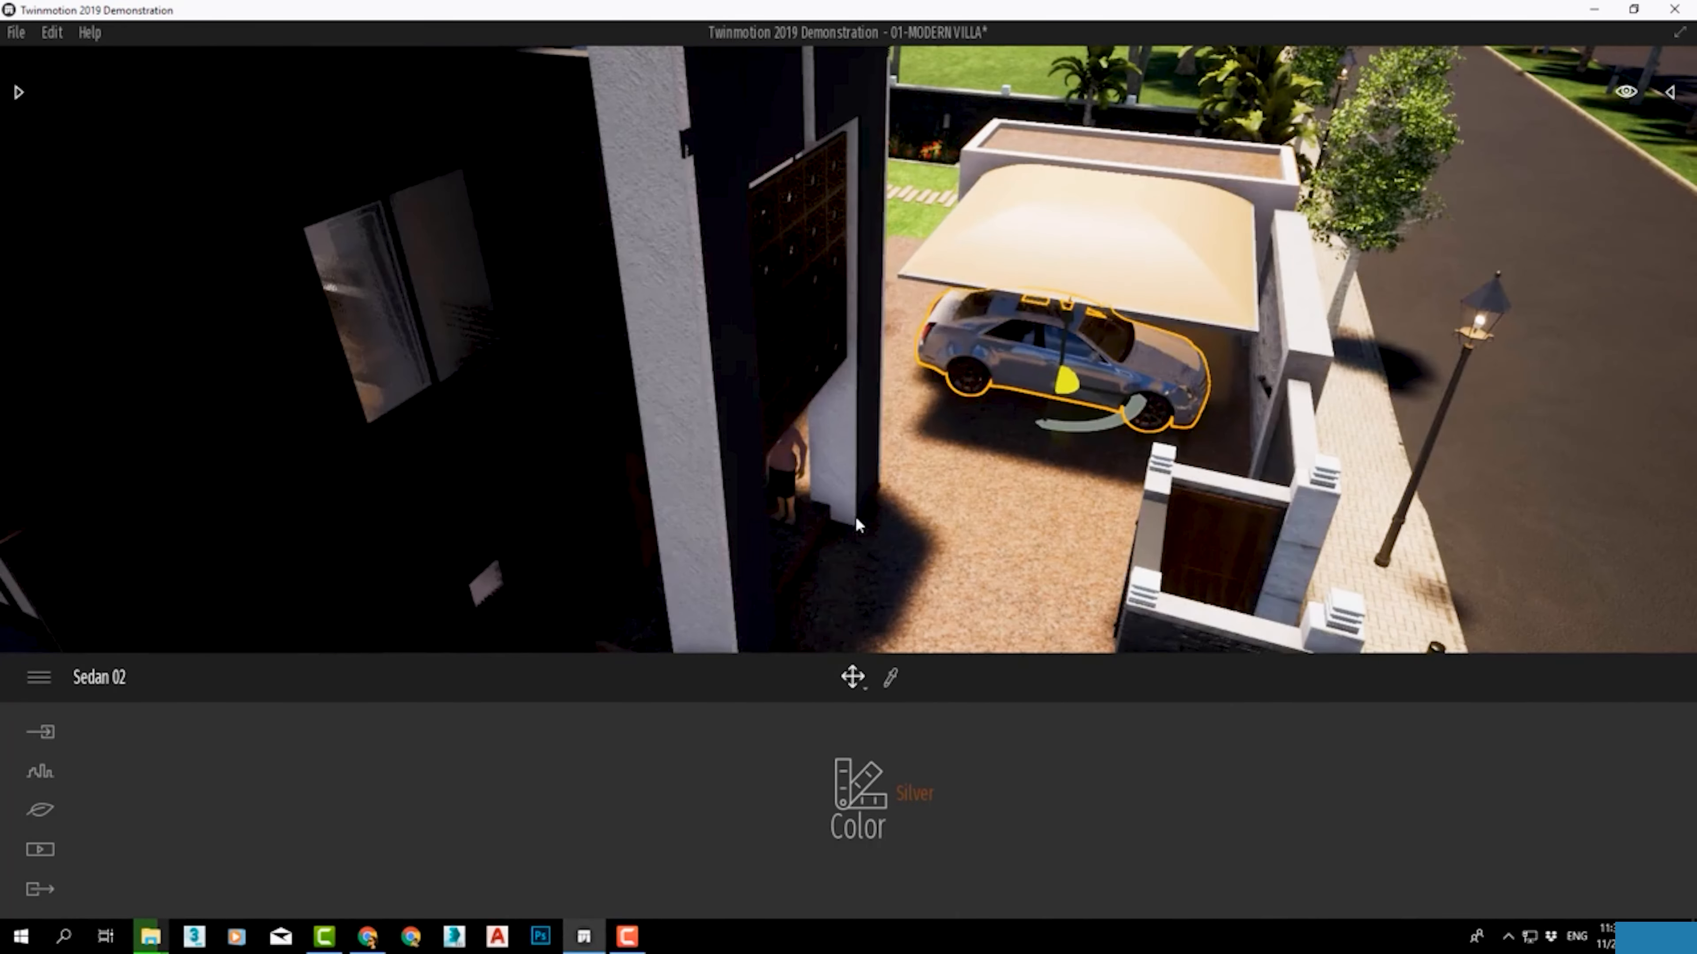
right_drag(855, 516, 908, 458)
click(902, 793)
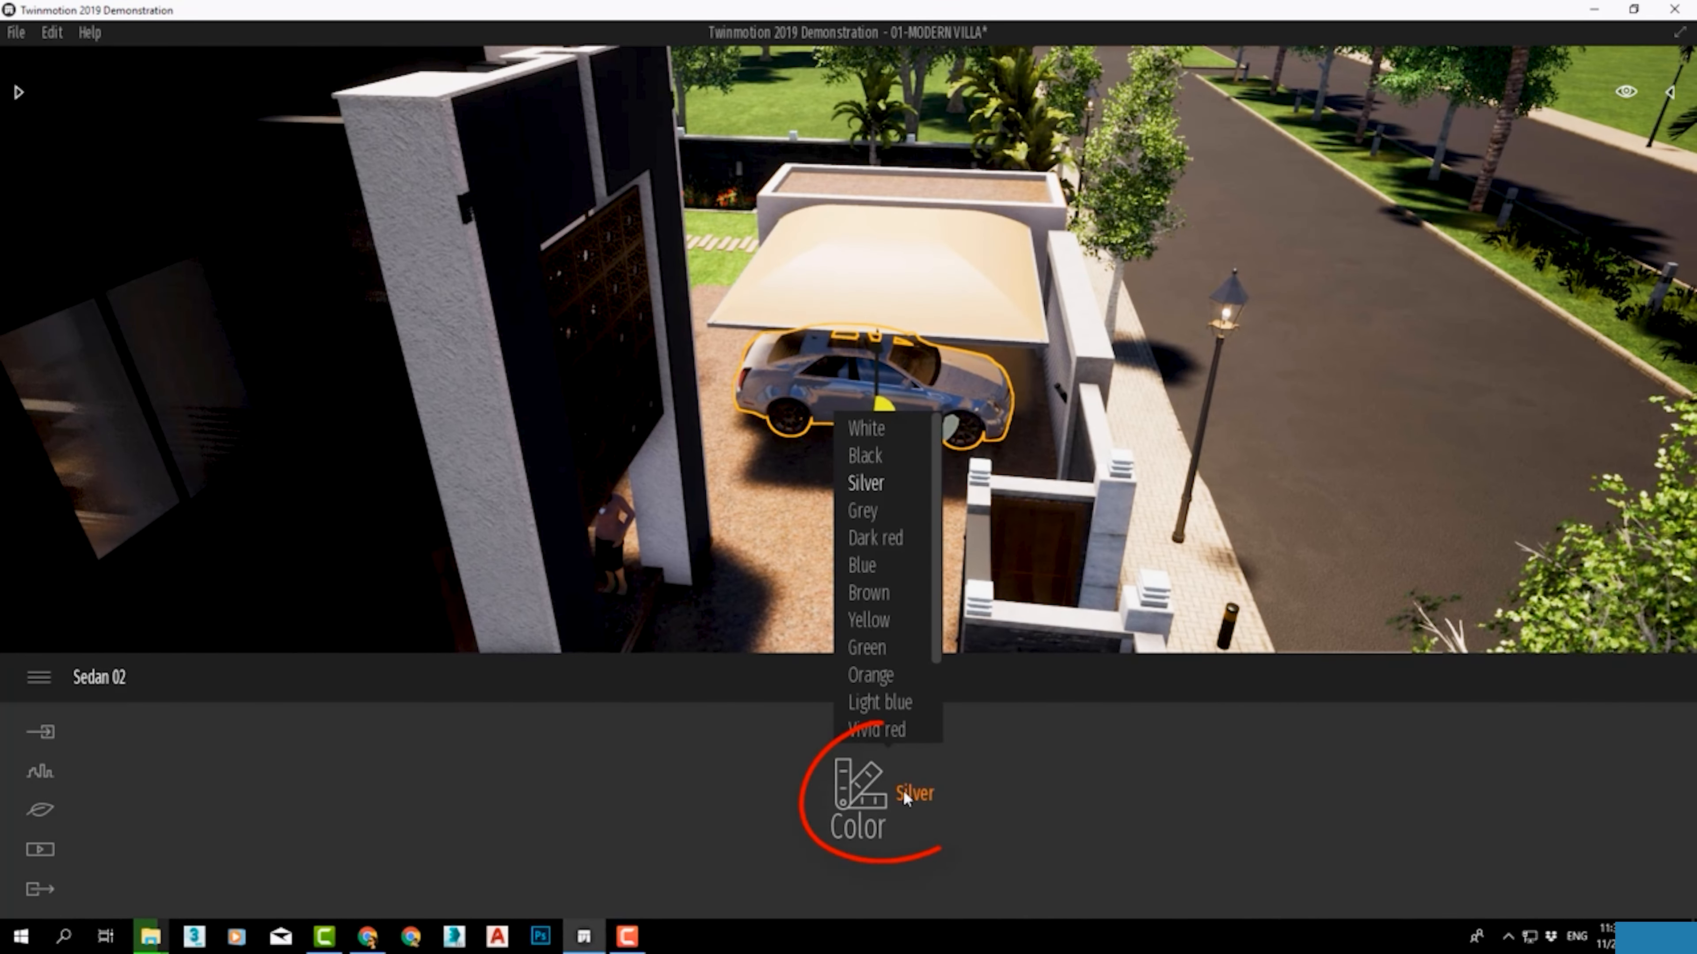
click(871, 646)
click(872, 618)
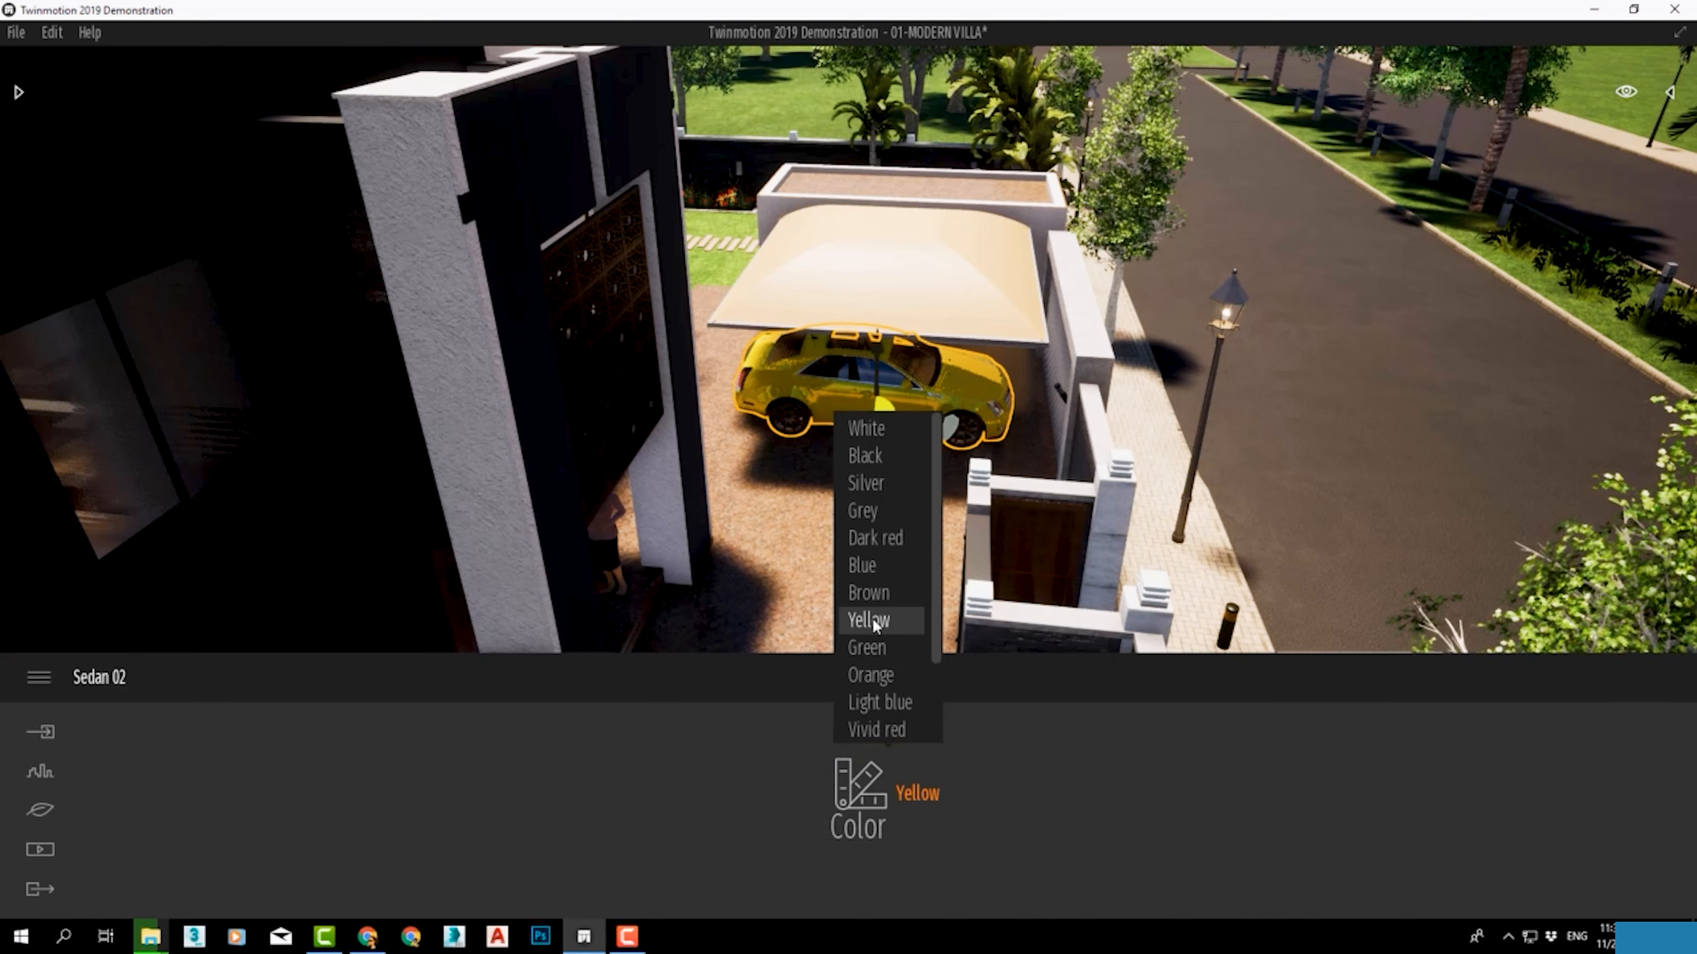
click(872, 604)
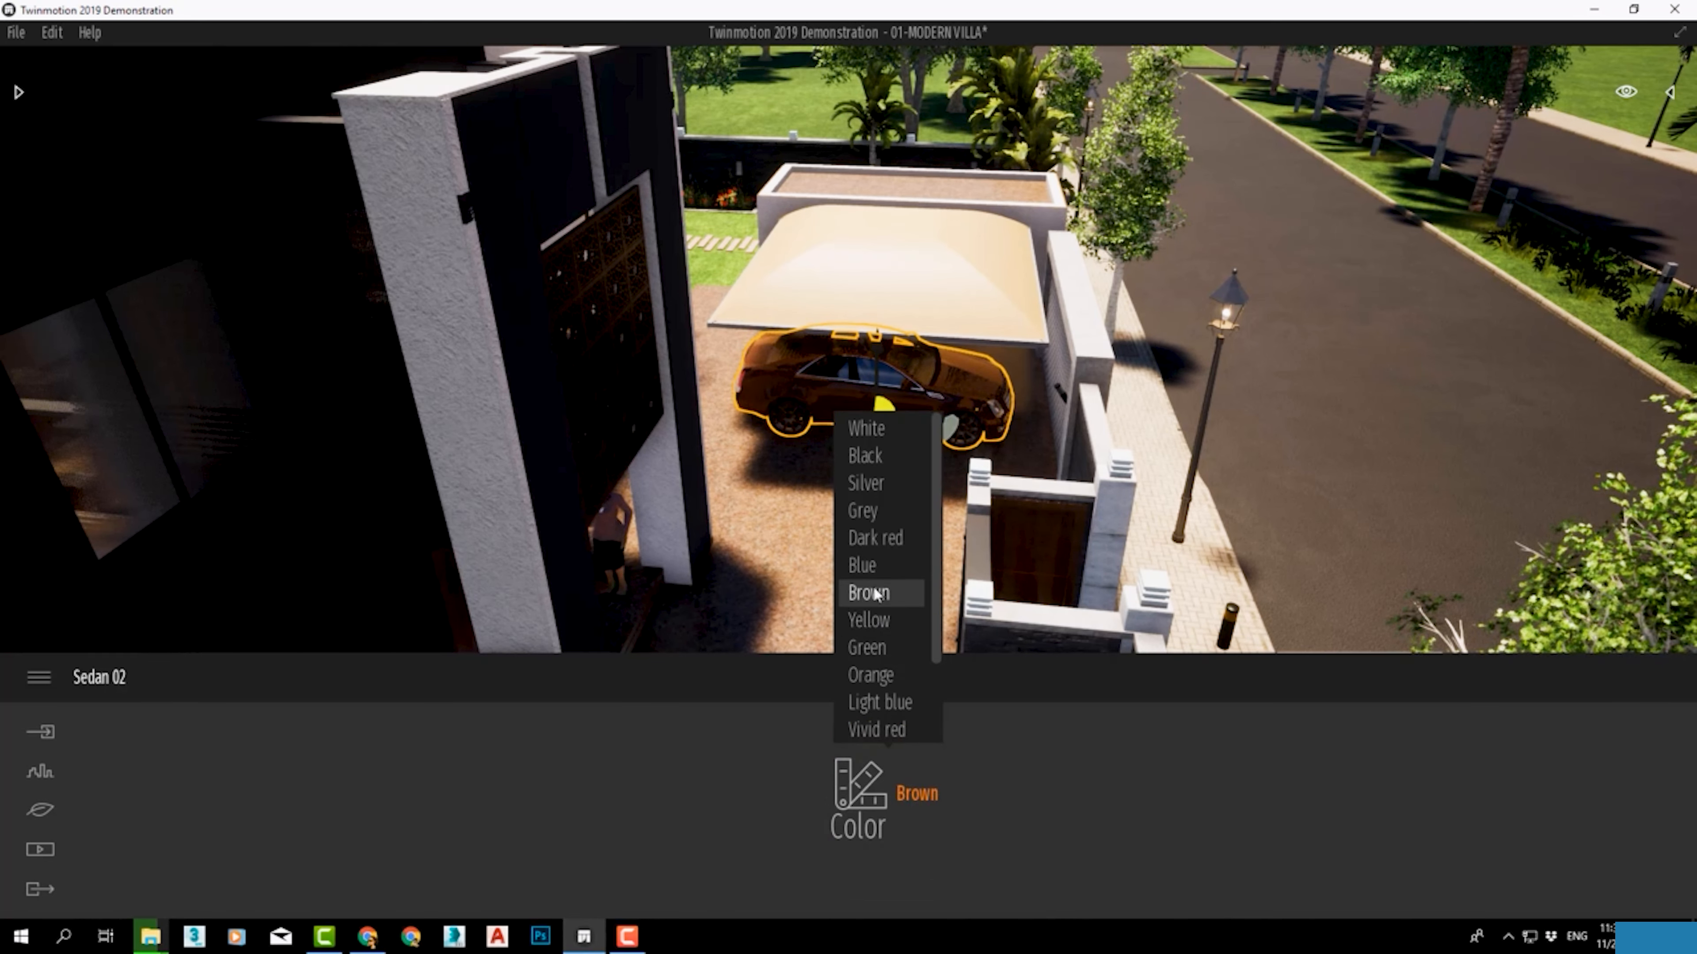
click(874, 572)
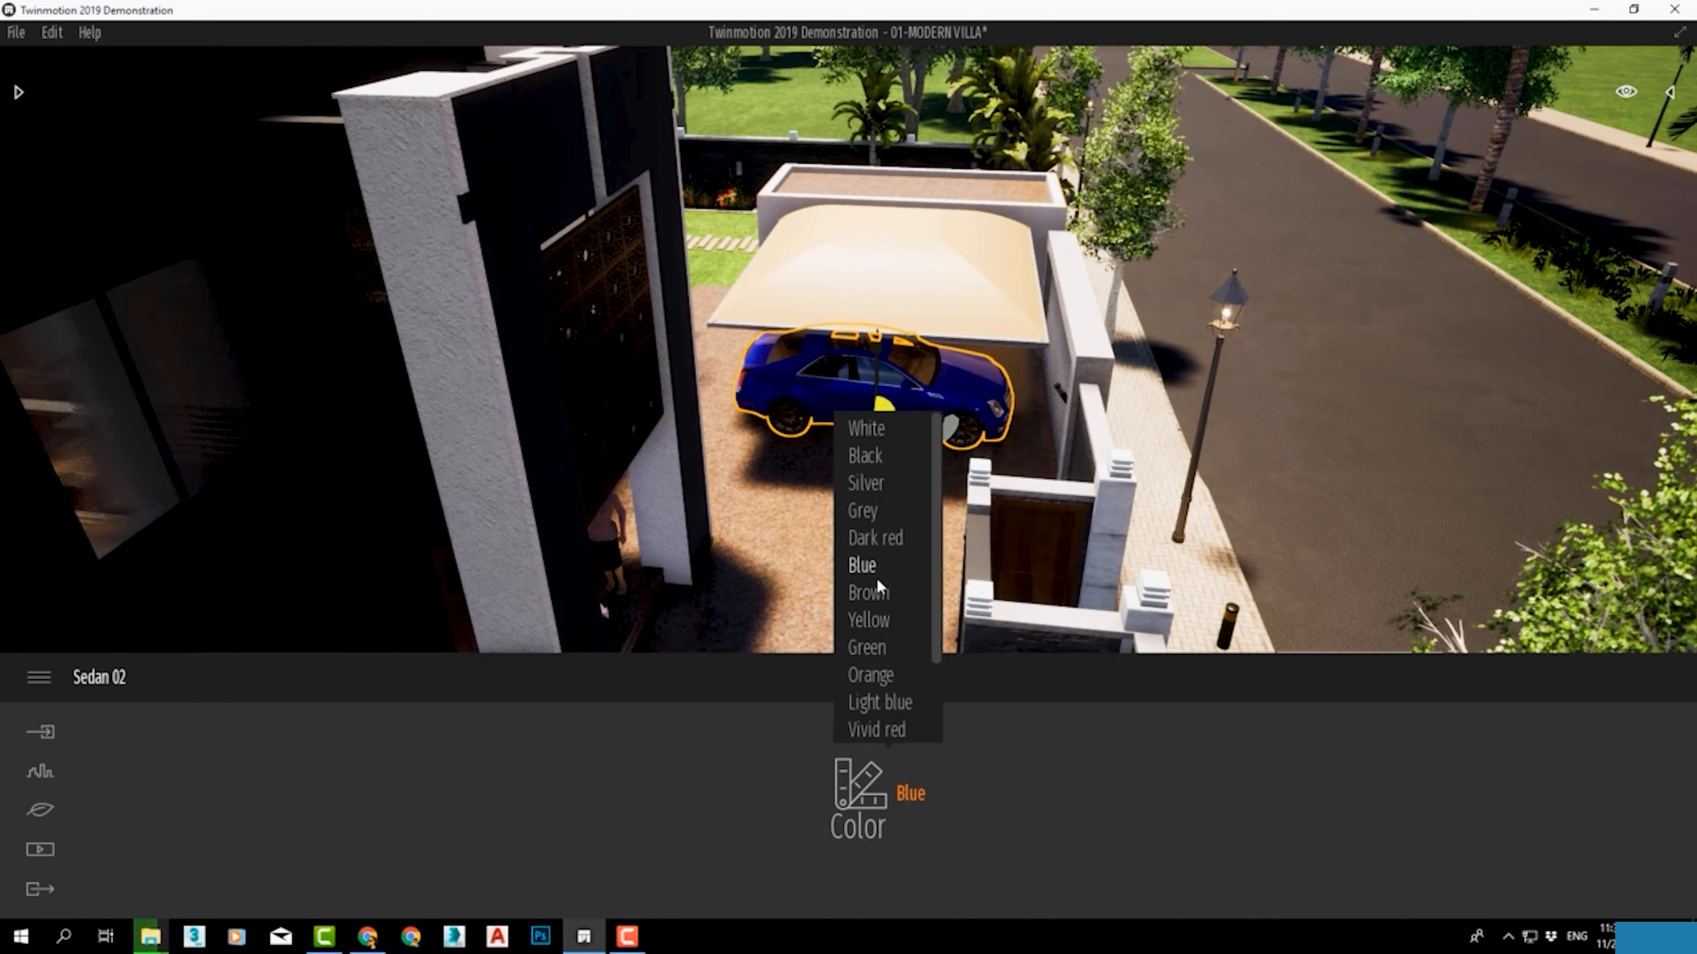
click(874, 482)
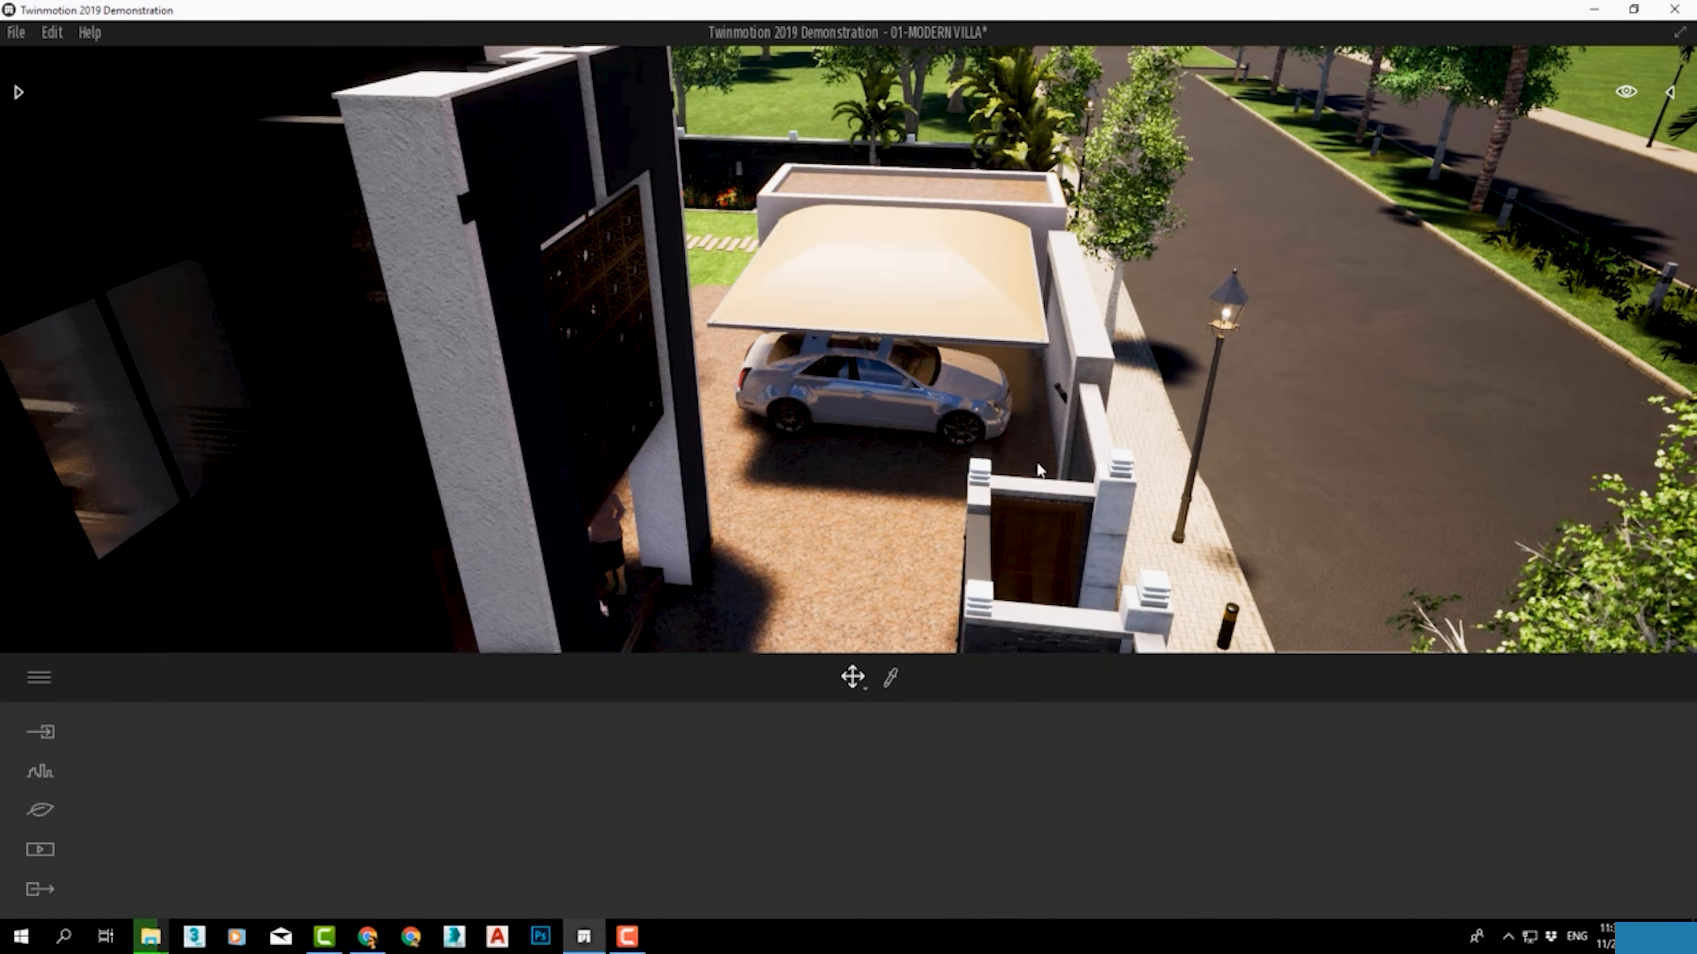
Step: Place the Sportcar 01 on the road in front of the villa's garage and rotate it by about -120 degrees
right_drag(1038, 469, 1298, 447)
middle_drag(1297, 447, 1042, 494)
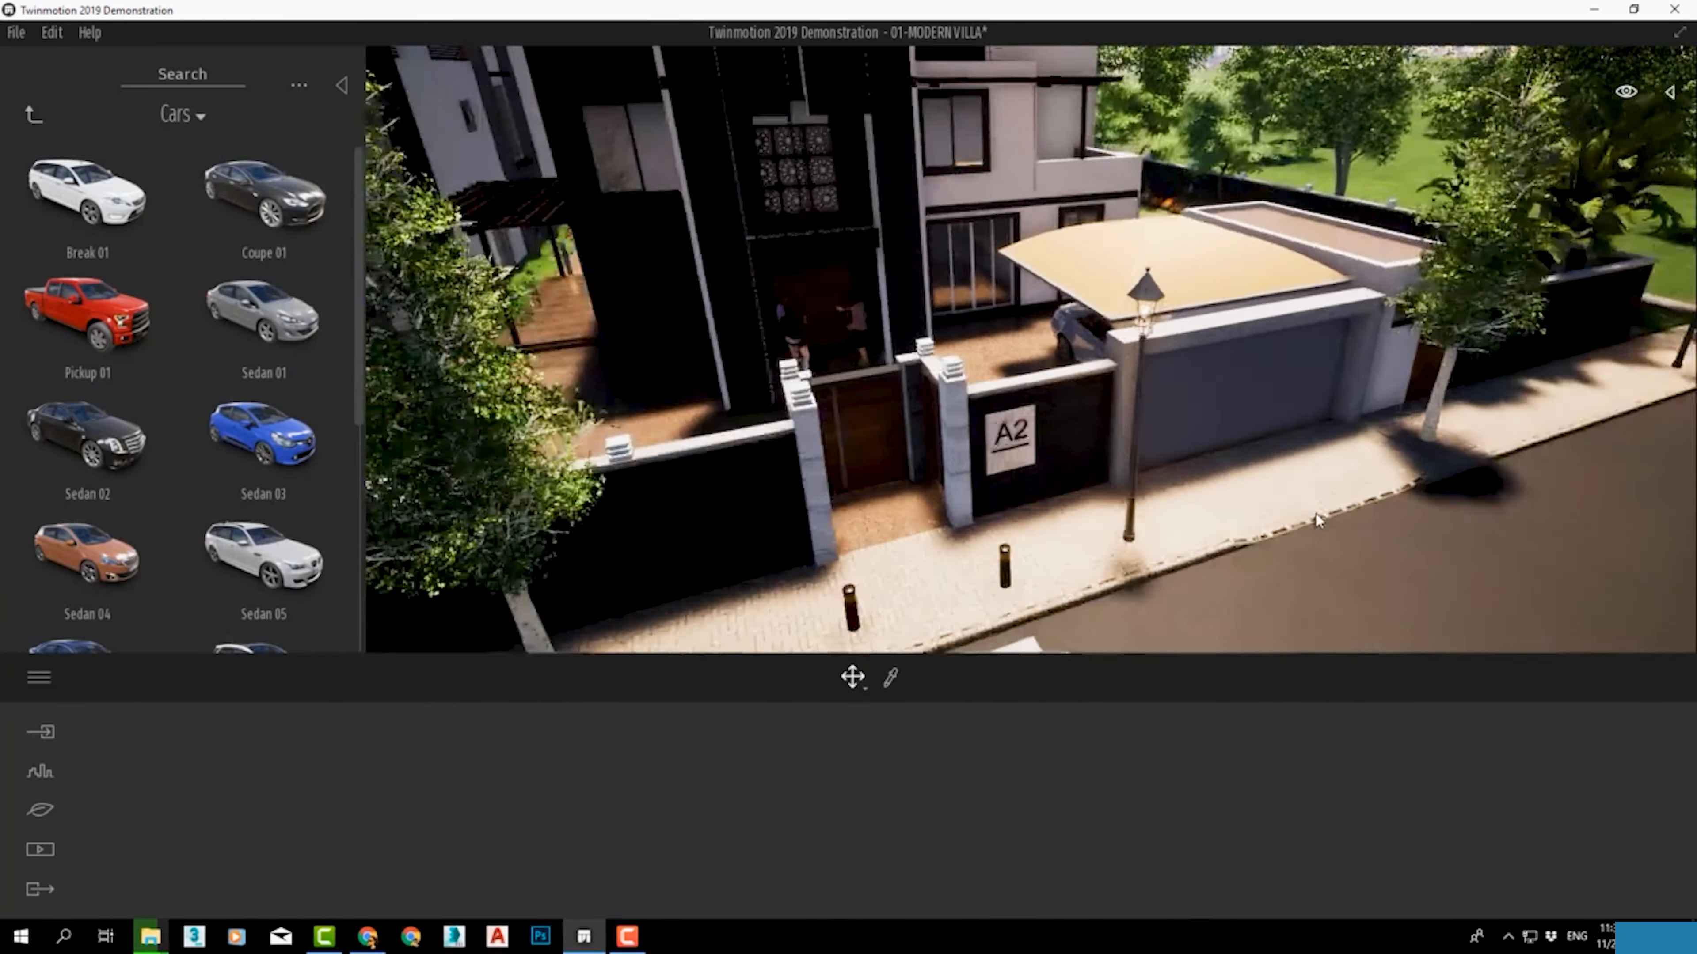
middle_drag(1314, 514, 394, 451)
scroll(266, 573, down, 3)
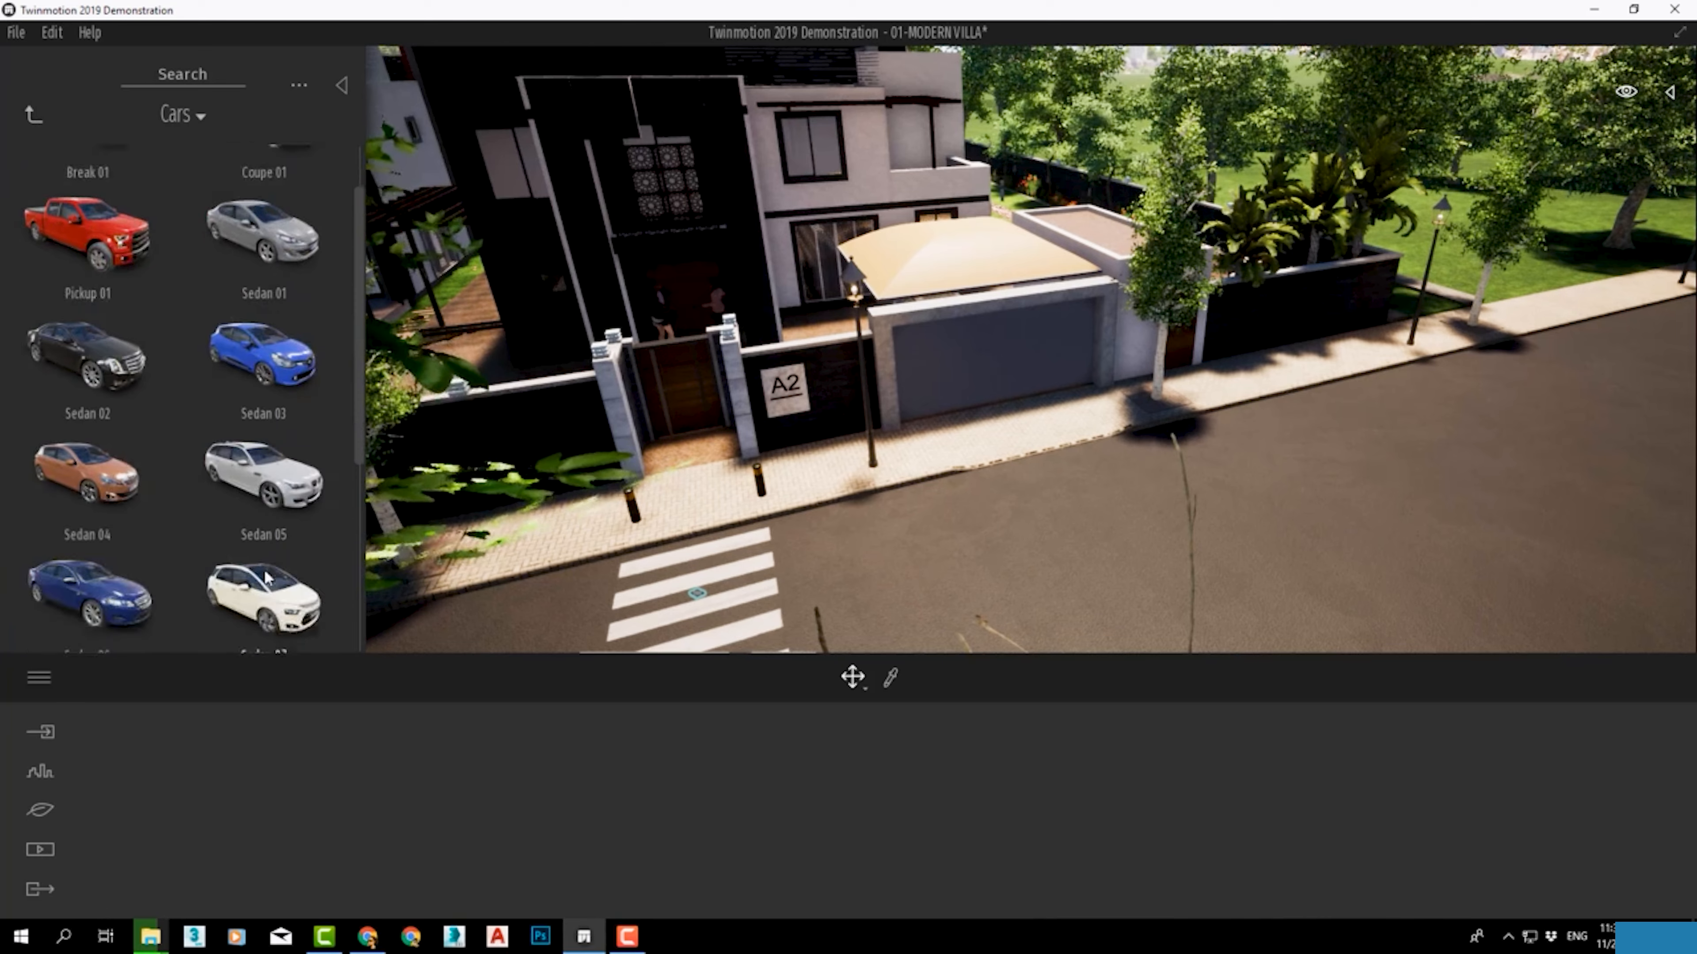
drag(265, 457, 1128, 541)
drag(1002, 585, 1071, 659)
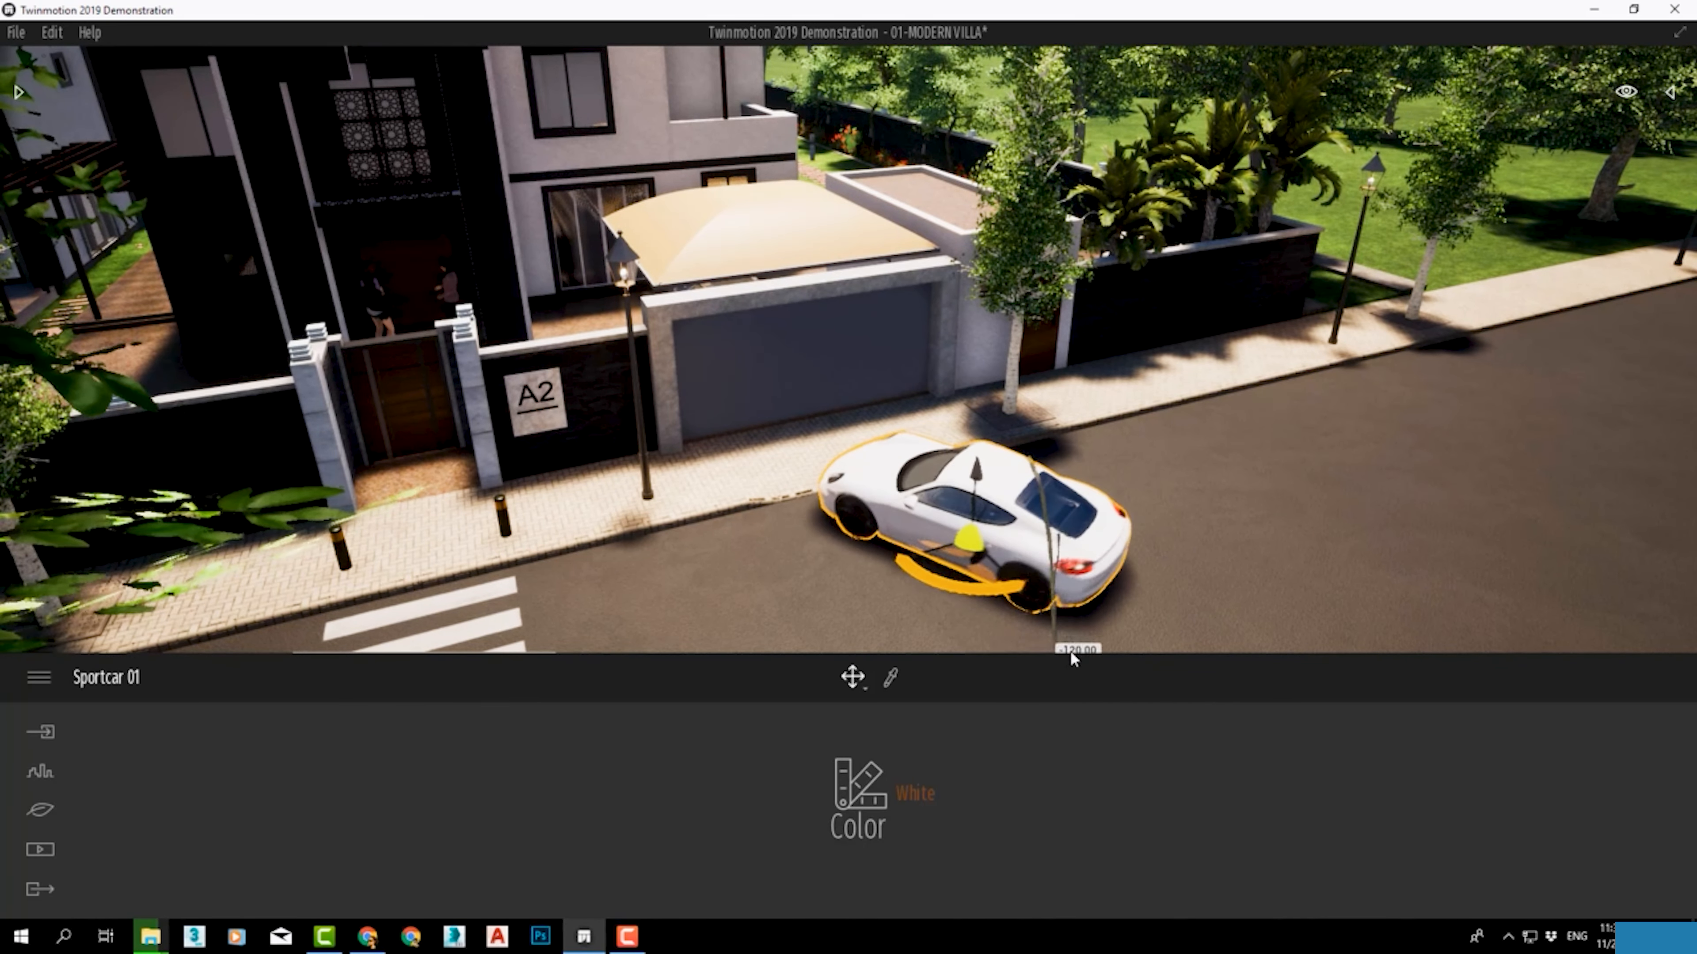
Step: Set the Sportcar 01's color to Black and shift it closer to the sidewalk by the garage
click(951, 770)
click(868, 456)
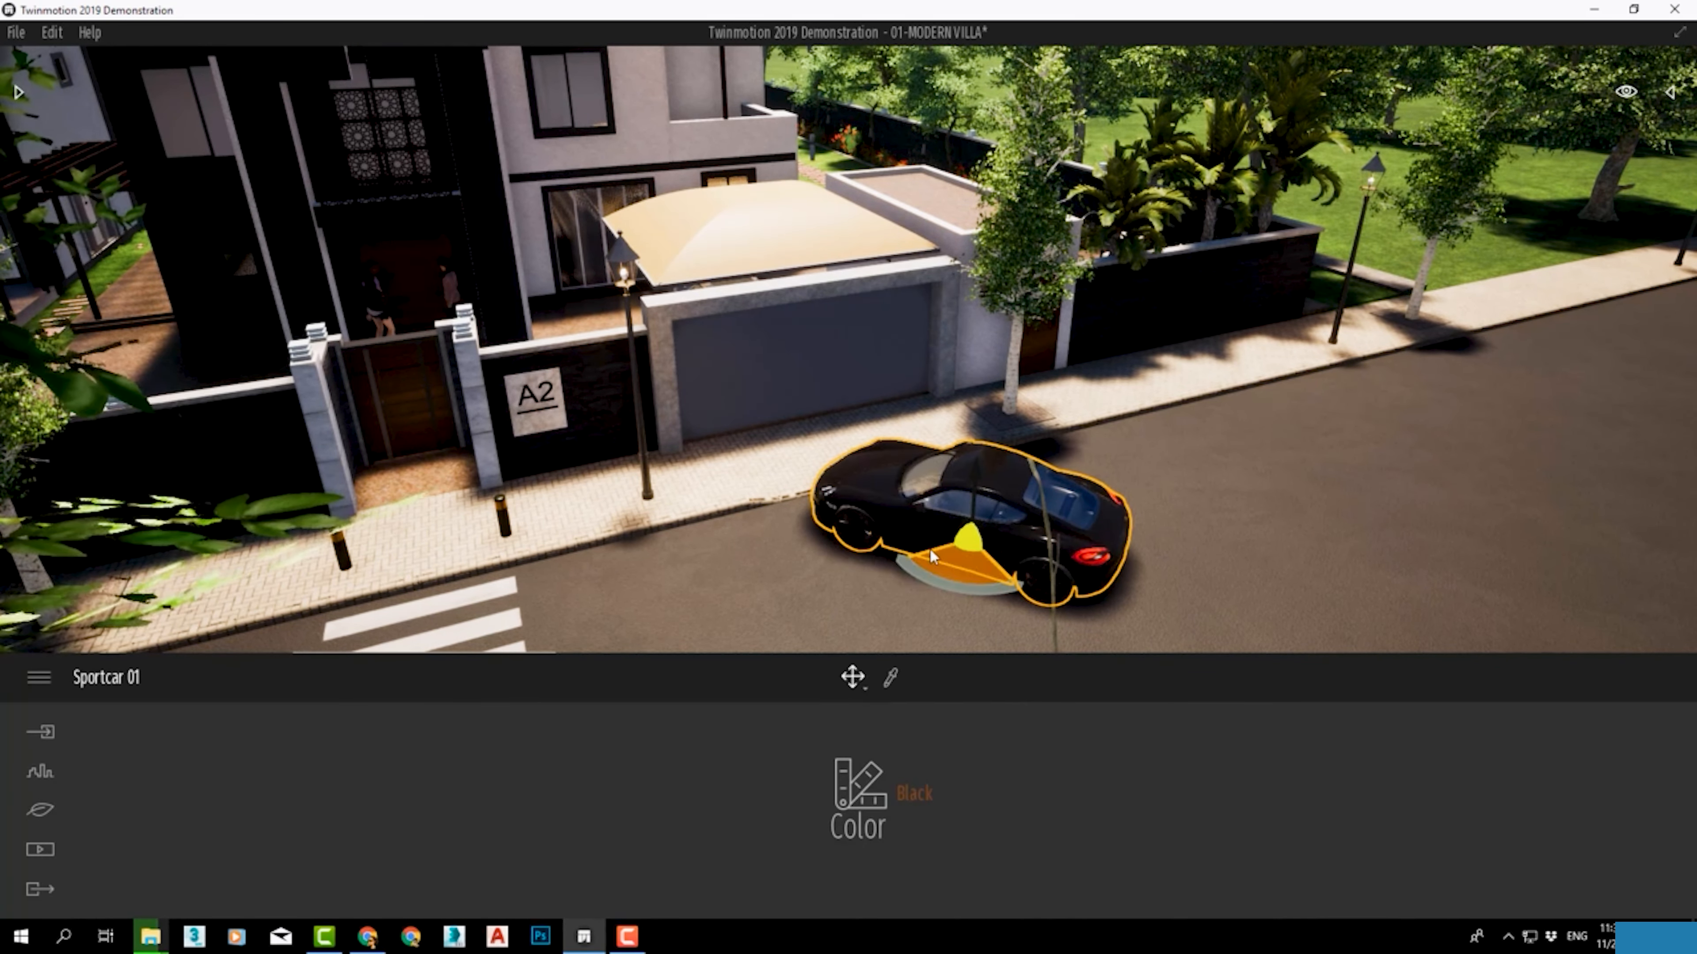
drag(936, 555, 920, 512)
Step: Reposition the Sedan 02 under the carport canopy and deselect it
shift+middle_drag(737, 441, 935, 481)
click(1017, 498)
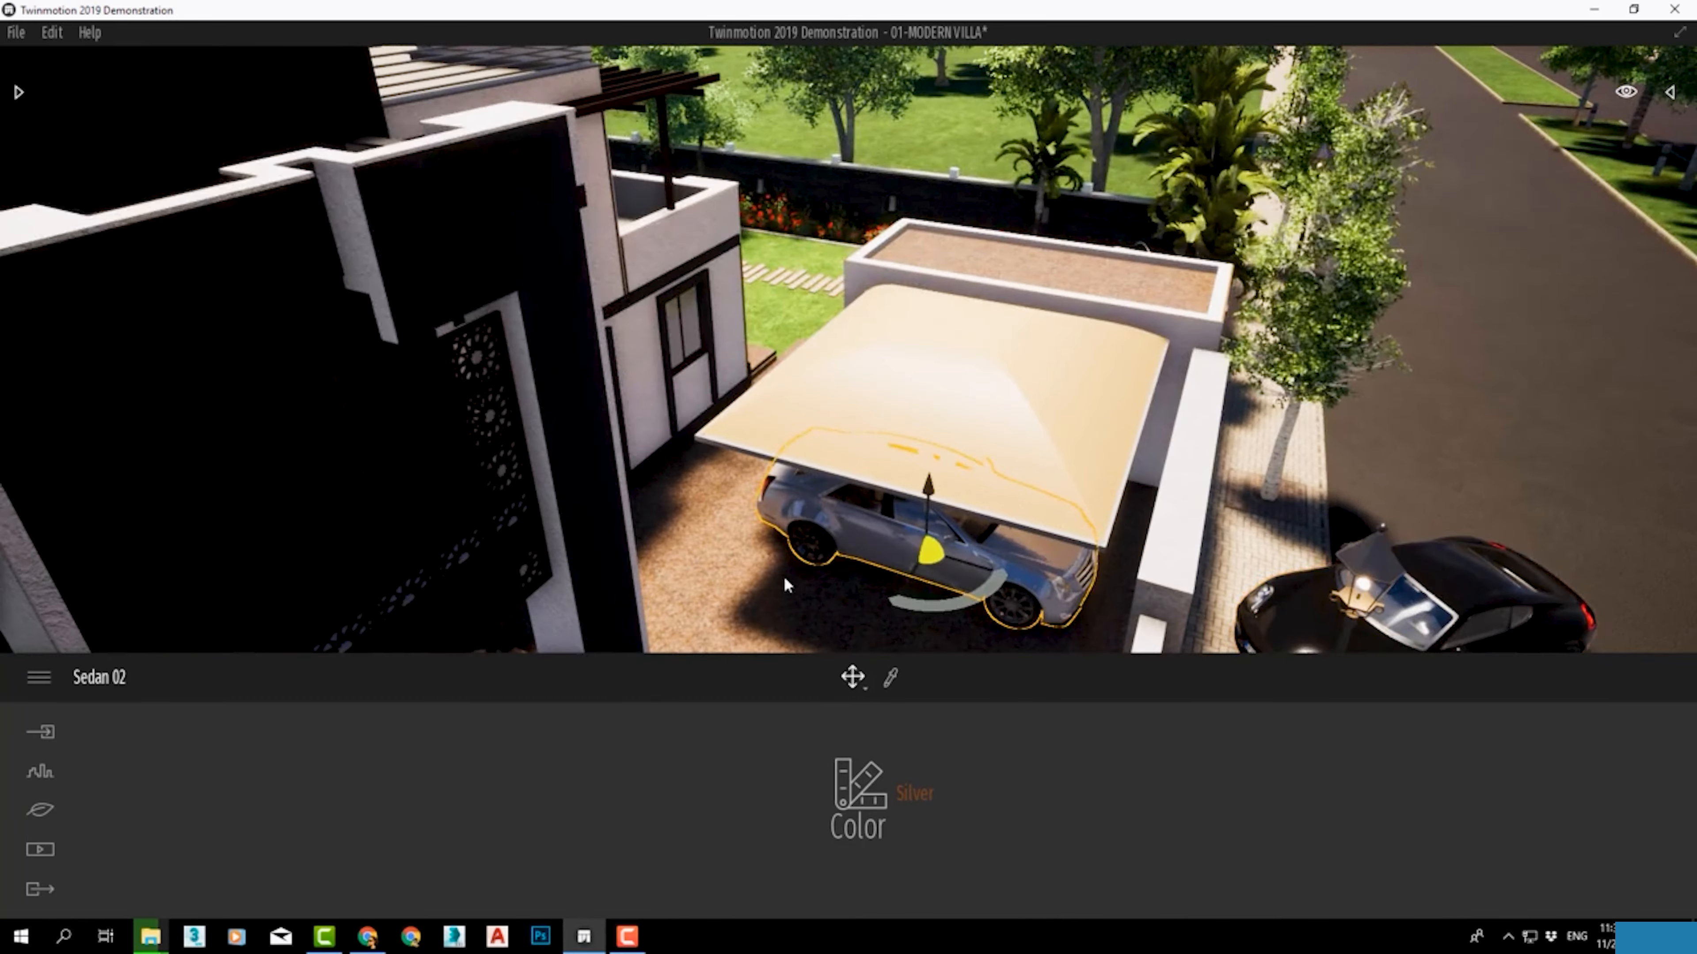
drag(1004, 471, 925, 451)
shift+middle_drag(1002, 468, 1250, 511)
key(Escape)
Step: Place the Sedan 05 on the road beside the crosswalk, turn it parallel to the curb and color it Dark red
scroll(1250, 511, down, 4)
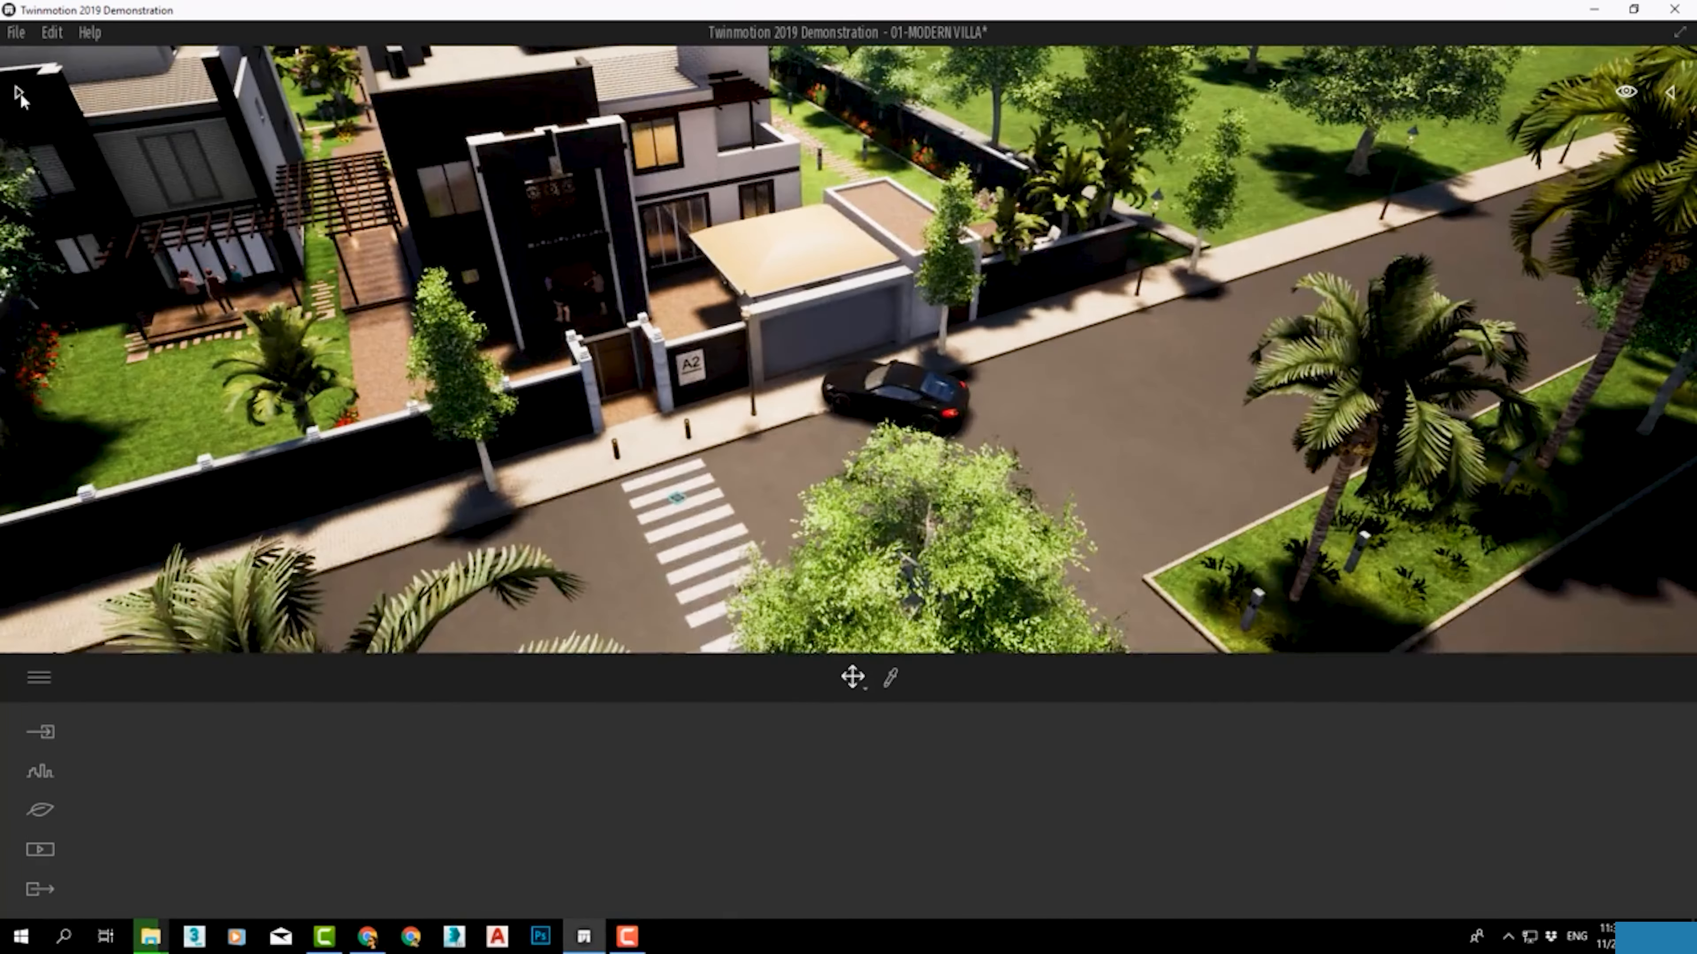
click(19, 92)
scroll(301, 578, up, 5)
scroll(250, 335, down, 1)
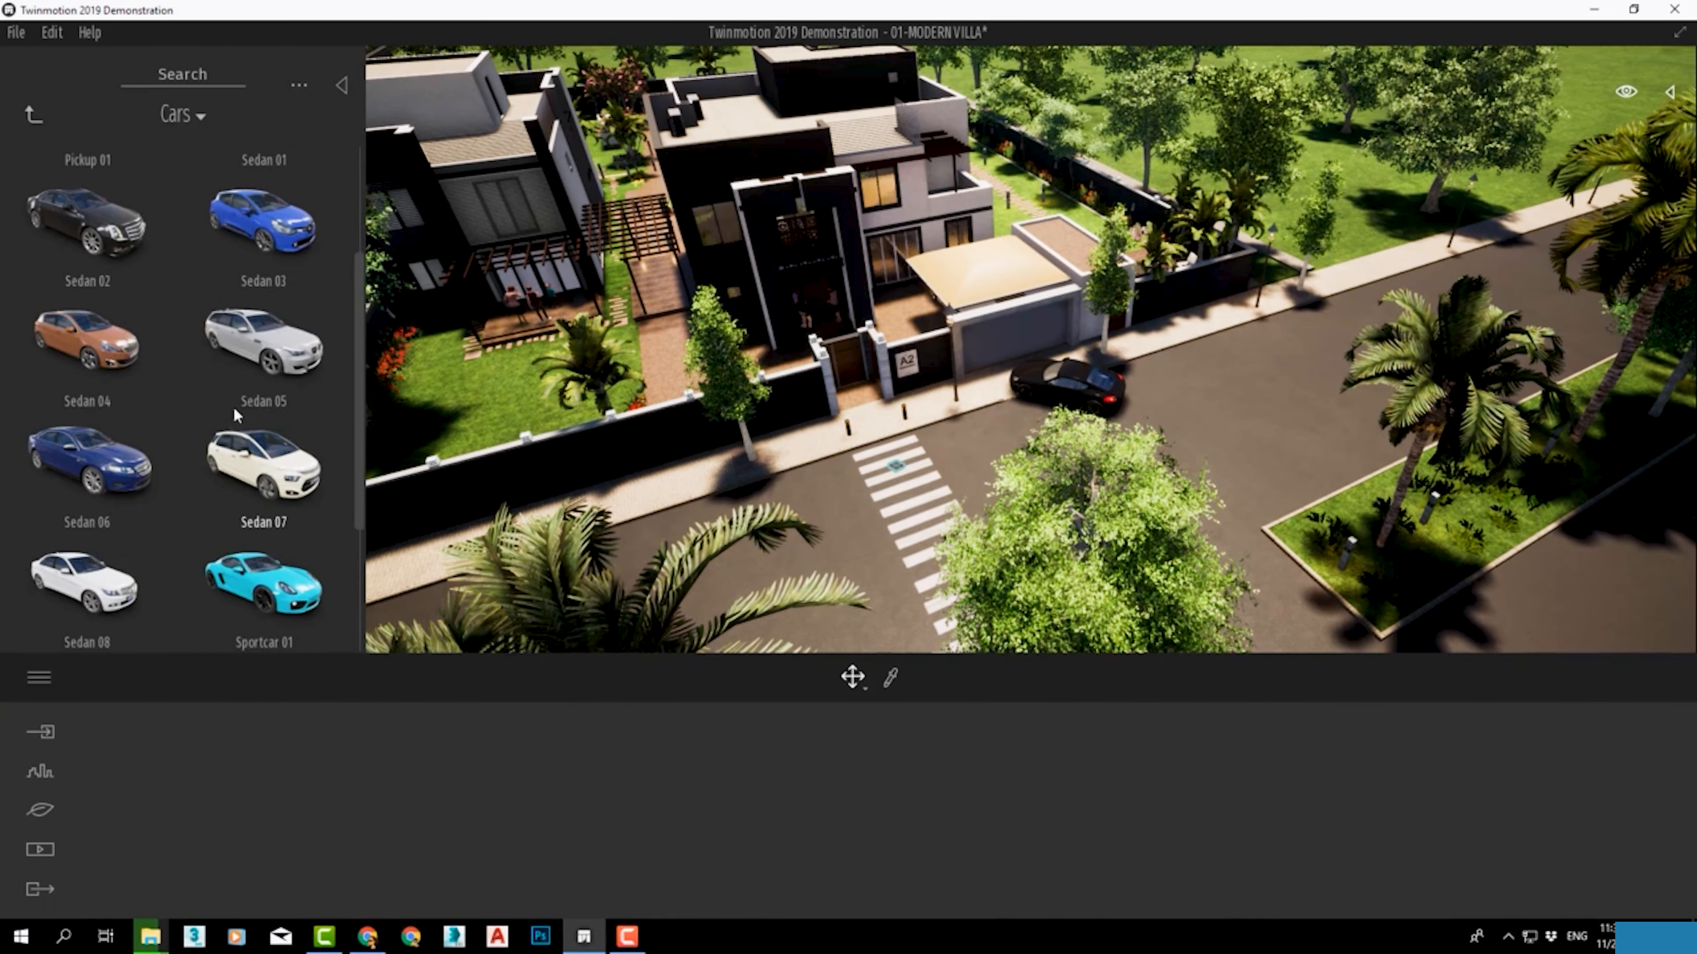
drag(251, 336, 725, 517)
shift+middle_drag(909, 535, 1135, 535)
drag(735, 501, 561, 668)
click(871, 826)
click(885, 535)
middle_drag(885, 508, 791, 305)
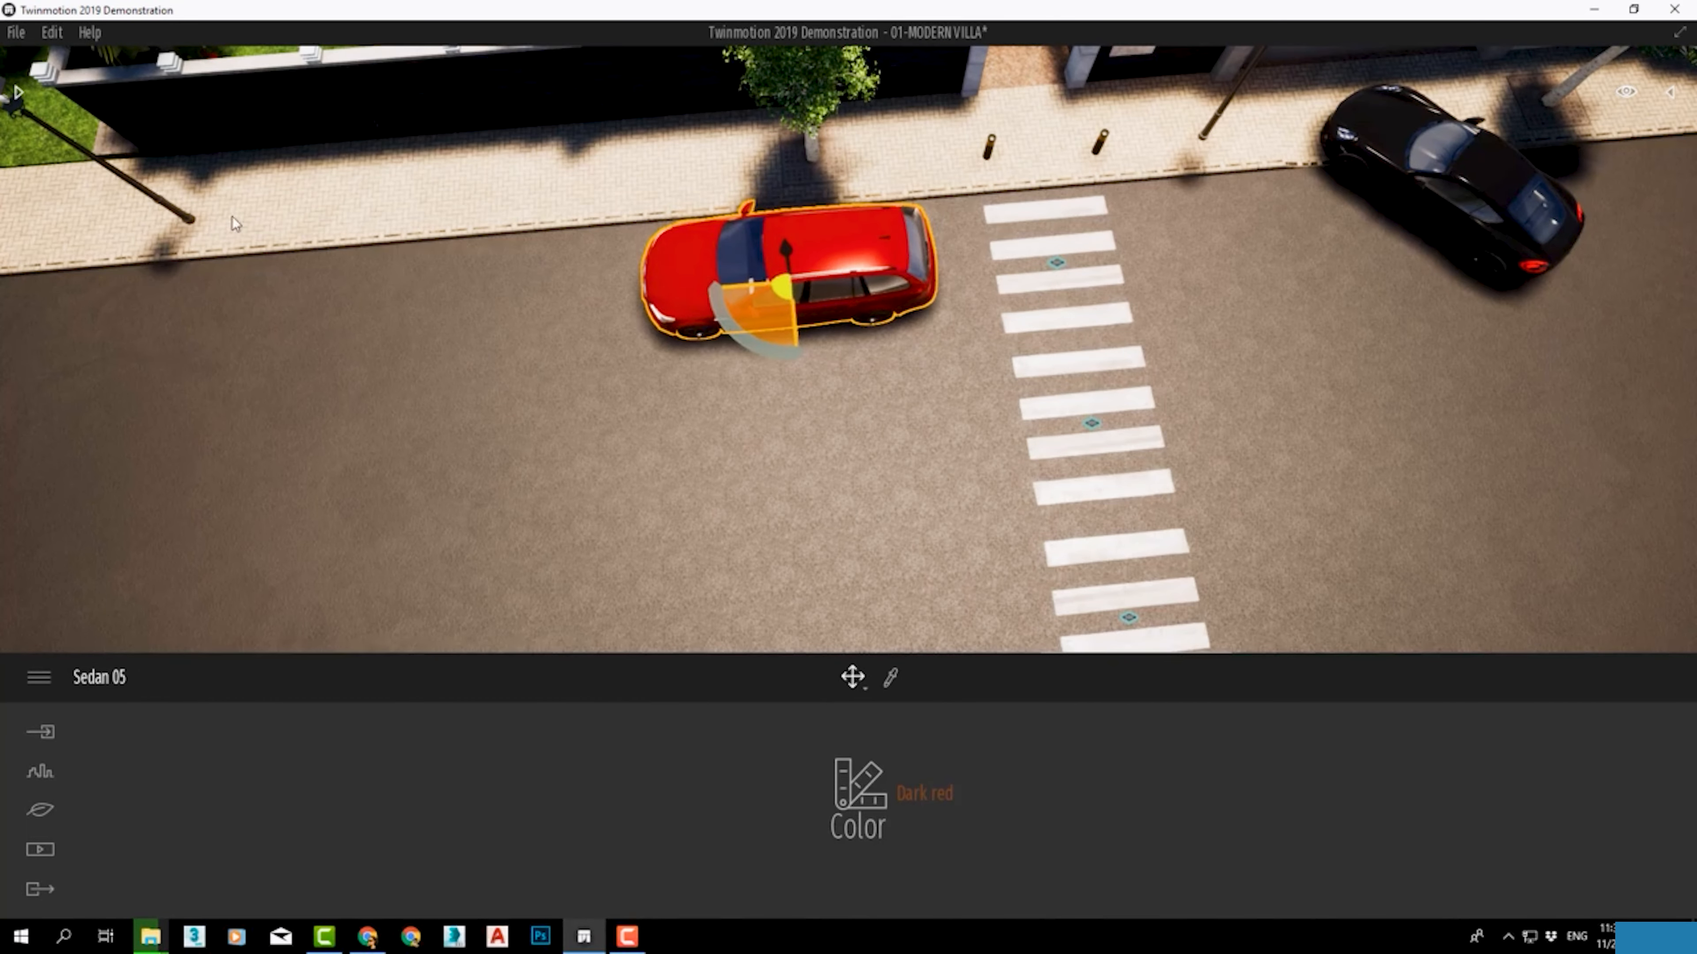
Step: Place an SUV on the road ahead of the red Sedan 05, align it with the curb and color it Black
click(18, 91)
drag(115, 578, 628, 361)
drag(411, 378, 292, 527)
click(859, 795)
click(913, 458)
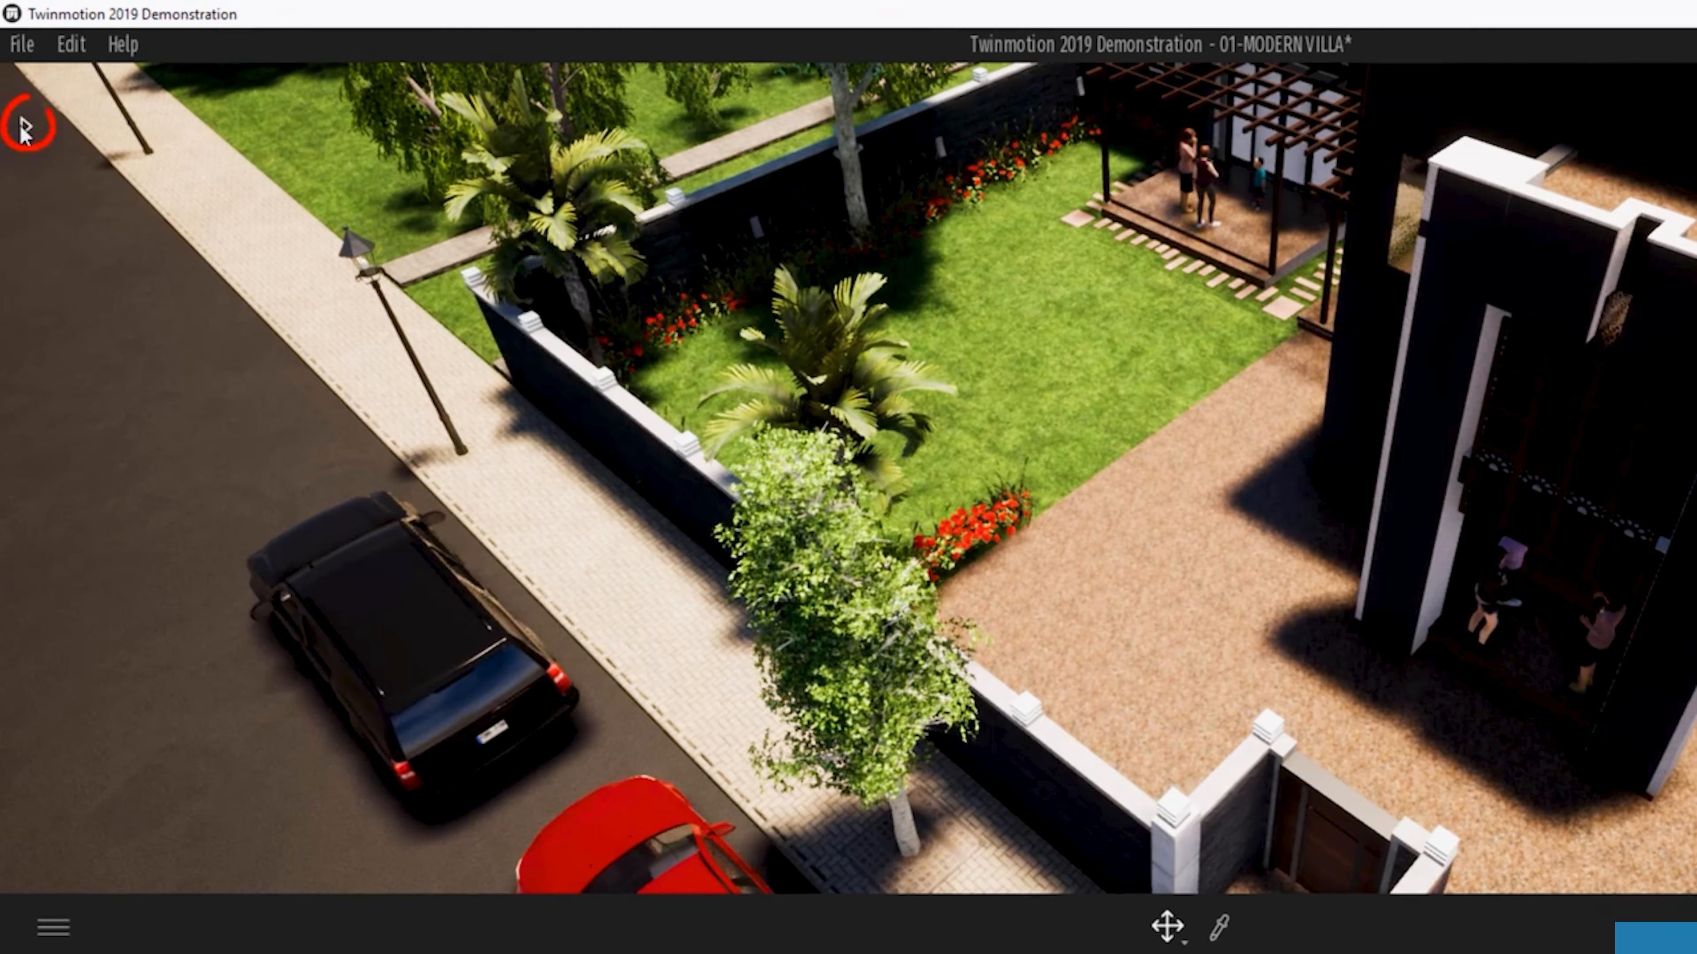
Step: Try the City bus 04 from the Buses category on the road and delete it again
click(24, 127)
click(37, 156)
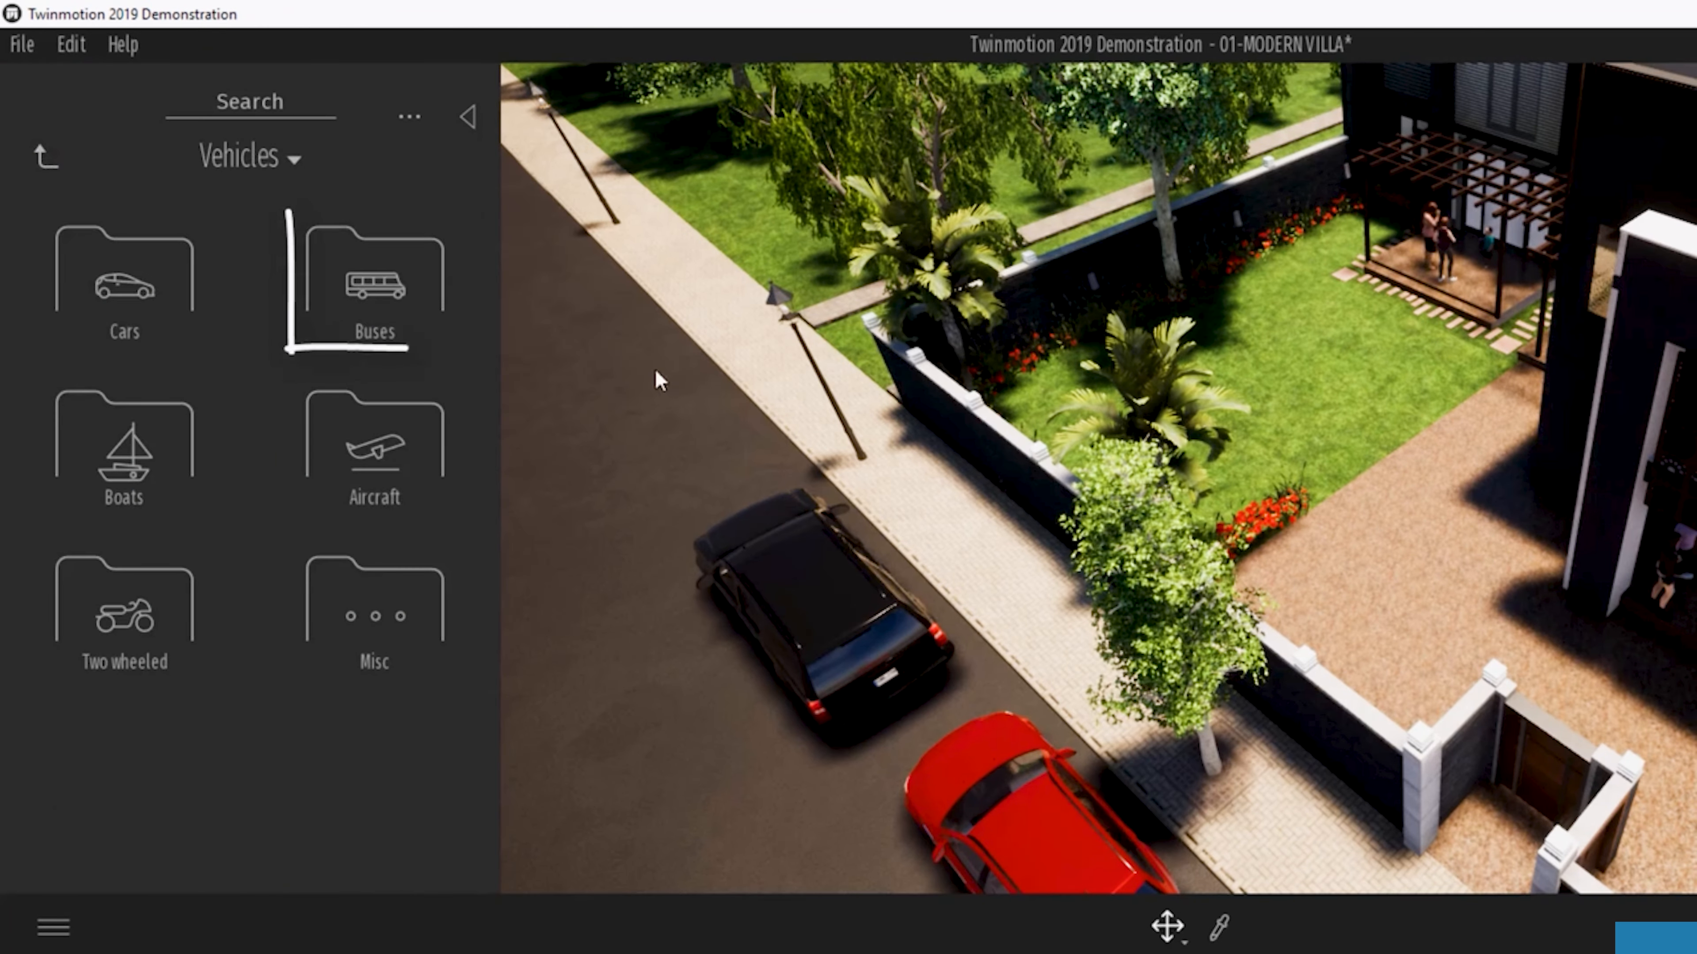
click(371, 281)
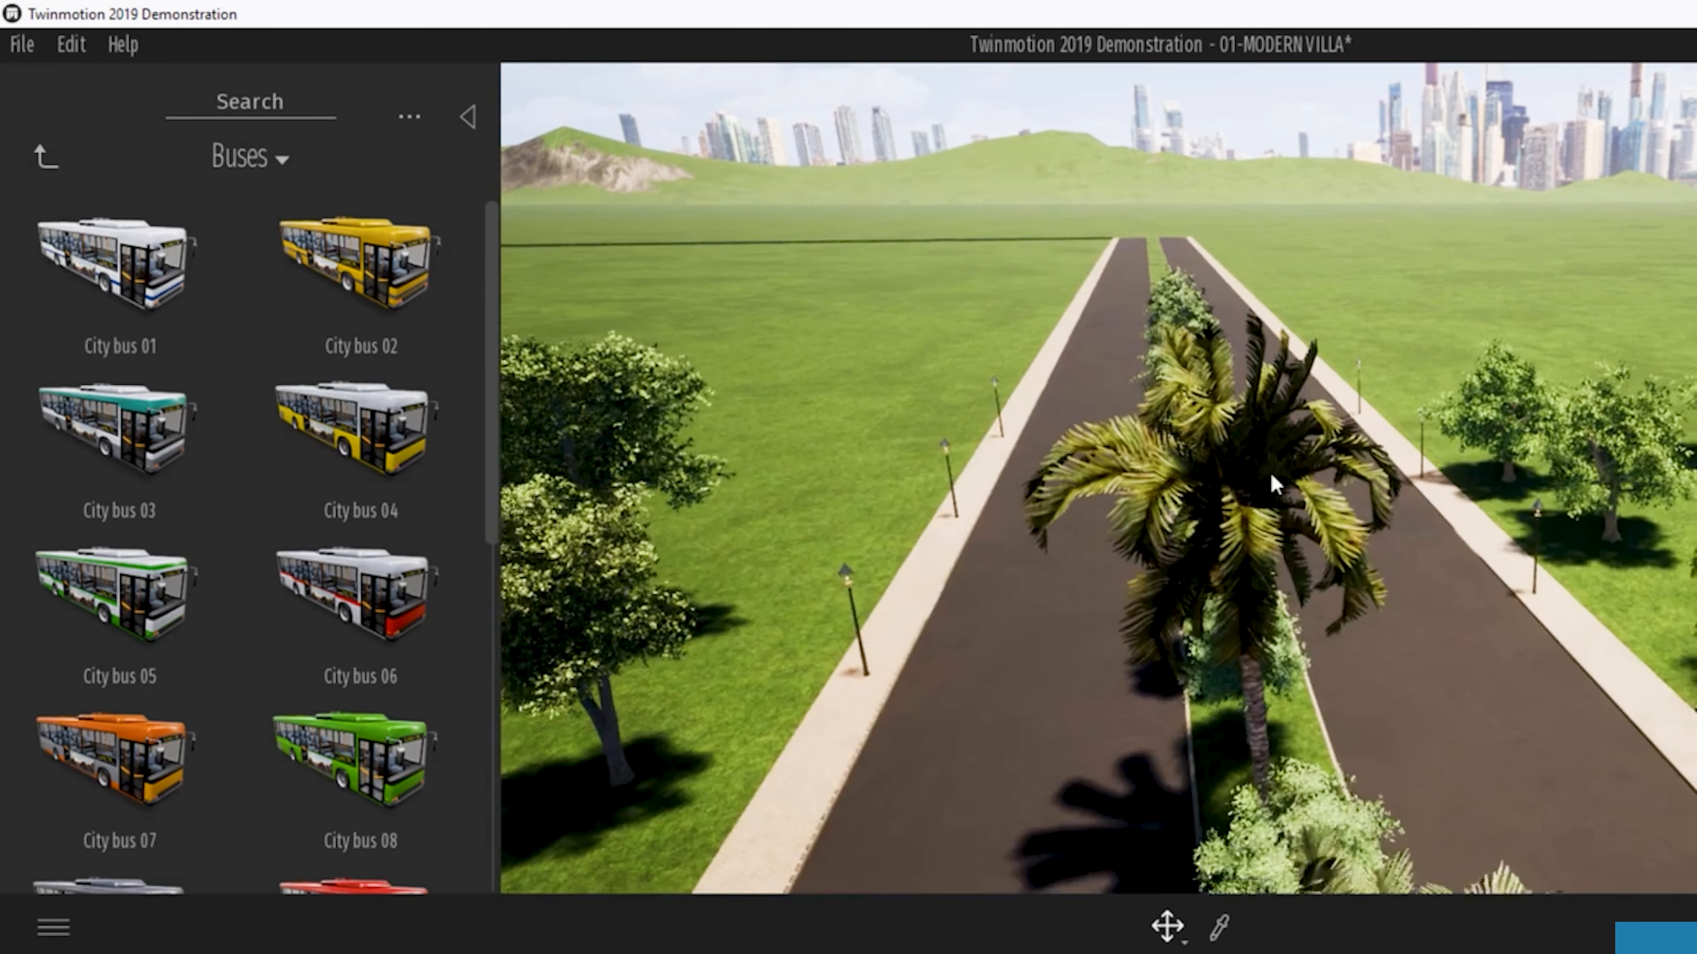
drag(428, 368, 992, 662)
right_drag(992, 662, 1002, 735)
drag(354, 594, 428, 686)
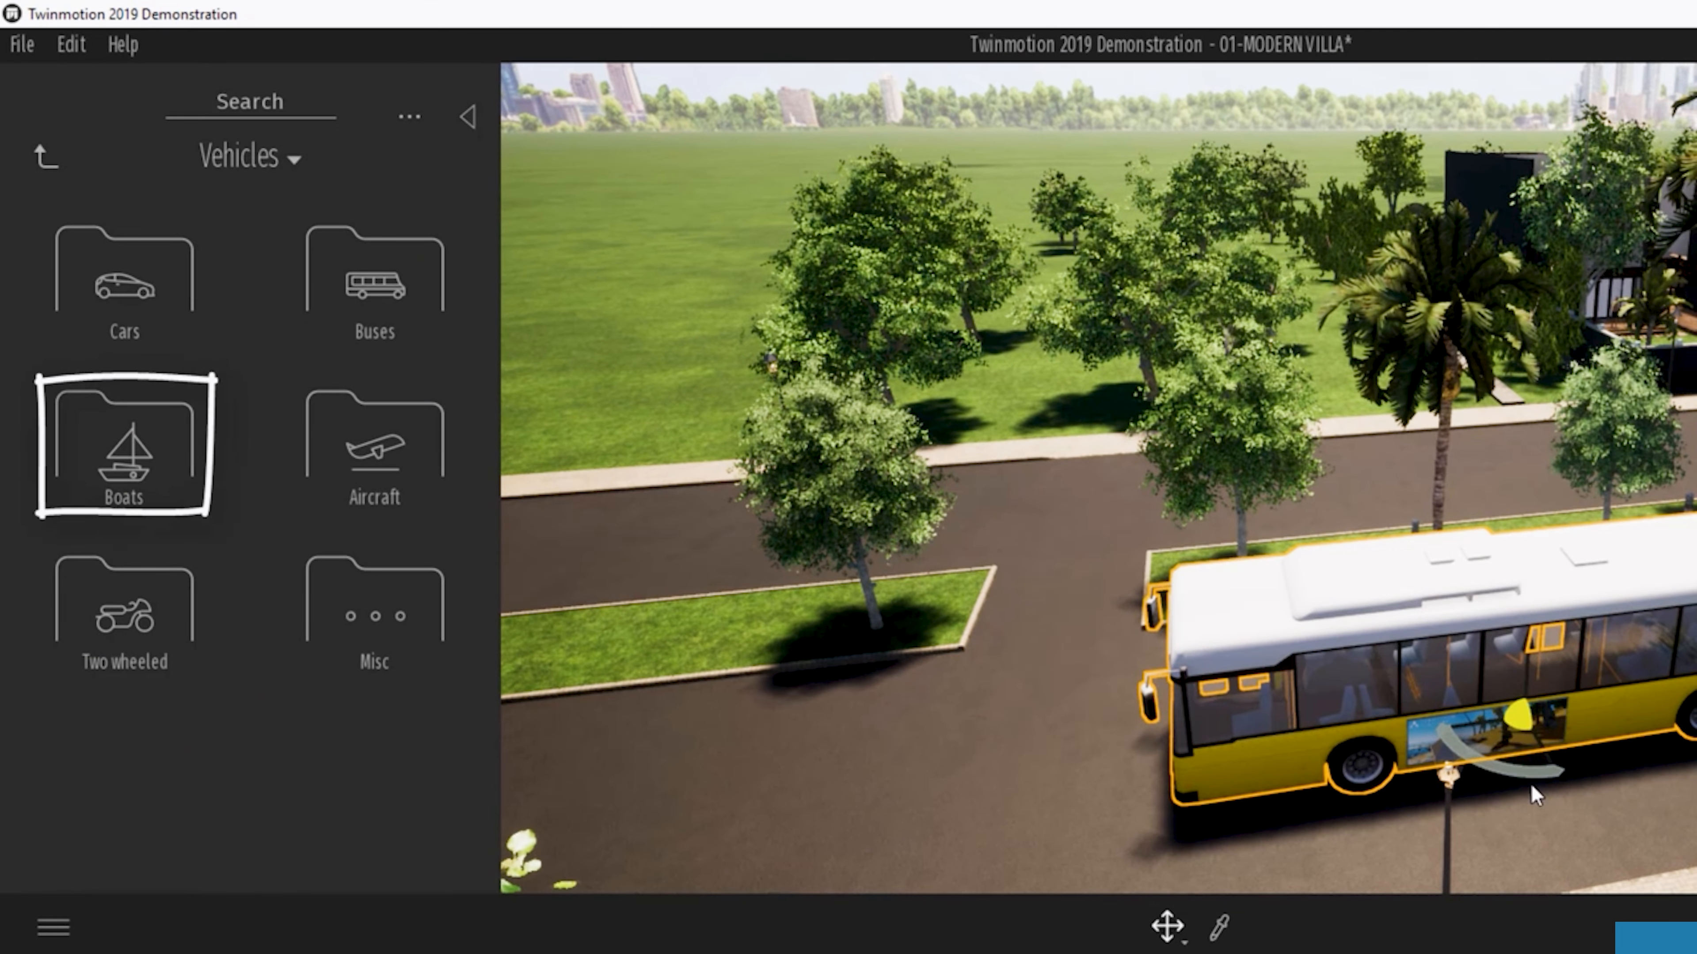
key(Delete)
Step: Try the Sailing ship moored 01 from the Boats category beside the road and delete it again
click(126, 461)
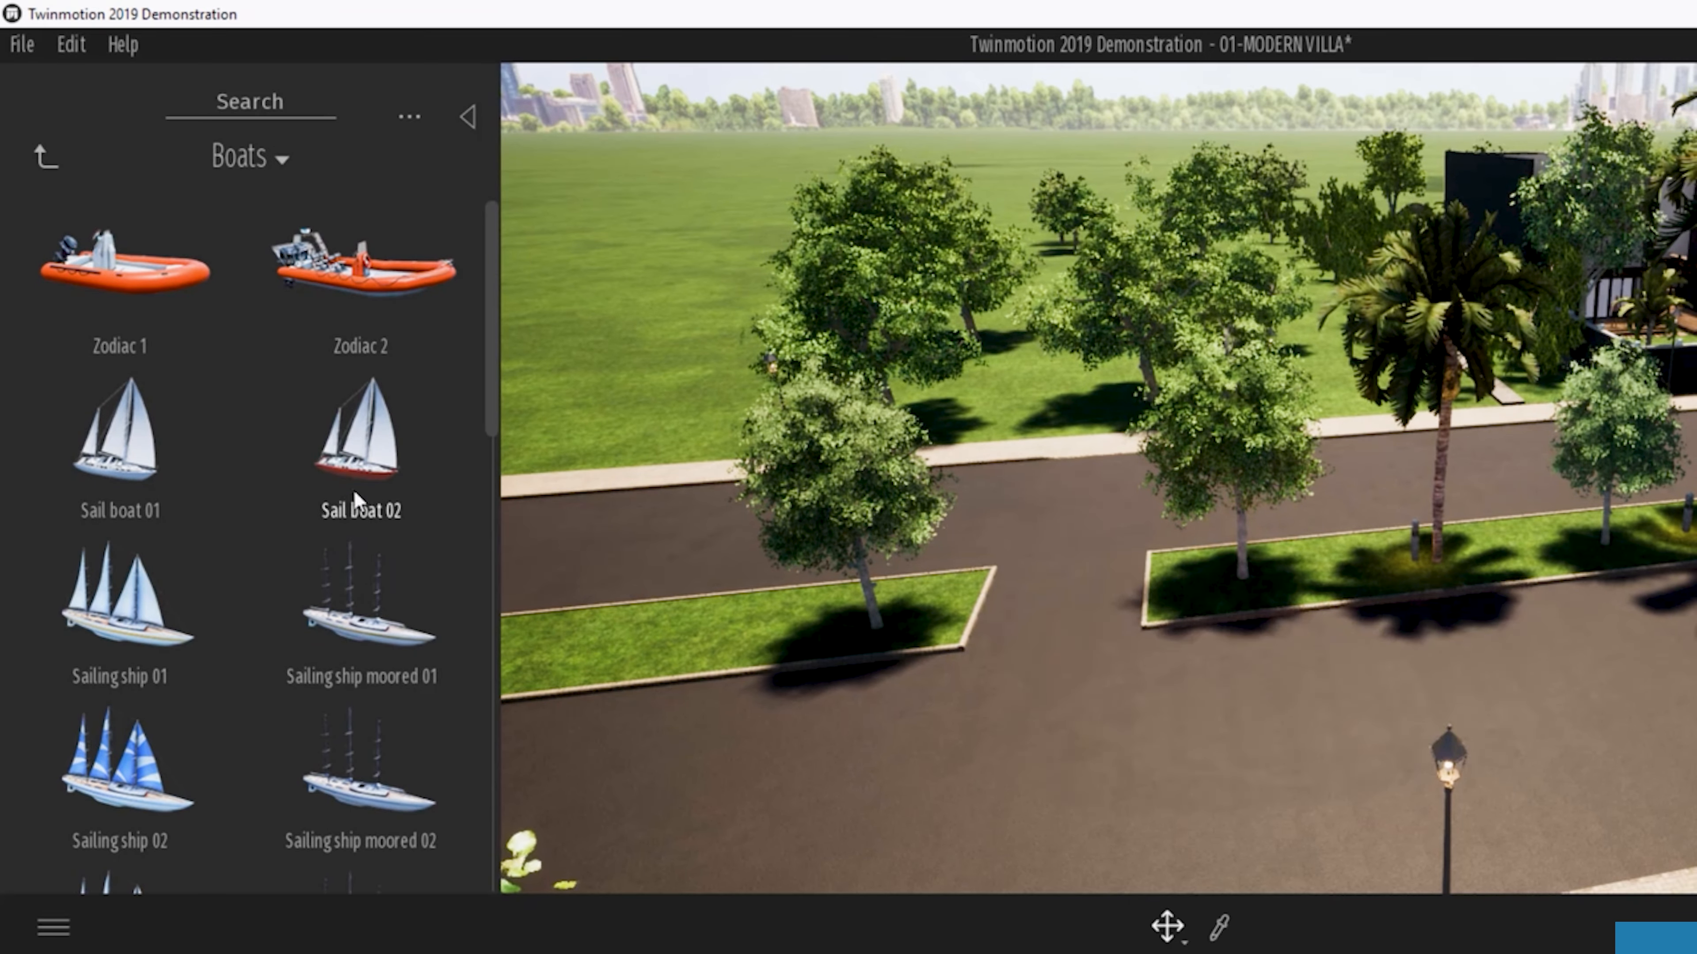
drag(367, 601, 775, 528)
scroll(775, 528, down, 3)
right_drag(775, 528, 735, 528)
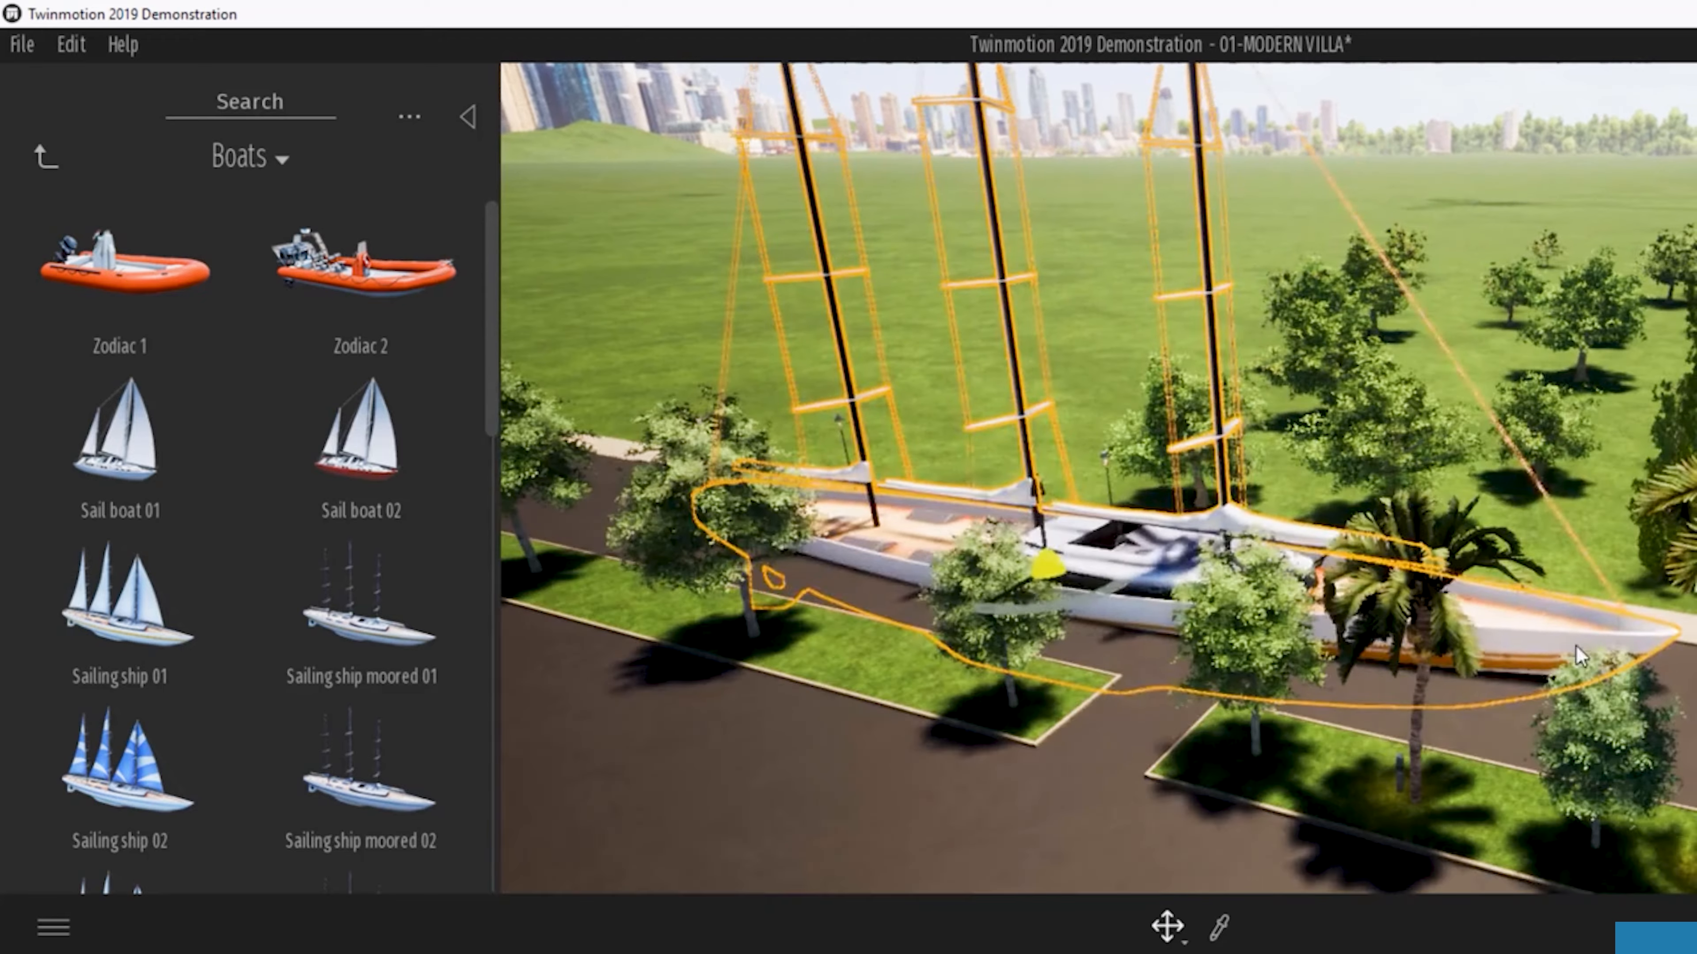
key(Delete)
Step: Try another boat and the Yacht 04 on the grass beyond the road and delete them again
scroll(296, 506, down, 1)
scroll(296, 515, down, 5)
drag(127, 428, 1021, 408)
key(Delete)
scroll(190, 720, down, 10)
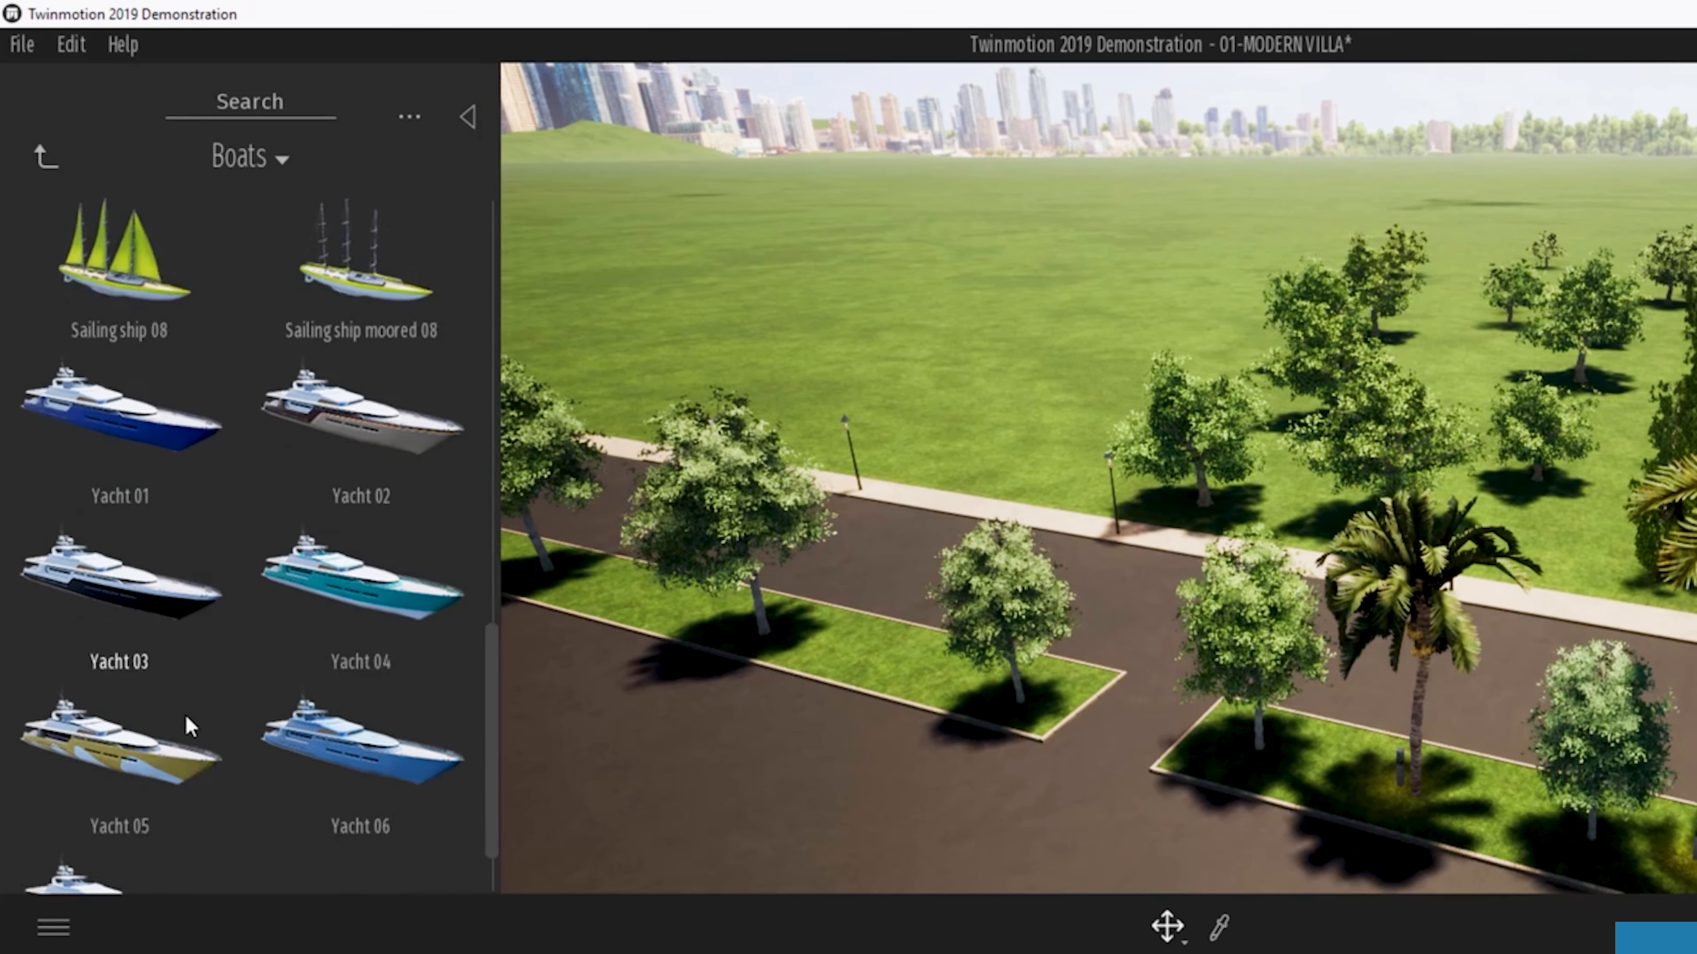
drag(714, 482, 1046, 371)
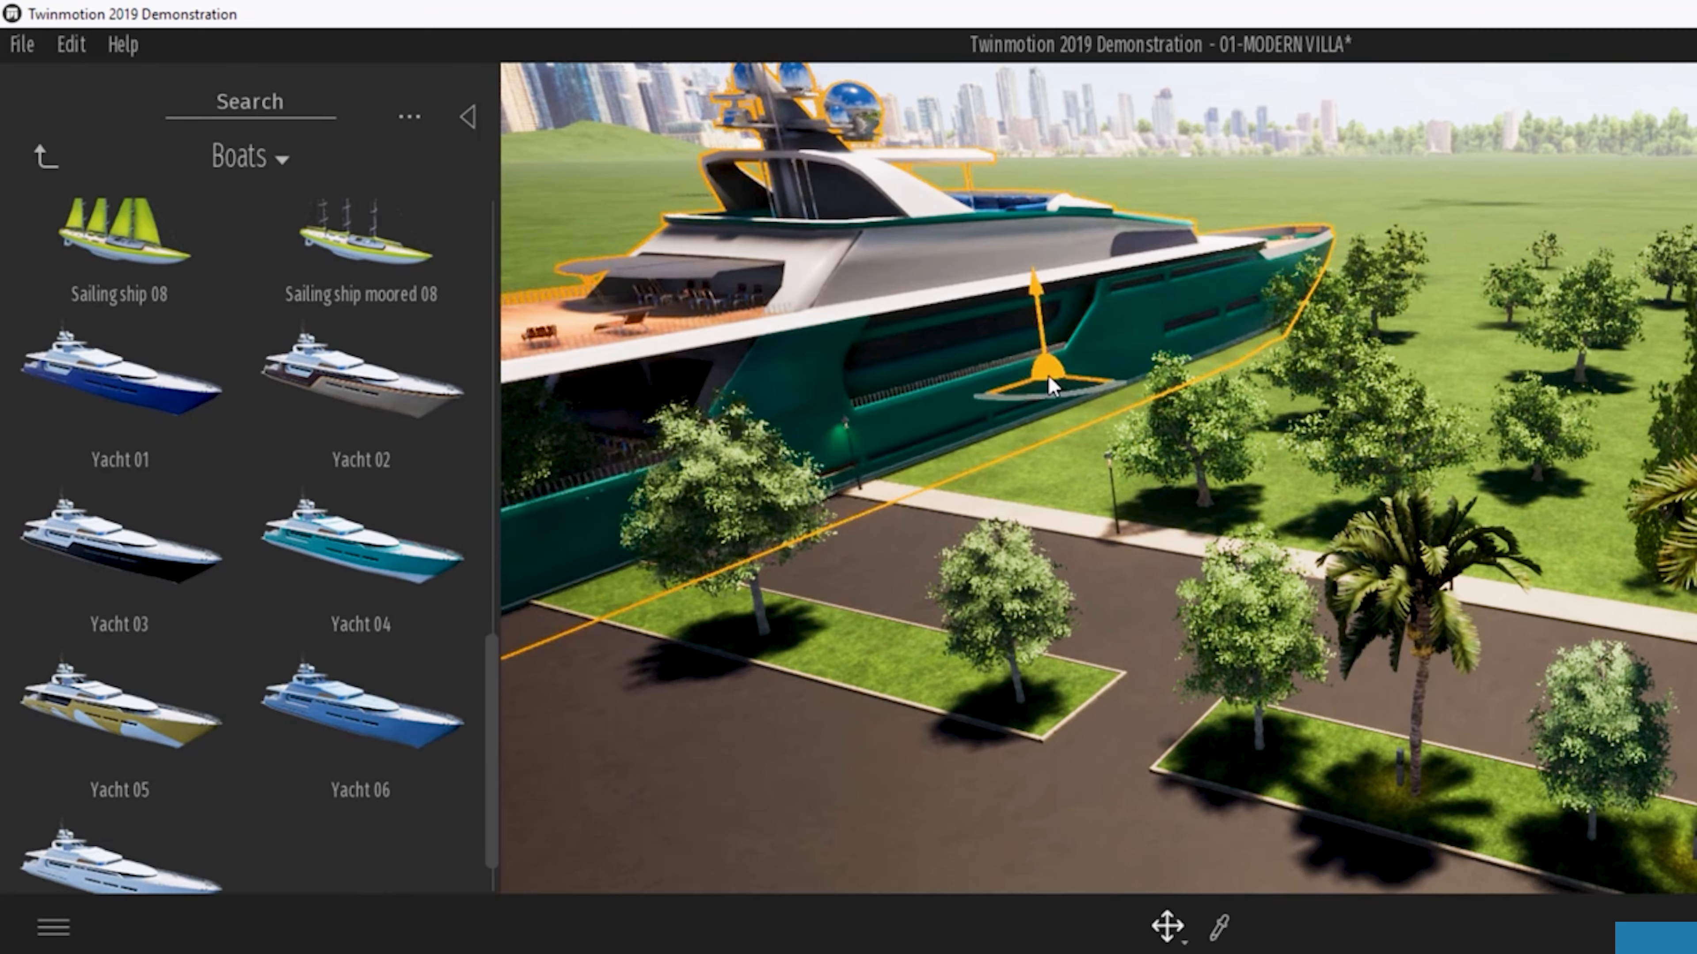
key(Delete)
scroll(184, 618, down, 1)
Step: Try the Hot Air Balloon 02 and a 747 airplane from the Aircraft category over the field, and delete the balloon
click(45, 157)
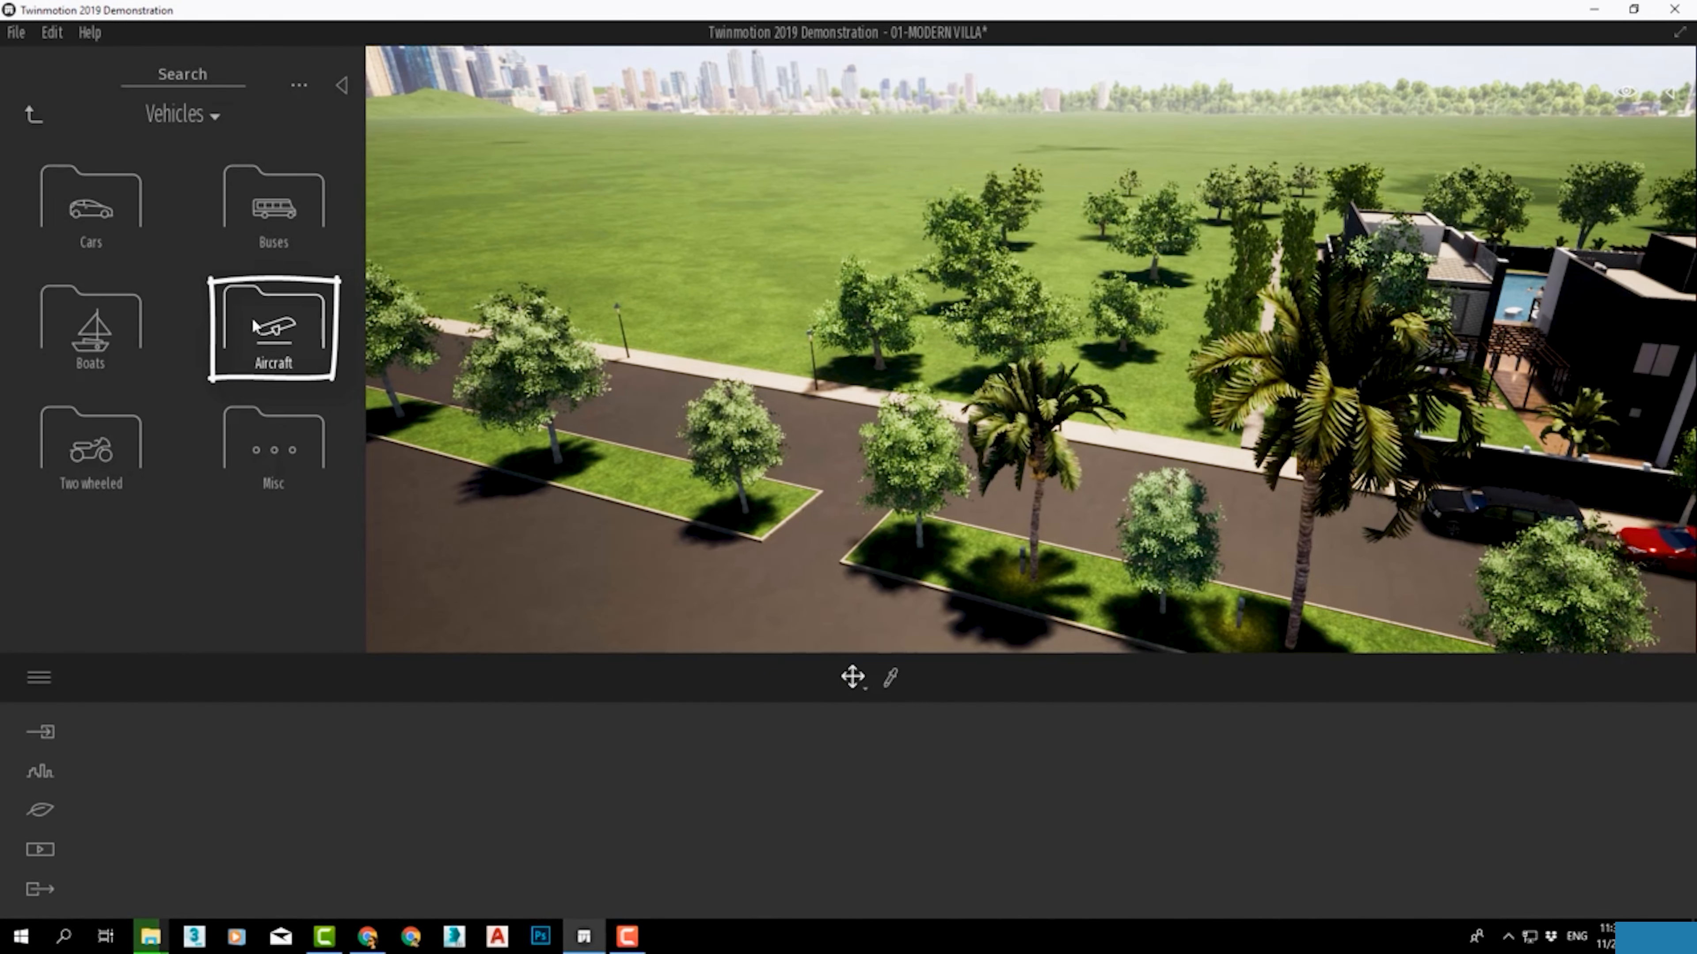
click(281, 338)
drag(264, 190, 758, 321)
drag(207, 532, 1102, 190)
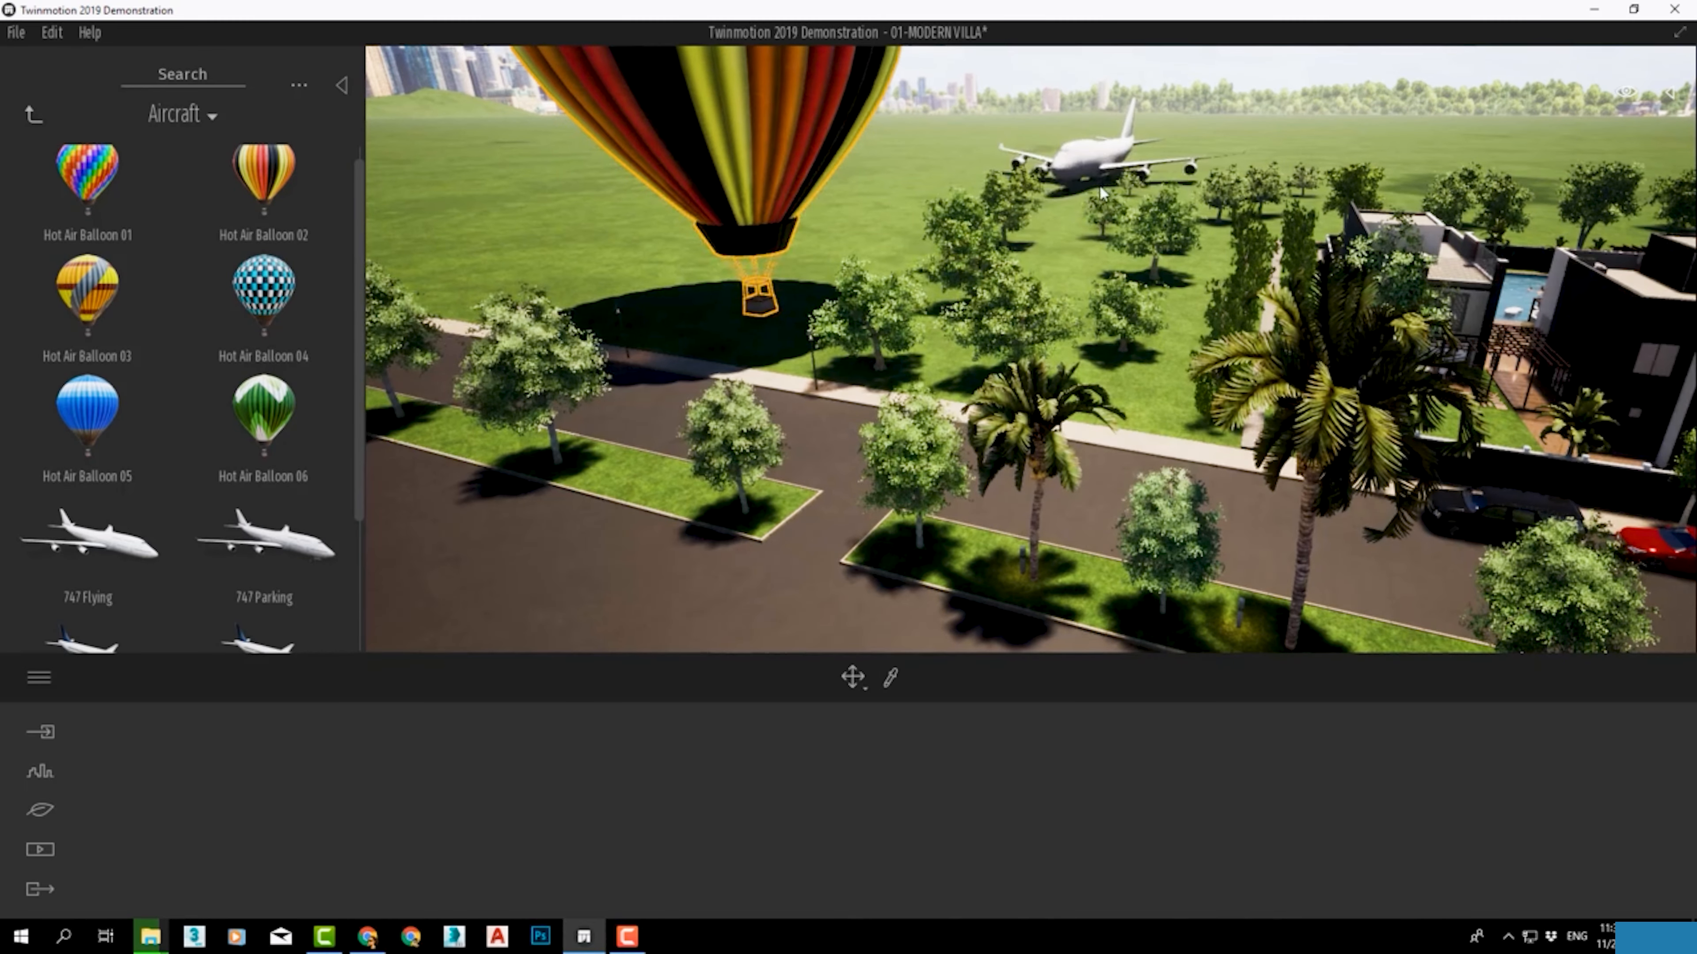
click(696, 100)
key(Delete)
Step: Try an A320 airplane above the field and raise it high into the sky
scroll(197, 496, down, 3)
drag(197, 497, 762, 286)
drag(753, 214, 753, 73)
right_drag(867, 204, 1046, 364)
scroll(1046, 364, down, 3)
drag(683, 498, 705, 173)
Step: Try rotating the airplane with the Rotate tool, look at it above the villa, and delete it
click(859, 687)
click(852, 591)
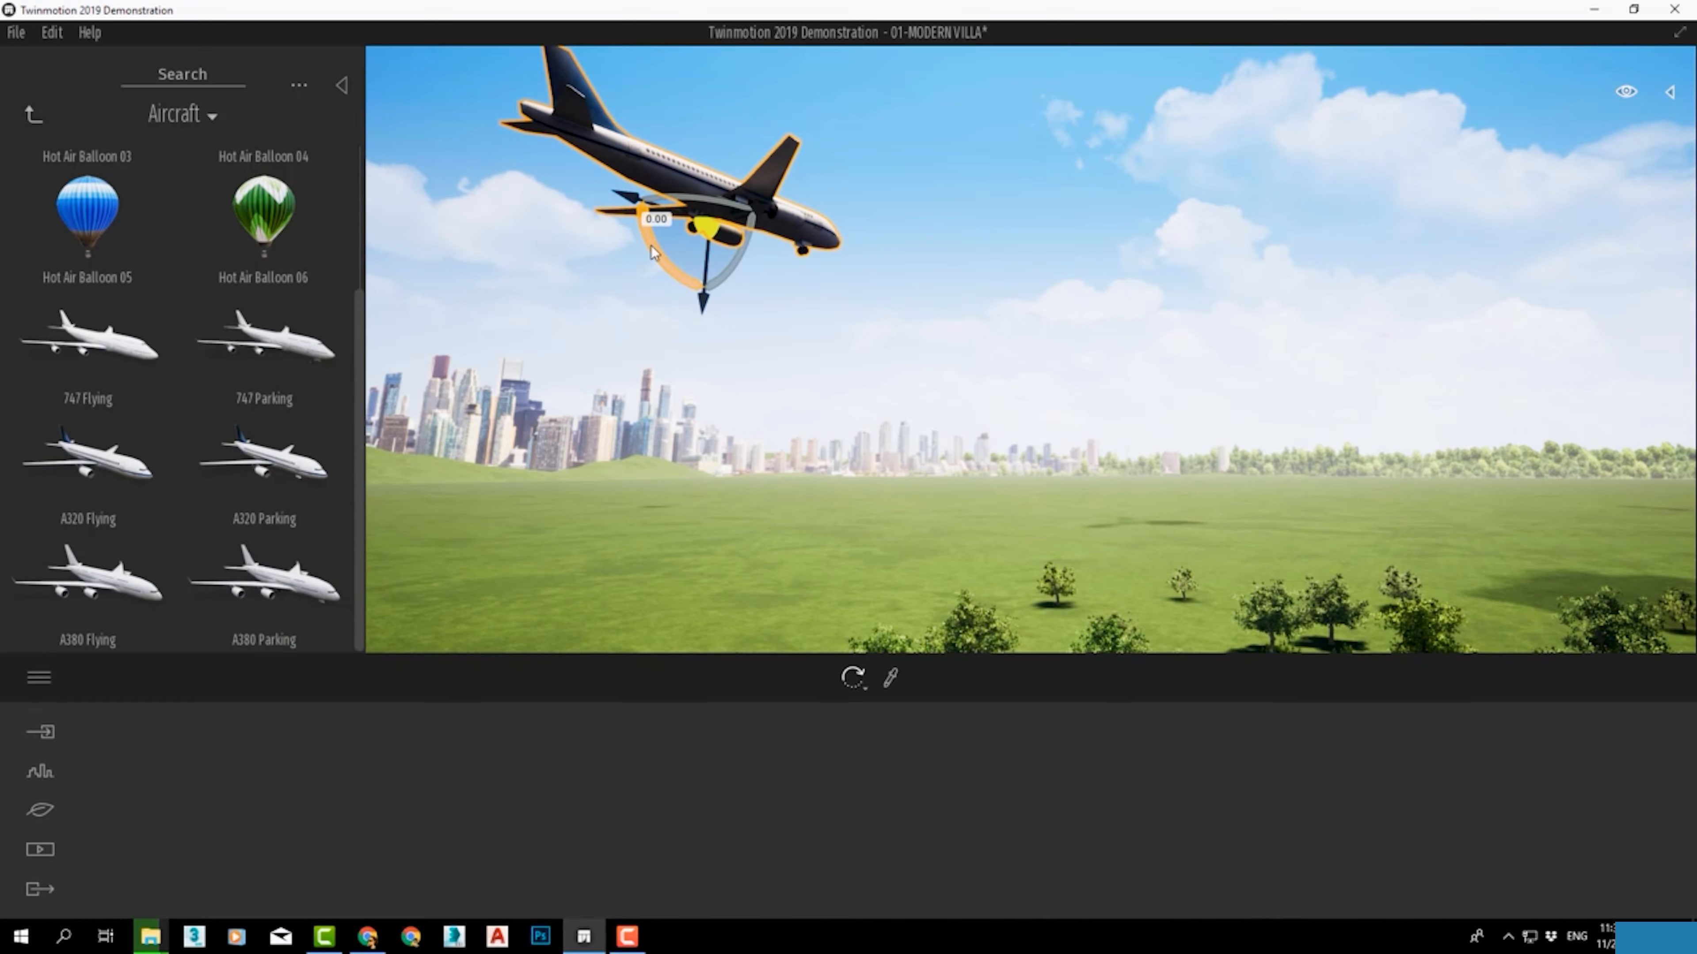
click(727, 382)
scroll(727, 382, down, 5)
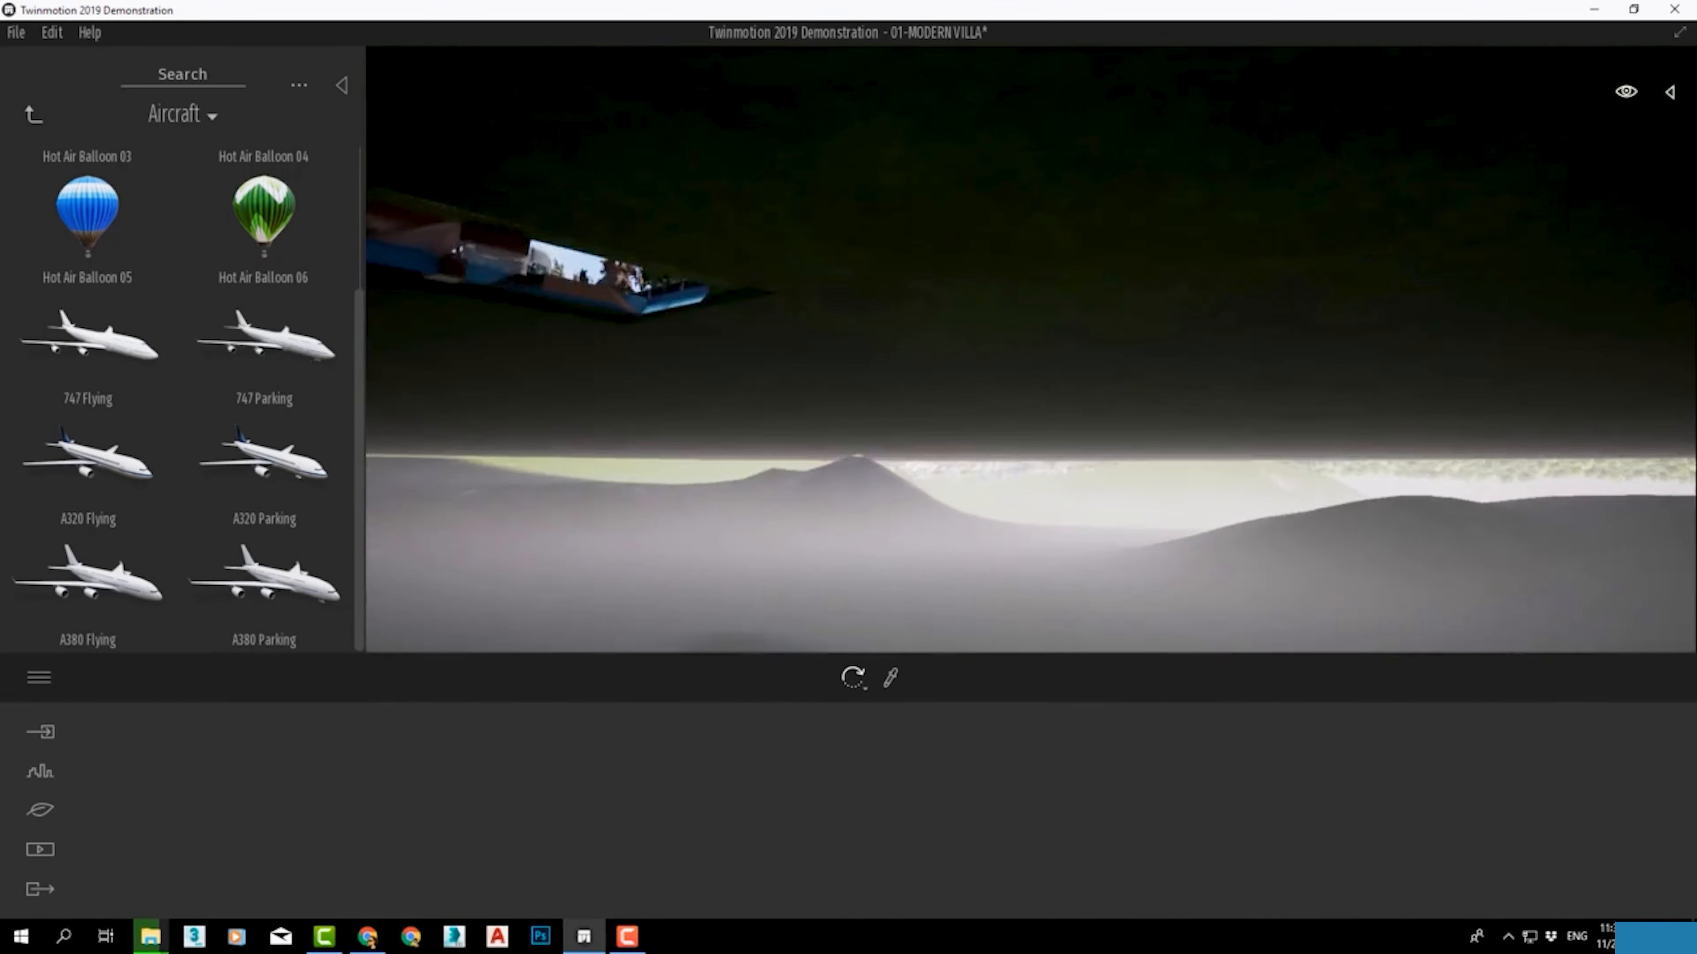
middle_drag(727, 382, 1117, 606)
right_drag(1117, 606, 779, 201)
scroll(779, 200, up, 3)
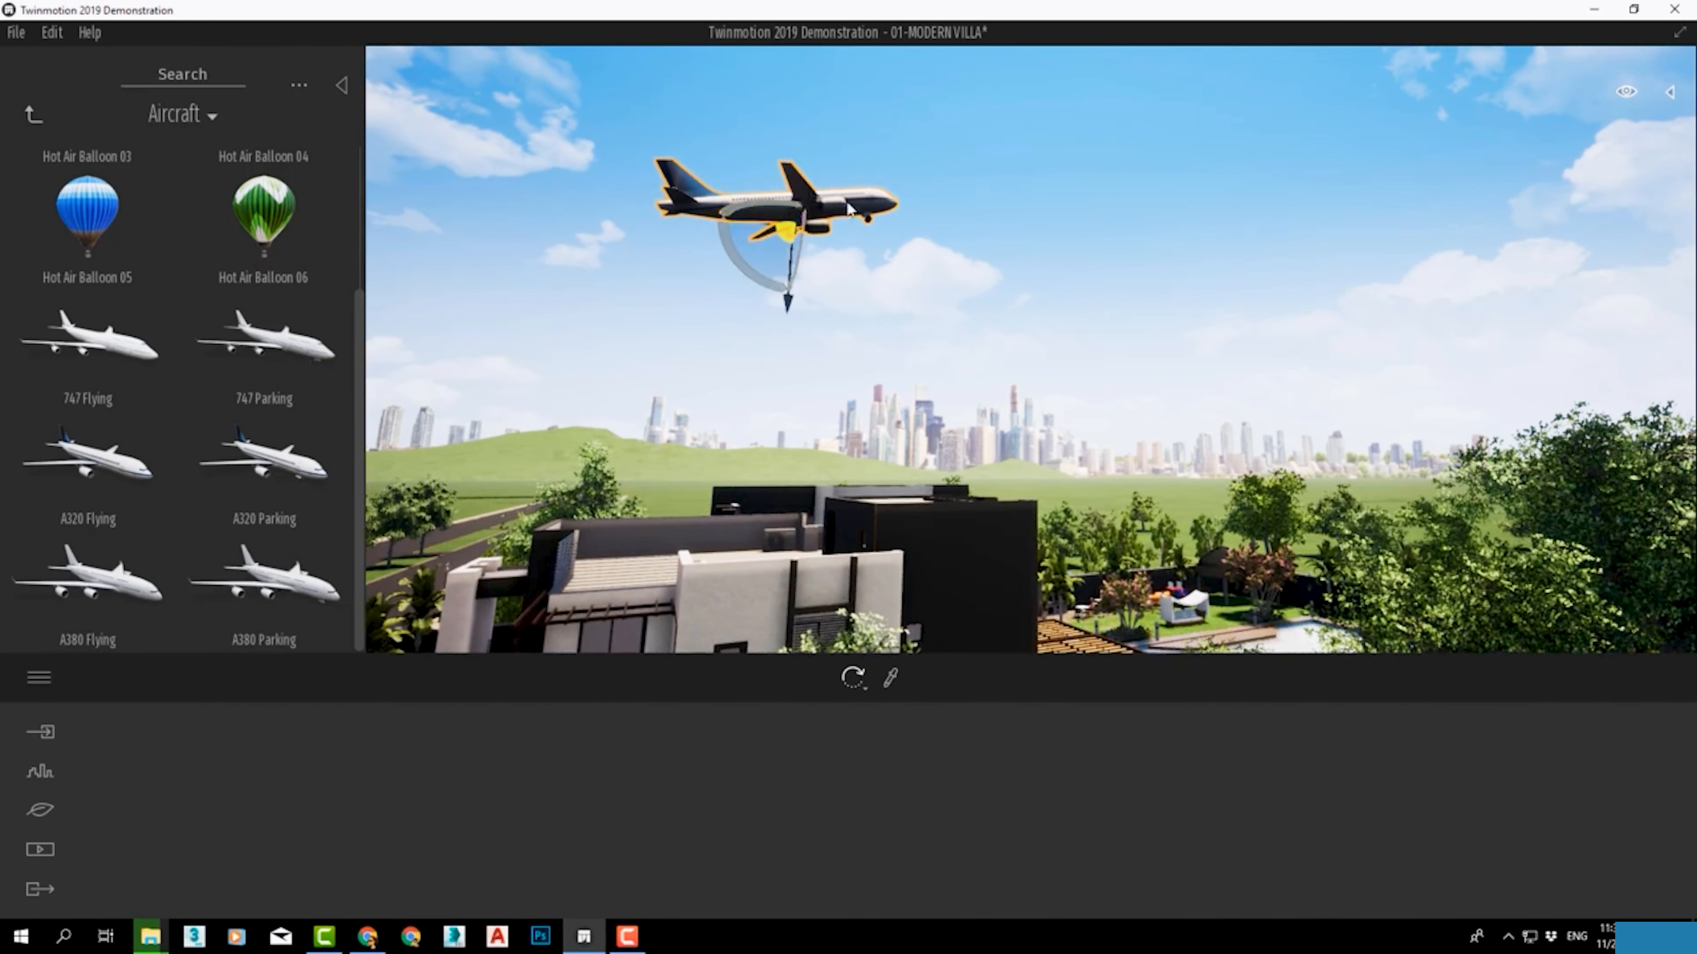
key(Delete)
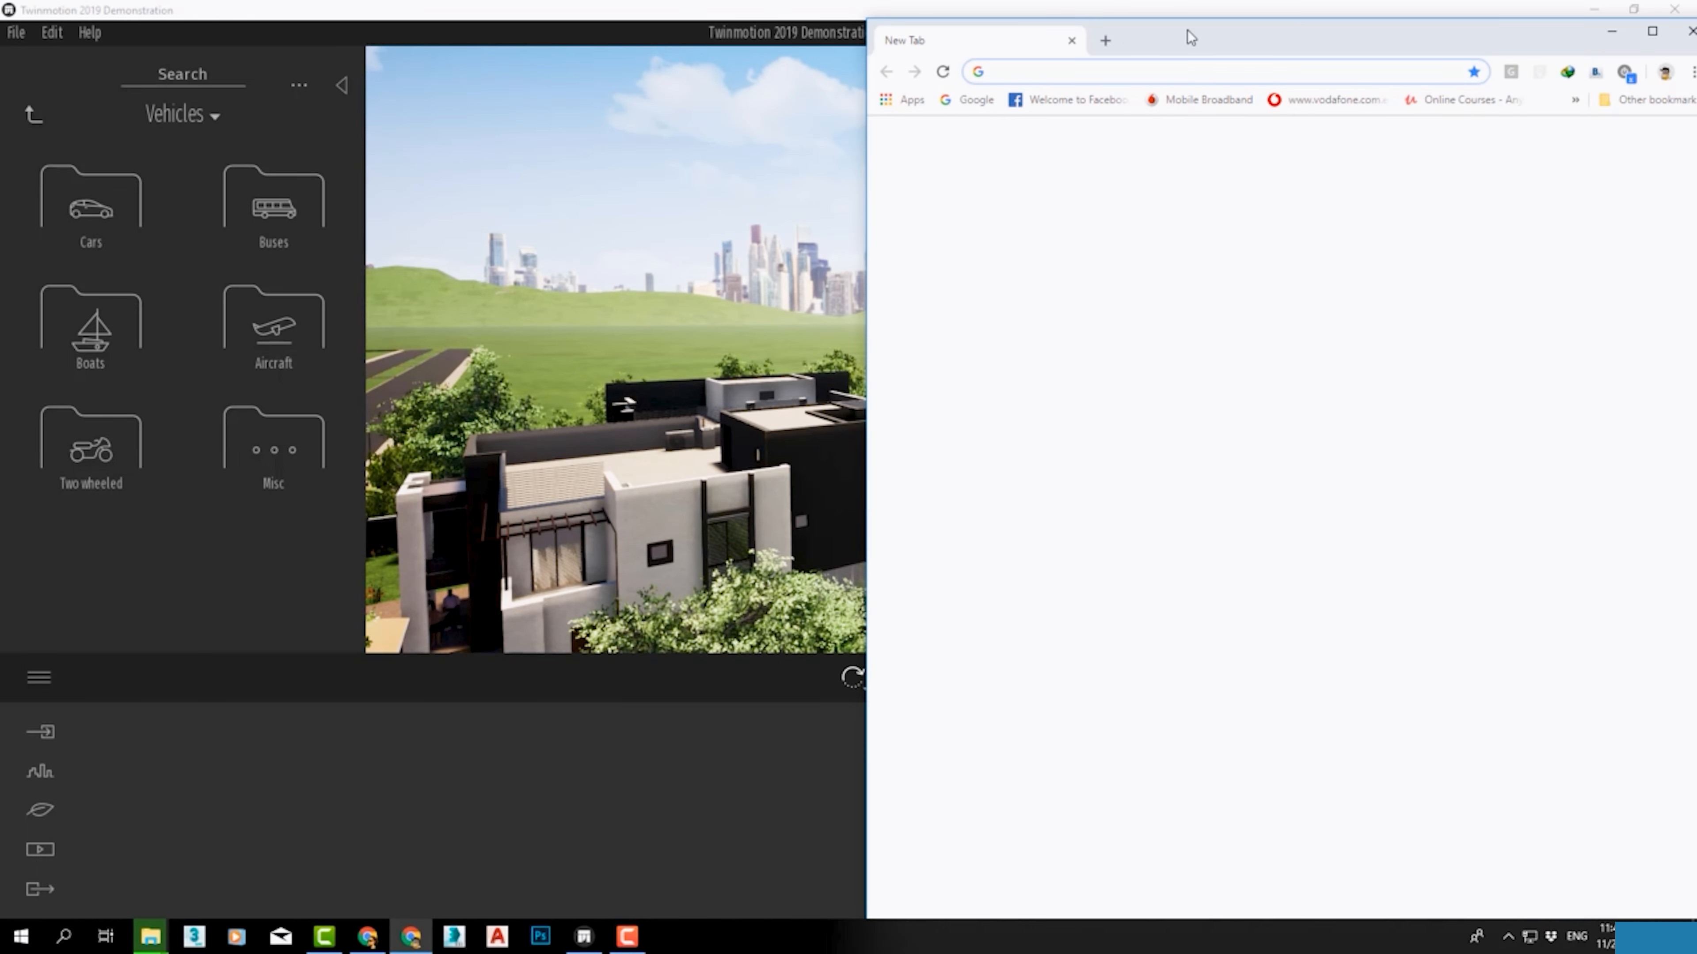
Step: Switch to the Chrome browser, open 3dsky.org and search its 3D models for Helicopter
double_click(1191, 38)
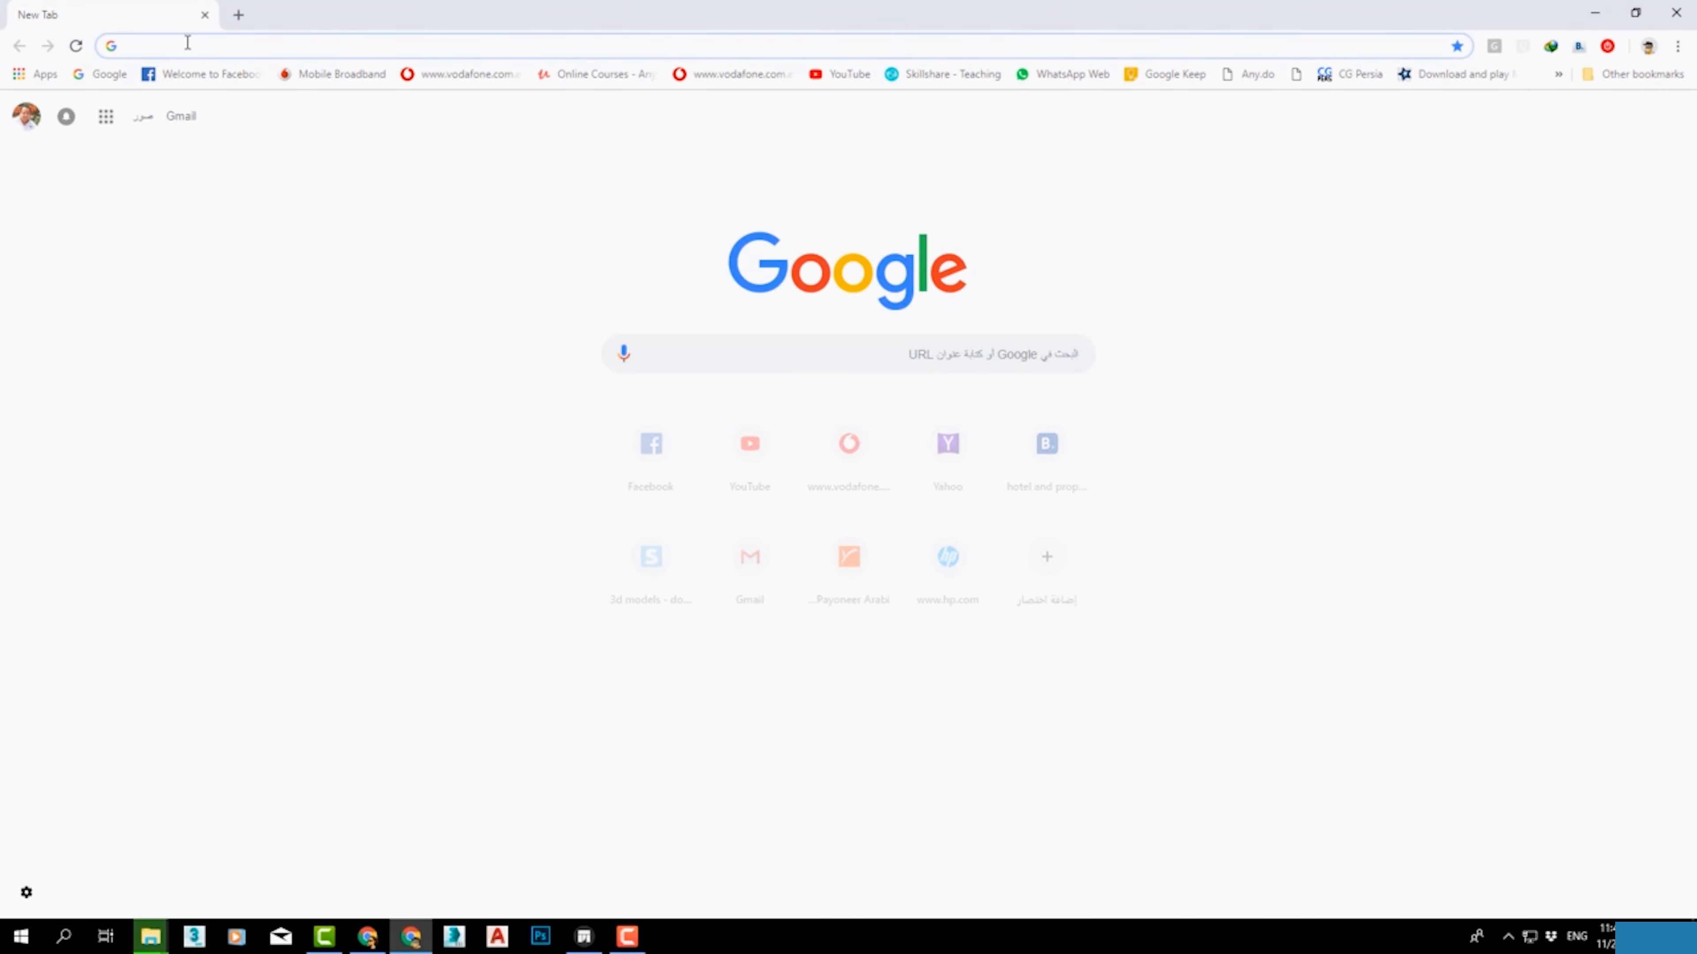
text(3dsky.org)
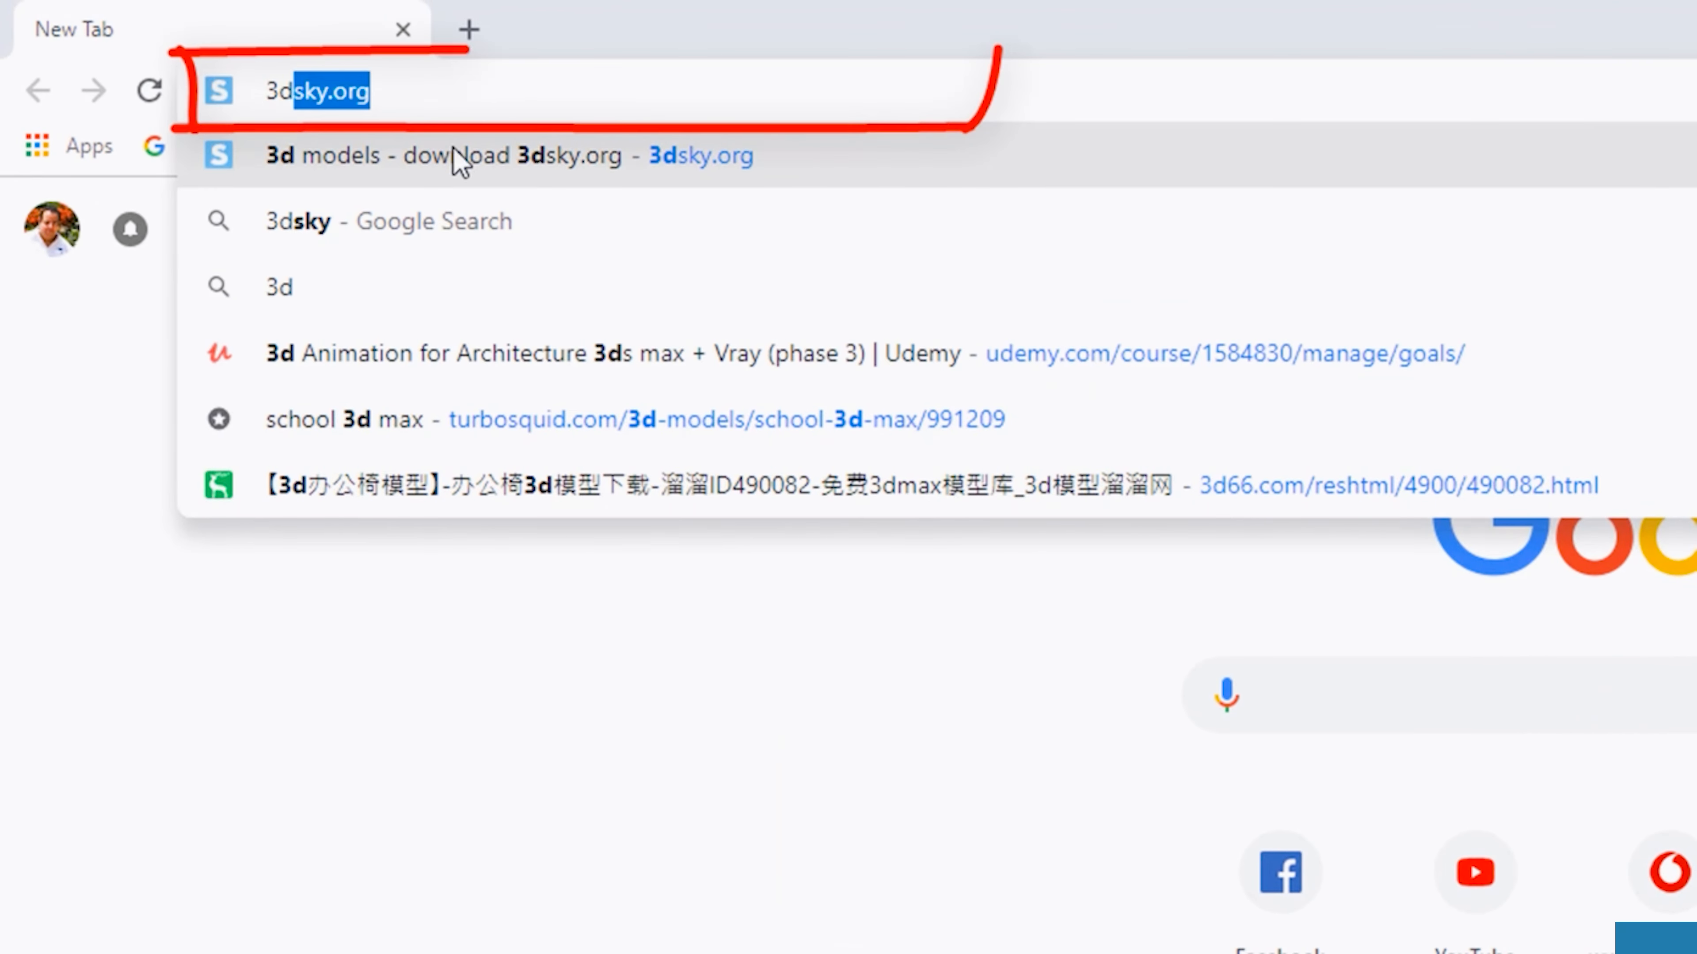
key(Return)
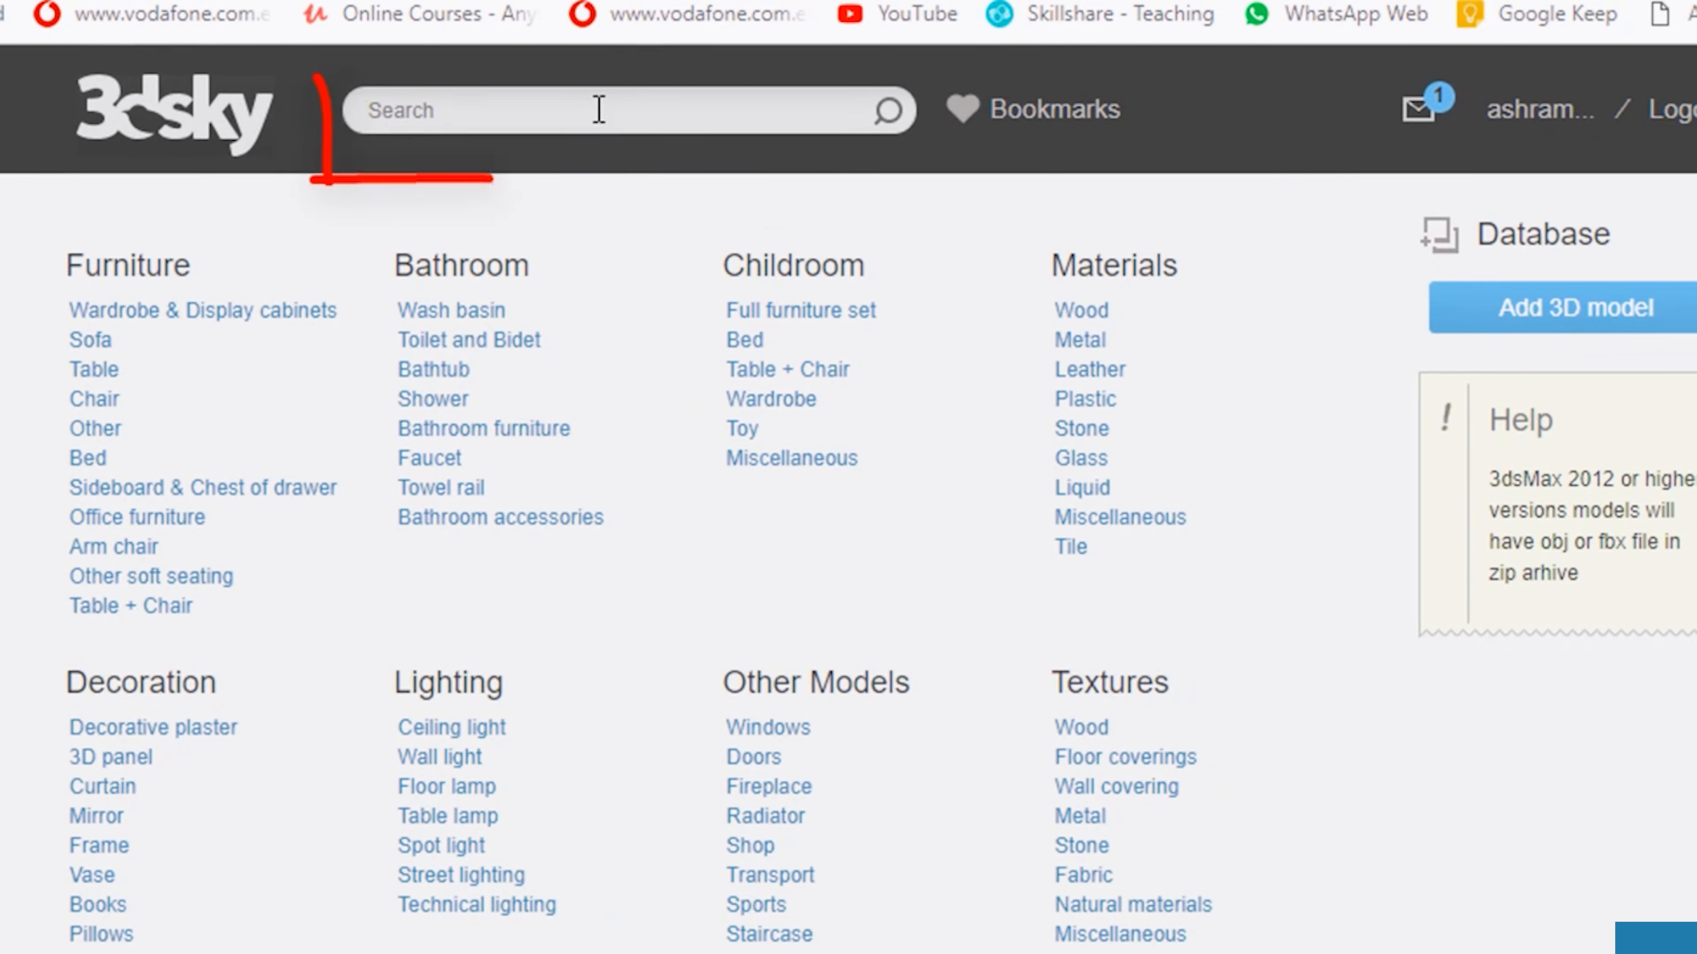
click(599, 109)
text(Helicopter)
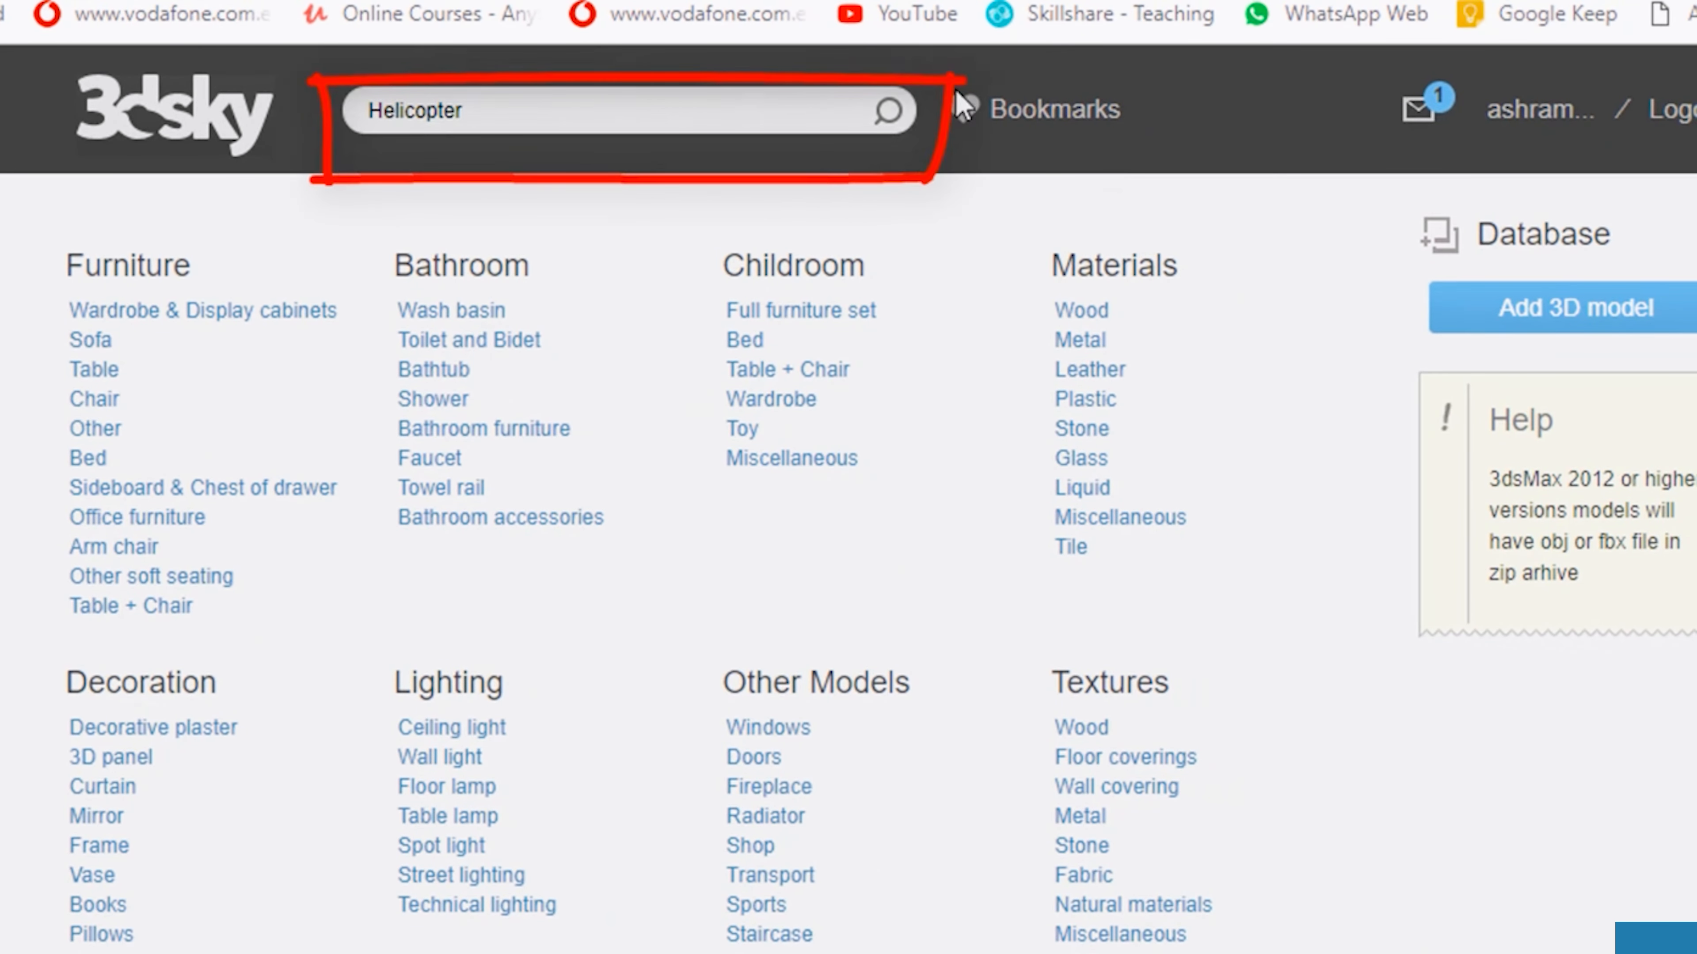
key(Return)
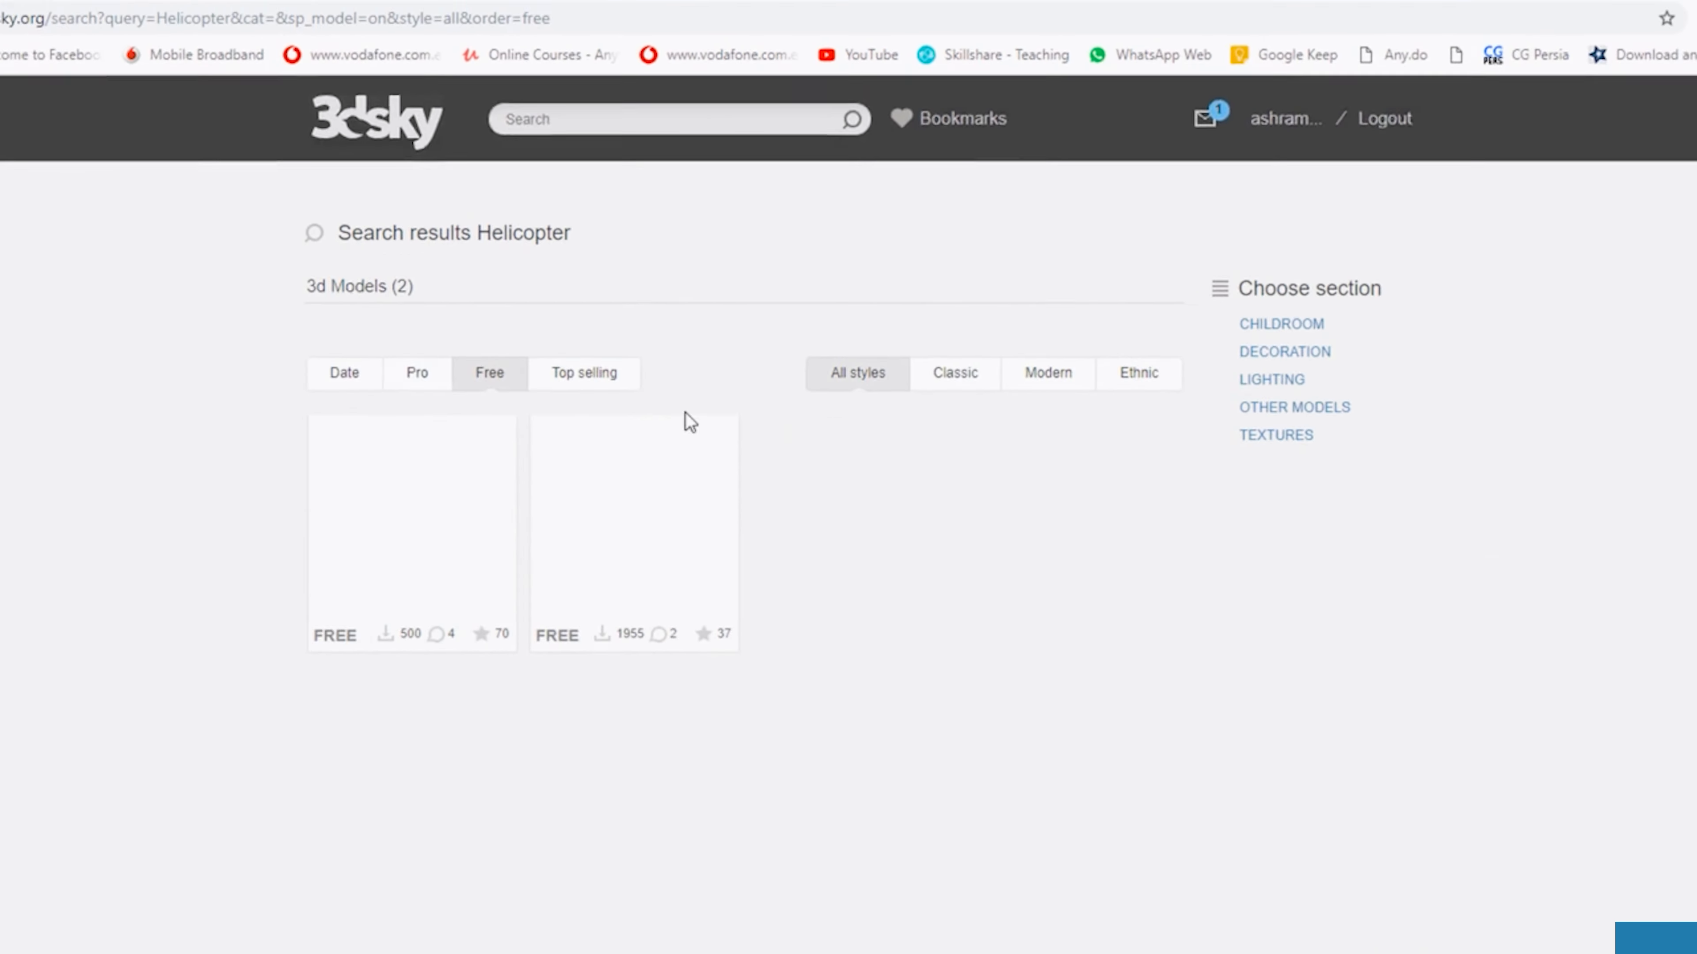
click(685, 420)
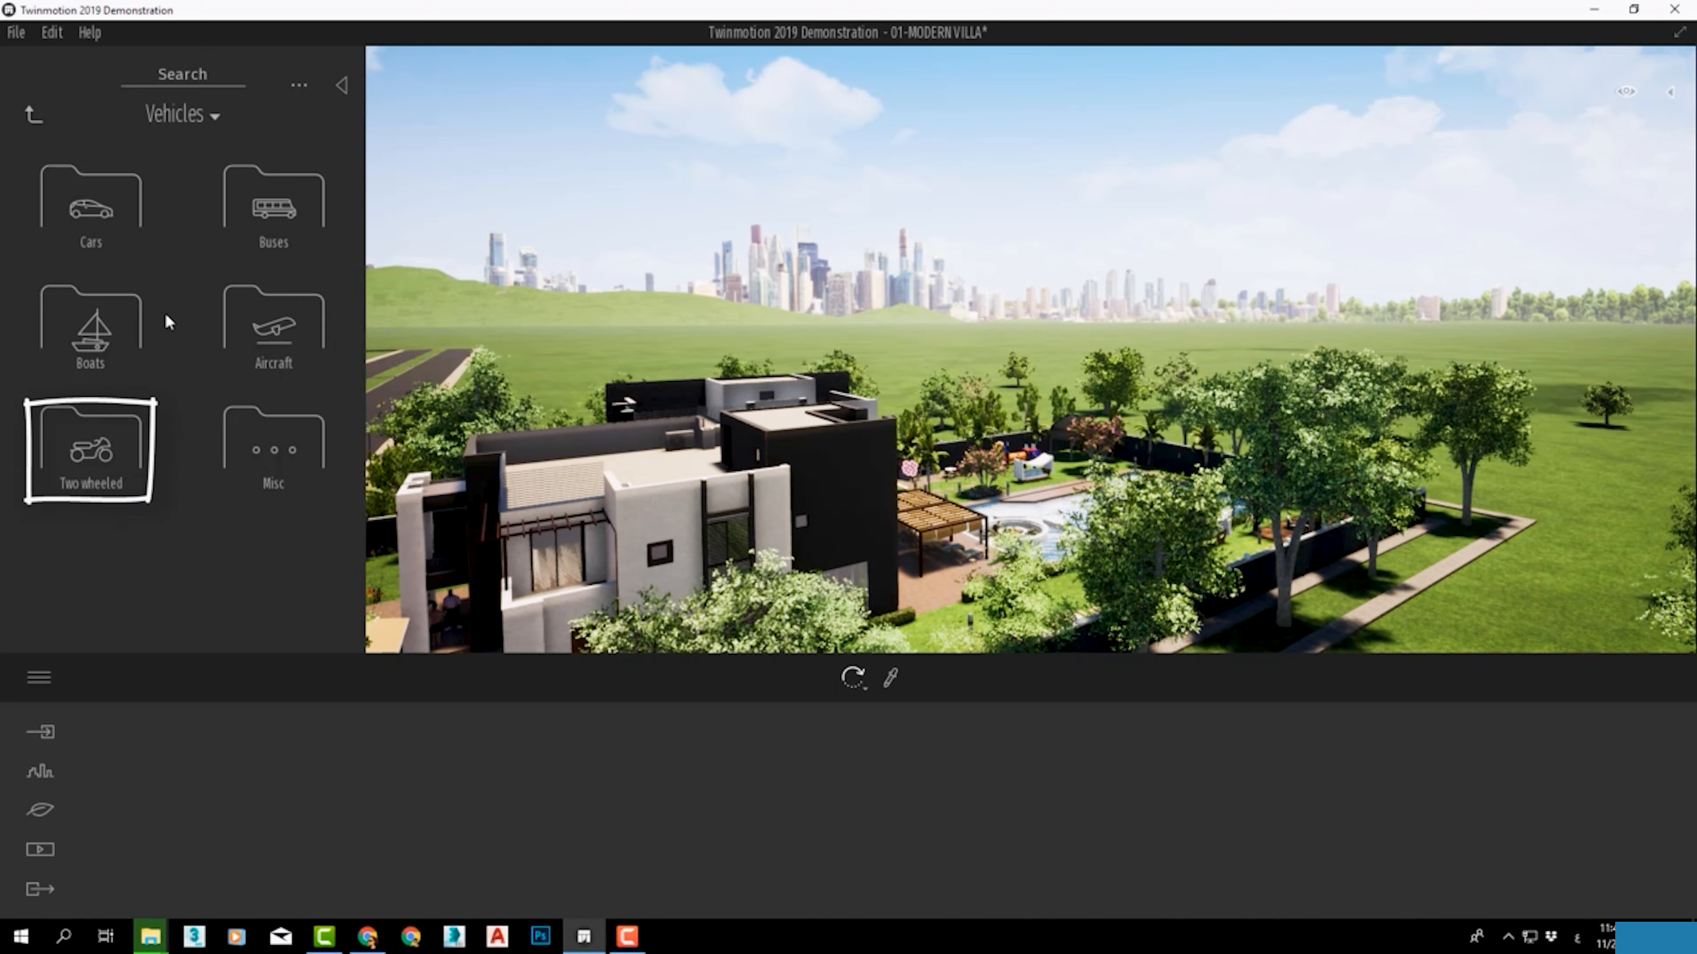
Step: Place Hybrid Bike Man 02 from the Two wheeled category beside the villa's entrance step
click(91, 456)
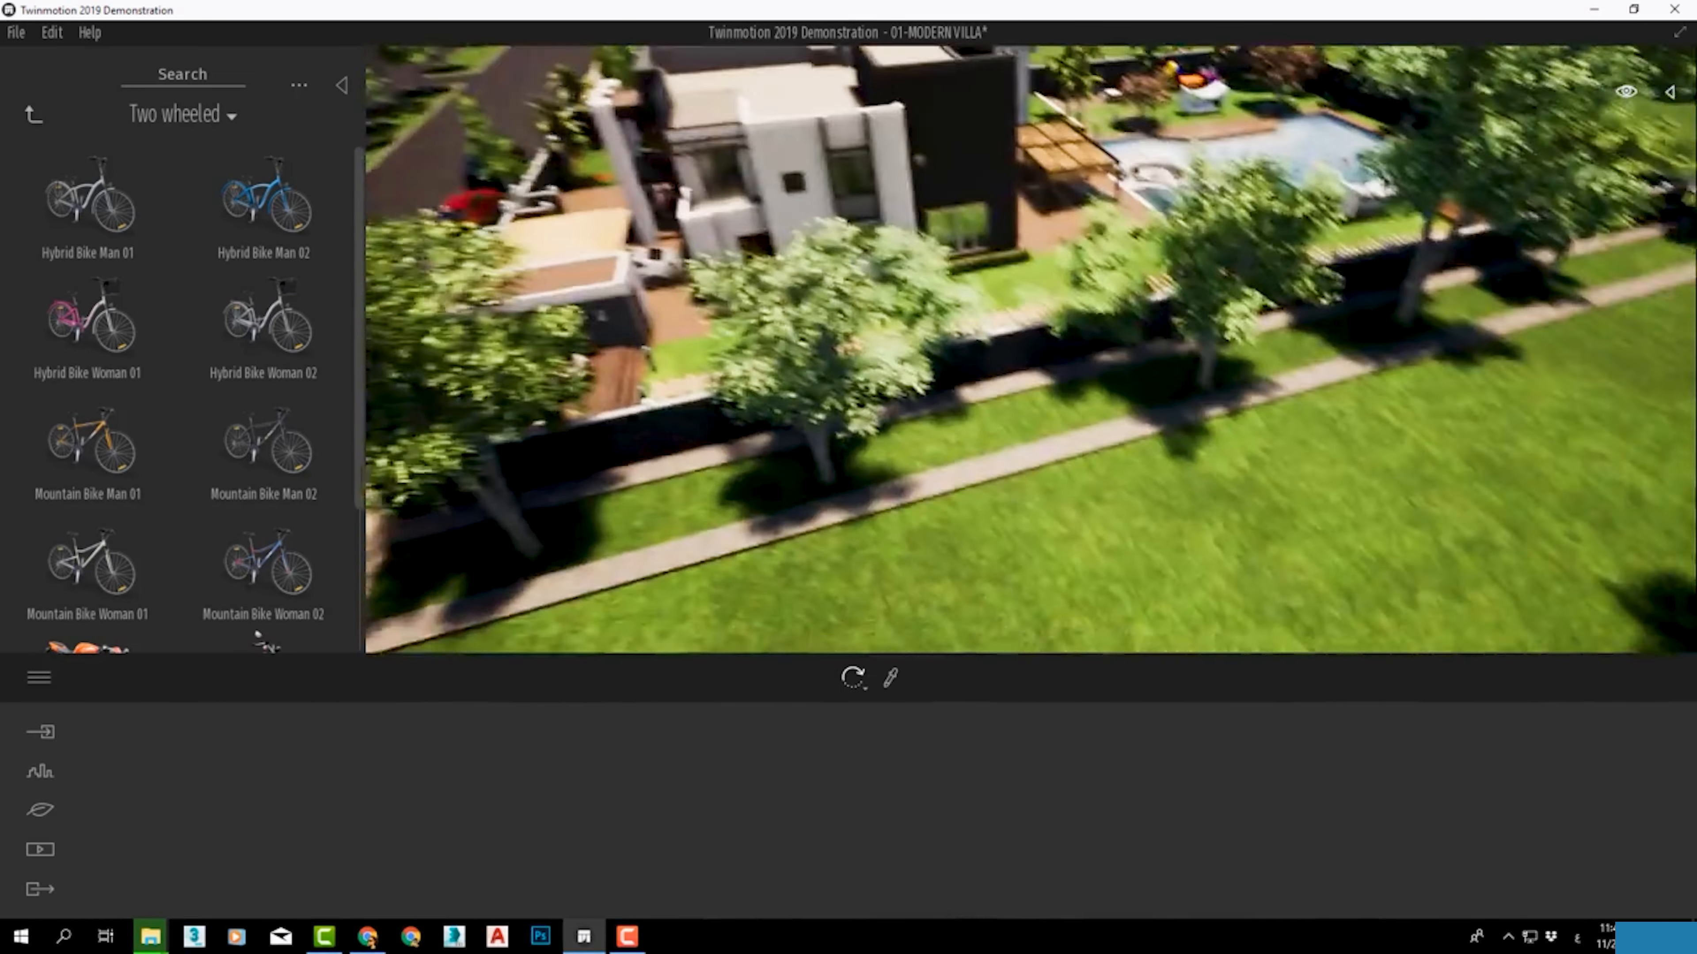
scroll(1086, 269, up, 5)
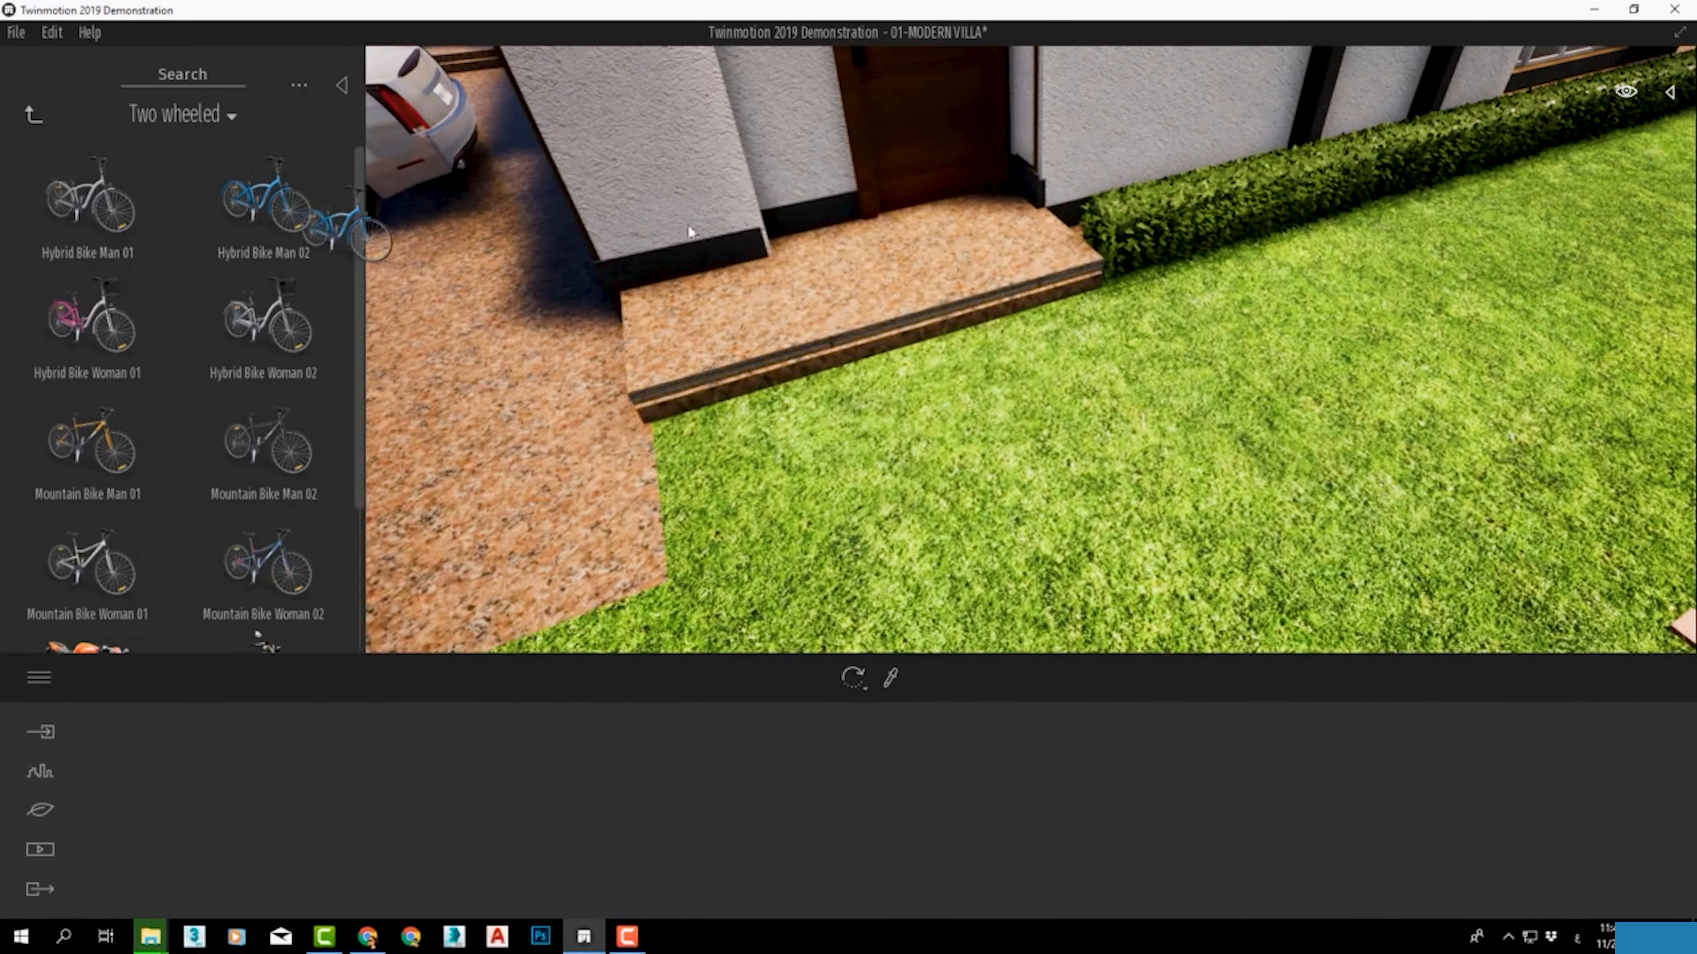
drag(690, 231, 782, 315)
right_drag(683, 306, 646, 297)
middle_drag(647, 297, 976, 399)
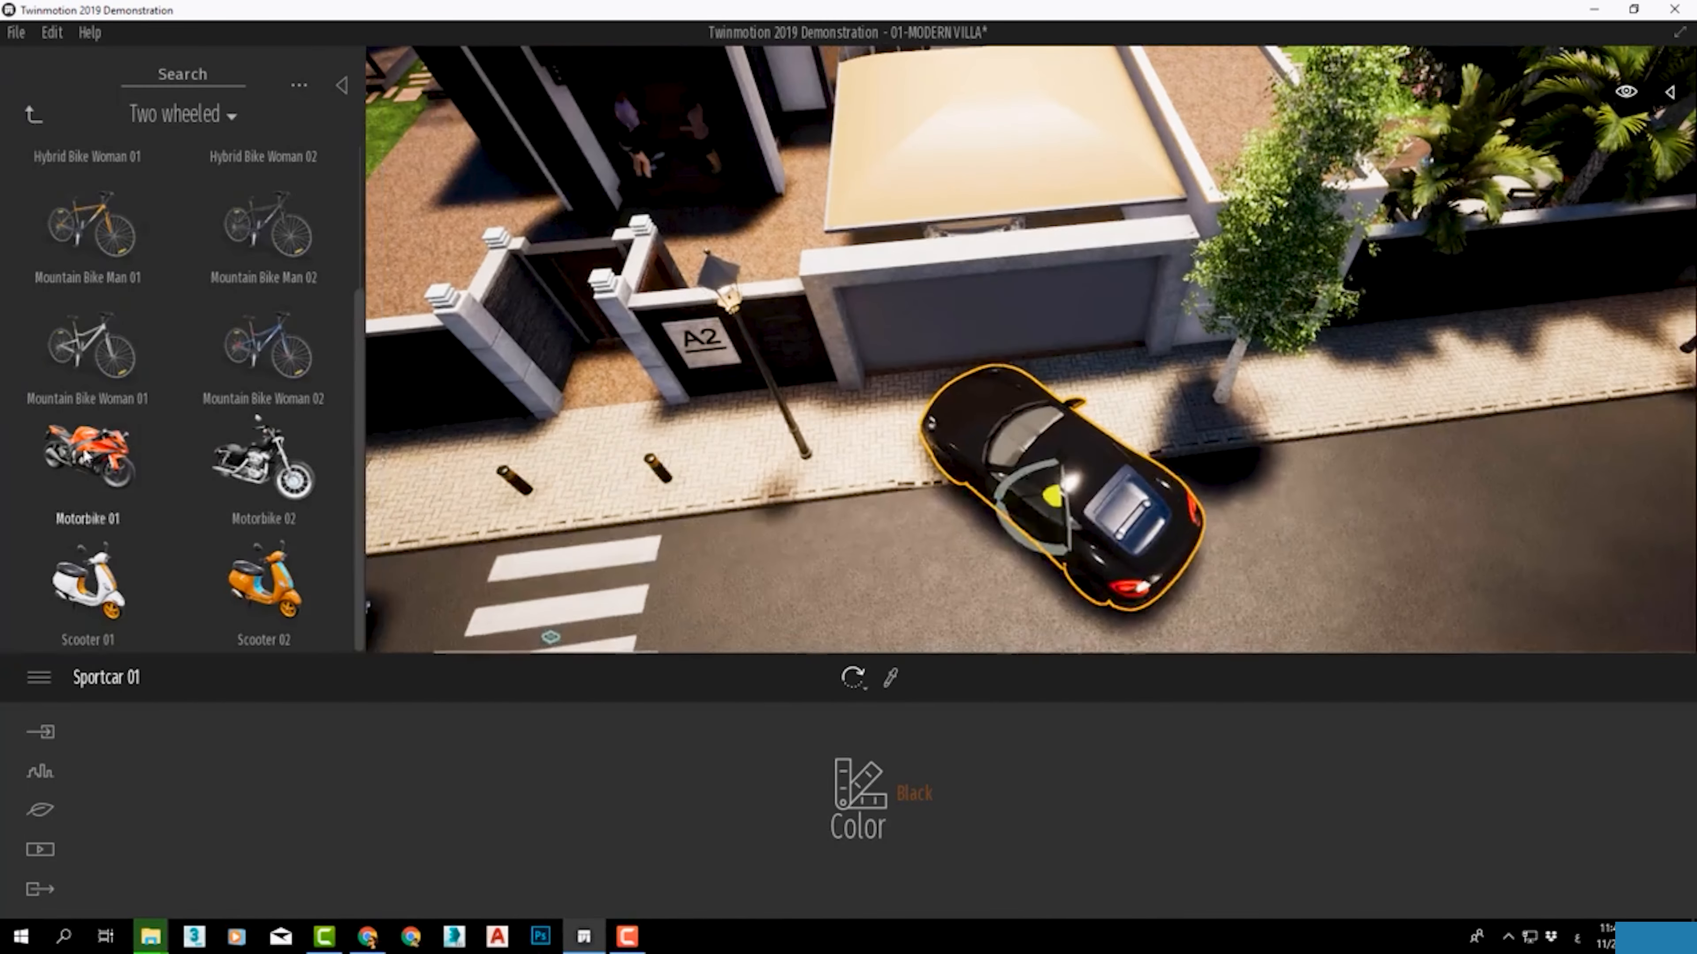
Step: Place Motorbike 01 on the sidewalk near the black sports car, rotate it and move it in front of the A2 wall
drag(87, 461, 1175, 414)
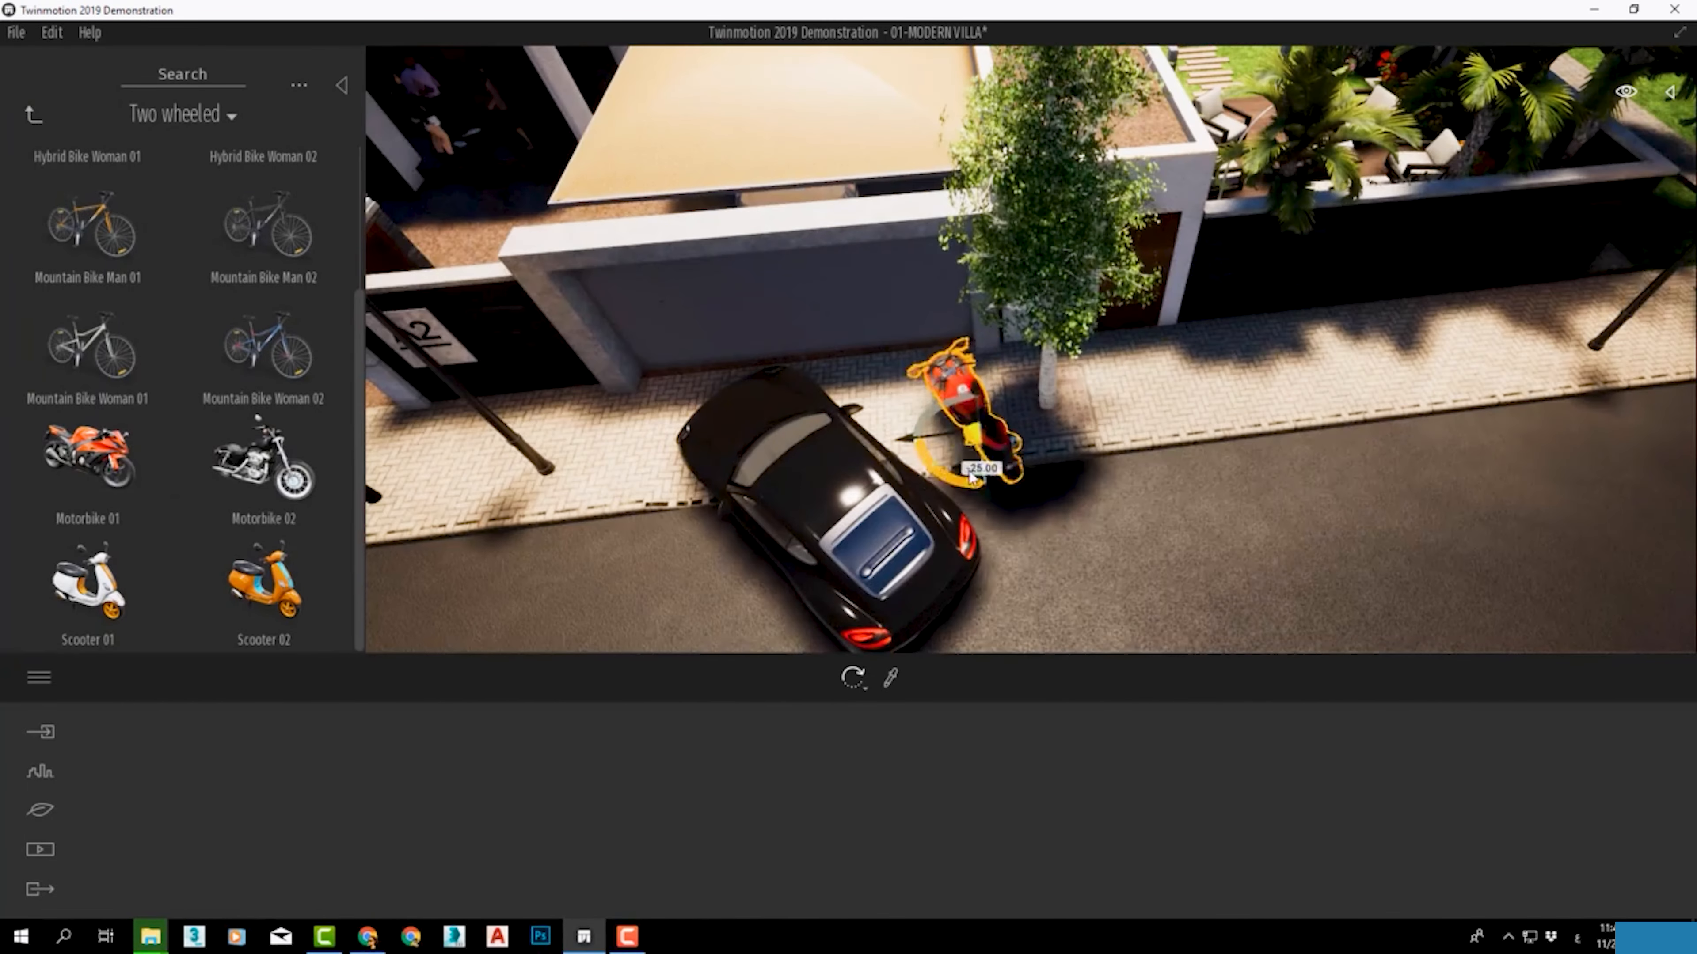
drag(972, 476, 982, 417)
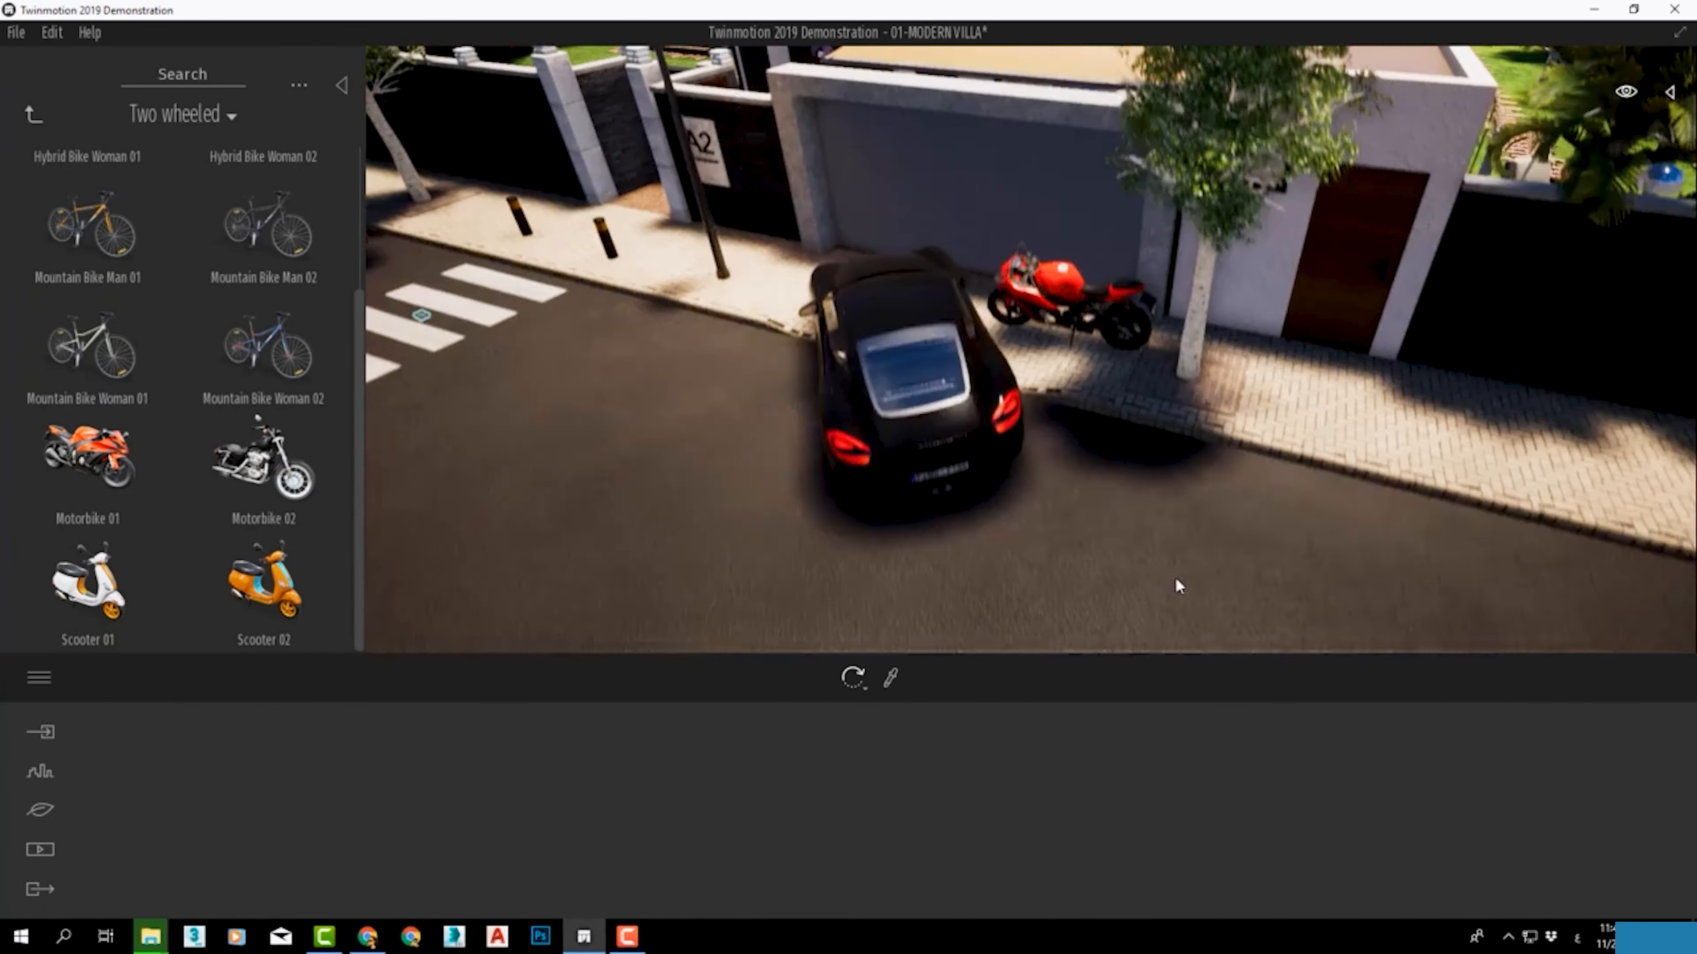
click(1078, 347)
scroll(1078, 347, down, 5)
Step: Place a bulldozer from the vehicles' Misc category on the road beside the parked black and red cars
click(33, 115)
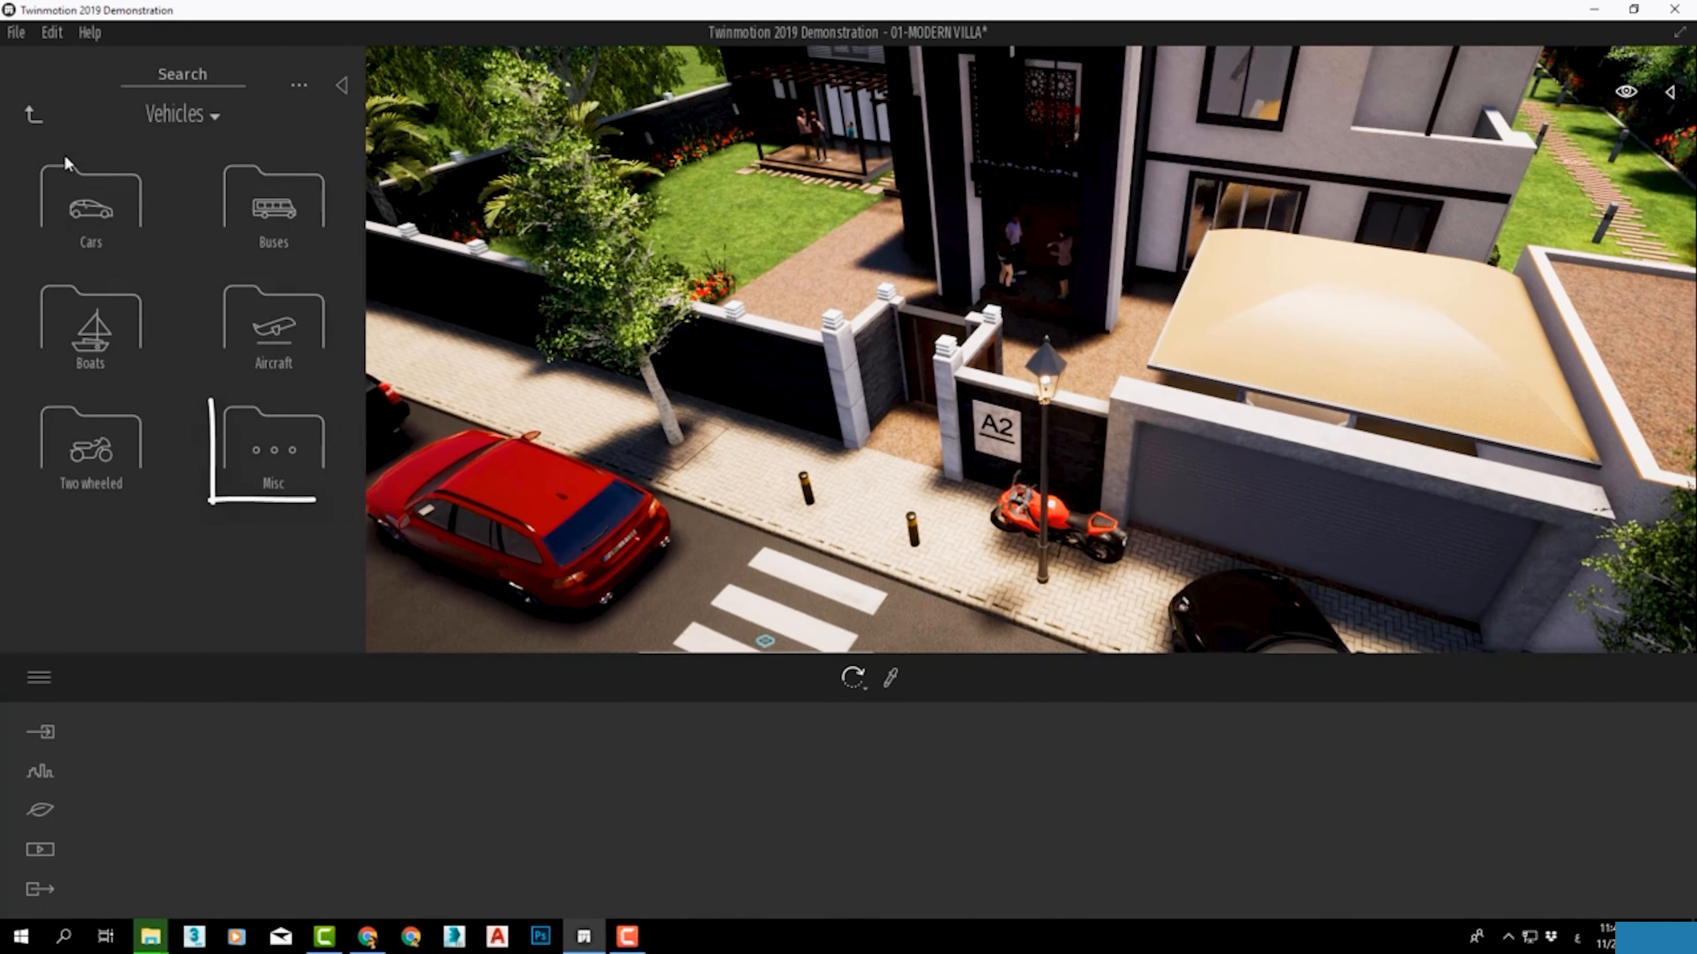
click(300, 436)
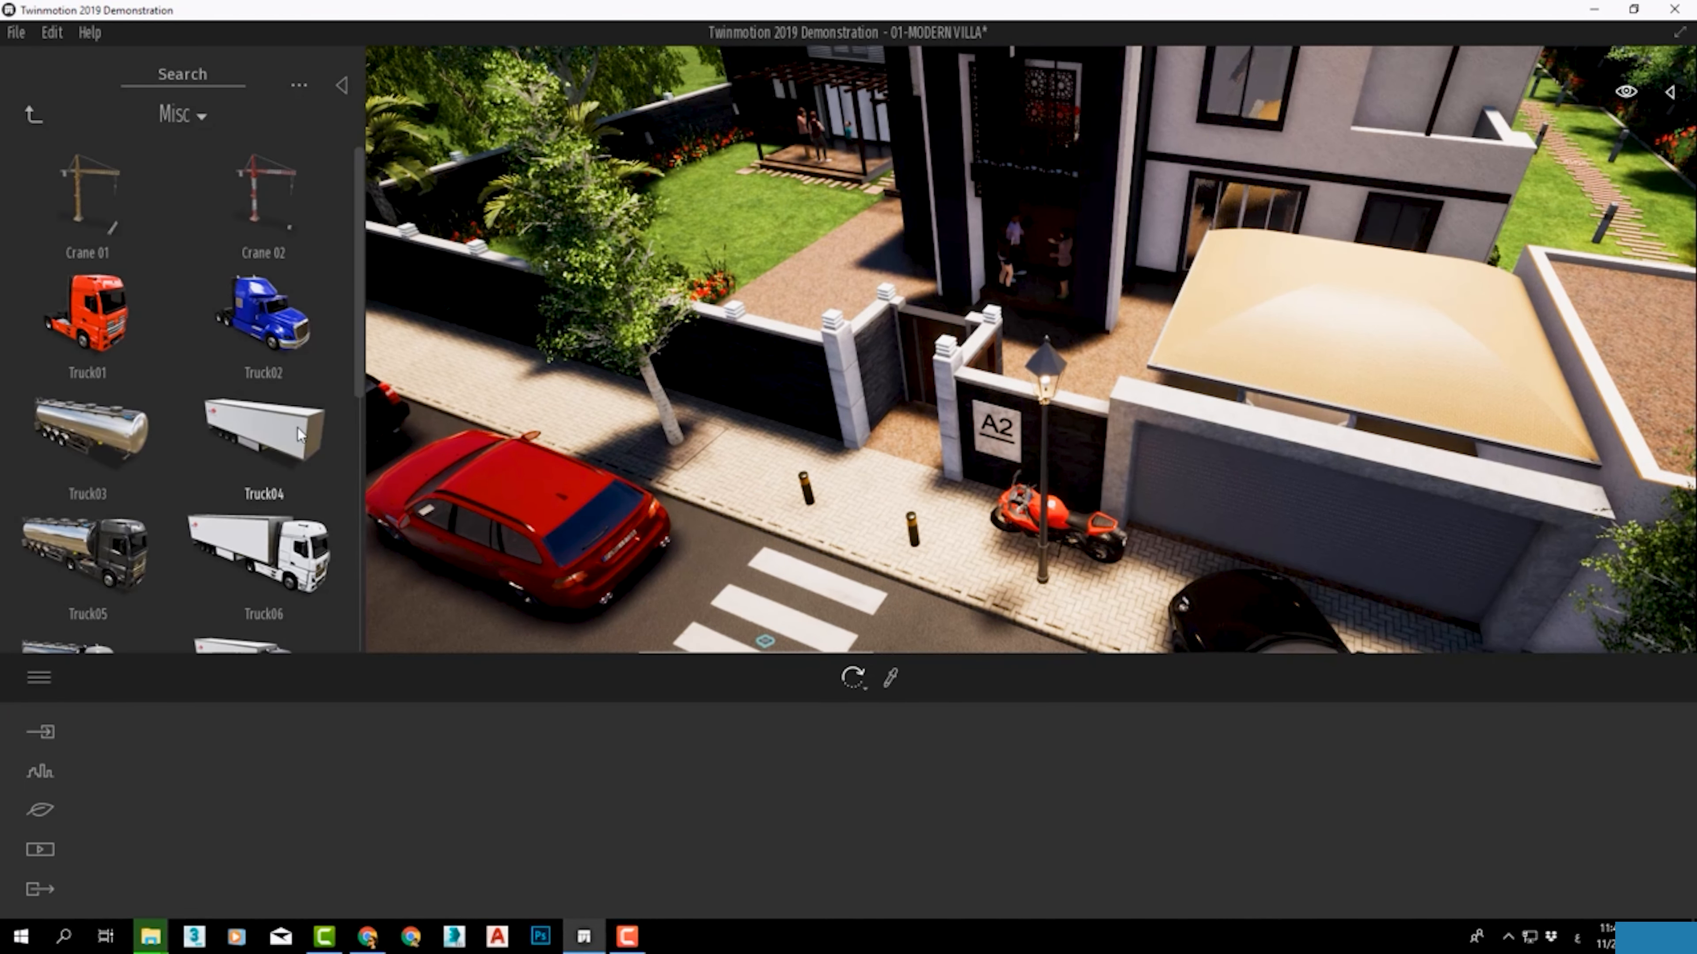
scroll(191, 306, down, 5)
right_drag(786, 284, 414, 470)
scroll(414, 469, down, 5)
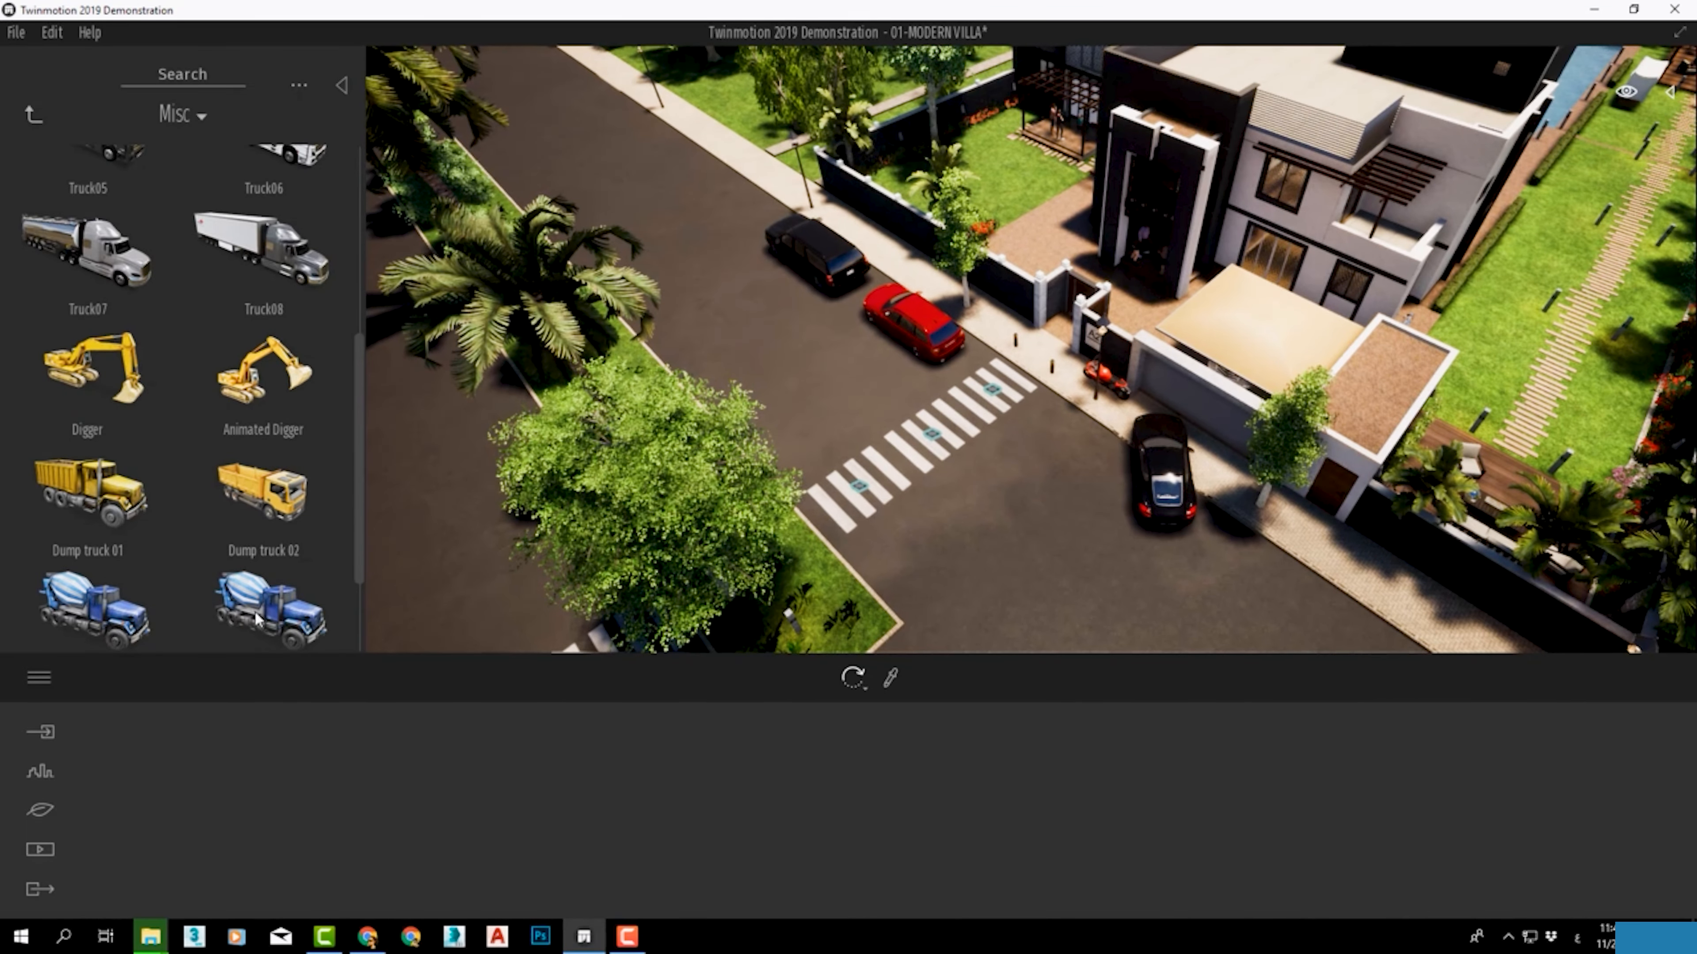
scroll(256, 617, down, 2)
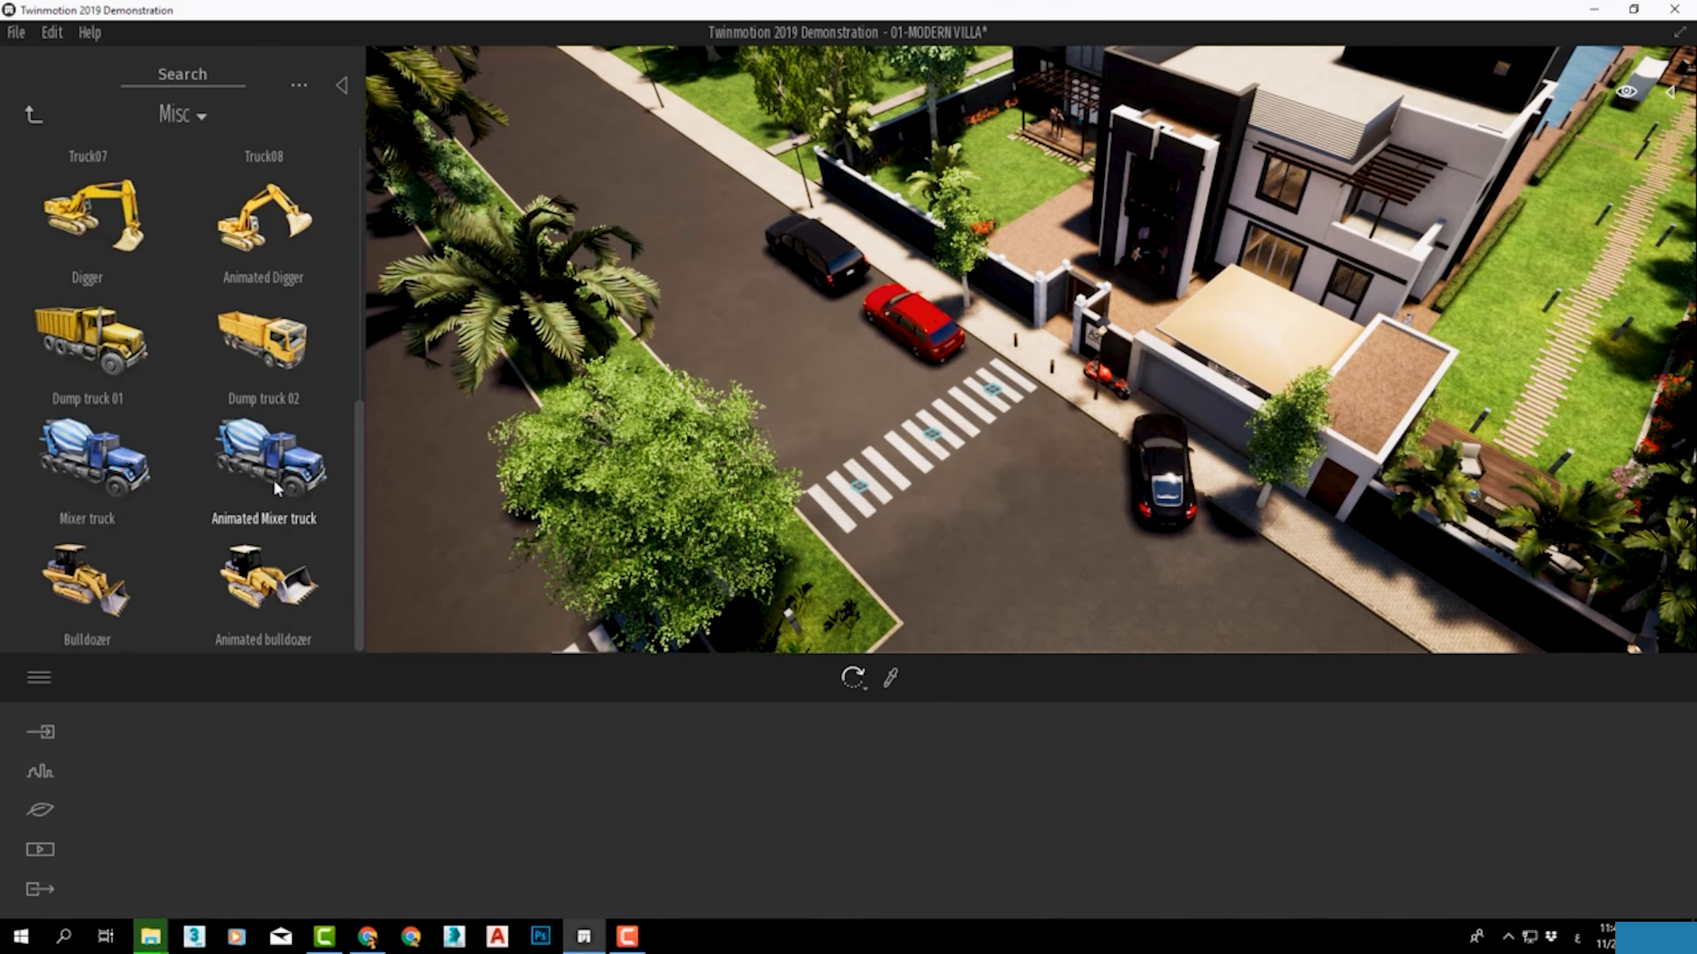
mouse_move(763, 316)
mouse_down()
mouse_move(768, 298)
mouse_move(761, 334)
mouse_up()
scroll(627, 355, up, 3)
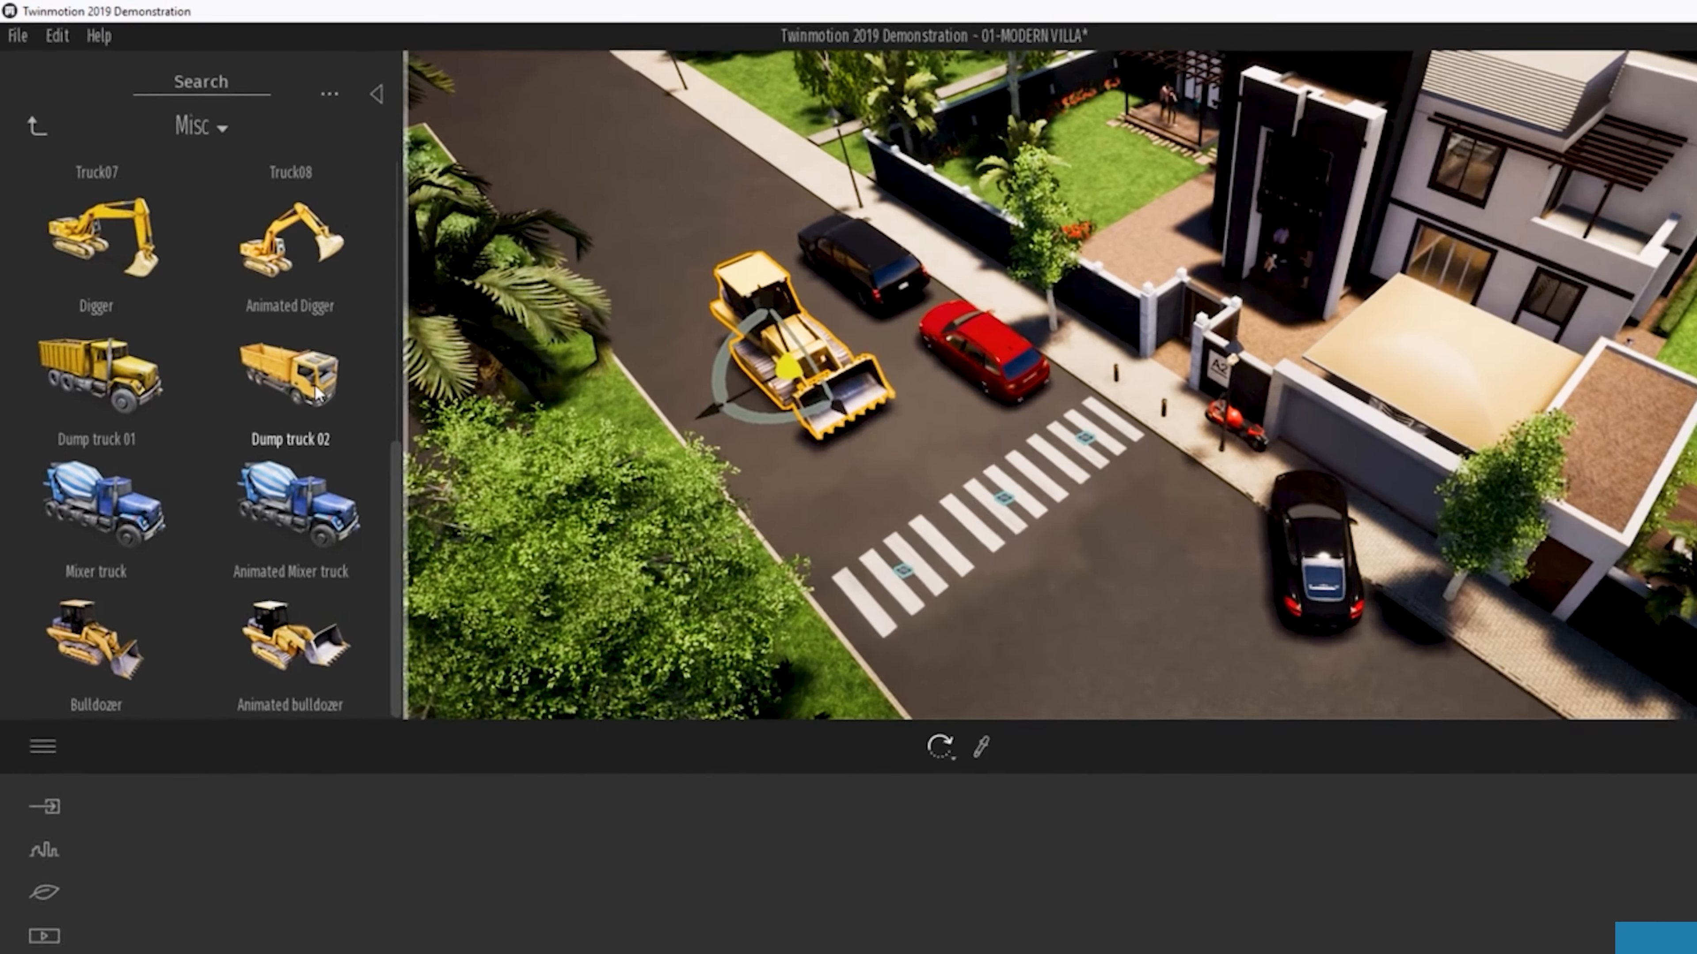
Step: Try Dump truck 02 on the crosswalk in front of the bulldozer, and delete it
mouse_move(263, 339)
mouse_down()
mouse_move(947, 499)
mouse_move(929, 500)
mouse_up()
click(1284, 699)
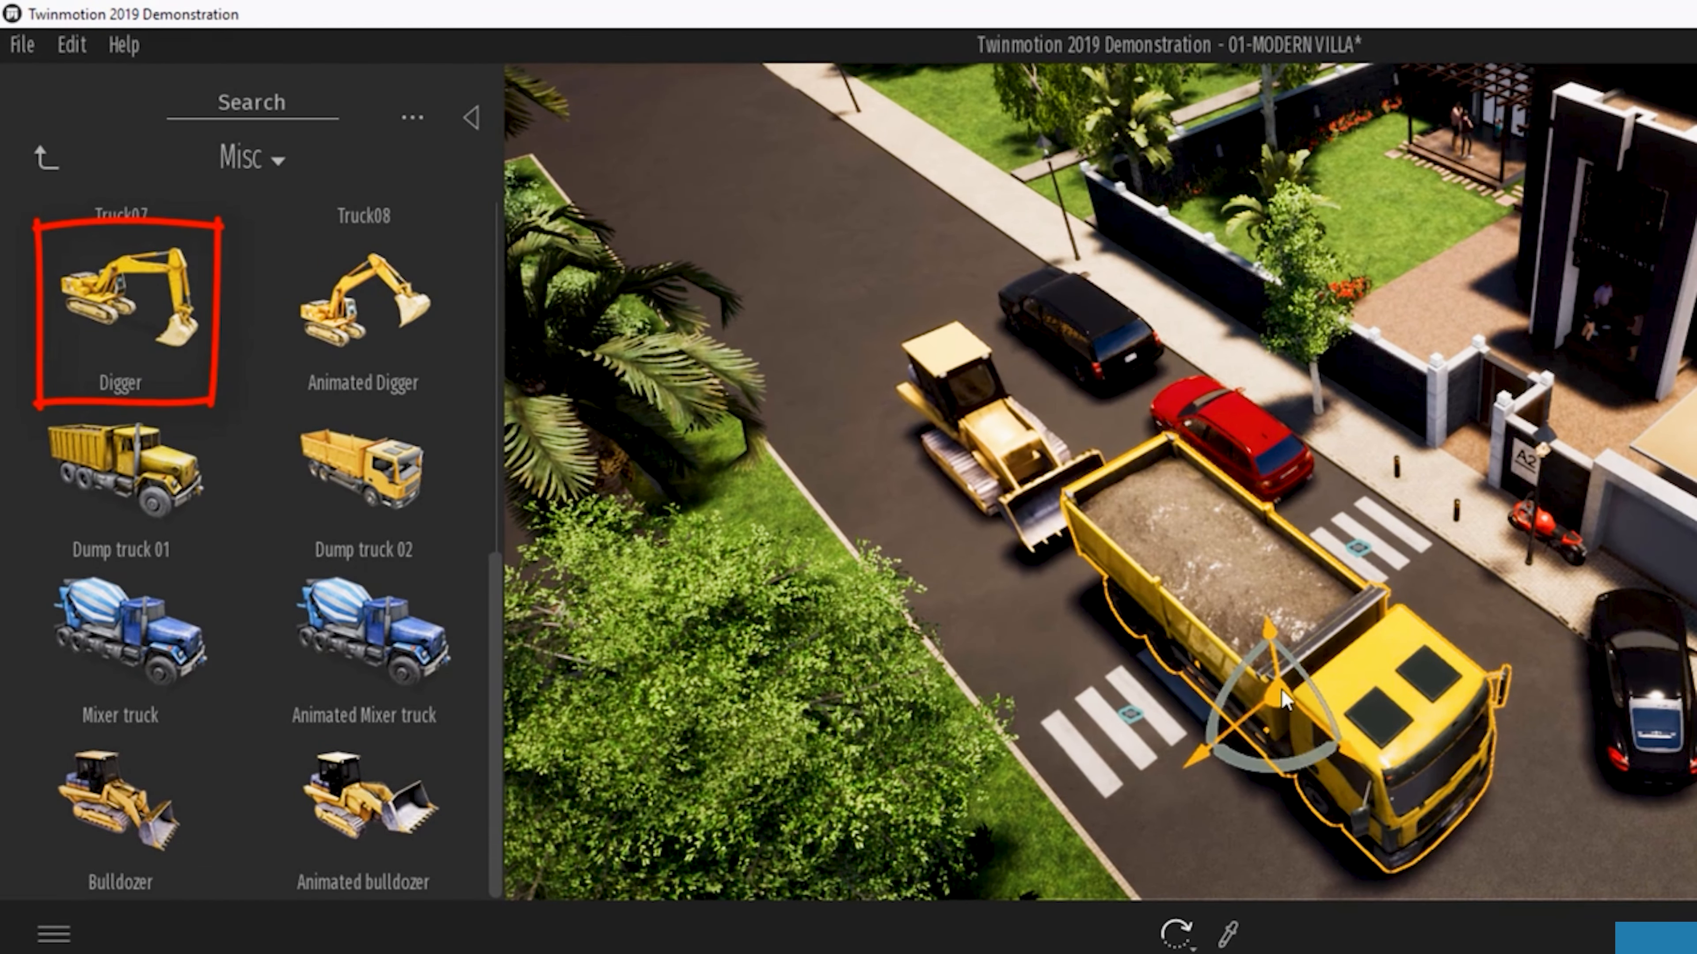
middle_drag(1257, 700, 1333, 625)
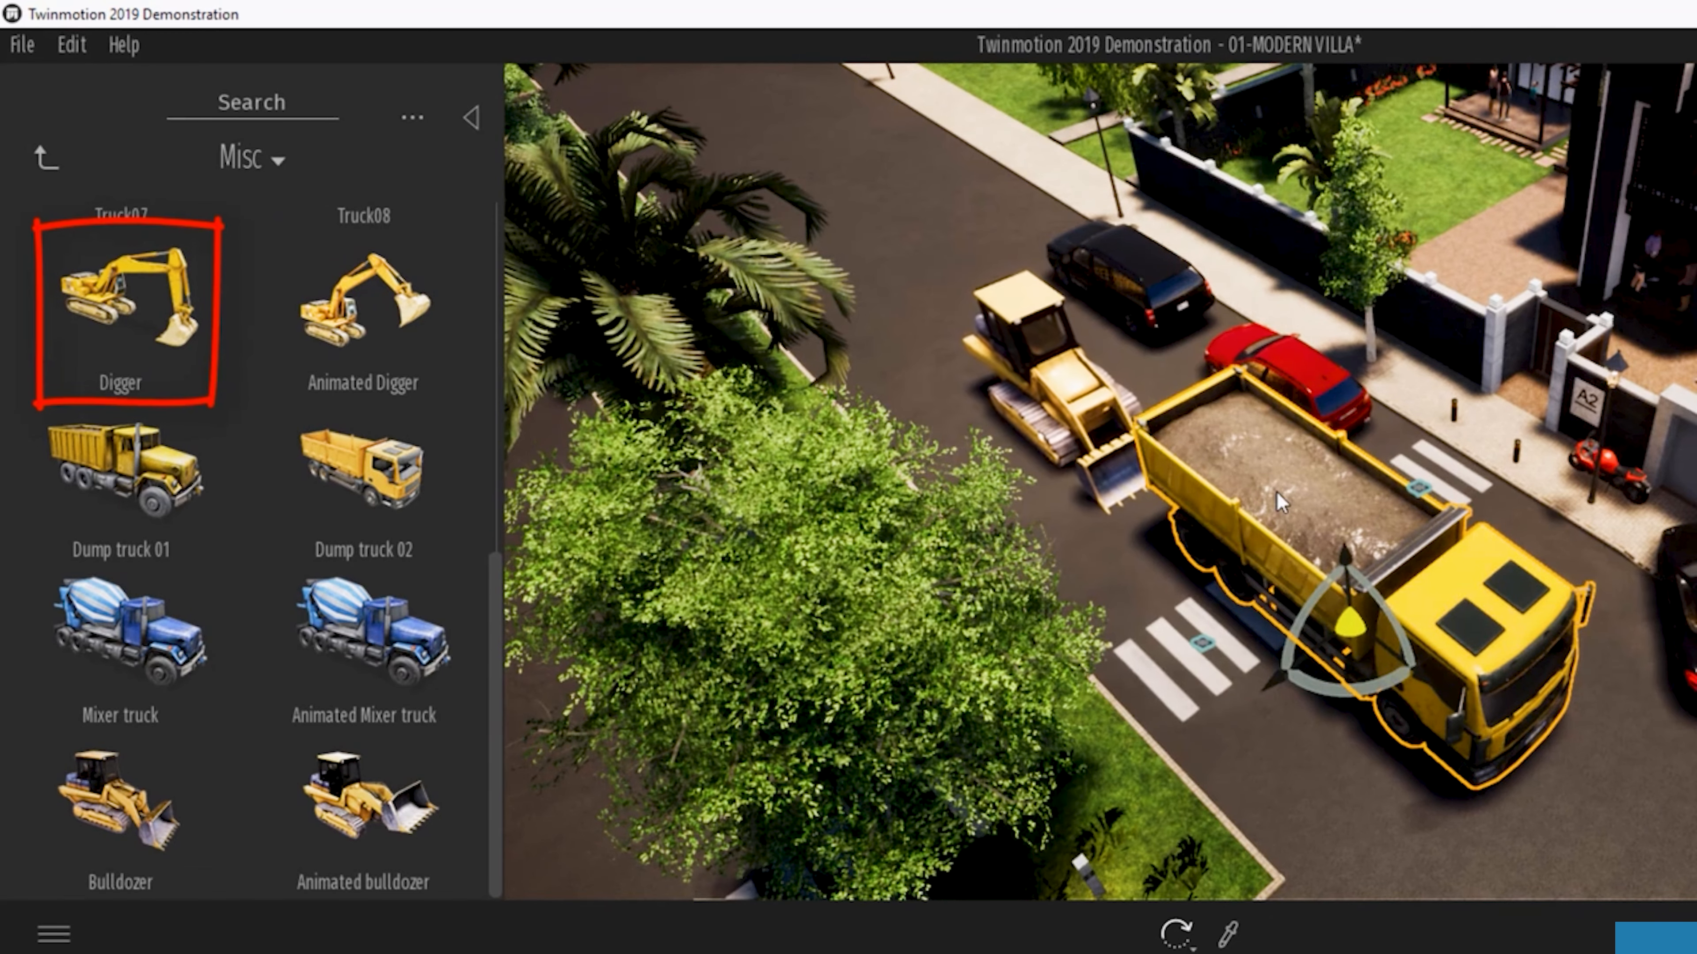
key(Delete)
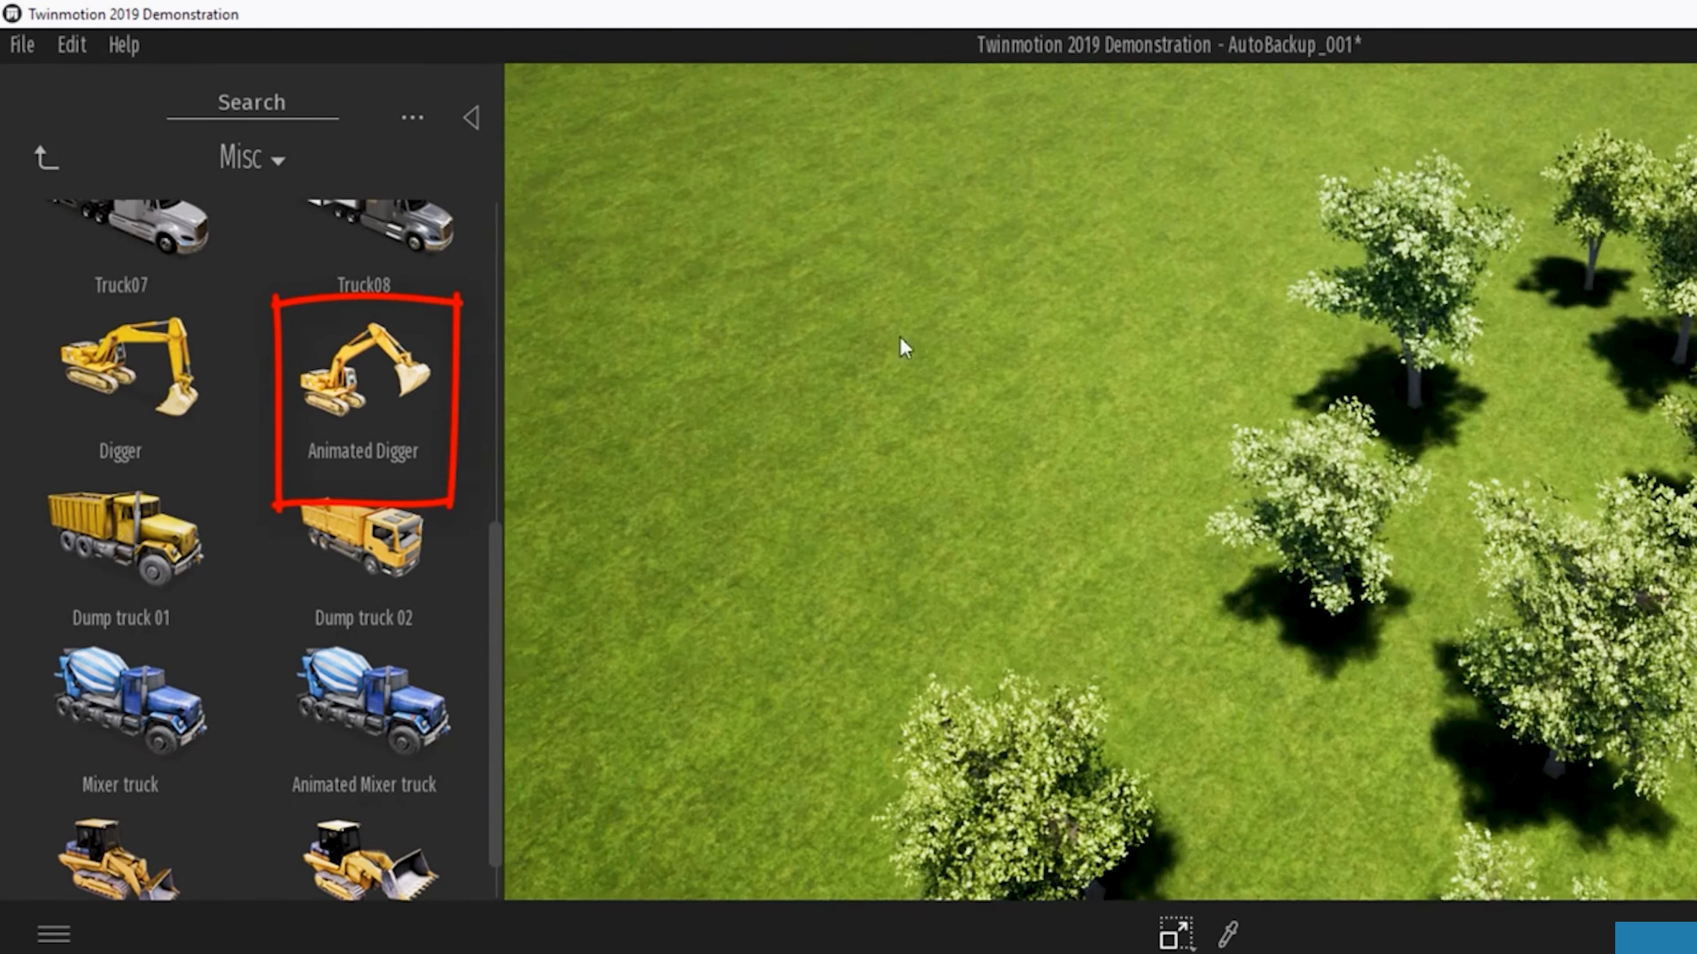
Step: Try the Animated Digger on the open grass field beyond the trees
drag(348, 377, 738, 273)
middle_drag(738, 273, 1095, 317)
middle_drag(833, 269, 807, 261)
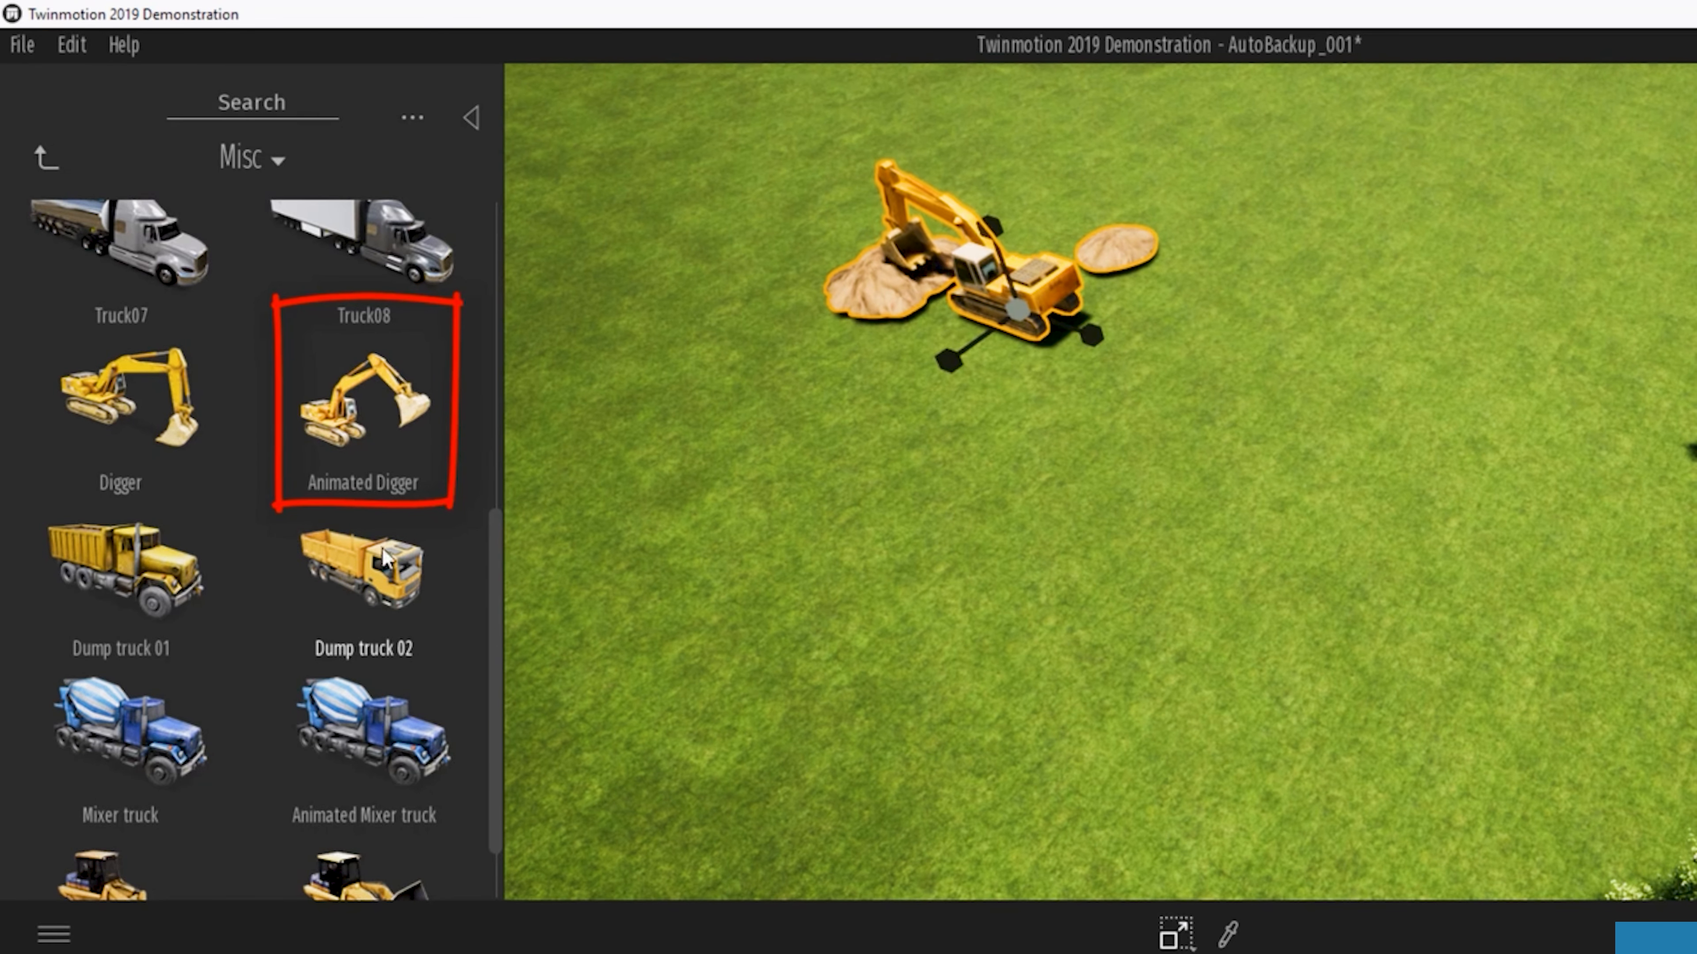
Step: Try the Animated Mixer truck next to the digger, and delete both vehicles from the field
drag(368, 718, 1185, 520)
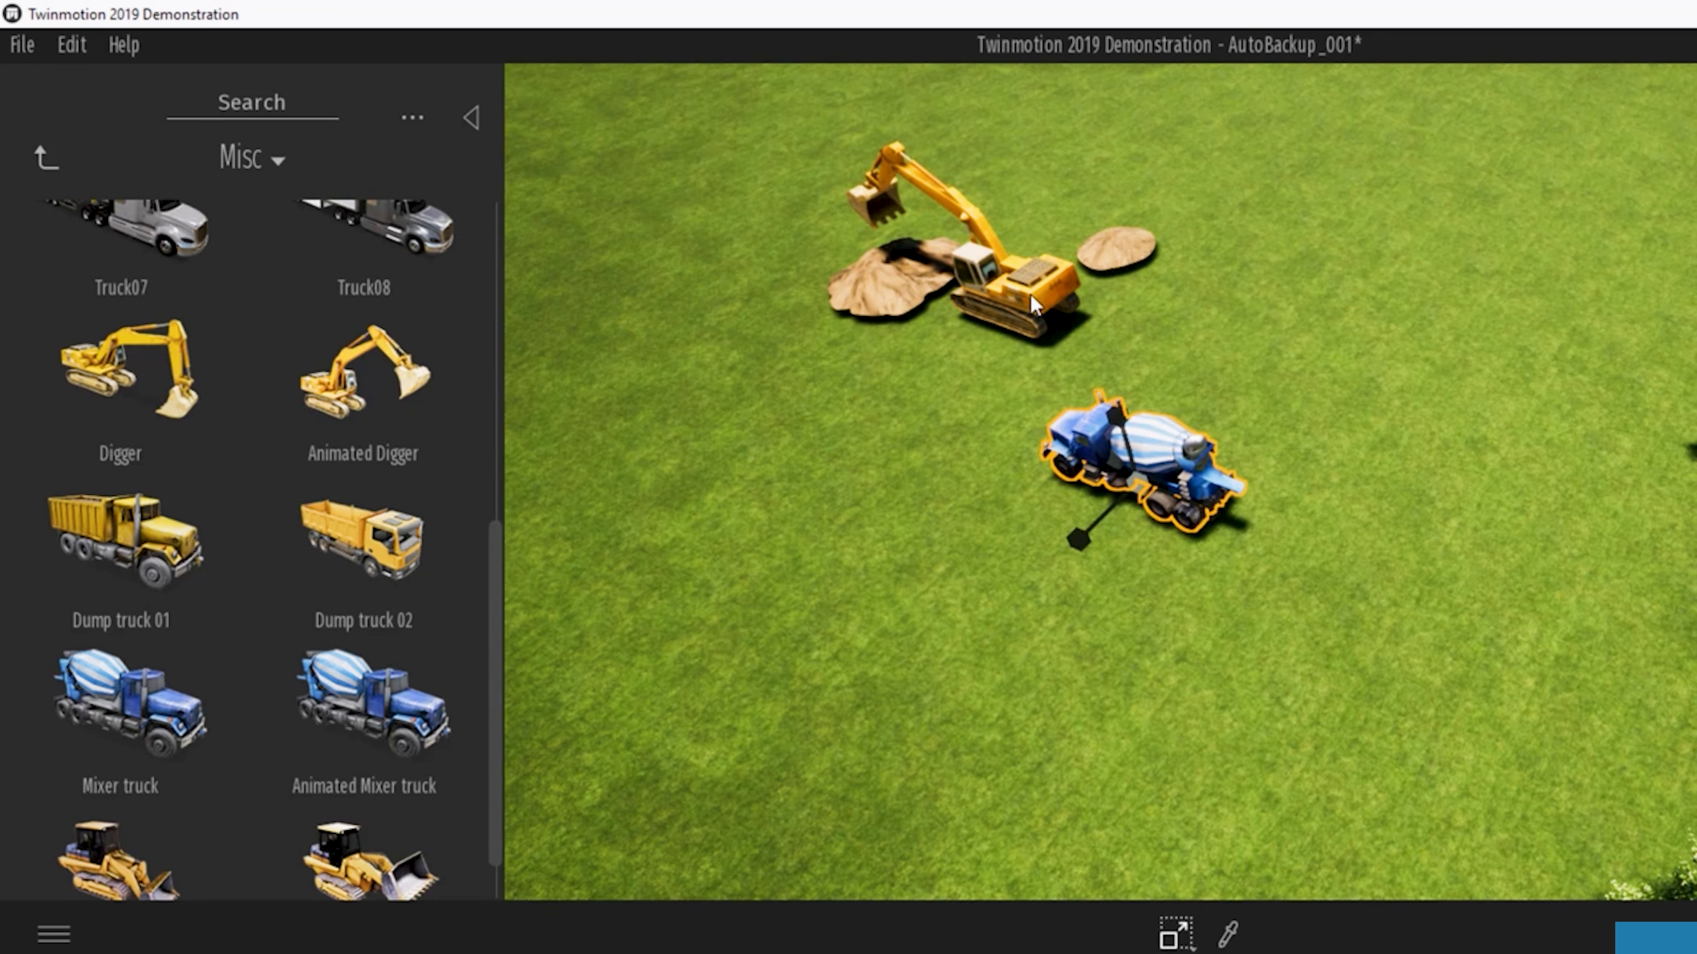
key(Delete)
click(1030, 294)
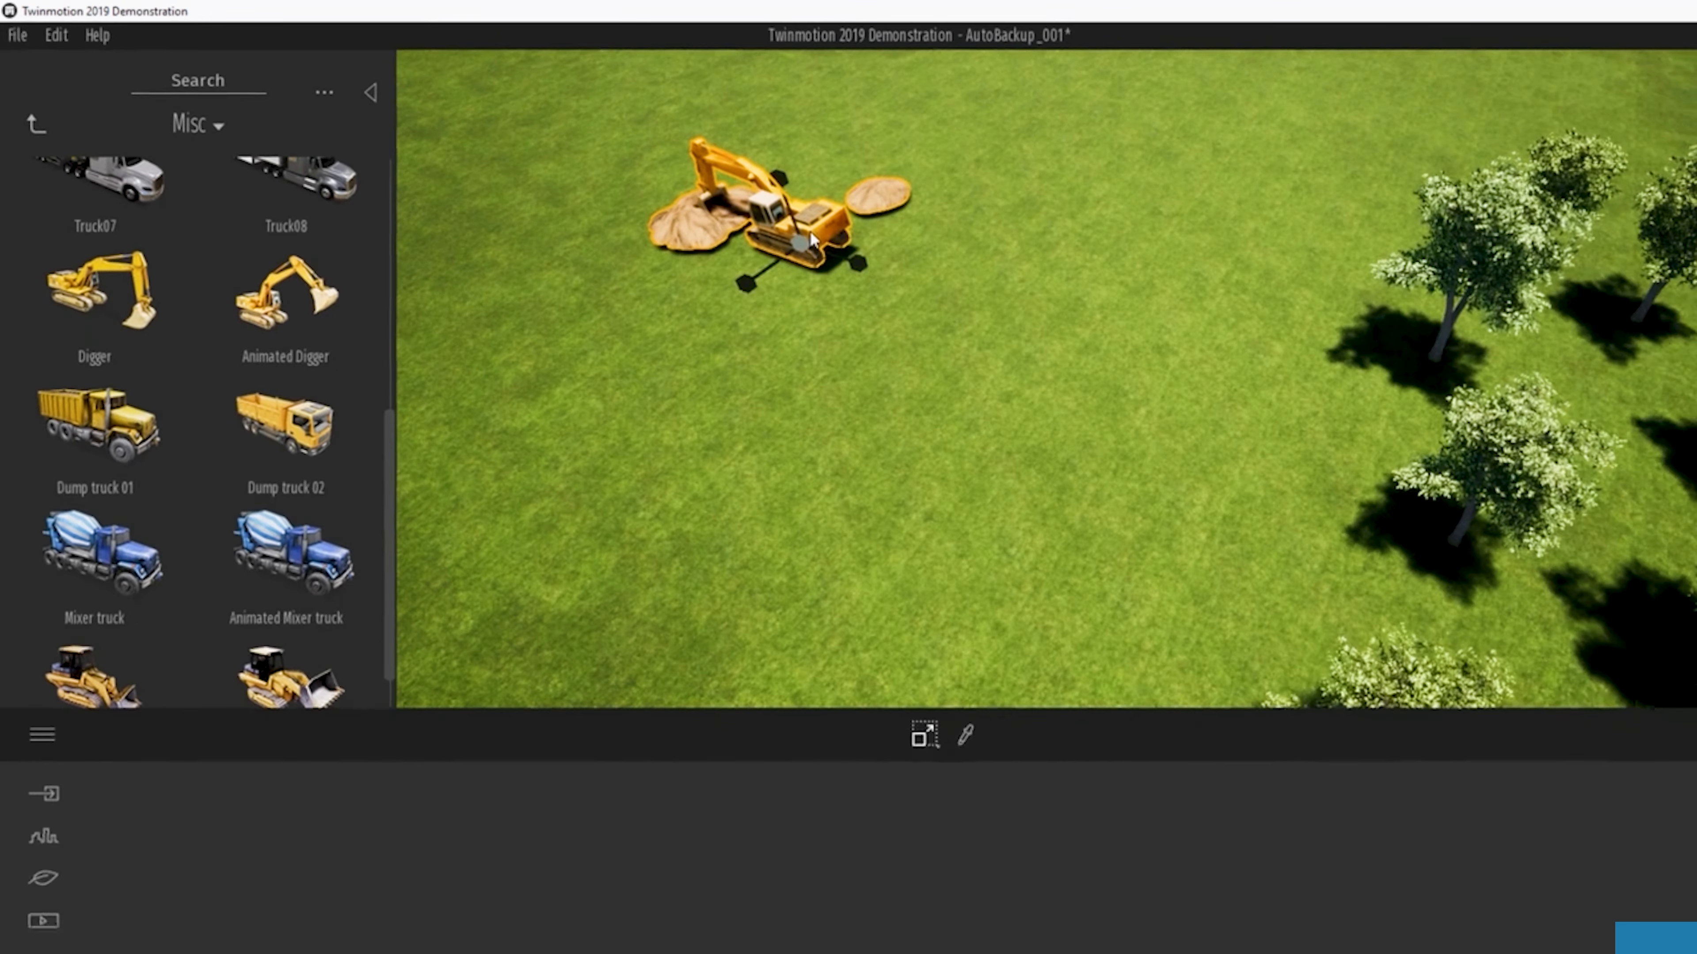
key(Delete)
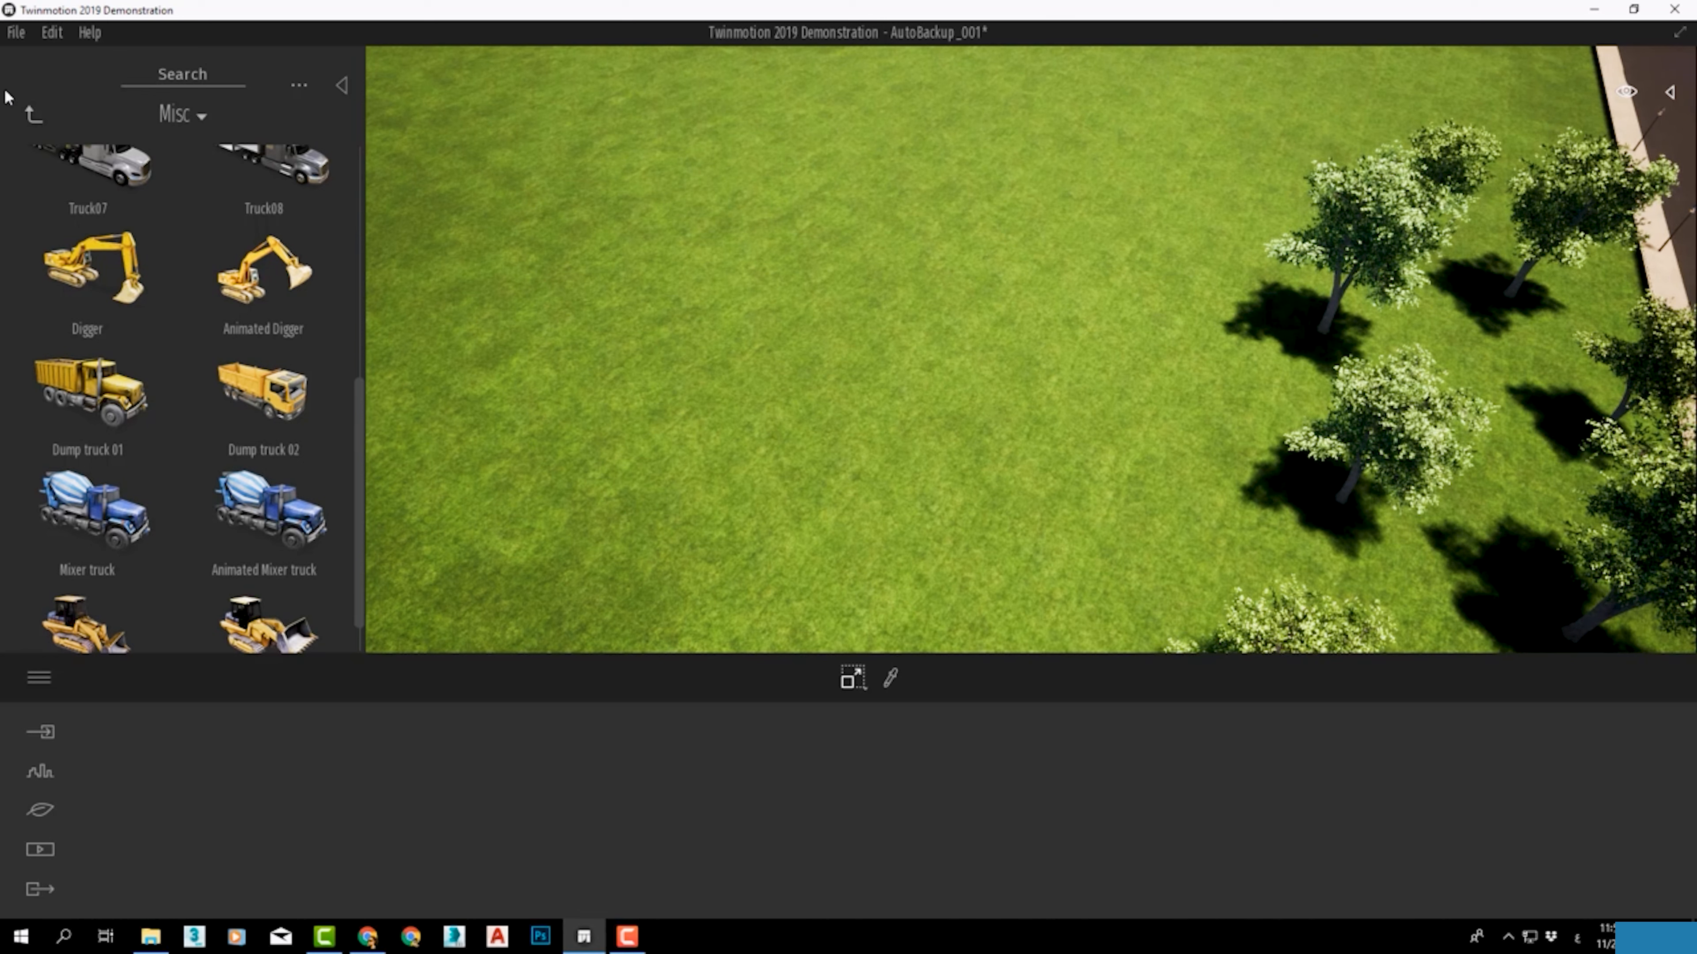
Step: Place a Water Cube from the Volumes library's Water category on the road beside the crosswalk
click(30, 118)
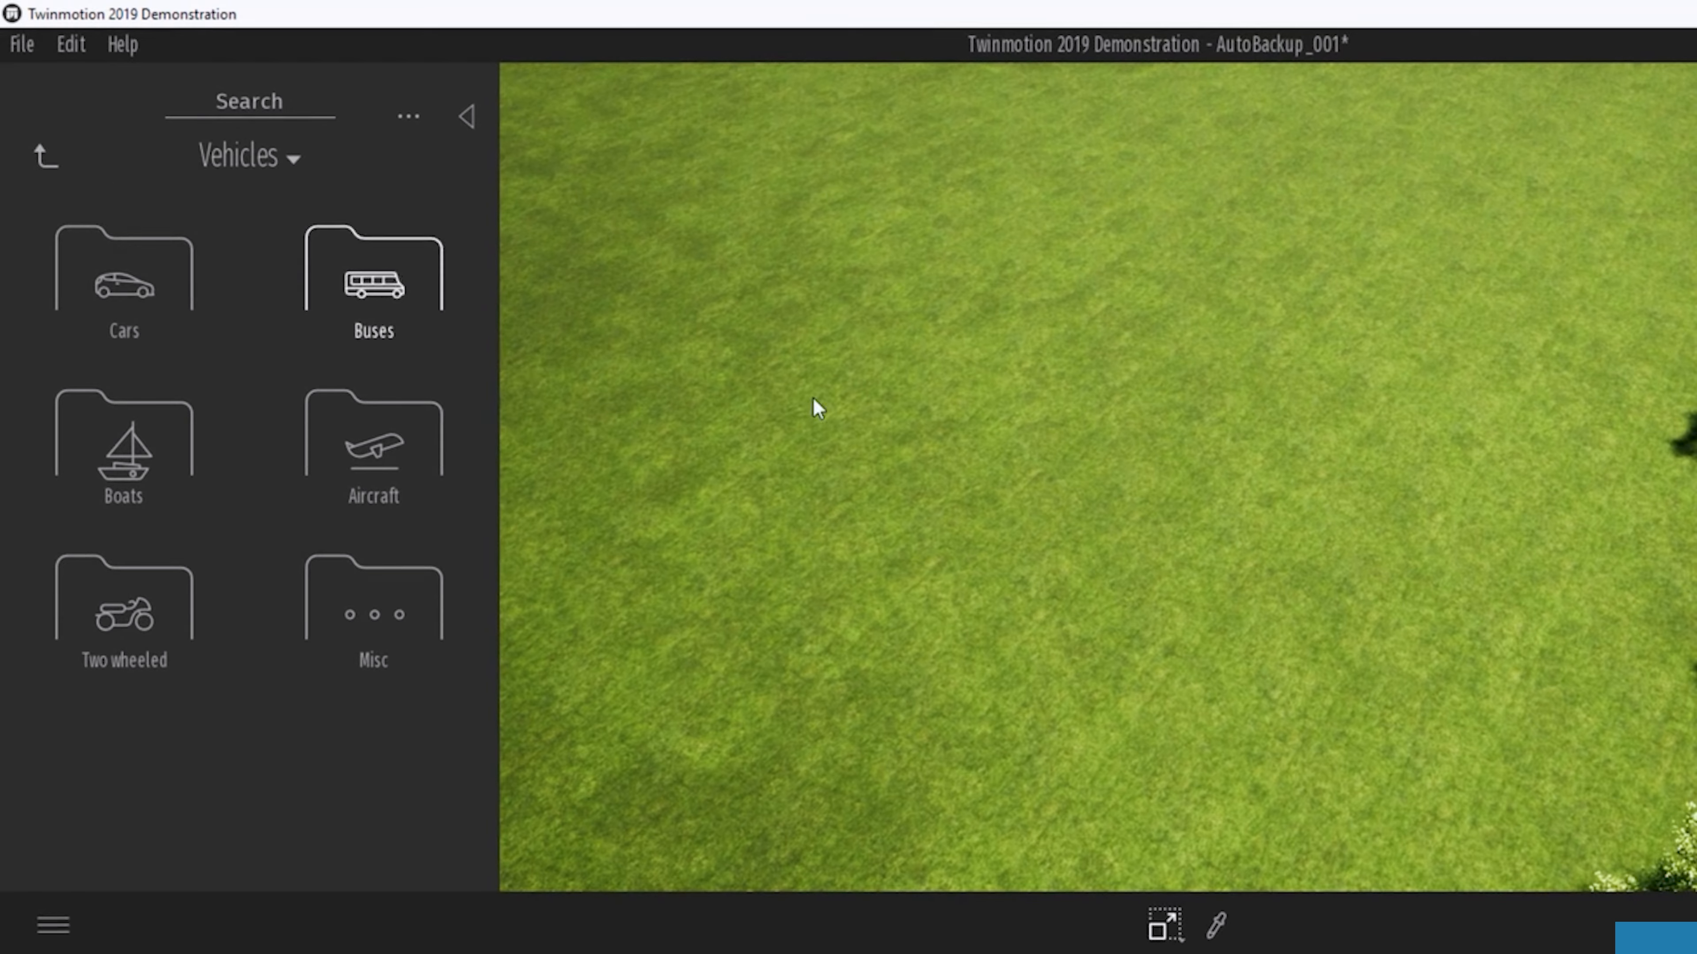
right_drag(1159, 481, 1463, 441)
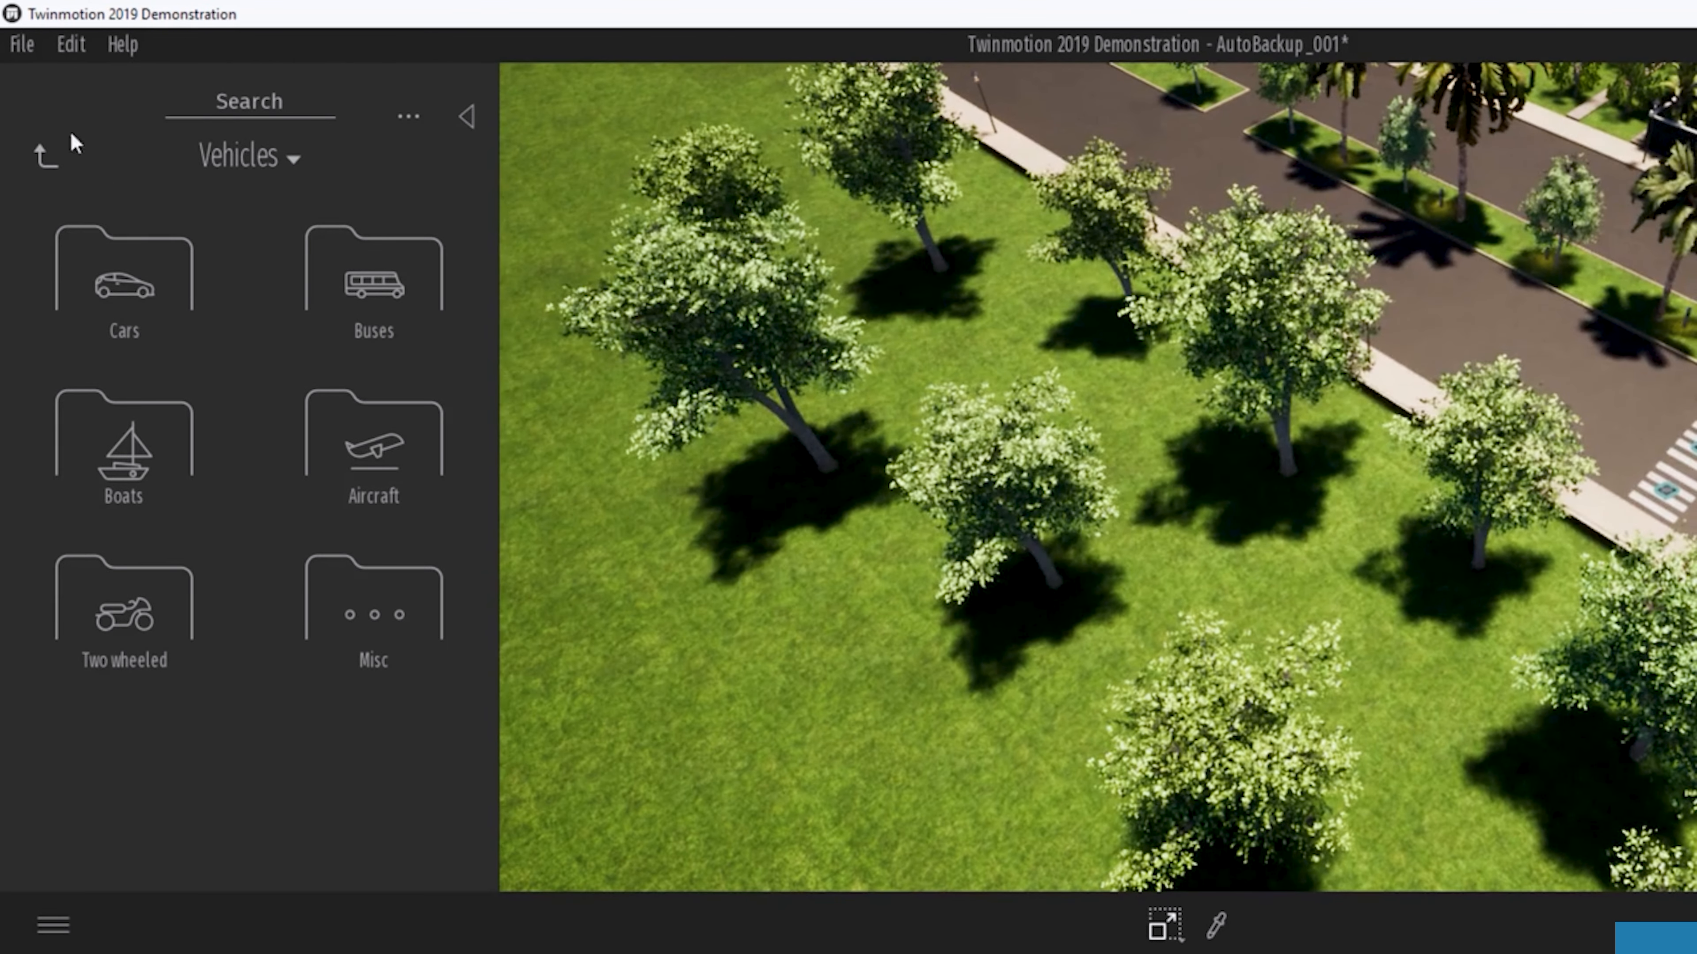
click(48, 155)
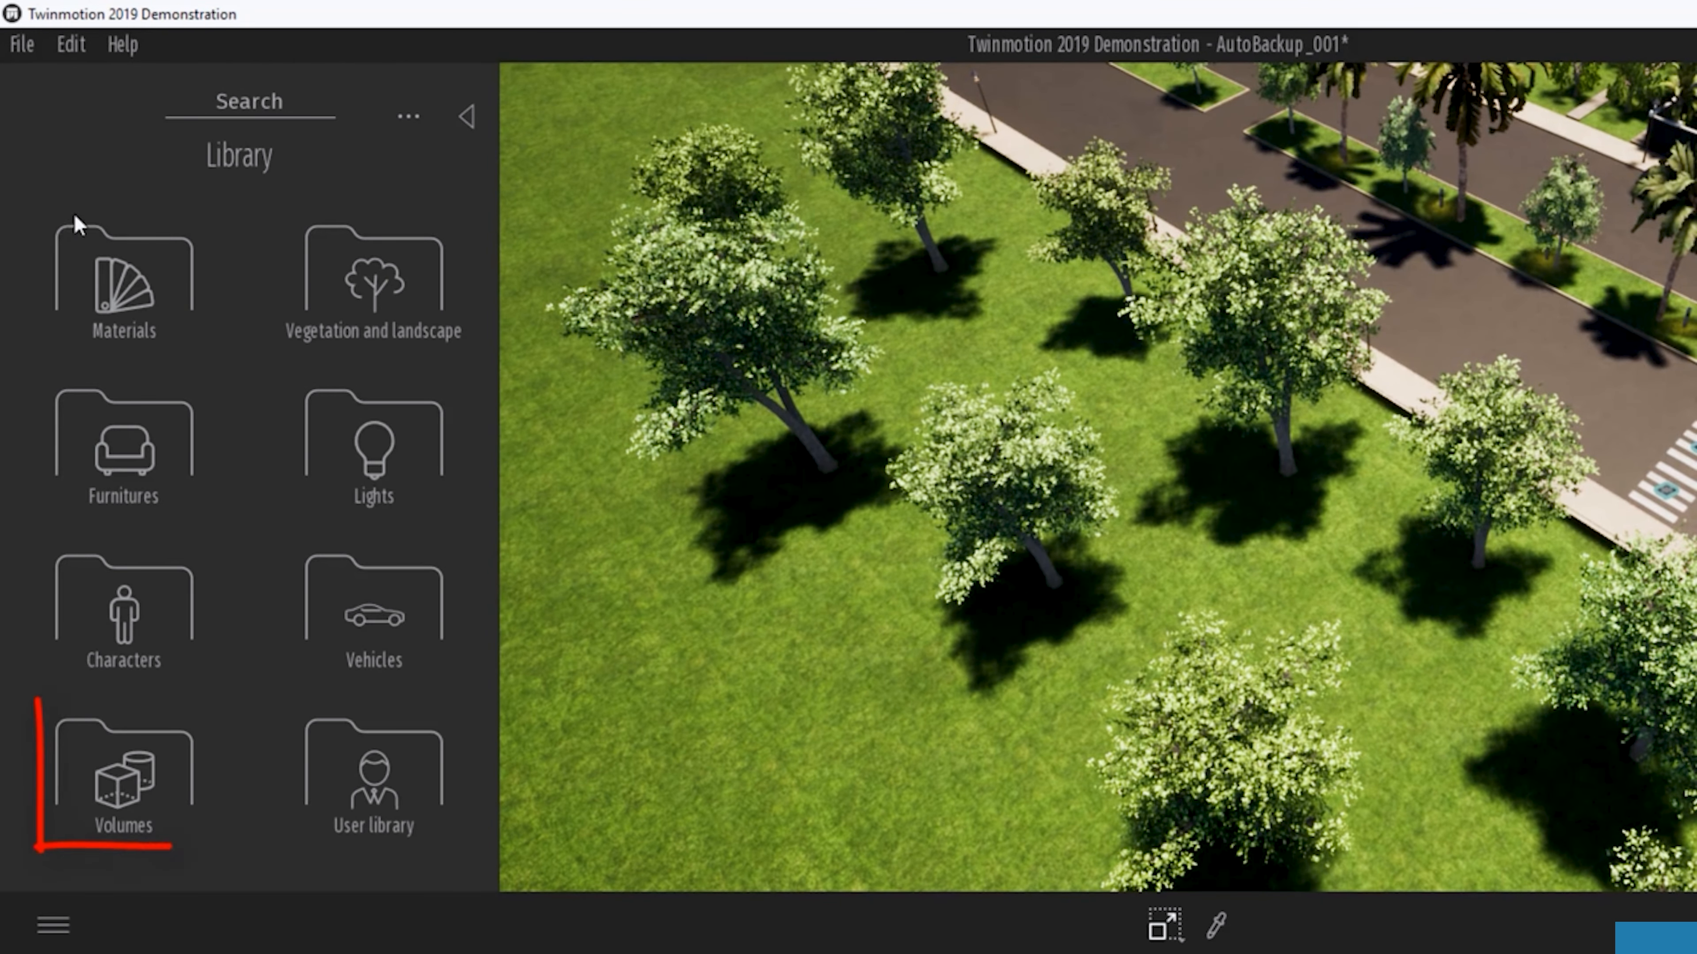
click(103, 786)
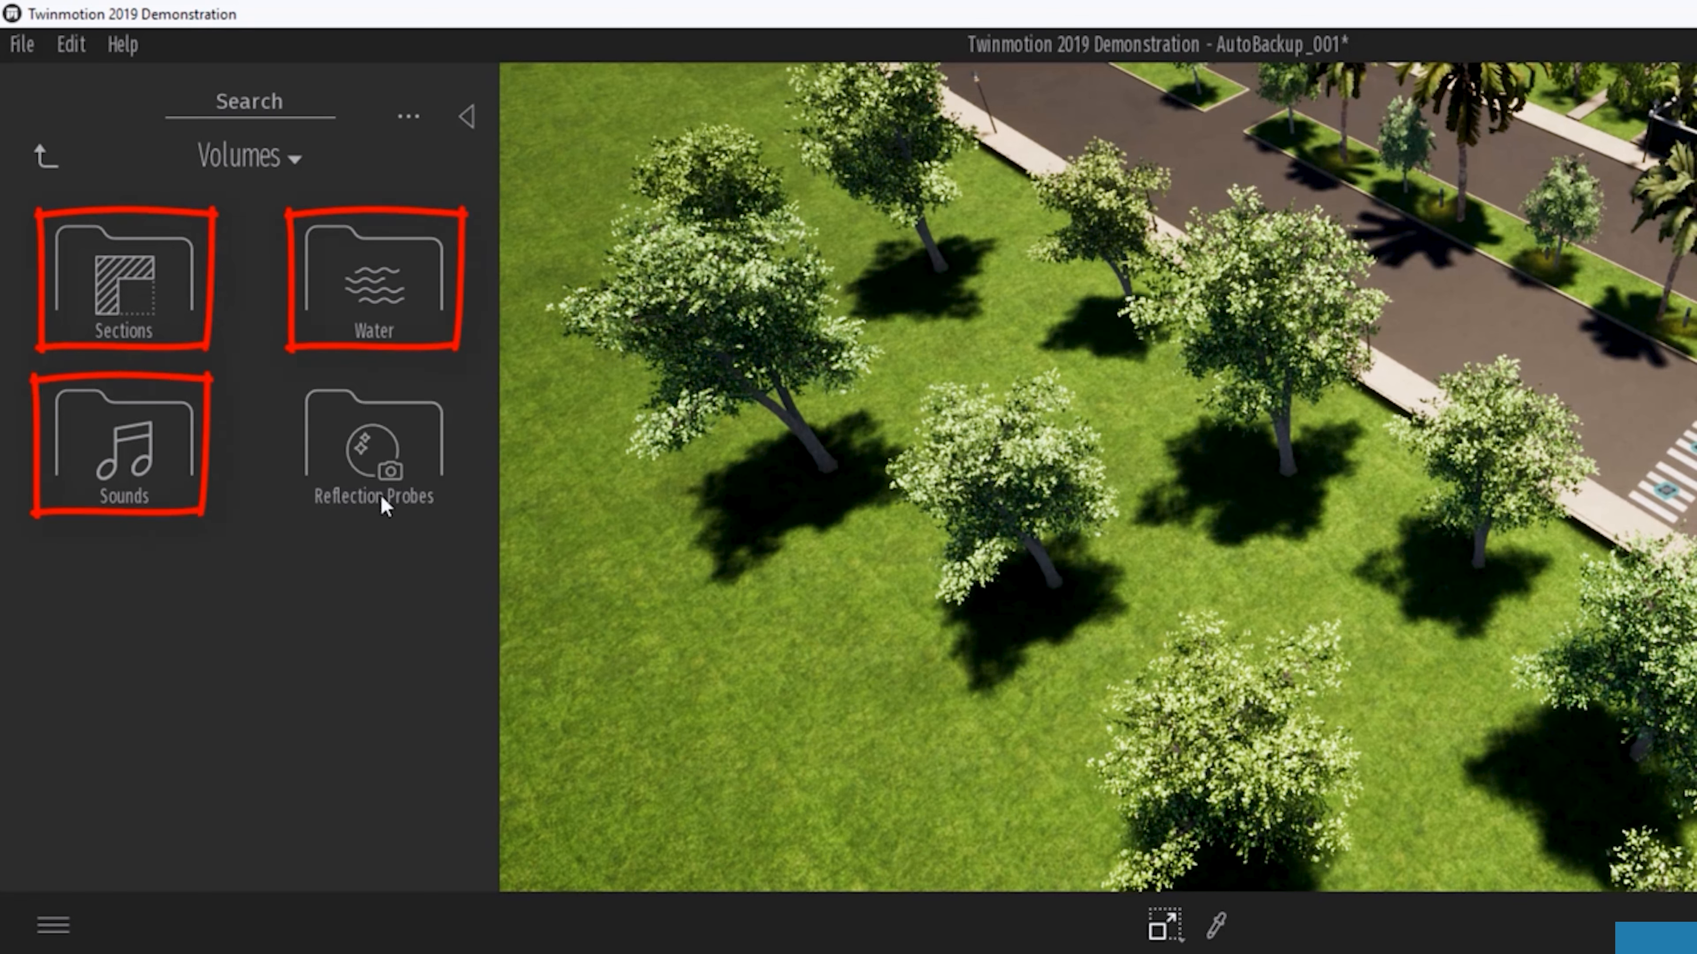
click(373, 300)
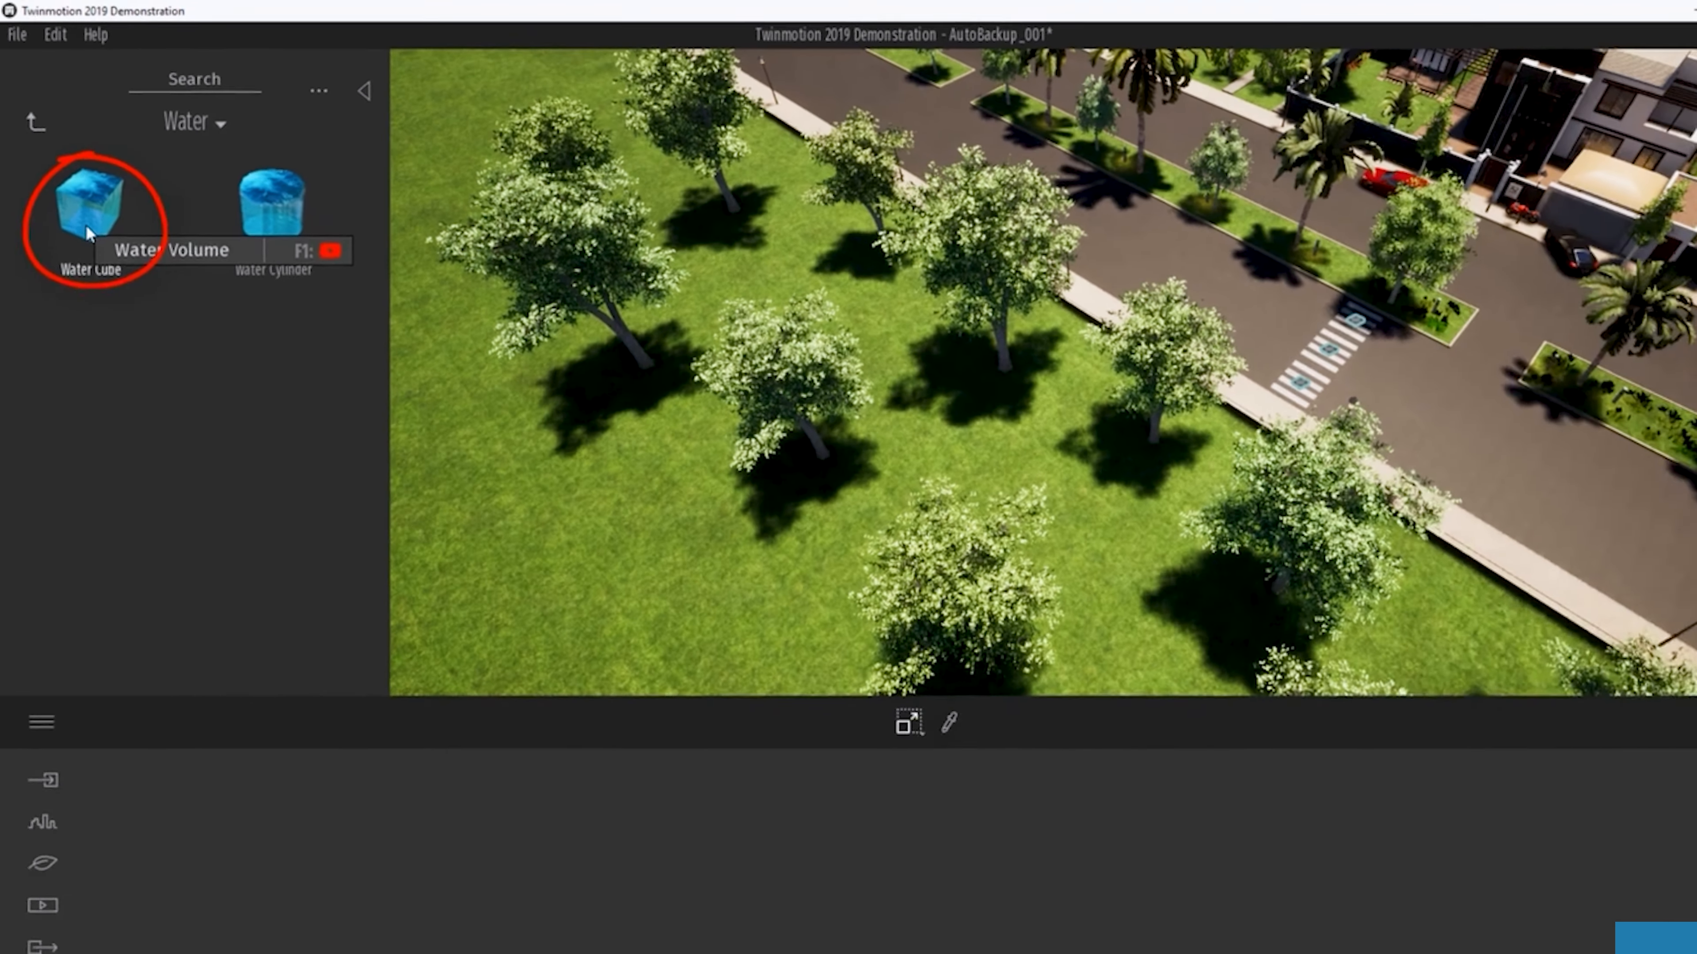
drag(86, 230, 1449, 431)
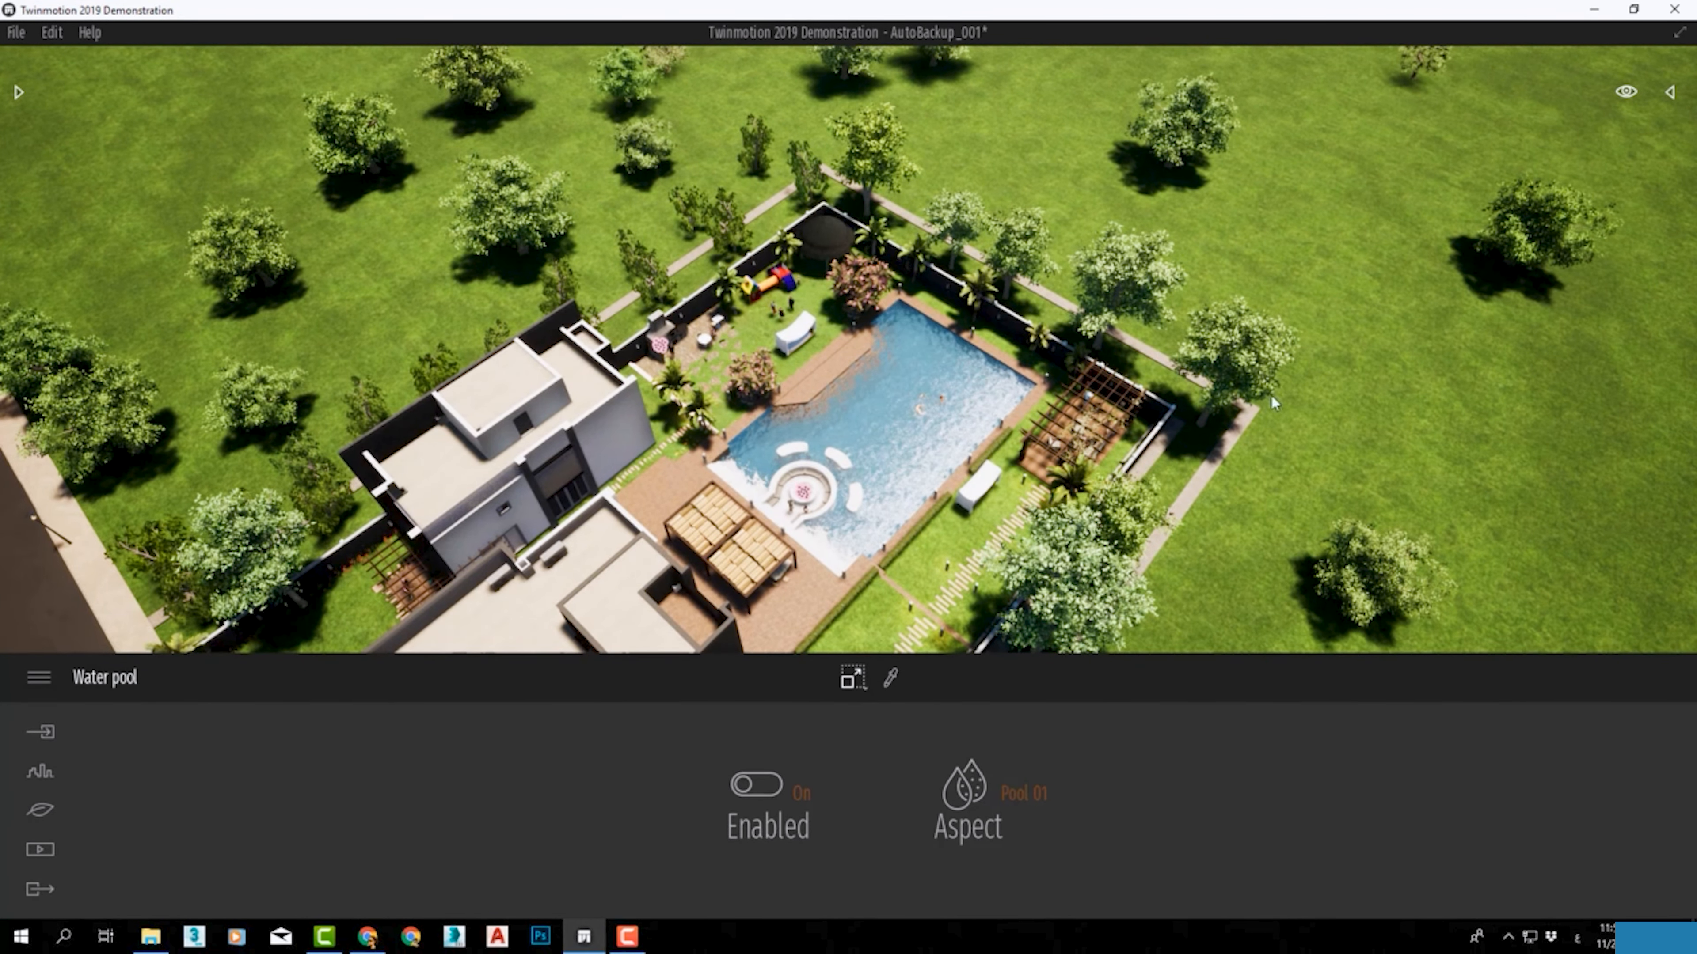
Step: Stretch the water cube lengthwise along the sidewalk, away from the crosswalk
middle_drag(899, 532, 1269, 80)
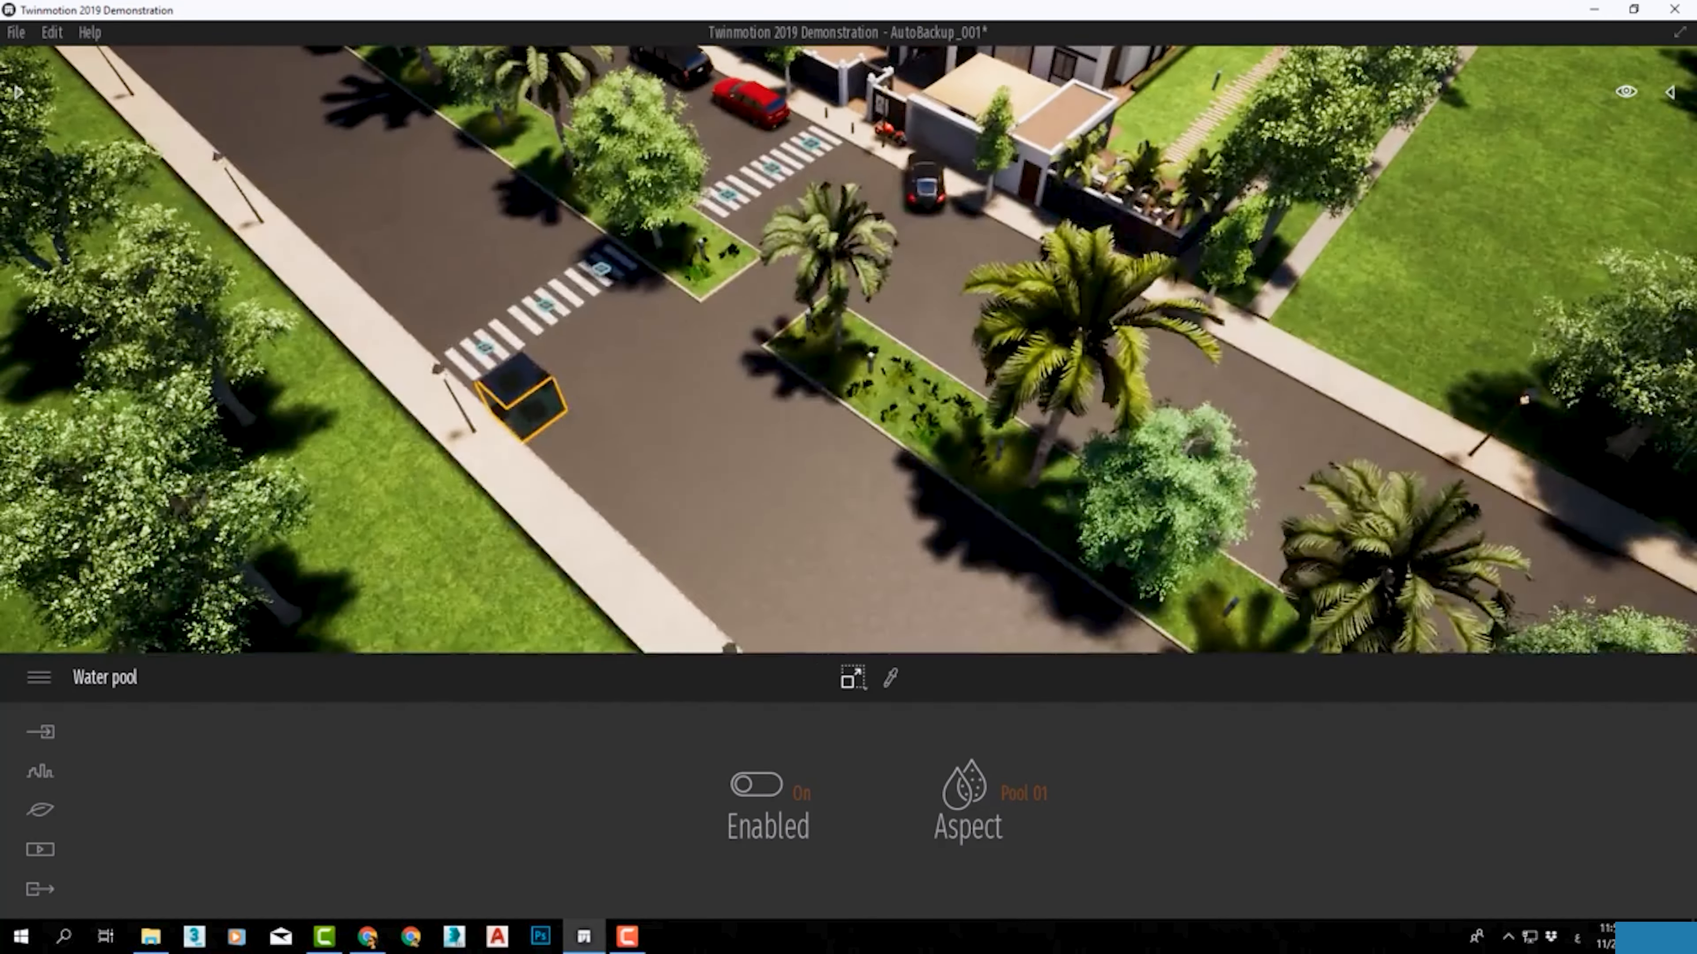
middle_drag(523, 637, 783, 586)
scroll(784, 586, up, 2)
scroll(656, 338, up, 1)
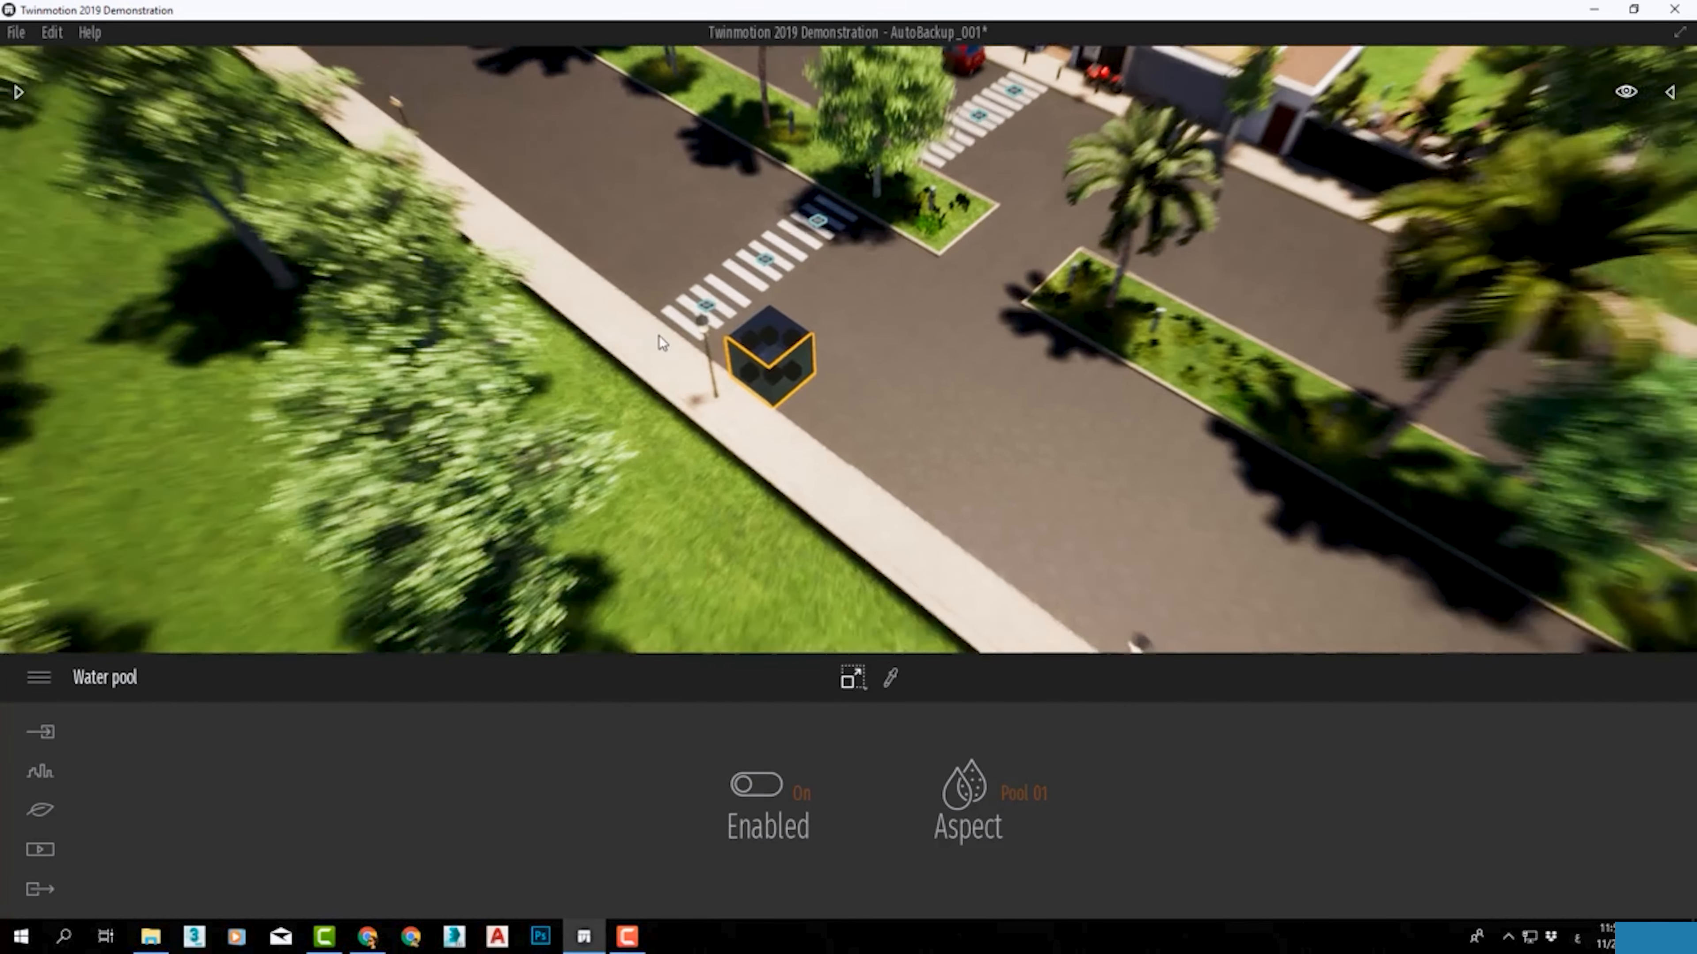
scroll(705, 348, up, 1)
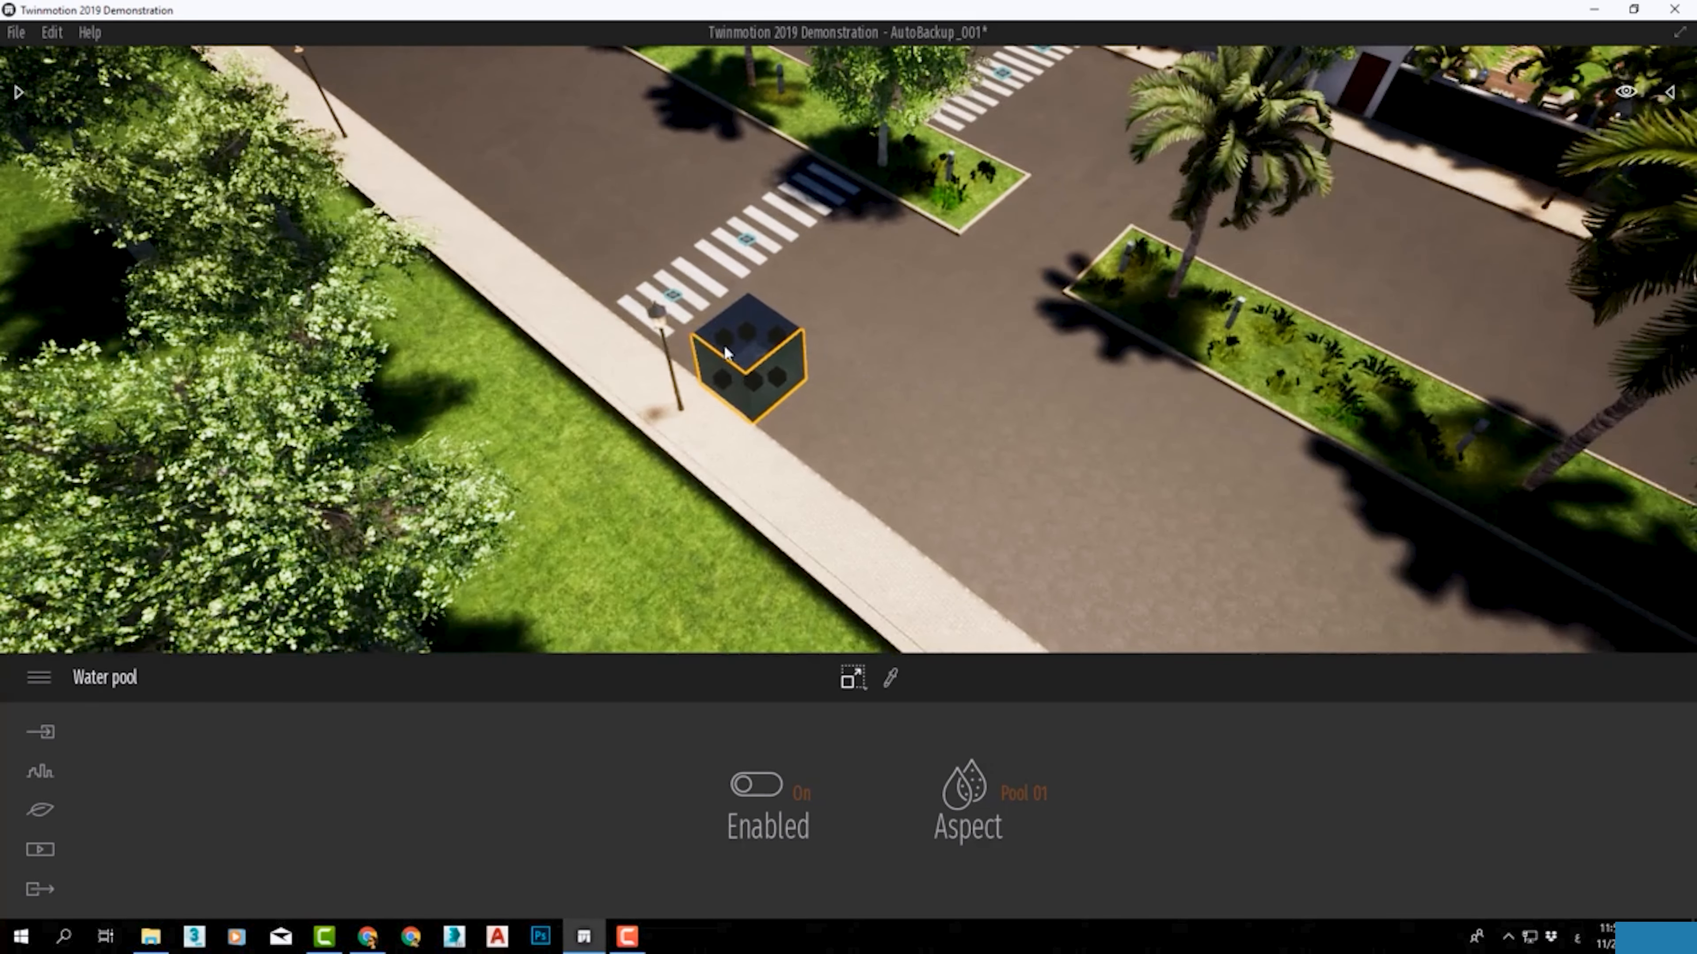
scroll(757, 375, up, 1)
click(775, 380)
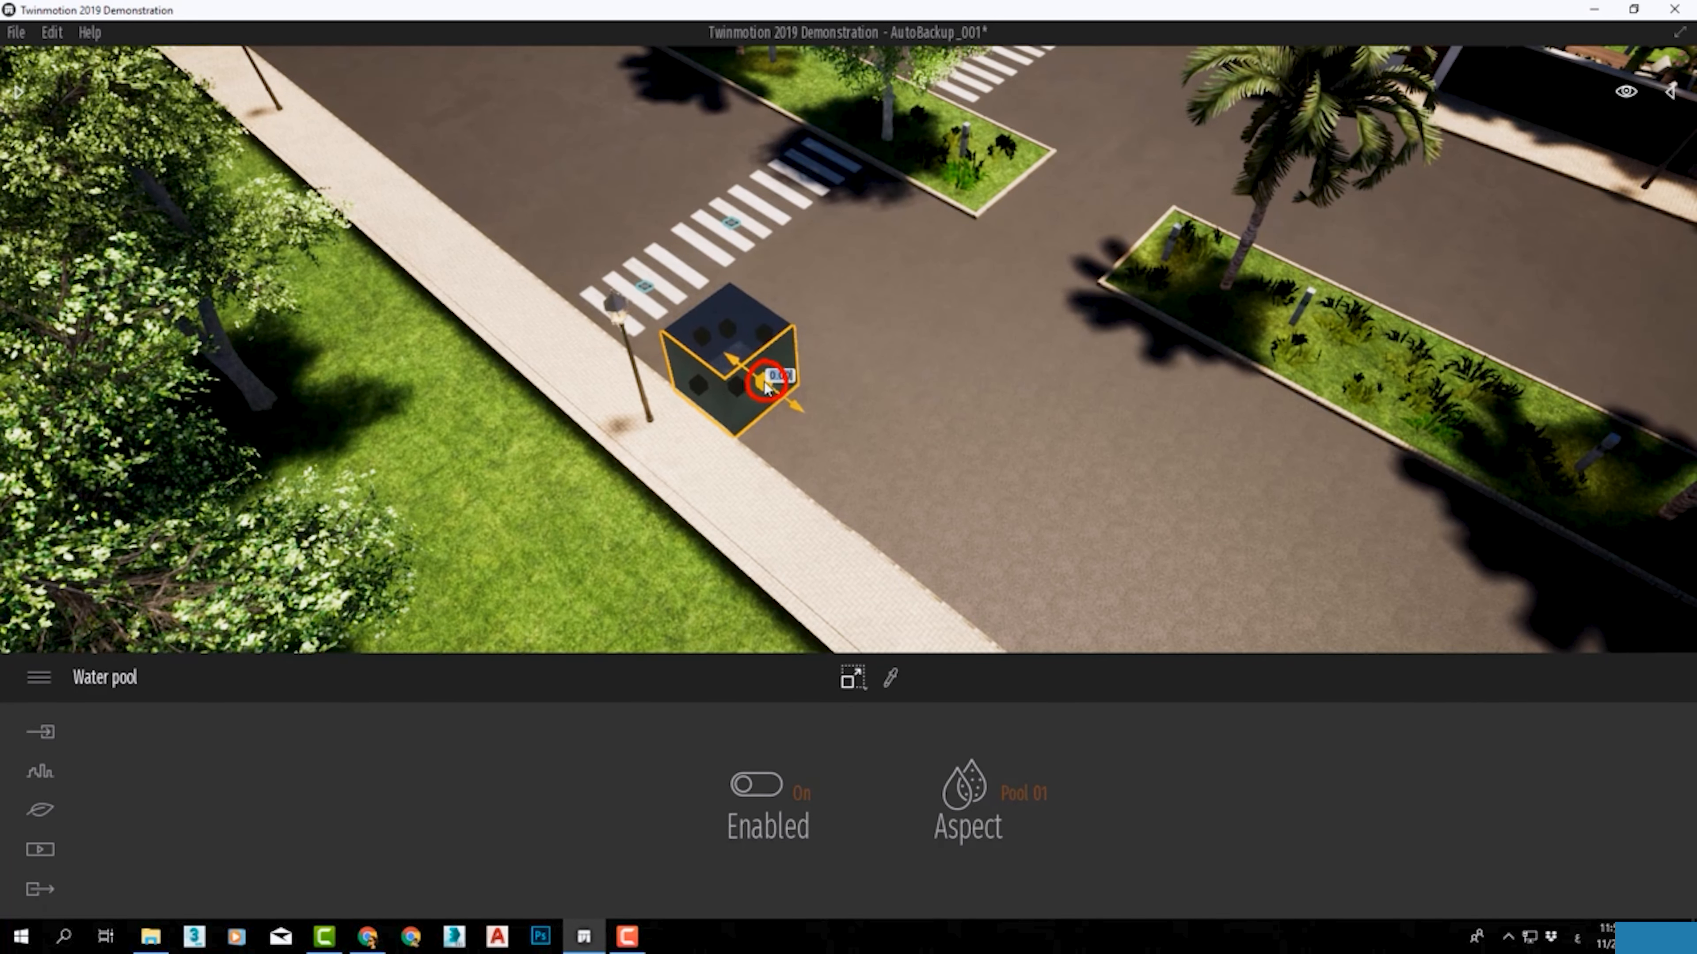
drag(953, 495, 1184, 638)
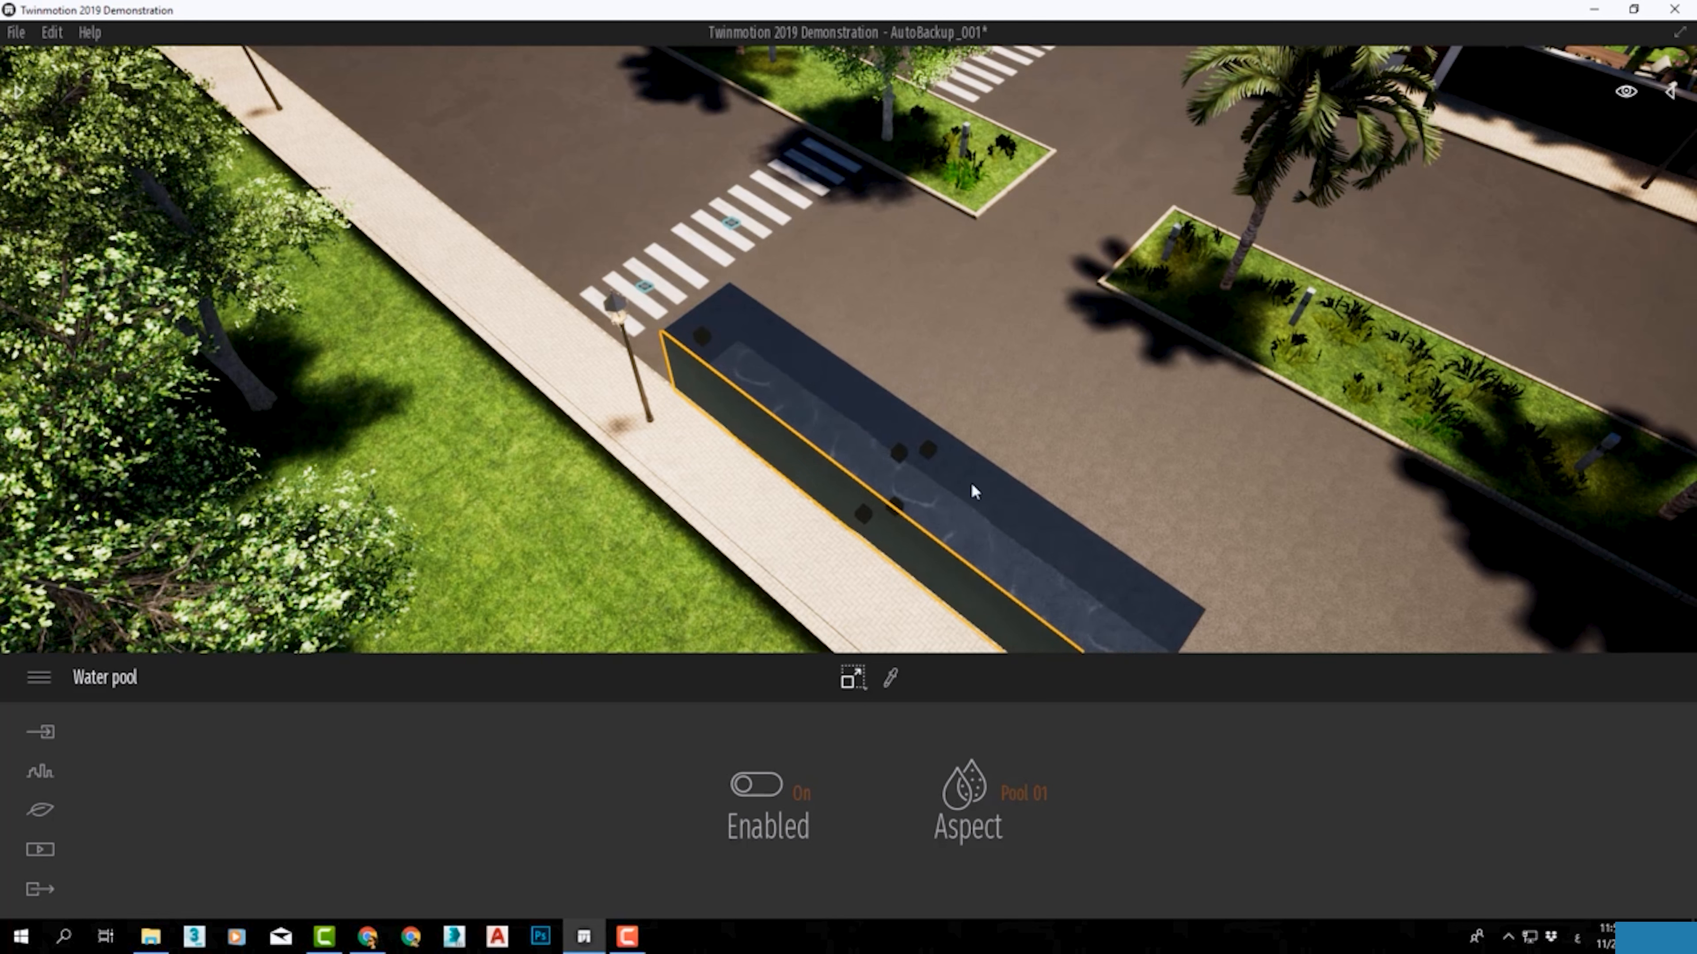
Step: Widen the water volume across the road to the planted median and extend its near side over the sidewalk
mouse_move(933, 446)
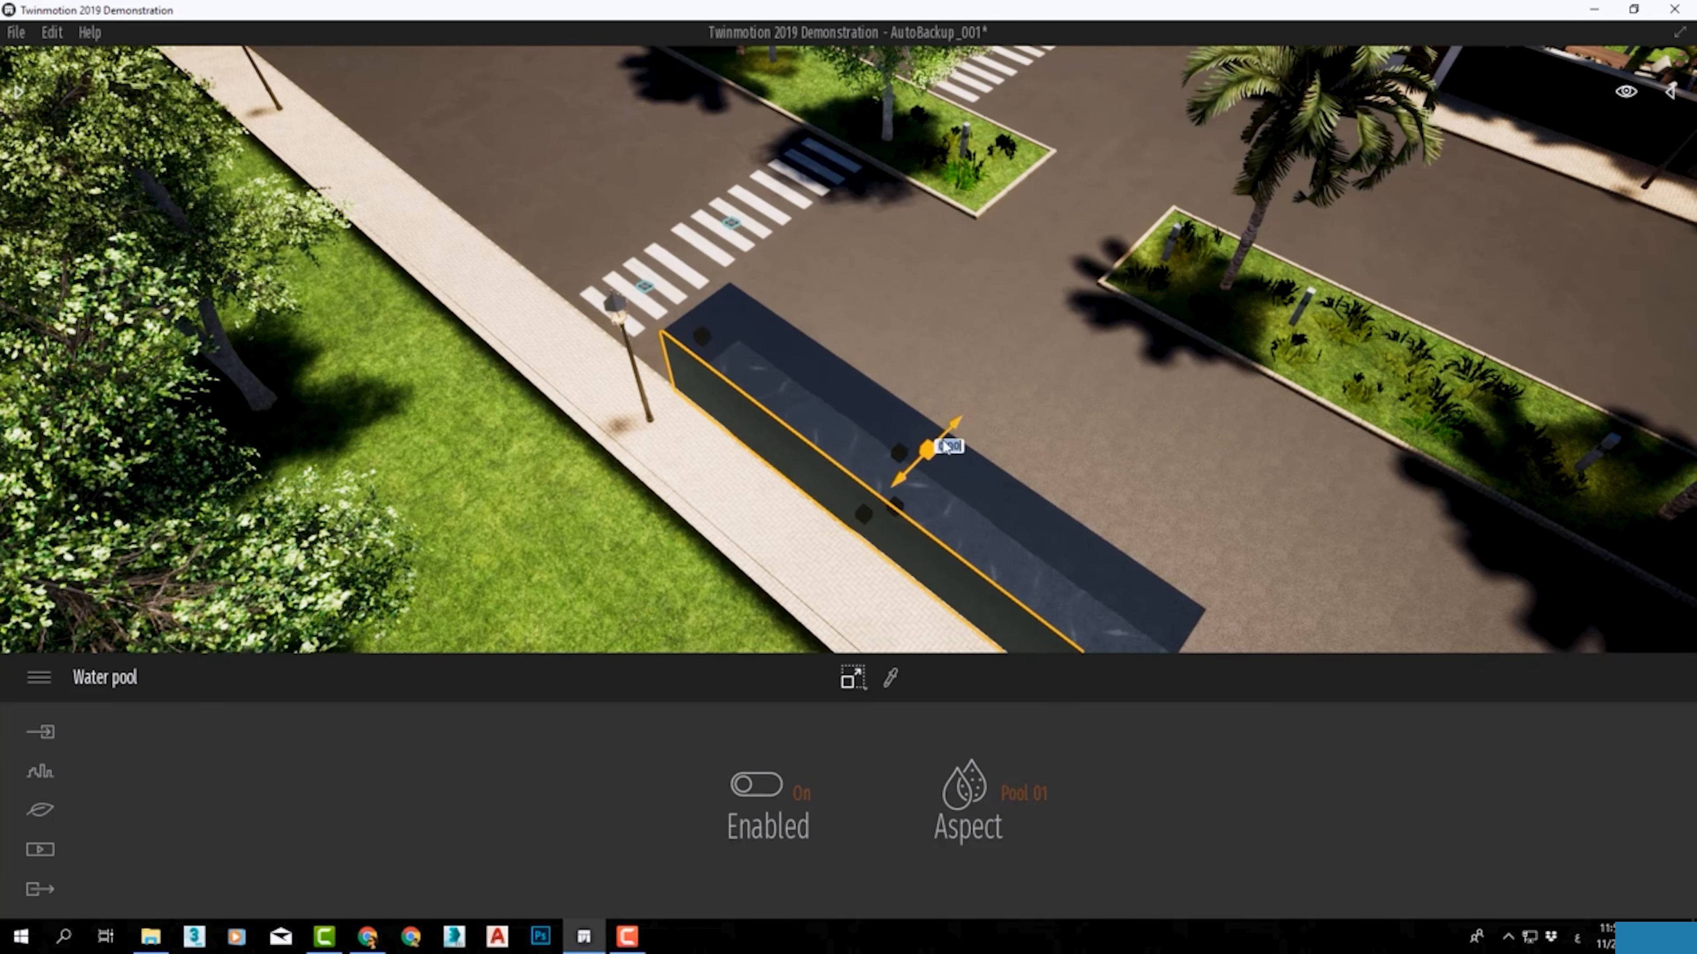
mouse_move(1045, 381)
mouse_down()
mouse_move(1123, 326)
mouse_move(1076, 387)
mouse_up()
mouse_move(871, 509)
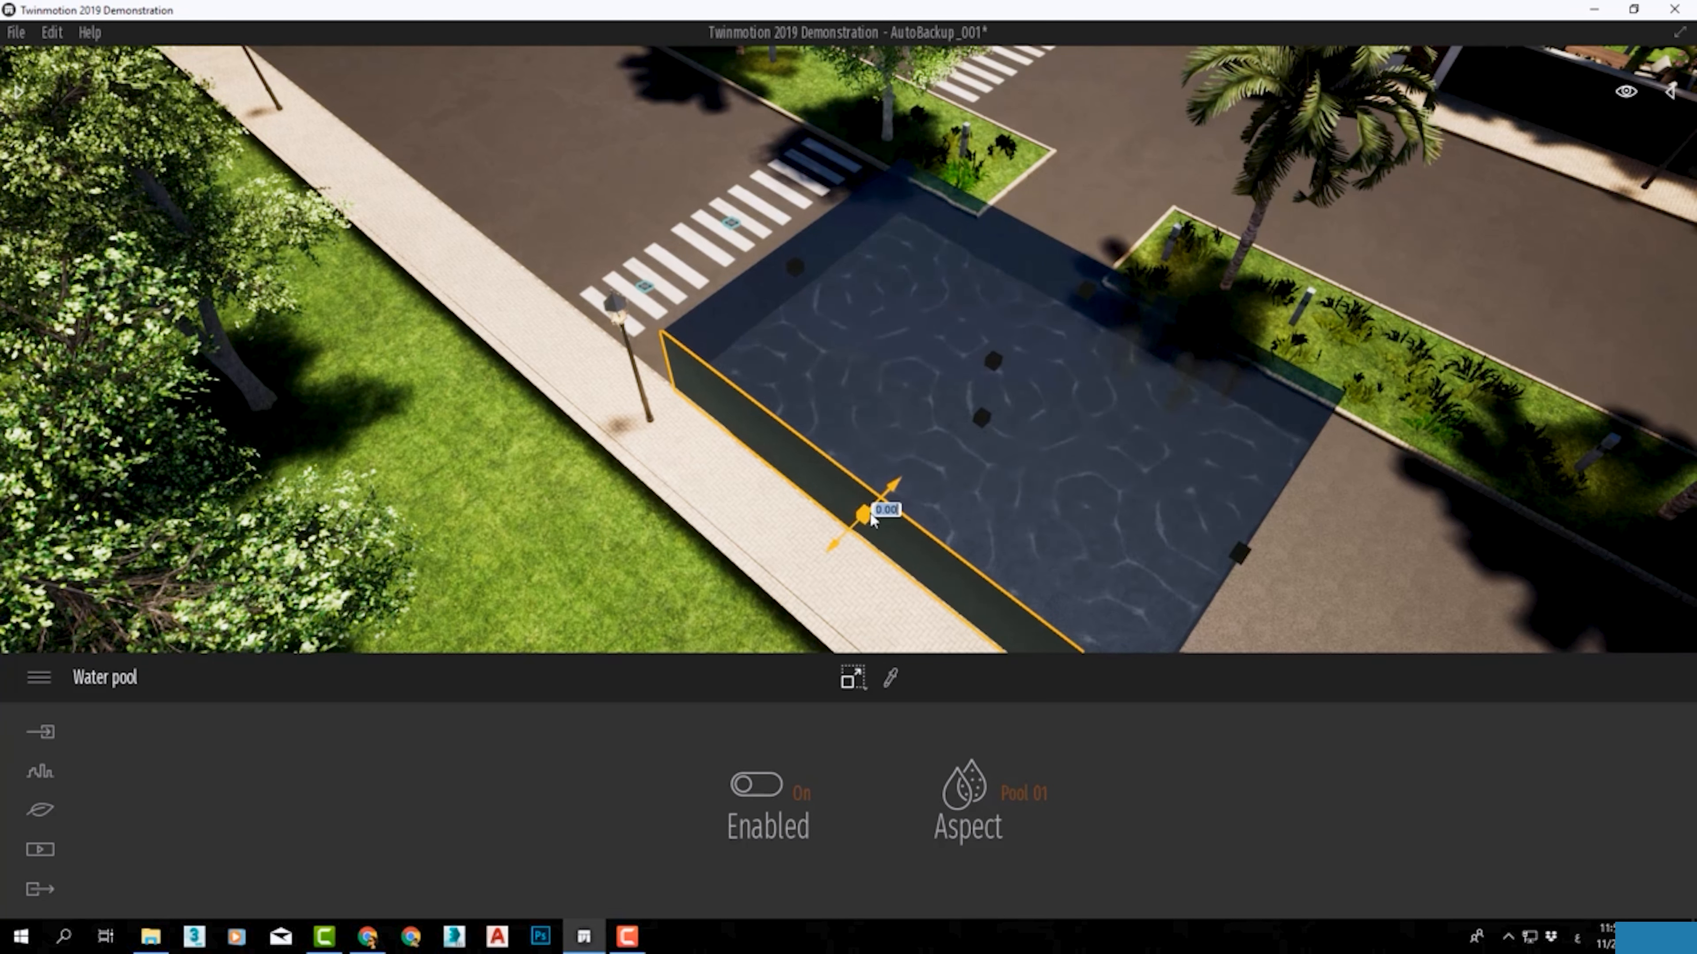
drag(865, 514, 806, 556)
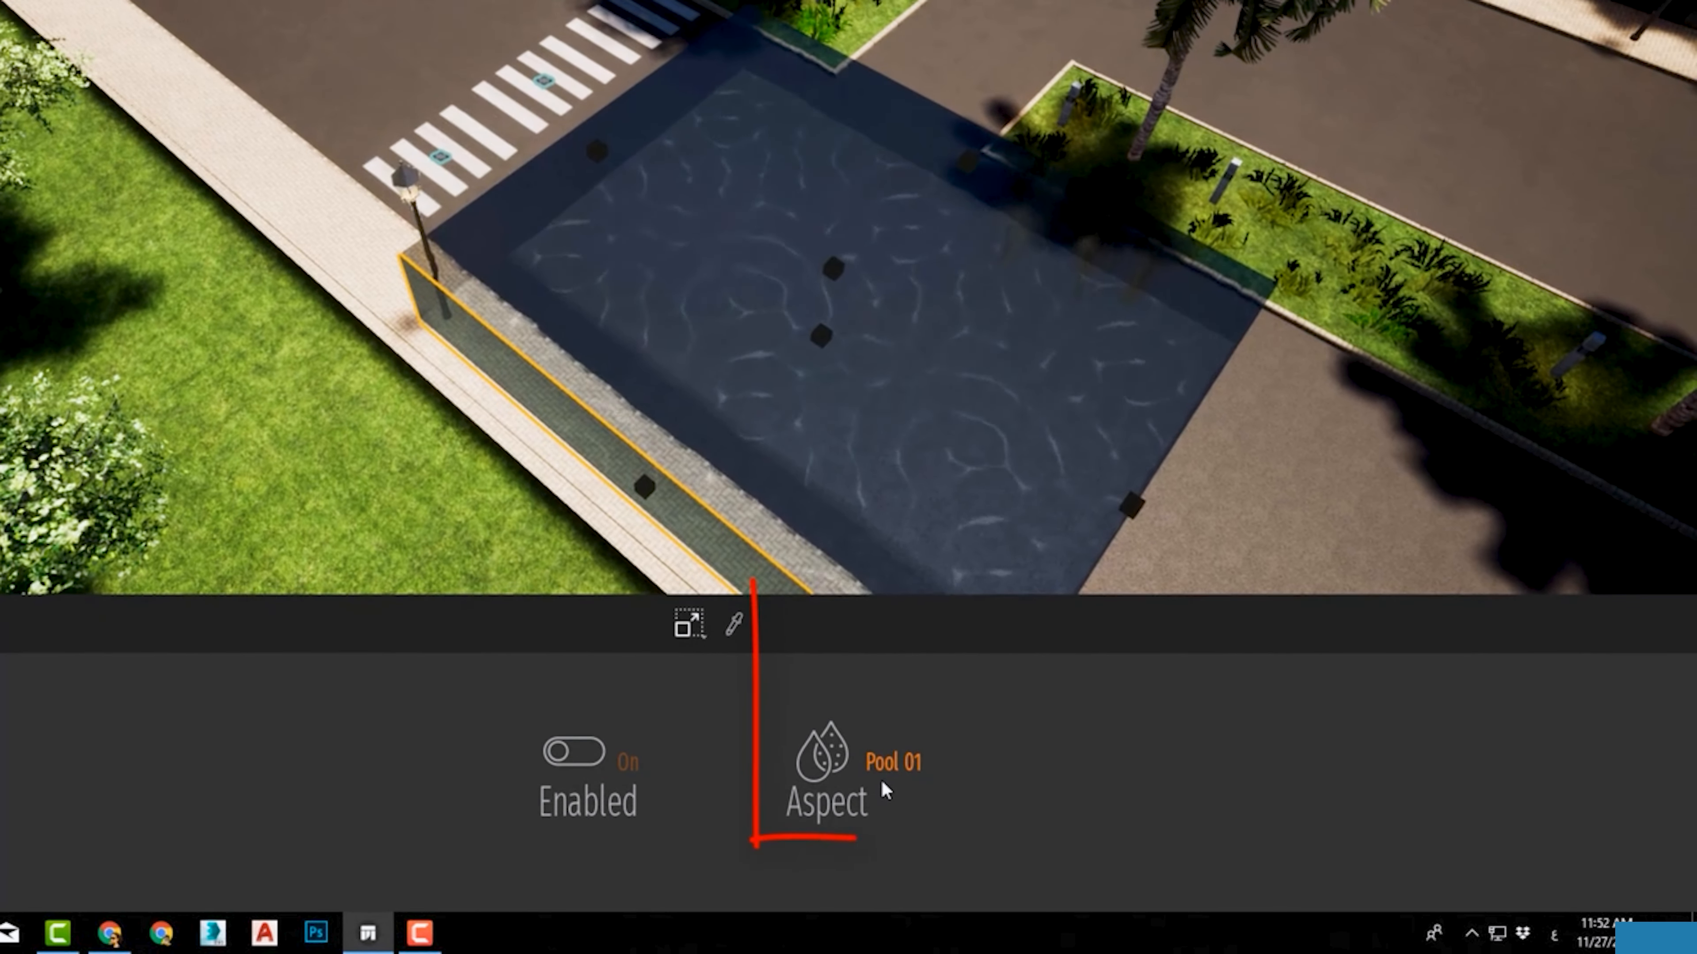
Step: Try the Pool 02 aspect, set the water volume to Pool 03, and switch it off and on again
click(1014, 804)
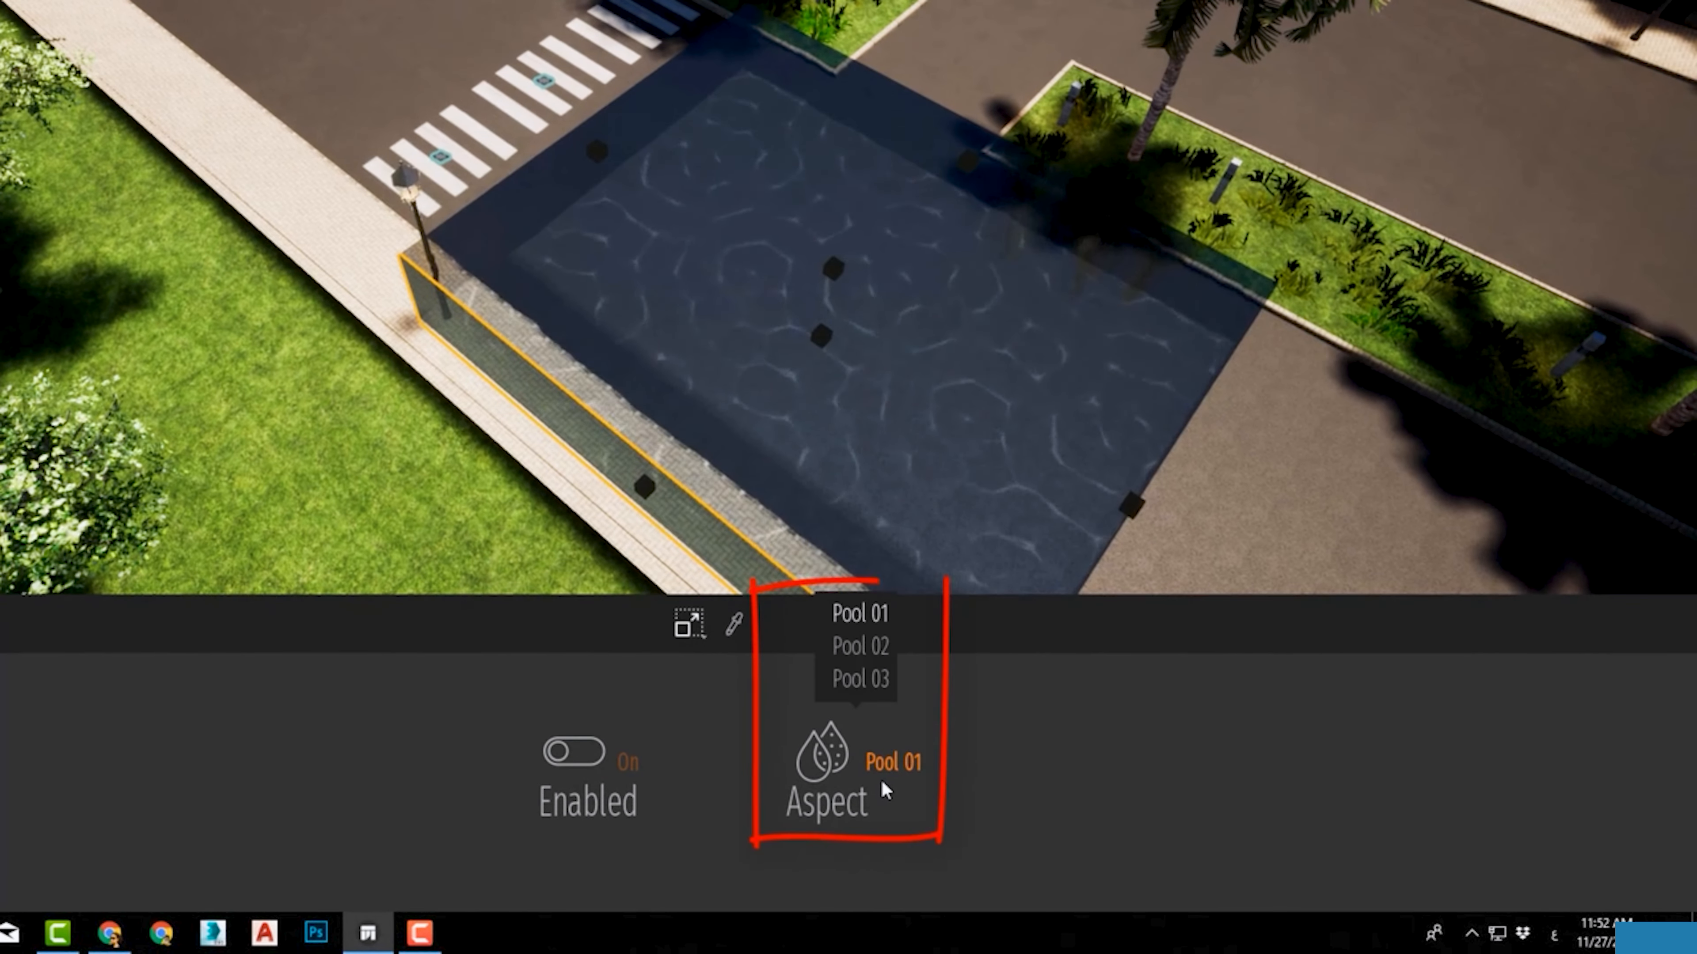
click(866, 646)
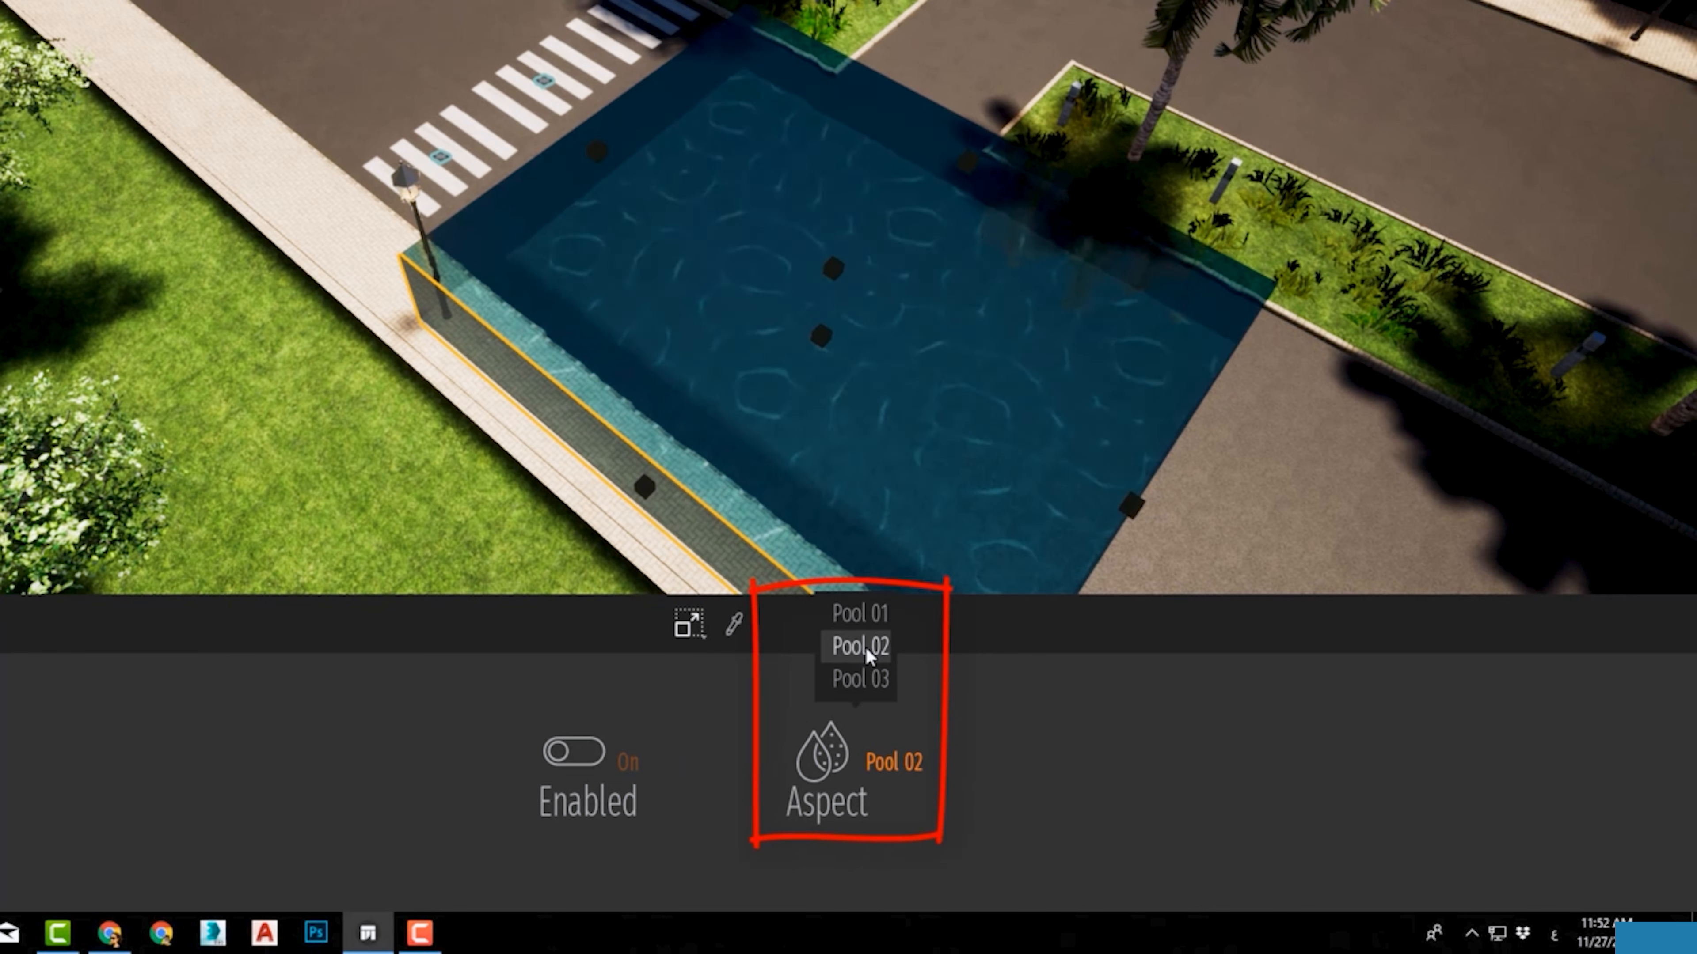
click(851, 675)
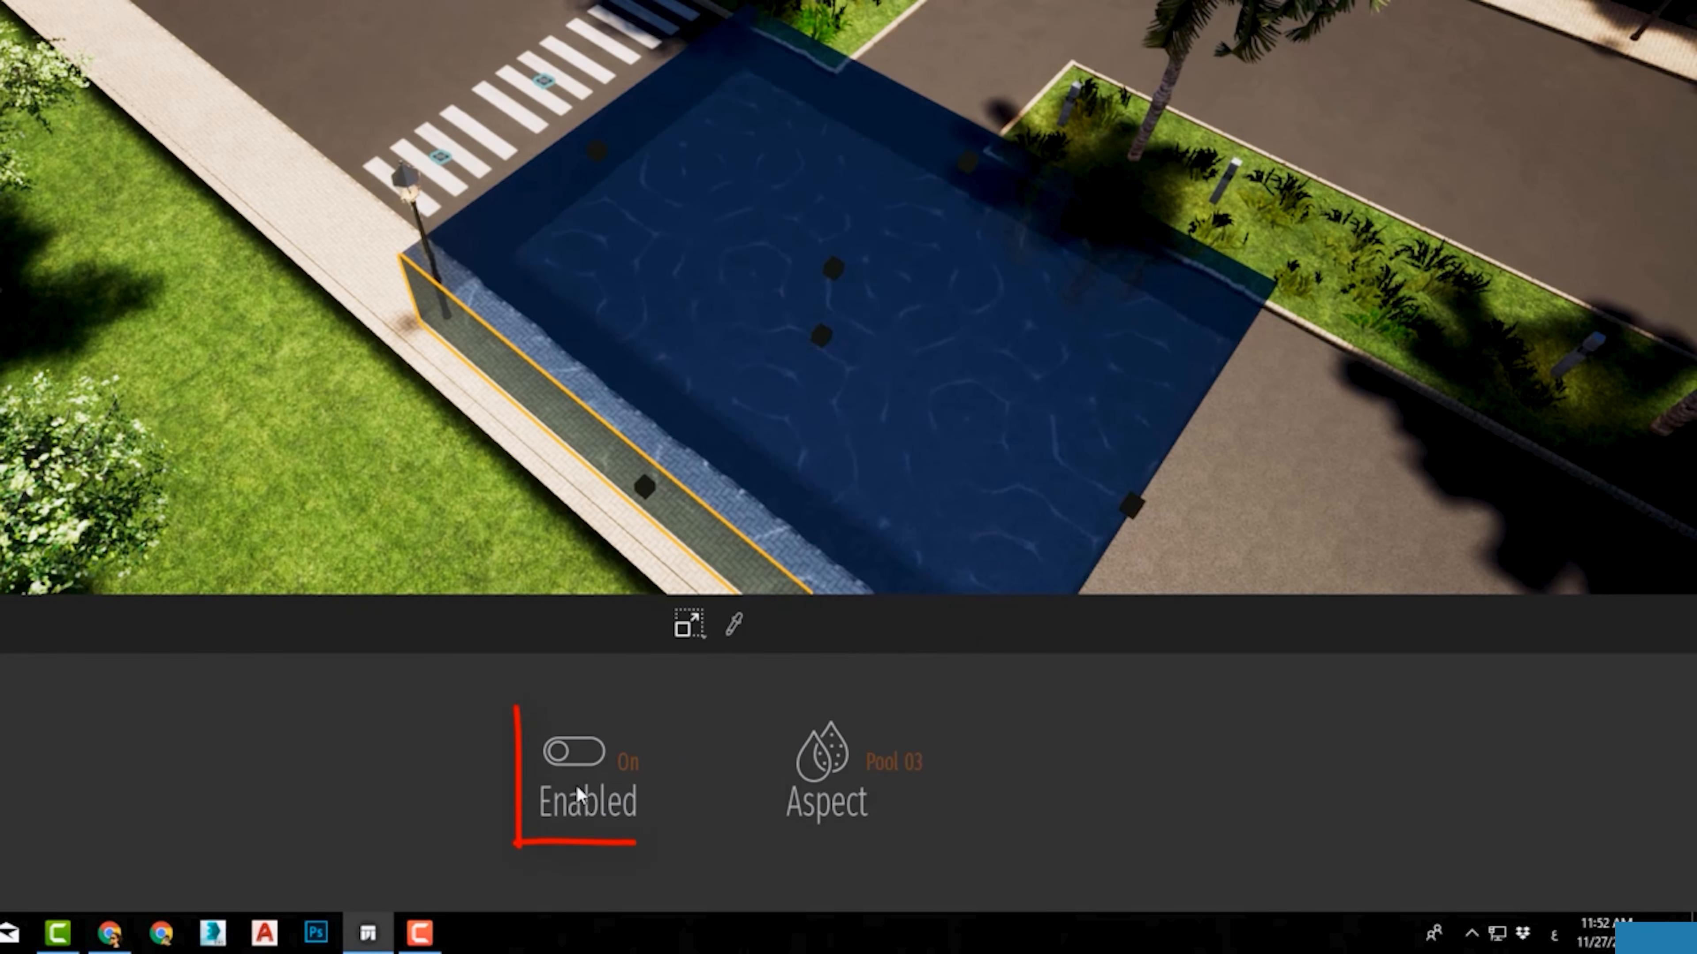
click(603, 784)
click(603, 784)
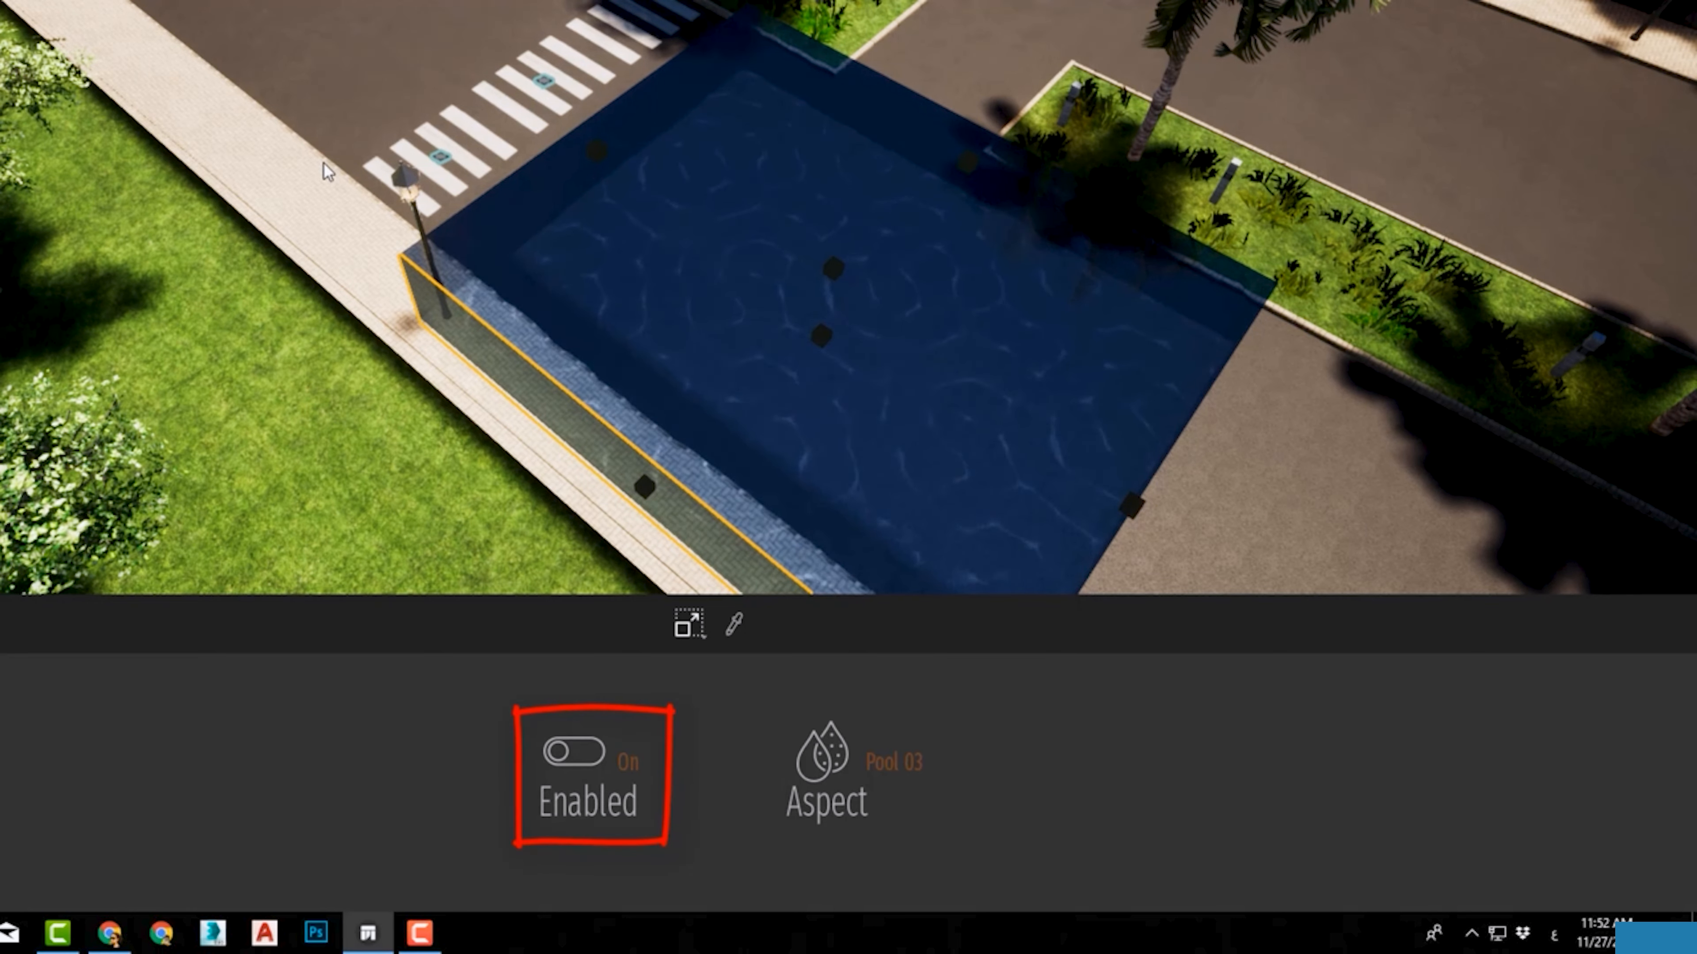
Step: Delete the water cube and place a Water Cylinder on the road beside the crosswalk
key(Delete)
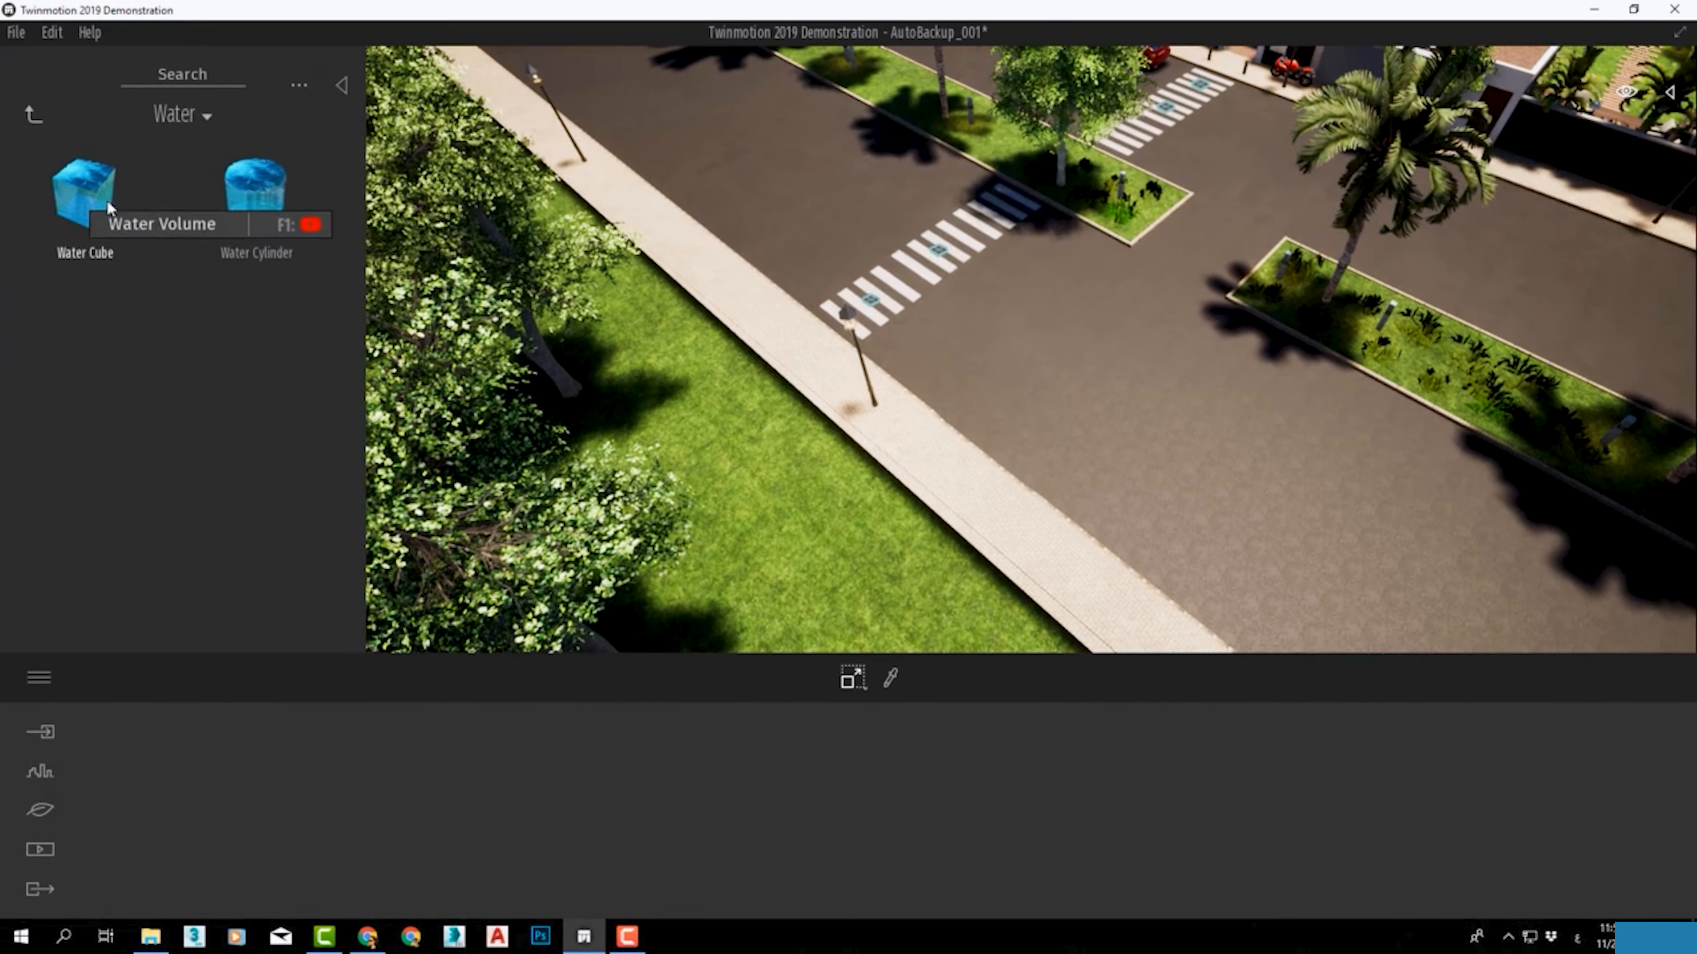
drag(407, 280, 1008, 384)
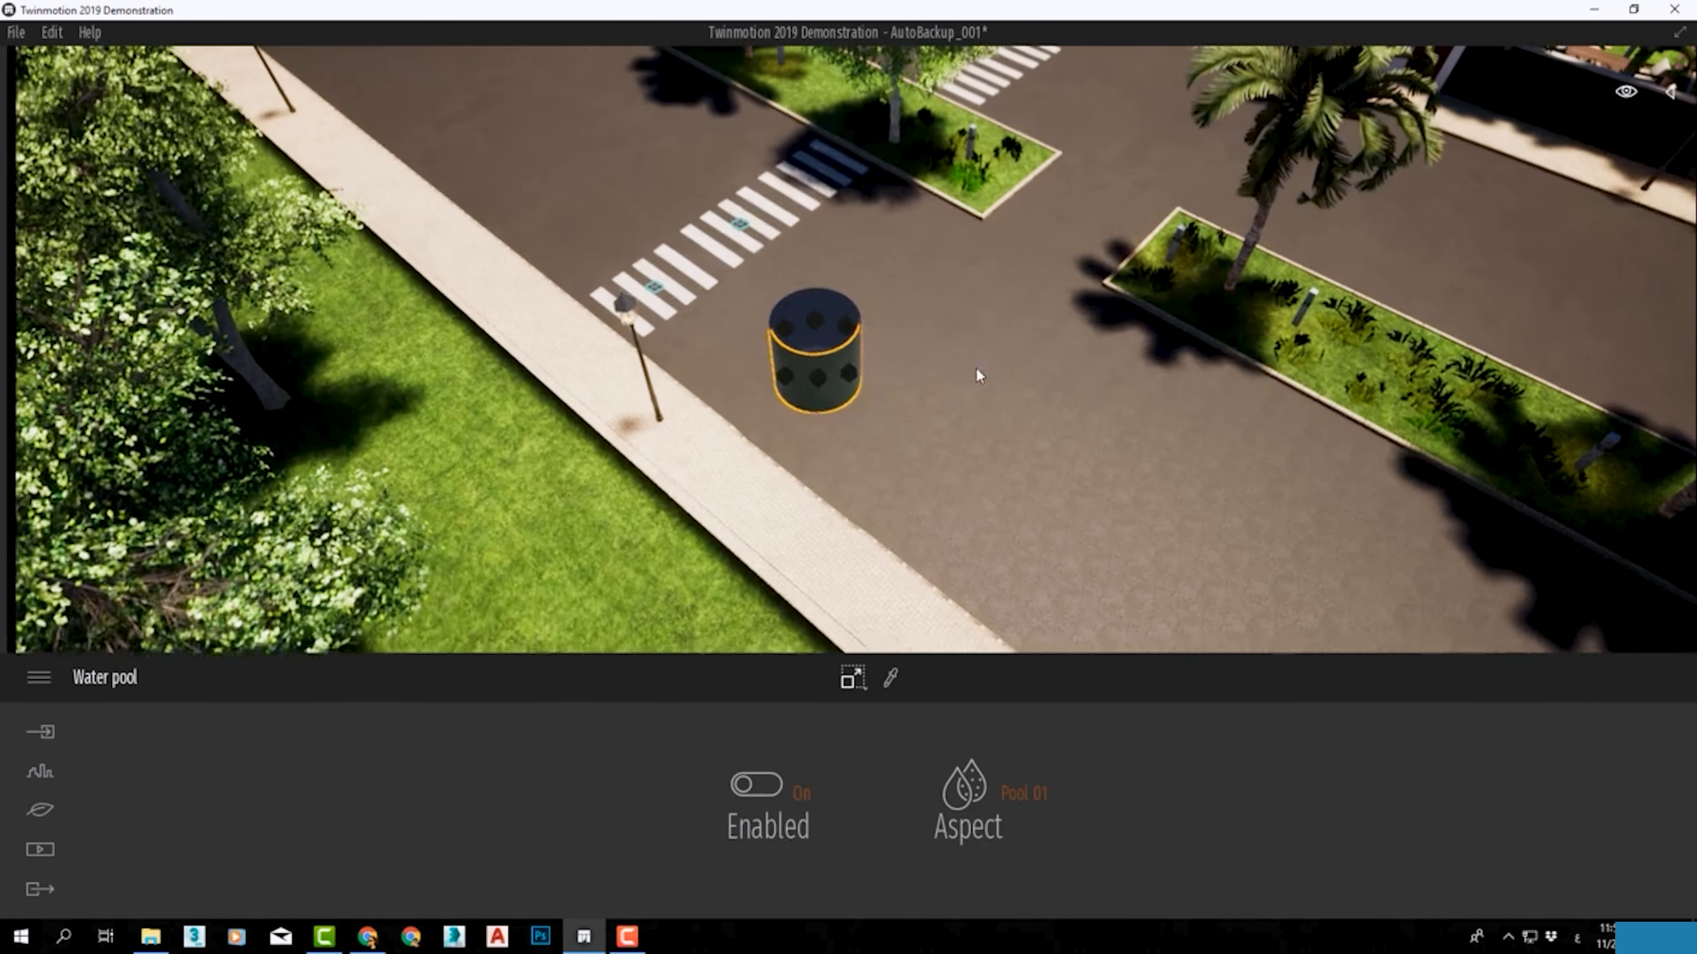
Step: Enlarge the water cylinder across the road from the sidewalk to the planted median and set its aspect to Pool 02
drag(856, 378, 1179, 292)
drag(969, 515, 868, 616)
click(974, 803)
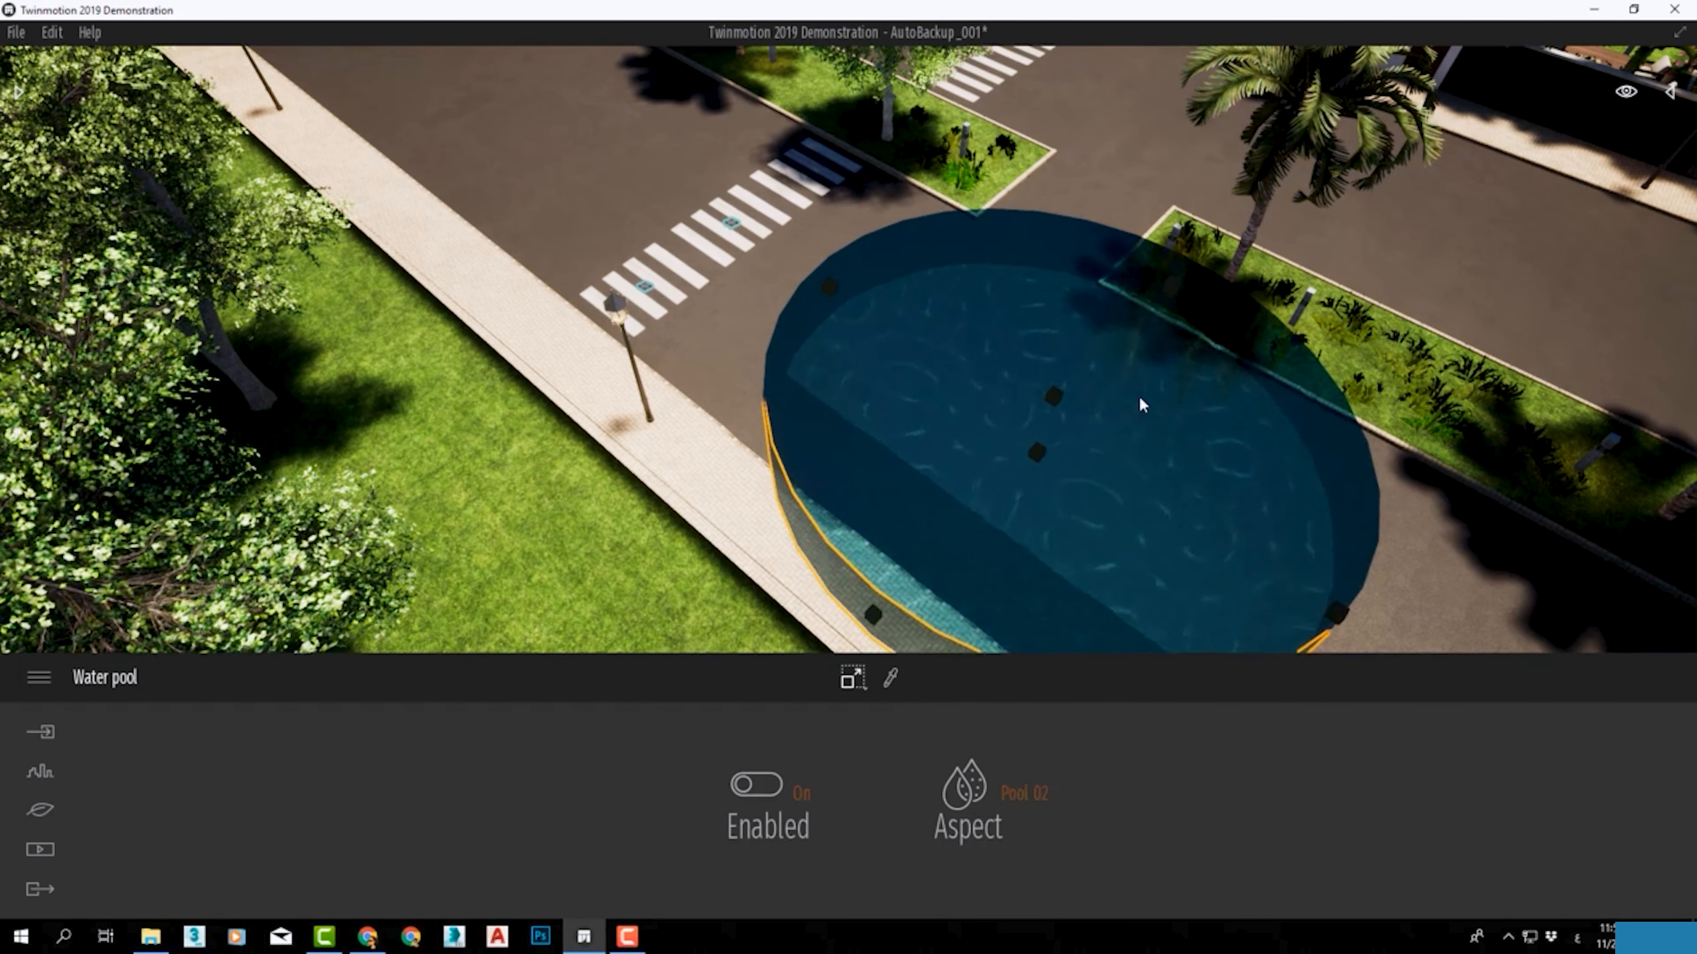
Step: Delete the water cylinder and open the People category of the Sounds library
key(Delete)
click(16, 94)
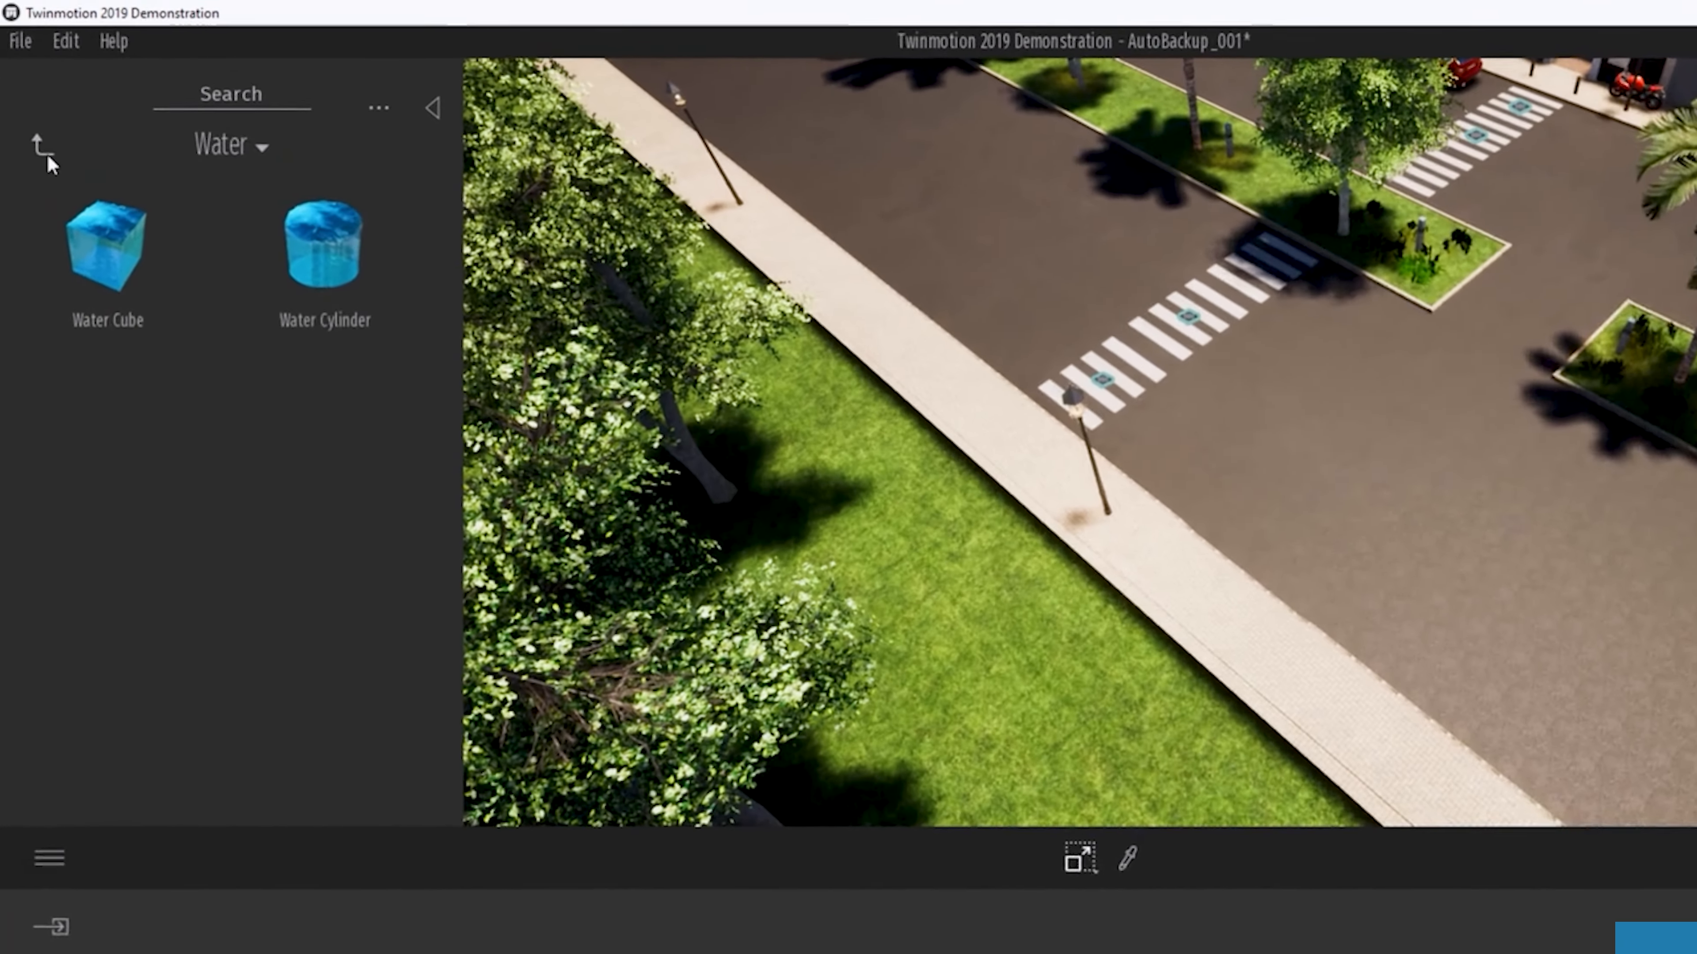
click(33, 116)
click(159, 492)
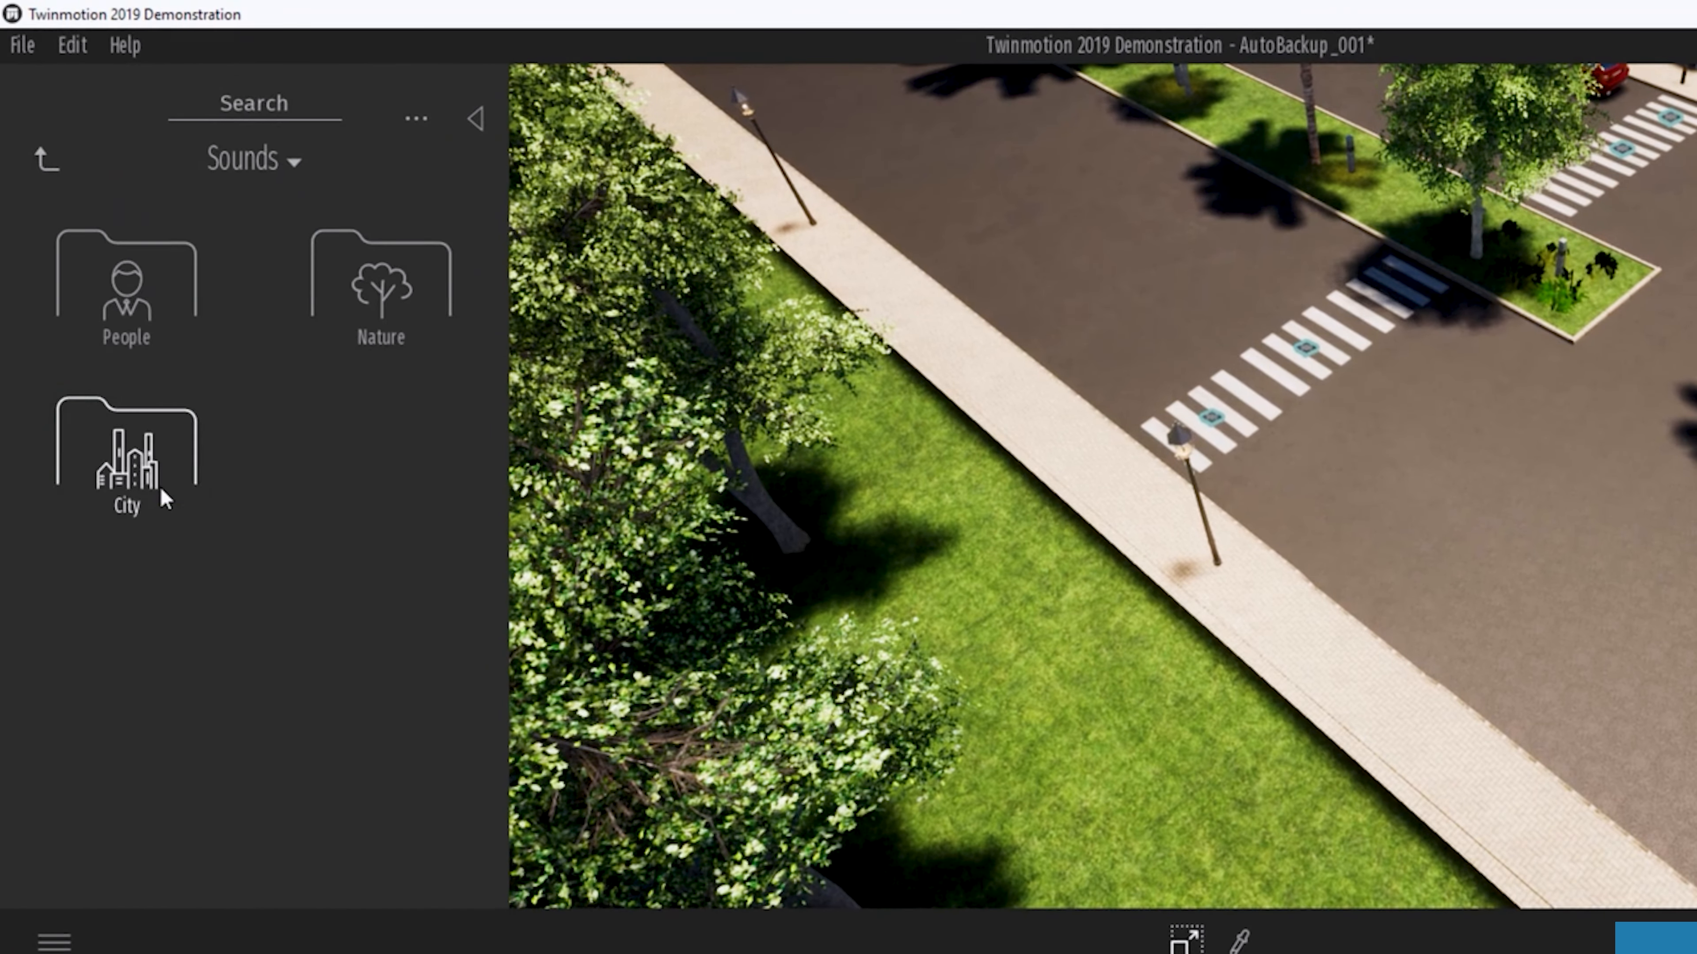
middle_drag(1102, 468, 935, 639)
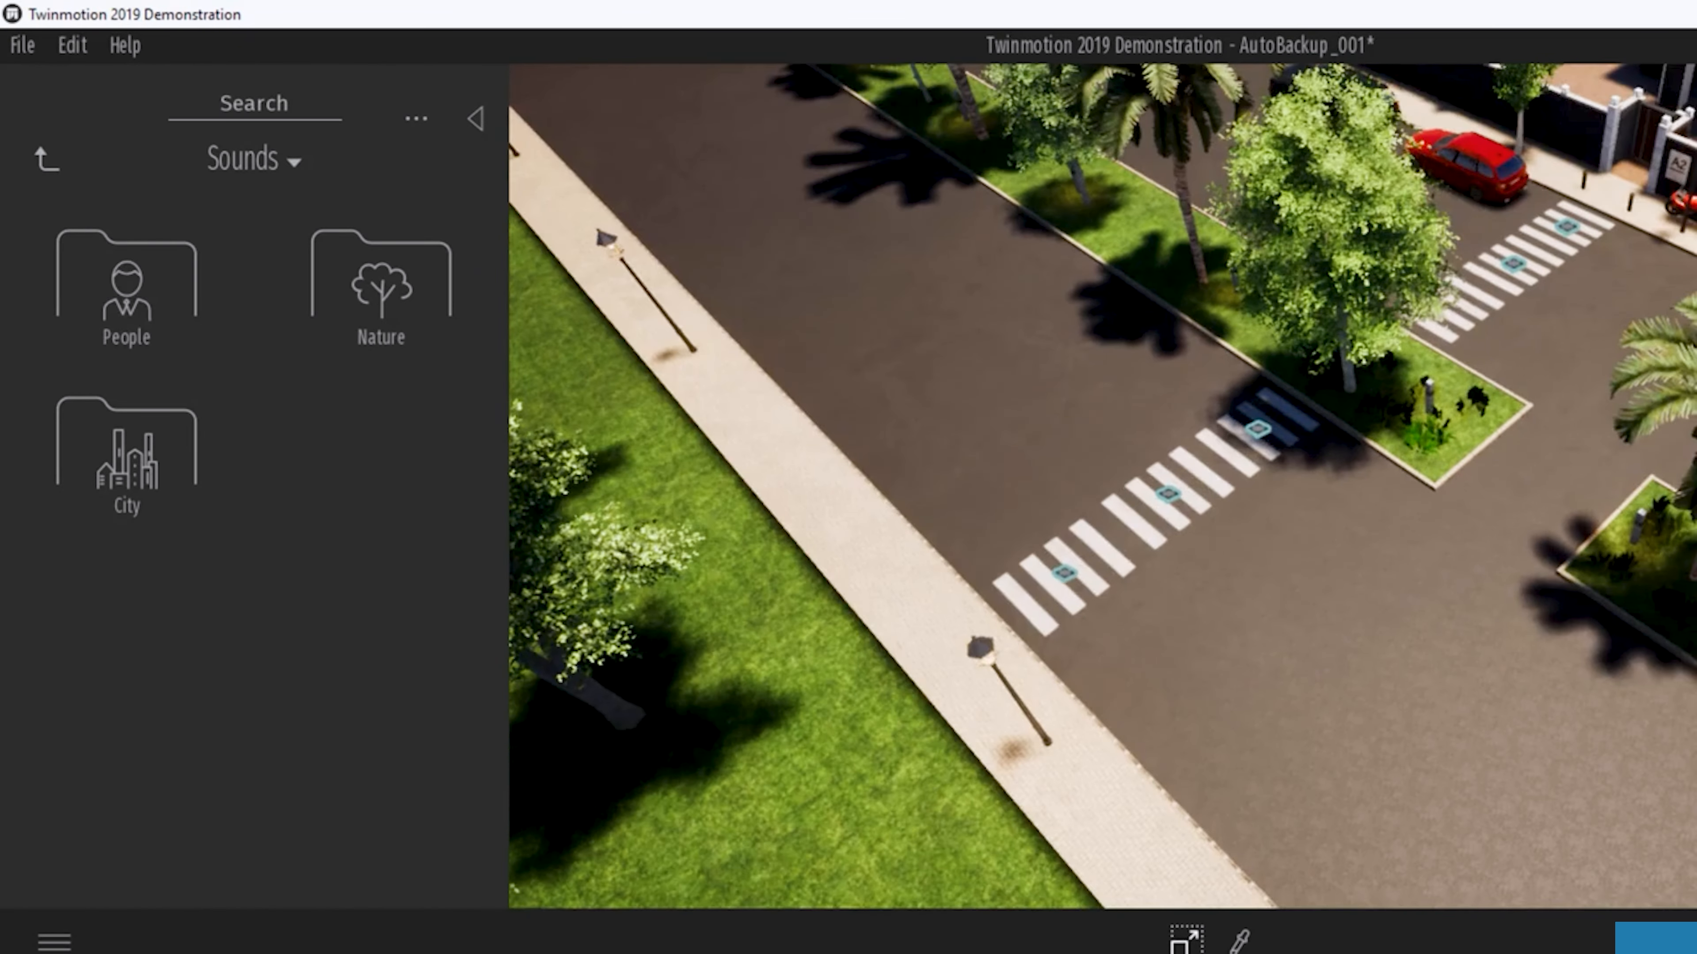
right_drag(935, 638, 935, 468)
middle_drag(935, 468, 882, 255)
middle_drag(1545, 892, 1603, 767)
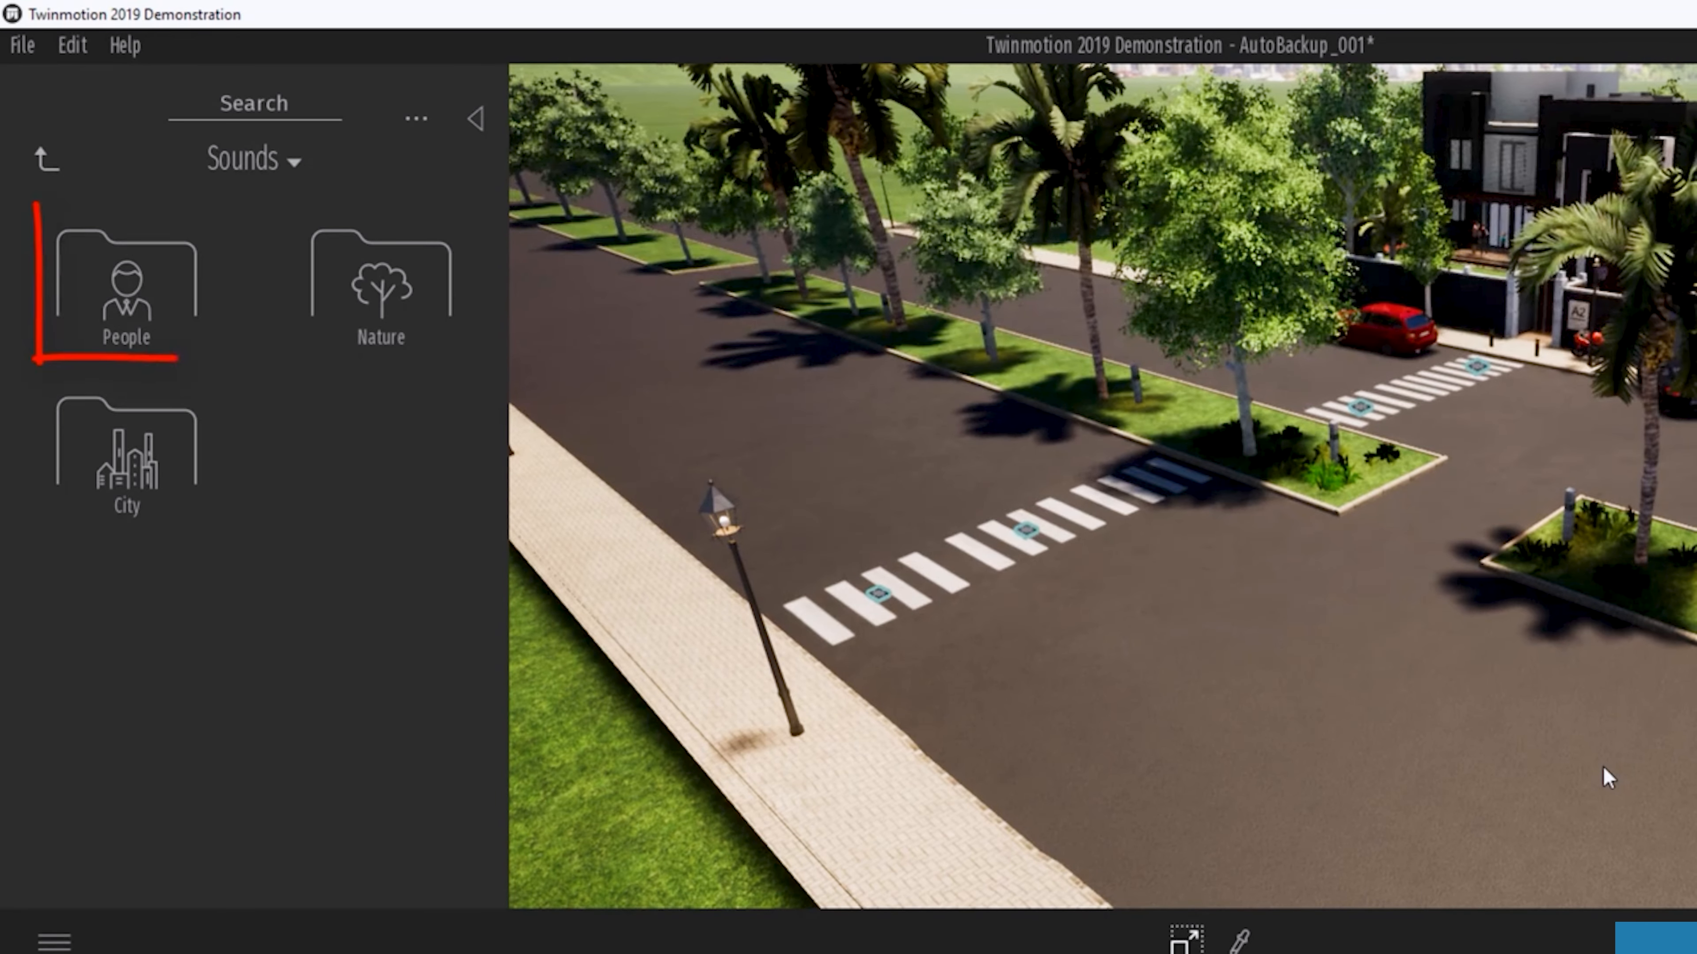
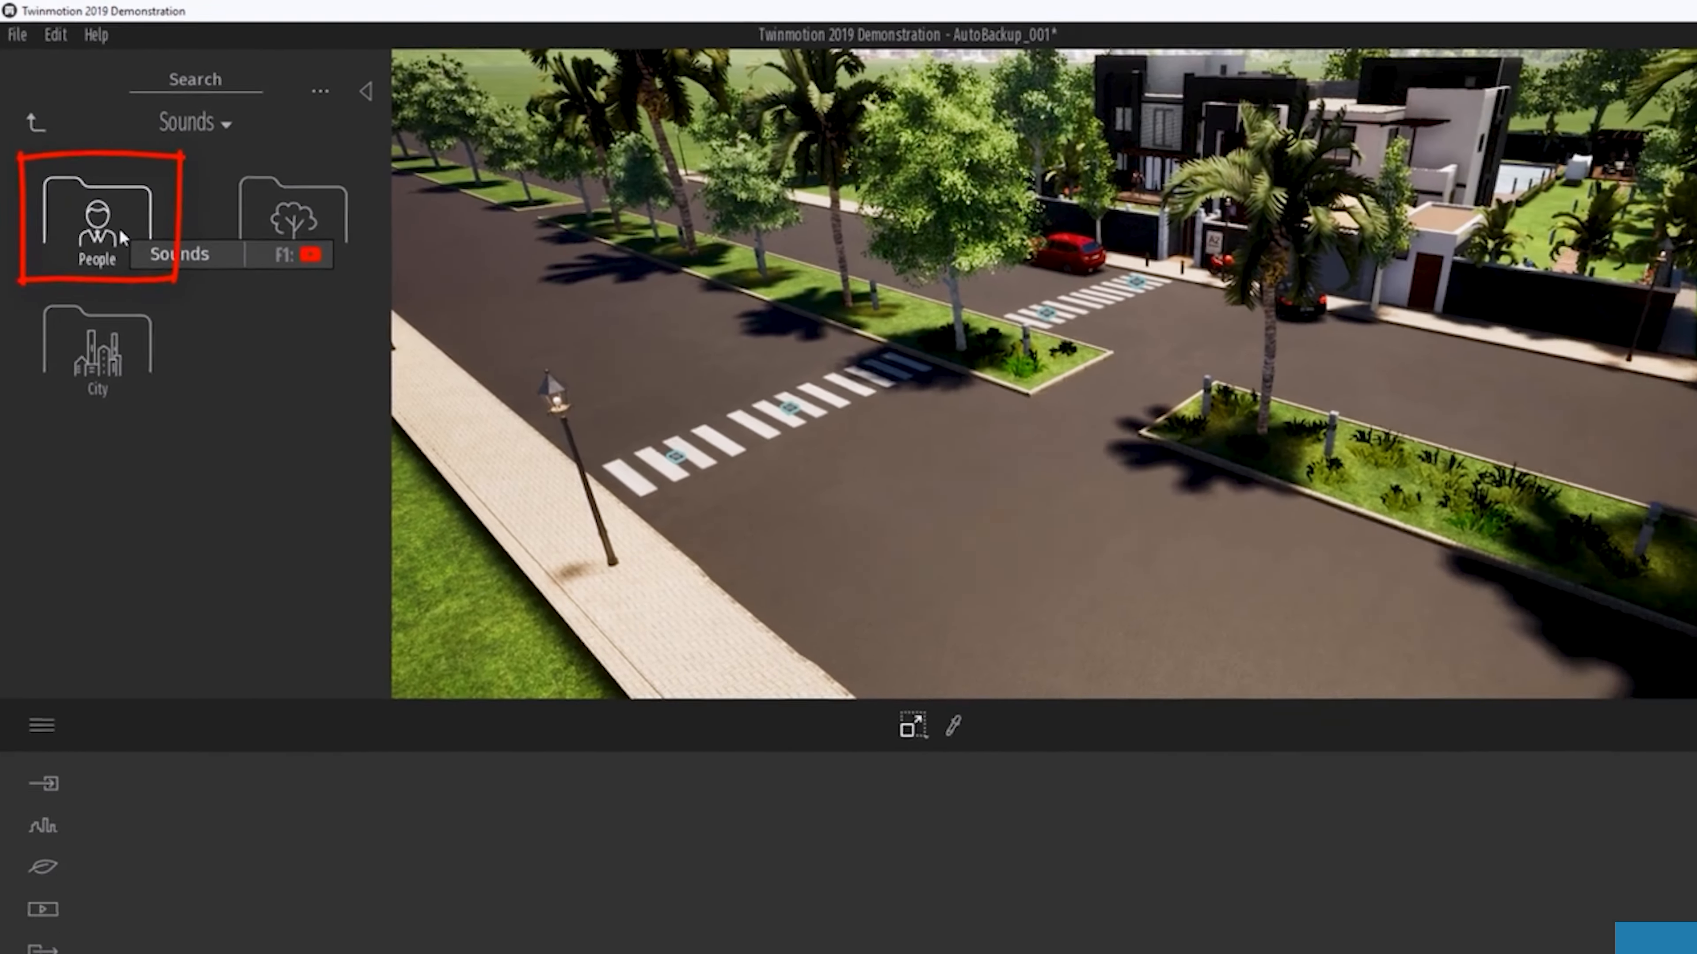
click(152, 294)
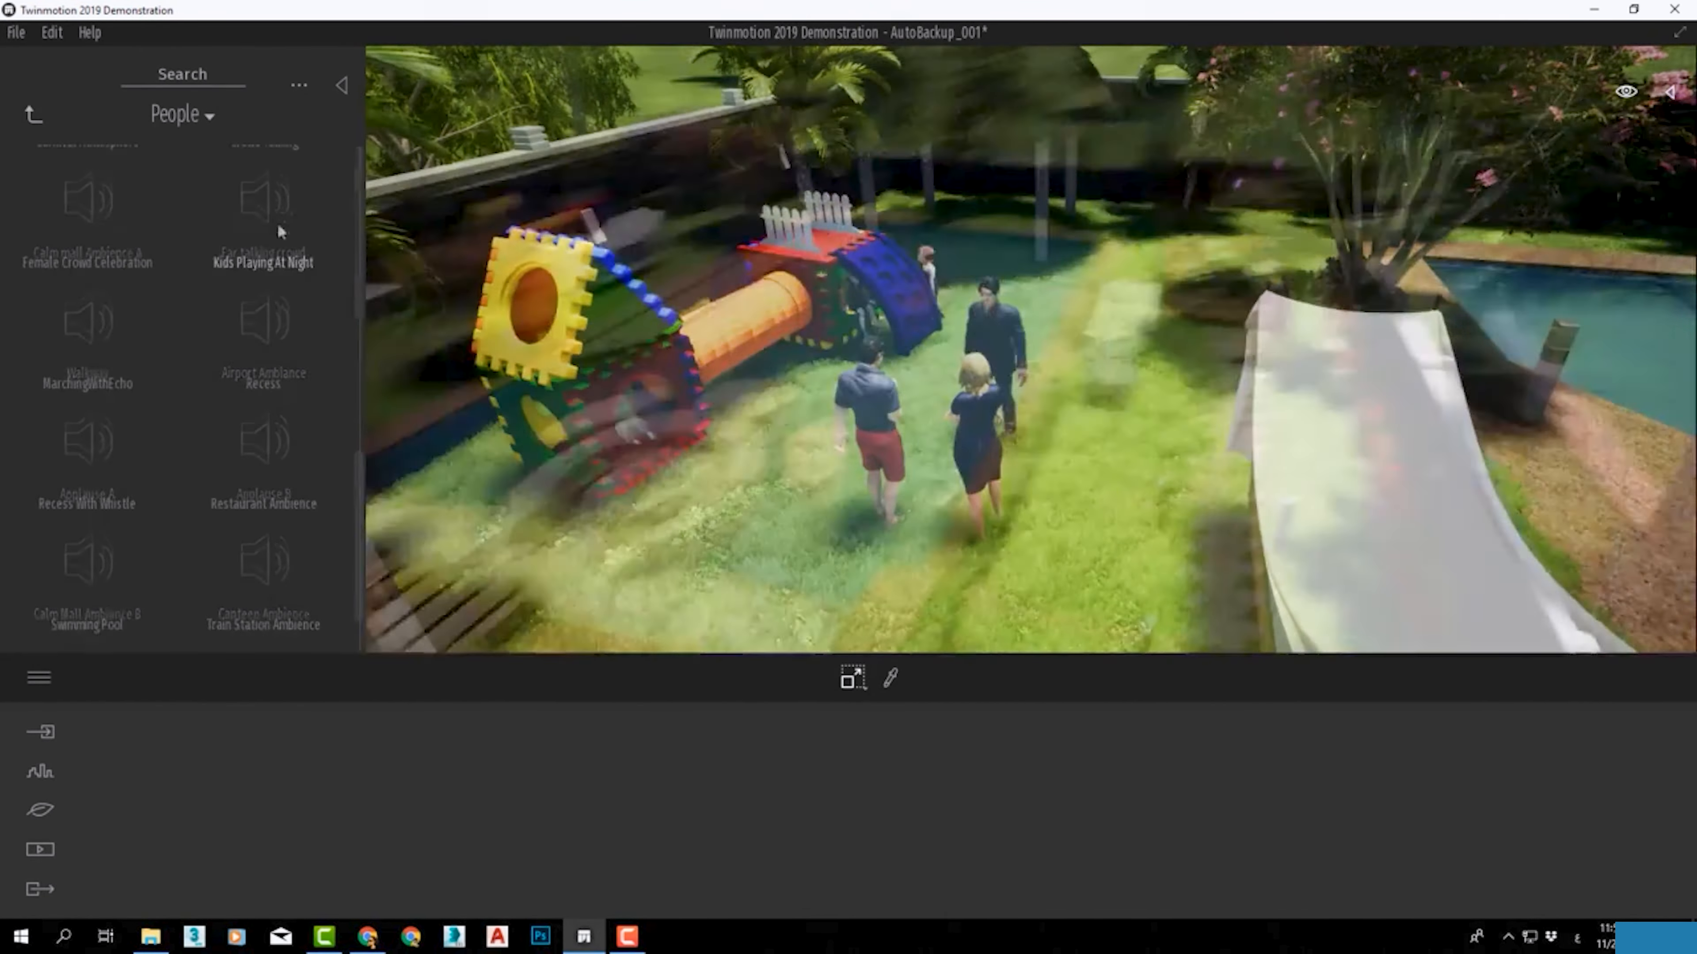
Step: Move the audio source a short distance across the grass, away from the colourful playhouse
click(852, 677)
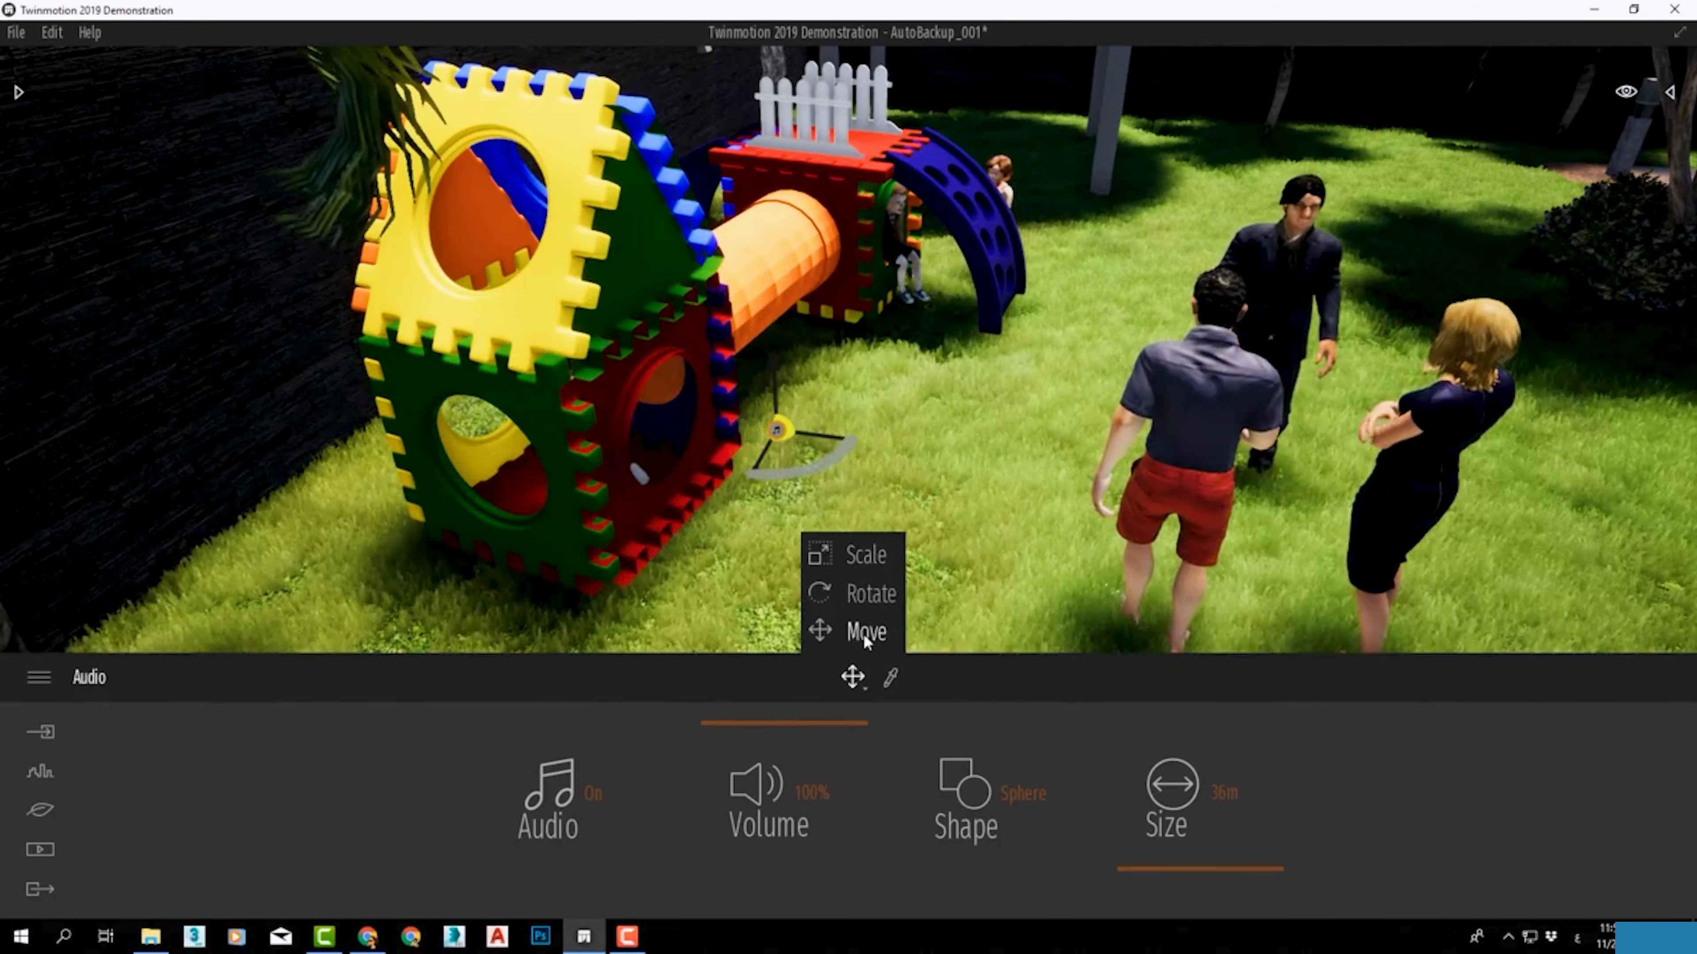
click(863, 635)
scroll(815, 473, up, 3)
click(1508, 936)
click(1557, 867)
scroll(1573, 863, up, 14)
click(1349, 647)
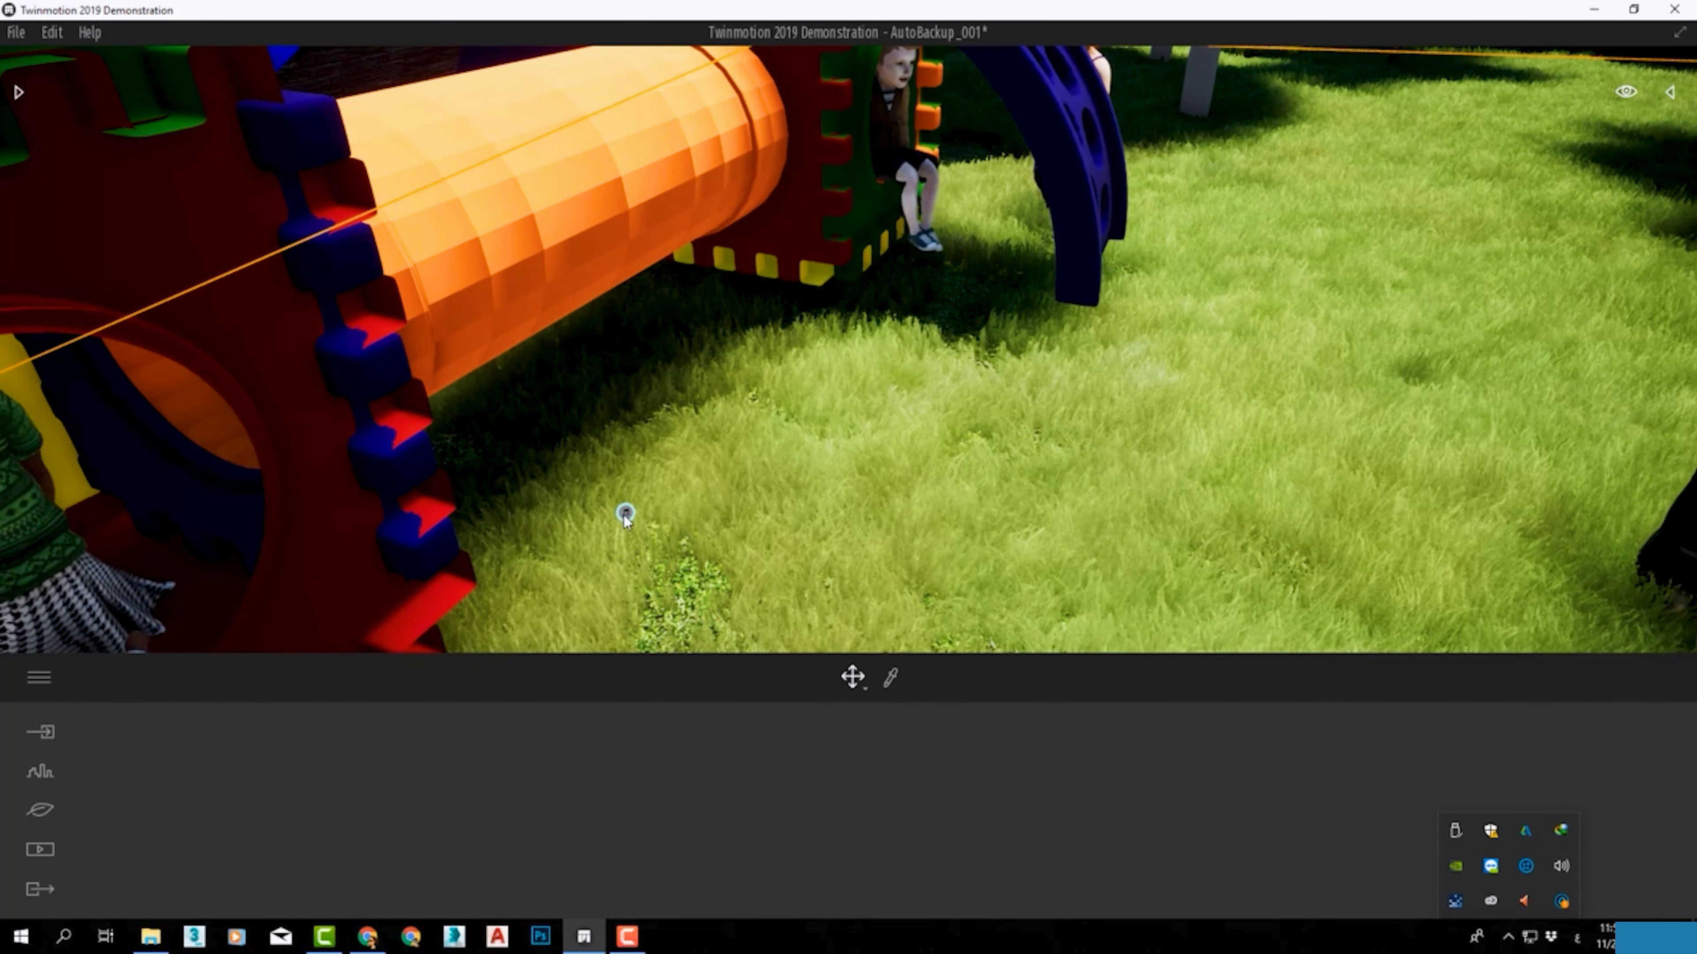
click(625, 515)
click(624, 514)
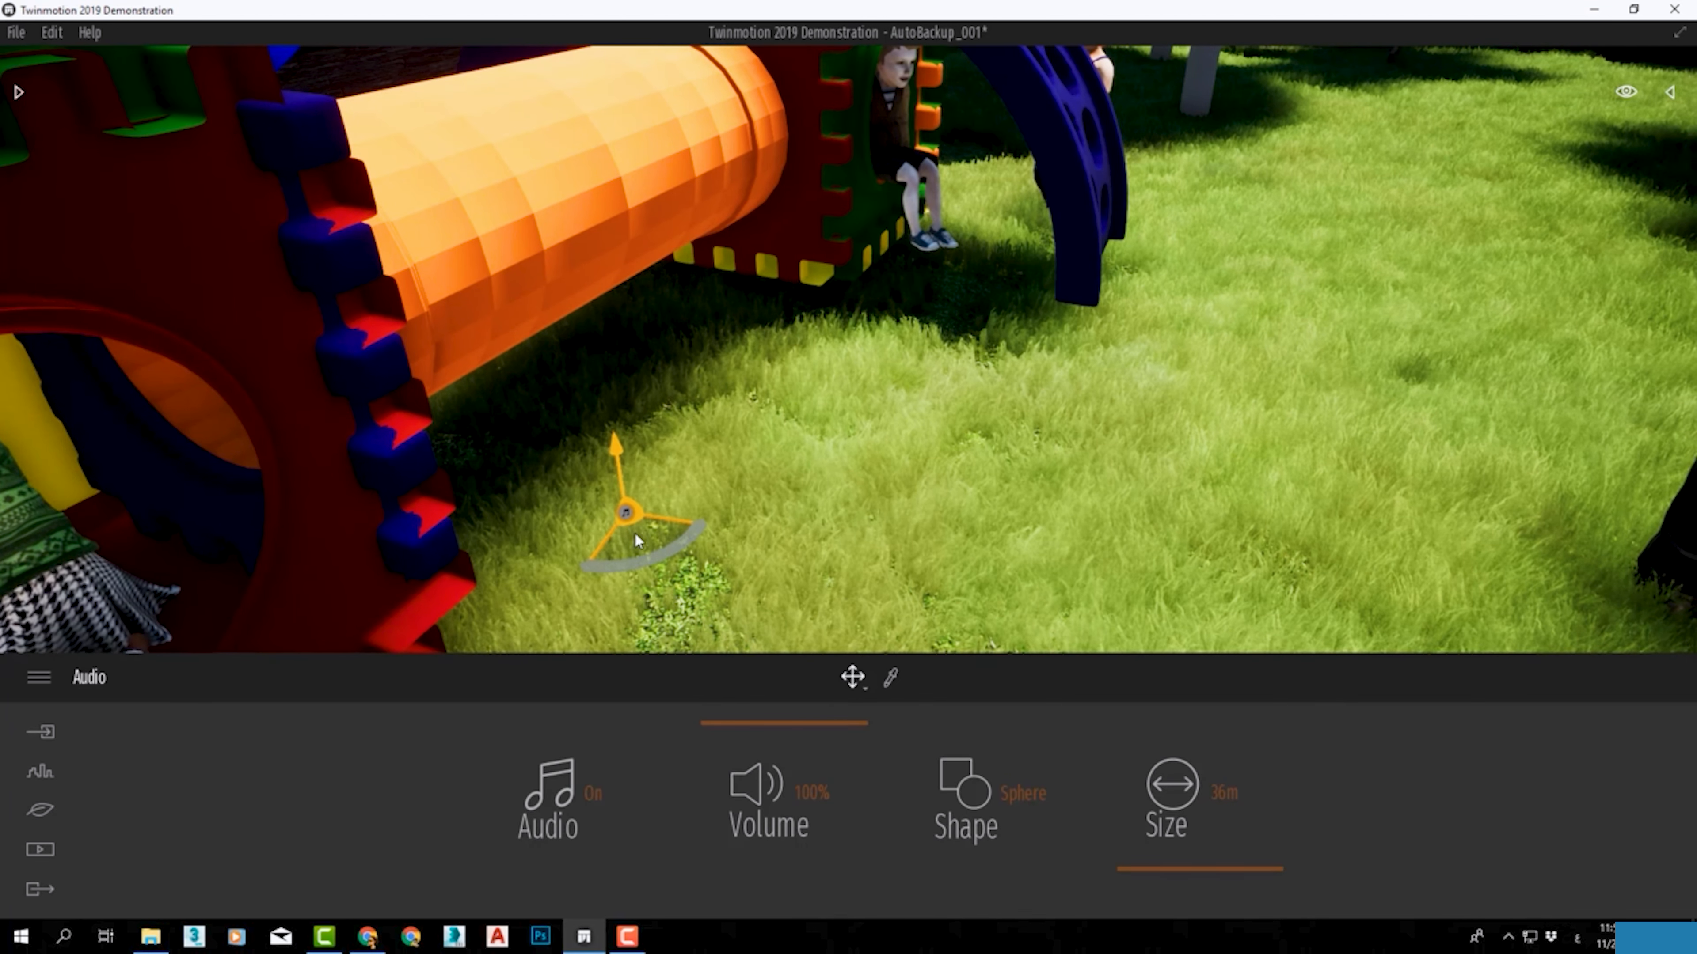
drag(646, 536, 766, 525)
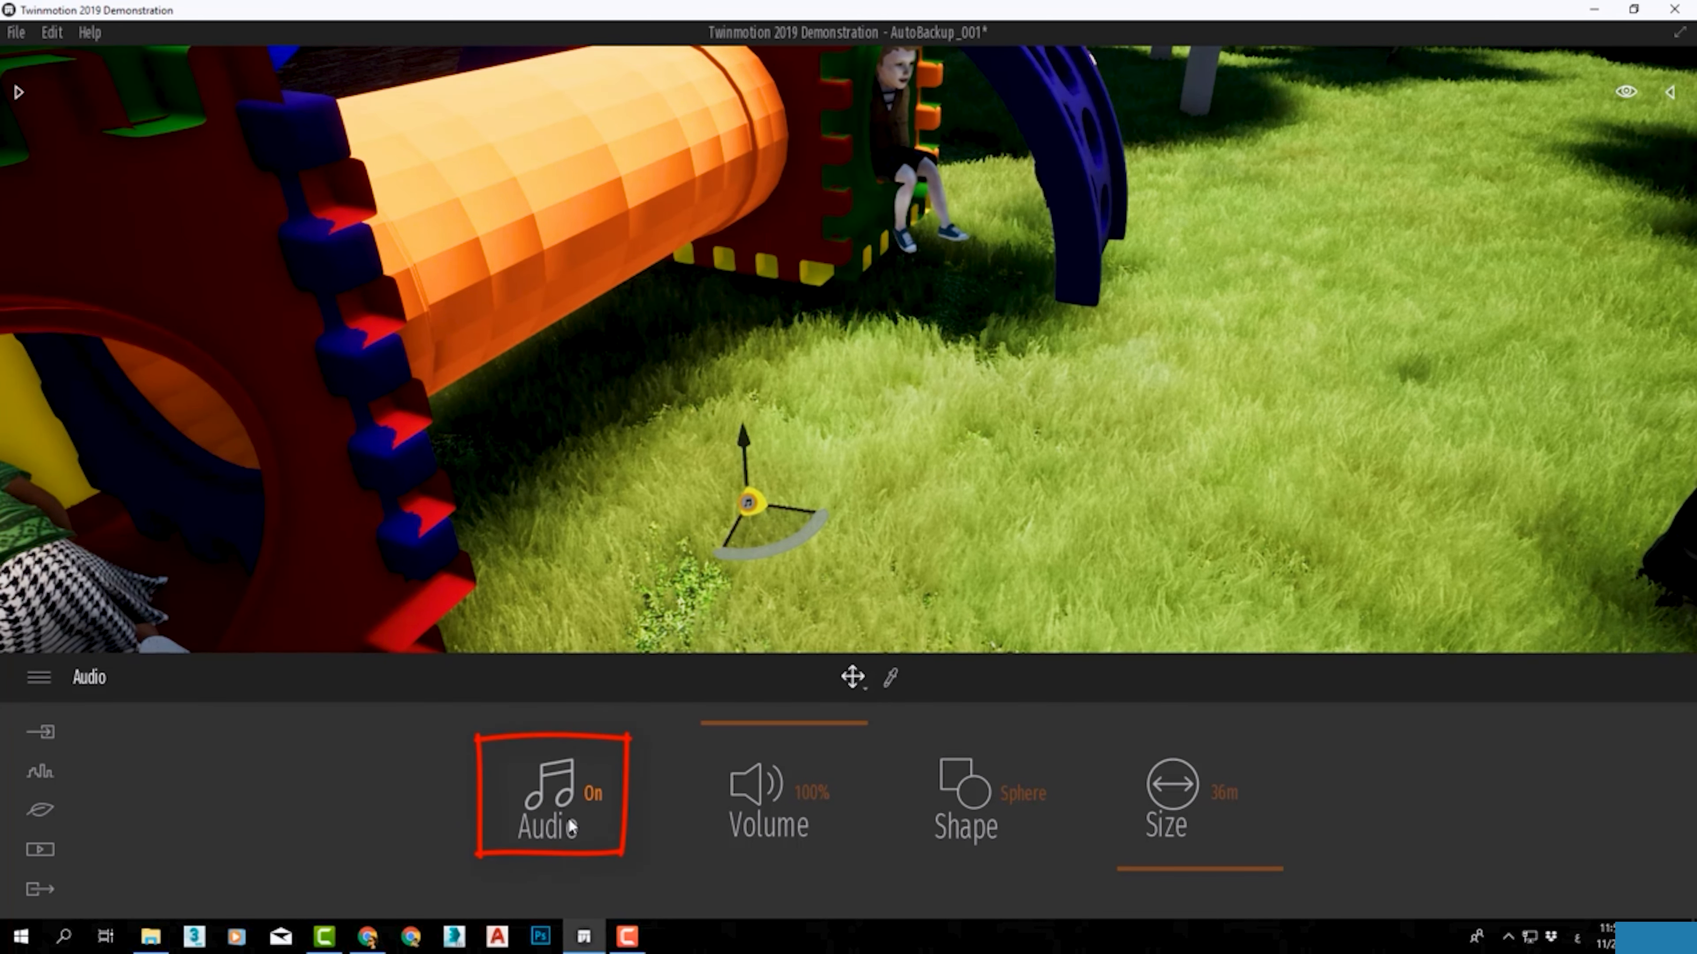
Step: Switch the sound off and on again, and set its shape to Box
click(587, 804)
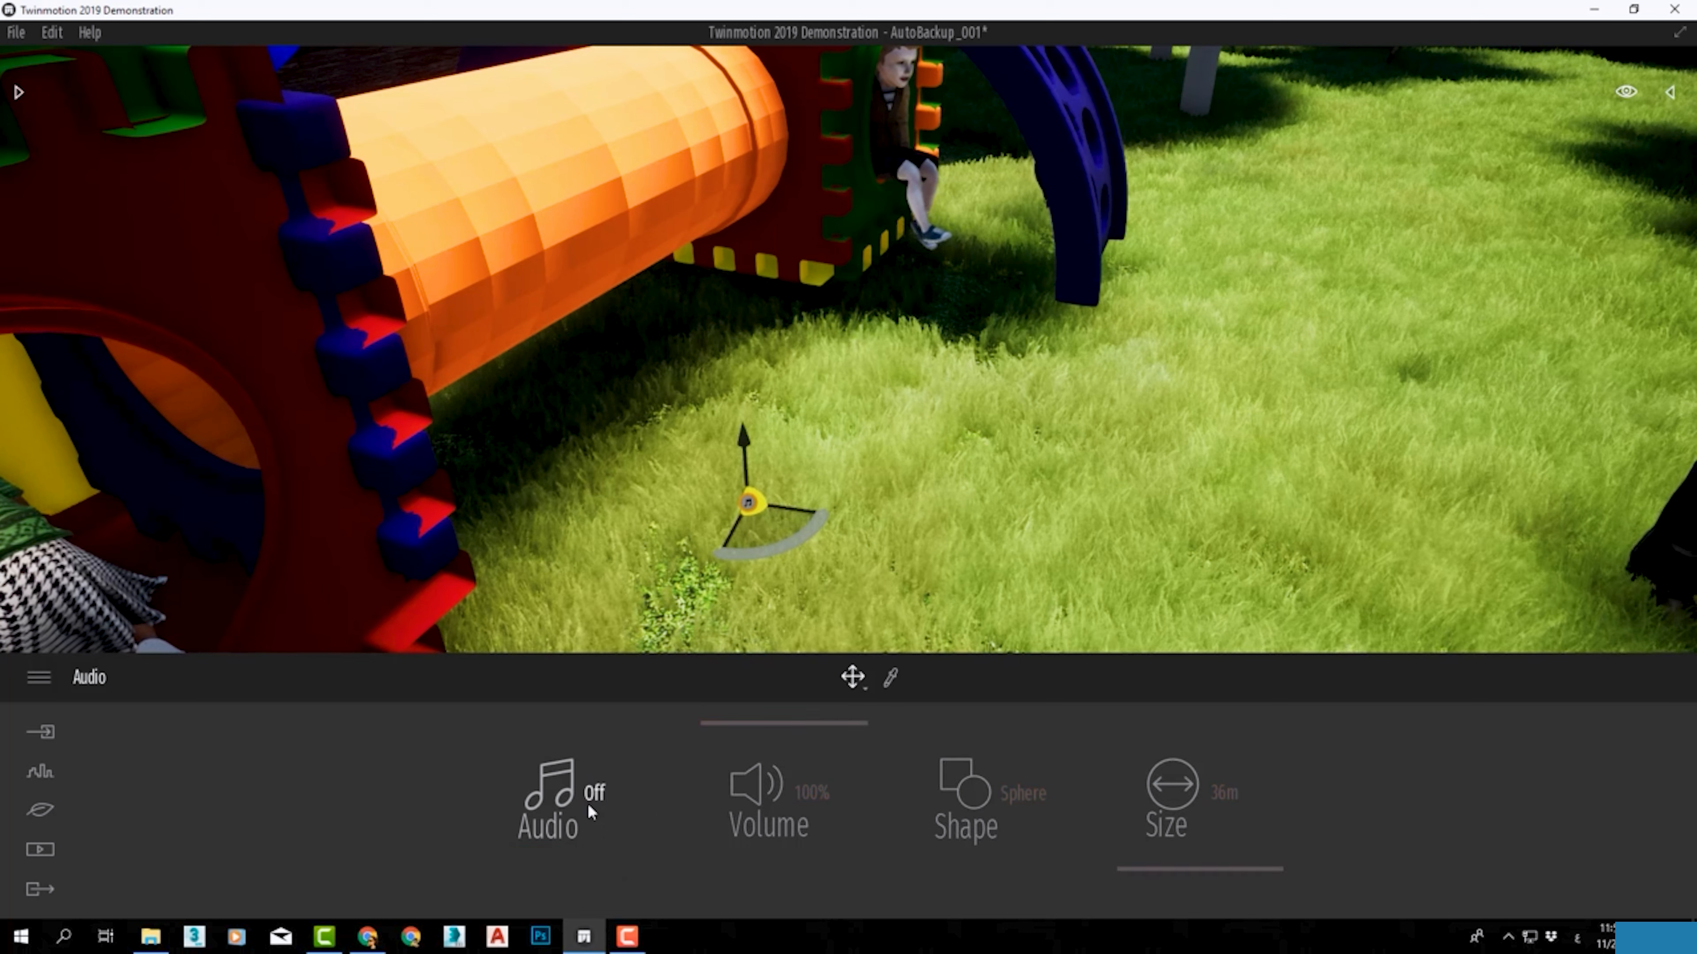
click(587, 805)
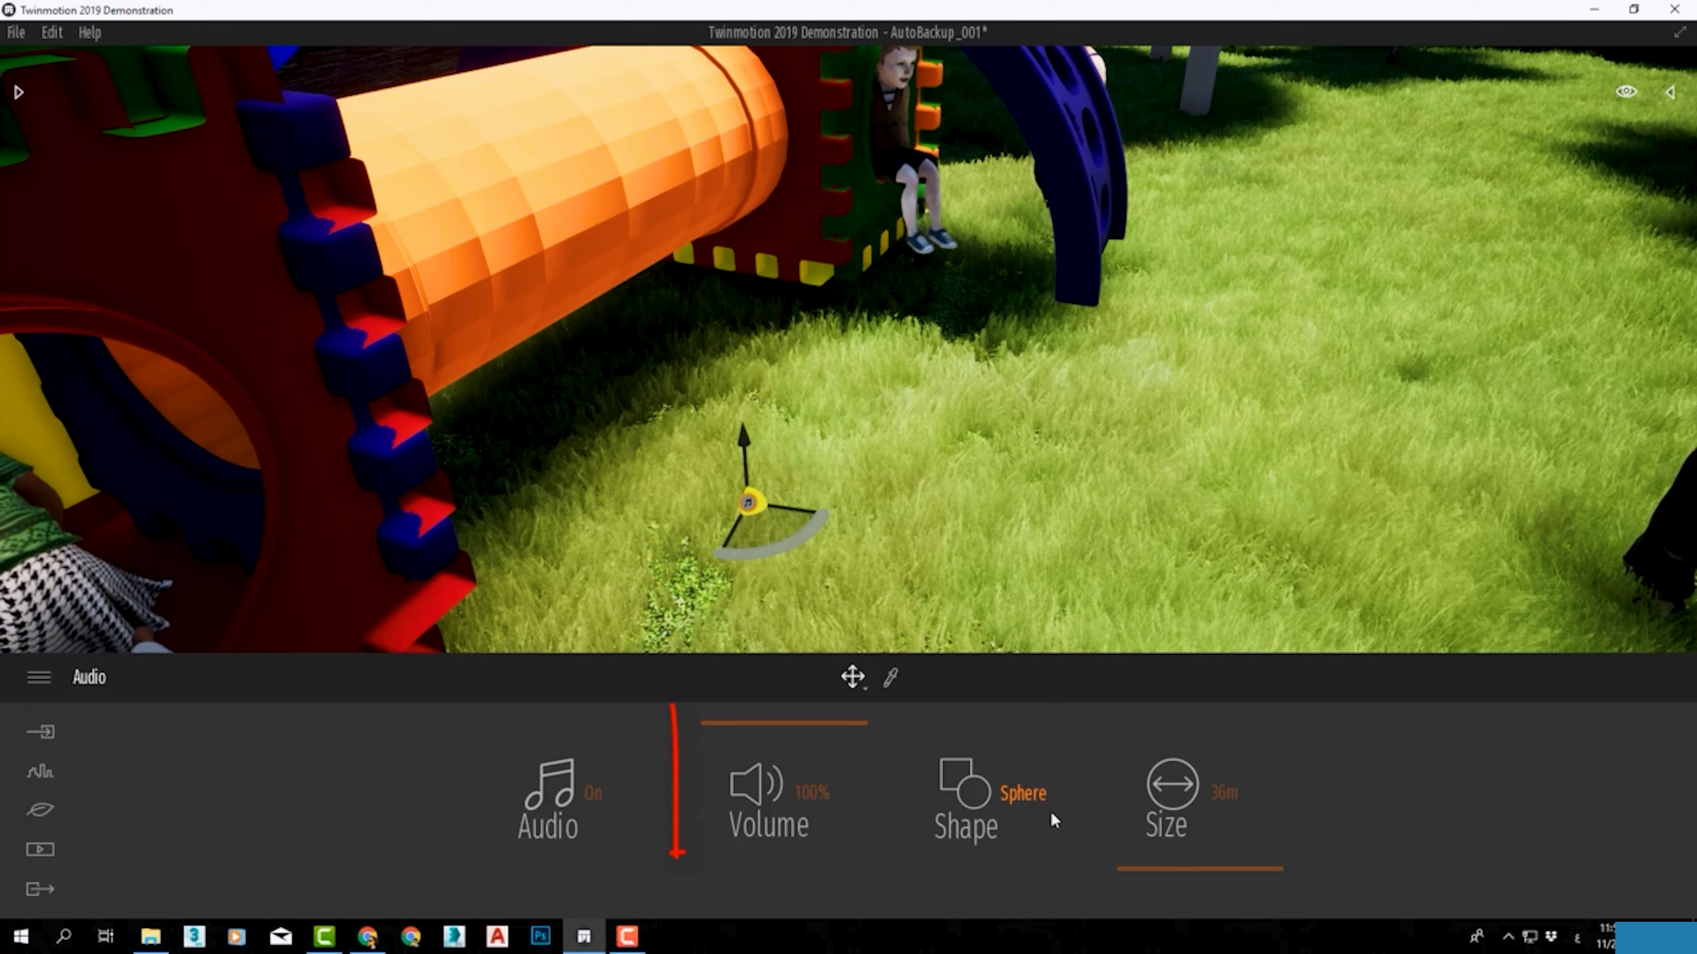
click(1032, 794)
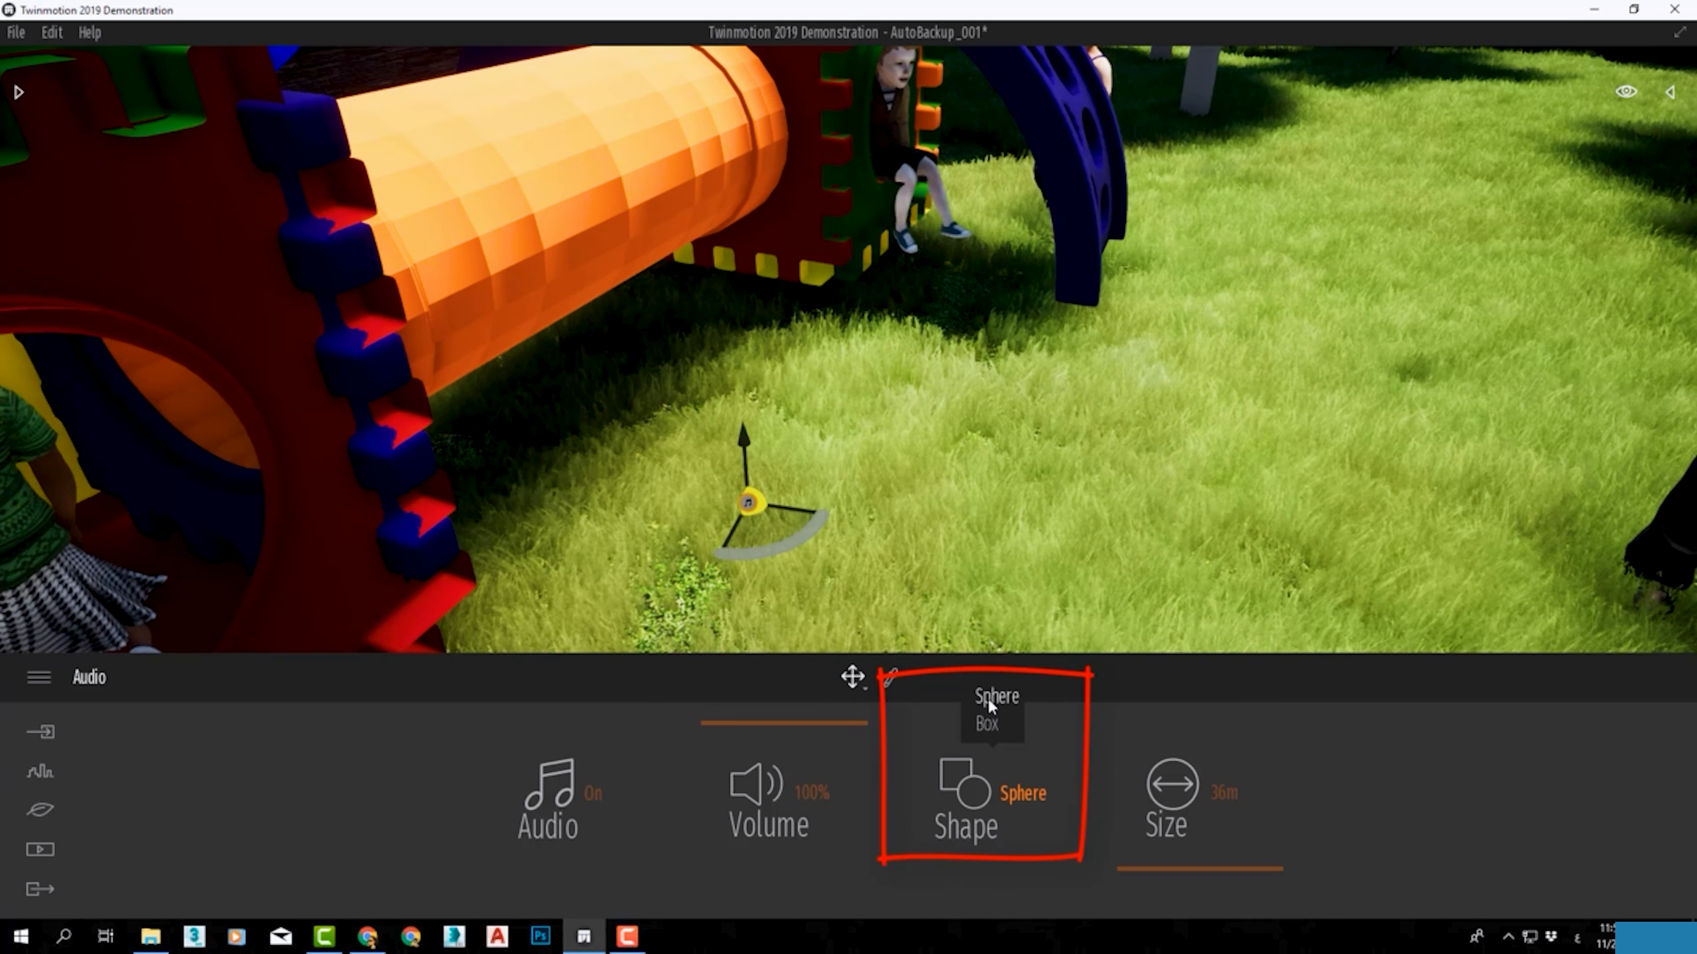
click(990, 724)
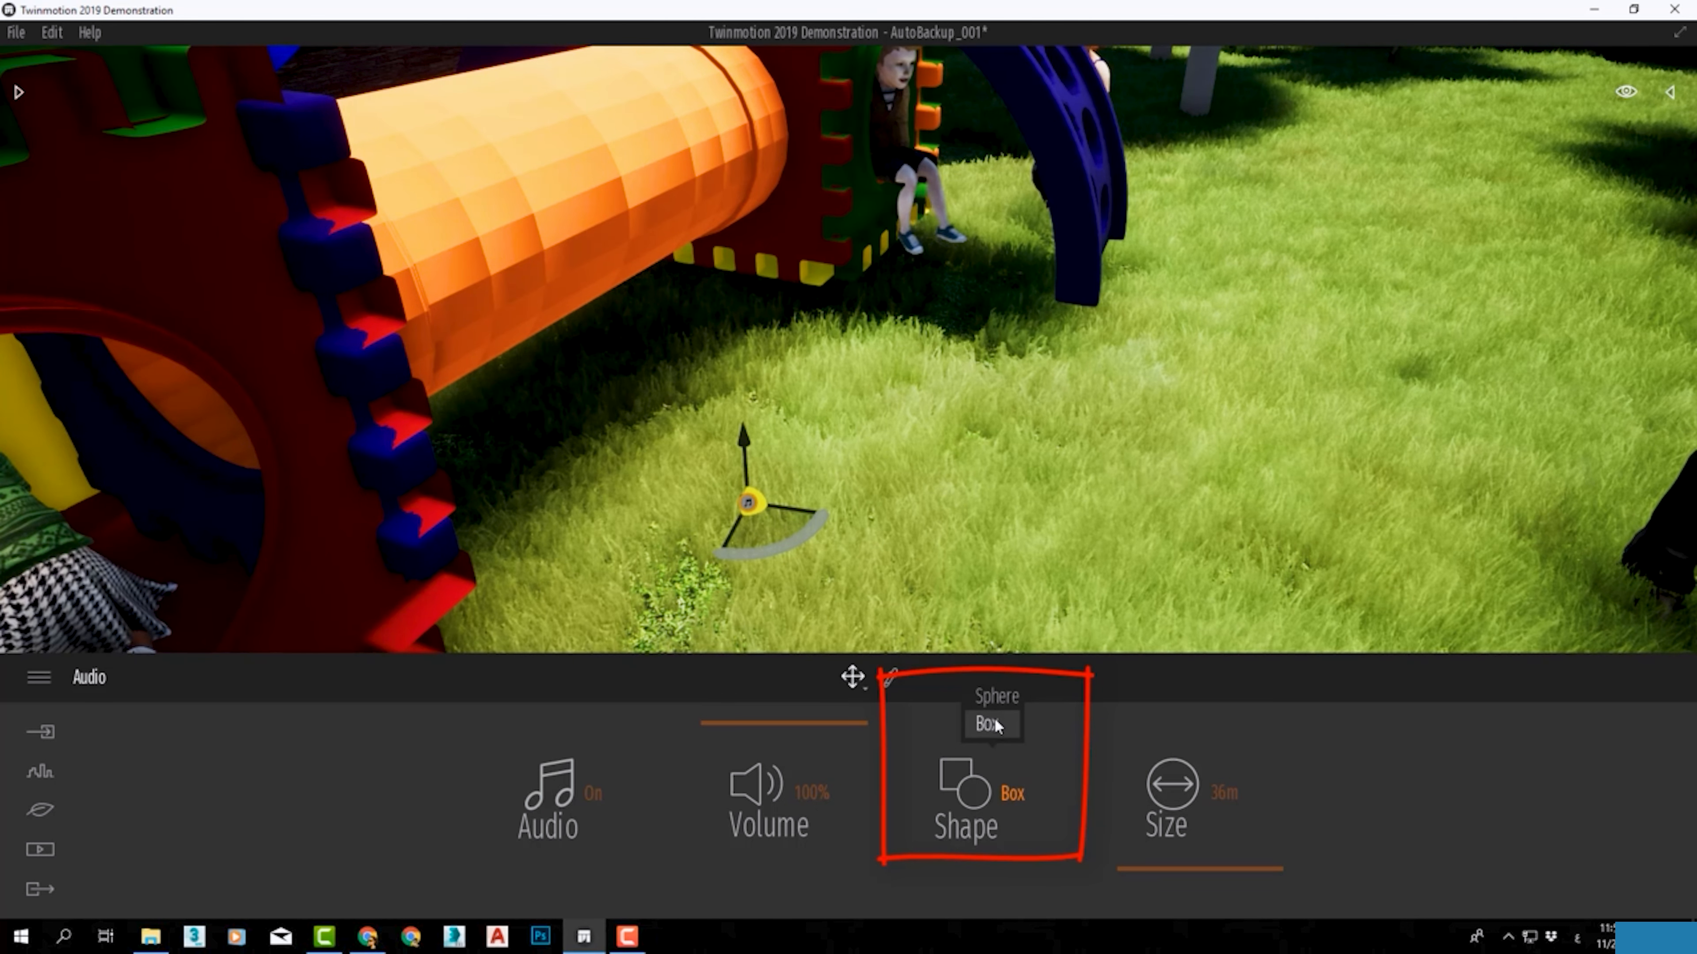
Step: Set the size of the audio box to 5 m
mouse_move(1161, 810)
mouse_down()
mouse_move(1157, 868)
mouse_move(1150, 806)
mouse_up()
mouse_move(1148, 815)
mouse_down()
mouse_move(1130, 882)
mouse_move(1129, 865)
mouse_up()
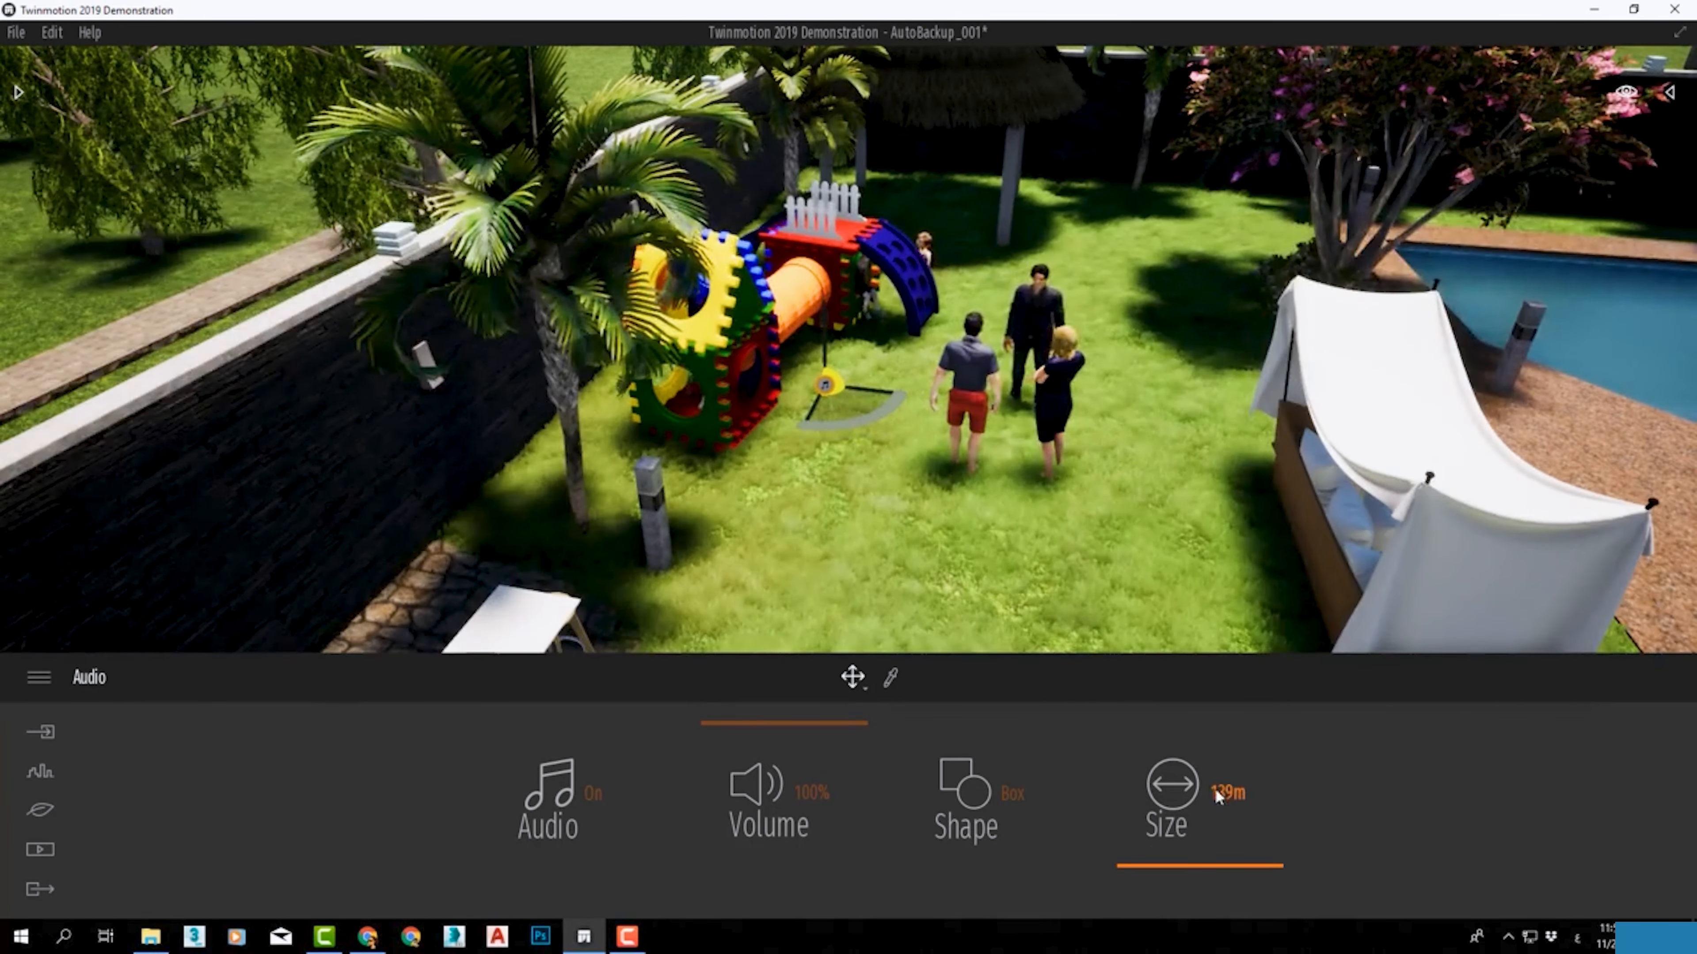
click(1222, 794)
text(5)
key(Return)
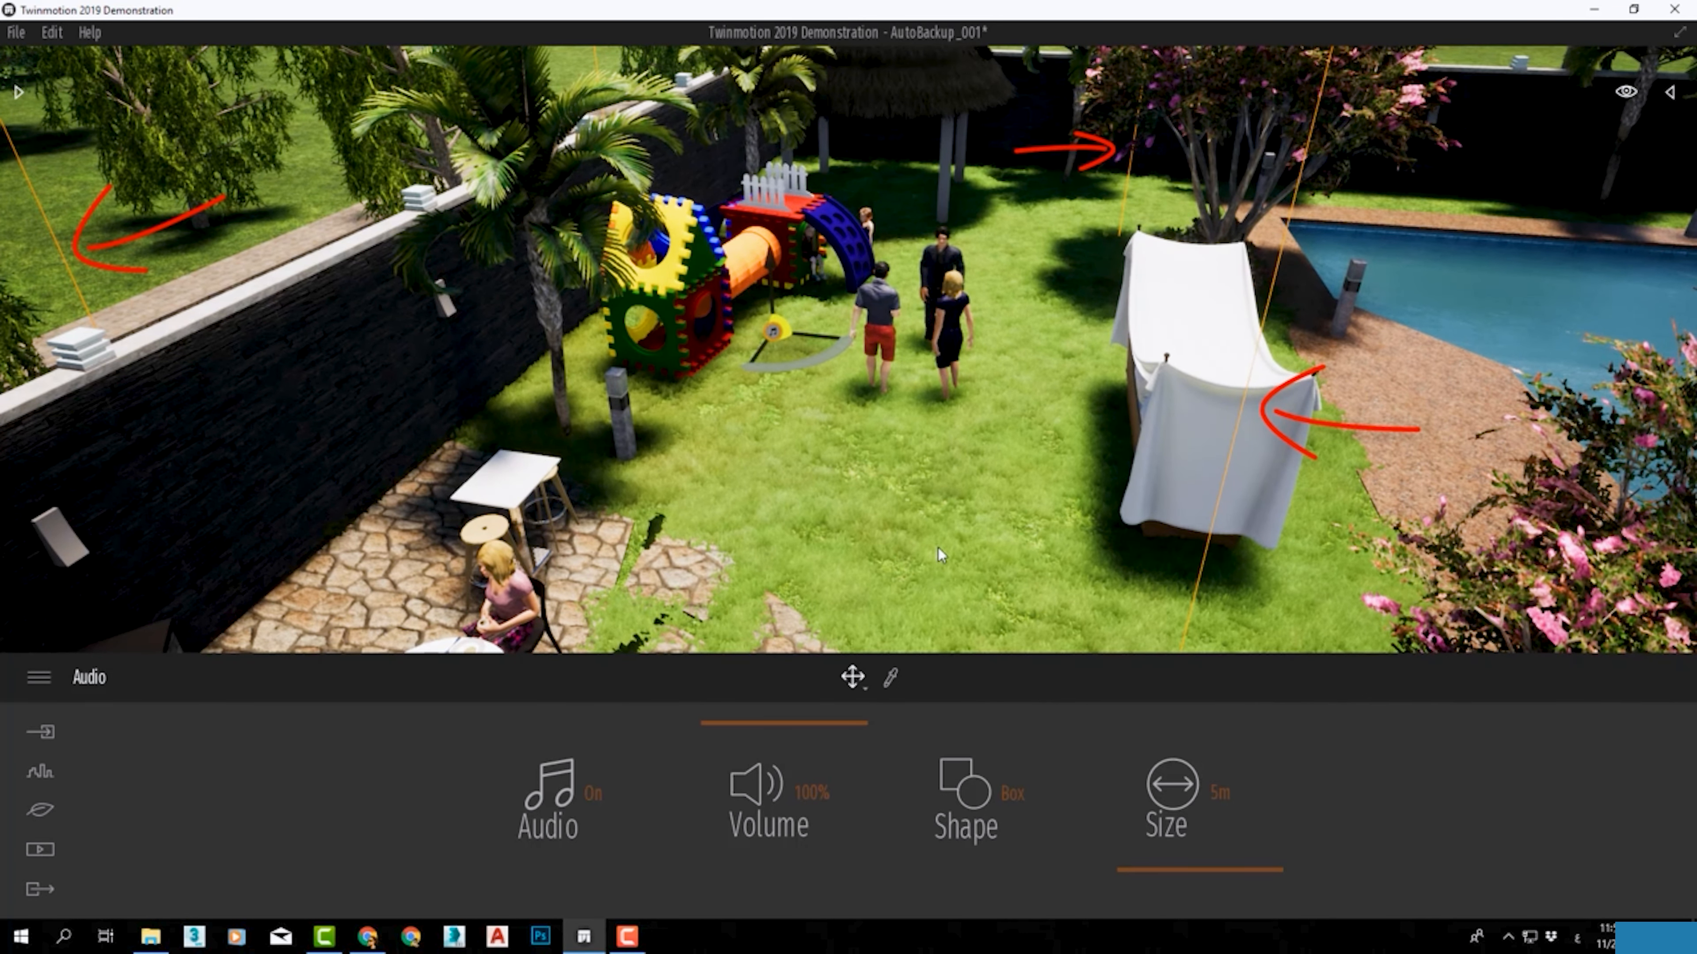
Step: Approach the audio source beside the playhouse to check how the sound changes with distance
scroll(930, 524, up, 1)
scroll(931, 524, up, 4)
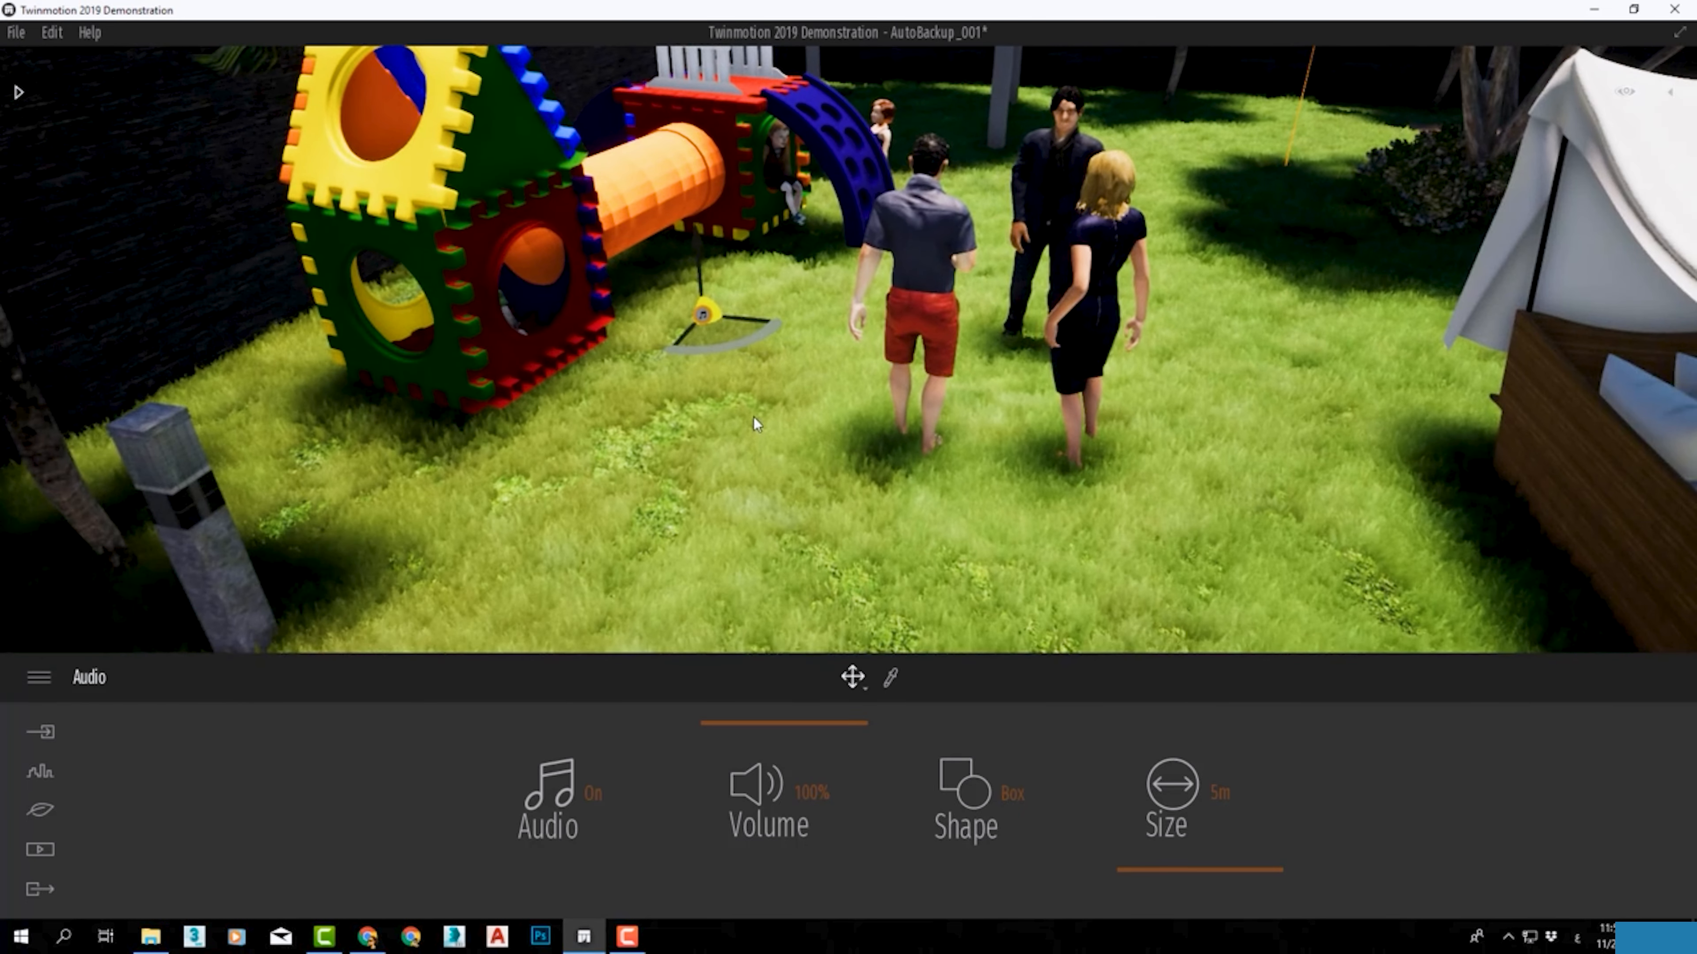
scroll(755, 423, up, 2)
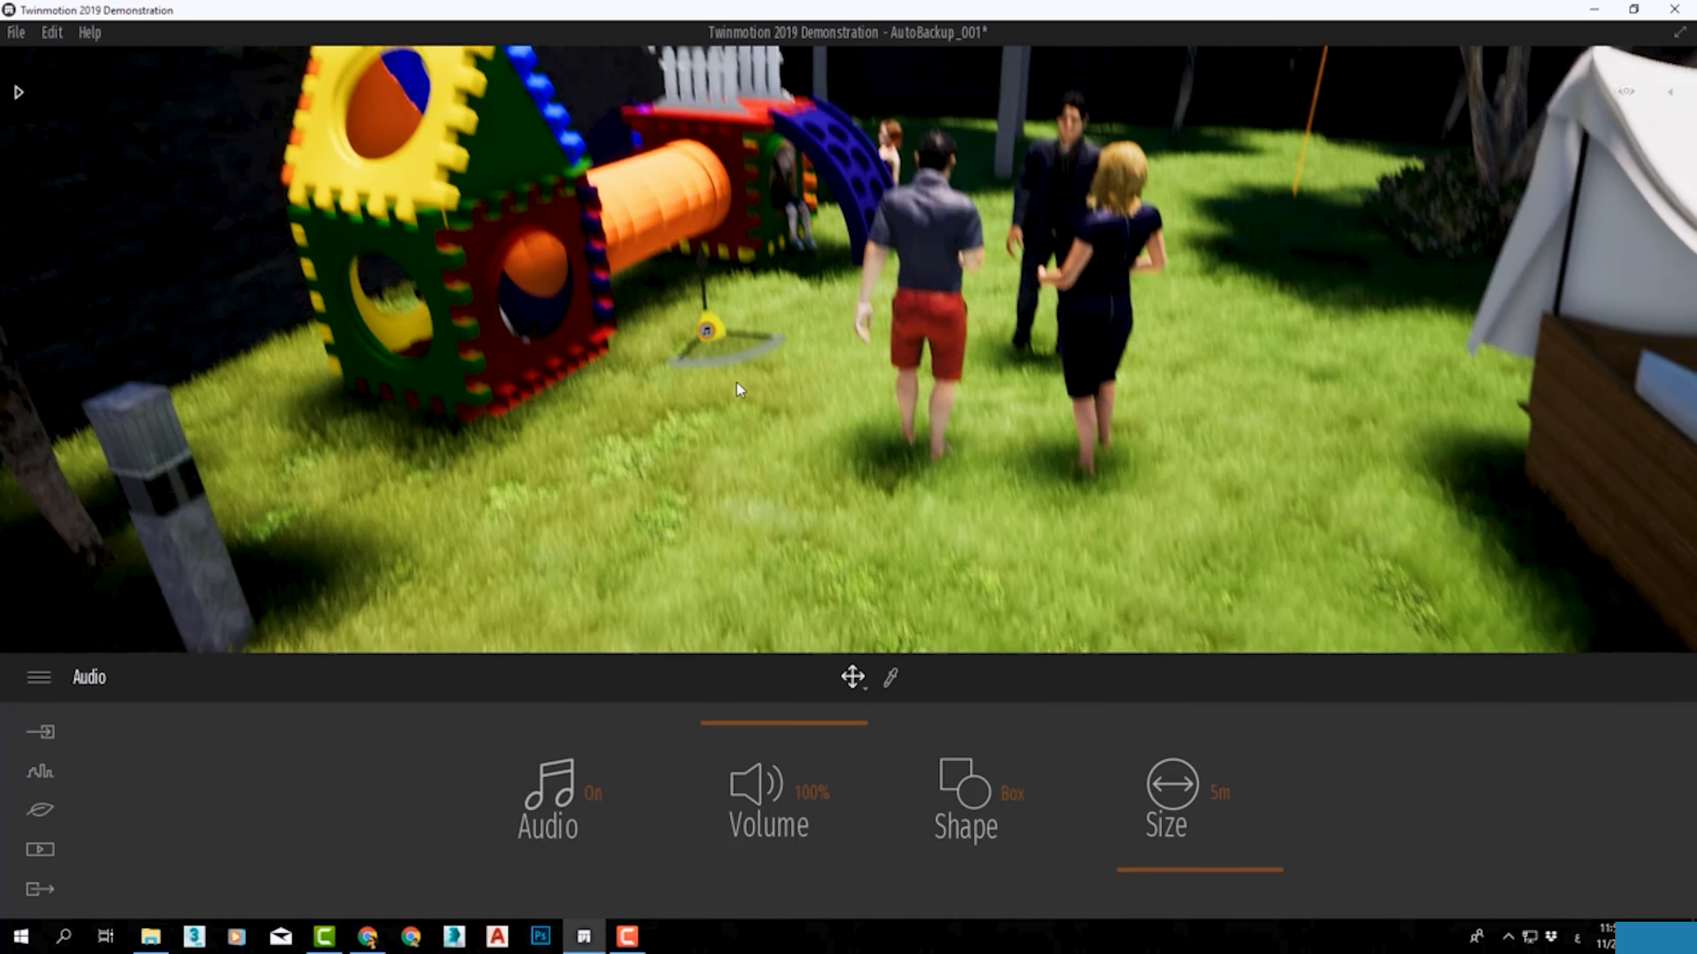
scroll(694, 344, up, 3)
scroll(695, 343, up, 5)
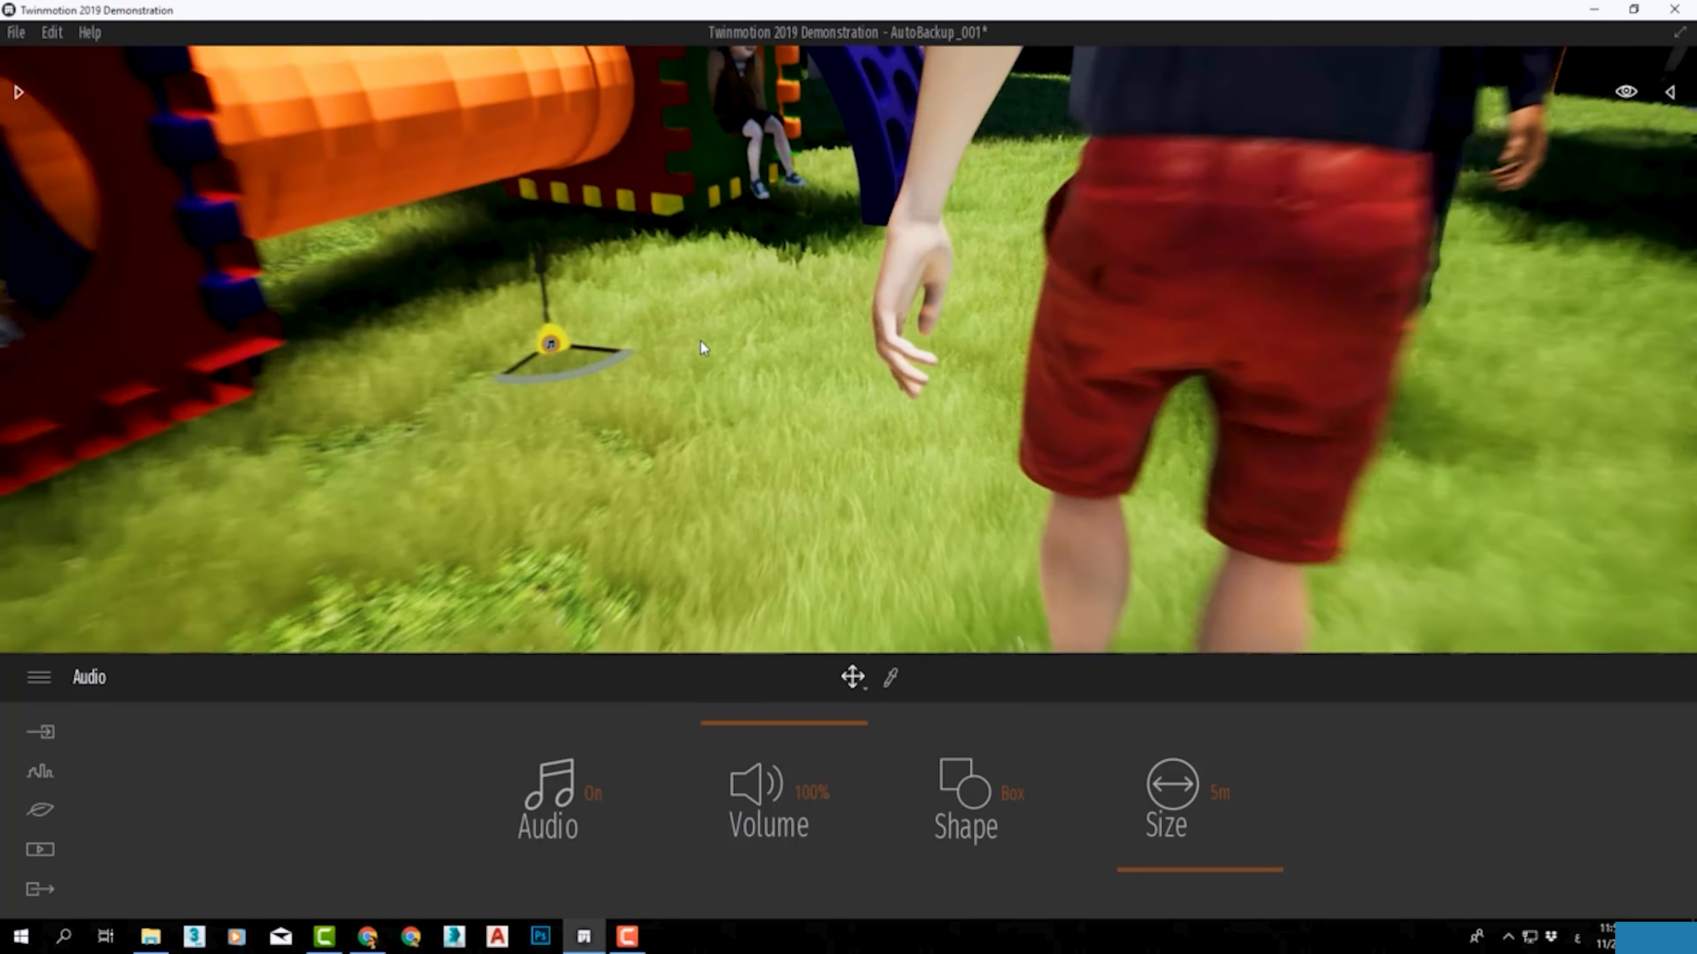
scroll(718, 352, up, 3)
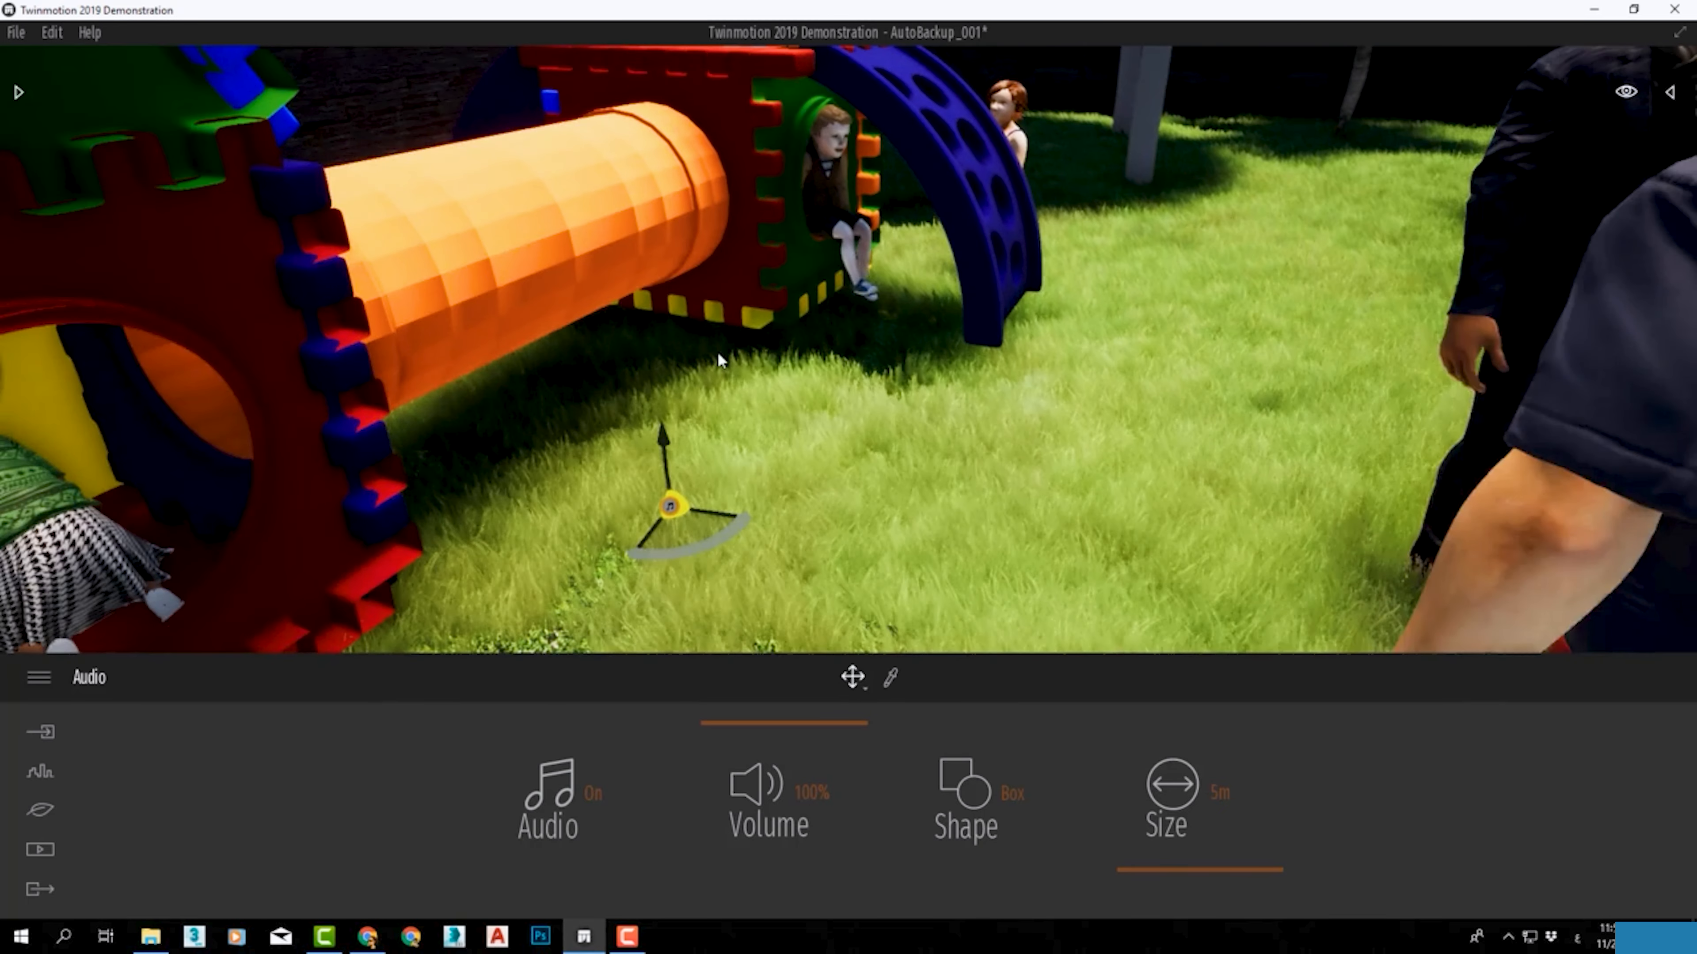
scroll(864, 376, up, 3)
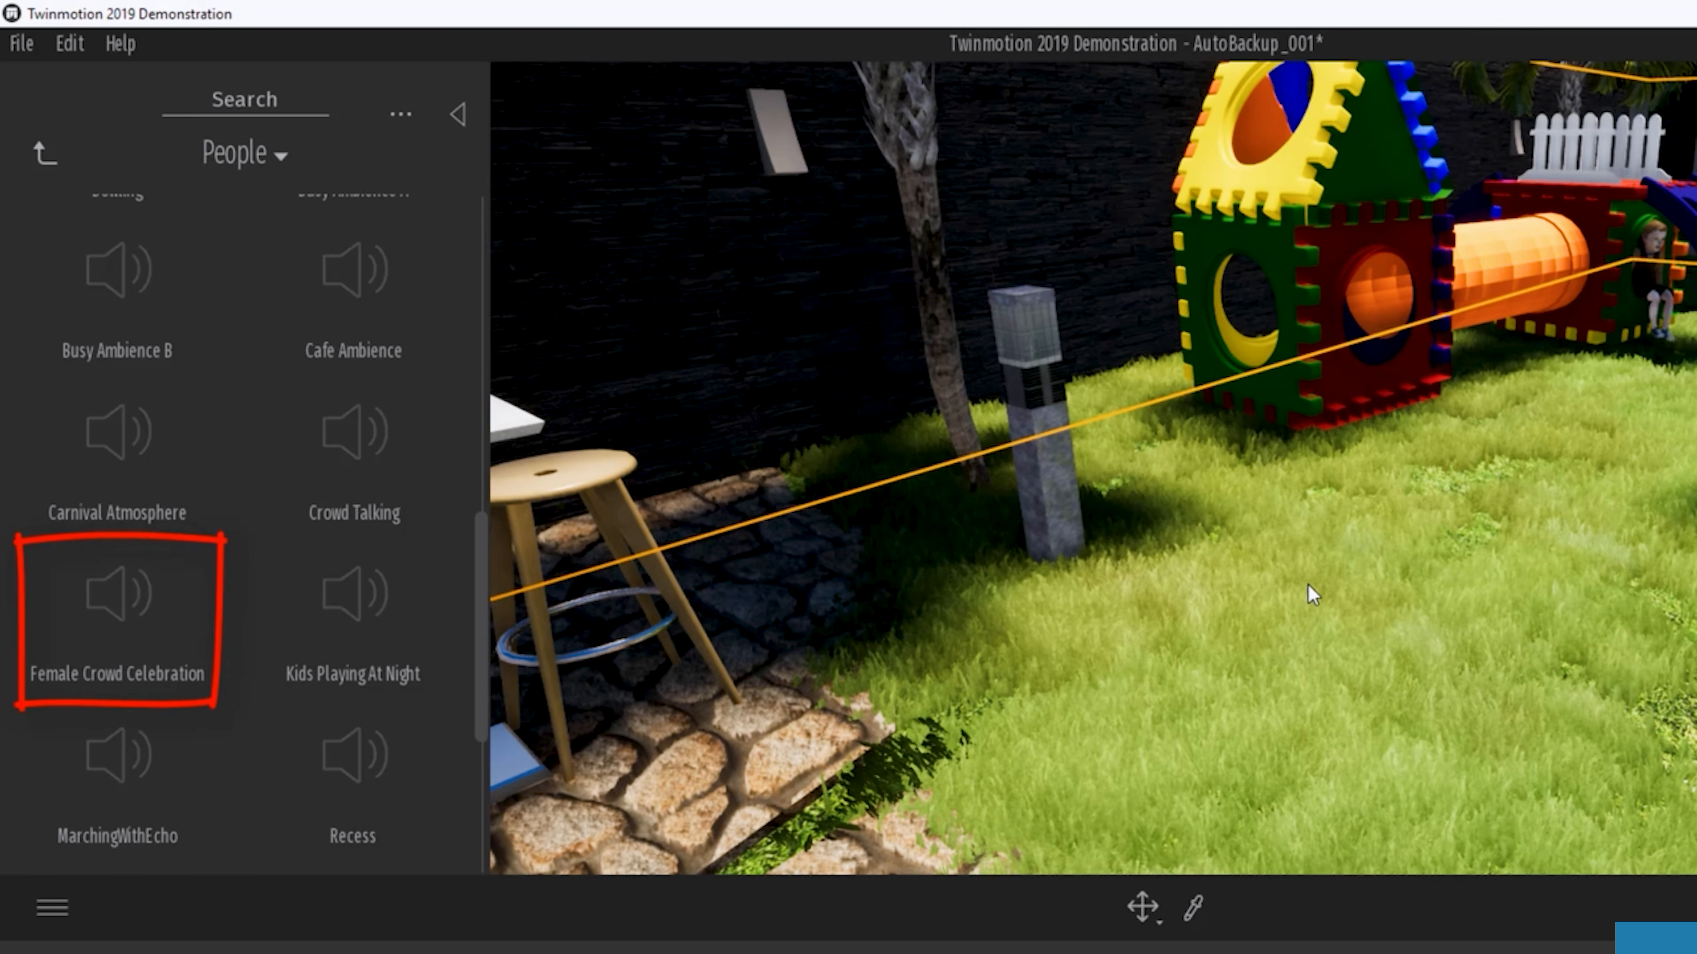
Step: Preview the Cafe Ambience sound over the lawn and look through the other People sounds
drag(18, 505, 20, 506)
mouse_move(337, 273)
mouse_down()
mouse_move(386, 318)
mouse_move(1262, 525)
mouse_up()
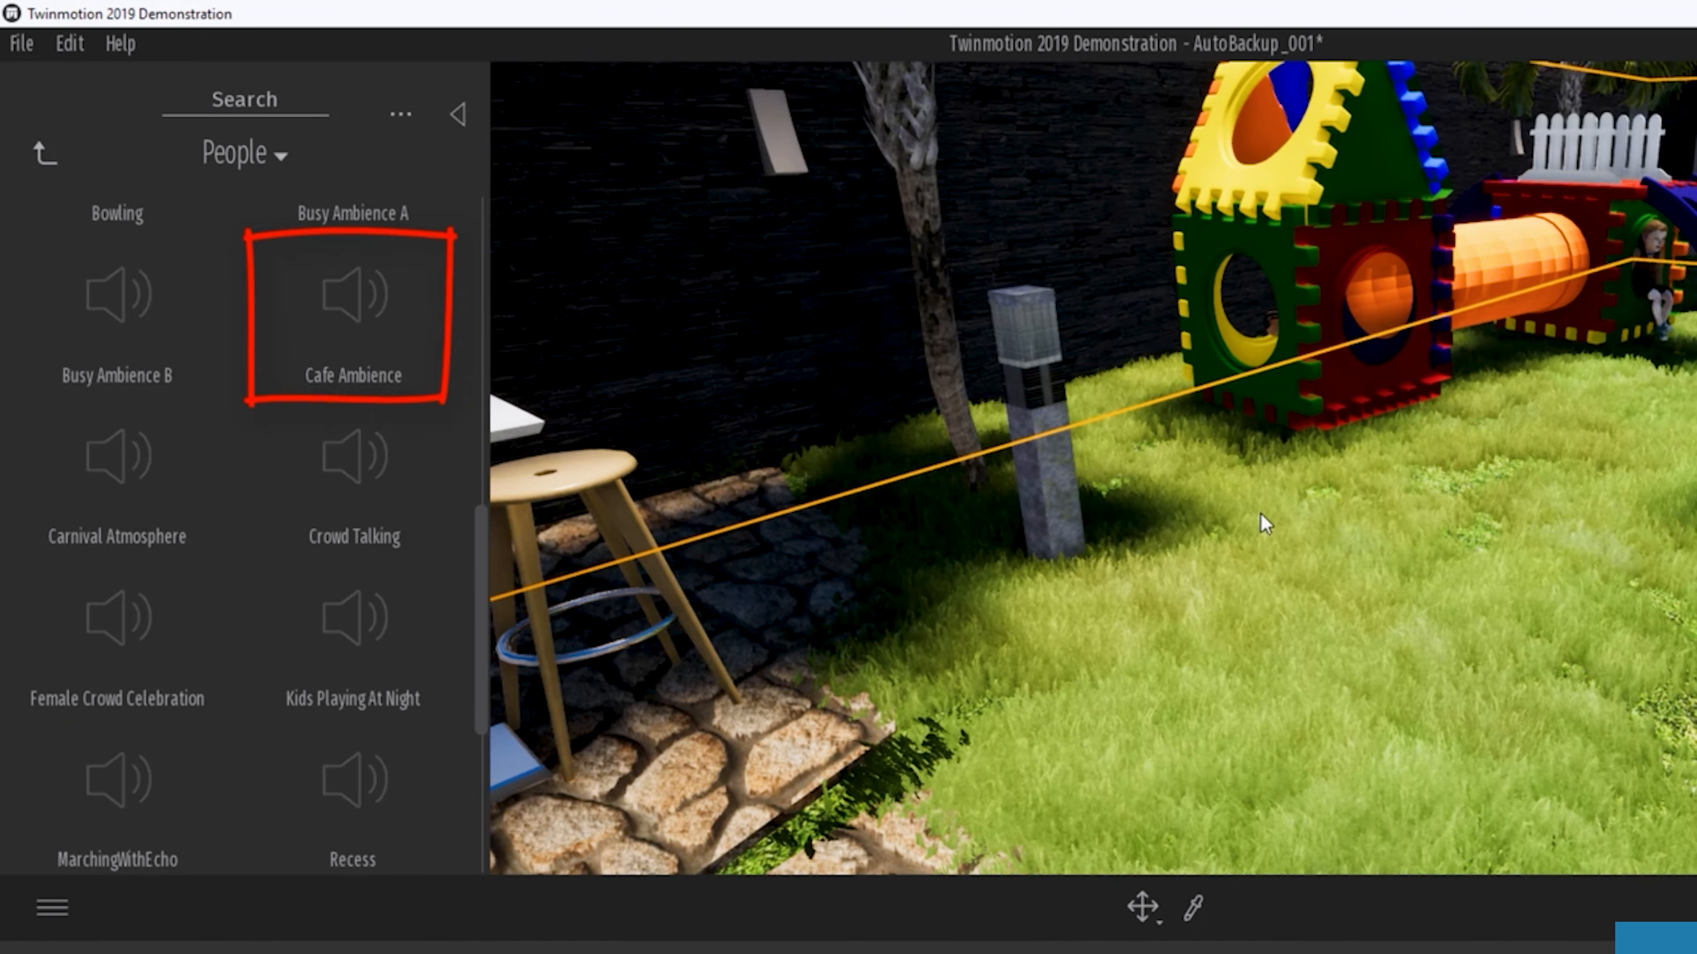
scroll(265, 414, up, 1)
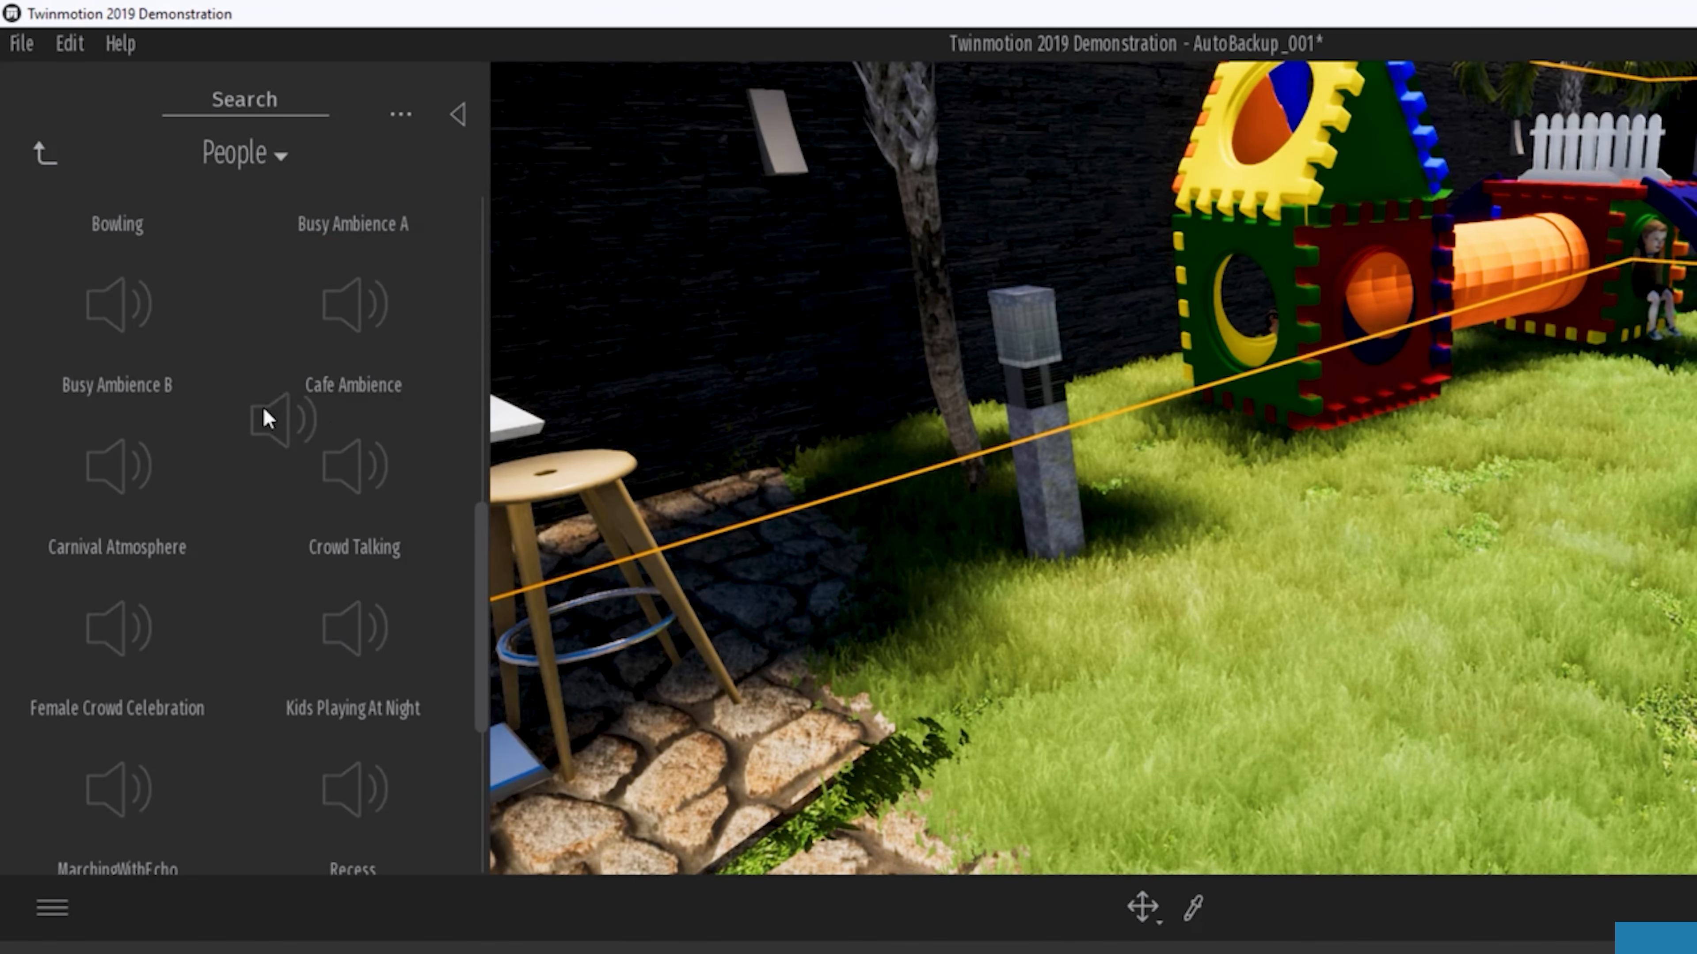
scroll(239, 289, up, 1)
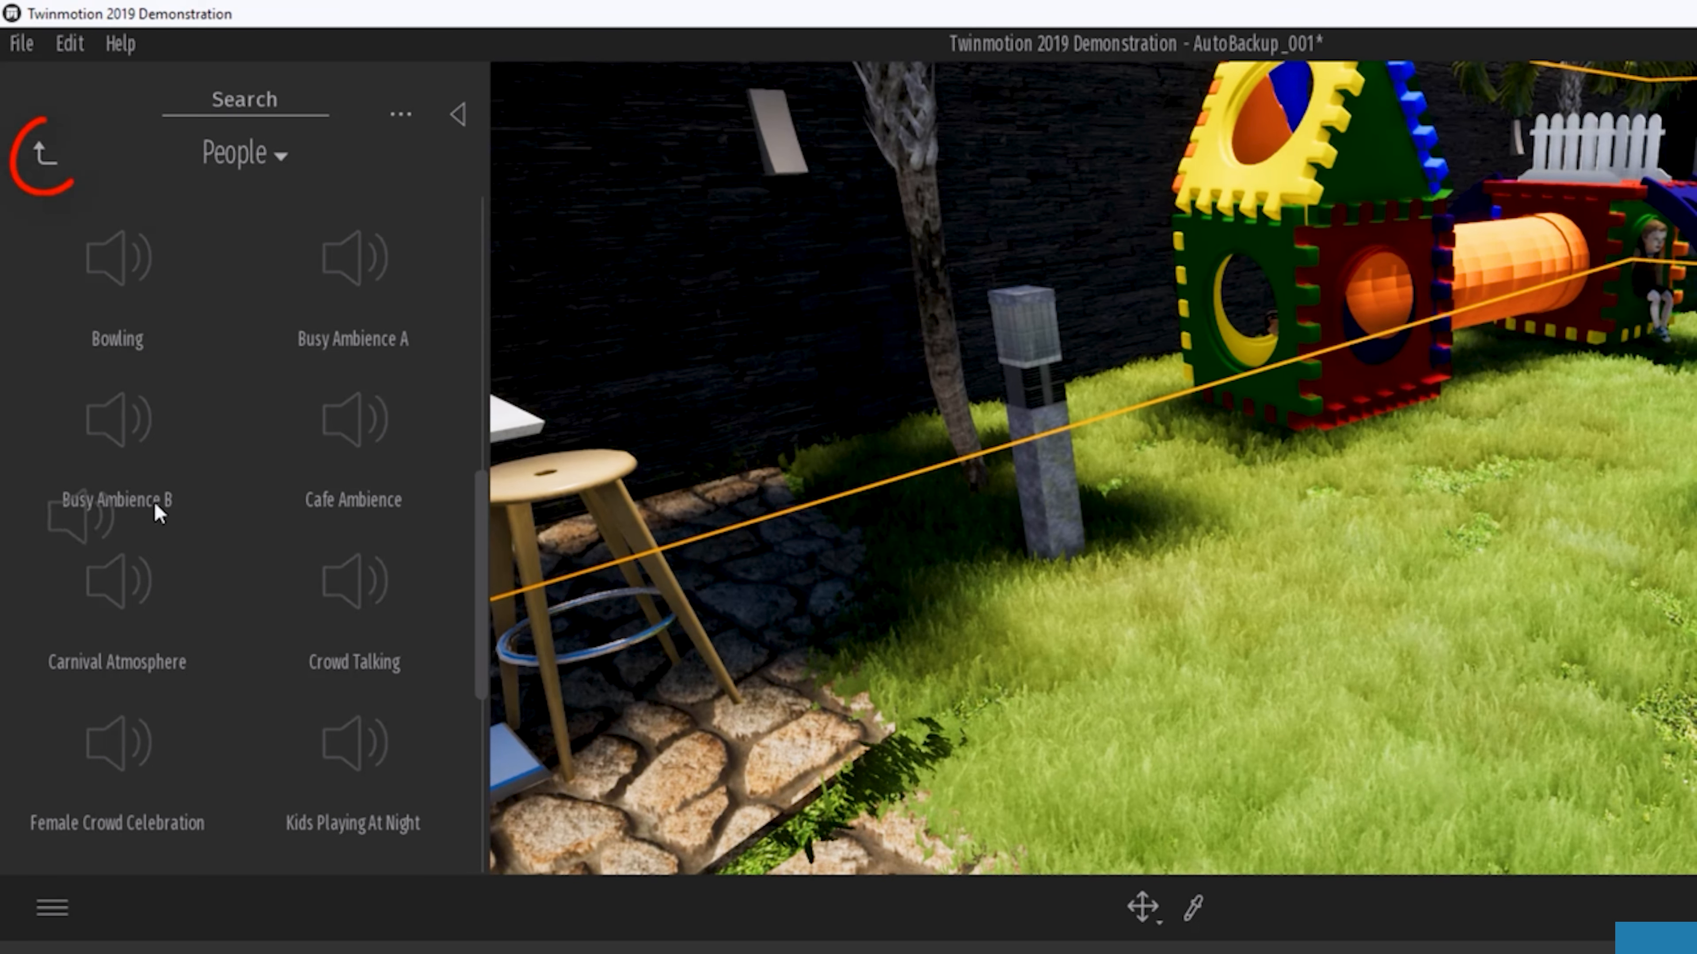
Step: Open the Nature sounds category and preview Calm Forest A over the lawn
click(44, 147)
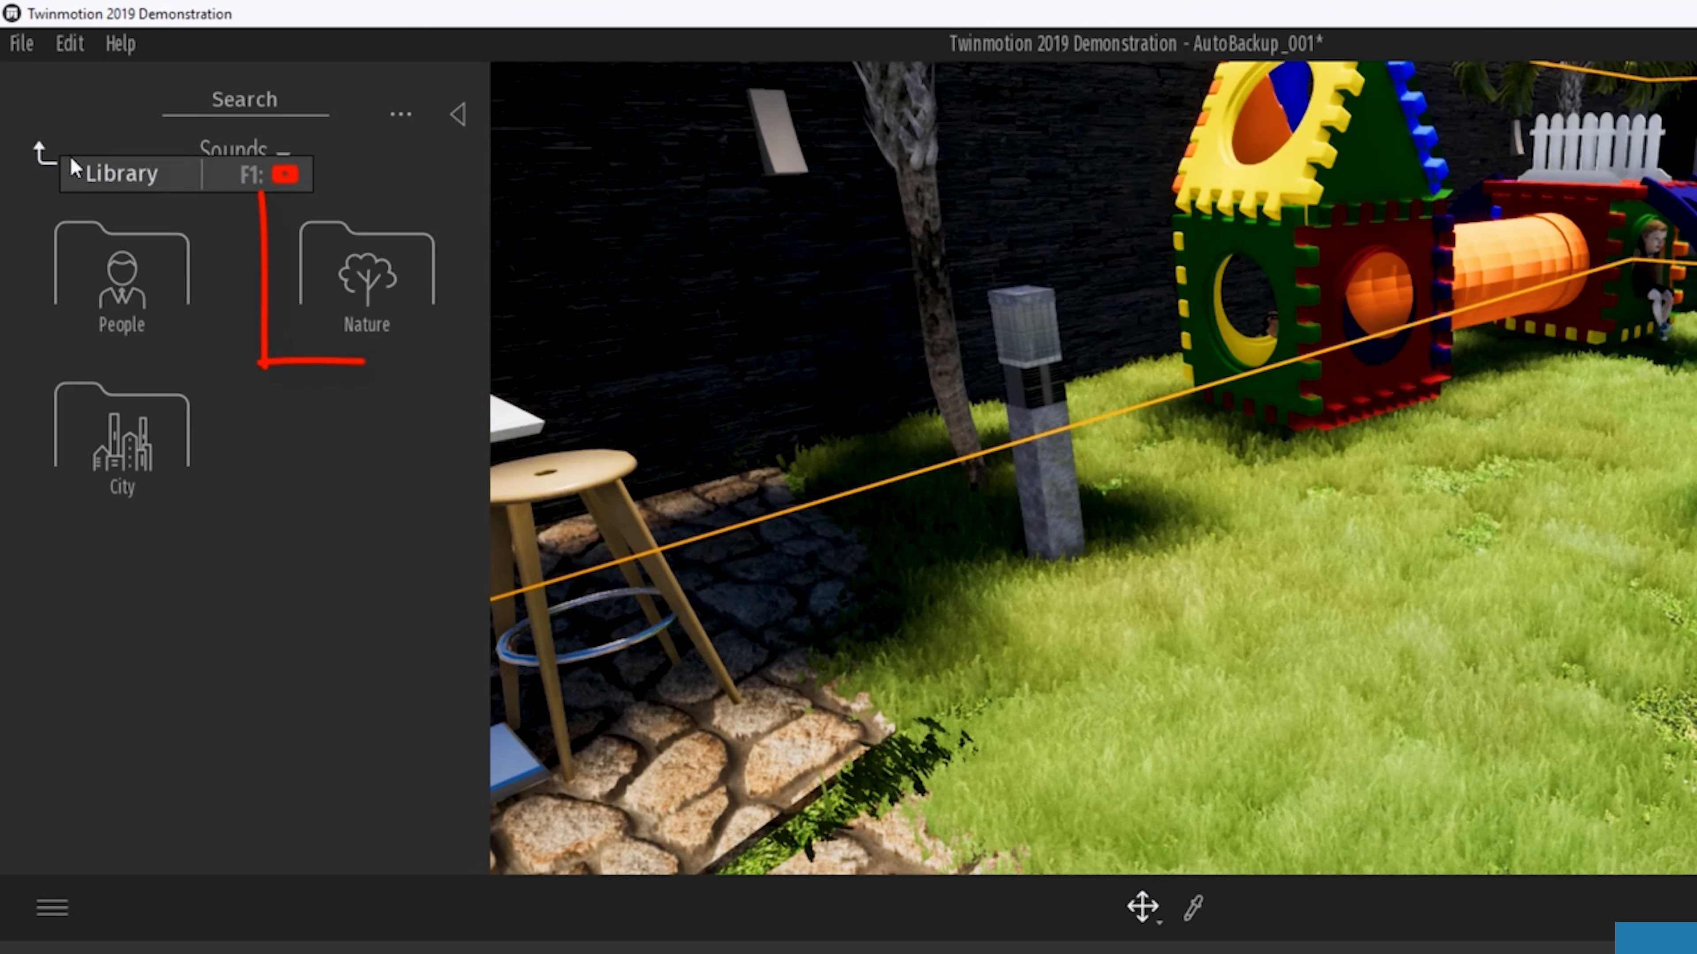
click(397, 295)
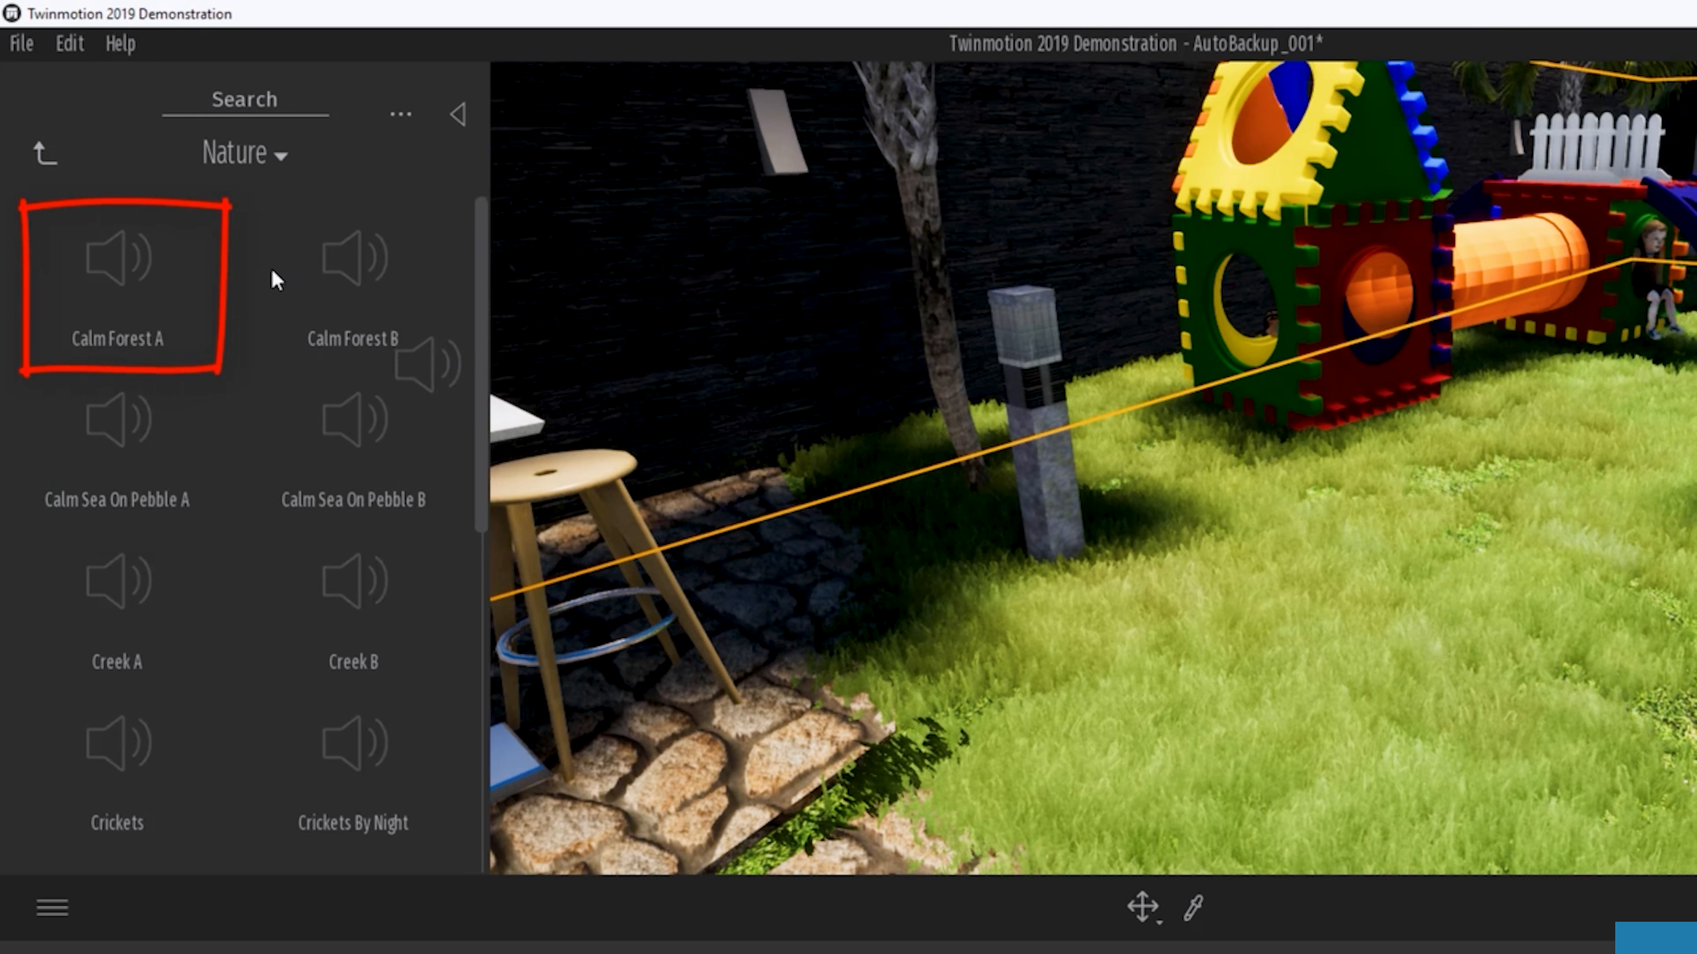
drag(140, 258, 1280, 501)
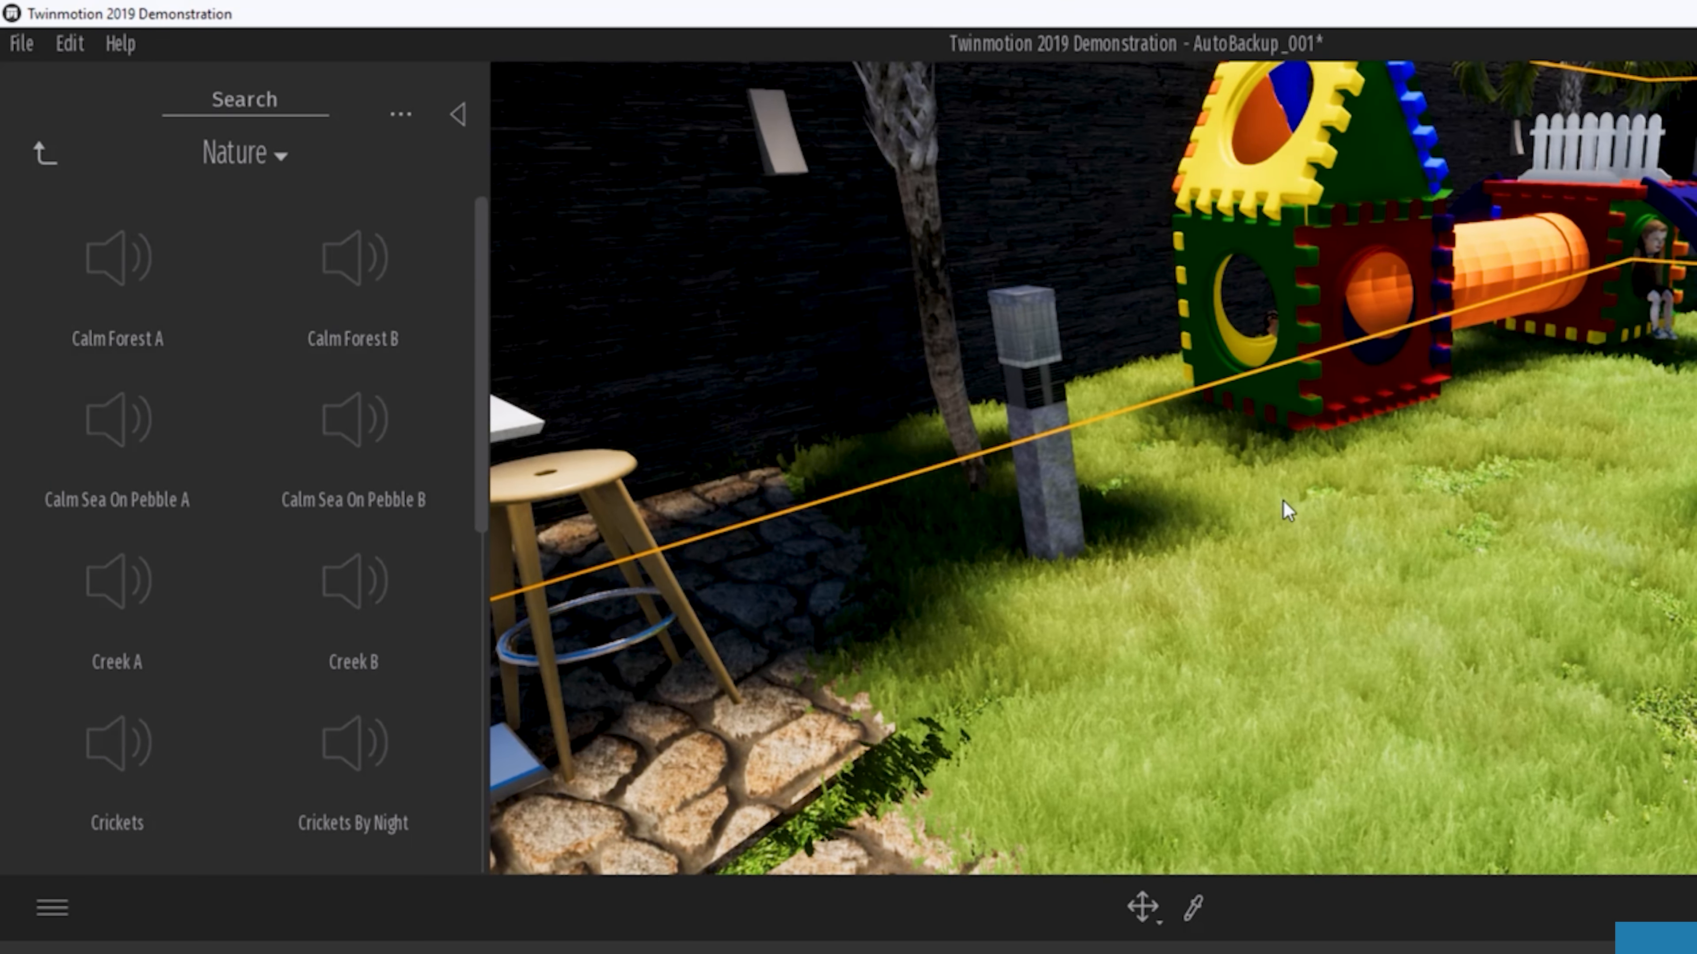
Step: Look through the remaining Nature sounds and preview the Under water sound in the scene
scroll(400, 601, down, 3)
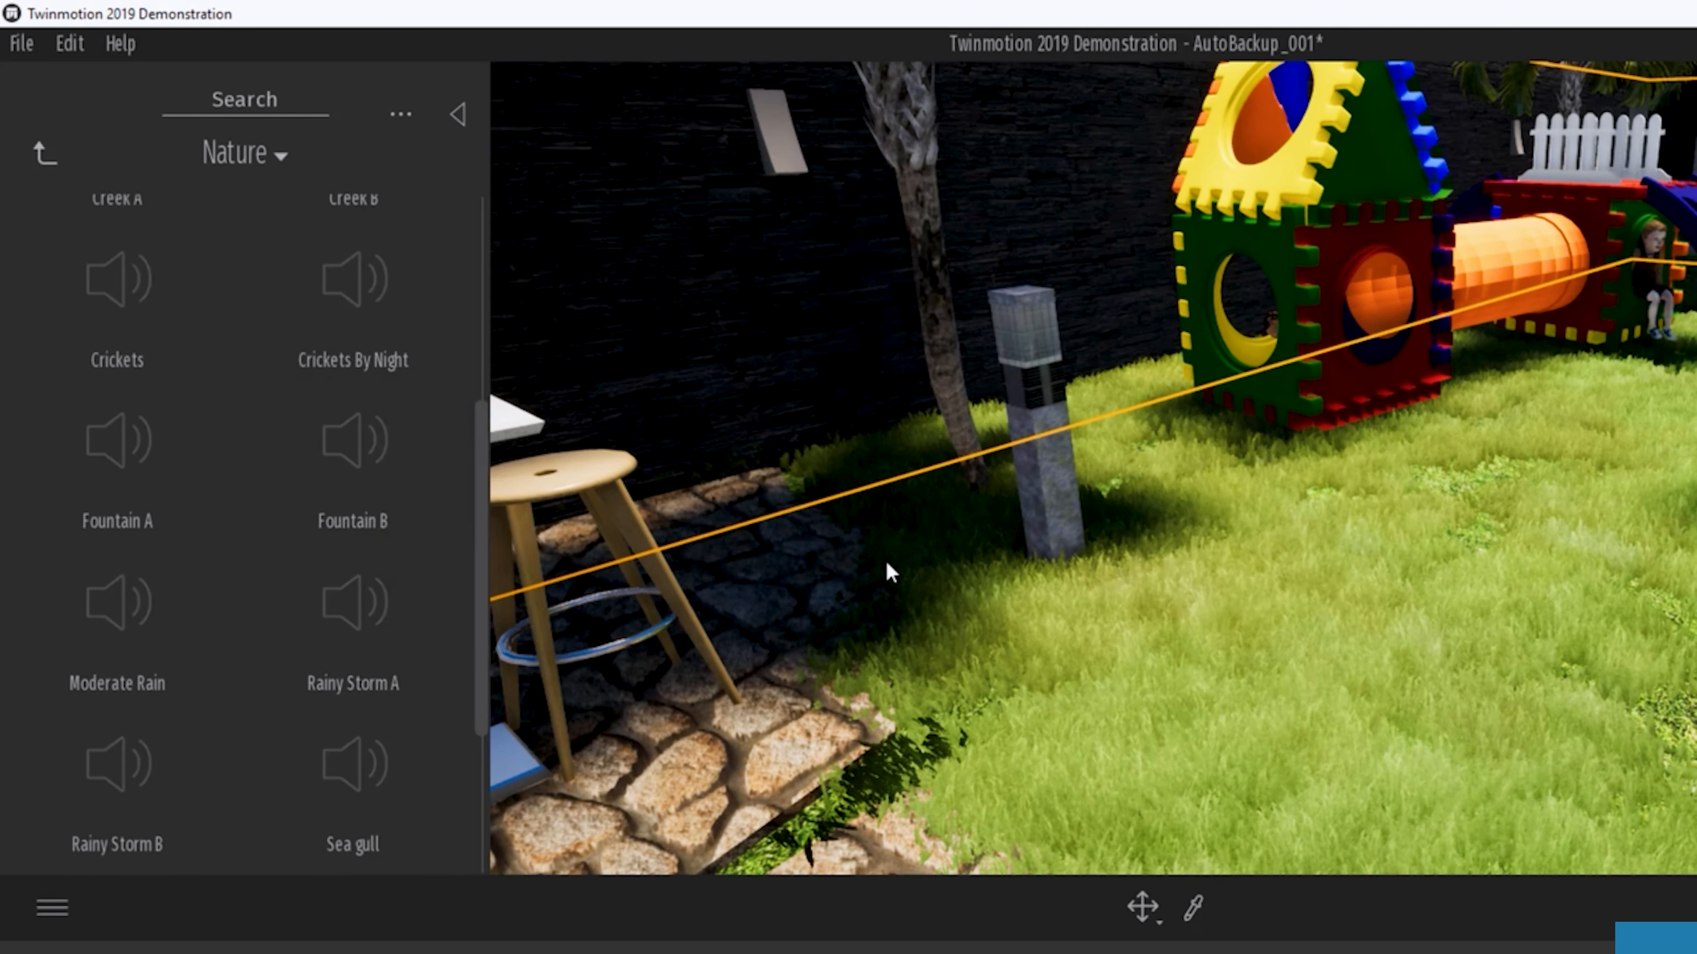
mouse_move(355, 481)
mouse_down()
mouse_move(356, 556)
mouse_move(313, 549)
mouse_move(342, 575)
mouse_up()
scroll(347, 618, down, 2)
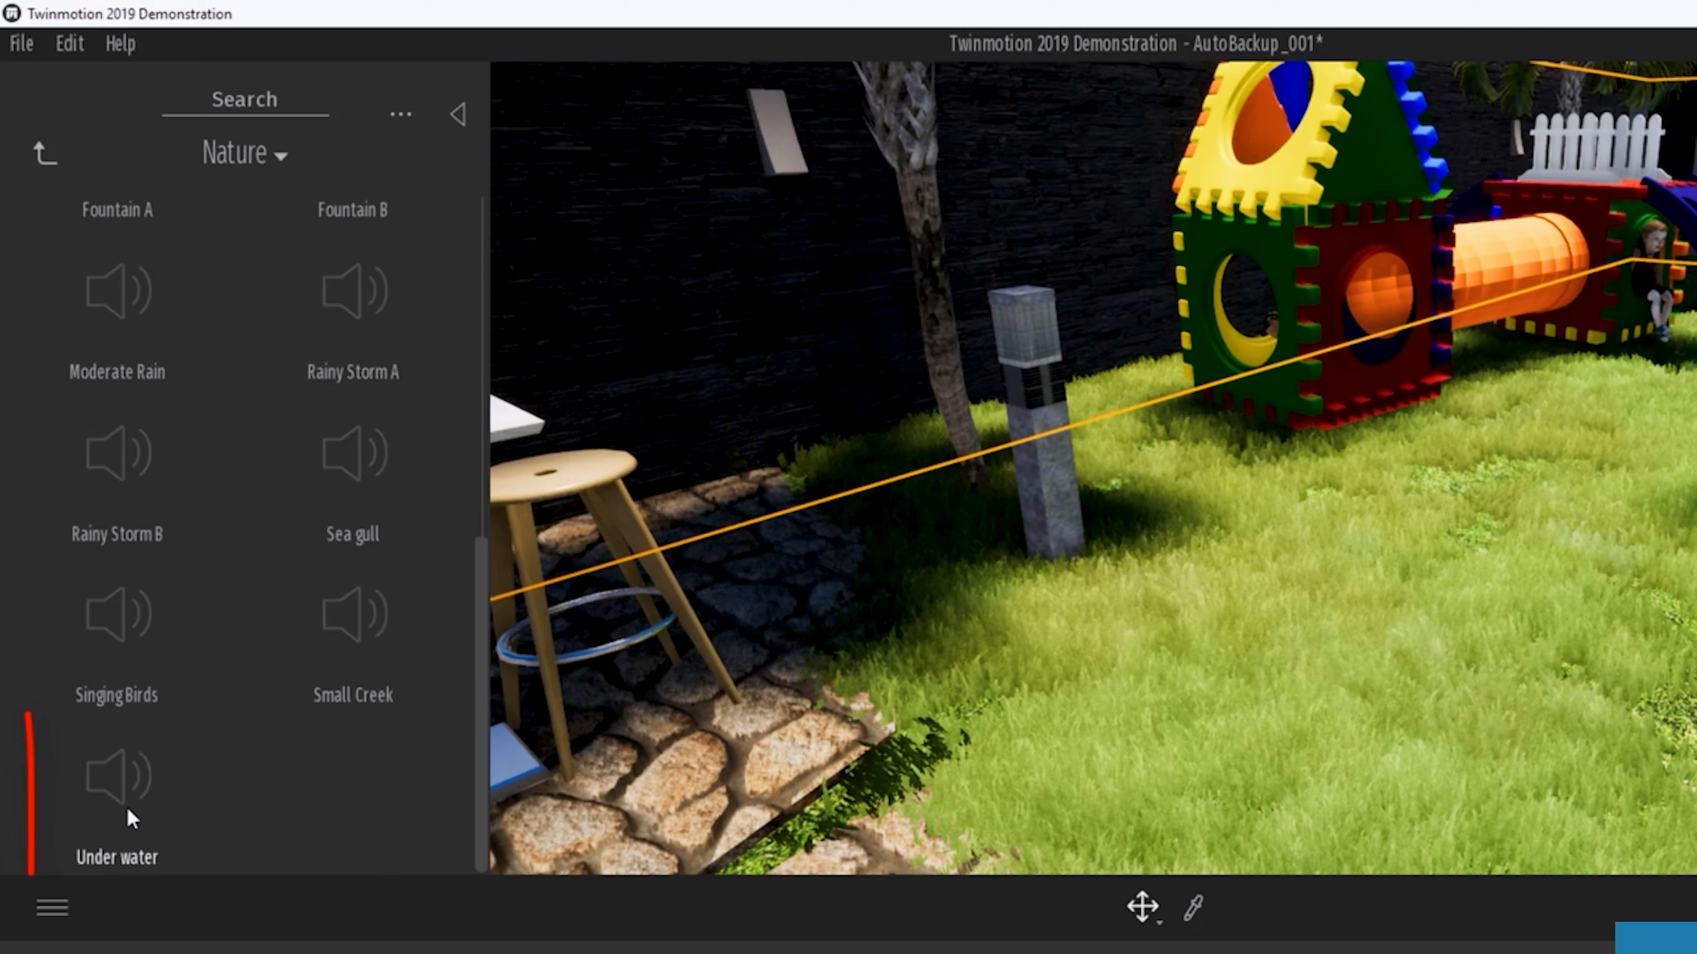
drag(139, 770, 890, 745)
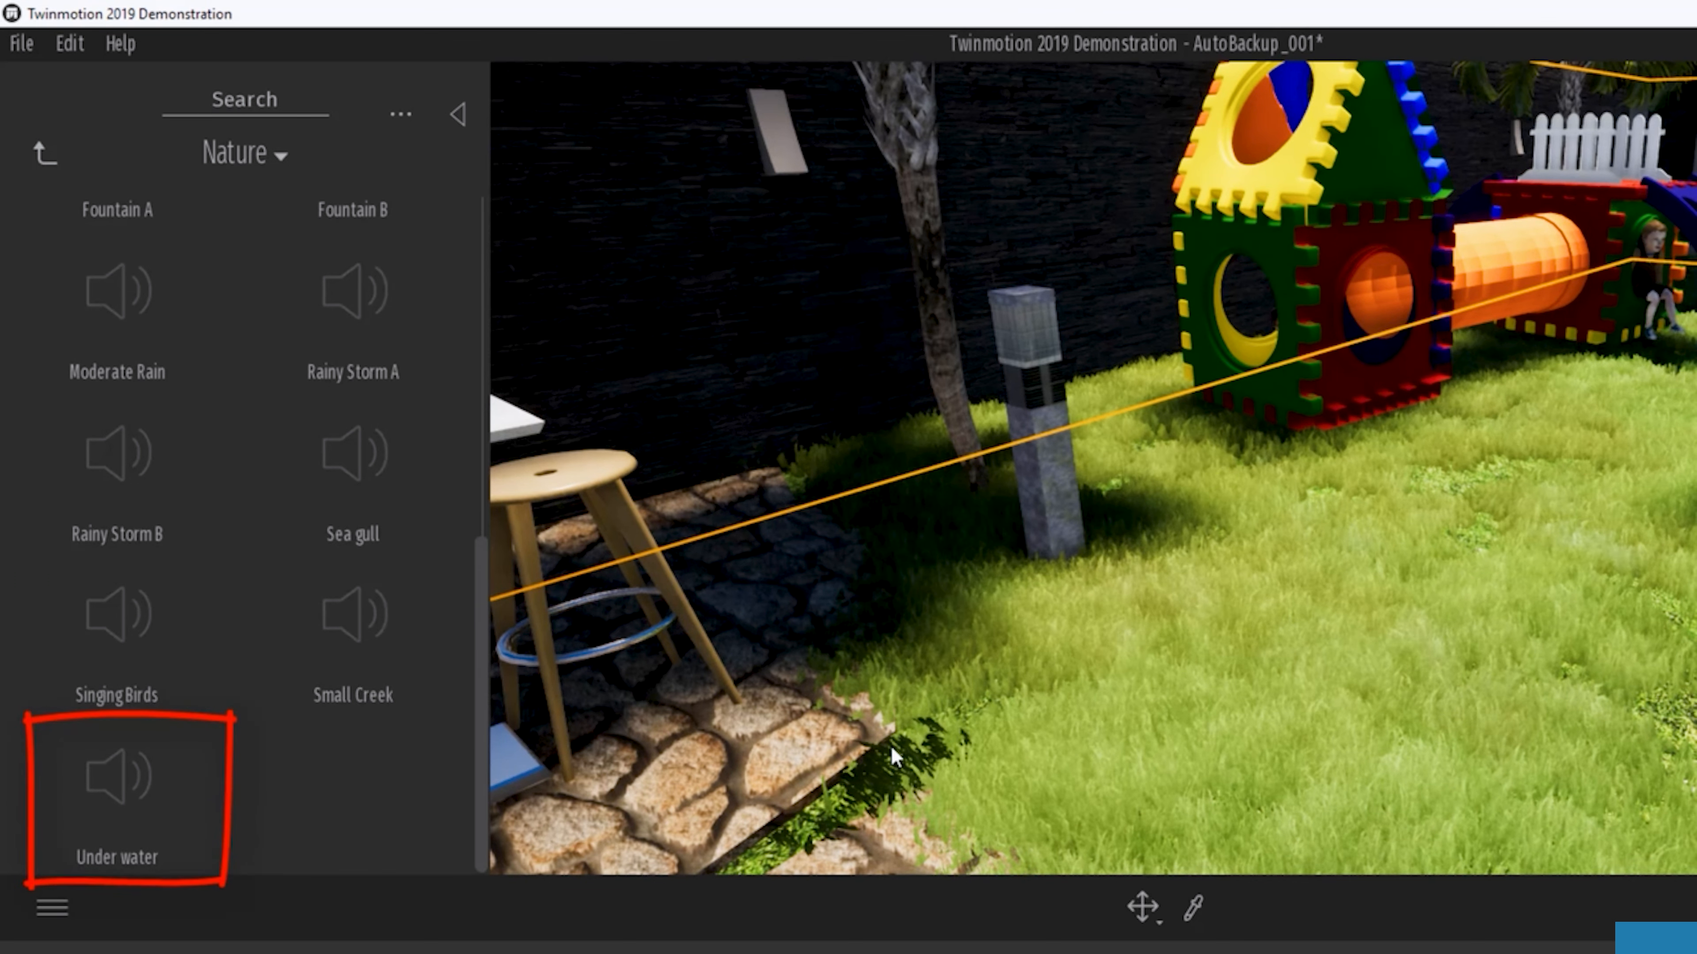
Step: Open the City sounds category and look through its sounds, including Busy Highway and Passing Airplane
click(47, 149)
click(160, 478)
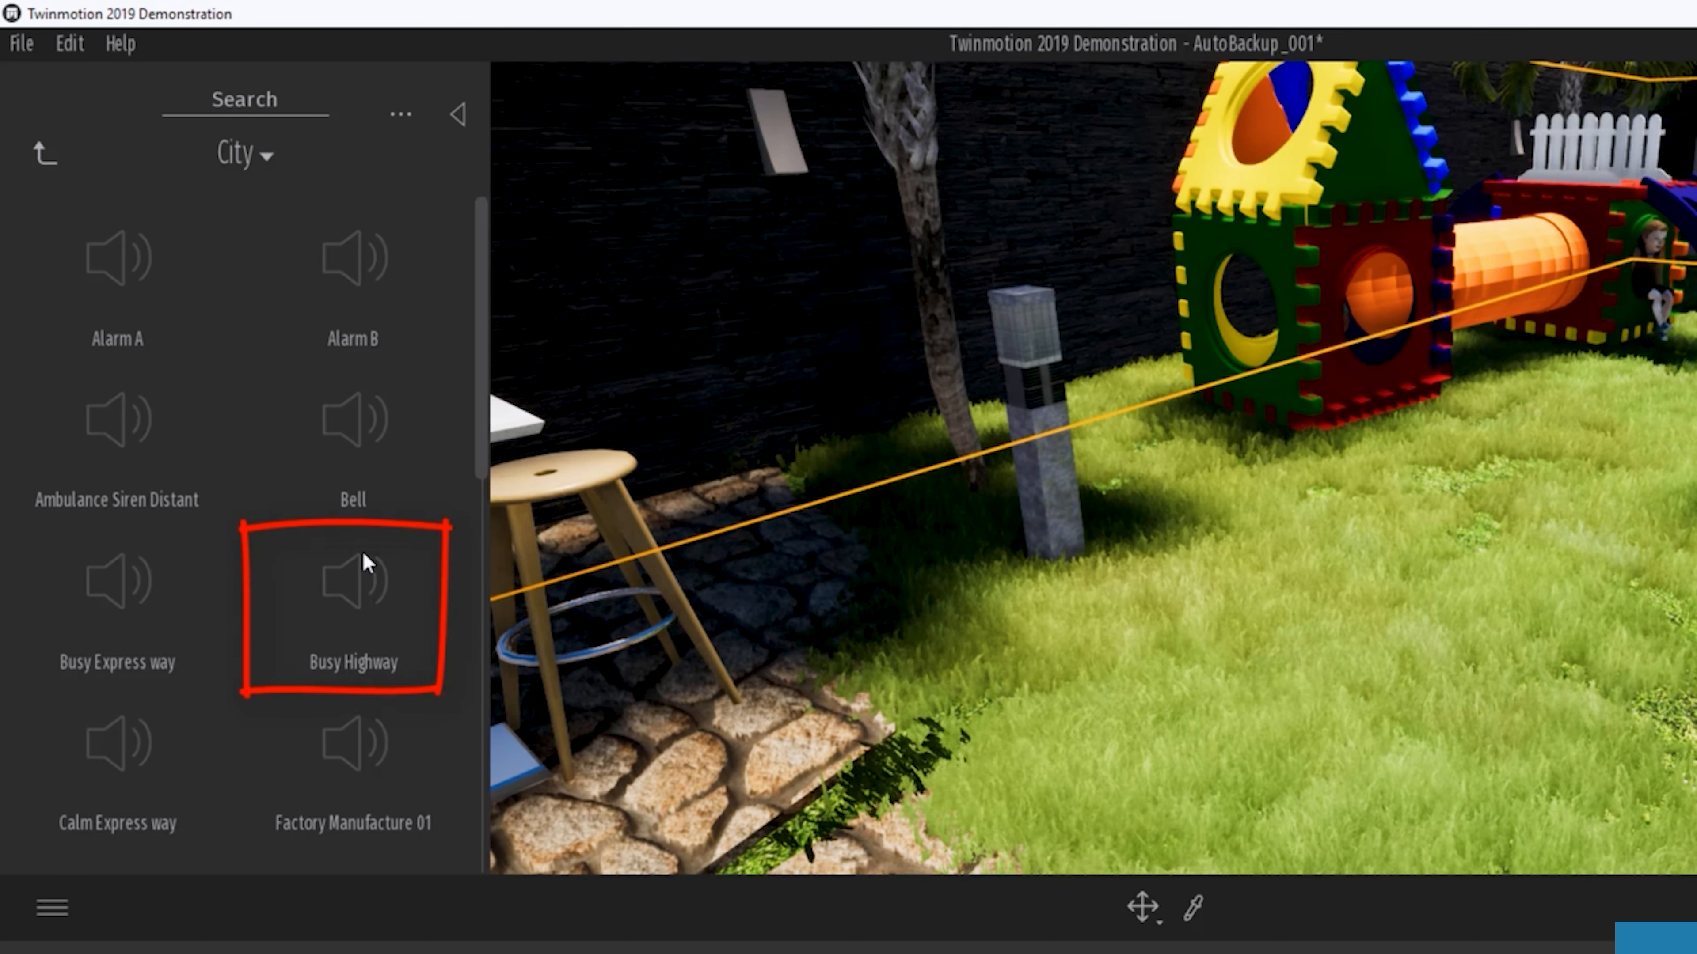
scroll(361, 562, down, 5)
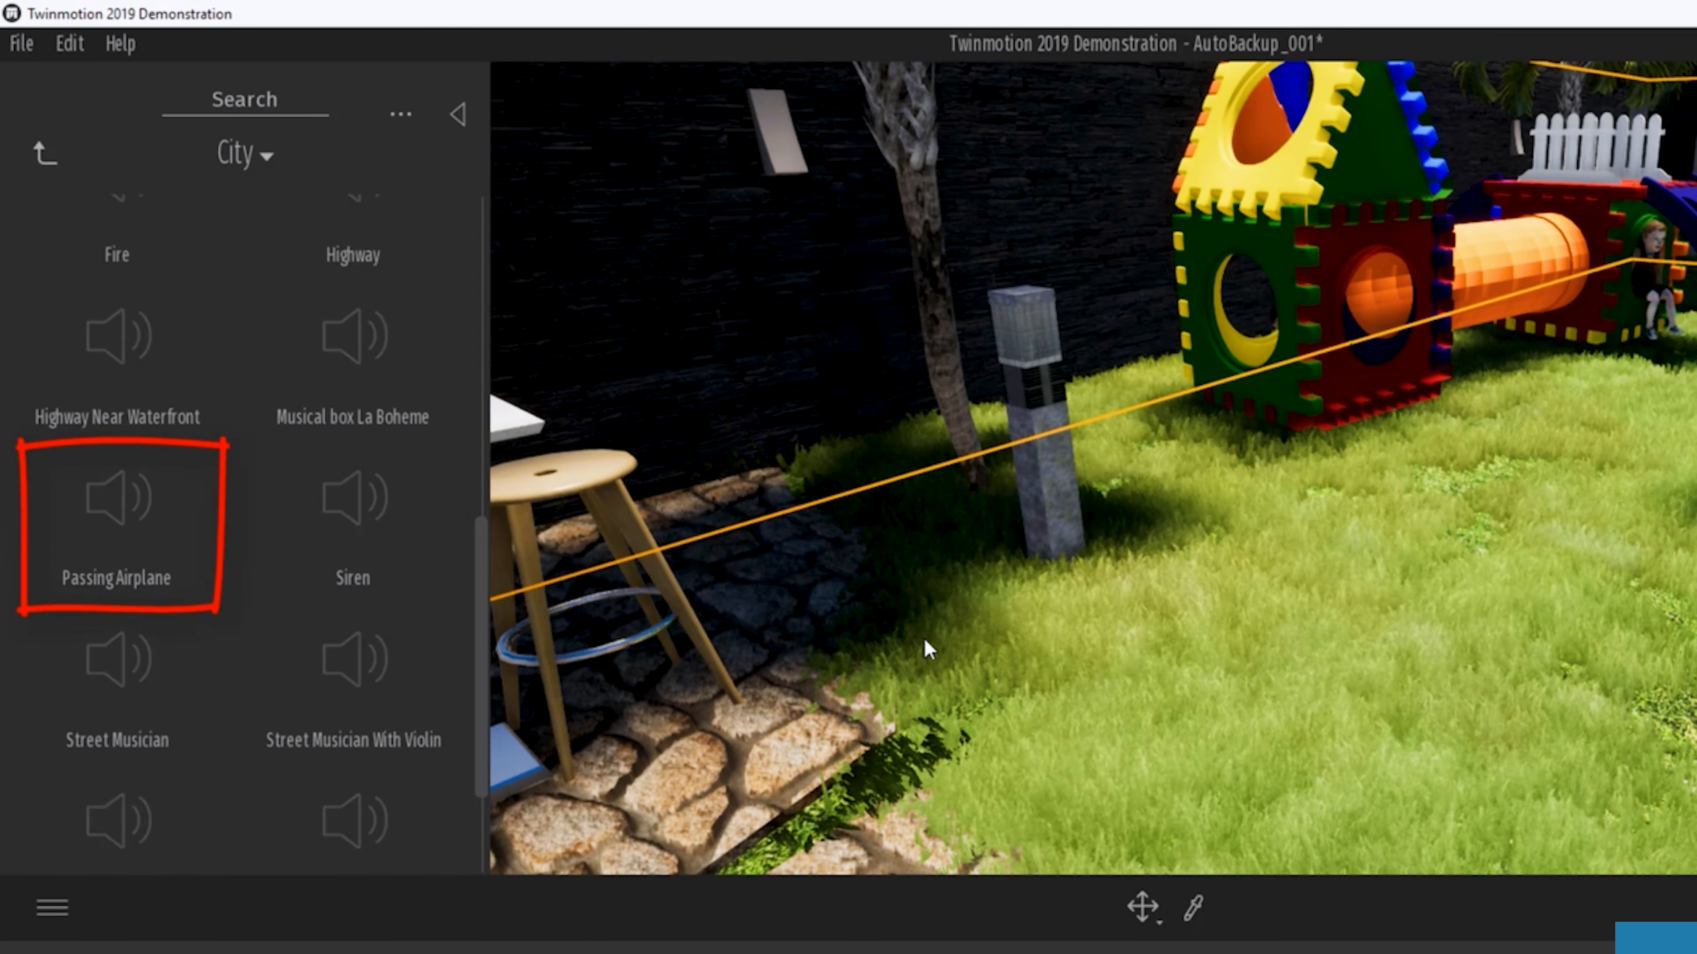
Step: Look through the remaining City sounds, return to the Volumes library and open the Reflection Probes category
scroll(322, 576, down, 3)
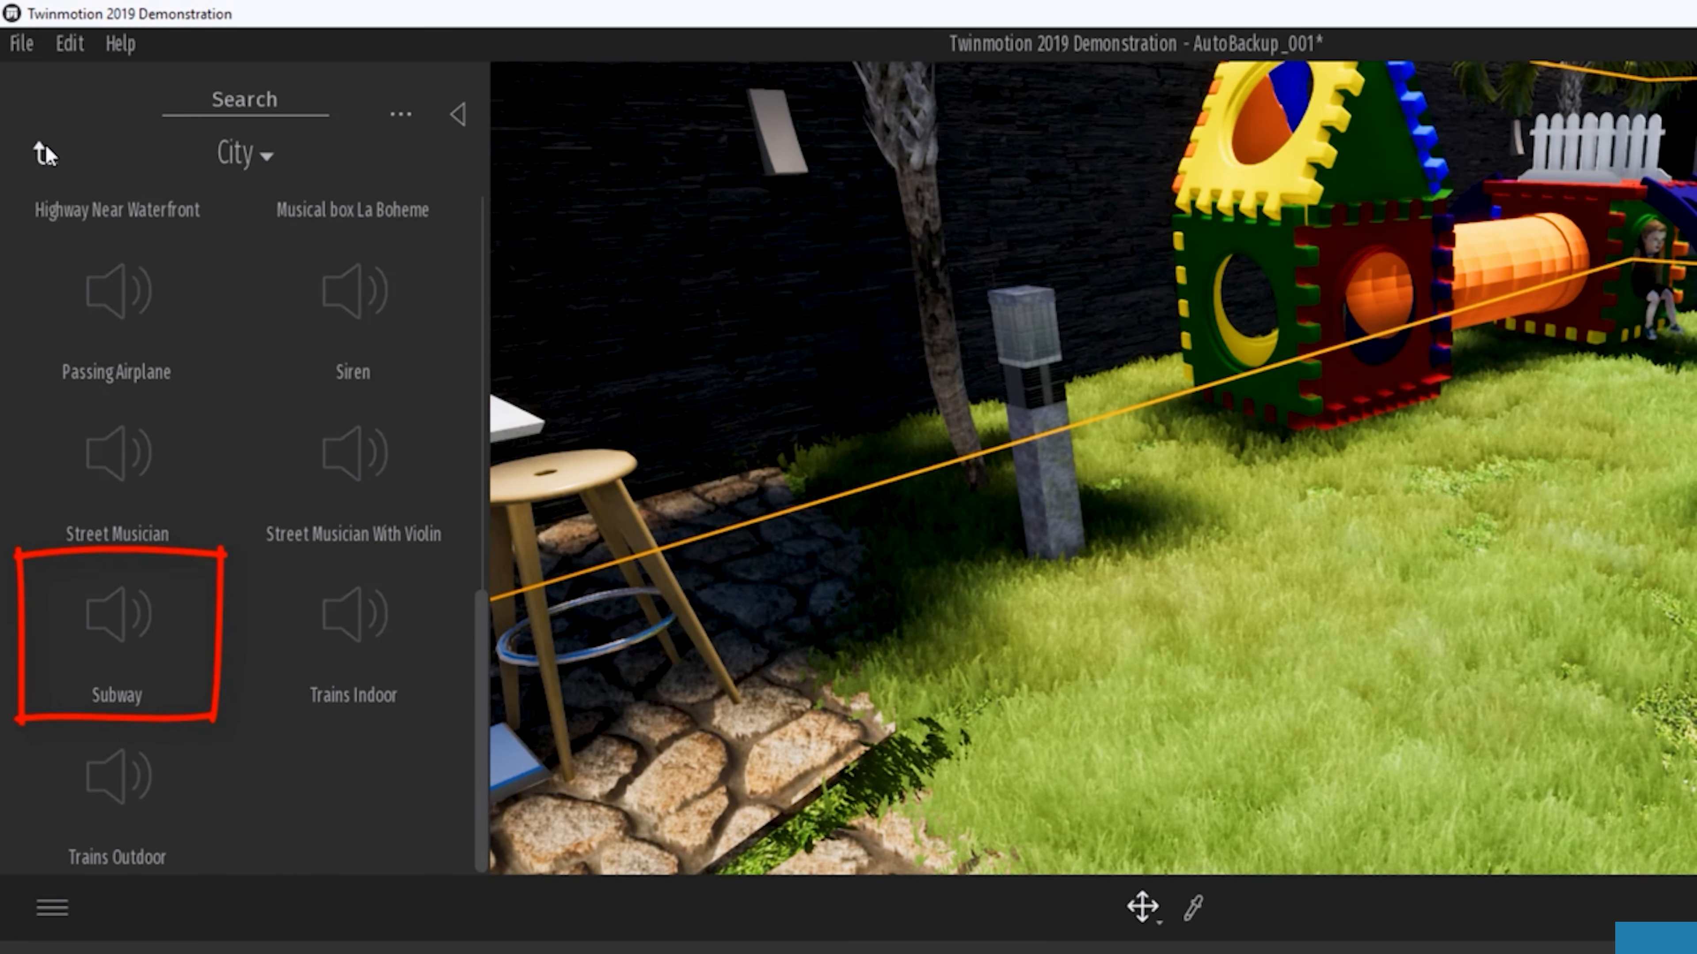
click(45, 153)
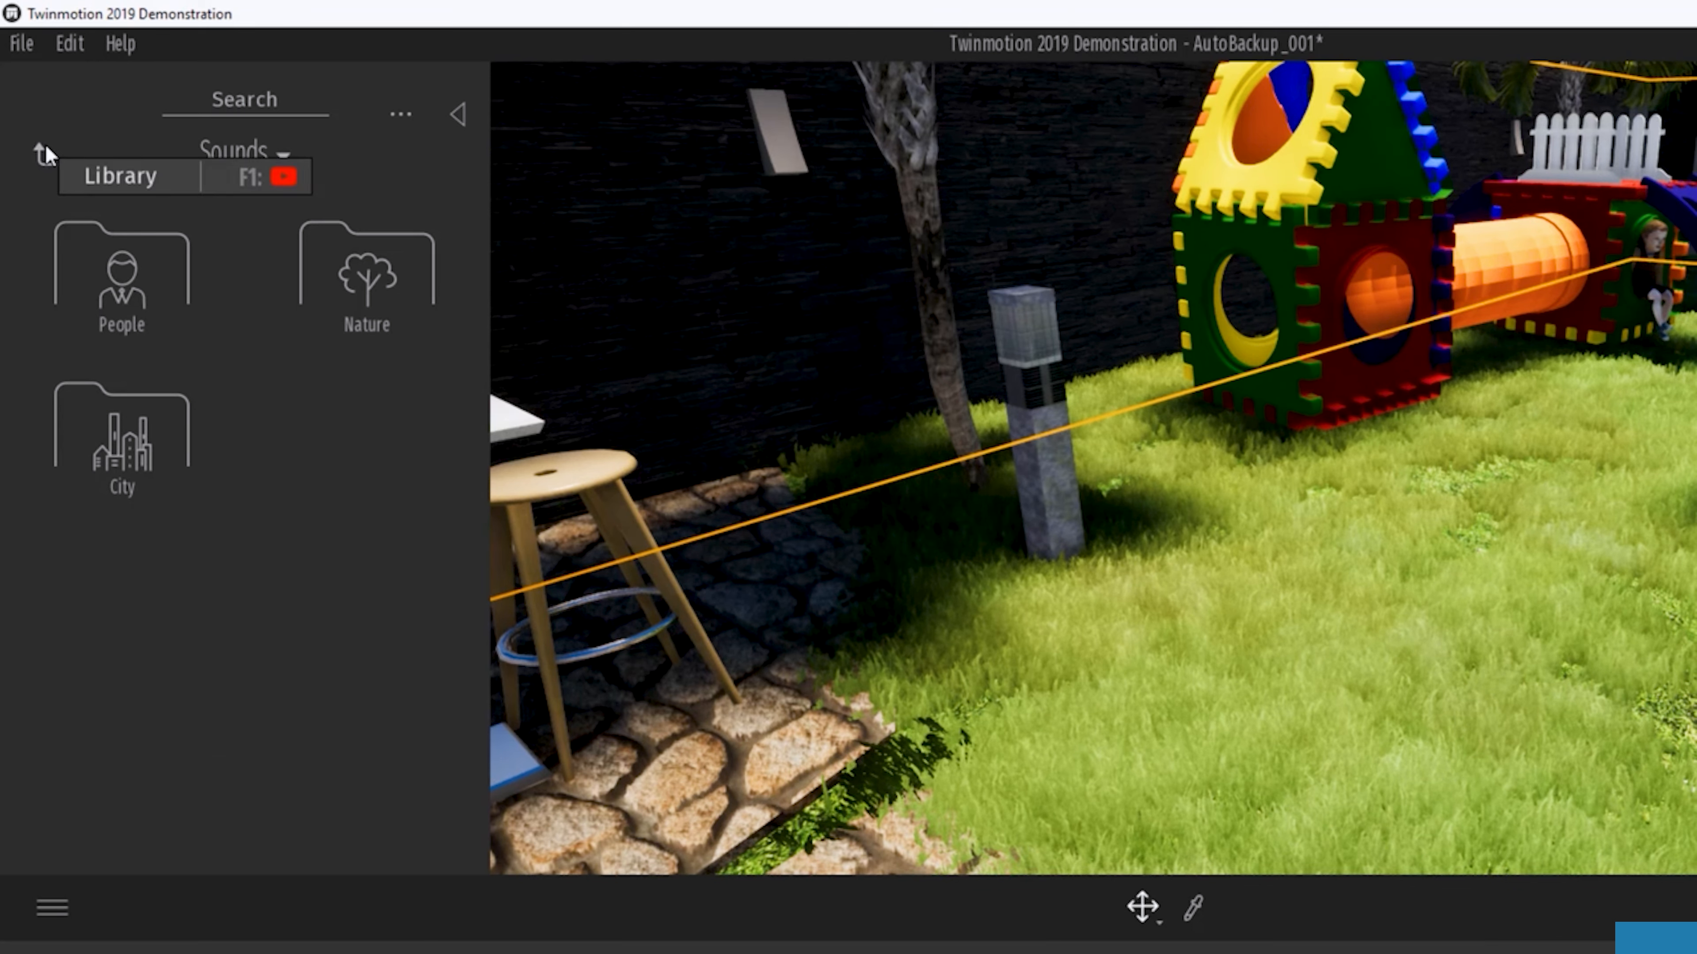
click(43, 152)
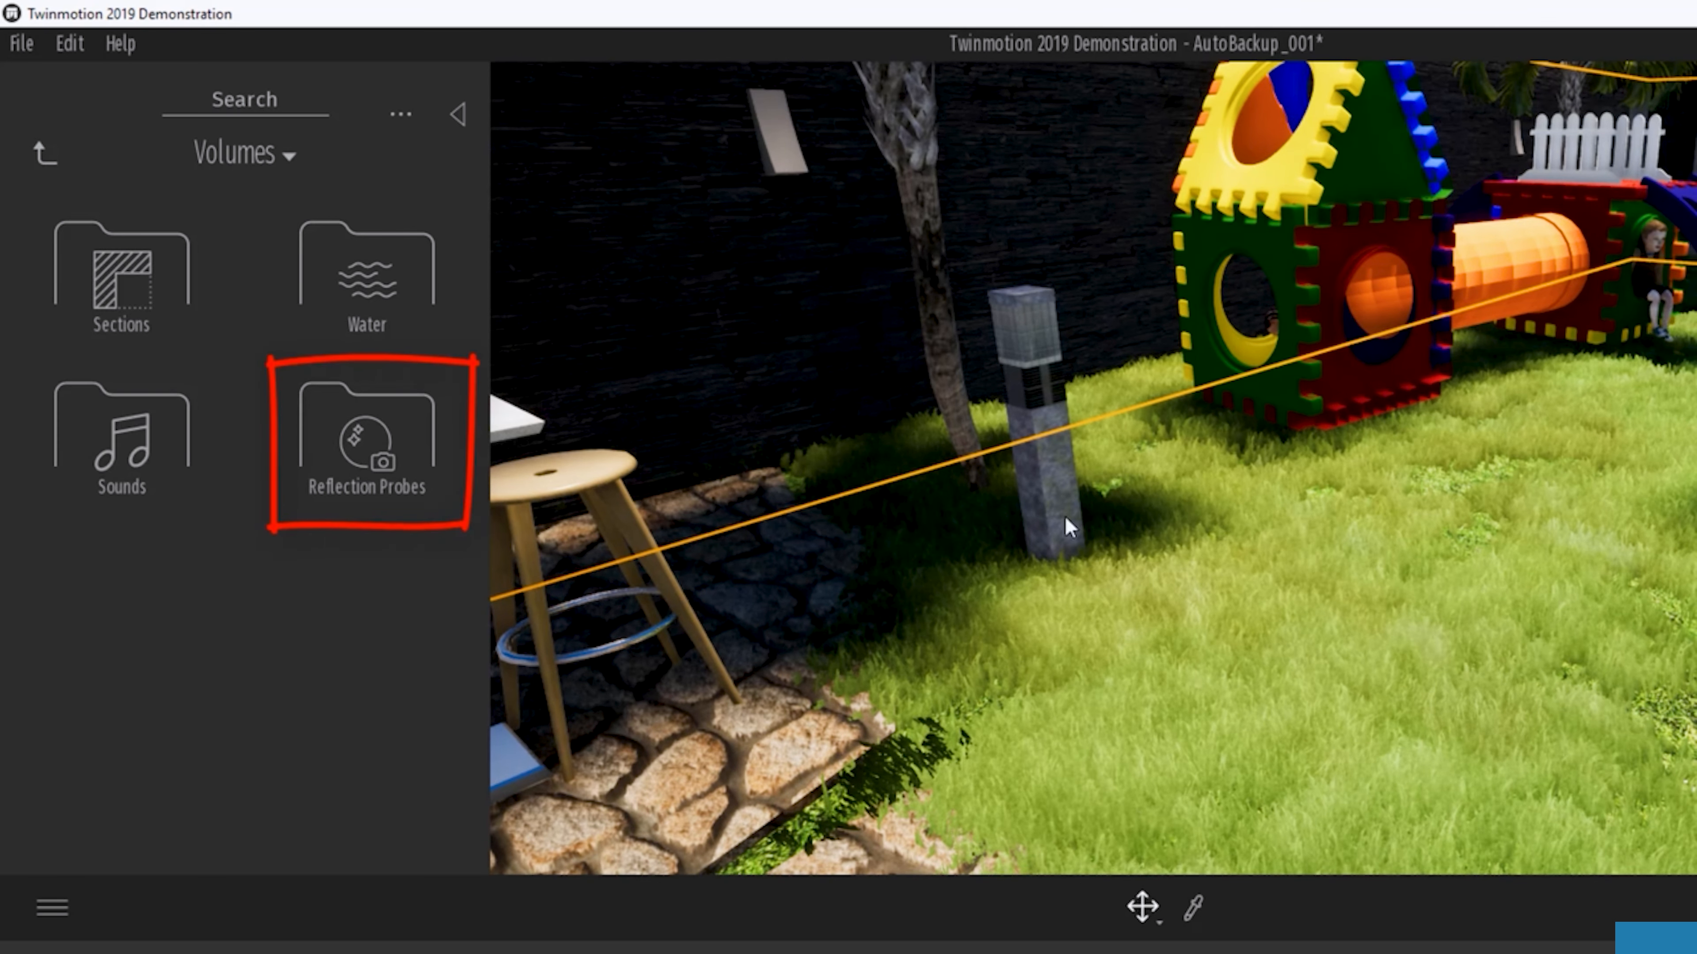
click(414, 471)
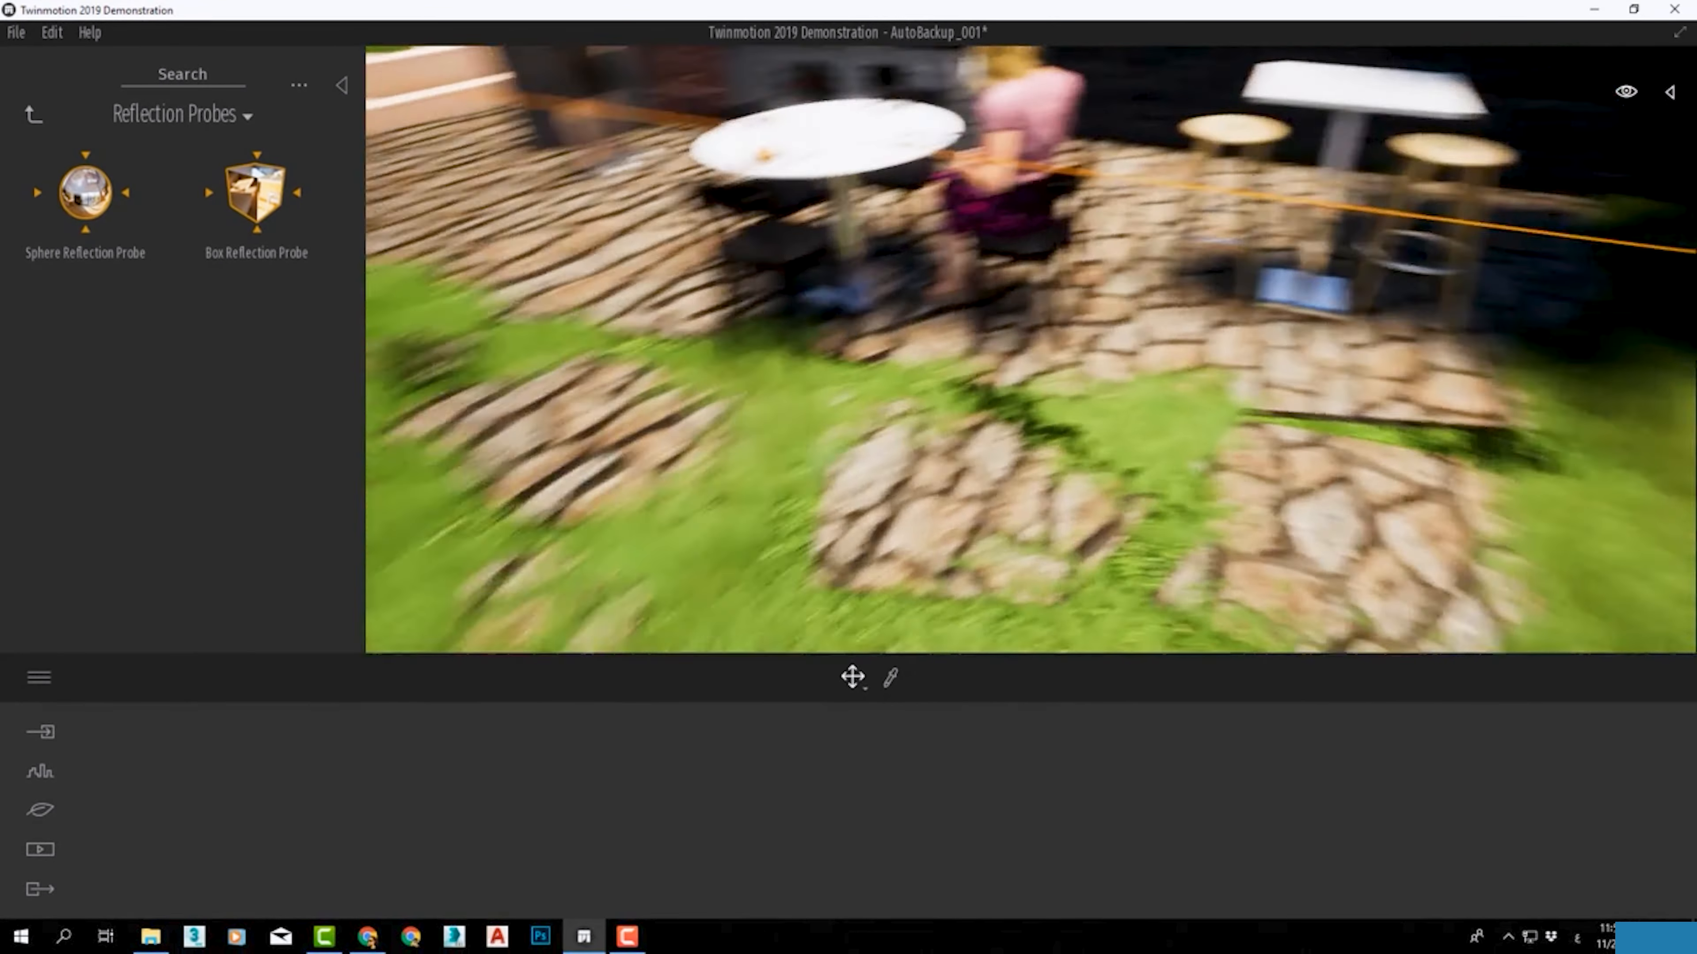
Step: Examine the villa's glazed doors from several viewpoints, including the reflections in the sliding doors beside the pergola
right_drag(1136, 535, 915, 493)
scroll(914, 493, up, 10)
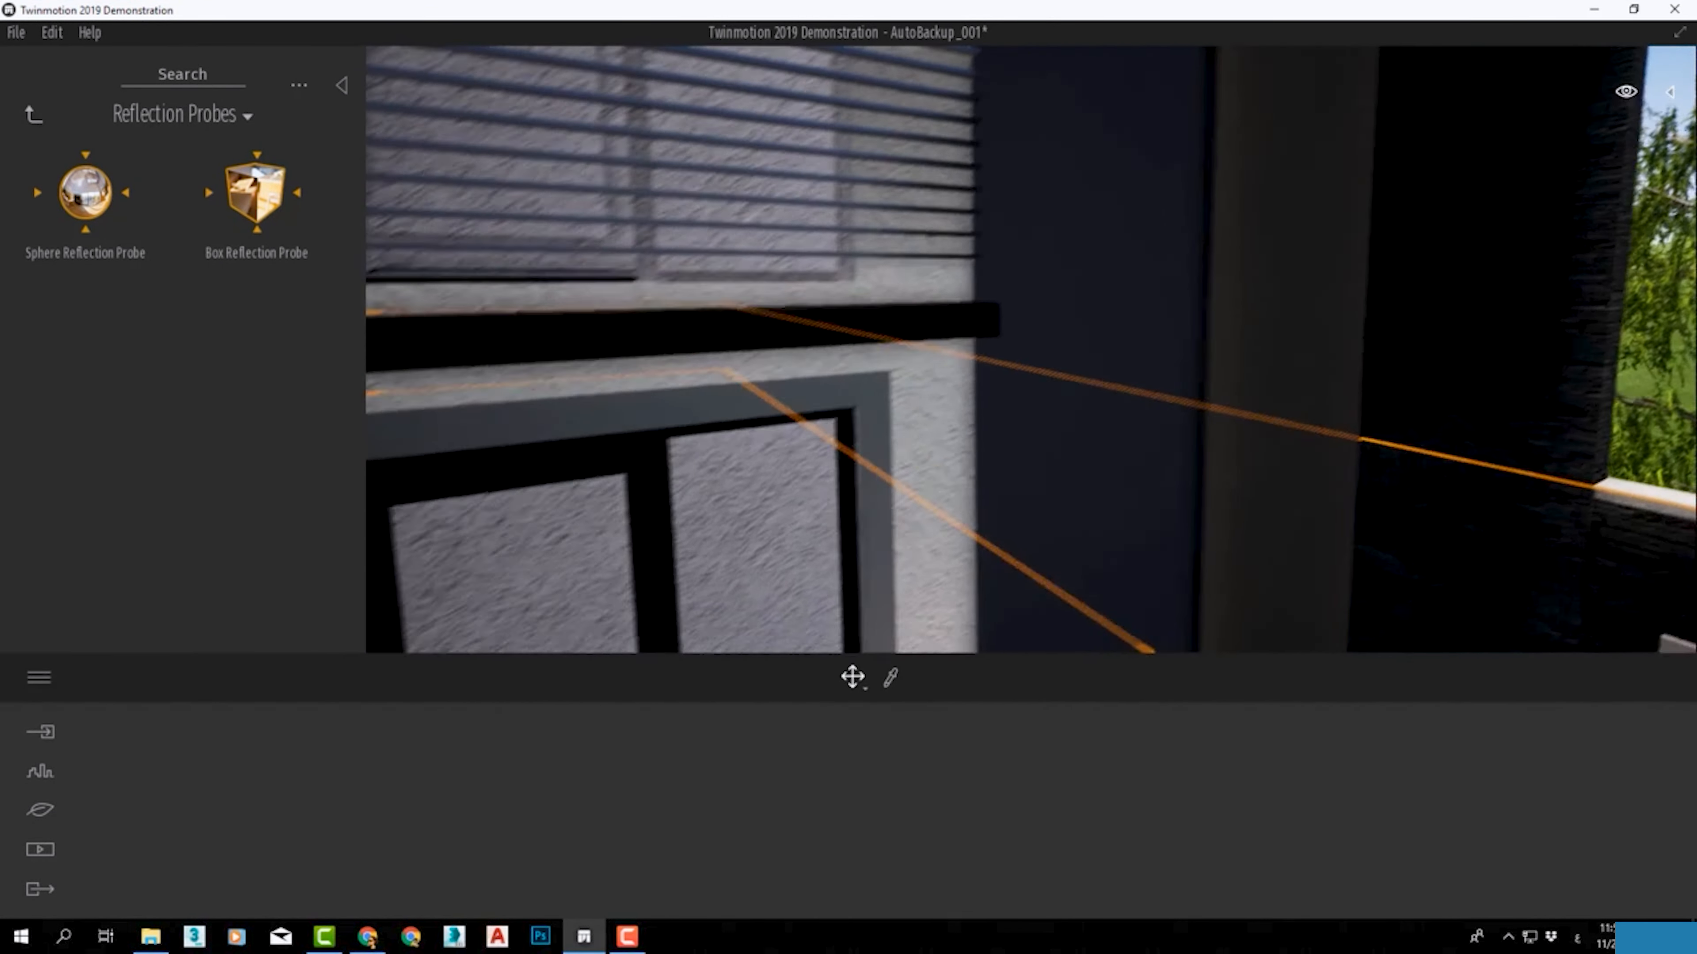
scroll(776, 452, down, 6)
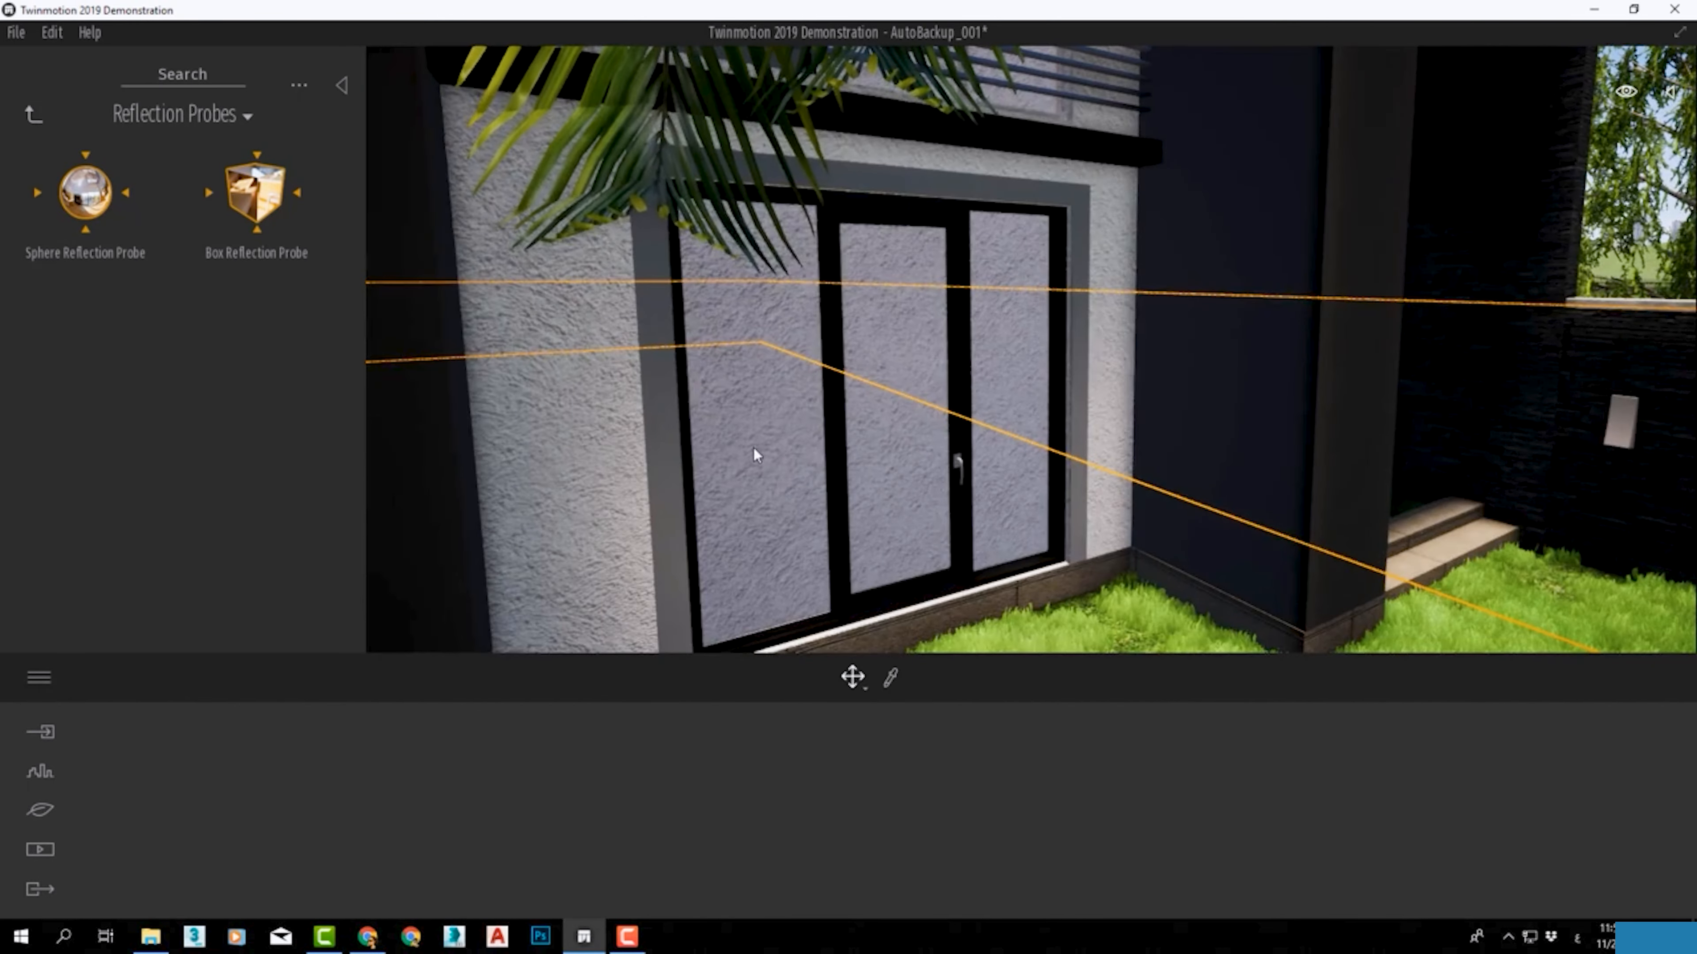
scroll(753, 447, down, 3)
scroll(756, 445, down, 3)
middle_drag(756, 445, 1141, 653)
scroll(978, 397, up, 8)
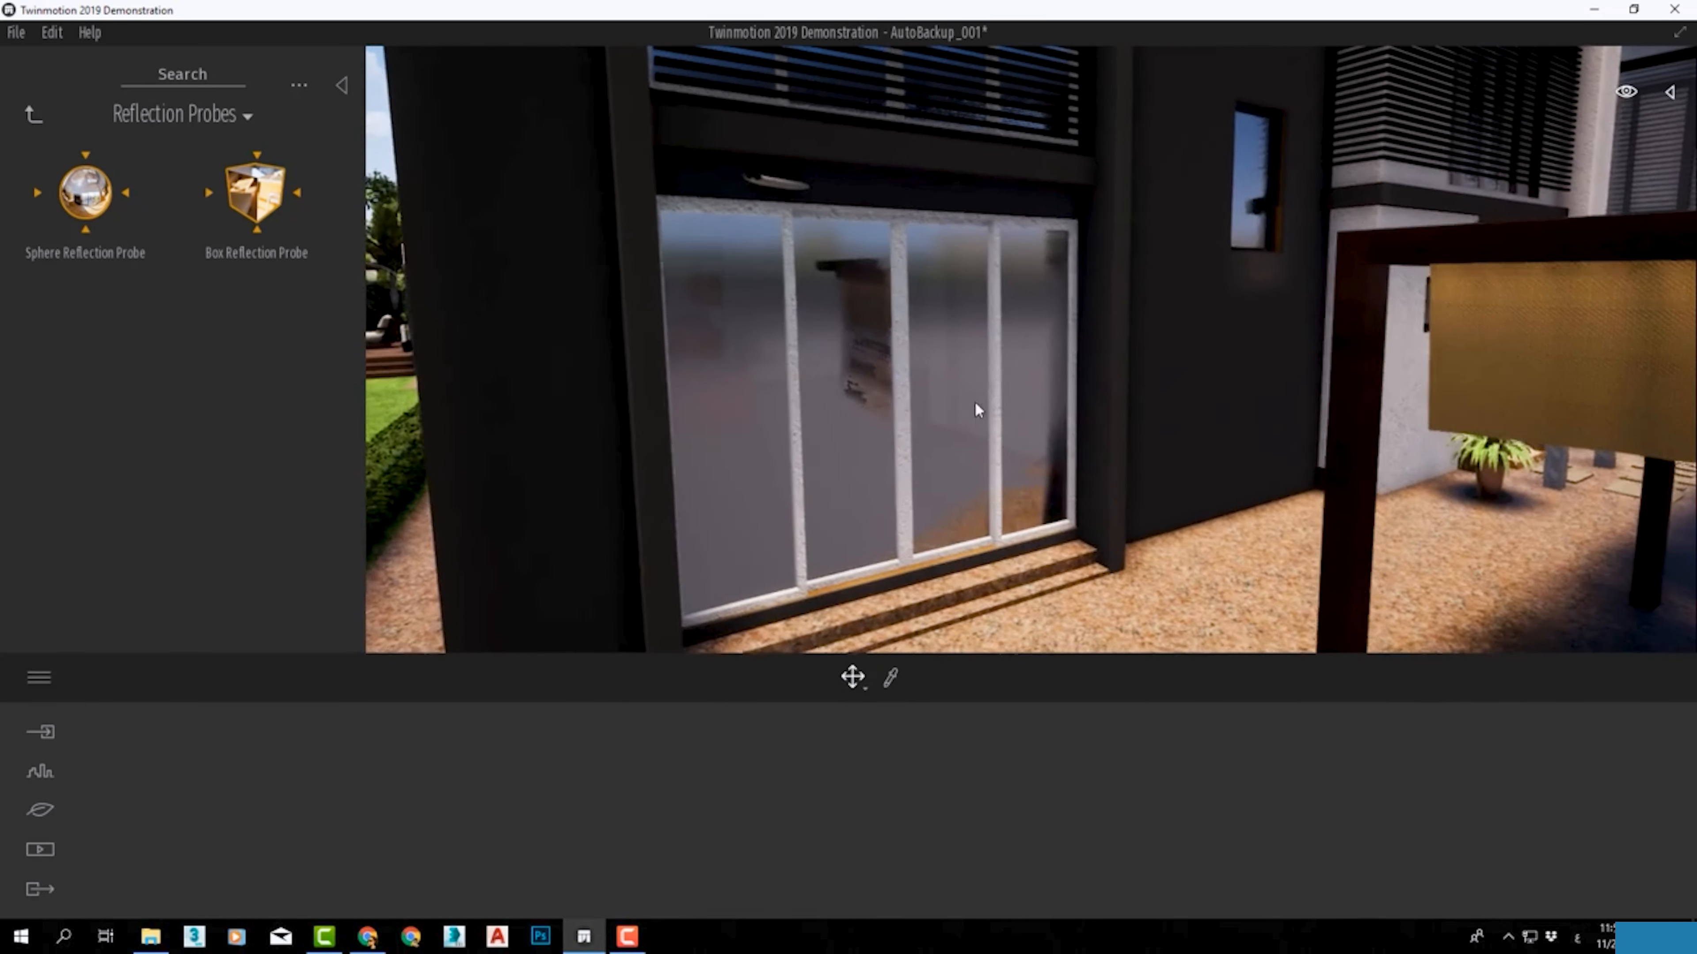
scroll(854, 416, up, 1)
scroll(746, 351, down, 10)
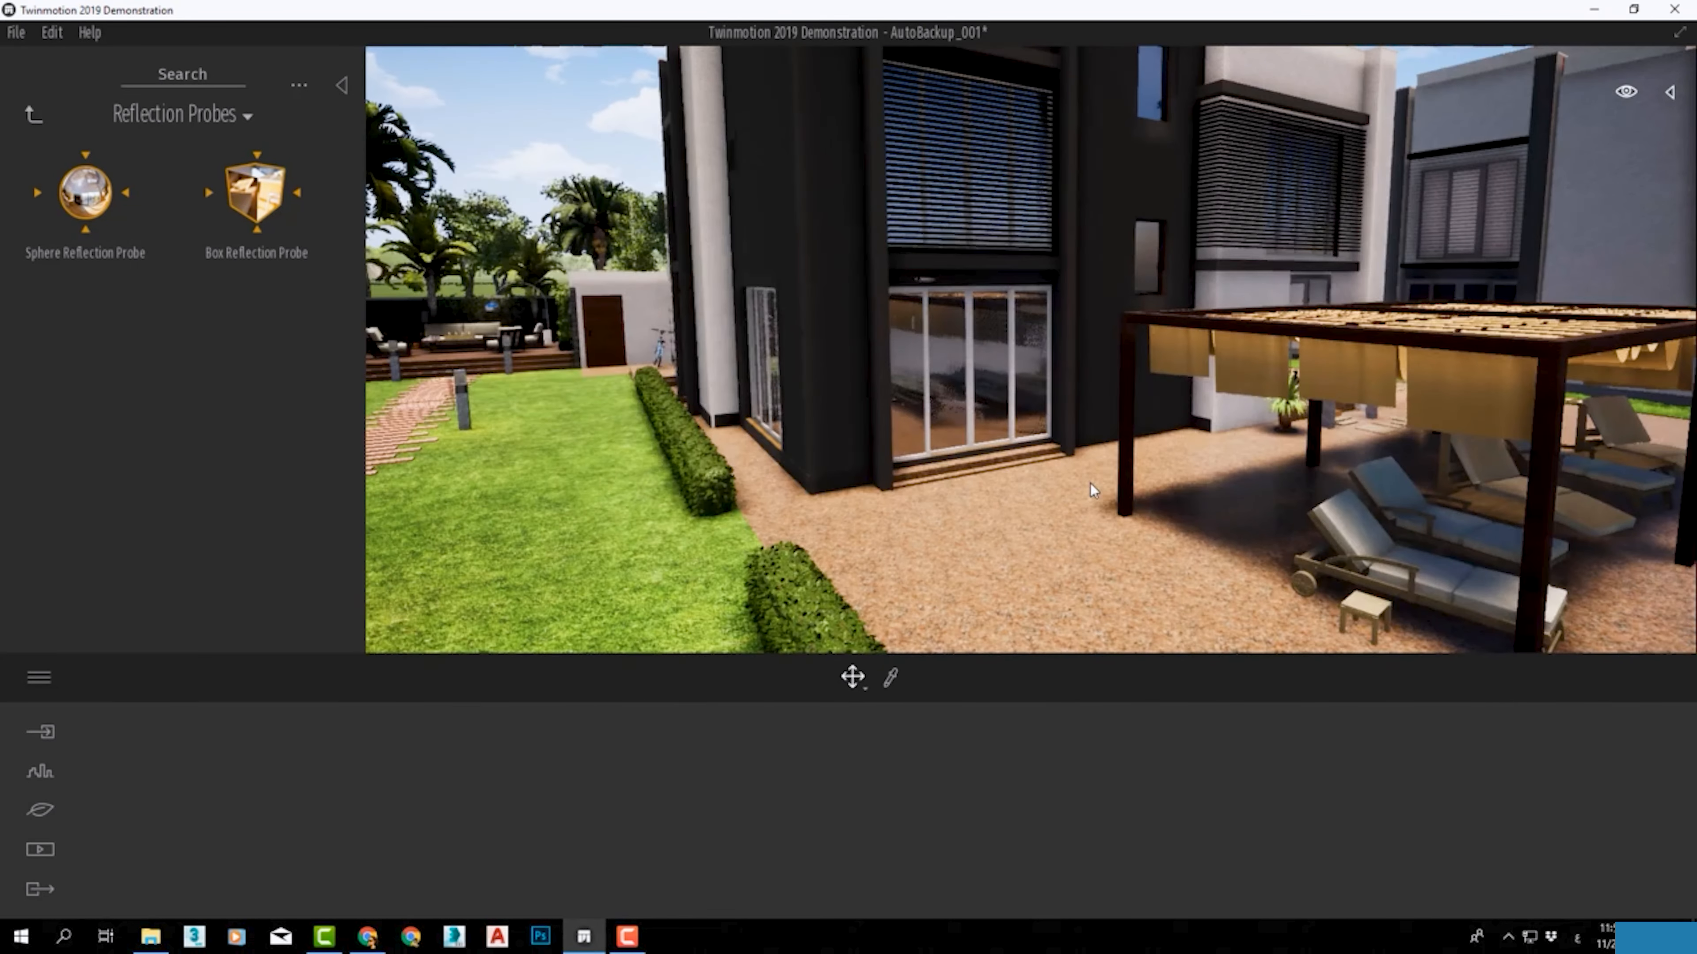
Step: Place a Sphere Reflection Probe in front of the sliding glass doors beside the pergola, adjust its position and deselect it
middle_drag(1039, 521, 956, 485)
scroll(1001, 511, up, 1)
drag(94, 218, 1004, 396)
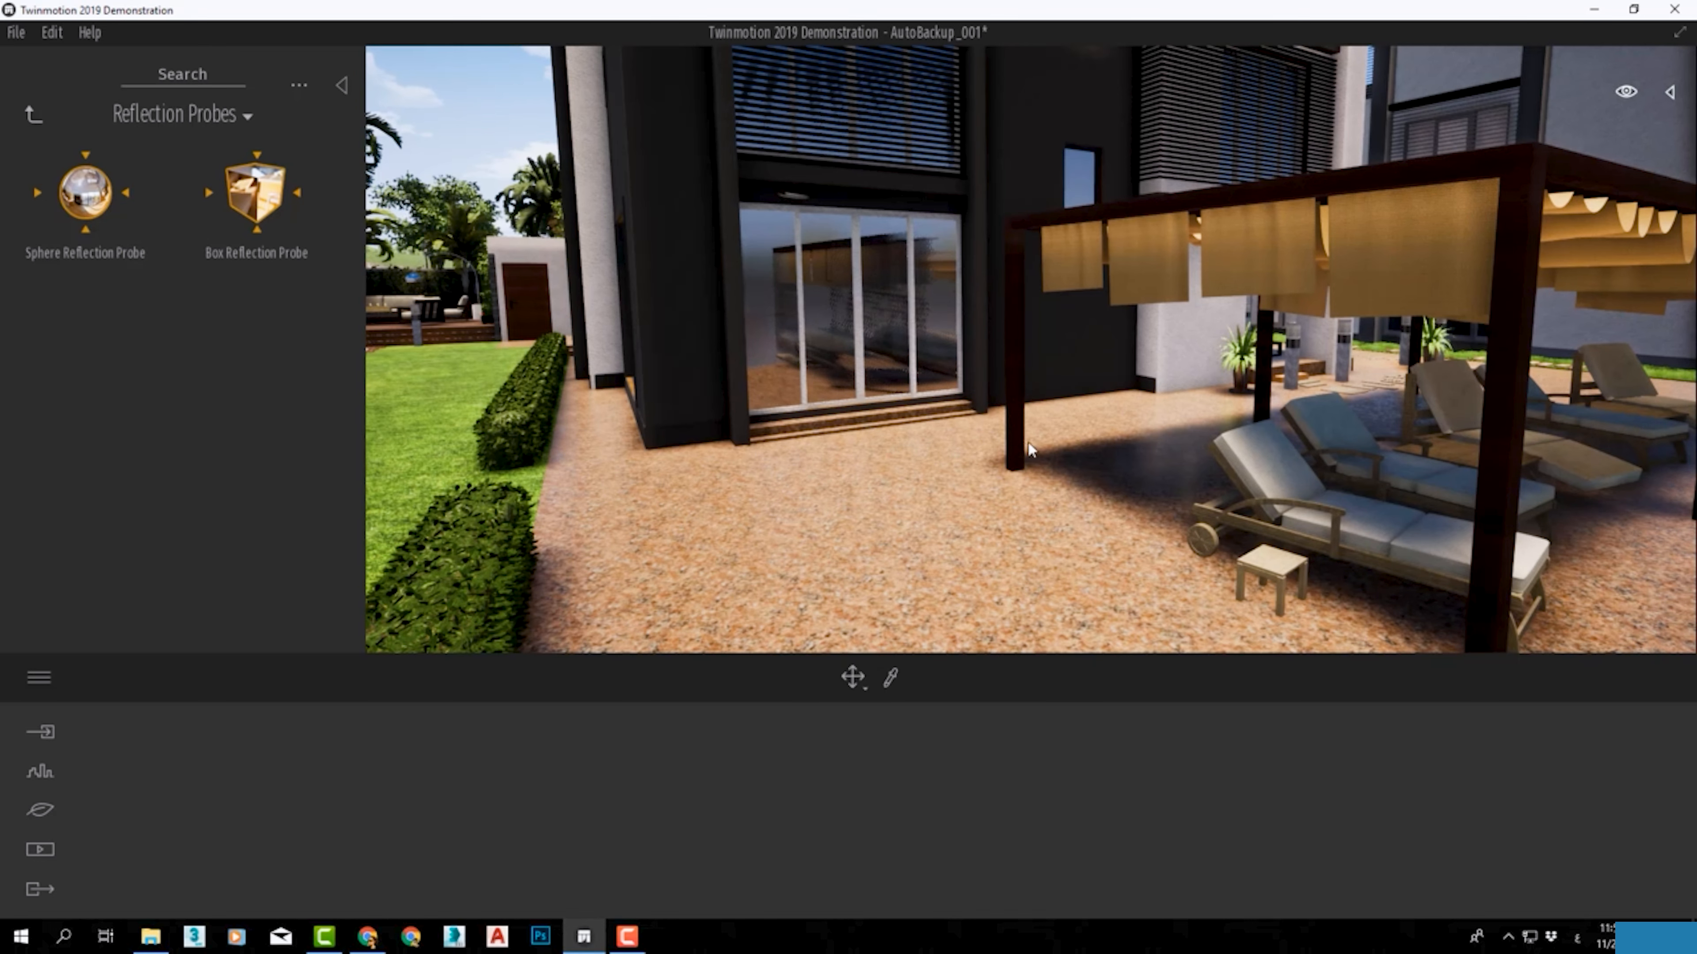
drag(888, 479, 894, 477)
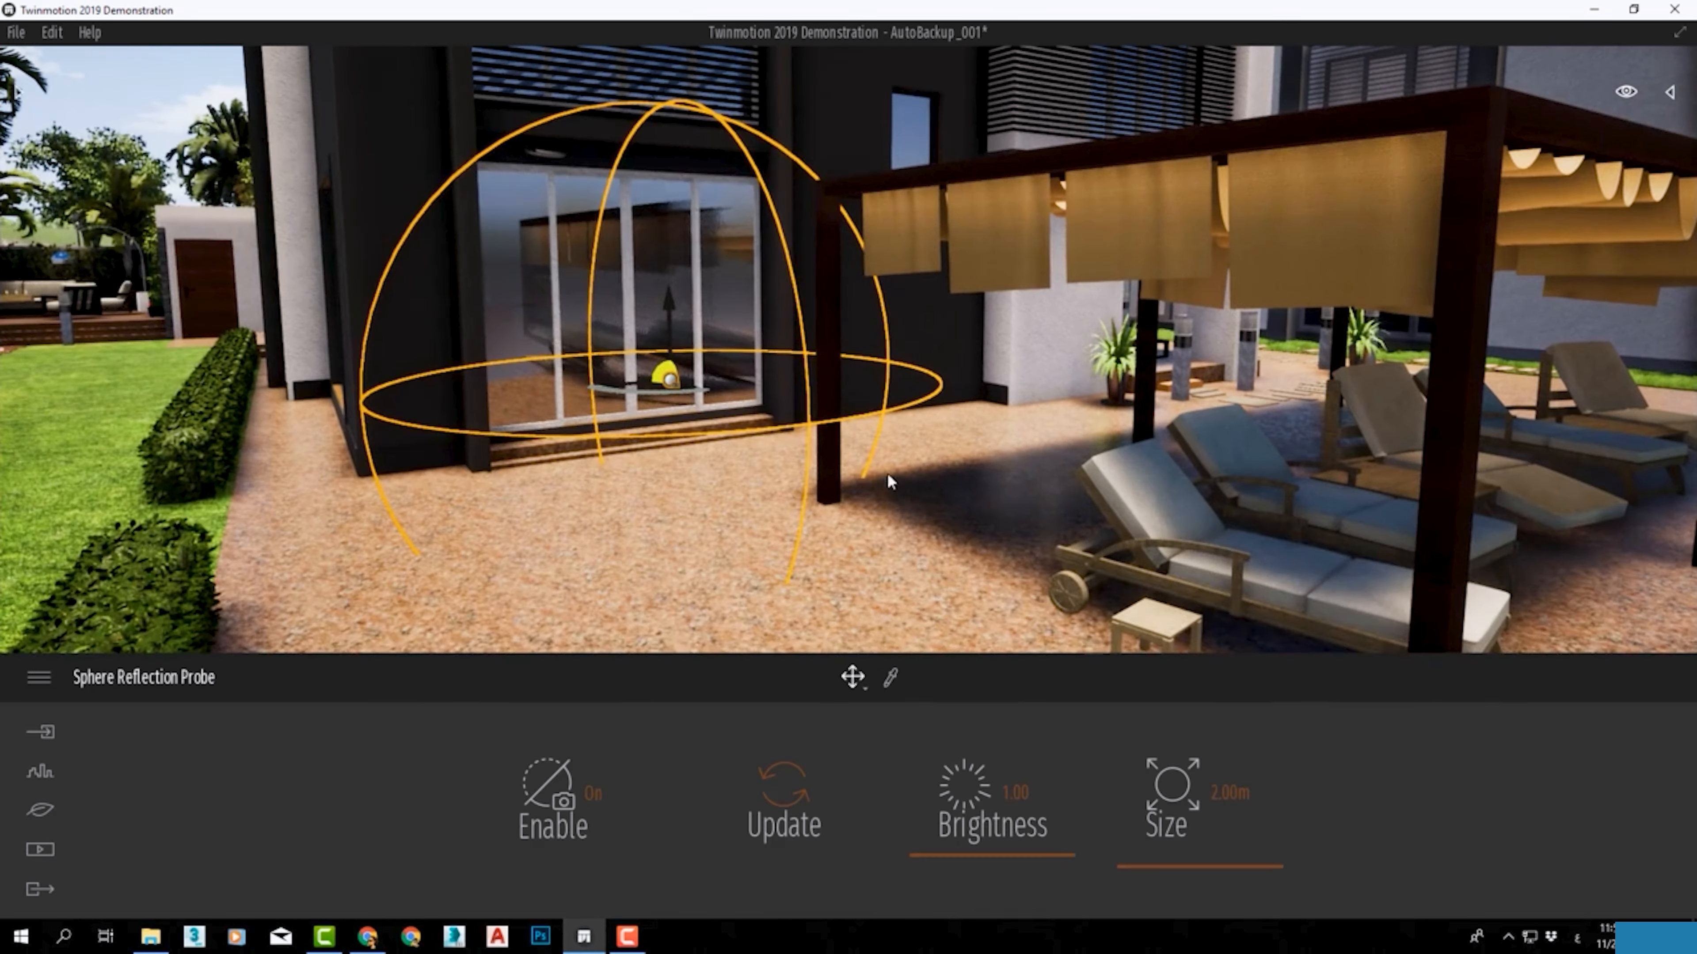
drag(692, 386, 841, 461)
scroll(755, 443, down, 3)
mouse_move(479, 325)
right_down()
mouse_move(735, 325)
mouse_move(479, 325)
right_up()
click(479, 327)
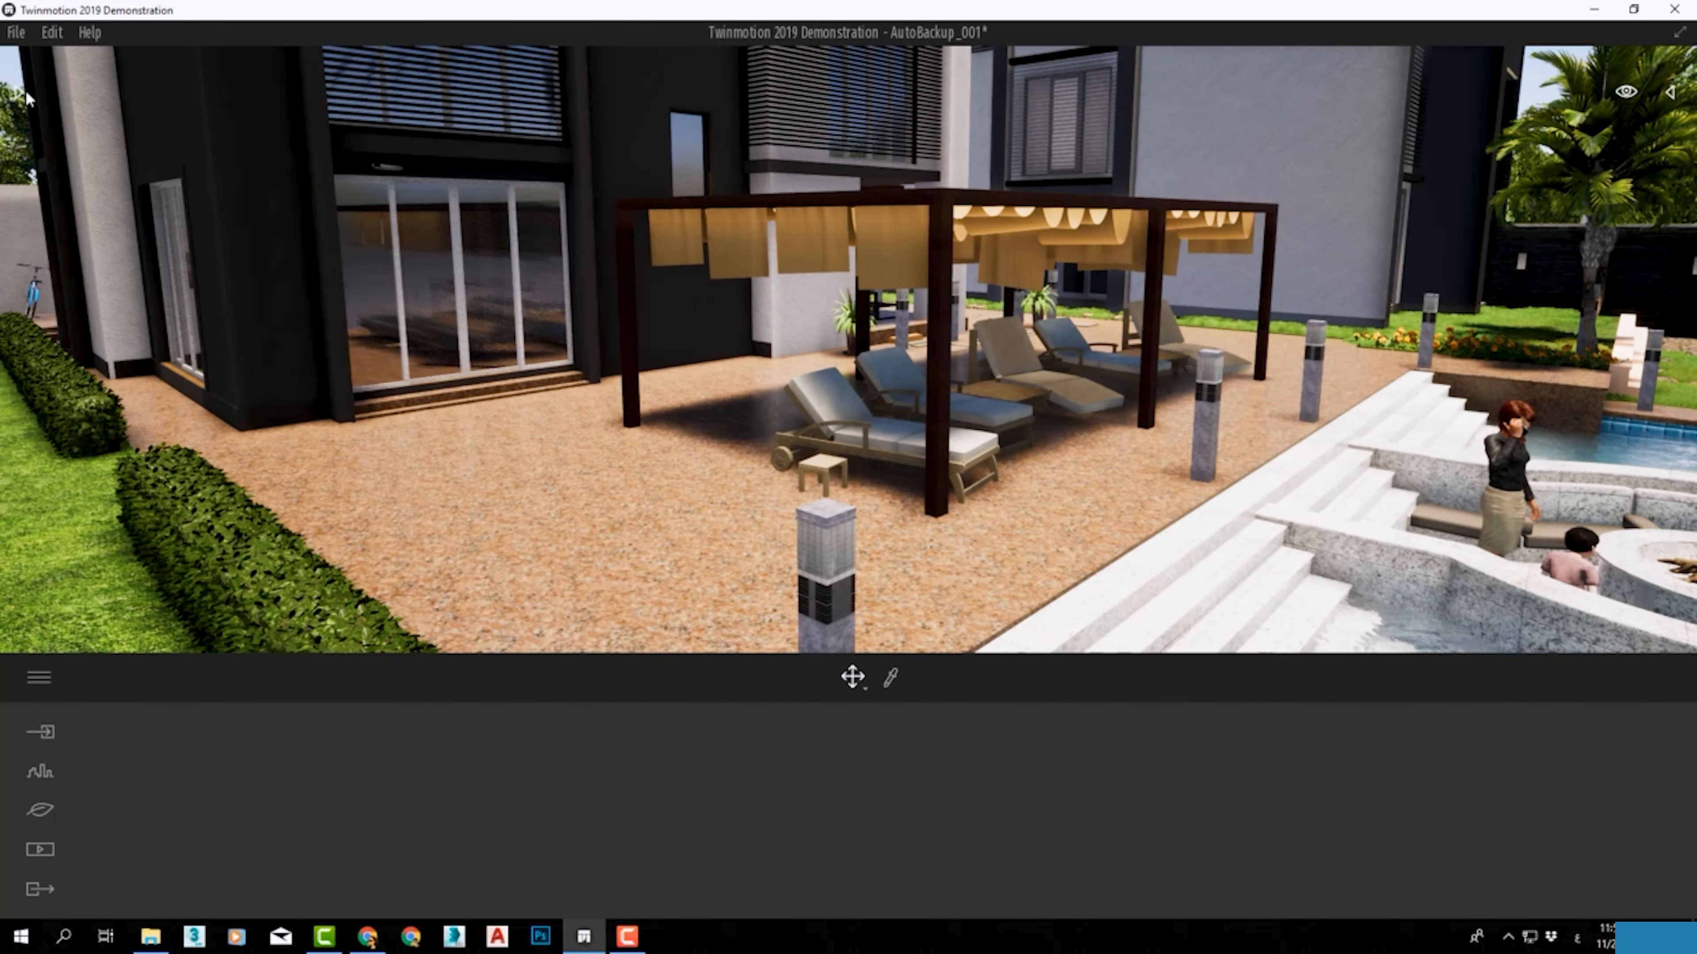
Step: Open the Sections category and place a Section Cube on the villa's facade beside the pergola so it cuts the building
mouse_move(20, 99)
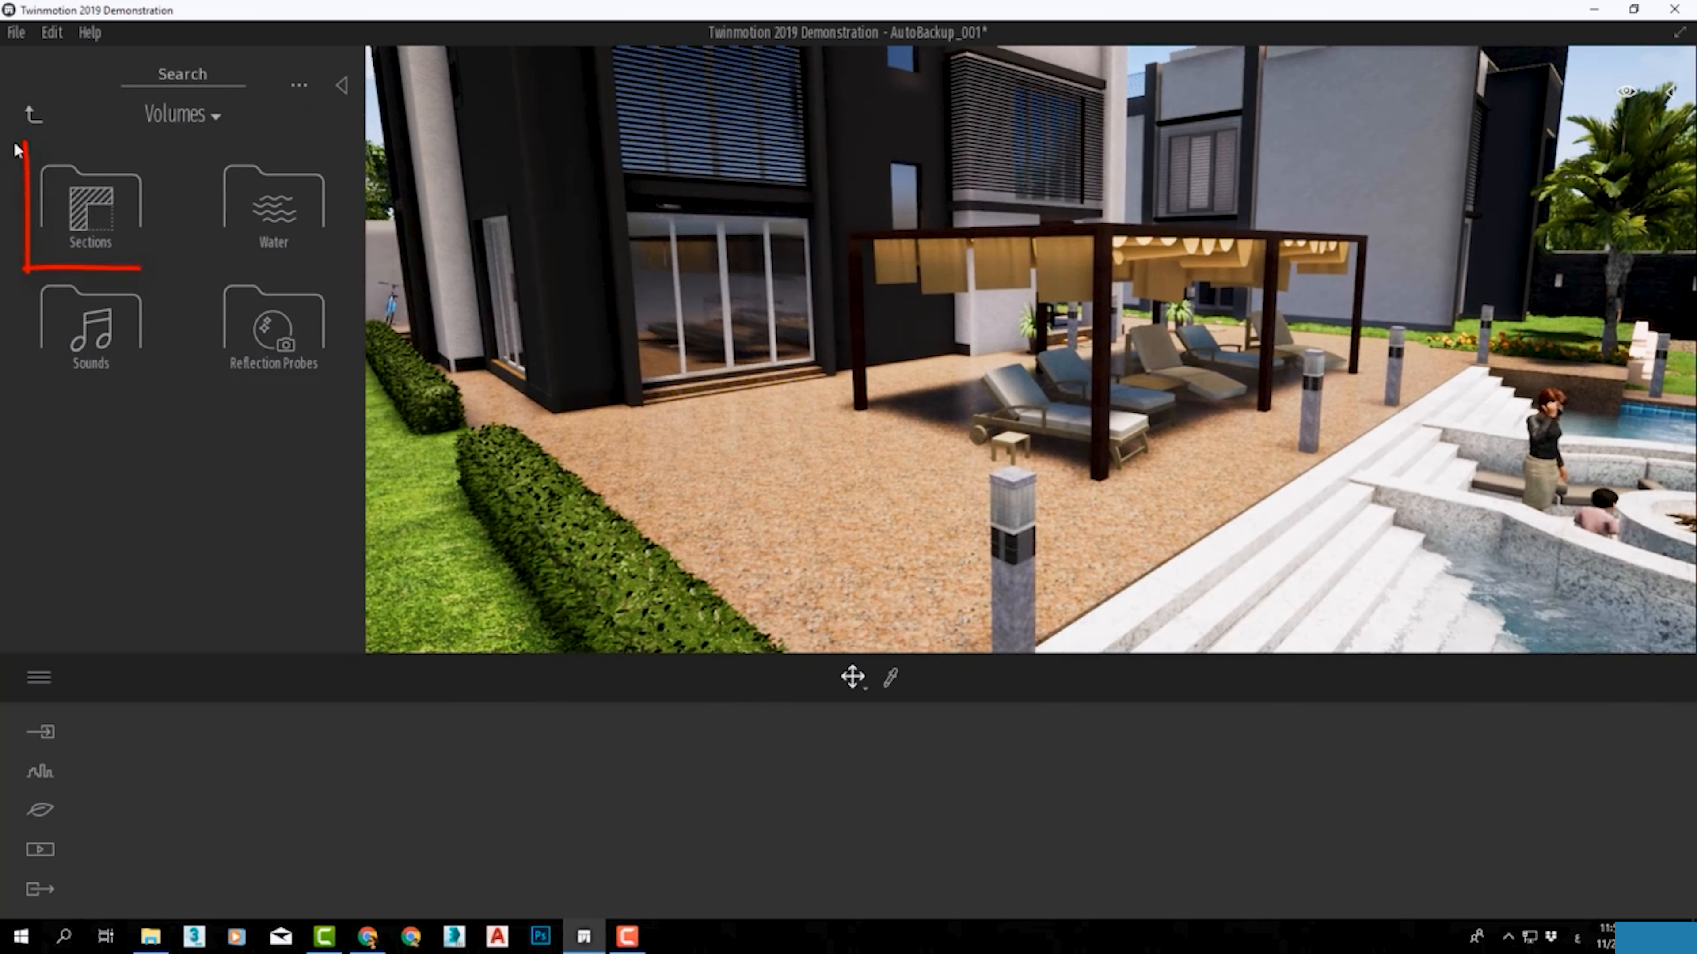
click(108, 218)
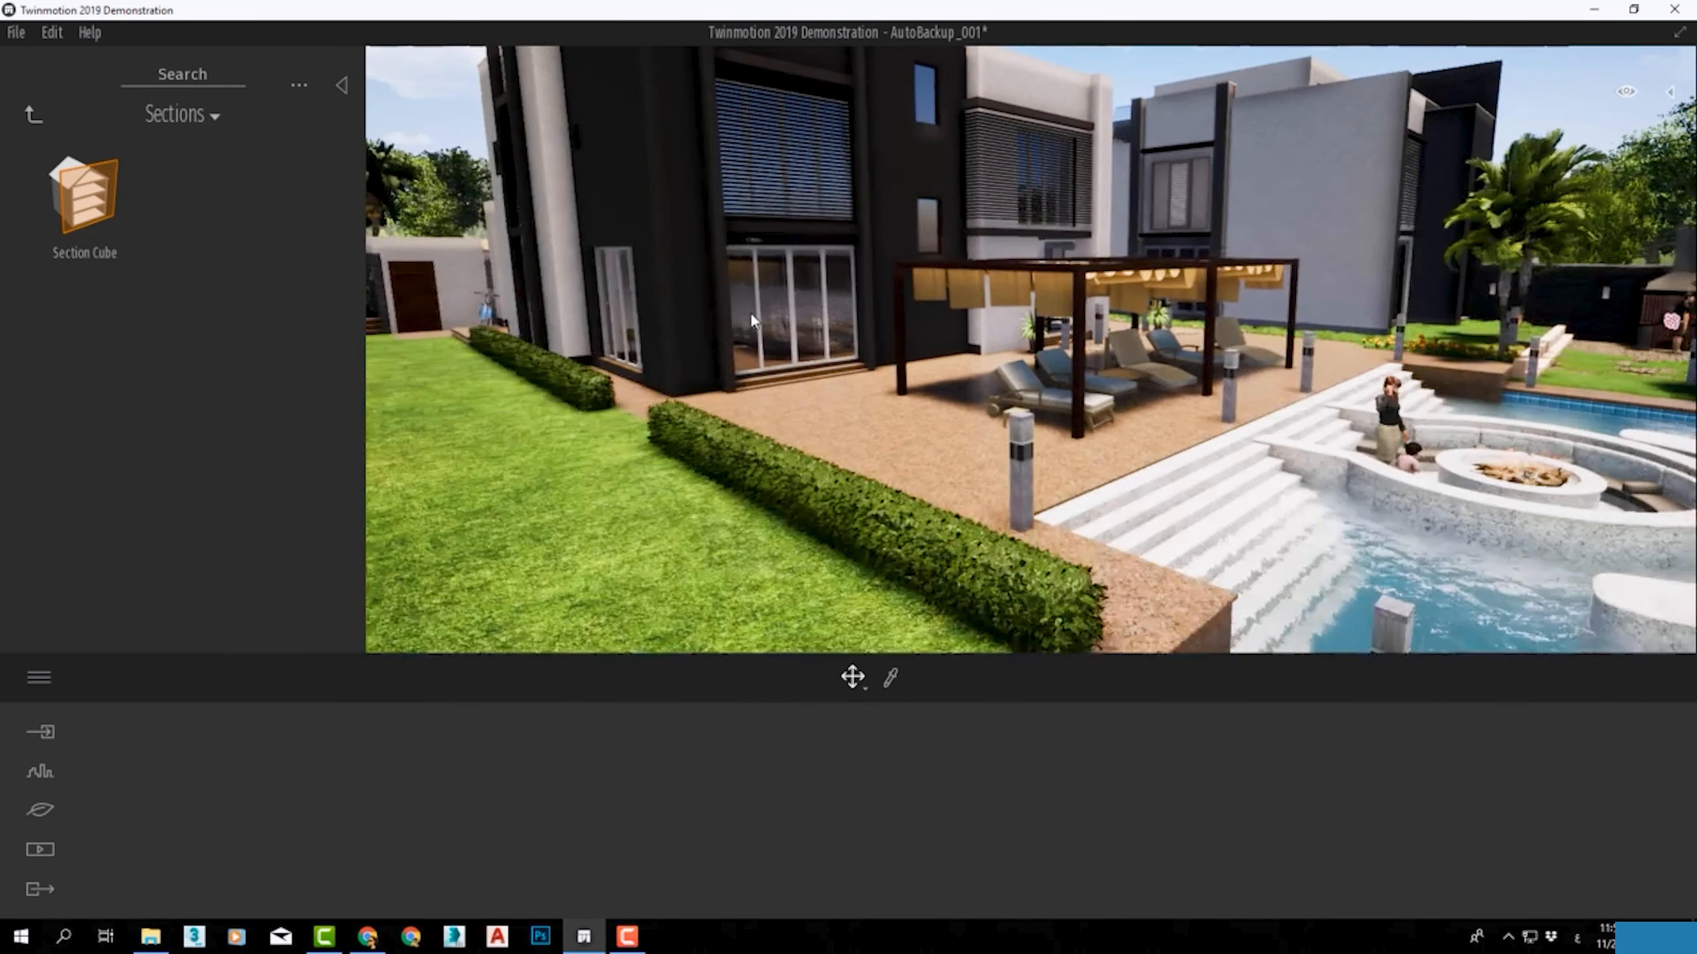
middle_drag(750, 312, 492, 346)
drag(106, 188, 1060, 405)
scroll(1059, 405, down, 3)
middle_drag(1060, 406, 1074, 448)
scroll(1072, 447, down, 3)
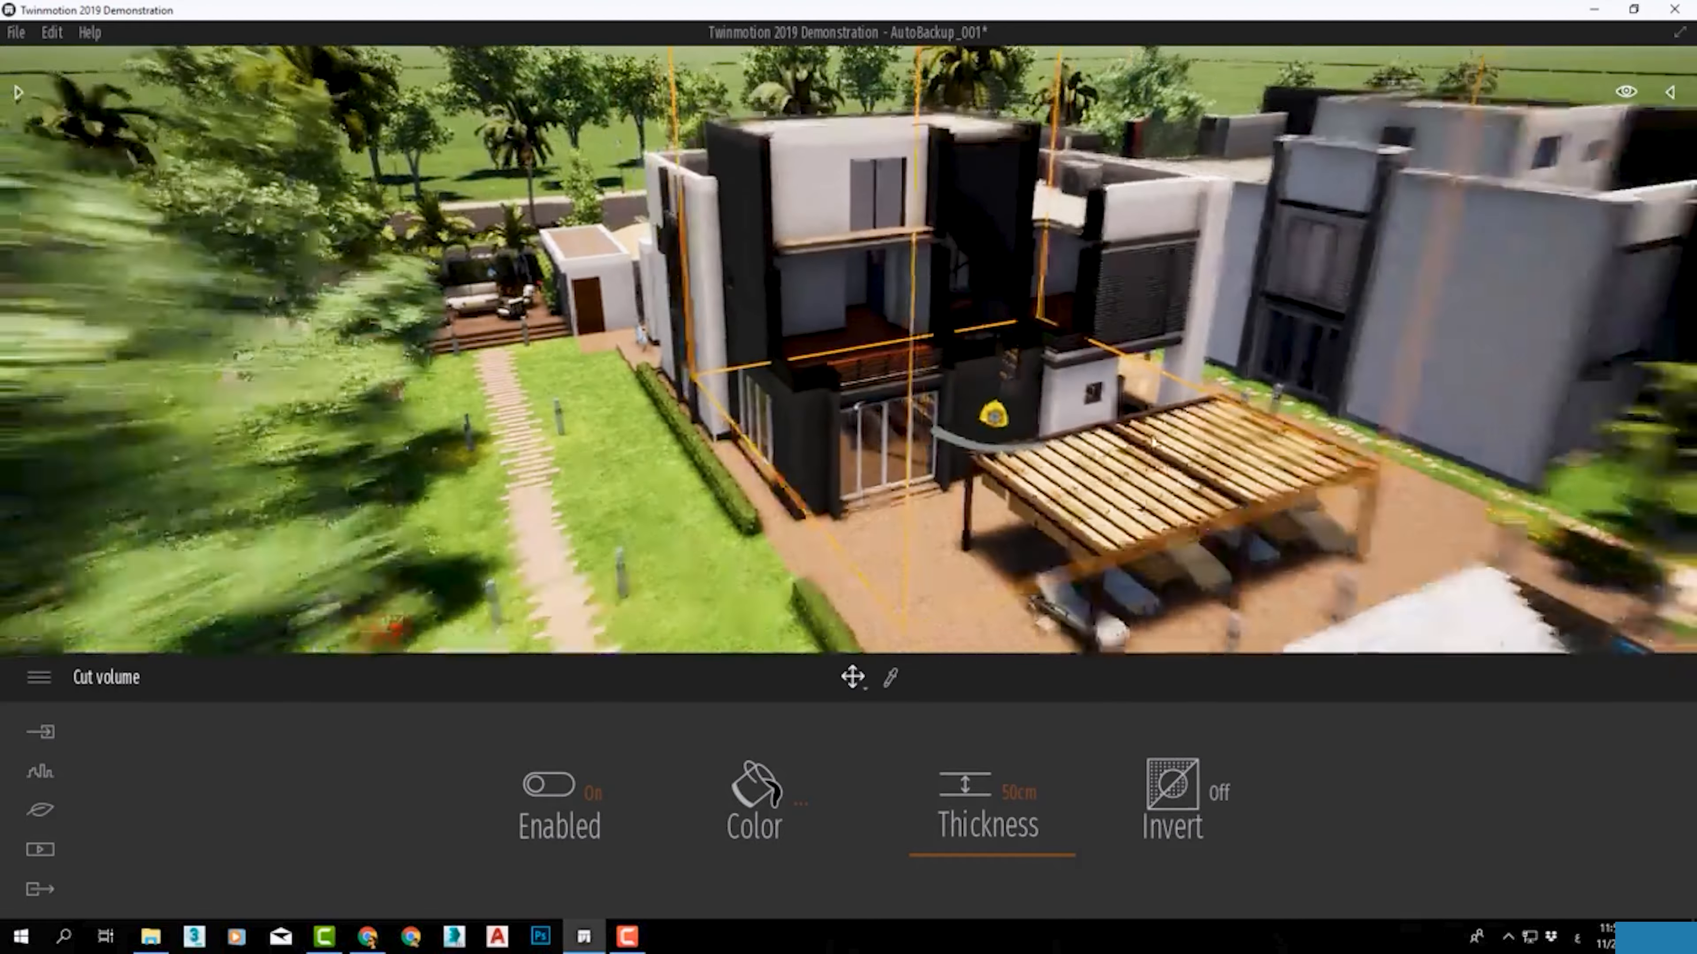
Step: Adjust the cut volume's color and set its thickness to 65 cm
click(743, 818)
mouse_move(841, 438)
mouse_down()
mouse_move(832, 363)
mouse_move(838, 524)
mouse_move(837, 418)
mouse_up()
click(1078, 633)
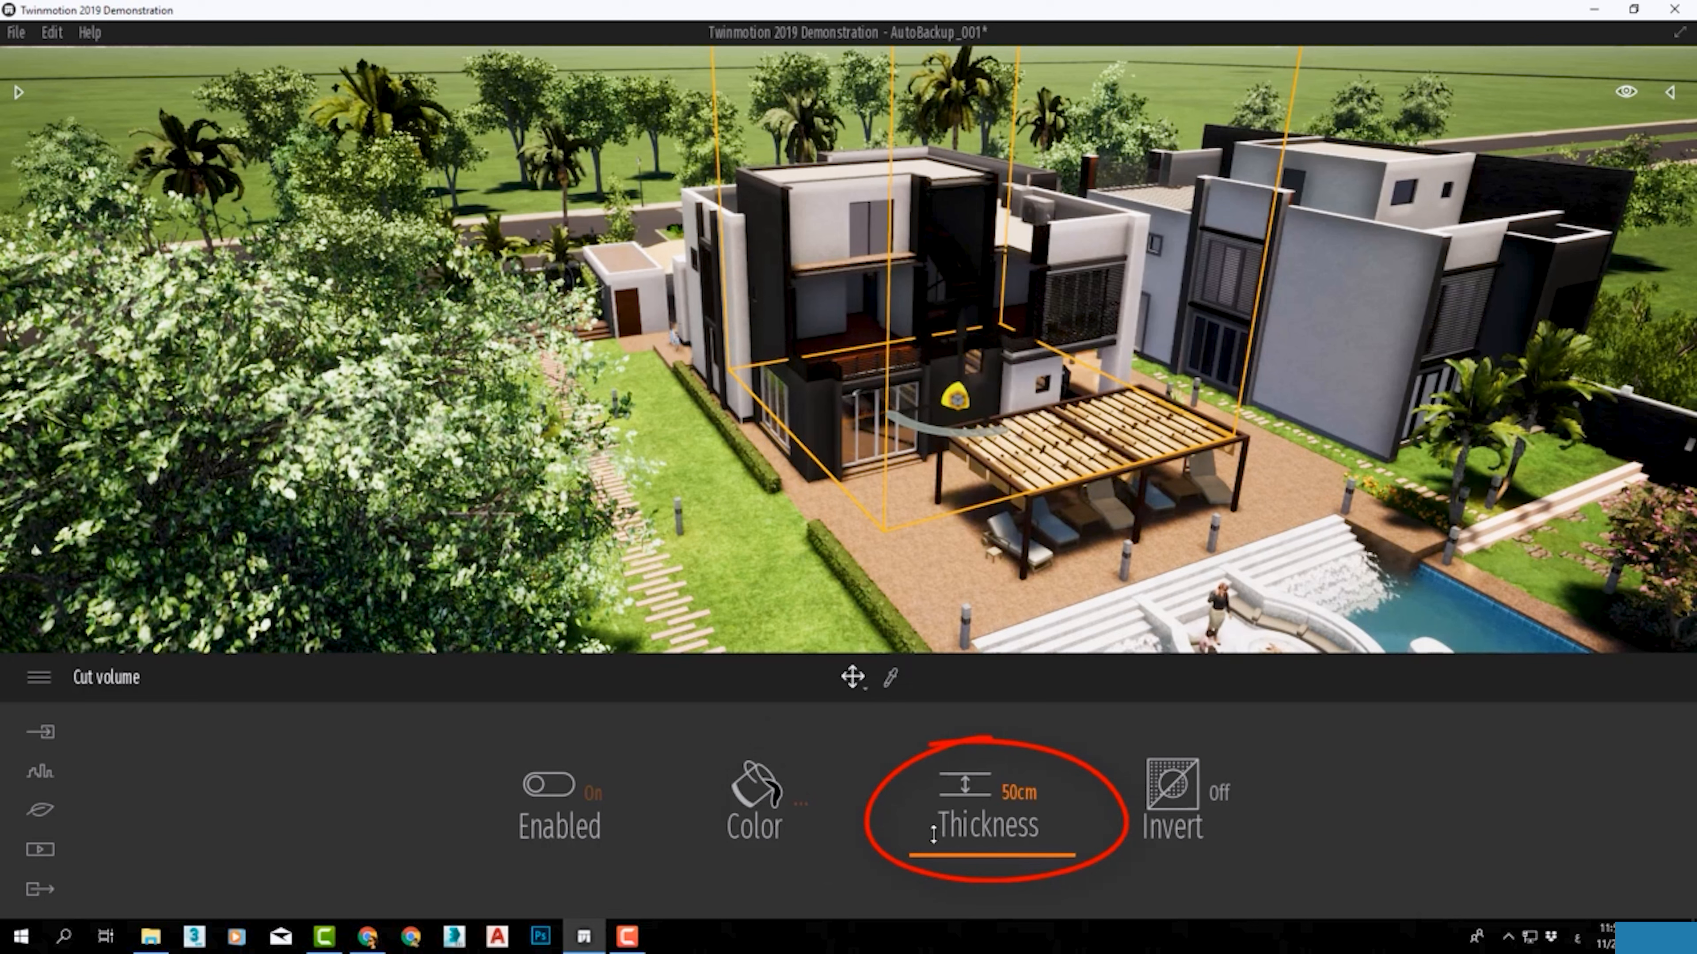
mouse_move(940, 844)
mouse_down()
mouse_move(936, 809)
mouse_move(934, 854)
mouse_move(952, 850)
mouse_up()
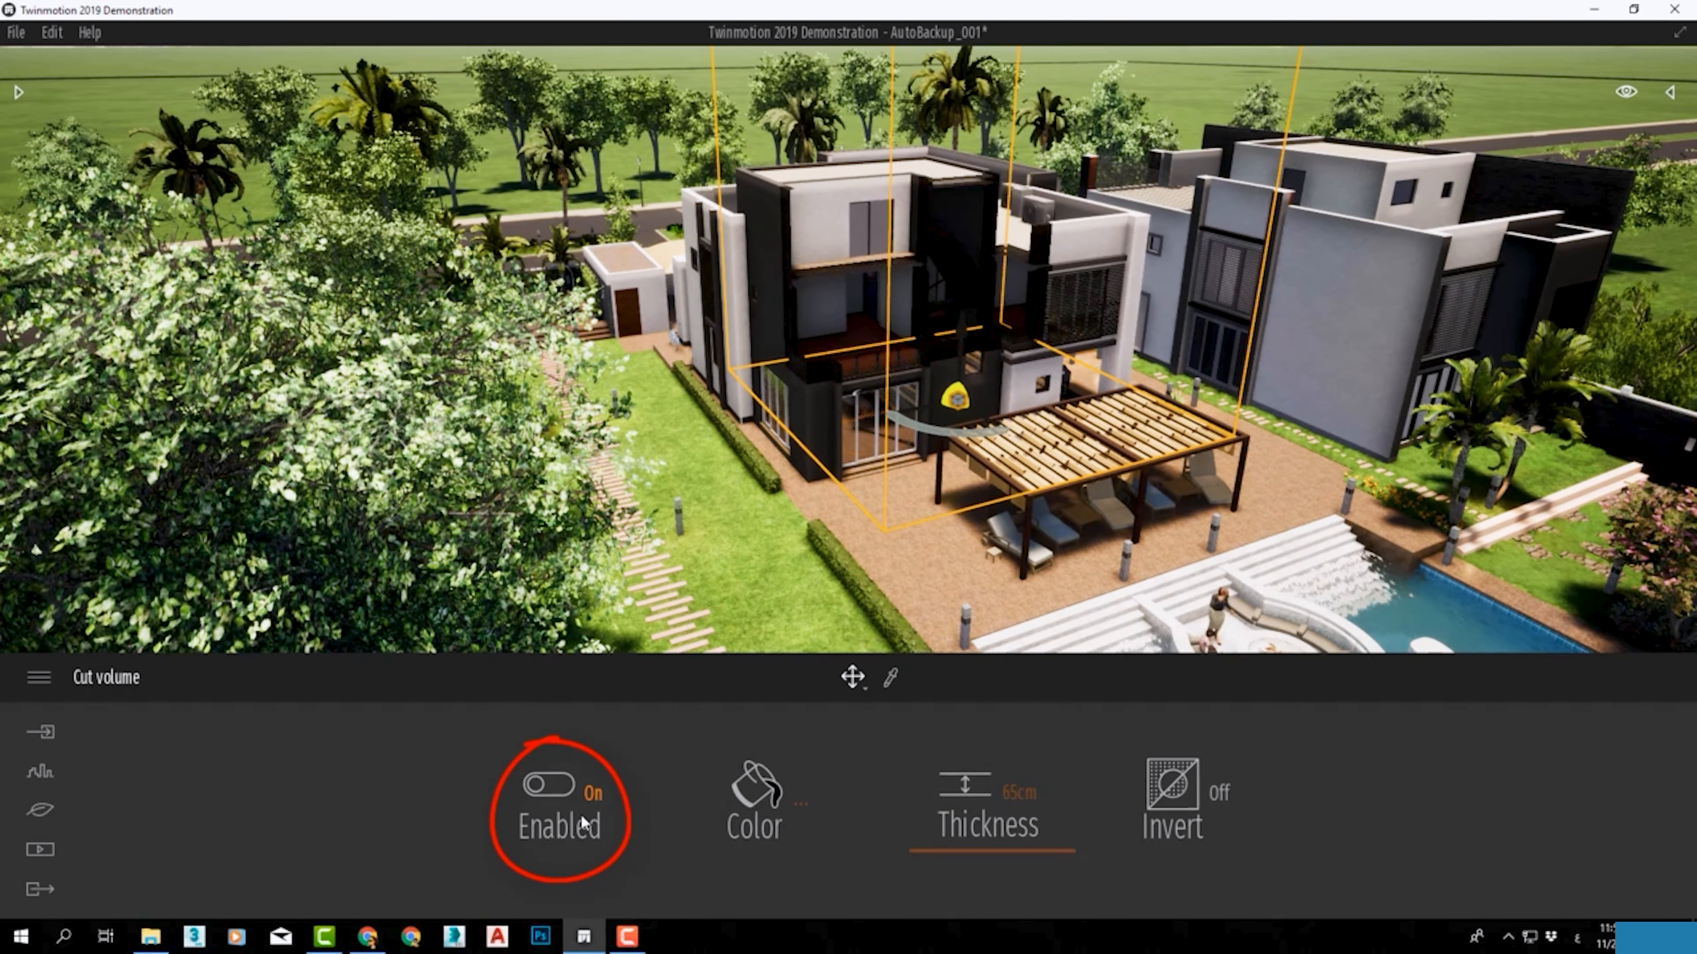
Step: Try the cut volume's Enabled and Invert options, leaving the cut enabled and the inversion off
click(583, 822)
click(583, 822)
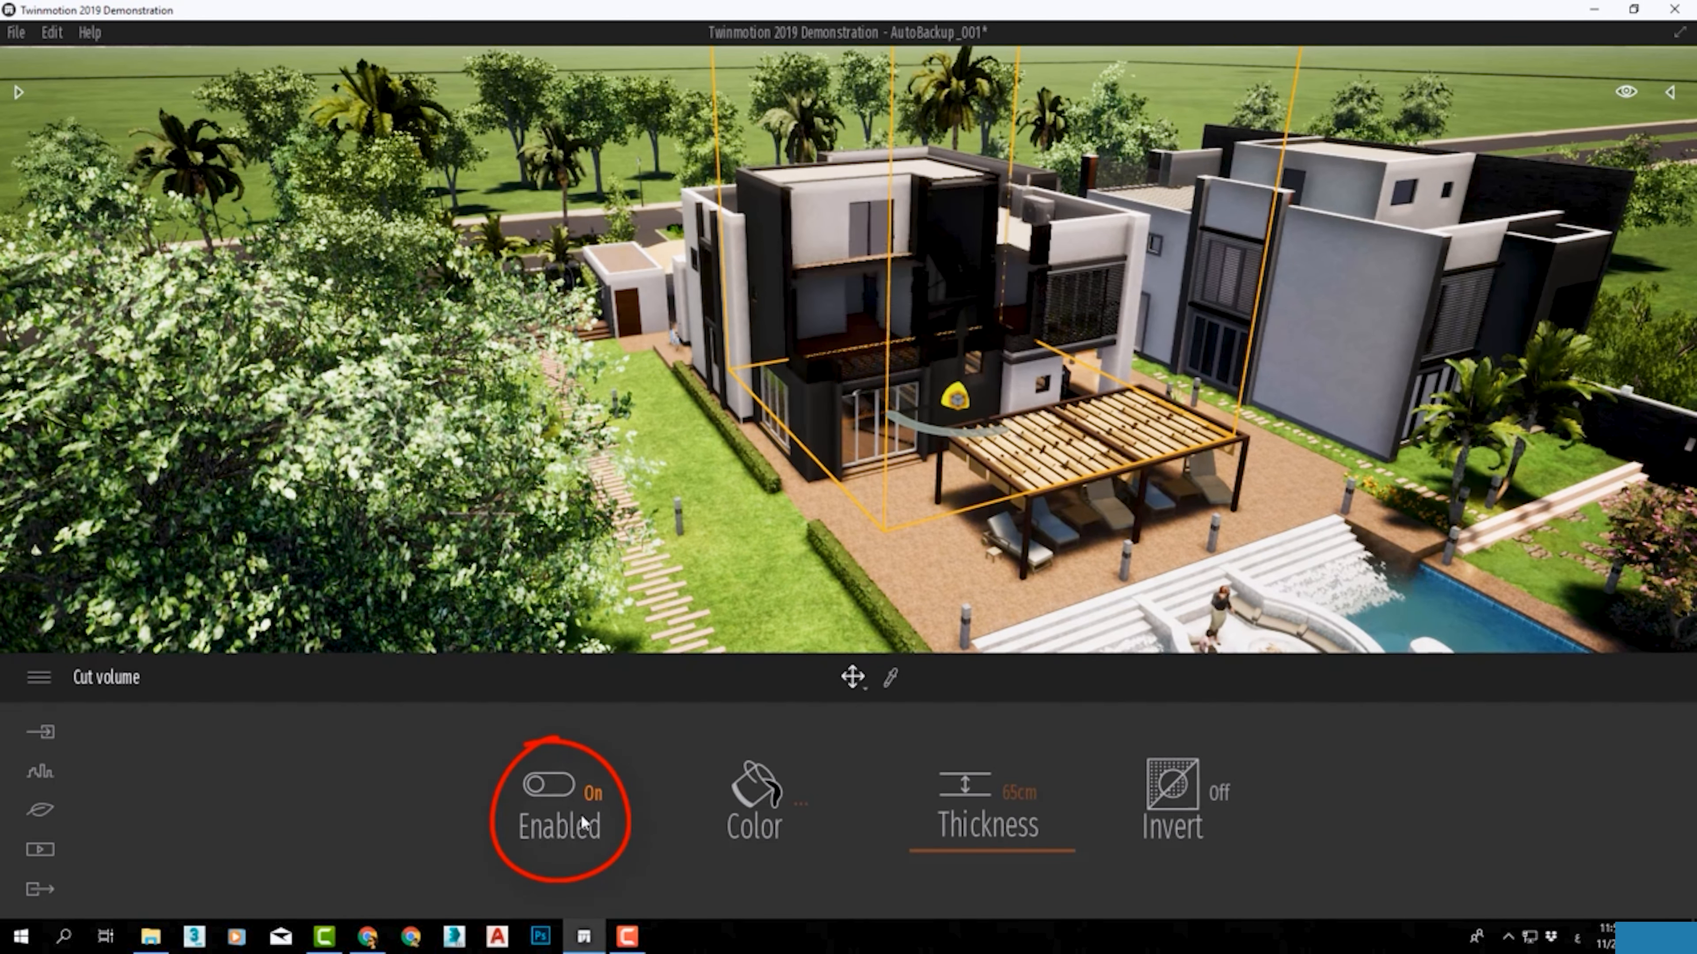
click(1223, 790)
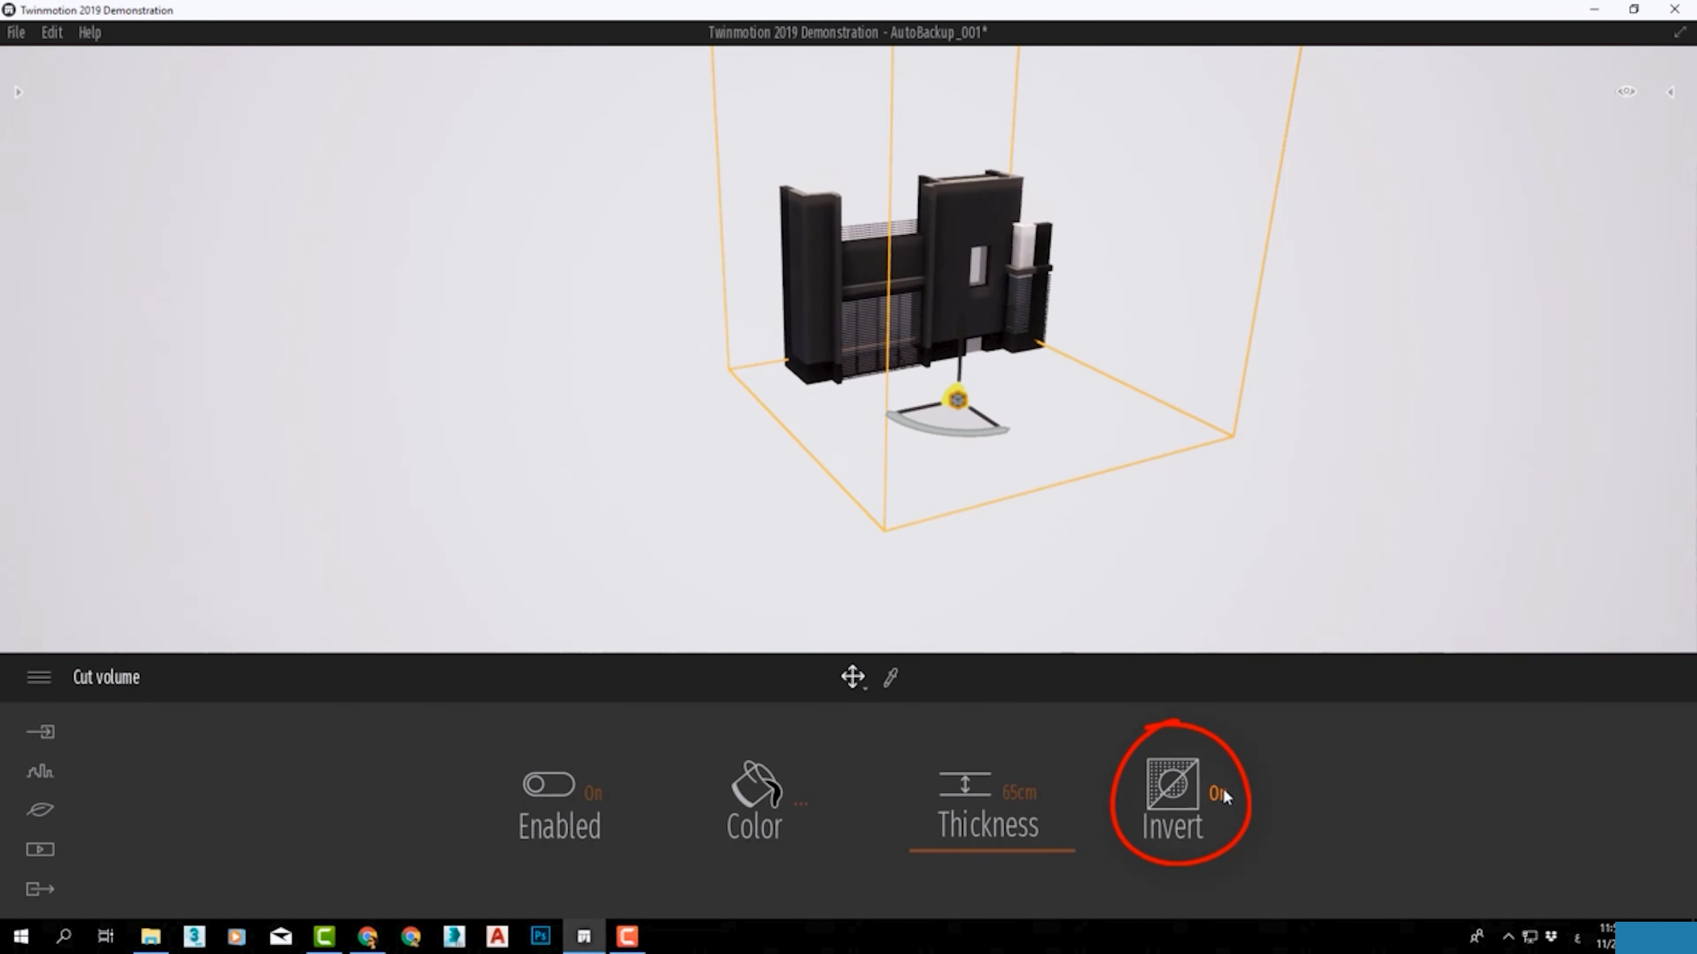
click(1222, 790)
click(1214, 794)
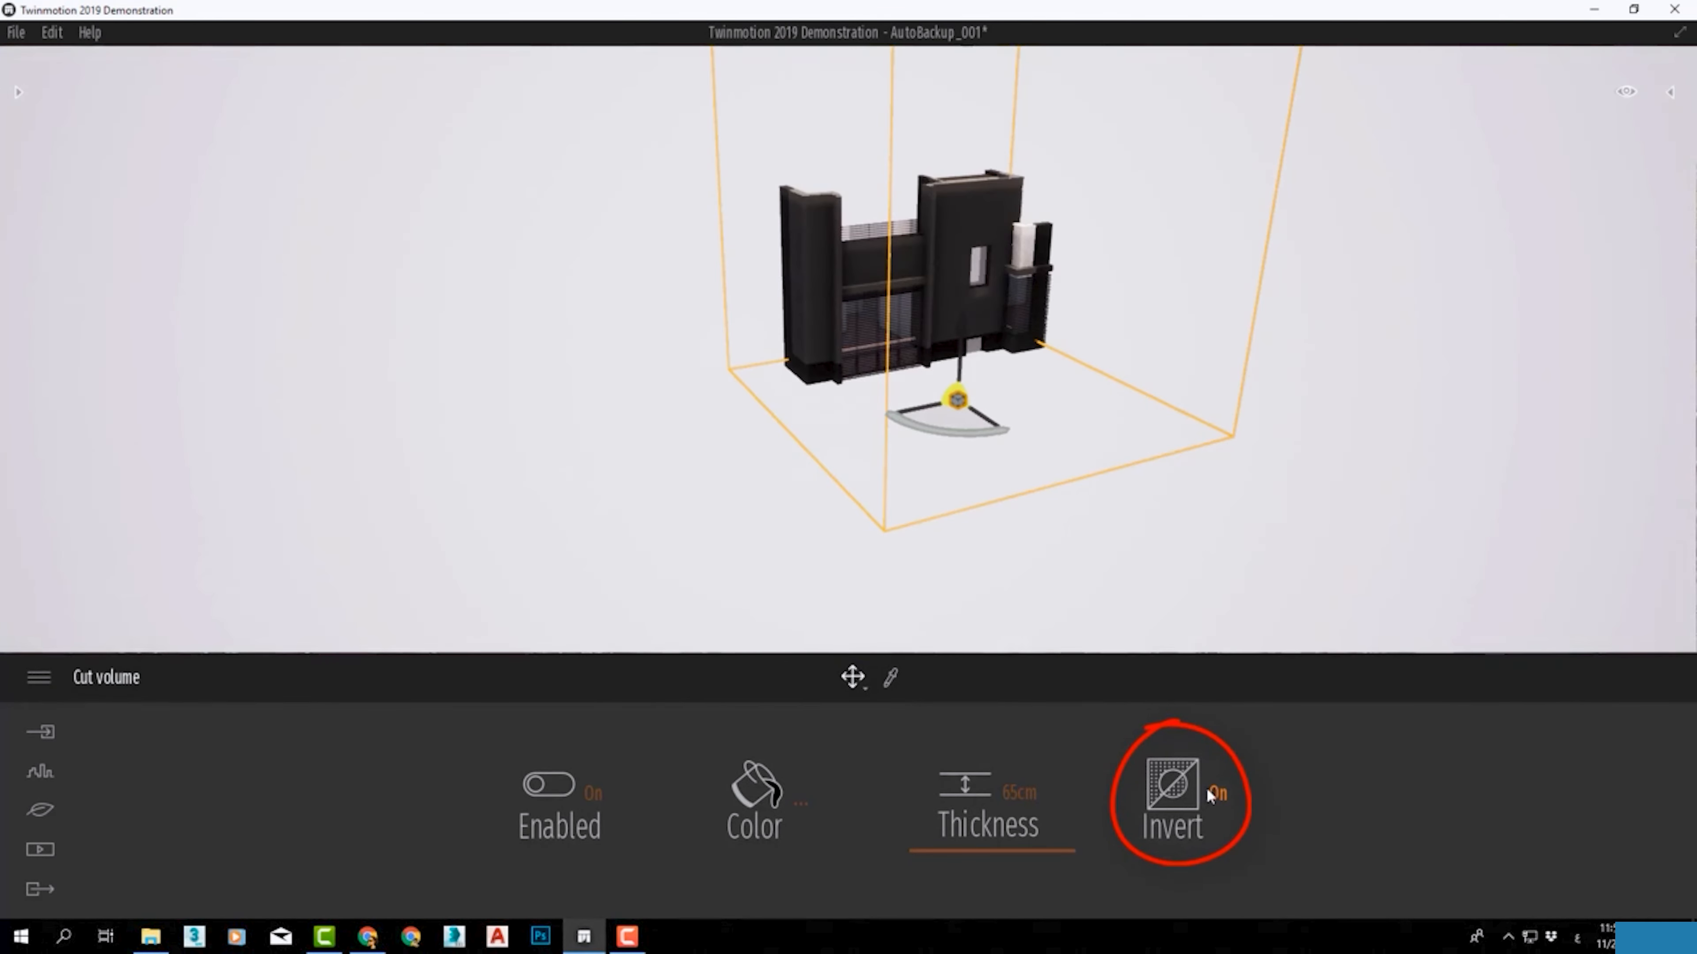
click(1223, 793)
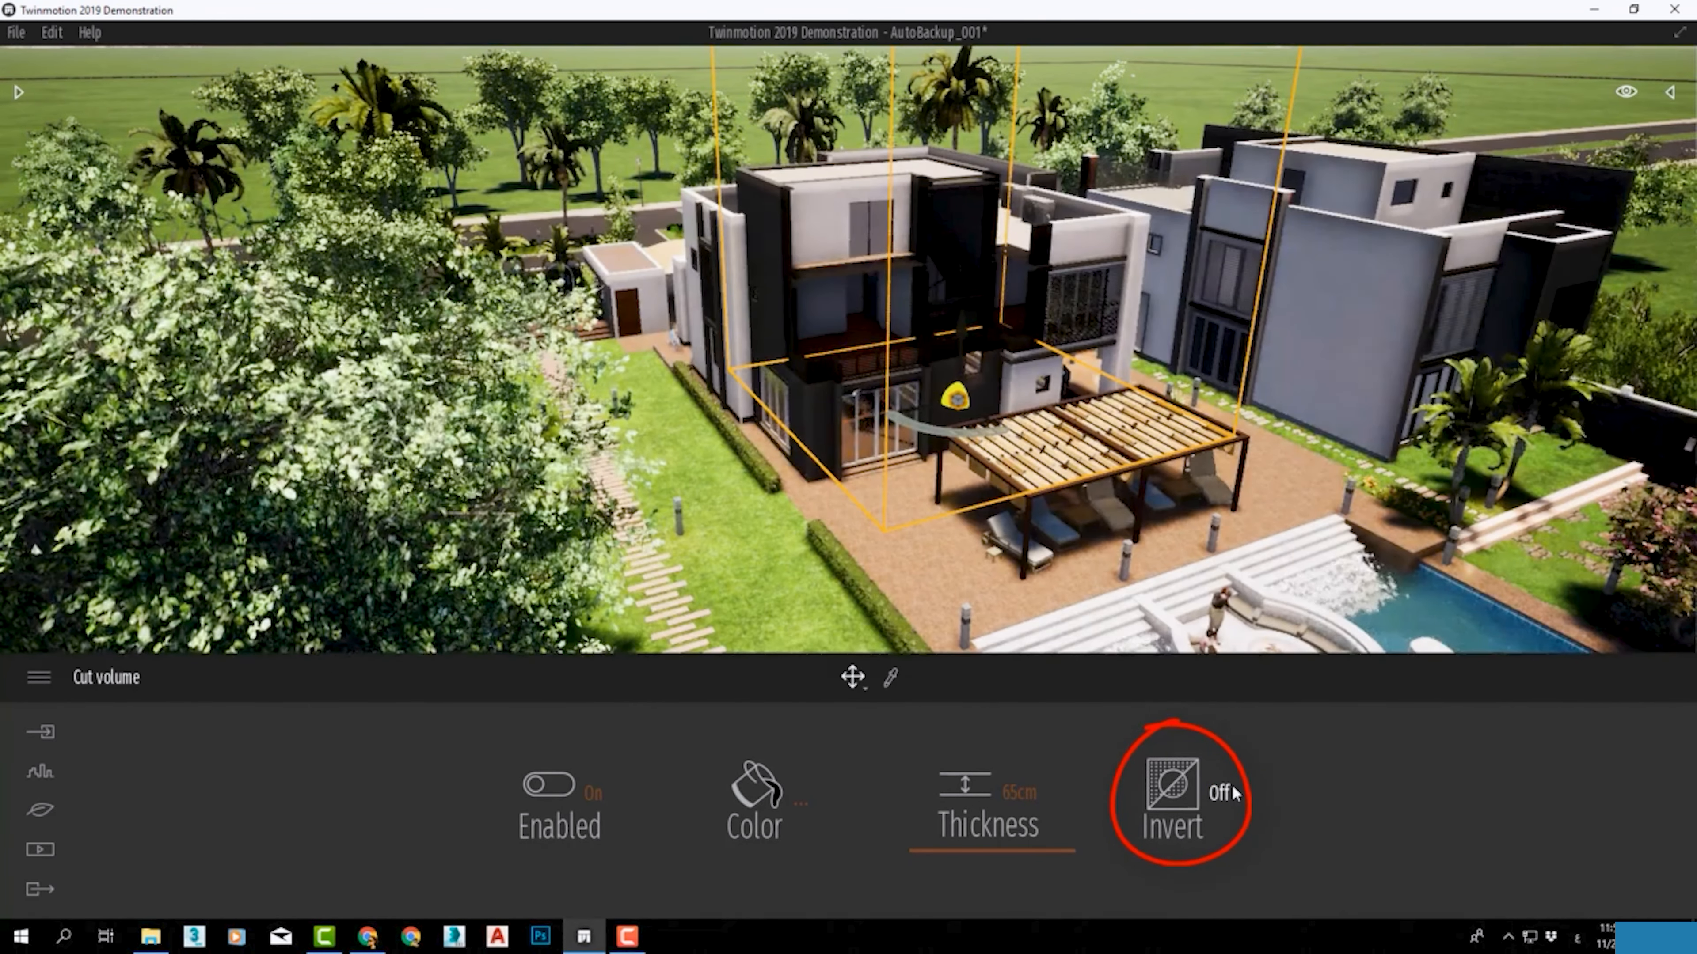
Step: Remove the section cube from the villa and return to the Volumes categories in the library
click(277, 290)
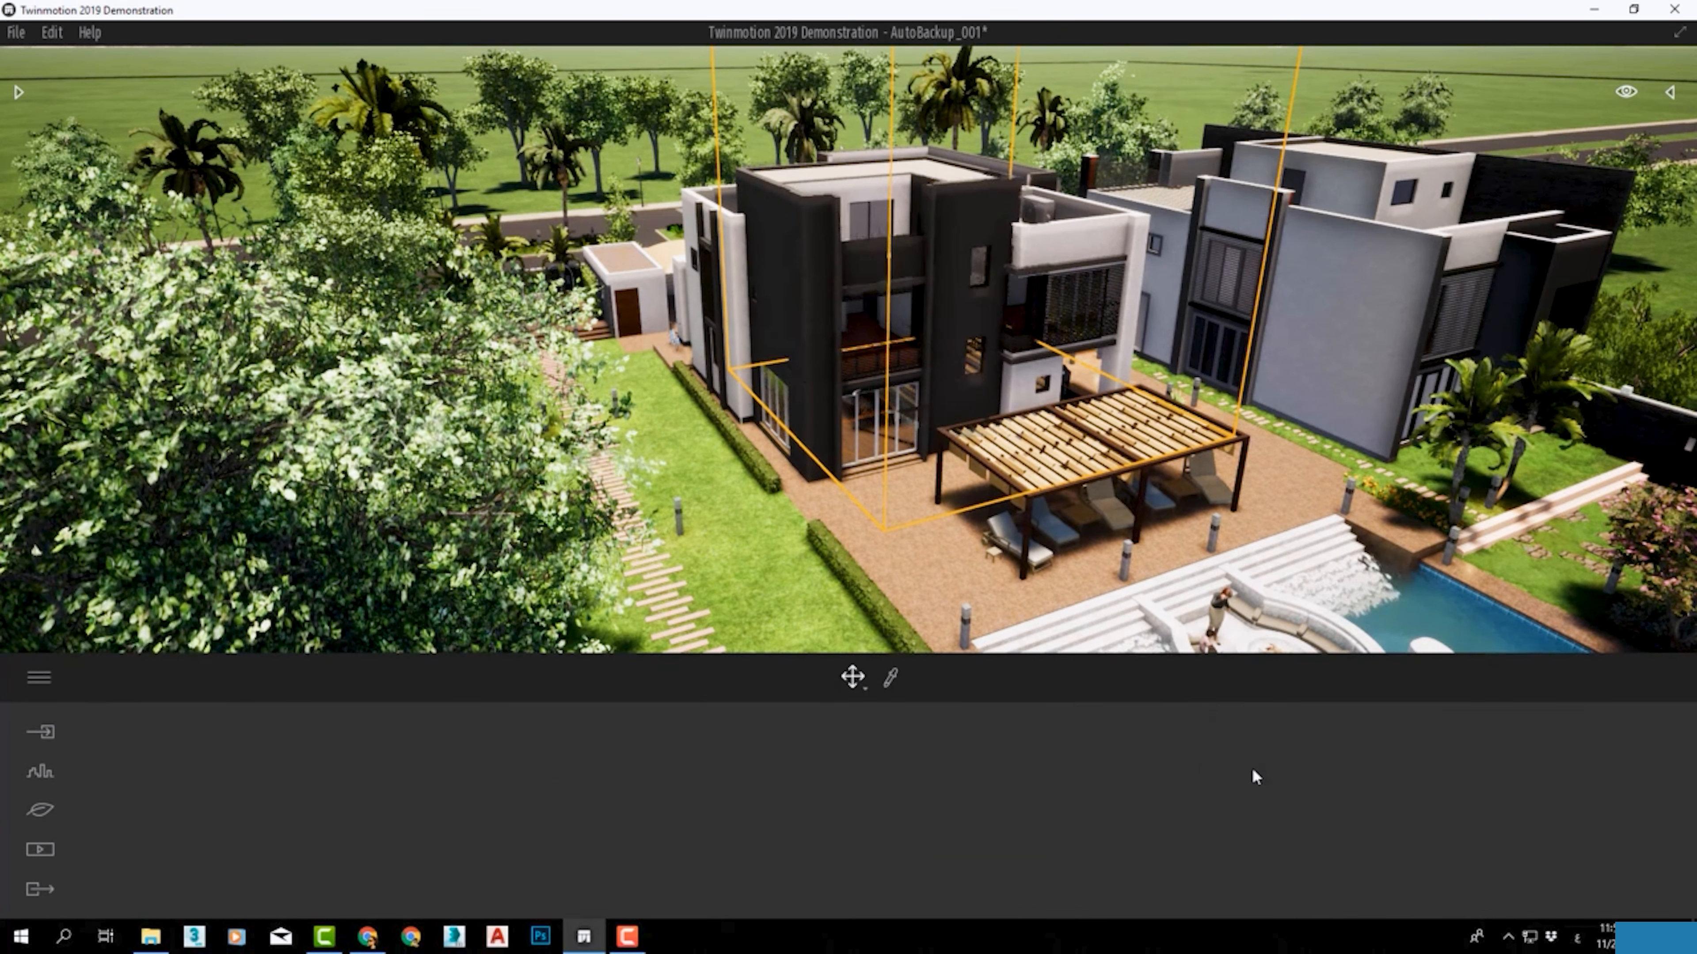
click(17, 90)
click(34, 114)
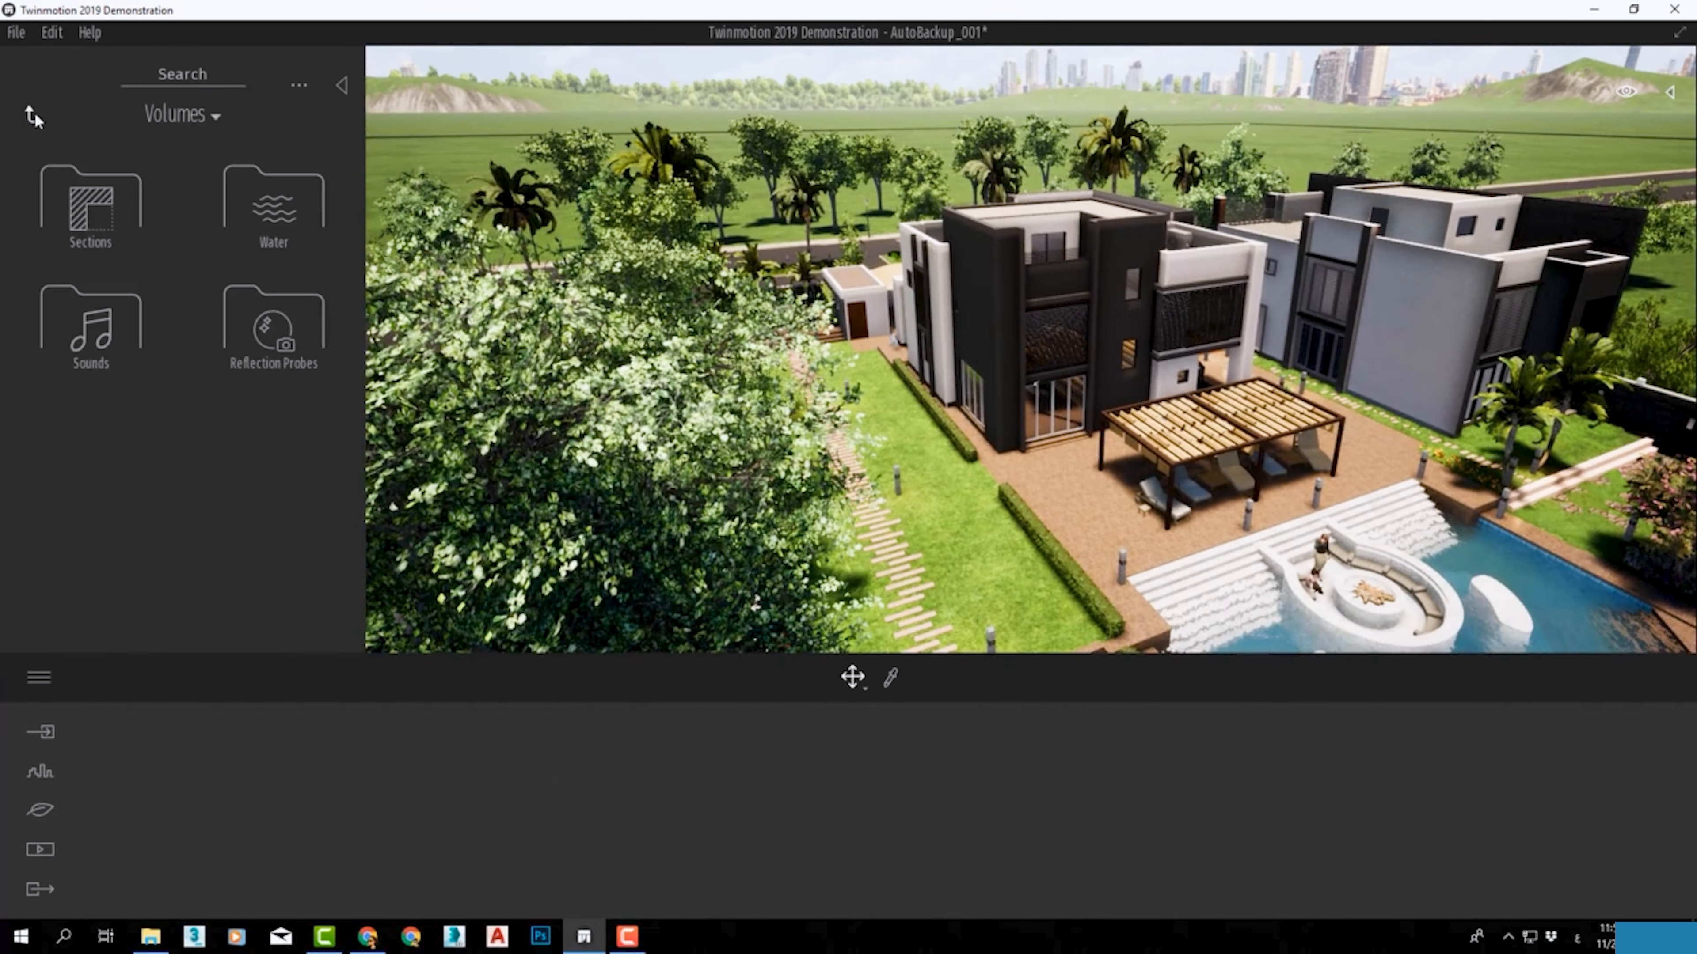